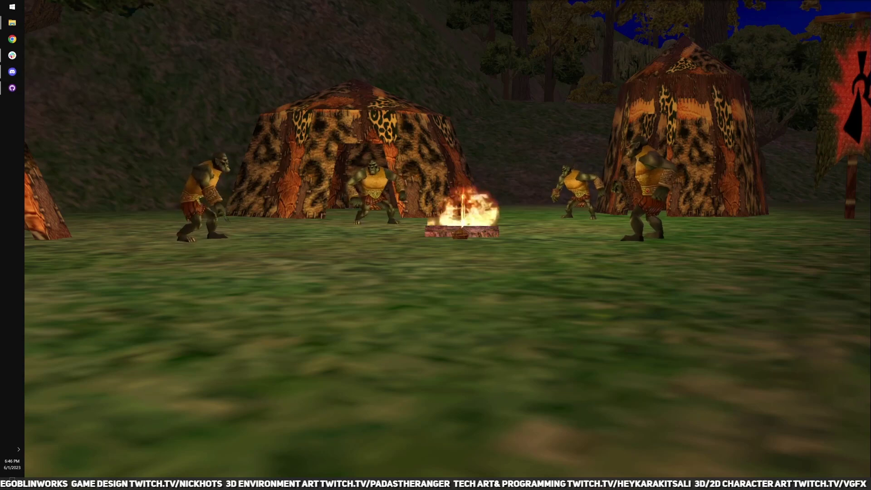
- Switch to the Downloads folder in File Explorer
key("Escape")
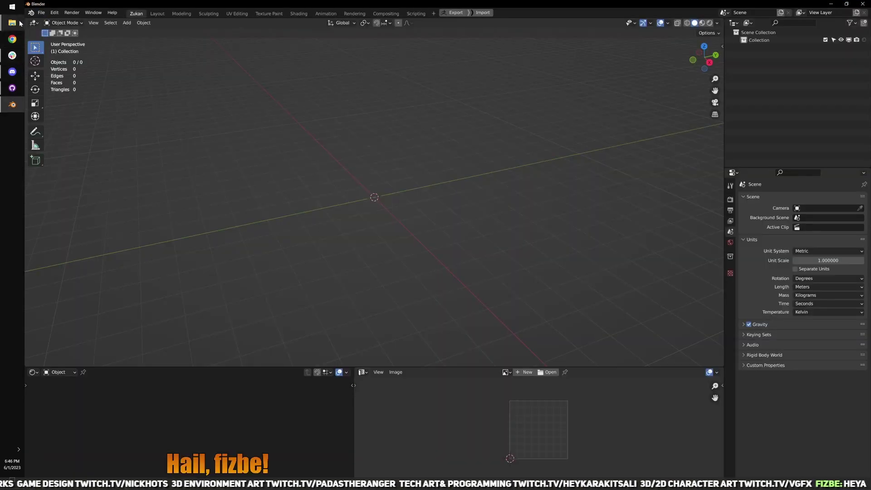
left_click(16, 23)
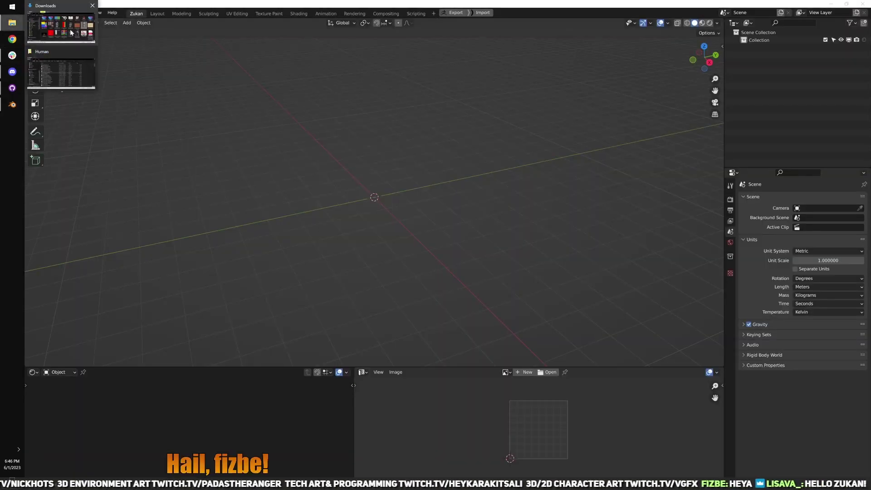
left_click(93, 52)
left_click(78, 34)
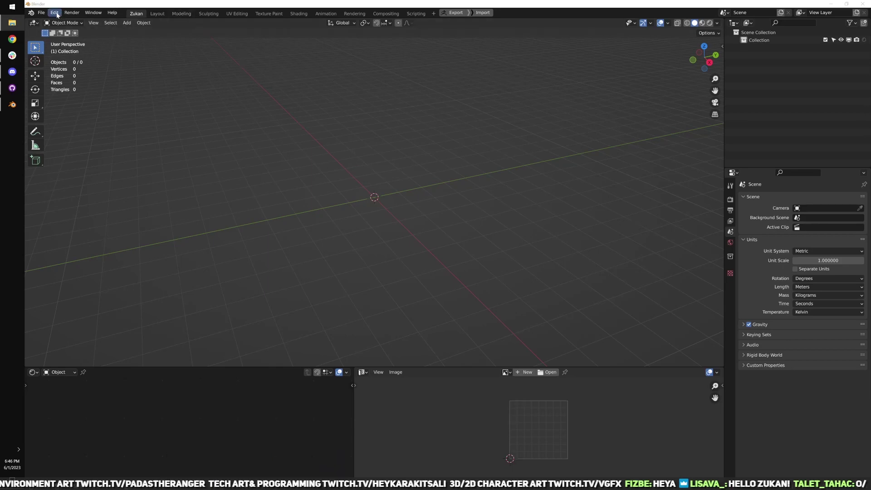
- Open HalflingMale_01.blend from the Blender/Halfling/Male folder of MnM Models
left_click(41, 12)
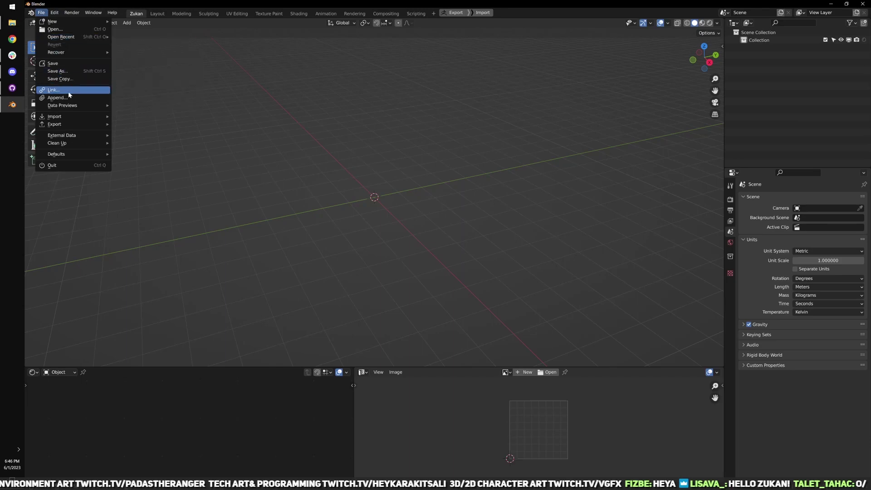
left_click(73, 29)
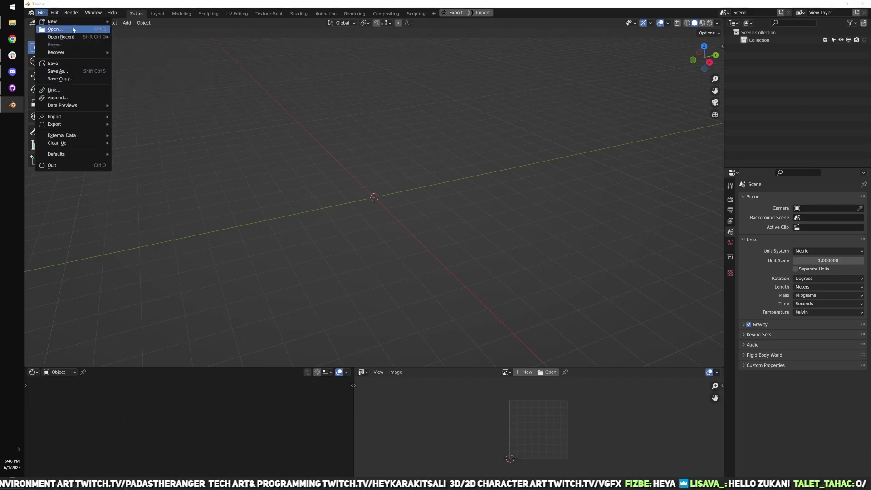
left_click(236, 286)
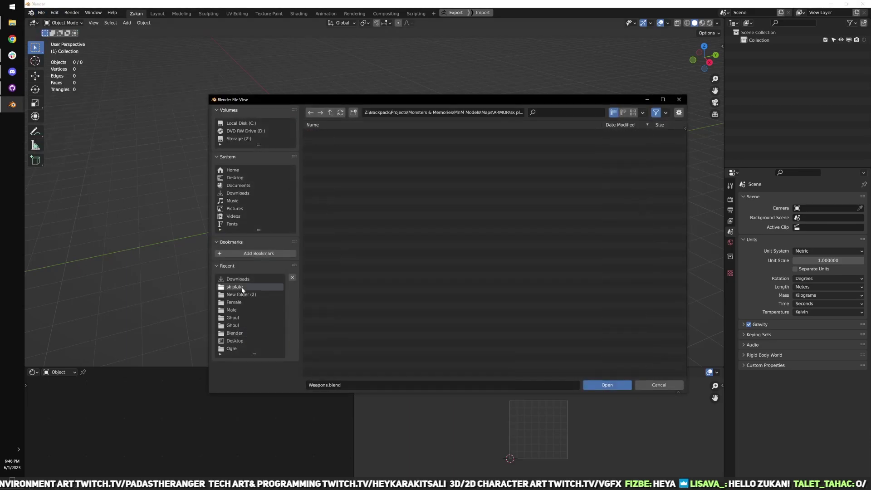
left_click(330, 112)
left_click(330, 113)
left_click(330, 112)
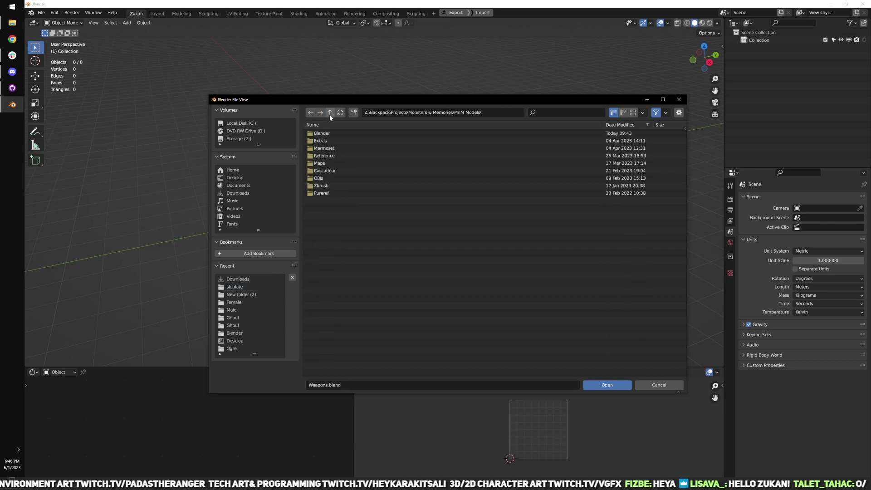
left_click(322, 133)
double_click(325, 134)
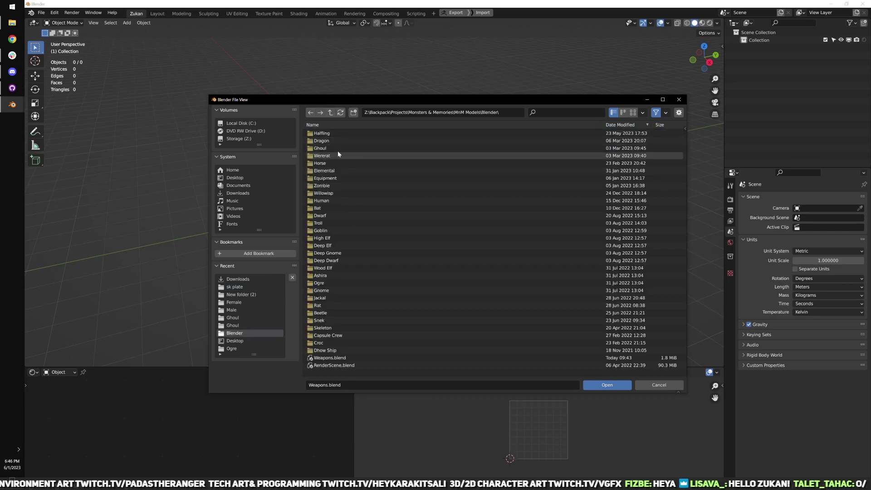
double_click(337, 135)
double_click(335, 136)
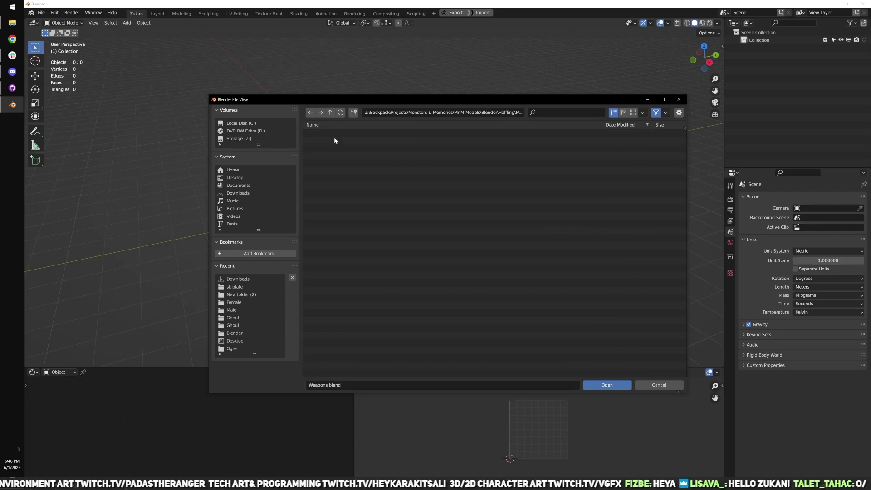
left_click(335, 133)
left_click(603, 386)
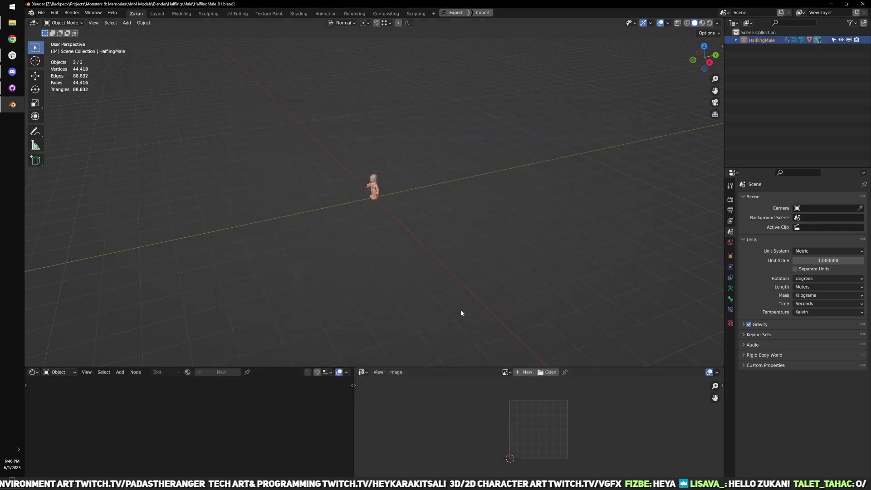
- Change the node editor area to a Timeline, then play and stop the halfling's animation
scroll(378, 224, "up", 8)
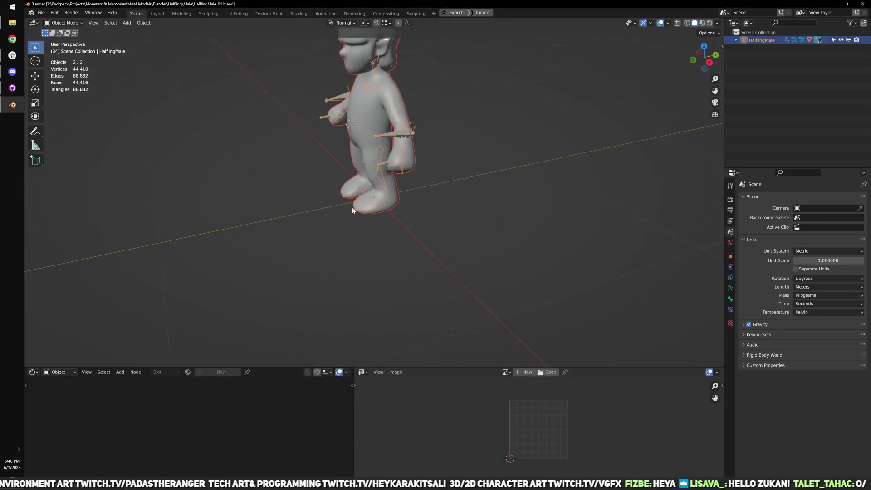
middle_click_drag(345, 282, 375, 256)
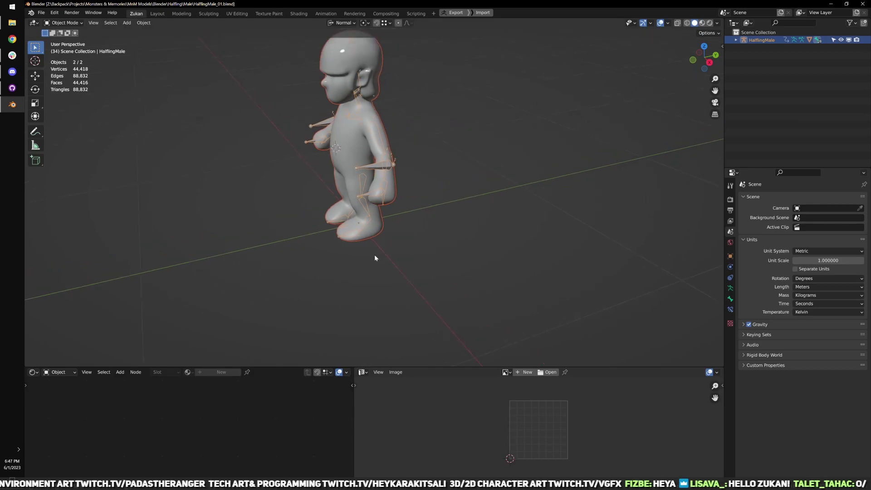
left_click(33, 372)
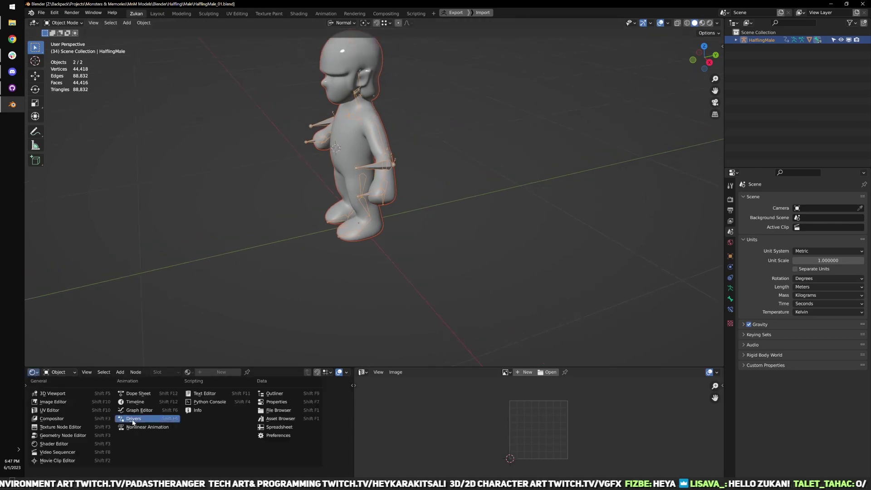
left_click(131, 402)
left_click(197, 373)
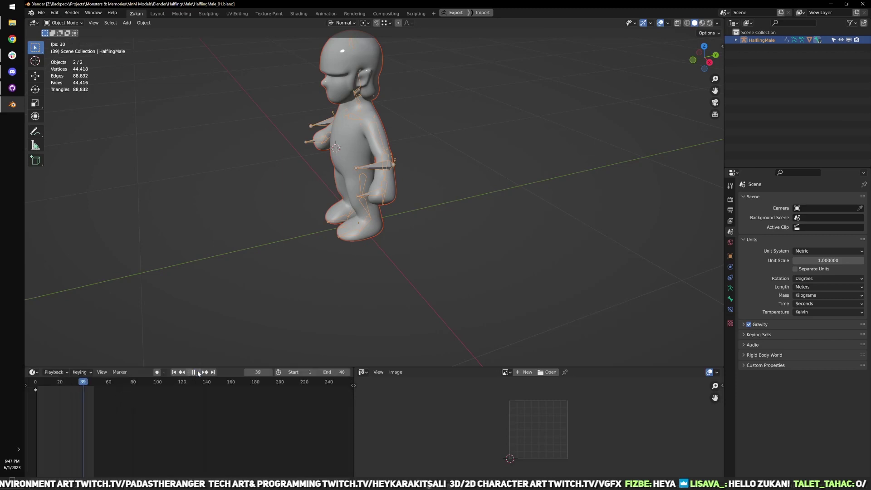
left_click(196, 372)
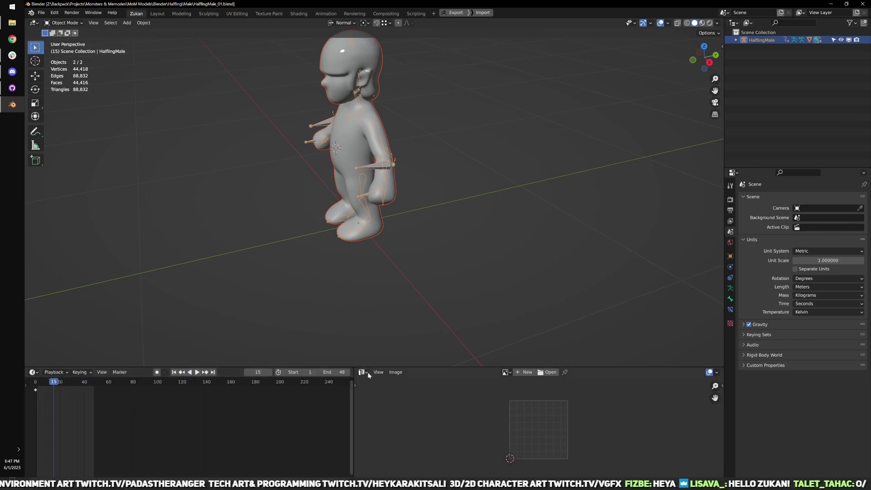
- Change the Timeline area to a Dope Sheet in Action Editor mode and look up the available actions
left_click(365, 372)
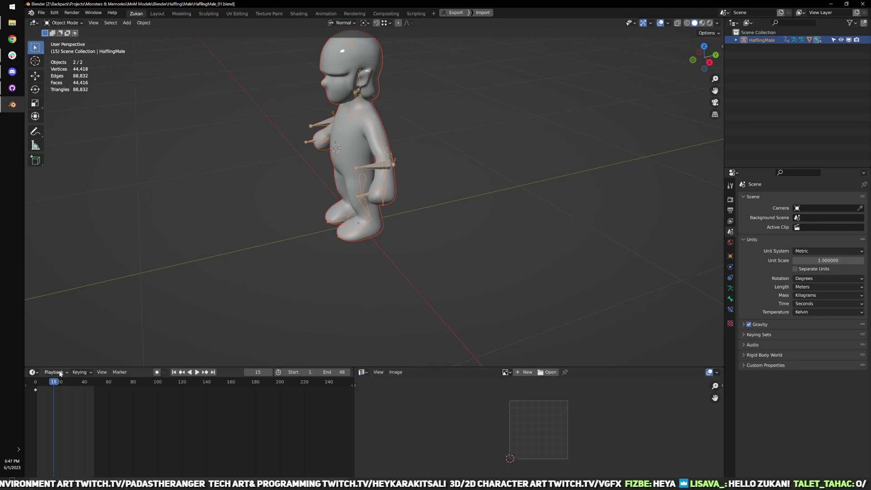
left_click(33, 372)
left_click(137, 400)
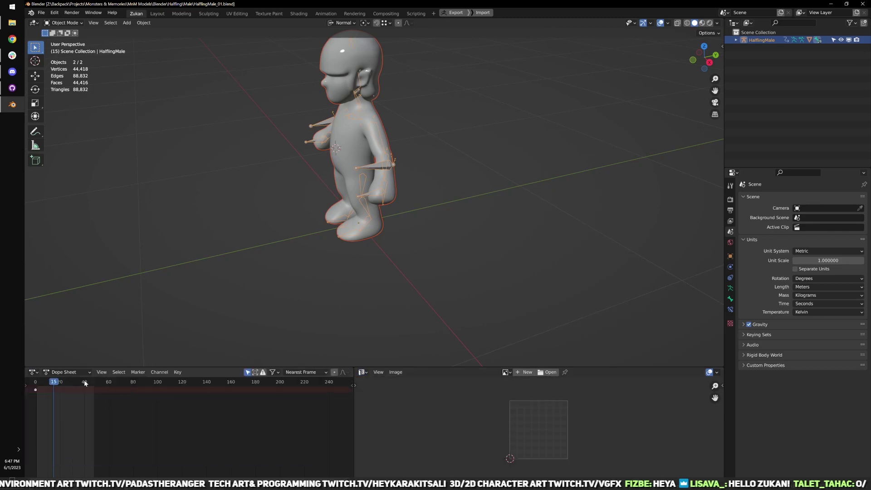
left_click(68, 372)
left_click(66, 399)
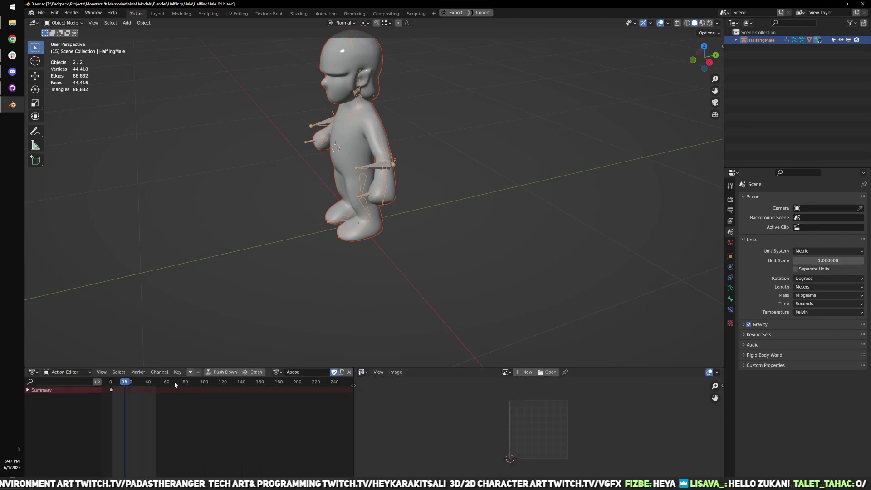
left_click(277, 372)
- Convert the halfling body object to a mesh
middle_click_drag(500, 123, 468, 220)
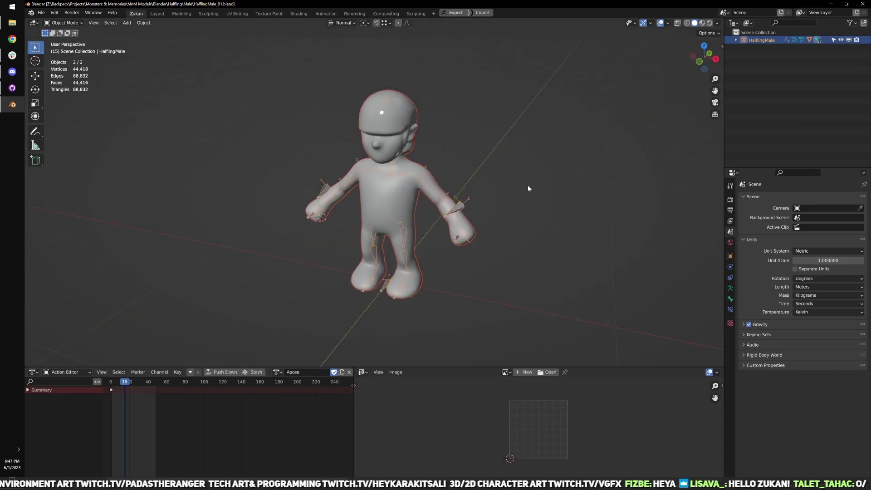
left_click(584, 123)
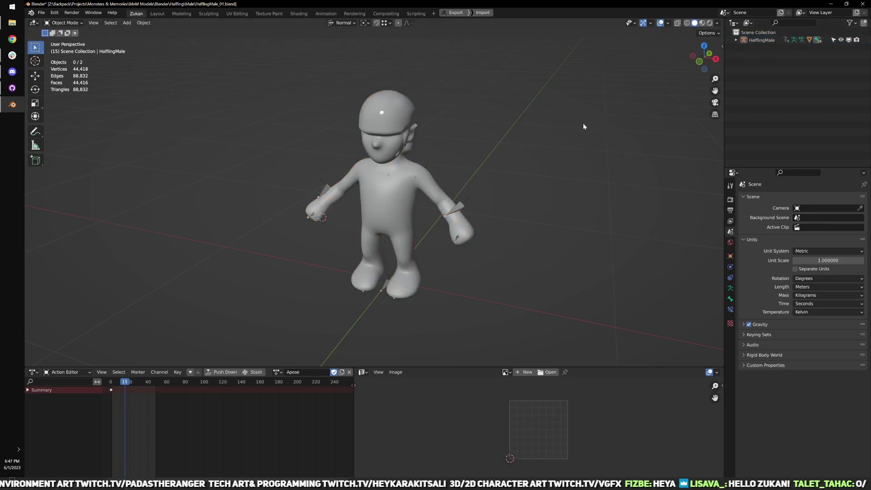
scroll(511, 154, "up", 2)
left_click(33, 372)
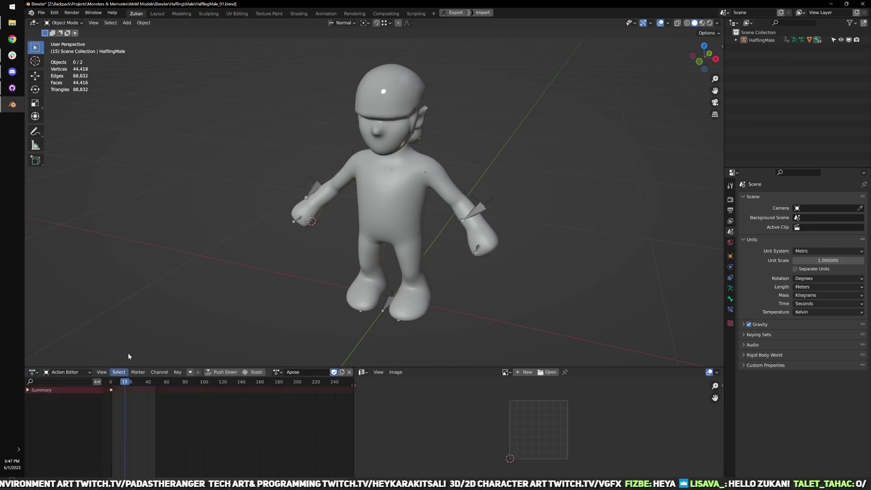
left_click(41, 13)
left_click(418, 160)
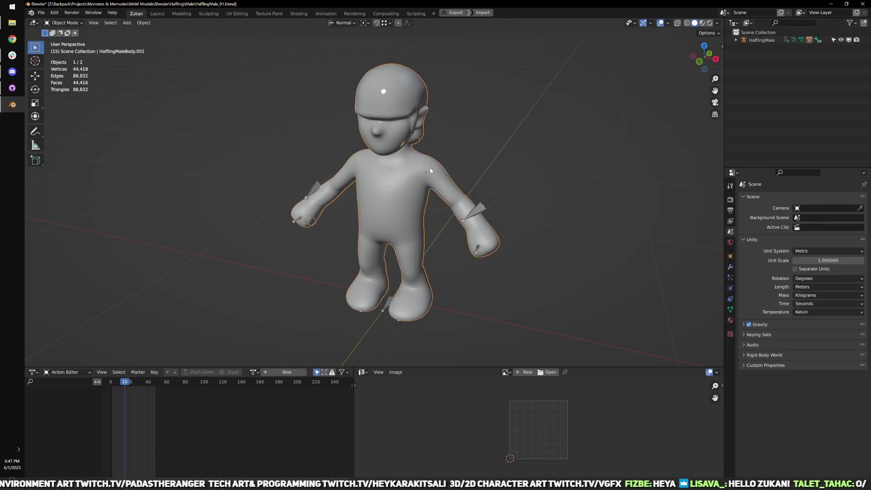
key("alt+c")
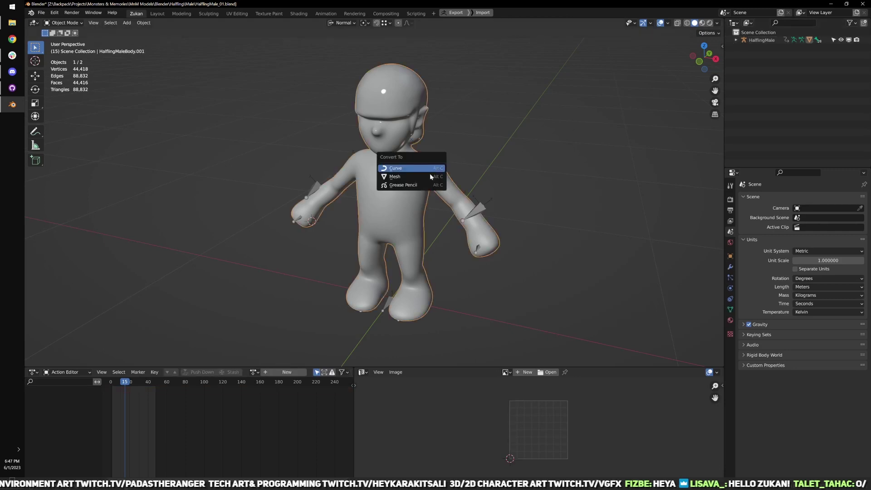
left_click(429, 176)
- Clear the body's parent while keeping its transformation, and delete the HalflingMale armature hierarchy
key("shift+p")
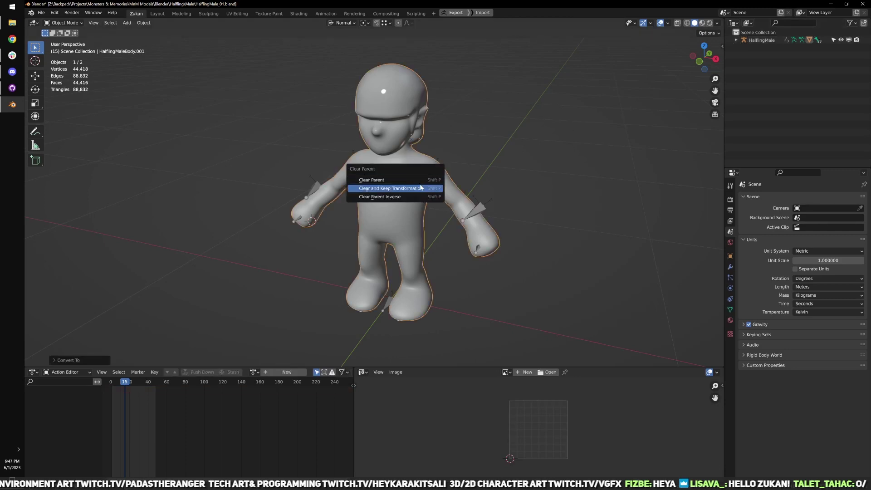
left_click(408, 189)
right_click(756, 41)
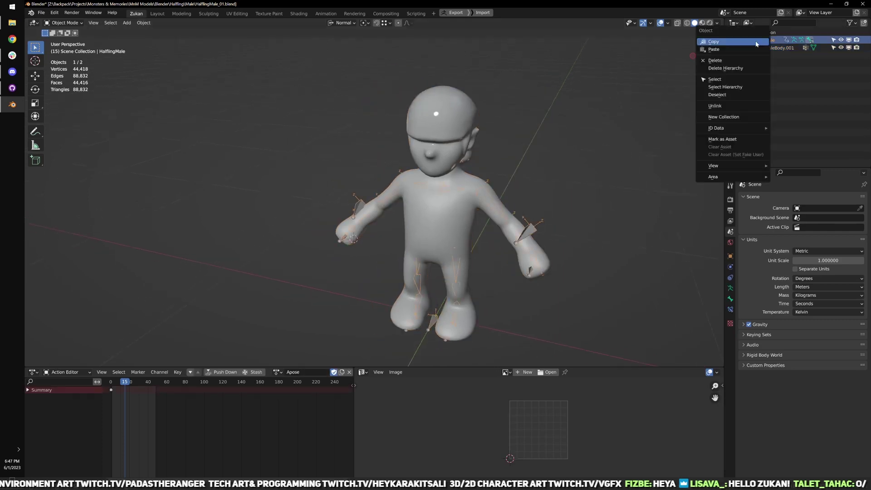
left_click(725, 68)
- Examine the halfling body from the front and its head close up, including the wireframe in Edit Mode
middle_click_drag(516, 183, 470, 192)
key("KP_1")
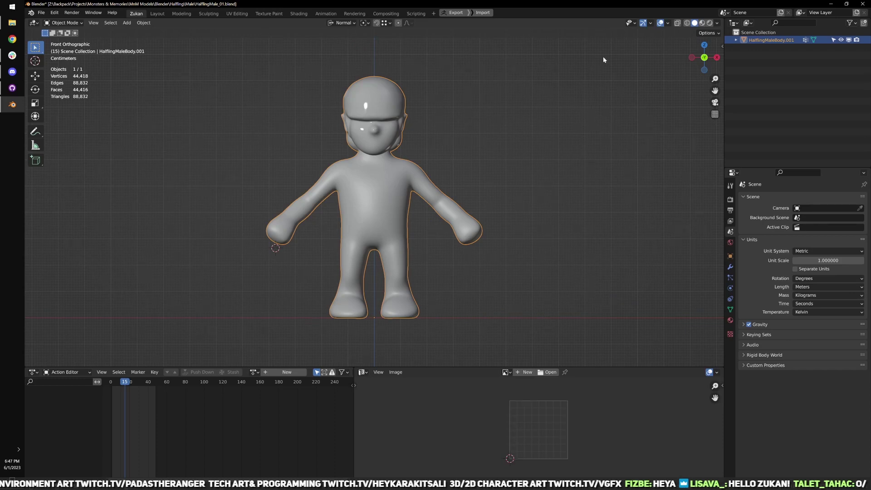
scroll(428, 175, "up", 2)
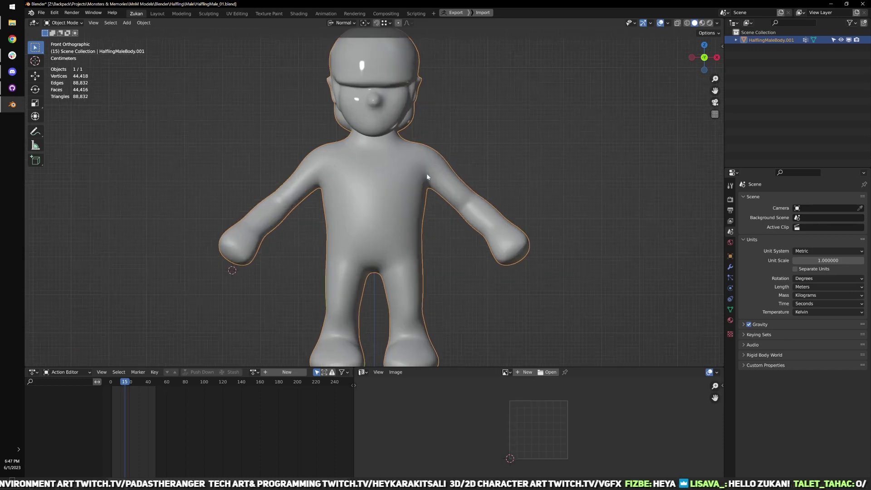
middle_click_drag(410, 156, 419, 71)
key("Tab")
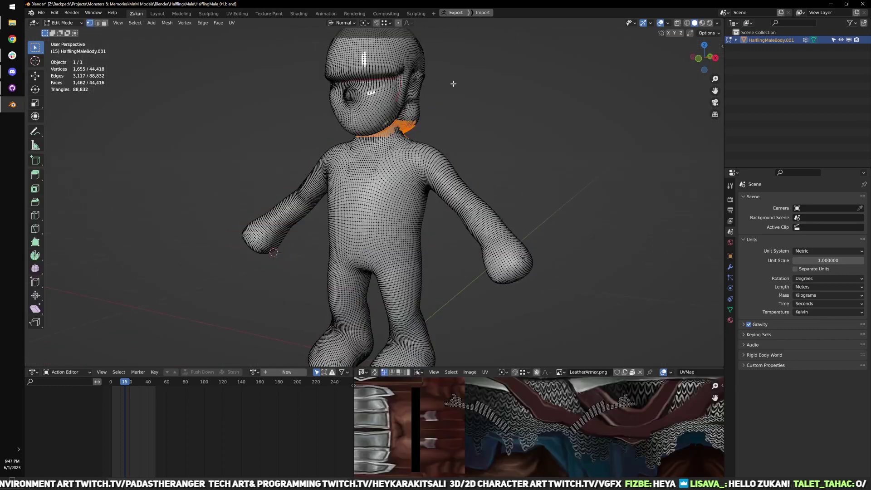
left_click_drag(463, 59, 369, 103)
key("KP_Decimal")
middle_click_drag(432, 199, 481, 153, "shift")
key("Tab")
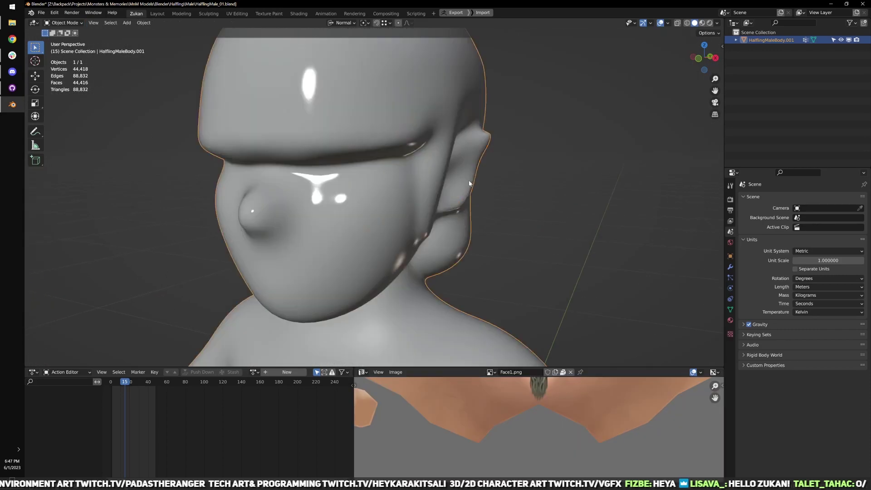
scroll(468, 185, "down", 3)
middle_click_drag(368, 202, 427, 166)
scroll(435, 216, "up", 2)
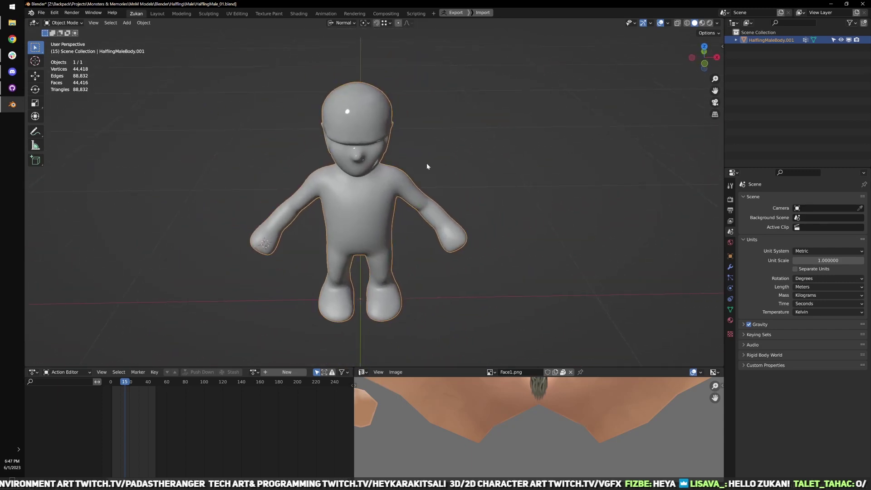
scroll(423, 201, "up", 2)
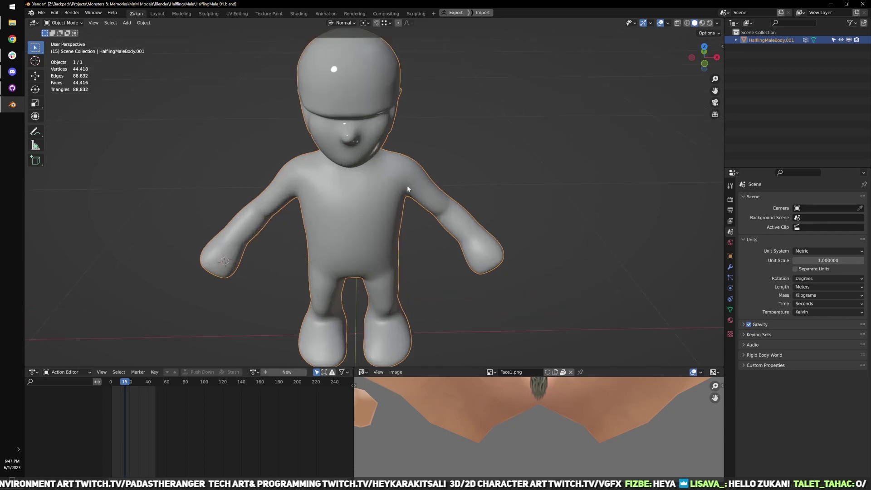
scroll(382, 171, "down", 1)
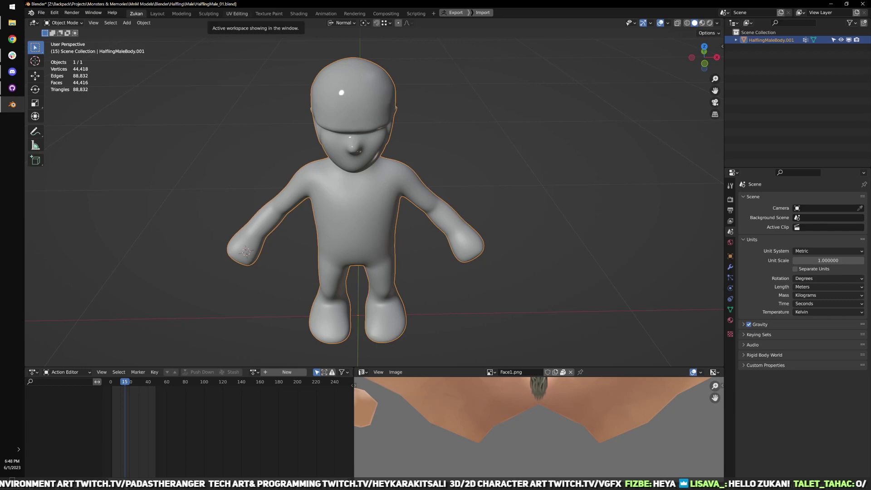
- Import the paintable_HumanMale.fbx model from the Downloads folder into the scene
left_click(12, 23)
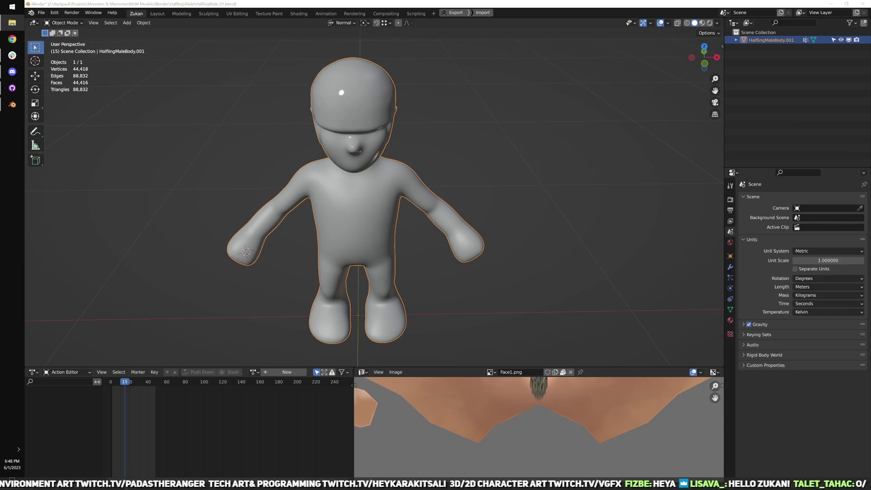
left_click(54, 12)
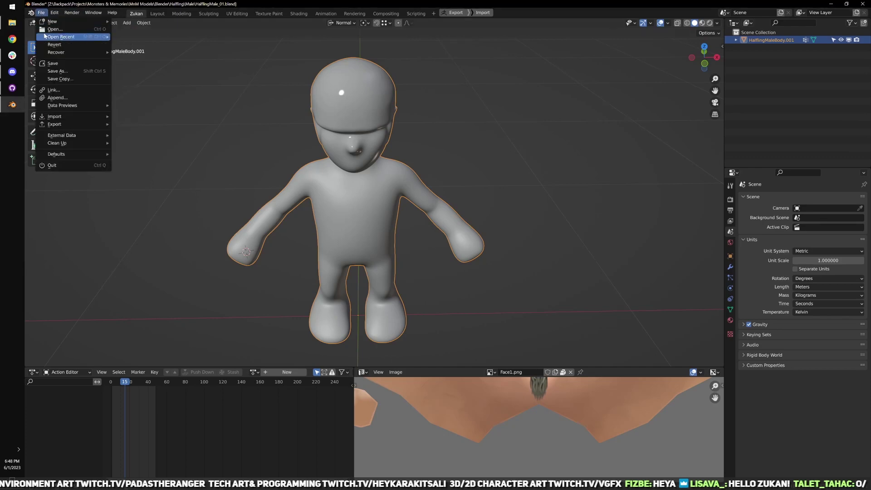
mouse_move(63, 117)
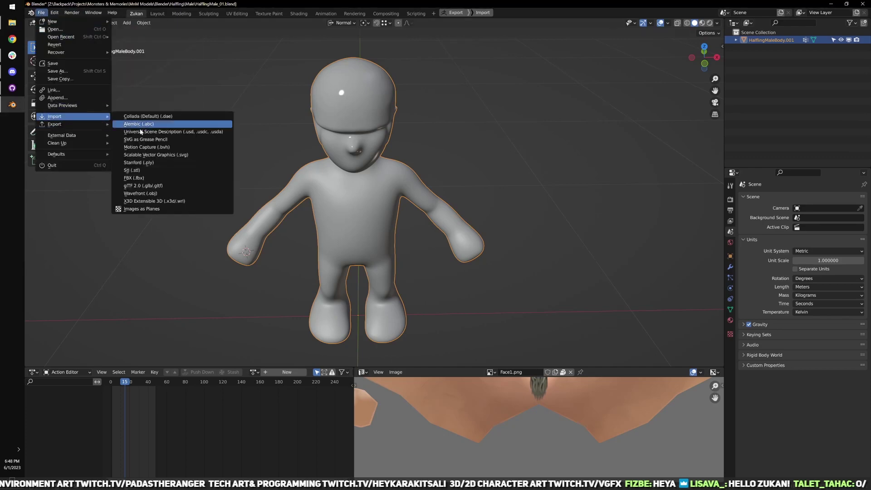
left_click(150, 178)
left_click(238, 286)
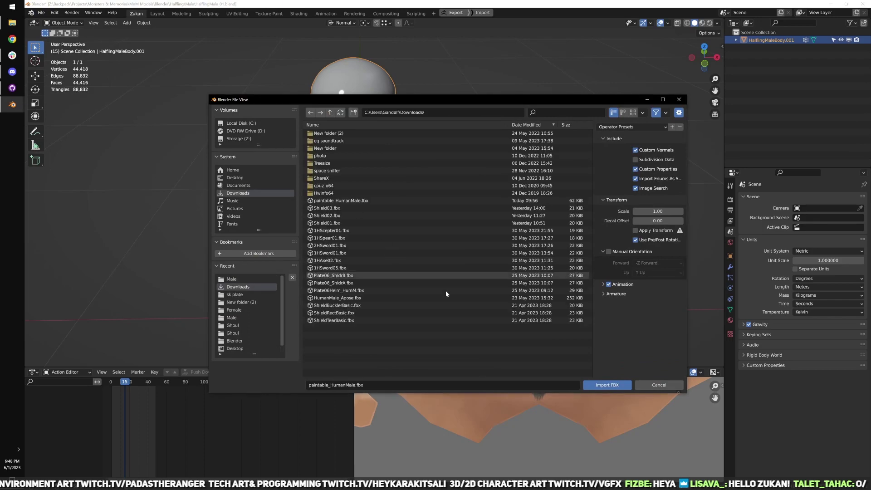
left_click(598, 384)
- Scale the imported HumMBody mesh uniformly down to about the halfling's height and display the models in wireframe
middle_click_drag(481, 300, 471, 206)
left_click(427, 165)
middle_click_drag(505, 246, 487, 181, "shift")
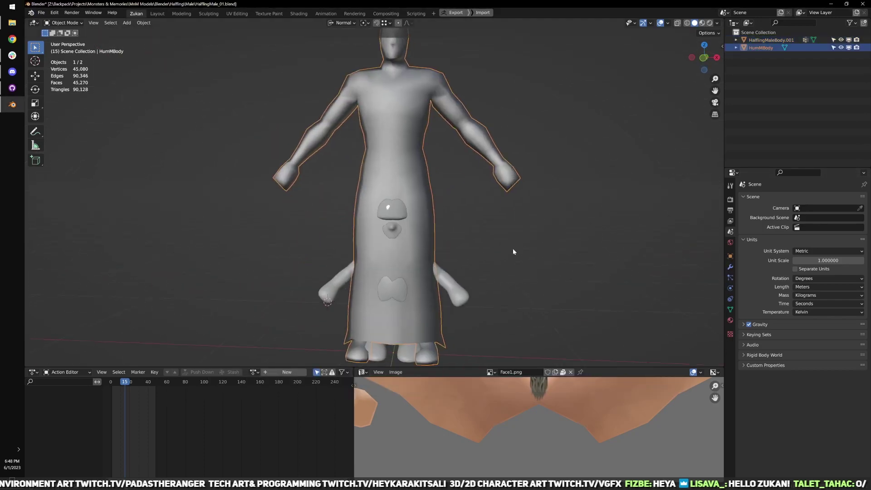
key("KP_1")
middle_click_drag(477, 238, 473, 206, "shift")
key("e")
key("r")
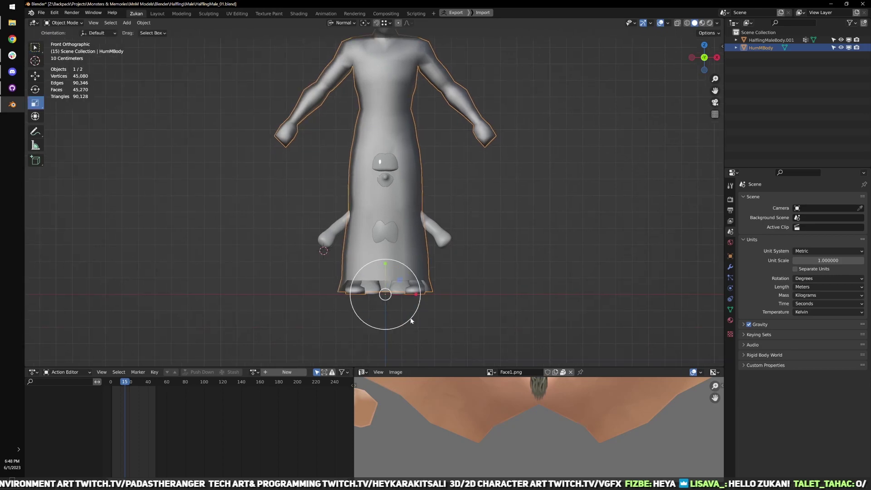
left_click_drag(408, 318, 397, 305)
key("shift+z")
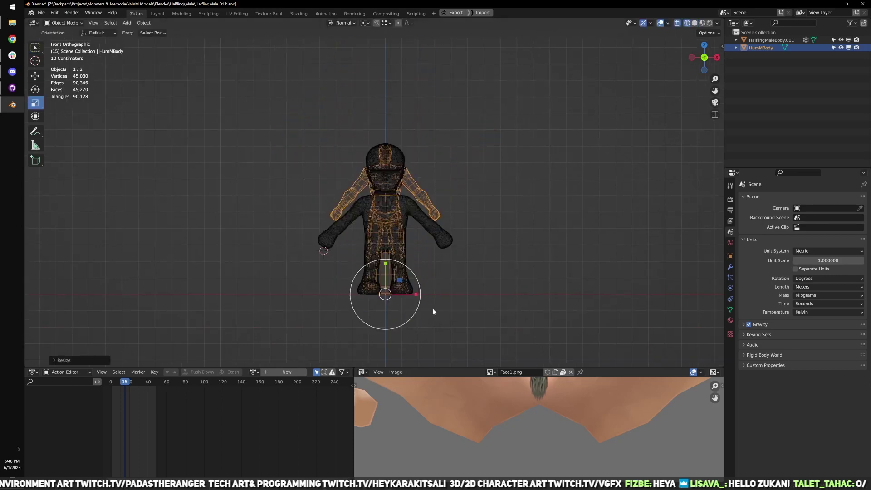
- In the right side view, move the halfling body slightly backward along the Y axis to line up with the human body
scroll(433, 309, "up", 3)
middle_click_drag(437, 314, 469, 251, "shift")
key("KP_3")
left_click_drag(377, 290, 376, 295)
left_click(373, 170)
scroll(396, 236, "up", 2)
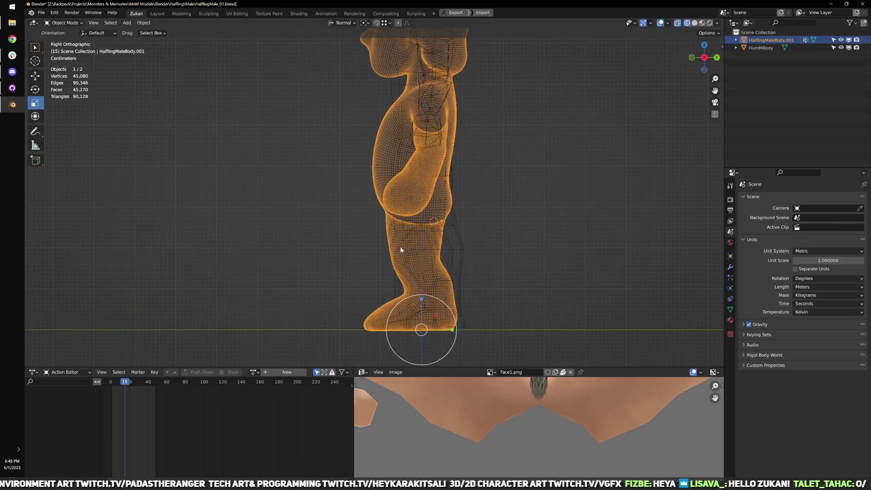
key("w")
left_click_drag(452, 330, 460, 331)
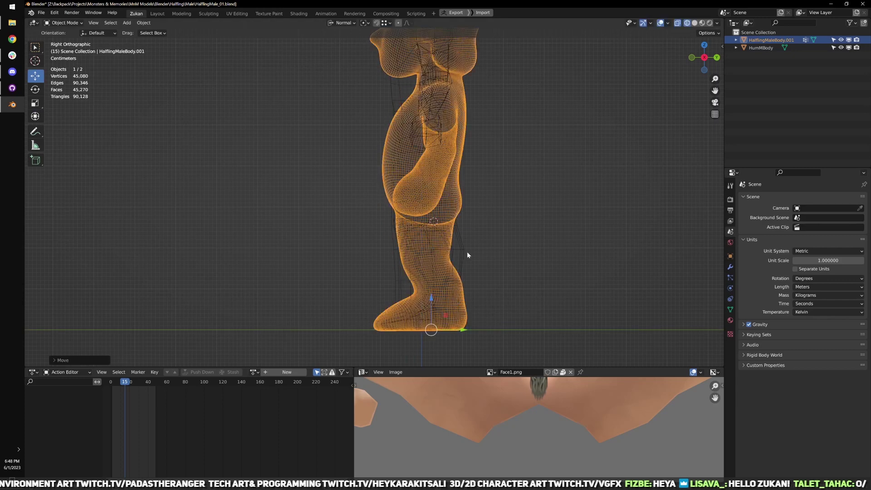
- Adjust the human body's depth in side view, and reduce its height until its shoulders sit level with the halfling's shoulders
left_click(466, 251)
scroll(460, 260, "down", 2)
key("r")
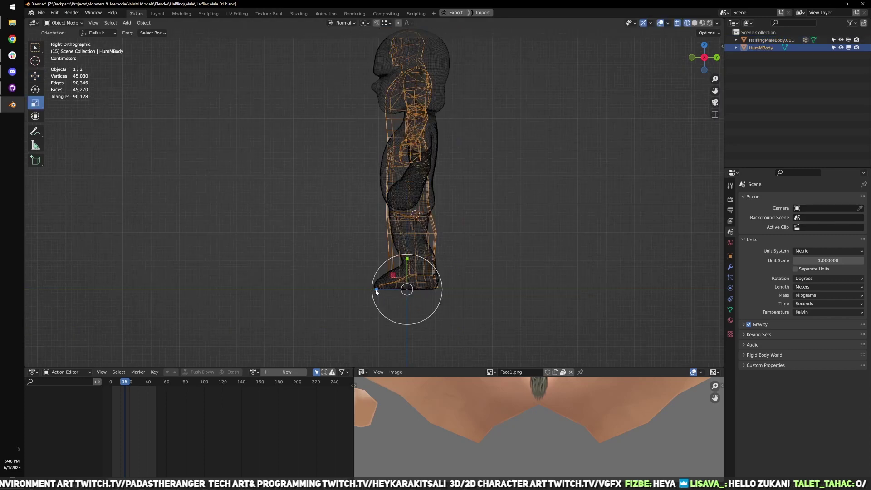
left_click_drag(376, 290, 374, 291)
middle_click_drag(392, 242, 457, 239)
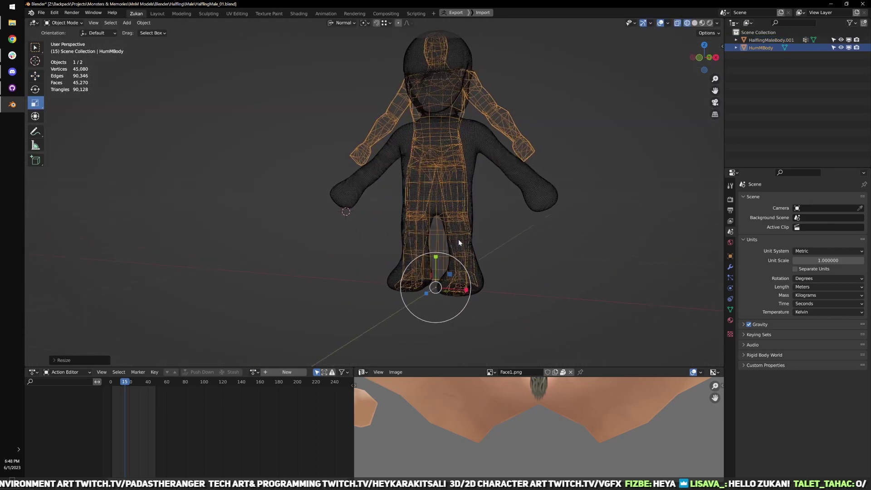
key("s")
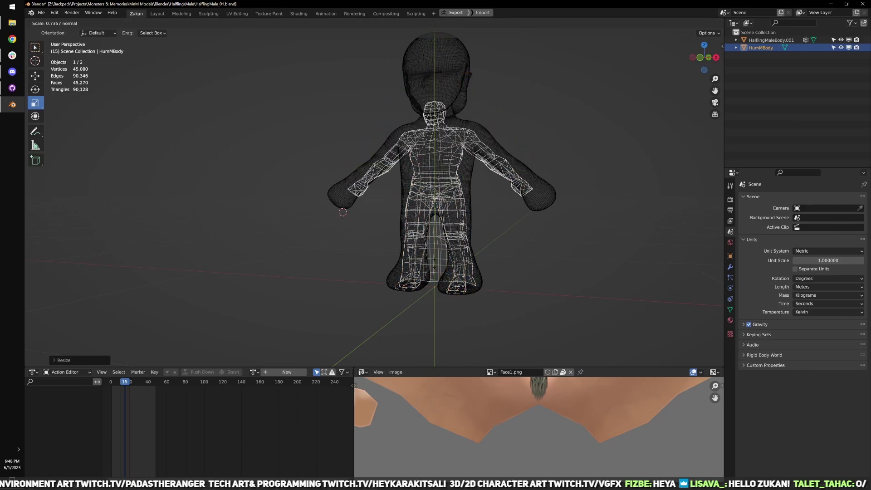
left_click(438, 260)
- Try a further resize of the human body from the front, and undo it
key("KP_1")
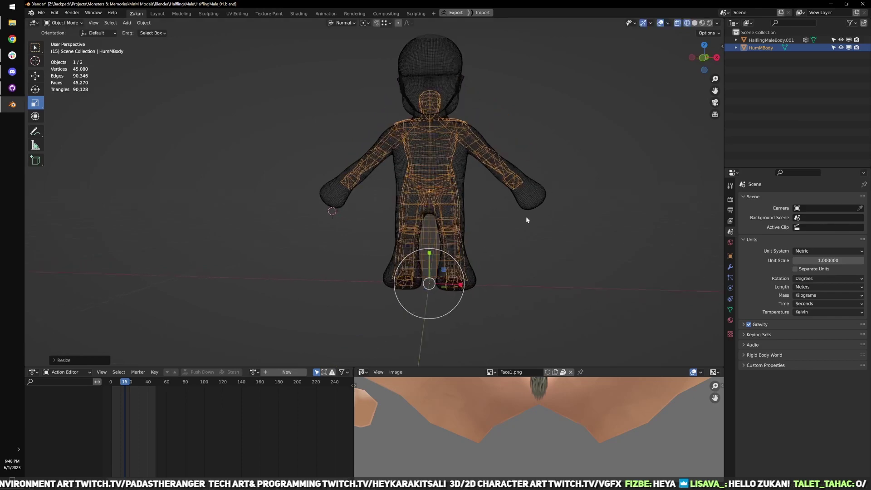
left_click_drag(428, 311, 433, 311)
key("ctrl+z")
scroll(469, 255, "up", 1)
middle_click_drag(412, 208, 438, 222)
scroll(459, 216, "up", 2)
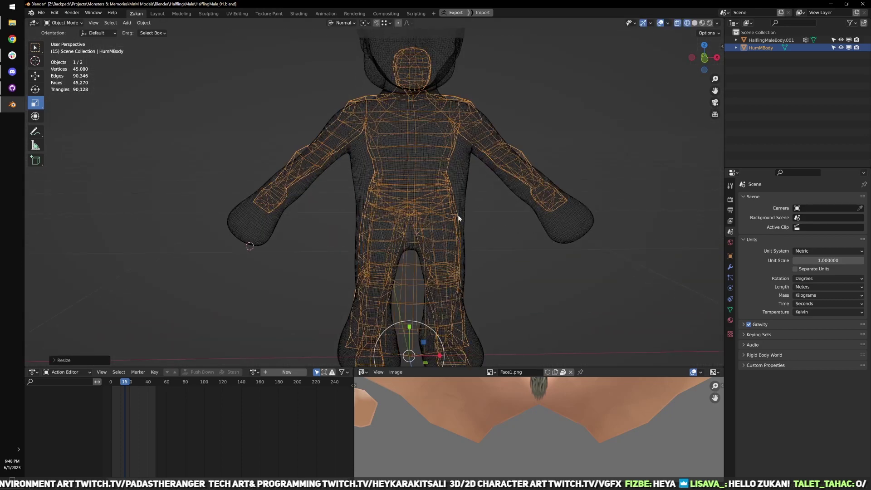
- Open the human body in Edit Mode with face selection, viewed from the front
key("Tab")
key("ctrl+Tab")
left_click(486, 236)
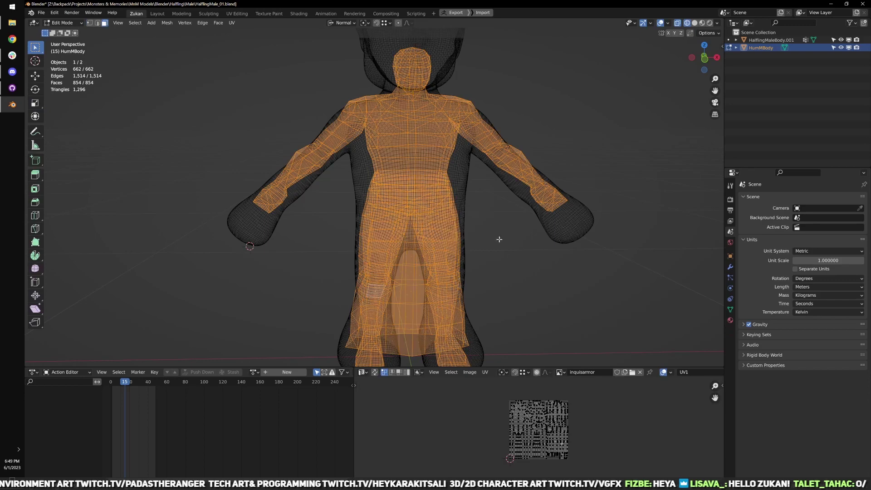
key("KP_1")
scroll(527, 226, "up", 3)
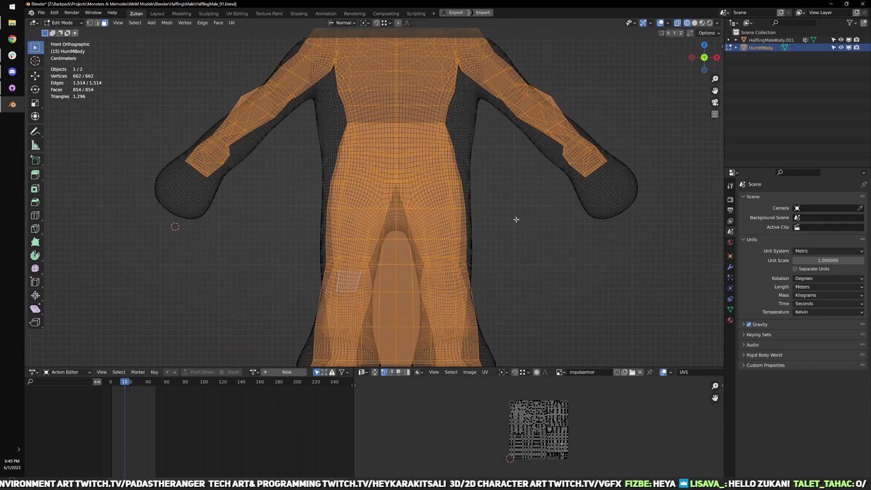
scroll(499, 199, "down", 3)
key("ctrl+Tab")
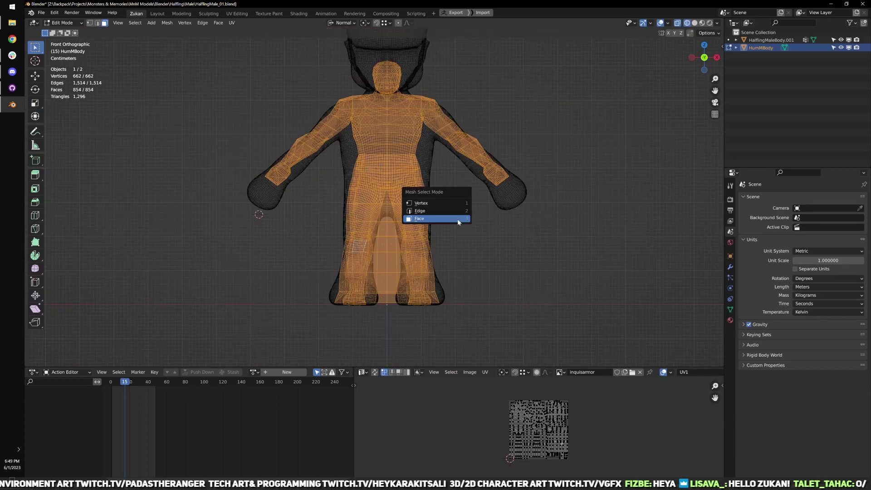
left_click(460, 219)
- Select every face on the human body's negative X half, including those along the centre line, and delete the faces
left_click_drag(234, 338, 385, 60)
scroll(342, 219, "up", 5)
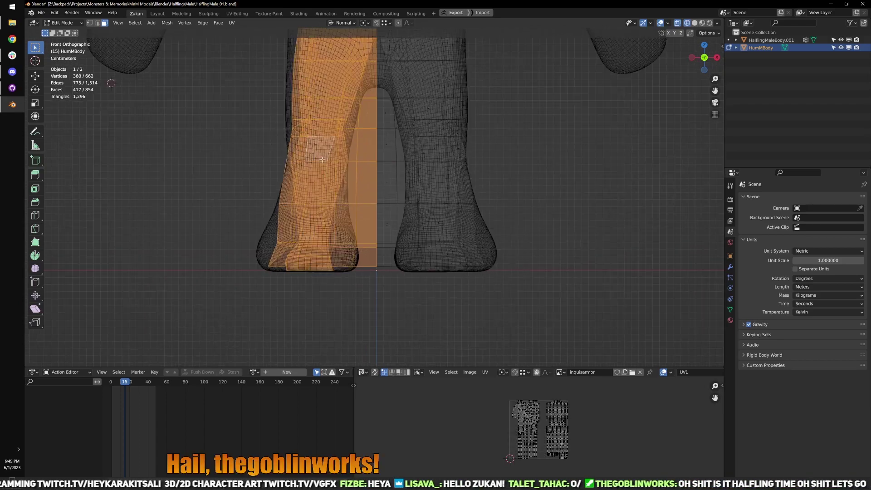
scroll(342, 219, "up", 3)
left_click_drag(308, 327, 388, 157, "shift")
middle_click_drag(339, 59, 334, 282, "shift")
scroll(300, 296, "down", 5)
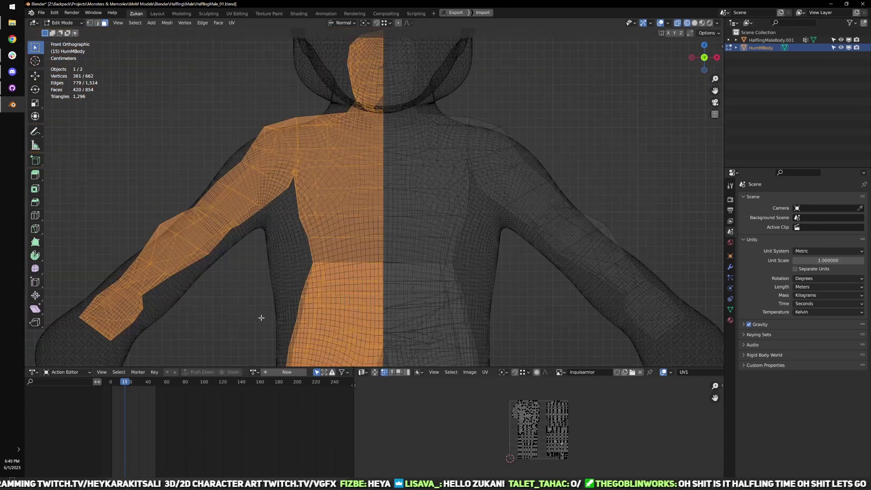
scroll(329, 258, "up", 4)
left_click_drag(284, 322, 375, 96, "shift")
scroll(345, 235, "up", 3)
scroll(377, 196, "down", 7)
key("x")
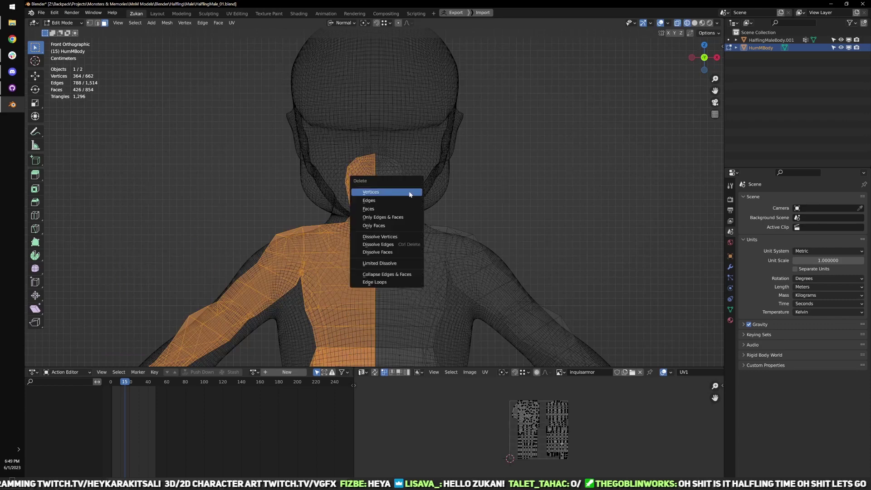
left_click(397, 210)
scroll(418, 219, "down", 2)
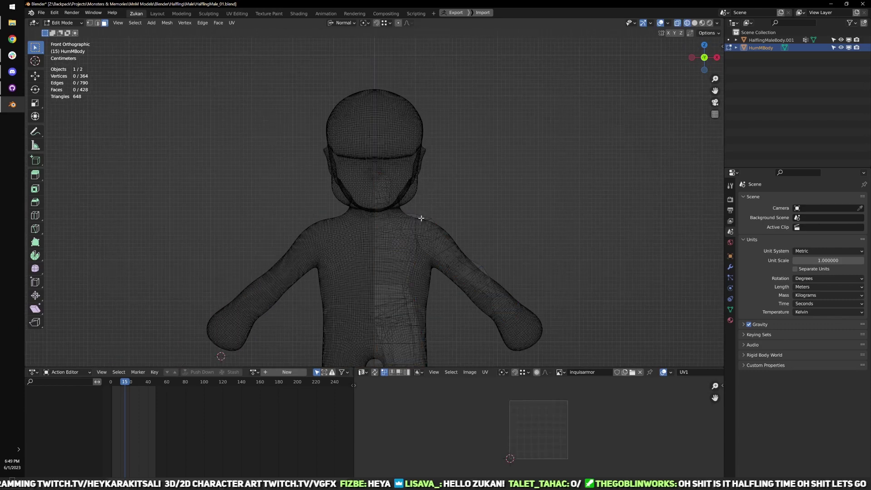
- Return the human body to Object Mode and add a Mirror modifier on the X axis
key("a")
key("Tab")
scroll(478, 239, "up", 3)
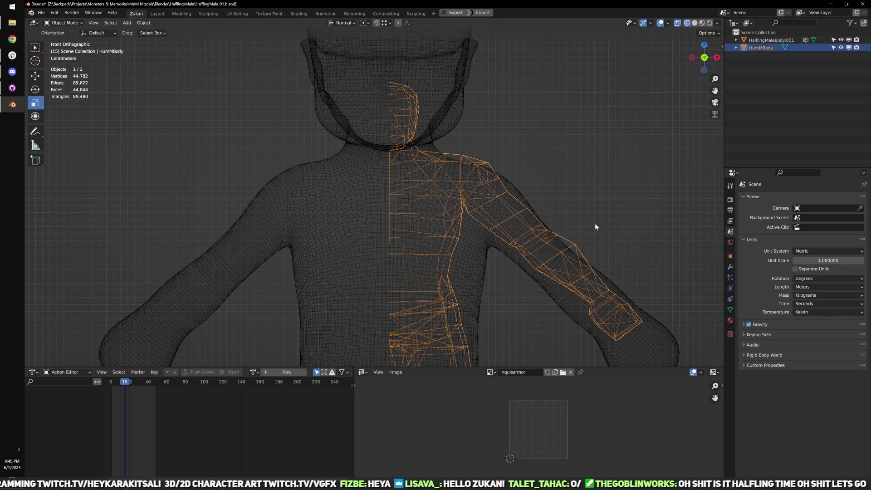
middle_click_drag(595, 223, 533, 182)
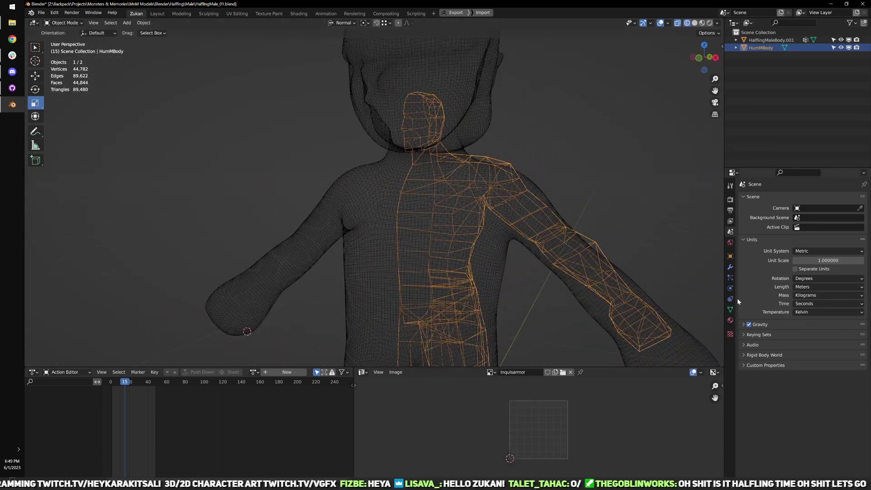
left_click(730, 267)
left_click(791, 196)
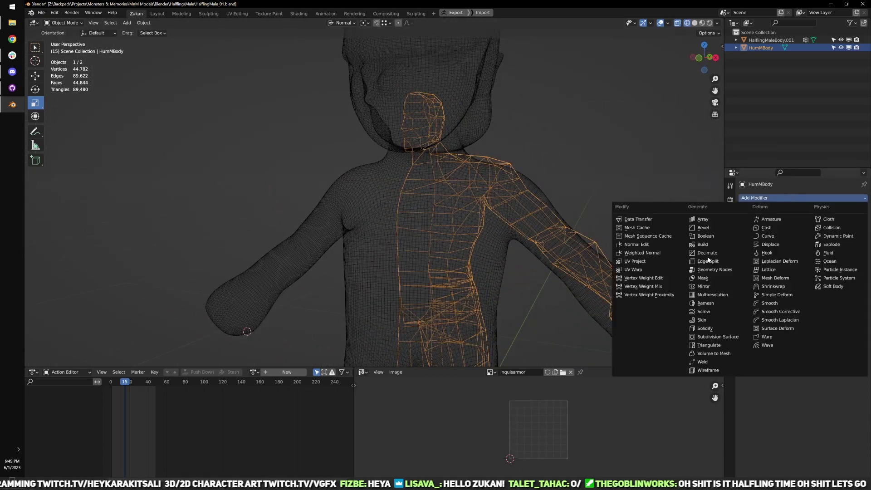
left_click(703, 286)
right_click(597, 230)
left_click(586, 252)
- Examine in Edit Mode how the mirrored human body's legs and lower robe fit inside the halfling's legs
key("Tab")
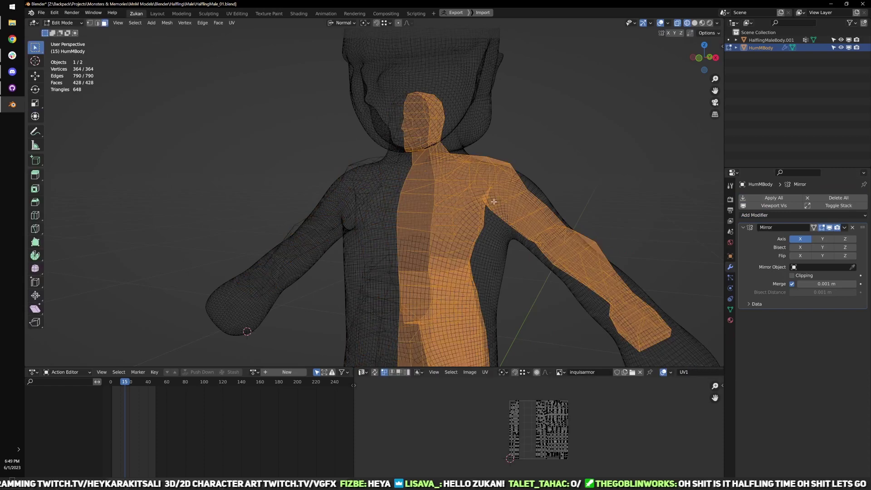
key("KP_1")
scroll(509, 214, "down", 1)
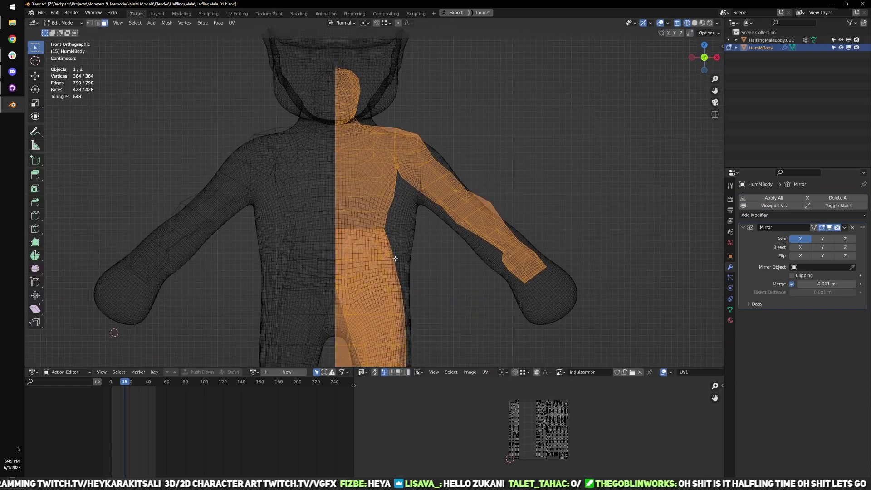
mouse_move(417, 318)
middle_mouse_down("shift")
mouse_move(437, 245)
mouse_move(435, 255)
mouse_move(442, 157)
middle_mouse_up("shift")
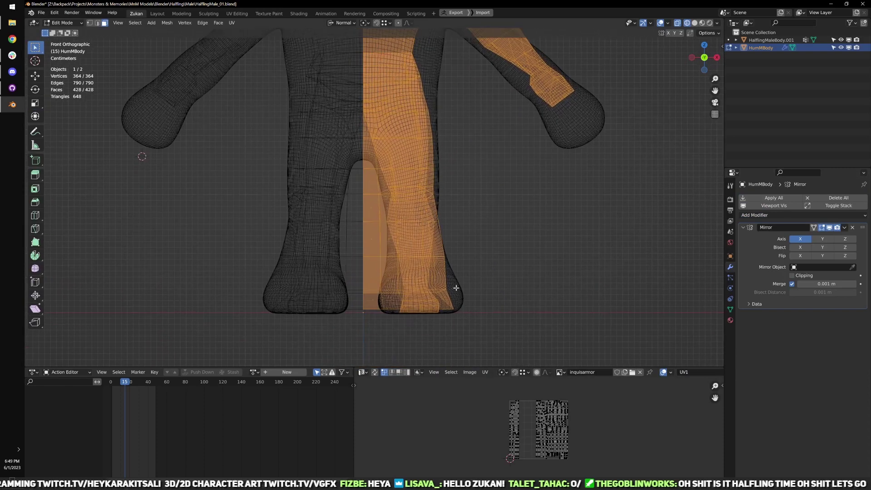
middle_click_drag(433, 271, 463, 271)
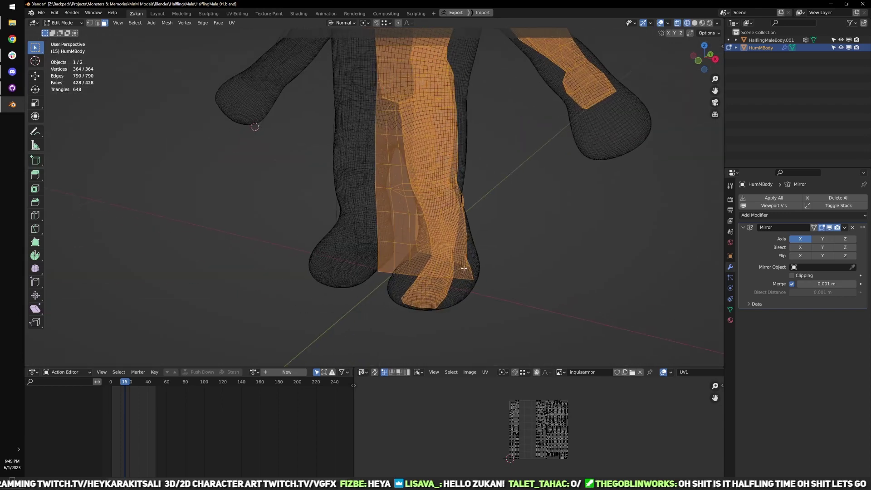
scroll(458, 227, "down", 4)
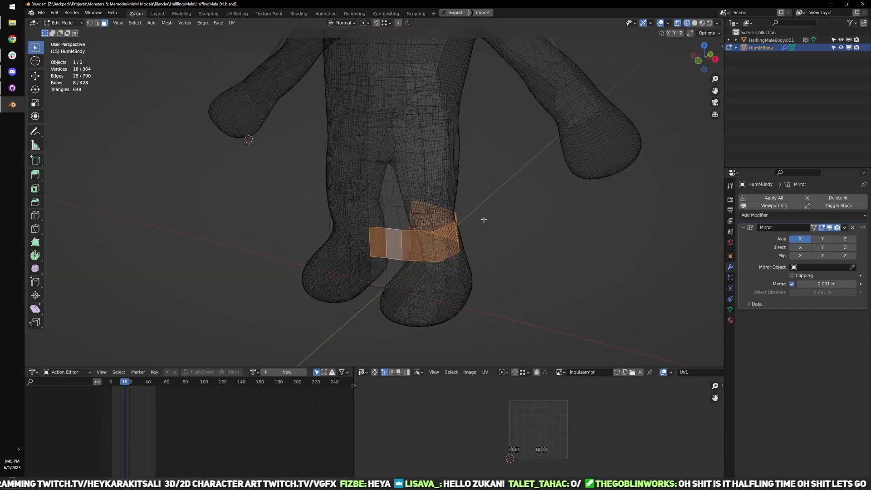
- Isolate the human body in local view and inspect its robe topology in Material Preview and Solid shading
key("KP_Divide")
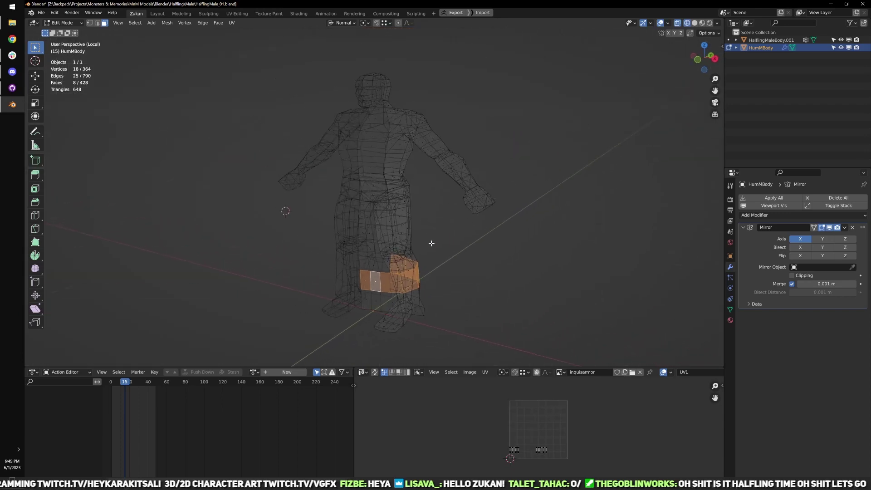
left_click(537, 196)
key("z")
scroll(498, 222, "up", 3)
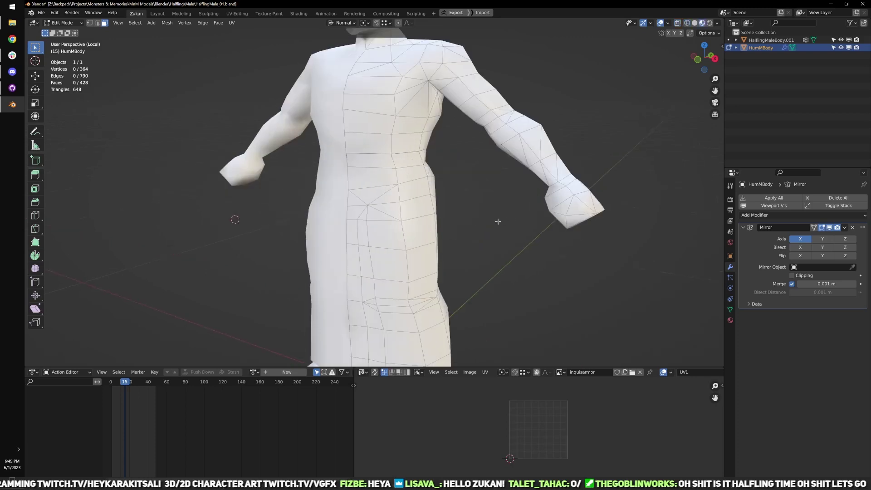
scroll(498, 222, "down", 2)
key("z")
scroll(393, 191, "up", 2)
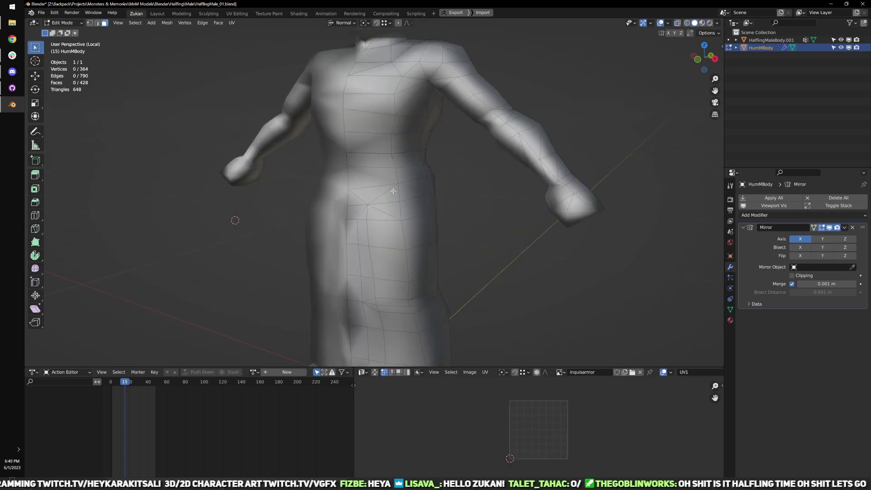
- Pick two adjacent faces at the front of the waist, leave local view and compare both bodies in wireframe
left_click(391, 178)
left_click(408, 179, "shift")
middle_click_drag(408, 180, 420, 272)
mouse_move(420, 313)
middle_mouse_down("shift")
mouse_move(421, 225)
mouse_move(457, 250)
middle_mouse_up("shift")
key("KP_Divide")
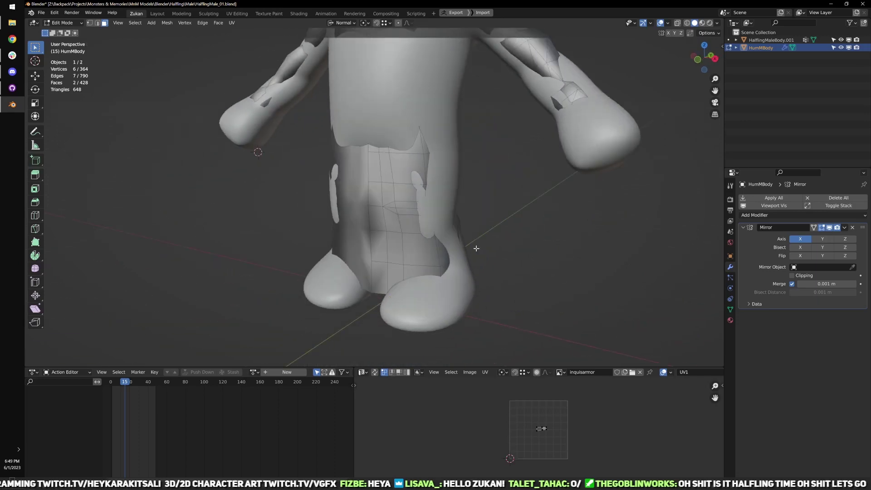
key("z")
key("KP_1")
key("ctrl+Tab")
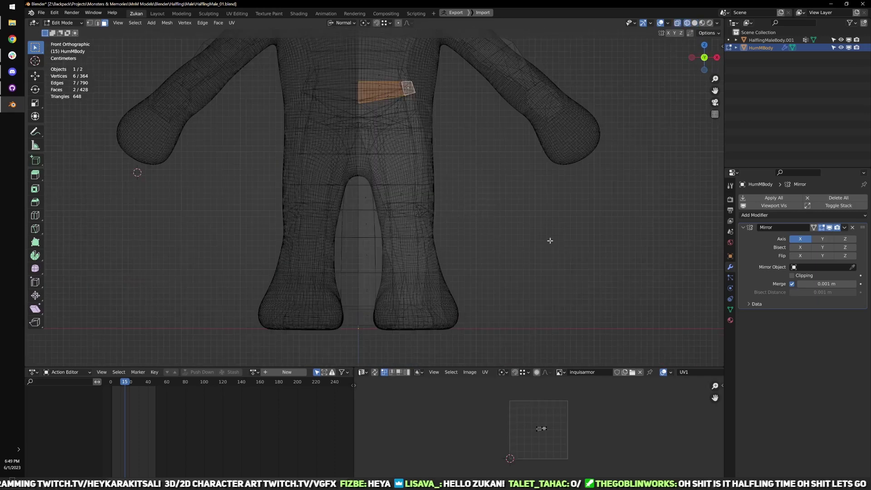
middle_click_drag(550, 267, 469, 281)
scroll(485, 259, "up", 1)
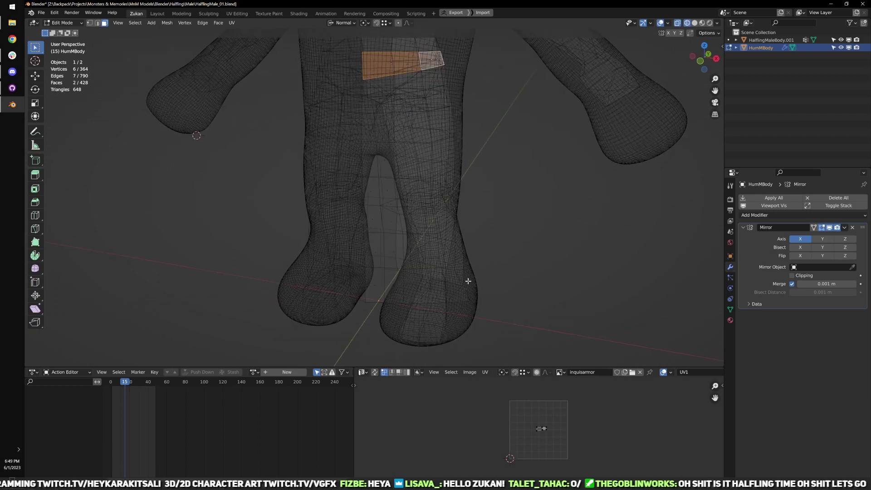
- Isolate the human body in local view and show it in Material Preview with face selection active
scroll(458, 282, "down", 2)
scroll(454, 285, "down", 3)
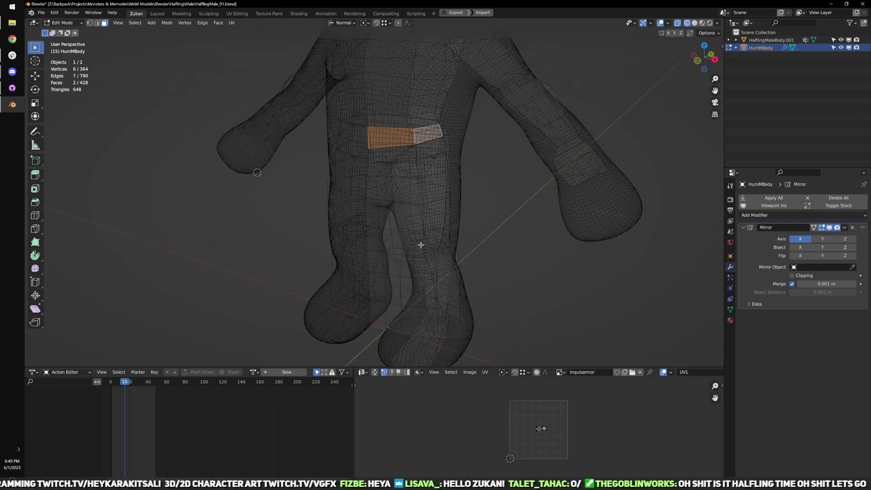
mouse_move(421, 245)
middle_mouse_down()
mouse_move(442, 231)
mouse_move(389, 193)
middle_mouse_up()
key("KP_Divide")
scroll(423, 222, "up", 2)
key("z")
key("ctrl+Tab")
- Delete the band of robe faces running around the waist from the front to the back
left_click(361, 164)
left_click(387, 161, "shift")
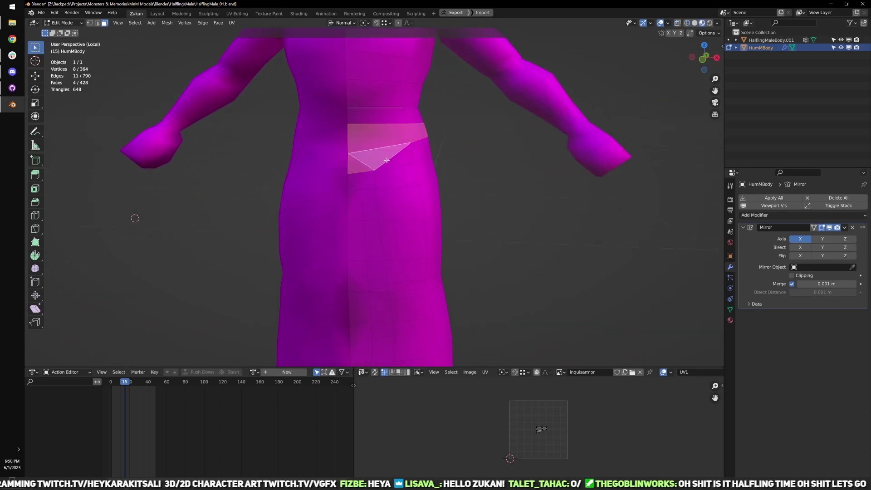
middle_click_drag(415, 166, 379, 160)
left_click(367, 156, "shift")
left_click(389, 152, "shift")
left_click(427, 152, "shift")
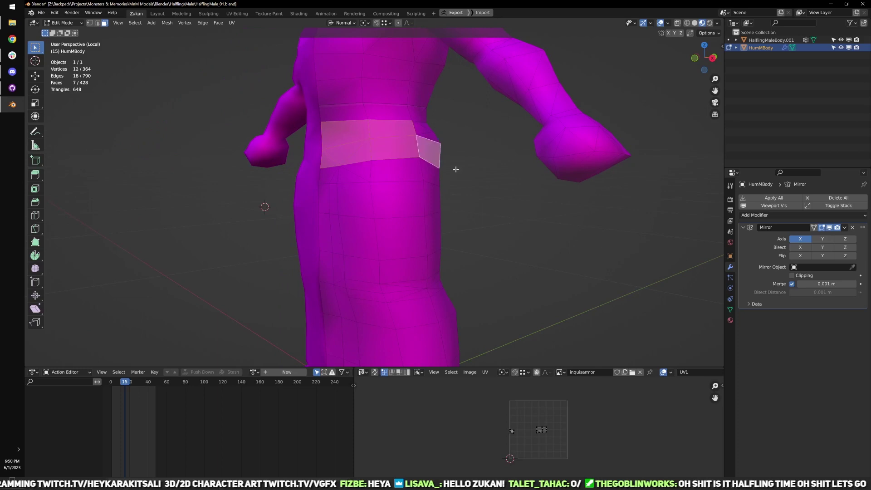
middle_click_drag(455, 170, 389, 179)
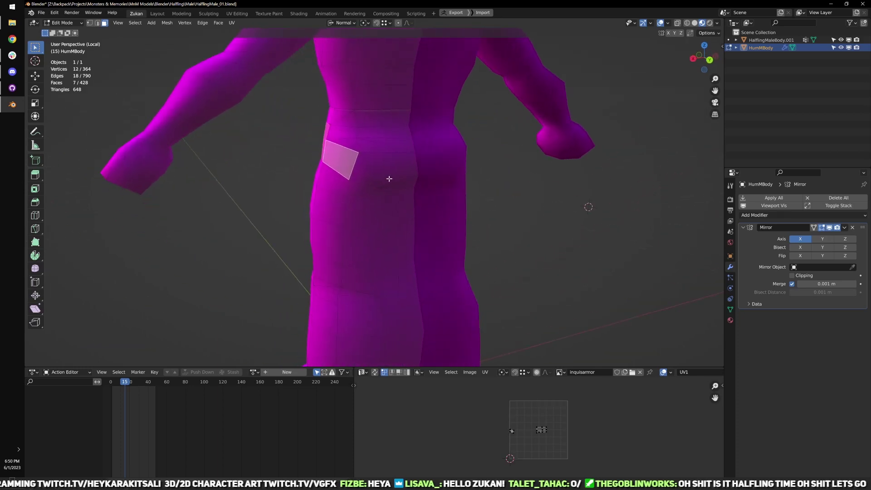
left_click(363, 172, "shift")
left_click(380, 169, "shift")
left_click(394, 161, "shift")
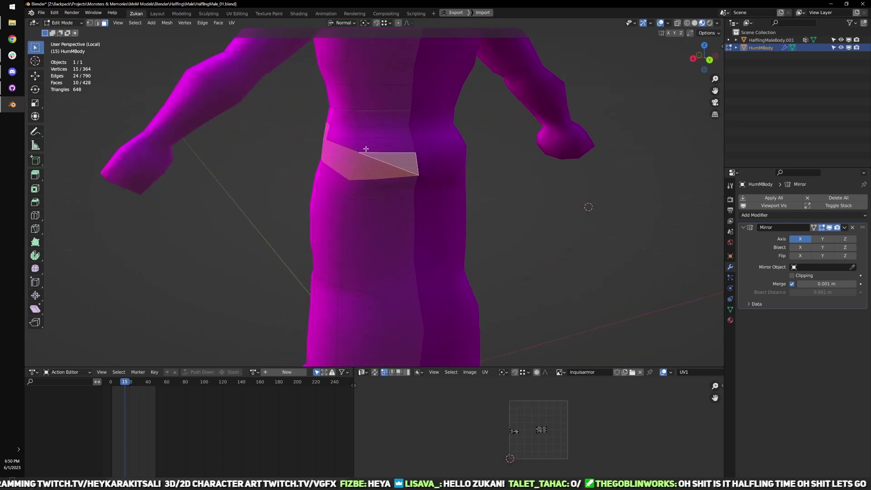
left_click(365, 149, "shift")
left_click(381, 139, "shift")
left_click(381, 132, "shift")
left_click(342, 136, "shift")
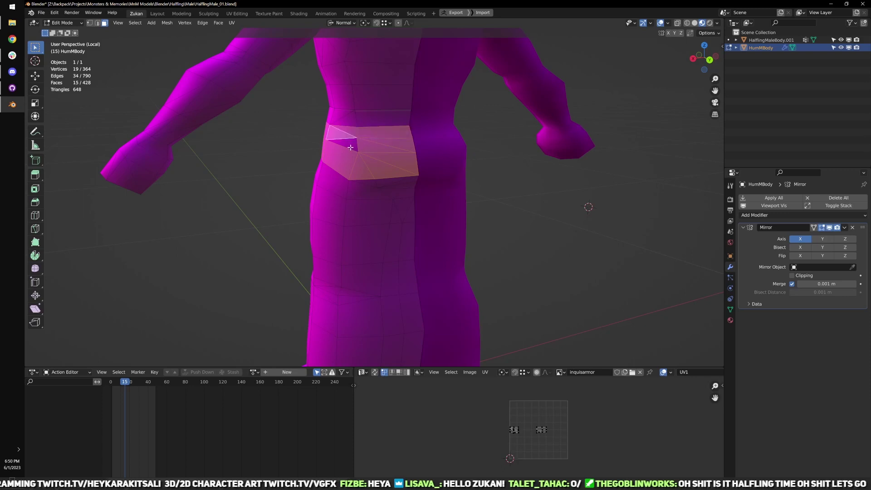
left_click(345, 119, "shift")
left_click(375, 119, "shift")
middle_click_drag(328, 125, 421, 133)
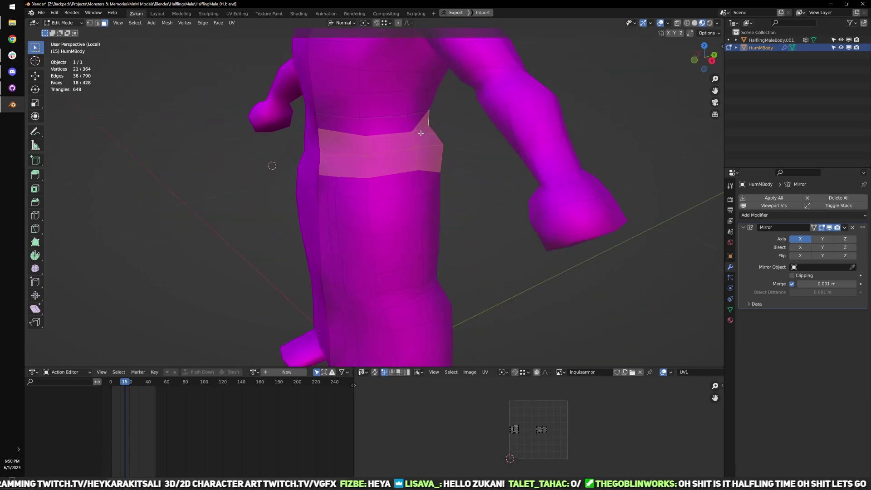
left_click(412, 120, "shift")
left_click(354, 126, "shift")
key("x")
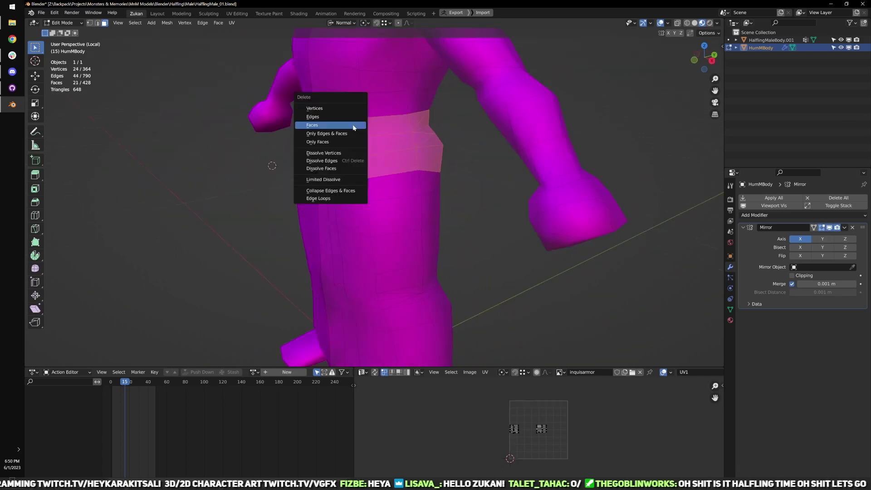
left_click(345, 126)
- Delete the remaining linked robe skirt faces over the legs and return to Object Mode
middle_click_drag(391, 216, 469, 236)
left_click(377, 222)
key("ctrl+l")
key("x")
left_click(378, 222)
key("Tab")
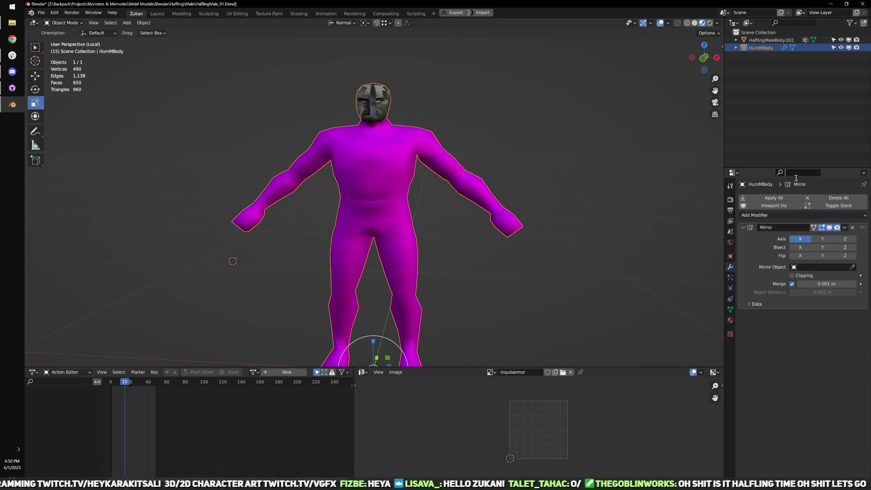
- Filter the properties by "blend" and set the ID01 material's blend mode to Opaque
type("blend")
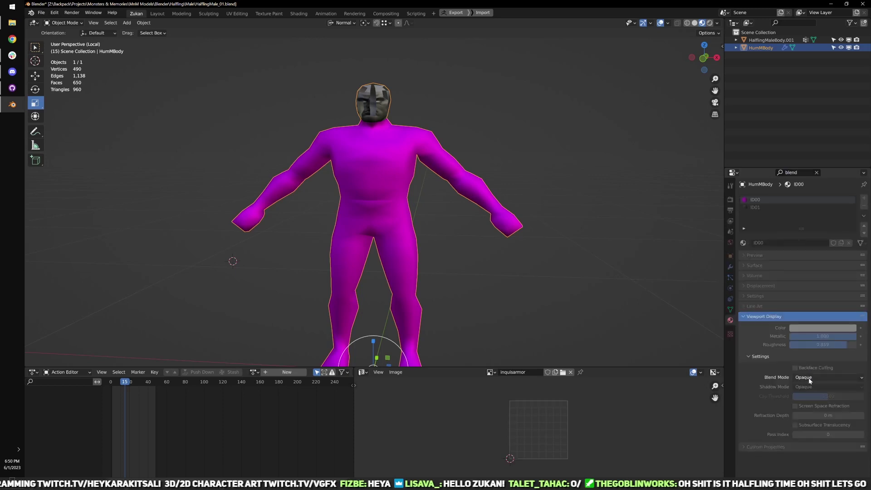
left_click(757, 207)
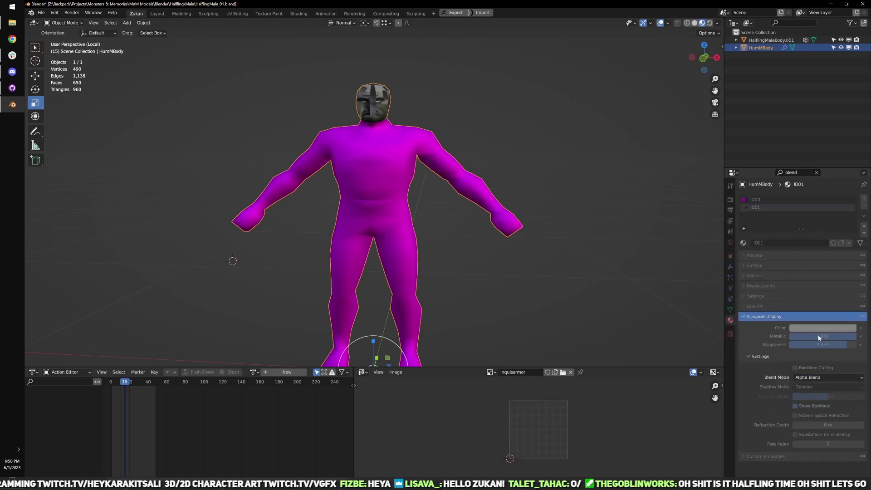
left_click(810, 379)
left_click(805, 387)
scroll(469, 189, "up", 3)
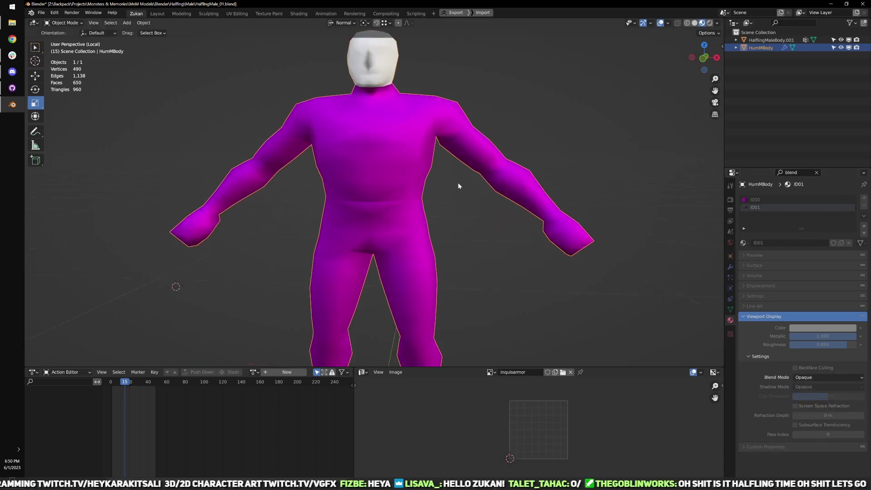
- Leave local view and edit the human mesh in front wireframe view with vertex selection, checking it against the halfling body
key("KP_Divide")
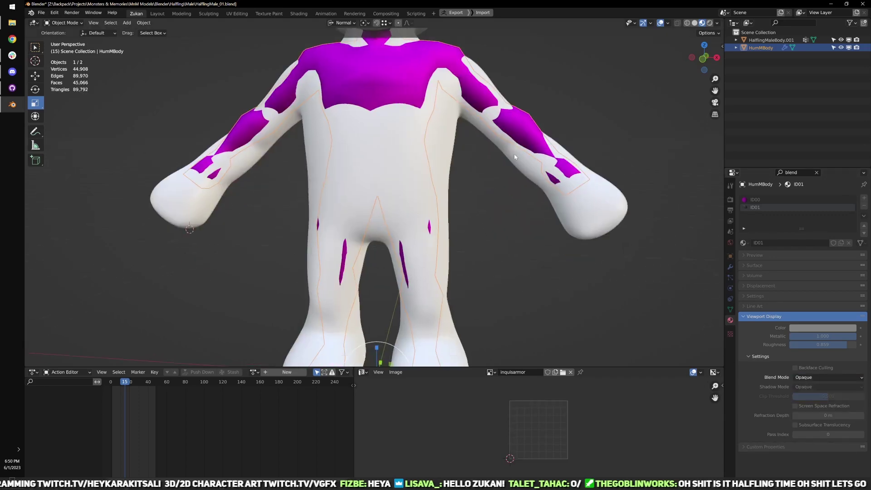
key("Tab")
key("KP_1")
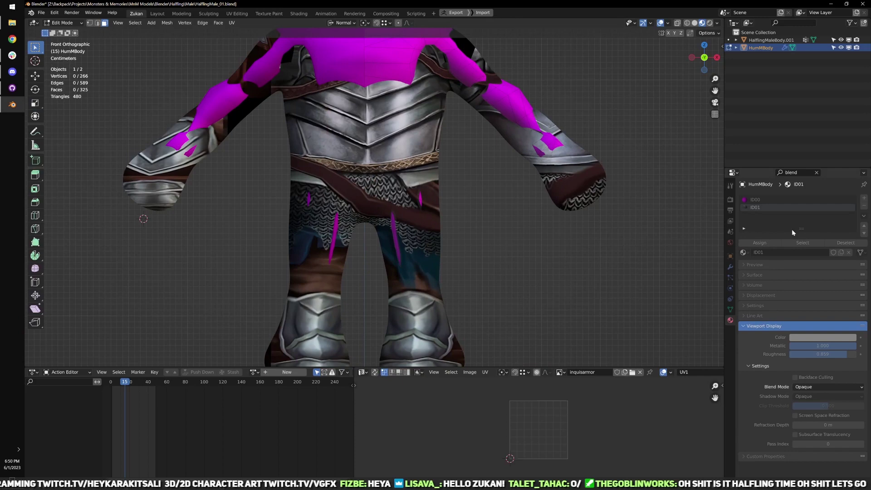
left_click(694, 24)
key("shift+z")
key("a")
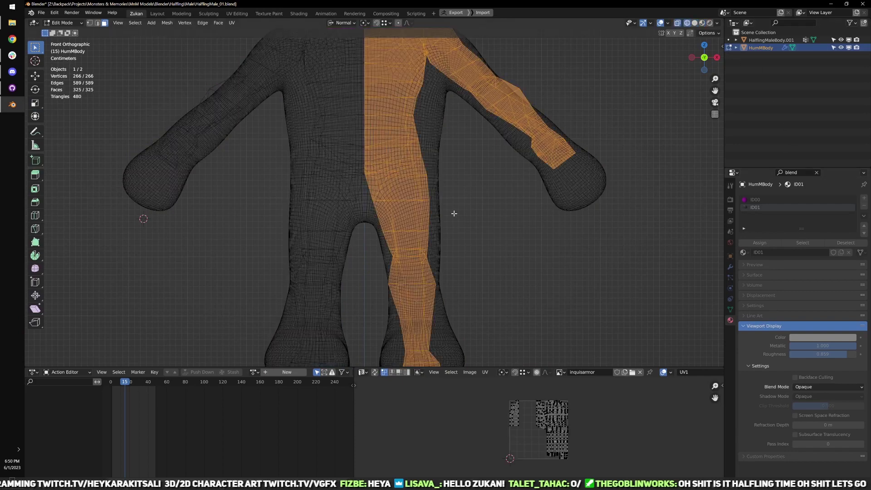
middle_click_drag(475, 290, 460, 204, "shift")
key("ctrl+Tab")
left_click(442, 187)
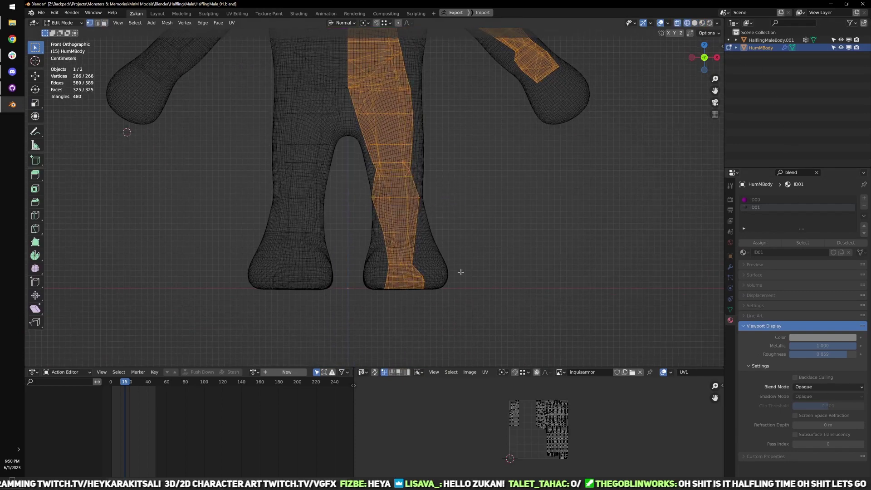
- Select the human mesh's lower leg and foot vertices from the knee down
scroll(458, 286, "up", 2)
middle_click_drag(456, 289, 449, 258, "shift")
scroll(449, 258, "down", 1)
left_click_drag(312, 312, 481, 231)
scroll(467, 243, "down", 3)
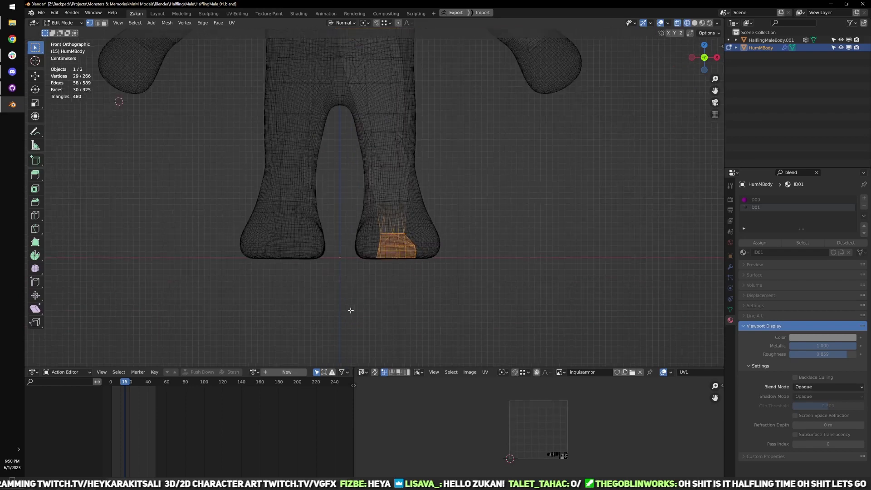
left_click_drag(350, 310, 461, 129)
middle_click_drag(451, 160, 455, 191)
- Try to fatten the selected lower leg and foot with Shrink/Fatten and compare the result from the side
left_click(34, 297)
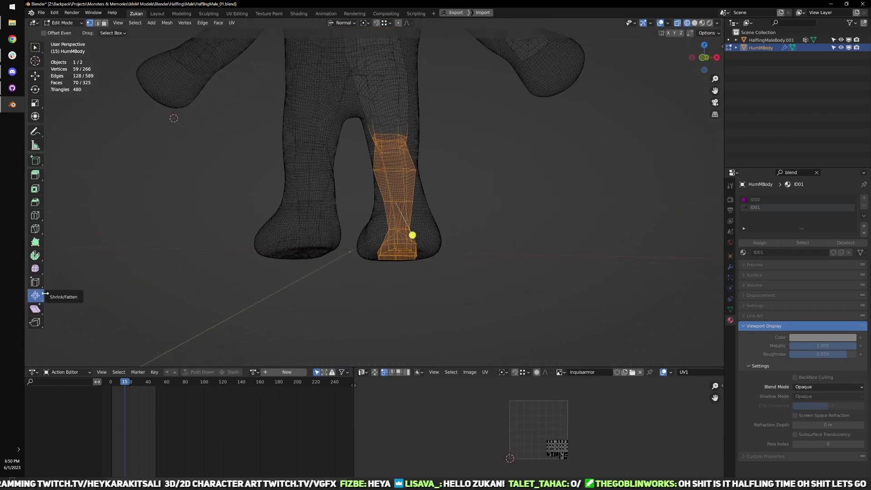
left_click_drag(413, 235, 409, 232)
key("KP_3")
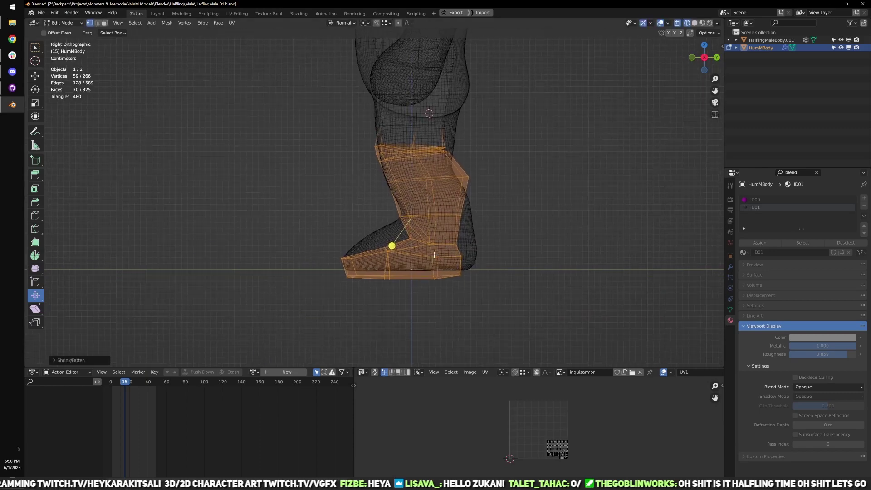
scroll(434, 255, "up", 1)
- Set the transform orientation to Global and undo the Shrink/Fatten on the lower leg
key("shift+space")
key("g")
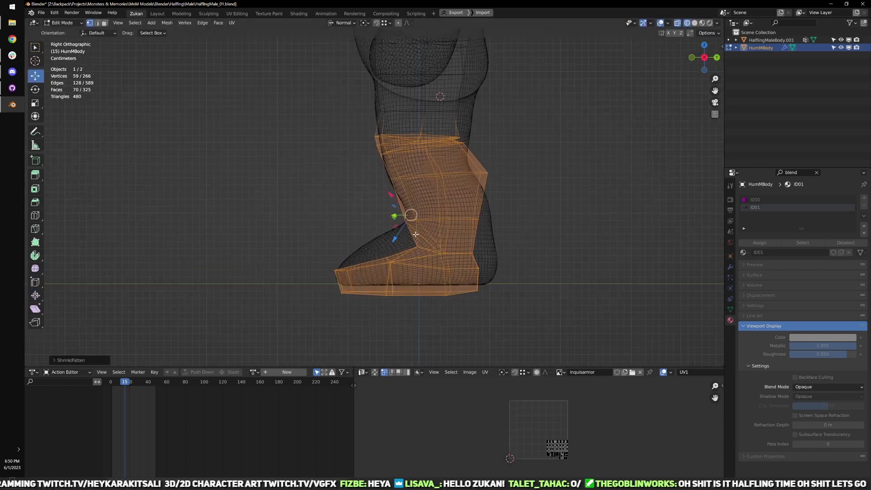
left_click(343, 22)
left_click(318, 47)
key("ctrl+z")
- Scale the human mesh around the knee and calf wider to fill the halfling's leg
middle_click_drag(444, 199, 435, 239, "shift")
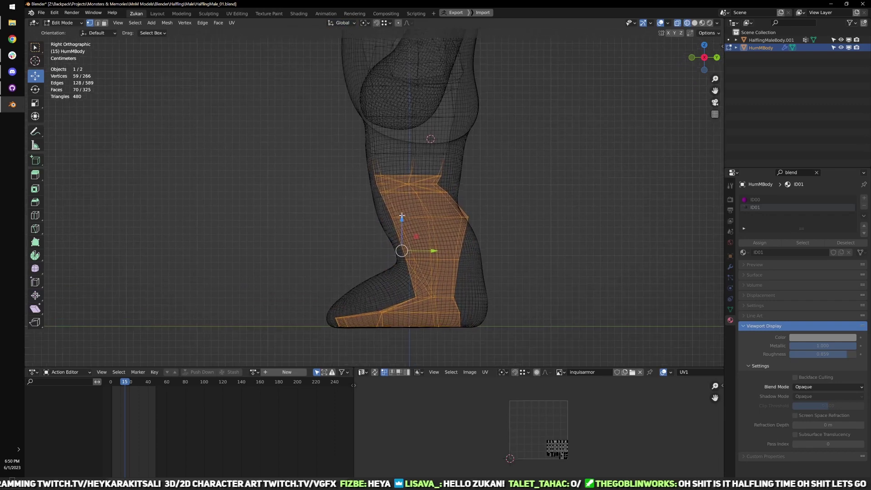
scroll(347, 154, "up", 2)
key("shift+space")
key("s")
left_click_drag(491, 196, 459, 178)
key("ctrl+z")
middle_click_drag(445, 177, 456, 180)
key("ctrl+z")
left_click_drag(458, 178, 467, 178)
middle_click_drag(466, 178, 481, 182)
middle_click_drag(481, 195, 491, 161, "shift")
middle_click_drag(434, 143, 437, 198, "shift")
left_click_drag(426, 187, 450, 190)
middle_click_drag(463, 238, 439, 152, "shift")
left_click_drag(394, 180, 456, 192)
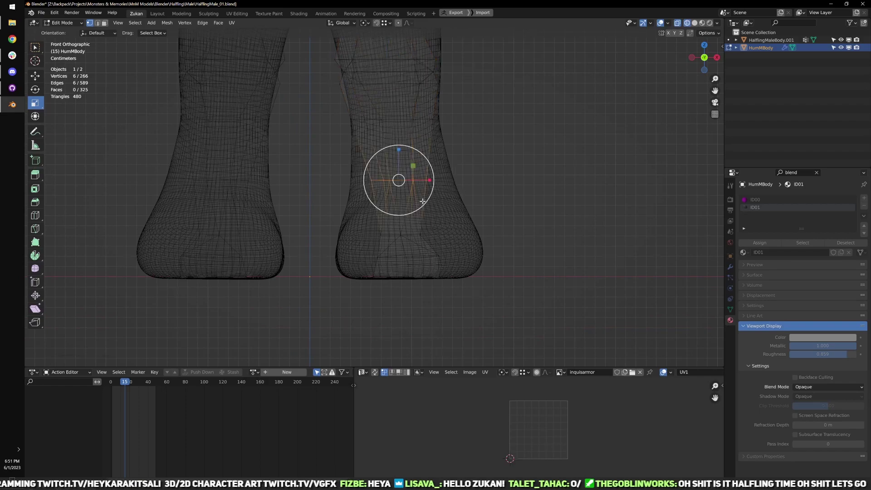
- Snap the 3D cursor to a vertex on the underside of the foot and set the pivot point to 3D Cursor
middle_click_drag(438, 180, 433, 207, "shift")
left_click_drag(299, 328, 441, 185)
middle_click_drag(492, 244, 438, 270)
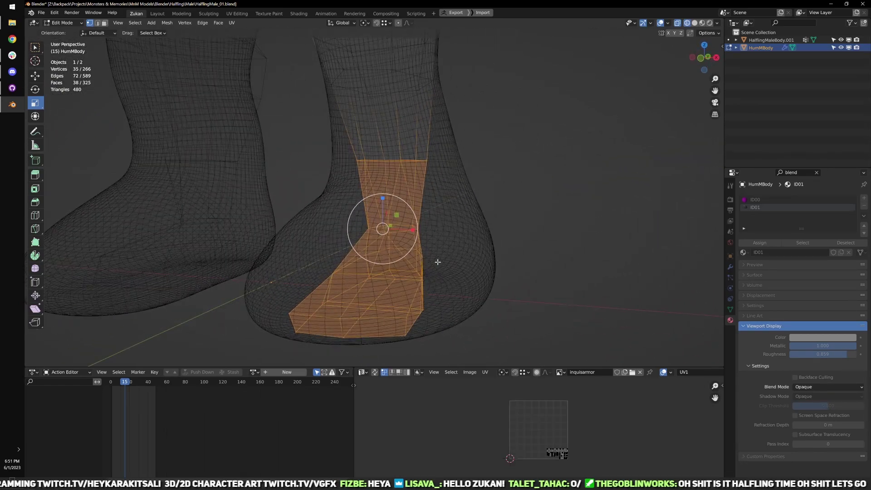
left_click(372, 304)
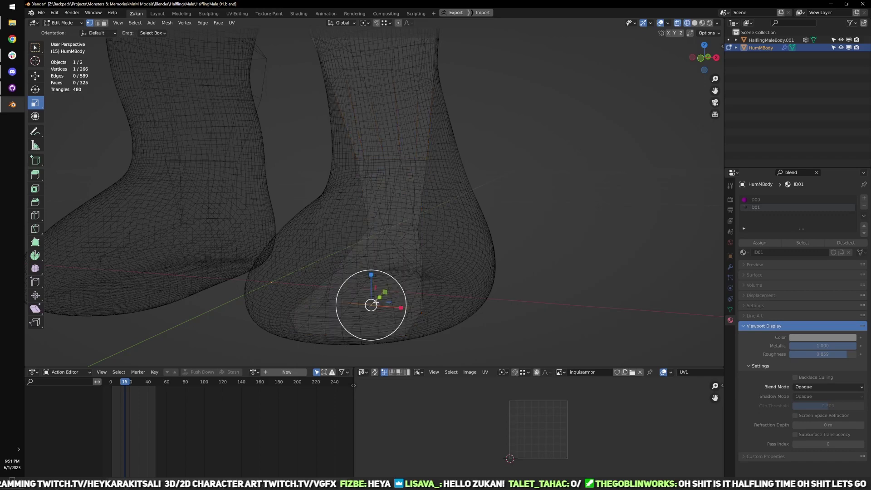
left_click(361, 22)
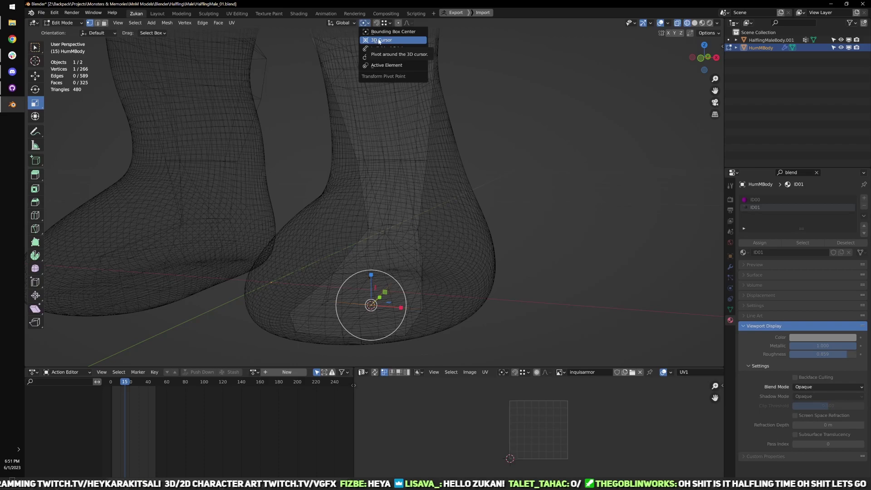
left_click(379, 40)
- Select the foot vertices and scale the foot up around the 3D cursor toward the halfling's foot size
key("KP_1")
key("ctrl+l")
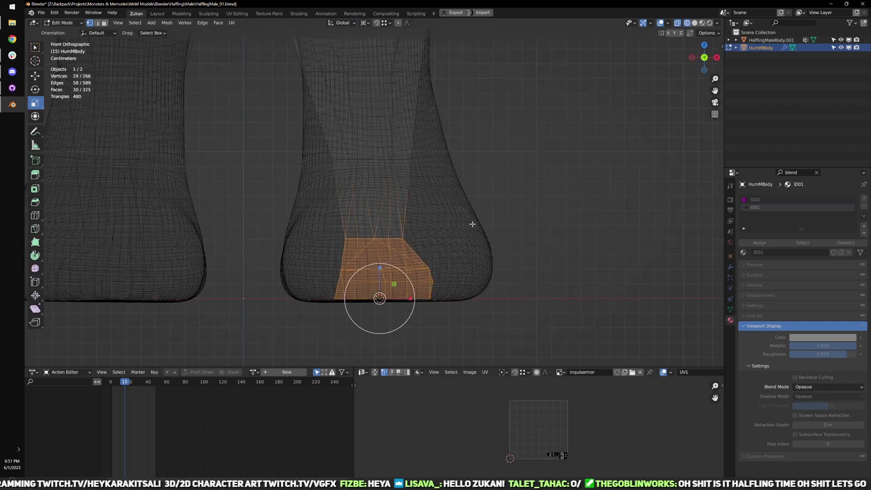
middle_click_drag(473, 224, 439, 287)
left_click_drag(403, 322, 422, 335)
middle_click_drag(422, 335, 401, 229)
key("KP_3")
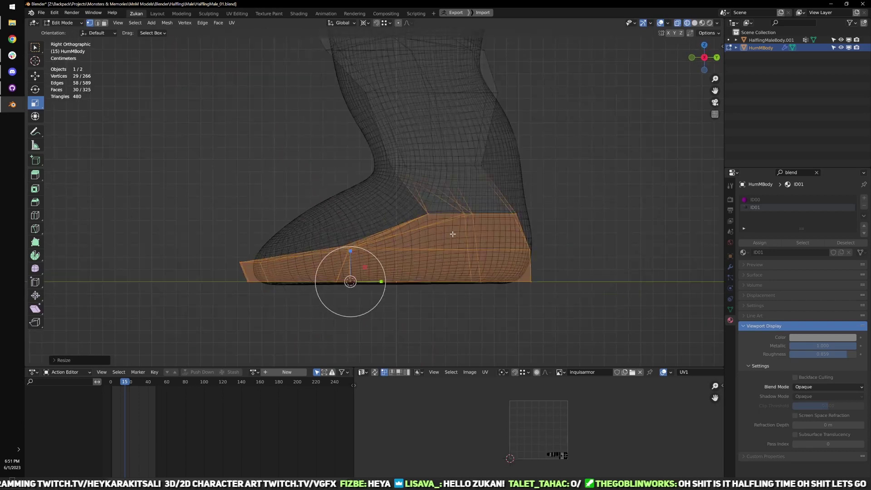
- Set the pivot to Bounding Box Center and move the three front ankle vertices up and forward to the halfling's ankle bend
left_click_drag(335, 148, 529, 189)
middle_click_drag(529, 189, 451, 181)
key("KP_3")
left_click_drag(399, 200, 479, 235)
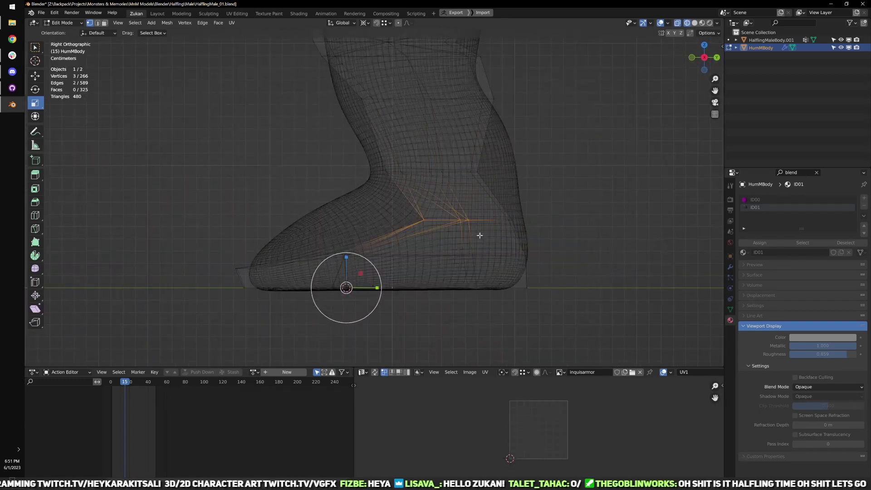
key("w")
left_click(364, 23)
left_click(395, 32)
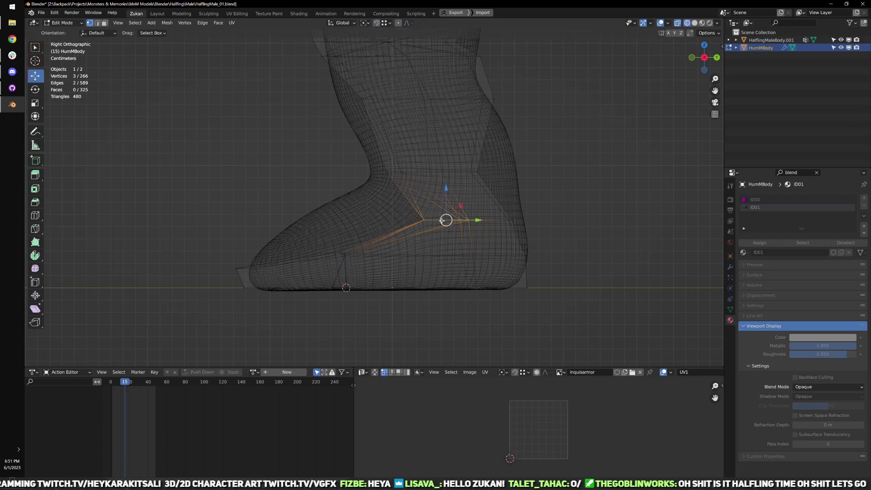
left_click_drag(445, 220, 402, 200)
- Raise the instep and toe-top vertices in side view to follow the upper outline of the halfling's foot
left_click_drag(325, 241, 360, 265)
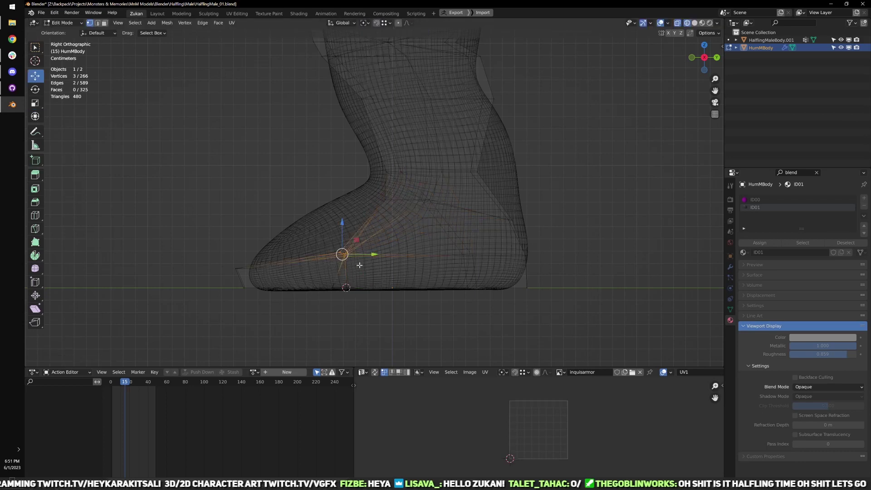
left_click_drag(341, 219, 339, 185)
left_click_drag(210, 230, 283, 275)
left_click_drag(245, 236, 253, 206)
middle_click_drag(320, 197, 315, 206, "shift")
left_click_drag(302, 194, 326, 210)
- Move the two vertices at the back of the heel rearward to the halfling's heel outline
middle_click_drag(446, 162, 433, 201, "shift")
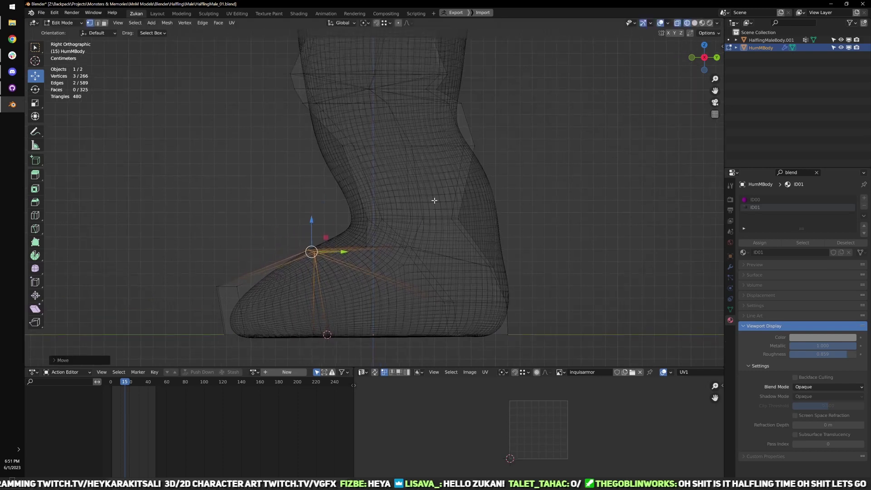
left_click_drag(433, 200, 499, 222)
left_click(495, 266)
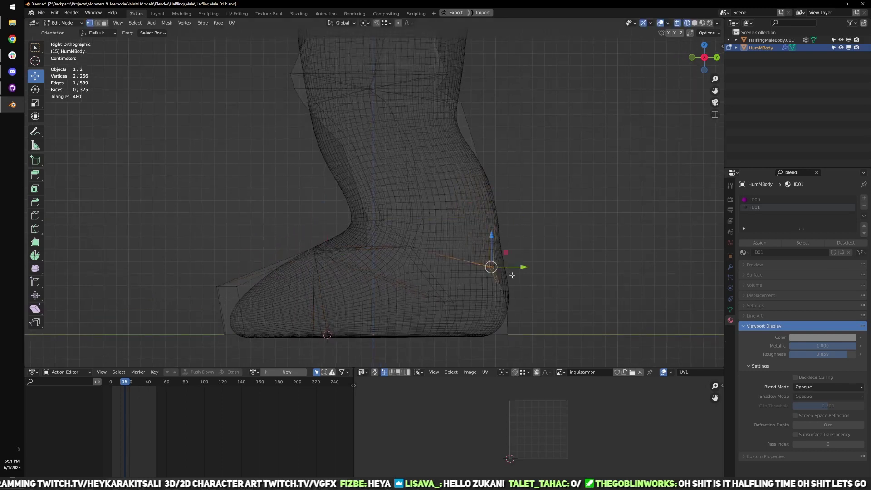
left_click_drag(522, 267, 528, 267)
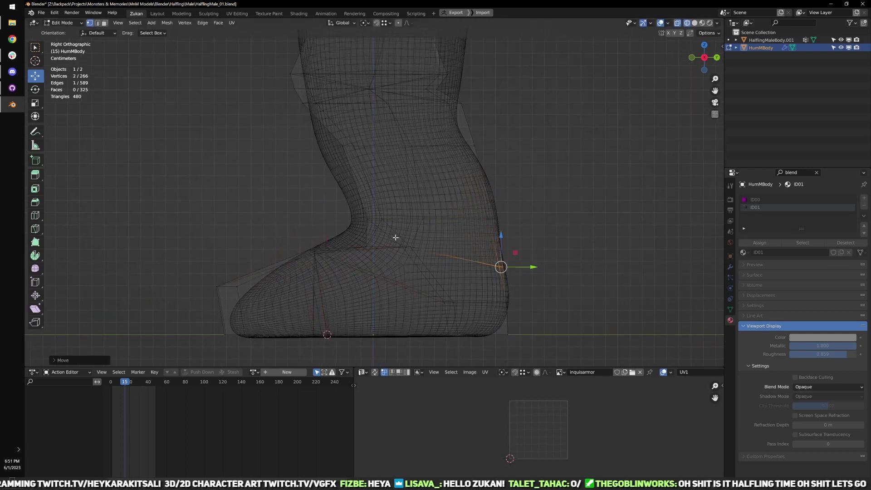
- Select the six vertices of the ring just above the ankle in front view and scale them wider along X to the halfling's leg outline
key("KP_1")
key("a")
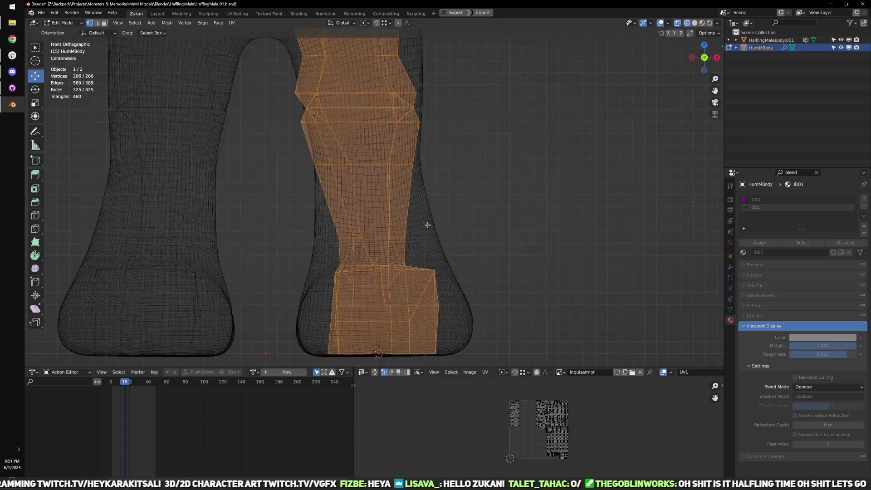
left_click_drag(315, 216, 436, 252)
key("shift+space")
key("s")
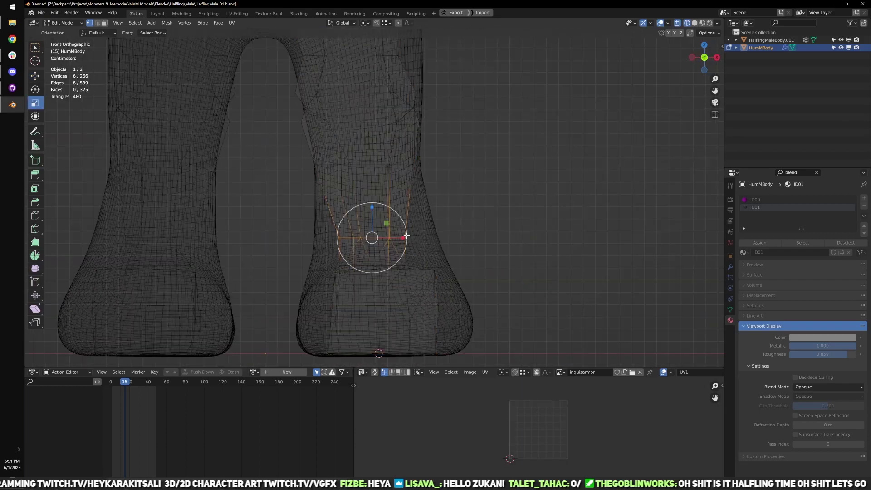
middle_click_drag(407, 236, 428, 236)
left_click_drag(408, 228, 426, 258)
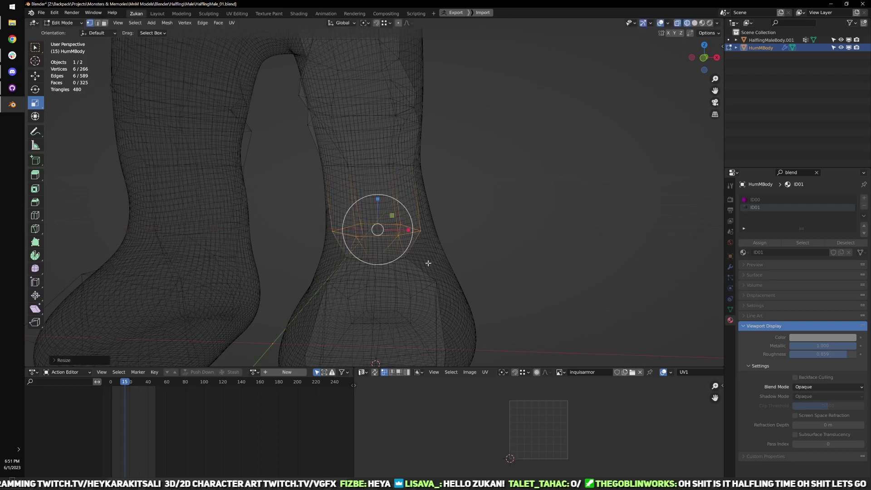
- Select three vertices across the ankle at the top of the foot and scale them sideways along X by about 1.74
key("KP_1")
scroll(293, 216, "up", 3)
left_click_drag(288, 202, 483, 249)
middle_click_drag(483, 249, 331, 222)
left_click_drag(322, 218, 356, 244)
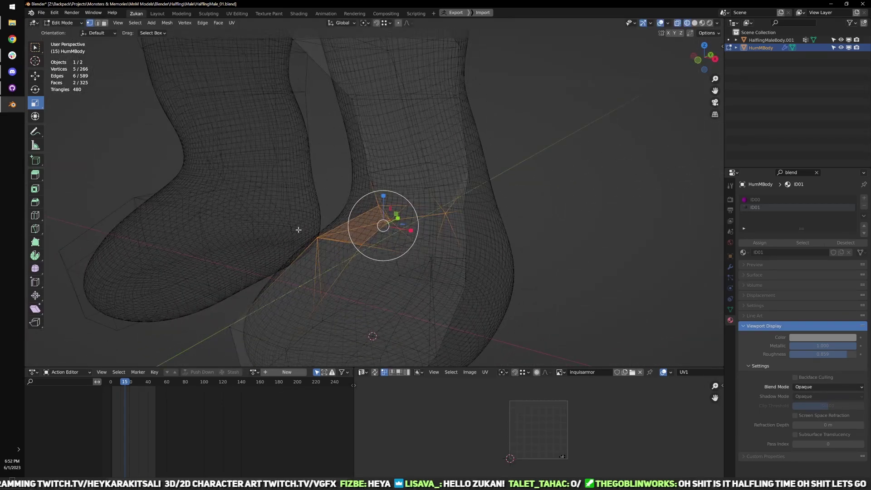
key("KP_1")
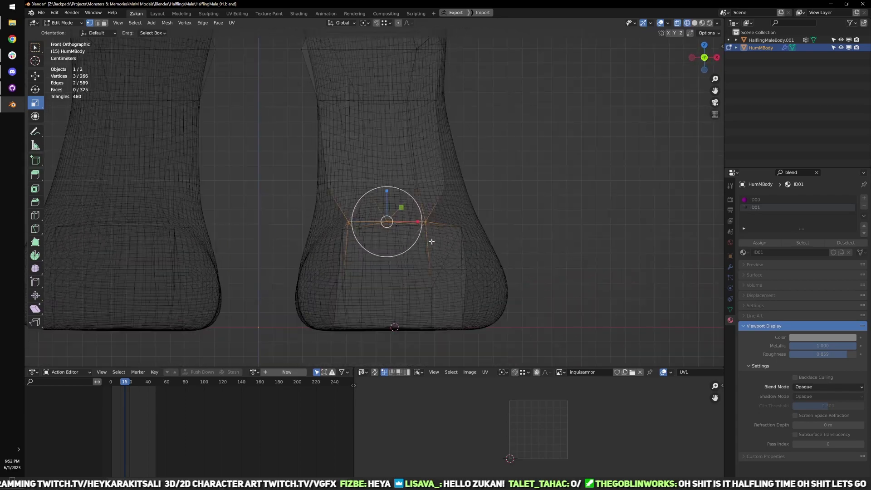
middle_click_drag(455, 229, 424, 216)
key("s")
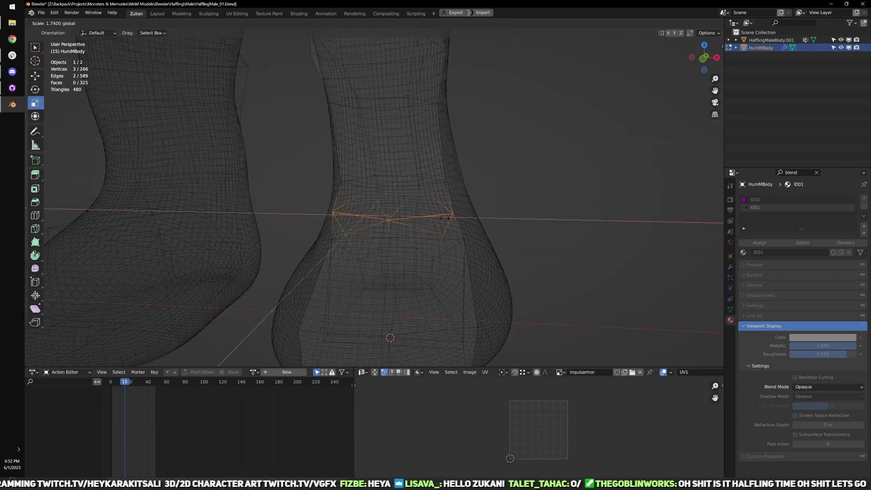
left_click(446, 218)
- Select the vertices at the outer side of the heel and move them outward toward the halfling's heel outline
key("KP_3")
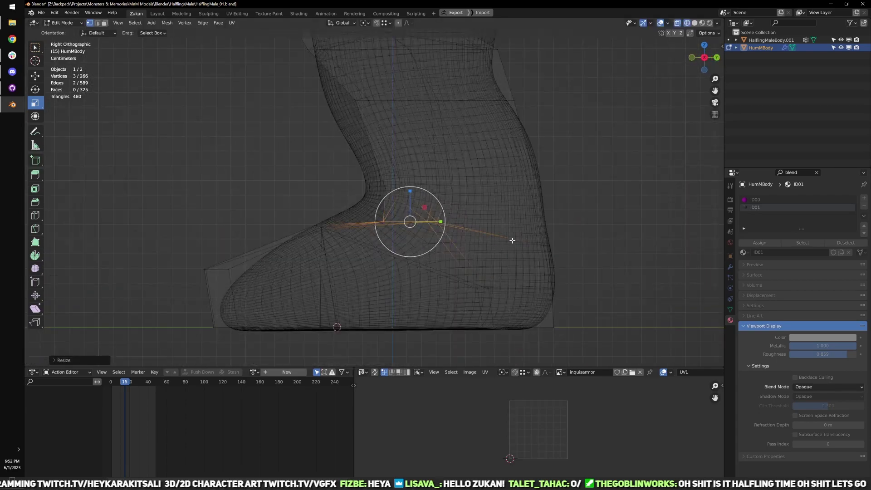
key("a")
middle_click_drag(510, 227, 445, 257)
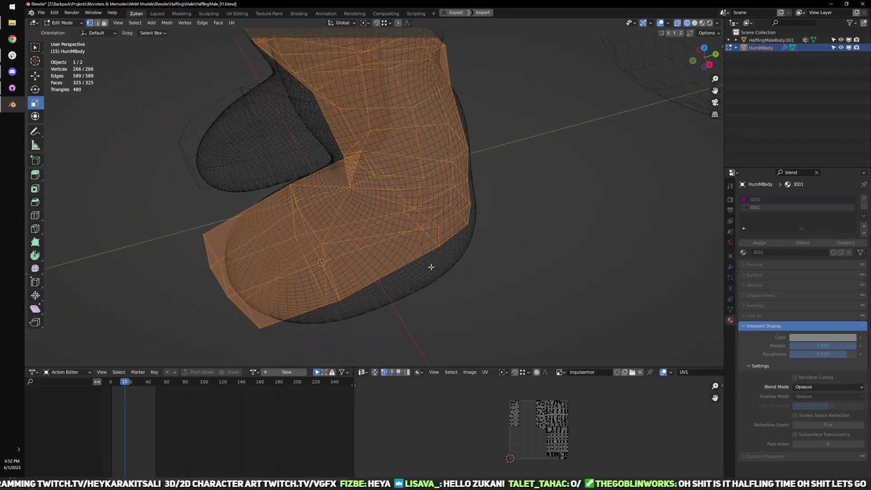
left_click_drag(405, 200, 446, 253)
middle_click_drag(445, 250, 457, 249)
scroll(475, 292, "up", 3)
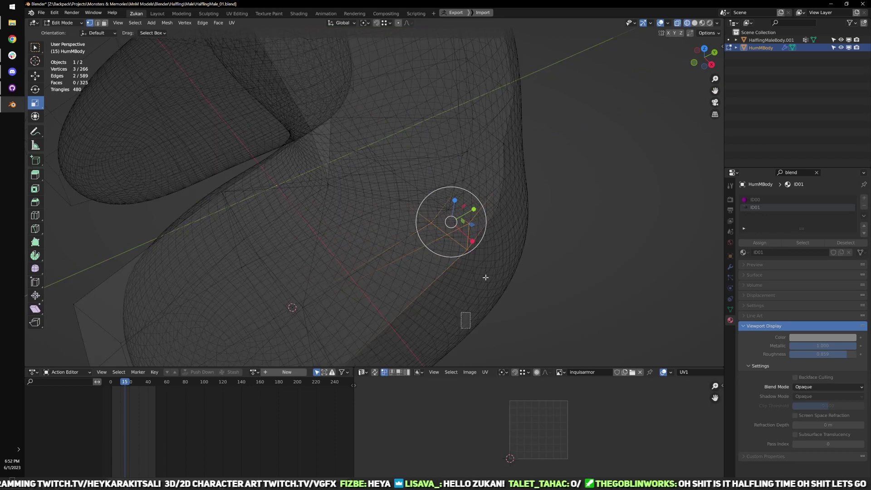
left_click_drag(485, 277, 498, 218)
key("w")
left_click_drag(488, 255, 518, 282)
key("a")
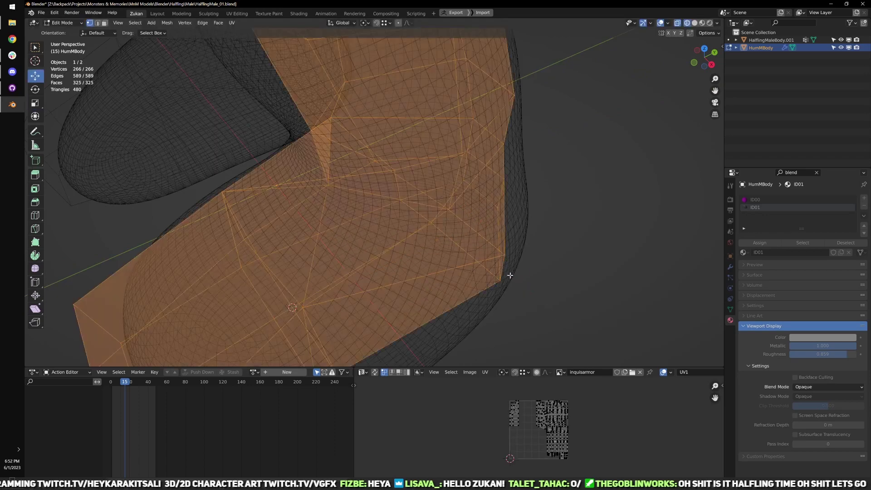
- Move the outer mid-foot vertices and the two outer toe-corner vertices outward to the halfling's foot outline
scroll(510, 275, "down", 3)
middle_click_drag(422, 265, 434, 275)
left_click(403, 279)
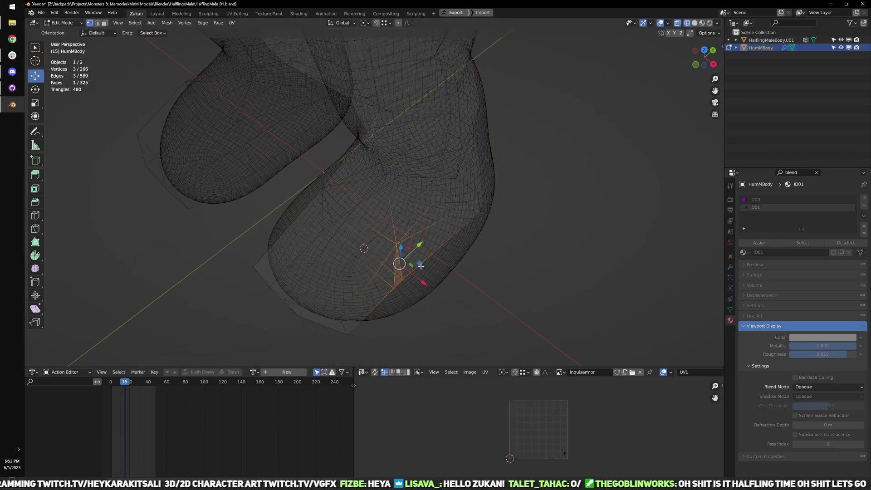
left_click_drag(420, 243, 420, 245)
middle_click_drag(419, 245, 468, 277)
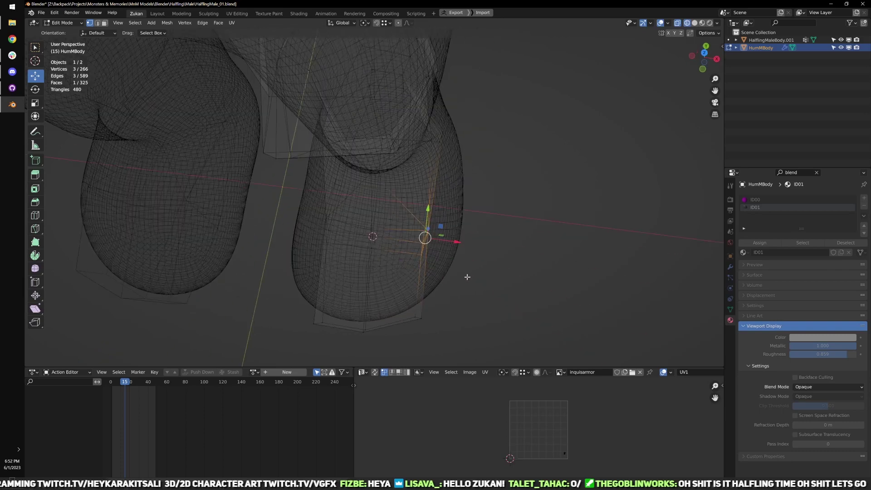
left_click_drag(453, 243, 472, 247)
middle_click_drag(428, 280, 460, 248, "shift")
left_click_drag(434, 264, 493, 282)
middle_click_drag(493, 282, 408, 261)
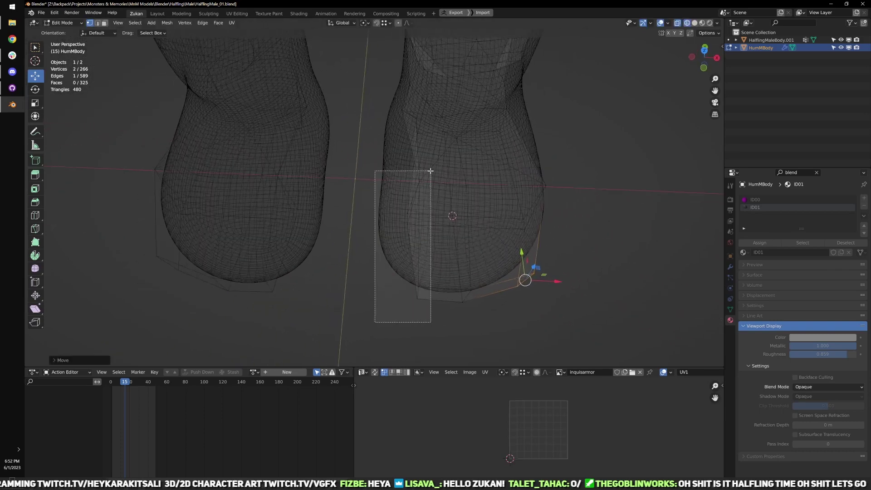
- Select the vertices along the inner side of the forefoot and move them inward along X to the halfling's foot outline
left_click_drag(431, 170, 430, 172)
middle_click_drag(430, 171, 447, 222)
left_click_drag(449, 228, 421, 230)
middle_click_drag(419, 217, 412, 230)
- Select the two vertices at the inner side of the heel and move them inward along X to the halfling's outline
key("a")
key("a")
middle_click_drag(334, 220, 372, 223)
left_click_drag(368, 207, 406, 261)
middle_click_drag(407, 260, 423, 271)
left_click_drag(364, 221, 399, 233)
left_click(398, 233)
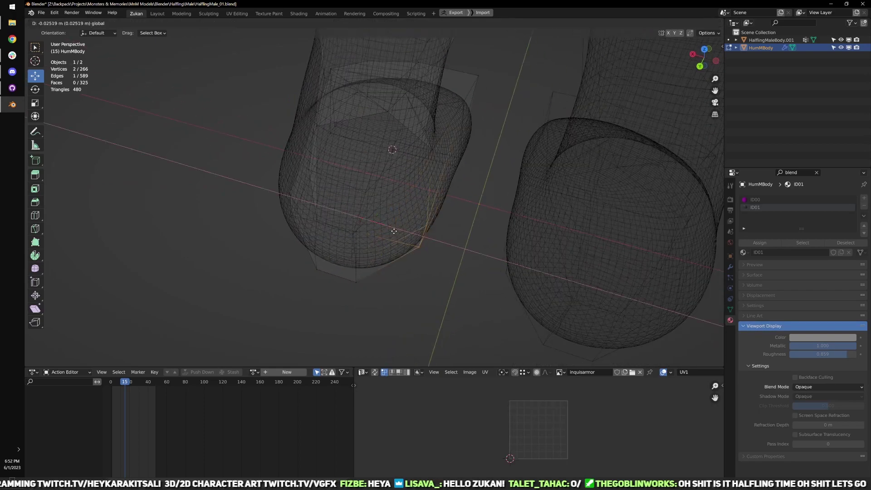
- Examine the reshaped legs and feet with the human mesh isolated in textured shading, and return to the wireframe overlay with the halfling
key("a")
key("ctrl+KP_1")
scroll(425, 261, "up", 2)
middle_click_drag(357, 208, 357, 275, "shift")
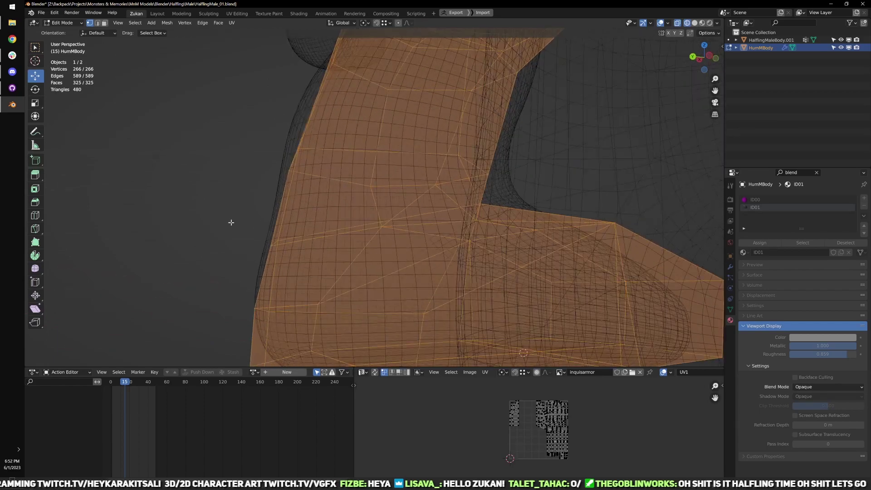
left_click_drag(229, 222, 325, 268)
middle_click_drag(328, 268, 375, 267)
key("ctrl+KP_1")
key("shift+z")
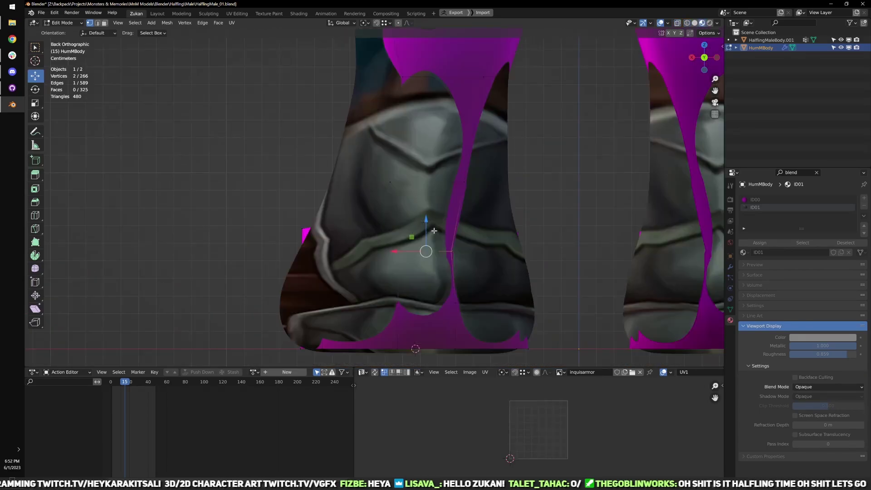
scroll(434, 230, "down", 3)
key("KP_Divide")
middle_click_drag(379, 301, 542, 217, "shift")
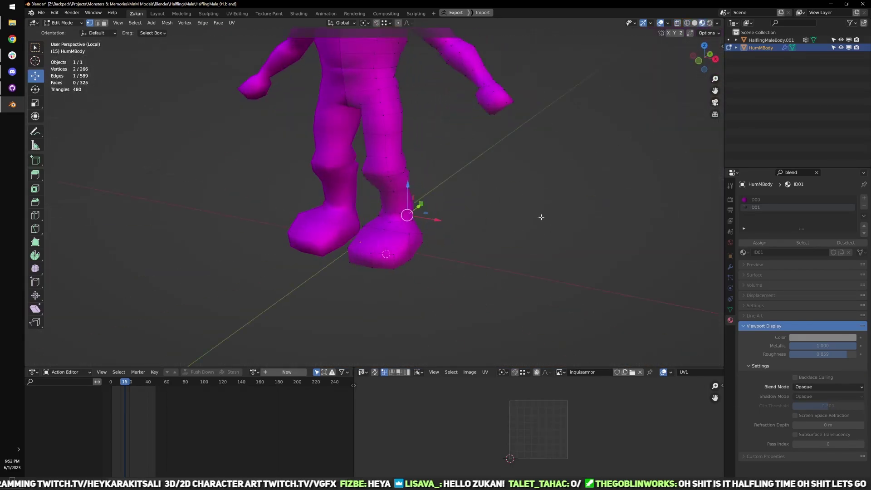
scroll(493, 246, "down", 3)
scroll(517, 237, "up", 3)
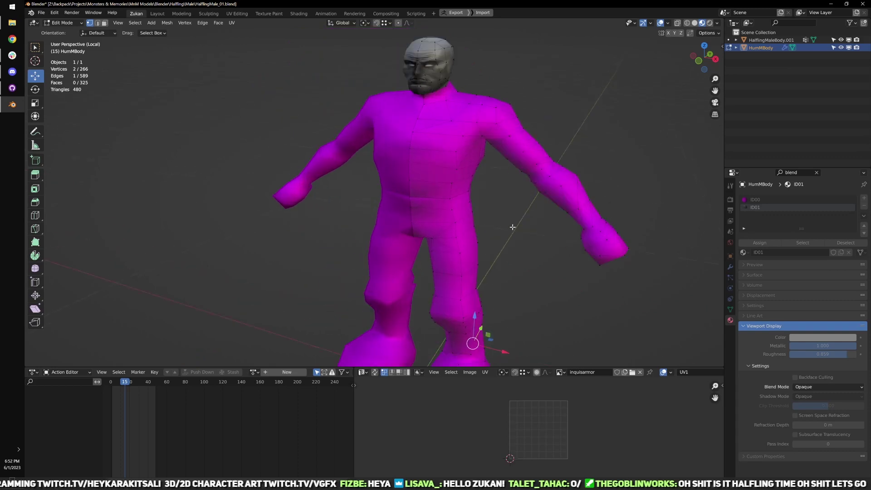
scroll(516, 238, "down", 4)
key("Tab")
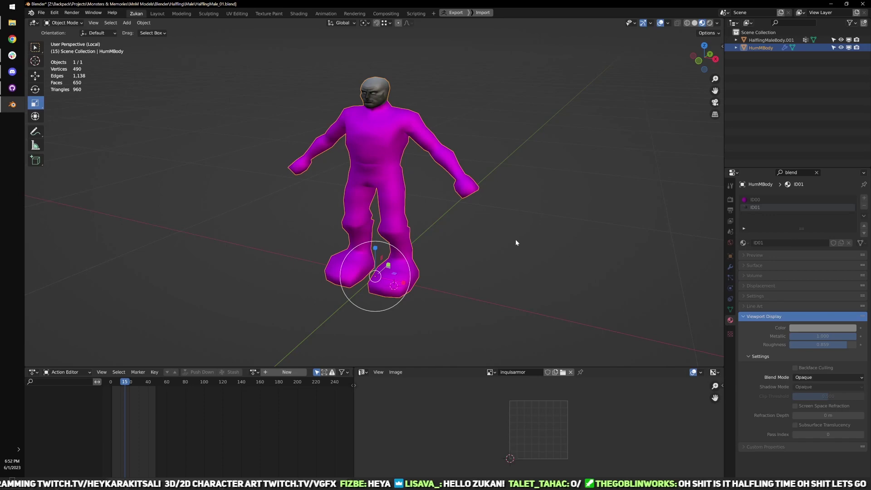
scroll(461, 233, "up", 5)
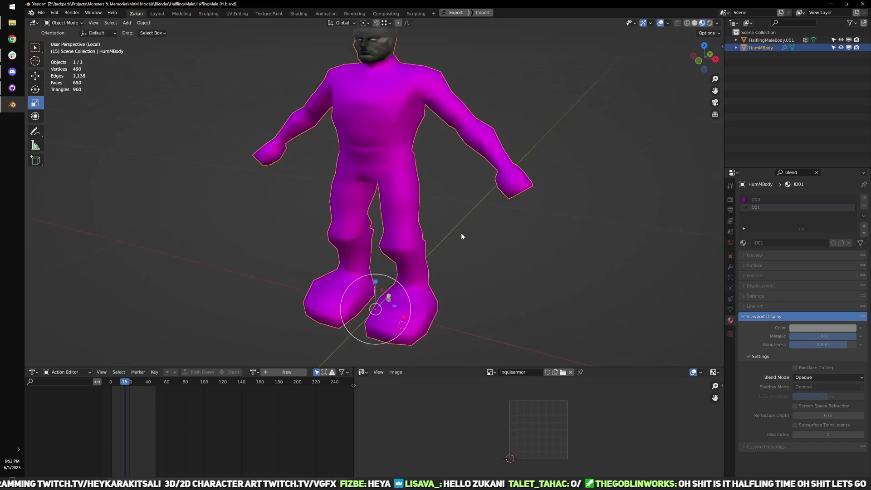
key("Tab")
mouse_move(483, 237)
middle_mouse_down()
mouse_move(428, 241)
mouse_move(461, 241)
middle_mouse_up()
key("KP_Divide")
key("ctrl+KP_1")
key("ctrl+KP_1")
left_click(687, 23)
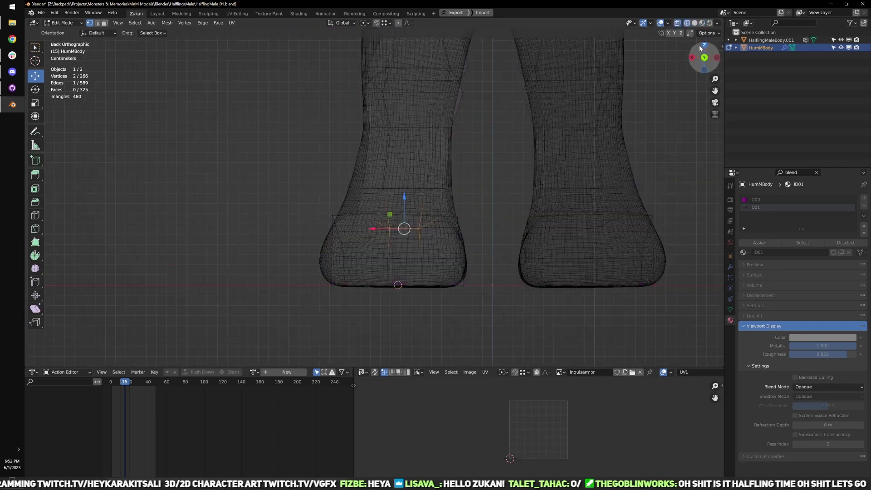
scroll(466, 216, "up", 1)
key("a")
middle_click_drag(456, 203, 443, 219, "shift")
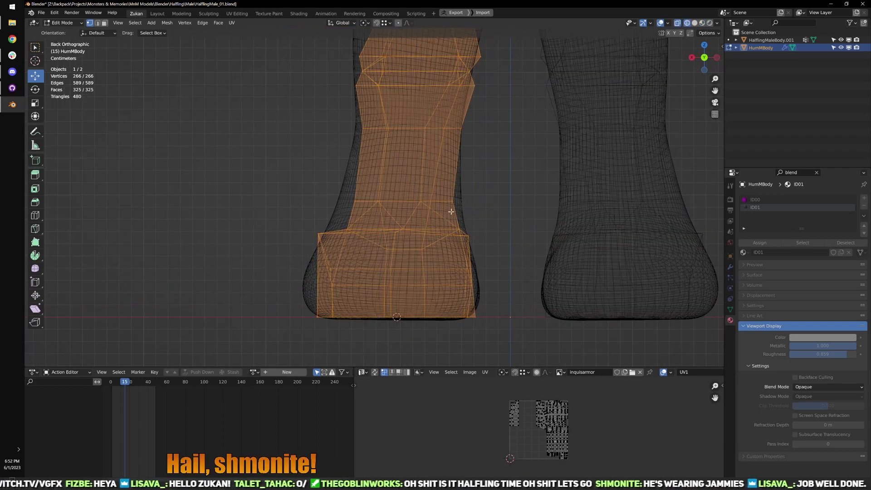
middle_click_drag(422, 178, 391, 234, "shift")
scroll(395, 198, "up", 3)
left_click_drag(313, 209, 457, 243)
middle_click_drag(457, 242, 454, 248)
key("ctrl+KP_1")
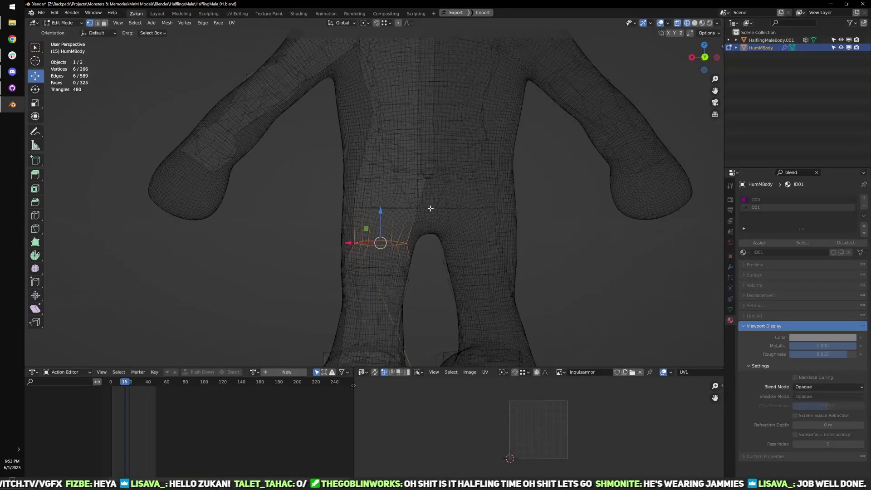
- Select the mesh from the waist to the upper thigh in back view and move it down toward the halfling's crotch height
key("a")
scroll(442, 208, "up", 5)
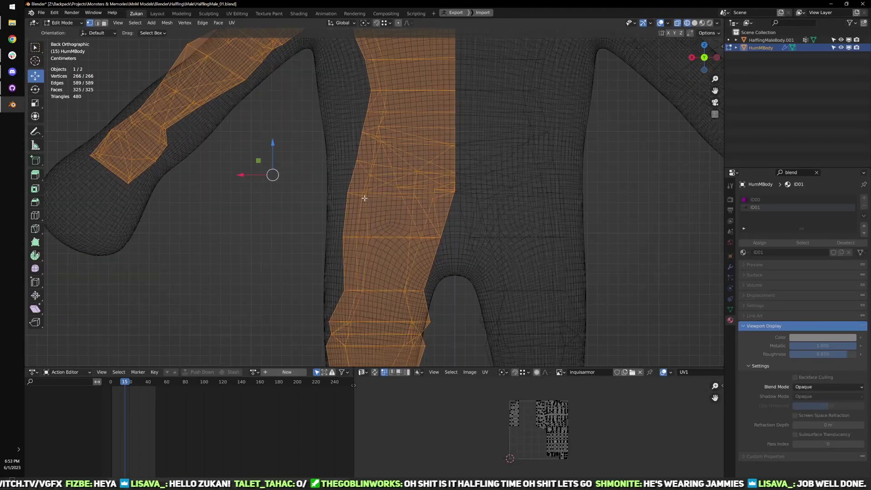
scroll(367, 172, "down", 2)
left_click_drag(304, 222, 450, 122)
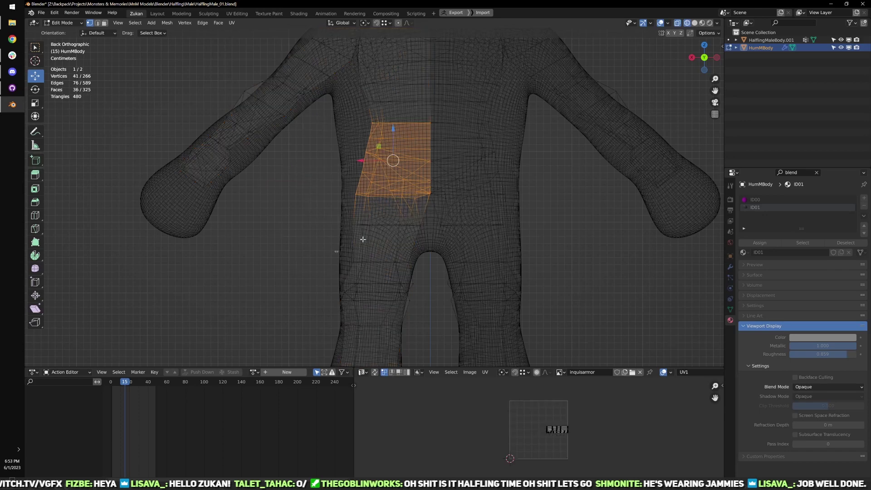
left_click_drag(362, 239, 438, 200, "shift")
left_click_drag(390, 147, 391, 179)
scroll(405, 272, "up", 3)
scroll(405, 273, "down", 4, "shift")
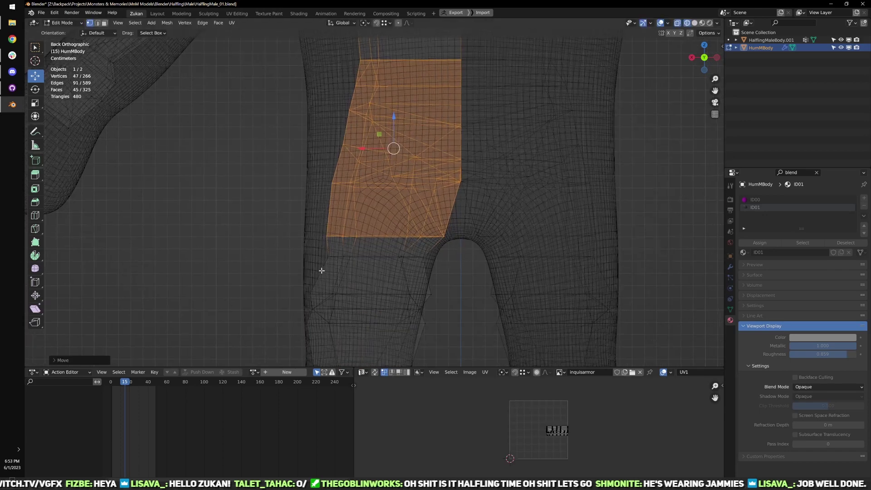
- Select the six-vertex edge loop around the thigh just below the hip section and dissolve its edges
left_click_drag(306, 274, 459, 240)
key("x")
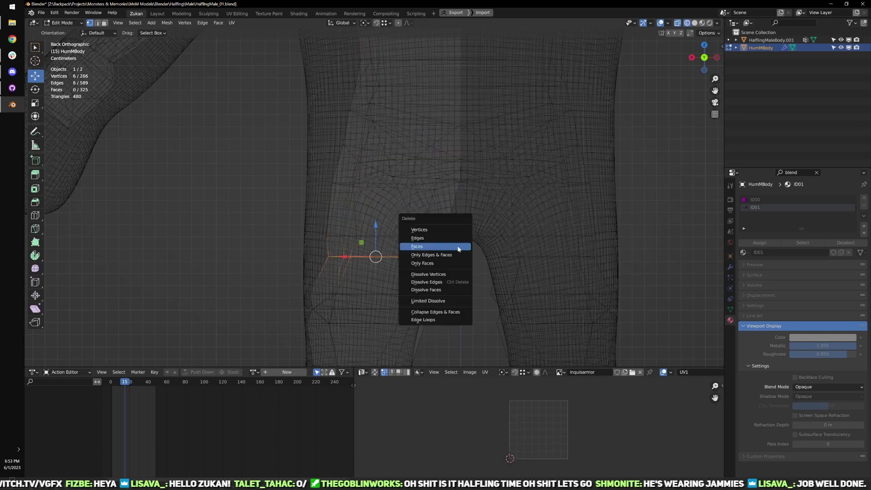
left_click(436, 282)
- Reselect the section from waist to upper thigh and move it farther down along Z
scroll(417, 243, "down", 5)
key("a")
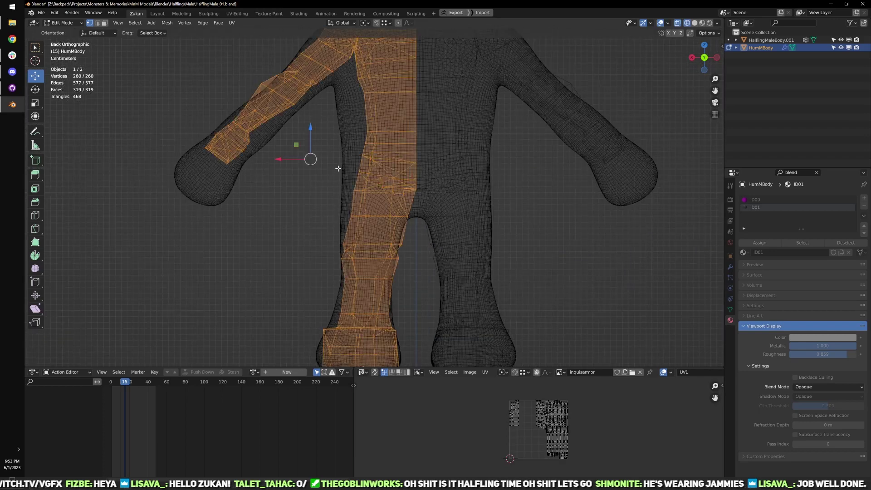
left_click_drag(340, 123, 417, 218)
scroll(418, 217, "up", 2)
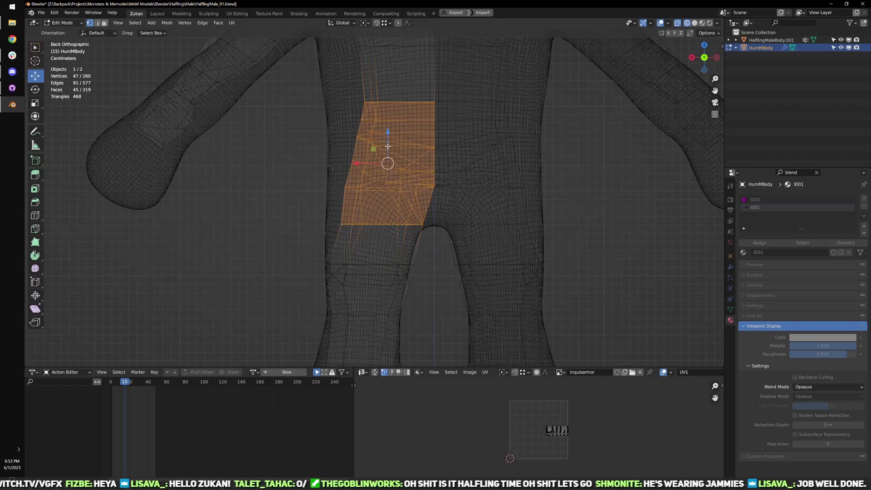
left_click_drag(387, 135, 387, 152)
- Deselect the waist row in front view and lower the remaining hip and upper-thigh vertices along Z
scroll(390, 168, "down", 3)
key("KP_1")
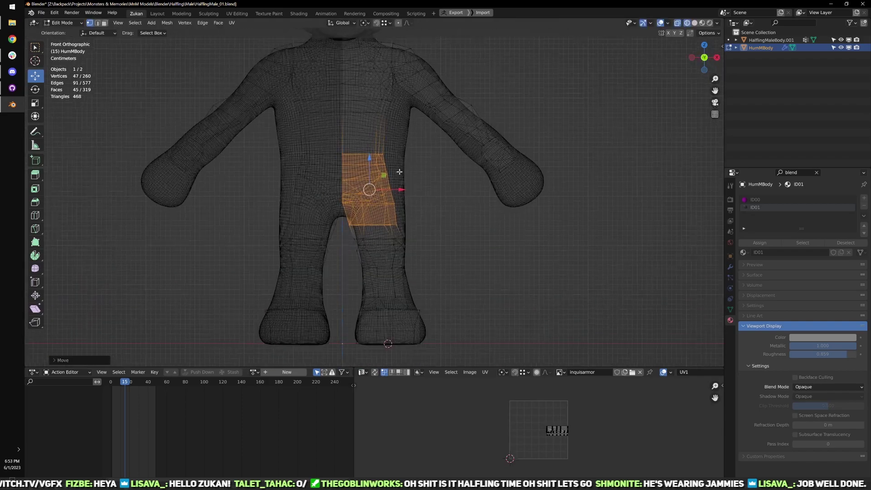
scroll(399, 172, "up", 3)
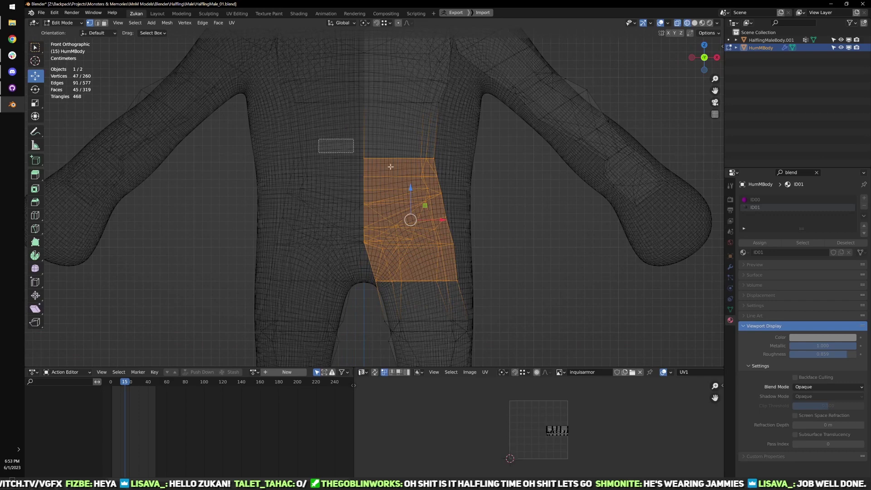
left_click_drag(391, 167, 454, 184, "ctrl")
middle_click_drag(454, 218, 462, 170, "shift")
left_click_drag(419, 157, 424, 179)
- Deselect the midline and inner-thigh vertices and move the remaining outer hip and thigh vertices outward along X
middle_click_drag(430, 220, 420, 210, "shift")
left_click_drag(314, 127, 394, 273, "ctrl")
middle_click_drag(514, 240, 375, 230)
scroll(376, 237, "up", 2)
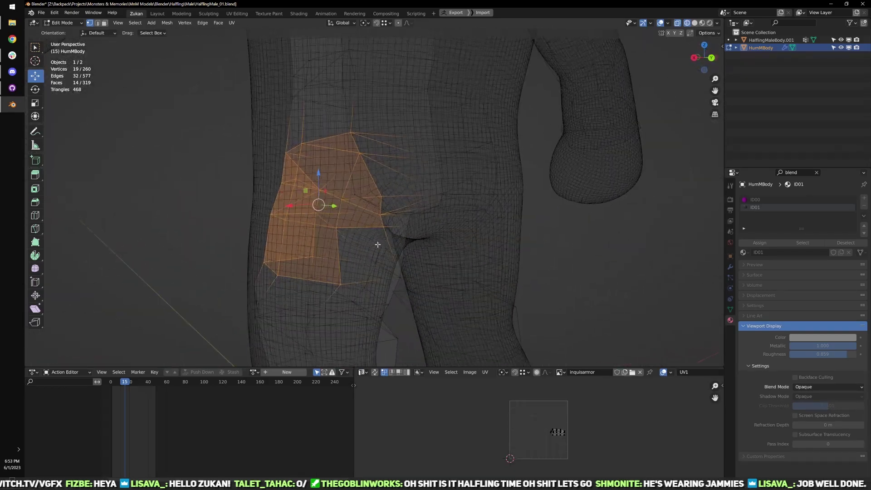
left_click_drag(364, 180, 417, 271, "ctrl")
middle_click_drag(354, 249, 512, 242)
key("KP_1")
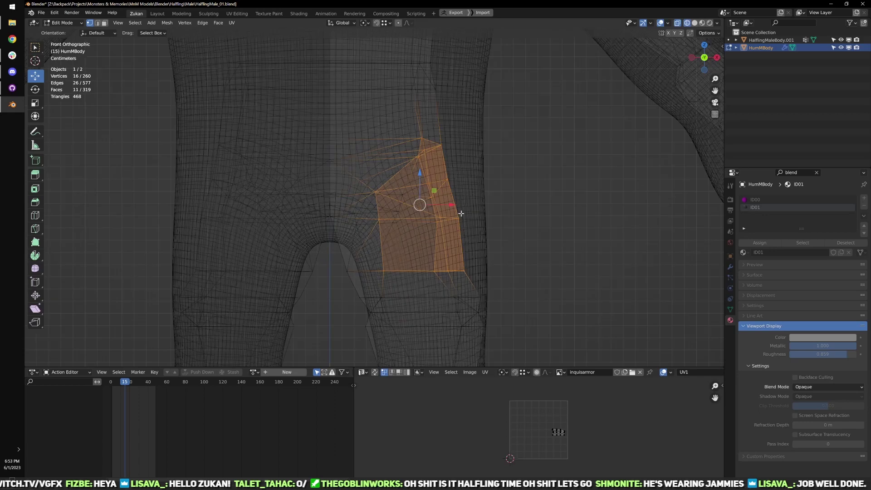
key("g")
key("x")
left_click(436, 227)
- Narrow the selection to the outer hip vertices and move them outward along X in two stages to the halfling's outline
left_click_drag(349, 307, 508, 236, "ctrl")
left_click_drag(452, 224, 499, 206, "ctrl")
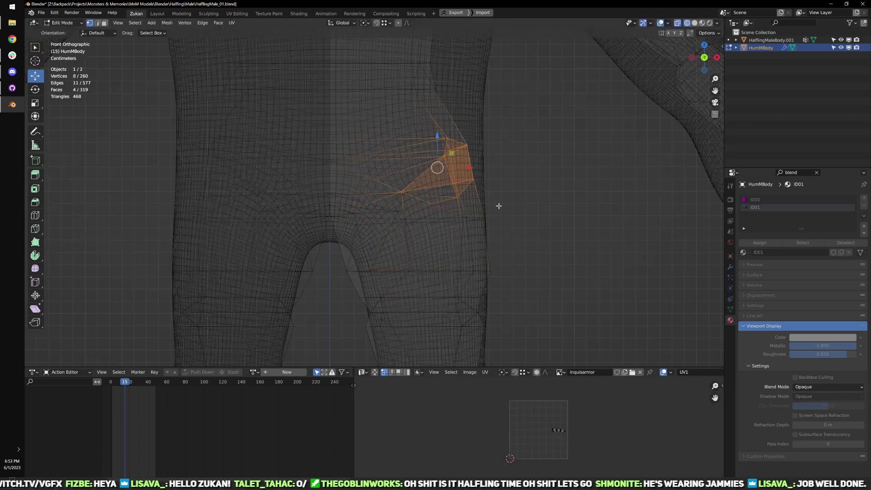
key("g")
key("x")
left_click(475, 167)
left_click_drag(343, 244, 520, 173, "ctrl")
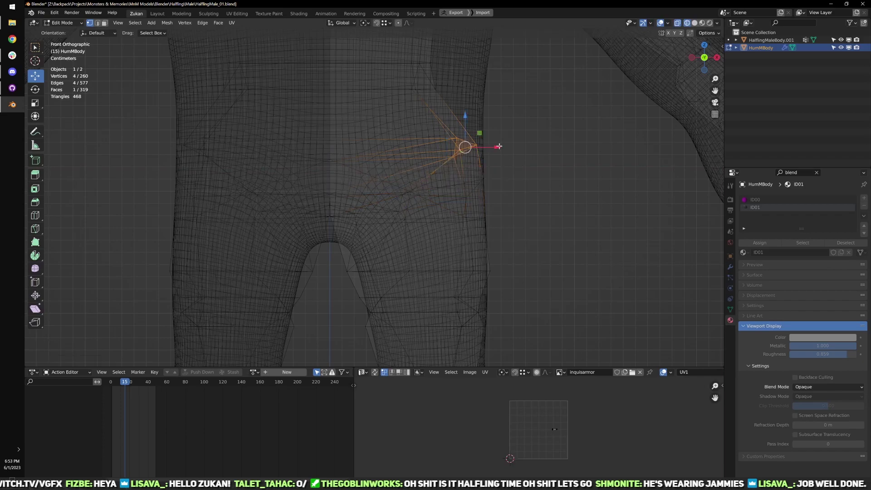
left_click_drag(492, 147, 498, 148)
- Select the outer waist vertices in front view and move them outward along X toward the halfling's side outline
key("a")
key("a")
scroll(422, 134, "down", 3)
middle_click_drag(372, 109, 368, 186, "shift")
scroll(368, 186, "up", 2)
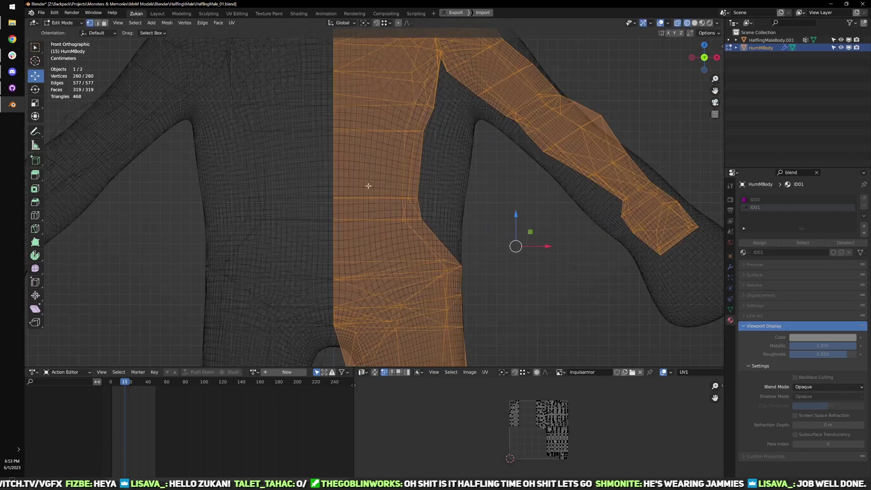
left_click_drag(395, 190, 424, 222)
key("g")
key("x")
left_click(481, 213)
- Select the horizontal vertex row across the lower chest and lower it along Z
middle_click_drag(377, 176, 361, 235, "shift")
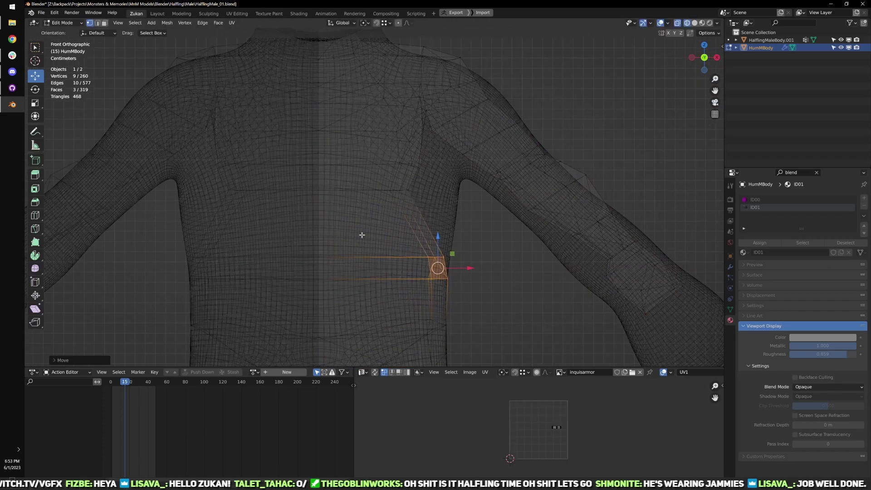
left_click_drag(375, 211, 421, 183)
left_click_drag(318, 207, 437, 180)
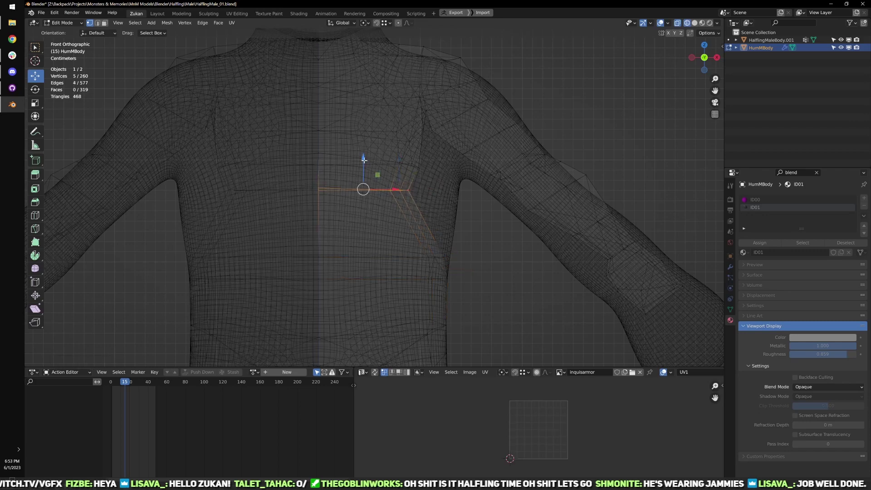
left_click_drag(364, 160, 369, 185)
left_click_drag(364, 239, 471, 220)
- Examine how the reshaped hips, waist and chest fit the halfling body with the whole mesh highlighted
scroll(471, 218, "down", 2)
key("a")
key("a")
middle_click_drag(471, 281, 474, 219, "shift")
middle_click_drag(474, 219, 419, 208)
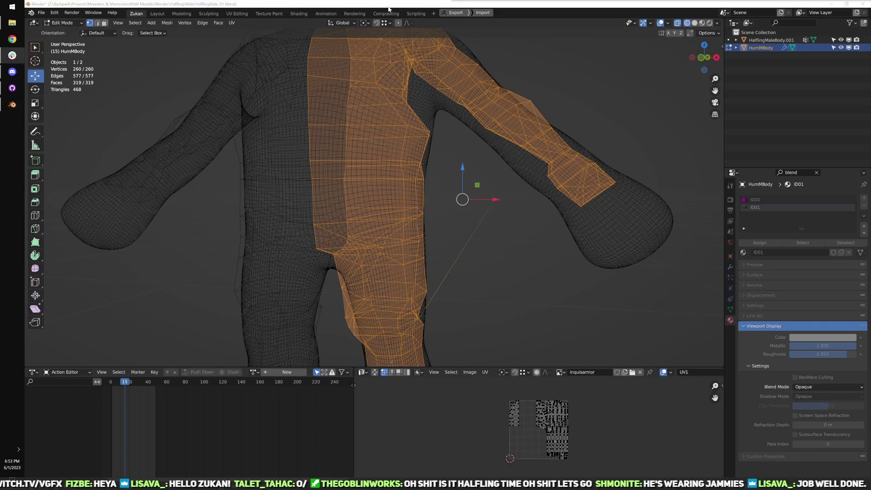
left_click(490, 204)
scroll(489, 239, "down", 2)
key("a")
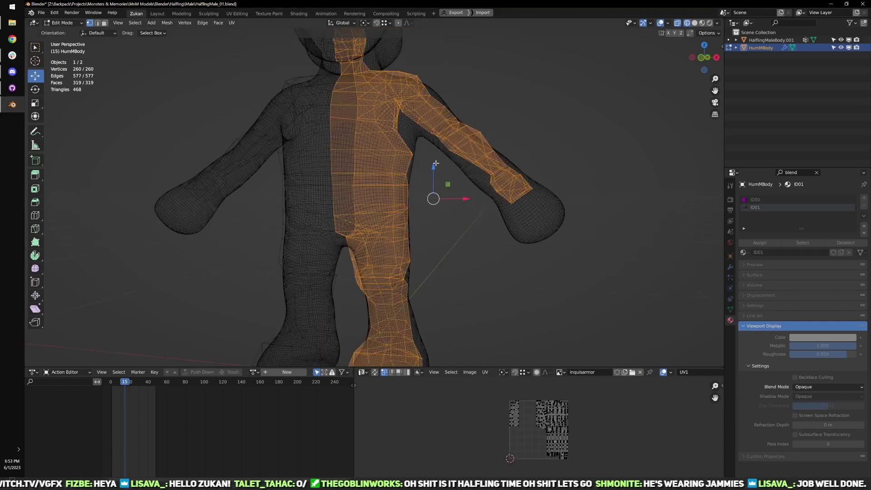
- In right side view, select the vertices under the chin and at the nape and snap the 3D cursor between them
key("KP_1")
scroll(455, 237, "up", 5)
middle_click_drag(455, 237, 264, 110)
scroll(291, 112, "up", 2)
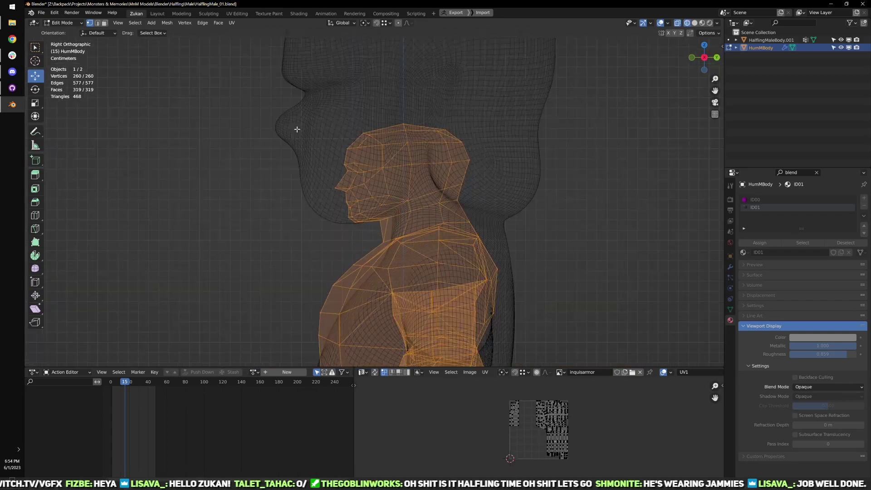
left_click_drag(280, 79, 518, 212)
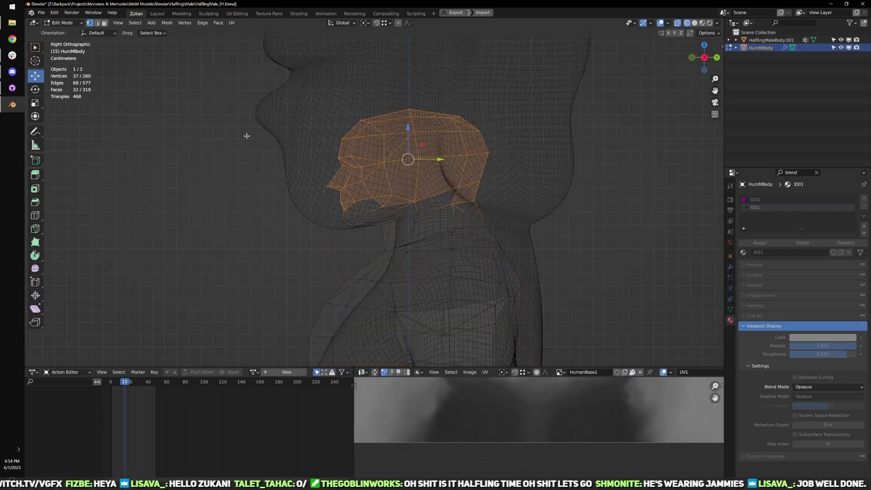
left_click_drag(208, 79, 423, 229, "shift")
scroll(433, 200, "down", 2)
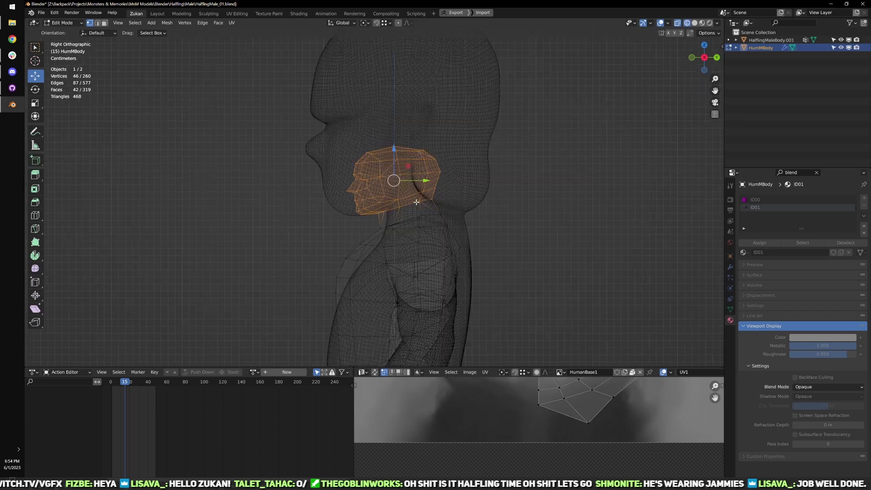
scroll(429, 195, "up", 3)
left_click(426, 218)
left_click(382, 230)
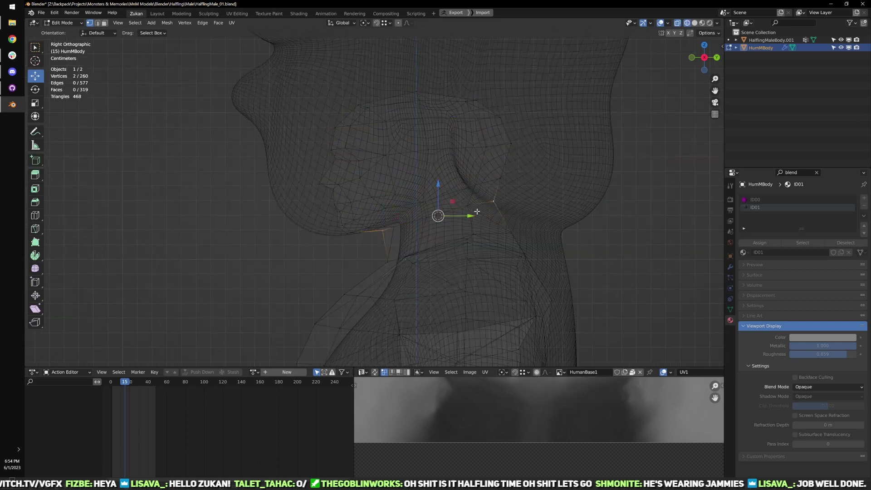
- Reselect the entire head including the jaw and set the pivot point to 3D Cursor
left_click_drag(268, 75, 531, 225)
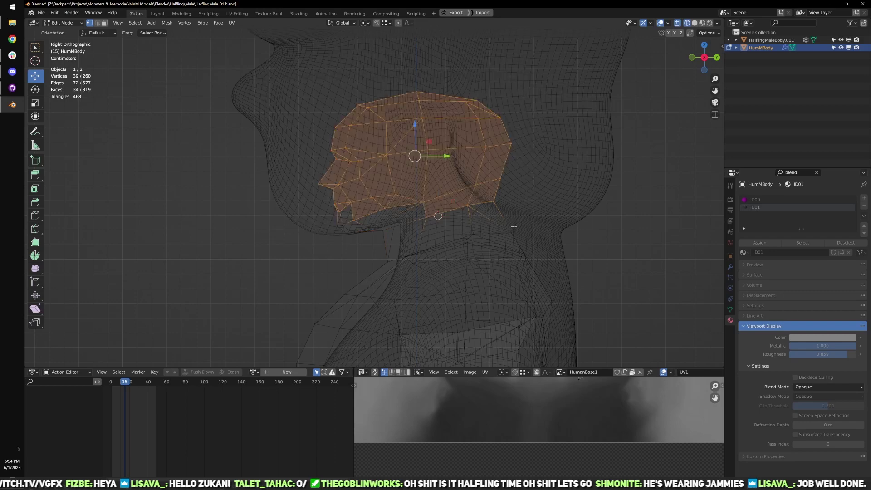
left_click_drag(333, 253, 406, 214, "shift")
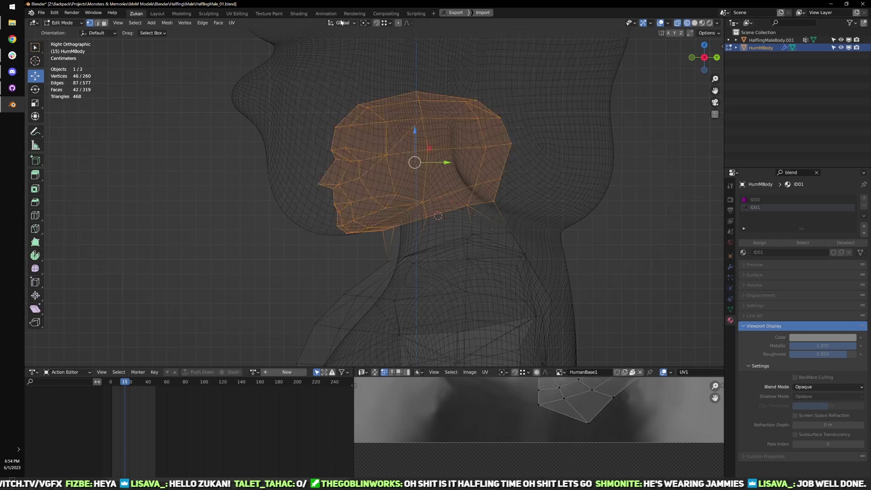
left_click(366, 23)
left_click(376, 40)
- Scale the head up uniformly about the 3D cursor in front view toward the size of the halfling's head
key("r")
scroll(436, 221, "down", 2)
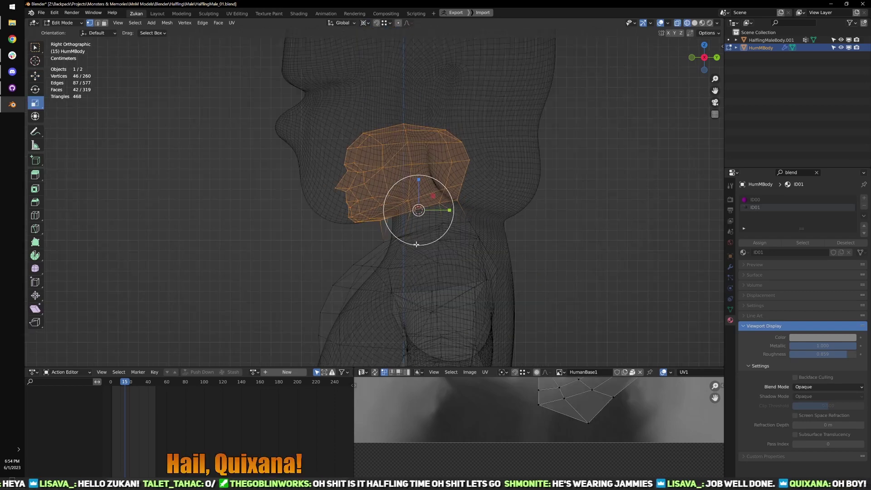
key("KP_1")
left_click_drag(412, 238, 443, 234)
scroll(407, 201, "down", 2)
key("g")
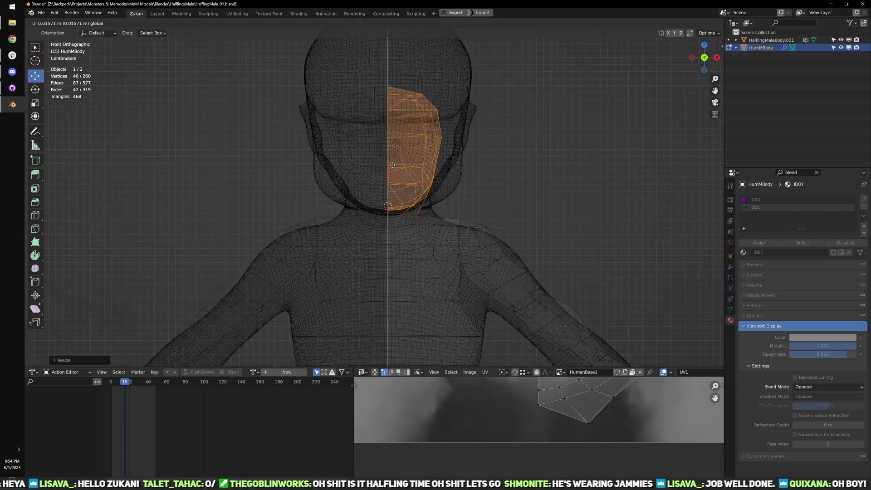
left_click(414, 221)
left_click_drag(388, 178, 389, 171)
key("ctrl+z")
- Scale the head taller along Z and wider along X to fill the halfling's head, and clear the selection
middle_click_drag(405, 184, 398, 185)
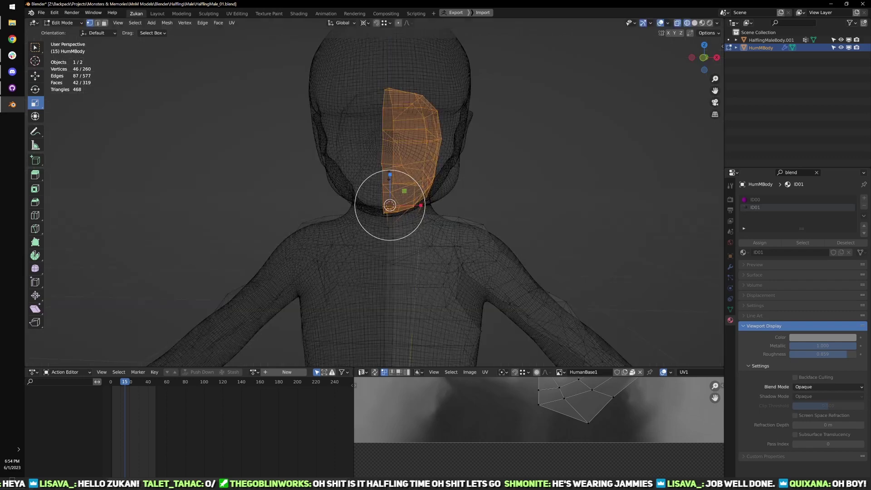
left_click_drag(389, 178, 389, 163)
left_click_drag(420, 206, 430, 207)
scroll(449, 195, "down", 3)
key("KP_1")
left_click(484, 213)
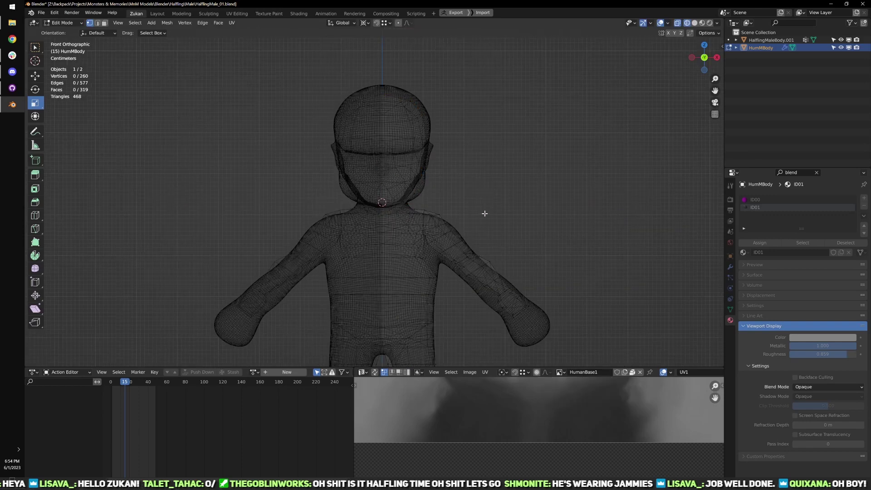
- Examine the enlarged head against the halfling's profile in right side view with the whole mesh highlighted
key("a")
key("KP_3")
scroll(456, 238, "up", 3)
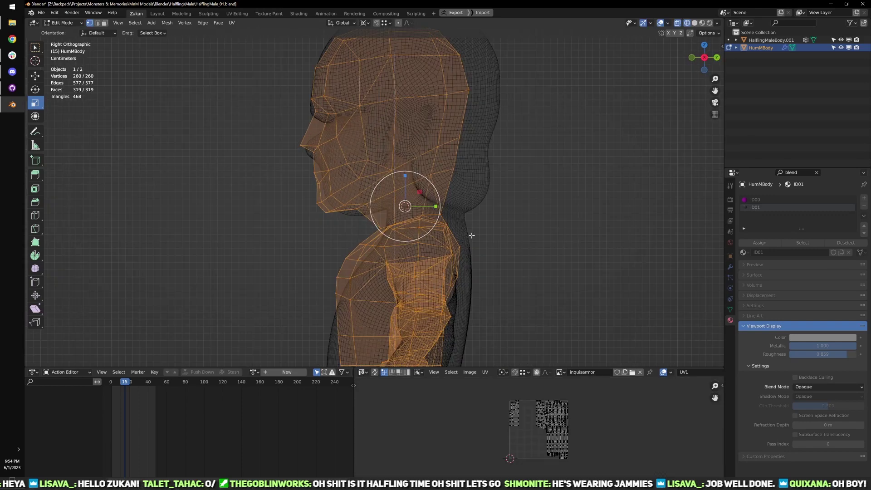
scroll(472, 236, "up", 2)
middle_click_drag(510, 233, 453, 220, "shift")
scroll(316, 239, "up", 1)
key("w")
scroll(470, 224, "down", 1)
scroll(451, 221, "down", 3)
scroll(393, 225, "down", 7)
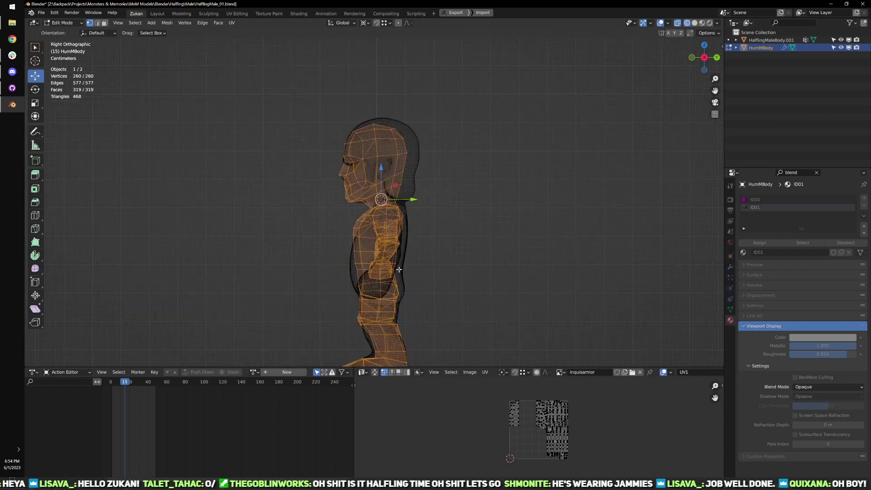
- Deselect the body, shoulders and neck in side view so only the head and jaw stay selected
left_click_drag(271, 335, 428, 223, "ctrl")
scroll(404, 243, "up", 5)
mouse_move(286, 311)
left_mouse_down("ctrl")
mouse_move(433, 257)
mouse_move(464, 222)
left_mouse_up("ctrl")
scroll(429, 253, "up", 5)
left_click_drag(369, 316, 545, 202, "ctrl")
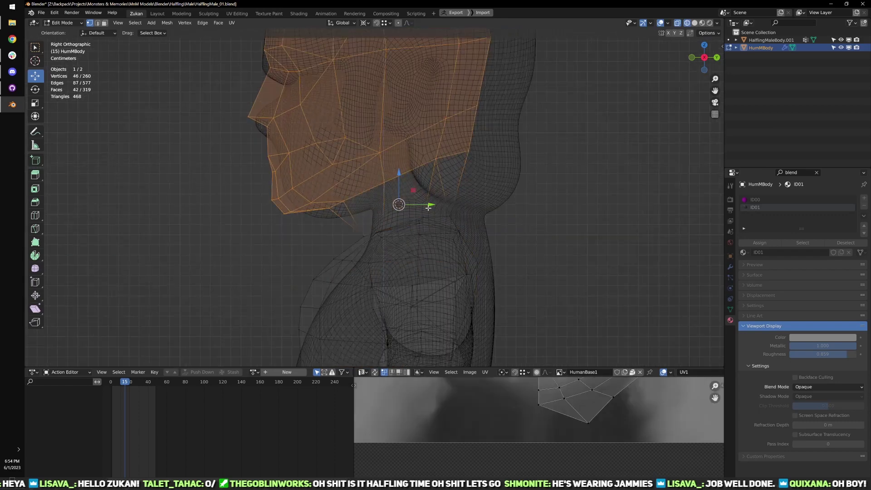
- Set the pivot point to Bounding Box Center and move the head backward along Y into the halfling's profile
left_click(365, 24)
left_click(380, 32)
middle_click_drag(391, 121, 392, 158, "shift")
left_click_drag(405, 111, 420, 112)
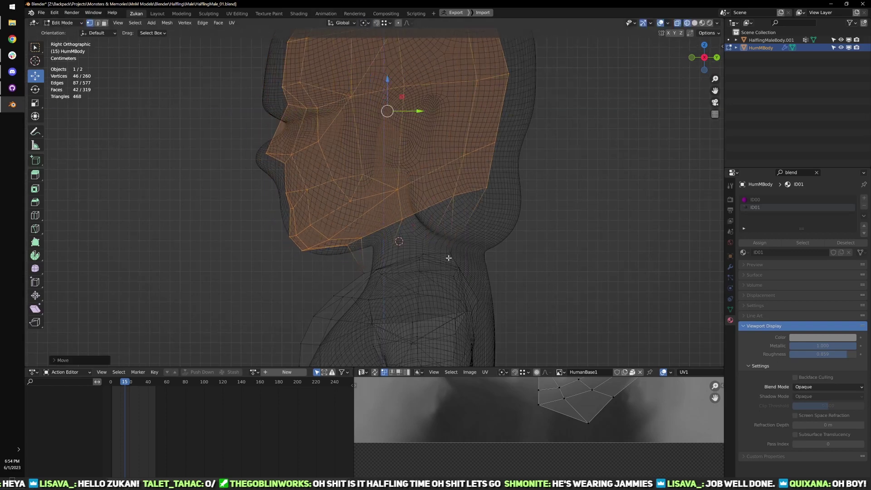
middle_click_drag(448, 255, 384, 191, "shift")
key("alt+a")
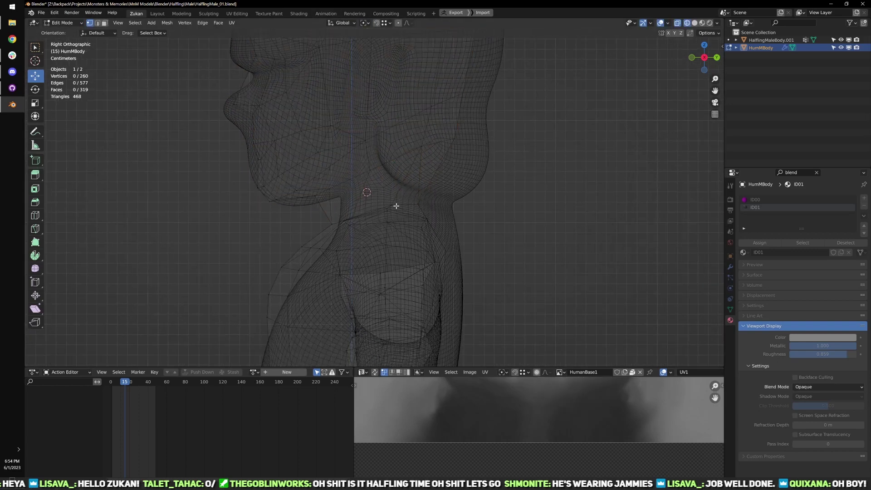
key("a")
left_click_drag(433, 210, 432, 209)
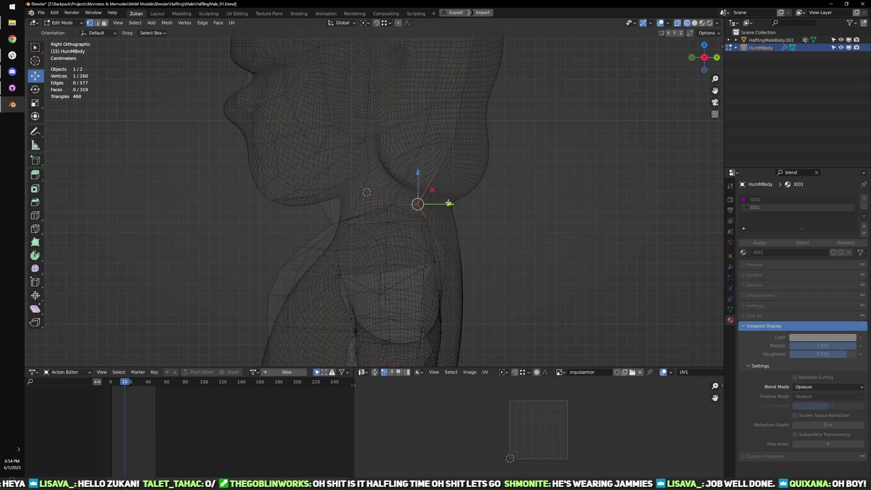
scroll(479, 232, "down", 2)
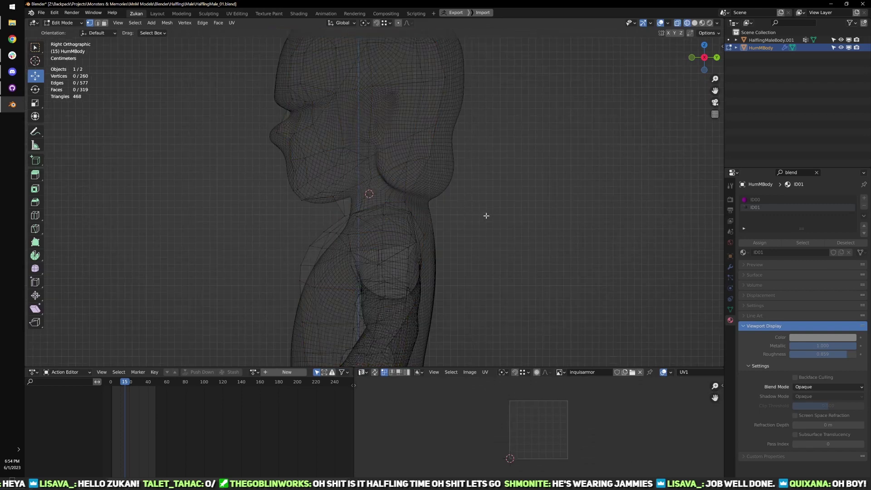
- Examine the fit of the neck, shoulders and arm against the halfling body in side and front views
middle_click_drag(486, 216, 468, 225)
key("a")
middle_click_drag(408, 254, 456, 209)
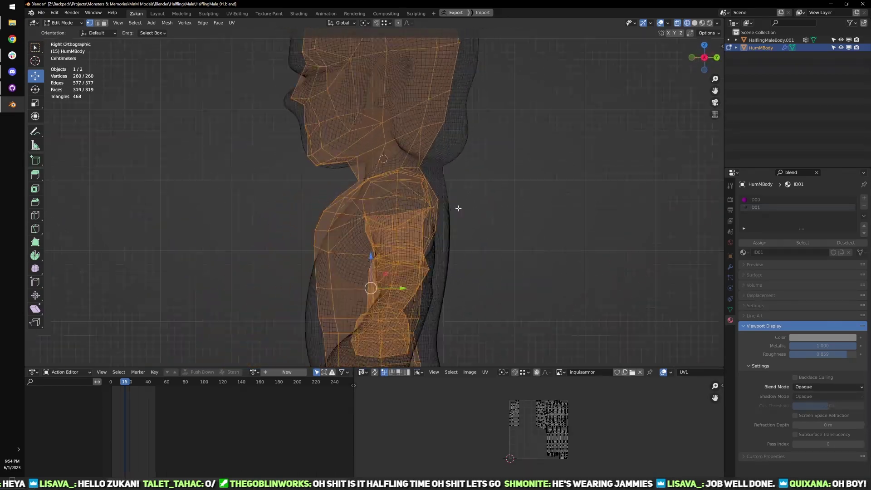
scroll(456, 208, "up", 4)
scroll(428, 154, "down", 1)
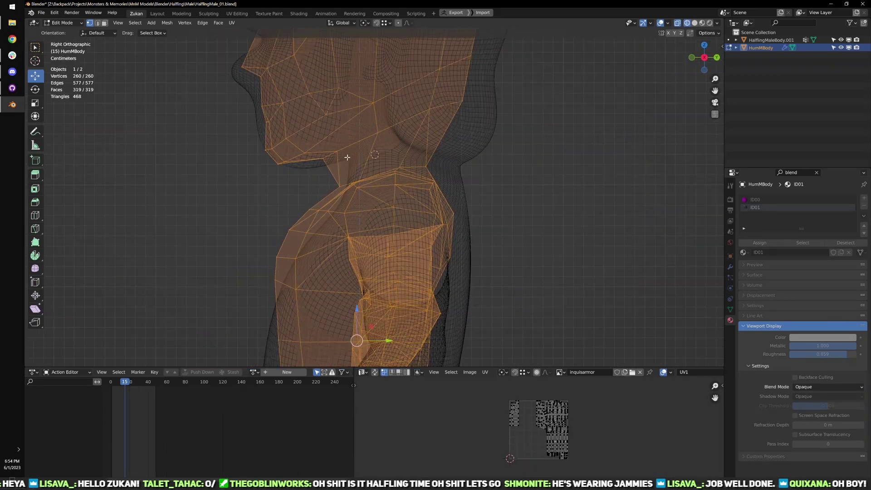
middle_click_drag(347, 157, 417, 189)
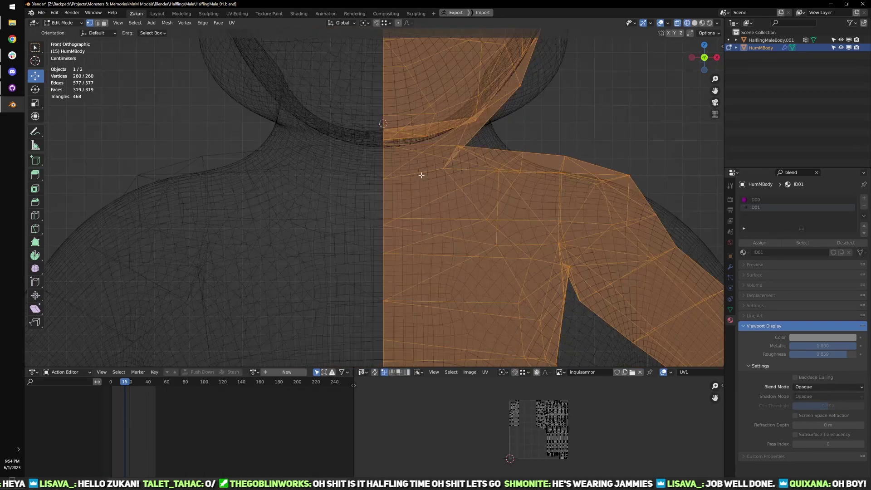
scroll(422, 175, "down", 3)
middle_click_drag(545, 246, 461, 201, "shift")
scroll(462, 201, "down", 1)
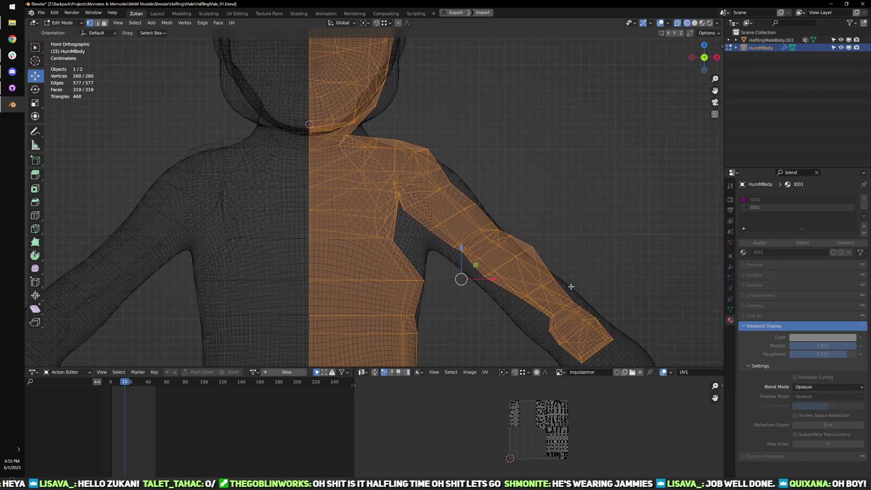
- Select the hand, grow the selection up the whole arm, and add the vertices on top of the shoulder
middle_click_drag(571, 286, 539, 249, "shift")
left_click_drag(621, 244, 470, 347)
left_click_drag(483, 288, 550, 232)
key("ctrl+KP_Add")
key("ctrl+KP_Add")
key("ctrl+KP_Add")
key("ctrl+KP_Add")
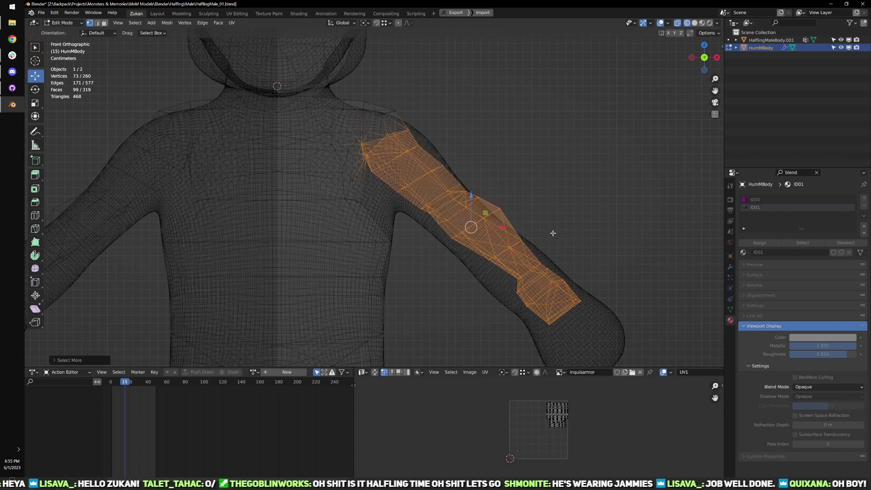
scroll(454, 177, "up", 2)
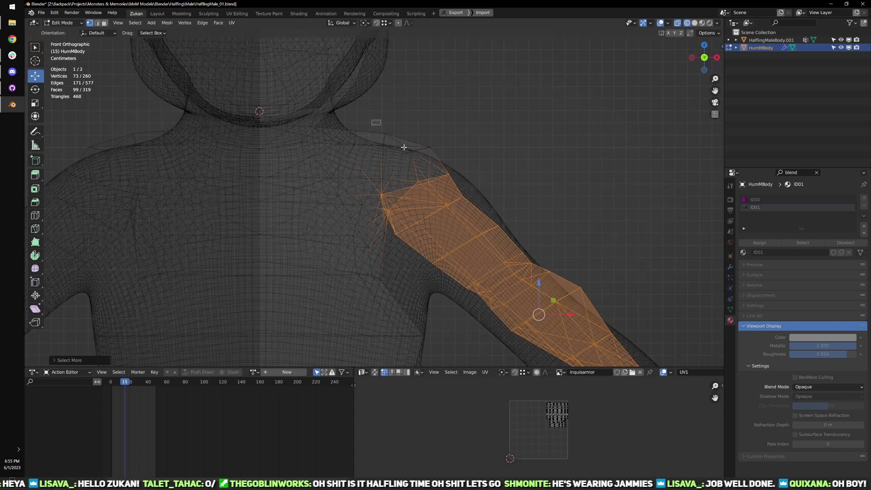
left_click_drag(403, 147, 453, 190, "shift")
- Move the selected arm outward and down in front view toward the halfling's arm
scroll(474, 258, "down", 3)
middle_click_drag(476, 269, 474, 221, "shift")
left_click_drag(472, 207, 499, 239)
- Thicken the selected arm and hand outward along their normals with Shrink/Fatten
middle_click_drag(538, 271, 84, 275)
left_click(36, 295)
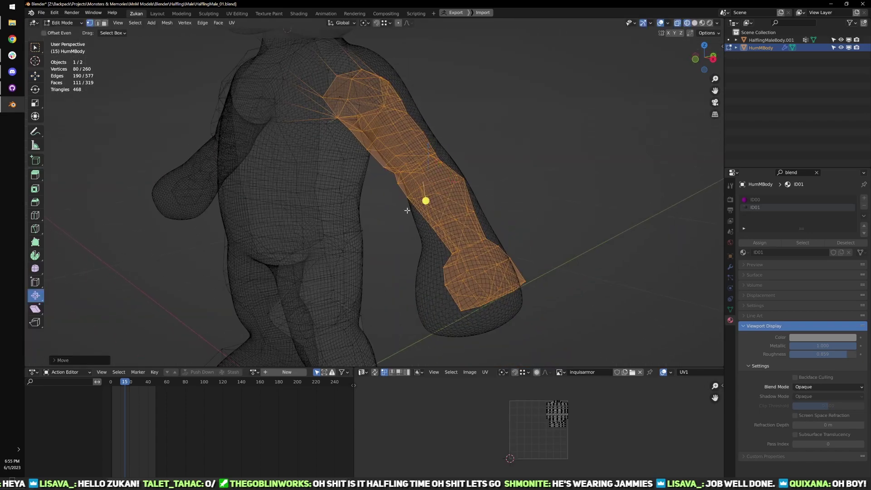
left_click_drag(425, 200, 438, 198)
- Shift the thickened arm slightly up and inward in front view to align it with the halfling's arm
key("KP_1")
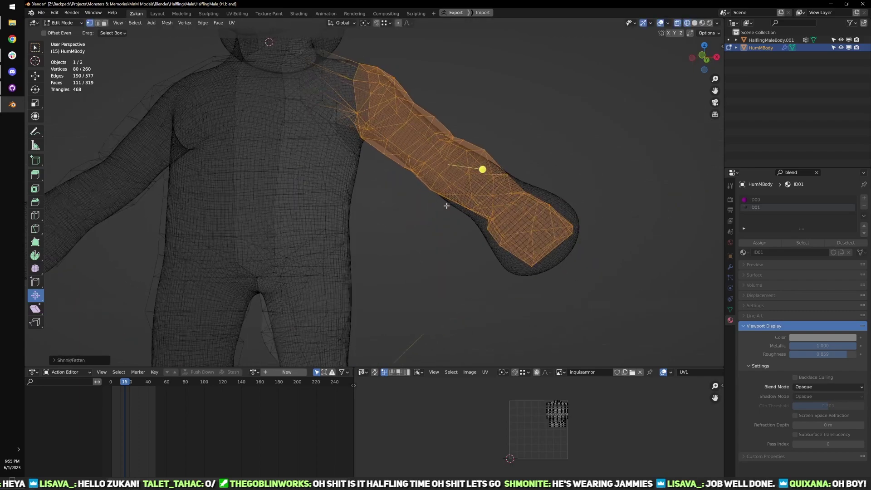
middle_click_drag(396, 246, 384, 255, "shift")
key("w")
left_click_drag(412, 212, 408, 206)
- Deselect the shoulder and upper-arm vertices in front view and nudge the remaining forearm and hand slightly inward and down
scroll(424, 242, "up", 1)
middle_click_drag(424, 241, 402, 231, "shift")
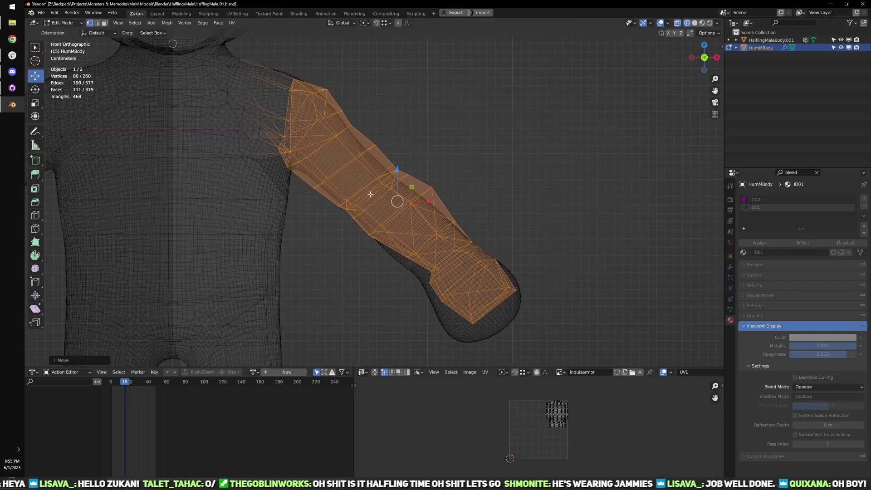
left_click_drag(237, 72, 338, 196, "ctrl")
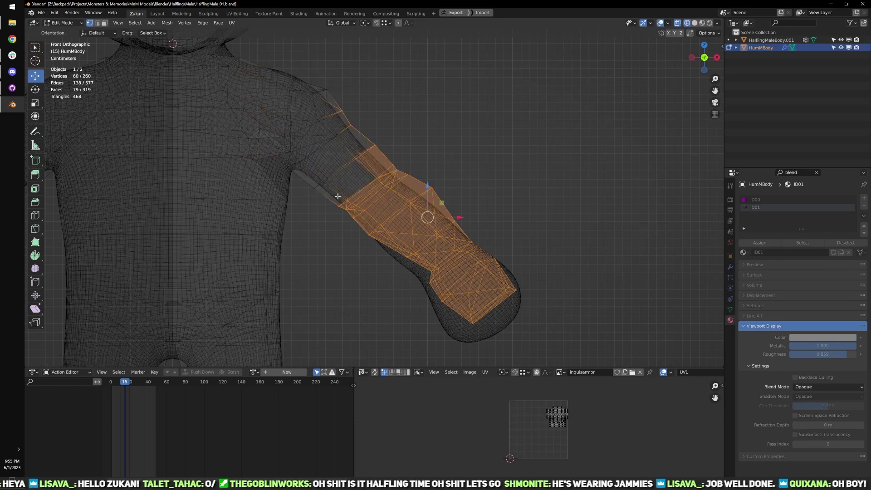
left_click_drag(375, 133, 380, 129, "ctrl")
left_click_drag(285, 73, 363, 137, "ctrl")
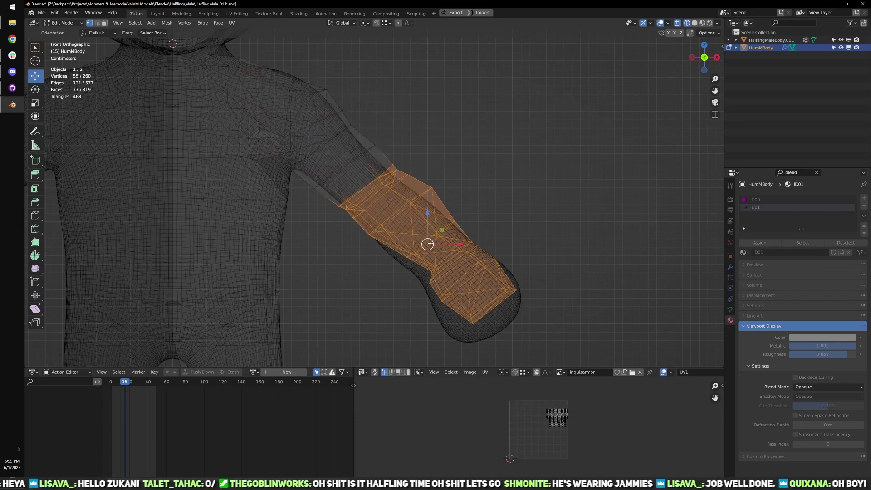
left_click_drag(431, 244, 428, 247)
middle_click_drag(428, 248, 457, 170)
- Compare the crotch and inner-thigh outline with the halfling's in front view with the whole mesh selected
key("KP_1")
scroll(475, 223, "down", 3)
key("a")
key("a")
scroll(353, 244, "up", 2)
middle_click_drag(354, 243, 387, 234, "shift")
scroll(346, 243, "up", 4)
left_click_drag(333, 248, 361, 236)
key("a")
key("a")
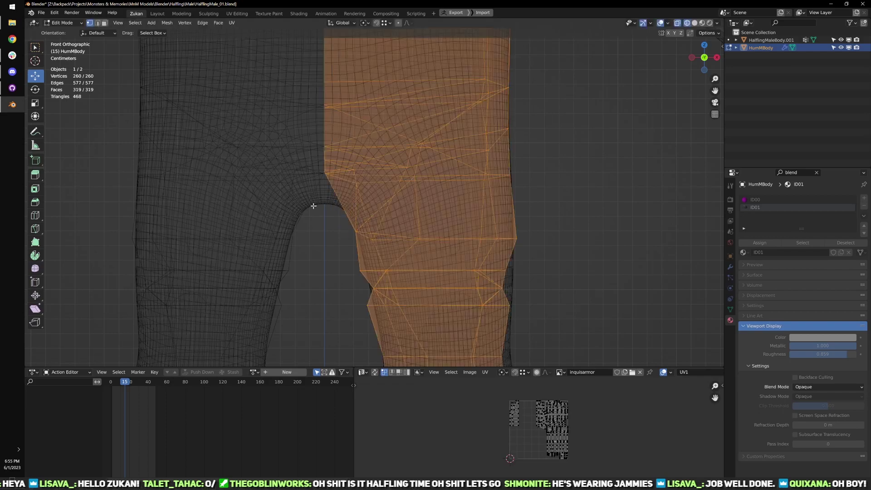
- Isolate the human body mesh and inspect its overall proportions in shaded object mode with nothing selected
mouse_move(362, 185)
middle_mouse_down()
mouse_move(321, 213)
mouse_move(342, 210)
mouse_move(356, 188)
middle_mouse_up()
scroll(372, 182, "down", 4)
key("KP_Divide")
scroll(412, 240, "up", 4)
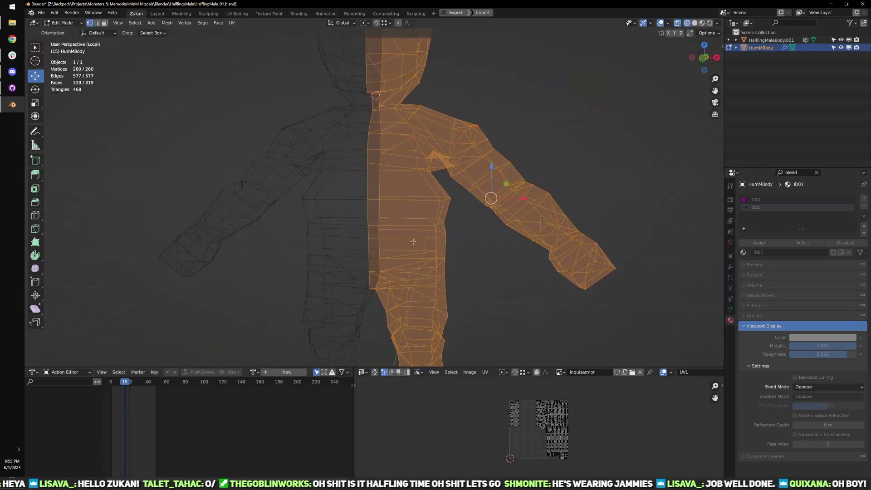
key("shift+z")
scroll(462, 238, "down", 6)
key("Tab")
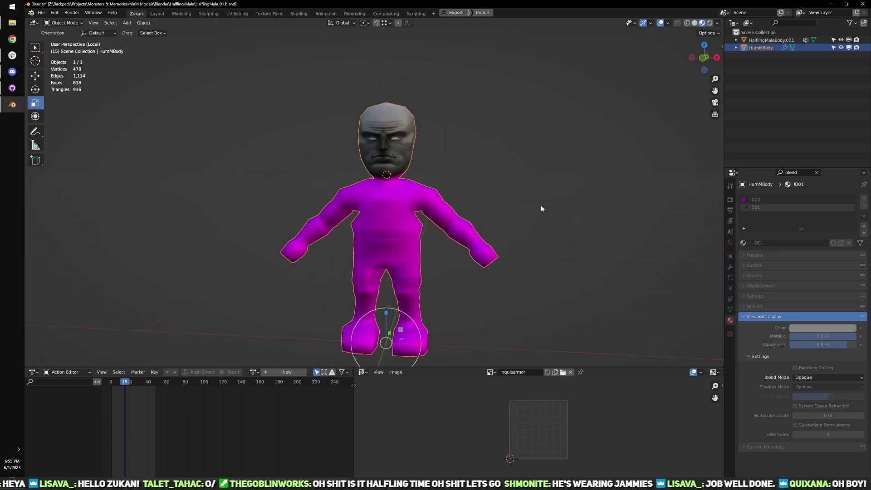
left_click(555, 218)
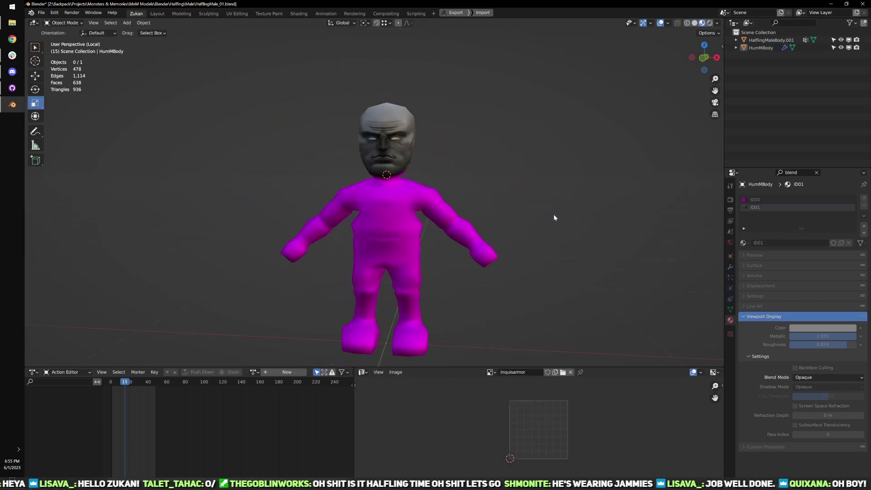
middle_click_drag(464, 265, 467, 246, "shift")
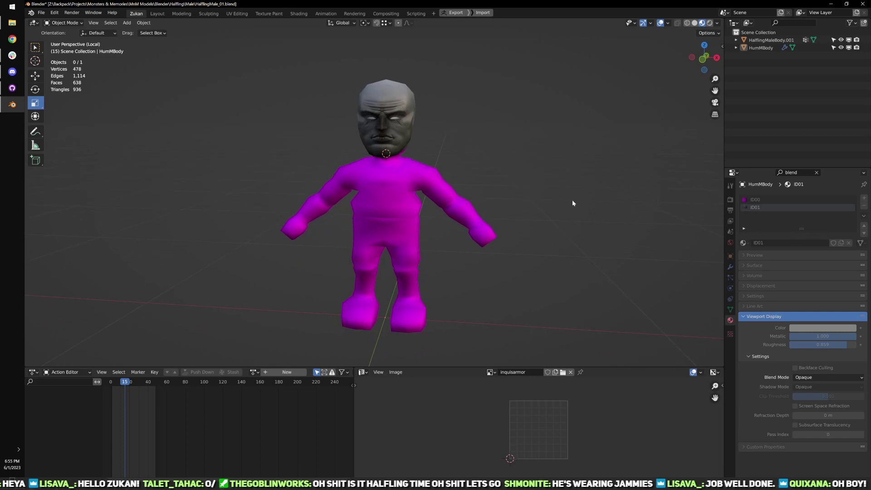
scroll(521, 248, "up", 1)
middle_click_drag(505, 298, 503, 287, "shift")
scroll(437, 260, "up", 1)
scroll(437, 260, "down", 1)
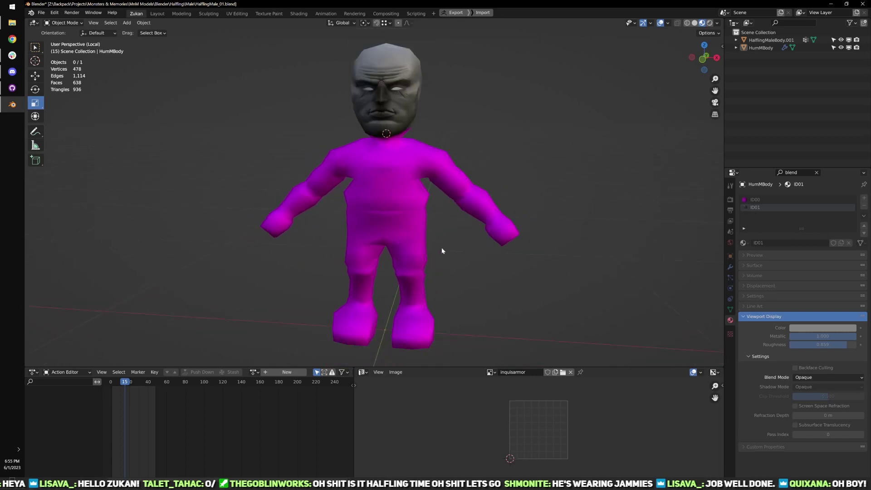
right_click(459, 269, "shift")
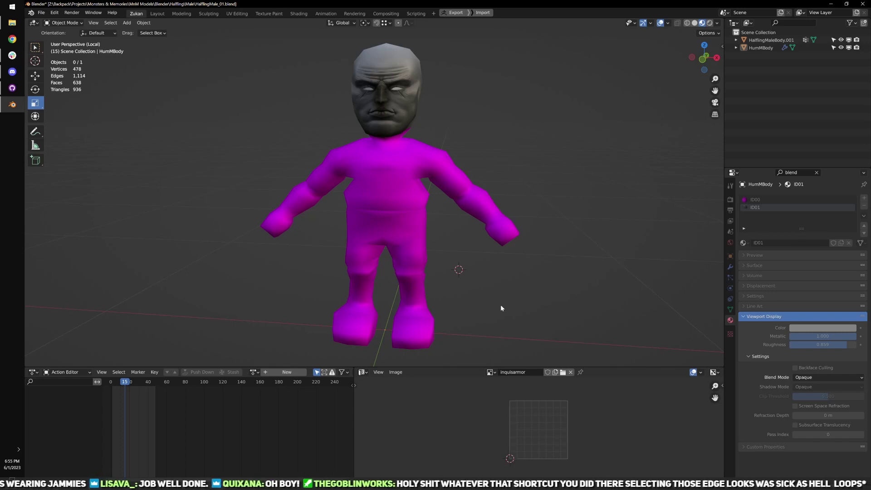
- Reopen the body mesh for editing in front wireframe view, select the hand and grow the selection six times up the arm
left_click(408, 249)
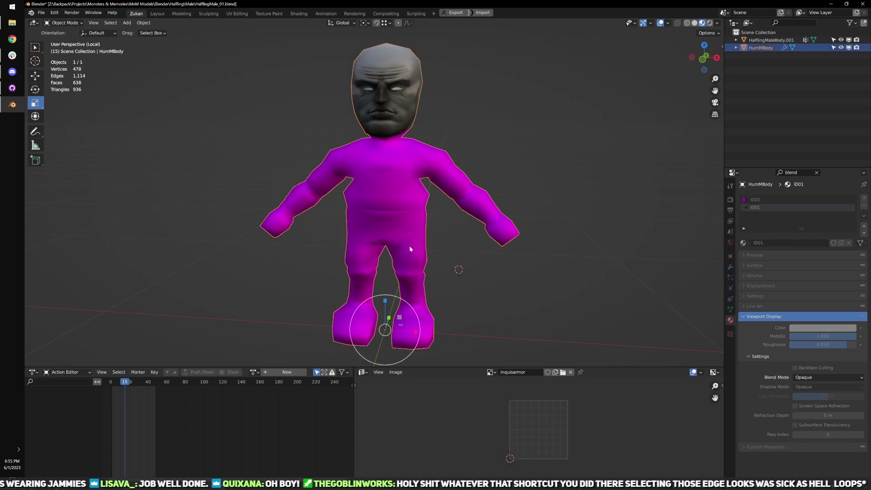
key("Tab")
scroll(492, 256, "up", 5)
key("KP_1")
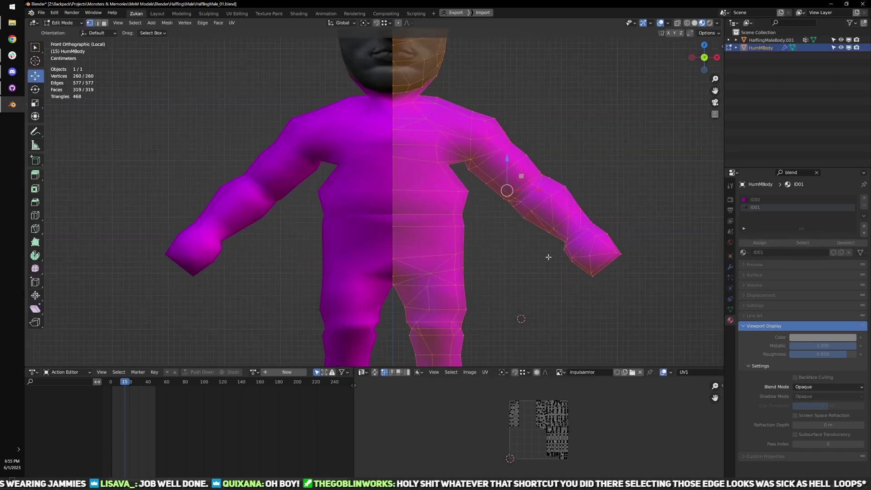
key("shift+z")
left_click_drag(666, 199, 546, 309)
middle_click_drag(586, 282, 518, 289, "shift")
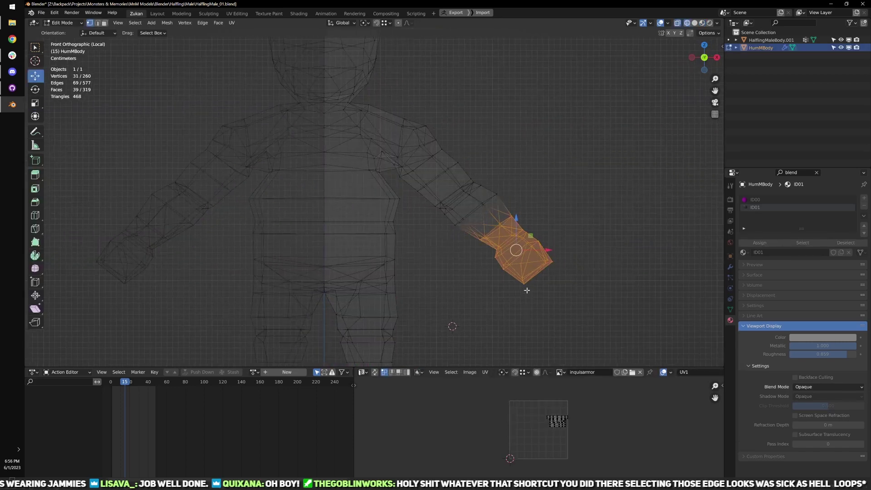
key("ctrl+KP_Add")
key("ctrl+KP_Add")
key("ctrl+KP_Add")
key("ctrl+KP_Add")
key("ctrl+KP_Add")
key("ctrl+KP_Add")
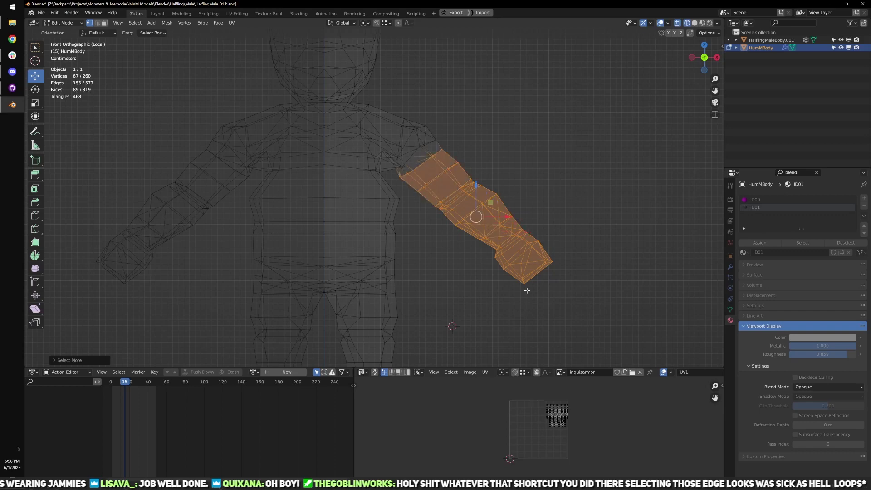
left_click(134, 26)
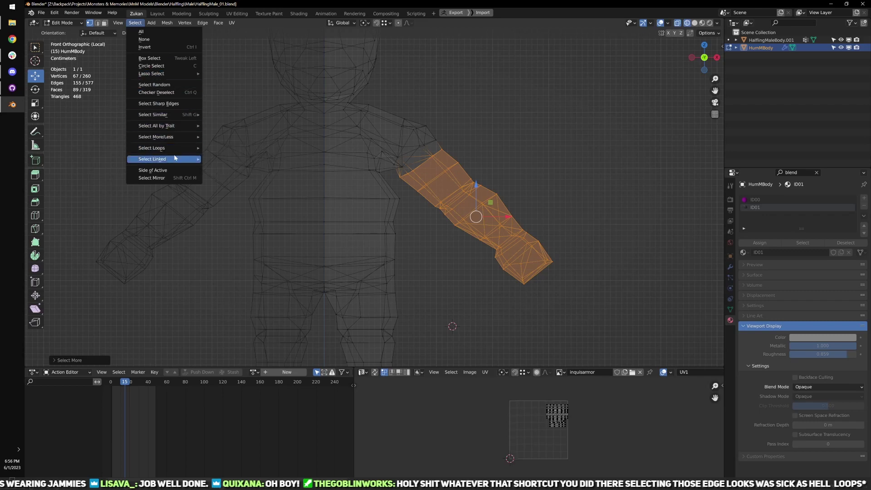
mouse_move(176, 116)
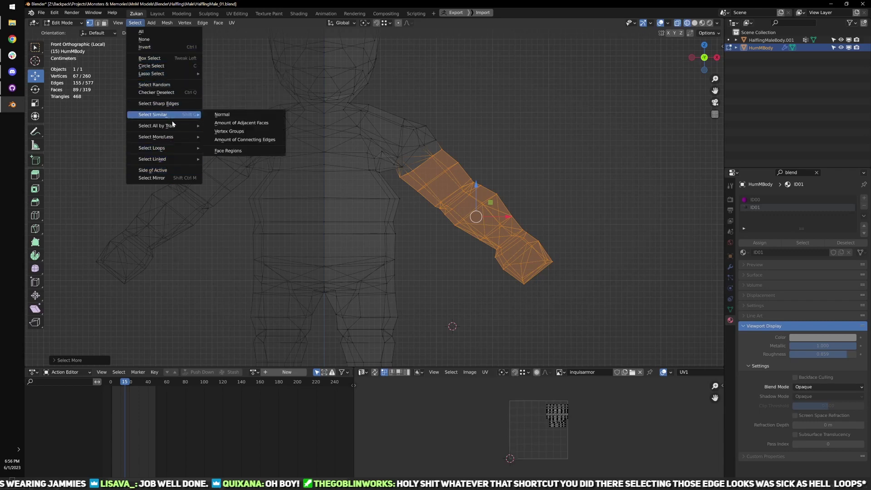
left_click(131, 23)
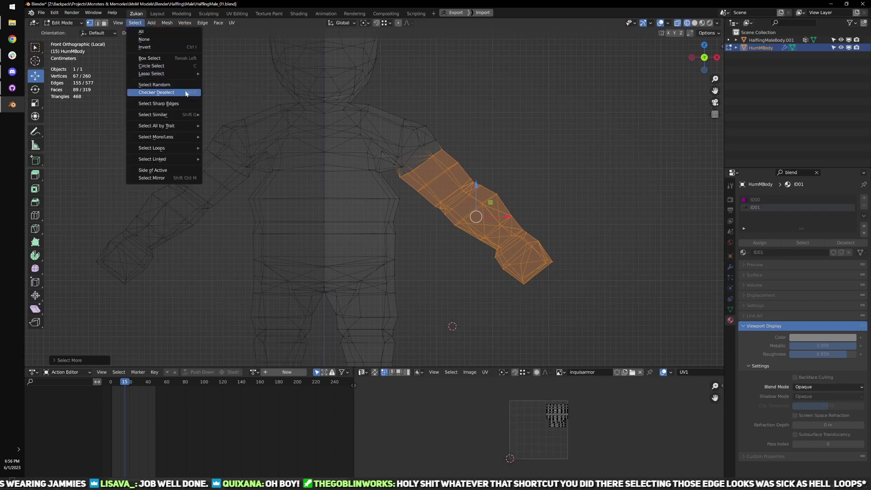
mouse_move(185, 118)
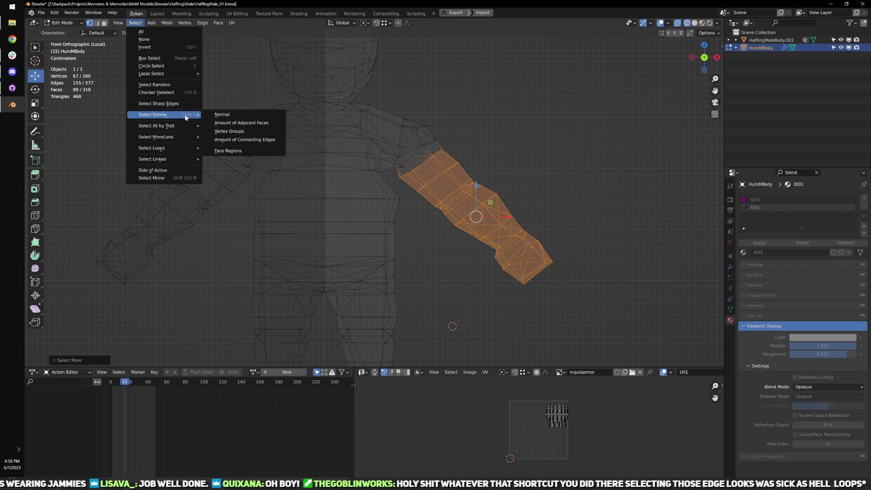
mouse_move(186, 147)
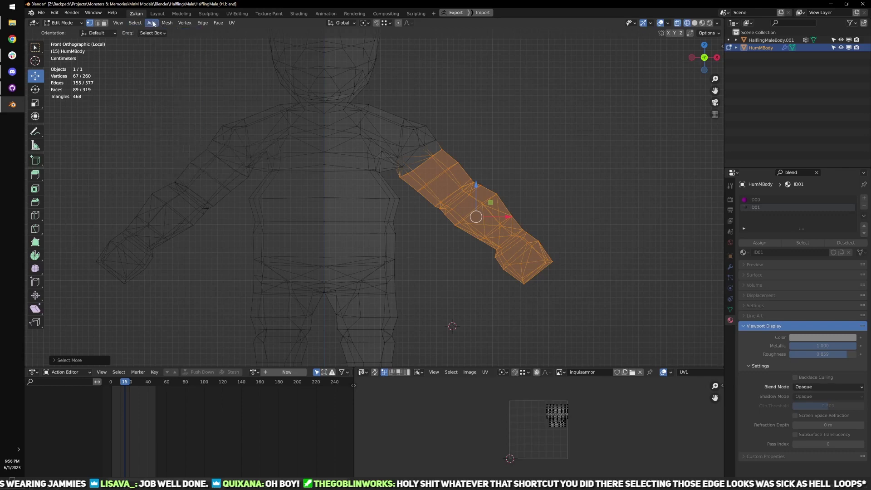
left_click(169, 23)
mouse_move(212, 162)
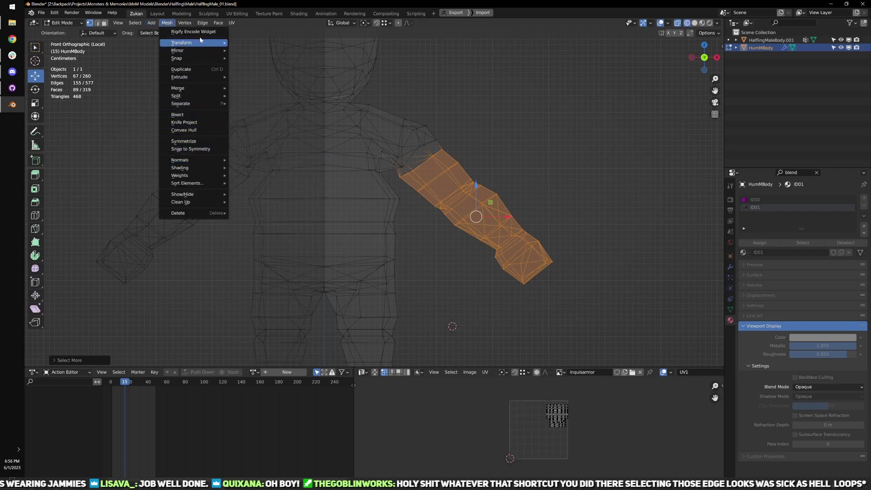
mouse_move(197, 24)
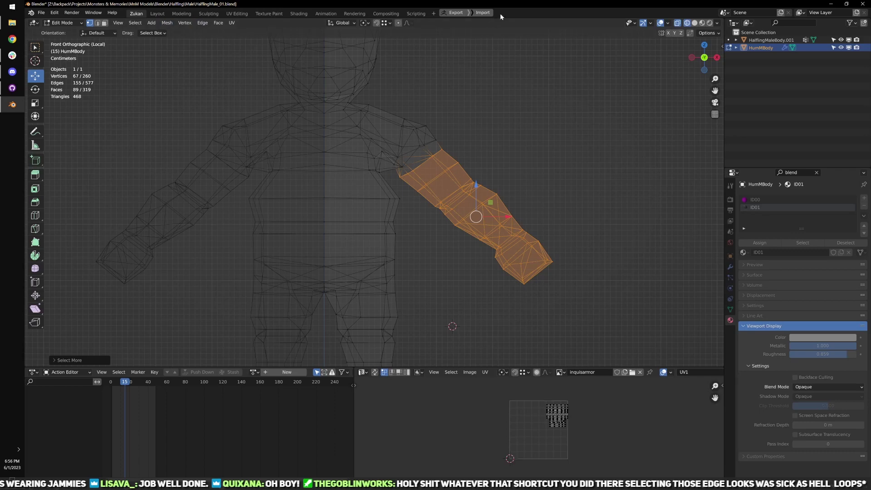
- Grow the arm selection by one more ring toward the shoulder
scroll(471, 144, "up", 3)
middle_click_drag(471, 143, 469, 199, "shift")
scroll(369, 158, "down", 2)
scroll(463, 191, "up", 1)
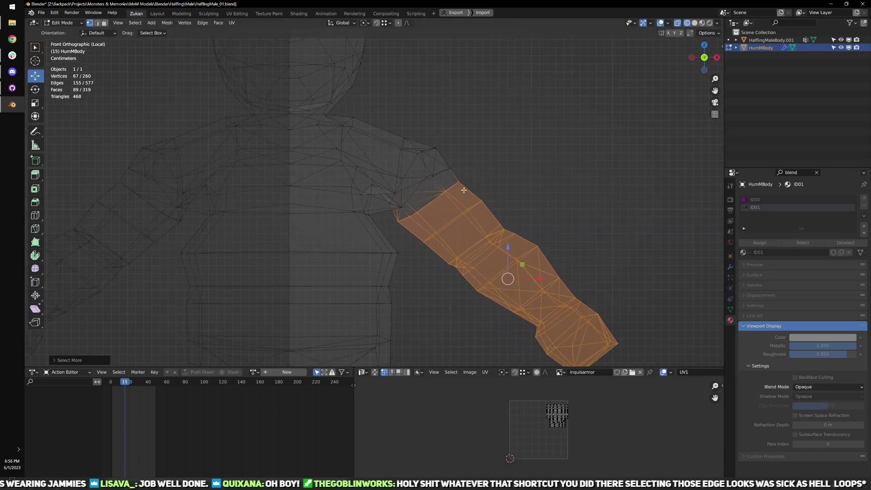
key("ctrl+KP_Add")
scroll(470, 183, "down", 2)
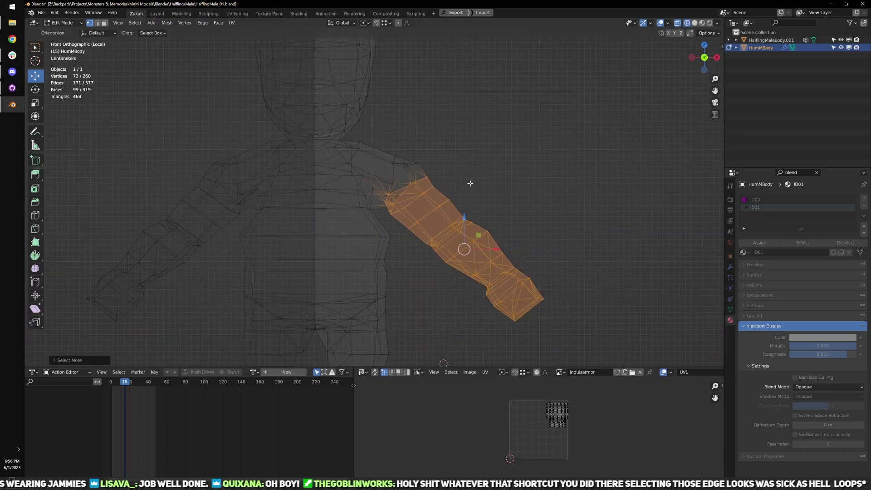
- Bring the halfling body back into view and move the human mesh's armpit vertices in front view toward the halfling's armpit
key("KP_Divide")
scroll(431, 214, "up", 1)
middle_click_drag(481, 254, 434, 186, "shift")
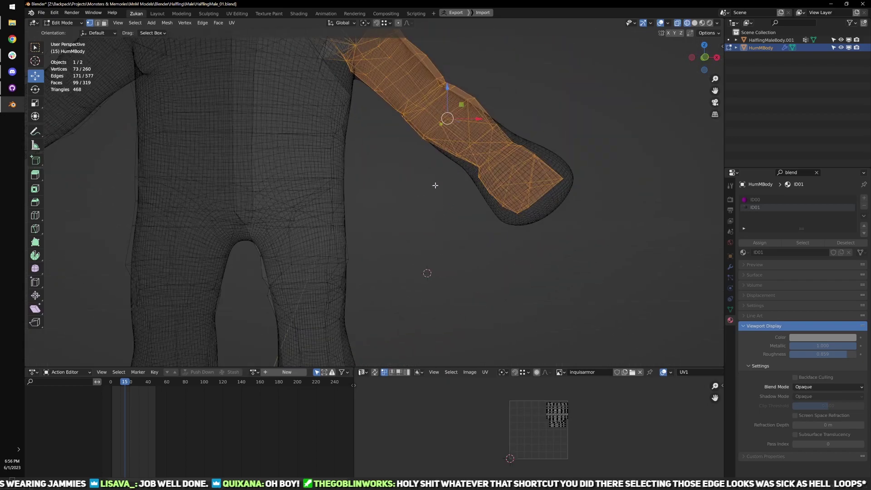
middle_click_drag(390, 54, 495, 243, "shift")
scroll(495, 243, "up", 2)
scroll(495, 243, "up", 3)
left_click_drag(268, 190, 373, 177)
scroll(408, 190, "down", 4)
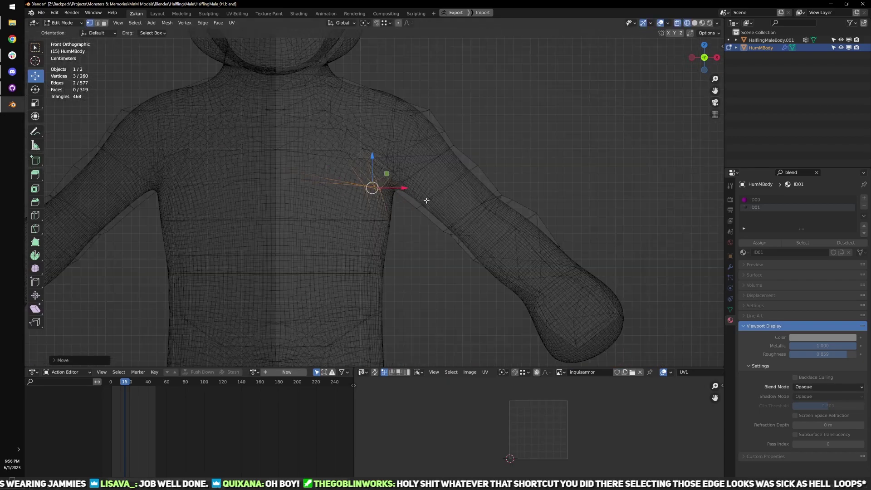
middle_click_drag(510, 177, 495, 180)
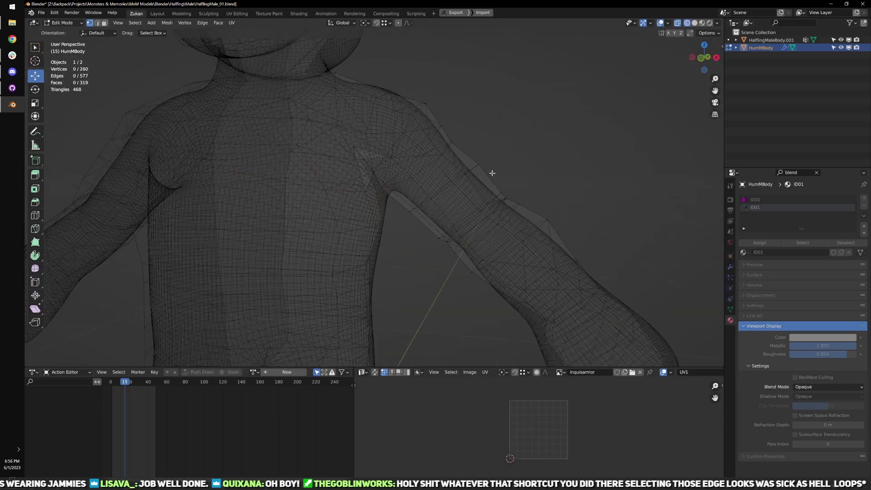
- Select the front belly vertices in side view and move them about 0.022 m forward along Y to the halfling's belly outline
key("a")
scroll(454, 181, "down", 3)
middle_click_drag(414, 189, 363, 209)
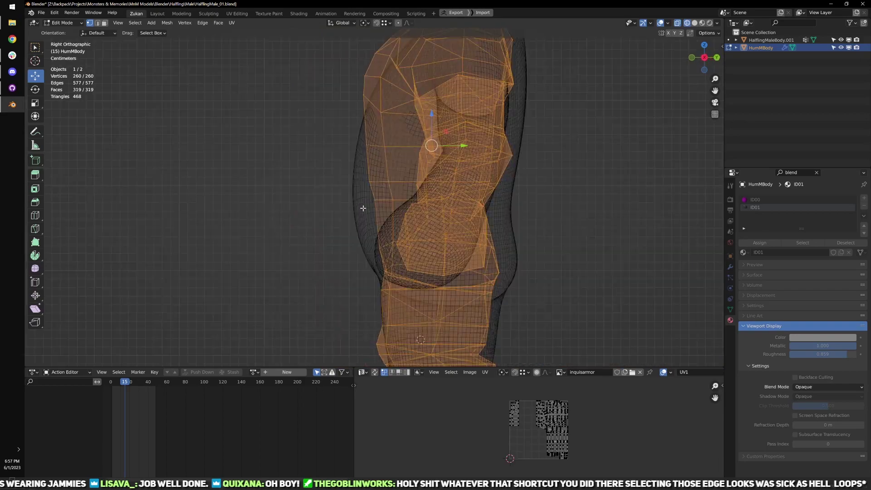
left_click_drag(387, 178, 386, 178)
key("g")
key("y")
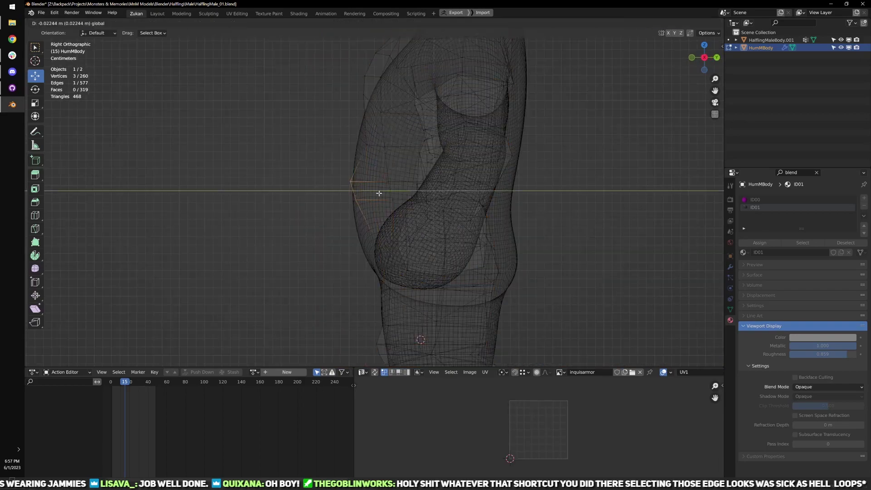
left_click(379, 193)
- Move the single front vertex above the belly along Y onto the halfling's outline
scroll(372, 204, "up", 1)
key("g")
key("y")
left_click(395, 164)
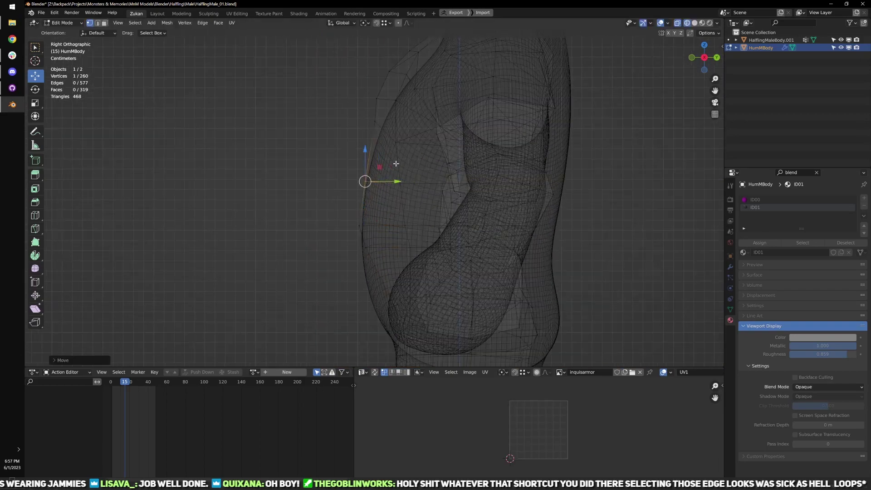
- Select the two lower-belly vertices in side view and move them forward to meet the underside of the halfling's belly
scroll(400, 218, "up", 2)
scroll(415, 263, "down", 2)
middle_click_drag(415, 263, 357, 179)
key("a")
left_click_drag(358, 179, 390, 229)
middle_click_drag(418, 198, 402, 211)
left_click_drag(429, 207, 415, 208)
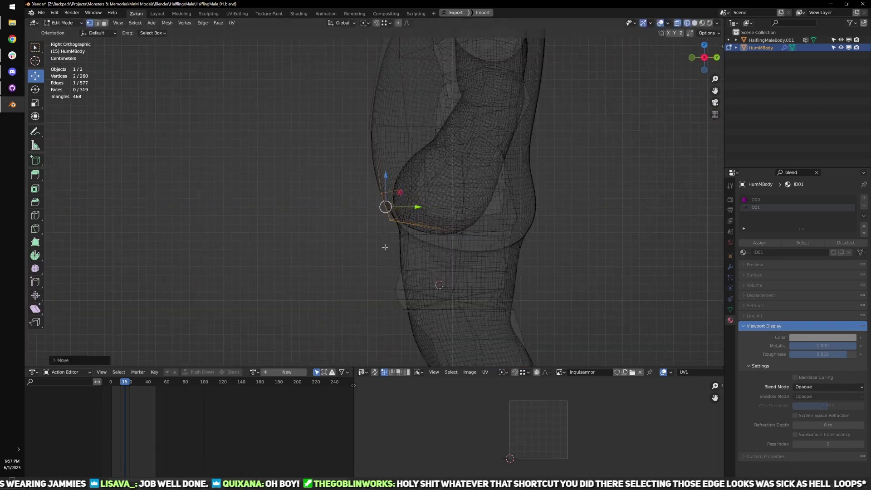
middle_click_drag(415, 208, 388, 245)
- Select the vertex at the front of the upper thigh, and return to shaded object mode to compare both bodies
key("a")
left_click_drag(377, 222, 390, 233)
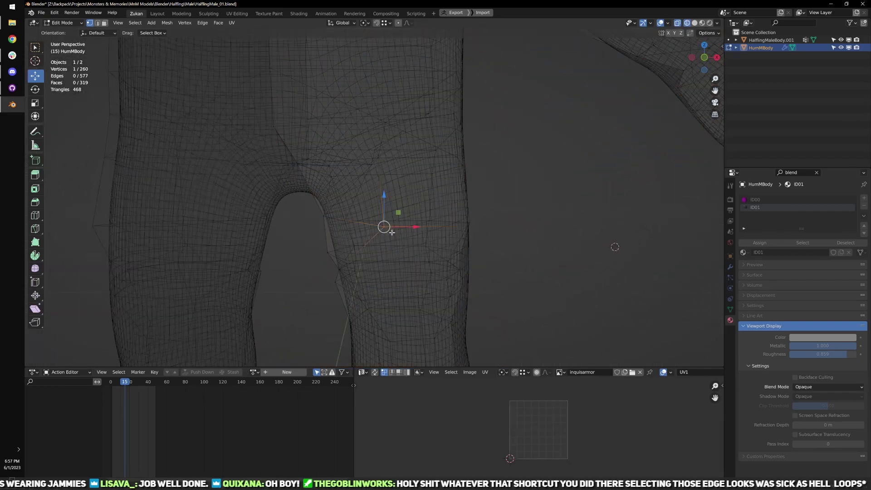
key("shift+z")
scroll(412, 236, "down", 8)
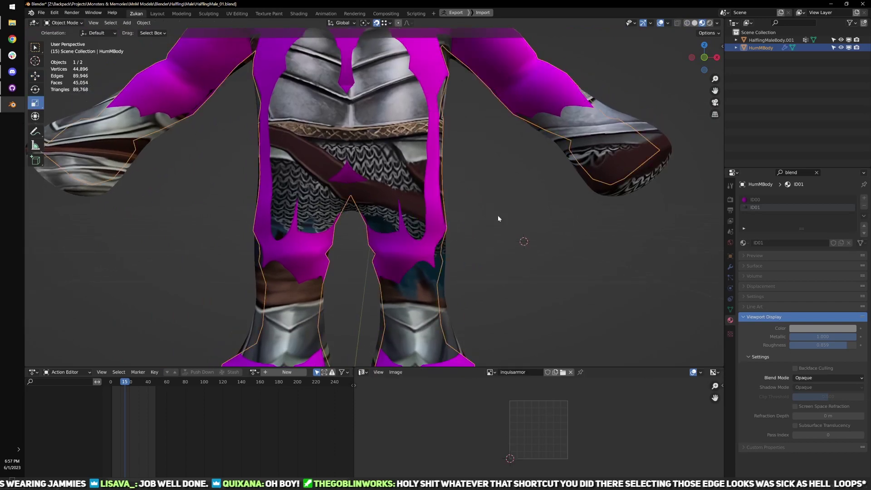
key("Tab")
middle_click_drag(456, 206, 457, 215, "shift")
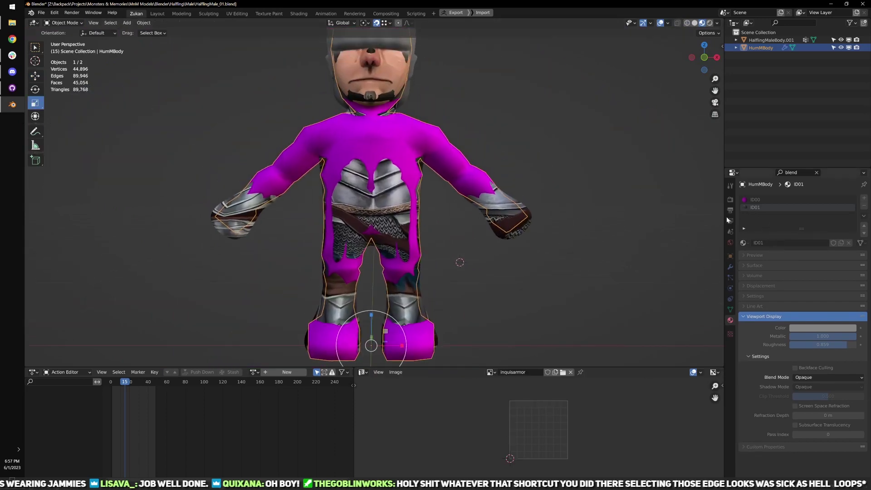
- Clear the "blend" filter from the material properties and select the HalflingMaleBody.001 object
left_click(817, 172)
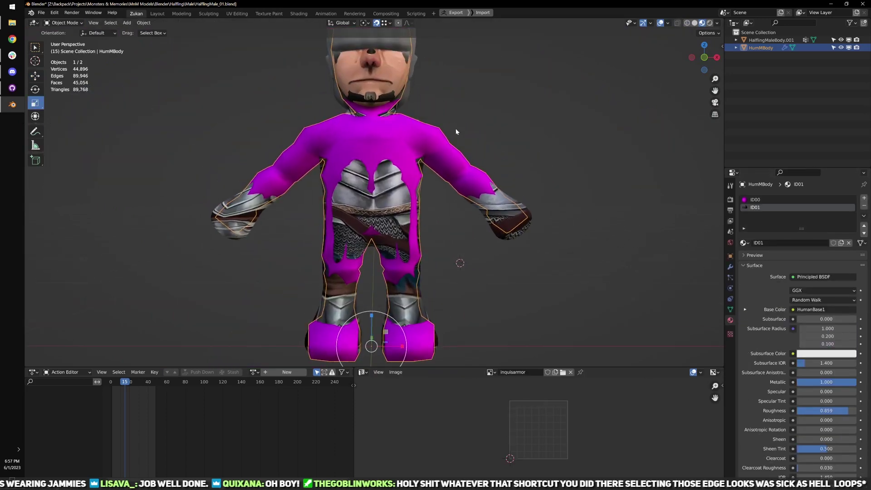
scroll(456, 129, "up", 2)
left_click(770, 41)
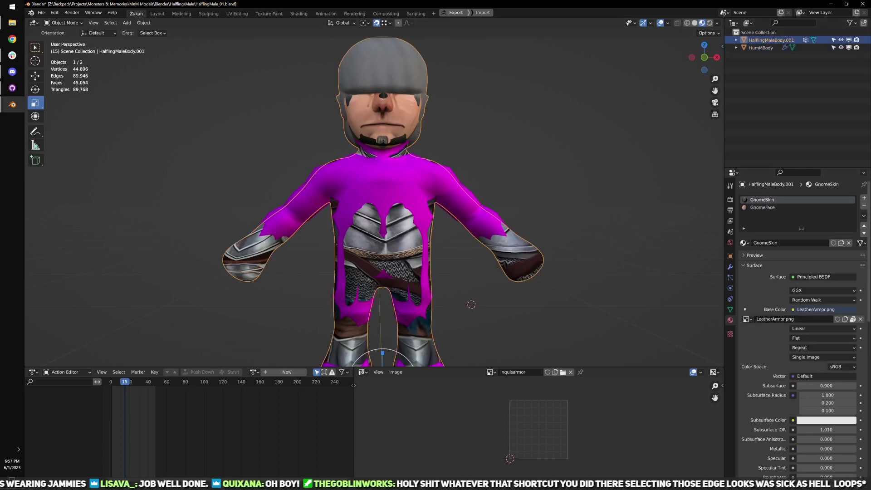
- Remove both material slots from HalflingMaleBody.001 and assign a new material to it
left_click(865, 206)
left_click(864, 207)
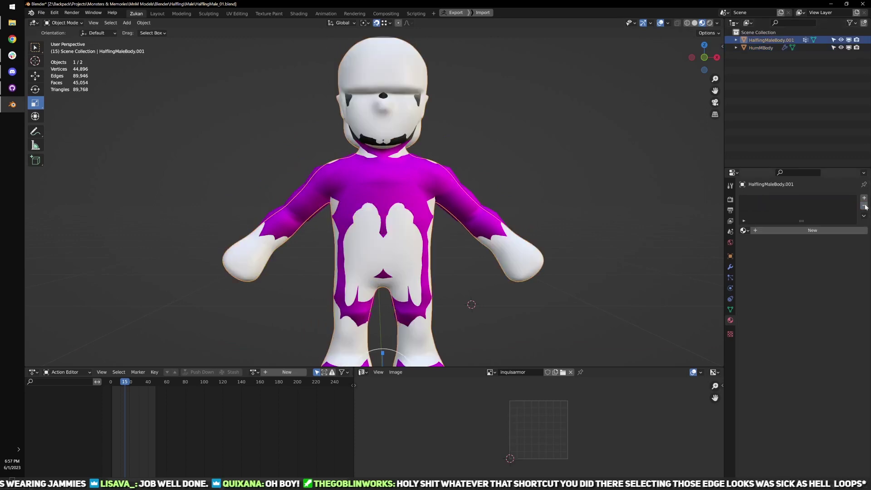
left_click(790, 231)
- Darken the new material's base colour and set subsurface IOR to 1.010 and specular, roughness and sheen tint to 0
left_click(814, 297)
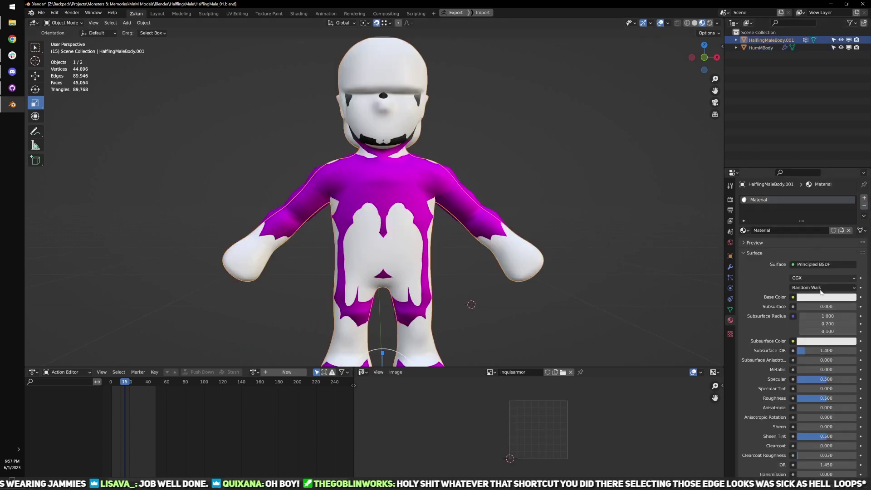
left_click(815, 299)
left_click_drag(833, 277, 794, 277)
left_click_drag(807, 380, 774, 379)
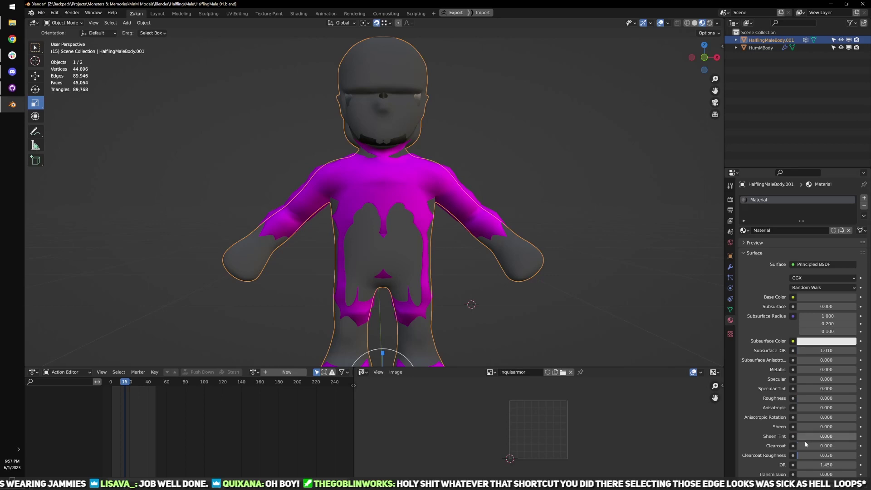
- Select HumMBody's ID00 material and switch the Action Editor area to the Shader Editor
left_click(758, 48)
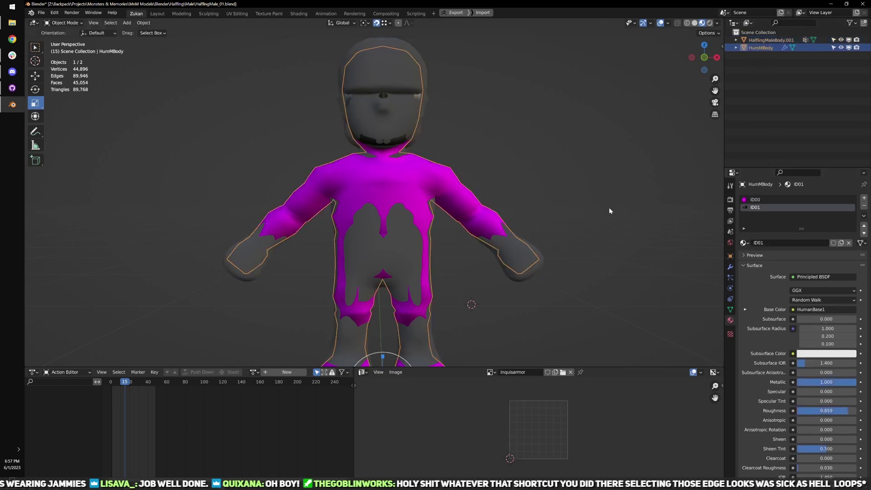
scroll(609, 211, "up", 2)
left_click(754, 201)
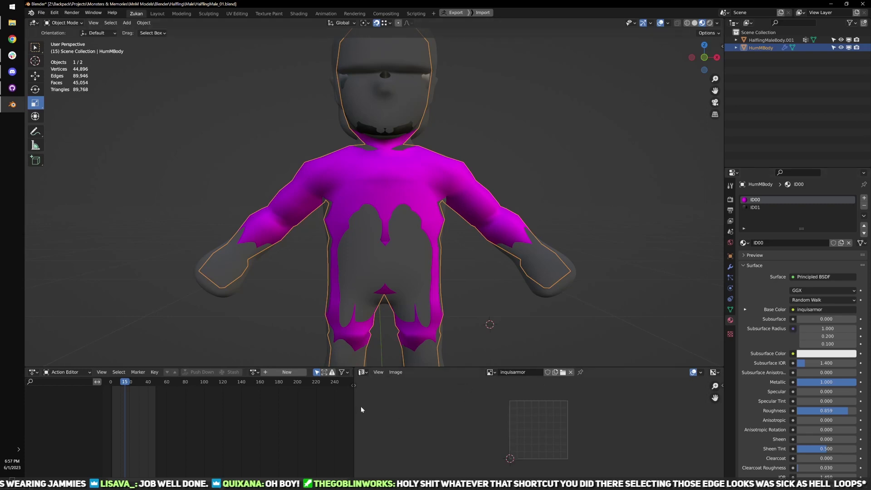
left_click(33, 372)
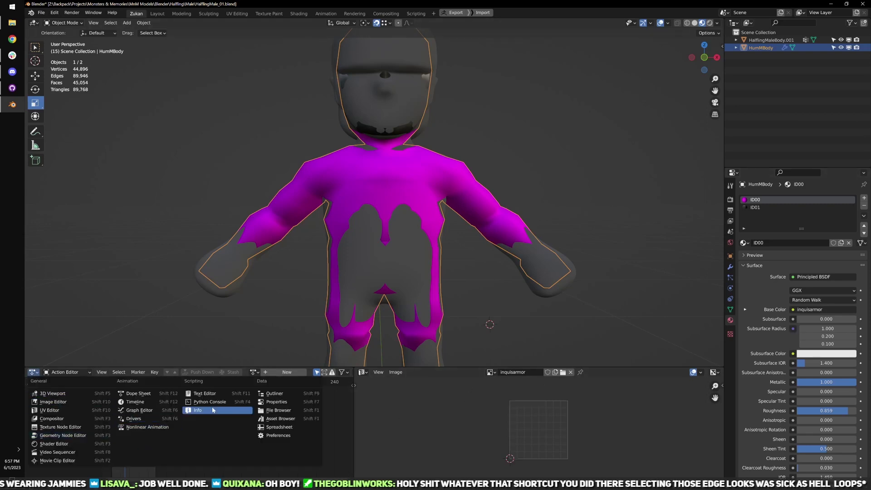
left_click(63, 445)
scroll(190, 428, "up", 1)
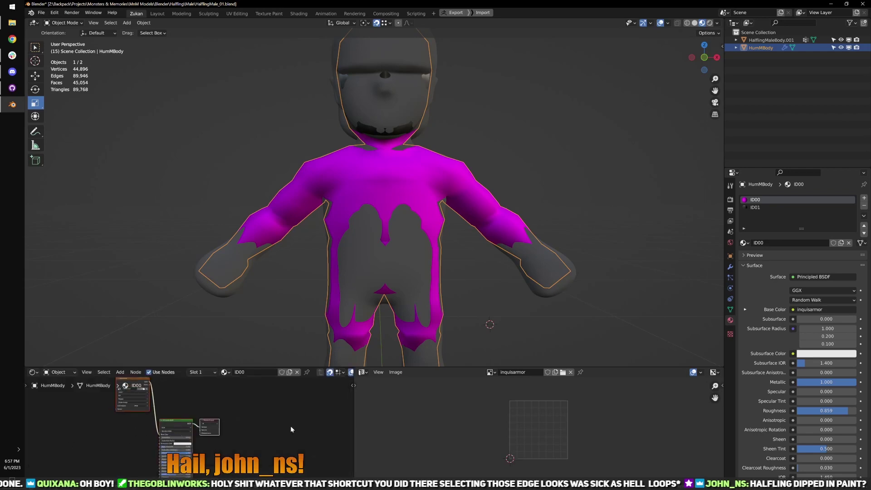
- Replace the inquisarmor image in ID00's image texture node with Face1.png
key("ctrl+space")
scroll(195, 313, "down", 1)
middle_click_drag(188, 302, 291, 407)
left_click_drag(305, 173, 300, 318)
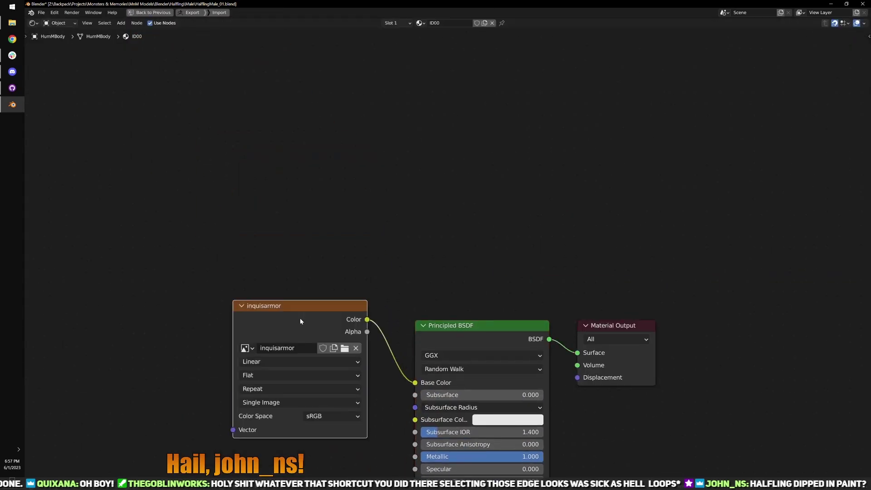
left_click(246, 348)
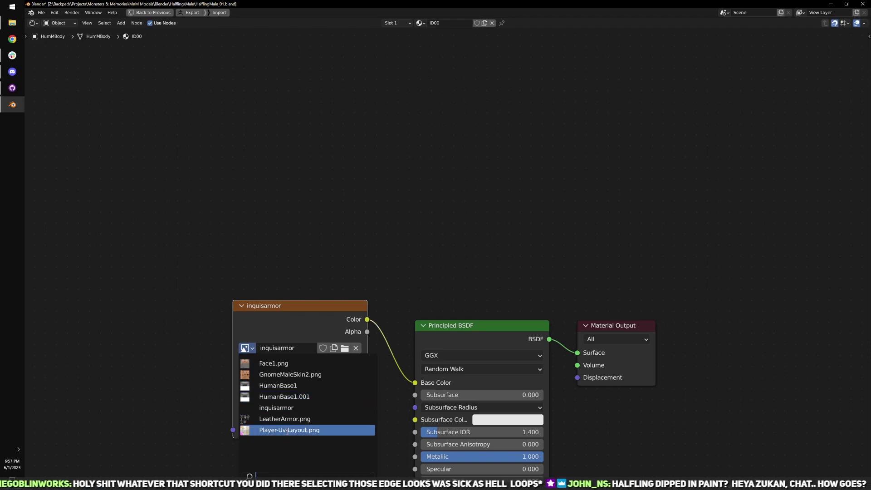
left_click(277, 363)
key("ctrl+space")
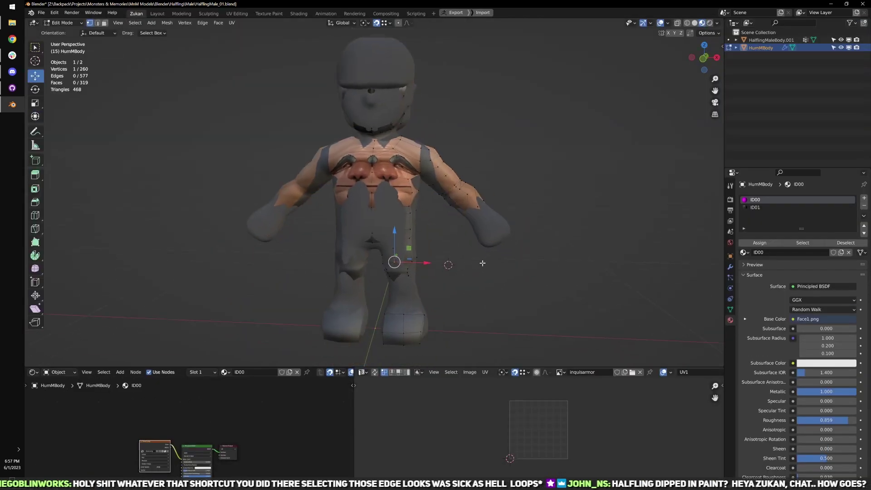
- Isolate HumMBody in local view to examine its shape and texture, and return to the full scene
scroll(492, 274, "up", 2)
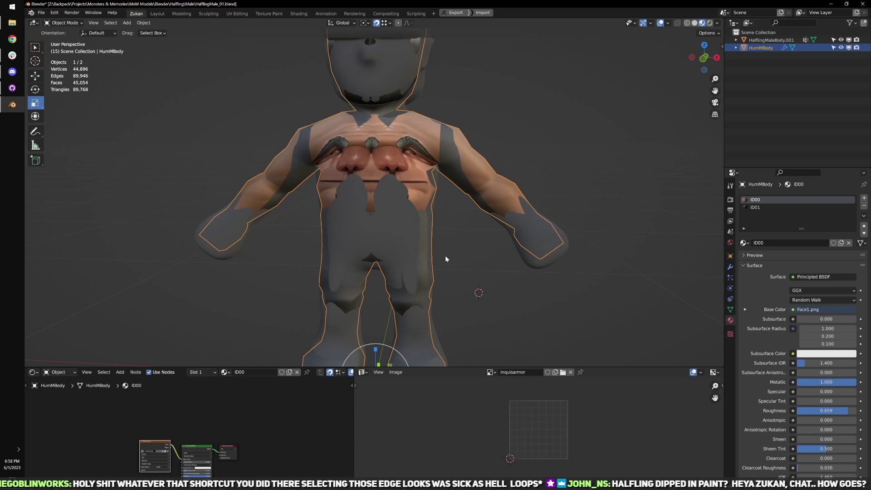
key("KP_Divide")
left_click(474, 267)
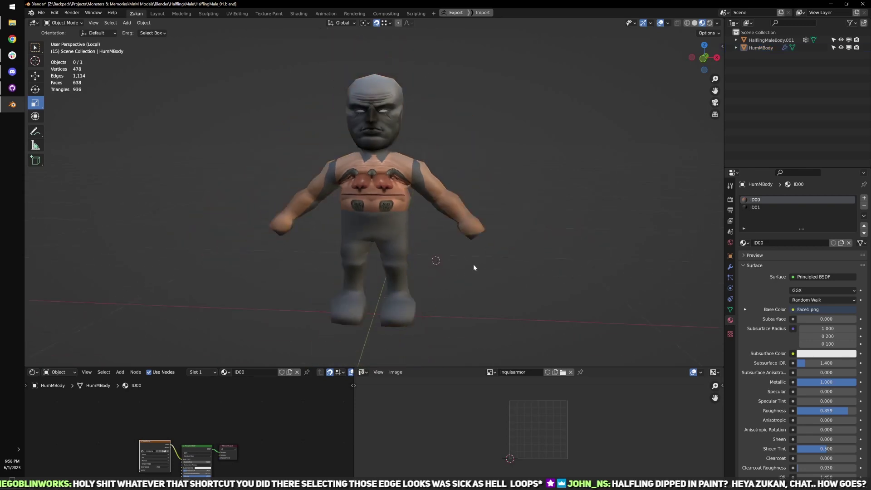
scroll(472, 271, "up", 3)
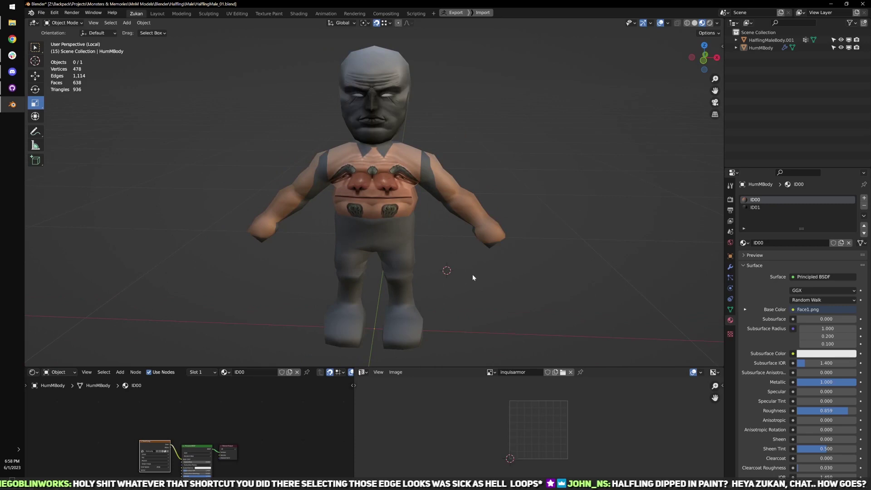
scroll(473, 275, "up", 2)
middle_click_drag(489, 249, 444, 236)
key("KP_Divide")
- Edit HumMBody in wireframe side view and move the four back-of-neck vertices along Y to the halfling's neck outline
key("Tab")
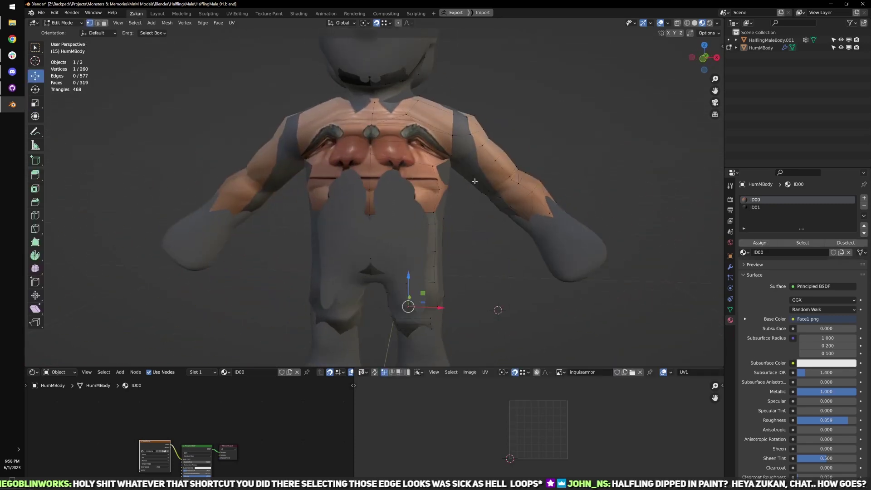
middle_click_drag(474, 181, 475, 250, "shift")
middle_click_drag(474, 250, 405, 251)
key("shift+z")
scroll(405, 251, "up", 3)
middle_click_drag(454, 223, 430, 219)
key("a")
key("a")
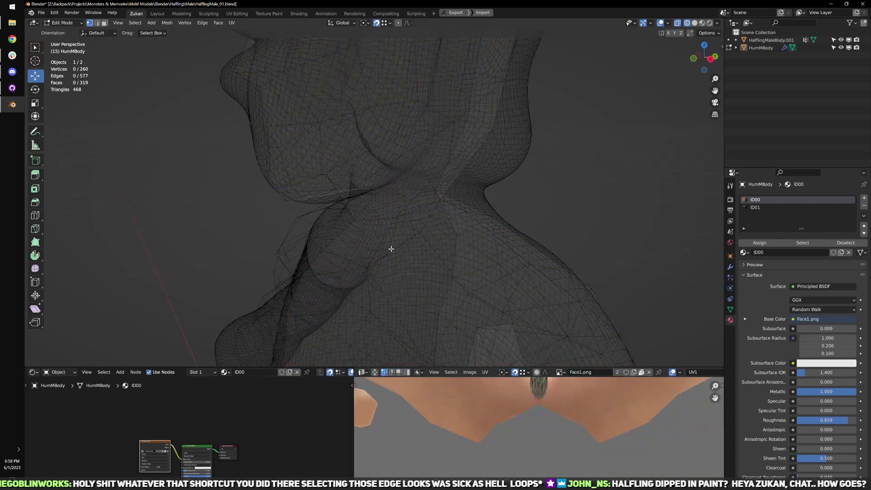
key("a")
middle_click_drag(391, 249, 430, 236)
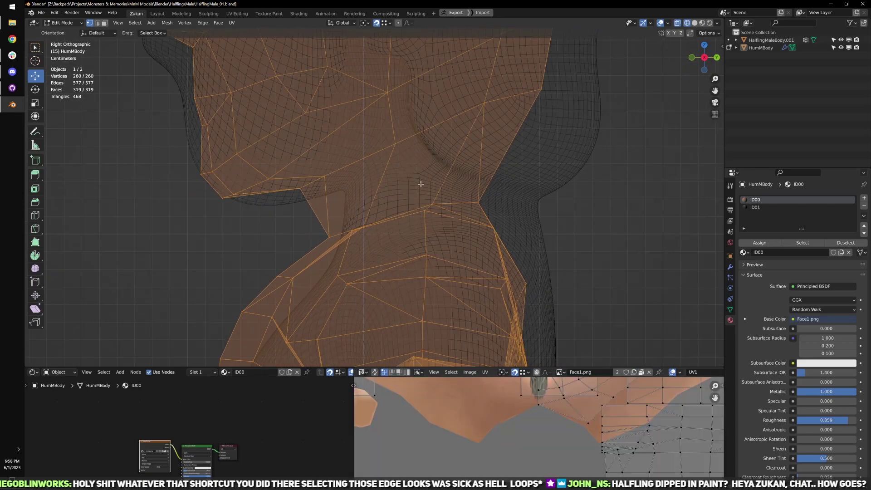
left_click_drag(421, 184, 545, 216)
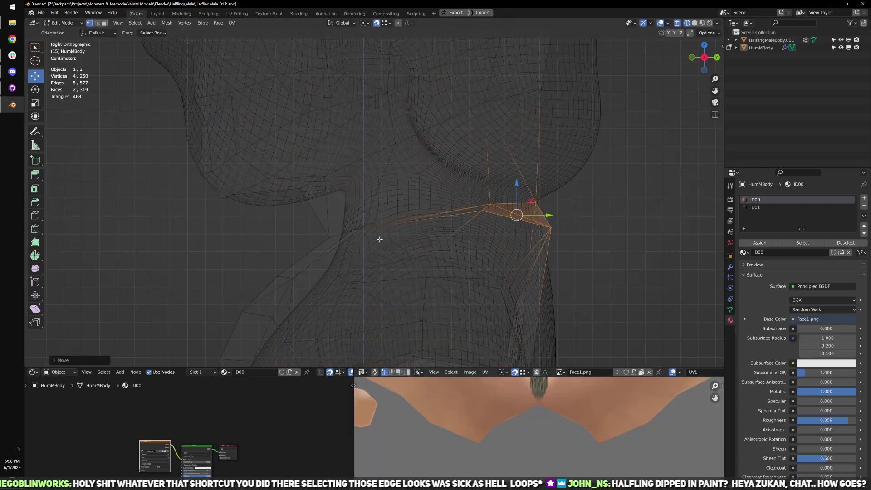
- Turn off snapping and move the front throat vertex onto the halfling's neck outline in side view
key("shift+Tab")
scroll(400, 236, "down", 2)
middle_click_drag(350, 208, 347, 218, "shift")
left_click_drag(347, 217, 404, 230)
left_click_drag(306, 222, 353, 246)
left_click_drag(364, 237, 361, 234)
middle_click_drag(253, 265, 294, 226, "shift")
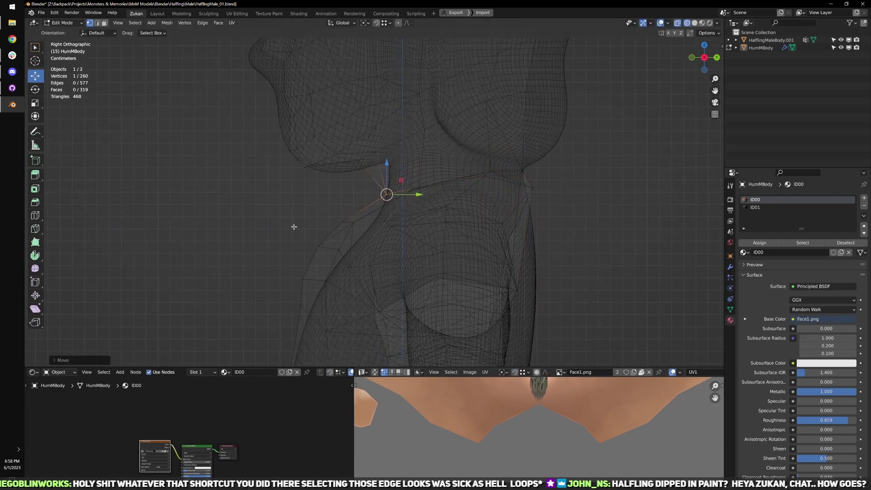
- Move the two upper-chest vertices back and down towards the halfling's chest outline in side view
left_click_drag(268, 208, 366, 232)
left_click_drag(282, 237, 351, 261)
left_click_drag(329, 249, 342, 258)
middle_click_drag(264, 276, 292, 209, "shift")
- Lower the front vertex above the belly onto the halfling's outline and pull the upper-chest vertex in to the body surface
scroll(293, 209, "up", 2)
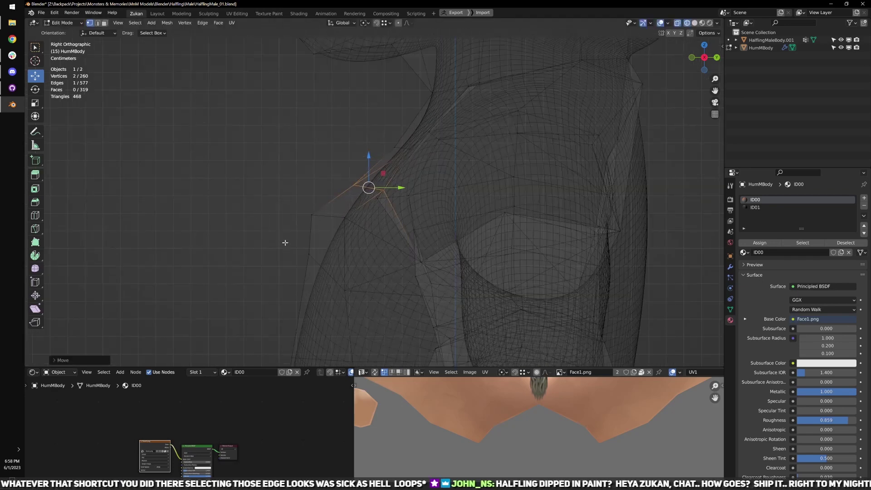
left_click_drag(284, 243, 326, 268)
left_click_drag(311, 262, 314, 276)
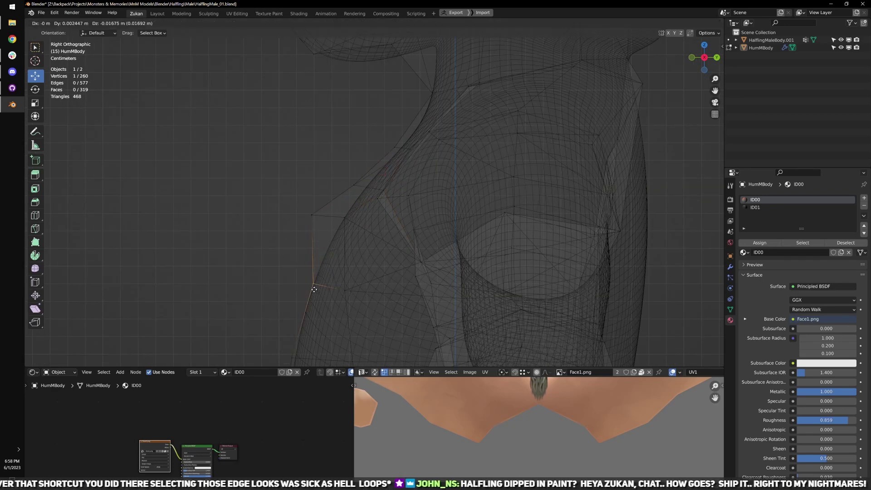
left_click_drag(270, 200, 335, 228)
left_click_drag(337, 173, 362, 195)
left_click_drag(354, 185, 364, 191)
- Select the lower-shin vertex loop in side view and adjust the front of the ankle towards the halfling's leg outline
scroll(368, 185, "down", 4)
scroll(368, 185, "down", 2)
key("a")
middle_click_drag(475, 272, 442, 246, "shift")
scroll(445, 206, "up", 1)
middle_click_drag(405, 318, 413, 187, "shift")
scroll(380, 201, "up", 2)
left_click_drag(307, 227, 345, 205)
key("a")
key("a")
middle_click_drag(374, 290, 388, 270, "shift")
scroll(389, 270, "up", 2)
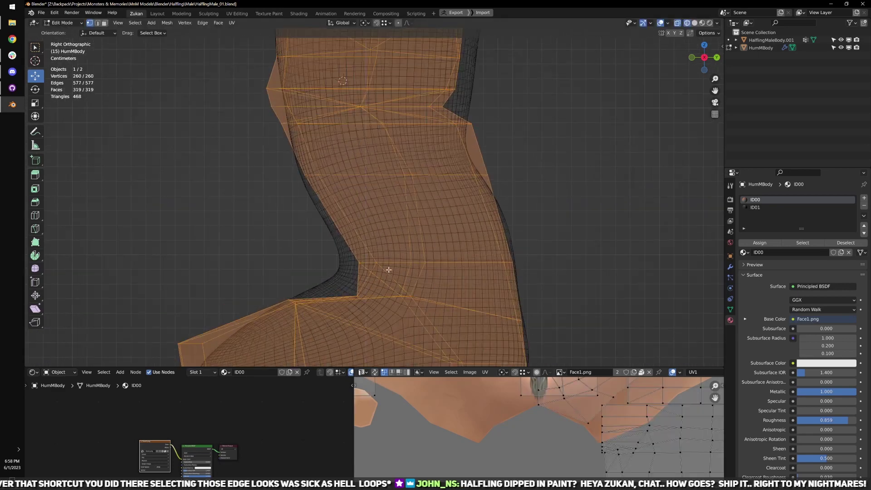
left_click_drag(510, 281, 510, 282)
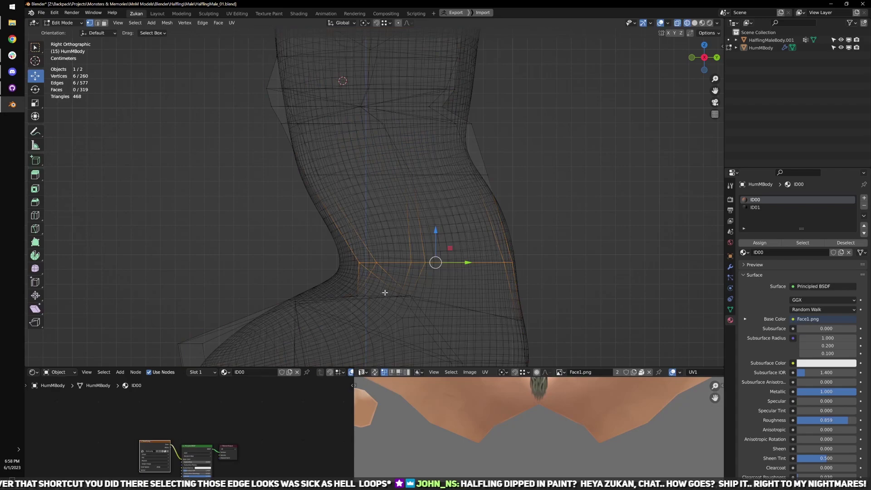
left_click_drag(384, 297, 354, 285)
- Move the outer ankle vertex outward in front view onto the halfling's ankle outline
key("a")
scroll(430, 274, "down", 2)
middle_click_drag(371, 270, 456, 261)
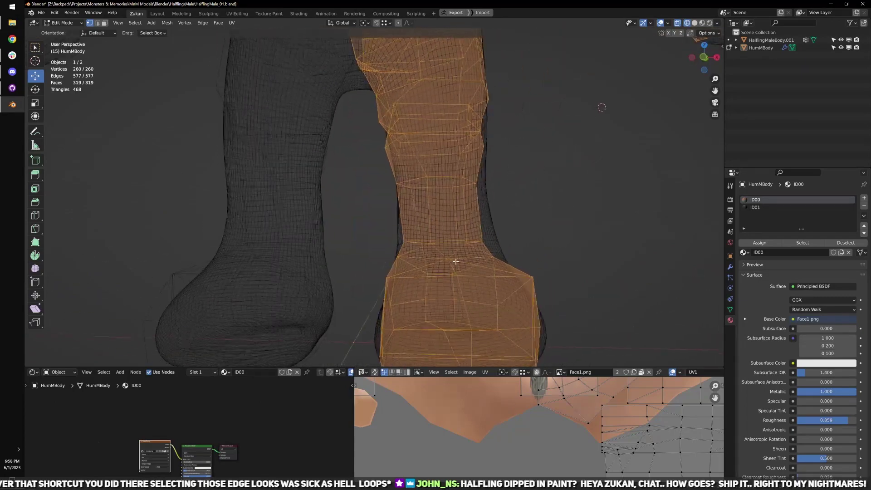
key("KP_1")
left_click_drag(404, 245, 481, 264)
middle_click_drag(454, 297, 462, 264, "shift")
left_click(441, 262)
left_click_drag(471, 260, 489, 263)
middle_click_drag(489, 263, 479, 258)
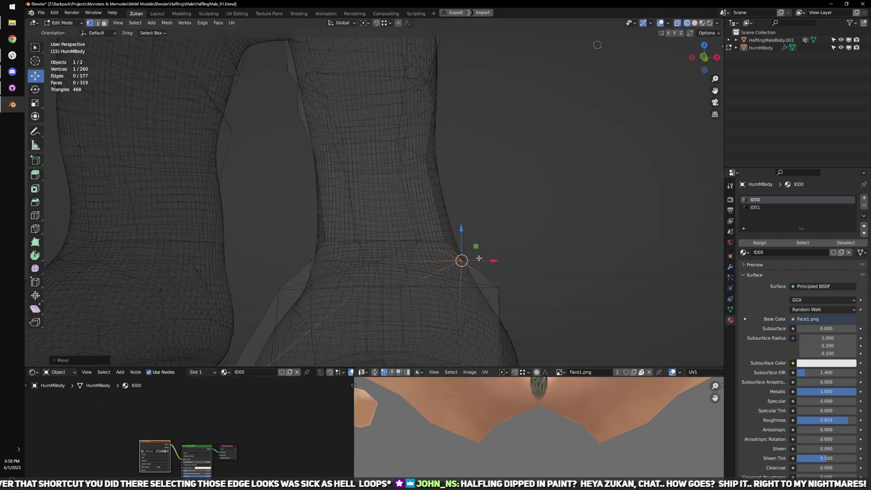
- Fit the outer vertices below the knee to the halfling's leg outline in front view and select the three inner ones
key("KP_1")
middle_click_drag(504, 316, 417, 263)
scroll(401, 297, "down", 3)
key("a")
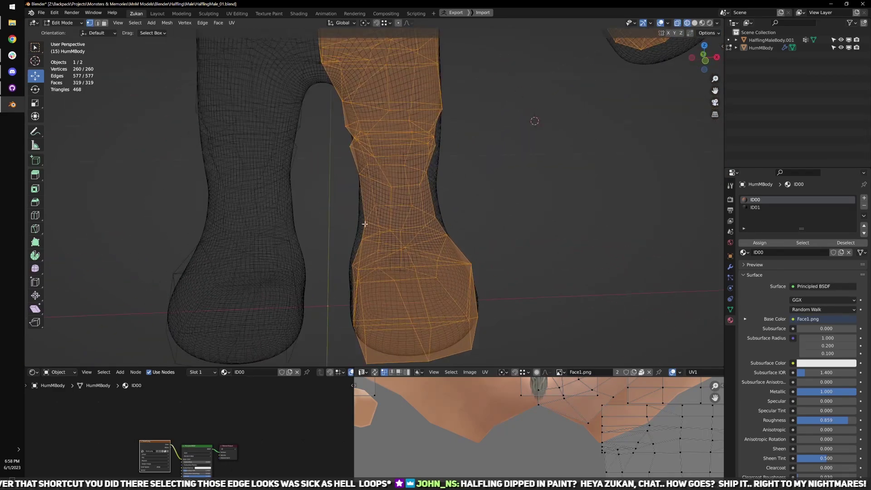
middle_click_drag(396, 130, 447, 214, "shift")
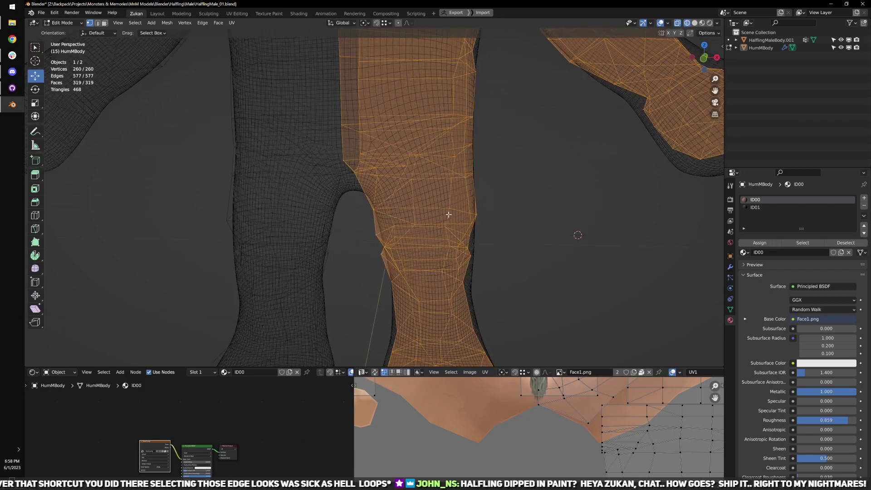
key("KP_1")
scroll(437, 210, "up", 1)
scroll(456, 250, "up", 1)
left_click_drag(406, 272, 461, 251)
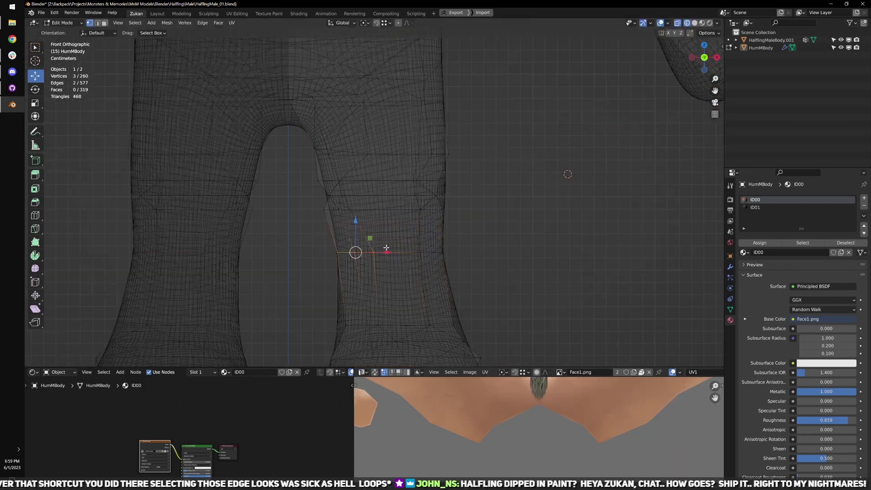
middle_click_drag(348, 269, 421, 218)
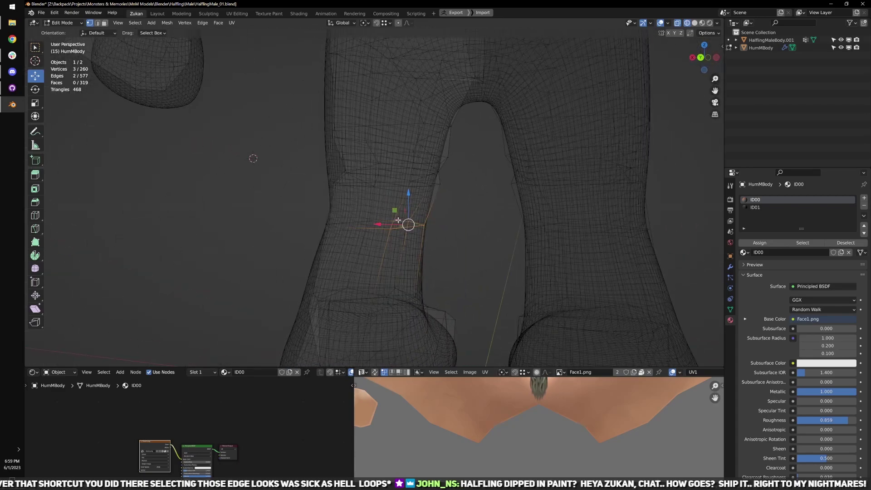
- Move the stray vertex behind the armpit down to the halfling's armpit in back view
key("a")
scroll(421, 215, "down", 2)
middle_click_drag(410, 189, 416, 228)
scroll(416, 227, "down", 2)
middle_click_drag(404, 159, 388, 234, "shift")
scroll(389, 220, "up", 2)
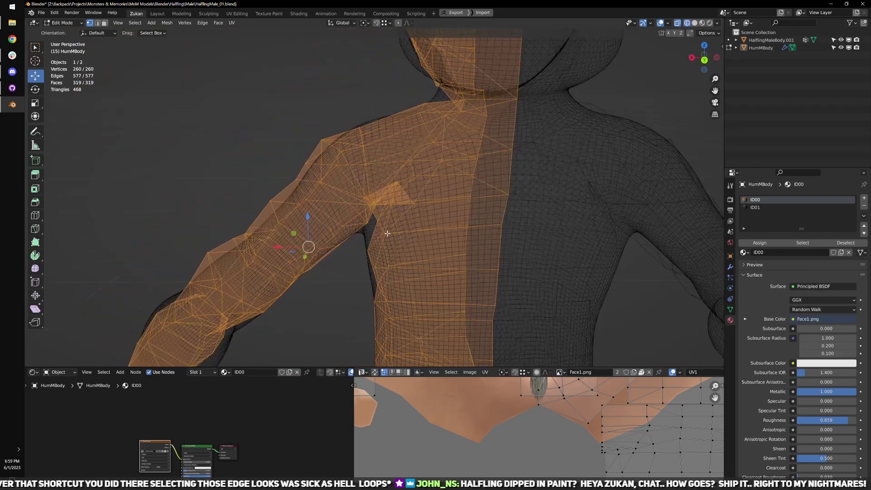
left_click(396, 187)
middle_click_drag(410, 189, 420, 198, "alt")
scroll(418, 191, "up", 3)
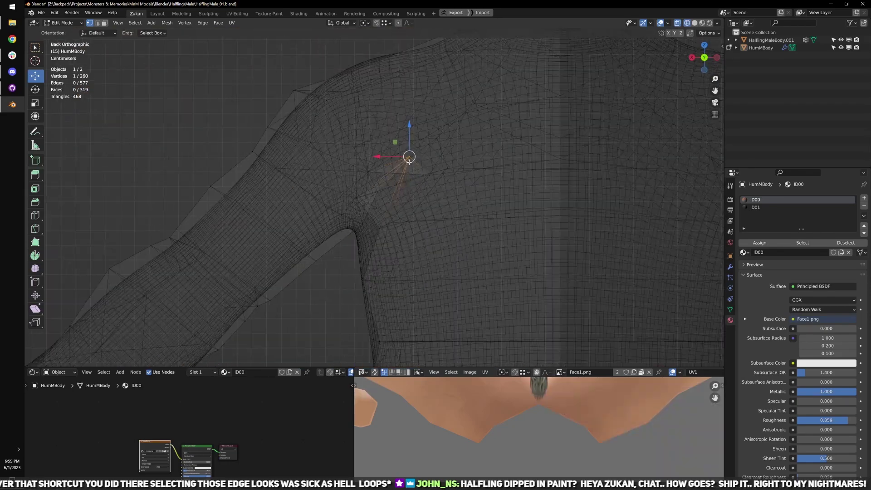
left_click_drag(410, 160, 367, 235)
- Move the neighbouring vertex above the armpit down towards the armpit crease in back view
key("a")
scroll(376, 217, "up", 2)
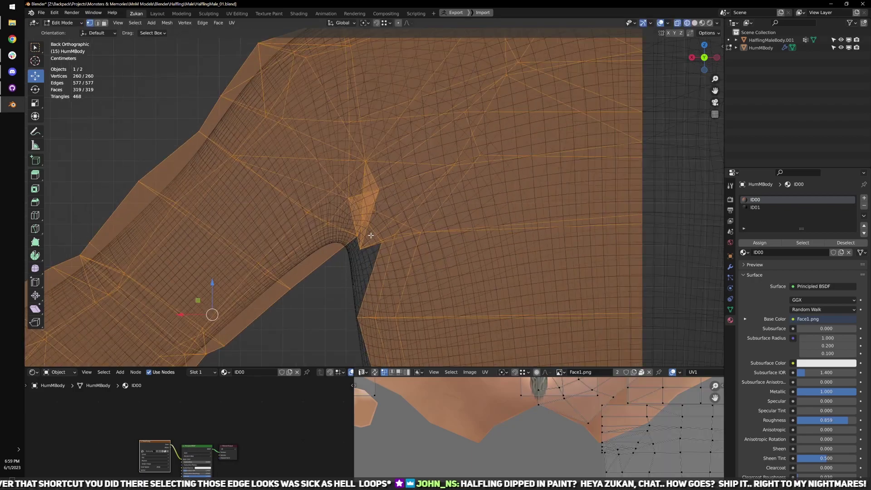
middle_click_drag(371, 237, 384, 257, "shift")
left_click(377, 191)
key("g")
left_click(366, 245)
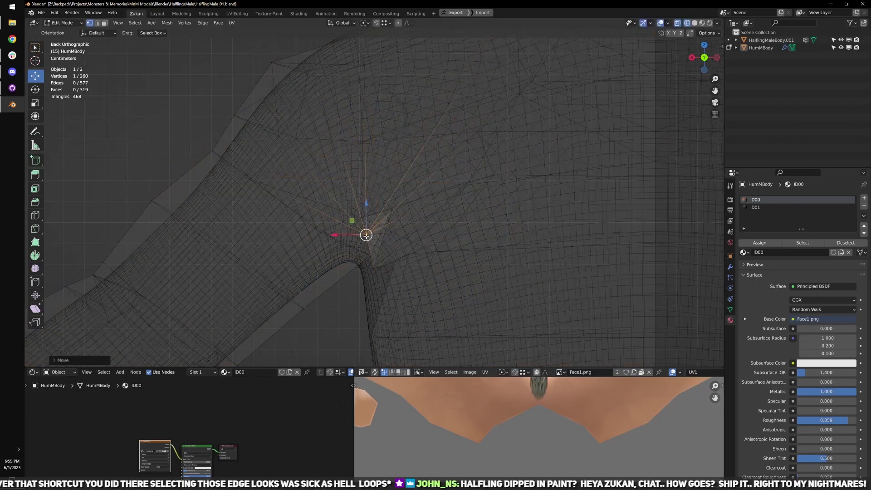
- Move the front armpit vertex down to the halfling's armpit crease in front view
key("a")
middle_click_drag(333, 222, 487, 229)
left_click(355, 214)
key("KP_1")
key("a")
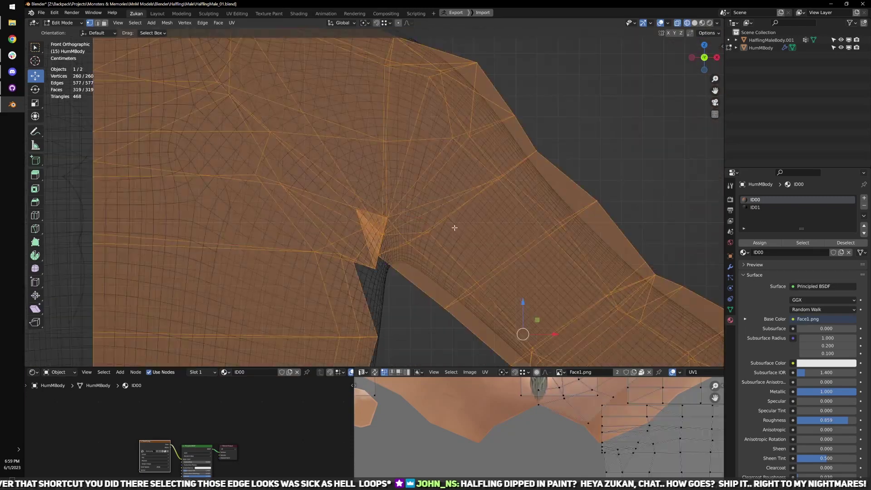
left_click(354, 207)
middle_click_drag(354, 206, 391, 230)
key("KP_1")
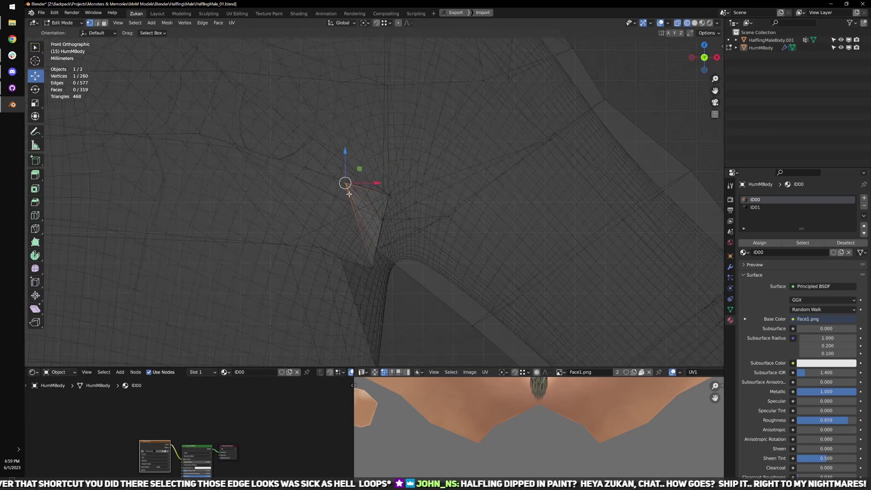
key("g")
left_click(392, 252)
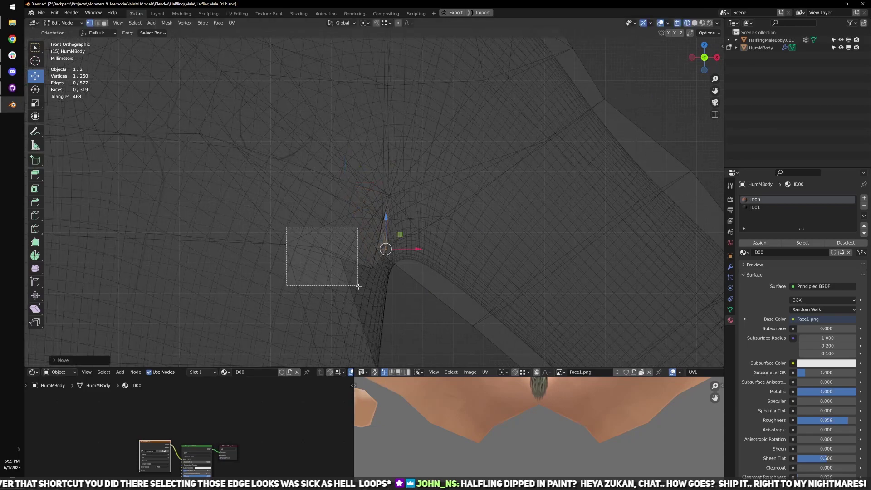
- Move the torso-side vertices below the armpit along X to the halfling's flank outline in front view
left_click_drag(358, 286, 359, 287)
scroll(359, 287, "down", 2)
middle_click_drag(359, 287, 360, 201, "shift")
left_click_drag(351, 172, 383, 196)
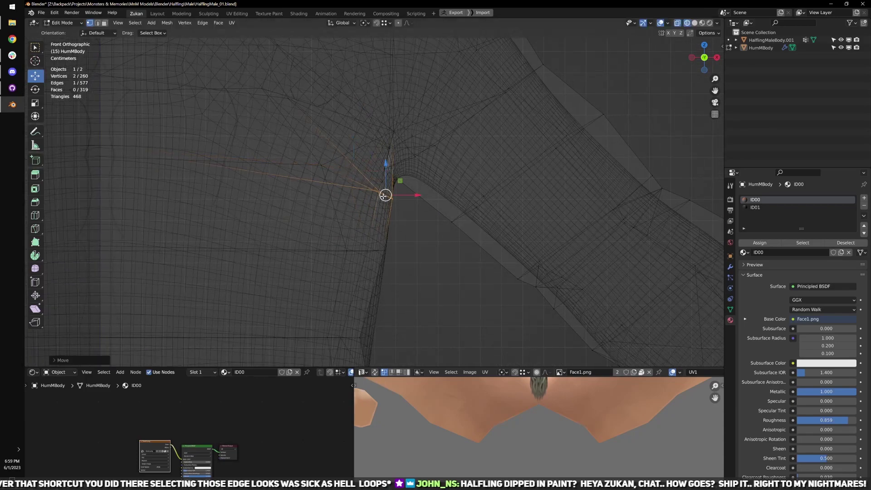
key("a")
middle_click_drag(369, 306, 383, 231, "shift")
key("g")
key("x")
left_click_drag(404, 232, 416, 221)
scroll(412, 222, "down", 4)
- Move the vertex on the side of the waist onto the halfling's waist outline
key("a")
middle_click_drag(420, 268, 409, 188, "shift")
scroll(398, 210, "up", 2)
scroll(383, 205, "up", 1)
left_click(409, 188)
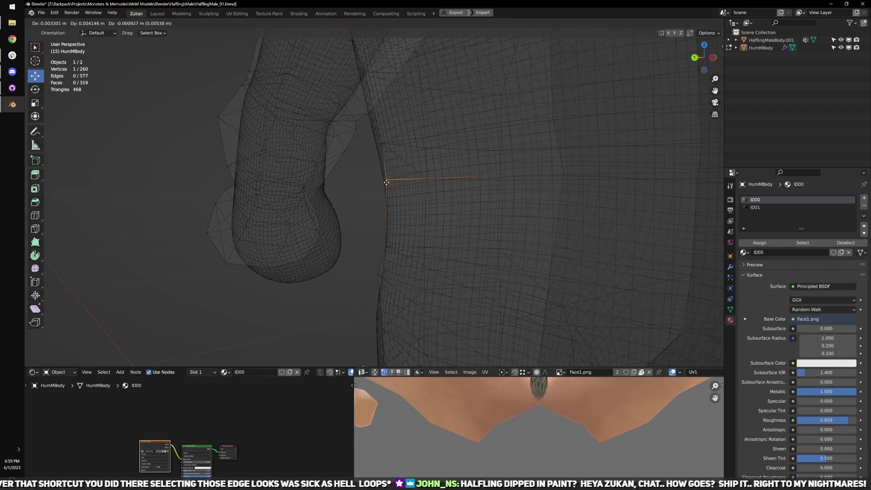
left_click(386, 182)
- Move the back waist vertex outward along Y towards the halfling's back surface
scroll(386, 186, "down", 5)
middle_click_drag(385, 198, 465, 216)
key("a")
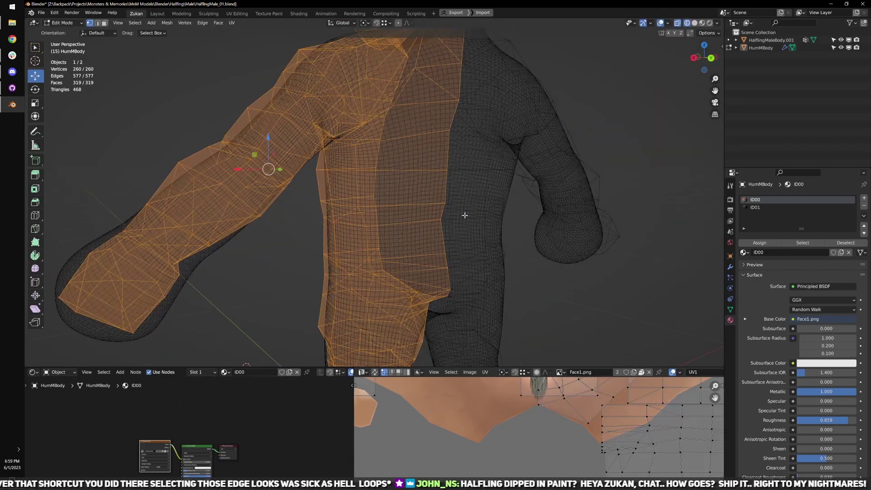
scroll(422, 216, "up", 6)
left_click(375, 217)
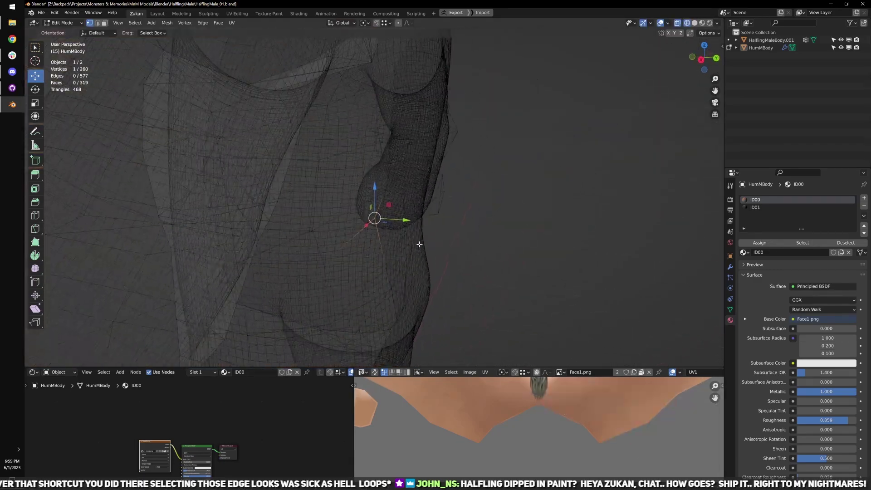
middle_click_drag(419, 244, 397, 256)
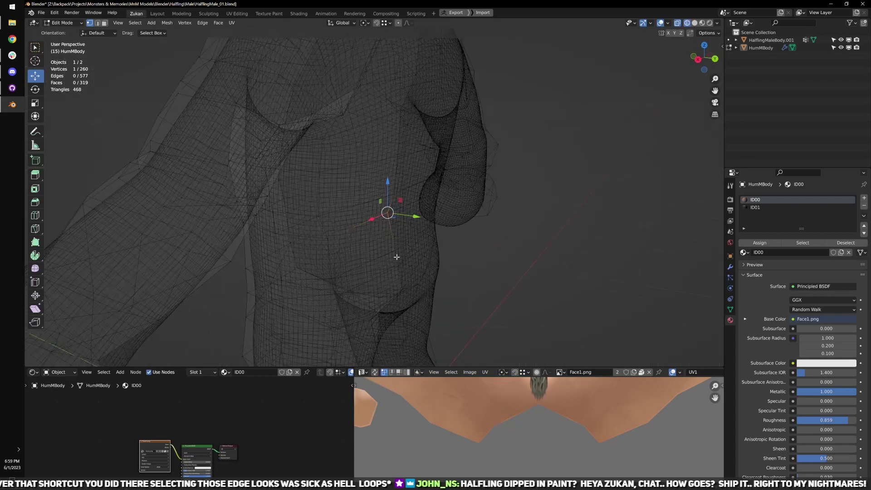
left_click_drag(414, 220, 430, 225)
- Select the two lower-back vertices beside the centre line and shift them towards the halfling's back
key("shift+z")
mouse_move(514, 243)
middle_mouse_down()
mouse_move(422, 241)
mouse_move(458, 237)
middle_mouse_up()
key("shift+z")
key("a")
scroll(413, 224, "up", 2)
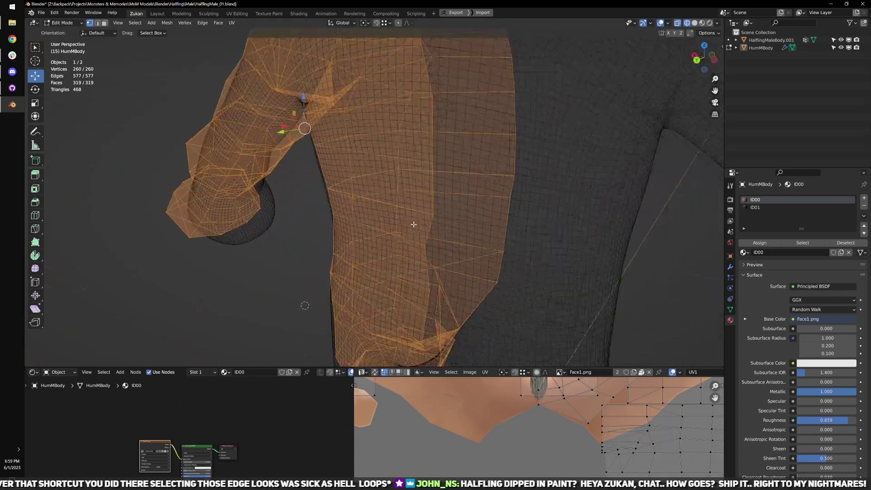
left_click_drag(421, 230, 468, 212)
middle_click_drag(468, 212, 407, 146)
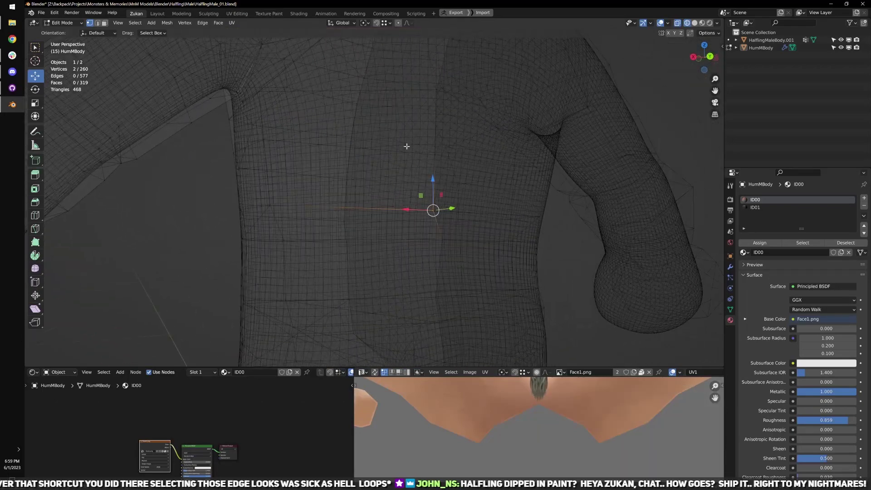
middle_click_drag(451, 210, 484, 219)
left_click_drag(434, 174, 453, 181)
- Adjust the next vertices higher up the back to follow the halfling's back contour
key("a")
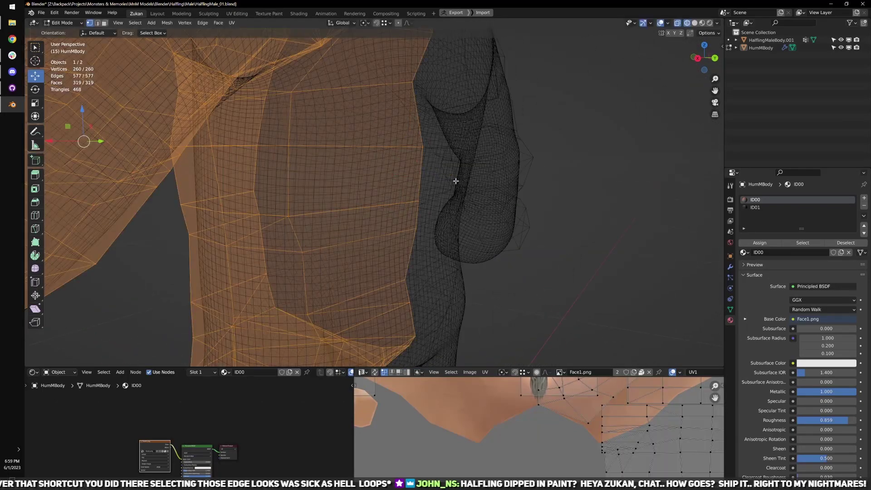
scroll(455, 254, "down", 3)
middle_click_drag(457, 181, 453, 243, "shift")
scroll(398, 219, "up", 4)
left_click_drag(396, 231, 461, 213)
scroll(467, 229, "down", 4)
key("a")
- Enable snapping to faces and snap the vertex in the middle of the back onto the halfling's surface
mouse_move(466, 229)
middle_mouse_down()
mouse_move(405, 231)
mouse_move(438, 223)
mouse_move(440, 204)
mouse_move(409, 208)
mouse_move(385, 185)
mouse_move(427, 194)
mouse_move(397, 44)
middle_mouse_up()
scroll(379, 205, "up", 3)
scroll(402, 197, "down", 2)
key("shift+z")
left_click(368, 186)
left_click(390, 24)
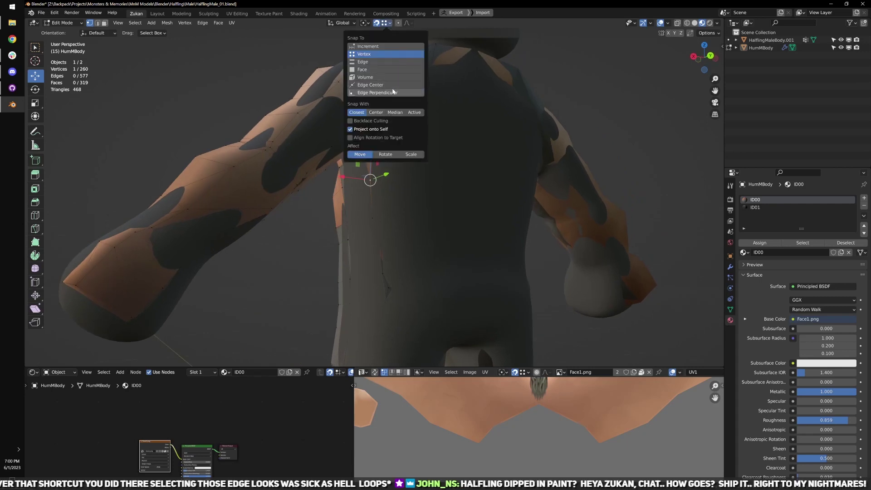
left_click_drag(370, 181, 398, 180)
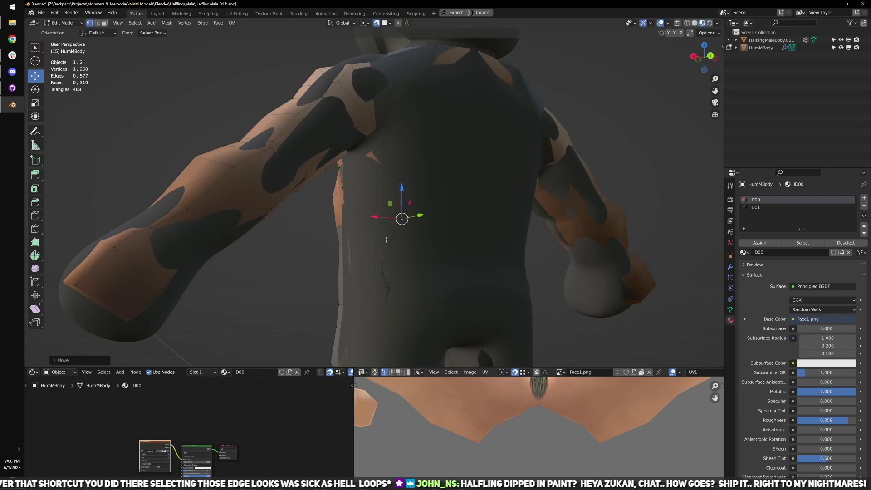
- Isolate the single back waist vertex in the selection and snap it onto the halfling's back surface
key("shift+z")
key("a")
middle_click_drag(407, 240, 383, 234)
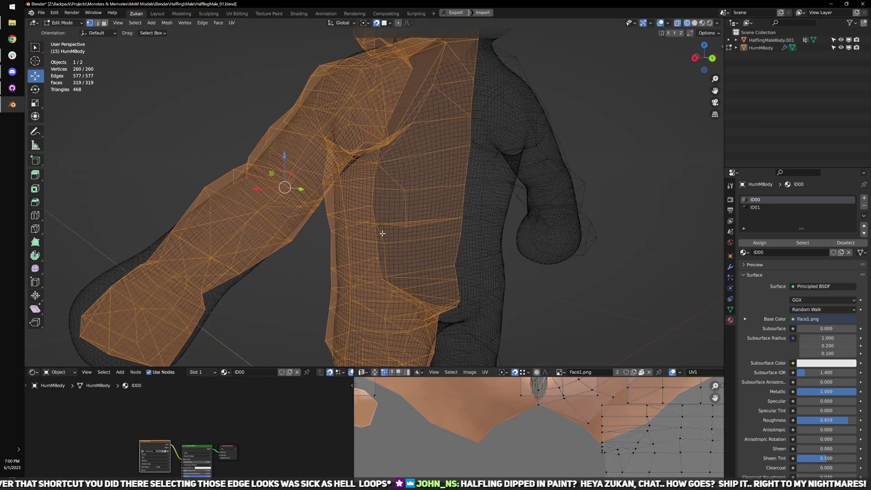
left_click_drag(390, 238, 389, 240)
middle_click_drag(389, 240, 386, 242)
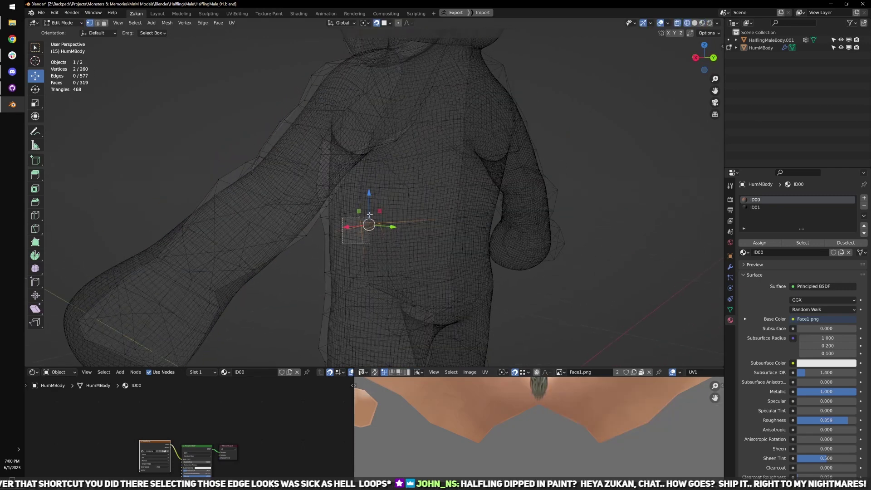
left_click_drag(369, 215, 371, 213, "ctrl")
key("shift+z")
middle_click_drag(382, 220, 369, 215)
left_click_drag(374, 220, 403, 234)
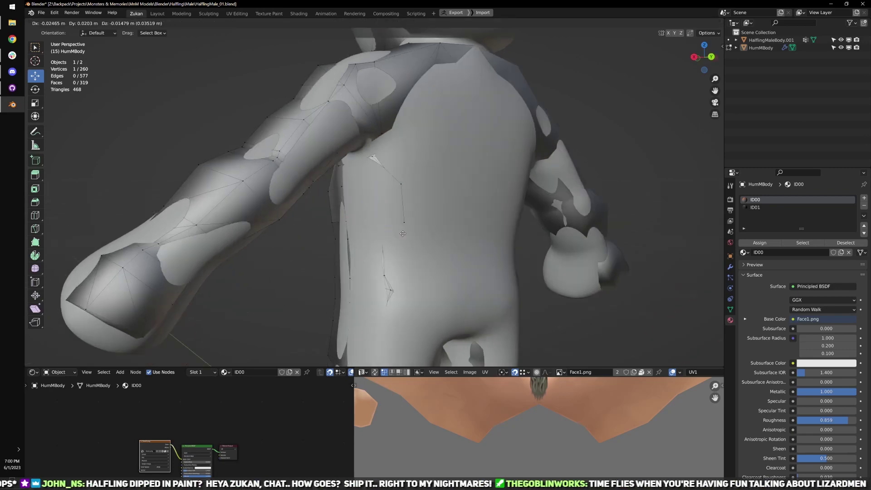
left_click(403, 234)
- Adjust the waist vertex below the gap and snap the vertex behind the armpit inward onto the halfling's back
key("a")
key("shift+z")
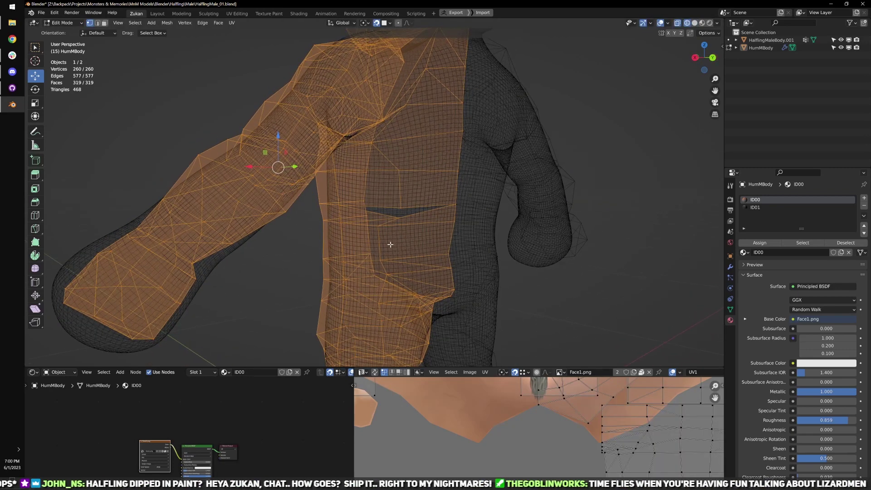
left_click_drag(382, 232, 397, 235)
key("a")
middle_click_drag(391, 162, 361, 198, "shift")
left_click_drag(360, 188, 372, 200)
middle_click_drag(373, 200, 358, 204)
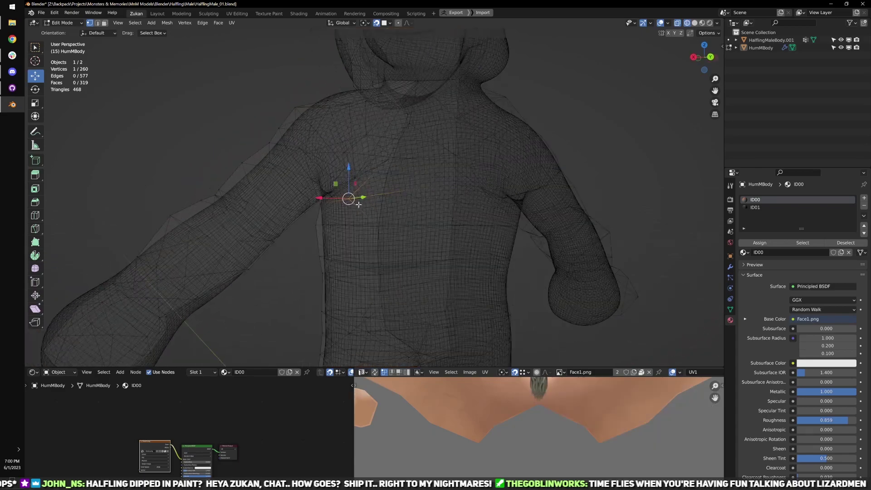
left_click_drag(353, 200, 384, 195)
- Snap the shoulder-blade vertex onto the halfling's upper back surface
key("a")
middle_click_drag(410, 204, 435, 217)
scroll(412, 233, "up", 2)
left_click(435, 217)
left_click_drag(421, 213, 420, 214)
scroll(421, 214, "down", 2)
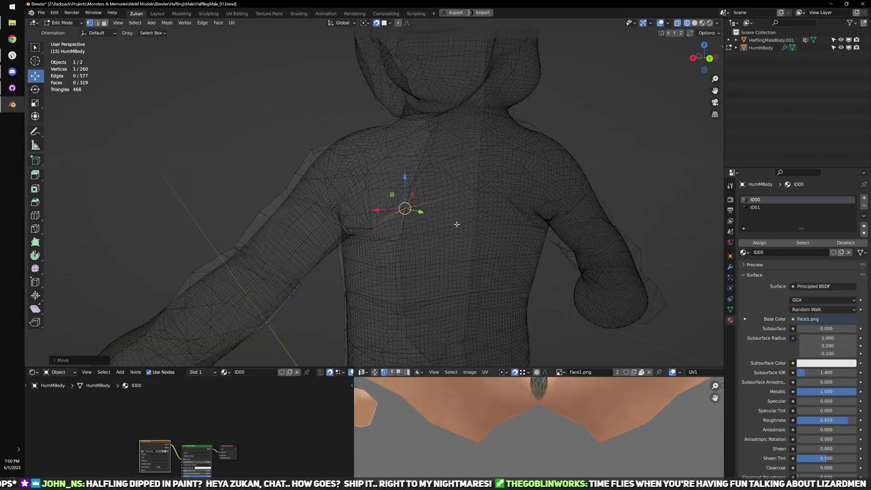
- Move the vertex behind the armpit upward and snap it onto the halfling's shoulder blade
key("a")
mouse_move(453, 199)
middle_mouse_down()
mouse_move(420, 217)
mouse_move(432, 202)
mouse_move(430, 179)
mouse_move(420, 174)
mouse_move(410, 203)
middle_mouse_up()
left_click(429, 176)
key("shift+z")
key("a")
left_click(370, 220)
key("g")
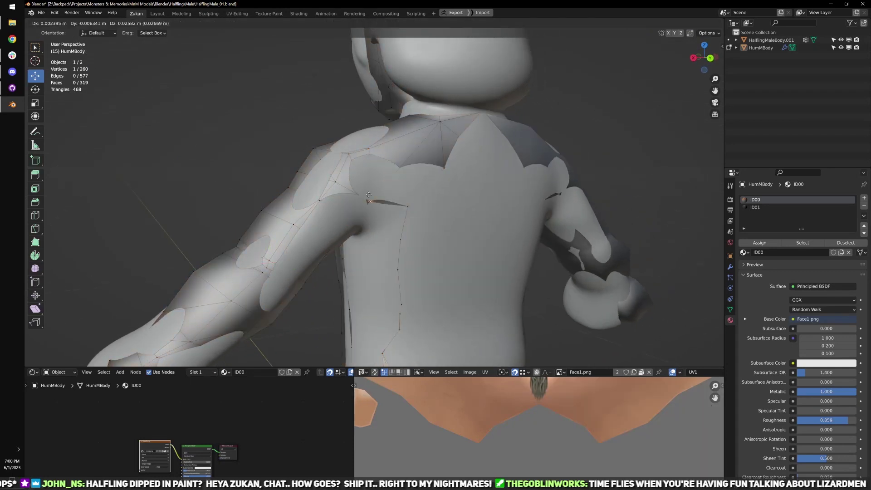
left_click(368, 186)
key("shift+z")
key("a")
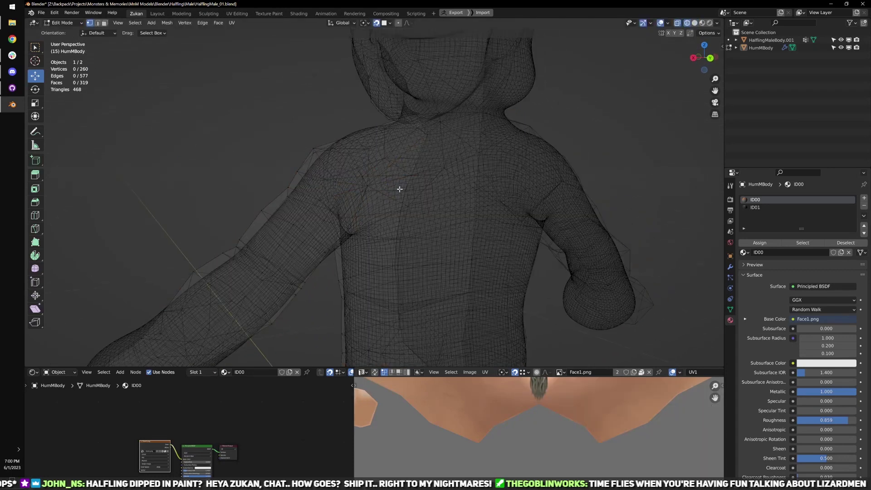
- Snap the upper-back vertex below the neck and the one behind the shoulder onto the halfling's surface
key("a")
middle_click_drag(379, 209, 416, 185)
left_click(437, 194)
key("shift+z")
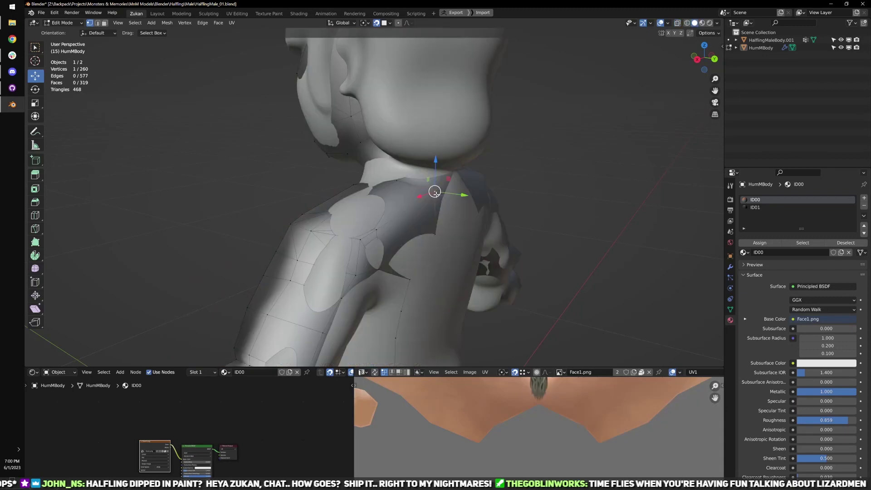
key("g")
left_click(428, 194)
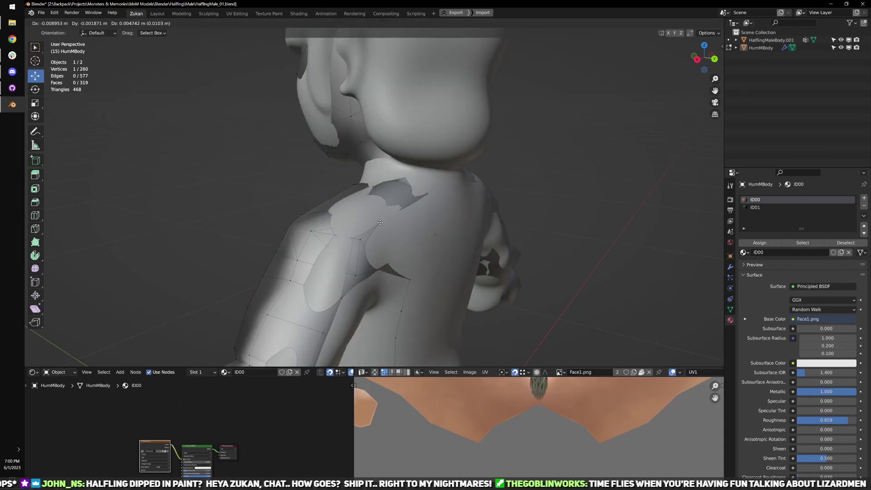
left_click(380, 222)
- Snap the vertices at the neck base and front of the shoulder onto the halfling's surface
middle_click_drag(380, 223, 419, 233)
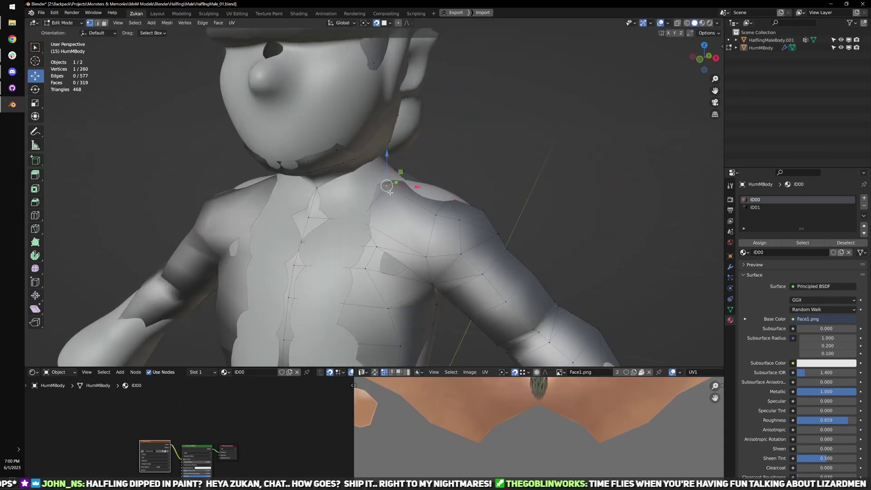
left_click_drag(389, 192, 434, 216)
middle_click_drag(437, 250, 449, 222, "shift")
left_click_drag(442, 230, 442, 215)
middle_click_drag(449, 258, 426, 219, "shift")
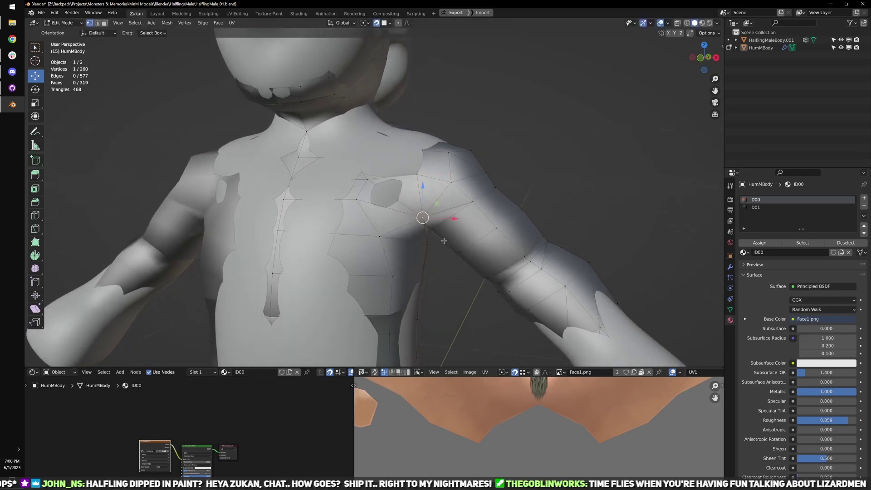
- Snap the front armpit vertex and the side vertex below the chest onto the halfling, and undo the last waist change
key("KP_1")
left_click_drag(431, 215, 429, 208)
middle_click_drag(404, 272, 389, 192)
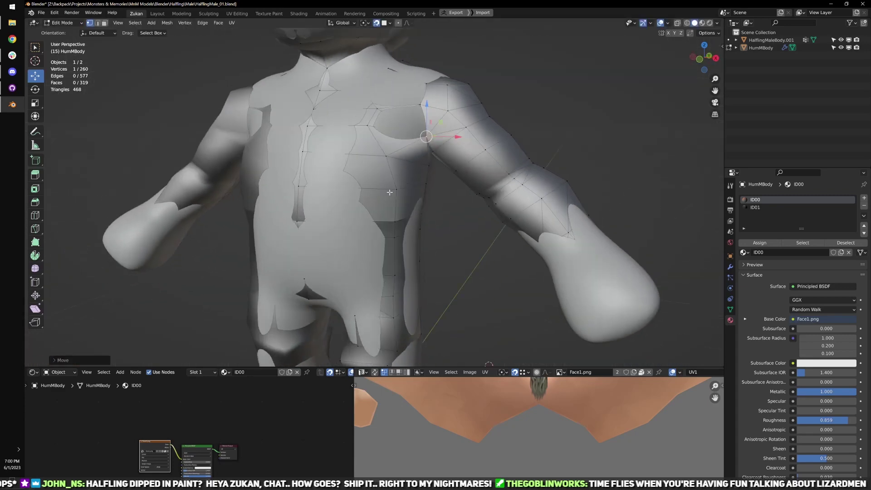
left_click_drag(396, 190, 390, 192)
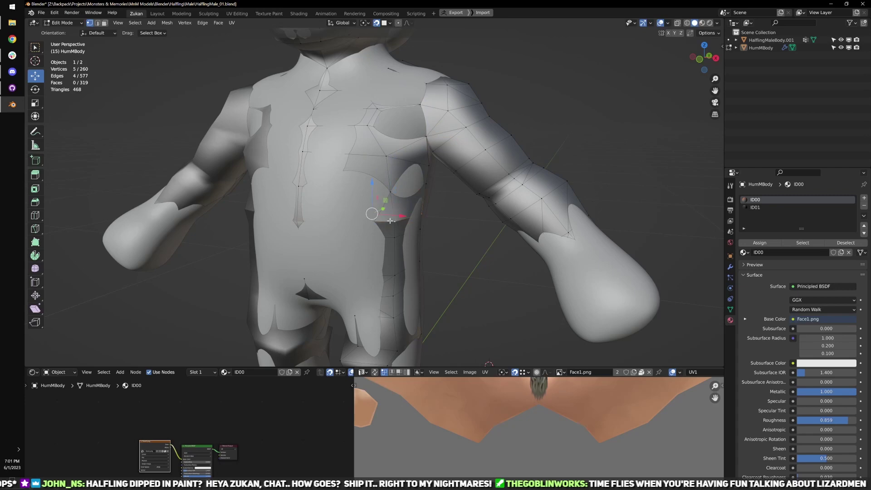
left_click_drag(394, 225, 390, 220)
key("ctrl+z")
- Isolate the human body mesh in local view and merge the two split vertices at the back of the waist
key("shift+z")
scroll(426, 259, "up", 3)
middle_click_drag(431, 266, 337, 207)
key("a")
key("shift+z")
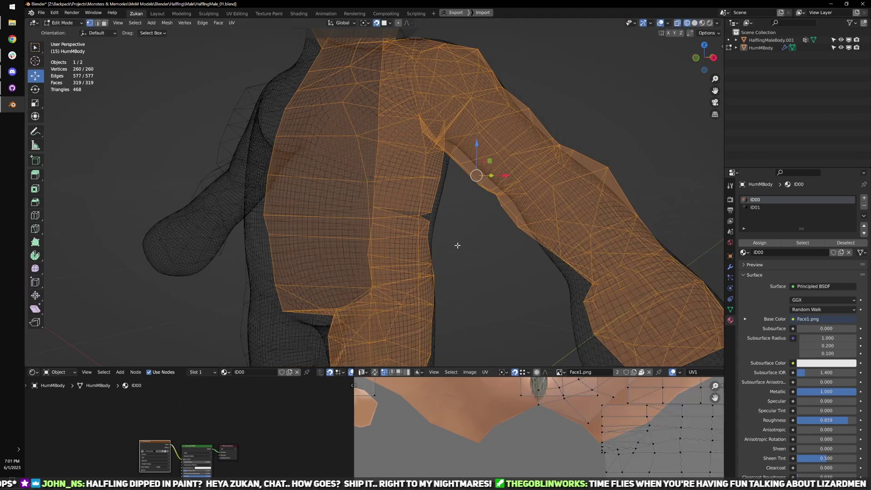
key("KP_Divide")
scroll(426, 227, "up", 6)
middle_click_drag(534, 236, 417, 255)
key("shift+z")
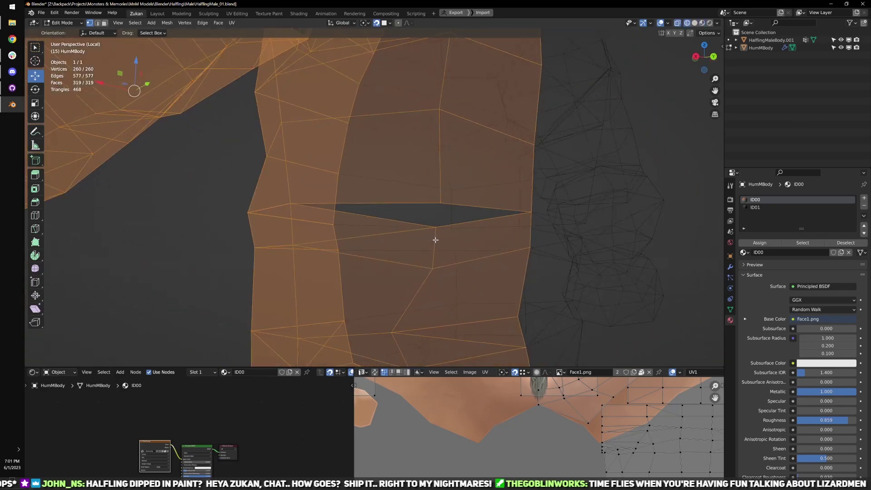
left_click_drag(422, 189, 464, 241)
key("m")
left_click(463, 231)
- Merge the remaining doubled vertices along the waist edge loop by distance and leave local view
middle_click_drag(483, 239, 424, 231)
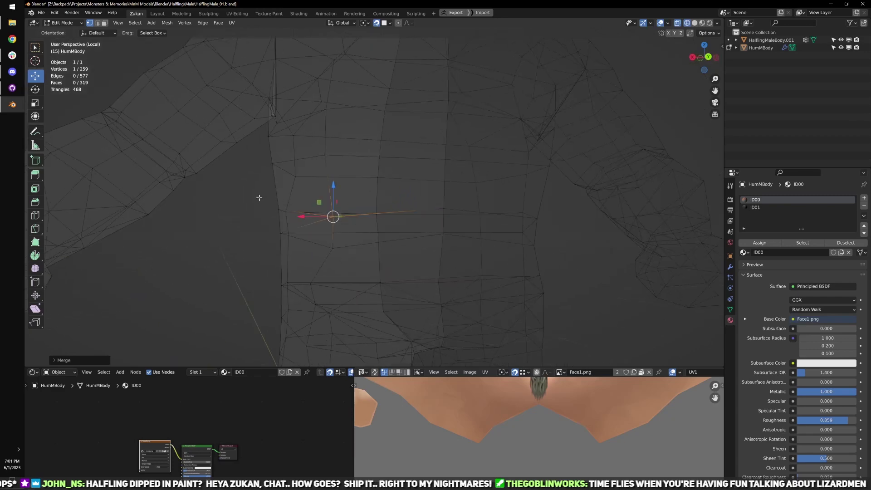
left_click_drag(444, 220, 444, 220)
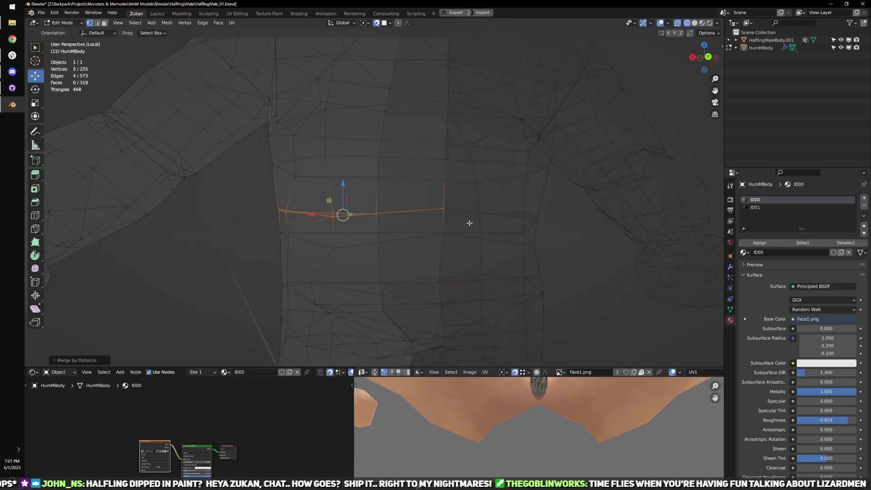
key("KP_Divide")
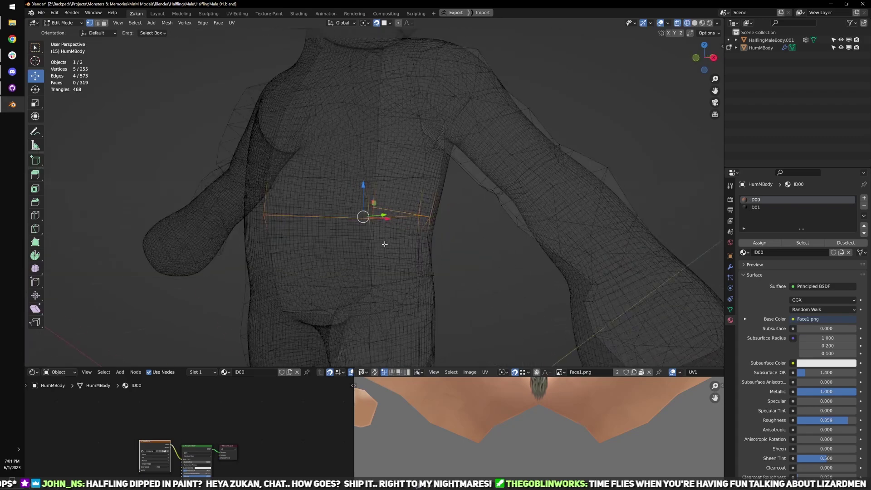
- Snap the front torso vertices below the chest onto the halfling's belly surface
key("KP_1")
scroll(364, 245, "up", 2)
middle_click_drag(421, 250, 383, 261)
left_click_drag(383, 261, 383, 174)
key("shift+z")
scroll(384, 233, "down", 1)
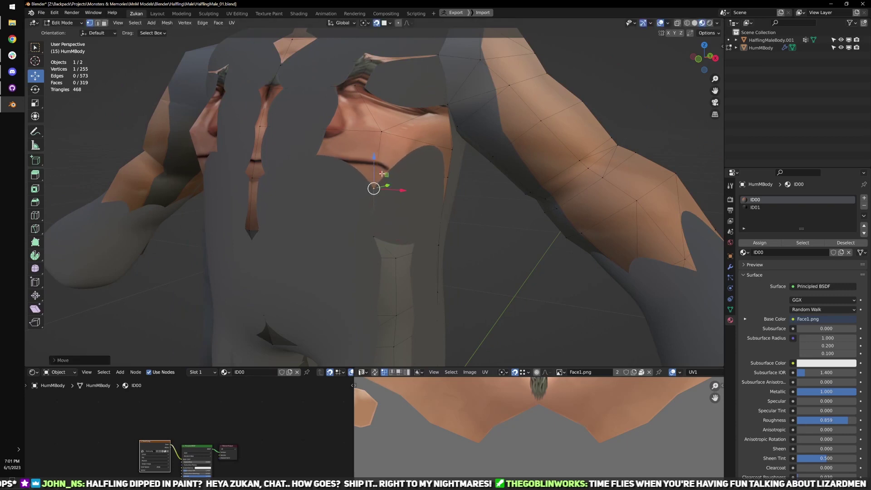
left_click_drag(386, 134, 379, 137)
- Snap the next lower vertices of the front torso column, down to the hip, onto the halfling's surface
scroll(377, 152, "down", 4)
scroll(383, 206, "up", 4)
left_click(403, 199)
left_click_drag(406, 199, 386, 204)
left_click_drag(407, 258, 387, 259)
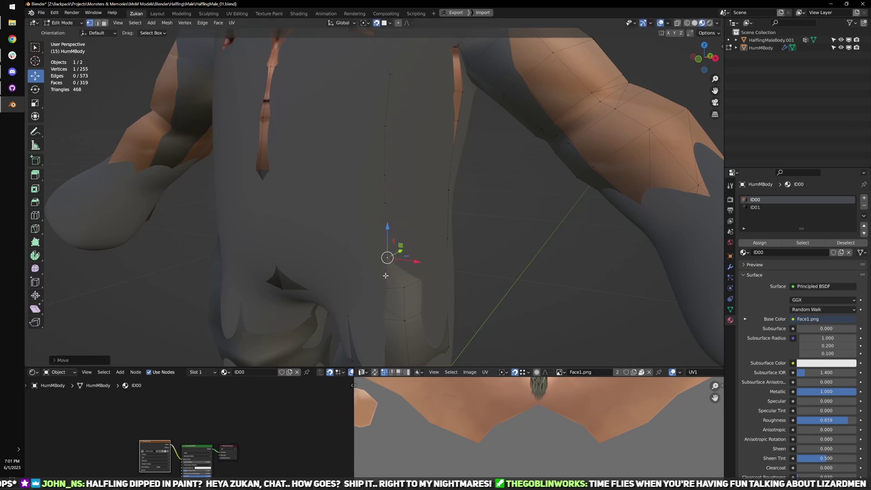
- Snap the front thigh vertices below the hip onto the halfling's leg surface
middle_click_drag(401, 298, 416, 225, "shift")
left_click_drag(419, 218, 409, 254)
left_click(420, 250)
middle_click_drag(424, 293, 417, 217, "shift")
left_click(419, 225)
left_click_drag(418, 226, 410, 220)
middle_click_drag(421, 293, 426, 196, "shift")
scroll(460, 256, "down", 2)
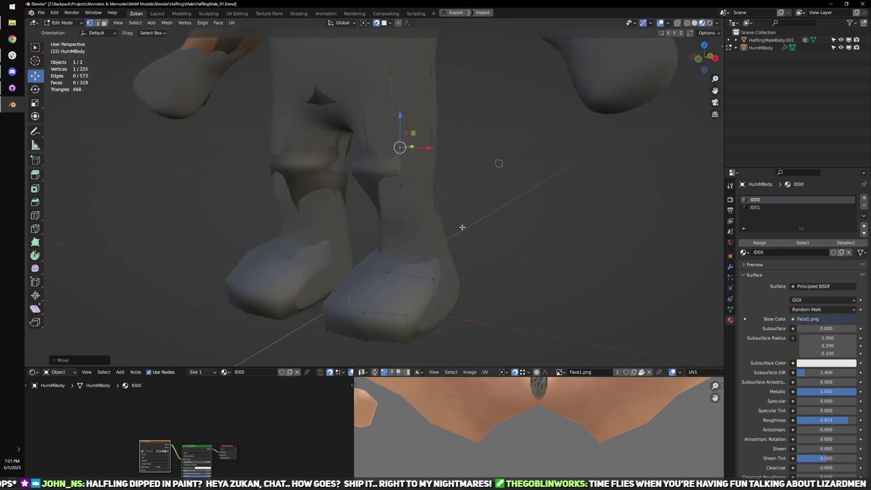
- Snap the gapped vertices along the front centre line of the belly onto the halfling's surface
key("shift+z")
key("a")
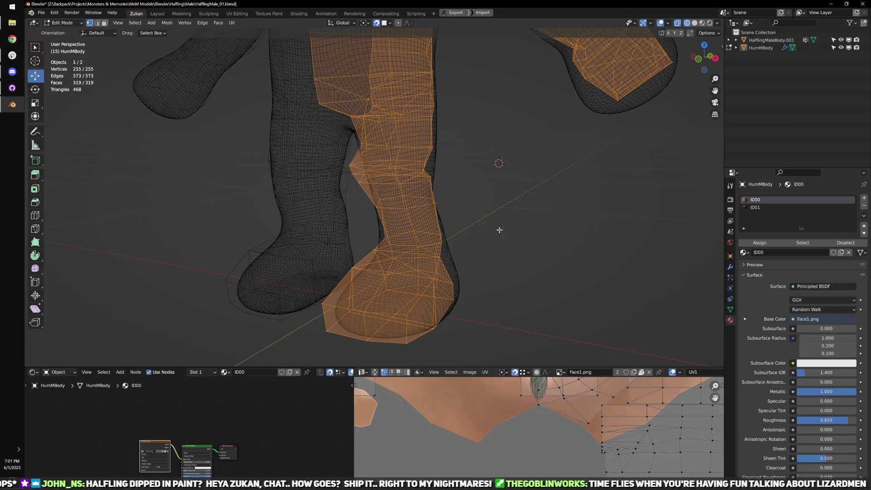
middle_click_drag(426, 146, 424, 241, "shift")
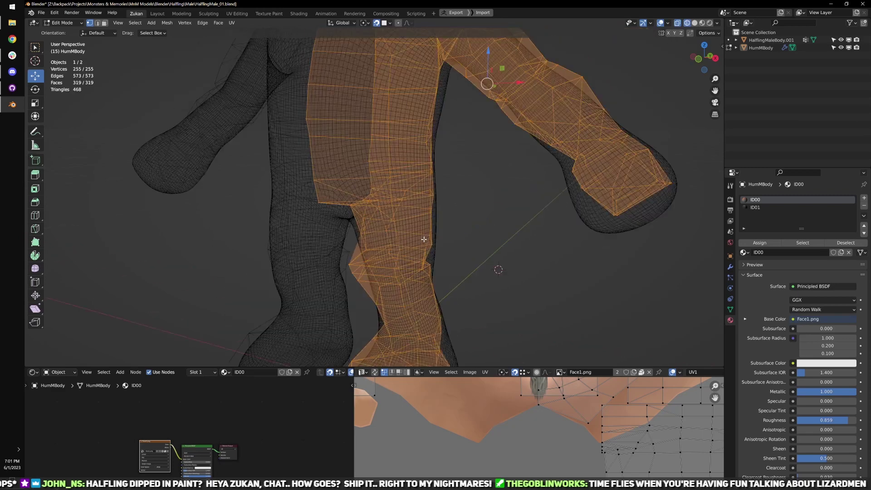
scroll(422, 206, "up", 2)
mouse_move(422, 206)
middle_mouse_down()
mouse_move(387, 107)
mouse_move(404, 158)
mouse_move(371, 190)
mouse_move(309, 189)
mouse_move(367, 214)
middle_mouse_up()
key("shift+z")
left_click(382, 225)
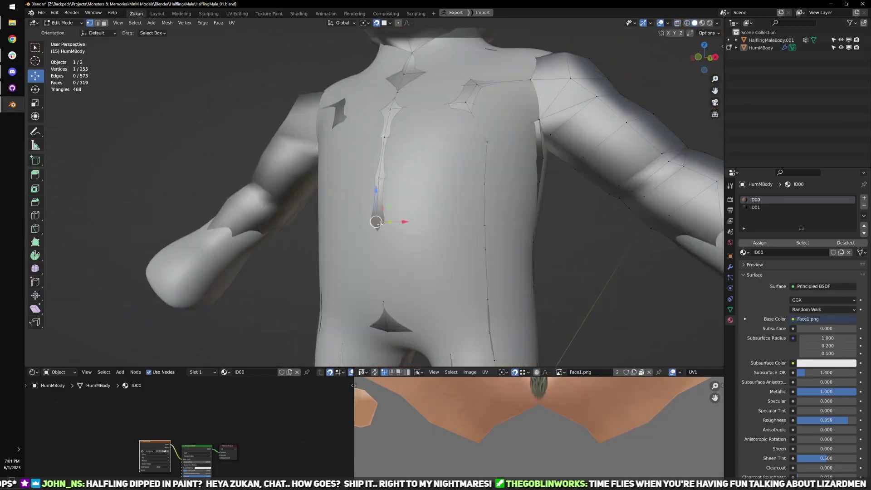
left_click_drag(380, 223, 387, 188)
left_click_drag(380, 178, 381, 180)
- Snap the next higher centre-line vertices, from the upper belly to the lower chest, onto the halfling's surface
middle_click_drag(381, 157, 382, 167)
middle_click_drag(383, 167, 397, 182, "shift")
left_click_drag(401, 175, 400, 178)
middle_click_drag(388, 141, 385, 150)
left_click_drag(408, 159, 410, 159)
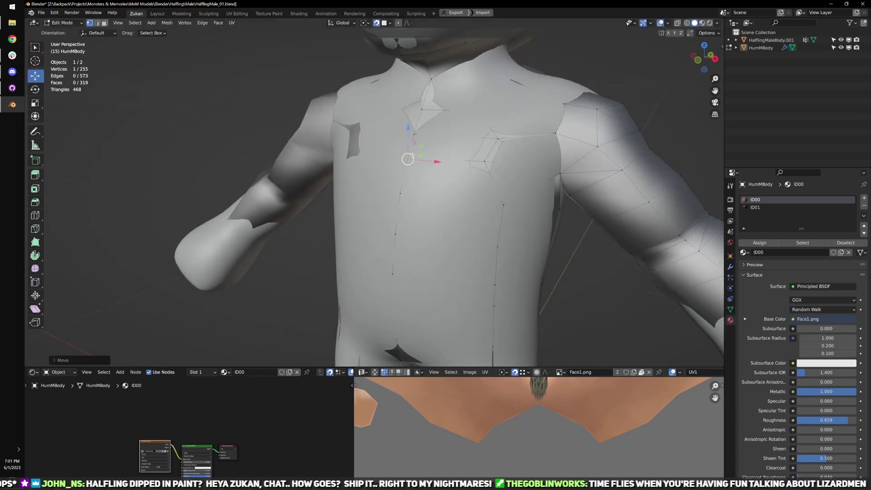
middle_click_drag(445, 157, 415, 204)
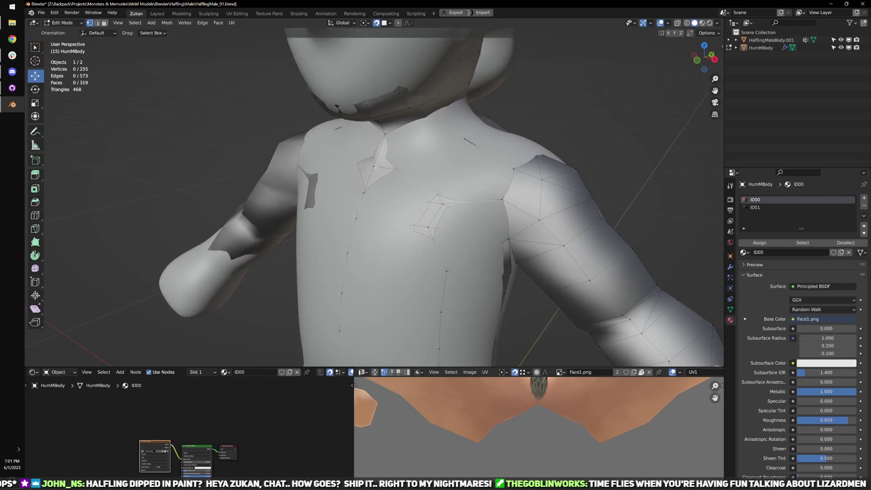
- Snap the sternum vertices below the neck onto the halfling's chest surface
key("shift+z")
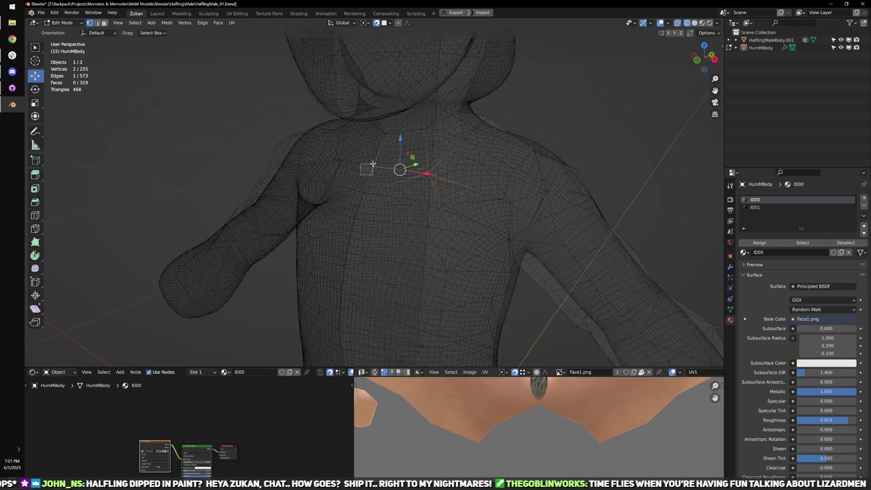
left_click(373, 165)
key("shift+z")
left_click_drag(374, 168, 368, 193)
key("shift+z")
left_click(364, 192)
key("shift+z")
left_click(366, 192)
key("shift+z")
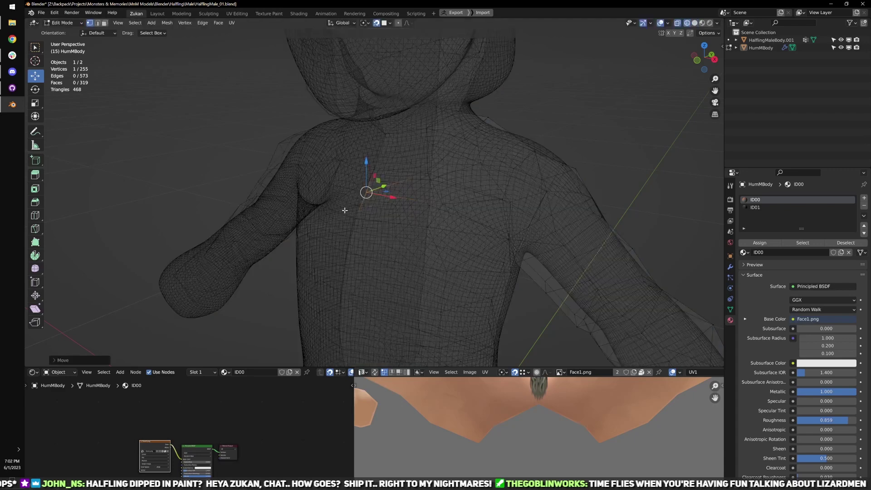
key("shift+z")
key("g")
left_click(358, 221)
scroll(358, 222, "down", 1)
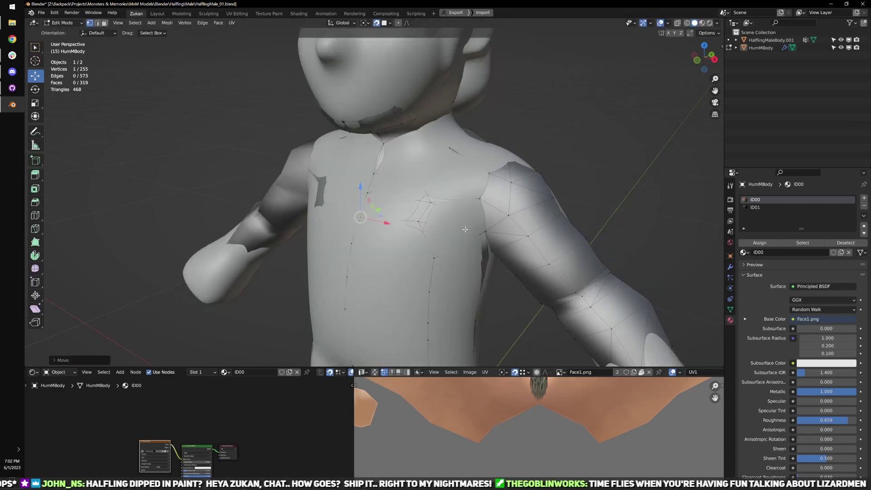
- Snap the upper chest and pectoral vertices between the sternum and the armpit onto the halfling's surface
middle_click_drag(455, 227, 443, 225, "shift")
key("shift+z")
mouse_move(495, 215)
middle_mouse_down()
mouse_move(449, 201)
mouse_move(418, 251)
mouse_move(393, 229)
middle_mouse_up()
key("a")
scroll(426, 233, "up", 3)
left_click(402, 229)
key("shift+z")
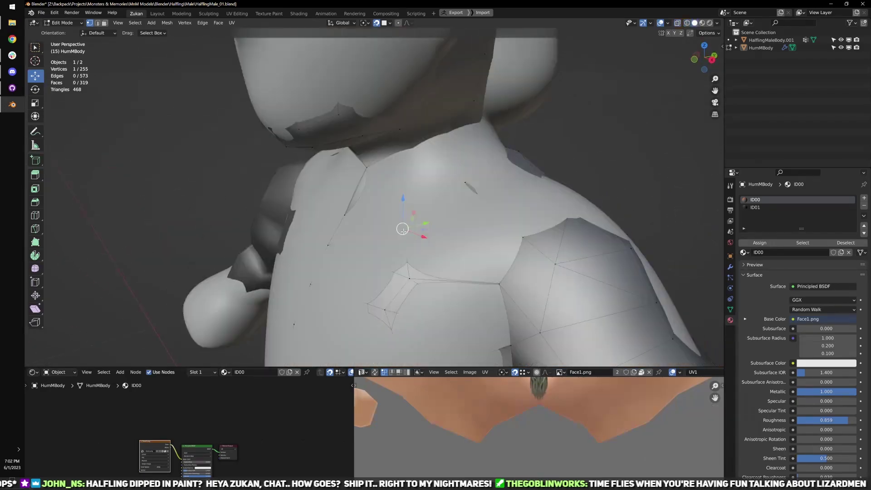
left_click(400, 225)
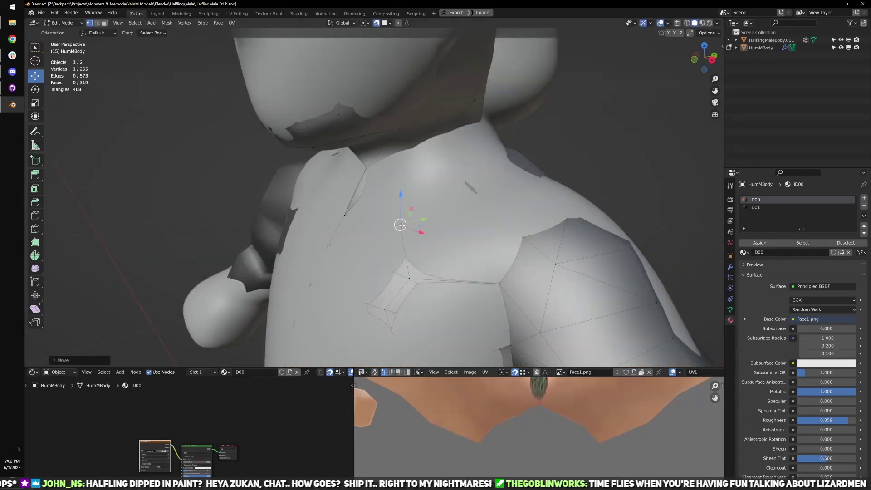
key("g")
left_click(412, 280)
left_click(385, 311)
key("g")
left_click(391, 315)
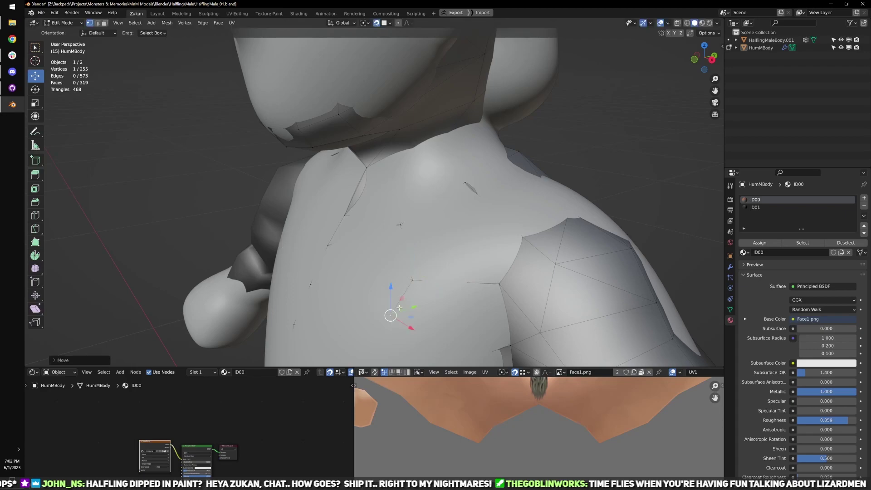
- Snap the vertex at the top of the shoulder, where the arm begins, onto the halfling's surface
key("shift+z")
key("a")
mouse_move(459, 317)
middle_mouse_down()
mouse_move(403, 199)
mouse_move(424, 237)
mouse_move(465, 227)
mouse_move(401, 243)
mouse_move(393, 263)
middle_mouse_up()
left_click(401, 243)
key("shift+z")
key("g")
left_click(389, 260)
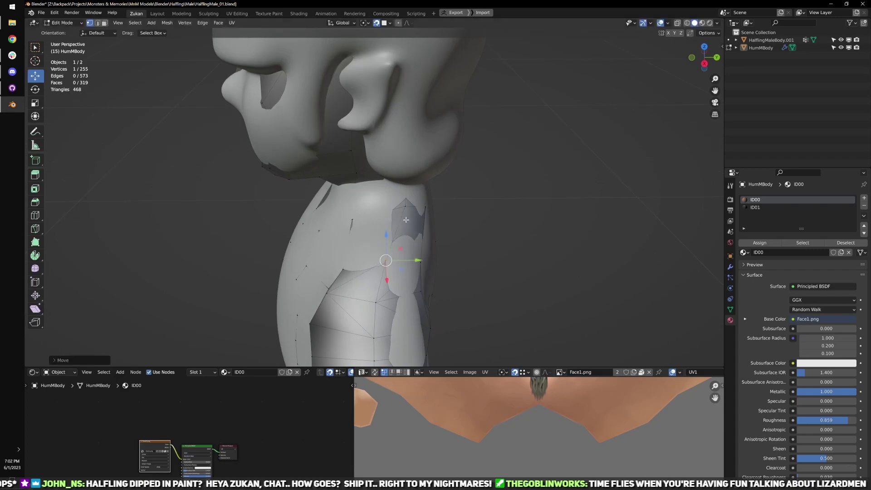
- Snap the upper back vertices along the spine line onto the halfling's surface
key("shift+z")
key("a")
middle_click_drag(405, 209, 424, 197)
scroll(423, 196, "up", 5)
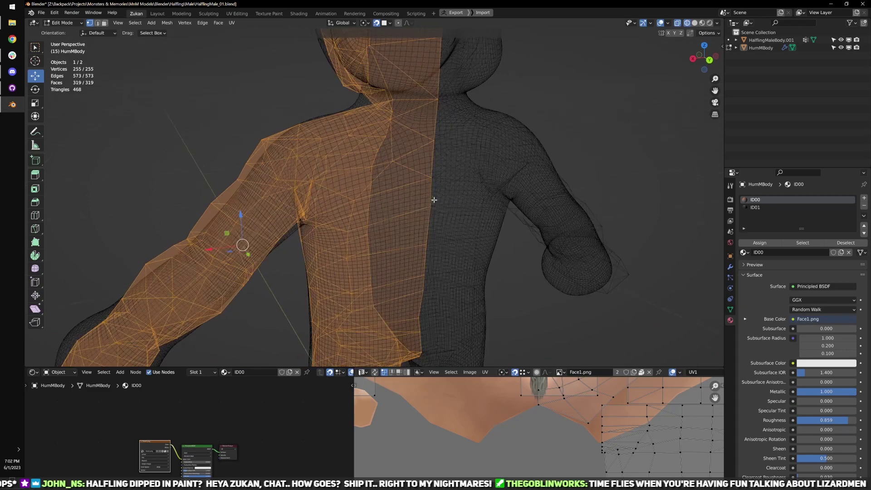
left_click(458, 168)
key("shift+z")
key("g")
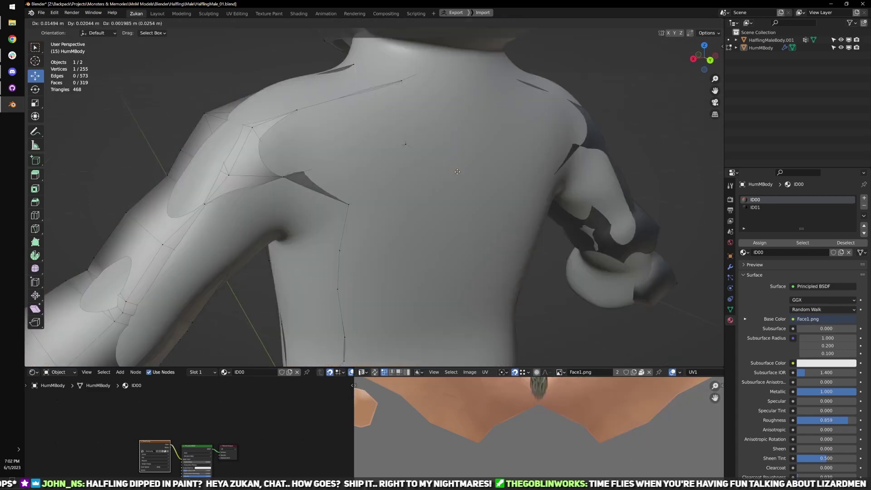
left_click(458, 173)
key("shift+z")
left_click(455, 208)
key("shift+z")
key("g")
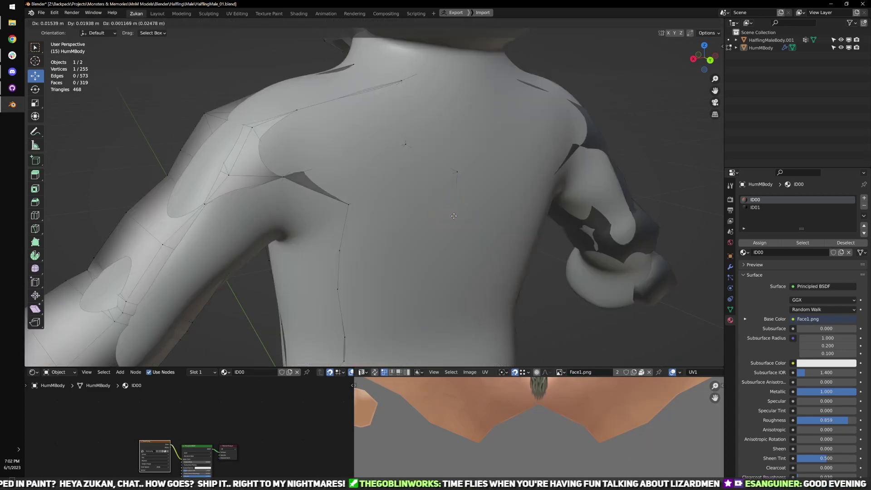
left_click(453, 216)
- Snap the mid and lower back vertices along the spine line onto the halfling's surface
middle_click_drag(461, 321, 433, 277, "shift")
key("shift+z")
left_click_drag(401, 209, 436, 256)
key("shift+z")
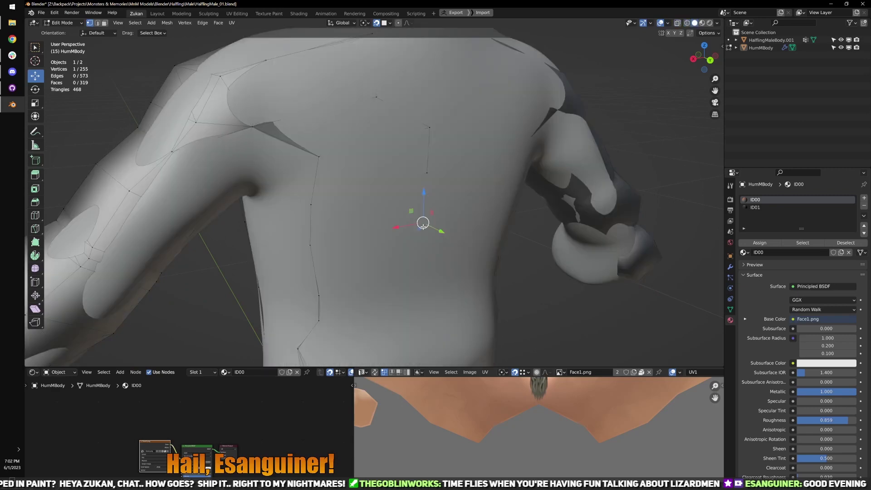
key("g")
left_click(423, 227)
key("shift+z")
middle_click_drag(421, 287, 431, 252, "shift")
left_click_drag(411, 233, 433, 253)
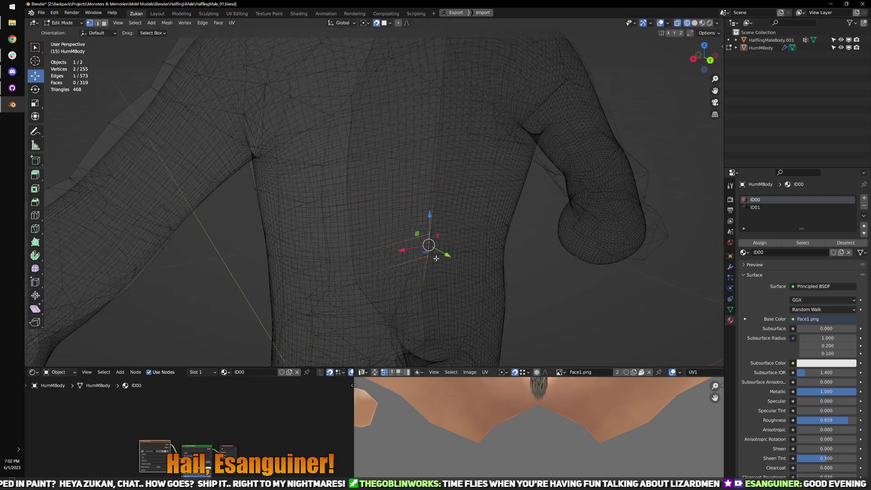
key("g")
left_click(433, 246)
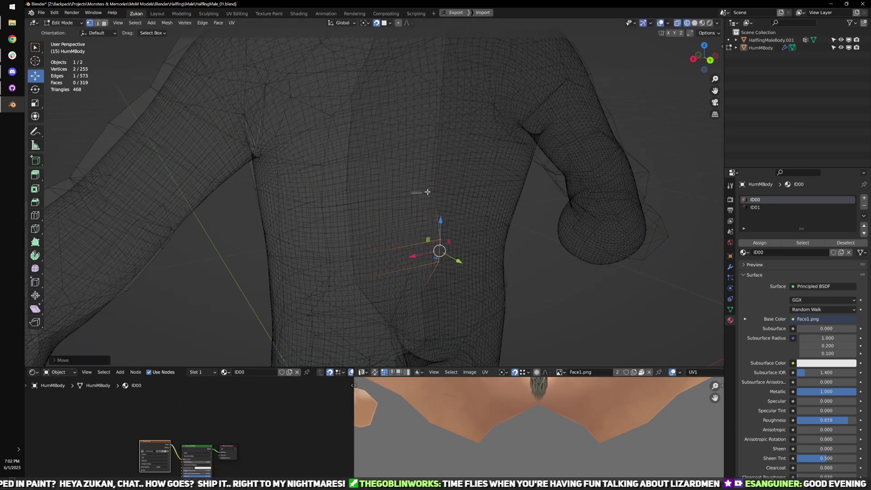
mouse_move(452, 199)
left_mouse_down()
mouse_move(441, 193)
mouse_move(450, 190)
left_mouse_up()
key("z")
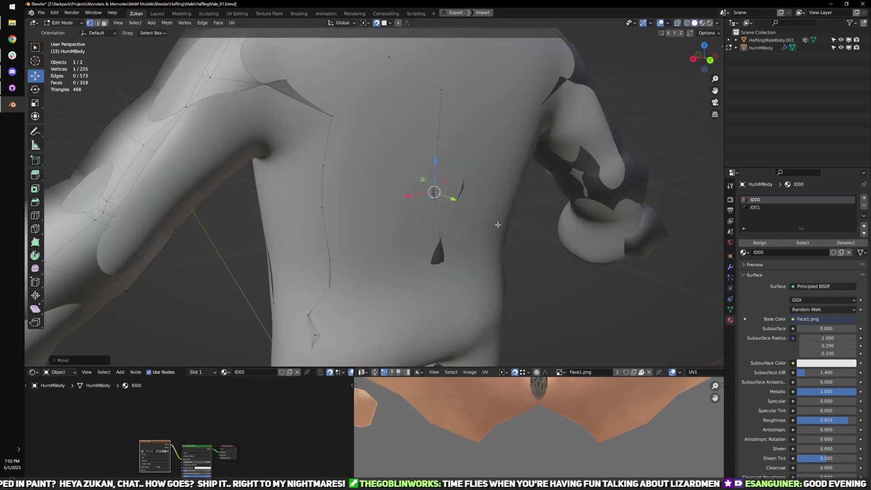
- Isolate the body mesh, flatten its centre-line vertices along X and set their median X to 0
scroll(466, 244, "down", 2)
key("KP_Divide")
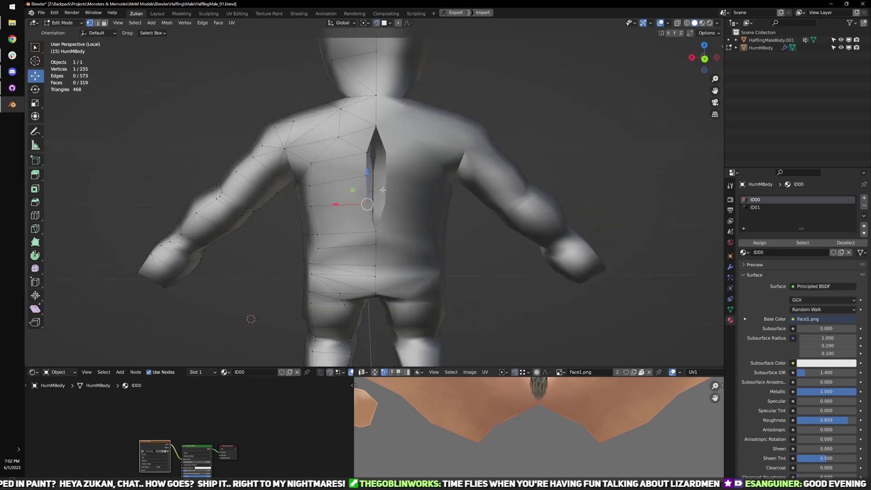
key("ctrl+KP_1")
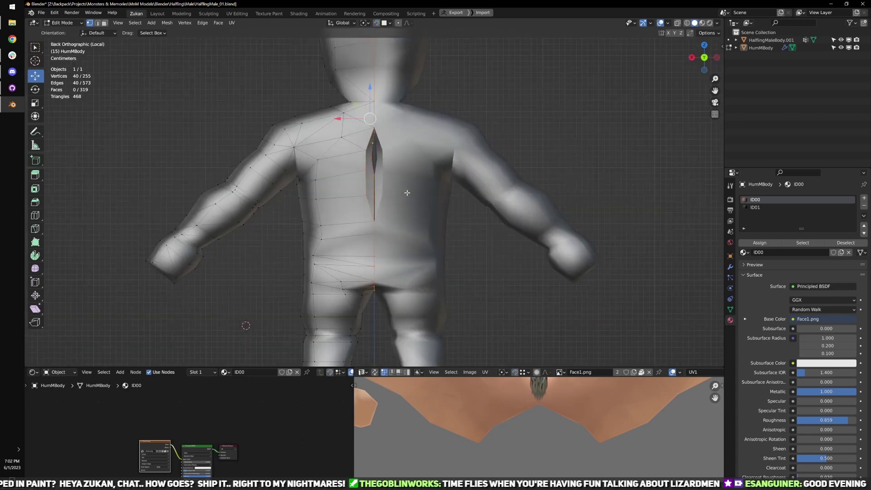
middle_click_drag(392, 167, 351, 136)
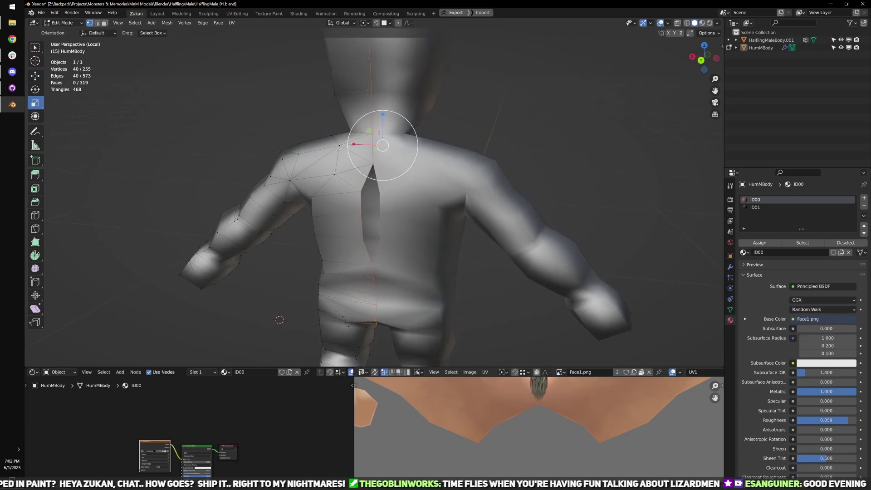
left_click_drag(354, 144, 359, 145)
key("n")
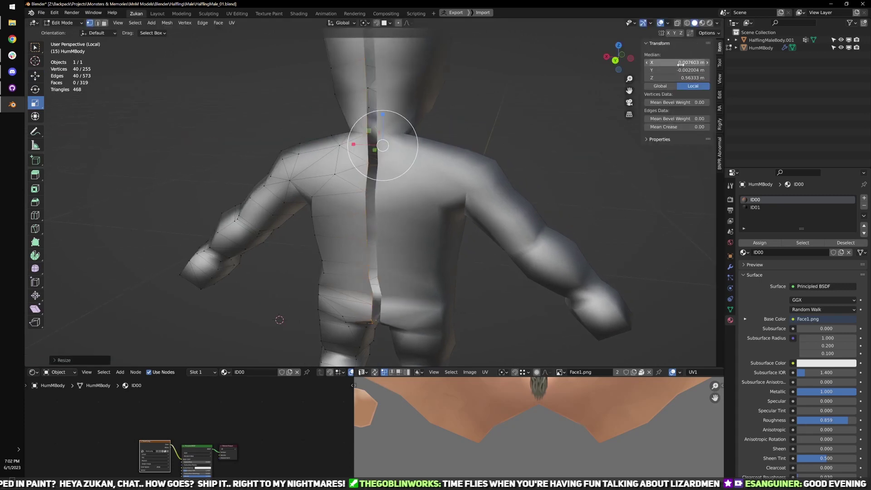
type("0")
key("Return")
- Leave mesh editing and examine the closed centre seam, legs and overall silhouette from the front and side
mouse_move(513, 236)
middle_mouse_down()
mouse_move(405, 223)
mouse_move(535, 224)
mouse_move(510, 234)
middle_mouse_up()
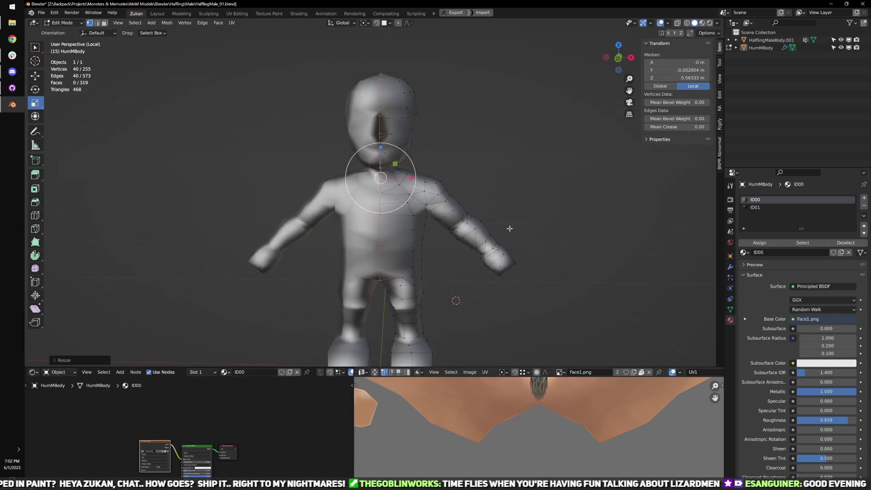
scroll(509, 228, "up", 1)
scroll(476, 206, "up", 3)
middle_click_drag(475, 206, 467, 192, "shift")
middle_click_drag(463, 303, 462, 220, "shift")
scroll(393, 247, "up", 3)
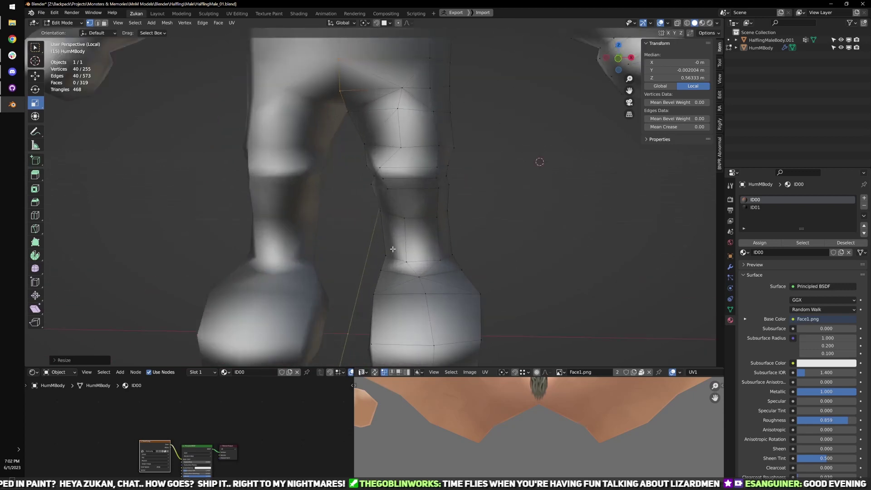
middle_click_drag(402, 232, 355, 268)
scroll(426, 222, "down", 1)
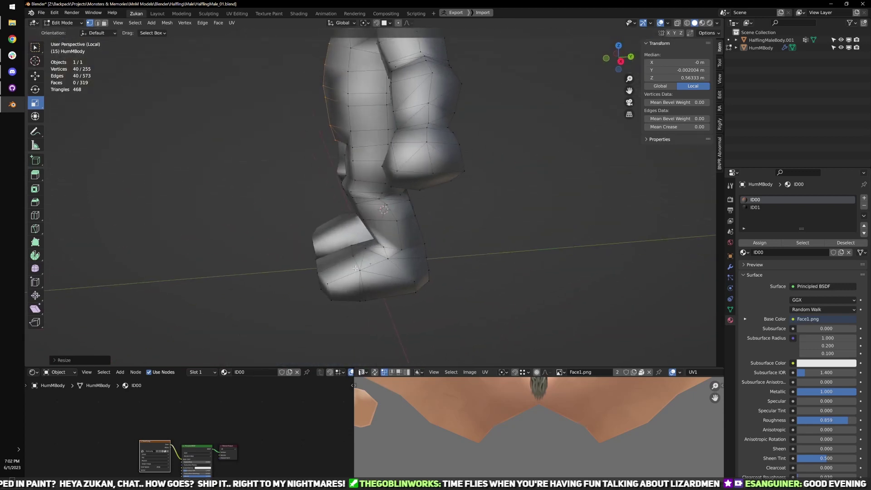
middle_click_drag(380, 231, 378, 294, "shift")
scroll(411, 261, "down", 2)
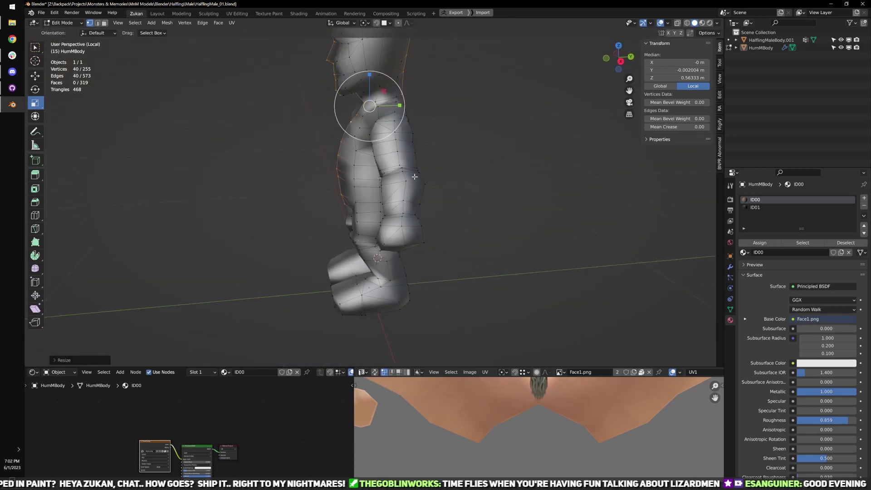
key("Tab")
middle_click_drag(415, 176, 457, 181, "shift")
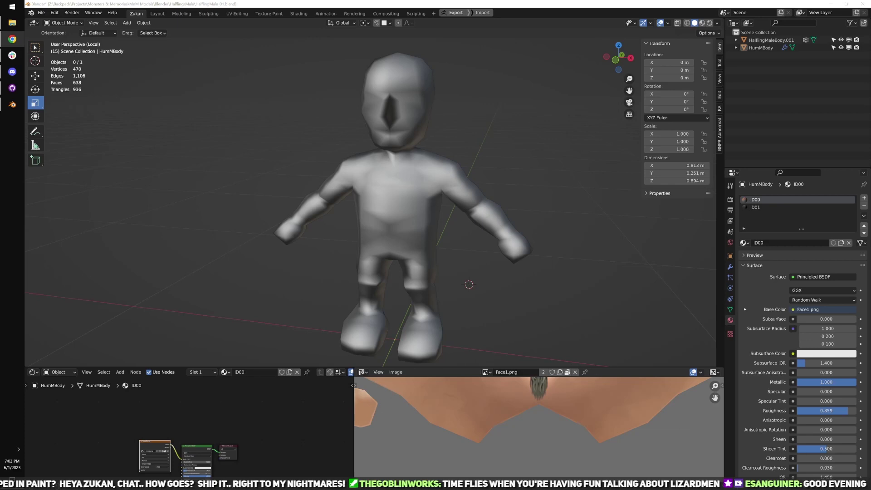
left_click(504, 168)
scroll(458, 257, "up", 2)
key("KP_1")
middle_click_drag(490, 268, 469, 223, "shift")
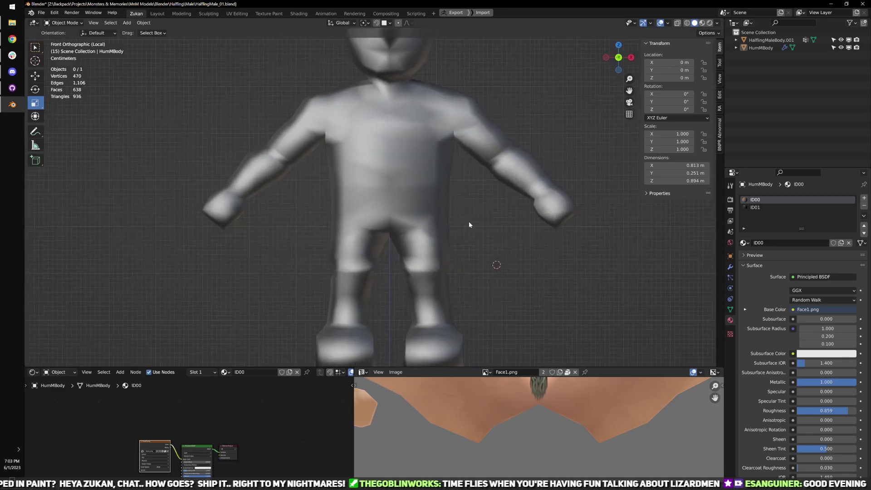
key("KP_3")
mouse_move(363, 217)
middle_mouse_down()
mouse_move(385, 204)
mouse_move(423, 202)
mouse_move(459, 236)
middle_mouse_up()
- Reopen the body mesh for editing and shift the front vertex at the top of the thigh inward along X
left_click(423, 202)
key("Tab")
key("shift+z")
scroll(476, 260, "up", 3)
key("shift+z")
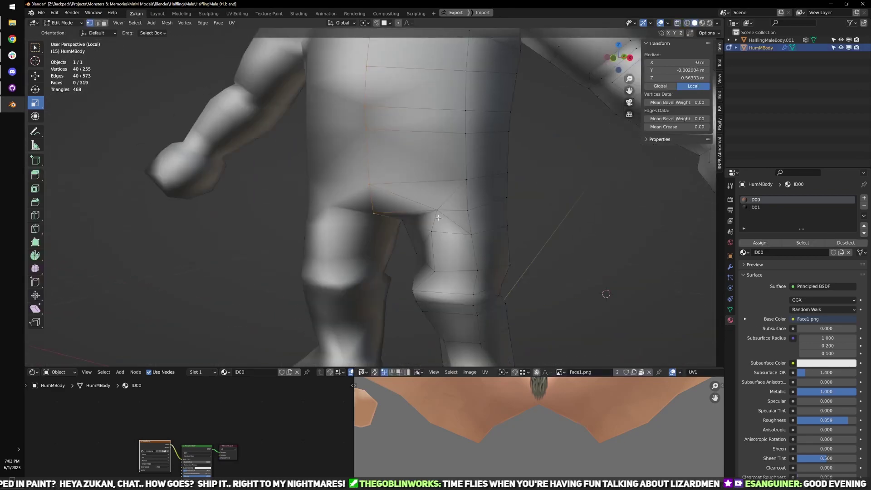
left_click(447, 191)
key("w")
left_click_drag(478, 188, 466, 189)
- Shift the next two front inner-thigh vertices inward along X in front view
middle_click_drag(478, 228, 443, 209, "shift")
left_click(433, 192)
key("KP_1")
left_click_drag(453, 198, 438, 199)
left_click(427, 232)
left_click_drag(454, 233, 437, 233)
- Select the three inner-knee vertices and scale them along X to straighten the inner knee
middle_click_drag(454, 237, 408, 206, "shift")
scroll(415, 205, "up", 1)
middle_click_drag(400, 260, 407, 212, "shift")
scroll(365, 198, "up", 1)
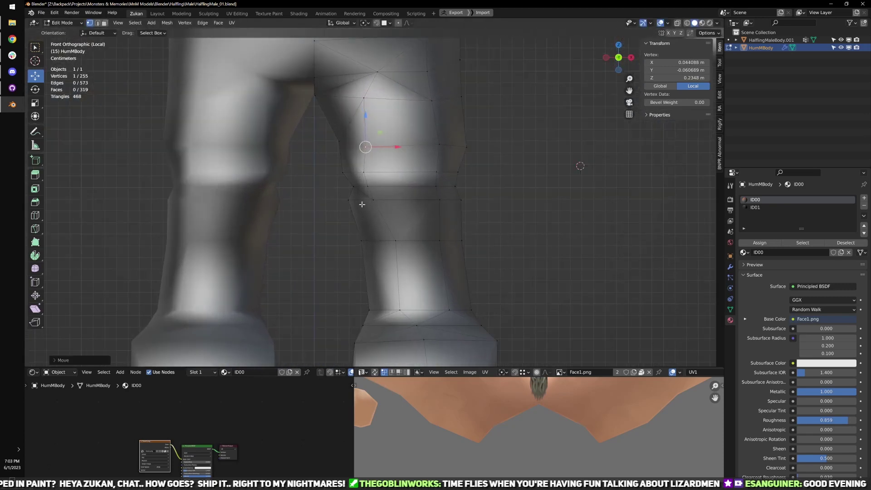
left_click(352, 188)
key("shift+z")
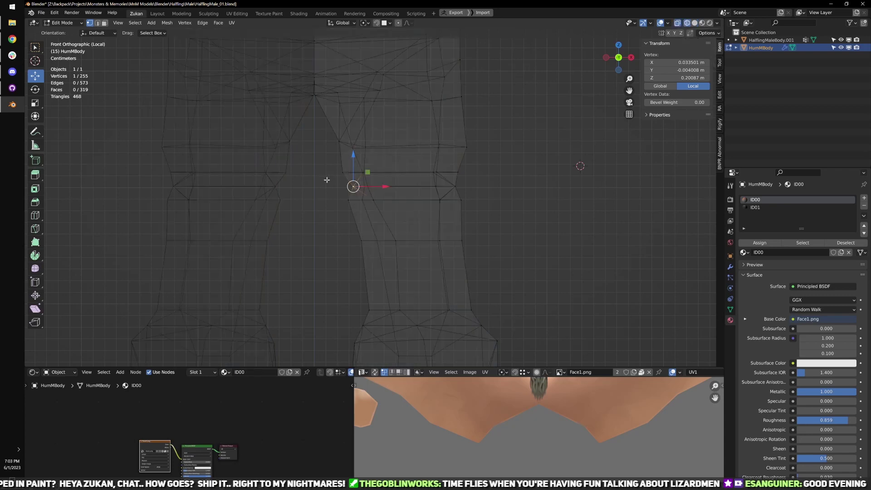
left_click_drag(338, 169, 357, 203)
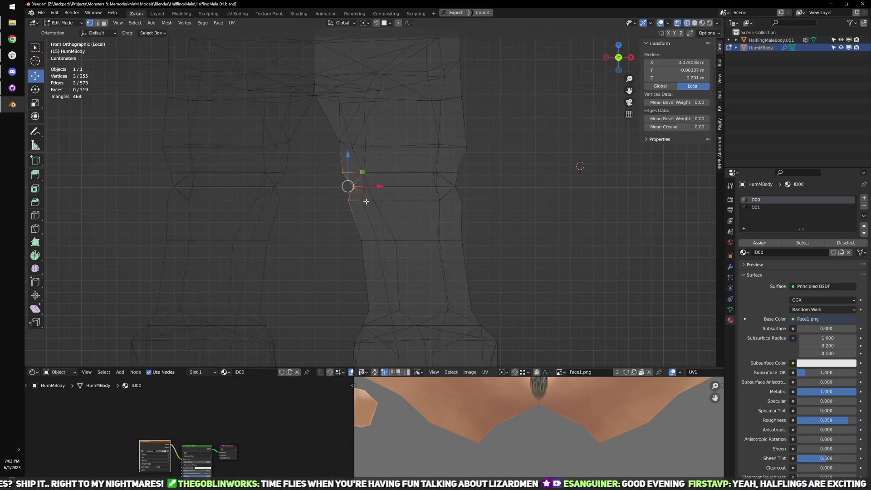
key("s")
middle_click_drag(384, 187, 378, 192)
left_click_drag(378, 191, 374, 191)
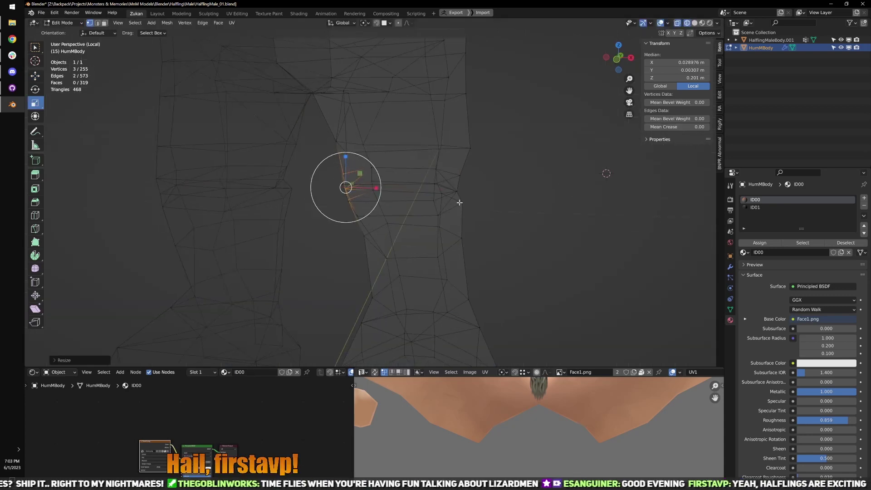
- Select the three outer-knee vertices and scale them along X to straighten the outer knee
left_click_drag(447, 162, 469, 204)
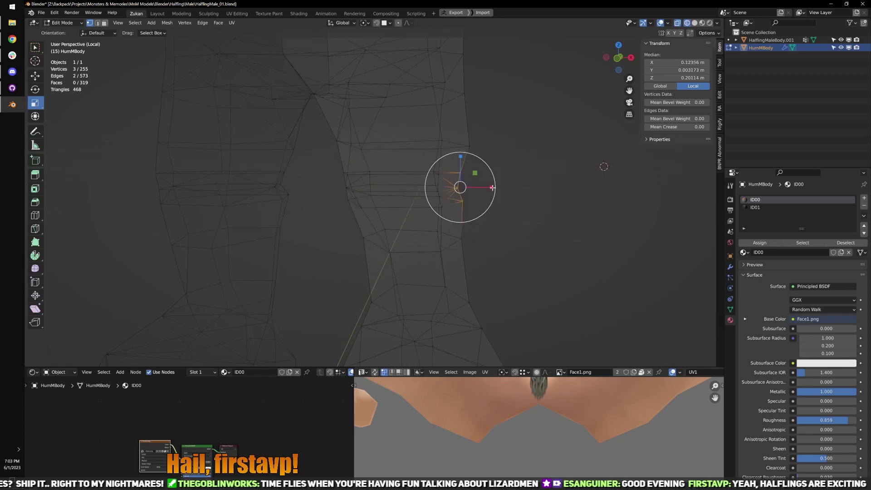
key("s")
key("x")
left_click(470, 186)
key("KP_1")
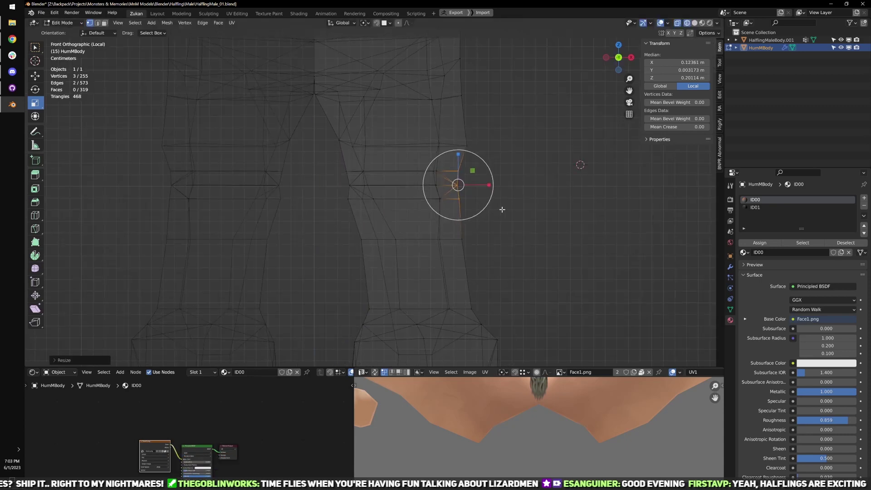
key("shift+z")
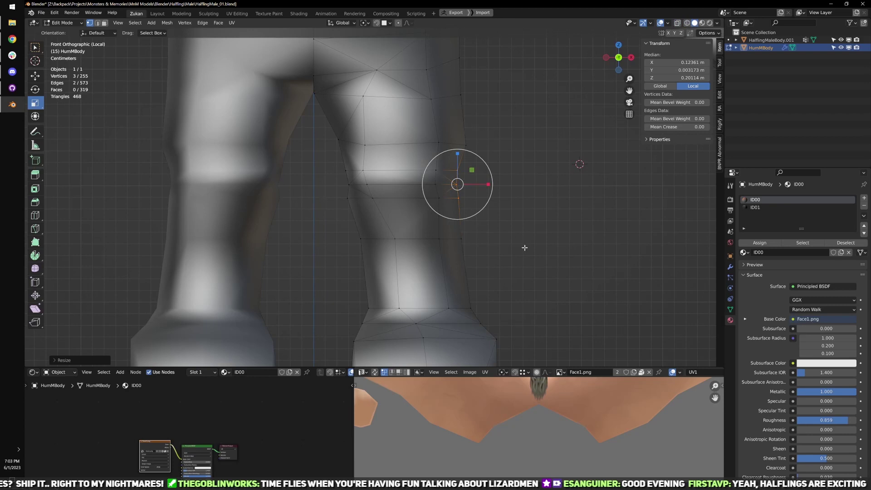
scroll(525, 247, "down", 3)
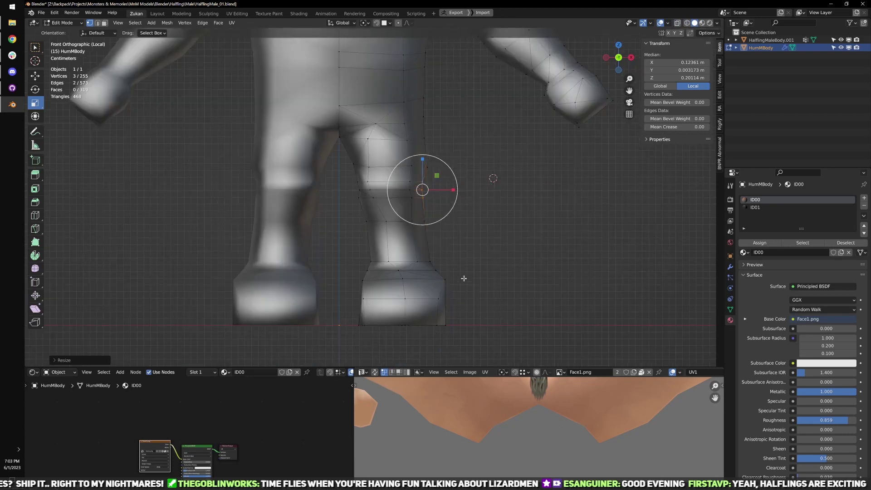
- Raise the inner-thigh vertex just below the crotch along Z
scroll(461, 277, "up", 5)
left_click(365, 217)
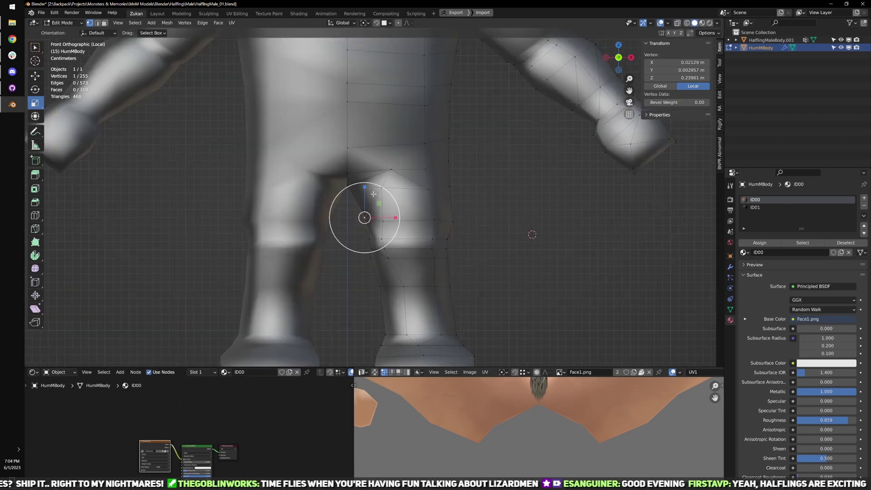
key("w")
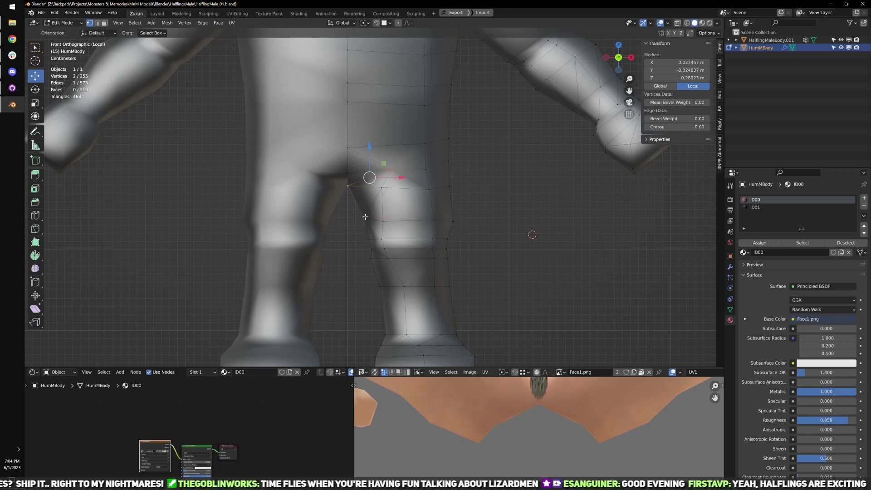
middle_click_drag(341, 160, 365, 173)
key("g")
key("z")
left_click_drag(367, 171, 367, 172)
key("KP_1")
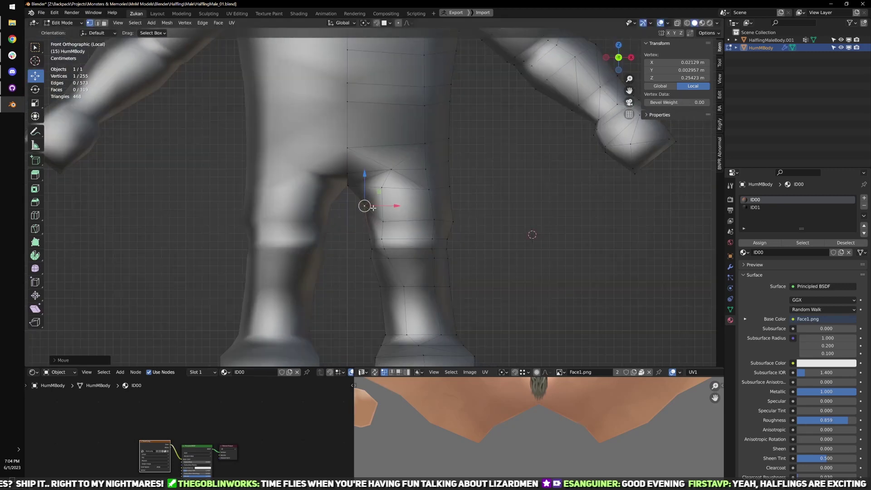
- Shift the crotch vertex at the top of the inner thigh outward along X to about 0.018 m
middle_click_drag(370, 207, 345, 175)
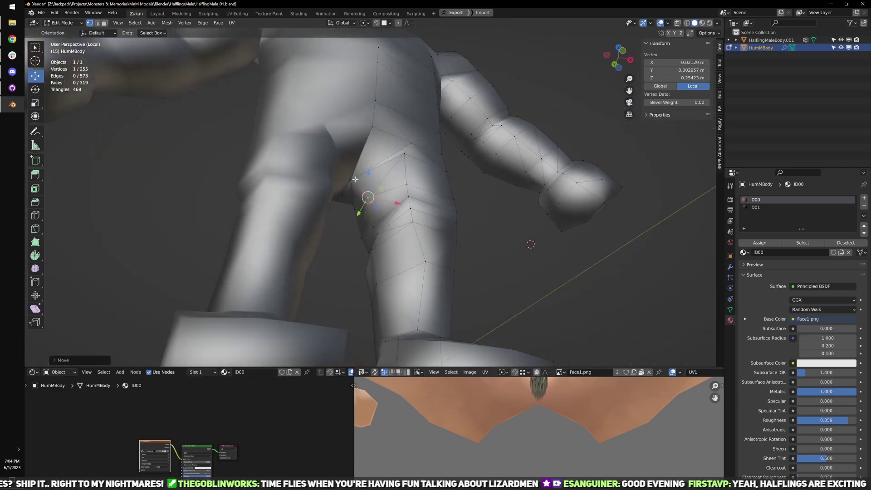
scroll(338, 172, "up", 5)
key("g")
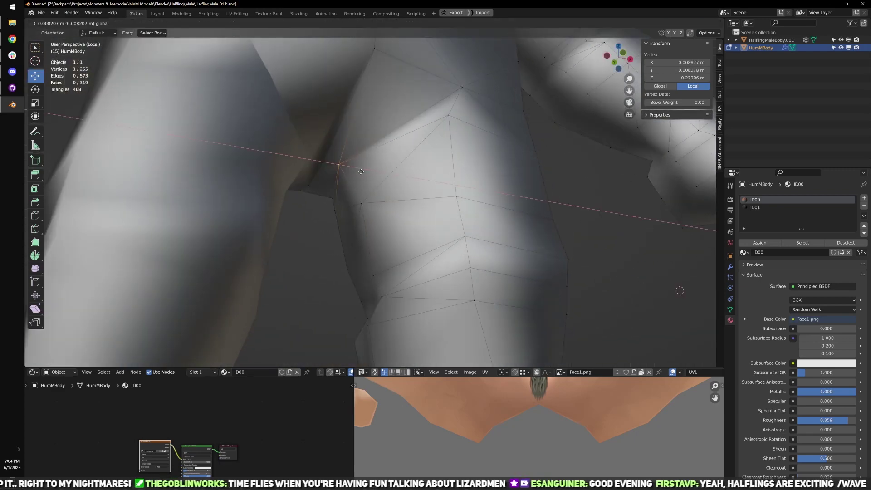
left_click(393, 196)
mouse_move(392, 196)
middle_mouse_down()
mouse_move(401, 172)
mouse_move(378, 210)
middle_mouse_up()
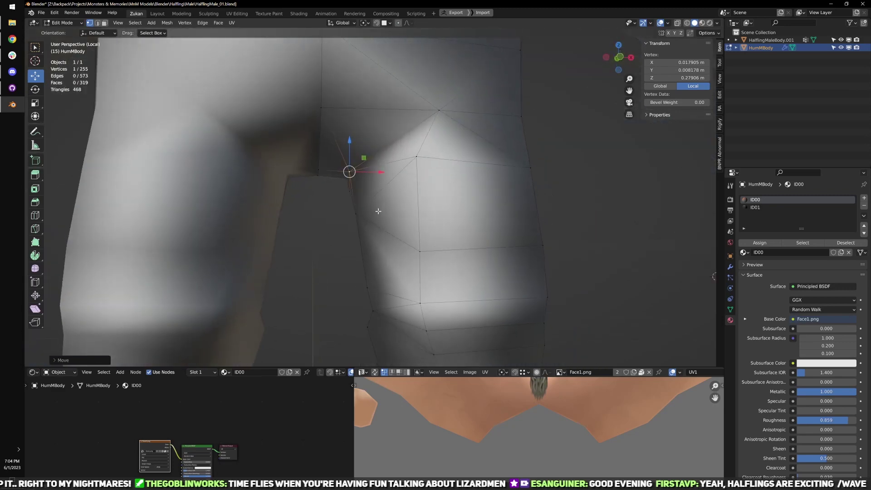
key("KP_1")
key("shift+z")
key("shift+z")
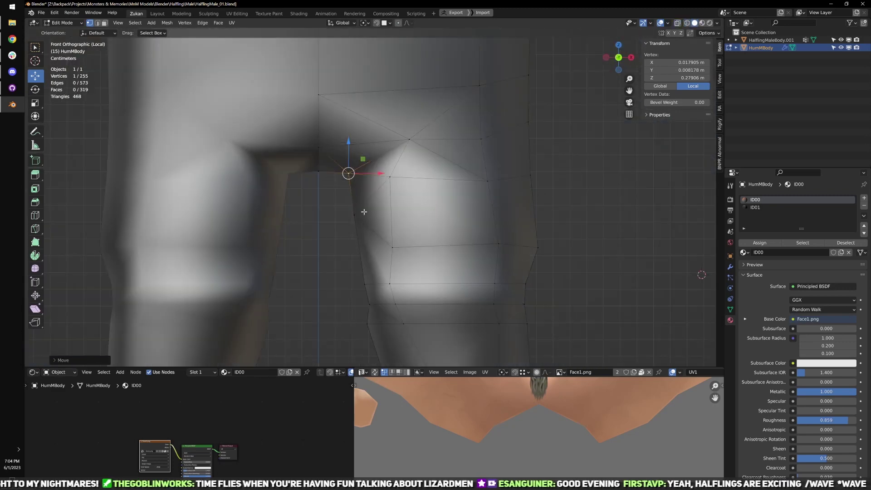
- Shift the front vertex at the top of the thigh inward along X to about 0.05 m and preview the mesh textured
scroll(364, 212, "down", 3)
middle_click_drag(392, 164, 391, 182, "shift")
key("g")
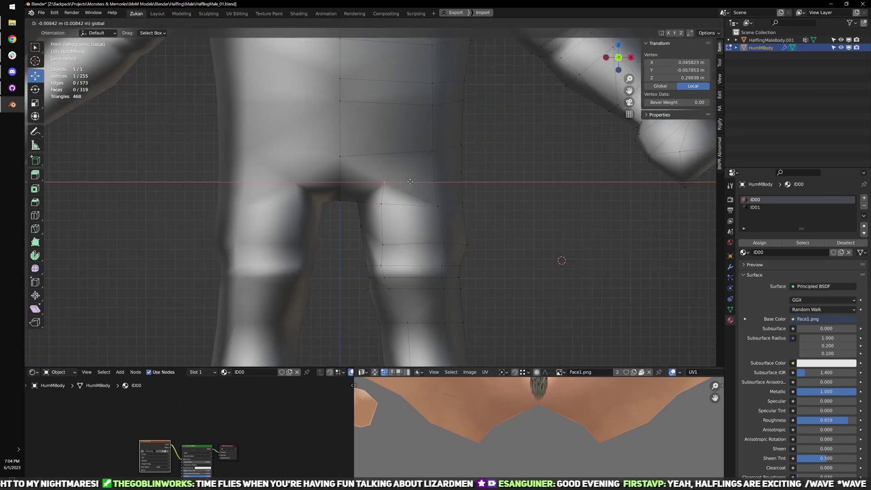
left_click(419, 184)
scroll(452, 181, "down", 1)
key("z")
scroll(422, 240, "down", 2)
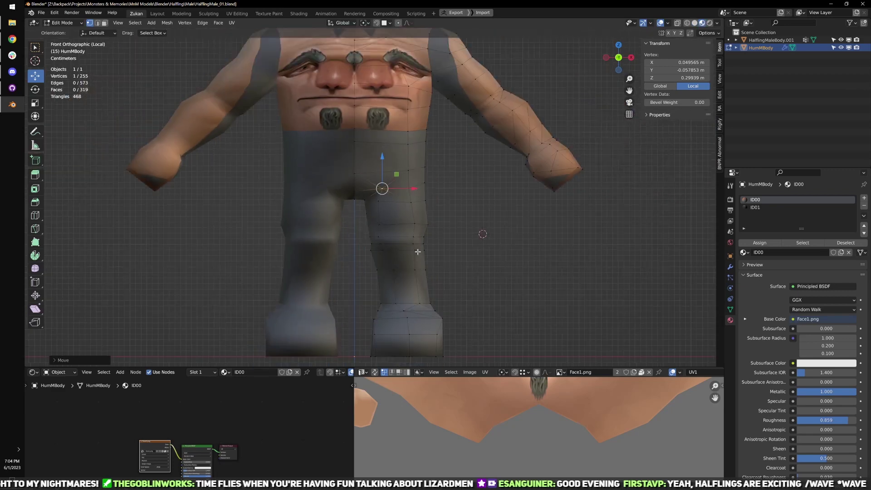
scroll(417, 255, "up", 1)
key("Tab")
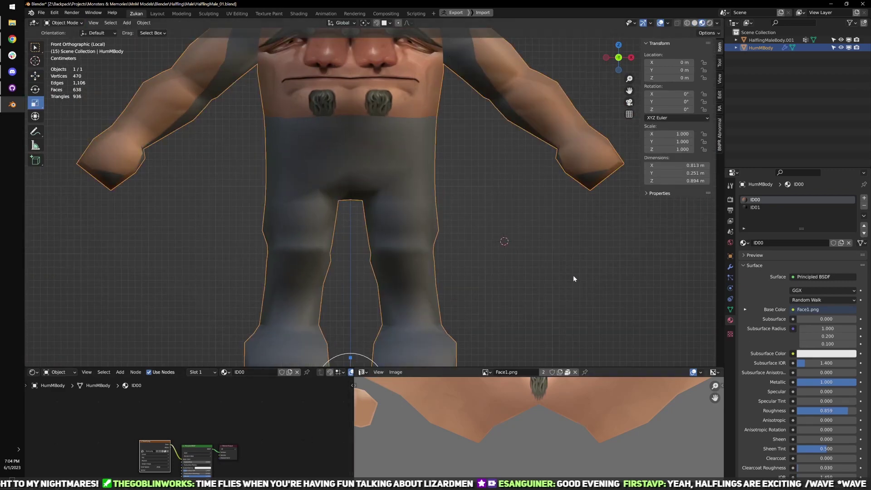
key("Tab")
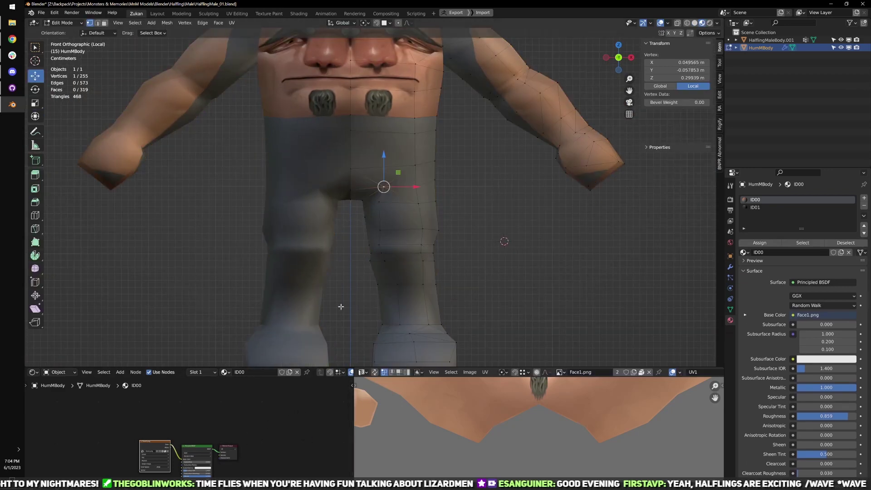
- Replace Face1.png in the ID00 material's image texture node with HumanMaleSkinGrayscale.png
key("ctrl+Tab")
left_click(354, 293)
left_click(402, 236)
key("ctrl+space")
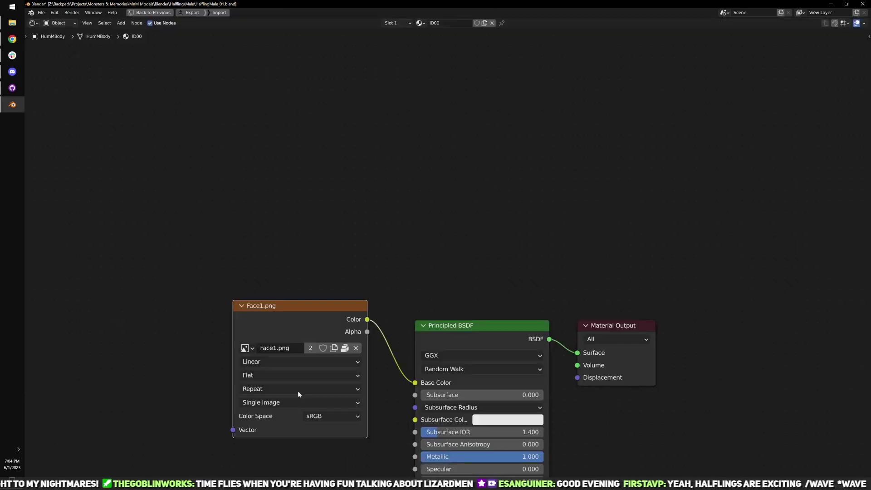
left_click(356, 348)
left_click(336, 348)
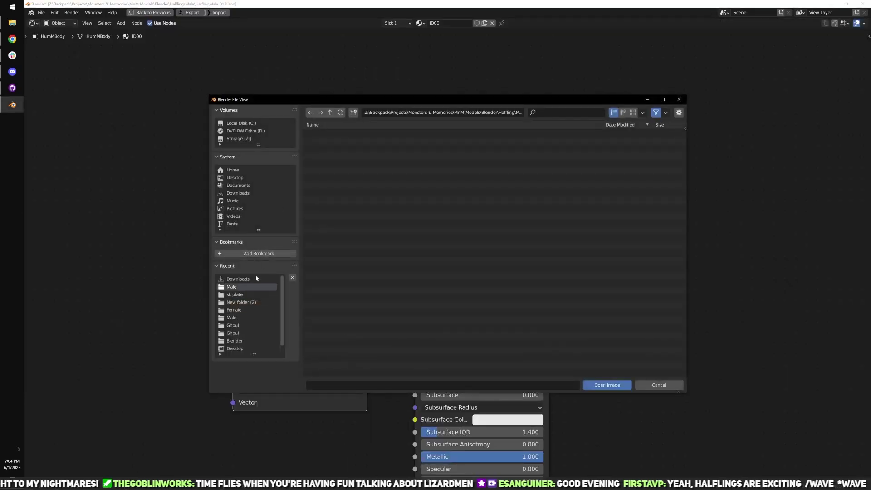
key("alt+Tab")
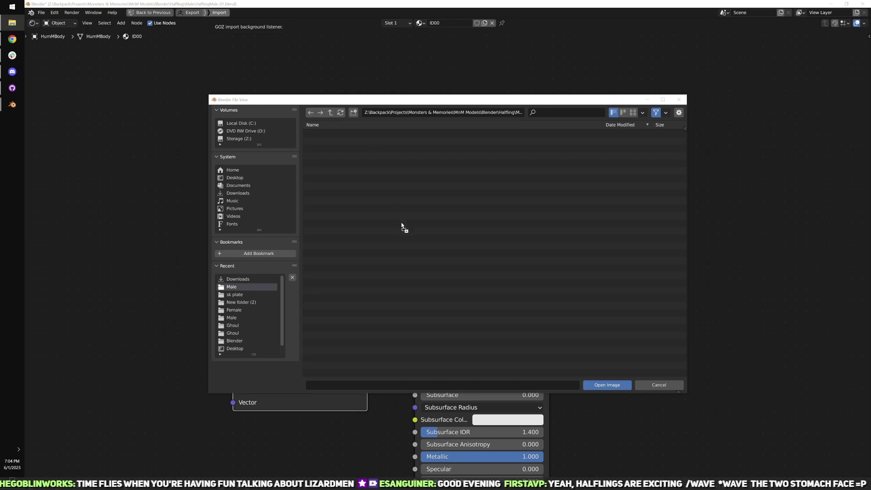
left_click_drag(401, 224, 401, 222)
left_click_drag(381, 155, 428, 237)
left_click(603, 385)
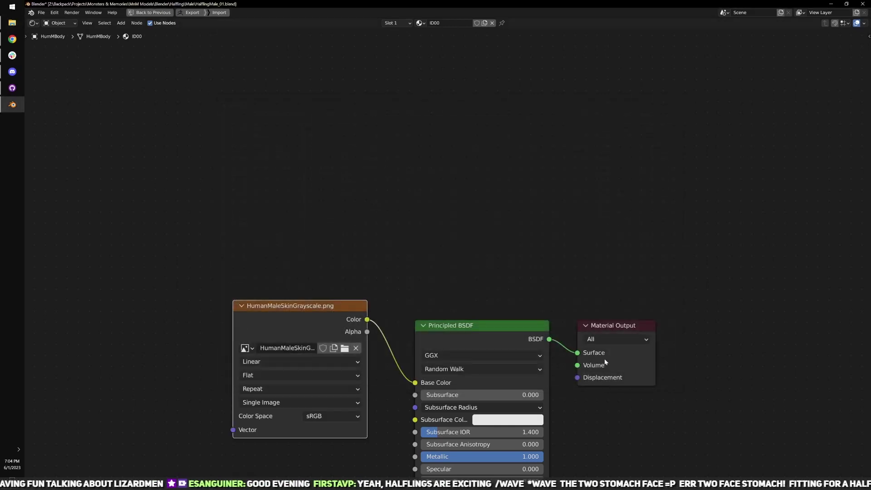
key("ctrl+space")
- Leave mesh editing and examine how the grayscale skin texture sits on the torso, arms and legs
key("Tab")
scroll(463, 195, "down", 3)
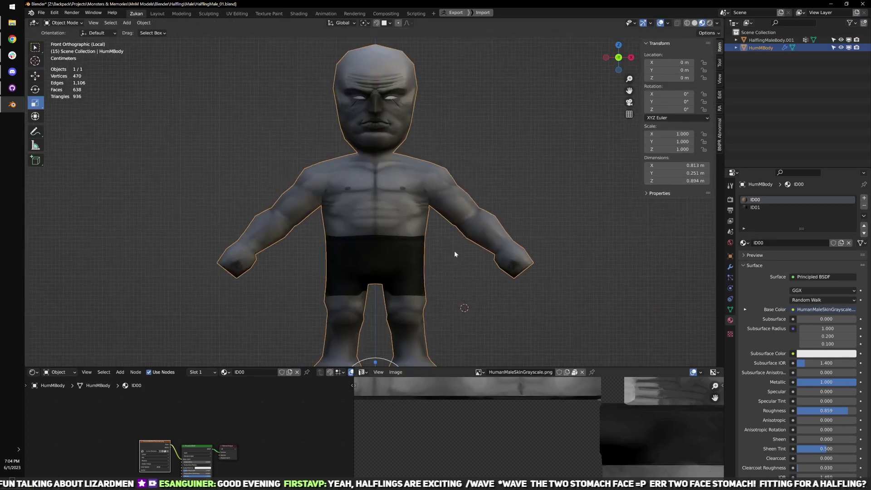
middle_click_drag(475, 237, 459, 163, "shift")
scroll(455, 203, "up", 1)
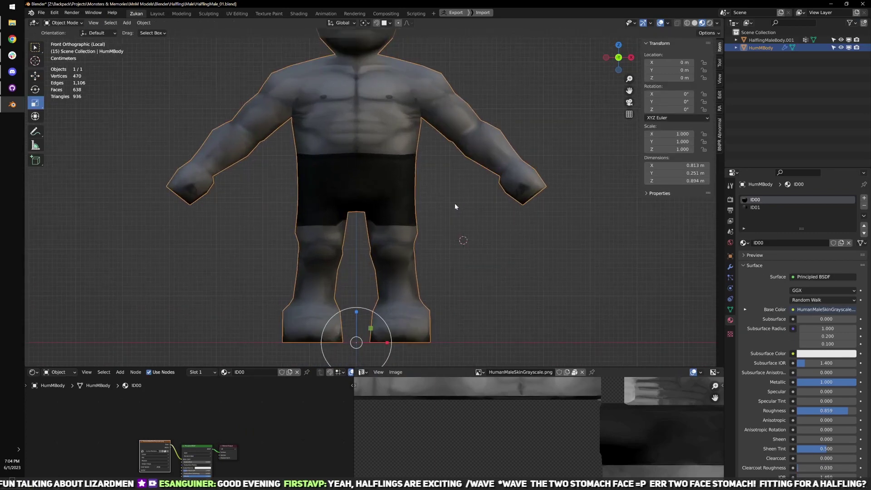
middle_click_drag(444, 247, 462, 214, "shift")
key("KP_1")
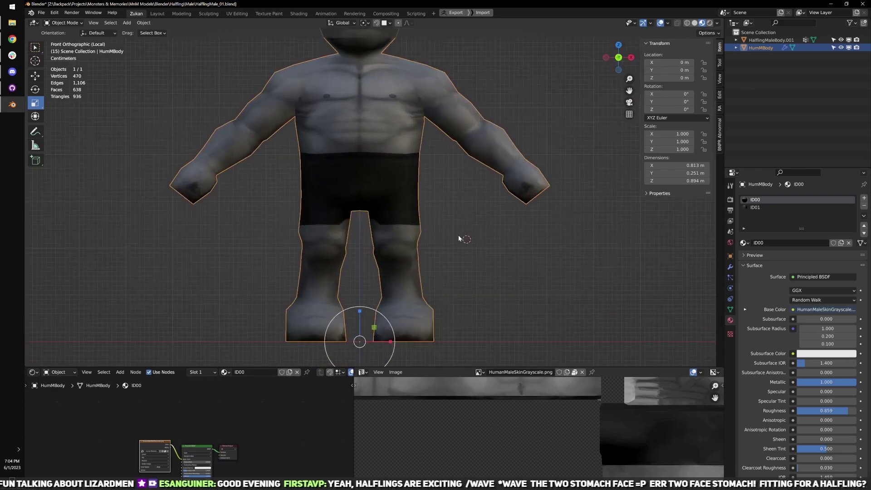
middle_click_drag(443, 188, 462, 175)
scroll(389, 178, "up", 4)
key("Tab")
key("Tab")
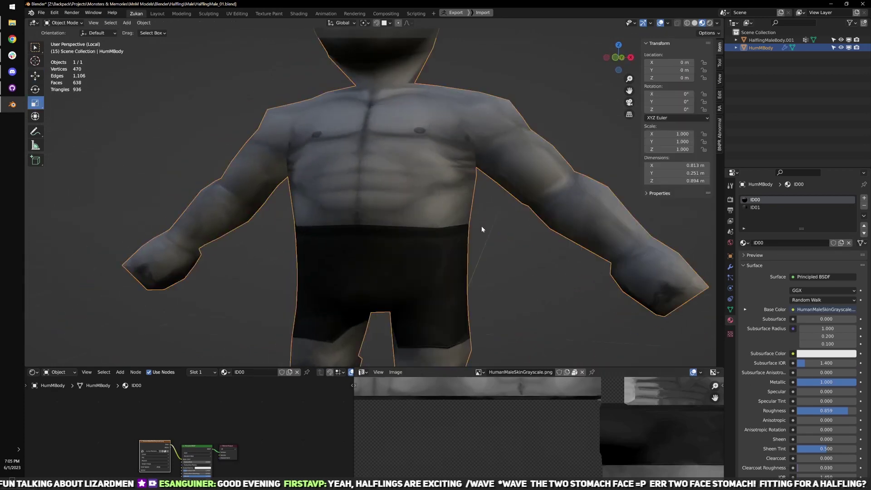
- Reopen the body mesh in vertex selection and shift the torso-side vertices below the armpit inward along X
key("Tab")
middle_click_drag(456, 215, 427, 222)
key("KP_1")
key("ctrl+Tab")
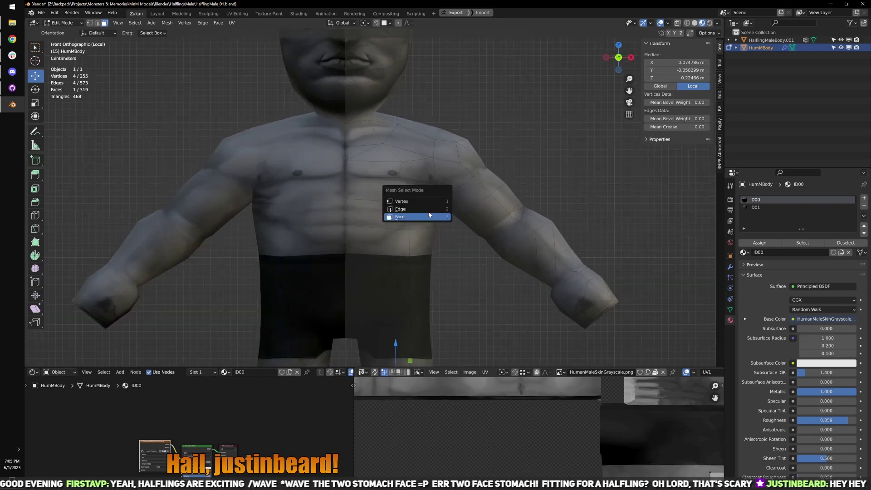
left_click(429, 202)
scroll(439, 229, "up", 1)
left_click(448, 212)
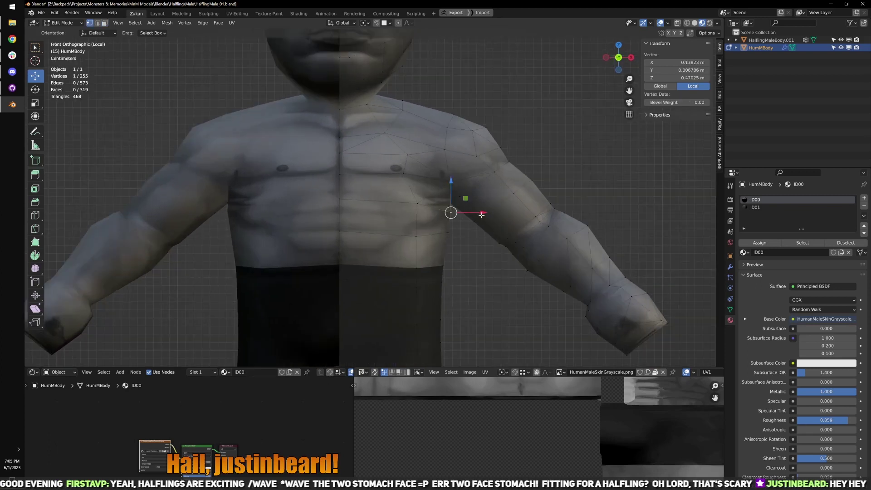
left_click_drag(481, 213, 469, 231)
left_click(449, 232)
- Select the three vertices along the underside of the jaw and shift them inward along X in front view
scroll(429, 242, "down", 5)
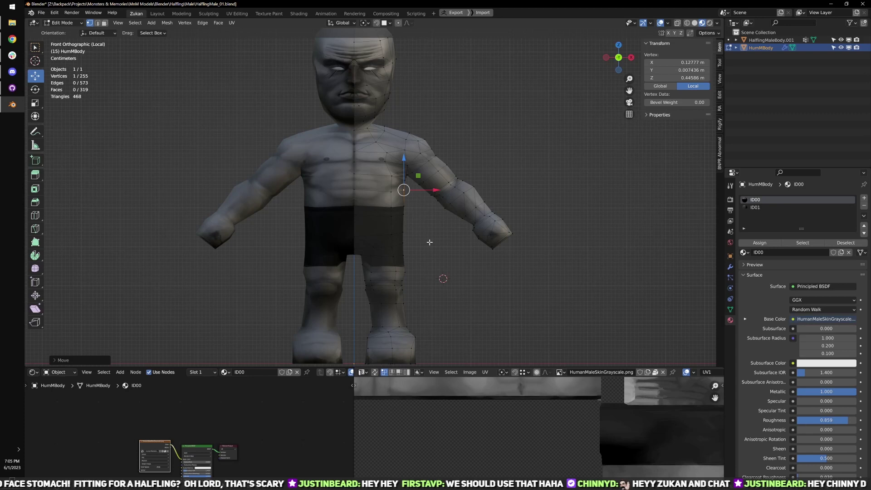
scroll(409, 236, "up", 10)
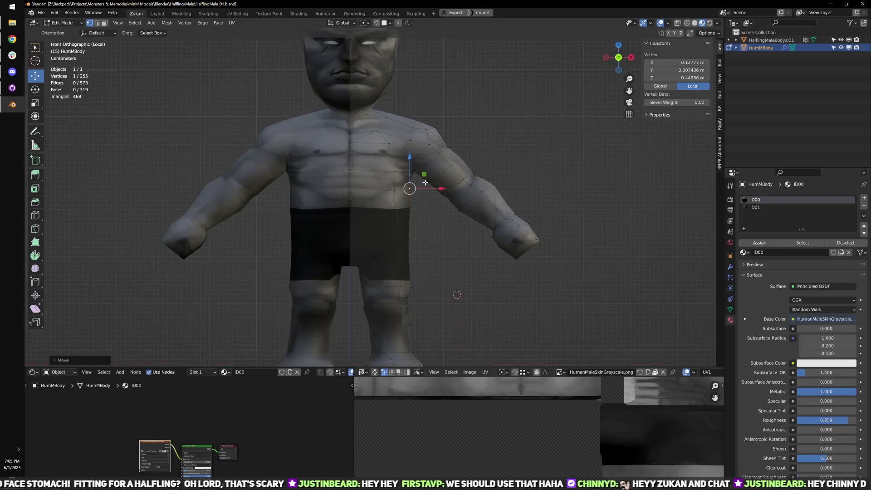
scroll(387, 264, "down", 5)
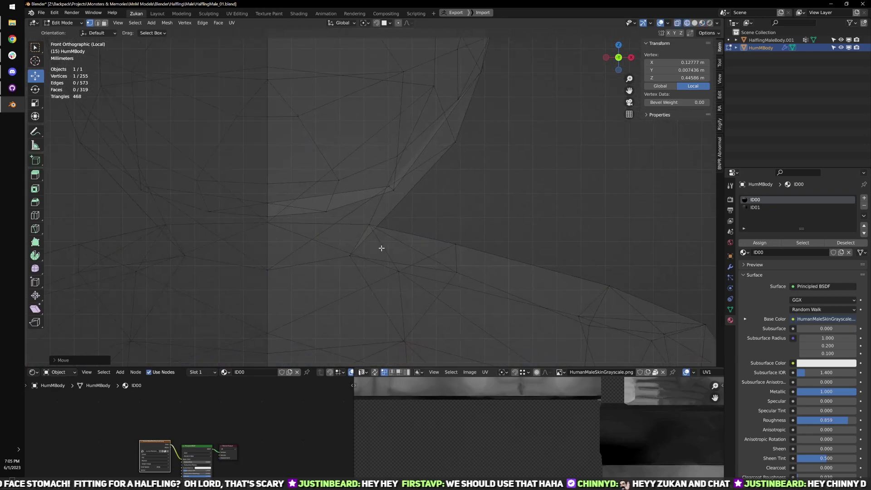
mouse_move(434, 216)
middle_mouse_down()
mouse_move(370, 204)
mouse_move(389, 189)
mouse_move(356, 178)
middle_mouse_up()
key("shift+z")
left_click(333, 171)
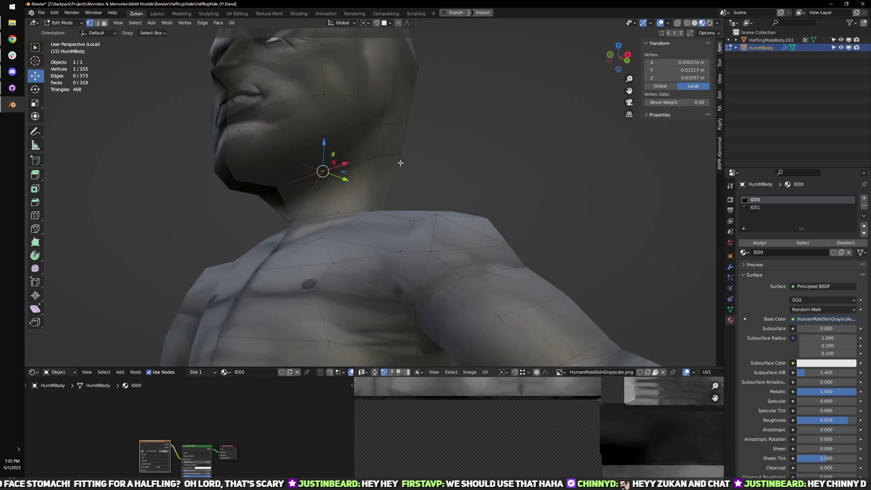
left_click(381, 159, "shift")
middle_click_drag(427, 163, 381, 149)
left_click(381, 149, "shift")
middle_click_drag(453, 159, 556, 163)
key("KP_1")
left_click_drag(427, 172, 412, 173)
- Switch to edge selection and scale the side edge at the base of the neck along X
key("shift+z")
middle_click_drag(385, 231, 382, 222, "shift")
scroll(382, 221, "up", 3)
key("ctrl+Tab")
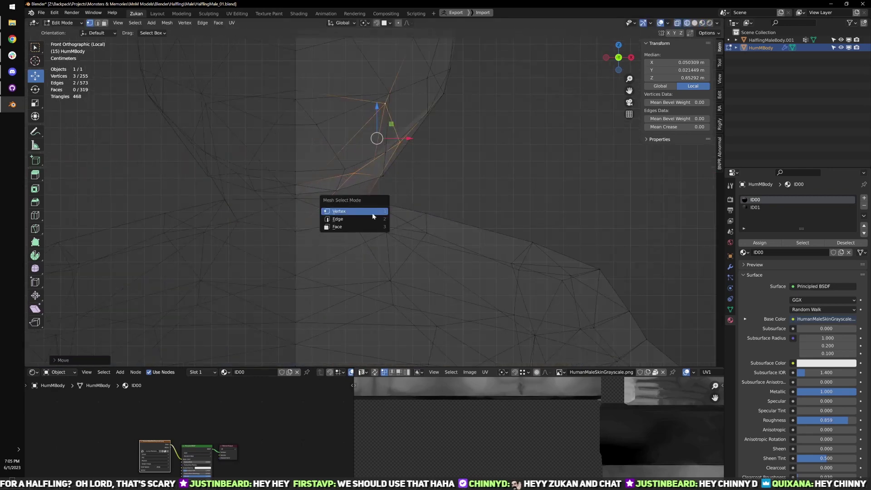
left_click(370, 219)
key("shift+z")
left_click(370, 206)
key("s")
middle_click_drag(403, 187, 397, 197)
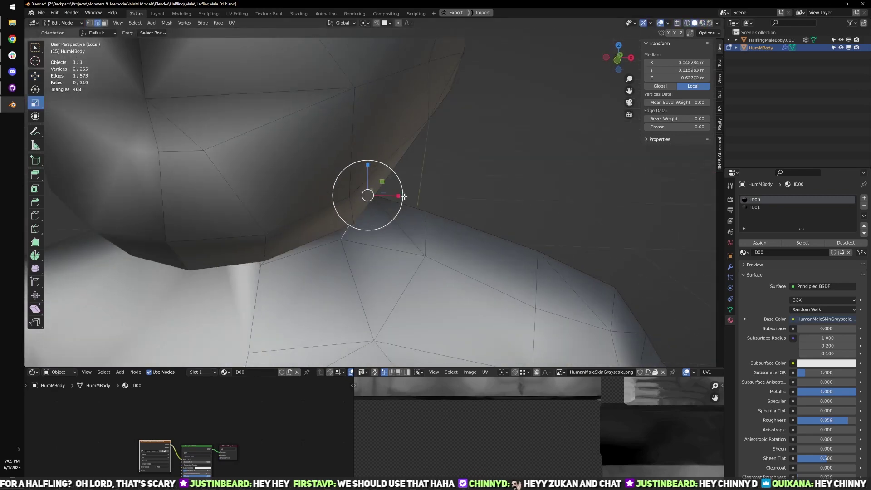
left_click_drag(402, 196, 370, 195)
- Scale the rear side edge of the neck along X and check the body's silhouette from the front
middle_click_drag(483, 206, 311, 205)
left_click(388, 176)
middle_click_drag(435, 178, 519, 203)
key("s")
key("x")
left_click(374, 163)
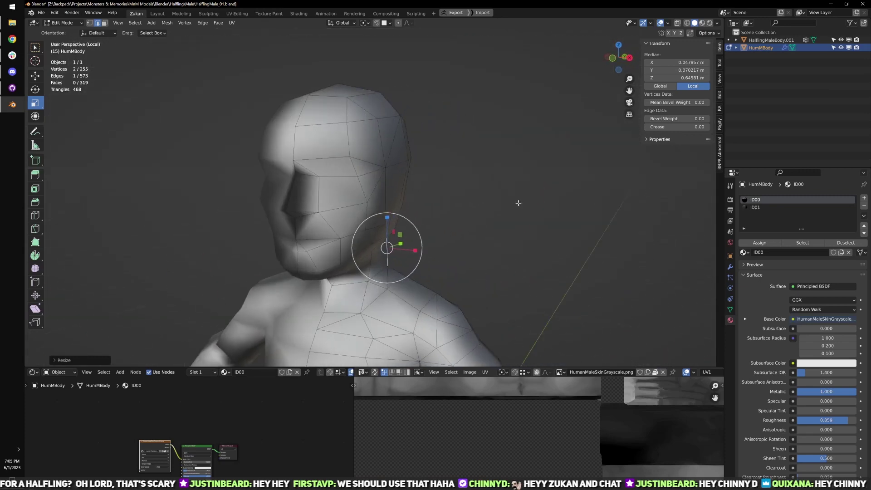
key("KP_1")
scroll(483, 223, "down", 3)
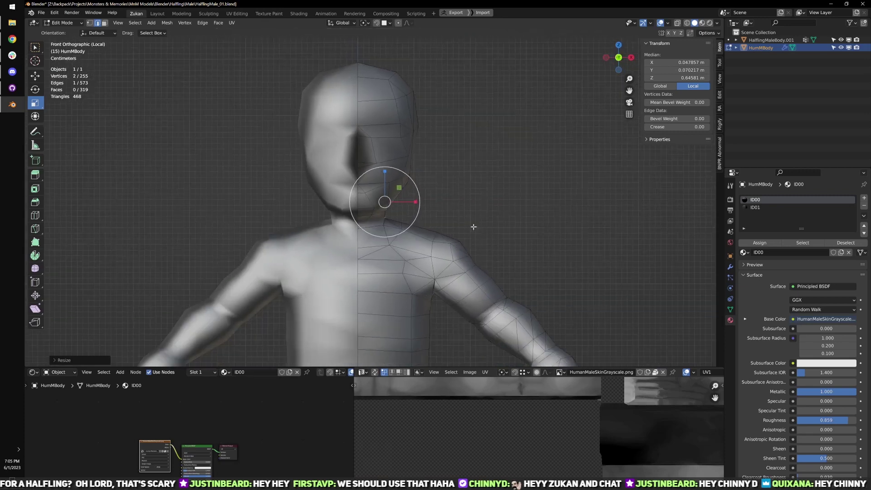
key("Tab")
scroll(504, 181, "down", 3)
scroll(501, 218, "up", 4)
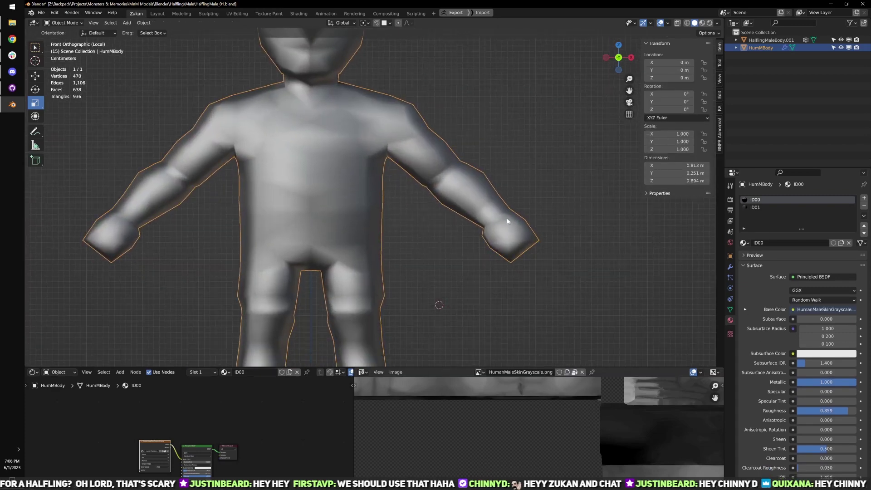
- Select all vertices of the hand in front-view wireframe and scale them up slightly
key("Tab")
scroll(507, 222, "down", 1)
middle_click_drag(506, 236, 429, 221, "shift")
scroll(467, 228, "up", 2)
key("z")
key("ctrl+Tab")
left_click(430, 221)
scroll(376, 228, "up", 2)
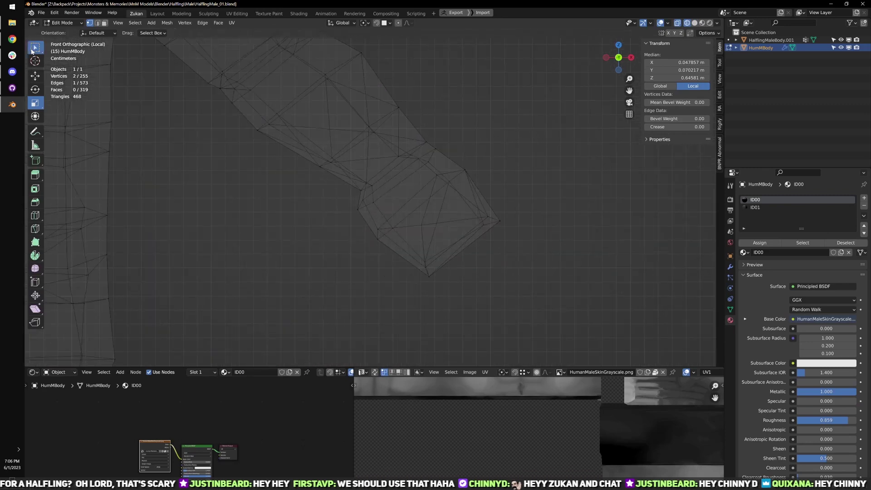
mouse_move(35, 48)
left_mouse_down()
mouse_move(55, 70)
mouse_move(60, 94)
left_mouse_up()
mouse_move(325, 199)
left_mouse_down()
mouse_move(311, 218)
mouse_move(525, 124)
mouse_move(363, 163)
left_mouse_up()
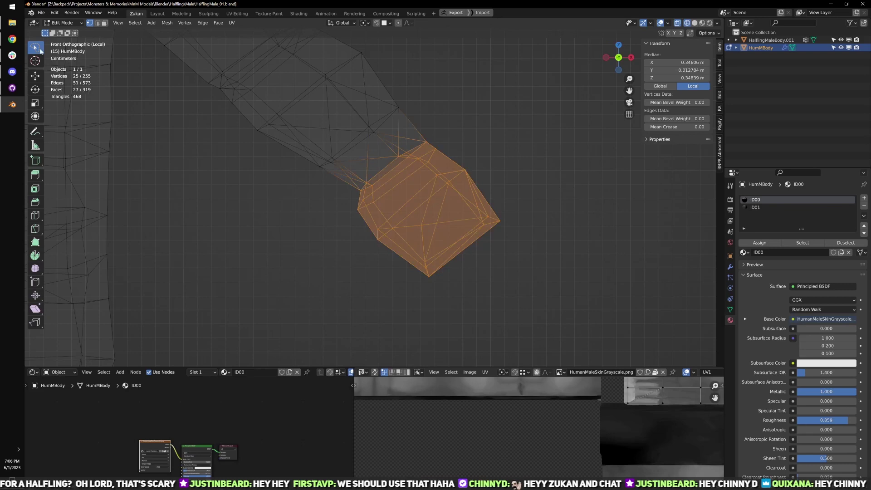
left_click_drag(40, 51, 66, 66)
scroll(442, 221, "down", 2)
key("s")
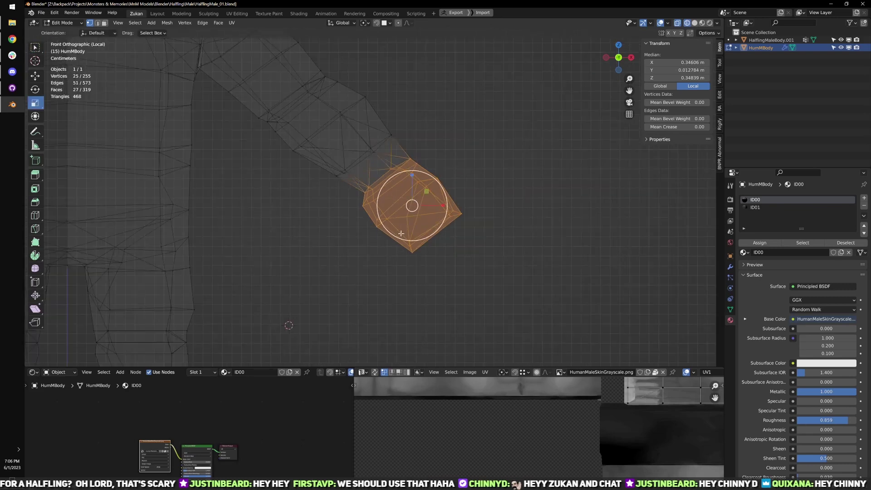
left_click_drag(425, 237, 430, 241)
- Move the enlarged hand slightly inward toward the arm and check it with textured shading
key("shift+space")
key("g")
left_click_drag(412, 213, 407, 213)
key("shift+z")
scroll(407, 213, "down", 7)
middle_click_drag(366, 207, 416, 215, "shift")
mouse_move(415, 215)
middle_mouse_down()
mouse_move(411, 229)
mouse_move(333, 237)
middle_mouse_up()
scroll(411, 229, "up", 3)
middle_click_drag(346, 250, 379, 233)
scroll(361, 212, "up", 6)
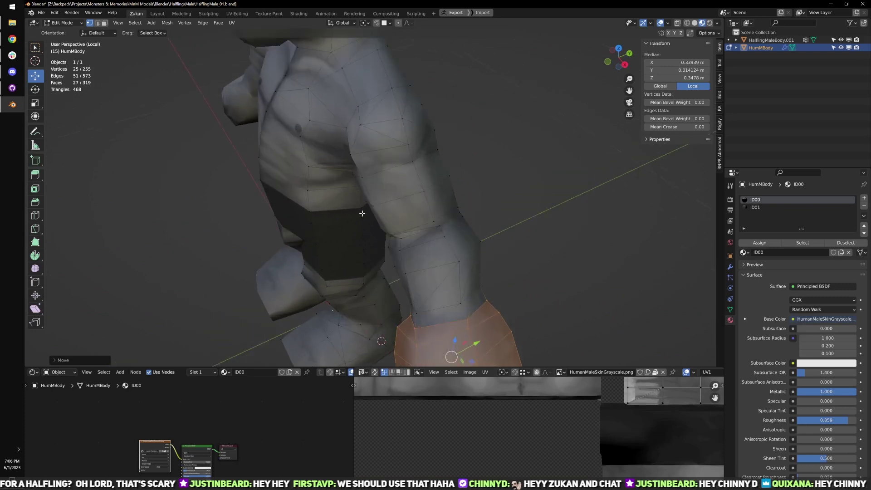
- Select the edge across the top of the shoulder and scale it along Y to straighten it
middle_click_drag(390, 160, 344, 225)
left_click(329, 244)
left_click(331, 242)
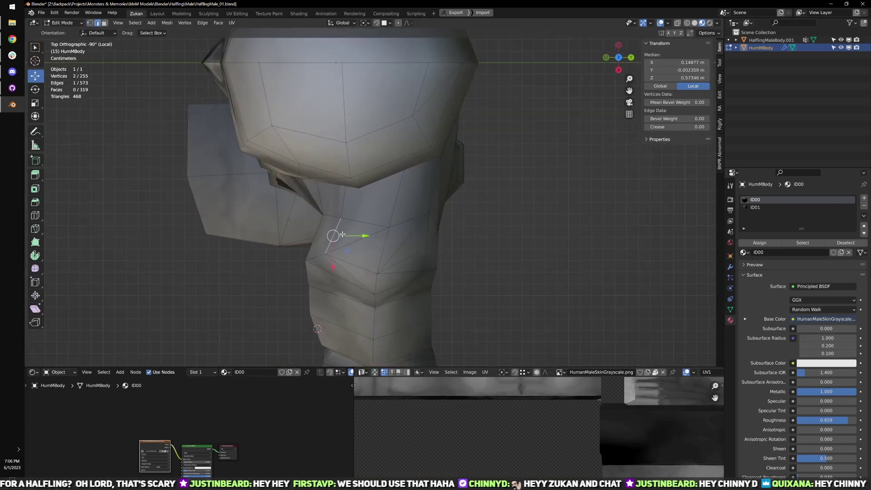
key("s")
left_click_drag(362, 235, 352, 234)
left_click(336, 228)
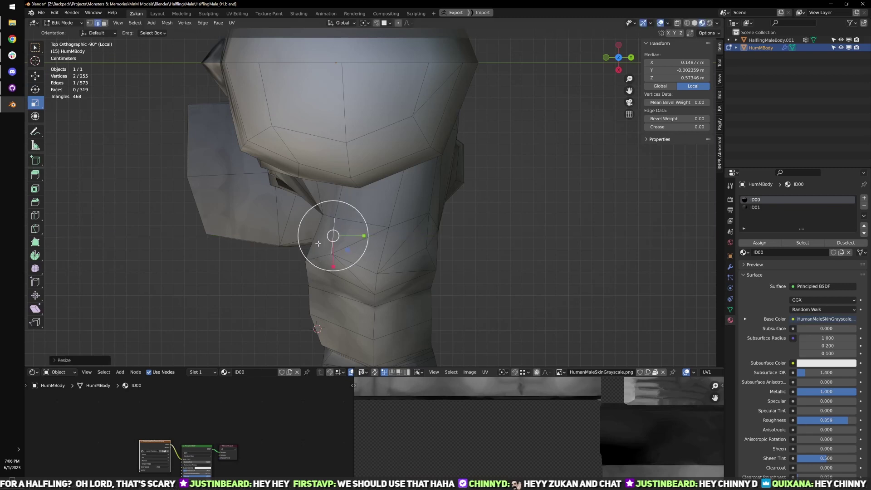
middle_click_drag(283, 295, 381, 248)
key("s")
key("y")
left_click(340, 204)
- In back-view wireframe, select the vertex under the armpit and raise it along Z
scroll(362, 200, "up", 2)
key("z")
key("ctrl+Tab")
left_click(388, 220)
left_click(376, 235)
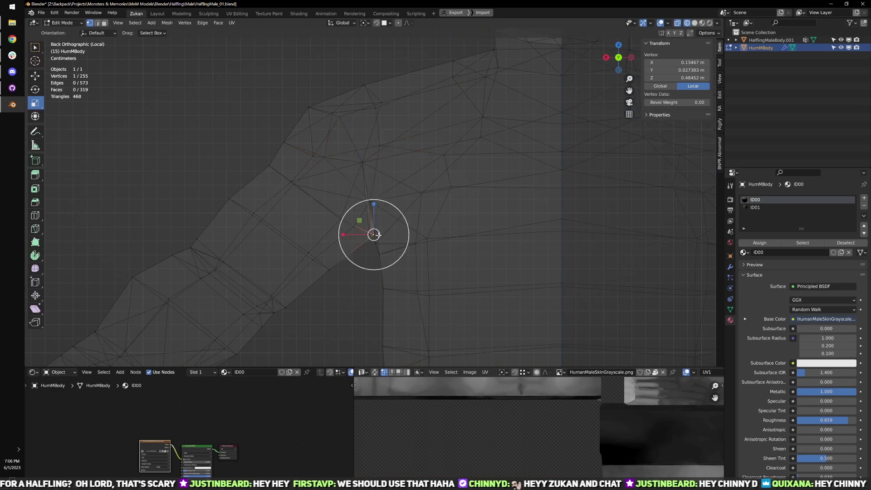
key("w")
left_click_drag(376, 237, 376, 211)
- Adjust the neighbouring armpit vertices in back view, shifting the torso-side one inward and upward
middle_click_drag(376, 211, 405, 243)
key("ctrl+KP_1")
left_click_drag(366, 255, 373, 210)
left_click(369, 274)
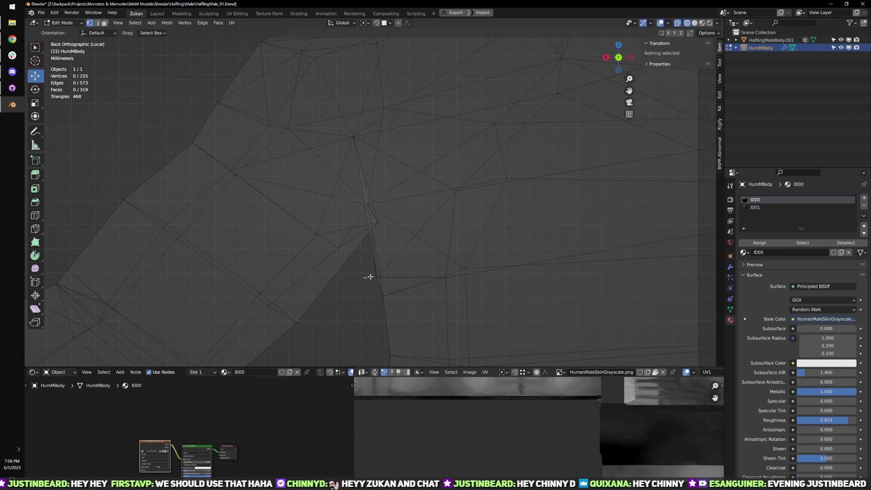
left_click(373, 277)
left_click_drag(373, 276, 382, 260)
scroll(381, 259, "down", 5)
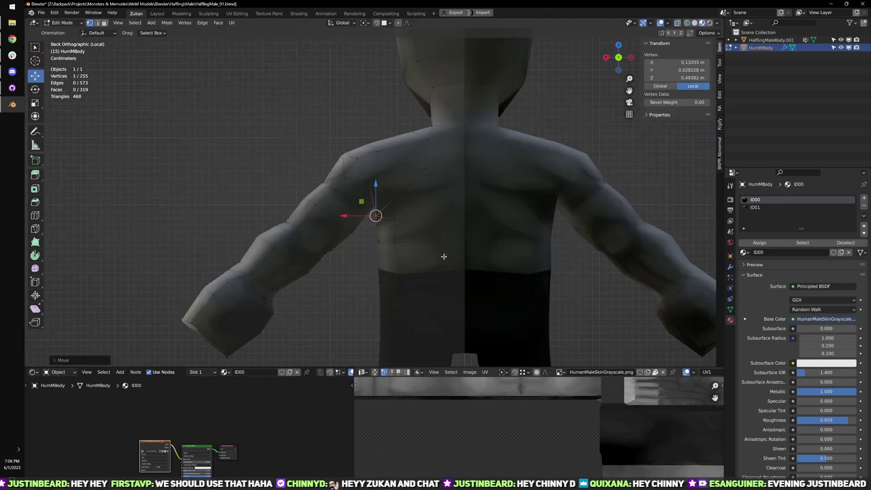
- Try to flatten the five-vertex row across the mid-torso by scaling it along Z
key("a")
scroll(377, 266, "up", 3)
key("shift+z")
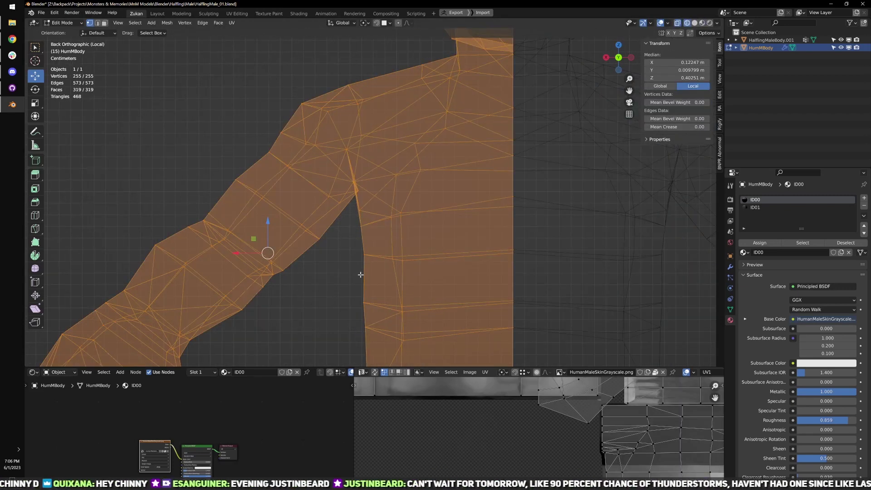
scroll(342, 247, "up", 1)
left_click_drag(384, 240, 533, 252)
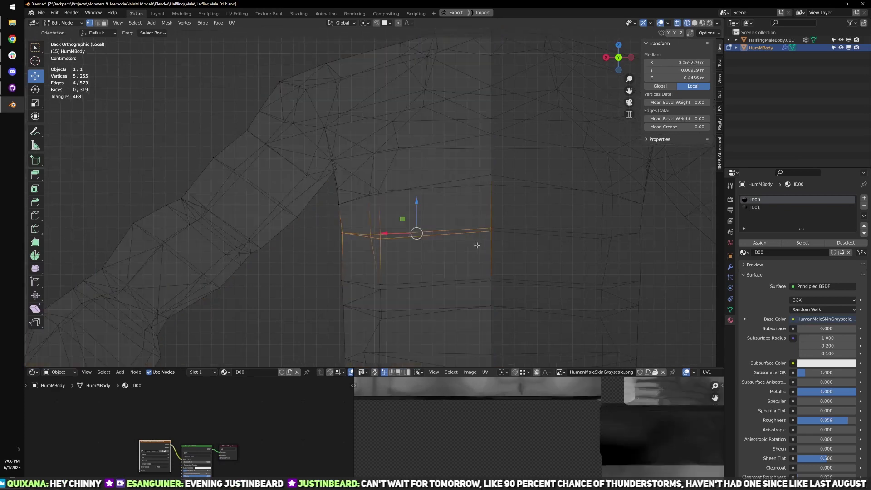
middle_click_drag(454, 260, 457, 259)
key("s")
left_click_drag(413, 207, 412, 207)
key("ctrl+z")
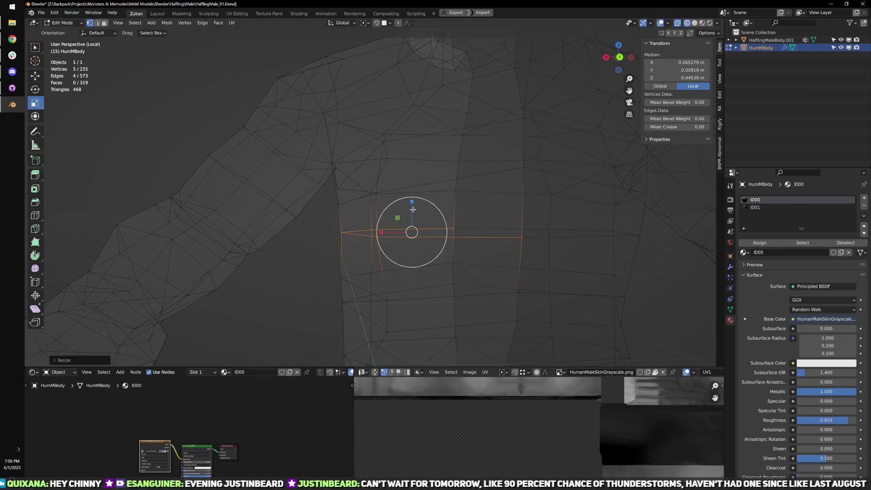
- Flatten the horizontal vertex rows of the middle and lower torso along Z in back view
key("ctrl+KP_1")
left_click_drag(300, 221, 482, 245)
left_click_drag(277, 294, 485, 255)
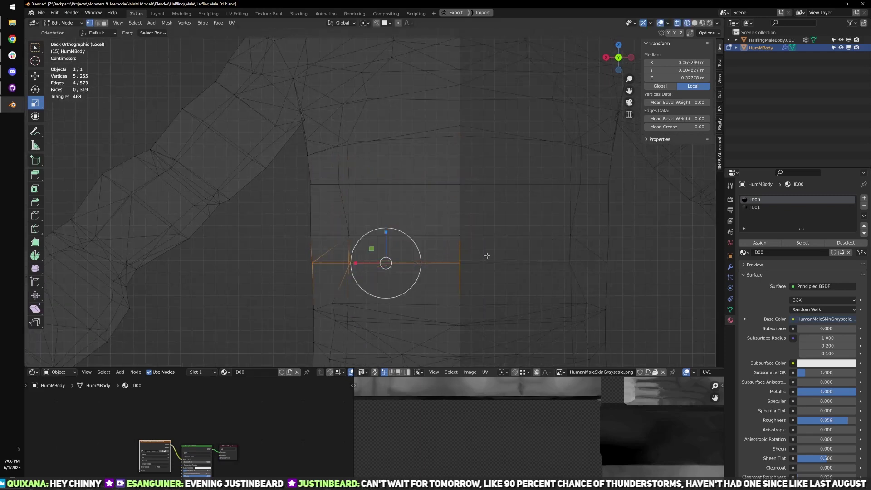
- Select the five-vertex row just below the armpit and scale it to 0 along Z
scroll(459, 276, "down", 3)
middle_click_drag(330, 143, 323, 218, "shift")
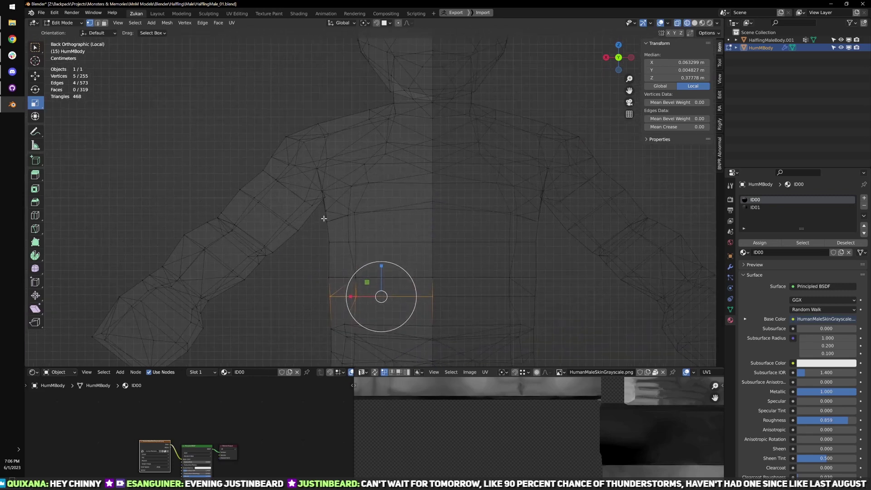
scroll(344, 218, "up", 2)
left_click(386, 219, "alt")
left_click_drag(329, 231, 333, 241, "shift")
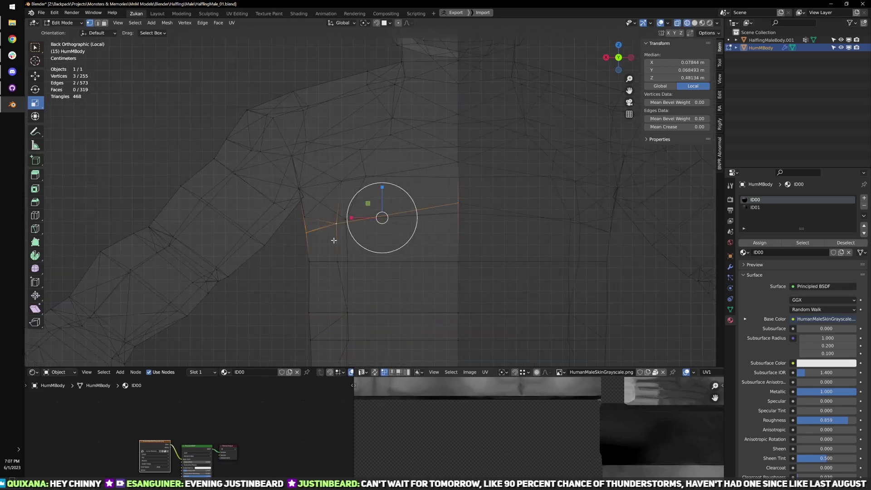
left_click_drag(454, 199, 482, 199, "shift")
key("s")
key("z")
key("0")
key("Return")
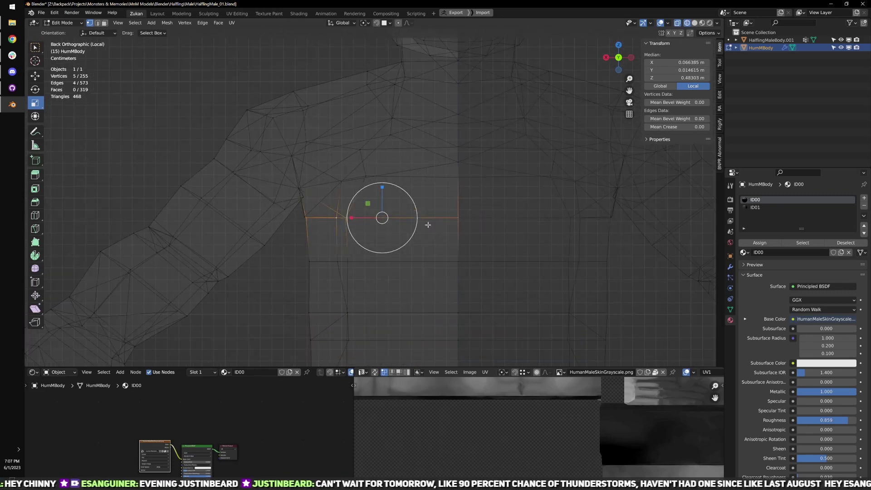
- Select the four vertices of the upper side column below the armpit and scale them along X to align them
key("w")
scroll(382, 240, "down", 4)
scroll(348, 234, "up", 2)
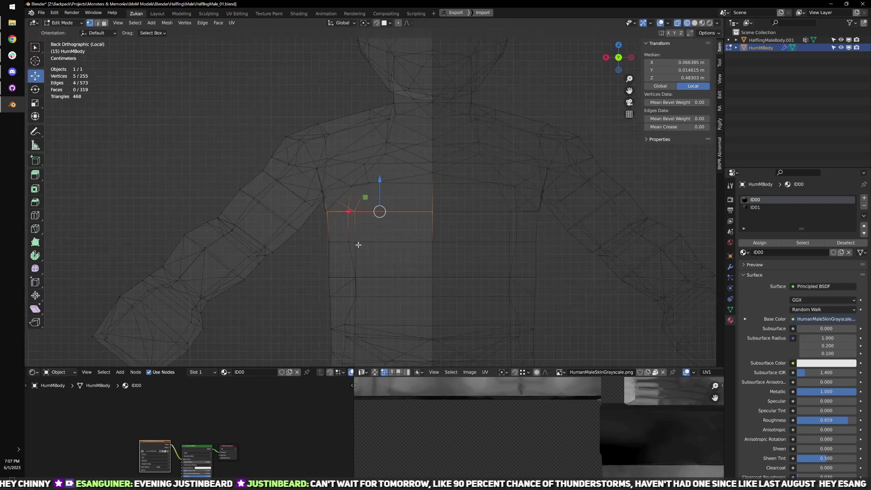
key("r")
middle_click_drag(358, 251, 357, 255)
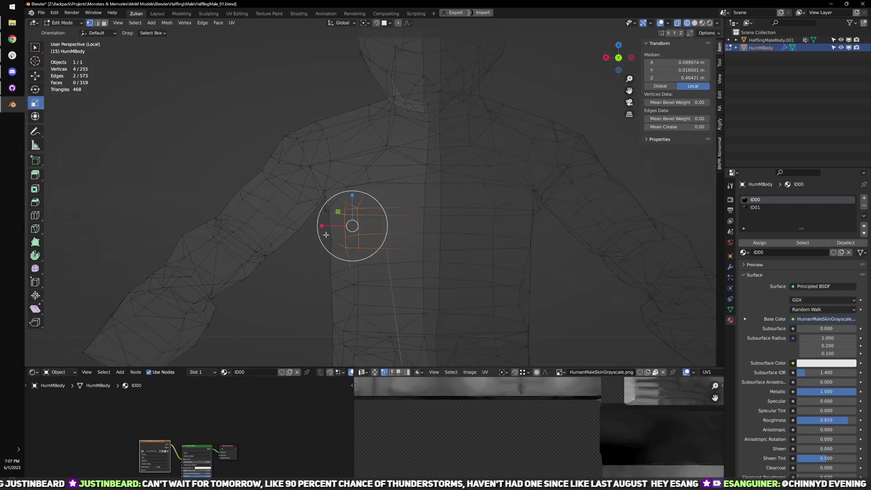
left_click_drag(323, 228, 353, 230)
- Scale the eight-vertex side column down the torso along X to straighten it, and check the textured torso
middle_click_drag(405, 241, 396, 267)
middle_click_drag(346, 315, 380, 299, "shift")
scroll(380, 299, "up", 2)
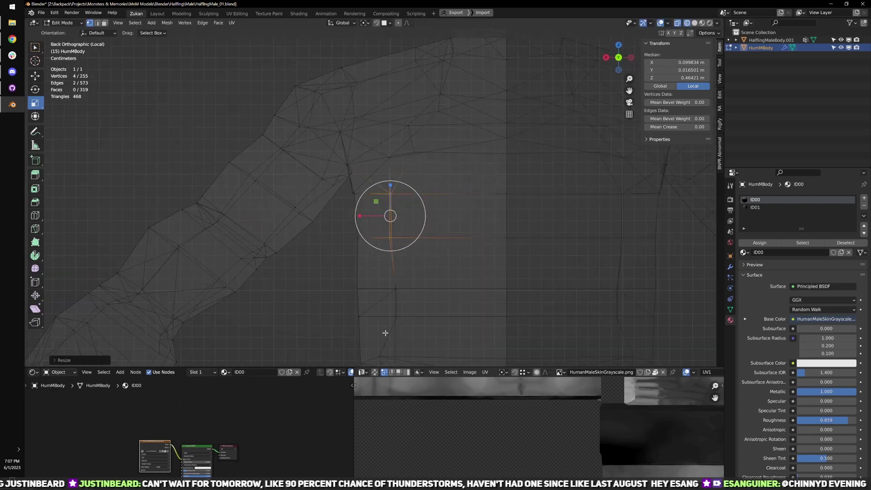
left_click_drag(386, 333, 417, 173)
middle_click_drag(423, 215, 422, 230)
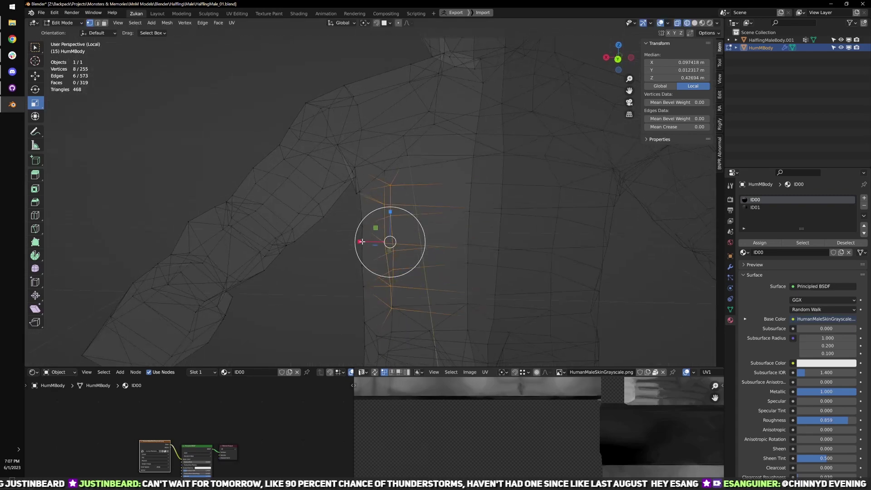
left_click_drag(361, 241, 367, 242)
mouse_move(442, 281)
middle_mouse_down()
mouse_move(477, 290)
mouse_move(495, 249)
middle_mouse_up()
key("shift+z")
scroll(469, 280, "down", 2)
middle_click_drag(358, 233, 432, 257)
key("alt+a")
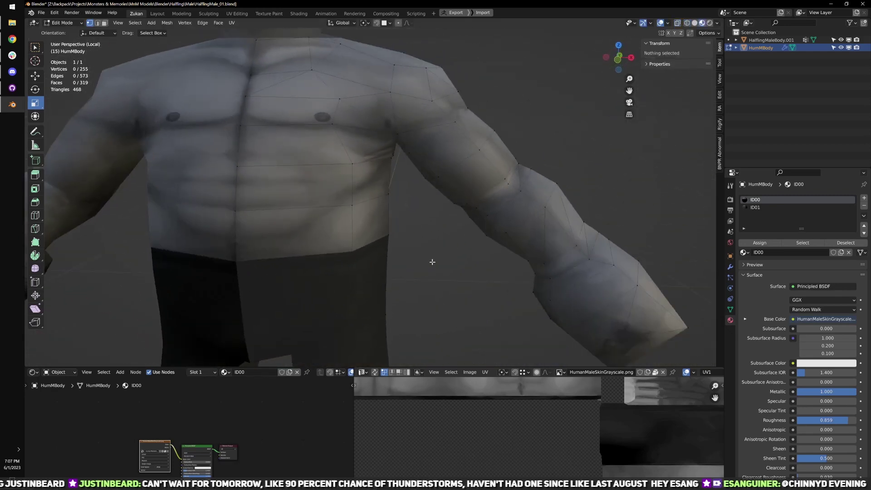
- Move the vertex at the side of the neck base slightly forward and down in side view
scroll(372, 144, "up", 2)
key("g")
left_click_drag(372, 144, 446, 171)
middle_click_drag(447, 171, 397, 142)
left_click(402, 138)
key("KP_3")
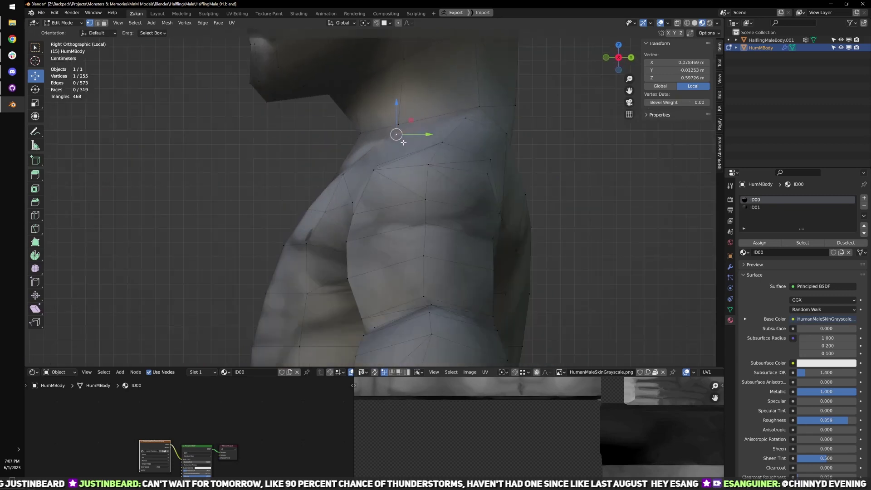
middle_click_drag(475, 110, 441, 130, "shift")
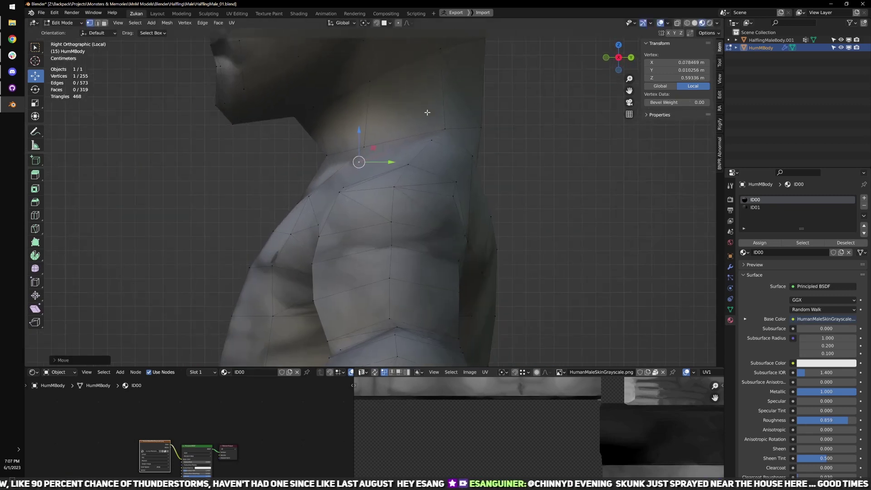
- Move the lower and upper vertices on the rear side of the neck slightly forward in side view
middle_click_drag(418, 39, 408, 102, "shift")
left_click_drag(408, 101, 458, 201)
left_click(436, 188)
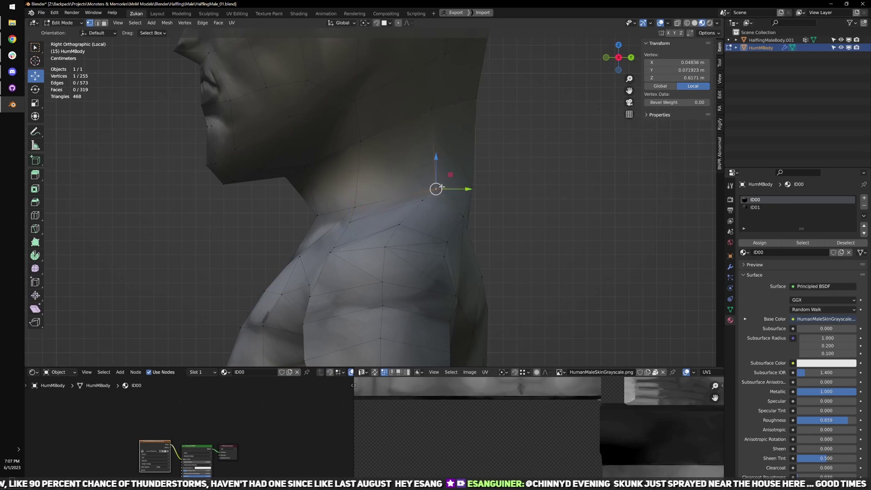
key("g")
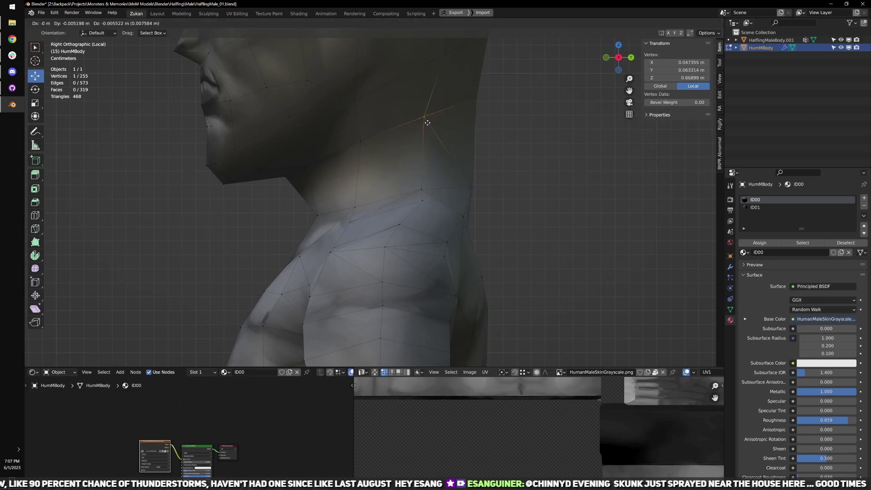
- Shift the lower and upper centre-line vertices at the nape forward in side view and leave Edit Mode
left_click(480, 195)
key("alt+z")
key("alt+z")
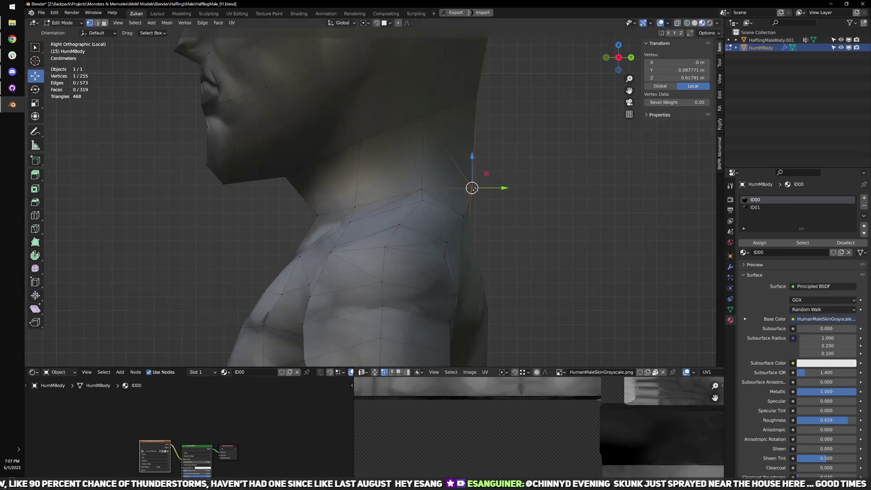
key("g")
key("alt+z")
key("alt+z")
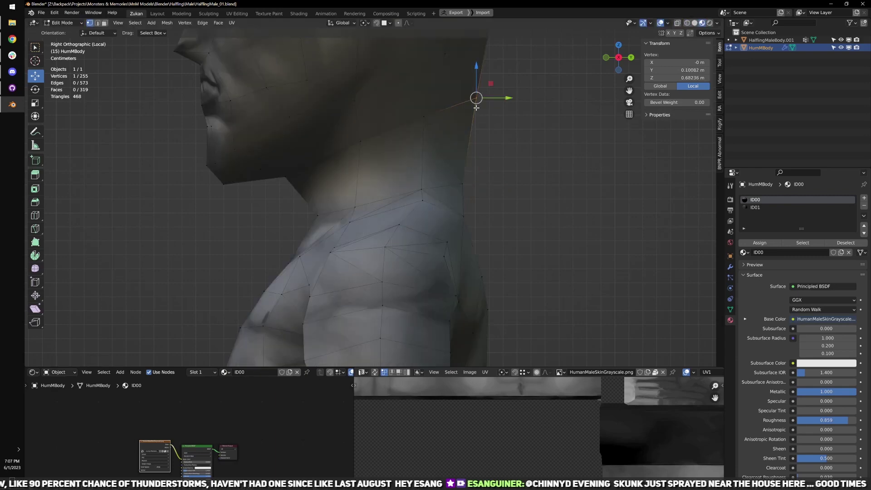
left_click(454, 108)
scroll(457, 110, "down", 4)
middle_click_drag(457, 111, 501, 213, "shift")
scroll(452, 148, "down", 1)
key("Tab")
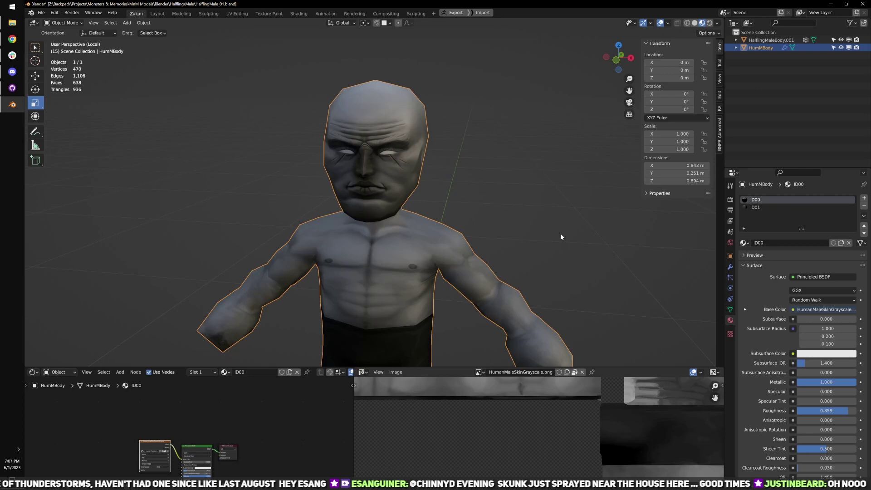
- Examine the textured head, neck, torso and hands from several angles and in front view
scroll(576, 187, "up", 4)
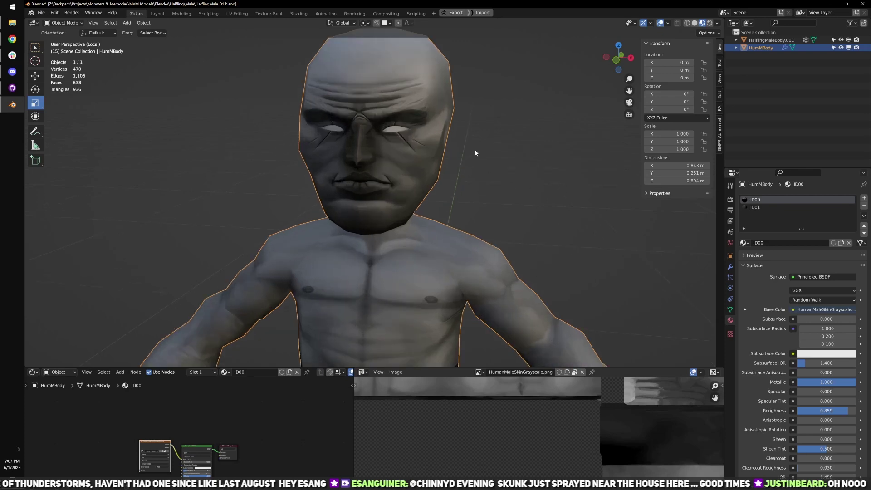
middle_click_drag(481, 200, 461, 158)
key("Tab")
scroll(482, 185, "up", 1)
key("Tab")
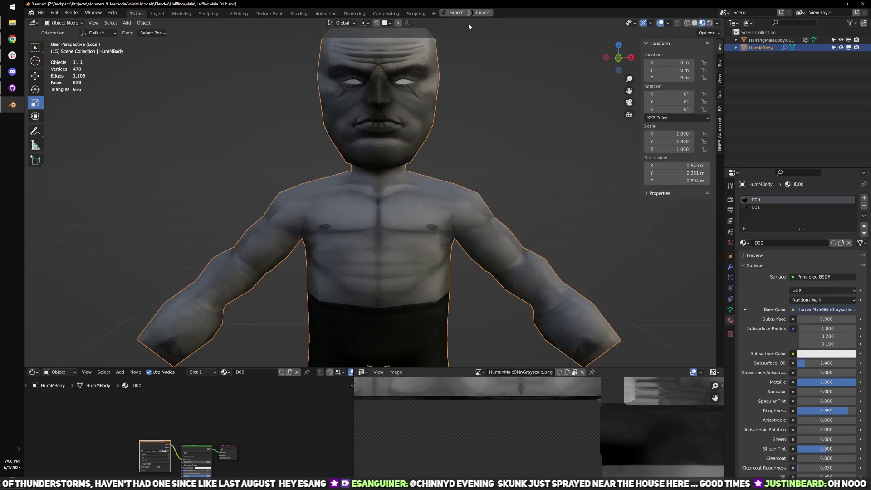
key("alt+Tab")
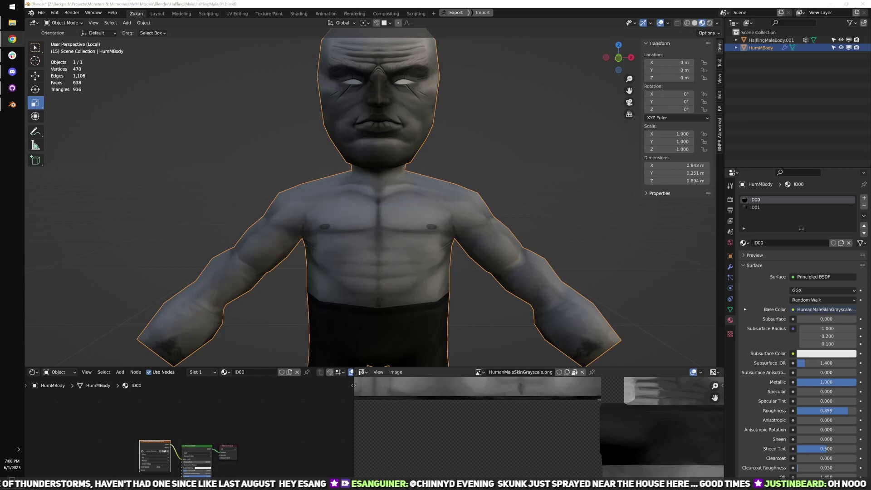
left_click(522, 139)
key("KP_1")
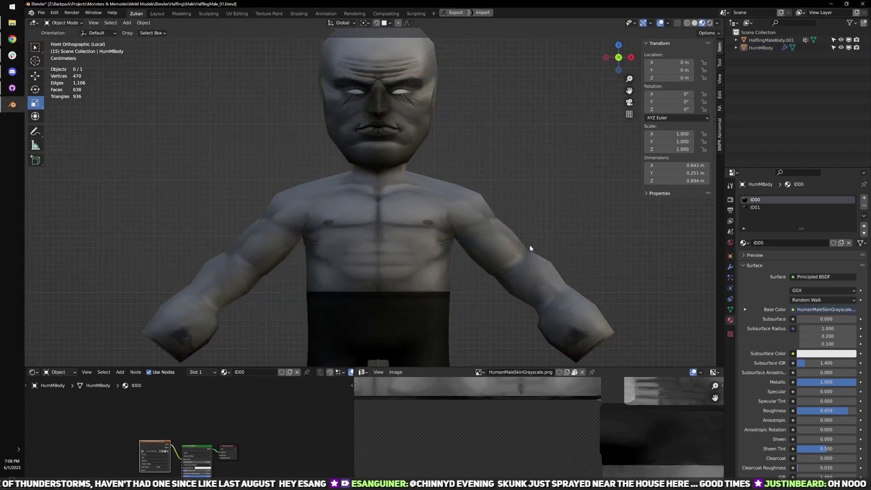
scroll(464, 215, "up", 2)
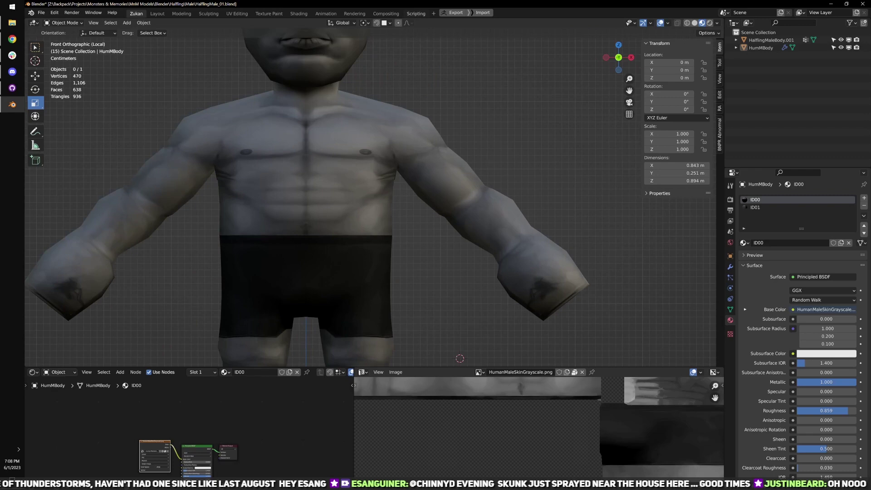
- In wireframe Edit Mode, widen the calf in front view by moving its inner vertex slightly inward and its outer vertices slightly outward
left_click(512, 255)
key("Tab")
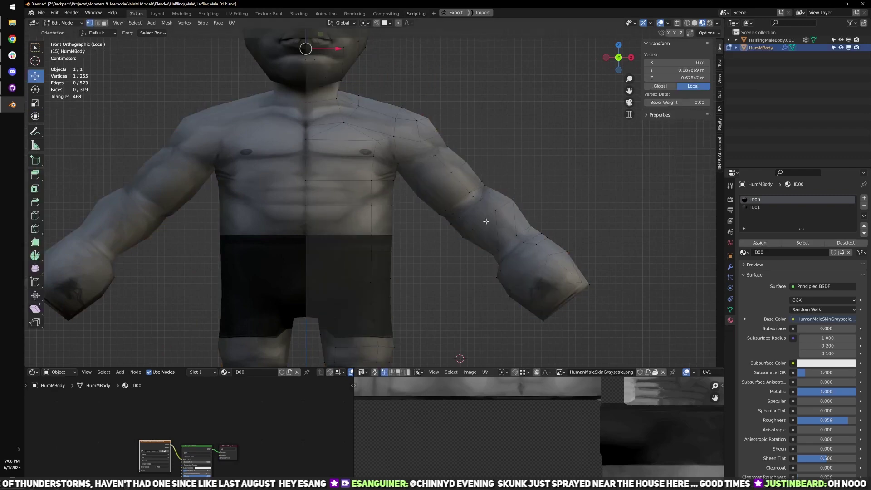
key("shift+z")
scroll(454, 204, "up", 6)
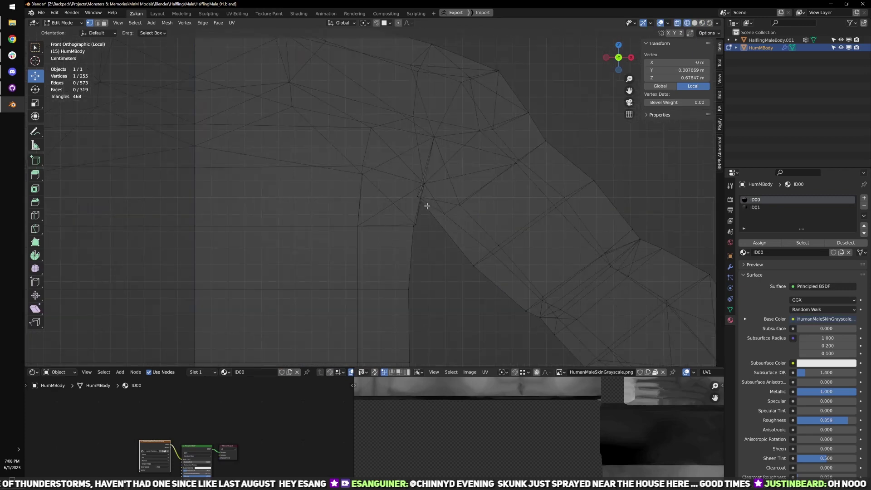
key("a")
scroll(427, 206, "down", 5)
scroll(414, 190, "up", 4)
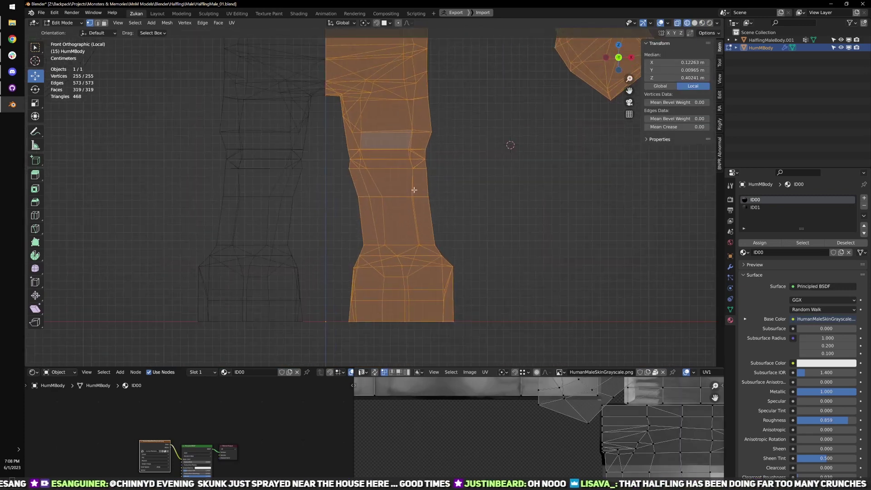
left_click_drag(325, 180, 369, 221)
scroll(375, 215, "up", 1)
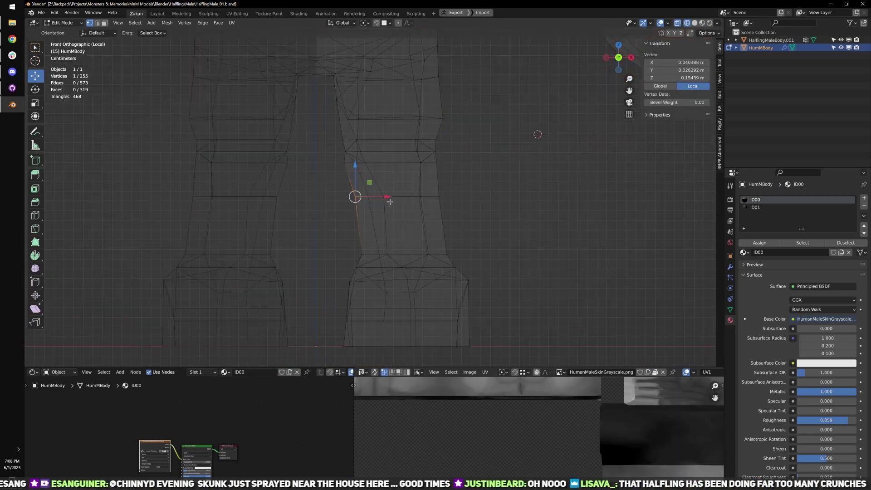
mouse_move(469, 184)
left_mouse_down()
mouse_move(427, 221)
mouse_move(467, 197)
left_mouse_up()
middle_click_drag(443, 150, 436, 208, "shift")
scroll(436, 208, "up", 2)
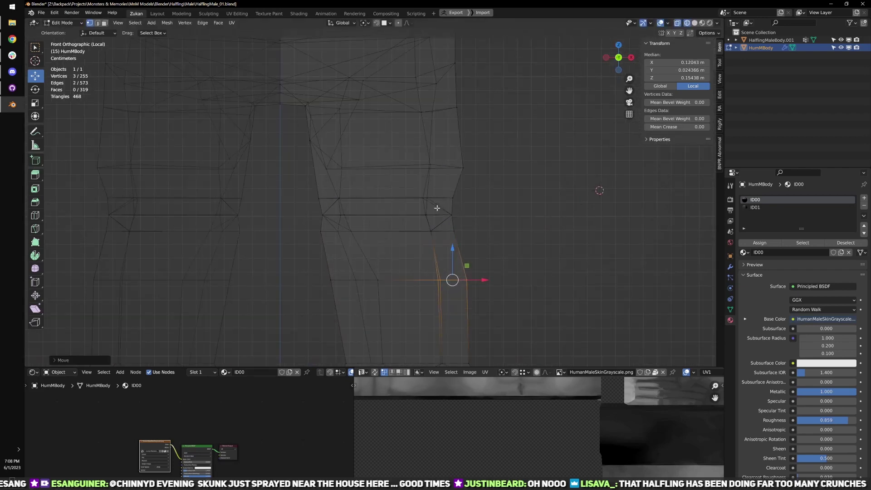
- Move the outer knee vertices slightly outward and the whole foot about 0.012 m inward along X in front view
left_click_drag(400, 180, 485, 214)
scroll(379, 287, "down", 5)
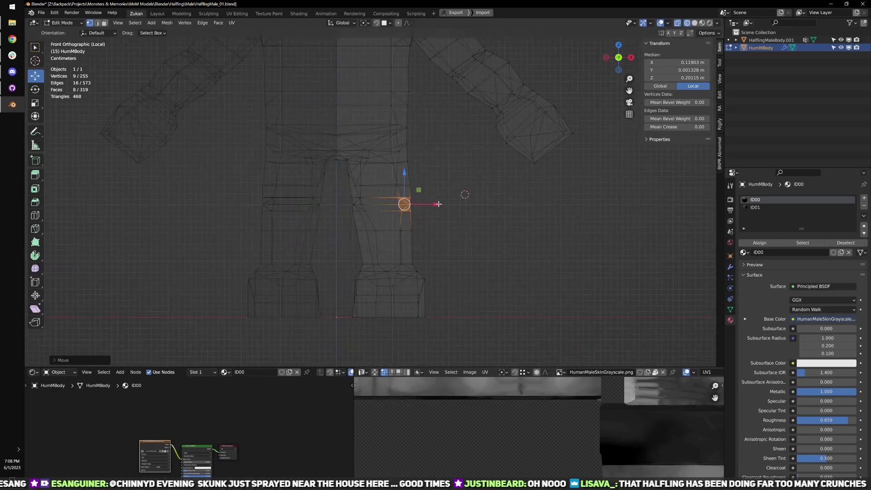
left_click_drag(328, 247, 449, 357)
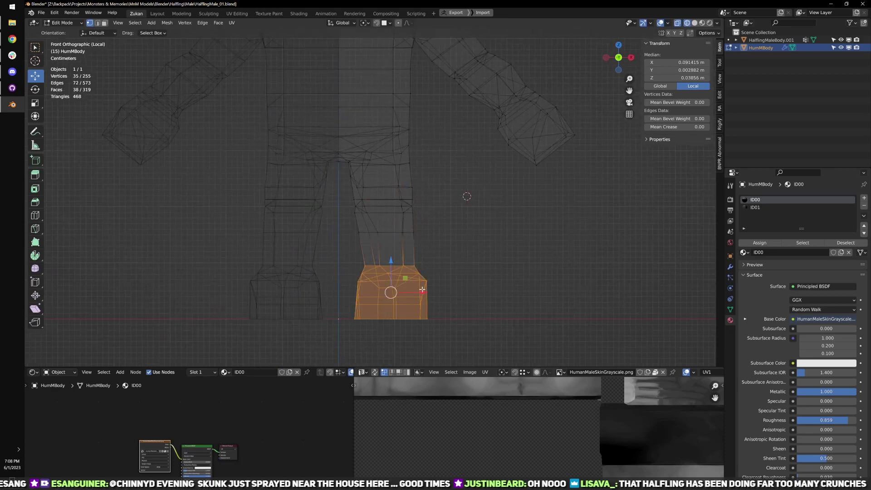
left_click_drag(422, 289, 414, 289)
- Move the mid-calf ring and the knee rows slightly inward along X in front view
scroll(348, 246, "up", 2)
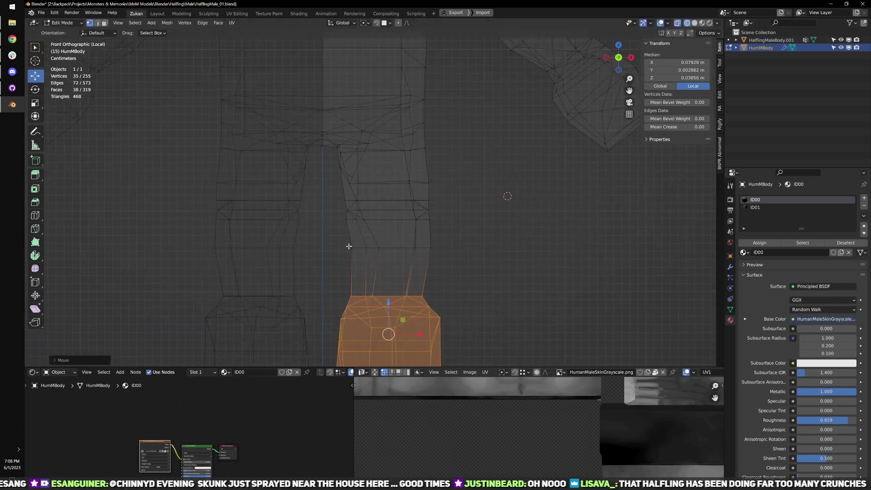
left_click(349, 246, "alt")
left_click_drag(422, 249, 417, 248)
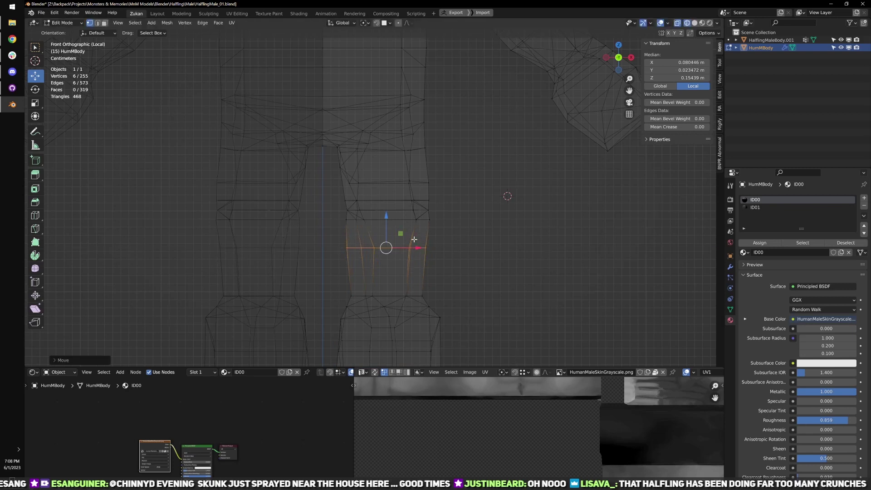
middle_click_drag(363, 222, 385, 232, "shift")
scroll(361, 248, "up", 1)
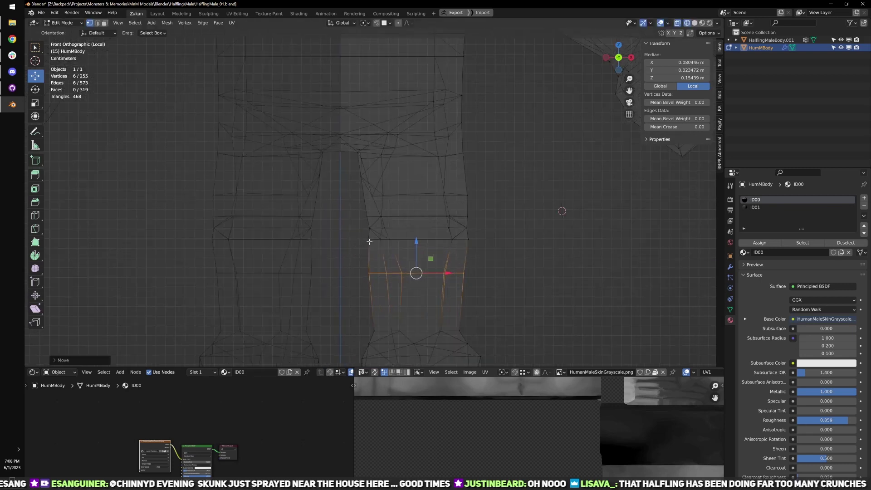
left_click_drag(347, 206, 440, 226)
scroll(393, 217, "up", 2)
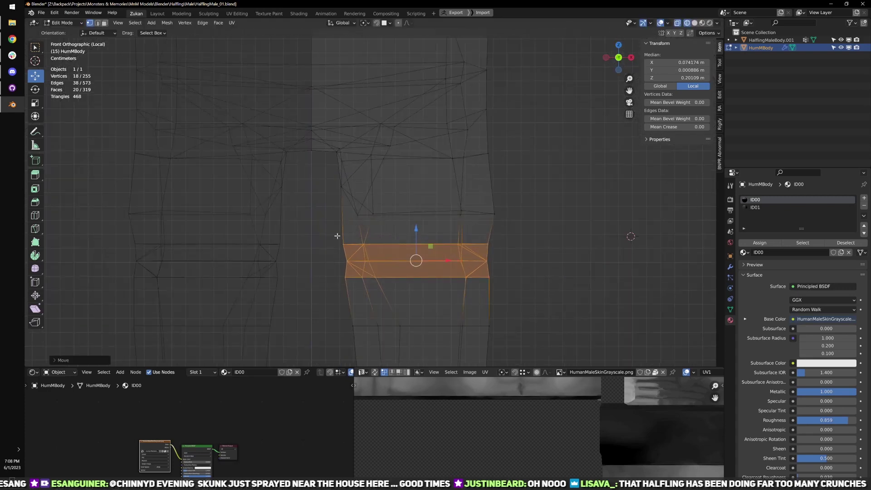
- Flatten the vertex row just above the knee by scaling it down along Z, and return to front view
left_click_drag(337, 236, 513, 204)
middle_click_drag(522, 205, 481, 227)
key("r")
left_click_drag(420, 188, 419, 192)
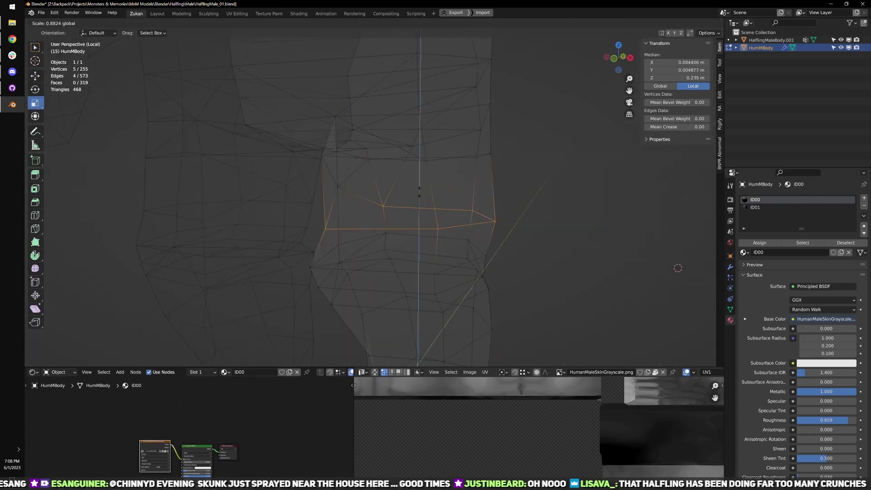
left_click(420, 193)
key("KP_1")
scroll(467, 235, "down", 1)
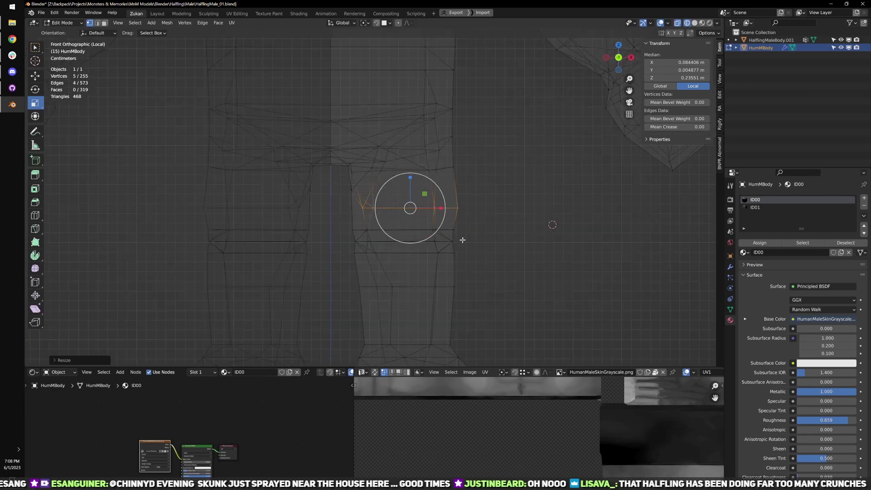
- Scale the front and rear vertices on the inner side of the mid-calf together along X so they line up in front view
middle_click_drag(462, 240, 455, 192, "shift")
scroll(431, 214, "up", 2)
left_click_drag(321, 233, 500, 283)
scroll(395, 270, "down", 2)
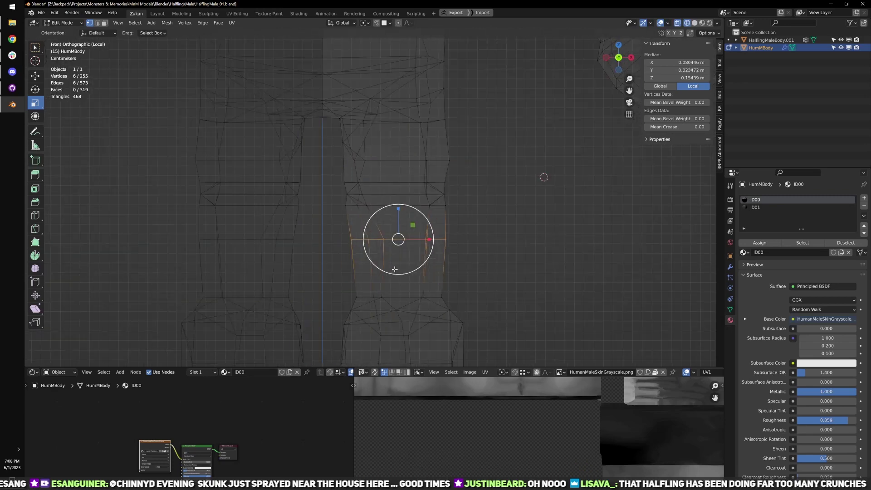
left_click(410, 278)
left_click_drag(358, 226, 358, 226)
middle_click_drag(359, 226, 397, 259)
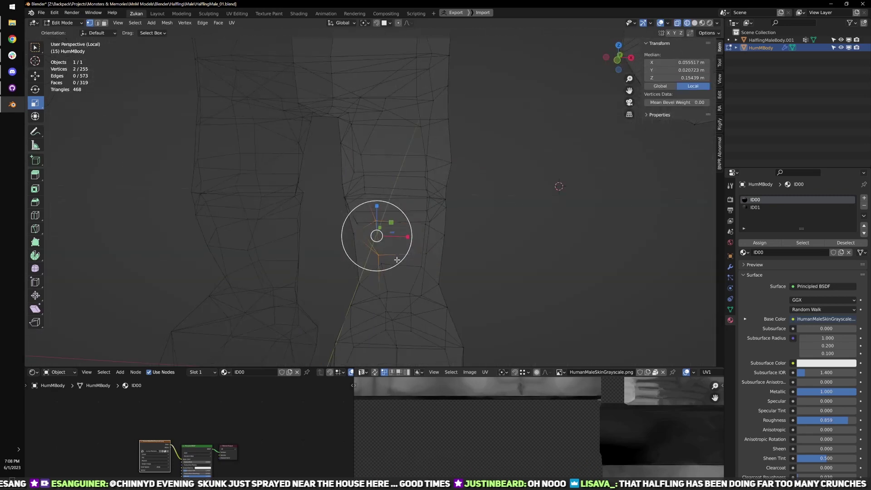
left_click_drag(403, 237, 401, 235)
key("Return")
- Examine how the outer calf, inner ankle and outer ankle vertex pairs line up from front and angled views
key("w")
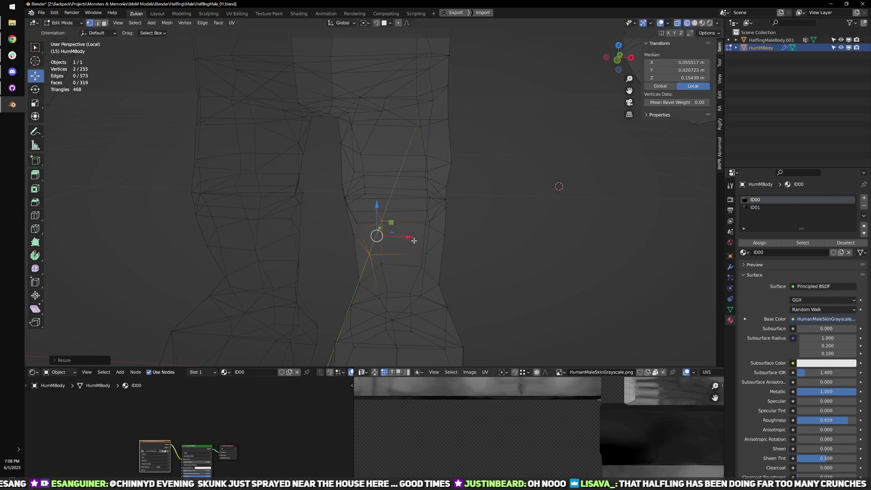
middle_click_drag(438, 262, 422, 260, "alt")
left_click_drag(418, 258, 442, 229)
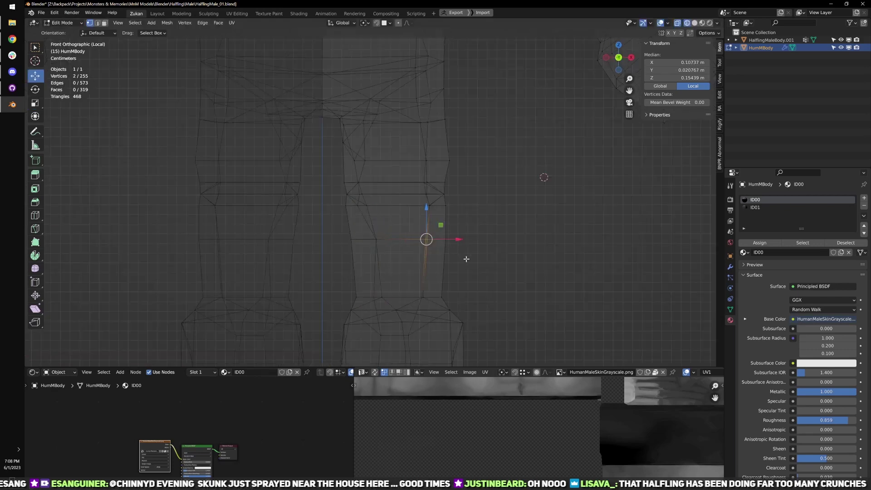
middle_click_drag(467, 258, 492, 253)
middle_click_drag(429, 271, 428, 228, "shift")
scroll(428, 228, "up", 2)
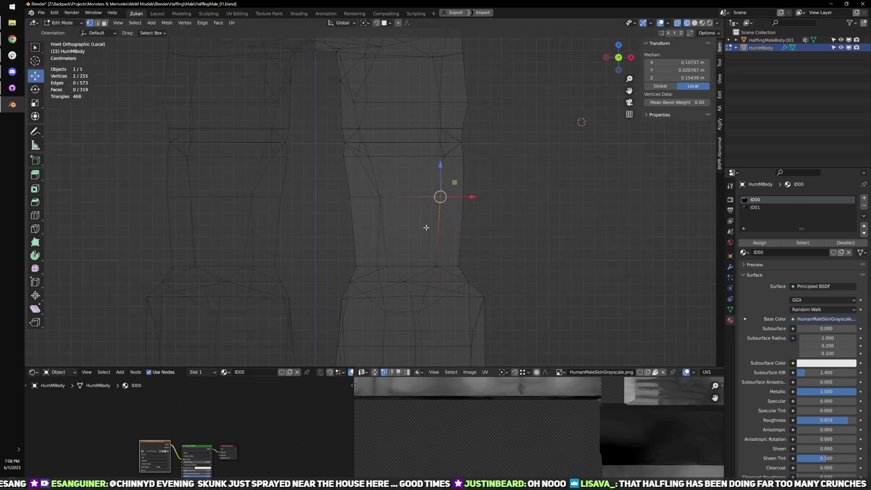
left_click_drag(371, 263, 401, 291)
middle_click_drag(401, 291, 420, 297)
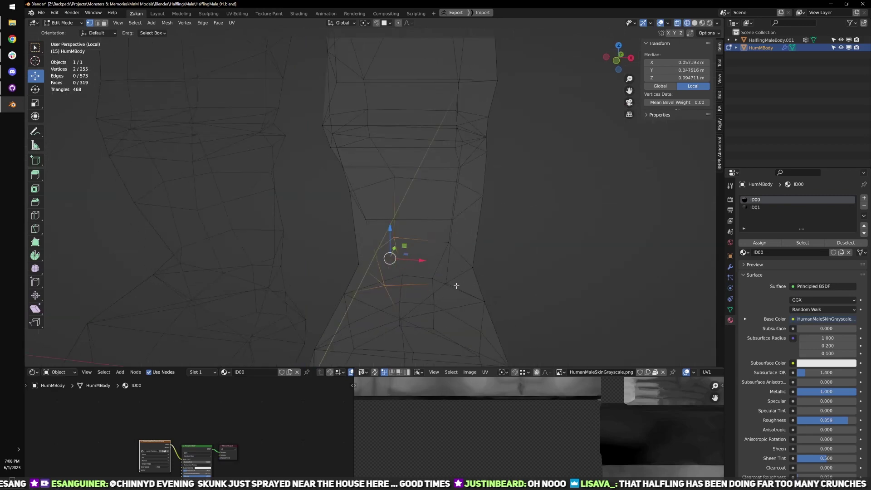
middle_click_drag(477, 287, 460, 280, "alt")
left_click_drag(426, 260, 464, 289)
mouse_move(463, 289)
middle_mouse_down()
mouse_move(473, 296)
mouse_move(474, 285)
mouse_move(433, 287)
mouse_move(412, 270)
mouse_move(389, 216)
mouse_move(401, 211)
mouse_move(399, 248)
mouse_move(412, 251)
mouse_move(399, 238)
middle_mouse_up()
scroll(390, 216, "down", 2)
key("shift+z")
key("shift+z")
- Scale the two vertices at the front of the ankle closer together along Y to even out their depth
left_click_drag(346, 216, 388, 238)
middle_click_drag(410, 252, 400, 241)
key("s")
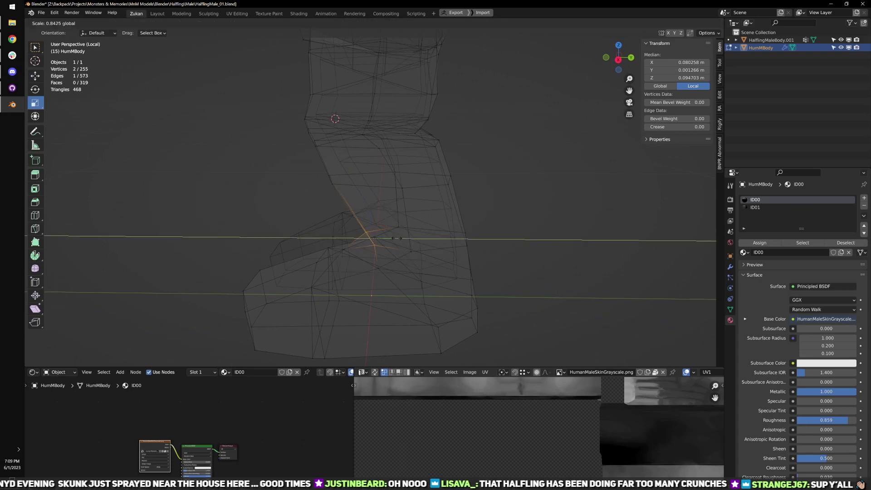
left_click_drag(397, 238, 394, 239)
- Examine the rear ankle and heel vertex pairs in side view, and the lower legs and feet in solid shading
middle_click_drag(482, 259, 460, 243, "alt")
left_click_drag(449, 226, 477, 243)
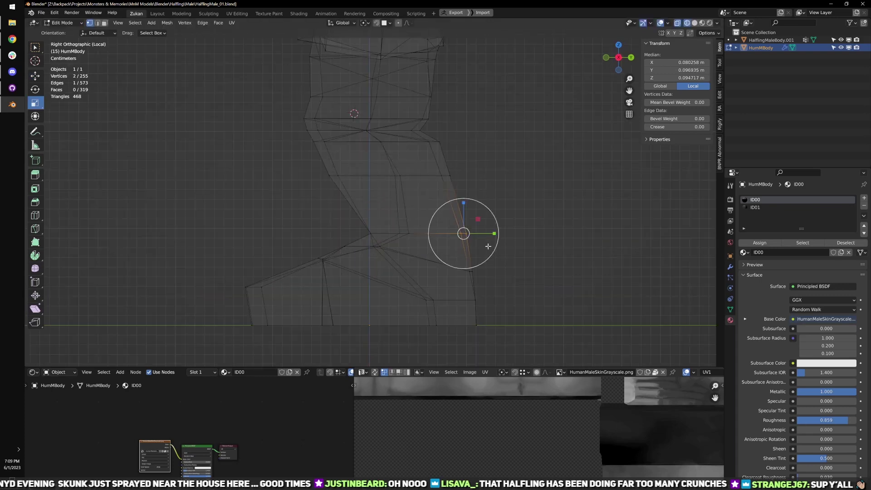
left_click_drag(455, 287, 481, 260)
left_click_drag(457, 316, 498, 288)
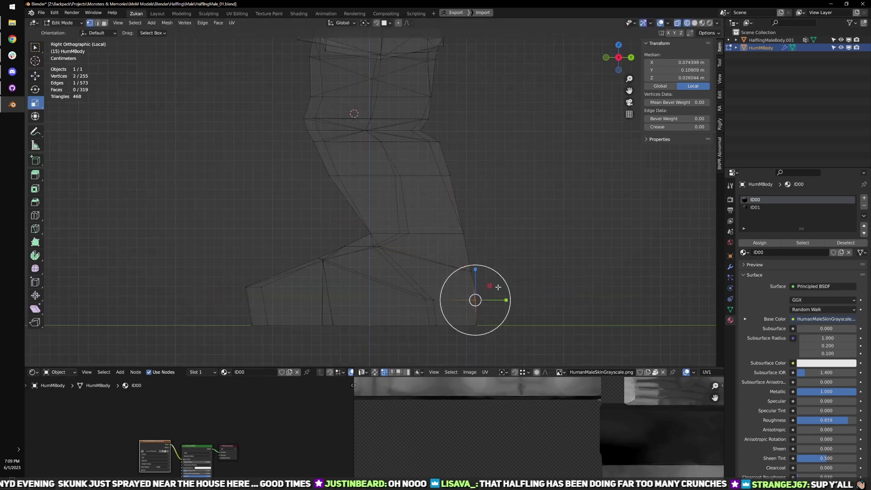
middle_click_drag(375, 284, 428, 276)
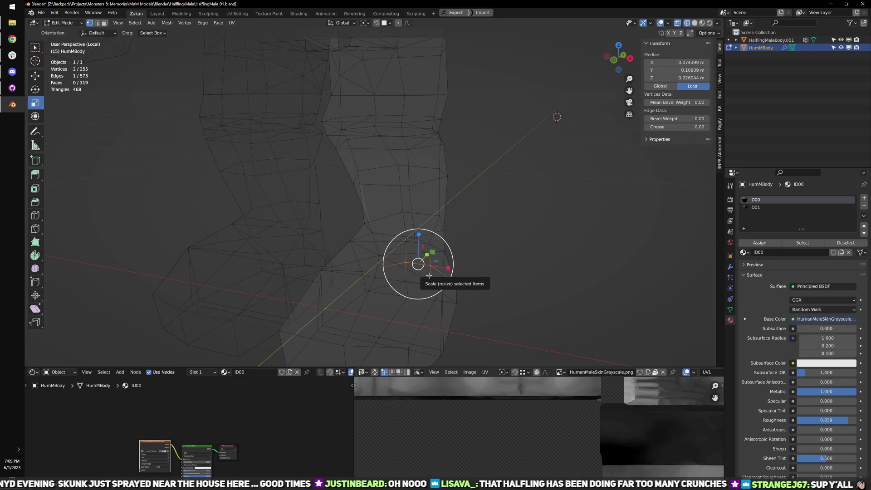
scroll(429, 276, "down", 2)
key("shift+z")
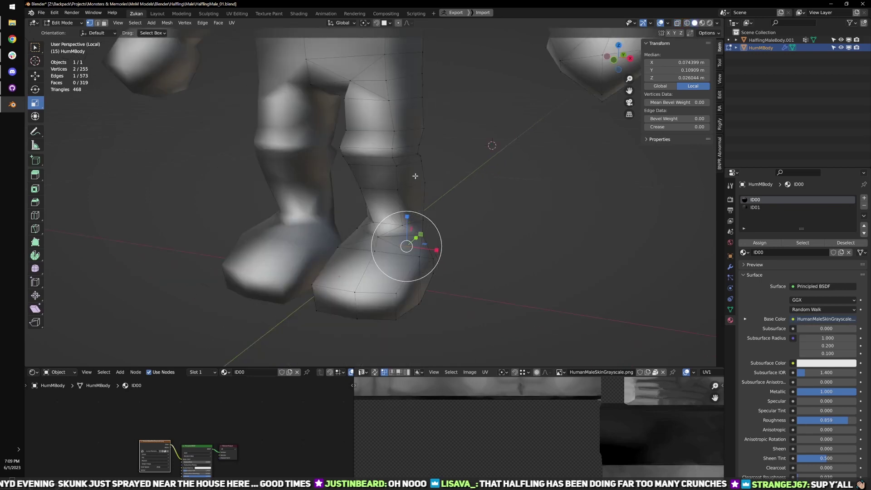
mouse_move(425, 137)
middle_mouse_down("shift")
mouse_move(445, 248)
mouse_move(435, 221)
mouse_move(418, 242)
mouse_move(427, 230)
middle_mouse_up("shift")
- Move a leg vertex slightly inward along X in front view and leave Edit Mode
scroll(445, 249, "up", 1)
key("KP_1")
left_click(405, 217)
key("w")
left_click_drag(425, 231, 420, 231)
scroll(433, 205, "down", 3)
middle_click_drag(432, 204, 433, 211, "shift")
key("Tab")
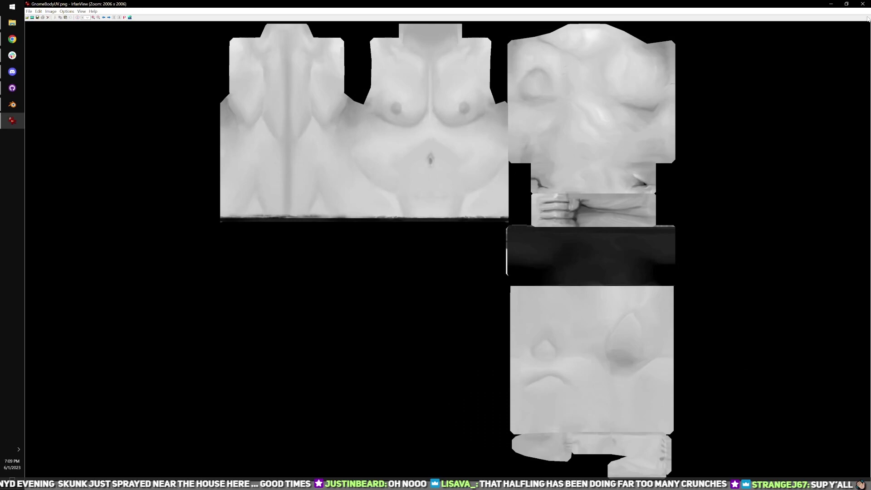
- Close the image viewer showing GnomeBodyUV.png and display the body in Material Preview shading
left_click(864, 4)
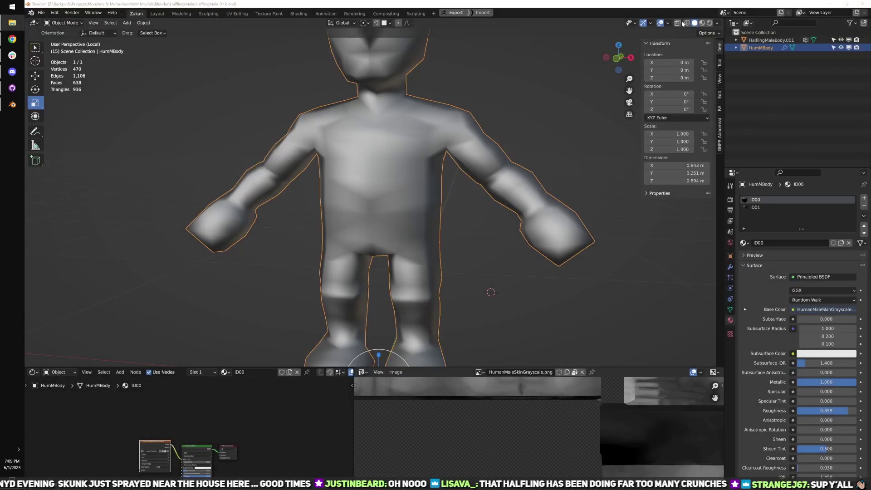
left_click(702, 23)
middle_click_drag(456, 89, 447, 127, "shift")
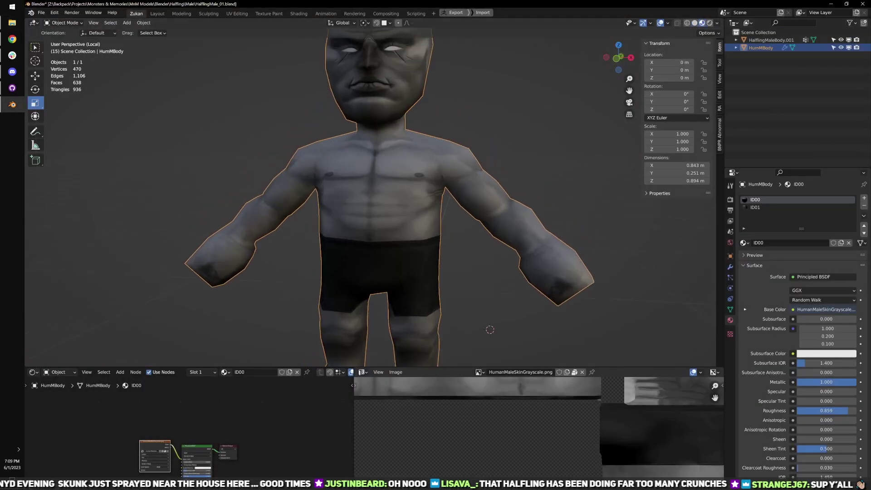
- Replace the HumanMaleSkinGrayscale.png image in the ID00 material's texture node with GnomeBodyUV.png from the Gnome maps folder
key("ctrl+space")
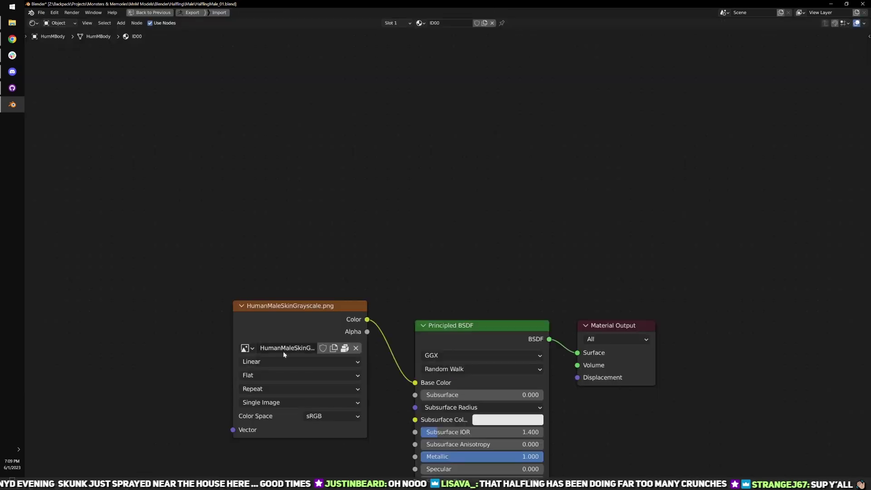
left_click(356, 348)
left_click(346, 352)
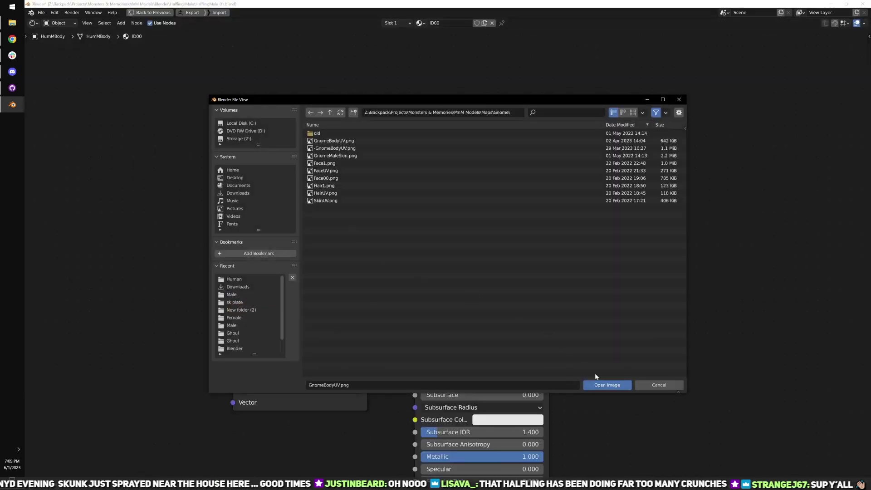
left_click(606, 384)
key("ctrl+space")
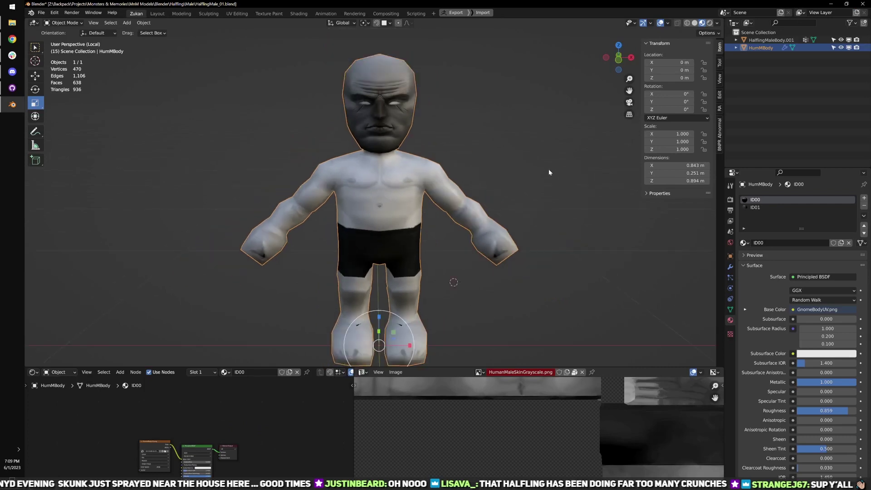
- Put the halfling body mesh into Edit Mode and show the shorts area straight from the front
middle_click_drag(499, 255, 452, 212, "shift")
scroll(453, 211, "up", 2)
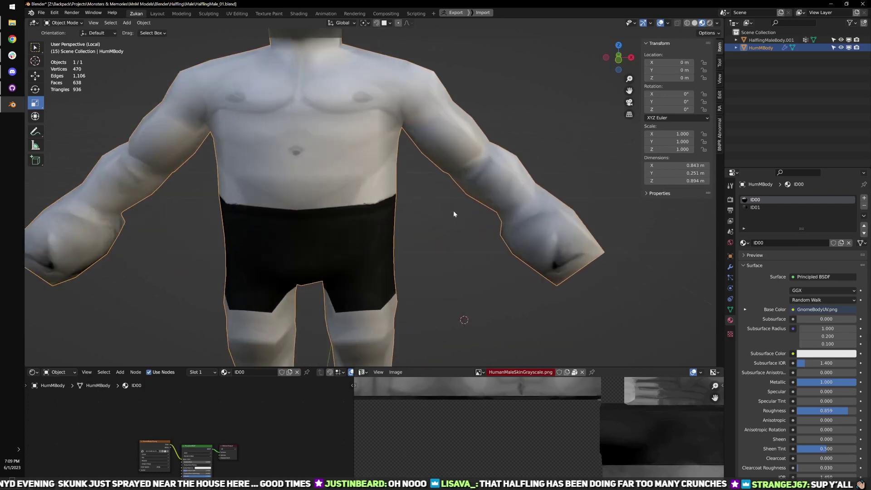
key("Tab")
middle_click_drag(415, 324, 439, 227, "shift")
key("KP_1")
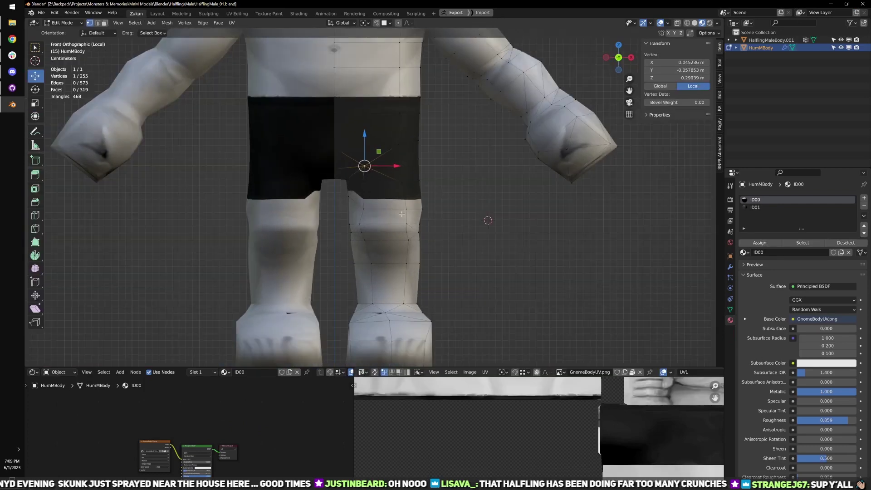
- Try to scale the three inner front vertices on the thigh of the shorts, and undo it
scroll(390, 218, "up", 2)
left_click(373, 233, "ctrl")
key("s")
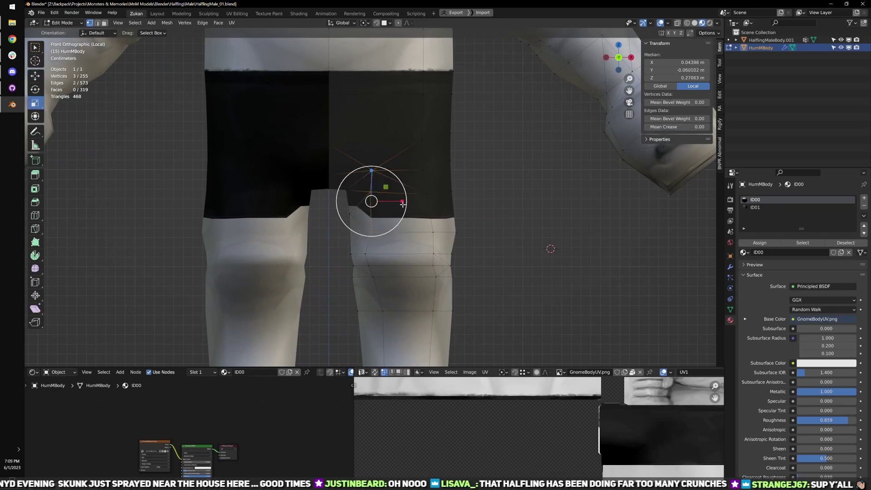
middle_click_drag(414, 217, 407, 222)
mouse_move(393, 207)
left_mouse_down()
mouse_move(371, 207)
mouse_move(399, 201)
left_mouse_up()
key("ctrl+z")
- Try to scale the four outer front vertices along the side of the shorts, and undo it
key("shift+space")
key("g")
key("KP_1")
left_click_drag(413, 135, 446, 239)
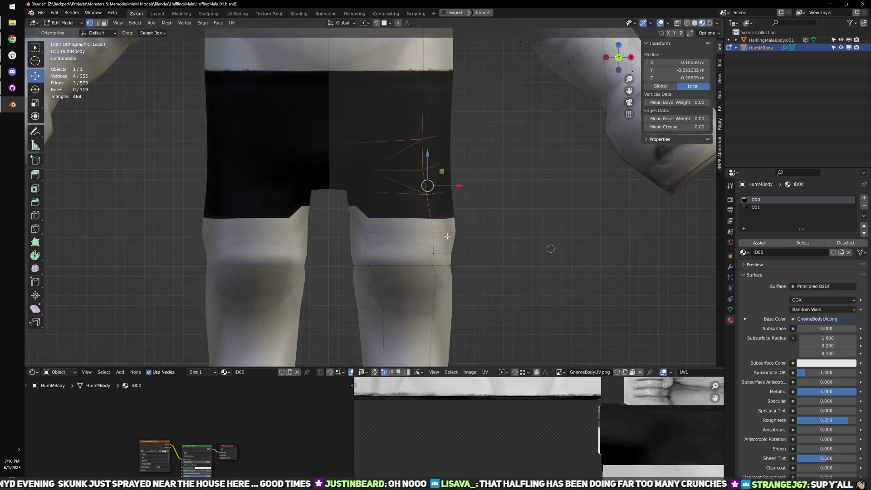
middle_click_drag(447, 234, 436, 241)
key("shift+space")
key("s")
mouse_move(454, 192)
left_mouse_down()
mouse_move(428, 195)
mouse_move(463, 196)
left_mouse_up()
key("ctrl+z")
- Shift the two outer front hip vertices of the shorts along X to about 0.105 m
key("shift+space")
key("g")
middle_click_drag(426, 127, 430, 201, "shift")
scroll(436, 189, "down", 2)
key("KP_1")
scroll(415, 196, "up", 2)
left_click_drag(406, 151, 458, 170)
middle_click_drag(404, 108, 397, 159, "shift")
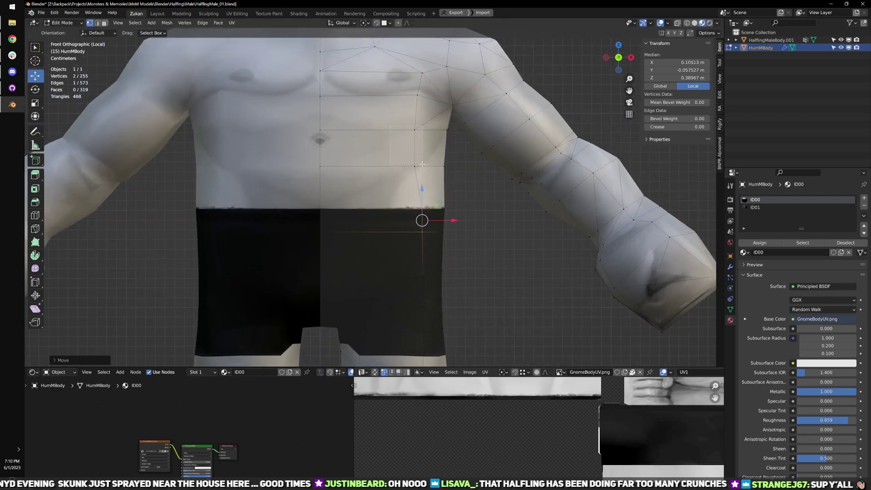
- Move the outer front belly vertex above the waistband along X to about 0.102 m, and clear the selection
left_click_drag(422, 163, 448, 169)
middle_click_drag(448, 169, 393, 260)
scroll(393, 261, "up", 2)
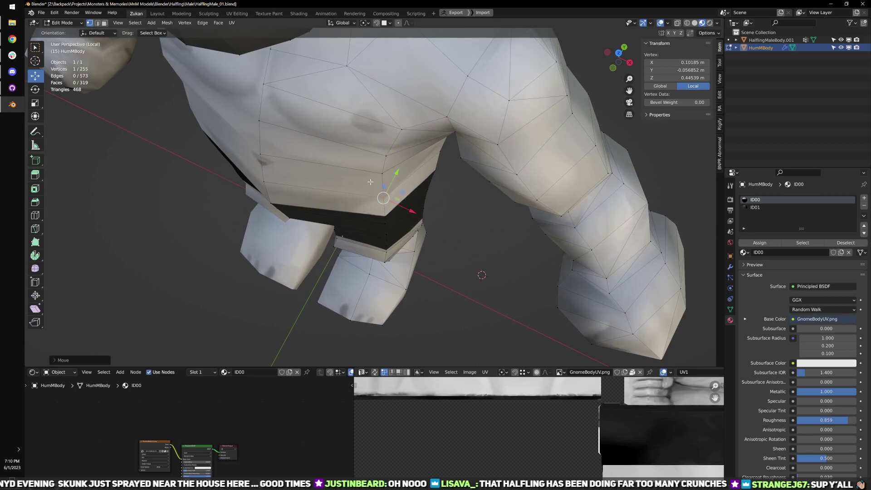
left_click_drag(370, 211, 408, 224, "shift")
middle_click_drag(472, 241, 478, 240)
left_click(478, 240)
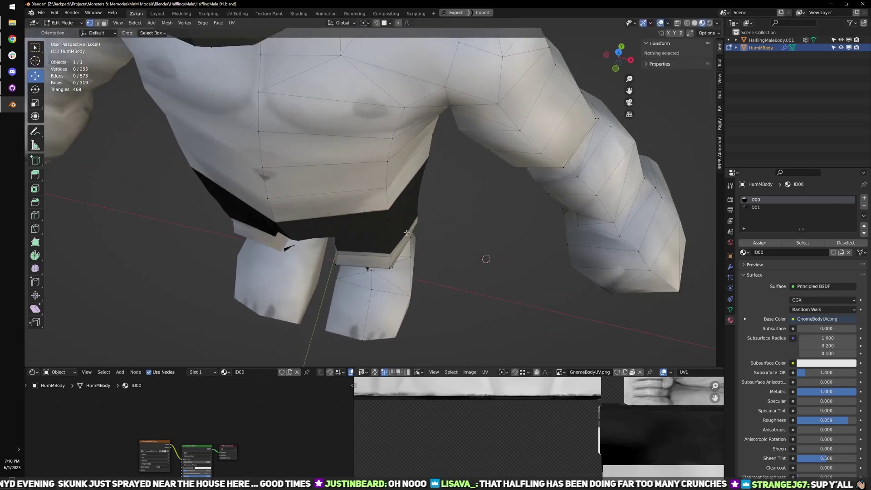
- Nudge the outer front waistband vertex inward along X to about 0.1004 m, and deselect it
left_click(389, 211)
mouse_move(417, 220)
middle_mouse_down()
mouse_move(452, 201)
mouse_move(413, 220)
middle_mouse_up()
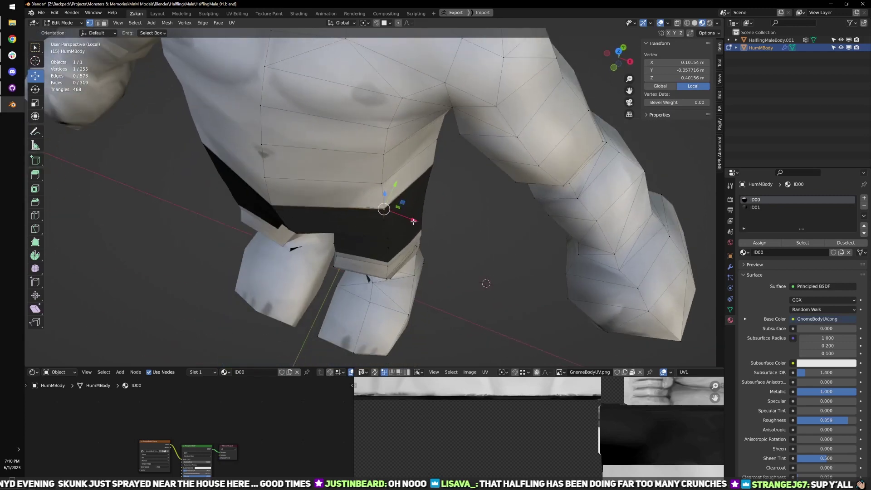
left_click_drag(414, 220, 412, 219)
scroll(419, 230, "down", 3)
middle_click_drag(420, 232, 445, 177)
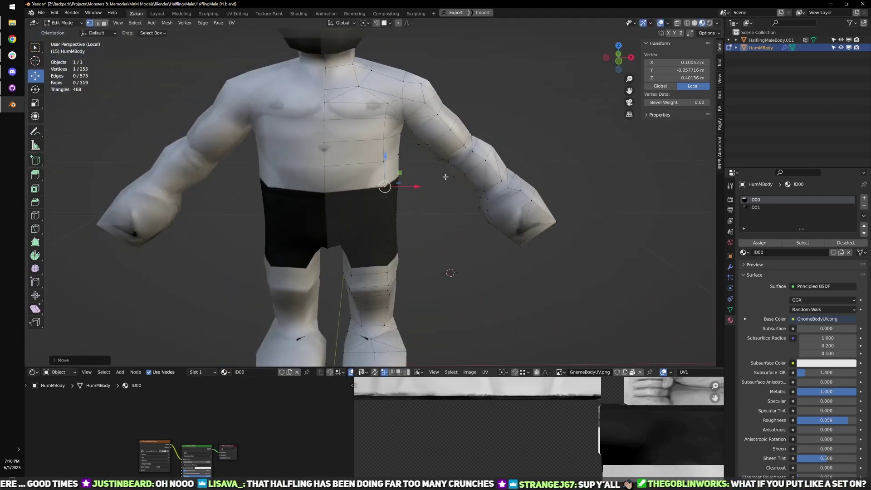
scroll(439, 186, "up", 2)
key("KP_1")
scroll(443, 174, "down", 2)
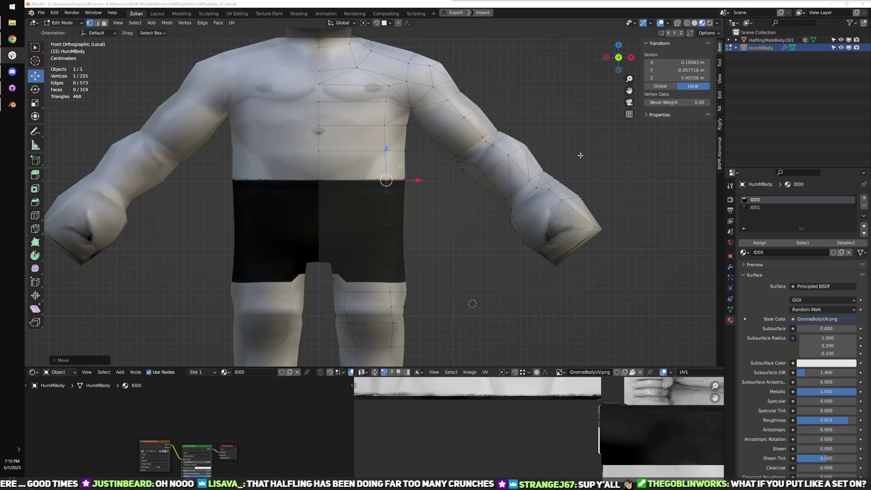
left_click(593, 173)
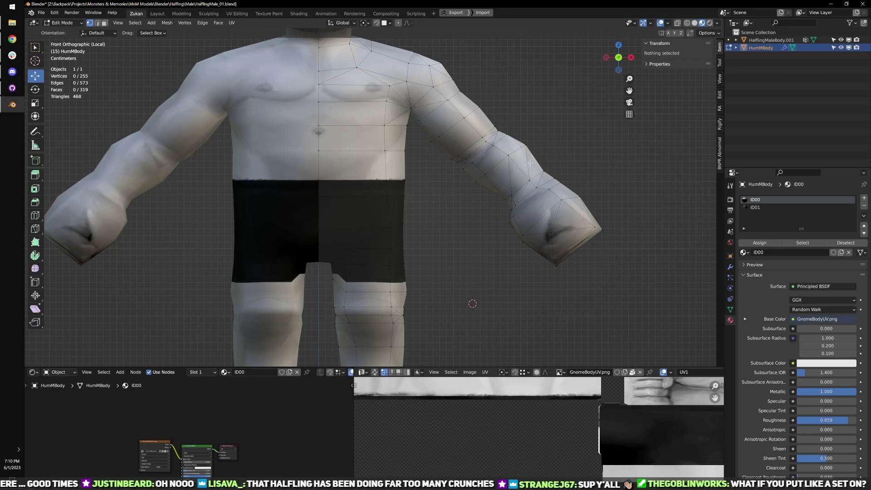
middle_click_drag(526, 157, 521, 135)
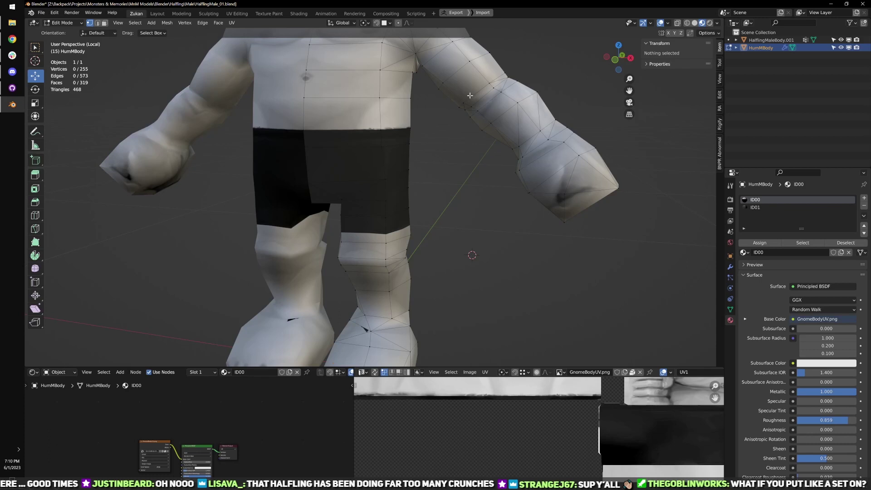
scroll(458, 137, "down", 2)
middle_click_drag(426, 147, 434, 200, "shift")
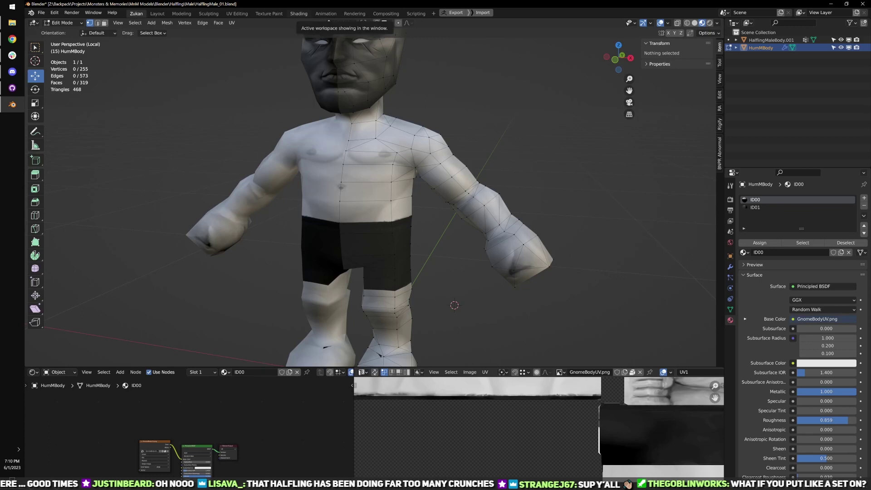
key("alt+Tab")
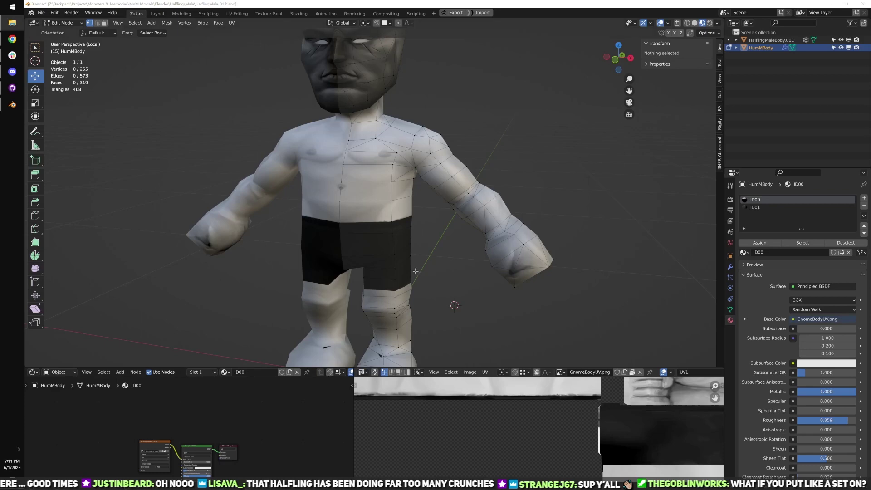
key("alt+Tab")
- Return to Object Mode and replace the GnomeBodyUV.png image in the ID00 material's texture node with test.png
key("Tab")
key("ctrl+space")
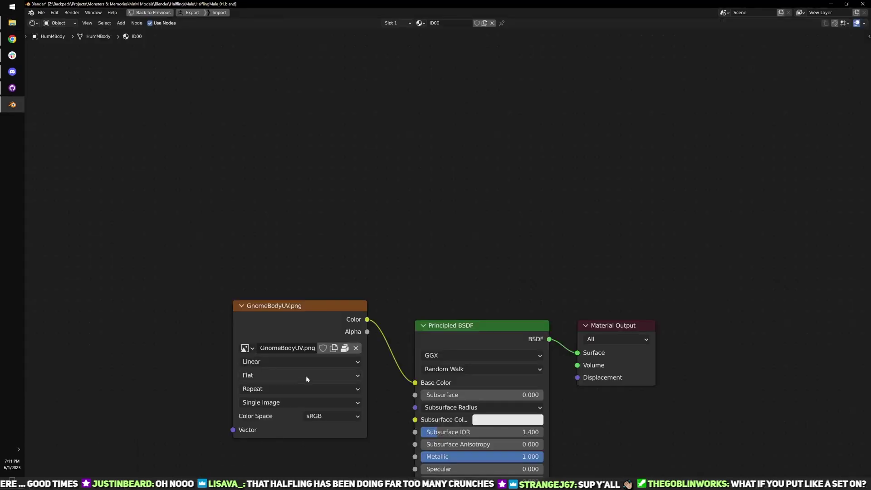
left_click(355, 348)
left_click(346, 349)
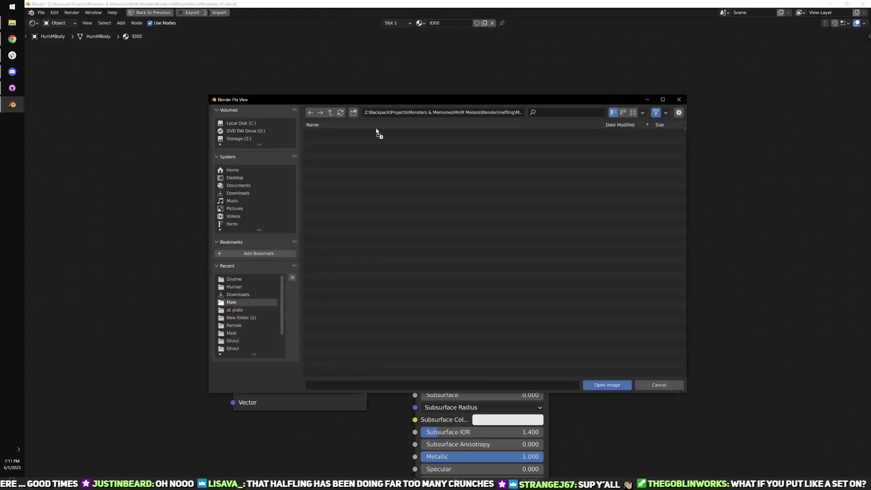
left_click_drag(376, 130, 399, 191)
left_click(629, 383)
key("ctrl+space")
- Inspect the outfit texture on the legs and boots, and put the body mesh back into Edit Mode
middle_click_drag(501, 247, 457, 158)
middle_click_drag(448, 249, 422, 241)
scroll(483, 256, "up", 4)
scroll(426, 240, "down", 1)
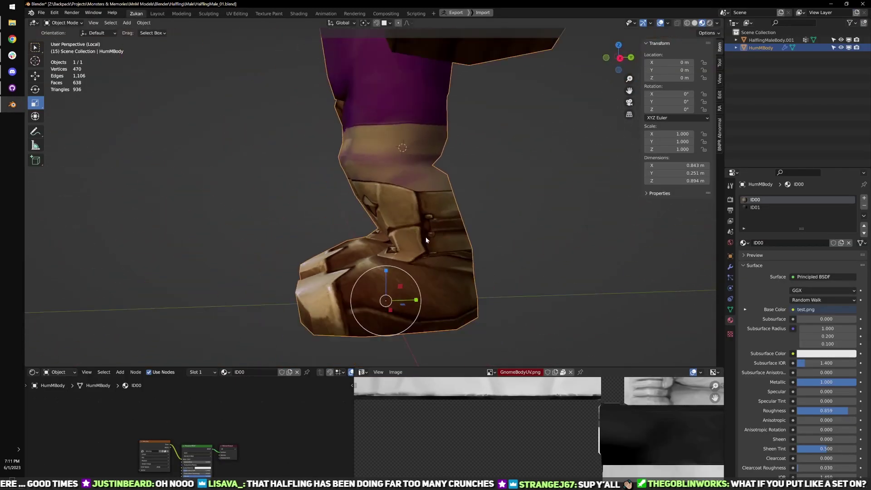
key("Tab")
middle_click_drag(480, 247, 426, 209)
scroll(417, 215, "up", 3)
- Shift the three outer back heel vertices of the boot along X to about 0.107 m, using wireframe display to select them
left_click_drag(357, 184, 392, 305)
scroll(363, 254, "down", 3)
scroll(348, 271, "up", 2)
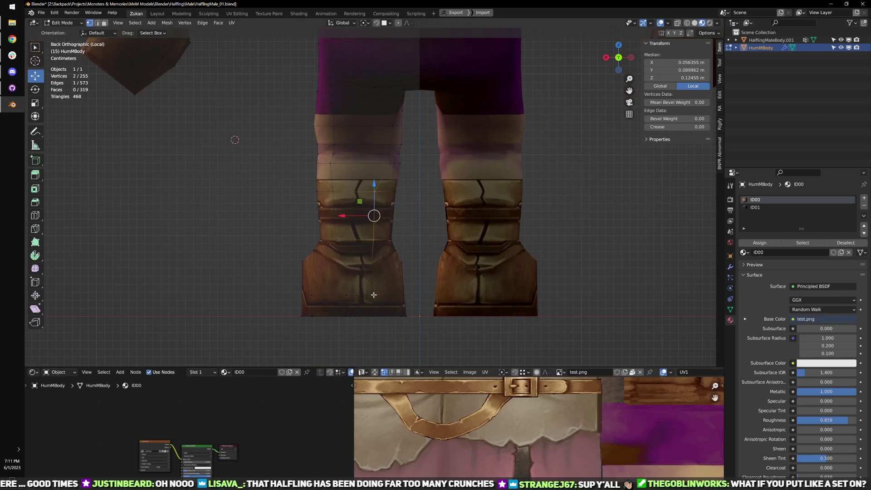
left_click_drag(368, 267, 386, 305)
mouse_move(397, 298)
middle_mouse_down()
mouse_move(387, 345)
mouse_move(347, 313)
mouse_move(357, 327)
middle_mouse_up()
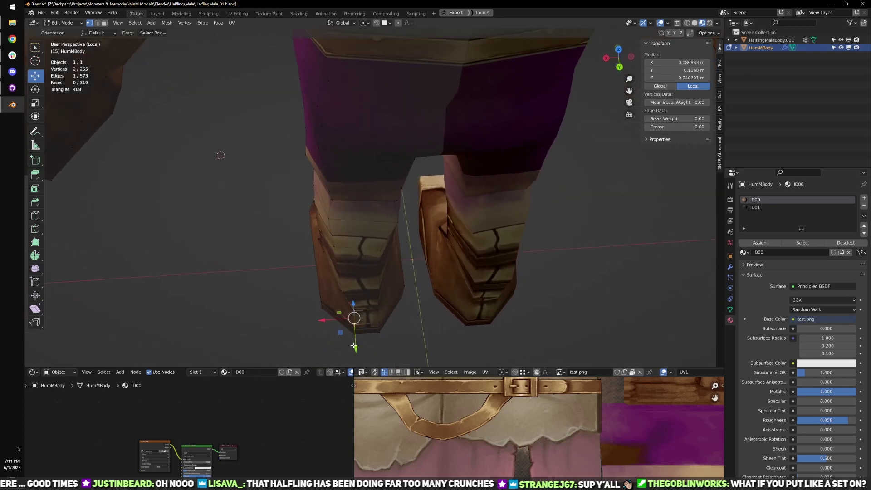
key("shift+z")
left_click_drag(340, 354, 366, 303)
mouse_move(343, 346)
left_mouse_down()
mouse_move(361, 307)
mouse_move(316, 326)
left_mouse_up()
key("shift+z")
key("shift+z")
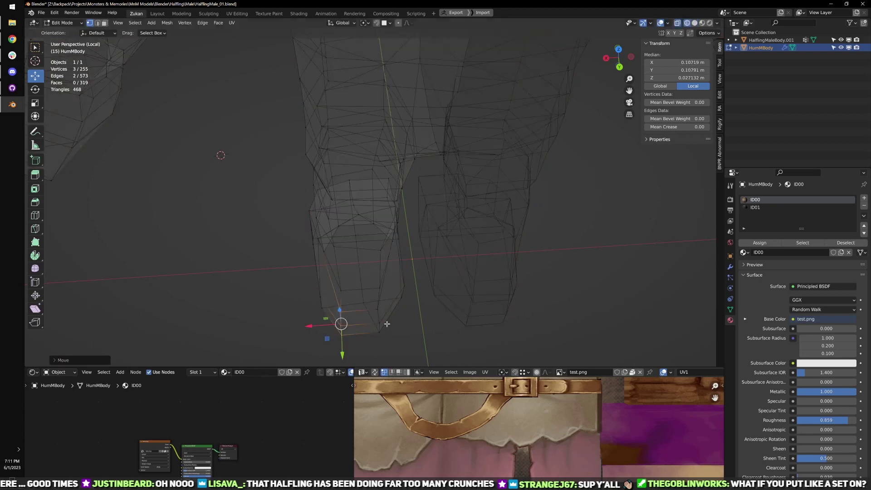
- Move the three inner back heel vertices of the boot inward along X to about 0.049 m
left_click_drag(364, 305, 391, 346)
key("shift+z")
key("z")
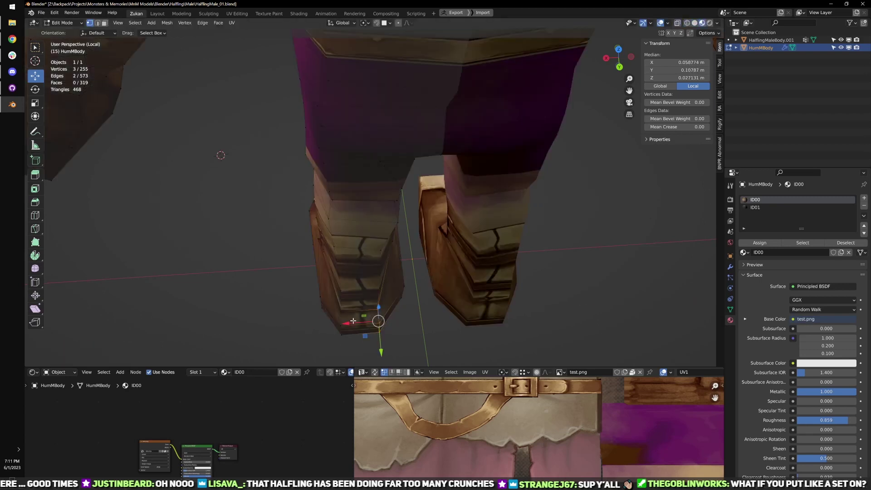
left_click_drag(348, 323, 355, 323)
middle_click_drag(373, 289, 368, 244)
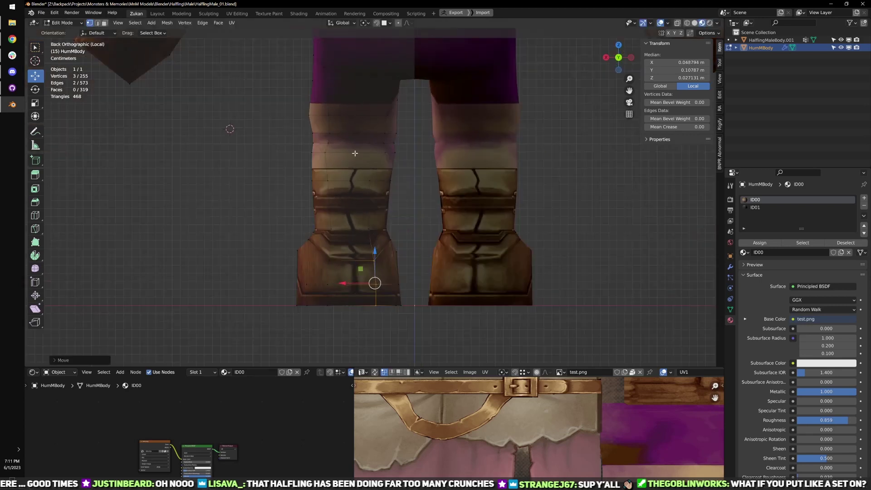
- Move the two inner back calf vertices of the boot inward along X to about 0.047 m
left_click_drag(355, 155, 375, 228)
middle_click_drag(375, 228, 372, 241)
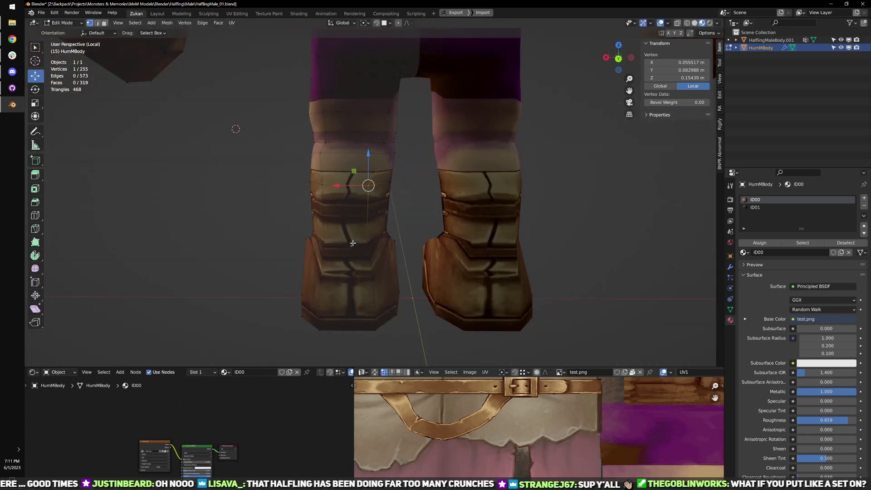
left_click_drag(353, 235, 376, 252, "shift")
middle_click_drag(376, 252, 365, 271, "alt")
key("s")
left_click_drag(331, 223, 339, 223)
key("g")
key("ctrl+KP_1")
- Move the inner back vertex just below the knee inward along X to about 0.040 m
scroll(414, 270, "up", 2)
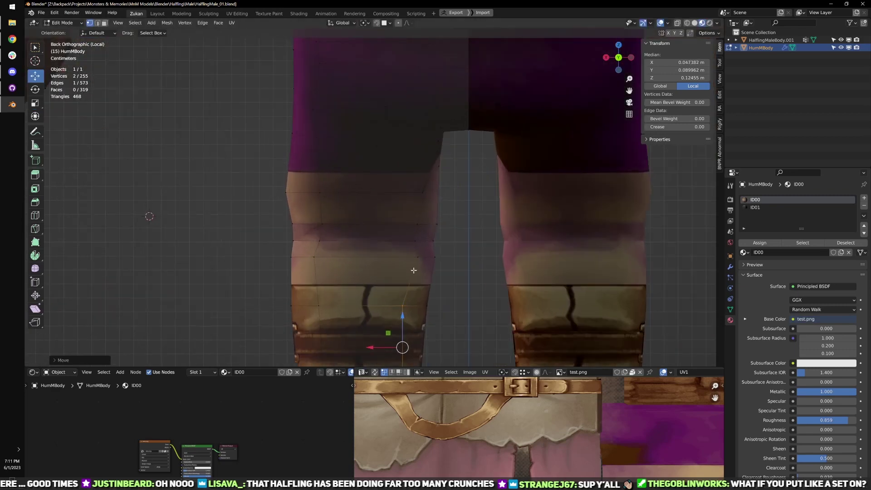
left_click(417, 244)
left_click(417, 257)
key("g")
key("x")
left_click(393, 257)
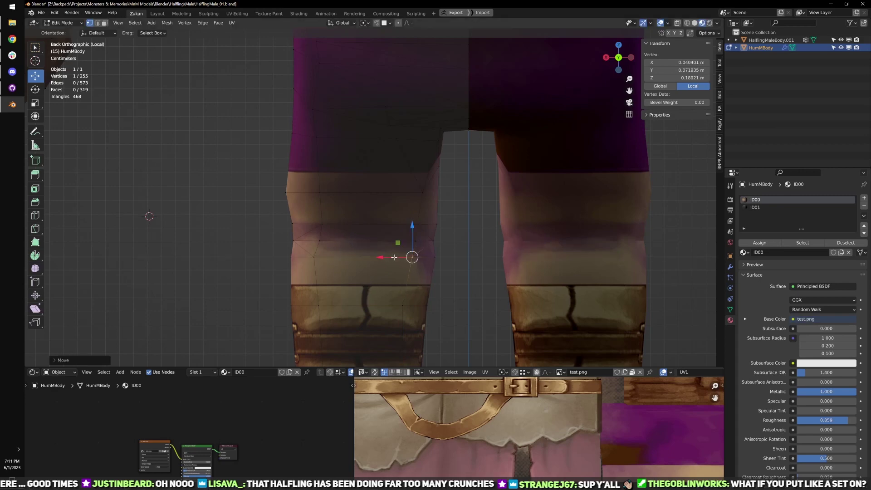
- Select the ring of vertices around the knee through the mesh and scale it vertically along Z
scroll(393, 258, "down", 3)
mouse_move(413, 272)
middle_mouse_down("shift")
mouse_move(403, 238)
mouse_move(404, 246)
middle_mouse_up("shift")
scroll(397, 251, "up", 1)
key("shift+z")
scroll(392, 261, "down", 3)
key("shift+z")
scroll(385, 213, "up", 3)
key("shift+z")
left_click_drag(268, 229, 399, 253)
middle_click_drag(407, 270, 456, 247)
key("alt+z")
scroll(438, 270, "down", 2)
key("s")
middle_click_drag(406, 216, 395, 212)
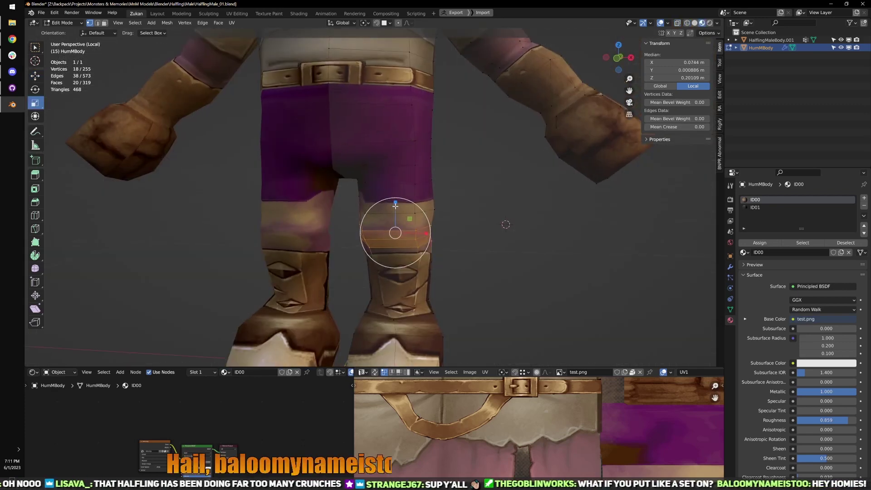
left_click_drag(395, 204, 395, 190)
- Try to dissolve the edge loop around the leg just above the knee
middle_click_drag(457, 227, 492, 235)
left_click(446, 209, "alt")
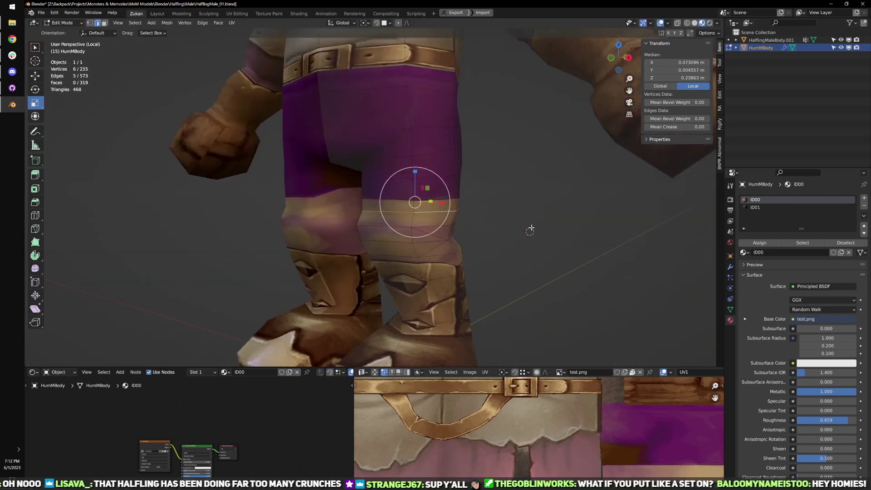
middle_click_drag(449, 210, 360, 210)
scroll(392, 243, "up", 2)
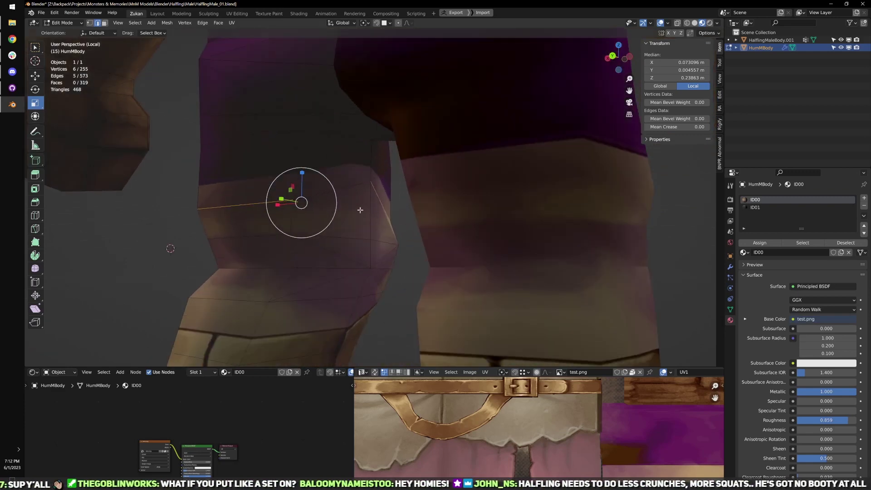
left_click(346, 166, "alt+shift")
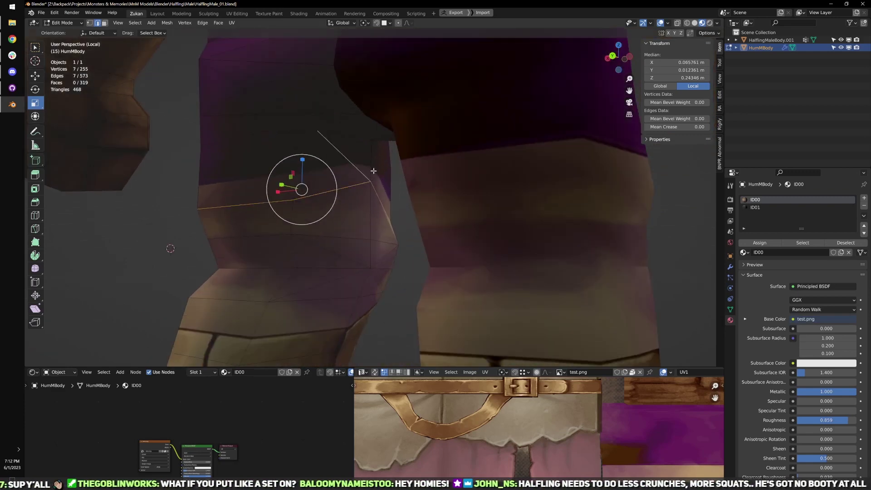
key("x")
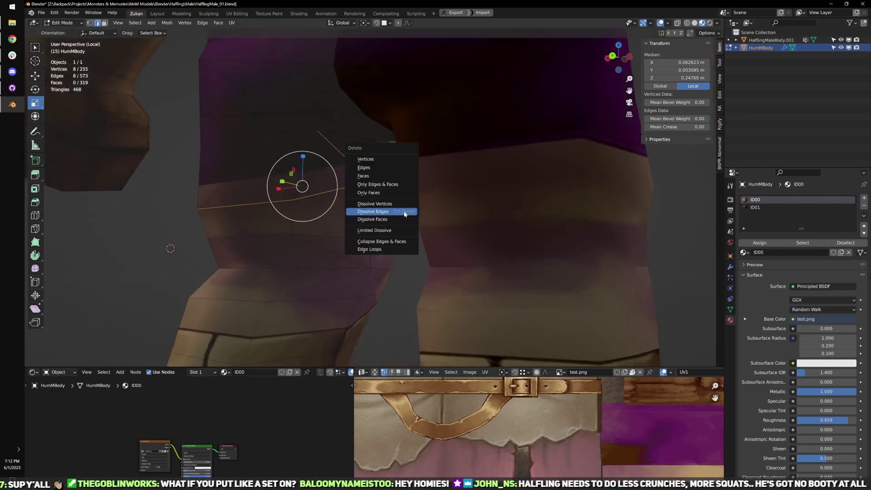
left_click(373, 212)
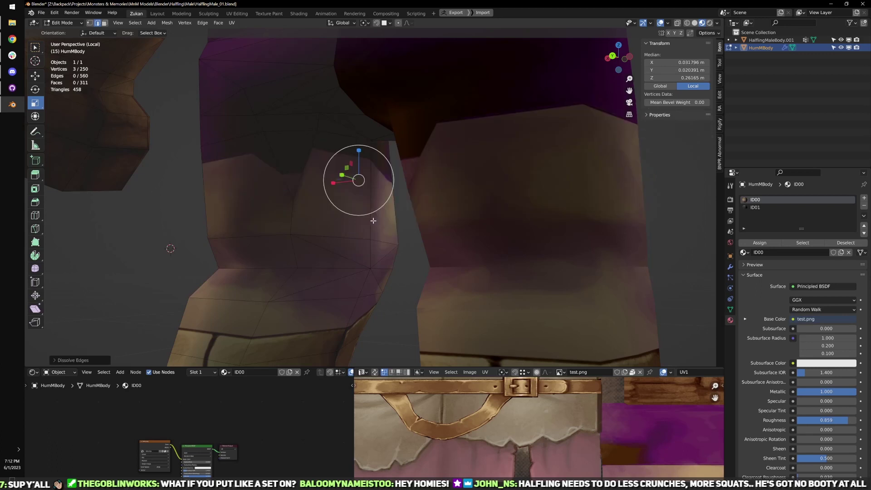
- Try to merge the two vertices on the back of the leg above the knee, and undo the merge and the edge dissolve
middle_click_drag(373, 221, 383, 223)
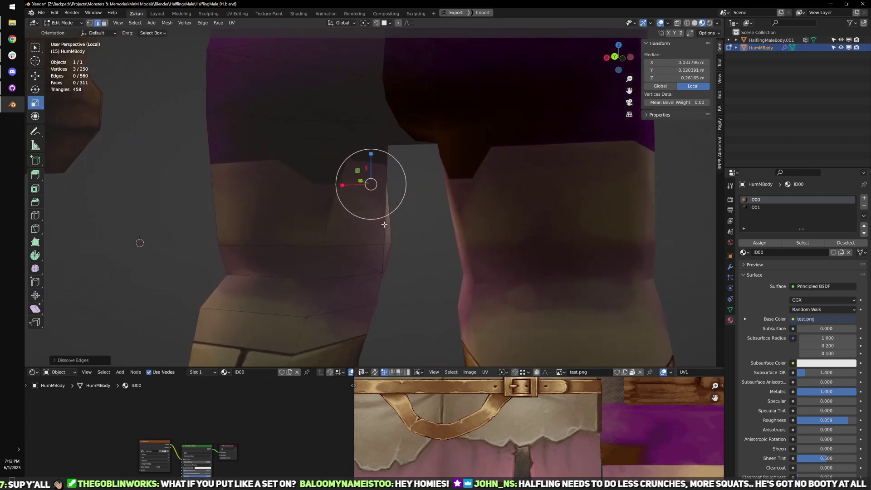
key("ctrl+Tab")
left_click(322, 213)
left_click(327, 218)
key("w")
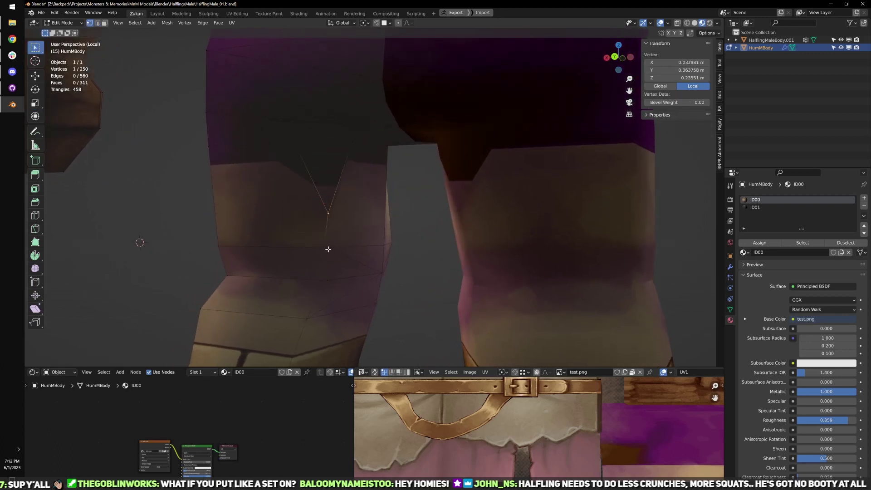
left_click(326, 249, "shift")
key("alt+m")
left_click(317, 283)
middle_click_drag(408, 245, 414, 215)
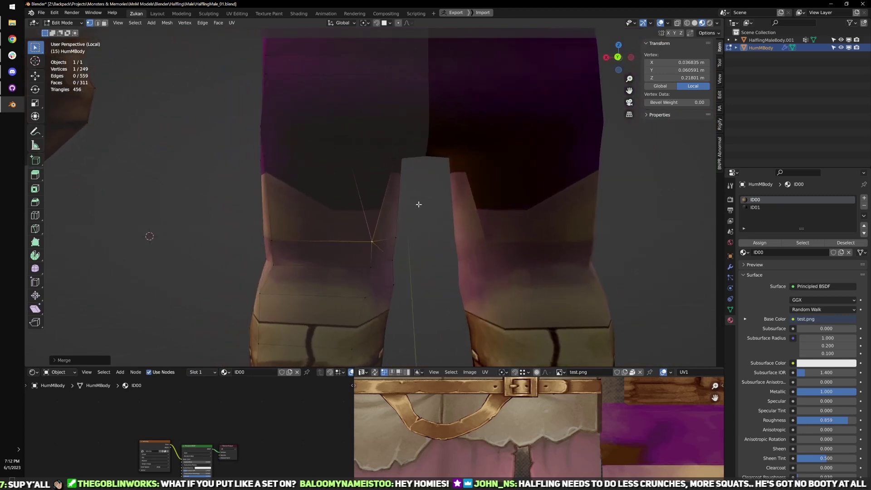
key("ctrl+z")
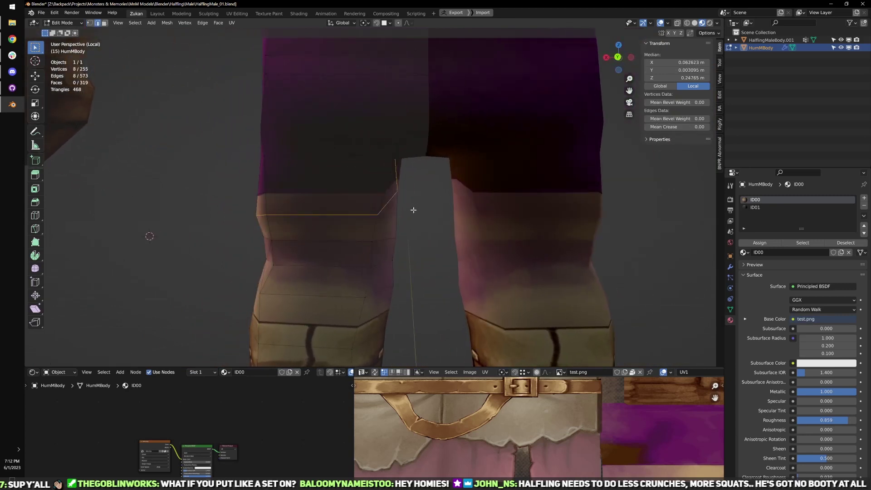
- Select the row of vertices around the leg above the knee through the mesh and move it up along Z
middle_click_drag(413, 210, 355, 197)
key("ctrl+KP_1")
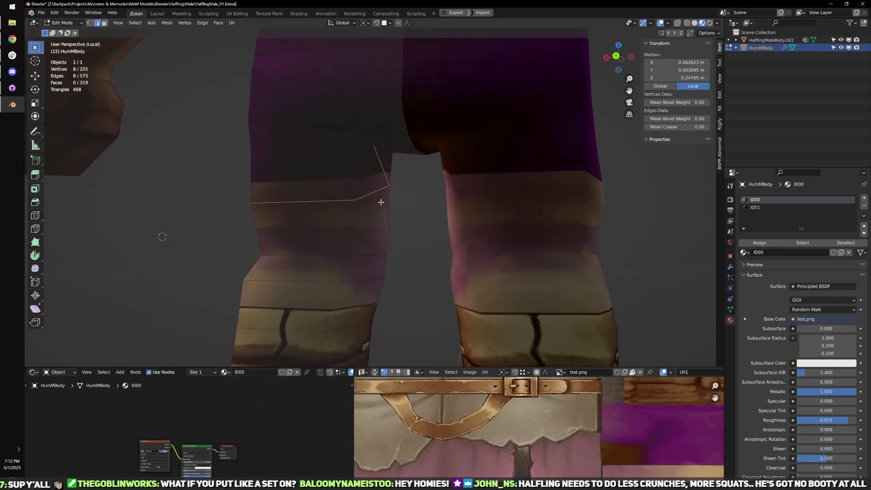
key("ctrl+Tab")
left_click(410, 218)
key("alt+z")
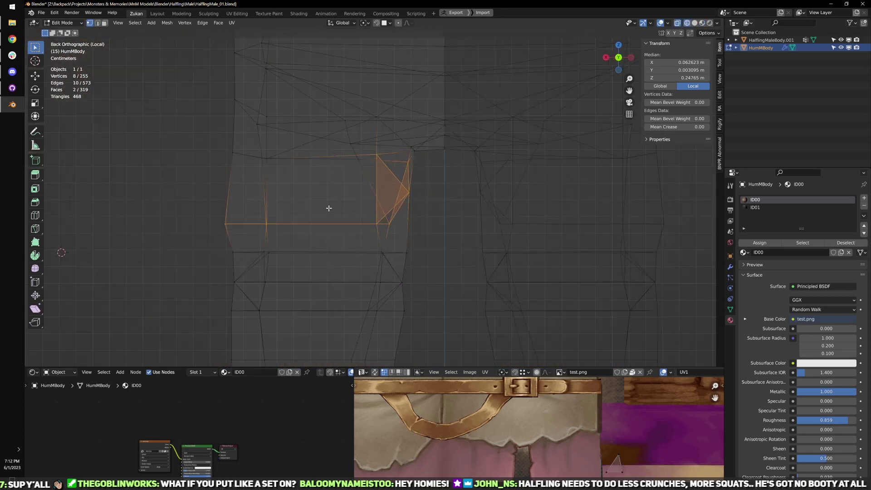
left_click_drag(185, 194, 407, 245)
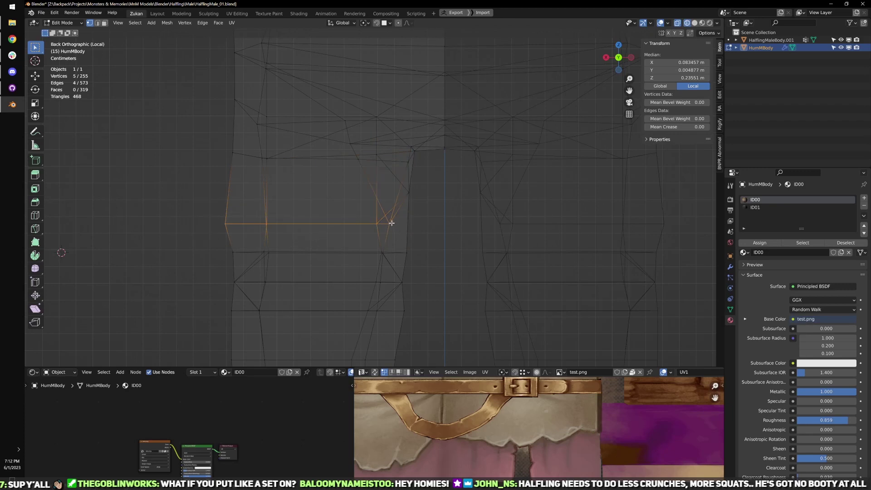
key("alt+z")
key("shift+space")
key("g")
middle_click_drag(279, 213, 444, 188)
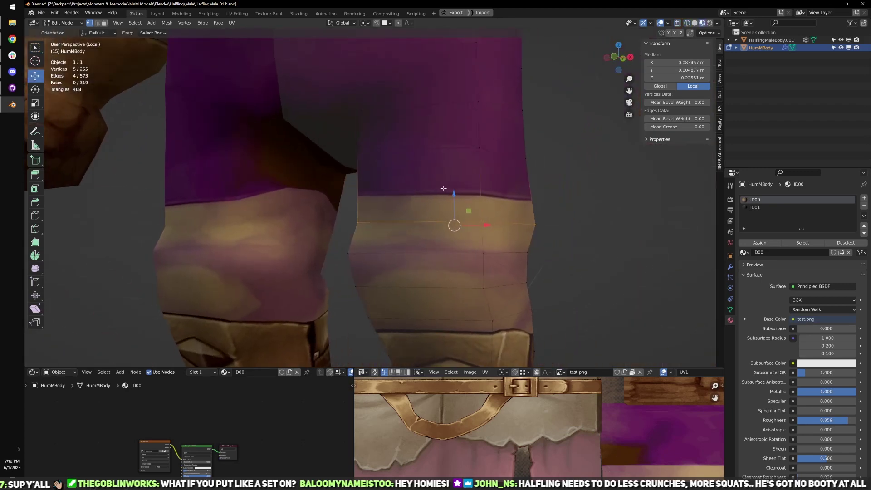
left_click_drag(454, 194, 454, 179)
- Select the two front vertices above the knee and scale them along Y to bring them in line
middle_click_drag(454, 179, 406, 223)
key("alt+z")
left_click_drag(321, 194, 384, 217)
key("alt+z")
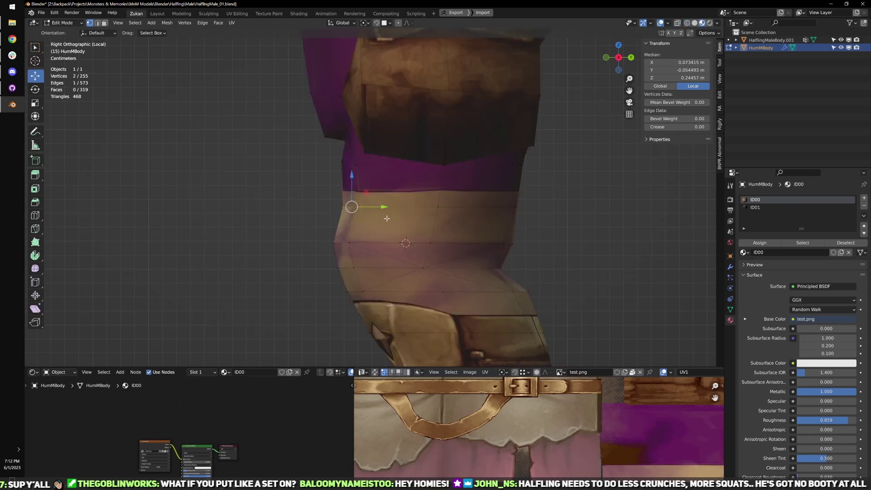
middle_click_drag(386, 217, 407, 221)
key("shift+space")
key("s")
left_click_drag(392, 216, 382, 219)
key("ctrl+z")
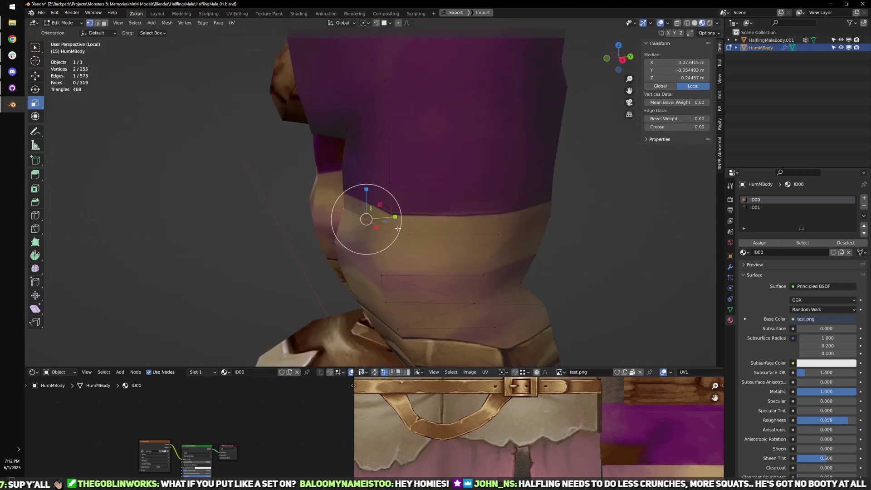
middle_click_drag(389, 217, 395, 221)
left_click_drag(396, 218, 380, 217)
- Select the two front vertices at the knee through the mesh and scale them along Y
middle_click_drag(351, 232, 322, 241, "alt")
key("shift+z")
left_click_drag(302, 234, 368, 249)
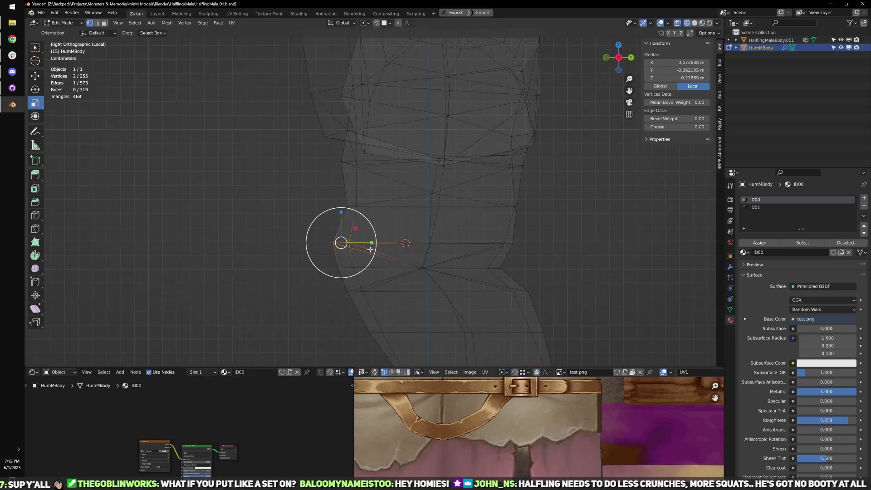
middle_click_drag(350, 279, 370, 248)
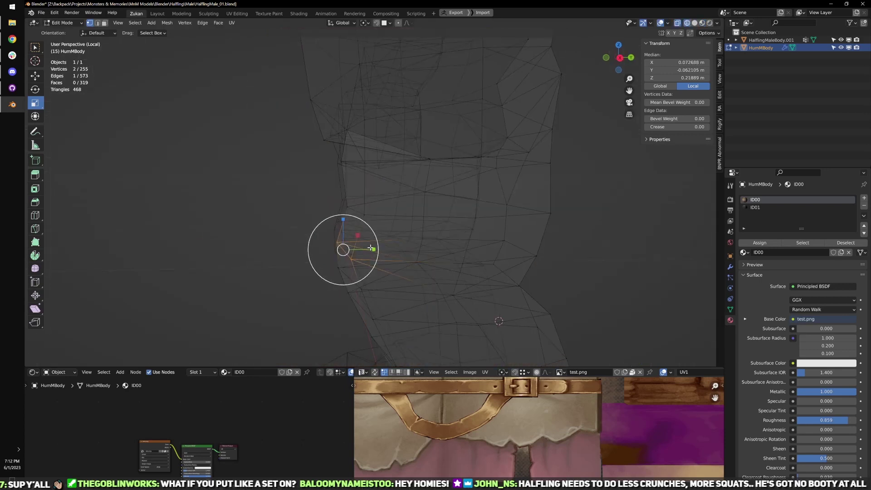
left_click_drag(371, 246, 369, 246)
- Align the remaining pairs of front vertices from the knee down the shin along Y
middle_click_drag(370, 247, 362, 241, "alt")
left_click_drag(295, 224, 366, 238)
left_click_drag(328, 286, 380, 250)
scroll(379, 260, "down", 1)
left_click_drag(345, 312, 392, 275)
mouse_move(399, 284)
middle_mouse_down()
mouse_move(442, 298)
mouse_move(457, 281)
mouse_move(492, 271)
middle_mouse_up()
key("shift+z")
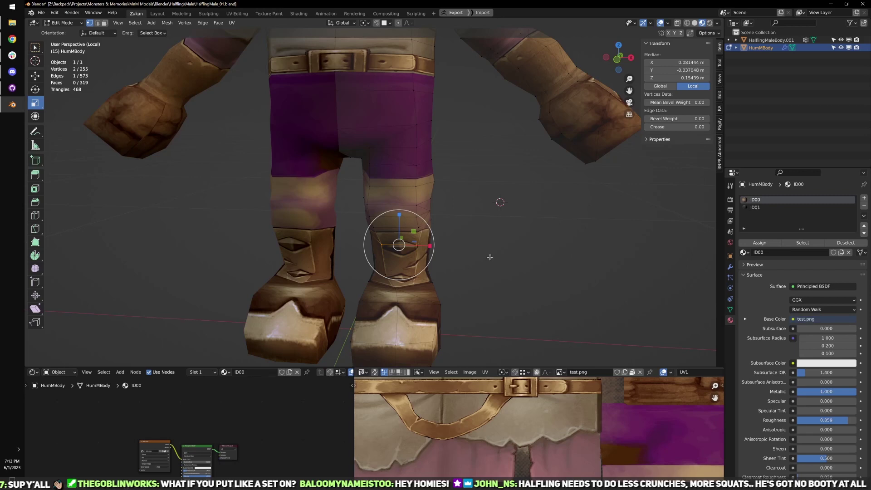
- Pull the two lower centre-line vertices of the buttocks backward along Y
scroll(432, 244, "down", 2)
middle_click_drag(431, 243, 338, 234)
scroll(393, 210, "up", 2)
middle_click_drag(442, 177, 404, 221, "shift")
scroll(404, 220, "up", 3)
key("ctrl+Tab")
left_click(388, 177)
left_click(377, 147)
key("w")
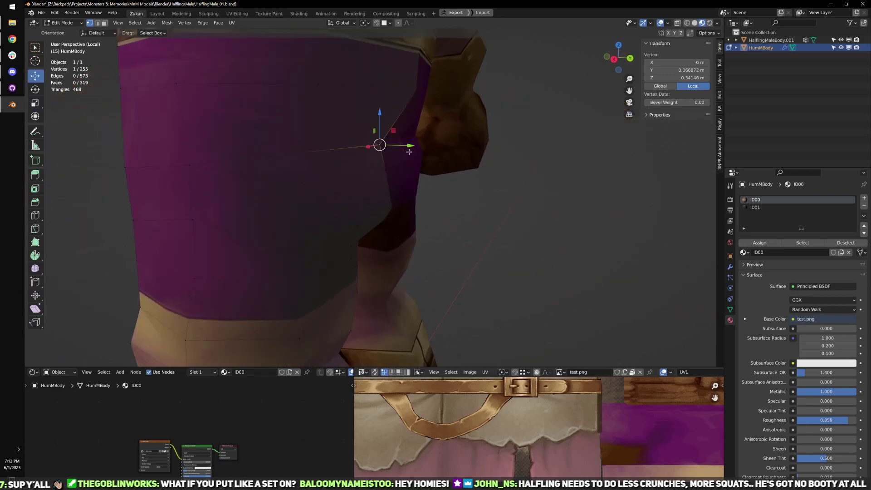
left_click_drag(414, 147, 463, 151)
left_click(386, 171)
left_click_drag(416, 172, 453, 175)
- Pull the outer buttock vertices on the modelled half backward along Y
scroll(366, 181, "down", 2)
middle_click_drag(367, 180, 374, 190)
left_click(348, 191)
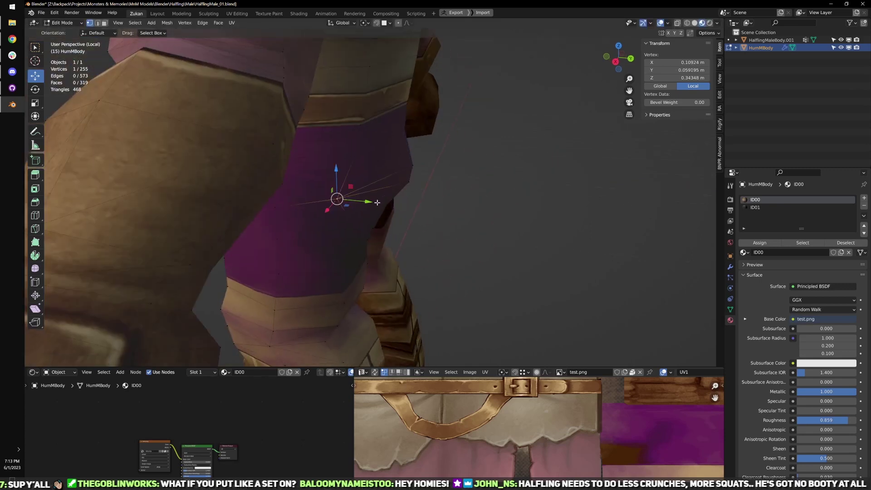
left_click_drag(368, 202, 396, 219)
left_click(353, 220)
left_click(351, 163)
left_click_drag(395, 161, 401, 160)
- Move the upper centre-line vertex of the buttocks backward along Y to about 0.102 m
left_click(360, 156)
mouse_move(433, 172)
middle_mouse_down()
mouse_move(397, 170)
mouse_move(391, 186)
mouse_move(422, 178)
mouse_move(438, 156)
mouse_move(426, 169)
mouse_move(379, 175)
mouse_move(373, 193)
mouse_move(436, 207)
mouse_move(428, 191)
mouse_move(385, 193)
mouse_move(444, 175)
middle_mouse_up()
left_click(438, 156)
key("g")
key("y")
left_click(463, 159)
- Move the outer buttock vertex backward along Y to about 0.085 m
key("Tab")
scroll(373, 192, "down", 4)
key("Tab")
scroll(386, 194, "up", 4)
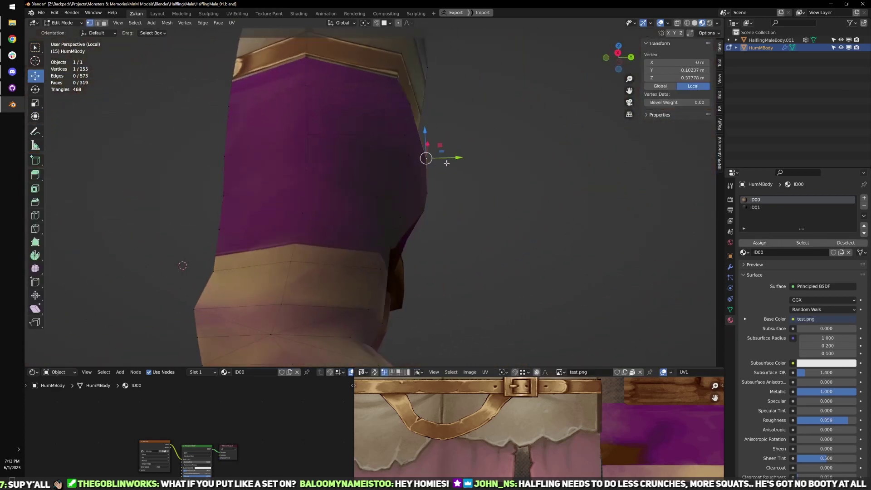
left_click(405, 135)
middle_click_drag(420, 148, 424, 131)
left_click_drag(433, 122, 450, 120)
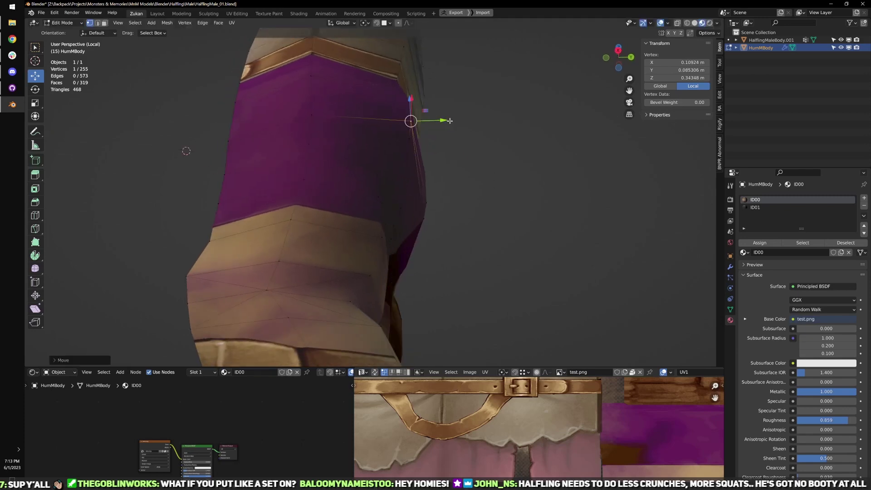
- Switch to solid shading and move the lower outer buttock vertex backward along Y to about 0.087 m
left_click(694, 22)
mouse_move(409, 159)
middle_mouse_down()
mouse_move(365, 179)
mouse_move(400, 233)
middle_mouse_up()
middle_click_drag(415, 198, 396, 198, "shift")
left_click(322, 172)
middle_click_drag(348, 174, 322, 162)
left_click(316, 160)
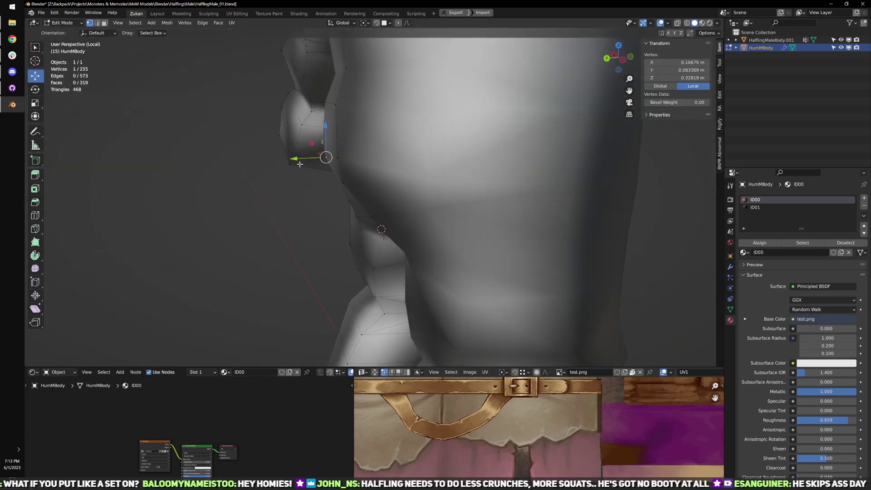
left_click_drag(299, 159, 295, 159)
left_click(295, 159)
mouse_move(295, 159)
middle_mouse_down()
mouse_move(311, 162)
mouse_move(301, 148)
mouse_move(292, 161)
middle_mouse_up()
- Reposition the two outer buttock vertices in back view, placing the upper one at about X 0.106 m, Z 0.347 m
key("g")
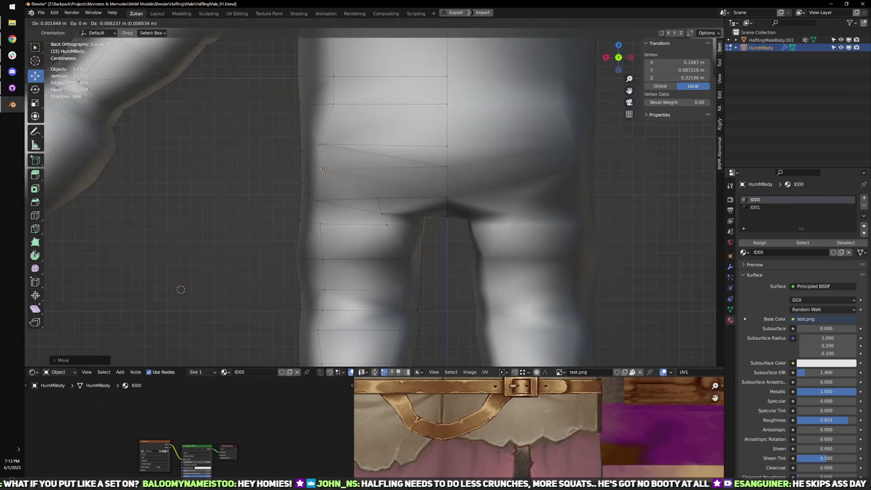
left_click(325, 169)
left_click(320, 144)
key("g")
left_click(327, 144)
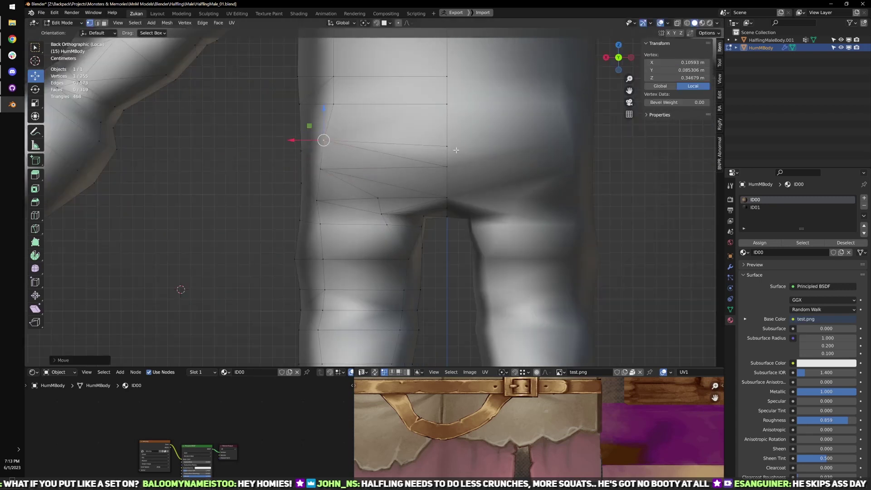
- Raise the middle centre-line vertex of the buttocks to about Z 0.346 m
left_click(450, 149)
left_click(450, 109, "alt")
left_click(447, 104)
middle_click_drag(447, 104, 472, 113)
key("g")
left_click(471, 121)
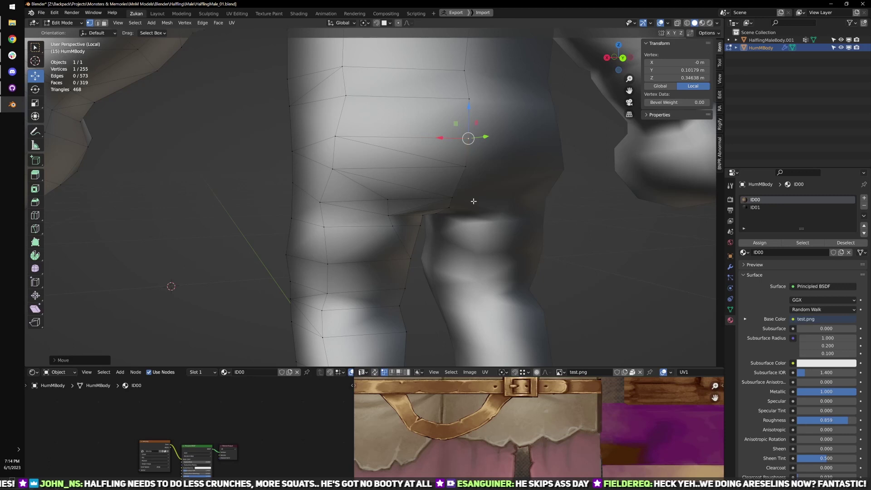
scroll(473, 201, "down", 5)
scroll(473, 201, "up", 5)
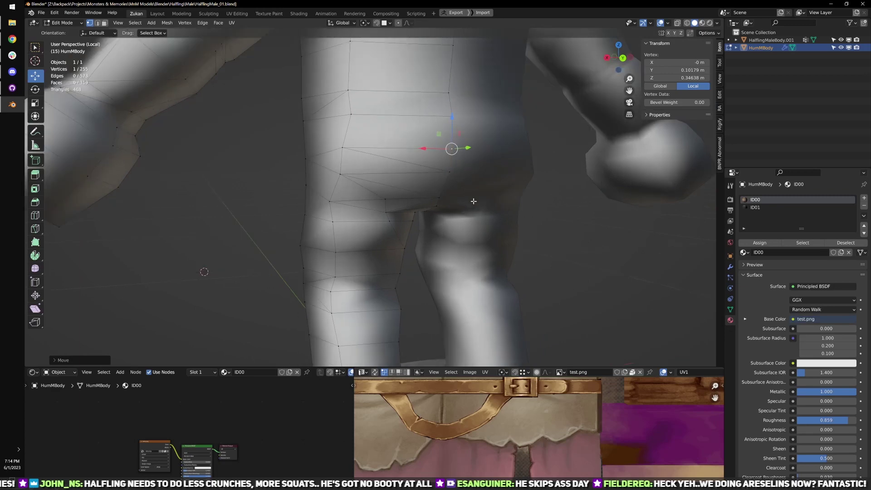
- Select the inner-thigh vertices just below the crotch and shift them to smooth the transition into the leg
scroll(436, 192, "up", 1)
mouse_move(418, 200)
middle_mouse_down()
mouse_move(397, 197)
mouse_move(415, 191)
middle_mouse_up()
scroll(416, 191, "up", 2)
left_click(380, 198)
scroll(435, 204, "down", 3)
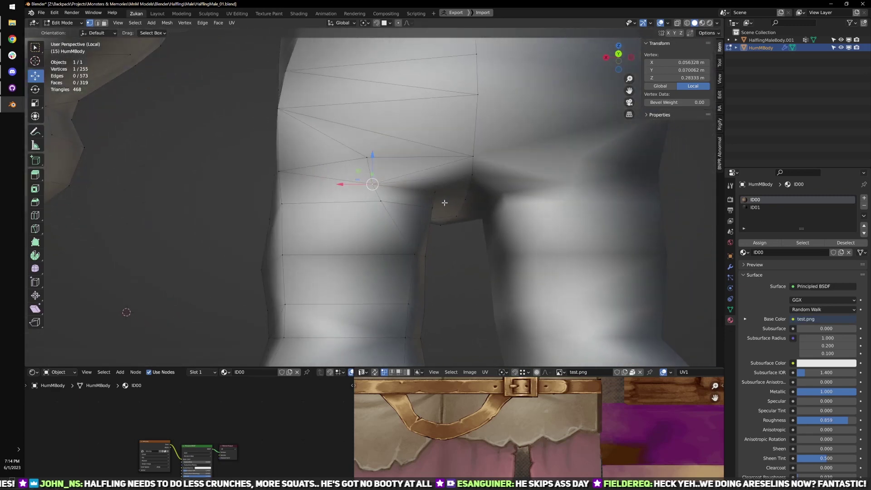
middle_click_drag(439, 205, 430, 174)
key("ctrl+Tab")
left_click(395, 144)
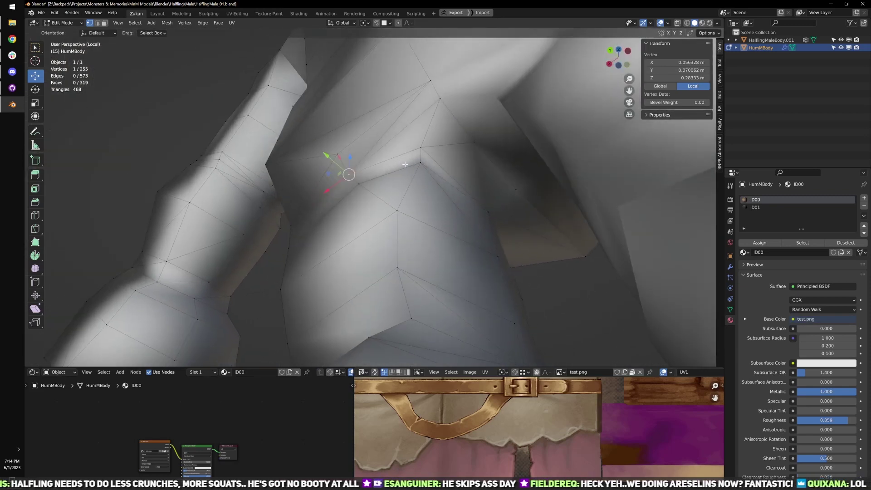
left_click_drag(405, 164, 437, 140)
middle_click_drag(445, 167, 407, 149)
left_click_drag(352, 124, 364, 126)
middle_click_drag(368, 136, 381, 177)
- Move a single vertex on the back of the leg along Y and along X
left_click(382, 204)
middle_click_drag(394, 231, 417, 274)
key("g")
key("y")
left_click(404, 199)
key("g")
key("x")
left_click(379, 254)
- Select the edge across the back of the lower leg and scale it along Y
key("ctrl+Tab")
left_click(402, 255)
left_click(376, 242)
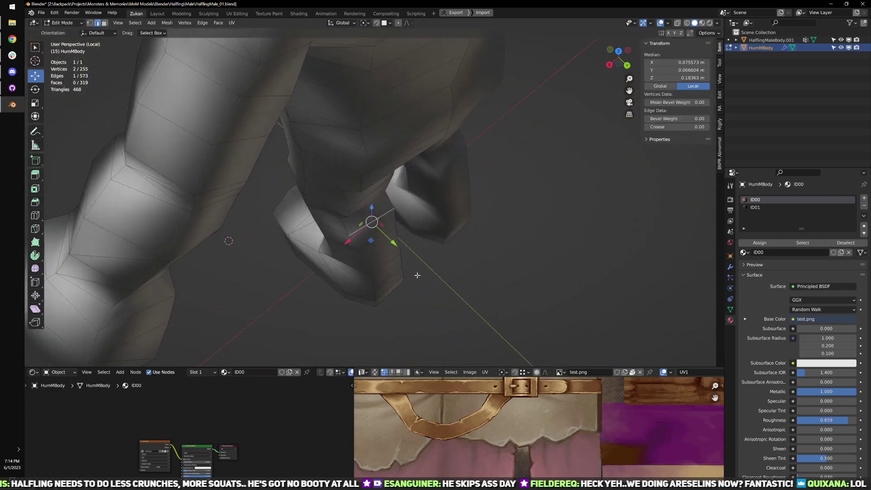
key("s")
left_click_drag(392, 243, 382, 242)
- Select the lower heel edge of the boot and move it up to about Z 0.070 m
key("w")
left_click(372, 241)
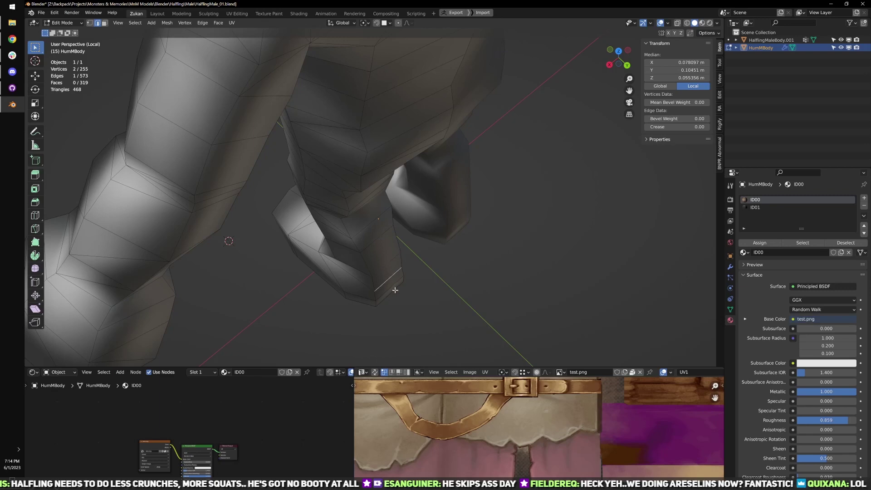
middle_click_drag(382, 285, 461, 270)
key("z")
key("ctrl+Tab")
left_click(441, 265)
left_click_drag(376, 251, 400, 230)
key("alt+z")
key("w")
mouse_move(447, 254)
middle_mouse_down()
mouse_move(364, 283)
mouse_move(473, 259)
mouse_move(458, 275)
mouse_move(483, 298)
mouse_move(423, 304)
mouse_move(412, 291)
middle_mouse_up()
key("z")
key("ctrl+Tab")
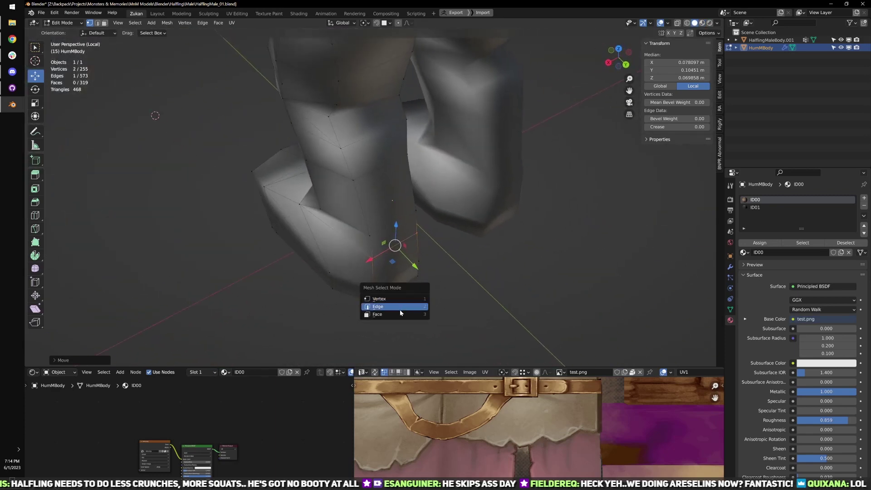
left_click(400, 308)
left_click(394, 287)
key("alt+e")
left_click(410, 300)
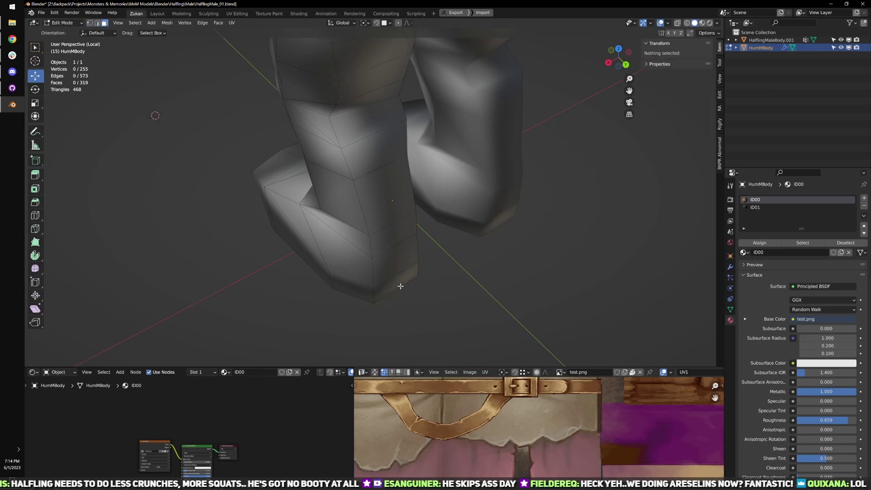
left_click(420, 302)
- Select the inner ankle vertex of the boot and move it along Y
middle_click_drag(420, 303, 381, 257)
scroll(409, 250, "up", 4)
key("ctrl+Tab")
left_click(410, 239)
left_click(376, 238)
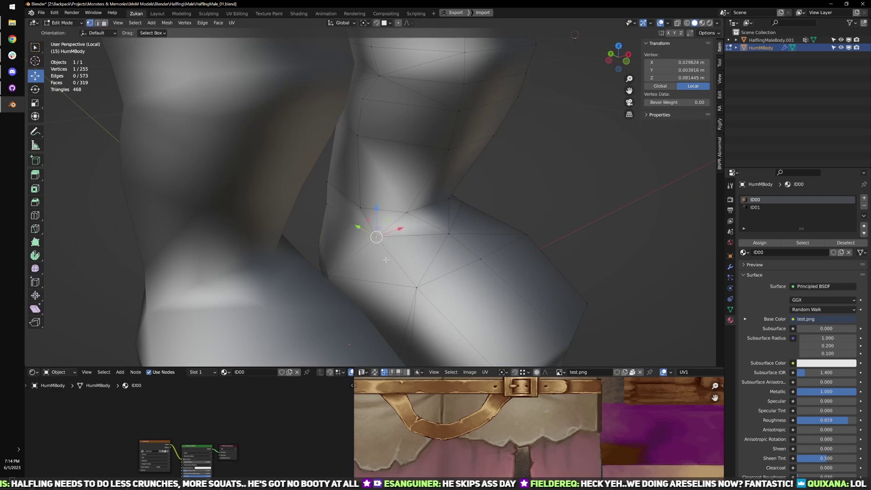
middle_click_drag(373, 224, 364, 244)
left_click_drag(350, 236, 323, 206)
- Select the outer ankle vertex of the boot and move it along Y to about 0.028 m
middle_click_drag(373, 271, 482, 257)
left_click_drag(416, 214, 410, 217)
mouse_move(540, 242)
middle_mouse_down()
mouse_move(408, 240)
mouse_move(377, 251)
mouse_move(402, 216)
mouse_move(437, 221)
mouse_move(377, 255)
mouse_move(362, 246)
middle_mouse_up()
key("g")
key("y")
left_click(388, 248)
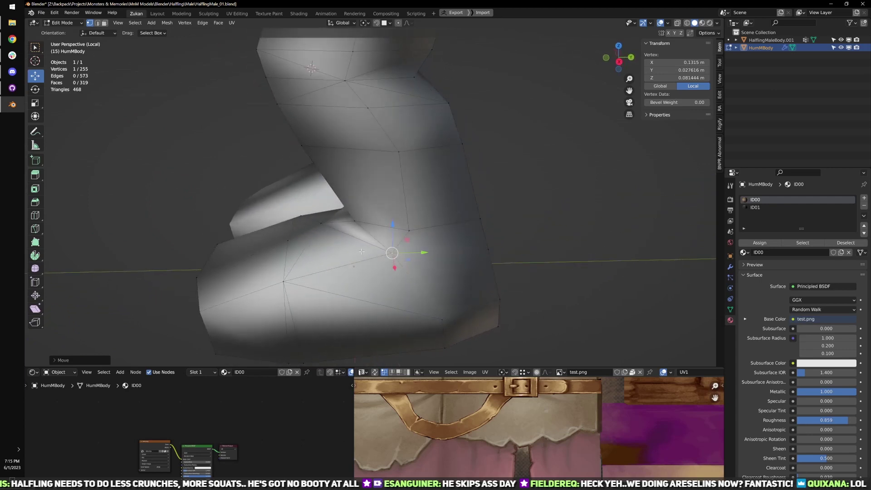
- Select the inner and outer ankle vertices together and scale them along Y to line them up in side view
key("KP_3")
middle_click_drag(394, 177, 391, 190, "shift")
key("shift+z")
left_click(391, 190, "shift")
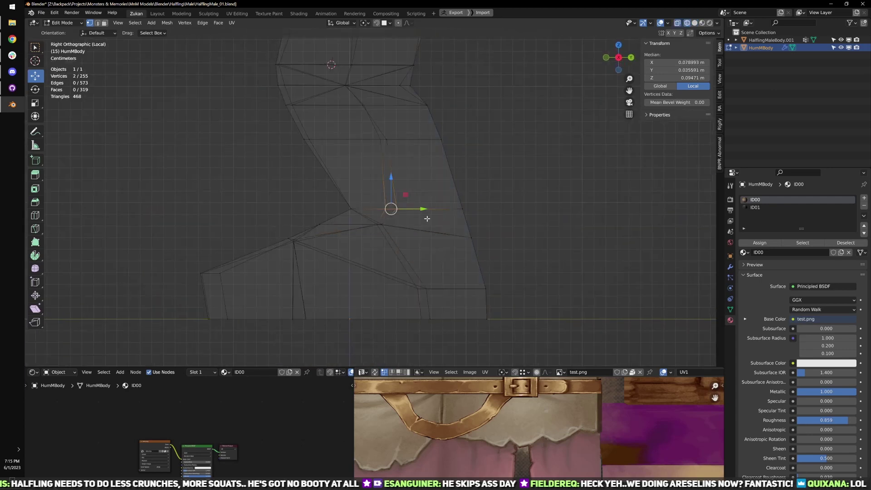
middle_click_drag(428, 255, 426, 270)
key("s")
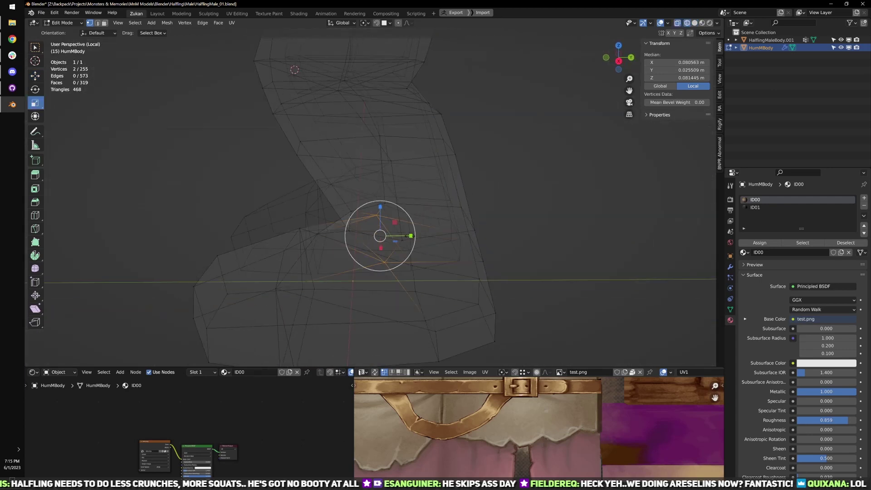
left_click_drag(411, 236, 381, 236)
- Repeat the Y scaling on the side vertex pairs above the ankle and on the mid-shin
middle_click_drag(447, 261, 448, 236, "alt")
scroll(448, 227, "up", 3)
left_click_drag(450, 181, 381, 221)
key("shift+r")
scroll(385, 191, "down", 2)
left_click_drag(359, 147, 406, 118)
key("shift+r")
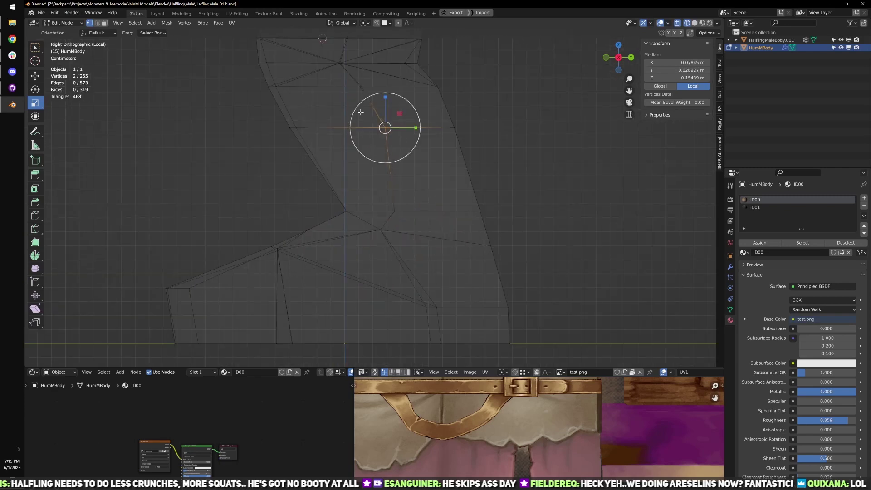
- Repeat the Y scaling on the side vertex pairs on the upper shin, just below the knee and above the knee
middle_click_drag(317, 50, 372, 160, "shift")
left_click_drag(372, 160, 413, 182)
key("shift+r")
left_click_drag(390, 233, 430, 187)
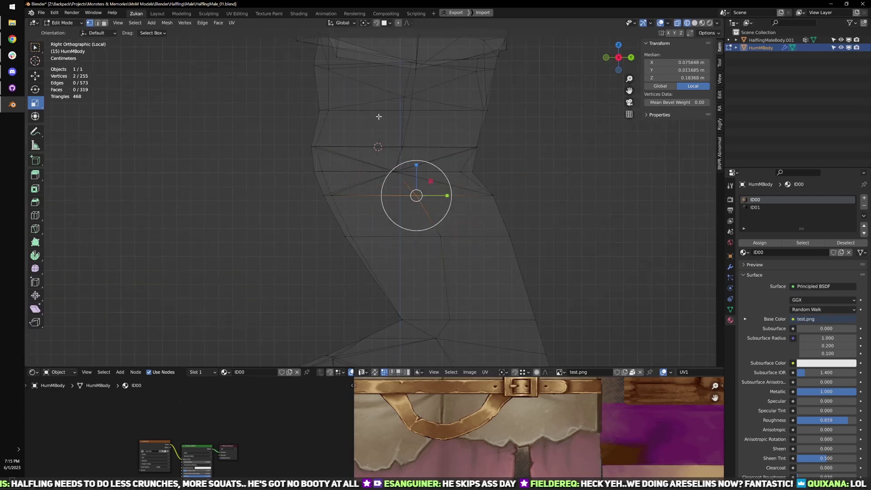
left_click_drag(379, 116, 426, 162)
key("shift+r")
- Repeat the Y scaling on each front vertex pair of the leg, from the shin up past the knee to the lower thigh
left_click_drag(313, 209, 346, 181)
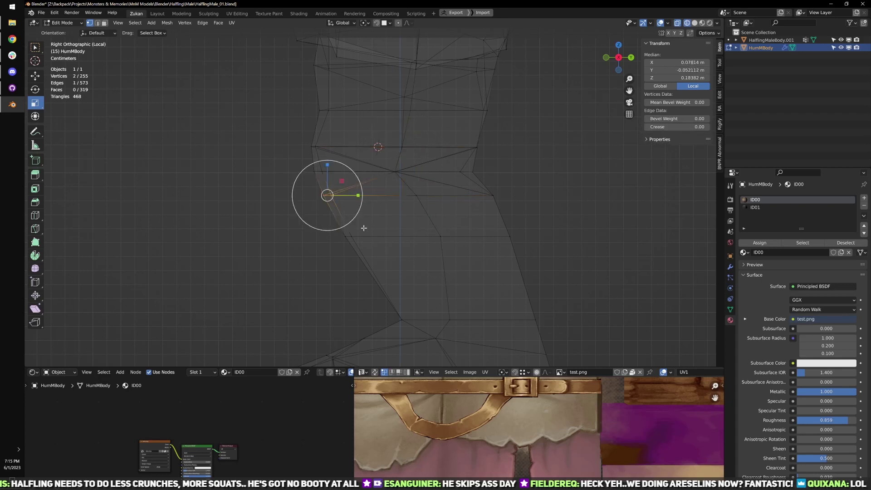
key("shift+r")
left_click_drag(335, 264, 368, 221)
key("shift+r")
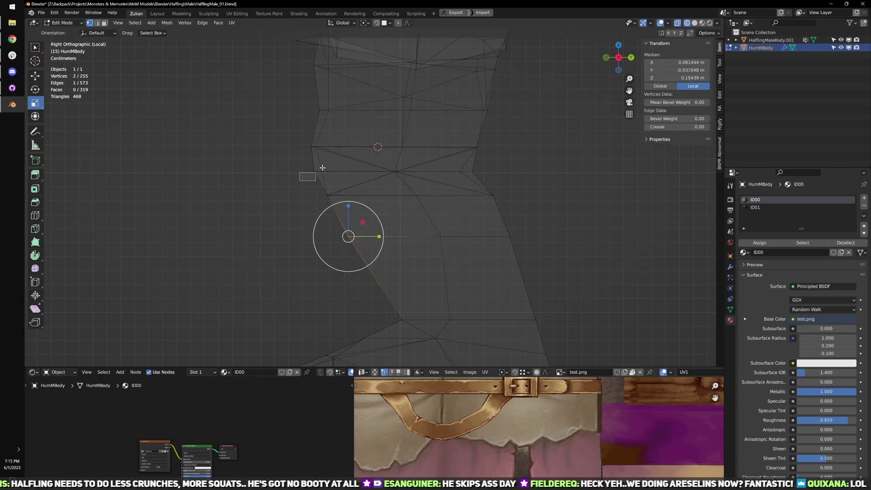
left_click_drag(323, 168, 328, 164)
key("shift+r")
left_click_drag(278, 125, 336, 156)
key("shift+r")
left_click_drag(289, 96, 365, 125)
key("shift+r")
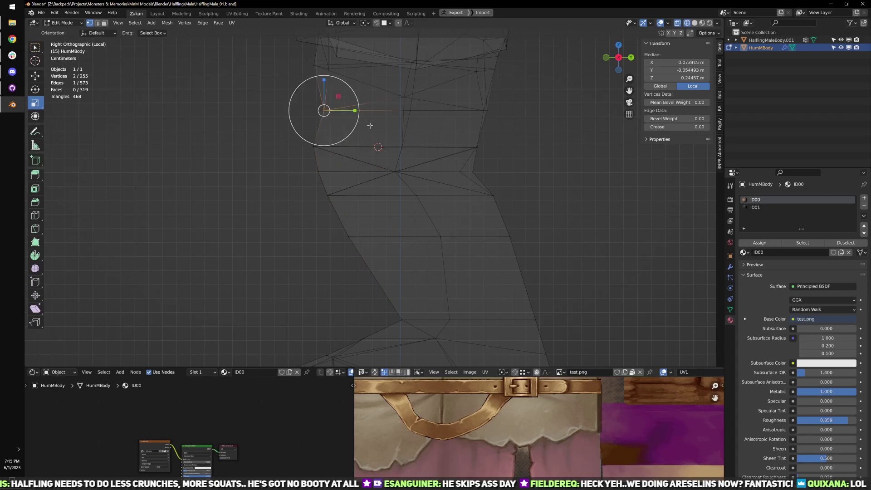
- Return to Object Mode and examine the textured body's legs and overall proportions from the front and at an angle
middle_click_drag(369, 125, 447, 249)
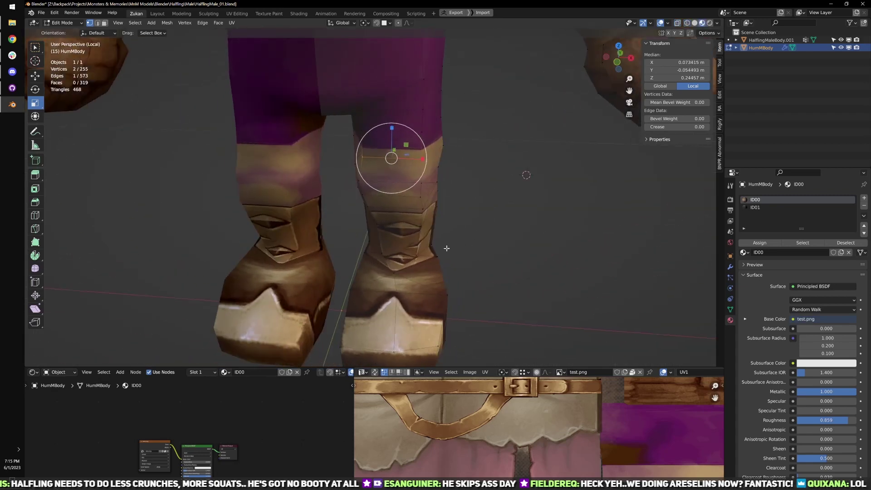
scroll(447, 249, "down", 2)
middle_click_drag(382, 88, 390, 209, "shift")
scroll(446, 232, "down", 1)
key("Tab")
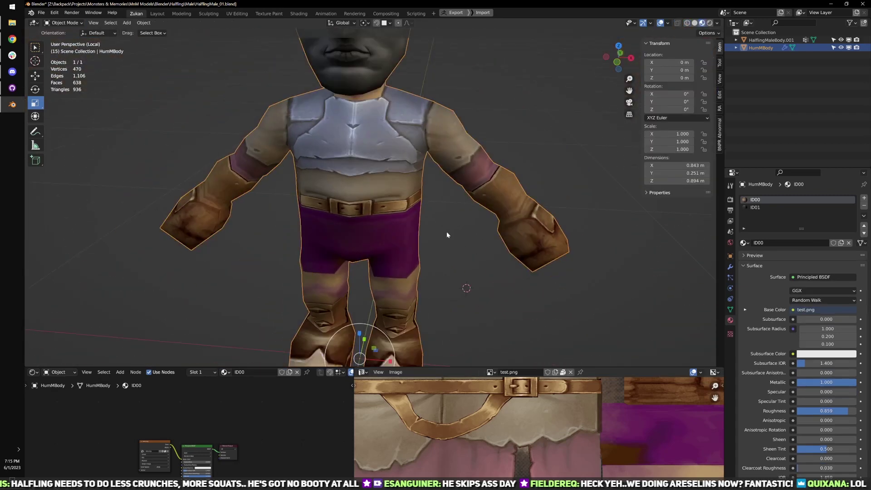
scroll(448, 227, "down", 2)
middle_click_drag(449, 223, 416, 210)
scroll(416, 209, "up", 2)
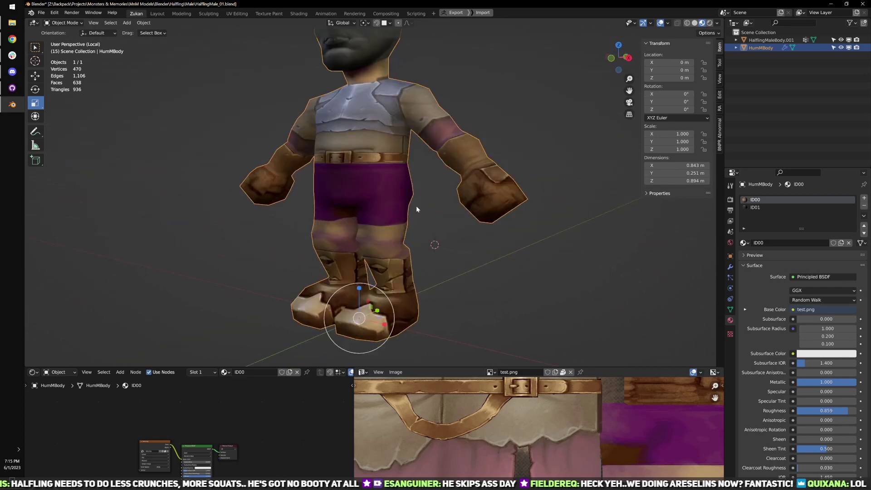
scroll(401, 201, "up", 2)
key("KP_1")
scroll(450, 248, "down", 1)
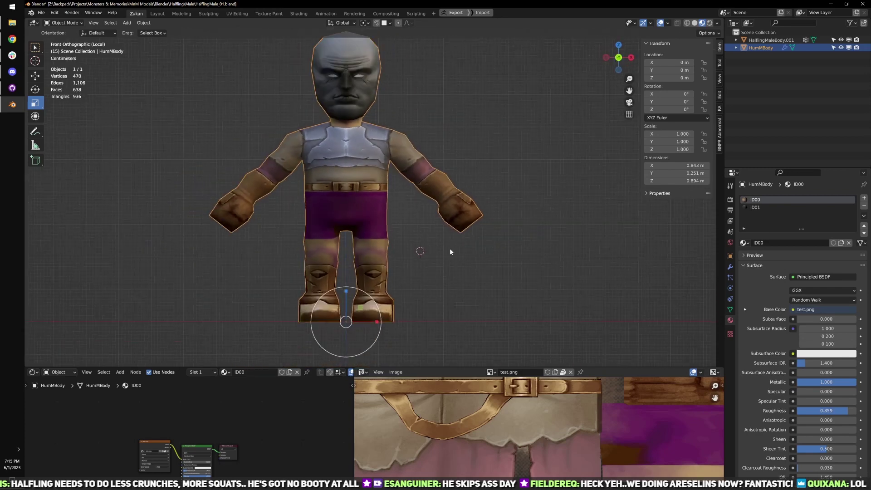
middle_click_drag(450, 282, 456, 266)
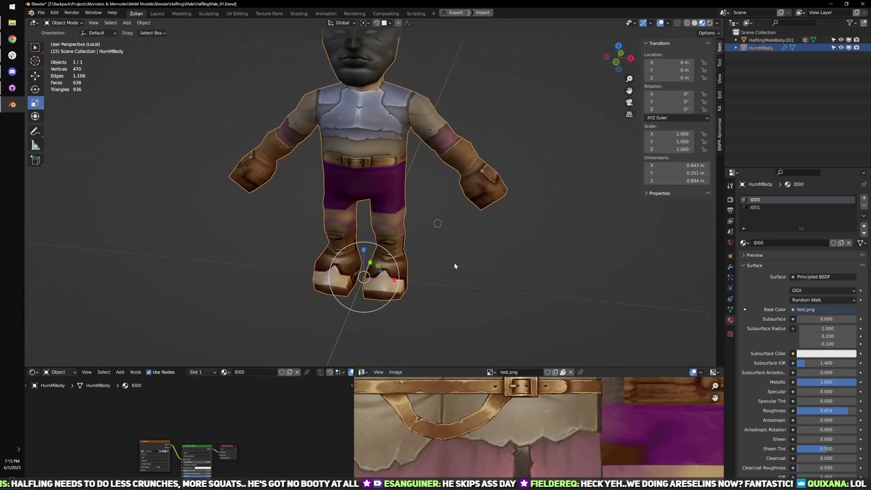
- Deselect the body and bring the halfling concept art image into the scene as a reference image
key("alt+Tab")
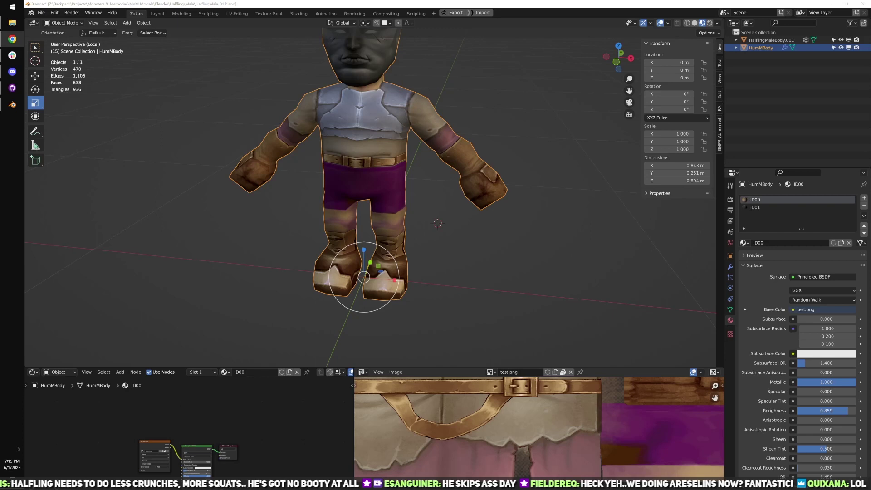
key("alt+Tab")
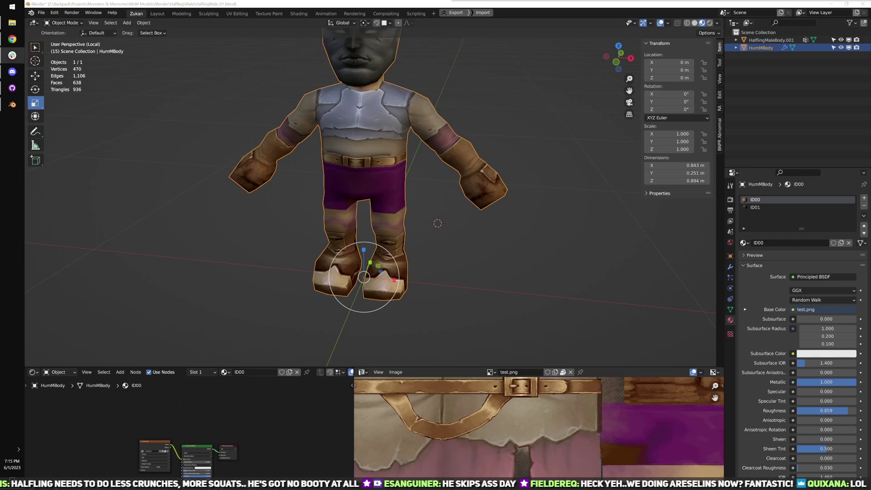
key("alt+Tab")
left_click(214, 108)
middle_click_drag(251, 149, 258, 138)
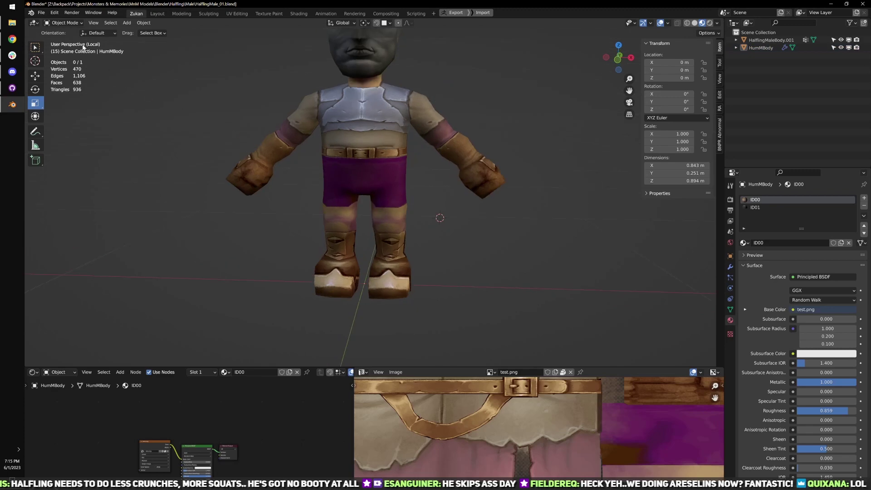
left_click_drag(459, 0, 461, 214)
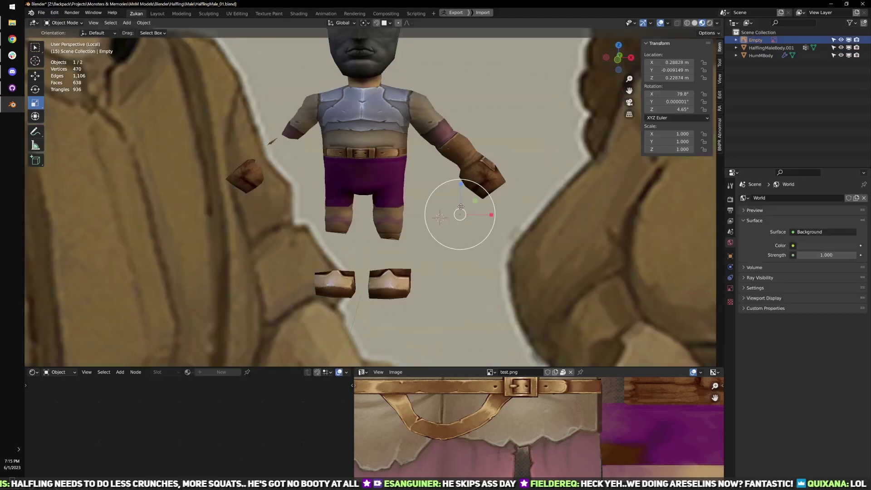
- Set the reference image's rotation to X 90°, Y 0° and Z 0°
scroll(423, 137, "down", 8)
middle_click_drag(469, 193, 431, 195)
key("KP_3")
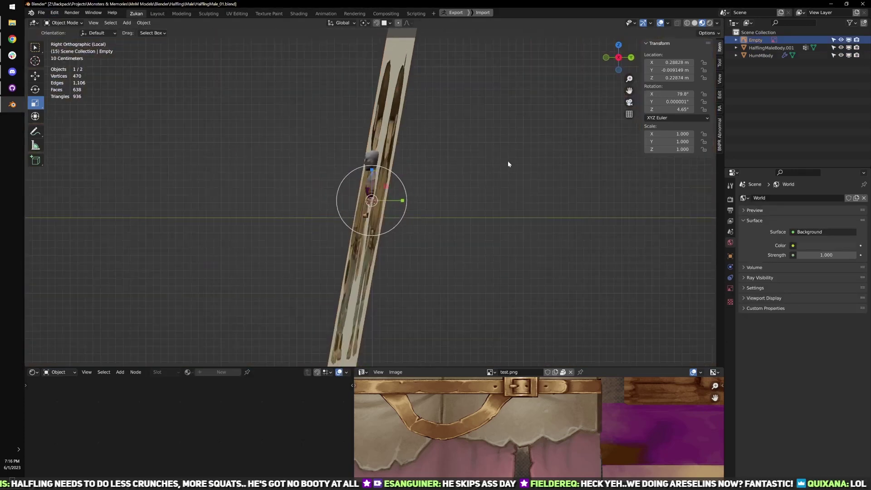
mouse_move(671, 94)
left_mouse_down()
mouse_move(671, 110)
mouse_move(671, 95)
left_mouse_up()
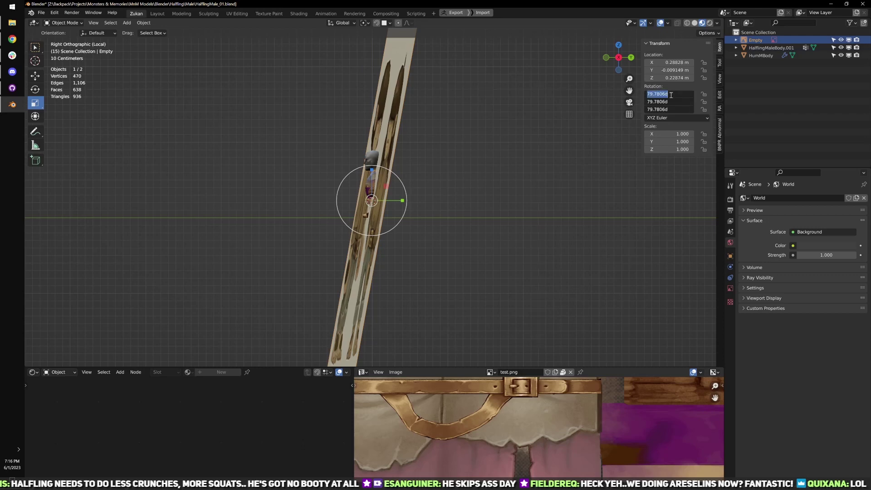
type("0")
key("Return")
left_click_drag(669, 99, 669, 108)
type("0")
key("Return")
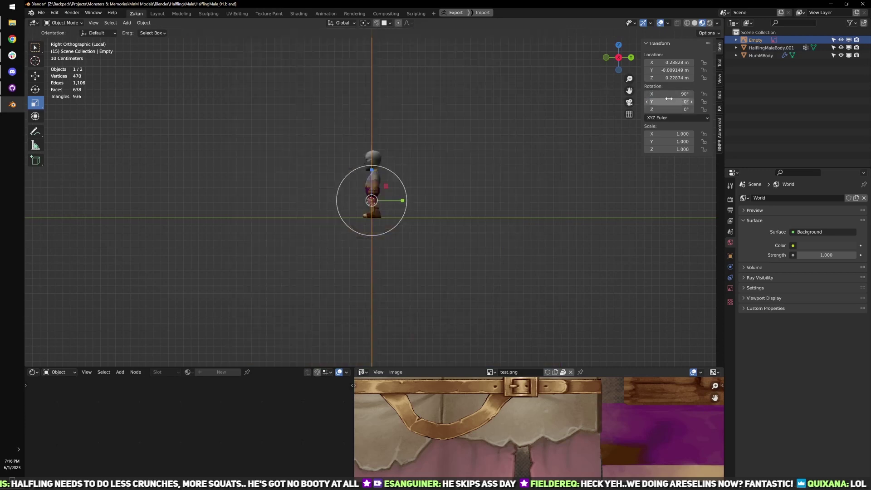
- Move the reference image along Y behind the body, to about 1.13 m
mouse_move(399, 169)
middle_mouse_down()
mouse_move(504, 137)
mouse_move(413, 176)
middle_mouse_up()
key("w")
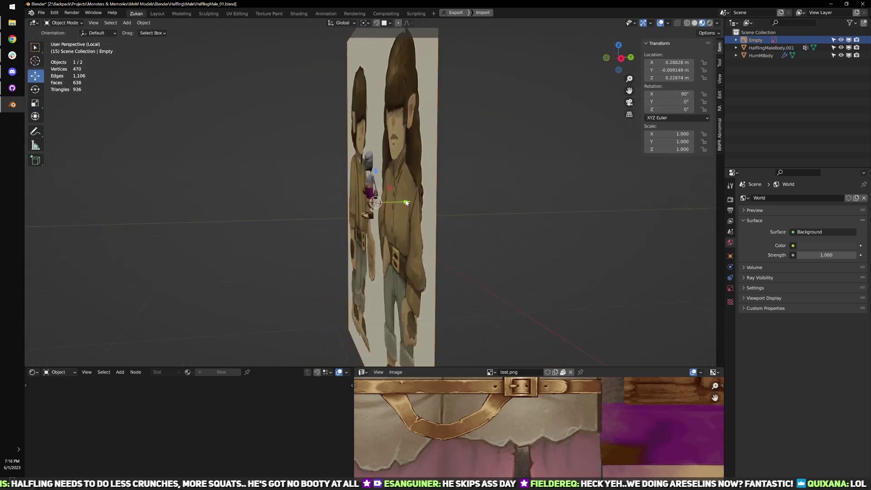
left_click_drag(406, 203, 493, 198)
key("KP_1")
scroll(458, 186, "down", 4)
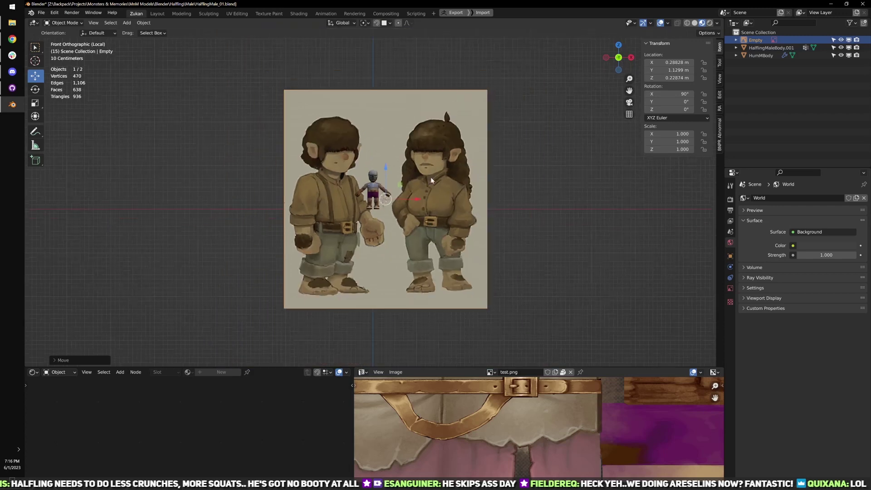
scroll(424, 185, "up", 2)
- Scale the reference image to about 0.376 and, in wireframe shading, move it to about X 0.436 m, Z 0.542 m
key("r")
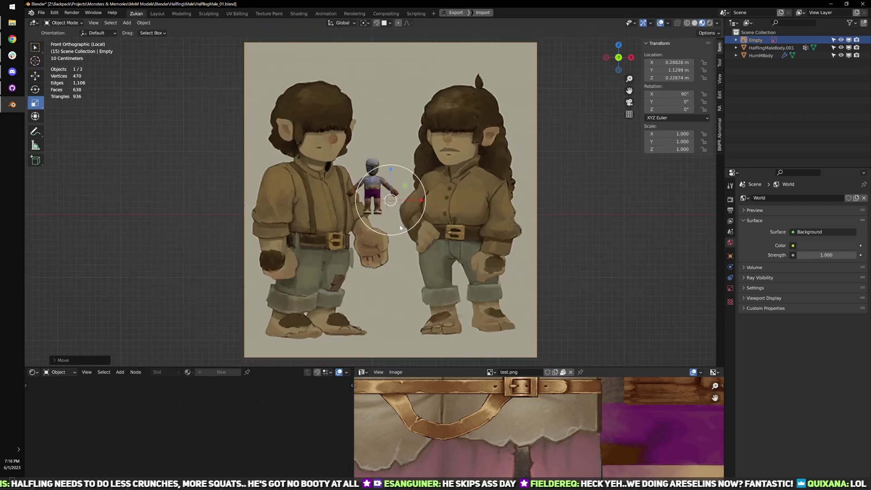
left_click_drag(415, 213, 424, 162)
scroll(402, 227, "up", 4)
key("shift+z")
key("w")
key("r")
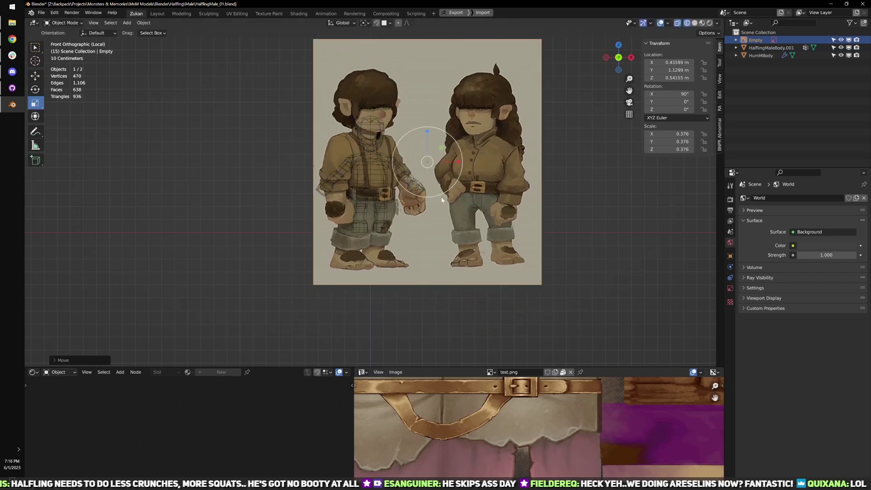
- Scale the reference image down further to about 0.25
left_click_drag(434, 194, 429, 179)
left_click(430, 182)
scroll(432, 177, "up", 3)
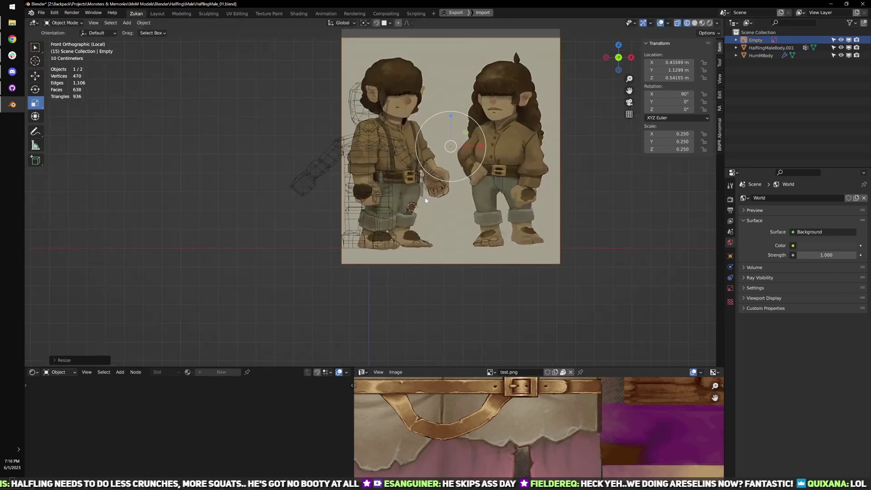
middle_click_drag(435, 164, 430, 218, "shift")
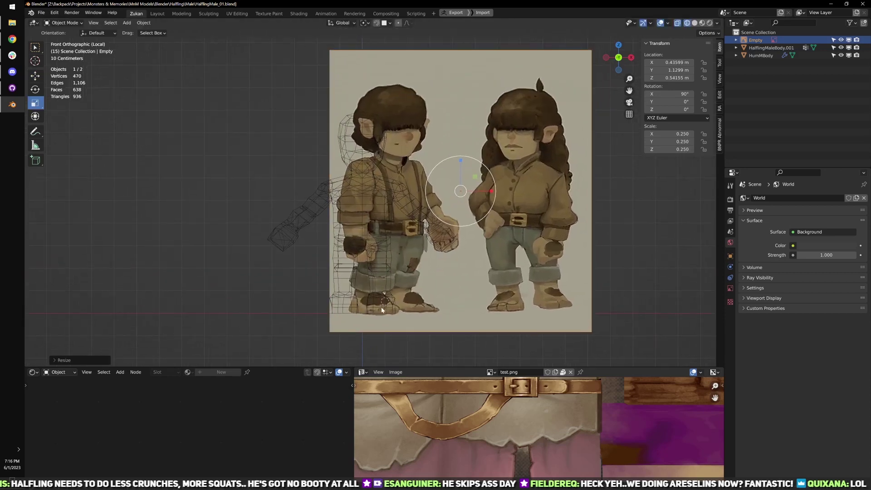
- Pivot around the 3D cursor at the male figure's feet, scale the image to about 0.224 and move it to align the figure with the body
left_click(366, 22)
left_click(369, 40)
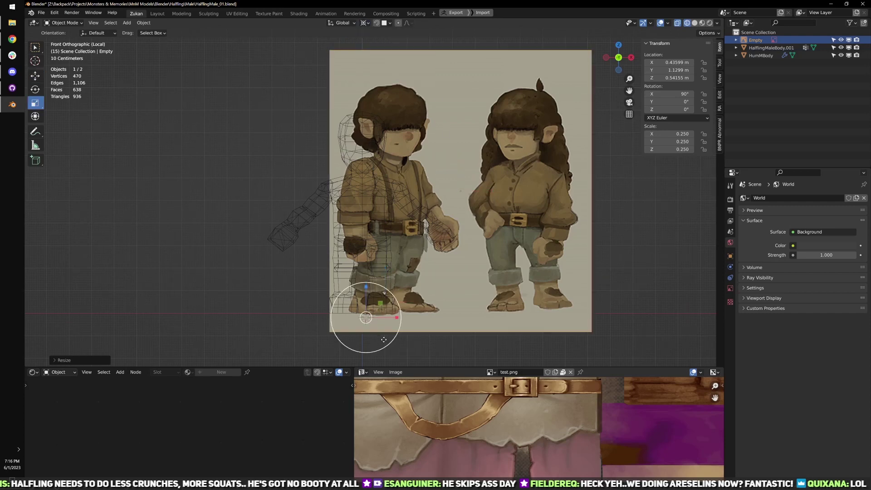
mouse_move(384, 339)
left_mouse_down()
mouse_move(381, 321)
mouse_move(372, 321)
mouse_move(387, 344)
left_mouse_up()
key("w")
key("shift+space")
key("s")
middle_click_drag(426, 308, 426, 278, "shift")
scroll(400, 282, "up", 3)
key("shift+space")
key("g")
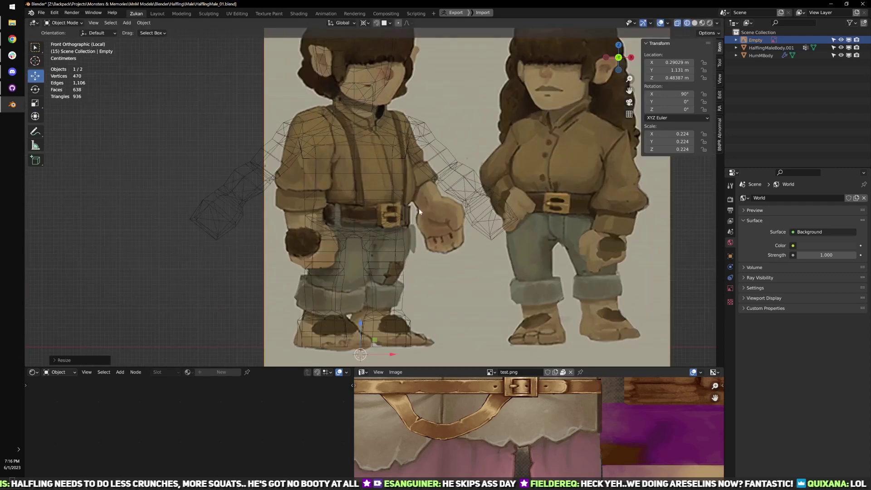
- Fine-tune the reference image's scale to about 0.22 around the 3D cursor
scroll(418, 211, "down", 2)
key("shift+space")
key("s")
left_click_drag(393, 334, 394, 311)
- Make the reference image unselectable and select the body mesh in front view
middle_click_drag(515, 141, 595, 230)
left_click(833, 40)
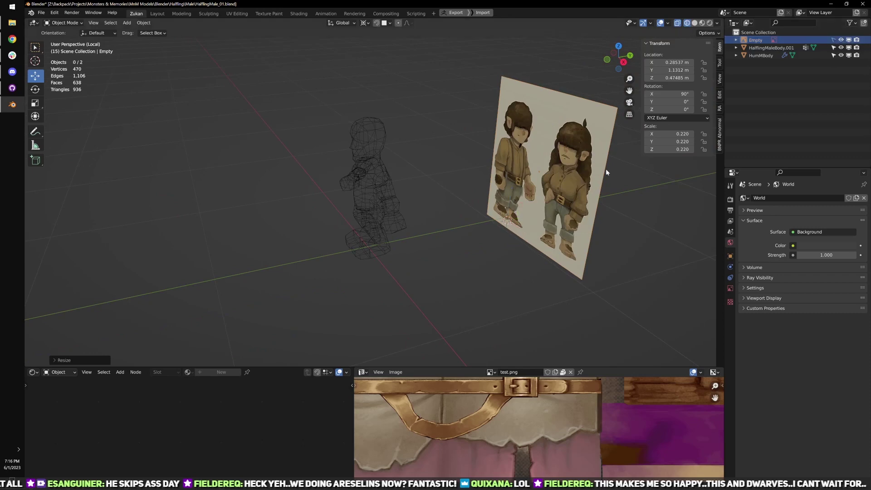
middle_click_drag(507, 244, 430, 226)
left_click(388, 199)
key("KP_1")
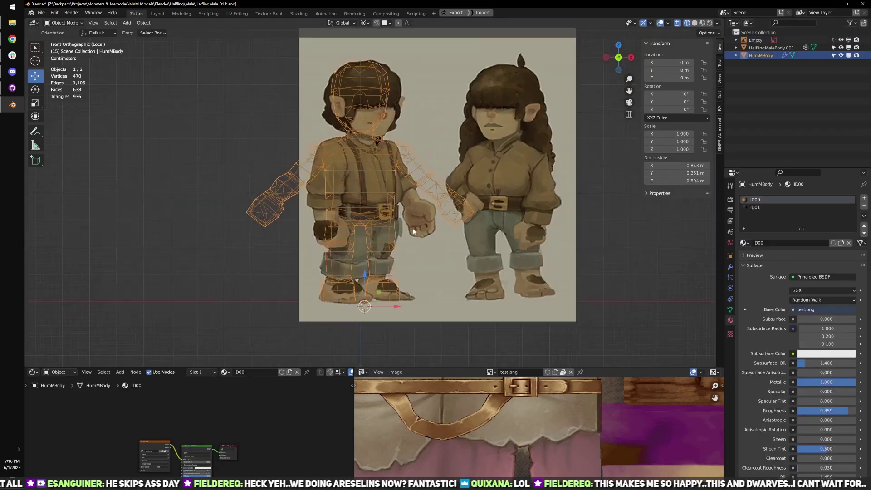
- Toggle the shading to compare the body with the concept art and enter Edit Mode on the body in wireframe
key("shift+z")
scroll(413, 228, "up", 2)
middle_click_drag(358, 266, 434, 246, "shift")
key("shift+z")
scroll(434, 246, "up", 2)
key("Tab")
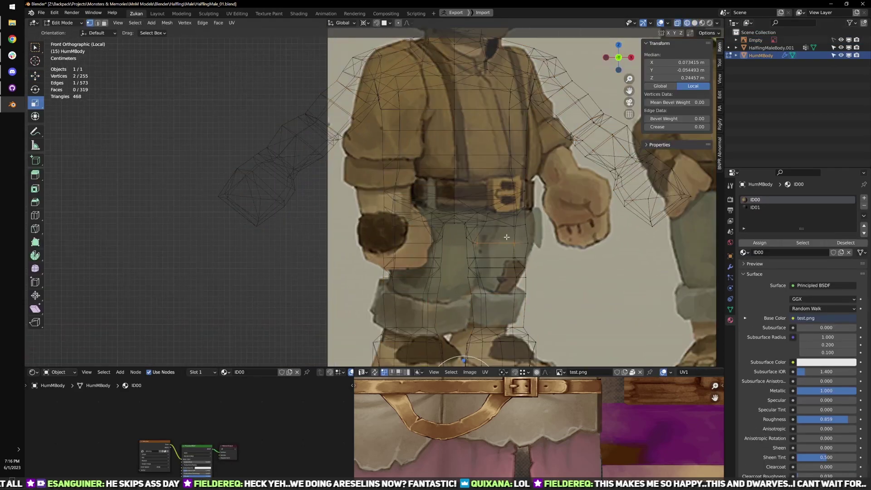
- Box-select the band of faces at the waist just below the belt
middle_click_drag(507, 228, 405, 236, "shift")
key("a")
key("a")
key("ctrl+Tab")
key("Escape")
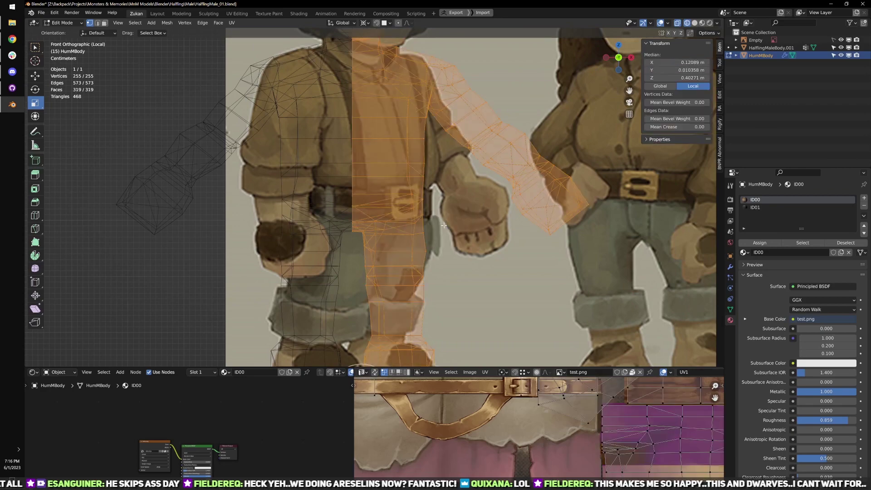
scroll(391, 198, "up", 2)
left_click_drag(299, 135, 463, 183)
- Compare the selected waist band and belt height with the concept art, alternating between wireframe and textured views
scroll(464, 182, "down", 3)
middle_click_drag(461, 200, 435, 197)
key("KP_1")
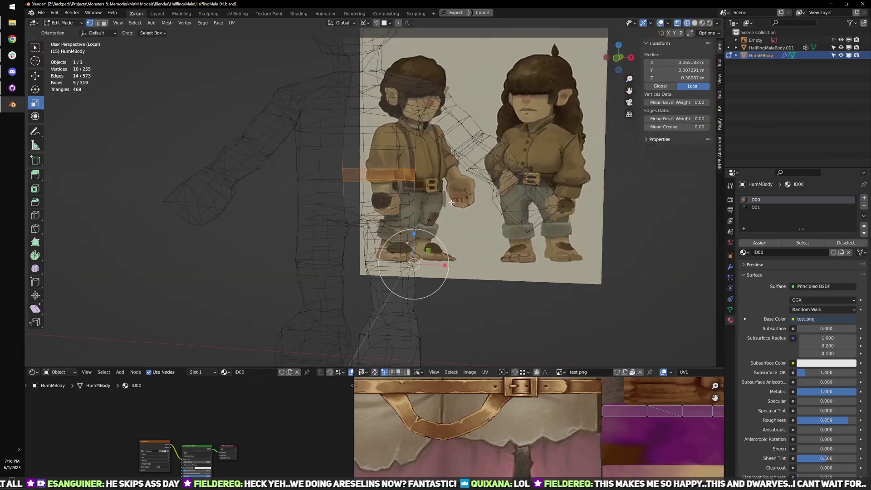
scroll(405, 191, "up", 3)
key("alt+z")
scroll(406, 203, "up", 2)
key("alt+z")
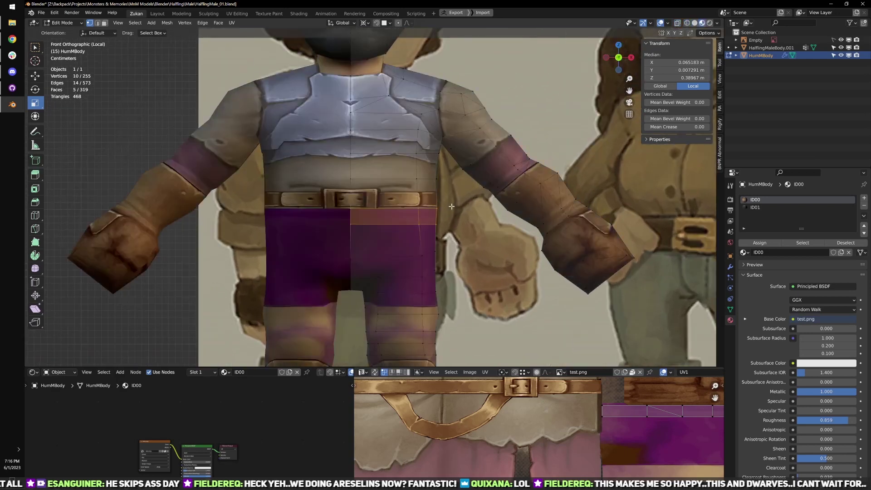
middle_click_drag(450, 231, 404, 311)
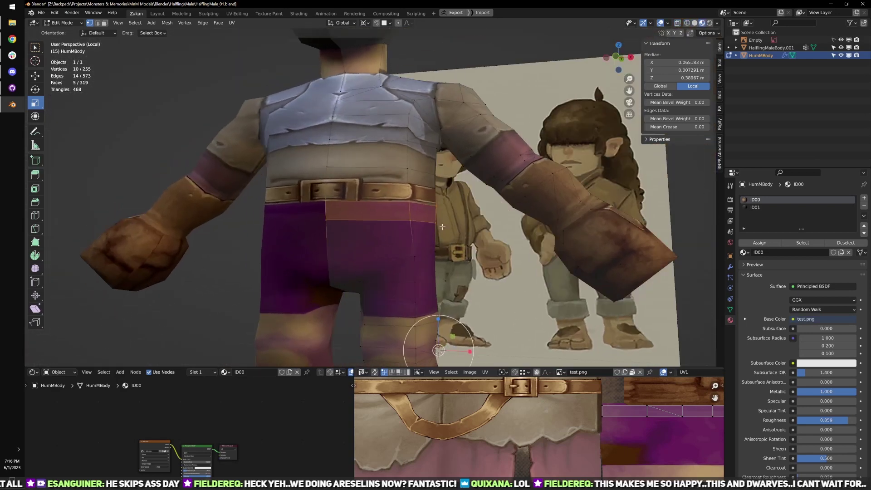
key("KP_1")
key("alt+z")
scroll(388, 195, "down", 2)
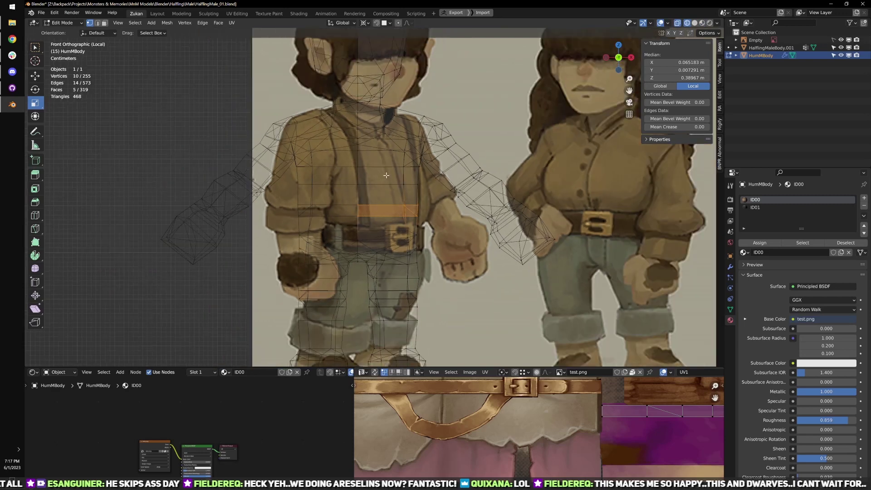
scroll(388, 238, "up", 1)
mouse_move(387, 186)
middle_mouse_down("shift")
mouse_move(388, 238)
mouse_move(427, 271)
mouse_move(455, 276)
middle_mouse_up("shift")
key("shift+z")
scroll(459, 302, "up", 1)
scroll(433, 264, "up", 2)
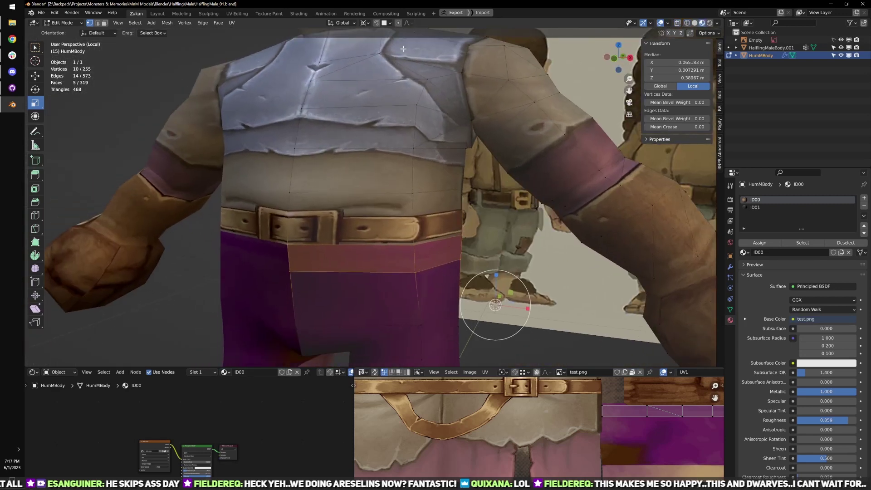
- Switch the transform pivot from the 3D cursor to the centre of the selected waist band
left_click(366, 23)
left_click(384, 36)
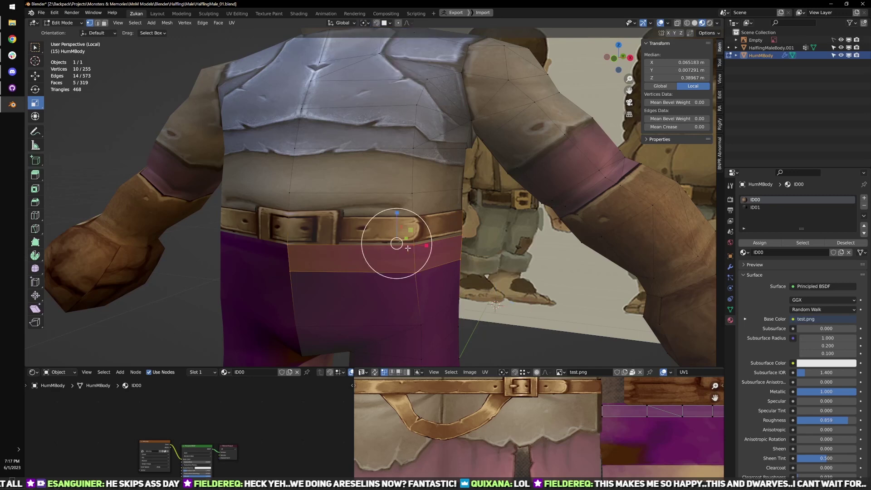
middle_click_drag(398, 215, 396, 217)
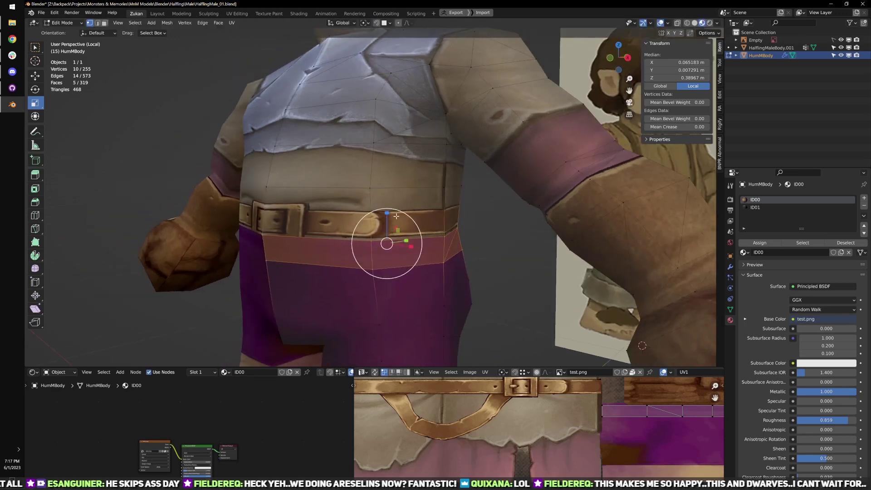
- Adjust the selected waist band below the belt slightly along the Z axis
left_click_drag(386, 203, 386, 208)
key("w")
left_click(386, 207)
- Flatten the body's centre-line vertices along X and set their median X to 0 m
middle_click_drag(386, 207, 459, 213)
key("KP_1")
scroll(447, 211, "down", 2)
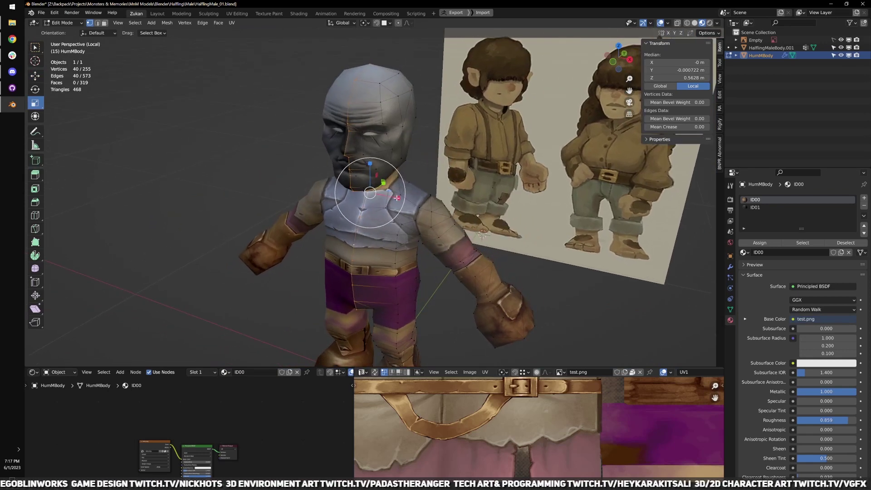
key("s")
key("x")
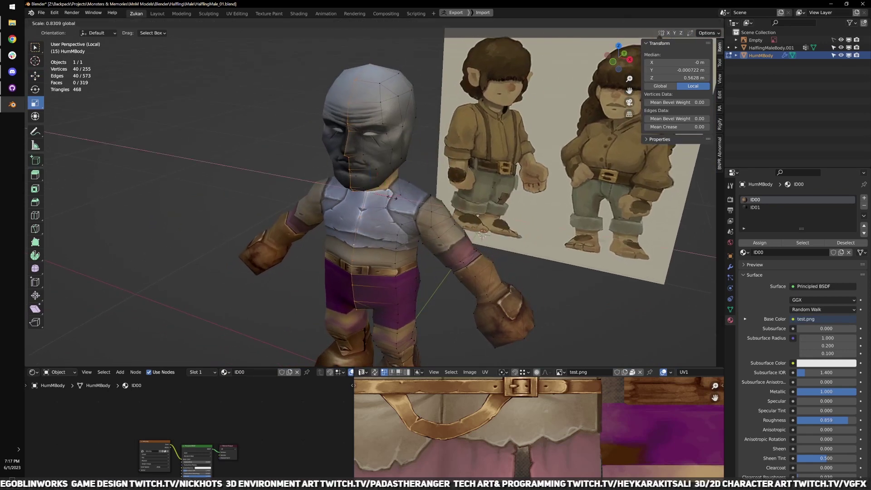
left_click(393, 198)
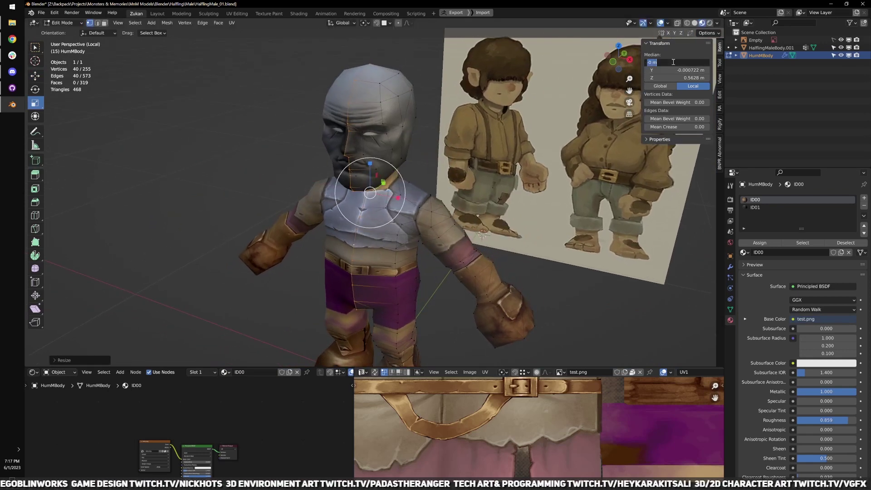
- In front-view wireframe, leave Edit Mode and move the concept art reference image beside the body to about X 0.724 m, Z 0.565 m
middle_click_drag(486, 262, 466, 236)
key("w")
scroll(467, 236, "up", 1)
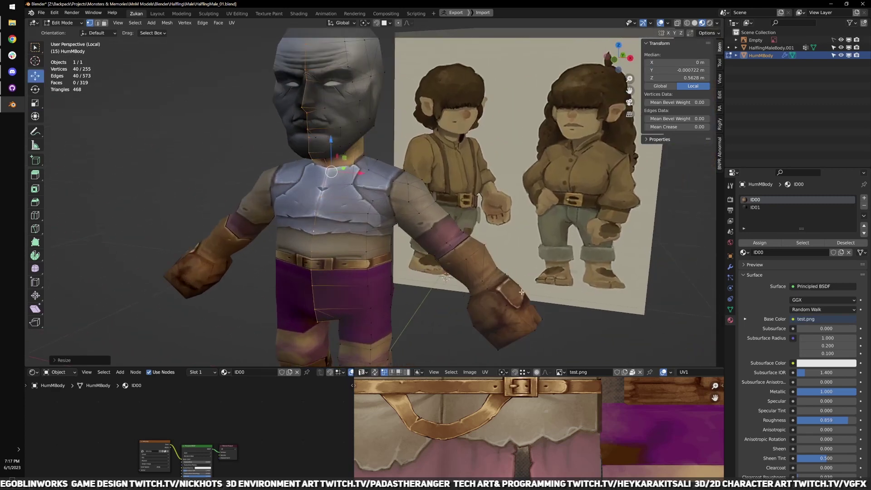
key("KP_1")
middle_click_drag(481, 281, 529, 258, "shift")
key("shift+z")
scroll(530, 259, "down", 1)
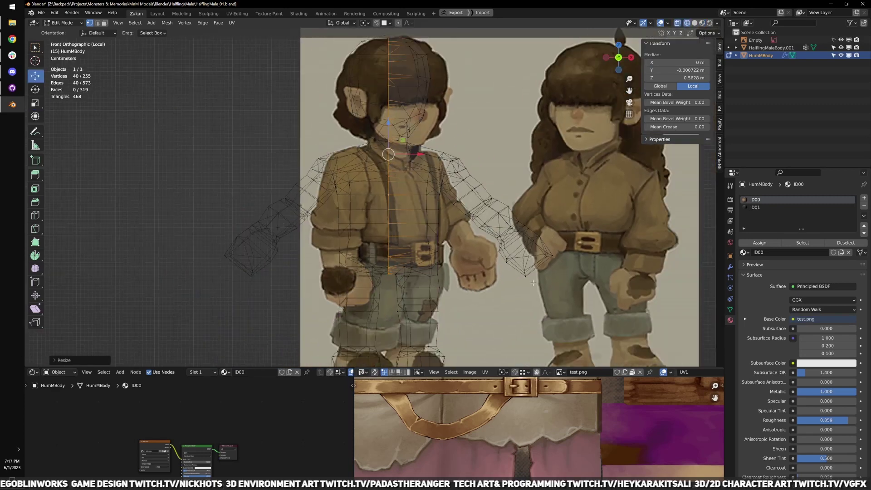
key("Tab")
left_click(673, 219)
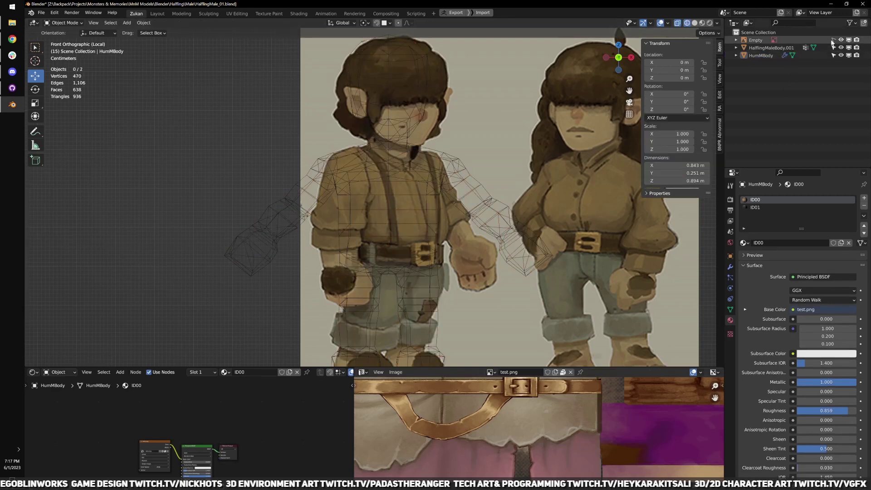
left_click(547, 330)
scroll(524, 309, "down", 2)
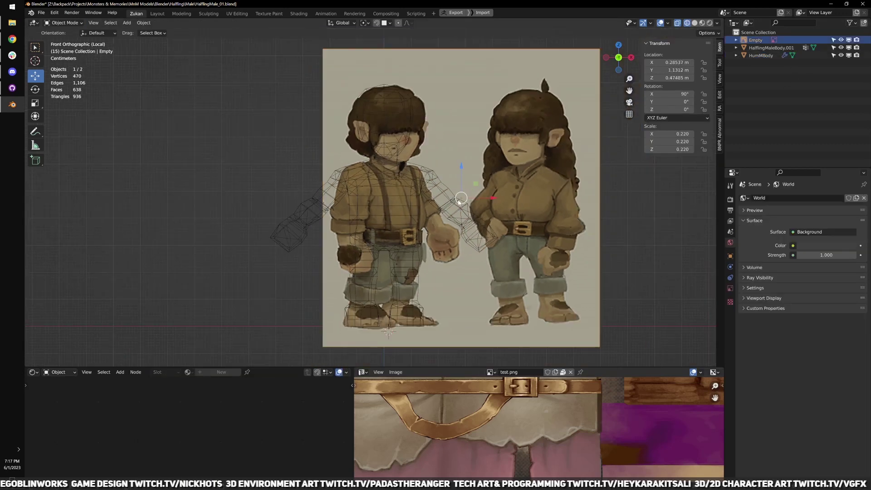
left_click_drag(460, 200, 578, 173)
scroll(578, 181, "up", 2)
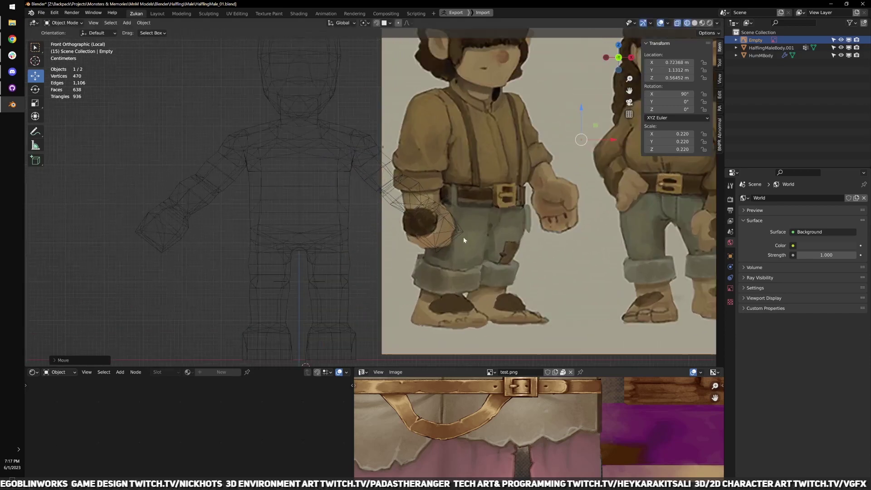
- Nudge the reference image slightly further along X so the painted hand lines up with the body mesh's hand
left_click(396, 201)
key("Tab")
scroll(406, 281, "up", 2)
middle_click_drag(485, 296, 456, 281, "shift")
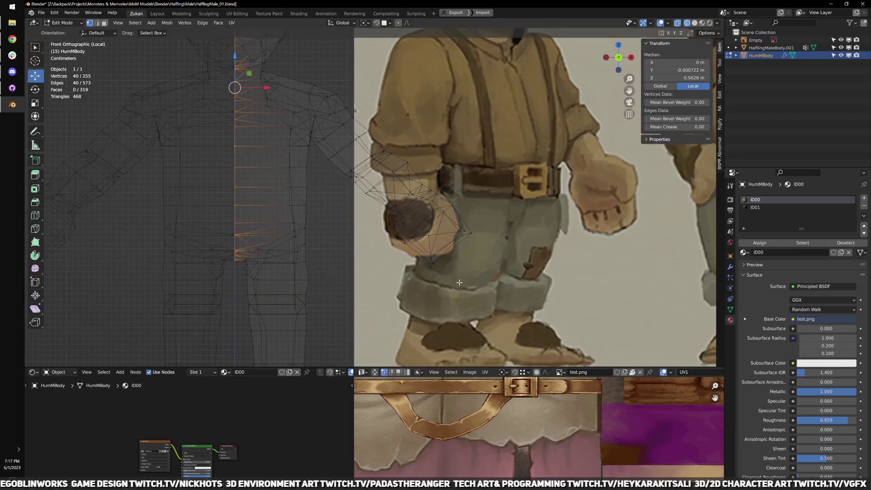
key("Tab")
left_click(498, 274)
scroll(454, 279, "down", 3)
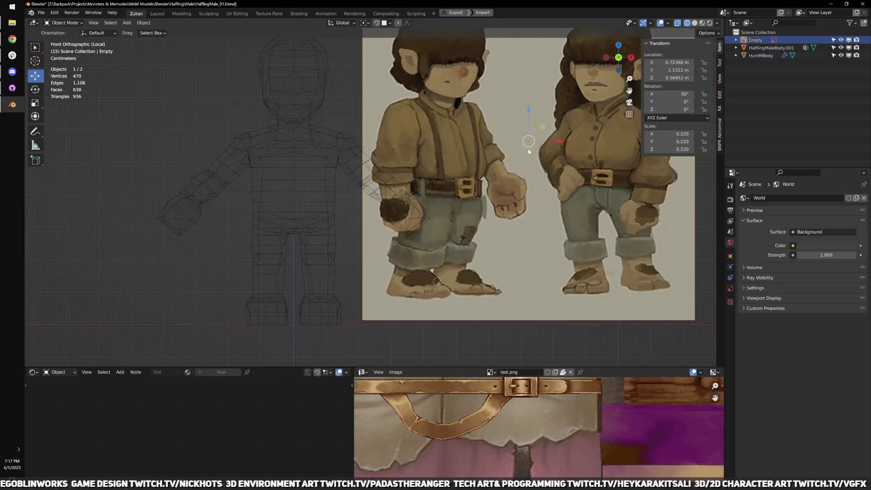
left_click_drag(531, 140, 537, 139)
left_click(360, 166)
key("Tab")
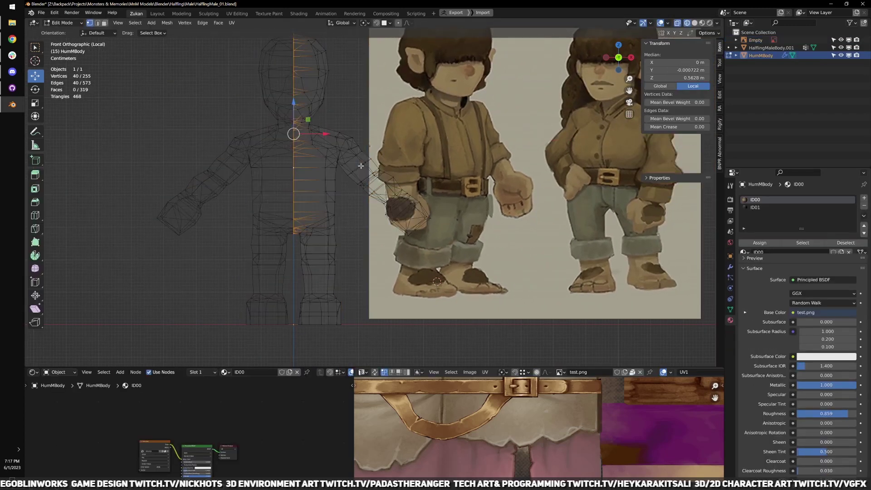
- Make the reference image unselectable and return to Edit Mode on the body
key("Tab")
scroll(361, 162, "up", 3)
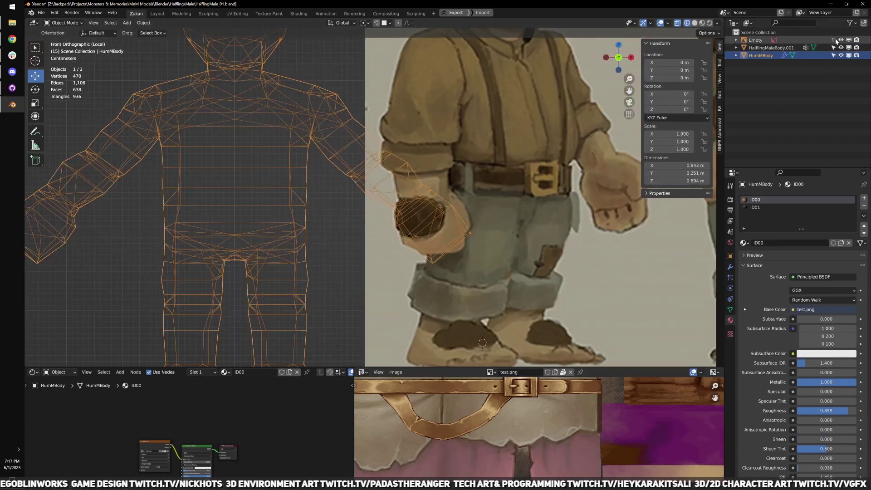
key("Tab")
scroll(380, 265, "up", 3)
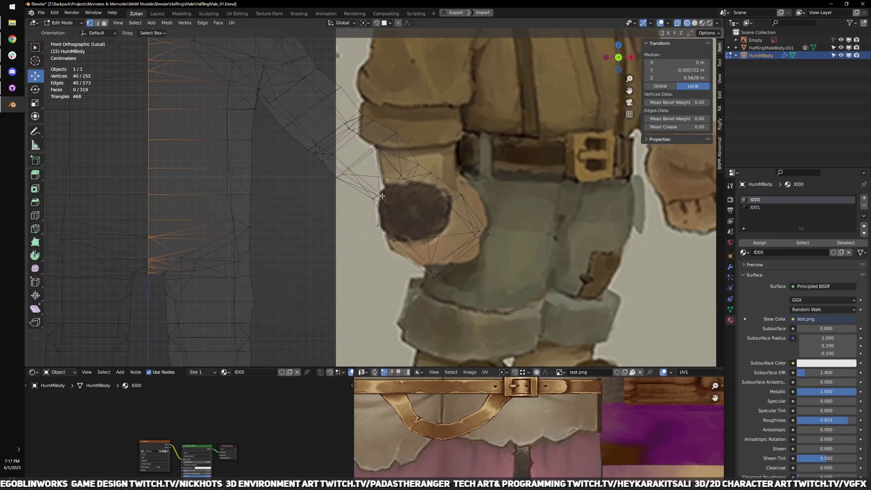
scroll(375, 205, "down", 5)
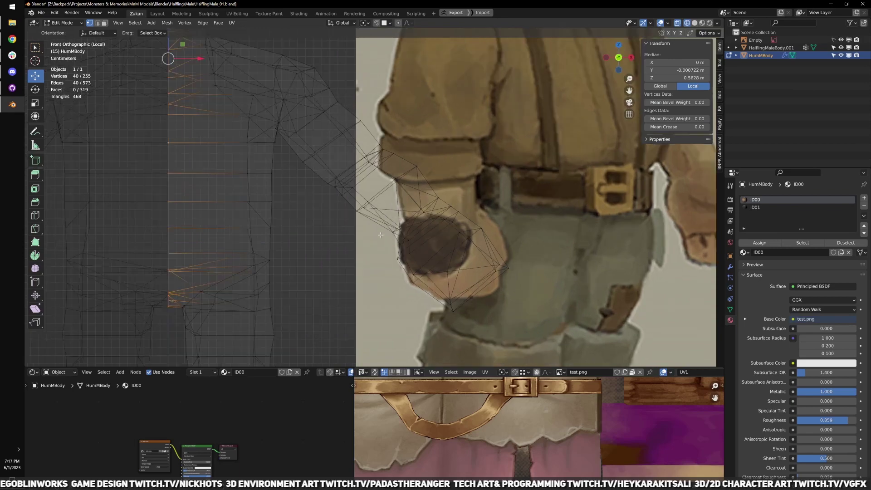
- Box-select the hand's vertices in see-through front-view wireframe
key("a")
middle_click_drag(422, 292, 389, 263, "shift")
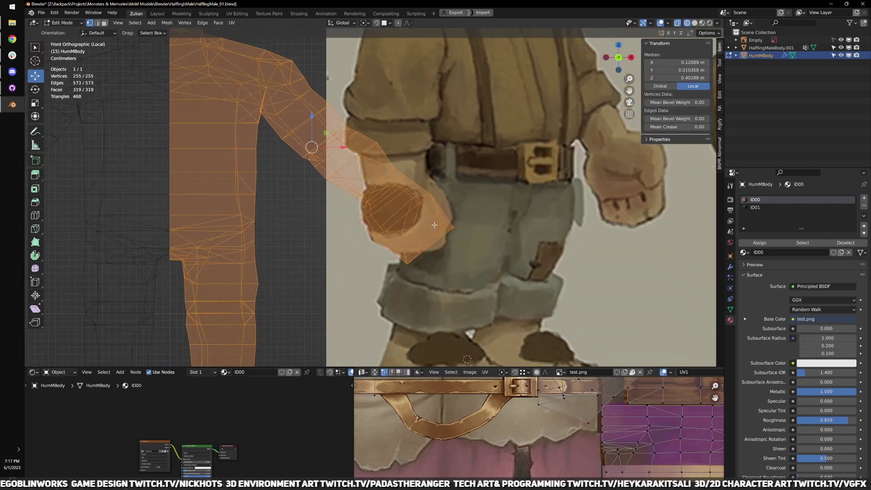
key("shift+z")
left_click_drag(353, 277, 483, 186)
key("KP_Decimal")
scroll(455, 214, "down", 4)
mouse_move(455, 213)
middle_mouse_down()
mouse_move(387, 233)
mouse_move(421, 172)
mouse_move(345, 231)
mouse_move(367, 260)
middle_mouse_up()
key("alt+z")
key("KP_1")
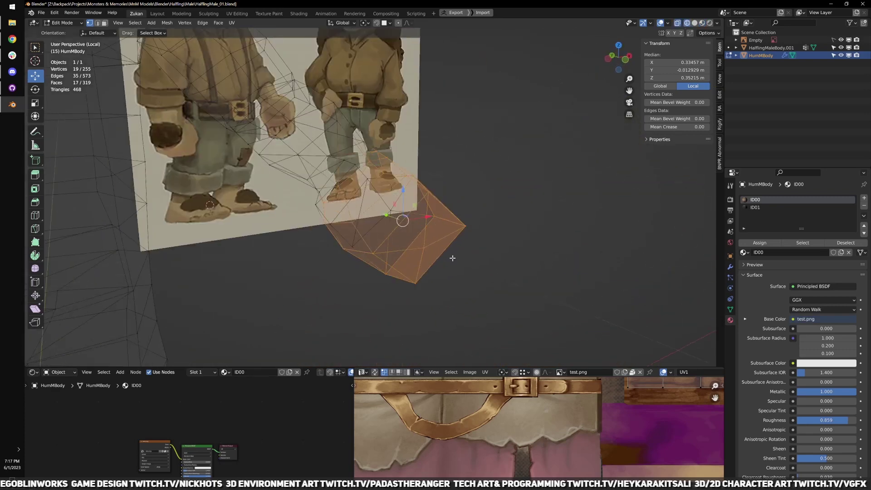
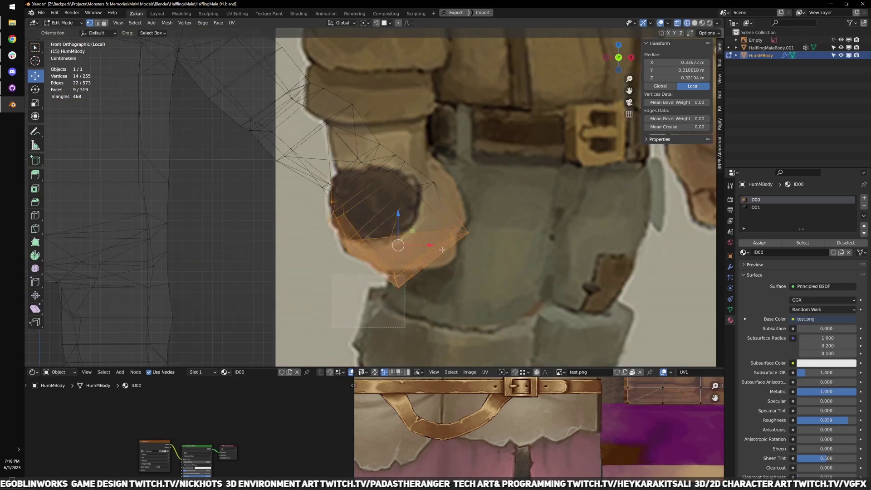
left_click_drag(443, 250, 517, 166)
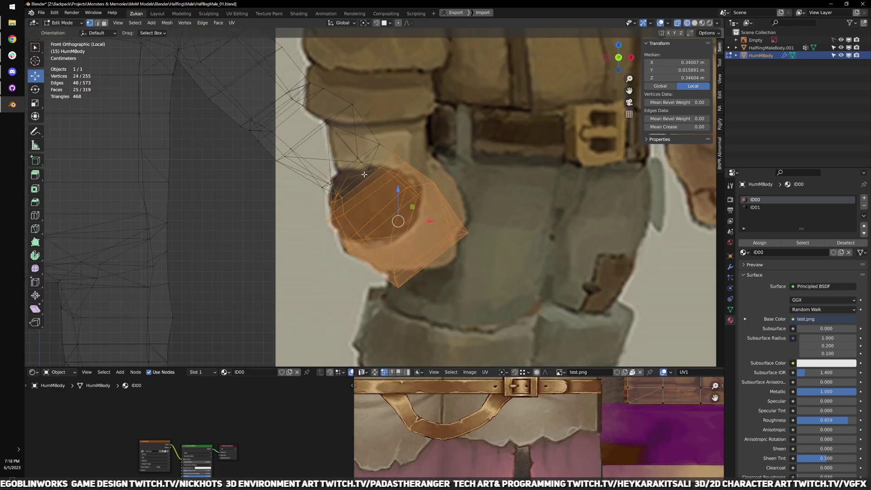
- Refine the hand selection by removing stray wrist vertices and adding the missing hand vertex
scroll(383, 191, "down", 4)
middle_click_drag(383, 191, 321, 255)
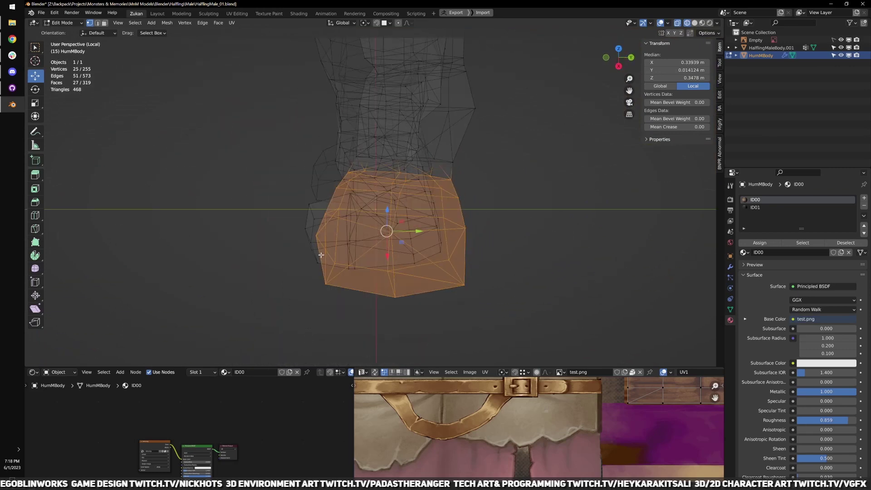
middle_click_drag(400, 216, 420, 177)
scroll(420, 177, "up", 2)
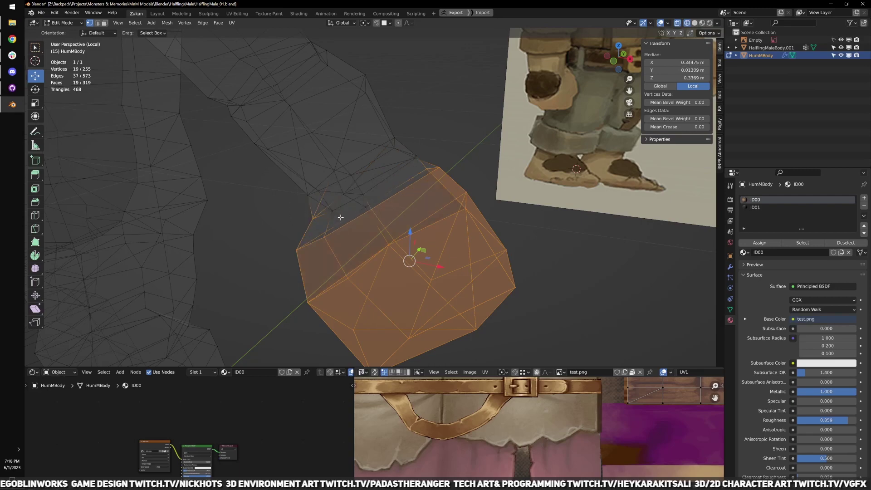
scroll(341, 217, "down", 2)
middle_click_drag(340, 217, 442, 221)
left_click_drag(346, 211, 349, 213, "ctrl")
middle_click_drag(421, 214, 395, 225)
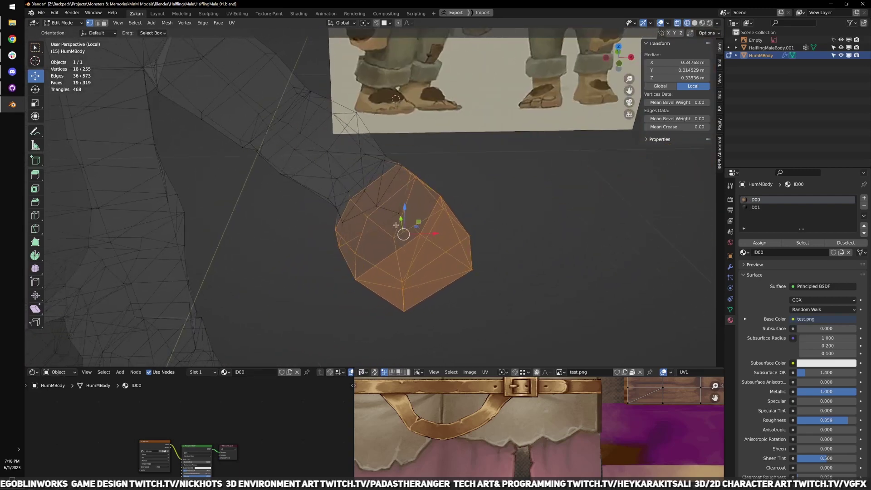
left_click_drag(402, 210, 396, 206, "shift")
- Shift the hand slightly along Y, shrink the selection to the fist, and move it to a median Y of about 0.014 m
middle_click_drag(491, 215, 399, 234)
key("shift+z")
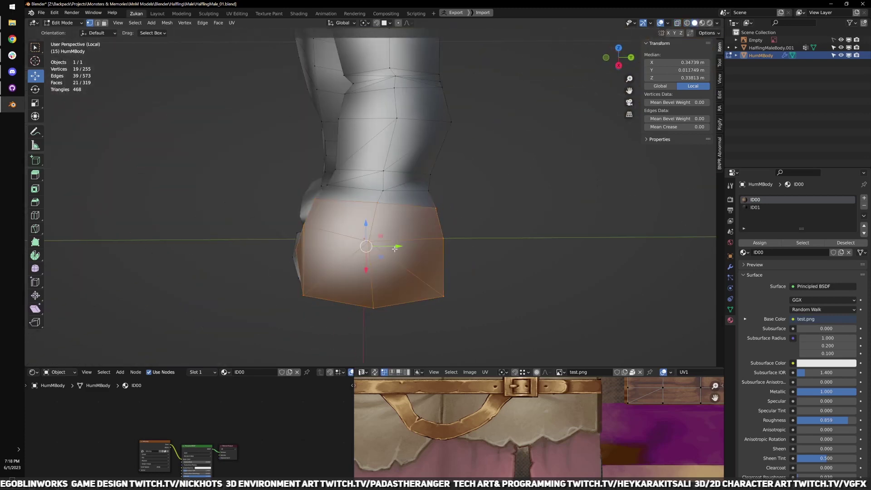
left_click_drag(395, 248, 399, 245)
middle_click_drag(399, 245, 409, 207)
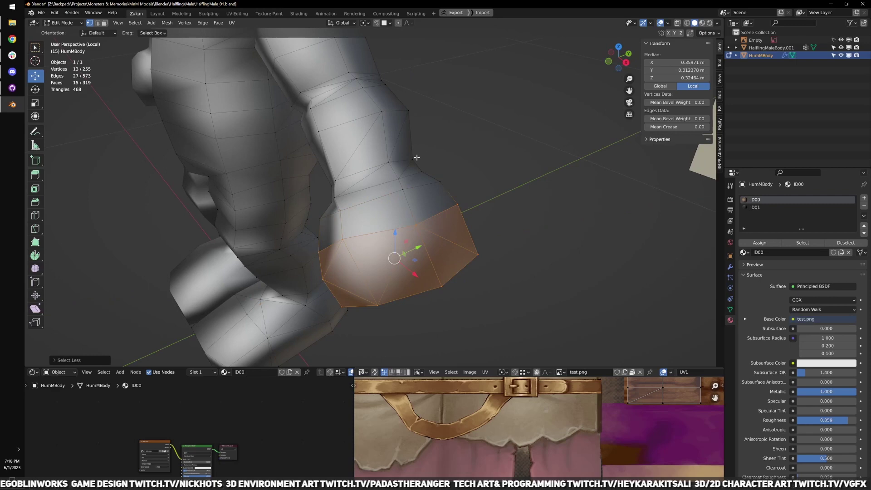
middle_click_drag(417, 157, 400, 273)
left_click_drag(404, 258, 405, 259)
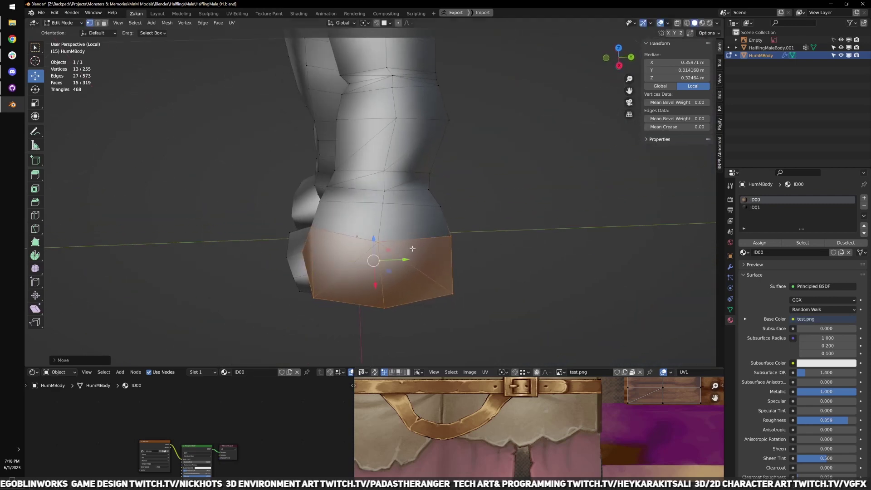
middle_click_drag(405, 259, 441, 204)
- Move the outer forearm vertex just below the purple sleeve band inward to about X 0.303 m, Z 0.456 m
scroll(399, 155, "up", 1)
key("KP_1")
scroll(441, 205, "up", 2)
key("shift+z")
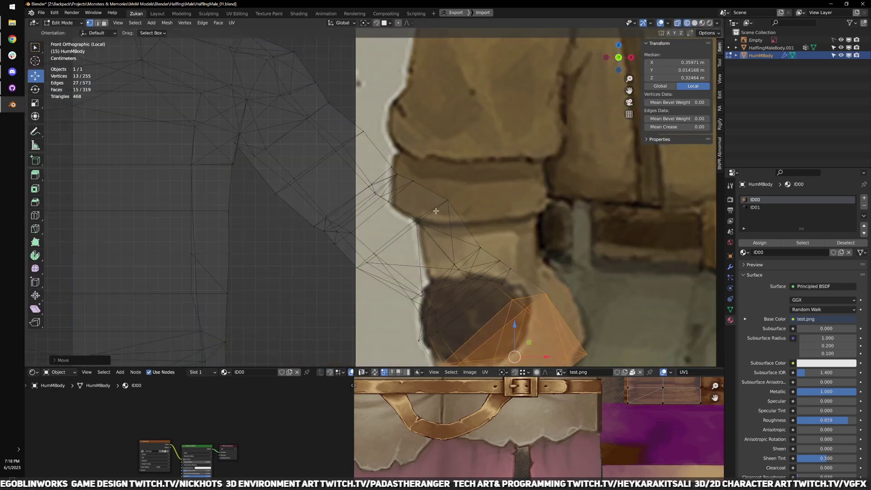
left_click(449, 200)
key("shift+z")
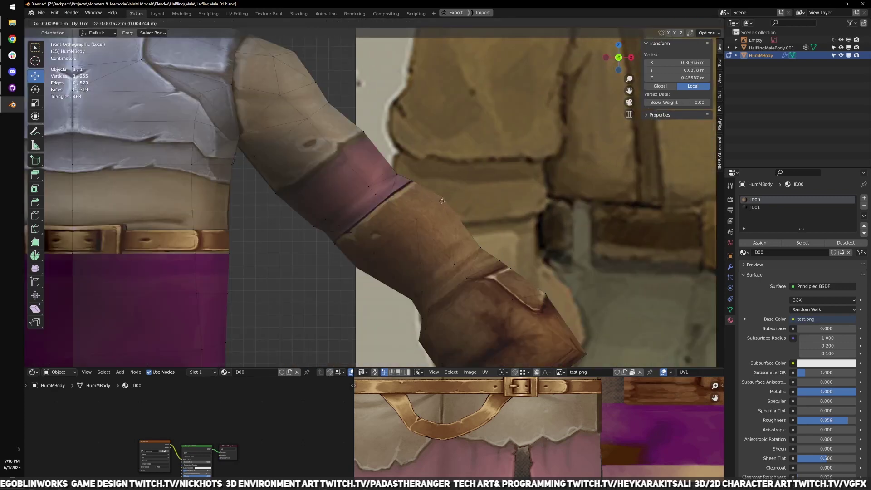
left_click(443, 198)
- Box-select the vertices on top of the shoulder, rotate them, and move them slightly up and inward
scroll(447, 189, "down", 4)
scroll(444, 191, "up", 2)
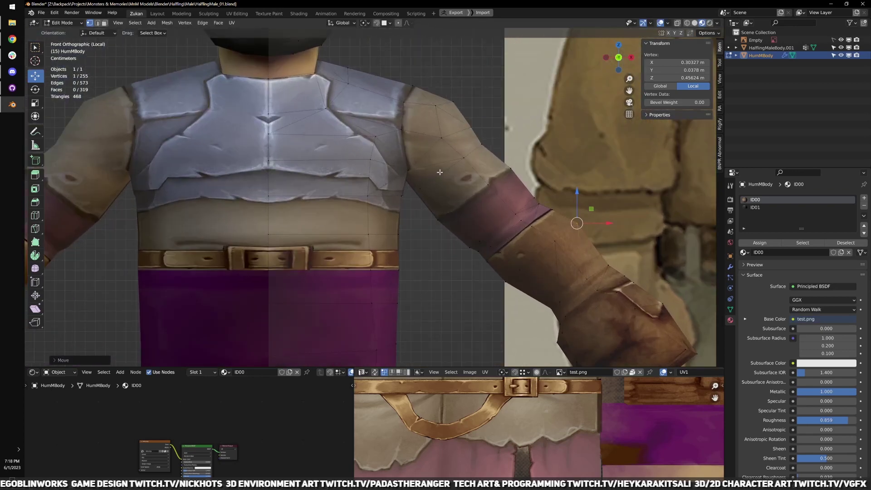
key("shift+z")
middle_click_drag(479, 128, 470, 178, "shift")
mouse_move(374, 112)
left_mouse_down()
mouse_move(462, 169)
mouse_move(419, 147)
left_mouse_up()
key("shift+z")
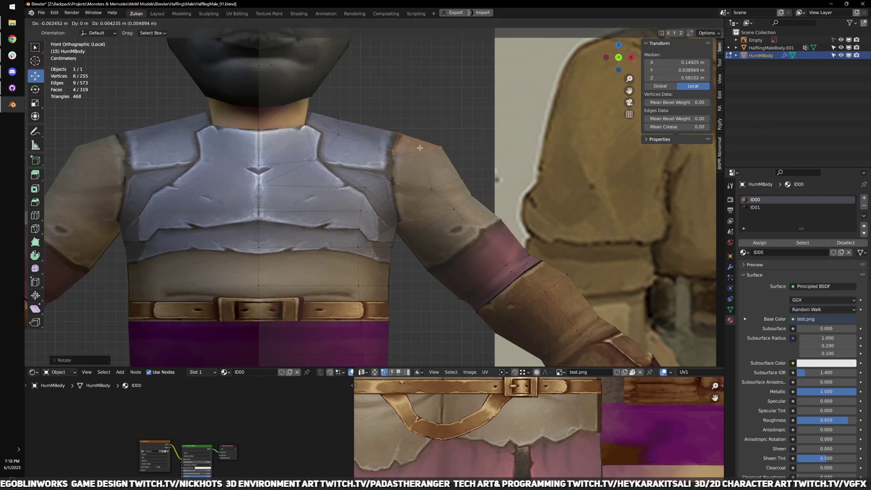
- Move the single vertex at the top seam between armour and upper arm inward along X to about 0.133 m
scroll(456, 160, "down", 1)
left_click(392, 155)
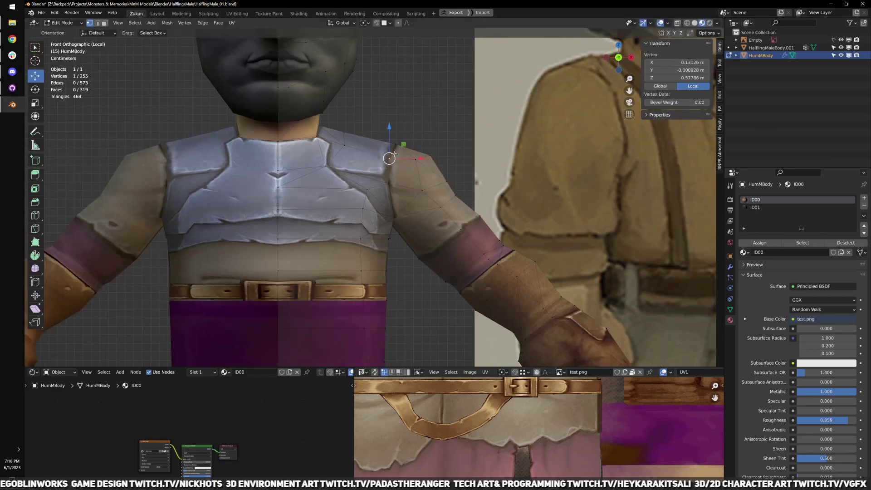
scroll(411, 133, "up", 3)
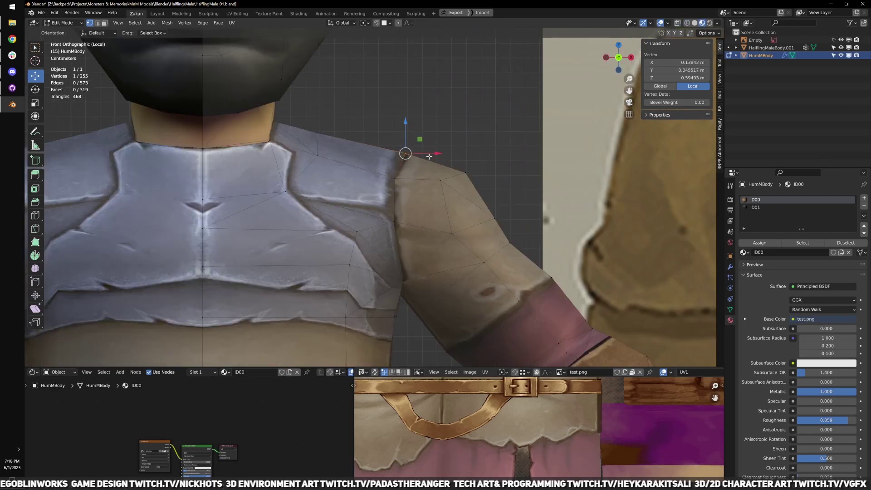
left_click_drag(430, 153, 431, 151)
key("shift+z")
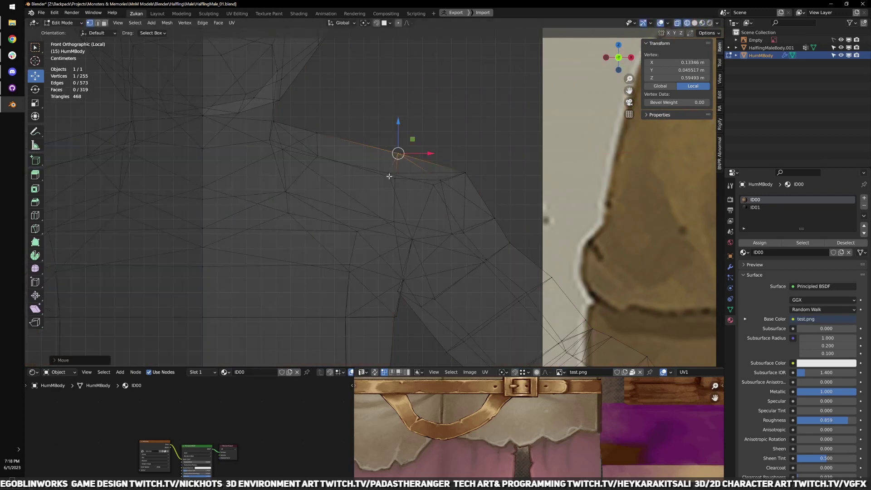
- From the back view, move the rear shoulder seam vertex inward along X to about 0.131 m
left_click(391, 176, "shift")
key("shift+z")
mouse_move(538, 151)
middle_mouse_down()
mouse_move(418, 159)
mouse_move(430, 199)
mouse_move(445, 213)
mouse_move(385, 187)
mouse_move(401, 177)
mouse_move(394, 161)
middle_mouse_up()
scroll(479, 225, "down", 1)
scroll(386, 187, "down", 2)
scroll(365, 181, "up", 2)
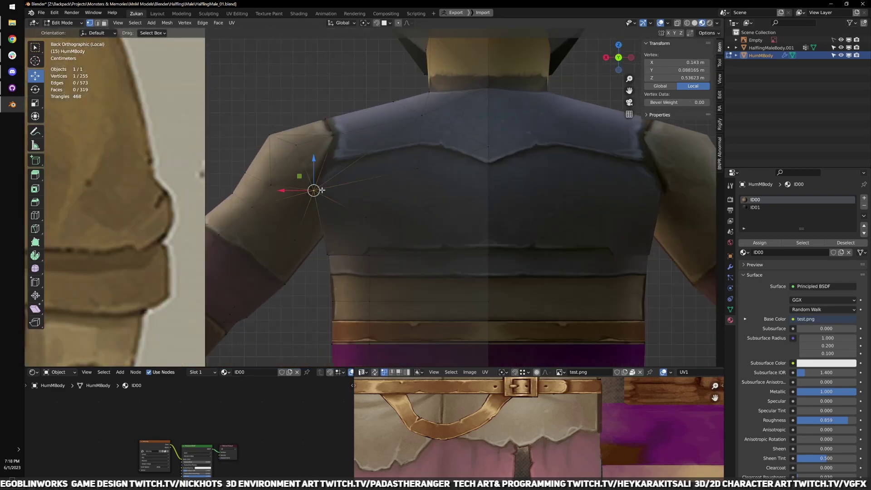
left_click_drag(284, 189, 302, 188)
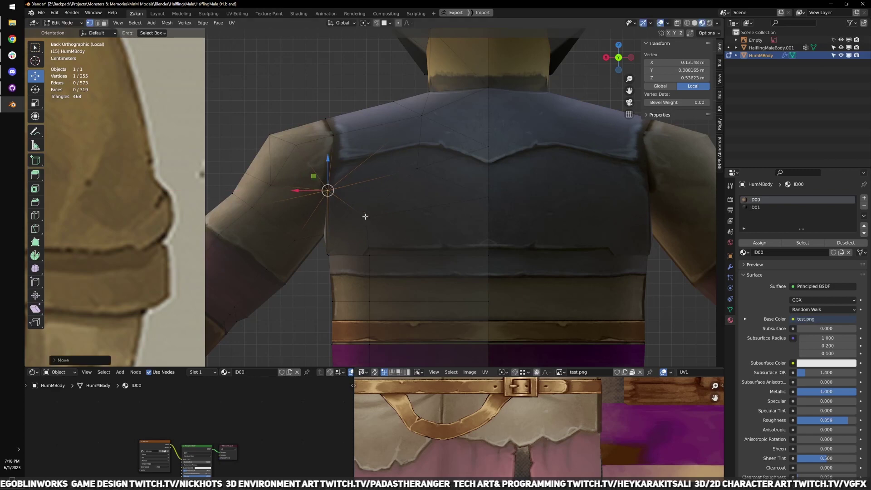
- Move the rear outer thigh vertex near the hem of the purple shorts inward along X to about 0.106 m
mouse_move(350, 243)
middle_mouse_down()
mouse_move(381, 189)
mouse_move(338, 211)
mouse_move(369, 189)
mouse_move(367, 208)
mouse_move(369, 190)
mouse_move(392, 237)
mouse_move(401, 197)
mouse_move(379, 227)
mouse_move(340, 247)
mouse_move(352, 234)
middle_mouse_up()
left_click(362, 224)
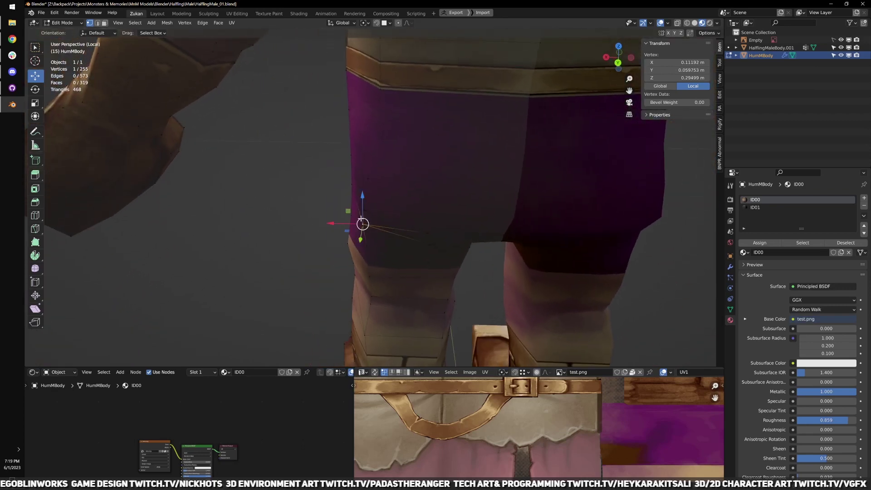
left_click(376, 218)
left_click(365, 210)
left_click_drag(333, 209, 336, 209)
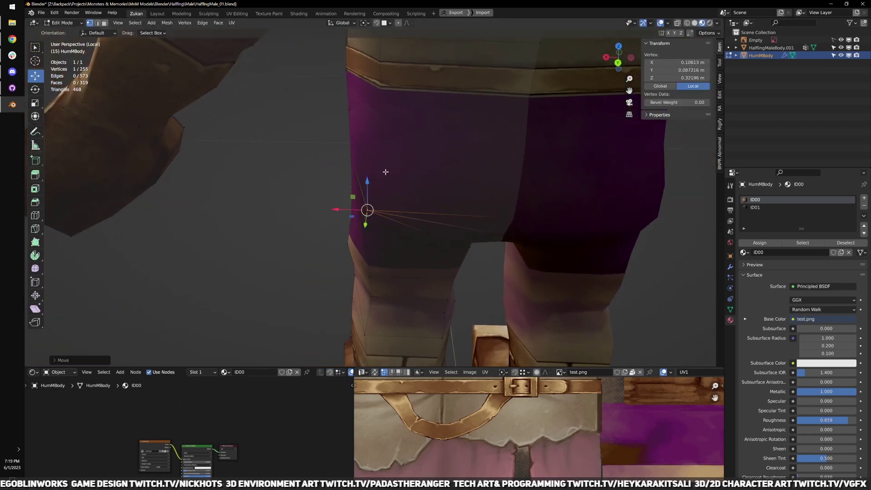
- Move two rear outer hip vertices on the purple shorts slightly along X, placing the lower one at about 0.107 m
left_click(377, 179)
left_click(365, 179)
left_click_drag(342, 176, 341, 177)
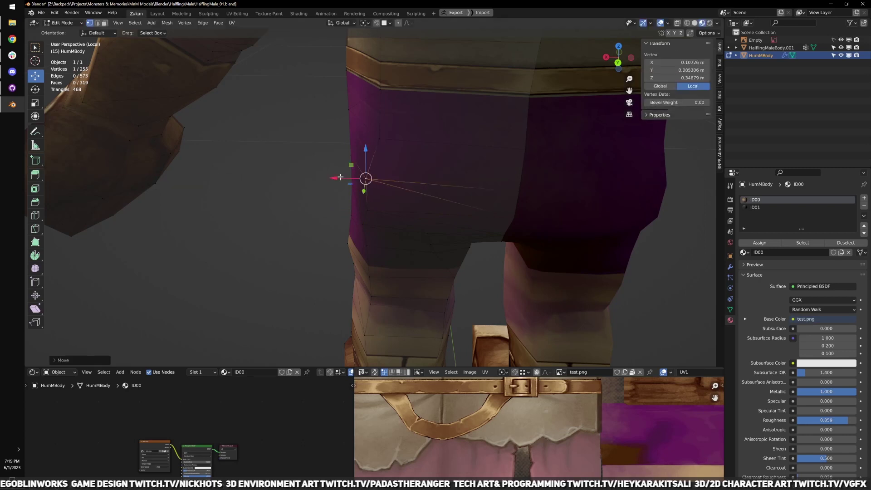
mouse_move(389, 168)
middle_mouse_down()
mouse_move(377, 159)
mouse_move(388, 156)
middle_mouse_up()
left_click(370, 147)
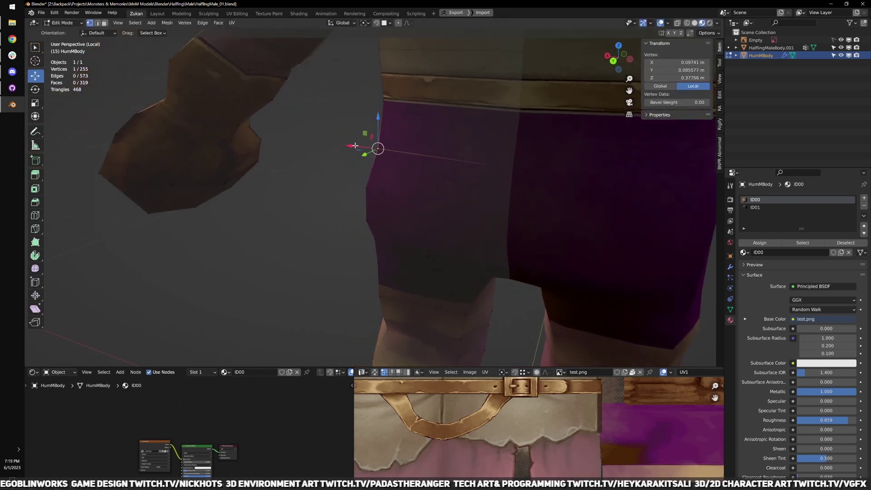
left_click_drag(353, 146, 349, 146)
- Freely reposition the rear outer thigh vertex near the shorts' hem to about X 0.110, Y 0.082, Z 0.324 m
middle_click_drag(281, 156, 391, 238)
key("g")
left_click(389, 177)
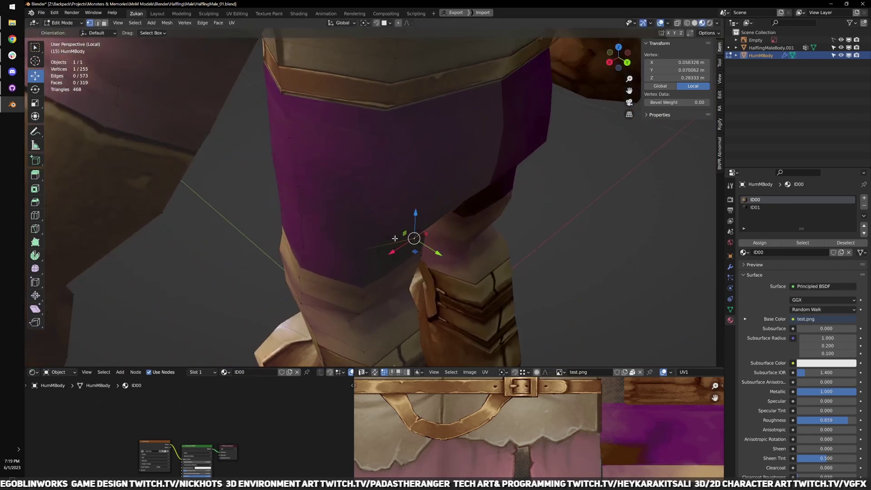
key("g")
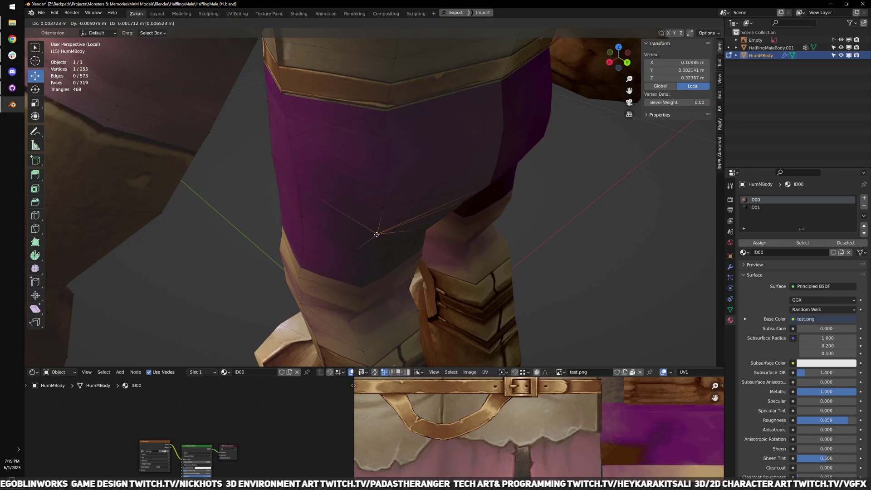
left_click(377, 234)
- Leave mesh editing and compare the whole body with the halfling concept art from behind, the front and an angle
scroll(376, 235, "down", 3)
middle_click_drag(376, 235, 420, 198)
key("alt+a")
key("Tab")
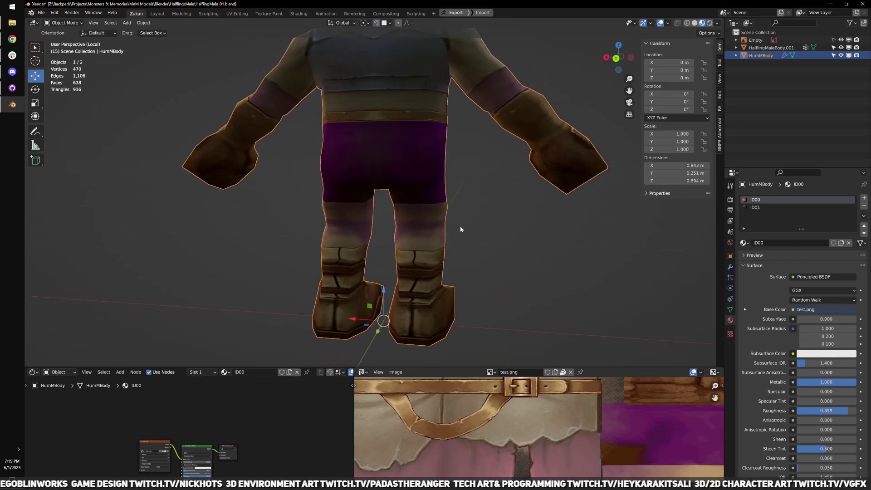
middle_click_drag(372, 151, 415, 167)
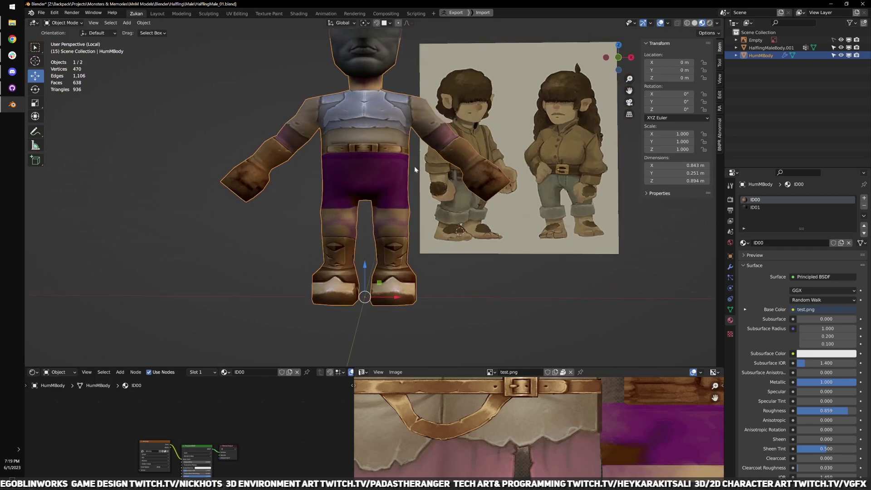
key("KP_1")
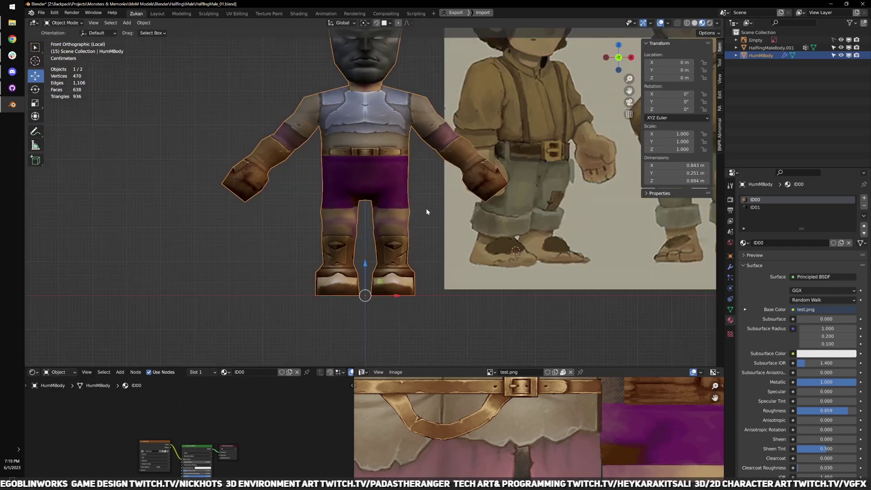
scroll(409, 201, "up", 2)
scroll(439, 218, "down", 2)
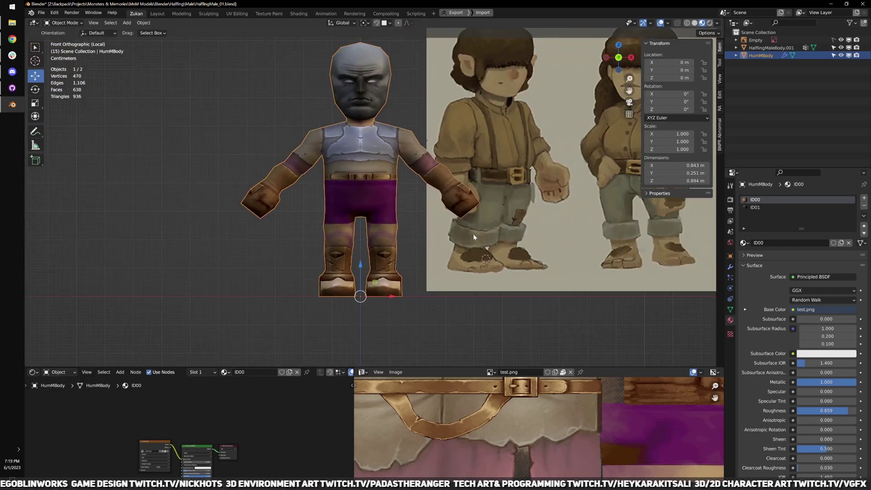
middle_click_drag(419, 281, 362, 264, "shift")
scroll(362, 264, "down", 2)
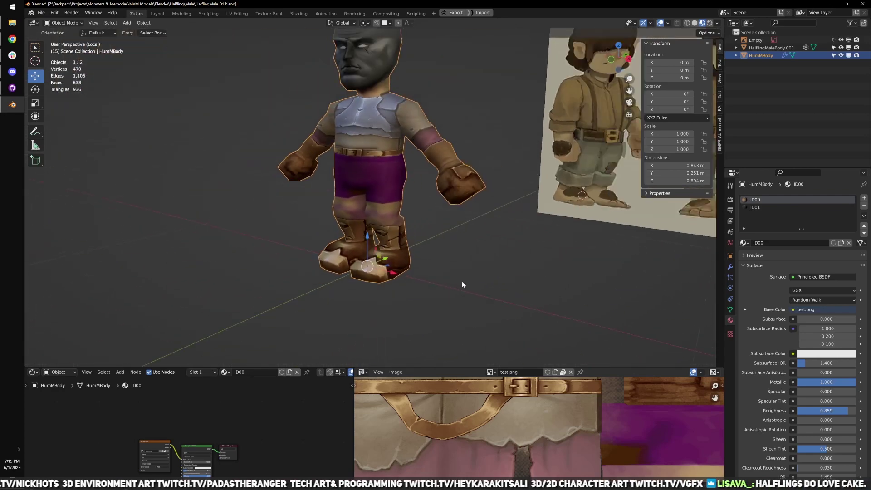
middle_click_drag(463, 284, 399, 261)
- From the right side view in wireframe, box-select the front ankle vertices and shift them along Z
key("KP_3")
key("Tab")
scroll(362, 254, "up", 4)
key("shift+z")
left_click_drag(298, 219, 357, 269)
key("g")
key("z")
- Select the single vertex on top of the instep and lower it along Z to about 0.071 m
key("alt+z")
key("shift+z")
mouse_move(345, 226)
left_mouse_down()
mouse_move(343, 263)
mouse_move(358, 279)
left_mouse_up()
scroll(325, 238, "up", 3)
key("shift+z")
key("g")
key("z")
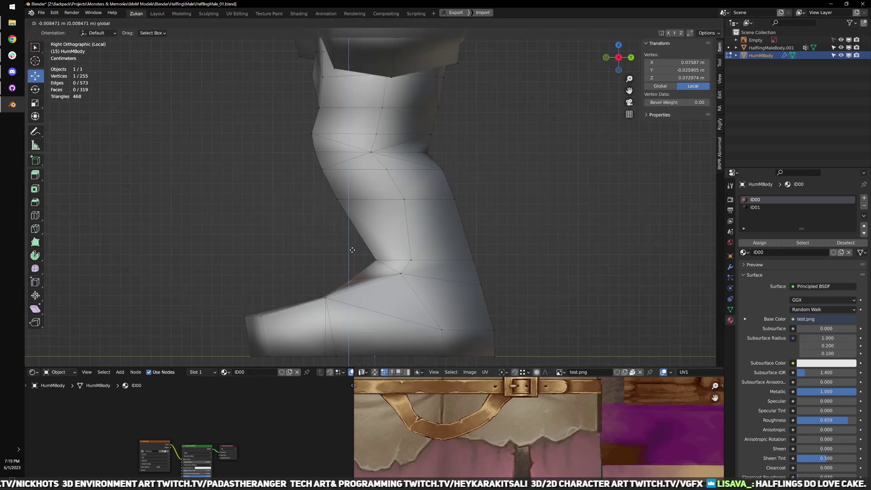
- Select the top front edges of the boot toe and lower them along Z to about 0.036 m
scroll(518, 253, "down", 7)
mouse_move(383, 272)
middle_mouse_down()
mouse_move(518, 254)
mouse_move(476, 244)
middle_mouse_up()
key("z")
scroll(468, 274, "up", 3)
middle_click_drag(469, 273, 408, 284)
key("ctrl+Tab")
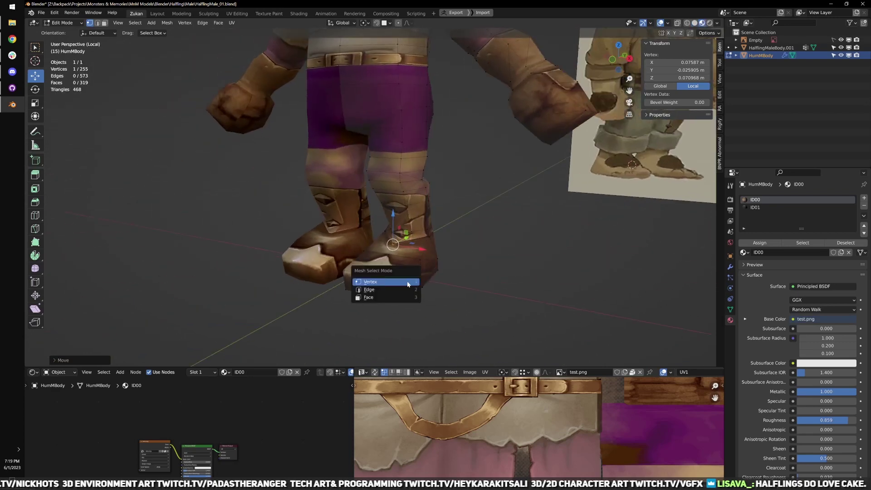
left_click(405, 291)
left_click(385, 276)
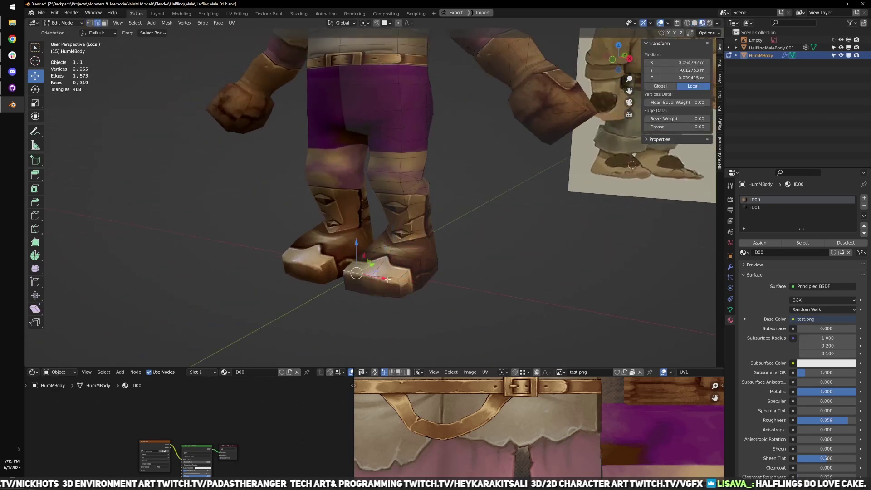
left_click_drag(372, 245, 372, 249)
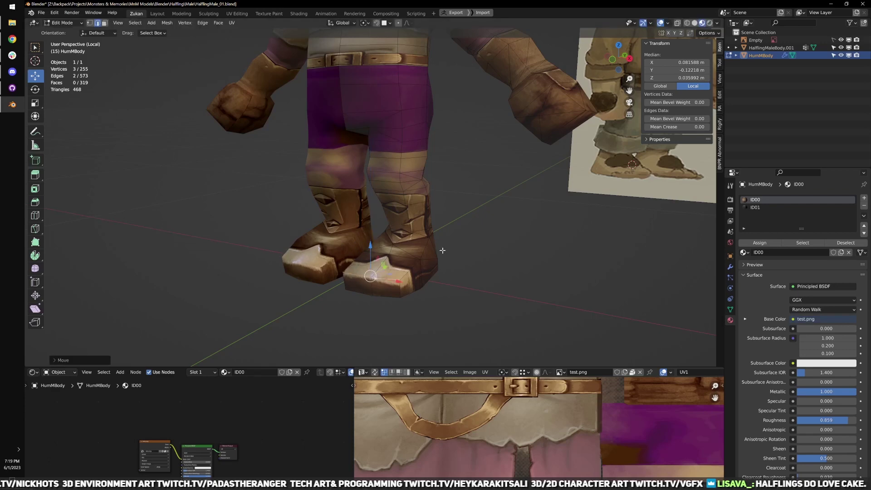
- Move the vertical edge at the inner front corner of the toe along X to about 0.028 m, and deselect it
middle_click_drag(372, 248, 428, 285)
key("ctrl+Tab")
left_click(394, 300)
left_click(376, 289)
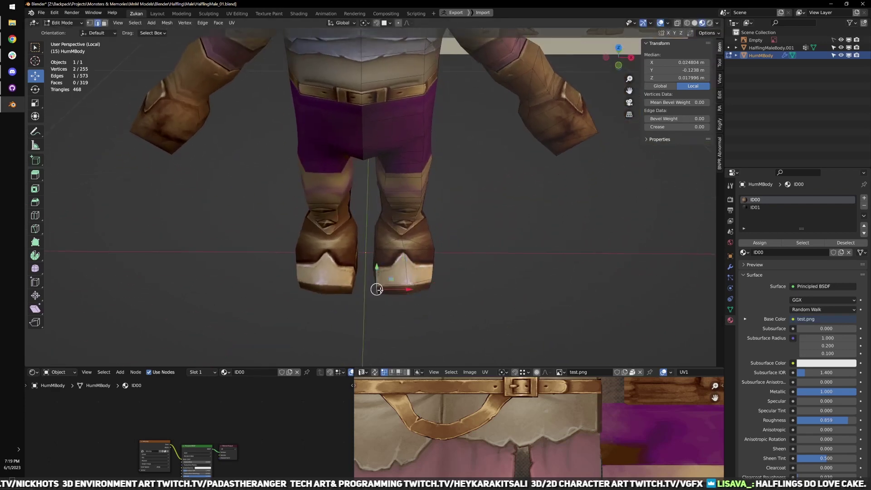
left_click_drag(407, 288, 408, 288)
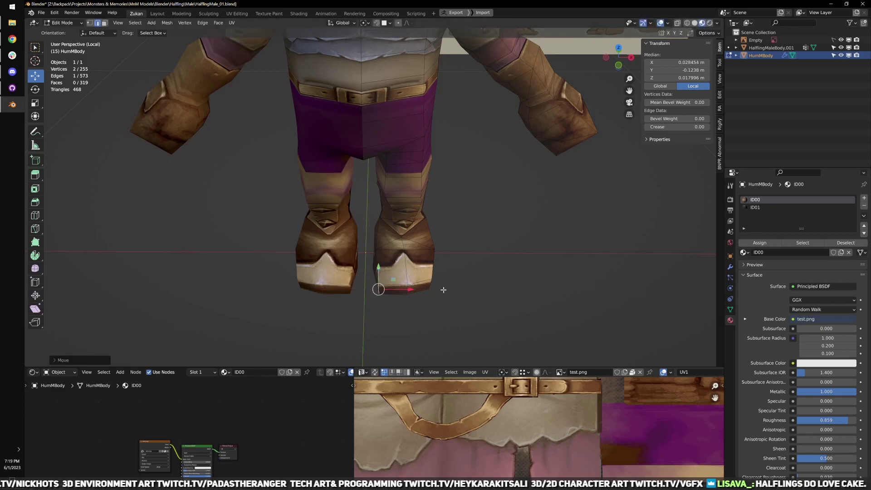
key("alt+a")
- Move the upper edge on the outer side of the toe outward along X, and select the side face below it
middle_click_drag(447, 290, 414, 307)
left_click(396, 295)
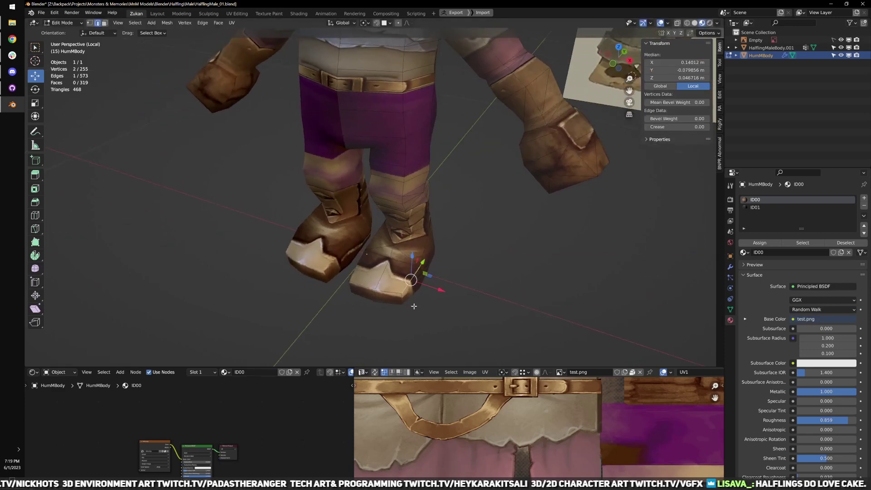
left_click_drag(428, 310, 442, 298)
key("ctrl+Tab")
left_click(428, 306)
left_click(413, 289)
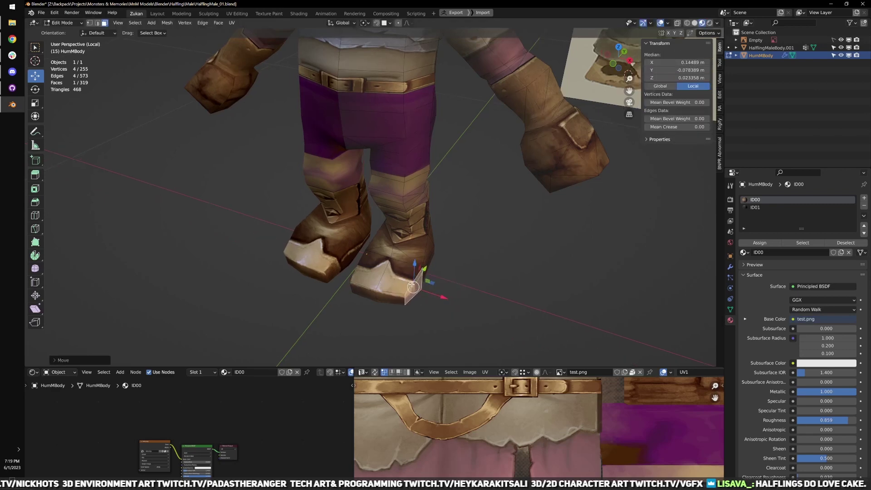
- In the front wireframe view, box-select all vertices along the foot's sole and activate the Scale tool
middle_click_drag(443, 299, 419, 248)
key("Tab")
key("KP_1")
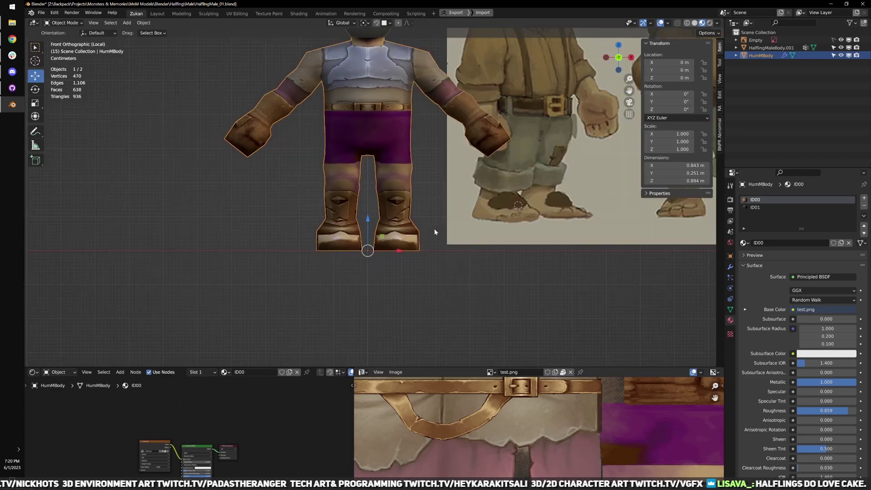
scroll(435, 228, "up", 3)
key("Tab")
key("ctrl+Tab")
left_click(465, 240)
key("alt+z")
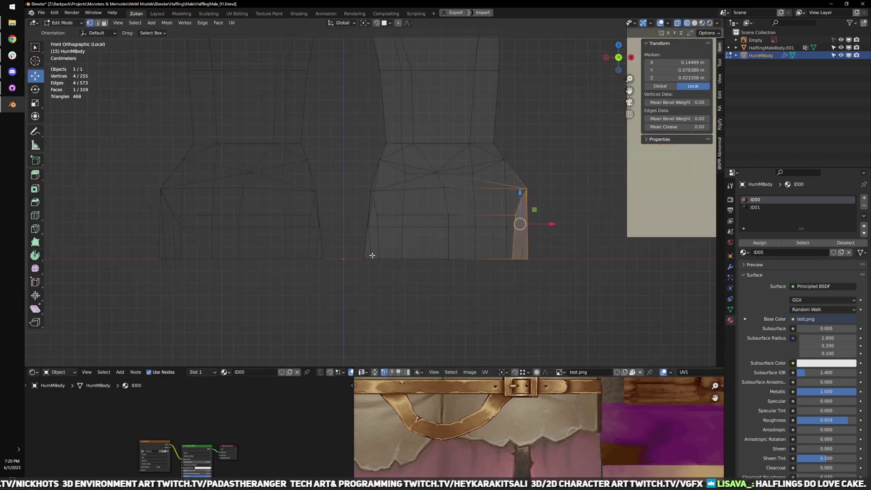
left_click_drag(317, 249, 557, 285)
key("shift+space")
key("s")
- Move the outer sole vertex at the ball of the foot outward along X to about 0.151 m
middle_click_drag(519, 284, 443, 246)
middle_click_drag(497, 303, 464, 311)
left_click(459, 314)
key("alt+z")
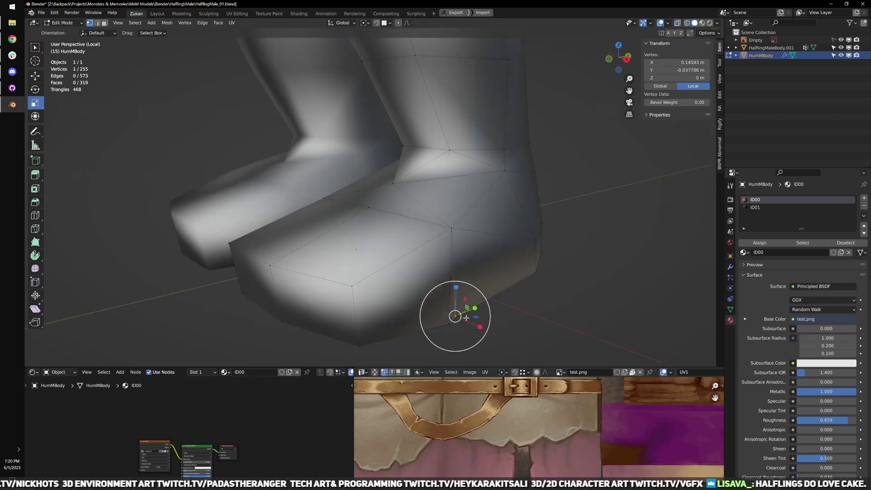
key("shift+space")
key("g")
left_click_drag(476, 325, 479, 326)
middle_click_drag(479, 326, 355, 261)
left_click_drag(246, 263, 236, 267)
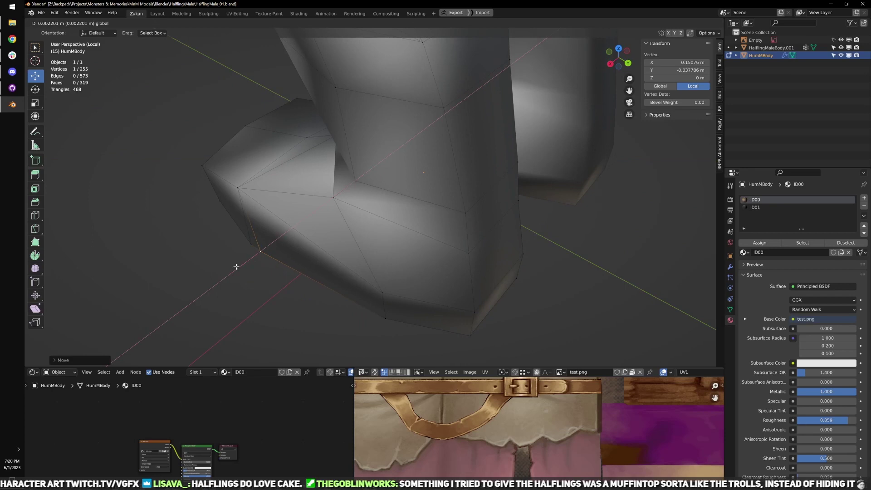
left_click(236, 267)
- Move the outer vertex at the back of the ankle inward along X to about 0.102 m, and clear the selection
middle_click_drag(236, 267, 386, 236)
scroll(398, 193, "down", 5)
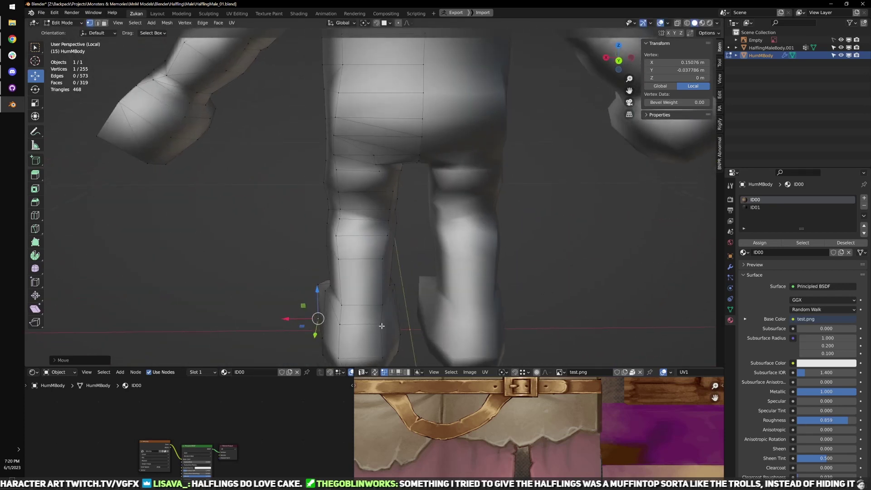
left_click(381, 326)
left_click_drag(316, 325, 319, 324)
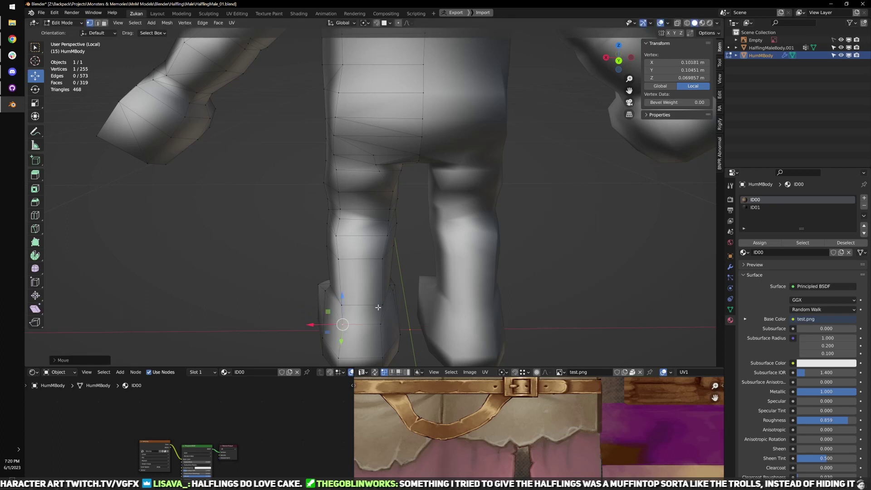
middle_click_drag(339, 227, 380, 227)
key("alt+a")
- Select the edge loop around the elbow and grow the selection to the adjoining faces
scroll(331, 170, "down", 2)
scroll(380, 192, "up", 4)
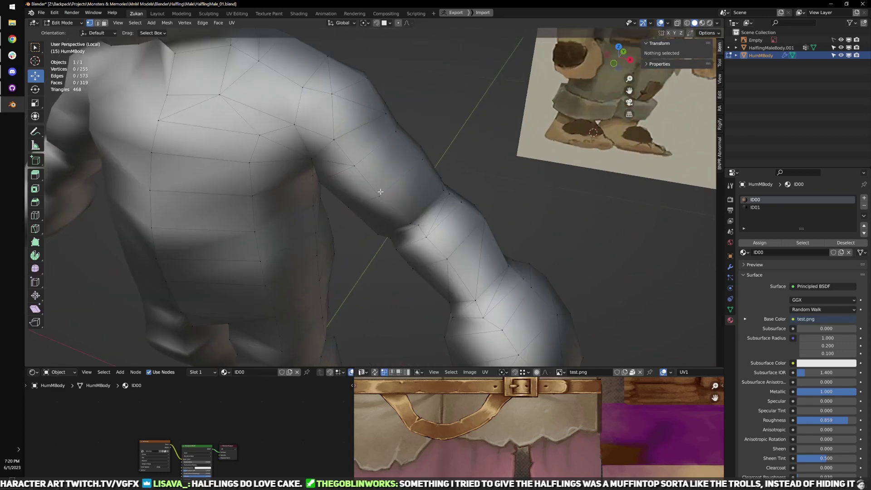
middle_click_drag(381, 192, 370, 242)
key("ctrl+Tab")
left_click(373, 176)
left_click(344, 151, "alt")
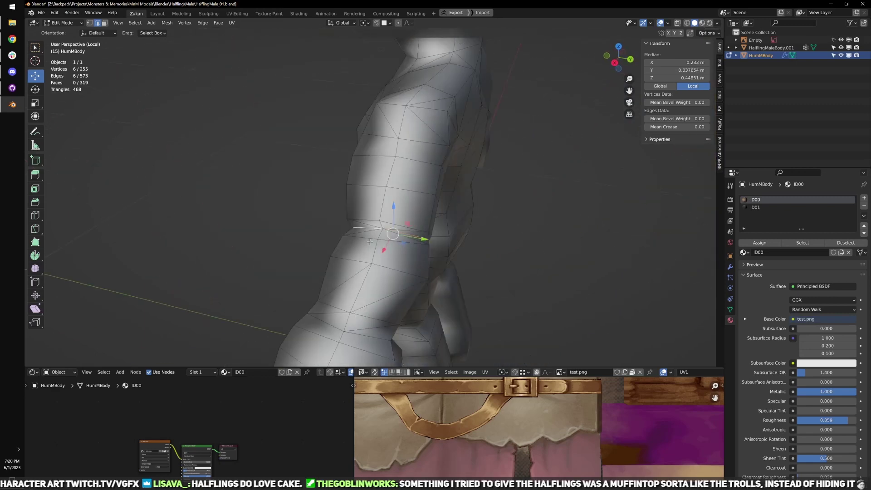
key("ctrl+KP_Add")
- Set the transform orientation to Normal and scale the elbow ring slightly wider along the arm's length
middle_click_drag(489, 216, 431, 168, "alt")
scroll(402, 194, "up", 4)
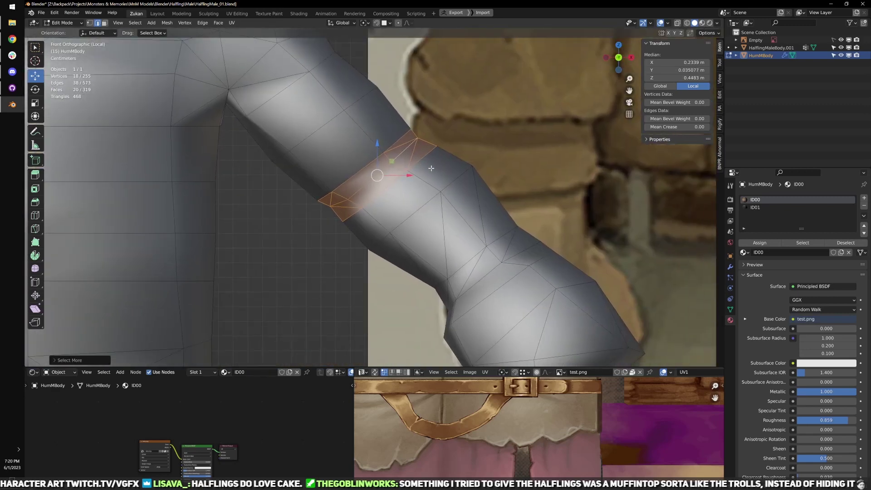
key("r")
left_click(344, 23)
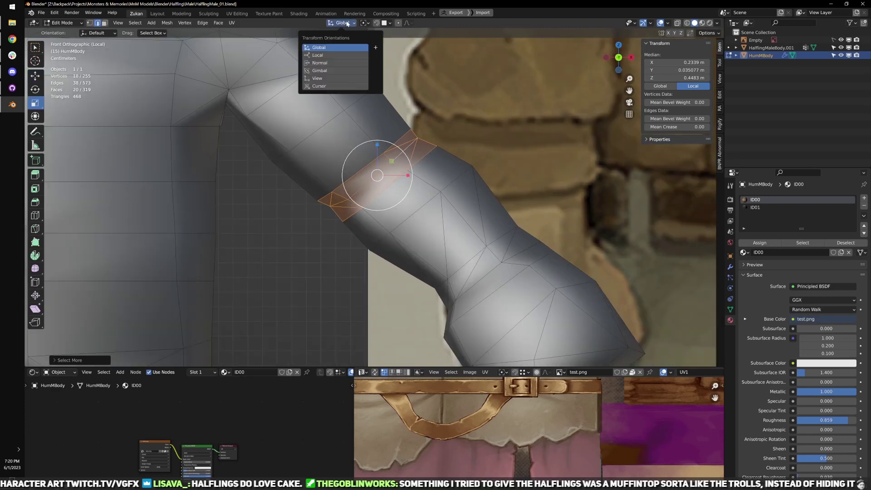
left_click(338, 63)
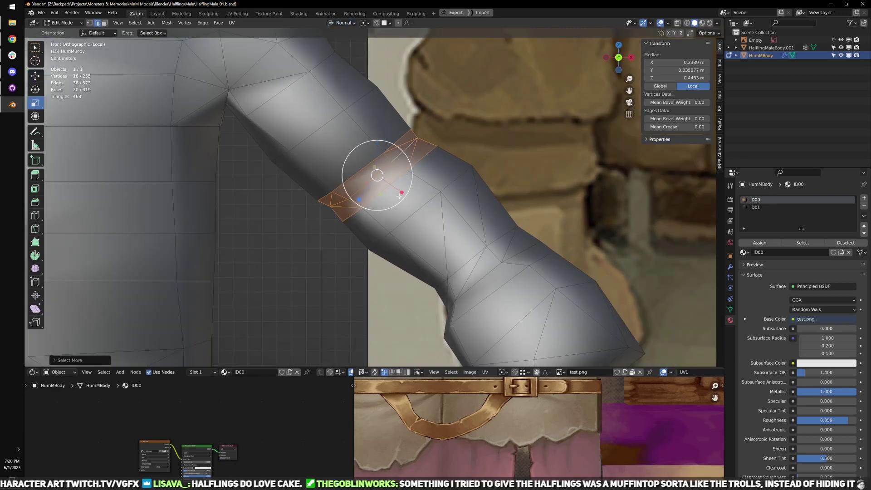
left_click_drag(402, 192, 409, 197)
- Rotate the elbow ring slightly and set the transform orientation back to Global
key("e")
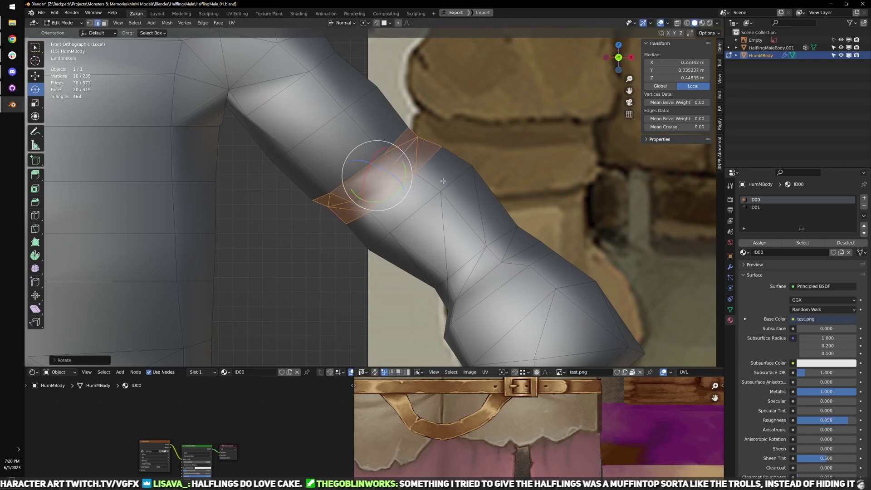
left_click(342, 22)
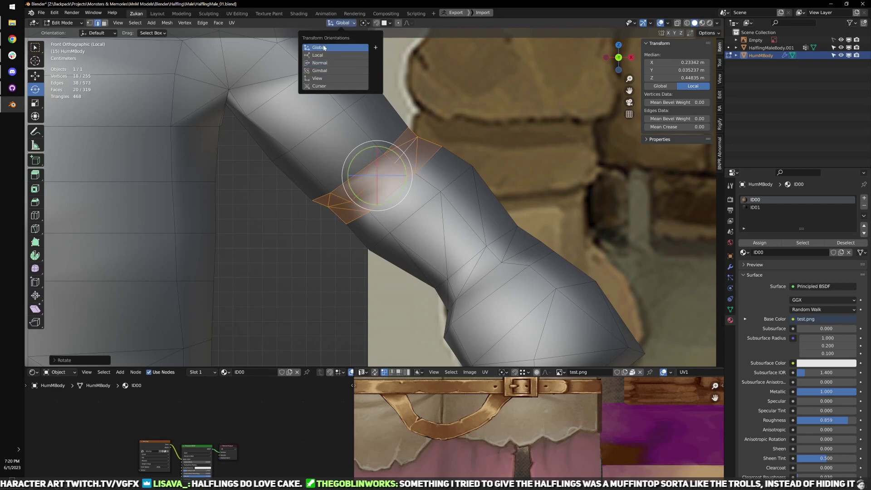
left_click(327, 42)
- In vertex mode and wireframe, trim the elbow ring selection by box-deselecting its vertices on the inner and upper-arm side
scroll(443, 186, "down", 2)
key("ctrl+Tab")
left_click(446, 174)
key("z")
scroll(443, 175, "up", 3)
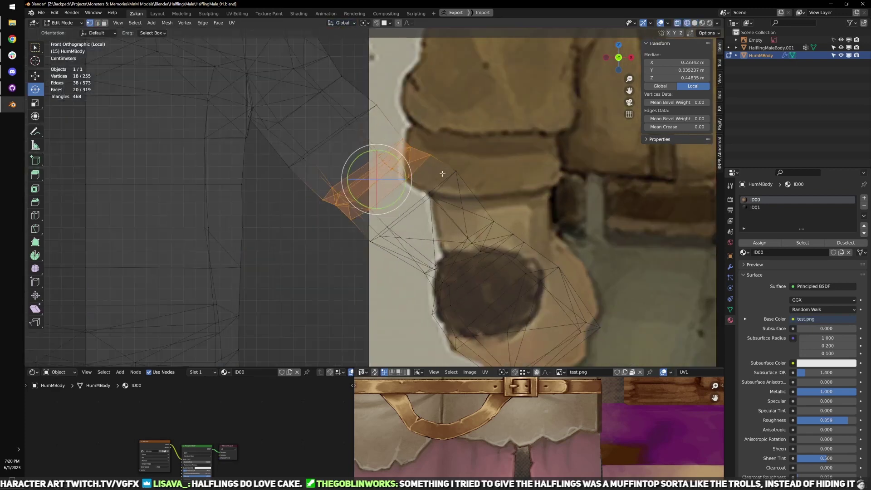
left_click_drag(265, 149, 349, 207)
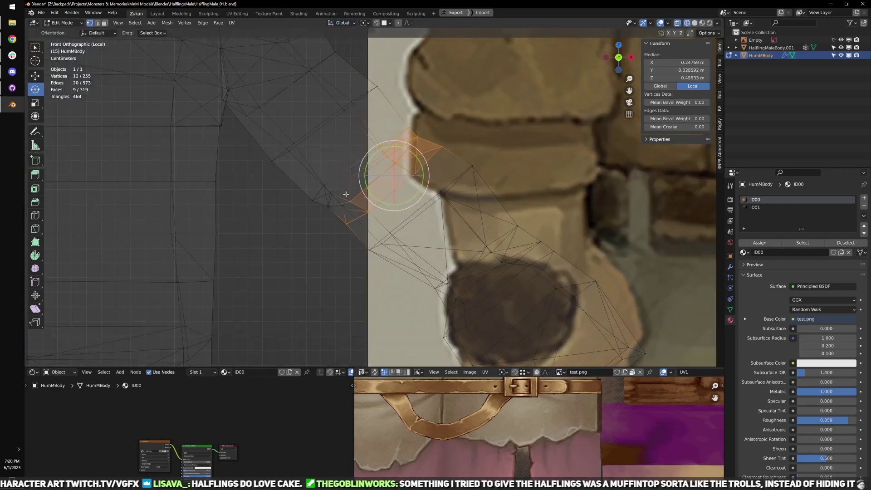
scroll(426, 210, "up", 1)
left_click_drag(260, 74, 343, 147, "ctrl")
left_click_drag(300, 112, 397, 176, "ctrl")
left_click_drag(241, 151, 345, 220, "ctrl")
- Select the single front edge of the elbow crease and move it to about X 0.227, Z 0.452 m
mouse_move(379, 212)
middle_mouse_down()
mouse_move(453, 195)
mouse_move(492, 233)
mouse_move(414, 245)
mouse_move(390, 233)
mouse_move(436, 245)
mouse_move(461, 230)
middle_mouse_up()
key("ctrl+Tab")
left_click(437, 239)
middle_click_drag(399, 209, 481, 207)
left_click(421, 223)
key("w")
middle_click_drag(319, 159, 344, 161, "shift")
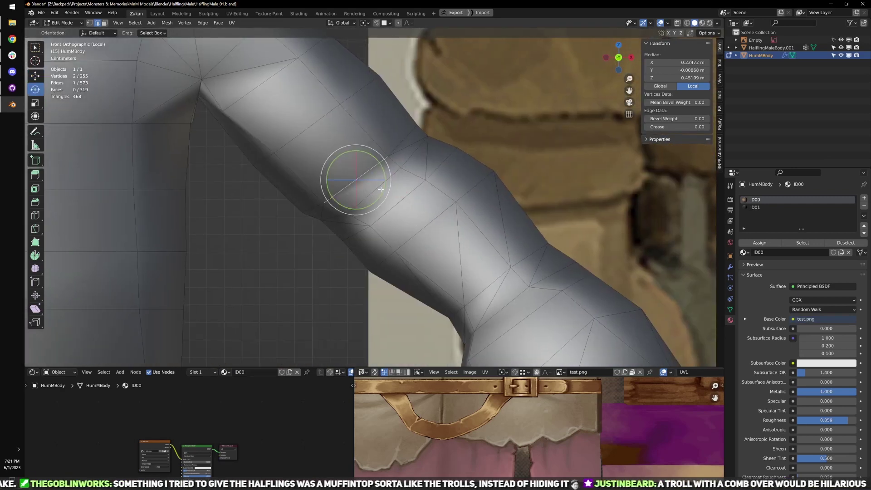
left_click_drag(388, 190, 362, 179)
scroll(359, 223, "down", 2)
middle_click_drag(358, 225, 384, 219, "shift")
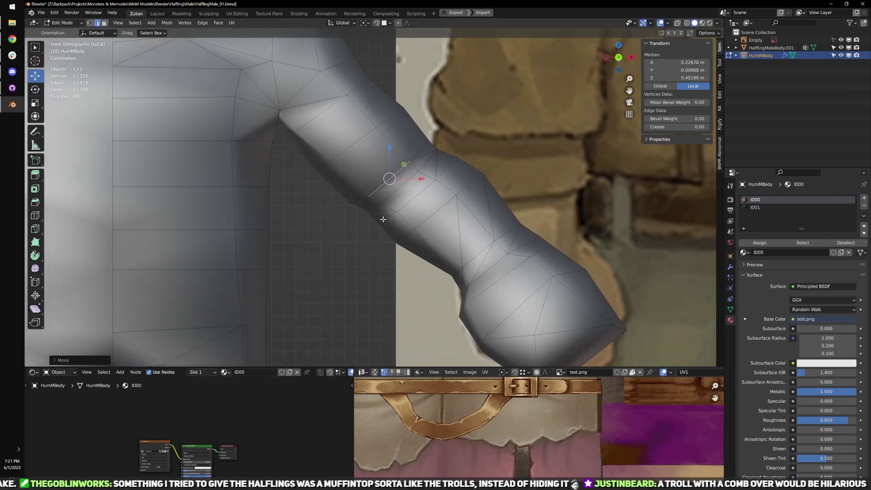
- Select the vertex midway along the upper arm's underside and move it to about X 0.167, Z 0.459 m
left_click(340, 199)
left_click(348, 205)
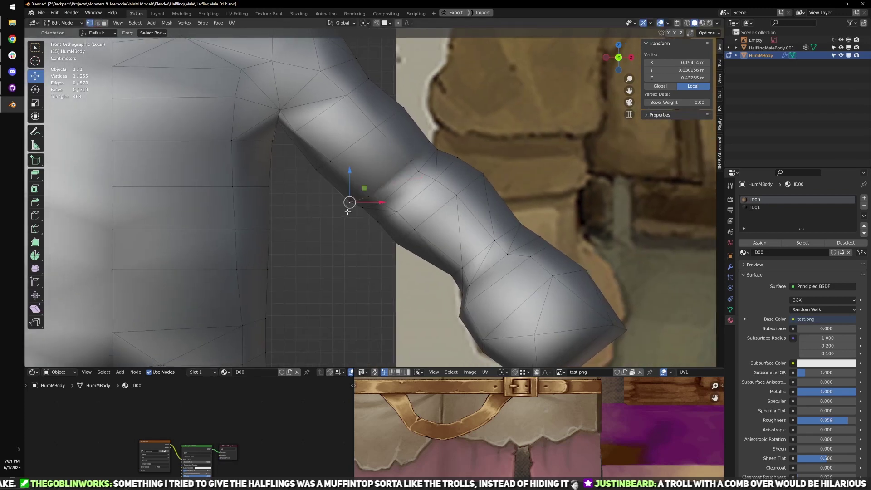
left_click_drag(318, 177, 319, 177)
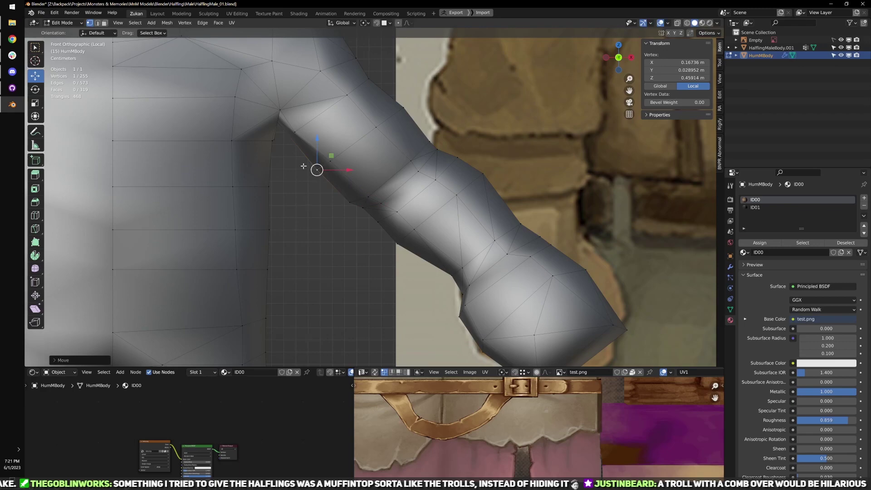
- Move the rear armpit vertex of the torso inward to about X 0.123 m and raise it along Z into the armpit
middle_click_drag(304, 166, 365, 217)
key("a")
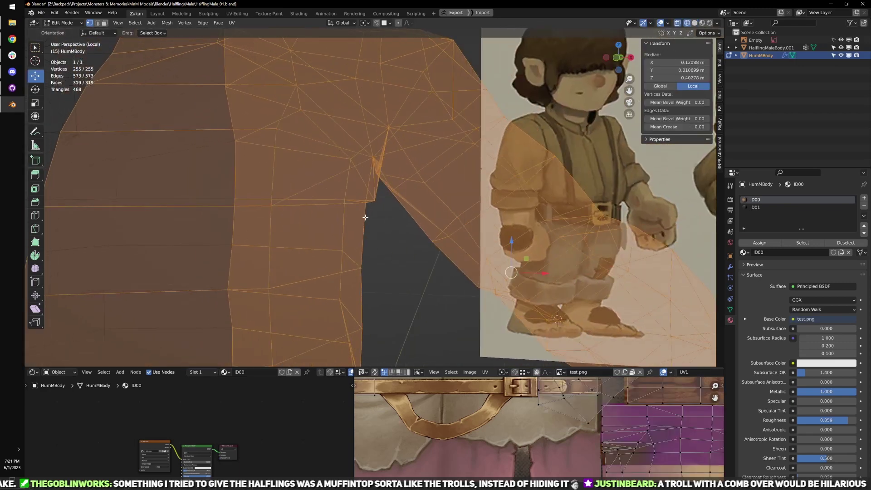
left_click(374, 200)
key("KP_1")
left_click_drag(382, 201, 367, 201)
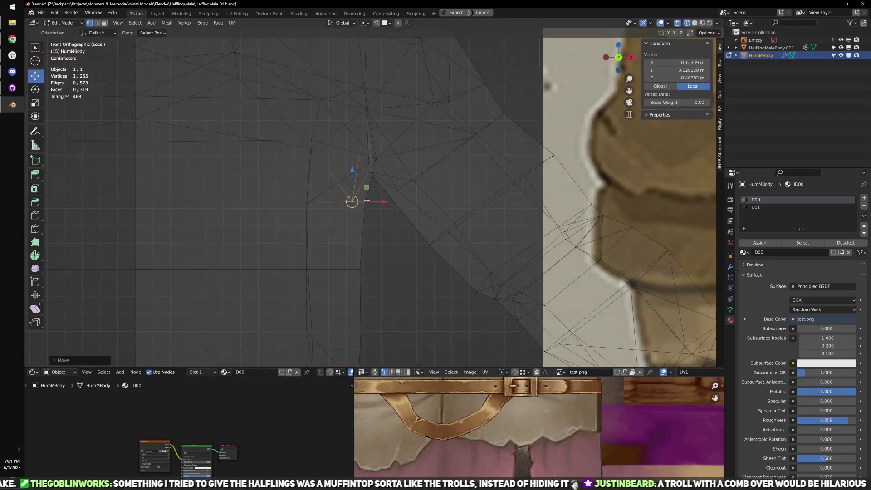
mouse_move(366, 199)
middle_mouse_down()
mouse_move(400, 227)
mouse_move(470, 249)
mouse_move(514, 236)
mouse_move(358, 199)
middle_mouse_up()
key("g")
key("z")
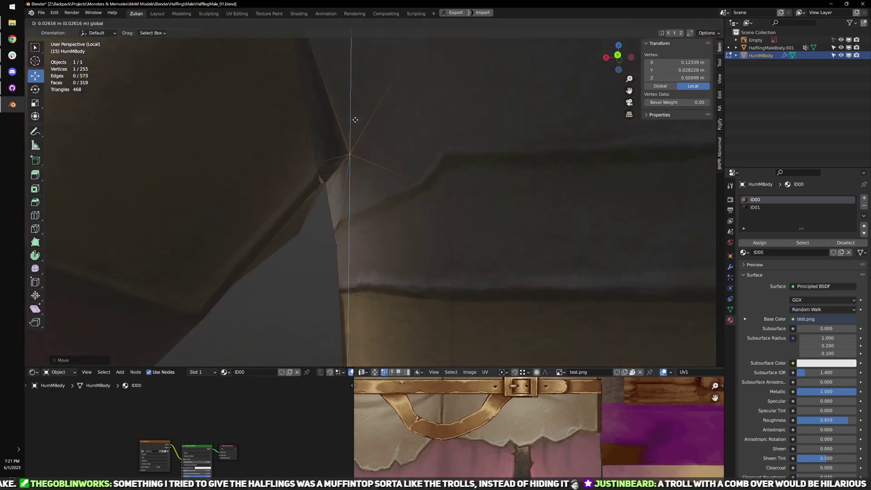
left_click_drag(355, 120, 355, 117)
- In back view, nudge the armpit vertex to about X 0.128, Z 0.513 m
scroll(375, 142, "down", 3)
middle_click_drag(369, 196, 386, 208)
key("ctrl+KP_1")
left_click_drag(360, 181, 352, 176)
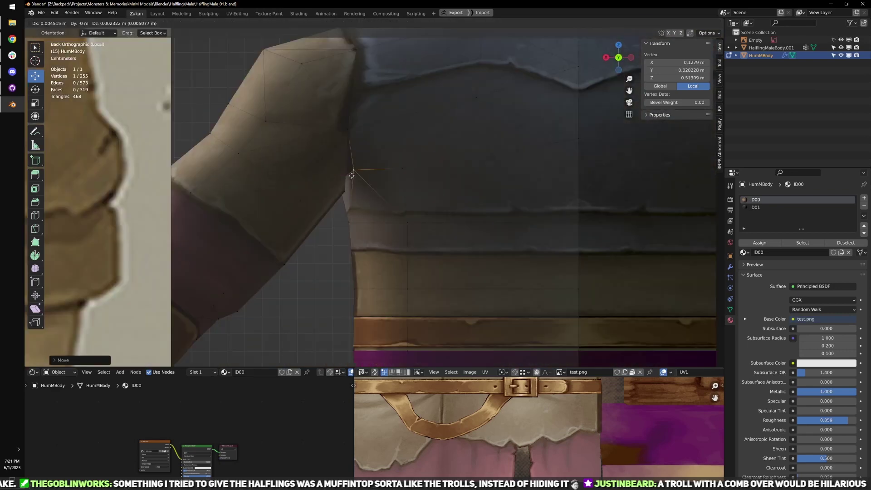
left_click(352, 181)
- Reposition two vertices on the rear side of the torso between the armpit and the belt
middle_click_drag(352, 181, 456, 217)
left_click(451, 160)
key("g")
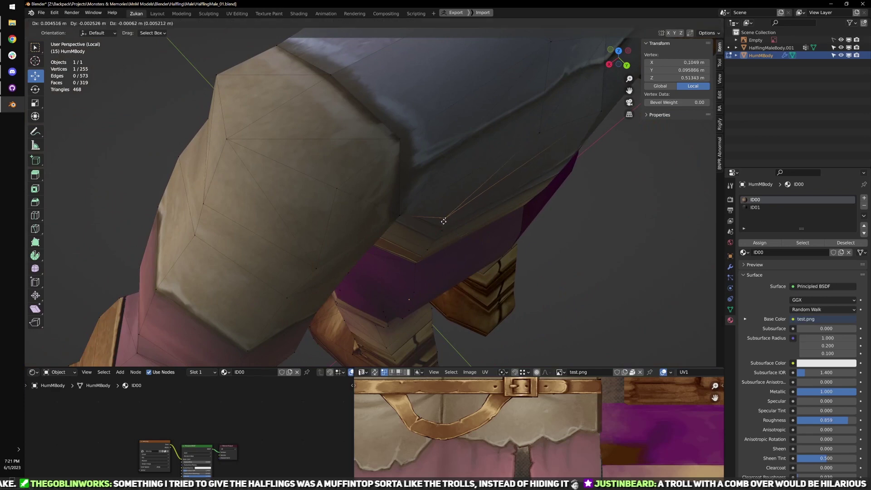
left_click(482, 257)
middle_click_drag(482, 257, 411, 235)
left_click(449, 238)
key("g")
left_click(434, 238)
- Move the rear corner vertex at the belt to about X 0.100, Y 0.081, Z 0.446 m
left_click(410, 235)
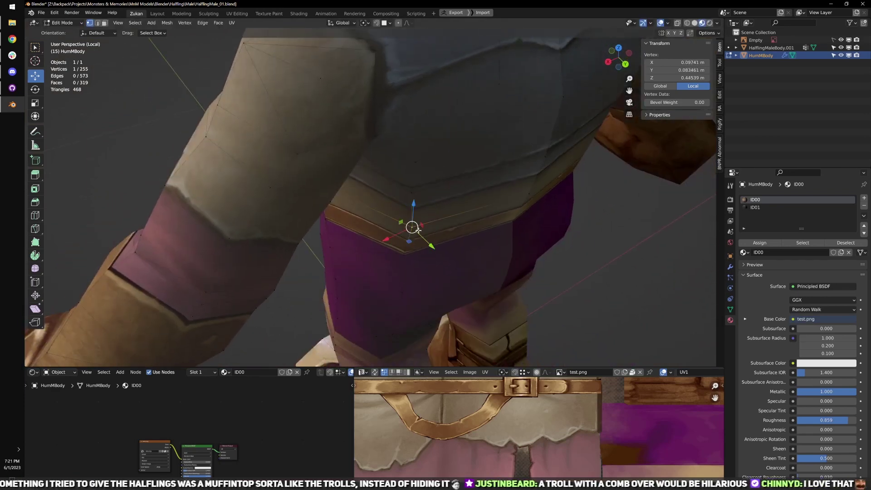
left_click_drag(418, 230, 415, 235)
left_click(415, 231)
key("g")
left_click(412, 228)
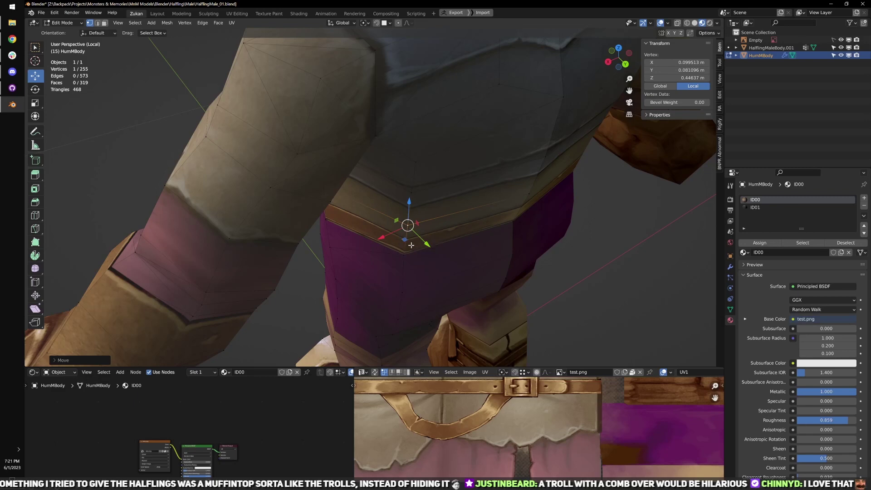
- Box-select the ring of hip faces just below the belt using wireframe front view
middle_click_drag(411, 245, 415, 189)
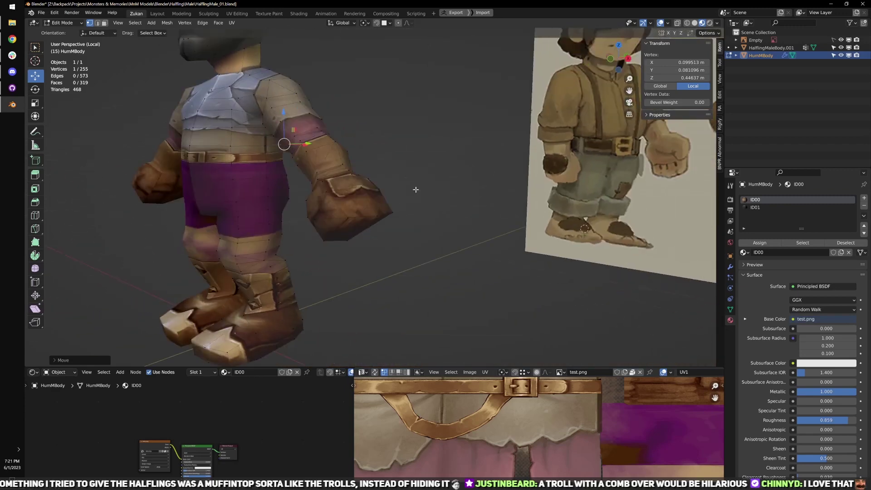
middle_click_drag(237, 158, 437, 185, "shift")
scroll(437, 185, "up", 3)
middle_click_drag(591, 209, 394, 195, "shift")
left_click_drag(260, 120, 401, 265)
scroll(397, 247, "up", 2)
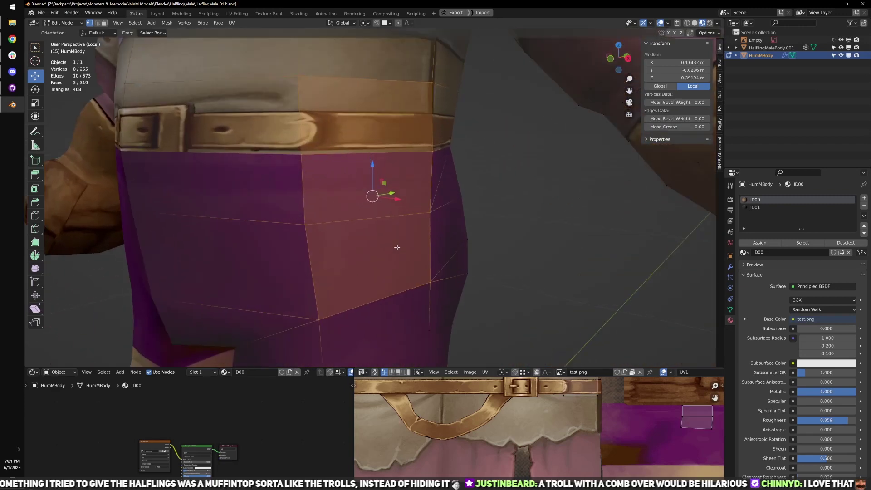
scroll(400, 245, "down", 3)
mouse_move(358, 228)
middle_mouse_down()
mouse_move(403, 219)
mouse_move(446, 236)
middle_mouse_up()
key("KP_1")
key("shift+z")
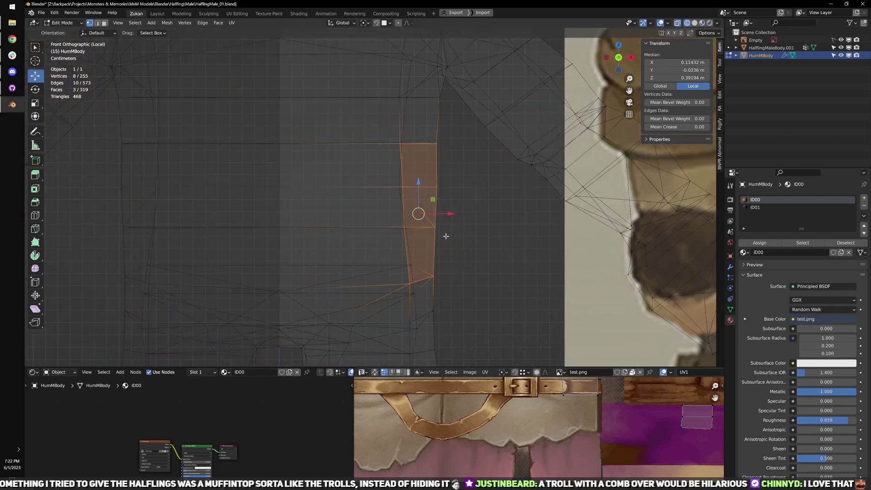
left_click_drag(254, 186, 456, 234)
key("shift+z")
scroll(463, 243, "down", 3)
mouse_move(465, 244)
middle_mouse_down()
mouse_move(383, 245)
mouse_move(400, 236)
mouse_move(427, 243)
middle_mouse_up()
scroll(387, 240, "up", 2)
scroll(401, 236, "up", 1)
- Switch to edge selection and bevel the waist edge loop above the belt into two loops
key("ctrl+Tab")
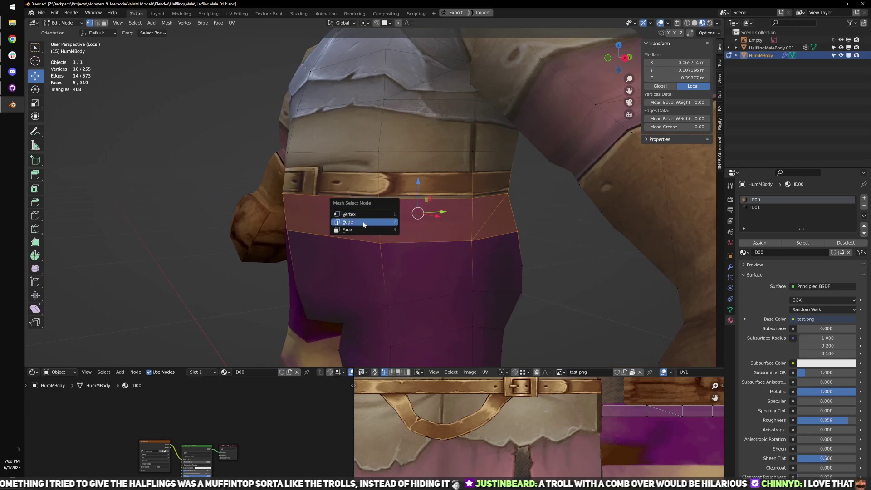
left_click(364, 223)
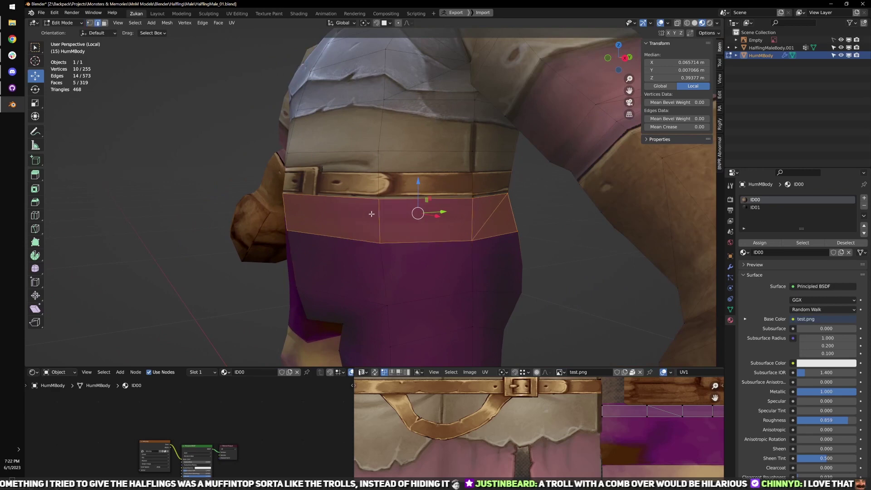
left_click(350, 156, "alt")
key("n")
key("ctrl+b")
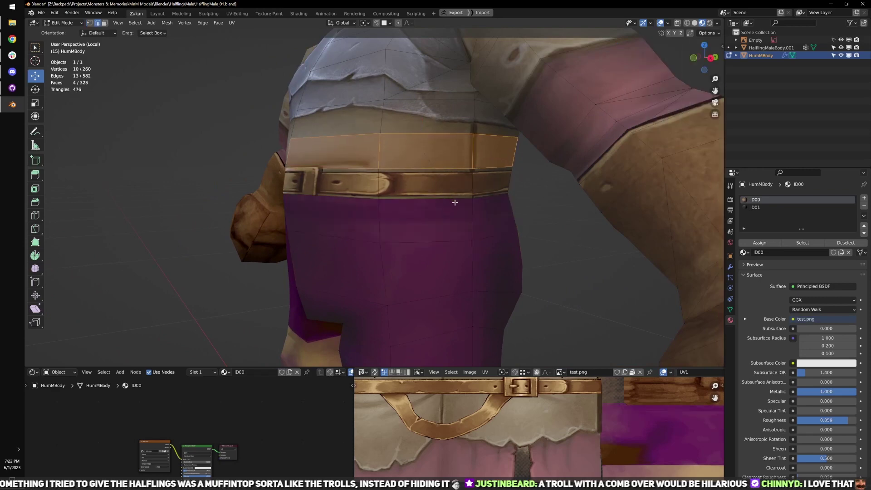
left_click(455, 202)
- Select the lower of the two waist loops and scale it very slightly, undoing an oversized first attempt
key("a")
middle_click_drag(448, 211, 362, 173)
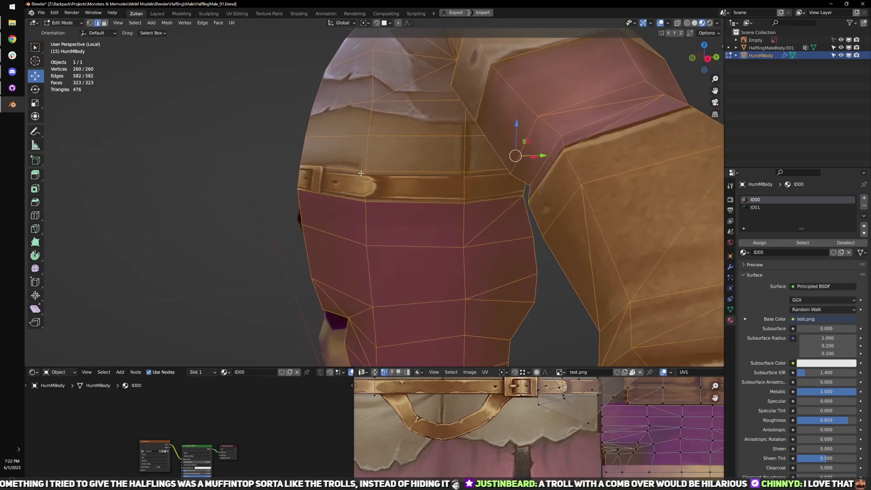
left_click(352, 169, "alt")
key("shift+space")
key("s")
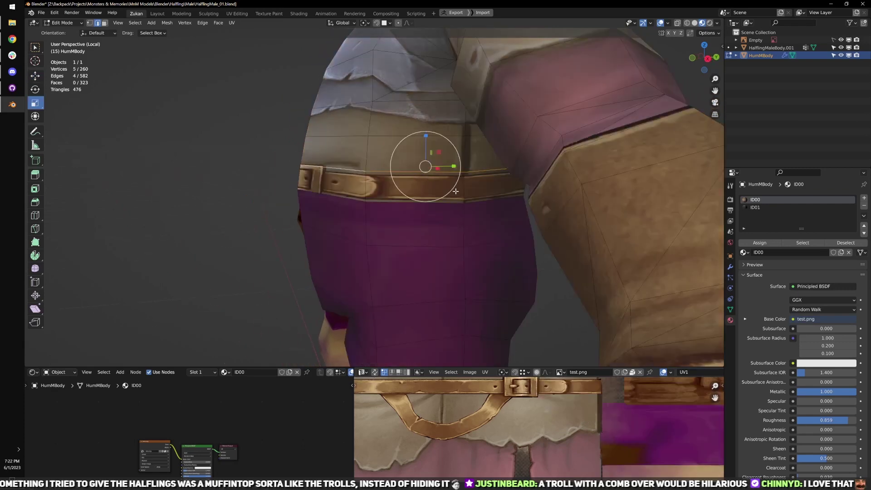
key("shift+space")
key("g")
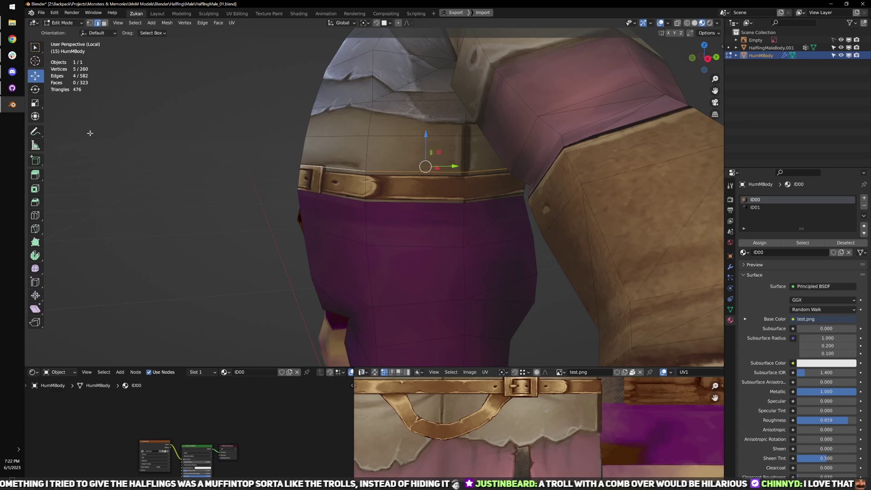
middle_click_drag(163, 205, 224, 205)
key("shift+space")
key("s")
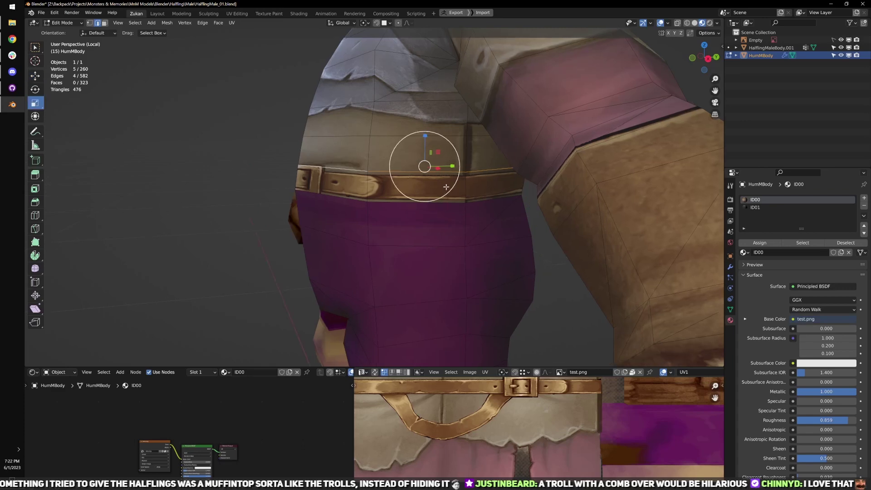
left_click_drag(445, 186, 373, 156)
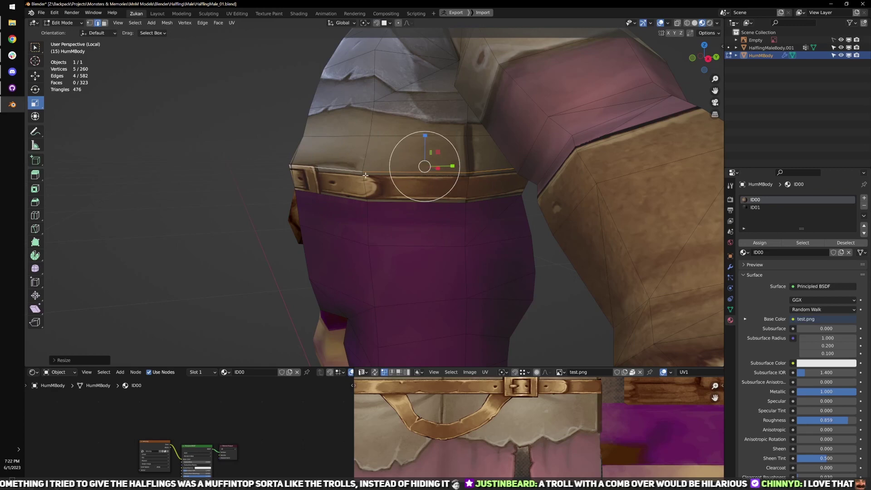
key("ctrl+z")
left_click_drag(446, 193, 443, 191)
- Scale the upper waist loop slightly outward and raise it a little along Z
left_click(319, 136, "alt")
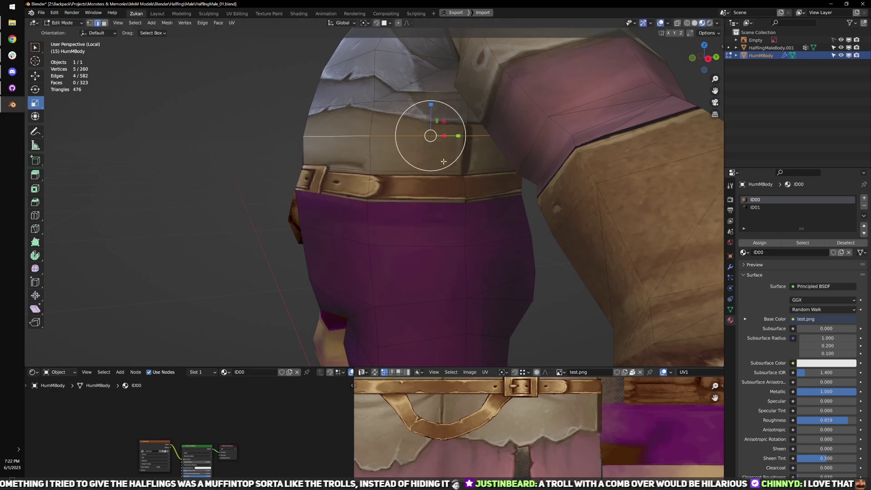
left_click_drag(444, 162, 446, 164)
key("w")
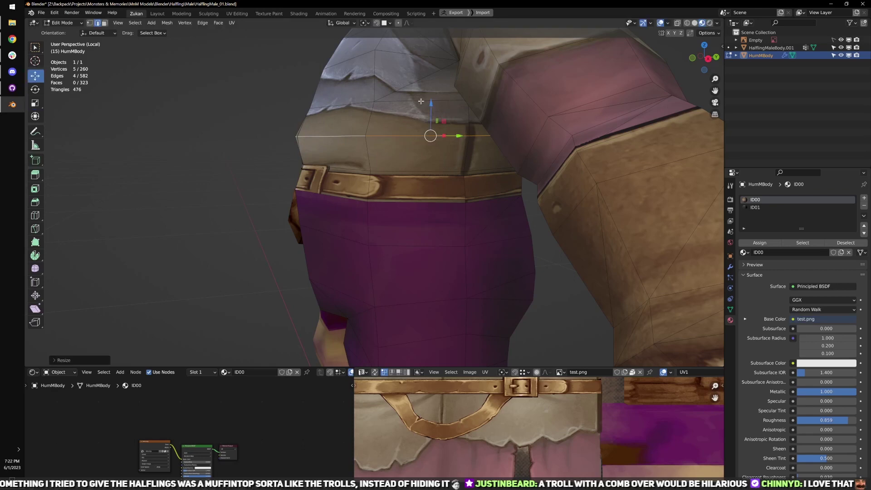
left_click_drag(431, 104, 431, 99)
- In vertex mode and front view, box-select the waist and belt vertices and move them down about 0.008 m
middle_click_drag(431, 99, 448, 155)
scroll(418, 225, "down", 4)
mouse_move(418, 224)
middle_mouse_down()
mouse_move(382, 224)
mouse_move(411, 217)
middle_mouse_up()
scroll(402, 219, "up", 4)
key("ctrl+Tab")
left_click(431, 216)
key("KP_1")
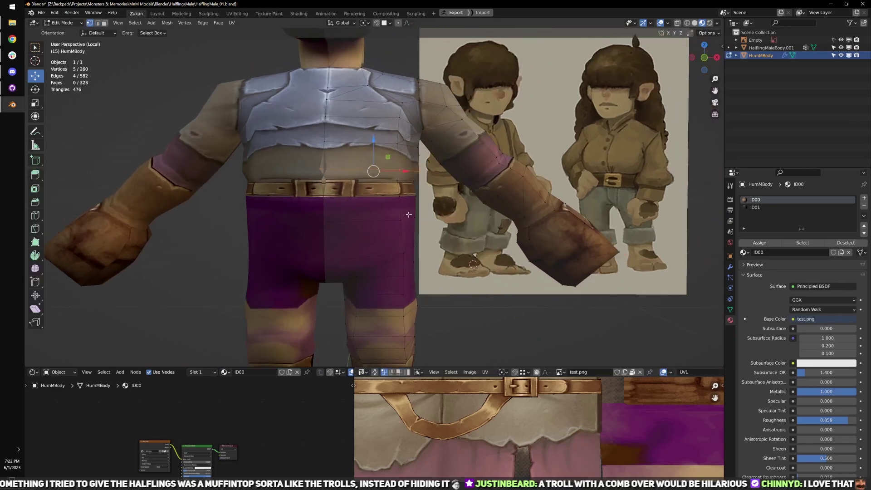
key("z")
left_click_drag(293, 154, 426, 203)
key("alt+z")
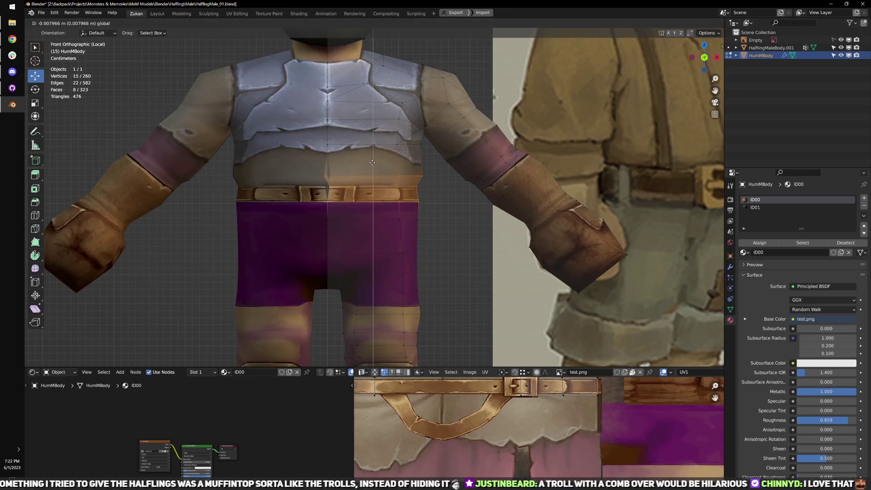
- Add the hip ring below the belt to the selection and move the whole waist section slightly down
key("alt+z")
left_click_drag(301, 165, 430, 236, "shift")
key("alt+z")
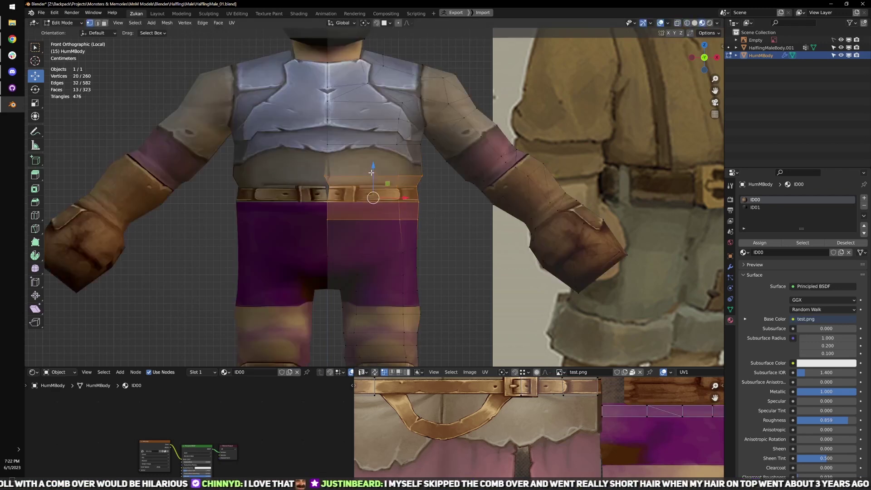
left_click_drag(372, 175, 372, 184)
- Select the vertical centre loop of the half body and scale it along X to flatten it
middle_click_drag(416, 265, 441, 222, "shift")
left_click(338, 170, "alt")
middle_click_drag(387, 181, 379, 239)
scroll(373, 197, "down", 3)
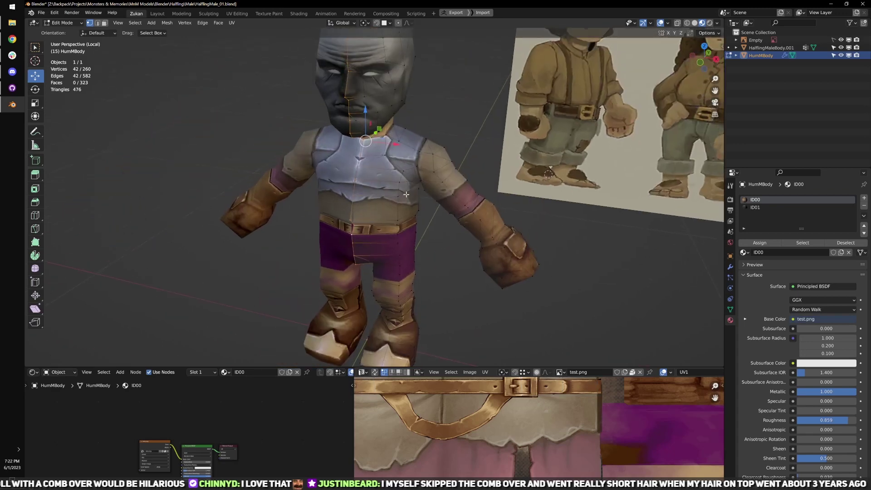
key("s")
middle_click_drag(404, 167, 397, 160)
left_click_drag(393, 146, 390, 144)
- Set the centre loop's median X to 0 m
key("n")
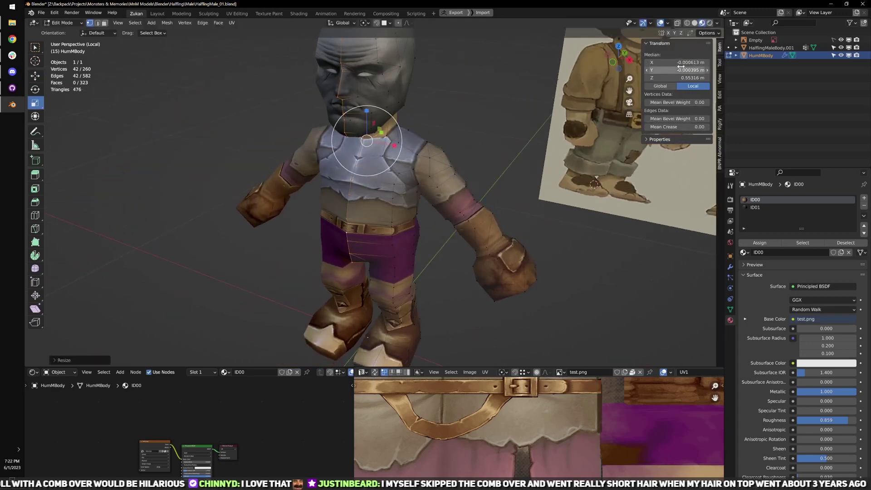
left_click(682, 64)
type("0")
key("Return")
- Review the mirrored body in Object Mode against the concept art
middle_click_drag(522, 272, 545, 276)
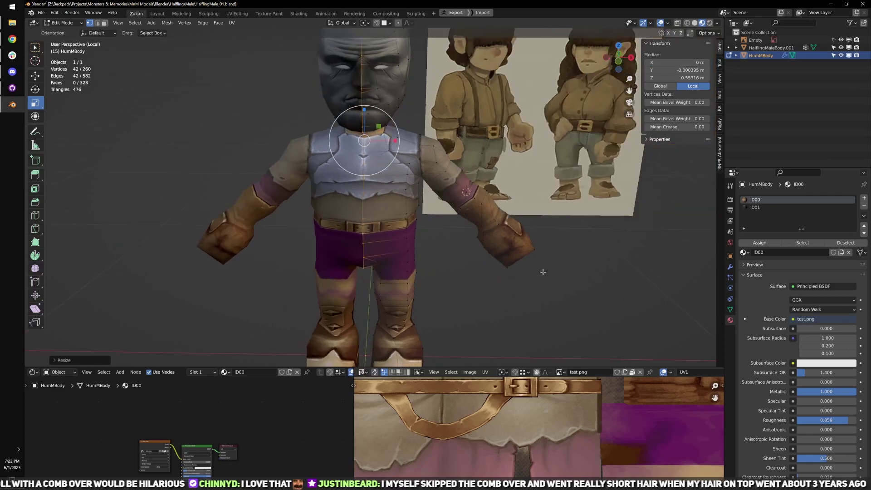
key("Tab")
left_click(545, 276)
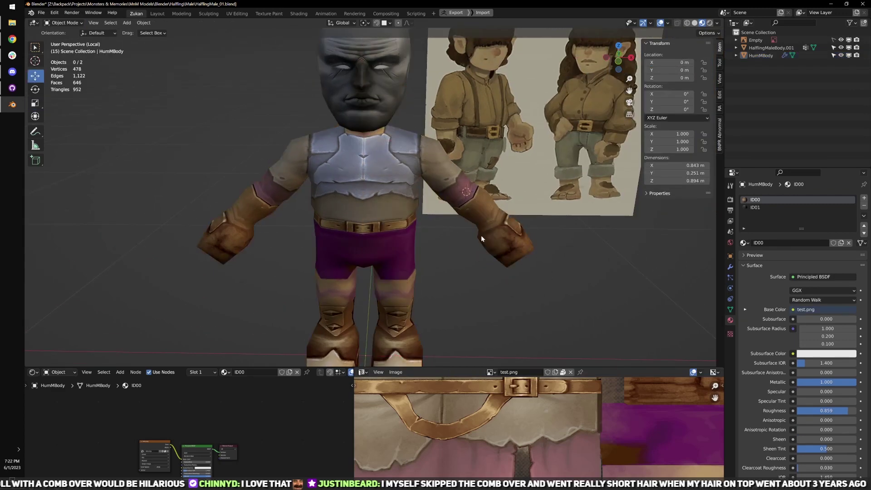
middle_click_drag(434, 288, 467, 185)
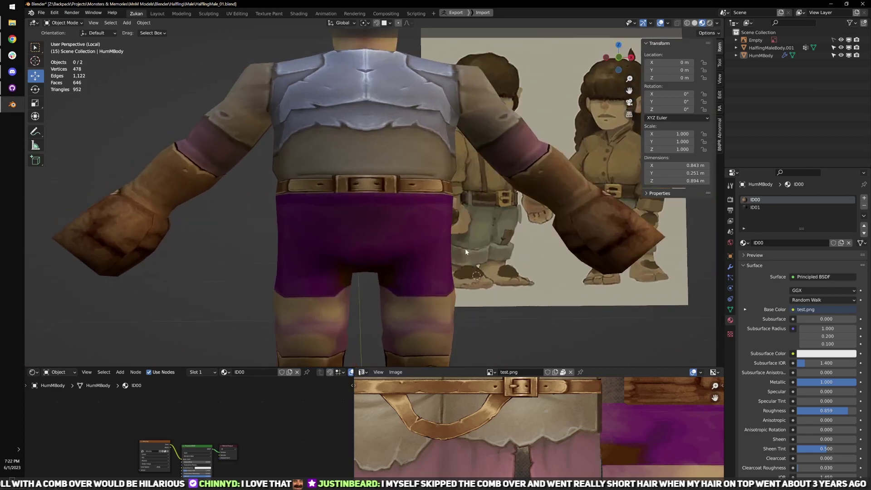
middle_click_drag(466, 252, 462, 192, "shift")
middle_click_drag(435, 231, 438, 221)
scroll(450, 225, "down", 2)
- Back in Edit Mode, move the outer leg vertex just below the shorts hem inward to about X 0.126 m
key("Tab")
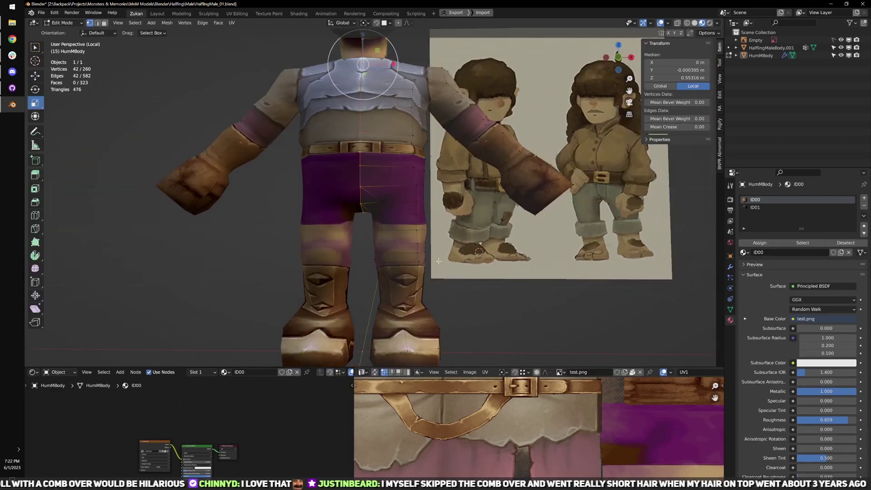
key("KP_1")
key("shift+z")
scroll(449, 262, "up", 3)
middle_click_drag(467, 268, 455, 262, "shift")
left_click_drag(444, 256, 474, 237)
key("shift+z")
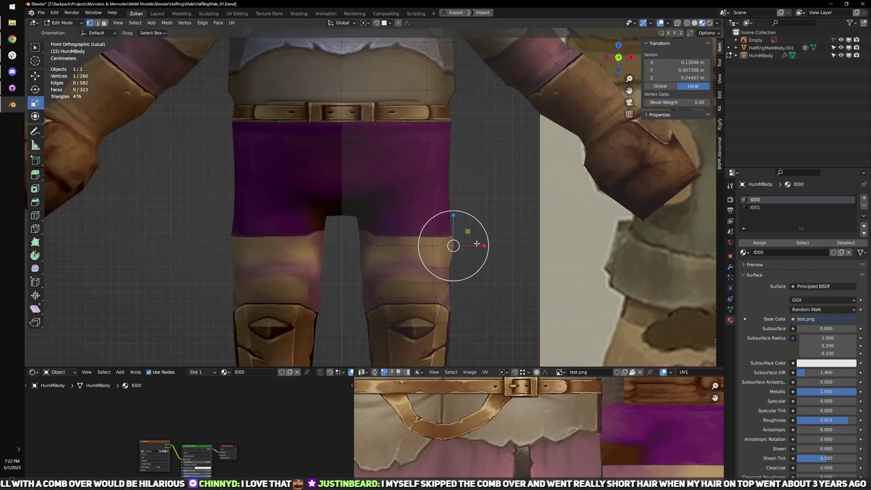
key("w")
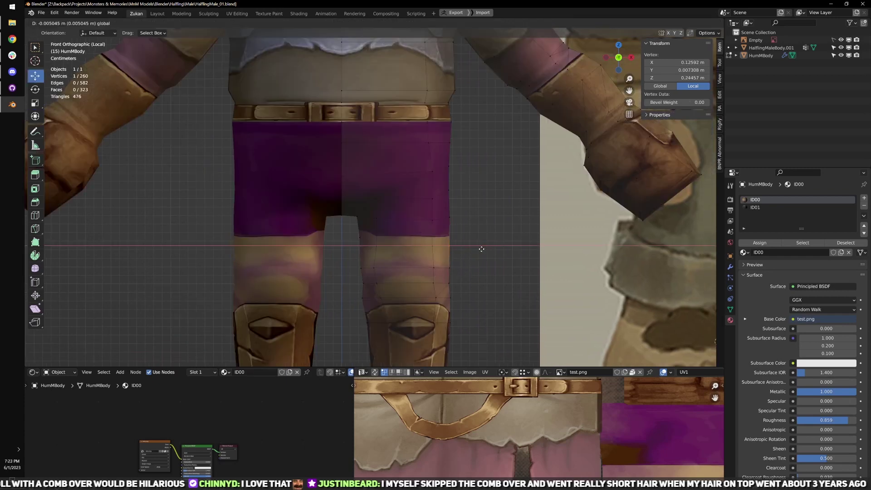
left_click(483, 249)
- Select the inner thigh vertex beside the crotch in wireframe and move it along X to about 0.014 m
left_click_drag(392, 240, 337, 238)
key("shift+z")
scroll(385, 235, "up", 3)
key("shift+z")
mouse_move(372, 289)
middle_mouse_down()
mouse_move(377, 251)
mouse_move(396, 305)
middle_mouse_up()
key("shift+z")
scroll(374, 263, "up", 3)
left_click_drag(307, 271, 326, 246)
middle_click_drag(414, 254, 386, 269)
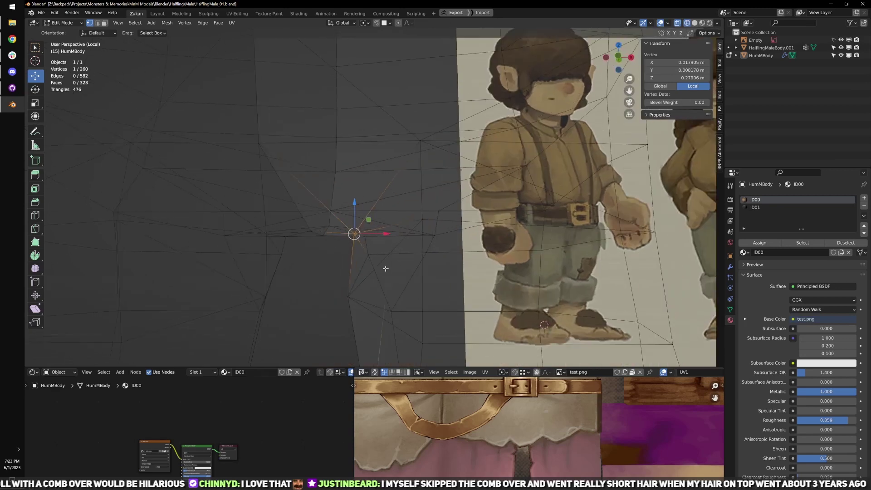
key("shift+z")
left_click_drag(381, 234, 371, 235)
scroll(381, 253, "down", 5)
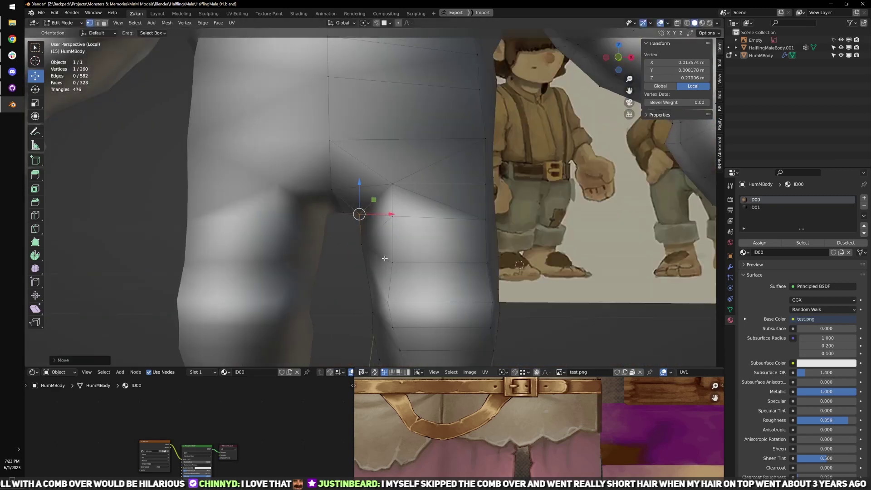
- From the front, select the six-vertex loop just below the knee in wireframe and scale it horizontally
key("KP_1")
scroll(400, 270, "down", 4)
scroll(428, 284, "up", 2)
middle_click_drag(409, 302, 395, 240, "shift")
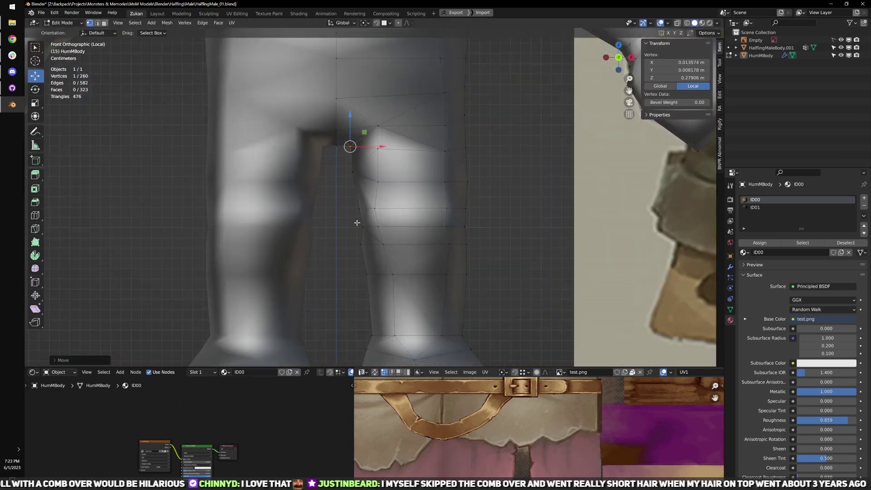
key("shift+z")
left_click_drag(487, 237, 487, 236)
key("shift+z")
key("s")
middle_click_drag(460, 237, 439, 245)
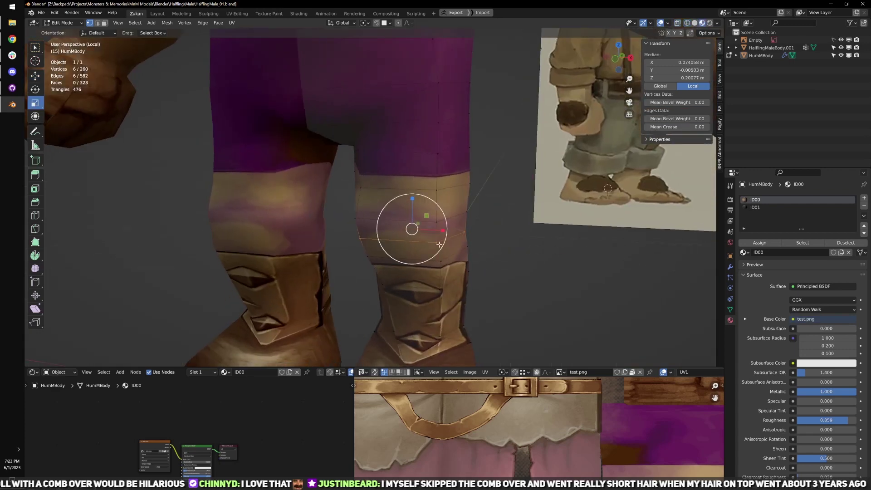
left_click_drag(441, 231, 442, 232)
middle_click_drag(443, 232, 442, 245)
left_click_drag(441, 234, 439, 233)
key("KP_3")
middle_click_drag(342, 254, 449, 258)
middle_click_drag(547, 272, 505, 282)
- Refine the selection around the lower knee with the select tool and scale it again
key("w")
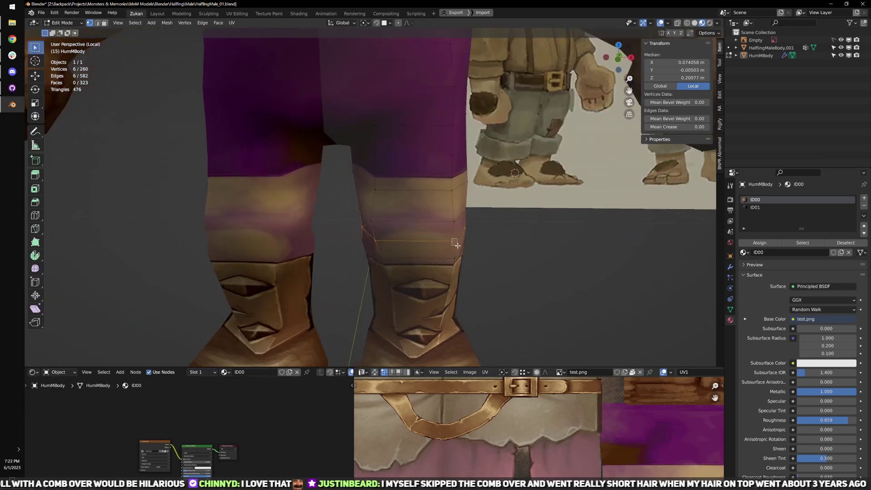
middle_click_drag(374, 245, 387, 237)
left_click_drag(387, 238, 405, 251, "ctrl")
middle_click_drag(442, 253, 388, 267)
left_click_drag(388, 267, 421, 248, "ctrl")
middle_click_drag(422, 251, 448, 255)
key("s")
left_click_drag(449, 229, 446, 226)
- Review the reshaped legs in Object Mode against the concept art
middle_click_drag(446, 226, 529, 249)
scroll(470, 260, "down", 2)
key("Tab")
left_click(469, 262)
middle_click_drag(469, 265, 421, 222)
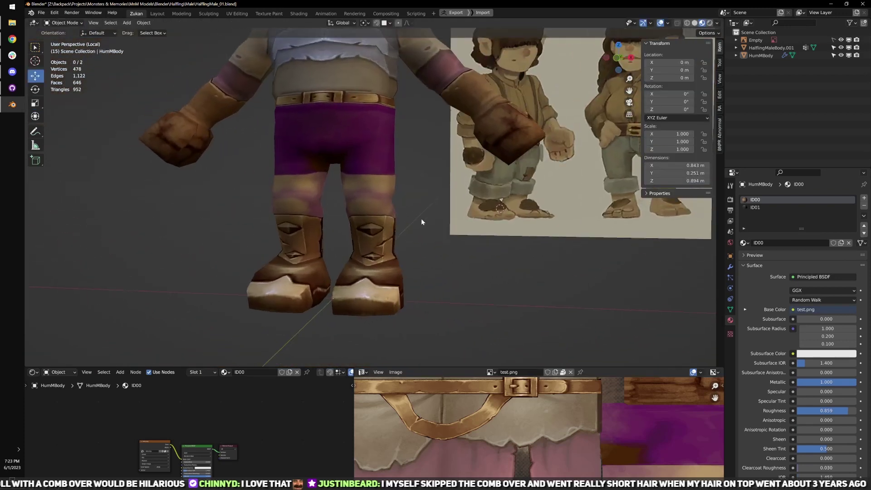
scroll(447, 200, "up", 2)
middle_click_drag(442, 136, 402, 228, "shift")
- Return to Edit Mode on the body mesh and reposition the torso side vertex below the armpit
left_click(381, 192)
key("Tab")
scroll(403, 190, "down", 1)
scroll(450, 235, "up", 3)
scroll(402, 227, "up", 2)
left_click(402, 222)
key("g")
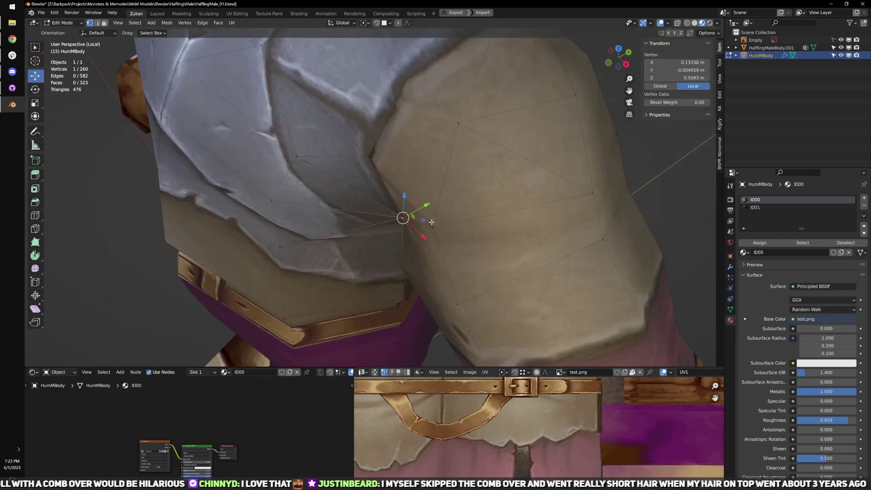
left_click_drag(427, 206, 405, 217)
scroll(441, 233, "down", 1)
- In vertex select mode, move the rear vertex at the top of the sleeve backward along Y
middle_click_drag(441, 233, 432, 173)
key("ctrl+Tab")
left_click(406, 175)
left_click(408, 176)
key("ctrl+Tab")
left_click(477, 150)
left_click(408, 131)
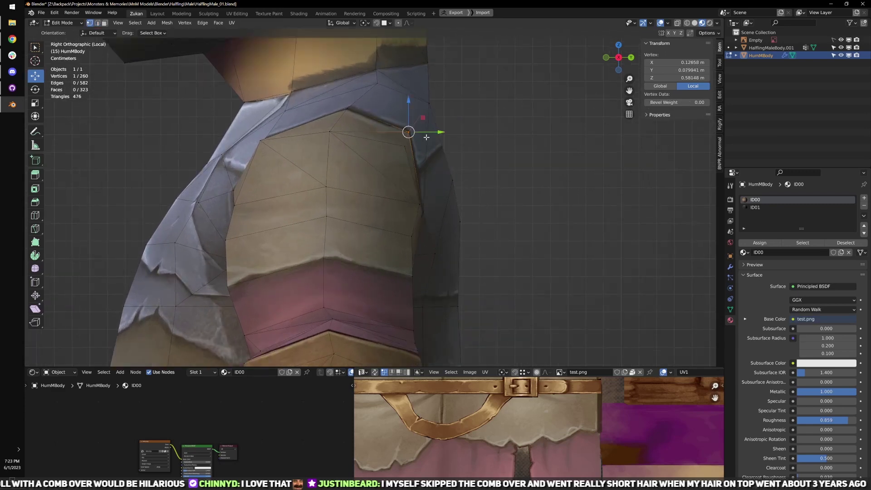
left_click_drag(438, 132, 449, 133)
- Adjust the rear upper arm vertex below the shoulder along Y
left_click(419, 204)
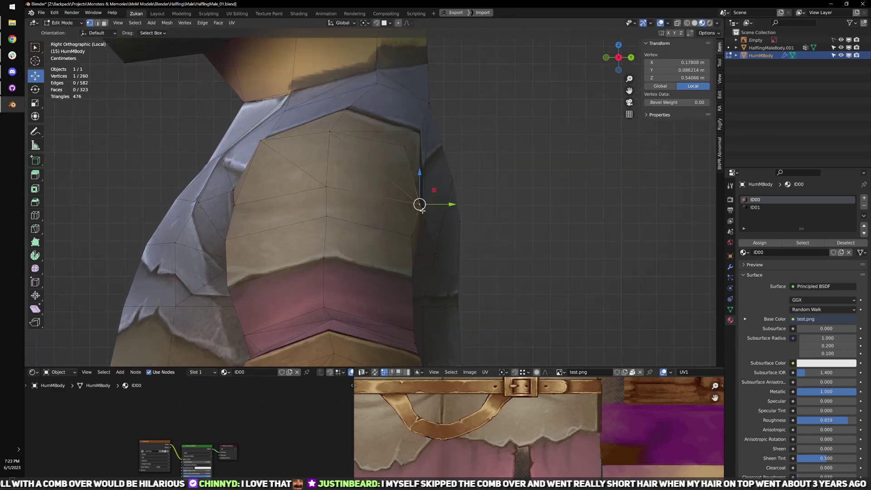
key("g")
key("y")
left_click_drag(442, 200, 442, 200)
middle_click_drag(442, 201, 457, 213)
scroll(445, 206, "down", 2)
left_click_drag(438, 203, 432, 202)
- Move two neighbouring vertices on the front edge of the upper arm back along Y to about -0.014 m
middle_click_drag(341, 201, 388, 203, "shift")
left_click(347, 200)
key("g")
key("y")
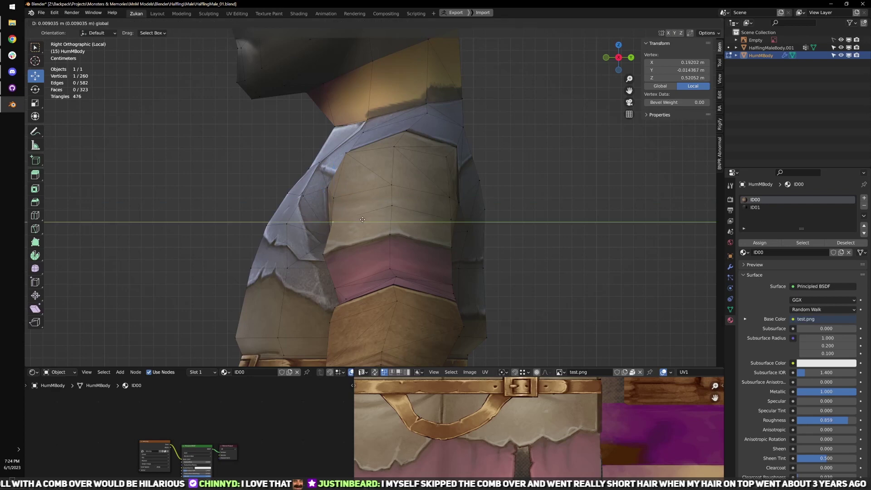
left_click_drag(363, 220, 364, 220)
middle_click_drag(396, 235, 410, 212, "shift")
left_click(338, 231)
left_click_drag(368, 231, 380, 230)
scroll(380, 229, "down", 3)
- Examine the vertices around the sleeve and elbow from the front against the concept art
middle_click_drag(376, 229, 478, 236)
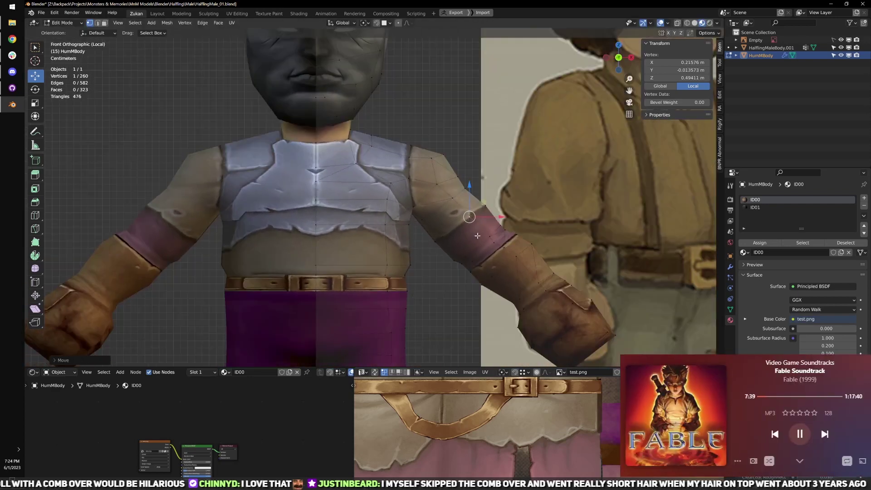
scroll(478, 235, "up", 2)
left_click(426, 222)
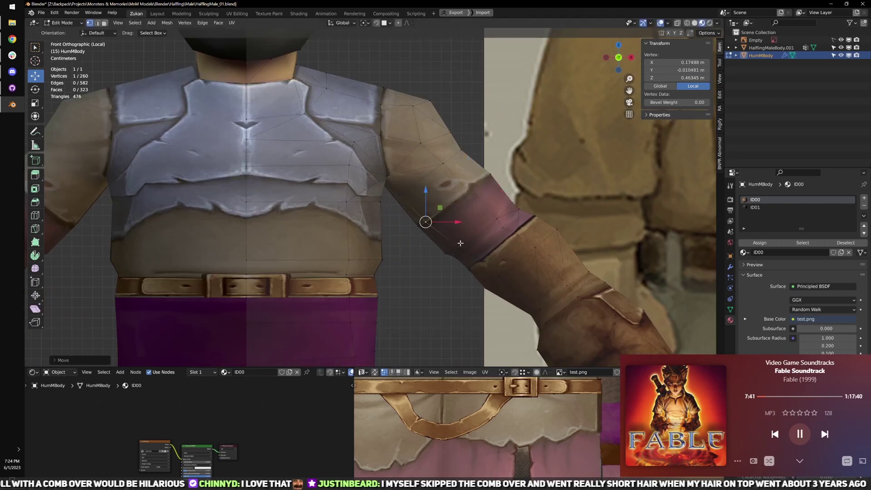
left_click(468, 191)
left_click(471, 190, "alt")
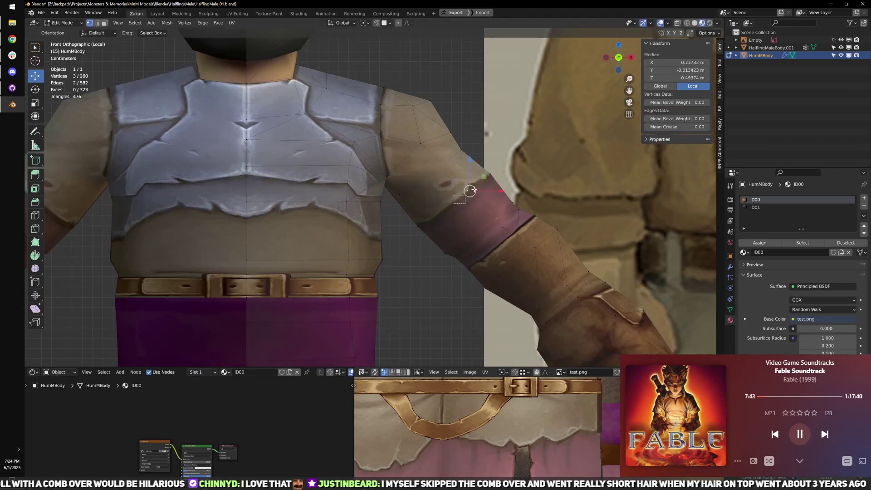
left_click_drag(471, 190, 438, 164)
left_click(498, 220)
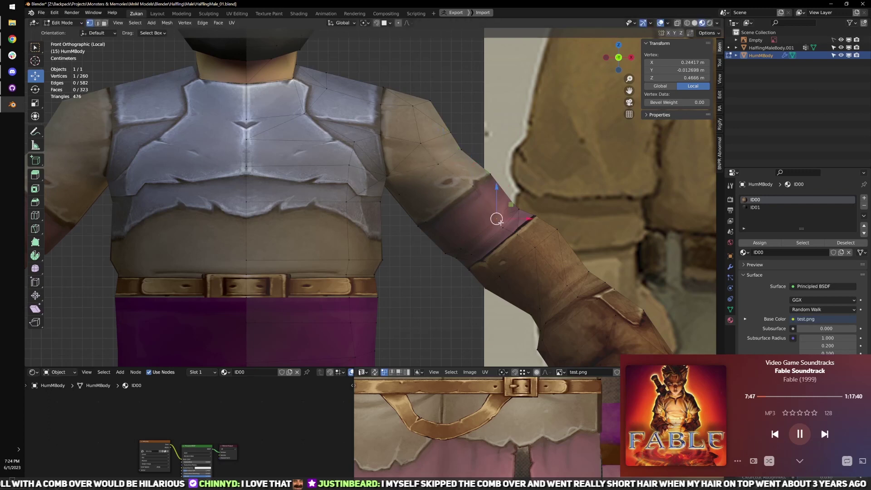
middle_click_drag(498, 220, 440, 220, "shift")
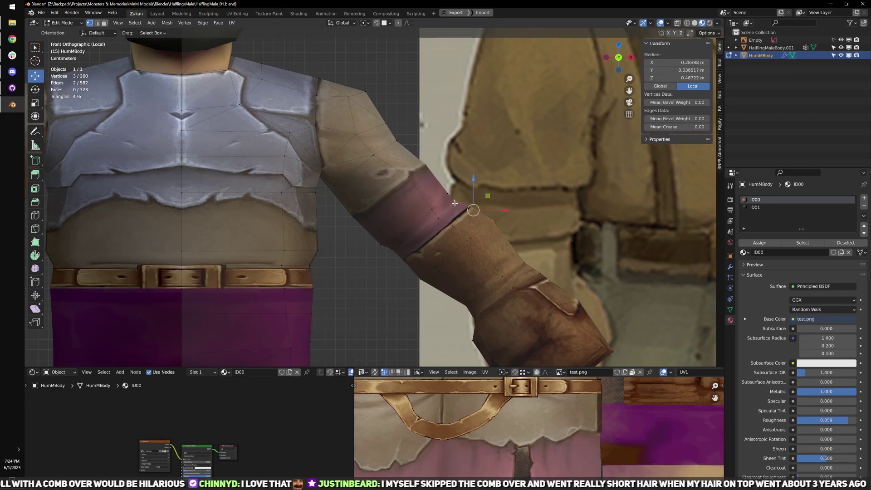
left_click_drag(454, 200, 454, 204)
middle_click_drag(455, 204, 425, 151, "shift")
scroll(425, 151, "up", 1)
- Reposition the inner wrist vertex to about X 0.281 m, Z 0.371 m and fine-tune it along X
key("z")
left_click(442, 274)
key("z")
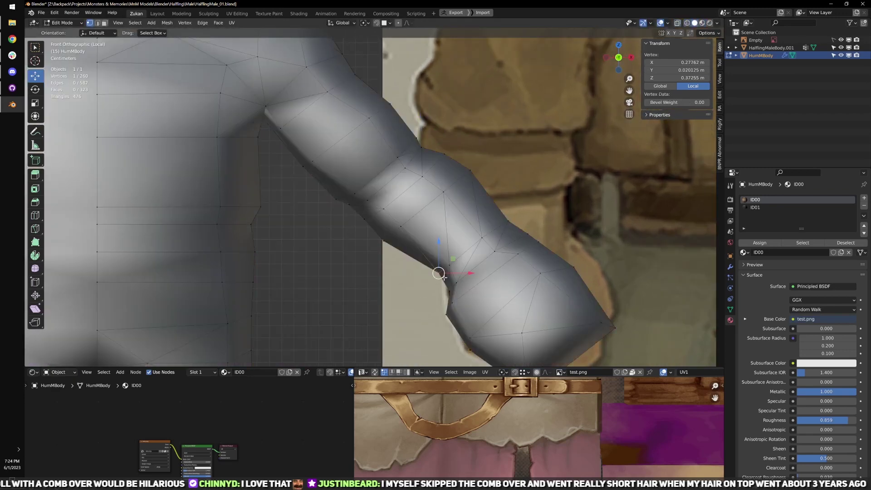
left_click_drag(438, 273, 445, 279)
key("shift+z")
scroll(409, 263, "up", 3)
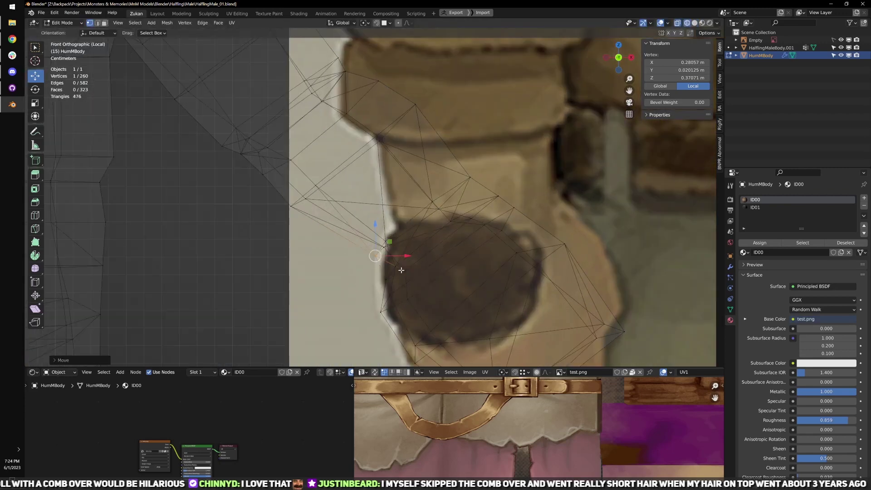
key("shift+z")
left_click_drag(406, 254, 394, 253)
- Select the front forearm vertex above the wrist and move it to about X 0.315 m, Z 0.400 m
key("shift+z")
left_click_drag(417, 183, 457, 208)
key("shift+z")
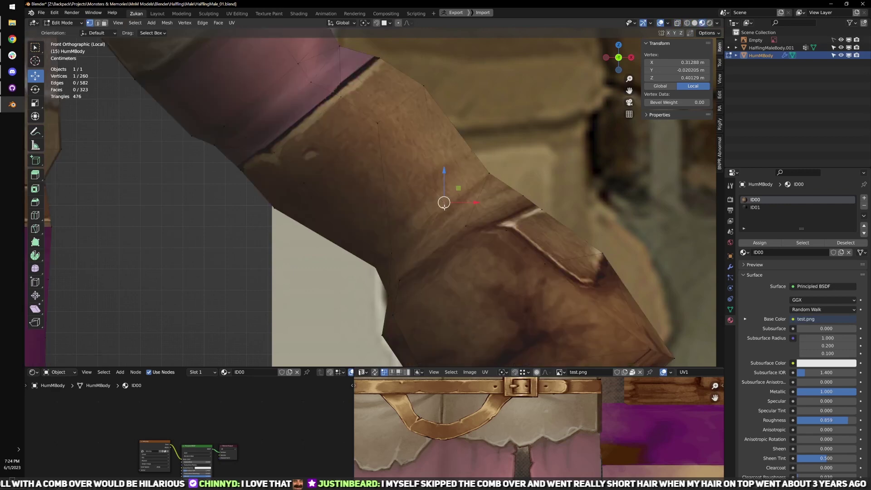
key("g")
left_click(469, 207)
scroll(469, 206, "down", 4)
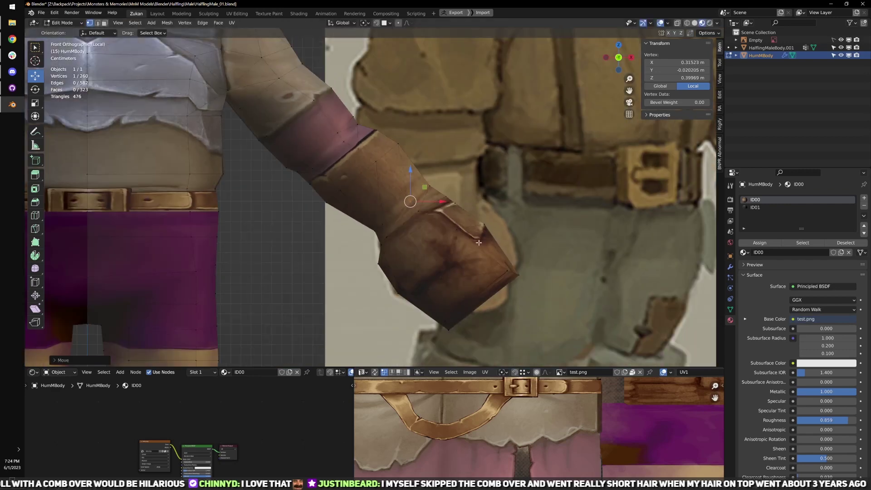
- Select the outer chest vertex beside the armpit and nudge it slightly
middle_click_drag(479, 242, 488, 209)
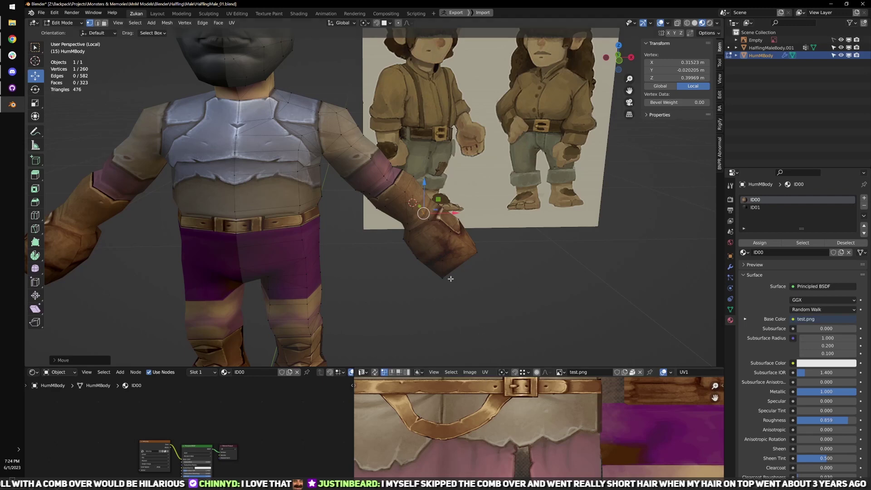
left_click(416, 264)
middle_click_drag(398, 254, 391, 274, "shift")
middle_click_drag(441, 244, 401, 209)
scroll(445, 206, "up", 3)
left_click(389, 160)
mouse_move(389, 161)
middle_mouse_down()
mouse_move(358, 161)
mouse_move(391, 161)
middle_mouse_up()
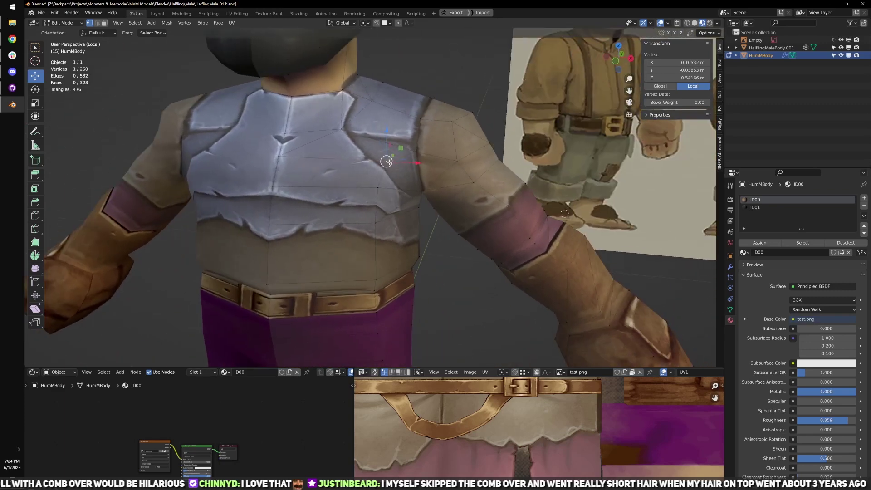
left_click_drag(390, 161, 392, 164)
left_click(392, 164)
- Reposition the side torso vertex above the waist and adjust it along X
mouse_move(392, 164)
middle_mouse_down()
mouse_move(426, 164)
mouse_move(410, 136)
mouse_move(395, 148)
middle_mouse_up()
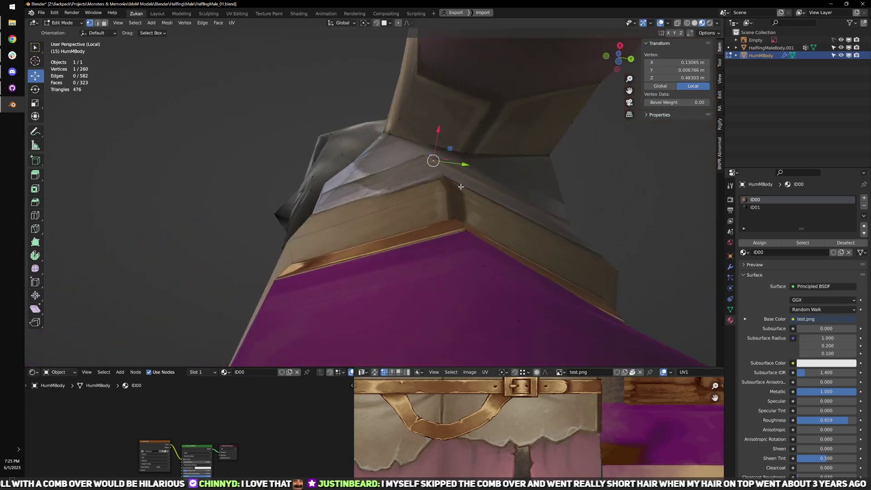
middle_click_drag(461, 187, 429, 190)
key("g")
left_click(397, 151)
middle_click_drag(398, 151, 407, 231)
key("g")
key("x")
left_click(434, 213)
- Move the front lower-chest vertex along Y and then freely to about X 0.099 m, Y -0.061 m, Z 0.483 m
scroll(419, 250, "up", 2)
scroll(372, 216, "up", 2)
left_click(357, 249)
key("g")
key("y")
left_click(385, 245)
key("g")
left_click(411, 235)
middle_click_drag(474, 288, 490, 213)
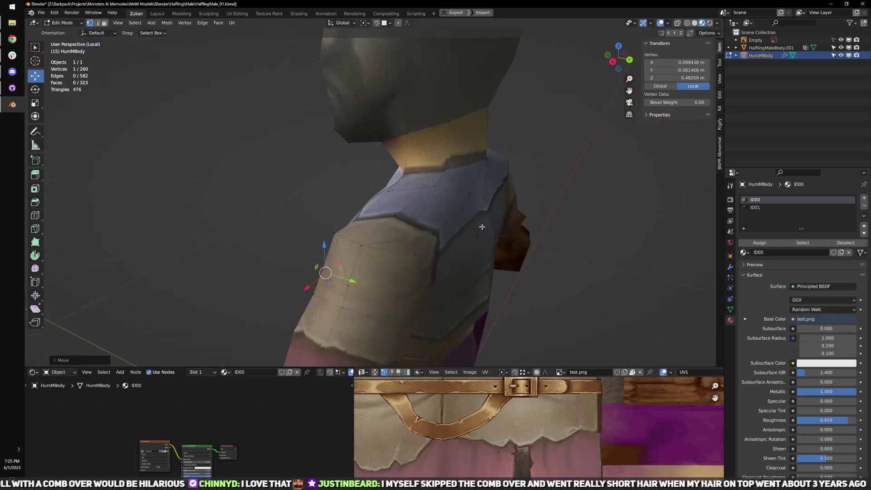
- In the side view, move the upper back centre vertex to about Y 0.104 m, Z 0.576 m
left_click(506, 208)
key("KP_3")
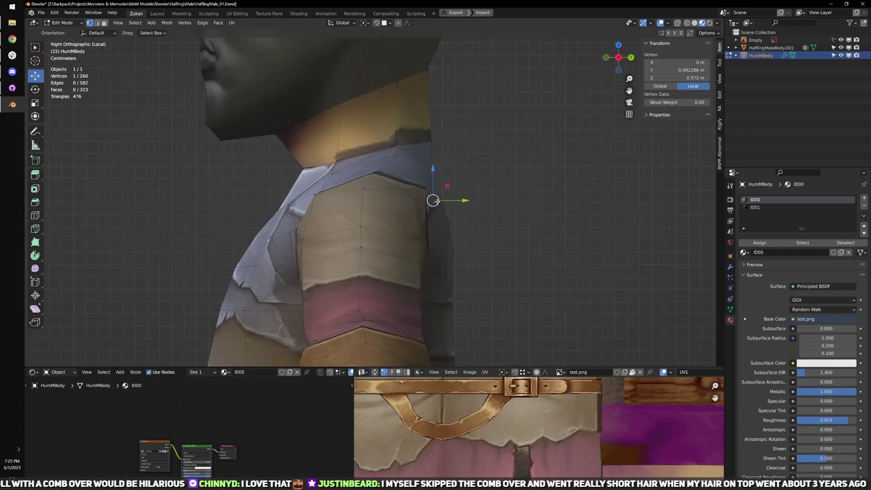
left_click_drag(433, 200, 451, 197)
middle_click_drag(481, 218, 409, 214, "shift")
scroll(408, 214, "up", 1)
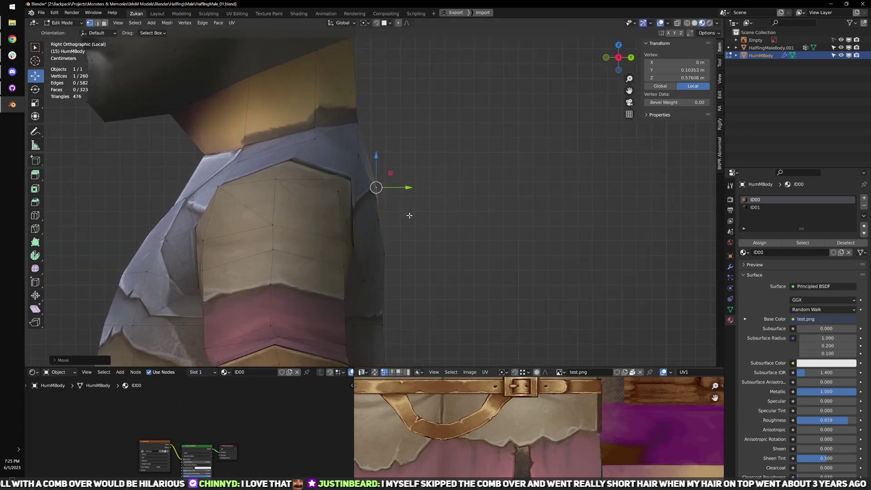
- Select the next centre vertex down the back and move it along Z to about 0.530 m
key("z")
key("z")
mouse_move(402, 252)
middle_mouse_down()
mouse_move(413, 246)
mouse_move(440, 255)
mouse_move(327, 260)
mouse_move(330, 254)
middle_mouse_up()
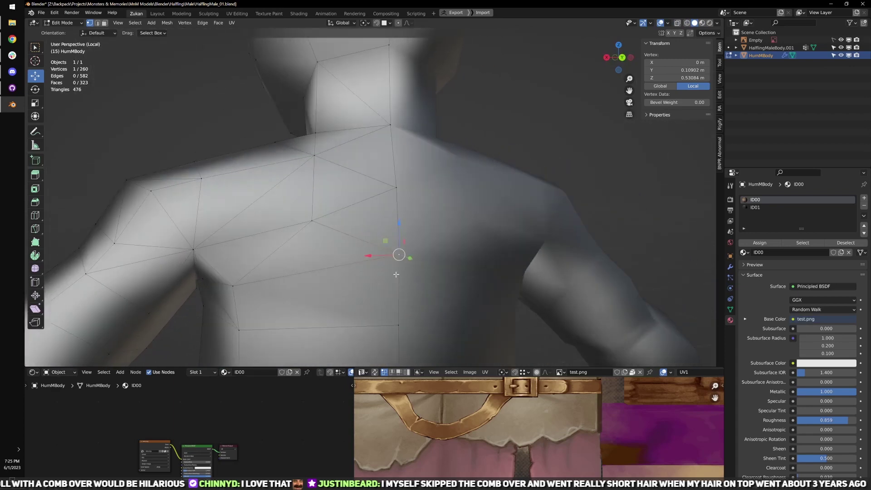
key("z")
scroll(399, 256, "down", 1)
scroll(416, 262, "down", 2)
mouse_move(416, 262)
middle_mouse_down("shift")
mouse_move(447, 253)
mouse_move(431, 227)
middle_mouse_up("shift")
key("g")
key("z")
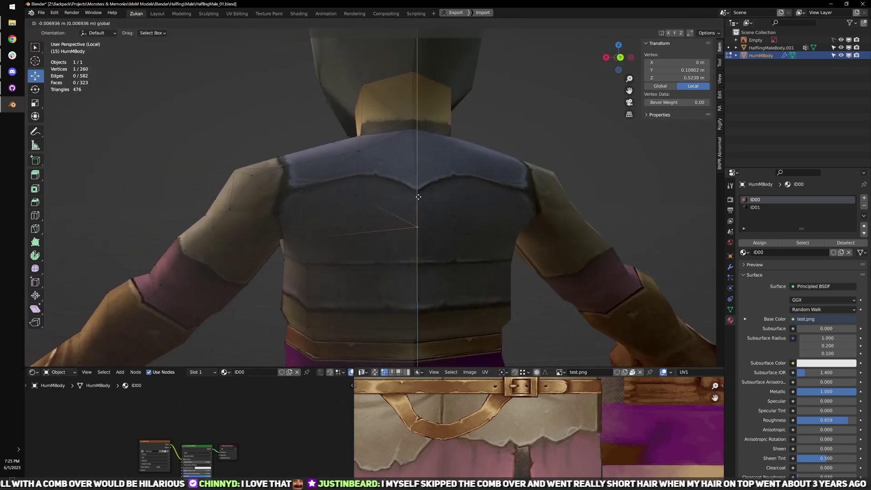
left_click(422, 191)
- In the side view, move the two front neck vertices under the jaw to a median of about Y -0.019 m, Z 0.632 m
middle_click_drag(422, 190, 488, 244)
scroll(413, 213, "down", 2)
key("KP_3")
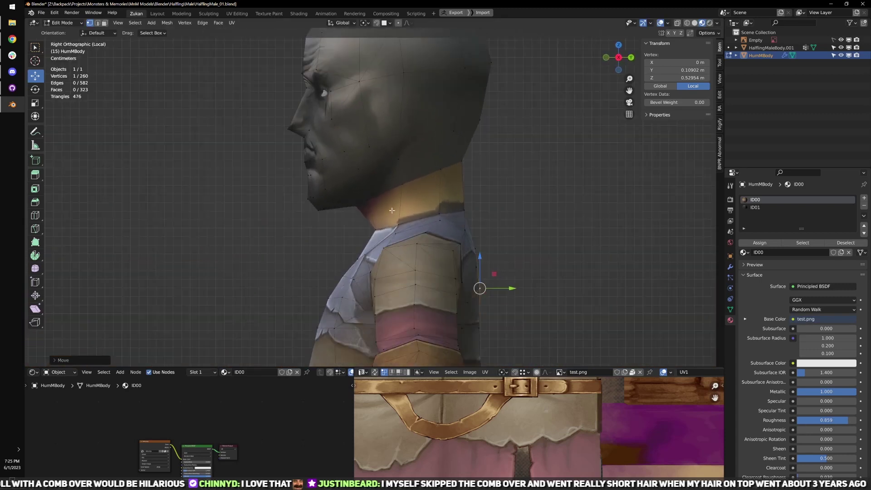
scroll(392, 211, "up", 4)
key("shift+z")
left_click_drag(322, 234, 363, 204)
key("shift+z")
key("g")
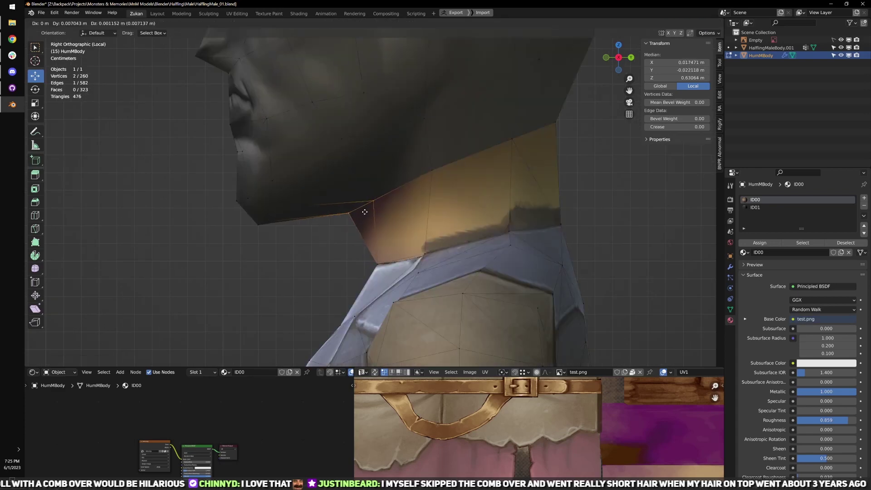
left_click(368, 210)
middle_click_drag(368, 211, 444, 221)
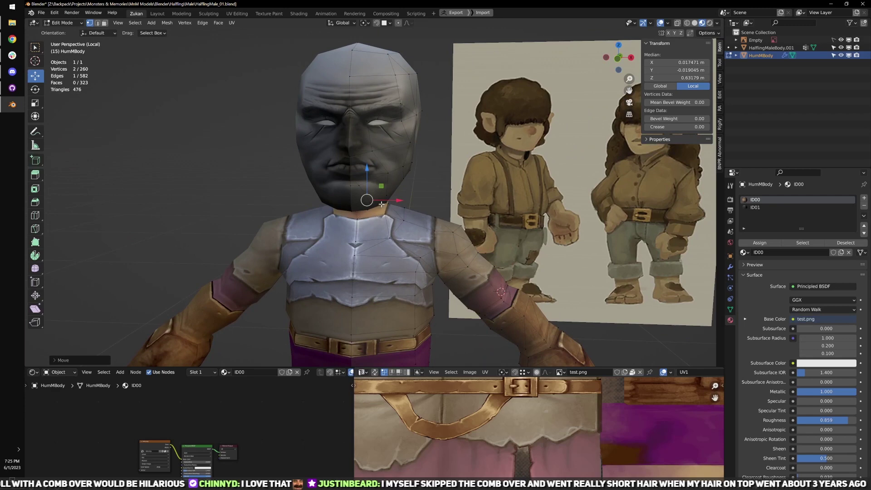
key("alt+Tab")
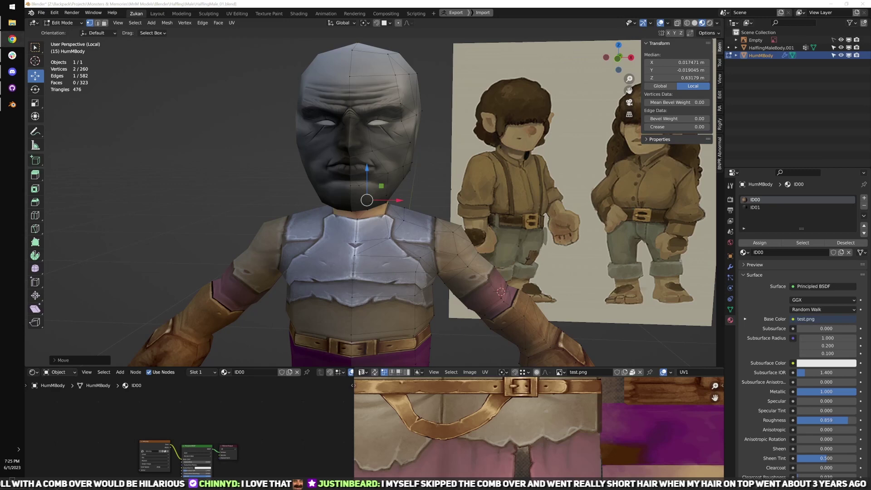
left_click(272, 129)
scroll(386, 155, "up", 4)
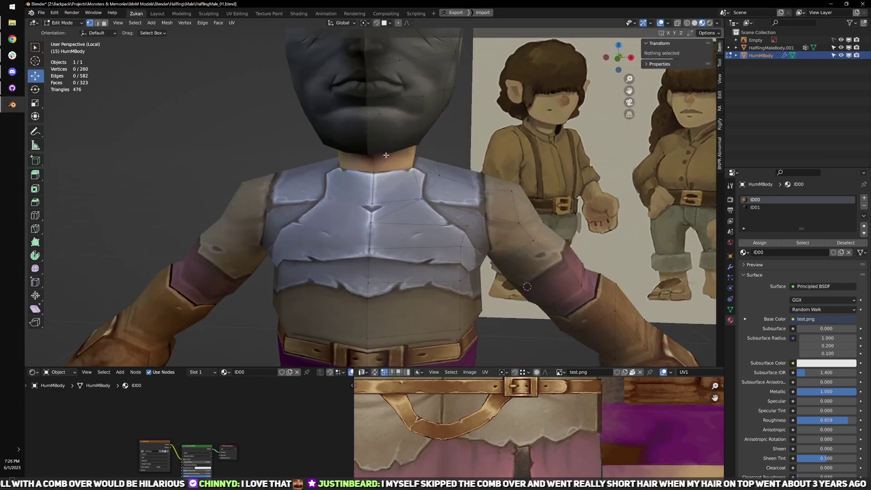
scroll(409, 118, "down", 3)
- Select the nose tip vertex in the side view and move it to about Y -0.112 m, Z 0.721 m
middle_click_drag(472, 140, 376, 269)
scroll(371, 142, "up", 4)
scroll(349, 148, "up", 2)
middle_click_drag(290, 165, 314, 213, "shift")
left_click_drag(267, 174, 311, 192)
scroll(373, 218, "down", 2)
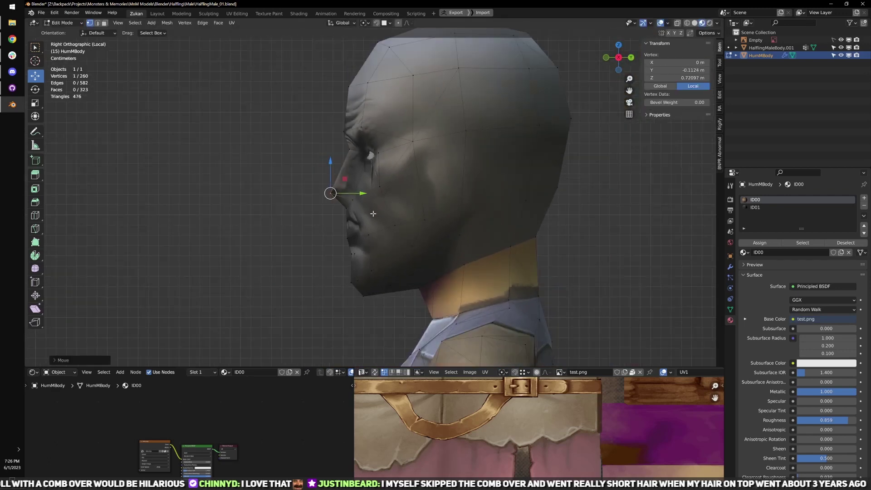
- In the side view, select the nose bridge vertex and move it to about Y -0.085 m, Z 0.757 m
middle_click_drag(350, 212, 408, 177)
key("KP_3")
scroll(320, 141, "up", 2)
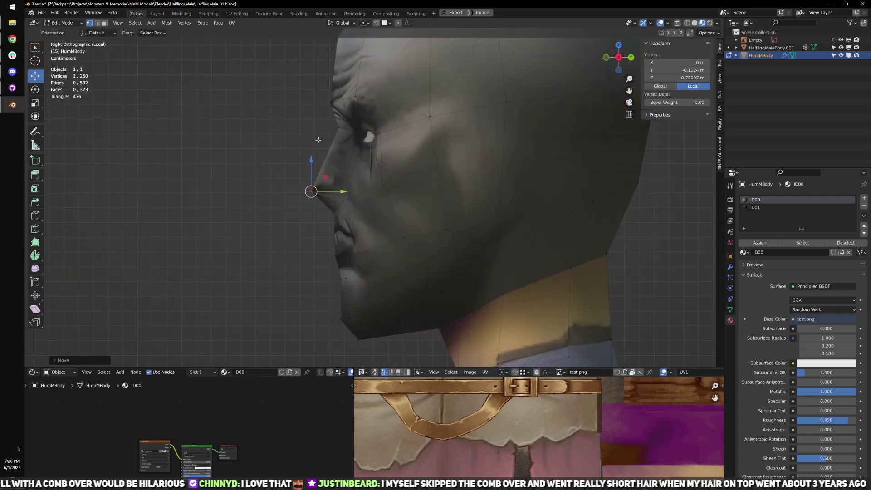
key("alt+a")
key("shift+z")
left_click(345, 131)
key("ctrl+Tab")
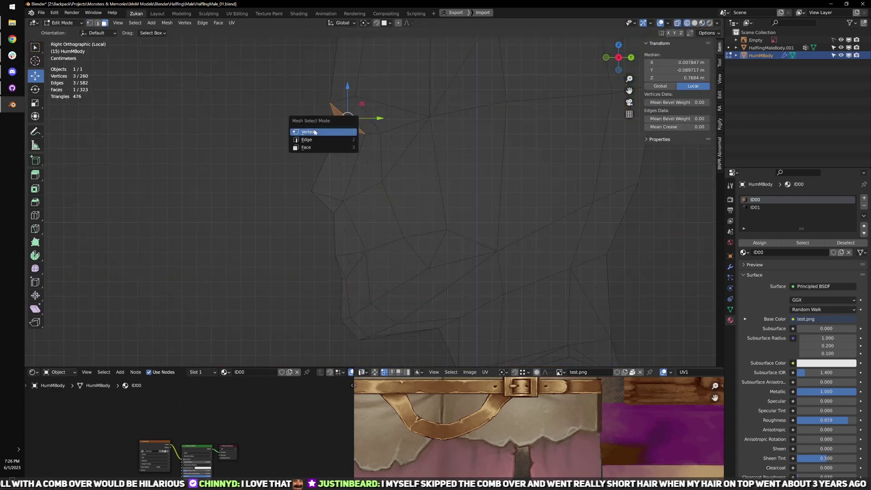
left_click(314, 132)
mouse_move(312, 141)
left_mouse_down()
mouse_move(344, 121)
mouse_move(348, 139)
left_mouse_up()
key("shift+z")
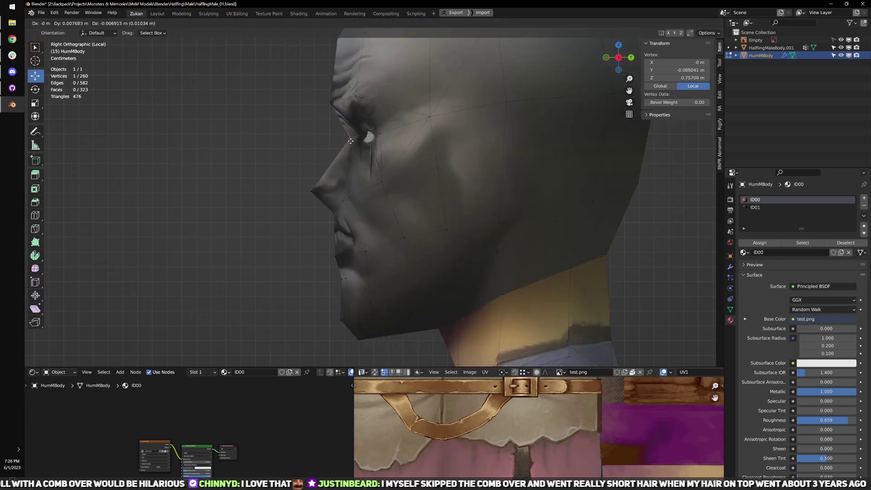
left_click(351, 141)
- Nudge the lower cheek vertex above the jawline slightly forward to refine the jaw contour
middle_click_drag(351, 141, 436, 200)
left_click(450, 197)
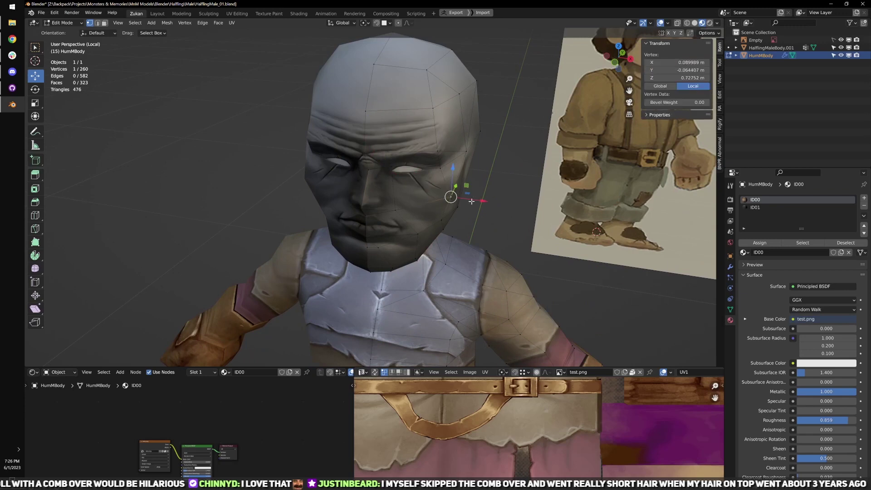
middle_click_drag(450, 197, 411, 250)
scroll(407, 214, "up", 3)
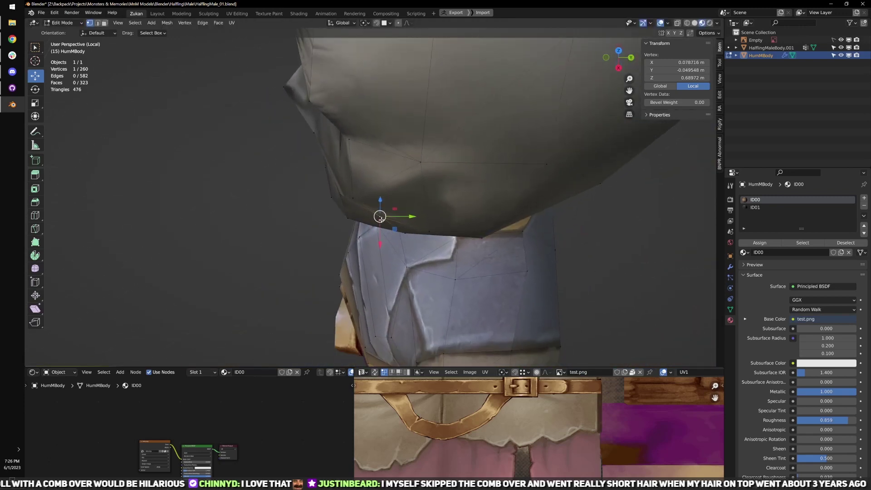
left_click_drag(380, 217, 375, 220)
middle_click_drag(376, 221, 392, 212)
left_click(413, 205)
left_click_drag(394, 214, 388, 212)
scroll(388, 212, "down", 4)
- Connect the outer cheek vertex to the vertex beside the mouth with a new edge
middle_click_drag(388, 212, 439, 261)
scroll(453, 217, "up", 6)
scroll(399, 190, "down", 5)
scroll(414, 172, "up", 4)
left_click(415, 124)
key("ctrl+v")
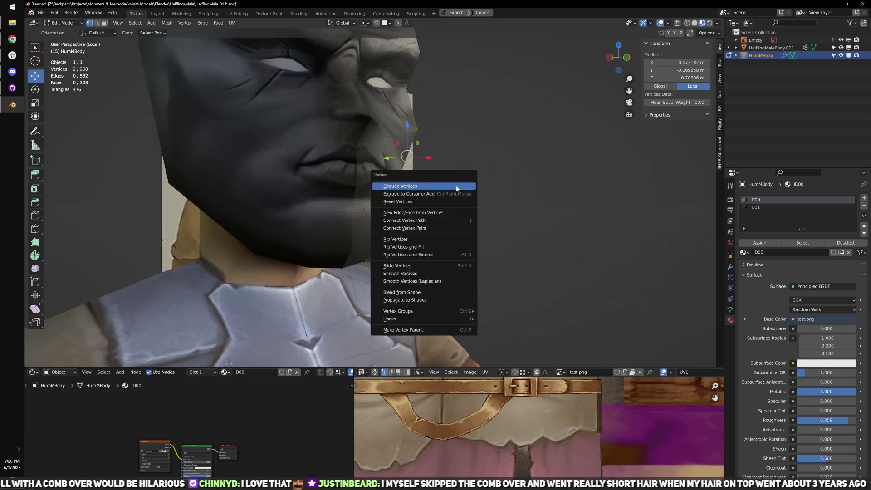
left_click(440, 227)
- Move the outer cheek vertex inward to about X 0.084 m, Y -0.071 m, Z 0.724 m
middle_click_drag(441, 227, 431, 212)
left_click(394, 131)
middle_click_drag(399, 141, 449, 199)
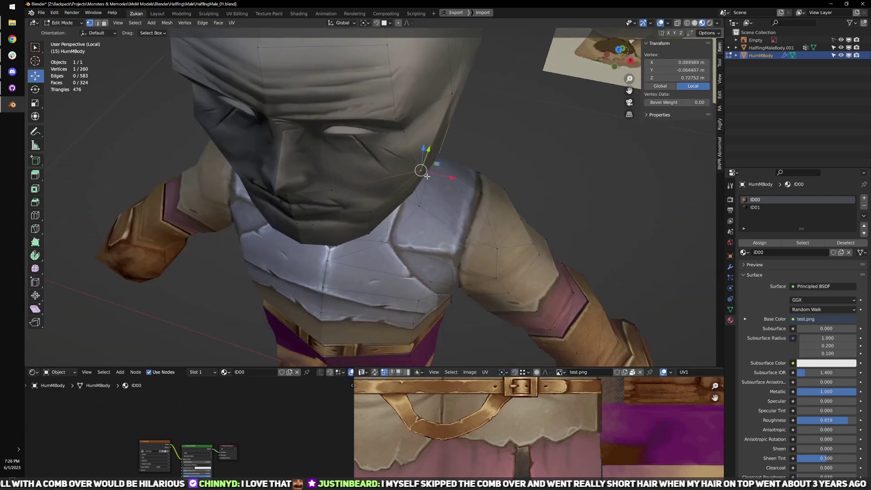
left_click_drag(417, 174, 414, 178)
left_click(411, 176)
mouse_move(411, 176)
middle_mouse_down()
mouse_move(445, 181)
mouse_move(452, 164)
mouse_move(477, 185)
mouse_move(488, 181)
mouse_move(450, 170)
mouse_move(459, 183)
middle_mouse_up()
- In the front wireframe view, move the two upper side vertices of the skull inward along X
key("Tab")
key("KP_1")
key("Tab")
scroll(459, 183, "up", 3)
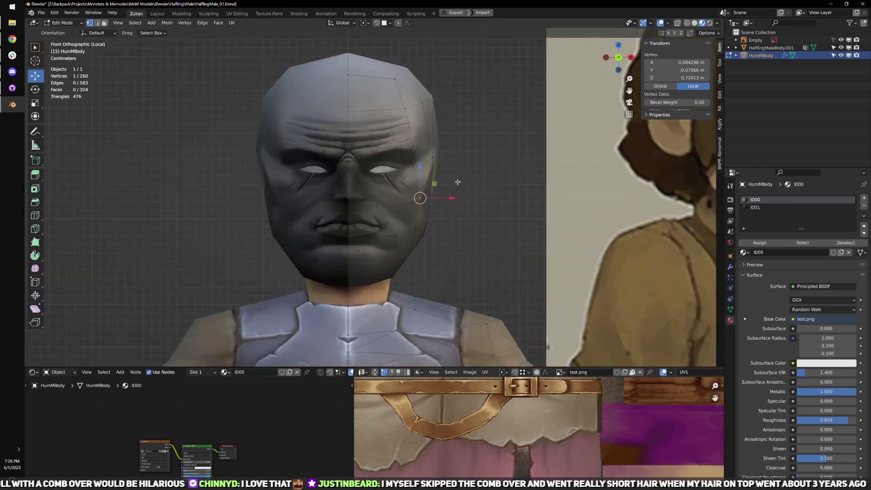
key("shift+z")
left_click(428, 97)
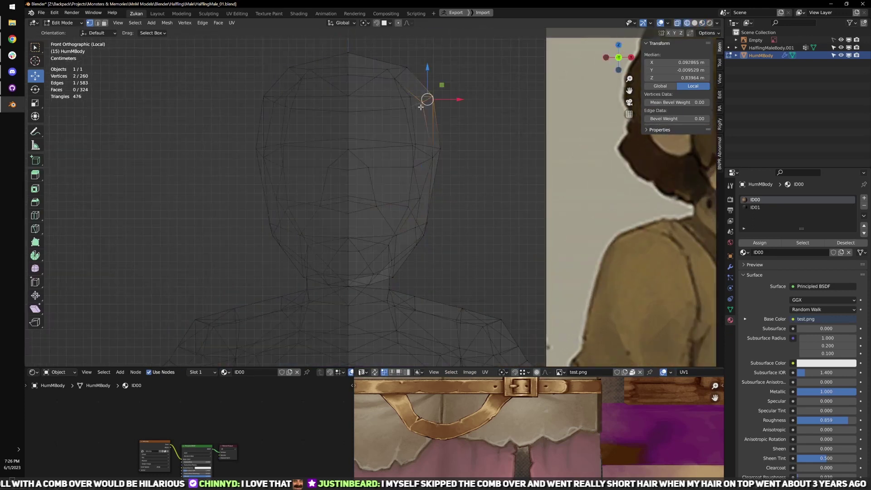
key("g")
key("x")
left_click(455, 99)
- Move the widest side vertex of the head along X to about 0.102 m
left_click(438, 148)
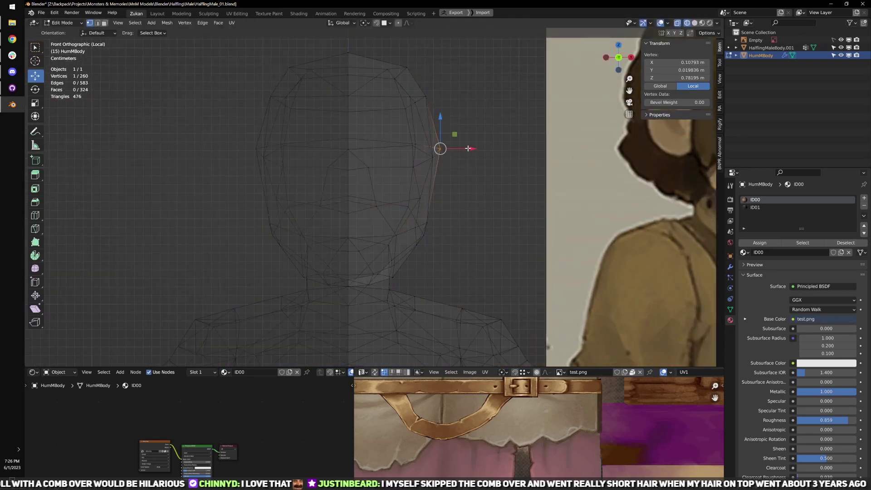
key("g")
key("x")
left_click(463, 146)
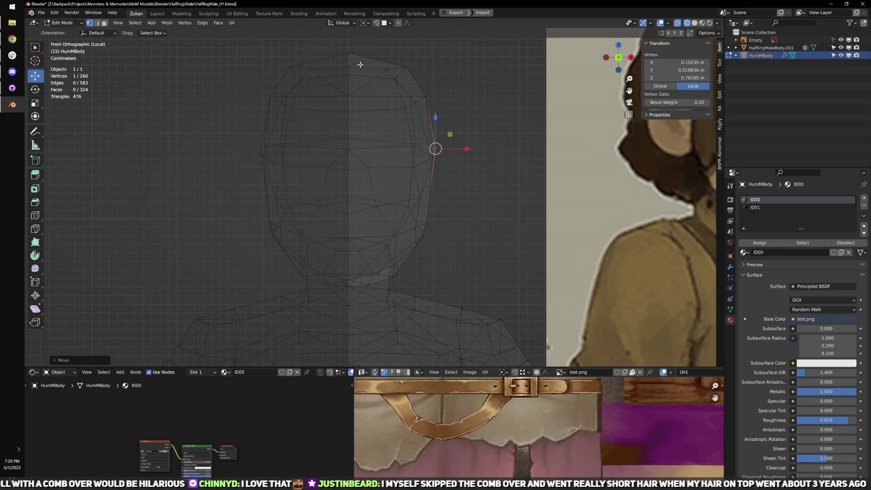
- Select the seven upper skull vertices on the side and move them slightly inward along X to a median of about 0.067 m
left_click_drag(367, 55, 433, 122)
key("g")
key("x")
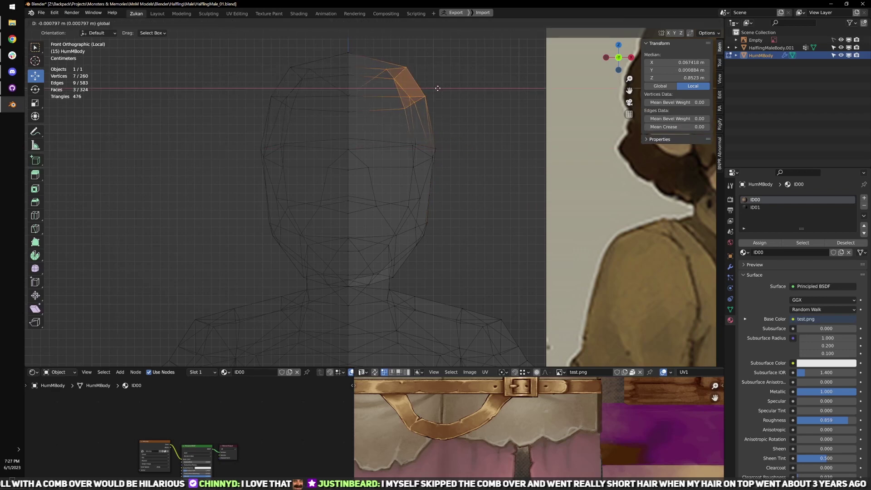
left_click(437, 88)
- Select the four jaw corner vertices and move them inward along X to a median of about 0.085 m
left_click_drag(437, 252, 407, 221)
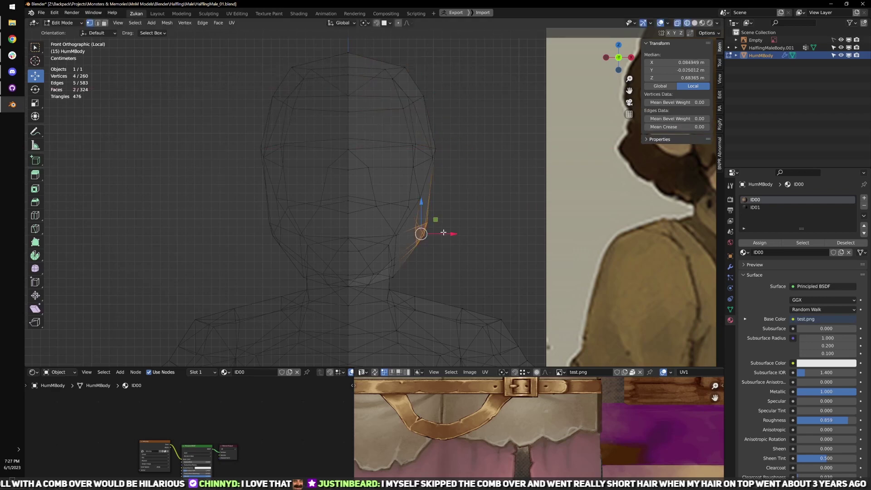
key("g")
key("x")
left_click(449, 234)
- Move the rear jaw corner vertex with proportional editing to about X 0.086 m, Z 0.684 m
left_click(399, 215)
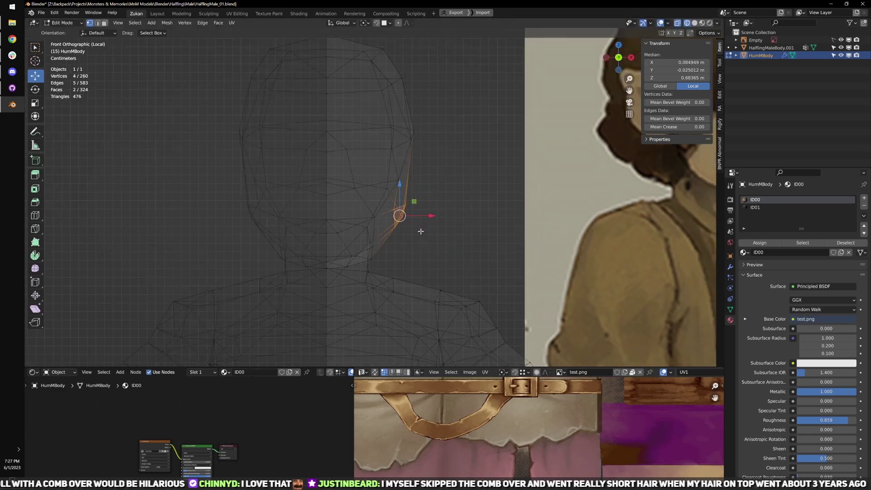
scroll(414, 226, "up", 3)
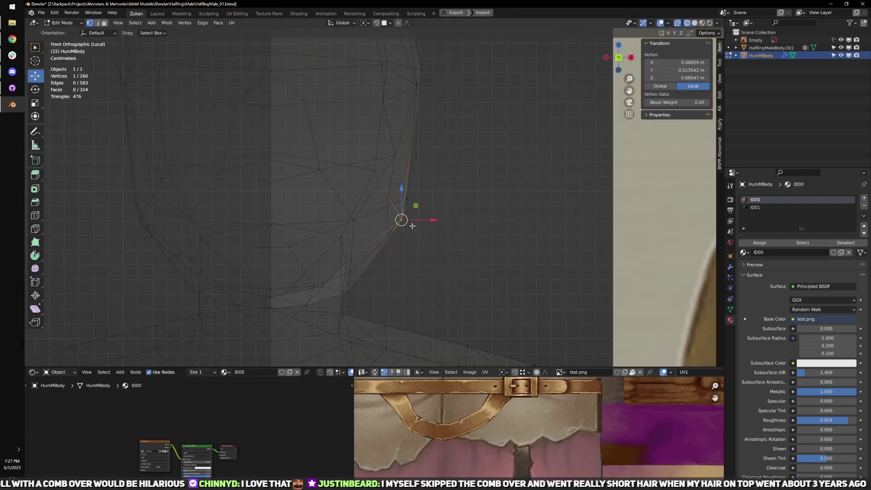
key("g")
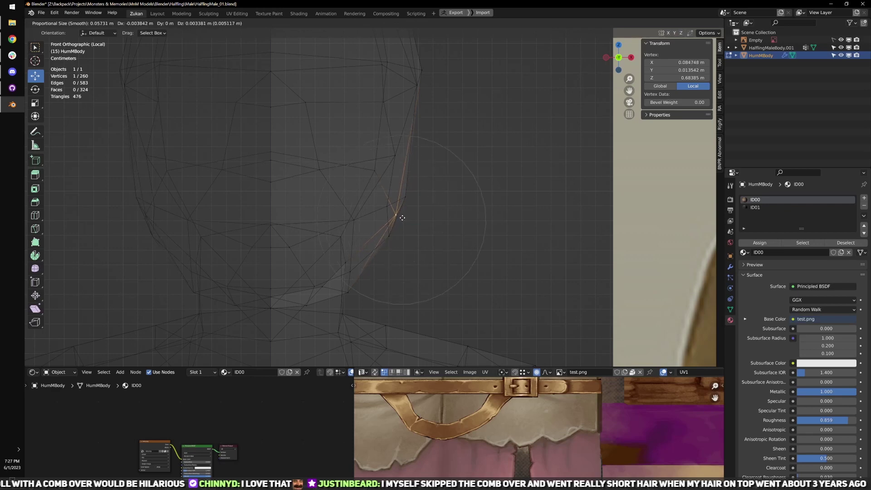
left_click(403, 217)
key("shift+z")
scroll(412, 213, "down", 3)
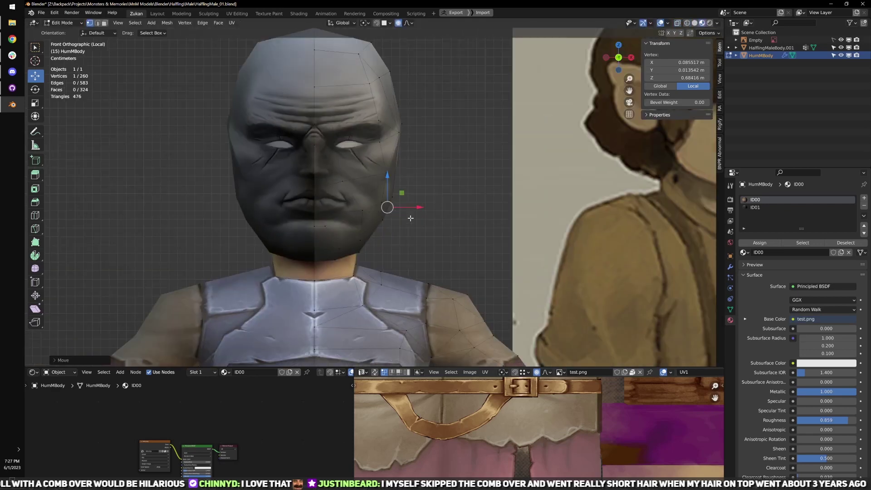
- Select the side jaw vertex level with the mouth and move it along X to about 0.090 m in the front view
scroll(411, 204, "up", 2)
left_click(410, 196)
left_click(403, 197)
middle_click_drag(452, 201, 319, 210)
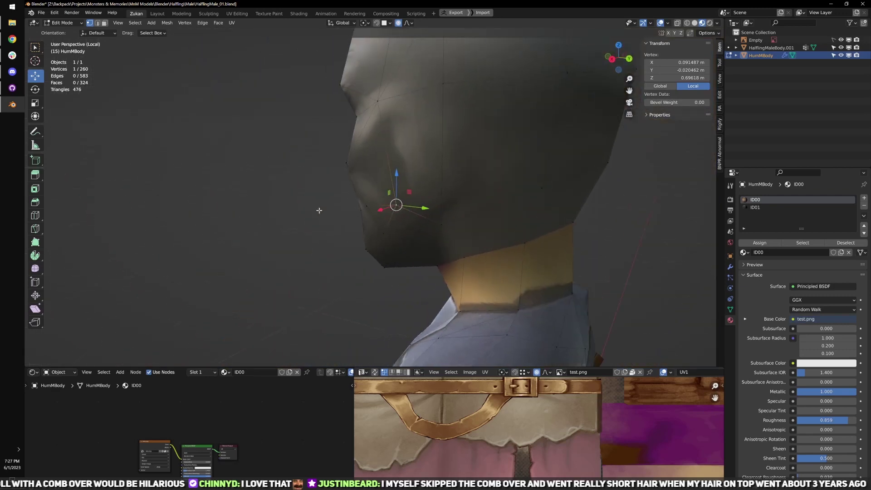
middle_click_drag(412, 229, 527, 205)
key("KP_1")
key("g")
key("x")
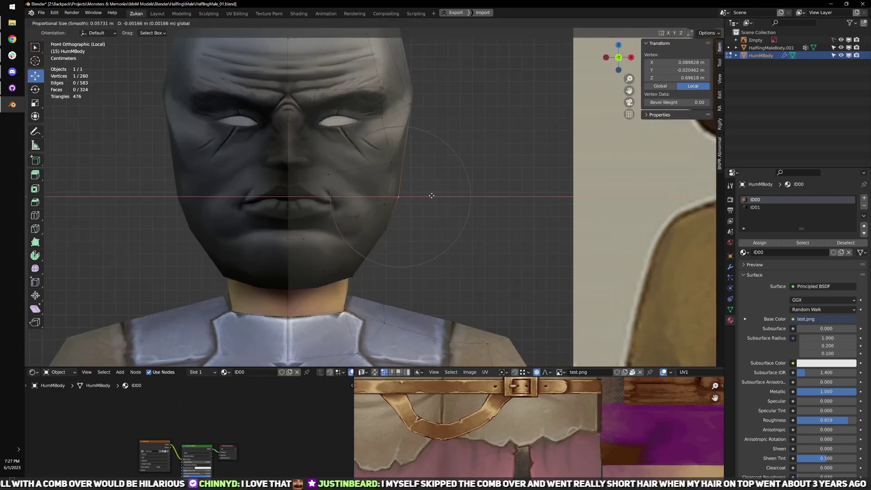
left_click(434, 196)
- Raise the lower jaw vertex beside the chin to about X 0.051 m, Z 0.638 m
left_click(357, 278)
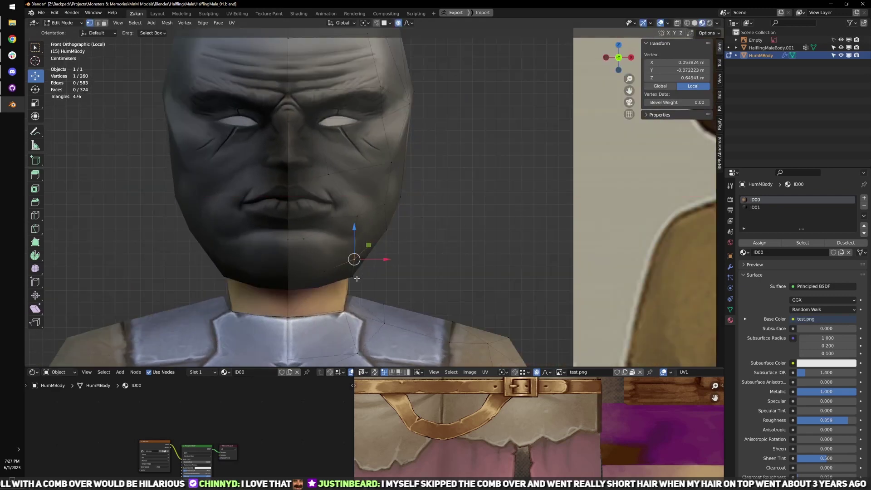
scroll(385, 277, "down", 2)
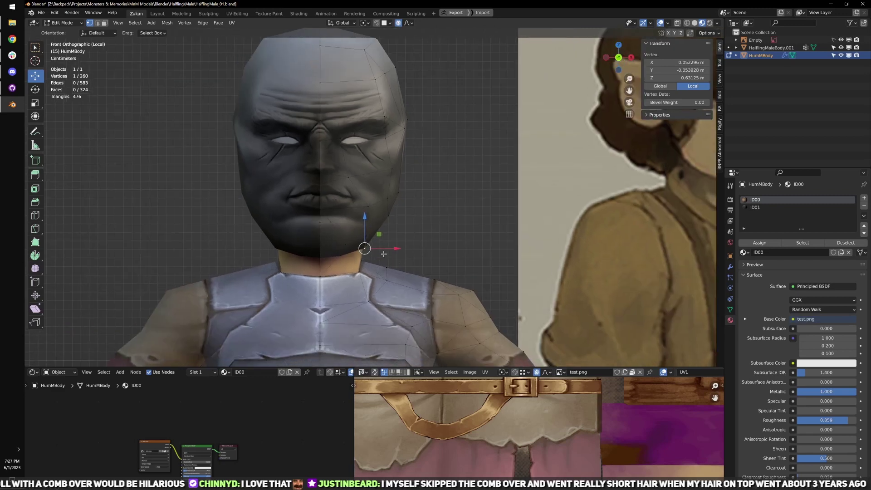
key("g")
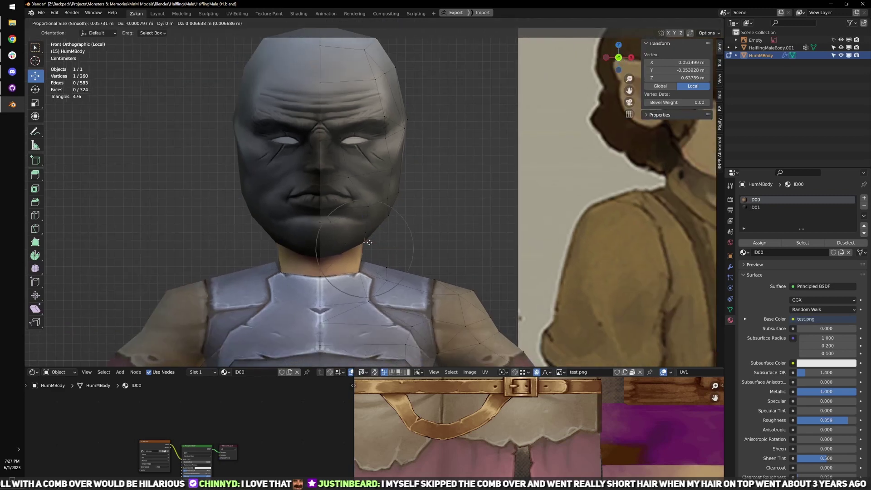
left_click(368, 243)
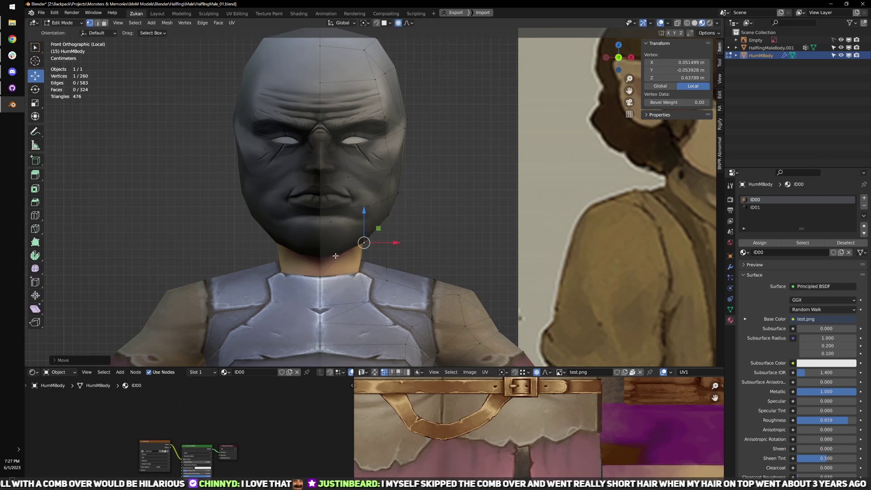
- Move the mid-jaw vertex between the chin and jaw corner slightly inward and up
left_click(388, 214)
key("g")
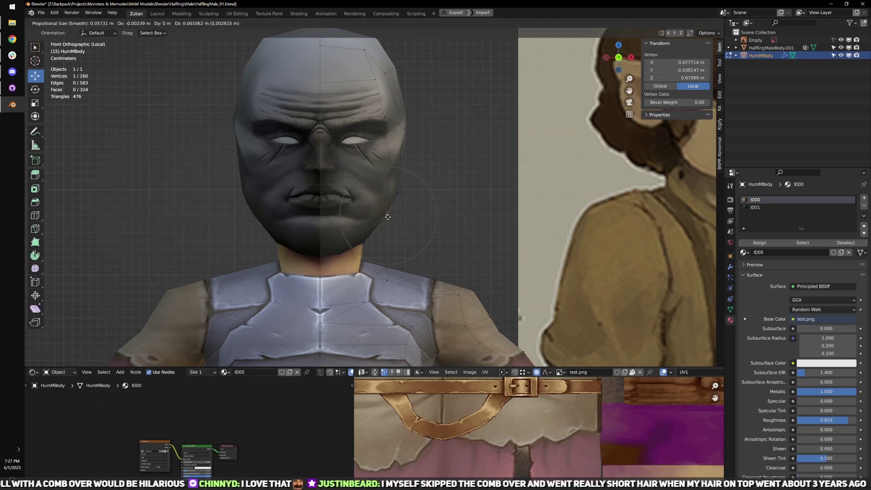
left_click(388, 217)
middle_click_drag(388, 217, 400, 221)
key("g")
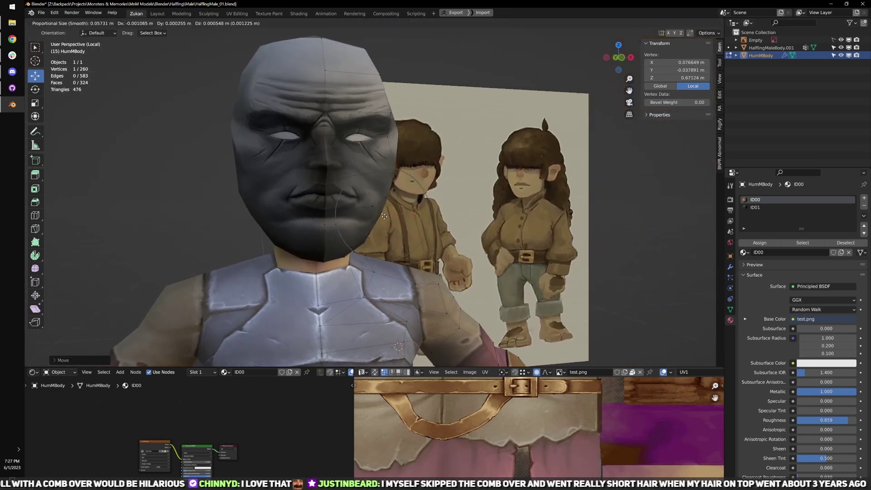
left_click(380, 214)
- Adjust the lower jaw vertex beside the chin from an angled view and check the head in Object Mode
left_click(364, 244)
middle_click_drag(364, 243, 415, 192)
key("g")
left_click(365, 241)
scroll(457, 200, "down", 6)
key("Tab")
scroll(446, 194, "up", 6)
key("Tab")
- Examine the edge flow around the jaw, neck and shoulders from the side
key("ctrl+Tab")
left_click(458, 171)
scroll(416, 192, "up", 3)
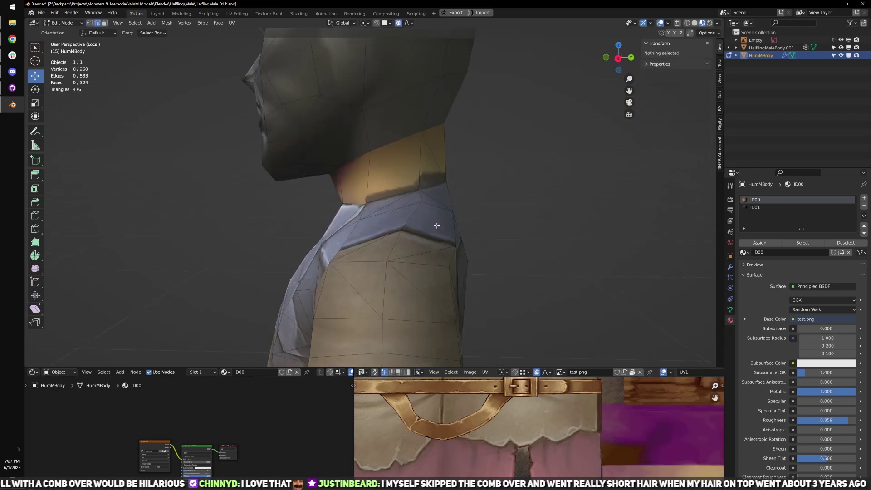
key("a")
key("ctrl+space")
key("ctrl+space")
middle_click_drag(492, 201, 511, 195)
key("ctrl+Tab")
left_click(463, 185)
middle_click_drag(378, 156, 400, 204, "shift")
scroll(399, 205, "up", 2)
middle_click_drag(399, 204, 376, 207)
left_click(430, 119)
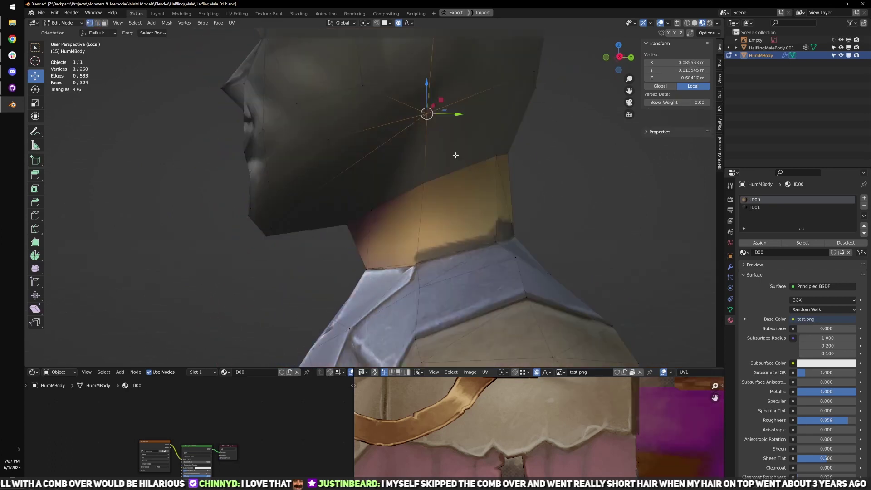
middle_click_drag(431, 174, 449, 195)
left_click(413, 203)
left_click(491, 145, "shift")
middle_click_drag(487, 150, 392, 220)
left_click(449, 108)
left_click(378, 201, "shift")
- Connect the upper neck vertex under the jaw to the lower jaw vertex beside the chin with a new edge
left_click(391, 220)
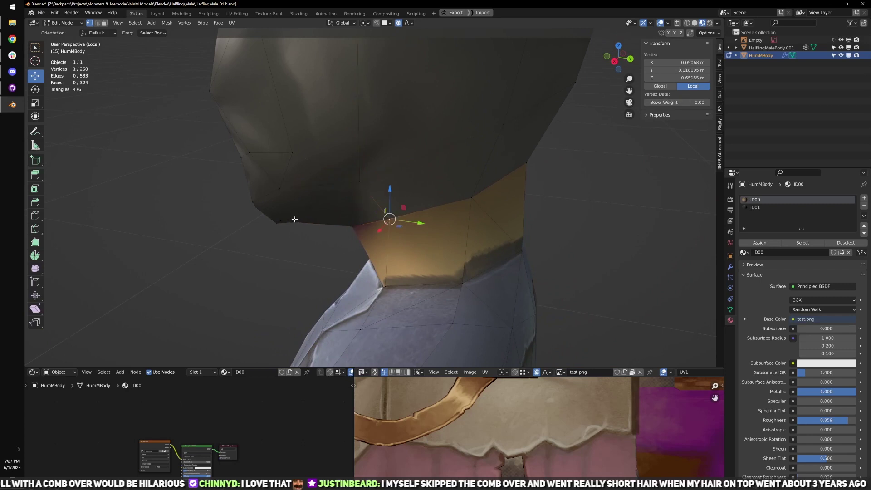
left_click(281, 221, "shift")
middle_click_drag(294, 232, 411, 196)
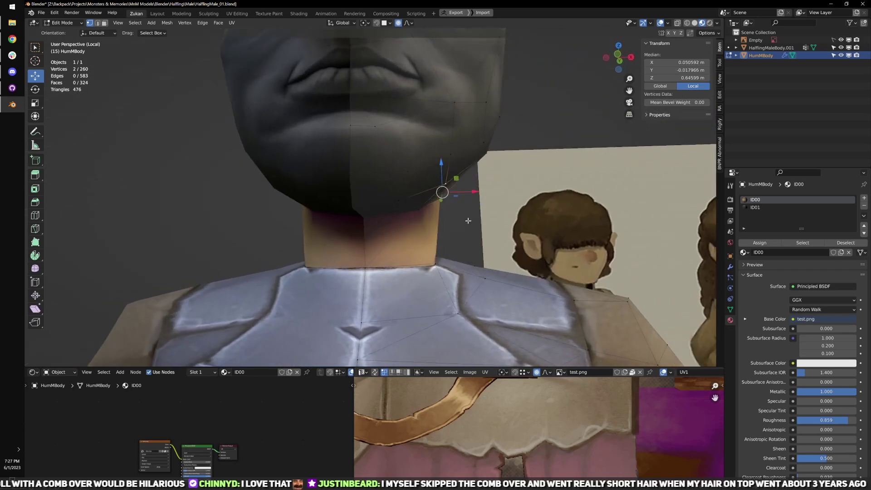
key("ctrl+v")
left_click(492, 230)
middle_click_drag(492, 230, 505, 201)
key("Tab")
scroll(505, 200, "down", 5)
middle_click_drag(418, 225, 453, 186)
- Select the body's centre-line edge loop and scale it along X to flatten it on the mirror plane, without proportional editing
key("Tab")
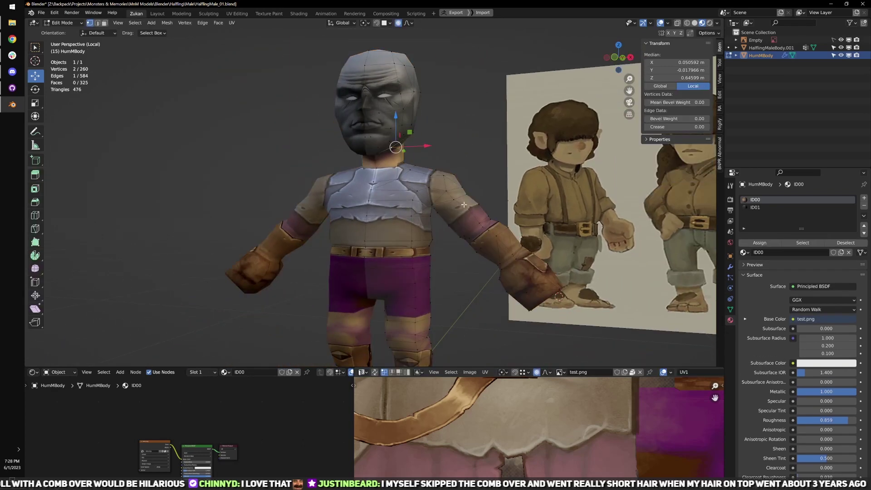
left_click(366, 221, "alt")
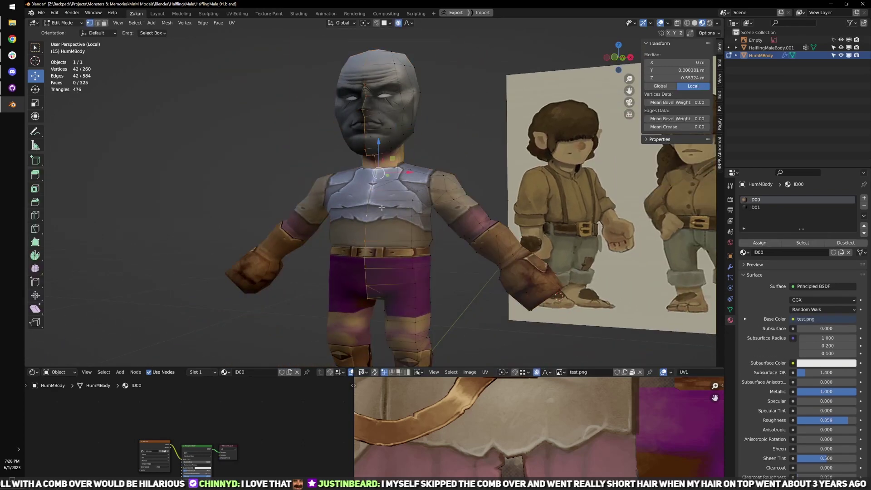
left_click(445, 183, "alt")
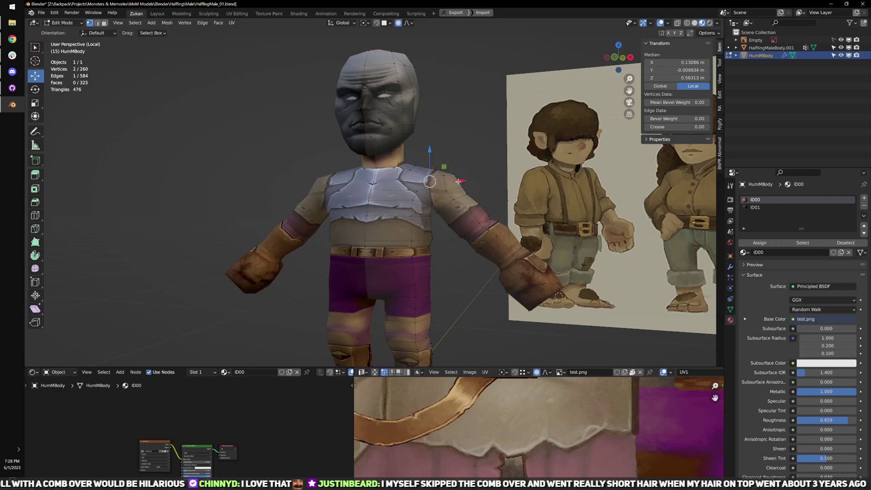
left_click(374, 181, "alt")
middle_click_drag(374, 181, 360, 204)
key("s")
left_click_drag(408, 178, 404, 175)
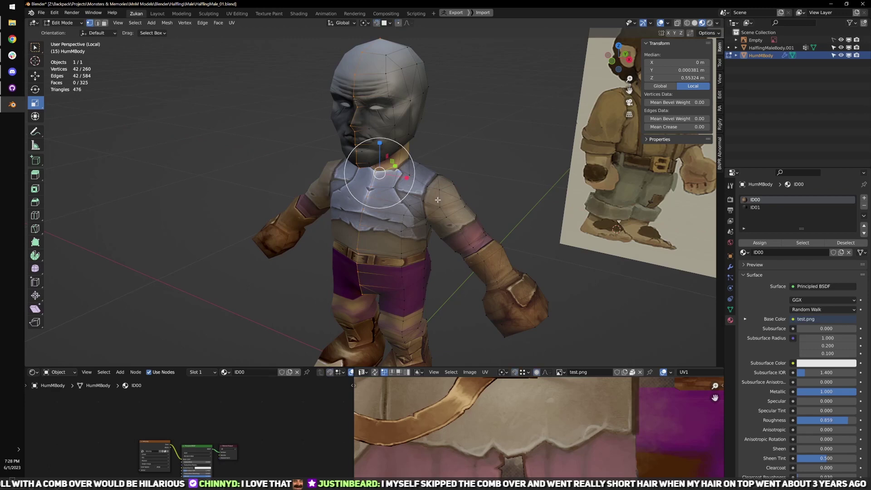
middle_click_drag(437, 199, 445, 220)
key("s")
key("x")
left_click(408, 181)
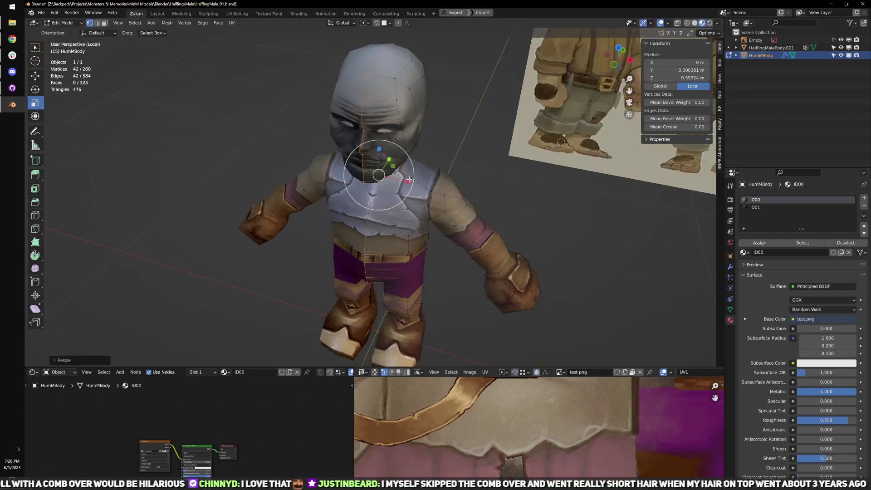
key("Return")
scroll(485, 175, "down", 1)
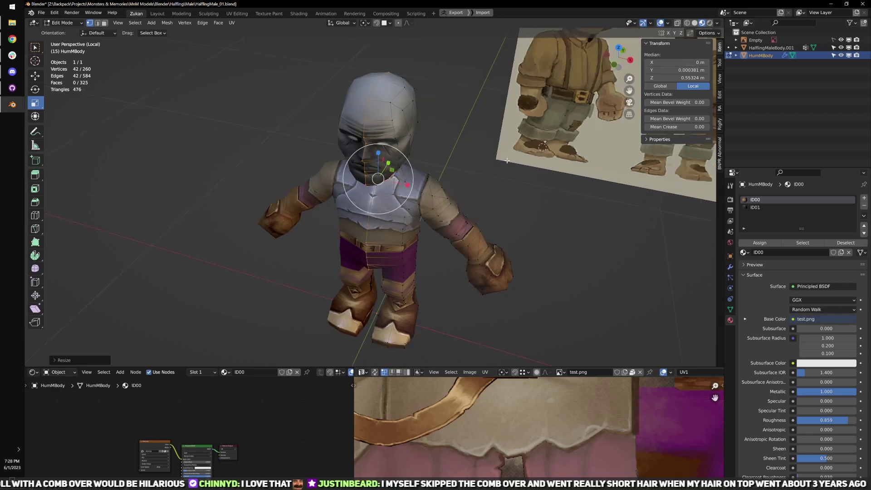
- Apply all transforms to the body object and display it with solid shading
middle_click_drag(486, 175, 479, 161)
key("Tab")
key("ctrl+a")
key("a")
key("Tab")
key("Tab")
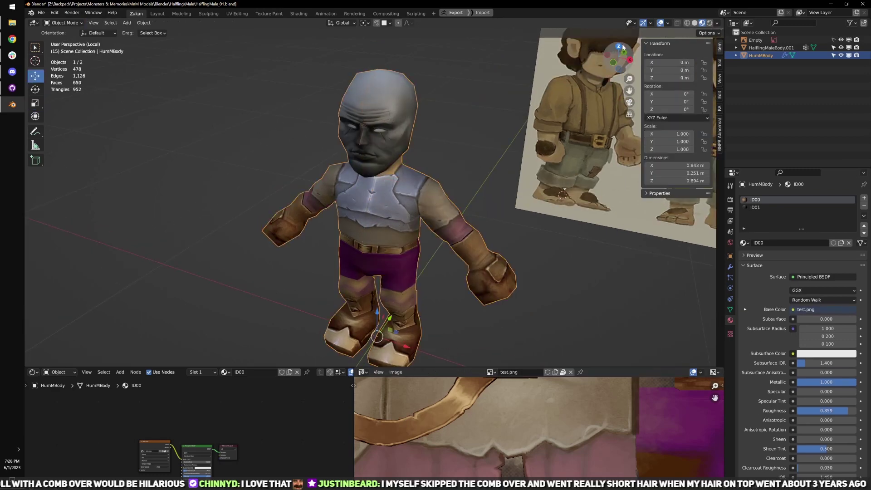
left_click(695, 23)
middle_click_drag(490, 177, 502, 158)
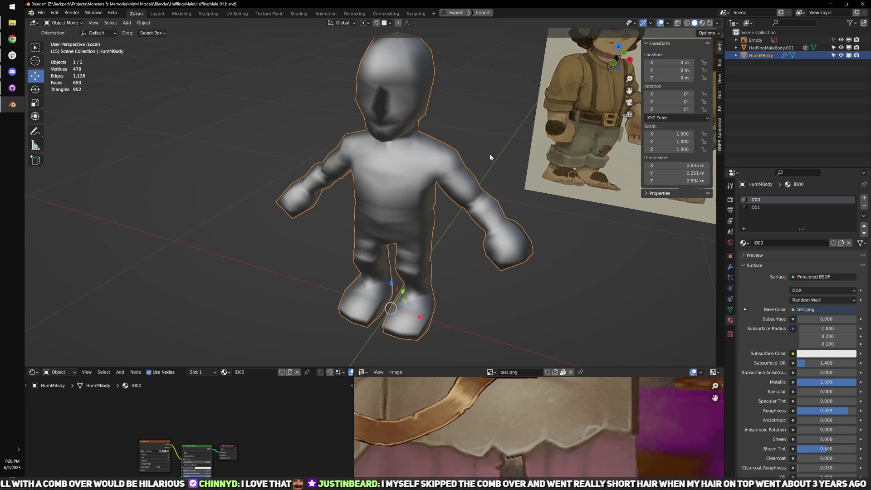
- Select all faces of the body mesh, set their normals from the faces, and return to Object Mode
key("Tab")
key("ctrl+Tab")
left_click(459, 172)
key("a")
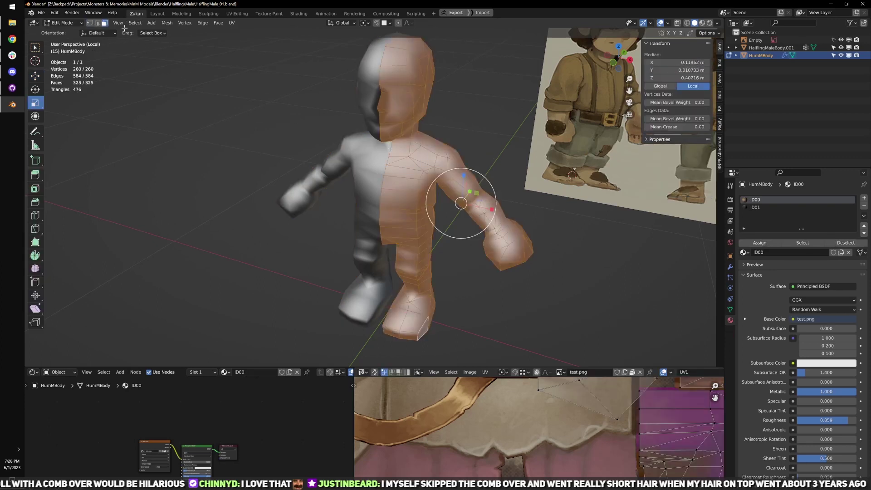
left_click(167, 23)
mouse_move(224, 160)
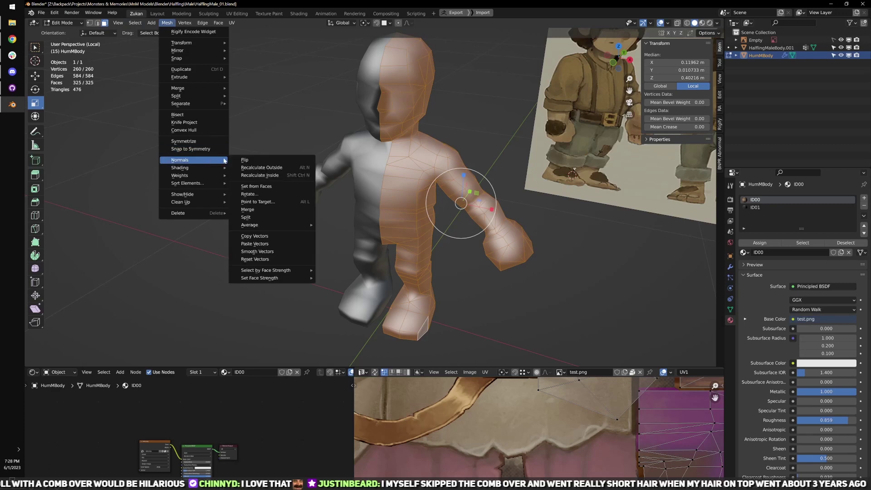
left_click(278, 187)
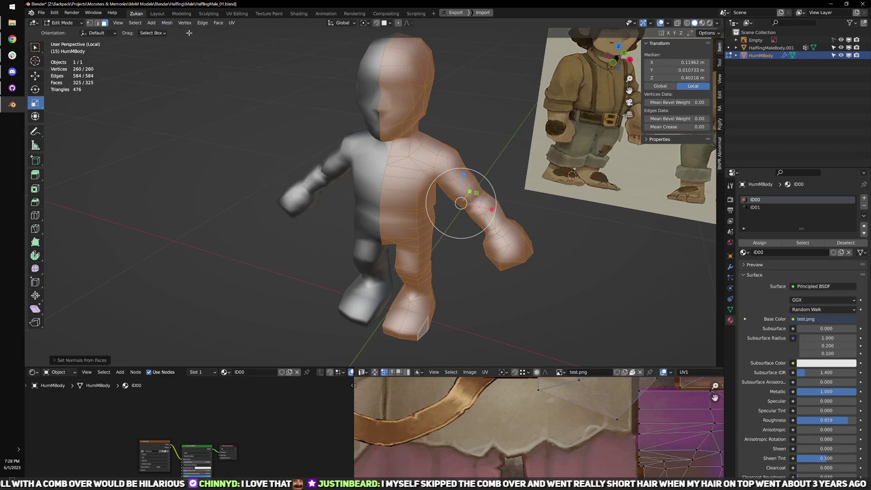
key("Tab")
- Examine the edge flow around the hips and upper legs in Edit Mode with the textured preview
scroll(493, 234, "down", 2)
mouse_move(495, 235)
middle_mouse_down("shift")
mouse_move(450, 235)
mouse_move(426, 214)
mouse_move(450, 211)
mouse_move(391, 204)
mouse_move(406, 191)
mouse_move(414, 203)
mouse_move(401, 186)
mouse_move(445, 186)
middle_mouse_up("shift")
scroll(450, 211, "up", 4)
key("Tab")
scroll(407, 190, "up", 3)
key("ctrl+Tab")
left_click(401, 177)
scroll(401, 186, "up", 2)
key("alt+z")
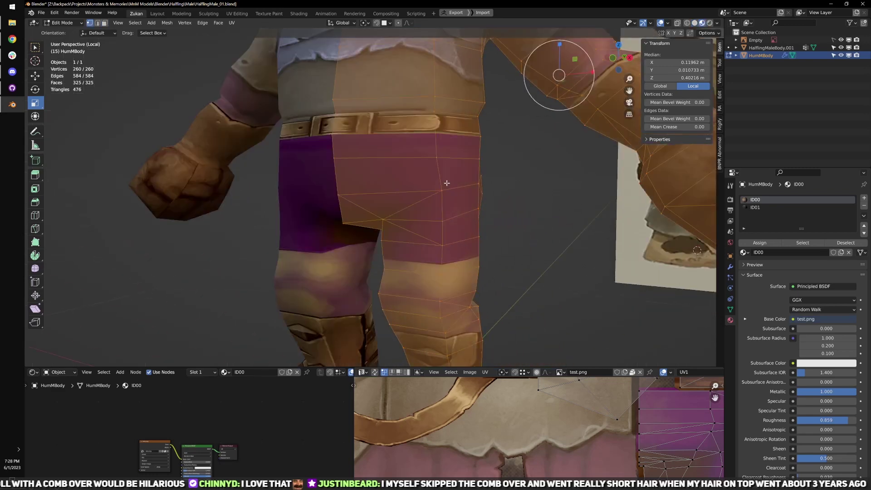
scroll(446, 182, "down", 3)
middle_click_drag(541, 206, 458, 211)
- Select the edge loop around the upper hips just below the belt and dissolve its edges
key("ctrl+Tab")
left_click(458, 211)
middle_click_drag(414, 196, 499, 193)
left_click(453, 184)
scroll(504, 191, "up", 2)
left_click(422, 166, "ctrl")
key("w")
left_click(488, 184, "shift")
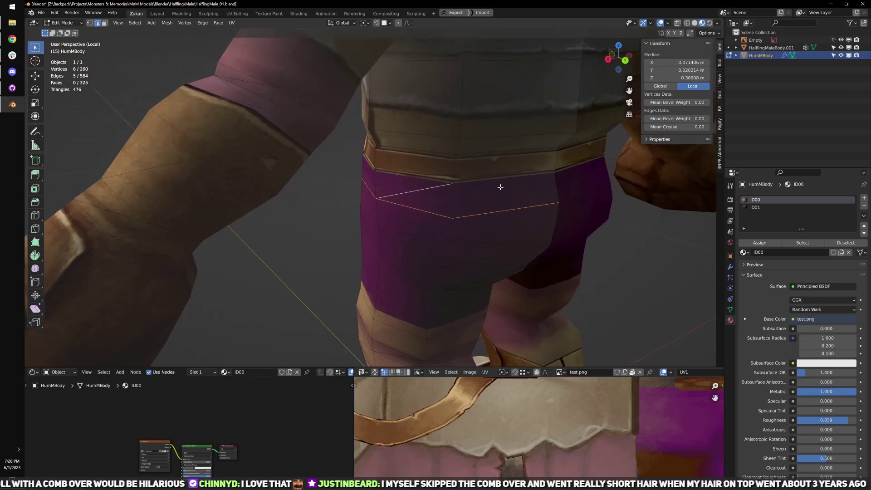
scroll(511, 184, "down", 3)
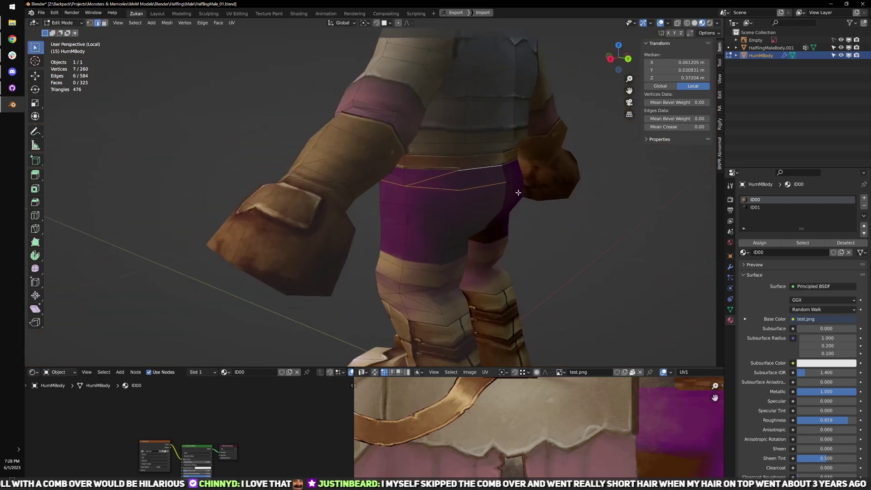
left_click(487, 193)
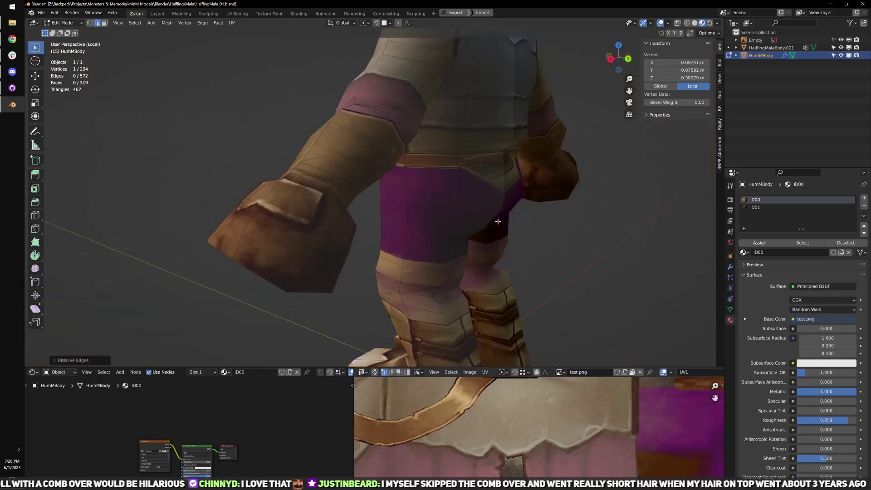
- Select the edge on the back of the hips and raise it slightly along Z
middle_click_drag(498, 221, 500, 203)
key("ctrl+Tab")
left_click(500, 198)
left_click(483, 176)
key("w")
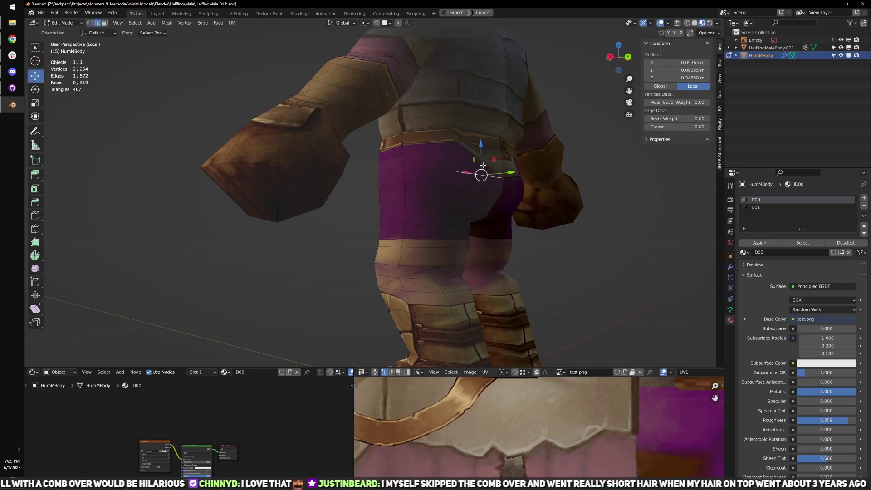
left_click_drag(481, 146, 481, 136)
middle_click_drag(481, 135, 474, 158)
- Select the belt faces and examine the shape of the waist and hips from the front and side
key("ctrl+Tab")
left_click(475, 168)
left_click(440, 124)
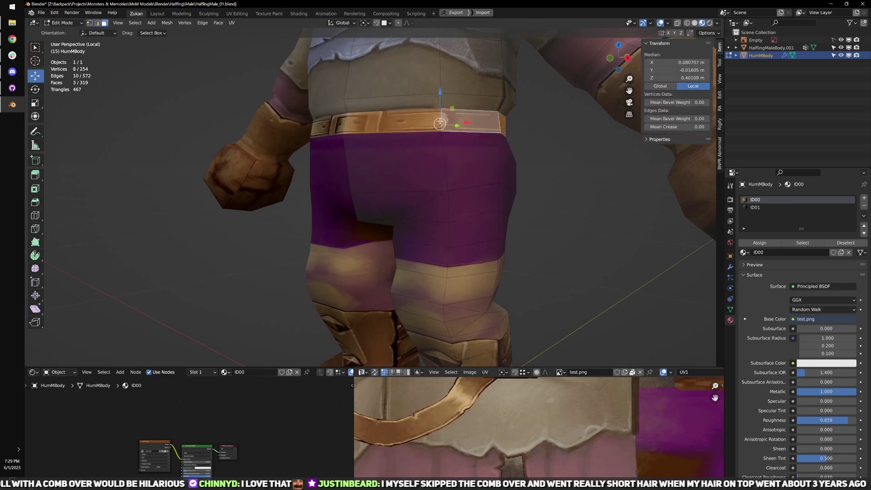
middle_click_drag(440, 125, 510, 188)
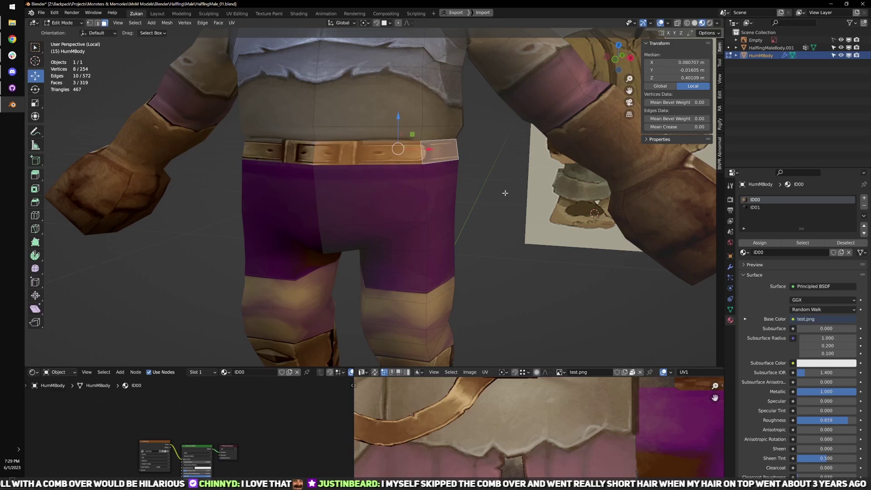
scroll(450, 195, "down", 3)
middle_click_drag(436, 155, 438, 183, "shift")
middle_click_drag(445, 231, 472, 196)
left_click(472, 196)
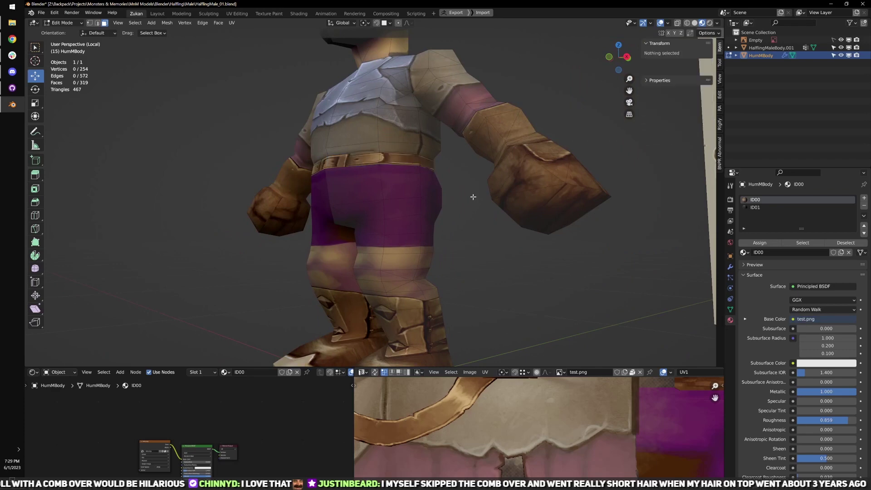
- Undo the recent edge edits on the hips
key("2")
left_click(469, 219)
key("ctrl+z")
key("ctrl+z")
key("ctrl+z")
- Merge the ring of vertical edges around the upper hips by collapsing it, and select the whole mesh to check the topology
mouse_move(422, 210)
middle_mouse_down()
mouse_move(443, 214)
mouse_move(406, 205)
mouse_move(430, 225)
mouse_move(399, 224)
mouse_move(449, 214)
mouse_move(383, 211)
mouse_move(430, 211)
middle_mouse_up()
left_click(389, 193, "ctrl+alt")
left_click(418, 212)
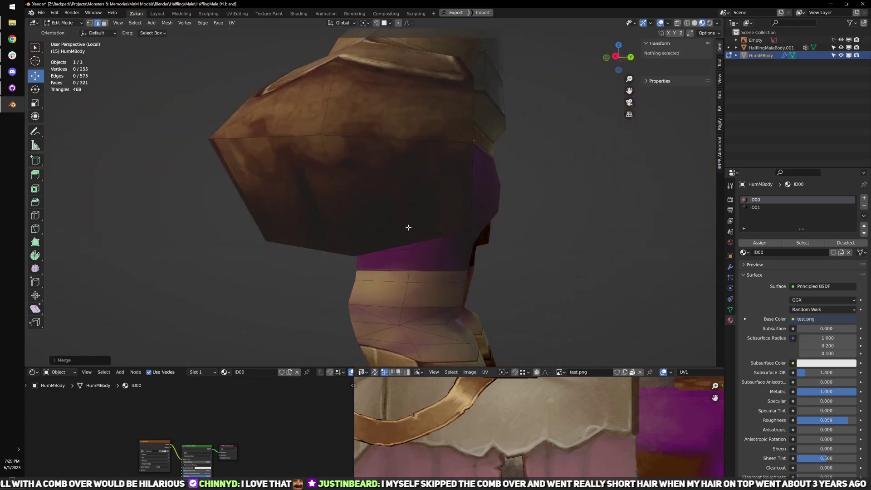
middle_click_drag(409, 227, 346, 202)
key("a")
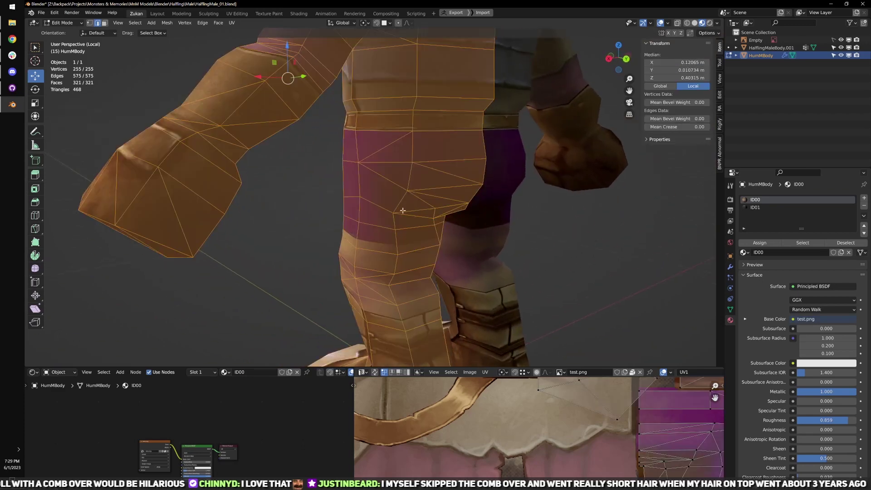
middle_click_drag(417, 203, 430, 221)
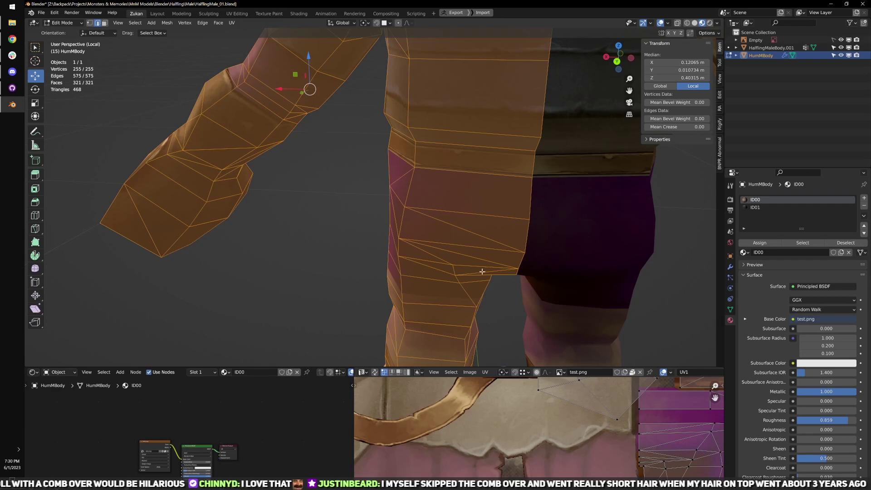
- Select the shoulder-blade vertex on the upper back and nudge its position slightly
scroll(482, 271, "down", 2)
middle_click_drag(374, 137, 386, 193, "shift")
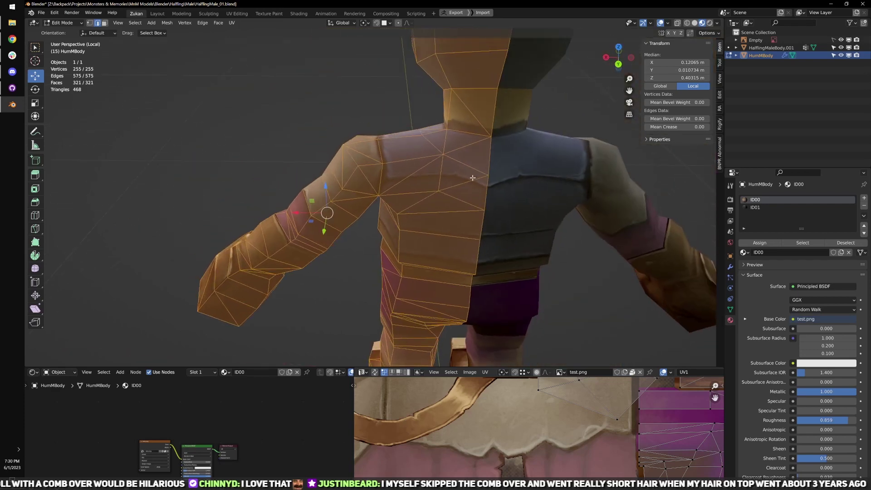
key("ctrl+Tab")
left_click(473, 162)
left_click(437, 167)
middle_click_drag(437, 167, 462, 173)
left_click_drag(402, 208, 405, 210)
- Move the vertex at the rear of the shoulder slightly backward along Y and deselect it
middle_click_drag(405, 211, 427, 248)
left_click(376, 235)
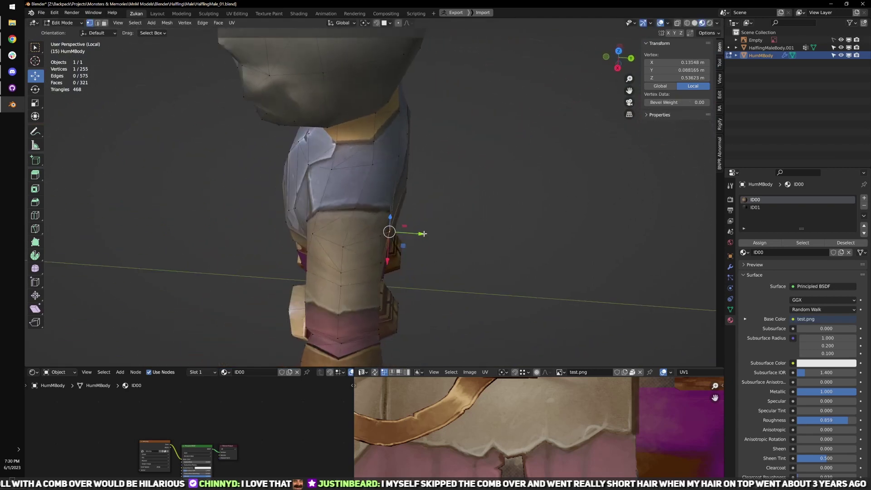
left_click_drag(423, 234, 425, 234)
key("alt+a")
- Examine the shoulders up close and the whole body in Object Mode against the concept art
middle_click_drag(408, 216, 399, 193)
key("ctrl+Tab")
left_click(375, 217)
middle_click_drag(313, 219, 396, 199)
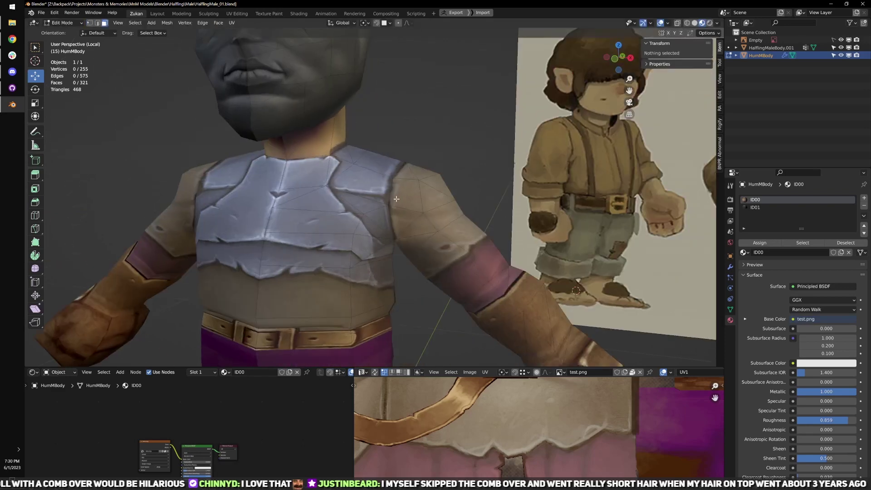
key("Tab")
scroll(401, 226, "down", 5)
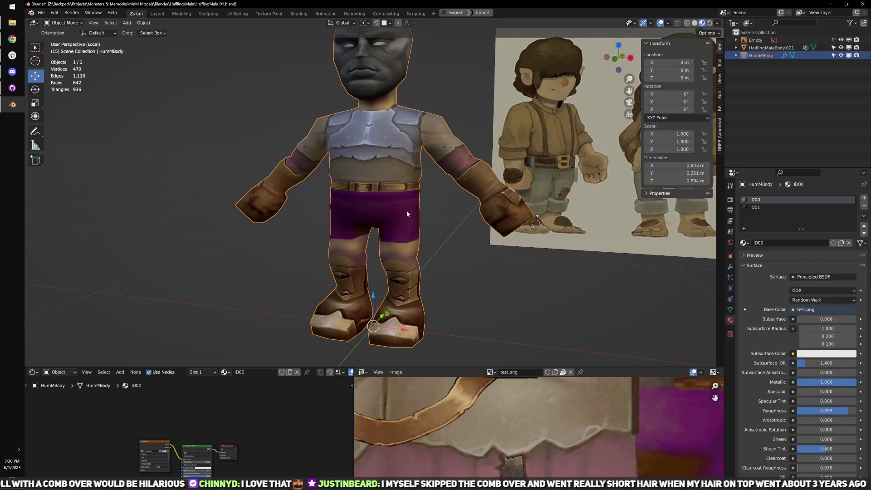
mouse_move(401, 206)
middle_mouse_down()
mouse_move(451, 176)
mouse_move(395, 208)
middle_mouse_up()
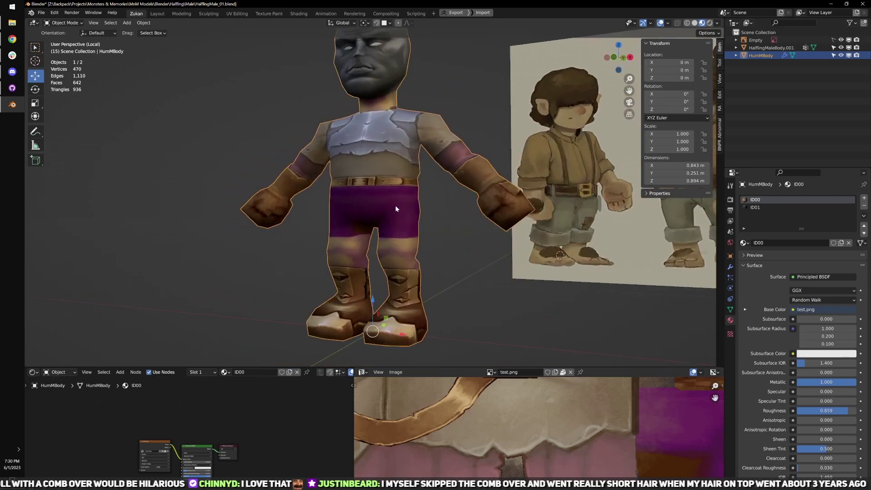
- Replace the body material's image texture with HumanMaleSkinGrayscale.png and return to editing the mesh
key("ctrl+space")
left_click(248, 352)
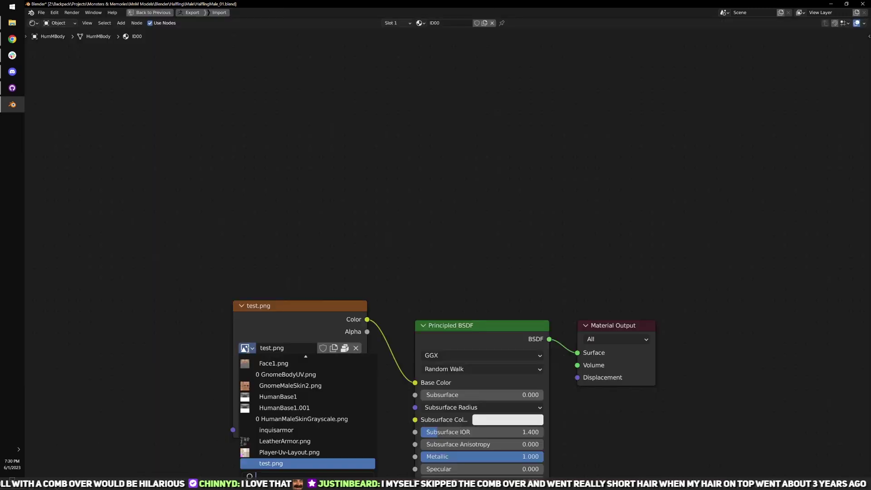
left_click(291, 416)
key("ctrl+space")
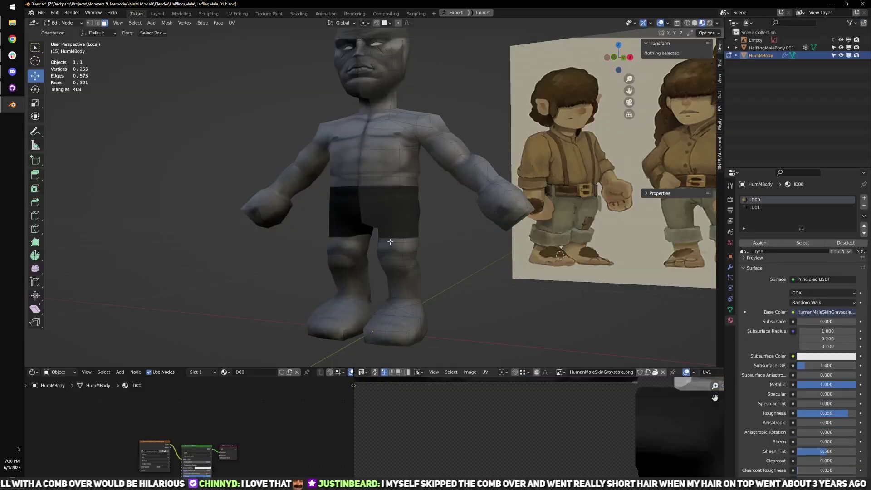
middle_click_drag(427, 254, 452, 260)
- Select the linked body mesh and examine its UV layout over the grayscale skin texture
left_click(390, 169)
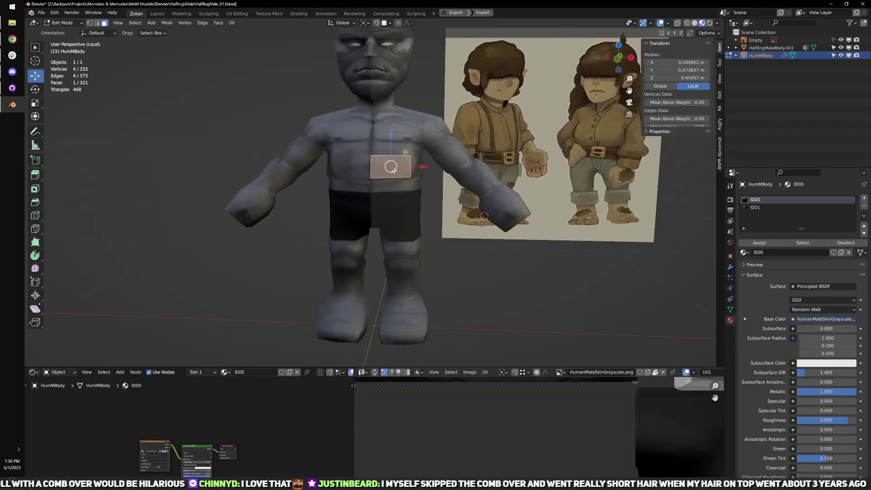
key("l")
key("ctrl+space")
scroll(454, 317, "down", 4)
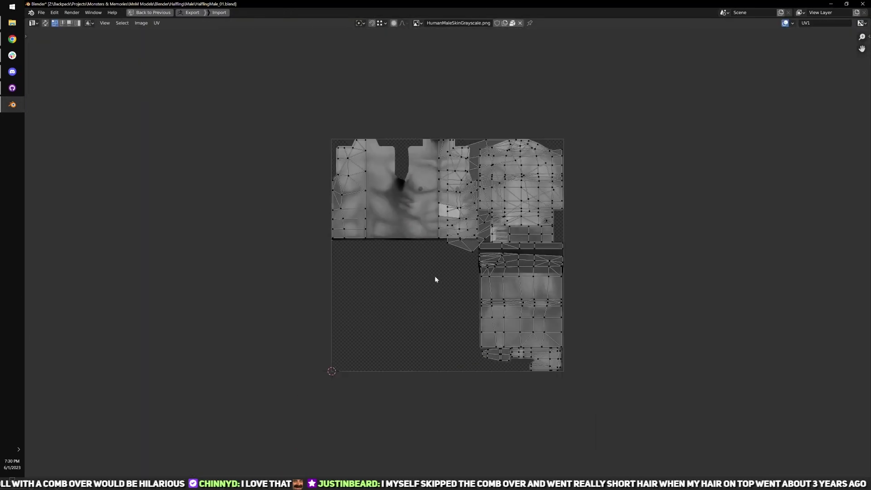
scroll(434, 276, "up", 4)
key("ctrl+space")
key("ctrl+Tab")
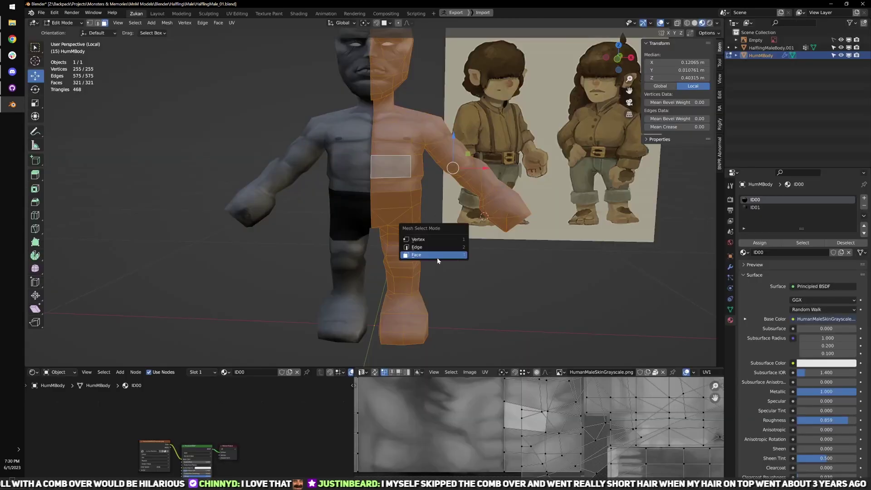
left_click(437, 257)
key("l")
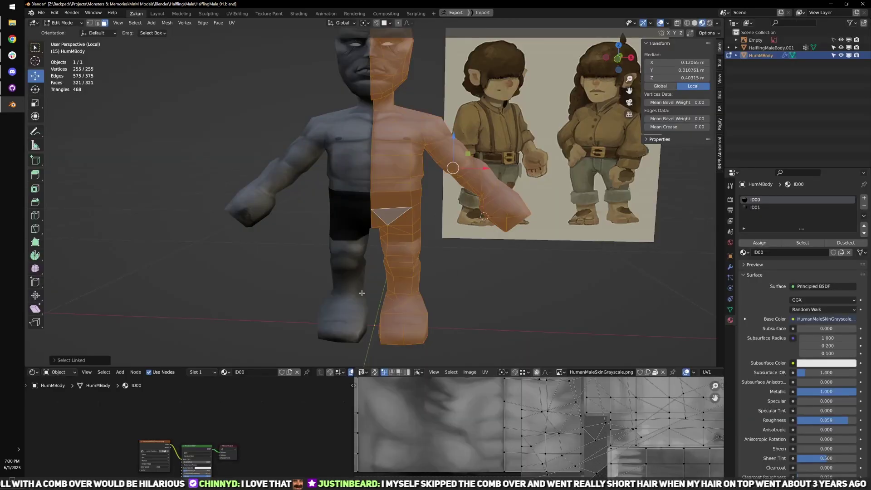
- Select all faces assigned to material ID00 and box-select all their UVs in the maximized UV editor
left_click(584, 246)
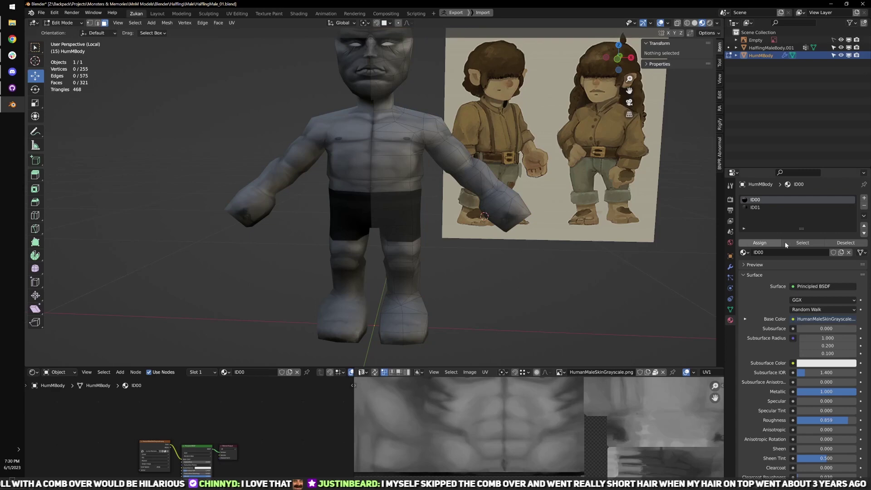
left_click(786, 245)
key("ctrl+space")
middle_click_drag(529, 395, 490, 289)
scroll(481, 290, "down", 5)
left_click_drag(272, 105, 577, 410)
scroll(544, 335, "up", 4)
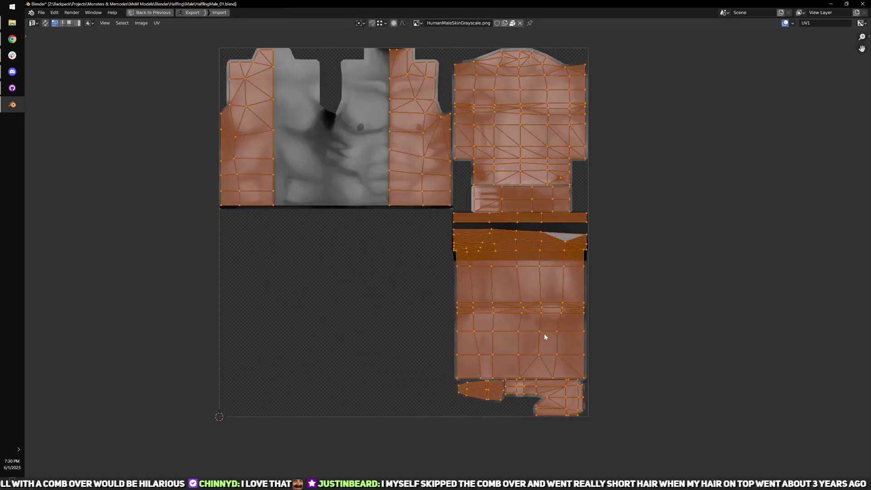
- Pin all the selected UVs and set UV selection to vertices
key("p")
key("u")
key("ctrl+z")
key("ctrl+Tab")
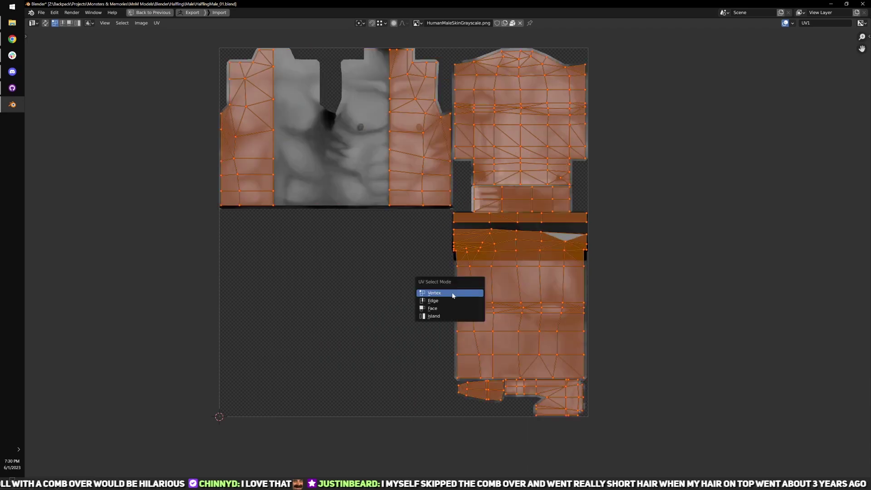
left_click(454, 294)
- Select the bottom edges of the torso UV islands and mark them as seams
middle_click_drag(360, 212, 338, 244)
scroll(317, 241, "up", 3)
scroll(274, 236, "down", 2)
middle_click_drag(70, 220, 137, 247)
left_click_drag(121, 246, 502, 271)
key("ctrl+e")
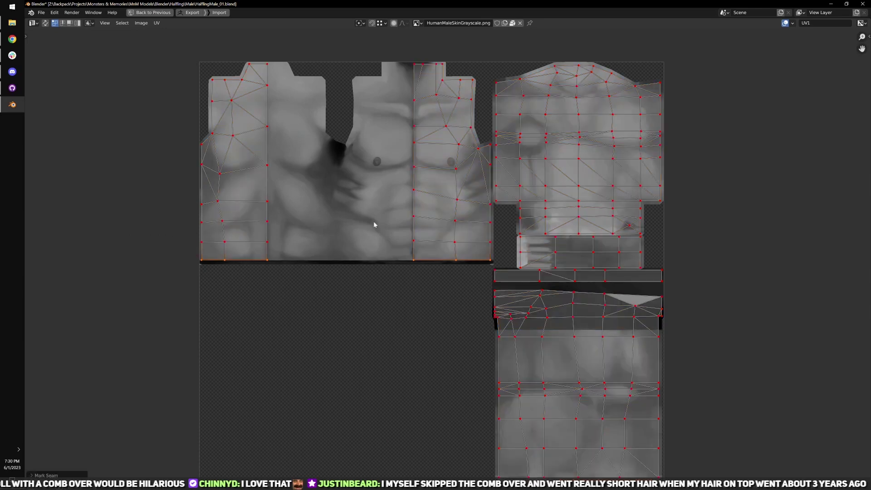
- Mark seams along the outer side of the back torso UV island and the chest's centre line
middle_click_drag(291, 200, 275, 230)
left_click_drag(120, 129, 190, 317)
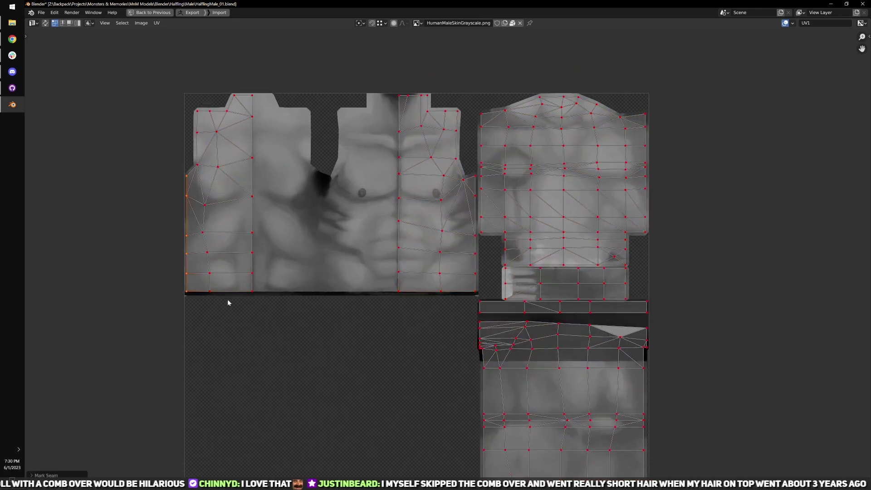
mouse_move(238, 302)
left_mouse_down()
mouse_move(282, 87)
mouse_move(374, 370)
mouse_move(369, 385)
left_mouse_up()
scroll(314, 108, "up", 1)
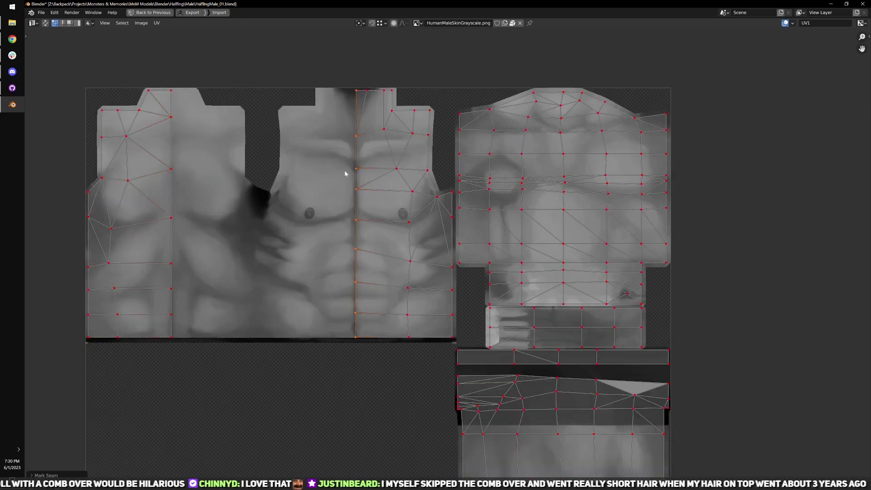
- Mark seams along the top shoulder edges of the torso UV islands and the front armhole edge
middle_click_drag(314, 80, 278, 200)
left_click_drag(67, 190, 173, 223)
scroll(311, 223, "up", 3)
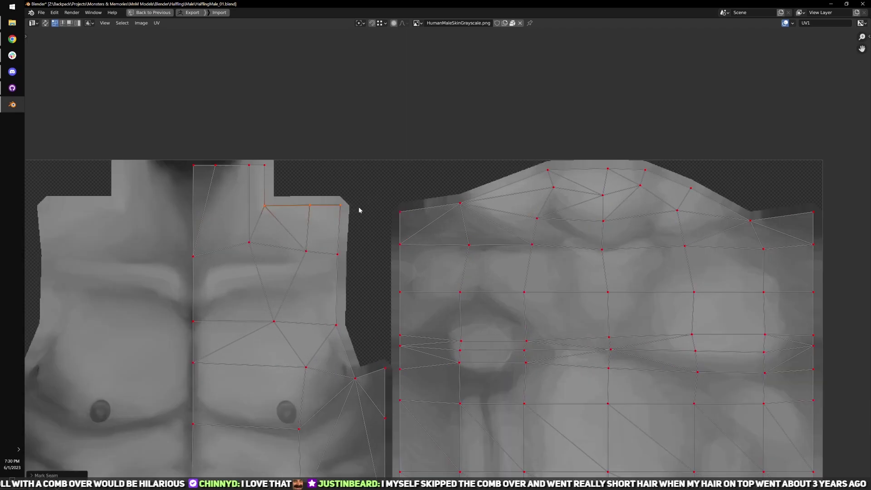
left_click_drag(330, 187, 357, 336)
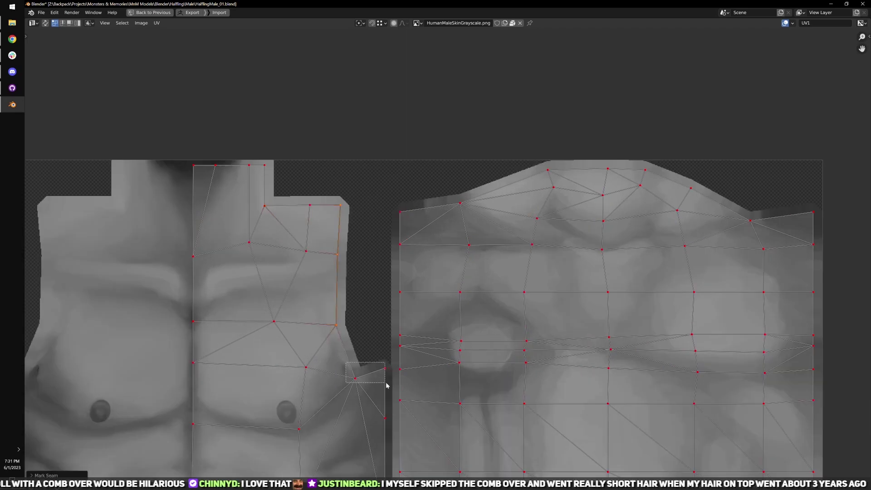
- Mark seams along the underarm edge of the chest UV island and the lower edge of the sole UV island
left_click(358, 364)
scroll(362, 389, "down", 6)
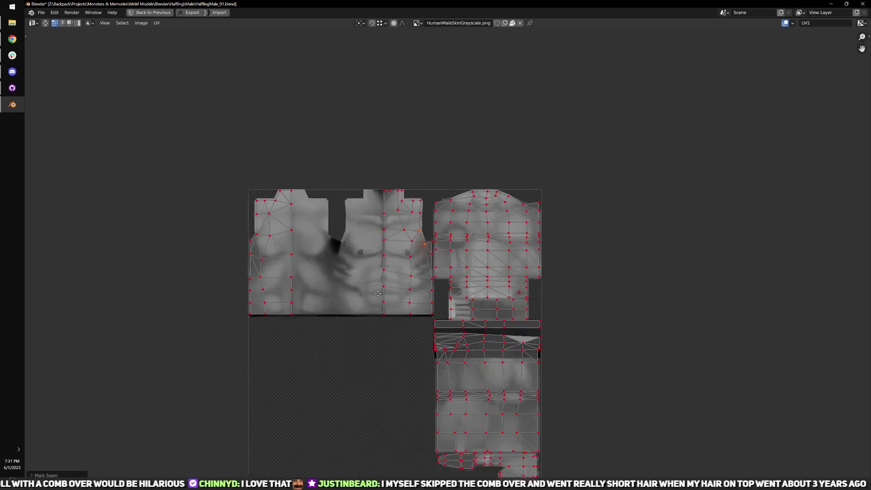
scroll(422, 350, "up", 3)
middle_click_drag(422, 350, 389, 303)
middle_click_drag(358, 435, 350, 335)
scroll(350, 335, "up", 2)
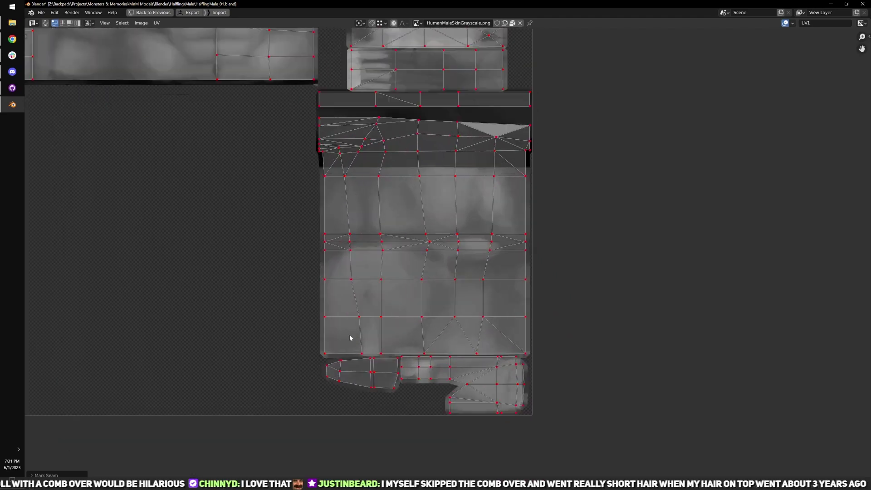
left_click(356, 427, "alt")
key("ctrl+e")
- Select the bottom edge of the leg UV island and mark it as a seam
middle_click_drag(362, 422, 358, 335)
scroll(359, 338, "up", 2)
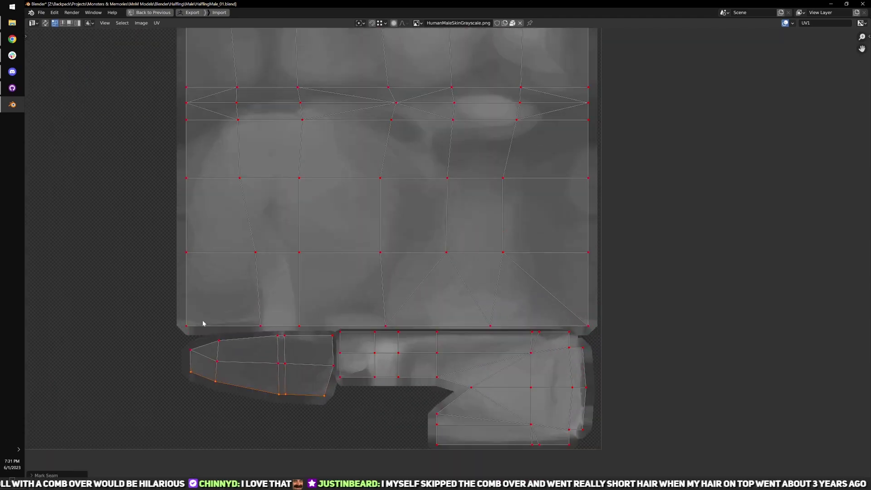
left_click_drag(173, 319, 611, 330)
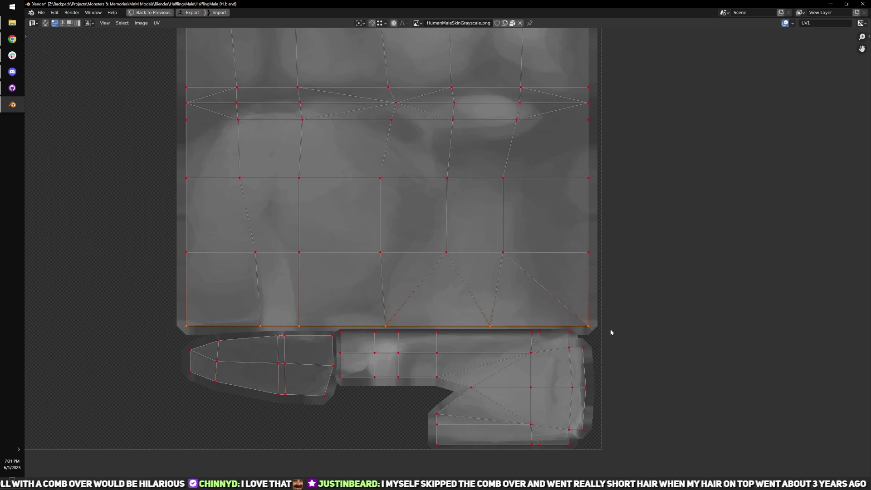
key("ctrl+e")
- Mark seams along the foot UV island's bottom edge, the left end of its lower strip and its inner notch
middle_click_drag(478, 410, 466, 355)
scroll(466, 355, "up", 2)
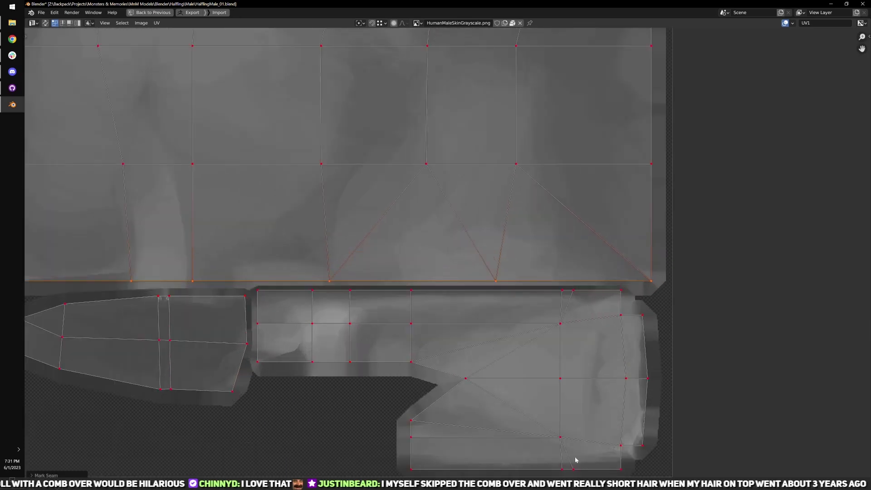
scroll(608, 433, "down", 1)
left_click_drag(388, 410, 608, 452)
left_click_drag(394, 379, 431, 434)
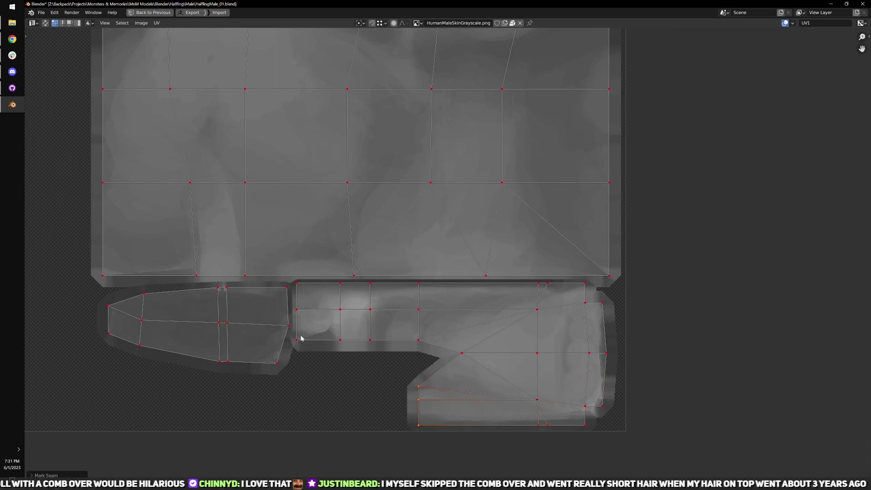
left_click_drag(292, 335, 472, 390)
- Mark seams along the right-end edges and the top edge of the foot UV island
left_click_drag(598, 411, 579, 304)
key("ctrl+e")
left_click_drag(615, 283, 614, 282)
scroll(320, 311, "up", 2)
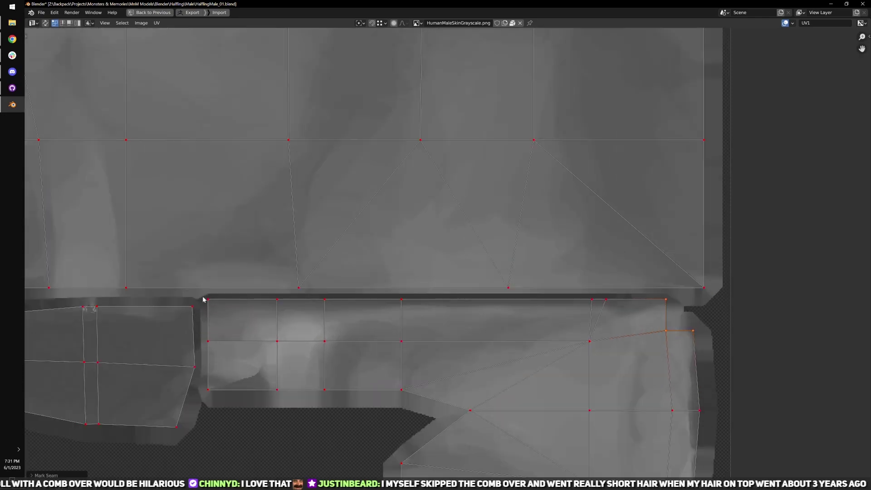
left_click_drag(204, 299, 678, 318)
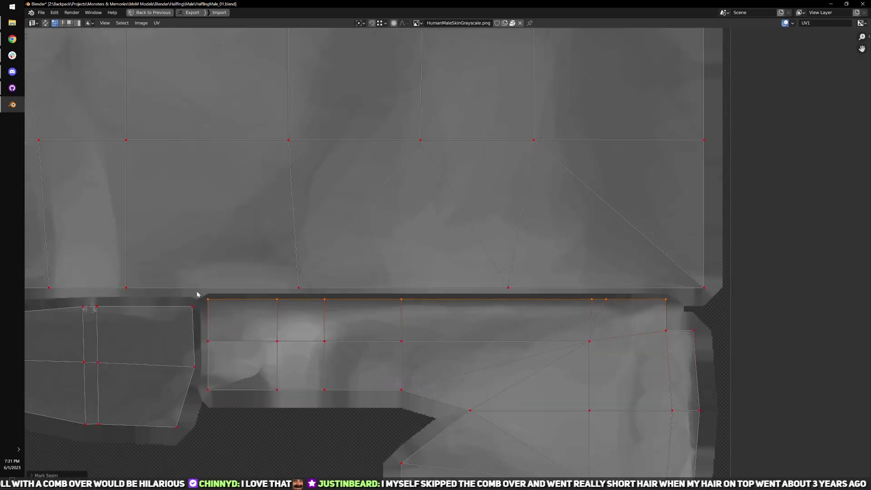
scroll(268, 394, "down", 4)
- Select the linked faces of the foot on the model and unwrap them
key("ctrl+space")
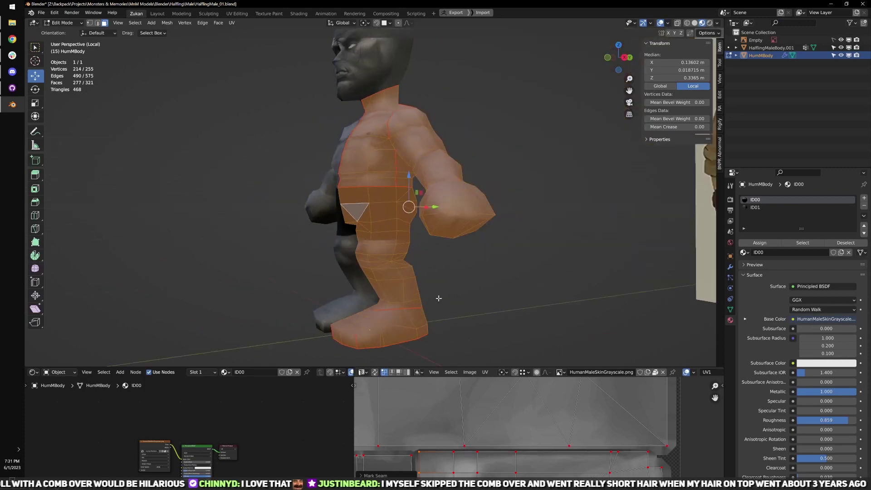
middle_click_drag(392, 338, 376, 285, "shift")
left_click(381, 274)
key("ctrl+l")
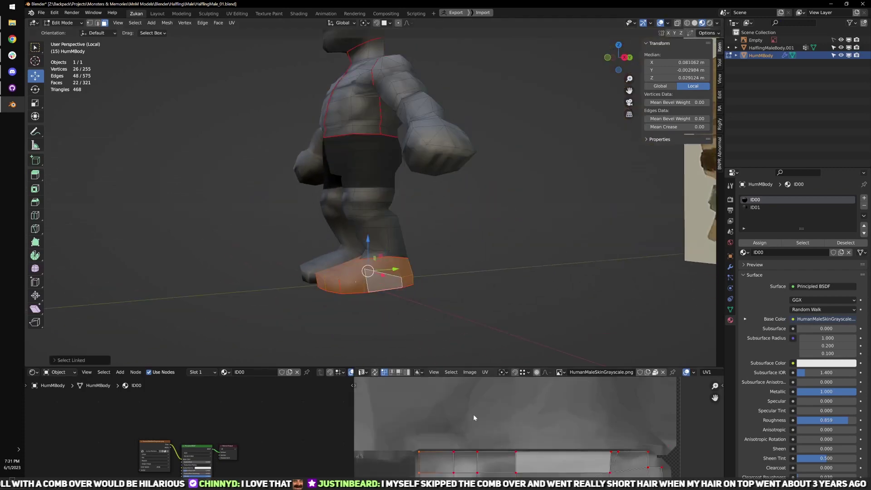
key("ctrl+space")
key("u")
left_click(492, 387)
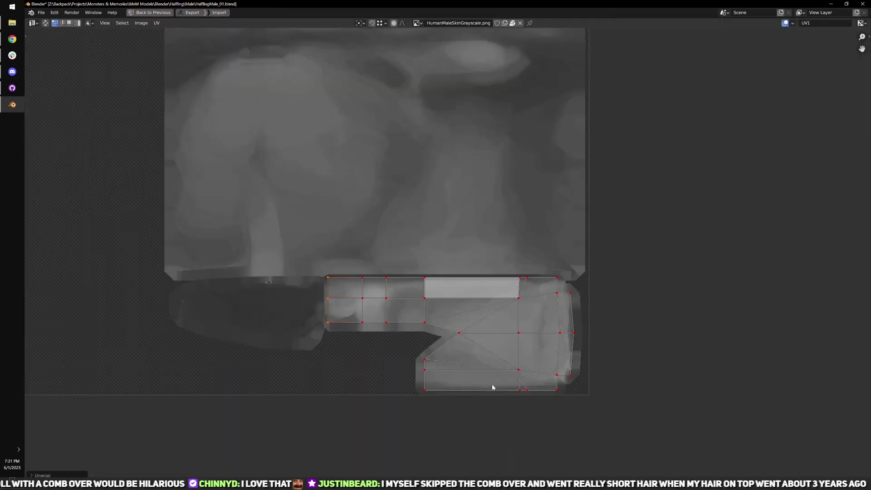
- Check the textured foot in Object Mode, and select the linked leg and shorts faces in Edit Mode
key("ctrl+space")
key("Tab")
middle_click_drag(540, 310, 479, 249)
scroll(479, 249, "up", 5)
scroll(478, 267, "down", 3)
key("Tab")
middle_click_drag(425, 235, 408, 247, "shift")
left_click(396, 217)
key("l")
middle_click_drag(516, 283, 492, 274)
key("ctrl+space")
scroll(504, 383, "down", 4)
middle_click_drag(408, 205, 436, 344)
scroll(437, 344, "up", 1)
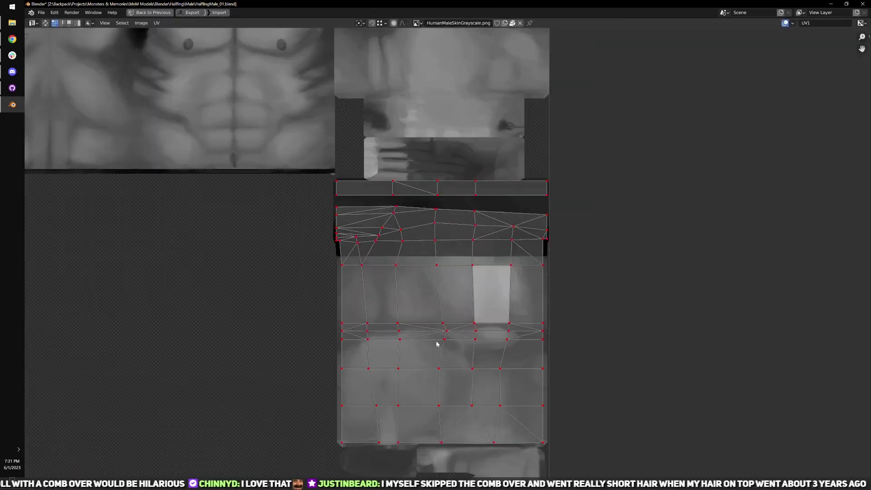
- Try to unwrap the leg and shorts faces
key("u")
key("u")
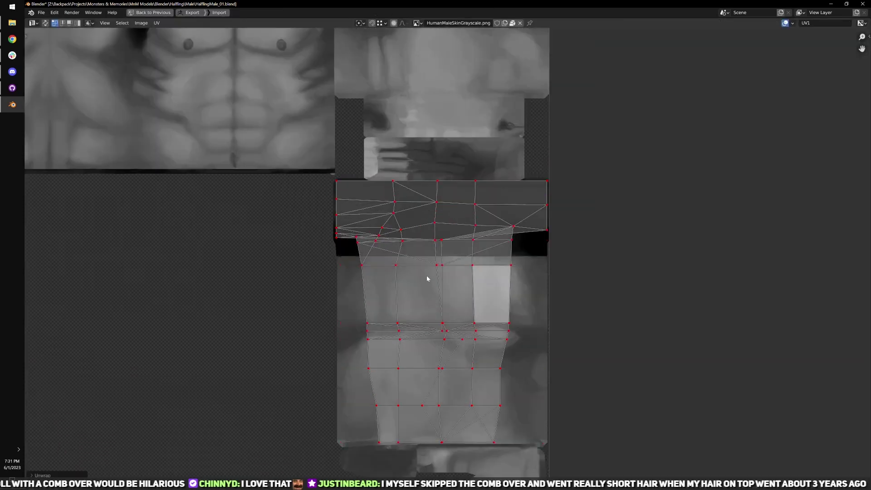
key("ctrl+z")
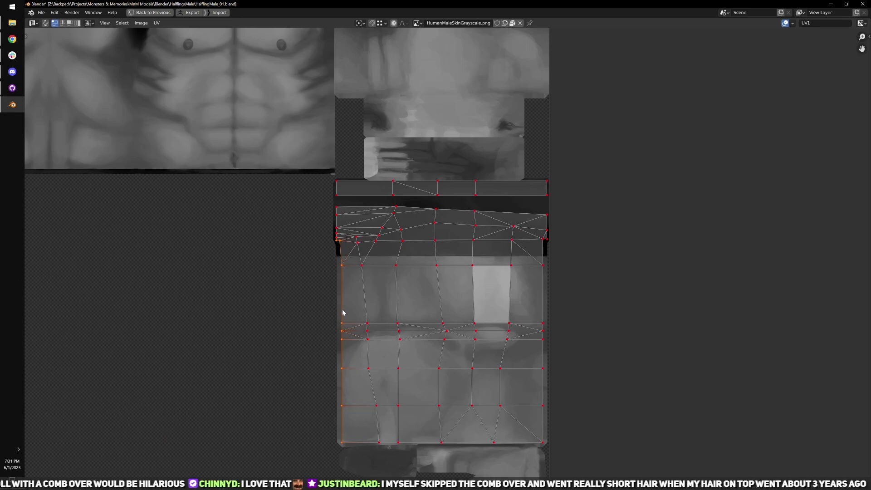
- Unwrap the leg and shorts faces with a seam along the left side of the leg UV island
key("u")
left_click(347, 283)
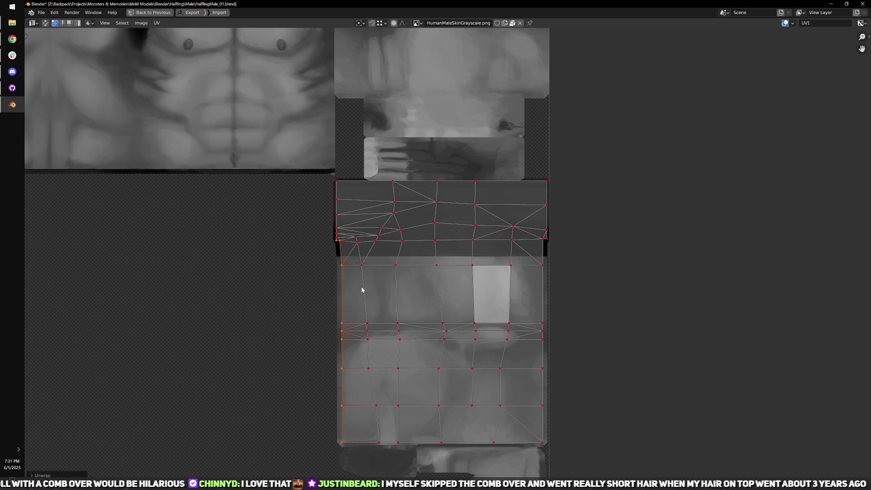
- Review the legs in Object Mode, and select the linked upper body faces above the waist seam in Edit Mode
key("ctrl+space")
middle_click_drag(423, 224, 463, 209)
key("Tab")
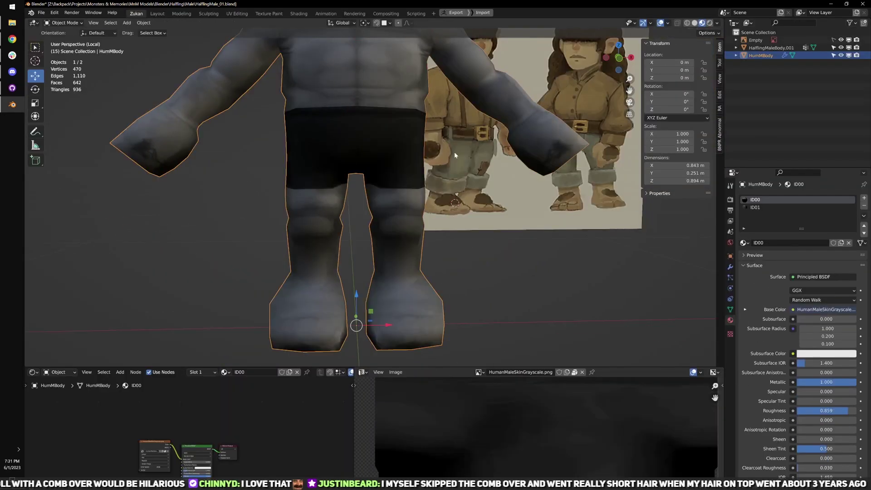
middle_click_drag(454, 152, 377, 189, "shift")
scroll(404, 193, "up", 1)
key("Tab")
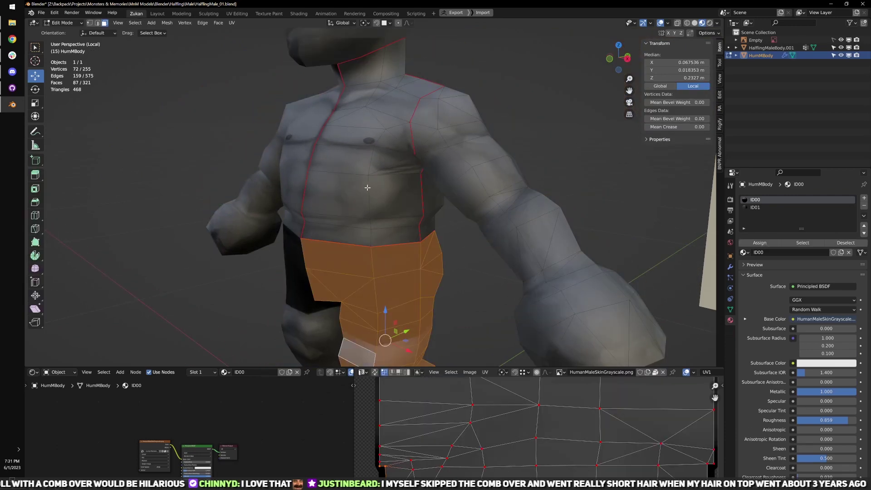
left_click(363, 193)
key("ctrl+l")
key("ctrl+space")
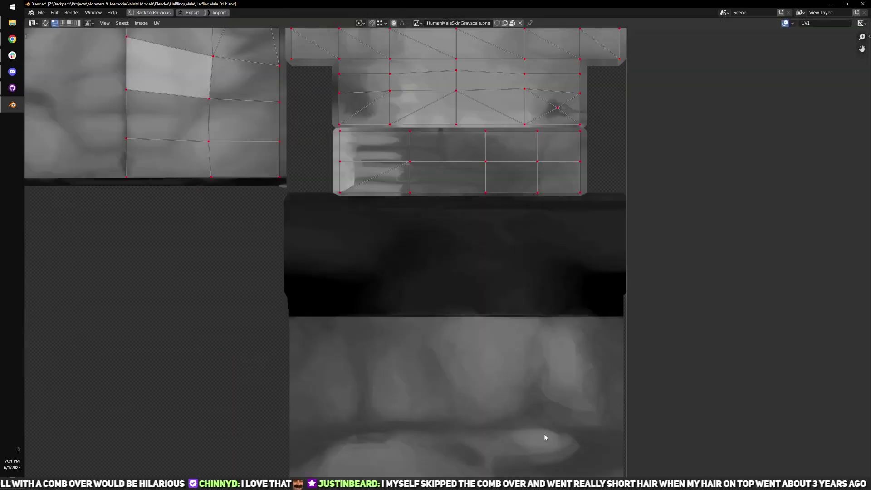
- Examine the seams and selection around the waist and side of the torso against the torso and arm UV islands
scroll(543, 434, "down", 3)
key("ctrl+space")
middle_click_drag(419, 263, 411, 212)
scroll(410, 200, "up", 2)
mouse_move(410, 182)
middle_mouse_down("shift")
mouse_move(418, 255)
mouse_move(492, 204)
mouse_move(470, 215)
mouse_move(479, 301)
mouse_move(491, 278)
mouse_move(509, 285)
mouse_move(463, 174)
middle_mouse_up("shift")
scroll(417, 254, "up", 2)
key("shift+z")
key("shift+z")
scroll(478, 301, "down", 4)
key("ctrl+space")
scroll(521, 333, "up", 1)
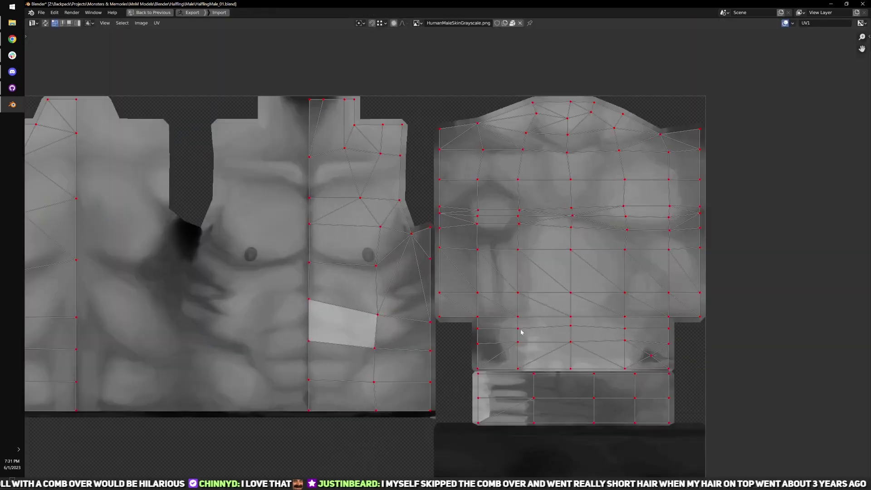
key("ctrl+space")
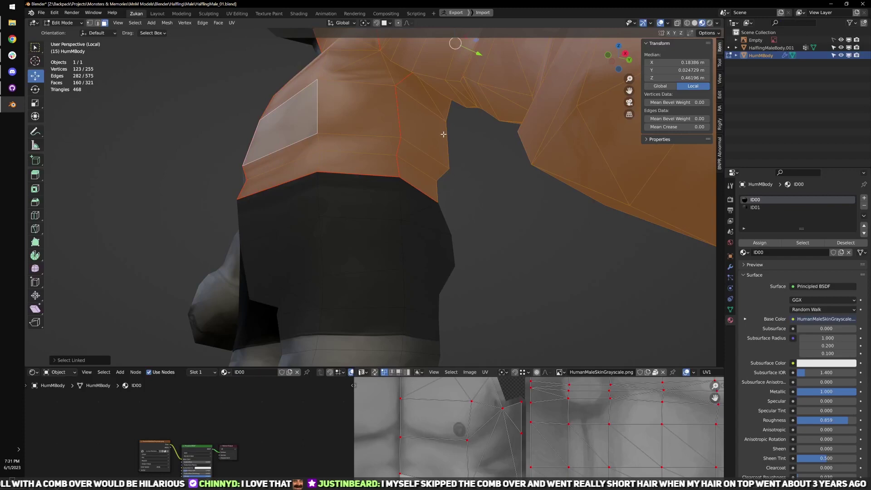
- Select the unmarked edges of the back armhole, from the shoulder to the armpit, and mark them as seams
middle_click_drag(444, 134, 467, 150)
middle_click_drag(467, 150, 348, 191, "shift")
scroll(471, 226, "up", 3)
left_click(322, 183)
left_click(309, 204)
left_click(335, 176, "shift")
left_click(322, 141)
left_click(336, 177, "shift")
left_click(326, 190, "shift")
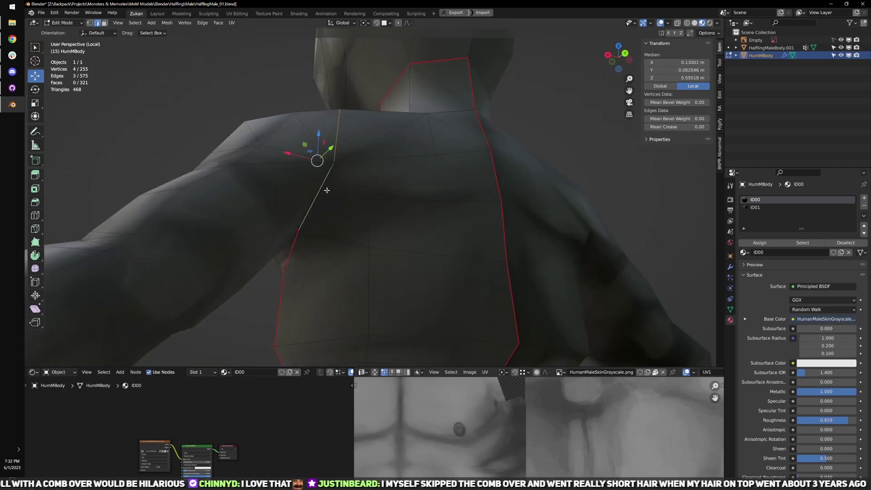
middle_click_drag(330, 222, 343, 235)
scroll(352, 240, "down", 4)
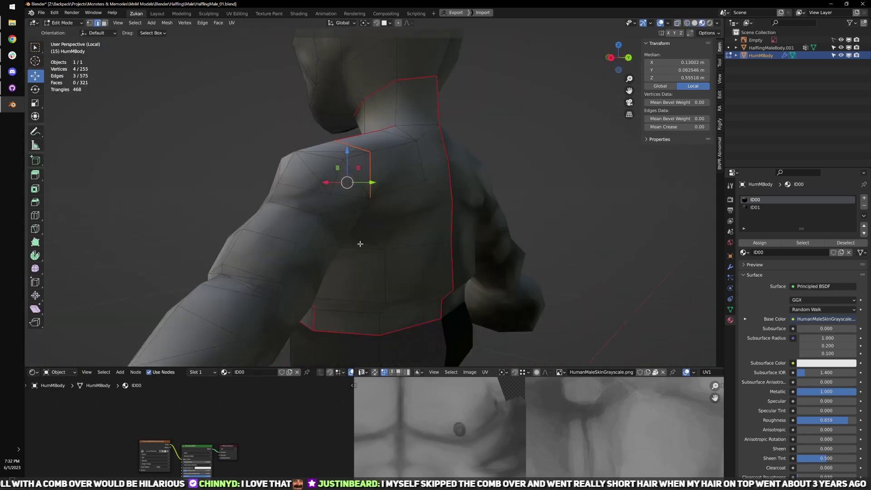
- Select the linked torso faces with the selection delimited by Seam, and show their UV islands
left_click(381, 255)
key("ctrl+l")
scroll(380, 254, "down", 3)
middle_click_drag(213, 290, 322, 296)
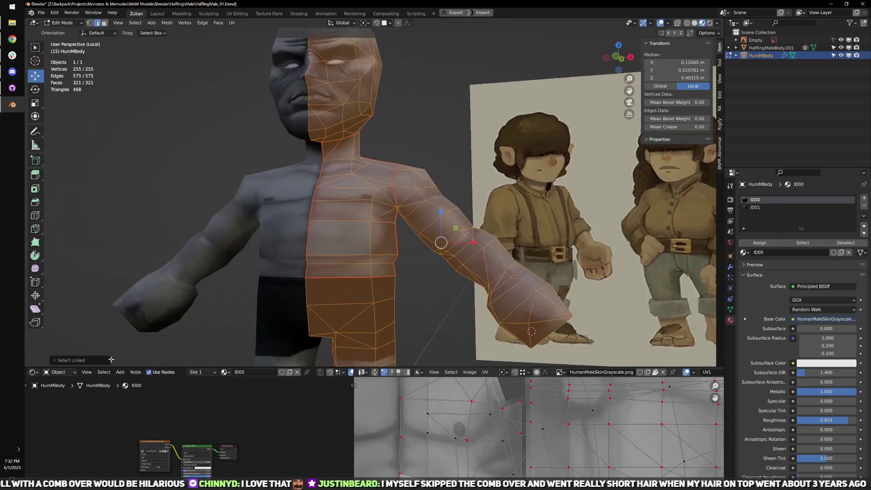
left_click(103, 361)
left_click(109, 343)
middle_click_drag(158, 345, 503, 347)
key("ctrl+space")
scroll(481, 353, "down", 3)
scroll(494, 343, "up", 2)
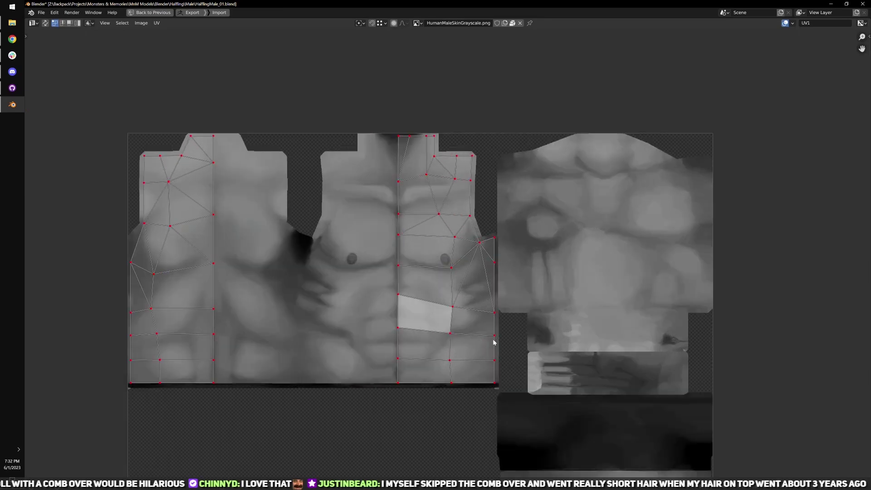
- Mark the neck-side edge of the chest UV island as a seam and unwrap the torso faces
key("u")
left_click(495, 342)
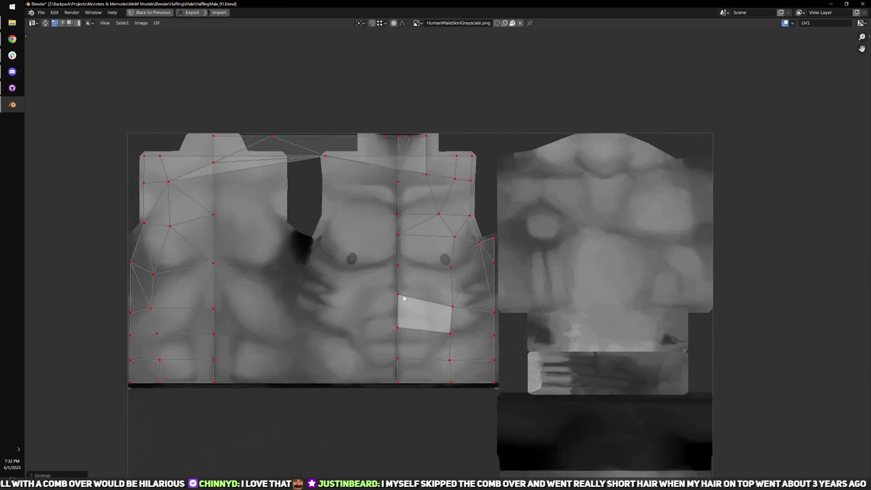
scroll(460, 168, "up", 2)
left_click_drag(453, 211, 454, 213)
key("ctrl+e")
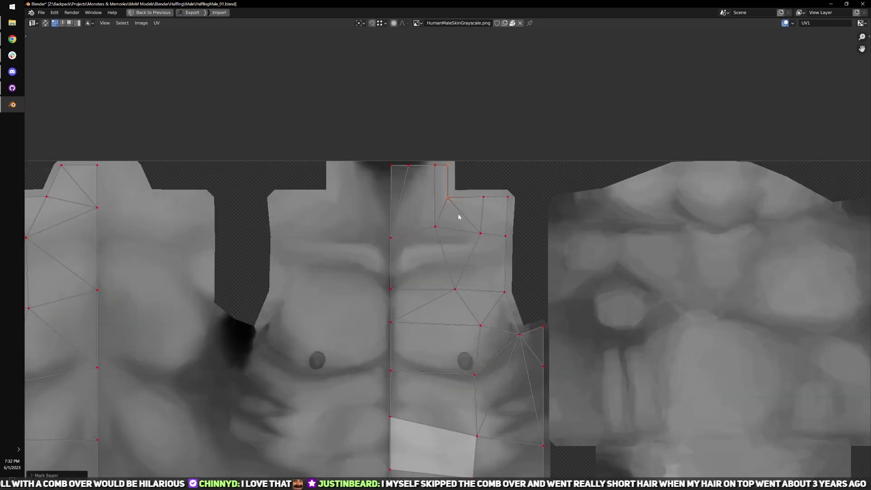
scroll(462, 349, "down", 5)
key("a")
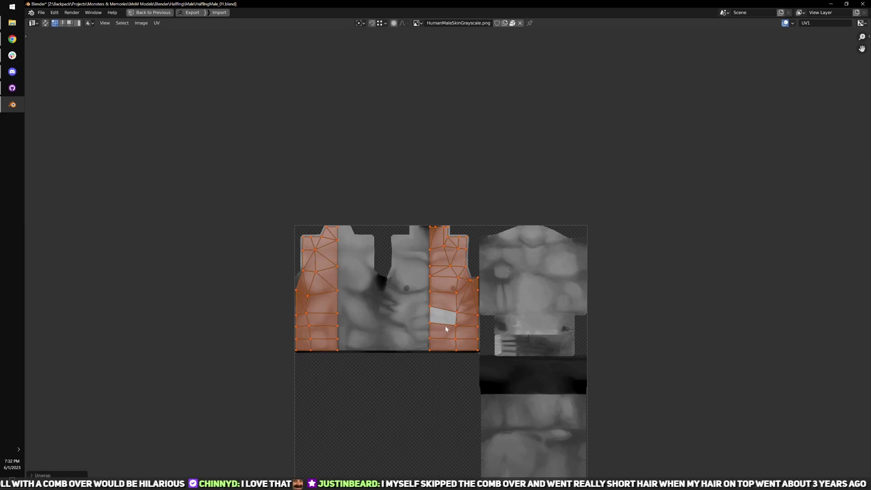
- Check the torso texture on the model, and select only the linked arm faces up to the seams
key("ctrl+space")
middle_click_drag(473, 252, 492, 260)
scroll(492, 261, "up", 3)
key("ctrl+space")
scroll(449, 369, "up", 4)
middle_click_drag(448, 370, 448, 316)
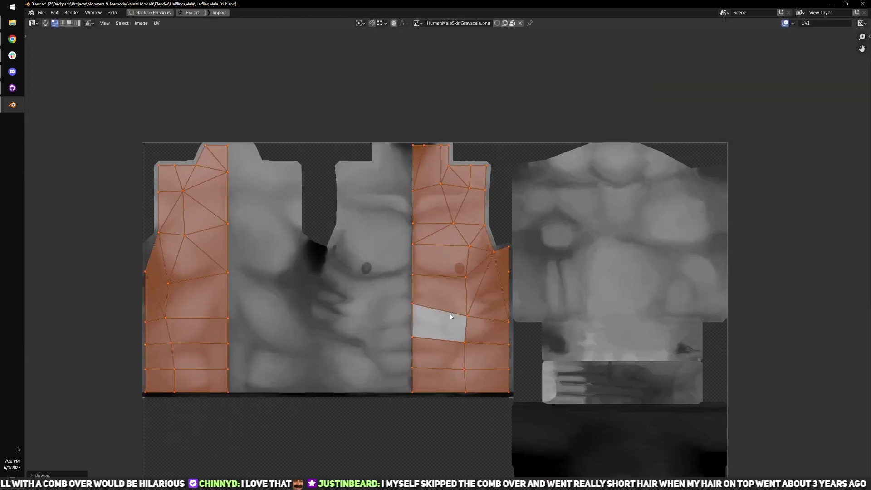
key("ctrl+space")
key("alt+a")
key("l")
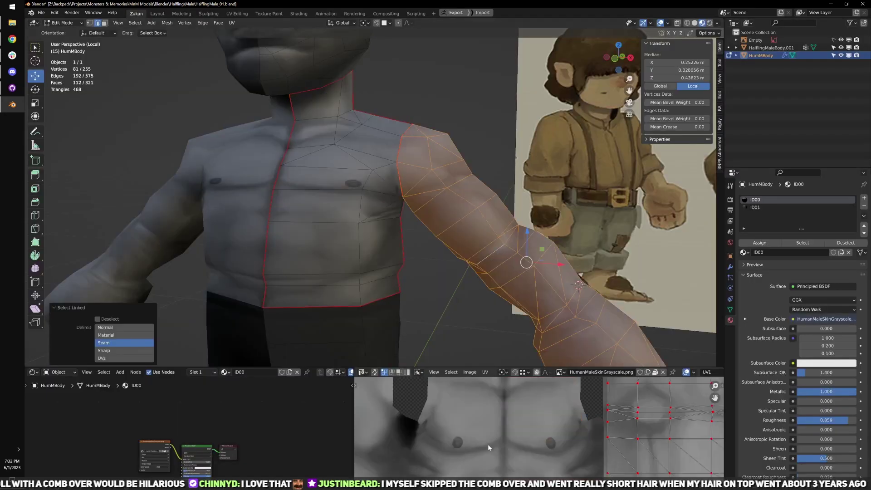
- Try to unwrap the arm, undo it, and mark a seam along the left side of the arm UV island
key("ctrl+space")
key("u")
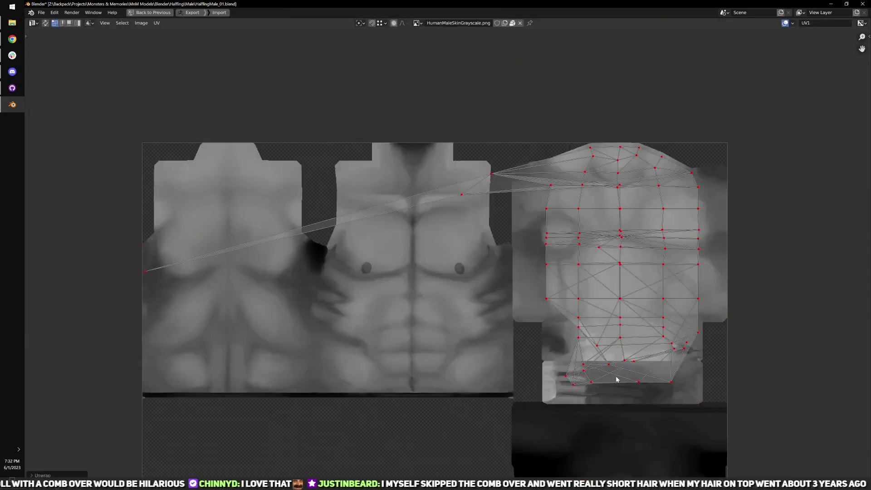
key("ctrl+z")
middle_click_drag(518, 226, 439, 223)
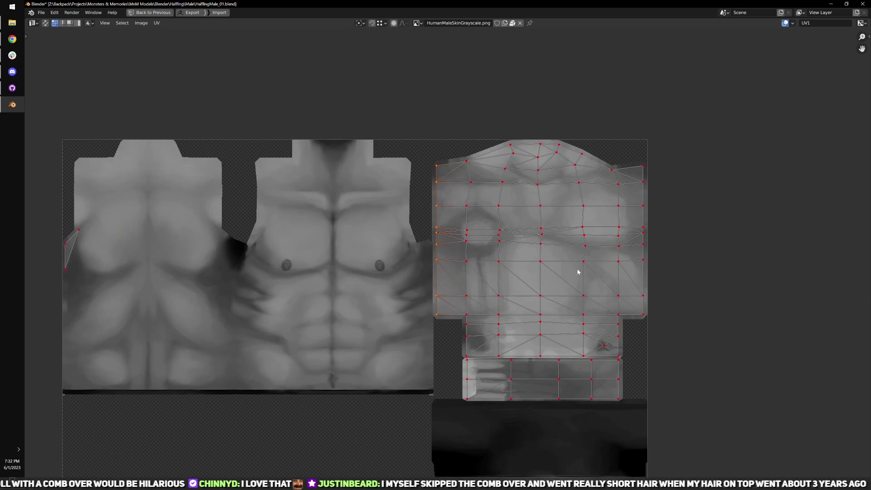
key("ctrl+e")
- Mark seams along the wrist edge, both sides of the forearm and hand UV islands, and the stepped edges above them
scroll(599, 355, "up", 3)
left_click_drag(330, 350, 653, 380)
left_click_drag(643, 470, 662, 355)
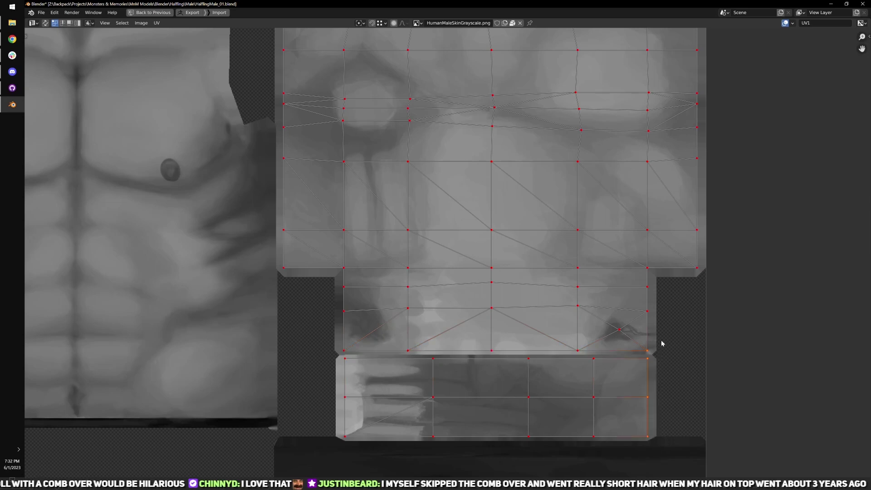
left_click_drag(317, 456, 357, 266)
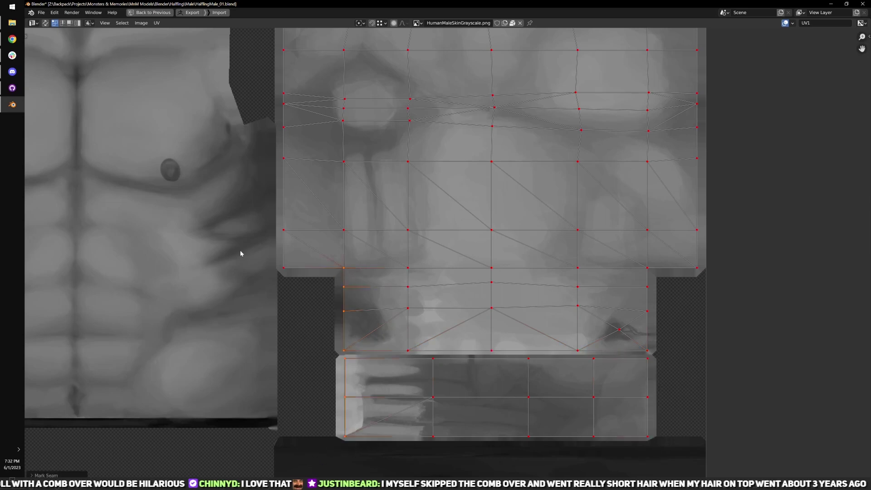
left_click_drag(252, 257, 360, 420)
left_click_drag(628, 252, 729, 444)
- Try to unwrap the arm faces using the added wrist, hand and forearm seams
scroll(591, 378, "down", 5)
scroll(537, 325, "up", 1)
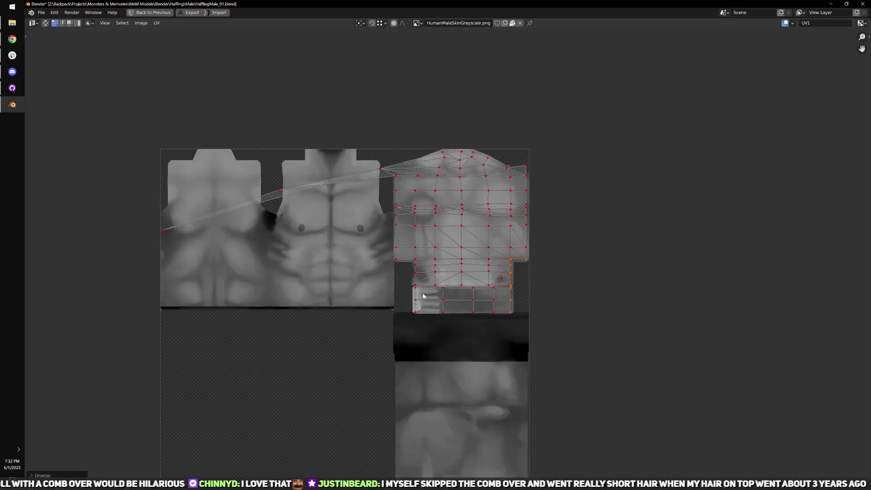
scroll(419, 325, "up", 3)
scroll(415, 326, "up", 3)
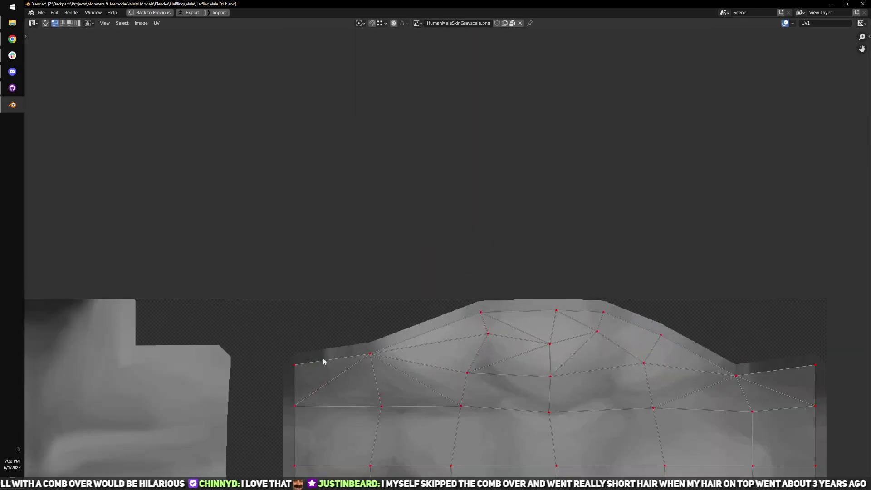
- Mark seams along the whole shoulder edge of the arm UV island, section by section
left_click_drag(270, 343, 386, 376)
left_click_drag(498, 317, 498, 317, "shift")
key("ctrl+e")
left_click_drag(468, 278, 615, 321)
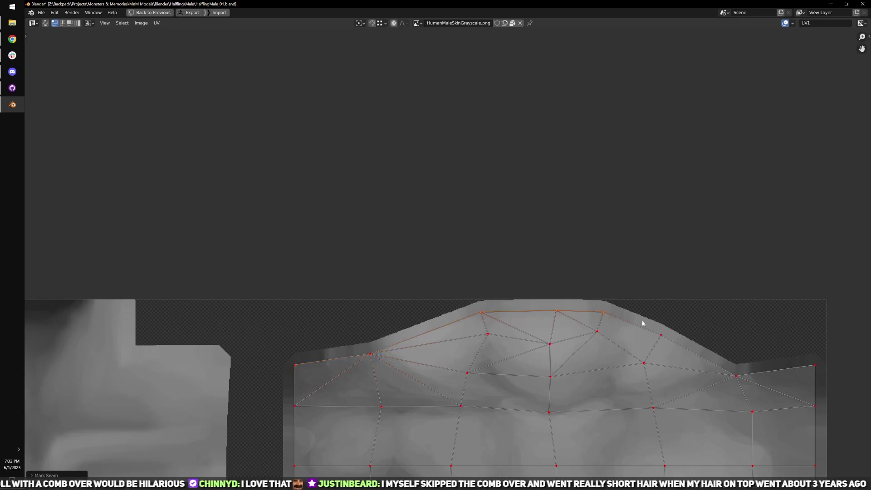
left_click(661, 334, "shift")
key("ctrl+e")
left_click_drag(729, 393, 823, 347)
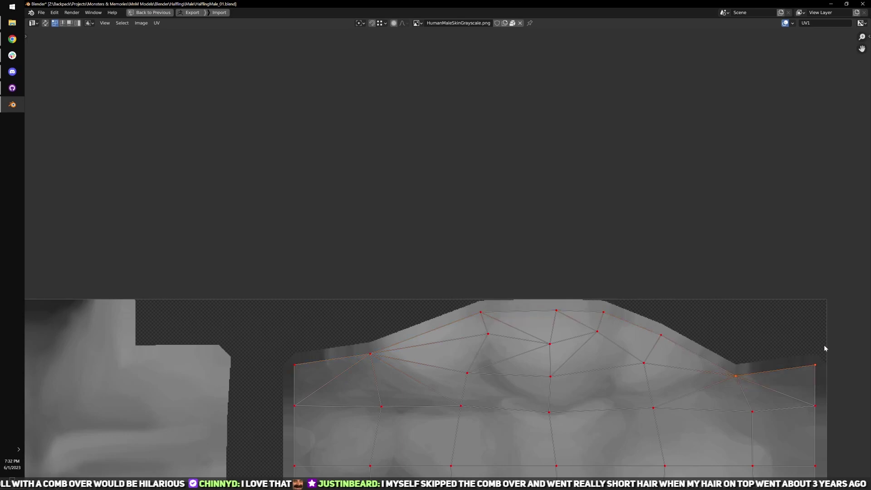
left_click_drag(642, 324, 681, 343, "shift")
scroll(696, 351, "down", 8)
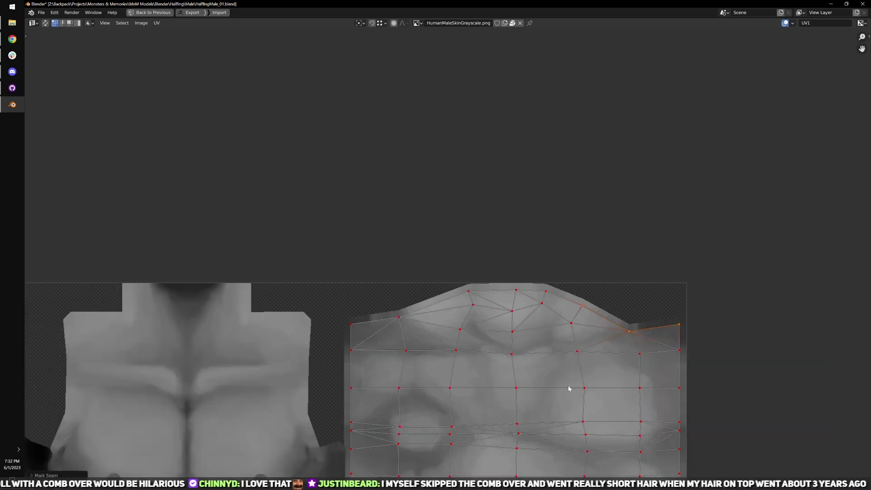
- Unpin the stray UVs on the outer edge of the back texture and unwrap the selected arm faces again
left_click_drag(234, 266, 316, 363)
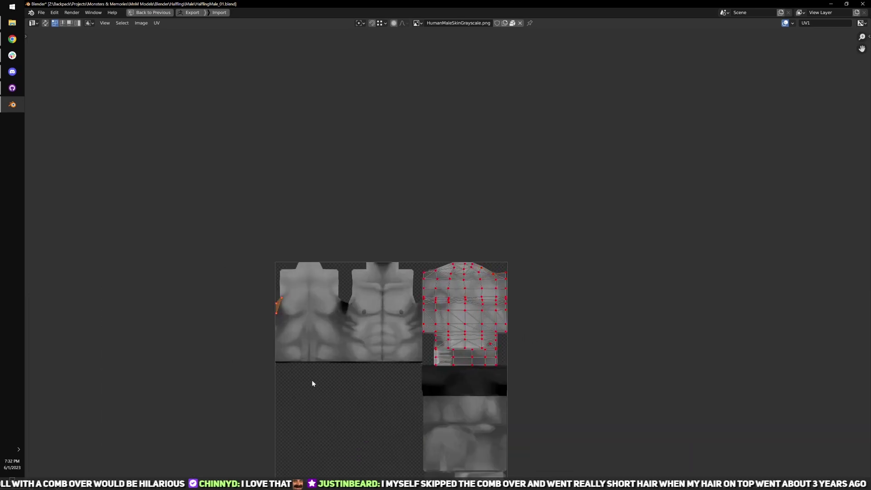
scroll(359, 361, "up", 2)
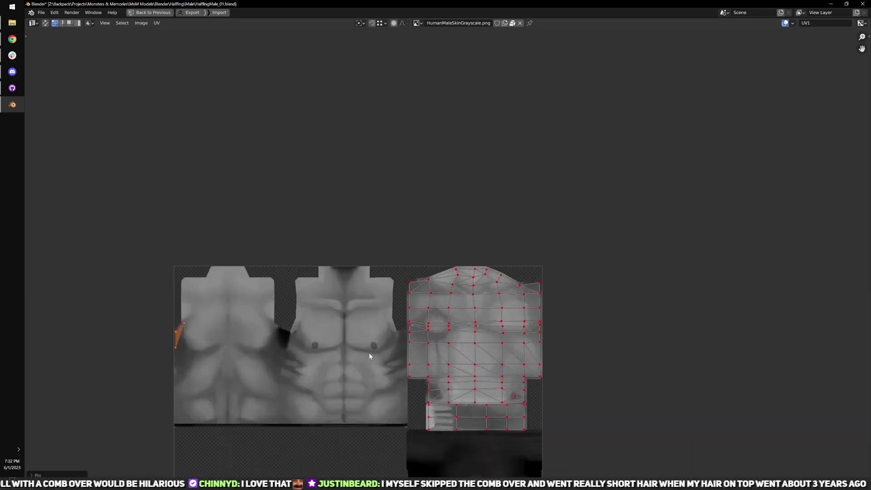
key("u")
left_click(369, 355)
scroll(369, 354, "down", 3)
key("ctrl+space")
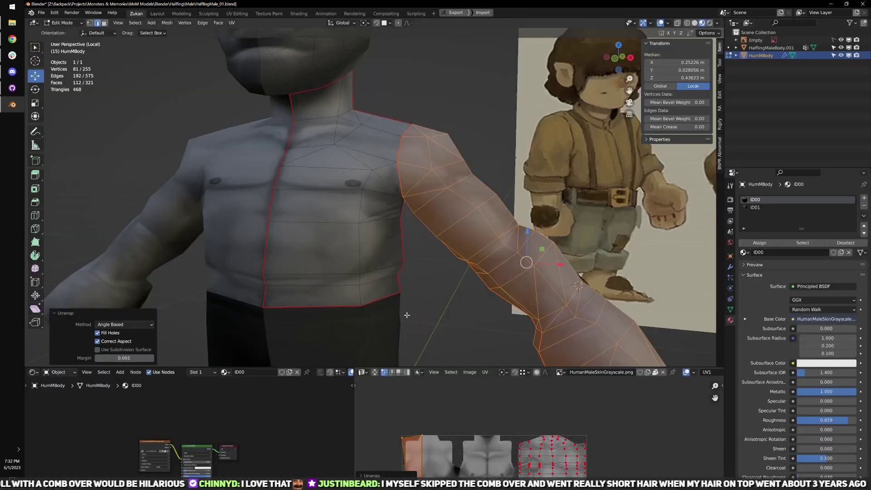
- Inspect the armpit in wireframe and move its corner vertex up 0.004846 m along Z
middle_click_drag(407, 315, 380, 243)
key("shift+z")
scroll(409, 191, "up", 3)
scroll(408, 247, "up", 3)
left_click(413, 235)
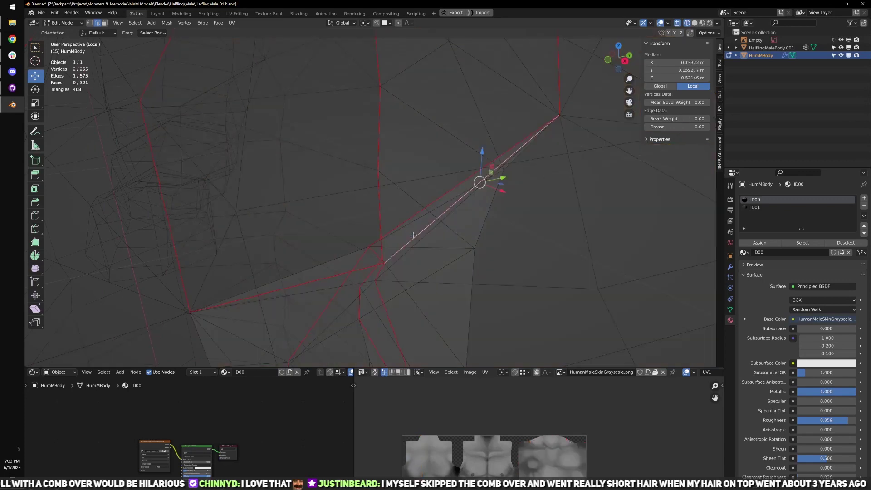
middle_click_drag(412, 272, 459, 263)
key("ctrl+Tab")
left_click(454, 265)
left_click(408, 222)
scroll(408, 222, "up", 10)
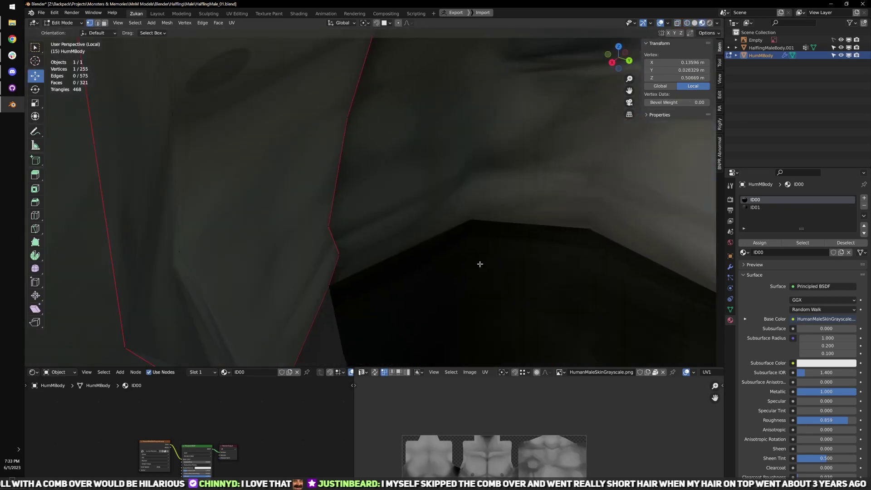
middle_click_drag(480, 264, 498, 317)
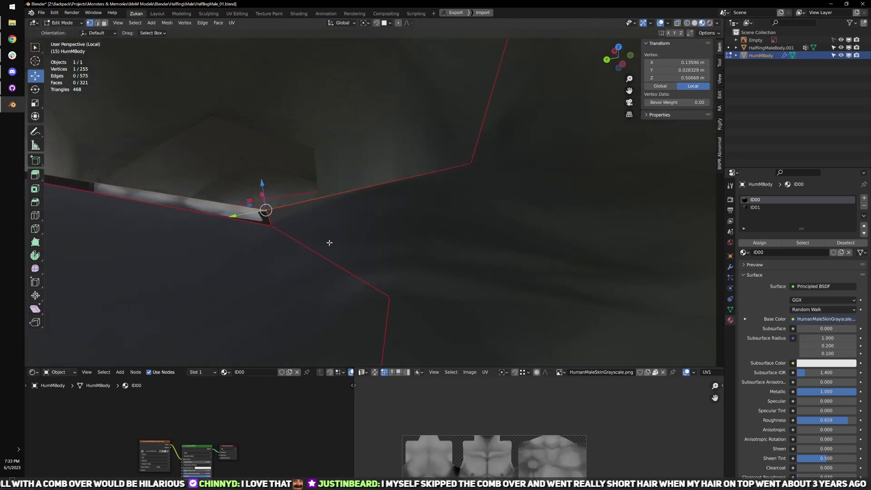
middle_click_drag(346, 238, 274, 191)
left_click_drag(337, 202, 341, 183)
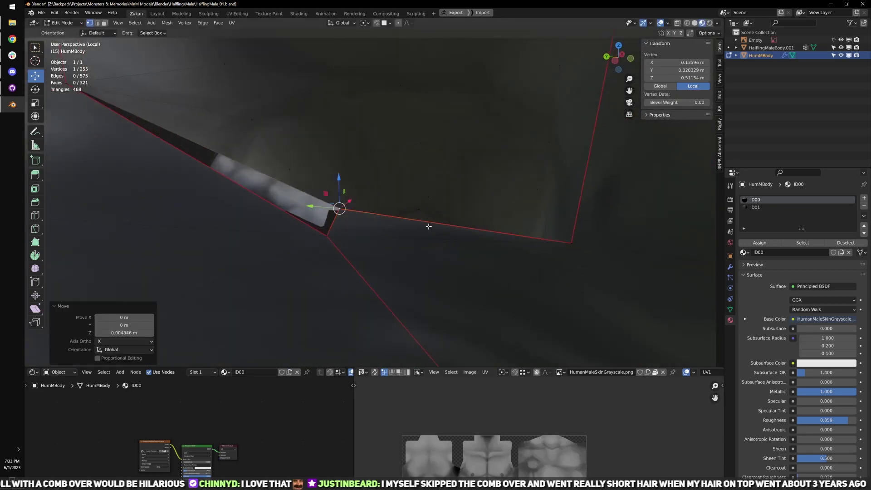
- Move the four torso side-seam vertices below the armpit 0.01447 m along Y
middle_click_drag(427, 226, 410, 261)
middle_click_drag(465, 332, 412, 236, "shift")
left_click_drag(426, 222, 449, 278)
middle_click_drag(449, 307, 363, 327, "shift")
left_click_drag(363, 327, 431, 94)
middle_click_drag(432, 94, 412, 275)
left_click_drag(412, 275, 372, 272)
mouse_move(373, 272)
middle_mouse_down()
mouse_move(408, 272)
mouse_move(396, 218)
mouse_move(396, 227)
middle_mouse_up()
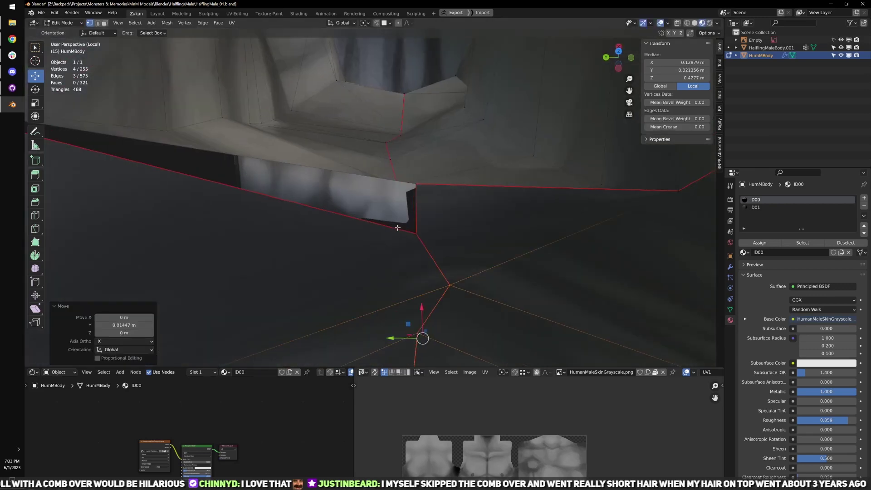
- Select the three armpit seam vertices through the mesh and move them about -0.007 m along Y
scroll(397, 227, "up", 1)
key("shift+z")
left_click_drag(429, 190, 455, 272)
left_click_drag(415, 164, 472, 278)
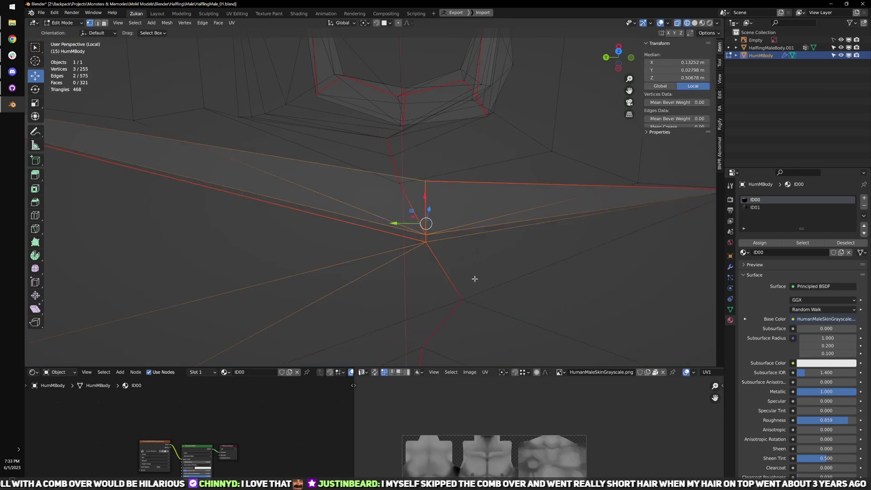
mouse_move(472, 278)
middle_mouse_down()
mouse_move(426, 274)
mouse_move(502, 252)
mouse_move(450, 223)
mouse_move(402, 223)
middle_mouse_up()
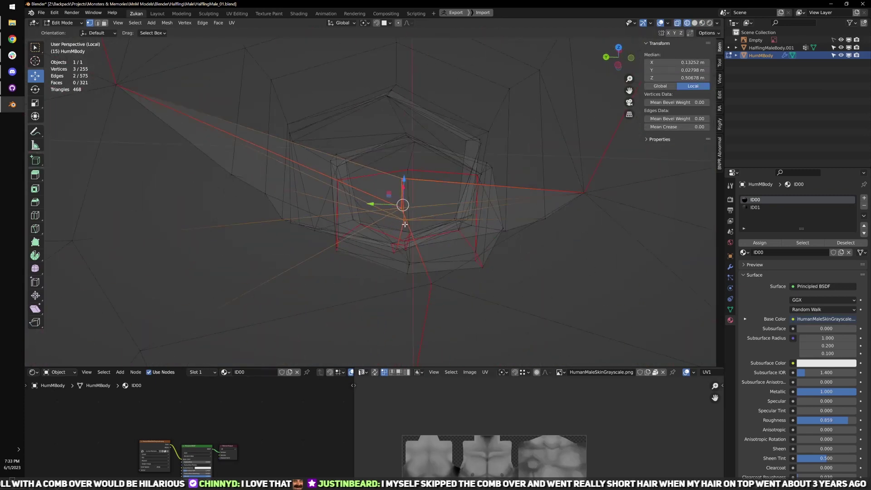
key("shift+z")
left_click_drag(375, 204, 403, 209)
- Complete the armpit seam between the arm and torso by marking the missing edge
middle_click_drag(403, 209, 364, 218)
key("ctrl+Tab")
left_click(418, 230)
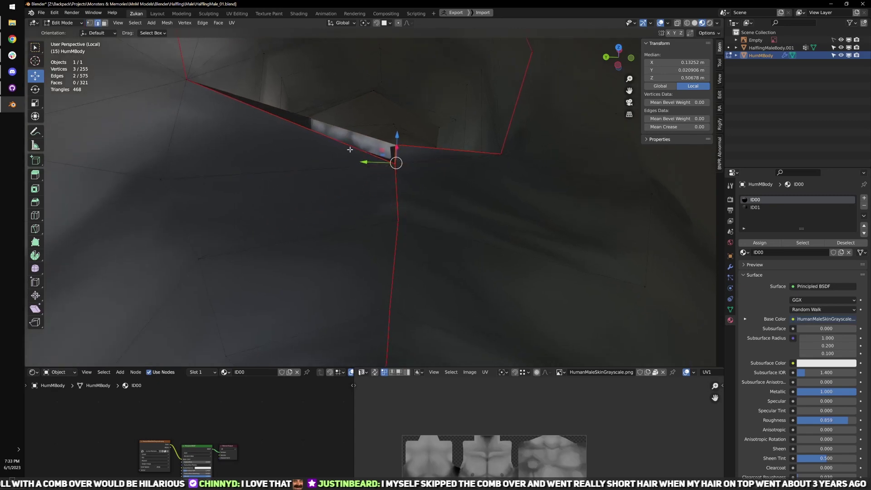
left_click(350, 149)
middle_click_drag(406, 179, 381, 240, "shift")
scroll(408, 244, "up", 6)
middle_click_drag(447, 249, 317, 216)
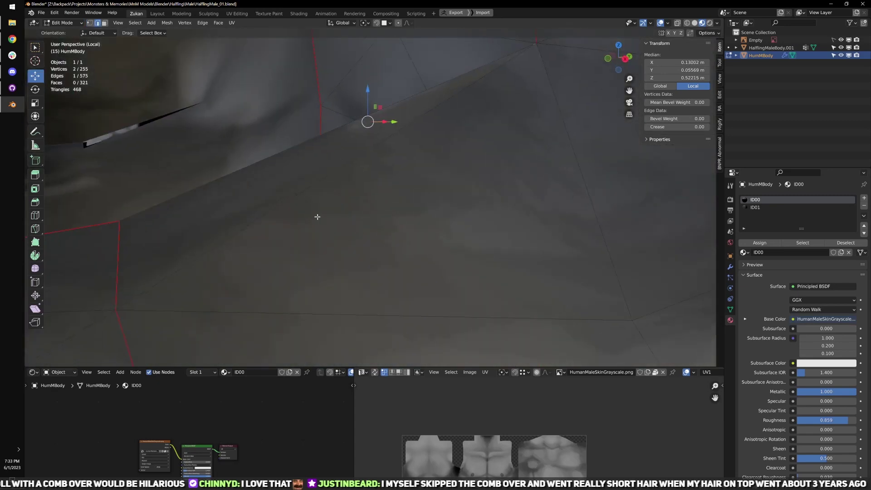
scroll(290, 209, "down", 3)
scroll(272, 183, "up", 2)
left_click(234, 176)
scroll(323, 200, "down", 8)
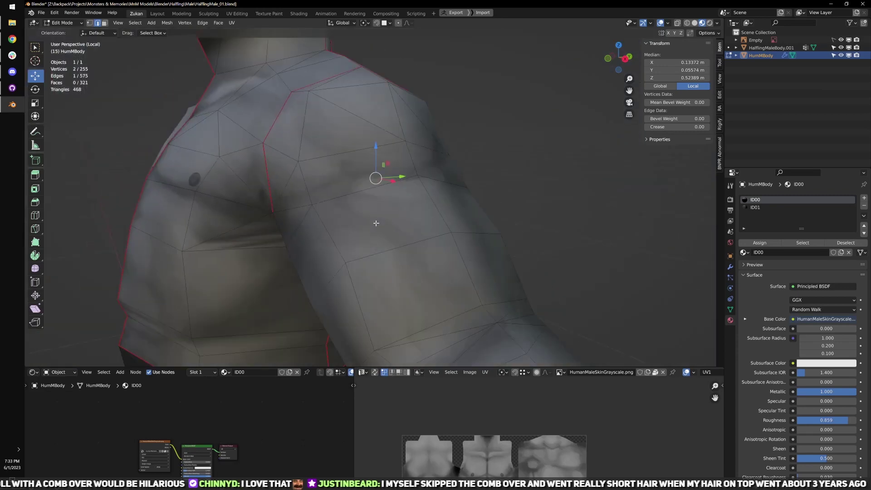
- Select the linked arm faces up to the seams and unwrap them
key("ctrl+l")
key("ctrl+space")
scroll(481, 359, "up", 2)
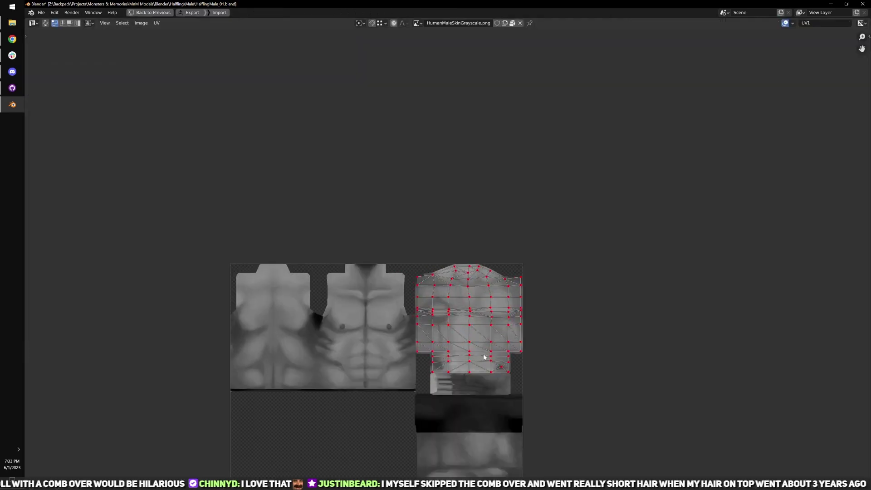
scroll(480, 354, "down", 1)
key("u")
left_click(481, 353)
key("ctrl+space")
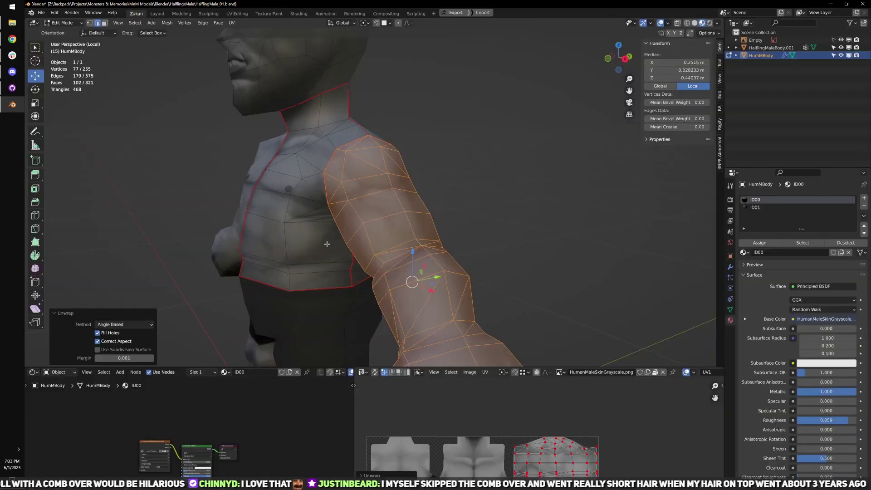
- Select the linked front torso faces and check their UV island over the texture
left_click(295, 227)
key("ctrl+l")
key("ctrl+space")
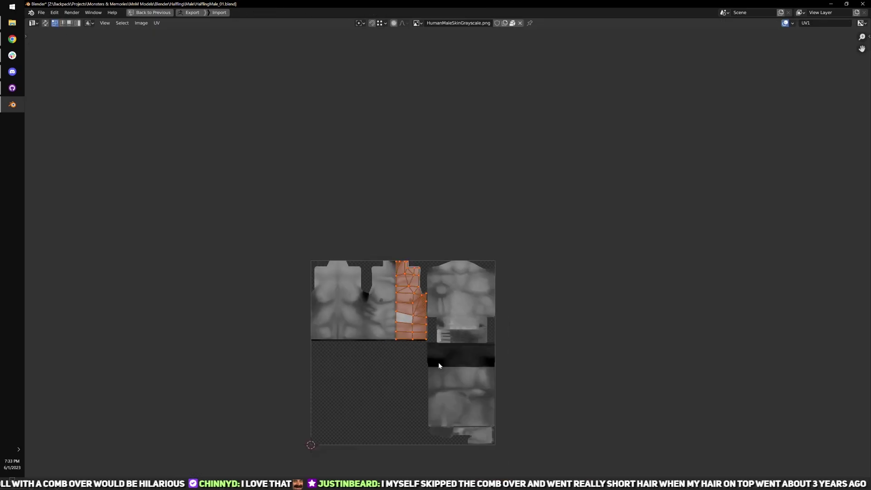
key("ctrl+space")
- Select the linked back torso faces up to the seams and unwrap them over the back texture
middle_click_drag(519, 241, 430, 225)
left_click(429, 222)
key("ctrl+l")
key("ctrl+space")
scroll(434, 377, "up", 6)
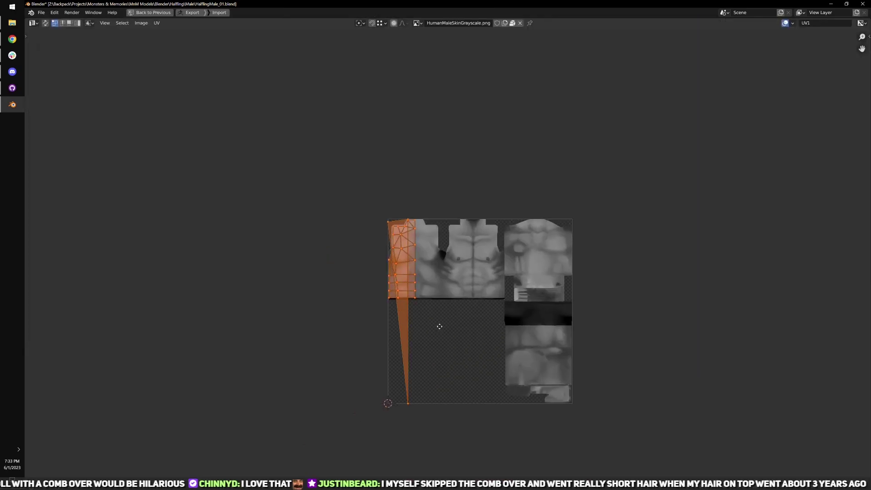
key("u")
left_click(471, 343)
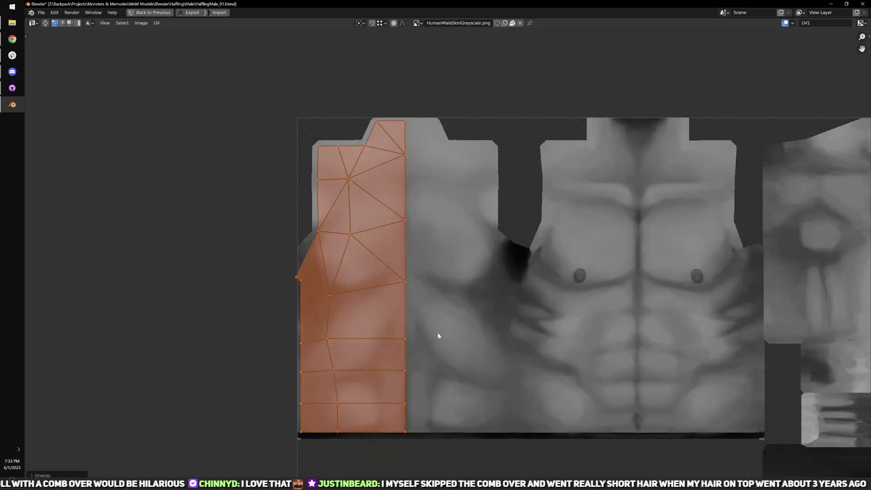
scroll(437, 332, "up", 4)
scroll(372, 299, "down", 4)
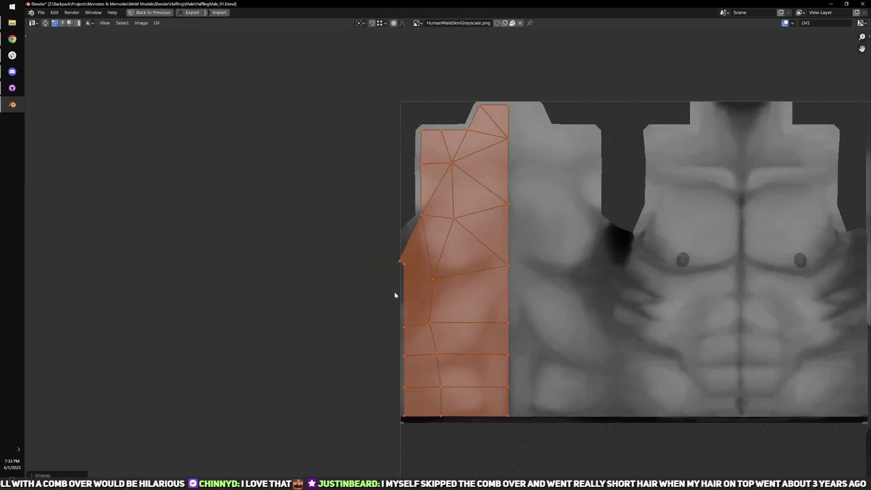
scroll(394, 295, "down", 4)
- Select the entire body mesh and check all its UV islands against the skin texture
key("ctrl+space")
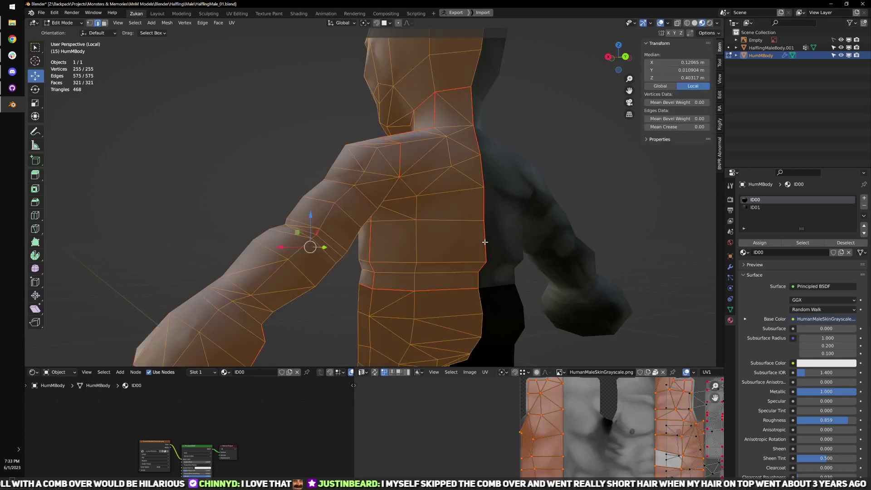
key("ctrl+space")
scroll(532, 382, "up", 3)
middle_click_drag(639, 401, 274, 241)
scroll(363, 284, "down", 3)
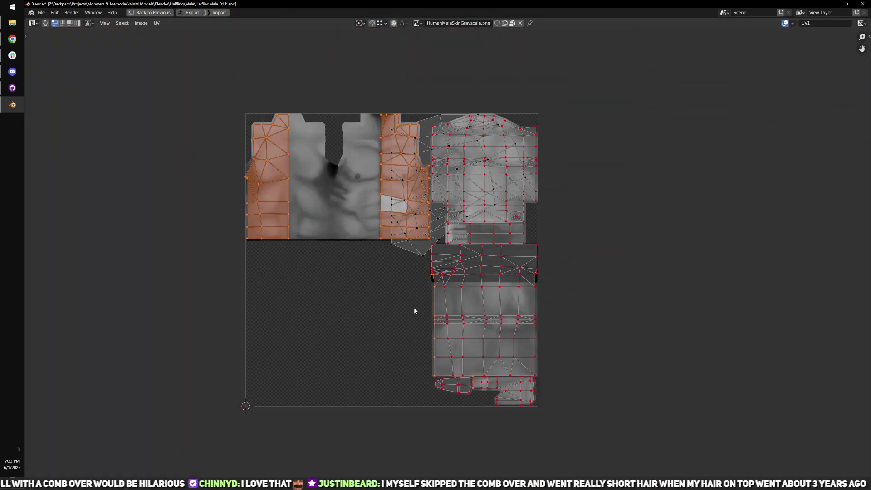
- Select only the linked head faces and check their UV layout
key("ctrl+space")
middle_click_drag(404, 274, 449, 170)
middle_click_drag(413, 147, 470, 218, "shift")
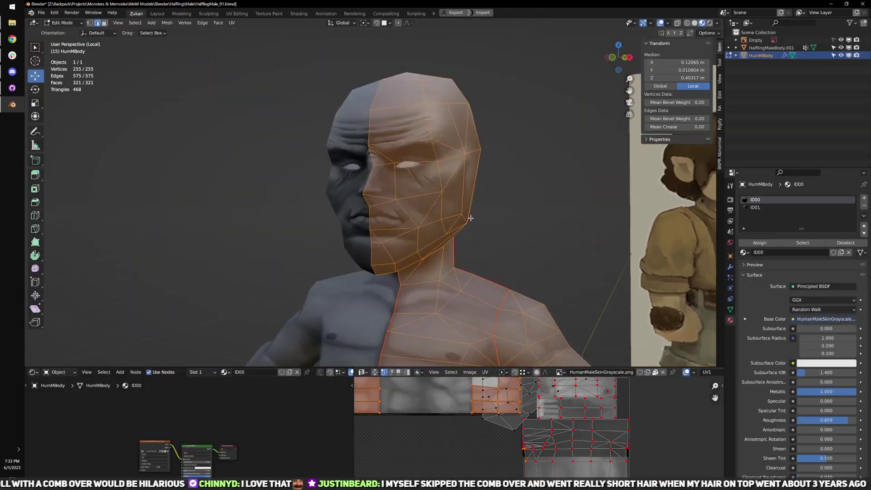
key("alt+a")
key("l")
key("ctrl+space")
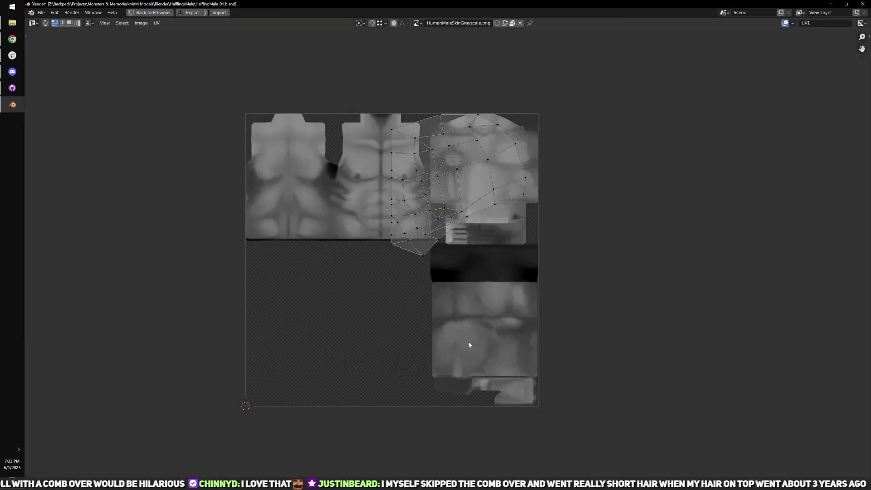
- Leave mesh editing and enable Mirror U in the body's Mirror modifier
key("ctrl+space")
key("Tab")
scroll(472, 263, "down", 6)
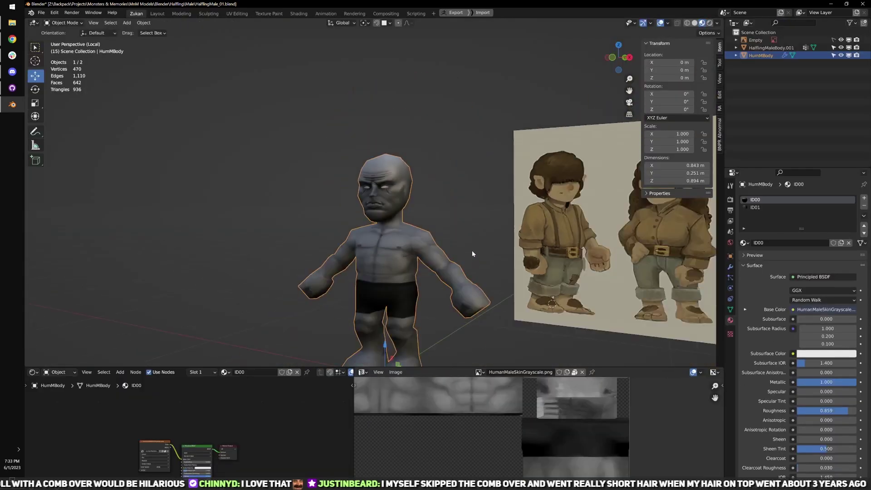
scroll(472, 253, "up", 4)
middle_click_drag(472, 254, 479, 293)
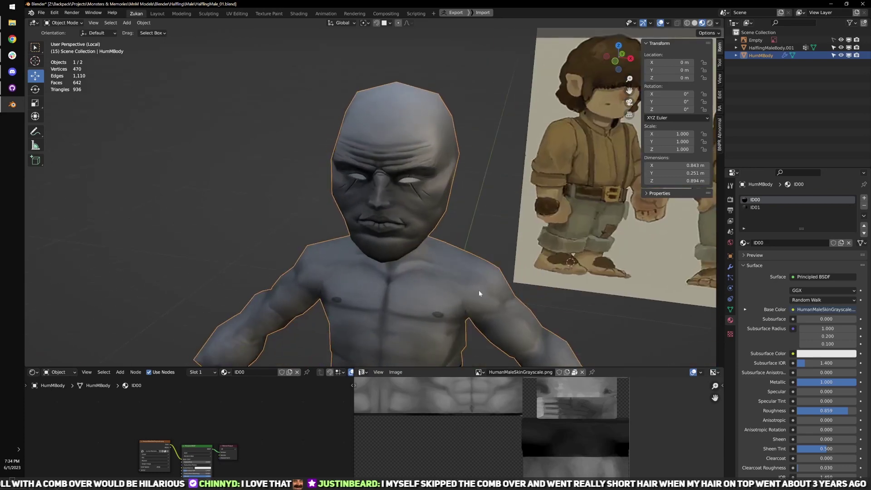
left_click(730, 266)
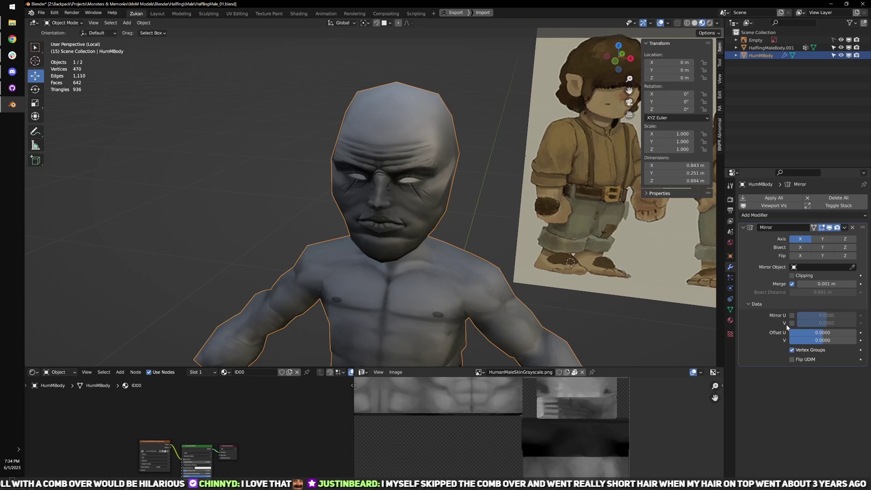
left_click(792, 316)
middle_click_drag(690, 319, 547, 256)
scroll(547, 257, "up", 3)
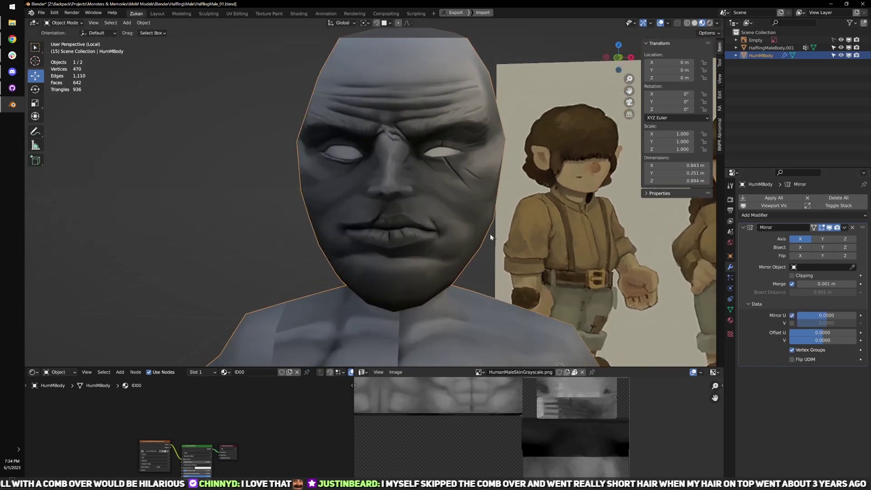
mouse_move(490, 233)
middle_mouse_down()
mouse_move(479, 257)
mouse_move(461, 233)
mouse_move(479, 224)
middle_mouse_up()
- Separate the selected head faces into their own object
key("Tab")
key("p")
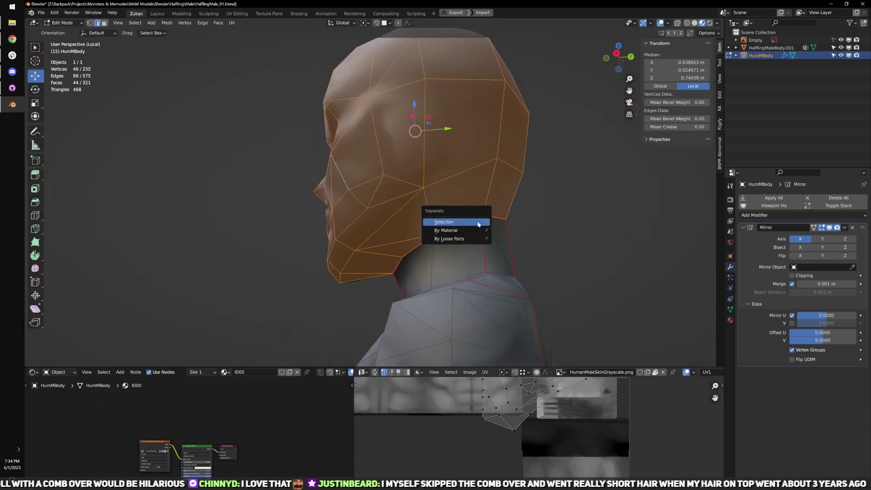
left_click(479, 224)
key("Tab")
- Disable Mirror U in the Mirror modifier of the body object
middle_click_drag(372, 271, 529, 268)
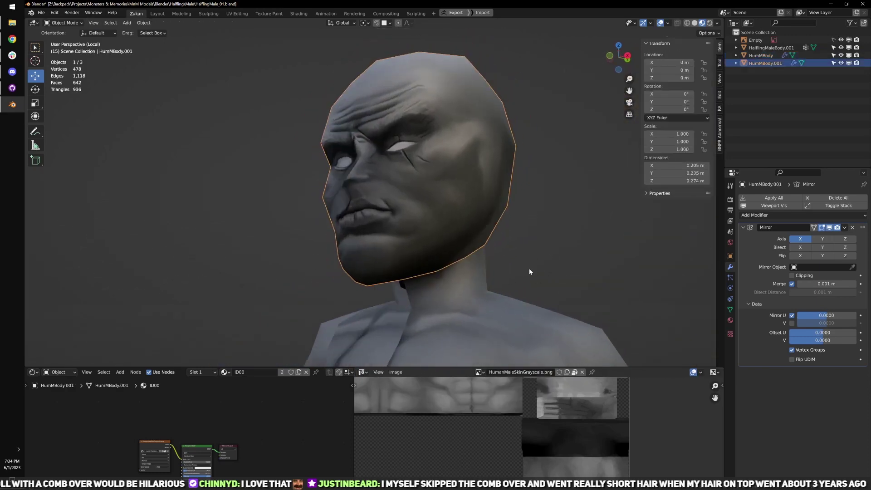
scroll(529, 268, "up", 2)
left_click(791, 316)
scroll(473, 306, "down", 3)
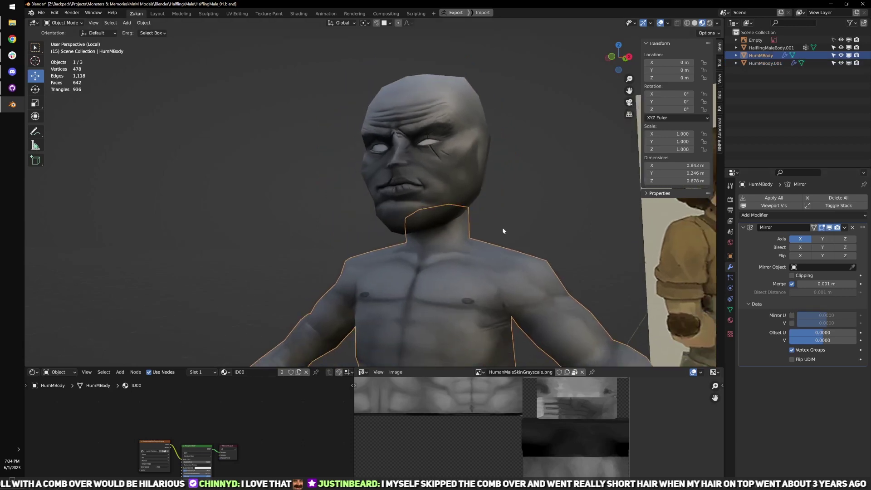
- Convert the separated head to a mesh and open its UV layout for editing
scroll(502, 227, "up", 1)
left_click(468, 167)
key("alt+c")
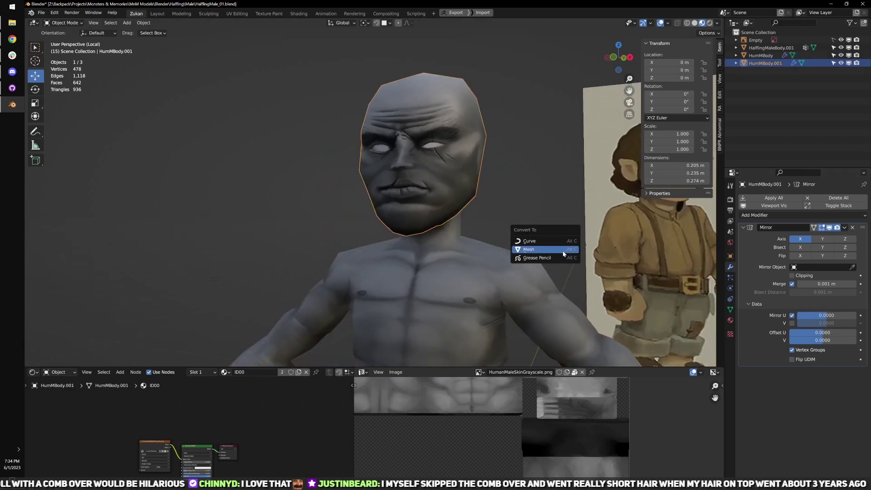
left_click(564, 254)
key("Tab")
key("ctrl+space")
scroll(443, 292, "up", 3)
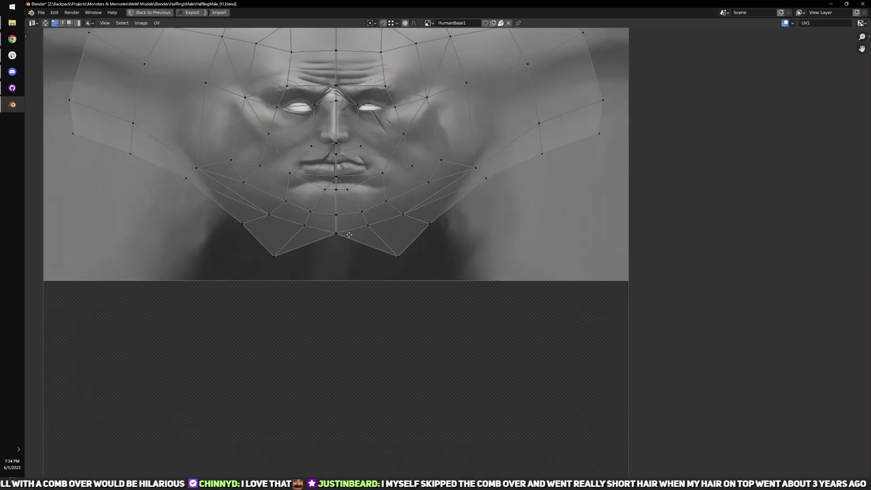
- Align the head's centre column of UV vertices on X and return from the maximized UV layout
scroll(505, 319, "up", 3)
key("ctrl+Tab")
left_click(485, 317)
scroll(517, 336, "down", 4)
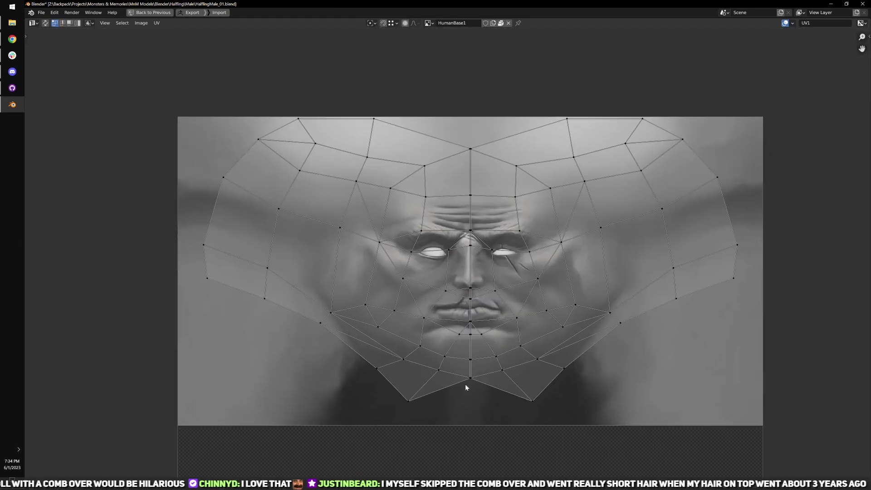
left_click_drag(466, 385, 474, 148)
key("q")
mouse_move(522, 195)
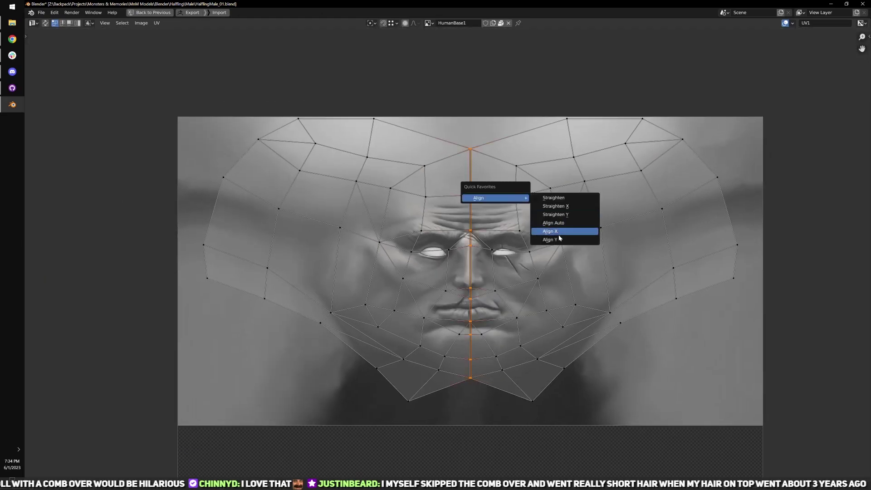
left_click(559, 235)
key("ctrl+space")
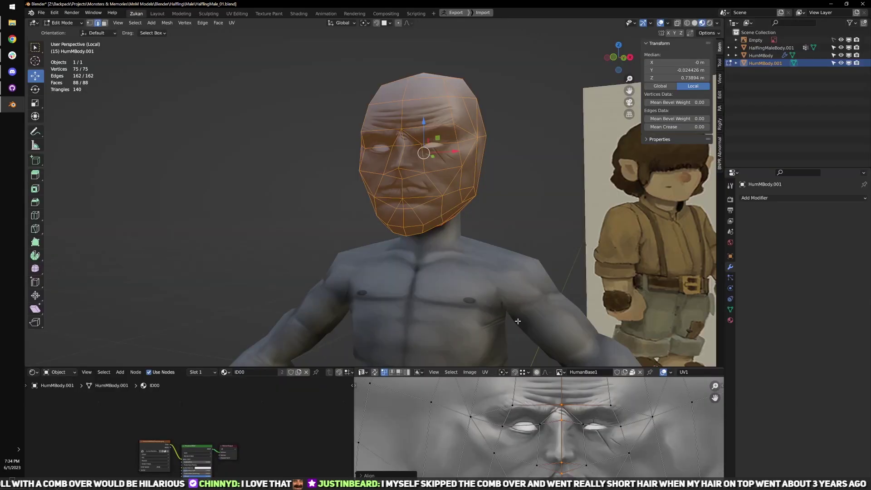
- Leave mesh editing of the head, select the body object, and save the file as HalflingMale_01.blend
middle_click_drag(468, 272, 412, 282)
middle_click_drag(433, 311, 458, 235, "shift")
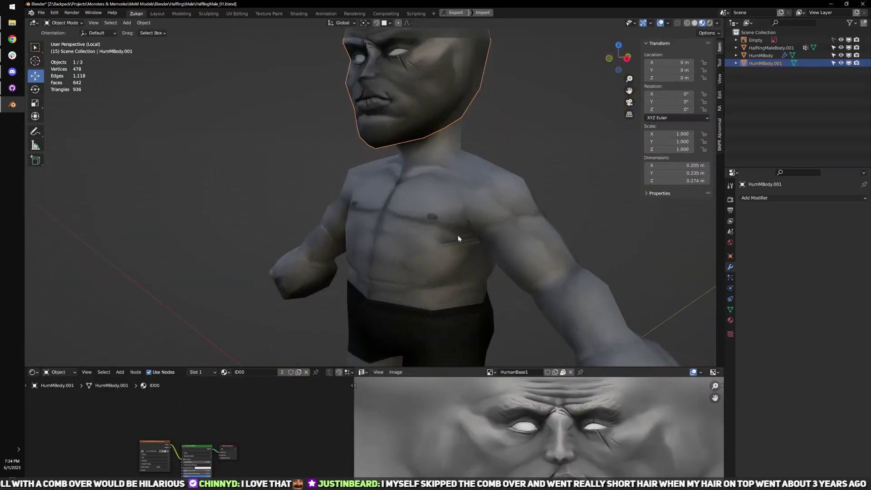
left_click(450, 265)
middle_click_drag(450, 266, 412, 203, "shift")
scroll(338, 182, "down", 2)
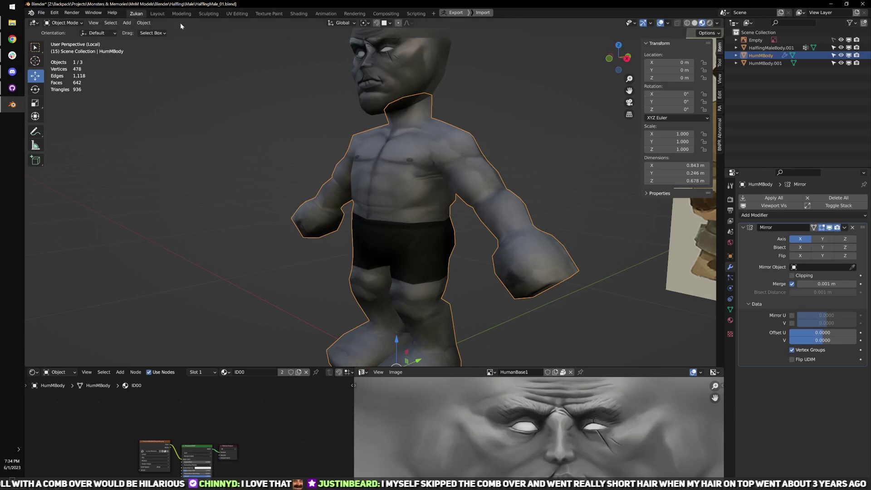
left_click(41, 12)
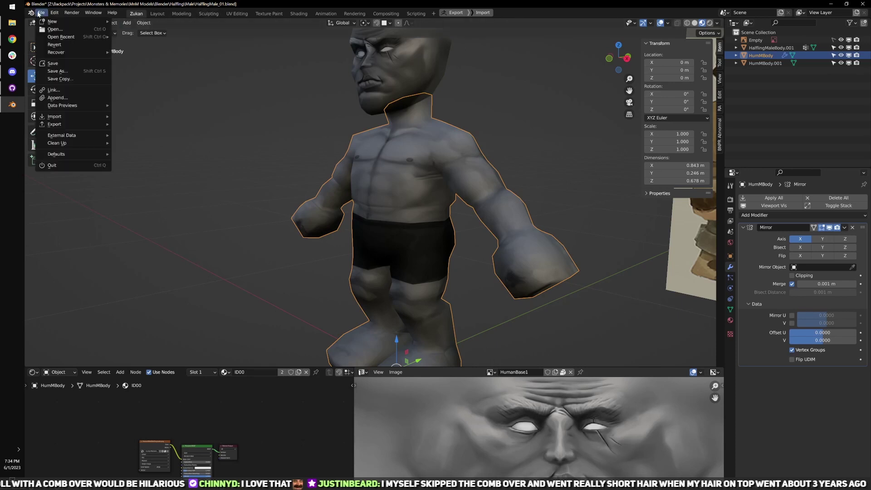
left_click(70, 70)
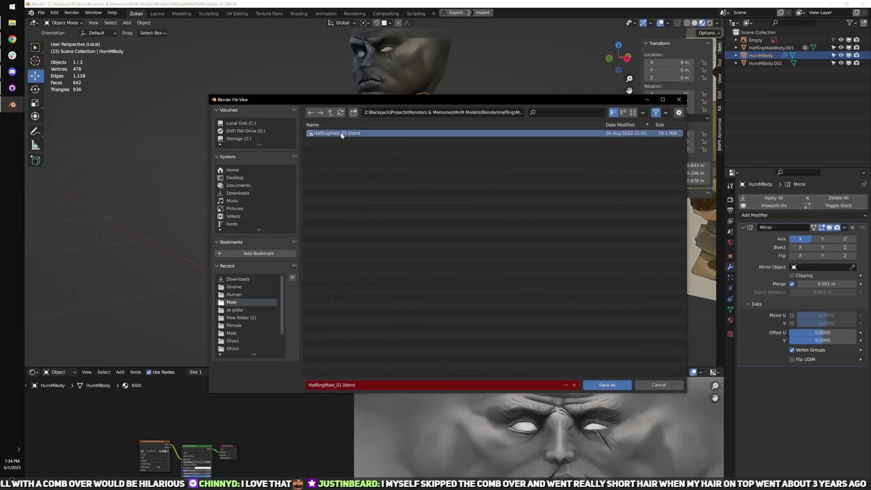
left_click(596, 386)
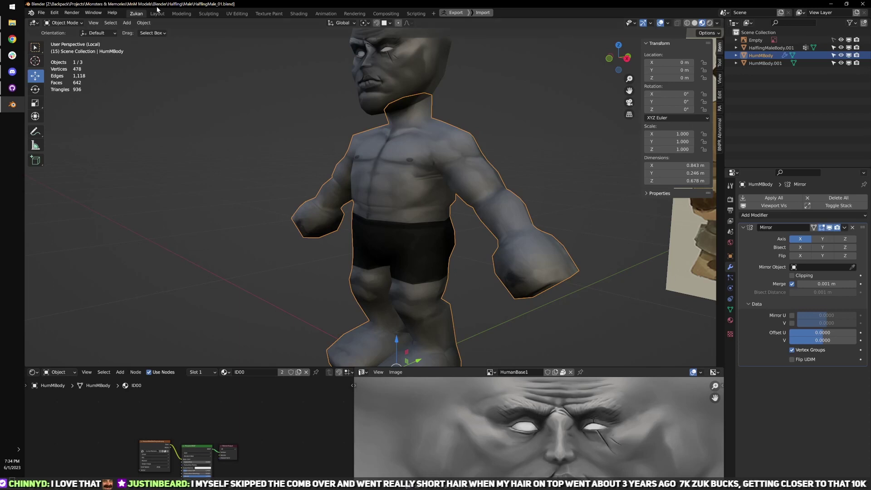
- Rename the halfling body object HafMBody and copy the name
left_click(41, 12)
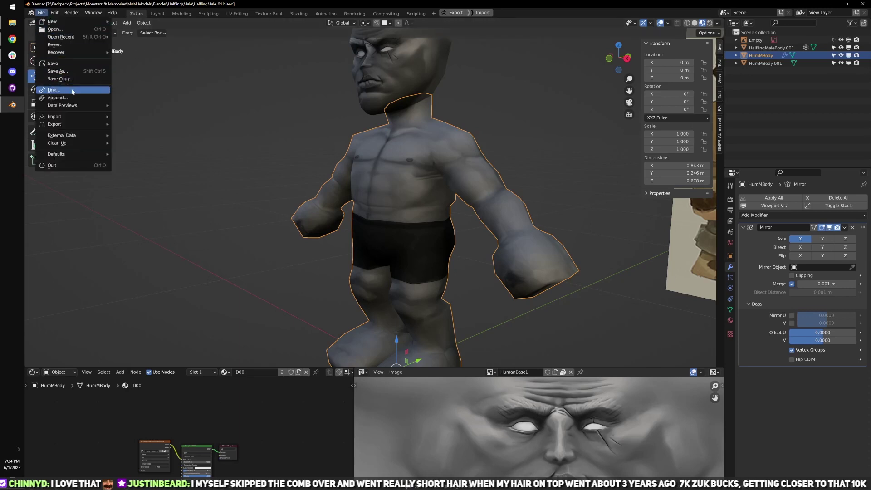
double_click(761, 54)
double_click(767, 47)
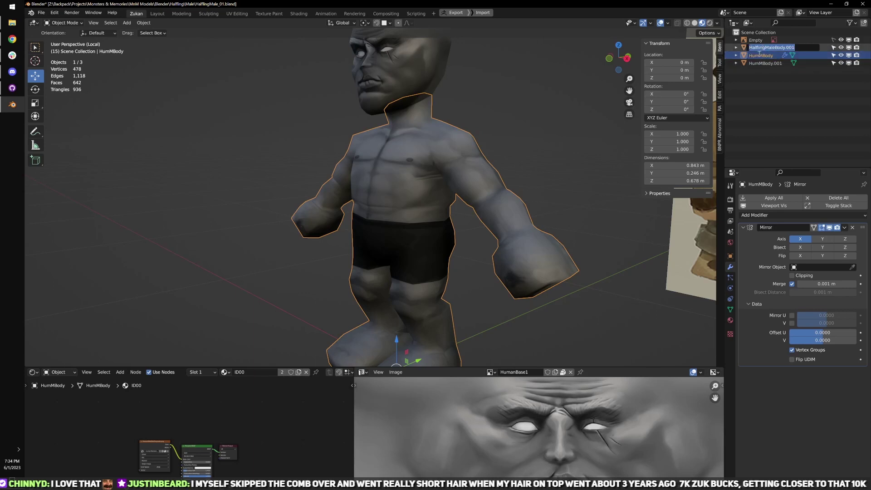
double_click(761, 55)
key("Home")
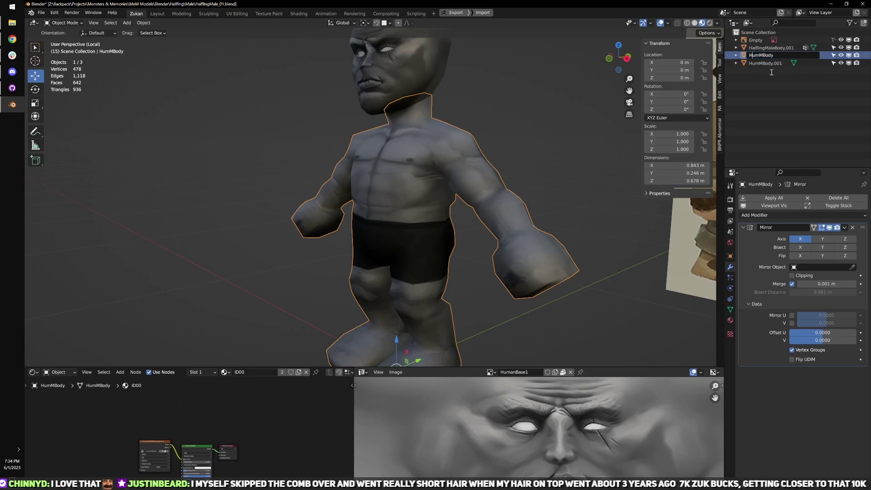
key("BackSpace")
key("BackSpace")
type("al")
key("ctrl+a")
key("ctrl+c")
- Rename the separated head object HafMBody2
double_click(757, 64)
key("ctrl+v")
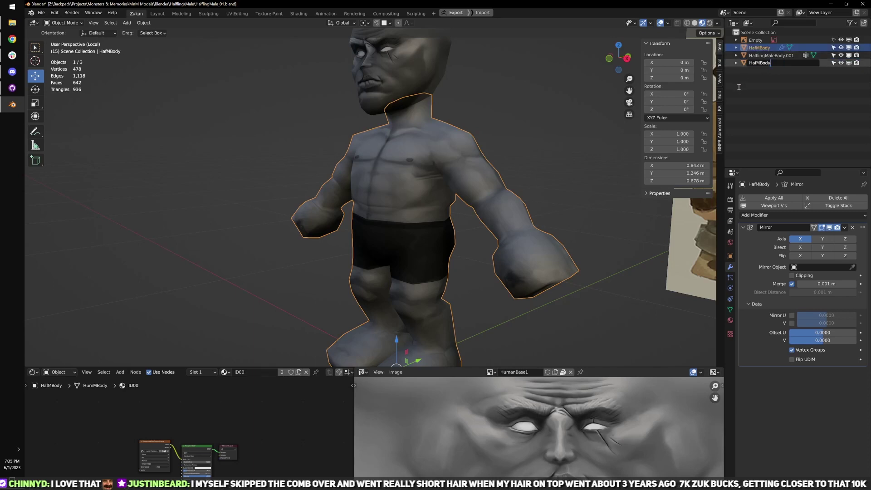
type("2")
key("Return")
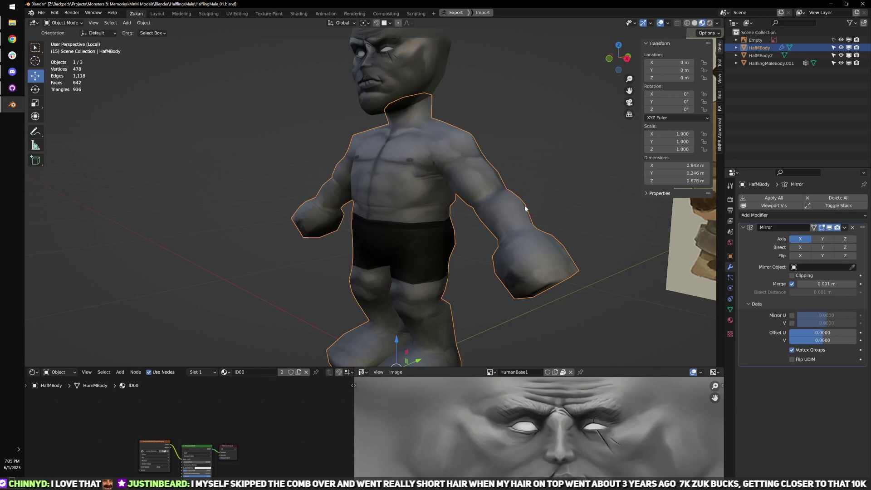
- Import paintable_HumanMale.fbx and move the human model about 1.3 m along negative X, beside the halfling
scroll(508, 207, "up", 2)
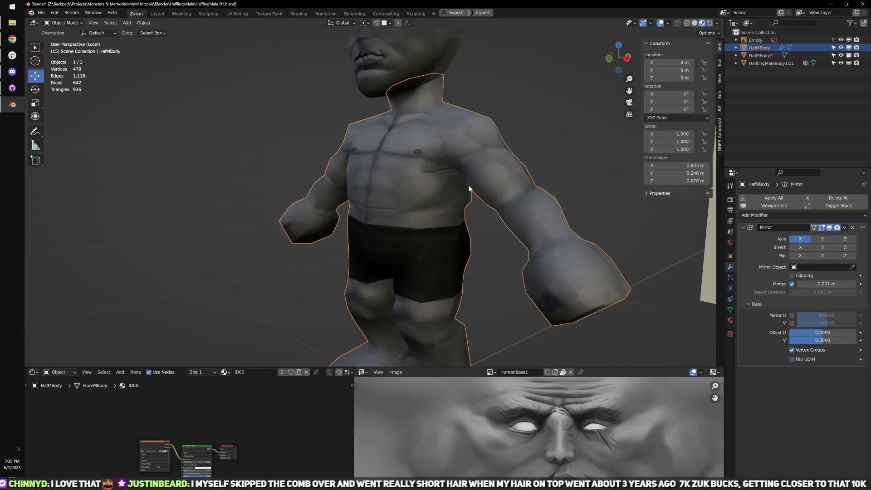
scroll(540, 162, "down", 3)
middle_click_drag(514, 142, 481, 184)
middle_click_drag(424, 300, 418, 209, "shift")
scroll(415, 254, "up", 3)
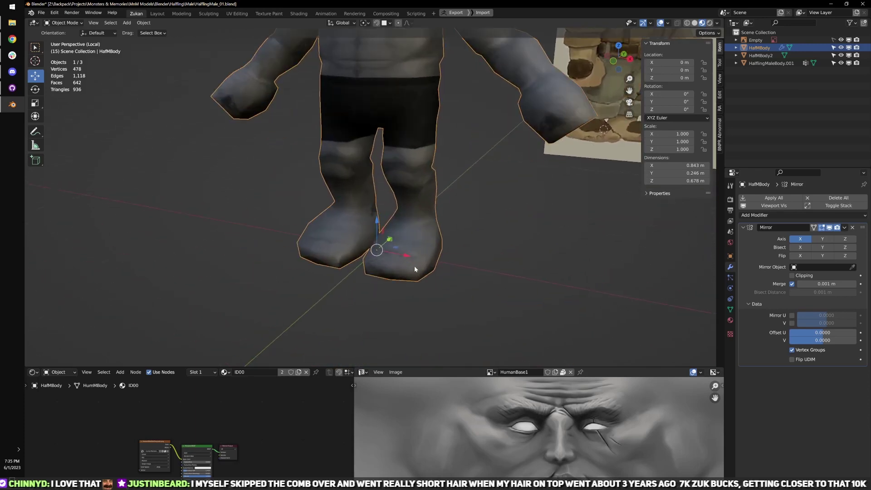
middle_click_drag(432, 266, 439, 245)
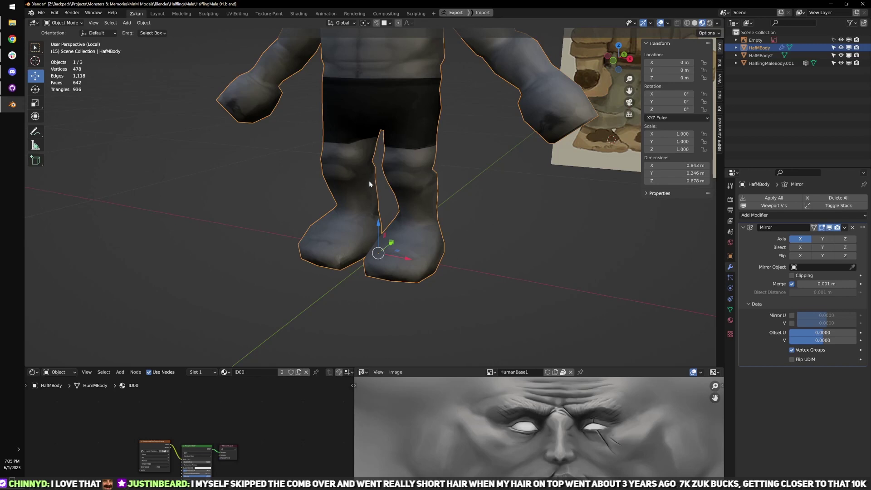
left_click(45, 12)
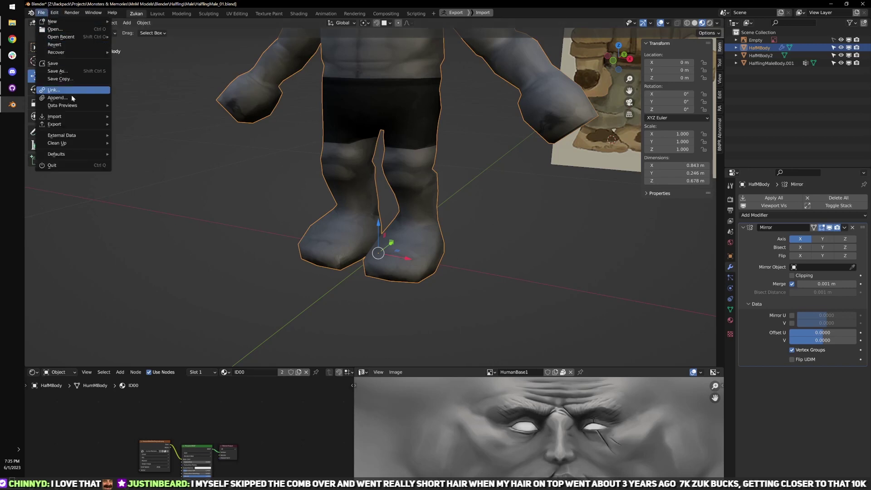
mouse_move(84, 118)
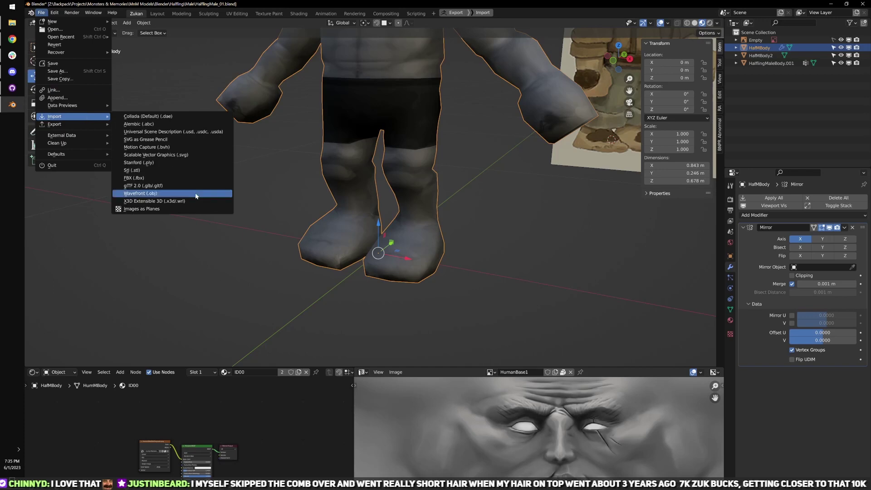
left_click(193, 179)
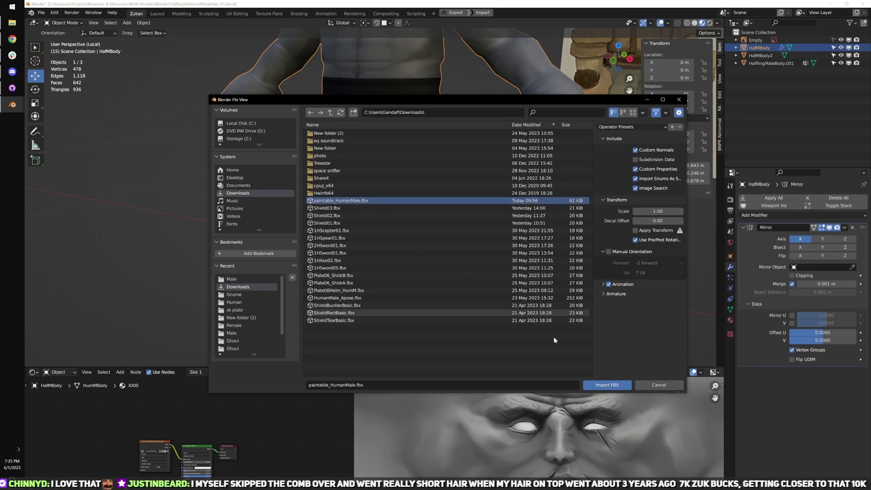
left_click(607, 385)
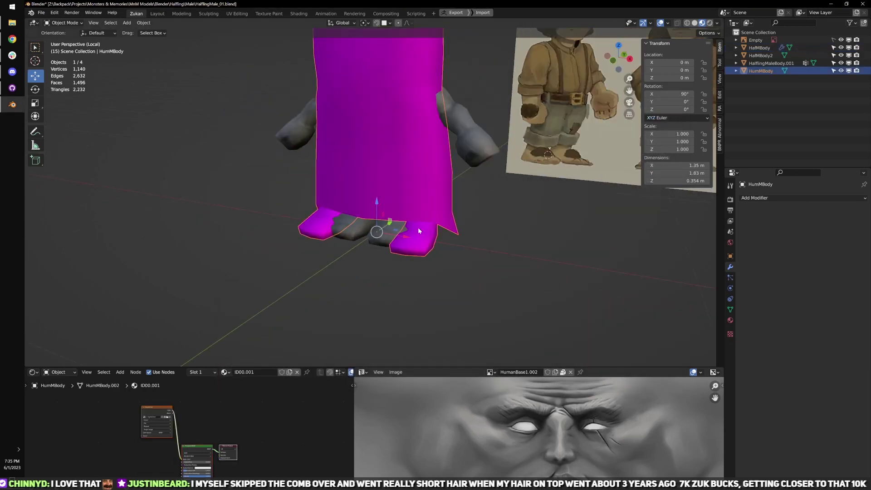
left_click_drag(407, 239, 181, 223)
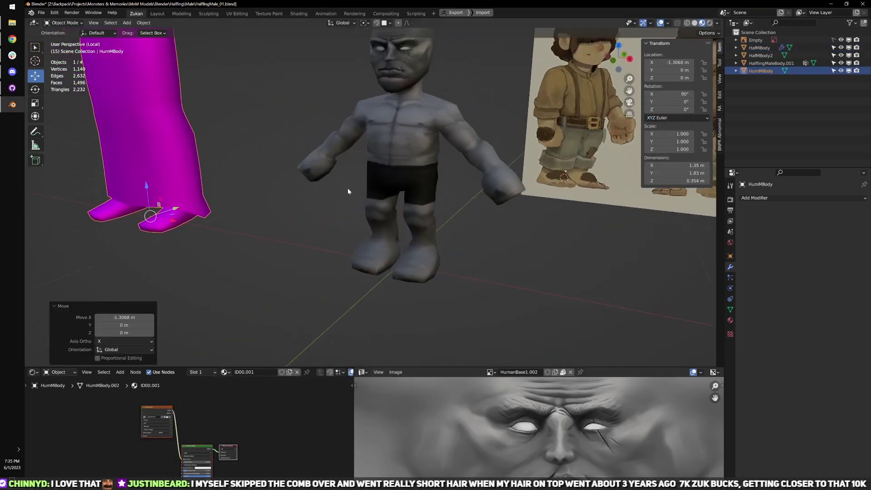
- Put the halfling body and the imported human into mesh editing together, and switch editing to the human mesh alone
left_click(386, 155, "shift")
key("Tab")
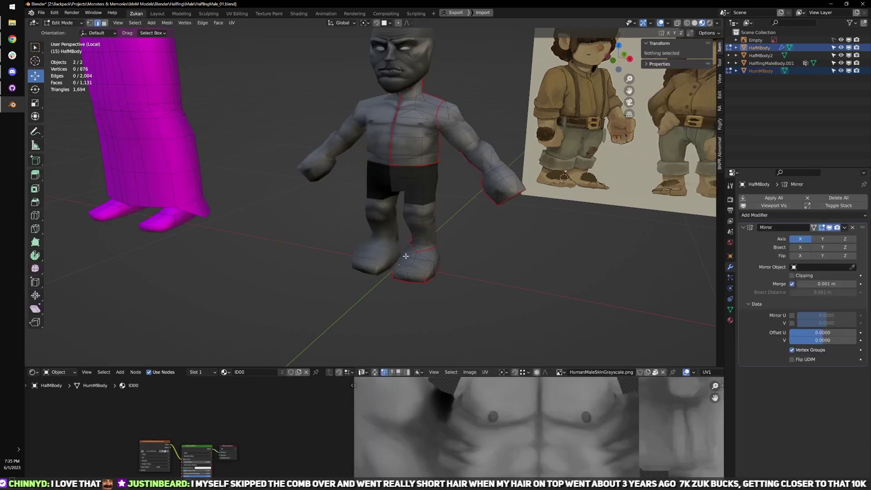
scroll(285, 214, "down", 4)
middle_click_drag(286, 214, 391, 293, "shift")
scroll(391, 293, "up", 2)
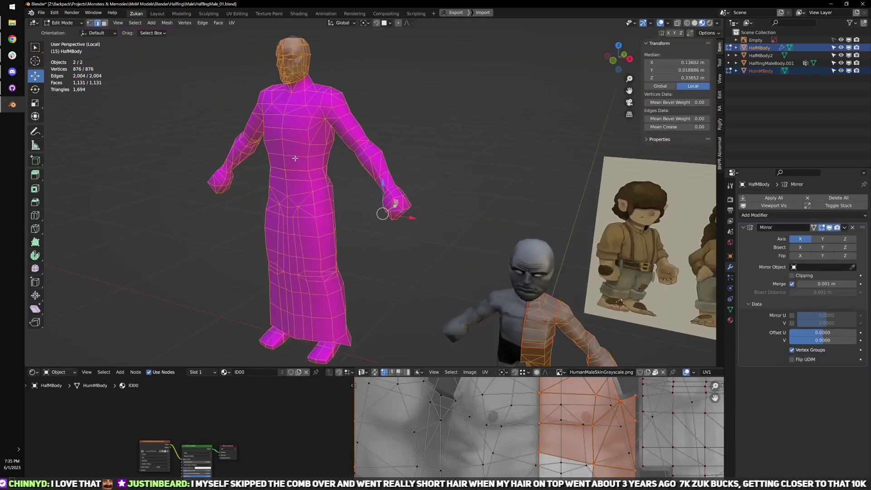
left_click(395, 110)
key("alt+q")
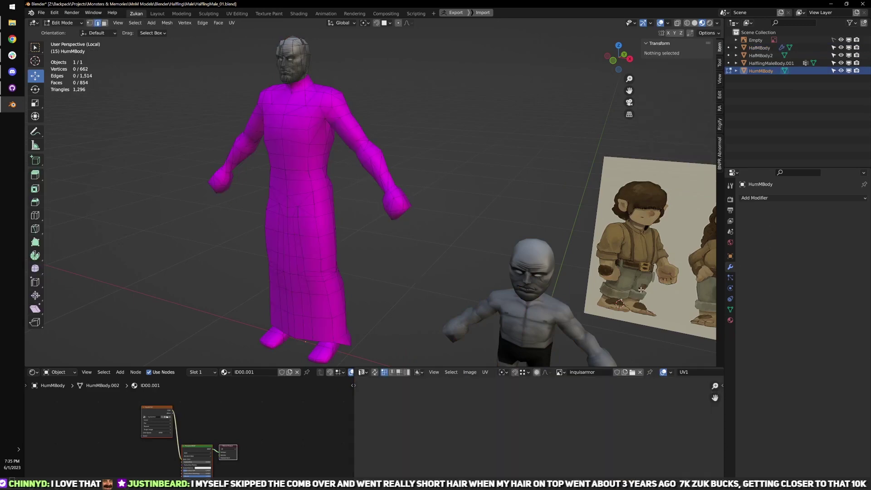
- Separate the faces of HumMBody that use material ID00.001 into their own object
left_click(730, 319)
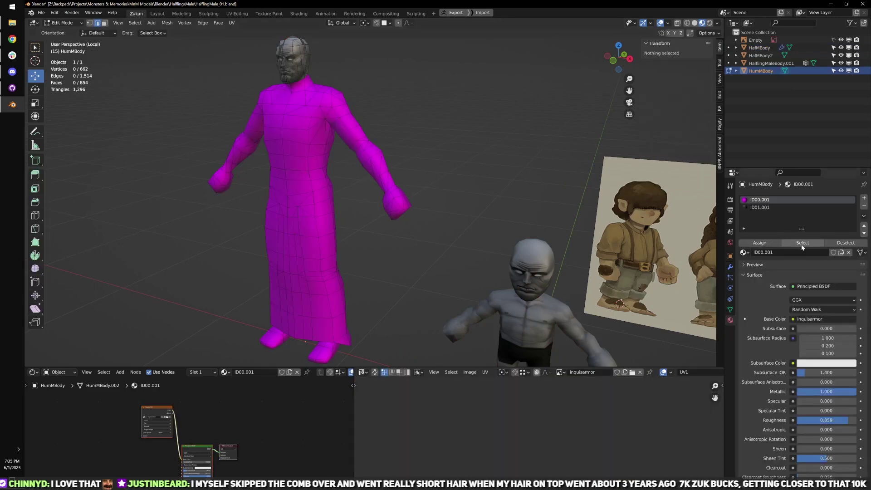
left_click(802, 243)
key("p")
left_click(486, 223)
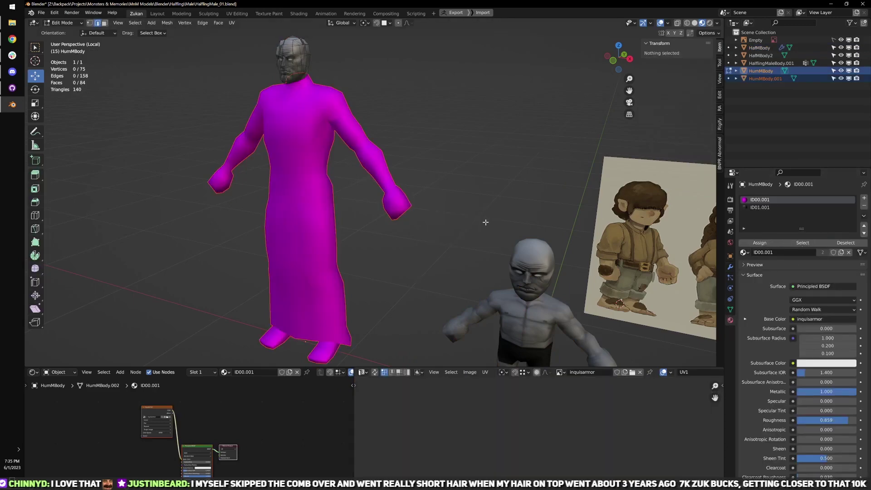
key("Tab")
- Compare the UV layouts of the separated robe body and the halfling body by editing both meshes together
middle_click_drag(410, 243, 359, 161, "shift")
left_click(286, 200)
left_click(440, 260, "shift")
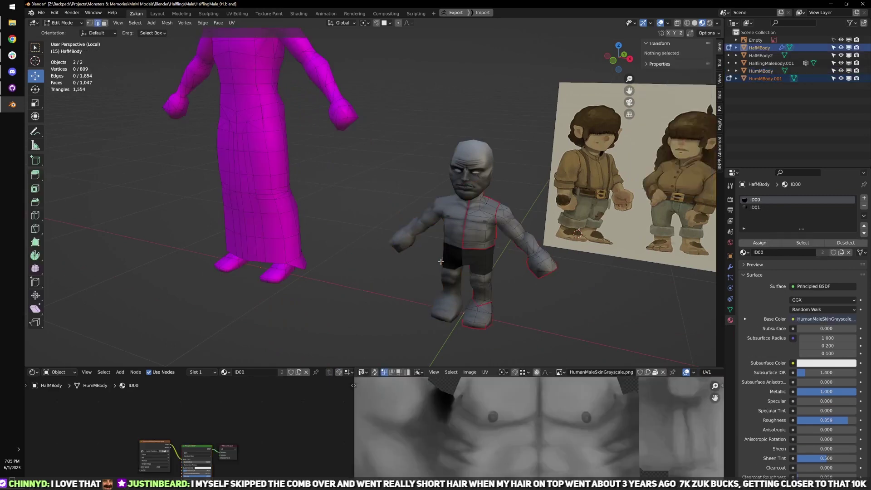
key("Tab")
key("ctrl+space")
scroll(452, 297, "down", 3)
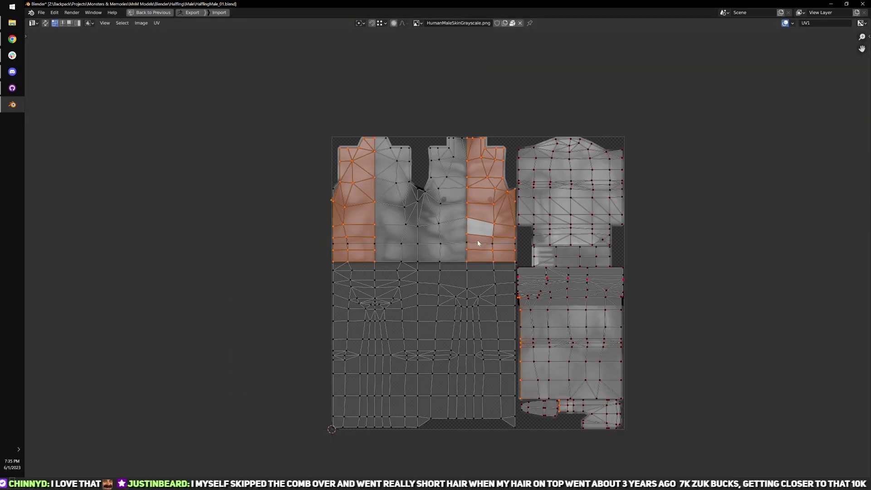
key("Tab")
key("ctrl+space")
- Pin all UVs of the separated robe body HumMBody.001
left_click(274, 173)
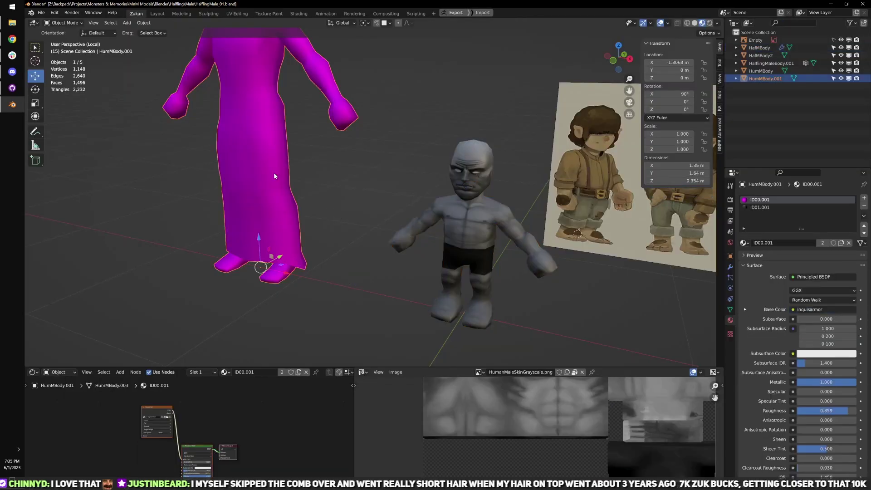
key("Tab")
key("ctrl+space")
left_click_drag(392, 257, 531, 339)
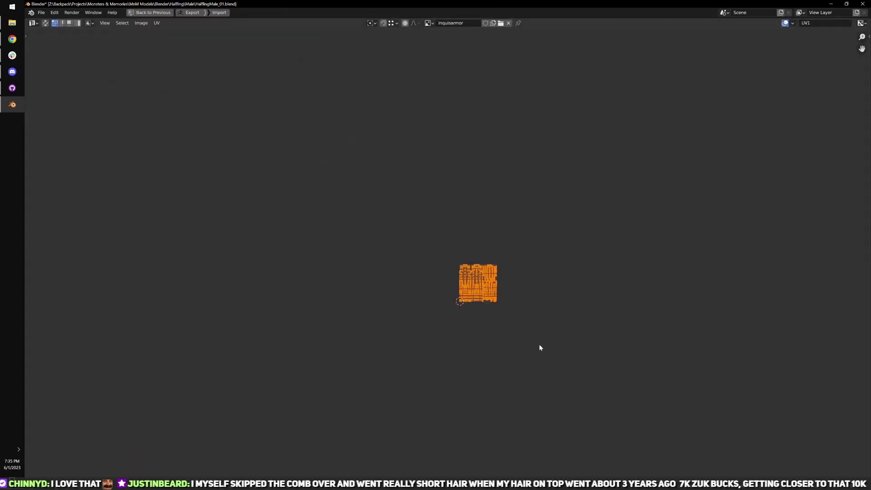
key("p")
key("ctrl+space")
key("Tab")
- Select all UVs of the halfling body HafMBody and pin them
left_click(470, 230)
key("Tab")
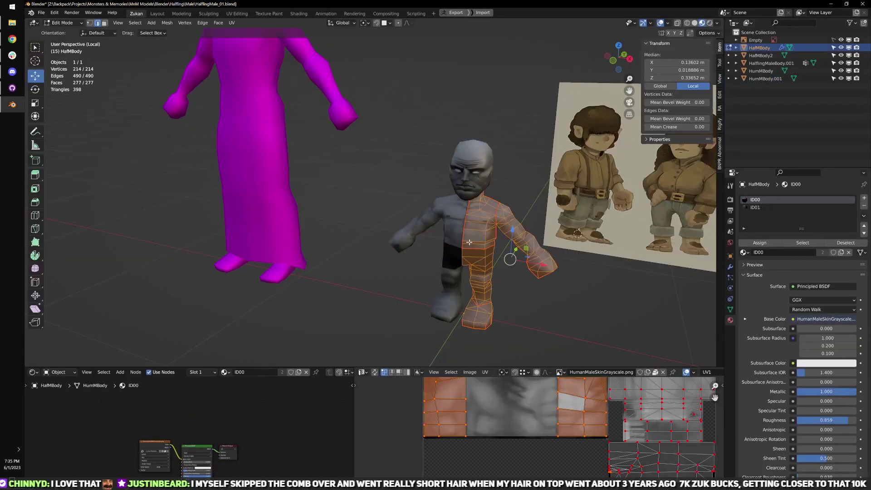
key("ctrl+space")
scroll(372, 226, "down", 4)
key("ctrl+space")
key("ctrl+space")
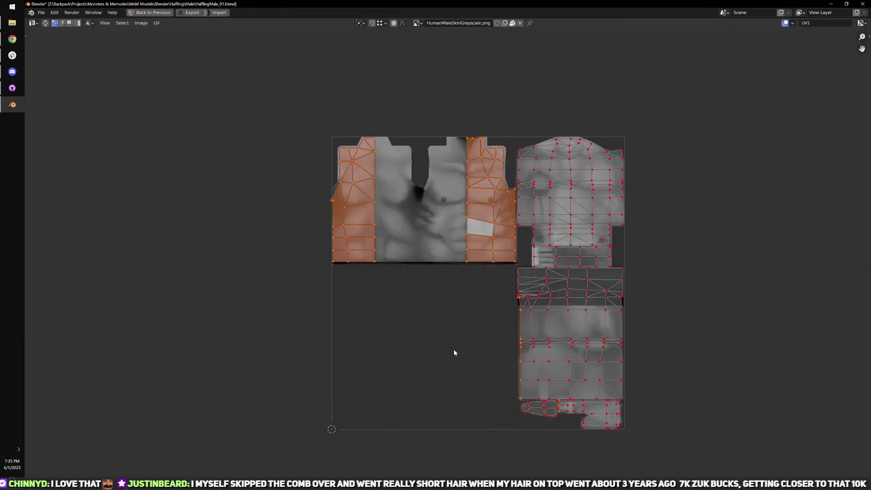
scroll(455, 352, "down", 4)
key("a")
scroll(563, 363, "up", 4)
key("ctrl+space")
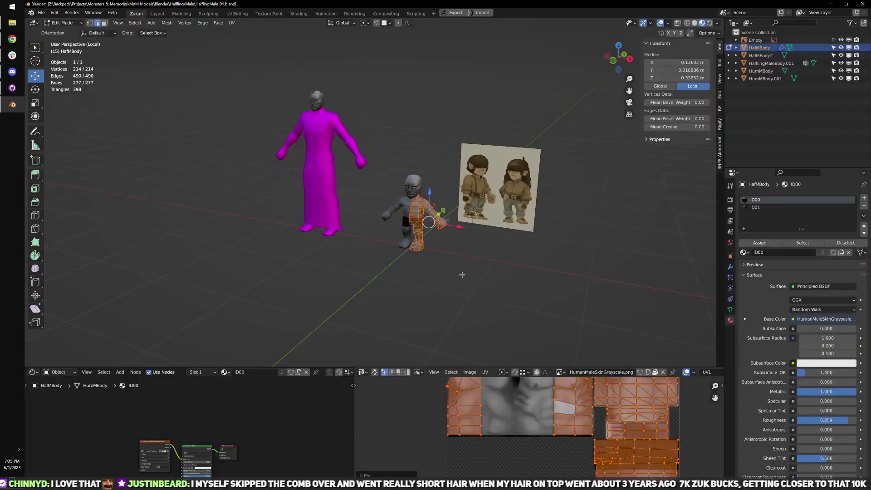
- Edit the robe body and halfling body together and select everything to overlay their full UV layouts
key("Tab")
left_click(317, 190)
key("Tab")
key("a")
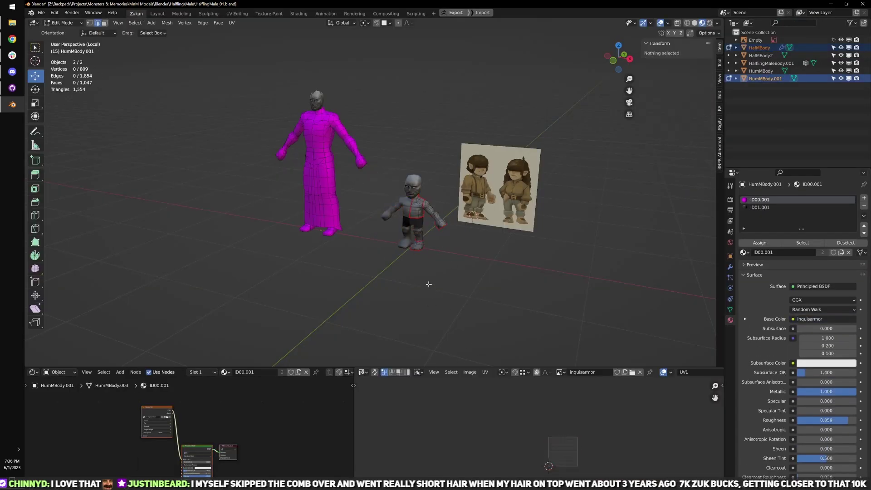
key("a")
key("ctrl+space")
scroll(547, 405, "up", 10)
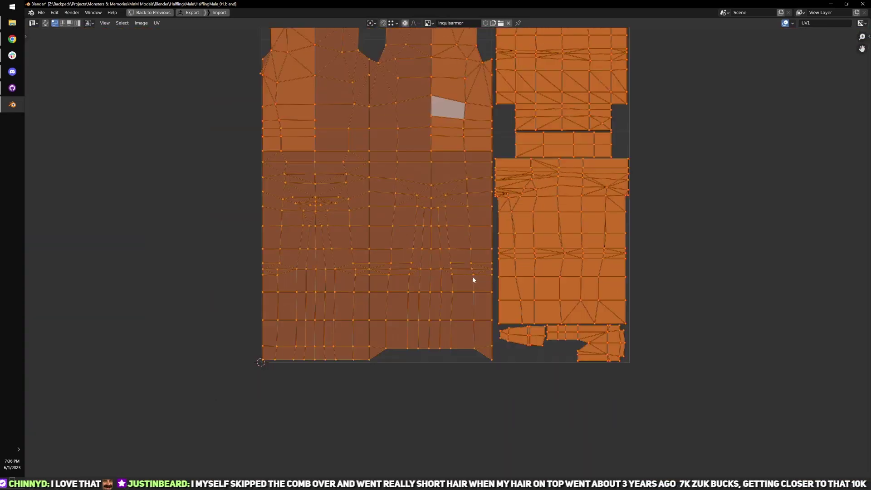
- Turn on snapping and move the stray UV vertex at the torso's outer armpit edge onto the matching corner of the other layout
scroll(472, 276, "up", 4)
middle_click_drag(535, 257, 327, 282)
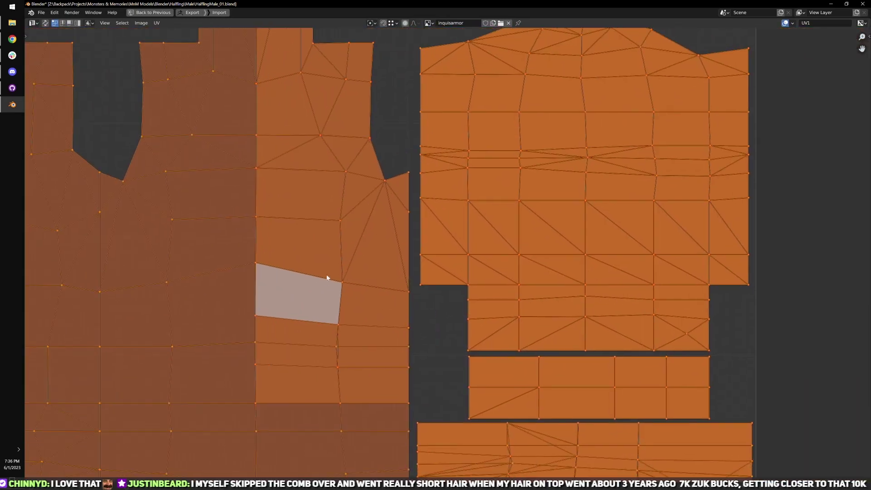
scroll(502, 289, "down", 3)
middle_click_drag(502, 289, 654, 335)
scroll(524, 295, "up", 6)
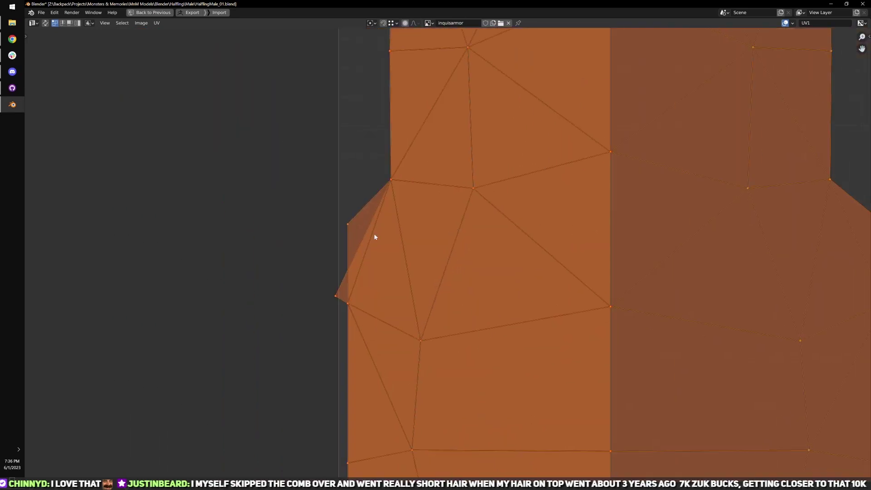
key("alt+a")
left_click(336, 297)
key("shift+Tab")
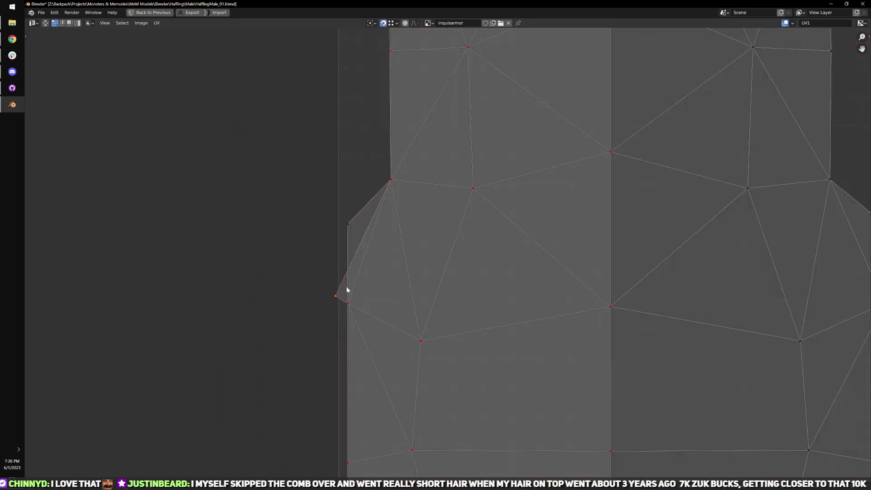
left_click_drag(347, 287, 350, 232)
scroll(443, 273, "down", 6)
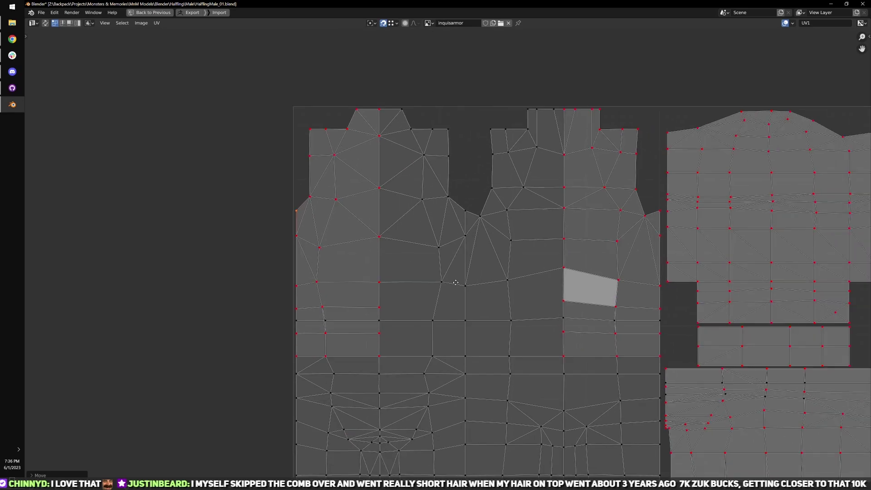
scroll(453, 284, "up", 1)
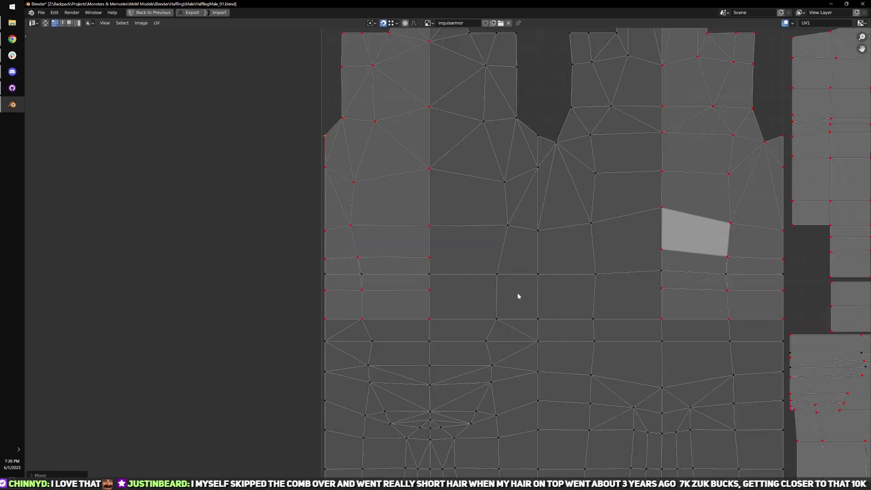
key("ctrl+space")
key("Tab")
- Load xHumanMaleSkinGrayscale.png from the Downloads folder as the image texture of HafMBody's ID00 material
scroll(341, 223, "up", 4)
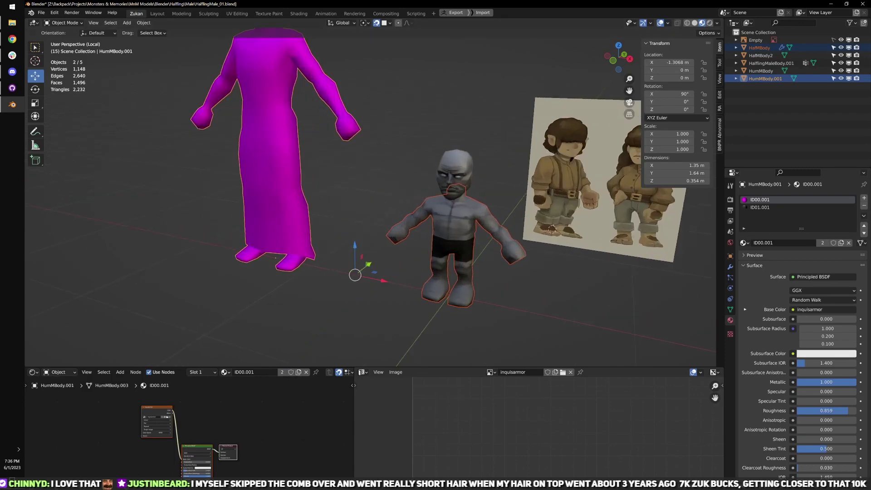
left_click(466, 238)
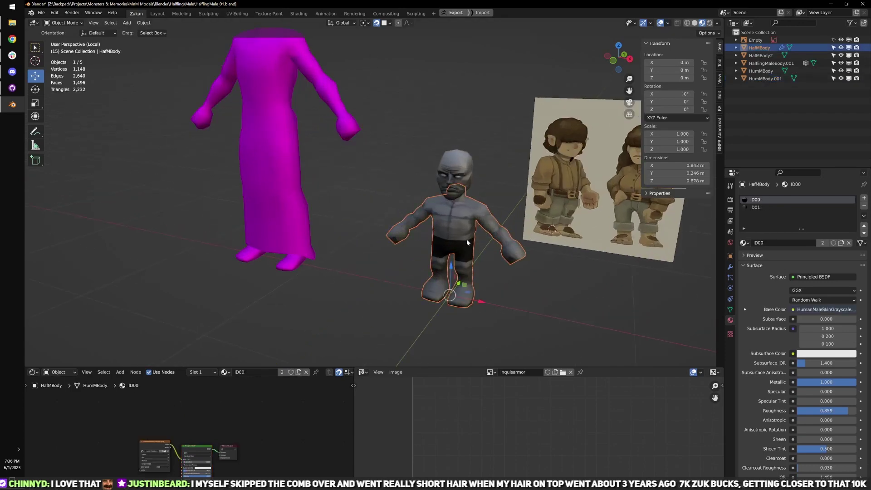
key("ctrl+space")
left_click(353, 348)
left_click(352, 349)
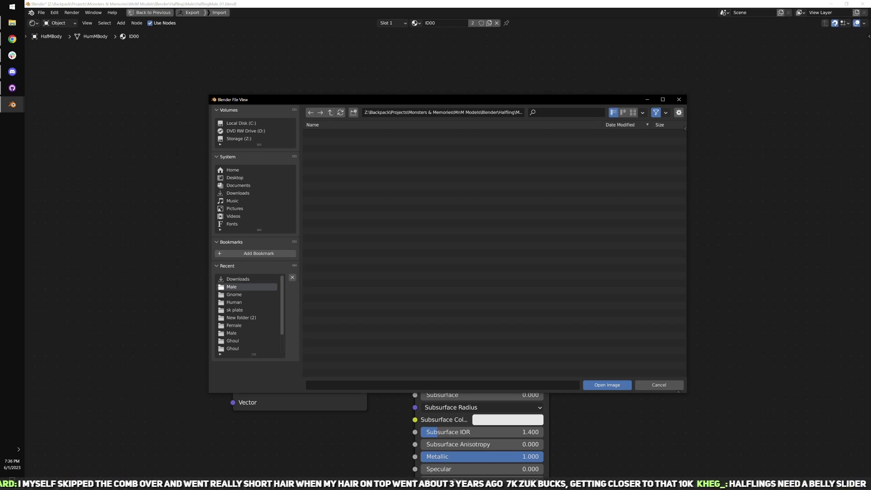
left_click_drag(870, 218, 442, 215)
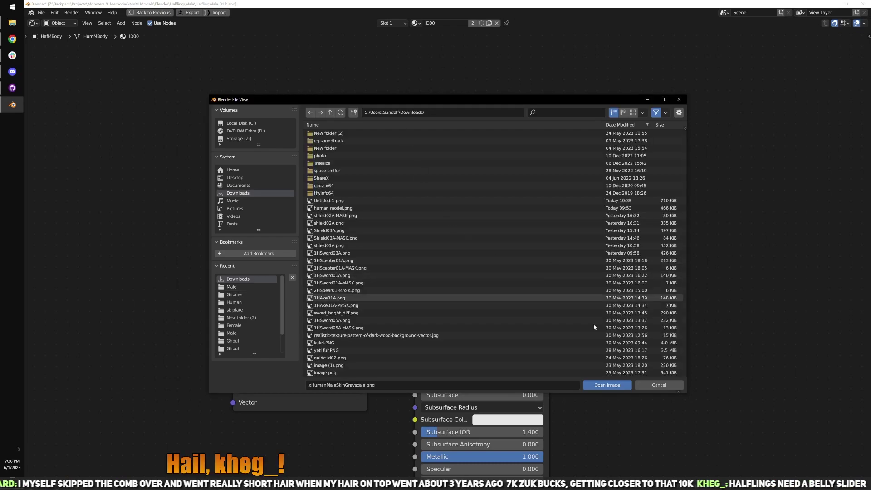
left_click(601, 382)
key("ctrl+space")
- Examine how the halfling's linked torso faces line up with the new skin texture in the model and UV views
scroll(532, 279, "up", 4)
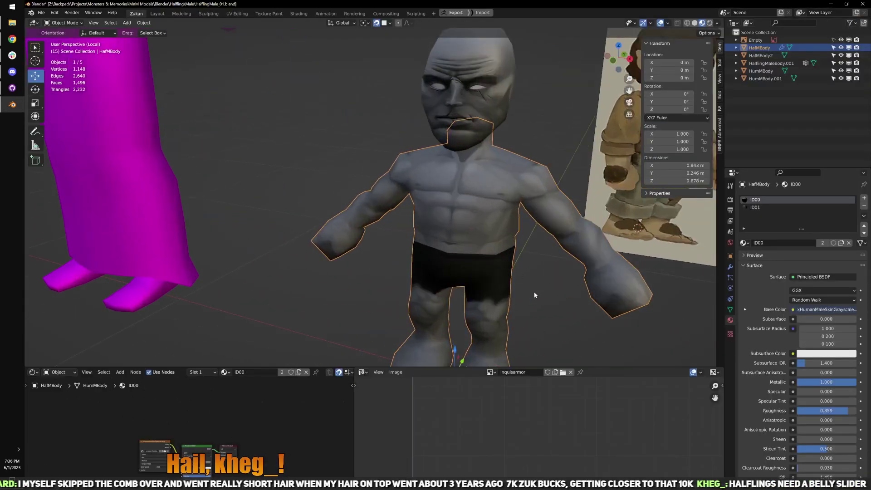
middle_click_drag(534, 292, 475, 239, "shift")
left_click(475, 240)
scroll(477, 240, "up", 2)
scroll(393, 104, "up", 2)
middle_click_drag(393, 104, 431, 189, "shift")
key("Tab")
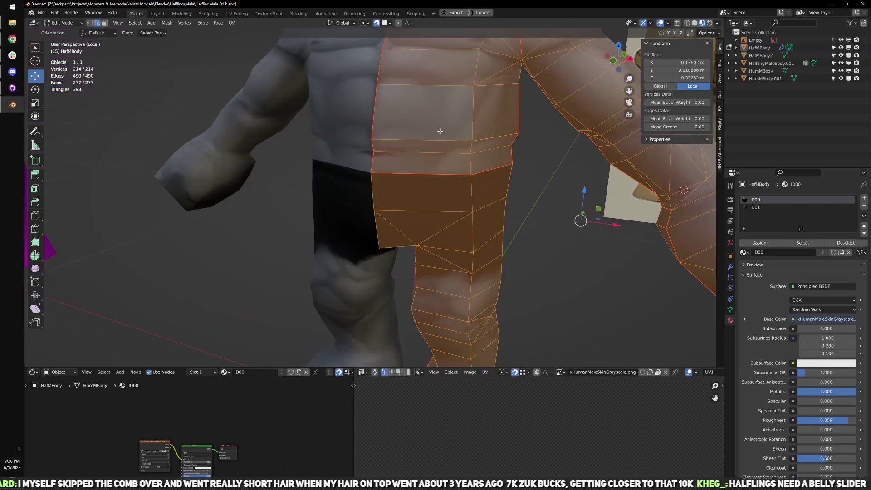
left_click(435, 134)
key("ctrl+l")
key("ctrl+space")
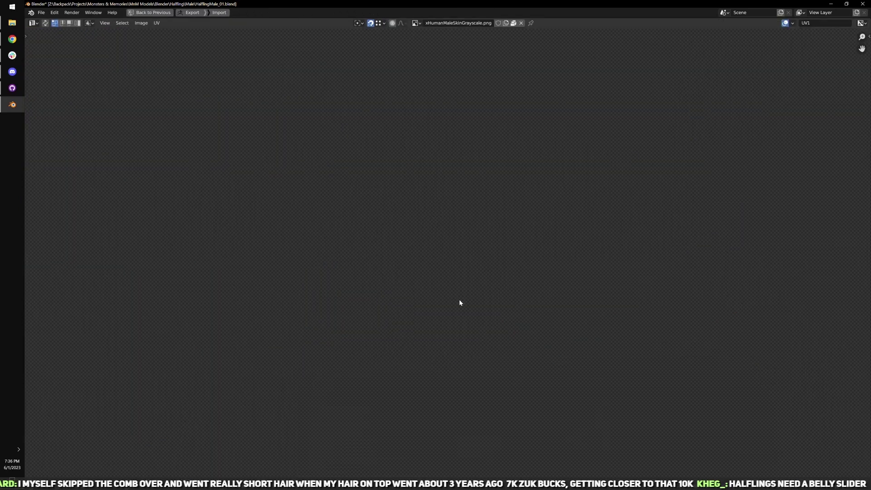
scroll(461, 302, "down", 5)
scroll(456, 279, "up", 3)
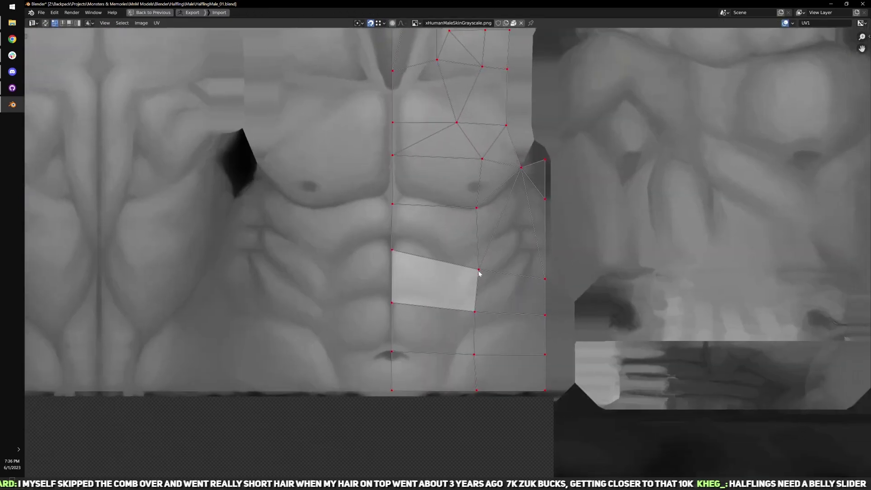
key("ctrl+space")
key("Tab")
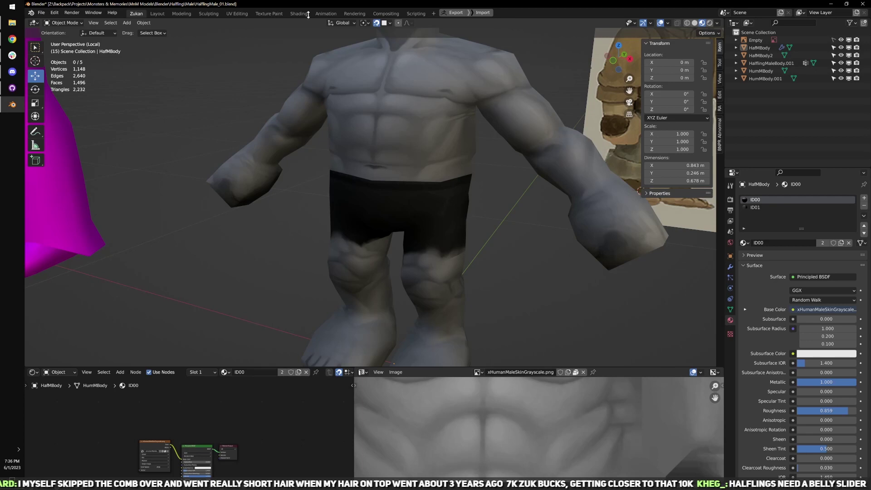
- Unlink the skin image from the halfling's ID00 material and load Chain01-ID00-Txt3.png from Downloads in its place
left_click(12, 23)
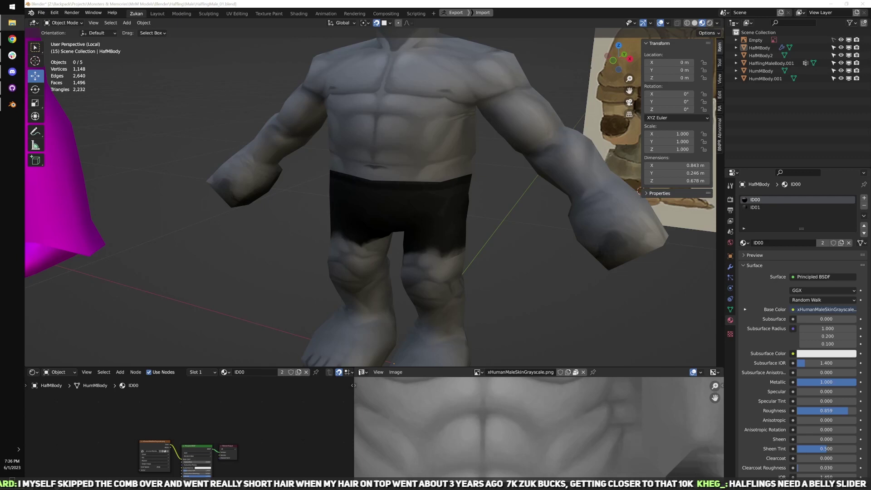
left_click(253, 414)
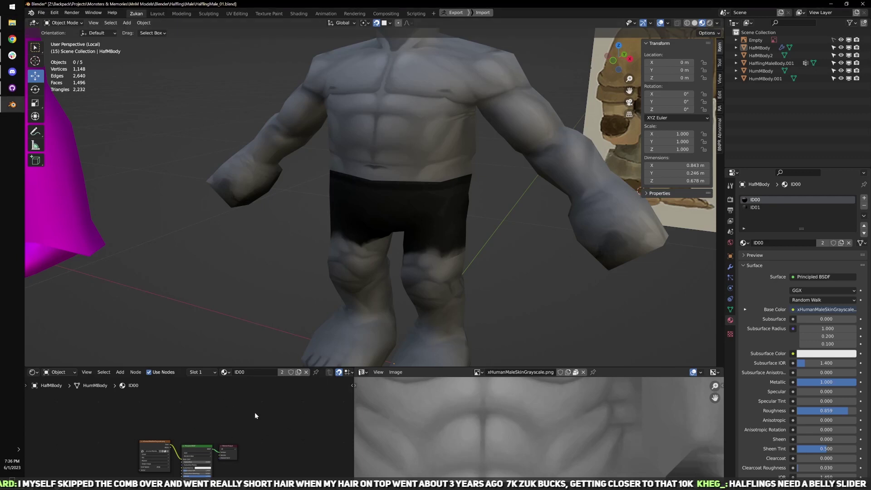
middle_click_drag(223, 449, 271, 421)
scroll(271, 421, "up", 3)
left_click(241, 416)
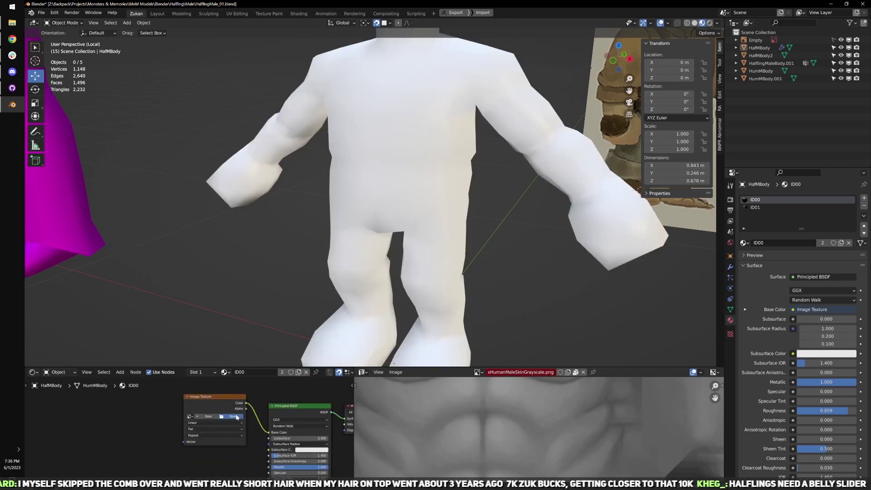
left_click(233, 416)
left_click(238, 279)
left_click(386, 373)
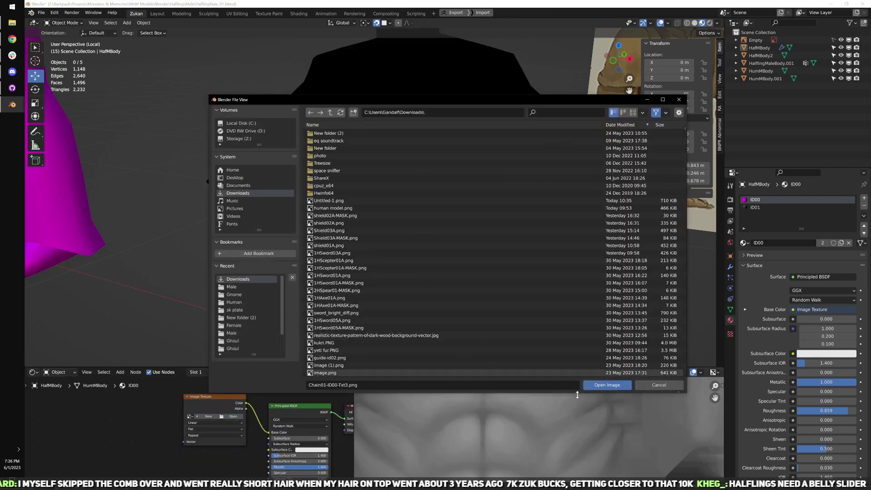
left_click(603, 385)
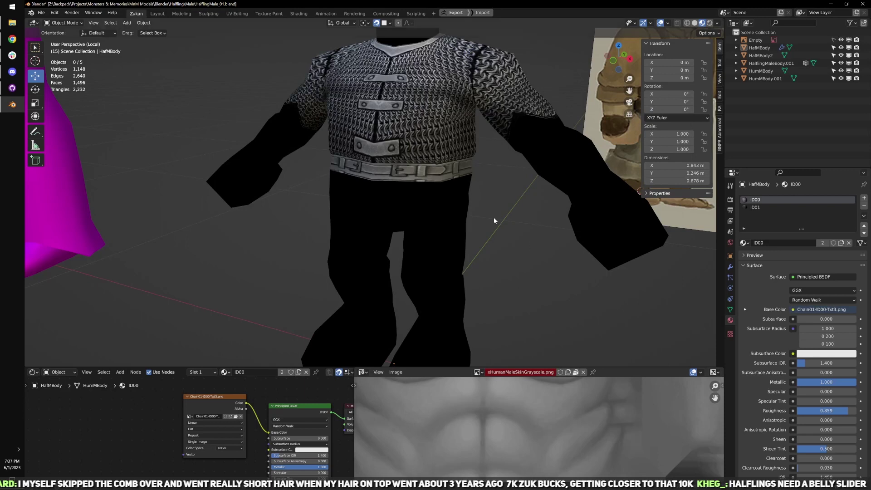
- Check the chainmail texture against the halfling's torso mesh in the front view
left_click(385, 133)
key("KP_1")
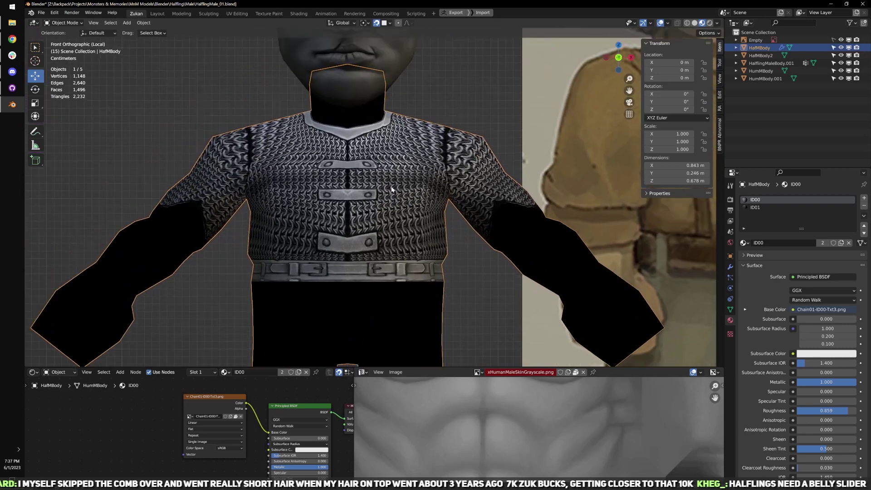
key("Tab")
scroll(416, 223, "down", 4)
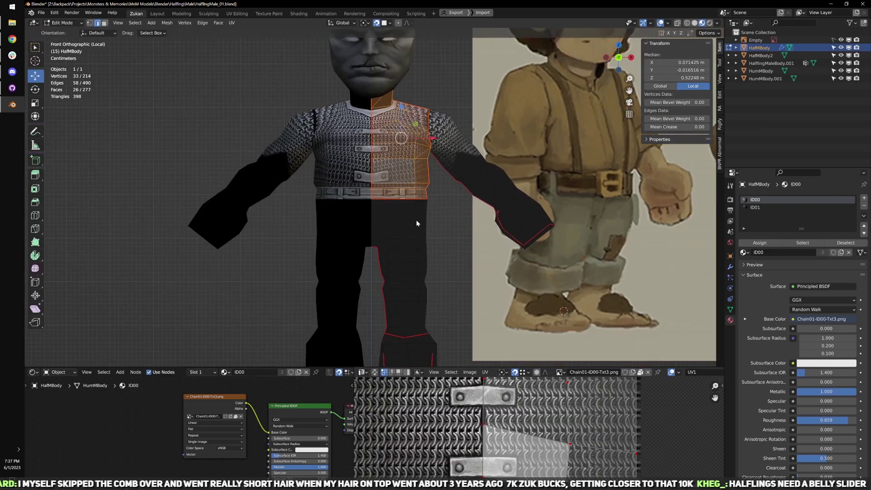
key("Tab")
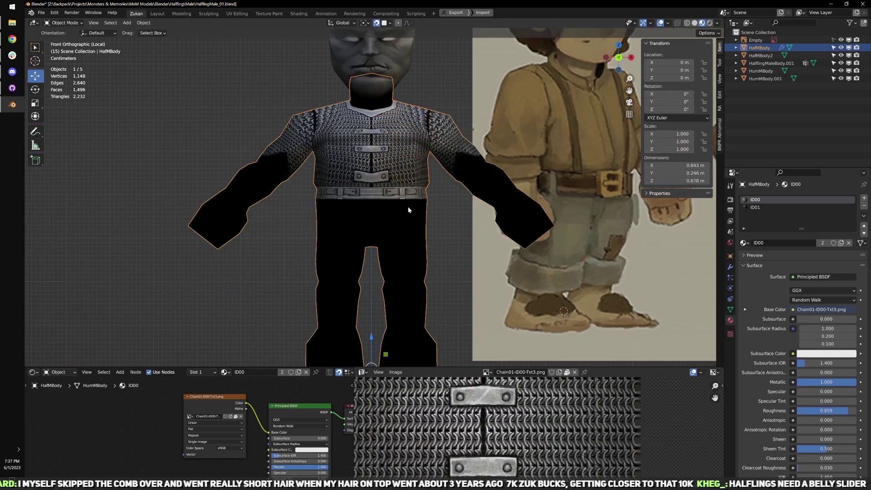
- Convert HafMBody to a plain mesh so that its Mirror modifier becomes real geometry
left_click(731, 269)
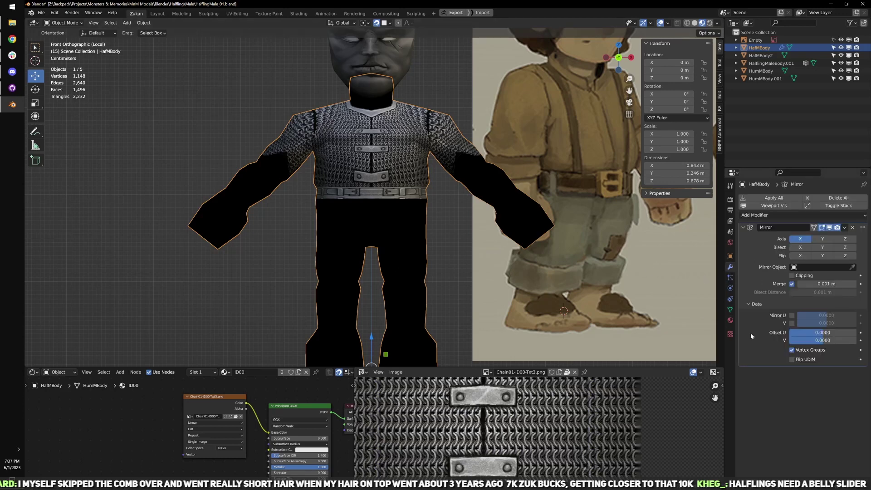
key("alt+c")
left_click(498, 301)
- Merge HafMBody's centre-line vertices from neck to crotch by distance, using a 0.0001 m merge distance
key("Tab")
scroll(432, 240, "up", 2)
key("ctrl+Tab")
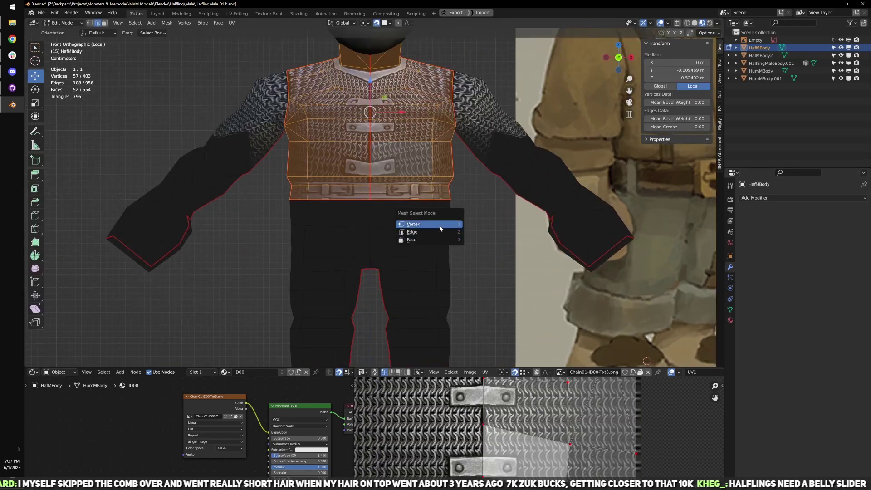
left_click(440, 228)
key("shift+z")
scroll(374, 283, "up", 2)
left_click_drag(364, 315, 381, 164)
middle_click_drag(380, 183, 389, 242, "shift")
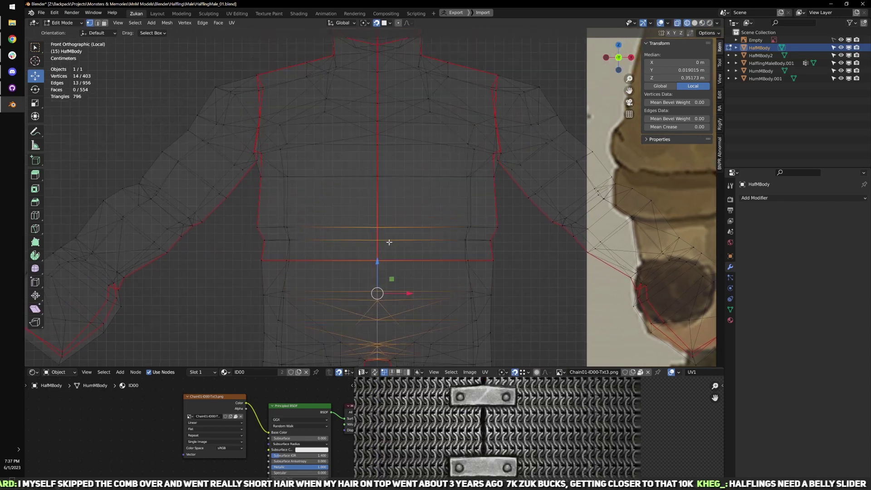
scroll(390, 242, "down", 2)
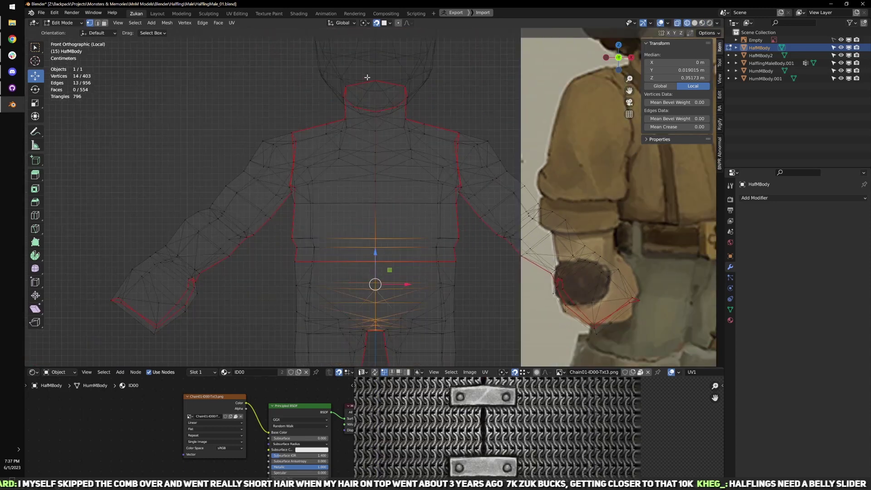
left_click_drag(371, 73, 378, 323)
mouse_move(379, 322)
middle_mouse_down()
mouse_move(426, 278)
mouse_move(429, 235)
middle_mouse_up()
key("m")
key("b")
- Select the character's right torso half up to its centre seam and set up vertex selection for its UV island
key("ctrl+Tab")
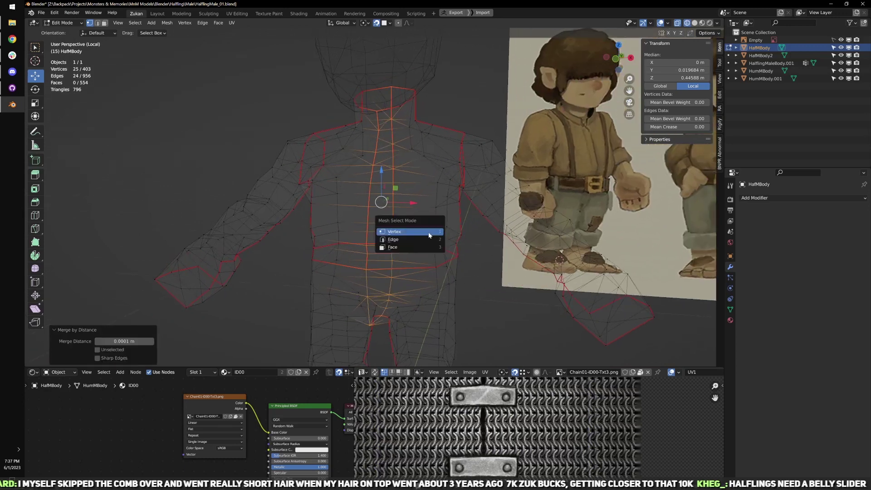
left_click(427, 239)
key("z")
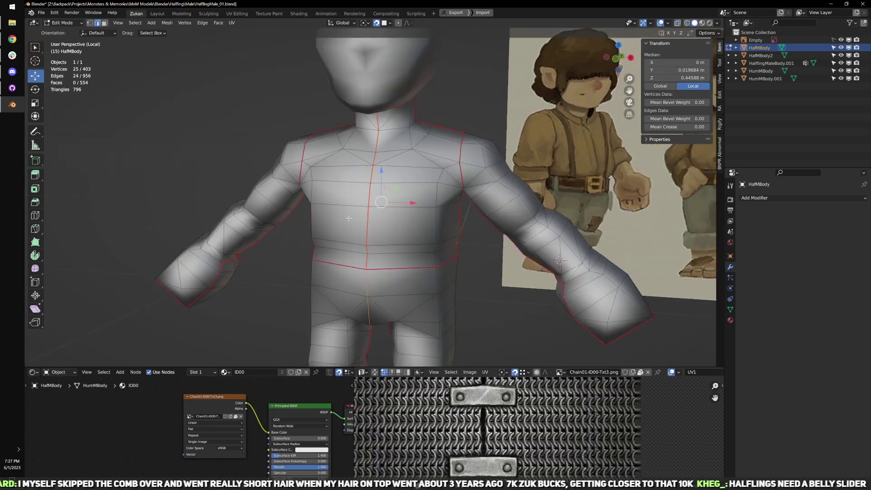
key("l")
key("ctrl+space")
scroll(448, 353, "down", 3)
middle_click_drag(449, 354, 462, 337)
key("ctrl+Tab")
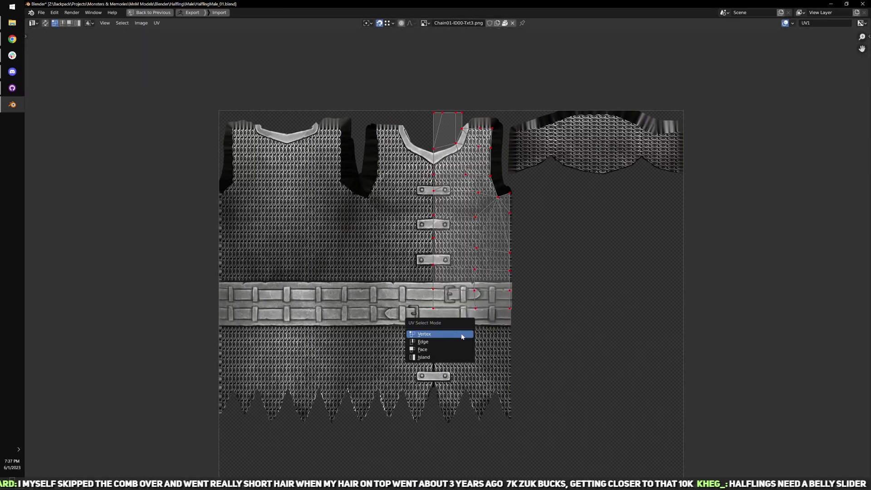
left_click(432, 334)
scroll(453, 300, "up", 2)
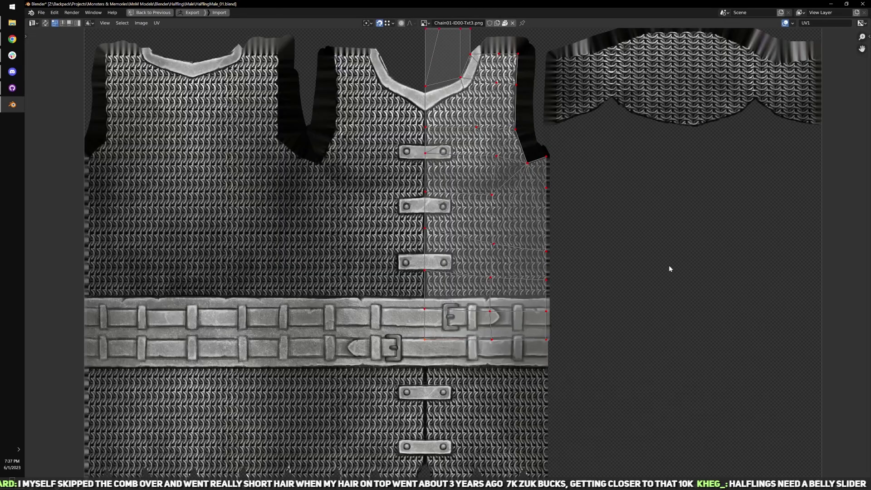
- Place the UV 2D cursor on the island's lowest centre vertex by copying its coordinates, X 0.461 and Y 0.574
key("n")
left_click(866, 73)
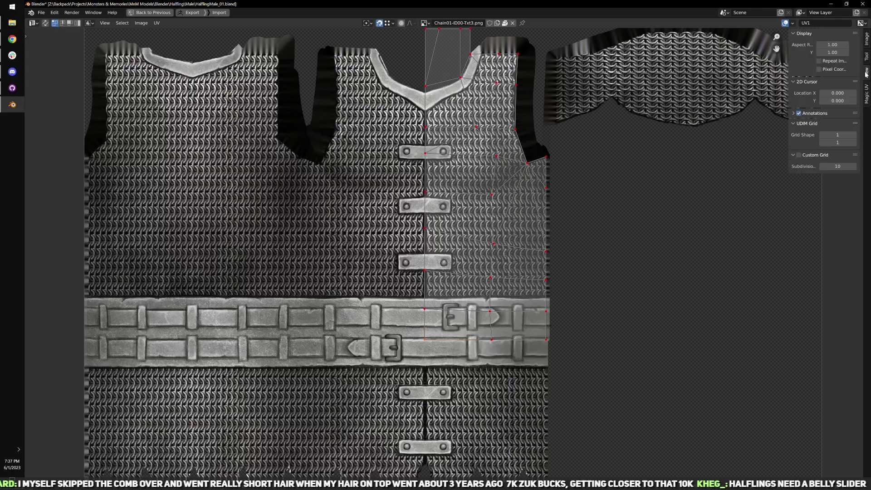
left_click(834, 93)
key("ctrl+v")
key("Return")
left_click(868, 48)
left_click(828, 53)
key("ctrl+c")
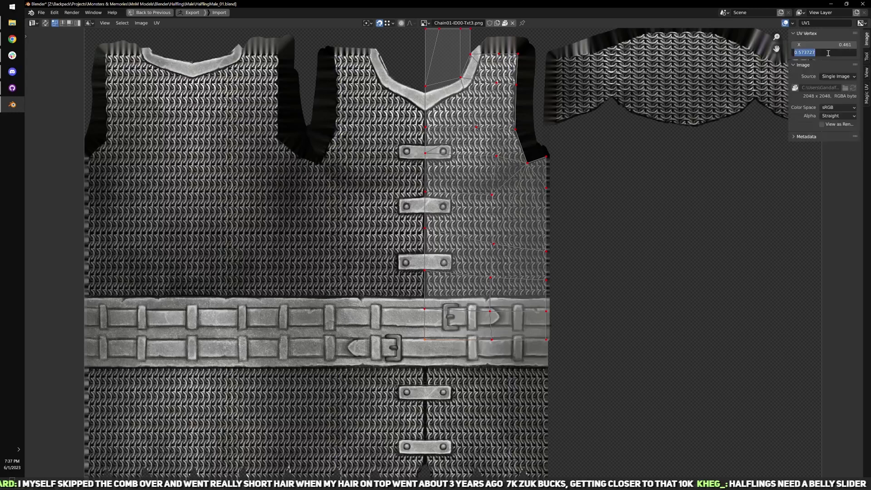
left_click(868, 75)
left_click(841, 102)
key("ctrl+v")
key("Return")
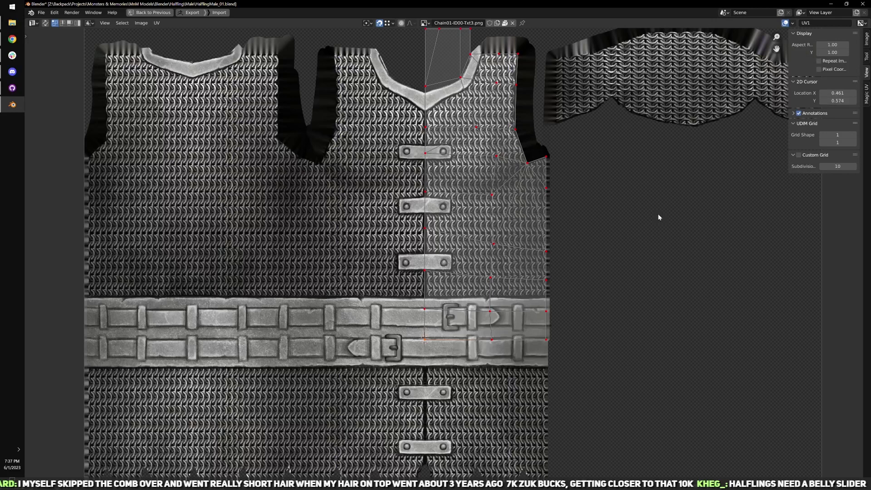
- Mirror the torso-half UV island on the X axis about the 2D cursor, with UV snapping turned off
key("ctrl+Tab")
left_click(467, 322)
left_click(533, 192)
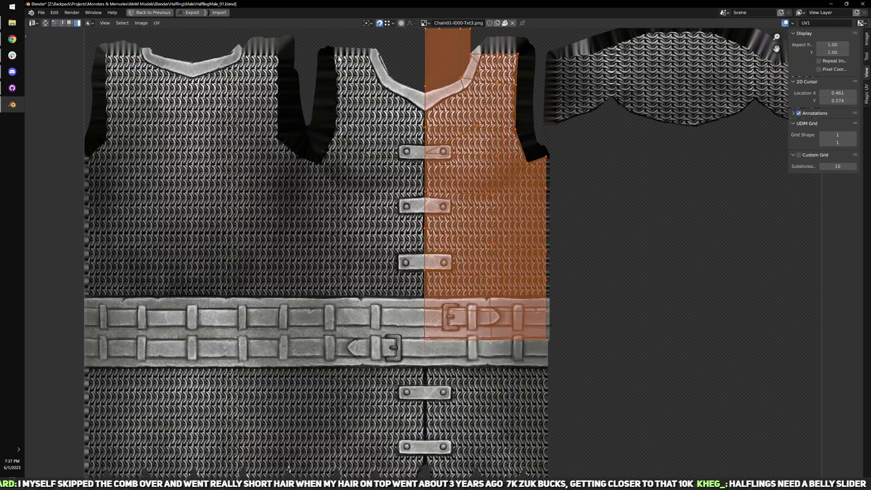
key("shift+Tab")
left_click(157, 24)
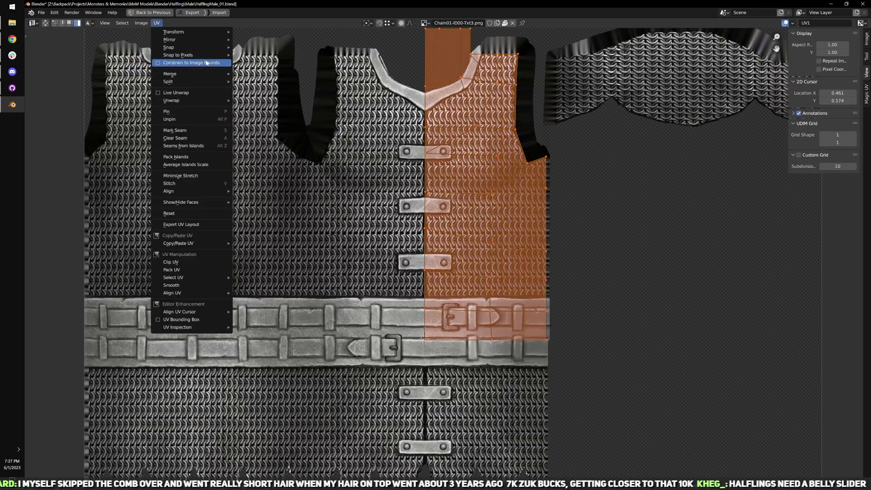
left_click(366, 23)
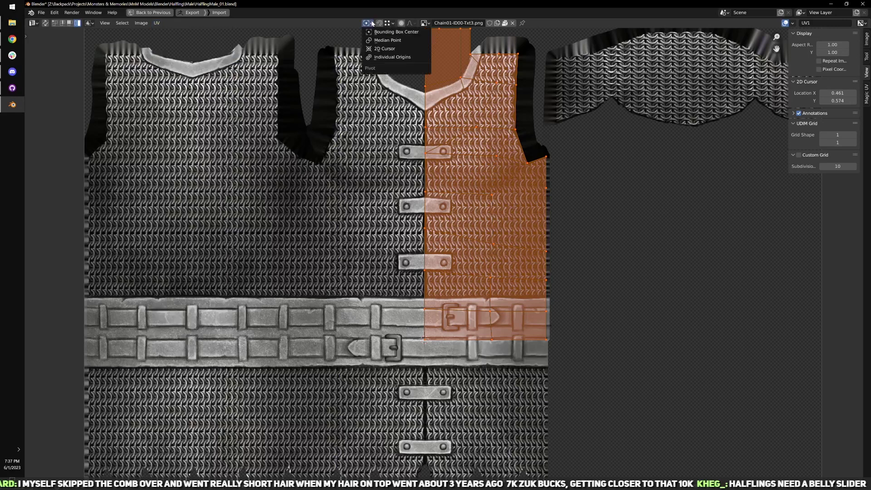
left_click(367, 52)
left_click(157, 23)
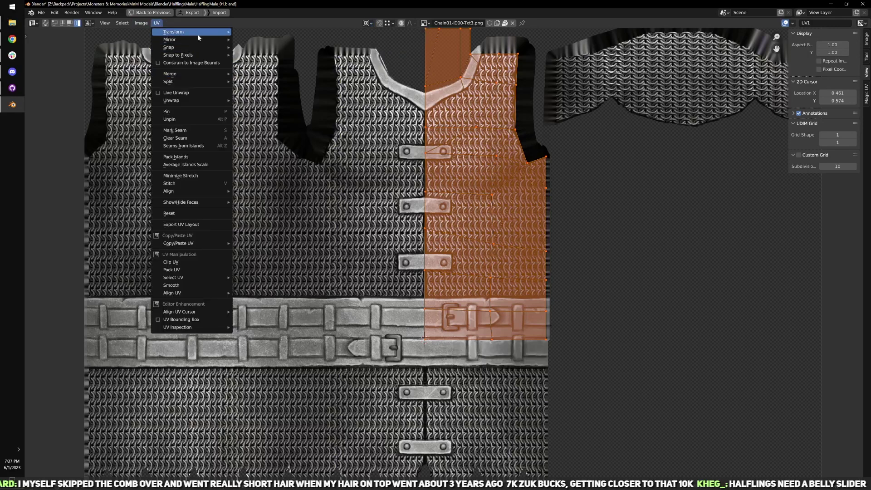
mouse_move(210, 44)
left_click(251, 51)
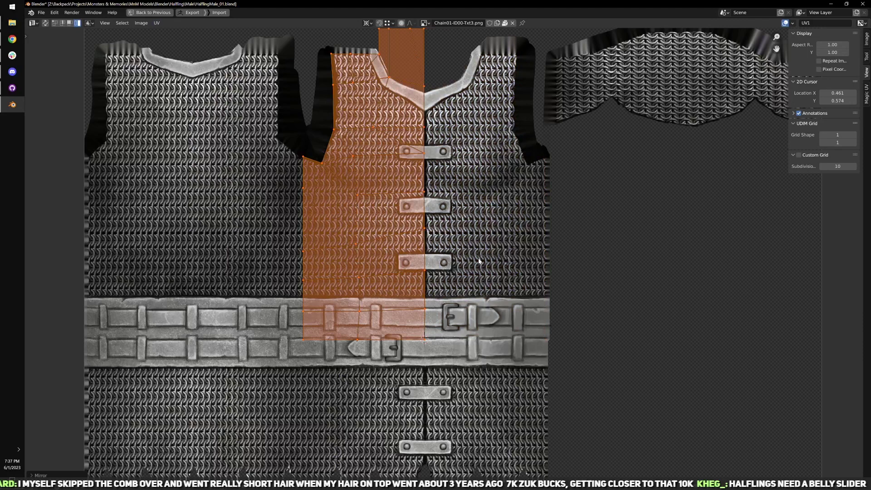
- Display both torso halves in the UV layout and align their shared centre-line vertices with Align X
key("ctrl+space")
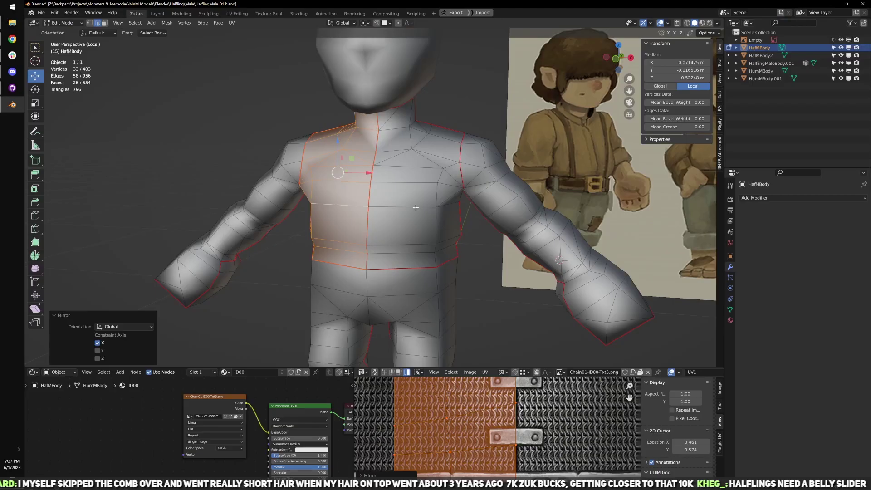
key("ctrl+space")
key("ctrl+Tab")
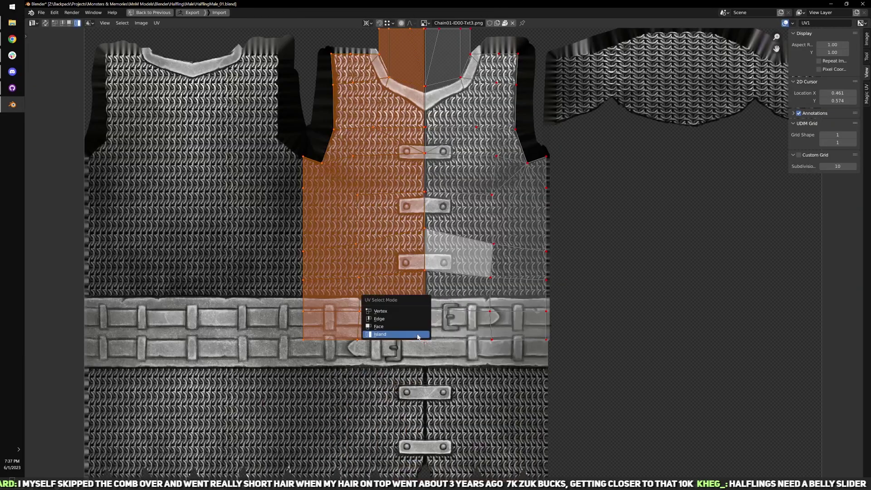
left_click(398, 311)
scroll(422, 144, "down", 1)
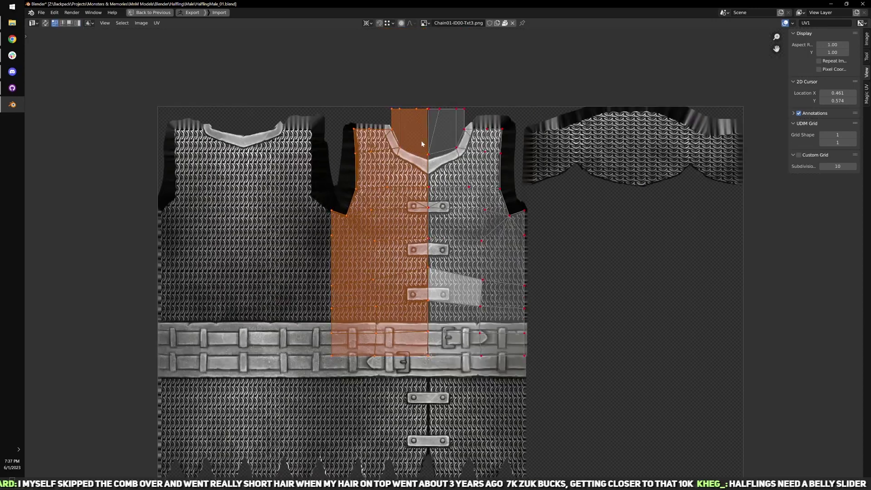
left_click(427, 110, "alt")
key("q")
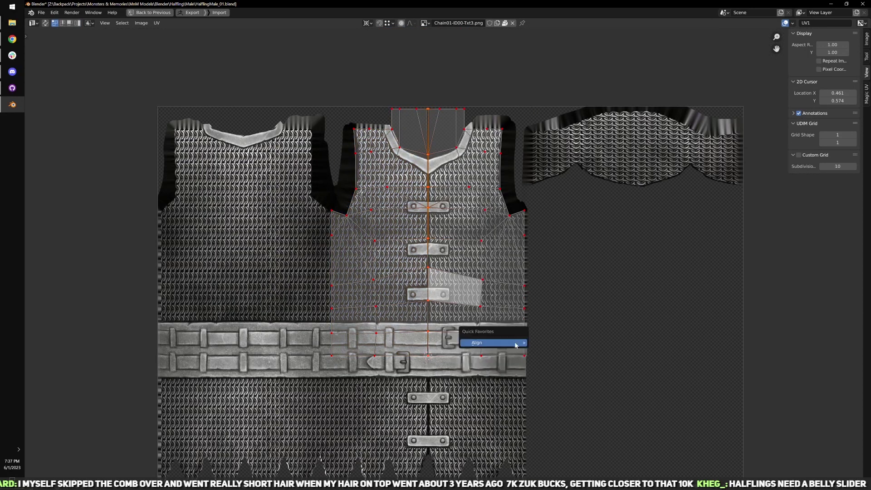
mouse_move(515, 346)
left_click(564, 379)
scroll(468, 307, "up", 2)
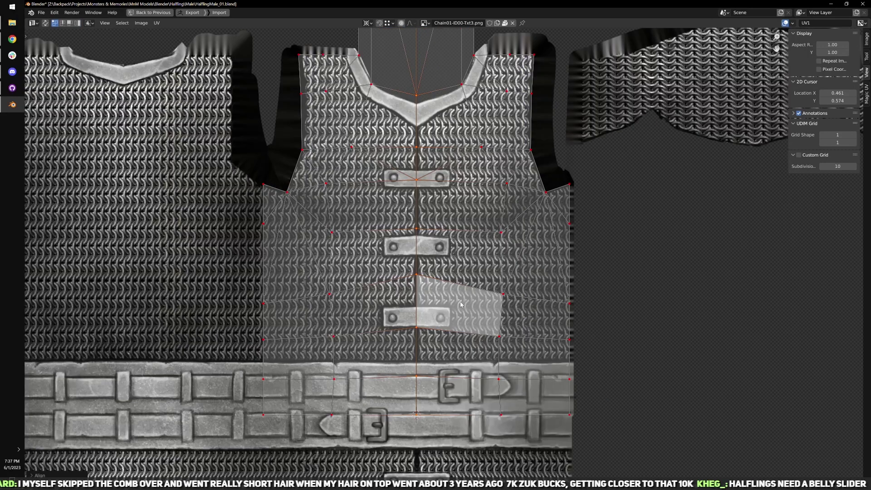
- Clear the seam on the edges running up the torso's front centre from waist to neck
key("ctrl+Tab")
left_click(434, 298)
key("ctrl+space")
scroll(386, 229, "up", 1)
key("q")
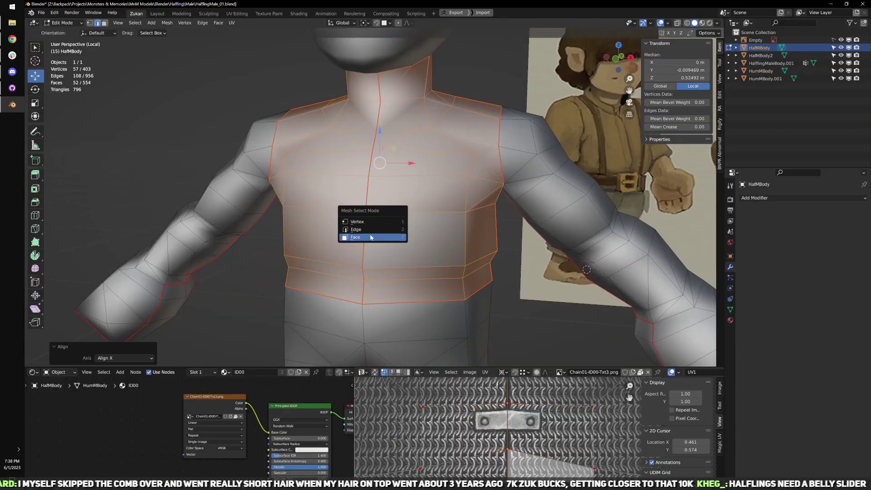
key("Escape")
left_click(362, 272)
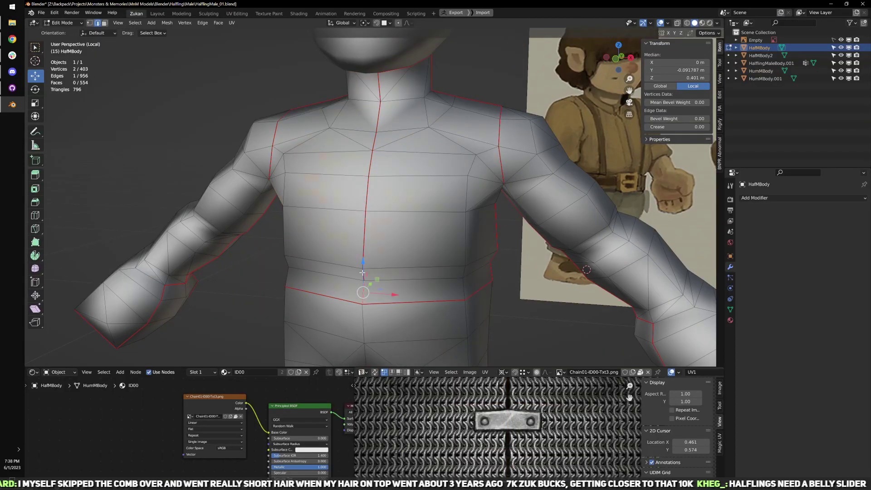
left_click(378, 95, "ctrl")
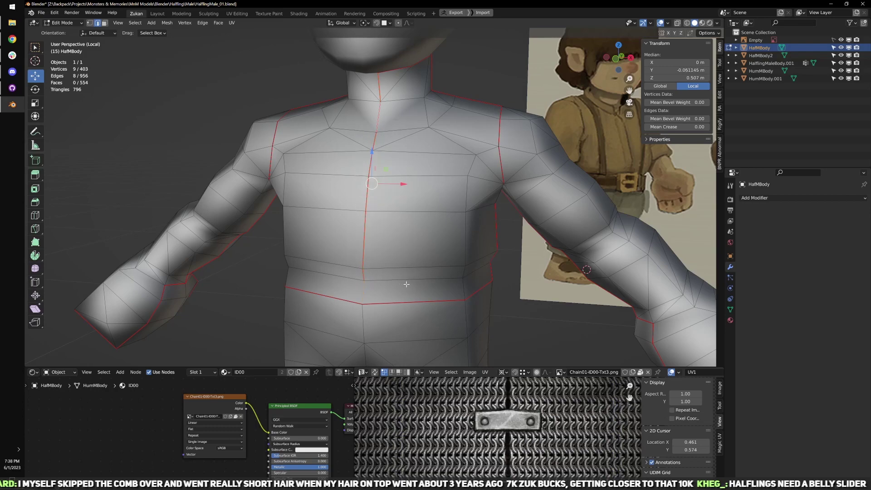
middle_click_drag(406, 284, 430, 187)
- Select the linked torso faces delimited by seams and show the model in material preview shading
left_click(430, 186)
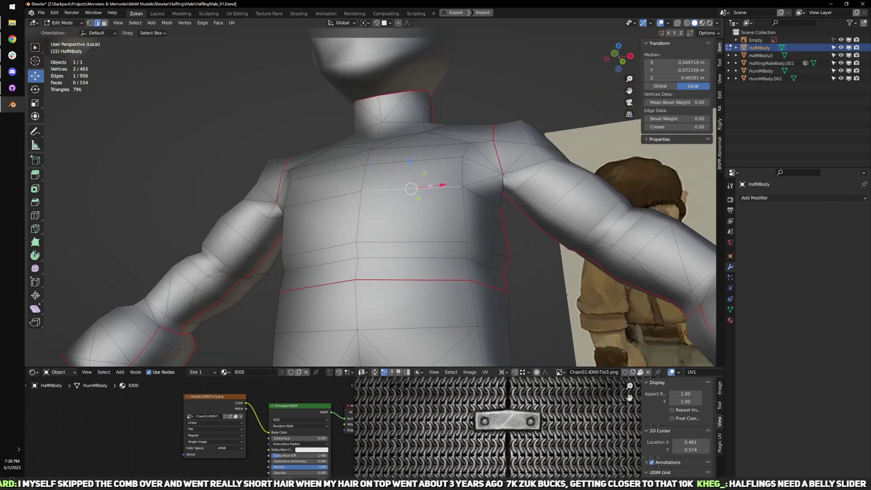
key("ctrl+l")
key("ctrl+space")
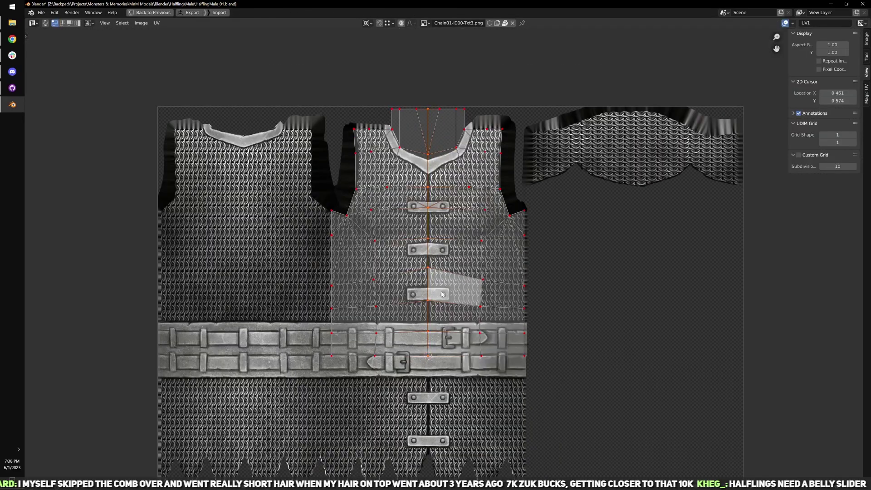
key("ctrl+space")
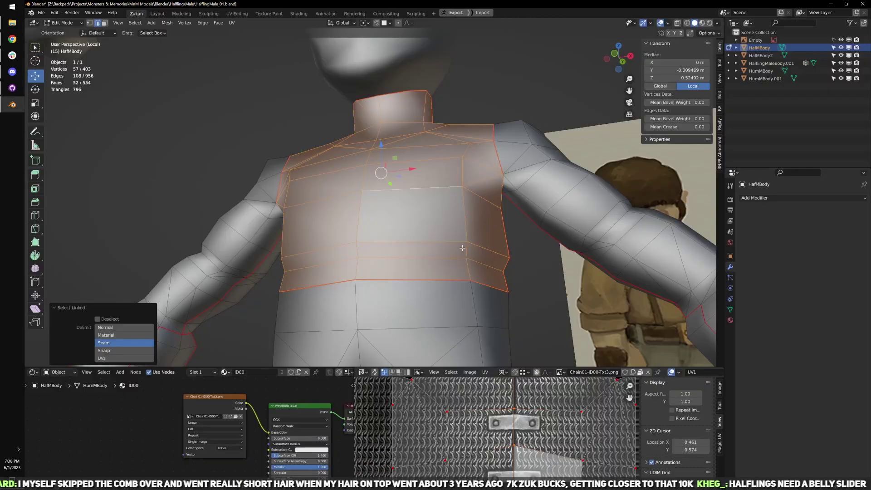
left_click(702, 23)
- Unpin the torso island's interior UV vertices from the belt up to the two shoulder vertices, keeping the outline pinned
key("ctrl+space")
key("ctrl+Tab")
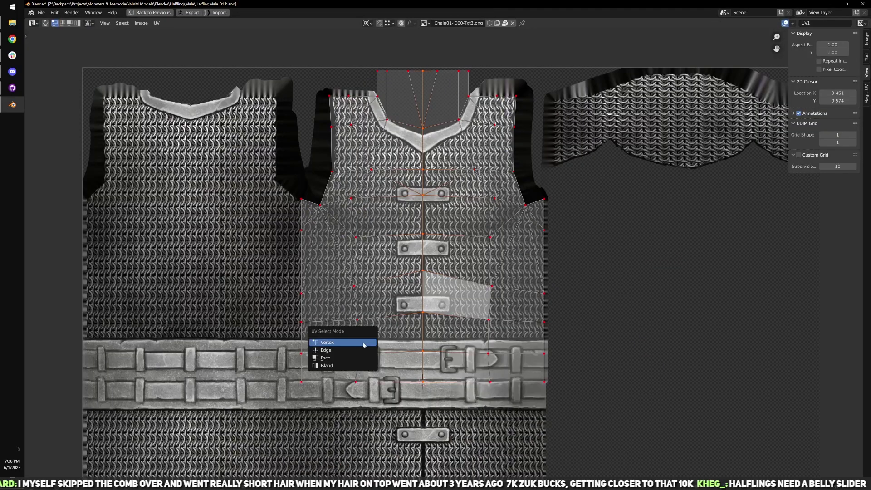
left_click(363, 343)
left_click_drag(330, 369, 506, 223)
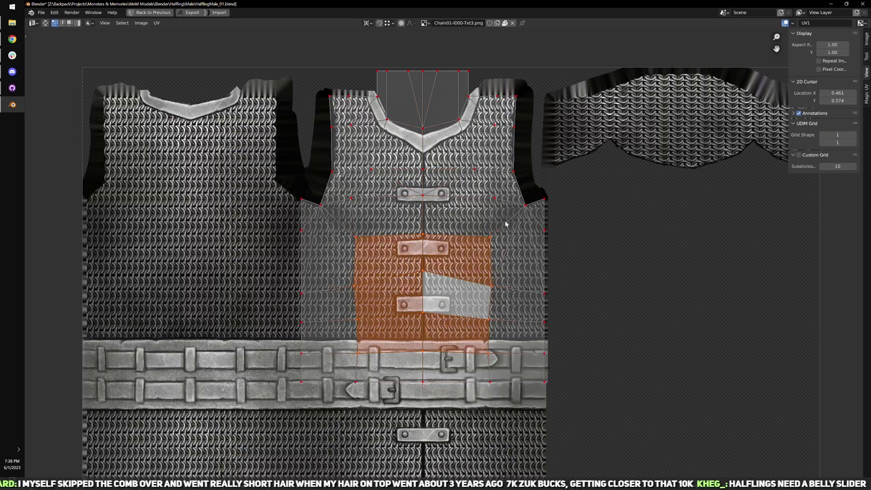
key("p")
left_click_drag(346, 162, 501, 231)
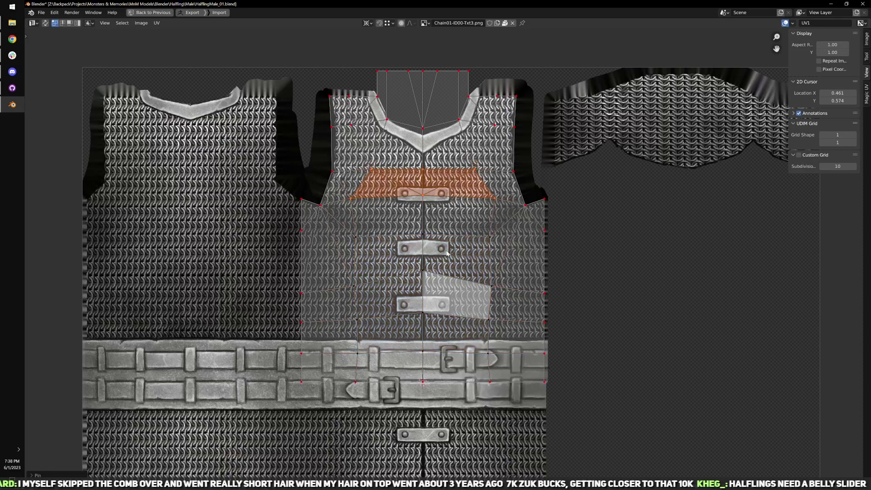
left_click(352, 126)
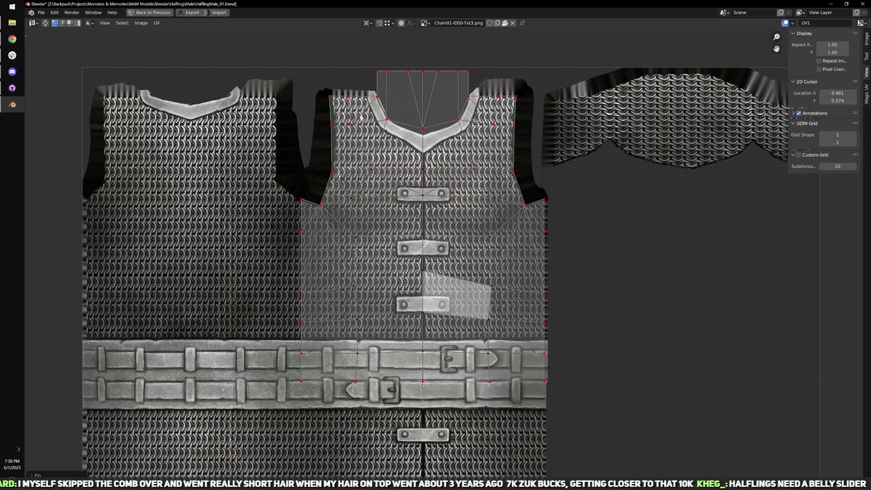
key("alt+p")
left_click(495, 125)
key("alt+p")
- Unwrap the whole torso island again around its pinned outline and inspect the chainmail on the model
key("ctrl+space")
key("a")
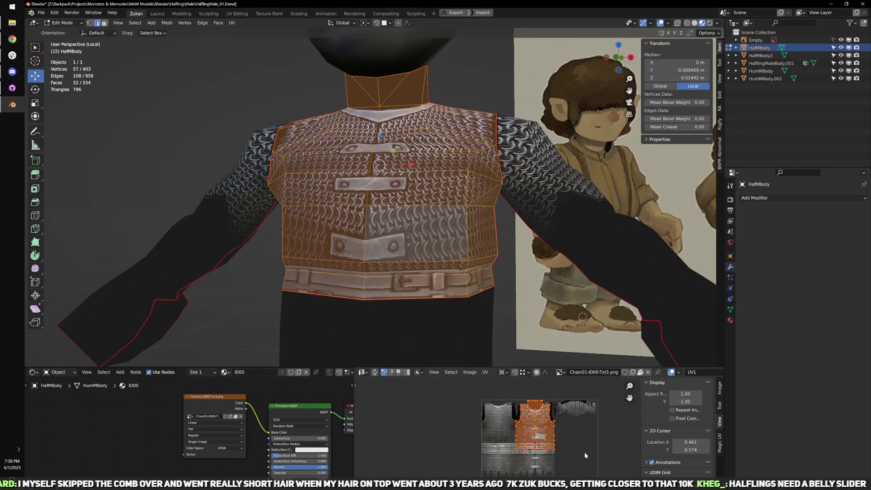
key("u")
left_click(574, 438)
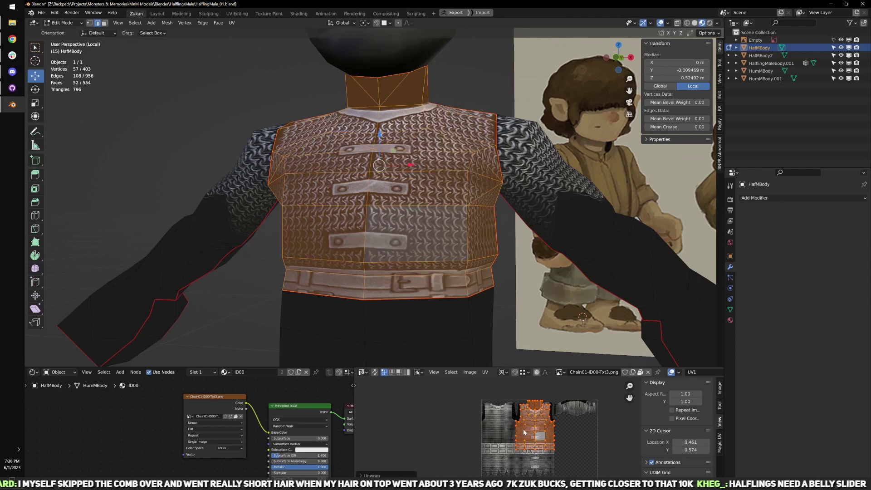
middle_click_drag(453, 256, 419, 279)
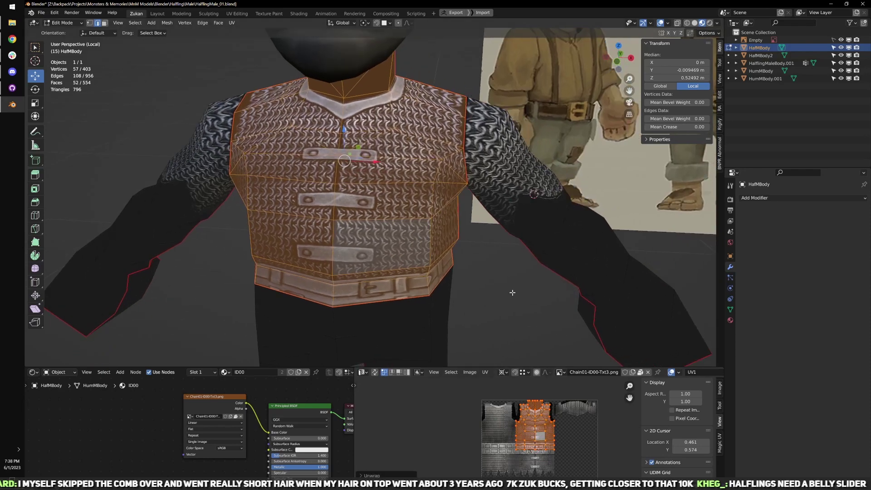
middle_click_drag(512, 292, 516, 328)
scroll(544, 426, "up", 2)
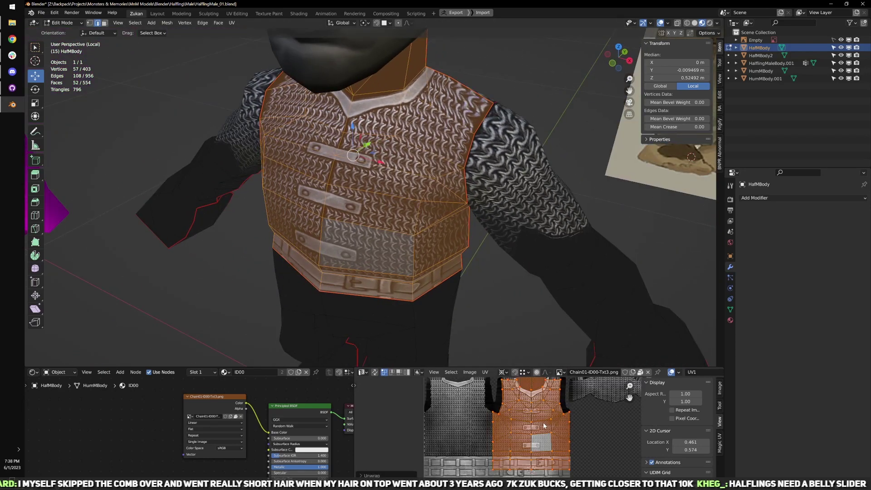
- Enable UV snapping and move the two side outline vertices at the belt's upper edge vertically to line up with the centre vertex
scroll(544, 426, "up", 1)
middle_click_drag(553, 460, 552, 434)
scroll(552, 434, "up", 3)
middle_click_drag(479, 455, 499, 442)
left_click(406, 430)
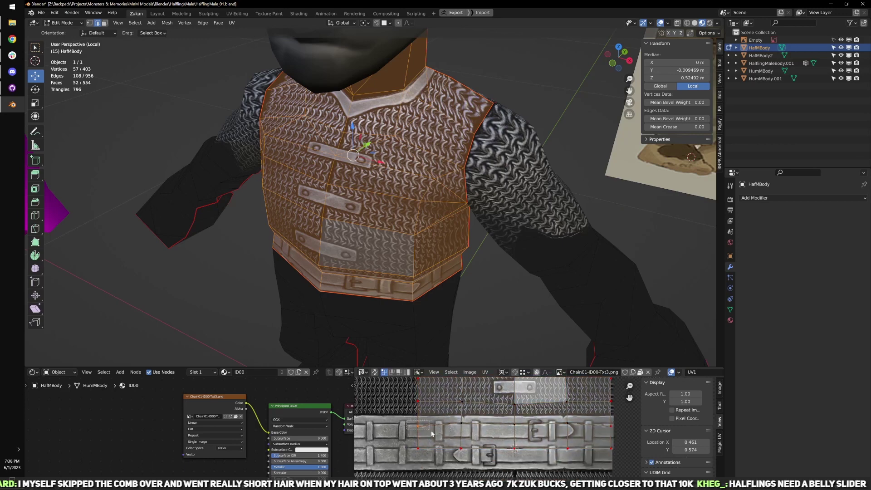
left_click(605, 426)
key("shift+Tab")
key("g")
key("y")
left_click(520, 427)
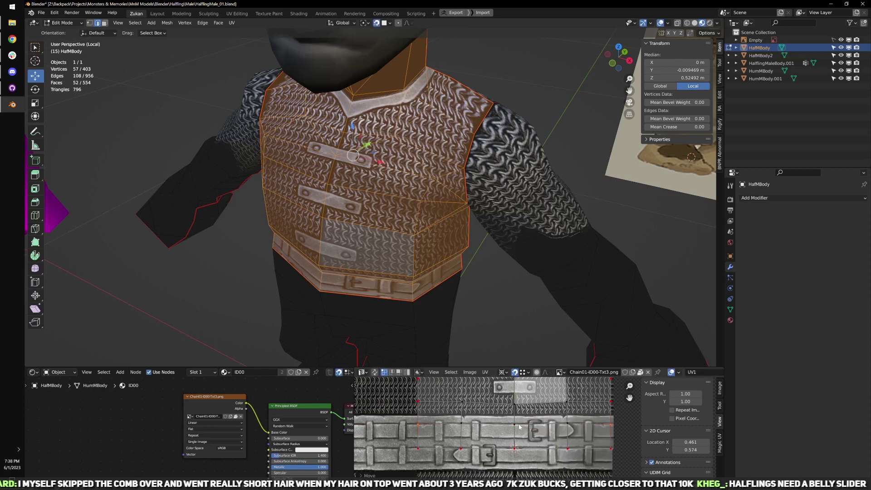
- Snap the next pair of side outline vertices above the belt vertically to the interior row and unwrap the torso island again
middle_click_drag(466, 425, 451, 438)
left_click(395, 416)
left_click(599, 416, "shift")
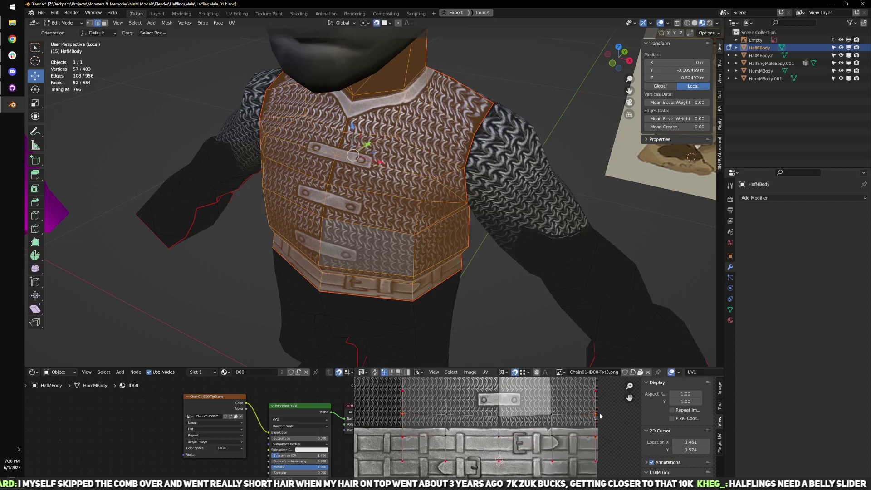
middle_click_drag(517, 420, 495, 453)
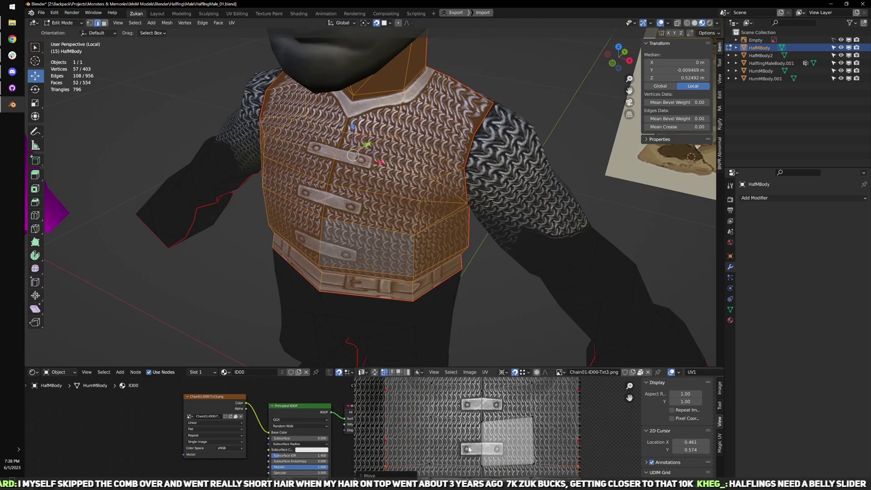
scroll(469, 449, "down", 1)
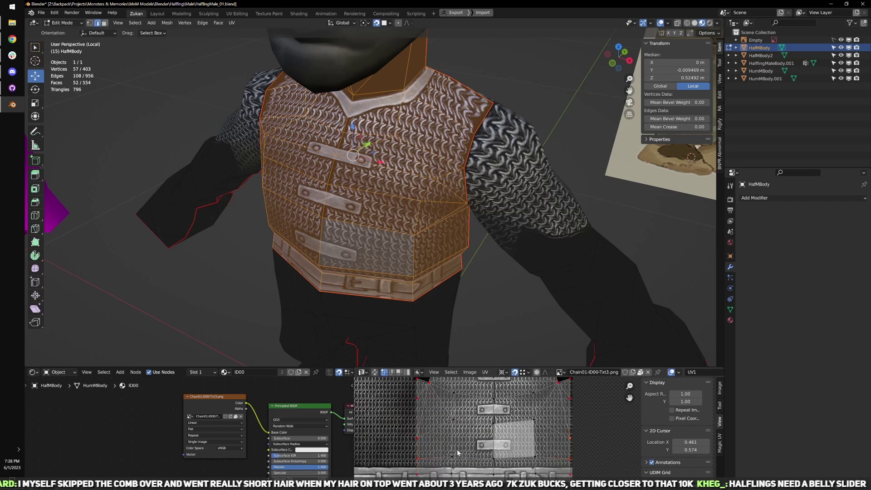
key("g")
key("y")
left_click(453, 422)
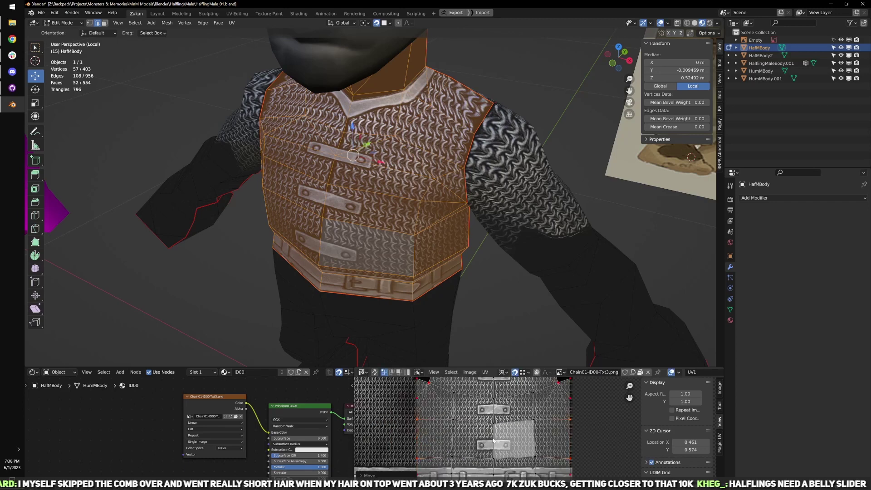
scroll(493, 440, "down", 2)
key("u")
key("u")
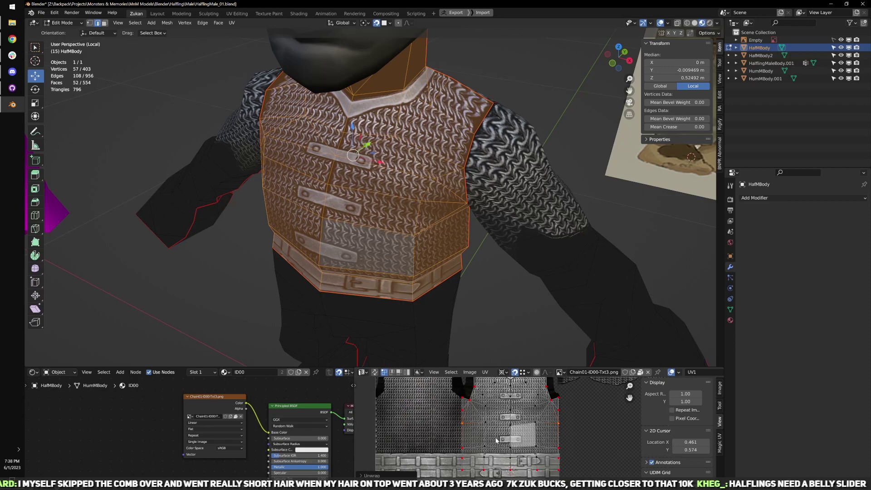
- Leave mesh editing and inspect the chainmail texture on the whole halfling body from the front, both close up and from afar
middle_click_drag(478, 293, 449, 282)
key("Tab")
scroll(449, 289, "down", 4)
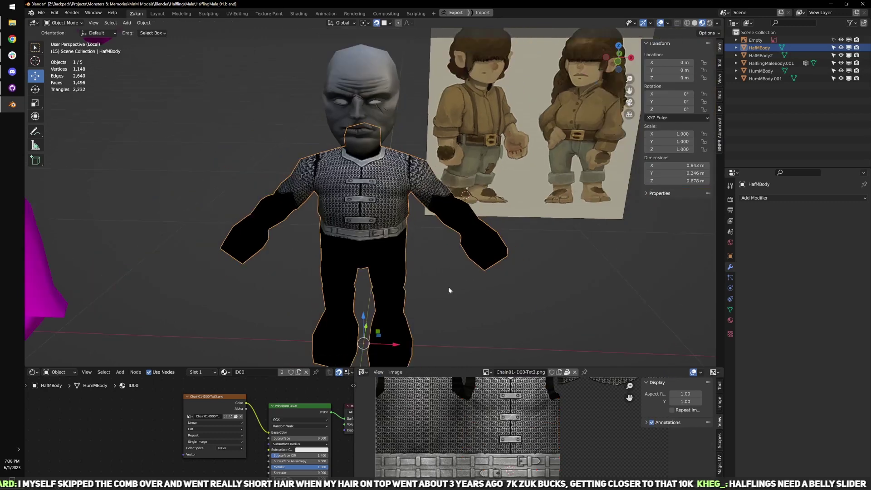
middle_click_drag(494, 308, 482, 316)
left_click(481, 315)
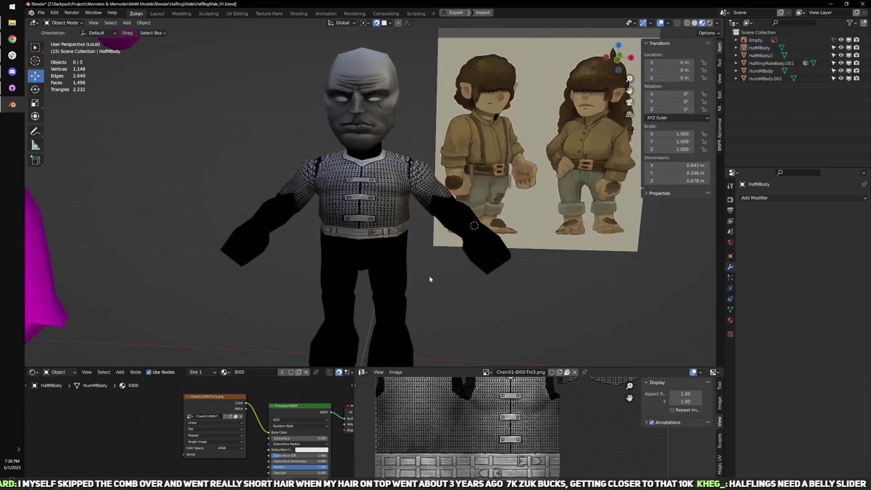
middle_click_drag(430, 279, 451, 249)
scroll(465, 262, "up", 5)
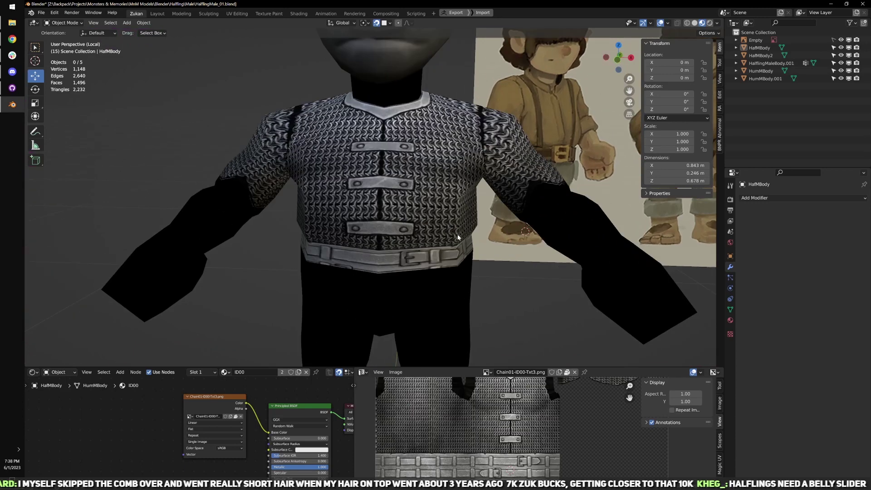
scroll(453, 234, "down", 5)
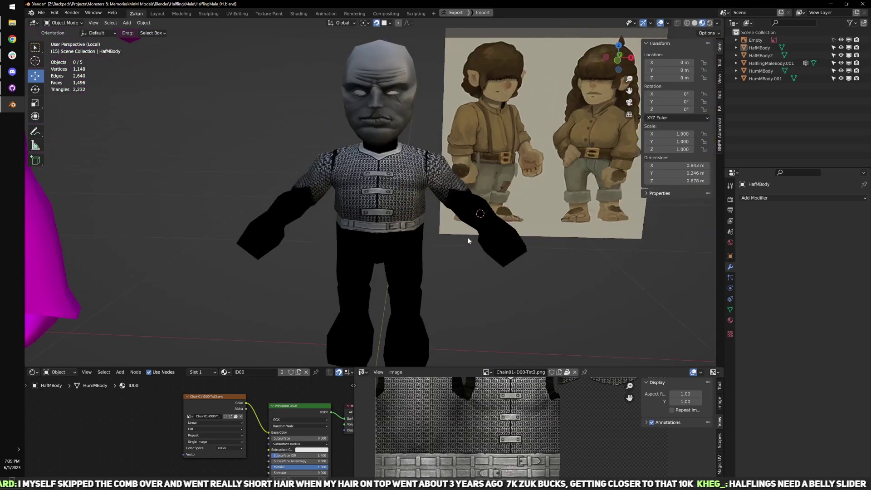
scroll(459, 241, "up", 5)
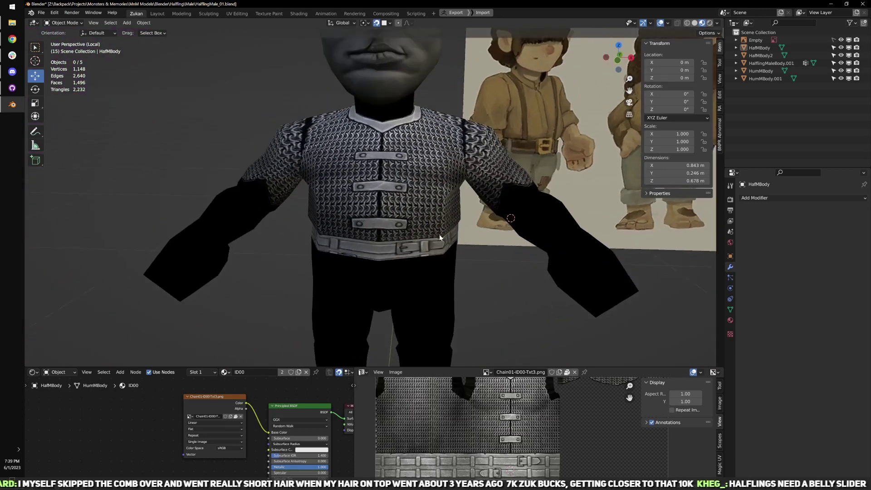
- Select the linked faces of both arms and examine their UV layout over the chainmail sleeve texture in an enlarged UV view
key("Tab")
double_click(521, 190)
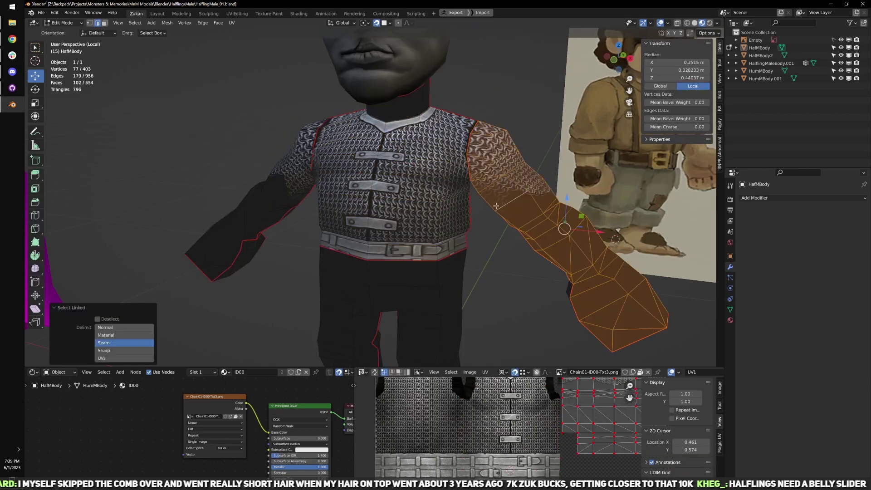
scroll(561, 417, "down", 1)
double_click(281, 205, "shift")
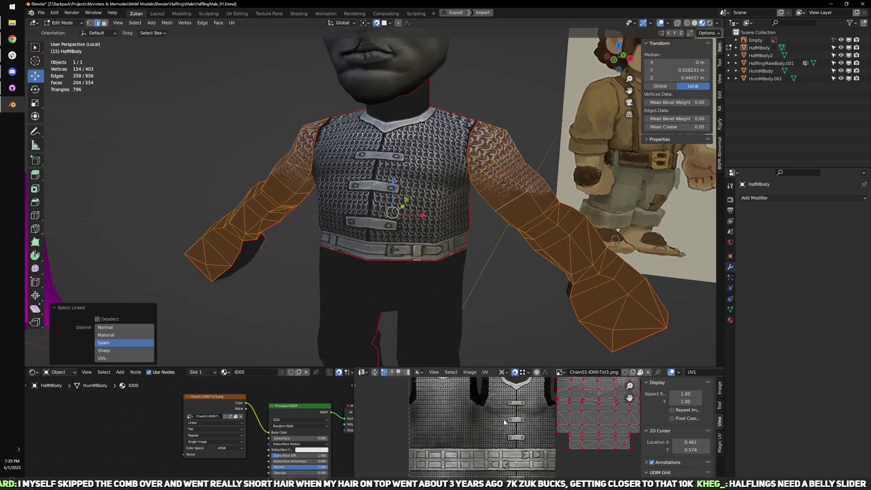
middle_click_drag(594, 348, 474, 343, "shift")
key("ctrl+space")
scroll(543, 347, "up", 8)
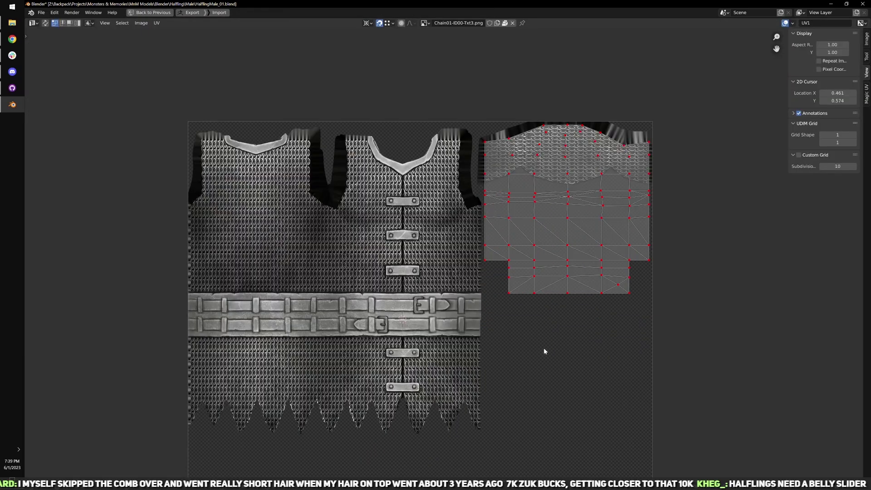
scroll(474, 339, "down", 5)
middle_click_drag(474, 342, 504, 334)
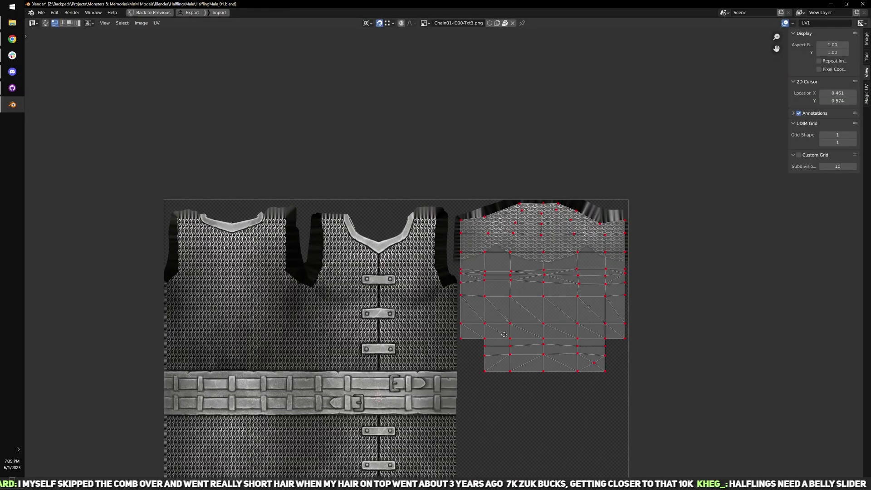
key("ctrl+space")
key("Tab")
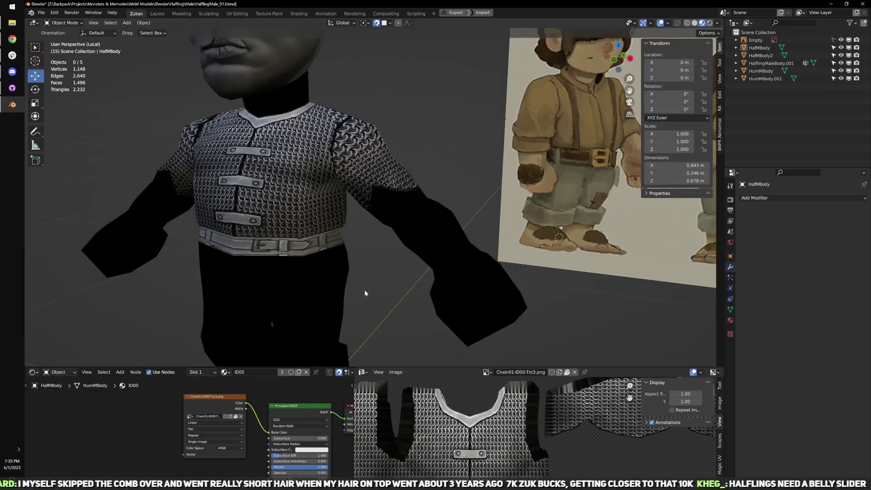
- Replace the chainmail image in the ID00 material's texture node with test.png
scroll(364, 289, "up", 4)
left_click(190, 416)
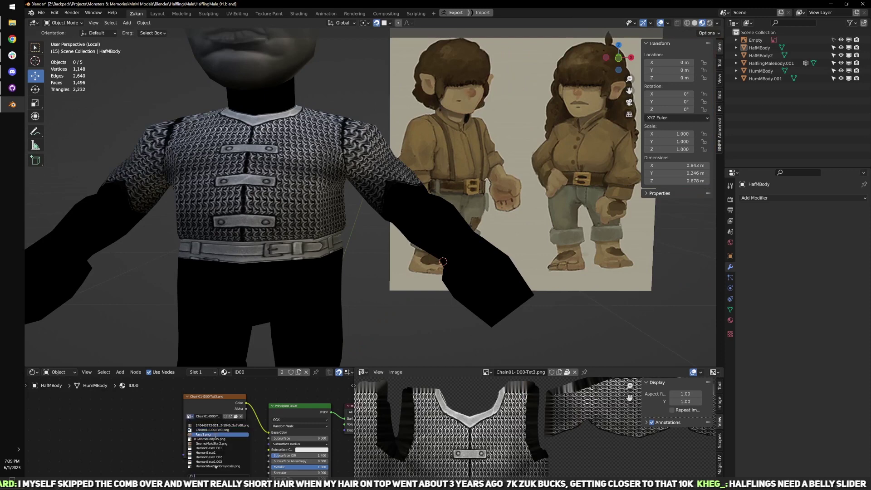
left_click(158, 437)
key("ctrl+space")
left_click(459, 209)
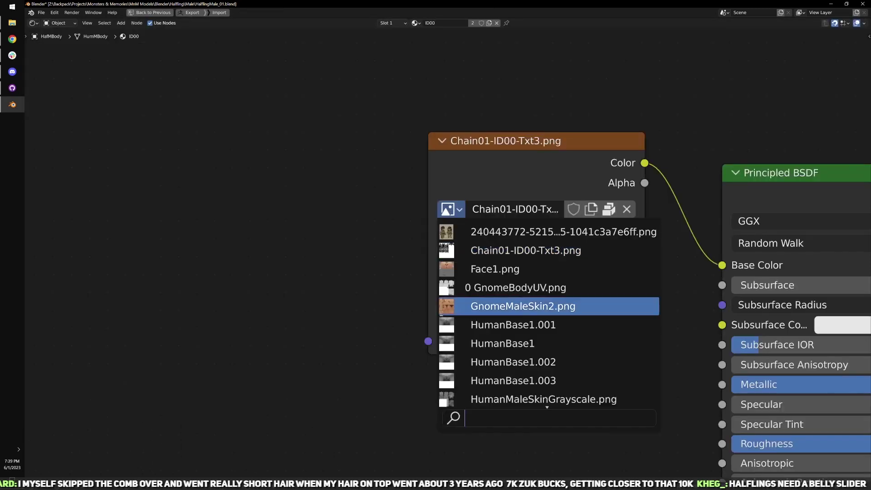
scroll(549, 315, "down", 10)
scroll(549, 316, "up", 2)
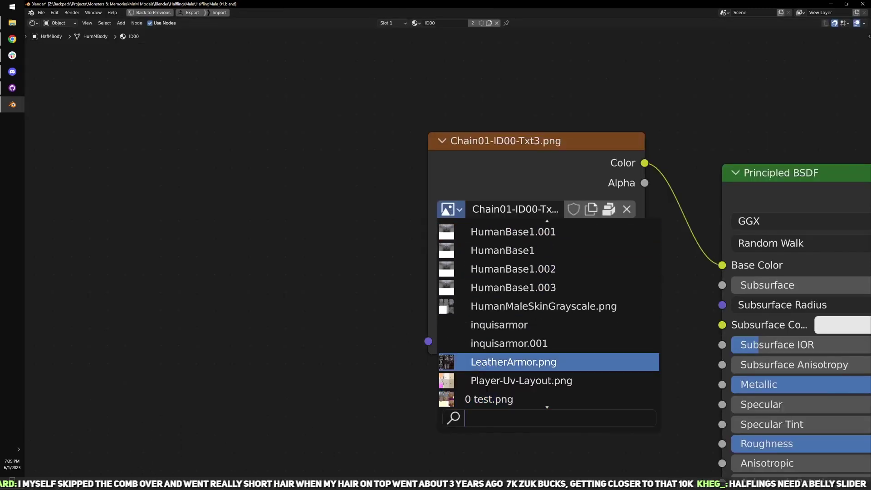
left_click(482, 400)
key("ctrl+space")
- Examine how the plate armour, gloves, trousers and boots textures fit the halfling body from the front
key("Tab")
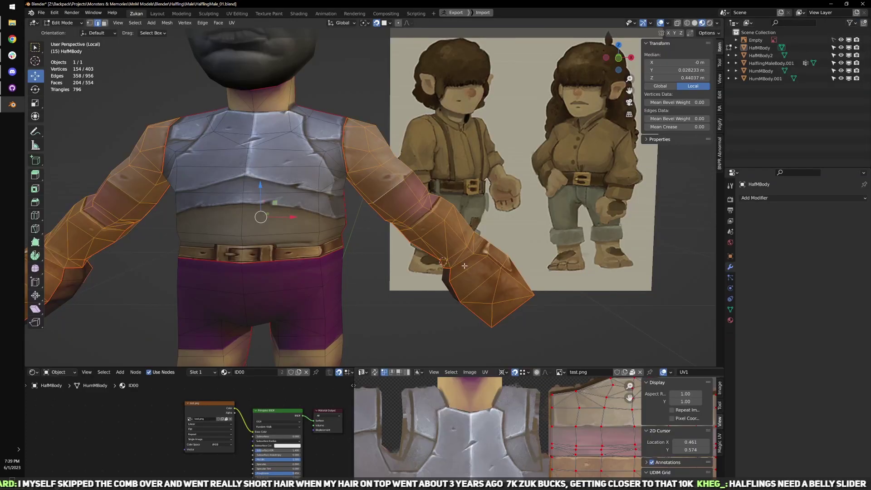
key("Tab")
middle_click_drag(397, 317, 472, 272)
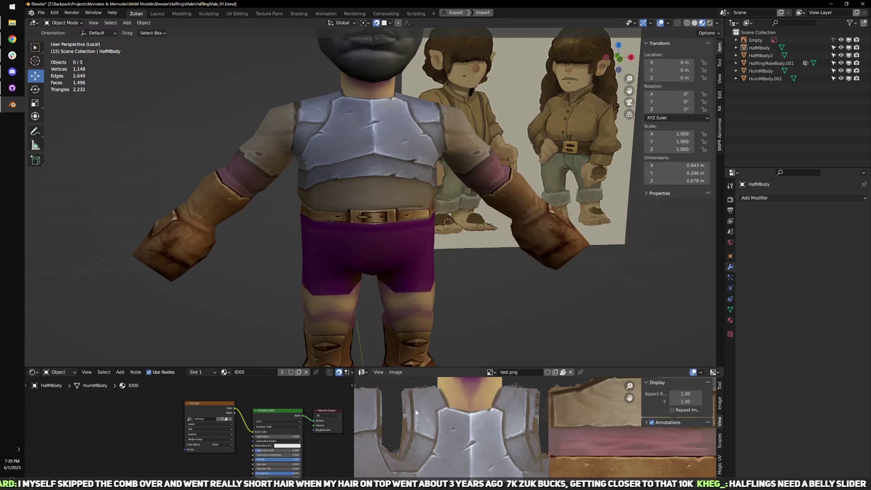
scroll(415, 291, "down", 1)
scroll(398, 280, "down", 1)
middle_click_drag(415, 290, 399, 246)
key("Tab")
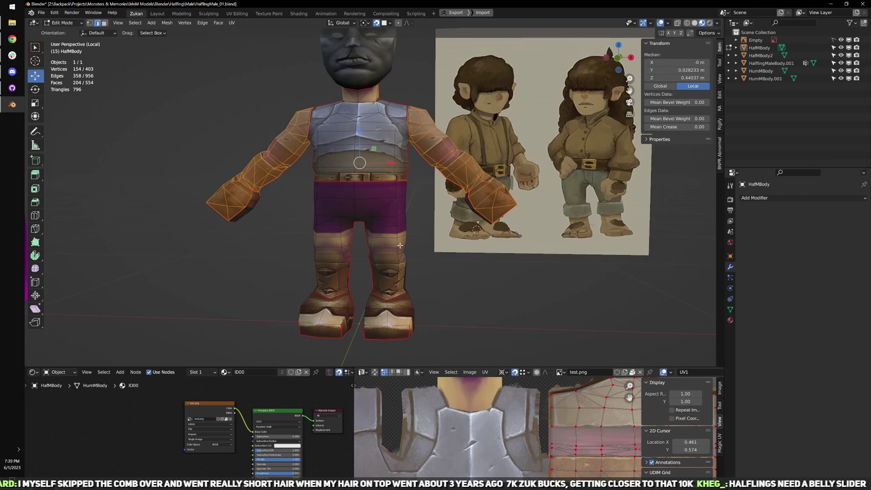
scroll(400, 246, "up", 2)
scroll(399, 243, "down", 2)
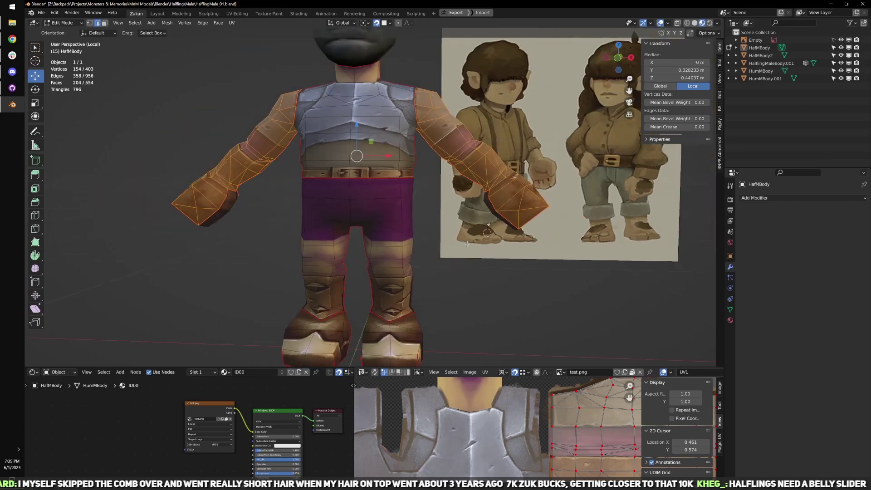
- Select only the linked faces of the character's right half of the back, delimited by seams
middle_click_drag(467, 244, 402, 163)
scroll(401, 162, "up", 3)
left_click(402, 161)
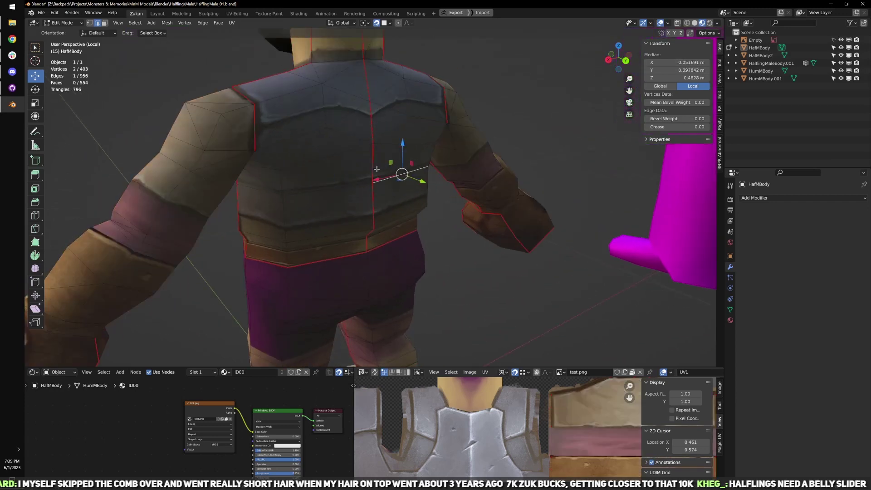
middle_click_drag(451, 237, 448, 304)
left_click(311, 188)
key("ctrl+l")
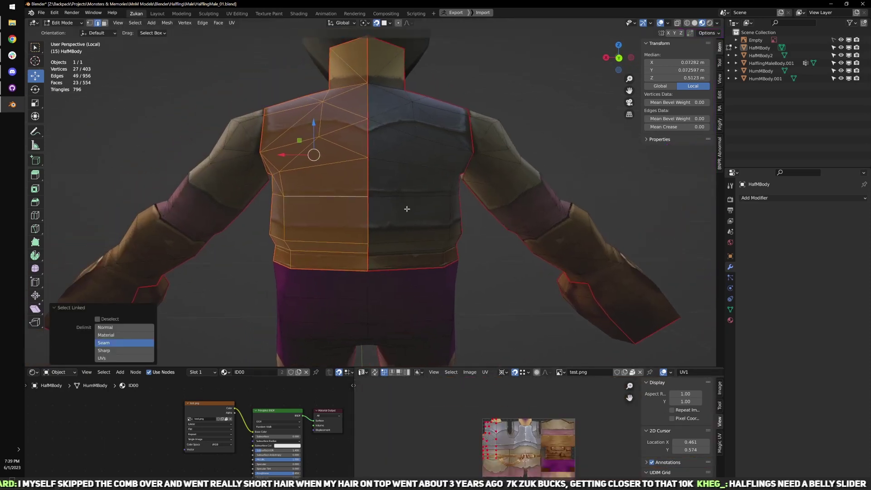
left_click(405, 199)
key("l")
- Select the bottom centre UV vertex of the back island and copy its X coordinate, 0.14623, to the 2D cursor
key("ctrl+space")
middle_click_drag(312, 356, 446, 303)
scroll(446, 295, "up", 2)
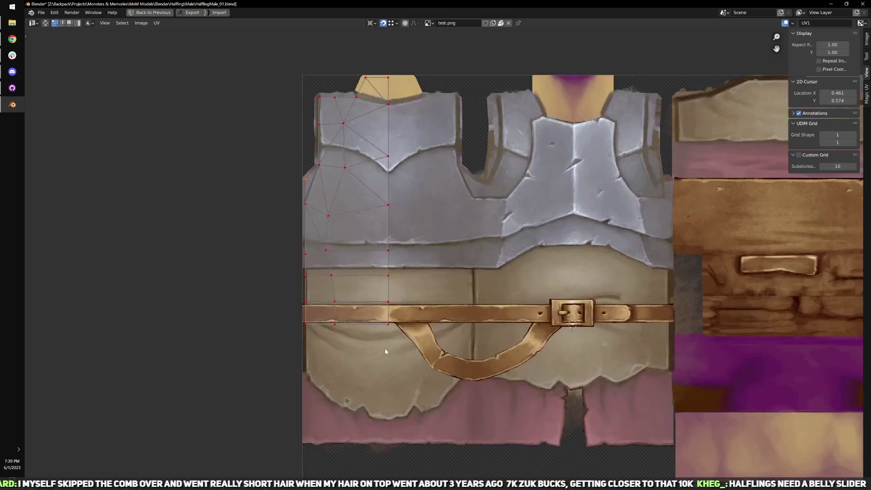
left_click(390, 336)
left_click(868, 43)
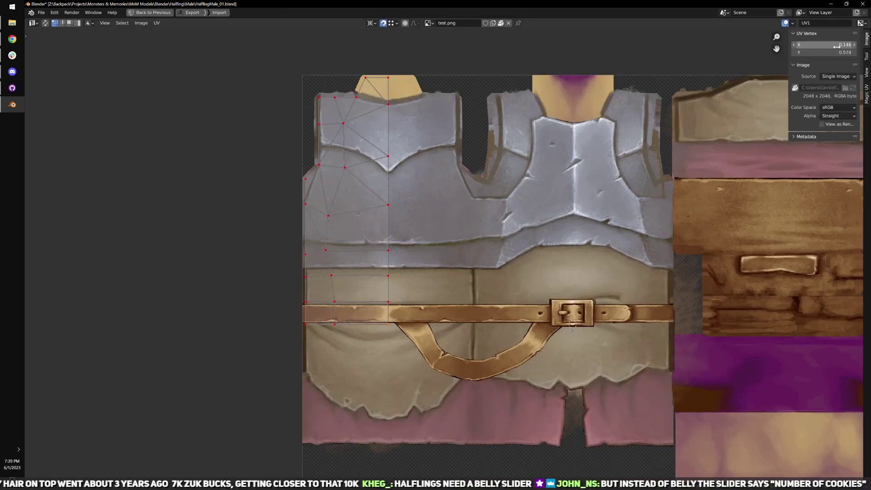
left_click(866, 73)
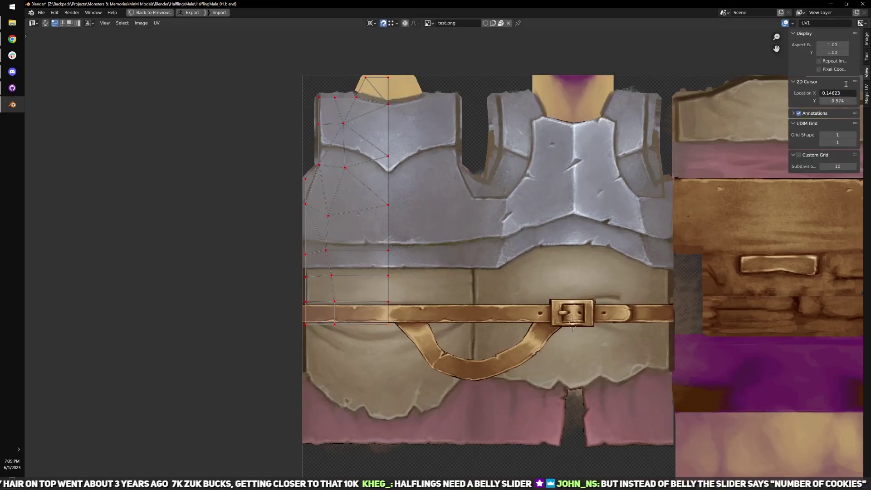
- Copy the same vertex's Y coordinate, 0.573727, to the 2D cursor's Y location
left_click(867, 41)
left_click(839, 53)
key("ctrl+a")
key("ctrl+c")
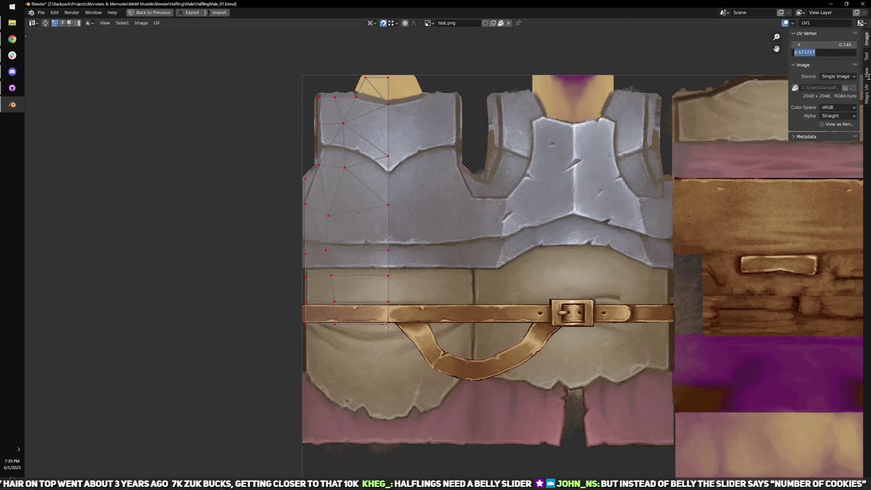
left_click(867, 74)
left_click(867, 74)
left_click(835, 100)
key("ctrl+v")
key("Return")
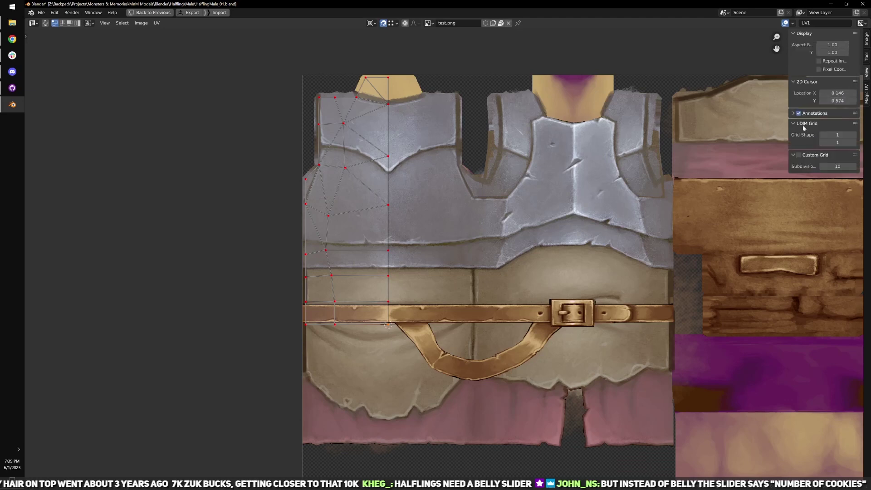
- Select the whole half-back UV island and mirror it along the X axis about the 2D cursor
key("ctrl+Tab")
left_click(422, 249)
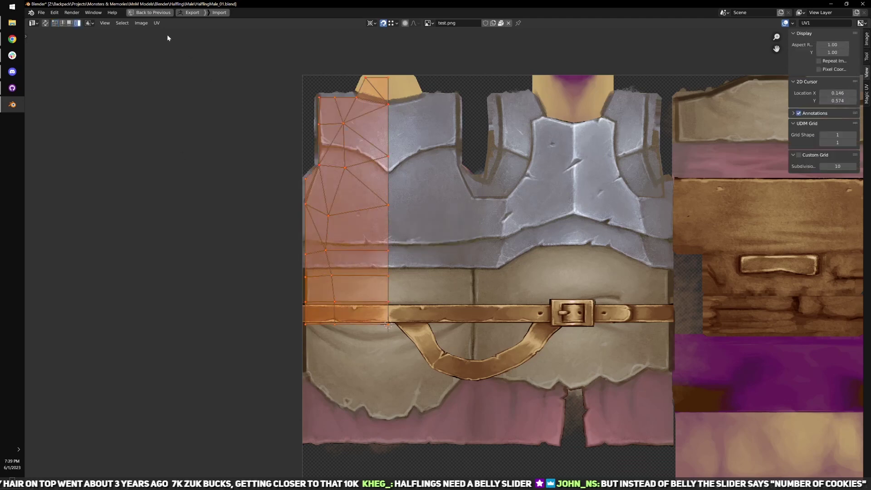
left_click(157, 23)
mouse_move(183, 41)
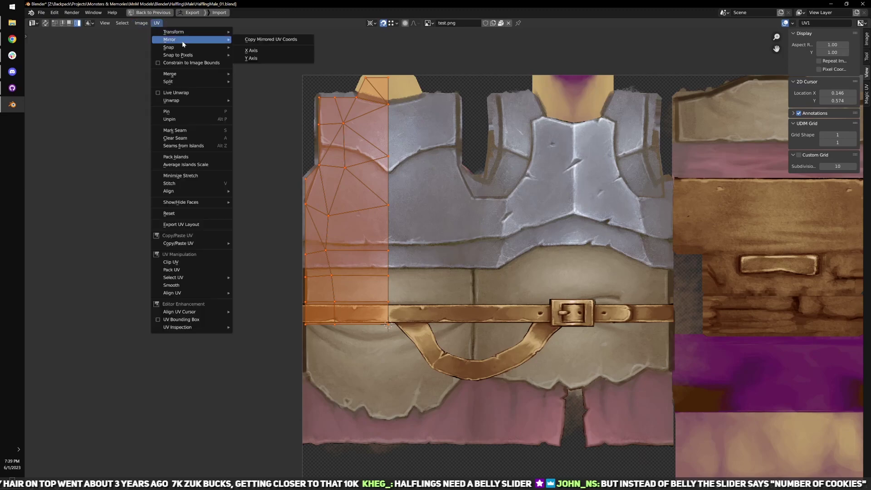
left_click(274, 52)
key("ctrl+space")
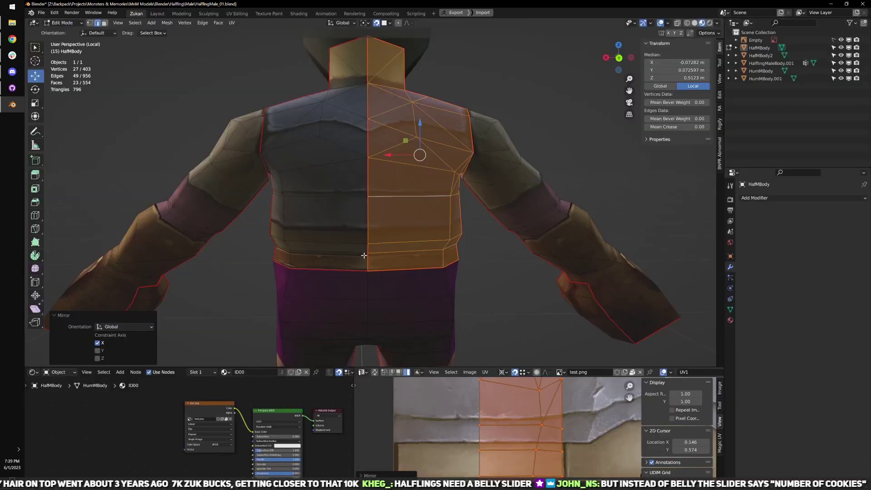
key("ctrl+Tab")
left_click(393, 224)
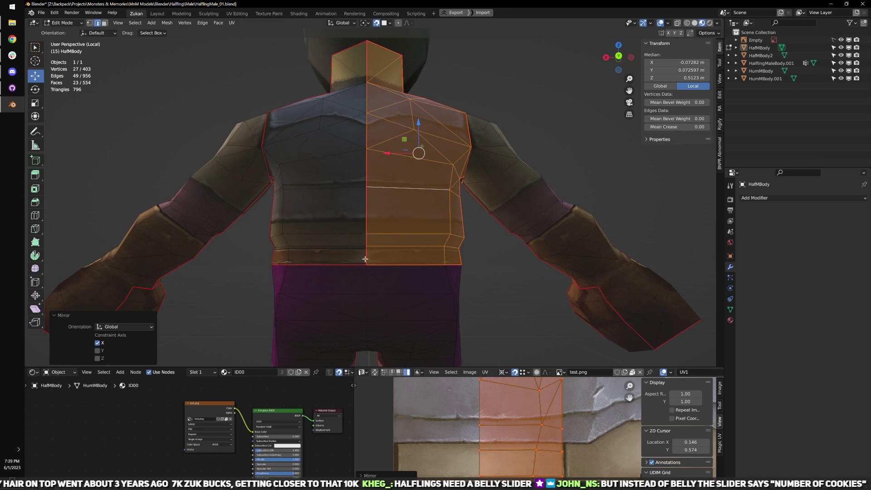
- Clear the UV seam along the centre line of the back, from the neck down to the waist
left_click(370, 237)
left_click_drag(349, 134, 384, 266)
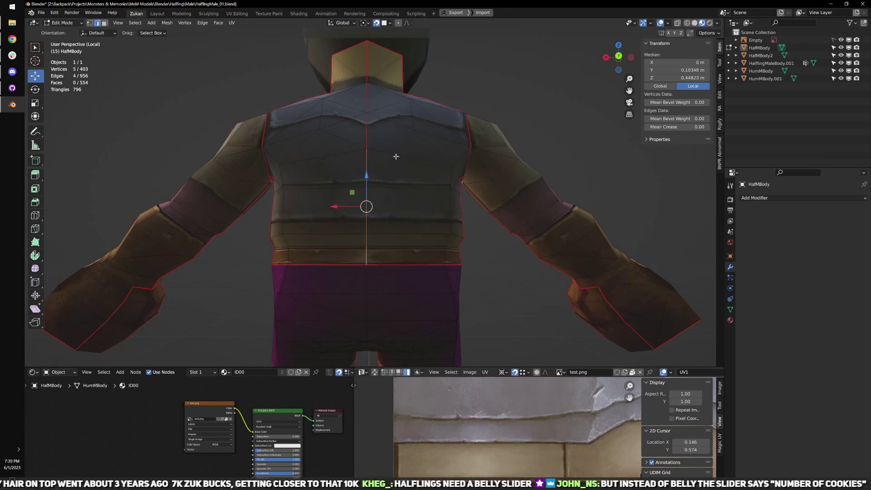
middle_click_drag(382, 110, 388, 240, "shift")
scroll(388, 241, "up", 1)
scroll(389, 241, "up", 1)
left_click_drag(348, 196, 401, 340, "shift")
left_click(375, 192)
key("shift+r")
scroll(409, 272, "down", 2)
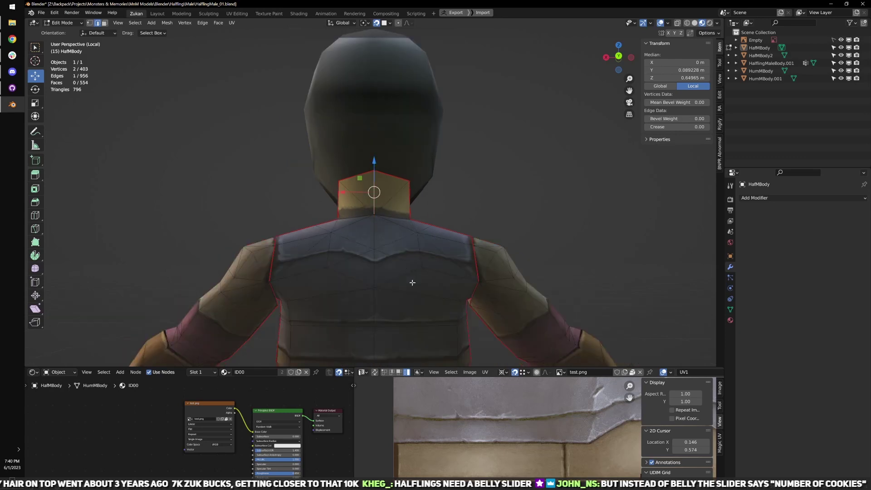
- Select the linked faces of the whole back and show their UVs in a maximized UV editor
middle_click_drag(413, 282, 427, 211, "shift")
left_click(418, 206)
key("ctrl+l")
key("ctrl+space")
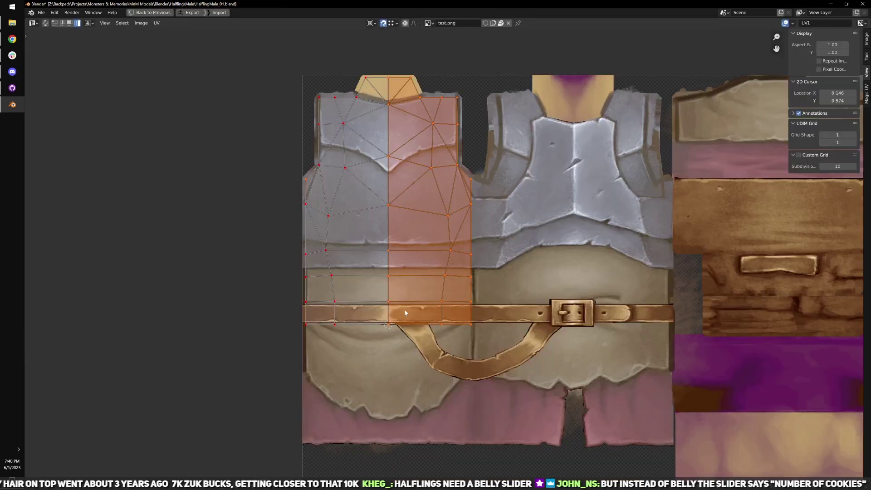
- Select the centre column of UV vertices on the back island in vertex mode and align them with Align X
key("ctrl+Tab")
key("Escape")
key("ctrl+Tab")
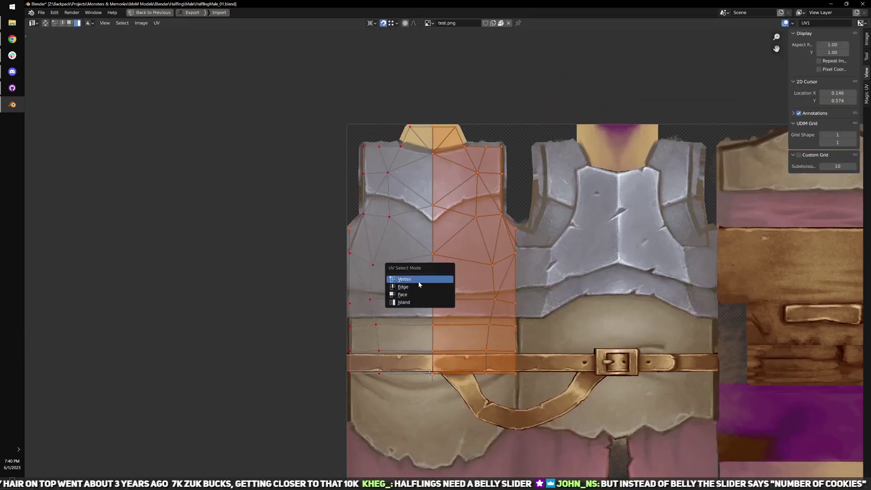
left_click(433, 279)
left_click_drag(421, 110, 439, 394)
key("q")
mouse_move(494, 291)
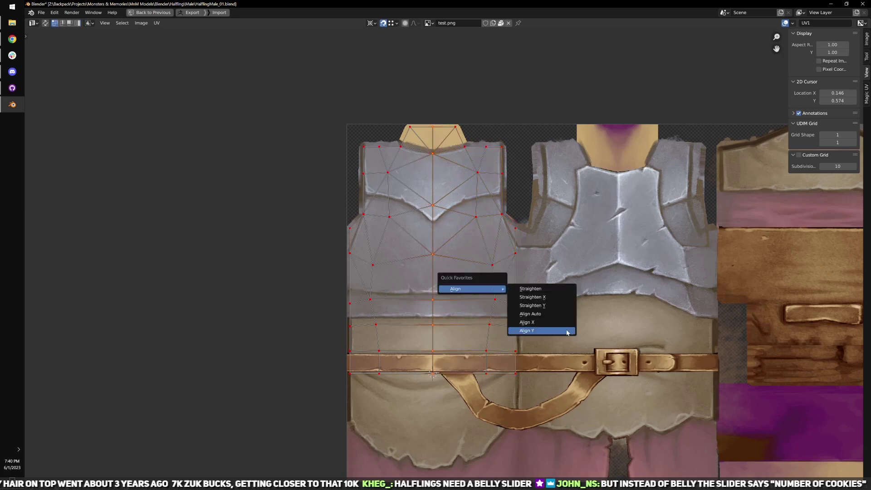
left_click(564, 323)
scroll(444, 298, "up", 1)
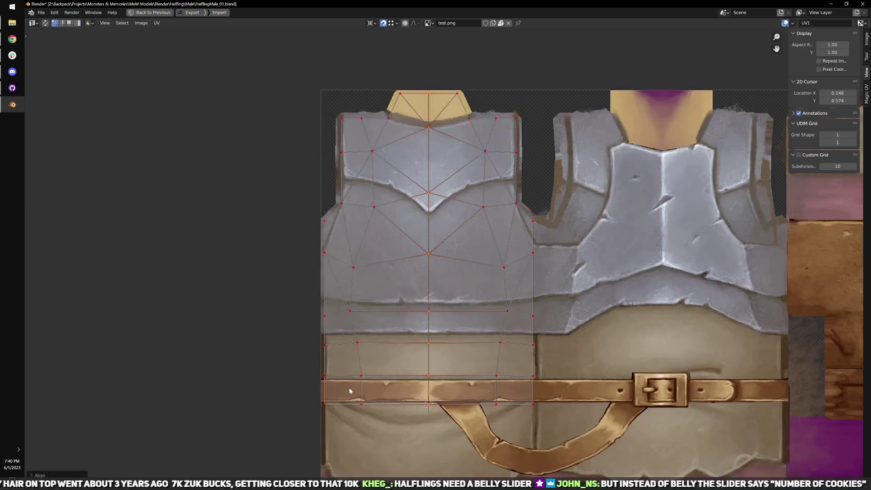
- Unpin the interior UV vertices of the back island, covering the lower back and the area between the shoulders
left_click_drag(350, 390, 517, 262)
key("alt+p")
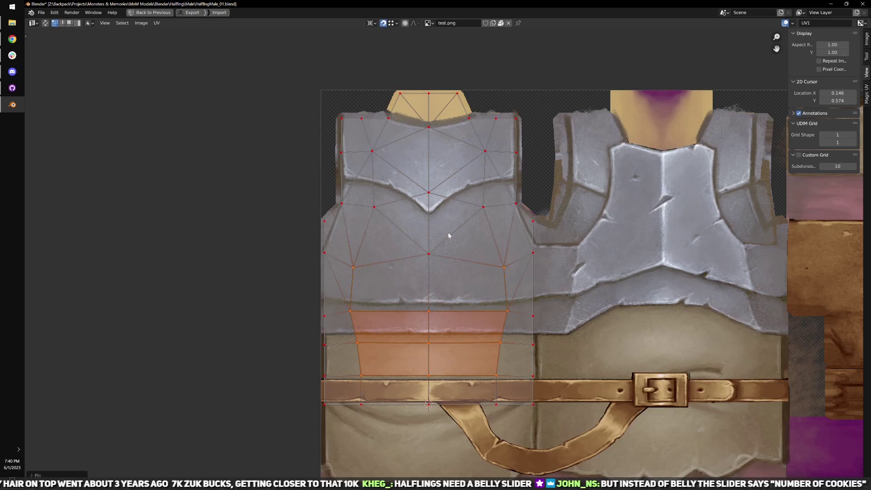
left_click_drag(371, 141, 499, 335)
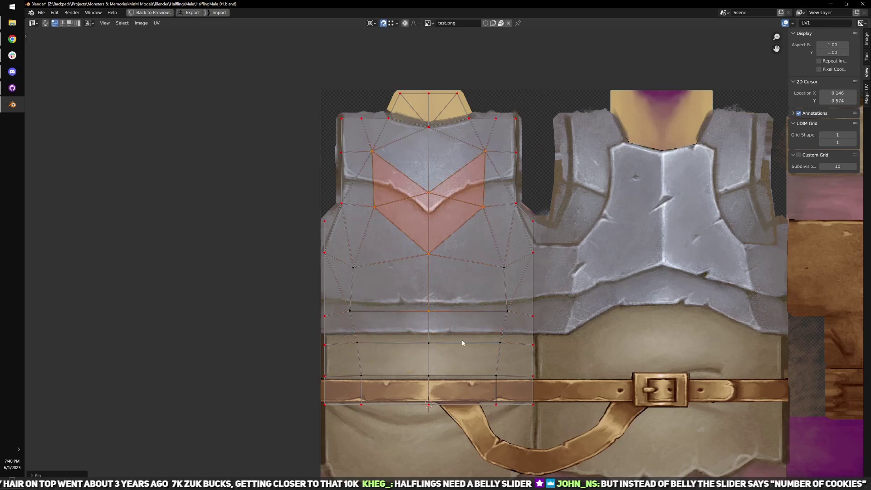
- Replace the test.png image in the body material's texture node with Chain01-ID00-Txt3.png
key("ctrl+space")
key("Tab")
key("ctrl+space")
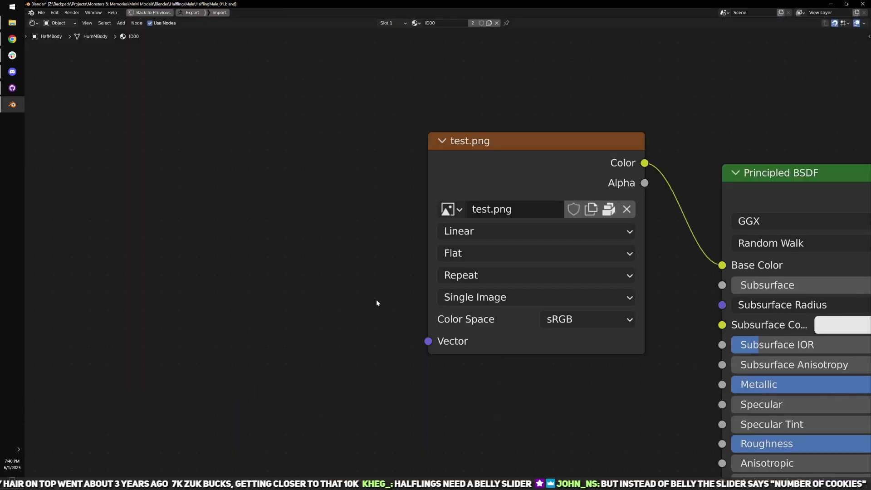
left_click(450, 209)
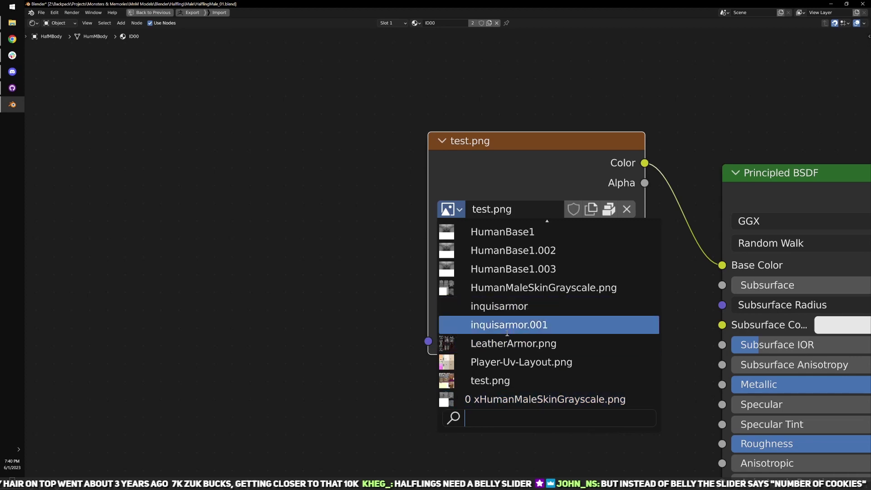
scroll(507, 333, "up", 11)
left_click(497, 253)
key("ctrl+space")
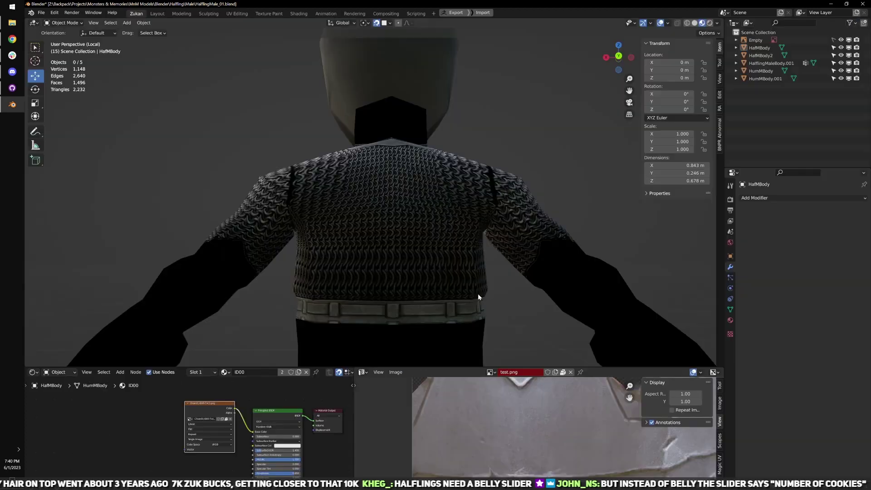
- Examine how the chainmail texture fits the halfling's back and shoulders, on the model and on the back UV island
key("Tab")
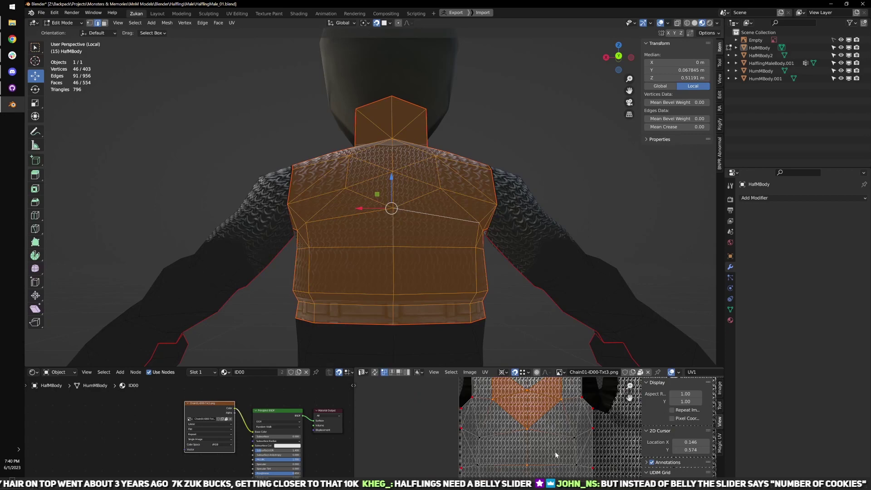
key("Tab")
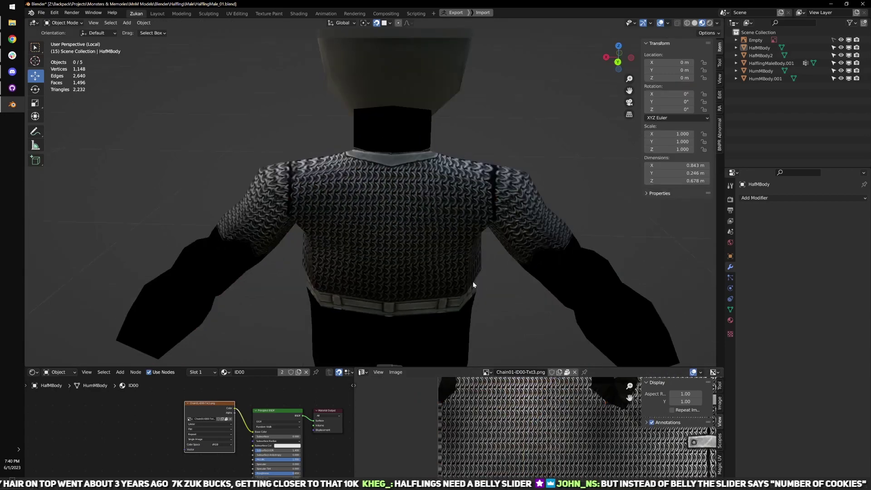
middle_click_drag(473, 285, 486, 346)
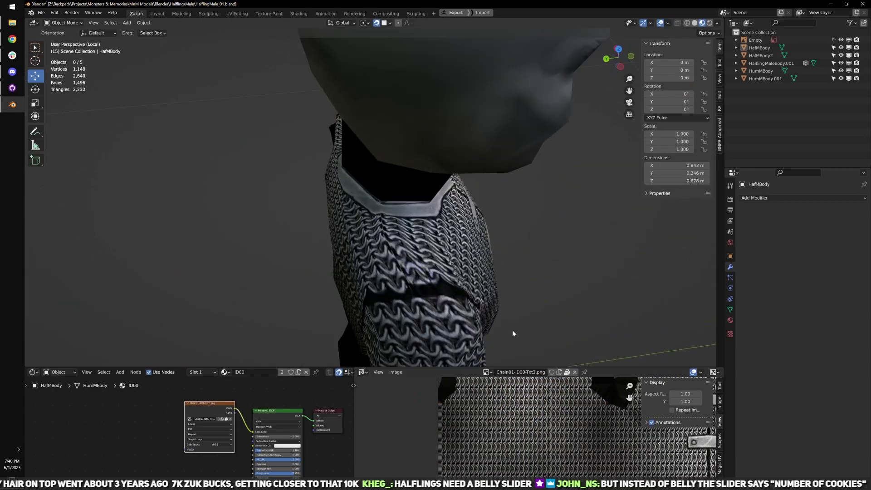
key("Tab")
key("ctrl+space")
scroll(493, 323, "up", 4)
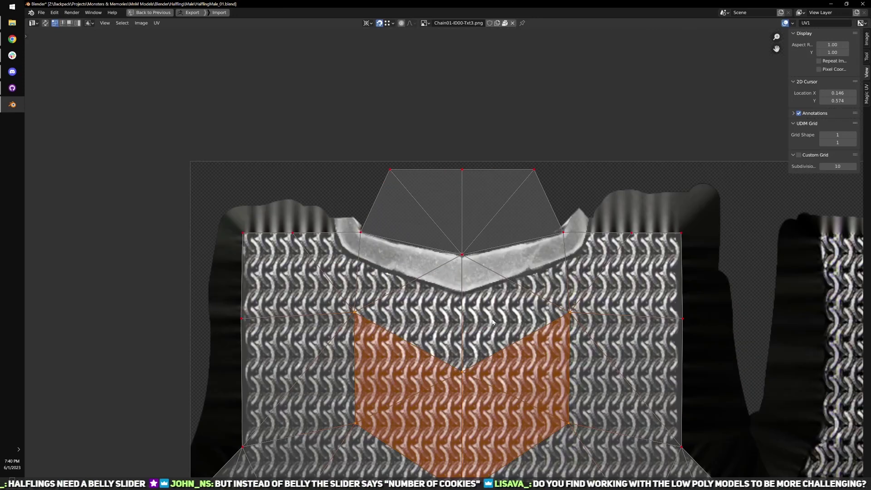
scroll(493, 322, "down", 3)
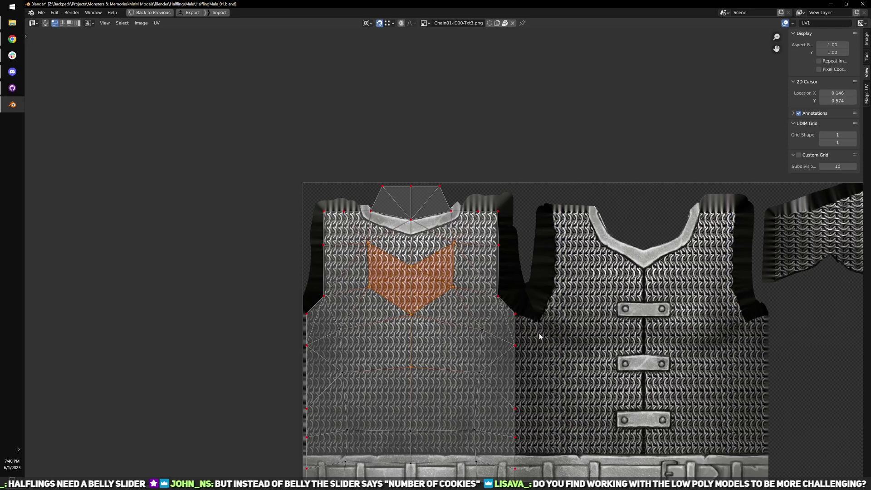
- Examine the whole halfling body from a wider view, with and without edit mode
key("ctrl+space")
mouse_move(441, 251)
middle_mouse_down()
mouse_move(448, 264)
mouse_move(422, 211)
mouse_move(470, 204)
mouse_move(535, 241)
mouse_move(590, 227)
mouse_move(504, 242)
mouse_move(474, 238)
mouse_move(482, 227)
mouse_move(410, 276)
mouse_move(364, 228)
mouse_move(399, 264)
mouse_move(298, 257)
middle_mouse_up()
scroll(463, 208, "down", 4)
key("Tab")
scroll(585, 228, "up", 2)
key("Tab")
scroll(474, 238, "up", 1)
key("ctrl+Tab")
left_click(480, 222)
key("Tab")
scroll(438, 255, "down", 4)
key("z")
scroll(364, 227, "up", 3)
key("z")
mouse_move(318, 254)
middle_mouse_down("shift")
mouse_move(404, 212)
mouse_move(354, 214)
mouse_move(440, 218)
mouse_move(549, 189)
mouse_move(372, 226)
mouse_move(451, 214)
mouse_move(460, 222)
mouse_move(411, 224)
mouse_move(419, 208)
middle_mouse_up("shift")
- Switch the viewport to solid shading and examine the topology and seams of the halfling's torso from several sides
left_click(695, 23)
scroll(407, 216, "down", 4)
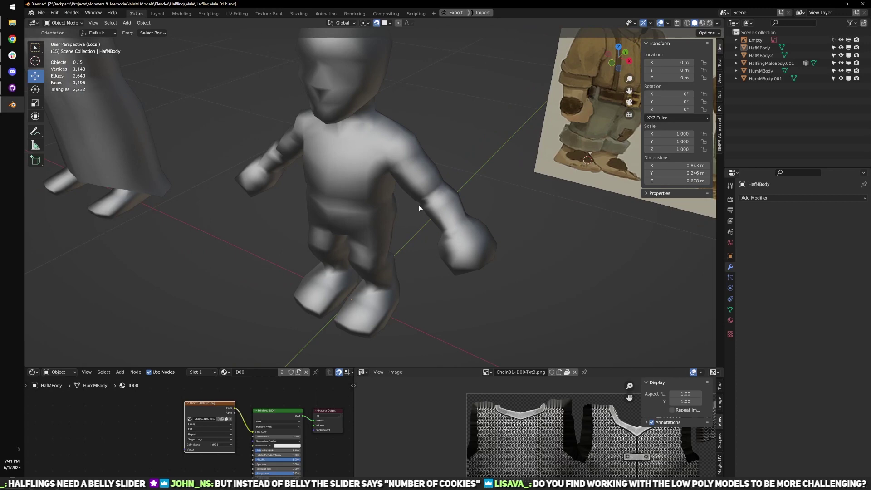
scroll(418, 205, "up", 3)
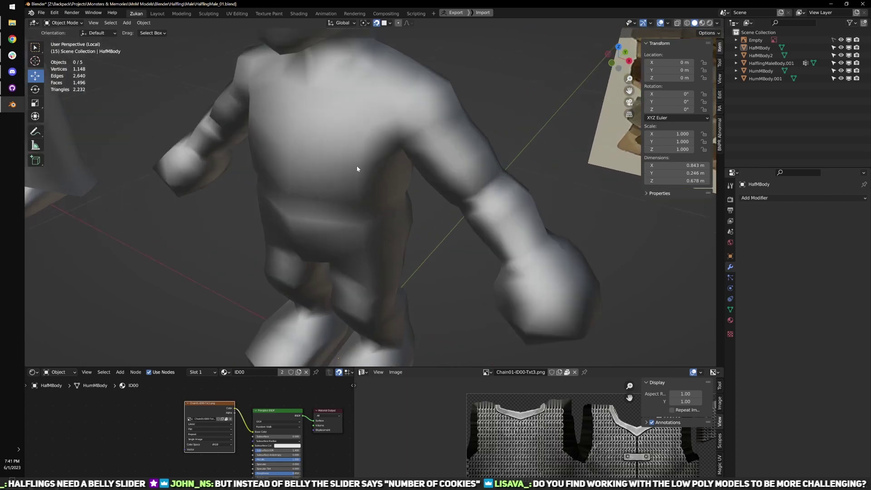
middle_click_drag(336, 168, 359, 164)
key("Tab")
middle_click_drag(359, 203, 411, 168)
scroll(362, 170, "up", 2)
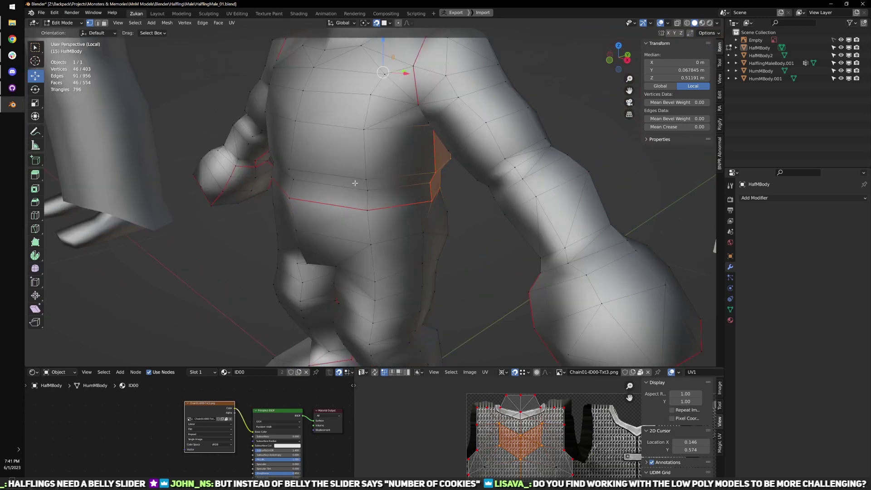
middle_click_drag(354, 183, 420, 173)
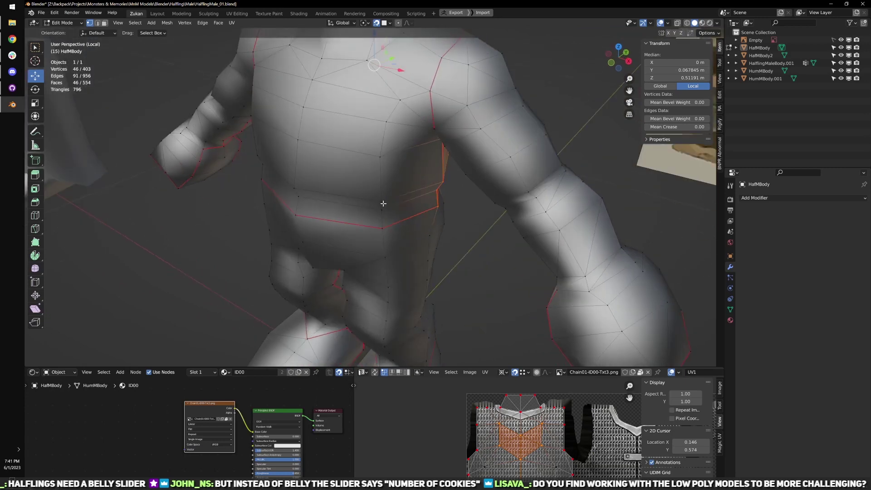
middle_click_drag(383, 204, 371, 241)
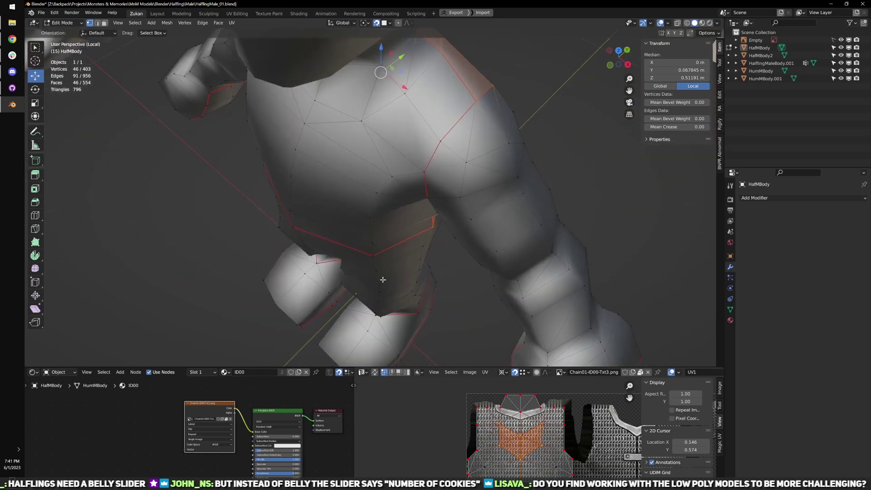
middle_click_drag(382, 280, 388, 270)
middle_click_drag(414, 303, 373, 171)
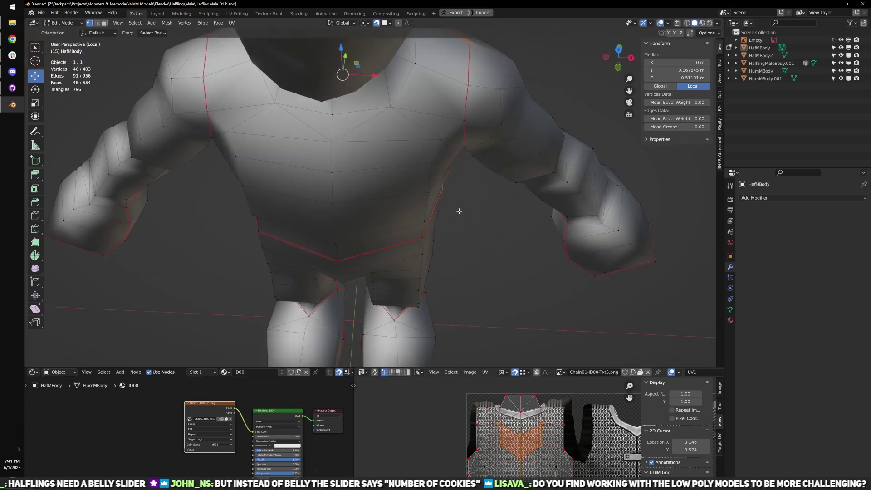
middle_click_drag(461, 181, 403, 207)
- Select the front shoulder seam vertex in the right side view and turn off snapping
scroll(378, 177, "up", 3)
key("ctrl+Tab")
middle_click_drag(367, 142, 342, 150, "shift")
left_click(381, 169)
left_click(322, 177)
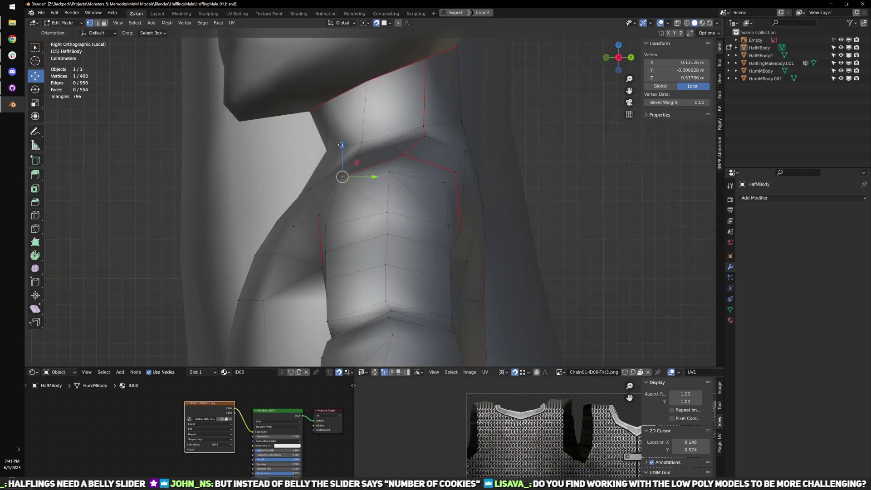
left_click_drag(341, 145, 340, 140)
key("ctrl+z")
key("shift+Tab")
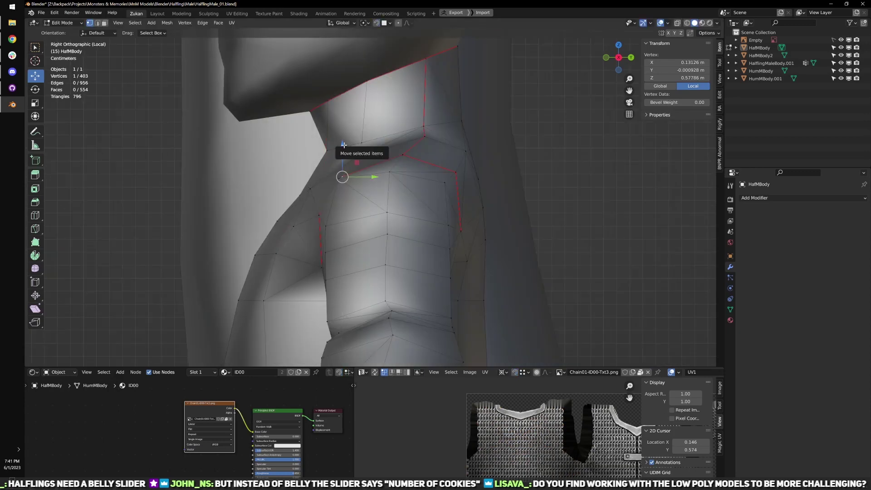
- Add the matching vertex on the opposite shoulder to the selection and raise both about 0.004 m along Z
middle_click_drag(344, 148, 564, 176)
left_click(489, 195, "shift")
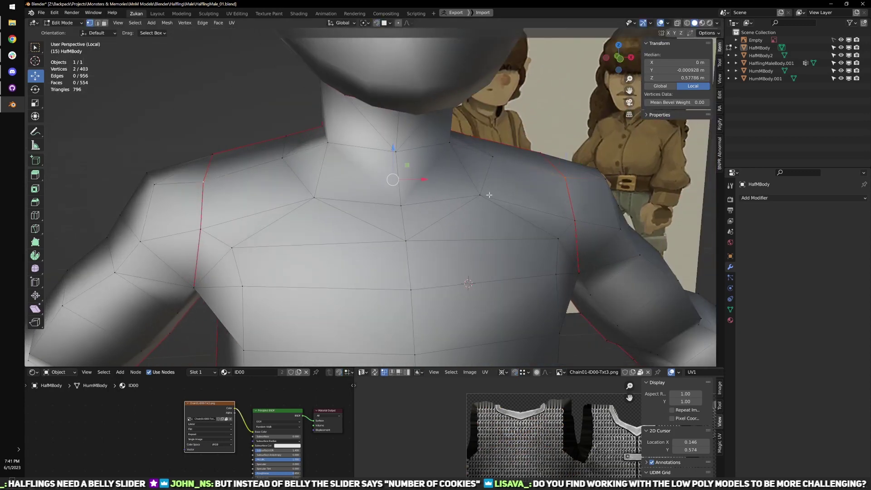
middle_click_drag(490, 195, 405, 180)
left_click_drag(346, 150, 346, 143)
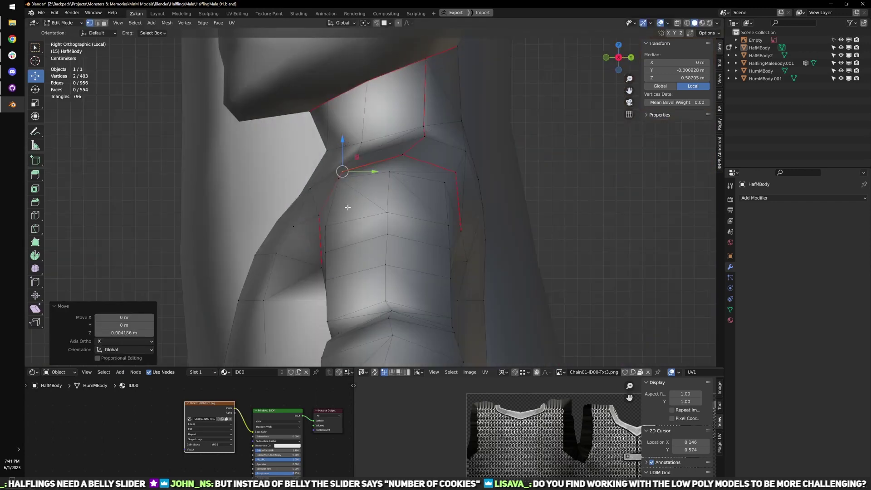
- Move the two shoulder seam vertices slightly forward and down, to about Y -0.0038 m and Z 0.5767 m
middle_click_drag(348, 207, 396, 217, "shift")
scroll(399, 219, "up", 3)
key("z")
left_click_drag(380, 197, 415, 176)
key("z")
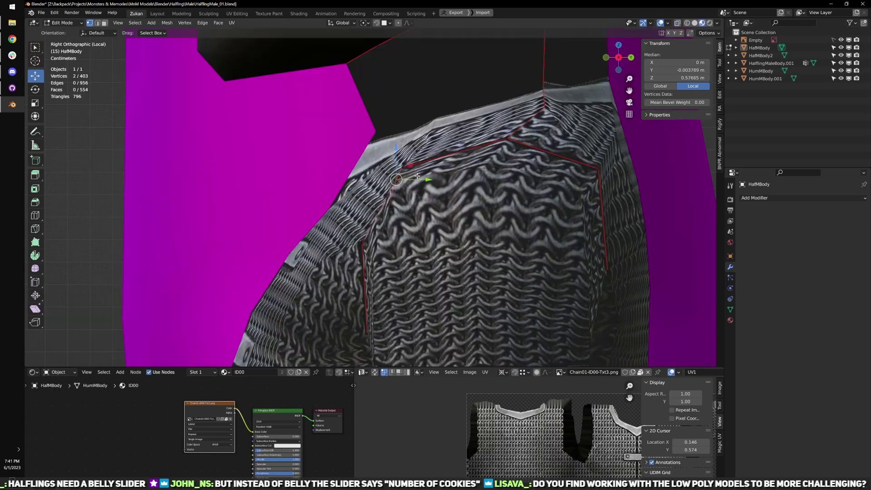
scroll(430, 181, "down", 2)
key("z")
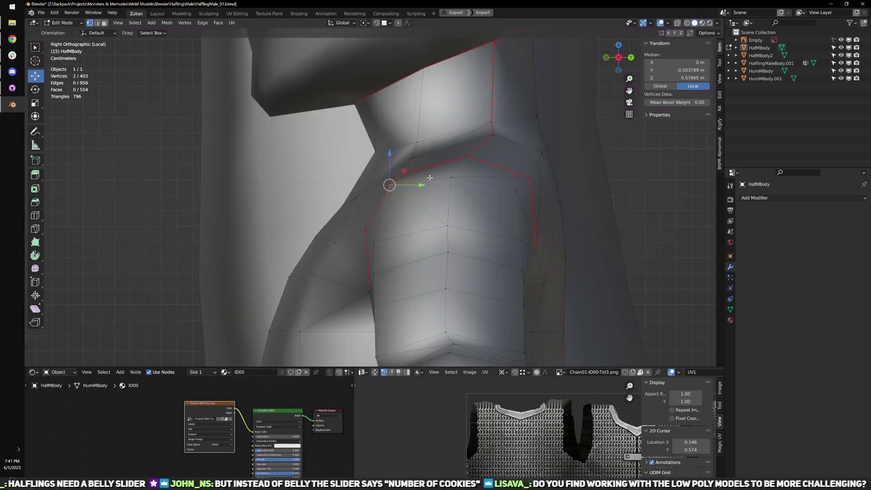
- Select the pair of collar vertices at the sides of the neck base and move them about -0.006 m along Y
scroll(413, 178, "down", 2)
scroll(409, 178, "up", 2)
key("z")
left_click_drag(427, 151, 406, 166)
key("z")
scroll(417, 172, "down", 3)
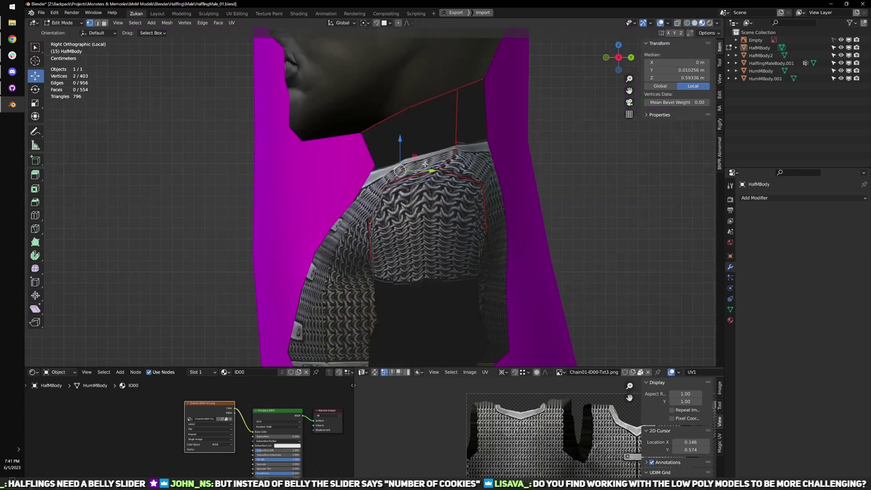
middle_click_drag(418, 171, 420, 211)
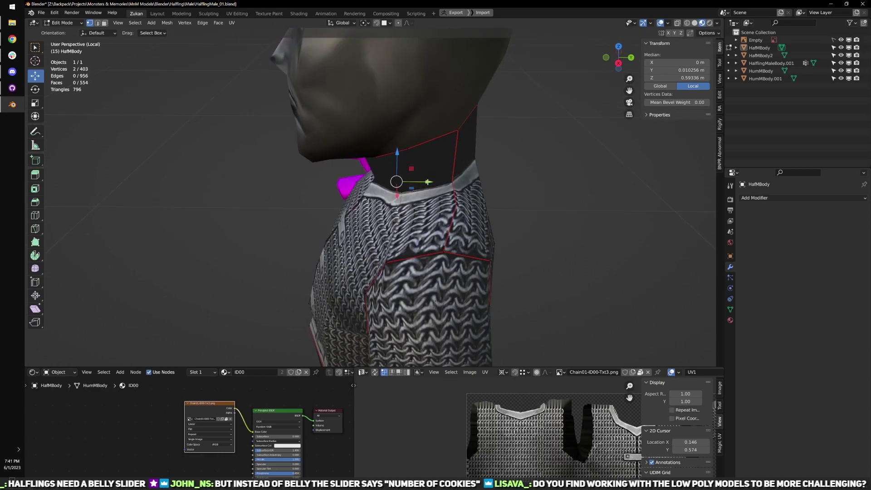
key("g")
key("y")
left_click(431, 214)
key("alt+z")
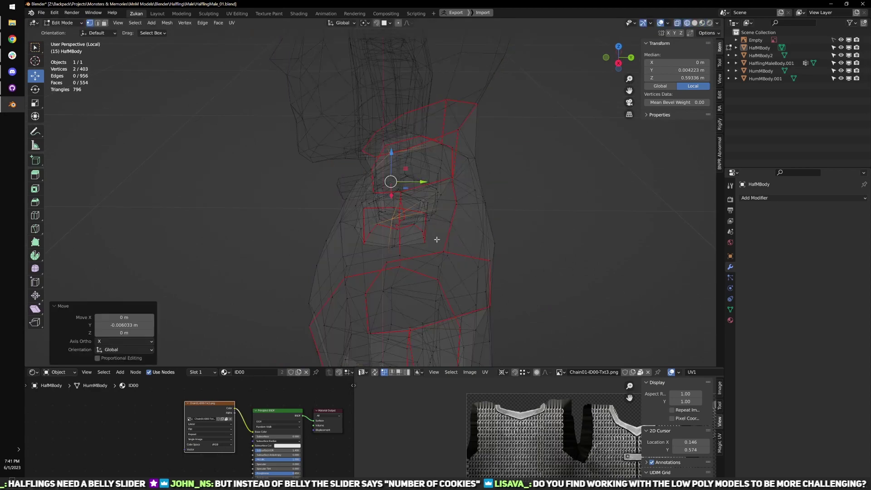
key("shift+z")
- Select the linked front torso faces, delimited by seams, and unwrap their UVs
middle_click_drag(437, 239, 459, 232)
scroll(513, 229, "up", 3)
key("ctrl+Tab")
left_click(459, 240)
left_click(447, 213)
key("l")
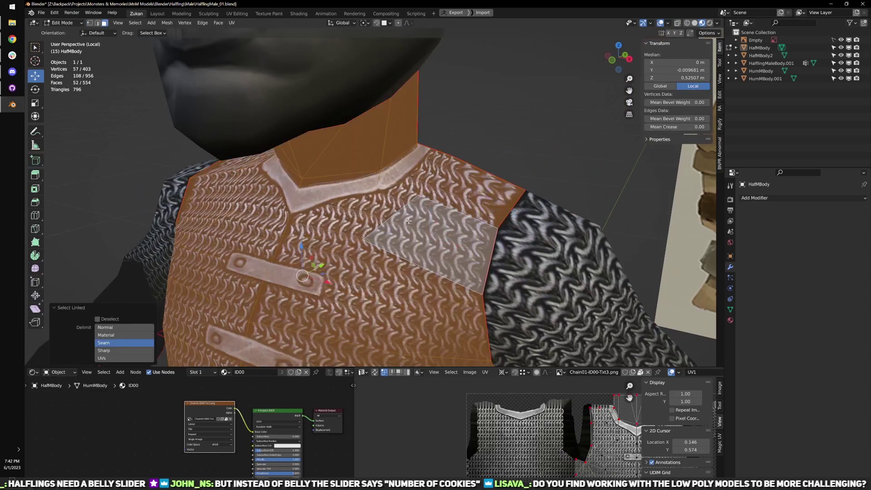
scroll(557, 441, "down", 2)
scroll(515, 445, "up", 3)
middle_click_drag(585, 443, 516, 470)
scroll(517, 470, "up", 2)
key("e")
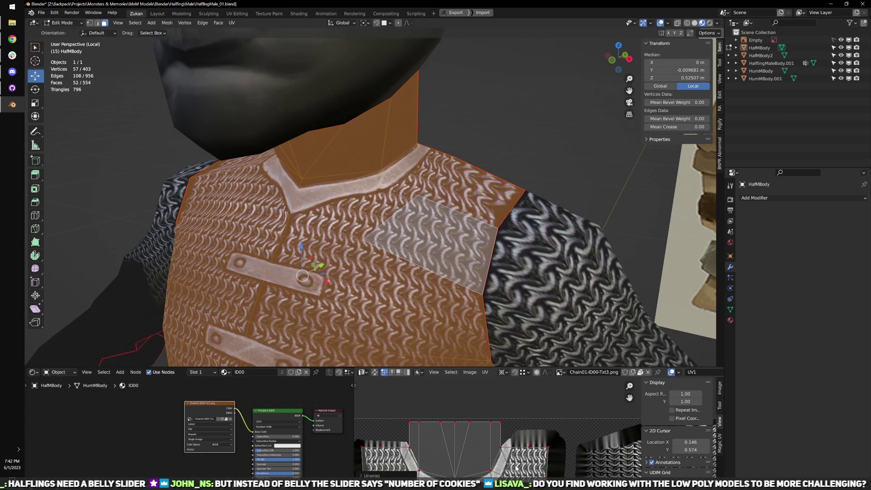
- Select the robed human body together with the halfling body and open both in edit mode with the UV editor maximized
scroll(318, 223, "down", 5)
middle_click_drag(272, 222, 383, 251, "shift")
scroll(383, 250, "down", 2)
key("Tab")
scroll(318, 236, "down", 2)
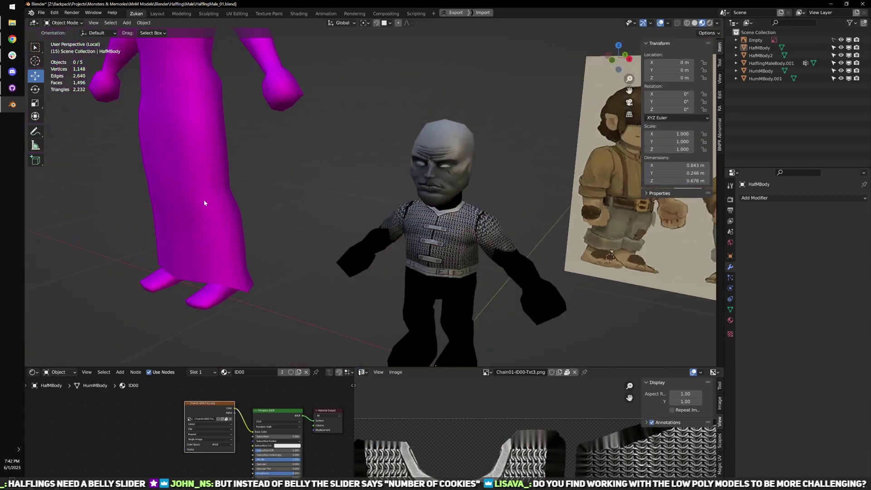
left_click(204, 198)
left_click(449, 285, "shift")
key("Tab")
key("ctrl+space")
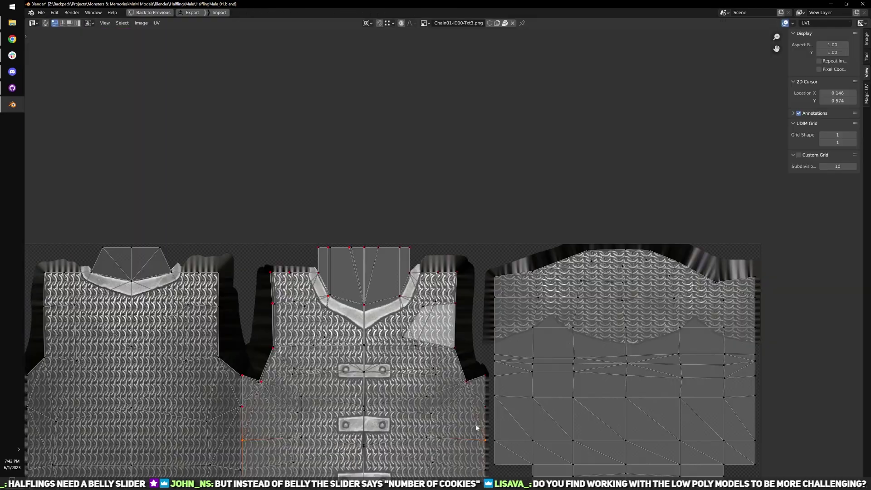
- Select all linked faces of the robed human body and compare its UV layout with the halfling's front torso
key("ctrl+space")
scroll(341, 239, "down", 4)
key("l")
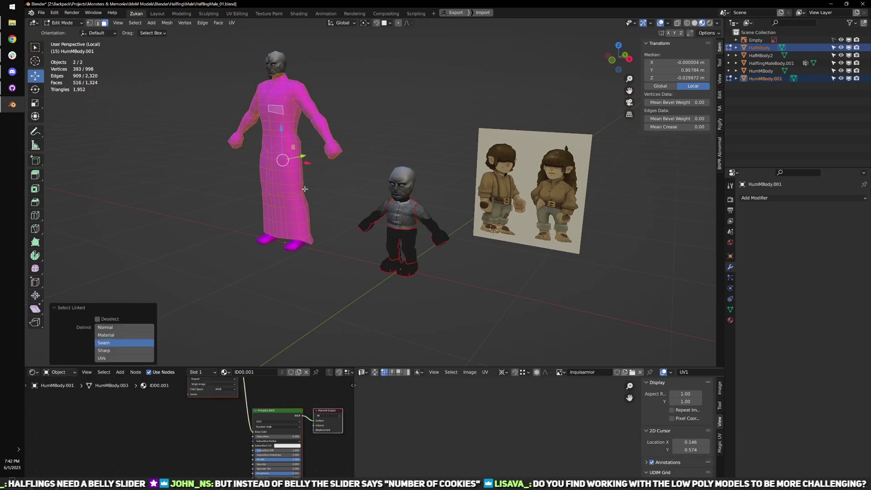
key("ctrl+space")
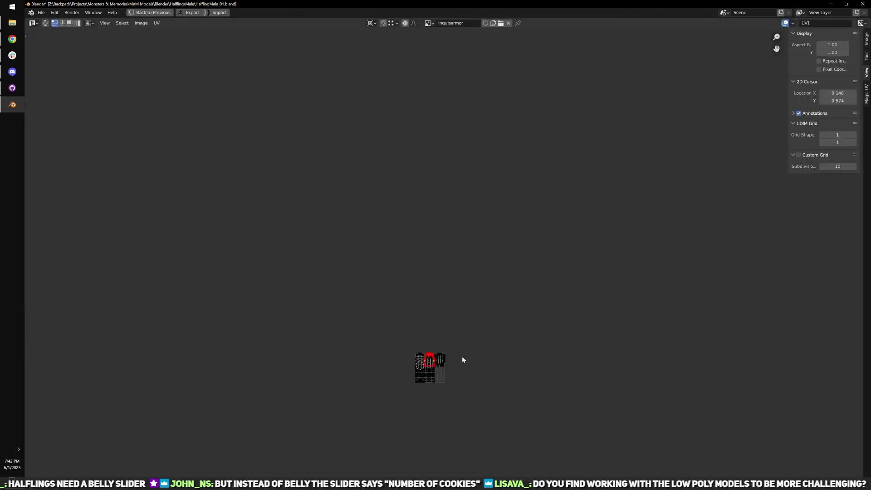
scroll(405, 325, "up", 15)
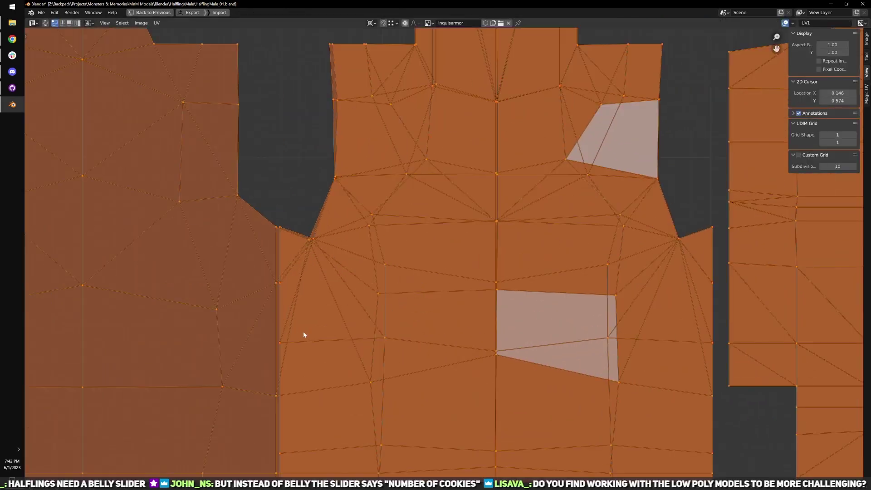
key("ctrl+Tab")
left_click(296, 287)
key("alt+a")
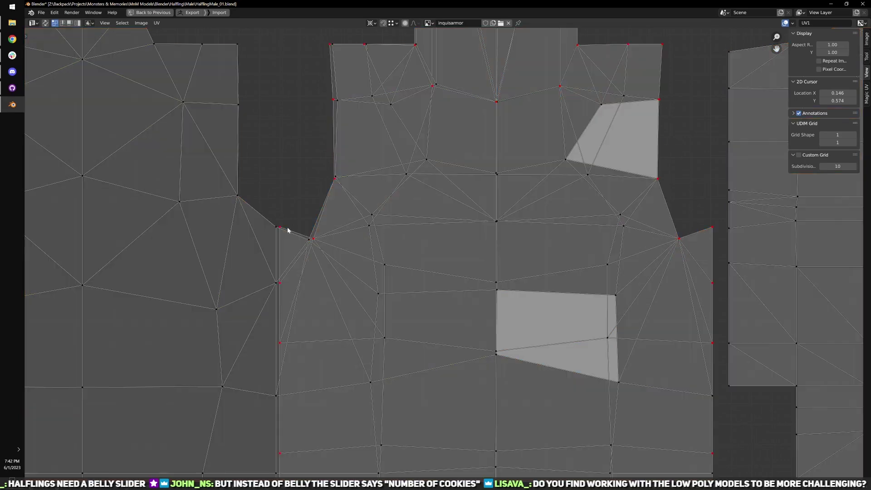
middle_click_drag(374, 233, 347, 290)
middle_click_drag(391, 119, 378, 217)
scroll(353, 182, "up", 1)
middle_click_drag(440, 360, 437, 219)
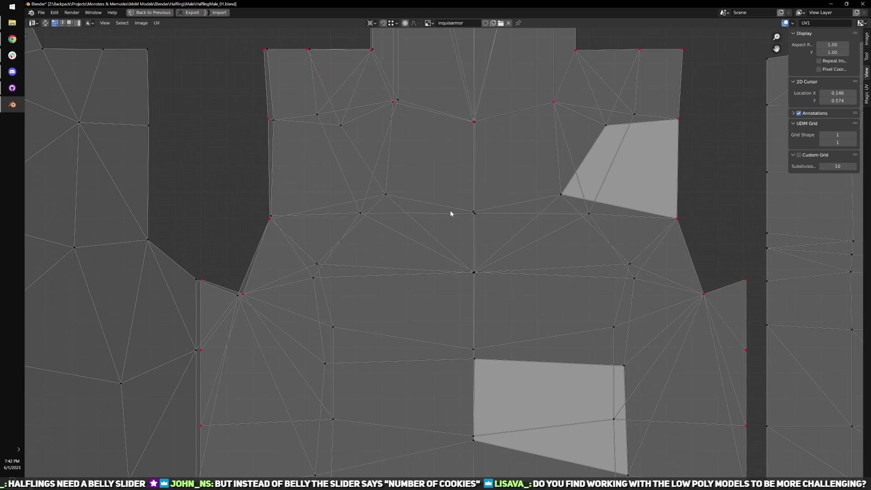
scroll(450, 213, "down", 5)
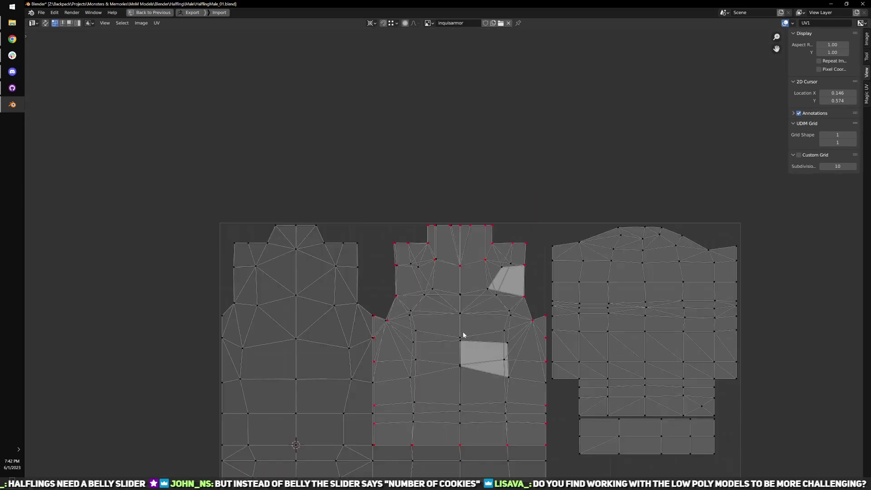
- Select the halfling's linked front torso, pin all its UVs, and show the robed body's UV layout with it
key("ctrl+space")
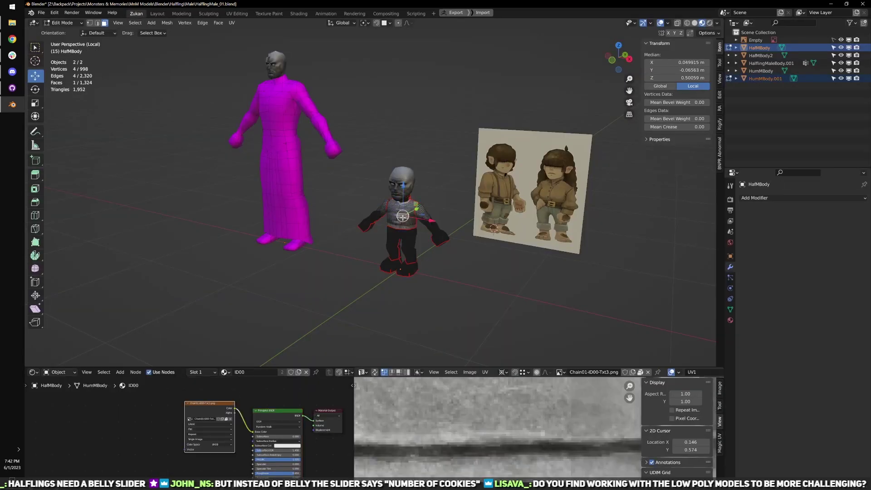
key("l")
key("ctrl+space")
scroll(447, 402, "down", 12)
left_click_drag(323, 314, 548, 119)
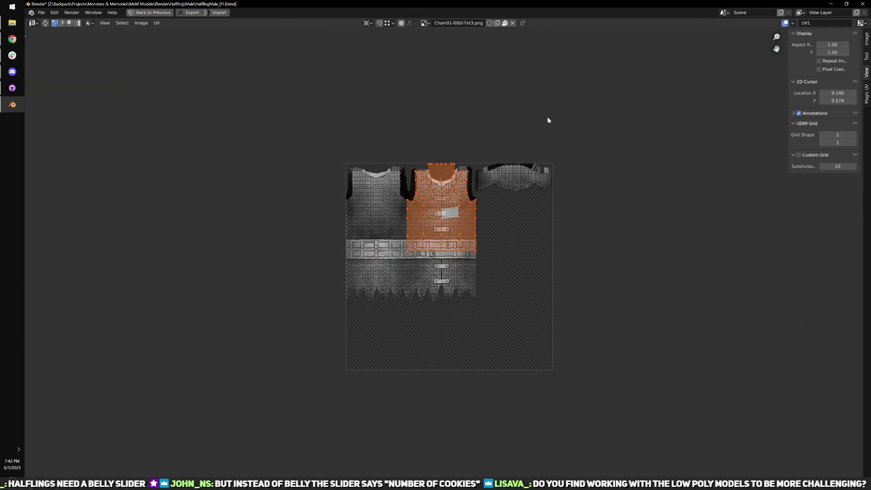
key("ctrl+space")
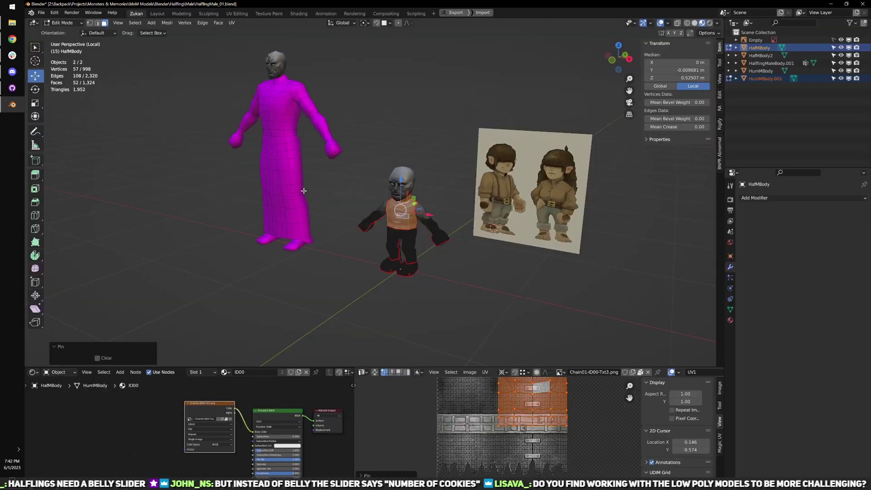
key("ctrl+space")
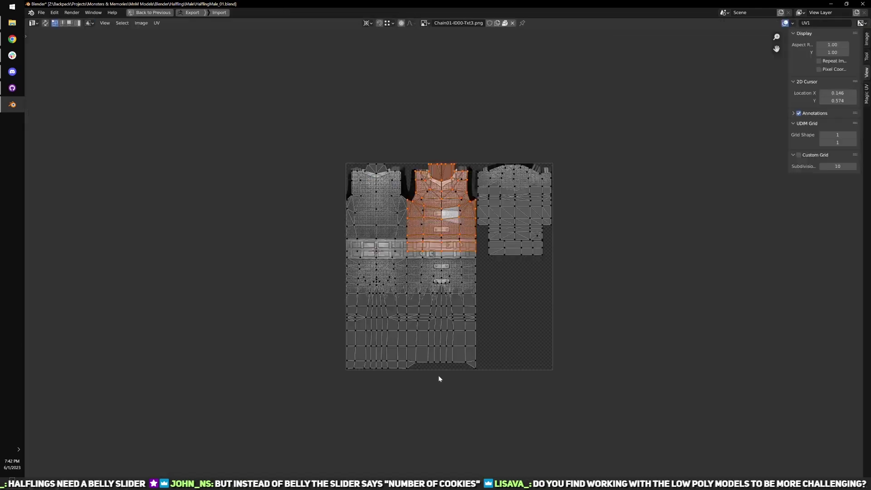
- Align the front torso's left side-seam UV vertices vertically and move them about -0.0029 along X onto the robe's seam
scroll(290, 200, "up", 6)
left_click(395, 259)
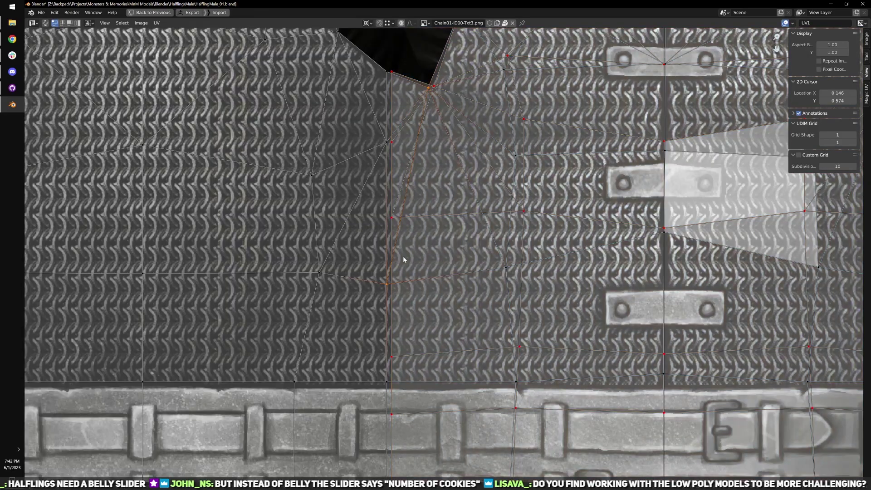
left_click_drag(402, 68, 390, 436)
middle_click_drag(419, 419, 478, 294)
left_click(429, 314, "shift")
key("q")
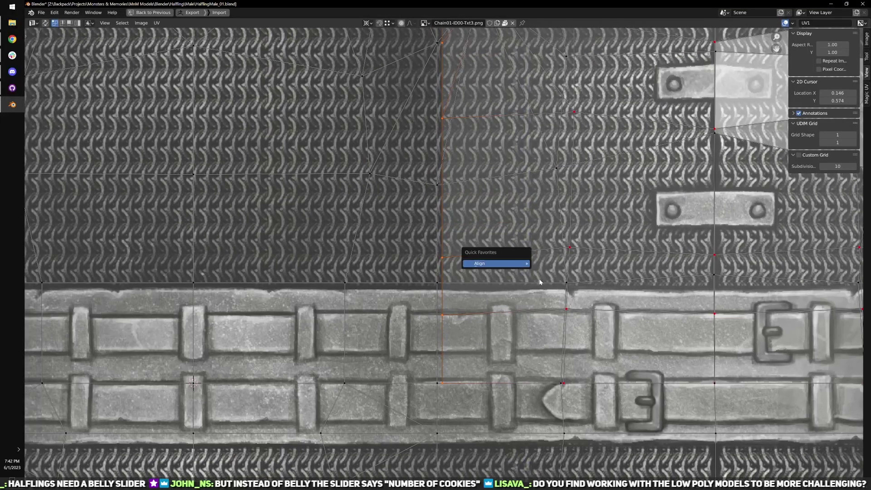
mouse_move(522, 263)
left_click(551, 296)
key("g")
key("x")
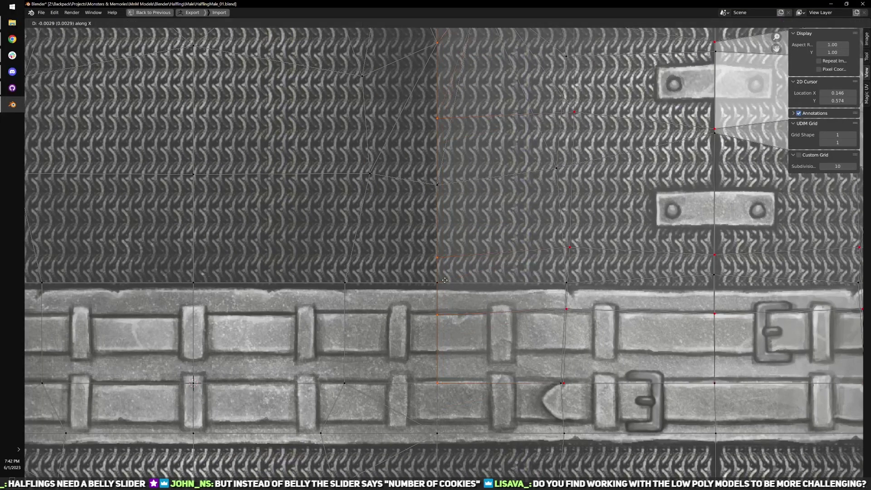
left_click(439, 307)
- With snapping on, move the front torso's lower-left belt UV vertex onto the robe's matching vertex
scroll(513, 369, "up", 4)
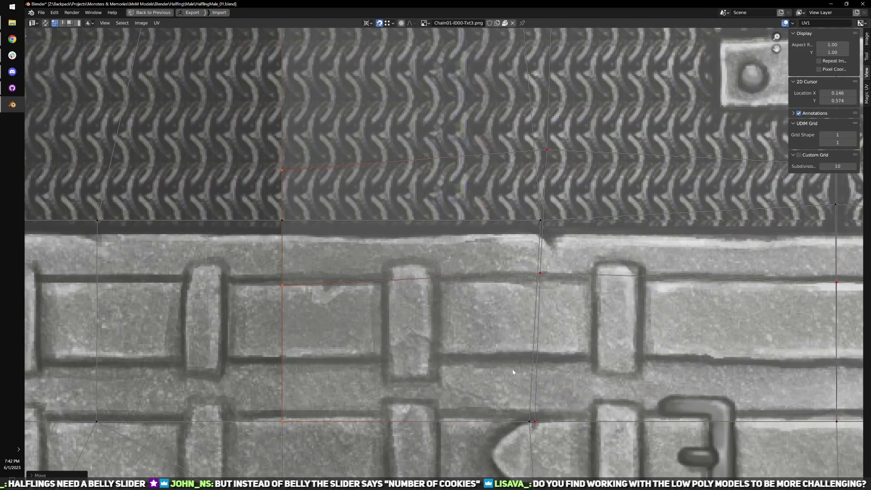
key("g")
left_click(534, 425)
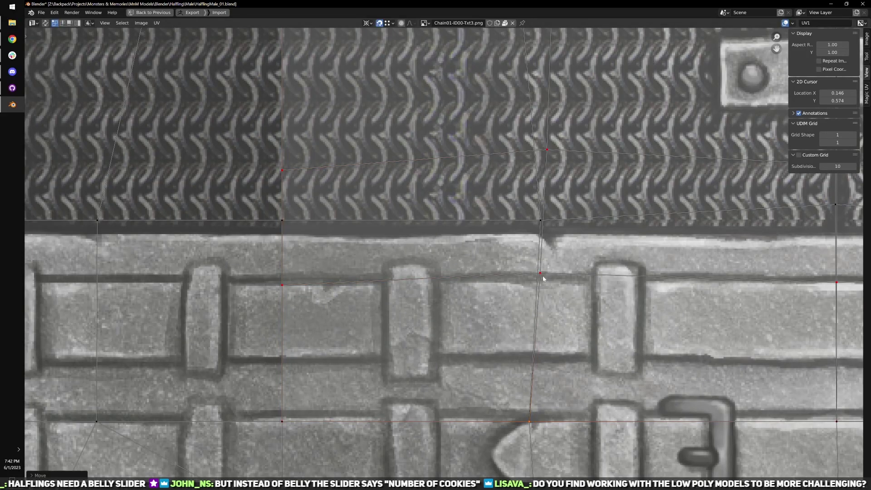
- Snap the left armhole's UV vertices, from the armpit up to the outer shoulder corner, onto the robe's matching vertices
scroll(543, 279, "down", 6)
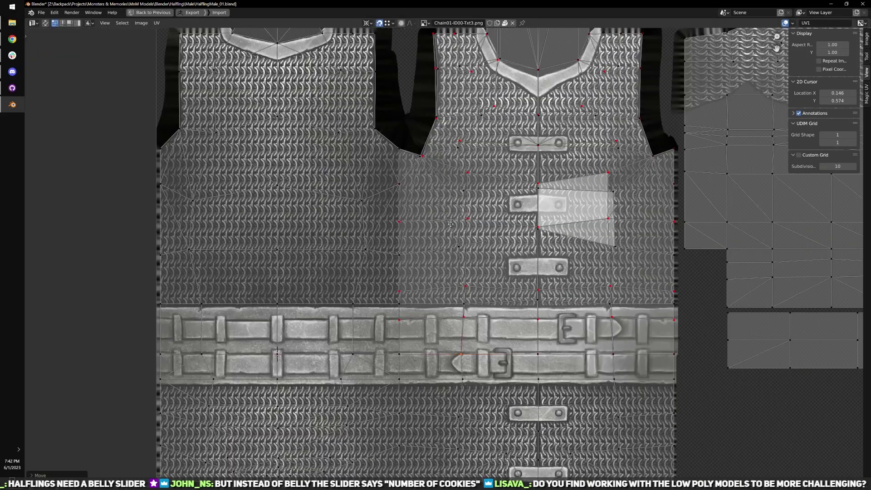
scroll(451, 224, "up", 7)
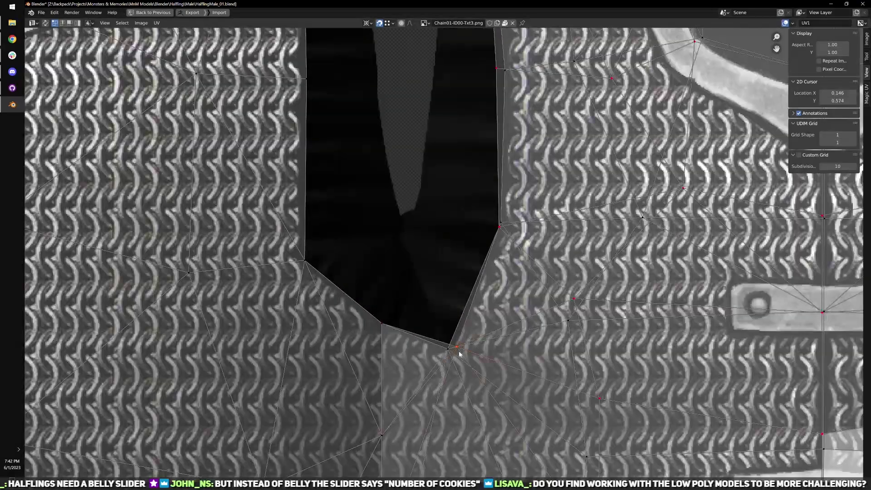
key("g")
left_click(448, 356)
left_click(502, 231)
key("g")
left_click(504, 227)
middle_click_drag(495, 111, 451, 319)
left_click(455, 281)
key("g")
left_click(464, 283)
left_click_drag(447, 167, 453, 170)
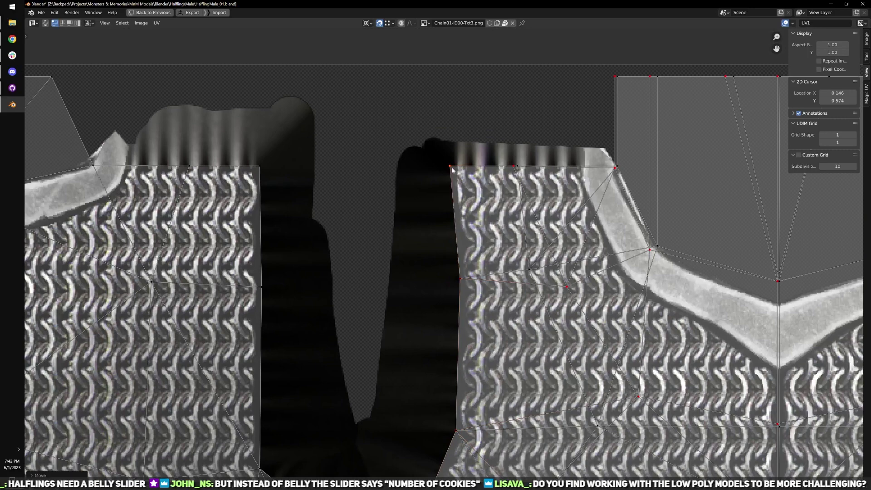
- Snap the left mid-shoulder, neck-base corner and upper neck corner UV vertices onto the robe's matching vertices
left_click(513, 168)
key("g")
left_click(518, 169)
middle_click_drag(607, 186, 459, 252)
scroll(460, 252, "up", 2)
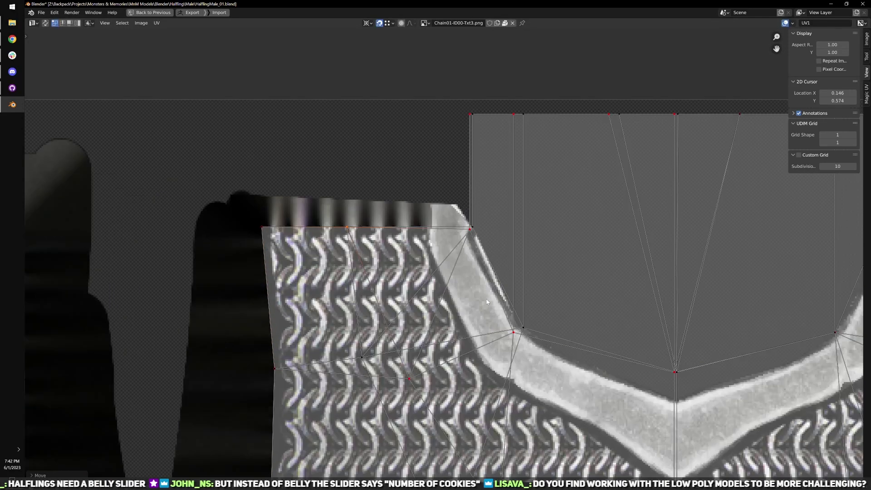
left_click(476, 226)
key("g")
left_click(480, 222)
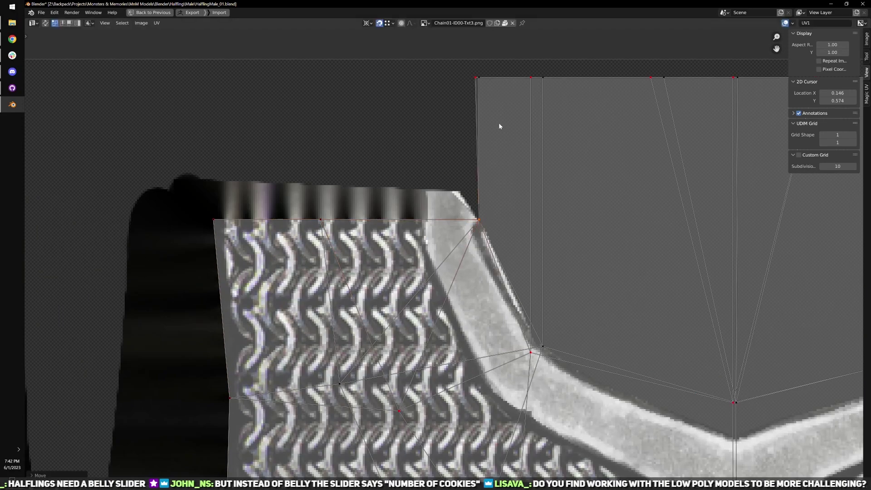
key("g")
left_click(482, 83)
- Snap the three remaining UV vertices along the neck's top edge, up to the centre, onto the robe's vertices
middle_click_drag(517, 99, 421, 200)
scroll(421, 200, "down", 2)
middle_click_drag(508, 218, 425, 227)
scroll(400, 229, "up", 2)
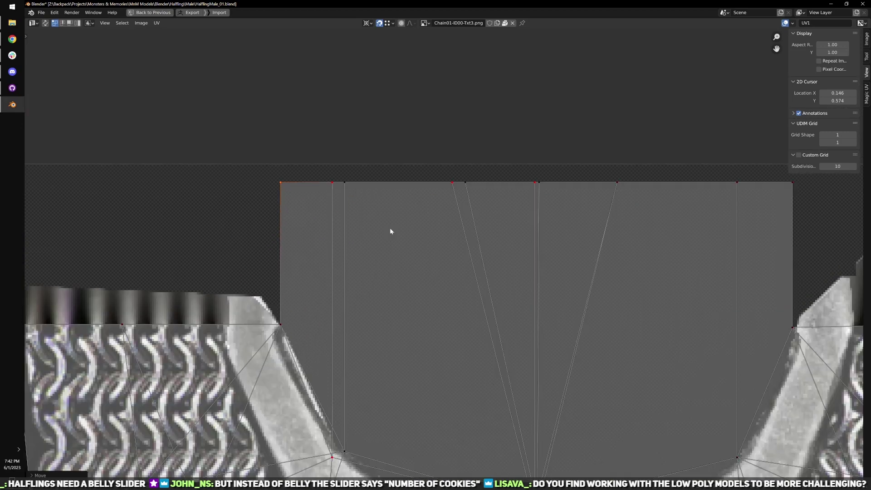
scroll(390, 231, "up", 1)
left_click_drag(299, 165, 319, 166)
left_click_drag(454, 162, 471, 161)
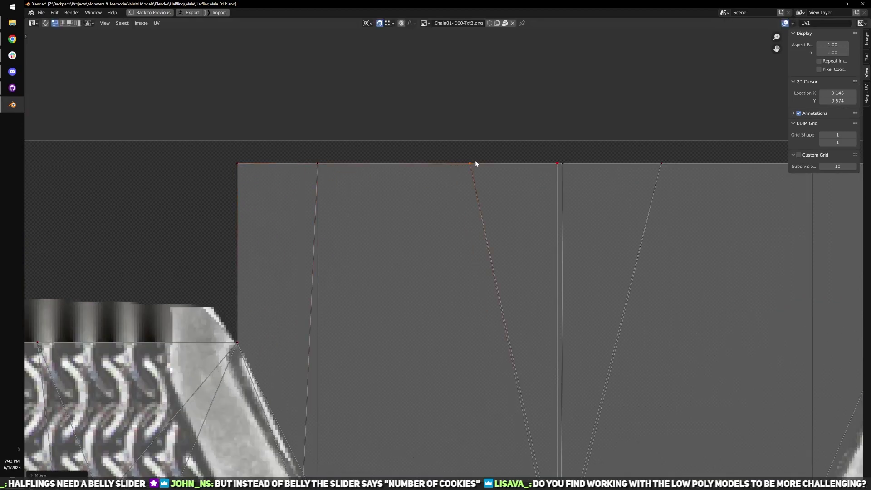
left_click_drag(556, 166, 565, 171)
- Examine the front torso's UV alignment with the robe layout from the neck and armholes down to the belt
scroll(590, 199, "down", 2)
middle_click_drag(706, 253, 404, 206)
middle_click_drag(487, 256, 427, 227)
scroll(529, 356, "down", 4)
scroll(317, 258, "up", 3)
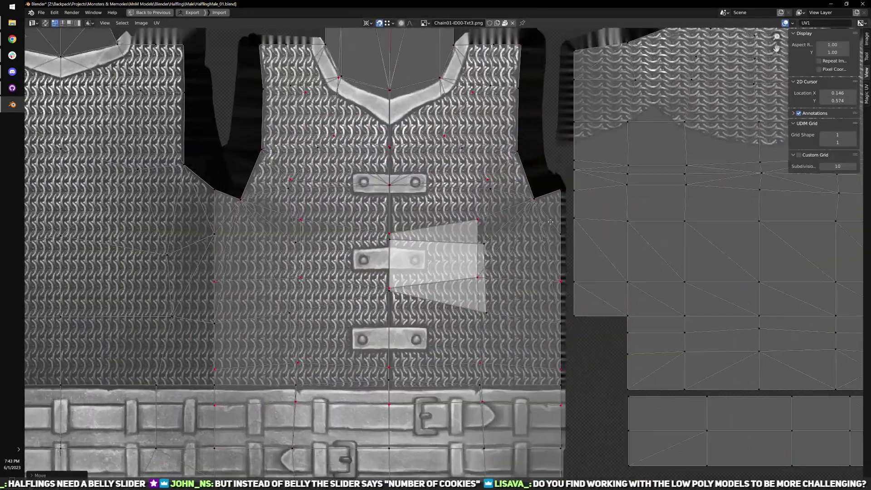
middle_click_drag(415, 269, 457, 196)
middle_click_drag(473, 306, 496, 208)
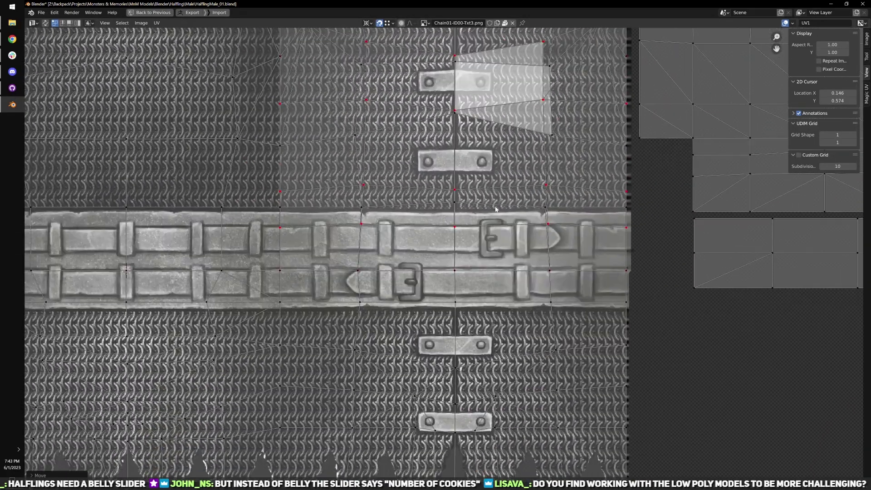
scroll(495, 211, "up", 3)
scroll(414, 305, "down", 1)
middle_click_drag(680, 271, 601, 306)
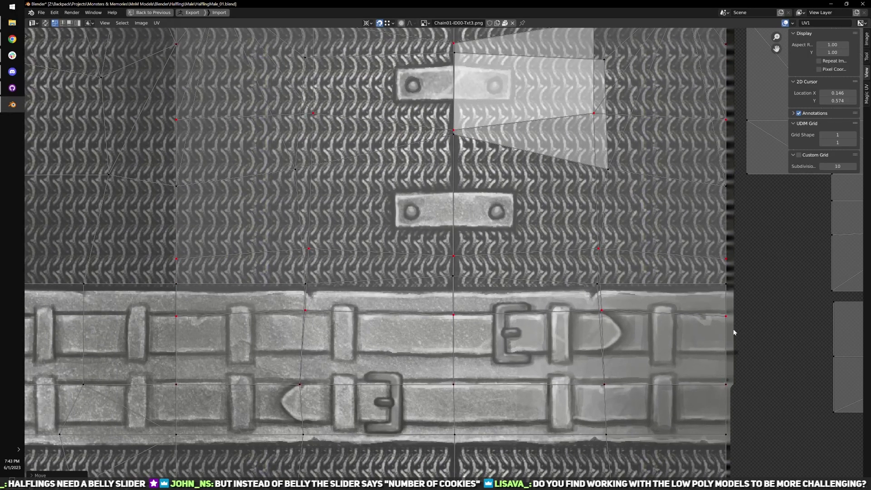
middle_click_drag(726, 208, 719, 338)
scroll(511, 293, "down", 2)
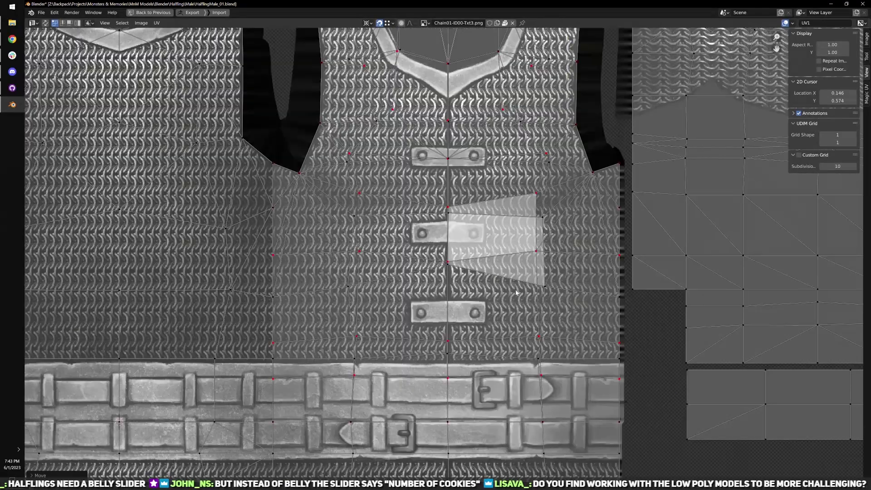
middle_click_drag(506, 293, 602, 269)
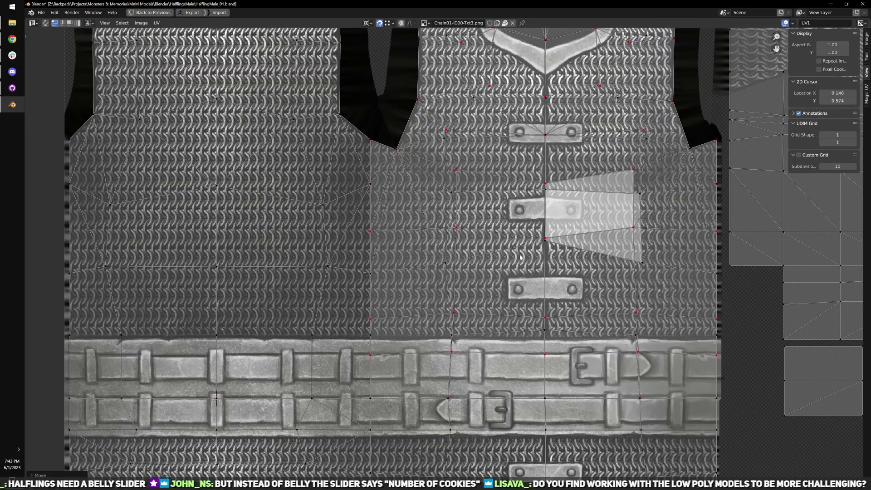
- Reopen the bodies in edit mode, select only the halfling's linked front torso, and show its UVs full screen
key("ctrl+space")
scroll(486, 321, "up", 5)
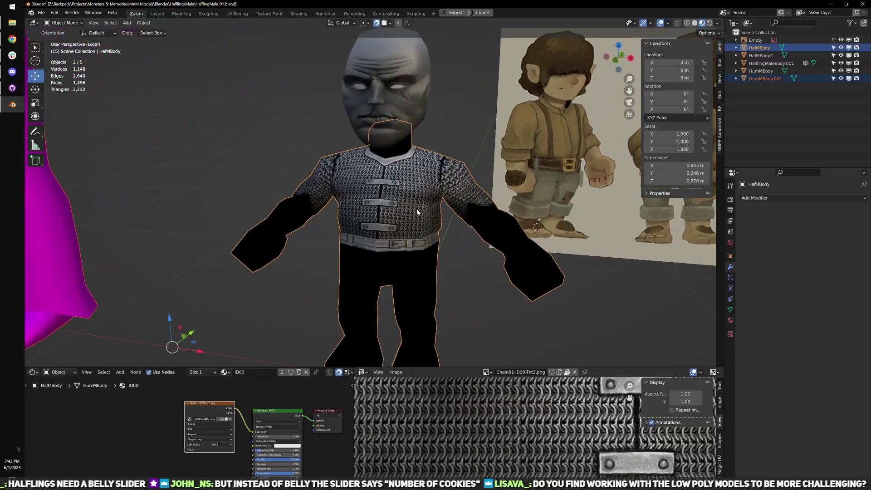
key("Tab")
key("ctrl+l")
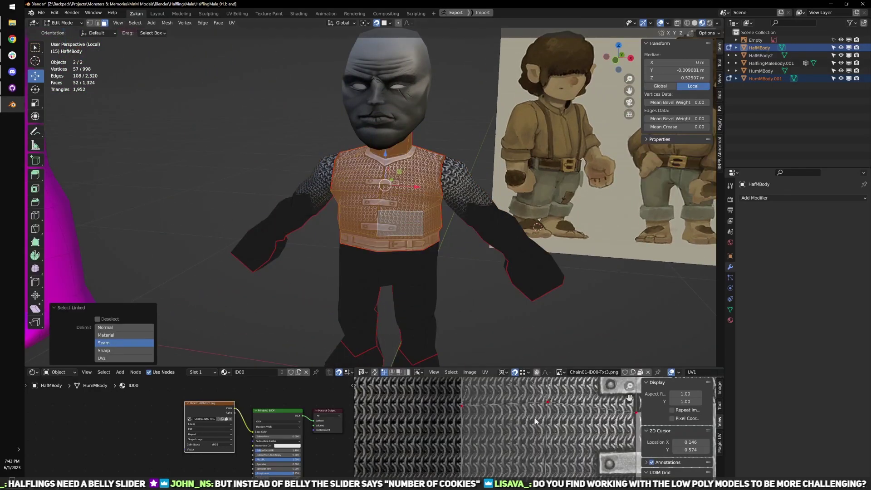
key("ctrl+space")
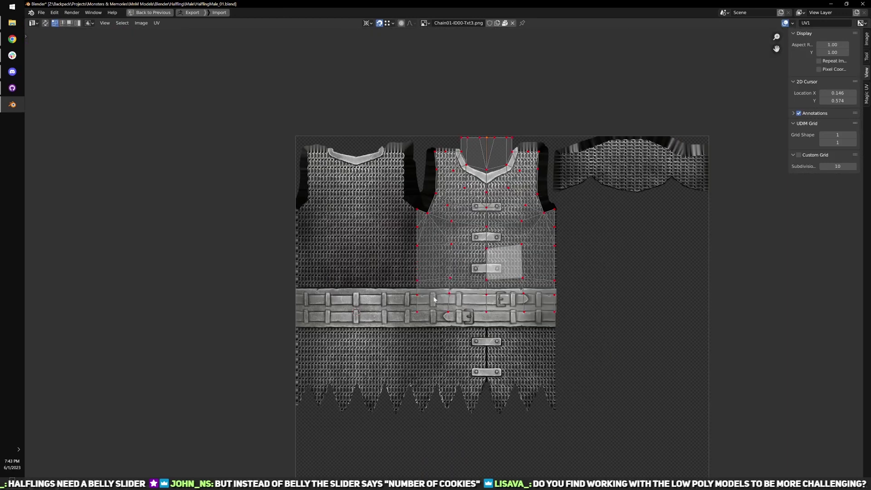
- Unpin the interior UV vertices of the front torso's belly and the middle of its chest
left_click_drag(434, 299, 532, 203)
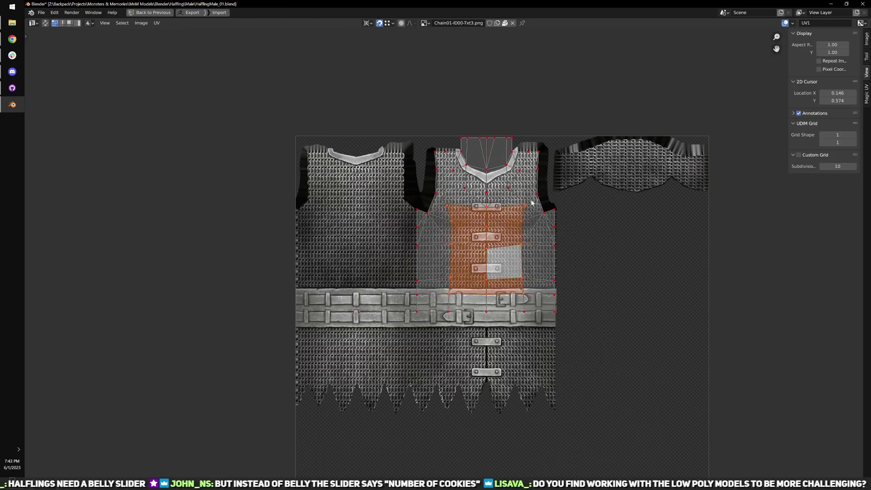
key("alt+p")
scroll(530, 202, "up", 2)
left_click_drag(458, 171, 551, 141)
key("alt+p")
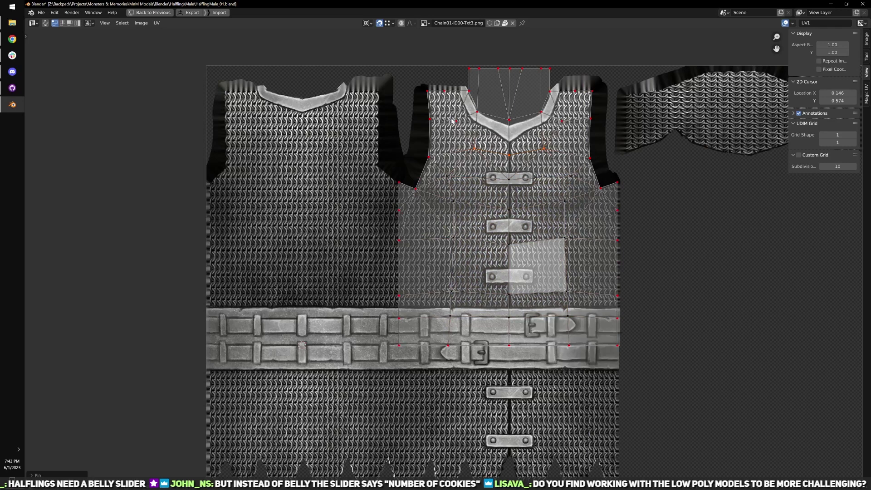
- Unpin the upper chest UV vertices on both sides of the collar and unwrap the front torso again
left_click_drag(452, 119, 471, 142)
key("alt+p")
left_click_drag(556, 142, 574, 116)
key("alt+p")
middle_click_drag(524, 201, 486, 233)
key("u")
left_click(489, 233)
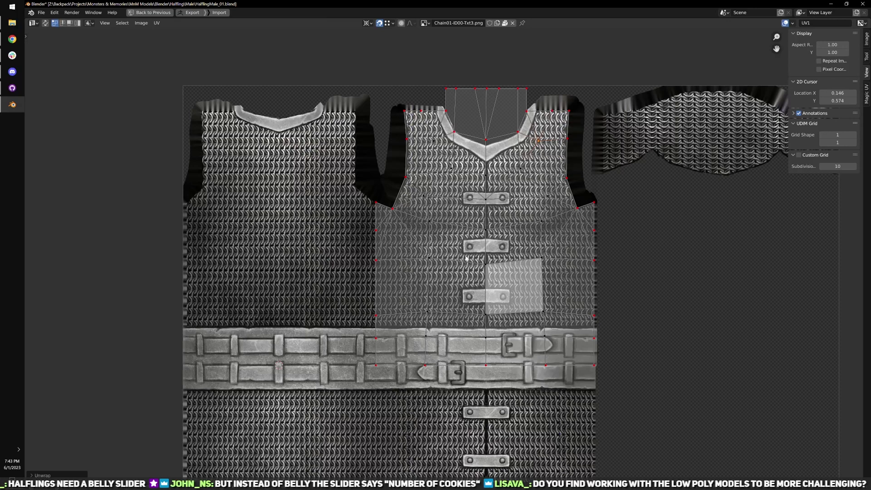
- Leave edit mode, deselect the bodies, and inspect the chainmail texture on the halfling's front and back
key("ctrl+space")
key("Tab")
left_click(493, 279)
scroll(489, 285, "down", 1)
middle_click_drag(490, 286, 388, 305)
scroll(440, 297, "up", 6)
middle_click_drag(446, 297, 540, 269)
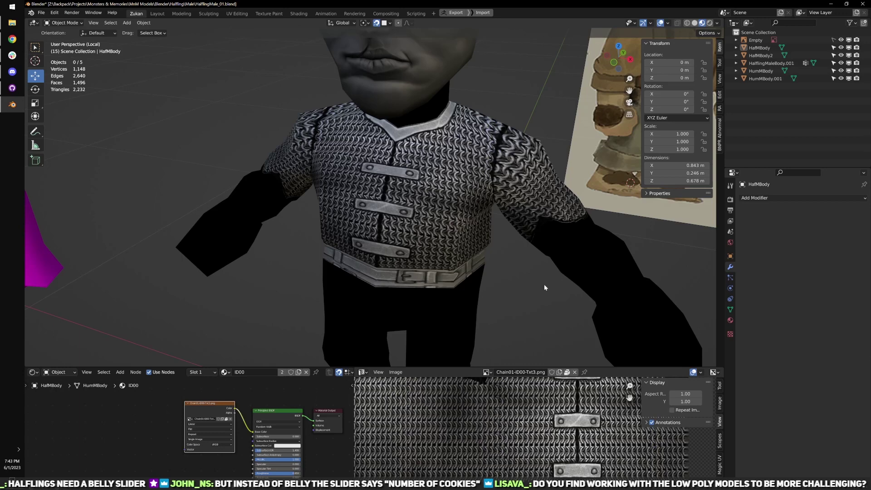
scroll(454, 241, "down", 4)
middle_click_drag(377, 209, 582, 180)
scroll(492, 215, "up", 3)
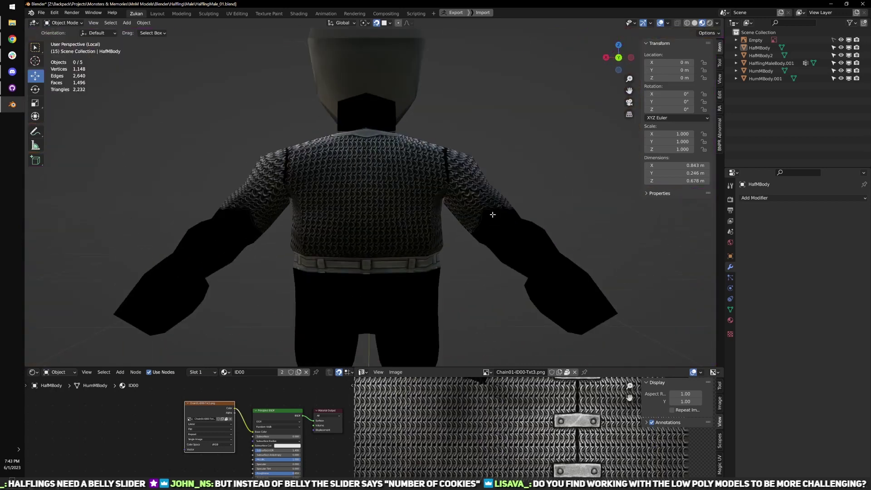
- Select only the halfling's linked back torso in edit mode and pin all of its UV vertices
scroll(493, 214, "down", 5)
left_click(608, 251)
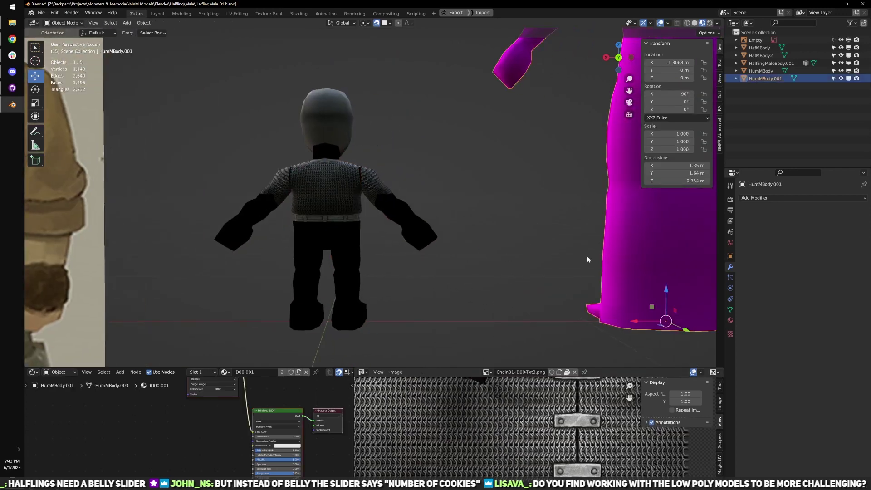
left_click(330, 200)
key("Tab")
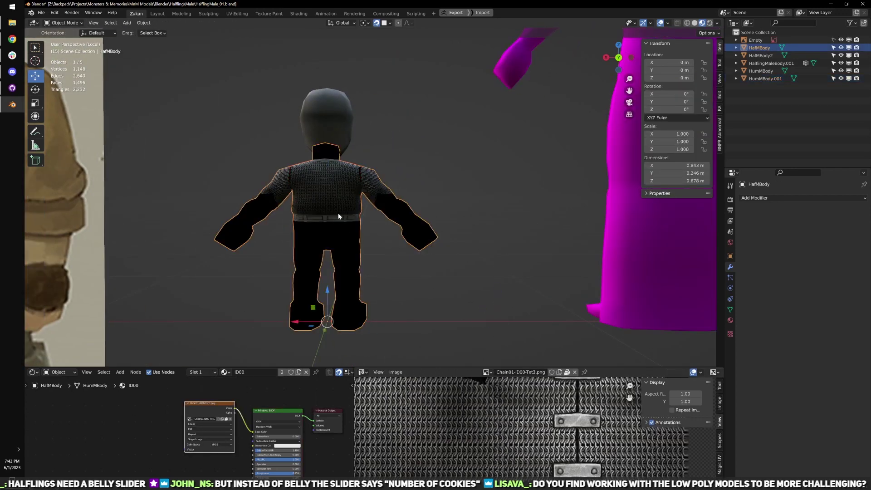
left_click(338, 213)
key("l")
key("ctrl+space")
scroll(354, 268, "down", 3)
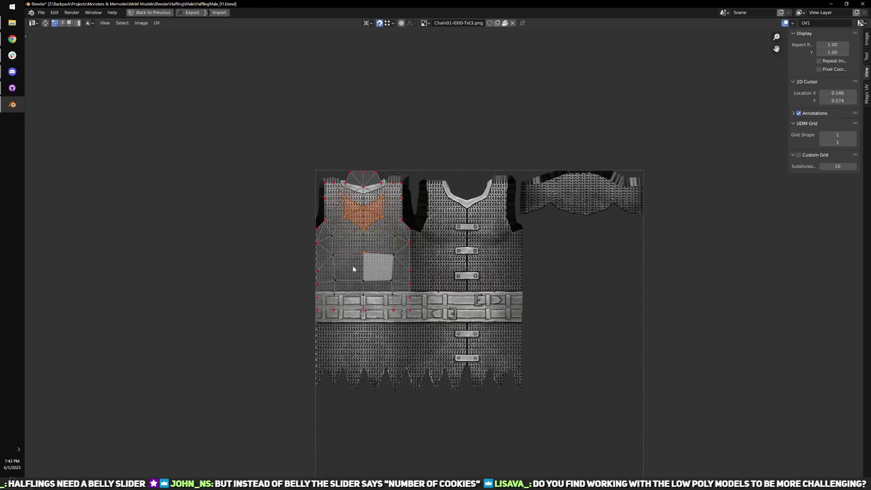
middle_click_drag(354, 269, 393, 290)
key("a")
key("ctrl+space")
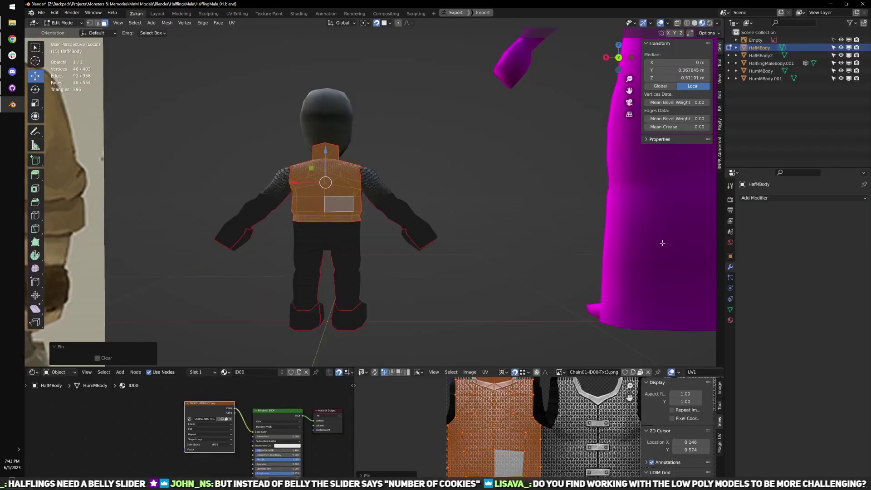
- Open the halfling and robed human bodies together in edit mode, select the halfling's linked back torso, and show both UV layouts full screen
key("Tab")
left_click(368, 199, "shift")
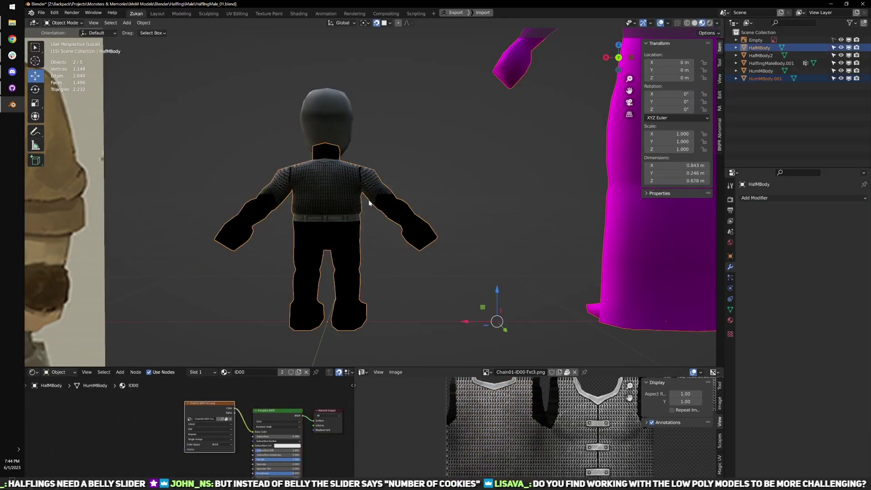
key("Tab")
scroll(454, 184, "down", 4)
key("l")
key("ctrl+space")
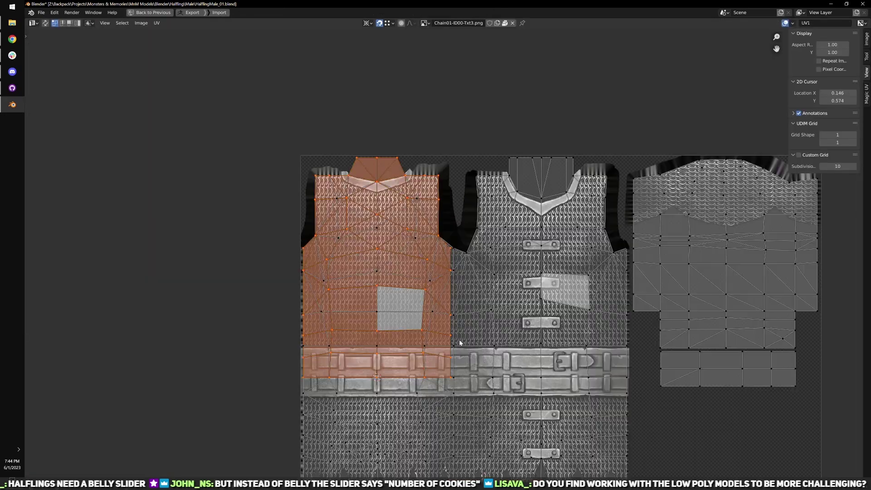
scroll(502, 238, "up", 4)
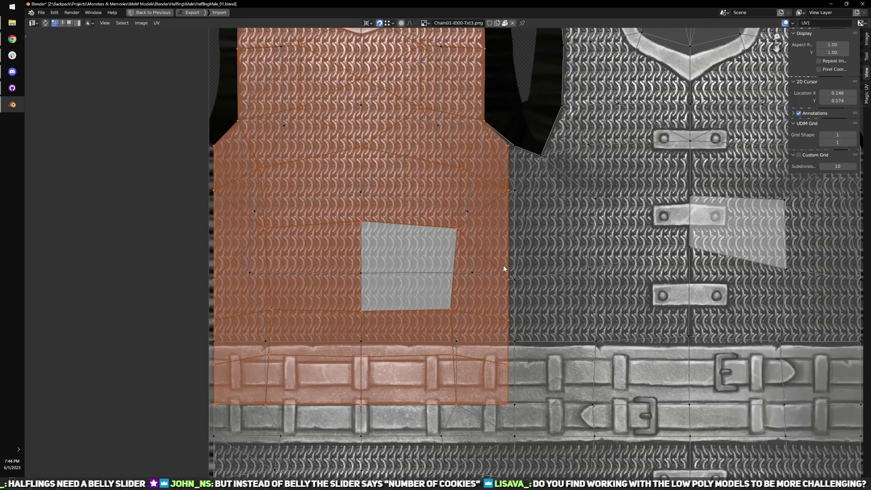
- Select the back torso's side UV edge bordering the front piece, align it vertically, and snap it along X to the human body's side edge
left_click(508, 273, "alt")
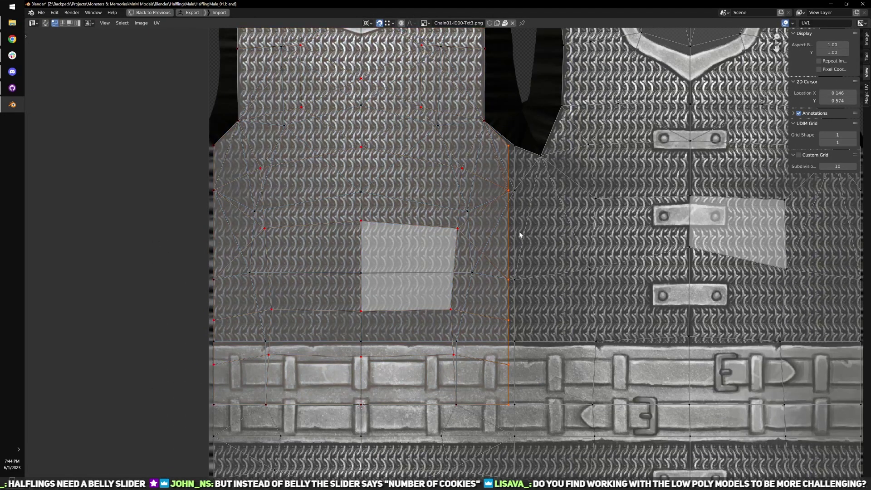
key("g")
key("x")
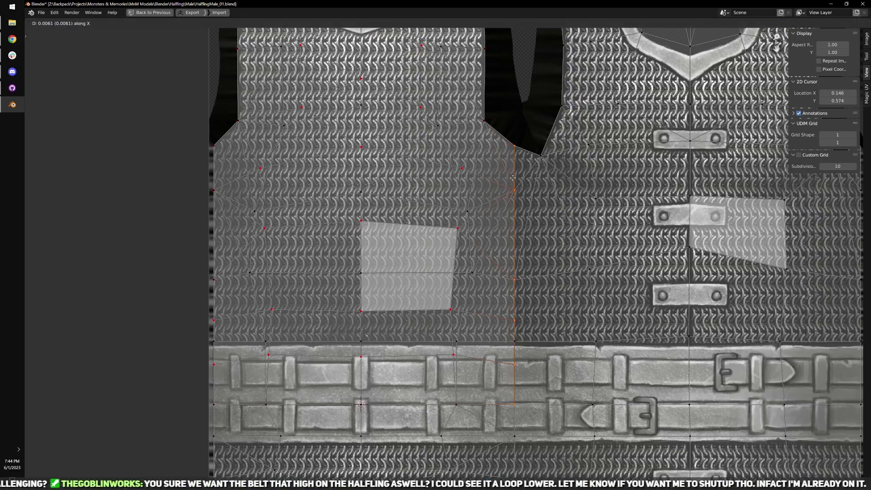
left_click(512, 178)
key("q")
mouse_move(535, 230)
left_click(601, 274)
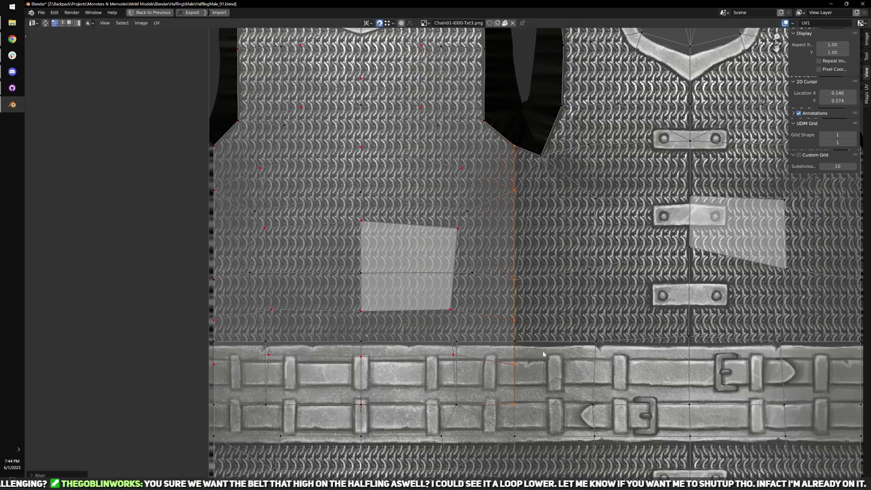
key("g")
key("x")
left_click(513, 391)
- Examine how the back torso's UVs line up with the human layout around the belt, collar and armhole
middle_click_drag(365, 346, 455, 290)
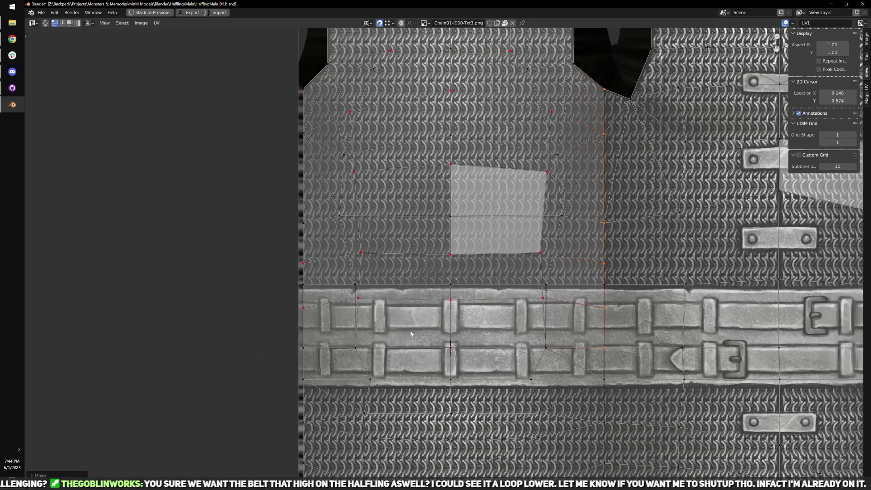
middle_click_drag(475, 43, 403, 312)
scroll(404, 312, "up", 3)
middle_click_drag(533, 206, 462, 277)
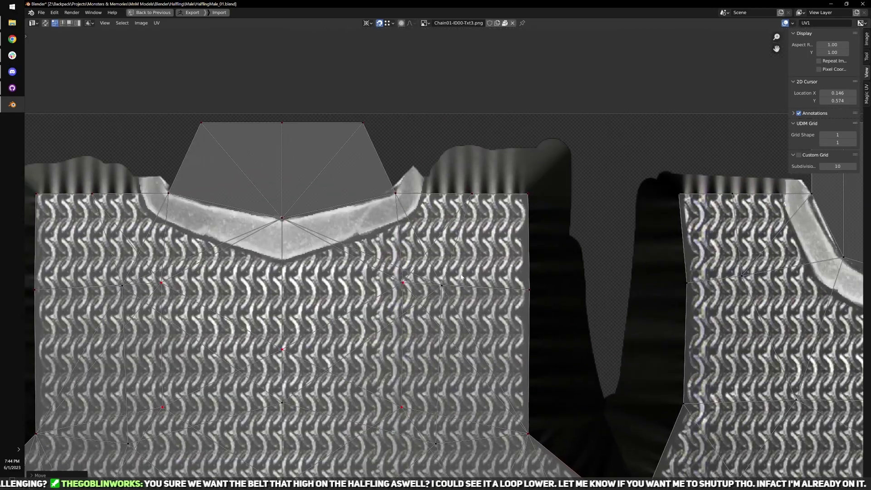
scroll(461, 276, "down", 3)
middle_click_drag(503, 318, 511, 258)
scroll(511, 257, "up", 1)
middle_click_drag(417, 295, 478, 159)
scroll(449, 254, "down", 3)
key("ctrl+space")
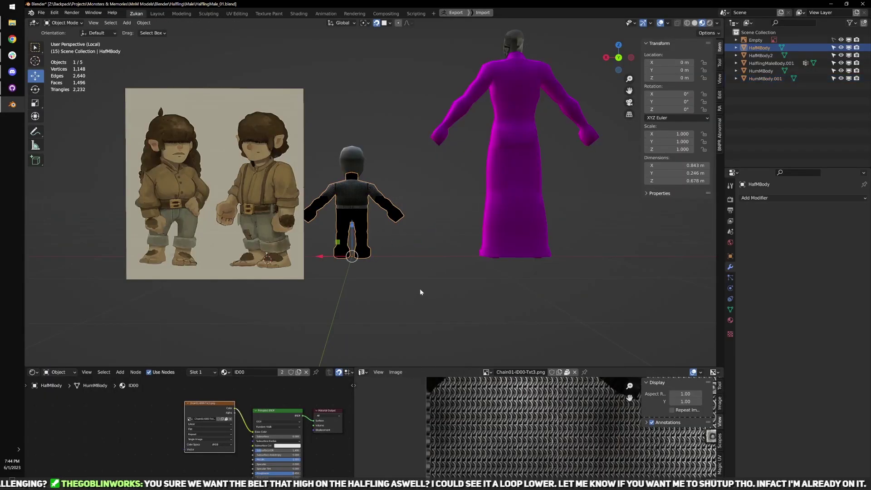
- Reopen only the halfling body in edit mode and unpin the interior UV vertices of the back torso's lower half
key("Tab")
key("ctrl+space")
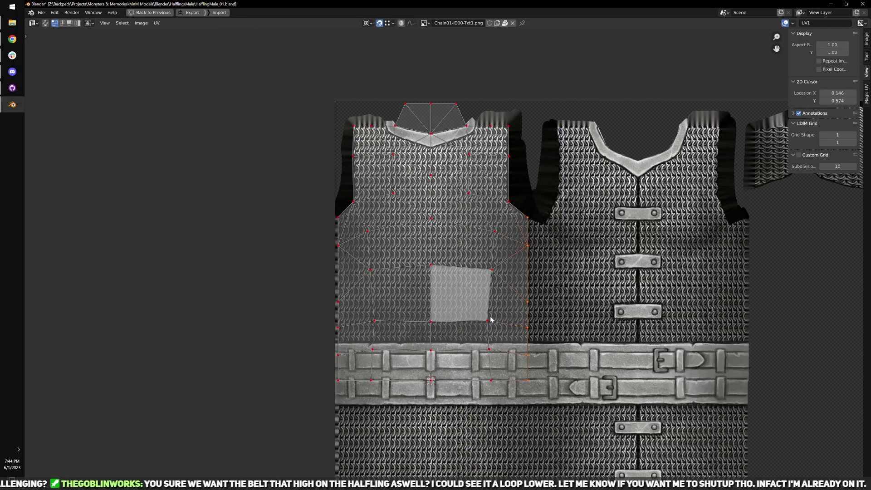
key("ctrl+Tab")
left_click(406, 329)
left_click_drag(366, 371, 506, 227)
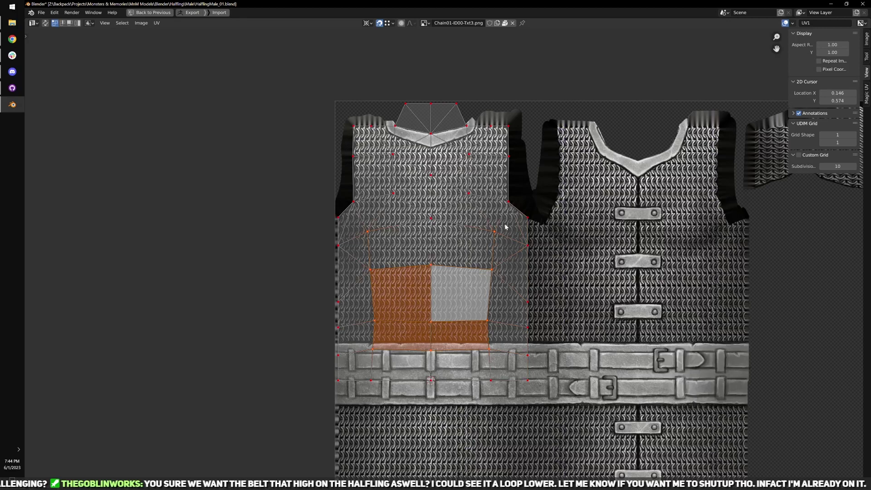
key("alt+p")
- Unpin the UV vertices in the middle of the upper back and unwrap the back torso again
left_click_drag(378, 152, 480, 250)
key("alt+p")
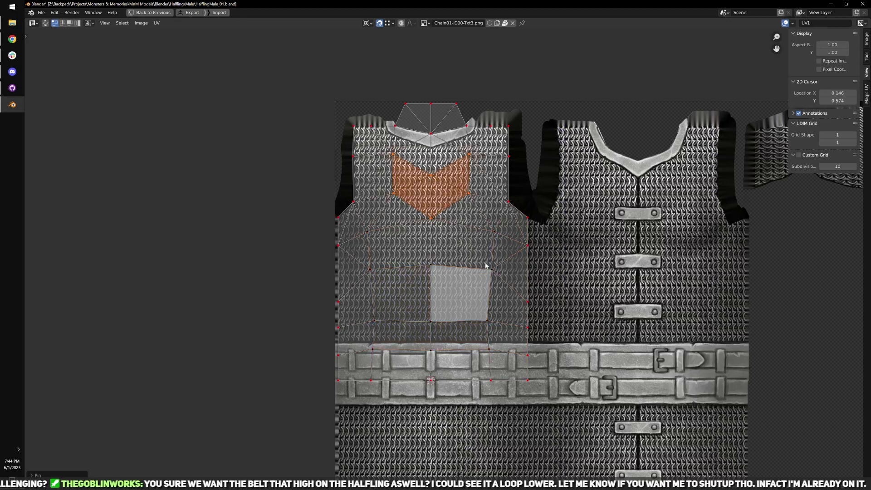
key("u")
left_click(461, 271)
key("ctrl+space")
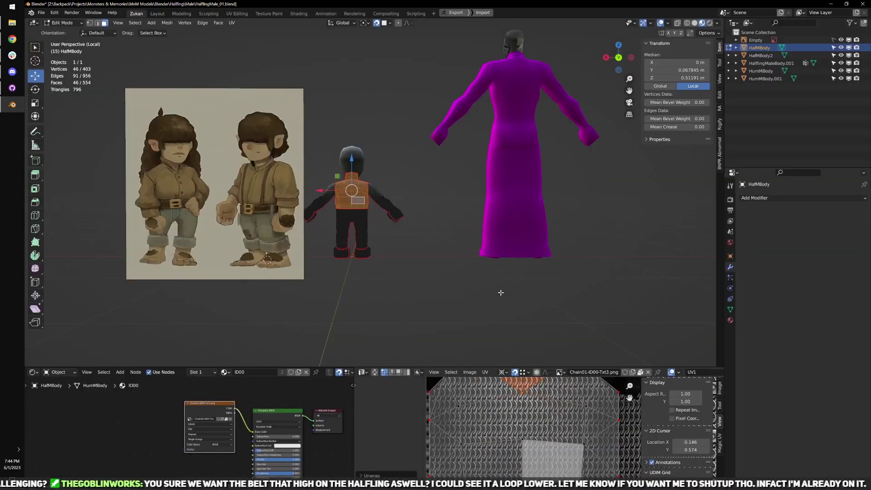
- Leave edit mode and inspect the chainmail on the halfling's back and front, ending in front view beside the concept art
scroll(433, 279, "up", 5)
key("KP_Divide")
scroll(510, 298, "down", 2)
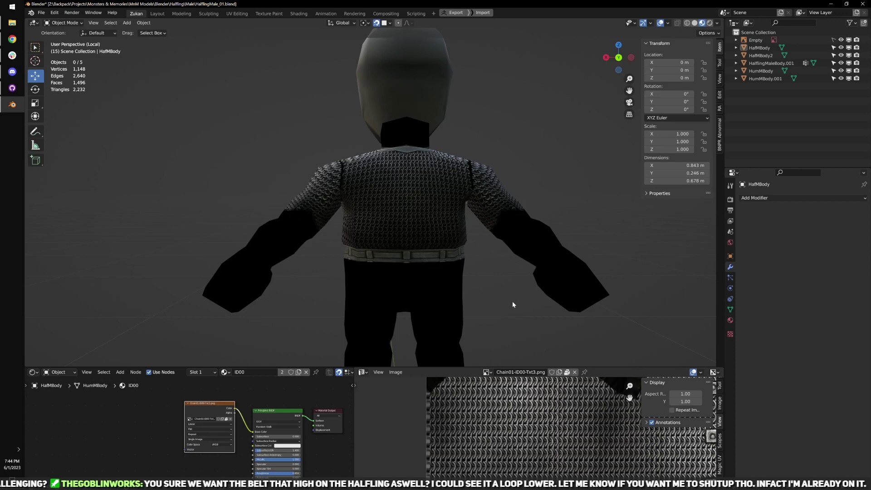
middle_click_drag(402, 274, 573, 277)
left_click(494, 276)
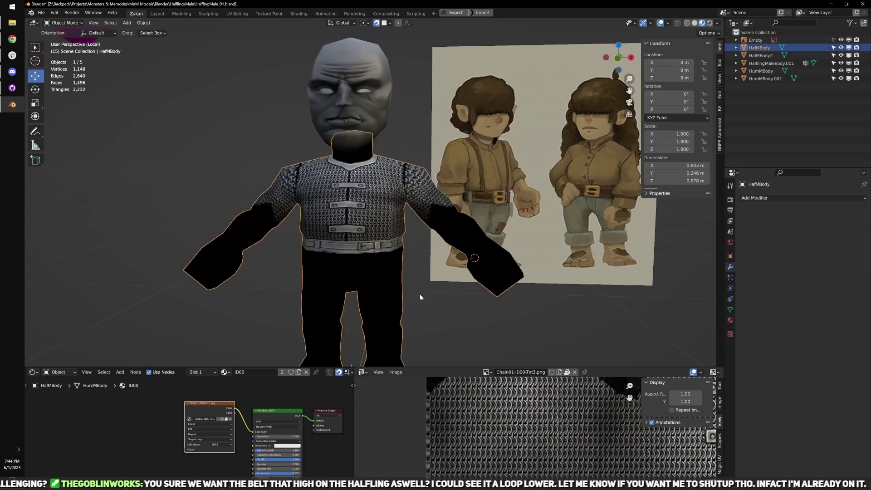
key("KP_1")
scroll(455, 247, "up", 3)
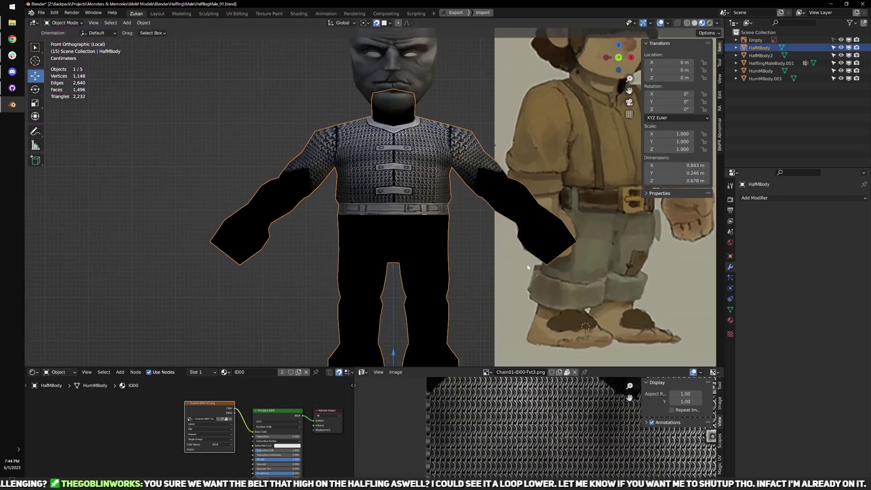
scroll(535, 264, "down", 2)
left_click(544, 262)
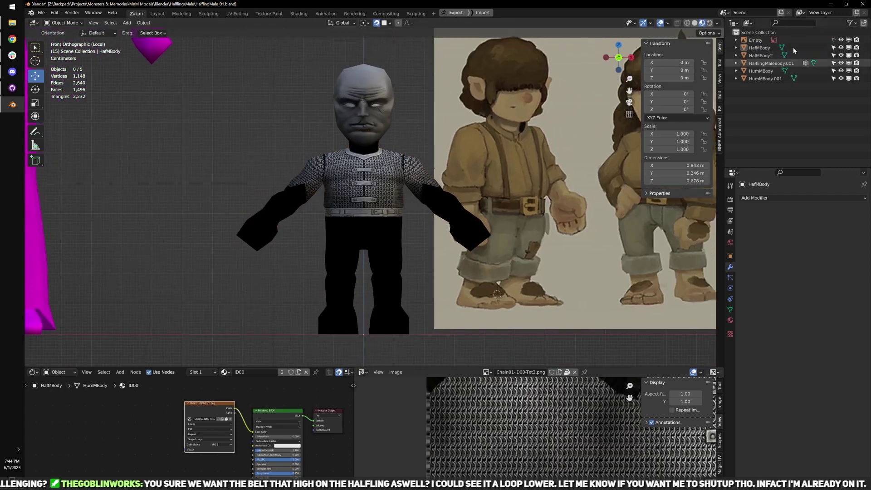
- Move the concept-art reference image about -0.336 m along X and about -0.074 m along Z, behind the halfling
left_click(756, 40)
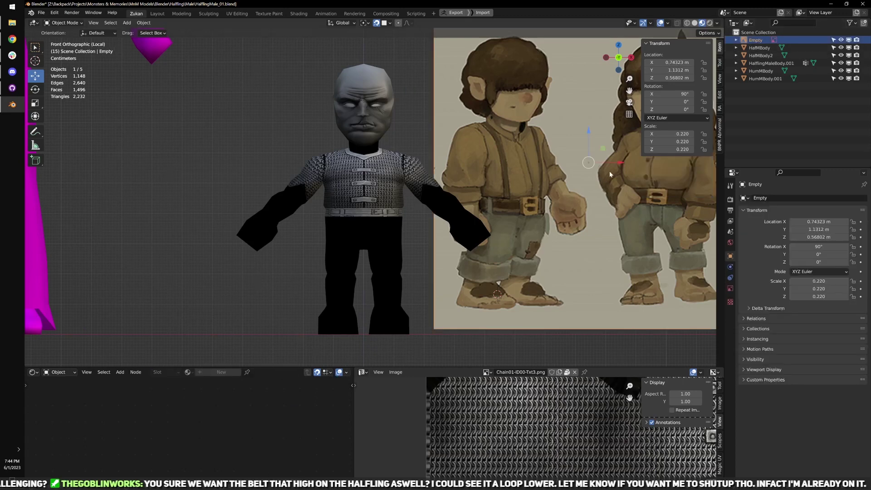
left_click_drag(619, 164, 518, 167)
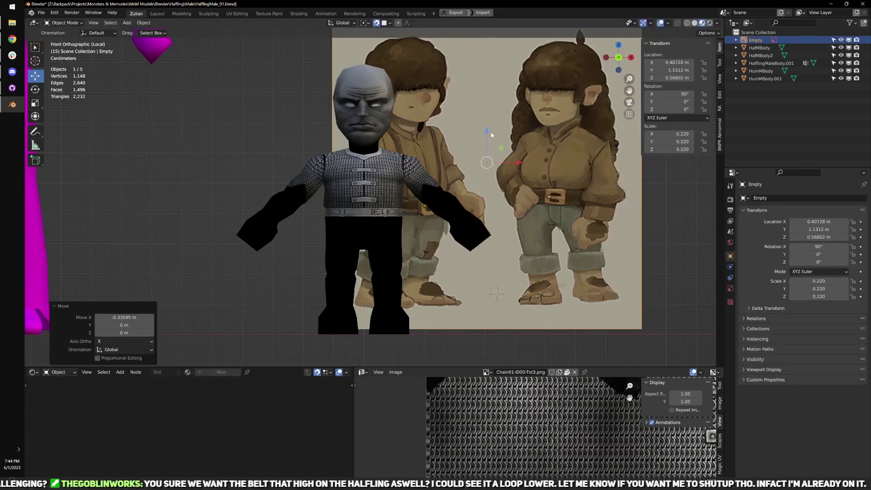
left_click_drag(492, 134, 486, 155)
scroll(386, 186, "up", 3)
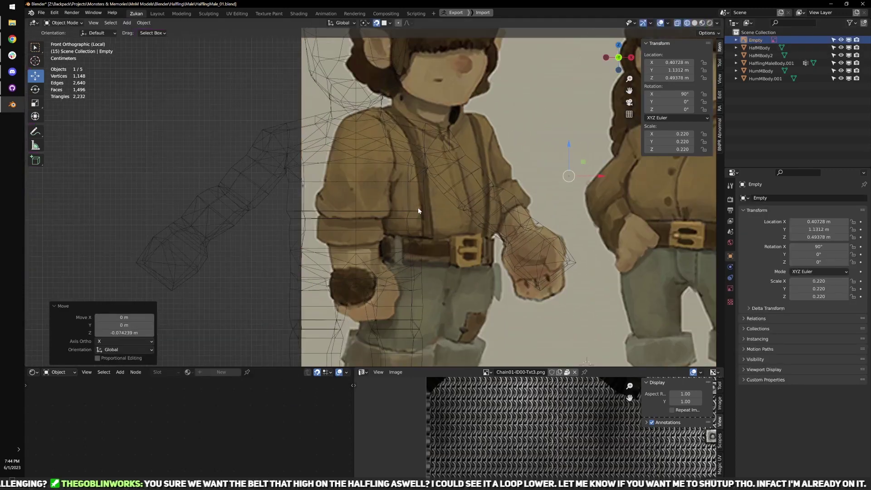
- Open the halfling body in edit mode, select the vertices around its waist, and compare the chainmail belt's height with the reference's belt
left_click(415, 213)
key("Tab")
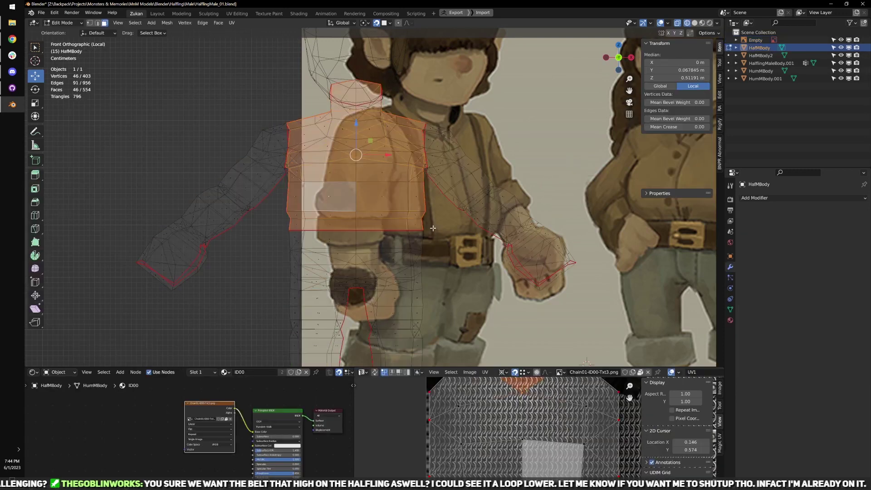
key("ctrl+Tab")
left_click(427, 235)
left_click_drag(273, 204, 431, 258)
scroll(430, 258, "up", 3)
middle_click_drag(427, 257, 429, 235, "shift")
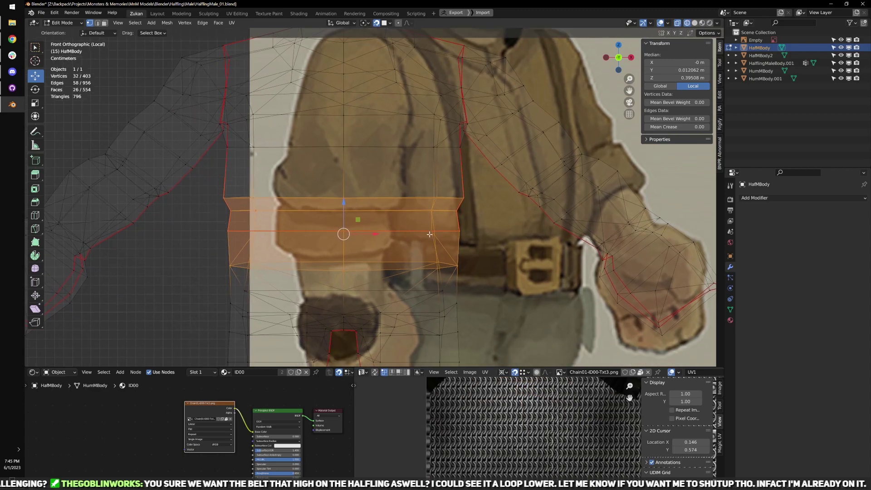
scroll(428, 234, "down", 1)
key("shift+z")
scroll(391, 206, "down", 2)
middle_click_drag(391, 206, 418, 215)
key("KP_1")
scroll(443, 251, "up", 1)
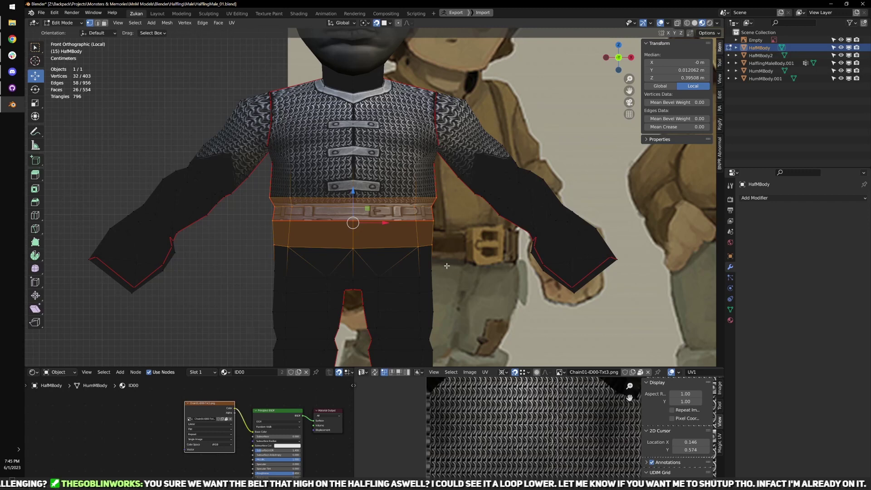
scroll(368, 267, "up", 2)
- Lower the selected waist vertices toward the reference's belt line, and lower all but the bottom rows about 0.009 m further
key("alt+z")
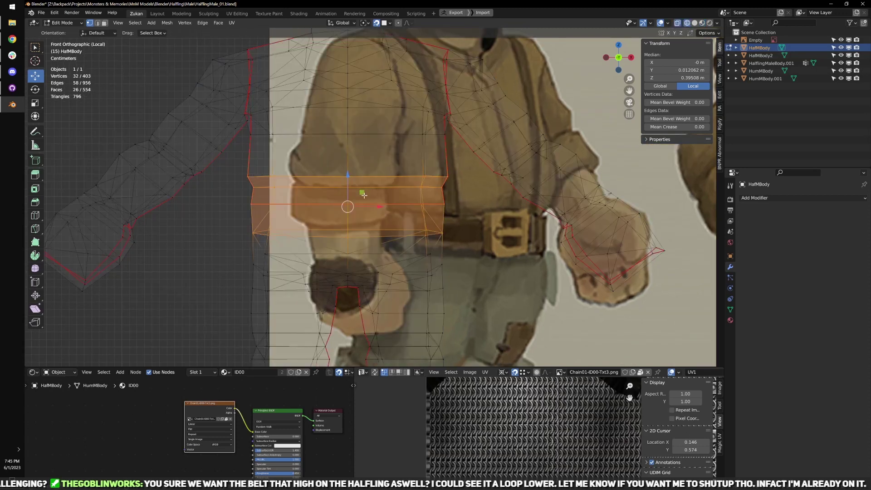
left_click_drag(349, 176, 344, 191)
left_click_drag(214, 243, 502, 303, "ctrl")
left_click_drag(348, 179, 421, 197)
- Add one centered loop cut around the torso above the belt, scale it to 1.009 along X, and leave edit mode
key("ctrl+r")
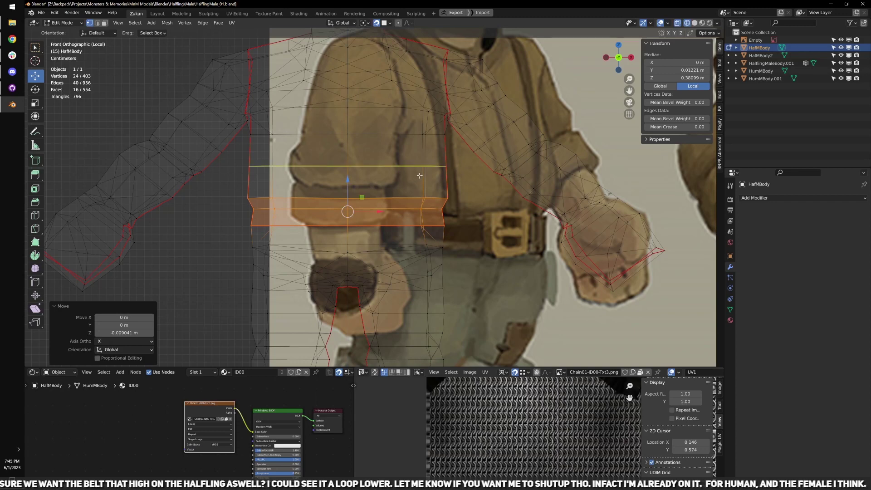
left_click(418, 176)
right_click(417, 177)
key("s")
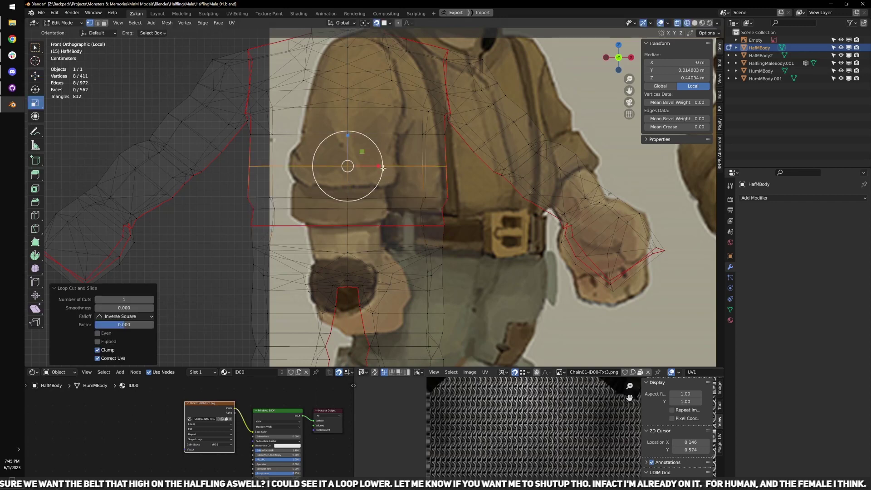
mouse_move(392, 184)
middle_mouse_down()
mouse_move(381, 186)
mouse_move(407, 189)
middle_mouse_up()
key("shift+z")
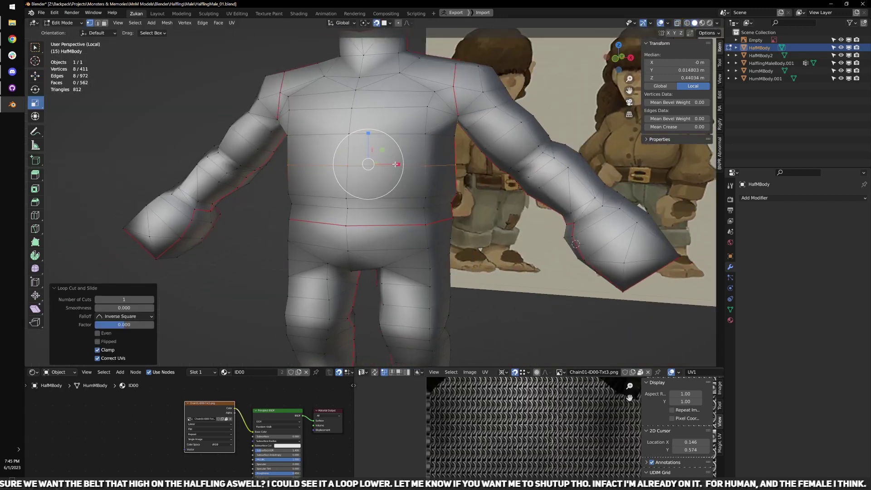
left_click_drag(398, 165, 395, 165)
middle_click_drag(395, 165, 423, 246)
key("ctrl+Tab")
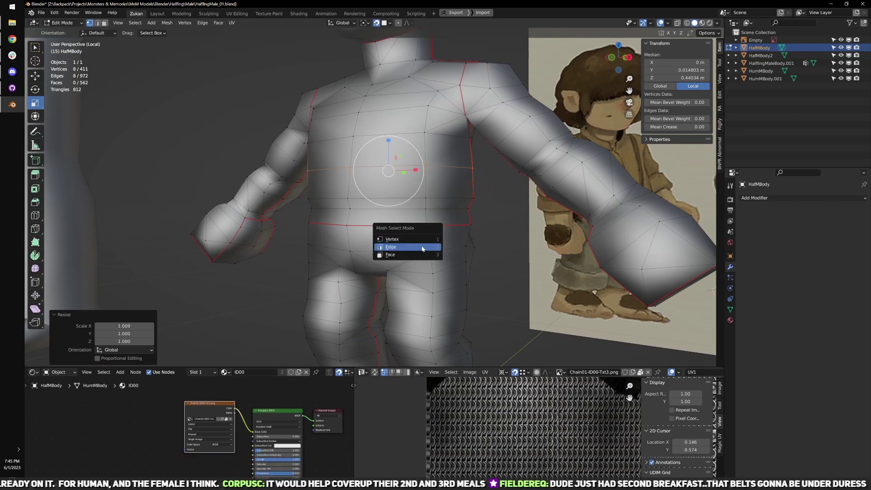
left_click(420, 254)
key("Tab")
scroll(379, 308, "down", 3)
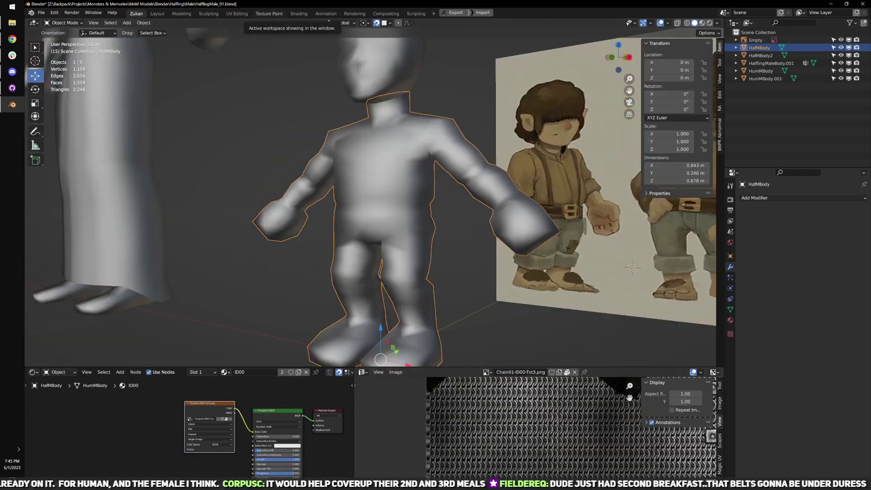
- Replace the image in the halfling material's texture node with guide-id00.png from the Downloads folder
left_click(231, 419)
left_click(223, 419)
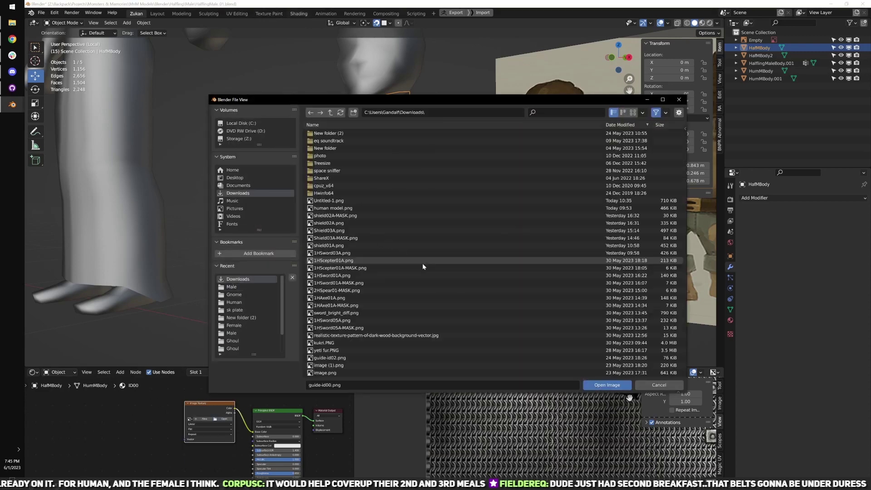
left_click(607, 385)
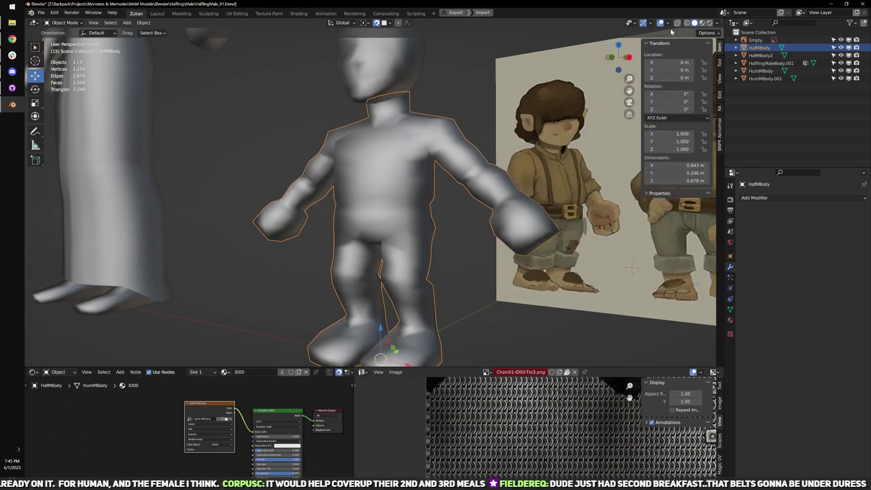
- Show the halfling body in material preview and examine its torso UVs over the guide texture and its waist seam from the front
left_click(701, 23)
key("Tab")
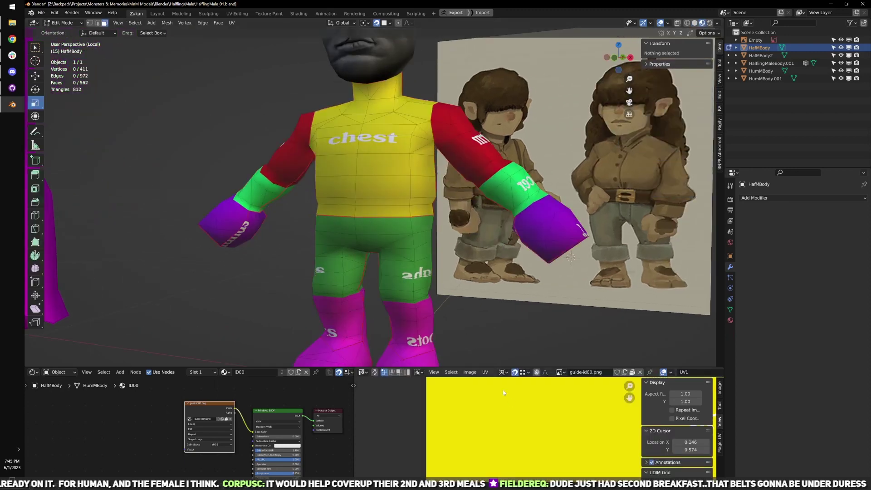
key("a")
key("ctrl+space")
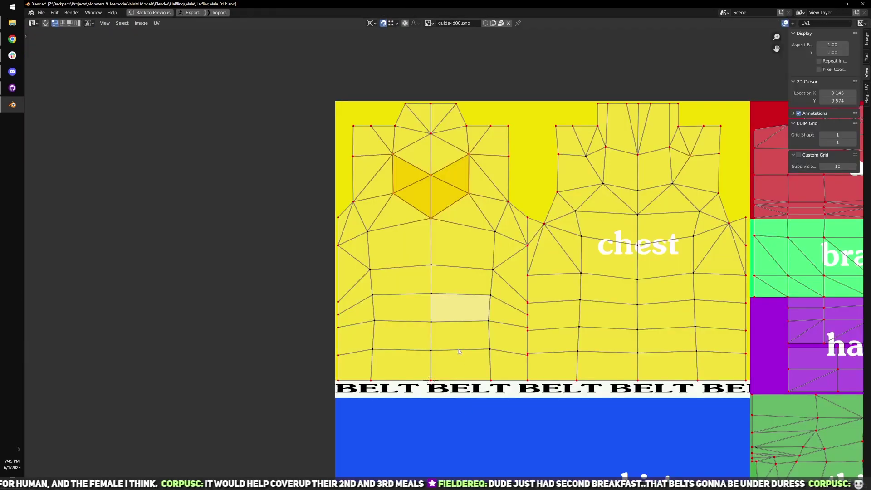
key("ctrl+space")
key("ctrl+space")
key("ctrl+space")
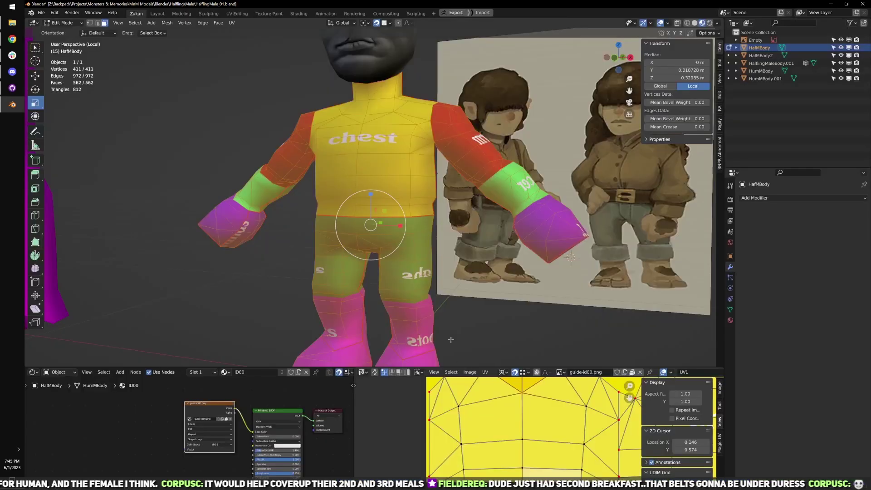
key("KP_1")
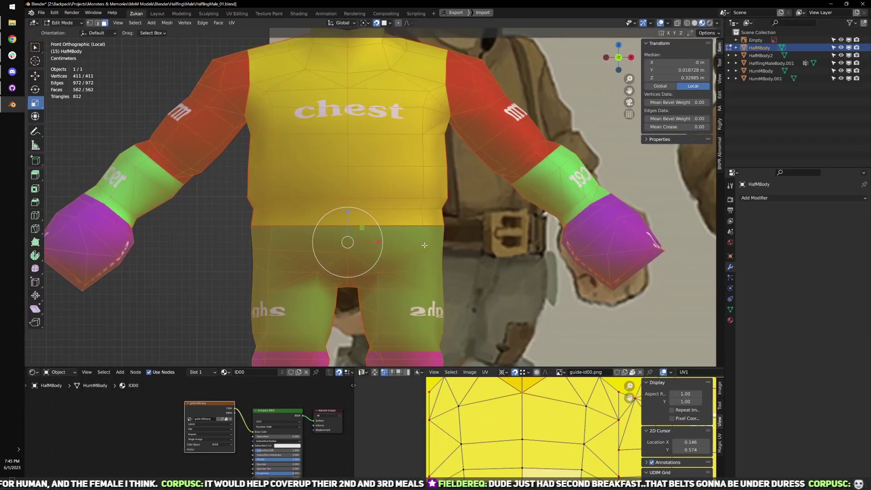
scroll(522, 430, "down", 2)
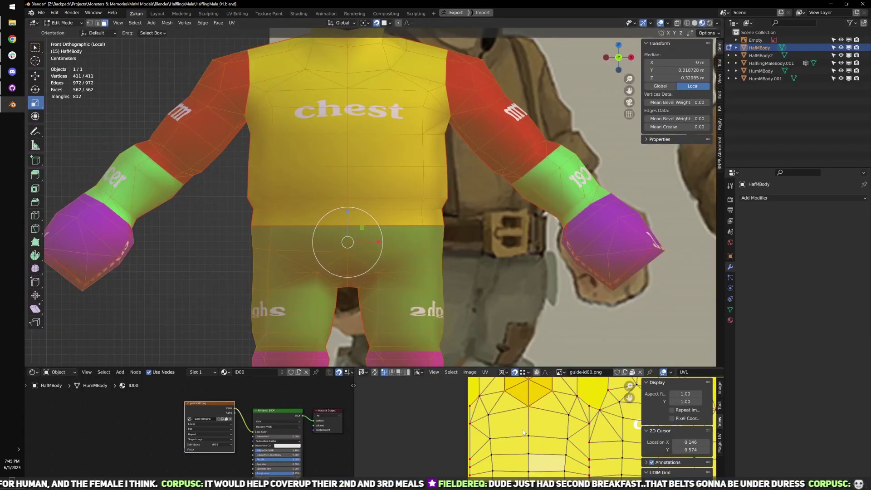
scroll(457, 258, "up", 2)
- Undo the guide texture swap and the torso loop cut, returning to the chainmail-textured halfling body in edit mode
key("ctrl+z")
key("ctrl+z")
key("ctrl+z")
key("ctrl+z")
key("ctrl+z")
key("ctrl+z")
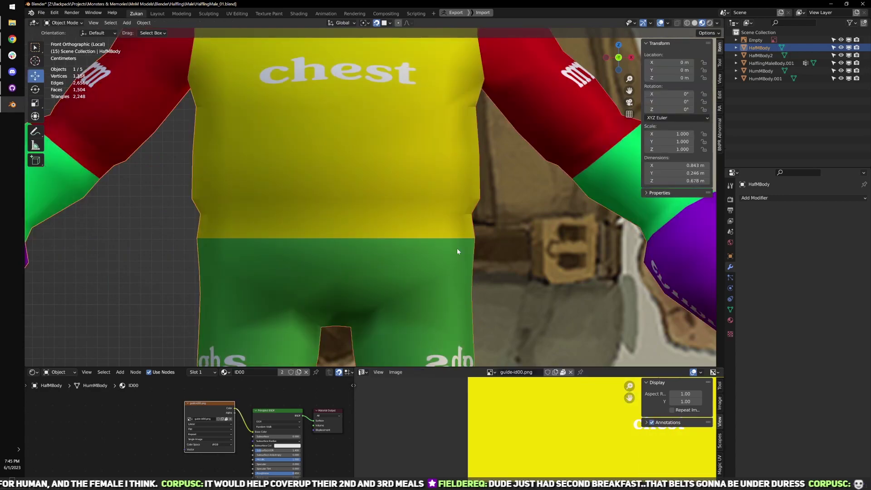
key("ctrl+z")
key("ctrl+z")
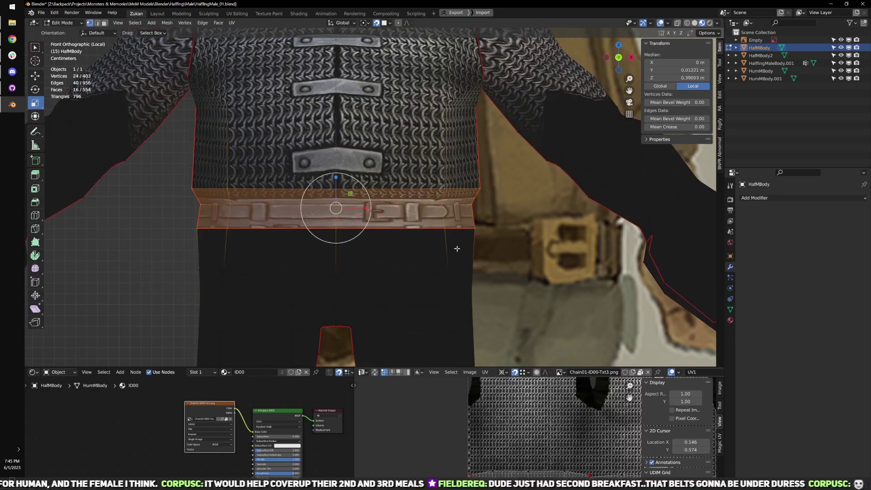
- Select the row of hip vertices below the belt in wireframe, excluding the rear ones, and inspect the selection on the textured body
scroll(457, 248, "down", 4)
scroll(410, 254, "up", 4)
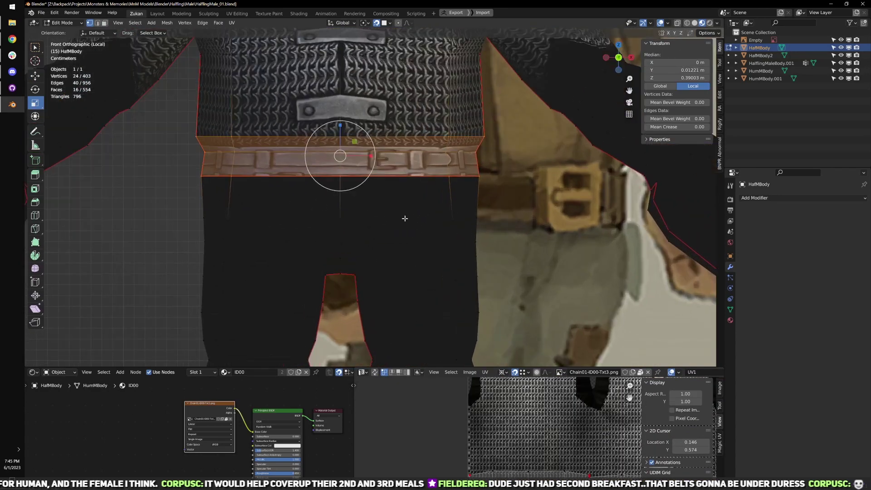
key("shift+z")
left_click_drag(148, 182, 504, 227)
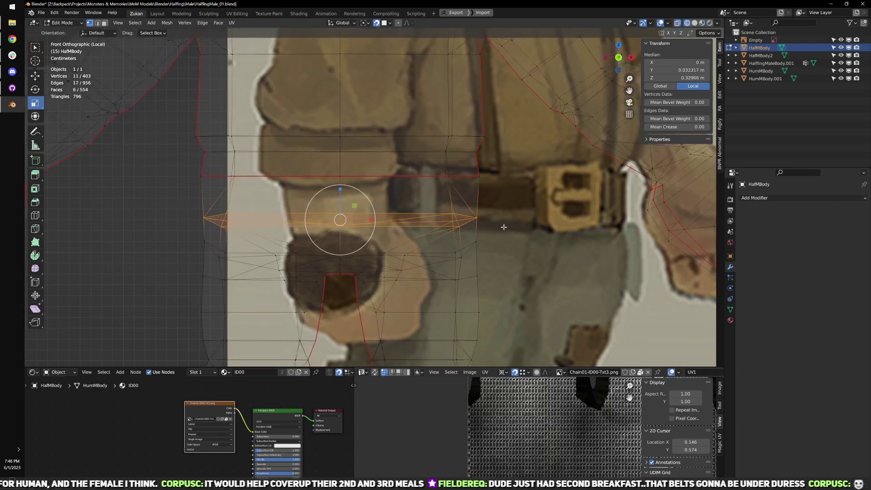
mouse_move(452, 235)
middle_mouse_down()
mouse_move(399, 244)
mouse_move(480, 249)
mouse_move(435, 284)
mouse_move(456, 279)
mouse_move(484, 251)
mouse_move(439, 233)
mouse_move(449, 245)
middle_mouse_up()
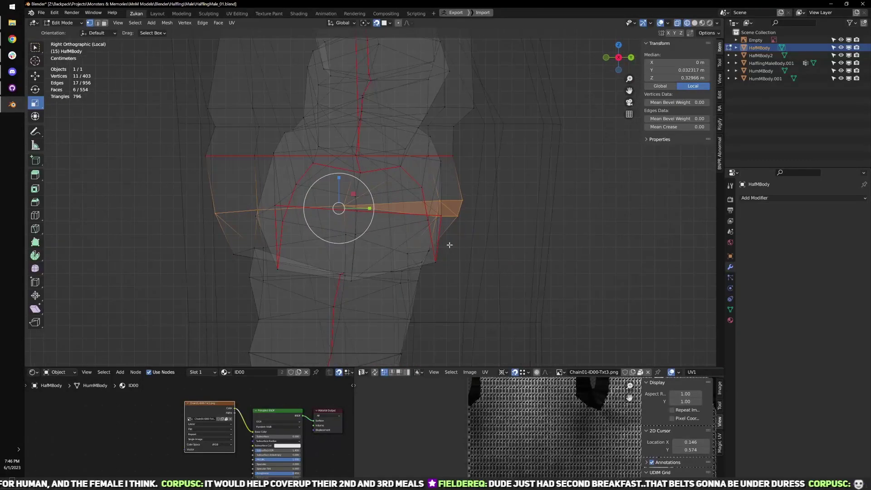
left_click_drag(429, 240, 509, 213)
mouse_move(313, 199)
middle_mouse_down()
mouse_move(389, 203)
mouse_move(438, 286)
middle_mouse_up()
key("shift+z")
scroll(437, 286, "down", 8)
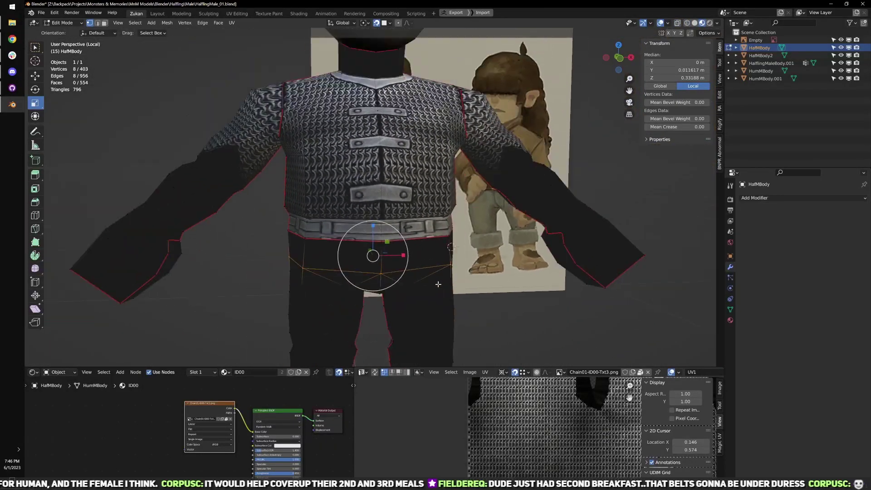
- Leave edit mode and assign material ID00 to the first material slot of the robed human body HumMBody.001
key("Tab")
scroll(227, 234, "down", 3)
middle_click_drag(227, 233, 354, 248, "shift")
left_click(297, 250)
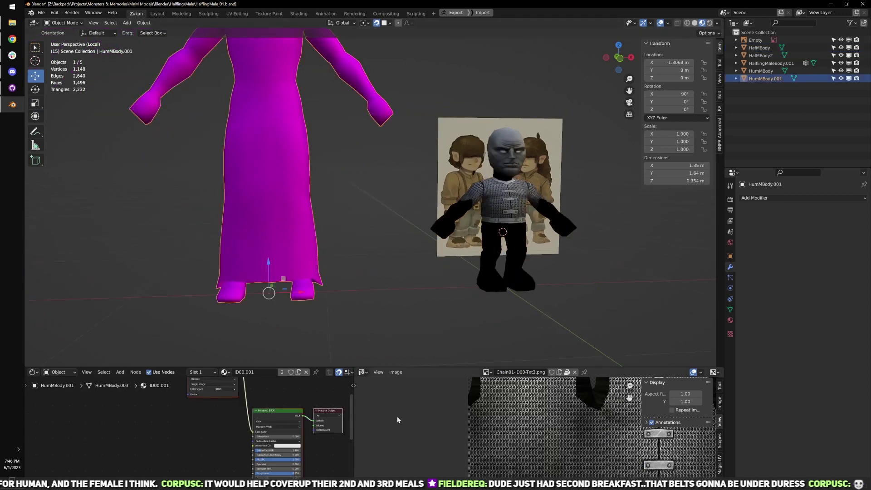
left_click(730, 320)
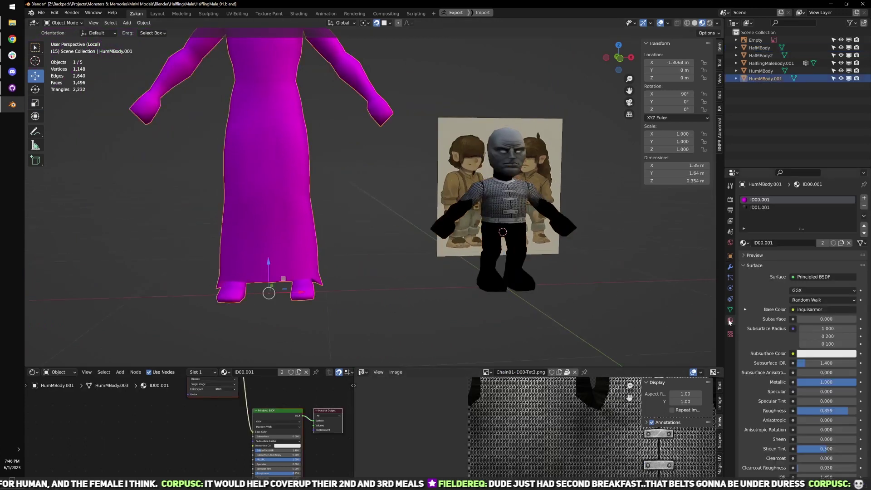
left_click(745, 243)
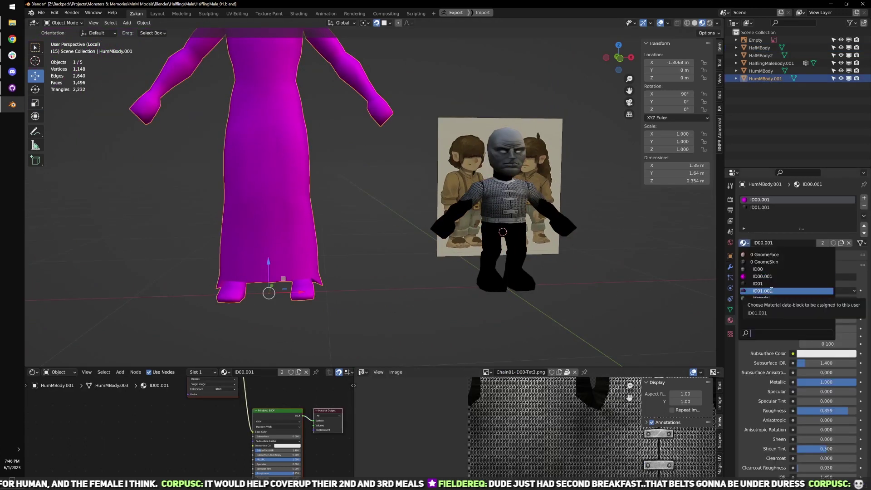
left_click(784, 261)
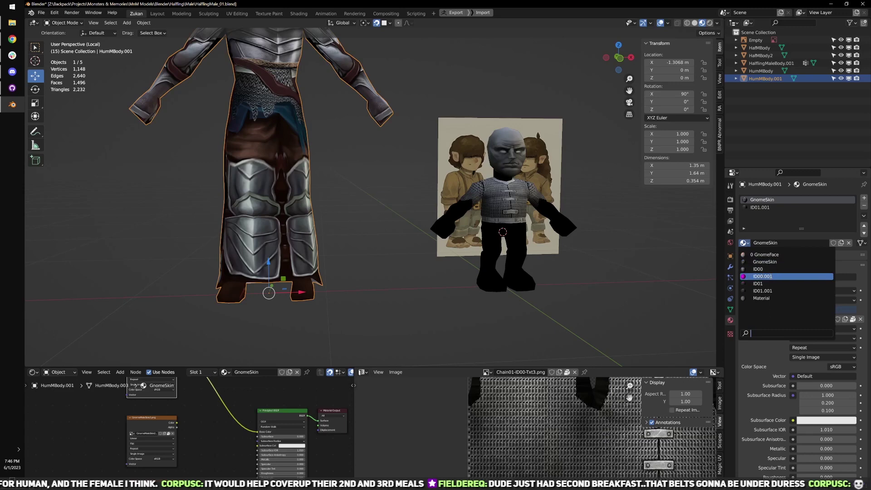
left_click(769, 282)
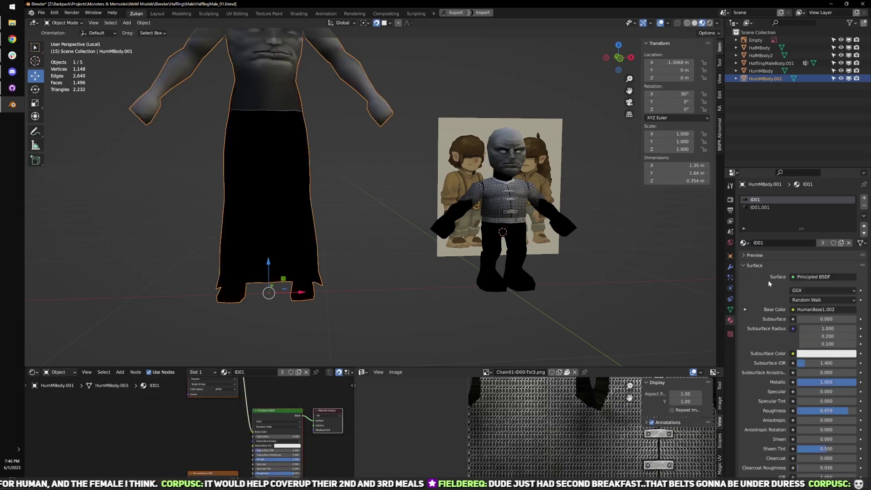
left_click(743, 243)
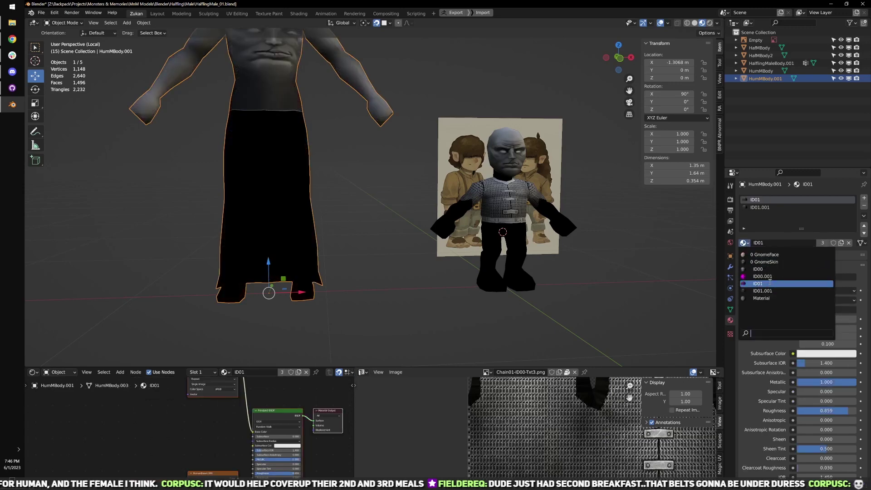
left_click(762, 269)
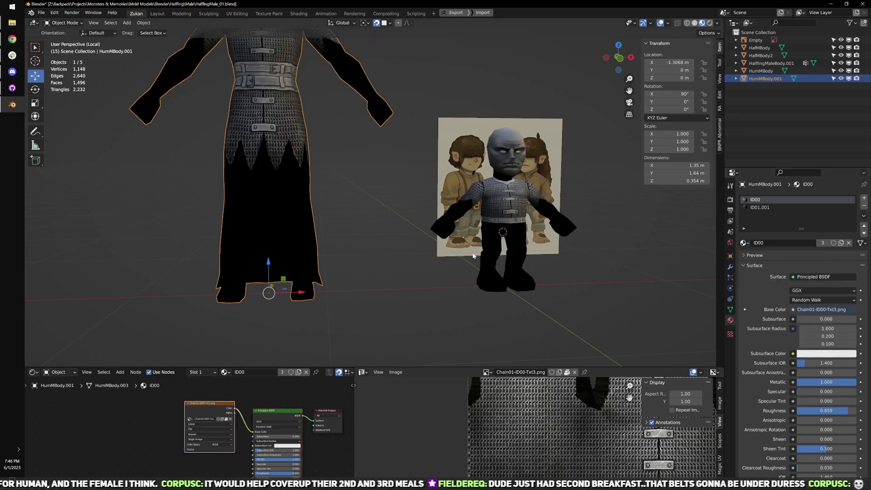
- Replace the chainmail image in the ID00 material's texture node with guide-id00.png from the Downloads folder
middle_click_drag(504, 269, 471, 303)
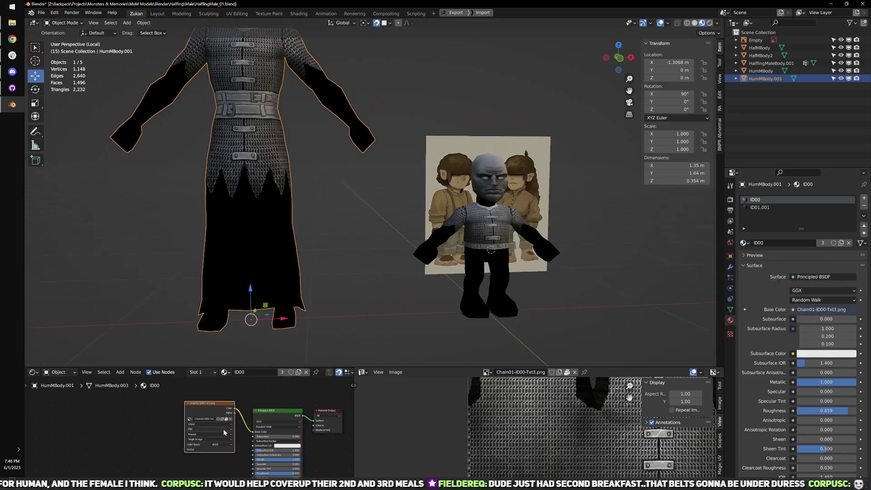
key("ctrl+space")
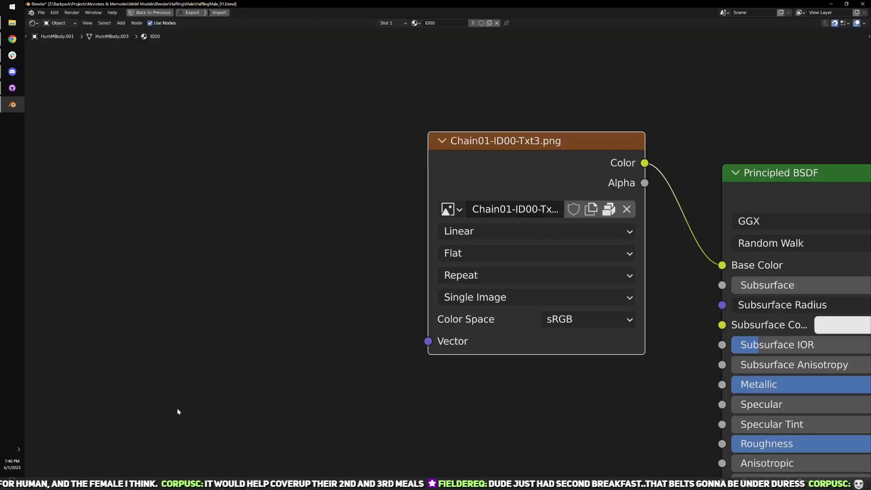
left_click(452, 209)
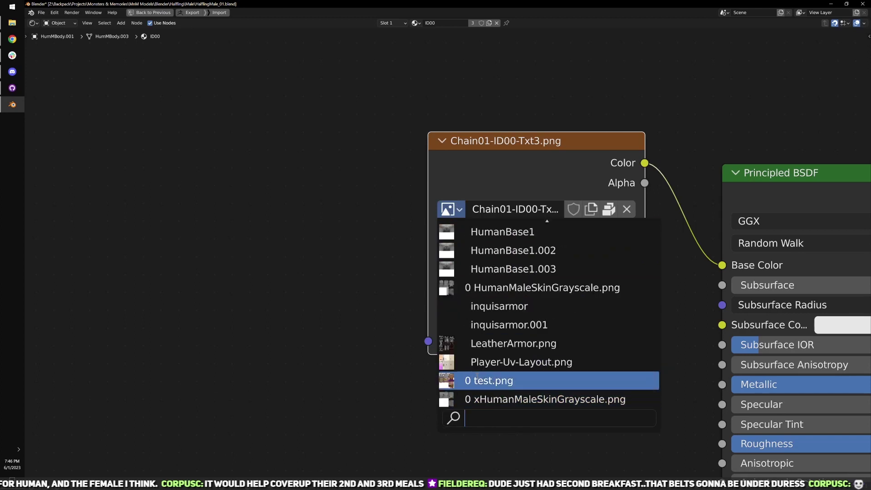
scroll(478, 375, "up", 14)
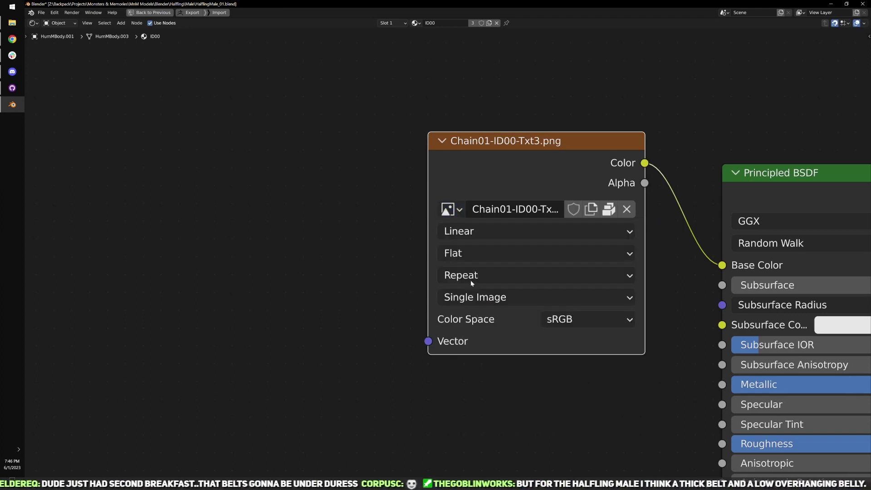
left_click(627, 209)
left_click(599, 209)
left_click_drag(0, 291, 426, 306)
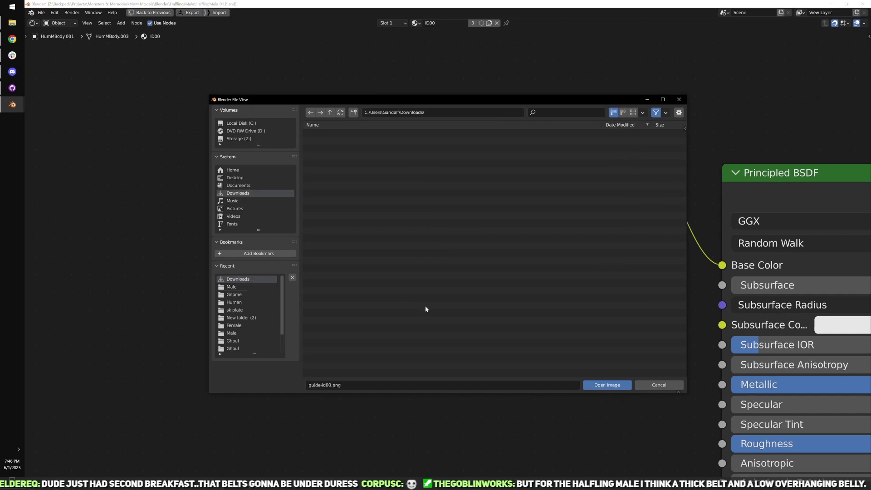
left_click(593, 383)
key("ctrl+space")
- Compare the halfling's waist seam on the guide texture with the belt height in the concept art
key("KP_1")
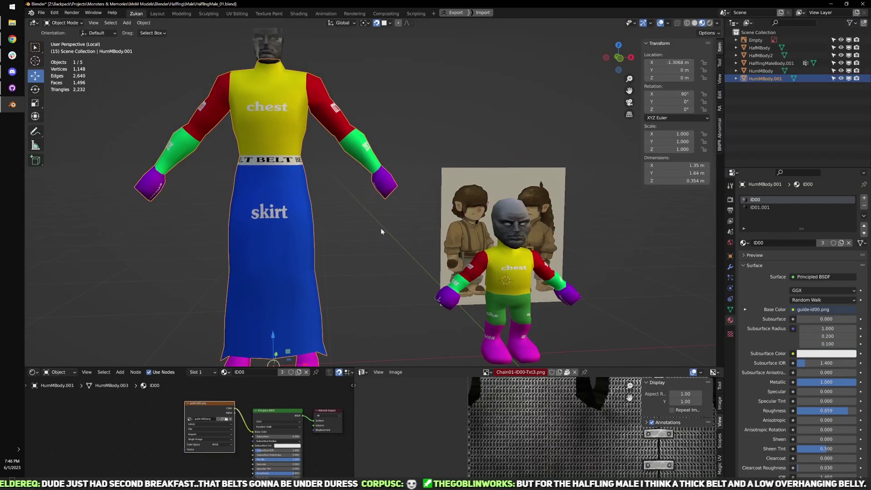
scroll(382, 228, "up", 4)
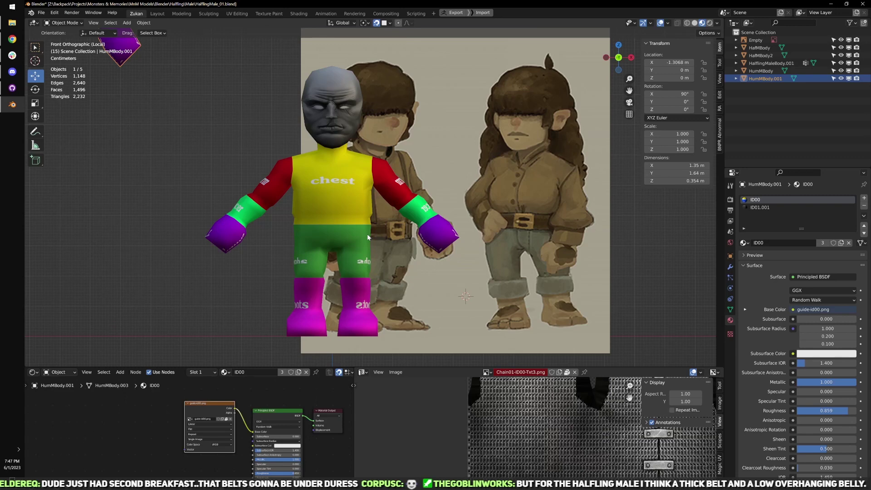
scroll(328, 226, "up", 4)
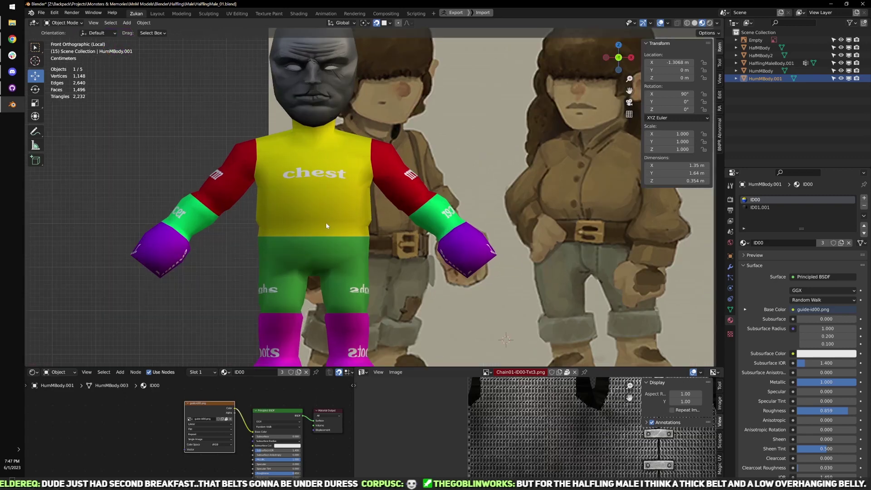
middle_click_drag(304, 238, 388, 178, "shift")
scroll(388, 177, "up", 2)
left_click_drag(389, 179, 394, 176)
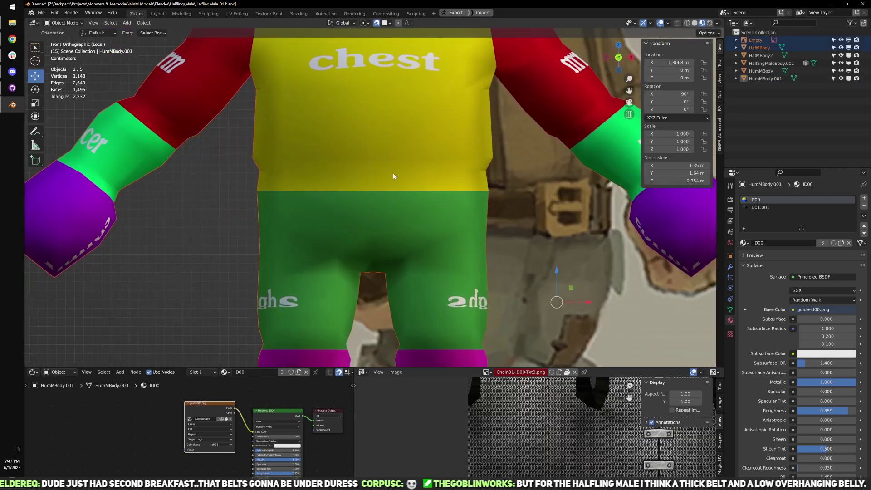
key("z")
mouse_move(426, 157)
middle_mouse_down()
mouse_move(447, 189)
mouse_move(315, 196)
mouse_move(367, 210)
mouse_move(431, 208)
middle_mouse_up()
left_click(447, 188)
middle_click_drag(431, 207, 334, 204, "shift")
scroll(334, 204, "down", 4)
key("z")
key("z")
mouse_move(396, 203)
middle_mouse_down()
mouse_move(377, 196)
mouse_move(367, 201)
mouse_move(384, 206)
middle_mouse_up()
scroll(367, 201, "up", 2)
- Select the three front-centre vertices below the halfling's belt in side wireframe view and move them back about 0.007 m along Y
left_click(329, 181)
key("Tab")
key("Tab")
left_click(319, 201)
scroll(384, 206, "up", 4)
key("Tab")
key("z")
mouse_move(281, 179)
left_mouse_down()
mouse_move(340, 214)
mouse_move(358, 196)
mouse_move(331, 218)
mouse_move(362, 341)
left_mouse_up()
key("g")
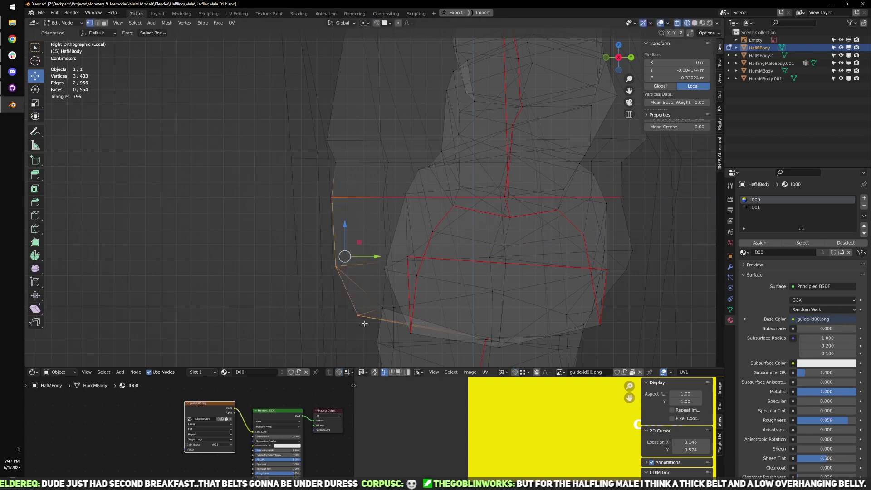
left_click_drag(373, 256, 378, 256)
- Leave edit mode and check the reshaped front of the halfling's hips in material preview
middle_click_drag(377, 256, 399, 227)
key("shift+z")
scroll(426, 230, "up", 3)
key("Tab")
scroll(399, 225, "down", 3)
left_click_drag(395, 209, 499, 154)
left_click(702, 22)
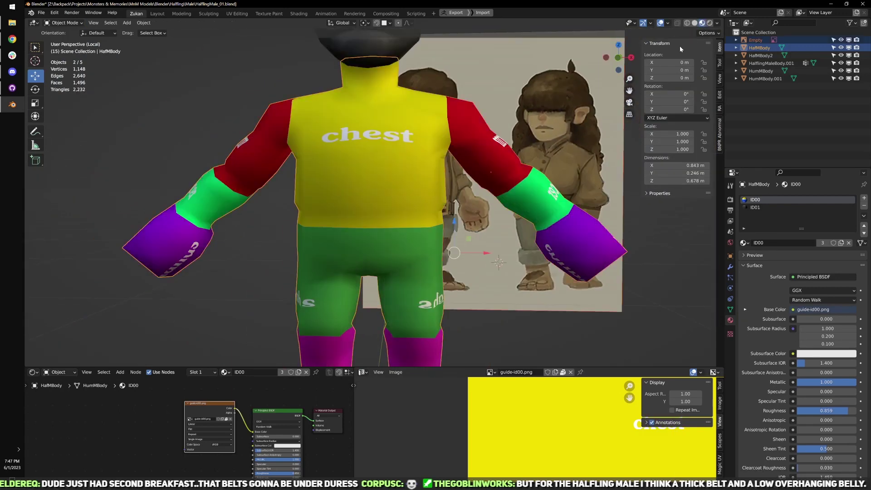
- Compare the halfling's torso, waist seam and hips with the concept art from the front in edit mode
scroll(458, 209, "down", 2)
key("KP_1")
scroll(390, 219, "up", 2)
key("Tab")
scroll(426, 232, "up", 2)
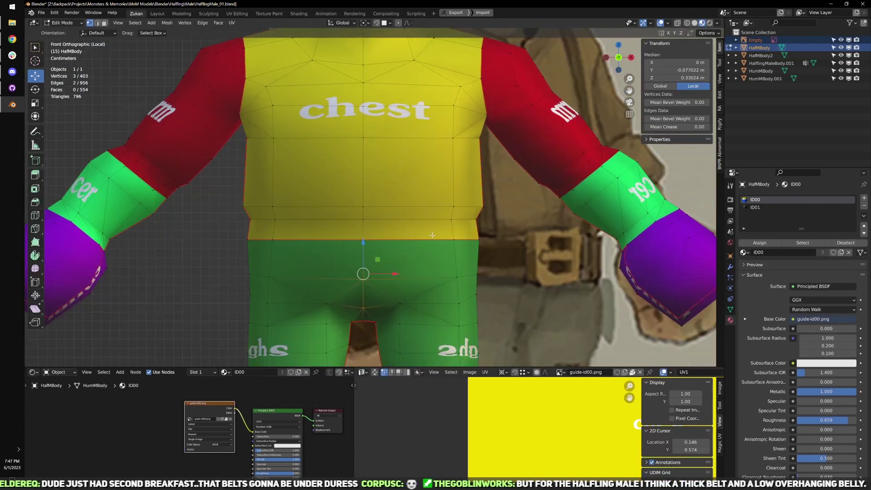
key("ctrl+Tab")
key("Escape")
scroll(415, 258, "down", 5)
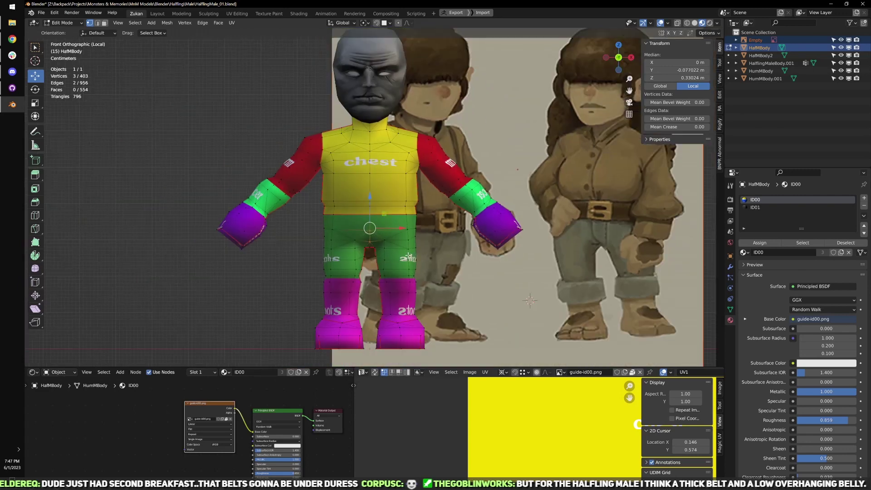
scroll(409, 264, "down", 4)
middle_click_drag(187, 184, 349, 208, "shift")
middle_click_drag(483, 249, 352, 228, "shift")
scroll(462, 246, "up", 5)
scroll(489, 251, "up", 2)
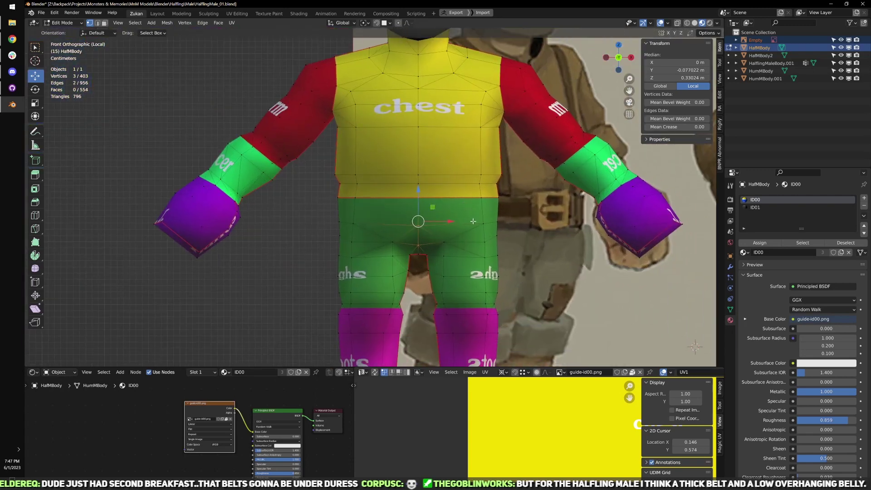
scroll(395, 217, "up", 3)
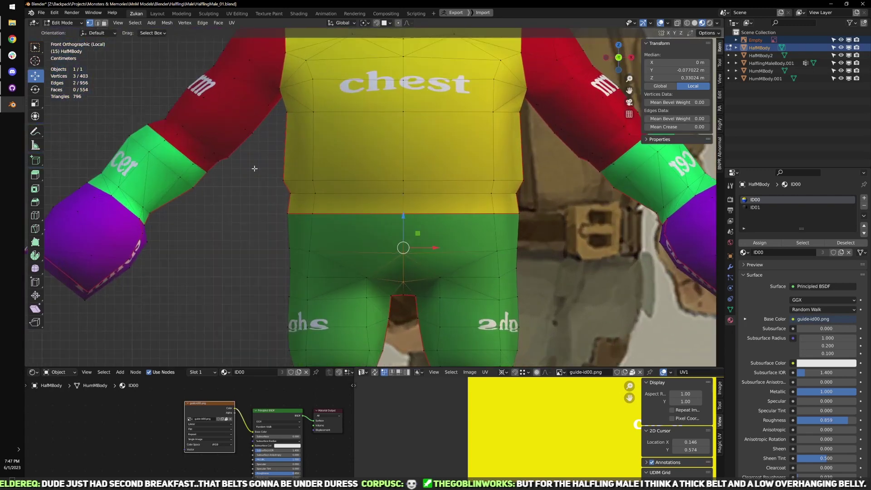
- Select the band of vertices around the halfling's waist at the lower edge of the chest area
key("alt+z")
left_click_drag(271, 171, 527, 229)
key("alt+z")
scroll(421, 183, "down", 4)
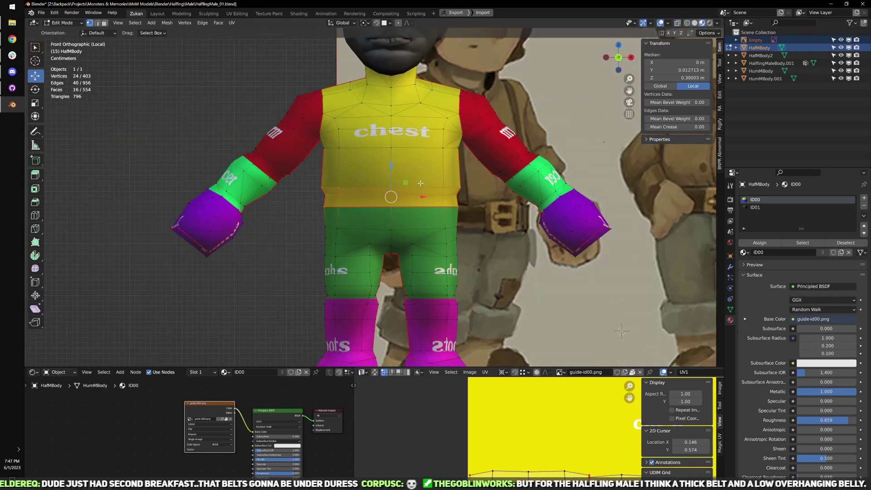
mouse_move(434, 228)
middle_mouse_down()
mouse_move(377, 229)
mouse_move(419, 225)
middle_mouse_up()
- Select the ring of eight vertices around the halfling's hips below the waist seam and raise it about 0.007 m along Z
key("KP_1")
scroll(413, 222, "up", 3)
key("alt+z")
left_click_drag(289, 219, 573, 254)
key("alt+z")
scroll(573, 254, "down", 2)
key("KP_3")
middle_click_drag(481, 260, 419, 245, "shift")
scroll(419, 245, "up", 1)
key("shift+z")
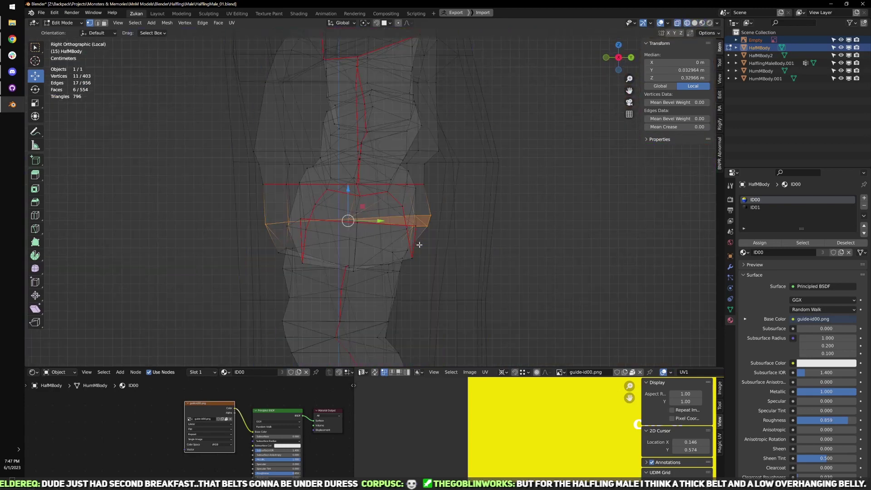
left_click_drag(408, 242, 443, 222, "ctrl")
middle_click_drag(361, 234, 396, 215)
key("shift+z")
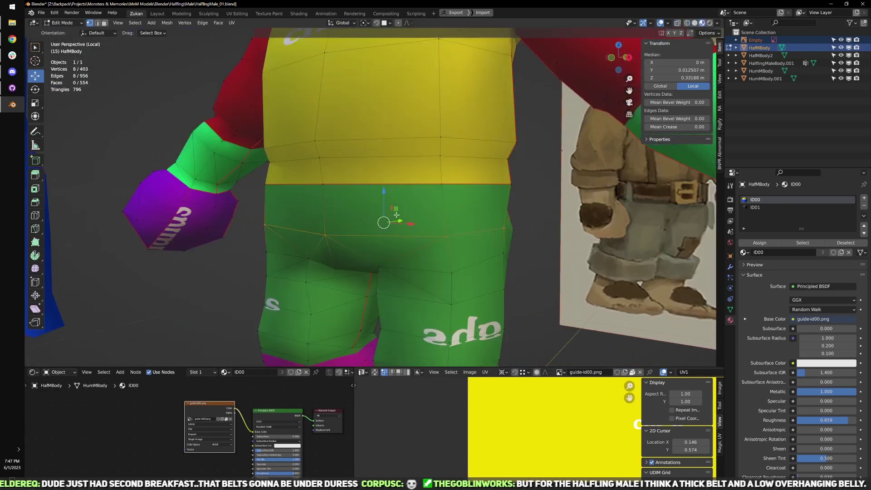
left_click_drag(382, 190, 387, 185)
middle_click_drag(386, 185, 540, 233)
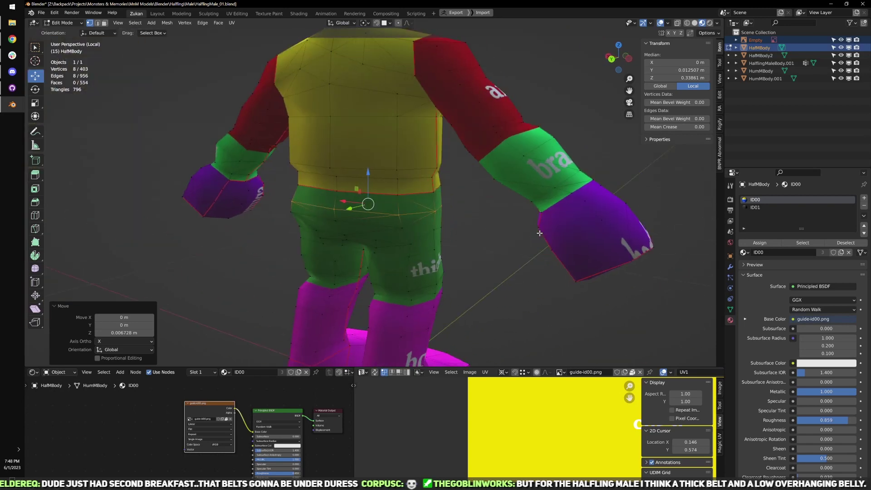
- Leave edit mode and set the ID00 material's roughness, metallic and sheen tint to 0 and its subsurface IOR to 1.010
scroll(540, 234, "up", 6)
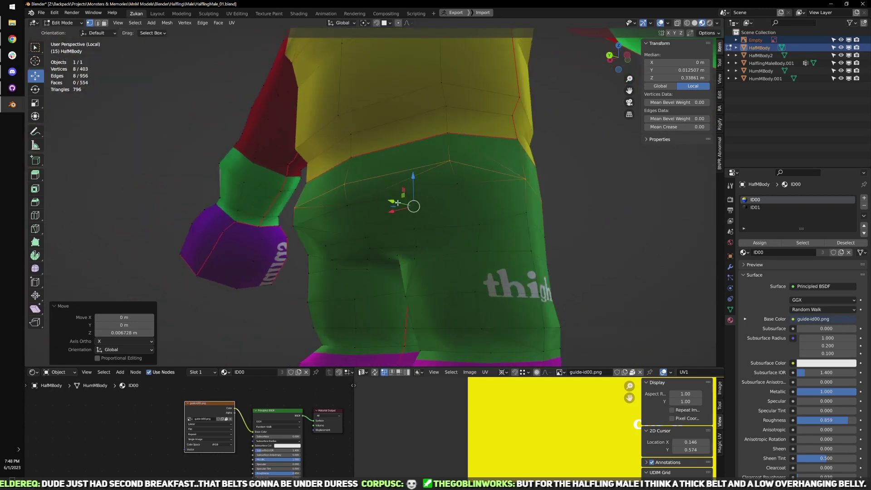
middle_click_drag(398, 202, 449, 234)
key("Tab")
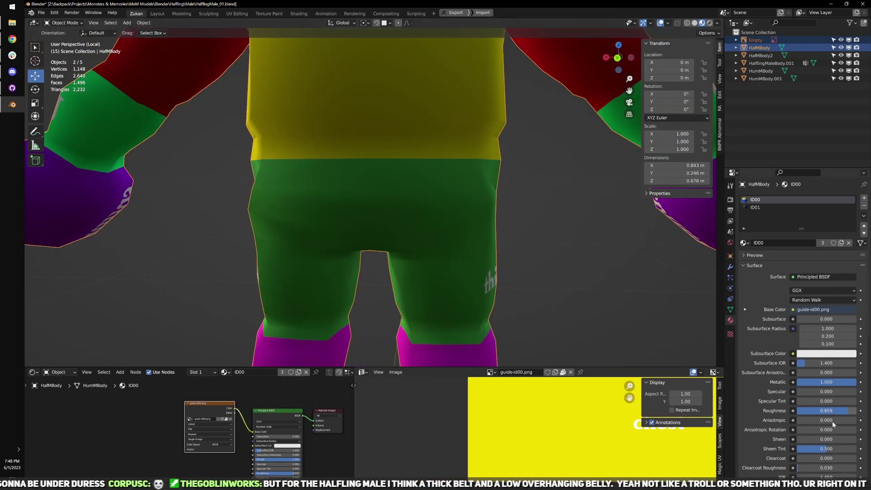
left_click_drag(833, 411, 782, 411)
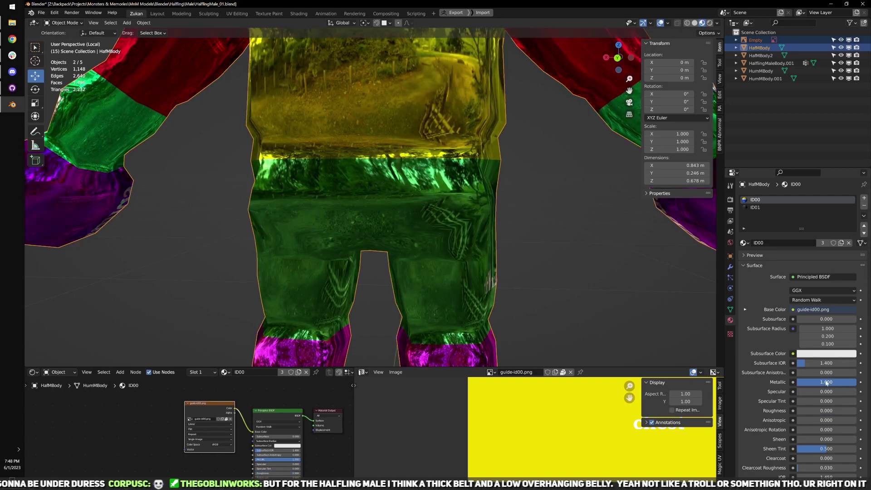
left_click_drag(826, 383, 784, 382)
left_click_drag(833, 364, 790, 364)
left_click_drag(816, 449, 784, 450)
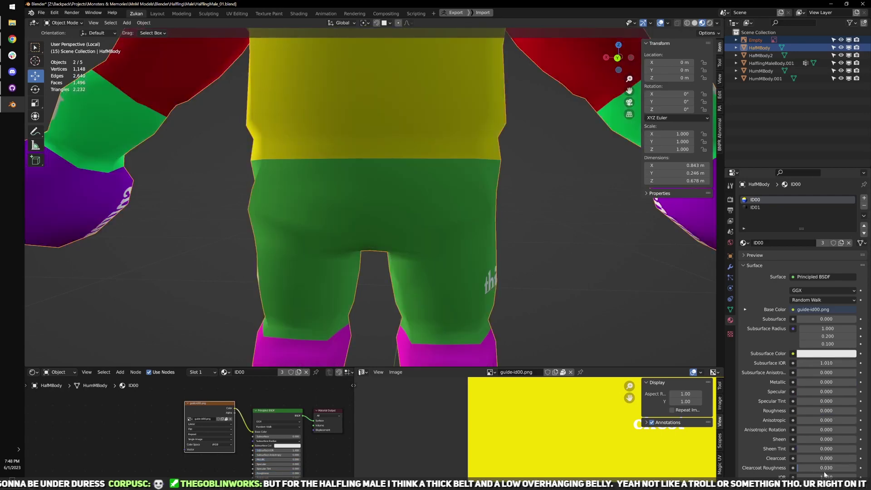
- Check the halfling's overall silhouette and waistline from the front beside the concept art
scroll(374, 220, "down", 3)
middle_click_drag(375, 221, 517, 259)
key("Tab")
key("Tab")
scroll(514, 246, "down", 4)
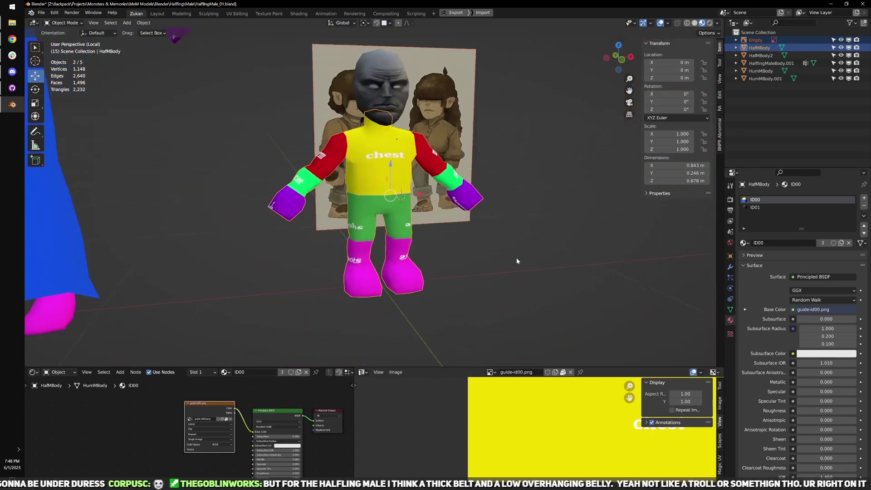
scroll(520, 261, "up", 1)
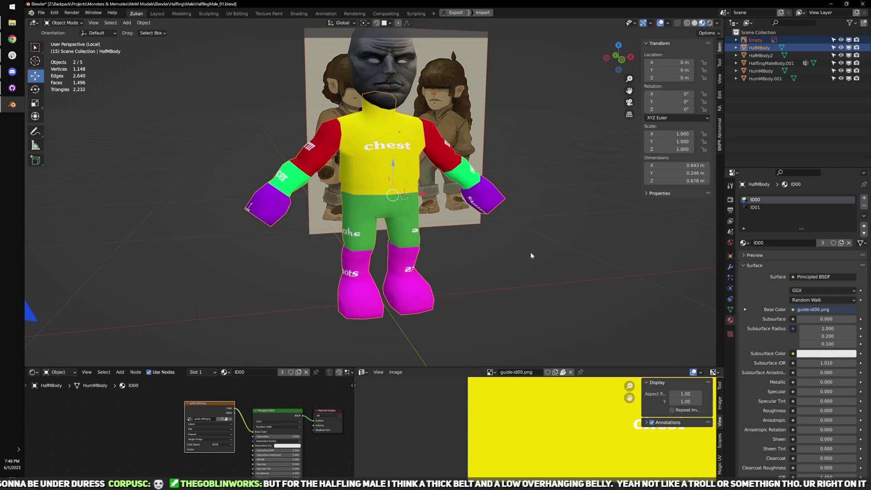
key("KP_1")
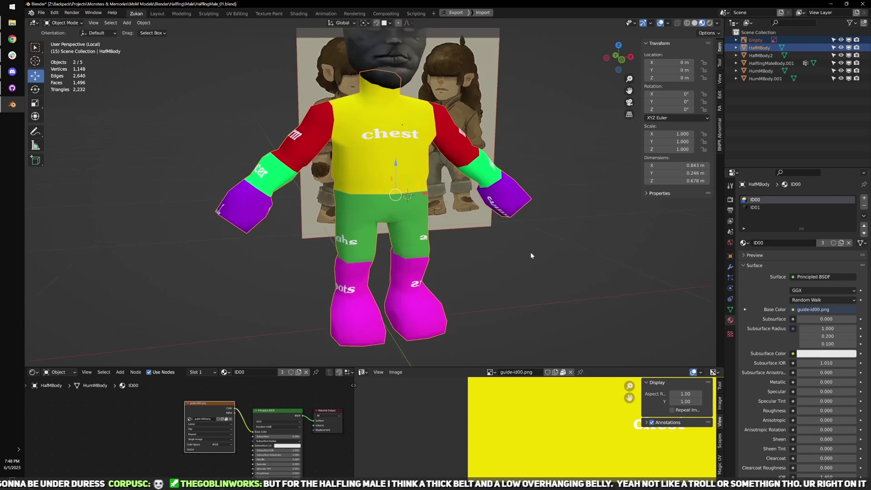
scroll(447, 210, "up", 4)
- In edit mode, select the edge loop just above the halfling's waist seam and scale it slightly outward
key("Tab")
middle_click_drag(458, 258, 549, 226, "shift")
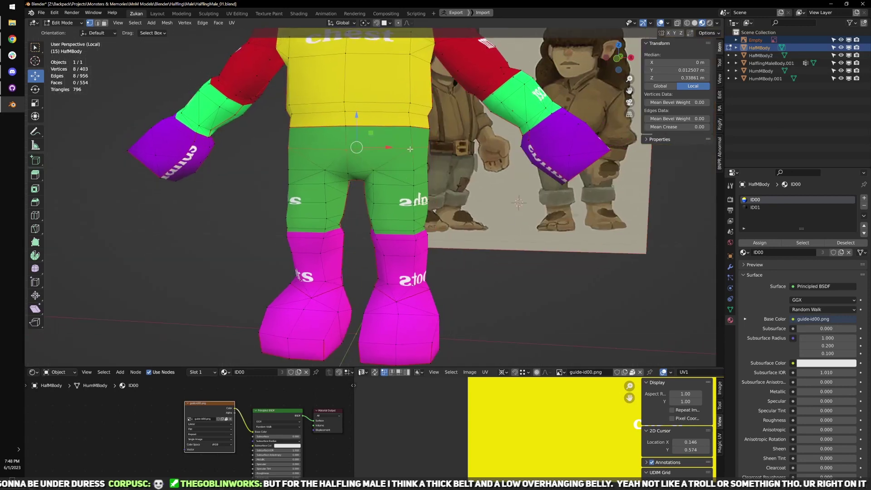
key("shift+z")
middle_click_drag(410, 149, 418, 196, "shift")
key("shift+z")
scroll(436, 190, "up", 2)
key("ctrl+Tab")
left_click(396, 170)
left_click(402, 173, "alt")
key("shift+space")
key("s")
left_click_drag(389, 177, 391, 179)
middle_click_drag(391, 179, 397, 192, "shift")
- Select the next edge loop up the belly, raise it about 0.028 m along Z and adjust its scale slightly
left_click(403, 166, "alt")
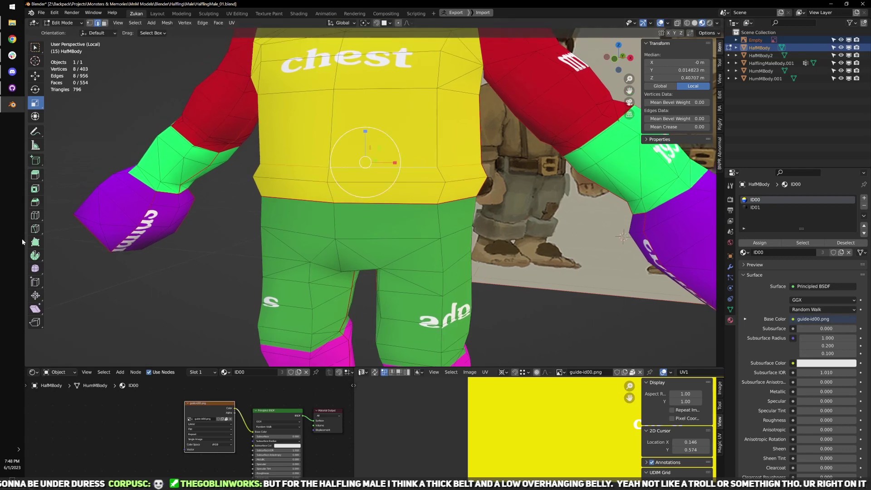
key("shift+space")
key("g")
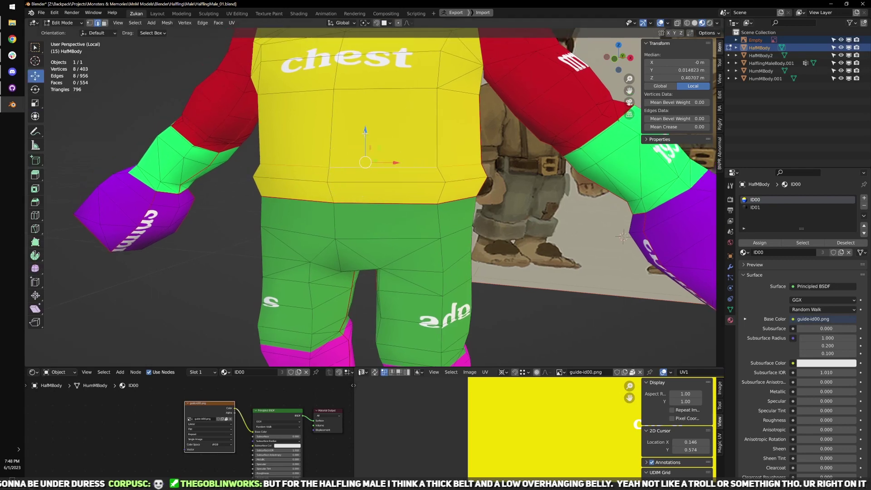
left_click_drag(365, 131, 368, 107)
key("shift+space")
key("s")
middle_click_drag(394, 136, 417, 148)
left_click_drag(413, 137, 414, 137)
- Check the body in solid shading, then narrow the selected belly loop to about 0.977 along X
scroll(431, 209, "down", 5)
key("Tab")
mouse_move(432, 209)
middle_mouse_down()
mouse_move(506, 171)
mouse_move(428, 191)
mouse_move(435, 235)
middle_mouse_up()
left_click(694, 23)
scroll(459, 182, "down", 2)
scroll(435, 234, "up", 3)
key("Tab")
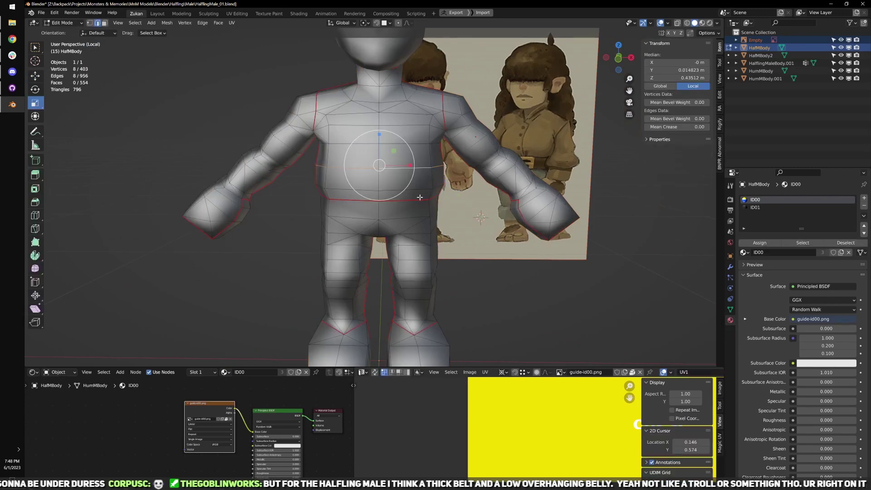
middle_click_drag(421, 198, 439, 195)
left_click_drag(410, 168, 407, 168)
middle_click_drag(406, 168, 478, 185)
- Compare the reshaped belly and waist with the concept art in front view, and inspect the hips from the side in object mode
key("KP_1")
key("alt+z")
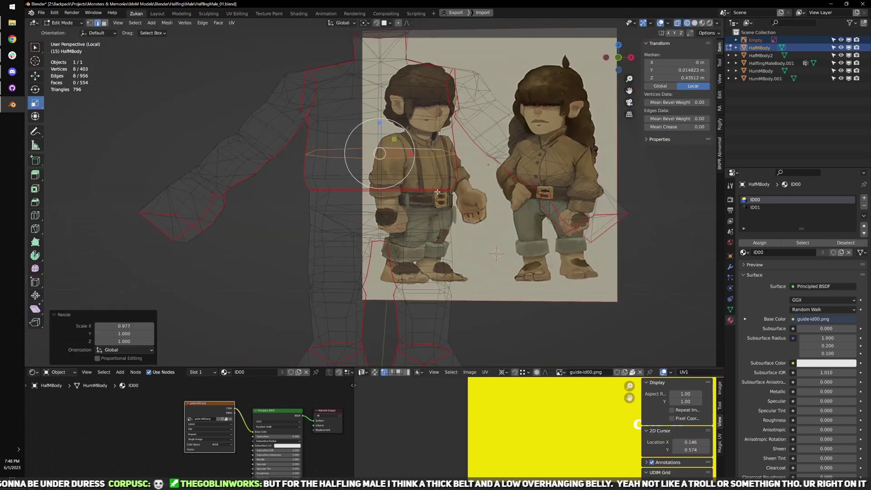
scroll(431, 200, "up", 5)
key("alt+z")
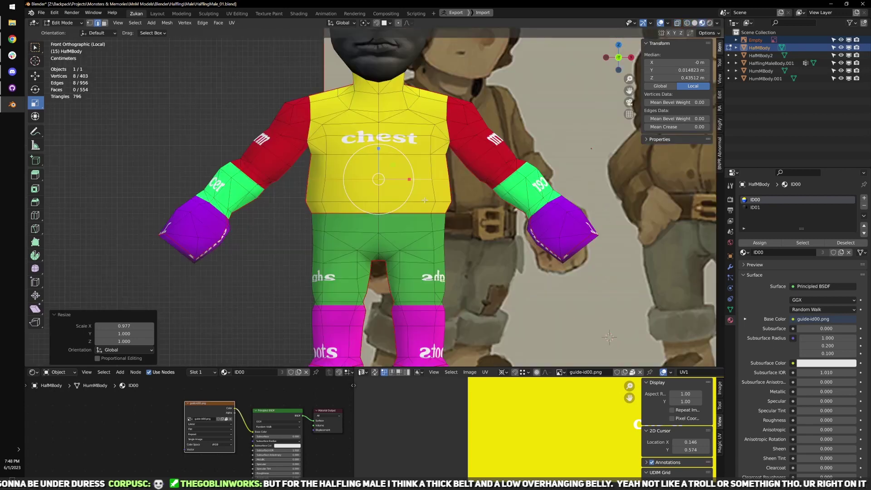
scroll(414, 187, "up", 1)
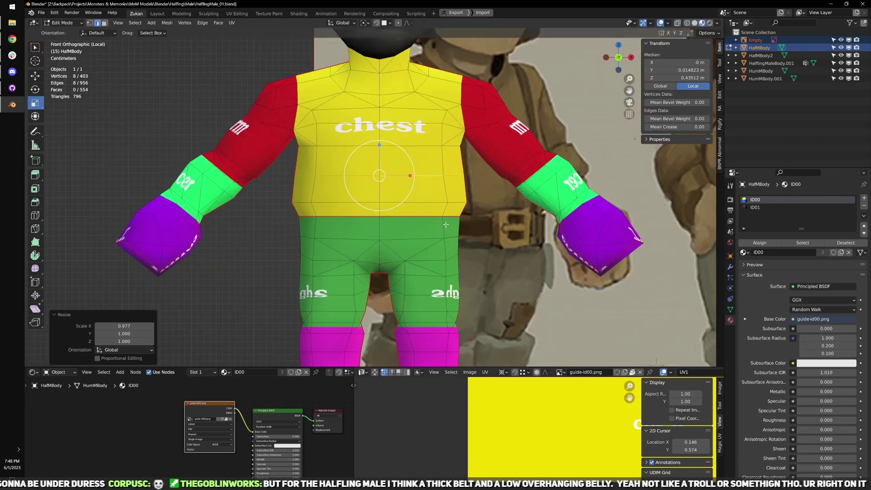
key("Tab")
scroll(447, 222, "down", 2)
middle_click_drag(448, 222, 436, 191)
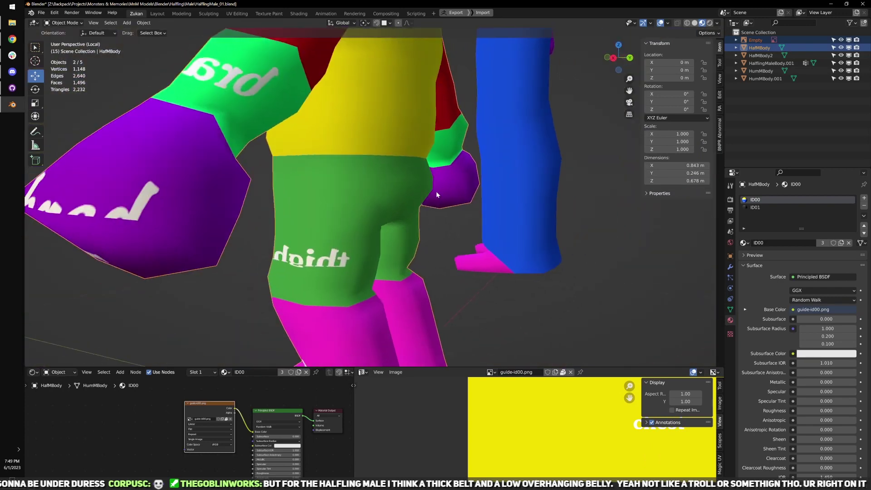
- Select the three vertices across the lower buttocks, move them back about 0.003 m along Y and scale them slightly
key("Tab")
scroll(447, 213, "up", 4)
scroll(452, 224, "up", 1)
middle_click_drag(452, 225, 443, 230)
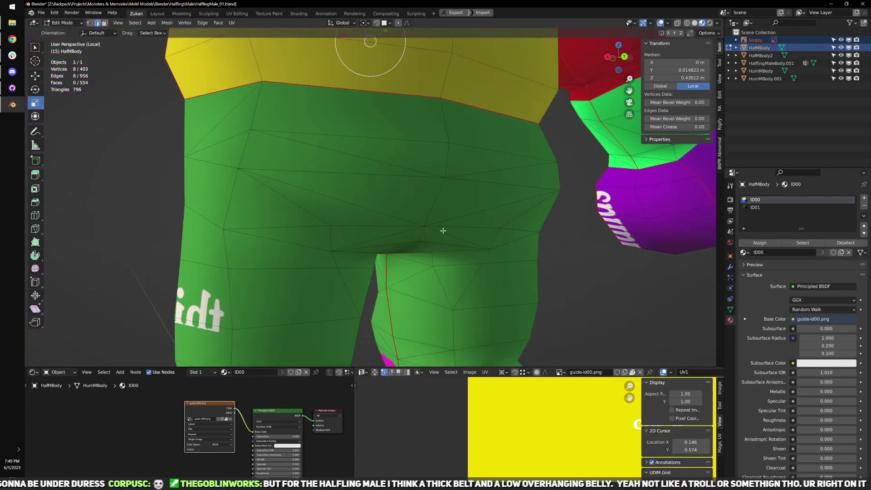
key("ctrl+Tab")
left_click(430, 223)
left_click(331, 226)
left_click(498, 227, "shift")
middle_click_drag(512, 239, 408, 235)
scroll(416, 228, "down", 3)
key("w")
scroll(392, 231, "up", 2)
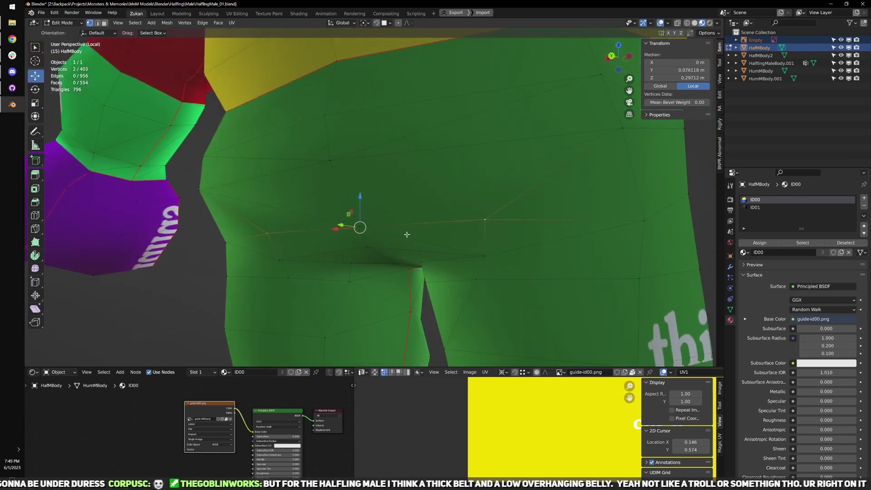
left_click_drag(413, 201, 332, 240, "shift")
scroll(332, 240, "down", 3)
middle_click_drag(332, 240, 317, 232)
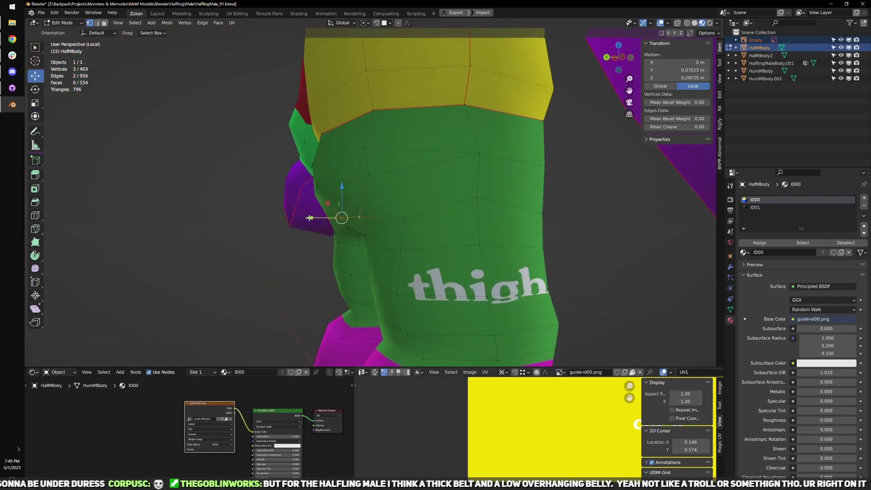
left_click_drag(310, 218, 307, 218)
middle_click_drag(307, 218, 385, 224)
key("r")
left_click_drag(354, 215, 350, 216)
- Inspect the reshaped buttocks from behind in object mode with solid shading
key("Tab")
middle_click_drag(385, 243, 506, 185)
left_click(695, 23)
mouse_move(481, 150)
middle_mouse_down()
mouse_move(419, 195)
mouse_move(404, 185)
mouse_move(423, 174)
middle_mouse_up()
left_click(423, 174)
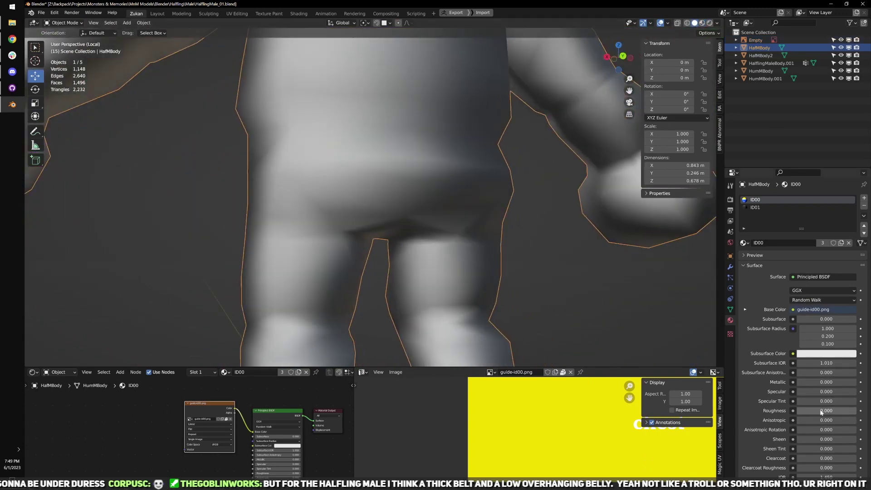
- Set the ID00 material's roughness to about 0.303 and metallic to about 0.295, and return to material preview
left_click_drag(809, 411, 825, 411)
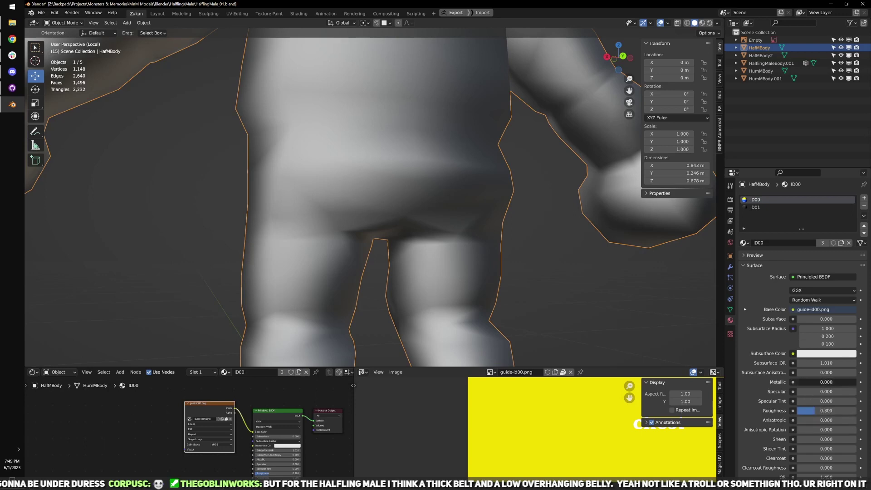
left_click_drag(811, 382, 829, 382)
left_click(702, 23)
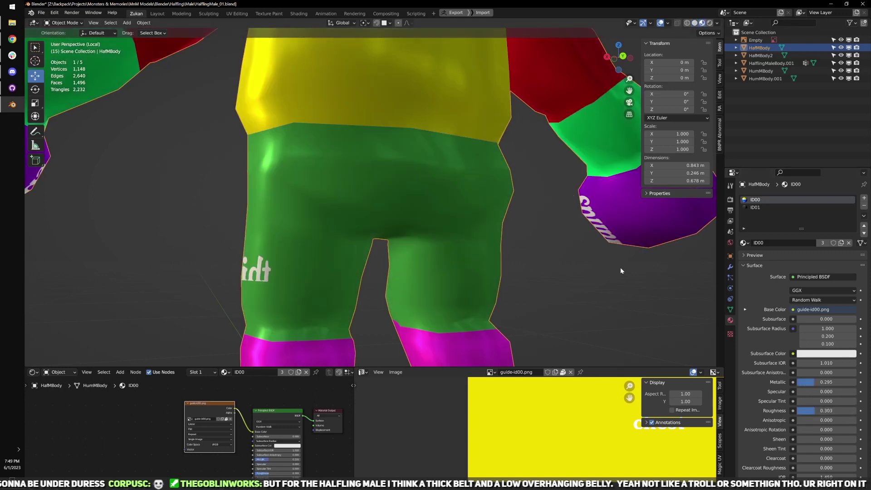
middle_click_drag(546, 269, 528, 269)
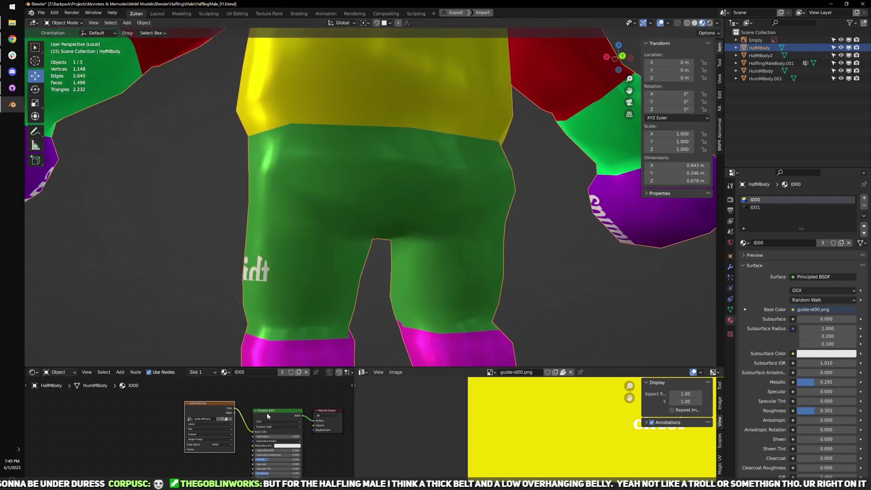
- Unlink the guide-id00.png image from the Image Texture node and set the material's roughness to about 0.258
left_click(228, 419)
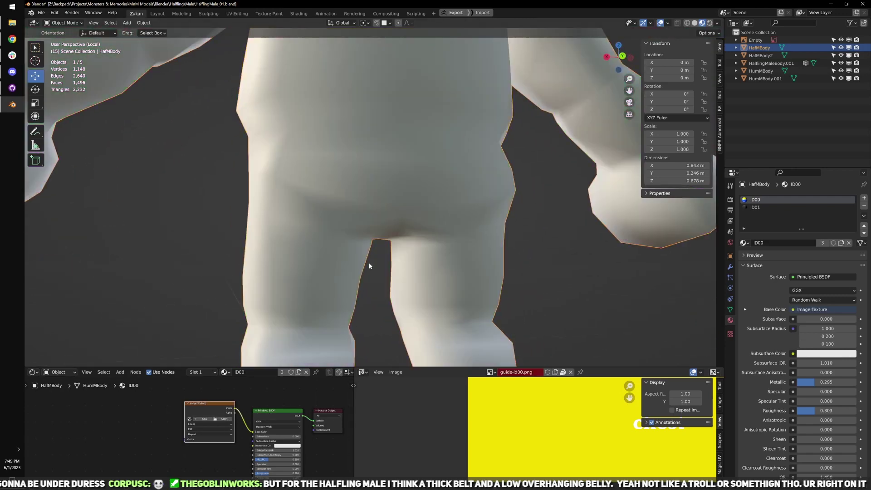
scroll(369, 263, "up", 8)
scroll(494, 225, "down", 4)
middle_click_drag(526, 240, 485, 250)
mouse_move(805, 412)
left_mouse_down()
mouse_move(817, 412)
mouse_move(788, 412)
mouse_move(812, 412)
left_mouse_up()
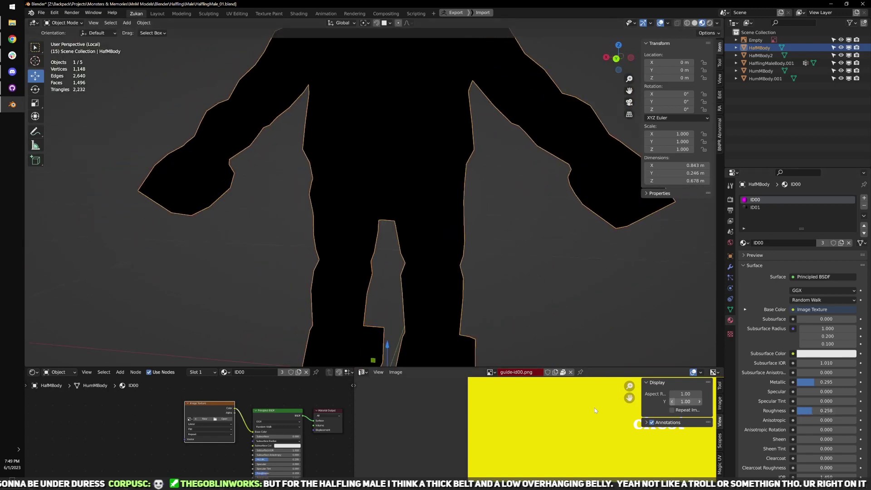
- Disconnect the Image Texture node from the Principled BSDF's base color and darken that color to a mid grey
scroll(222, 434, "up", 3)
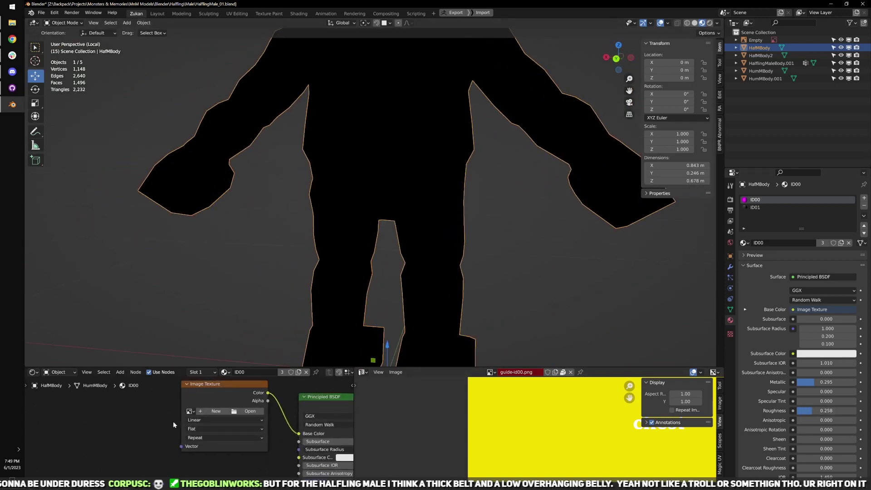
scroll(191, 425, "down", 1)
left_click_drag(284, 433, 274, 433)
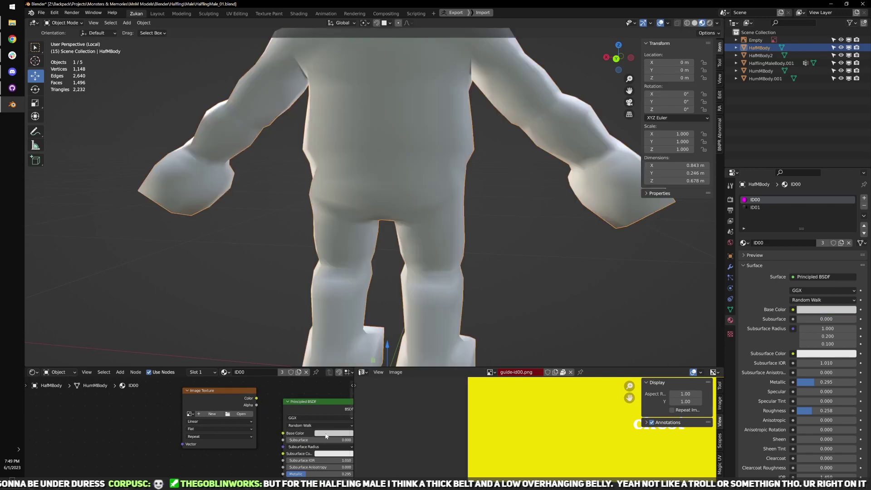
left_click(333, 434)
left_click_drag(368, 368, 367, 366)
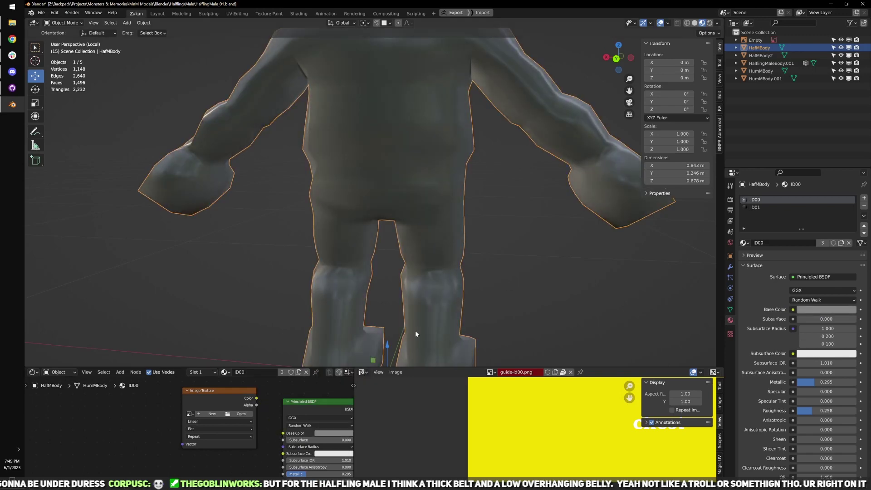
- Set the grey material's roughness to about 0.386 and metallic to about 0.481 while viewing the hips from behind
middle_click_drag(415, 330, 433, 283)
scroll(464, 275, "up", 2)
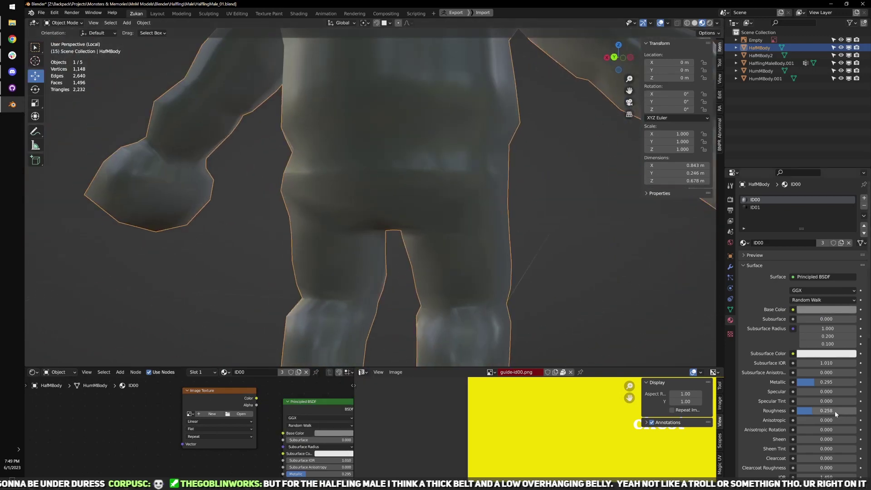
mouse_move(810, 411)
left_mouse_down()
mouse_move(821, 411)
mouse_move(824, 382)
left_mouse_up()
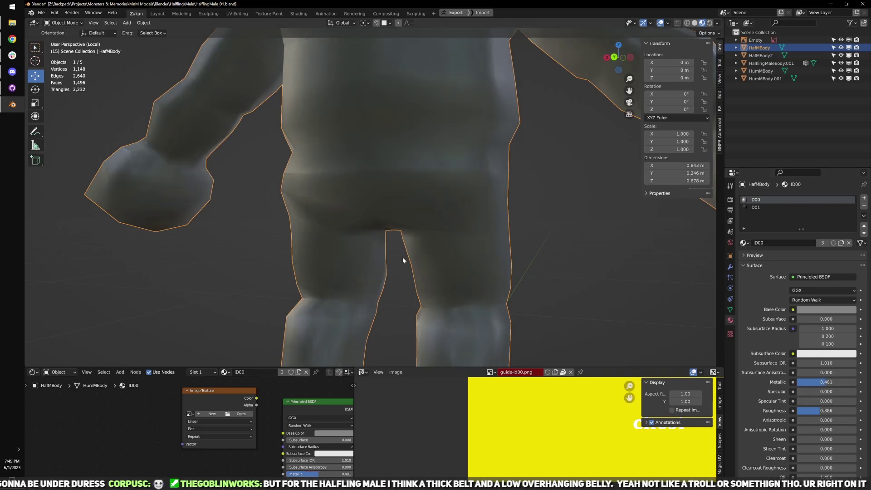
- In edge select mode, select the vertical centre-back edge below the waist seam and move it forward along Y
middle_click_drag(403, 259, 382, 207)
key("Tab")
scroll(462, 249, "up", 2)
key("ctrl+Tab")
left_click(449, 195)
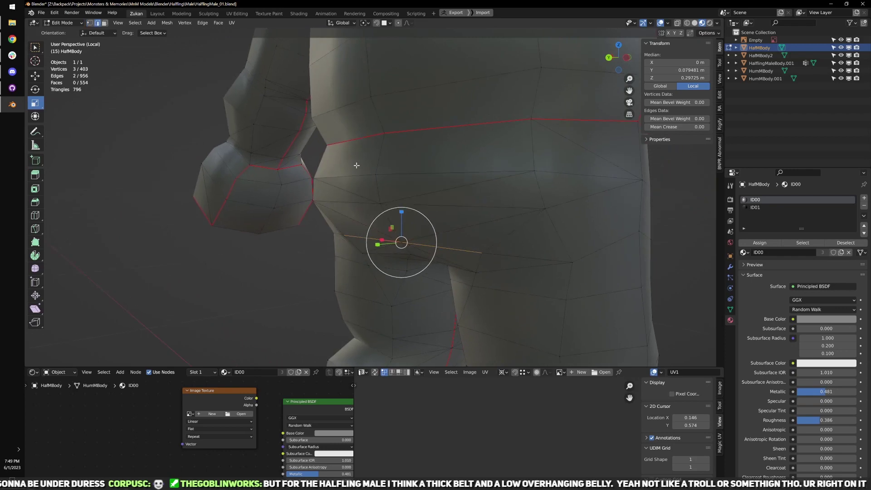
middle_click_drag(411, 173, 318, 201)
key("ctrl+Tab")
left_click(449, 124)
key("ctrl+Tab")
left_click(420, 164)
key("ctrl+Tab")
left_click(407, 173)
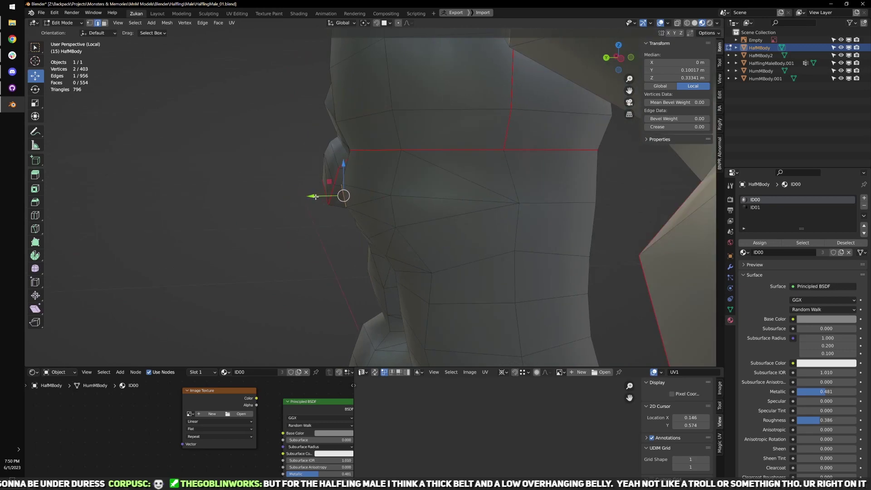
left_click_drag(315, 196, 323, 195)
middle_click_drag(323, 196, 368, 122)
- Extend the centre-back edge selection across the waist seam to three edges and move them slightly along Y
left_click(400, 180, "shift")
left_click_drag(393, 223, 394, 223)
middle_click_drag(394, 223, 338, 207)
middle_click_drag(399, 243, 398, 170)
left_click_drag(377, 142, 430, 244)
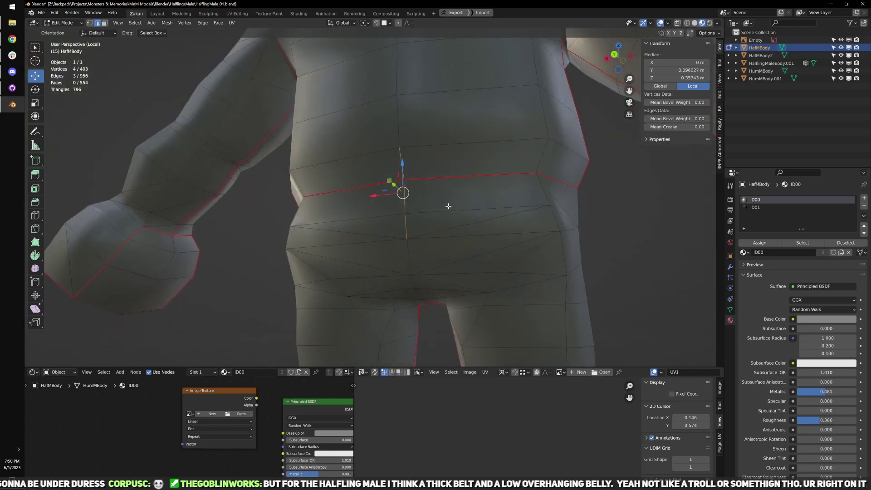
middle_click_drag(448, 204, 400, 227)
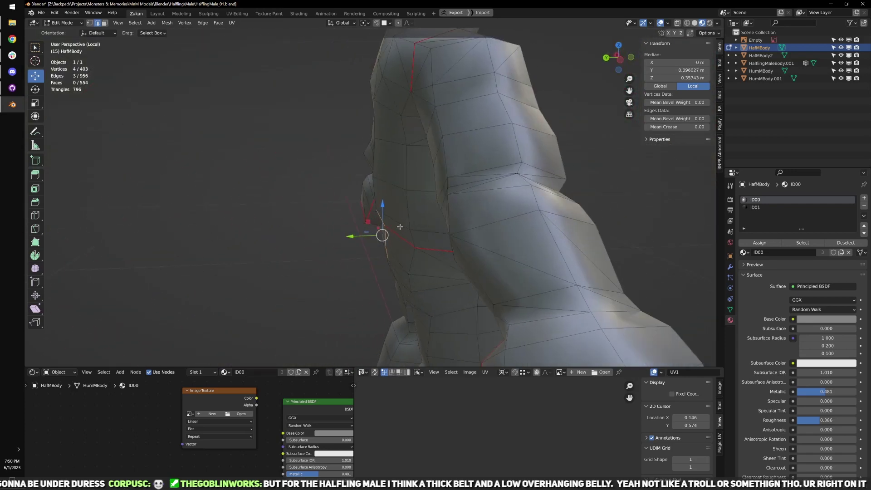
left_click_drag(359, 230, 357, 234)
left_click(294, 217)
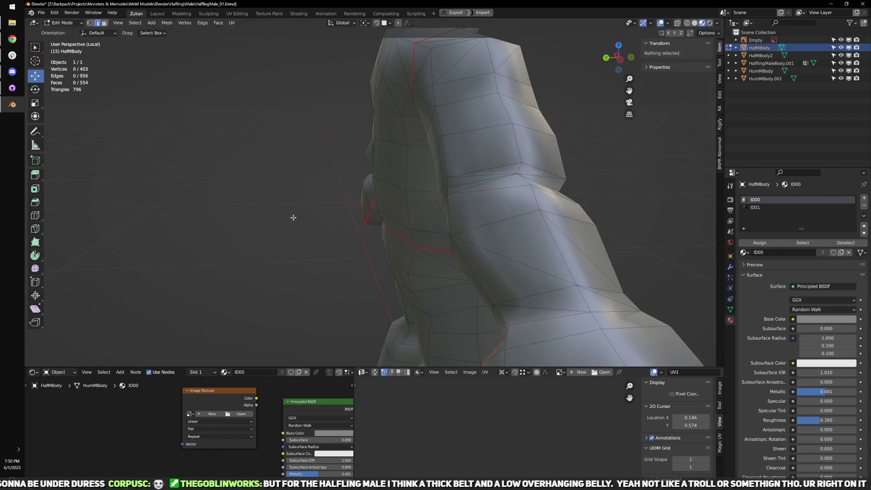
- Select the vertical centre-back edge just above the waist seam and move it forward along Y by about 0.0097 m
middle_click_drag(294, 218, 313, 213)
left_click(381, 198)
left_click_drag(354, 195, 362, 194)
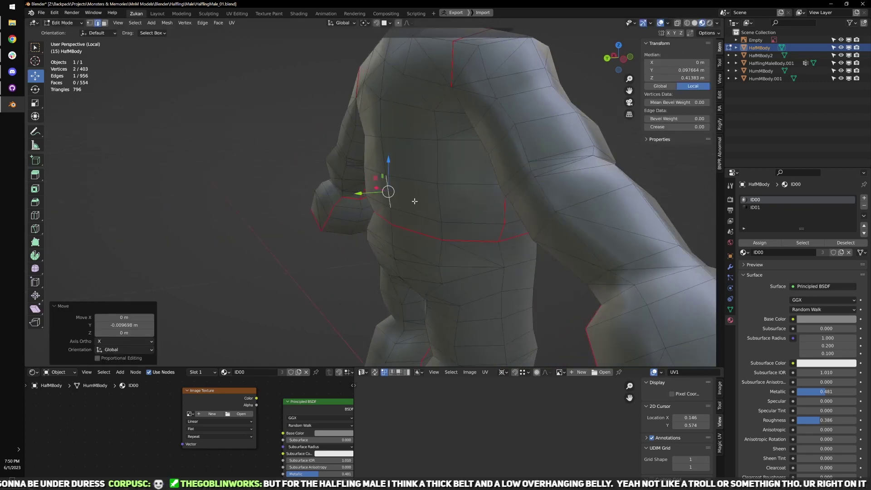
middle_click_drag(362, 194, 485, 204)
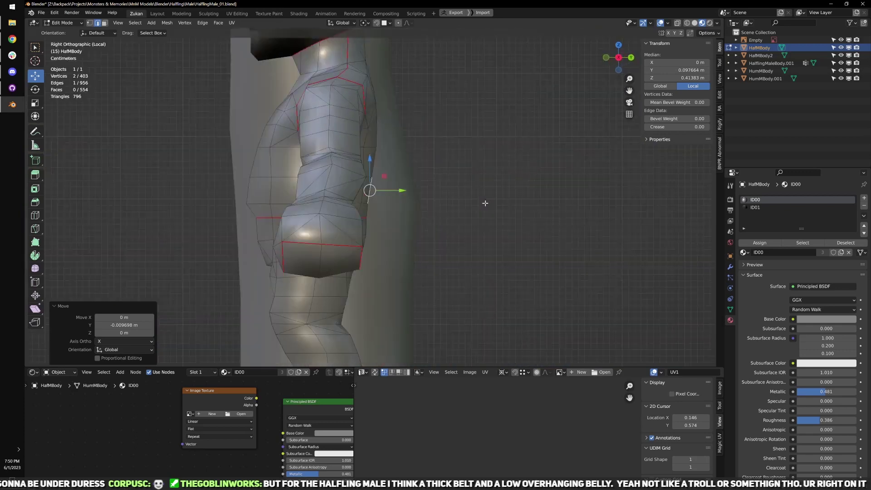
middle_click_drag(408, 201, 417, 230, "shift")
scroll(419, 227, "up", 2)
key("ctrl+Tab")
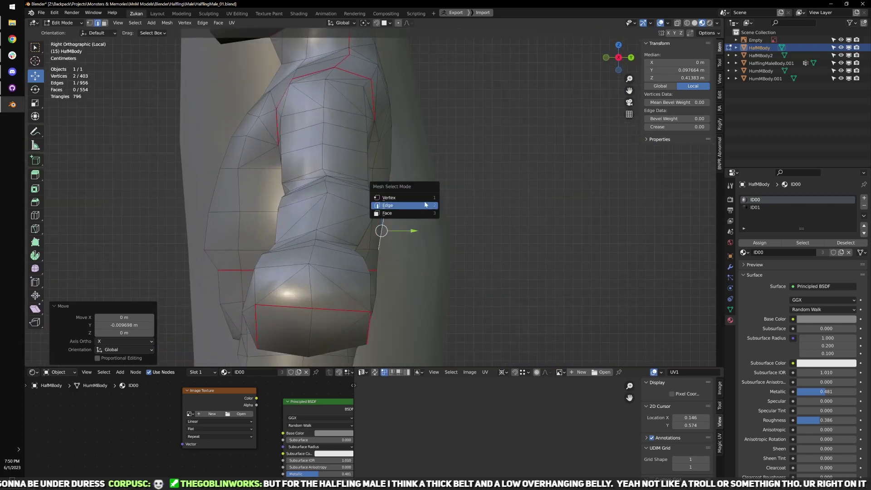
left_click(423, 198)
key("z")
mouse_move(377, 159)
left_mouse_down()
mouse_move(400, 176)
mouse_move(424, 167)
left_mouse_up()
key("alt+z")
scroll(423, 226, "down", 1)
scroll(426, 220, "up", 1)
- In face select mode, select both arms up to their seams, including the hands, and hide them
middle_click_drag(423, 263, 286, 182, "shift")
scroll(431, 217, "down", 3)
key("ctrl+Tab")
left_click(352, 225)
key("l")
key("l")
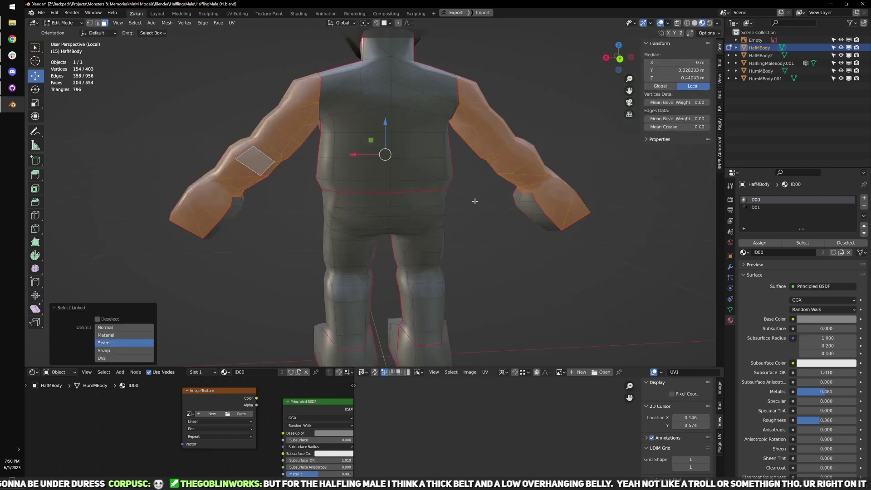
key("alt+z")
left_click_drag(150, 141, 252, 263, "shift")
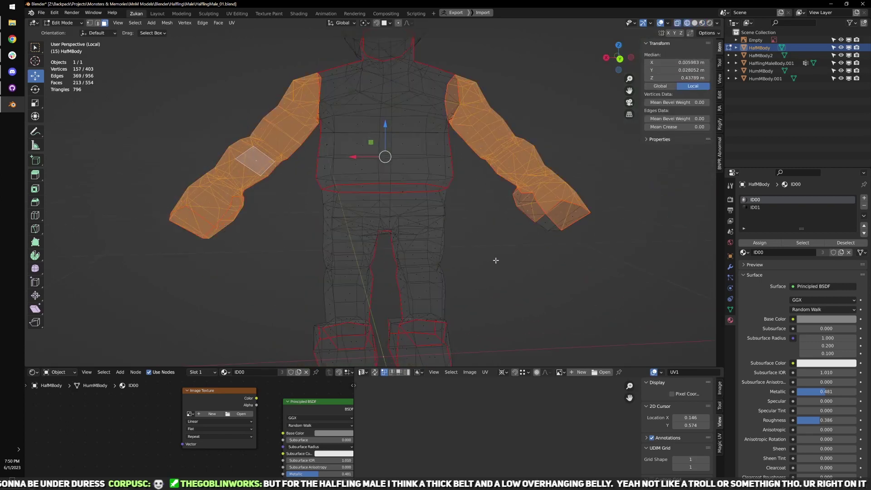
left_click_drag(496, 259, 628, 157, "shift")
key("h")
key("alt+z")
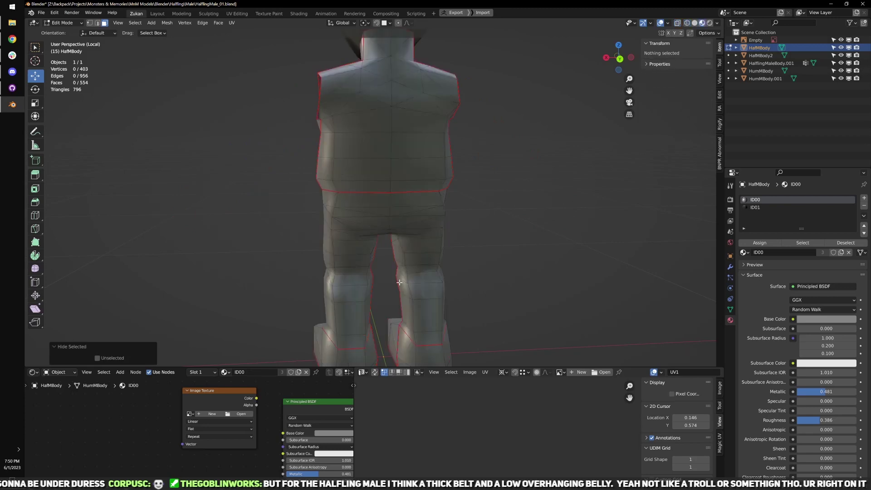
- In vertex select mode, select the two lower buttock vertices beside the centre one and move them forward along Y by about 0.003 m
middle_click_drag(562, 192, 469, 251)
key("KP_3")
scroll(477, 231, "up", 5)
key("ctrl+Tab")
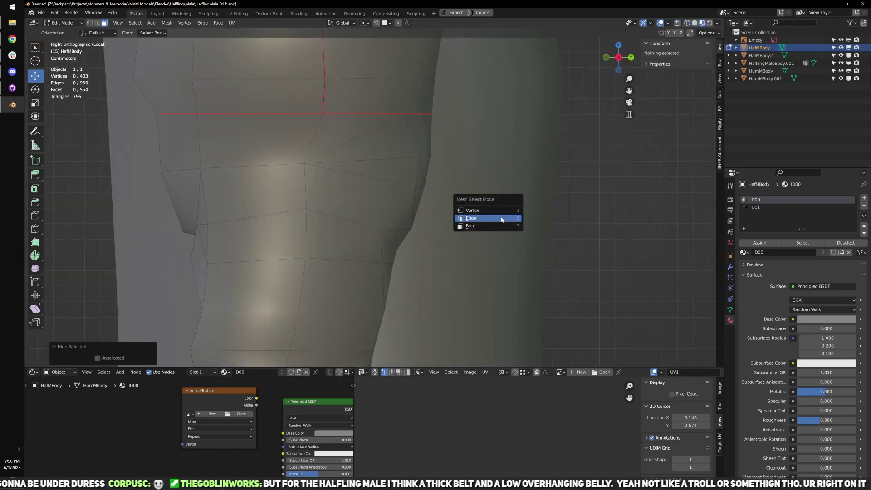
left_click(502, 213)
middle_click_drag(502, 213, 390, 232, "shift")
key("alt+z")
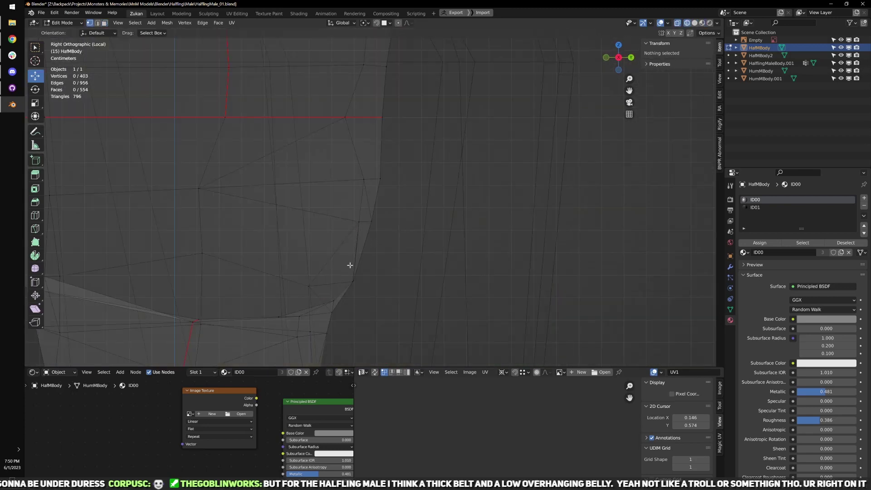
left_click_drag(340, 272, 360, 287)
key("alt+z")
key("shift+z")
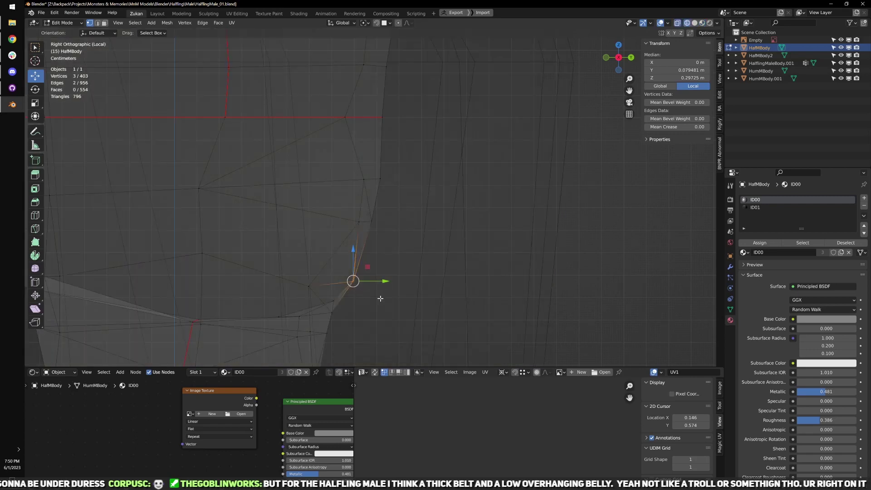
middle_click_drag(455, 268, 381, 263)
left_click_drag(373, 262, 399, 289, "ctrl")
middle_click_drag(399, 289, 423, 287)
key("KP_3")
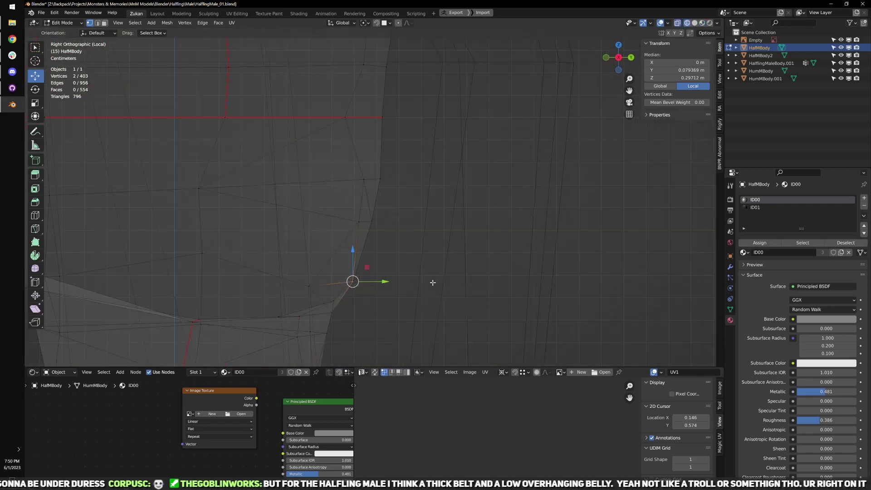
key("alt+z")
key("g")
key("y")
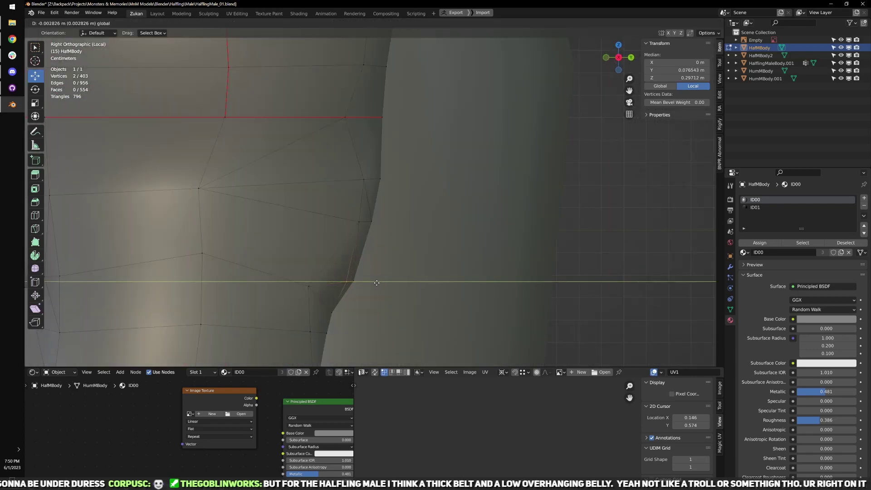
left_click(377, 282)
- Select the centre vertex at the lower edge of the buttocks and reposition it slightly in the side view
key("alt+z")
left_click_drag(349, 294, 349, 293)
key("shift+z")
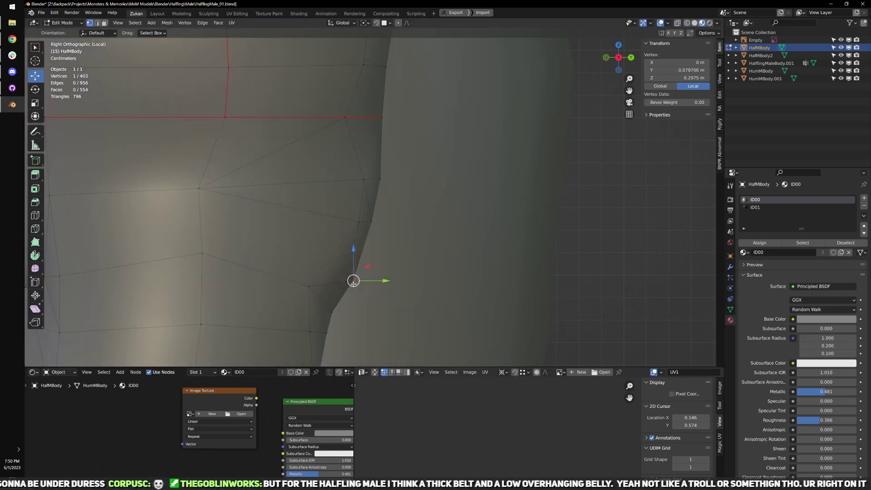
key("g")
left_click(353, 290)
key("shift+z")
- Select the three vertices across the middle of the buttocks and move them about 0.001 m backward and 0.0036 m down
left_click_drag(323, 212, 366, 220)
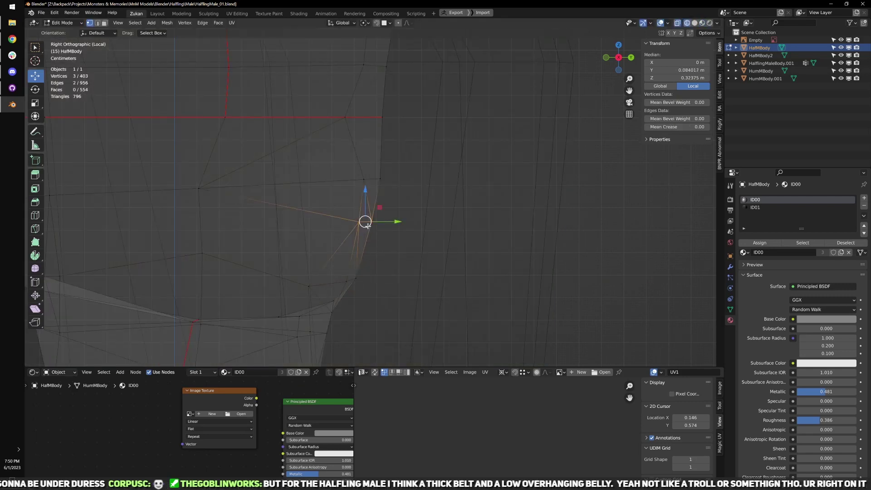
key("alt+z")
key("g")
left_click(370, 233)
key("alt+z")
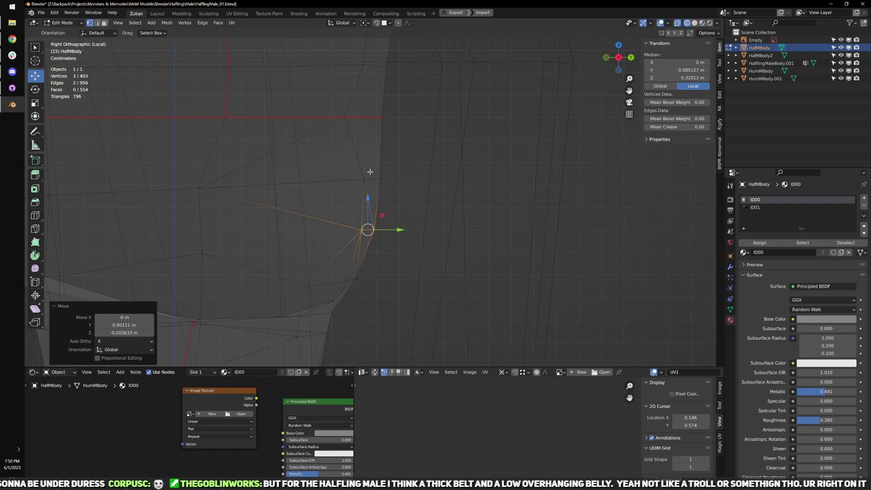
- Select the centre-back vertex at the top of the buttocks and raise it by about 0.001 m
left_click_drag(371, 172, 393, 187)
key("g")
left_click(387, 179)
scroll(374, 197, "down", 2)
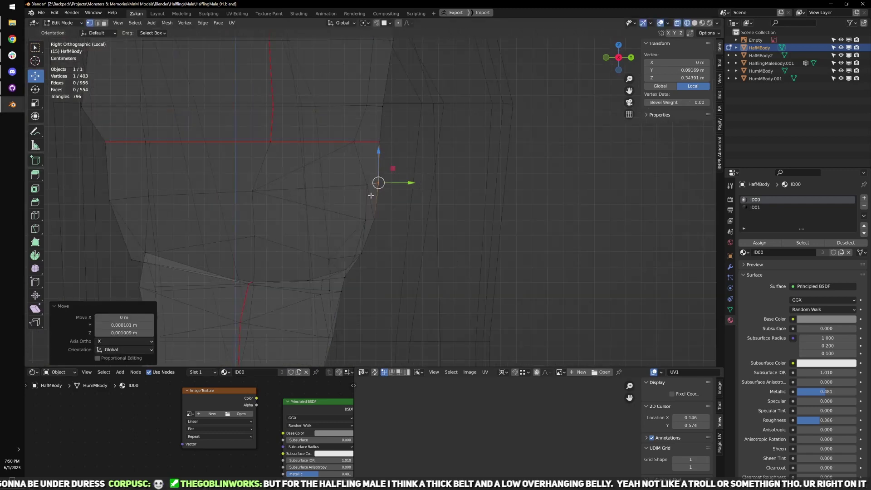
- Move the pair of outer buttock vertices forward along Y by about 0.002 m and scale them inward along X to about 0.97
key("alt+z")
middle_click_drag(355, 251, 396, 229, "shift")
key("alt+z")
scroll(392, 211, "up", 1)
mouse_move(399, 188)
left_mouse_down()
mouse_move(420, 210)
mouse_move(441, 198)
left_mouse_up()
key("shift+z")
mouse_move(469, 217)
middle_mouse_down()
mouse_move(361, 218)
mouse_move(363, 230)
middle_mouse_up()
middle_click_drag(456, 235, 394, 227)
left_click_drag(378, 206, 376, 206)
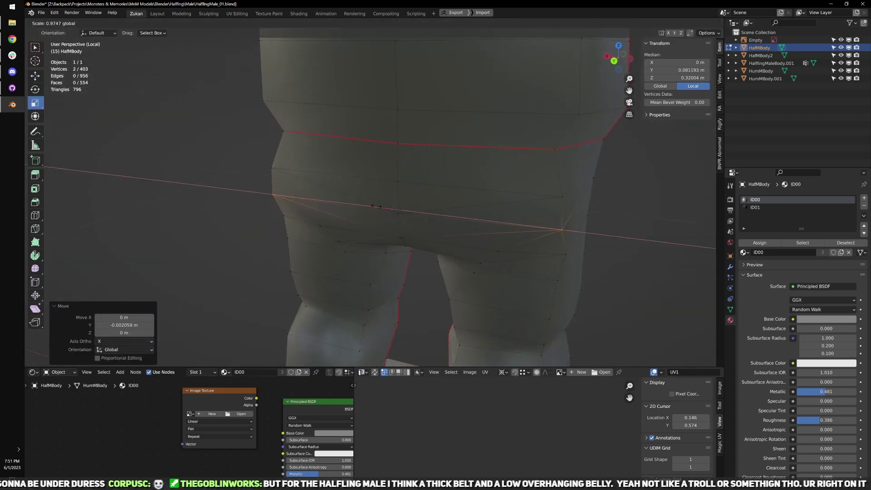
left_click(375, 206)
- Reveal the hidden arms and return to Object Mode with the whole body in front view
middle_click_drag(375, 208, 475, 243)
key("Tab")
key("Tab")
key("alt+h")
key("Tab")
scroll(431, 235, "down", 4)
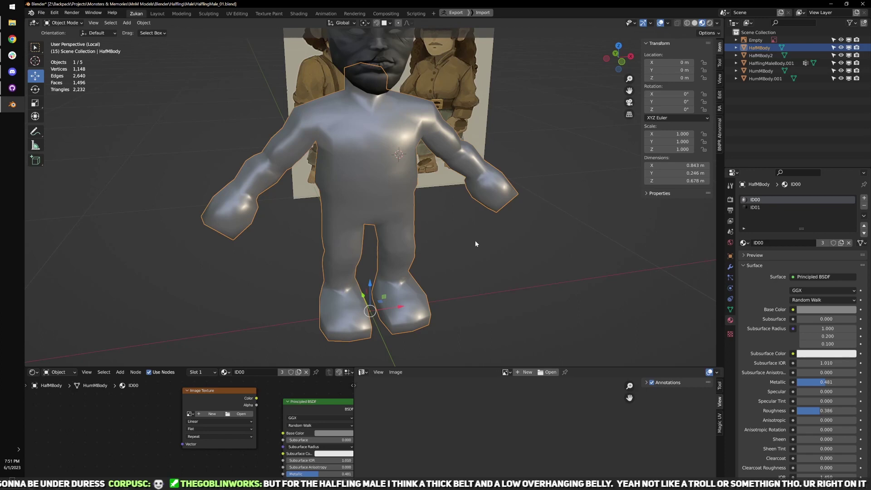
key("KP_1")
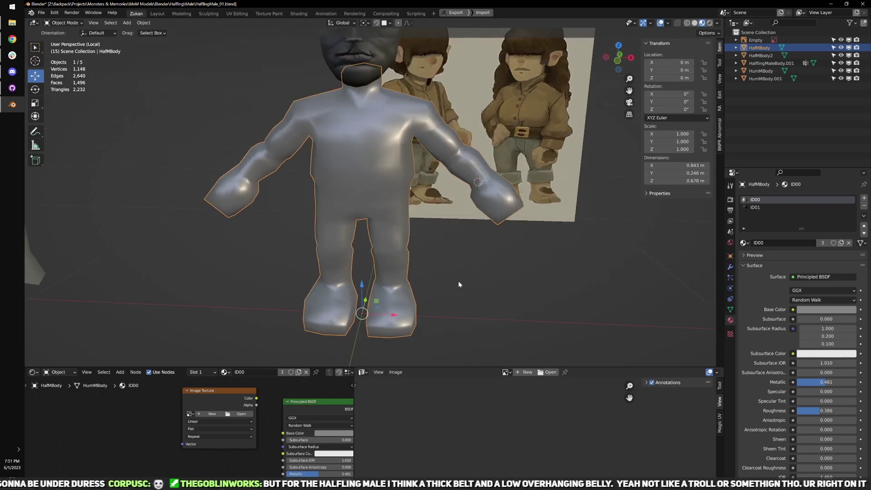
scroll(453, 256, "up", 4)
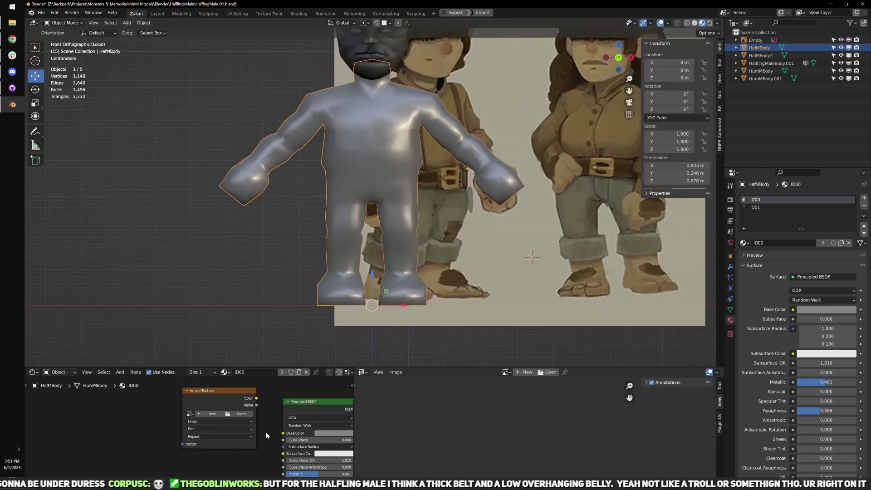
- Reconnect the Image Texture's color to the Principled BSDF's base color and assign guide-id00.png to it
key("ctrl+space")
middle_click_drag(615, 314, 385, 294)
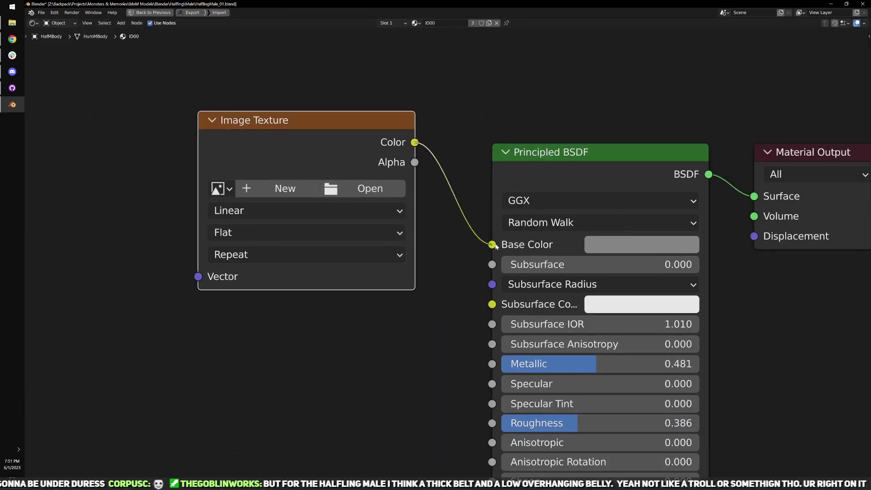
left_click_drag(496, 246, 494, 245)
left_click(221, 188)
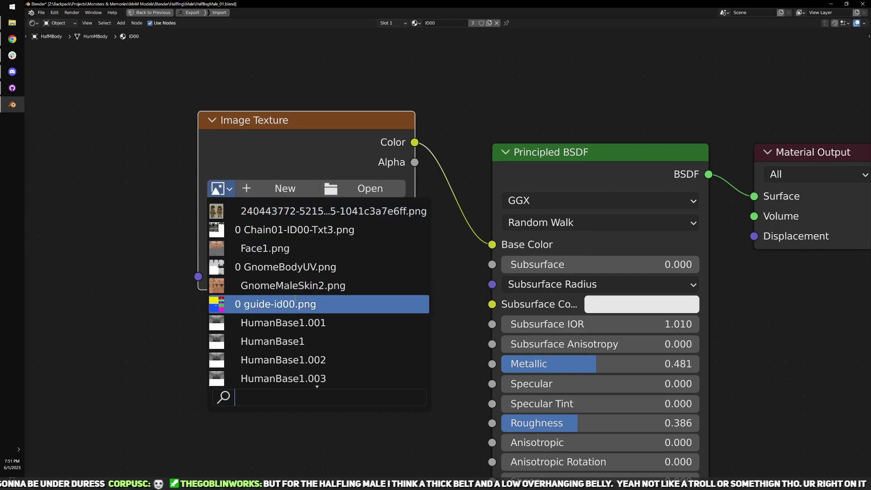
left_click(308, 303)
key("ctrl+space")
middle_click_drag(490, 294, 466, 230)
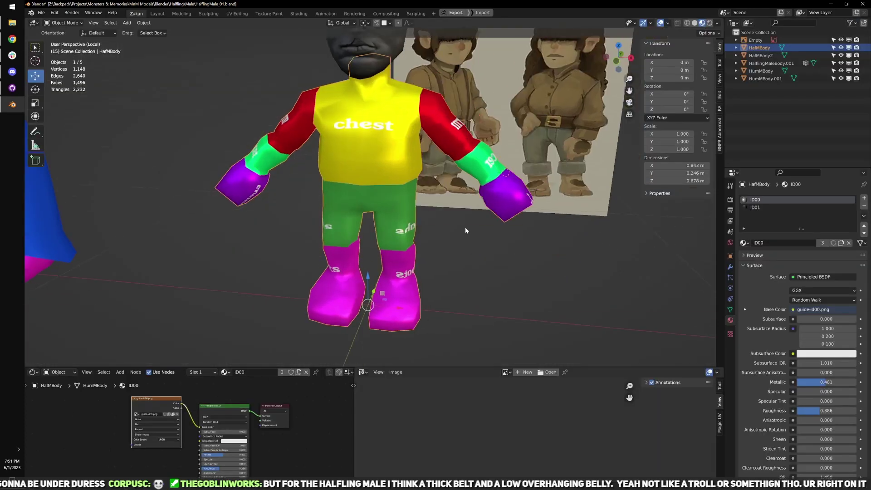
- Set the material's metallic to 0, specular to about 0.242 and roughness to about 0.314
left_click_drag(835, 382, 801, 382)
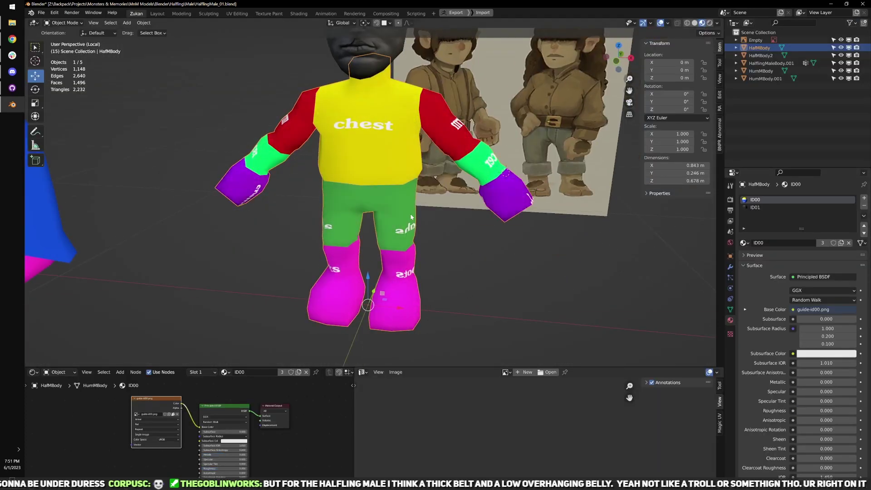
scroll(411, 217, "down", 3)
left_click_drag(810, 391, 813, 411)
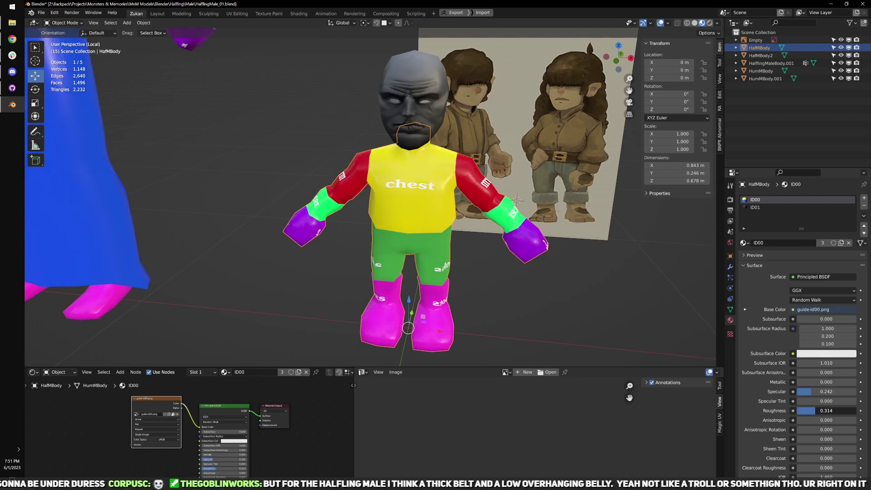
- Select the whole body mesh and examine how its UVs fit the chest, belt, thighs and boots areas of the guide texture
scroll(546, 319, "up", 3)
key("Tab")
scroll(468, 341, "down", 2)
middle_click_drag(468, 340, 462, 266, "shift")
key("a")
key("a")
key("ctrl+space")
scroll(561, 376, "down", 3)
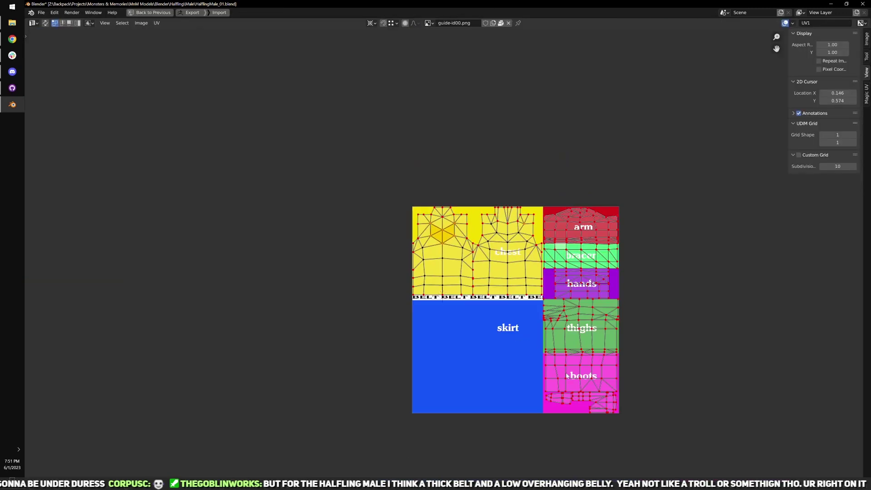
middle_click_drag(563, 370, 482, 320)
scroll(477, 316, "up", 4)
scroll(530, 331, "down", 1)
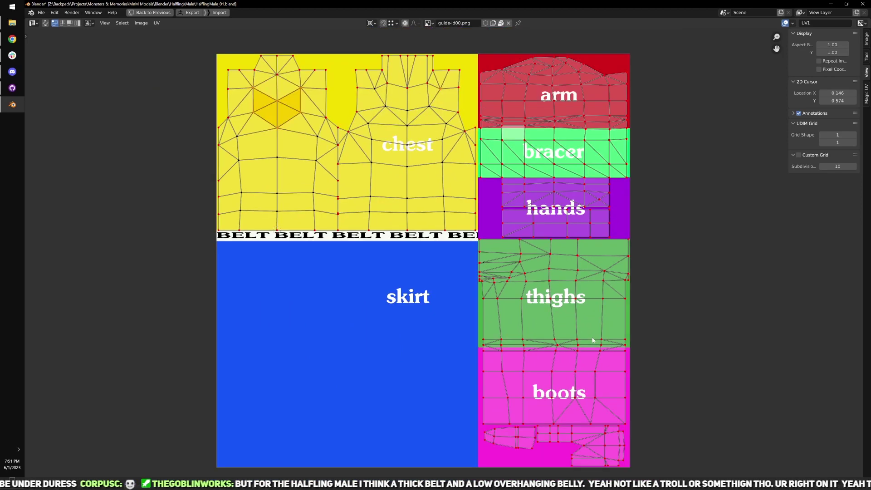
middle_click_drag(561, 243, 587, 337)
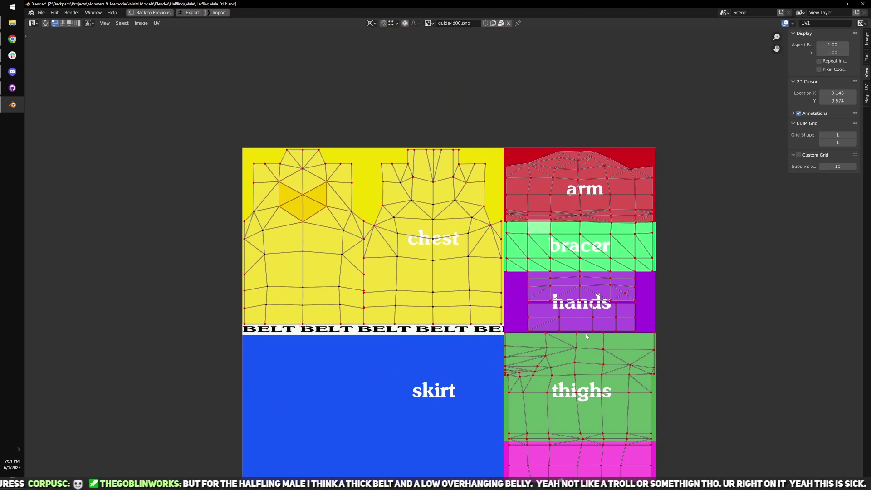
key("ctrl+space")
scroll(406, 196, "up", 5)
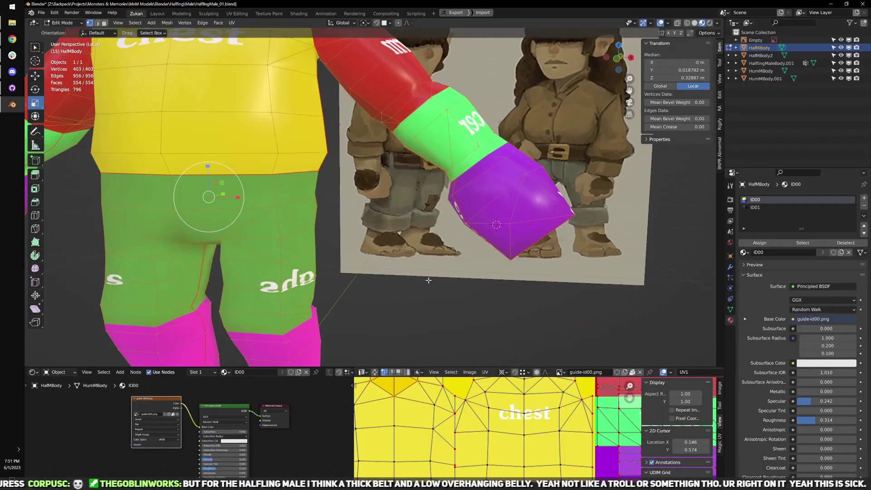
- Undo the last selection change, return to Object Mode and compare the body's proportions with the concept art
key("ctrl+z")
key("KP_Decimal")
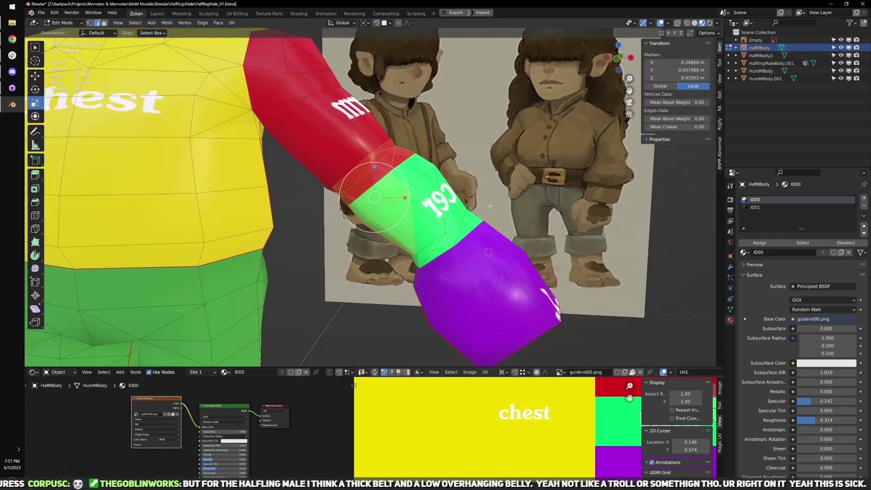
middle_click_drag(490, 205, 434, 192)
scroll(449, 259, "down", 5)
scroll(482, 211, "down", 4)
key("KP_1")
scroll(468, 183, "down", 3)
key("Tab")
scroll(413, 137, "up", 3)
scroll(413, 133, "down", 3)
middle_click_drag(360, 159, 318, 168)
scroll(319, 165, "up", 3)
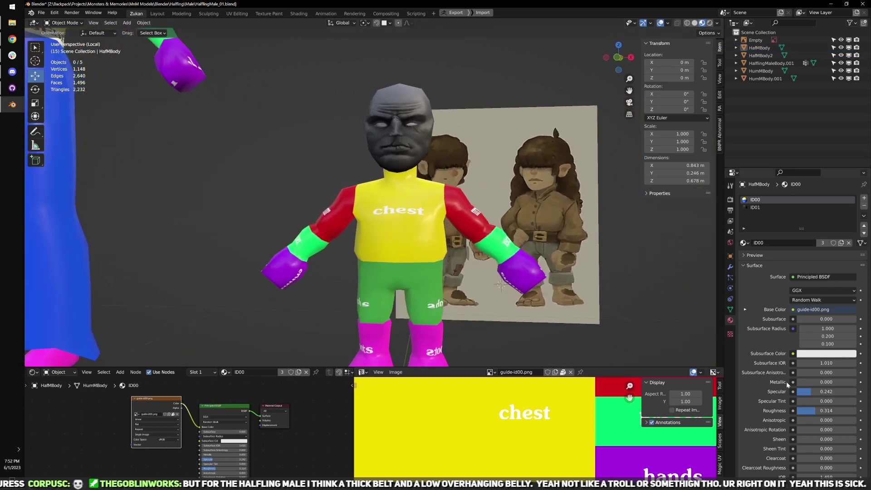
- Replace the guide image in the material's texture node with GnomeMaleSkin2.png
key("ctrl+space")
left_click(211, 191)
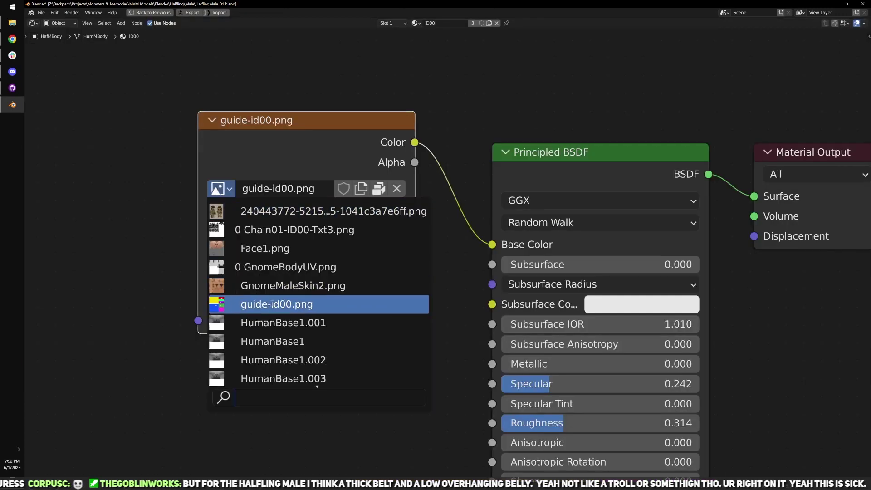
left_click(288, 285)
key("ctrl+space")
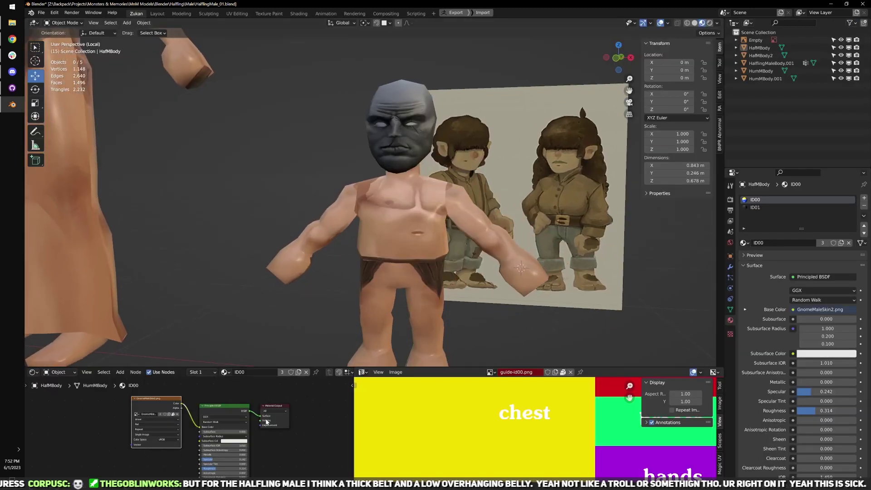
- Replace the image in the material's texture node with HumanMaleSkinGrayscale.png
key("ctrl+space")
left_click(218, 188)
scroll(302, 364, "down", 6)
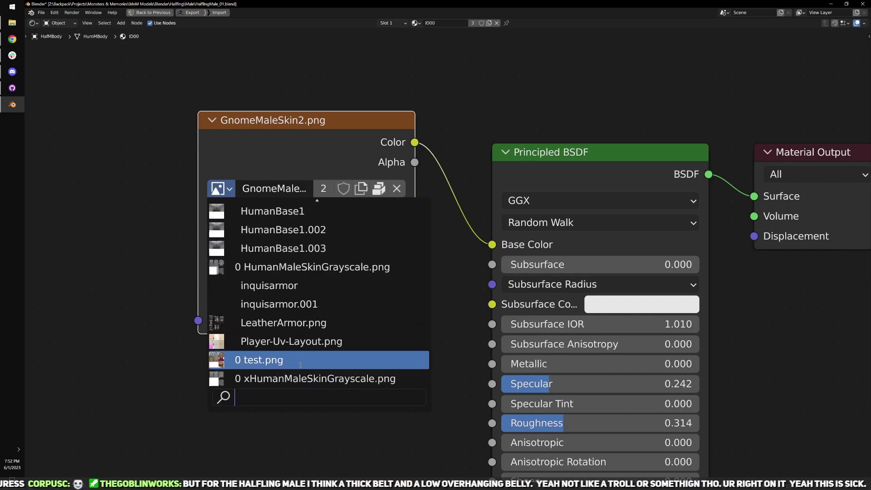
left_click(297, 267)
key("ctrl+space")
scroll(496, 304, "down", 1)
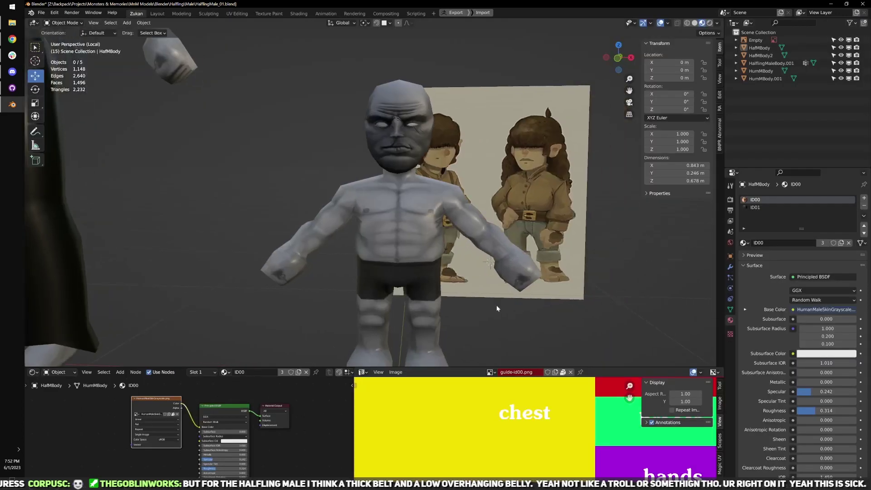
- Select the separate halfling head object and lower it about 0.0139 m along Z
scroll(535, 315, "down", 3)
middle_click_drag(535, 316, 425, 271)
scroll(426, 271, "up", 1)
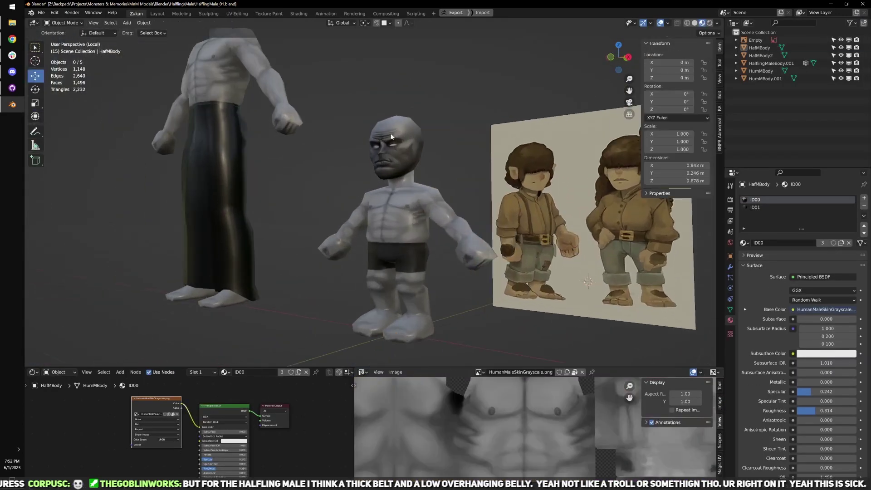
left_click(394, 161)
middle_click_drag(361, 277, 384, 291)
left_click_drag(395, 289, 396, 291)
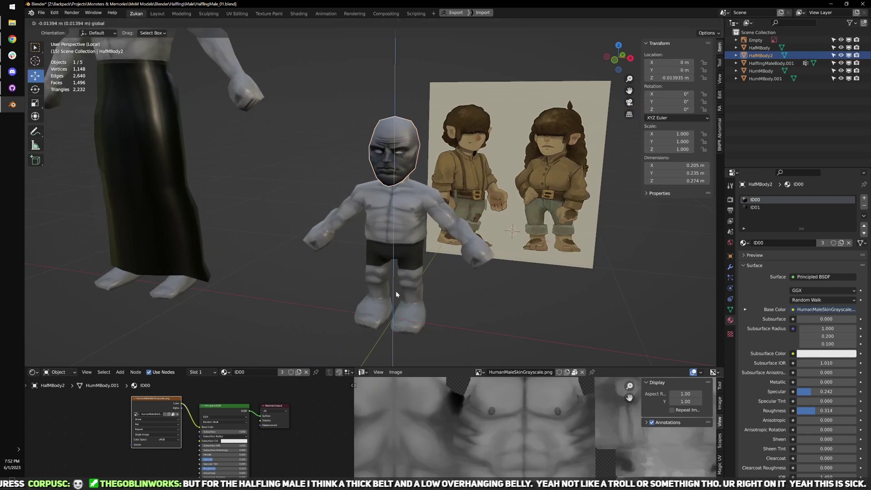
- Show the models as wireframe from the right side and enter Edit Mode on the halfling body object
scroll(439, 260, "up", 2)
scroll(475, 251, "up", 1)
middle_click_drag(474, 251, 441, 249)
scroll(446, 233, "up", 2)
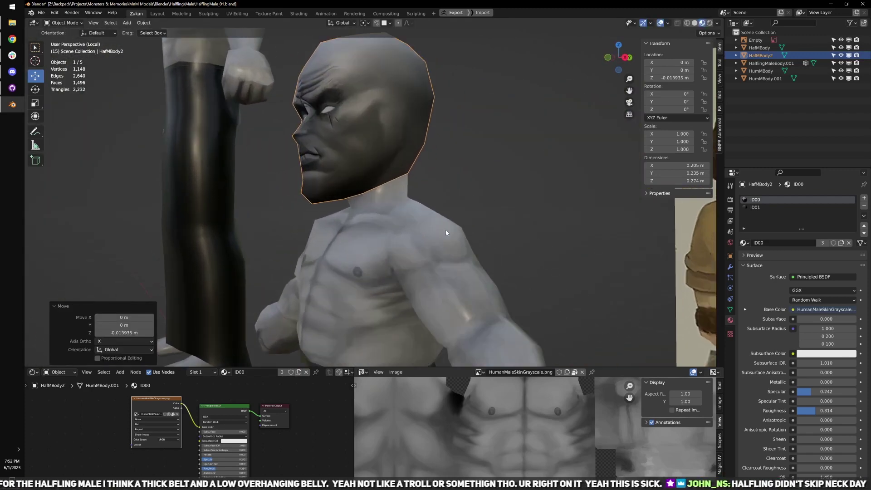
mouse_move(485, 180)
middle_mouse_down()
mouse_move(400, 101)
mouse_move(432, 196)
mouse_move(509, 194)
mouse_move(405, 197)
mouse_move(434, 222)
mouse_move(416, 222)
mouse_move(427, 221)
middle_mouse_up()
key("Tab")
key("shift+z")
key("Tab")
left_click(405, 199)
scroll(437, 201, "up", 1)
scroll(435, 221, "up", 2)
key("Tab")
- Select the open loop at the top of the neck, enable snapping and lower the loop 0.013935 m to meet the head
key("ctrl+Tab")
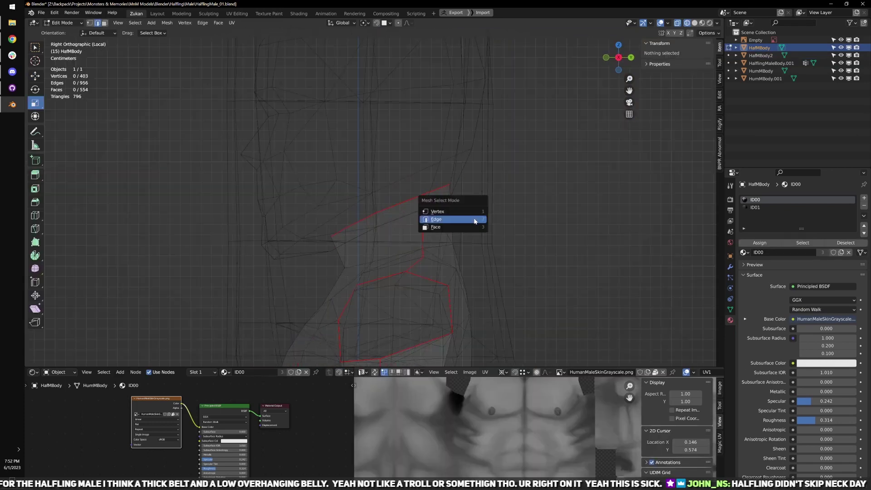
left_click(475, 221)
left_click_drag(278, 182, 497, 234)
scroll(427, 208, "up", 2)
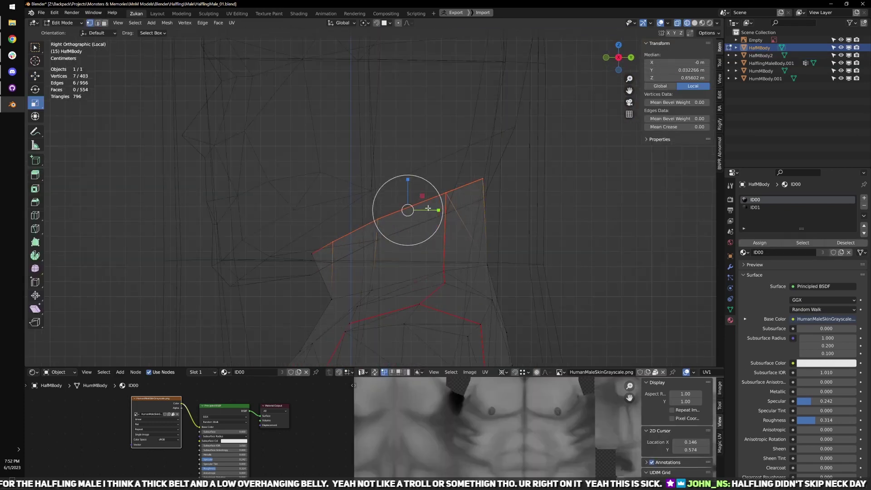
left_click_drag(288, 226, 334, 269, "shift")
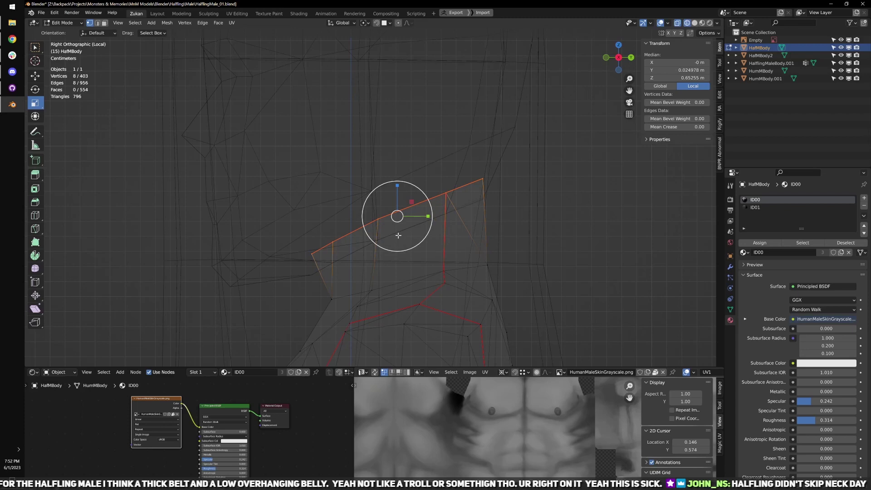
left_click(388, 23)
left_click(372, 55)
key("w")
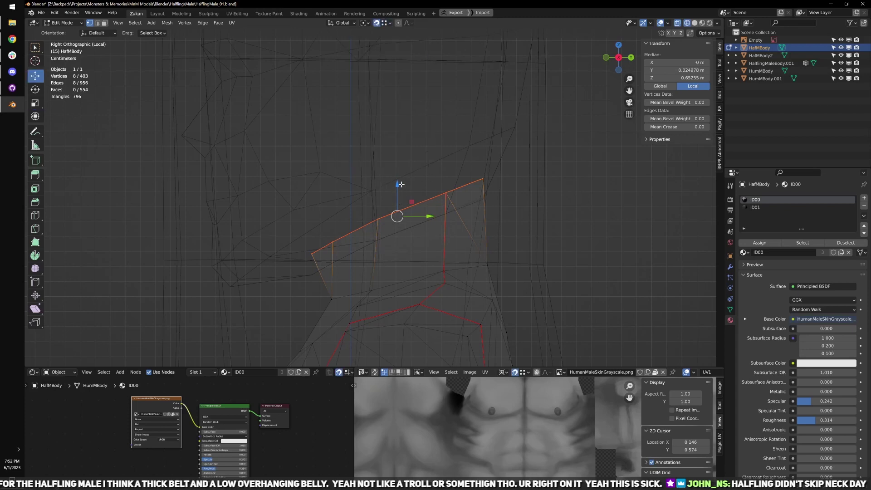
left_click_drag(398, 184, 483, 203)
middle_click_drag(482, 202, 442, 227)
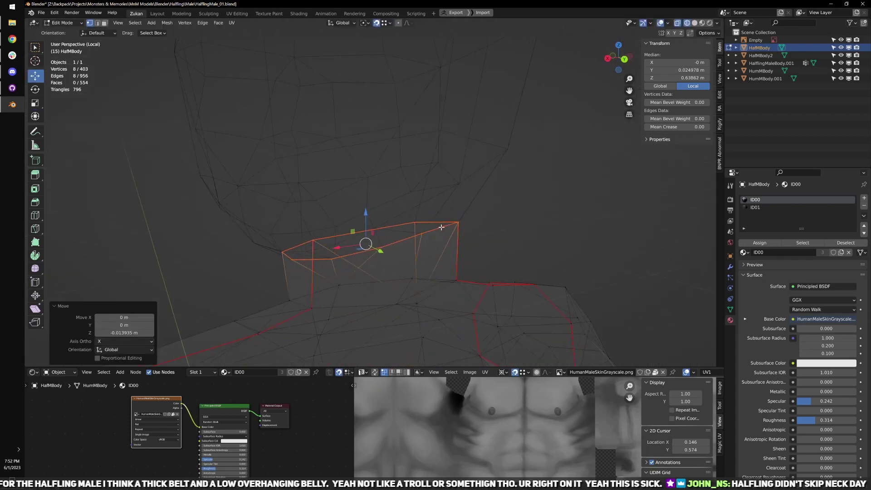
left_click_drag(369, 215, 413, 221)
- Return to Object Mode and join the halfling body with the head object
key("Tab")
scroll(405, 236, "down", 3)
left_click(448, 174, "shift")
key("ctrl+j")
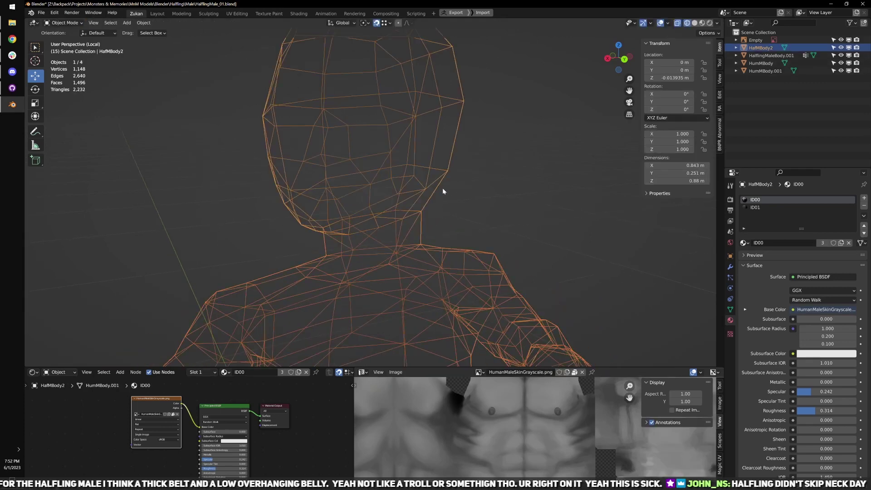
- Select the overlapping vertices along the head and neck seam and merge them by distance at 0.0001 m
key("Tab")
middle_click_drag(364, 241, 408, 233)
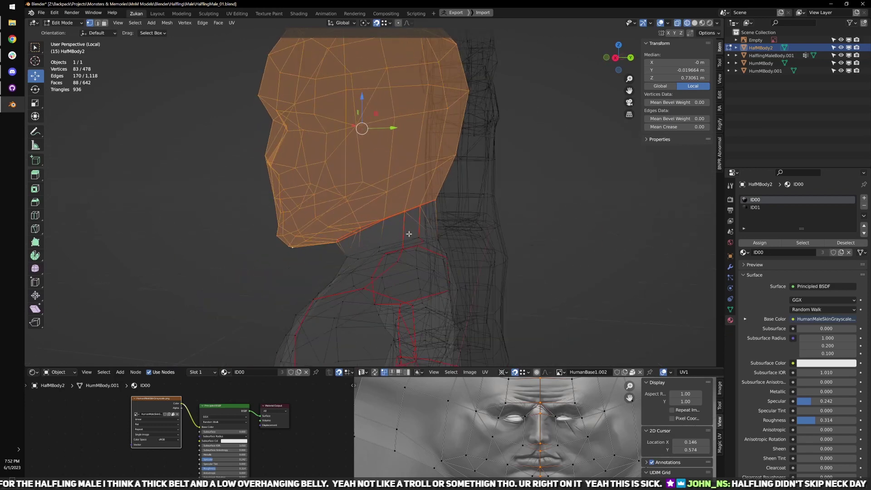
scroll(404, 231, "up", 2)
key("KP_3")
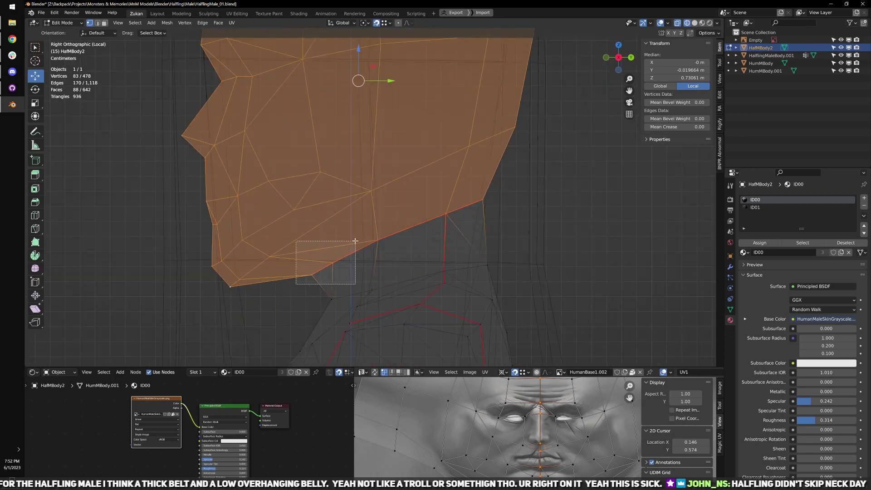
left_click_drag(355, 241, 356, 241)
left_click_drag(519, 182, 363, 245)
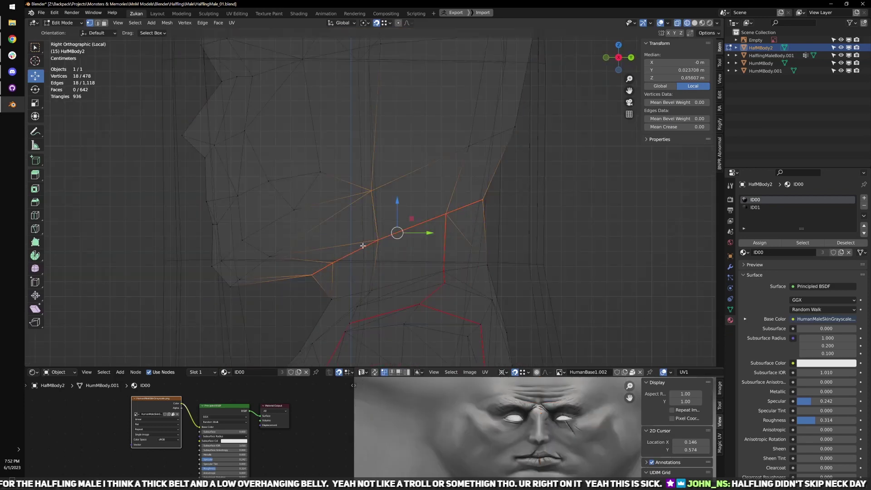
key("m")
key("b")
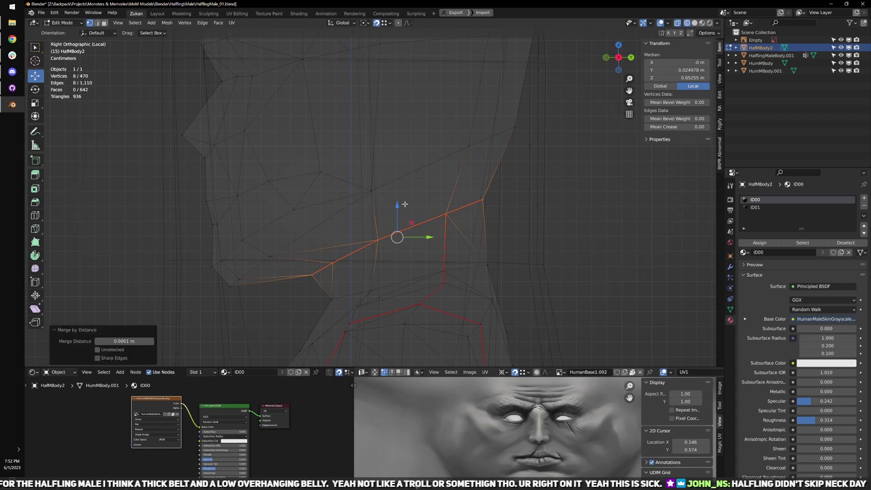
- Select all faces of the joined mesh and examine how its UVs fit the face texture
scroll(404, 204, "down", 5)
middle_click_drag(445, 224, 428, 186)
scroll(429, 187, "up", 5)
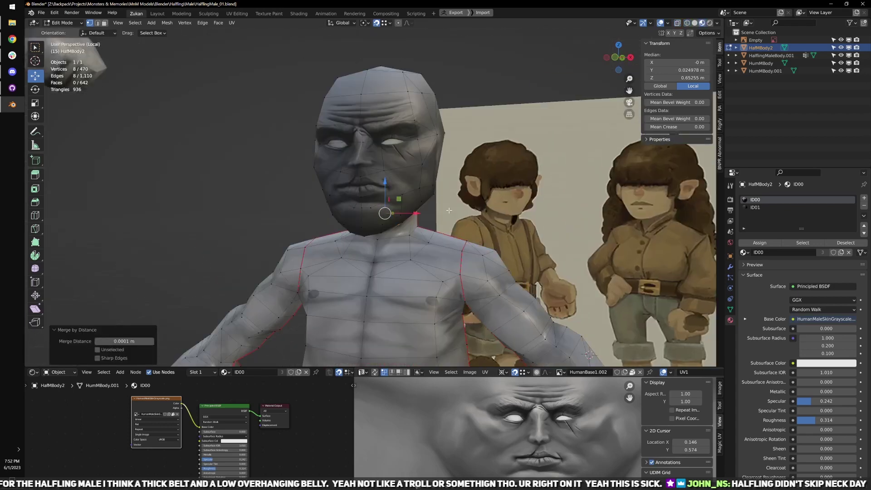
key("ctrl+Tab")
left_click(452, 240)
middle_click_drag(453, 240, 449, 243)
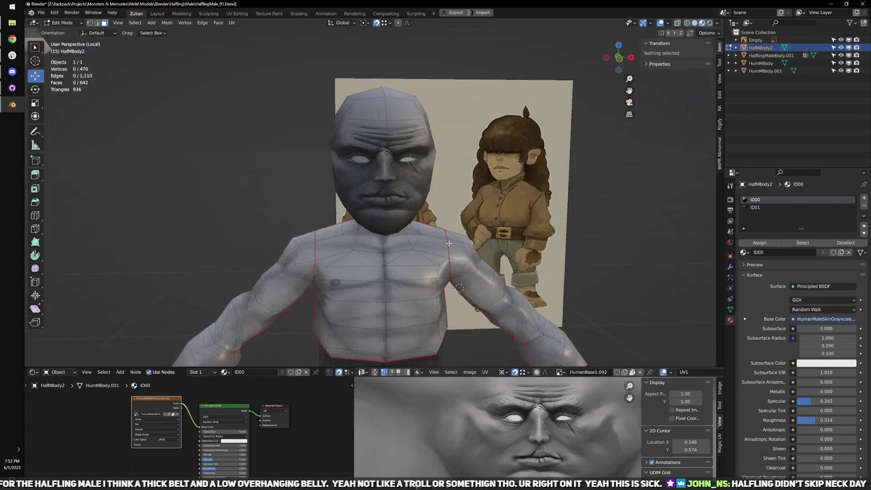
key("a")
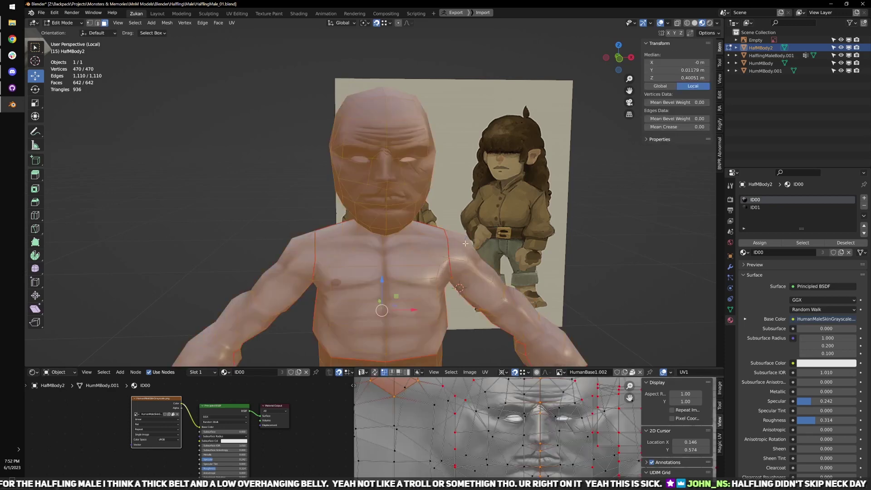
scroll(453, 256, "down", 4)
key("ctrl+space")
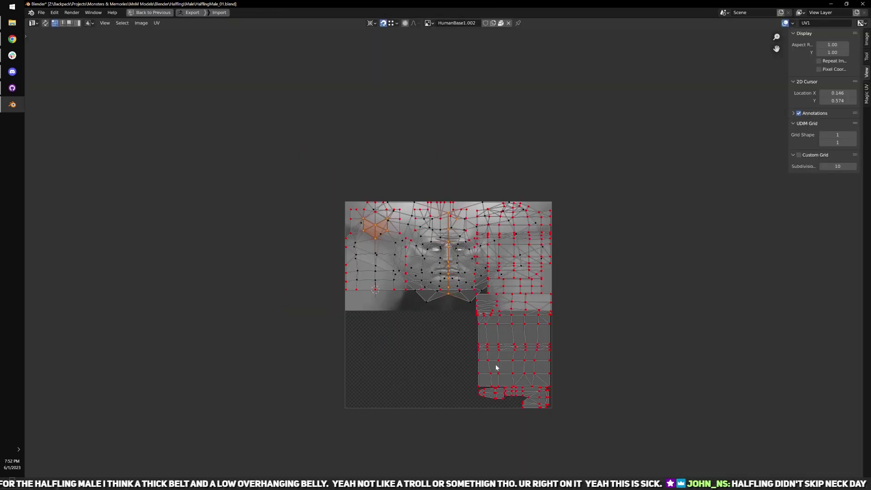
scroll(497, 367, "up", 2)
scroll(452, 330, "up", 1)
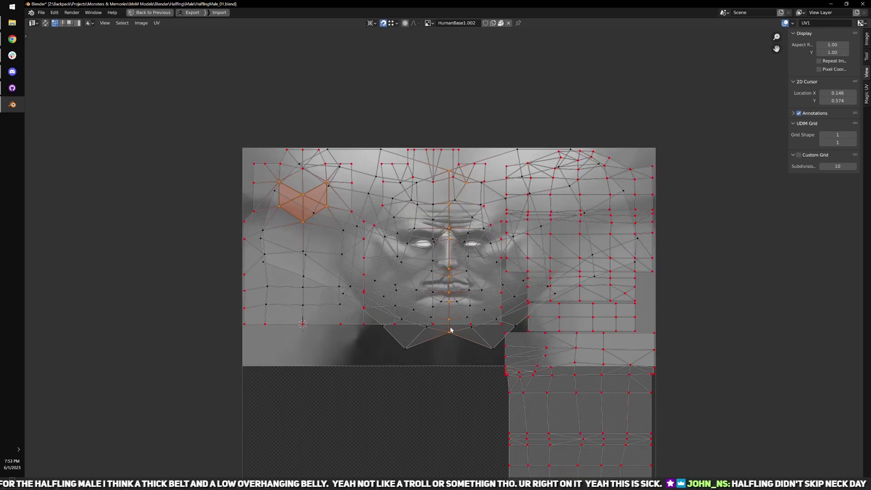
key("ctrl+space")
- Compare the joined figure's proportions with the concept art and inspect its lower legs and feet
key("Tab")
middle_click_drag(442, 257, 415, 200)
scroll(408, 218, "down", 1)
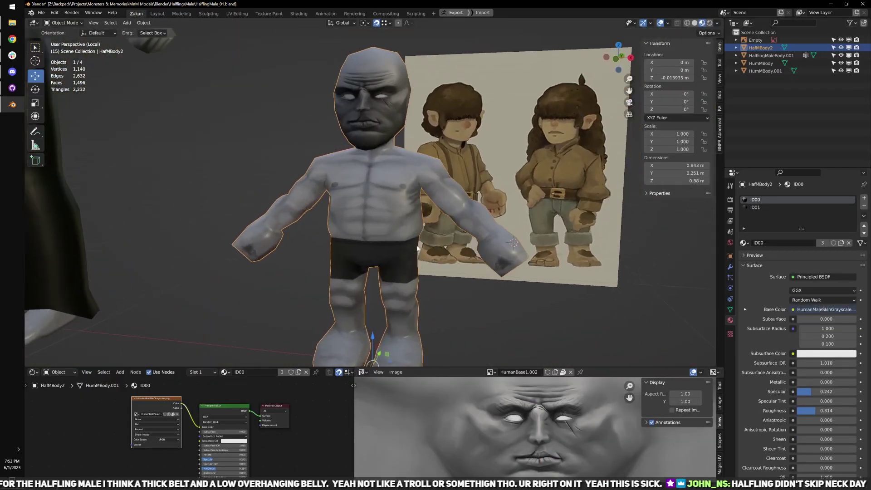
scroll(404, 255, "up", 3)
middle_click_drag(402, 260, 400, 205, "shift")
key("Tab")
scroll(417, 241, "down", 2)
key("ctrl+Tab")
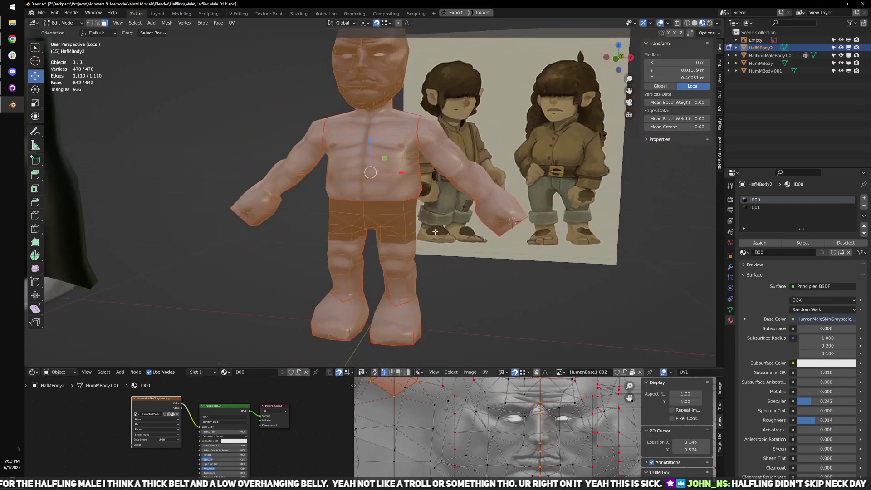
key("KP_1")
scroll(417, 187, "up", 5)
middle_click_drag(418, 187, 401, 281)
- Select the front middle vertex of the ankle seam on both feet and move the pair back about 0.019 m along Y
key("ctrl+Tab")
left_click(432, 257)
key("a")
left_click(398, 272)
scroll(398, 272, "down", 3)
scroll(403, 284, "up", 2)
middle_click_drag(394, 251, 405, 231)
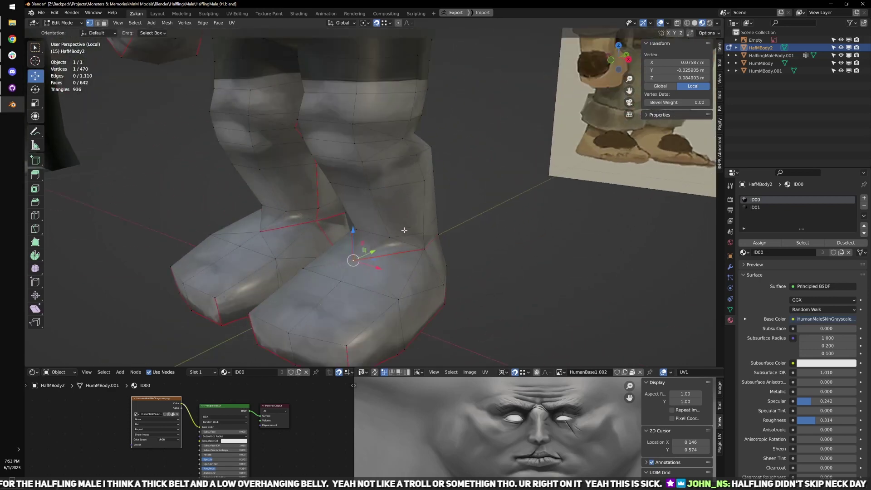
scroll(409, 245, "up", 3)
middle_click_drag(437, 268, 436, 256)
mouse_move(351, 264)
left_mouse_down()
mouse_move(360, 262)
mouse_move(353, 257)
left_mouse_up()
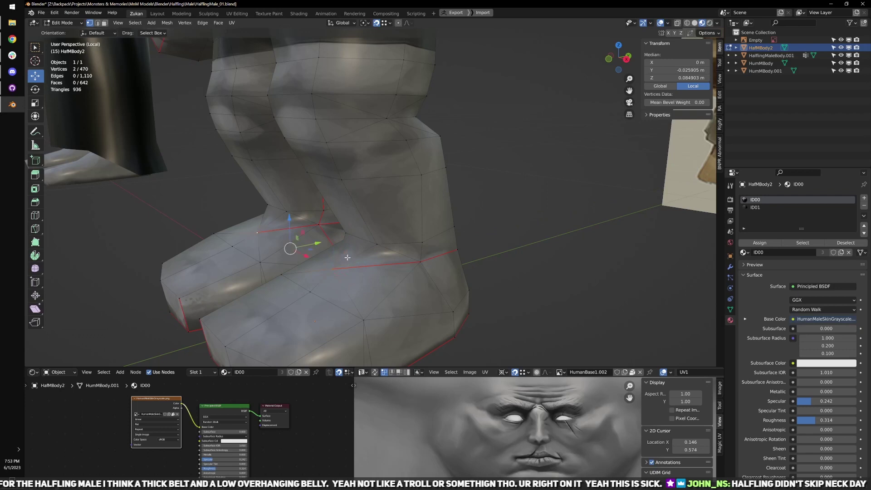
middle_click_drag(348, 258, 327, 235)
left_click_drag(327, 235, 337, 235)
middle_click_drag(337, 235, 423, 248)
- Raise the two front ankle vertices 0.005862 m and scale their spacing slightly along X
key("KP_1")
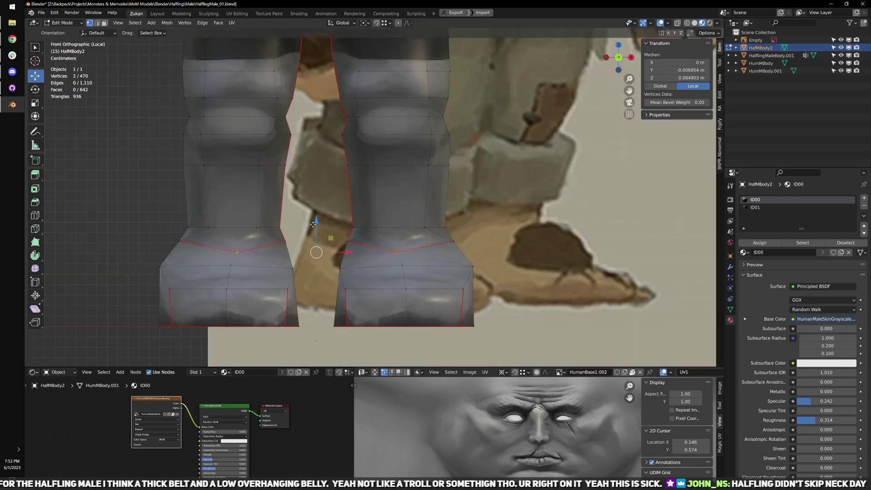
left_click_drag(313, 225, 314, 219)
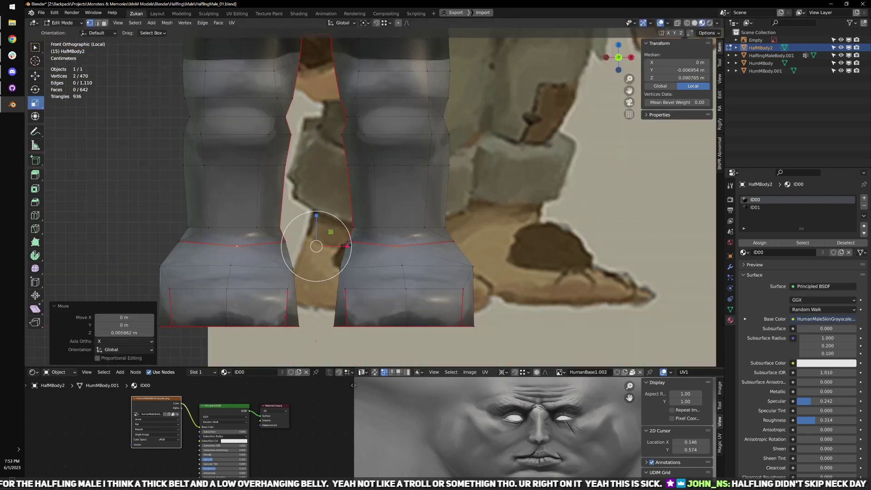
left_click_drag(347, 245, 349, 245)
middle_click_drag(430, 245, 238, 259)
- Select the outer ankle seam vertices and scale them slightly inward
key("w")
scroll(424, 252, "down", 3)
scroll(425, 257, "up", 3)
left_click(448, 248)
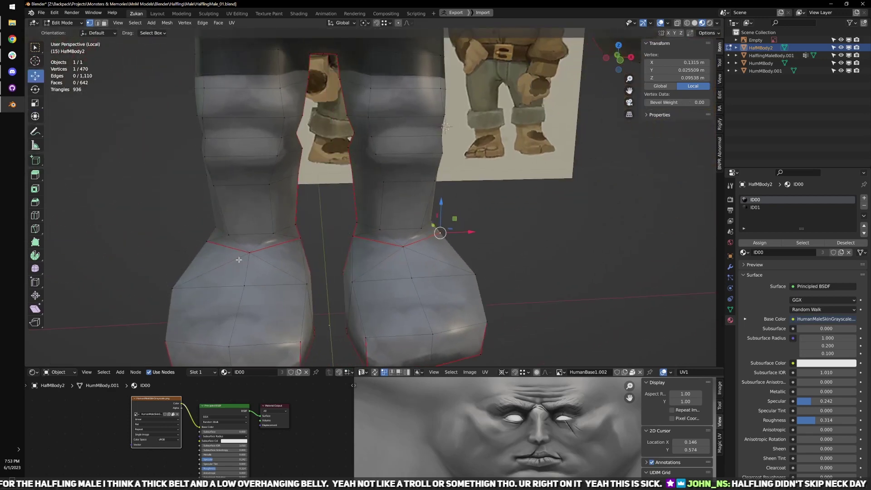
key("r")
middle_click_drag(341, 246, 337, 244)
left_click_drag(356, 235, 355, 236)
middle_click_drag(355, 236, 431, 255)
- Select the front ankle seam vertices on both feet and scale them slightly closer together
left_click(398, 257)
left_click(267, 255, "shift")
middle_click_drag(268, 255, 331, 273)
left_click_drag(380, 248, 377, 248)
middle_click_drag(377, 248, 390, 269)
scroll(449, 273, "down", 4)
key("Tab")
key("Tab")
scroll(444, 274, "up", 3)
- Select the middle front edge of the toes on both feet and nudge the edges slightly along Y
key("ctrl+Tab")
left_click(419, 305)
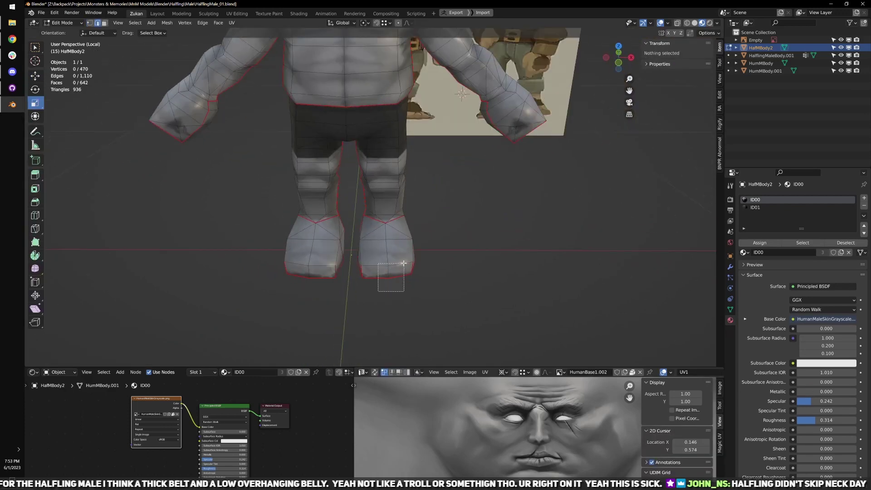
left_click_drag(404, 262, 404, 264)
left_click_drag(313, 261, 313, 261, "shift")
middle_click_drag(313, 262, 349, 289)
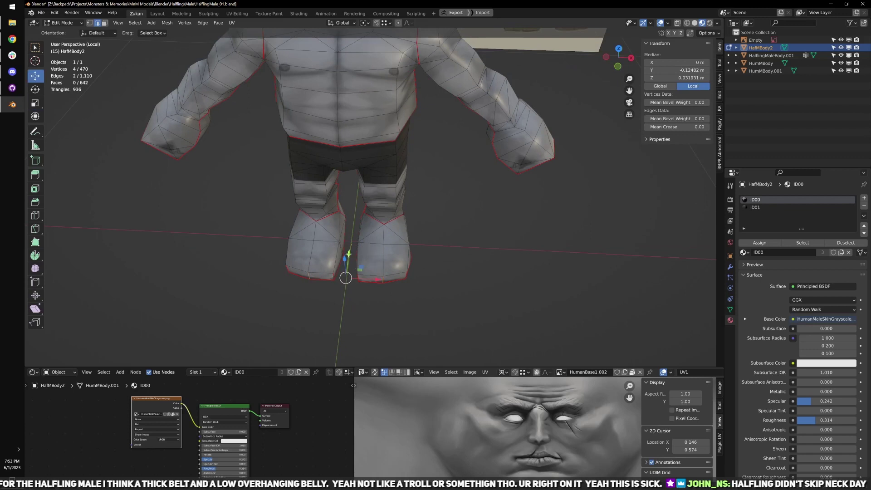
left_click_drag(349, 254, 351, 254)
middle_click_drag(355, 299, 334, 293)
- Select one front toe face on each foot and move both faces -0.002433 m along Y
key("ctrl+Tab")
left_click(372, 306)
scroll(363, 292, "up", 3)
left_click(290, 306)
left_click(366, 310, "shift")
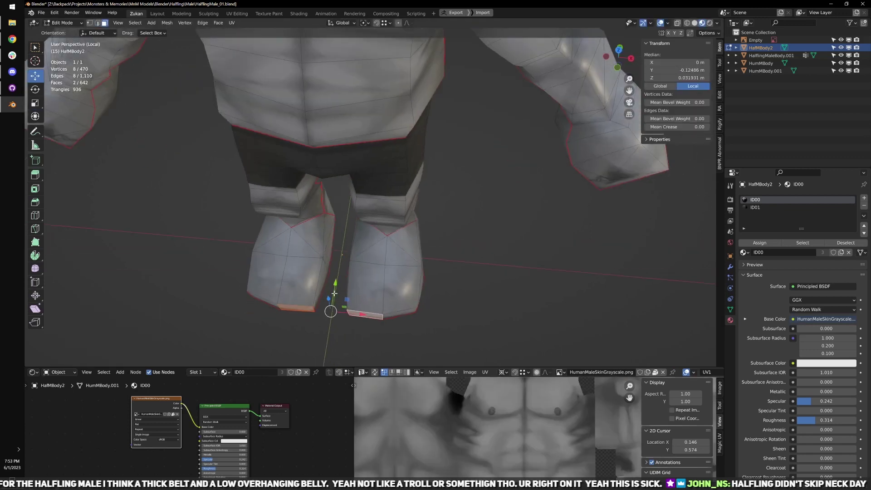
left_click_drag(335, 283, 335, 283)
scroll(359, 269, "down", 5)
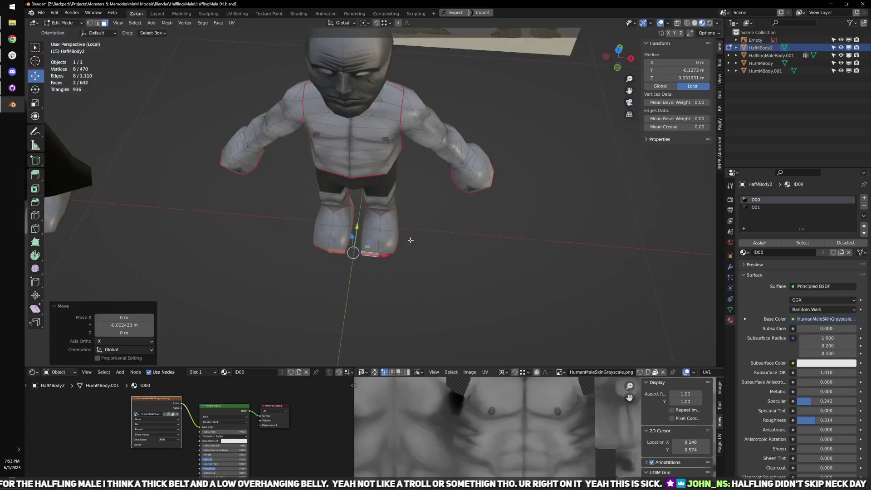
- Try to lower six vertices on top of the feet from the side view
middle_click_drag(410, 241, 475, 251)
middle_click_drag(410, 265, 439, 235)
scroll(410, 240, "up", 3)
scroll(502, 263, "up", 4)
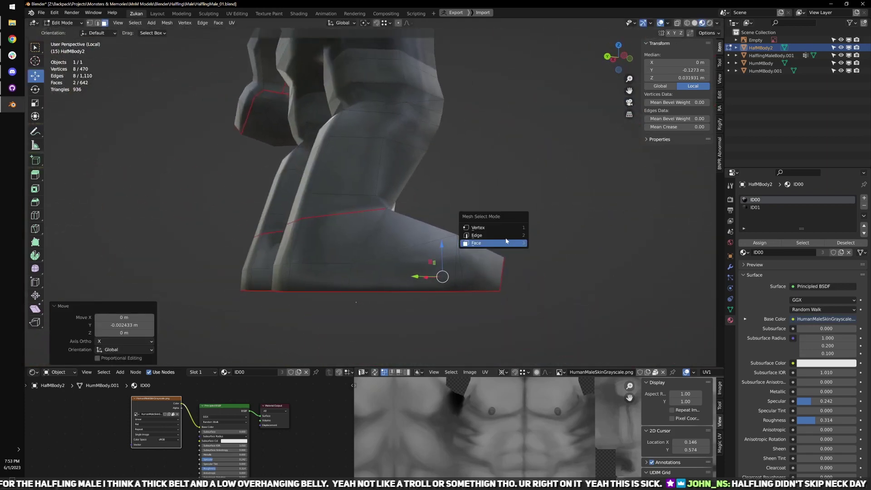
key("KP_3")
key("ctrl+Tab")
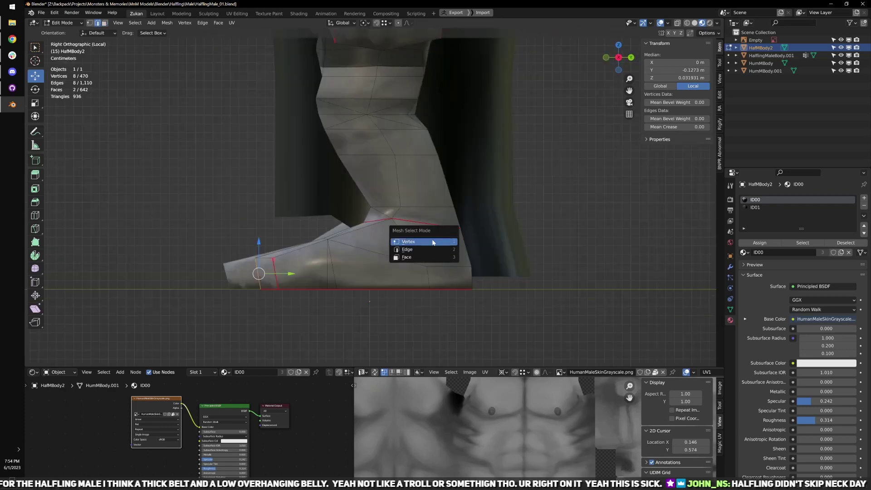
left_click(433, 243)
key("z")
scroll(327, 248, "up", 2)
left_click_drag(254, 230, 340, 270)
scroll(340, 270, "down", 2)
mouse_move(340, 269)
middle_mouse_down()
mouse_move(406, 267)
mouse_move(357, 255)
middle_mouse_up()
key("alt+z")
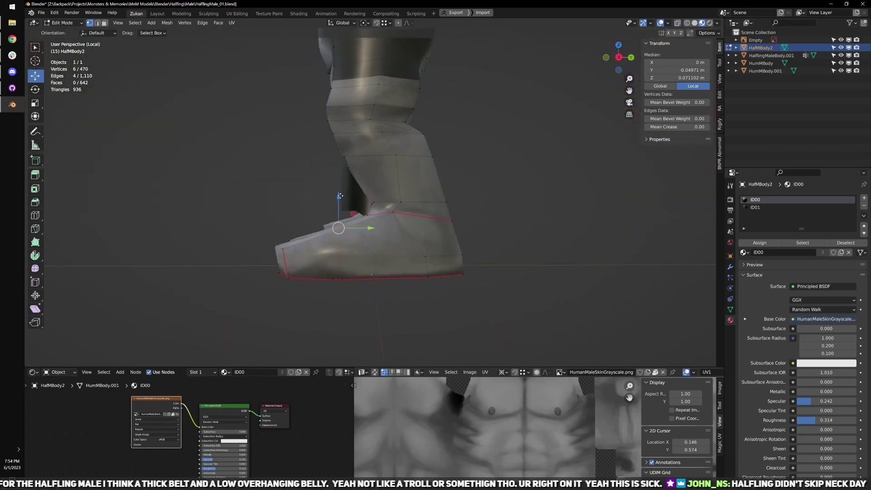
left_click_drag(340, 196, 343, 200)
key("ctrl+z")
- Compare the body's torso and legs with the concept art from the front
scroll(343, 200, "down", 4)
middle_click_drag(343, 200, 401, 204)
middle_click_drag(393, 128, 402, 211, "shift")
key("KP_1")
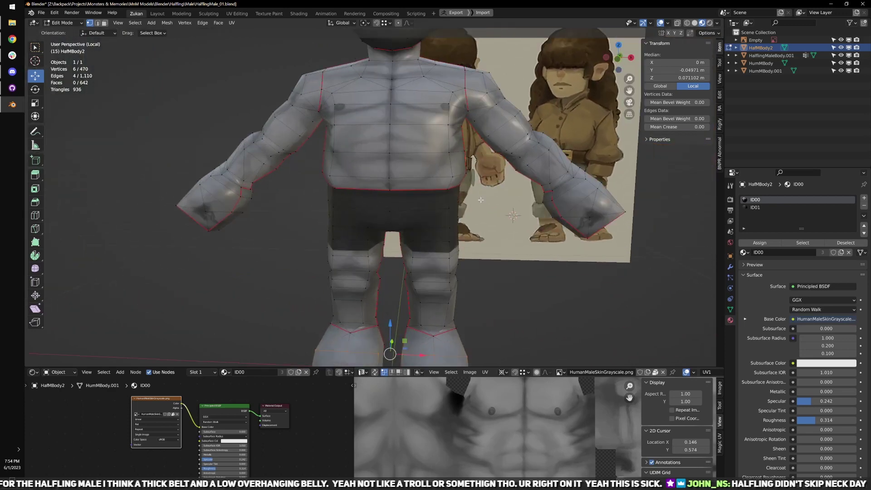
- Select the matching armpit vertex on both sides of the torso and switch to the Scale tool
scroll(422, 225, "up", 6)
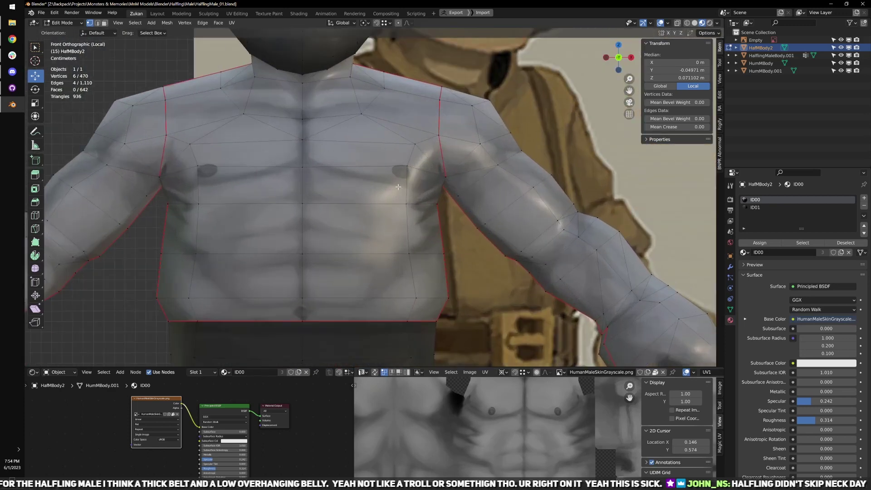
middle_click_drag(398, 187, 399, 222, "shift")
left_click(205, 208)
left_click(493, 202, "shift")
key("alt+z")
key("KP_3")
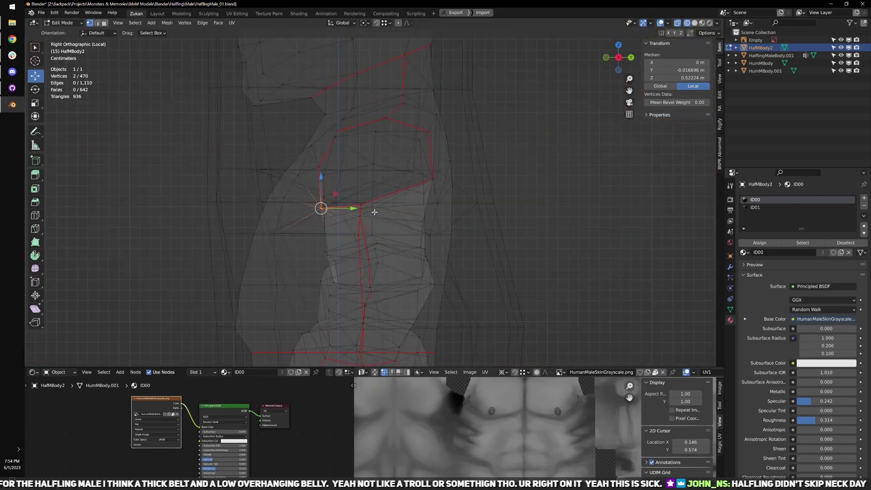
scroll(373, 212, "up", 3)
middle_click_drag(312, 220, 401, 261)
key("alt+z")
key("s")
scroll(402, 261, "down", 4)
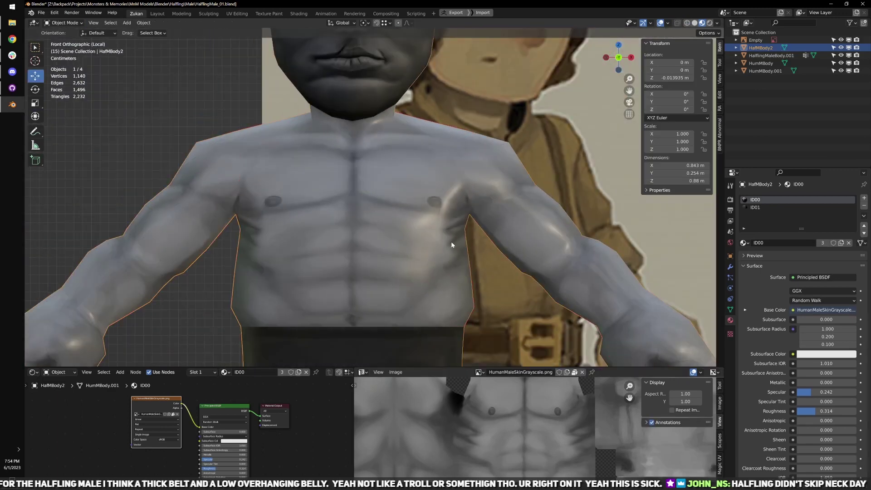
- Replace the ID00 material's base colour image with the Chain01-ID00-Txt3.png chainmail texture
key("ctrl+space")
left_click(228, 190)
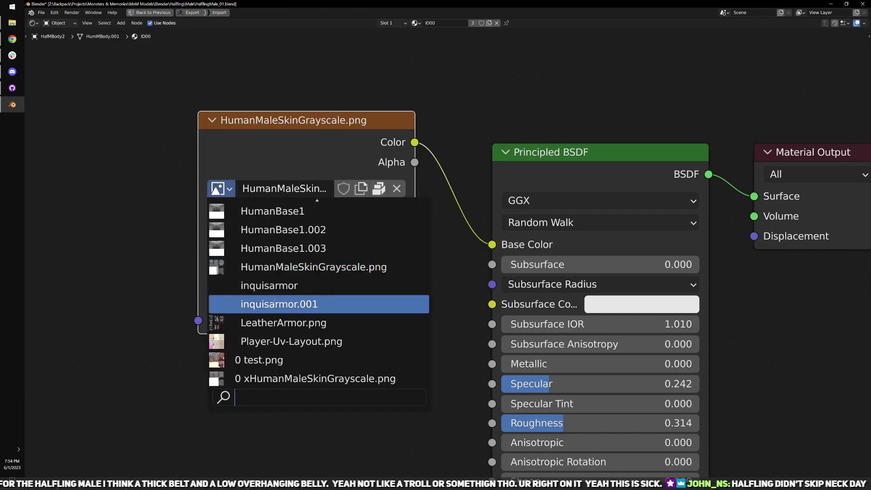
scroll(285, 254, "up", 7)
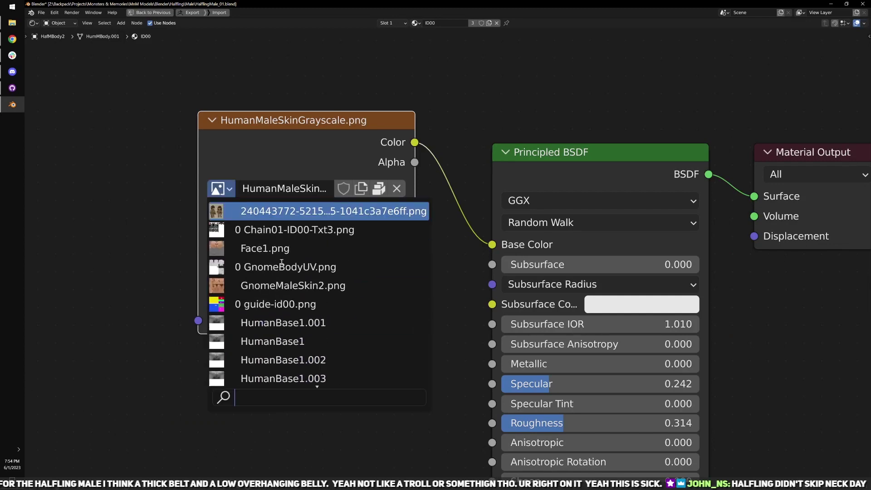
left_click(272, 230)
key("ctrl+space")
- Scale the two selected armpit vertices inward to 0.954 along X
middle_click_drag(454, 250, 455, 254)
key("Tab")
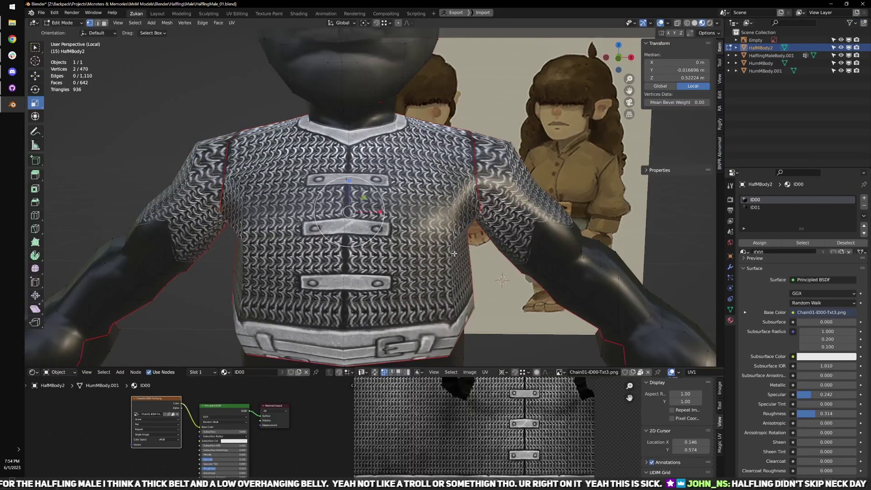
left_click_drag(380, 211, 377, 211)
scroll(449, 263, "down", 3)
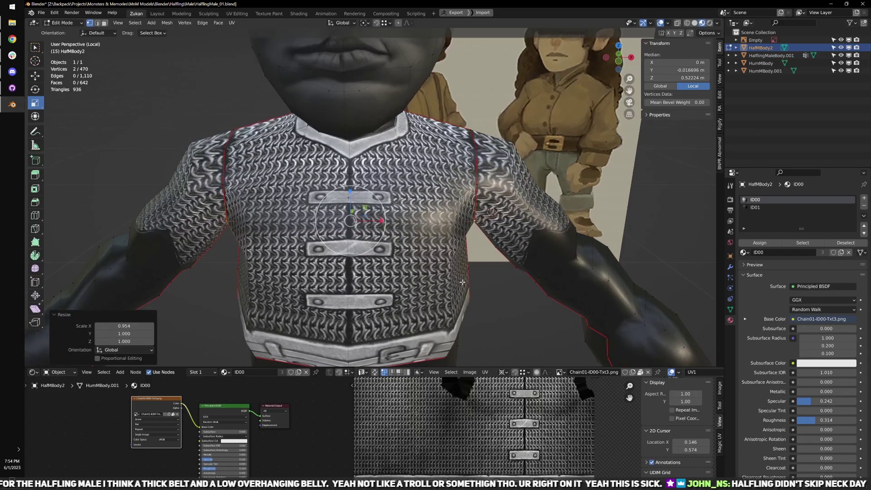
- Switch to face selection and set the ID00 material's Specular and Roughness to 0
key("ctrl+Tab")
left_click(449, 281)
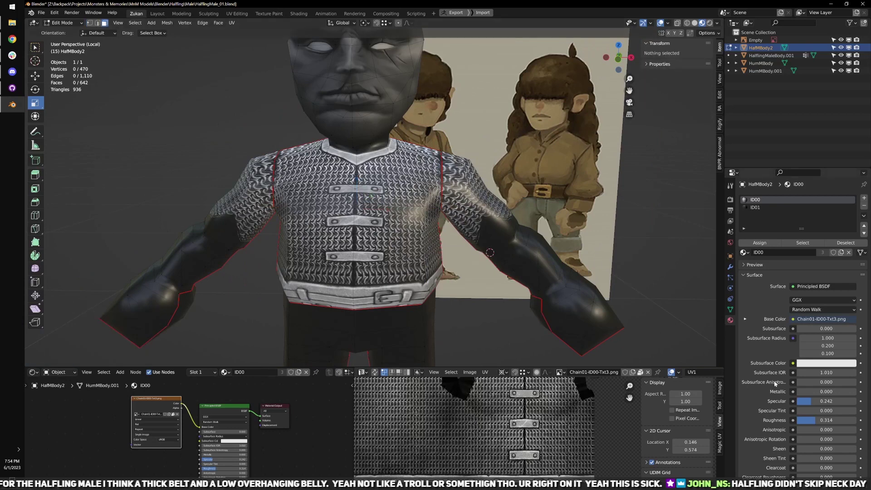
left_click_drag(824, 422, 785, 402)
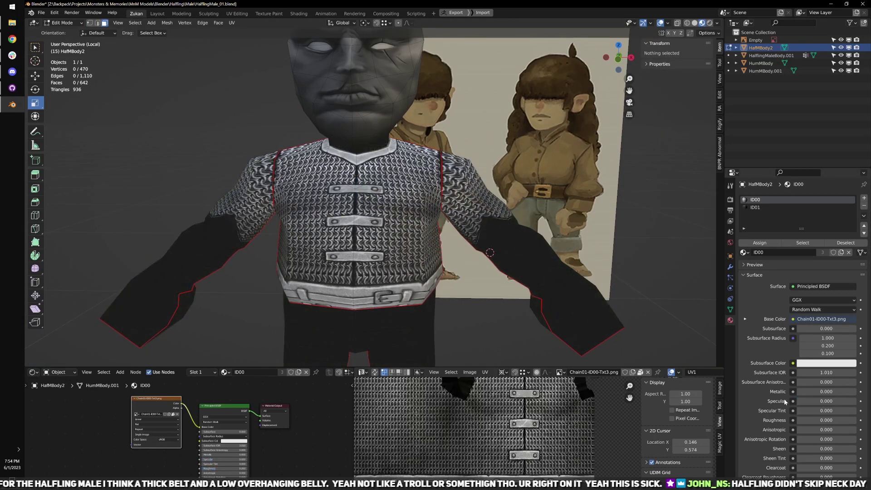
middle_click_drag(502, 267, 441, 277)
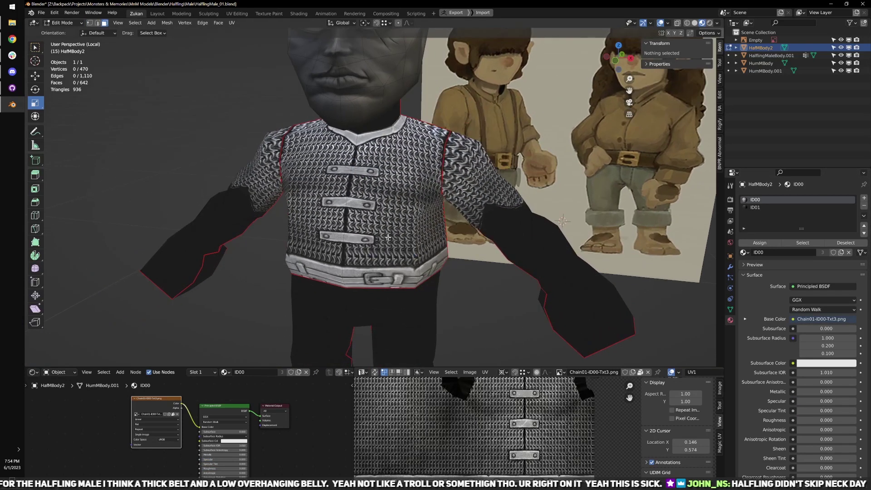
- Select the linked front faces of the torso up to the seams and unwrap them
key("l")
key("ctrl+space")
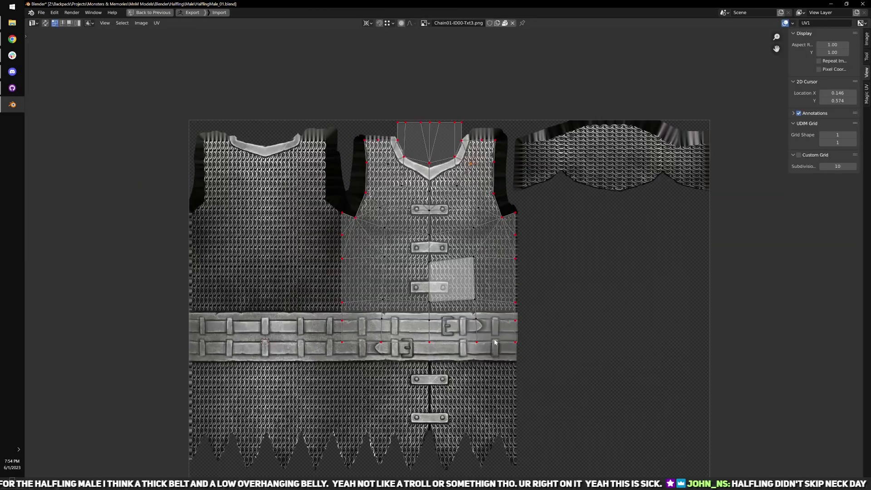
scroll(490, 290, "up", 2)
scroll(509, 349, "down", 3)
key("ctrl+space")
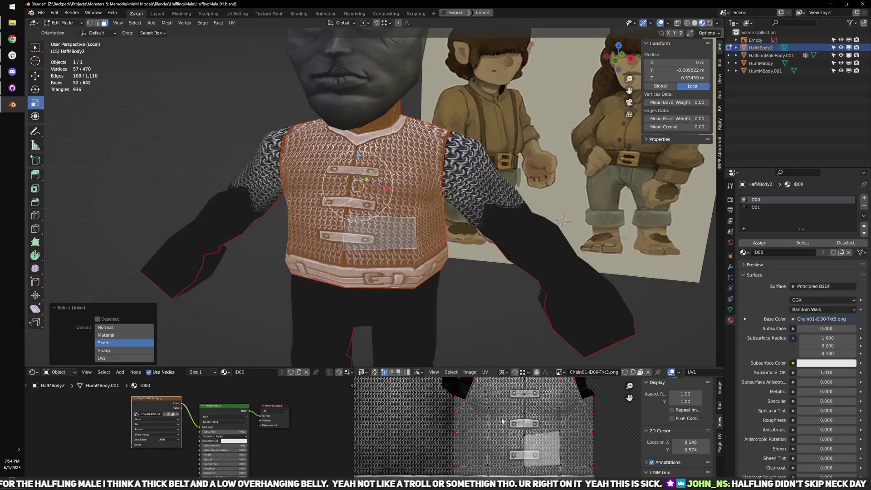
key("u")
left_click(528, 451)
middle_click_drag(453, 321, 463, 311)
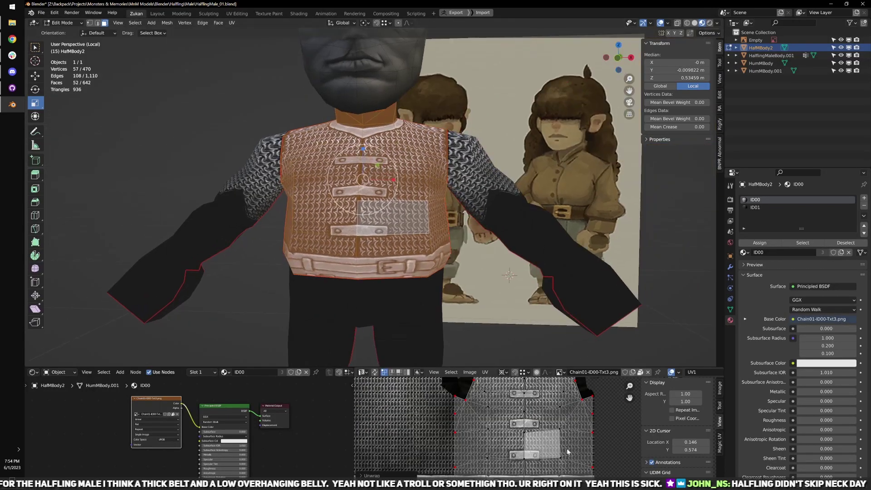
- Add the linked back faces of the torso to the selection and unwrap the front and back together
middle_click_drag(567, 450, 537, 403)
key("ctrl+space")
scroll(434, 383, "up", 2)
key("ctrl+Tab")
left_click(396, 358)
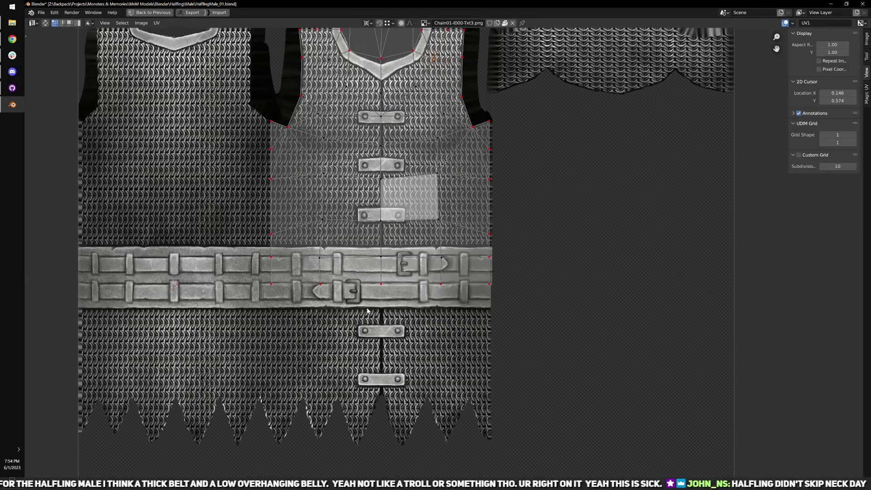
middle_click_drag(367, 310, 390, 247)
key("ctrl+space")
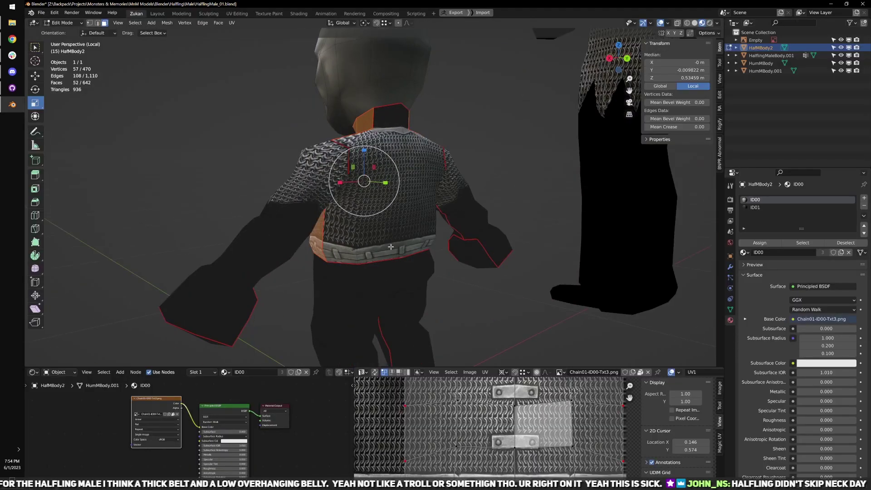
key("l")
key("ctrl+space")
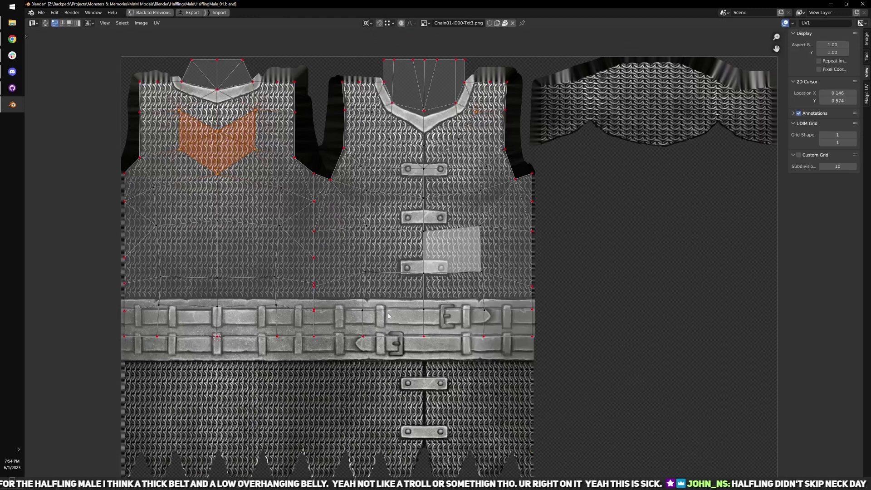
middle_click_drag(365, 305, 426, 316)
key("u")
left_click(403, 312)
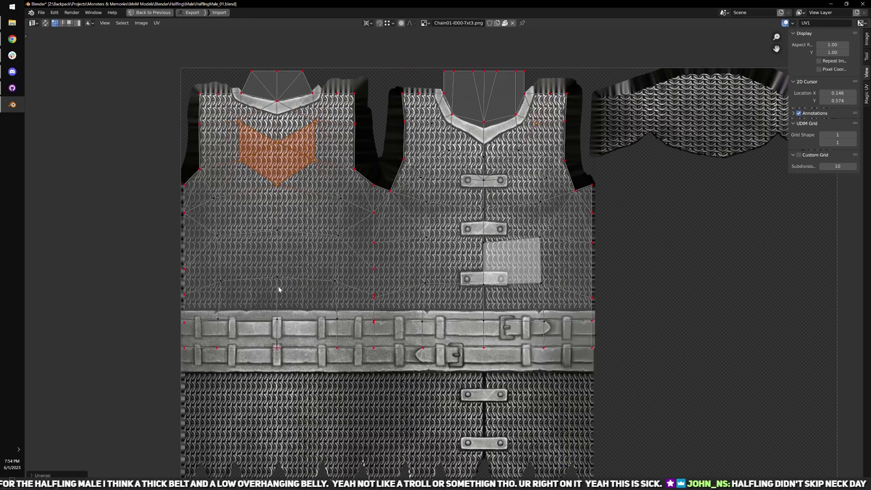
- Unlink the chainmail image from the UV editor and frame the torso UVs in vertex selection mode
scroll(181, 164, "down", 2)
left_click(513, 23)
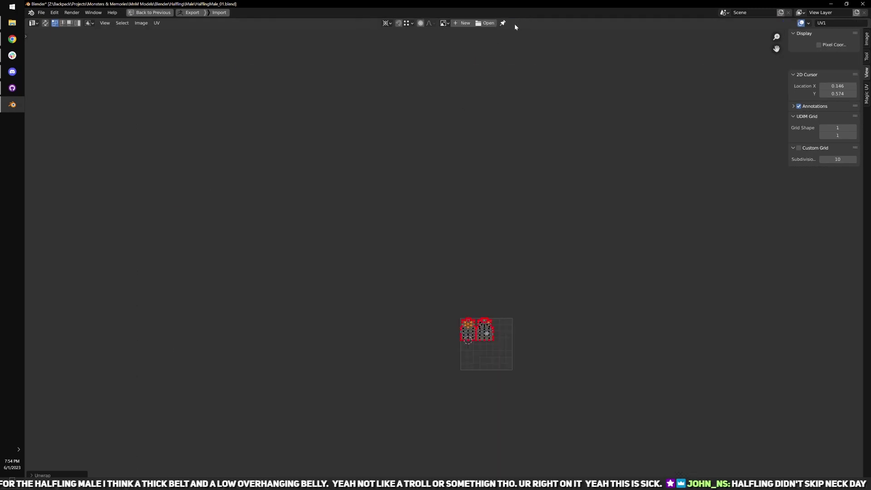
key("KP_Decimal")
key("ctrl+Tab")
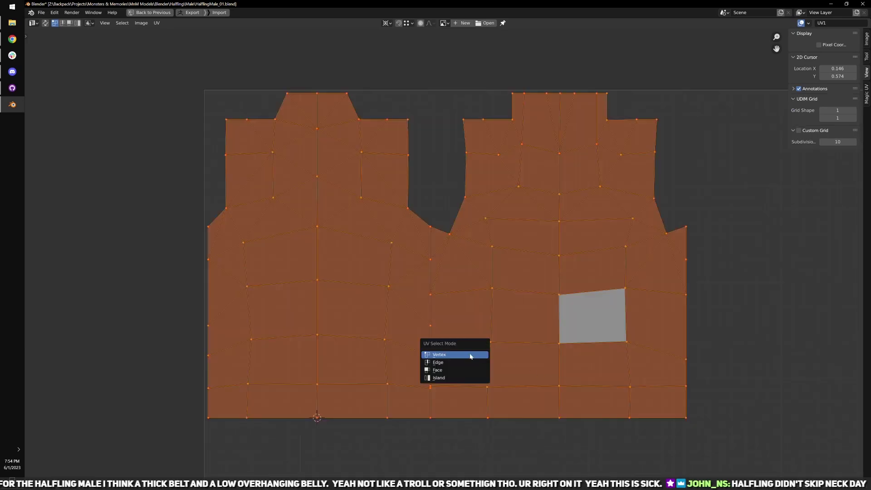
left_click(469, 355)
- Align the side seam UV vertices in the row just above the torso's bottom edge with Align Y
middle_click_drag(206, 365, 175, 356)
left_click(180, 379)
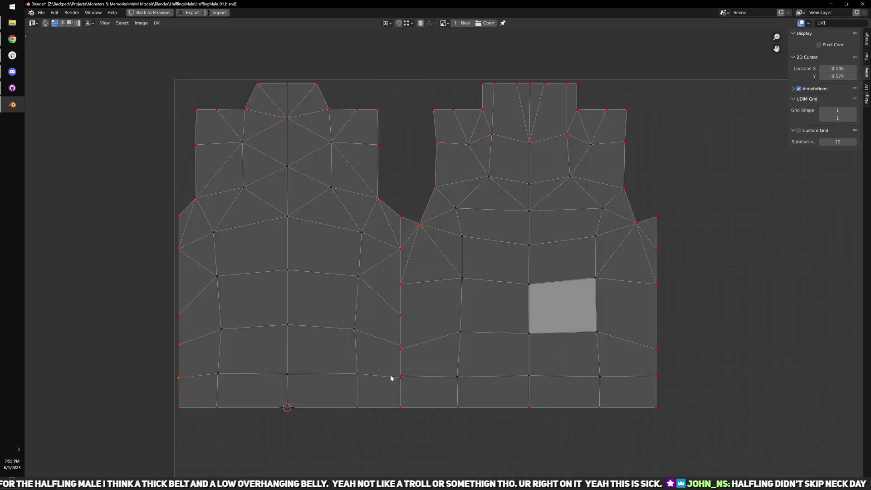
key("q")
mouse_move(581, 357)
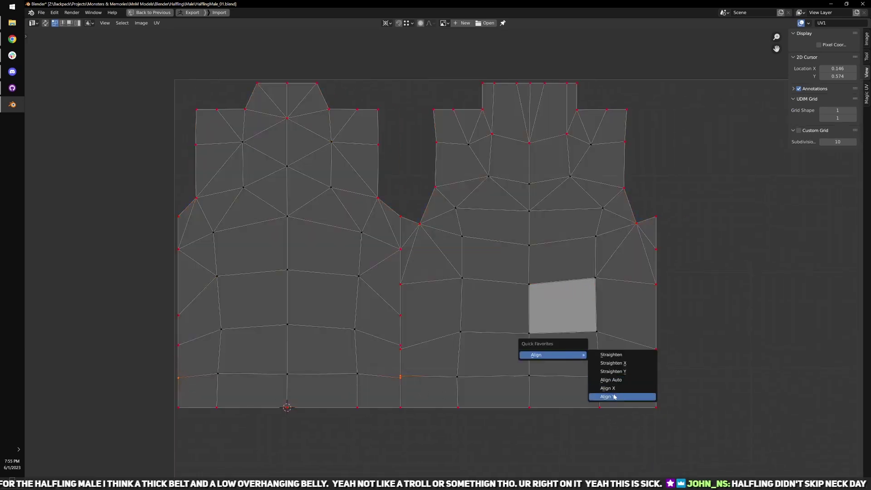
left_click(615, 396)
- Level the side seam UV vertices of the next two rows up so each row shares one height
left_click_drag(165, 337, 192, 352)
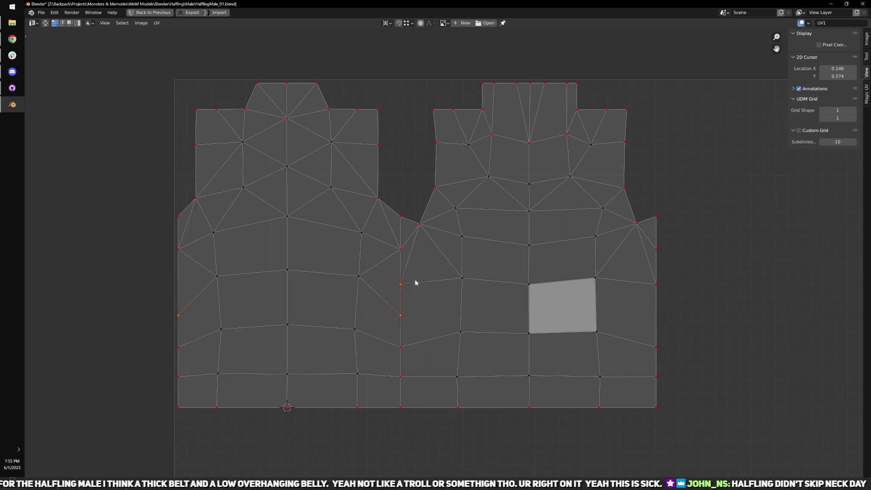
key("s")
key("y")
key("0")
key("Return")
- Select the side seam UV vertices of the third and fourth rows from the bottom and move them 0.0186 along Y
left_click_drag(151, 331, 197, 360)
left_click_drag(400, 330, 426, 289, "shift")
left_click_drag(644, 359, 690, 294, "shift")
key("g")
key("y")
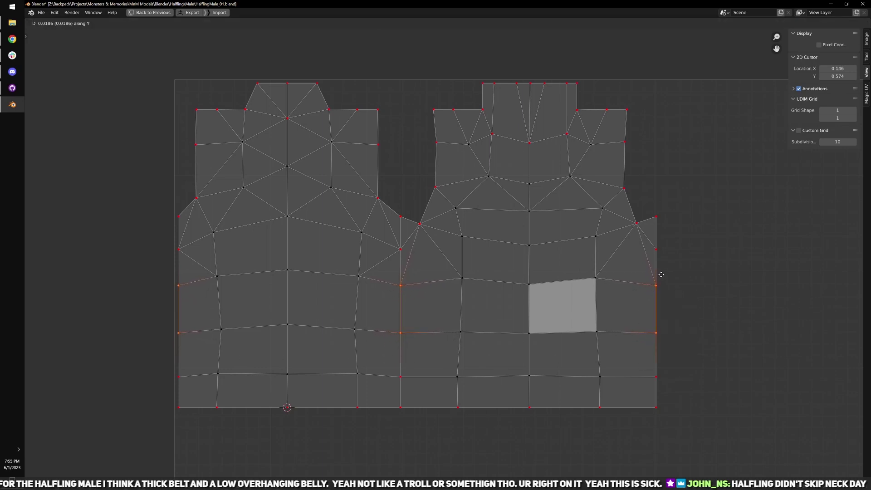
left_click(661, 274)
middle_click_drag(258, 270, 240, 295)
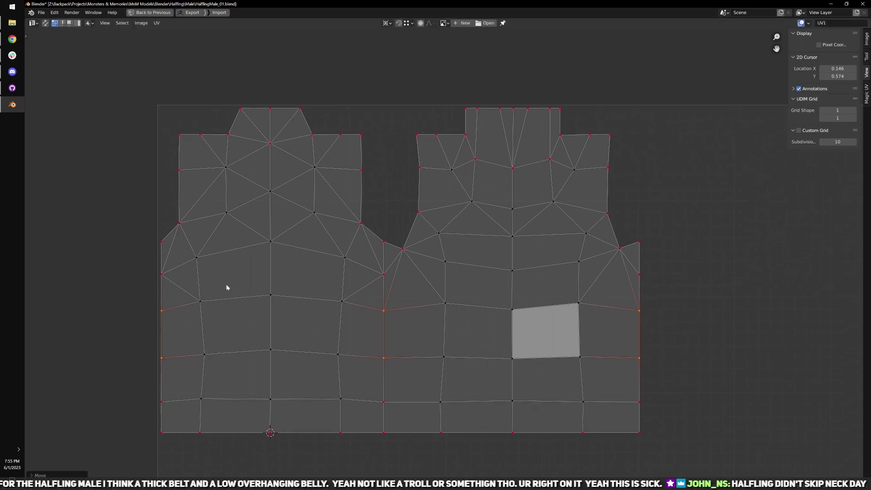
- Align the torso's two uppermost rows of side seam UV vertices, each to a common height along Y
left_click_drag(149, 268, 164, 275)
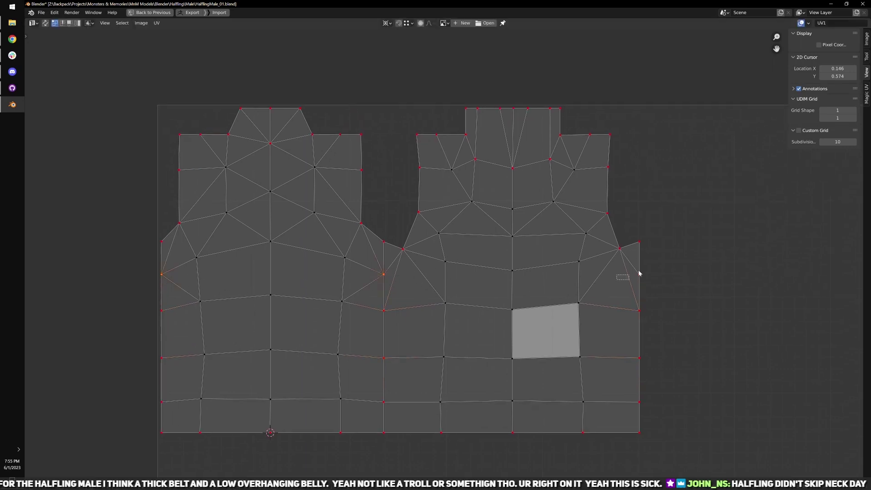
mouse_move(664, 274)
left_click(699, 314)
left_click_drag(138, 238, 181, 254)
scroll(390, 296, "up", 3)
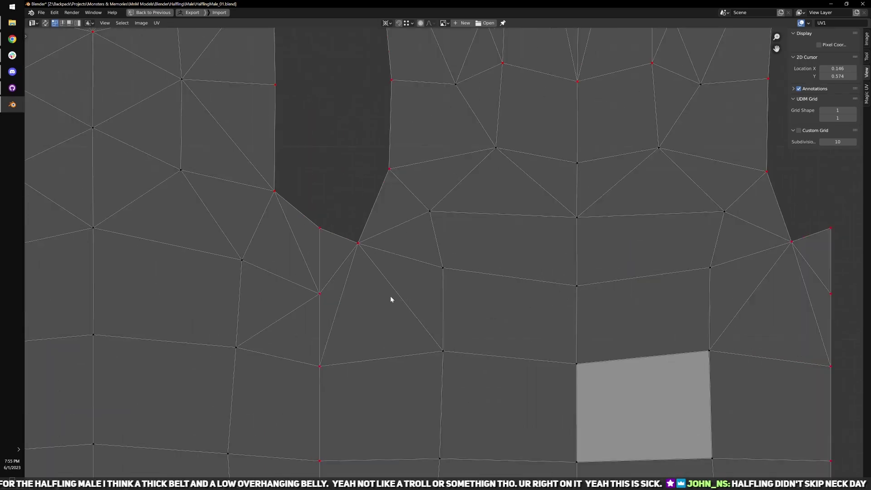
scroll(392, 295, "down", 3)
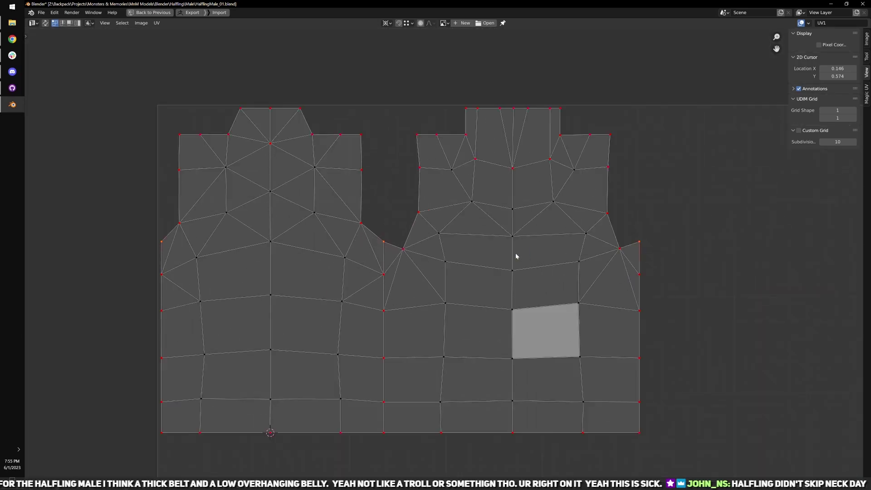
key("q")
left_click(559, 295)
- Straighten the UV seam column between the torso's back and front along X, then unwrap the torso again
left_click_drag(373, 234, 385, 448)
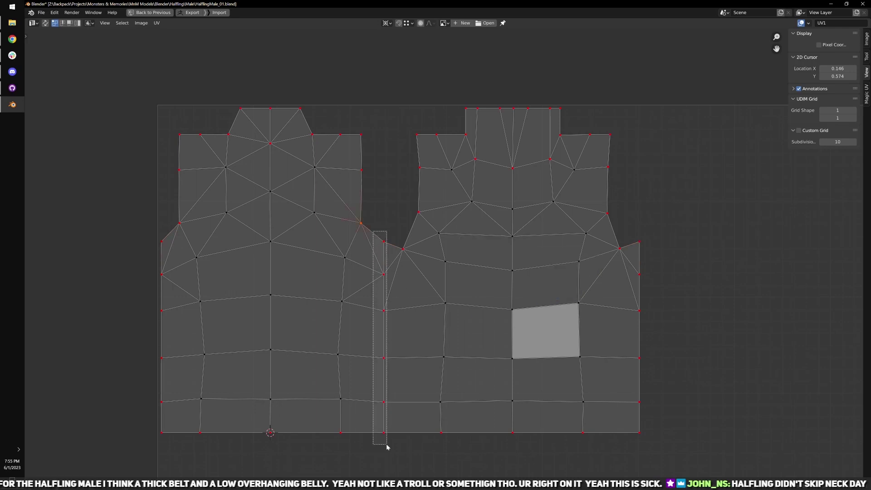
key("q")
left_click(483, 449)
scroll(473, 407, "down", 2)
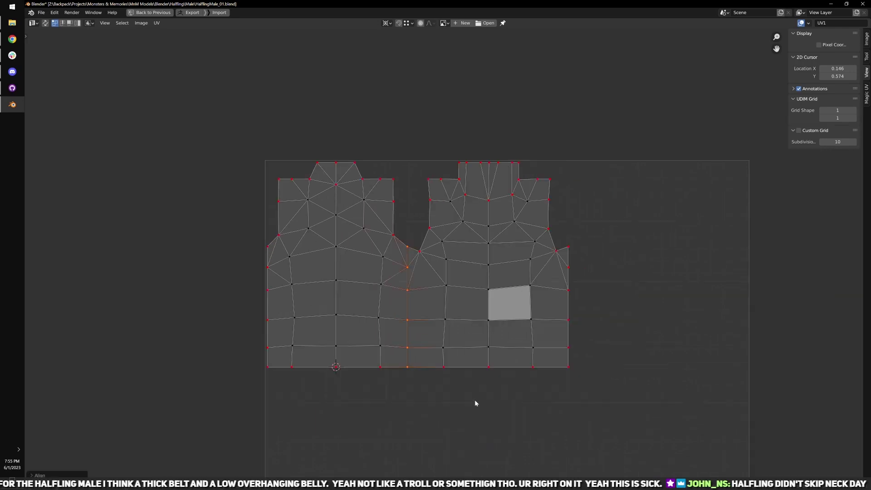
key("u")
left_click(475, 399)
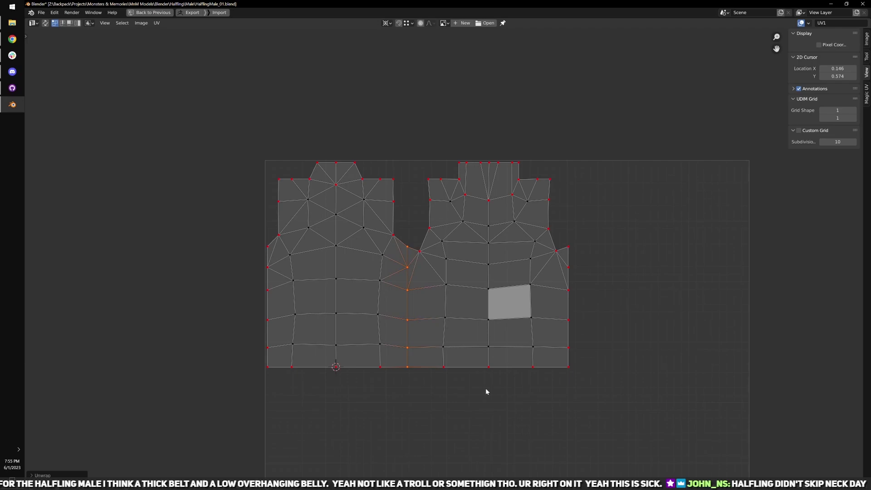
scroll(486, 389, "down", 1)
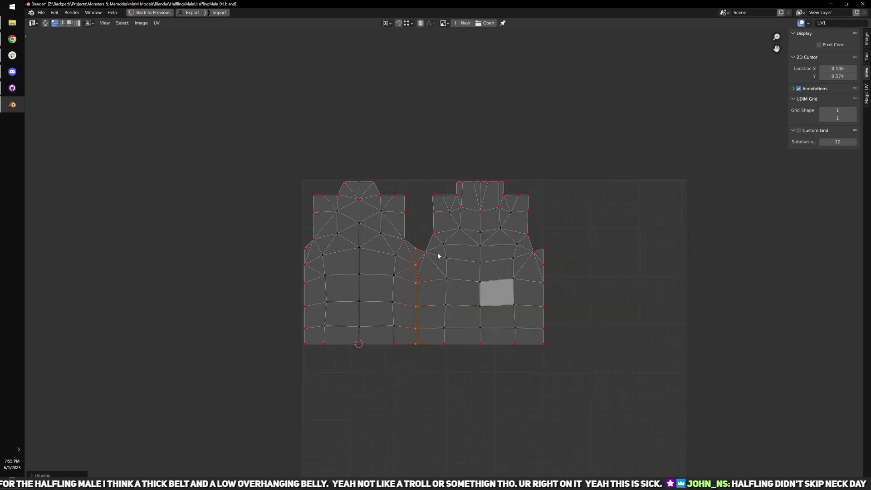
- Check the chainmail on the model outside Edit Mode, then select the linked faces of both arms up to their seams
key("ctrl+space")
key("Tab")
scroll(439, 253, "down", 3)
middle_click_drag(439, 253, 502, 247)
scroll(557, 254, "up", 2)
key("Tab")
left_click(475, 204)
key("l")
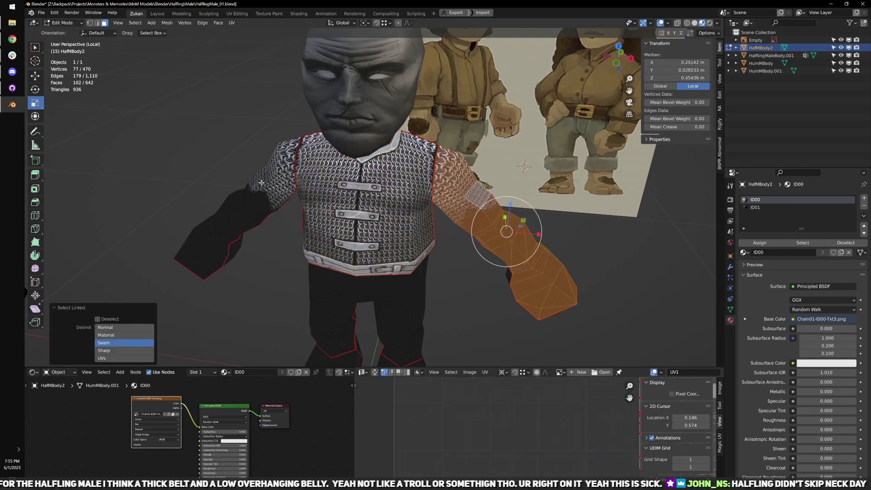
key("l")
- Examine the arms' UV layout and how the chainmail sleeves sit on the model
key("ctrl+space")
scroll(526, 353, "up", 2)
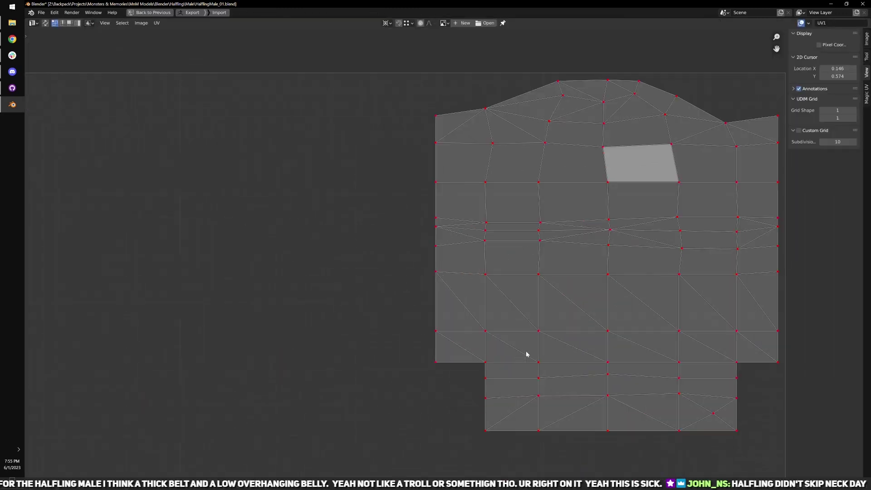
middle_click_drag(603, 304, 522, 314)
key("ctrl+space")
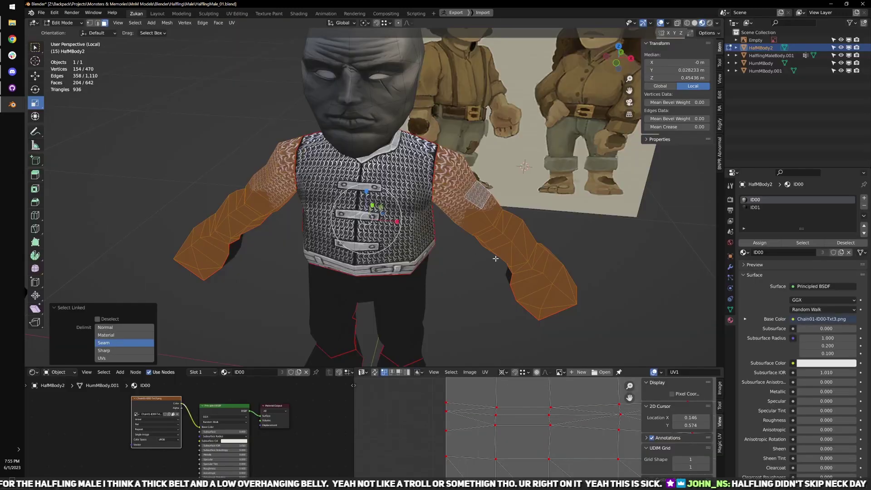
middle_click_drag(496, 259, 420, 239)
scroll(481, 241, "up", 3)
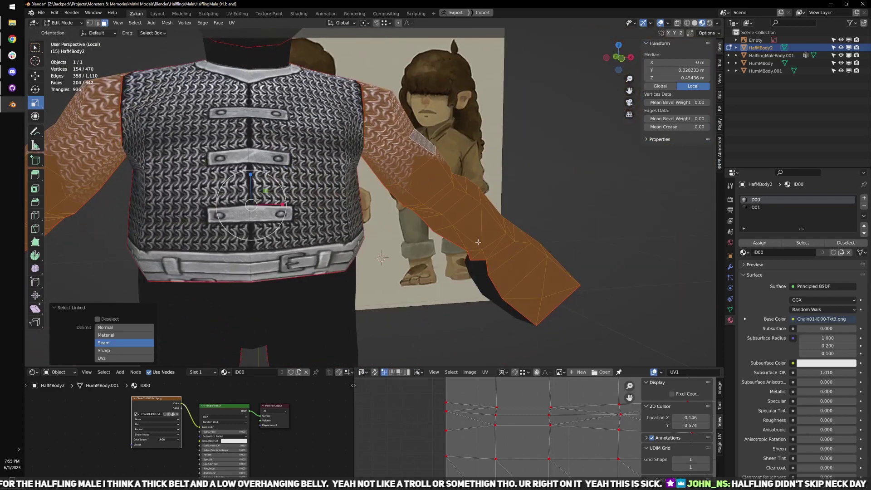
- Unpin the interior vertices of the arms' UV island between the shoulder and elbow rows, using vertex selection
mouse_move(478, 241)
middle_mouse_down()
mouse_move(463, 235)
mouse_move(470, 246)
middle_mouse_up()
scroll(568, 434, "down", 3)
key("ctrl+space")
key("ctrl+Tab")
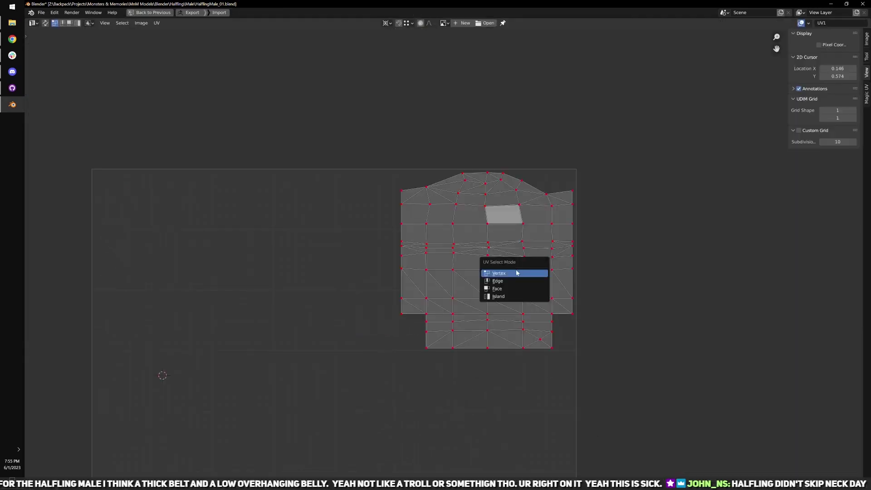
left_click(516, 272)
scroll(453, 301, "up", 3)
left_click_drag(303, 192, 537, 339)
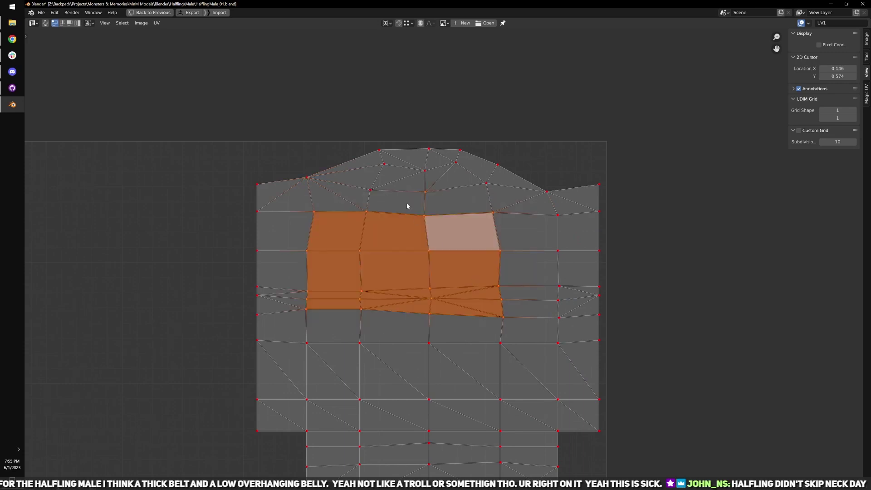
left_click_drag(369, 159, 474, 202, "shift")
left_click_drag(444, 230, 499, 179, "shift")
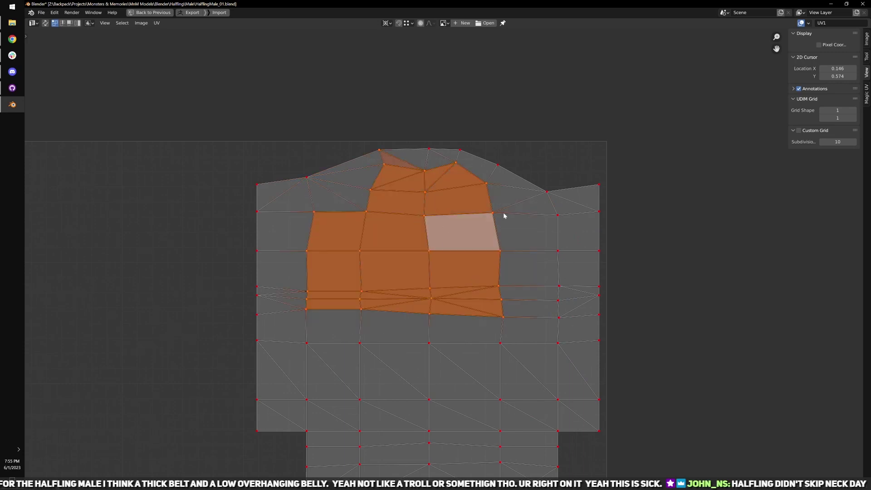
left_click_drag(481, 285, 575, 214, "shift")
left_click_drag(517, 320, 573, 229, "shift")
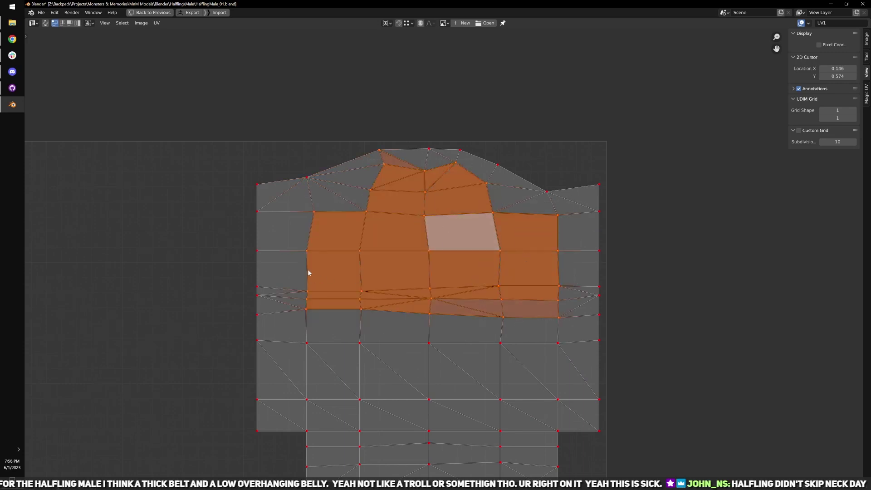
left_click_drag(289, 196, 576, 329, "shift")
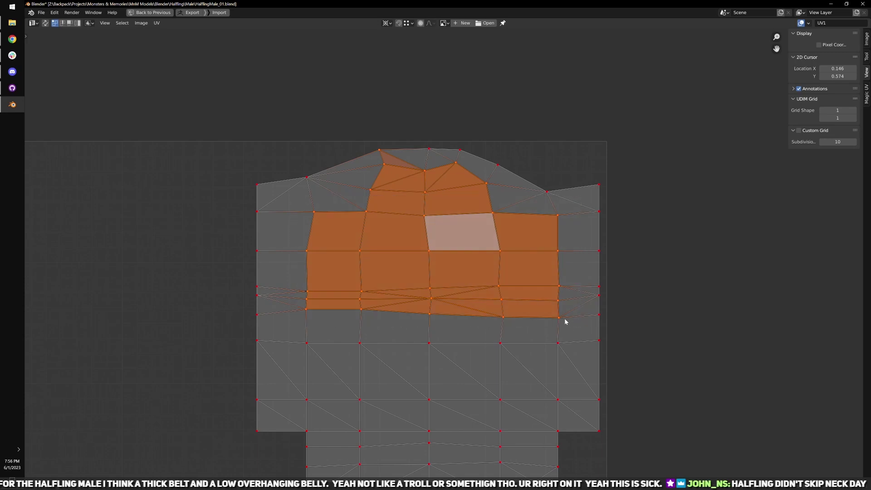
- Try to unwrap the entire arm UV island with its interior vertices unpinned
scroll(469, 285, "down", 4)
key("a")
key("u")
left_click(561, 414)
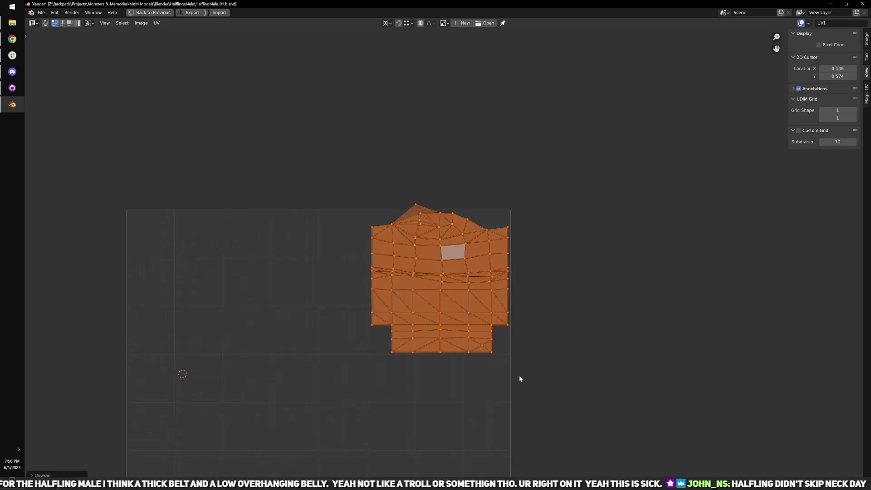
- Undo the unwrap and pin the vertices along the upper border of the arms' UV island
scroll(436, 296, "up", 6)
left_click(372, 97)
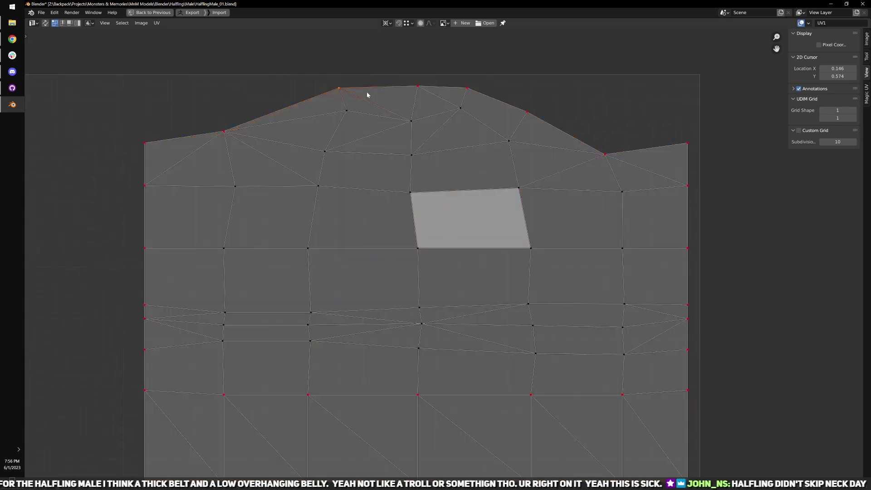
left_click_drag(92, 119, 261, 180, "shift")
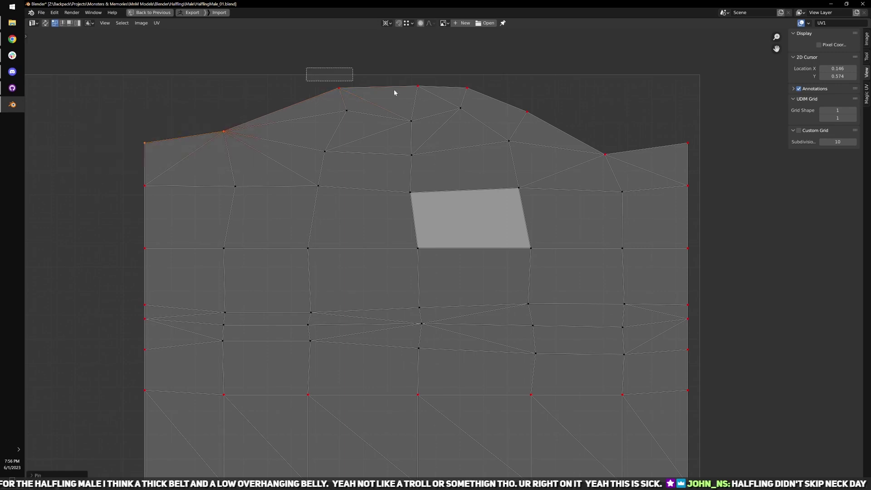
left_click_drag(394, 92, 490, 93, "shift")
left_click_drag(623, 147, 727, 175, "shift")
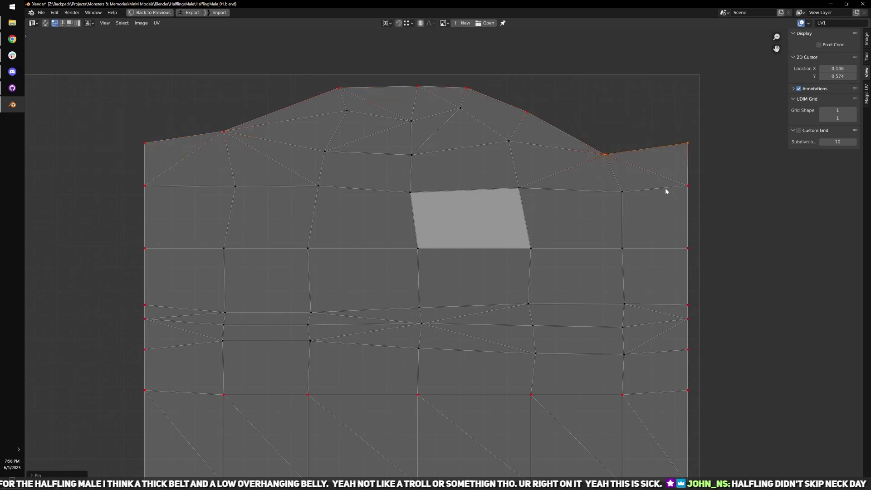
- Unwrap the arms' UVs again within the pinned border and check the chainmail sleeves on the model
scroll(644, 188, "down", 3)
left_click_drag(269, 136, 622, 422)
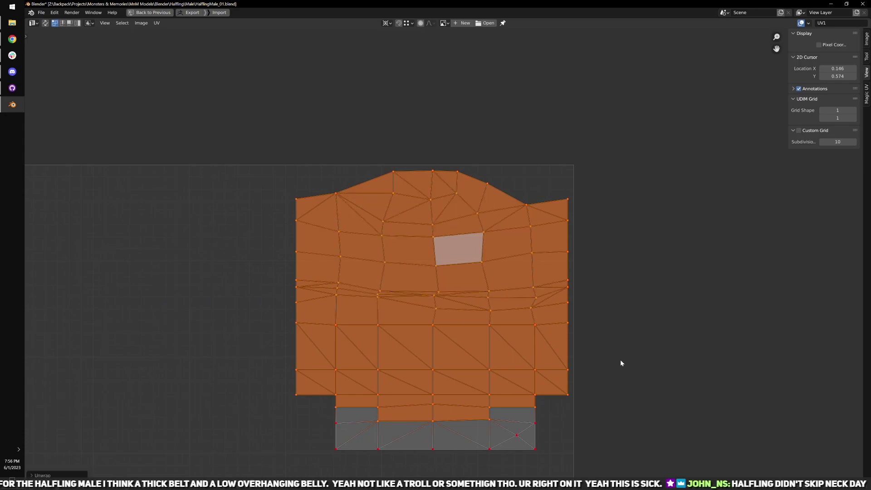
key("ctrl+space")
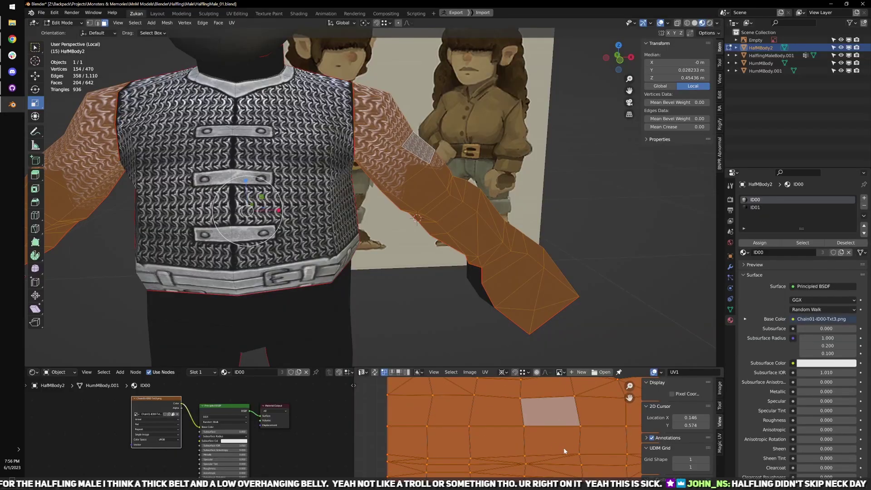
key("u")
left_click(559, 455)
middle_click_drag(515, 223, 483, 313)
scroll(559, 428, "down", 3)
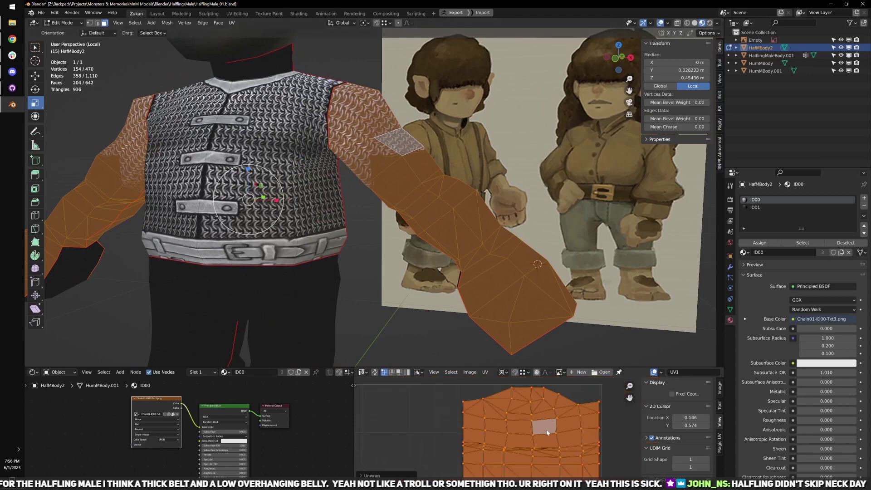
middle_click_drag(436, 345, 389, 357)
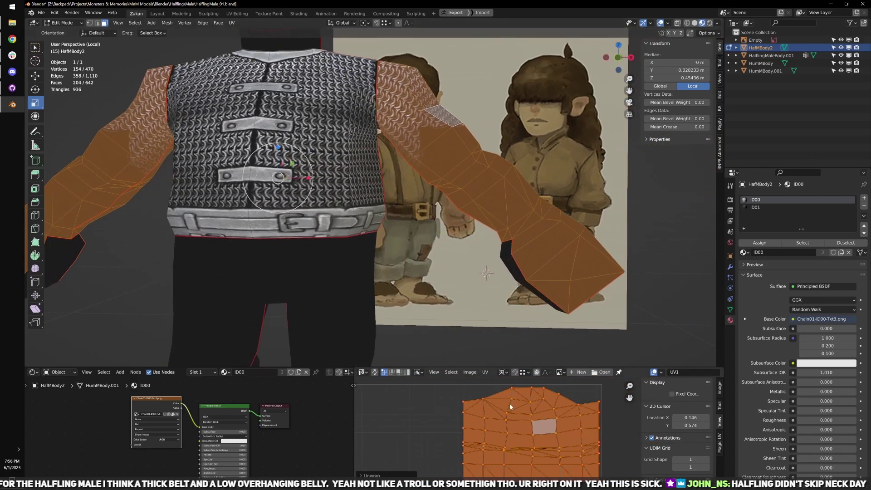
- Set the ID00 material's image texture to GnomeBodyUV.png and check how it fits the body and arms
key("ctrl+space")
left_click(219, 188)
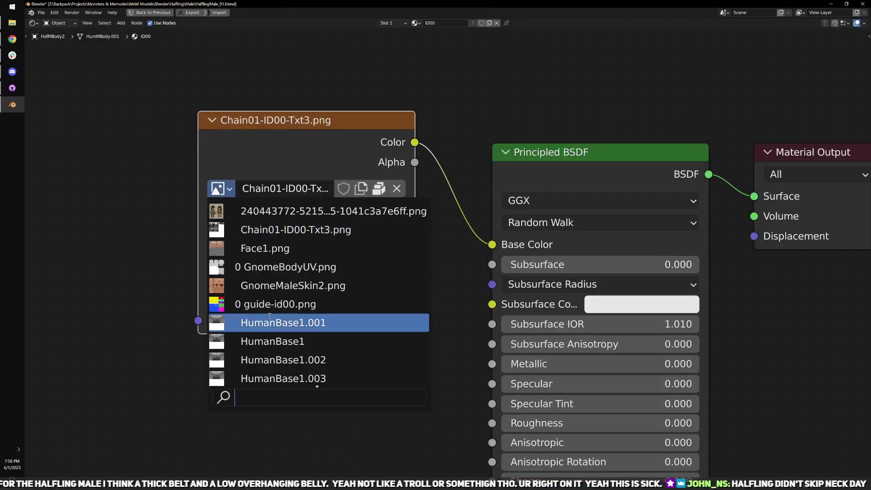
left_click(277, 285)
left_click(218, 188)
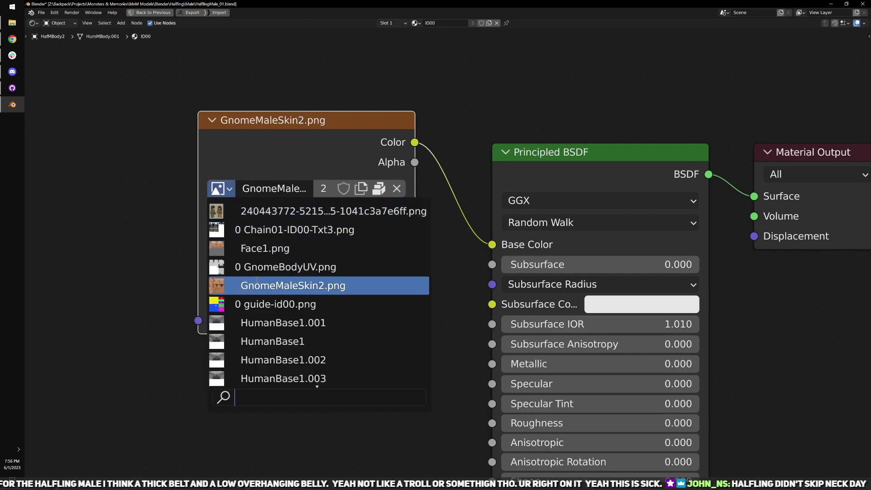
left_click(262, 267)
key("ctrl+space")
middle_click_drag(472, 262, 428, 275)
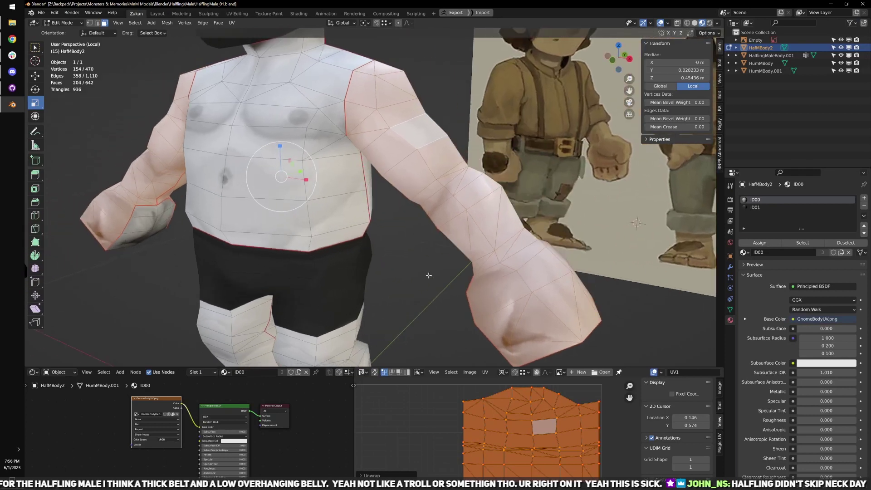
scroll(429, 275, "down", 1)
scroll(559, 443, "down", 2)
scroll(556, 440, "up", 1)
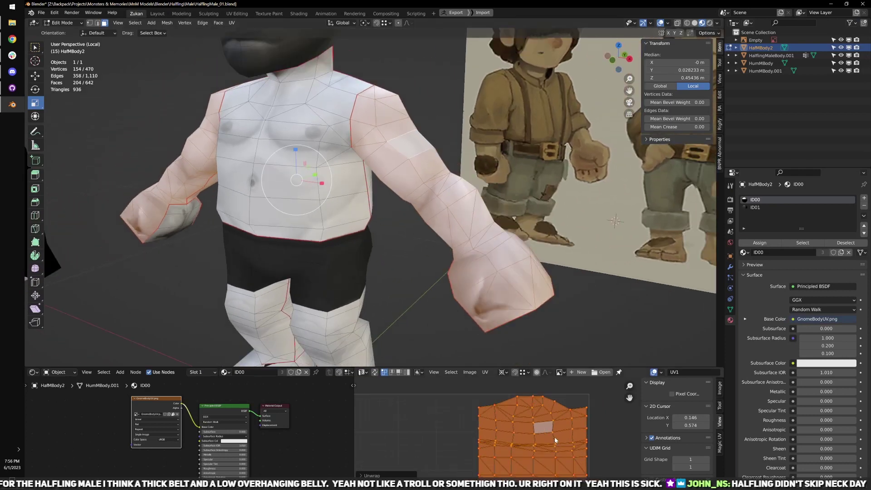
- Unpin the inner vertices in the middle and lower part of the arm UV island and unwrap the arms again
key("ctrl+space")
scroll(485, 386, "up", 4)
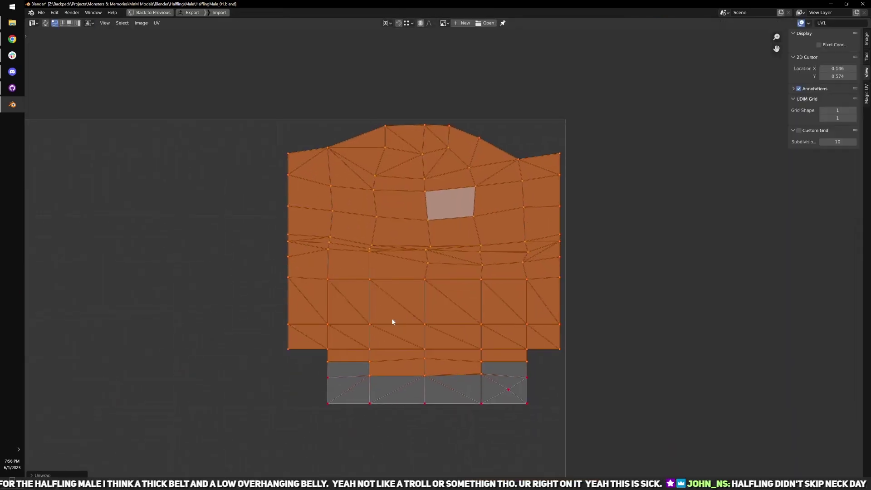
left_click_drag(307, 218, 545, 334)
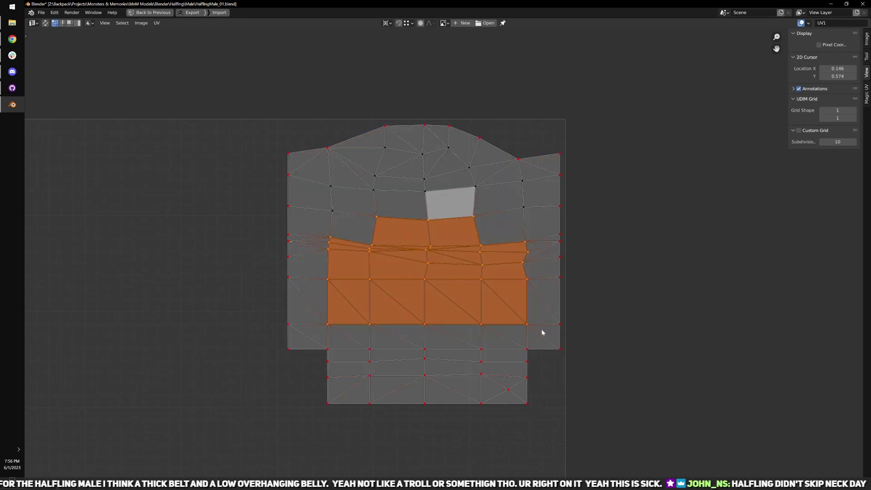
key("p")
key("u")
left_click(422, 349)
key("ctrl+space")
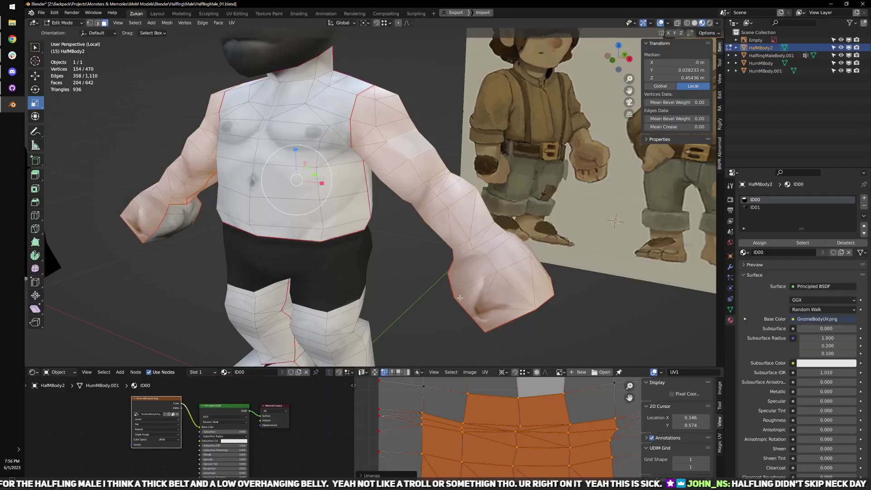
- In edge select mode, mark a seam around the wrist of the arm beside the reference art, separating hand from forearm
middle_click_drag(461, 298, 482, 284)
key("ctrl+Tab")
left_click(478, 274)
scroll(472, 261, "up", 3)
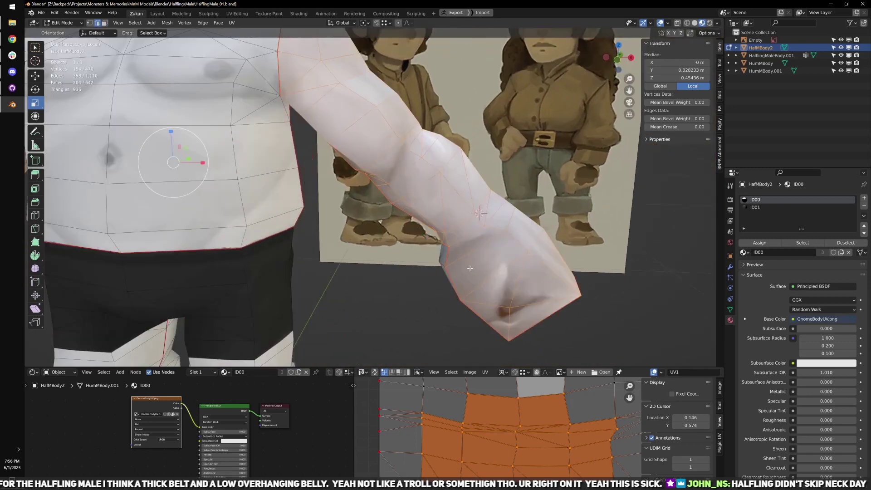
left_click(468, 242)
left_click(504, 214)
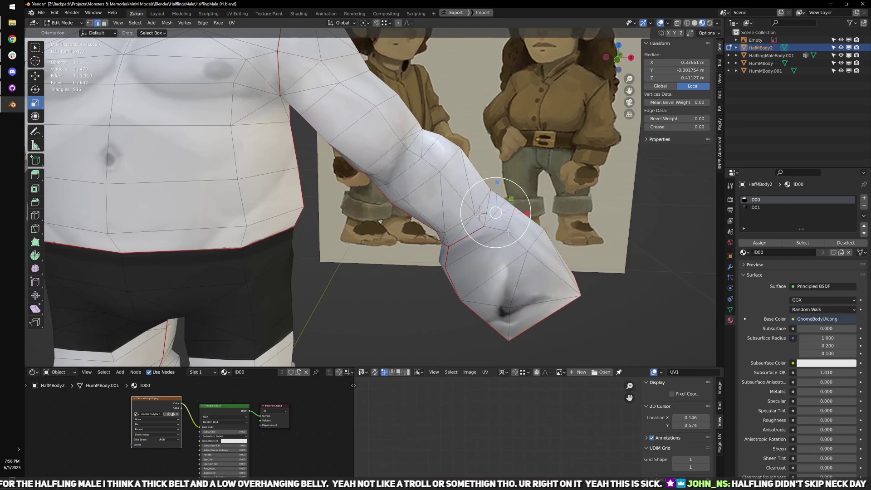
middle_click_drag(508, 232, 426, 260)
scroll(455, 255, "up", 2)
left_click(415, 249)
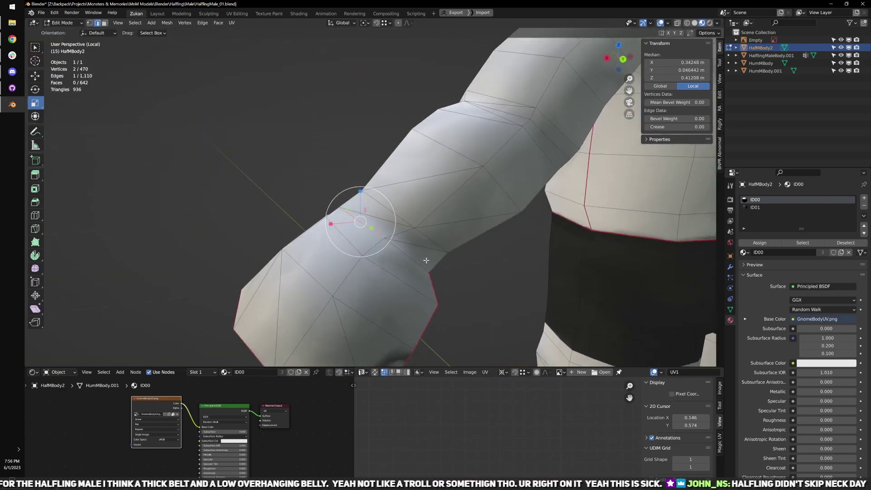
key("w")
left_click(407, 252)
- Mark a matching seam around the wrist of the opposite arm
scroll(347, 245, "down", 3)
middle_click_drag(278, 242, 442, 222)
left_click(462, 268)
left_click(443, 222)
mouse_move(365, 237)
middle_mouse_down()
mouse_move(391, 229)
mouse_move(359, 242)
middle_mouse_up()
left_click(402, 212)
- Select the linked arm faces up to the new wrist seams and unwrap the whole arm UV island again
scroll(359, 242, "down", 6)
middle_click_drag(431, 254, 299, 250, "shift")
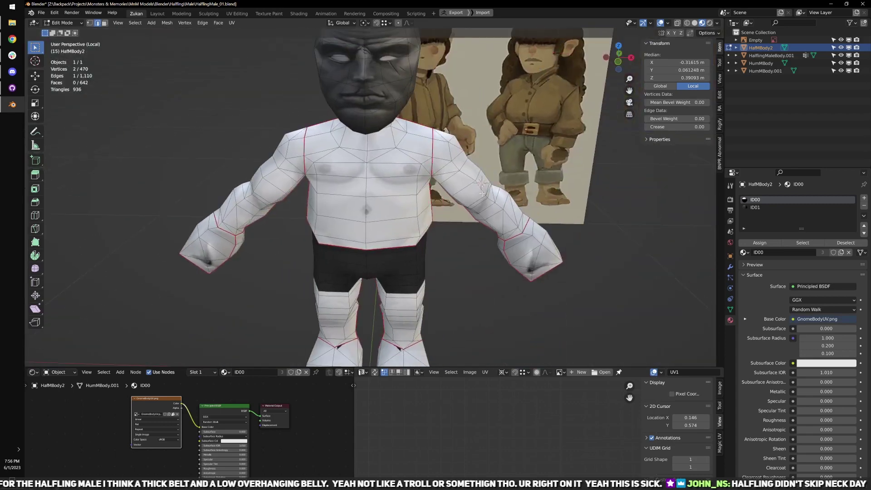
key("l")
key("ctrl+space")
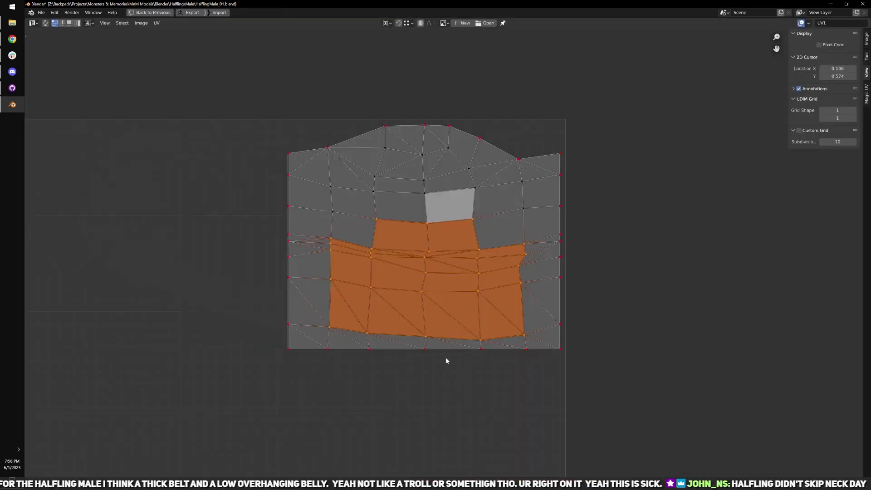
left_click_drag(241, 113, 576, 367)
scroll(575, 367, "down", 2)
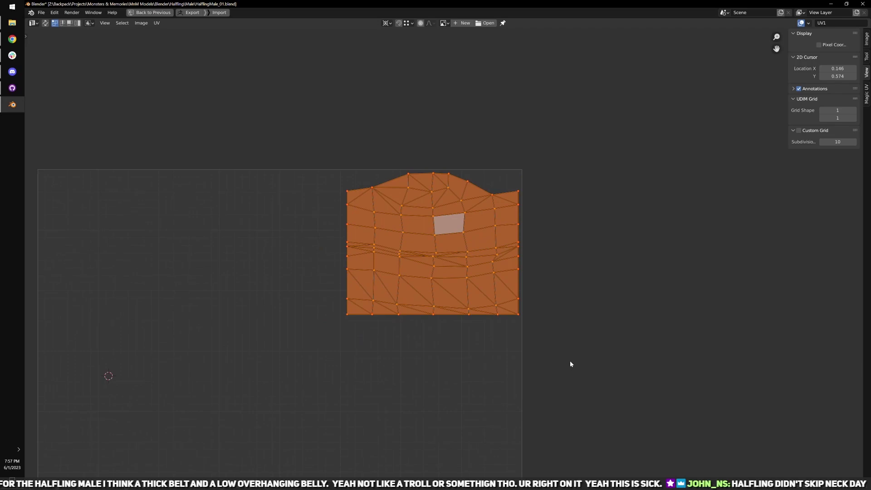
key("e")
- In vertex mode, align the side border vertices just above the island's bottom edge in Y and move them down about 0.015
key("ctrl+space")
key("ctrl+space")
scroll(515, 421, "up", 4)
key("ctrl+Tab")
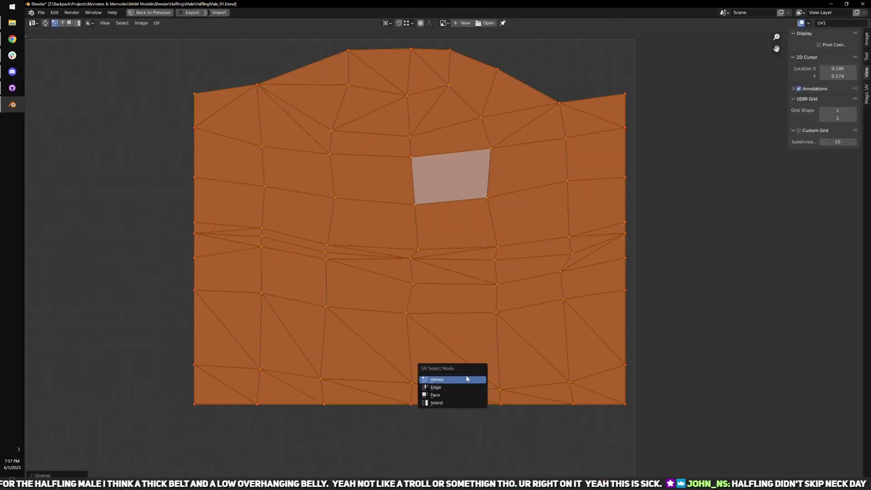
left_click(438, 380)
left_click_drag(152, 346, 206, 372)
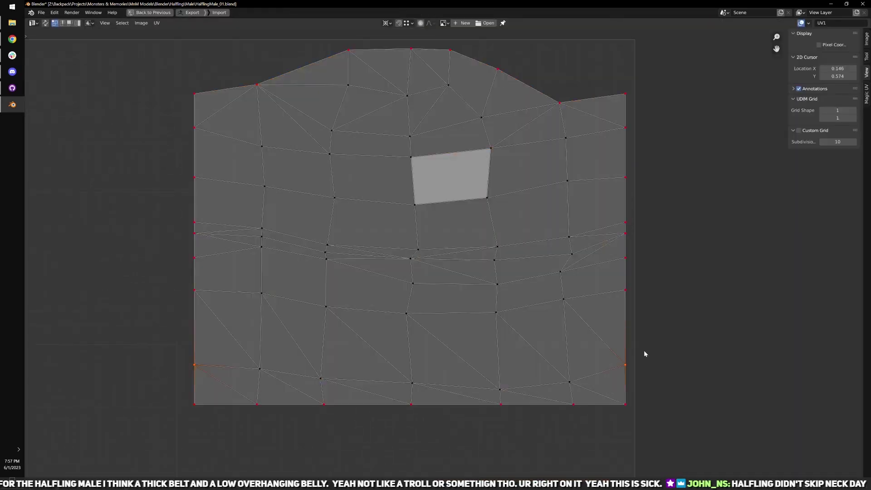
key("q")
mouse_move(632, 355)
left_click(679, 397)
key("g")
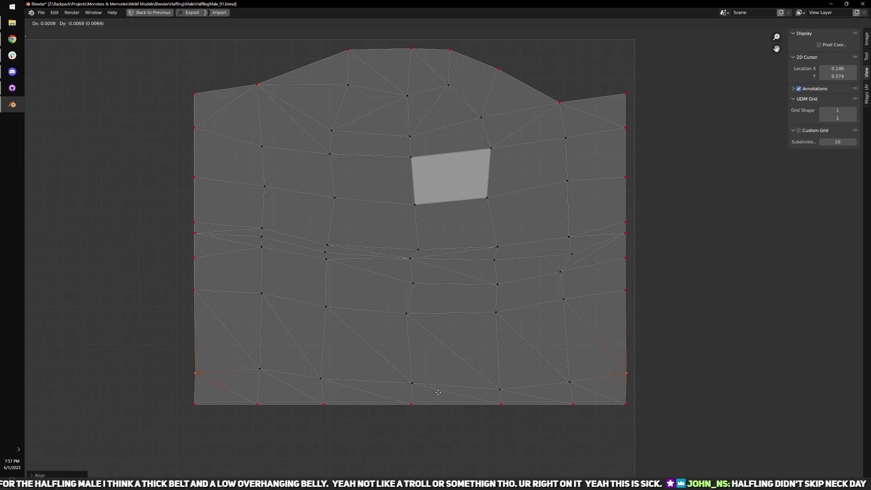
key("y")
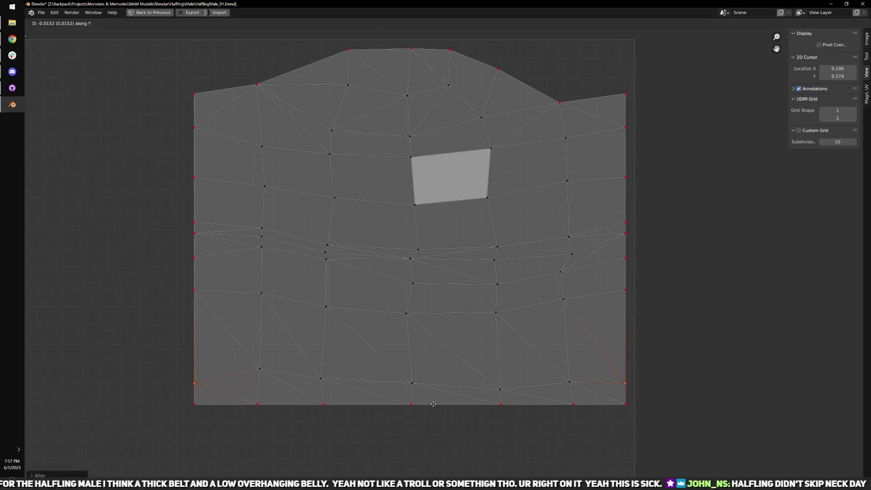
left_click(434, 403)
- Move the next higher pair of side border vertices slightly down along Y
left_click(195, 289)
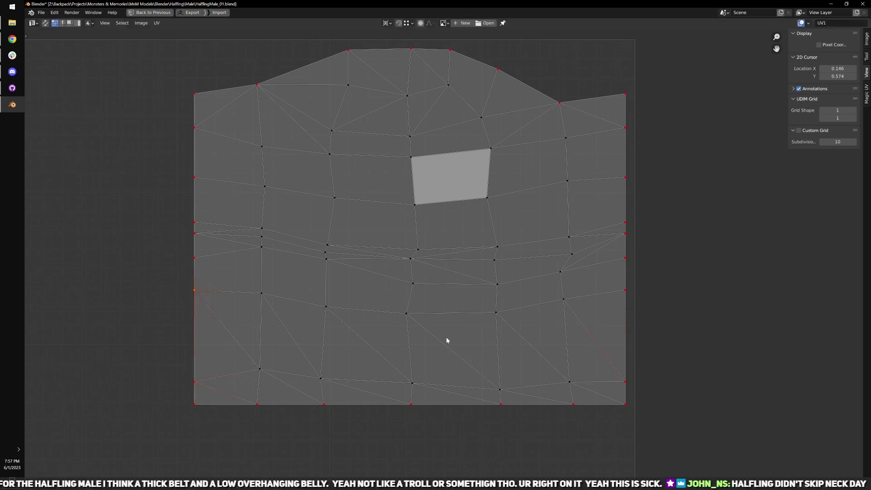
left_click(626, 289, "shift")
key("g")
key("y")
left_click(623, 297)
- Align the third pair of side border vertices from the bottom edge in Y and shift it slightly down
left_click(196, 256)
key("q")
mouse_move(631, 275)
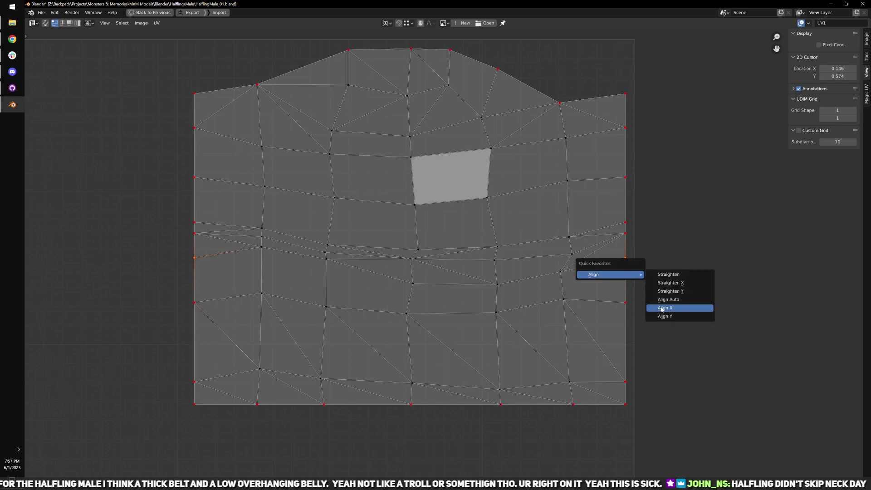
left_click(664, 315)
key("g")
key("y")
left_click(507, 285)
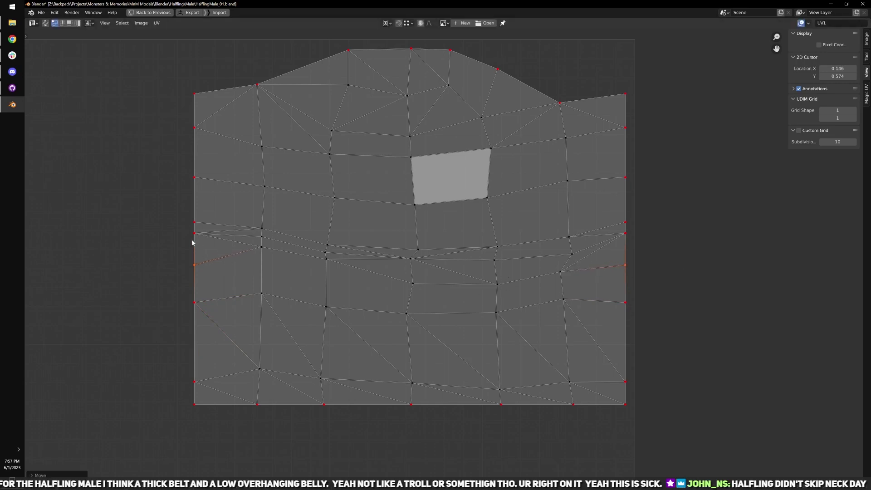
- Align the side border vertices at the crowded elbow rows in Y, move them down, and unwrap the island again
left_click_drag(180, 229, 198, 240)
right_click(634, 234)
mouse_move(671, 247)
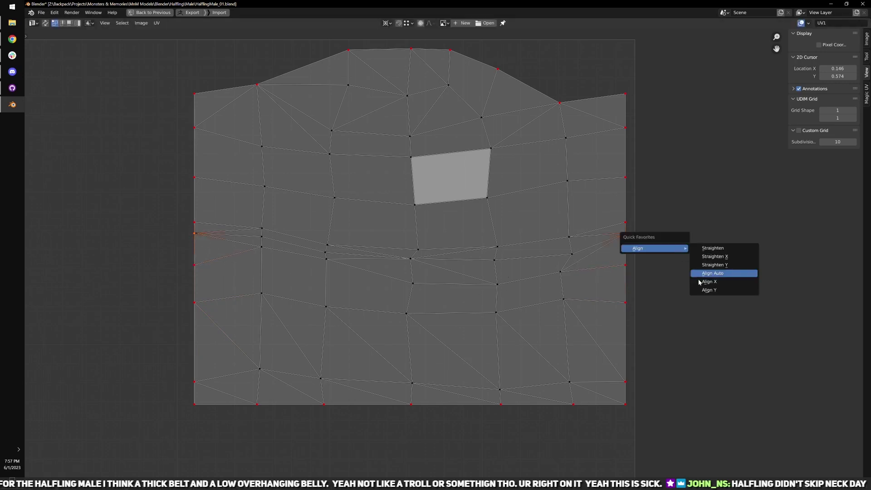
left_click(715, 290)
key("g")
key("y")
left_click(594, 279)
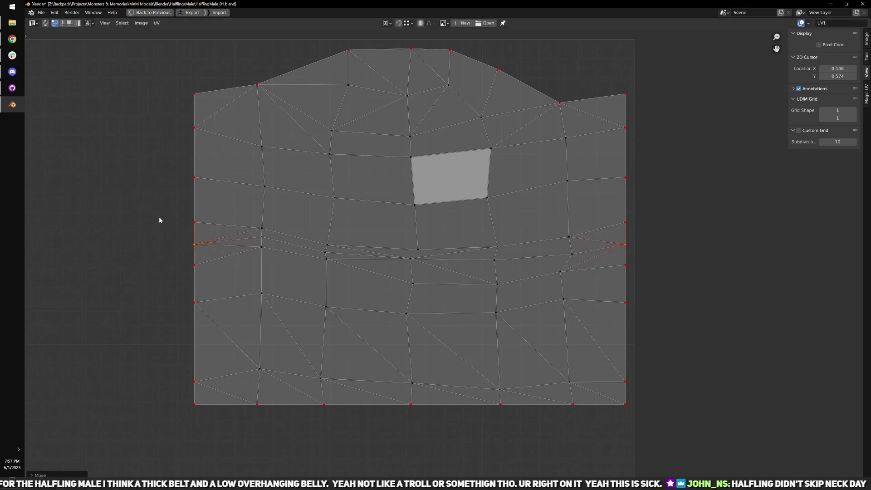
key("u")
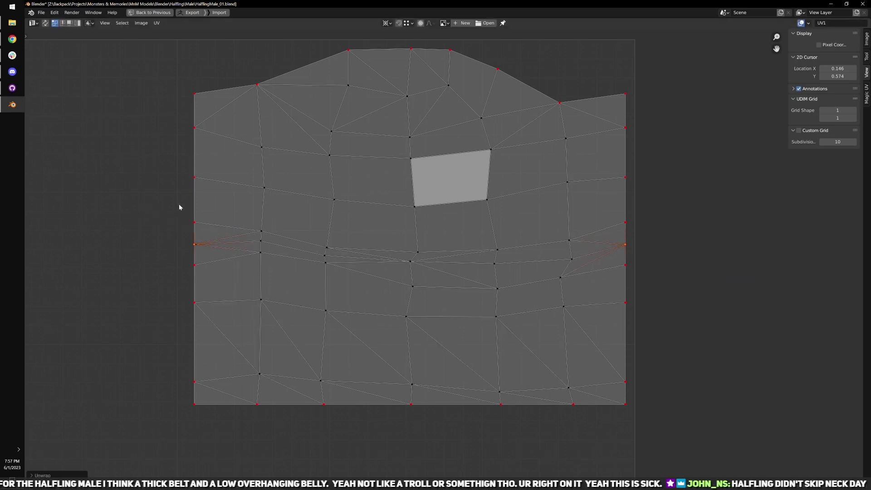
- Move the five upper-middle border vertices on both sides down about 0.012 along Y and unwrap the island again
middle_click_drag(255, 222, 251, 245)
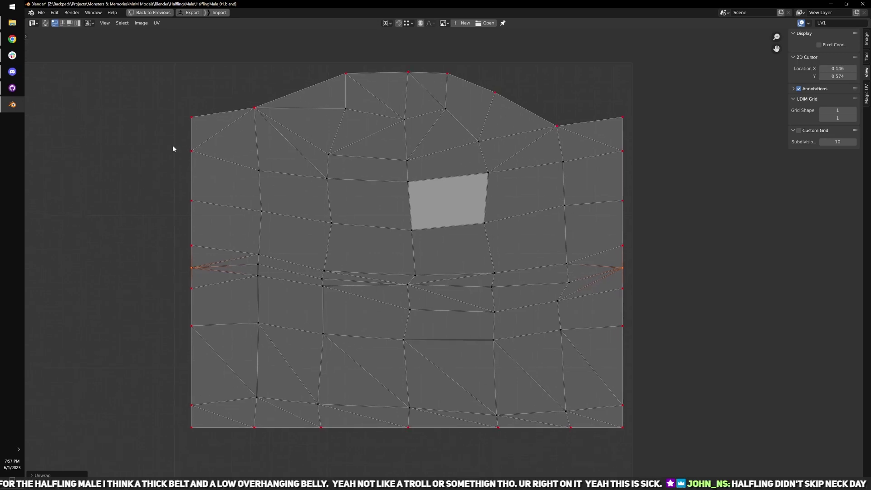
left_click_drag(175, 142, 206, 301)
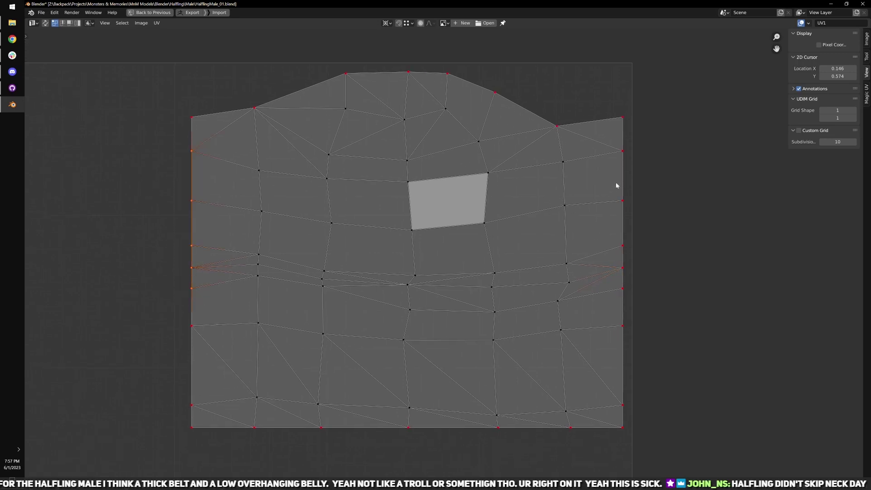
left_click_drag(614, 144, 646, 291, "shift")
key("g")
key("y")
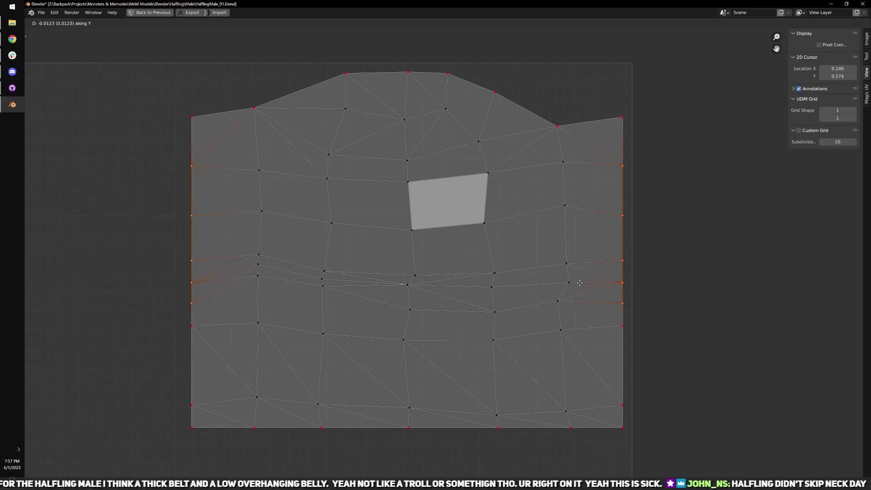
left_click(580, 283)
key("u")
left_click(580, 281)
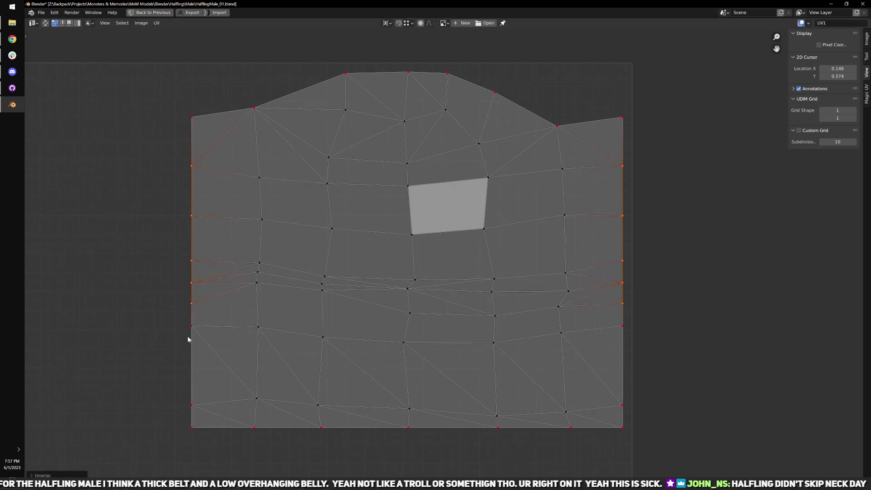
- Move the border vertex pair just below the elbow rows down along Y and unwrap the island again
left_click_drag(182, 340, 204, 318)
left_click_drag(607, 339, 631, 327, "shift")
key("g")
key("y")
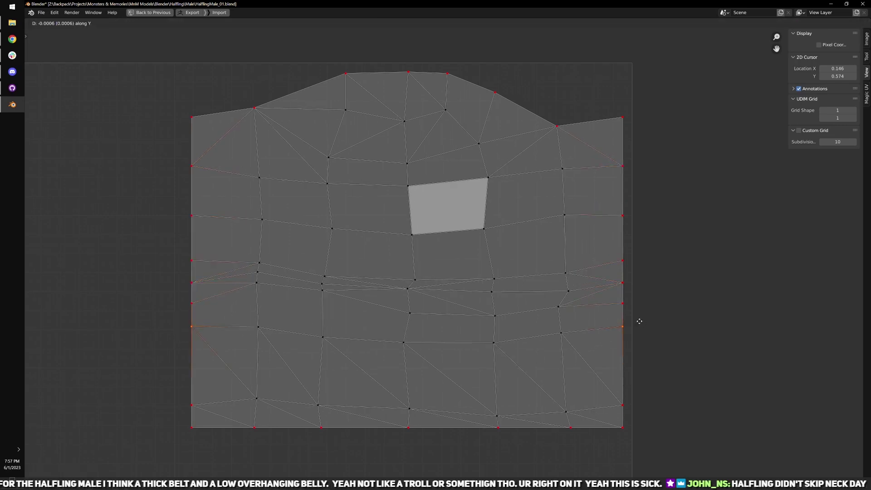
left_click(637, 339)
key("u")
left_click(637, 339)
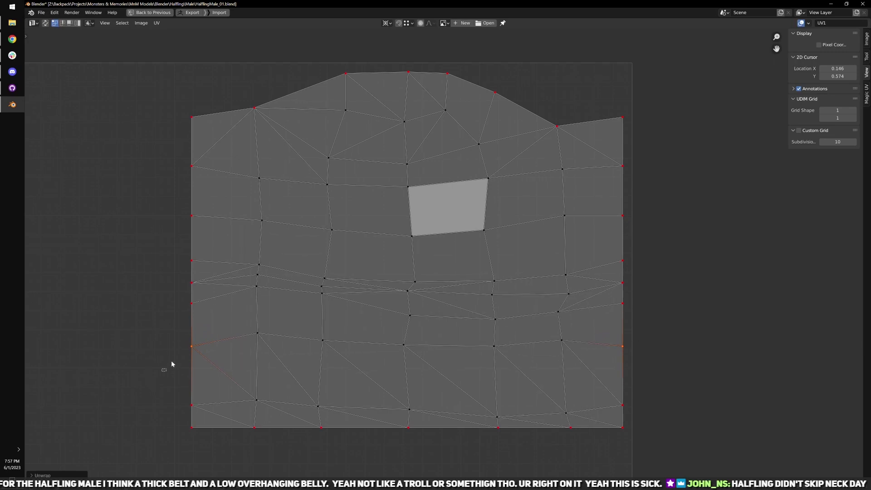
- Select the six middle border vertices on both sides, move them down along Y, and unwrap the island again
left_click_drag(171, 364, 203, 162, "shift")
left_click_drag(610, 154, 642, 375, "shift")
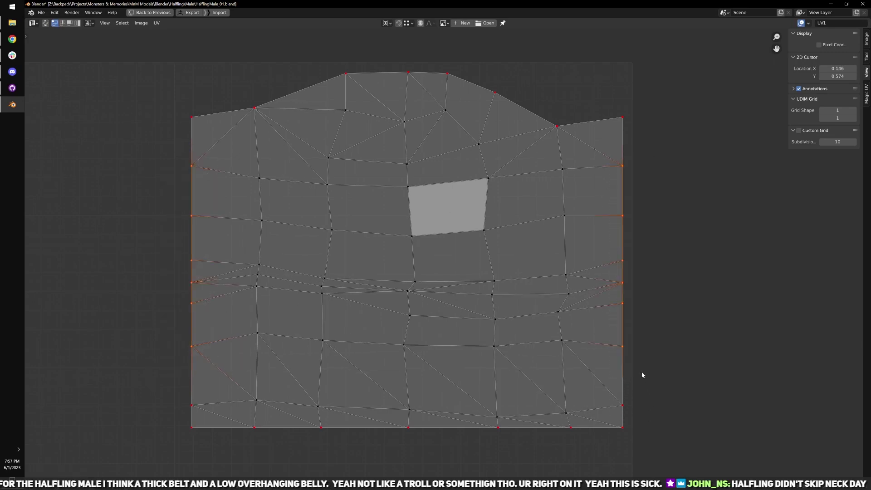
key("g")
key("y")
left_click(633, 379)
key("u")
left_click(633, 379)
- Move the six selected border vertex pairs farther down along Y and unwrap the island again
key("g")
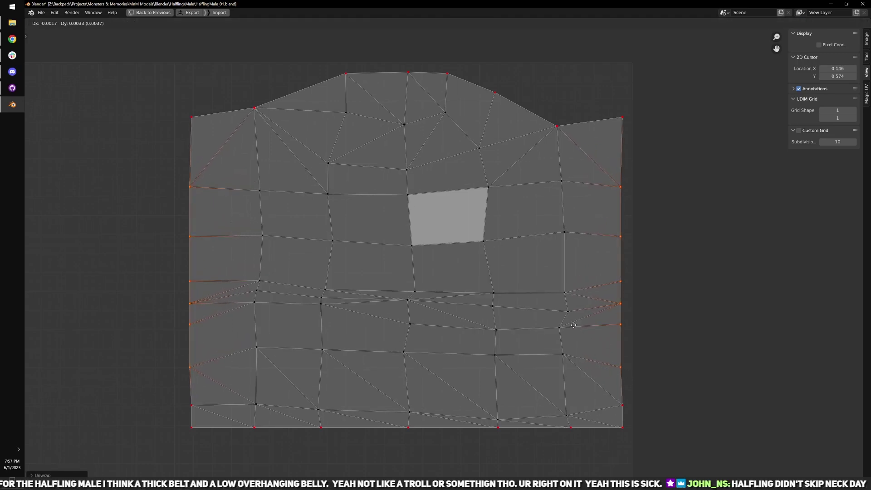
key("y")
left_click(570, 347)
key("u")
left_click(570, 348)
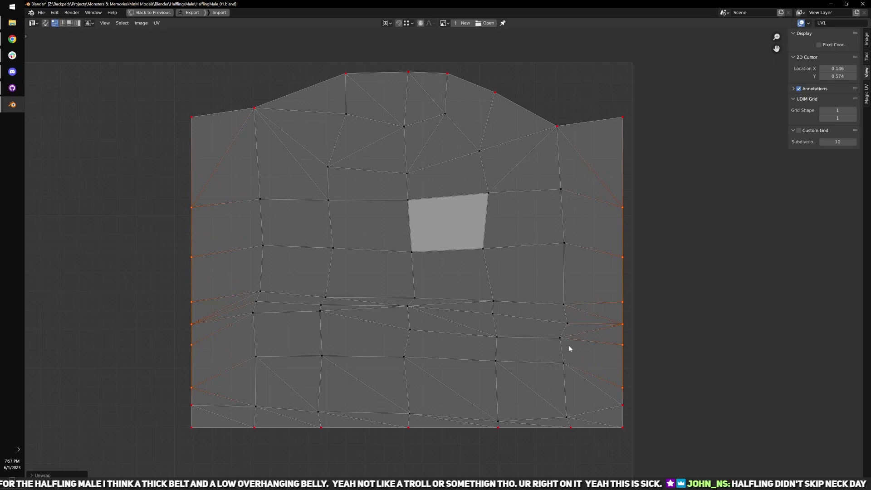
- Move the six selected border vertex pairs partway back up along Y
key("g")
key("y")
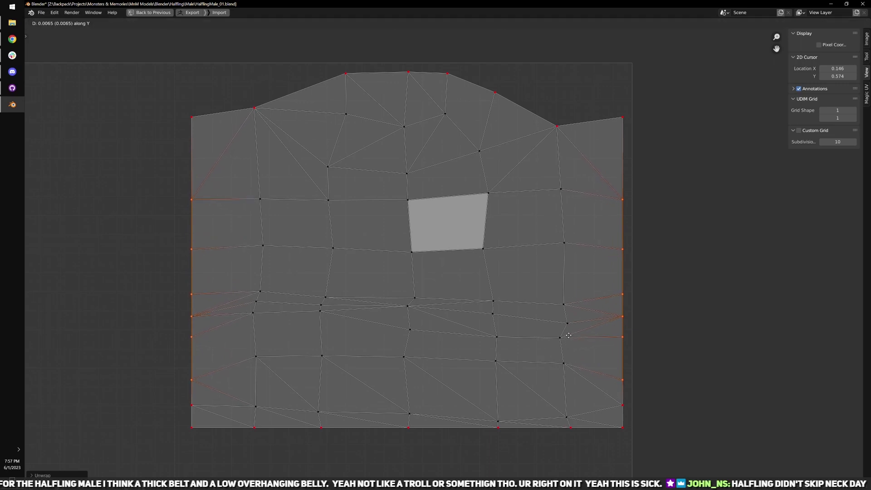
left_click(567, 328)
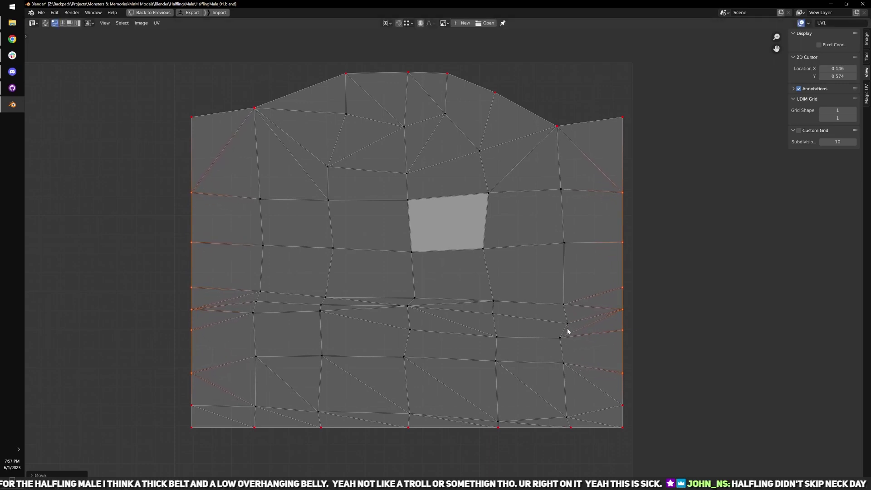
- Reduce the selection to the lowest of these border vertex pairs, move it up along Y, and unwrap the island again
left_click_drag(170, 330, 338, 113, "ctrl")
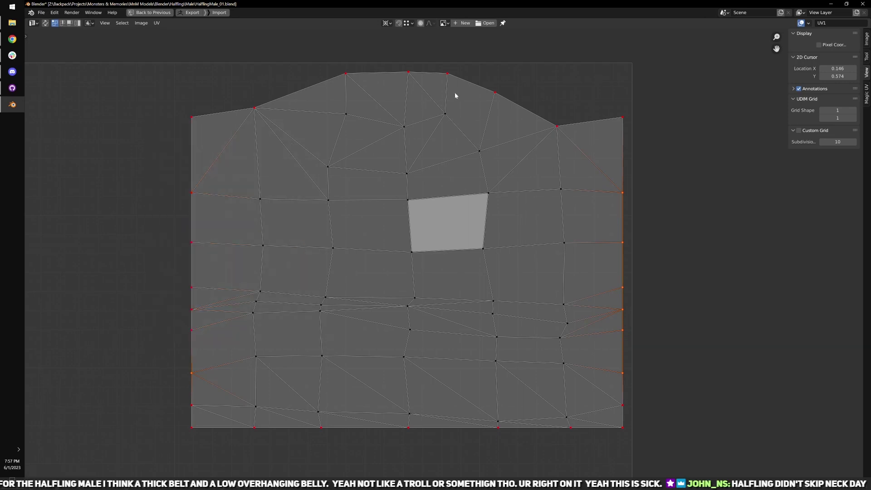
left_click_drag(468, 79, 675, 335, "ctrl")
key("g")
key("y")
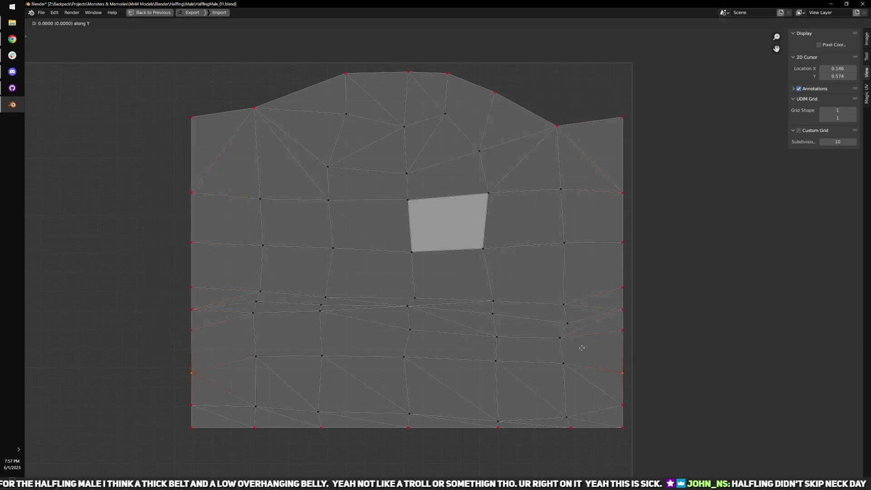
left_click(582, 339)
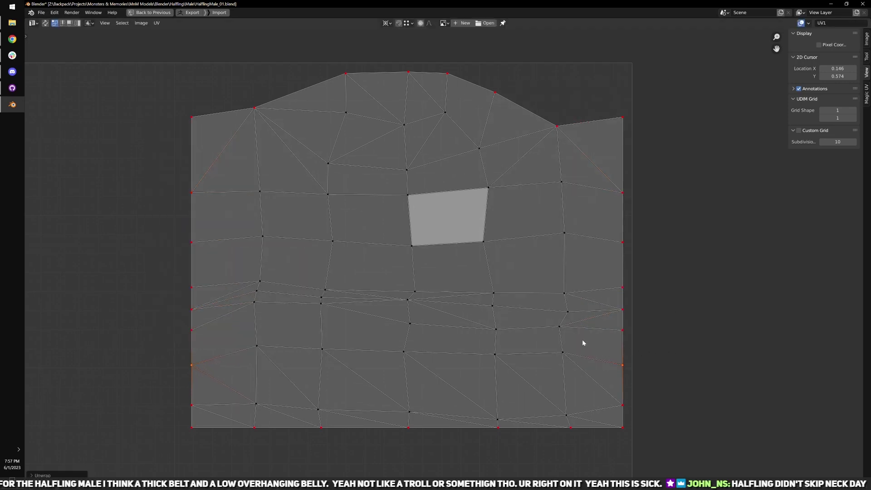
- Raise the selected border vertex pair a little more along Y and unwrap the island again
key("g")
key("y")
left_click(576, 334)
key("u")
left_click(577, 333)
- Move the three elbow border vertex pairs up about 0.006 along Y, unwrap the island again, and return to Object Mode
left_click_drag(154, 278, 198, 338)
left_click_drag(604, 335, 638, 289, "shift")
key("g")
key("y")
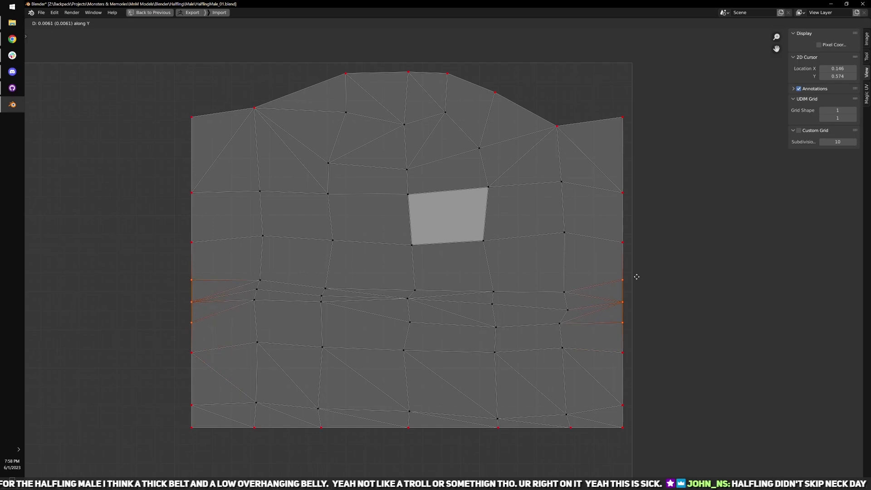
left_click(636, 277)
key("u")
left_click(584, 328)
key("ctrl+space")
key("Tab")
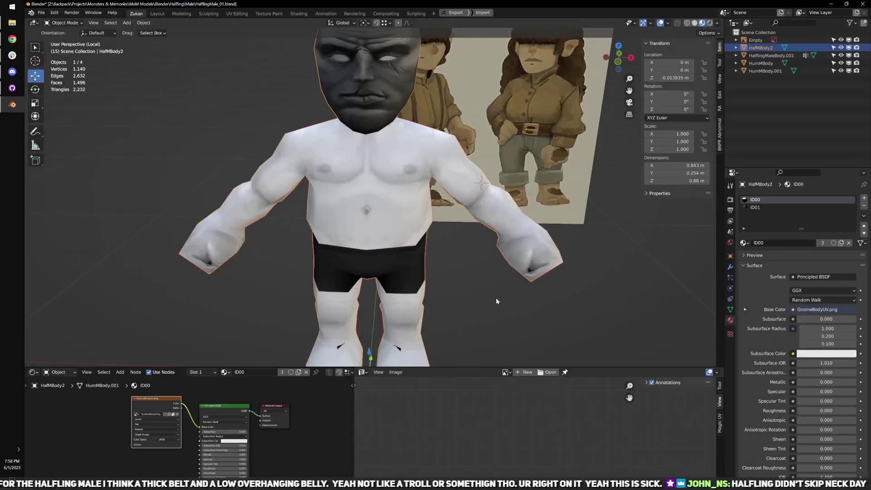
- Select the linked faces of both feet in Edit Mode, delimited by seams, and frame their UV island in the maximized UV Editor
middle_click_drag(522, 295, 480, 278)
scroll(571, 255, "up", 2)
scroll(480, 279, "down", 5)
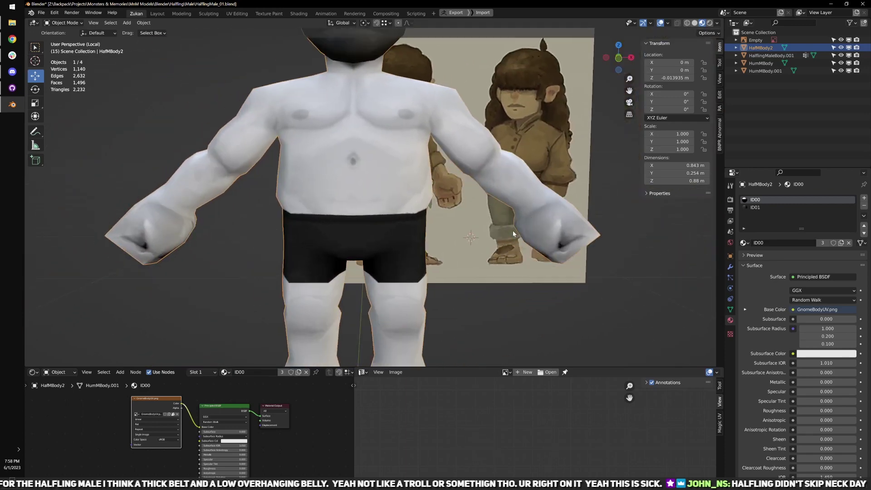
scroll(456, 290, "up", 6)
scroll(416, 252, "up", 3)
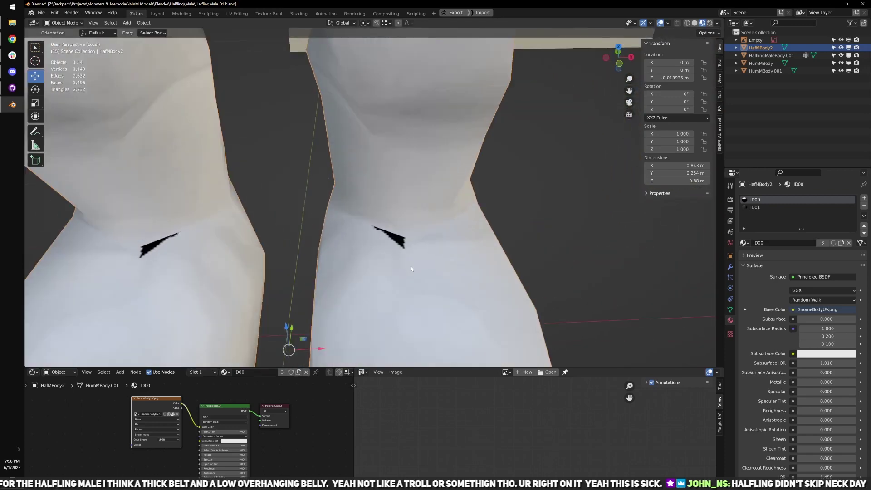
key("Tab")
scroll(403, 270, "down", 2)
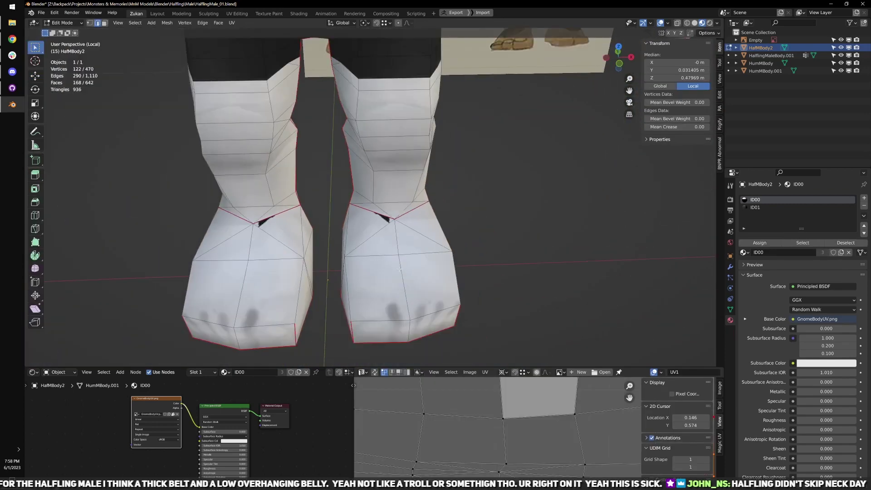
key("alt+a")
key("l")
key("l")
key("ctrl+space")
scroll(550, 360, "down", 4)
middle_click_drag(491, 308, 475, 302)
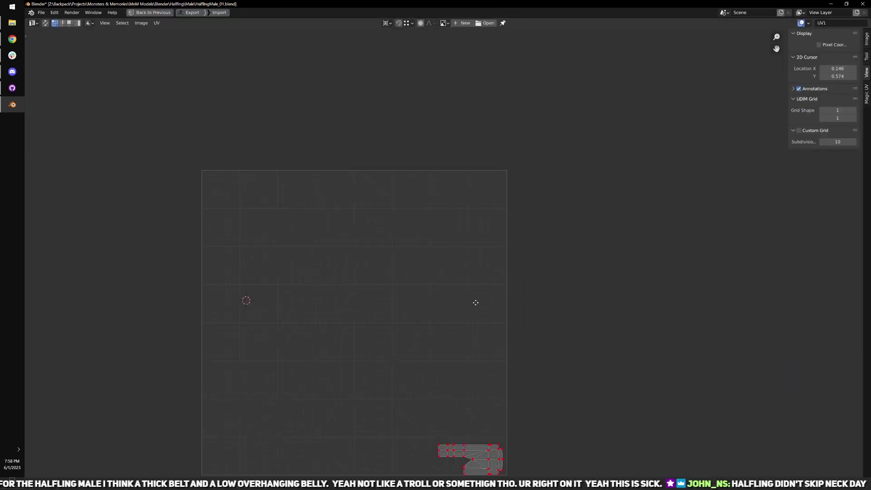
key("KP_Decimal")
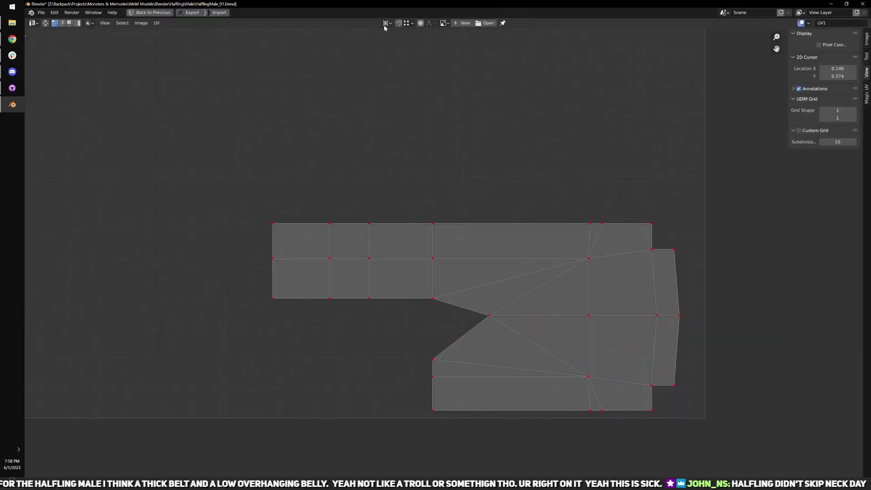
- Show GnomeBodyUV.png behind the foot UV island and compare the island's edges around the ankle notch with the texture
left_click(444, 23)
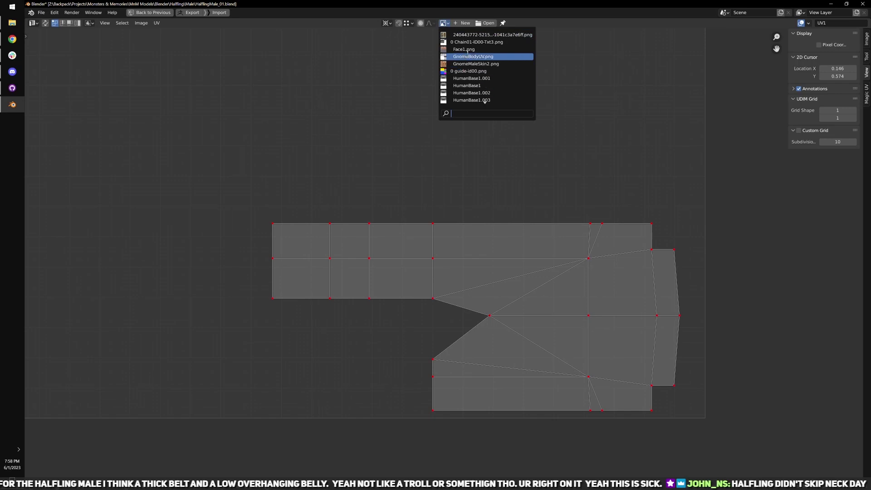
left_click(462, 92)
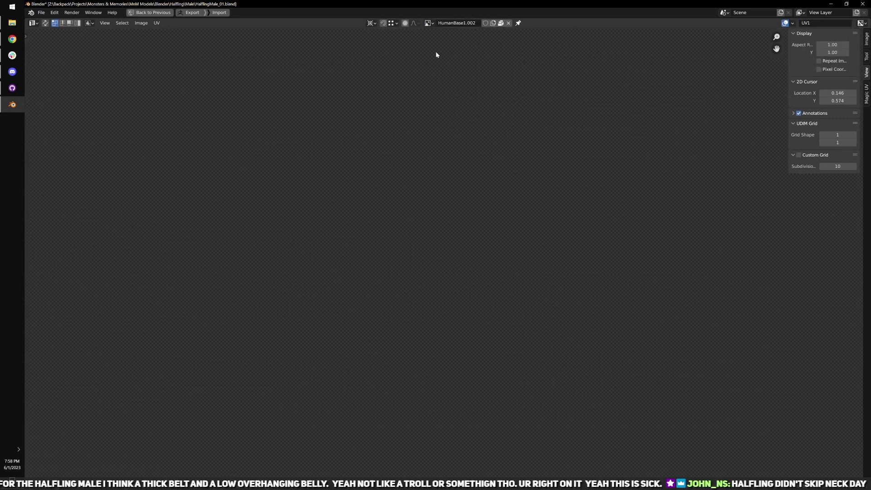
left_click(428, 25)
scroll(457, 80, "up", 8)
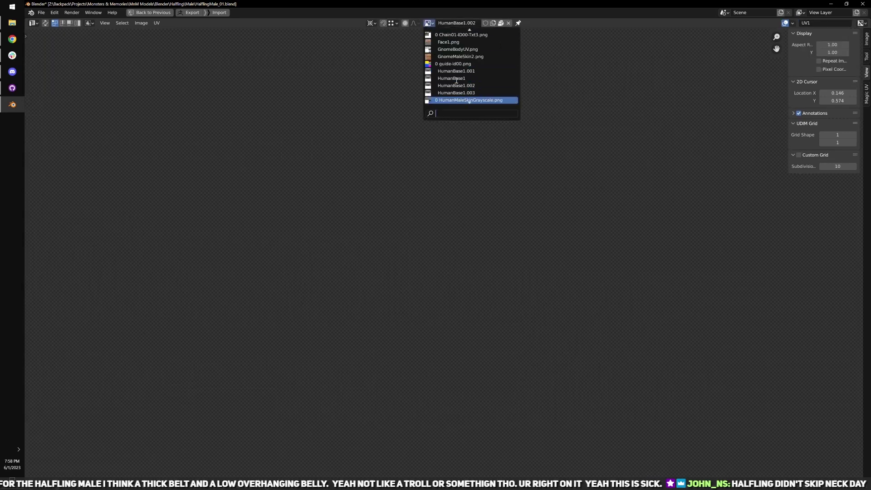
scroll(457, 80, "up", 2)
scroll(456, 80, "down", 3)
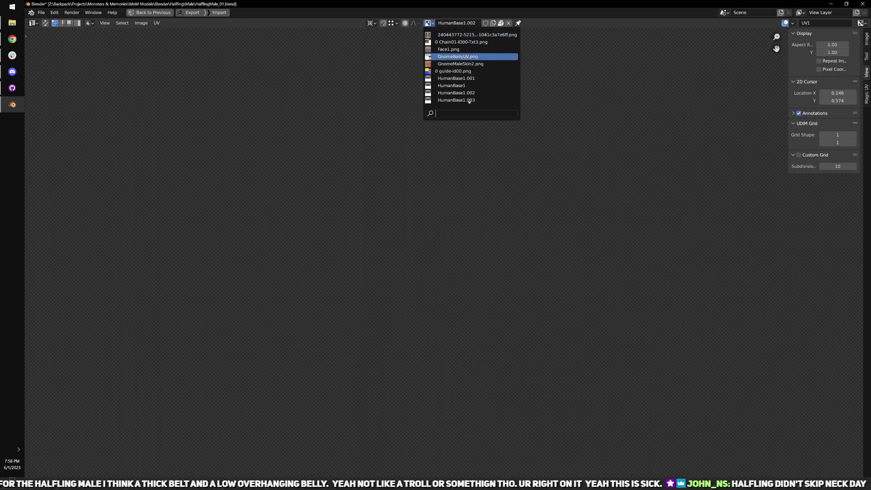
left_click(449, 55)
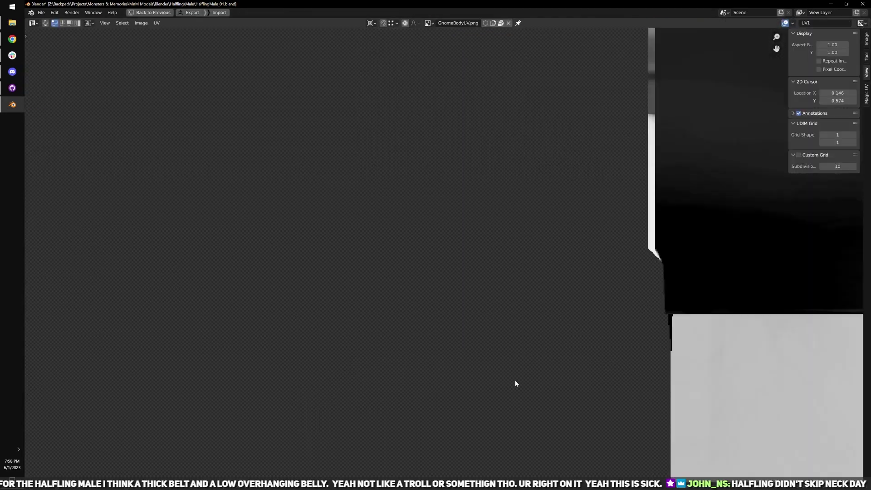
scroll(515, 380, "down", 6)
middle_click_drag(595, 387, 459, 118)
scroll(452, 230, "up", 6)
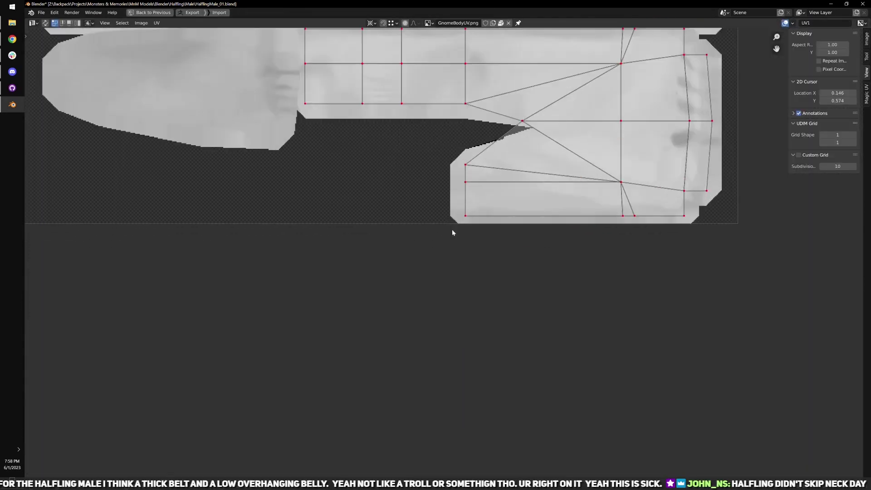
middle_click_drag(492, 159, 421, 347)
- Return to Object Mode and switch the image texture of the ID00 material to test.png
key("ctrl+space")
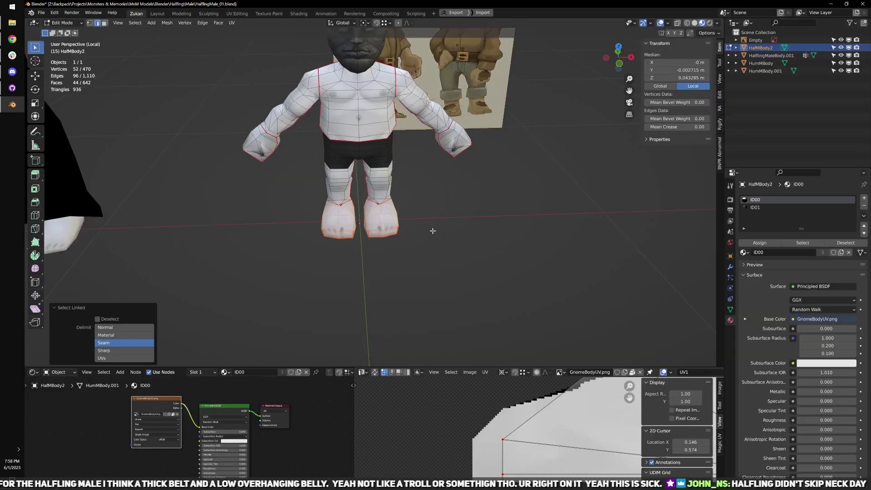
scroll(276, 227, "up", 5)
key("Tab")
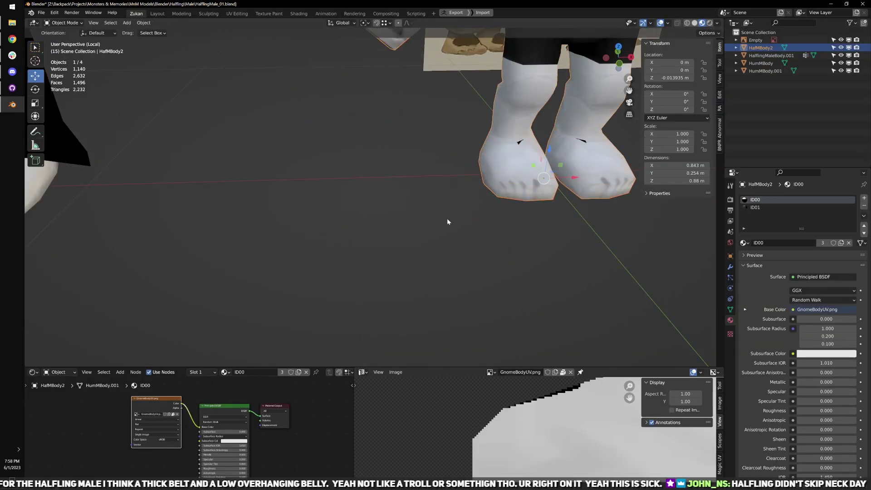
key("ctrl+space")
left_click(219, 190)
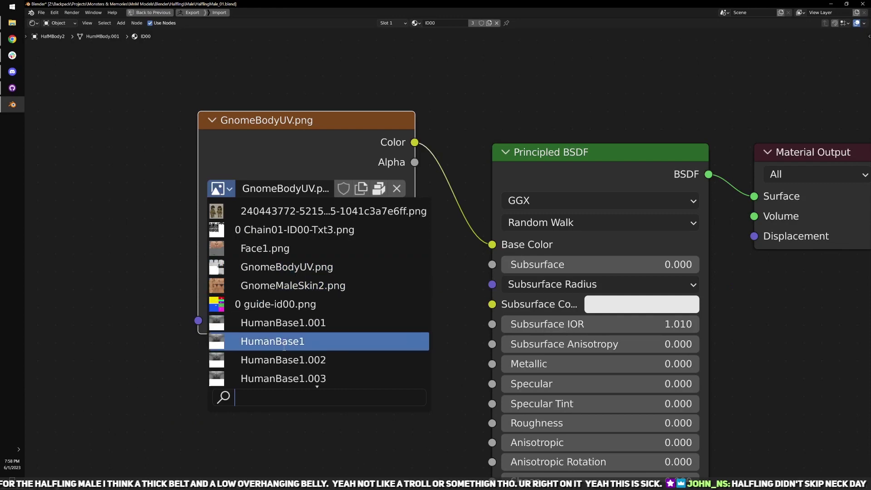
scroll(285, 346, "down", 9)
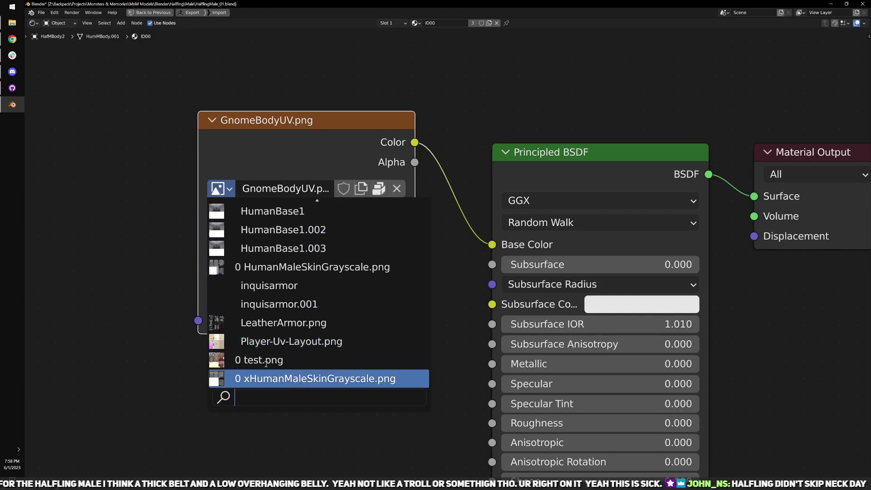
left_click(266, 360)
key("ctrl+space")
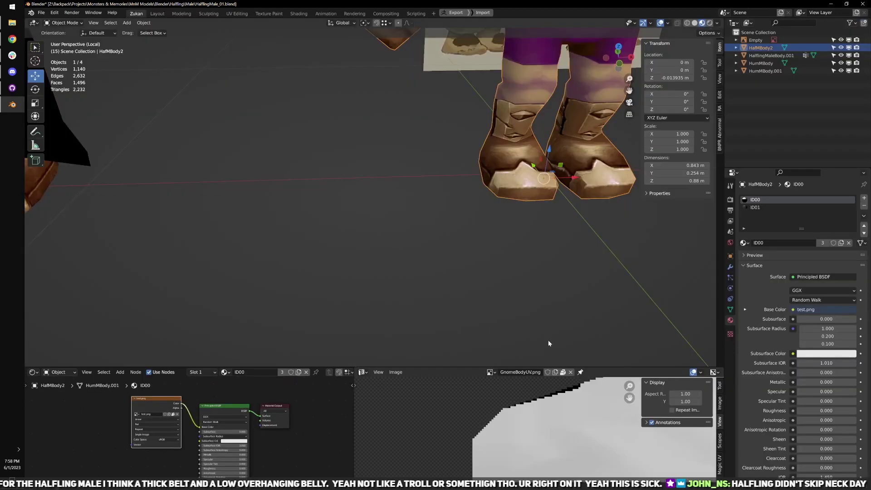
- Unlink GnomeBodyUV.png from the Image Editor and restore the full workspace layout
scroll(354, 307, "up", 8)
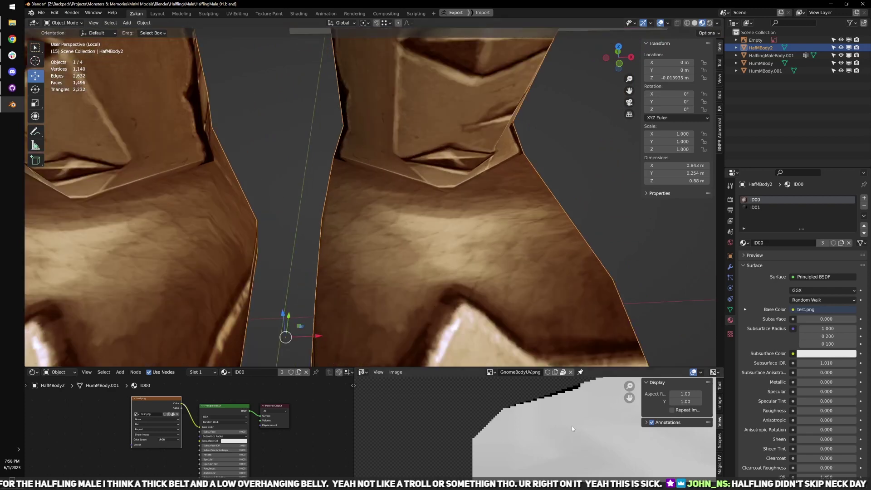
key("ctrl+space")
scroll(418, 164, "down", 2)
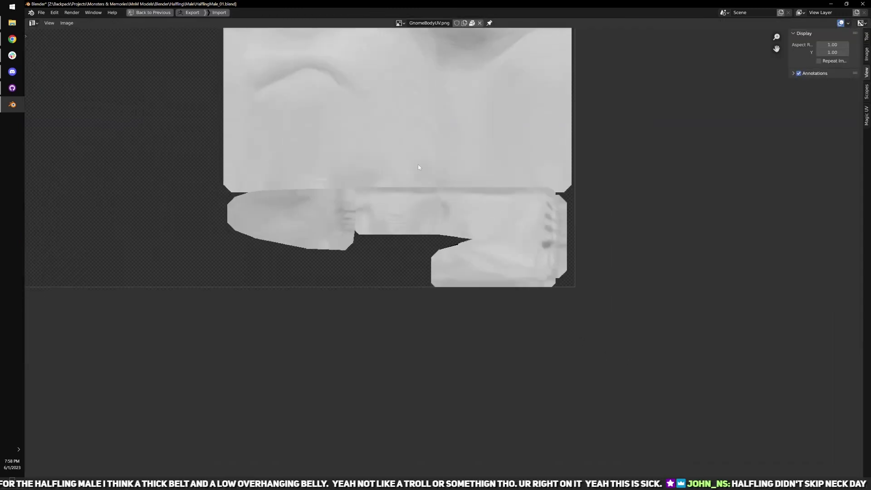
left_click(480, 23)
key("ctrl+space")
- Select a face on top of the foot in Edit Mode and display test.png behind its UVs in the maximized UV Editor
key("Tab")
key("ctrl+Tab")
left_click(448, 209)
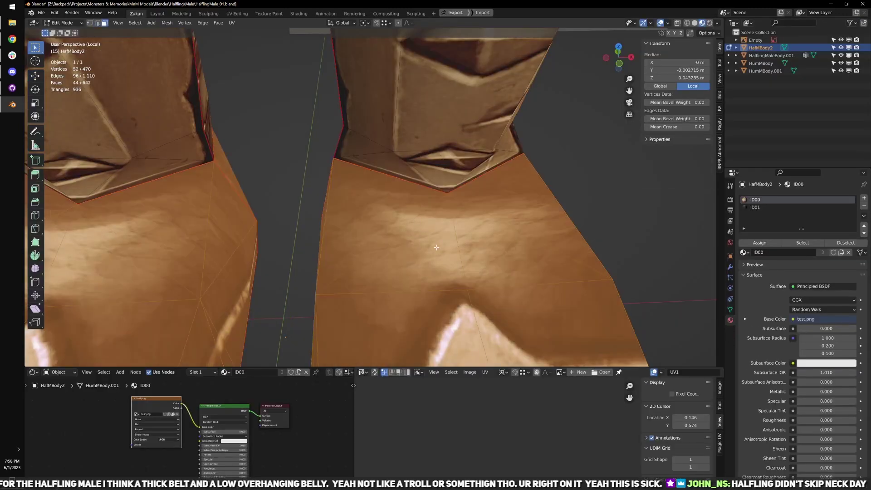
left_click(436, 247)
key("ctrl+space")
scroll(490, 424, "down", 4)
scroll(458, 376, "up", 4)
middle_click_drag(388, 190, 540, 453)
scroll(445, 136, "up", 1)
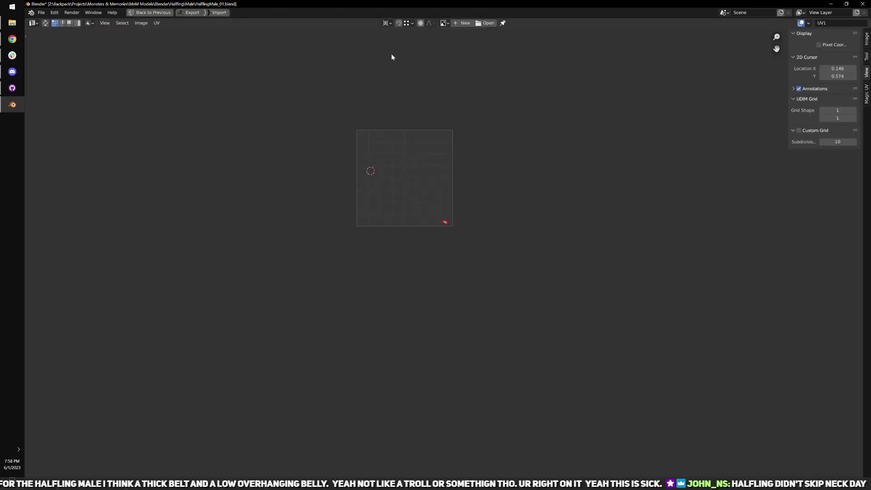
left_click(444, 22)
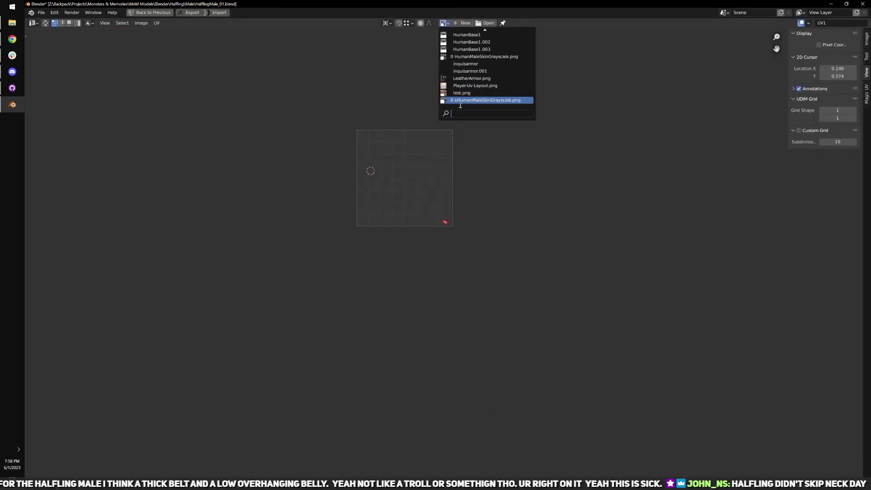
left_click(462, 93)
scroll(450, 226, "down", 1)
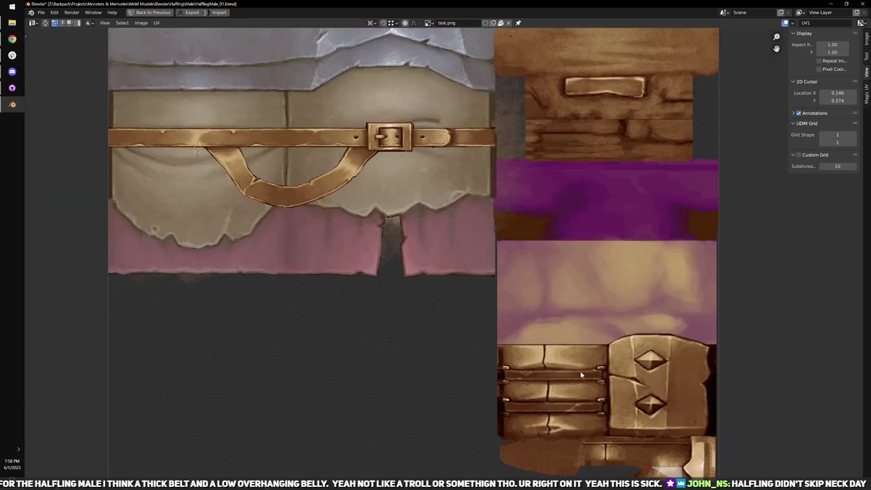
middle_click_drag(581, 371, 419, 218)
- Select the whole body mesh and show its complete UV layout over the test.png texture
key("ctrl+space")
key("a")
key("ctrl+space")
scroll(500, 320, "up", 4)
middle_click_drag(500, 320, 564, 428)
scroll(502, 337, "up", 3)
scroll(543, 336, "down", 4)
scroll(362, 211, "down", 2)
middle_click_drag(362, 211, 465, 398)
scroll(429, 216, "down", 4)
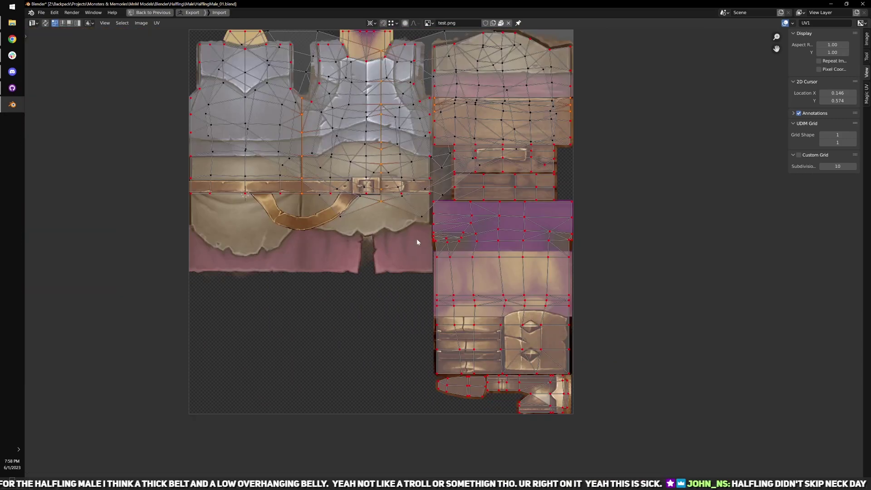
- Examine how the foot, leg, arm and torso UV islands line up with the painted clothing and armour in test.png
scroll(464, 247, "up", 2)
scroll(465, 345, "up", 1)
middle_click_drag(463, 247, 409, 255)
middle_click_drag(492, 402, 450, 228)
scroll(440, 350, "up", 3)
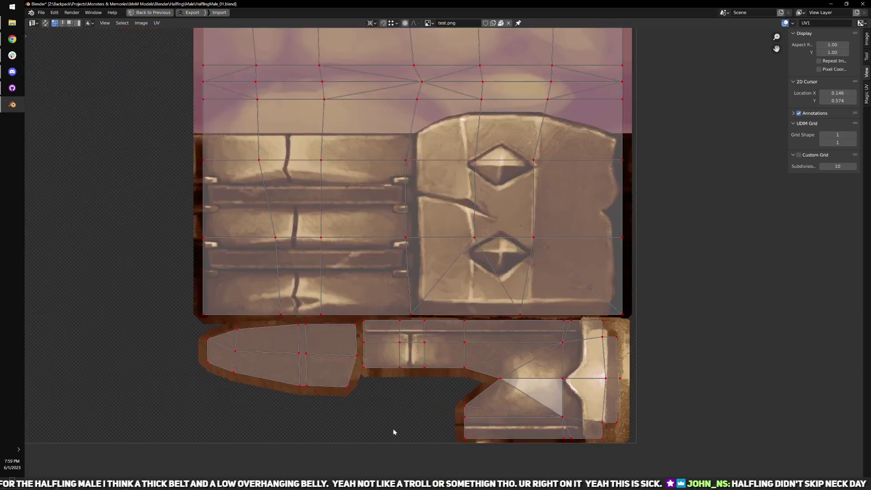
middle_click_drag(458, 141, 481, 475)
middle_click_drag(427, 138, 414, 308)
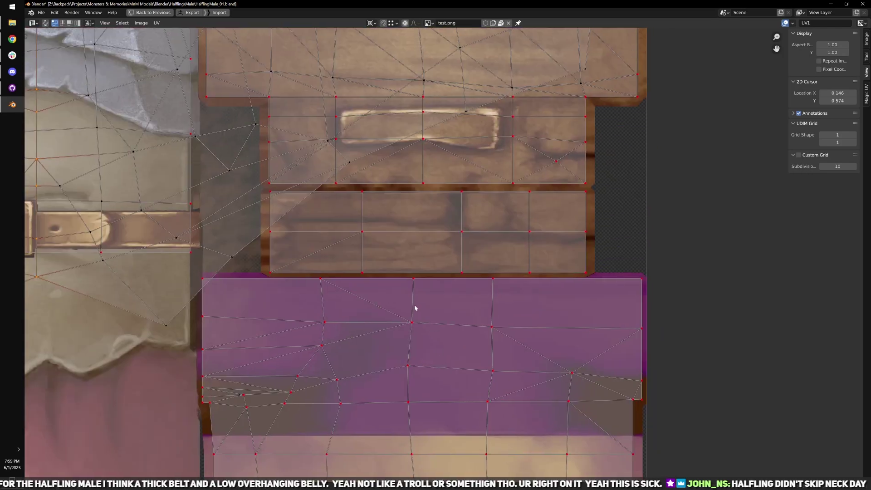
middle_click_drag(391, 278, 451, 376)
middle_click_drag(475, 338, 447, 323)
middle_click_drag(268, 401, 549, 331)
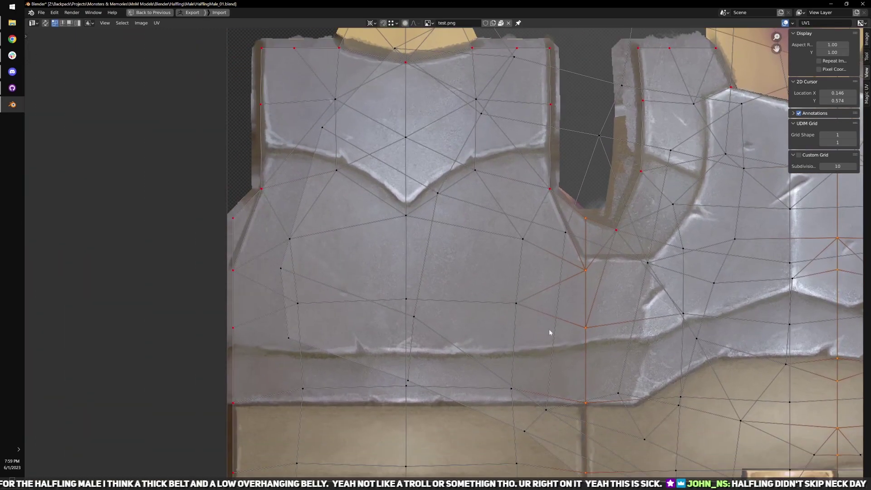
middle_click_drag(564, 378, 417, 229)
scroll(485, 346, "down", 5)
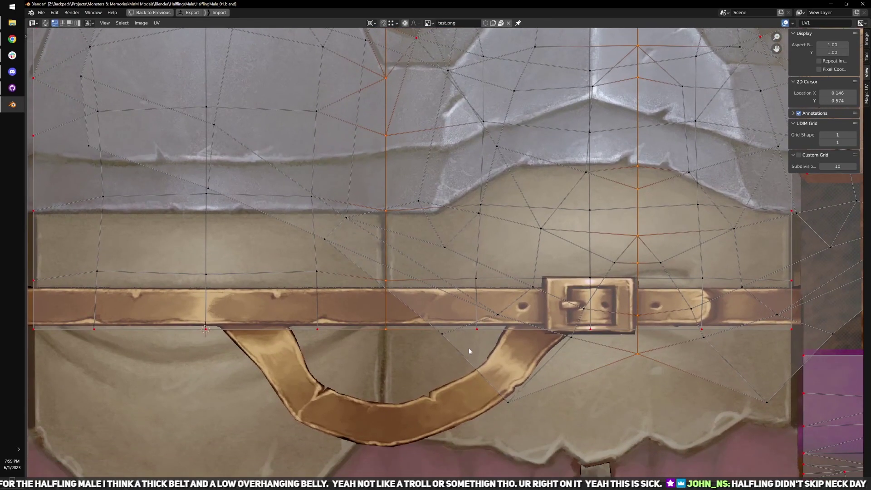
- Restore the workspace layout, return to Object Mode, and review the test.png texture on the whole body
key("ctrl+space")
scroll(420, 248, "down", 6)
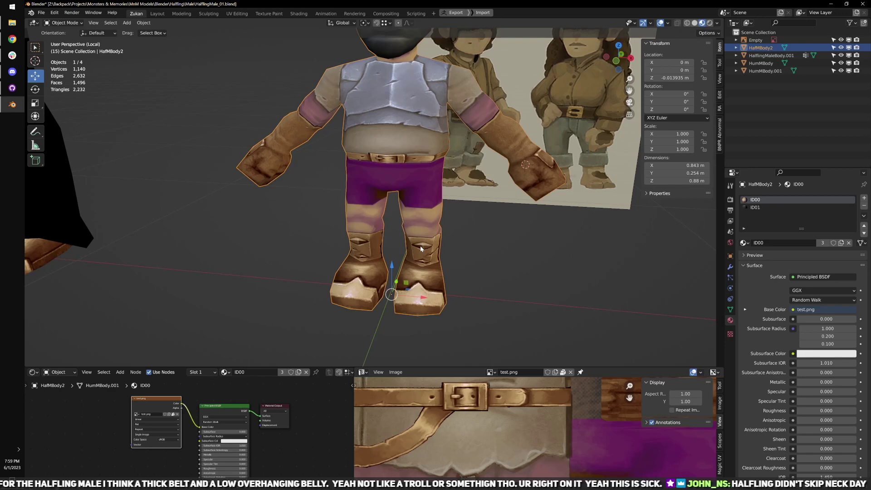
key("alt+Tab")
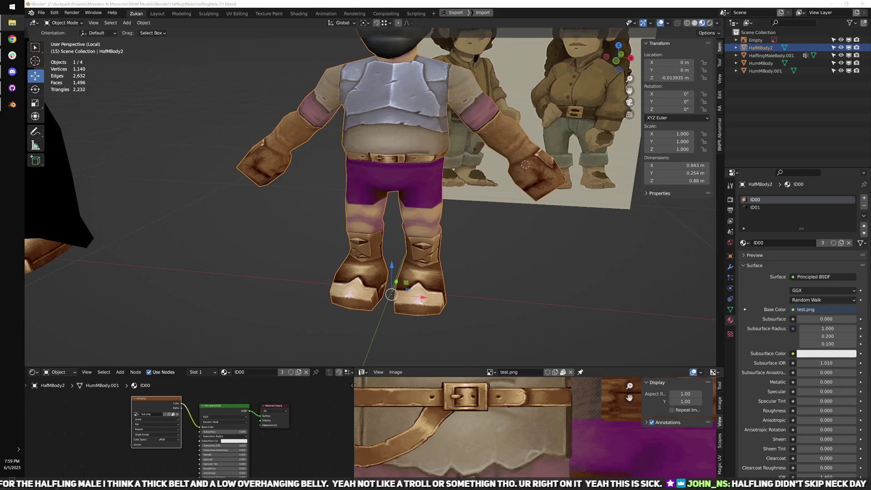
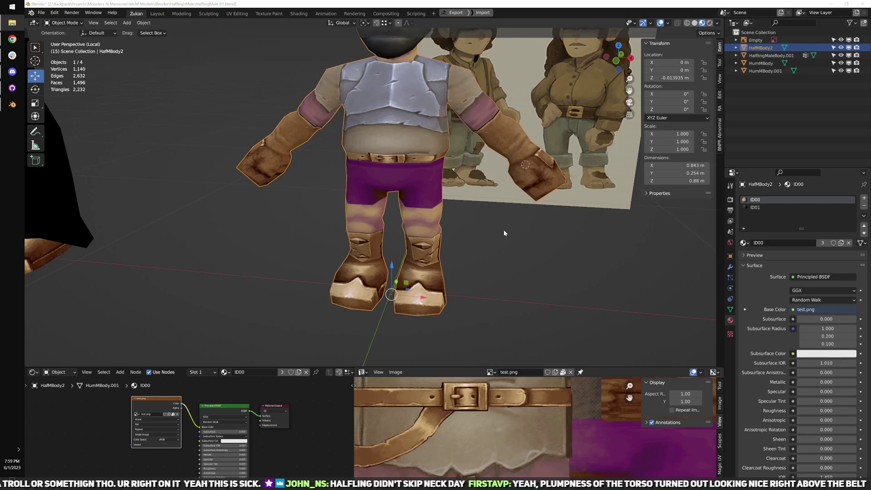
left_click(497, 242)
middle_click_drag(497, 241, 418, 192)
left_click(418, 192)
- In the right side view with wireframe shading, select the vertex at the back of the head and move it about 0.0045 m along Y
key("KP_3")
key("Tab")
scroll(428, 177, "up", 2)
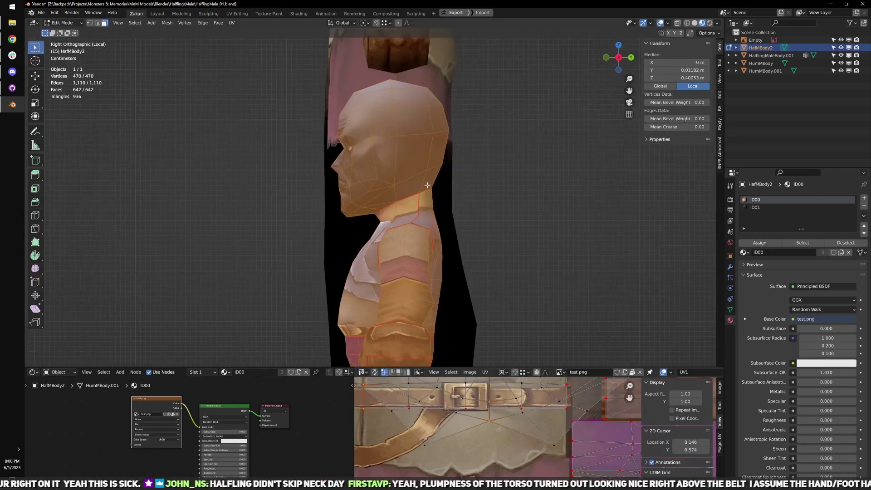
key("shift+z")
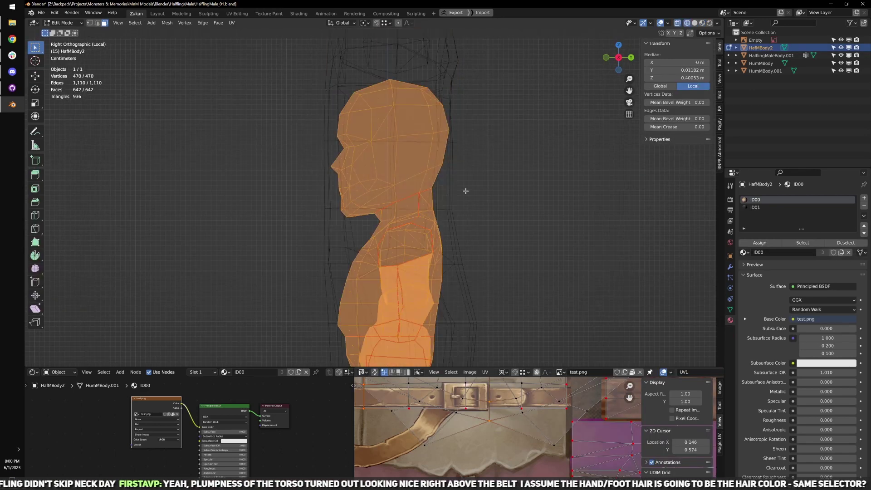
key("ctrl+Tab")
left_click(456, 178)
left_click_drag(436, 159, 478, 166)
key("w")
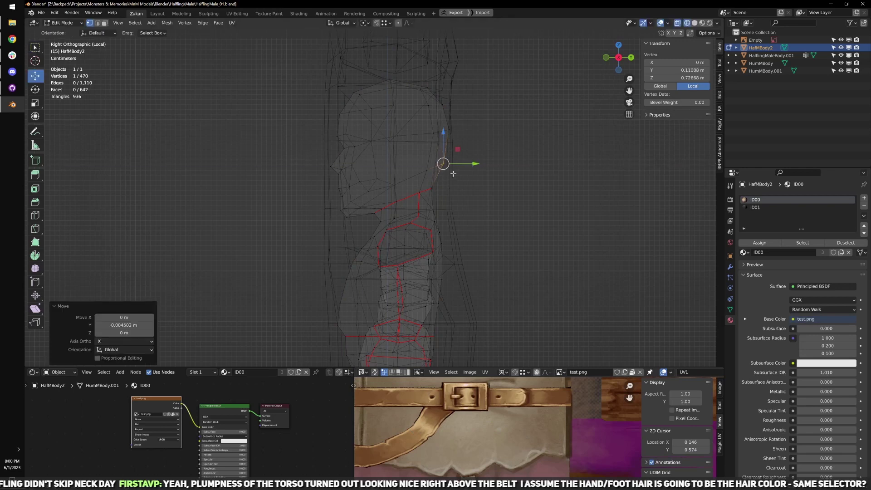
- Select the vertex pair at the lower back of the head and try scaling it to 0.951 along X
scroll(451, 175, "up", 1)
left_click(423, 160, "shift")
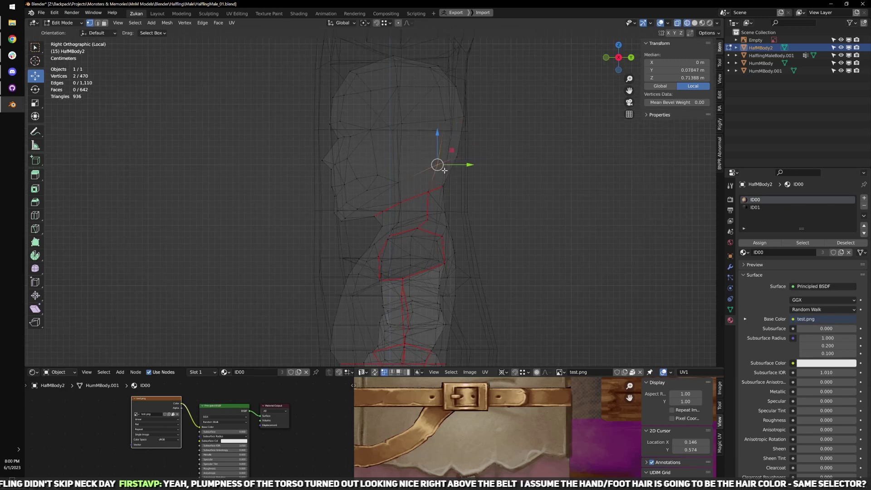
middle_click_drag(424, 159, 391, 189)
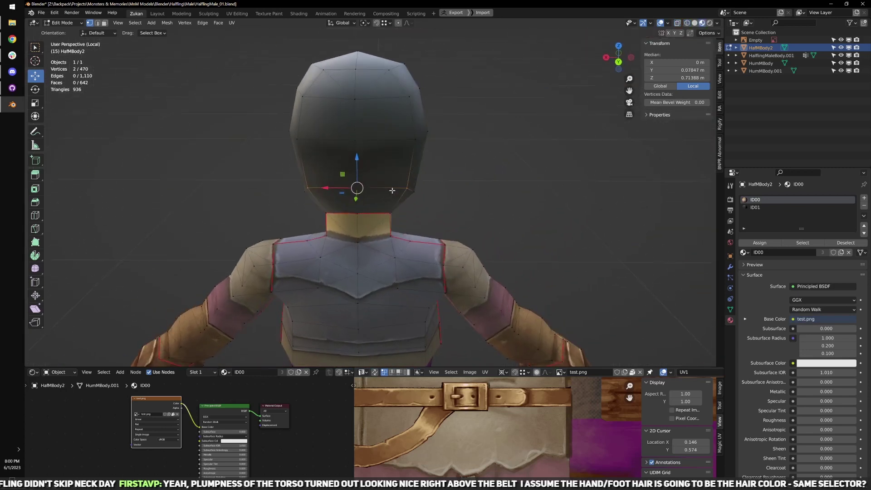
key("r")
left_click_drag(329, 187, 332, 189)
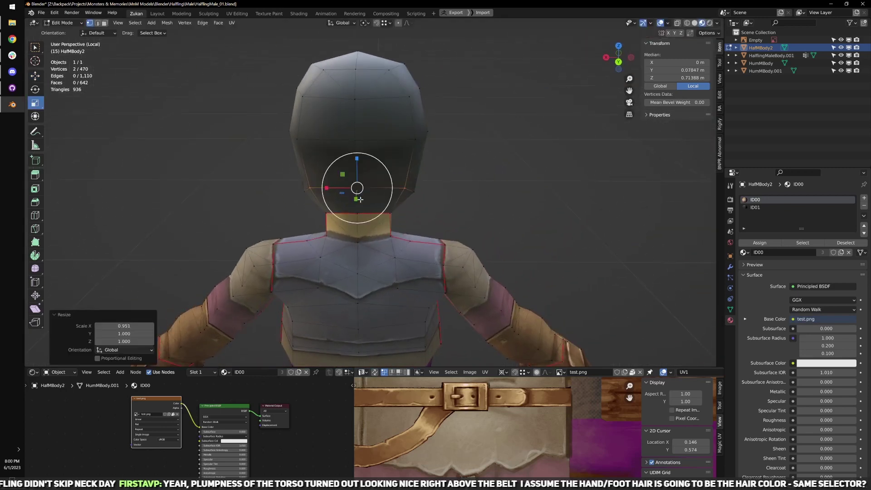
key("ctrl+z")
- Try lowering the selected vertex pair at the back of the head along Z
middle_click_drag(438, 216, 367, 165)
key("w")
left_click_drag(358, 151, 357, 162)
middle_click_drag(303, 162, 332, 159)
scroll(336, 157, "up", 2)
key("ctrl+z")
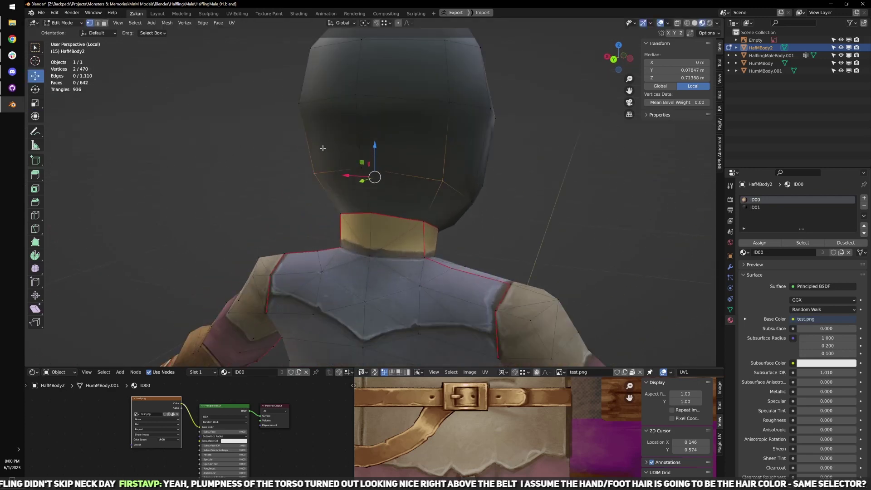
- Add the middle vertex of the lower back-of-head row to the selection and lower all three about 0.0074 m along Z
left_click(361, 168, "shift")
left_click_drag(367, 142, 368, 154)
mouse_move(368, 155)
middle_mouse_down()
mouse_move(409, 177)
mouse_move(502, 191)
mouse_move(407, 189)
mouse_move(523, 198)
mouse_move(457, 190)
middle_mouse_up()
scroll(413, 189, "down", 1)
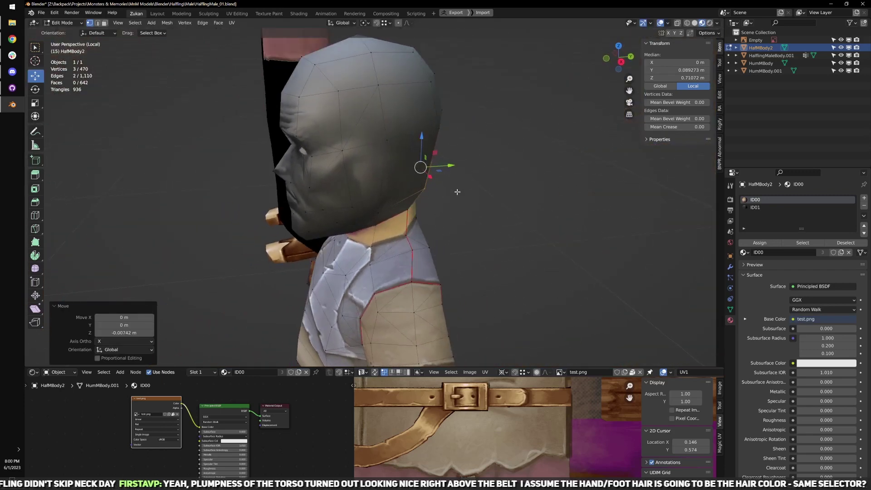
- In the right side view, select the vertex pair at the rear jaw below the ear area and move it backward and slightly up
key("KP_3")
scroll(411, 192, "up", 2)
key("shift+z")
left_click_drag(390, 169, 353, 210)
key("shift+z")
mouse_move(392, 187)
middle_mouse_down()
mouse_move(407, 194)
mouse_move(381, 193)
middle_mouse_up()
key("g")
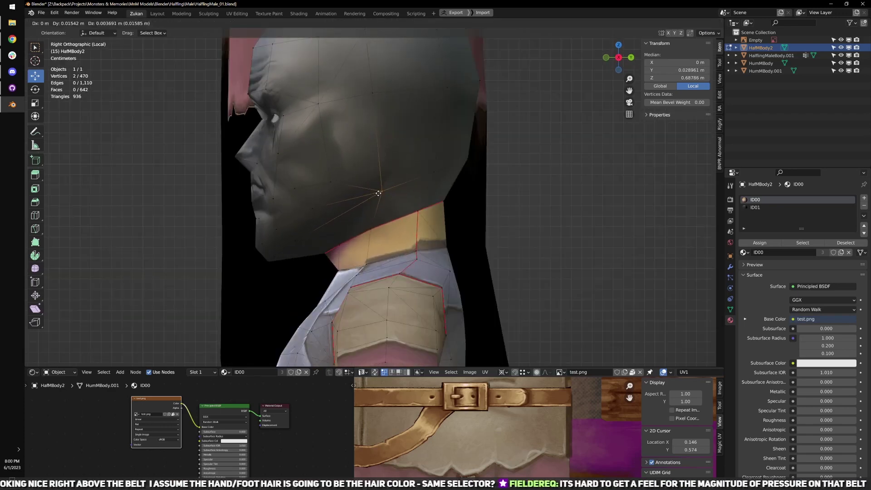
left_click(375, 193)
- Select the side vertices just ahead of the rearmost point of the skull and reposition them in the side view
scroll(399, 159, "down", 1)
middle_click_drag(414, 140, 395, 209, "shift")
key("shift+z")
left_click_drag(399, 184, 427, 161)
key("shift+z")
key("g")
left_click(412, 172)
- Reposition the vertices of the upper back of the skull and the rearmost head vertex in the side view
key("alt+z")
mouse_move(366, 80)
left_mouse_down()
mouse_move(431, 140)
mouse_move(465, 190)
left_mouse_up()
key("alt+z")
key("g")
left_click(409, 111)
key("shift+z")
key("shift+z")
key("g")
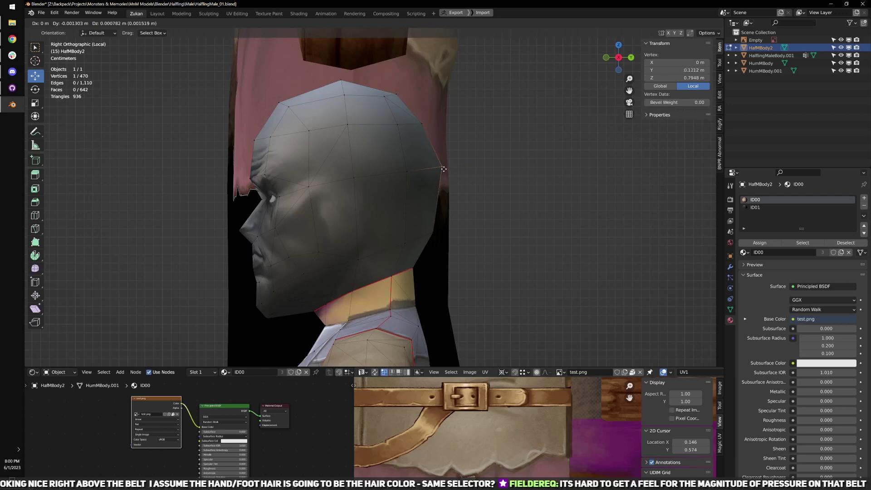
left_click(446, 173)
- Move the centre vertex at the lower back of the head forward and slightly up, adjusting the curve above the neck
key("shift+z")
left_click_drag(417, 215, 447, 248)
key("shift+z")
key("g")
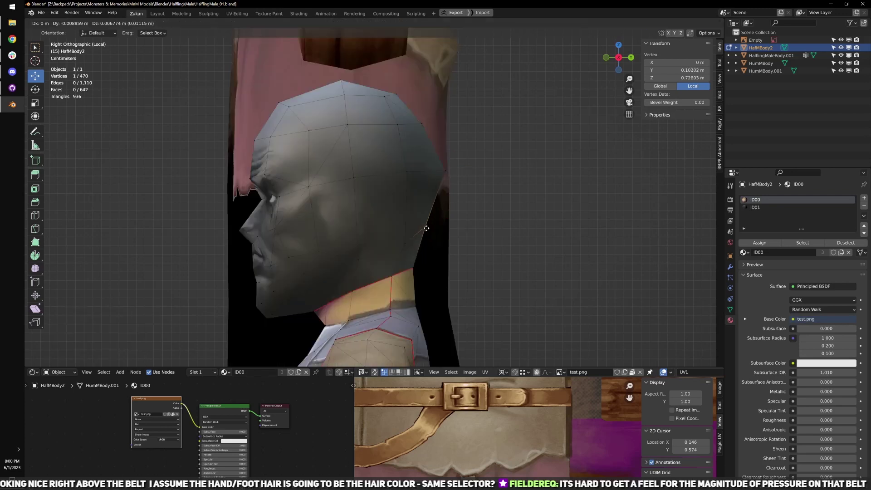
left_click(428, 229)
key("alt+z")
left_click_drag(463, 191, 420, 248)
key("alt+z")
key("g")
left_click(441, 191)
- Try moving the rearmost head vertex forward along Y by about 0.0021 m and a further 0.0139 m
key("alt+z")
left_click_drag(435, 179, 436, 178)
key("alt+z")
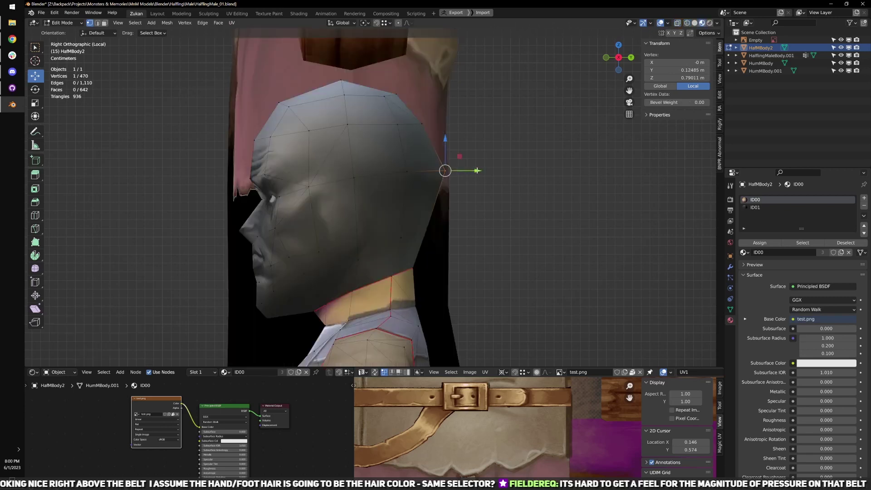
key("g")
key("y")
left_click(474, 168)
middle_click_drag(474, 169, 426, 179)
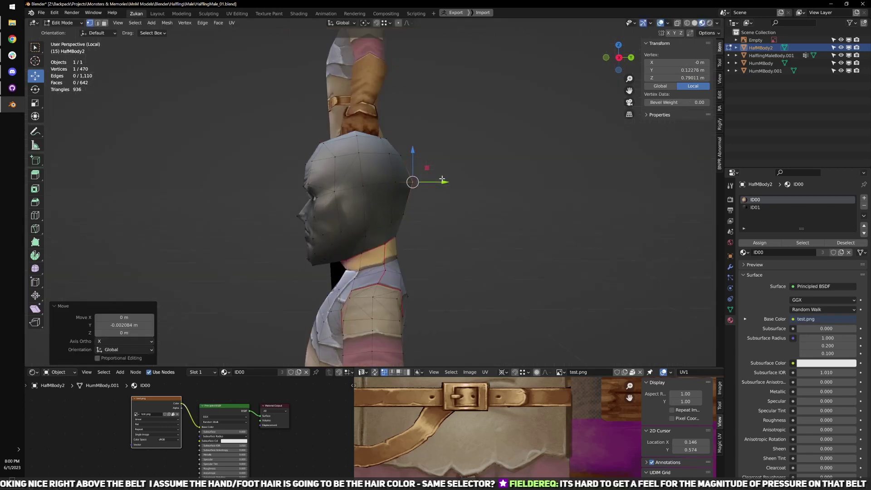
key("g")
key("y")
left_click(435, 182)
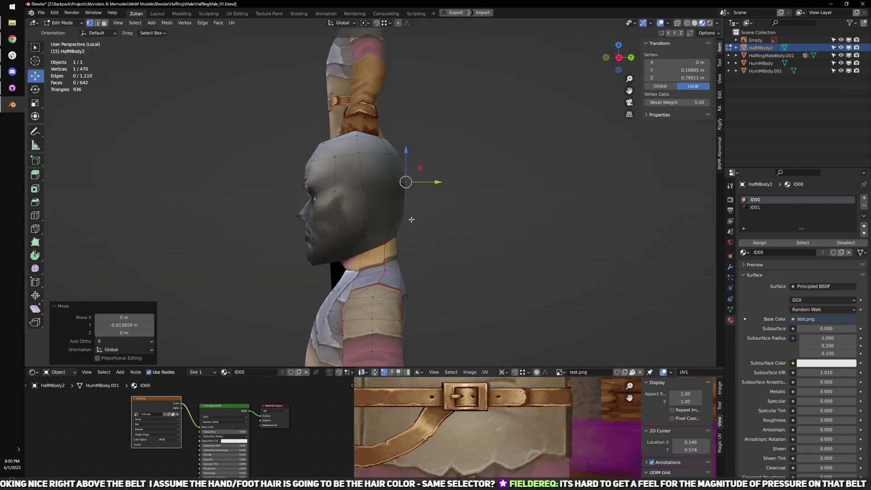
- Undo the last moves of the rearmost head vertex and check the head silhouette in Object Mode
key("ctrl+z")
key("ctrl+z")
key("ctrl+z")
key("ctrl+z")
key("Tab")
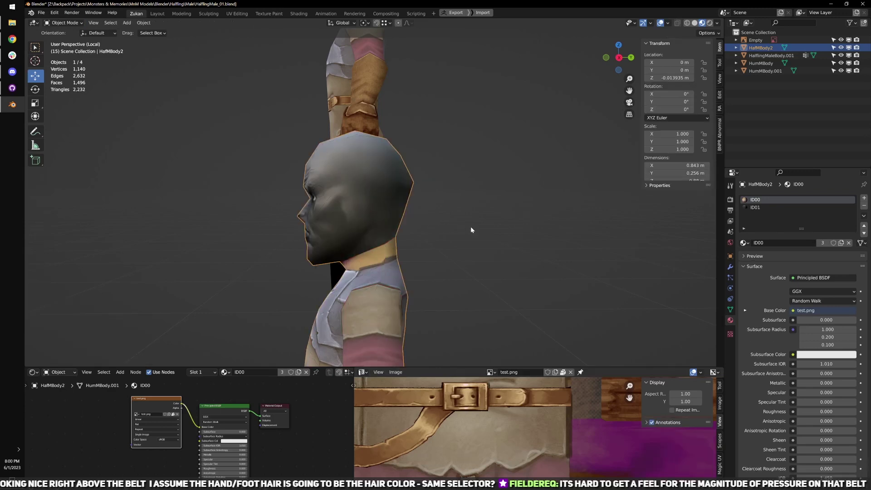
- Select the rearmost head vertex in Edit Mode and move it forward about 0.0073 m along Y
key("Tab")
mouse_move(470, 227)
middle_mouse_down()
mouse_move(451, 220)
mouse_move(467, 221)
middle_mouse_up()
left_click(420, 181)
left_click_drag(449, 182, 445, 182)
middle_click_drag(439, 203, 476, 214)
- Compare the halfling's head and body with the reference drawings in the front view and return to Object Mode
key("KP_1")
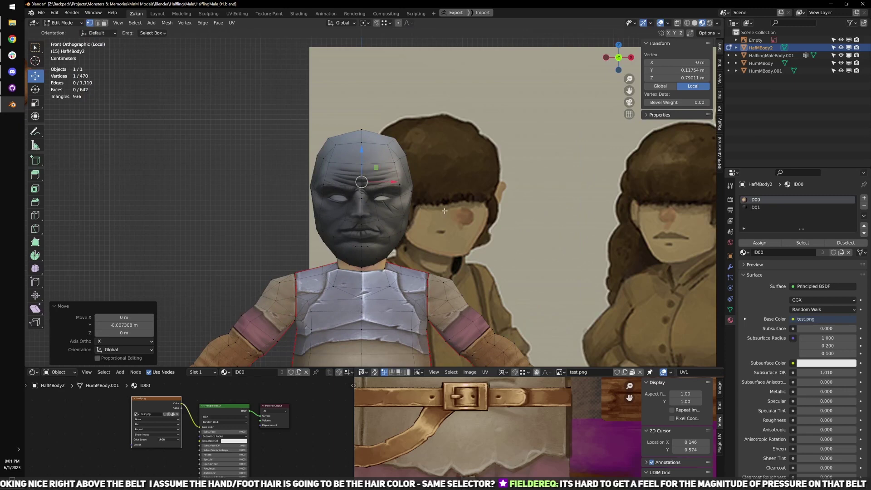
scroll(445, 210, "down", 3)
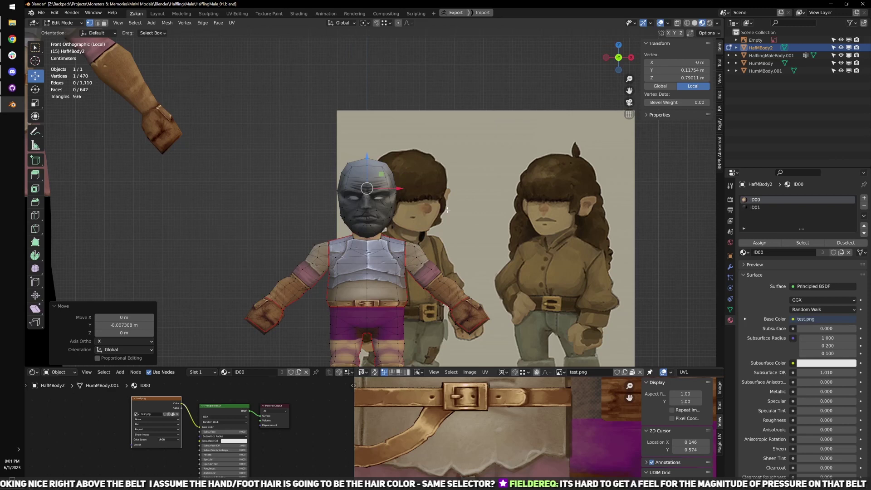
scroll(448, 209, "down", 1)
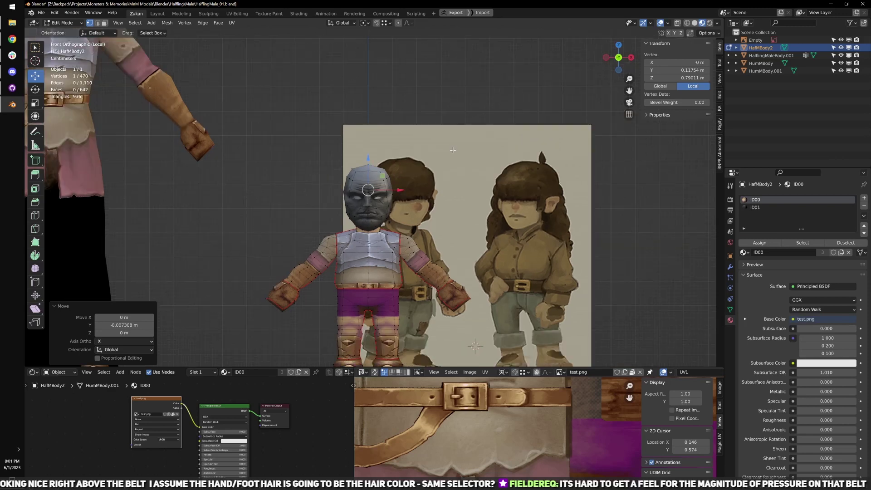
scroll(432, 181, "up", 4)
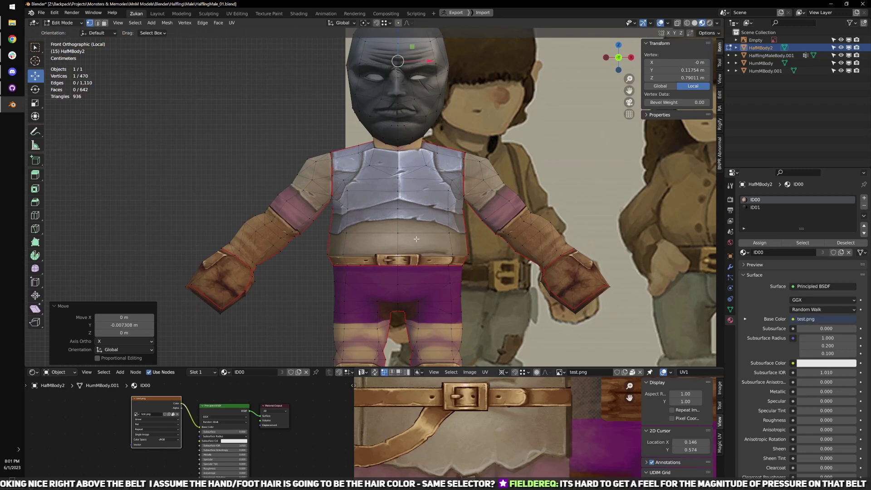
middle_click_drag(416, 239, 435, 201)
key("Tab")
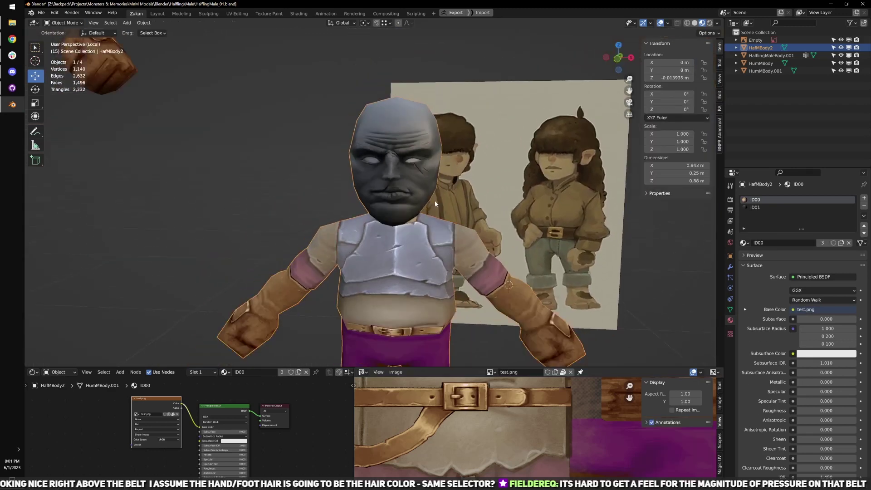
scroll(435, 201, "down", 2)
key("KP_1")
scroll(445, 192, "up", 1)
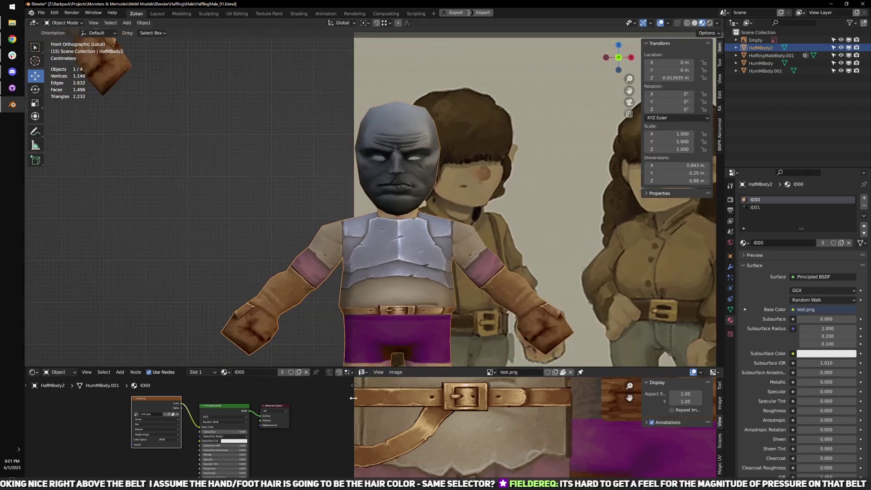
- Compare the clothing on the taller human body with the halfling body in the front view
scroll(295, 182, "down", 8)
middle_click_drag(296, 182, 363, 278, "shift")
scroll(363, 277, "up", 2)
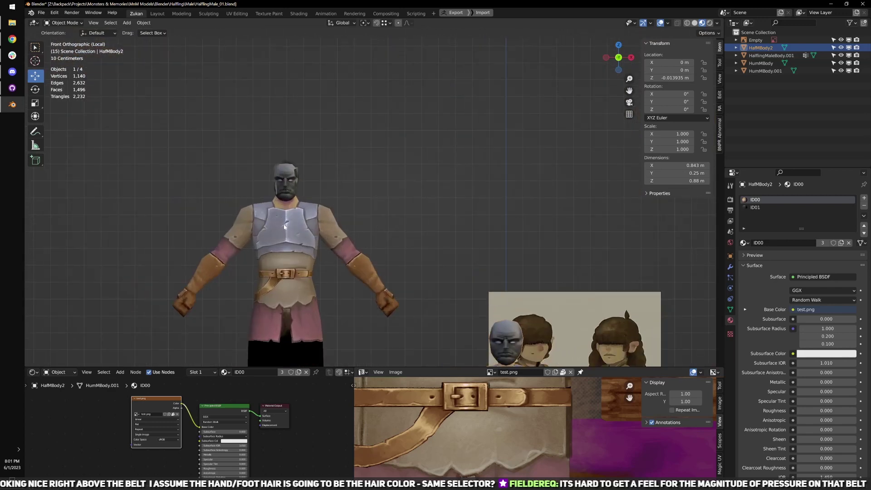
scroll(390, 258, "up", 4)
middle_click_drag(315, 240, 419, 267, "shift")
scroll(454, 281, "down", 3)
key("KP_1")
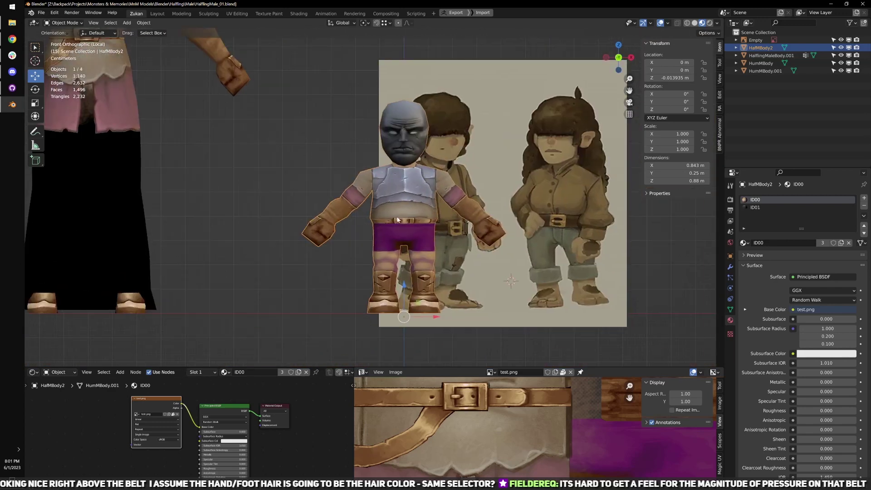
- In Edit Mode with face selection, select all pelvis and leg faces down to the feet, linked with the Seam delimiter
scroll(409, 245, "up", 4)
key("Tab")
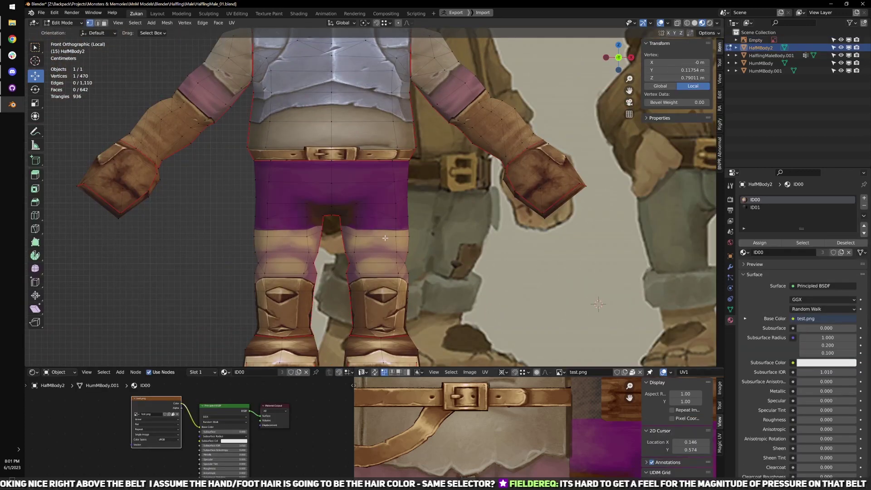
key("ctrl+Tab")
left_click(353, 253)
left_click(375, 197)
key("ctrl+l")
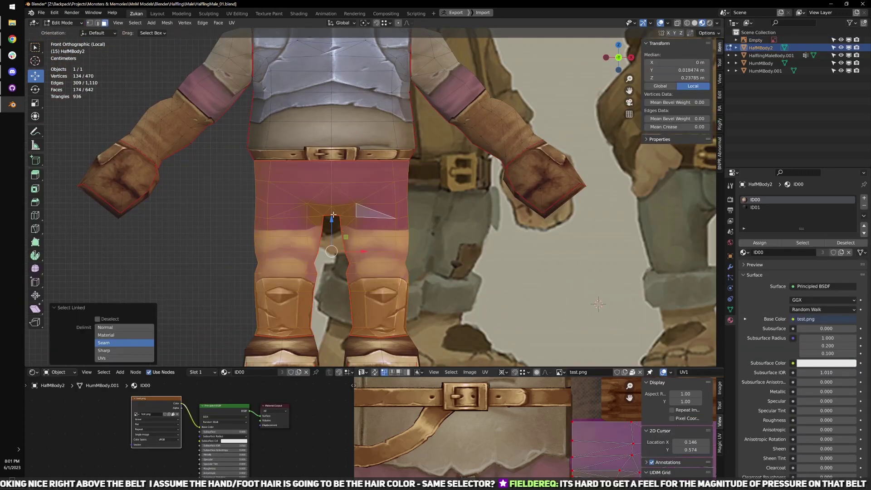
- Duplicate the selected pelvis and leg faces in place and separate the copy into its own object
scroll(440, 328, "down", 1)
scroll(440, 328, "up", 3)
middle_click_drag(440, 328, 519, 288)
middle_click_drag(435, 239, 427, 255)
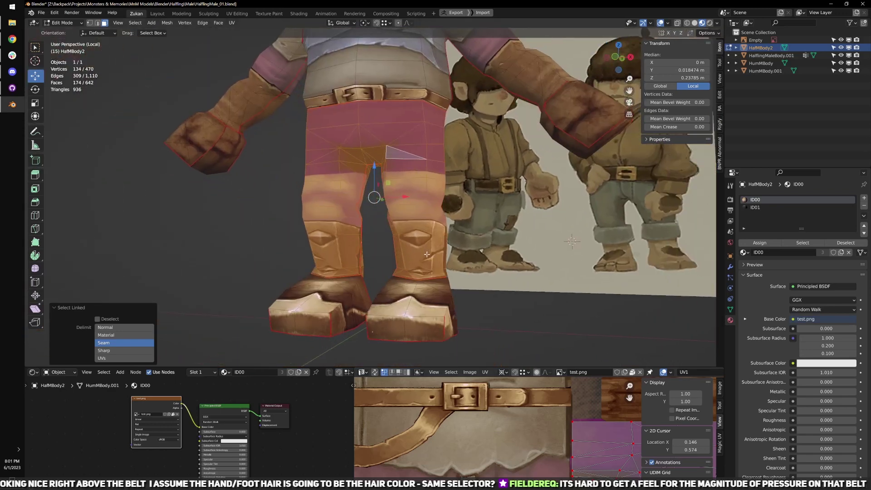
key("shift+d")
key("Escape")
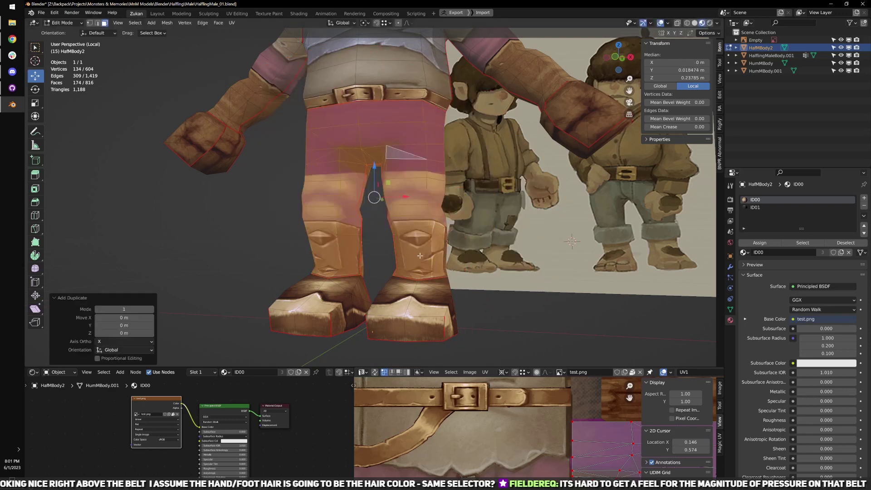
key("p")
left_click(438, 271)
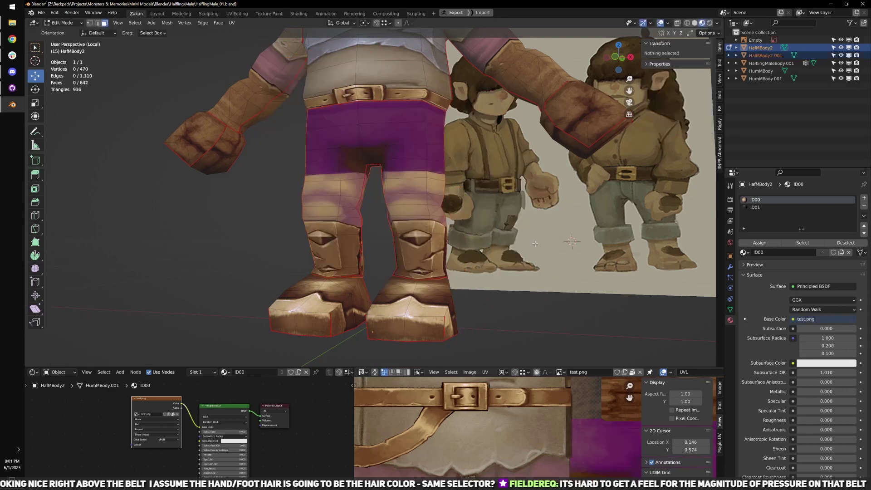
- Open the separated HafMBody2.001 legs mesh in Edit Mode, show it from the front, and select all of it
key("Tab")
left_click(765, 55)
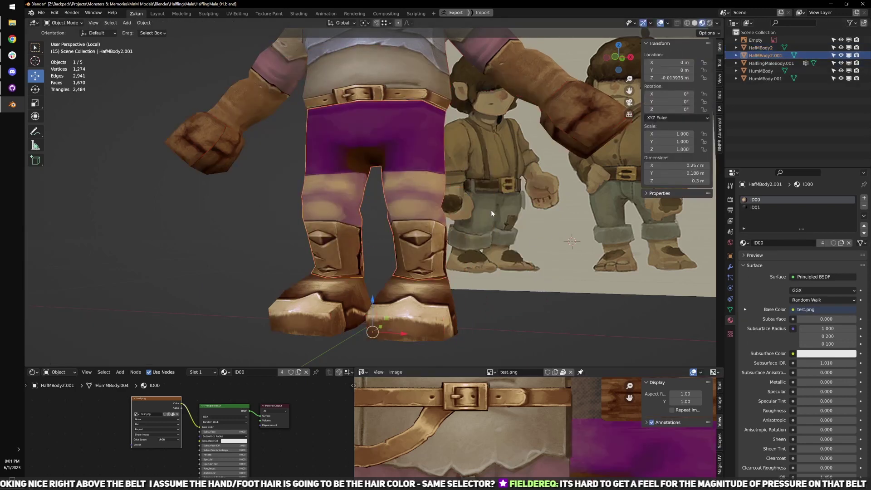
key("Tab")
key("KP_1")
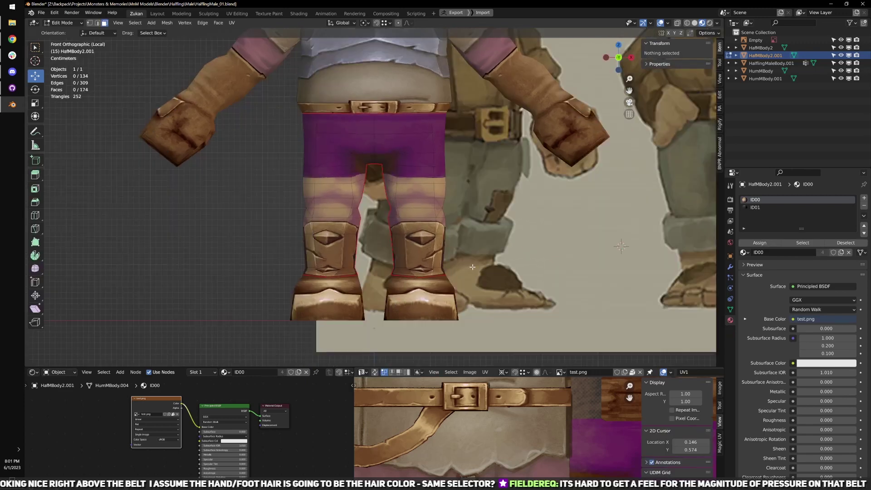
key("s")
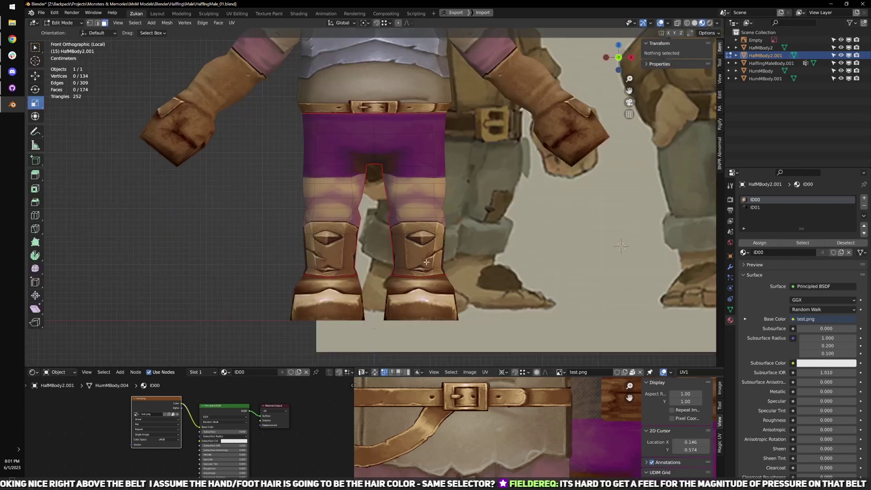
key("a")
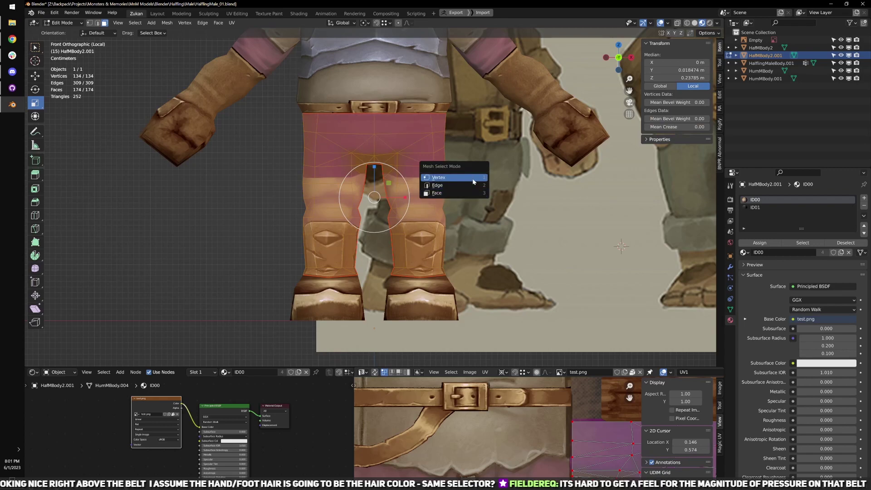
- In vertex mode with X-ray, deselect the waist rows of the trouser mesh, leaving the lower pelvis and legs selected
key("alt+z")
left_click_drag(255, 83, 474, 139)
scroll(539, 209, "up", 3)
middle_click_drag(474, 139, 431, 202, "shift")
scroll(361, 193, "up", 1)
left_click_drag(210, 163, 490, 157, "ctrl")
scroll(385, 206, "down", 2)
key("alt+z")
middle_click_drag(385, 206, 416, 250)
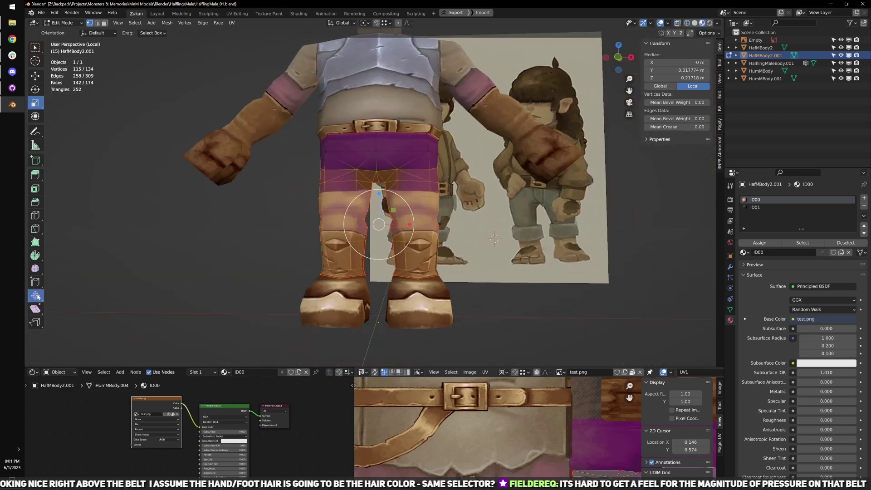
- Push the selected trouser mesh outward with Shrink/Fatten by about 0.0126 m and show it in front wireframe view
left_click(36, 295)
left_click_drag(379, 256, 375, 252)
key("shift+z")
scroll(363, 212, "up", 2)
key("KP_1")
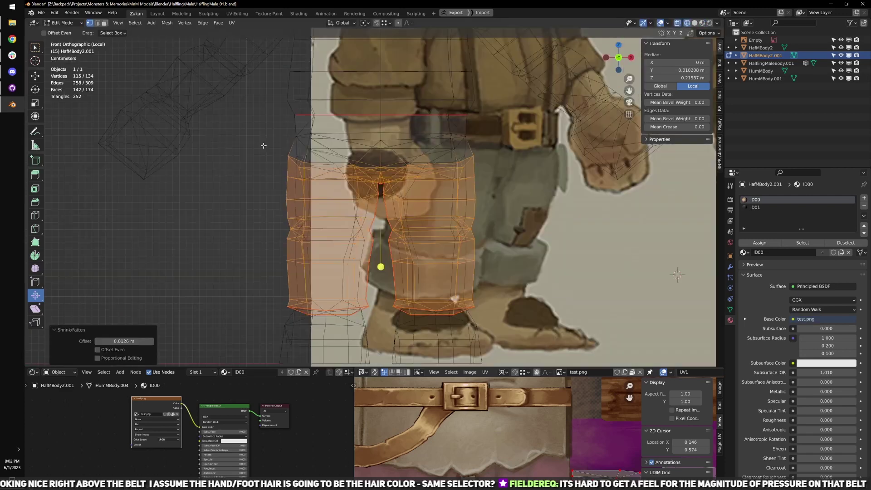
- Deselect the hip rows and push only the trouser legs outward another 0.0074 m with Shrink/Fatten
left_click_drag(241, 123, 475, 183)
key("alt+z")
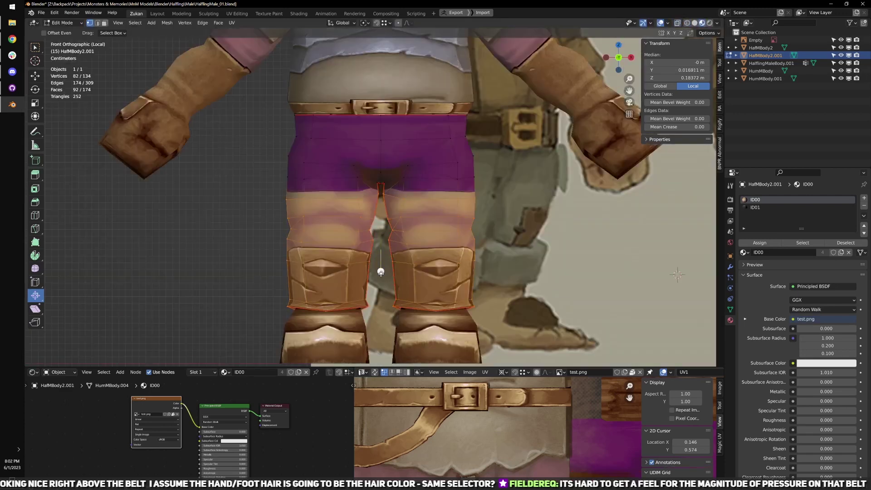
left_click_drag(381, 273, 381, 270)
middle_click_drag(408, 281, 403, 266, "shift")
scroll(402, 267, "up", 1)
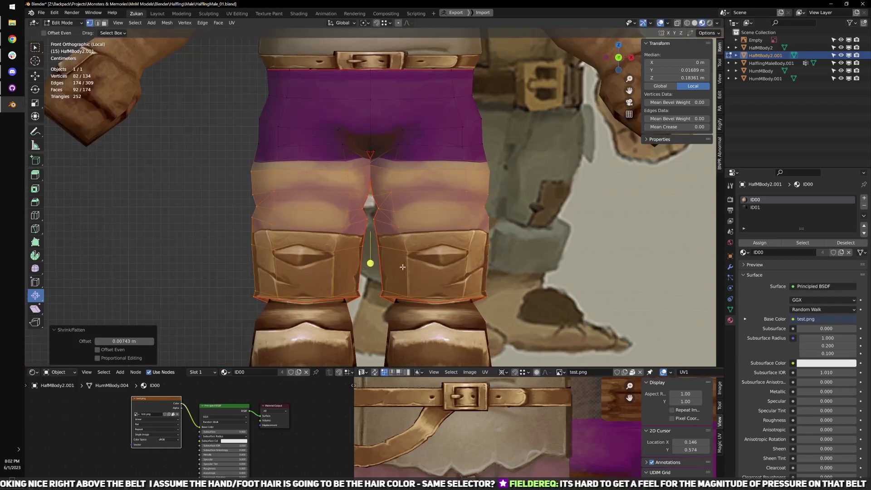
- Switch to face selection, return to Object Mode, and isolate the HafMBody2.001 trouser mesh in local view
key("ctrl+Tab")
left_click(398, 284)
key("KP_Divide")
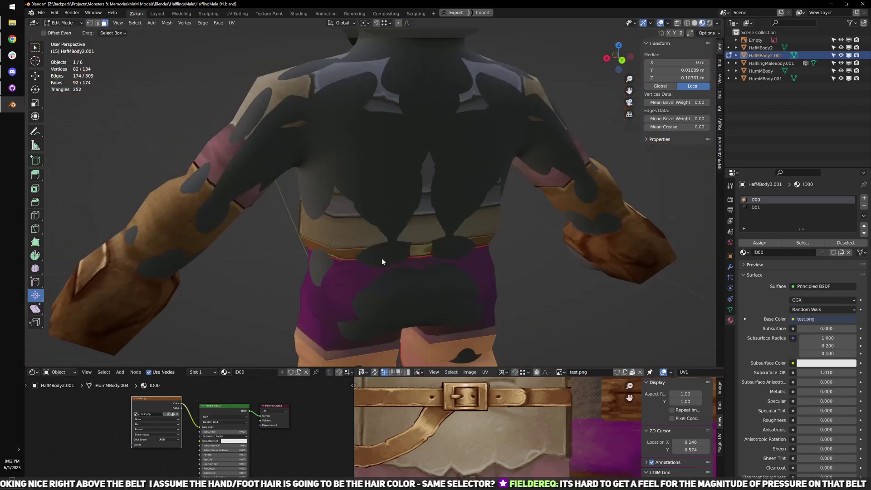
key("Tab")
key("KP_Divide")
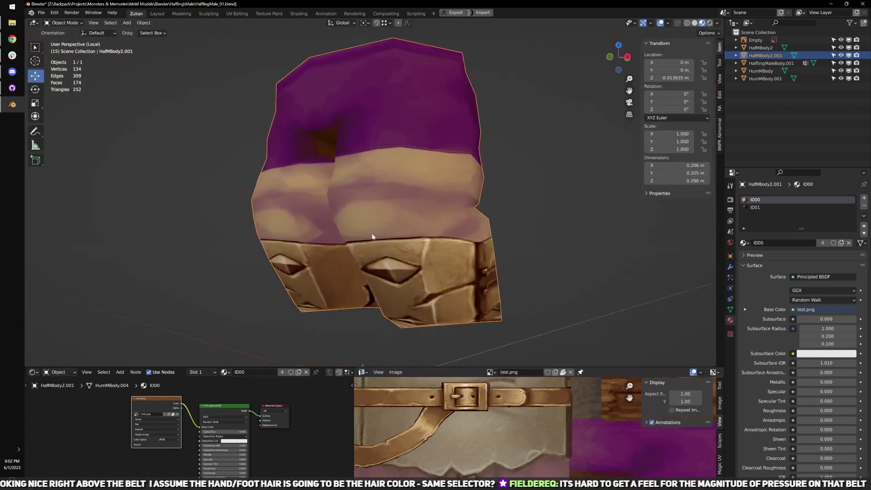
- In wireframe face mode, select the inner-thigh faces of both trouser legs from the front view
middle_click_drag(372, 237, 393, 251)
key("Tab")
key("ctrl+Tab")
left_click(393, 251)
key("shift+z")
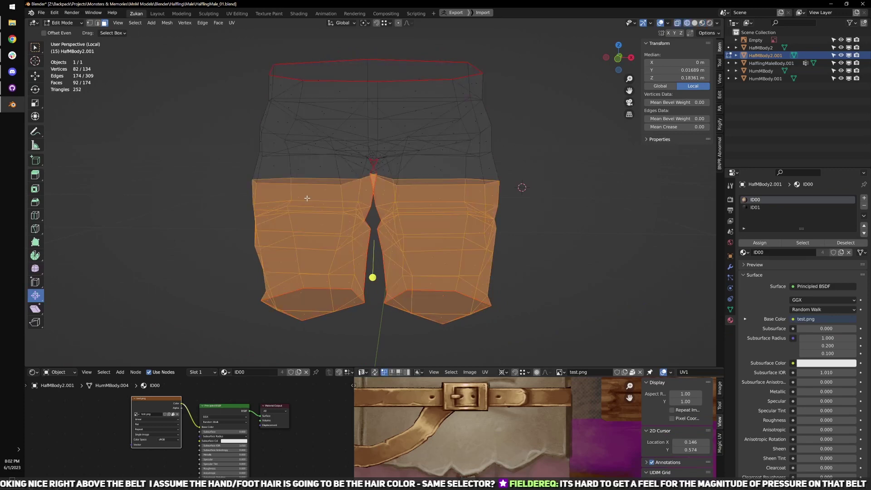
left_click(35, 48)
key("KP_1")
middle_click_drag(358, 250, 339, 221, "shift")
scroll(338, 254, "up", 3)
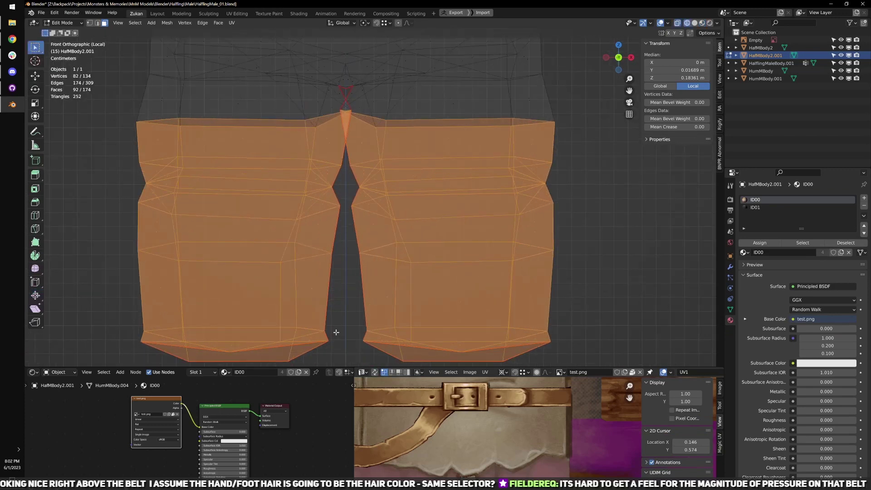
scroll(294, 350, "down", 1)
left_click_drag(310, 351, 383, 104)
- Extend the selection from the top view with the remaining faces along the inner legs and crotch
scroll(445, 210, "down", 2)
middle_click_drag(446, 210, 399, 229)
key("KP_7")
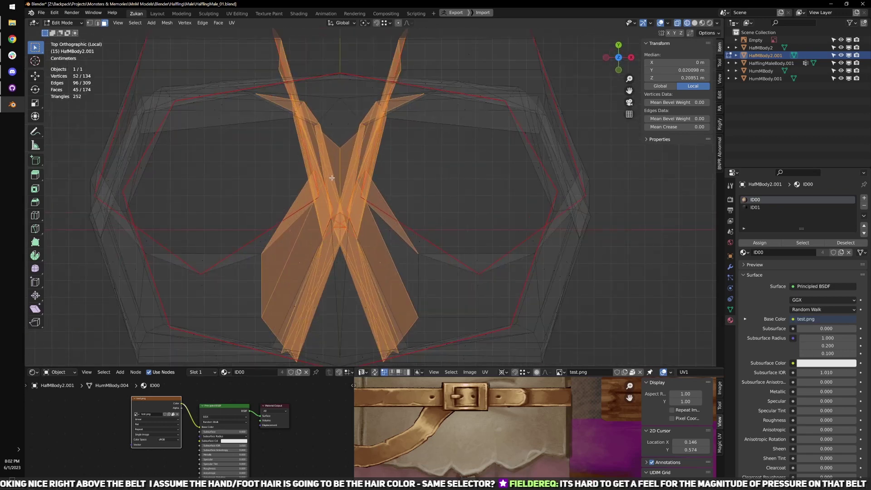
left_click_drag(322, 111, 369, 344, "shift")
left_click(310, 329, "shift")
scroll(358, 304, "down", 3)
middle_click_drag(360, 306, 329, 302)
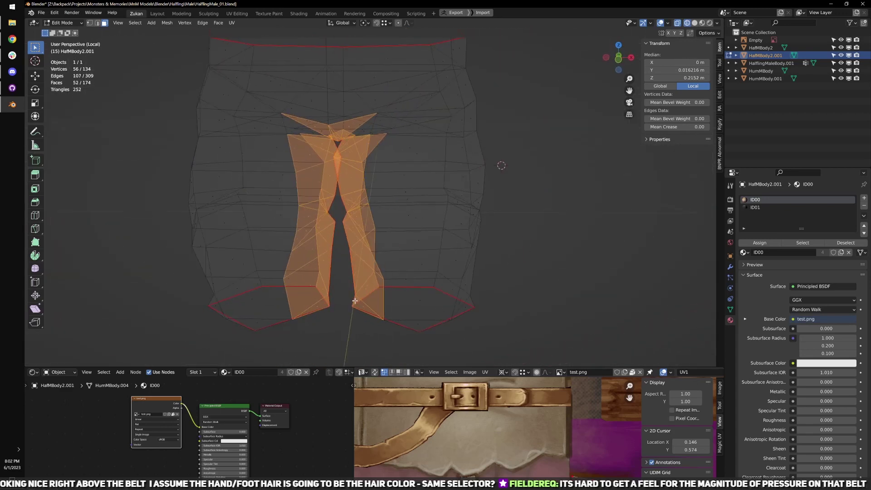
left_click(330, 302, "shift")
- Add the leftover crotch faces at the back to the selection and delete all selected inner-leg faces
key("alt+z")
scroll(308, 161, "up", 5)
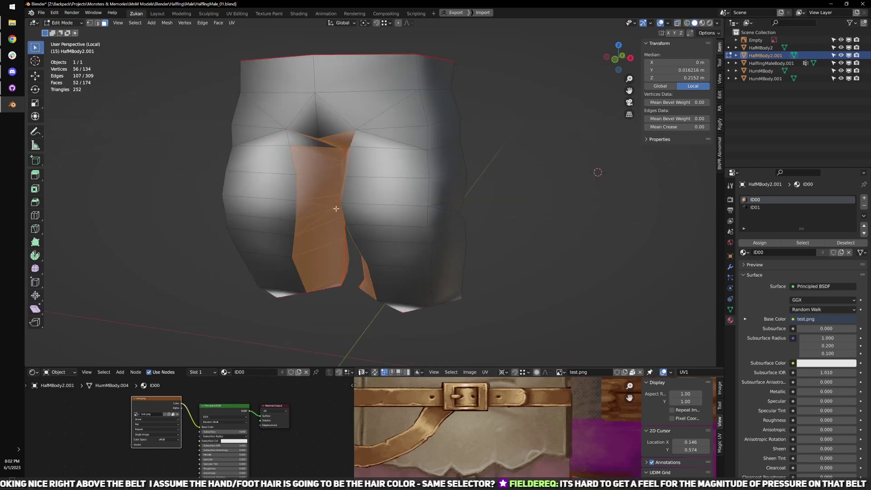
middle_click_drag(343, 197, 418, 176)
middle_click_drag(356, 214, 455, 240)
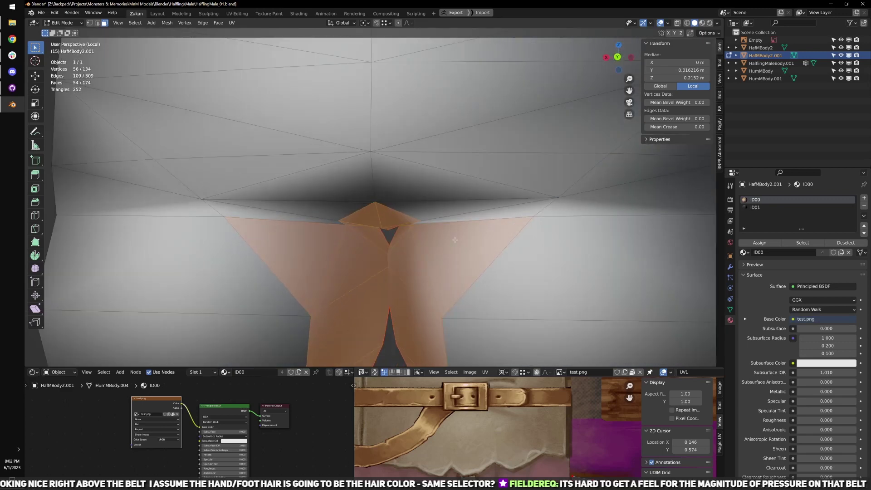
left_click(442, 206, "shift")
left_click(332, 205, "shift")
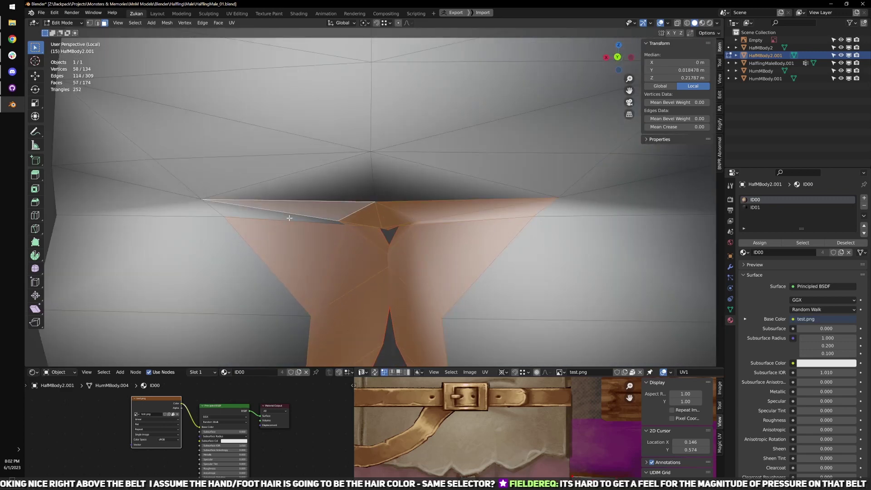
middle_click_drag(331, 205, 399, 209)
scroll(399, 209, "down", 6)
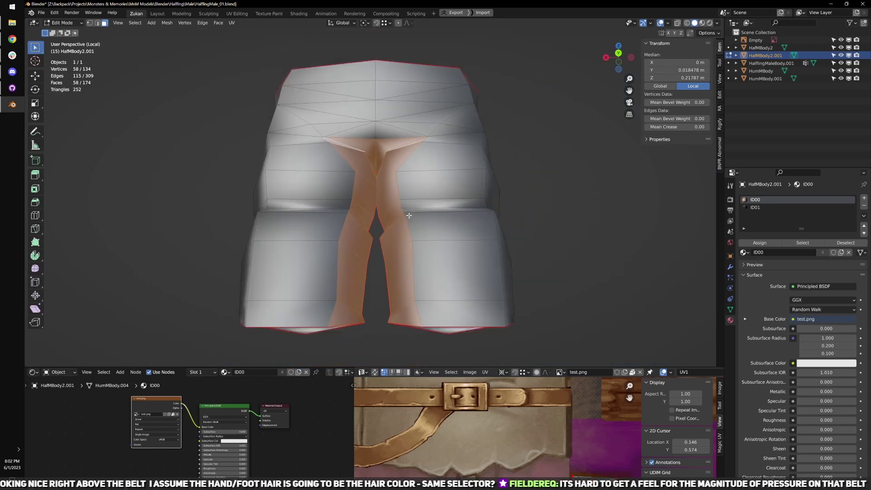
key("x")
left_click(385, 180)
- In vertex mode, select the open hem edges of both trouser legs and lower them about 0.0163 m along Z
middle_click_drag(322, 209, 396, 262)
scroll(387, 236, "up", 4)
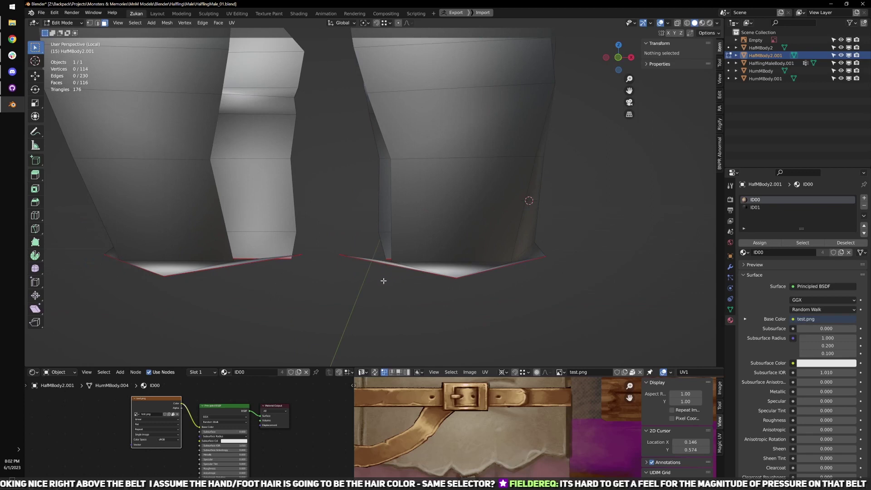
key("ctrl+Tab")
left_click(374, 271)
key("KP_1")
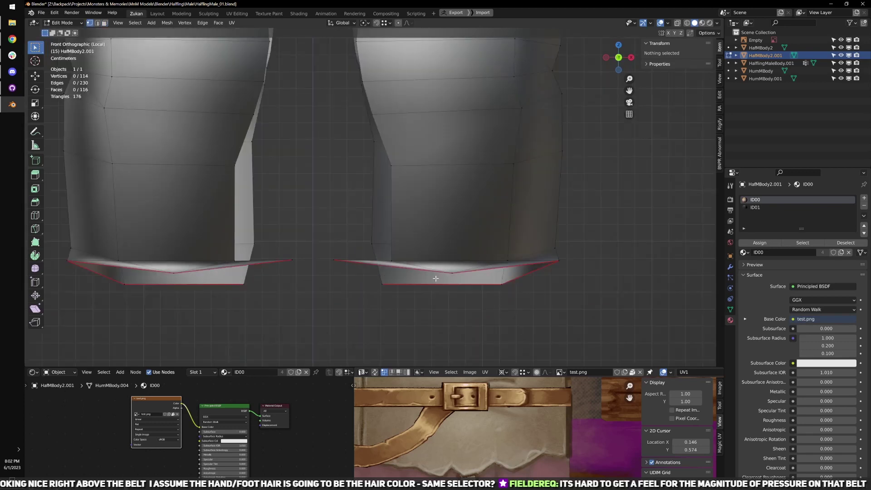
left_click(379, 269, "alt")
left_click(428, 285, "alt")
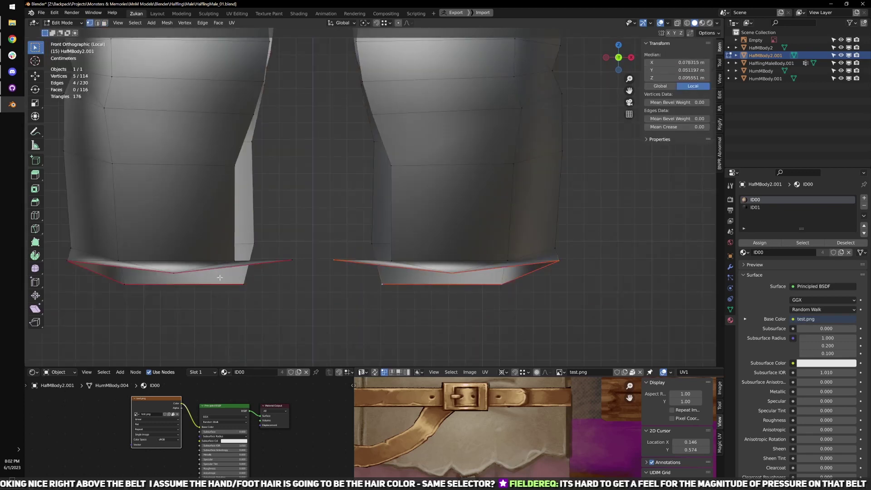
left_click(178, 291, "alt+shift")
key("w")
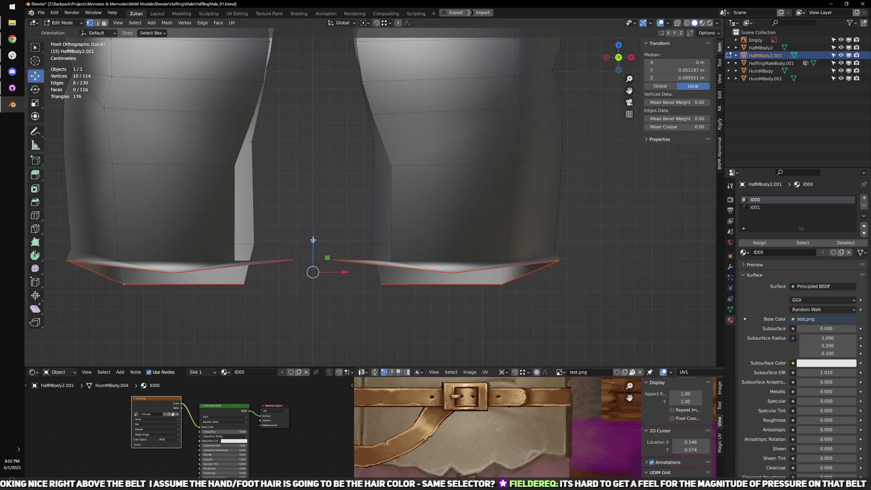
left_click_drag(313, 240, 313, 265)
scroll(317, 295, "down", 2)
- Grow the hem selection to the lowest ring of faces on both legs and delete those faces
key("ctrl+Tab")
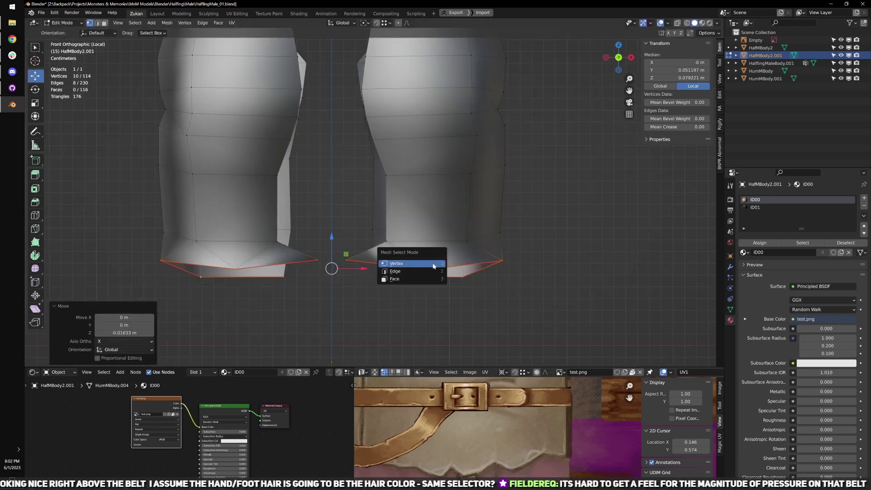
left_click(408, 280)
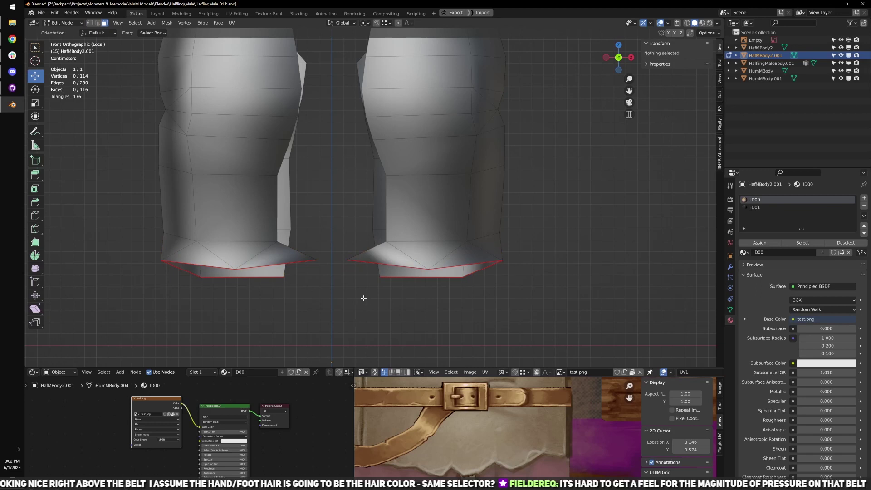
key("ctrl+z")
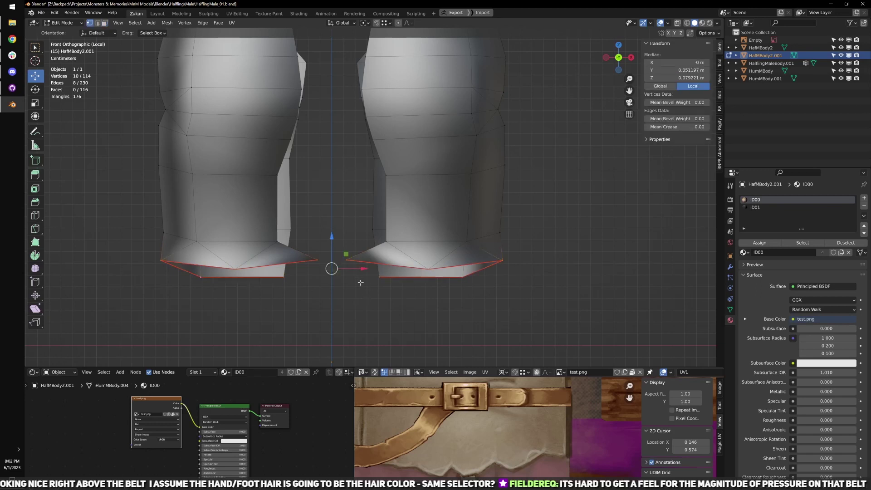
key("ctrl+KP_Add")
key("ctrl+Tab")
left_click(329, 281)
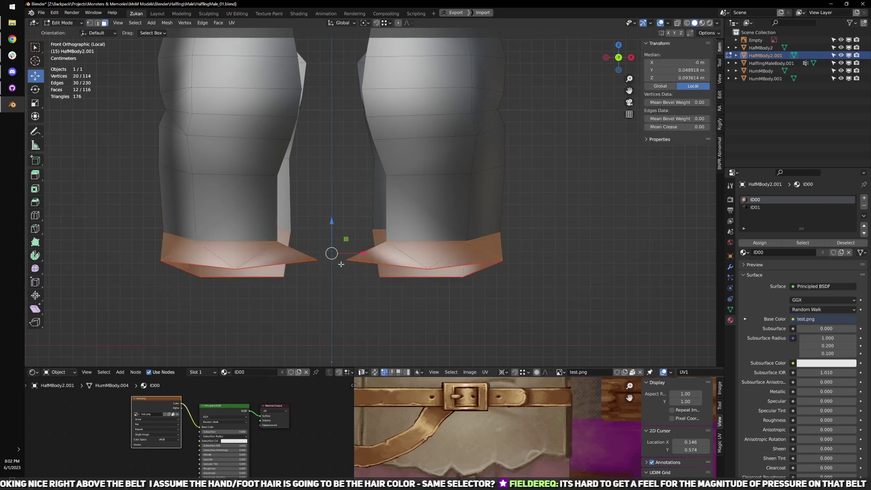
key("x")
left_click(399, 245)
scroll(407, 203, "down", 3)
middle_click_drag(408, 198, 403, 278, "shift")
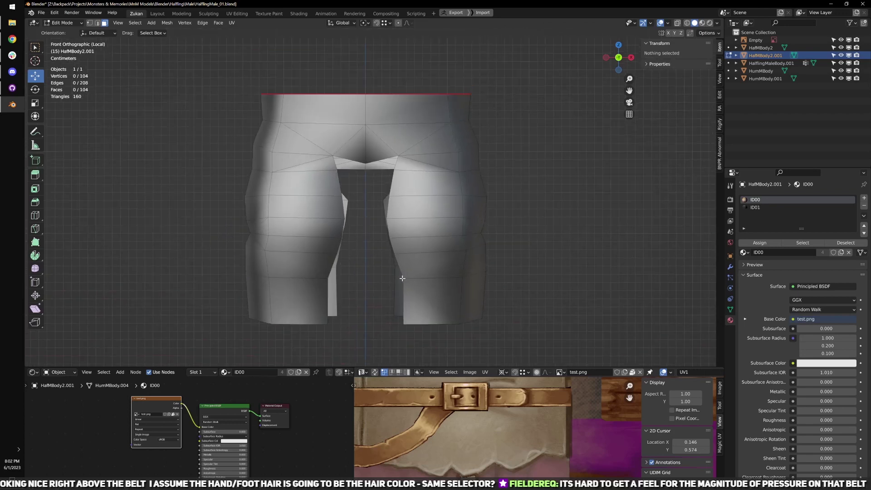
- Select the front inner edges of both legs, without the crotch edges, and join them with Bridge Edge Loops
key("ctrl+Tab")
left_click(410, 244)
middle_click_drag(408, 248, 377, 309)
left_click(403, 281, "alt")
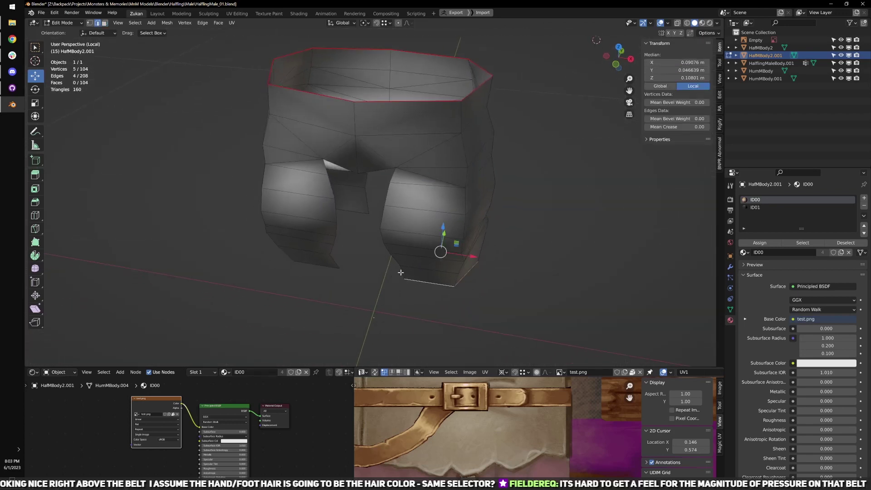
left_click(401, 272, "alt")
middle_click_drag(377, 272, 366, 198)
scroll(366, 197, "up", 3)
middle_click_drag(348, 169, 347, 209, "shift")
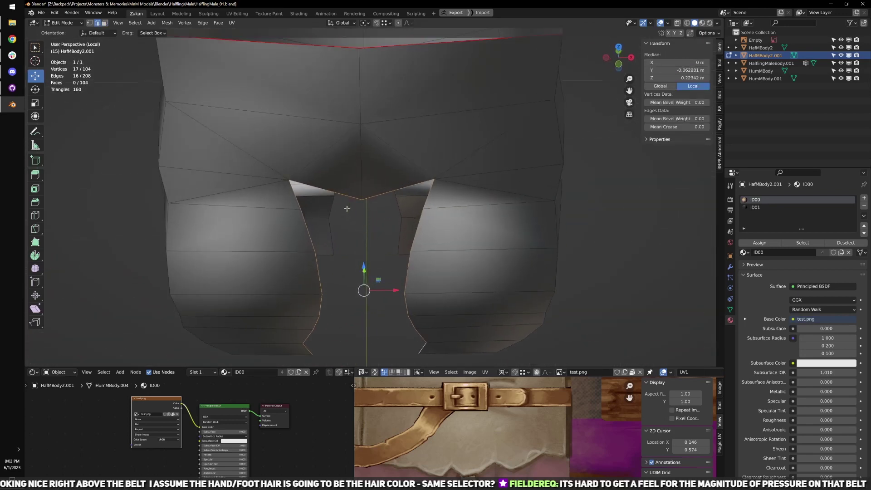
key("ctrl+e")
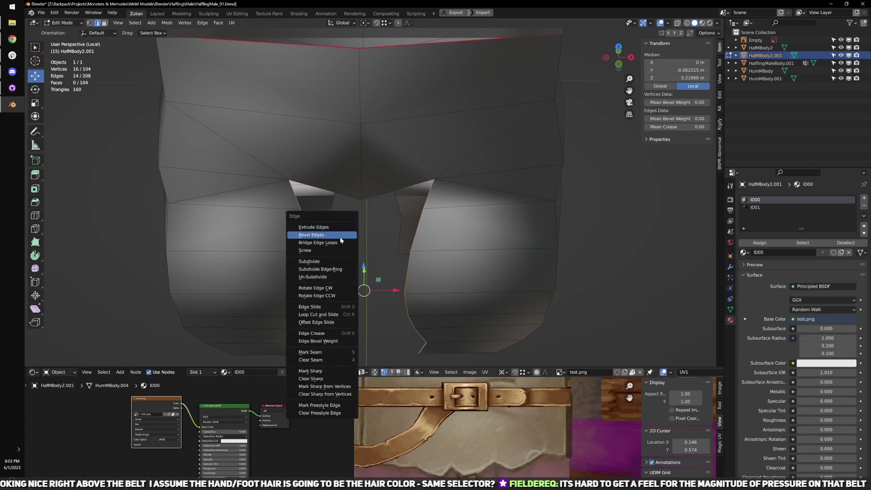
left_click(337, 243)
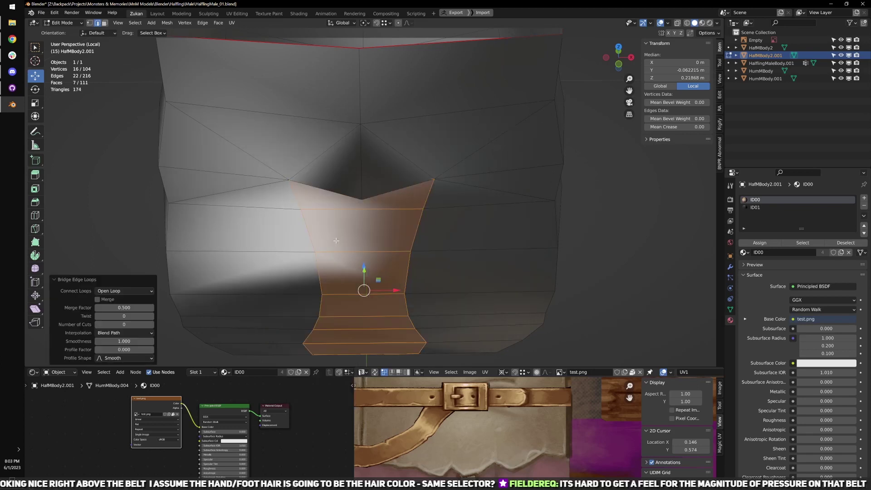
- Add one vertical loop cut down the middle of the new front panel between the legs
key("ctrl+r")
left_click(373, 259)
mouse_move(373, 259)
middle_mouse_down()
mouse_move(385, 265)
mouse_move(344, 249)
mouse_move(379, 235)
middle_mouse_up()
- In wireframe vertex mode, merge the front panel's top centre vertex with the neighbouring crotch vertex
key("z")
key("ctrl+Tab")
left_click(371, 208)
scroll(379, 235, "up", 2)
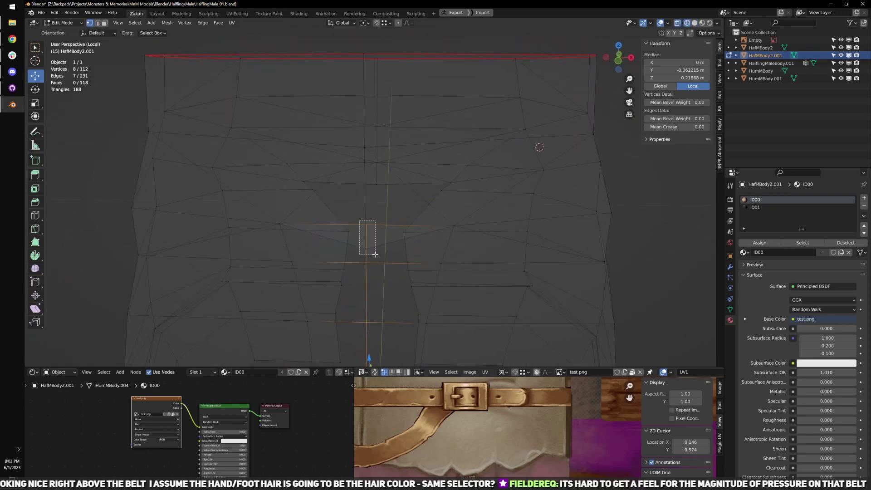
left_click_drag(374, 254, 374, 254)
key("m")
left_click(375, 255)
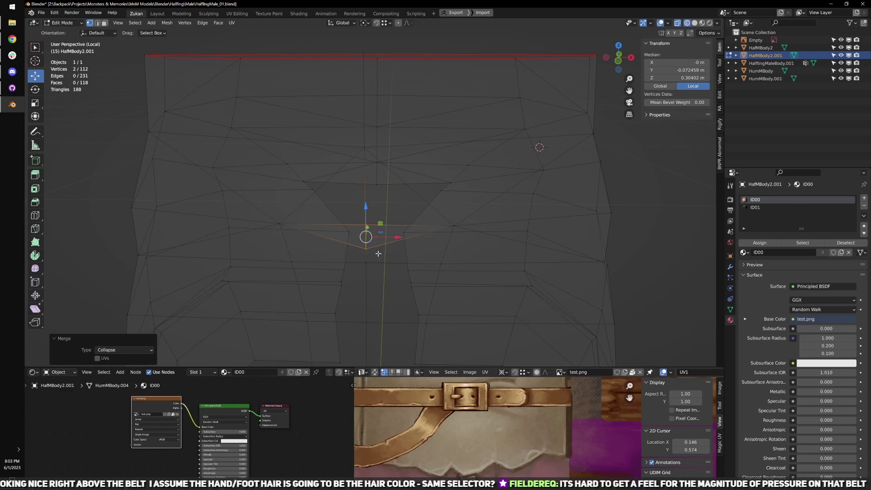
key("alt+m")
left_click(377, 237)
- Select the back inner edges of both legs and close the gap between them with Bridge Edge Loops
mouse_move(492, 271)
middle_mouse_down()
mouse_move(447, 276)
mouse_move(301, 255)
middle_mouse_up()
key("z")
scroll(317, 263, "down", 3)
middle_click_drag(408, 306, 381, 227)
key("ctrl+Tab")
left_click(414, 297)
left_click(429, 325, "alt")
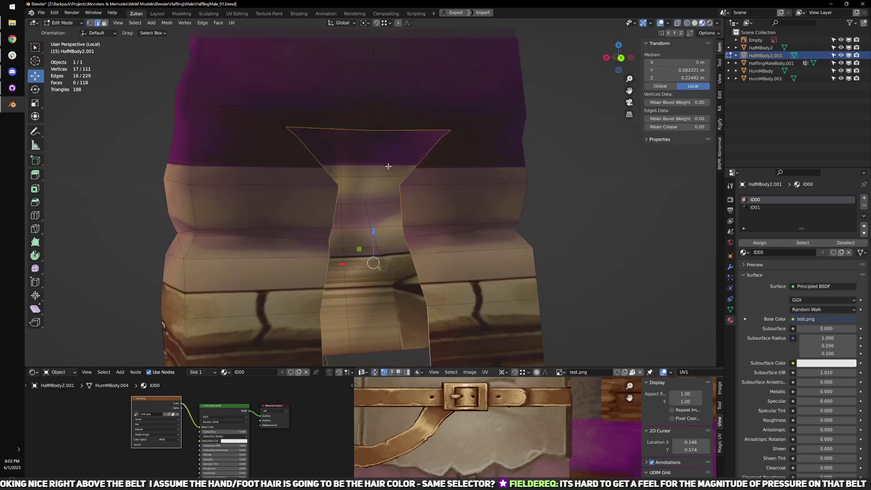
scroll(360, 92, "down", 2)
key("ctrl+e")
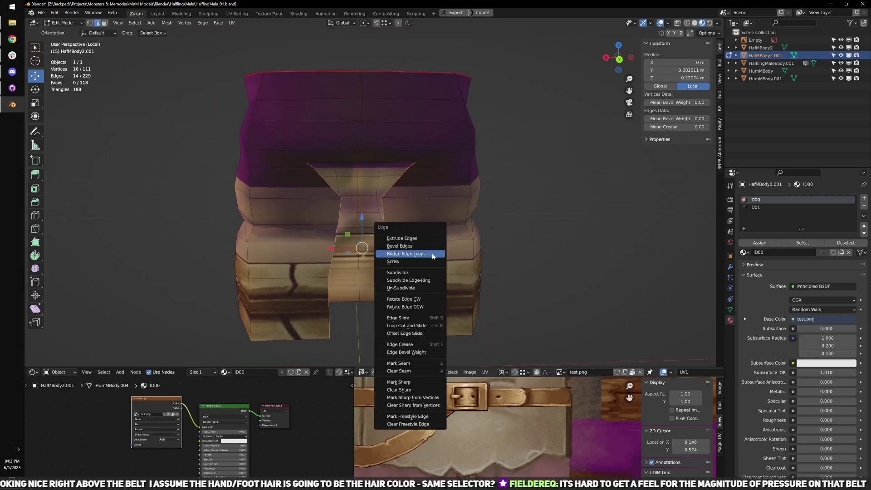
left_click(432, 256)
scroll(368, 215, "up", 1)
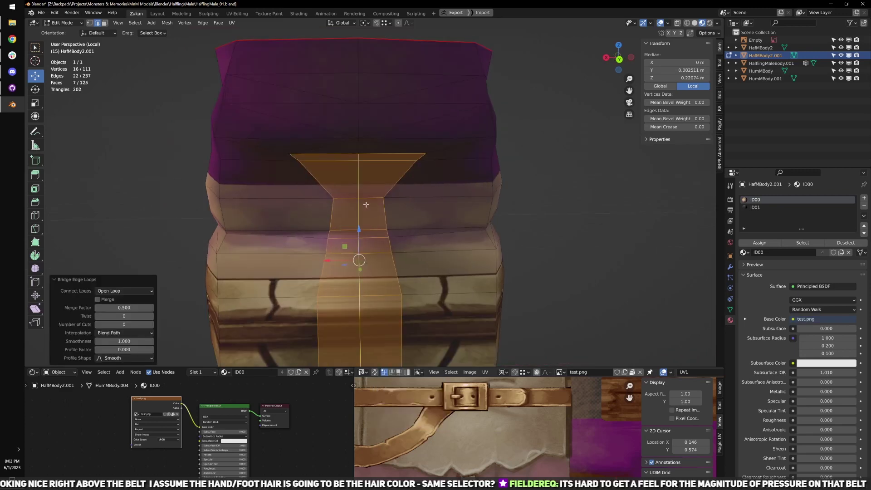
- Add one centred vertical loop cut to the new back panel without sliding it
key("ctrl+r")
left_click(366, 205)
right_click(366, 204)
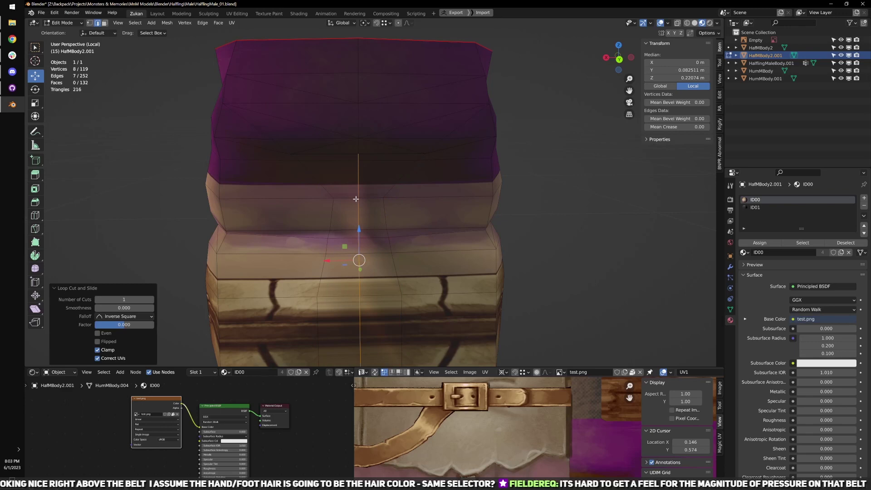
- Merge the back panel's top centre vertex with the adjoining seat vertex using At Center
scroll(396, 230, "up", 5)
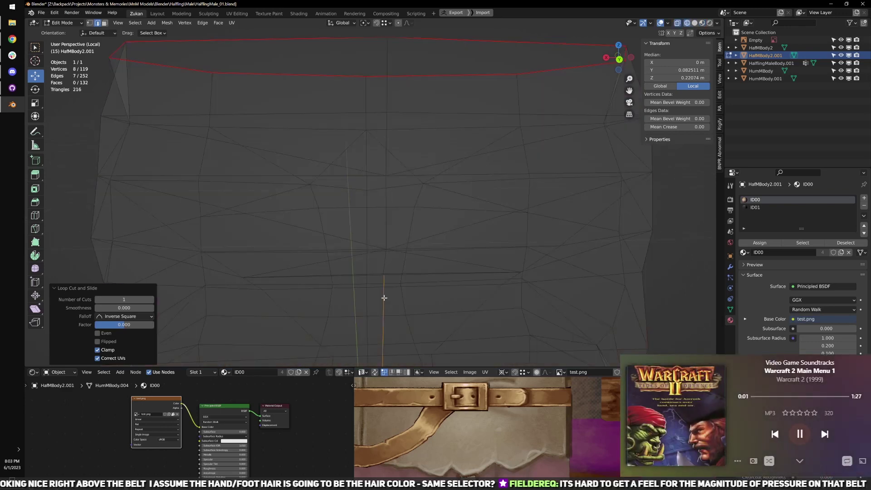
key("ctrl+Tab")
left_click(432, 255)
left_click_drag(363, 172, 414, 220)
middle_click_drag(424, 213, 478, 161)
scroll(361, 226, "up", 3)
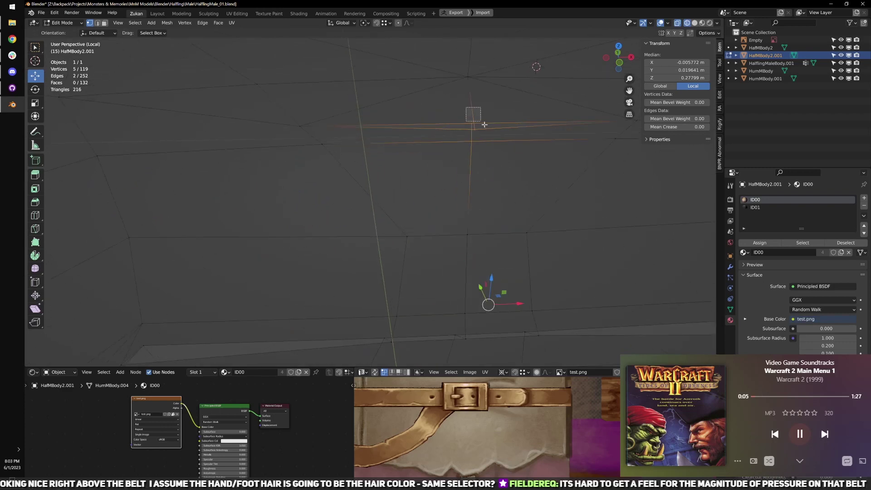
left_click_drag(485, 124, 485, 126)
key("m")
left_click(497, 140)
key("shift+z")
scroll(379, 259, "down", 5)
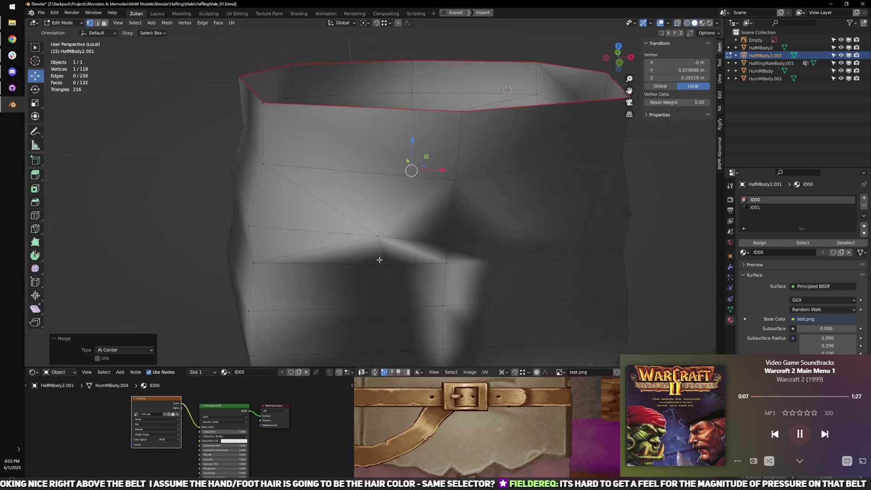
- Select the mirrored side vertices of the back panel below the seat row and scale them by 2.041 along X
mouse_move(380, 258)
middle_mouse_down()
mouse_move(463, 270)
mouse_move(420, 260)
middle_mouse_up()
scroll(419, 260, "down", 1)
key("ctrl+KP_1")
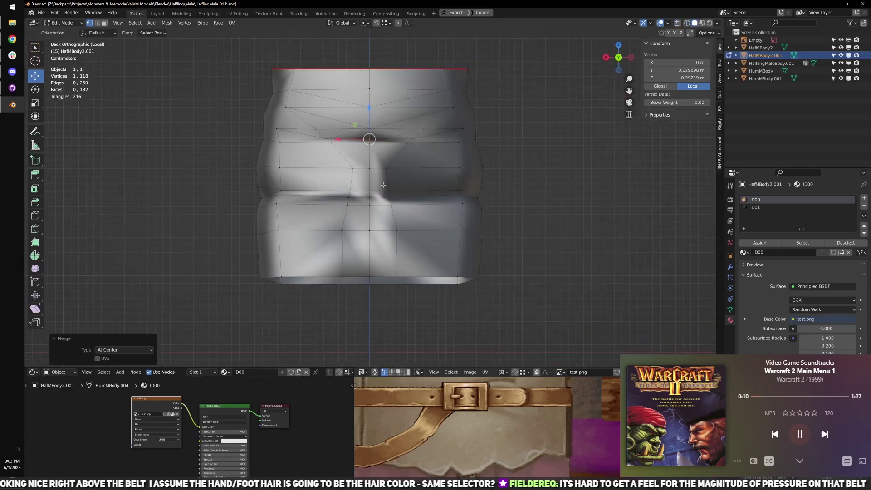
left_click_drag(382, 163, 405, 277)
middle_click_drag(405, 277, 398, 264)
key("ctrl+shift+m")
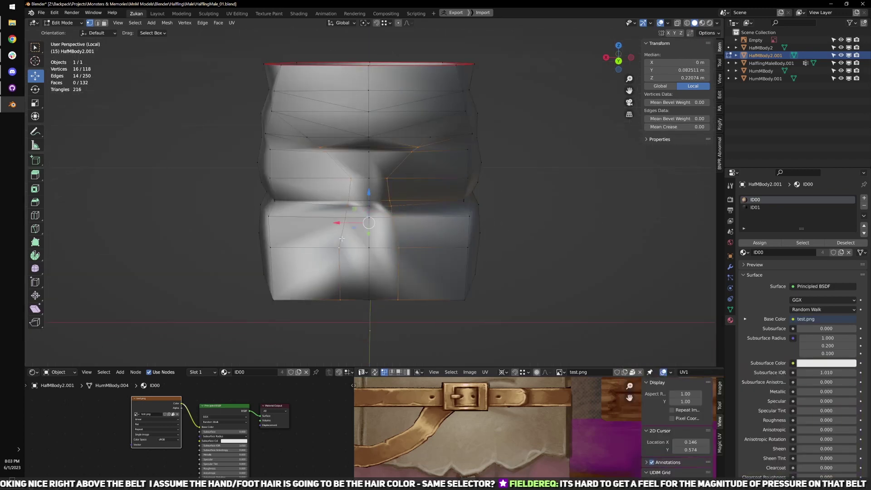
left_click_drag(260, 124, 450, 162, "ctrl")
key("r")
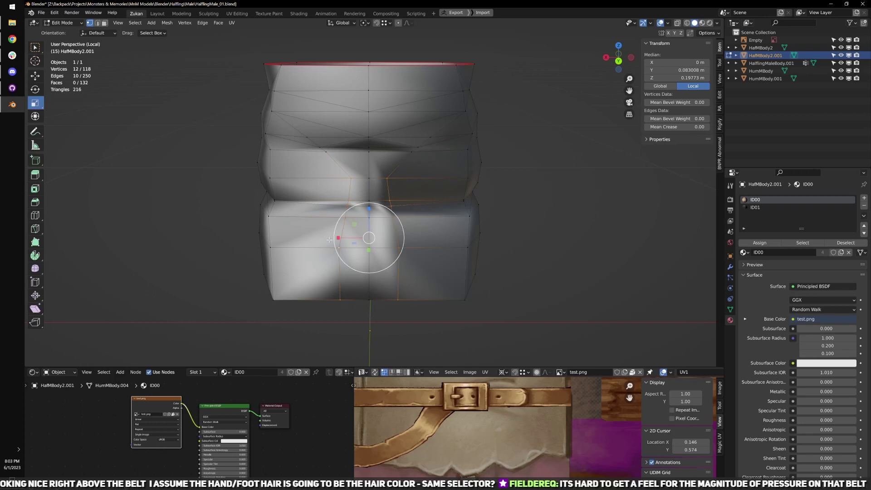
middle_click_drag(344, 237, 330, 238)
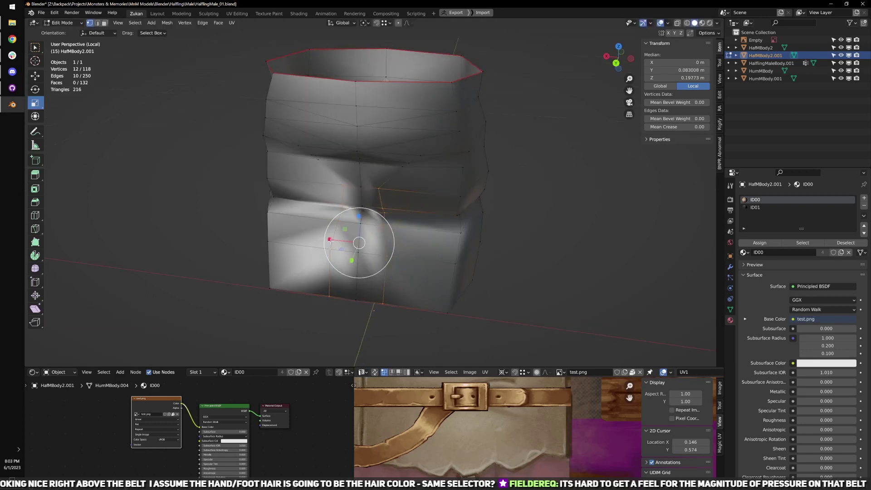
key("s")
left_click(302, 237)
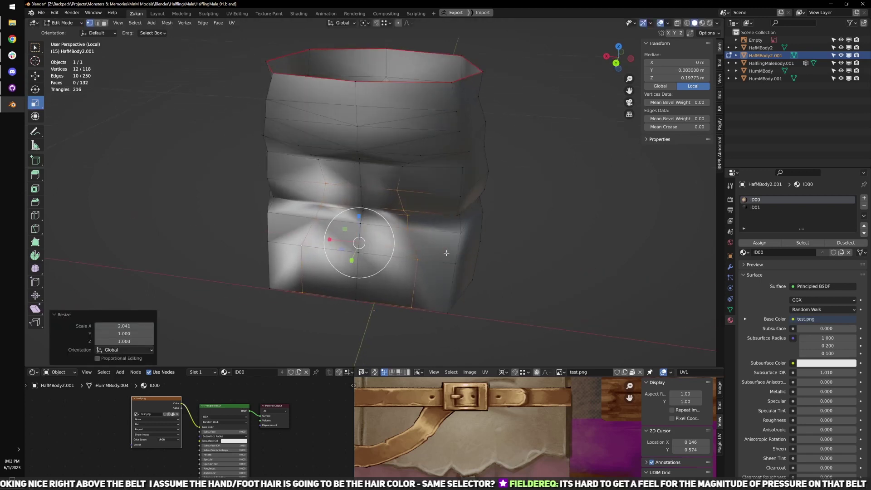
- Delete all faces on the negative X half of the garment, using see-through selection in front view
key("ctrl+Tab")
left_click(430, 268)
key("KP_1")
key("alt+z")
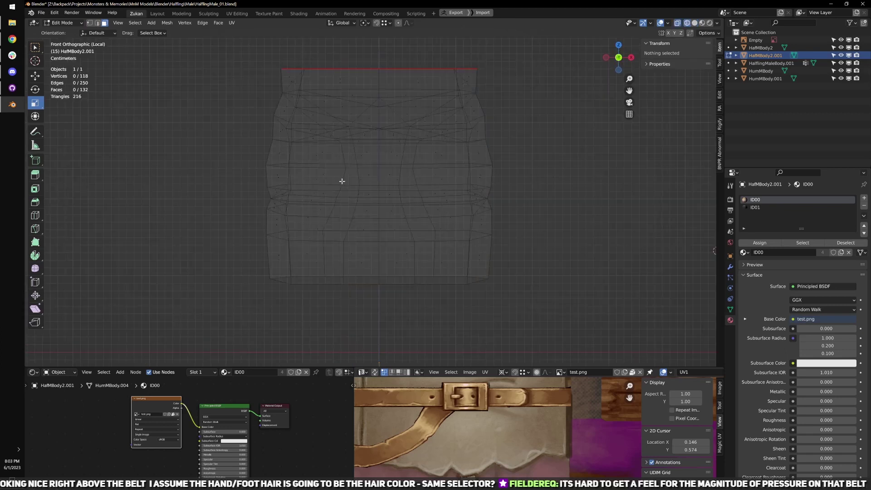
left_click_drag(202, 43, 383, 347)
key("x")
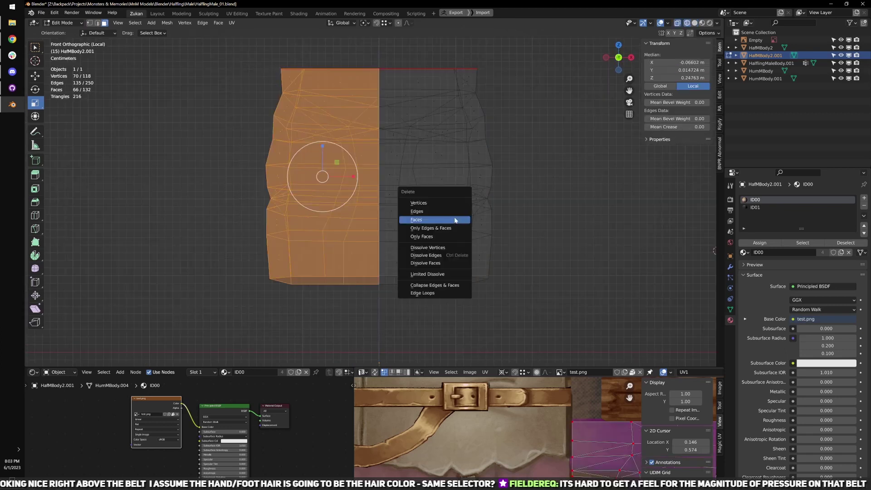
left_click(458, 221)
key("alt+z")
- Add a Mirror modifier on the X axis to the remaining half and apply all transforms to the object
middle_click_drag(422, 175, 427, 204)
key("Tab")
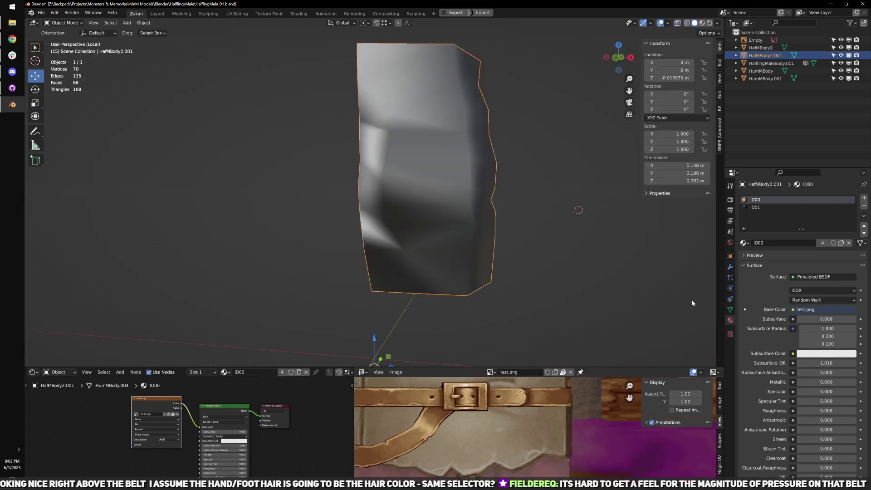
left_click(730, 267)
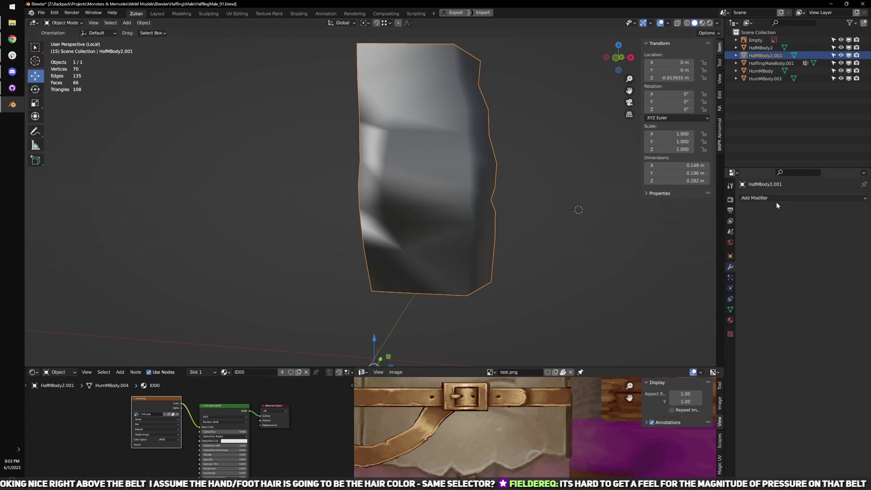
left_click(777, 202)
left_click(715, 290)
key("ctrl+a")
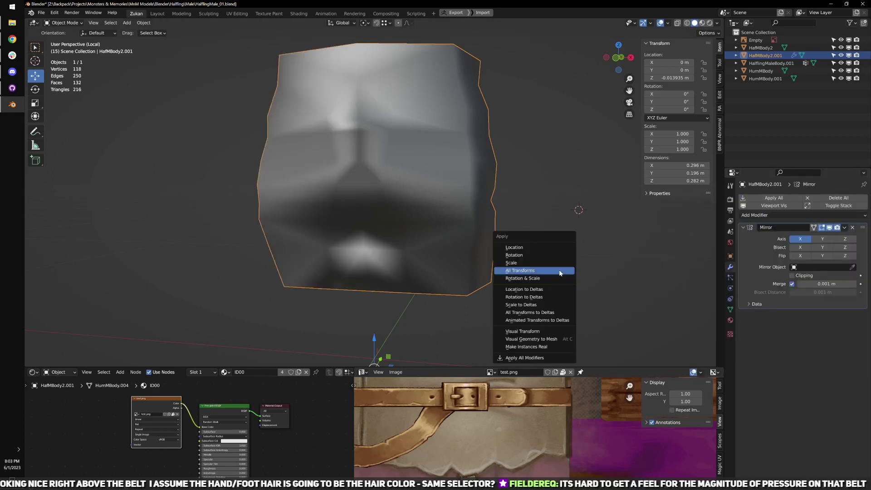
left_click(560, 271)
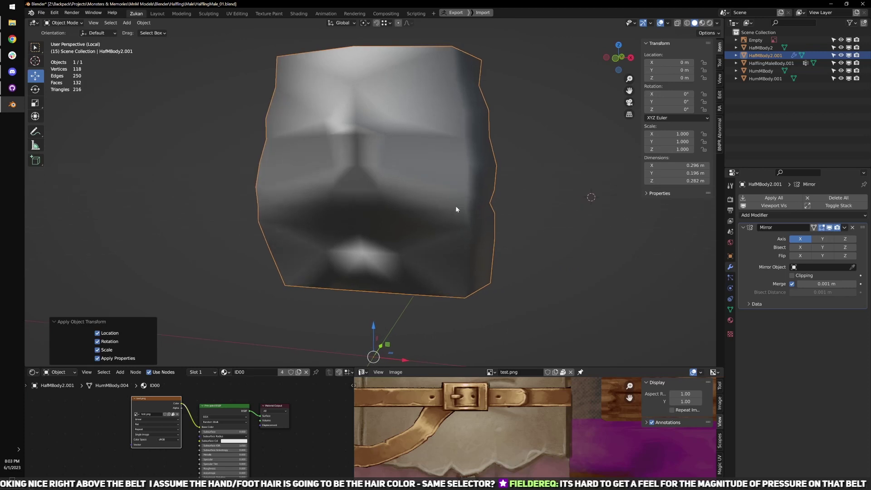
- Select the front inner vertical edge loop without its top segment and flatten it by scaling to 0 along X
key("z")
key("Tab")
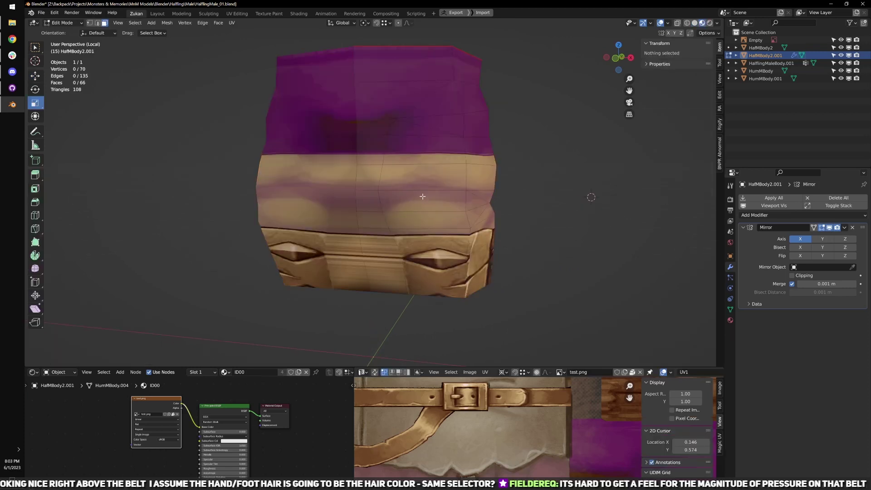
key("alt+z")
key("ctrl+Tab")
left_click(406, 192)
left_click(378, 186, "alt")
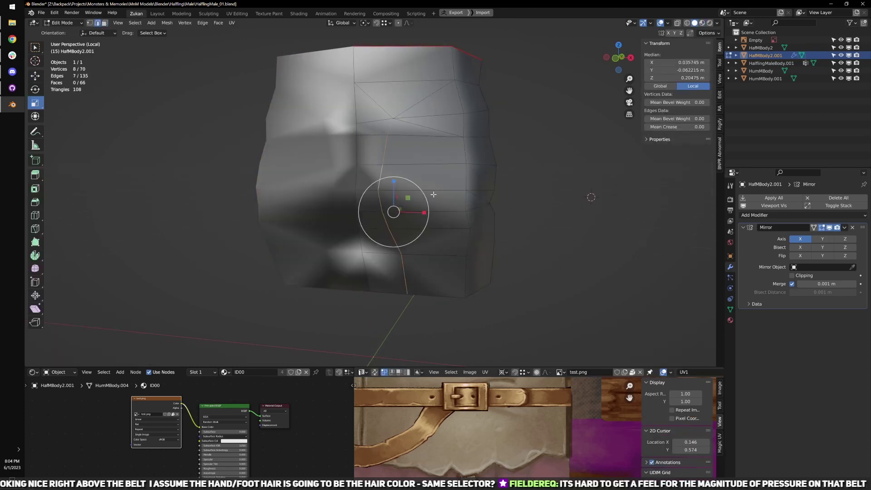
left_click_drag(373, 110, 422, 130, "ctrl")
middle_click_drag(436, 217, 411, 223)
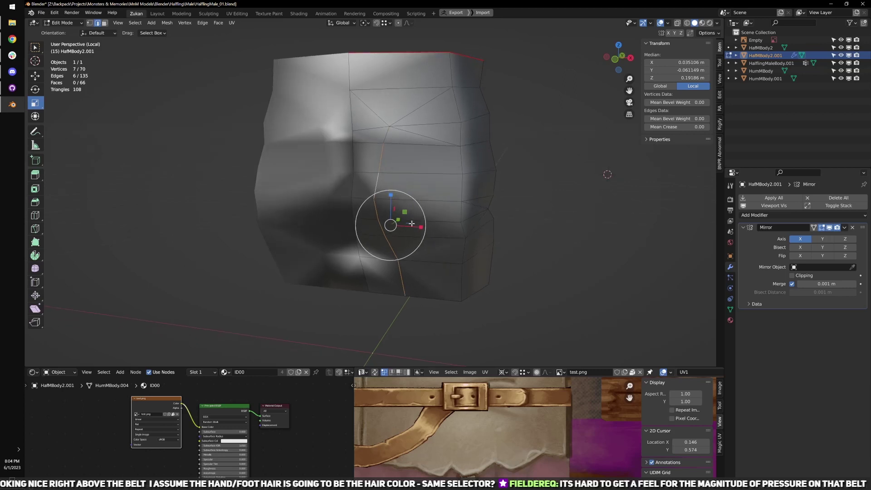
key("s")
key("x")
key("0")
key("Return")
- Move the flattened front loop 0.01621 m along X, away from the centre line
key("g")
key("x")
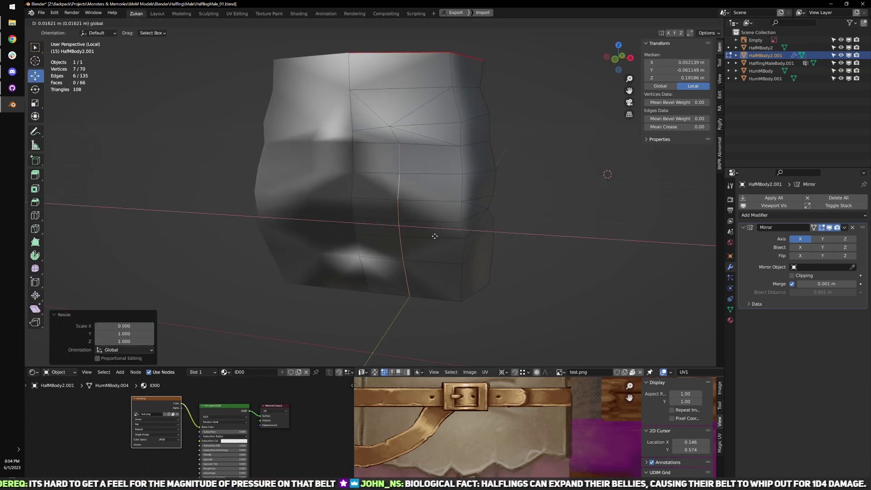
left_click(434, 236)
middle_click_drag(435, 236, 427, 208)
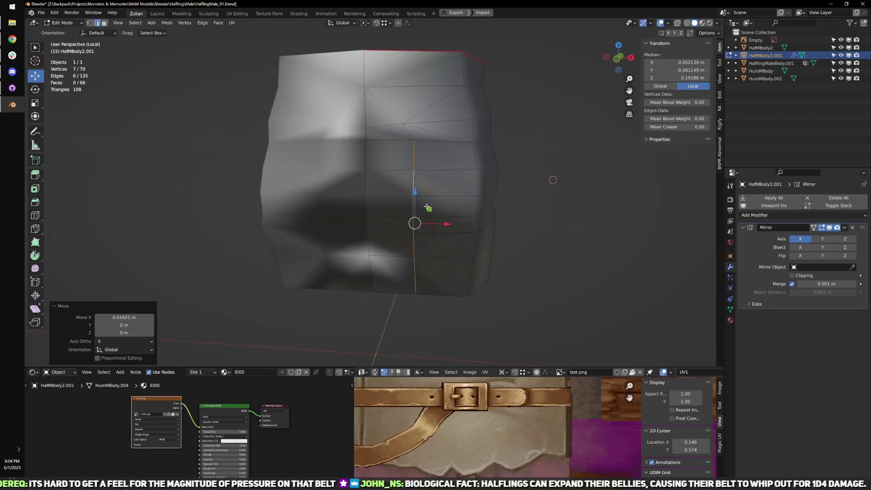
- Try to move the front vertex above the straightened loop slightly along Z
key("ctrl+Tab")
left_click(411, 121)
left_click(403, 124)
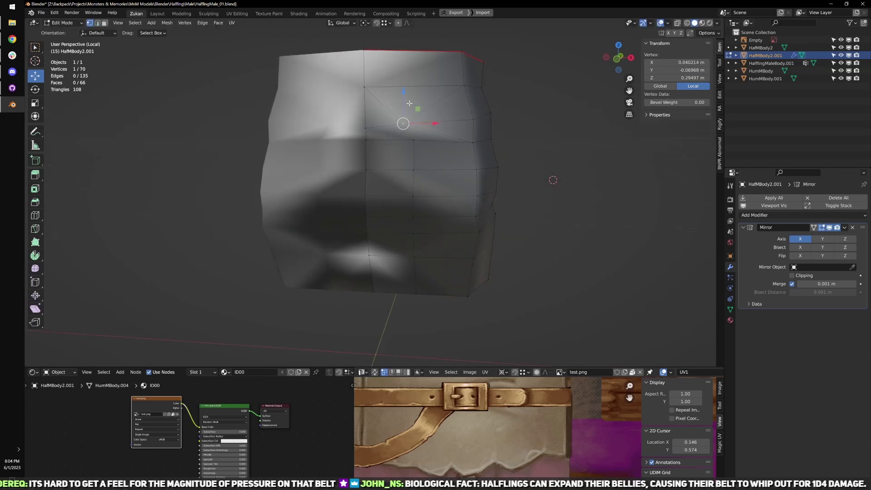
key("KP_1")
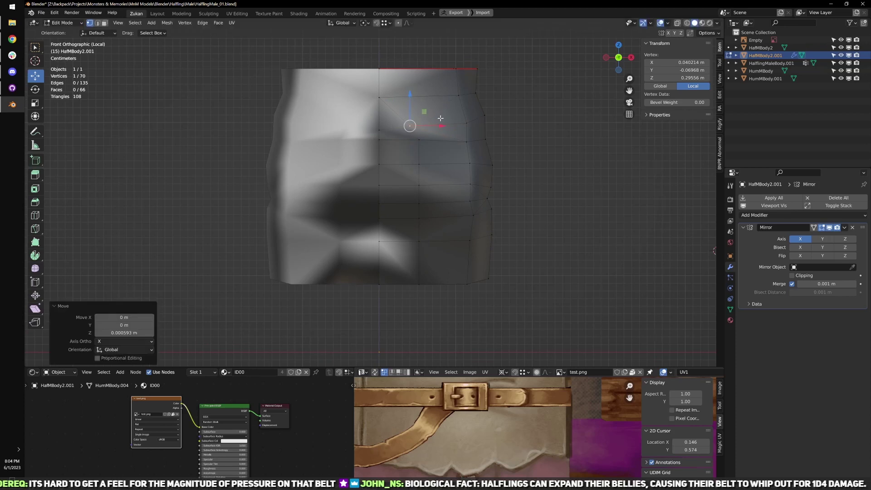
- Add one vertical loop cut between the front centre line and the straightened front loop
middle_click_drag(435, 190, 420, 305)
scroll(431, 185, "up", 2)
key("KP_1")
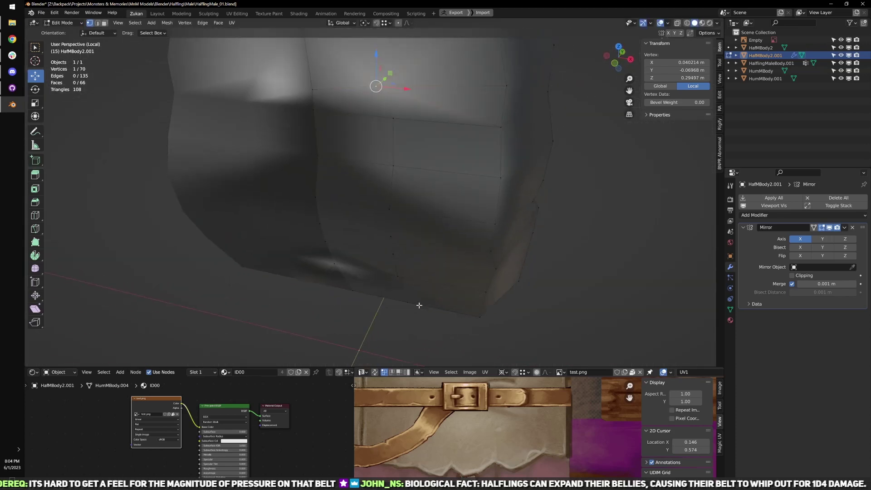
left_click(354, 222)
middle_click_drag(354, 222, 410, 224)
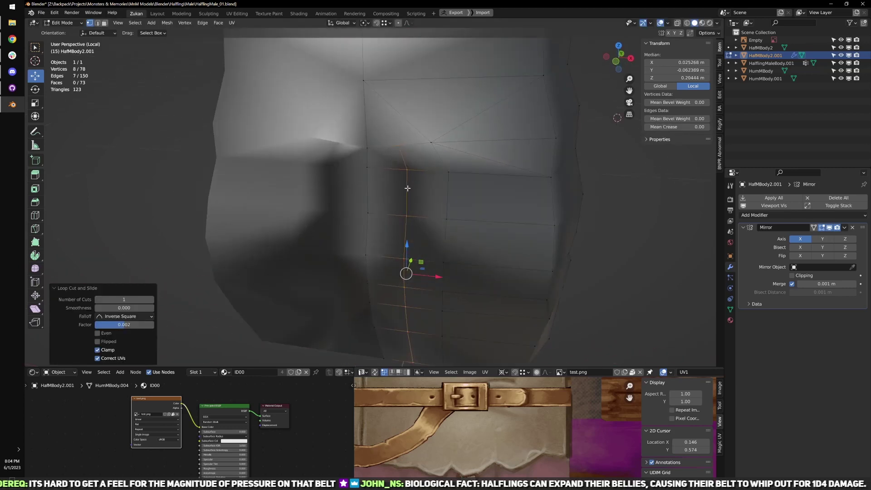
middle_click_drag(407, 188, 414, 181)
- Merge the new cut's top vertex into the adjoining vertex above the straightened loop using At Last
left_click(415, 131)
left_click(445, 127, "shift")
key("alt+m")
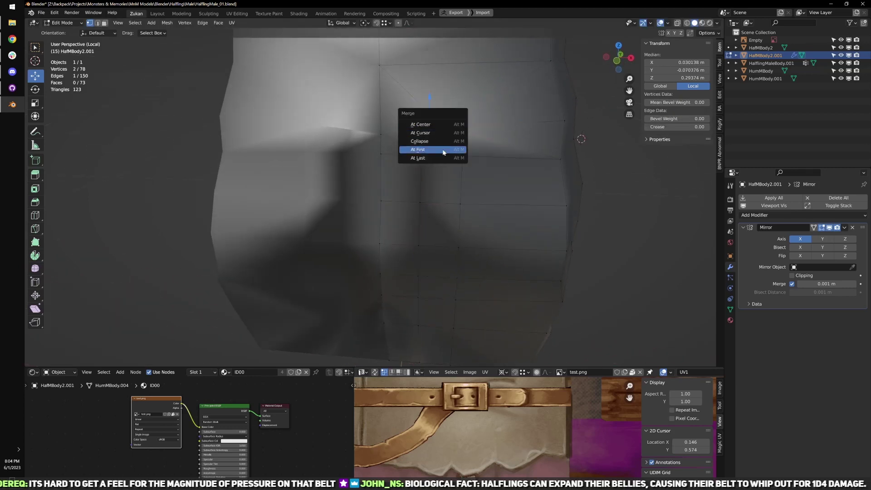
left_click(434, 158)
scroll(481, 154, "down", 2)
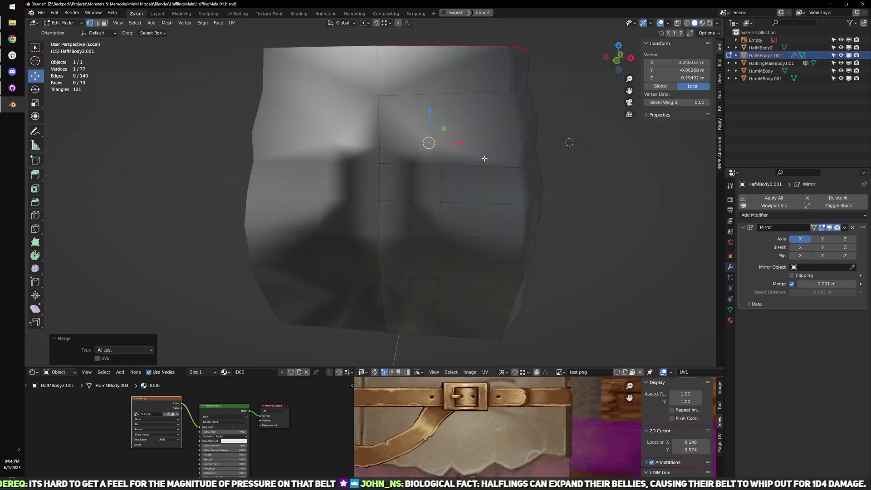
middle_click_drag(484, 157, 461, 187, "shift")
scroll(487, 175, "up", 3)
key("ctrl+Tab")
left_click(482, 180)
scroll(447, 164, "down", 2)
left_click(432, 155)
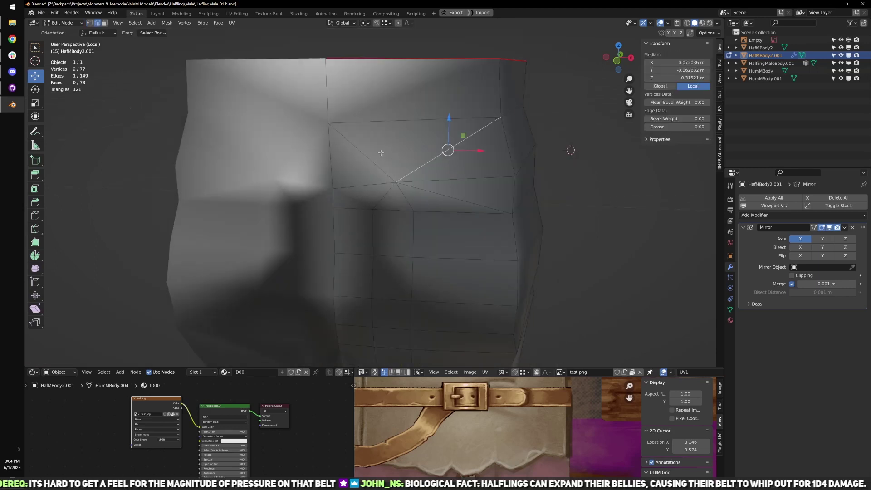
- Apply the garment object's transforms again and return to editing its mesh
middle_click_drag(380, 153, 413, 143)
key("Tab")
key("ctrl+a")
left_click(428, 194)
key("Tab")
- Select all of the garment's faces and recompute their normals to even out the shading
key("ctrl+Tab")
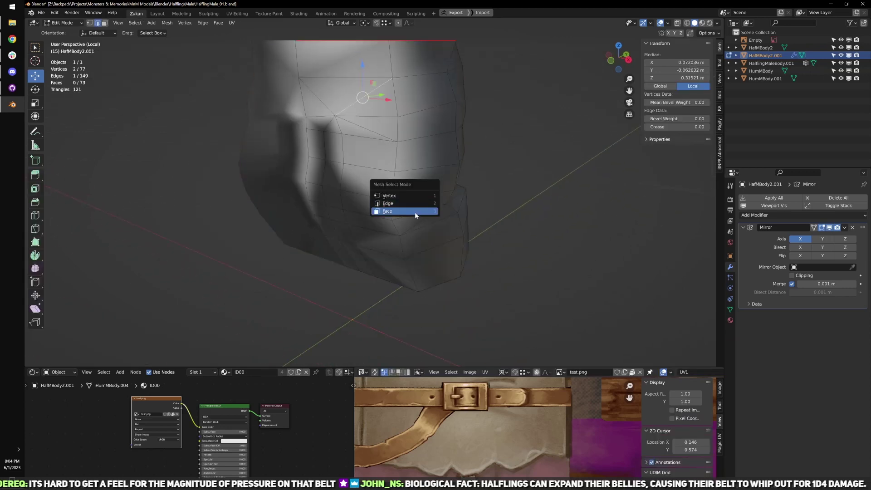
left_click(414, 212)
key("a")
left_click(136, 22)
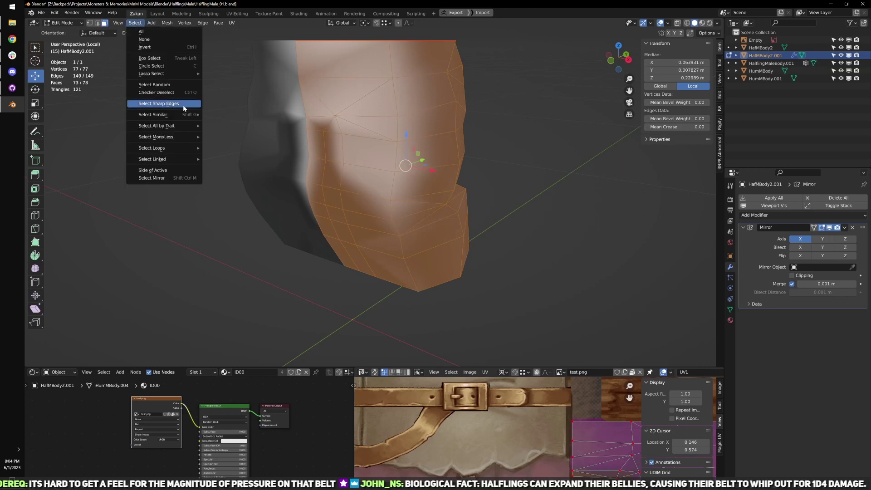
mouse_move(171, 136)
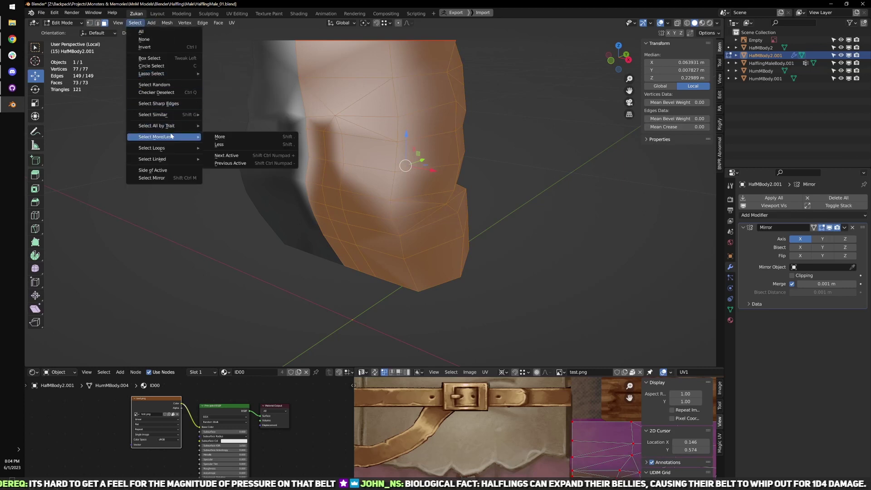
left_click(167, 22)
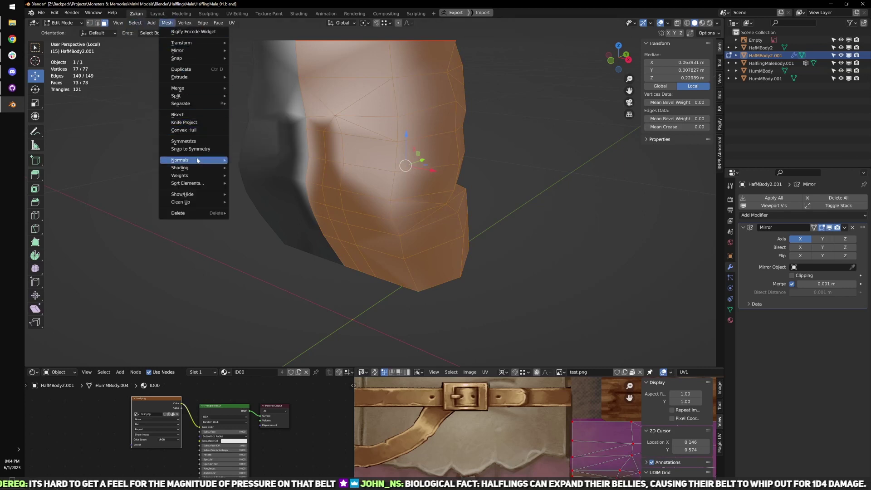
mouse_move(197, 160)
left_click(251, 187)
key("Tab")
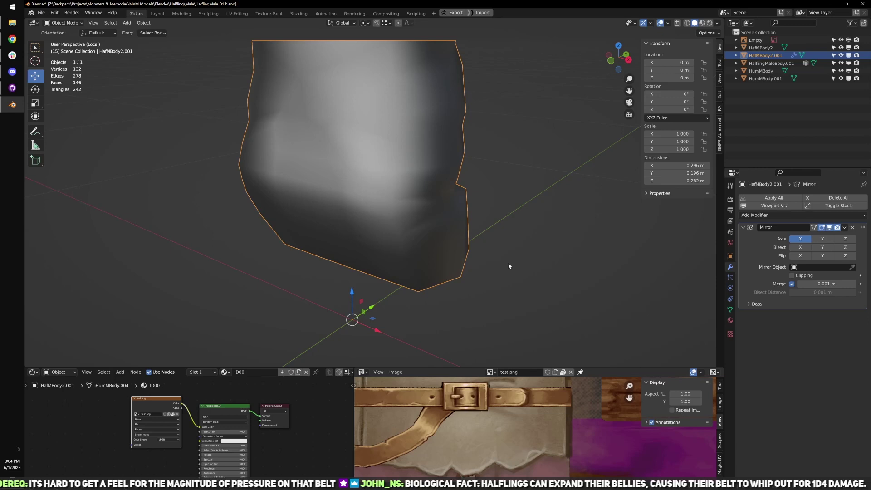
- Select the vertical edge loop beside the back centre line and flatten it by scaling to 0 along X
scroll(536, 248, "down", 1)
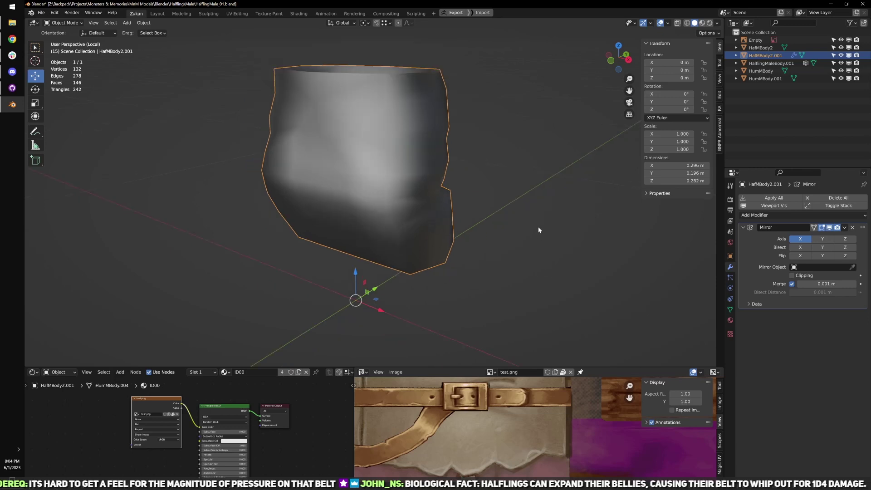
middle_click_drag(538, 227, 406, 220)
scroll(411, 231, "up", 2)
key("Tab")
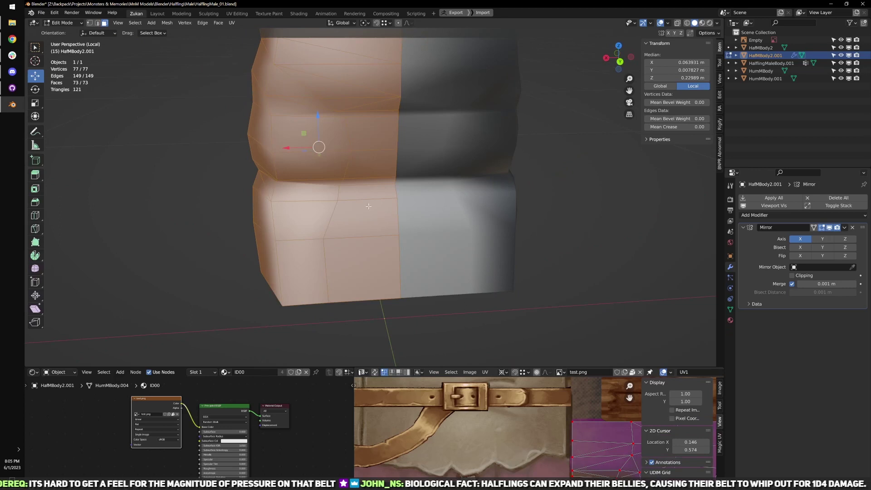
key("ctrl+Tab")
left_click(351, 211)
left_click(326, 247, "alt")
middle_click_drag(376, 184, 337, 260, "shift")
key("shift+space")
key("s")
left_click_drag(339, 258, 345, 259)
key("0")
- Move the flattened back loop outward by about 0.0216 m along Y
middle_click_drag(392, 289, 437, 235)
key("shift+space")
key("g")
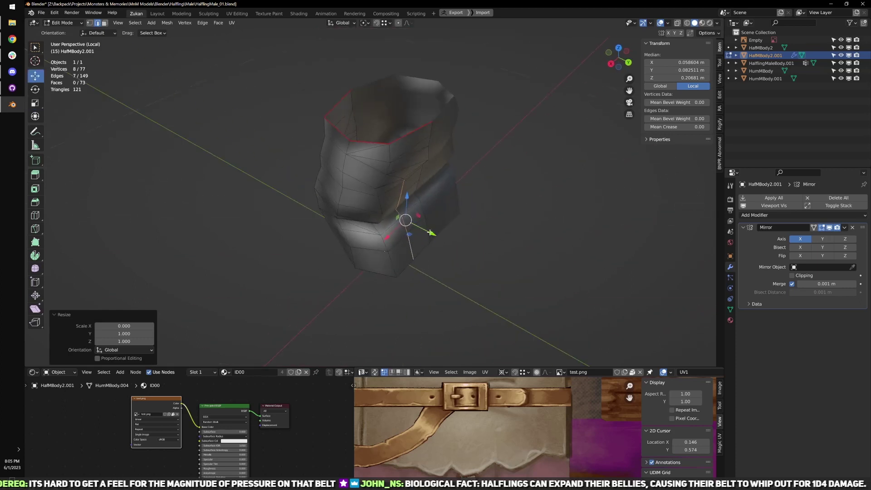
left_click_drag(437, 235, 440, 238)
middle_click_drag(467, 239, 436, 237)
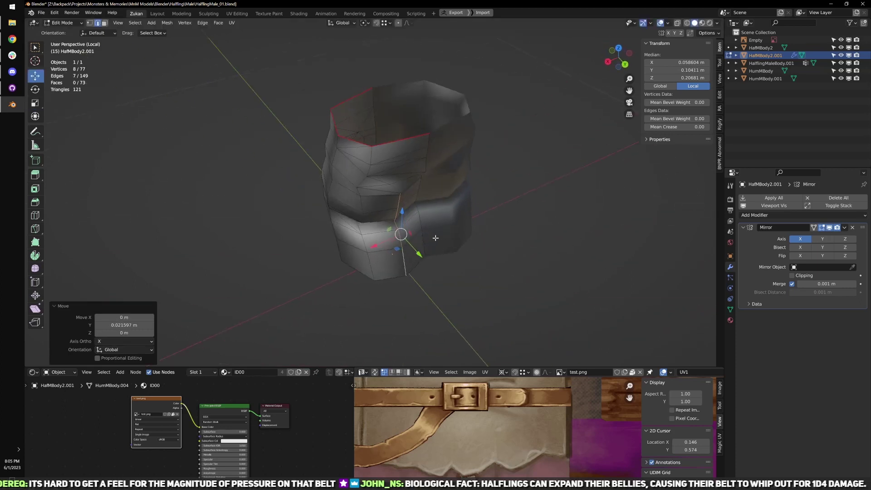
- Try to move the entire back centre edge loop outward along Y
left_click(436, 237, "alt")
scroll(464, 238, "up", 2)
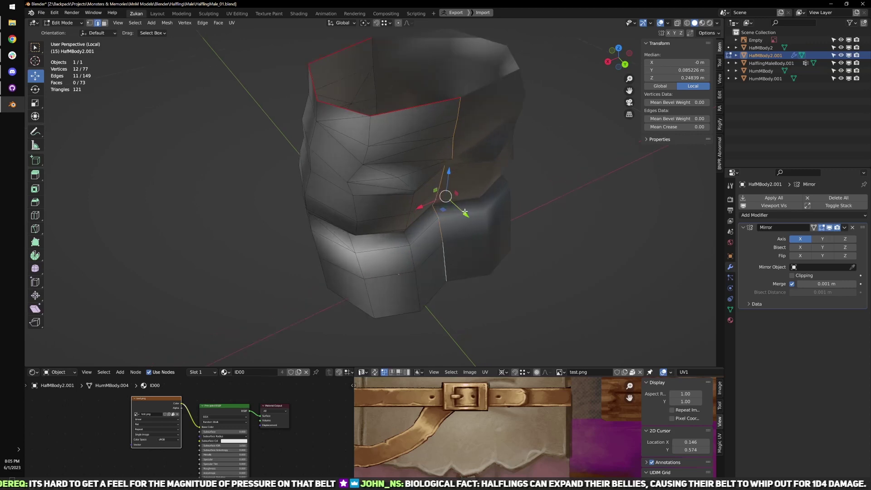
left_click_drag(465, 212, 471, 218)
key("shift+z")
mouse_move(517, 222)
middle_mouse_down()
mouse_move(452, 149)
mouse_move(467, 190)
middle_mouse_up()
key("ctrl+z")
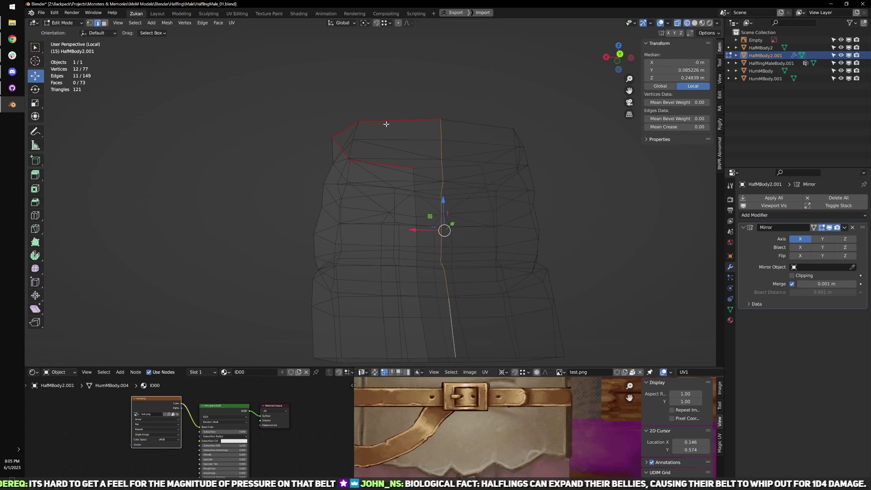
- Deselect the upper part of the back centre loop and move its lower seven vertices outward along Y
left_click_drag(417, 118, 480, 215, "ctrl")
middle_click_drag(465, 217, 481, 231)
left_click_drag(434, 175, 469, 153, "ctrl")
key("shift+z")
middle_click_drag(467, 267, 482, 290)
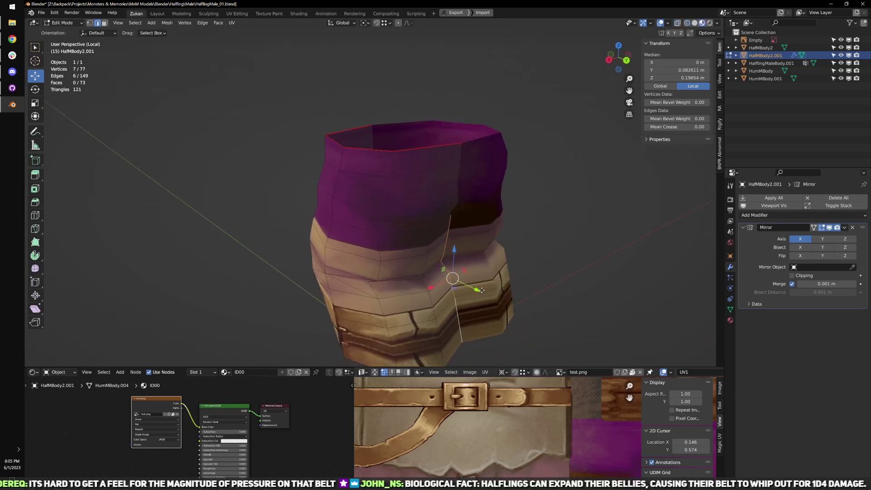
left_click_drag(482, 290, 492, 295)
- Select the back centre vertex just above the moved section and pull it outward along Y
key("ctrl+Tab")
left_click(513, 270)
scroll(481, 258, "up", 3)
middle_click_drag(481, 258, 462, 237)
left_click(504, 213)
middle_click_drag(503, 215, 517, 230)
key("z")
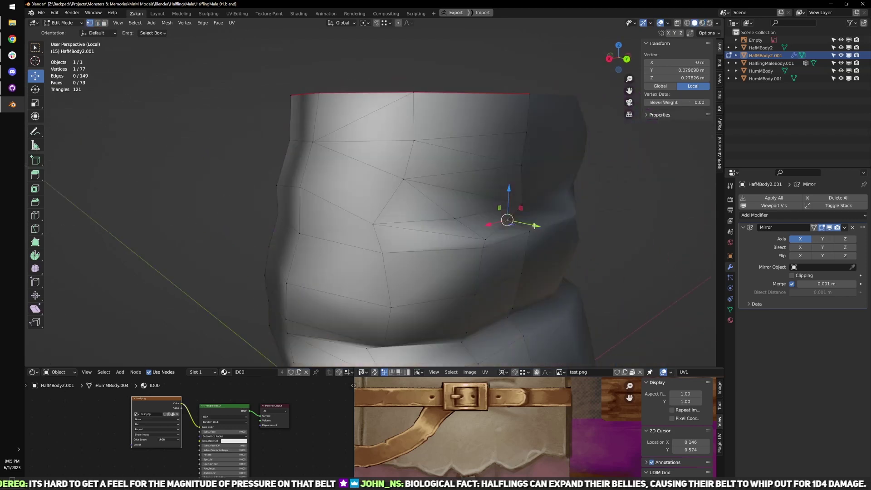
left_click_drag(535, 226, 549, 232)
- Leave local view to examine the garment on the full halfling body beside the concept art
scroll(503, 249, "down", 3)
mouse_move(470, 265)
middle_mouse_down()
mouse_move(488, 239)
mouse_move(450, 296)
mouse_move(455, 265)
middle_mouse_up()
mouse_move(456, 307)
middle_mouse_down()
mouse_move(472, 274)
mouse_move(451, 269)
mouse_move(429, 245)
mouse_move(464, 303)
middle_mouse_up()
key("KP_Divide")
key("Tab")
key("Tab")
- Select the extra vertical loop nearest the front centre line and remove it with Dissolve Edges
key("ctrl+Tab")
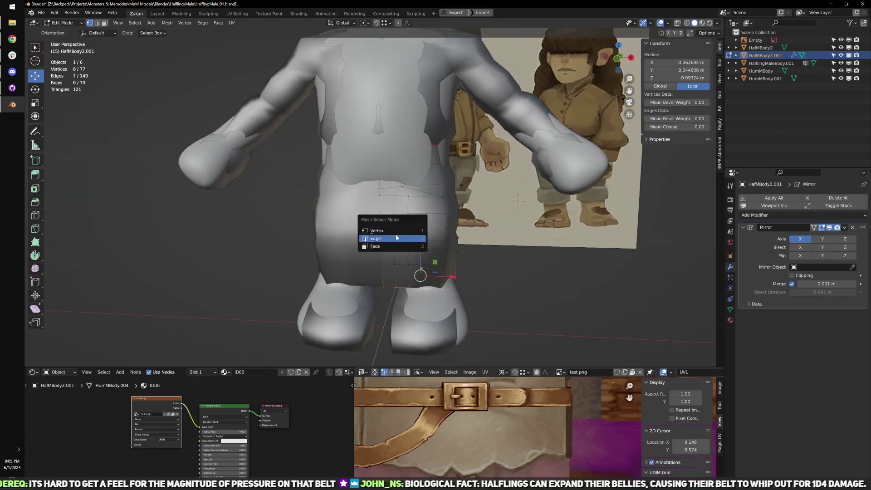
left_click(396, 239)
left_click(395, 223, "alt")
key("x")
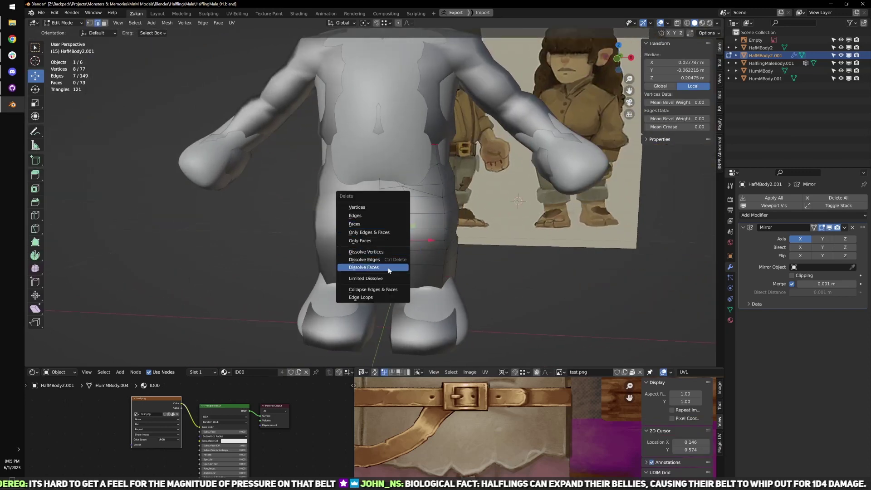
left_click(391, 263)
- Enable proportional editing and pull the front outer hem vertex of the garment outward, forward and down, using a proportional size of about 0.135 m
left_click(410, 253, "alt")
middle_click_drag(447, 268, 438, 280)
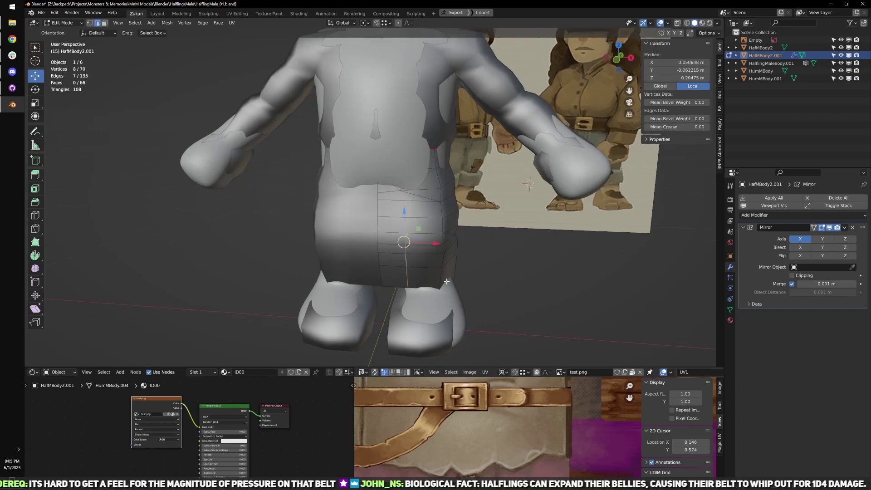
key("ctrl+Tab")
left_click(441, 274)
middle_click_drag(471, 324, 459, 276, "shift")
scroll(449, 254, "up", 2)
left_click(436, 233)
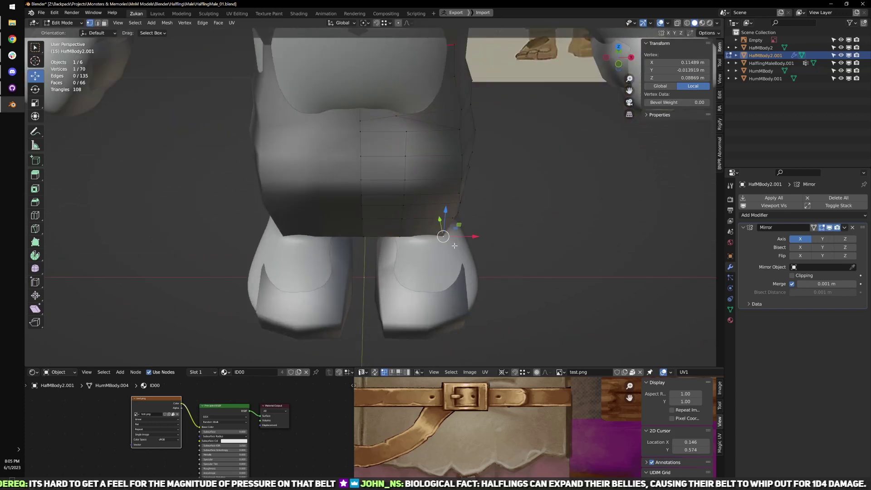
middle_click_drag(455, 246, 445, 263)
key("o")
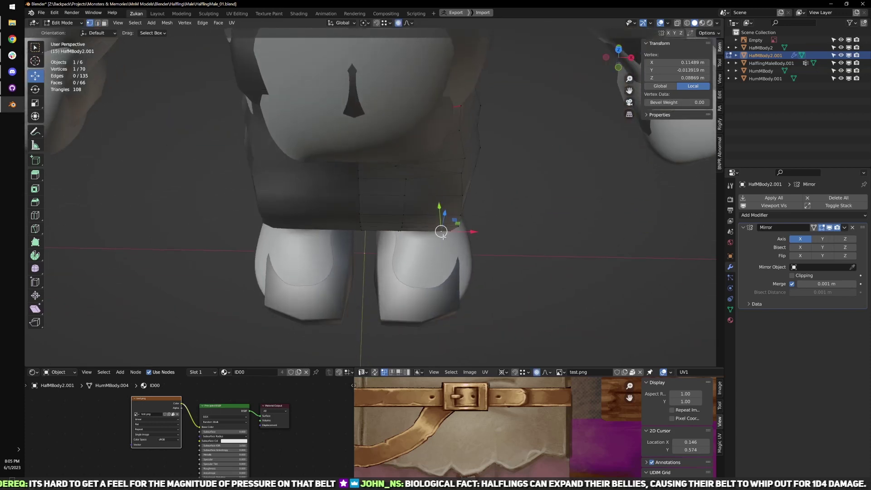
key("g")
scroll(450, 243, "down", 5)
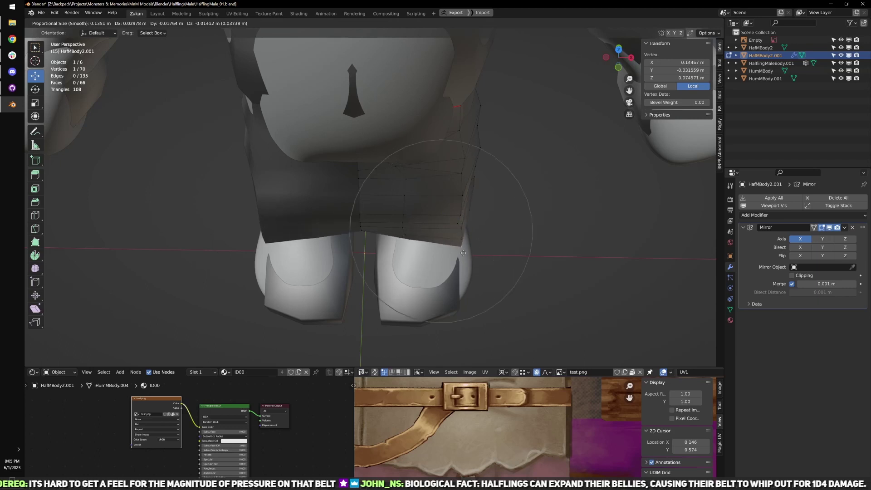
left_click(434, 257)
- Move the garment's front centre hem vertex -0.0686 m along Y with proportional editing
left_click(358, 235)
middle_click_drag(358, 236, 373, 241)
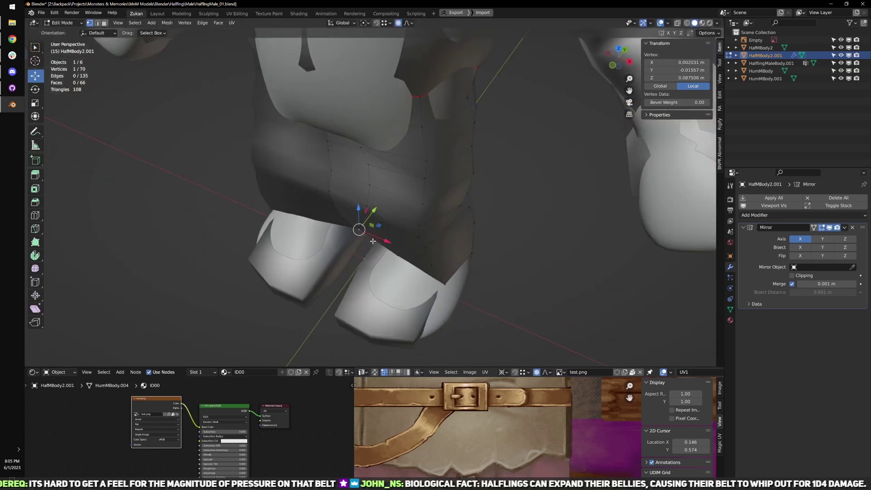
left_click_drag(374, 211, 353, 244)
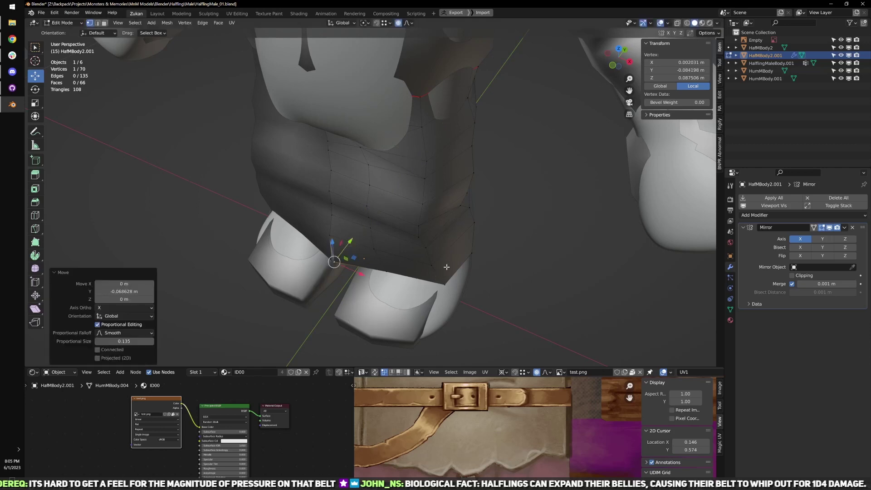
- Move the garment's rear outer hem vertex outward by 0.0288 m along X with proportional editing
middle_click_drag(447, 266, 357, 303)
left_click(345, 300)
left_click_drag(286, 293, 263, 290)
middle_click_drag(278, 285, 406, 208)
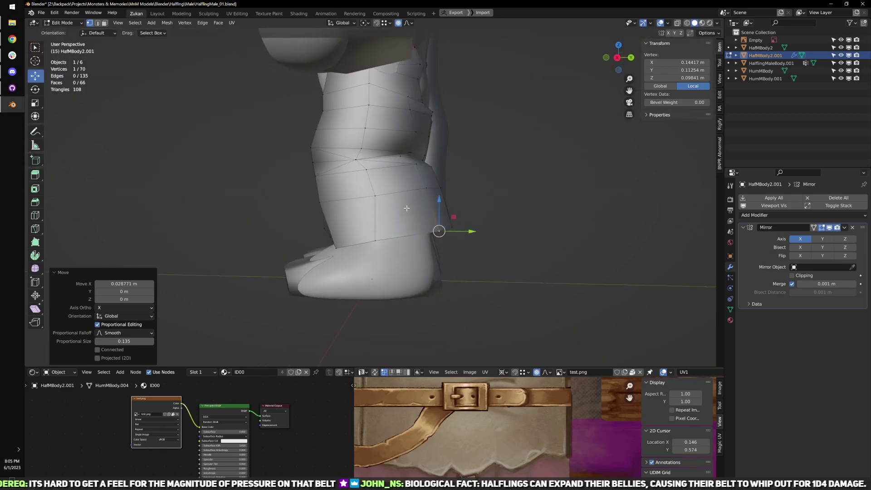
- Examine the side profile of the garment together with HafMBody2 in an isolated orthographic wireframe view
key("KP_3")
scroll(402, 221, "up", 3)
key("shift+z")
scroll(455, 250, "down", 2)
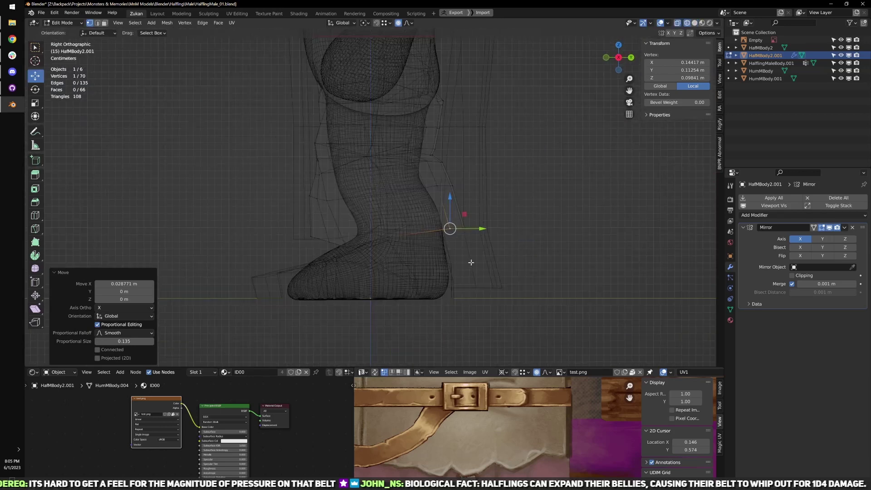
key("Tab")
left_click(279, 293, "shift")
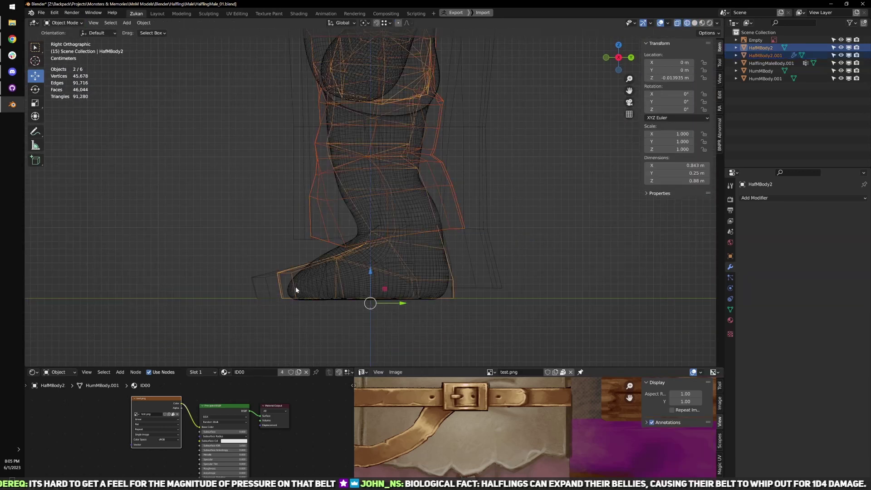
key("KP_Divide")
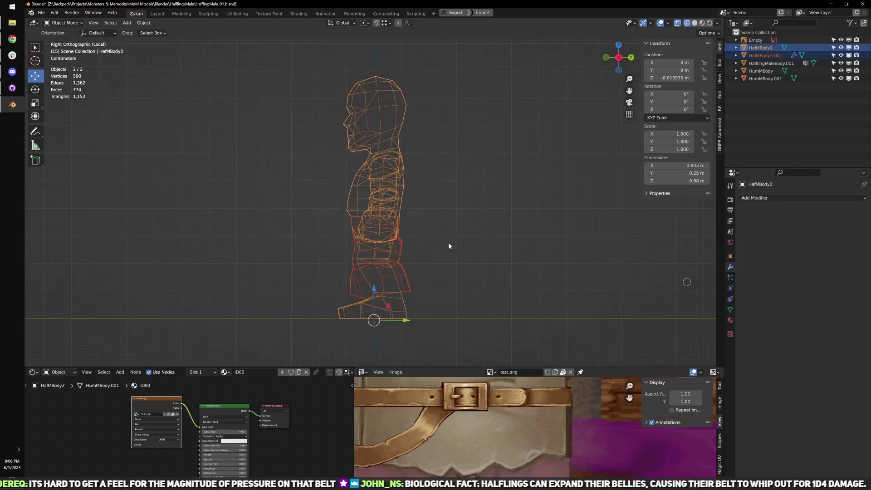
key("KP_Divide")
- Examine the side profile of the human reference mesh HumMBody.001, both isolated and overlaid on the halfling
scroll(479, 199, "down", 3)
left_click(438, 149)
scroll(439, 151, "down", 1)
middle_click_drag(440, 157, 381, 200, "shift")
scroll(452, 223, "down", 2)
key("KP_3")
key("KP_Divide")
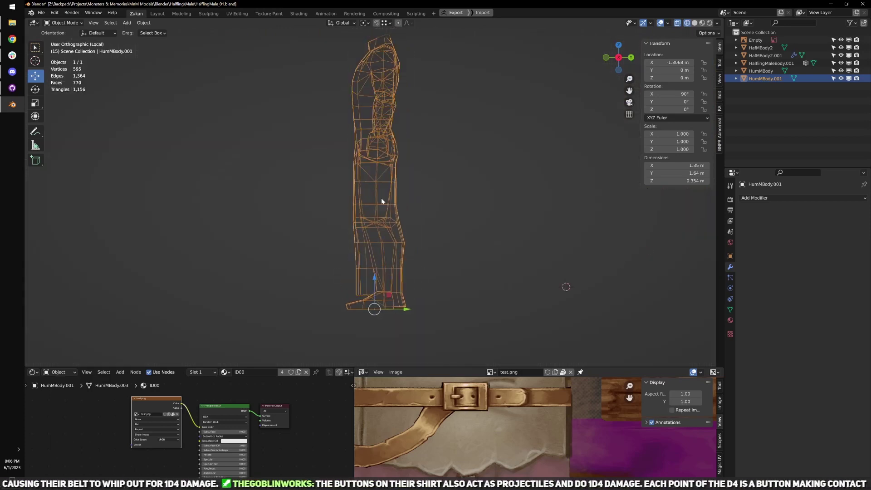
key("KP_3")
key("KP_Divide")
scroll(433, 249, "up", 3)
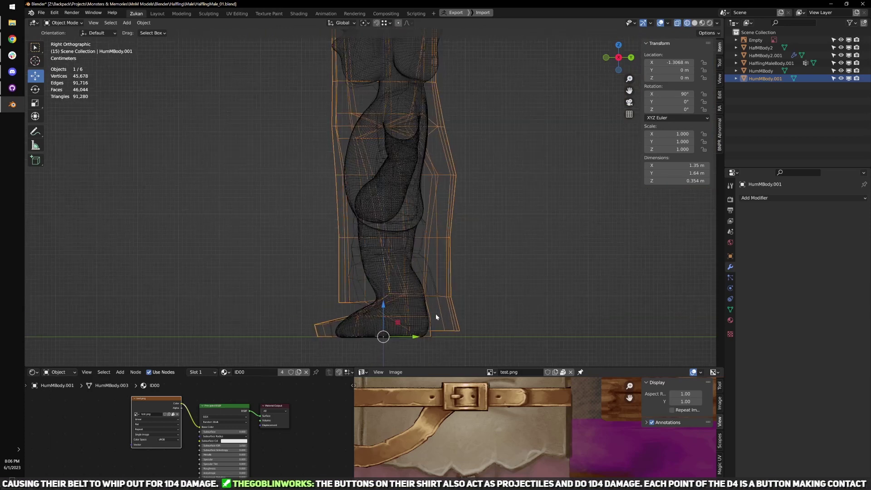
key("alt+a")
middle_click_drag(328, 340, 319, 300, "shift")
left_click(314, 288)
key("KP_Divide")
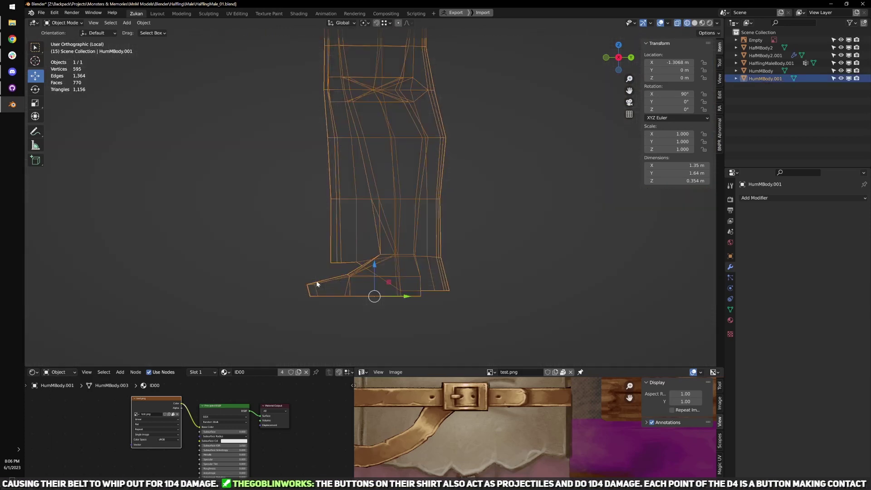
key("KP_Divide")
- Isolate HafMBody2, select both feet up to the ankles and move them -0.021 m along Y without proportional editing
left_click(325, 294)
key("KP_Divide")
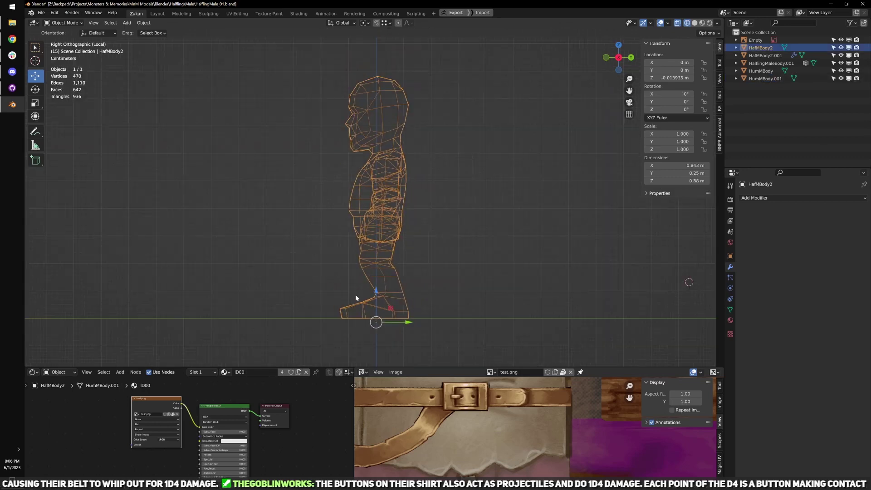
middle_click_drag(391, 306, 449, 245, "shift")
scroll(400, 267, "up", 4)
key("Tab")
scroll(423, 249, "up", 3)
key("ctrl+Tab")
left_click(446, 244)
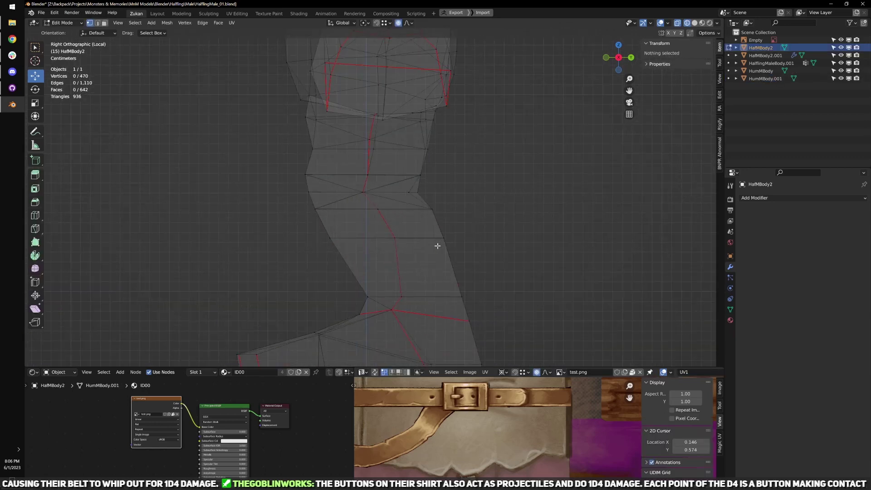
scroll(345, 284, "down", 3)
left_click_drag(354, 346, 473, 244)
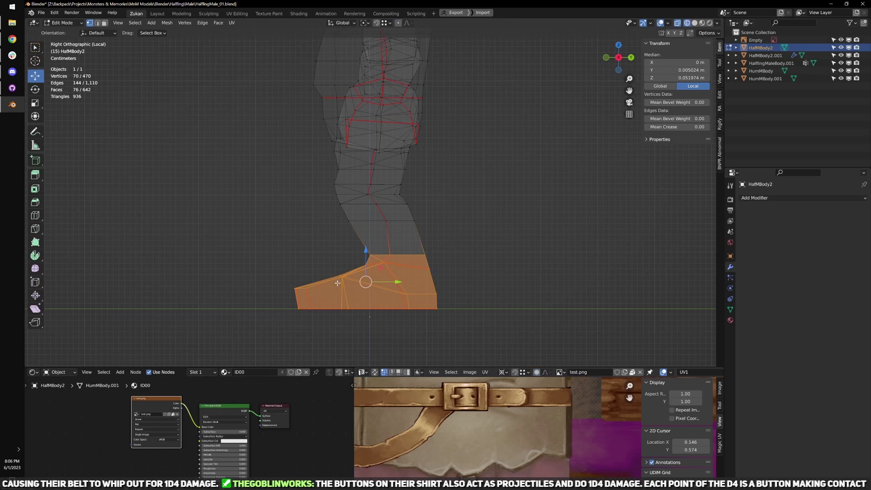
left_click_drag(395, 280, 384, 281)
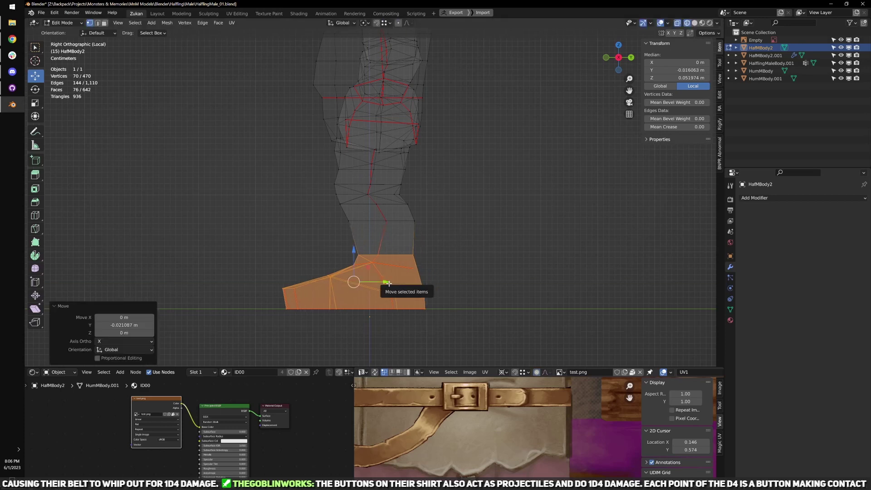
- Grow the feet selection up the lower legs one ring at a time, moving it -0.0084 m along Y and adjusting it slightly
key("ctrl+KP_Add")
left_click_drag(387, 266, 381, 265)
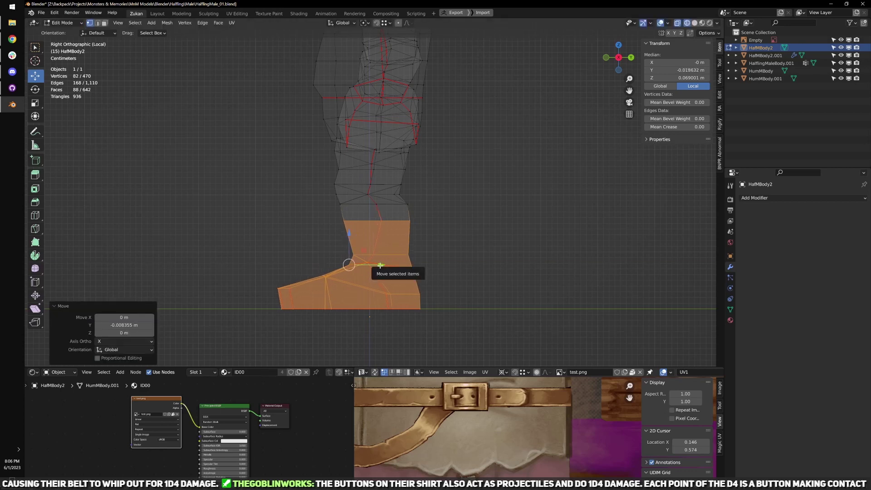
key("ctrl+KP_Add")
left_click_drag(381, 254, 380, 255)
- Select the legs from the knees down and shift them slightly along Y
left_click_drag(315, 174, 423, 214)
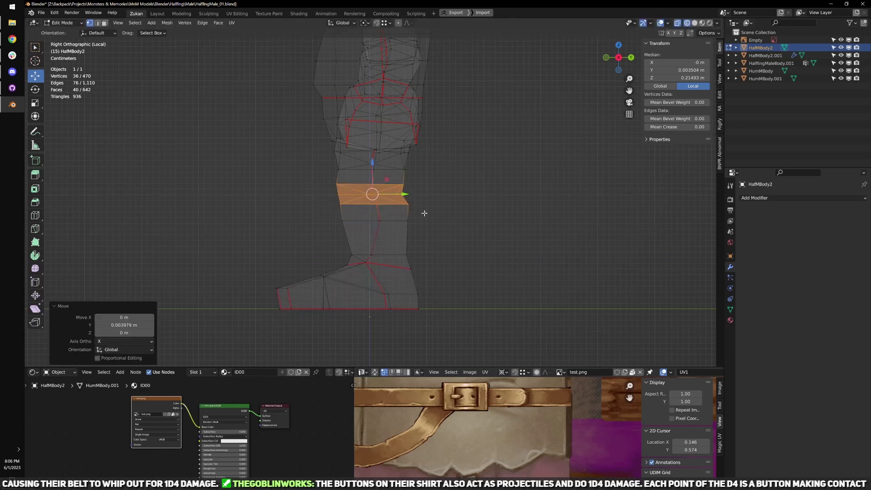
key("a")
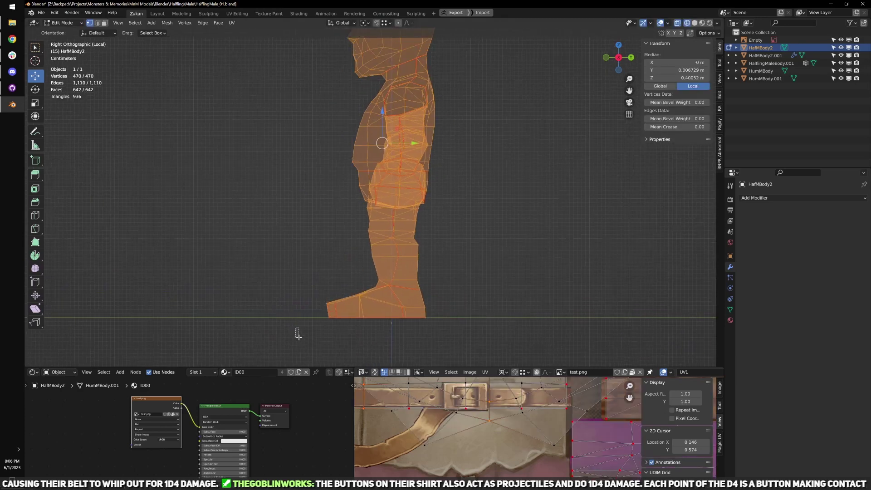
left_click_drag(296, 321, 461, 220)
left_click_drag(409, 272, 408, 272)
key("a")
- Nudge the middle knee loop slightly forward along Y, followed by the whole three-row knee band
scroll(373, 250, "up", 3)
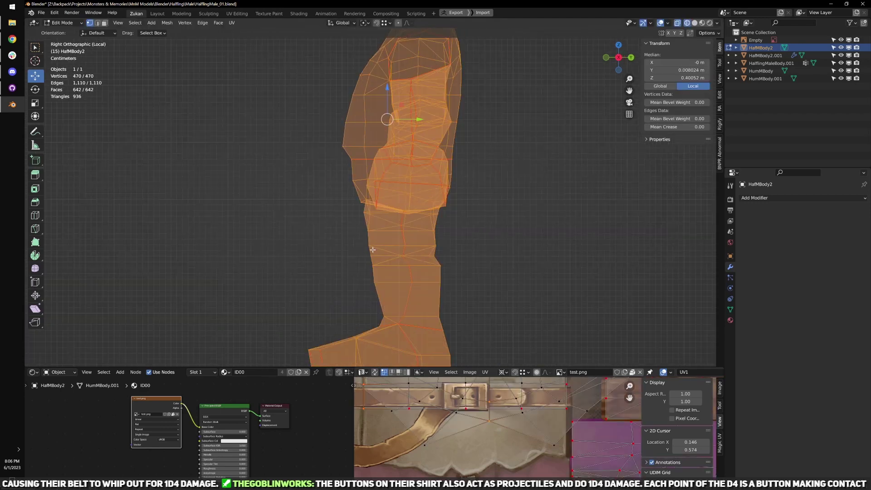
scroll(372, 250, "up", 3)
left_click_drag(331, 234, 482, 262)
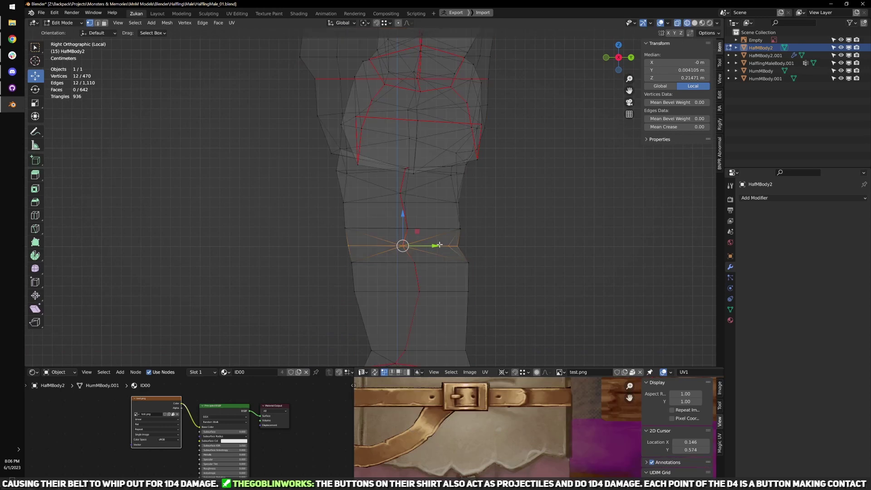
left_click_drag(438, 245, 435, 246)
left_click_drag(328, 220, 477, 275)
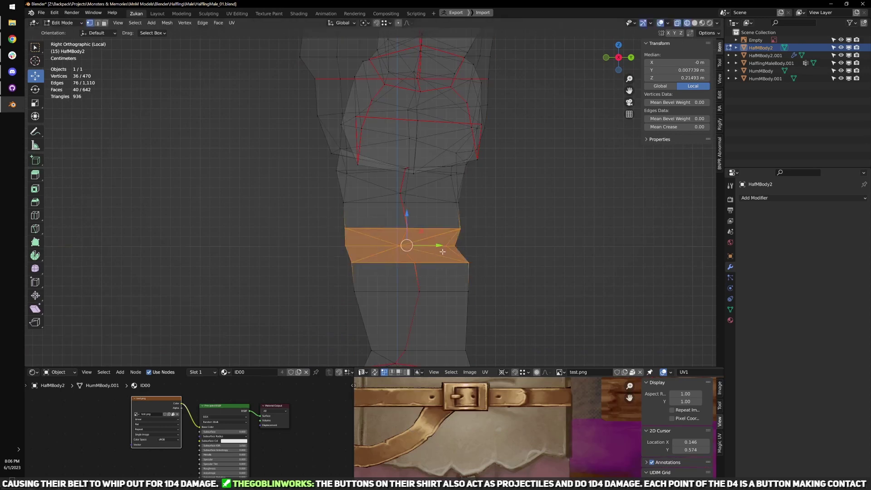
left_click_drag(438, 245, 436, 245)
scroll(440, 245, "down", 4)
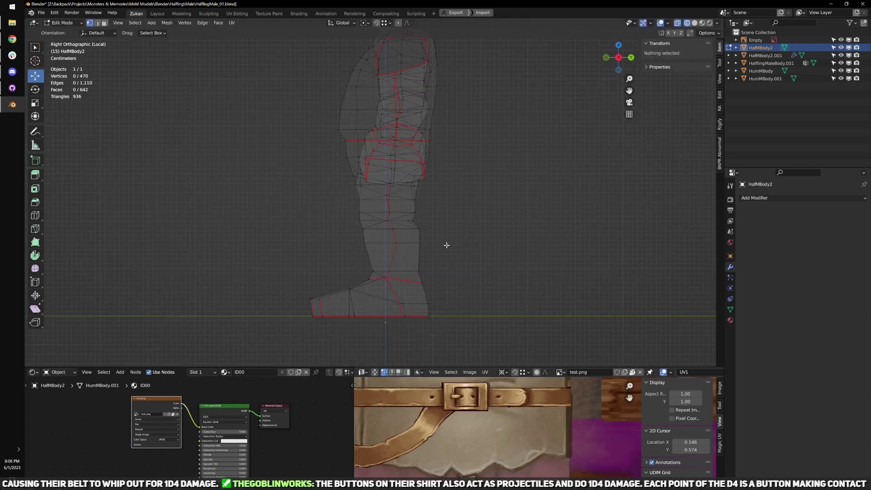
- Select the four front shin vertices below the knees and move them 0.0047 m along Y
key("a")
scroll(355, 258, "up", 4)
left_click_drag(360, 228, 406, 215)
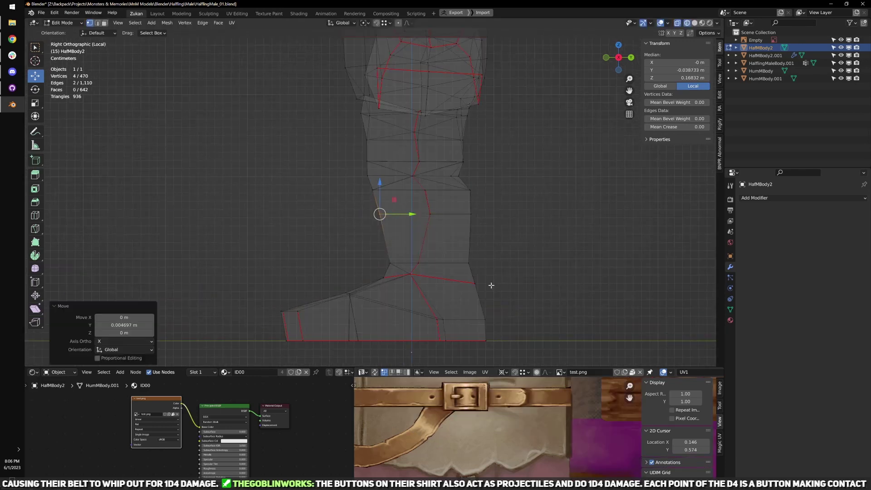
middle_click_drag(427, 191, 434, 245, "shift")
key("a")
key("a")
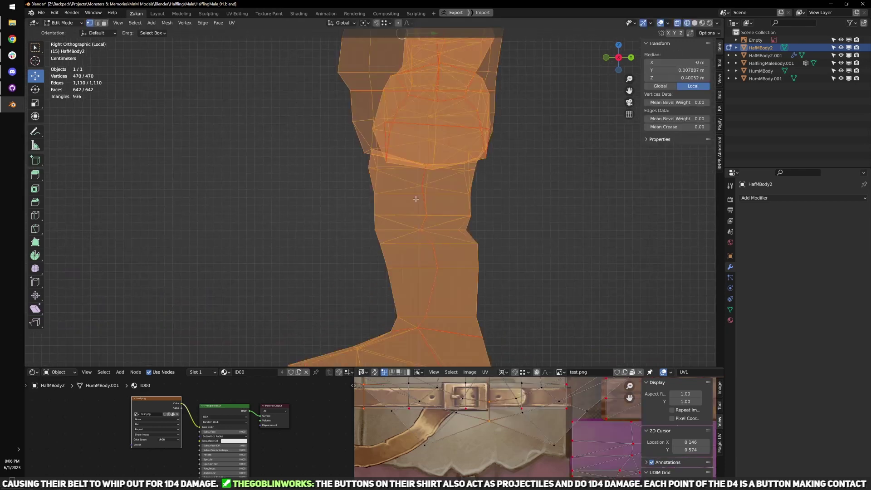
- Select the mirrored pair of front upper-thigh vertices below the hands and move it -0.005 m along Y
middle_click_drag(381, 183, 402, 243, "shift")
left_click_drag(362, 238, 396, 218)
mouse_move(396, 219)
middle_mouse_down()
mouse_move(476, 239)
mouse_move(467, 231)
mouse_move(438, 268)
middle_mouse_up()
key("shift+z")
key("KP_3")
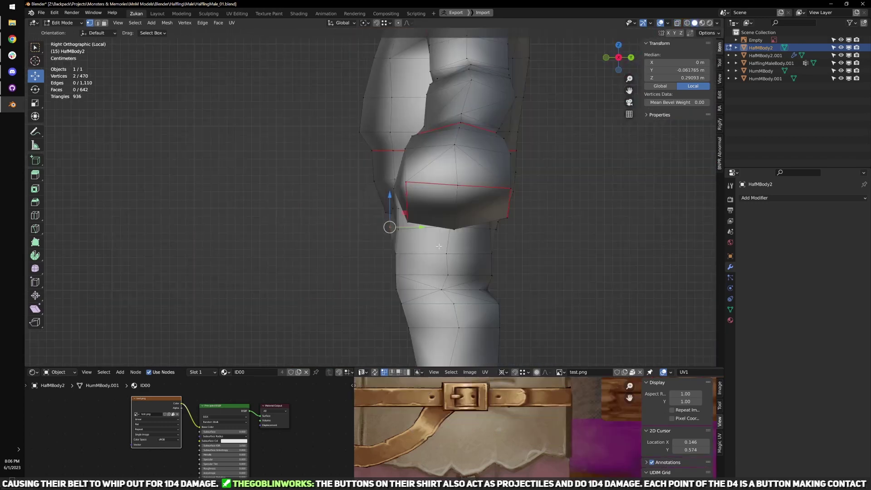
scroll(448, 276, "up", 3)
scroll(447, 268, "up", 2)
key("shift+z")
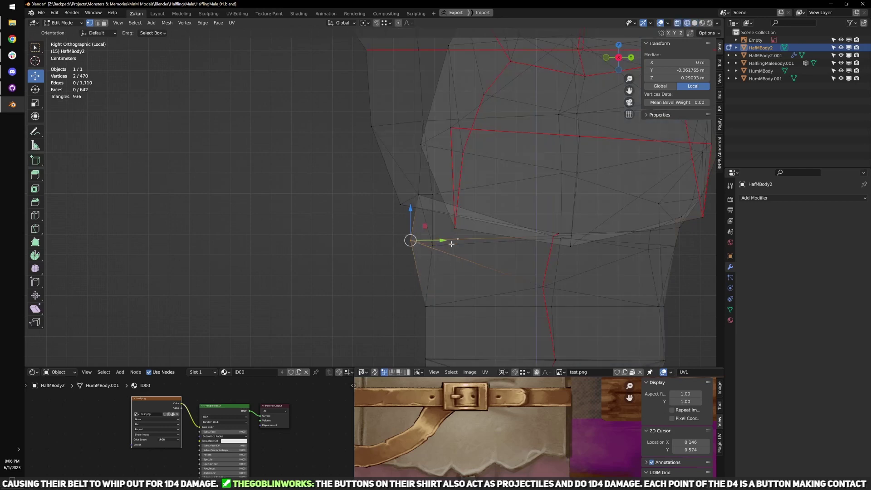
mouse_move(459, 238)
left_mouse_down()
mouse_move(427, 260)
mouse_move(455, 242)
left_mouse_up()
key("shift+z")
left_click(455, 242)
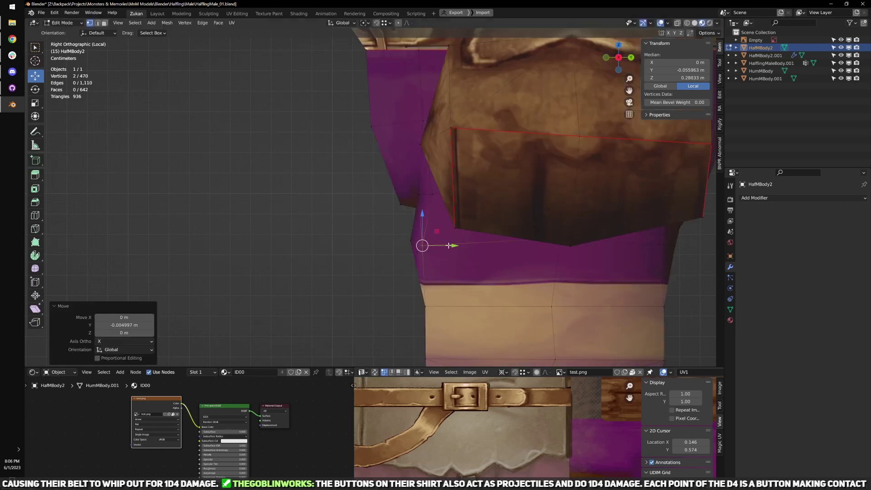
- Select the front vertices one row down the thighs, keep only one mirrored pair and move it forward along Y
key("z")
middle_click_drag(409, 306, 416, 280)
key("KP_3")
left_click_drag(360, 222, 436, 321)
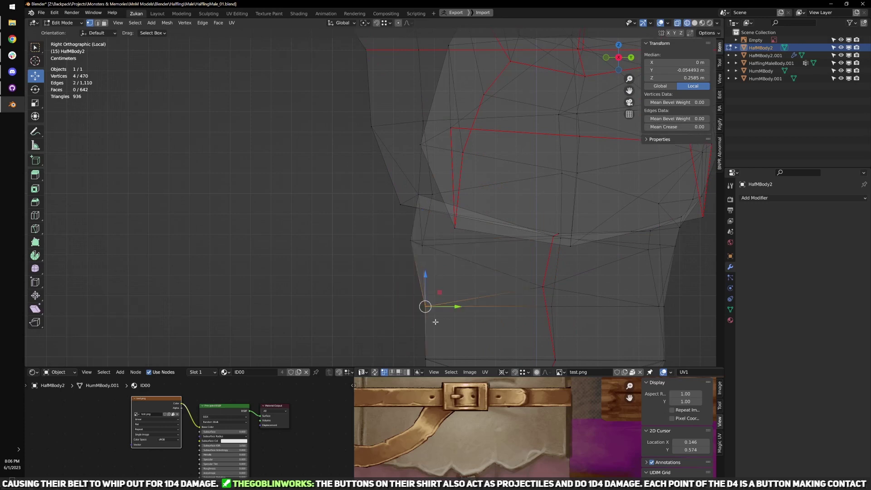
middle_click_drag(393, 304, 449, 299)
key("shift+z")
scroll(457, 300, "down", 4)
left_click(481, 259, "shift")
left_click_drag(277, 211, 331, 279, "ctrl")
middle_click_drag(452, 292, 401, 274)
scroll(402, 274, "up", 2)
left_click_drag(439, 271, 431, 271)
- Reduce the front selection above the knees to one mirrored vertex pair and move it -0.0036 m along Y
scroll(432, 307, "up", 1)
middle_click_drag(431, 307, 447, 247, "shift")
key("shift+z")
left_click_drag(416, 293, 447, 257)
middle_click_drag(429, 291, 437, 292)
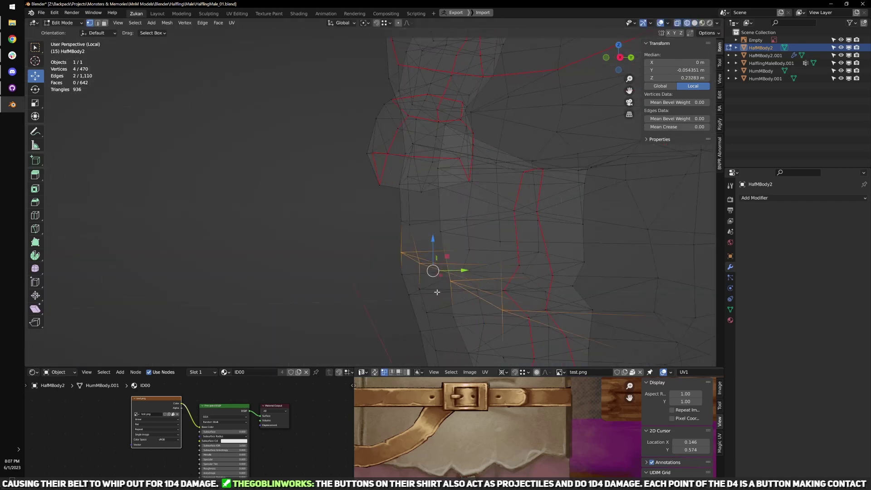
key("shift+z")
left_click(404, 270, "shift")
left_click_drag(534, 286, 533, 285, "ctrl")
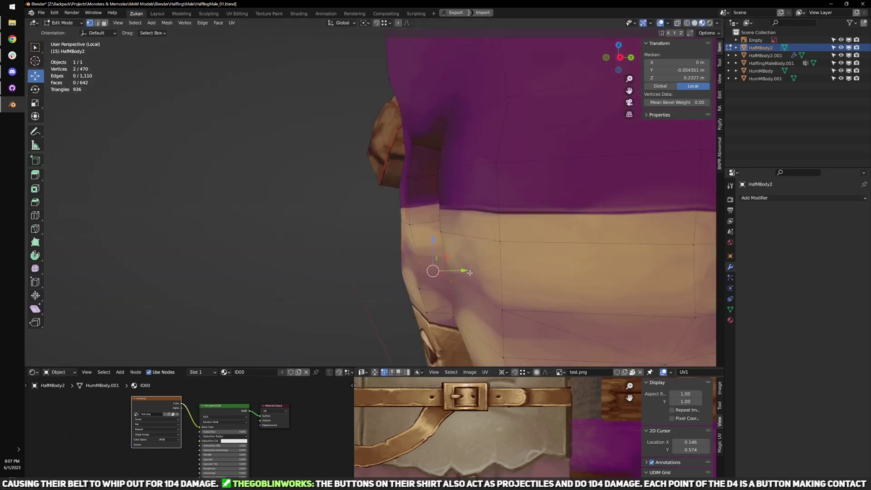
key("g")
key("y")
left_click(455, 270)
- Select the mirrored front vertex pair at crotch height and scale it toward the centre
key("KP_1")
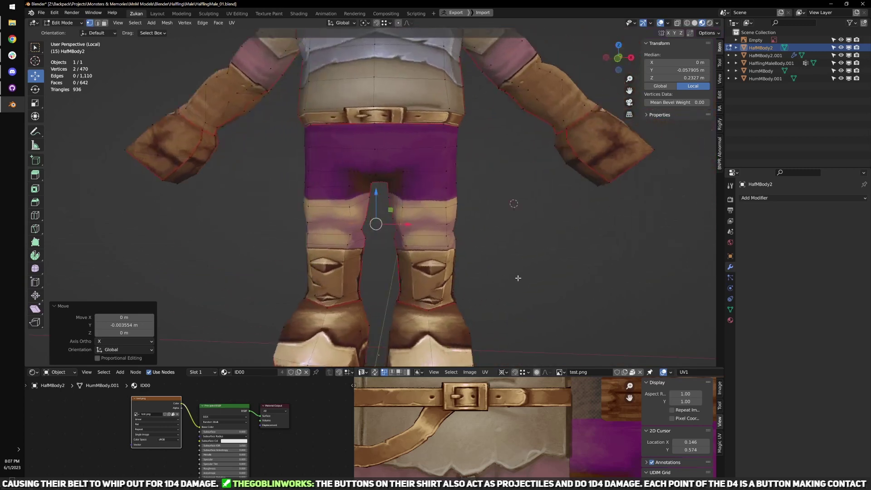
scroll(363, 224, "up", 3)
scroll(454, 209, "up", 2)
left_click(433, 187)
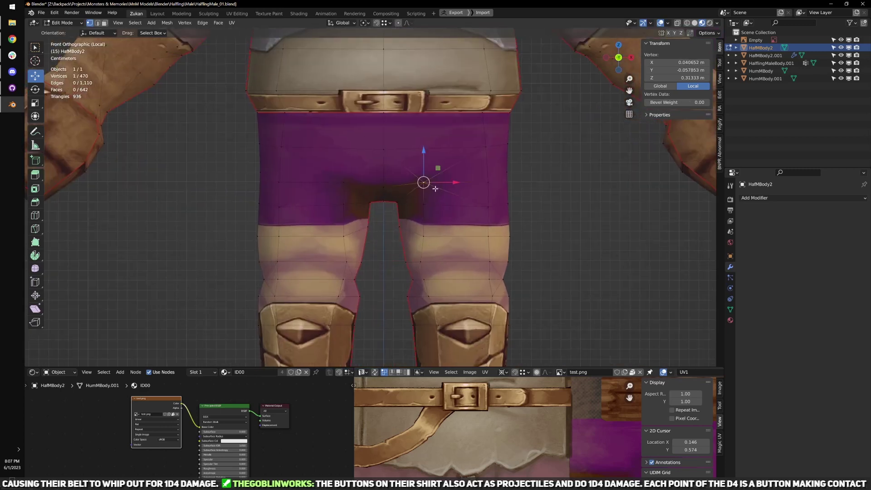
left_click(344, 182, "shift")
key("s")
left_click_drag(414, 182, 402, 235)
- Select the mirrored front vertex pair on the upper legs just below the purple cloth and scale it to 0.919
left_click(430, 209)
left_click(348, 210, "shift")
left_click(420, 238)
left_click(349, 237, "shift")
left_click(398, 236, "shift")
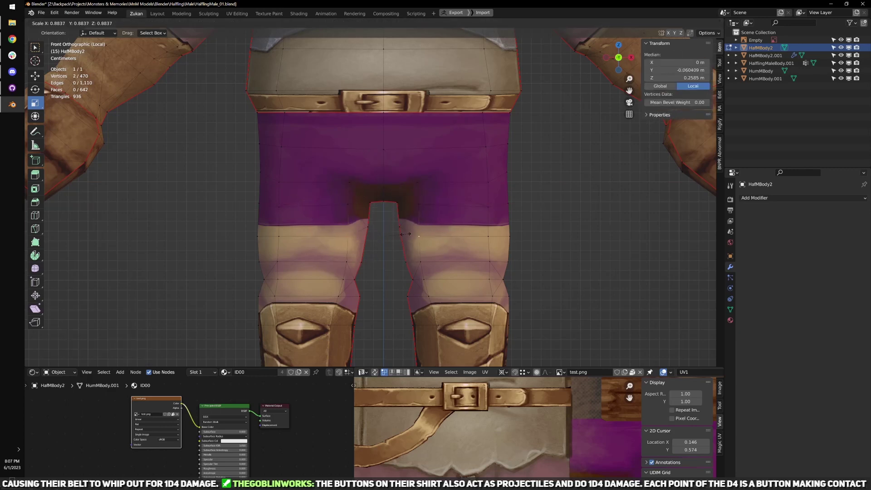
scroll(402, 234, "down", 3)
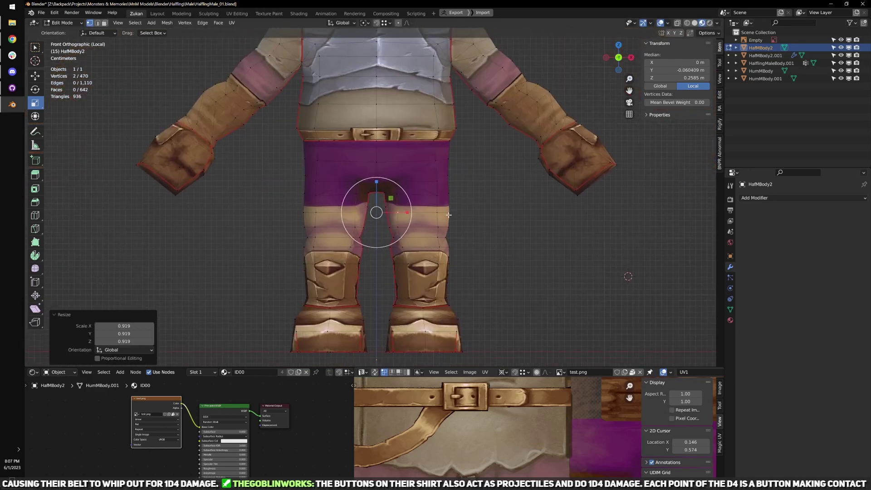
- Select the edge ring where the purple cloth meets the belt and scale it to 0.990
scroll(448, 174, "up", 3)
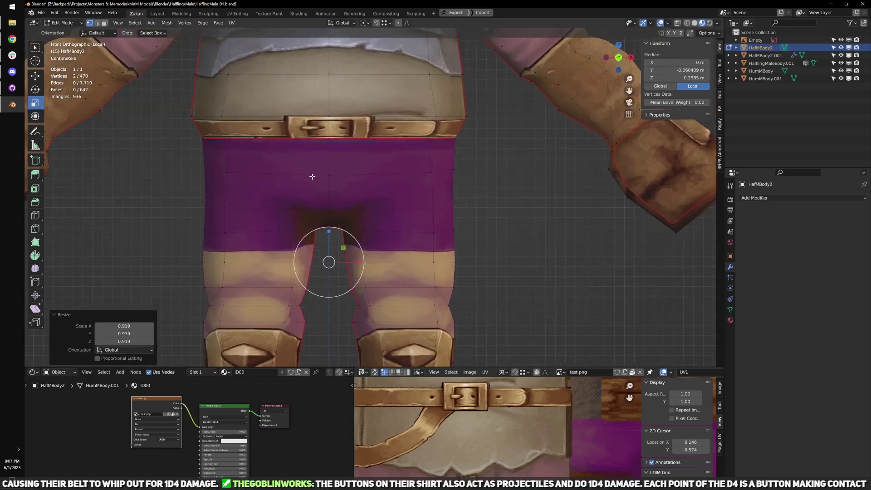
key("shift+z")
left_click_drag(185, 154, 475, 133)
key("shift+z")
scroll(390, 156, "down", 1)
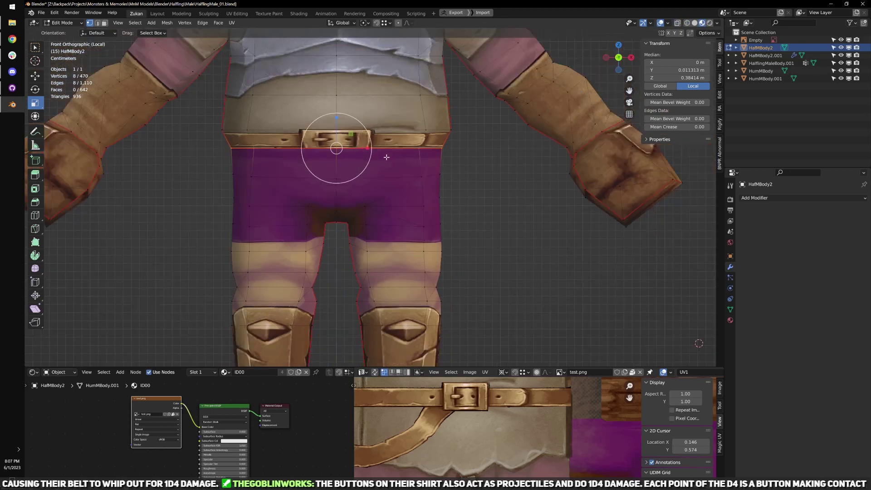
key("s")
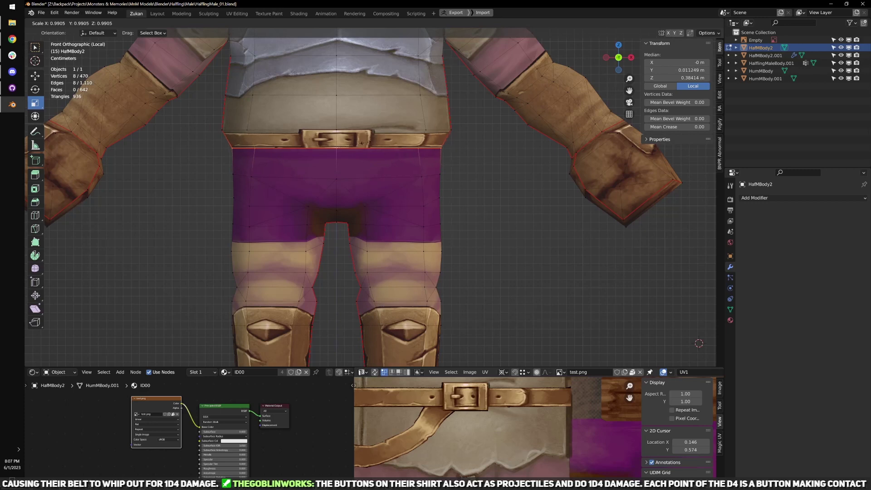
left_click(363, 144)
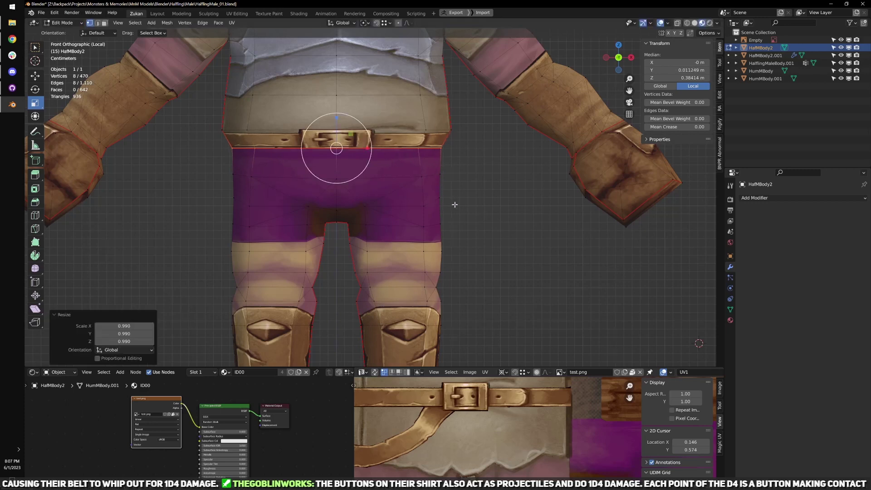
- Examine the body's overall shape from the front, side and above, with mesh editing closed
scroll(455, 205, "down", 3)
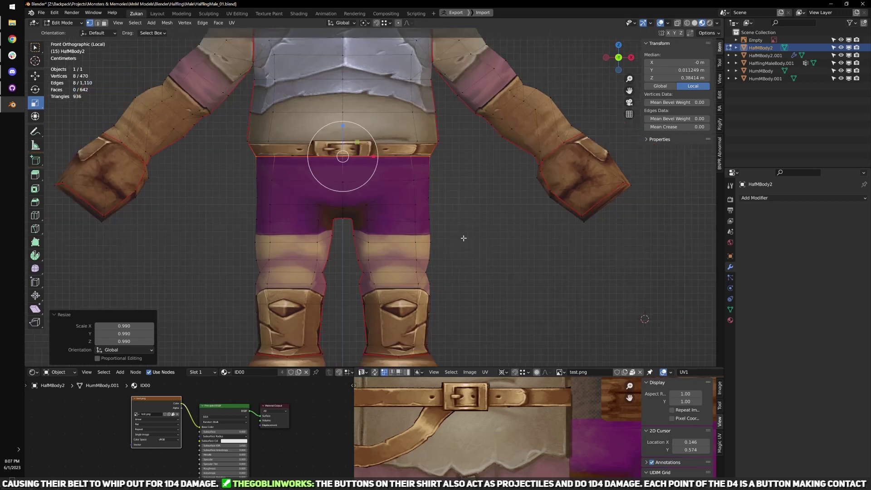
scroll(466, 232, "up", 2)
middle_click_drag(488, 193, 440, 210)
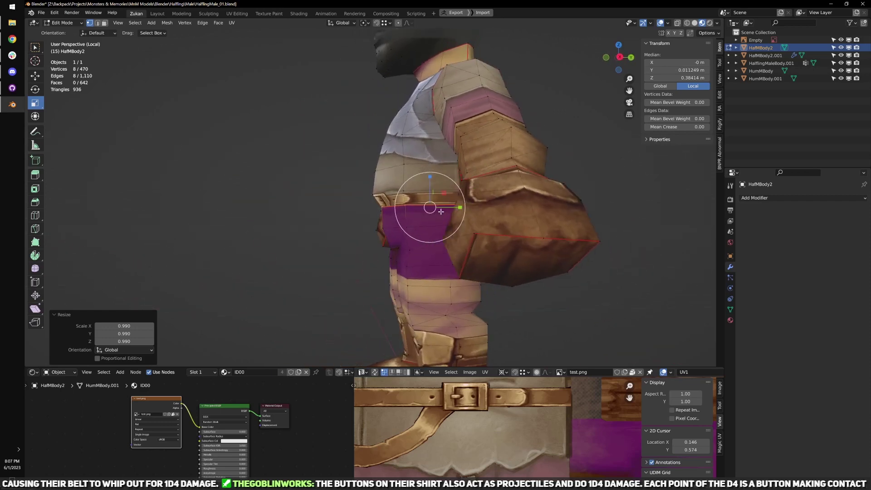
key("KP_3")
middle_click_drag(359, 239, 418, 245)
scroll(418, 245, "down", 8)
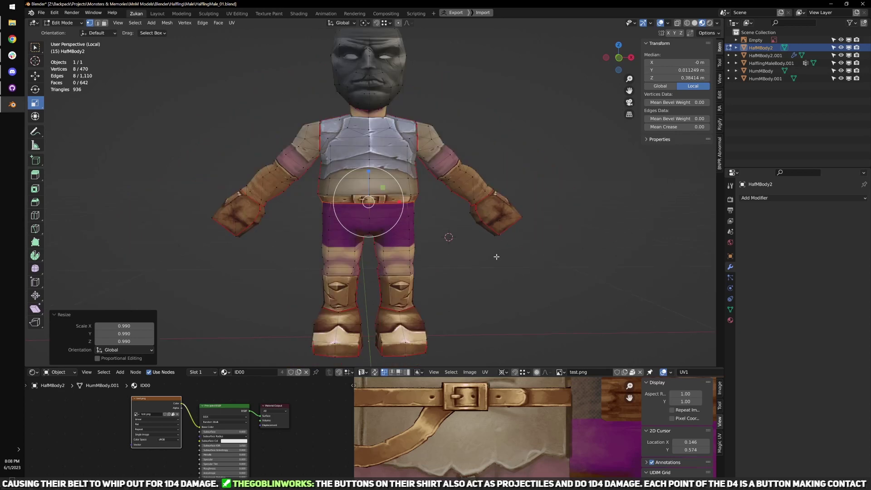
key("Tab")
middle_click_drag(497, 257, 502, 277)
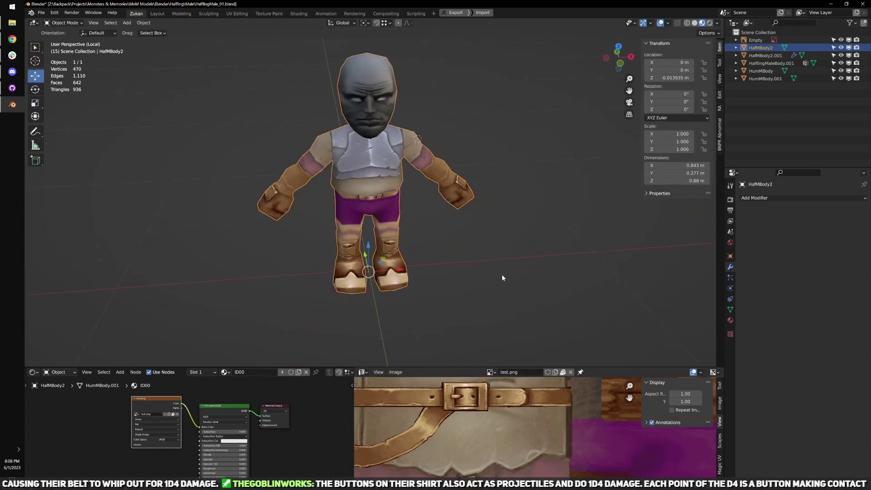
scroll(469, 247, "up", 3)
middle_click_drag(469, 247, 509, 204)
middle_click_drag(509, 205, 412, 231, "shift")
scroll(511, 163, "up", 1)
- Reopen the body mesh, select the front part of both feet and move it -0.01628 m along Y
key("Tab")
key("KP_3")
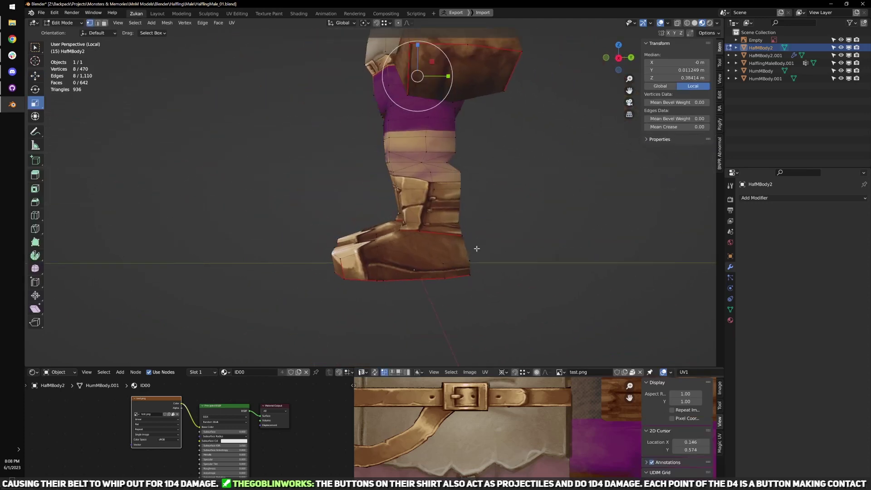
scroll(454, 215, "up", 2)
key("shift+z")
left_click_drag(262, 339, 394, 226)
key("shift+z")
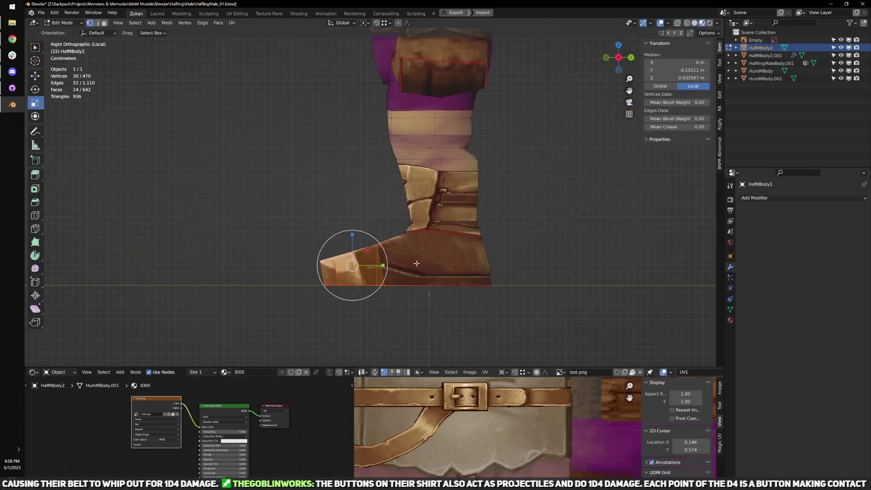
key("g")
mouse_move(394, 226)
middle_mouse_down()
mouse_move(429, 238)
mouse_move(409, 258)
middle_mouse_up()
left_click_drag(388, 262, 384, 260)
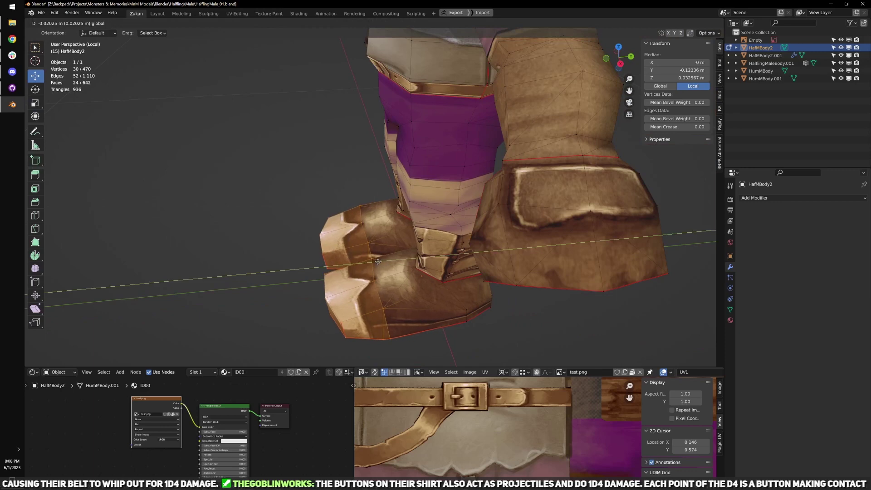
left_click(382, 257)
- Reduce the foot selection to the toe tips and move them -0.017223 m along Y
key("KP_3")
key("shift+z")
left_click_drag(365, 200, 451, 333, "ctrl")
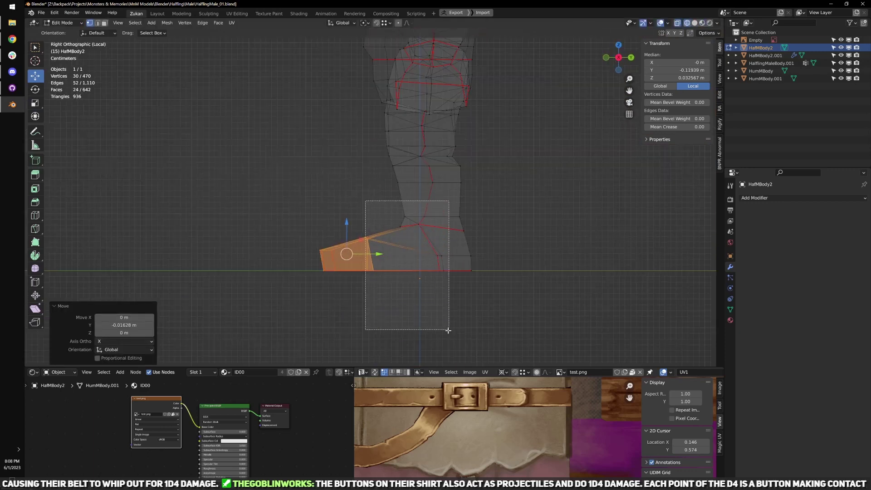
left_click_drag(481, 309, 354, 229, "ctrl")
mouse_move(354, 230)
middle_mouse_down()
mouse_move(406, 280)
mouse_move(368, 275)
middle_mouse_up()
key("shift+z")
left_click_drag(370, 266, 361, 269)
scroll(360, 269, "down", 5)
middle_click_drag(361, 270, 398, 246)
- With X mirroring on, select one whole foot up to the ankle seam and move it 0.003223 m along X
key("KP_1")
scroll(398, 246, "up", 6)
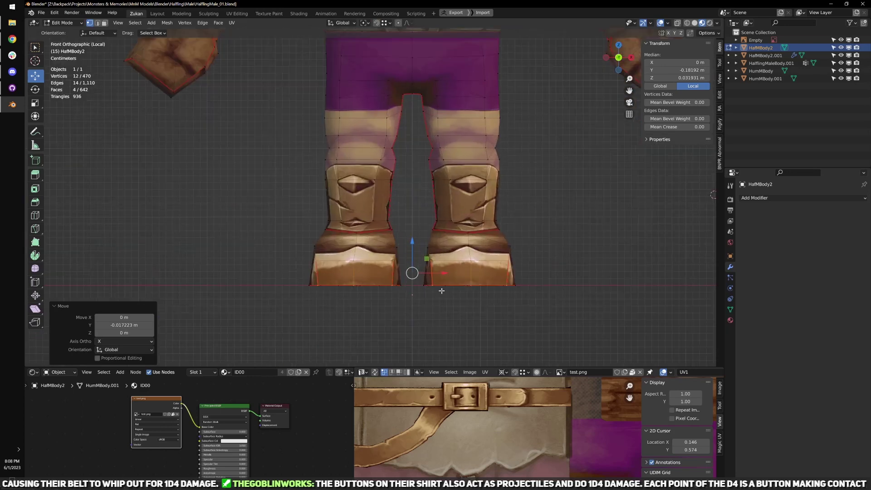
key("shift+z")
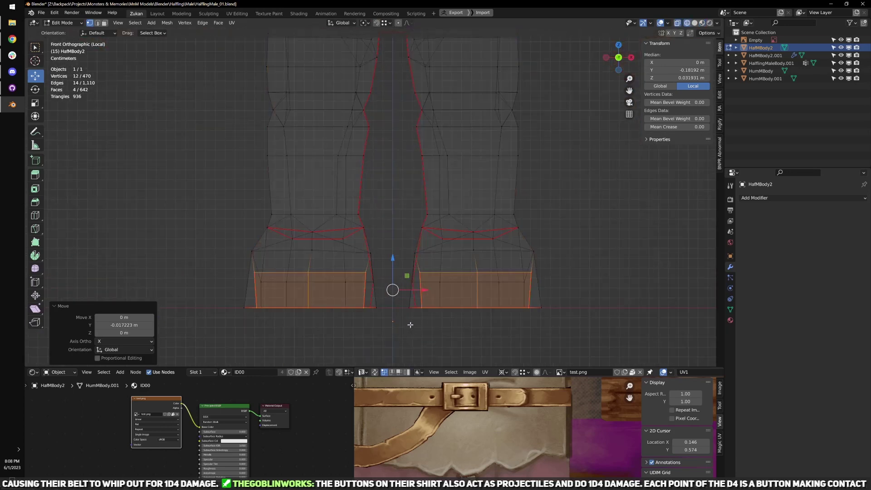
left_click_drag(399, 344, 550, 237)
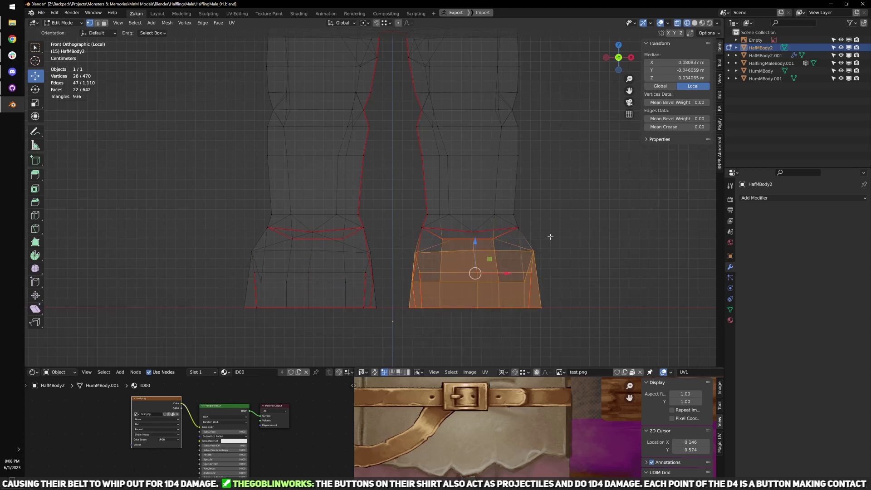
left_click_drag(396, 335, 547, 222)
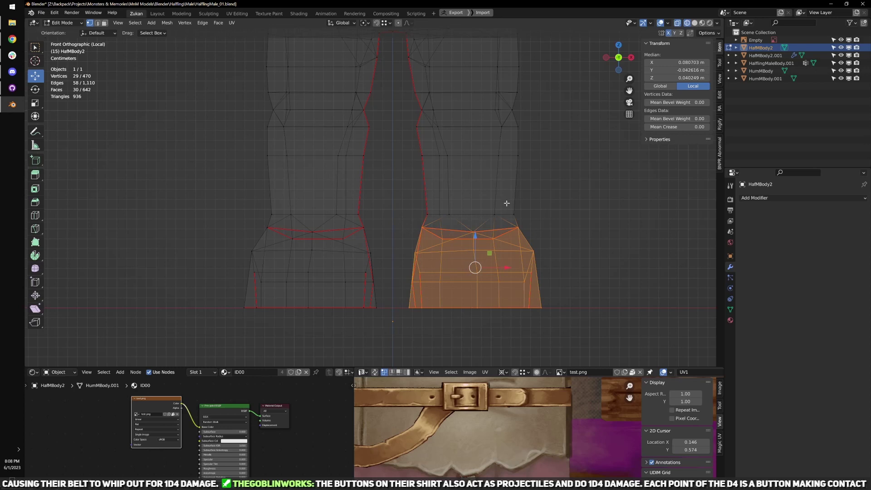
left_click_drag(505, 271, 507, 271)
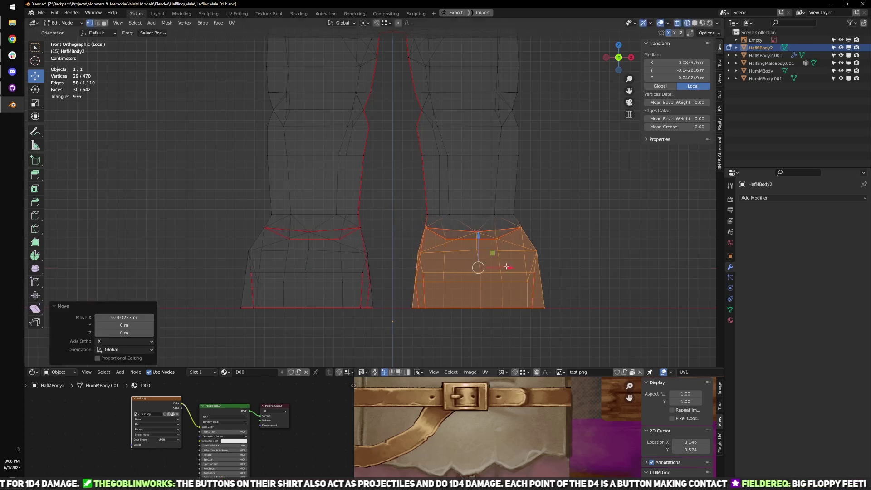
- Drop the ankle vertices from the selection and move the lower foot 0.001612 m along X
left_click_drag(405, 188, 529, 243)
left_click_drag(511, 279, 513, 279)
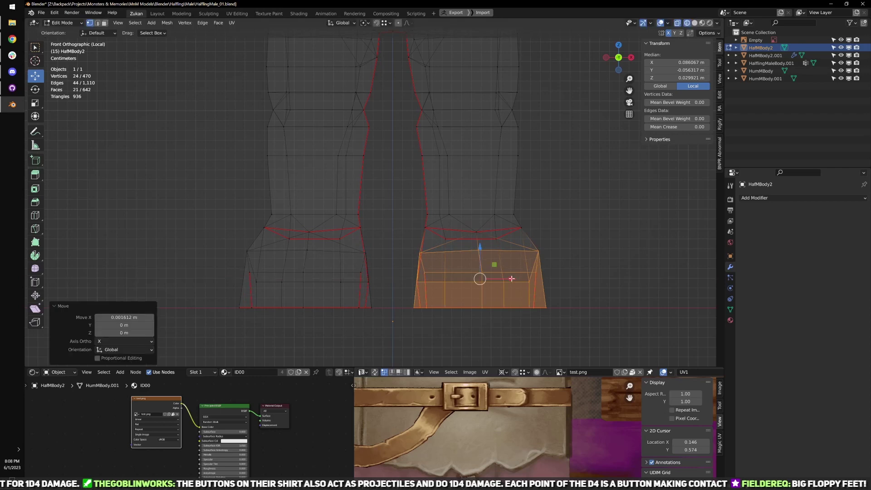
left_click_drag(380, 211, 552, 277, "ctrl")
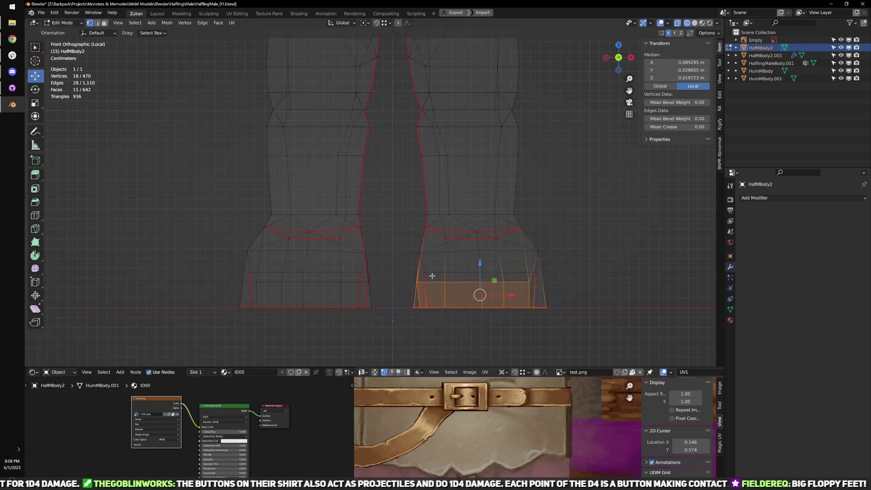
- Select the single vertex on the inner rear side of the foot and move it 0.001716 m along X
mouse_move(508, 229)
middle_mouse_down()
mouse_move(486, 241)
mouse_move(373, 225)
middle_mouse_up()
key("shift+z")
mouse_move(428, 243)
middle_mouse_down()
mouse_move(377, 260)
mouse_move(388, 261)
mouse_move(428, 187)
mouse_move(403, 205)
mouse_move(398, 259)
mouse_move(365, 240)
mouse_move(399, 226)
mouse_move(398, 278)
mouse_move(490, 262)
mouse_move(519, 275)
mouse_move(472, 265)
middle_mouse_up()
scroll(389, 261, "down", 2)
scroll(388, 261, "up", 3)
key("shift+z")
left_click(366, 248)
key("g")
left_click(354, 242)
- Finish editing the body mesh and apply the object's location, rotation and scale
key("ctrl+Tab")
scroll(533, 263, "down", 4)
key("alt+z")
scroll(472, 264, "up", 4)
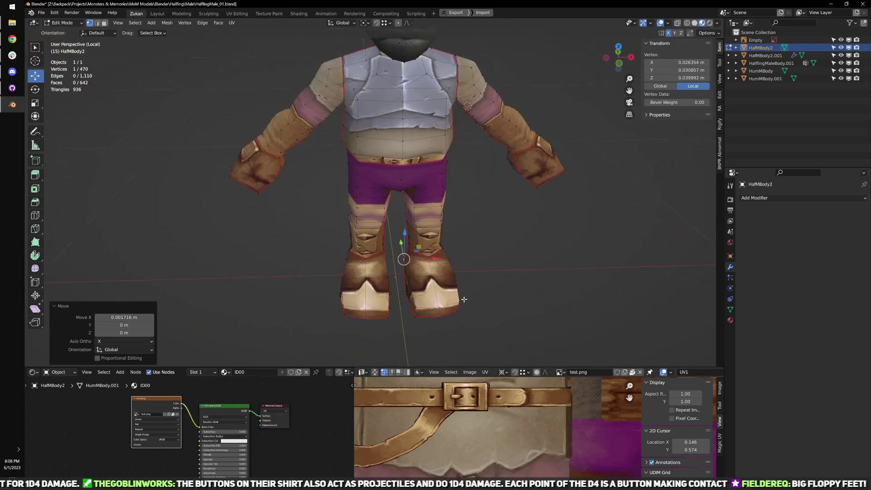
middle_click_drag(465, 301, 377, 326)
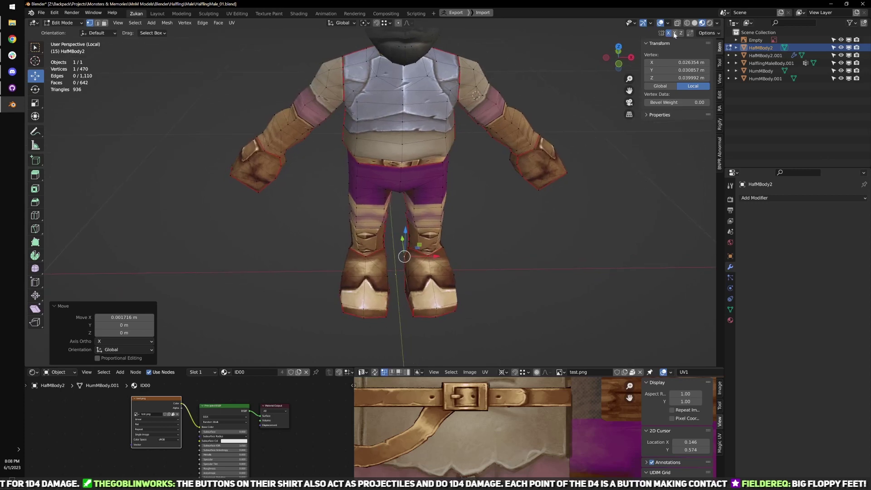
middle_click_drag(428, 125, 436, 189, "shift")
key("Tab")
middle_click_drag(481, 247, 464, 211)
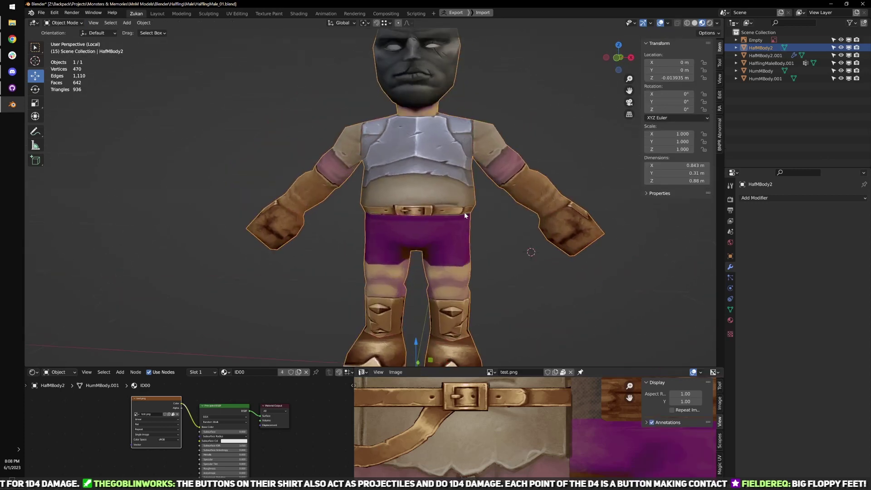
key("ctrl+a")
left_click(463, 219)
scroll(464, 227, "down", 2)
scroll(461, 225, "up", 2)
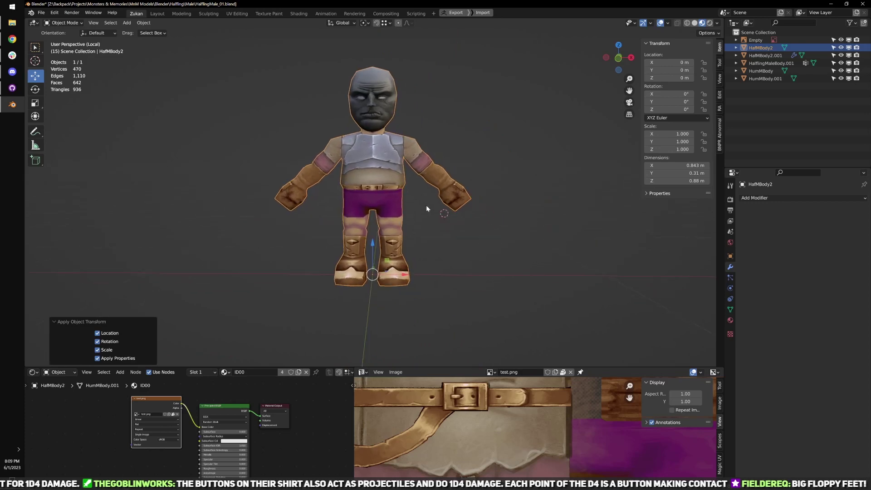
- Leave the isolated view, select the lower garment together with the body and isolate both objects
key("KP_Divide")
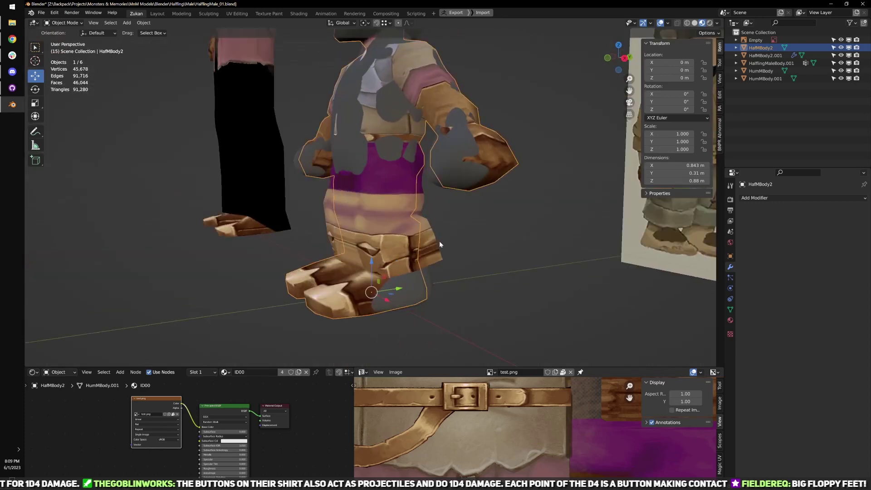
left_click(444, 248)
middle_click_drag(444, 248, 455, 269)
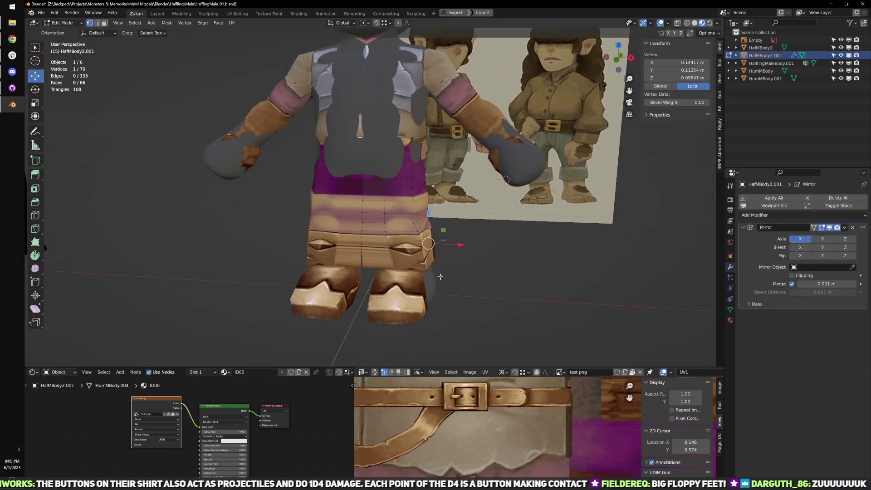
key("Tab")
key("KP_1")
scroll(452, 263, "up", 1)
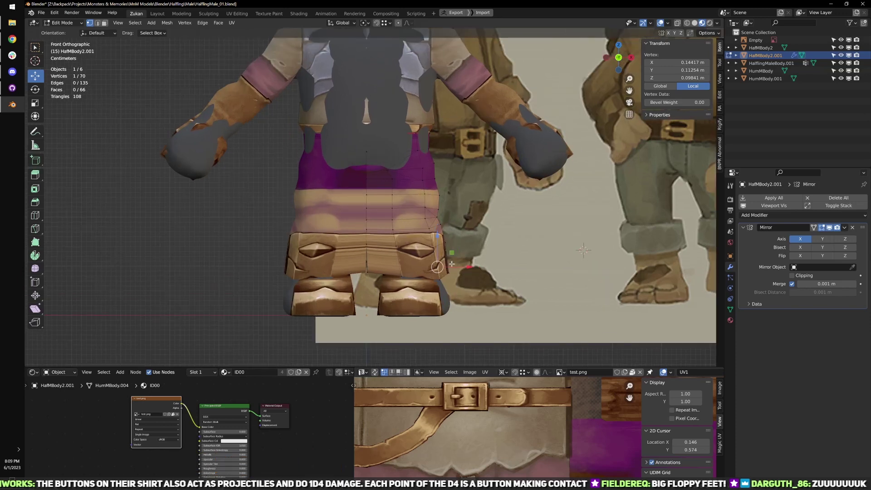
middle_click_drag(435, 226, 407, 239)
key("Tab")
left_click(399, 333, "shift")
key("KP_Divide")
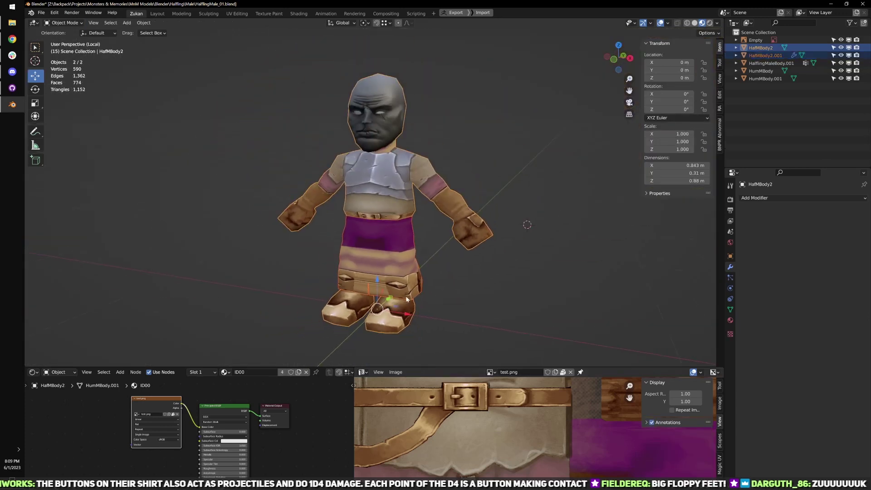
- Open the lower garment's mesh for editing and select all of it
left_click(405, 293)
key("KP_1")
middle_click_drag(467, 271, 464, 244, "shift")
scroll(463, 244, "up", 2)
key("Tab")
key("shift+z")
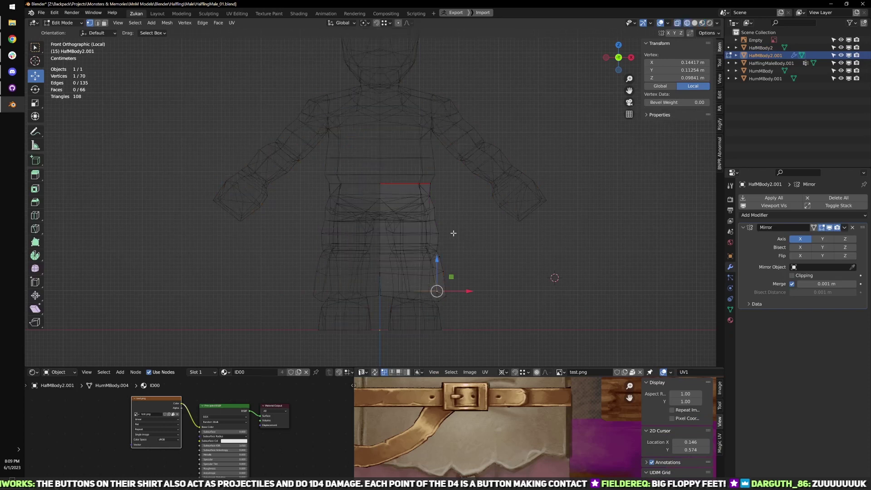
key("a")
scroll(493, 260, "down", 1)
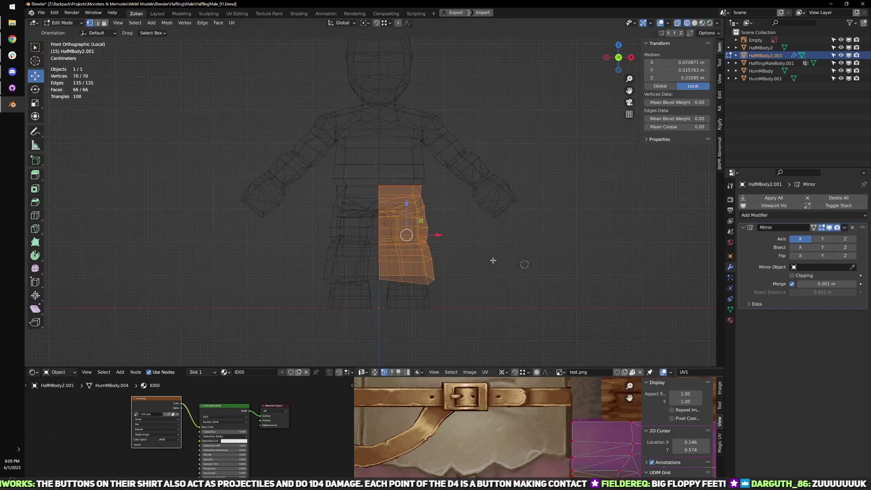
- Switch to edge selection, select the vertical edge line down the garment's side and mark it as a seam
key("ctrl+Tab")
middle_click_drag(557, 307, 428, 282)
left_click(450, 280)
key("shift+z")
scroll(477, 284, "up", 2)
left_click(423, 282, "alt")
left_click(427, 245, "alt")
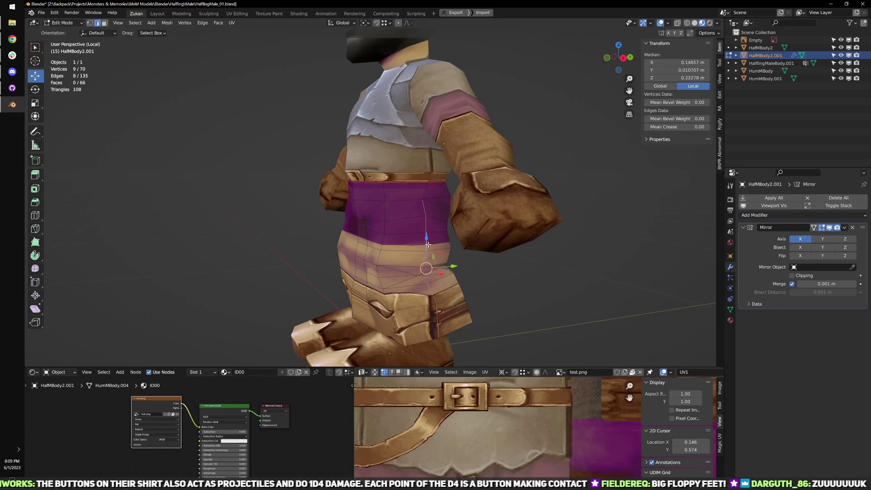
left_click(467, 184)
- Select the garment's full side seam from waist to hem and scale it to 0.725 along Y
middle_click_drag(467, 183, 430, 225)
scroll(414, 211, "up", 2)
left_click(418, 216, "alt+shift")
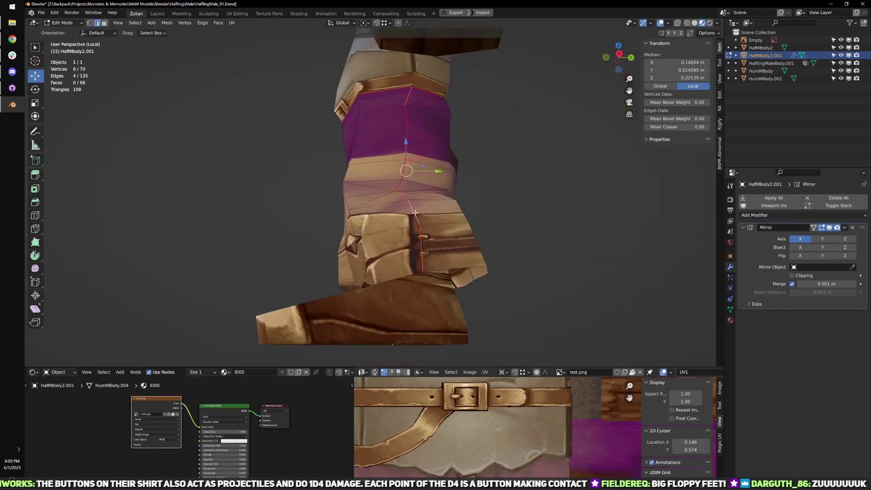
left_click(409, 129, "shift")
key("s")
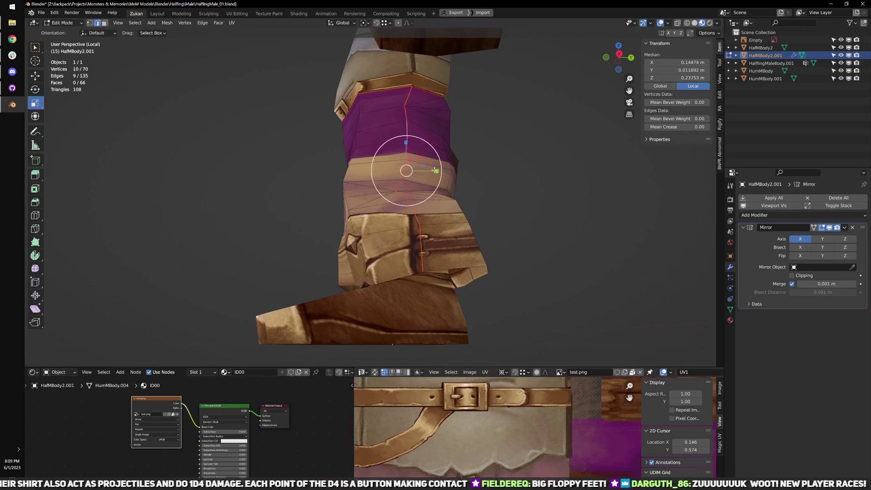
left_click_drag(435, 171, 428, 171)
key("KP_3")
key("shift+z")
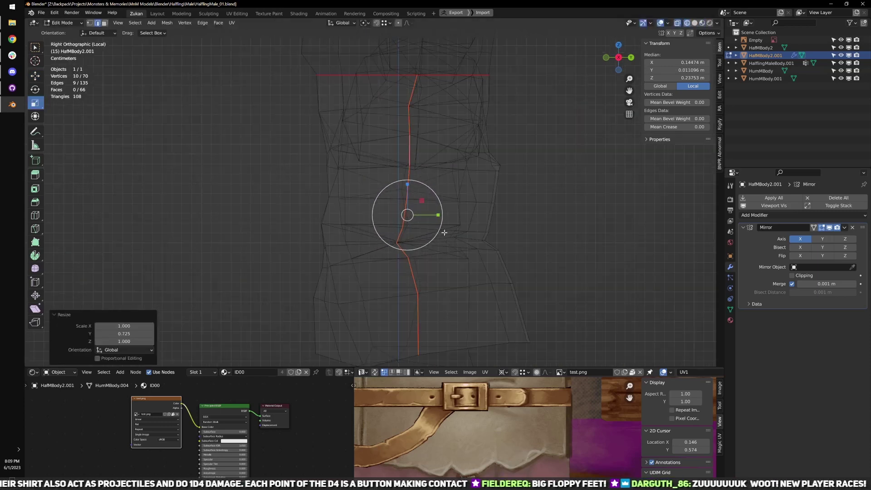
- Move the selected side seam about 0.0016 m along Y
mouse_move(437, 216)
left_mouse_down()
mouse_move(427, 217)
mouse_move(439, 216)
left_mouse_up()
key("w")
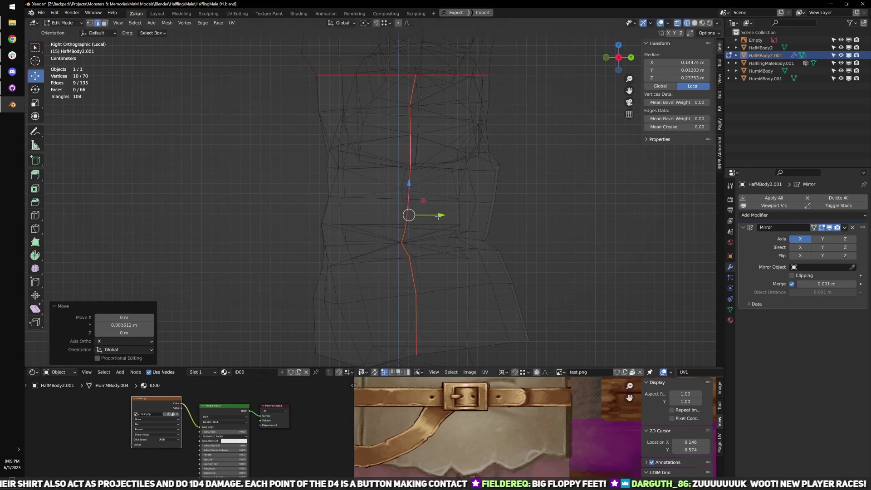
scroll(428, 261, "down", 2)
- Pull the garment's two front hem vertices forward by about 0.027 m and 0.021 m along Y over the lower leg
key("ctrl+Tab")
left_click(385, 285)
key("z")
scroll(384, 279, "down", 2)
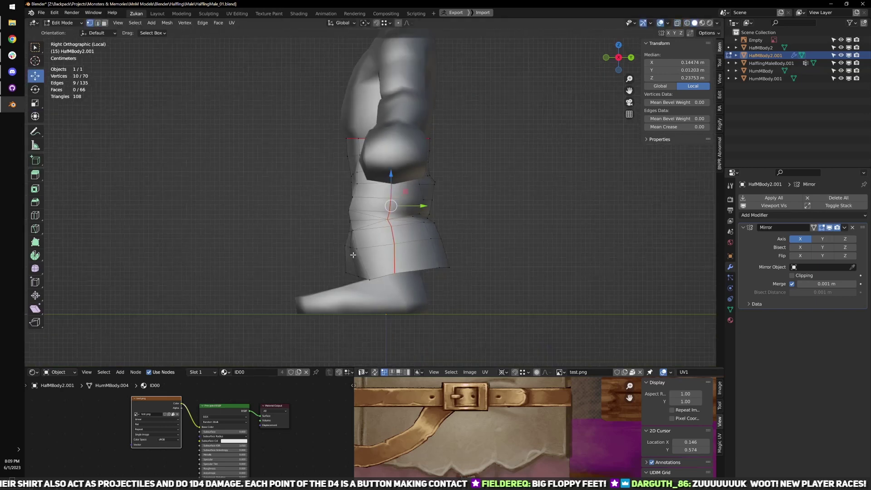
middle_click_drag(352, 255, 439, 299)
left_click(418, 302)
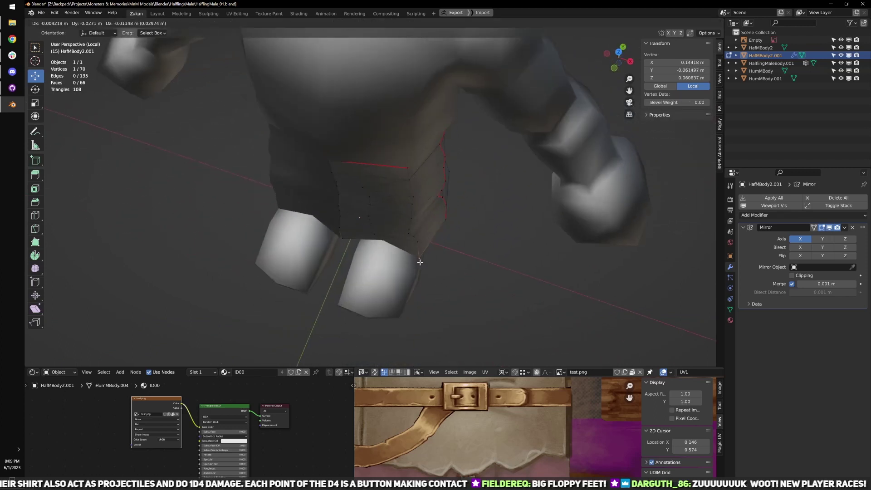
left_click(420, 263)
left_click(385, 244)
key("g")
left_click_drag(376, 253, 378, 253)
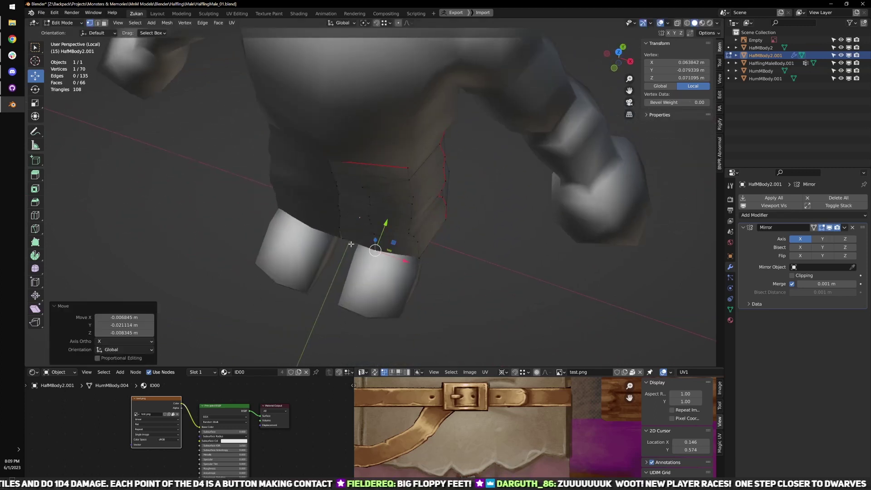
middle_click_drag(391, 253, 434, 280)
key("ctrl+Tab")
left_click(436, 282)
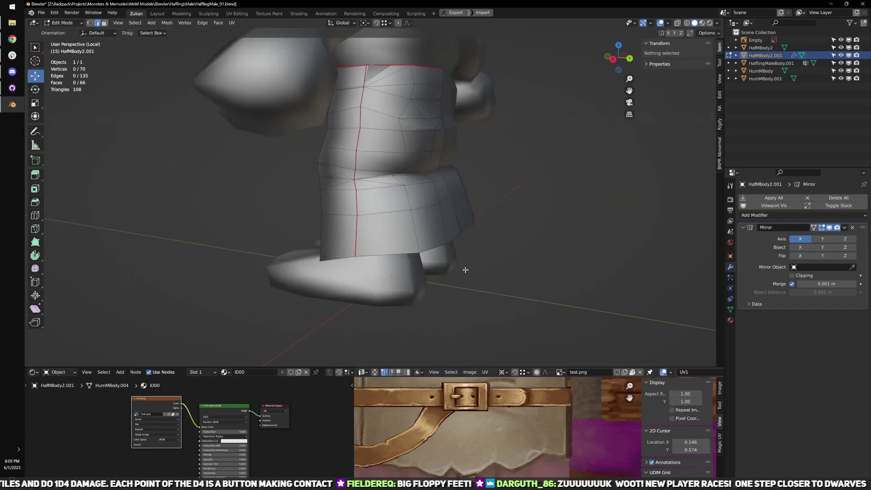
- Open the human reference body's mesh, select its linked seam region and examine the leg area of its UV layout
key("KP_Divide")
key("Tab")
middle_click_drag(463, 241, 421, 240)
left_click(492, 219)
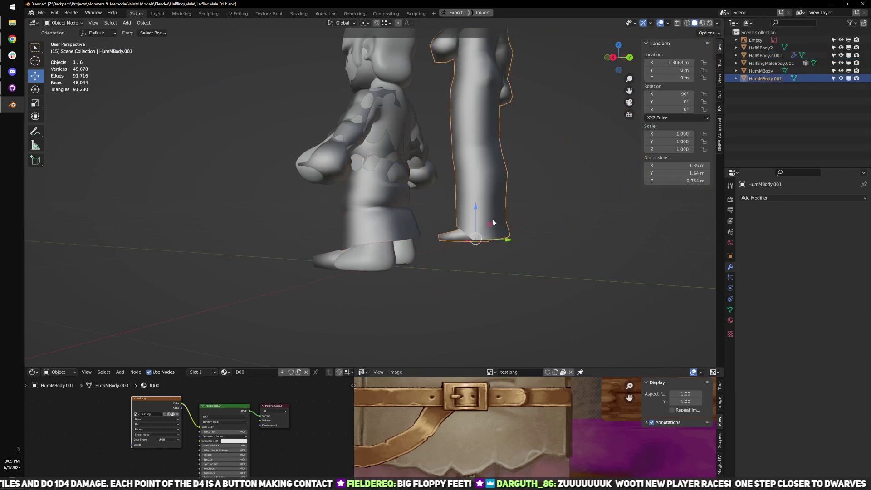
key("Tab")
scroll(512, 266, "up", 2)
key("ctrl+Tab")
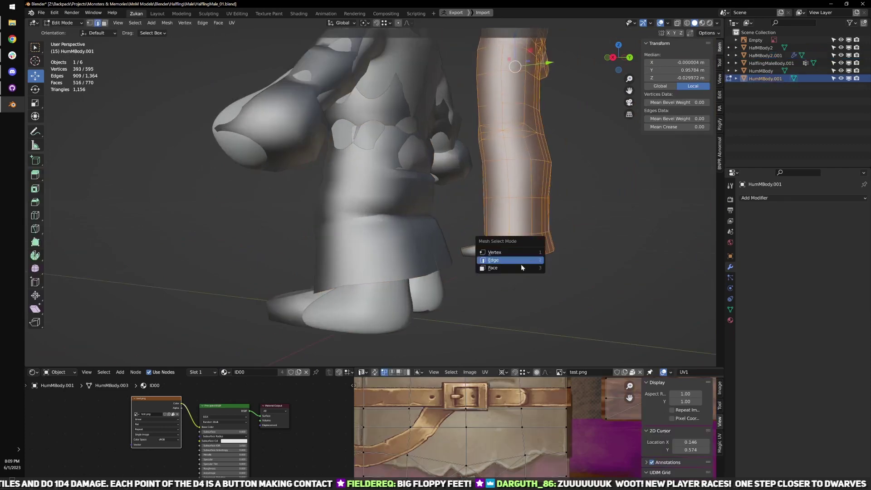
left_click(522, 275)
left_click(521, 215)
key("ctrl+l")
key("ctrl+space")
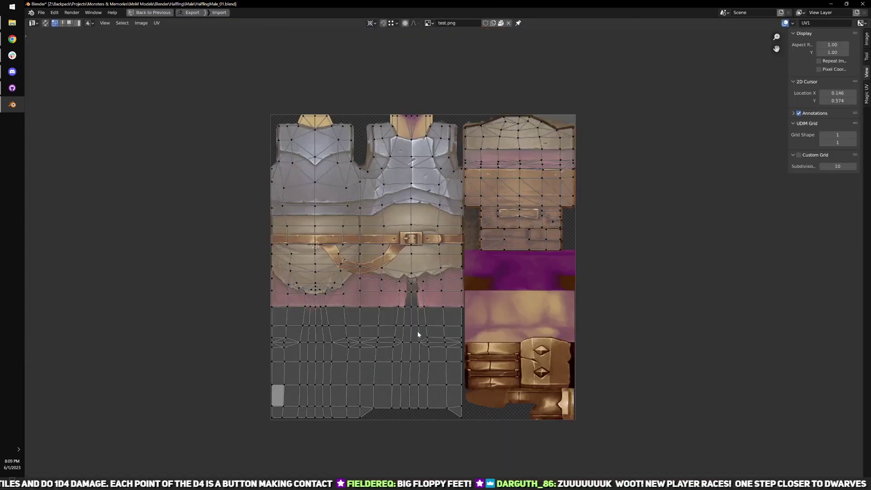
key("ctrl+Tab")
left_click(373, 390)
key("ctrl+space")
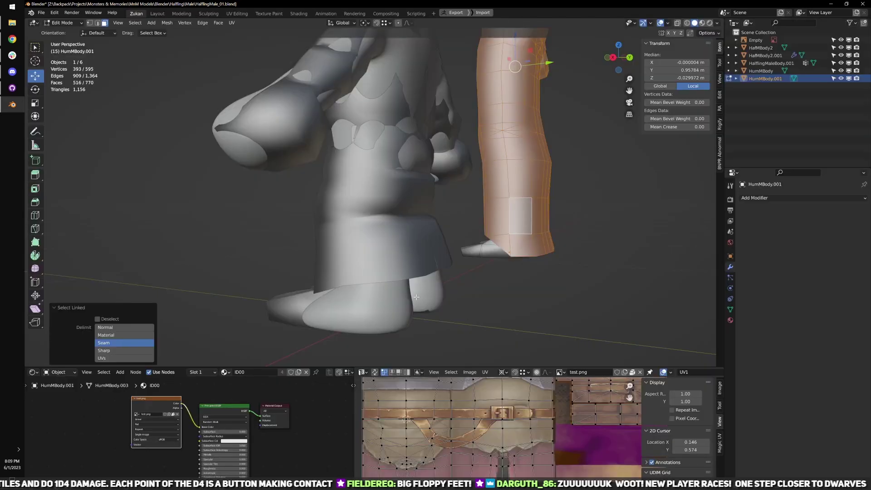
- Reopen the halfling's lower garment for editing and select its hem edge loop
key("Tab")
left_click(401, 259)
key("Tab")
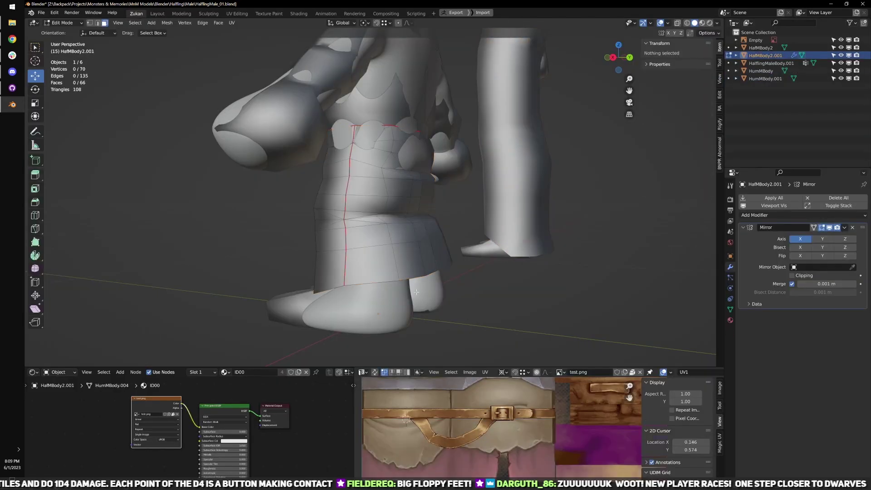
key("ctrl+Tab")
left_click(401, 285)
left_click(391, 281, "alt")
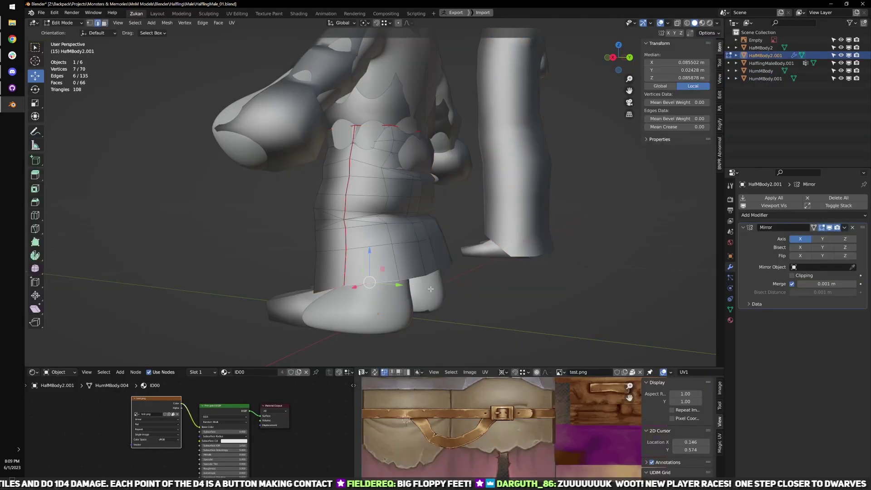
- Remove the front edges from the hem selection and extrude the remaining side and back edges down about 0.027 m along Z
middle_click_drag(392, 281, 410, 290)
scroll(369, 298, "up", 1)
key("shift+z")
left_click_drag(276, 276, 341, 373, "ctrl")
scroll(359, 330, "down", 2)
middle_click_drag(368, 328, 357, 323)
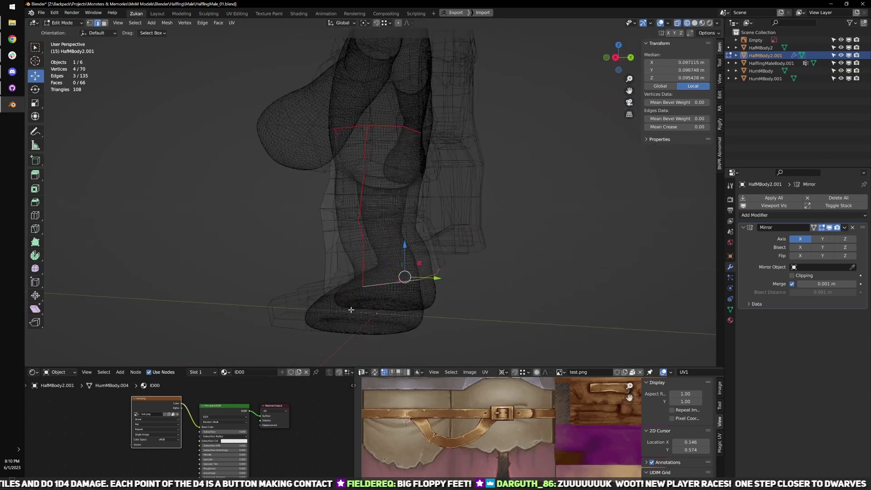
key("alt+z")
scroll(387, 292, "up", 4)
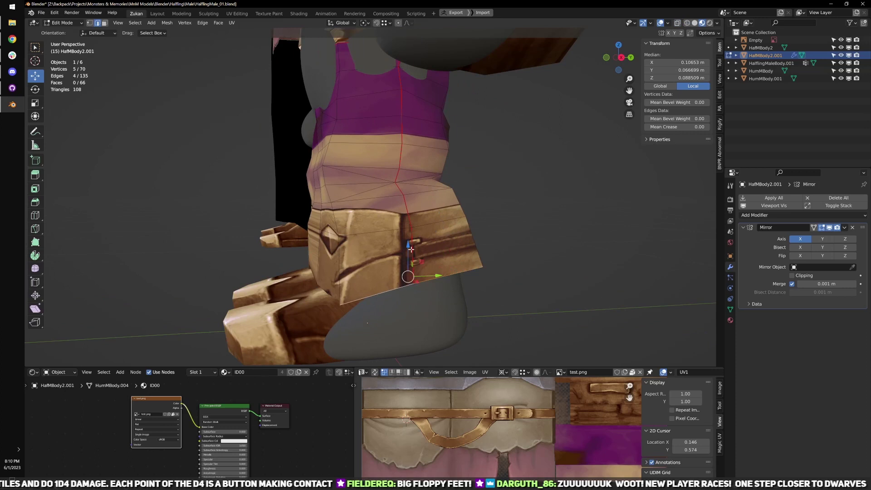
key("e")
key("z")
left_click(420, 273)
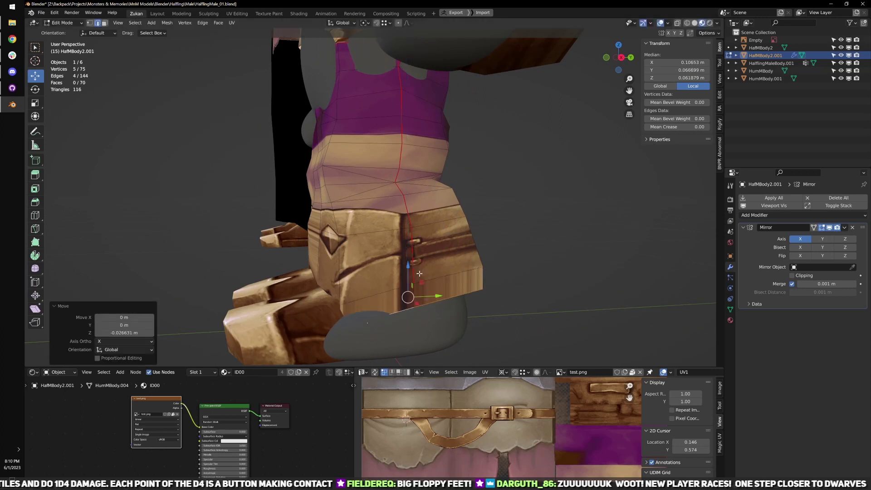
- Isolate the garment, flatten the extruded bottom edge along Z and lower it toward the ground
key("KP_Divide")
key("KP_3")
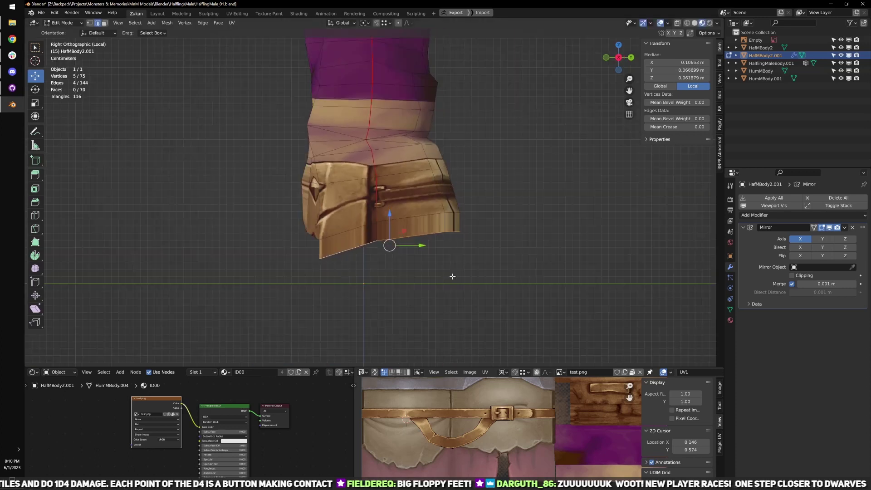
key("shift+space")
key("s")
left_click_drag(391, 217, 384, 236)
key("ctrl+z")
key("shift+space")
key("g")
- Select the original hem edge loop above the extrusion and scale it along Z to level it
key("shift+z")
left_click_drag(273, 261, 459, 180)
scroll(367, 209, "up", 1, "shift")
key("shift+space")
key("s")
middle_click_drag(389, 209, 382, 211)
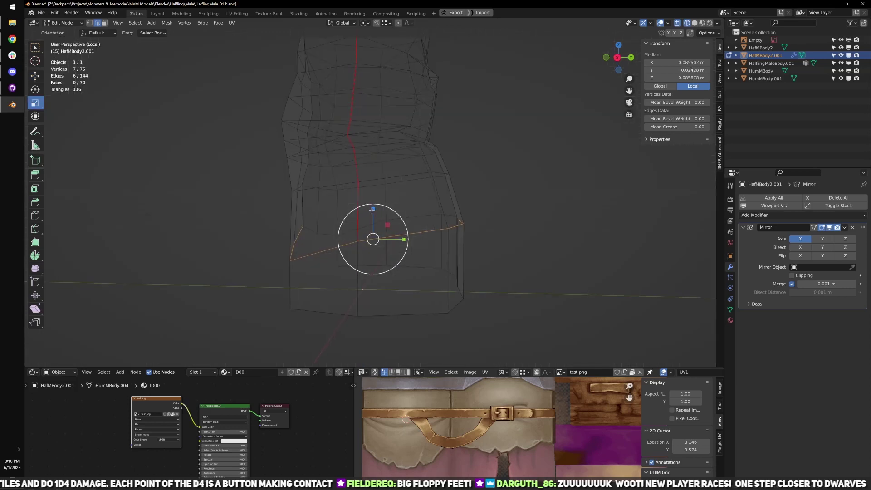
left_click_drag(374, 209, 373, 228)
key("w")
- Merge the extrusion's outer front bottom vertex into the hem vertex above it, using At Last
key("1")
middle_click_drag(299, 331, 311, 333)
key("alt+a")
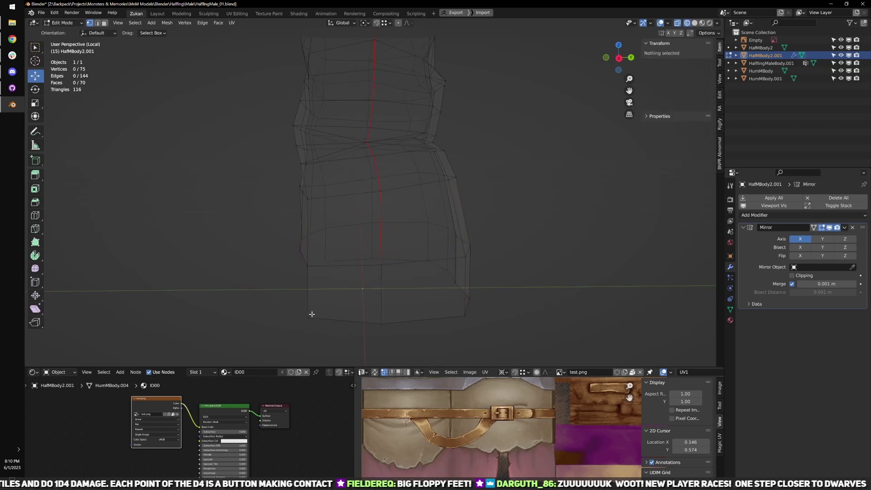
left_click(308, 316)
left_click(308, 268, "shift")
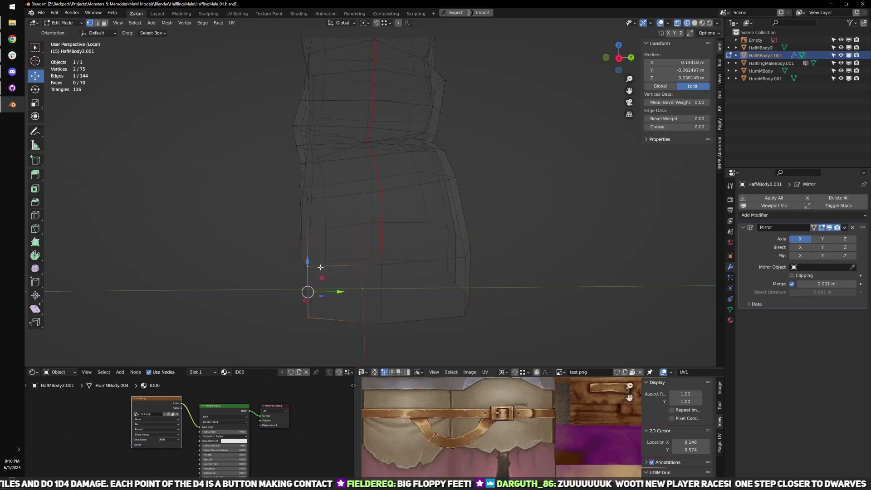
key("m")
left_click(318, 272)
key("shift+z")
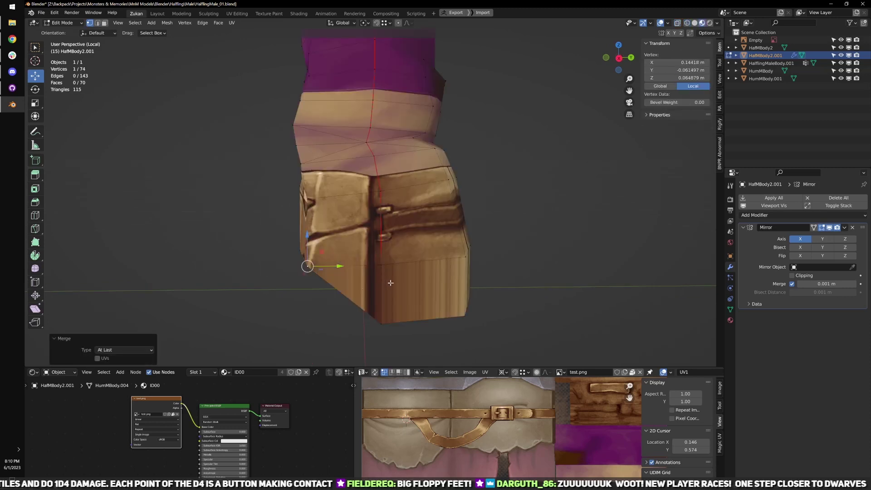
- Leave the isolated view and move the vertex at the bottom of the side seam outward around the foot
key("KP_Divide")
scroll(446, 299, "down", 2)
key("KP_1")
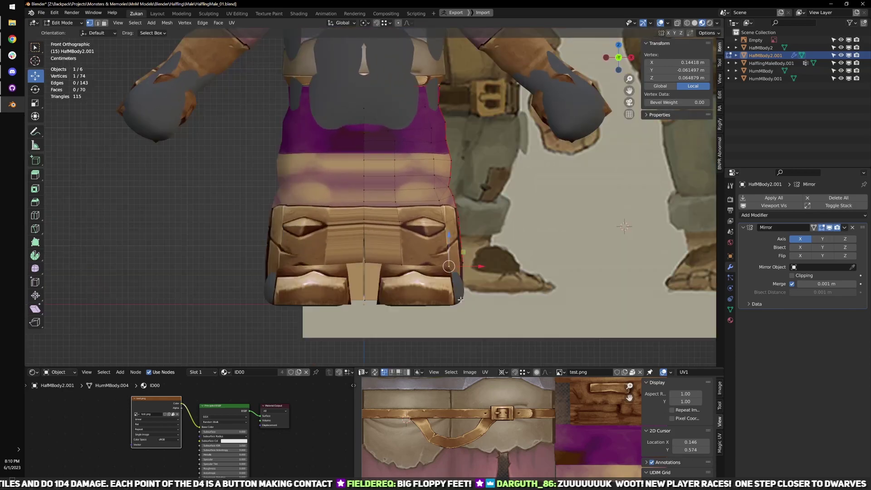
scroll(436, 318, "up", 2)
key("shift+z")
middle_click_drag(433, 327, 385, 301, "shift")
left_click_drag(389, 251, 421, 274)
middle_click_drag(482, 293, 435, 281)
left_click_drag(397, 280, 435, 274)
mouse_move(451, 279)
middle_mouse_down()
mouse_move(404, 281)
mouse_move(363, 302)
mouse_move(352, 295)
mouse_move(412, 267)
mouse_move(415, 287)
mouse_move(356, 284)
middle_mouse_up()
- Hide the detailed halfling body and reopen the lower garment's mesh for editing
key("shift+z")
key("Tab")
left_click(366, 276)
key("h")
left_click(413, 276)
key("Tab")
middle_click_drag(429, 295, 393, 311)
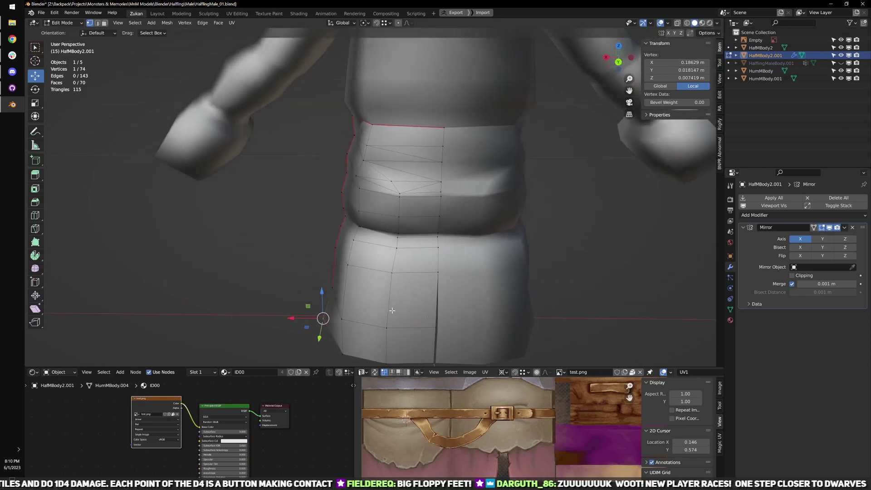
- Select the side seam vertex below the waist and hide the reference image, keeping the garment in mesh editing
scroll(392, 311, "up", 2)
middle_click_drag(350, 204, 359, 199)
scroll(356, 163, "up", 2)
middle_click_drag(332, 97, 399, 188, "shift")
left_click(373, 174)
key("ctrl+KP_1")
key("Tab")
scroll(398, 189, "down", 4)
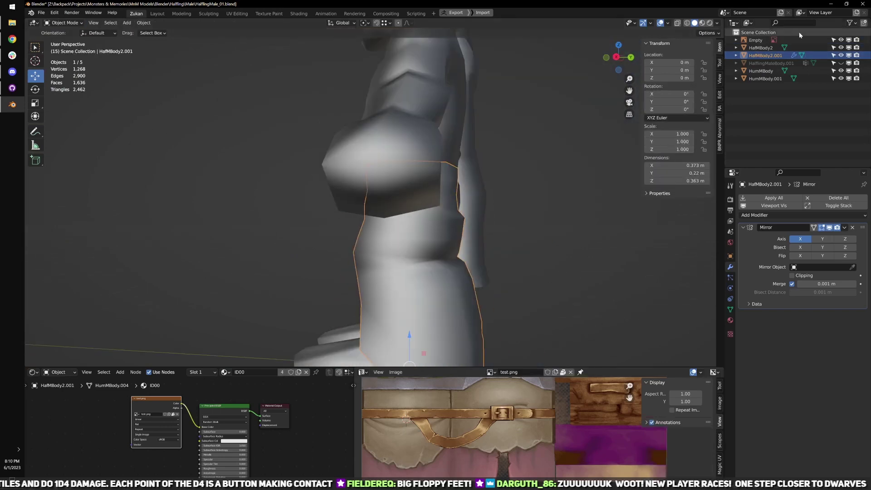
left_click(843, 40)
key("ctrl+KP_1")
scroll(443, 181, "up", 2)
key("Tab")
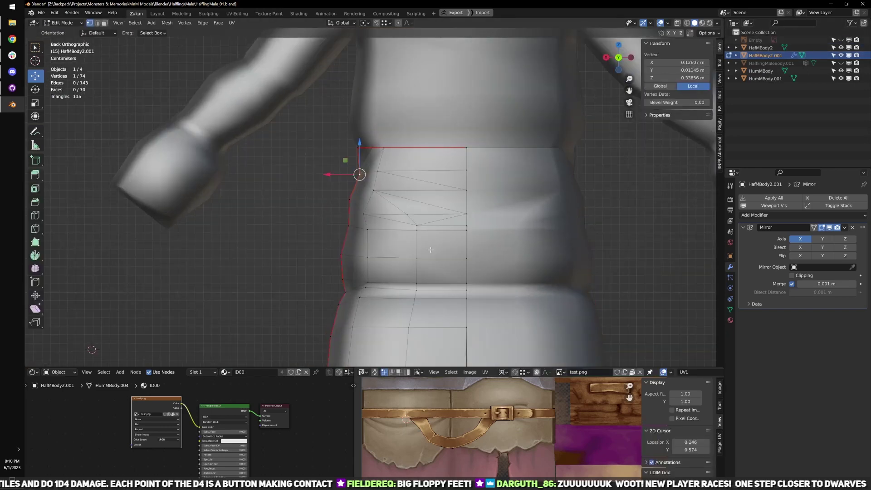
- Push the upper side seam vertices outward, moving the one at hip height about 0.006 m along X
middle_click_drag(383, 232, 375, 225, "shift")
scroll(374, 225, "up", 1)
left_click_drag(322, 160, 308, 189)
left_click(334, 221)
left_click_drag(306, 220, 300, 218)
middle_click_drag(319, 291, 322, 215, "shift")
scroll(320, 217, "down", 1)
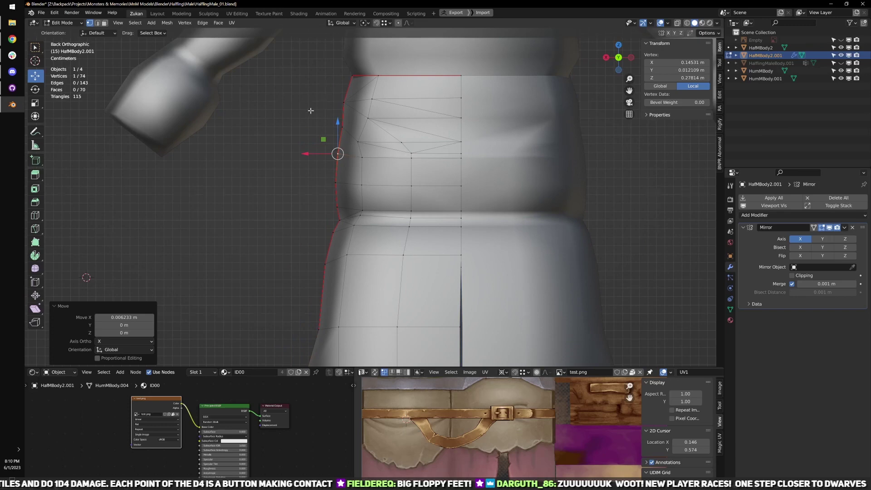
- Move the side seam vertex at the original hem level outward about 0.005 m along X
scroll(327, 272, "down", 1)
middle_click_drag(324, 291, 325, 239, "shift")
left_click(329, 255)
left_click_drag(303, 256, 301, 256)
left_click(301, 255)
- Select the two protruding vertices at the garment's back and examine the surface around the buttocks
key("KP_3")
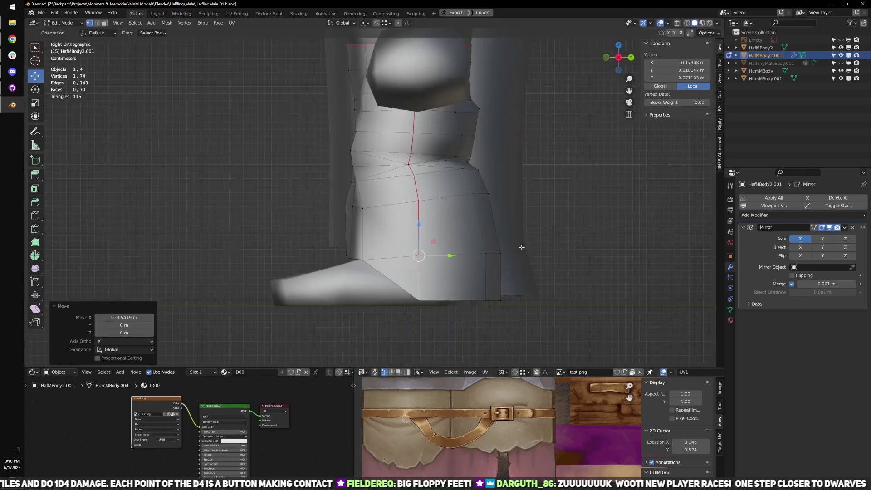
middle_click_drag(495, 205, 478, 223, "shift")
middle_click_drag(475, 187, 449, 241, "shift")
scroll(446, 227, "up", 1)
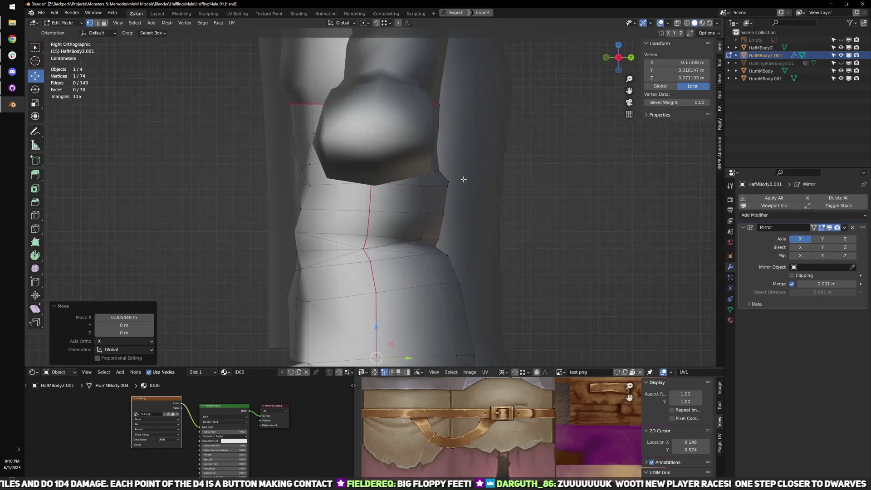
key("shift+z")
key("a")
key("a")
middle_click_drag(467, 188, 450, 225, "shift")
scroll(442, 220, "up", 3)
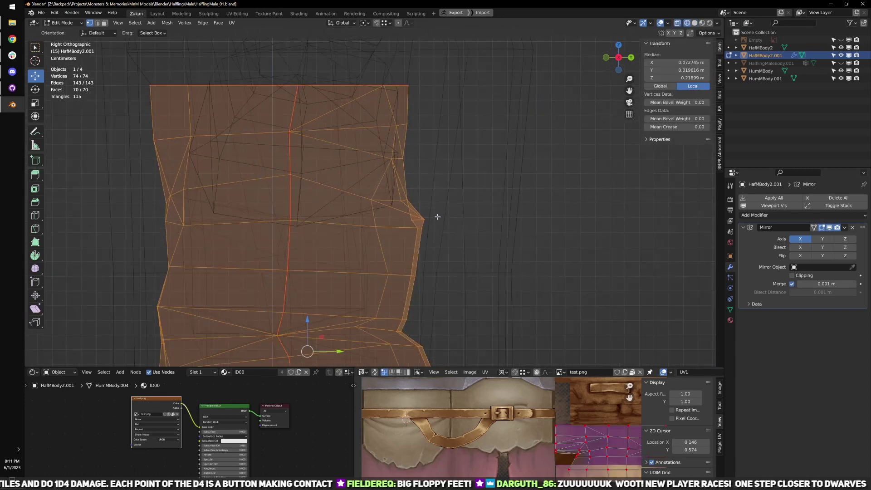
left_click_drag(403, 212, 441, 224)
middle_click_drag(479, 227, 426, 245)
key("shift+z")
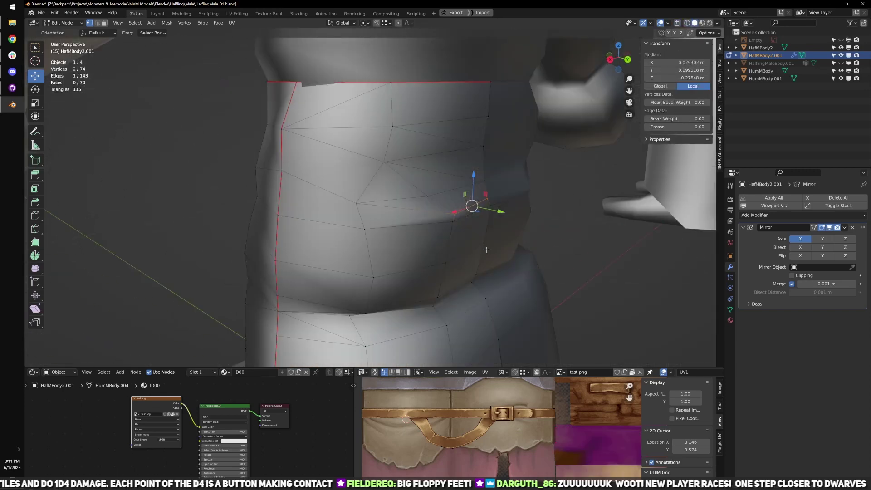
mouse_move(486, 249)
middle_mouse_down()
mouse_move(420, 249)
mouse_move(489, 251)
middle_mouse_up()
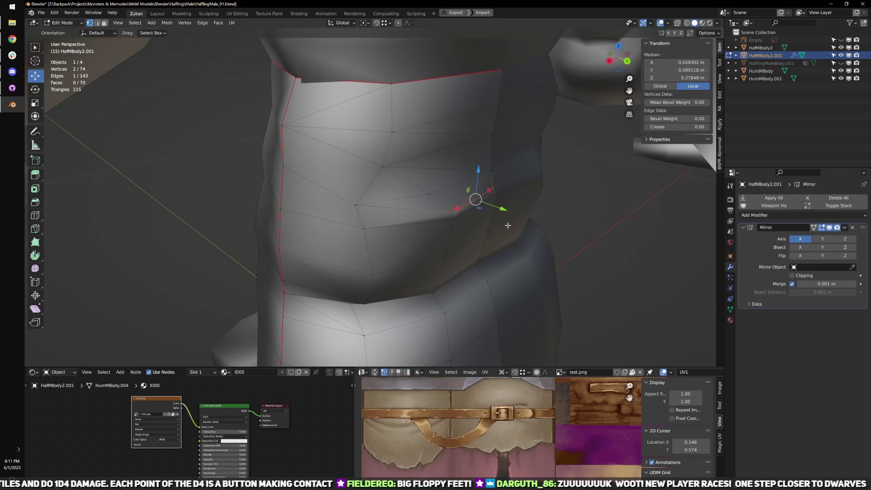
- Reposition two vertices at the garment's rear outer corner to round out the hip
middle_click_drag(455, 231, 360, 187)
left_click(350, 166)
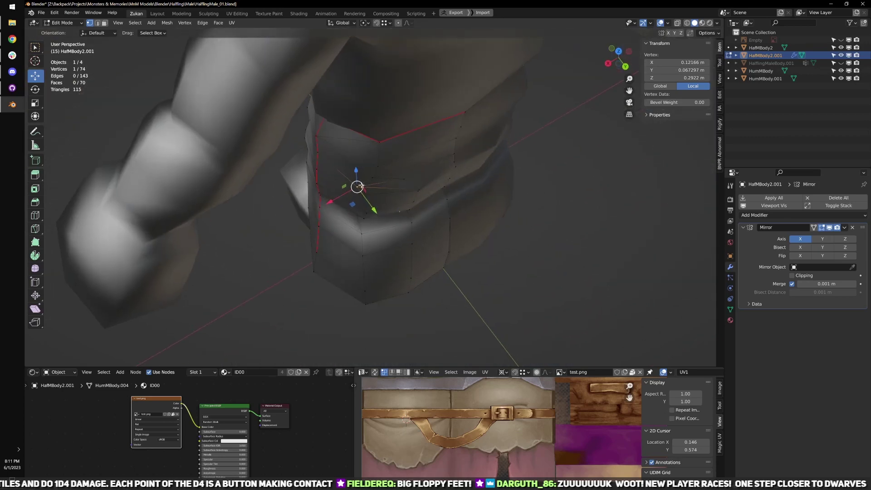
key("g")
left_click(375, 191)
scroll(345, 189, "up", 4)
left_click(296, 162)
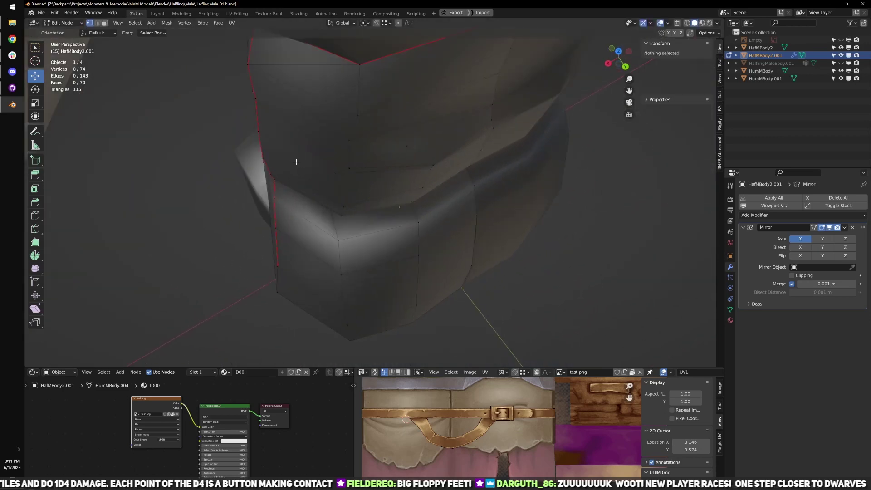
left_click(336, 174)
key("g")
left_click(359, 194)
- Shift the outer crease vertex backward along Y and the adjacent back crease vertex about 0.006 m in Y and 0.0013 m in Z
middle_click_drag(351, 244, 376, 209, "shift")
left_click(363, 205)
left_click(352, 201)
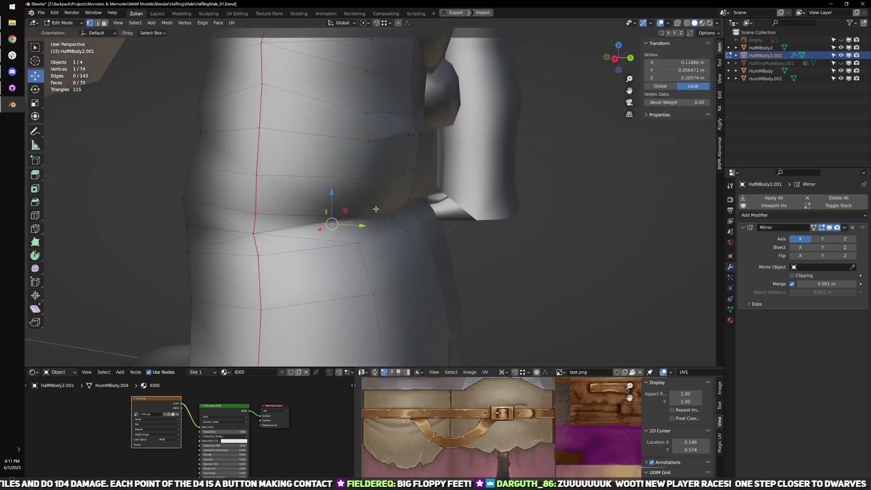
left_click_drag(361, 227, 383, 233)
left_click(393, 221)
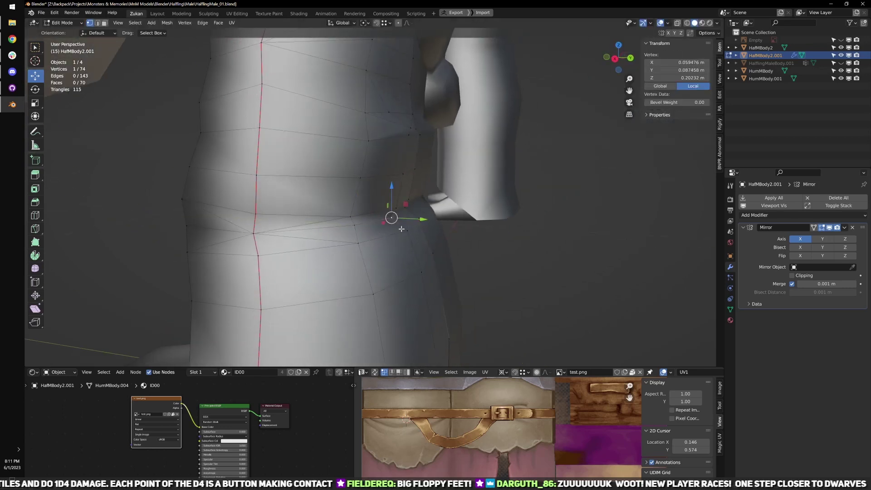
middle_click_drag(402, 229, 415, 210, "alt")
scroll(416, 210, "up", 3)
left_click_drag(354, 216, 370, 214)
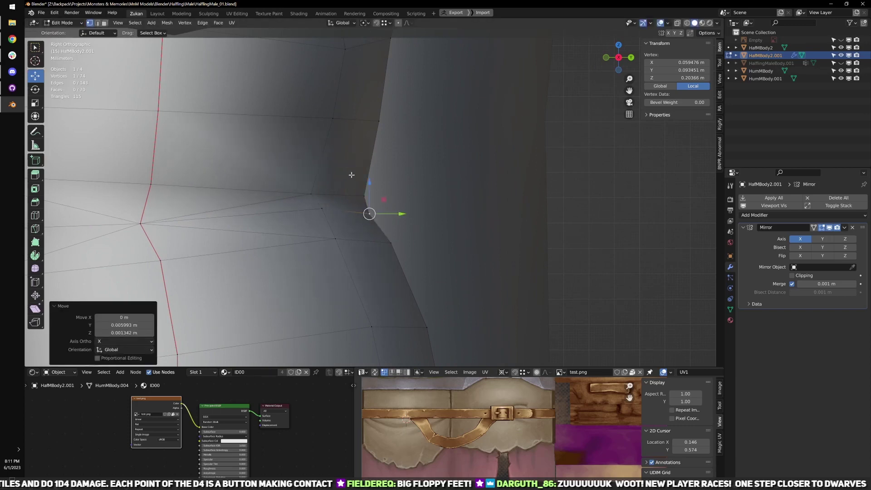
- Select the vertices just above the back crease and raise them slightly
key("alt+a")
key("z")
left_click_drag(296, 178, 399, 206)
key("z")
left_click_drag(340, 167, 347, 151)
- Move the centre back crease vertex about 0.0095 m along Y
key("shift+z")
left_click(348, 218)
key("shift+z")
middle_click_drag(516, 236, 383, 254)
left_click_drag(498, 163, 510, 166)
key("KP_3")
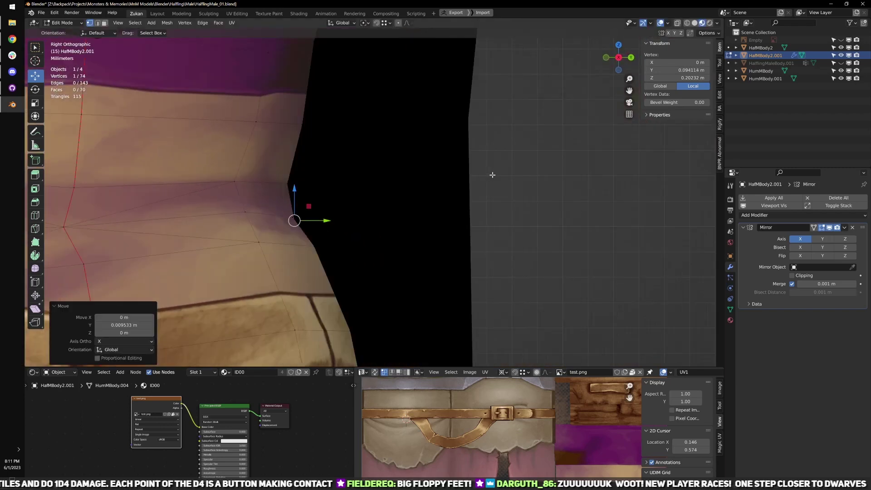
- Raise the centre back crease vertex slightly and shift the centre vertex above it about 0.0017 m along Y
key("shift+z")
middle_click_drag(287, 237, 392, 218, "shift")
key("g")
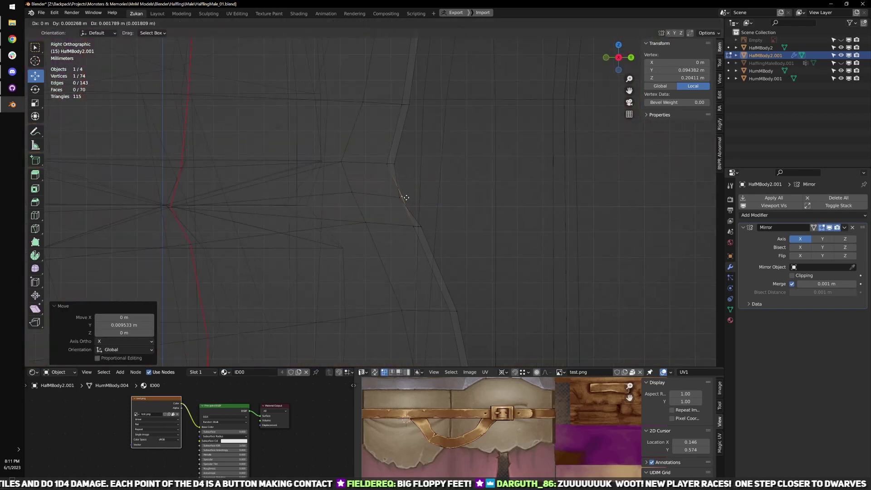
left_click(377, 157)
key("g")
key("y")
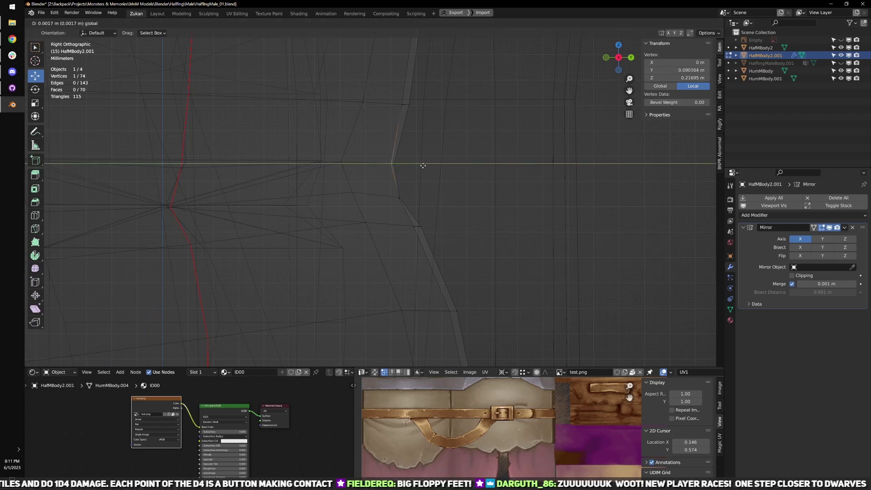
left_click(387, 200)
- Nudge the centre back crease vertex slightly backward along Y
left_click(410, 202)
middle_click_drag(413, 203, 372, 211)
left_click(419, 198)
middle_click_drag(429, 199, 467, 206)
left_click(489, 187)
key("KP_3")
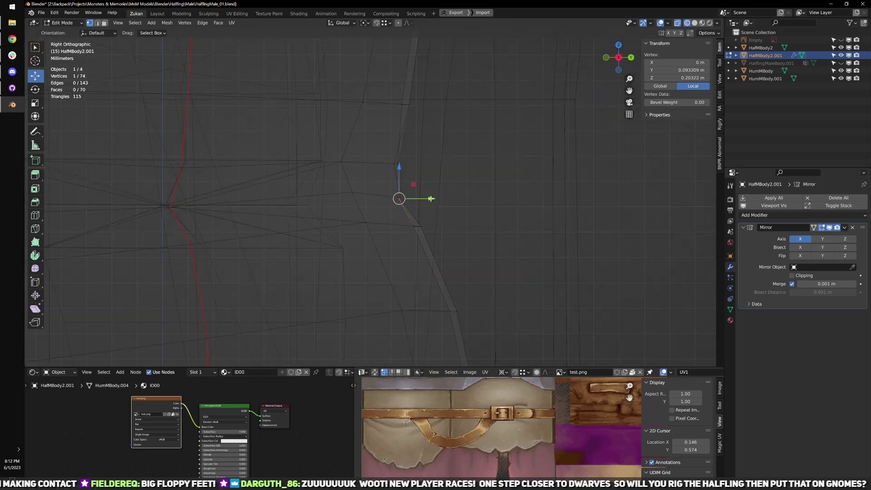
left_click_drag(431, 198, 437, 199)
- Flatten the three back vertices of the crease row to one height by scaling them to 0 along Z
left_click(372, 195, "alt")
scroll(372, 196, "down", 2)
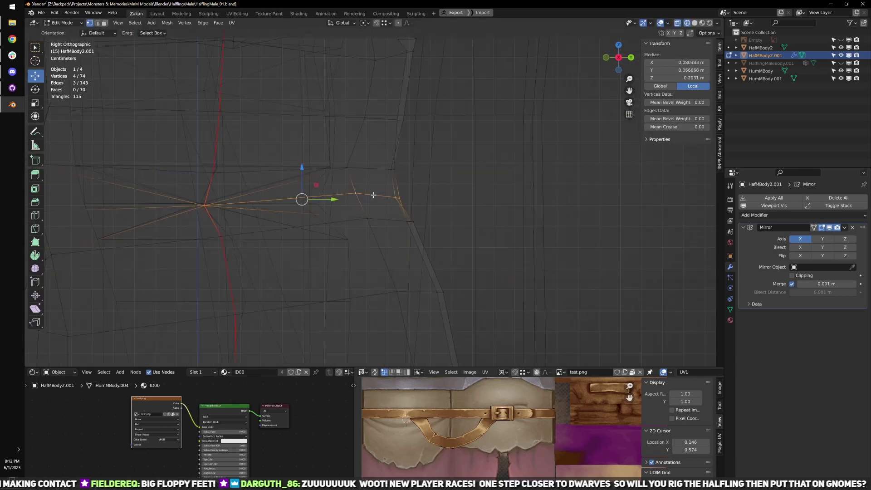
middle_click_drag(369, 213, 446, 213, "shift")
key("s")
left_click_drag(294, 192, 351, 226, "ctrl")
middle_click_drag(355, 226, 346, 236)
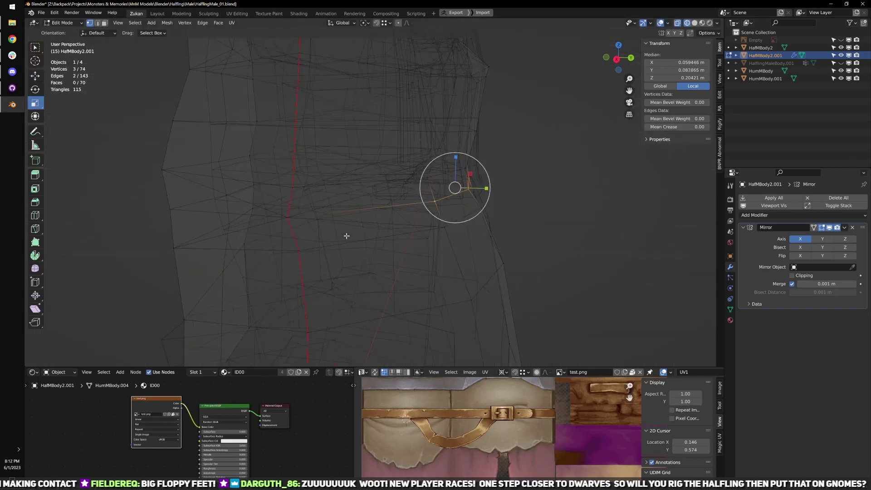
left_click_drag(456, 158, 456, 163)
key("0")
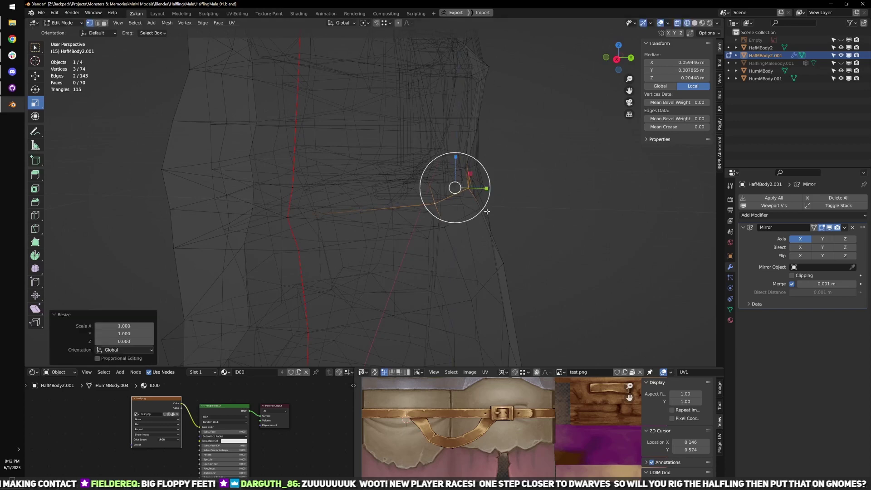
- Repeat the zero Z scale on the vertex rows above the crease, levelling the uppermost one from front to back
key("KP_3")
left_click_drag(397, 251, 509, 209)
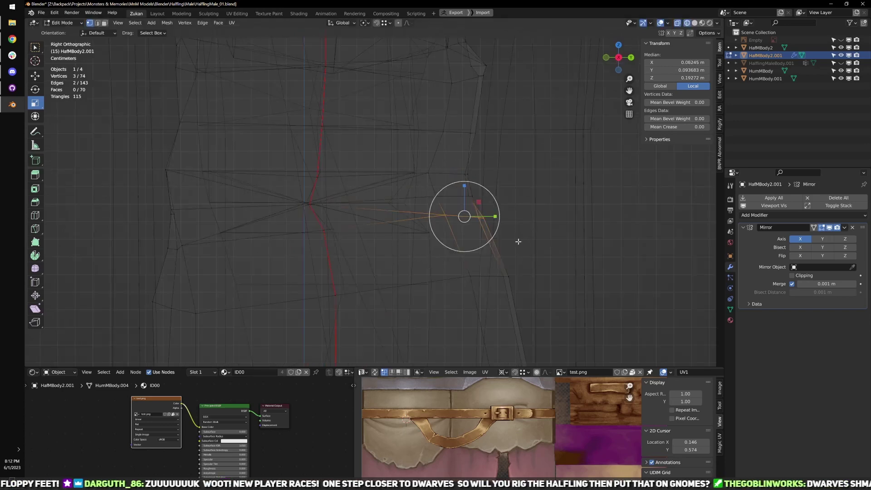
key("ctrl+z")
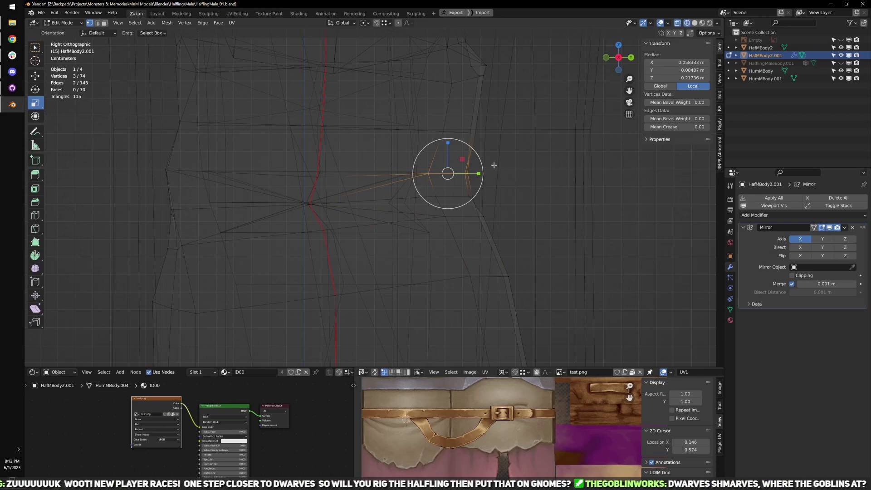
left_click_drag(412, 119, 502, 142)
key("shift+r")
scroll(476, 140, "down", 1)
left_click_drag(165, 115, 508, 164)
key("shift+r")
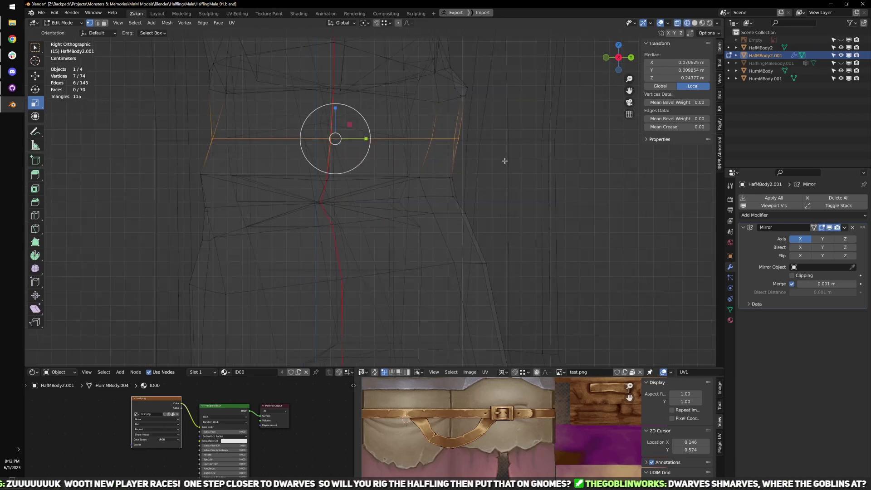
- Select the whole garment mesh and examine its side profile in wireframe
scroll(504, 163, "down", 2)
middle_click_drag(319, 161, 357, 191, "shift")
scroll(325, 216, "down", 2)
key("a")
key("a")
middle_click_drag(361, 276, 394, 246, "shift")
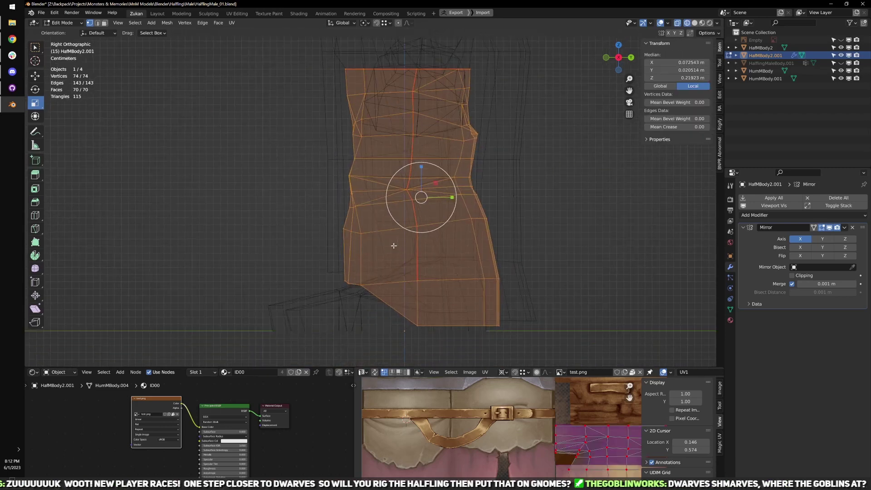
scroll(382, 267, "up", 1)
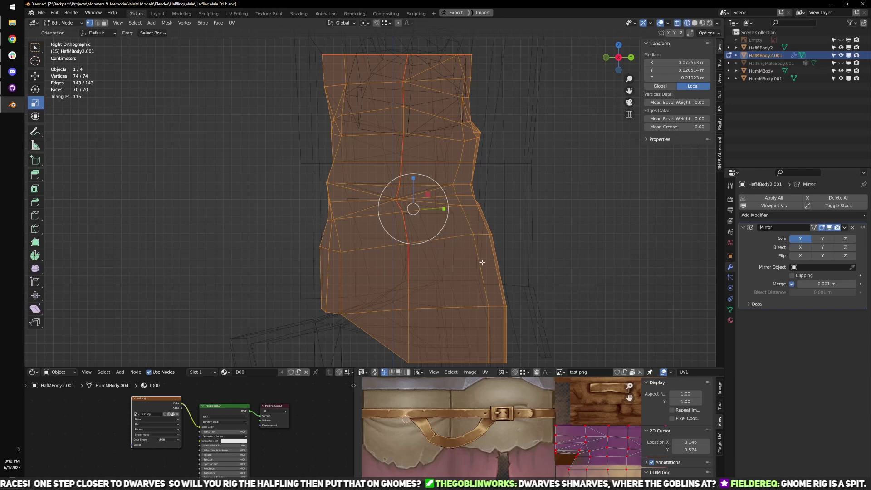
scroll(484, 262, "up", 1)
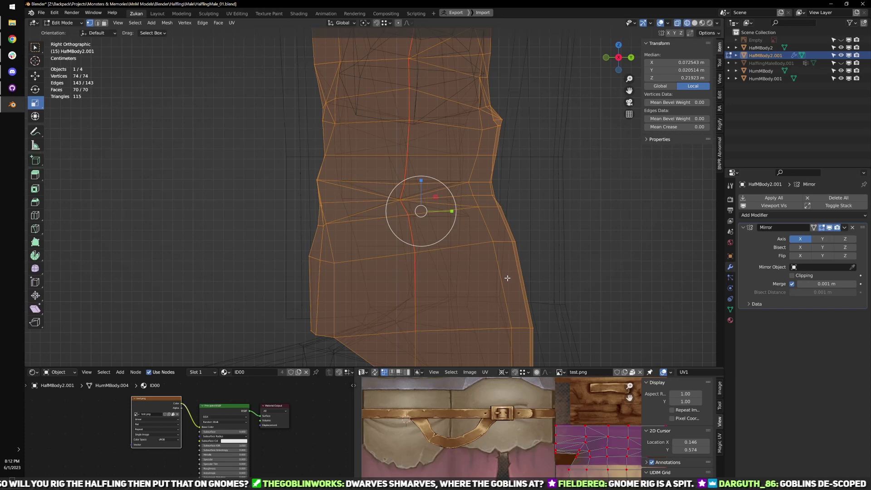
scroll(506, 277, "down", 2)
middle_click_drag(435, 209, 438, 275, "shift")
scroll(435, 275, "up", 3)
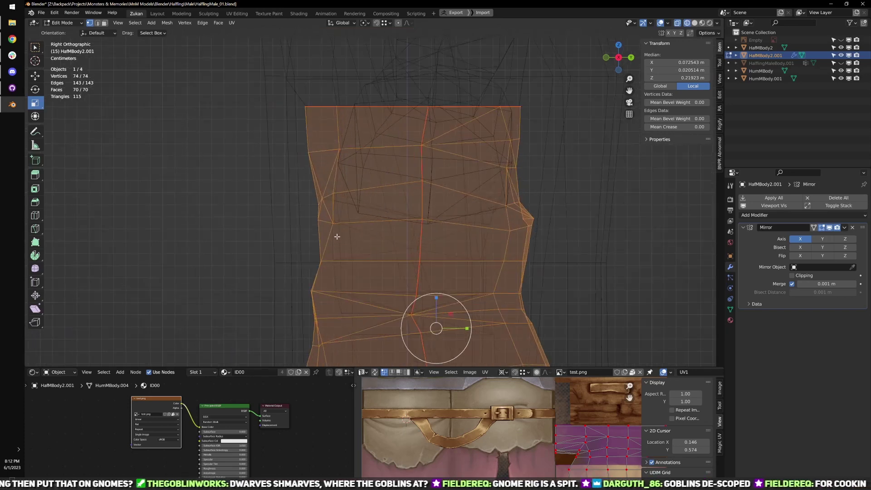
- Return to solid shading and move the garment's front outer corner vertex slightly forward along Y
key("alt+a")
key("shift+z")
middle_click_drag(324, 248, 386, 225)
left_click(400, 214)
key("w")
key("KP_3")
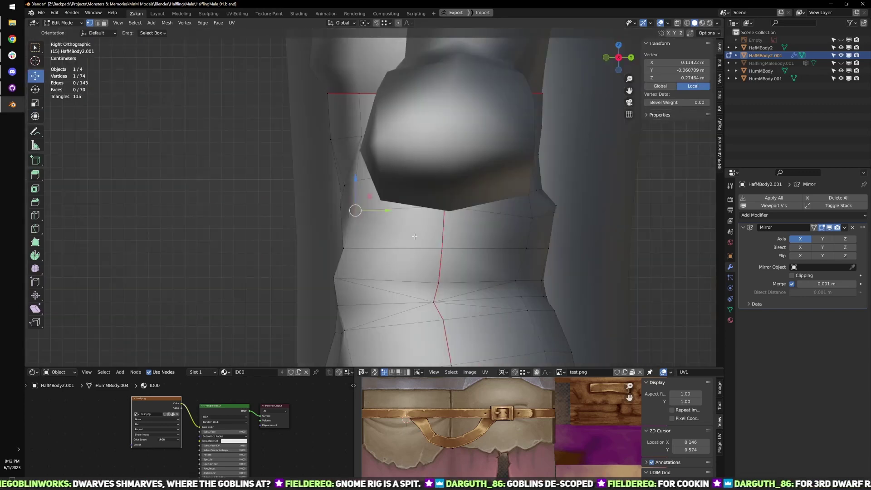
left_click_drag(389, 210, 380, 210)
- Select another vertex near the garment's front outer corner and shift it along X in the front view
middle_click_drag(381, 210, 447, 175)
left_click(405, 142)
middle_click_drag(406, 143, 354, 289)
key("KP_1")
key("g")
key("x")
left_click(463, 175)
- Try to pull the vertical edge loop beside the garment's front centre forward along Y
key("ctrl+Tab")
left_click(333, 278)
middle_click_drag(354, 288, 416, 280, "shift")
key("ctrl+Tab")
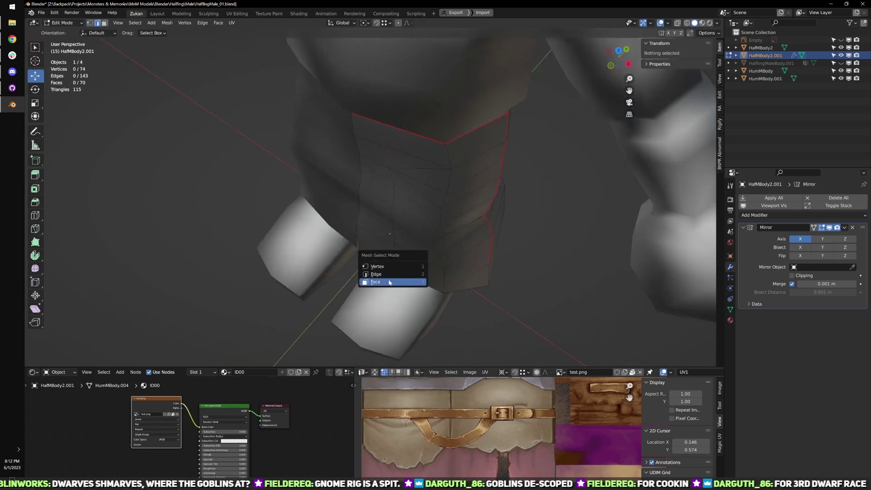
left_click(390, 282)
left_click(387, 259)
key("ctrl+Tab")
left_click(420, 217)
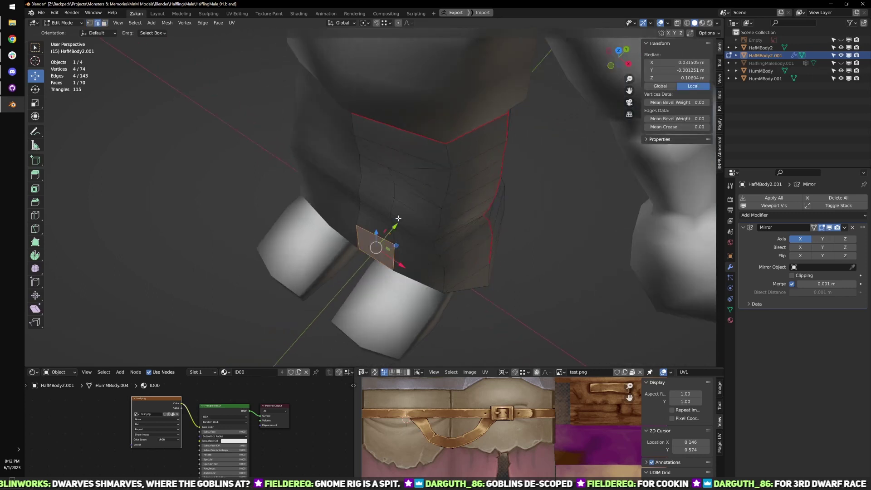
left_click(396, 215, "alt")
middle_click_drag(415, 228, 415, 220)
key("g")
key("y")
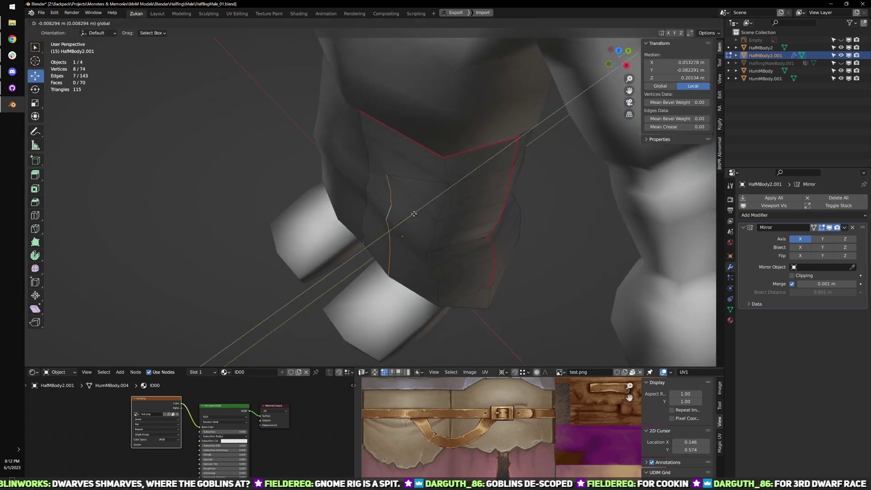
left_click(374, 211)
key("ctrl+z")
- Select the front centre edge loop without its top edge and move it -0.0185 m along Y
left_click(364, 211, "alt")
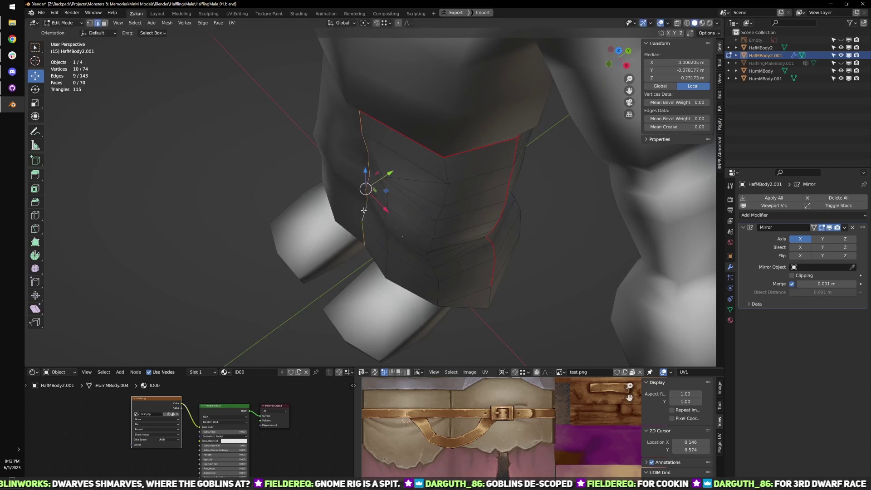
left_click(347, 115, "shift")
left_click_drag(390, 178, 377, 186)
left_click(377, 186)
middle_click_drag(377, 186, 412, 169)
middle_click_drag(444, 198, 413, 188)
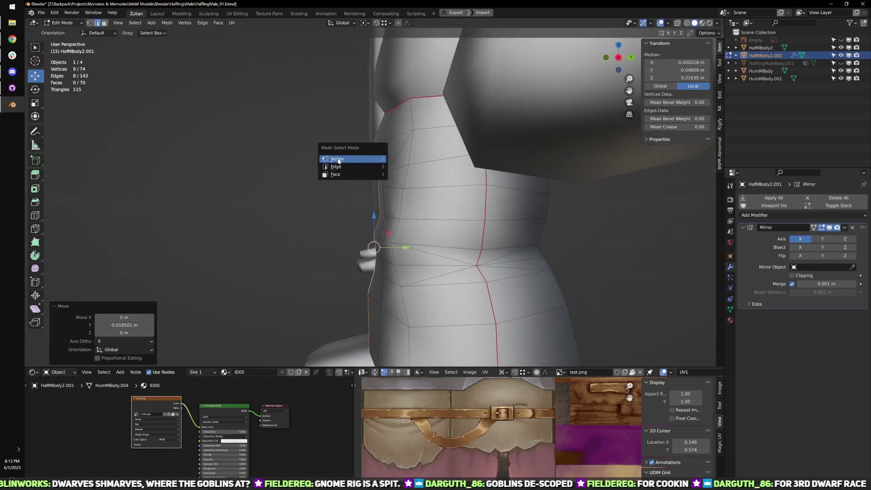
- Switch to vertex selection and move the front centre vertex just below the waist slightly backward along Y
left_click(338, 161)
scroll(371, 162, "down", 5)
middle_click_drag(326, 162, 309, 223)
key("Tab")
middle_click_drag(291, 270, 332, 275)
scroll(333, 275, "up", 4)
key("Tab")
middle_click_drag(409, 169, 399, 196)
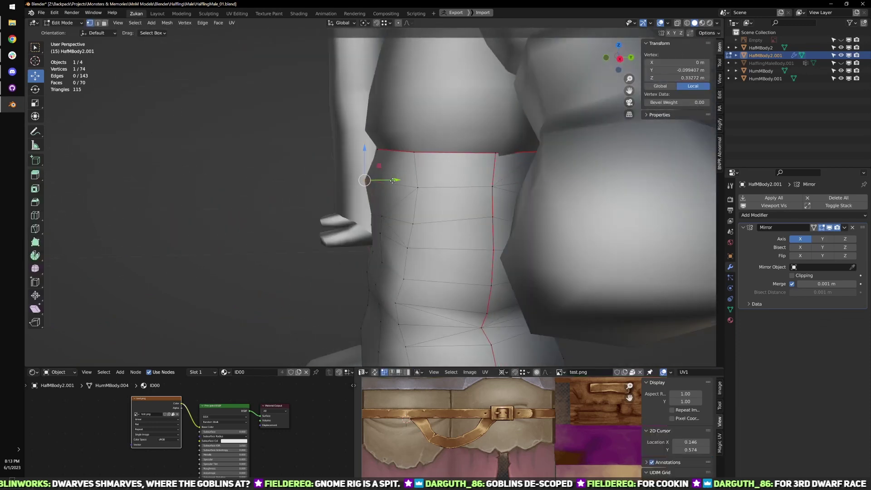
left_click_drag(393, 180, 400, 180)
- Align the front centre edge loop by scaling it to 0 along X and placing it at X 0 m
middle_click_drag(399, 180, 410, 239)
left_click(348, 277, "alt")
key("s")
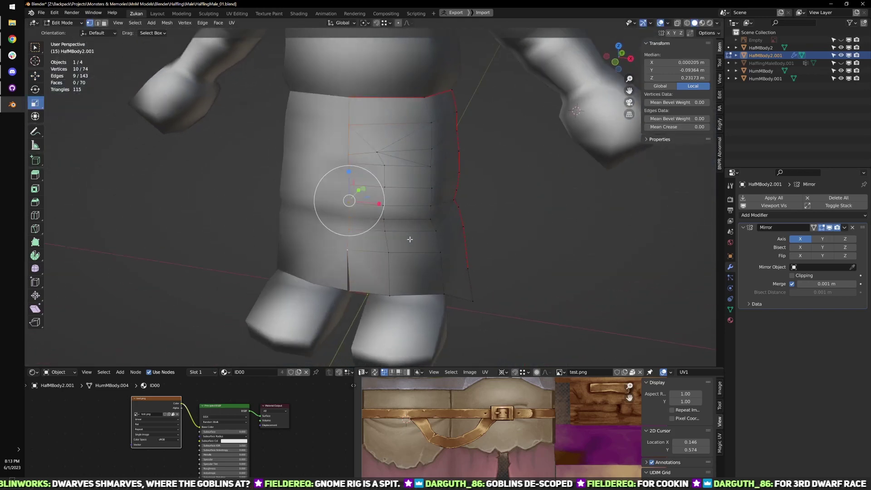
left_click_drag(372, 204, 374, 203)
key("0")
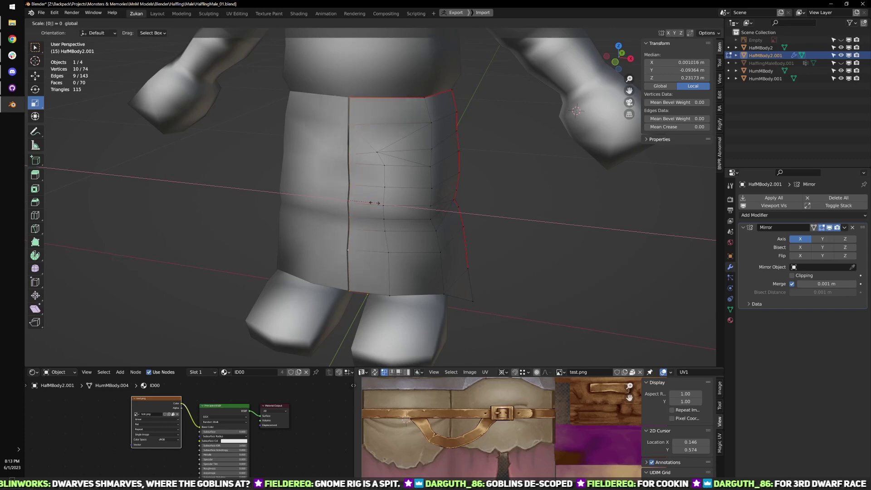
key("Return")
key("Return")
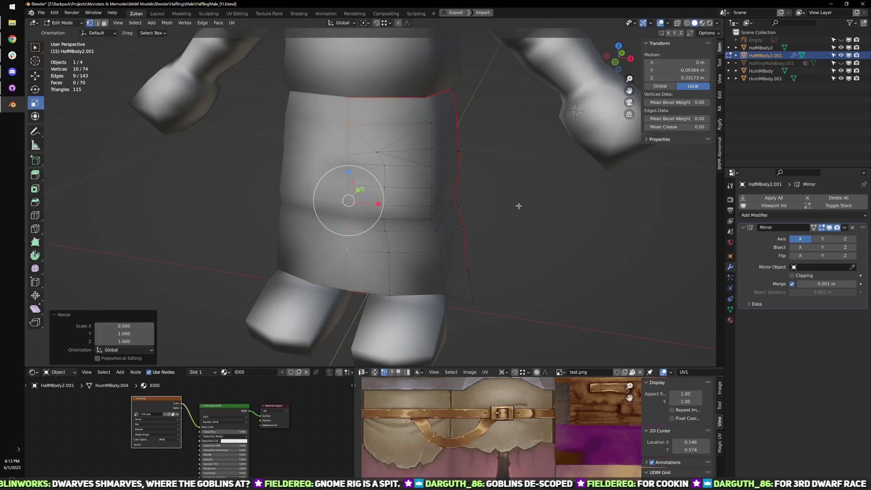
- Scale the back centre edge loop to 0 along X and set its median X to 0 m
middle_click_drag(519, 205, 393, 252)
left_click(404, 302, "alt")
middle_click_drag(435, 280, 400, 230)
key("s")
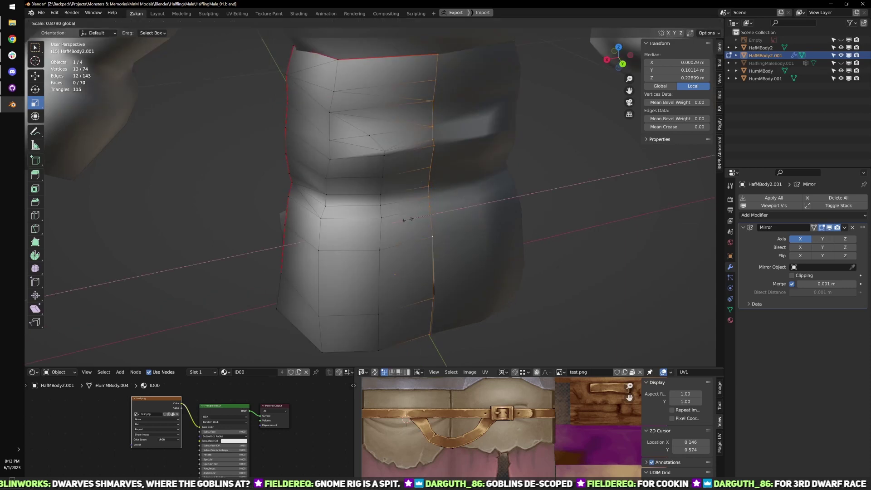
key("x")
key("0")
key("Return")
left_click(684, 63)
type("0")
key("Return")
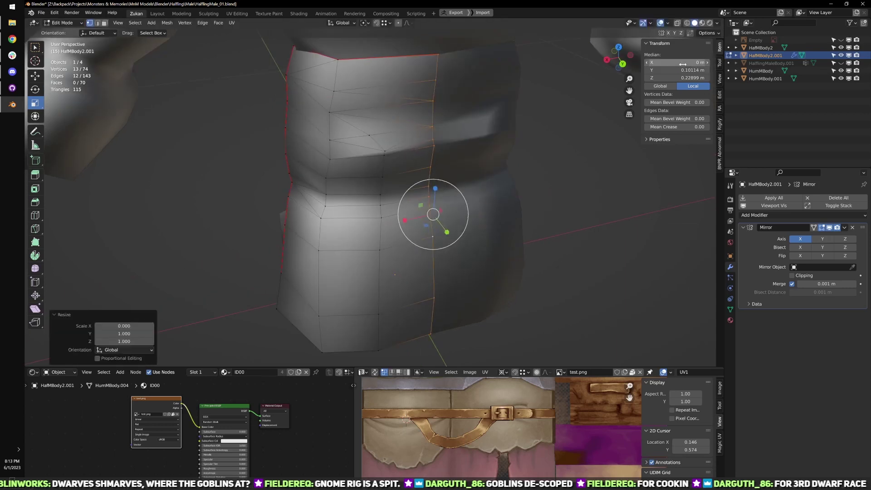
- Leave Edit Mode and show the whole halfling textured in material preview shading
scroll(410, 262, "up", 3)
middle_click_drag(372, 233, 387, 251, "shift")
scroll(398, 246, "down", 5)
key("Tab")
middle_click_drag(289, 260, 474, 222)
key("alt+a")
key("ctrl+a")
left_click(390, 239)
scroll(434, 223, "down", 3)
key("z")
scroll(475, 224, "down", 3)
scroll(475, 229, "up", 4)
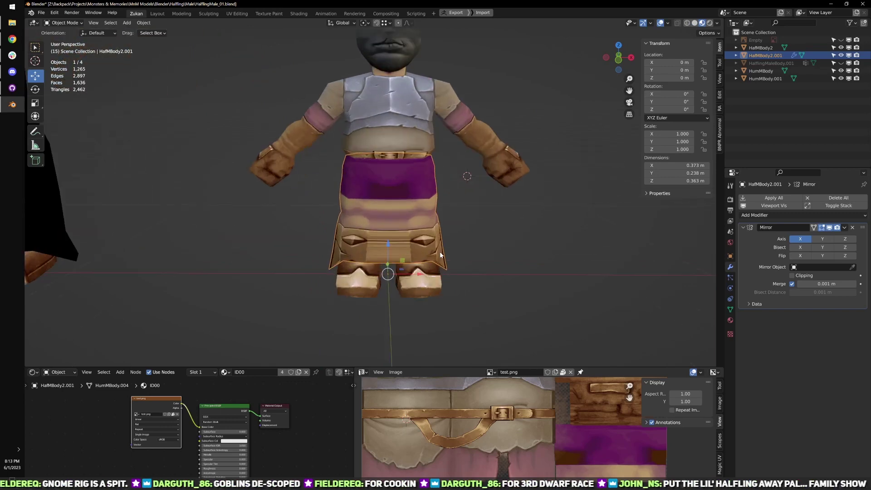
- Select the entire garment mesh and unwrap it with Project from View in the front orthographic view
key("Tab")
key("alt+a")
key("a")
middle_click_drag(537, 304, 514, 314)
key("KP_1")
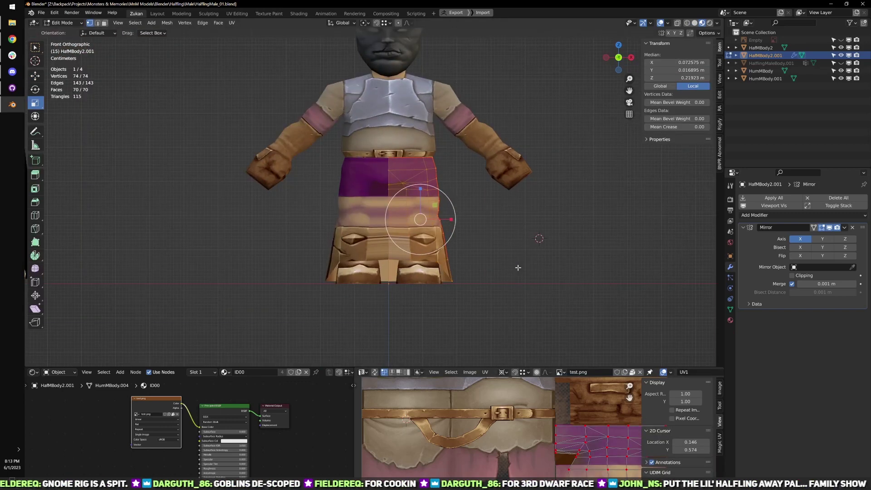
key("u")
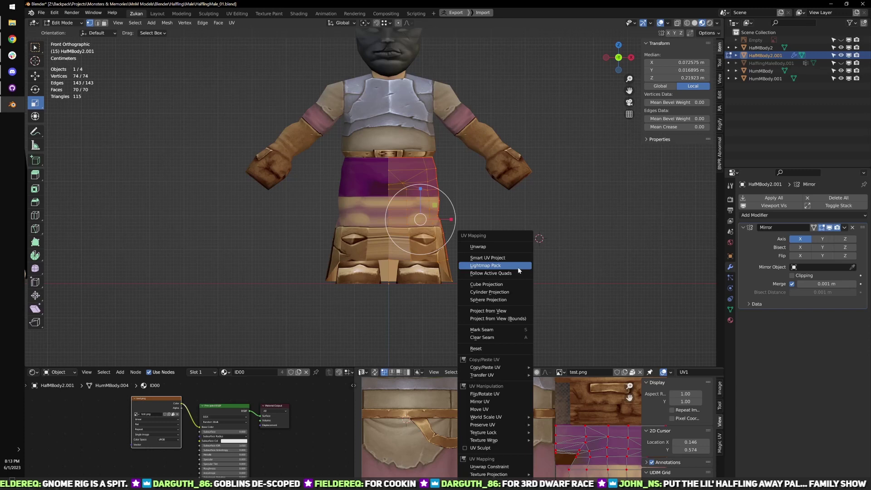
left_click(507, 310)
- Move the garment's projected UVs onto the purple cloth area of the texture
key("ctrl+space")
scroll(439, 352, "up", 4)
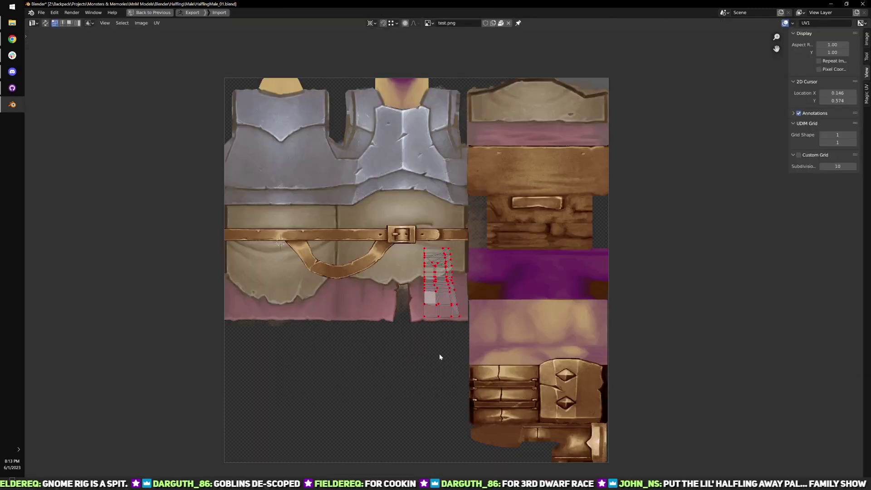
key("ctrl+space")
middle_click_drag(489, 259, 447, 276)
key("ctrl+Tab")
left_click(412, 283)
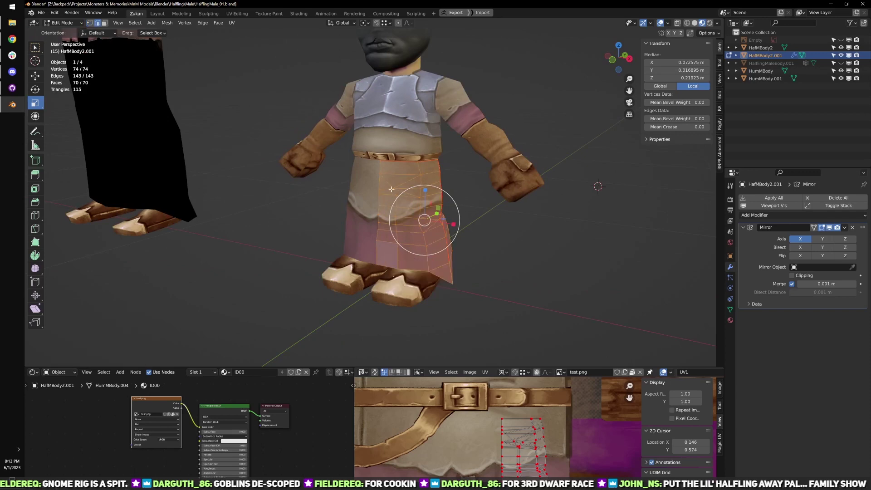
key("ctrl+space")
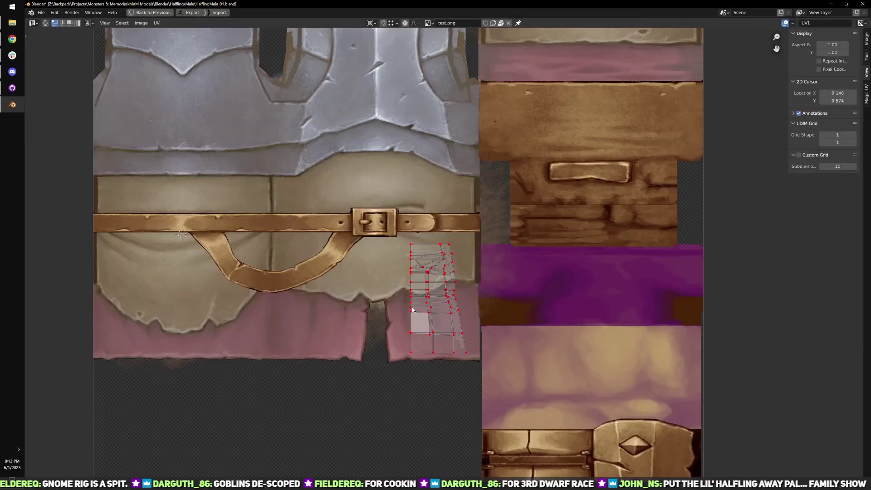
key("g")
left_click(681, 400)
key("ctrl+space")
- Select the garment's front half up to its seam and move its UVs onto the lower edge of the pink cloth
middle_click_drag(506, 275, 438, 279)
scroll(498, 315, "up", 2)
left_click(425, 299)
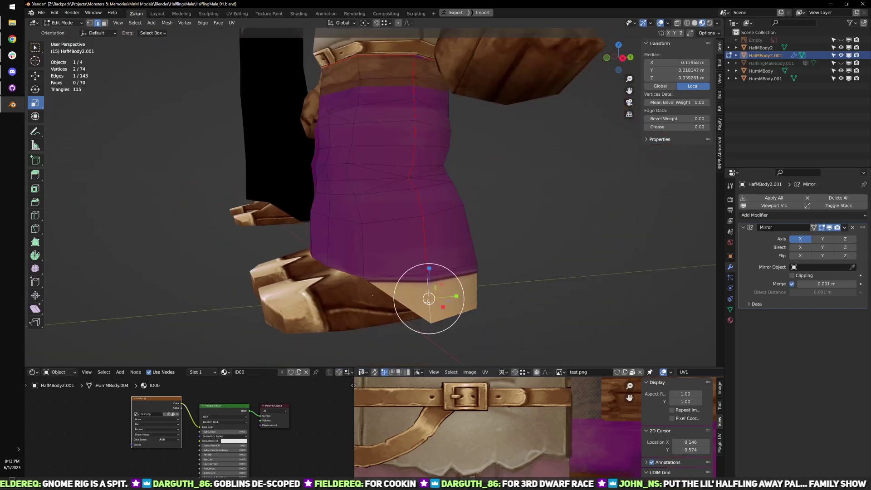
key("l")
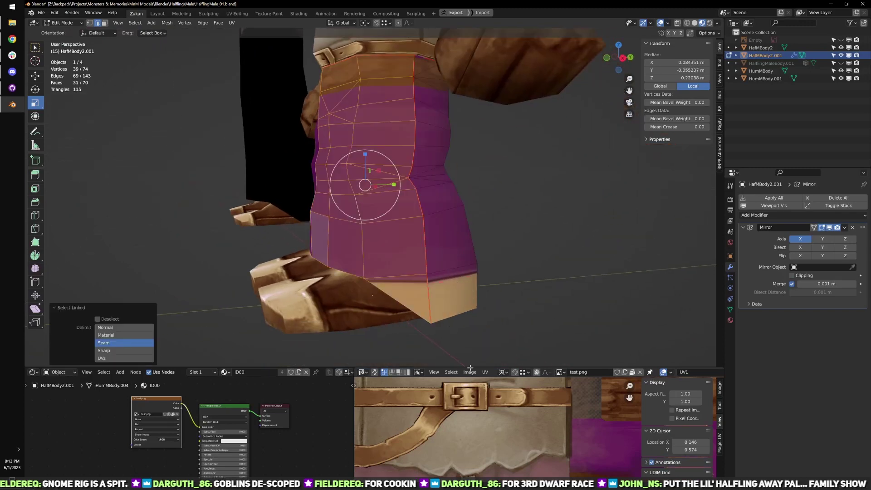
key("ctrl+space")
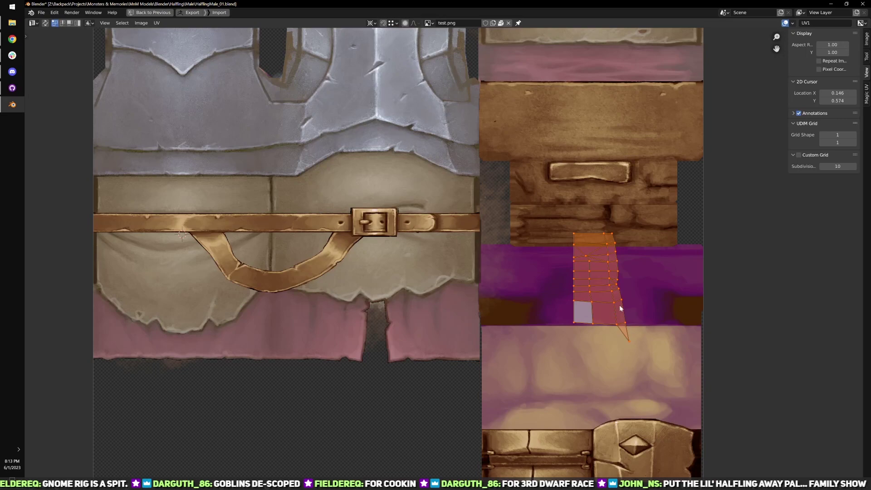
key("g")
left_click(430, 402)
scroll(442, 383, "down", 2)
middle_click_drag(448, 373, 449, 346)
scroll(448, 343, "up", 2)
- Straighten the inner centre column of the front half's UV vertices with Align X
key("ctrl+Tab")
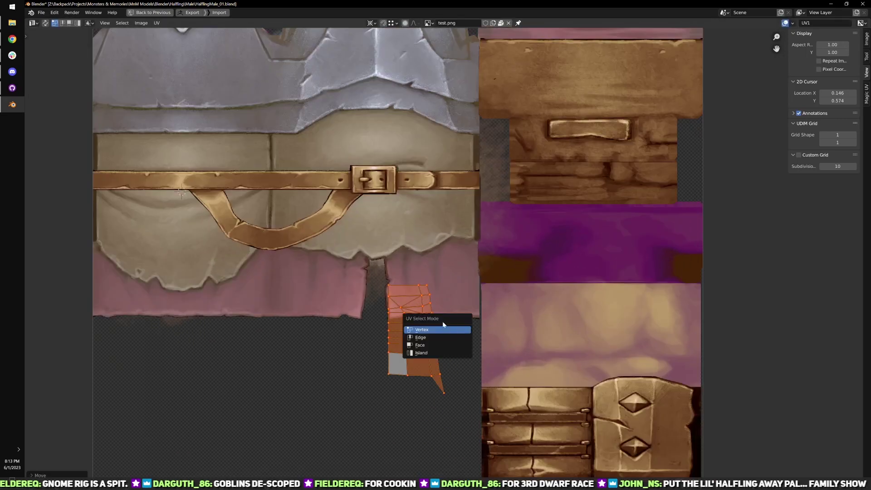
left_click(443, 326)
left_click_drag(338, 264, 396, 403)
key("q")
mouse_move(459, 386)
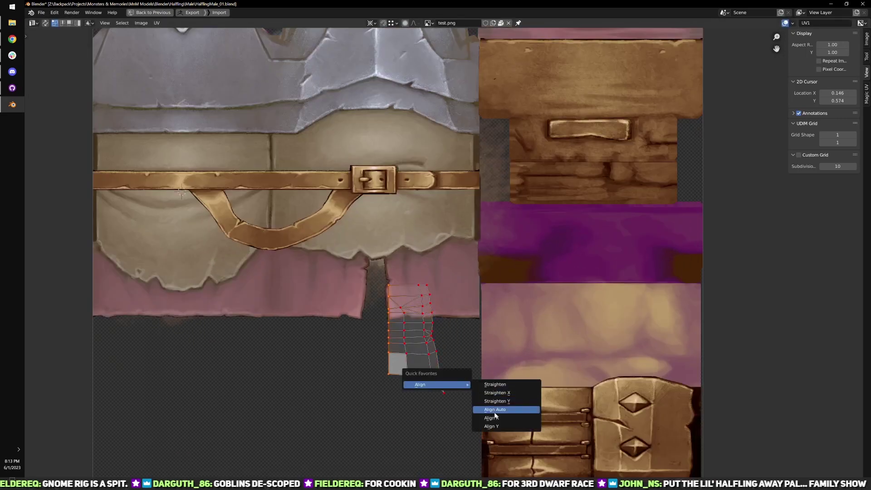
left_click(497, 418)
- Align the outer column of the front half's UV vertices on X and move it outward along X
scroll(443, 317, "up", 2)
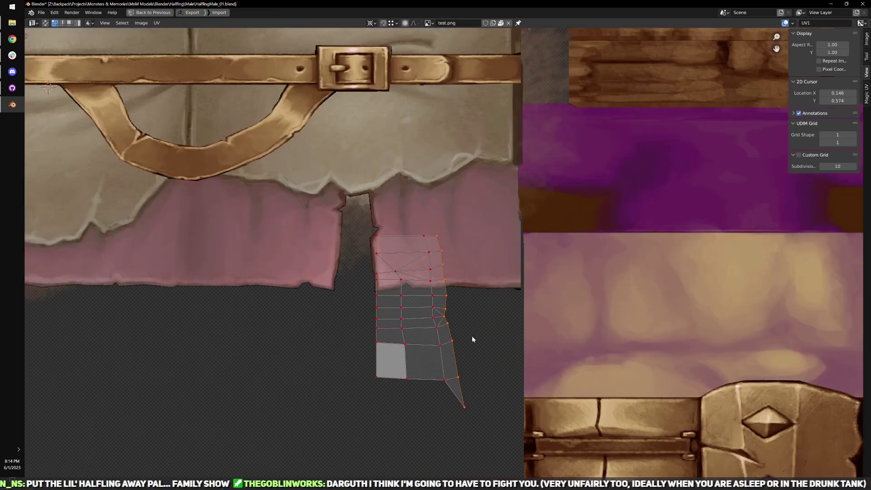
key("shift+r")
key("g")
key("x")
left_click(517, 327)
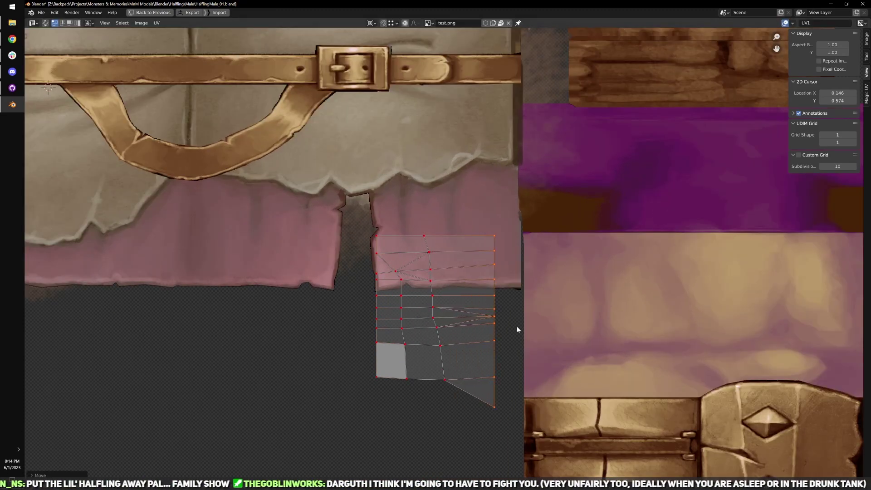
- Level the top two rows of the front half's UV vertices with Align Y
left_click_drag(339, 214, 556, 253)
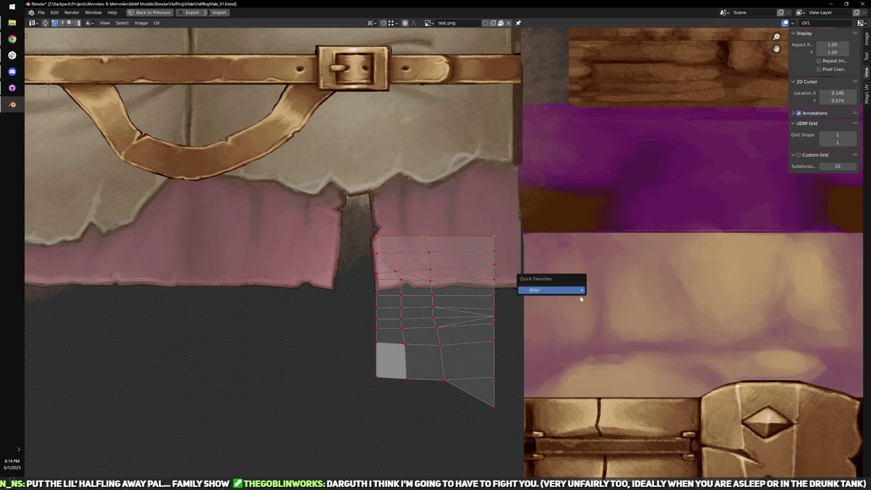
mouse_move(582, 299)
left_click(608, 333)
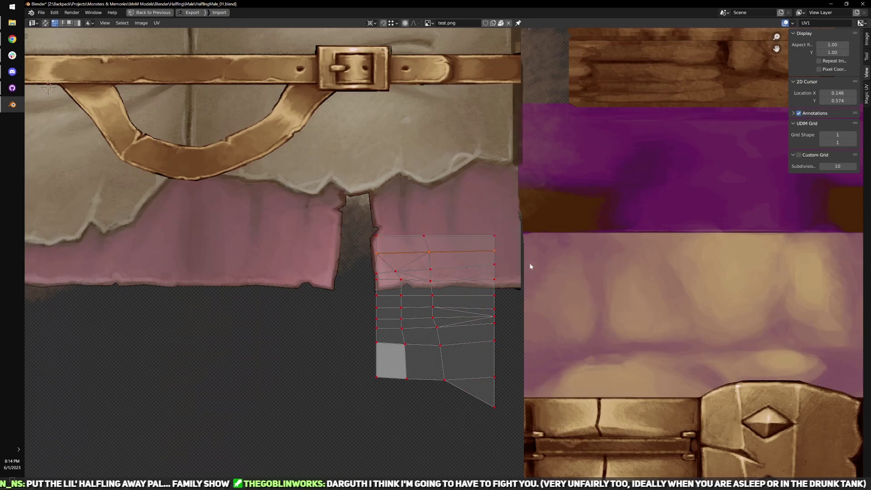
key("shift+r")
- Select the garment's top row of vertices in the front wireframe view and flatten it along Z
key("ctrl+space")
middle_click_drag(404, 277, 646, 215, "alt")
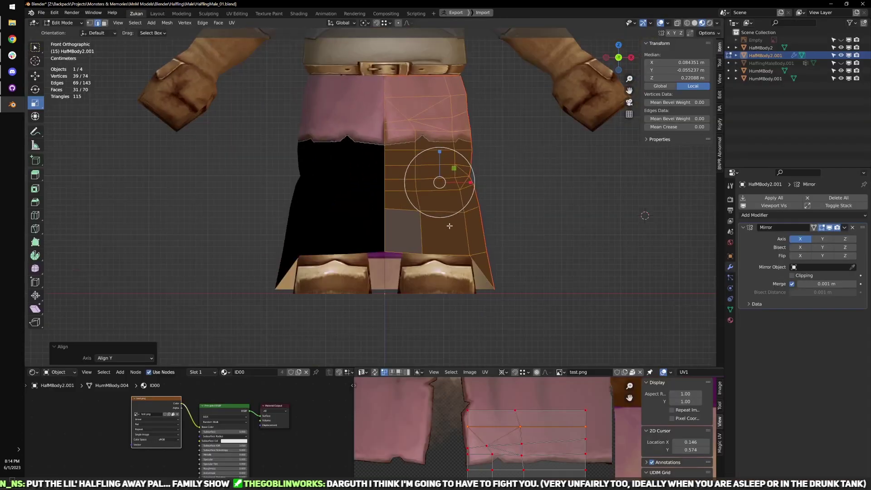
middle_click_drag(508, 117, 496, 216, "shift")
scroll(496, 217, "up", 3)
key("shift+z")
key("ctrl+Tab")
left_click(496, 194)
left_click_drag(326, 141, 560, 167)
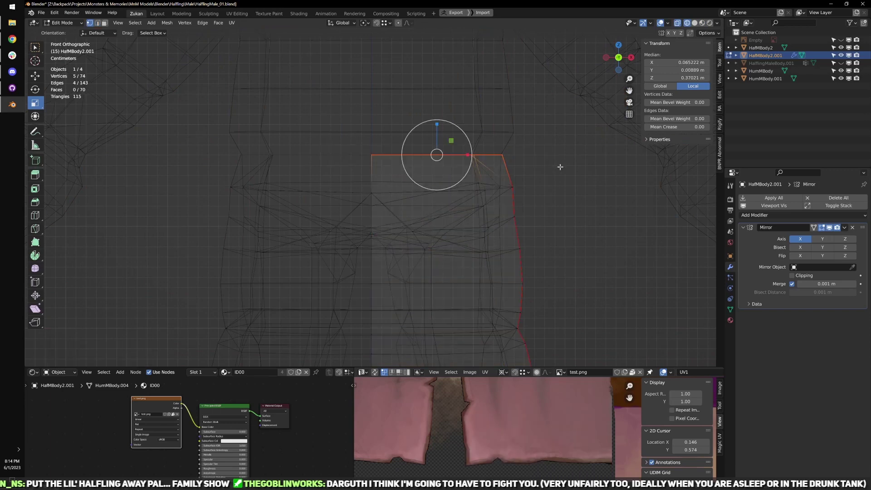
middle_click_drag(461, 148, 477, 174)
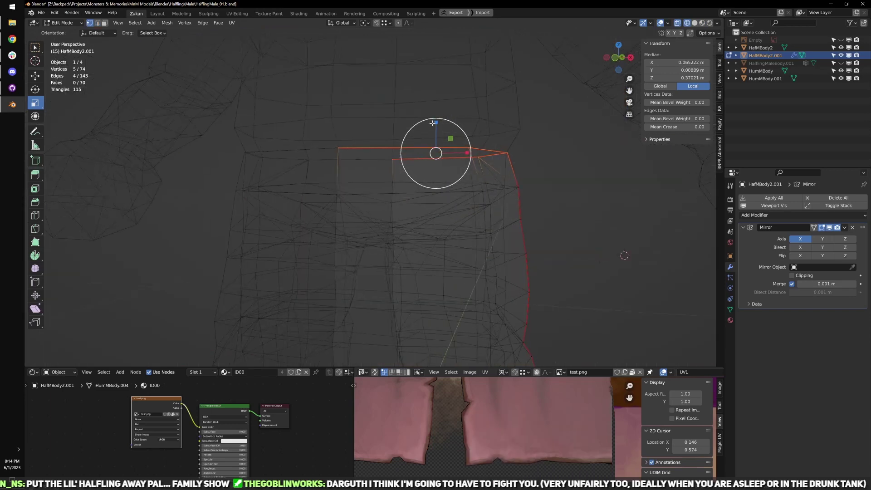
left_click_drag(433, 123, 435, 131)
- Select the second row of garment vertices below the waist and scale it to 0 along Z
left_click_drag(288, 166, 567, 204)
key("KP_1")
middle_click_drag(559, 209, 448, 171)
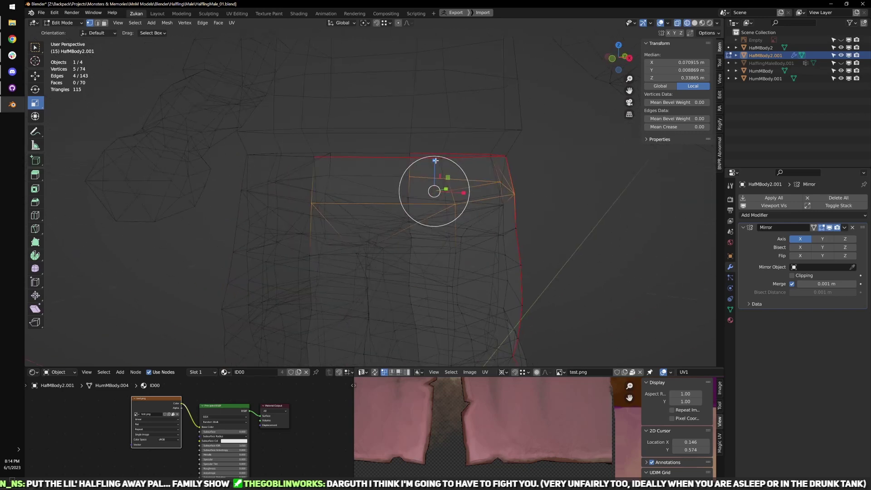
left_click_drag(436, 160, 434, 164)
key("Return")
key("KP_1")
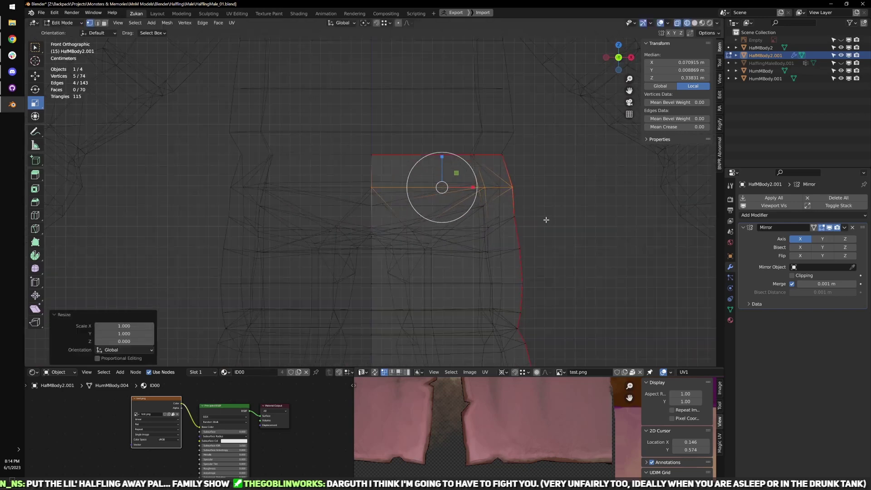
- Turn on snapping in solid shading and move the garment's front waist vertex toward the body's waist edge
key("shift+z")
scroll(530, 215, "down", 4)
middle_click_drag(513, 282, 469, 286)
scroll(499, 289, "up", 4)
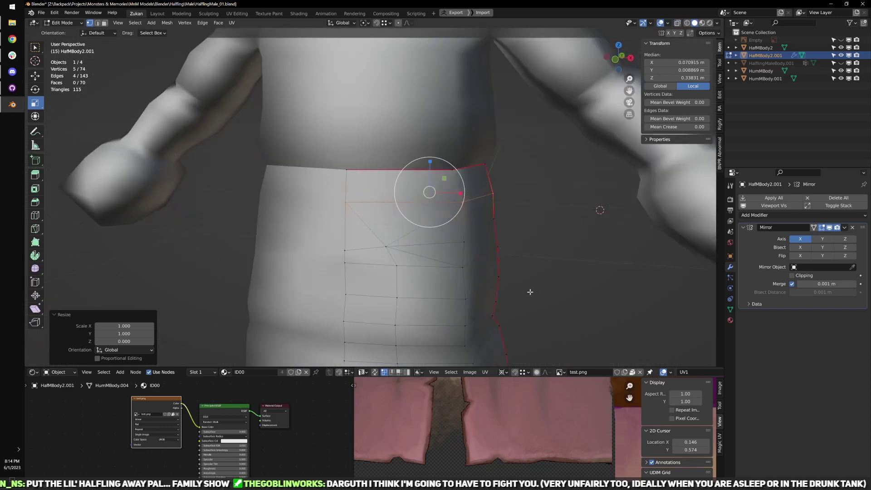
middle_click_drag(529, 291, 473, 249)
left_click(321, 190)
middle_click_drag(343, 174, 410, 178, "shift")
scroll(411, 178, "up", 3)
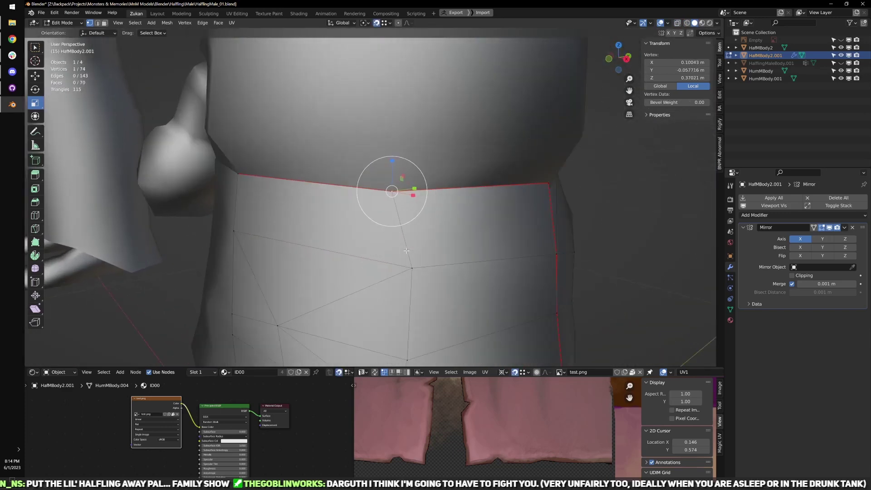
key("w")
left_click_drag(398, 192, 401, 215)
right_click(401, 214)
- Enable the Wireframe display for the HafMBody2 object and return to editing the garment mesh
key("Tab")
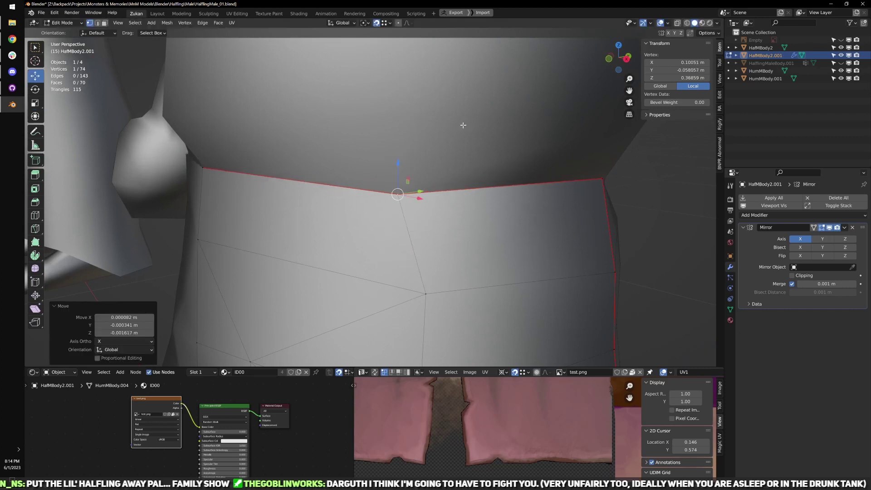
left_click(473, 132)
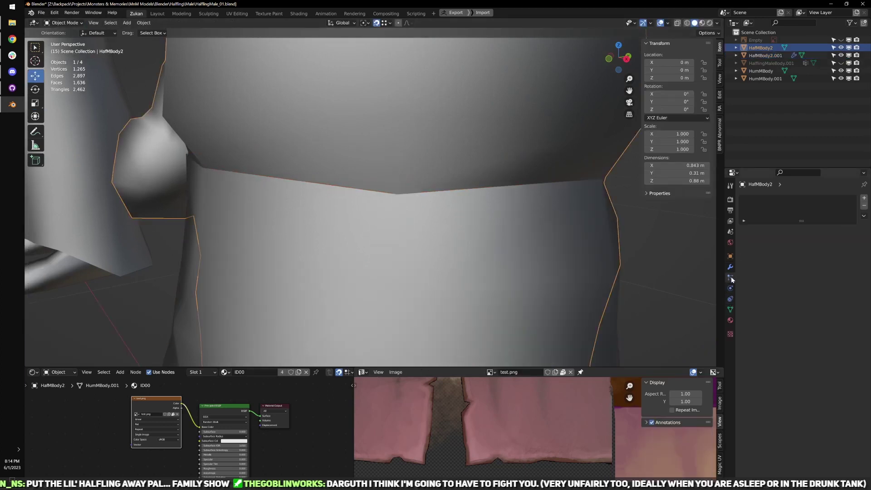
left_click(730, 256)
left_click(744, 380)
left_click(744, 381)
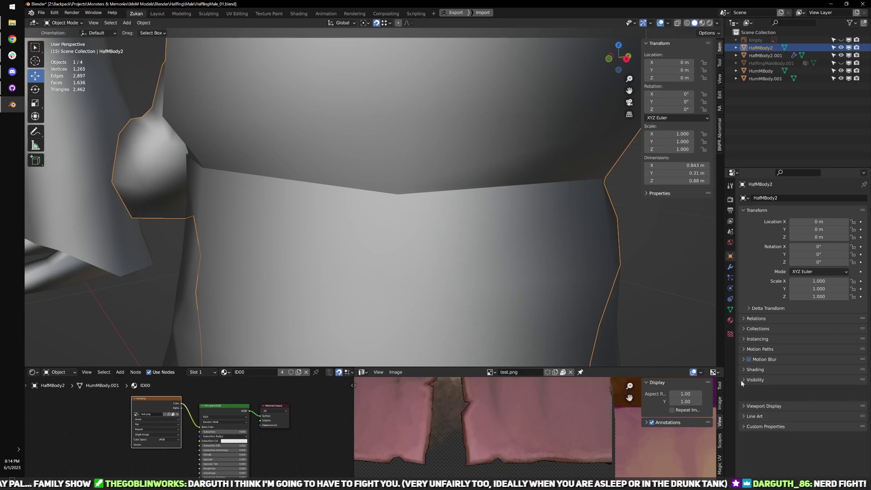
left_click(745, 389)
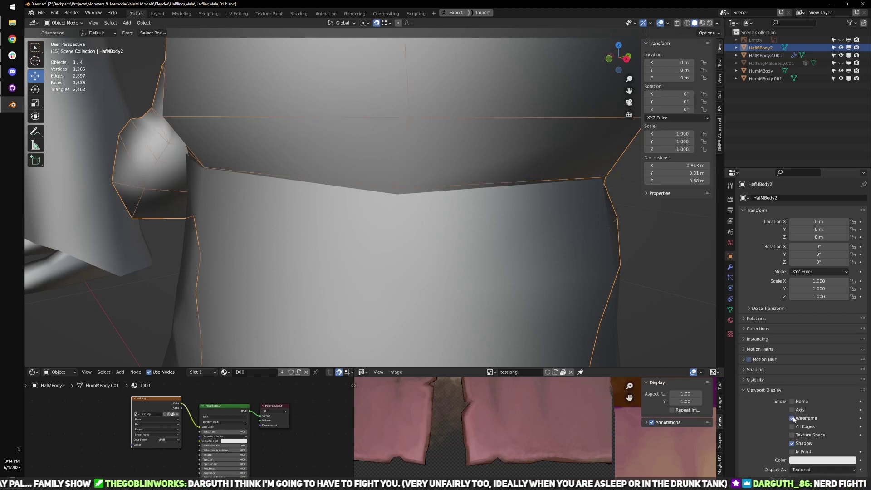
scroll(496, 259, "down", 2)
left_click(524, 255)
key("Tab")
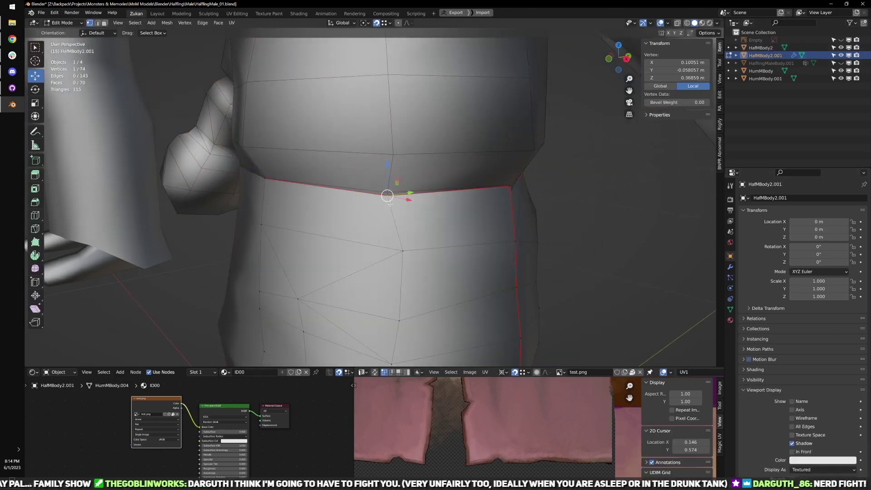
- Snap the garment's front waist vertex and side seam waist vertex onto the matching vertices of the body
scroll(405, 213, "up", 4)
key("g")
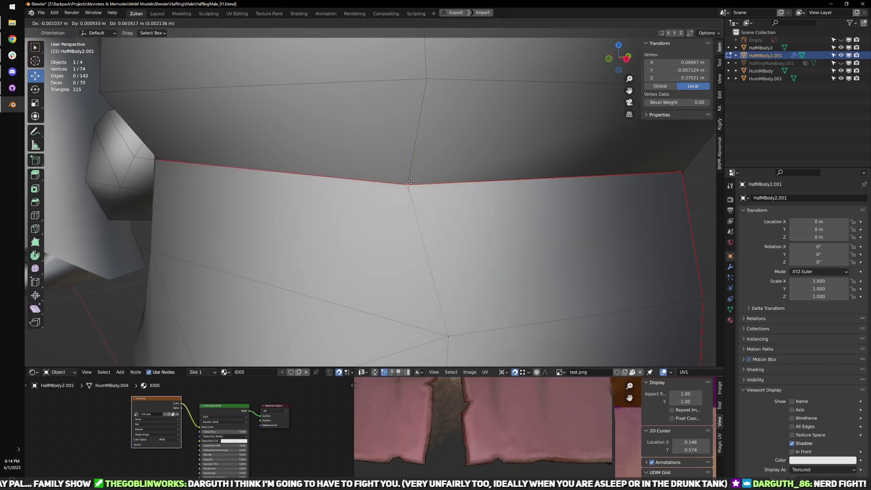
left_click(413, 183)
middle_click_drag(686, 195, 379, 193, "shift")
left_click(376, 192)
key("g")
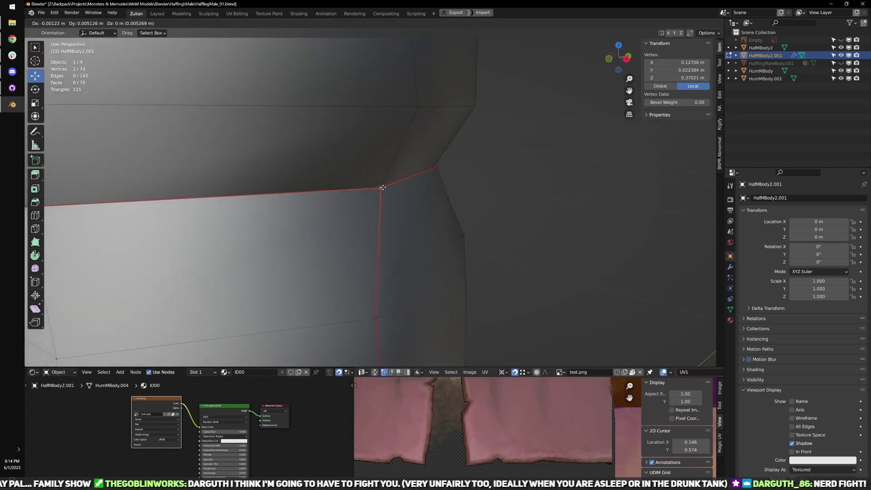
left_click(384, 187)
- Snap the garment's rear corner and back centre waist vertices onto the matching vertices of the body
middle_click_drag(447, 197, 323, 192)
left_click(285, 166)
key("g")
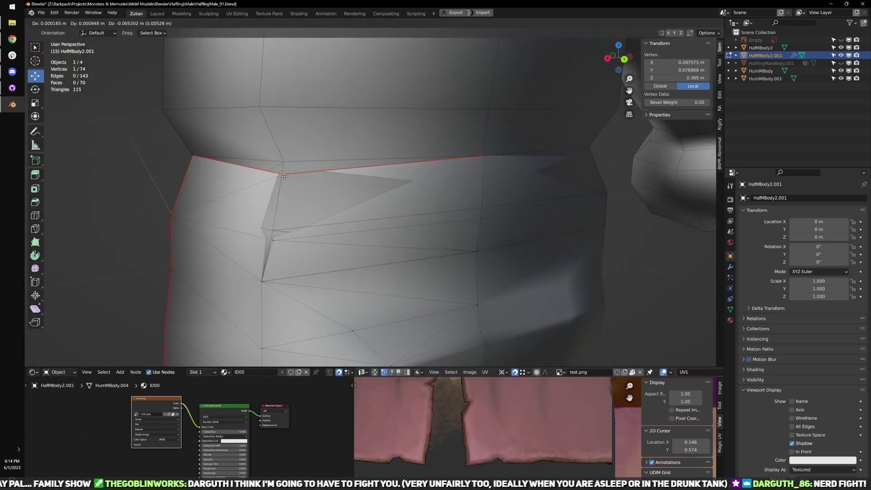
left_click(285, 162)
middle_click_drag(528, 179, 487, 188)
left_click(500, 180)
key("g")
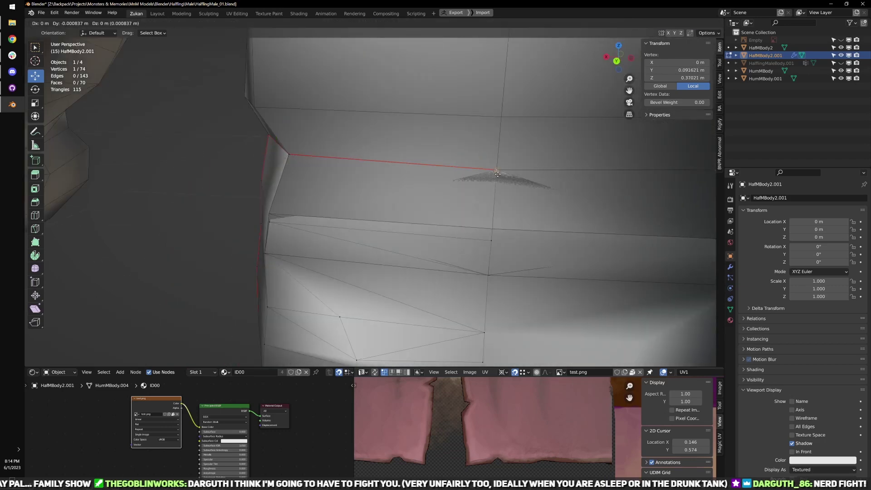
left_click(497, 174)
- Line up the remaining waist vertex with the body and turn off snapping
middle_click_drag(272, 221, 473, 219)
scroll(366, 218, "down", 5)
scroll(507, 226, "up", 3)
left_click(440, 173)
left_click(457, 155)
left_click(453, 159)
scroll(496, 212, "down", 2)
key("shift+Tab")
- Move the rear corner vertex just below the waist slightly outward and up to cover the body
scroll(535, 256, "down", 3)
scroll(535, 256, "down", 3)
middle_click_drag(495, 247, 461, 245)
scroll(433, 237, "up", 6)
left_click(355, 219)
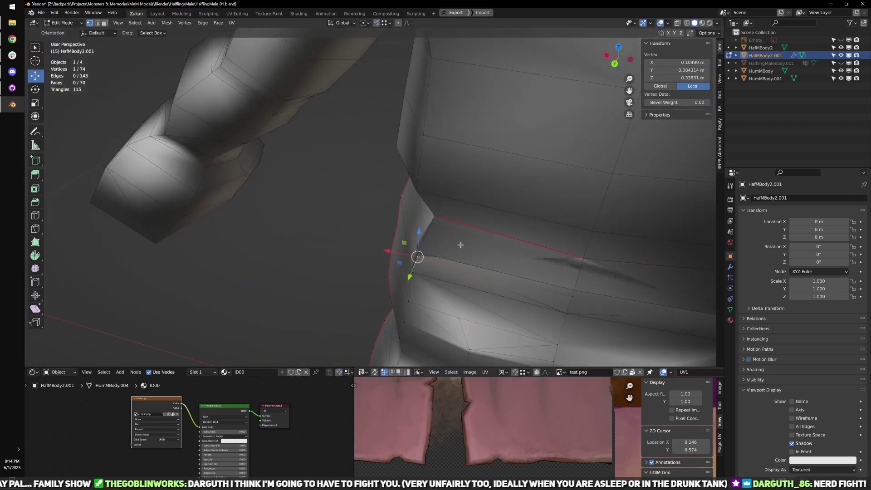
left_click_drag(415, 262, 412, 256)
middle_click_drag(412, 256, 467, 200)
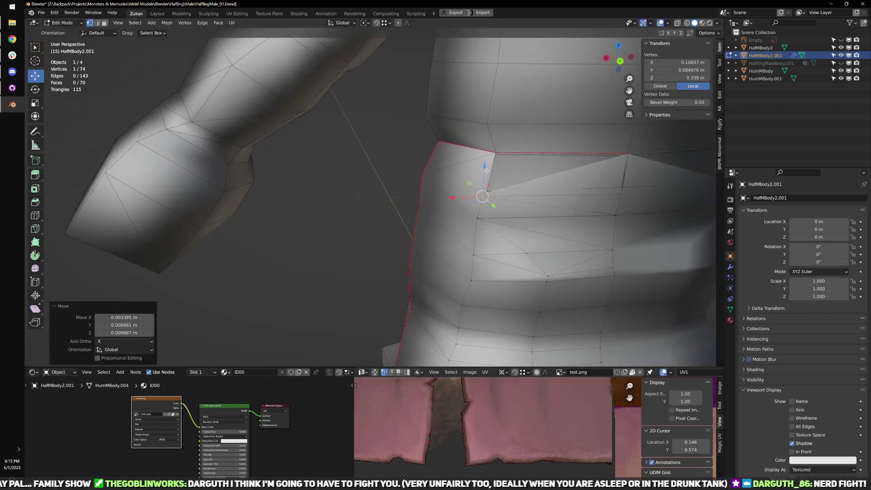
left_click_drag(486, 170, 486, 166)
- Adjust the rear corner vertices farther down the garment's back so they cover the body
middle_click_drag(486, 166, 450, 216)
left_click_drag(457, 238, 430, 253)
left_click(426, 249)
left_click(433, 259)
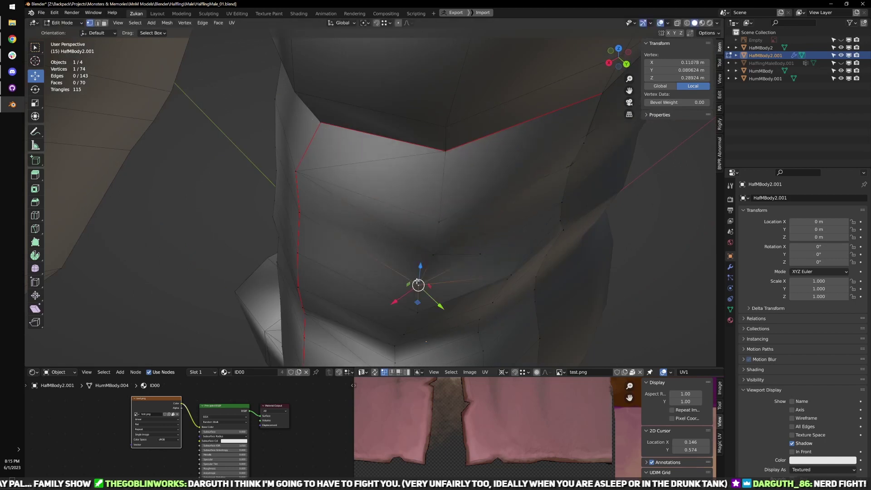
- Pull the vertex between the rear corner and back centre outward about 0.0073 m along Y
middle_click_drag(431, 289, 412, 236)
left_click(357, 203)
middle_click_drag(358, 207, 422, 218)
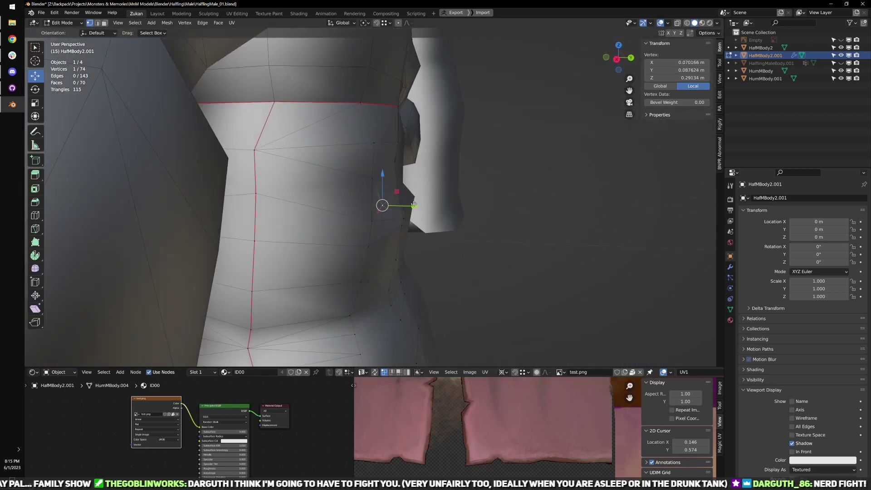
left_click_drag(415, 205, 435, 200)
- Select the back centre vertex of the third row and pull it outward about 0.0062 m along Y
middle_click_drag(435, 199, 494, 188)
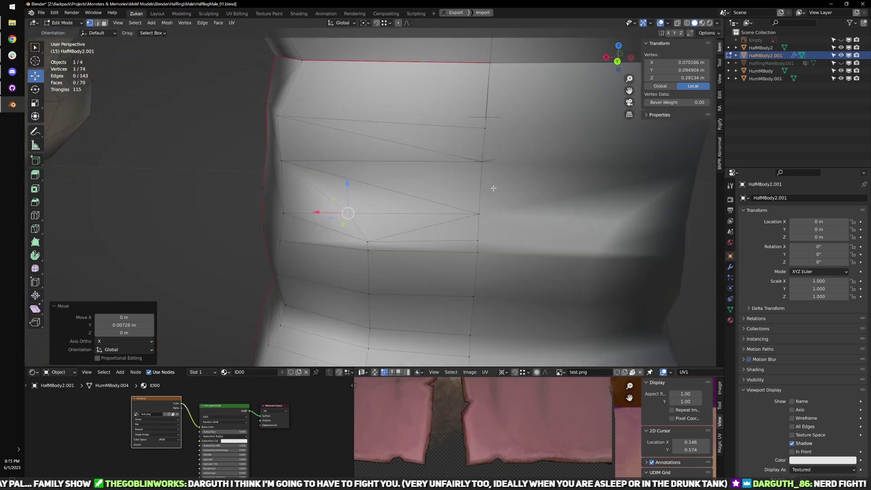
scroll(472, 170, "down", 2)
key("alt+z")
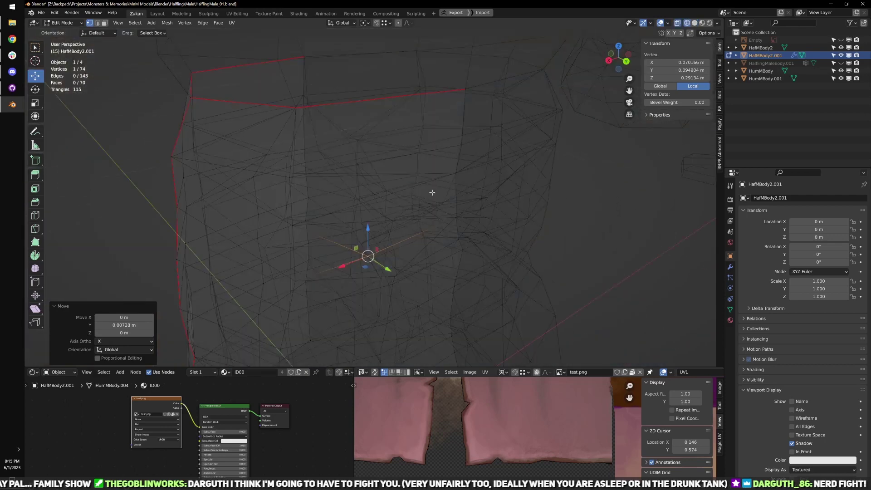
left_click(474, 169)
key("shift+z")
left_click_drag(480, 182, 488, 185)
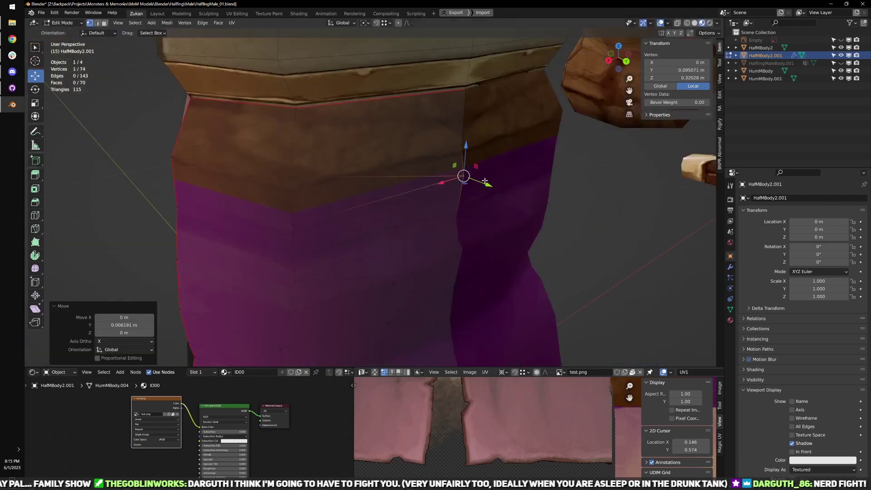
- Select the back centre vertex just below the waist and pull it slightly outward along Y in solid shading
key("z")
mouse_move(477, 166)
middle_mouse_down()
mouse_move(446, 168)
mouse_move(457, 191)
mouse_move(481, 185)
middle_mouse_up()
key("shift+z")
left_click(471, 159)
key("shift+z")
key("shift+z")
key("z")
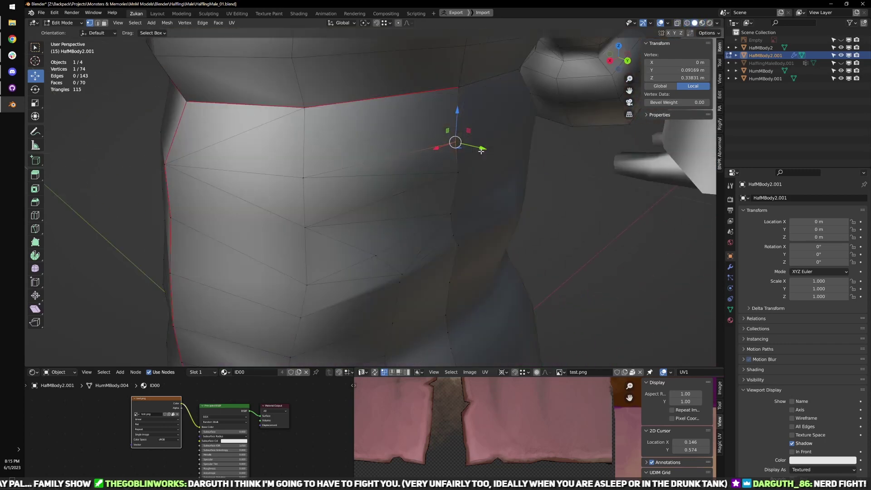
left_click_drag(483, 152, 485, 153)
left_click(485, 153)
- Pull the third-row back centre vertex outward about 0.0028 m along Y and shift the back centre vertices below it outward
middle_click_drag(486, 152, 377, 231)
left_click(379, 209)
left_click_drag(357, 231, 352, 232)
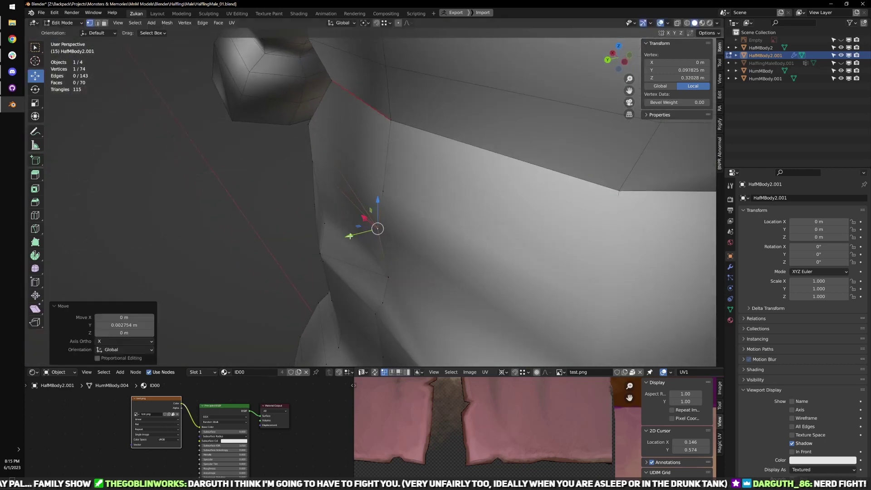
middle_click_drag(391, 260, 401, 246)
left_click(401, 247)
left_click_drag(373, 256, 364, 258)
middle_click_drag(383, 271, 401, 237, "shift")
scroll(402, 237, "up", 1)
key("g")
left_click_drag(385, 248, 379, 250)
- Dissolve the horizontal edge loop running around the garment about midway between the waist and the hips
middle_click_drag(398, 278, 467, 203, "shift")
left_click(424, 220)
scroll(362, 192, "down", 3)
left_click(309, 192, "alt")
scroll(309, 194, "down", 2)
middle_click_drag(310, 193, 405, 206)
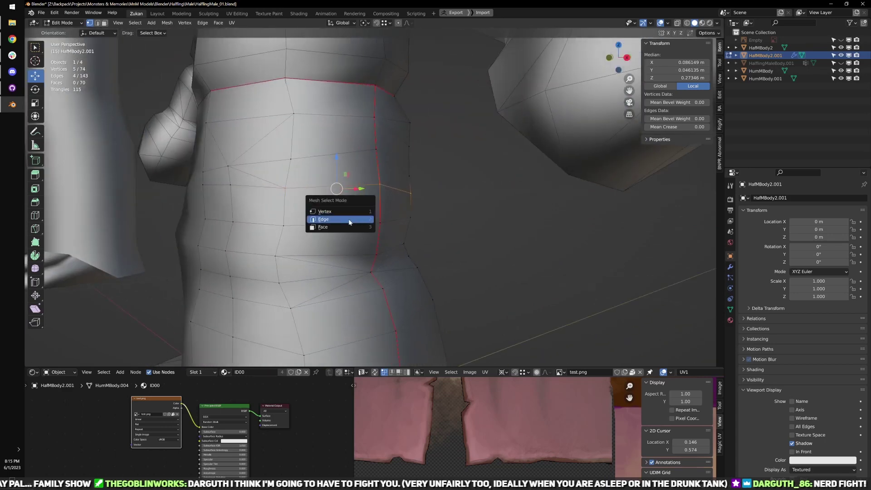
left_click(349, 222)
middle_click_drag(451, 230, 358, 232)
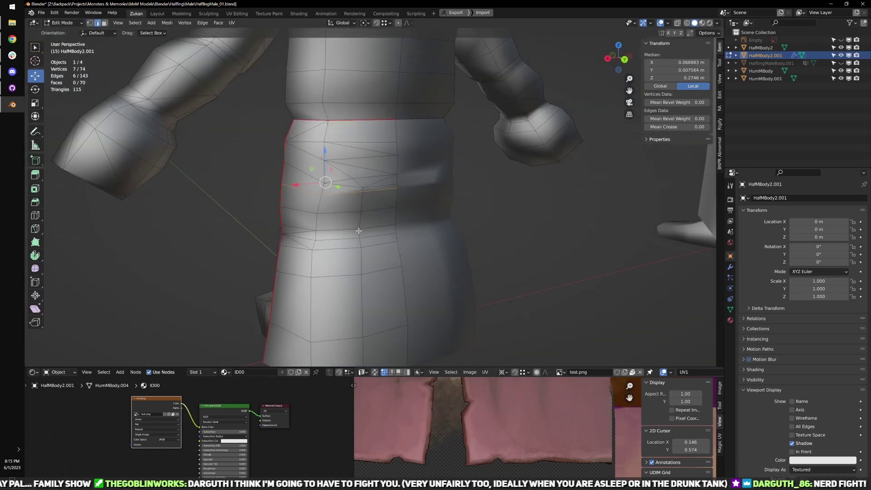
scroll(336, 225, "up", 4)
middle_click_drag(270, 222, 339, 202)
scroll(402, 224, "down", 4)
key("x")
left_click(332, 204)
- Raise the edge loop below the dissolved one along Z and level the loop above it
scroll(345, 214, "down", 3)
mouse_move(390, 254)
middle_mouse_down()
mouse_move(447, 271)
mouse_move(381, 253)
middle_mouse_up()
left_click(356, 235, "alt")
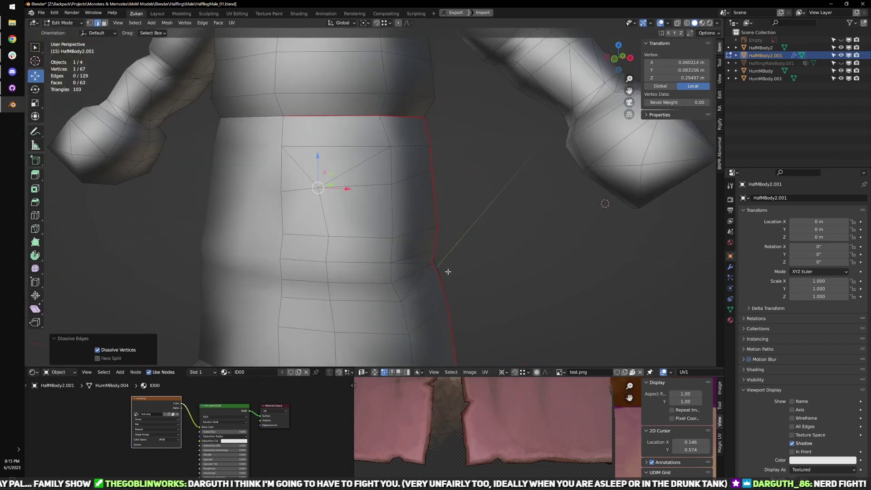
middle_click_drag(358, 224, 357, 155)
left_click_drag(351, 181, 354, 167)
left_click(357, 155, "alt")
middle_click_drag(451, 195, 390, 163)
left_click_drag(362, 138, 364, 142)
key("0")
key("Return")
- Edge slide the loop between the hips and the hem downward by a factor of about -0.316
scroll(455, 260, "down", 3)
middle_click_drag(455, 261, 339, 233, "shift")
left_click(318, 231, "alt")
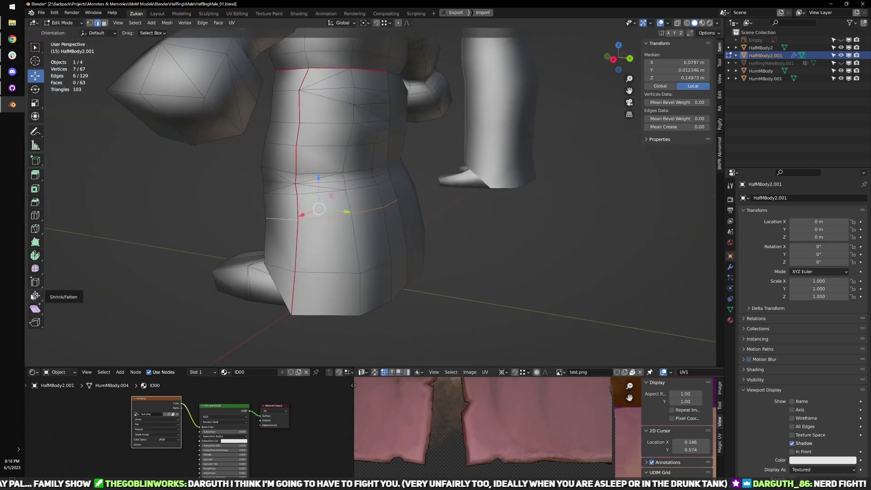
key("g")
key("g")
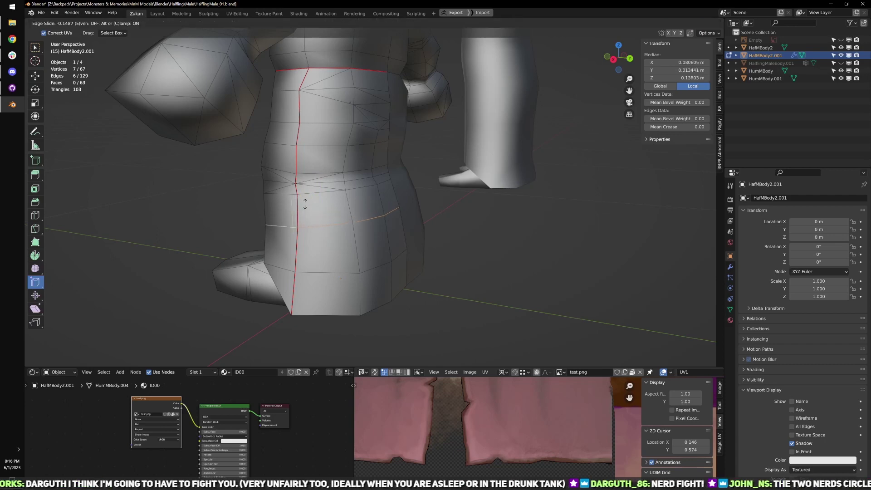
left_click(306, 218)
middle_click_drag(305, 218, 416, 212)
- Select the three closely spaced hip loops in front wireframe view and scale them slightly along Z
key("ctrl+Tab")
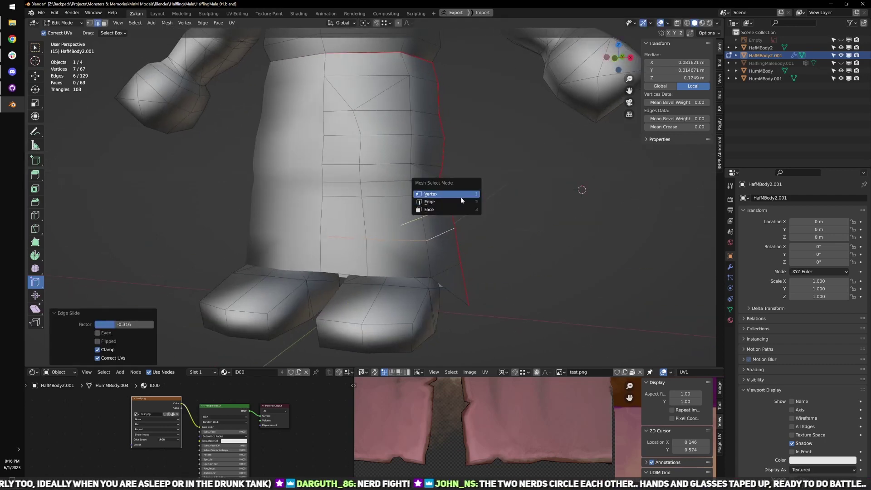
left_click(462, 197)
key("KP_1")
key("shift+z")
left_click_drag(322, 161, 480, 191)
scroll(487, 194, "up", 2)
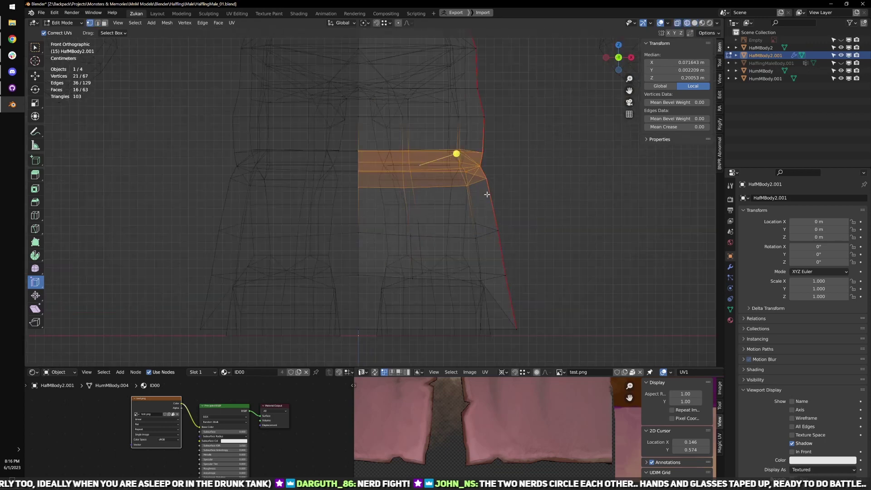
scroll(487, 194, "up", 1)
key("s")
middle_click_drag(485, 196, 533, 181)
key("KP_1")
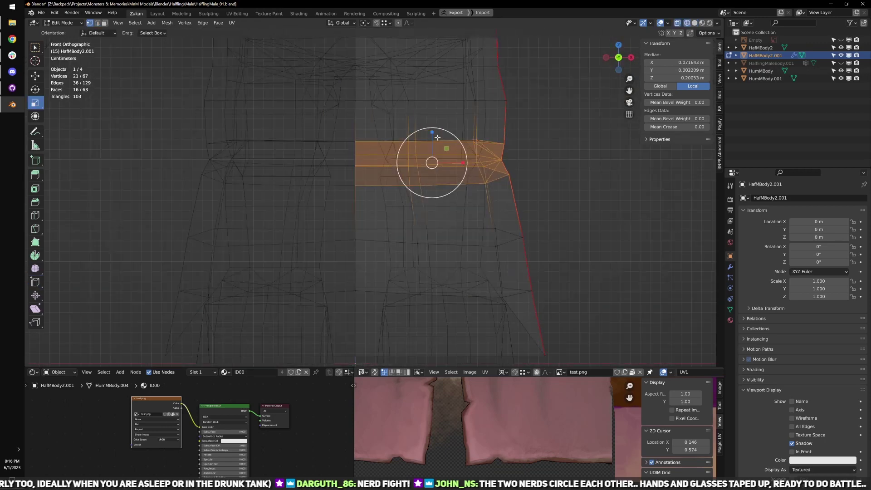
left_click_drag(432, 132, 431, 130)
- Flatten the upper hip edge loop by scaling it to 0 along Z
middle_click_drag(490, 159, 514, 201)
scroll(514, 201, "up", 3)
middle_click_drag(385, 209, 350, 207, "shift")
left_click_drag(233, 137, 602, 167)
key("s")
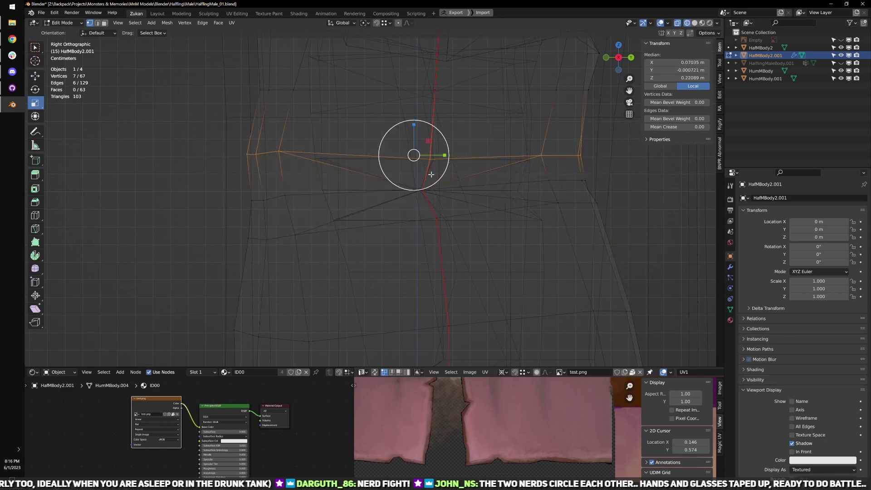
middle_click_drag(431, 175, 445, 177)
left_click_drag(444, 118, 443, 119)
type("z0")
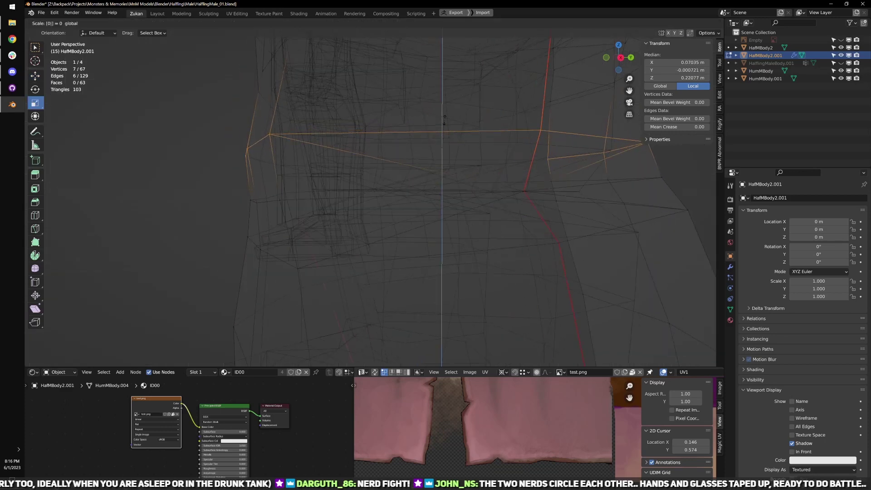
key("Return")
- Select the remaining hip edge loops in the right side view and flatten them with a Z scale of 0
key("KP_3")
left_click_drag(233, 181, 208, 179)
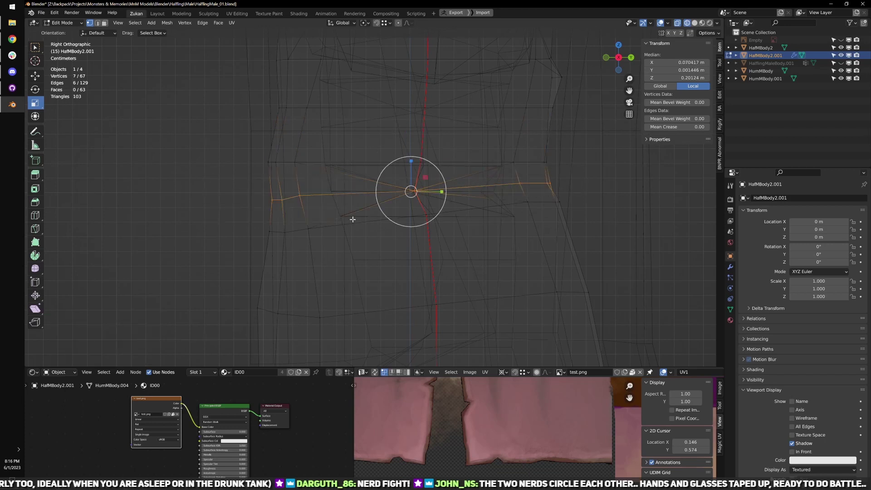
left_click_drag(205, 279, 572, 198)
left_click_drag(486, 228, 575, 198)
key("s")
key("z")
key("0")
key("Return")
- Flatten the edge loop between the hips and the hem by scaling it to 0 along Z
scroll(418, 279, "down", 2)
left_click_drag(245, 251, 552, 302)
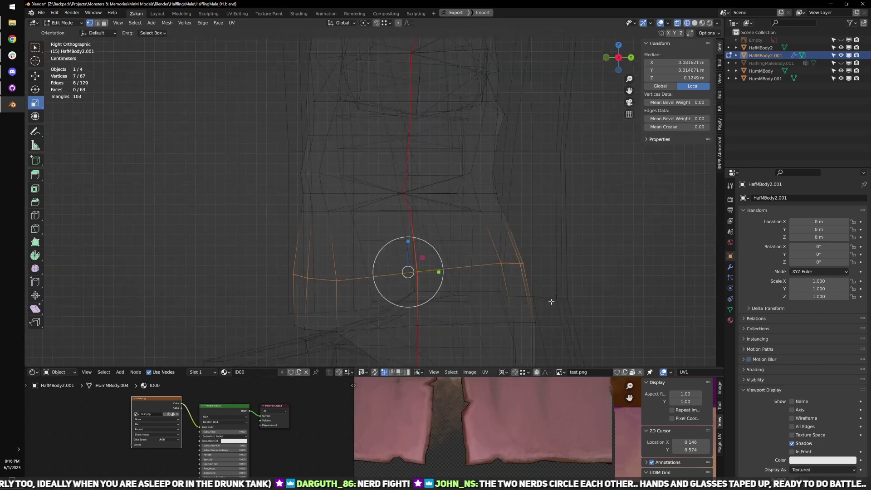
key("s")
key("z")
key("0")
key("Return")
- Flatten the lowest full edge loop, level with the front hem, by scaling it to 0 along Z
scroll(454, 316, "down", 1)
middle_click_drag(409, 314, 406, 297, "shift")
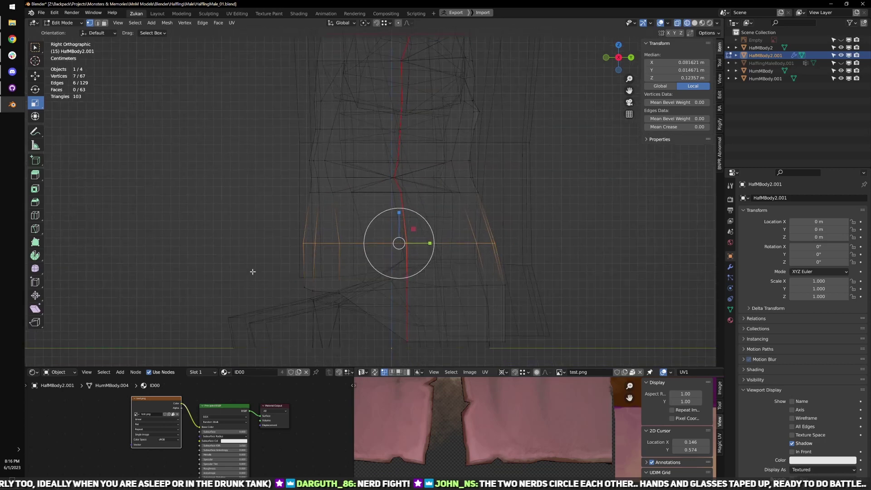
left_click_drag(257, 273, 536, 300)
key("s")
key("z")
key("0")
key("Return")
left_click_drag(362, 327, 551, 367)
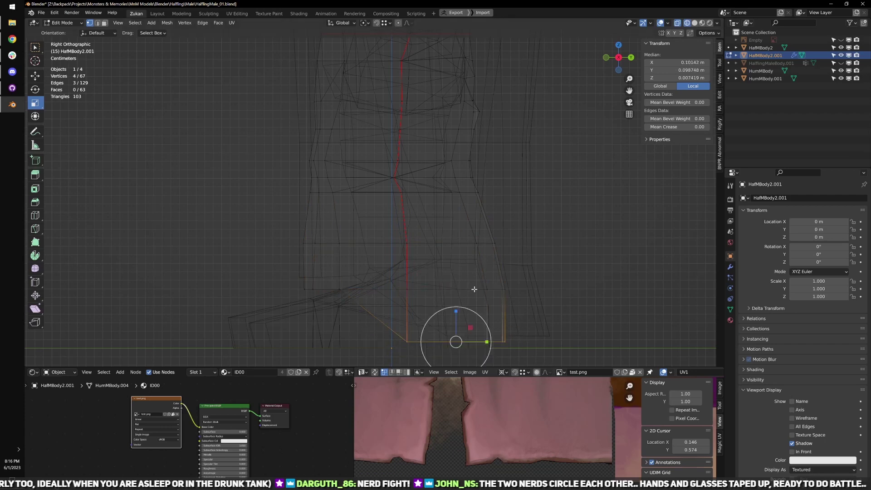
- Activate the Move tool and shift the front vertices at the hips along Y in the side view
key("a")
scroll(349, 242, "up", 3)
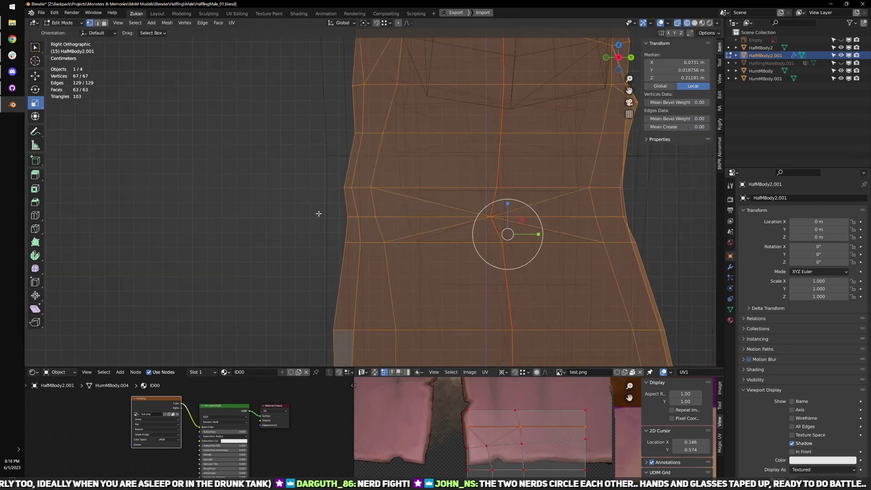
key("shift+space")
key("g")
left_click(348, 217)
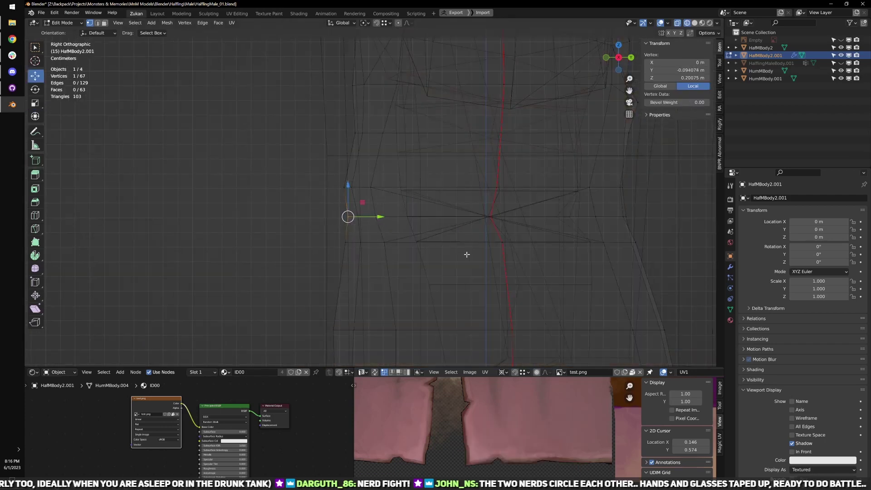
key("a")
scroll(279, 197, "up", 2)
left_click_drag(290, 198, 357, 226)
key("g")
key("y")
left_click(321, 188)
- Shift the neighbouring front vertices above and below the hips along Y to even out the front profile
left_click_drag(313, 171, 360, 196)
key("g")
key("y")
left_click(334, 275)
left_click_drag(343, 272, 405, 248)
key("g")
key("y")
left_click(368, 182)
left_click_drag(396, 183, 402, 184)
key("a")
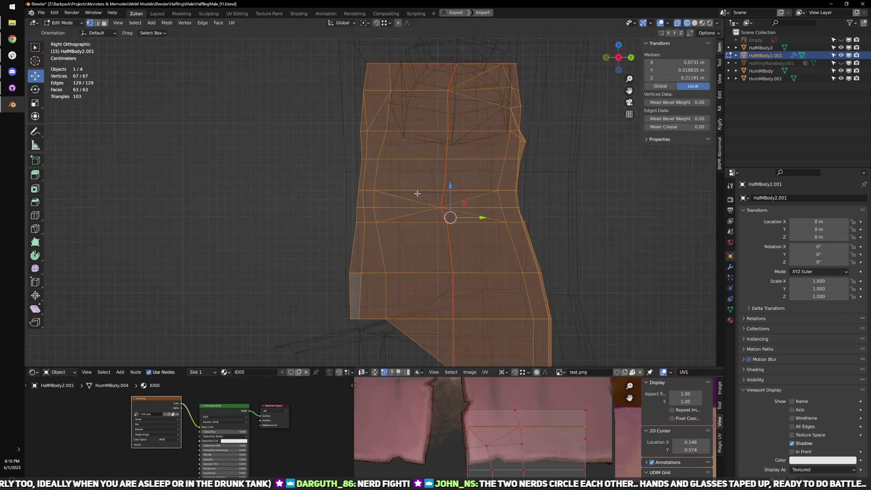
- Shift the side seam vertex of the middle hip loop slightly along Y and select the seam vertex above it
middle_click_drag(508, 233, 435, 232, "shift")
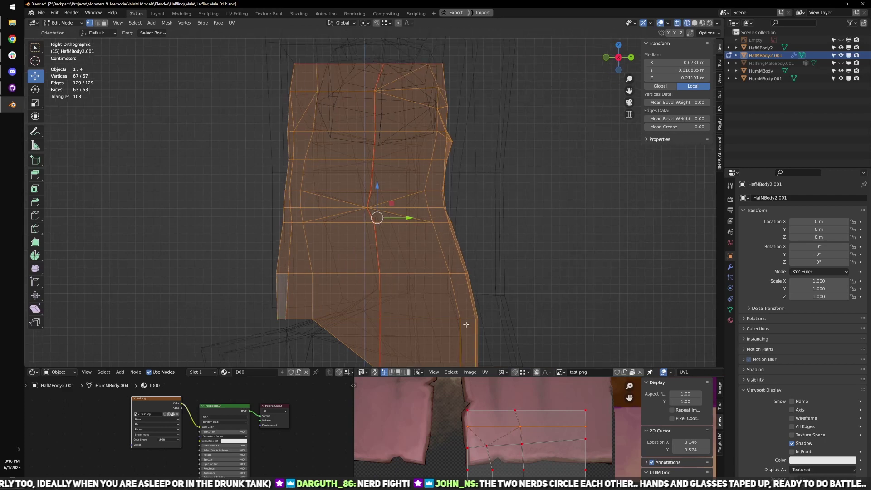
middle_click_drag(463, 312, 467, 219, "shift")
middle_click_drag(423, 173, 440, 272, "shift")
scroll(440, 271, "up", 5)
left_click(439, 237)
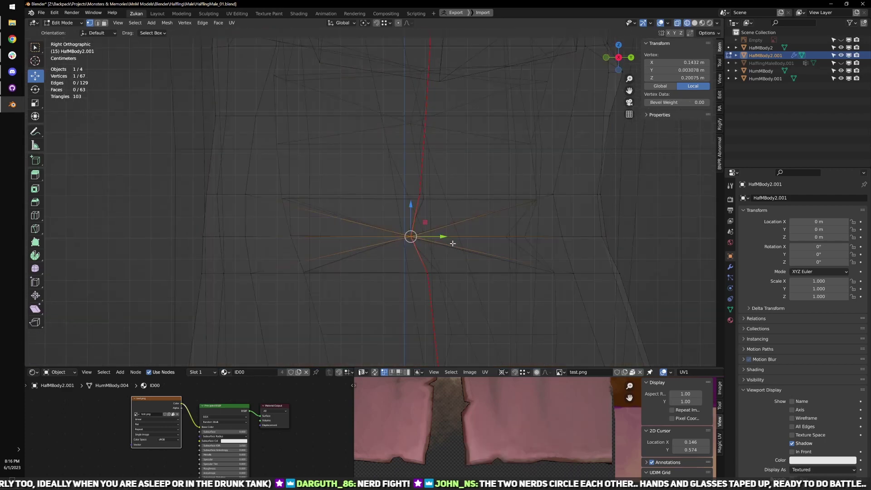
key("g")
key("y")
left_click_drag(440, 237, 442, 237)
scroll(441, 238, "down", 3)
key("a")
scroll(441, 238, "up", 3)
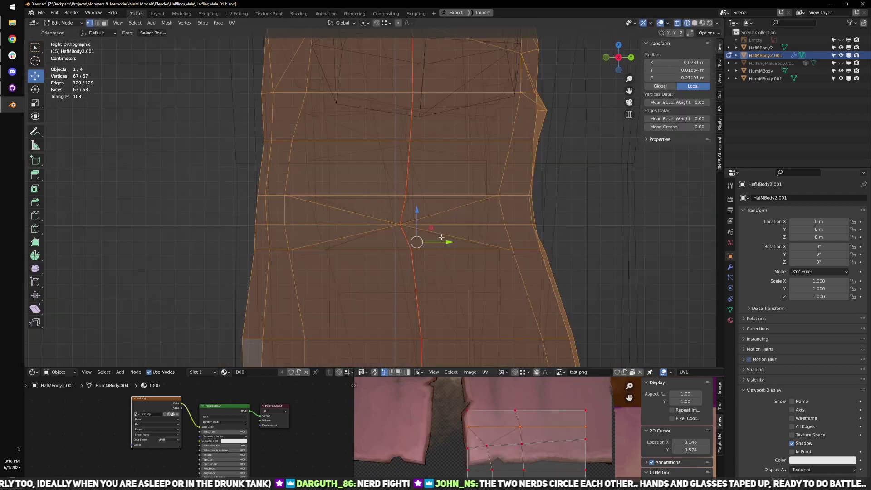
left_click(414, 190)
scroll(456, 208, "down", 4)
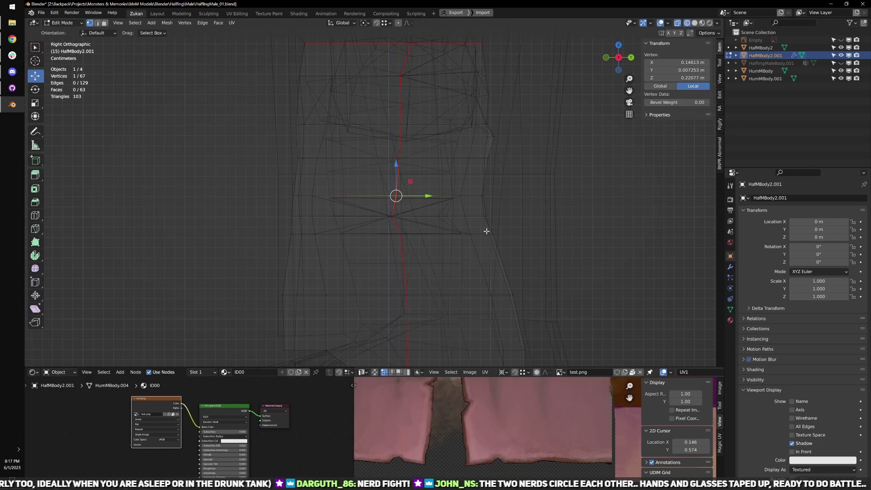
- Select the front vertices around the hip loops and nudge them slightly forward along Y to smooth the silhouette
scroll(460, 191, "down", 1)
key("a")
key("a")
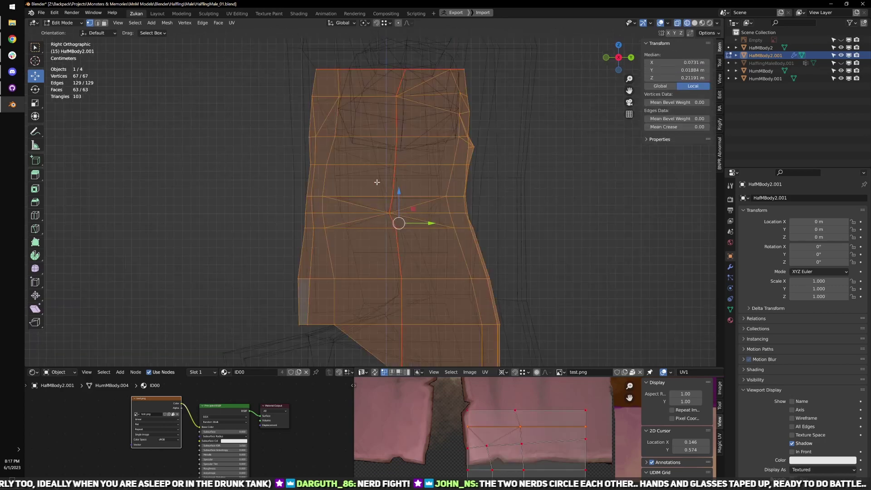
scroll(327, 153, "up", 2)
middle_click_drag(309, 148, 349, 205, "shift")
left_click_drag(259, 195, 345, 208)
key("a")
scroll(383, 254, "up", 2)
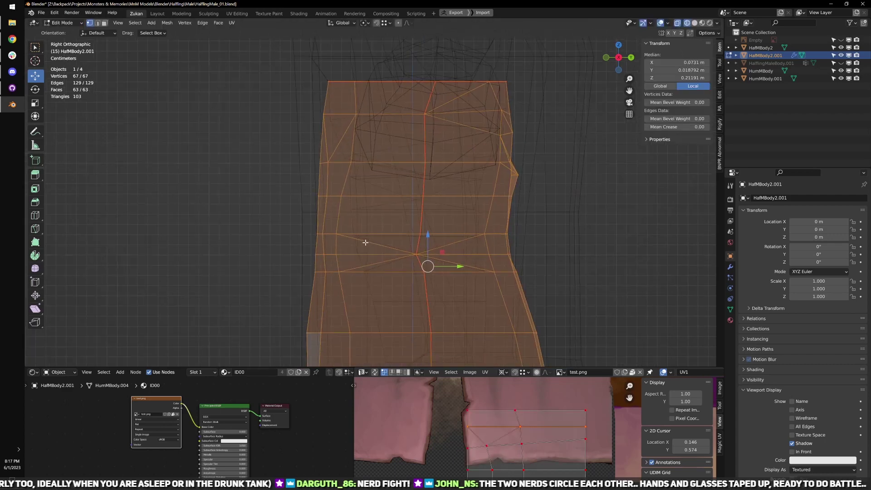
scroll(299, 247, "up", 2)
middle_click_drag(328, 257, 352, 243, "shift")
left_click_drag(349, 212, 378, 224)
key("a")
key("a")
left_click_drag(342, 302, 374, 288)
key("a")
key("a")
scroll(422, 182, "down", 3)
- Select the horizontal edge beside the back centre in solid shading and flatten it with a Y scale of 0
middle_click_drag(523, 175, 407, 210, "shift")
scroll(421, 226, "up", 2)
left_click(414, 207)
mouse_move(476, 229)
middle_mouse_down()
mouse_move(410, 260)
mouse_move(409, 249)
mouse_move(429, 255)
mouse_move(394, 232)
mouse_move(360, 227)
middle_mouse_up()
key("shift+z")
key("ctrl+Tab")
left_click(393, 232)
left_click(367, 203)
middle_click_drag(406, 209, 357, 216)
key("s")
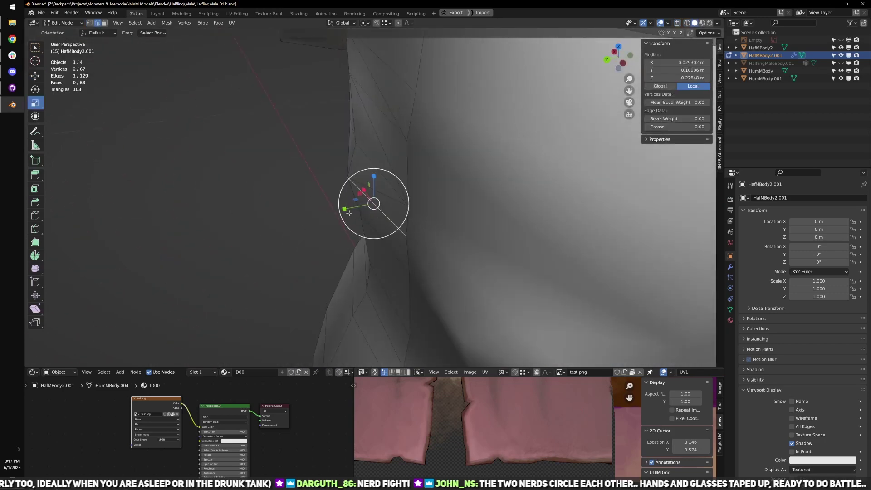
left_click_drag(346, 211, 351, 212)
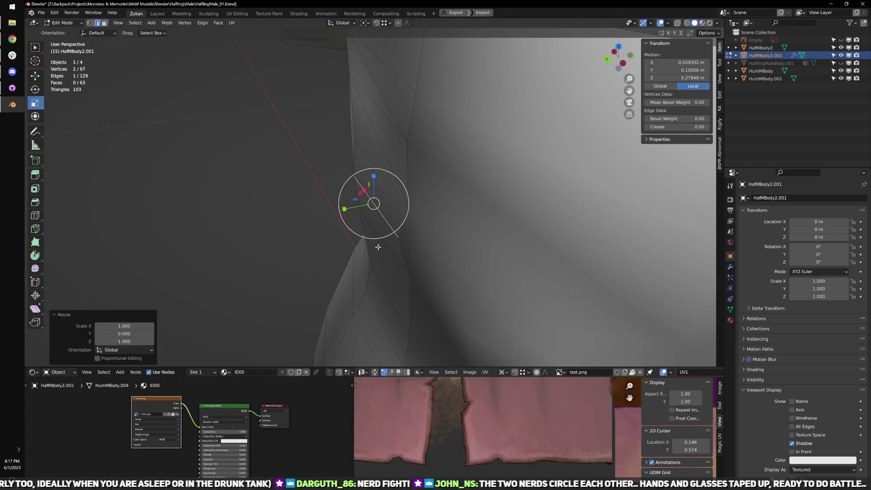
- Select the back edge just below the waist and examine the garment's back profile from the side
left_click(381, 170)
left_click(381, 111)
middle_click_drag(381, 112, 387, 123)
scroll(386, 132, "down", 2)
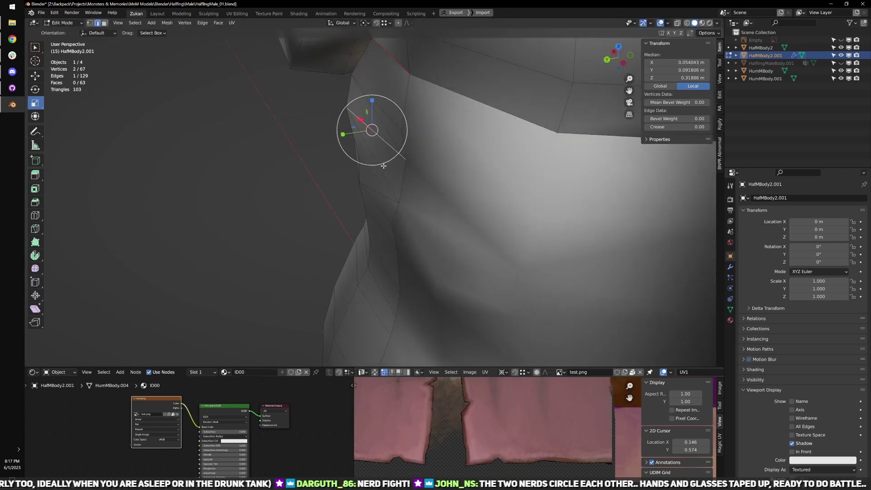
middle_click_drag(383, 165, 436, 171)
middle_click_drag(368, 218, 448, 208)
- Pull the protruding row's upper back centre vertex outward about 0.0044 m along Y and switch to the side wireframe view
key("ctrl+Tab")
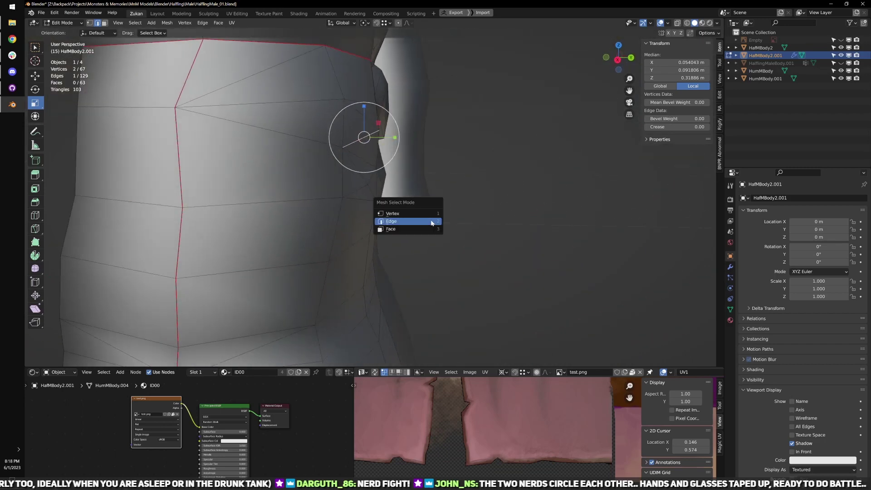
left_click(426, 215)
middle_click_drag(387, 210, 398, 239, "shift")
scroll(398, 239, "up", 3)
left_click(396, 239)
key("w")
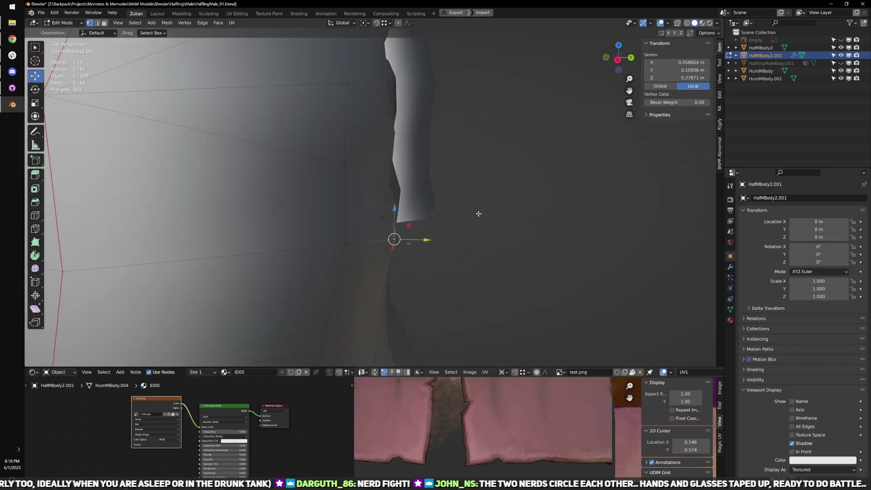
middle_click_drag(479, 214, 467, 212)
left_click(400, 187)
middle_click_drag(396, 199, 416, 194)
left_click_drag(421, 187, 428, 186)
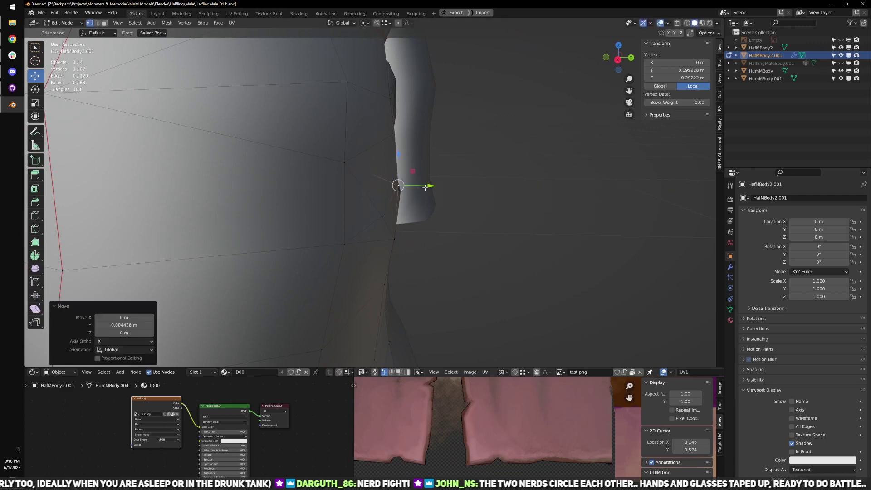
key("KP_3")
key("z")
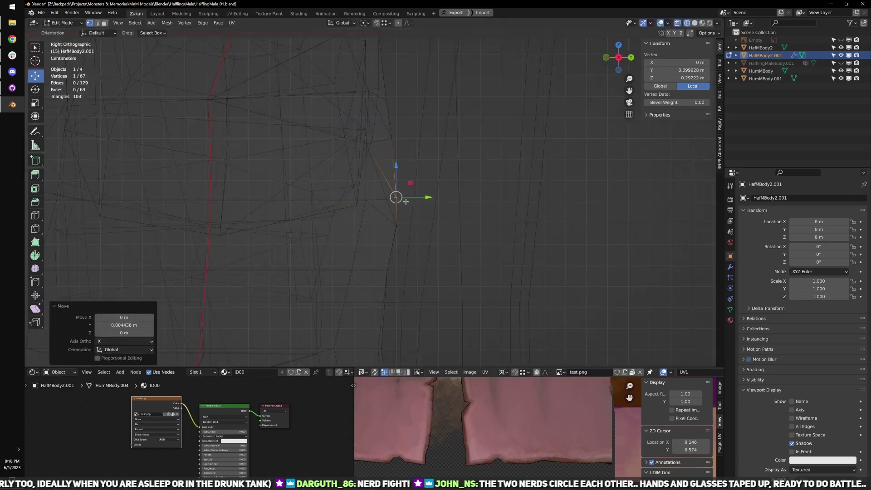
- In solid shading, pull the vertex beside the garment's back centre slightly outward along Y
key("z")
mouse_move(507, 218)
middle_mouse_down()
mouse_move(386, 222)
mouse_move(370, 243)
mouse_move(385, 203)
mouse_move(393, 217)
middle_mouse_up()
key("z")
left_click(387, 206)
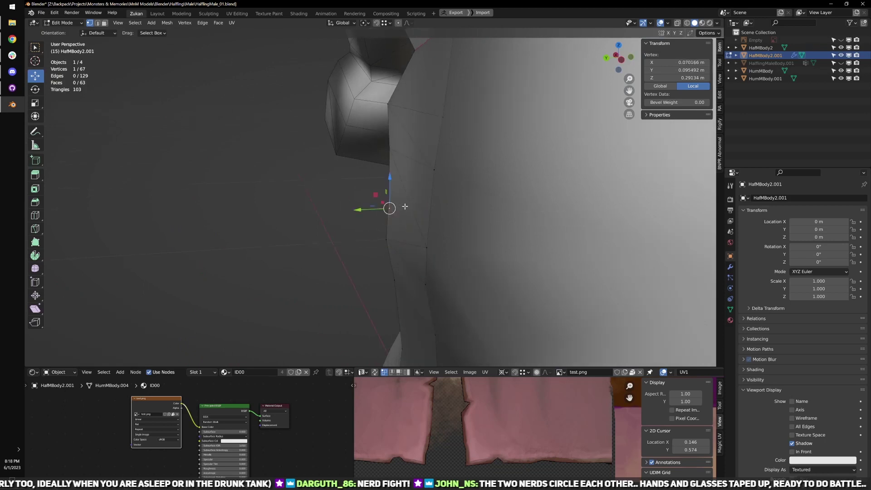
left_click_drag(357, 210, 353, 209)
- Pull the vertex below the waistband near the back corner outward about 0.005 m along Y, then leave Edit Mode
scroll(354, 210, "down", 2)
middle_click_drag(354, 208, 369, 198)
left_click(375, 164)
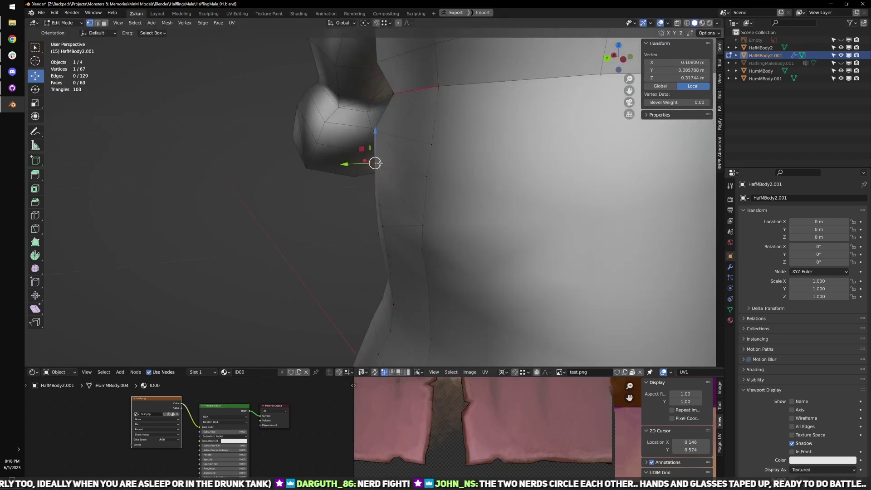
middle_click_drag(381, 160, 365, 163)
left_click_drag(365, 160, 357, 159)
middle_click_drag(357, 159, 447, 181)
scroll(447, 181, "down", 5)
key("Tab")
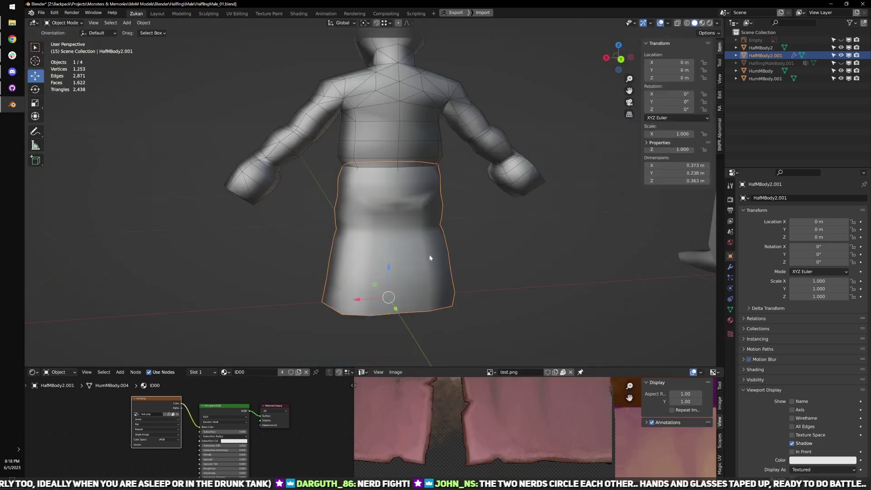
- Select the garment's linked geometry in edge select mode and examine its UV island on the enlarged cloth texture
middle_click_drag(429, 255, 511, 246)
key("ctrl+a")
left_click(449, 276)
key("Tab")
key("ctrl+Tab")
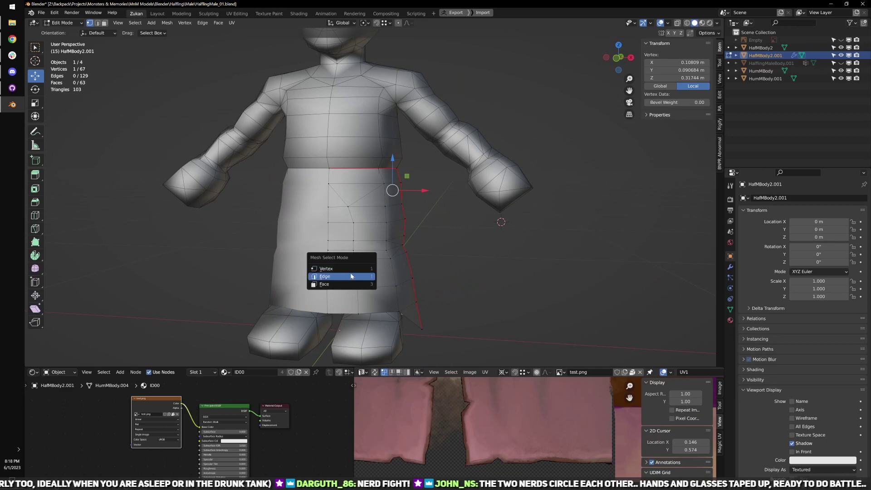
left_click(352, 277)
left_click(372, 267)
key("l")
key("ctrl+space")
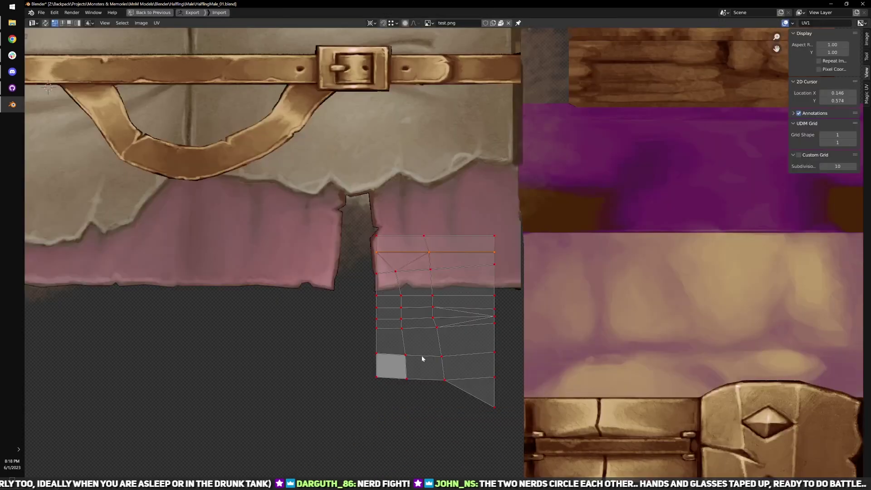
middle_click_drag(421, 355, 457, 334)
scroll(458, 307, "down", 3)
key("ctrl+space")
- Add the human reference body to the selection and edit it together with the halfling garment
key("Tab")
scroll(421, 277, "down", 3)
middle_click_drag(171, 211, 266, 222, "shift")
left_click(192, 226, "shift")
key("Tab")
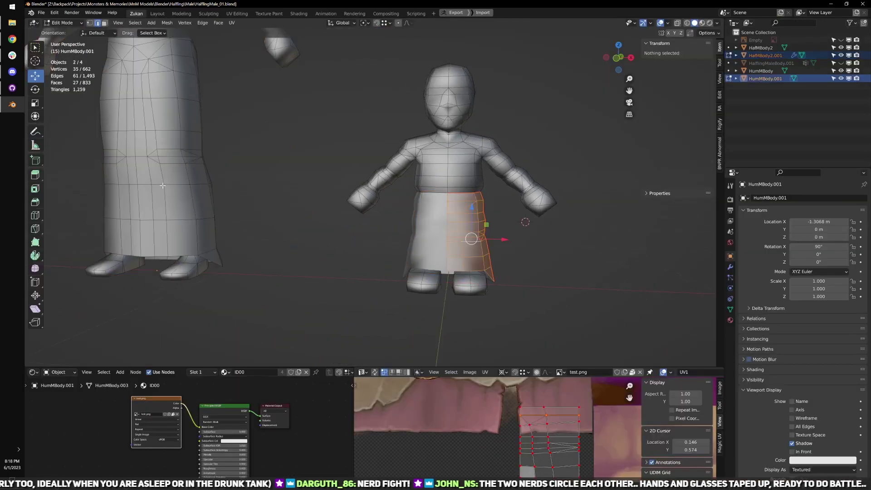
left_click(189, 225)
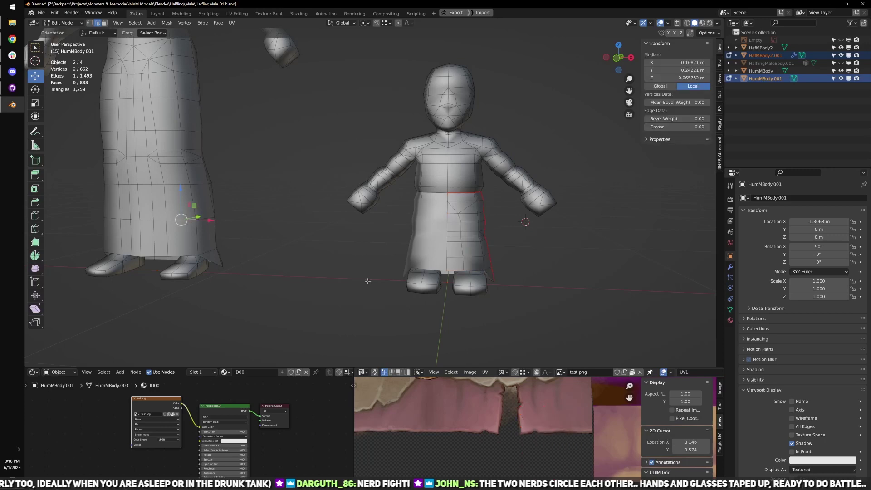
- Select the linked geometry of the human robe and the halfling garment and show both UV layouts in the enlarged UV editor
left_click(469, 235)
key("l")
key("ctrl+space")
key("ctrl+space")
left_click(160, 148)
key("ctrl+l")
key("ctrl+space")
key("ctrl+space")
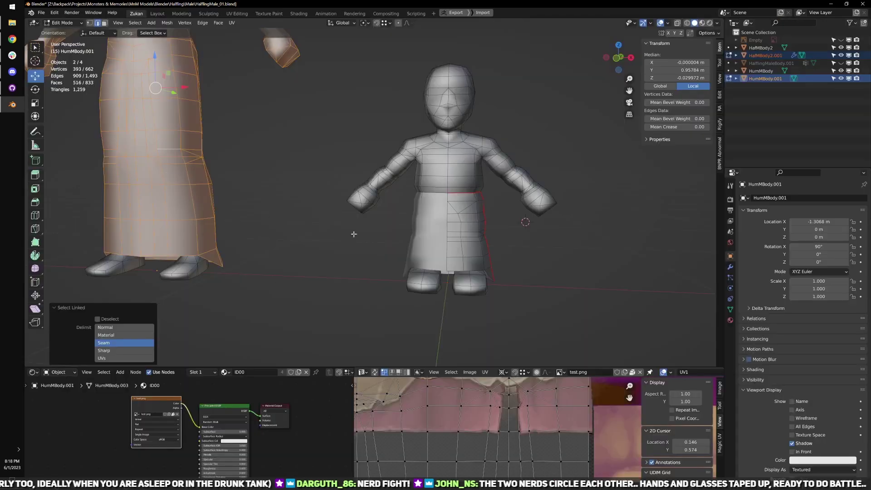
key("l")
key("ctrl+space")
- Select the garment's UV island in Island mode and change the pivot so that it scales from its own centre
key("ctrl+Tab")
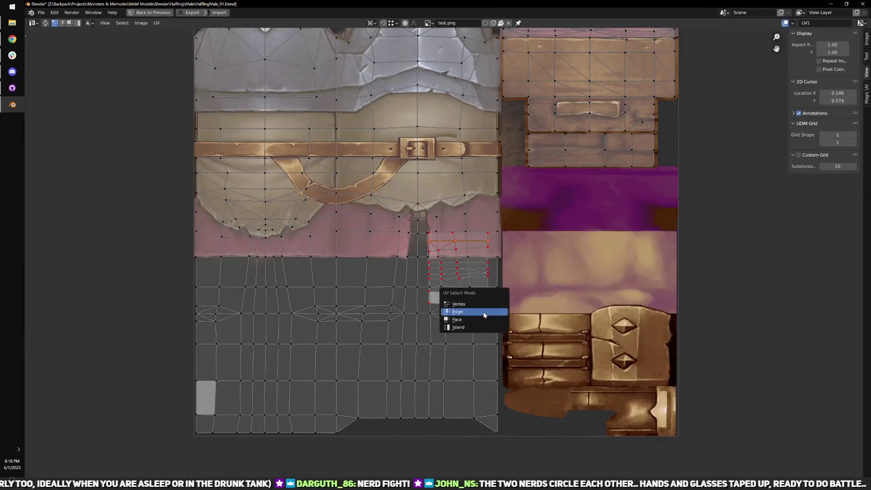
left_click(481, 327)
left_click(482, 282)
key("s")
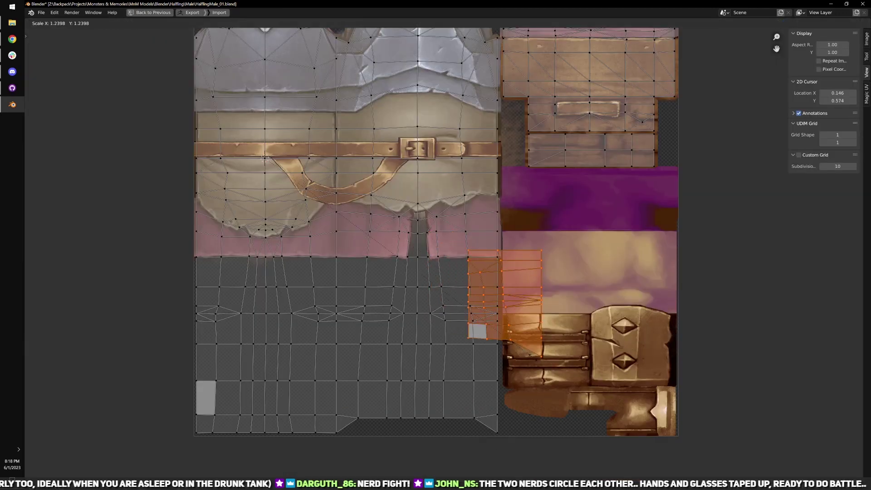
key("Escape")
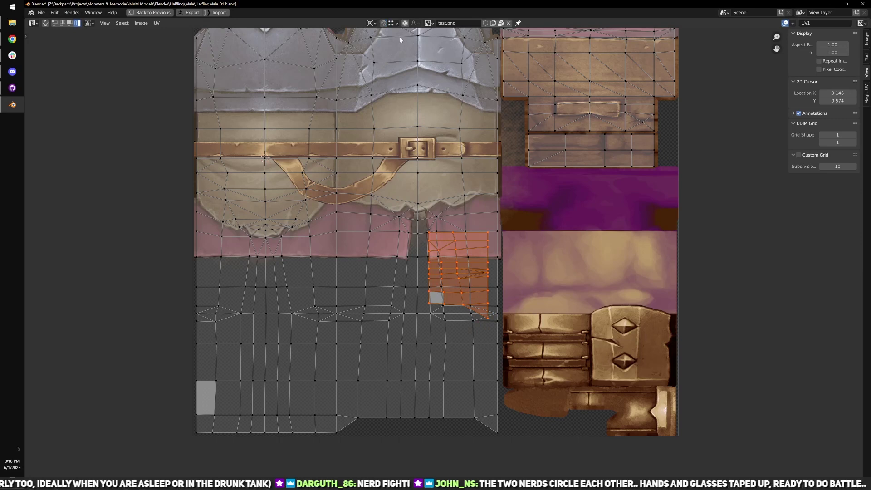
left_click(370, 23)
left_click(381, 37)
- Enlarge the garment's UV island uniformly and move it down over the human robe's UVs
key("s")
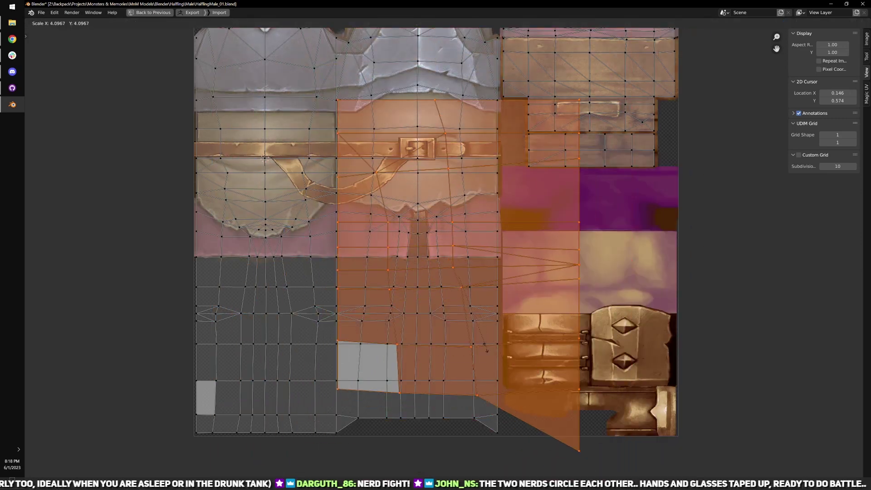
left_click(468, 330)
key("g")
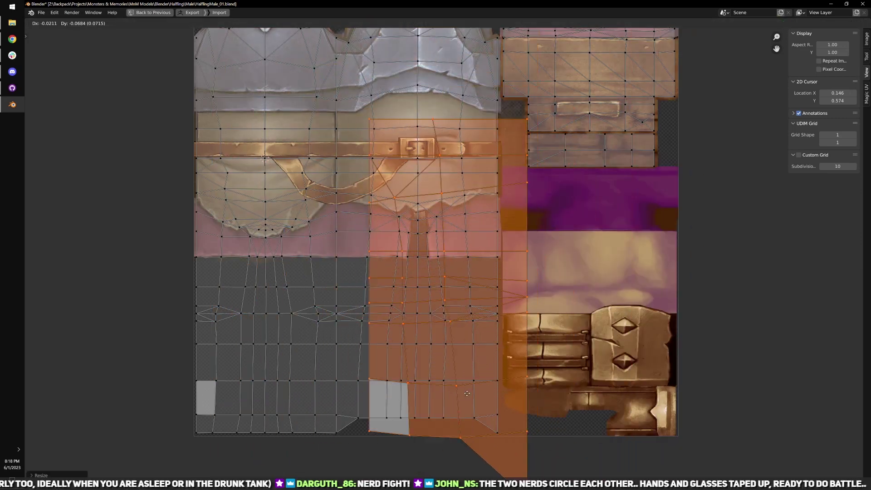
left_click(458, 393)
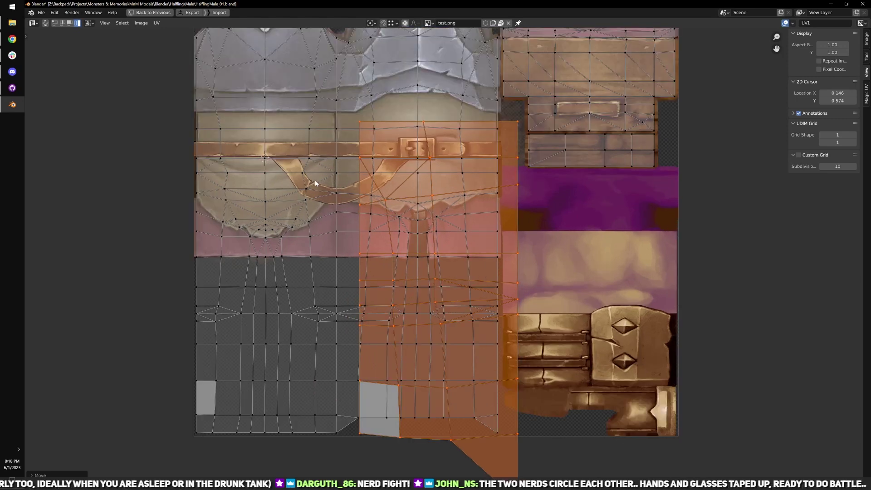
- Select only the human body and replace its ID00 material's base colour image with guide-id00.png
key("ctrl+space")
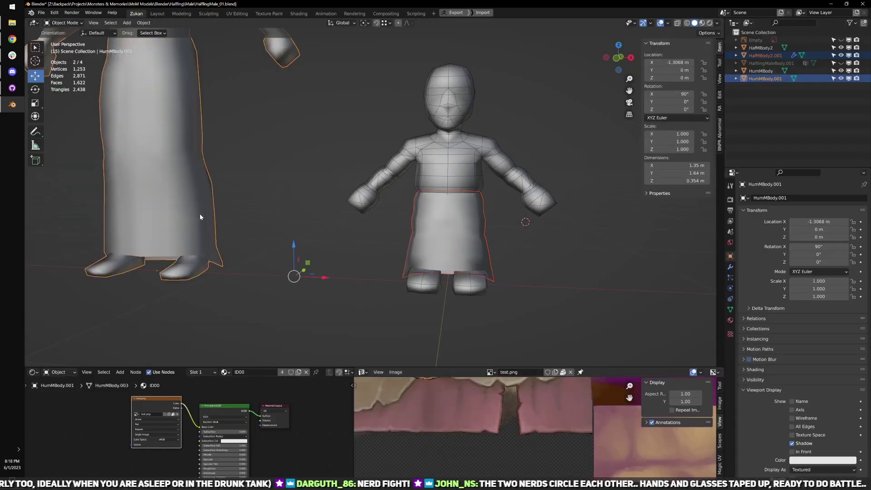
left_click(203, 232)
key("ctrl+space")
left_click(220, 188)
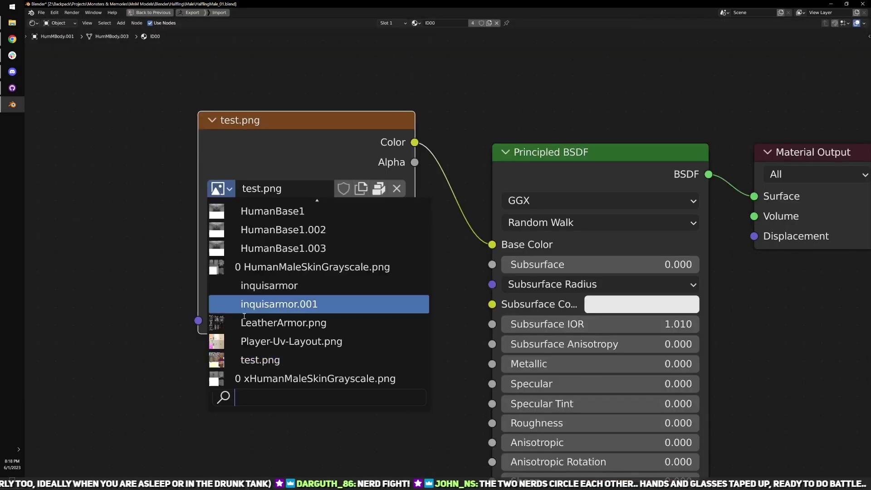
scroll(260, 341, "up", 2)
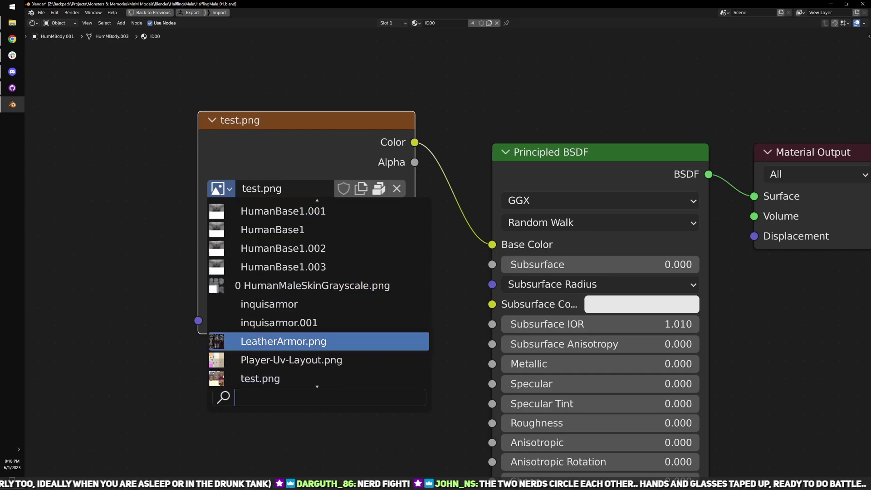
scroll(251, 287, "up", 1)
scroll(253, 255, "up", 1)
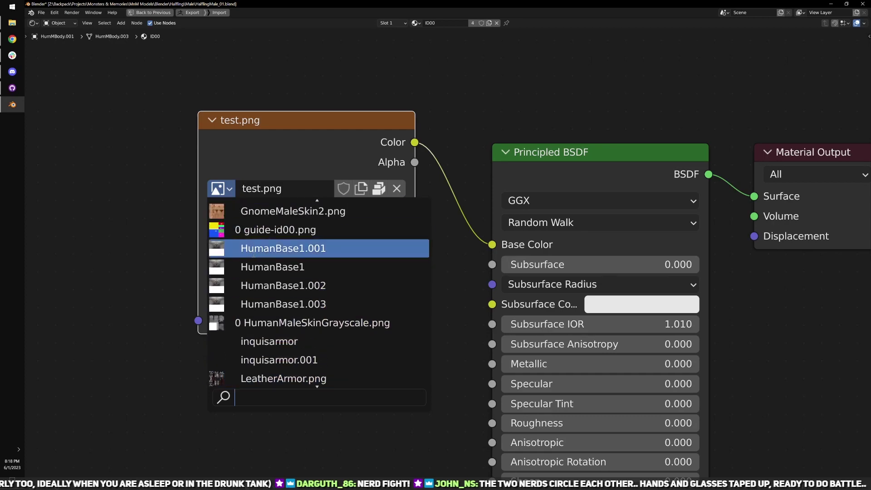
left_click(267, 229)
key("ctrl+space")
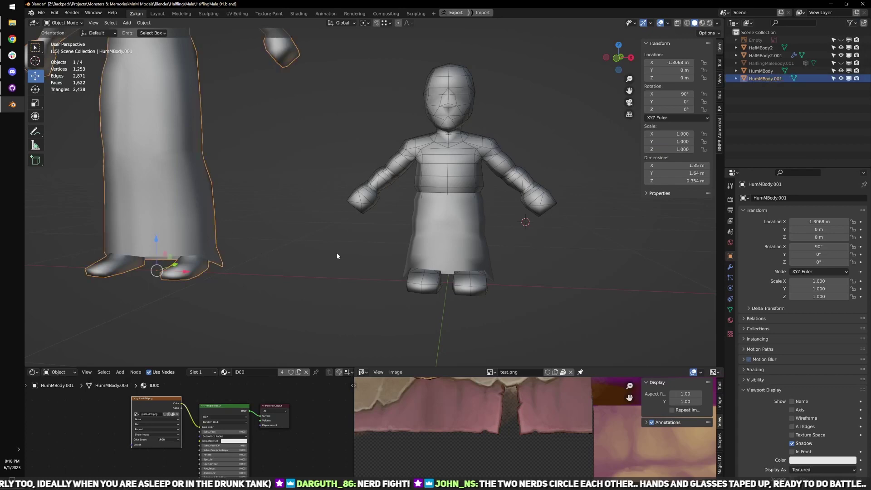
- Reopen the halfling garment and human body together in Edit Mode and show guide-id00.png in the UV editor
left_click(447, 254, "shift")
key("Tab")
key("ctrl+space")
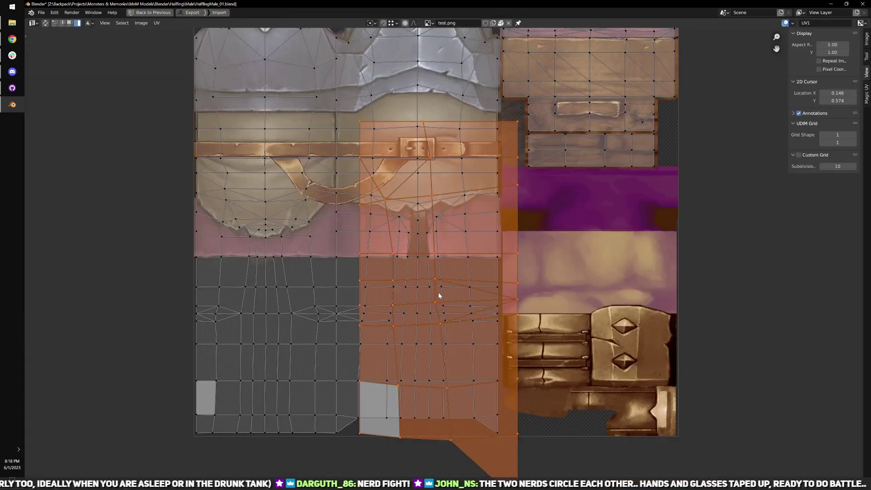
left_click(427, 24)
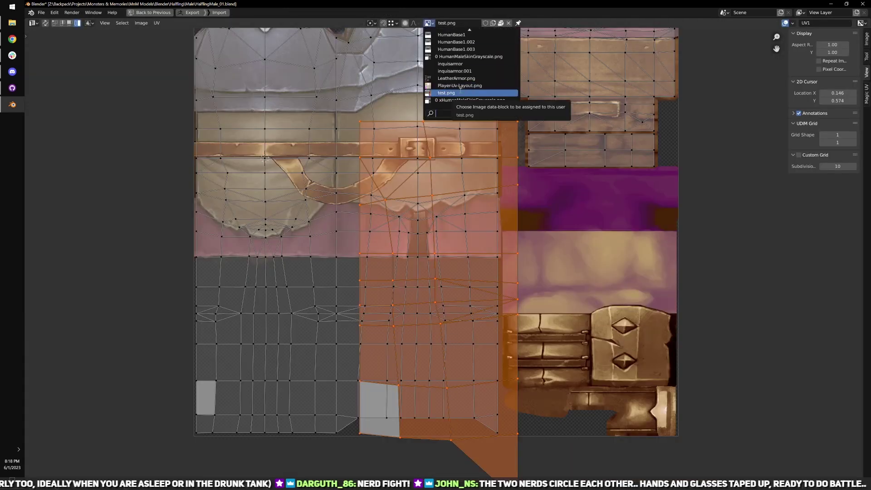
type("gui")
key("Return")
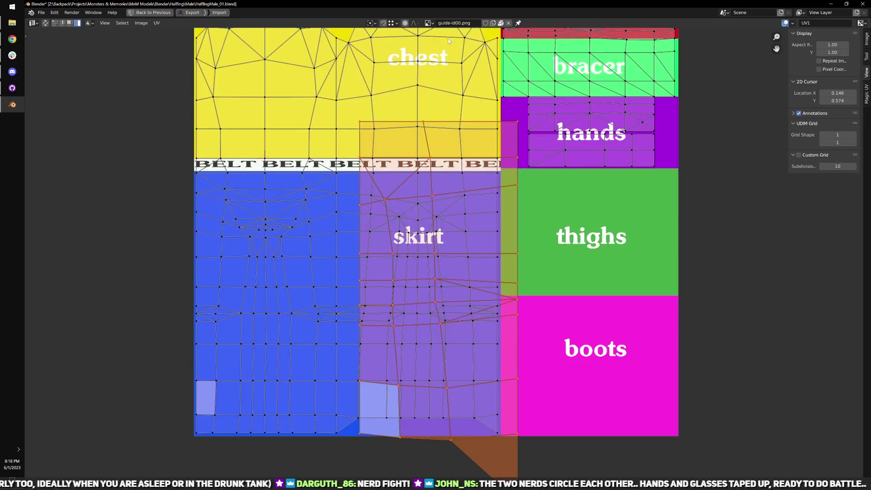
- Enable UV snapping, align the garment's island with the central vertical line of the human UVs, and lower it along Y toward the belt
scroll(477, 315, "up", 1)
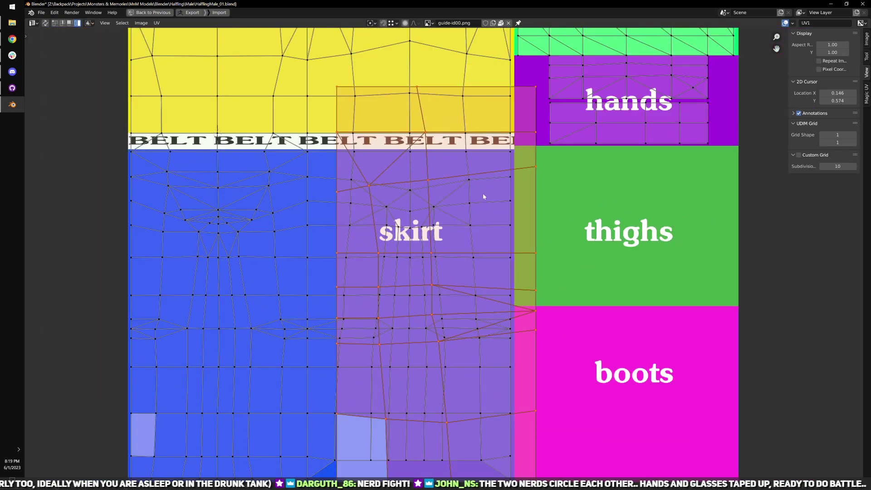
key("super")
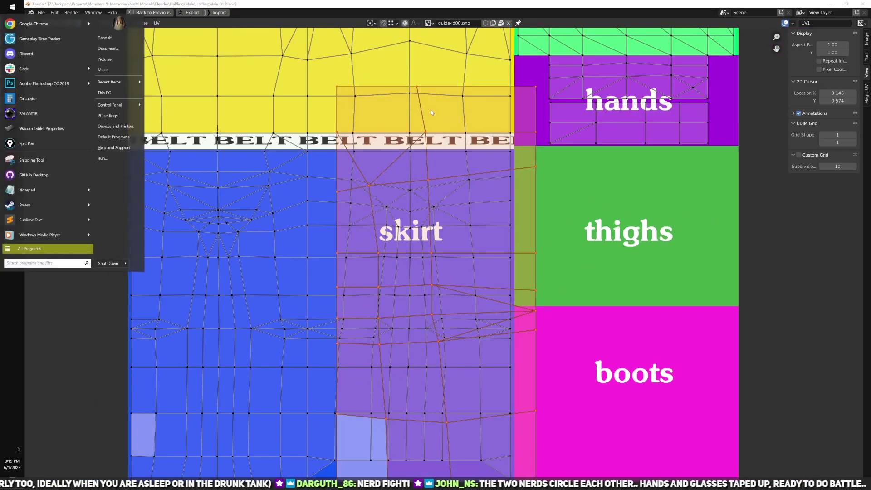
left_click(431, 110)
key("shift+Tab")
middle_click_drag(491, 120, 532, 190)
scroll(532, 191, "up", 2)
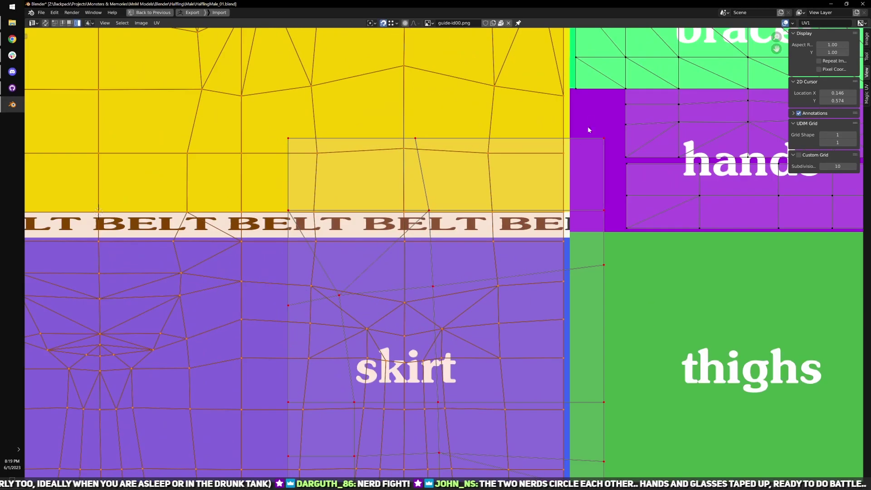
left_click(590, 155)
key("g")
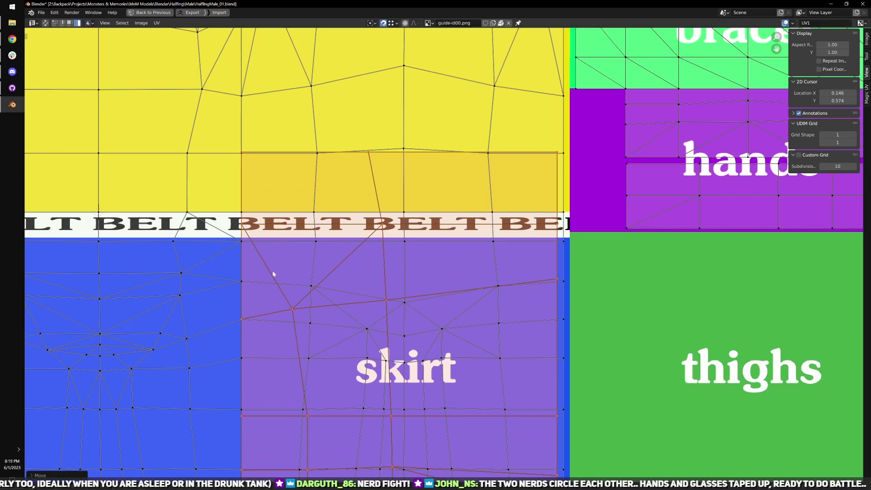
key("y")
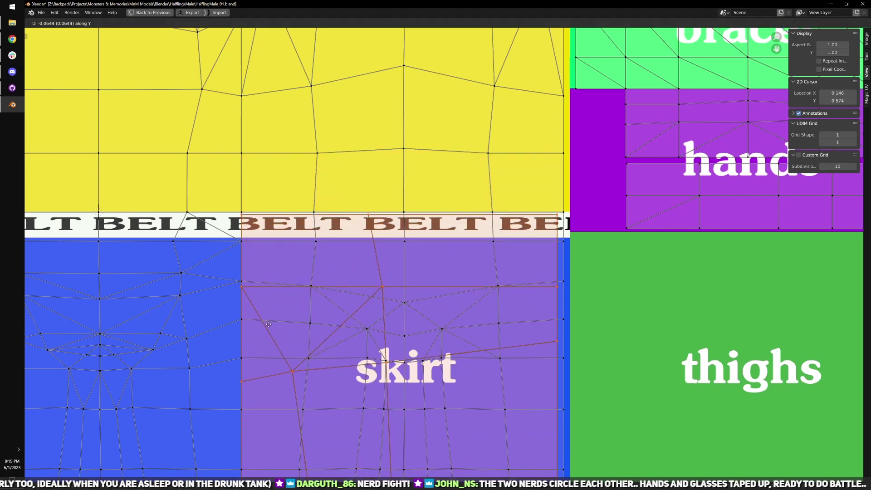
- Place the skirt UV island at the belt's top line and snap its upper outer corner onto the chest island's bottom corner vertex
left_click(269, 321)
middle_click_drag(543, 217, 428, 310)
scroll(429, 310, "up", 2)
scroll(451, 292, "up", 1)
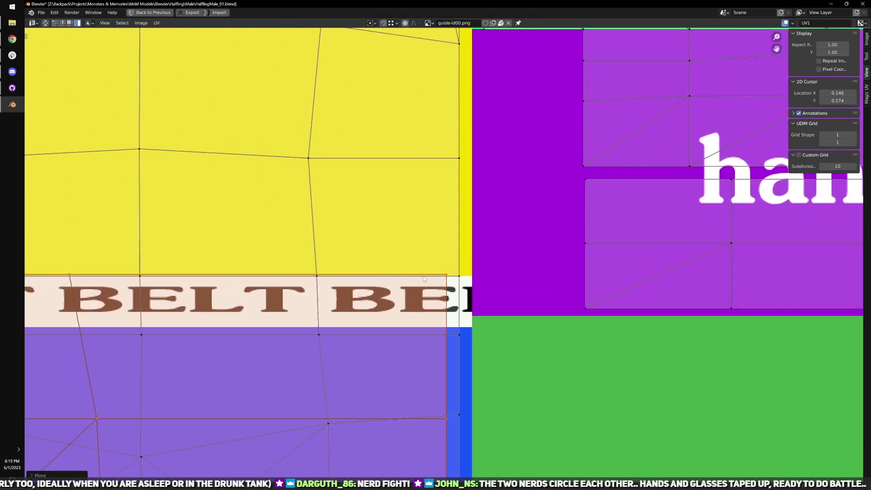
key("ctrl+Tab")
left_click(422, 254)
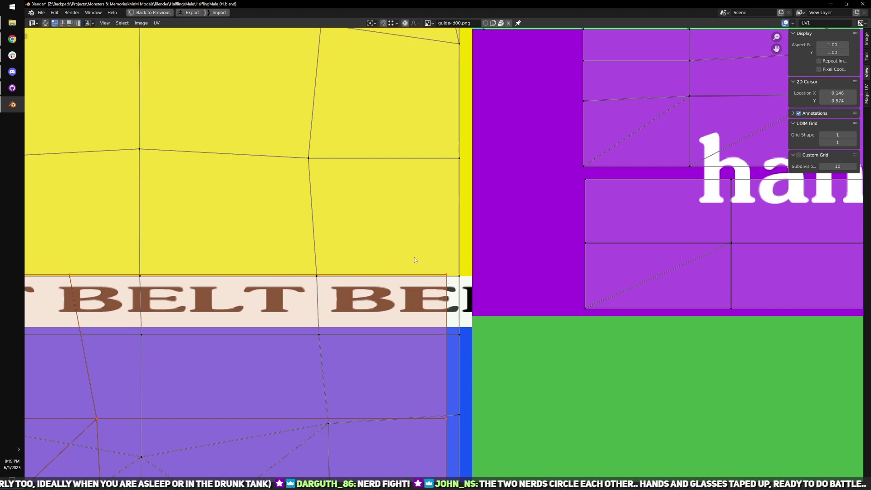
left_click(449, 291)
key("shift+Tab")
key("g")
left_click(459, 282)
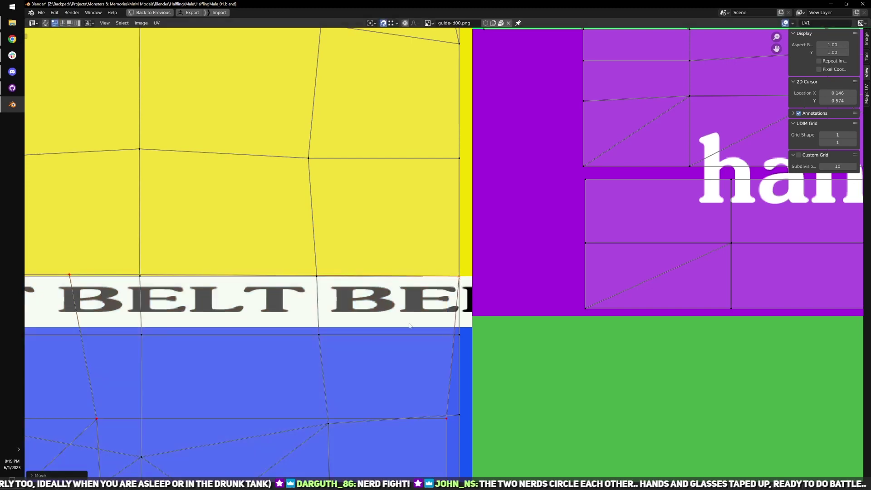
- Snap the skirt island's top middle vertex onto the centre vertex of the chest island's bottom edge
middle_click_drag(442, 394, 448, 299)
scroll(447, 301, "down", 4)
scroll(420, 276, "up", 2)
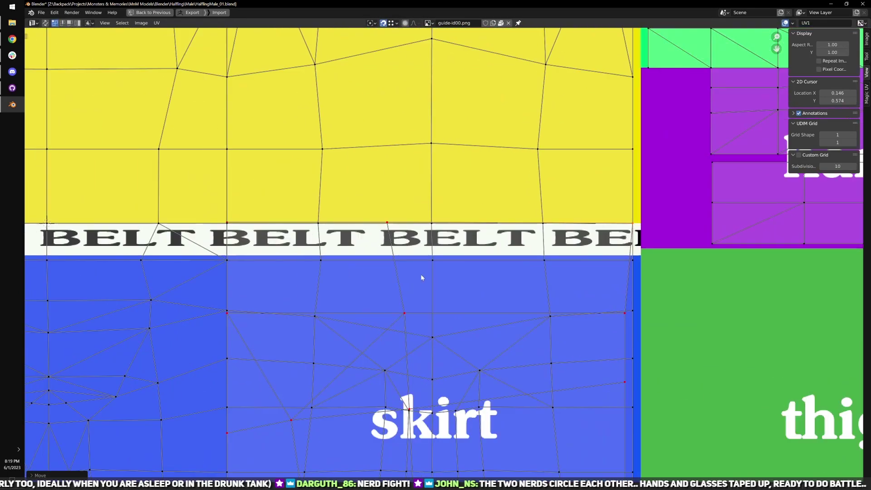
scroll(319, 211, "up", 1)
scroll(319, 211, "up", 2)
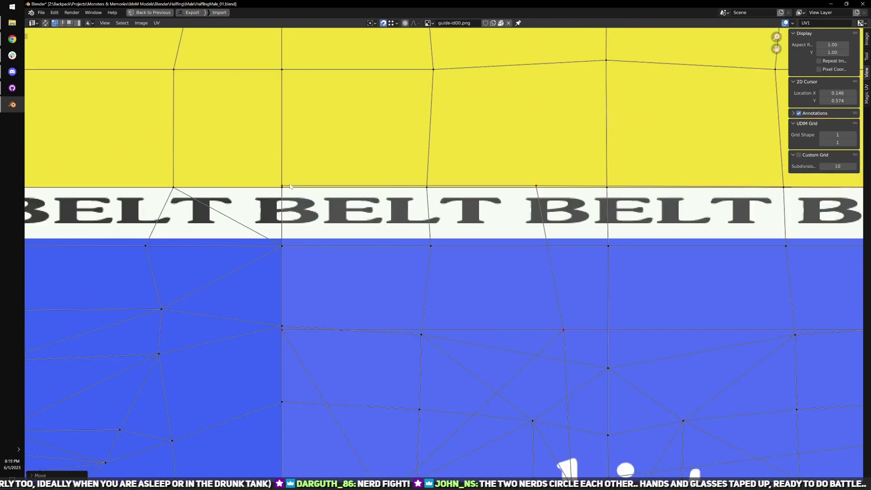
scroll(451, 219, "down", 2)
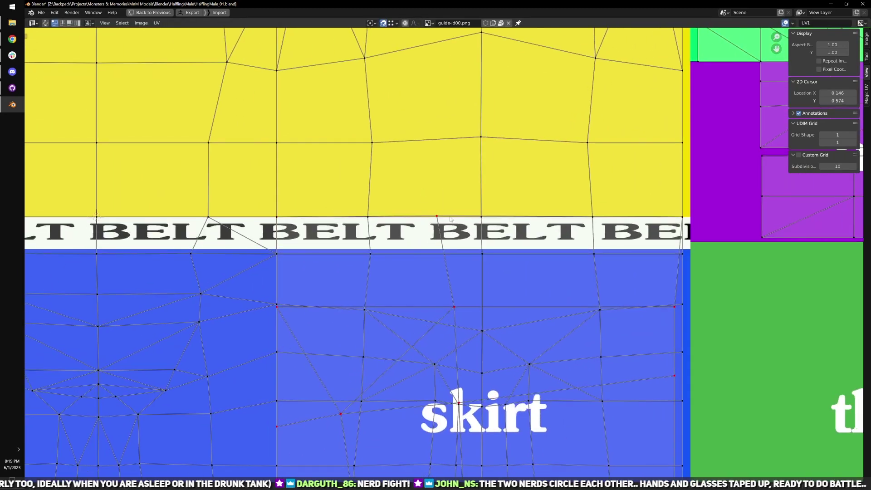
key("g")
key("y")
left_click(480, 221)
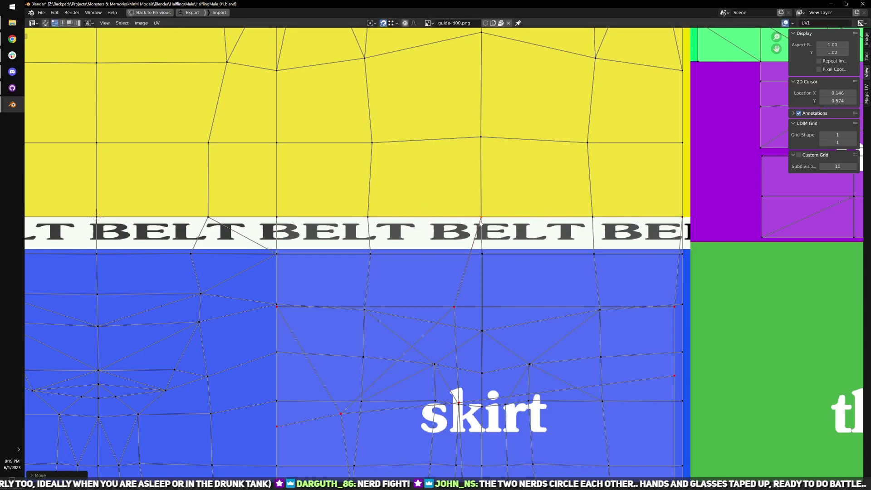
- Snap the skirt island's lowest outer vertex onto the bottom outer corner of the underlying skirt UVs
scroll(482, 249, "down", 2)
middle_click_drag(486, 322, 449, 181)
middle_click_drag(471, 468, 385, 203)
left_click(477, 387)
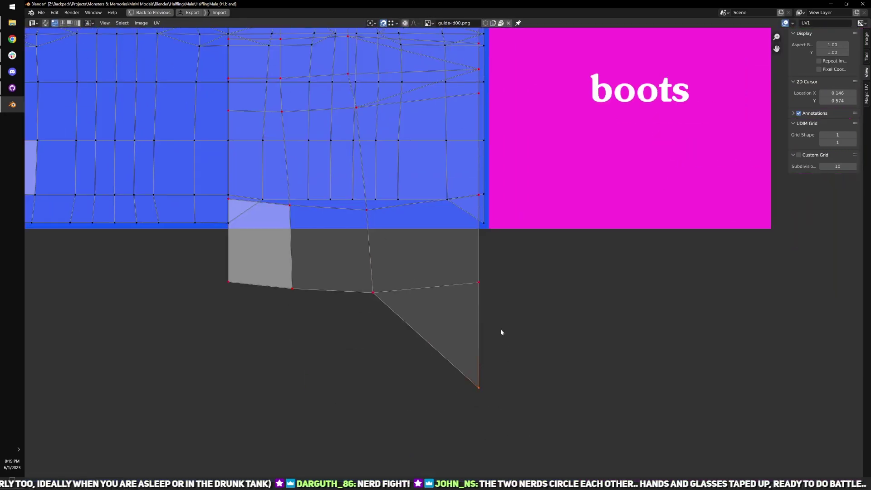
key("g")
left_click(489, 226)
- Snap the next vertices up the skirt island's outer edge onto the matching border vertices of the underlying UVs
middle_click_drag(476, 308, 460, 387)
scroll(456, 387, "up", 2)
left_click_drag(450, 388, 492, 436)
key("g")
left_click(502, 293)
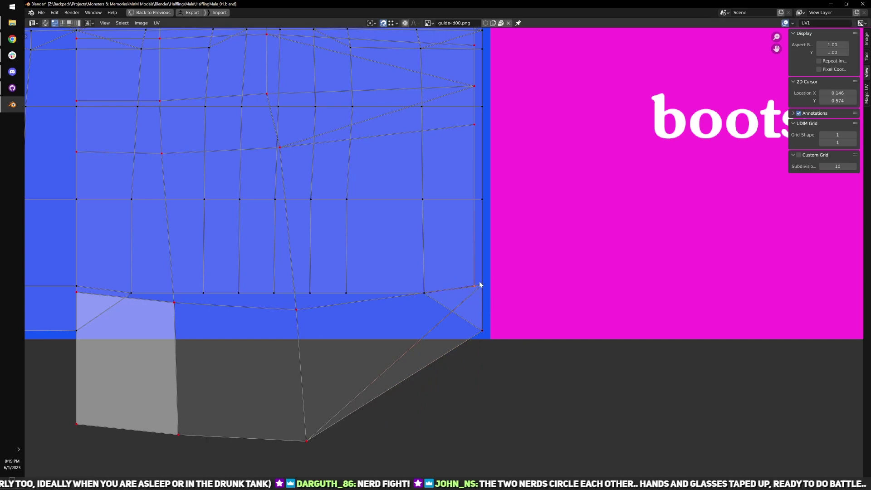
- Snap the island's bottom-edge vertex nearest the outer corner onto the underlying vertex beside that corner
middle_click_drag(341, 372, 455, 349)
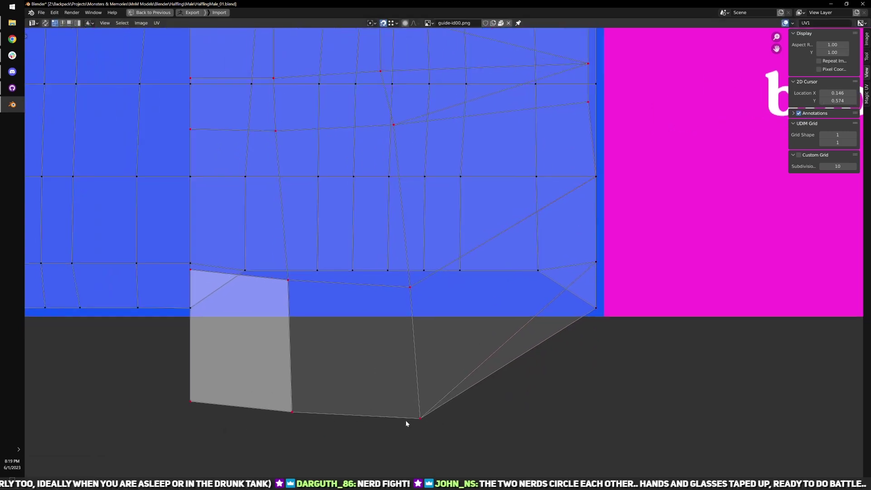
left_click_drag(393, 437, 450, 385)
key("g")
left_click(535, 275)
- Move two inner vertices of the lower skirt island and the bottom-edge vertex beneath them up toward the outer edge
left_click_drag(386, 304, 466, 166)
left_click_drag(288, 282, 399, 149)
left_click_drag(306, 418, 436, 288)
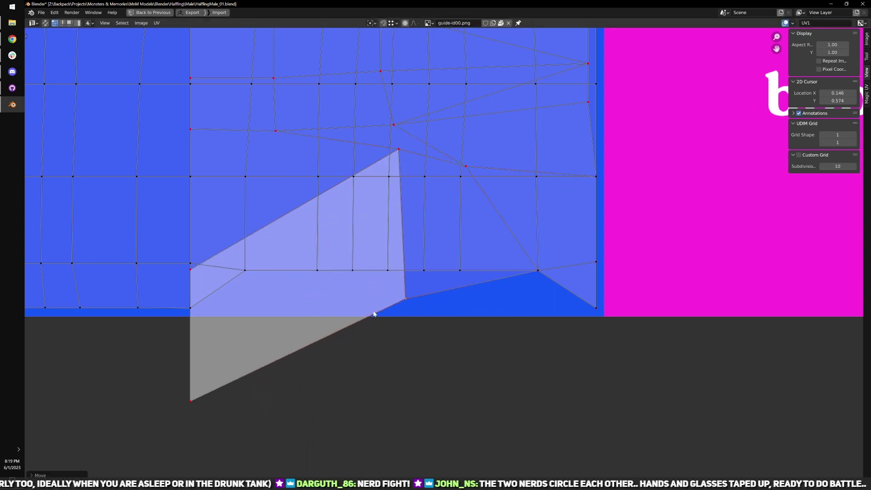
- Move the two remaining bottom-edge vertices of the skirt island onto the lower rows of the underlying UVs
scroll(370, 340, "down", 3)
middle_click_drag(404, 262, 412, 406)
left_click_drag(429, 408, 451, 429)
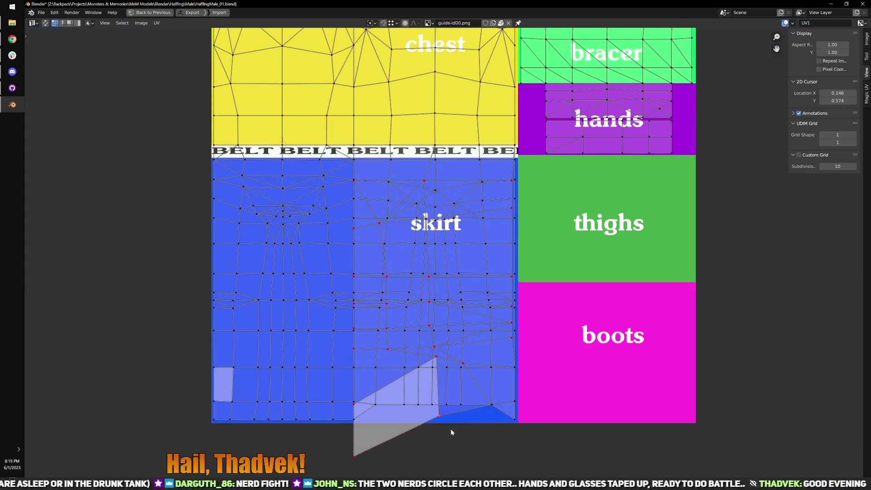
key("g")
left_click(500, 411)
left_click_drag(306, 433, 317, 443)
key("g")
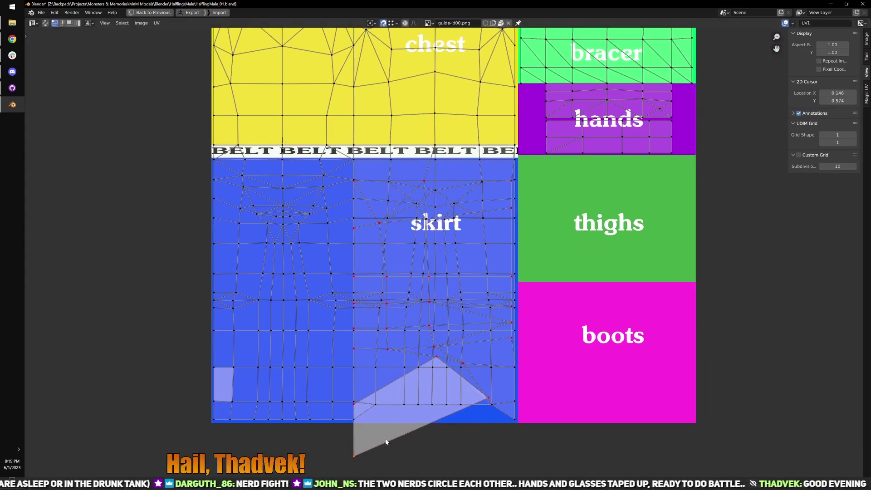
left_click(433, 412)
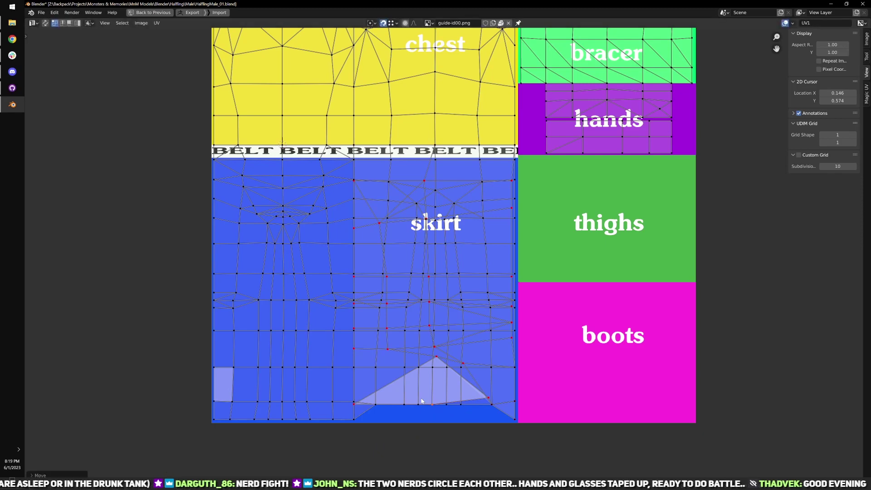
- Switch editing from the full body mesh to the halfling's skirt and show only its side island in a full-size UV editor
key("ctrl+space")
key("Tab")
left_click(472, 246)
key("Tab")
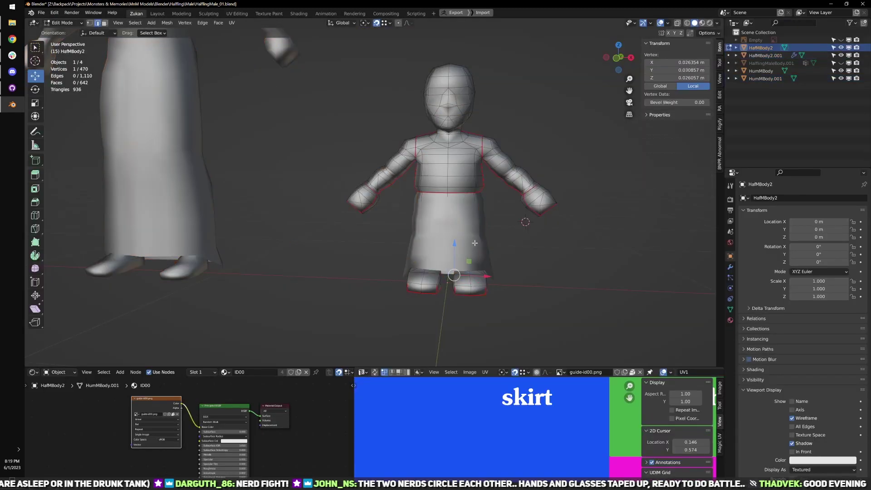
key("Tab")
left_click(473, 242)
key("Tab")
key("ctrl+space")
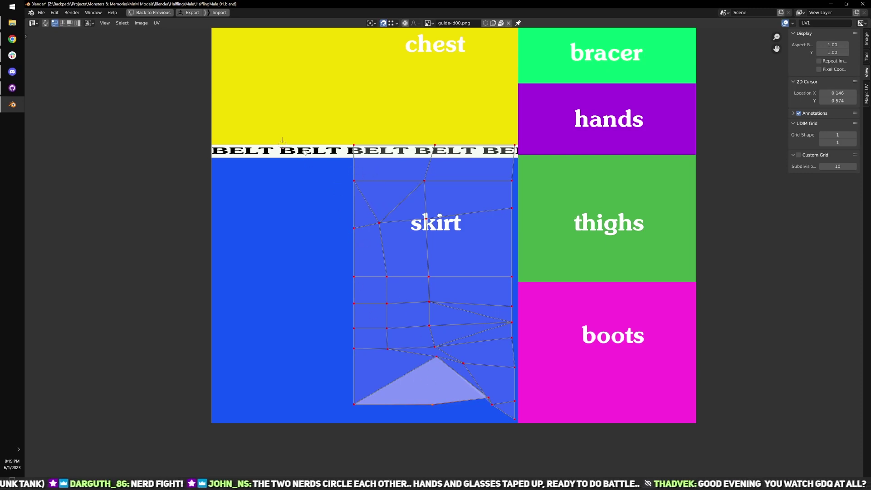
- Align the skirt island's outer-edge vertices on X and shift them about 0.0033 along X to the border line
left_click_drag(400, 126, 470, 368)
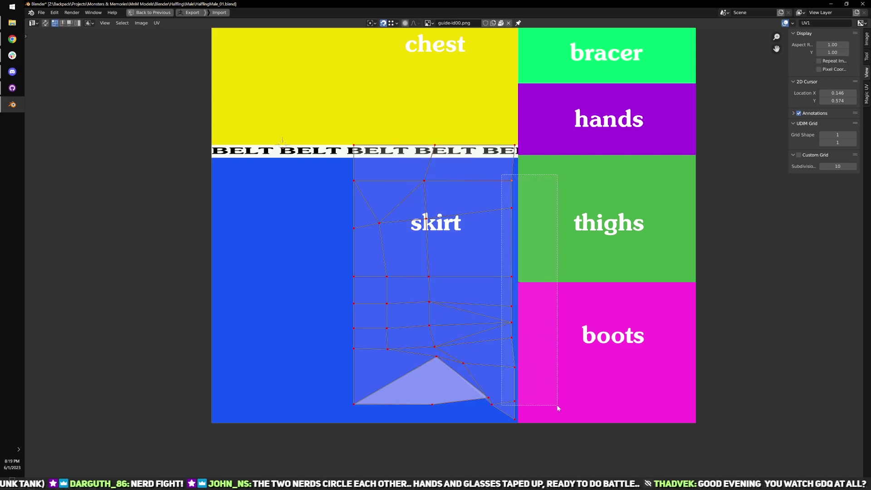
key("q")
mouse_move(569, 355)
left_click(600, 389)
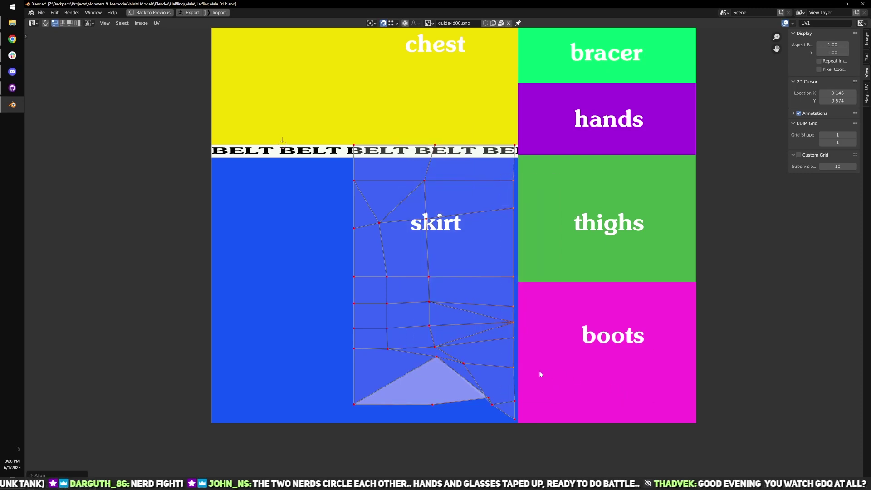
key("g")
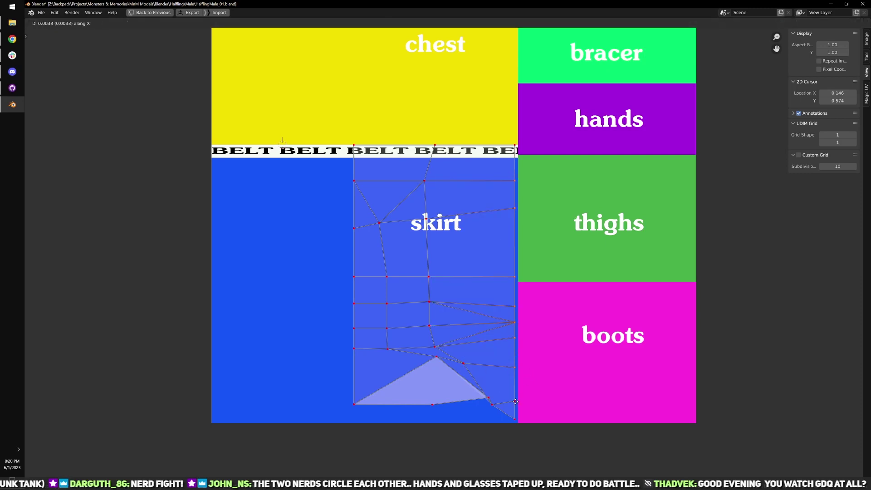
left_click(505, 312)
- Unwrap the skirt island with only the outer-edge vertices and the bottom vertex beside the outer corner pinned
left_click_drag(249, 96, 494, 436)
key("p")
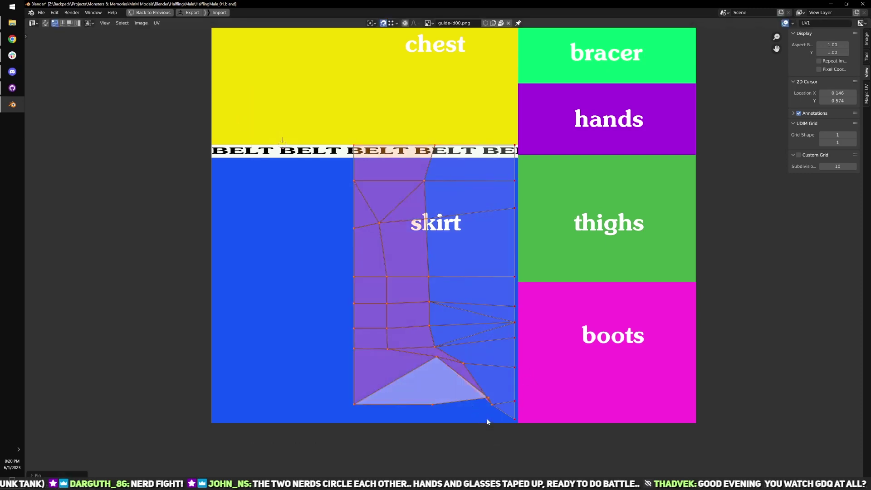
left_click(497, 397)
key("p")
key("u")
key("u")
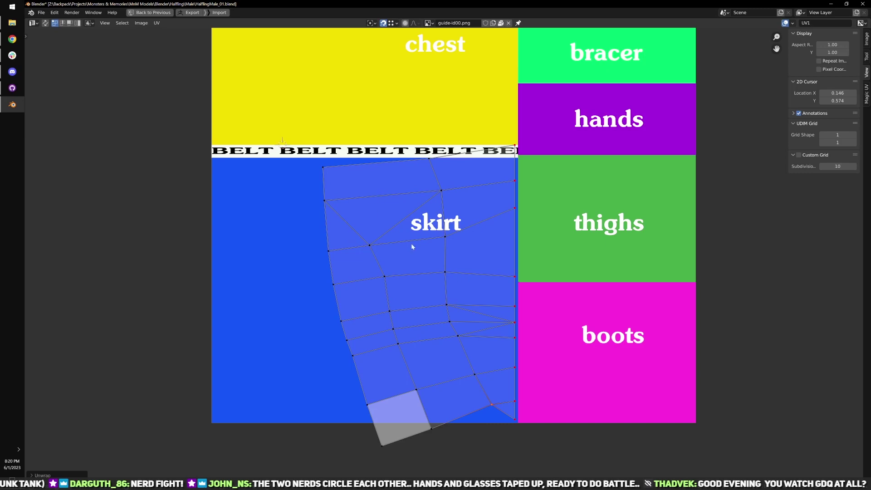
- Select the skirt island's curved inner edge loop and straighten it with Align X
middle_click_drag(400, 242, 389, 213)
left_click(313, 167, "alt+shift")
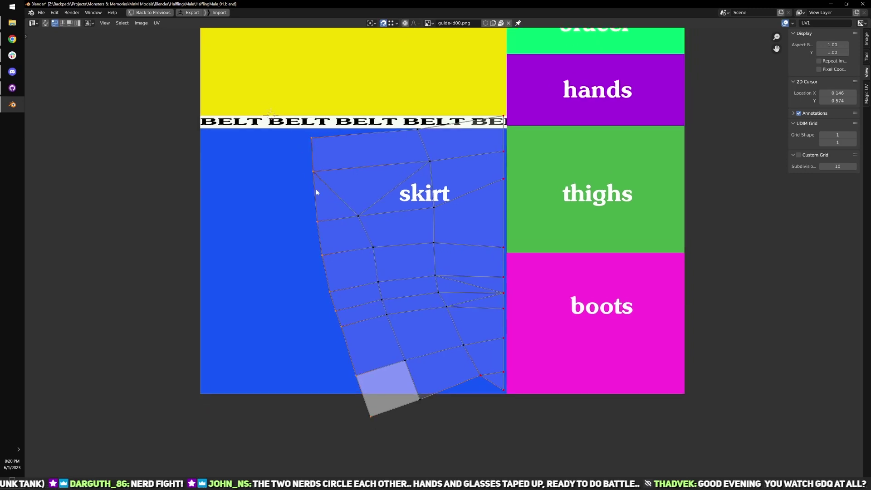
key("q")
mouse_move(481, 327)
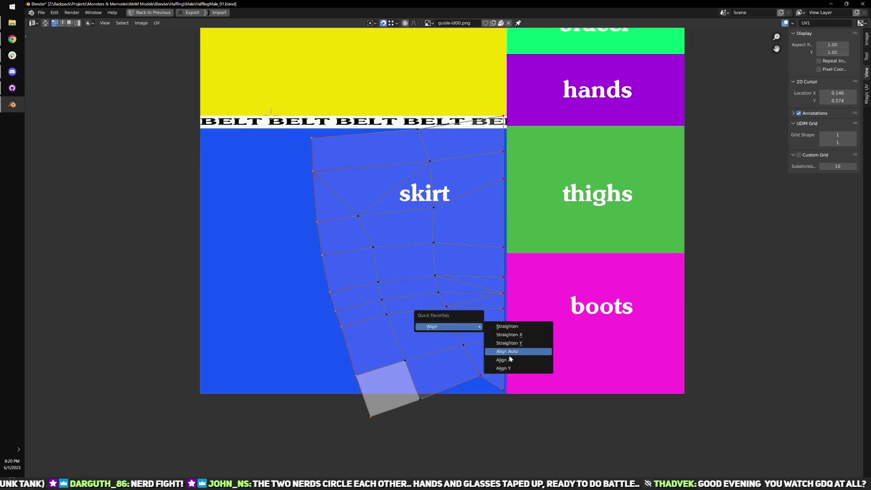
left_click(517, 358)
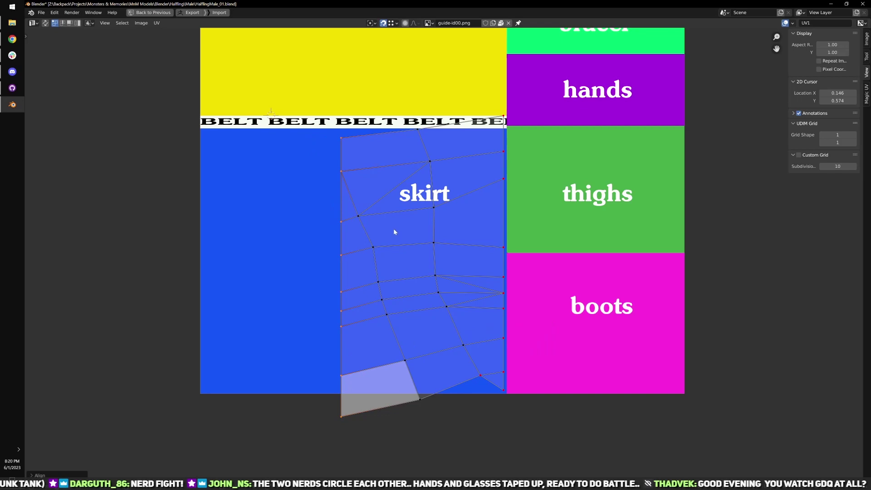
- Show the other UVs for reference and snap the straightened inner edge to the chest's centre line and the belt's top edge
key("ctrl+space")
key("l")
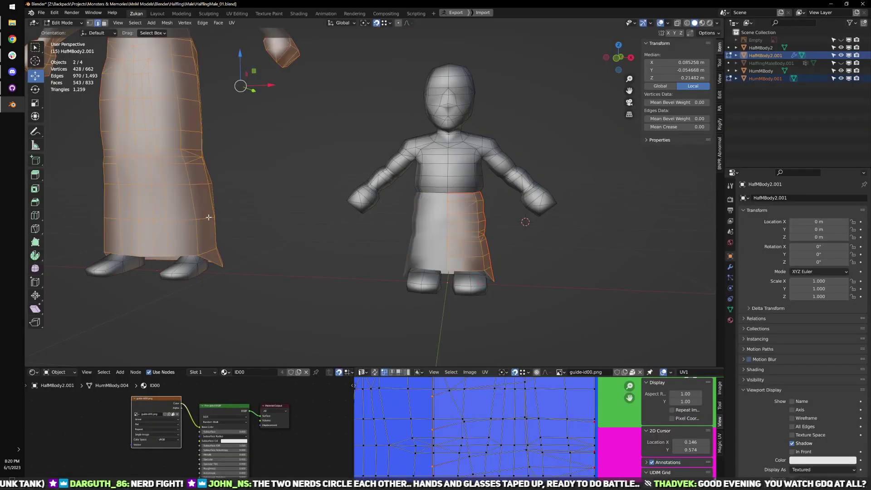
key("ctrl+space")
key("g")
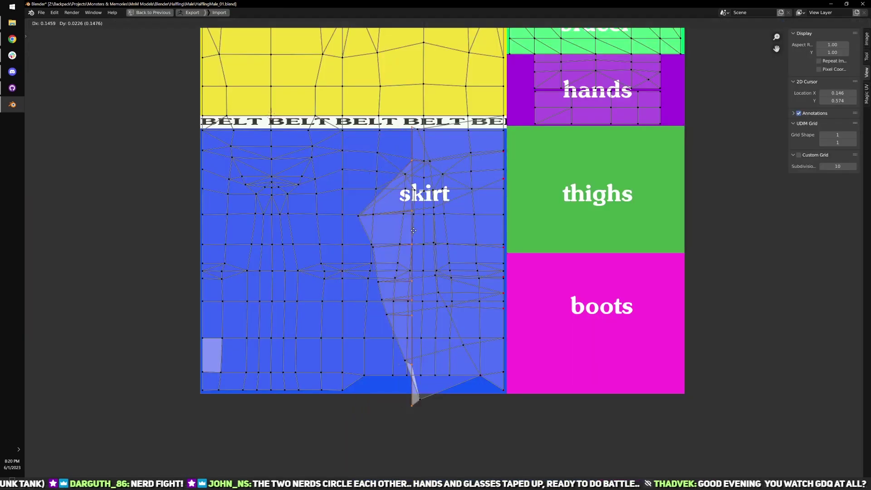
left_click(427, 215)
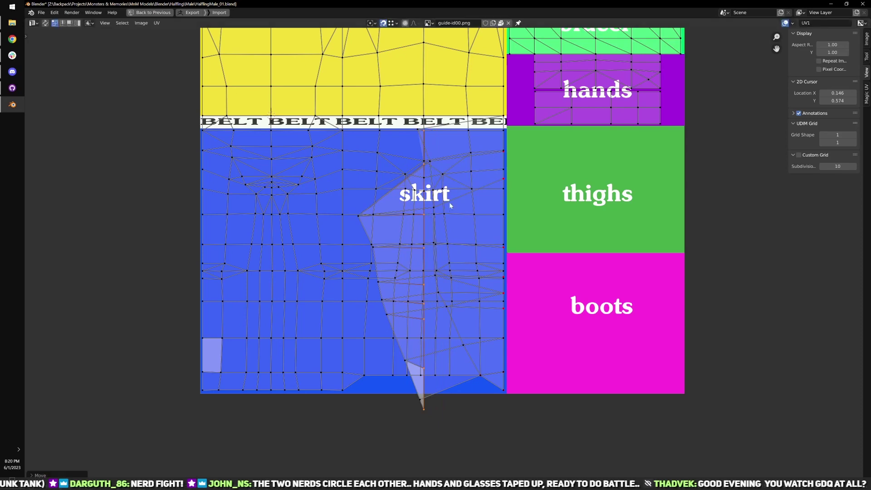
scroll(449, 202, "up", 2)
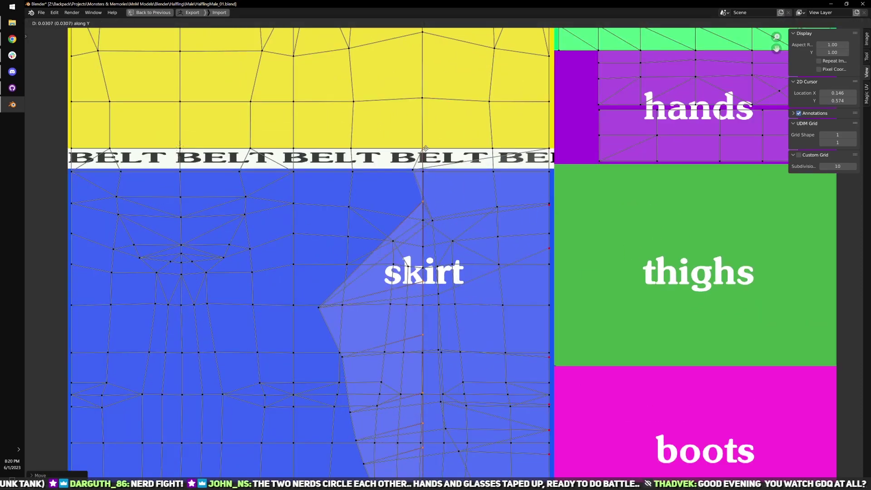
- Isolate the halfling's side skirt island in the UV editor and unwrap it between its pinned inner and outer edges
key("ctrl+space")
left_click(473, 238)
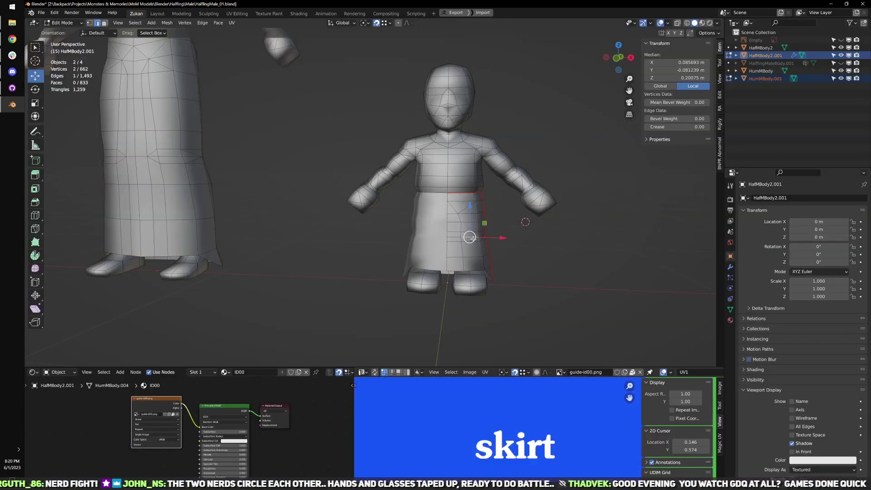
key("l")
key("ctrl+space")
scroll(482, 316, "down", 3)
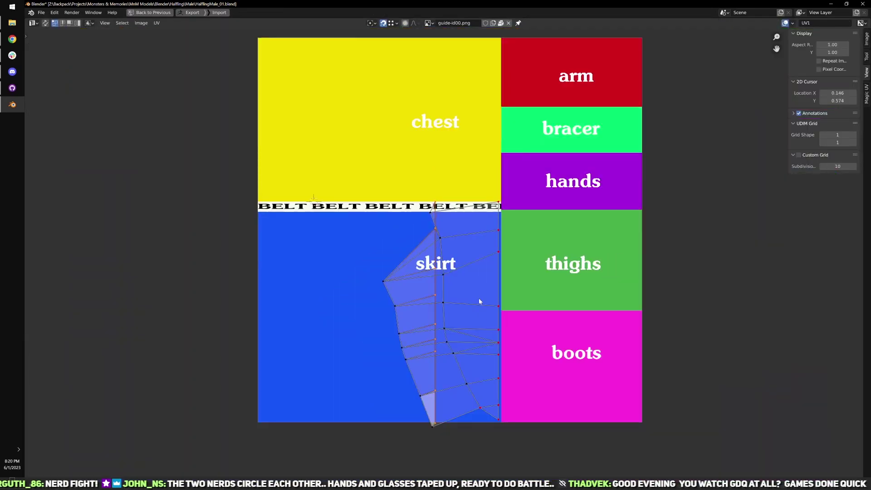
key("u")
left_click(463, 286)
scroll(464, 286, "up", 2)
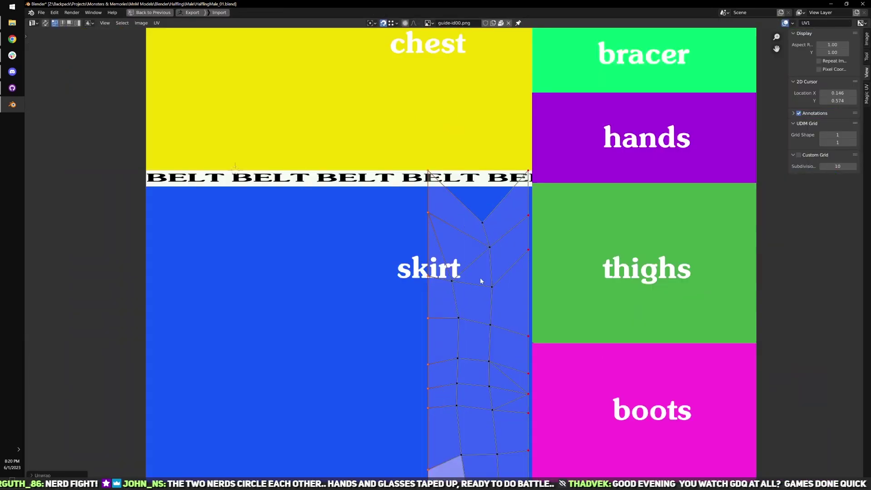
- Select the inner-edge vertices below the top corner and move them up along Y to level the island's lower rows
middle_click_drag(502, 374, 469, 241)
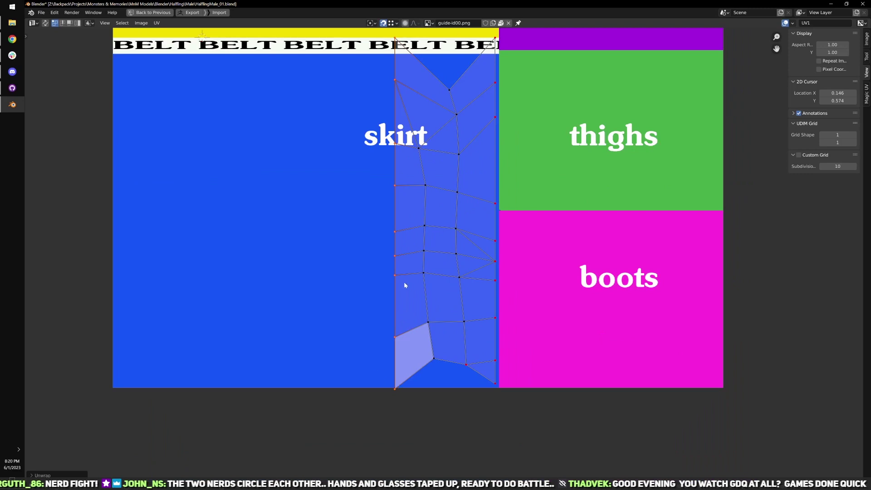
middle_click_drag(353, 380, 346, 417)
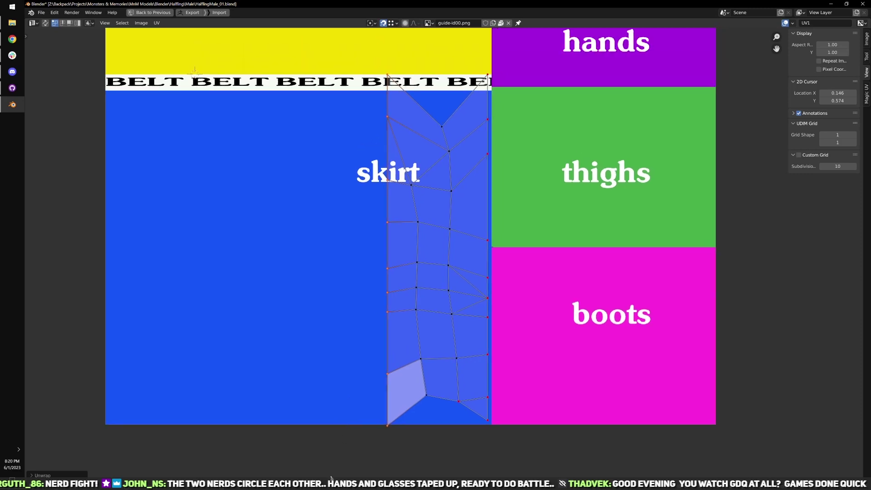
left_click_drag(331, 477, 399, 116)
key("g")
key("y")
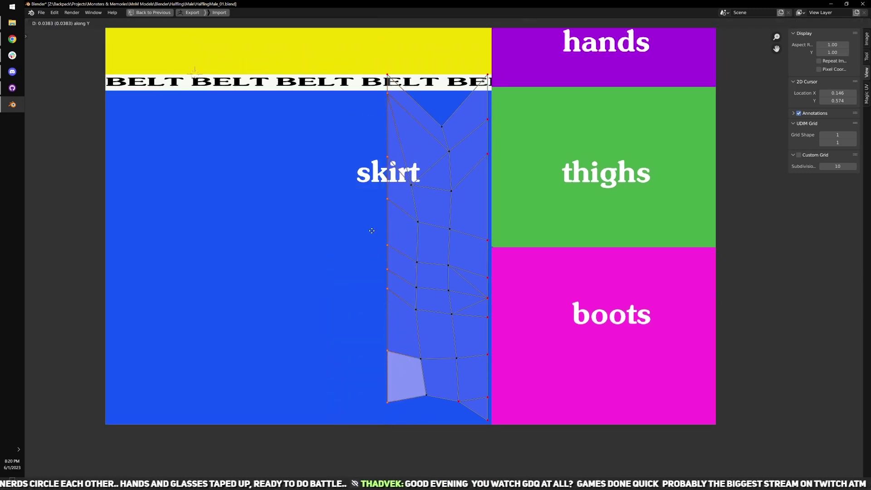
left_click(366, 241)
key("g")
key("y")
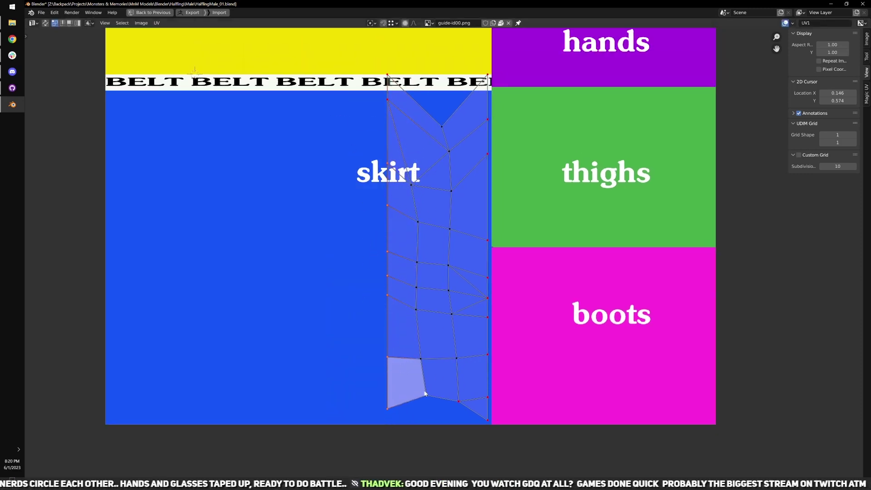
- Add the linked body geometry to the selection to show the chest and existing skirt UVs for reference in the UV editor
left_click(415, 368)
key("ctrl+space")
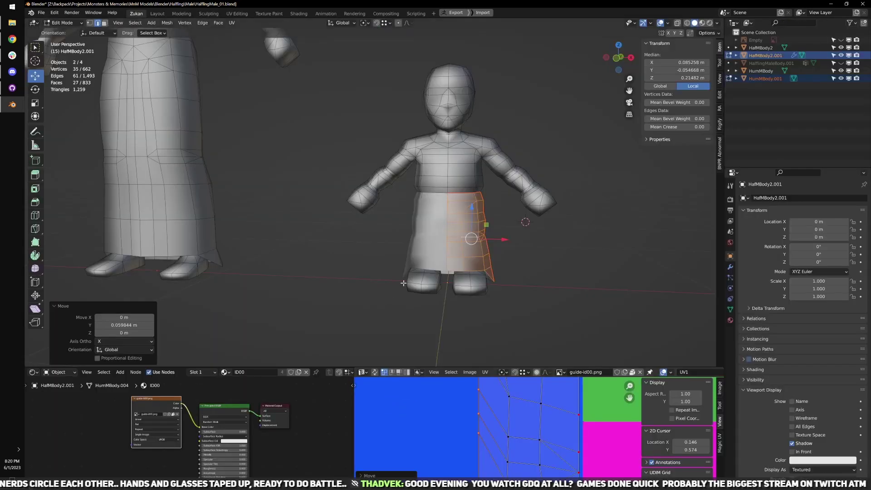
key("Tab")
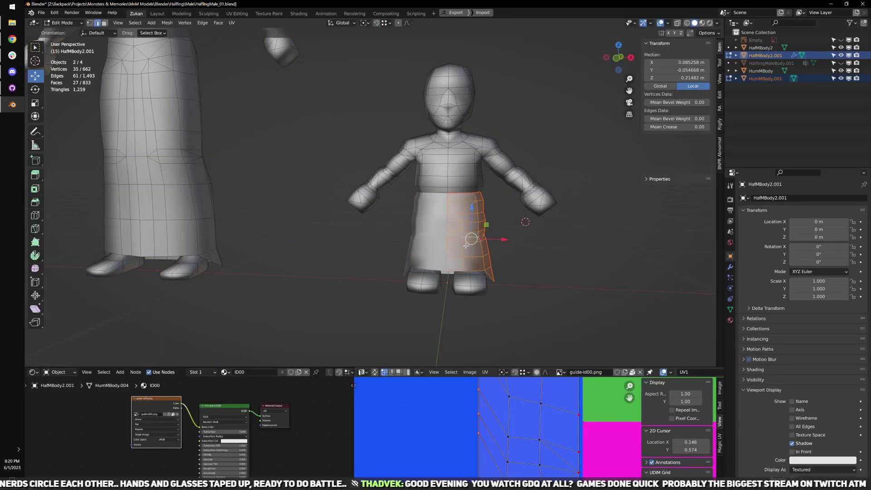
key("l")
key("l")
key("ctrl+space")
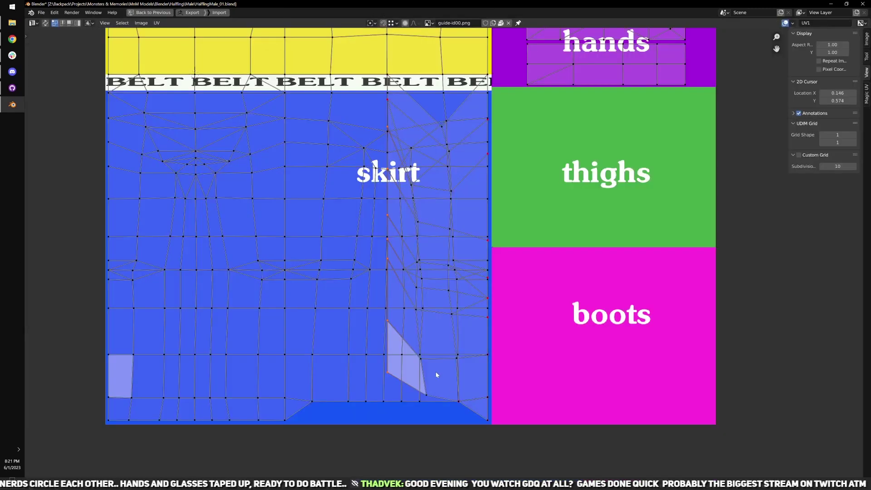
- Turn on snapping and snap the side skirt island's bottom inner corner onto the matching hem vertex of the existing skirt UVs
scroll(435, 371, "up", 5)
scroll(398, 332, "up", 3)
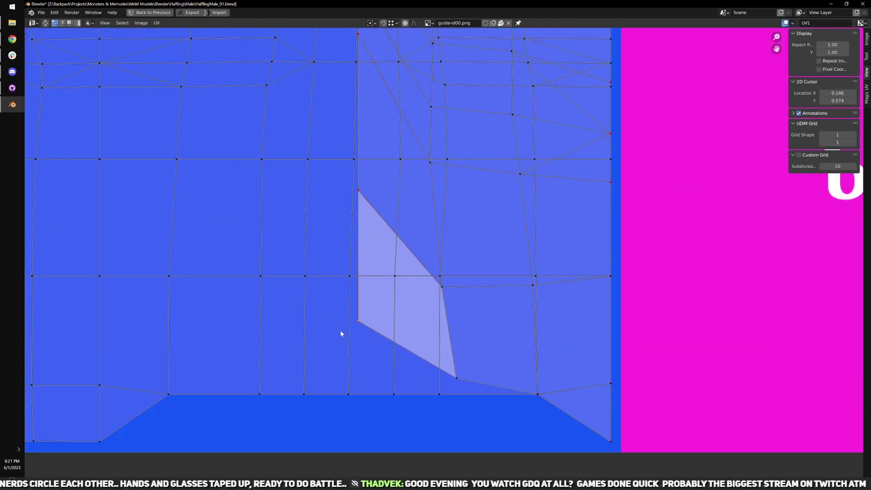
scroll(372, 330, "down", 2)
scroll(419, 197, "down", 5)
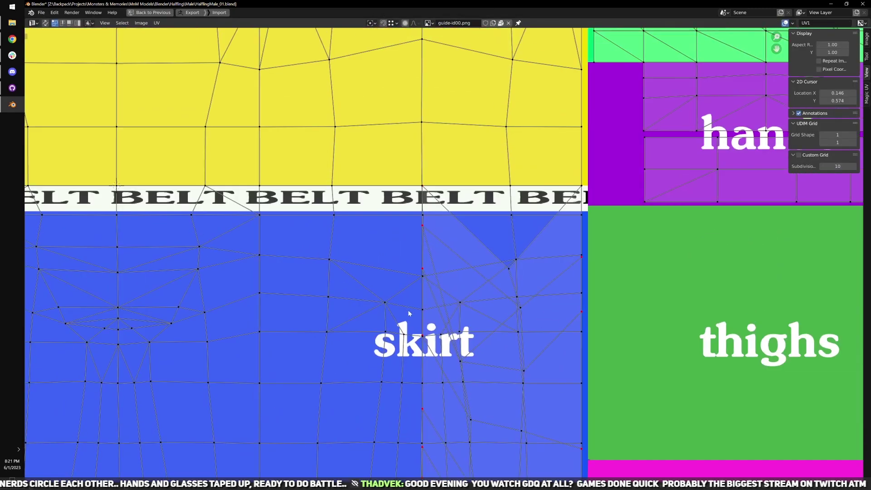
scroll(438, 310, "up", 4)
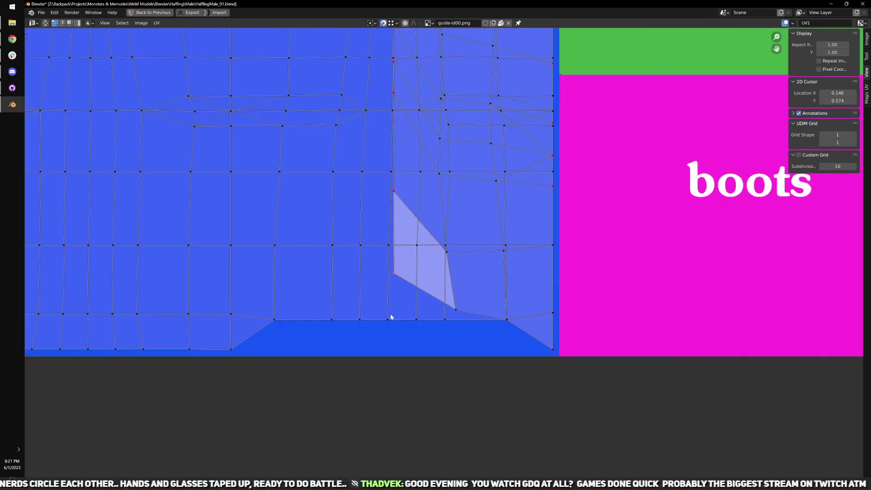
key("g")
left_click(387, 323)
- Snap the top edge's middle vertex to the belt's top edge and the second bottom vertex to the existing skirt's hem
middle_click_drag(414, 256, 424, 358)
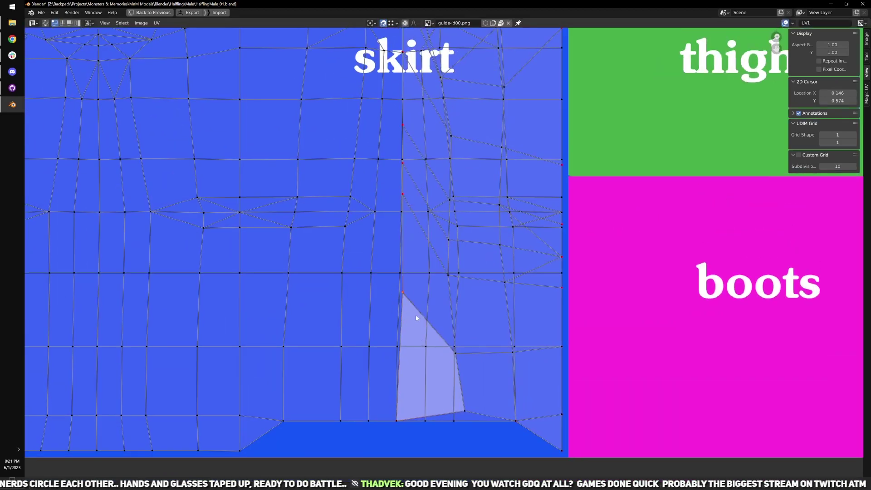
middle_click_drag(389, 95, 412, 381)
scroll(463, 276, "up", 1)
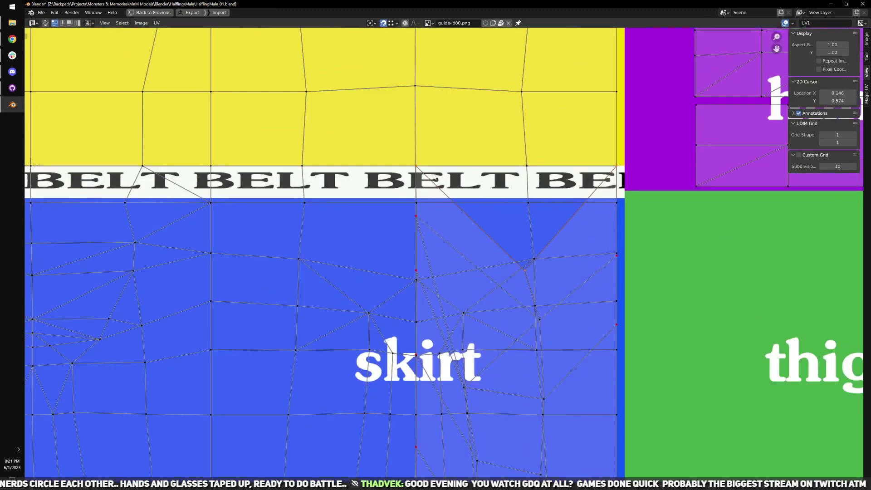
scroll(450, 256, "down", 3)
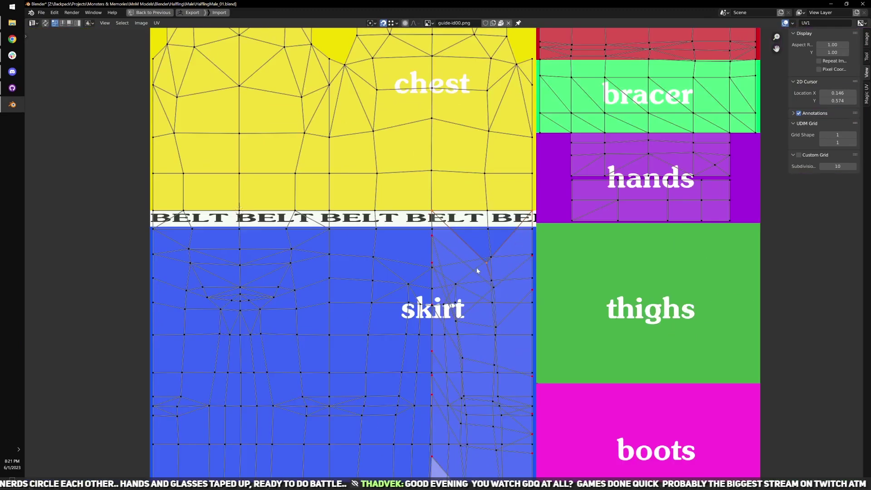
scroll(481, 273, "up", 3)
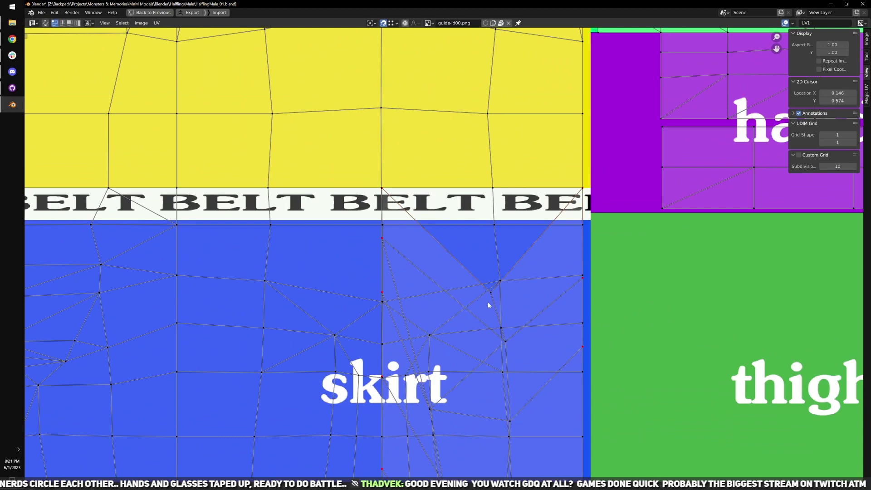
left_click_drag(488, 294, 490, 194)
scroll(464, 391, "down", 3)
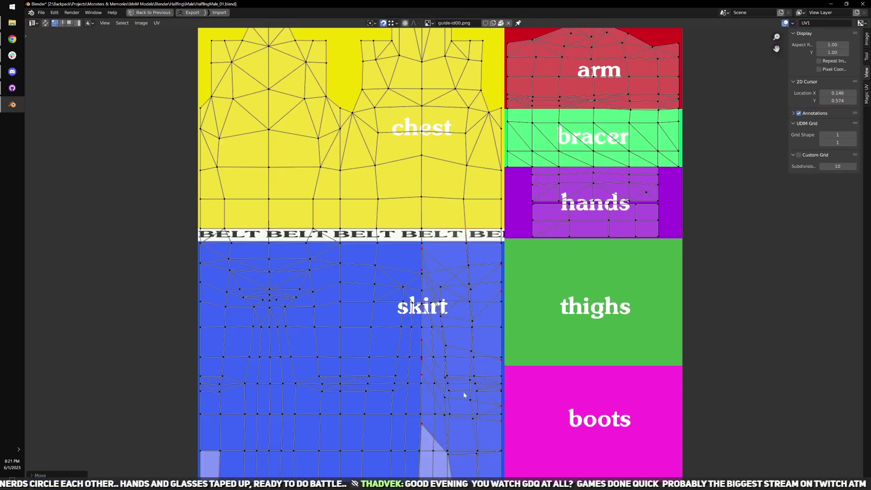
scroll(464, 391, "down", 5, "shift")
scroll(438, 317, "up", 3)
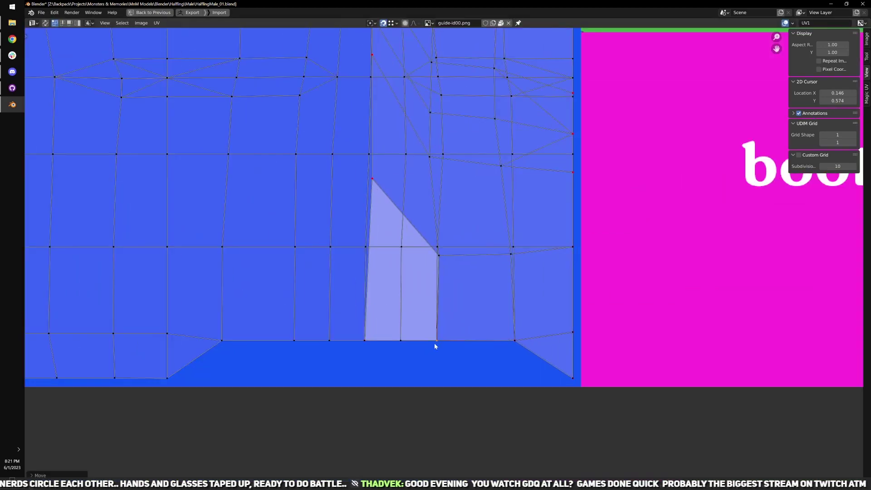
- Isolate the side skirt island in the UV editor and pin its bottom-edge and top-edge vertices
key("ctrl+space")
key("ctrl+space")
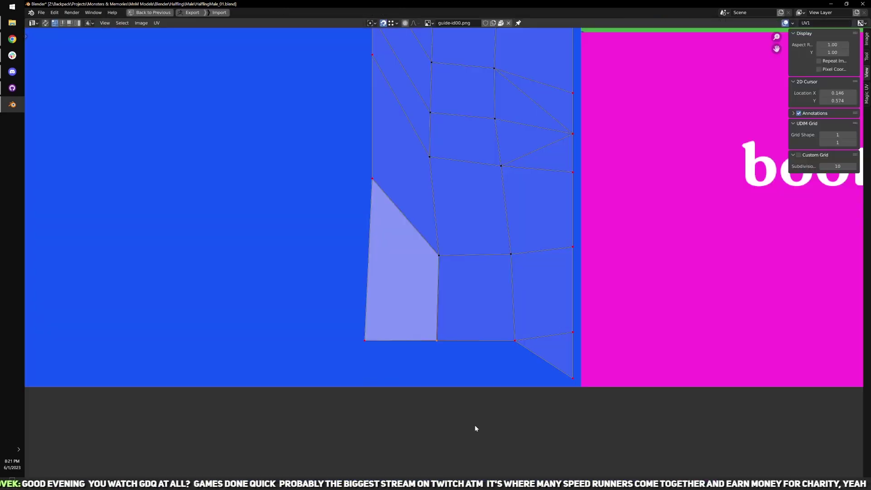
left_click_drag(340, 326, 600, 416)
scroll(590, 404, "down", 3)
key("p")
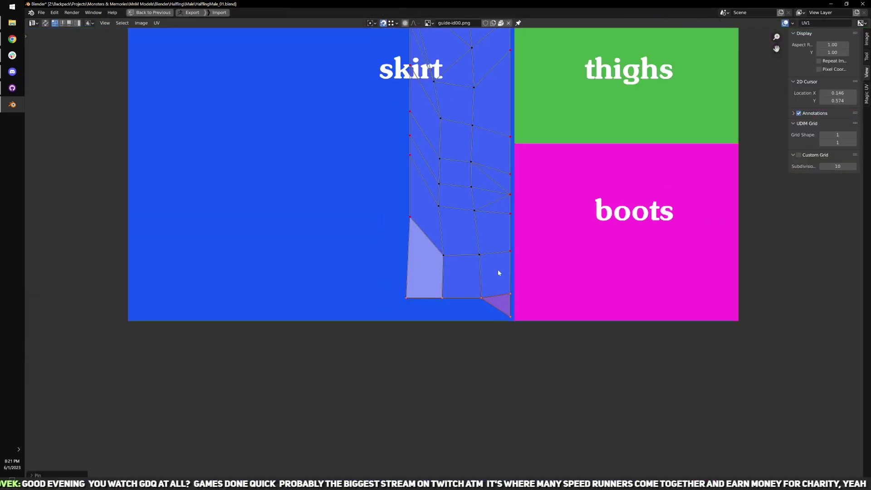
middle_click_drag(425, 143, 443, 362)
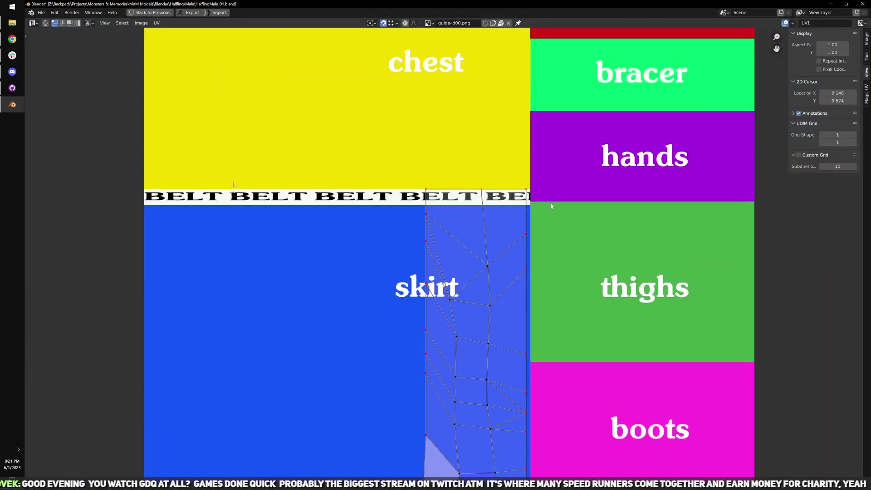
scroll(459, 375, "down", 2)
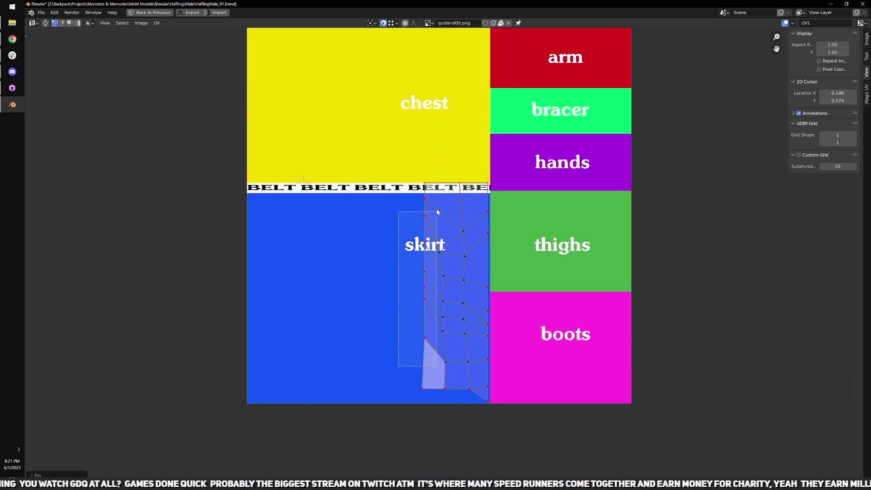
- Straighten the inner-edge vertices above the bottom corner with Align X and move them along X to the edge's line
key("q")
mouse_move(448, 241)
left_click(490, 278)
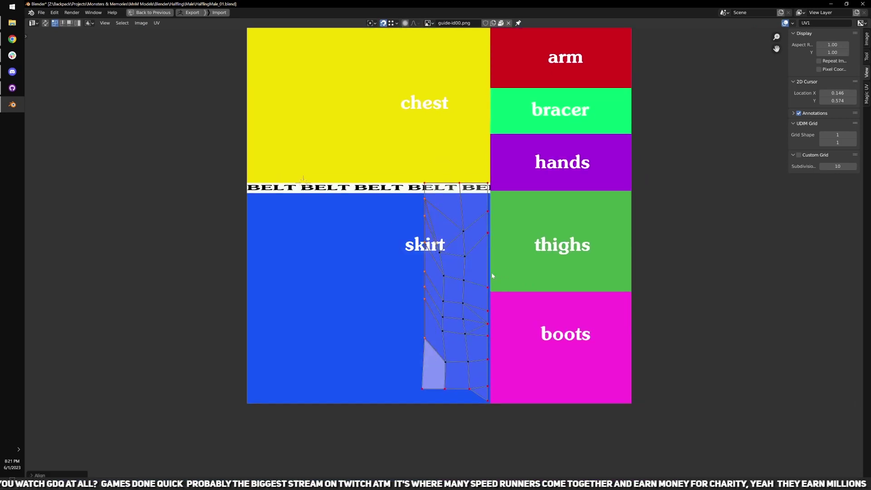
key("g")
key("x")
left_click(426, 282)
- Move the lower inner-edge vertices along Y, snapping each level with its outer-edge counterpart
scroll(435, 384, "up", 1)
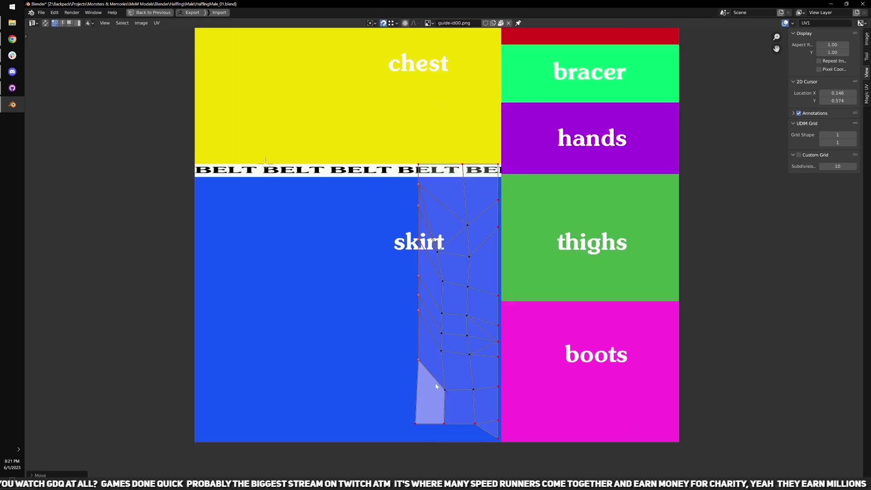
middle_click_drag(435, 384, 429, 378)
left_click(402, 352)
key("g")
key("y")
left_click(483, 375)
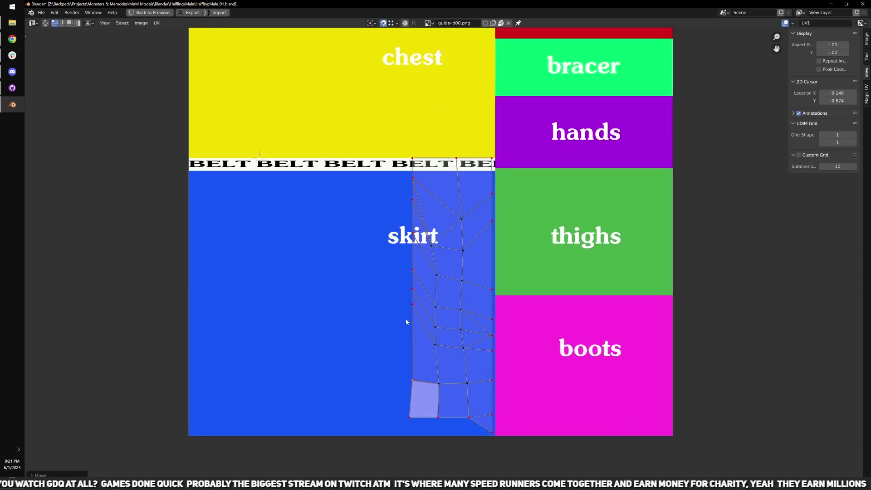
left_click(406, 318)
key("g")
left_click(495, 357)
- Snap the middle inner-edge vertices along Y to their outer-edge counterparts and undo the stray moves
left_click_drag(411, 289, 414, 281)
key("g")
key("y")
left_click(500, 319)
key("g")
left_click(450, 369)
key("ctrl+z")
key("ctrl+z")
key("ctrl+z")
- Snap the two inner-edge vertices just below the top corner along Y to the matching outer-edge vertices
key("g")
key("y")
left_click(481, 220)
left_click(417, 180)
key("g")
key("y")
left_click(485, 194)
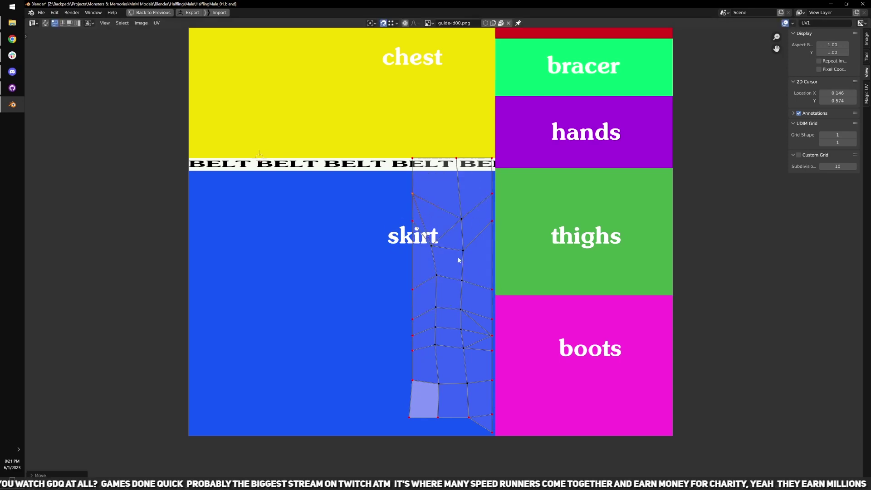
- Unwrap the island between its pinned edges and display the halfling with the guide texture in Object Mode
key("ctrl+shift+z")
key("ctrl+space")
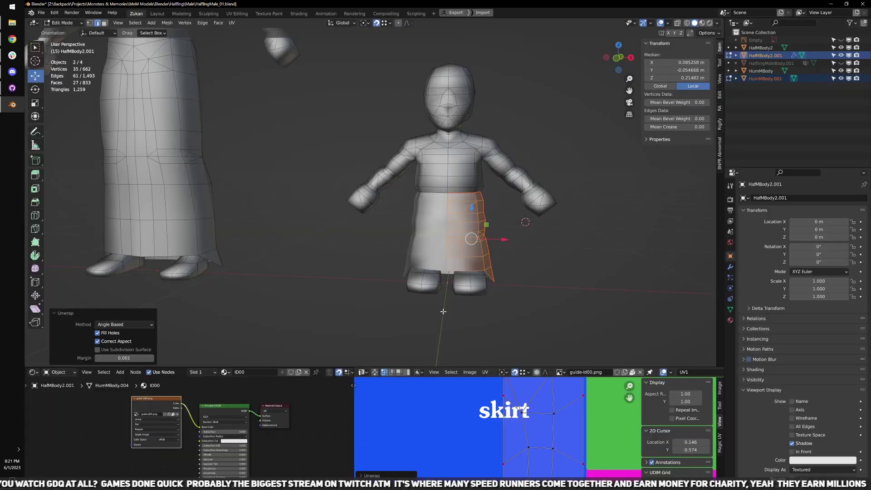
key("z")
scroll(542, 283, "up", 2)
key("Tab")
scroll(511, 281, "up", 5)
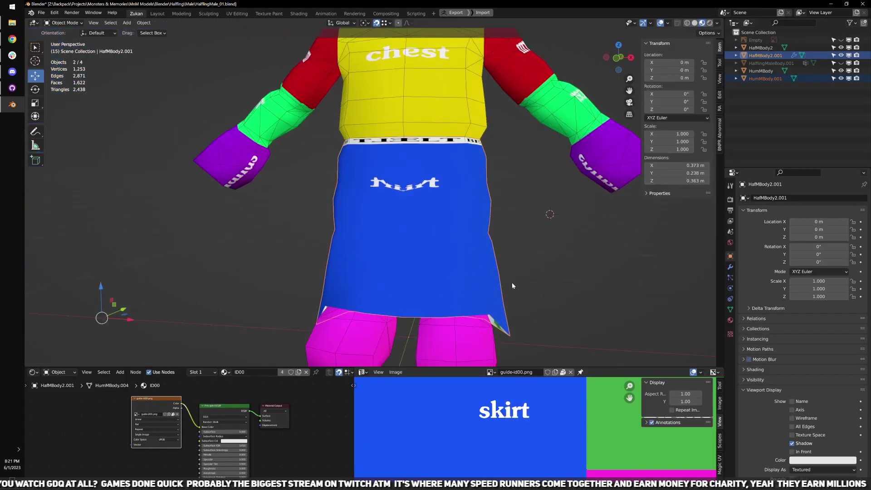
- Flatten the island's second vertex row with Align Y and move it along Y to the belt's bottom edge
key("Tab")
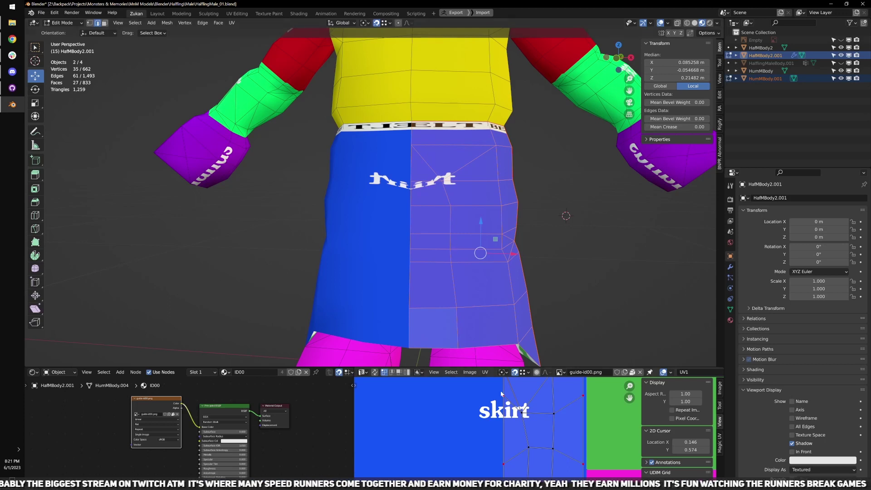
scroll(500, 390, "down", 3)
scroll(544, 435, "up", 3)
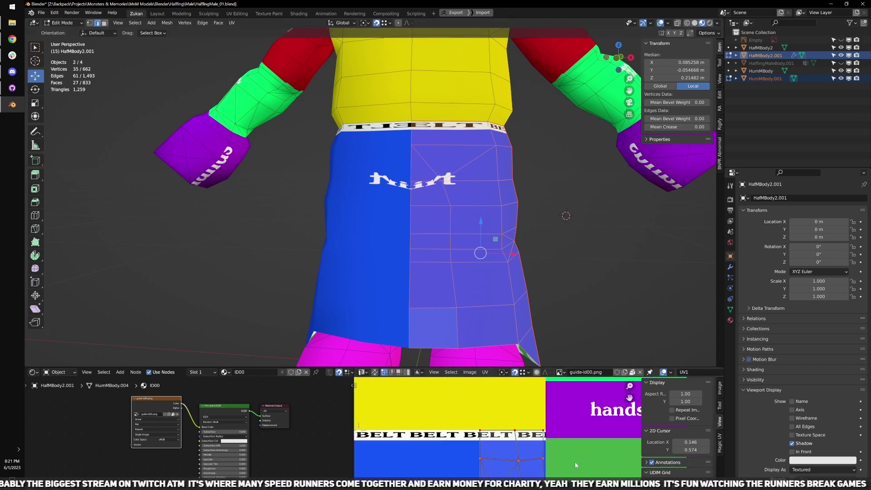
key("q")
mouse_move(527, 432)
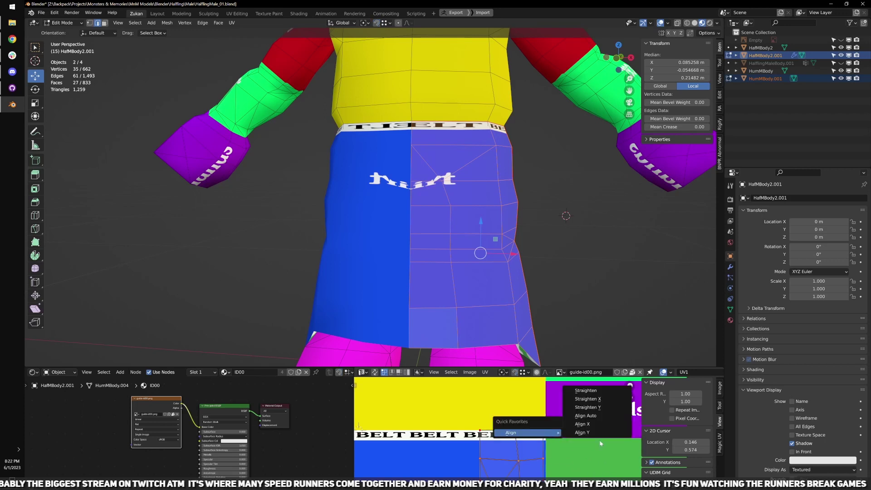
left_click(586, 434)
key("g")
key("y")
left_click(560, 423)
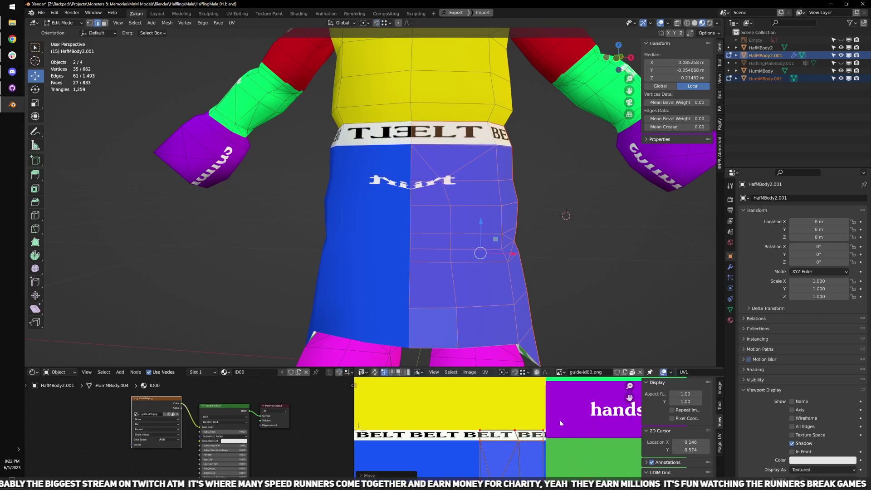
scroll(527, 434, "up", 5)
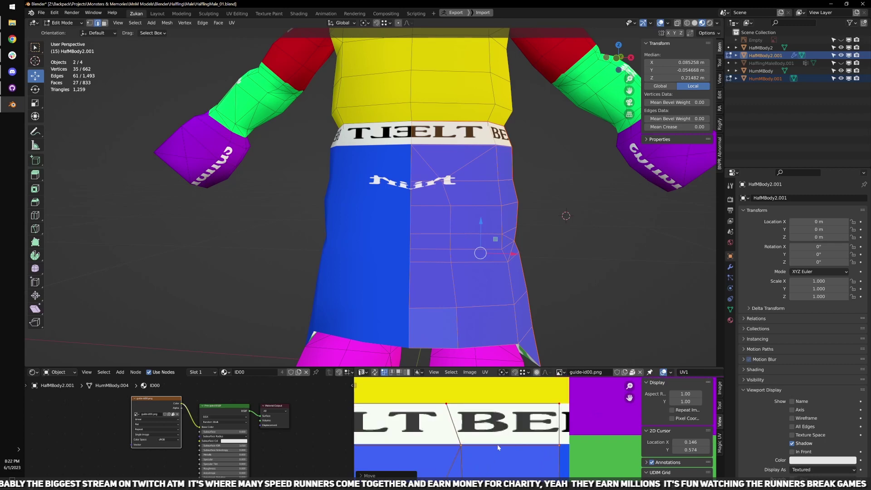
middle_click_drag(487, 452, 570, 446)
- Examine how the belt band and skirt texture sit on the front of the halfling model in Object Mode
scroll(447, 254, "down", 4)
key("Tab")
middle_click_drag(440, 252, 424, 262)
scroll(429, 260, "up", 3)
middle_click_drag(401, 175, 384, 258, "shift")
scroll(398, 269, "up", 2)
scroll(422, 282, "up", 1)
middle_click_drag(466, 231, 321, 223)
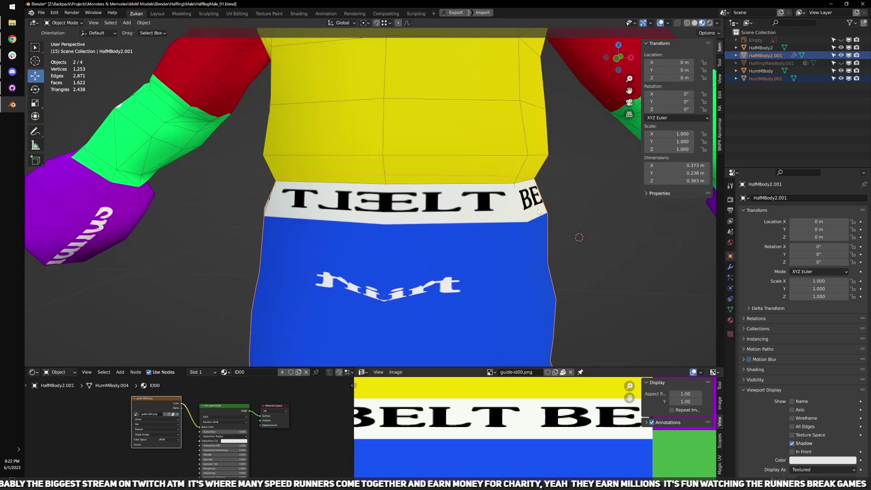
scroll(497, 240, "down", 3)
scroll(414, 274, "up", 6)
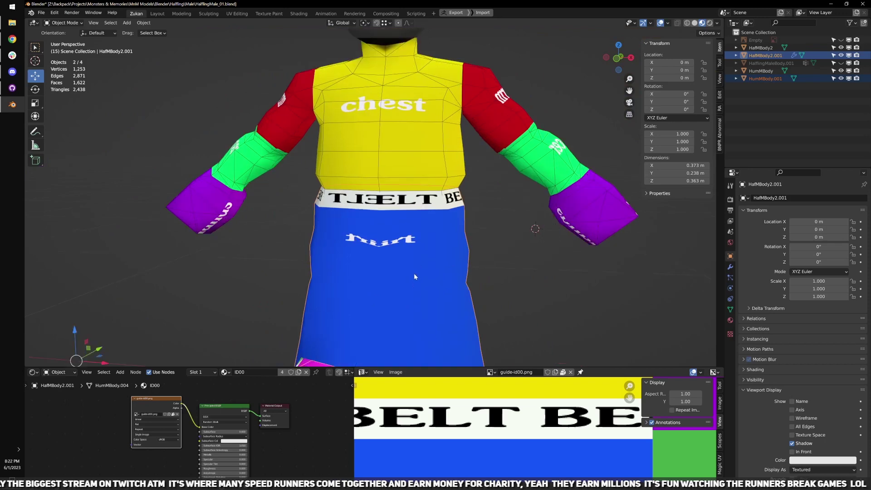
middle_click_drag(389, 197, 343, 233, "shift")
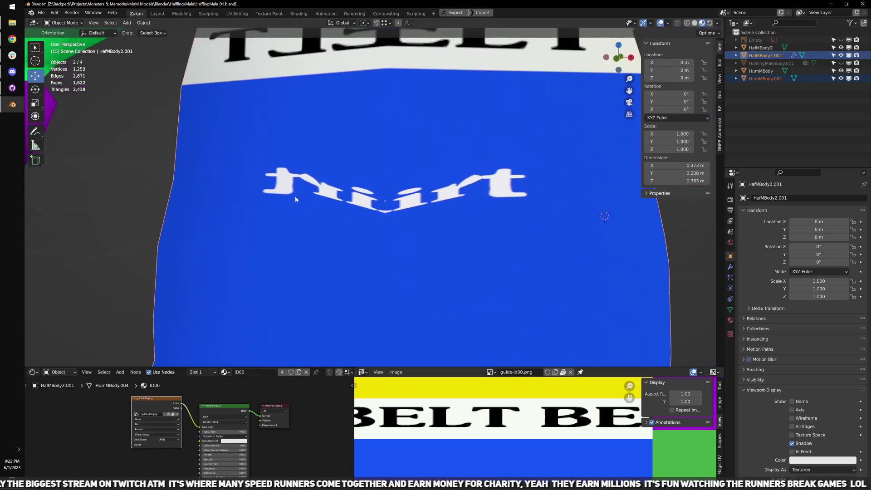
scroll(502, 204, "down", 4)
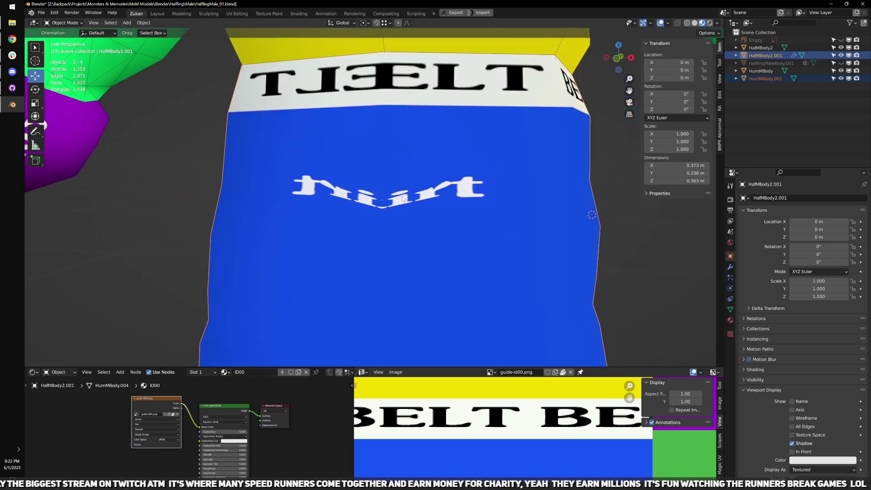
scroll(383, 206, "up", 3)
scroll(407, 216, "down", 6)
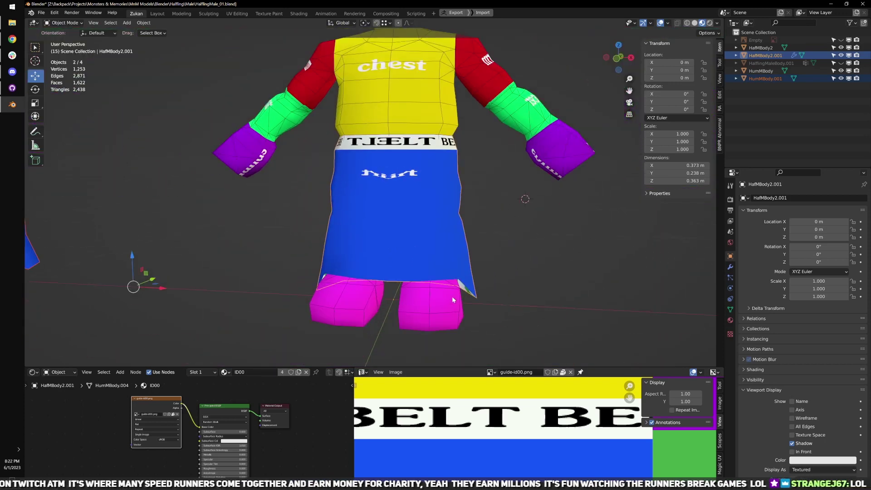
scroll(500, 275, "down", 2)
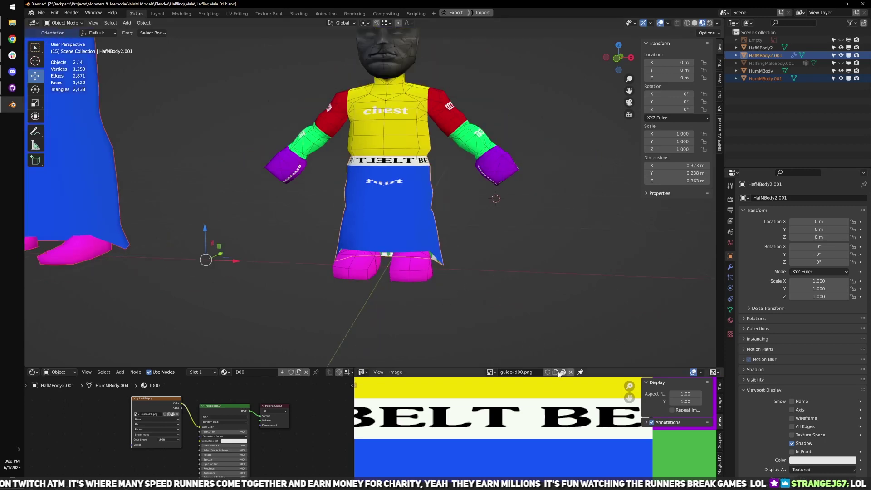
- Add the human skirt mesh to the halfling skirt's selection and enter Edit Mode on both, viewing their untextured-yet other side
scroll(426, 260, "down", 1)
scroll(354, 277, "up", 3)
middle_click_drag(426, 260, 526, 250)
scroll(354, 278, "down", 1)
left_click(470, 216, "shift")
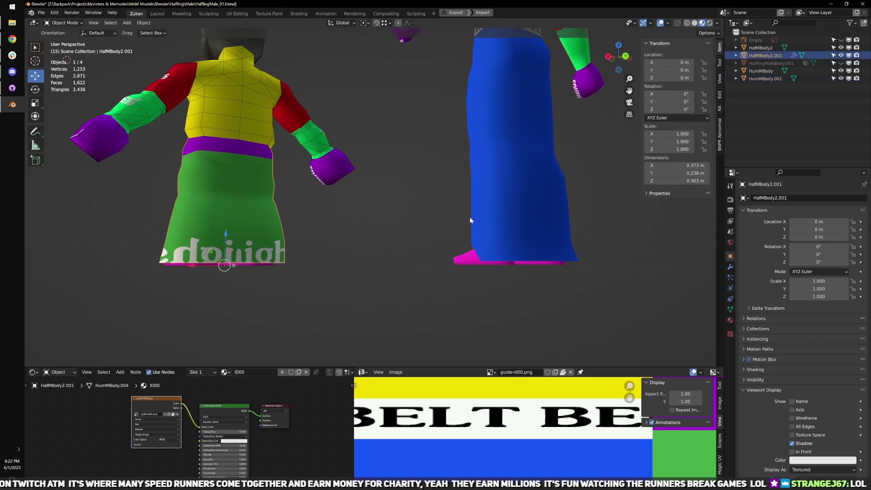
key("Tab")
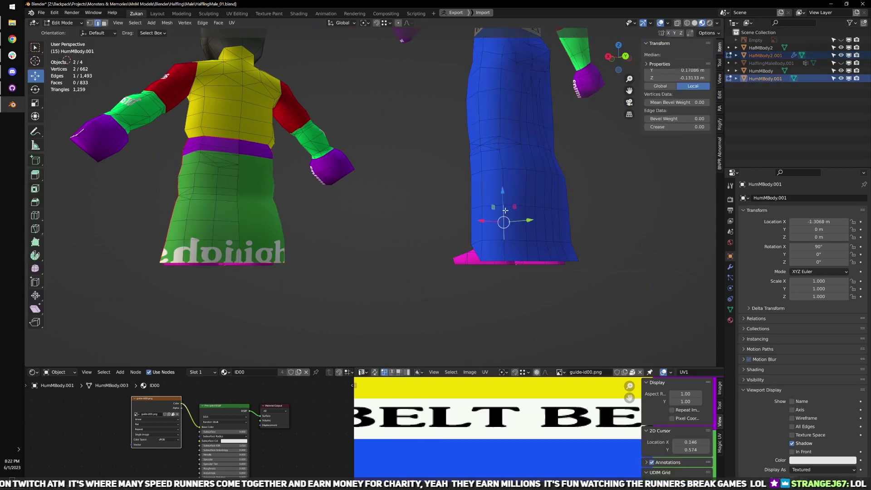
- Show only the UV island of the halfling's back skirt half, move it off the guide texture and enlarge it to about twice its size
key("a")
key("alt+a")
key("ctrl+space")
scroll(484, 361, "down", 5)
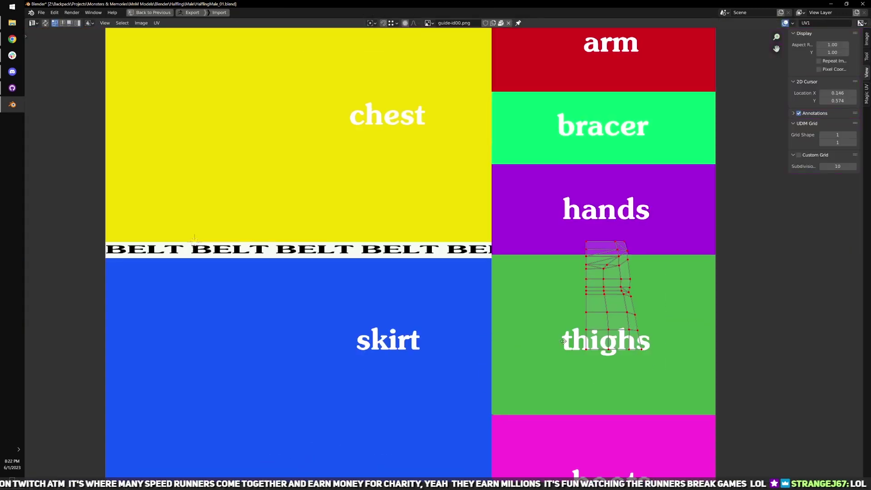
key("a")
key("g")
left_click(150, 349)
middle_click_drag(196, 349, 343, 346)
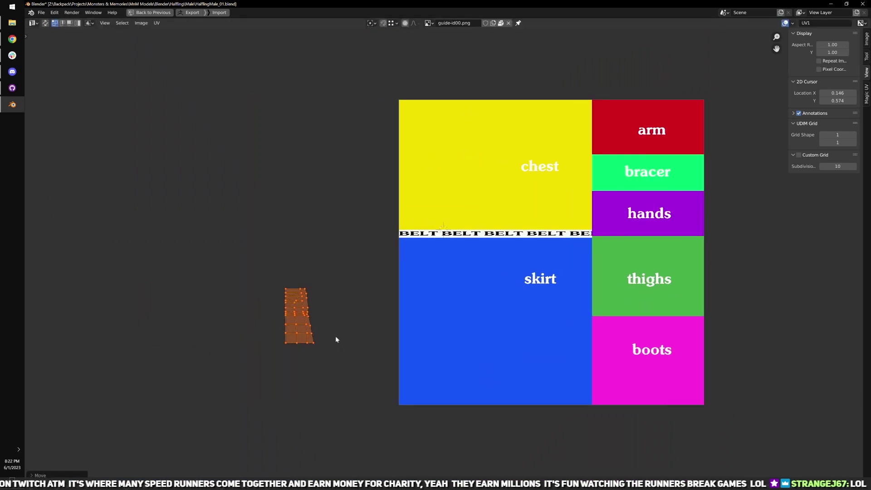
key("s")
left_click(266, 340)
middle_click_drag(266, 339, 368, 329)
scroll(402, 337, "up", 1)
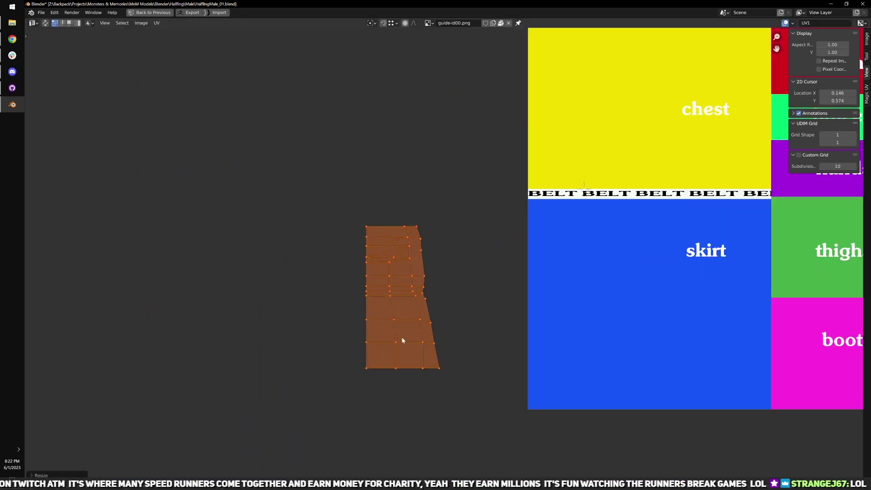
- Level the upper edge of the island's bottom-left quad with Align Y in vertex select mode
key("ctrl+Tab")
left_click(381, 366)
scroll(394, 338, "up", 3)
left_click_drag(318, 342, 422, 357)
key("q")
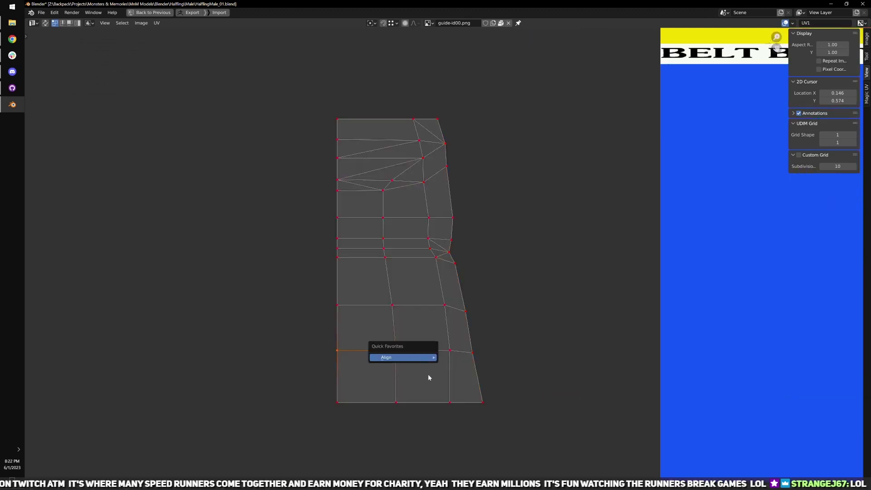
key("q")
mouse_move(352, 340)
left_click(397, 381)
- Square up the bottom-left quad by straightening its left and right sides with the Align options
left_click_drag(299, 391, 429, 444)
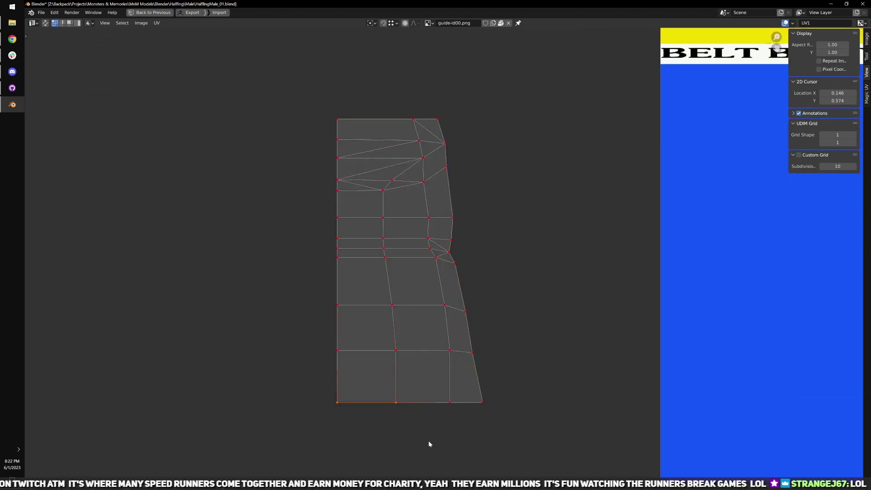
left_click_drag(319, 422, 358, 334)
key("q")
mouse_move(363, 369)
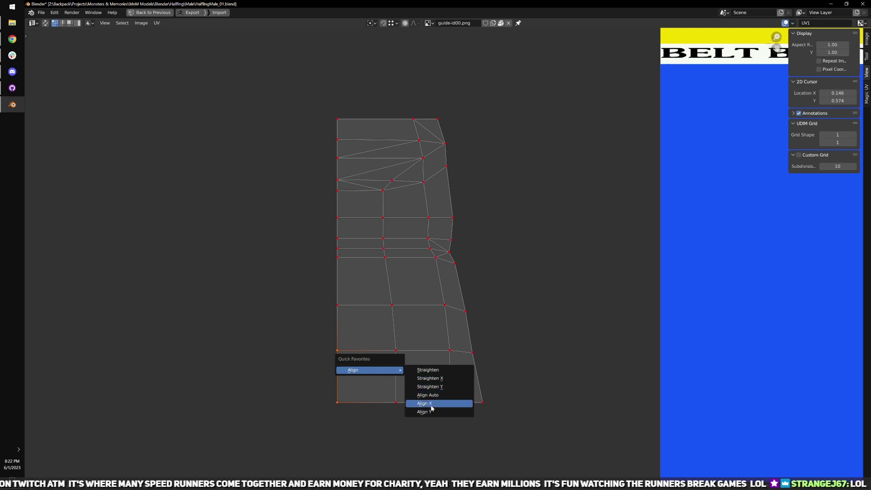
left_click(430, 405)
key("alt+a")
left_click_drag(373, 426, 406, 333)
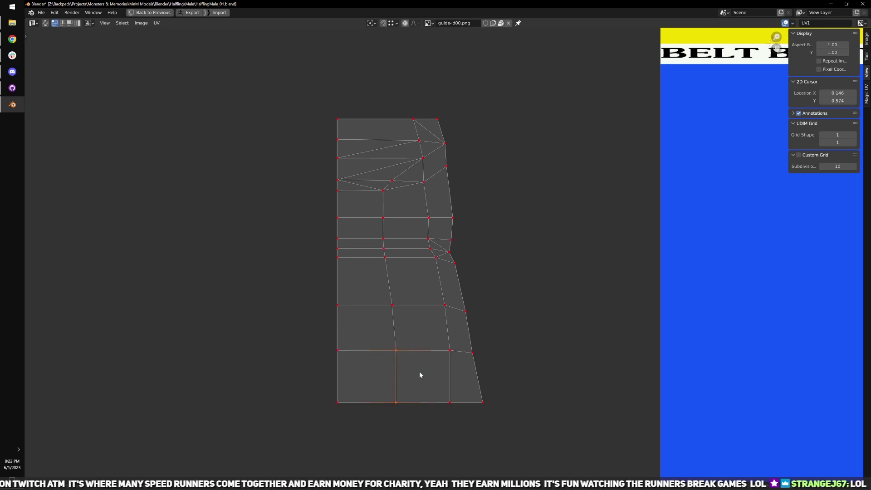
key("q")
mouse_move(415, 373)
left_click(453, 415)
key("q")
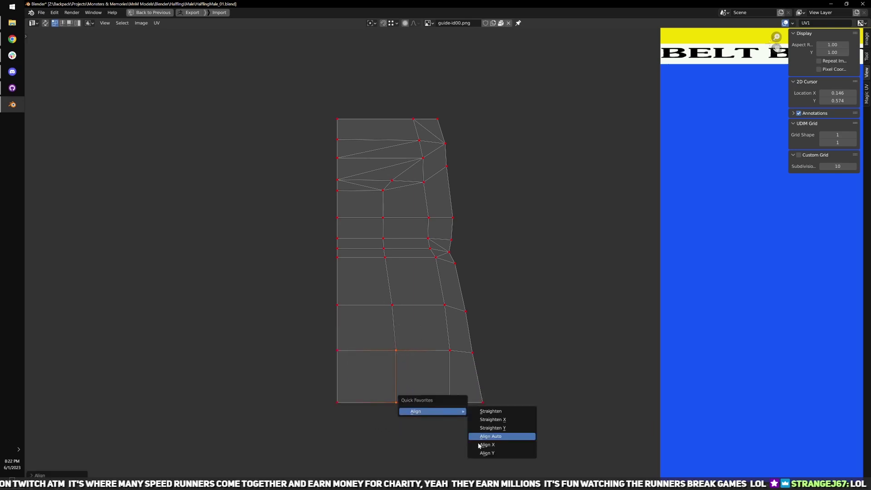
left_click(481, 453)
- Make the bottom-left quad the active face and unwrap the whole island with Follow Active Quads, Length Average
key("ctrl+Tab")
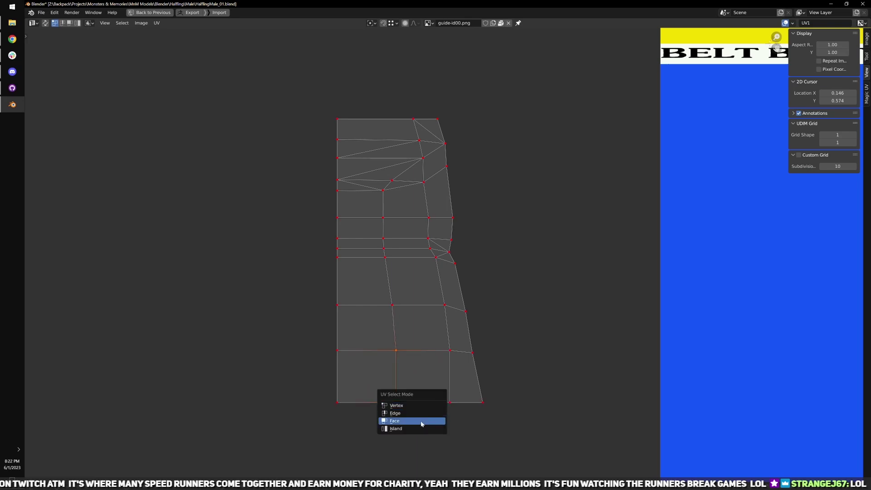
left_click(396, 428)
key("a")
key("ctrl+Tab")
left_click(365, 382)
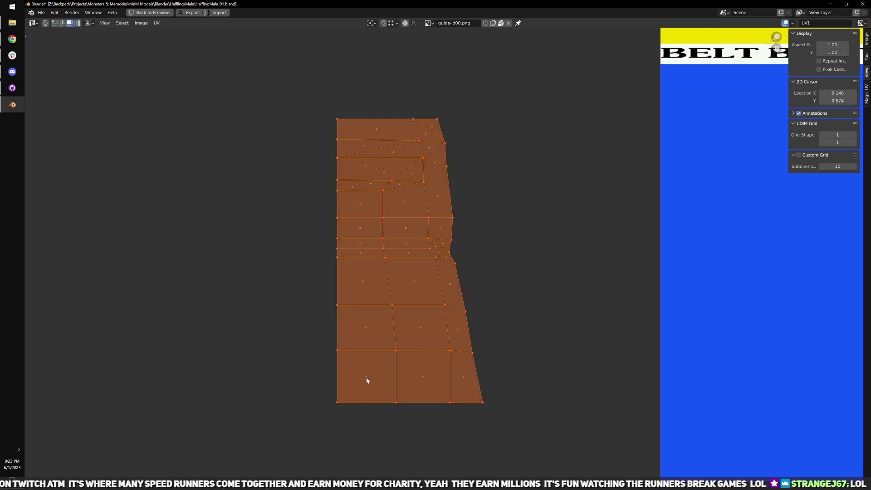
left_click(366, 377)
key("l")
key("F3")
type("follow")
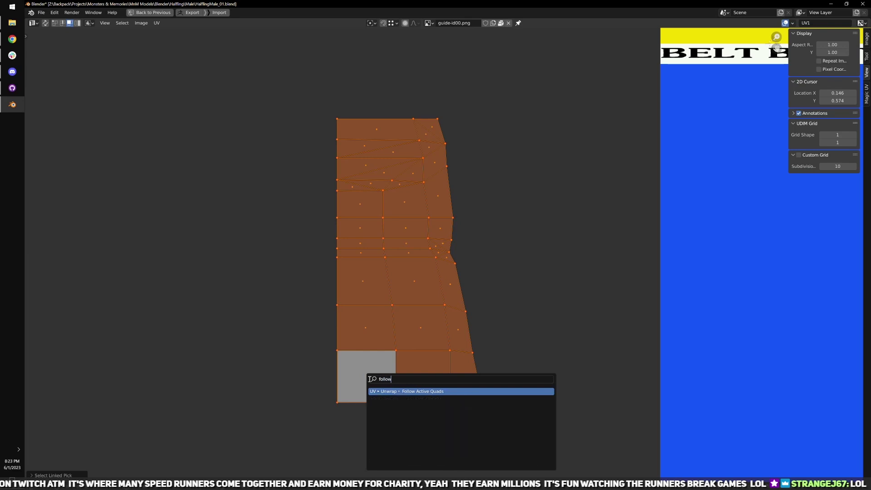
key("Return")
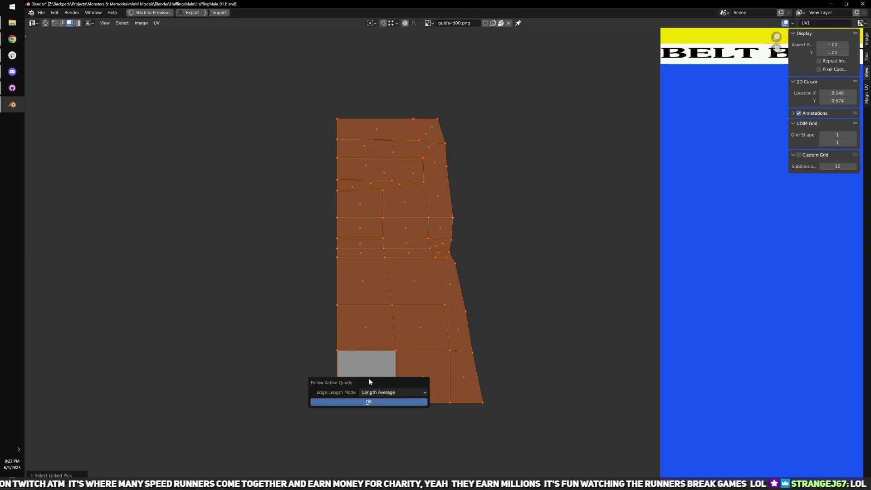
left_click(355, 403)
middle_click_drag(438, 312, 410, 343)
- In island select mode, move the small triangulated piece and the quad grid apart so the overlapping UV pieces are separated
key("ctrl+Tab")
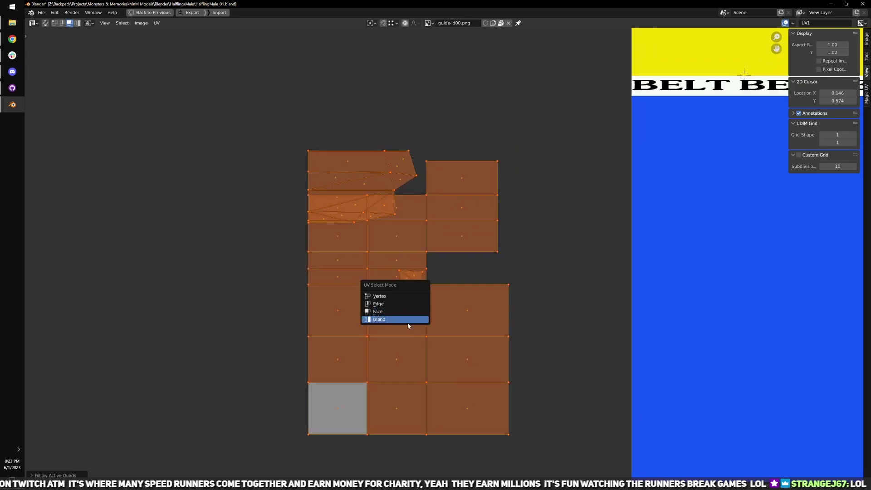
left_click(402, 320)
left_click(408, 291)
key("g")
left_click(585, 103)
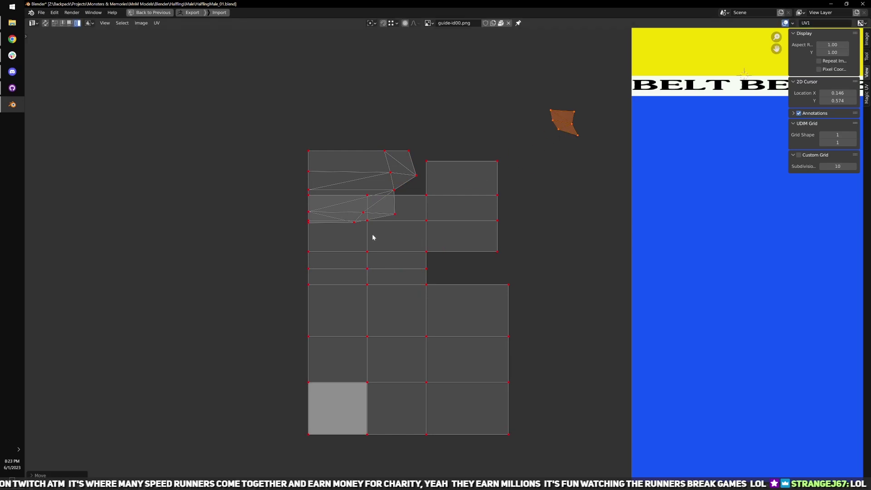
scroll(411, 264, "down", 2)
left_click(427, 329)
key("g")
left_click(435, 396)
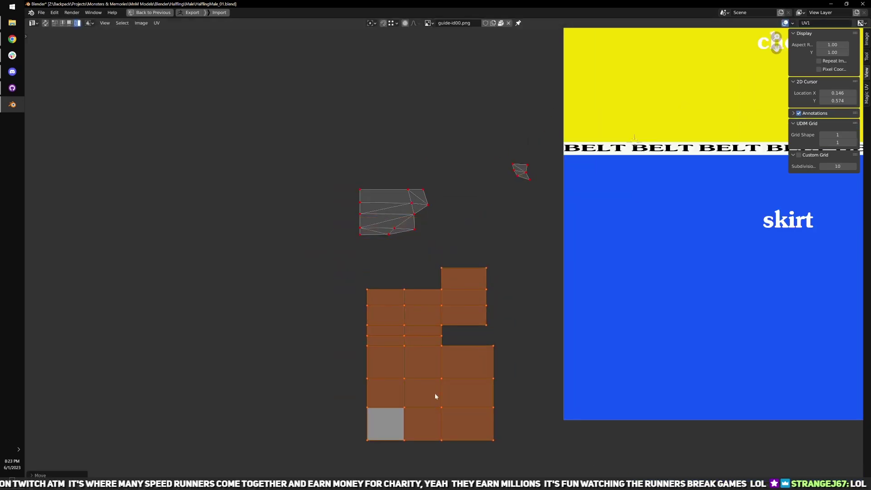
- Unpin the two triangulated pieces and unwrap them so they rejoin the pinned quad grid
left_click_drag(313, 154, 433, 257)
key("alt+p")
left_click_drag(452, 120, 538, 198)
key("u")
key("u")
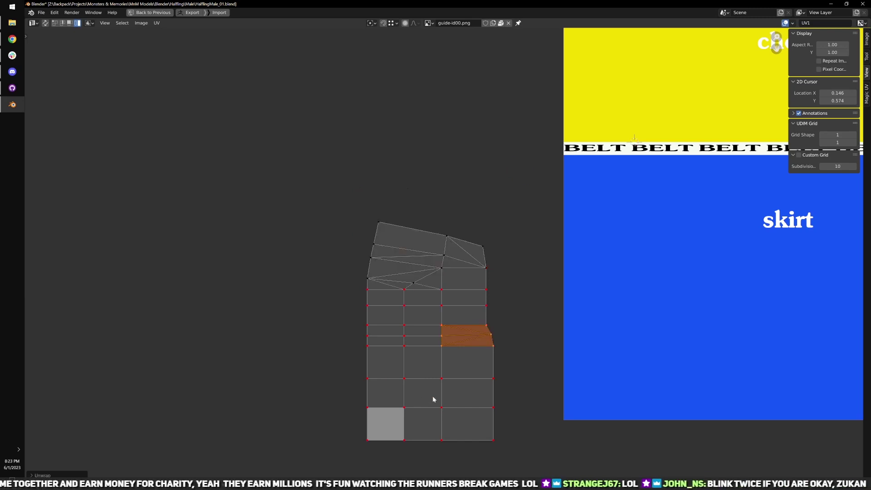
middle_click_drag(432, 396, 431, 380)
- Straighten the four unpinned vertices on the island's upper left border with Align X
left_click_drag(336, 167, 385, 268)
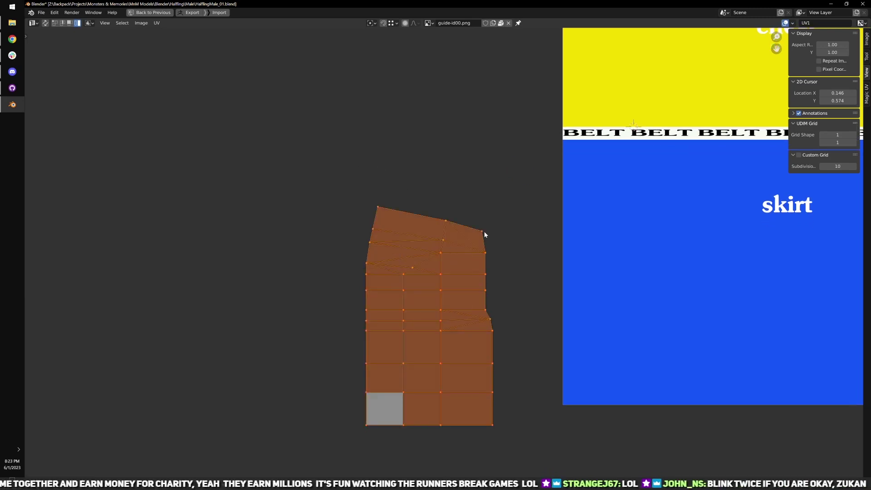
key("ctrl+Tab")
left_click(414, 197)
scroll(307, 237, "up", 2)
left_click_drag(249, 127, 349, 260)
key("q")
mouse_move(351, 273)
left_click(402, 308)
- Snap the upper left border vertices along X onto the grid's left edge and pin them
key("shift+Tab")
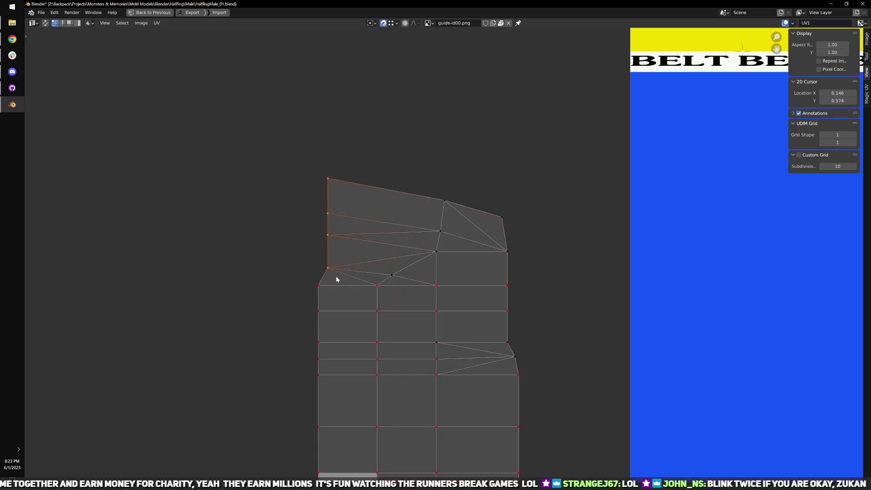
key("g")
key("x")
left_click(325, 285)
key("p")
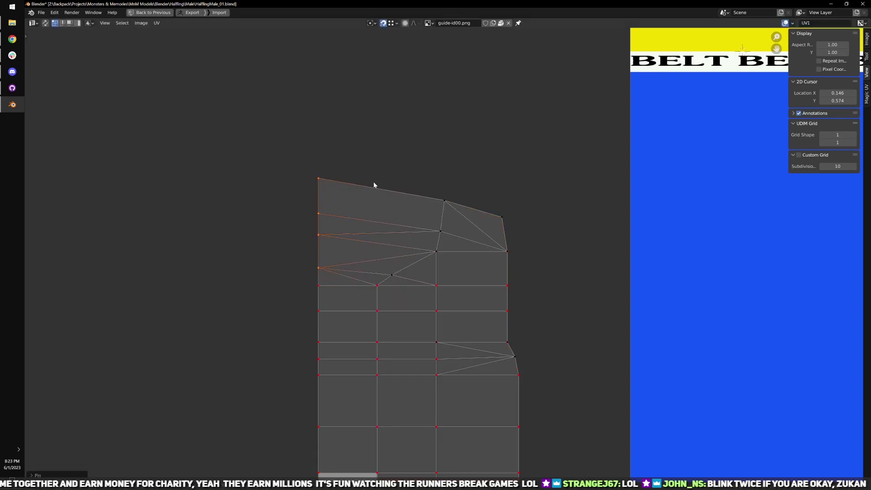
- Level the two remaining vertices of the island's top edge with Align Y
left_click_drag(403, 178, 500, 225)
left_click_drag(414, 173, 520, 229)
key("q")
key("Escape")
key("q")
mouse_move(516, 255)
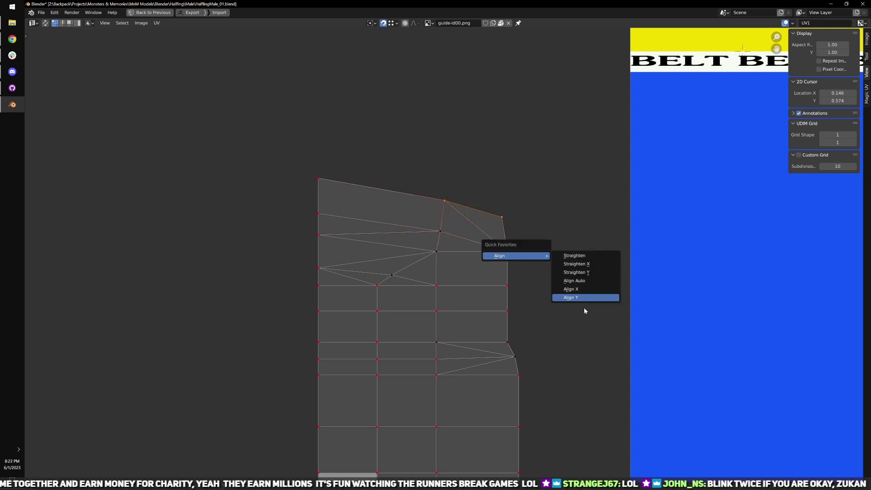
key("Escape")
key("q")
mouse_move(583, 290)
left_click(608, 330)
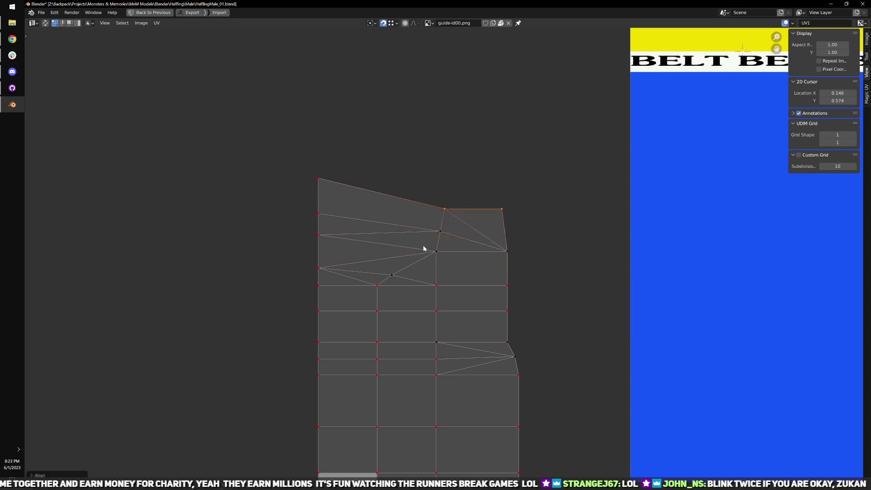
- Snap the two top-edge vertices along Y to the height of the top-left corner and pin them
key("shift+Tab")
key("shift+Tab")
key("g")
key("y")
left_click(308, 179)
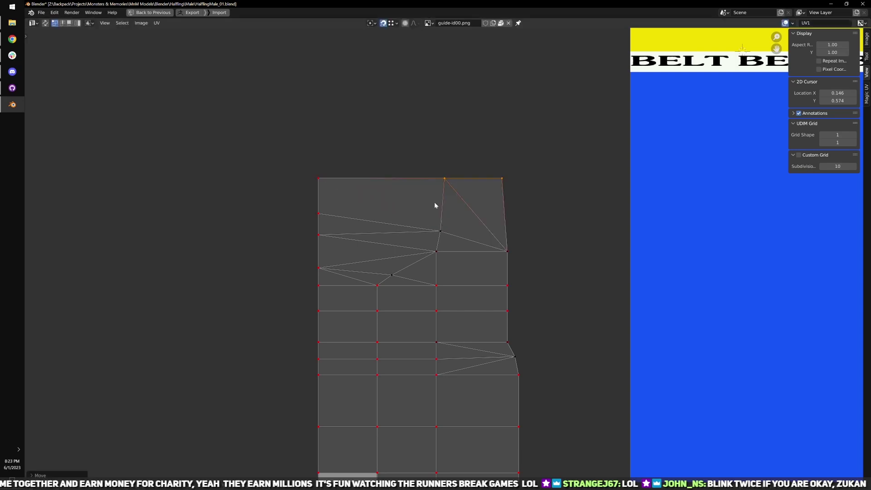
key("p")
- Straighten all vertices of the island's right border into one vertical line with Align Auto
scroll(434, 202, "down", 2)
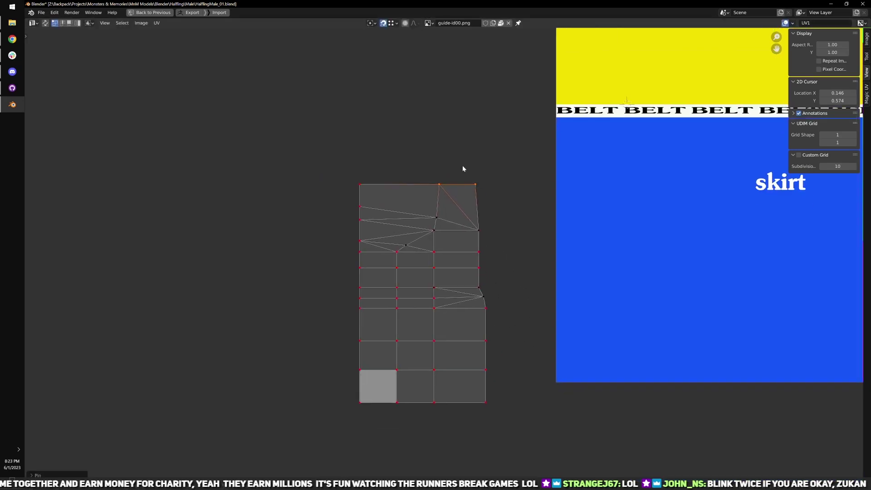
left_click_drag(463, 168, 520, 446)
key("q")
key("q")
mouse_move(569, 408)
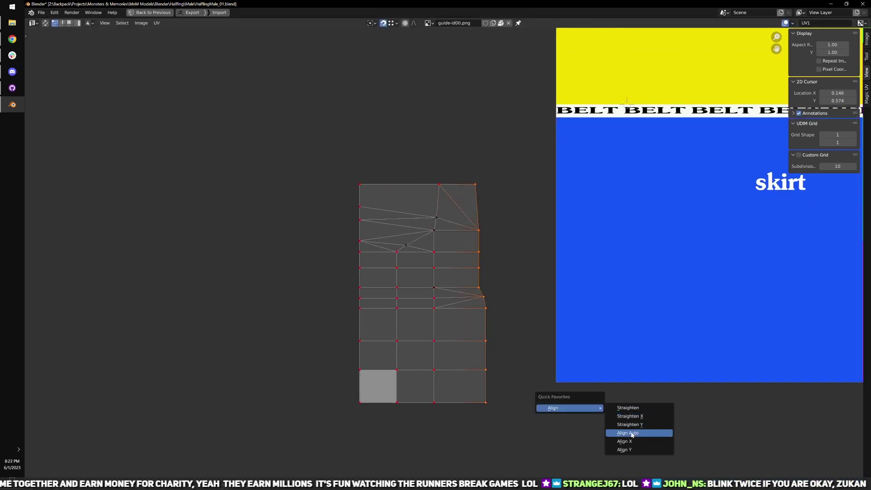
left_click(632, 434)
scroll(529, 340, "down", 2)
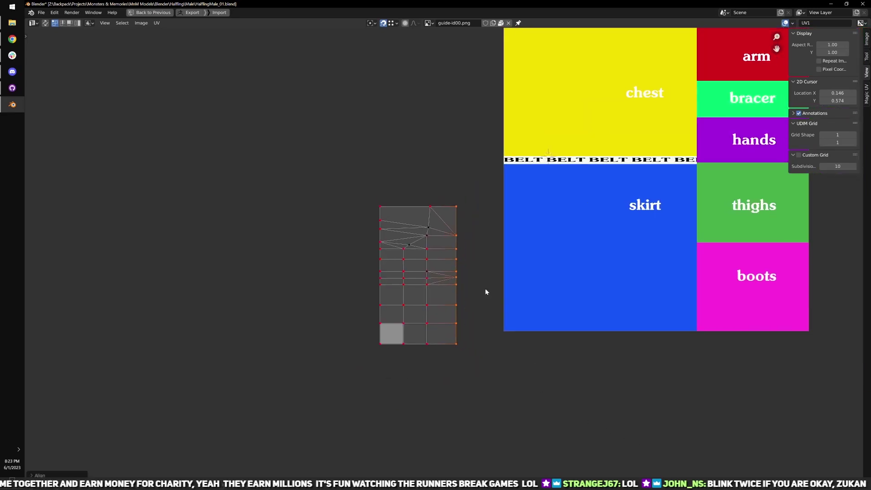
scroll(480, 343, "up", 1)
- Select the linked human skirt together with the halfling's skirt half and compare their UV layouts
key("ctrl+space")
scroll(480, 274, "down", 1)
middle_click_drag(249, 250, 457, 266, "shift")
key("ctrl+space")
key("a")
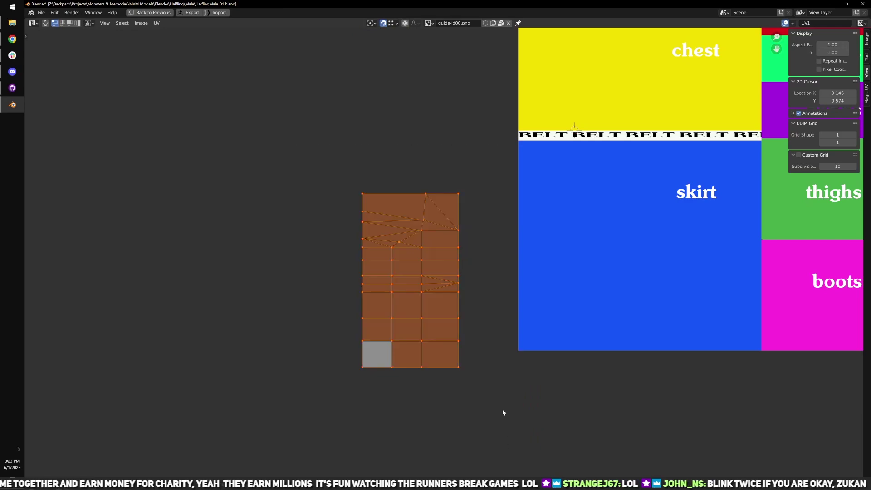
key("ctrl+space")
middle_click_drag(426, 244, 522, 226)
key("a")
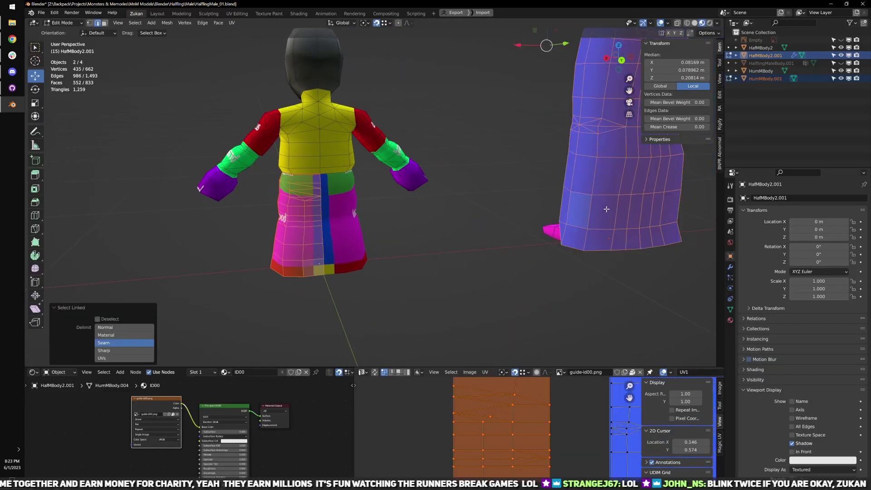
key("ctrl+space")
middle_click_drag(433, 347, 400, 344)
key("ctrl+space")
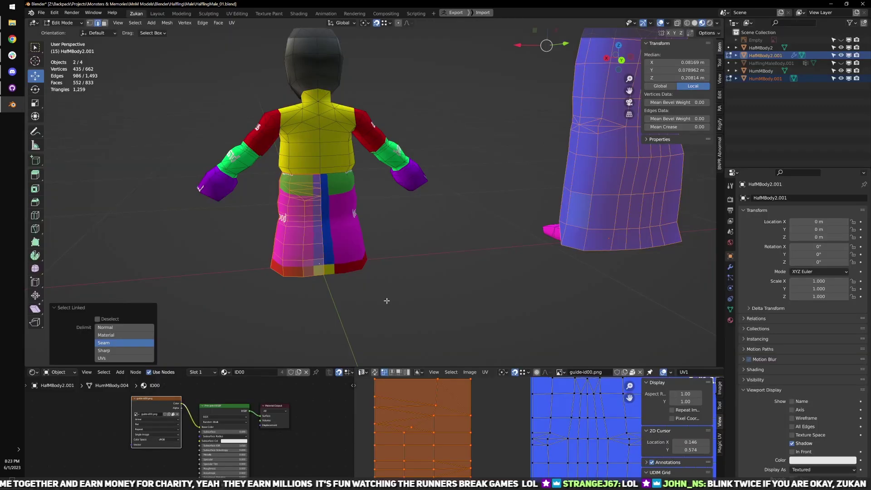
- Select the human mesh linked to an edge on the back of its skirt and show its UVs over the guide texture
scroll(387, 297, "down", 3)
key("ctrl+Tab")
middle_click_drag(565, 248, 479, 248)
left_click(537, 249)
key("ctrl+Tab")
left_click(463, 247)
left_click(402, 251)
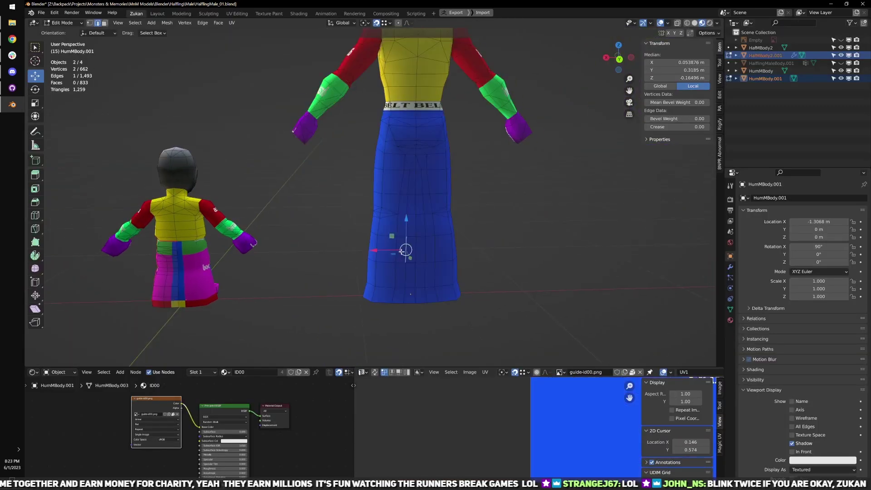
key("ctrl+l")
key("ctrl+space")
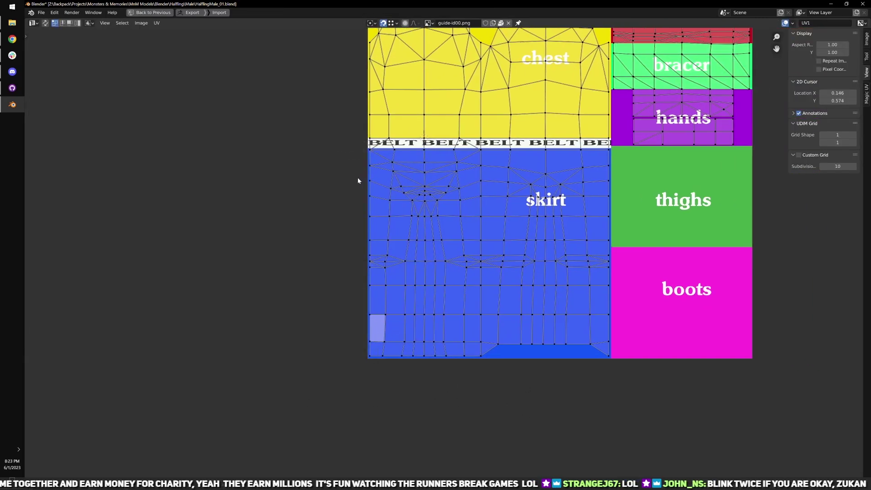
- Mark a seam on the human mesh along the UV row at the belt's top edge
scroll(281, 226, "up", 2)
left_click_drag(228, 178, 638, 194)
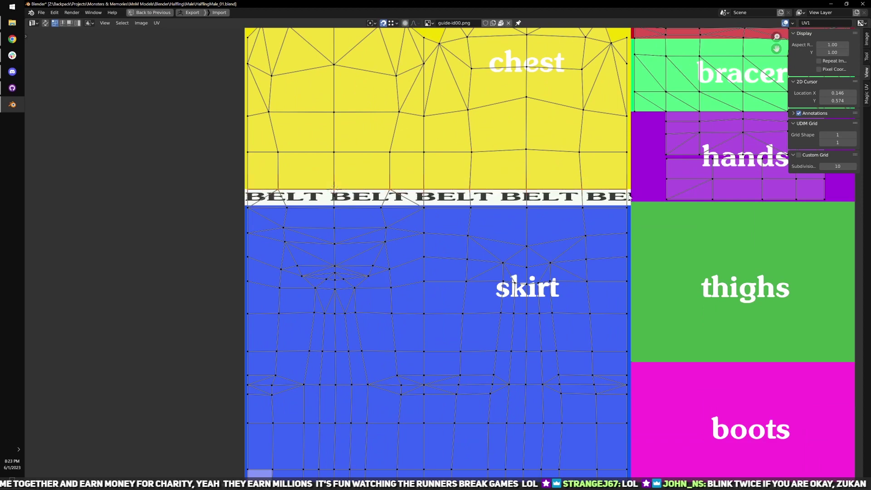
key("ctrl+space")
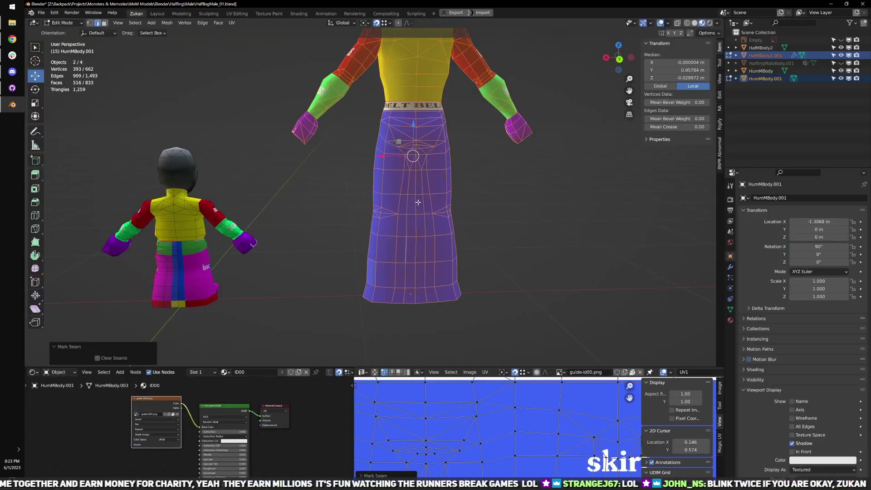
- Isolate the human skirt's UVs and mark seams along their middle column and left border
key("ctrl+space")
scroll(451, 247, "down", 2)
scroll(414, 345, "up", 2)
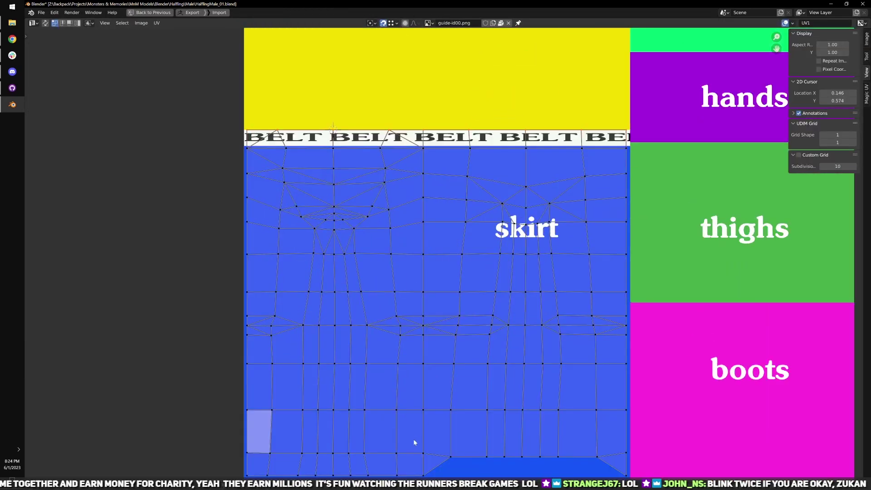
scroll(414, 442, "down", 1)
left_click_drag(420, 161, 439, 457)
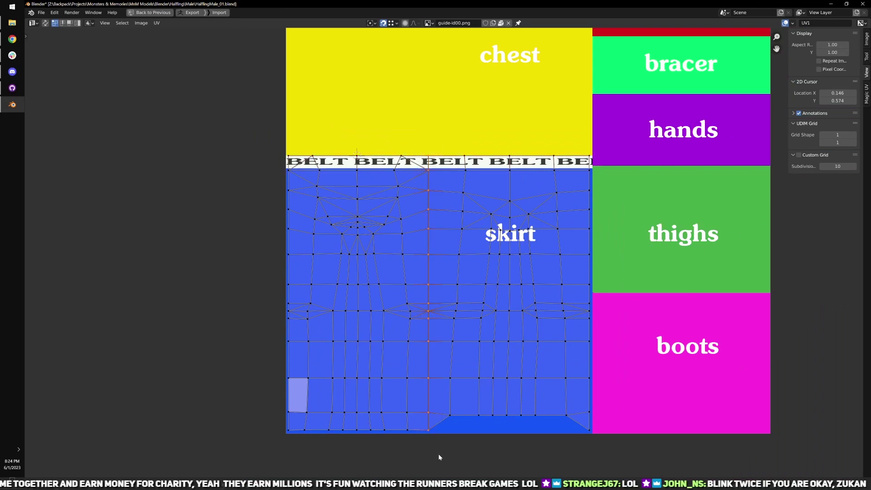
left_click_drag(259, 455, 310, 157)
key("ctrl+space")
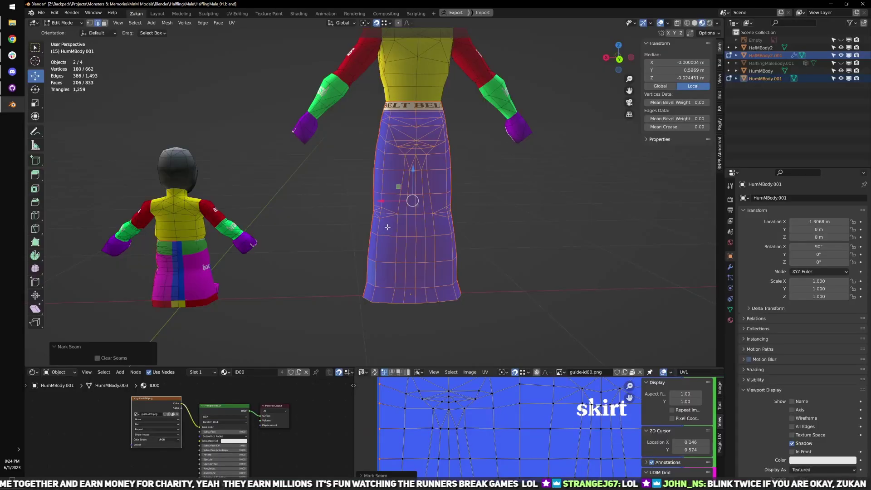
- Select the linked human skirt back and mark a seam along the middle column of its UVs, from the belt's top edge to the hem
left_click(406, 251)
key("l")
key("ctrl+space")
middle_click_drag(377, 430, 462, 411)
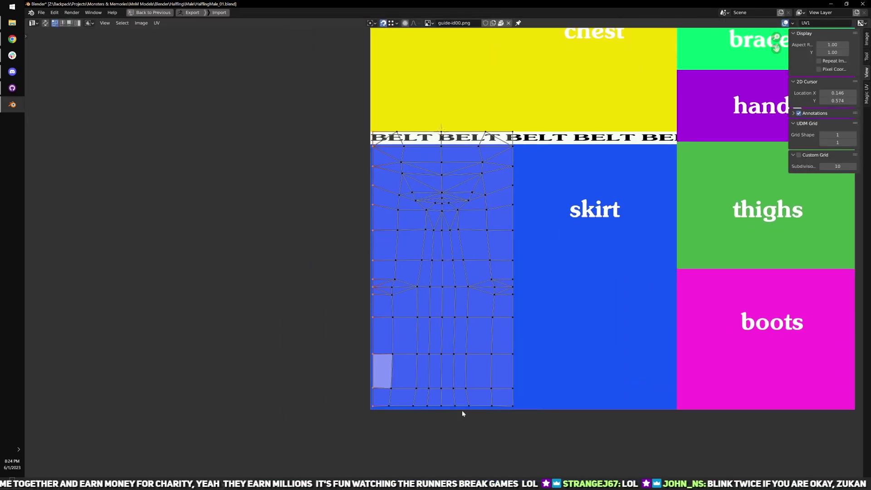
scroll(409, 419, "up", 1)
middle_click_drag(439, 287, 475, 257)
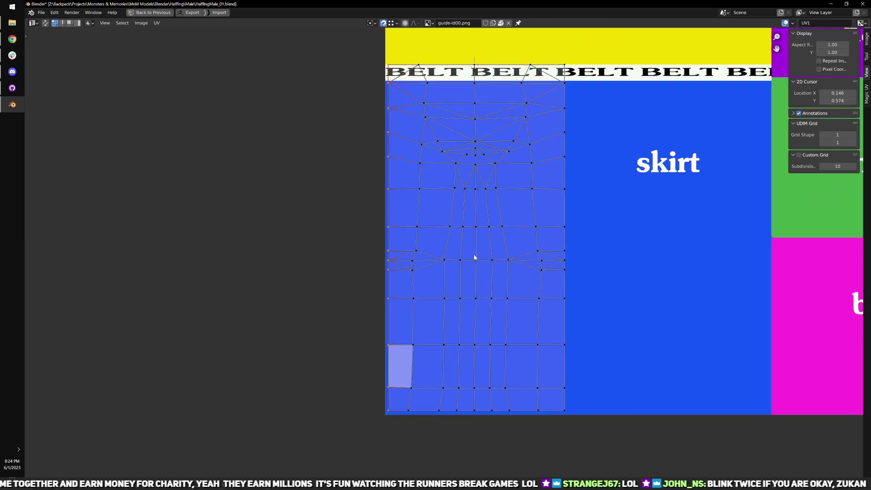
left_click_drag(471, 56, 478, 424)
key("ctrl+space")
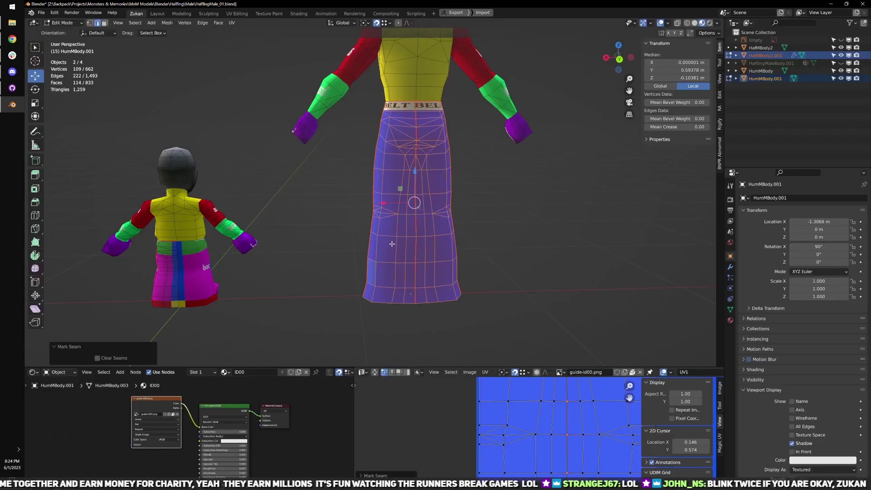
- Delimit the linked selection by seams, add the halfling's matching back skirt half, and select its UV island beside the guide texture
left_click(103, 342)
middle_click_drag(283, 311, 435, 291, "shift")
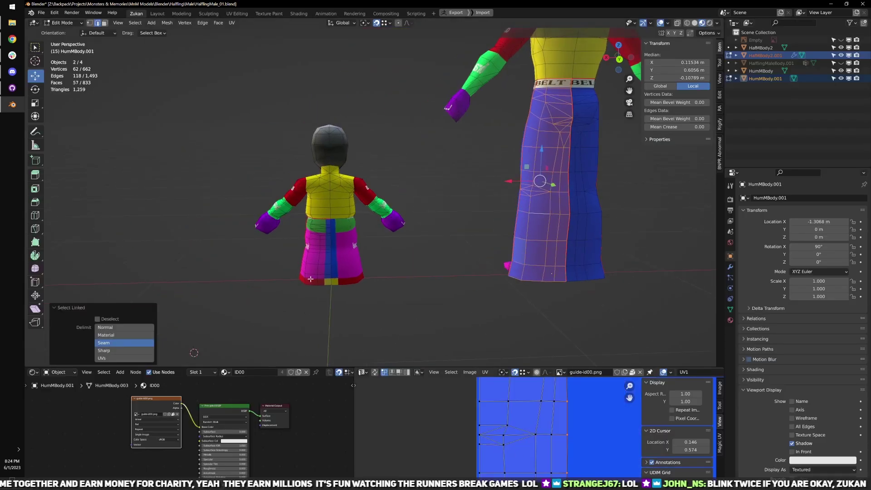
key("l")
key("ctrl+space")
middle_click_drag(328, 323, 375, 313)
left_click_drag(176, 118, 390, 479)
scroll(337, 368, "down", 1)
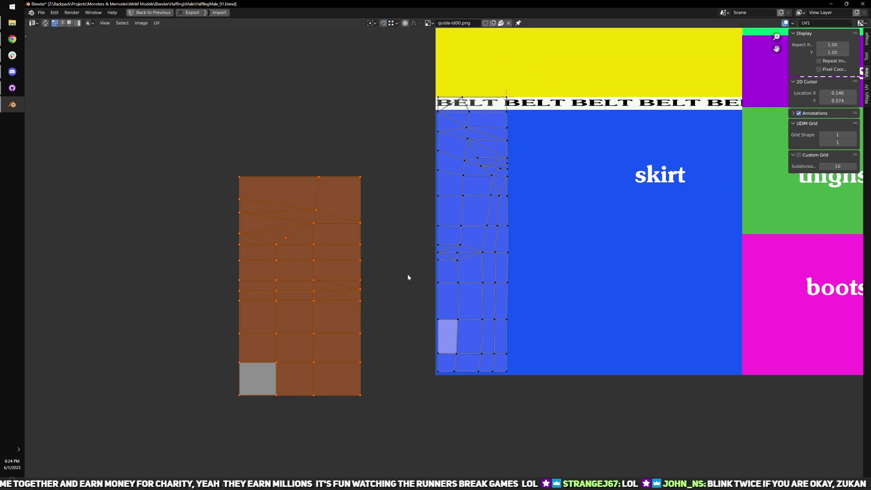
- Scale the halfling skirt island by 0.5 along X and place it beside the human skirt island
key("g")
left_click(482, 252)
type("sx.5")
key("Return")
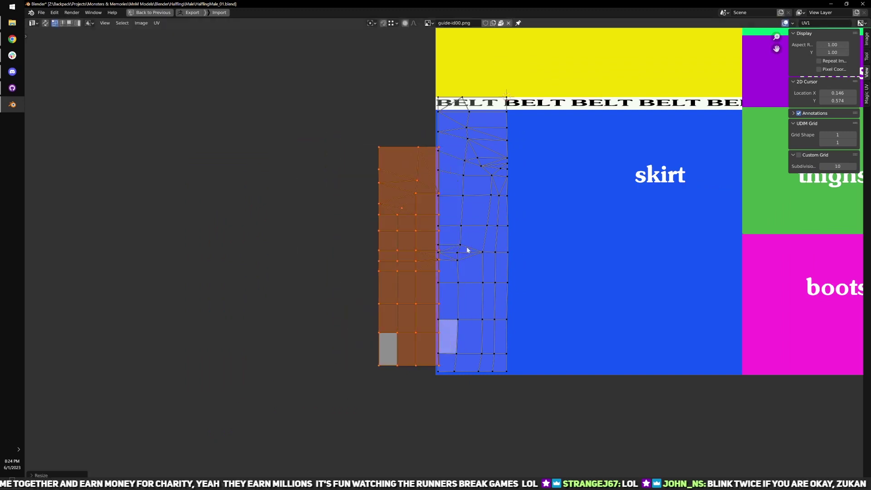
key("g")
left_click(412, 243)
- Mirror the halfling skirt island along the X axis and move it over the human skirt half's UVs
left_click(157, 23)
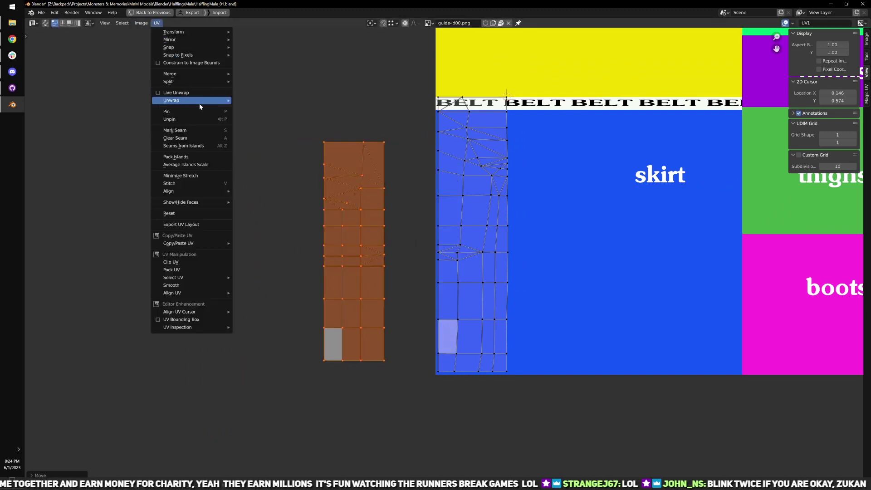
mouse_move(195, 40)
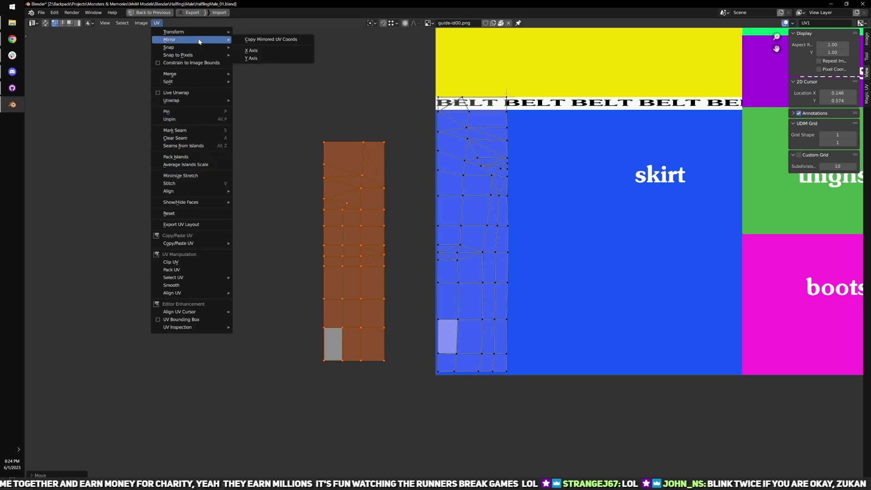
left_click(256, 55)
key("g")
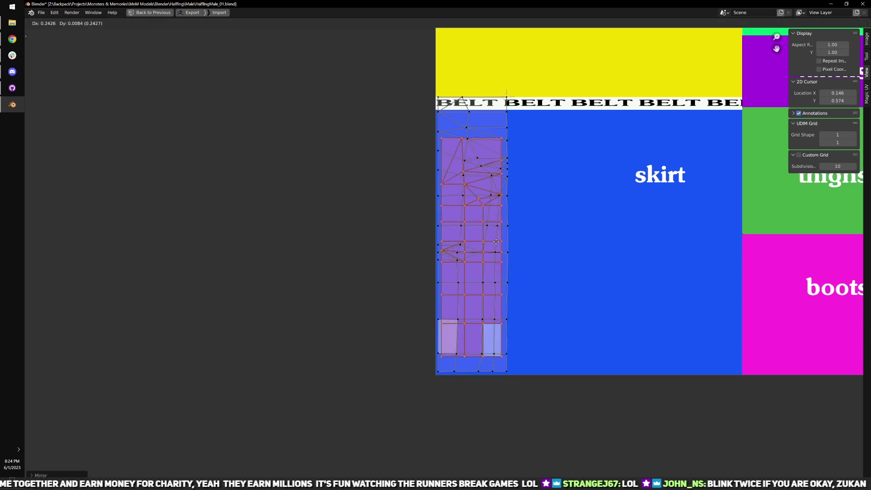
left_click(496, 245)
- Stretch the halfling skirt island along Y and move it to span from the belt's top edge to the skirt hem
key("y")
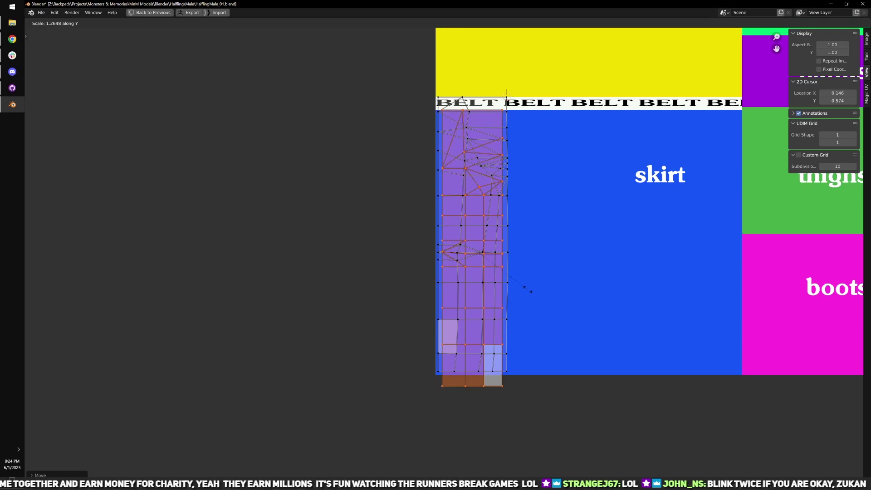
left_click(529, 291)
key("g")
left_click(530, 275)
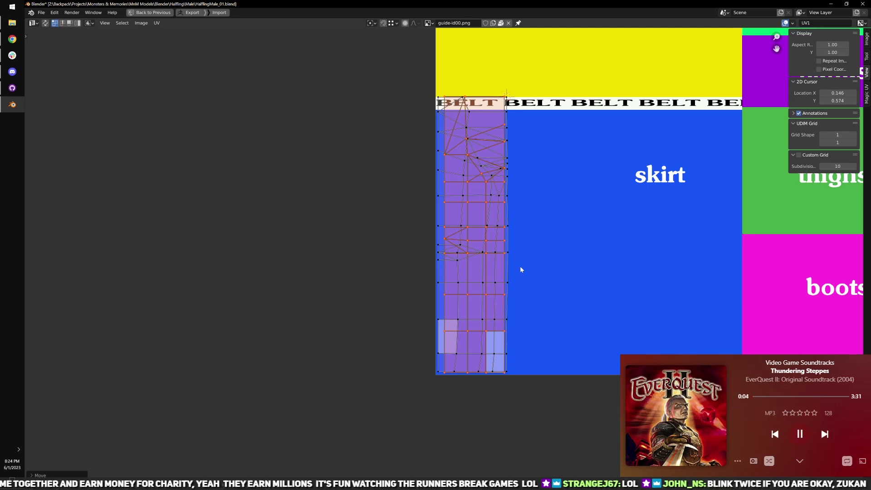
- Widen the halfling skirt island along X and shift it horizontally to cover the human island's width
scroll(520, 266, "up", 1)
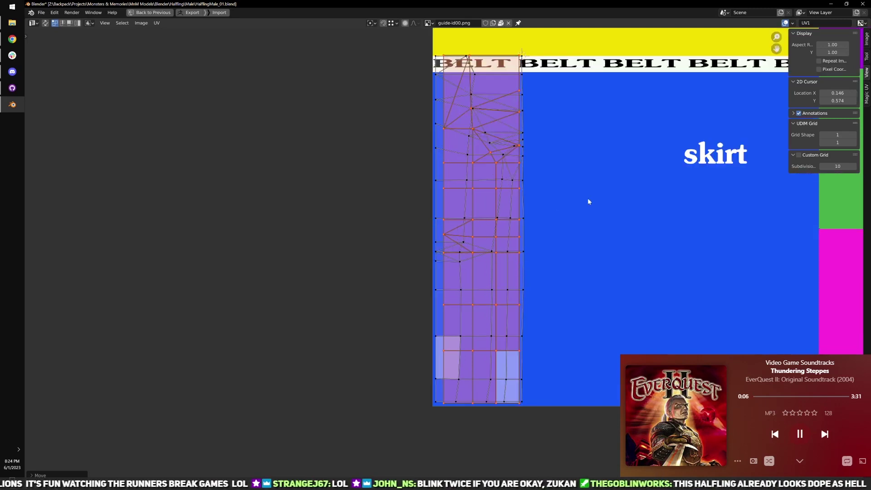
key("s")
key("x")
left_click(567, 207)
key("g")
key("x")
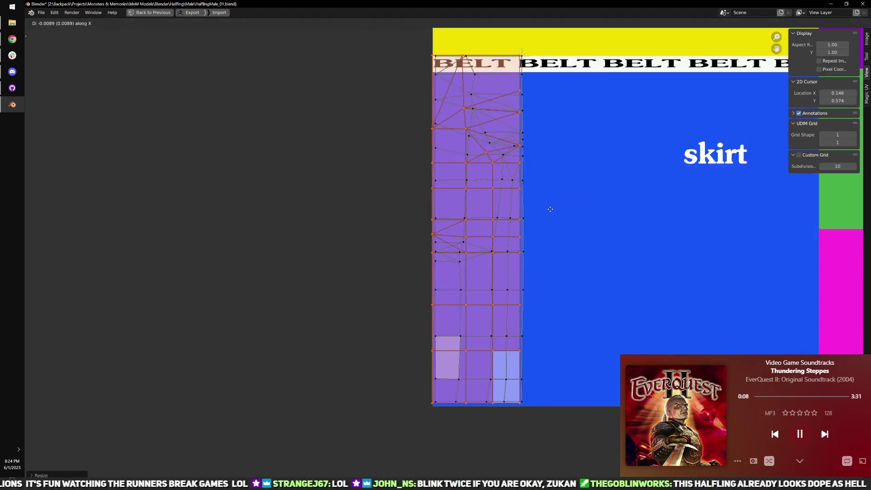
left_click(550, 209)
- Move the halfling skirt island so its lower-left corner meets the human island's lower-left corner
scroll(448, 356, "up", 3)
key("g")
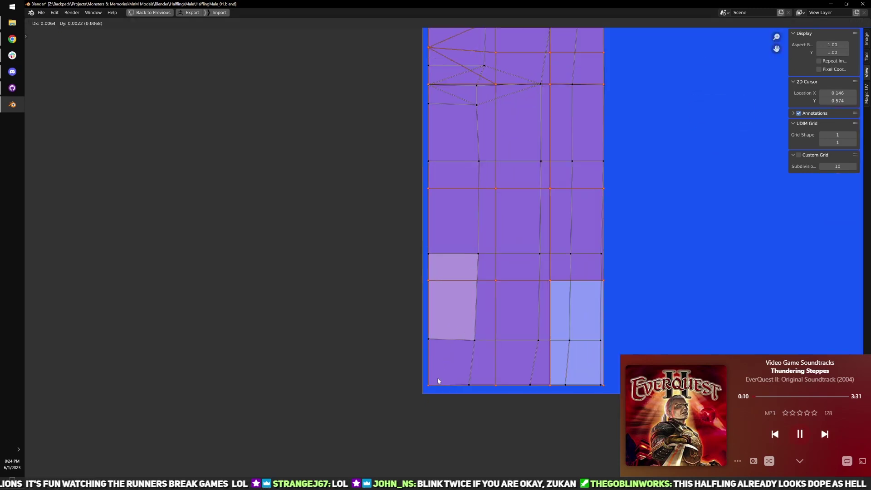
left_click(437, 381)
- Enable snapping and snap the halfling skirt island's top row along Y to the human island's top edge
key("shift+Tab")
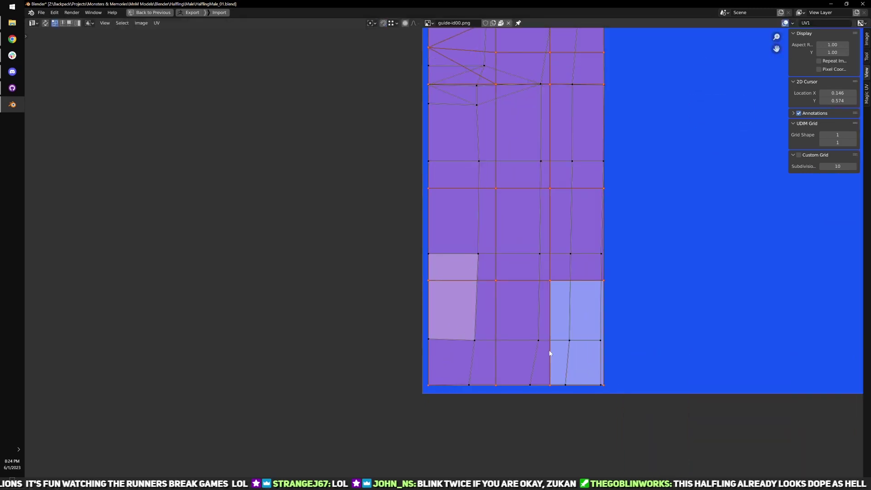
scroll(526, 268, "down", 2)
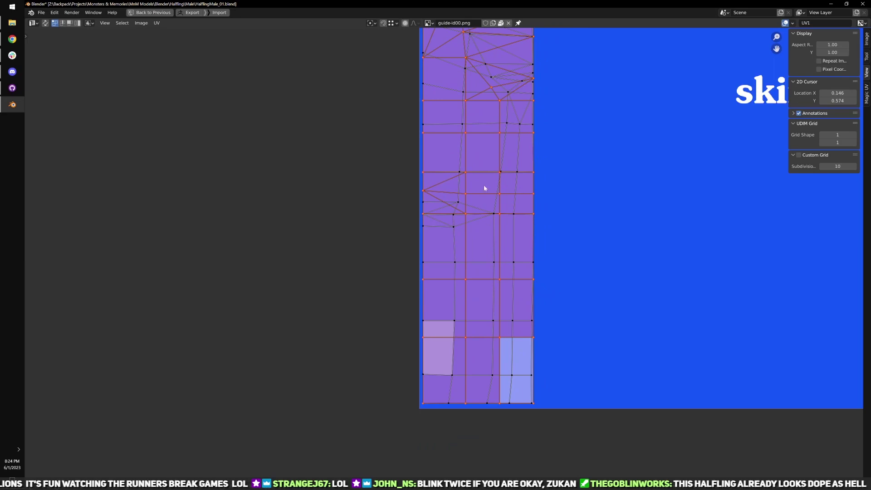
middle_click_drag(485, 193, 471, 324)
scroll(471, 349, "down", 1)
middle_click_drag(457, 217, 455, 247)
scroll(456, 246, "up", 2)
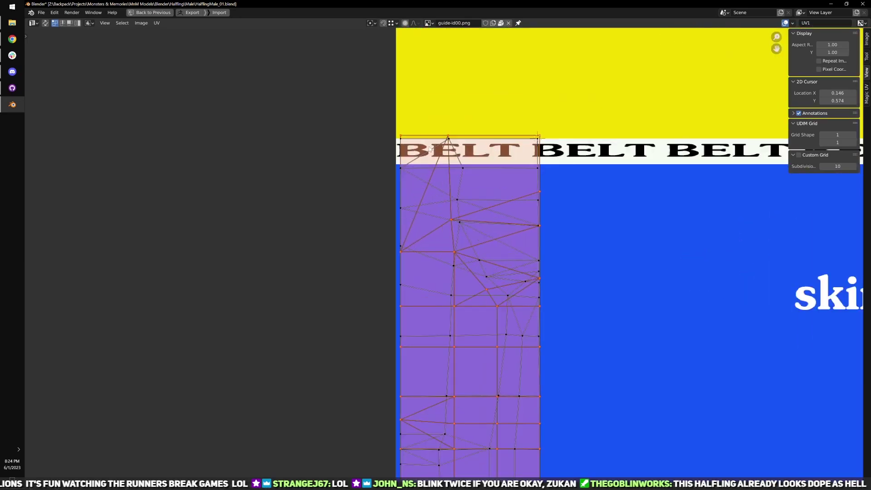
scroll(429, 149, "down", 3)
left_click_drag(358, 468, 539, 248)
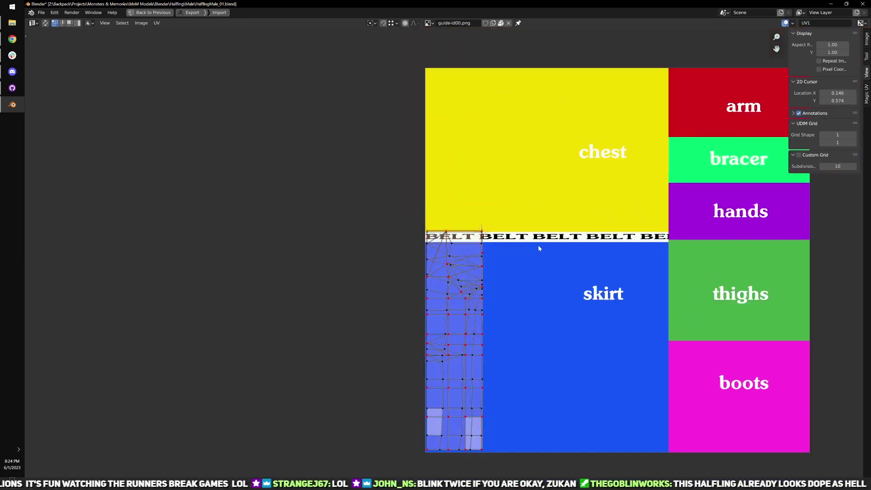
scroll(539, 248, "up", 6)
key("g")
key("y")
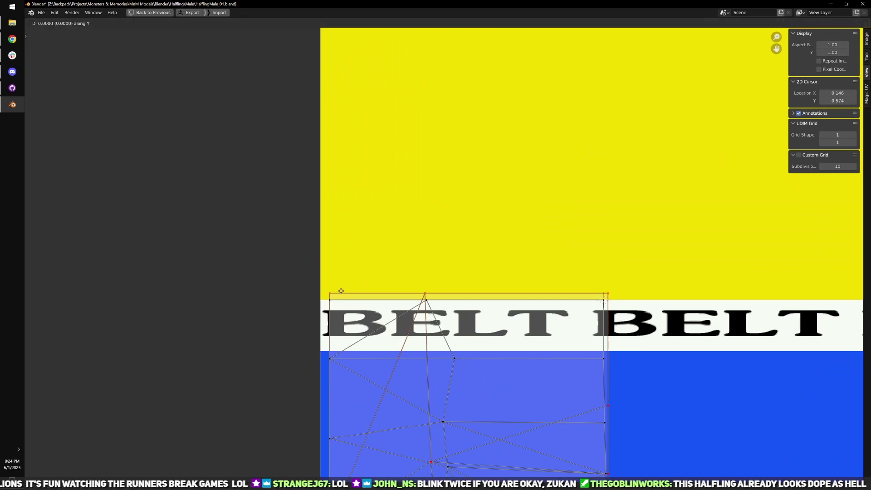
left_click(335, 302)
- Snap the right border of the halfling skirt island along X to the human island's right border
scroll(431, 354, "down", 3)
middle_click_drag(526, 410, 509, 313)
scroll(509, 310, "up", 1)
middle_click_drag(512, 245, 485, 316)
scroll(485, 316, "up", 1)
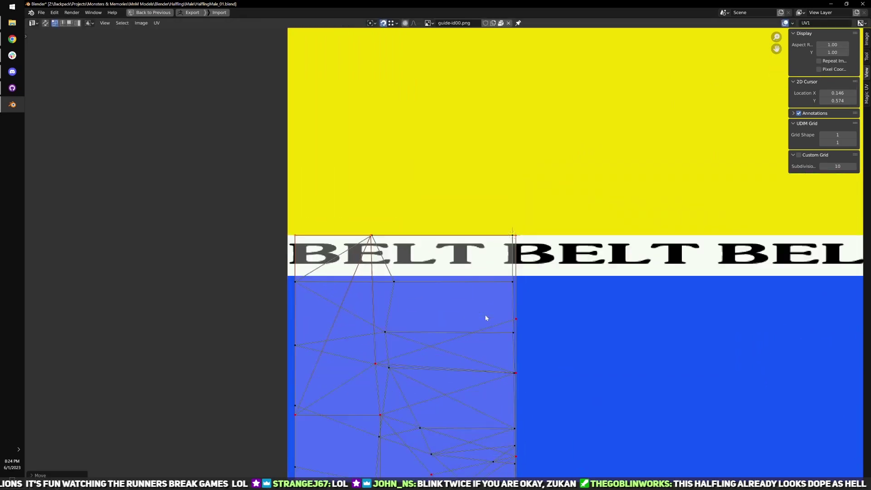
scroll(485, 319, "down", 1)
scroll(531, 318, "up", 1)
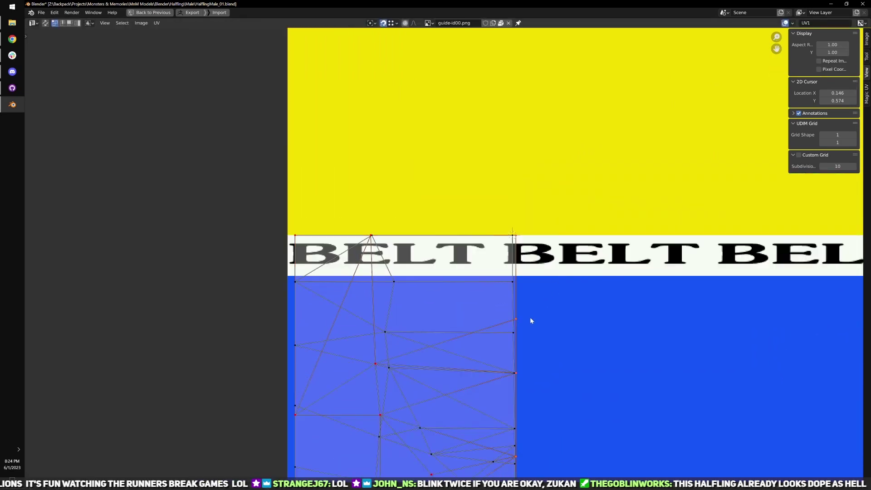
key("g")
key("x")
left_click(511, 294)
- Select the inner UV vertices of the halfling skirt half and unwrap them between the pinned borders
scroll(504, 324, "down", 3)
middle_click_drag(477, 474, 470, 198)
key("ctrl+space")
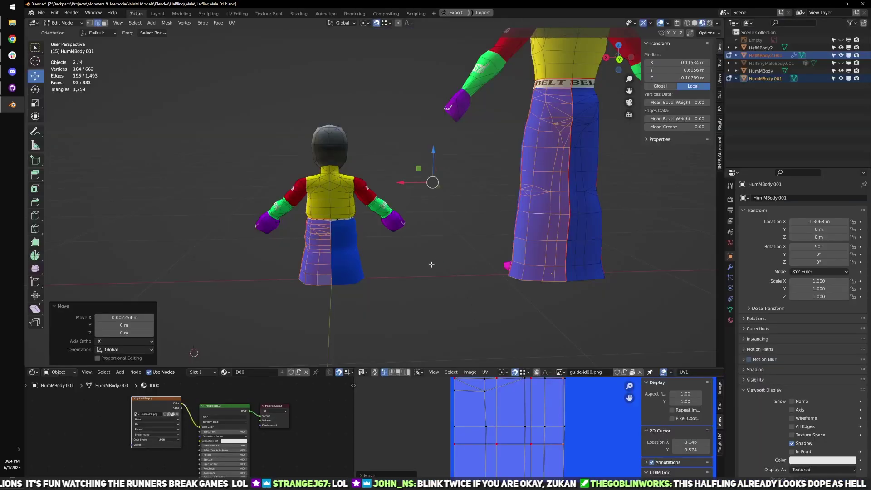
key("ctrl+space")
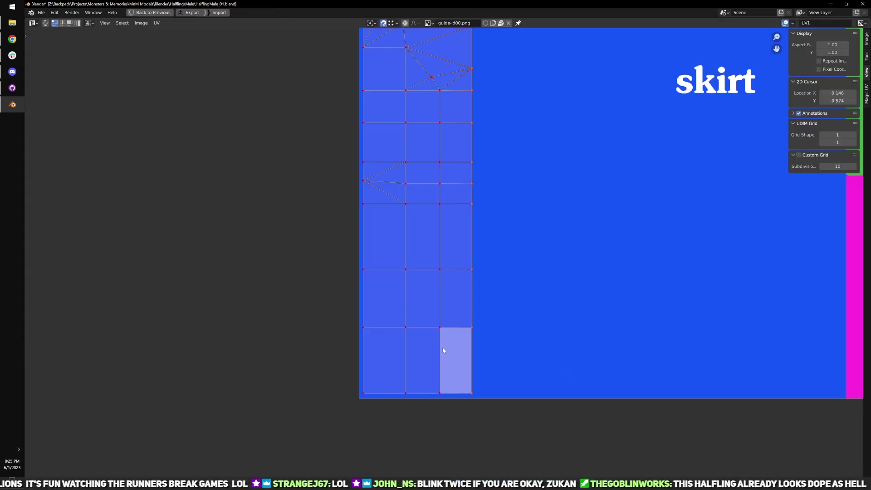
scroll(442, 347, "down", 2)
scroll(441, 336, "up", 1)
scroll(441, 332, "up", 1)
left_click_drag(412, 409, 452, 136)
key("u")
key("u")
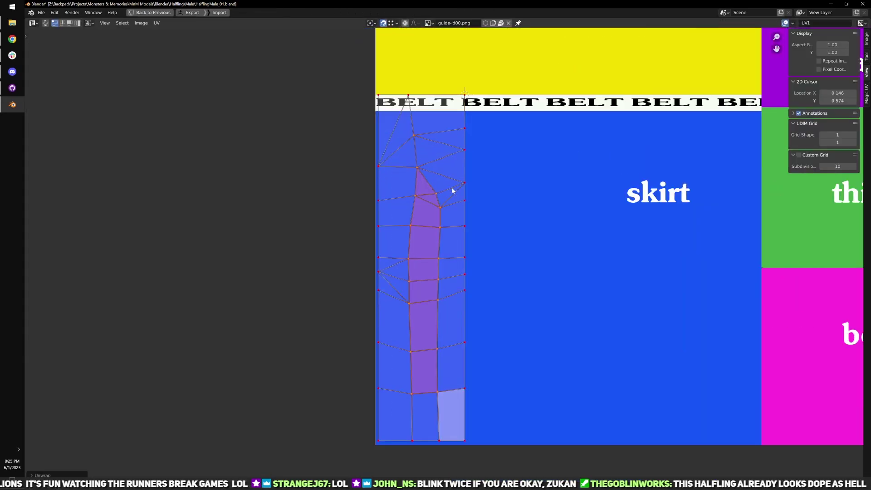
- Examine the unwrapped skirt half on the back of the halfling and pick the upper left-border vertex of its UV island
key("ctrl+space")
middle_click_drag(454, 259, 385, 256)
scroll(385, 257, "up", 2)
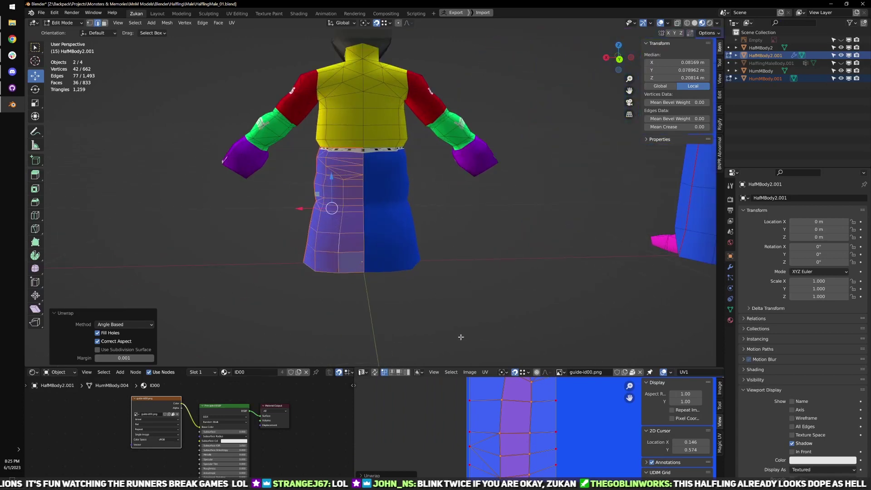
scroll(561, 445, "down", 1)
middle_click_drag(446, 273, 457, 347)
key("ctrl+space")
scroll(449, 322, "up", 2)
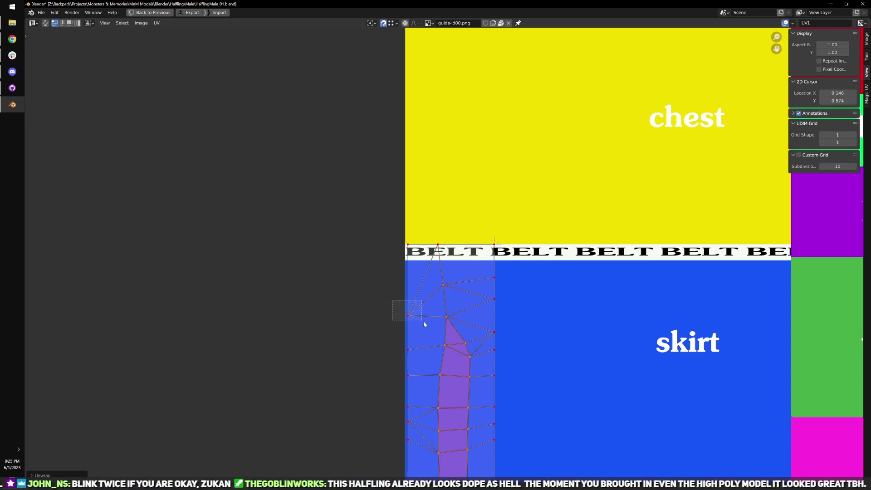
left_click_drag(424, 323, 434, 319)
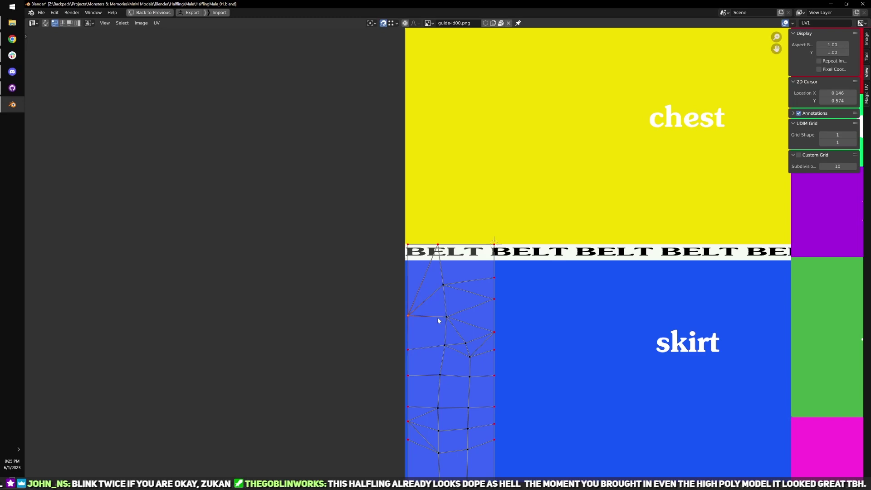
- Return to Object Mode and compare the belt and skirt texture on the halfling and human models from the front
key("ctrl+space")
middle_click_drag(473, 173, 475, 216)
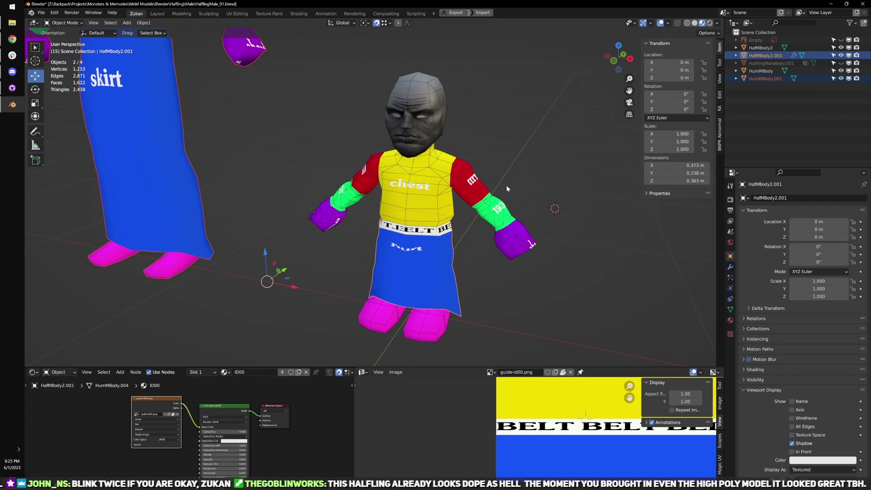
scroll(476, 243, "down", 3)
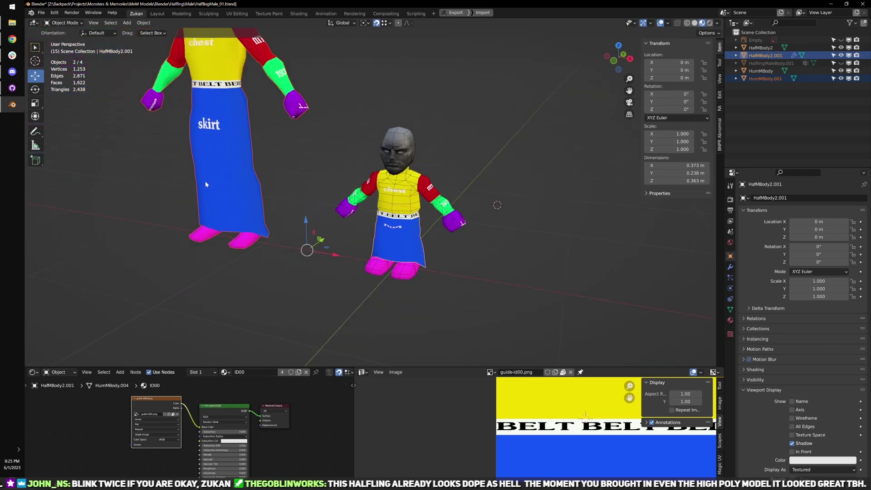
scroll(206, 183, "down", 2)
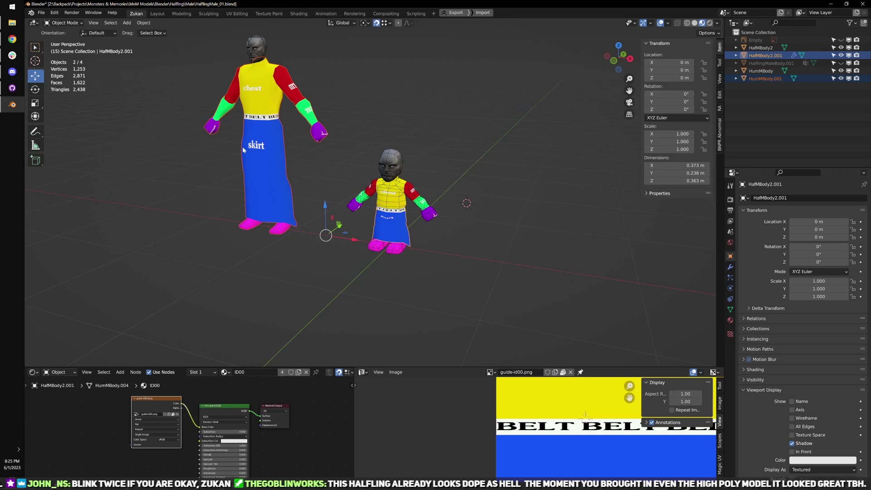
scroll(243, 149, "up", 4)
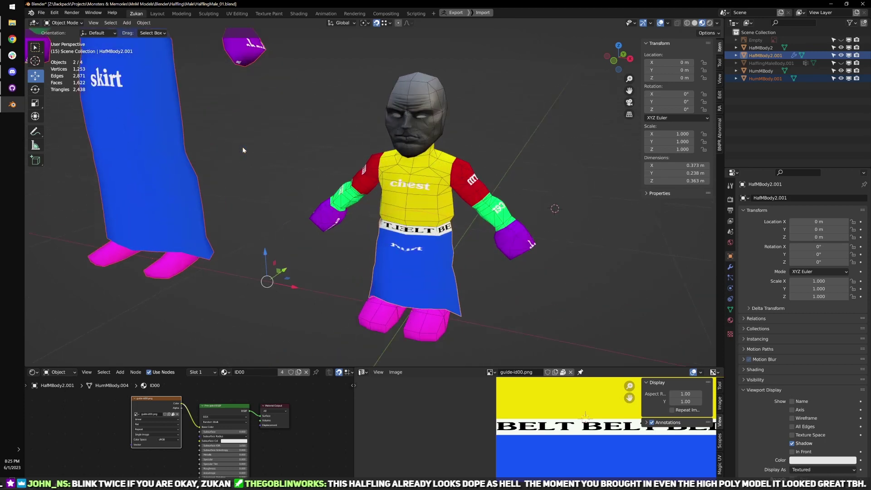
scroll(245, 150, "down", 3)
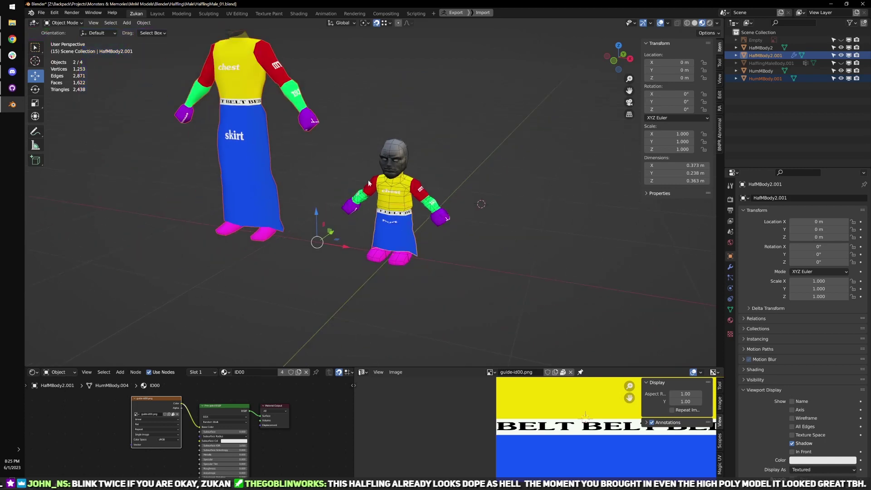
scroll(445, 227, "up", 1)
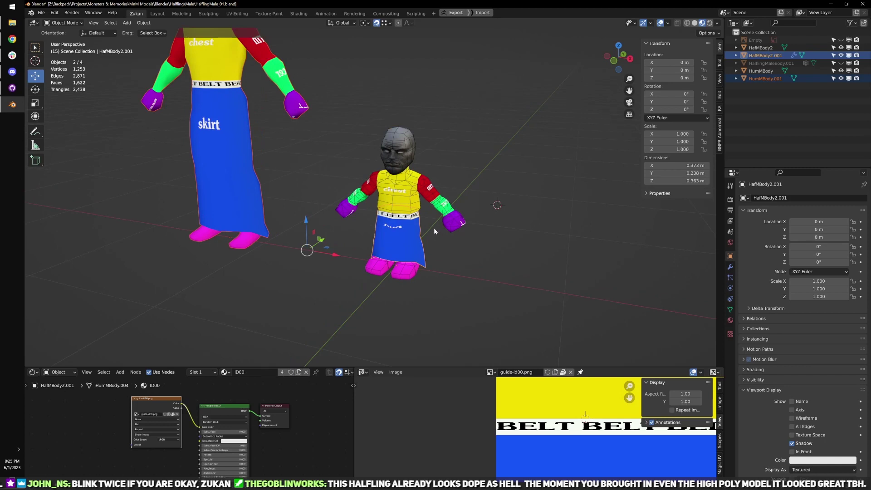
scroll(410, 224, "up", 1)
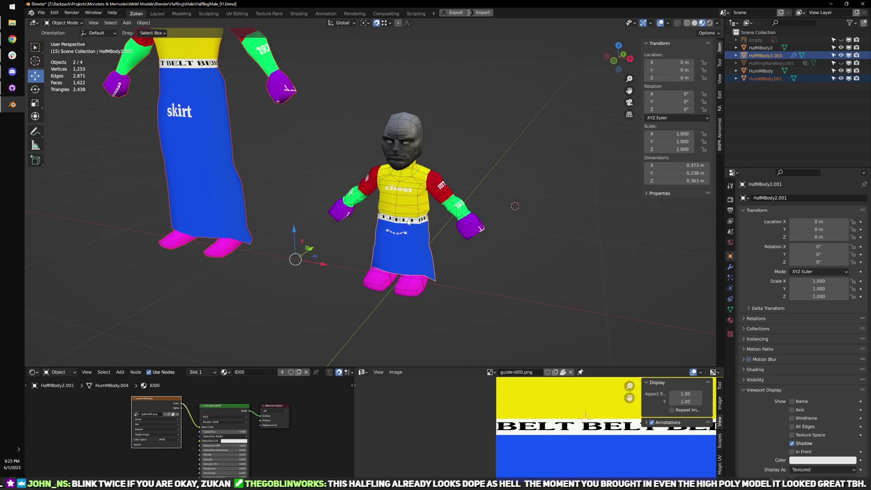
scroll(432, 232, "up", 1)
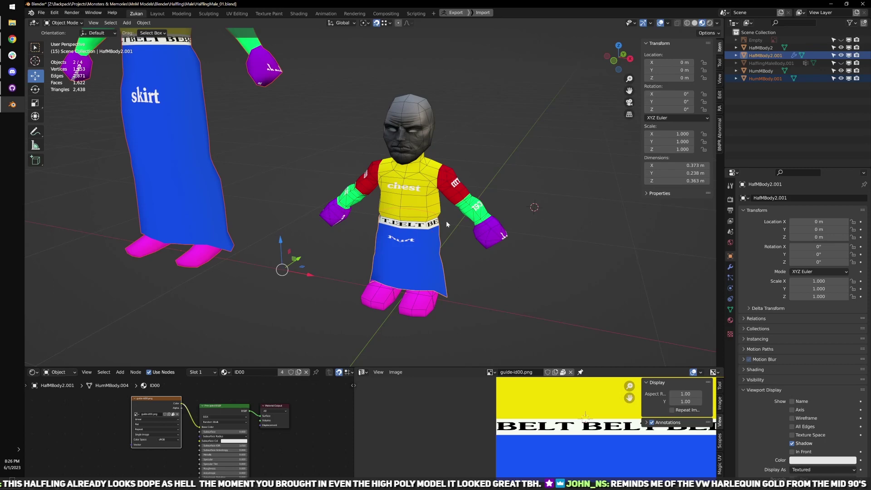
- Select the halfling skirt and examine its UV half against the guide texture
scroll(464, 236, "up", 2)
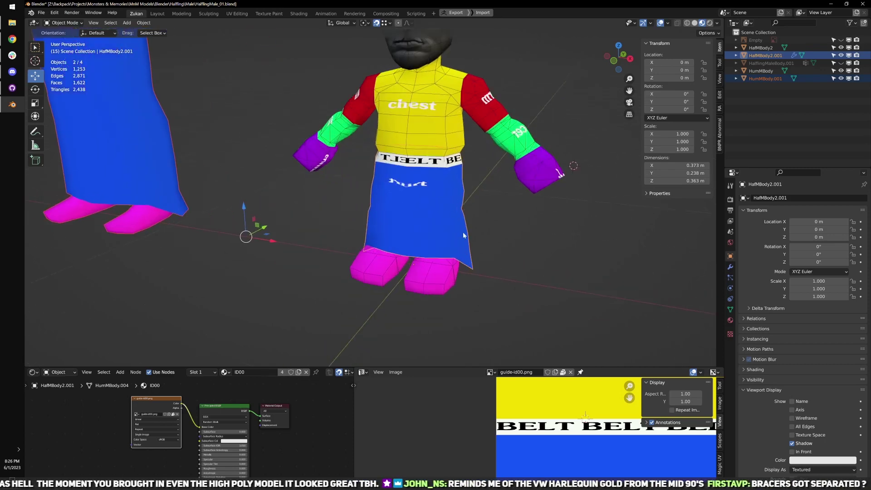
left_click(464, 236)
scroll(526, 240, "down", 1)
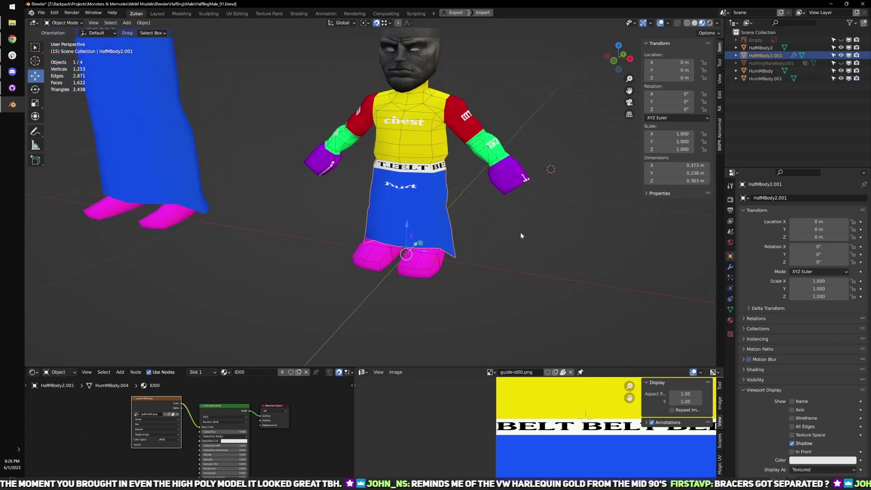
scroll(499, 230, "up", 2)
key("Tab")
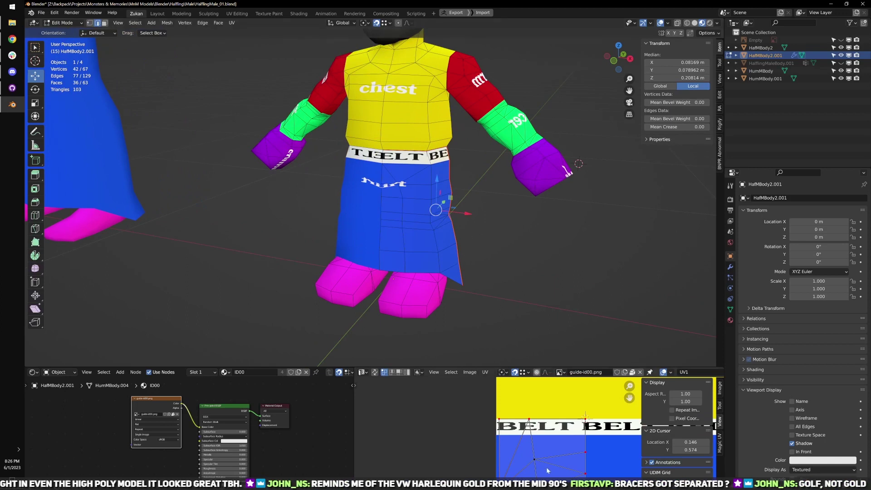
scroll(480, 308, "down", 2)
scroll(534, 410, "down", 3)
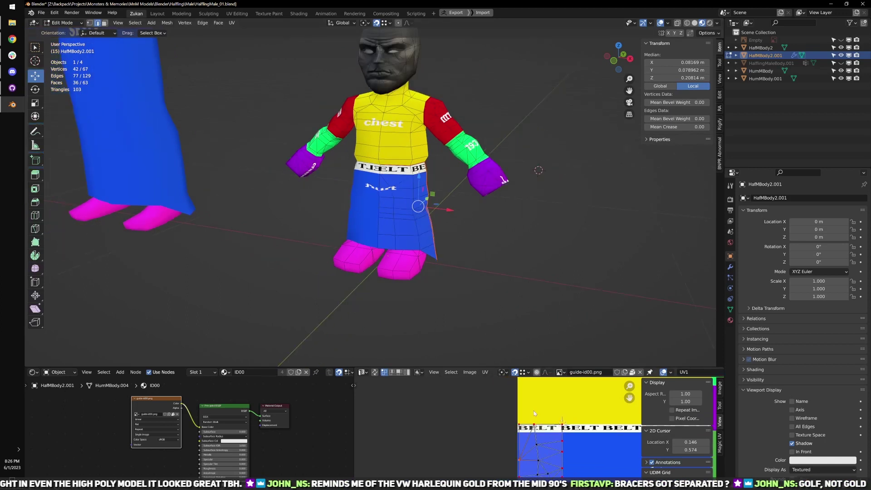
middle_click_drag(458, 272, 480, 278)
key("Tab")
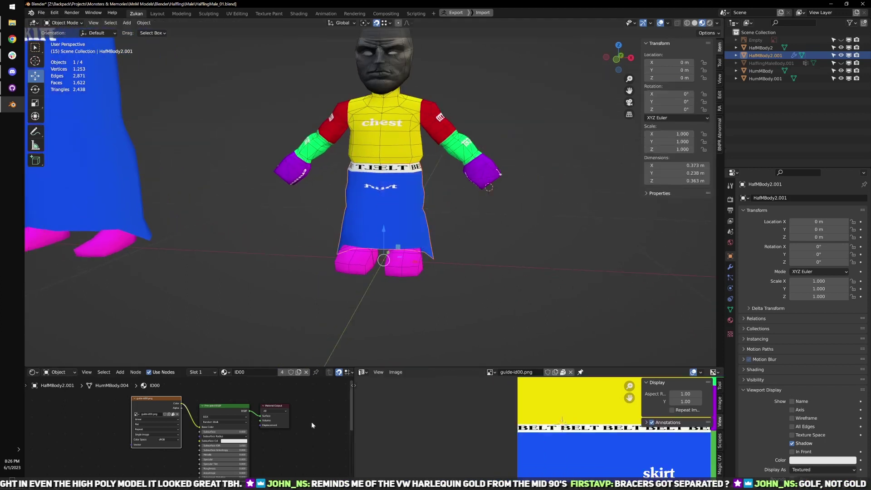
- Switch the ID00 material's image texture to 0 Chain01-ID00-Txt3.png
key("ctrl+space")
left_click(219, 188)
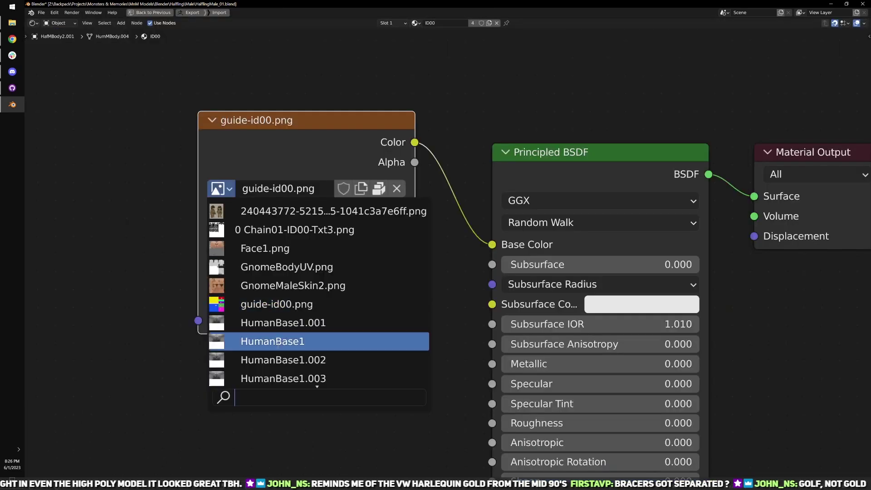
left_click(286, 229)
key("ctrl+space")
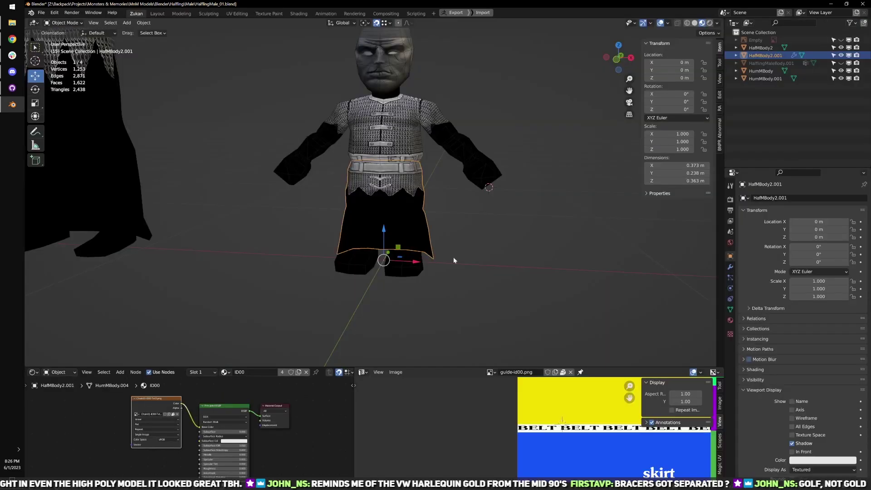
- Examine the chainmail texture on the halfling's chest, belt and skirt from the front
scroll(457, 258, "up", 3)
middle_click_drag(469, 252, 451, 256)
key("Tab")
scroll(450, 256, "down", 1)
key("Tab")
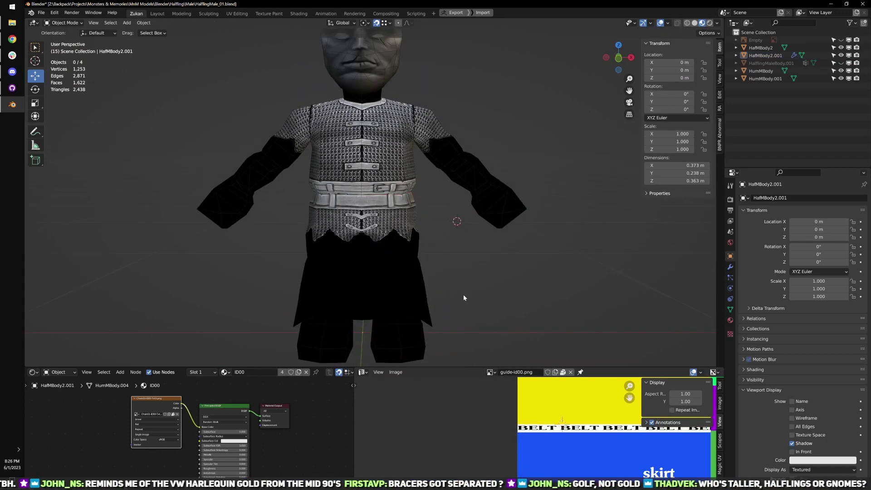
middle_click_drag(463, 295, 488, 271, "shift")
key("Tab")
key("Tab")
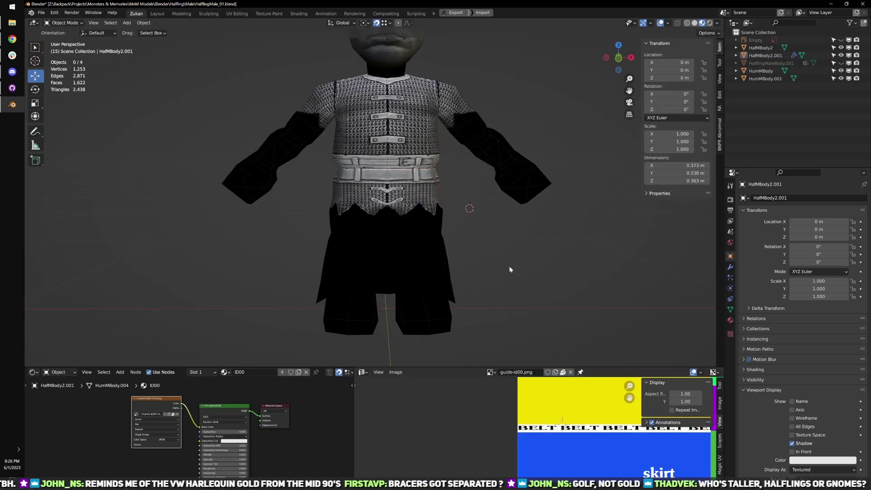
- Select the halfling skirt and convert it to a mesh
left_click(442, 266)
scroll(448, 266, "down", 4)
key("alt+c")
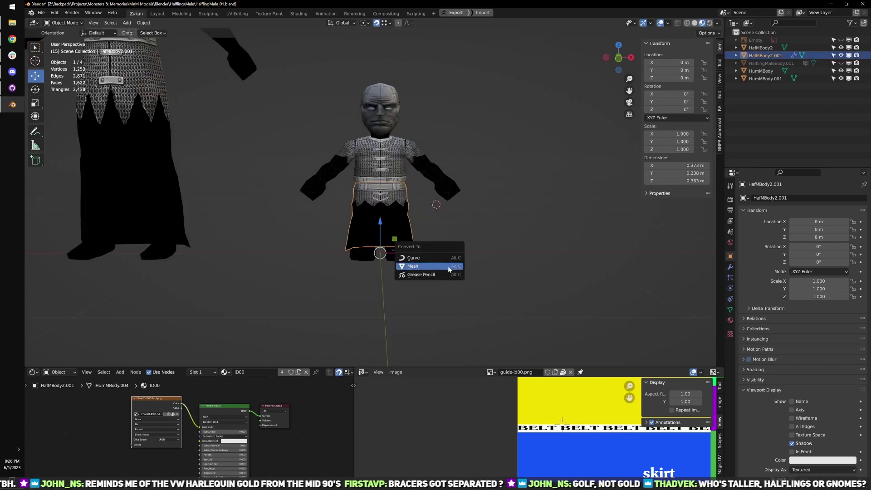
left_click(447, 268)
- Select the vertices along the skirt's centre line in wireframe front view and merge them by distance
scroll(444, 270, "up", 2)
key("Tab")
key("ctrl+Tab")
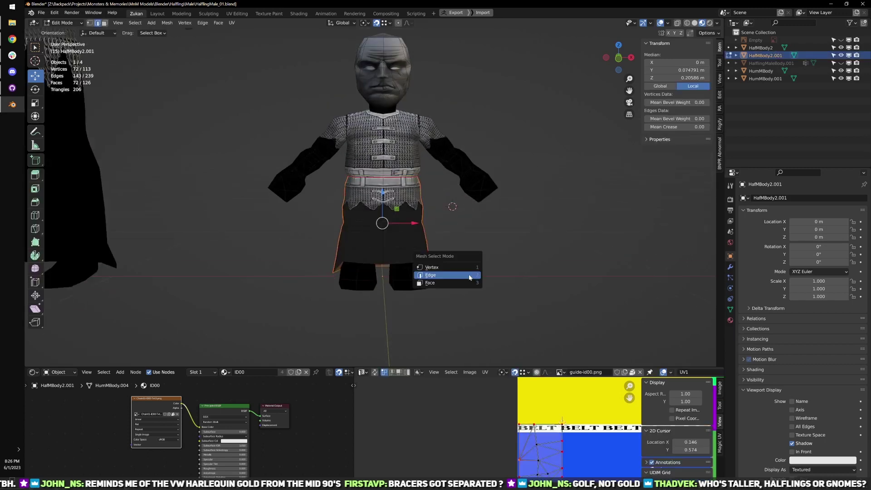
left_click(446, 270)
key("KP_1")
scroll(392, 313, "up", 3)
key("z")
left_click_drag(373, 358, 402, 155)
middle_click_drag(461, 224, 420, 229)
key("m")
key("b")
- Flatten the skirt's centre-line vertices by scaling them to 0 along X and merge them by distance
scroll(290, 235, "down", 3)
key("s")
scroll(453, 233, "up", 3)
left_click_drag(430, 231, 423, 227)
key("0")
key("m")
left_click(420, 226)
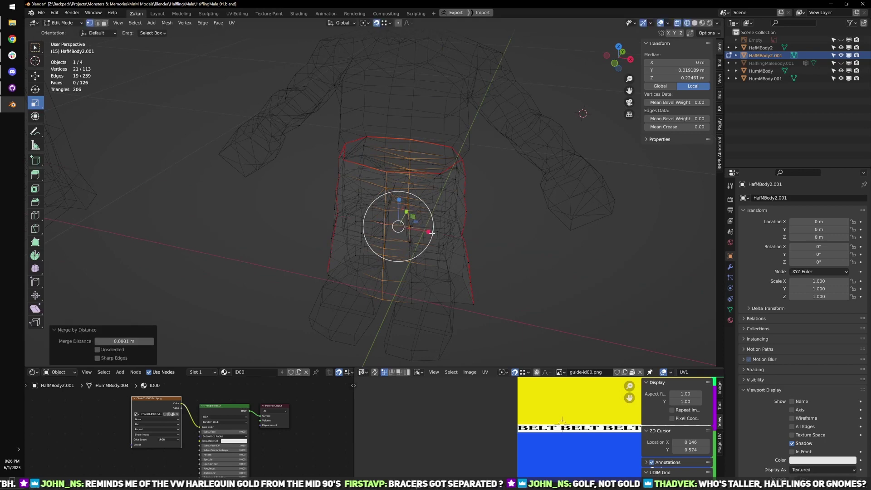
- Mark the skirt's centre-line edges as a seam and return to solid shading in edge selection
key("ctrl+Tab")
key("ctrl+e")
key("z")
mouse_move(501, 240)
middle_mouse_down()
mouse_move(505, 254)
mouse_move(473, 274)
middle_mouse_up()
key("ctrl+Tab")
left_click(443, 290)
left_click(438, 290)
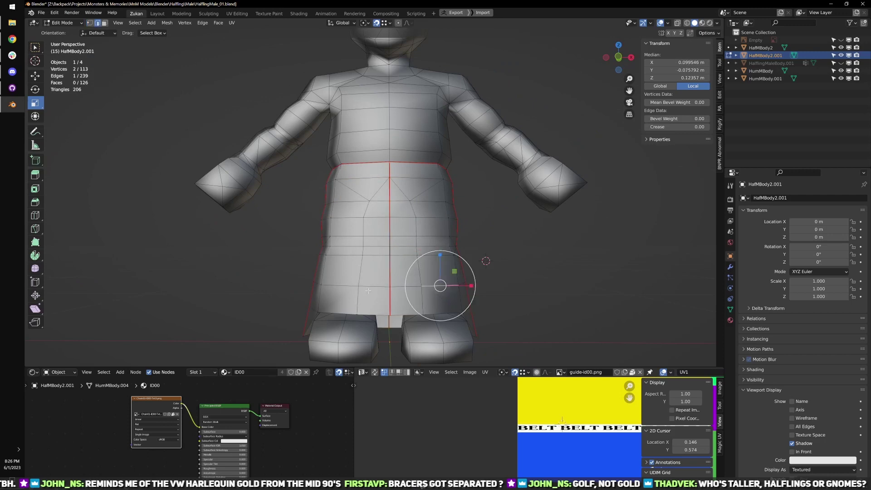
- Select the negative-X front half of the skirt and pick its UV island's lower inner corner vertex
left_click(365, 288)
key("l")
key("ctrl+space")
scroll(611, 393, "down", 3)
scroll(590, 377, "up", 4)
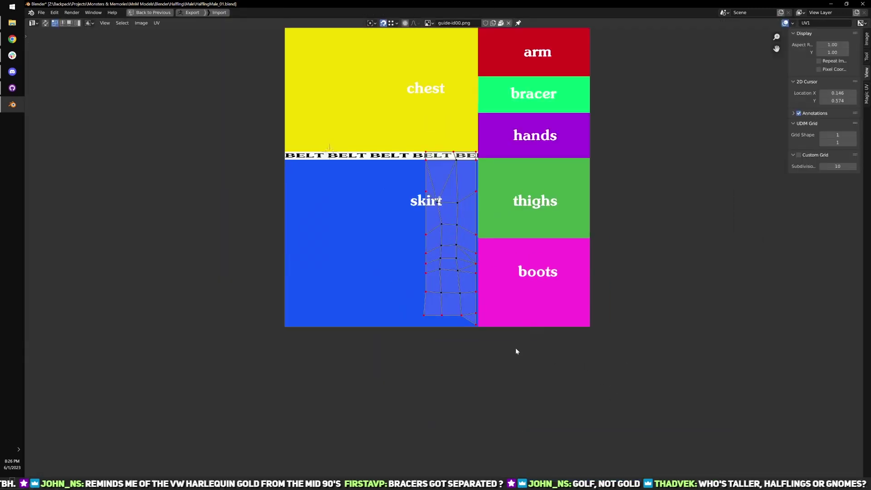
key("ctrl+Tab")
left_click(443, 370)
left_click_drag(386, 351, 407, 337)
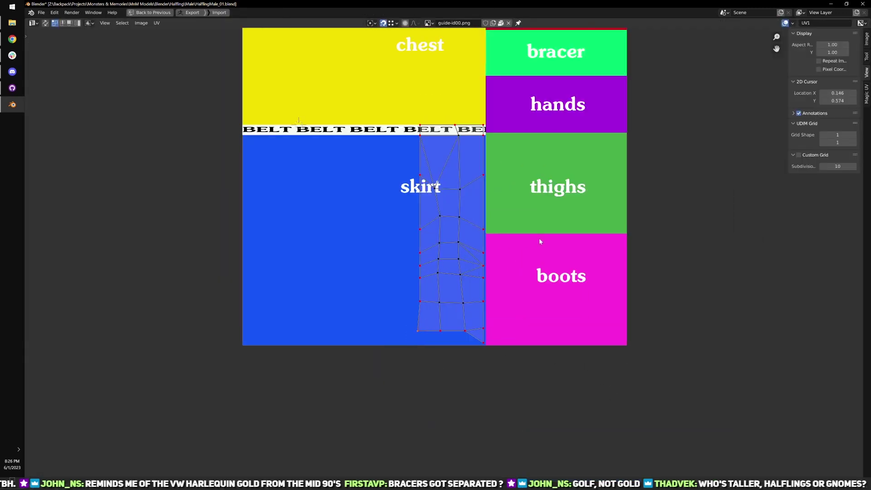
- Place the 2D cursor on the corner vertex at X 0.455515, Y 0.038 and select the whole UV island
left_click(867, 39)
left_click(835, 45)
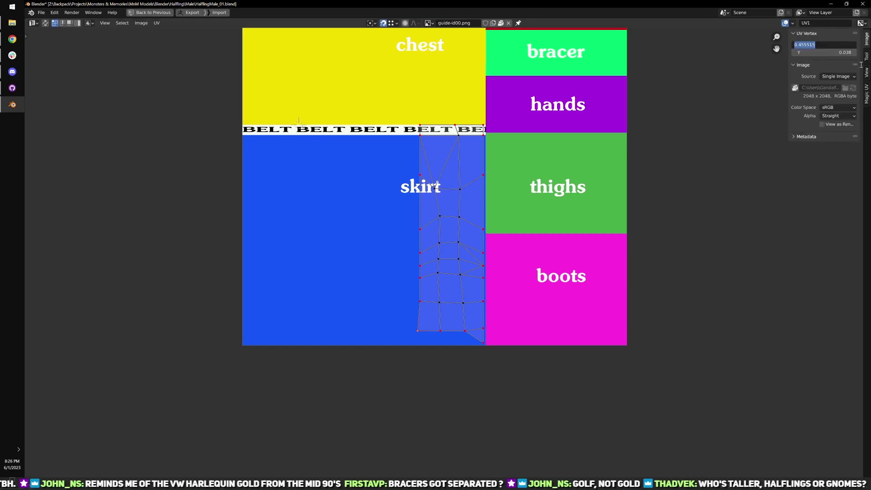
key("ctrl+c")
left_click(868, 74)
left_click(867, 72)
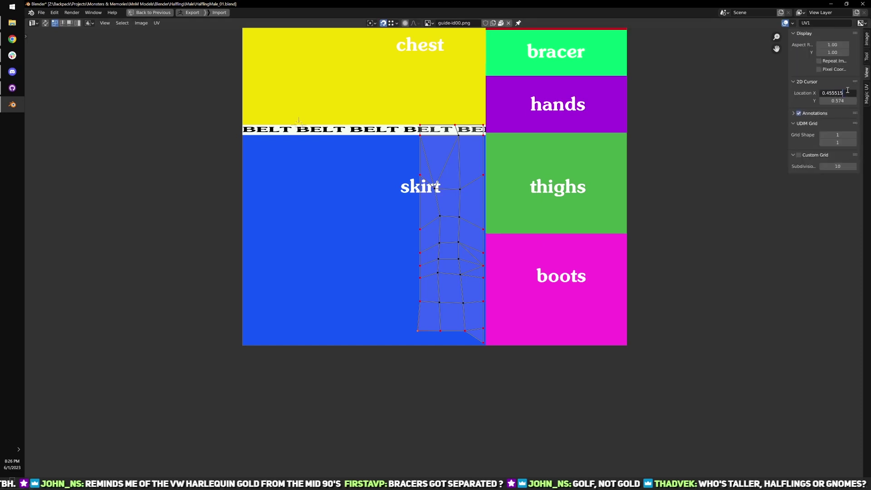
left_click(867, 39)
left_click(867, 73)
left_click(839, 101)
key("ctrl+v")
key("Return")
key("ctrl+Tab")
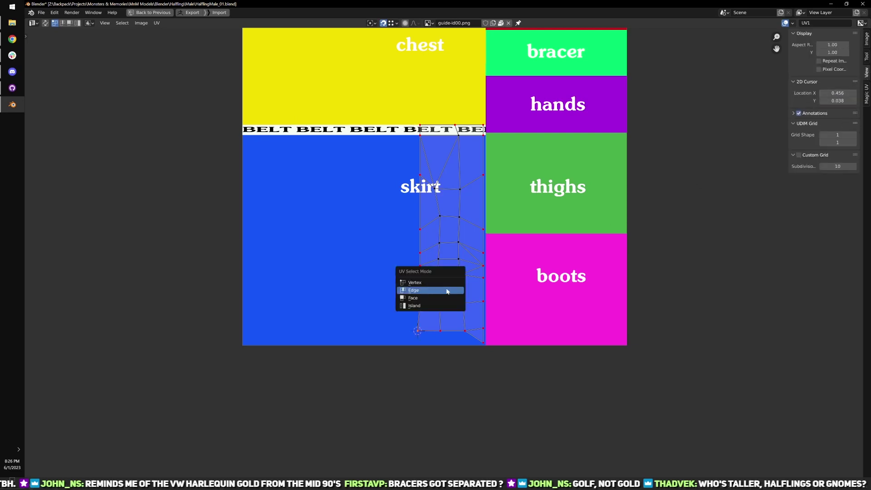
left_click(433, 306)
- Try to mirror the skirt island along X about its bounding box center
left_click(156, 22)
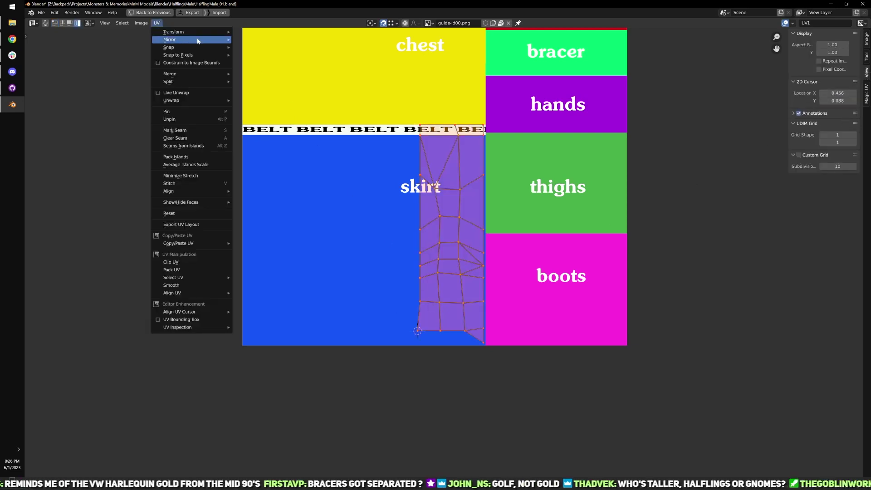
mouse_move(195, 35)
left_click(254, 52)
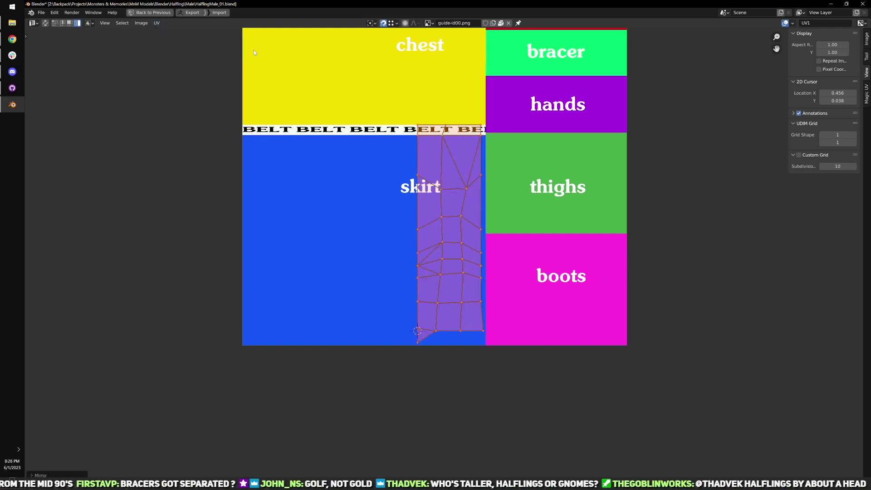
key("ctrl+z")
- Set the UV pivot to the 2D cursor and mirror the skirt island along the X axis
left_click(373, 23)
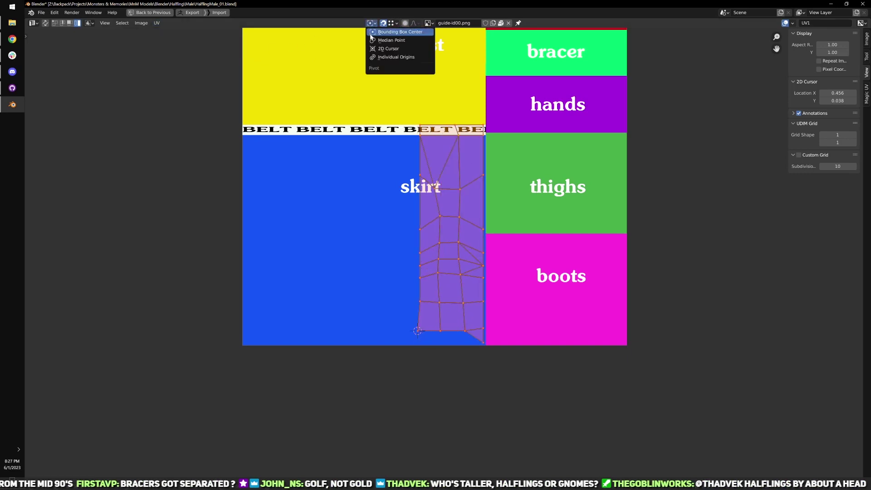
left_click(386, 48)
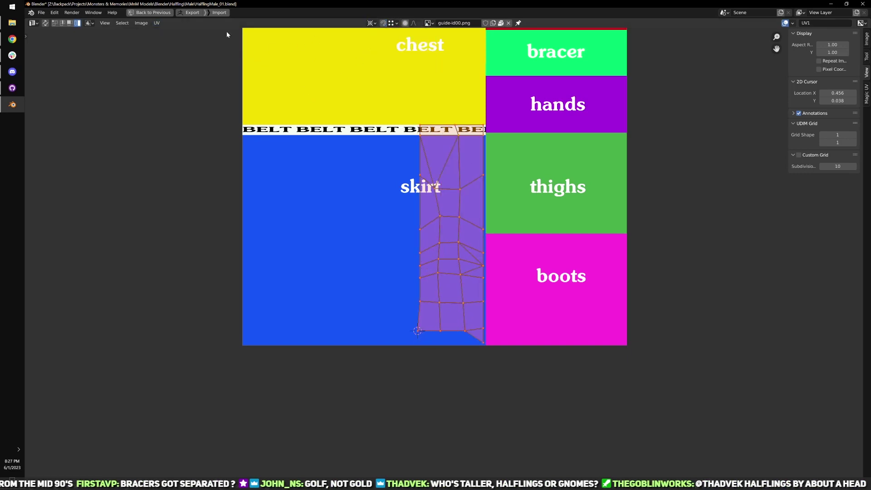
left_click(158, 23)
mouse_move(197, 39)
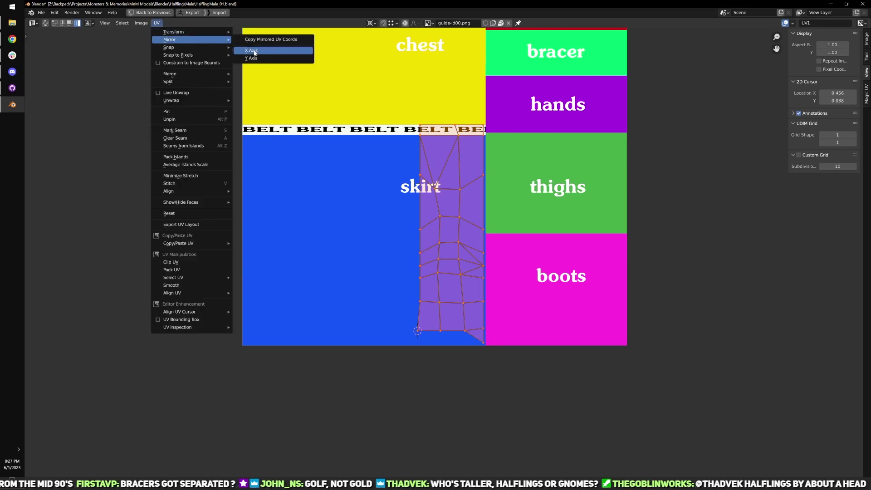
left_click(250, 51)
key("ctrl+space")
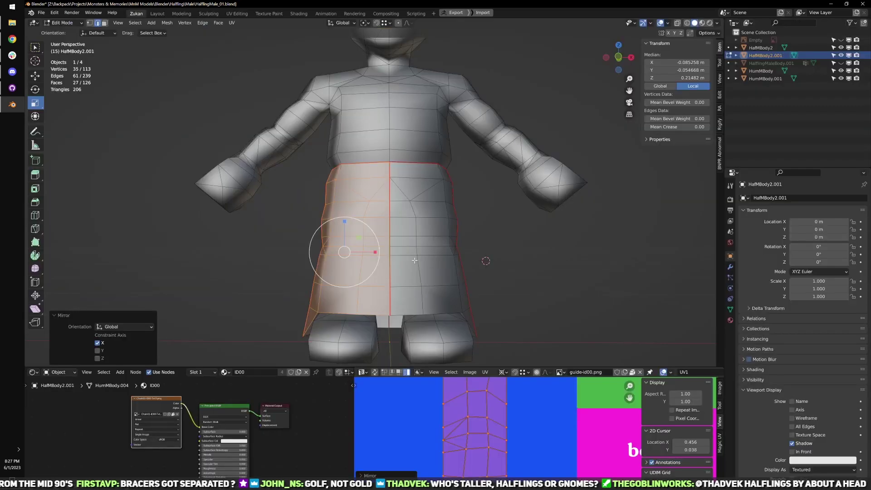
- Select both front halves of the skirt so their UV islands show side by side
key("alt+a")
key("l")
key("ctrl+space")
key("ctrl+space")
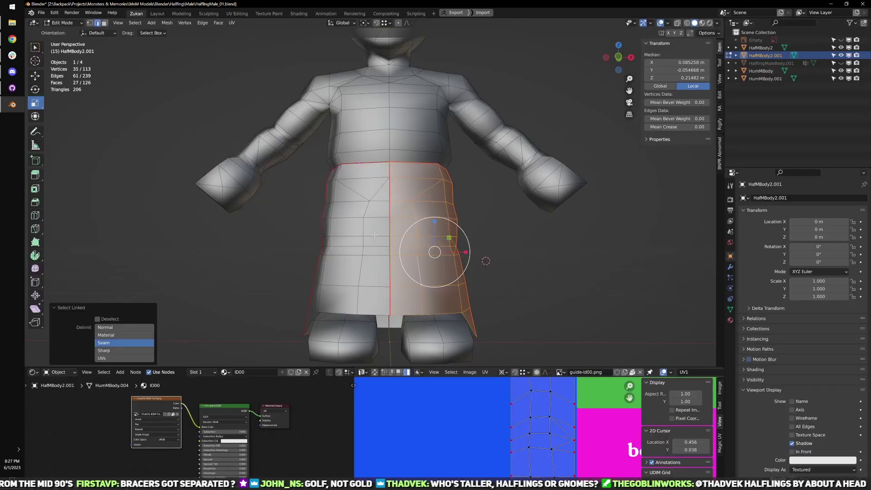
key("l")
key("ctrl+space")
- Select the UV vertices along the gap between the two front islands and align them along X
key("ctrl+Tab")
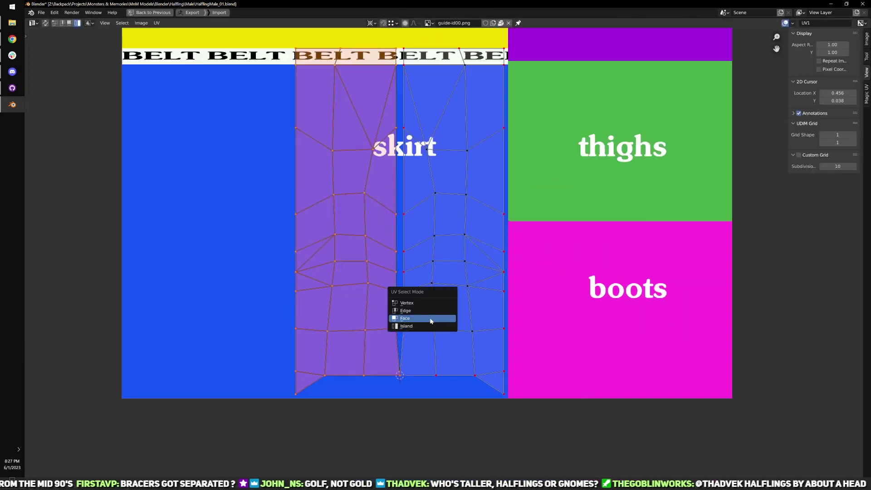
left_click(428, 305)
left_click_drag(383, 390, 408, 42)
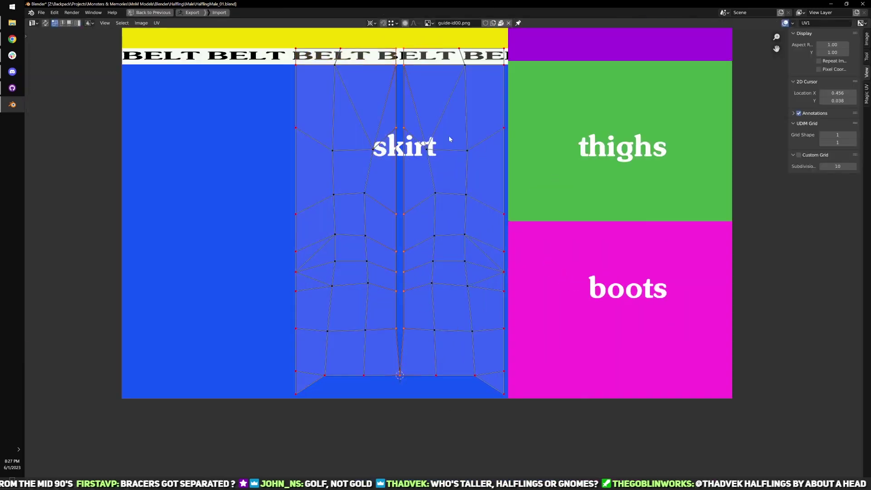
key("q")
mouse_move(451, 138)
left_click(518, 174)
scroll(444, 282, "down", 3)
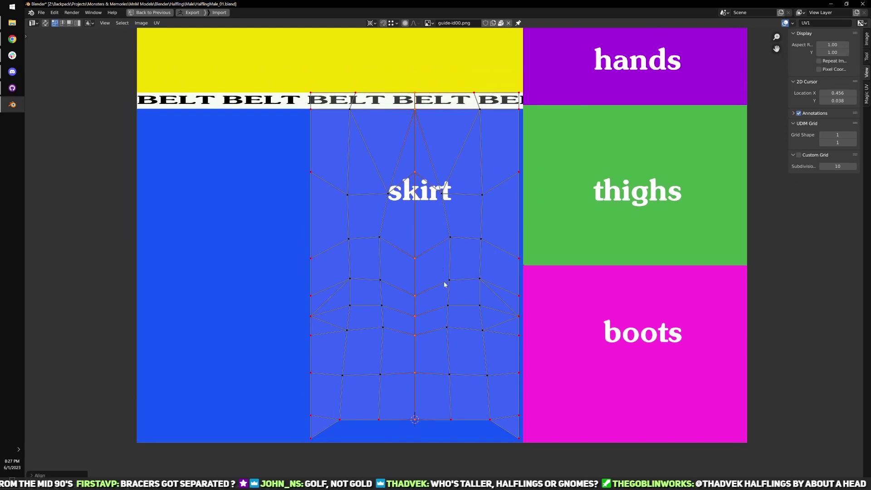
- Clear the seam from the lowest and uppermost edges of the skirt's front centre line
key("ctrl+space")
key("ctrl+Tab")
left_click(363, 283)
middle_click_drag(380, 302, 398, 239, "shift")
middle_click_drag(399, 238, 390, 243)
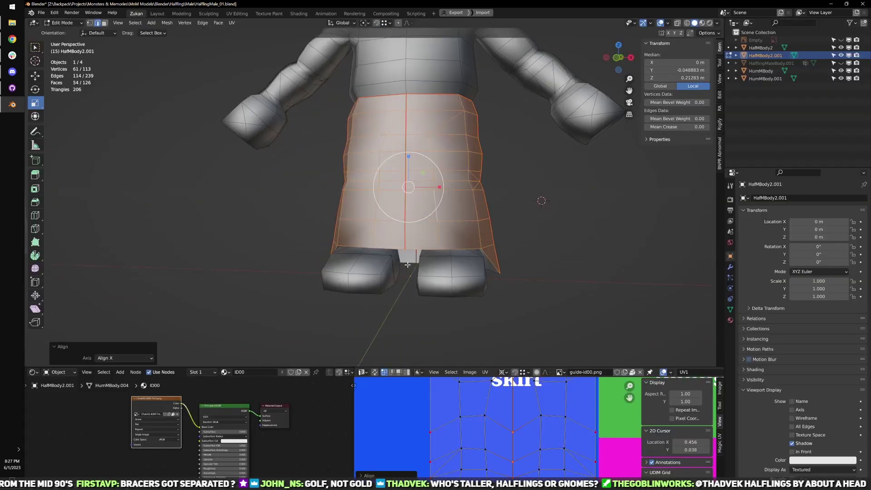
scroll(400, 243, "up", 2)
left_click(420, 249)
middle_click_drag(420, 210, 414, 223)
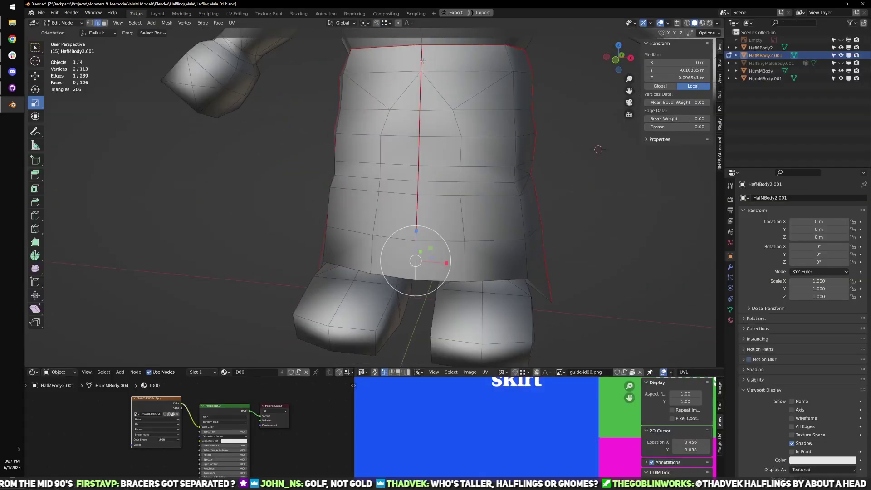
left_click(421, 59)
key("shift+r")
key("w")
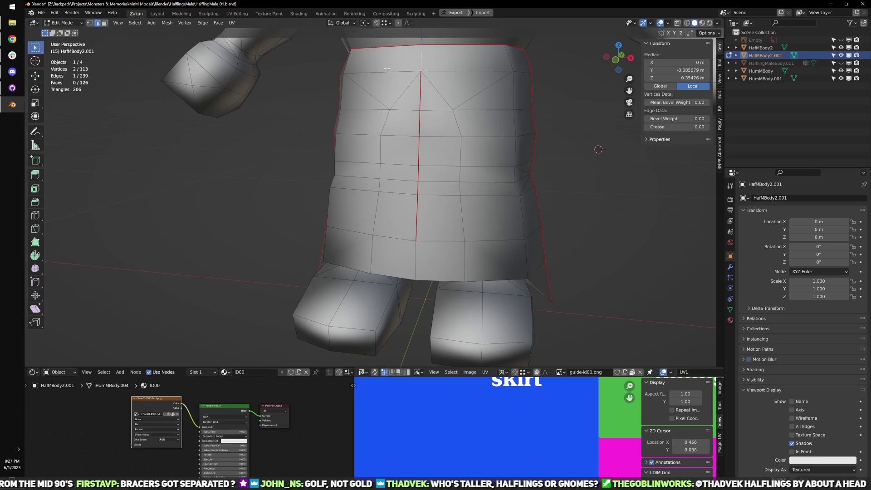
- Select the skirt's front faces up to the seams and unwrap them between the pinned vertices
left_click_drag(454, 239, 454, 239)
key("ctrl+l")
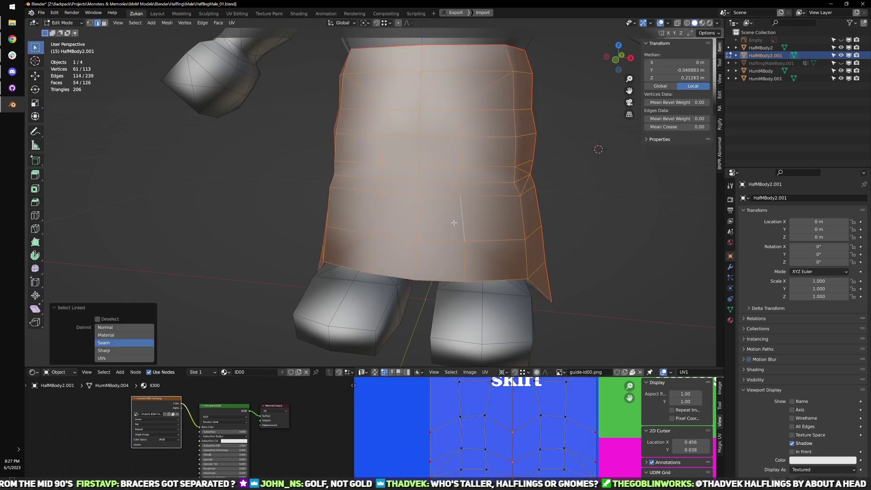
key("ctrl+space")
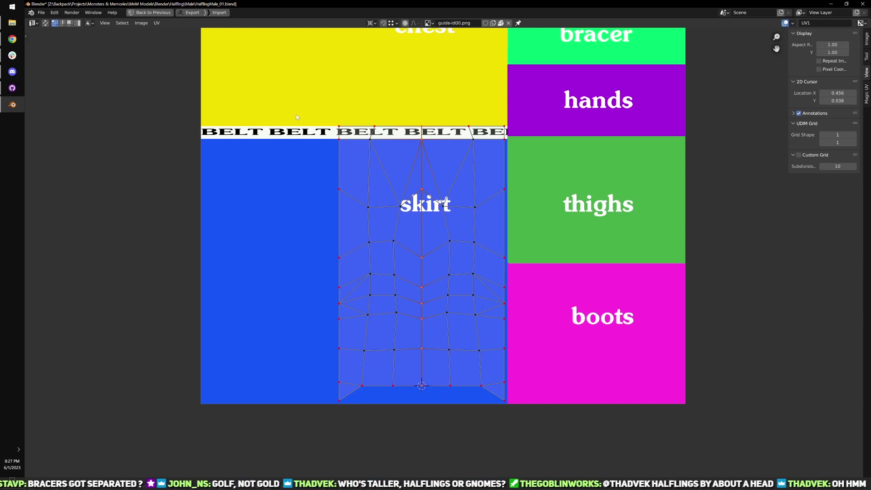
key("u")
key("u")
- Select the inner UV vertices along the front island's centre line, unpin them and unwrap the front again
left_click(430, 390)
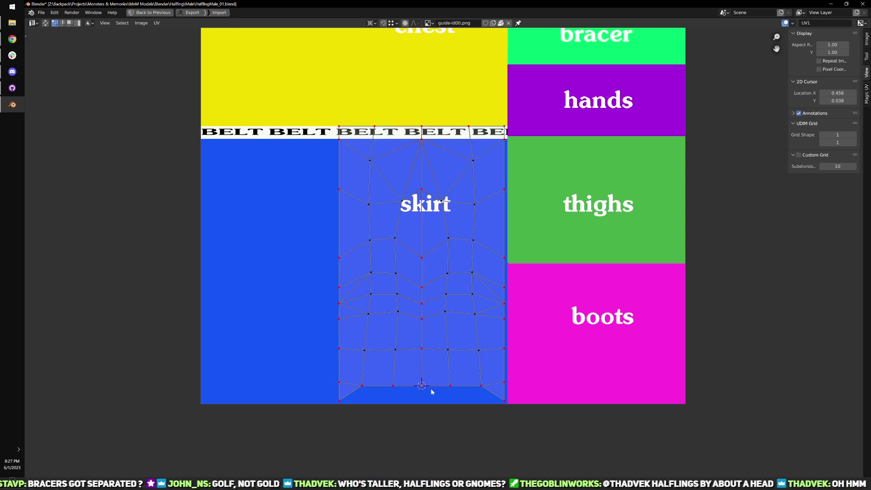
left_click_drag(402, 369, 458, 137)
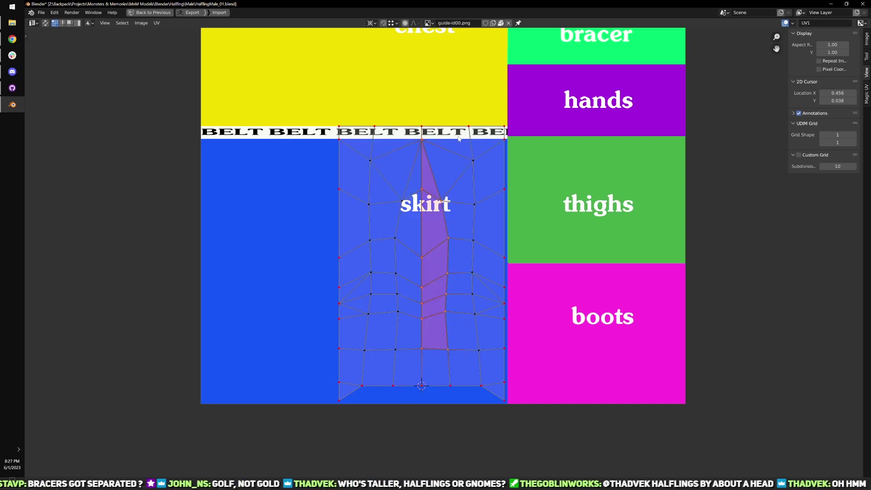
key("alt+p")
key("e")
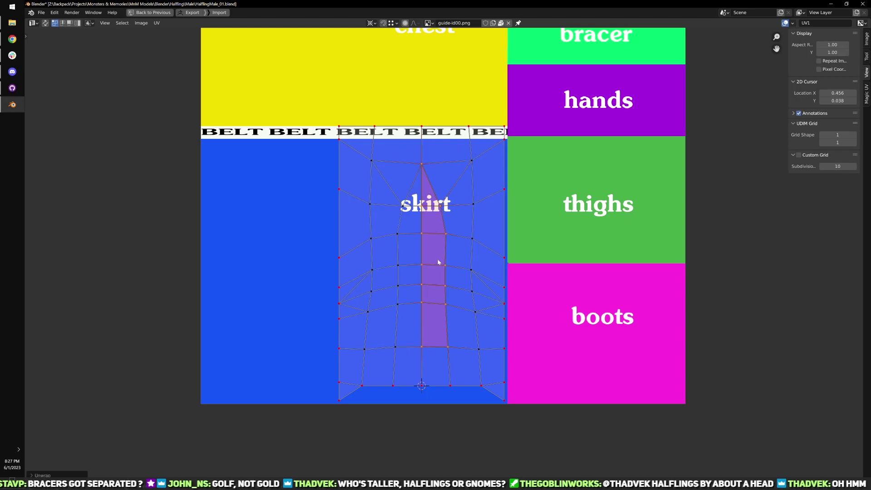
- Leave mesh editing and examine the skirt on the halfling's body and the guide texture's layout
key("ctrl+space")
key("Tab")
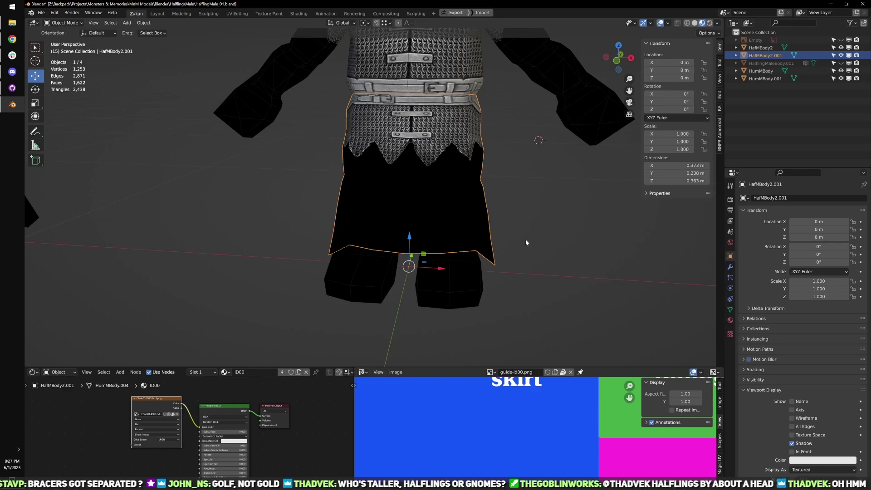
scroll(525, 238, "down", 3)
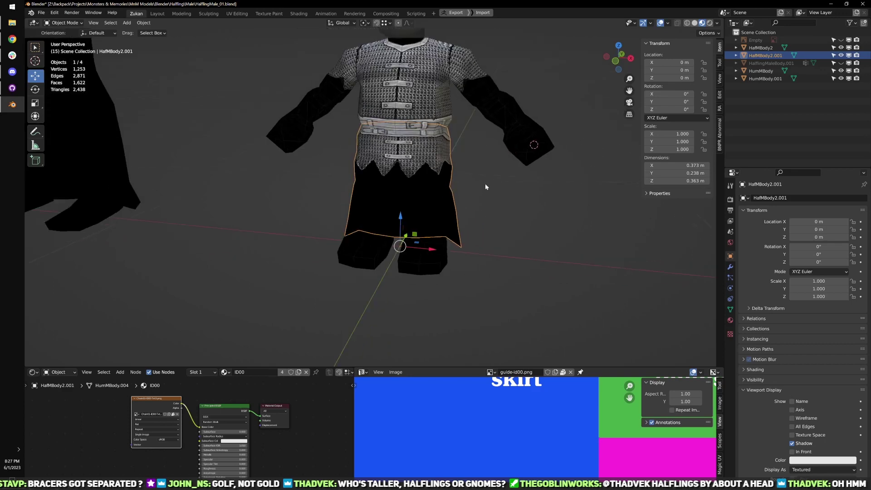
middle_click_drag(485, 186, 467, 213)
key("ctrl+space")
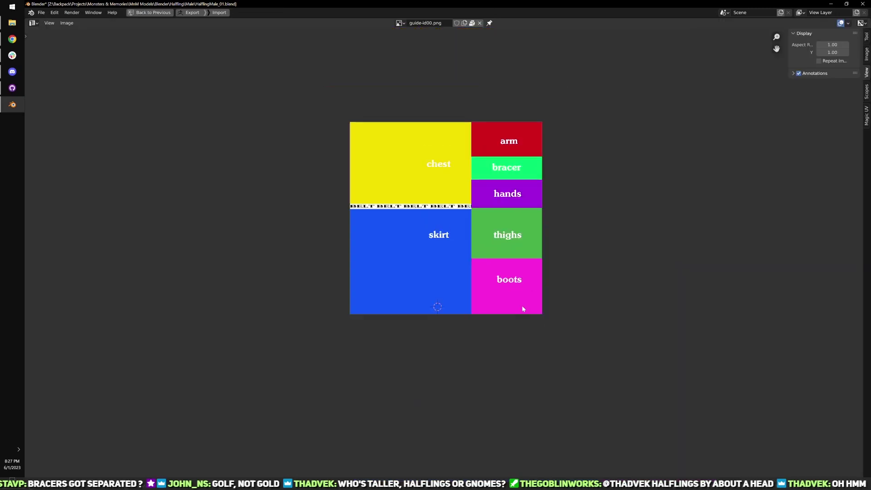
scroll(523, 308, "up", 4)
scroll(513, 312, "up", 2)
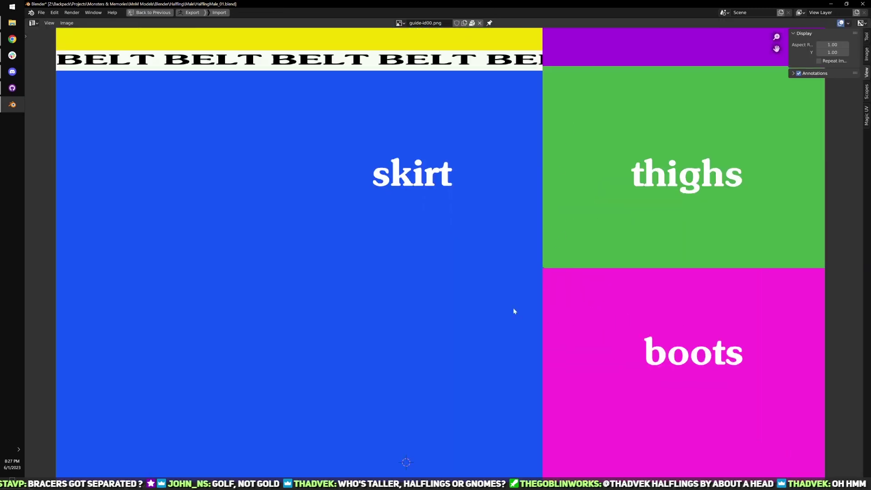
scroll(558, 169, "down", 3)
key("ctrl+space")
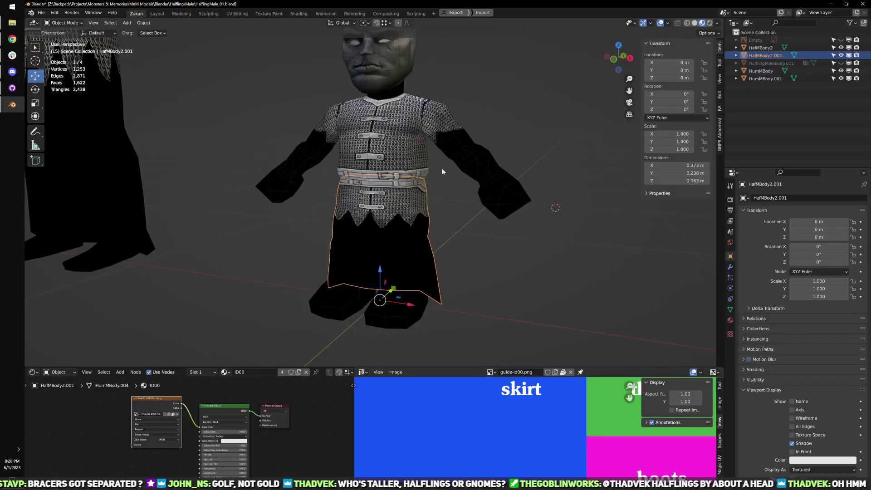
scroll(459, 178, "up", 3)
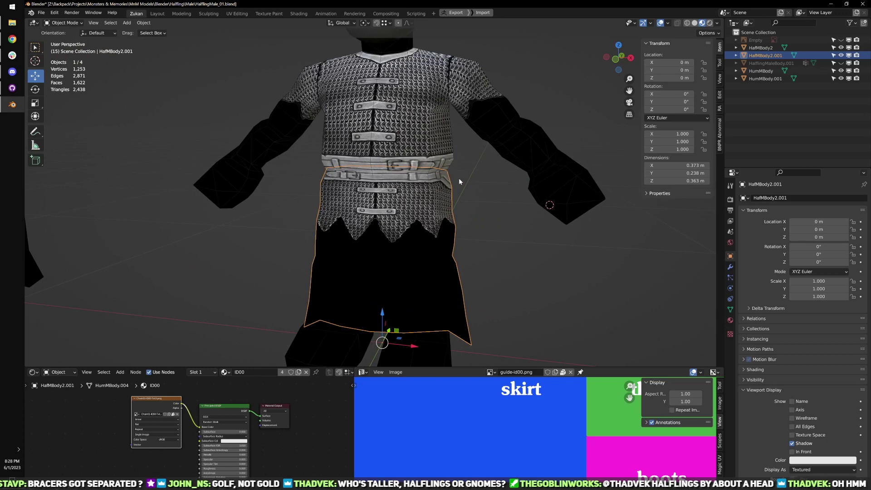
left_click(491, 214)
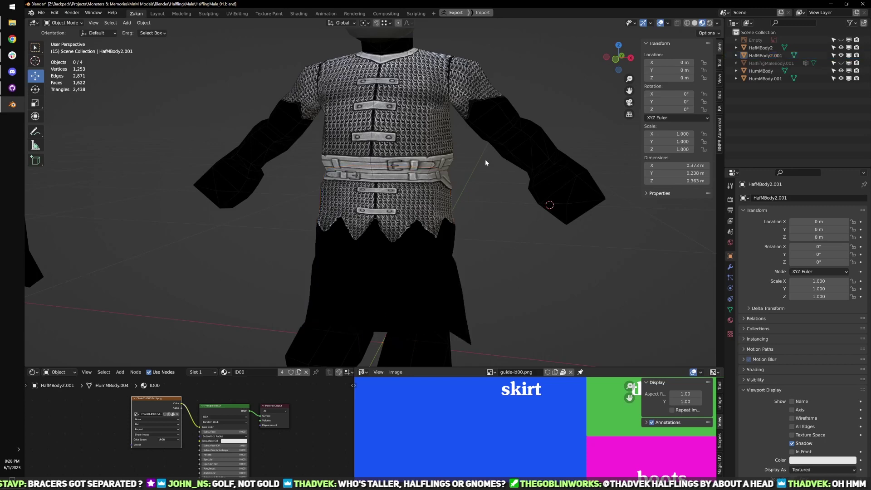
middle_click_drag(485, 159, 447, 232)
scroll(377, 244, "up", 4)
- Edit the skirt mesh again and select both back halves up to the seams
key("Tab")
scroll(383, 242, "up", 1)
scroll(382, 242, "down", 1)
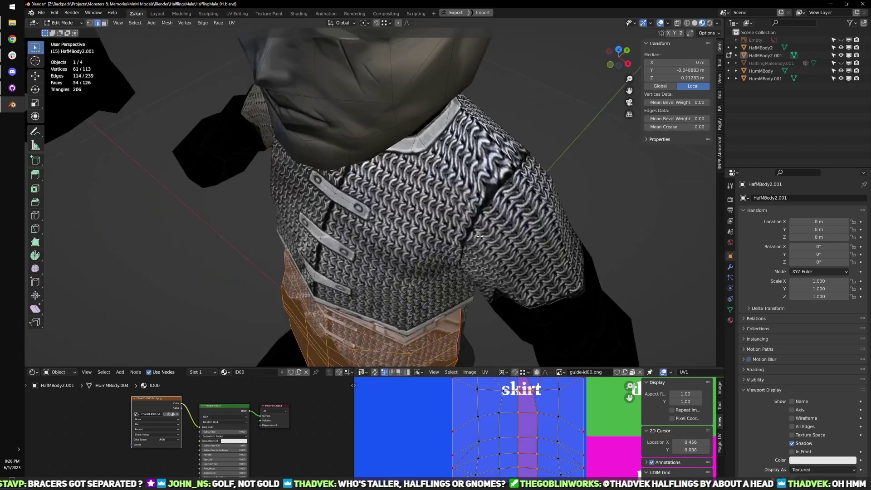
scroll(443, 245, "down", 2)
middle_click_drag(429, 291, 457, 271)
scroll(449, 268, "up", 2)
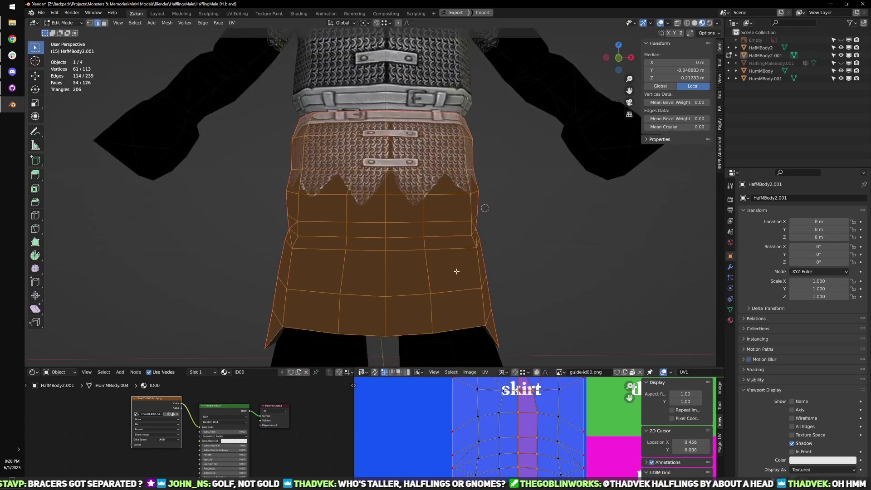
middle_click_drag(509, 235, 341, 249)
scroll(341, 249, "up", 1)
left_click(368, 260)
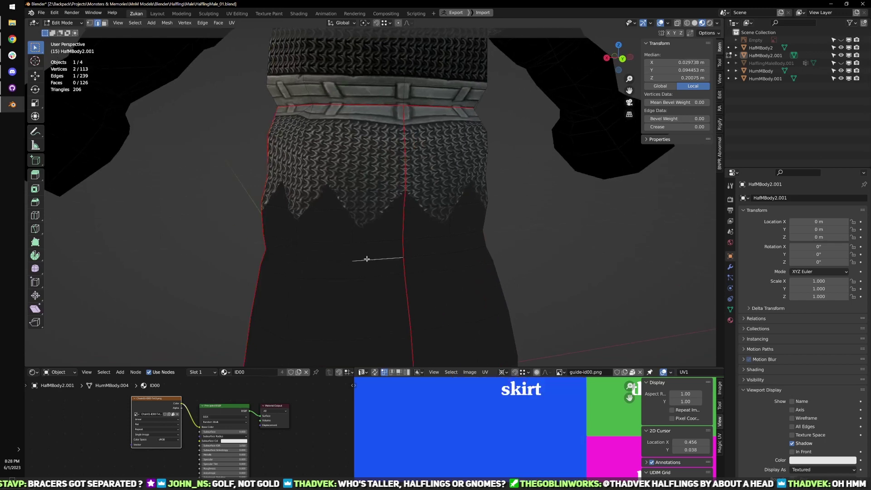
key("l")
key("l")
- Copy the X coordinate of the back islands' lower inner corner into the 2D cursor's X location, 0.146
key("ctrl+space")
scroll(398, 319, "down", 3)
scroll(372, 346, "up", 5)
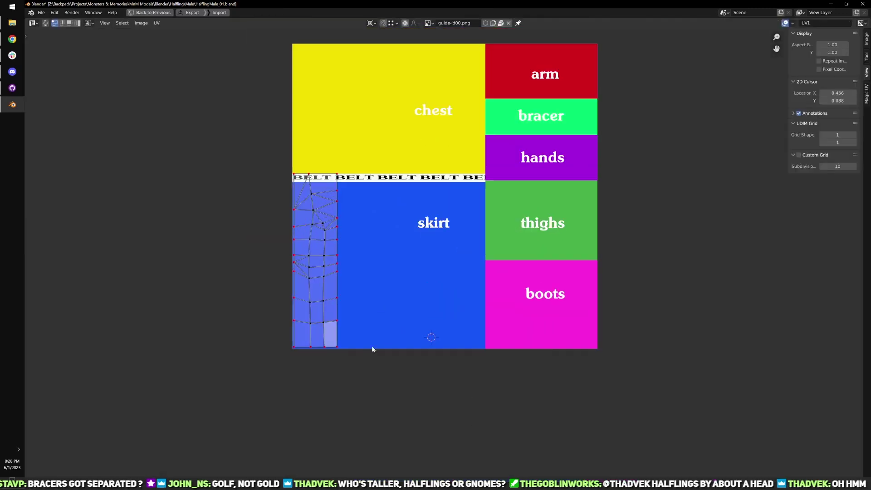
middle_click_drag(395, 391, 424, 384)
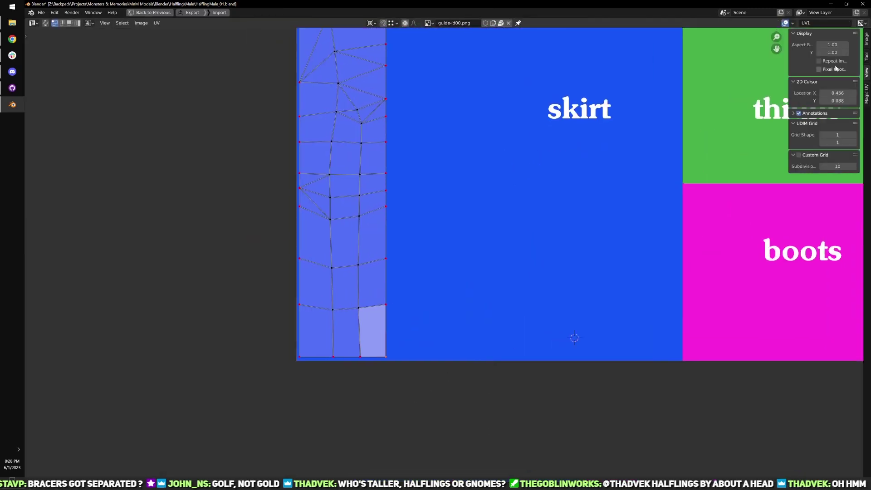
left_click(866, 39)
left_click(831, 46)
key("ctrl+c")
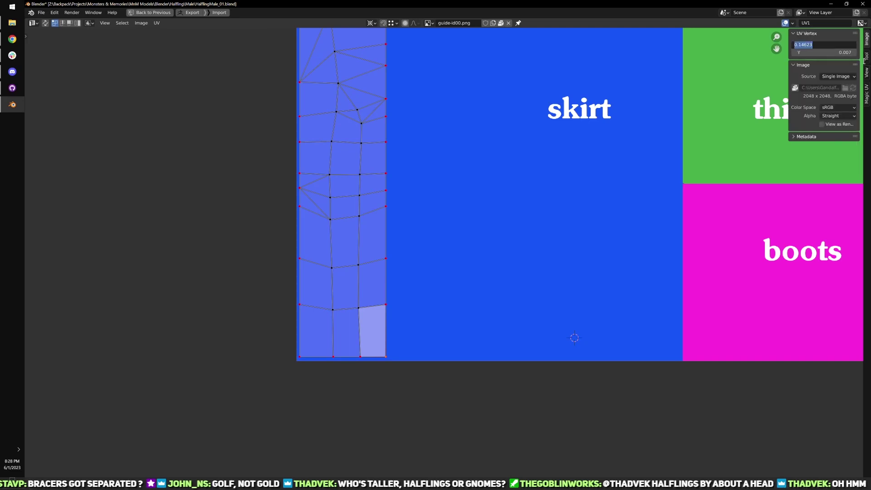
key("Return")
left_click(866, 72)
left_click(838, 93)
key("ctrl+v")
key("Return")
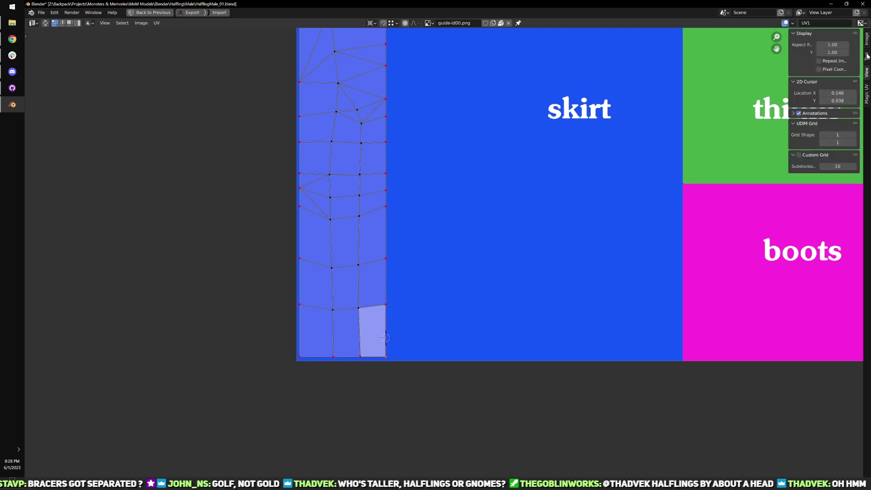
- Copy the corner vertex's Y coordinate into the 2D cursor's Y location, 0.007
scroll(866, 57, "up", 2, "ctrl")
left_click(836, 53)
key("ctrl+c")
key("Escape")
scroll(867, 70, "down", 2, "ctrl")
key("ctrl+v")
- Switch to face selection and select only one back half of the skirt up to the seams
key("ctrl+space")
middle_click_drag(396, 249, 445, 240)
scroll(422, 263, "down", 3)
key("ctrl+Tab")
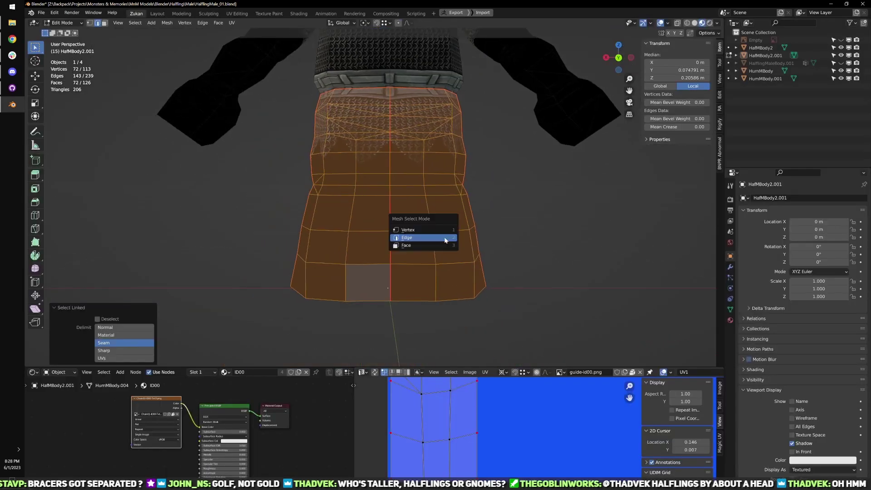
left_click(433, 245)
left_click(447, 247)
key("ctrl+l")
key("ctrl+space")
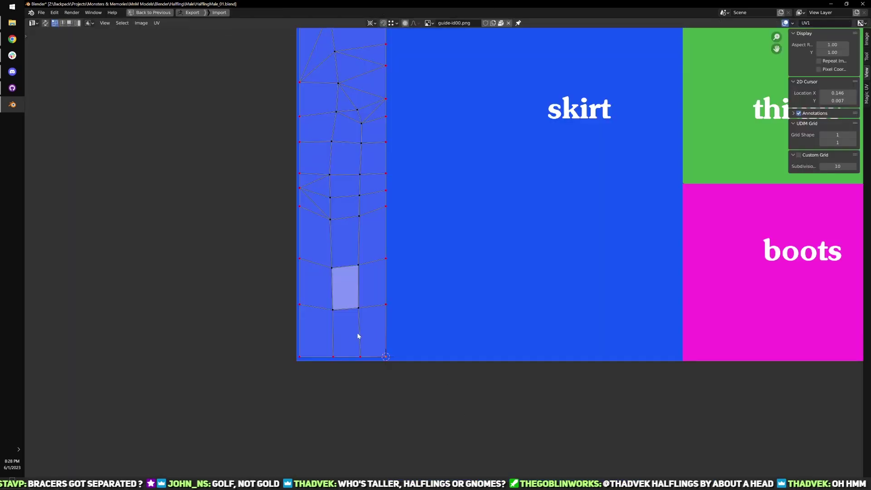
- Select that half's whole UV island and mirror it along X about the 2D cursor
scroll(357, 336, "down", 2)
key("ctrl+Tab")
left_click(305, 249)
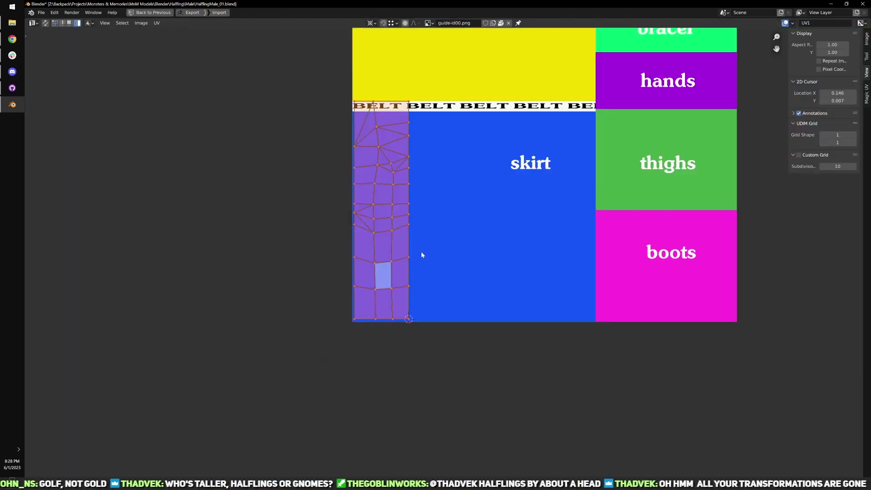
left_click(157, 23)
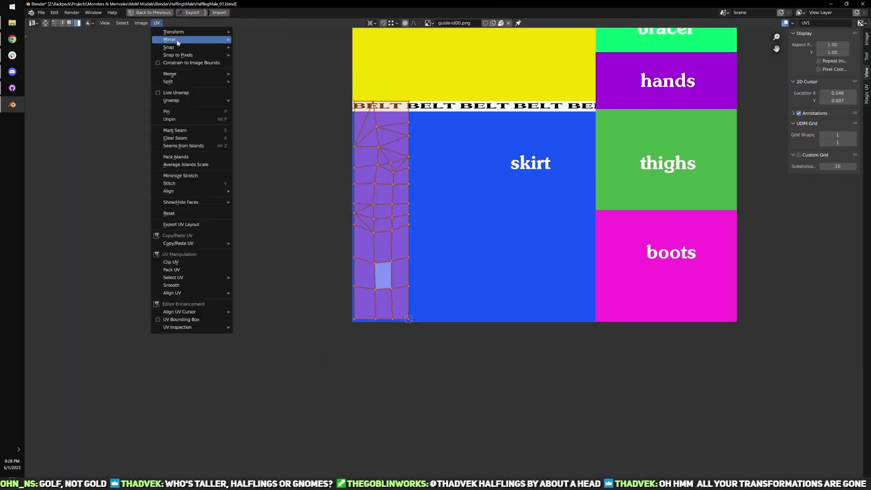
mouse_move(176, 42)
left_click(277, 53)
- Select both back halves of the skirt so their UV islands show side by side
key("ctrl+space")
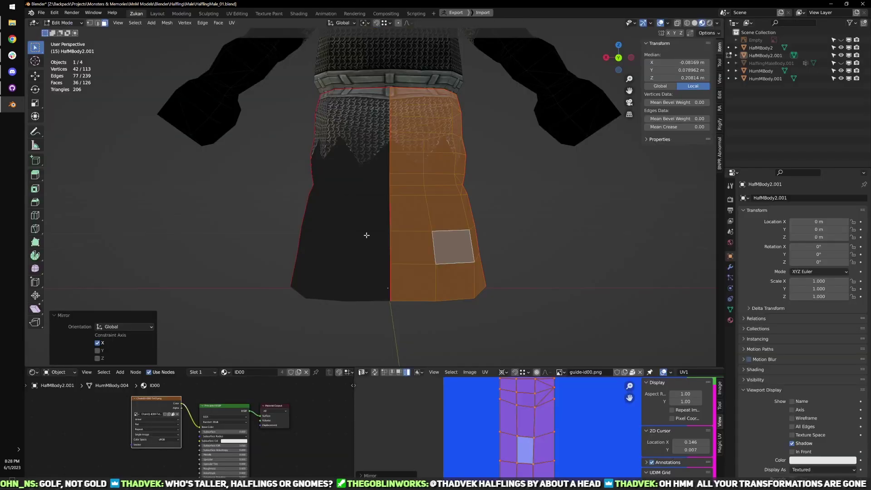
left_click(353, 224)
key("l")
key("l")
key("ctrl+space")
- Align the UV vertices where the two back islands meet along X, and unpin all interior vertices of both islands
key("ctrl+Tab")
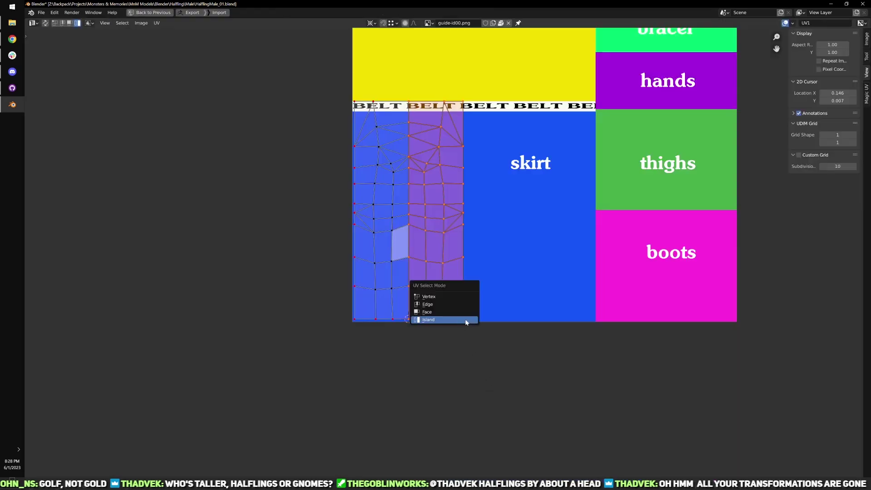
left_click(458, 298)
middle_click_drag(398, 337, 401, 382)
left_click(413, 365)
left_click_drag(407, 376, 409, 136)
key("shift+w")
left_click(521, 238)
scroll(432, 320, "up", 1)
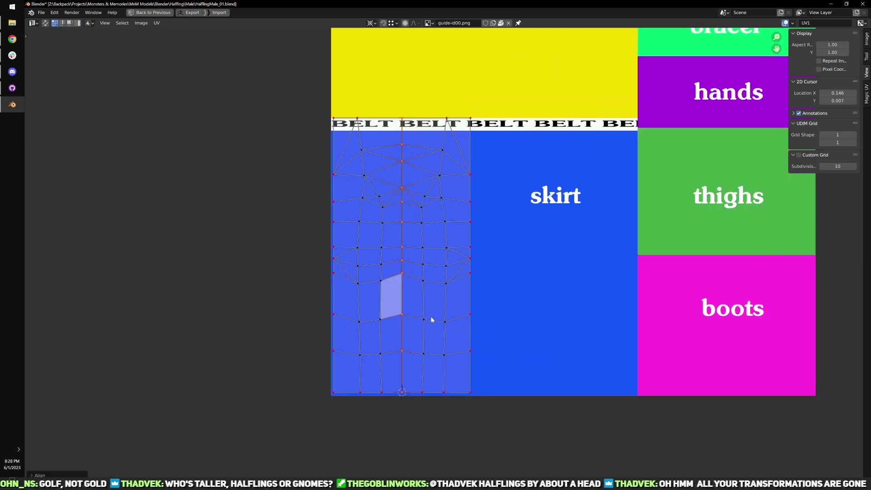
left_click_drag(352, 385, 453, 141)
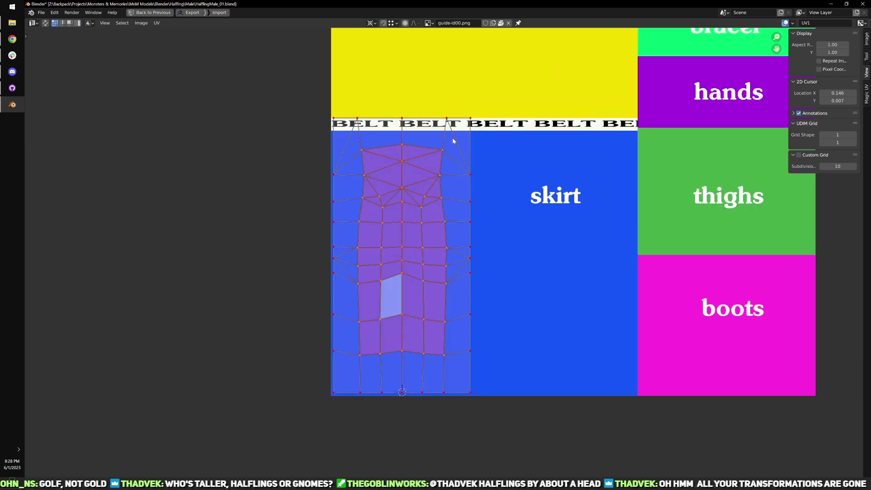
key("p")
- Try to unwrap both back islands between their pinned border vertices
left_click_drag(261, 91, 556, 422)
scroll(533, 388, "down", 1)
key("u")
left_click(532, 388)
key("ctrl+z")
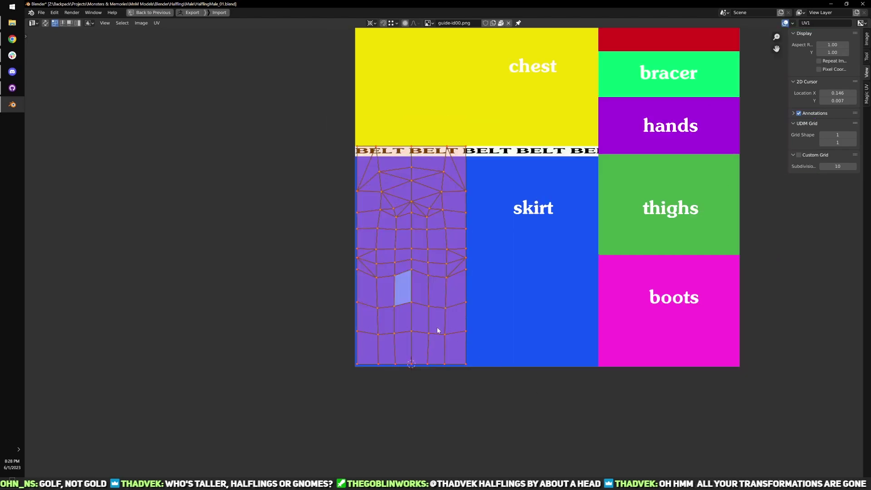
- Switch to edge selection and clear the seam along the skirt's back centre line
key("ctrl+space")
key("ctrl+Tab")
left_click(452, 231)
middle_click_drag(449, 232, 467, 233)
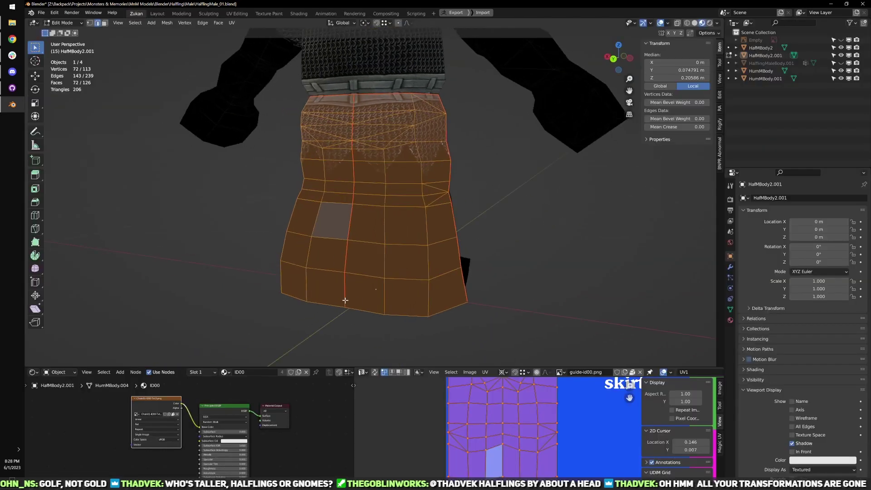
left_click(345, 297)
key("ctrl+e")
left_click(346, 257)
key("ctrl+e")
left_click(344, 219)
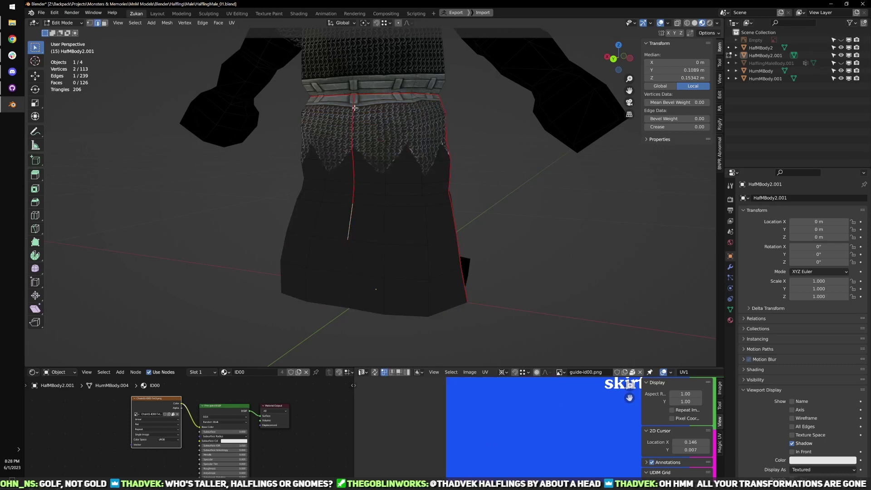
left_click(355, 108)
key("shift+r")
left_click_drag(328, 233, 379, 97)
key("shift+r")
- Select the skirt's back faces up to the side seams and unwrap them between the pinned vertices
left_click(388, 190)
key("ctrl+space")
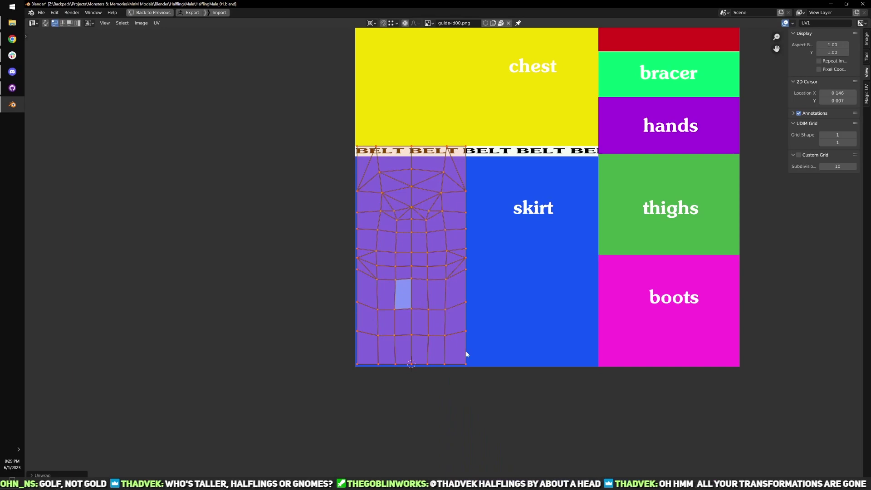
key("ctrl+space")
- Add the front faces to the selection and align the border vertices between the back and front islands along X
middle_click_drag(519, 245, 355, 211)
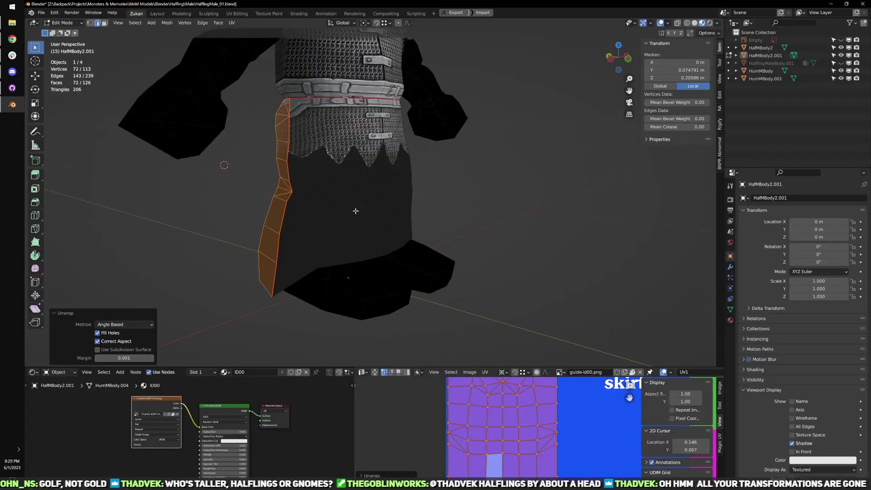
key("ctrl+space")
scroll(491, 334, "up", 1)
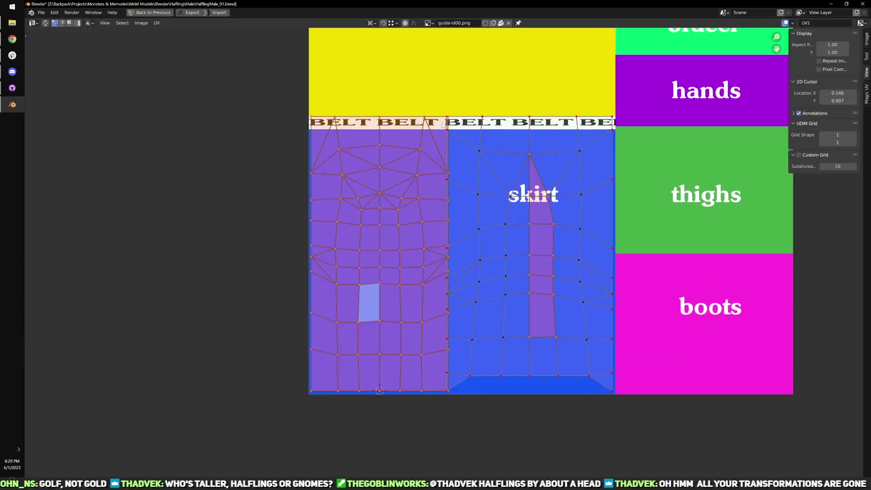
left_click_drag(439, 111, 472, 441)
key("q")
mouse_move(507, 408)
left_click(542, 440)
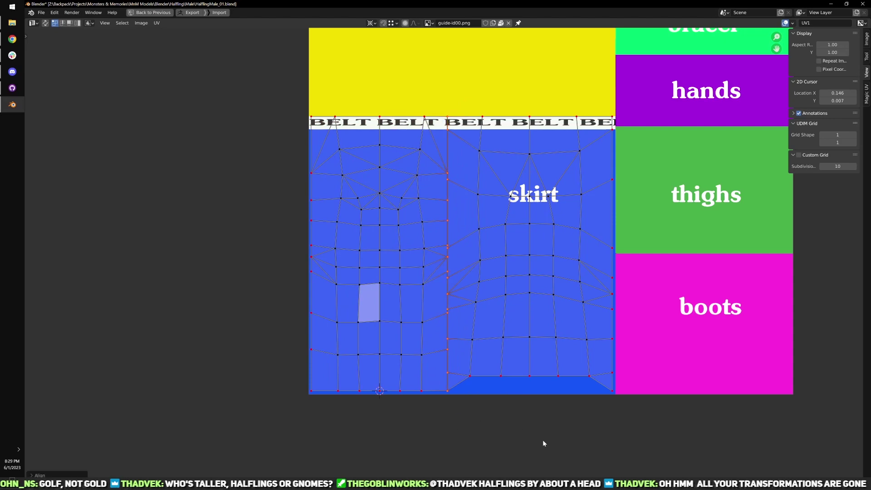
- Align the uppermost row of UV vertices of both islands along Y and pin it
middle_click_drag(395, 196, 385, 288)
left_click_drag(251, 178, 630, 215)
key("q")
mouse_move(633, 213)
left_click(681, 255)
scroll(448, 255, "up", 2)
key("p")
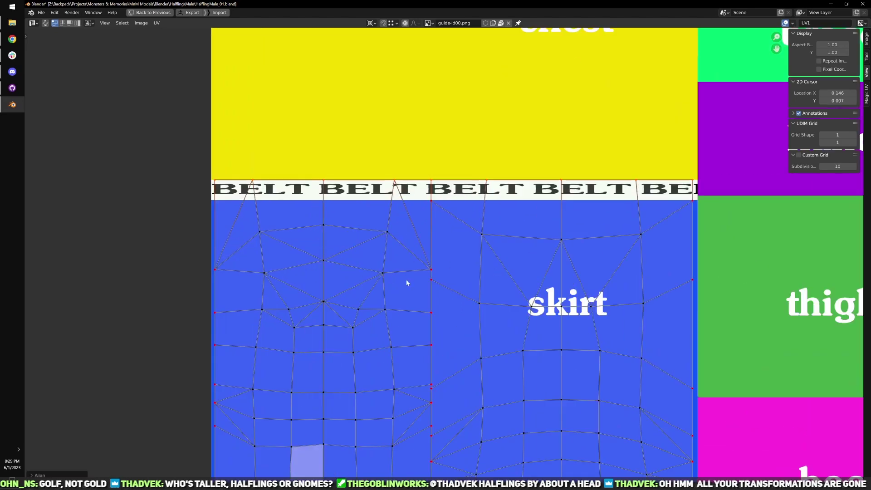
- Turn on snapping and move the back island's second-row border vertices up along Y to the belt's lower edge
left_click(210, 267, "shift")
left_click(429, 266, "shift")
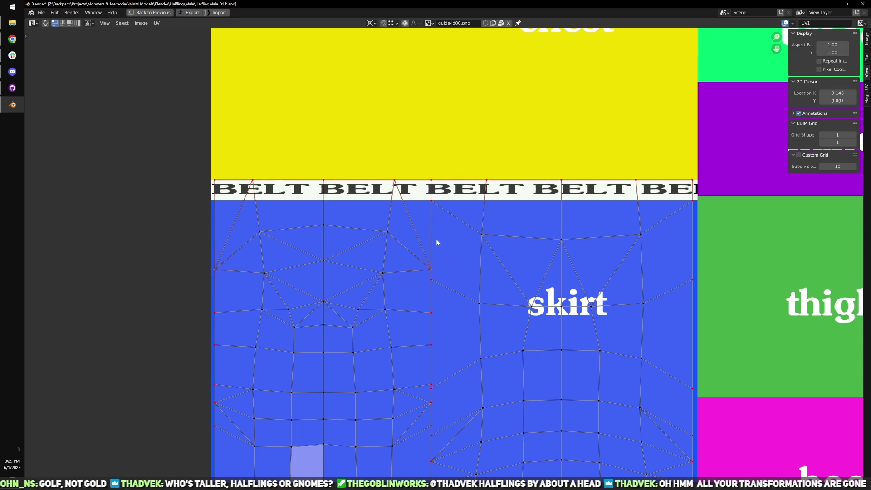
key("shift+Tab")
key("g")
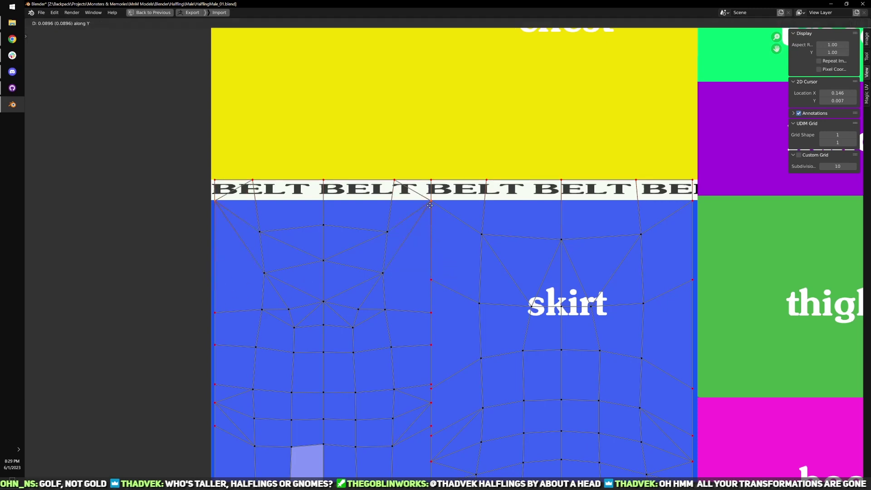
left_click(430, 221)
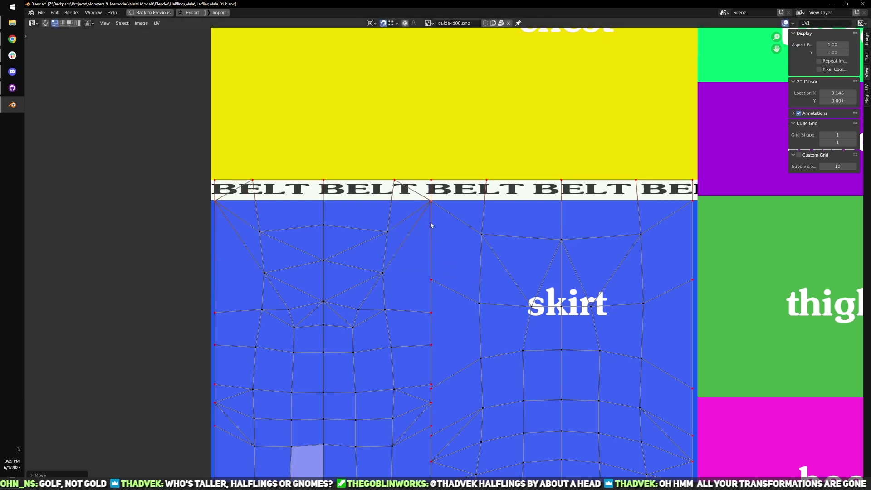
- Snap the back island's third-row border vertices to the height of the front island's matching border vertices
left_click(196, 313)
key("g")
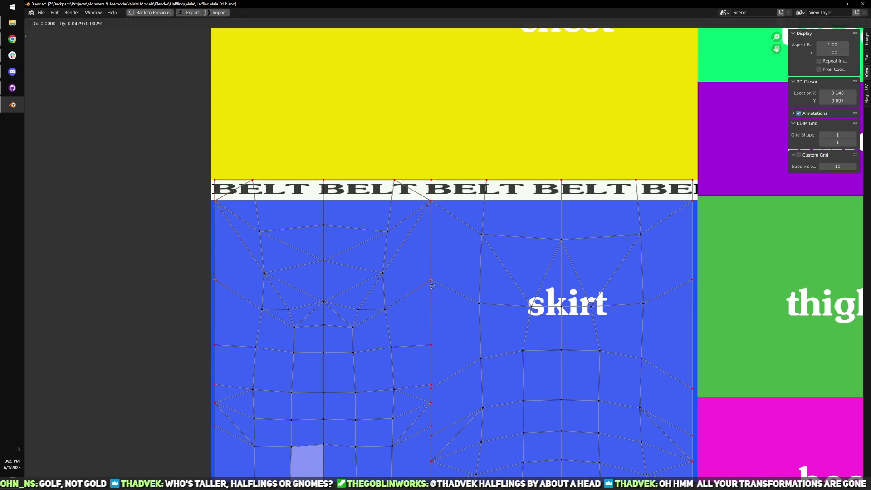
left_click(431, 285)
middle_click_drag(438, 346, 422, 281)
scroll(360, 248, "down", 1)
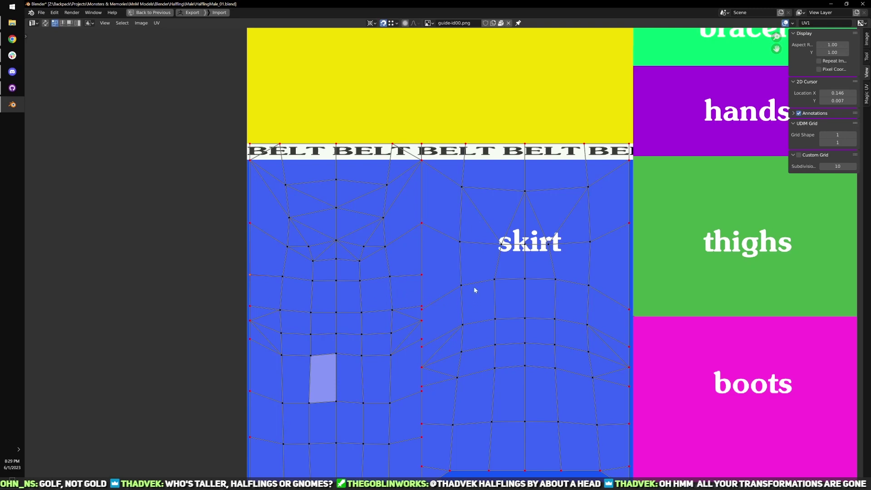
- Align the fourth-row border vertices of the back and front islands along Y
left_click_drag(448, 271, 588, 317, "ctrl")
right_click(611, 328)
left_click(637, 360)
middle_click_drag(419, 330, 425, 305)
scroll(439, 288, "up", 1)
scroll(436, 356, "down", 1)
middle_click_drag(435, 363, 432, 306)
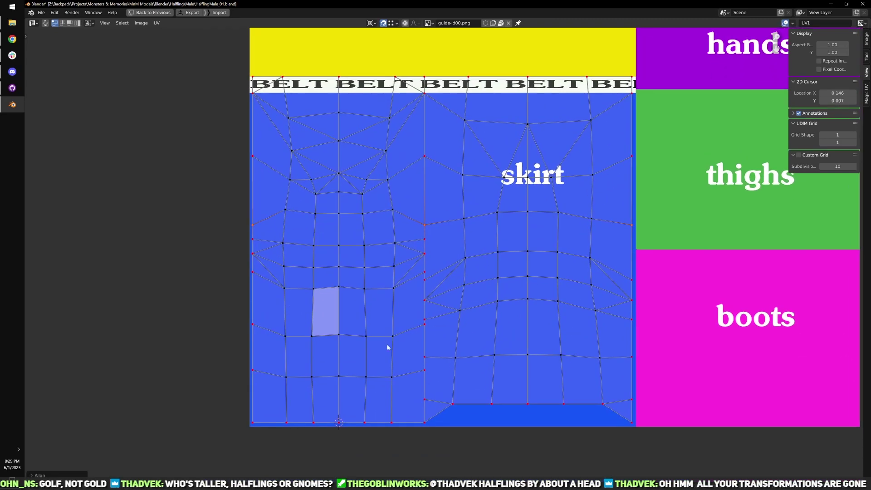
- Select the back island's lower side vertices and unlink the guide image from the UV editor
left_click_drag(243, 366, 257, 374)
left_click(508, 23)
scroll(499, 324, "up", 3)
key("KP_Decimal")
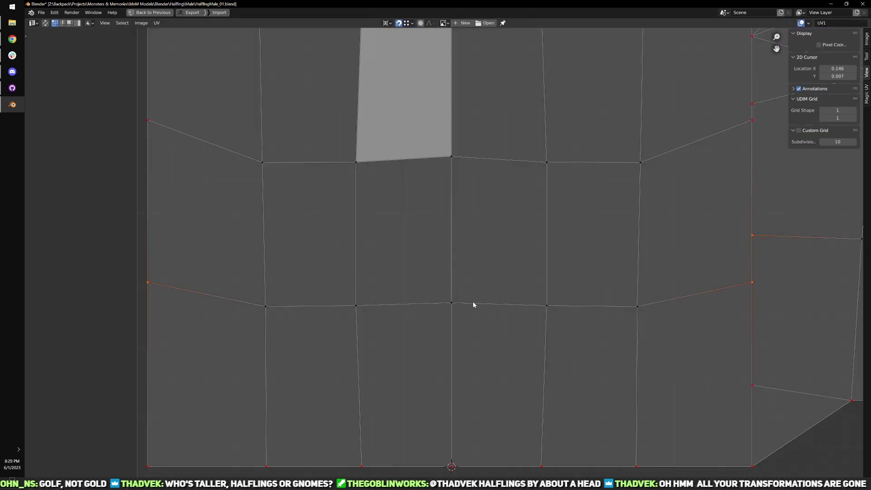
scroll(473, 305, "down", 6)
scroll(461, 348, "up", 1)
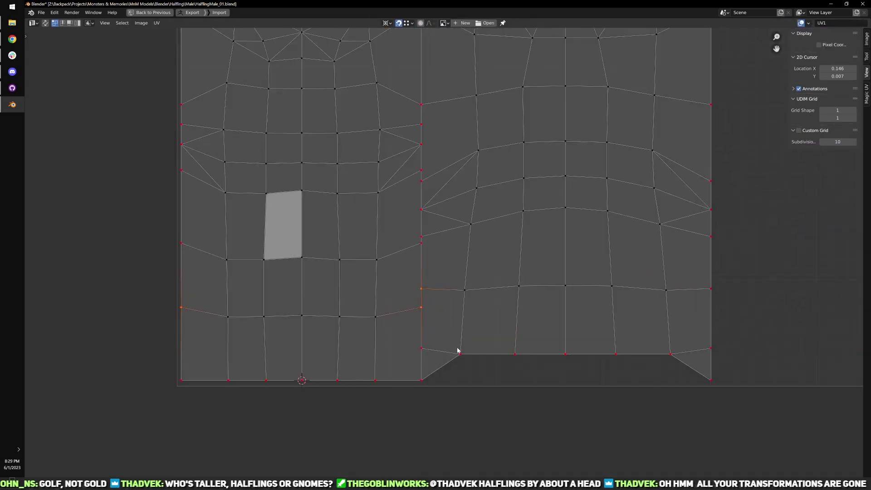
- Check the skirt mesh in the 3D view and unwrap both islands again between their pinned vertices
key("ctrl+space")
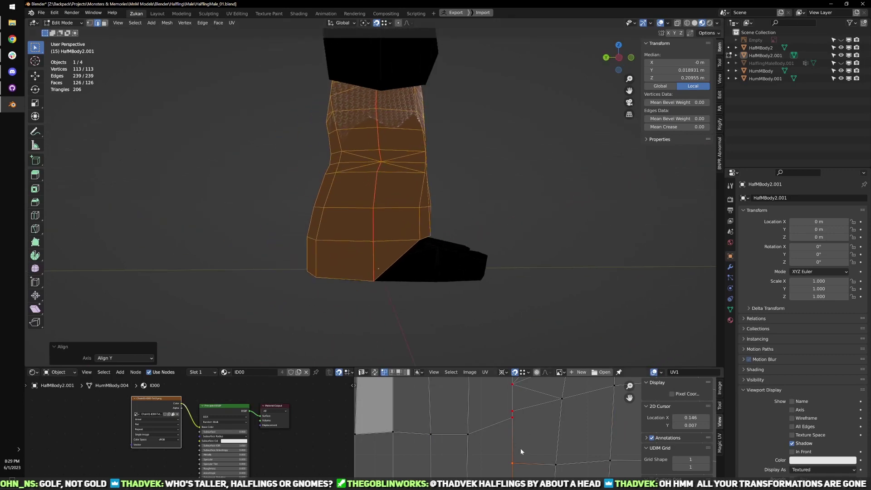
key("ctrl+space")
key("ctrl+space")
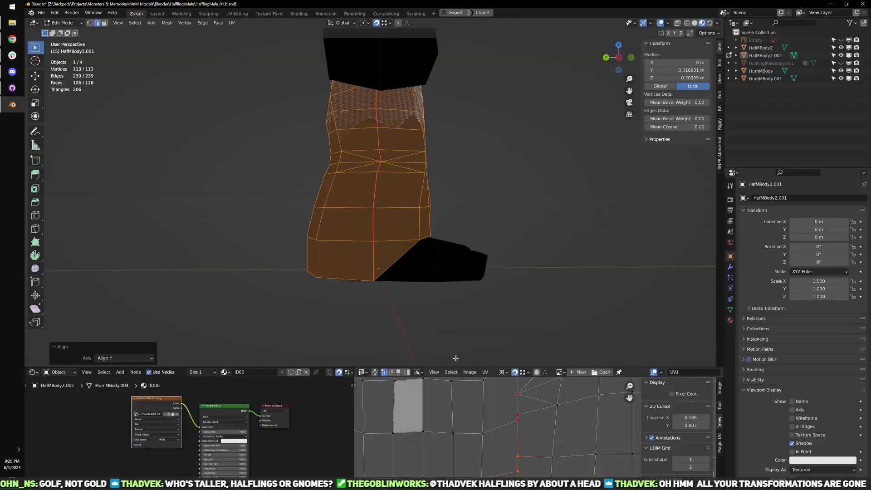
key("ctrl+space")
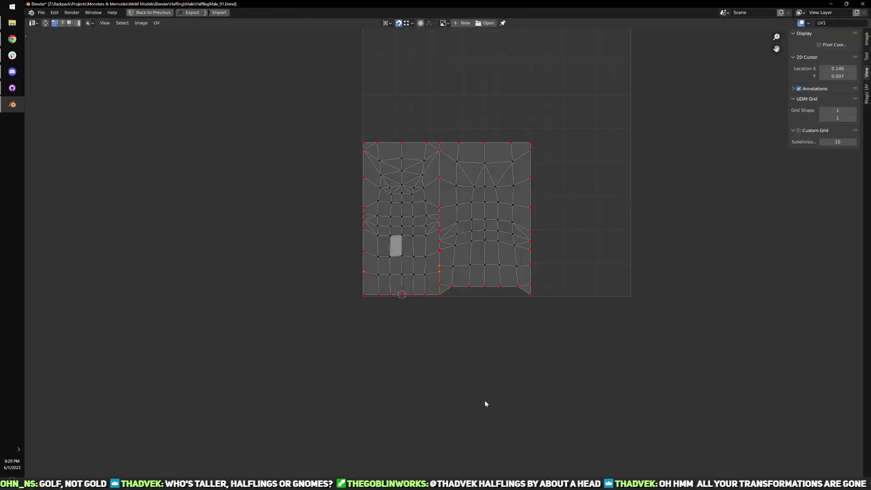
scroll(465, 328, "up", 1)
key("u")
- Snap the back island's side vertices just above the hem to the height of the front island's matching vertices
middle_click_drag(439, 257, 430, 311)
scroll(457, 346, "up", 1)
scroll(447, 349, "up", 1)
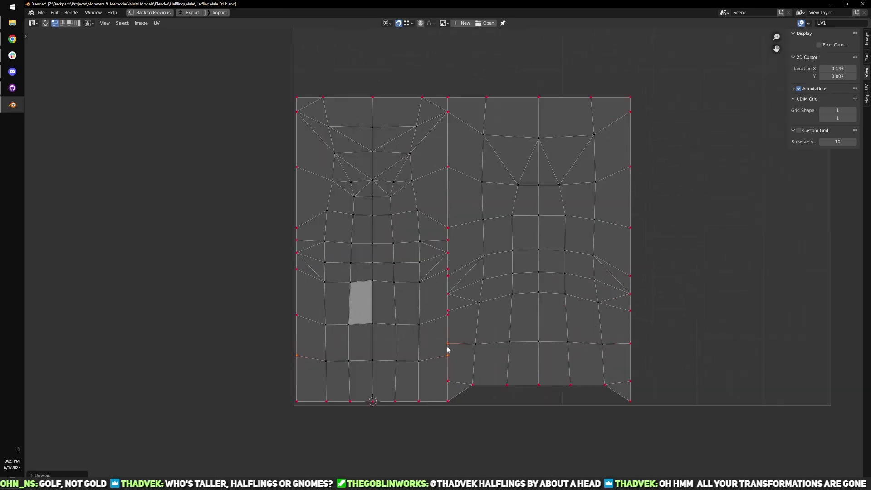
key("g")
right_click(452, 386)
left_click(447, 382, "shift")
key("g")
left_click(447, 380)
- Snap the back island's second side vertex pair above the hem to the front island's matching height and unwrap
left_click_drag(294, 324, 305, 300)
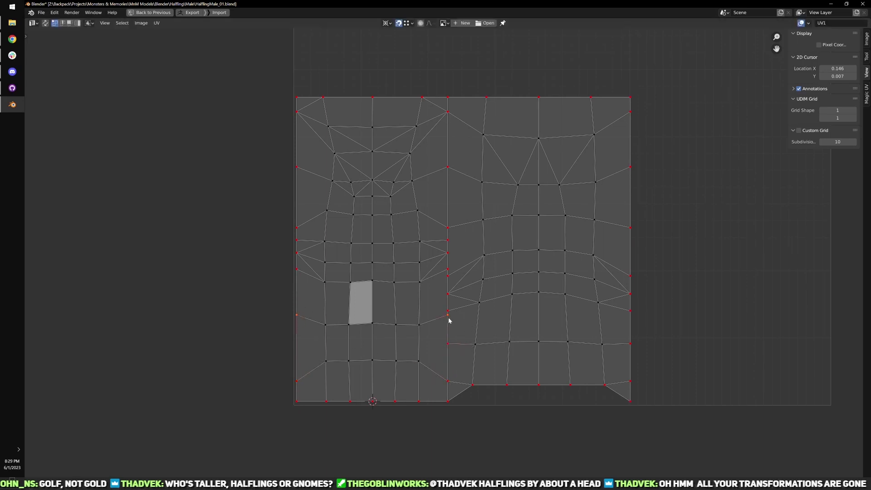
key("g")
left_click(458, 348)
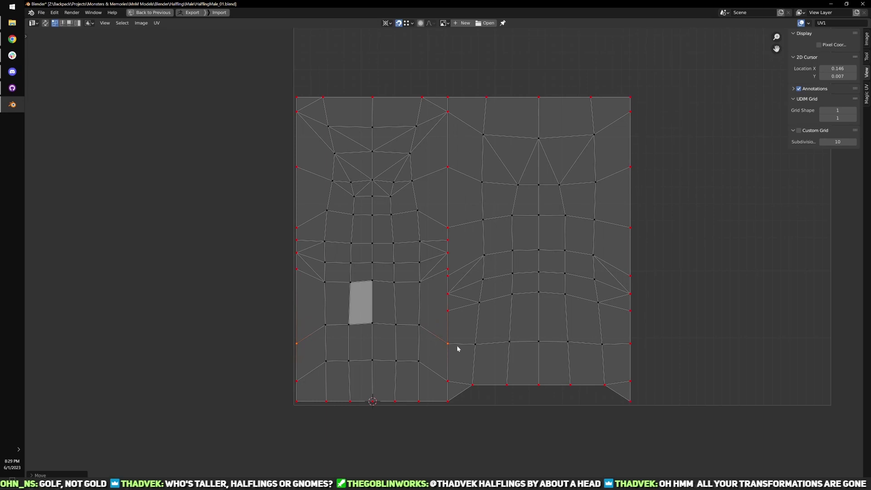
key("u")
left_click(486, 347)
- Snap the back island's remaining three side vertex pairs to the front island's matching border vertices and unwrap
scroll(443, 331, "up", 2)
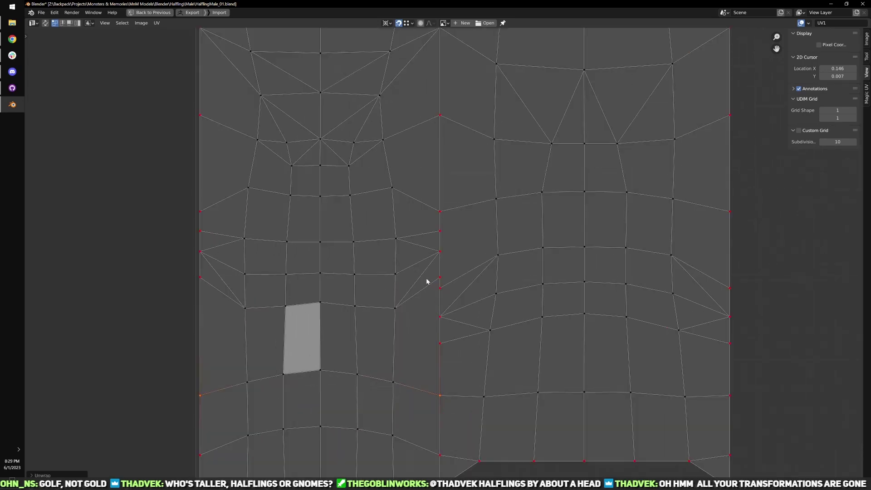
left_click(204, 288)
key("g")
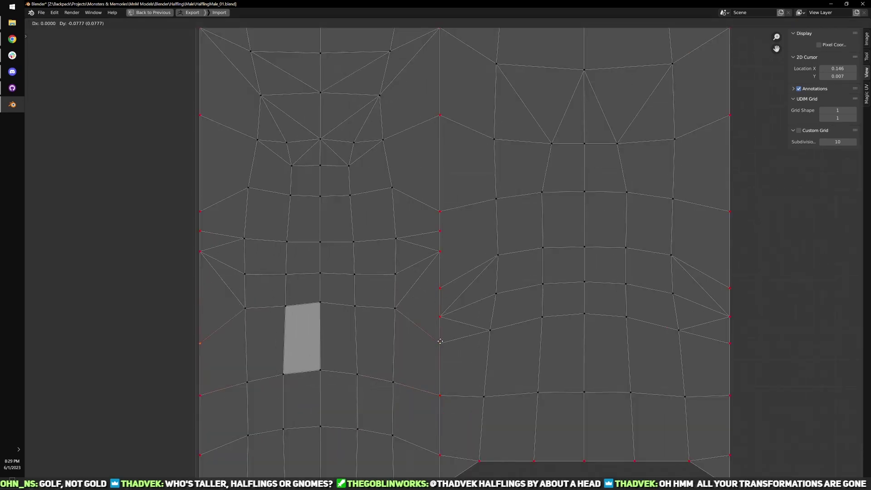
left_click(437, 343)
left_click(213, 256)
key("g")
left_click(438, 314)
left_click(209, 236)
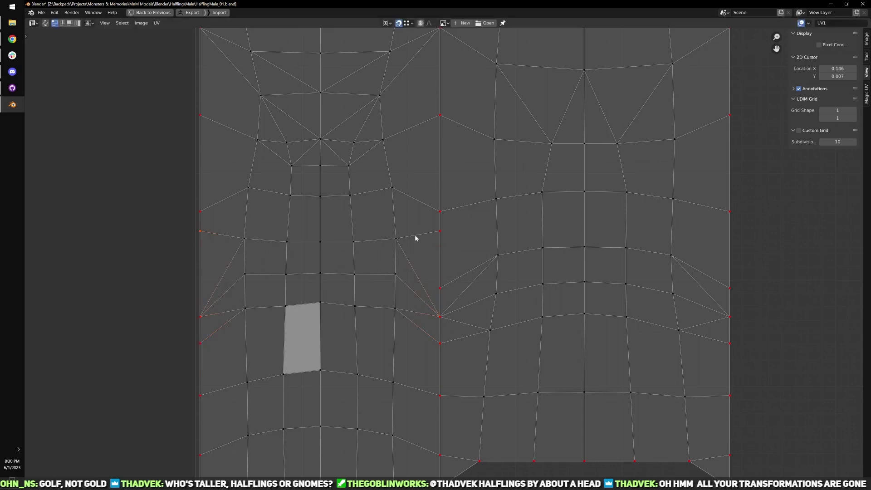
key("g")
left_click(446, 283)
scroll(480, 296, "down", 3)
key("u")
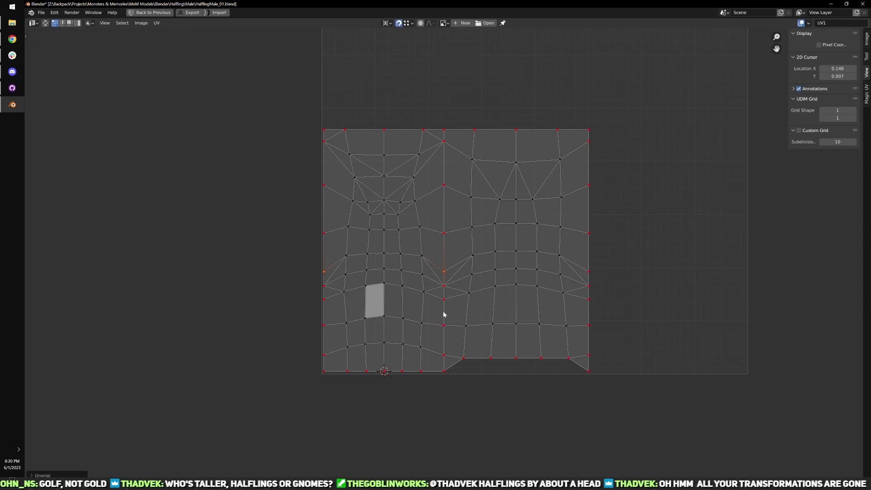
- Turn off snapping, raise the three closely spaced border rows of both islands about 0.035 along Y, and unwrap
scroll(444, 314, "up", 1)
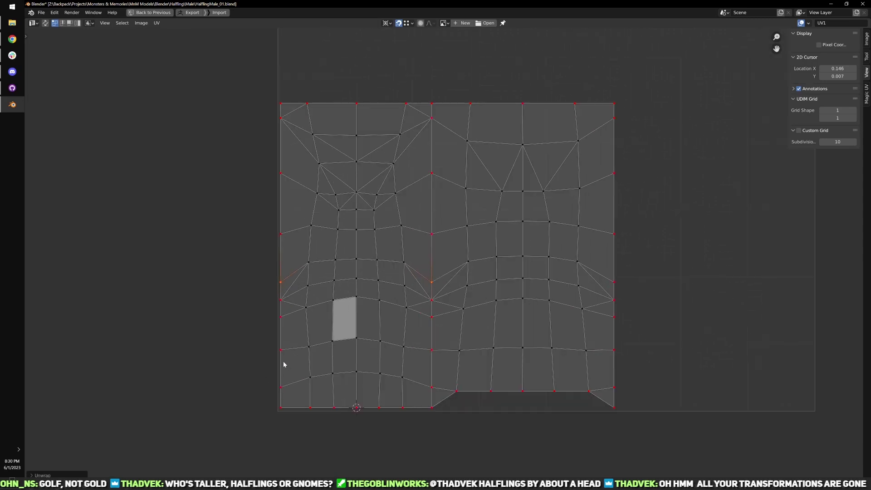
left_click_drag(274, 357, 289, 340)
left_click_drag(267, 263, 294, 325)
left_click_drag(424, 325, 466, 262, "shift")
left_click_drag(609, 321, 638, 271, "shift")
key("g")
key("y")
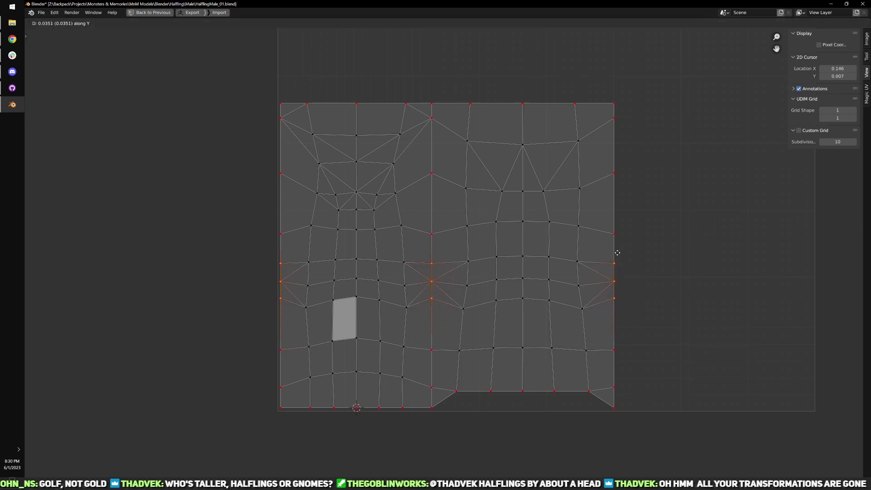
left_click(618, 252)
middle_click_drag(359, 256, 348, 306)
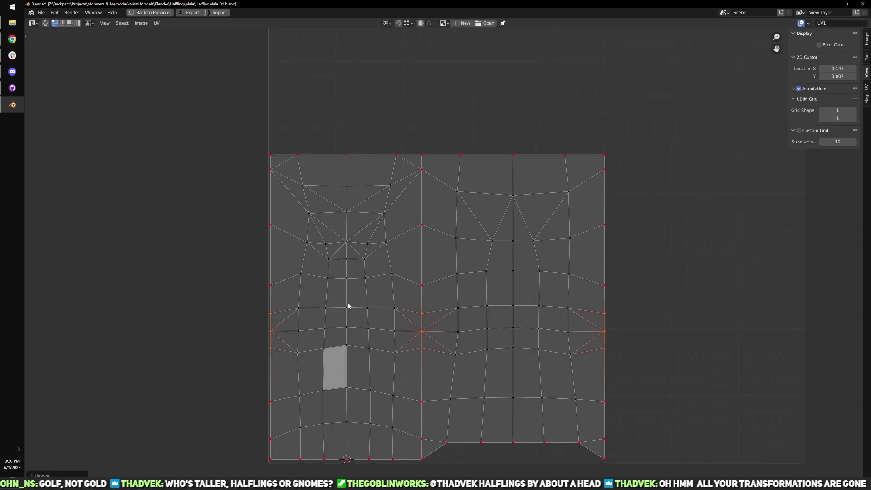
- Raise the fourth-row border vertices of both islands along Y to level them with their interior row
left_click_drag(256, 273, 278, 294)
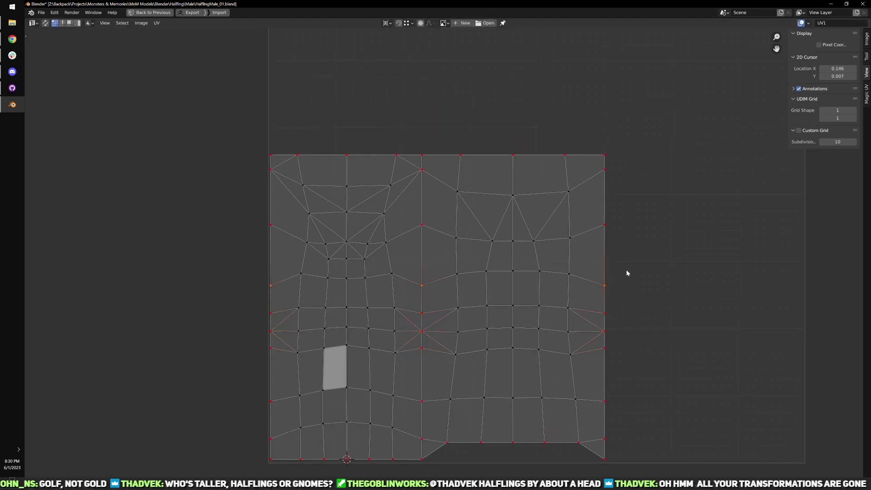
key("g")
key("y")
left_click(622, 257)
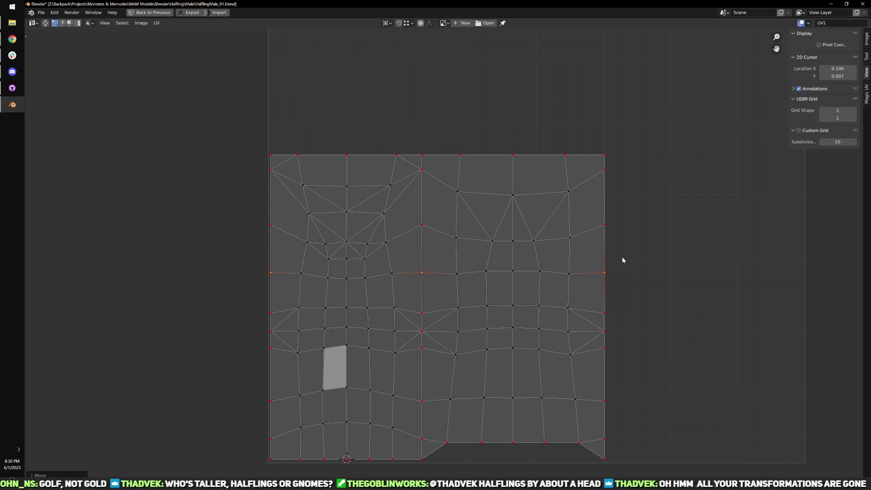
- Lower the third-row border vertices of both islands along Y to level with their interior row and unwrap
left_click(277, 232)
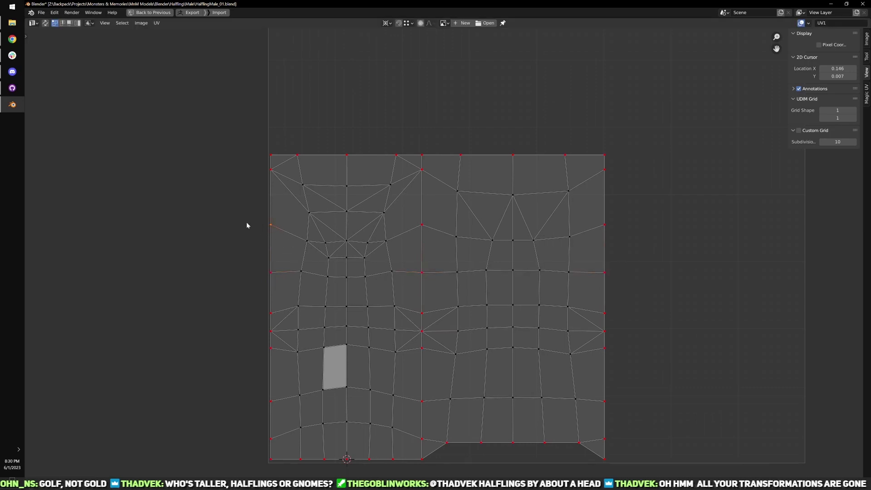
left_click(423, 225, "shift")
left_click(608, 231, "shift")
key("g")
key("y")
left_click(627, 234)
key("u")
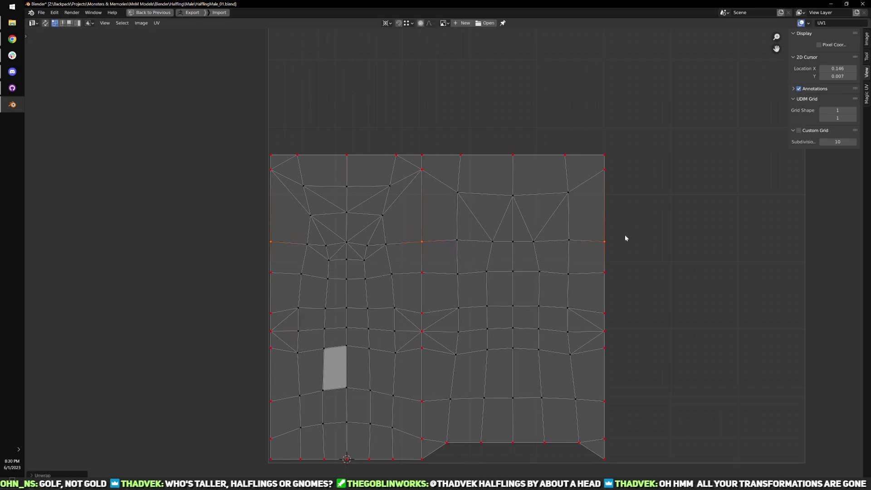
- Lower the seventh-row border vertices of both islands about 0.0076 along Y and unwrap
middle_click_drag(406, 383, 413, 335)
left_click(269, 302)
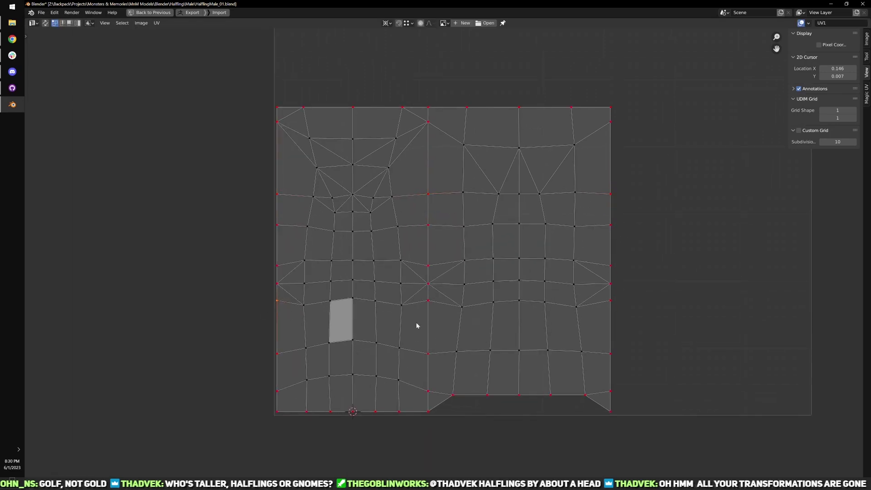
key("g")
key("y")
left_click(630, 304)
key("ctrl+z")
left_click(400, 310, "shift")
key("g")
key("y")
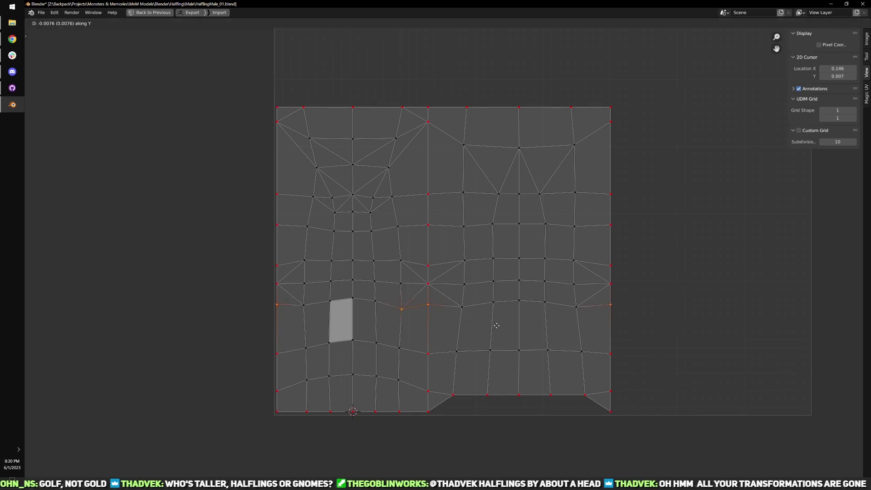
left_click(497, 326)
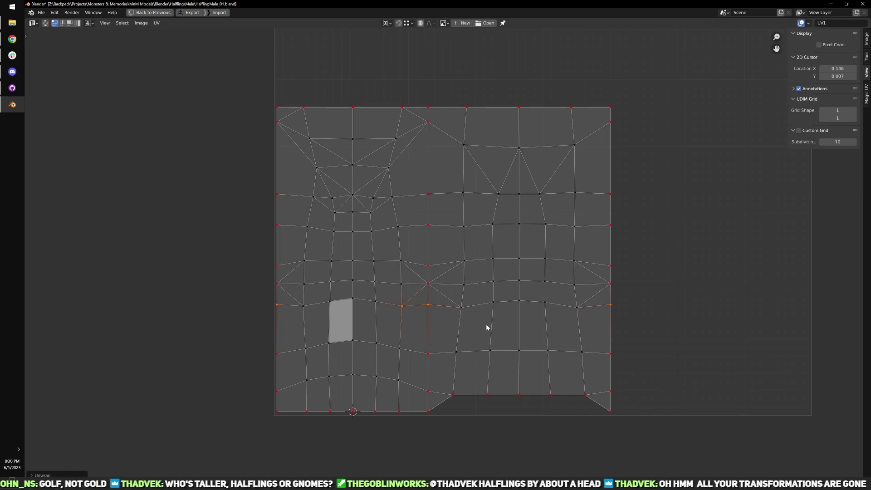
- Select the whole fifth row across both islands, raise it slightly along Y, and unwrap
left_click_drag(268, 272, 622, 249)
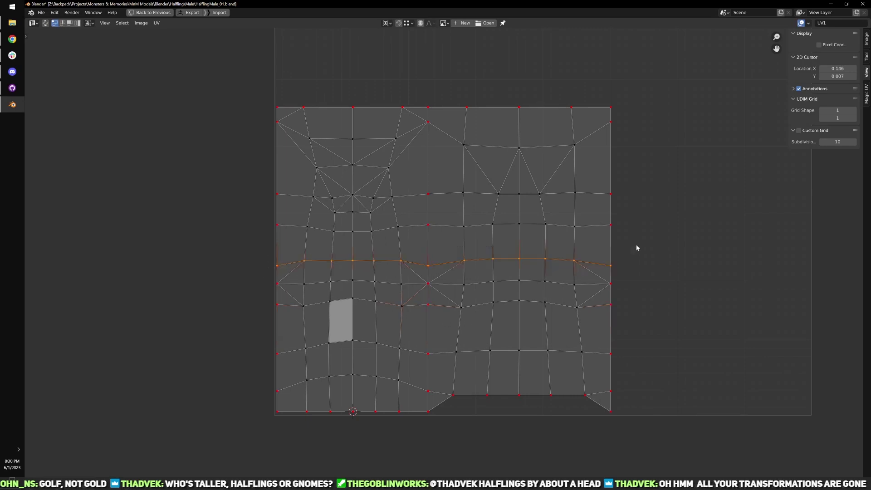
key("g")
key("y")
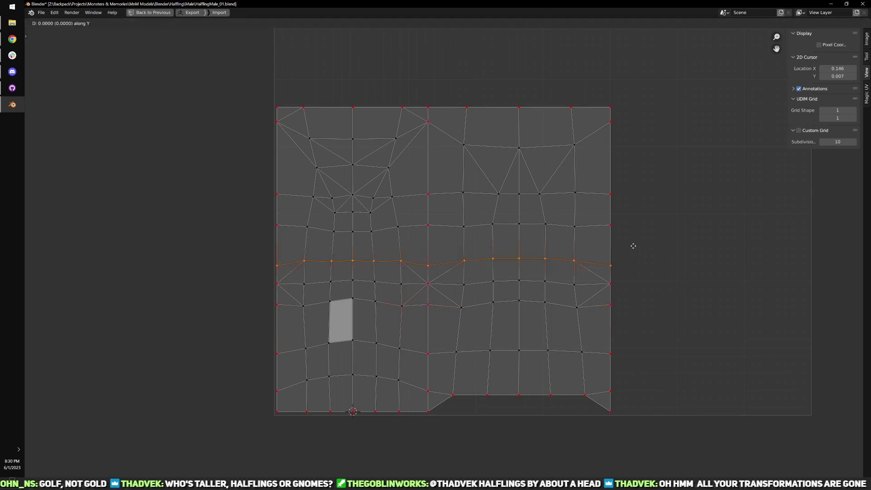
left_click(633, 243)
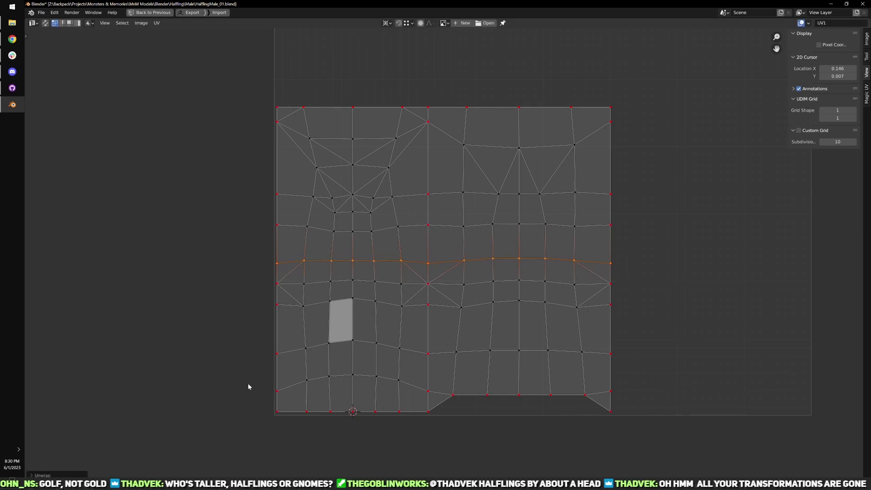
- Select the whole eighth row across both islands, raise it slightly along Y, and unwrap
left_click_drag(252, 372, 661, 336)
key("g")
key("y")
left_click(659, 331)
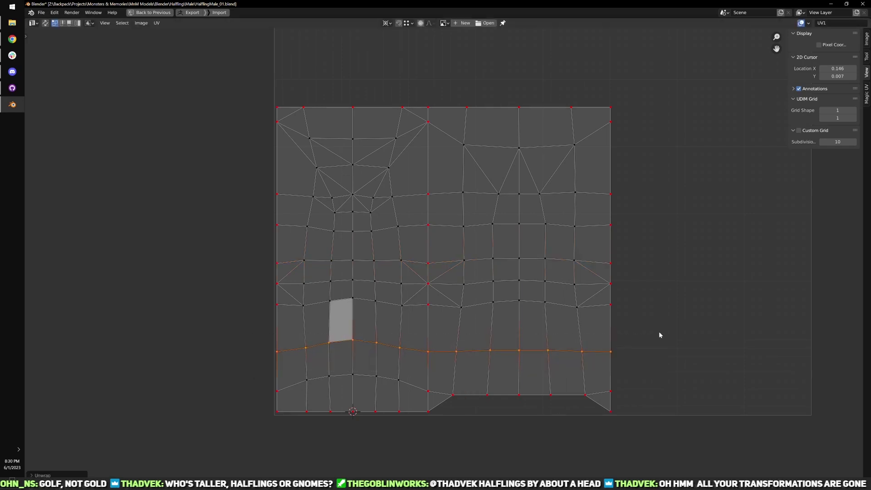
- Raise the back island's row just above the hem along Y and unwrap
left_click_drag(249, 375, 442, 400)
key("g")
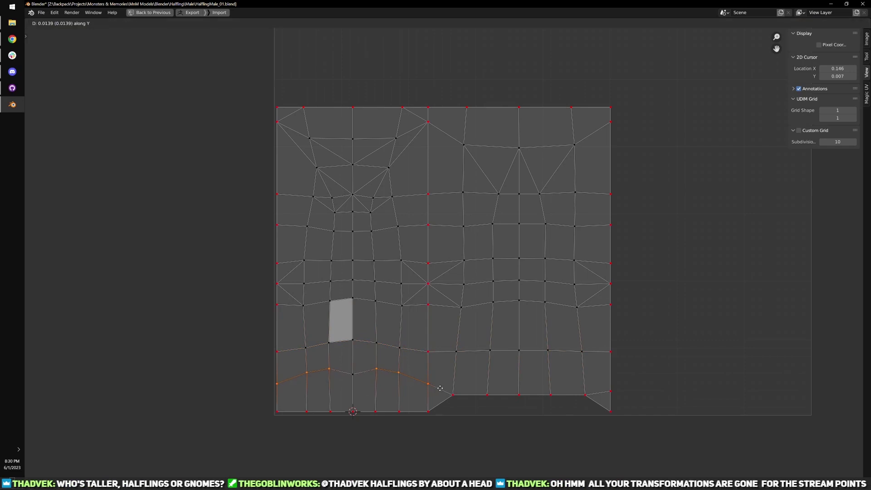
left_click(441, 389)
key("u")
left_click(441, 389)
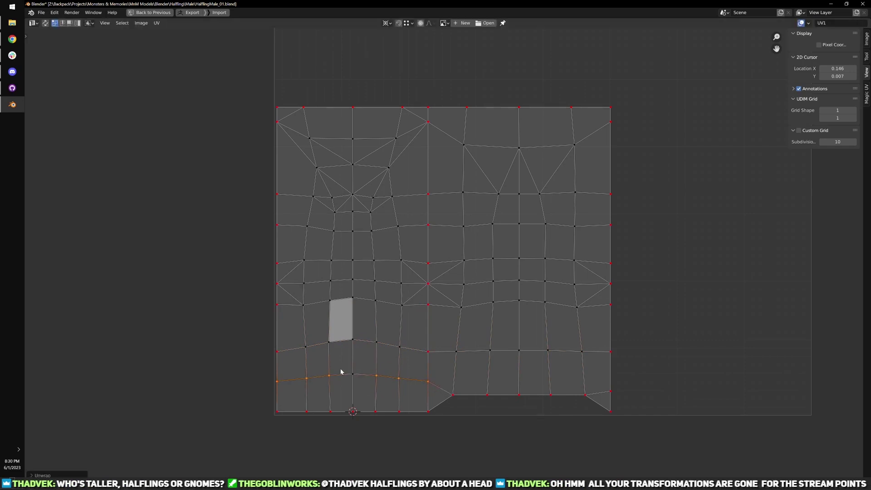
- Reselect the eighth row across both islands, raise its border vertices further, and unwrap
left_click_drag(253, 358, 655, 336)
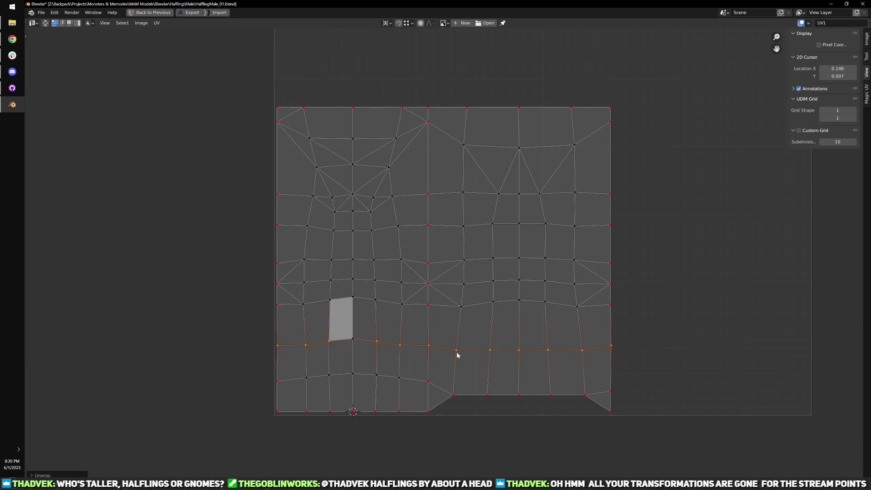
- Inspect the belt and chainmail texture around the skirt's waist on the model, and reopen the skirt mesh for editing
key("ctrl+space")
middle_click_drag(361, 294, 403, 285)
key("Tab")
left_click(403, 287)
scroll(409, 293, "up", 2)
scroll(403, 286, "up", 3)
left_click(386, 258)
key("Tab")
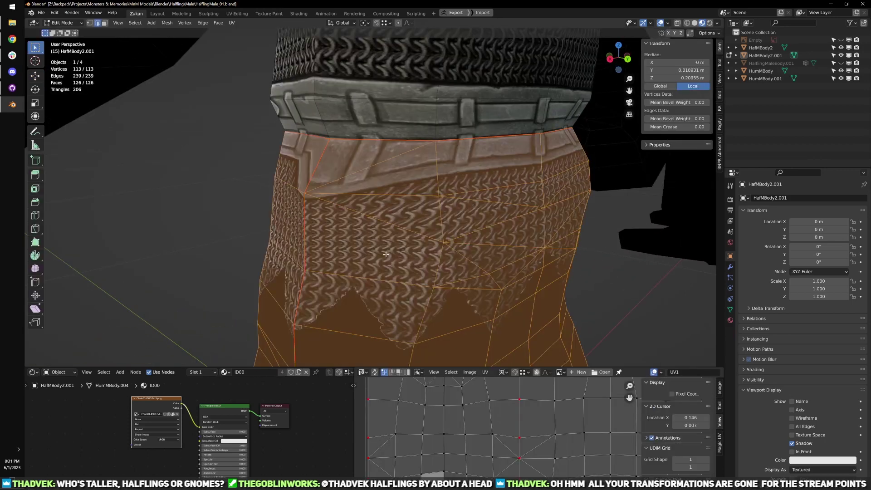
- Switch to face selection and select the six belt-strip faces across the back of the skirt, from side seam to side seam
middle_click_drag(508, 407, 457, 439)
scroll(511, 430, "down", 2)
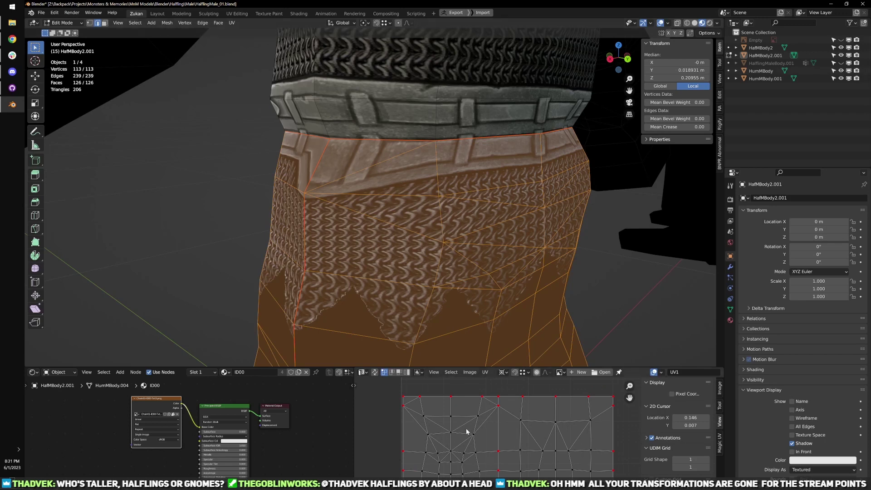
key("ctrl+Tab")
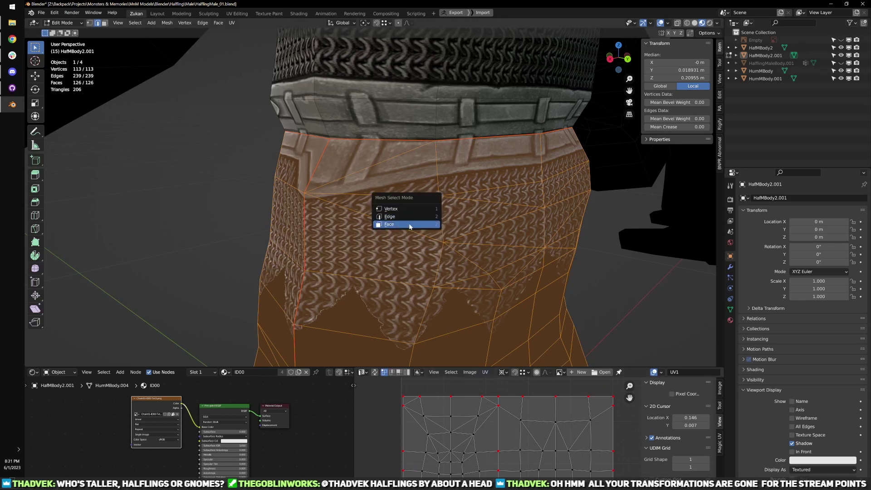
left_click(406, 227)
left_click(386, 166)
left_click(402, 182, "shift")
left_click(378, 153, "shift")
left_click(468, 172, "shift")
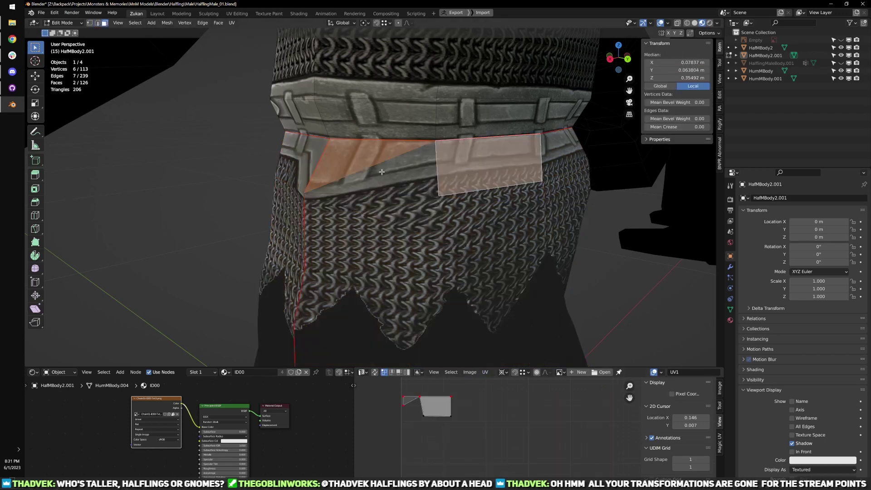
left_click(413, 178, "shift")
middle_click_drag(544, 203, 503, 198)
left_click(583, 178, "shift")
middle_click_drag(594, 179, 535, 195)
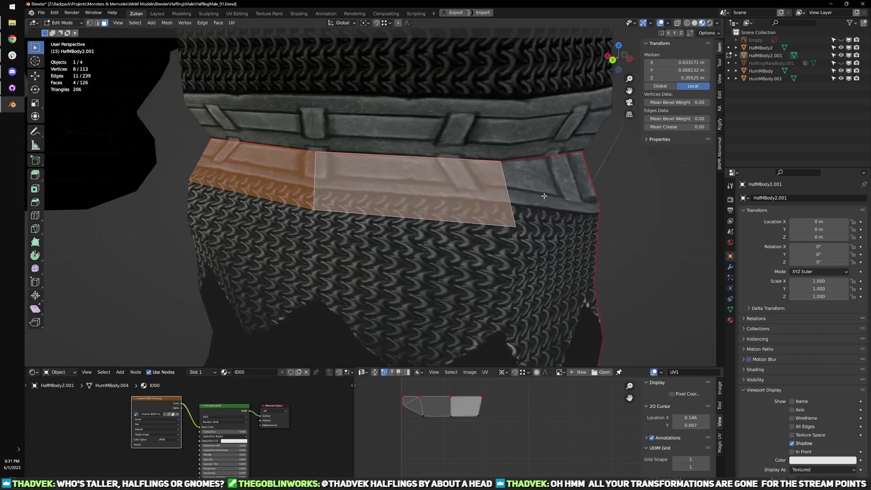
left_click(552, 191, "shift")
left_click(554, 190, "shift")
left_click(565, 171, "ctrl")
- Select the three lower inner UV vertices of the back belt strip and align them into a level row
scroll(416, 413, "up", 2)
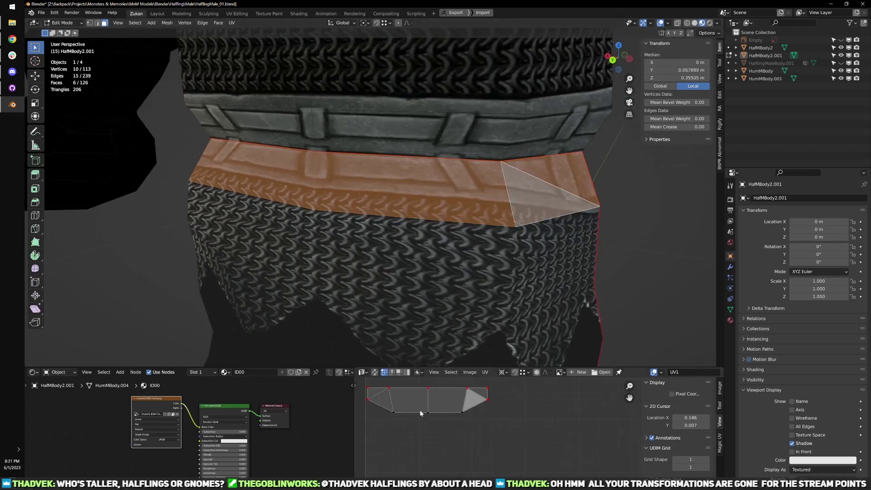
left_click_drag(405, 421, 529, 441)
key("q")
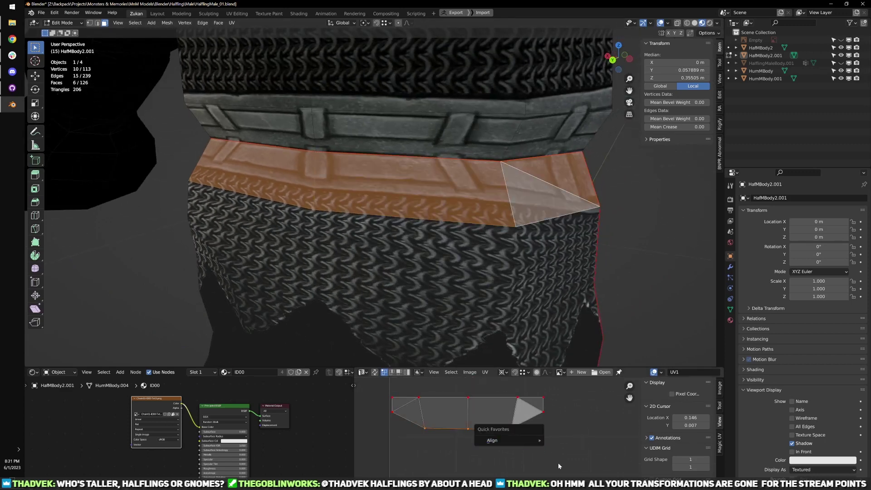
key("q")
mouse_move(563, 440)
left_click(612, 439)
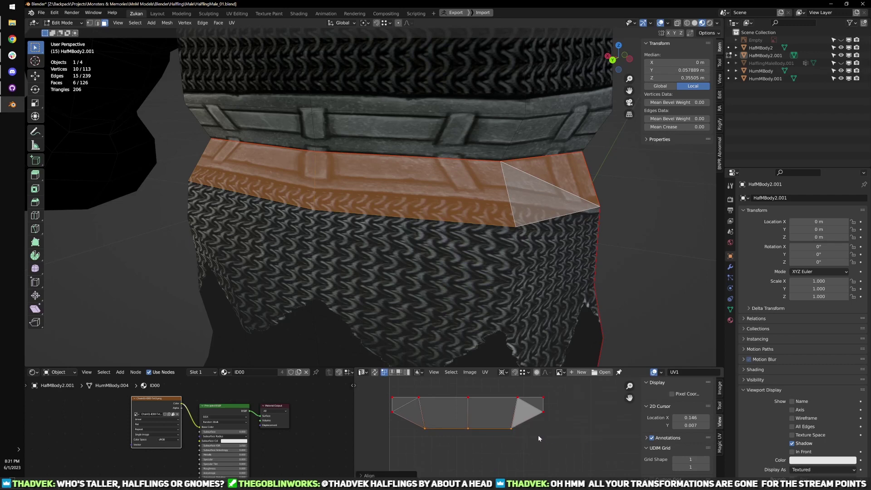
- Try raising the back belt strip's lower vertices with proportional editing, and undo the move
key("shift+Tab")
key("g")
left_click(552, 419)
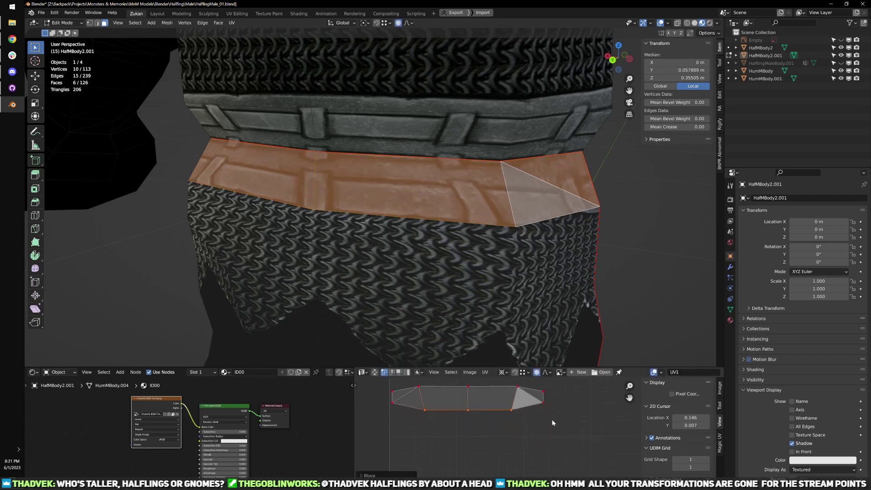
key("ctrl+z")
key("shift+Tab")
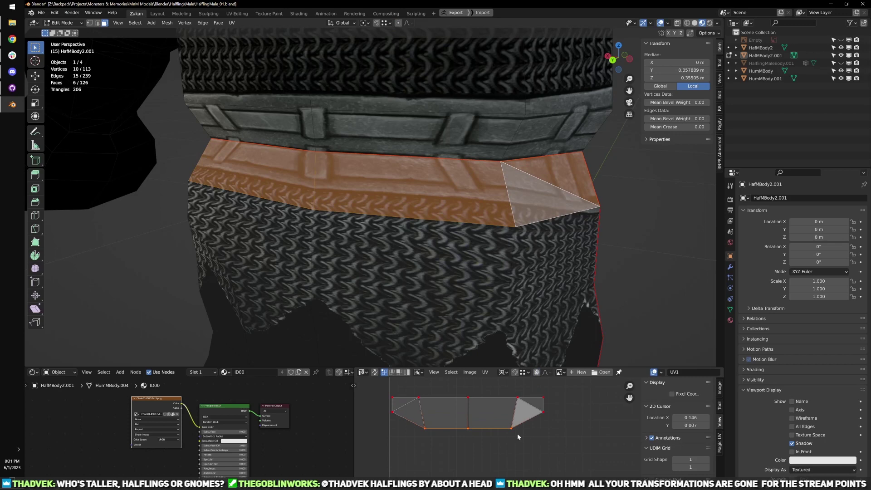
- Raise the back belt strip's lower vertices level with its side vertices, using snapping, and clear the face selection
key("g")
left_click(550, 418)
key("shift+Tab")
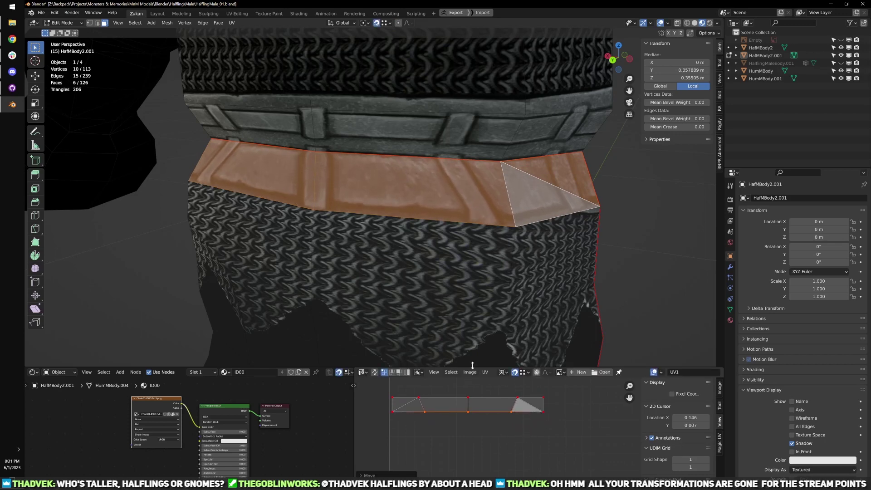
scroll(466, 275, "down", 3)
left_click(448, 271)
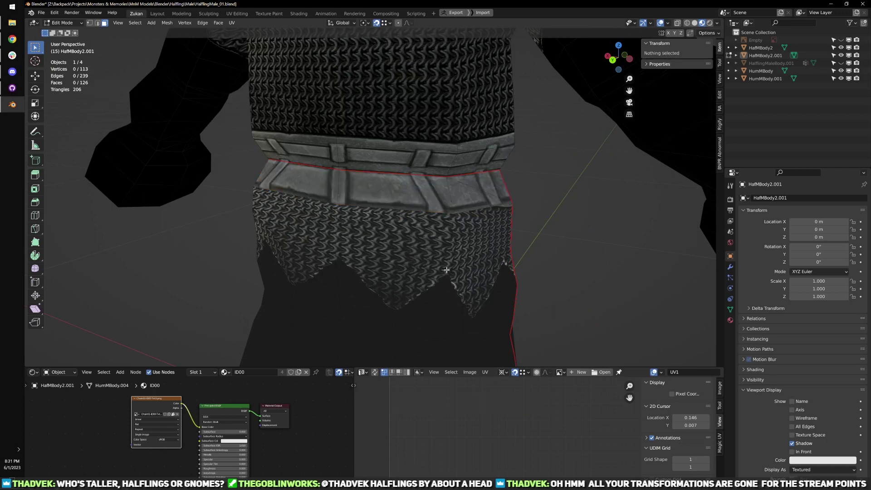
- Select the linked skirt faces and apply Align Y to the front island's three inner vertices below the top edge
key("l")
key("ctrl+space")
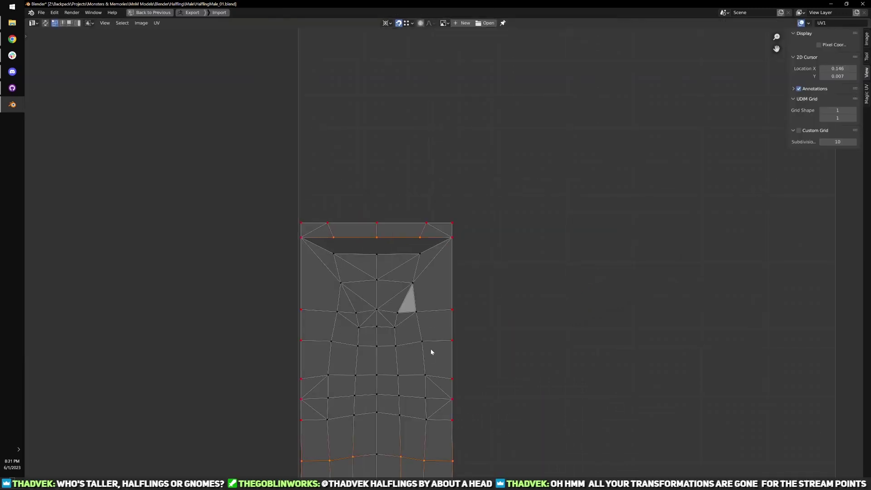
key("ctrl+space")
middle_click_drag(430, 349, 423, 246)
key("ctrl+space")
scroll(443, 374, "up", 5)
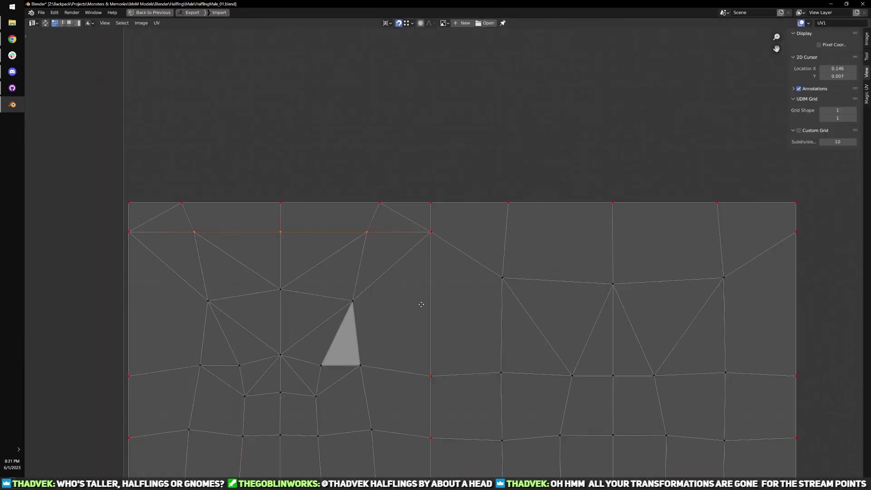
left_click(500, 269)
key("ctrl+space")
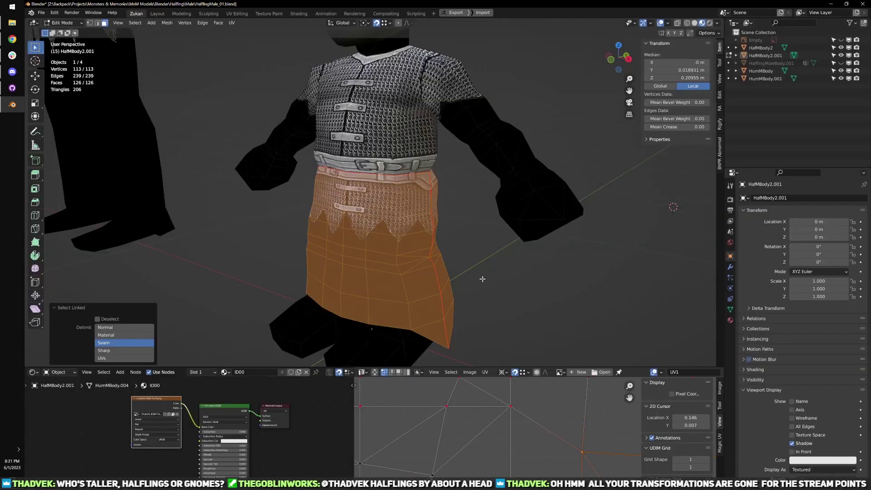
scroll(526, 307, "up", 3)
scroll(595, 427, "down", 5)
key("q")
mouse_move(526, 426)
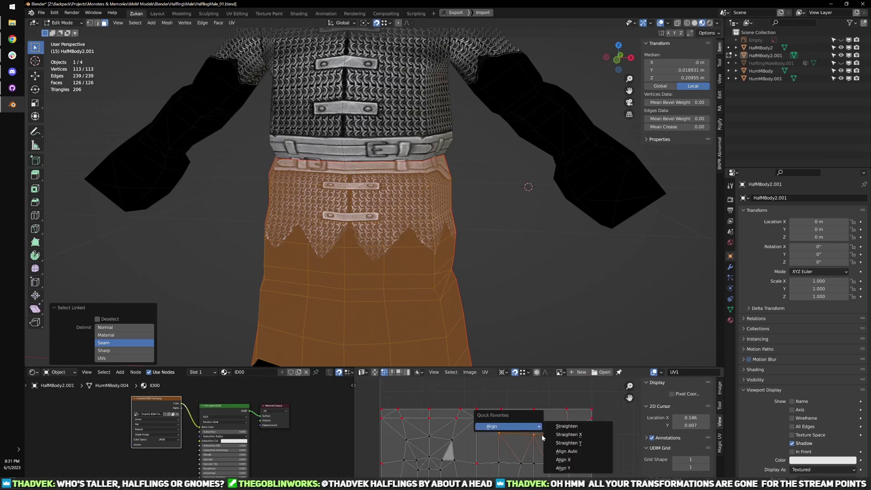
left_click(568, 468)
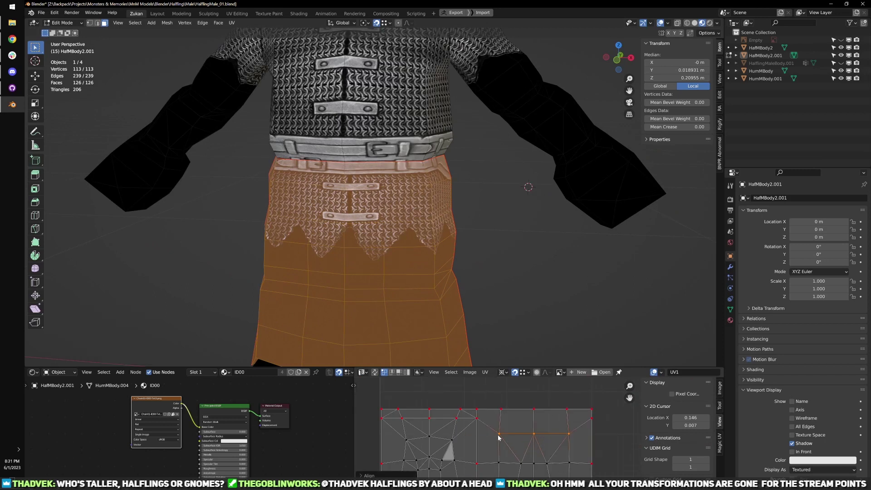
- Raise the front island's aligned inner vertices along Y, snapping them level with the side vertices
key("g")
key("y")
left_click(477, 419)
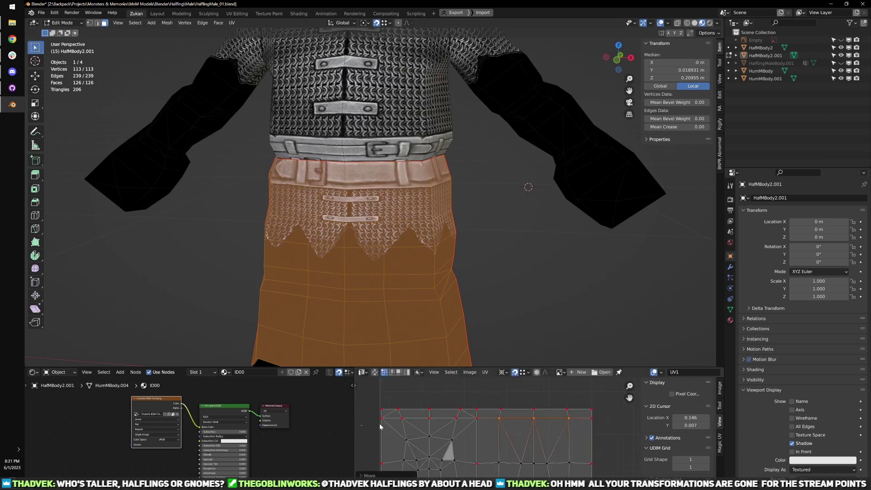
- Select the entire second row across both islands, pin it, and unwrap
left_click_drag(380, 424, 603, 417)
key("p")
scroll(489, 444, "down", 2)
key("u")
left_click(488, 438)
- Raise the third row's border vertices about 0.014 along Y with snapping off, and unwrap
key("ctrl+space")
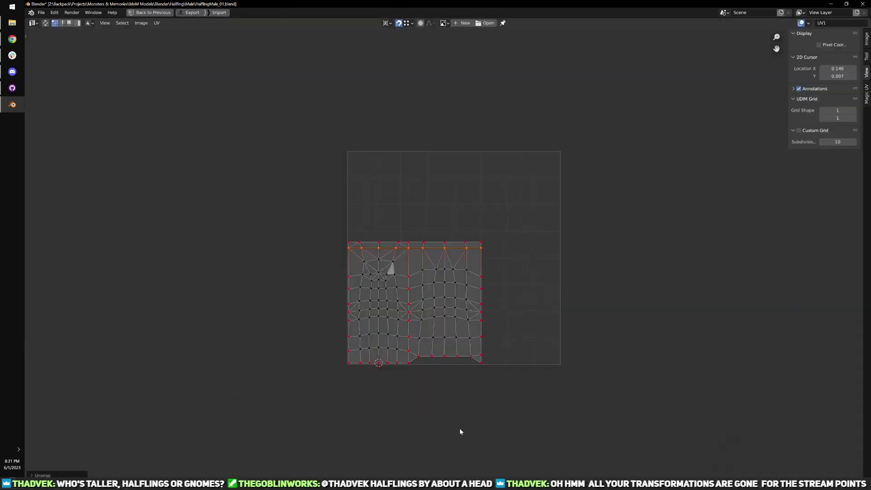
scroll(263, 360, "up", 4)
left_click_drag(220, 292, 607, 314)
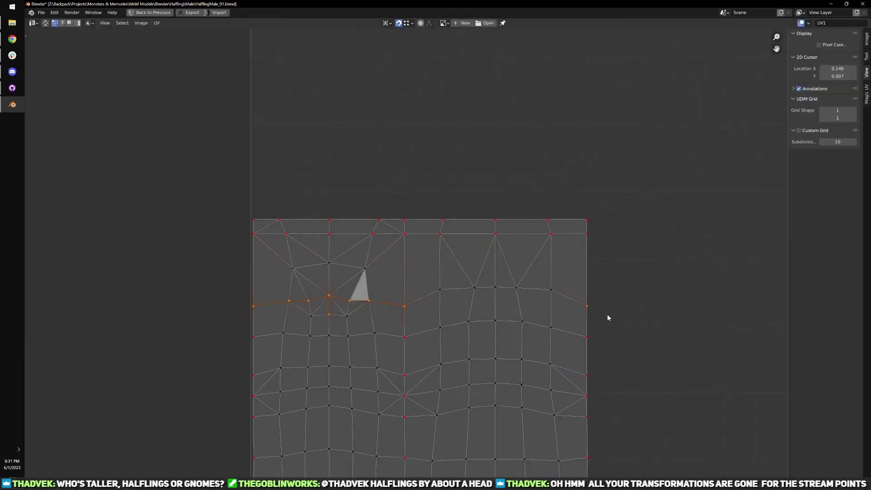
key("g")
left_click(603, 303)
key("shift+Tab")
key("g")
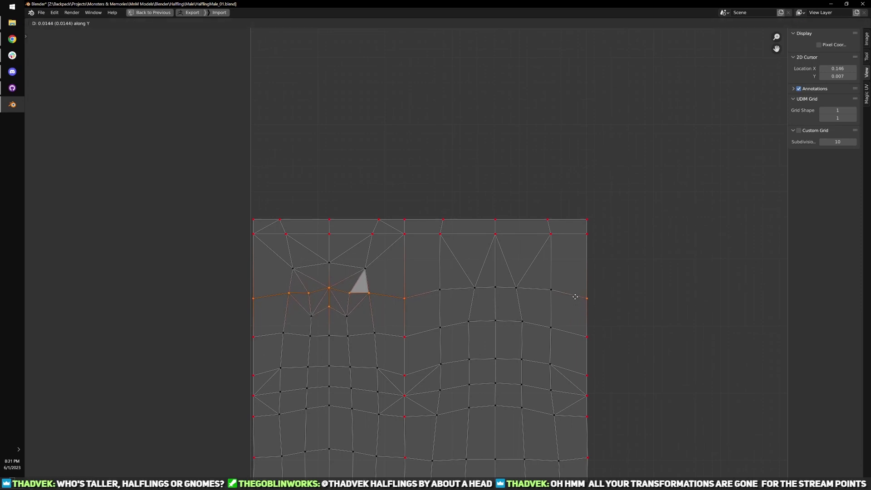
left_click(576, 297)
key("u")
left_click(580, 335)
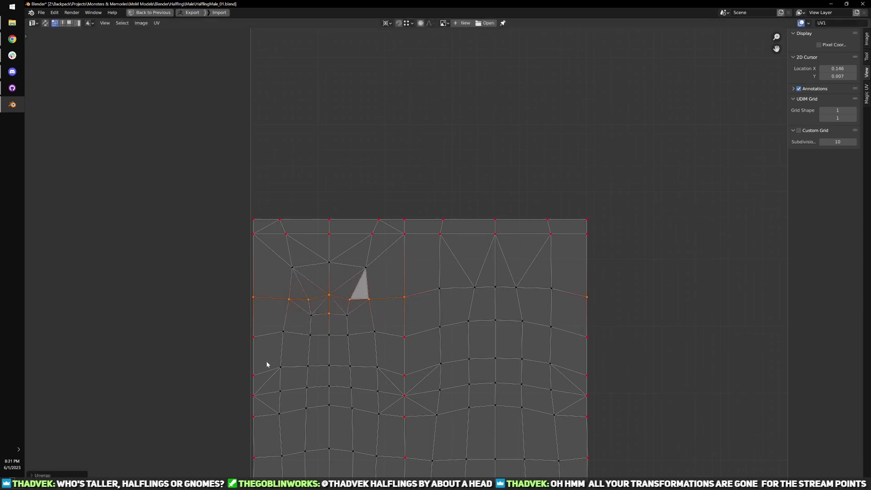
- Select the fourth row's border vertices across both islands, raise them slightly along Y, and unwrap
left_click_drag(229, 331, 627, 354)
left_click_drag(632, 323, 425, 367)
key("u")
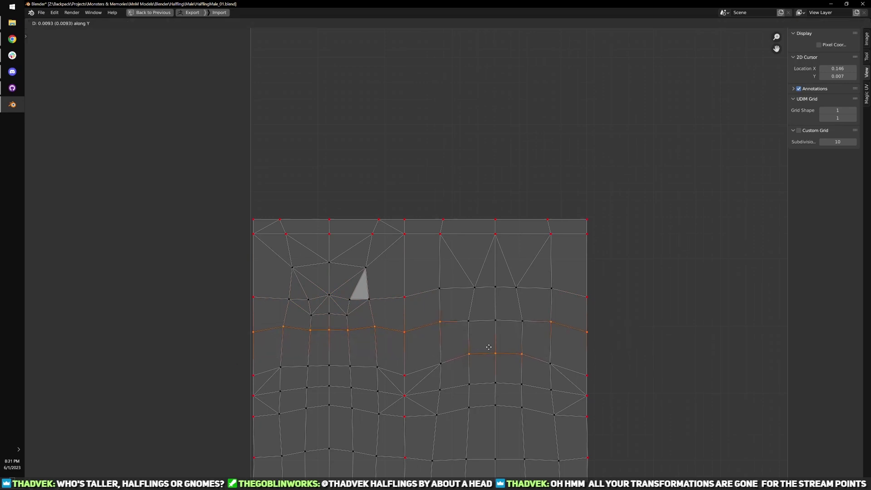
left_click(488, 350)
- Select the border vertices of the fifth to seventh rows, raise them together along Y, and unwrap
middle_click_drag(419, 422, 408, 389)
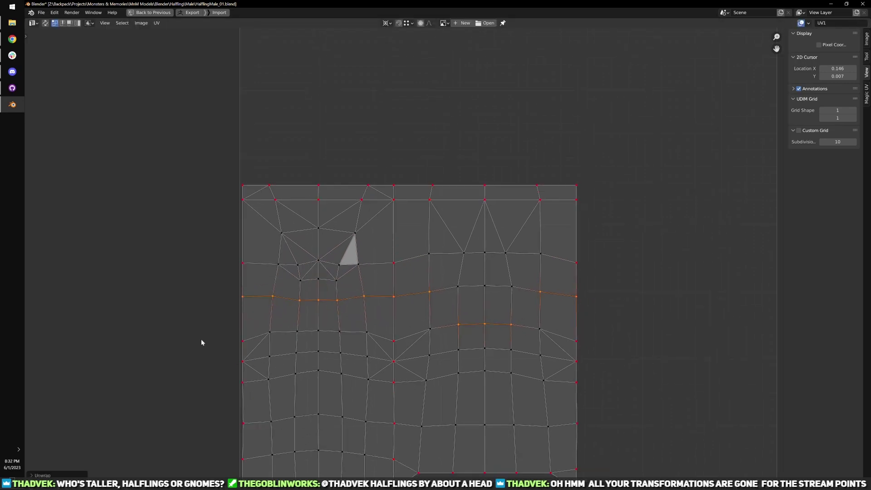
left_click_drag(211, 329, 259, 409)
left_click_drag(377, 323, 621, 393, "shift")
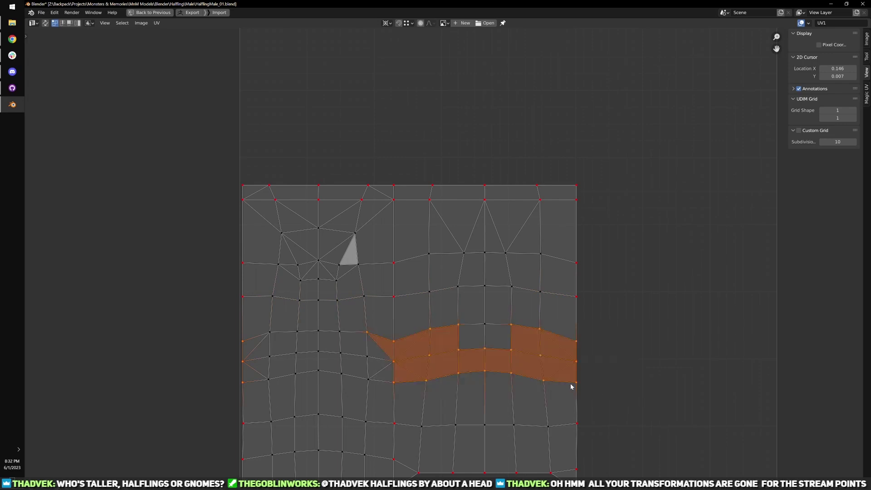
key("u")
left_click(570, 382)
scroll(491, 412, "down", 1)
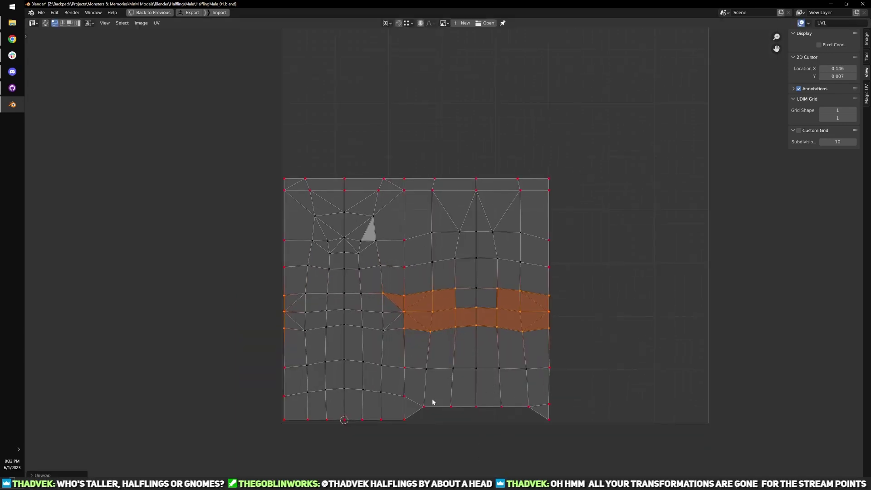
- Raise the eighth row across both islands and the back island's row just above the hem along Y, unwrapping after each
left_click_drag(260, 356, 589, 379)
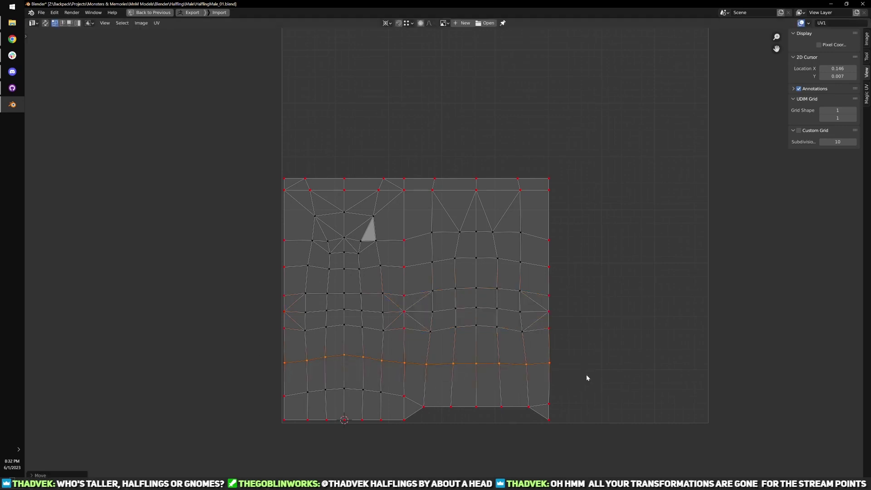
left_click_drag(263, 386, 413, 411)
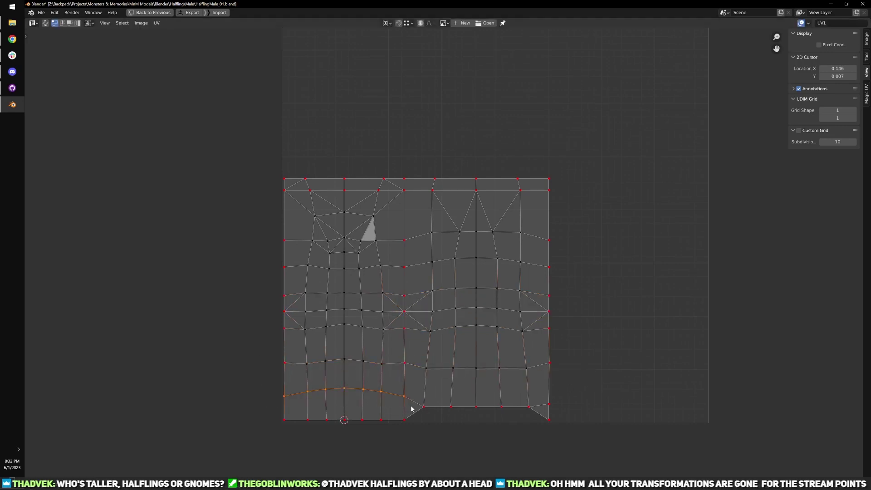
key("g")
left_click(412, 404)
key("u")
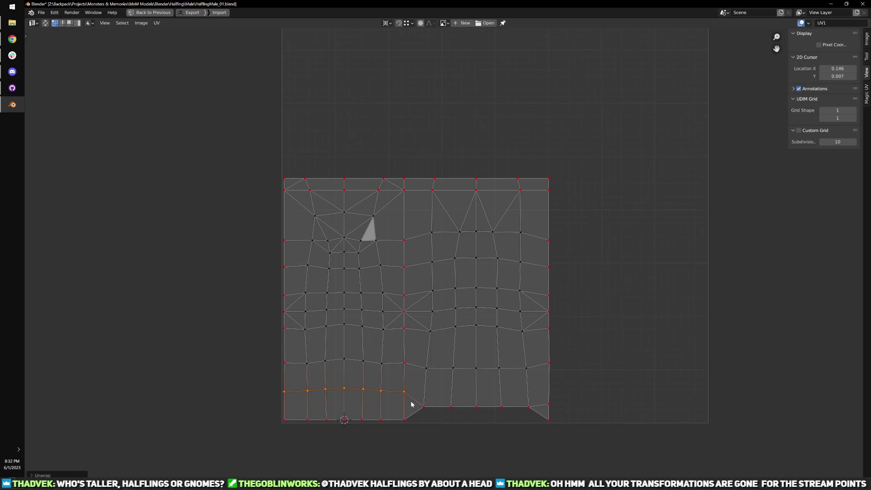
- Leave mesh editing and examine the belt and chainmail texture on the halfling from the back and the front
key("ctrl+space")
key("Tab")
scroll(506, 314, "down", 4)
middle_click_drag(499, 306, 622, 285)
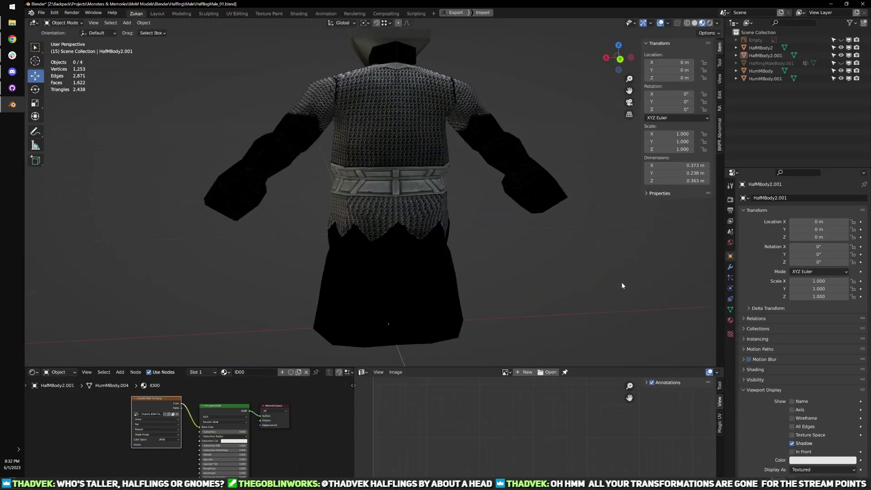
scroll(541, 287, "up", 3)
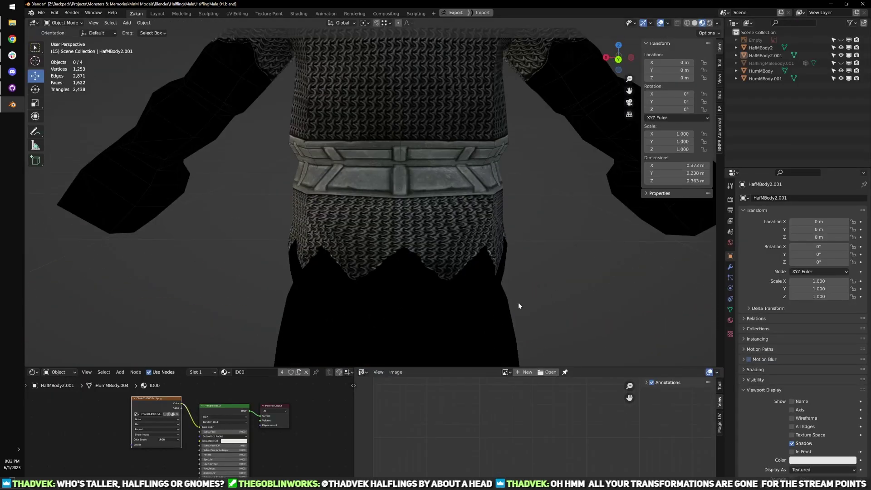
middle_click_drag(518, 303, 565, 299)
scroll(565, 299, "down", 3)
middle_click_drag(341, 258, 525, 281)
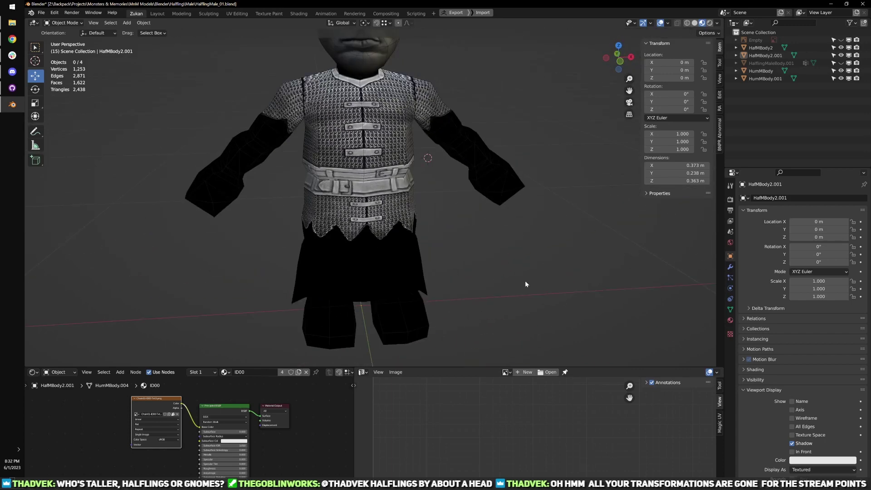
scroll(462, 286, "down", 2)
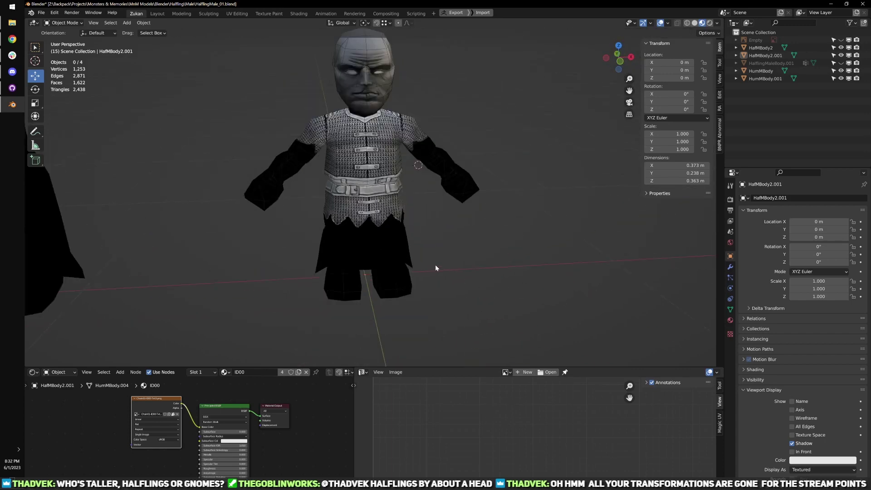
scroll(443, 268, "up", 1)
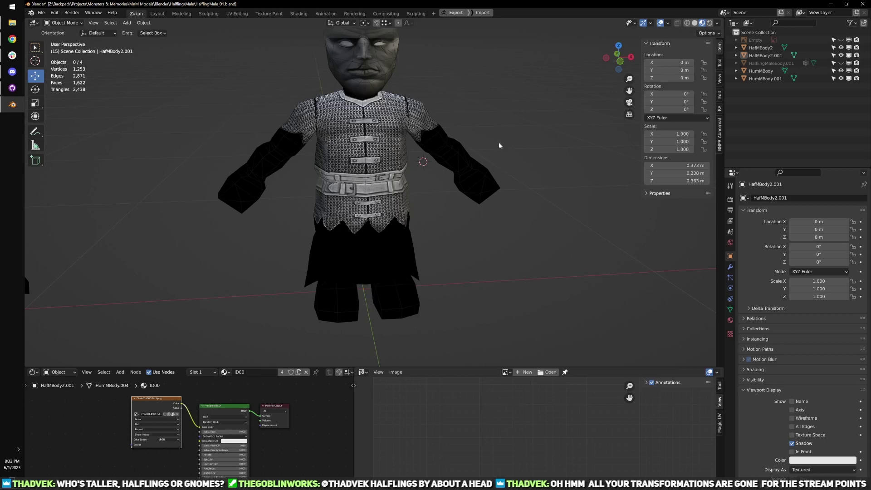
- Select the skirt's top vertex row in front wireframe view, flatten it by scaling to 0 along Z, and leave mesh editing
scroll(456, 190, "up", 1)
middle_click_drag(458, 189, 467, 236)
scroll(456, 171, "down", 1)
key("Tab")
key("KP_1")
scroll(476, 224, "up", 2)
key("ctrl+Tab")
left_click(481, 201)
key("z")
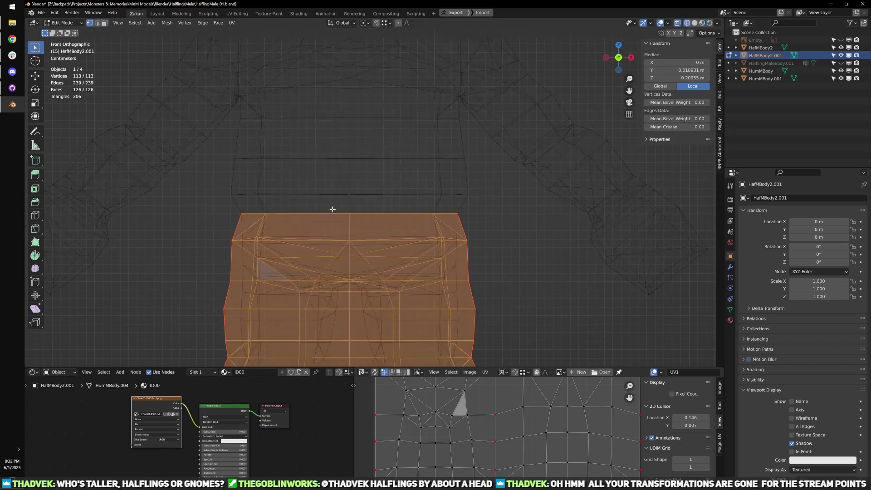
left_click_drag(192, 179, 517, 226)
middle_click_drag(444, 244, 451, 227, "shift")
key("s")
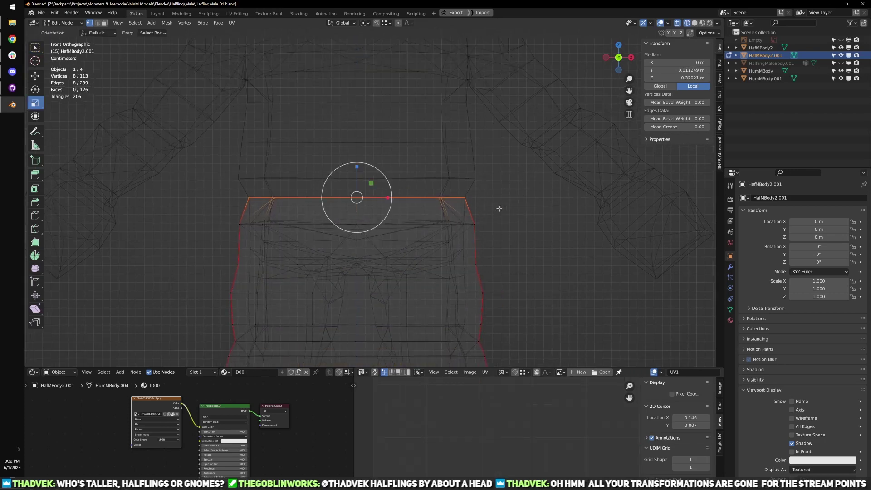
middle_click_drag(467, 195, 409, 210)
left_click_drag(391, 159, 394, 165)
key("0")
middle_click_drag(436, 238, 463, 229)
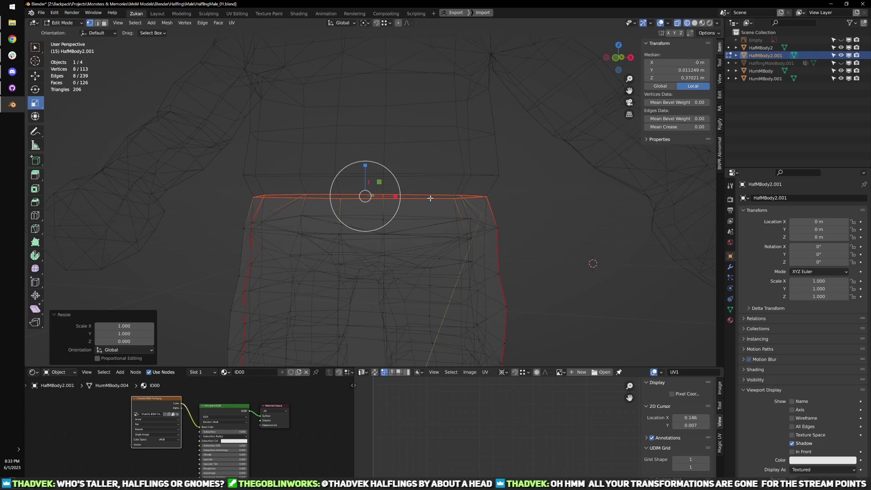
key("alt+z")
key("Tab")
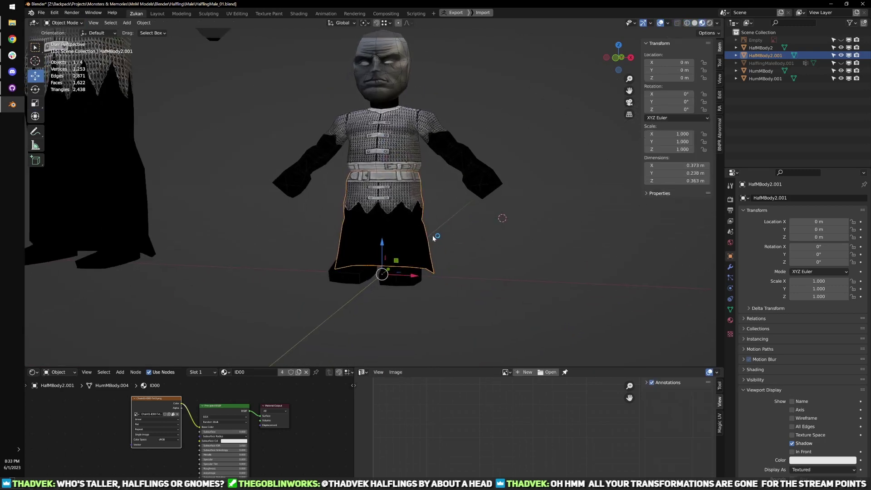
- Switch the ID00 material's image texture to xHumanMaleSkinGrayscale.png
key("ctrl+space")
scroll(273, 363, "up", 8)
left_click(218, 188)
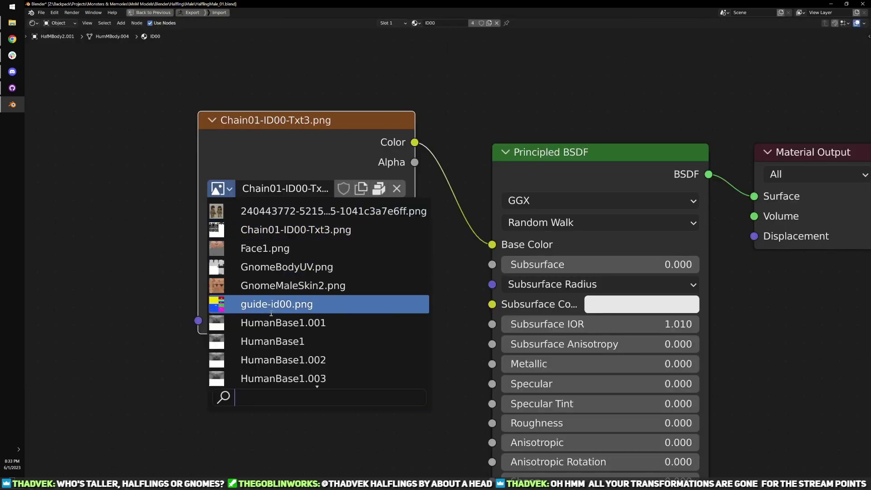
scroll(274, 345, "down", 10)
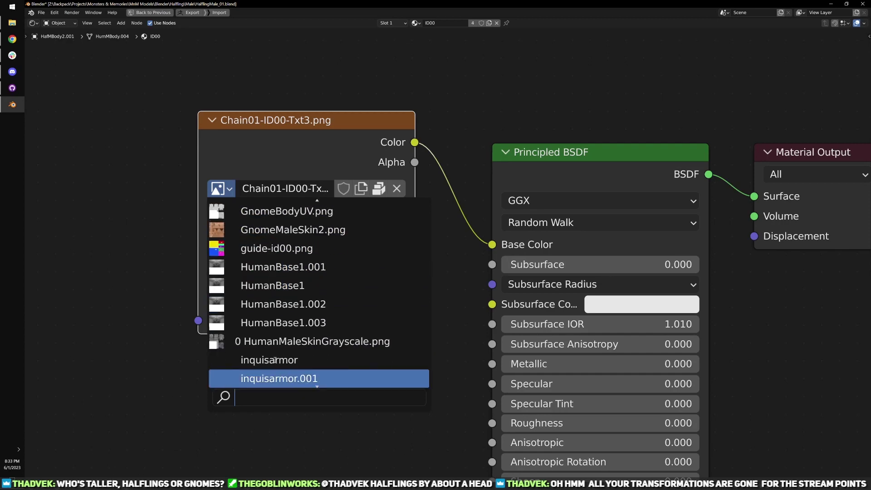
scroll(275, 360, "down", 2)
left_click(261, 376)
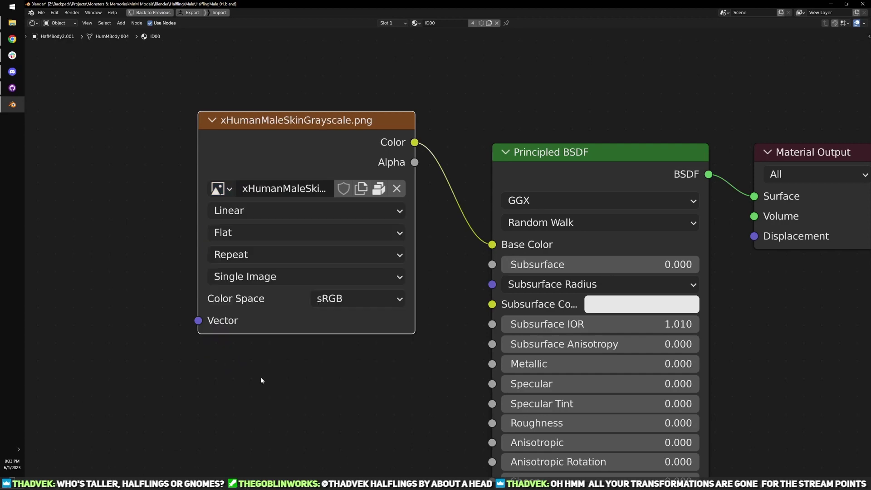
- Examine the halfling's skin texture around the waist and the skirt's top edge
key("ctrl+space")
key("Tab")
scroll(514, 255, "up", 3)
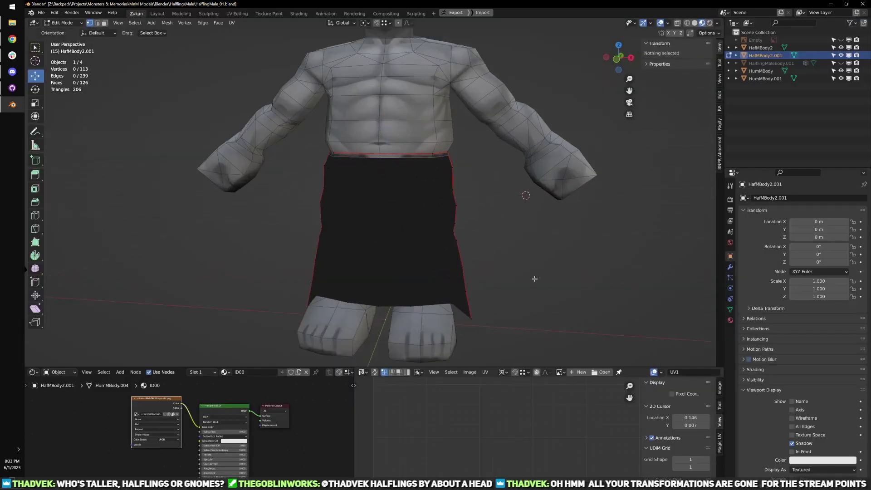
middle_click_drag(514, 254, 531, 305, "shift")
scroll(506, 272, "up", 5)
scroll(531, 305, "down", 4)
key("ctrl+space")
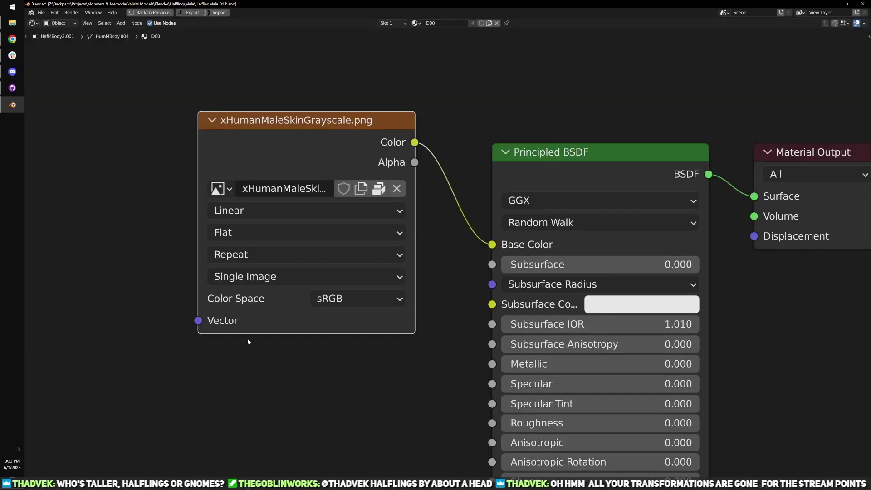
key("ctrl+space")
scroll(579, 239, "down", 4)
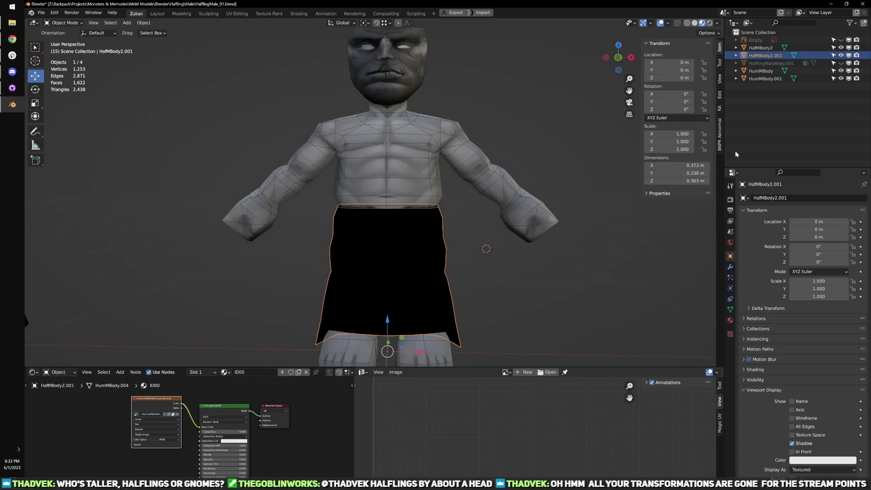
- List the file's image data-blocks in the outliner and delete xHumanMaleSkinGrayscale.png and Player-Uv-Layout.png
left_click(748, 23)
left_click(767, 57)
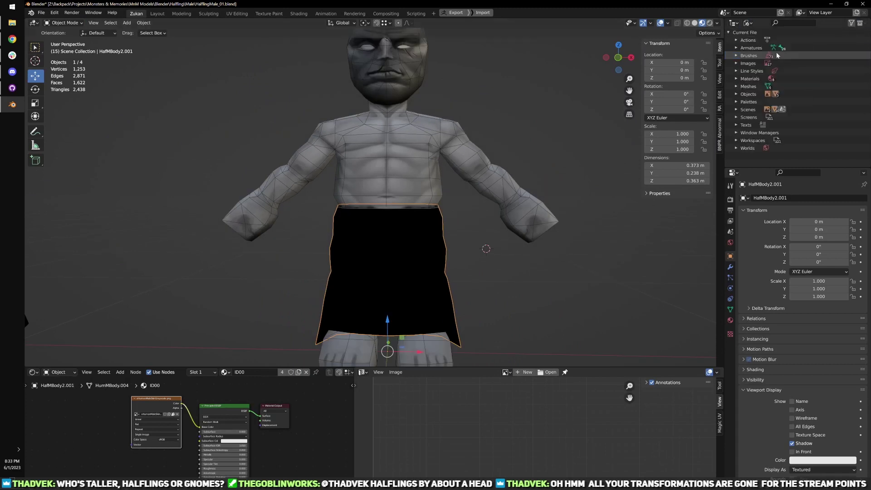
left_click(736, 63)
left_click_drag(748, 169, 749, 323)
right_click(779, 196)
left_click(771, 222)
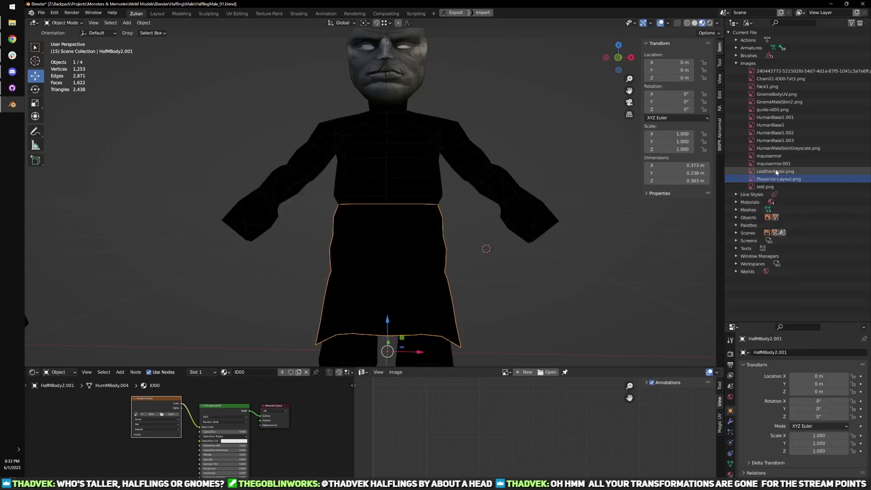
left_click(771, 178)
right_click(771, 179)
left_click(771, 180)
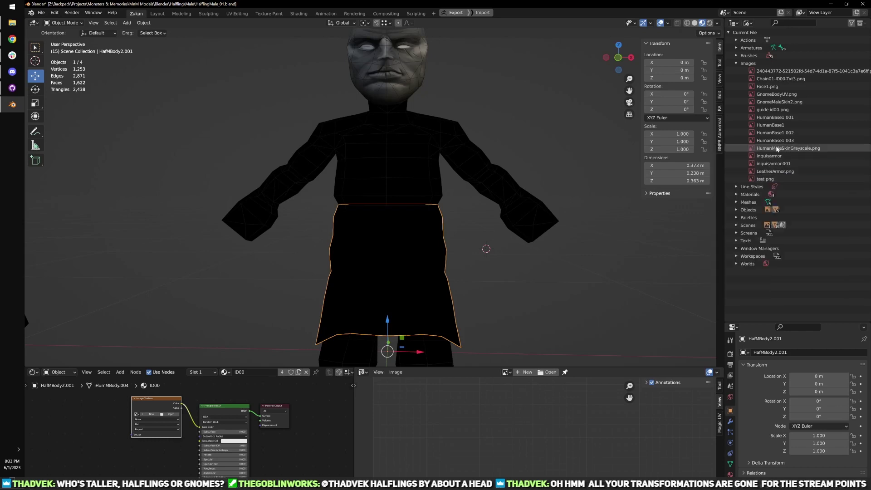
- Delete the duplicate images HumanBase1.002, HumanBase1.003 and HumanBase1.001 from the file
left_click(781, 140)
left_click(774, 126, "ctrl")
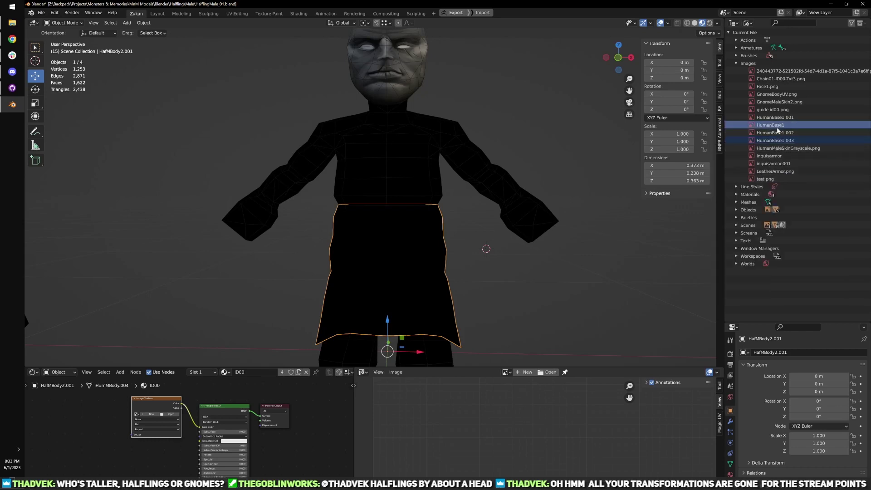
right_click(776, 135)
left_click(776, 133)
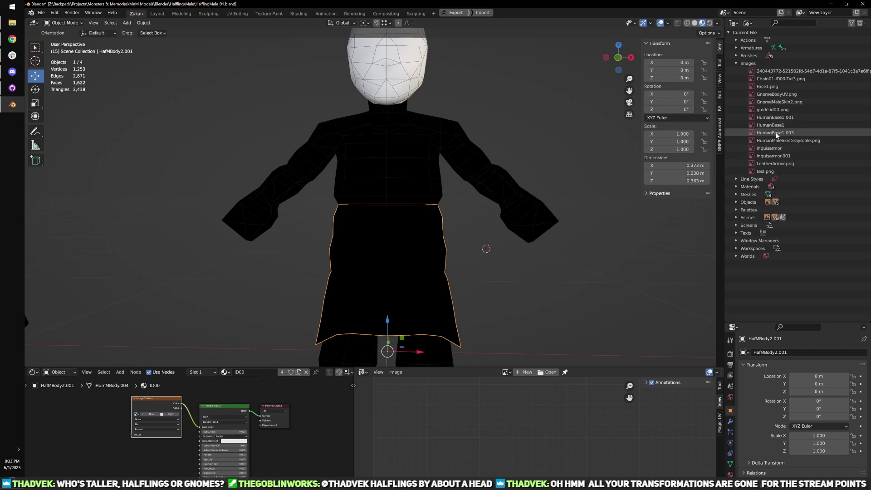
right_click(776, 135)
left_click(777, 133)
left_click(794, 119)
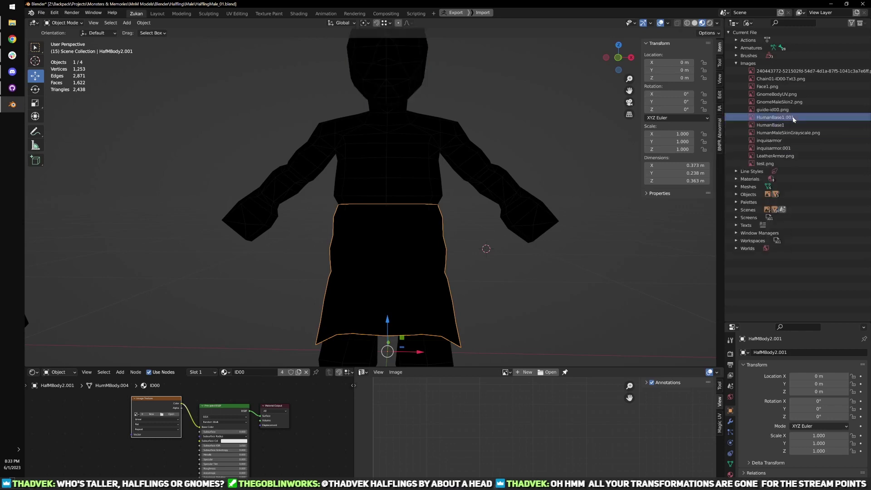
right_click(793, 120)
left_click(793, 119)
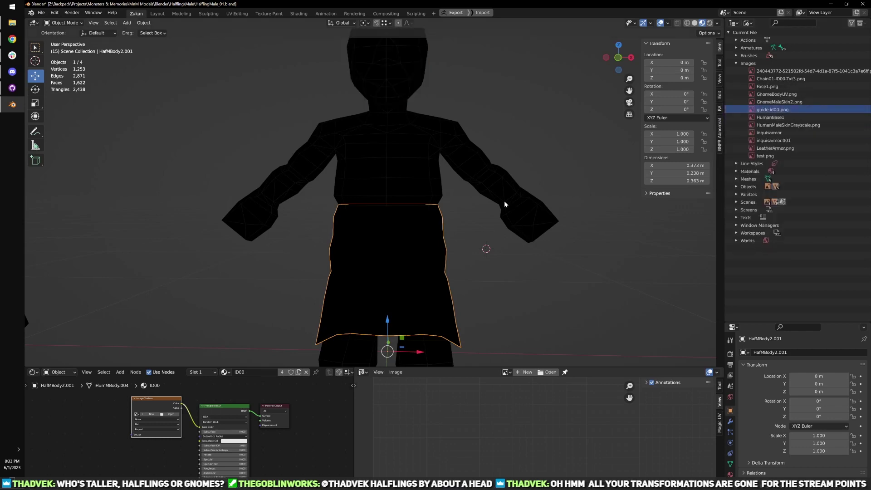
- Select the halfling body and remove the lower Image Texture node and the Normal Map node from its ID01 material
key("Tab")
key("Tab")
left_click(492, 261)
left_click(437, 130)
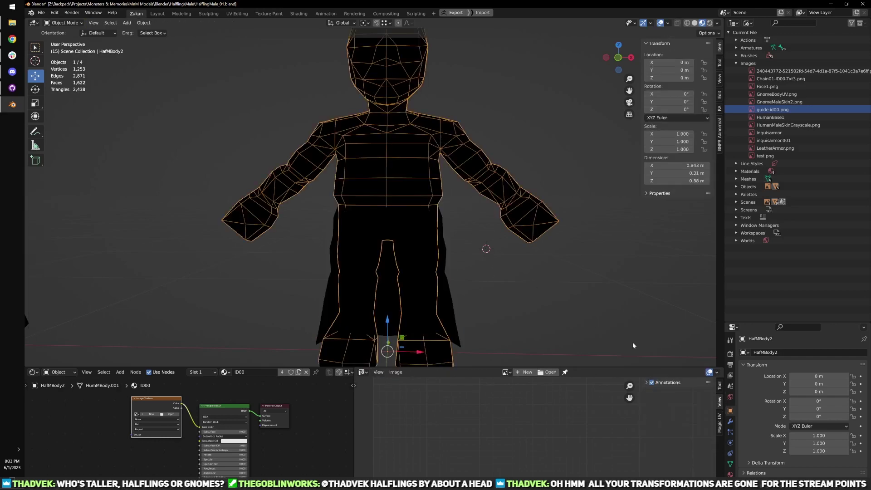
left_click(730, 474)
left_click(753, 362)
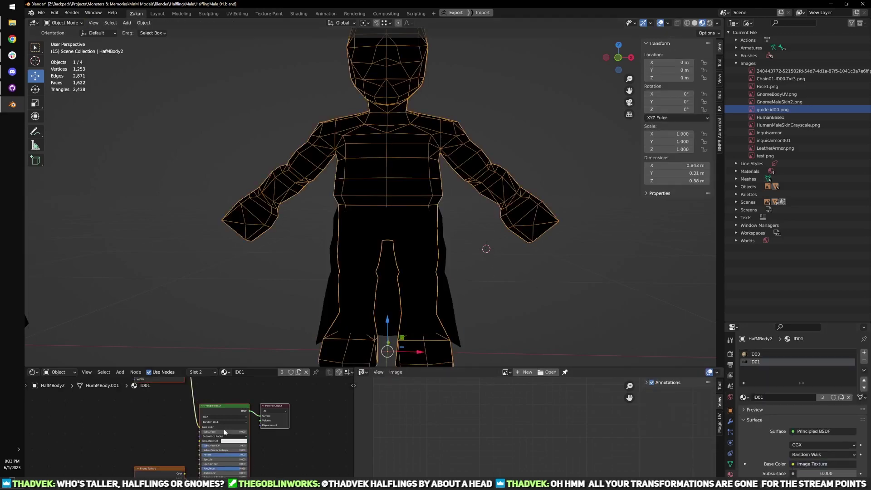
key("ctrl+space")
scroll(373, 361, "down", 7)
left_click(391, 360)
key("x")
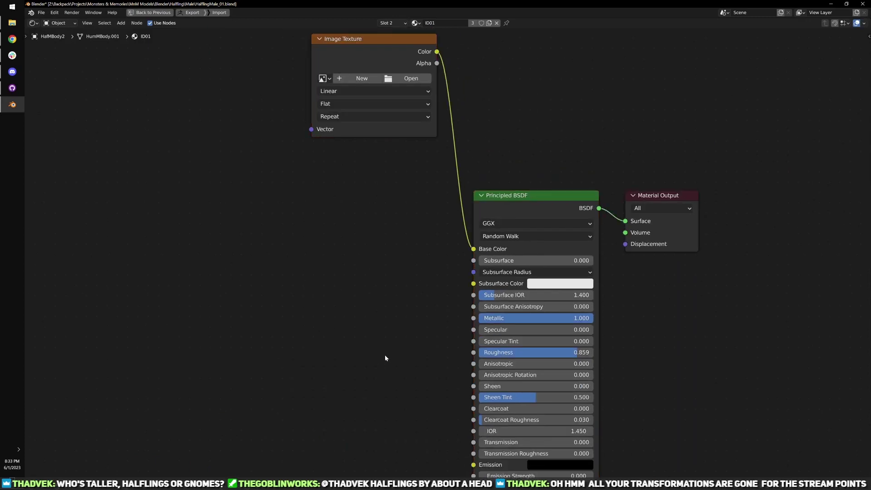
scroll(374, 241, "down", 2)
left_click(369, 442)
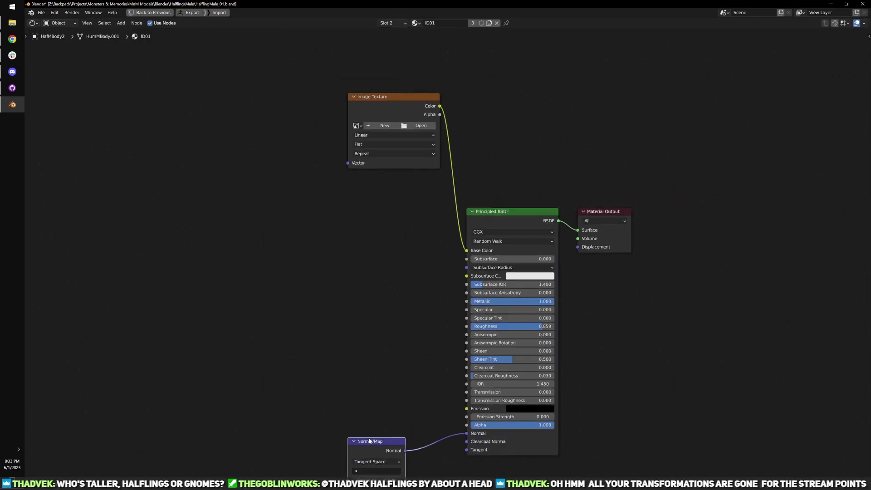
key("x")
- Move the ID01 Image Texture node beside the Principled BSDF and assign Face1.png to it
left_click_drag(402, 114, 409, 226)
left_click(364, 239)
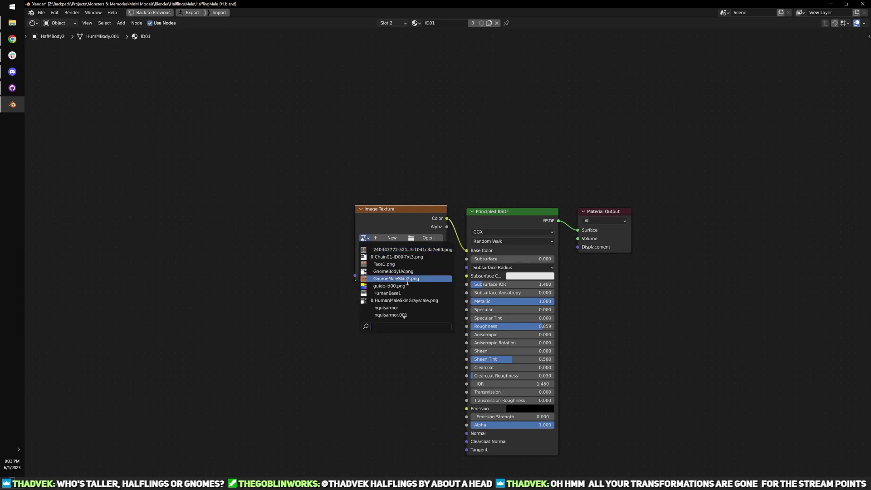
scroll(402, 286, "down", 6)
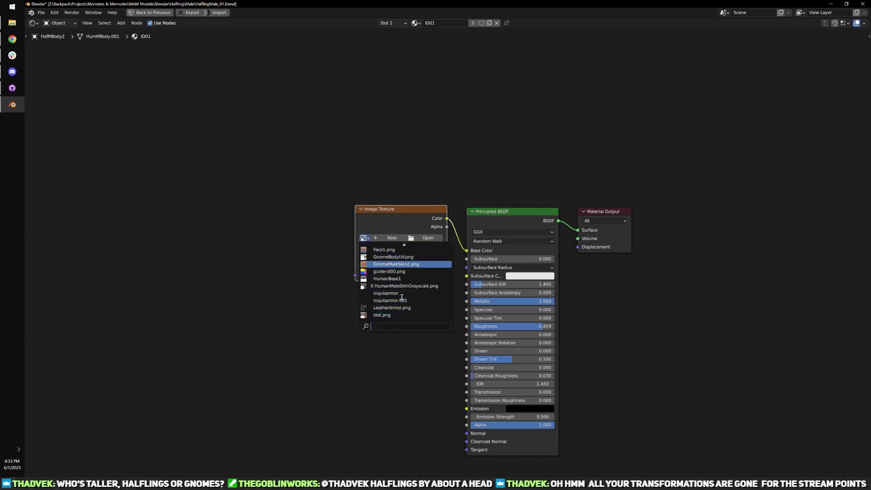
scroll(400, 254, "up", 2)
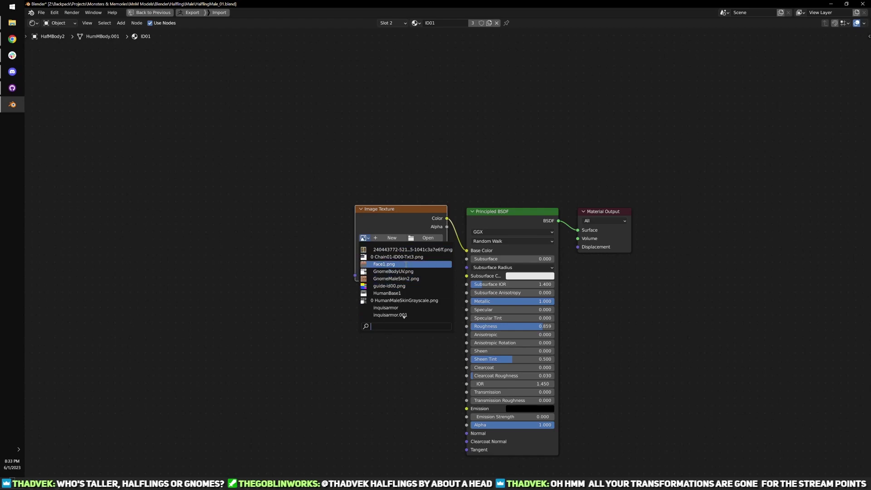
left_click(381, 264)
key("ctrl+space")
scroll(473, 132, "up", 4)
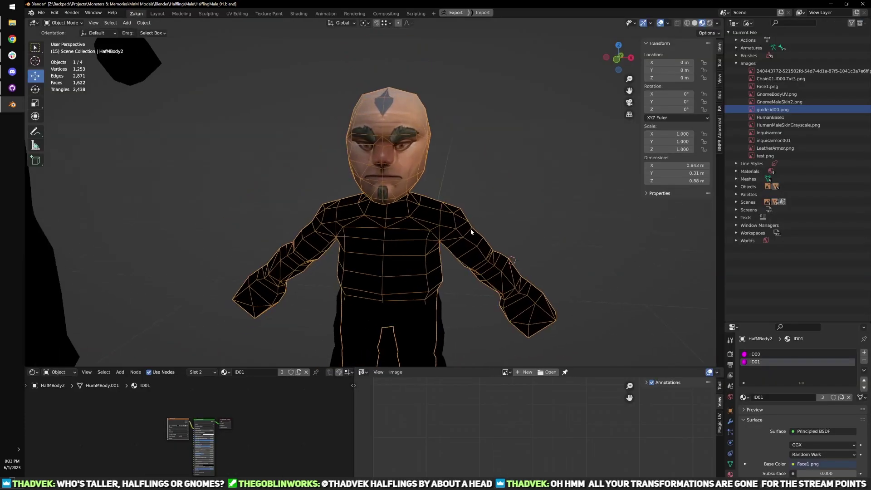
- Remove the Normal Map node from the body's ID00 material
left_click(755, 354)
key("ctrl+space")
left_click(364, 446)
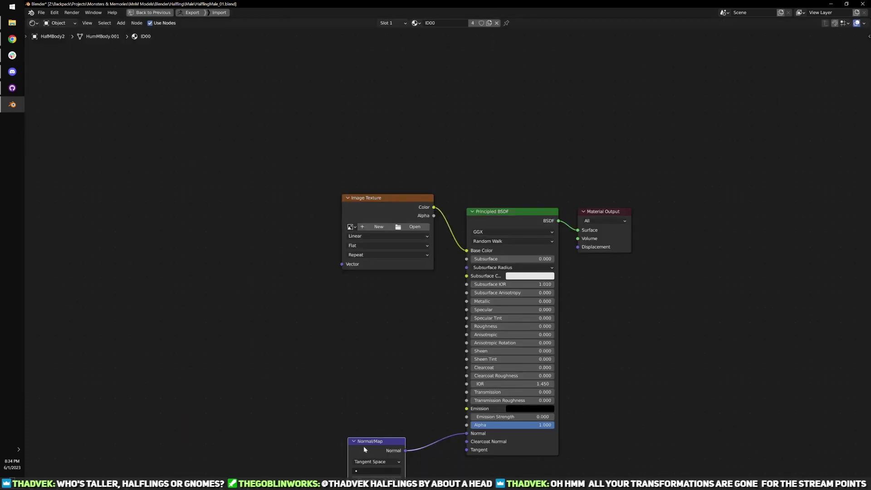
key("x")
- Try the inquisarmor image in the ID00 material's Image Texture node
left_click(355, 235)
left_click(351, 228)
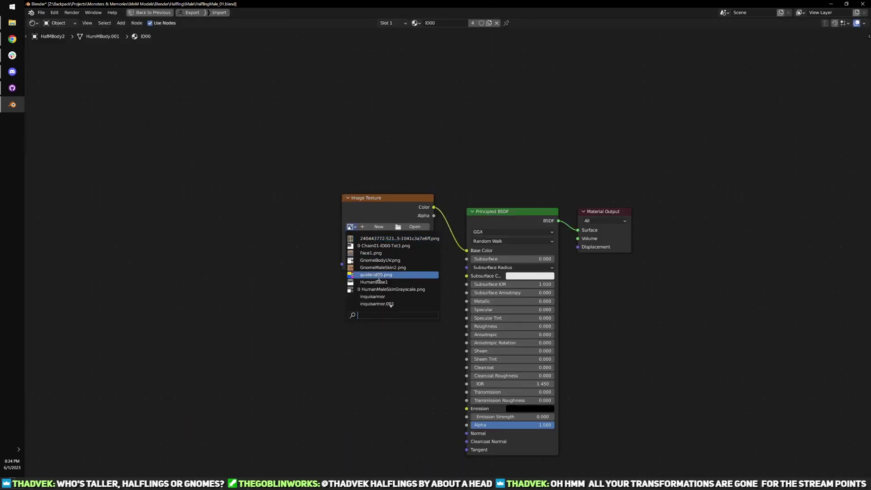
left_click(388, 296)
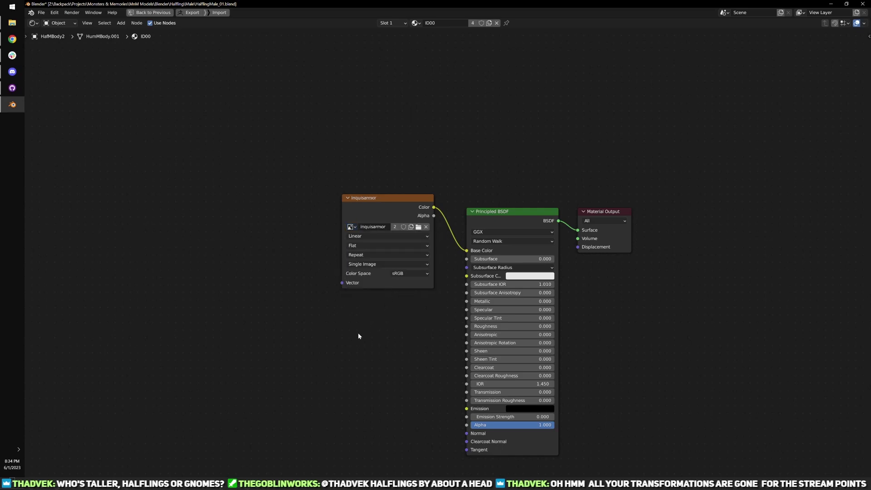
key("ctrl+space")
key("ctrl+space")
- Assign HumanMaleSkinGrayscale.png to the ID00 material's Image Texture node
left_click(351, 226)
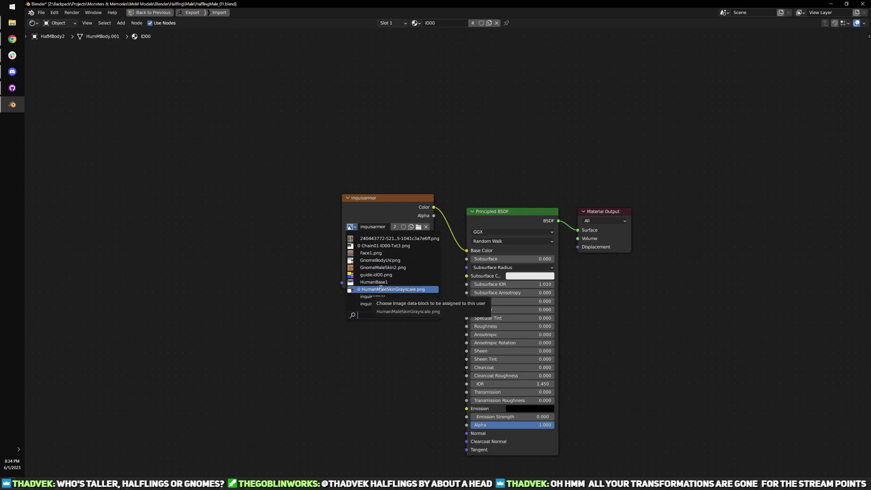
left_click(383, 289)
key("ctrl+space")
middle_click_drag(472, 311, 460, 241, "shift")
left_click(484, 319)
- Connect the skin texture's Alpha output to the Principled BSDF's Alpha input in ID00
key("ctrl+space")
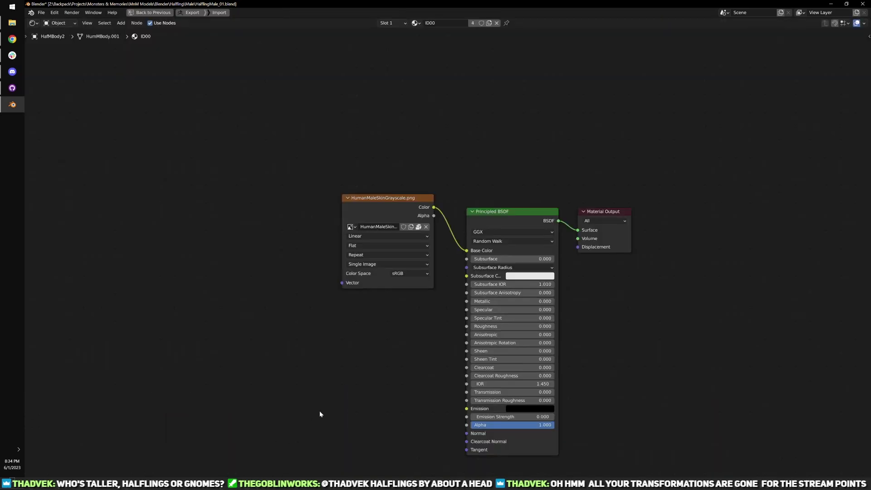
key("Home")
left_click_drag(391, 124, 425, 336)
key("ctrl+space")
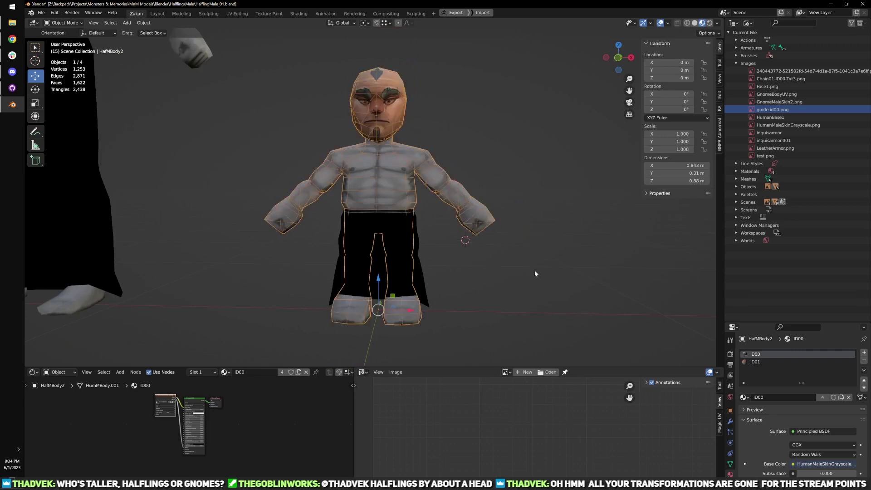
- Enlarge the material properties area and delete the inquisarmor and inquisarmor.001 images from the file
left_click_drag(766, 326, 780, 177)
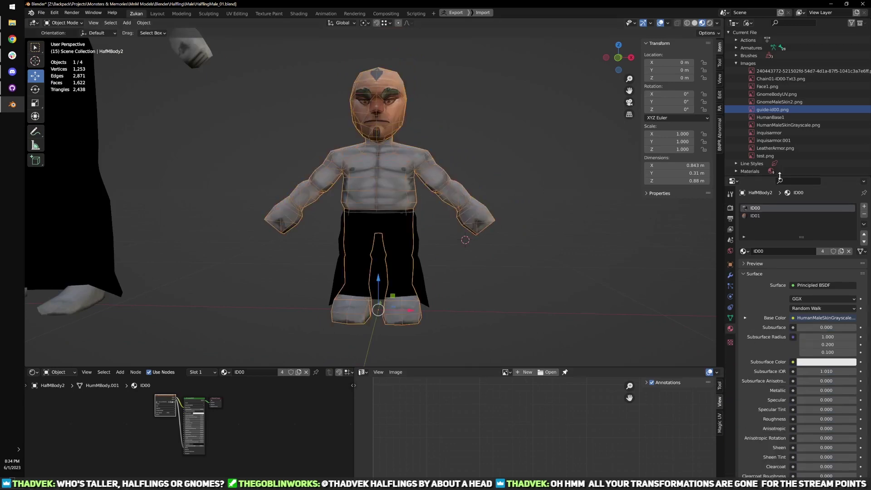
right_click(768, 134)
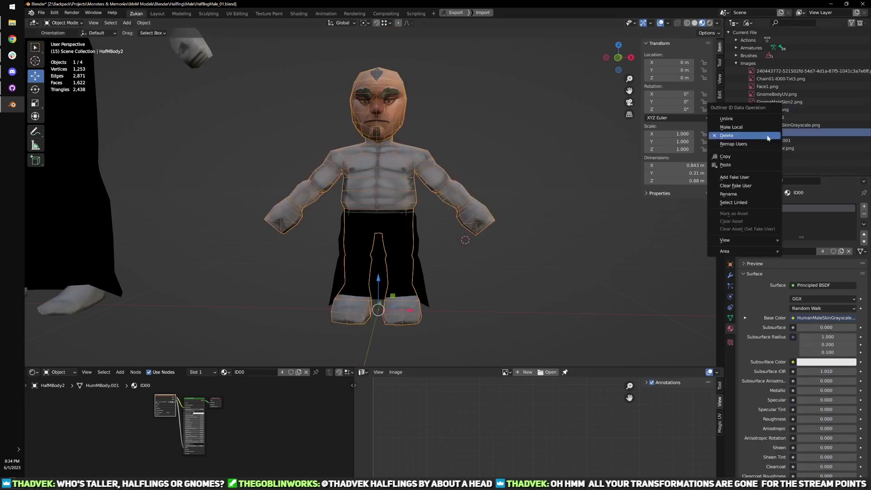
left_click(769, 136)
right_click(768, 133)
left_click(768, 135)
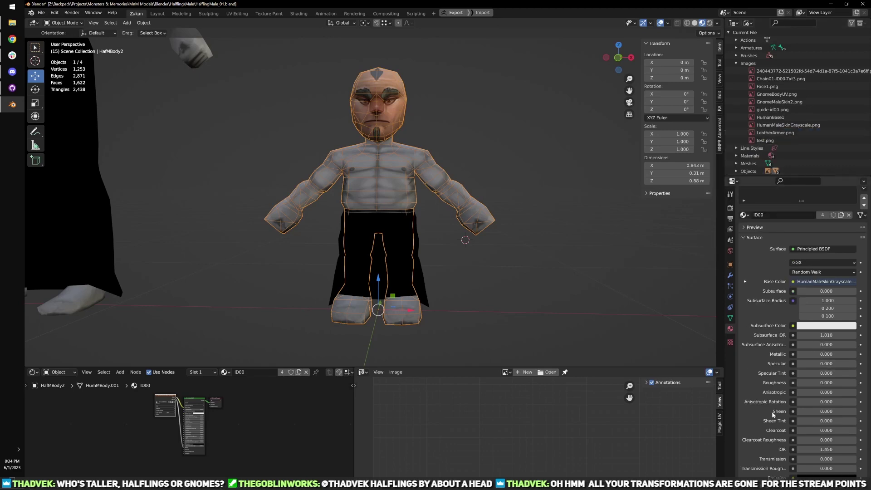
- Set the ID00 material's viewport Blend Mode to Alpha Clip
left_click(752, 237)
left_click(812, 400)
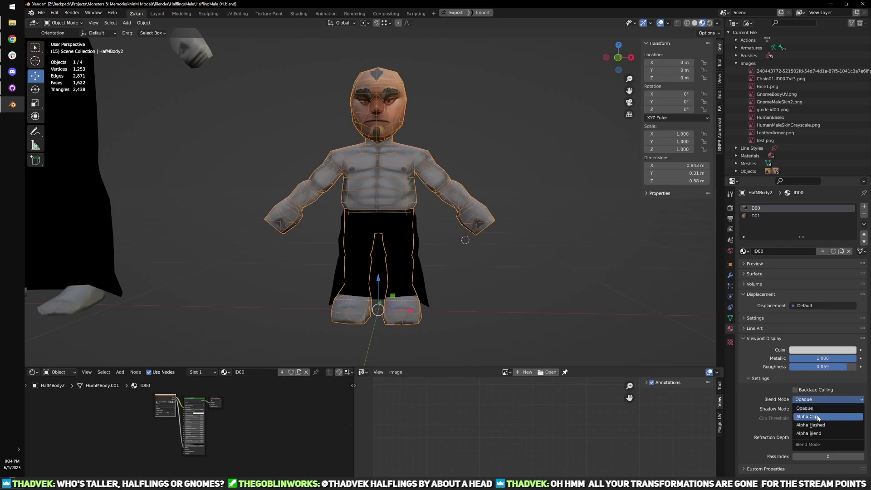
left_click(806, 417)
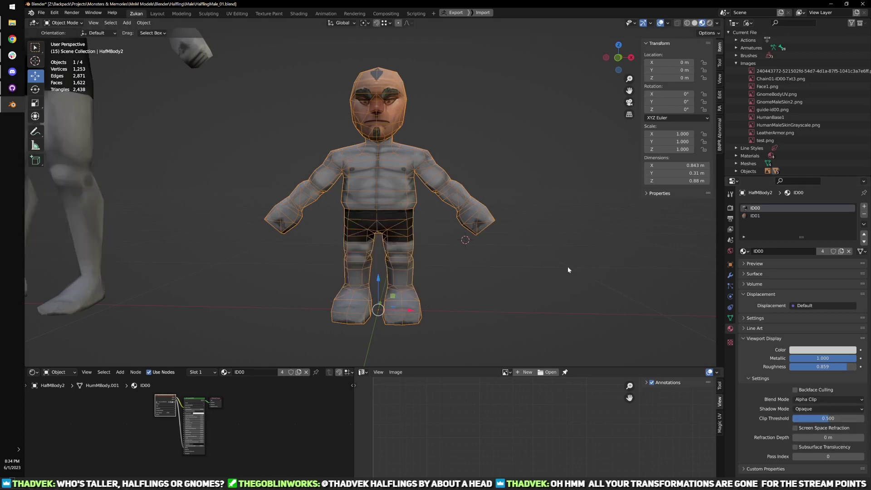
left_click(567, 267)
- Turn off the Wireframe viewport display of the HafMBody2 object
scroll(551, 278, "up", 1)
mouse_move(578, 257)
middle_mouse_down()
mouse_move(546, 266)
mouse_move(577, 253)
middle_mouse_up()
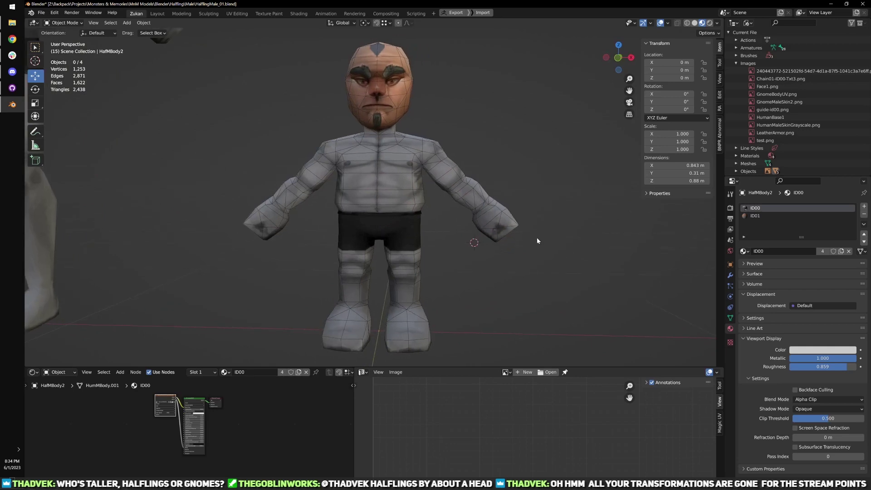
left_click(412, 184)
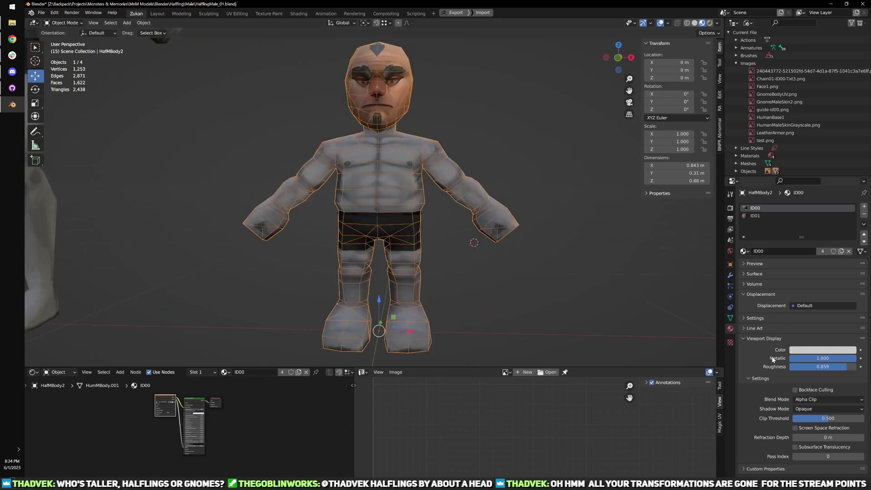
left_click(730, 276)
left_click(730, 265)
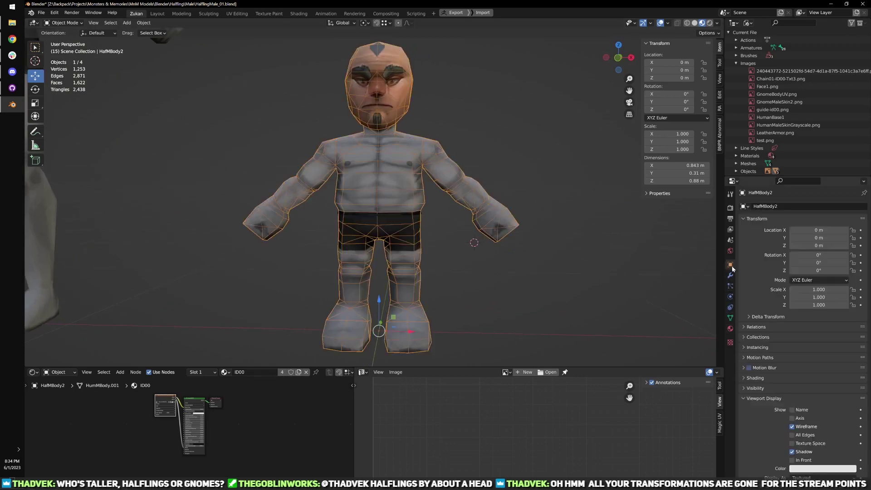
left_click(792, 426)
left_click(562, 240)
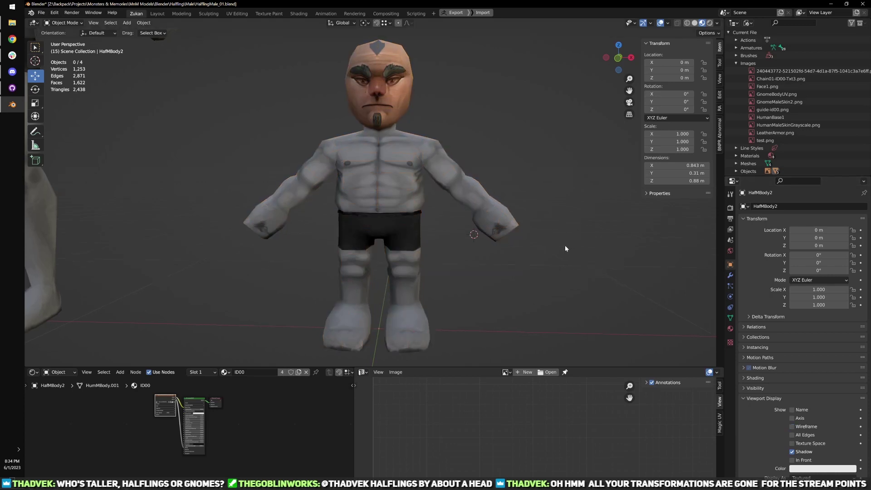
- Inspect the halfling body in an enlarged viewport and save the HalflingMale_01.blend file
key("ctrl+space")
mouse_move(557, 236)
middle_mouse_down()
mouse_move(570, 257)
mouse_move(558, 267)
mouse_move(467, 261)
mouse_move(655, 254)
mouse_move(486, 278)
mouse_move(579, 301)
mouse_move(532, 304)
mouse_move(604, 325)
mouse_move(570, 294)
mouse_move(550, 245)
mouse_move(510, 261)
mouse_move(600, 263)
mouse_move(540, 271)
mouse_move(656, 268)
mouse_move(462, 244)
mouse_move(420, 229)
mouse_move(553, 239)
middle_mouse_up()
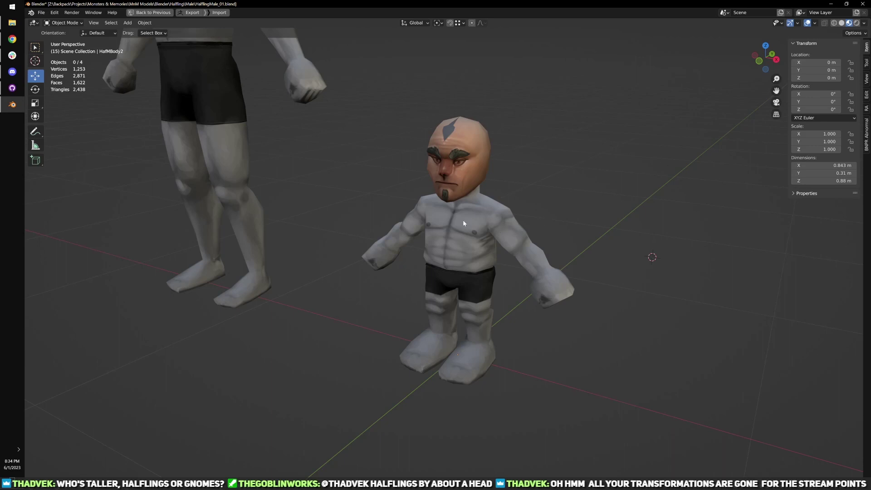
key("ctrl+space")
left_click(41, 13)
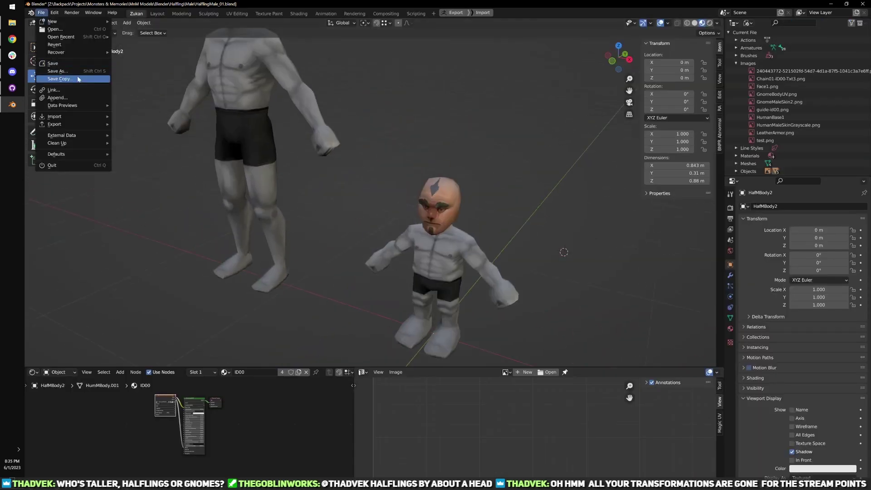
left_click(83, 63)
- Start a second Blender instance and open GnomeMale_Anim1.blend from the Gnome project's Male folder
right_click(12, 104)
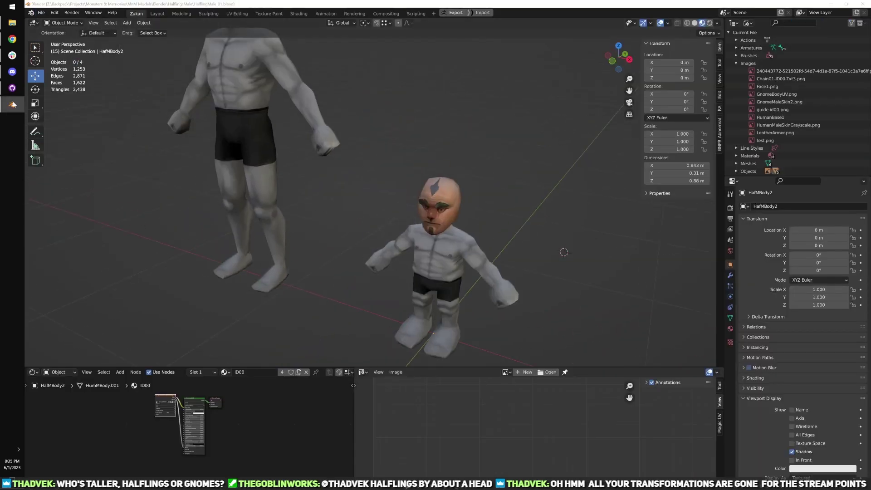
left_click(46, 265)
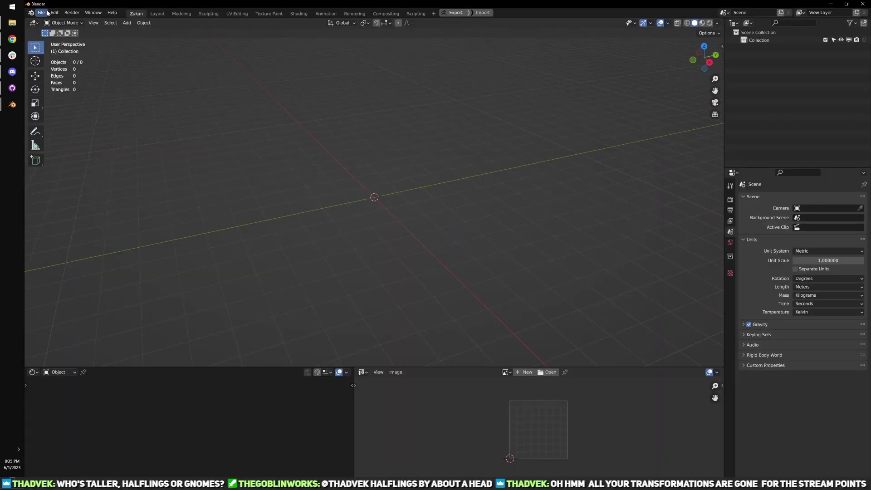
left_click(41, 13)
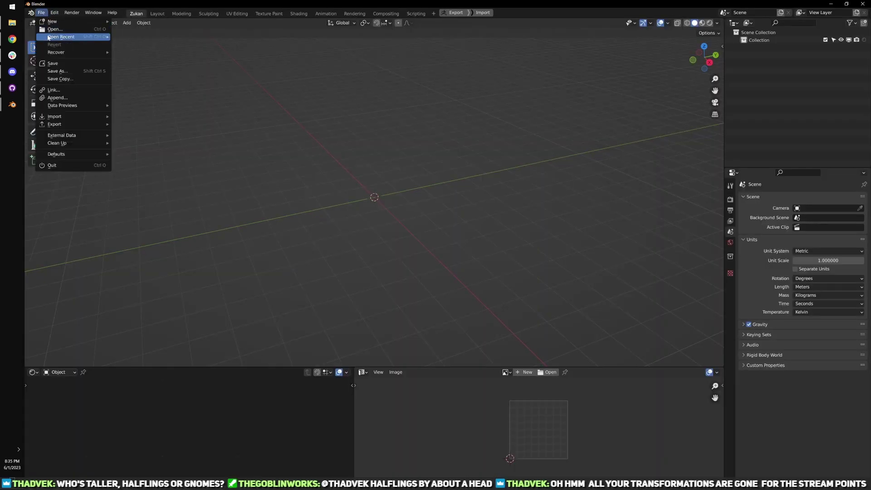
mouse_move(59, 37)
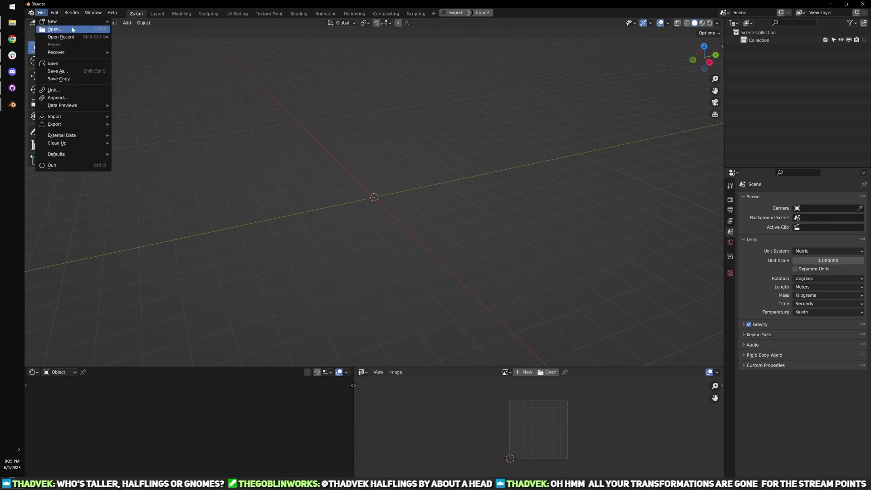
left_click(68, 29)
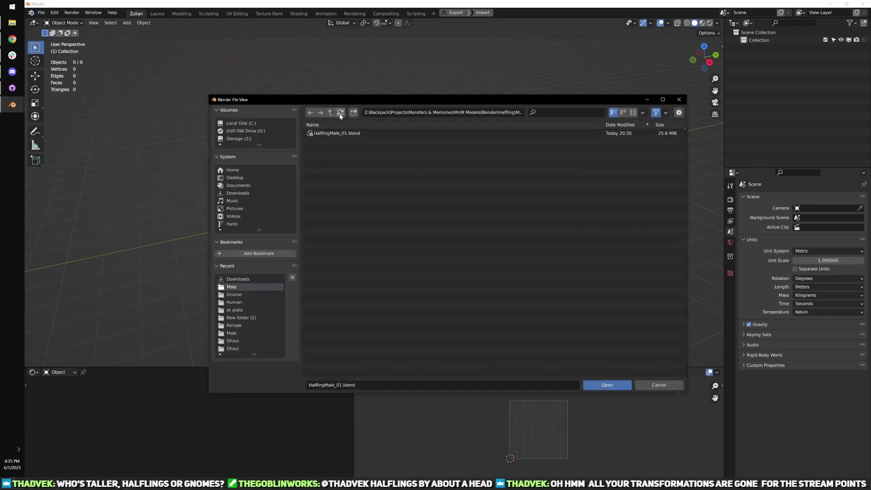
left_click(330, 113)
left_click(330, 113)
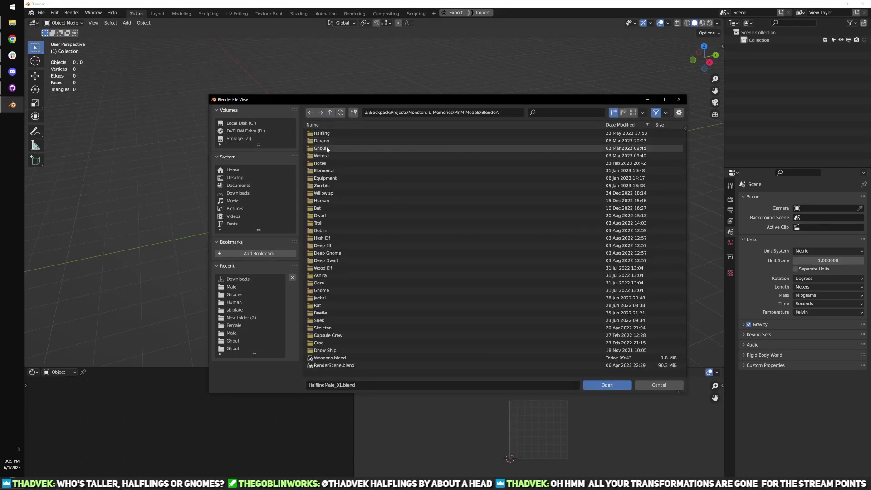
left_click(345, 291)
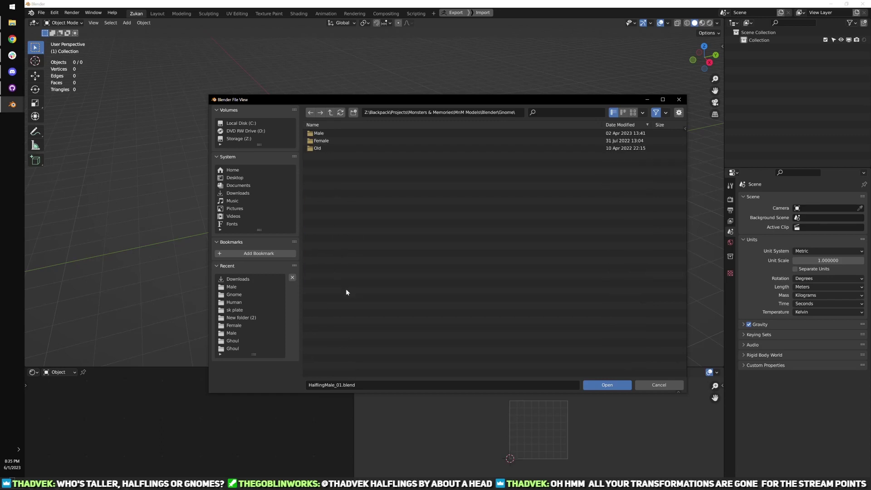
left_click(352, 135)
left_click(353, 134)
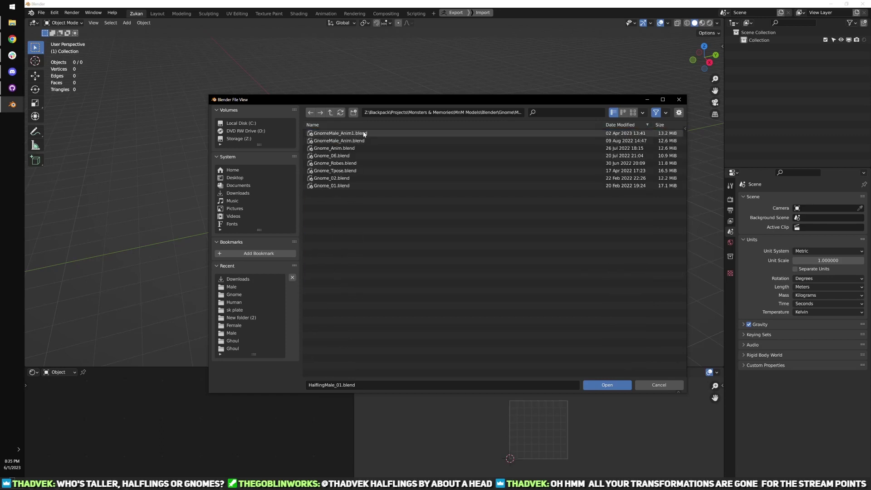
double_click(365, 132)
- Clear the parent of the GnomeMaleEars object in the gnome scene
scroll(426, 204, "up", 10)
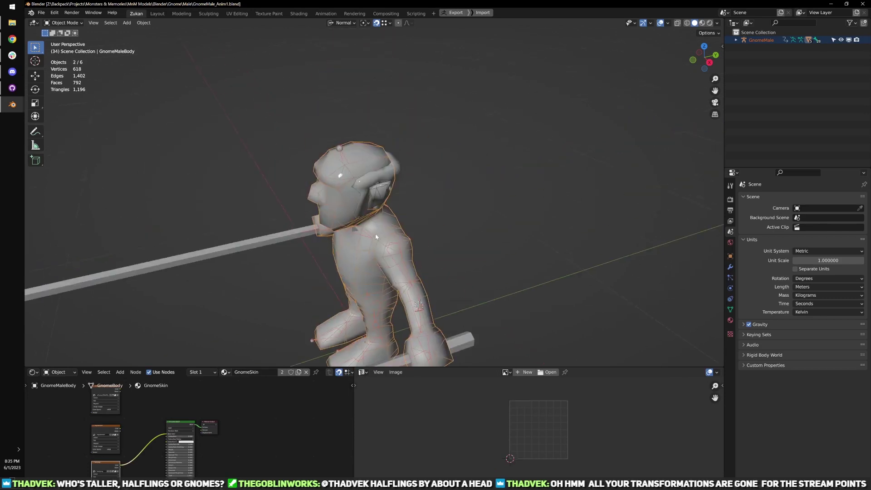
left_click(390, 188)
key("alt+c")
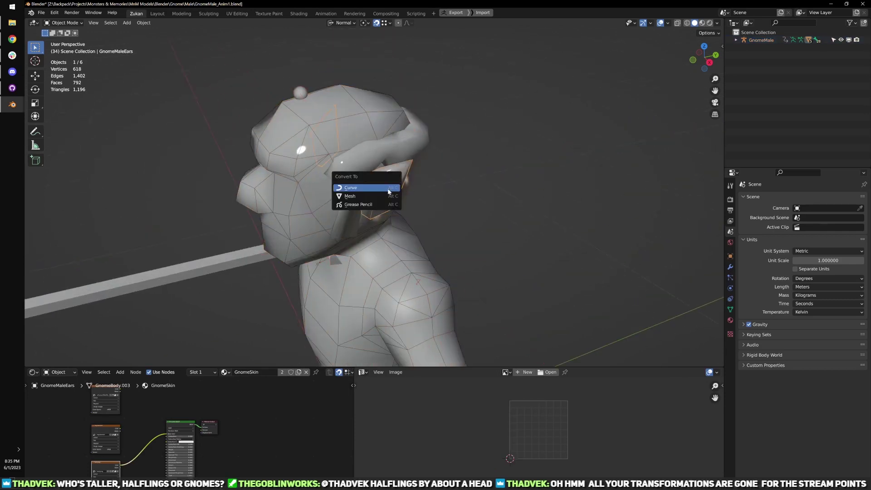
key("Escape")
key("alt+p")
left_click(386, 199)
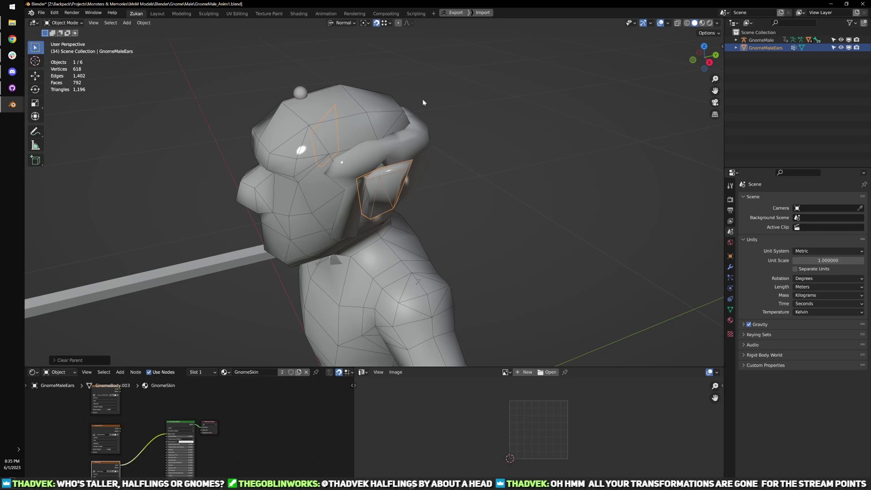
- Switch to the HalflingMale_01.blend window, paste the copied gnome ears into the scene and select them
mouse_move(12, 105)
left_click(62, 129)
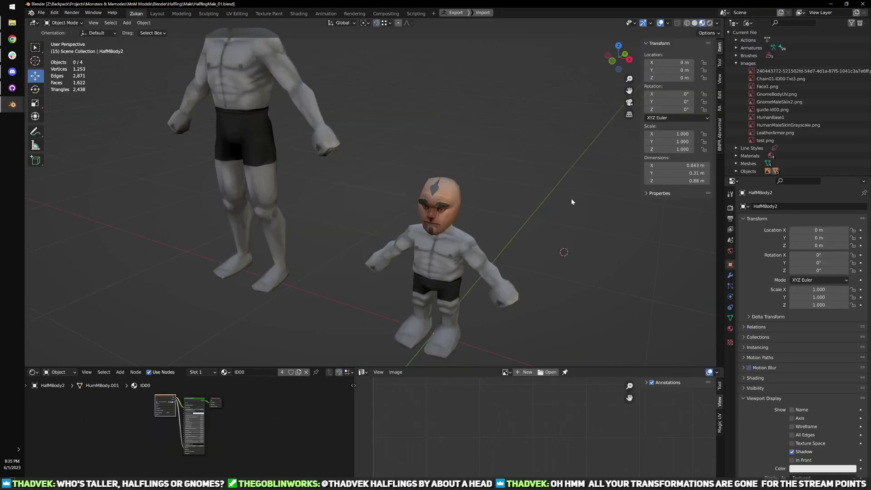
key("ctrl+v")
scroll(523, 186, "up", 3)
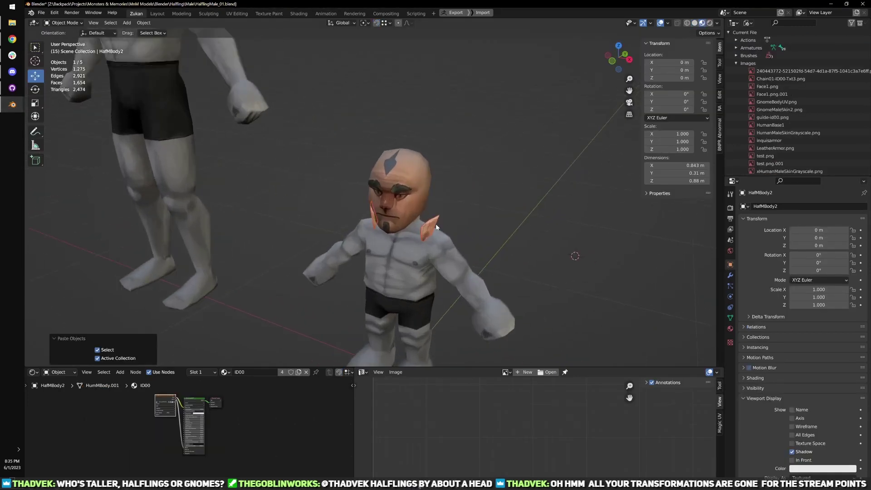
left_click(436, 224)
- Move the whole ear mesh up and slightly back onto the sides of the halfling's head, to a median of about Y 0.02 m, Z 0.747 m
key("KP_3")
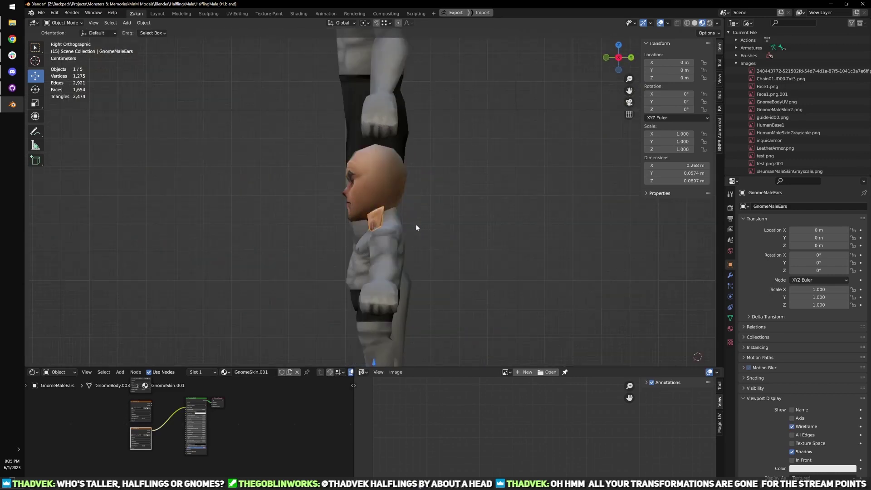
scroll(416, 224, "down", 3)
key("Tab")
key("a")
key("a")
scroll(376, 200, "up", 3)
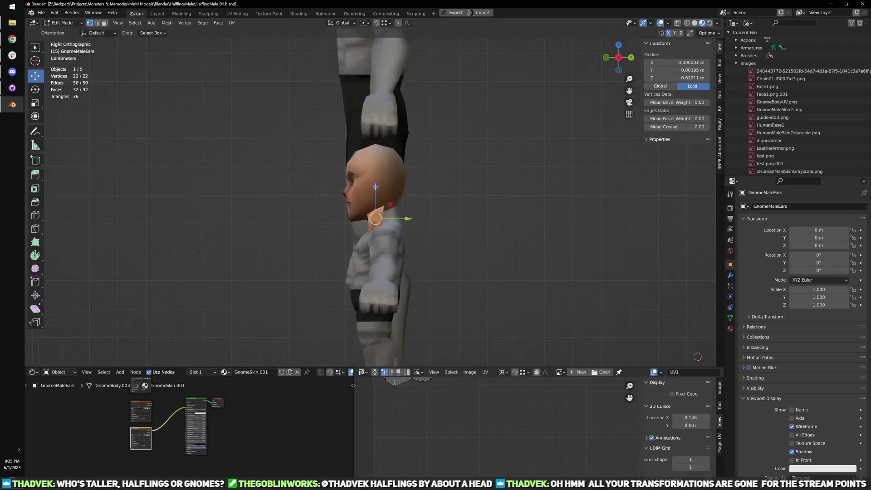
left_click_drag(376, 186, 411, 172)
scroll(394, 172, "up", 2)
key("KP_1")
middle_click_drag(490, 190, 396, 191)
left_click_drag(422, 182, 416, 182)
middle_click_drag(397, 187, 438, 201)
key("KP_1")
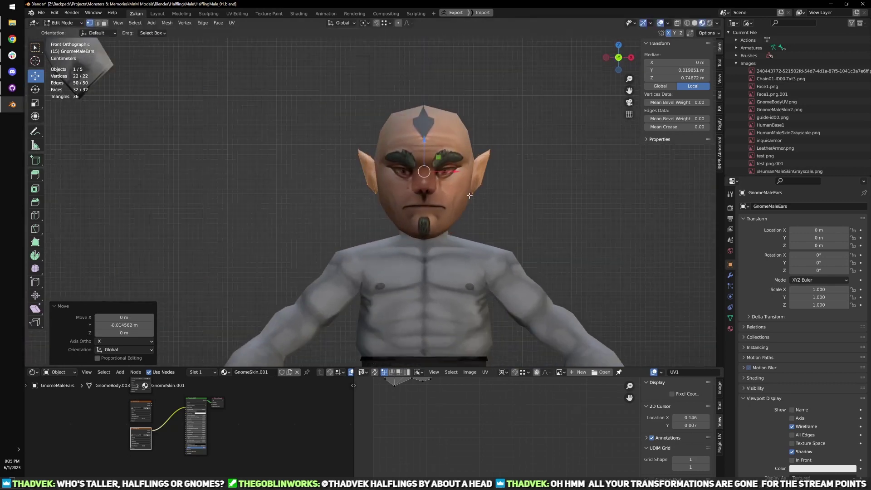
key("Tab")
- Link the materials of HafMBody2 to the GnomeMaleEars object
scroll(499, 220, "down", 3)
middle_click_drag(494, 224, 421, 200)
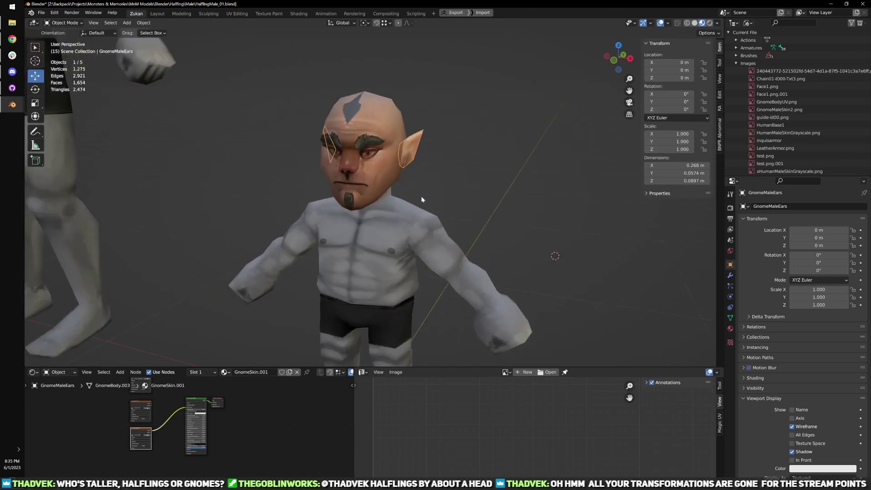
left_click(730, 330)
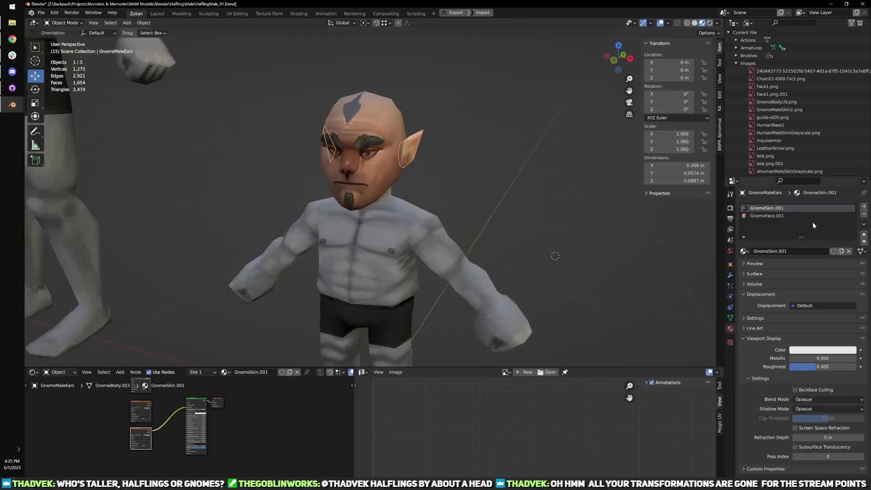
left_click(404, 180)
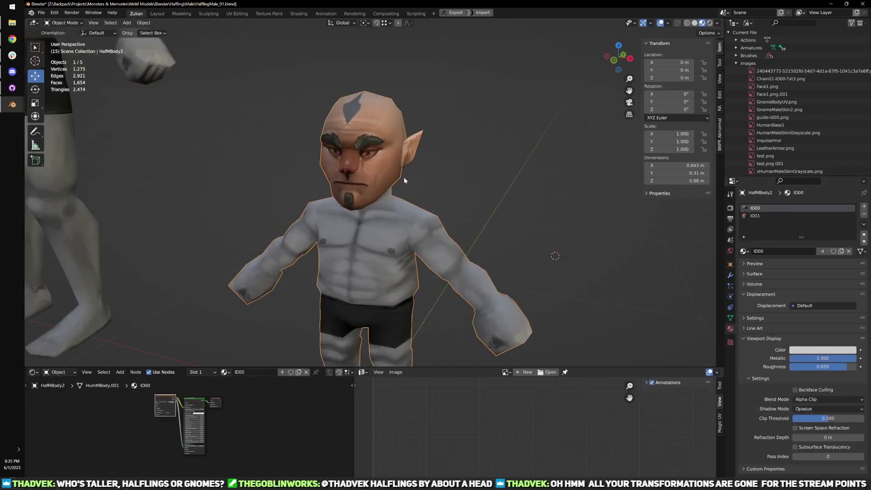
left_click(417, 150)
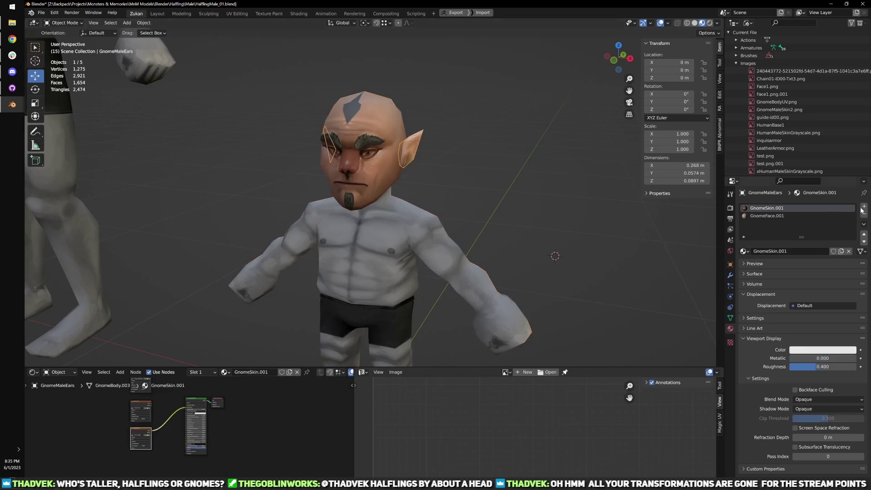
left_click(377, 165, "shift")
key("ctrl+l")
left_click(377, 186)
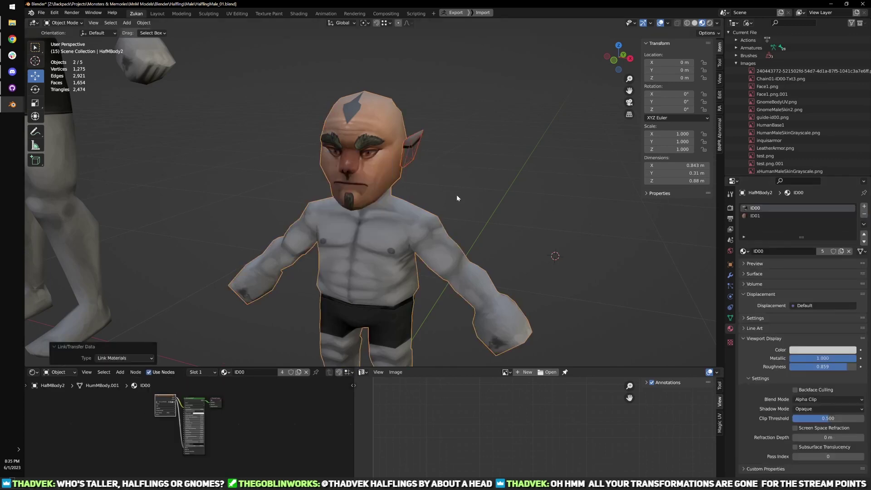
- Remove the ID00 material slot from GnomeMaleEars, keeping only ID01, and turn off the ears' Wireframe display
scroll(494, 197, "up", 2)
left_click(424, 143)
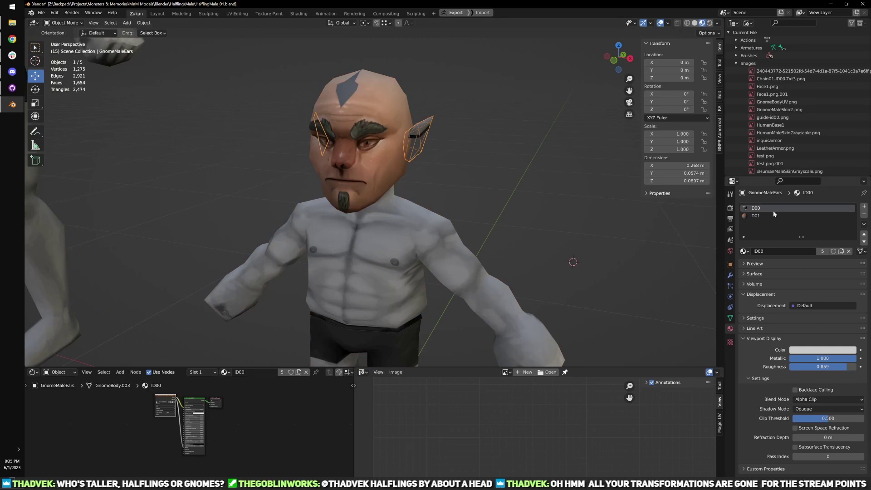
left_click(863, 216)
middle_click_drag(457, 198, 475, 222, "shift")
scroll(487, 216, "up", 1)
scroll(488, 216, "down", 1)
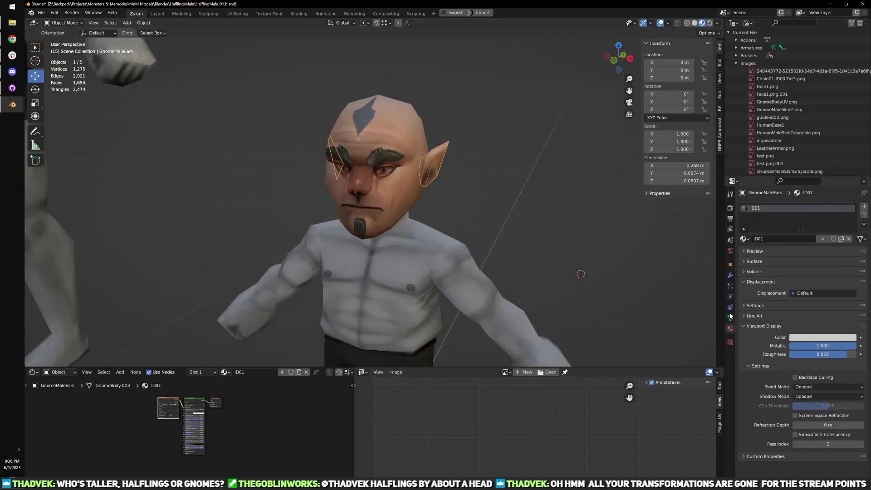
left_click(730, 265)
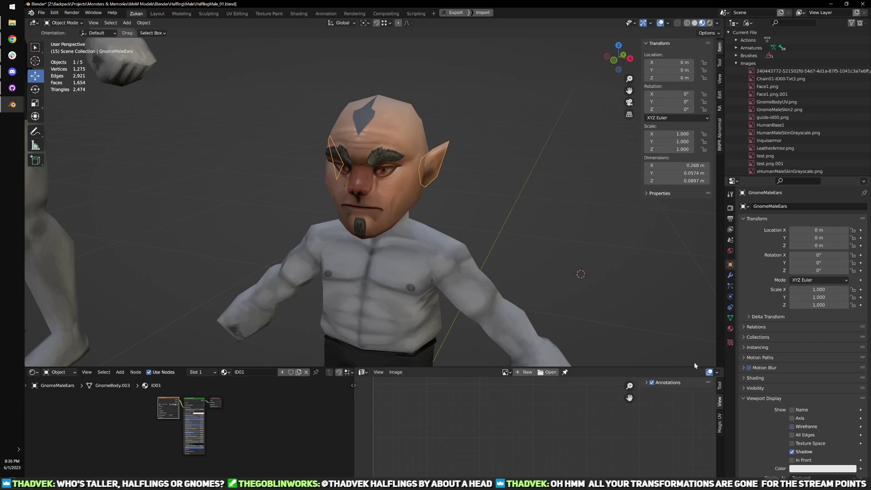
- Switch the Outliner to the View Layer display and rename the GnomeMaleEars object to HafMEars, following the HafMBody2 naming
left_click(748, 22)
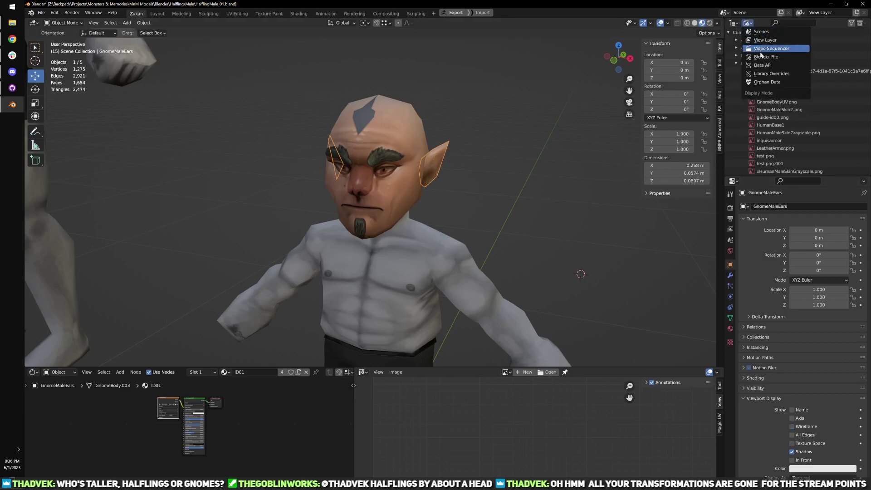
left_click(763, 41)
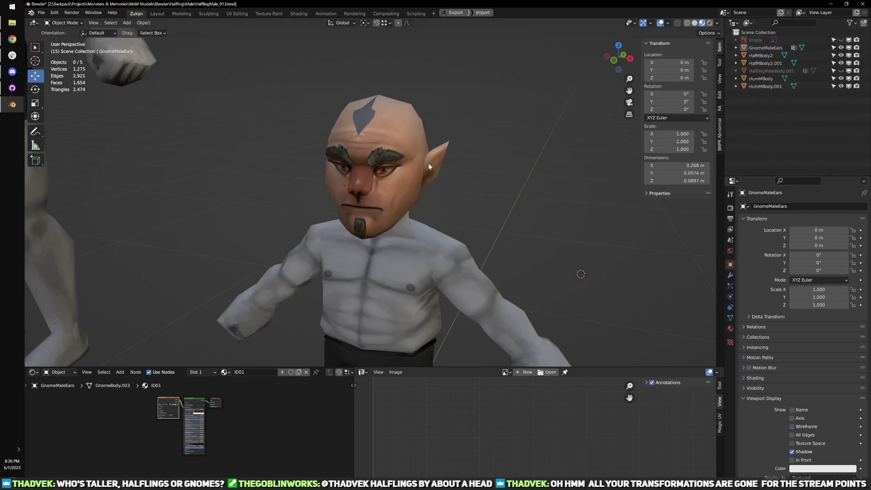
left_click(416, 173)
double_click(764, 55)
key("ctrl+c")
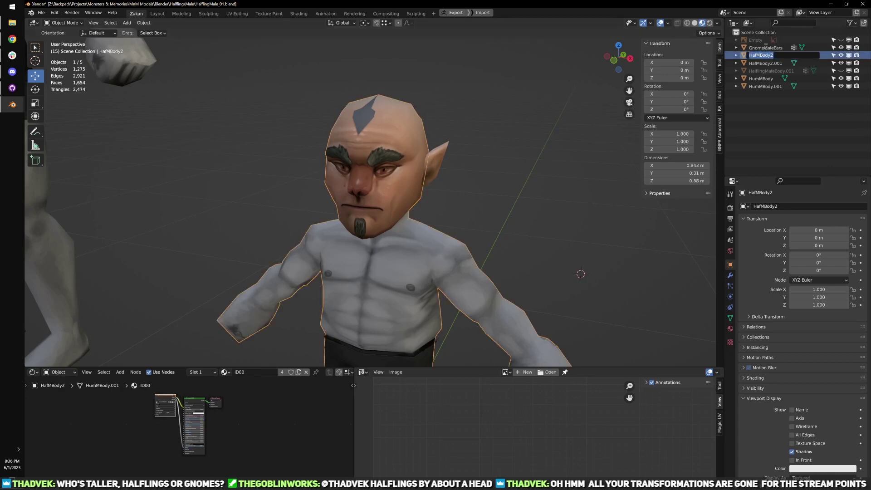
double_click(765, 48)
key("ctrl+v")
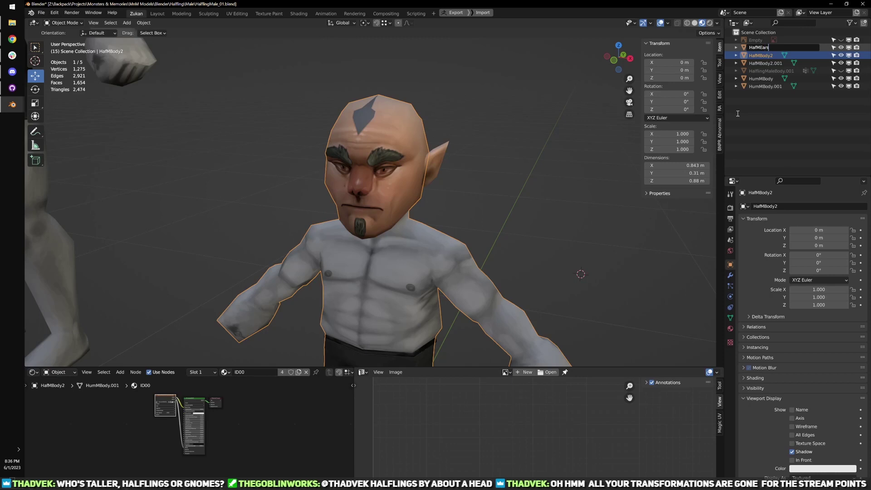
key("Return")
- Select HafMBody2.001 to check which part it is and look over the whole halfling body
scroll(472, 210, "down", 2)
middle_click_drag(470, 210, 509, 160, "shift")
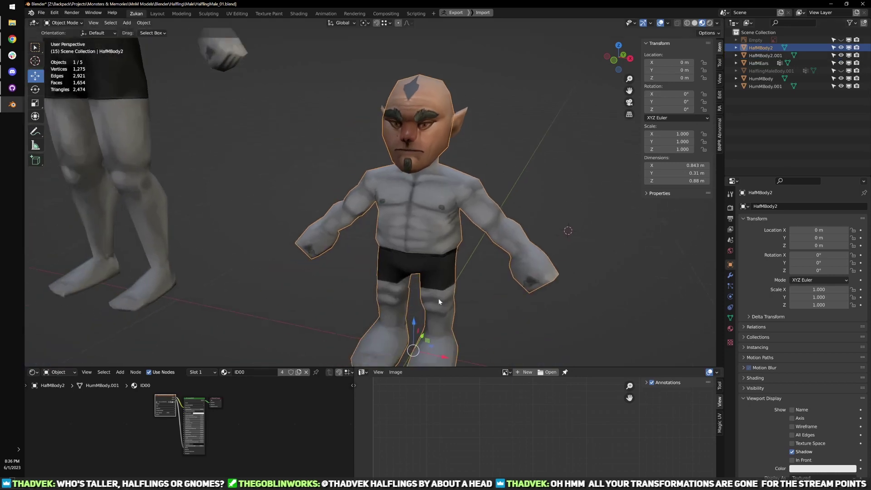
left_click(760, 55)
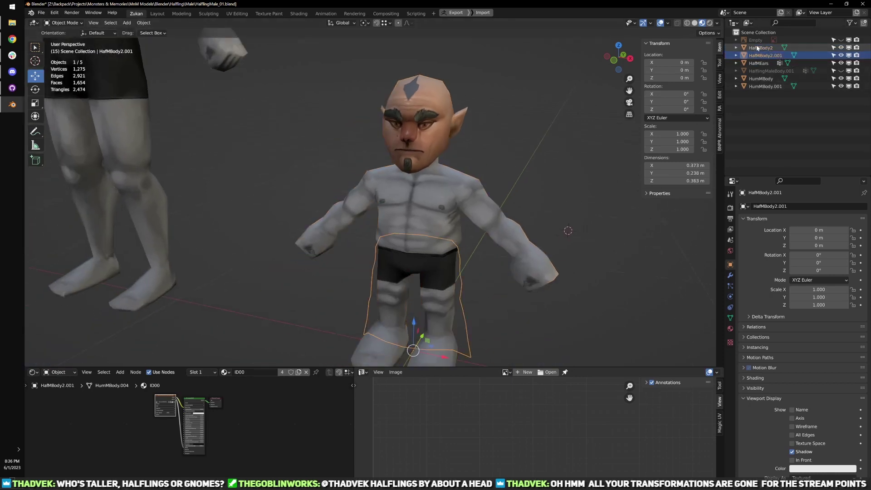
scroll(513, 130, "down", 1)
scroll(510, 156, "up", 4)
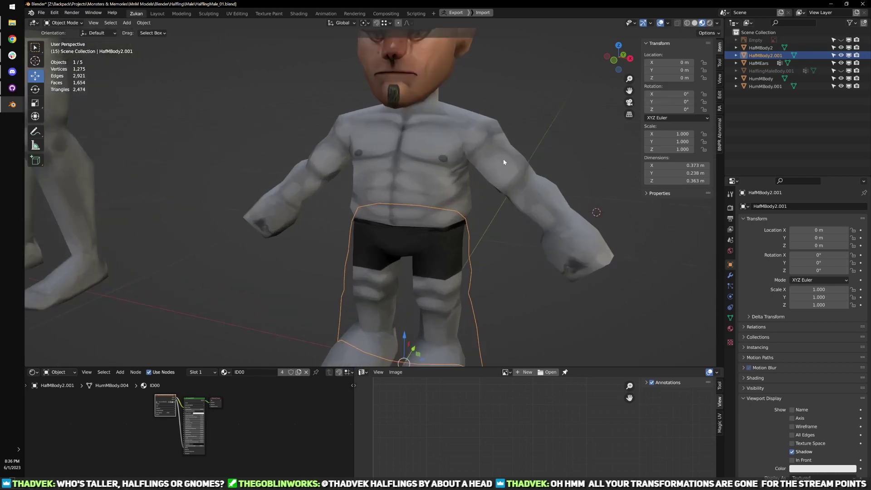
scroll(503, 158, "down", 3)
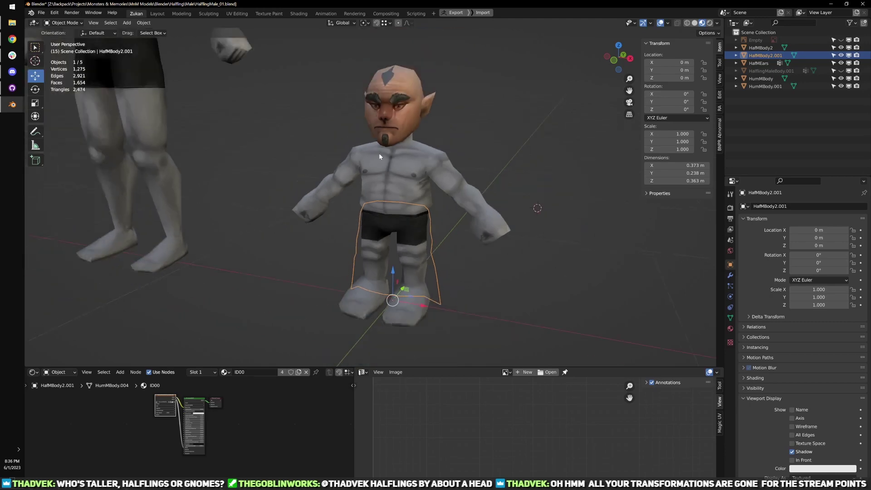
- In right side view, move the nose tip vertices of HafMBody2 forward about 0.007 m along Y
middle_click_drag(379, 157, 301, 148)
scroll(368, 130, "up", 4)
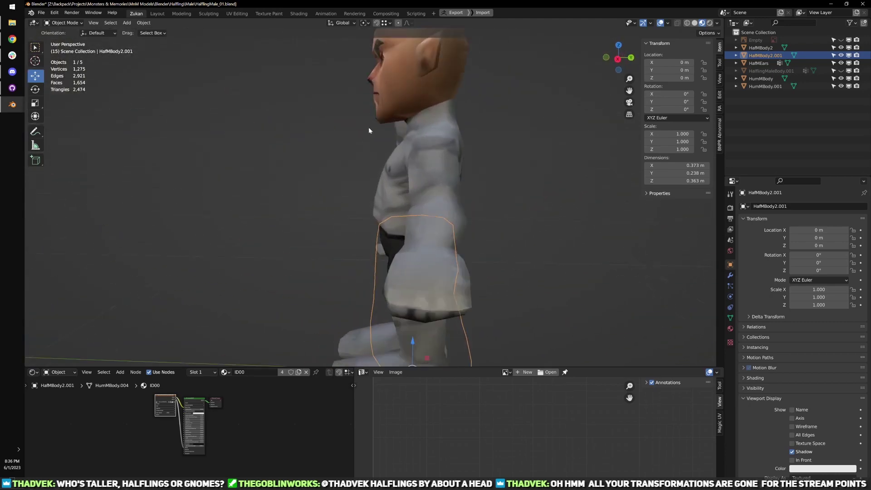
left_click(410, 128)
middle_click_drag(368, 131, 370, 197, "shift")
key("Tab")
key("KP_3")
scroll(369, 196, "up", 5)
key("shift+z")
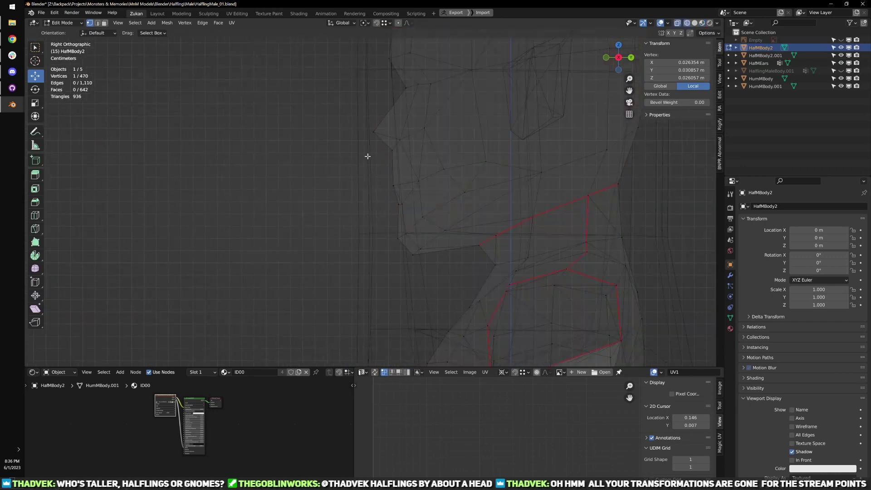
middle_click_drag(368, 156, 351, 182, "shift")
mouse_move(314, 125)
left_mouse_down()
mouse_move(392, 188)
mouse_move(392, 166)
left_mouse_up()
key("shift+z")
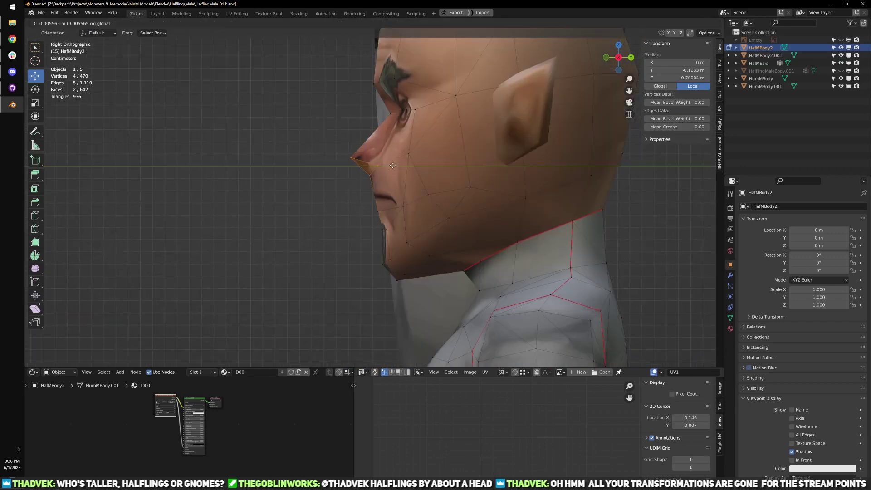
left_click(393, 165)
- Select the vertices at the front of the forehead through the mesh and shift them along Y
scroll(404, 180, "down", 4)
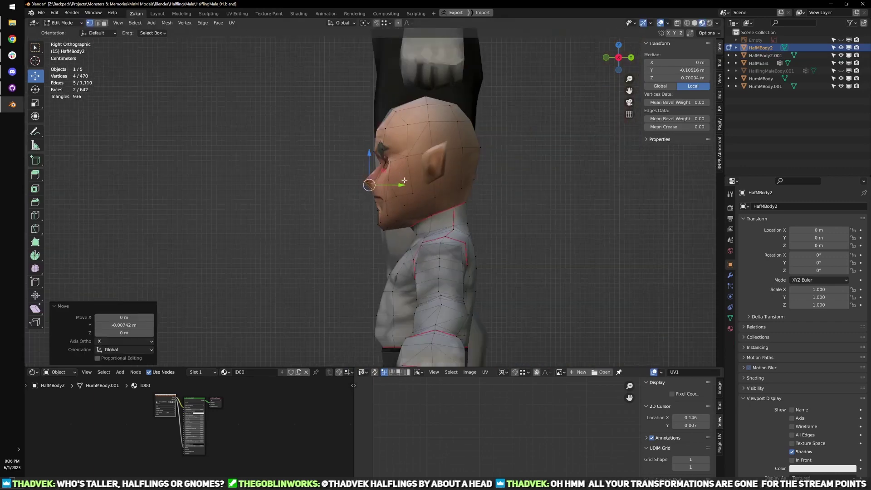
key("alt+z")
left_click_drag(354, 111, 412, 130)
key("alt+z")
scroll(379, 136, "up", 2)
key("g")
key("y")
left_click(402, 131)
key("alt+z")
key("alt+z")
key("g")
key("y")
- Move the three upper forehead vertices back about 0.006 m and down about 0.002 m
key("alt+z")
left_click_drag(364, 89, 388, 101)
key("alt+z")
left_click(388, 101)
- Move the three vertices at the front of the crown back about 0.006 m and up about 0.001 m
key("alt+z")
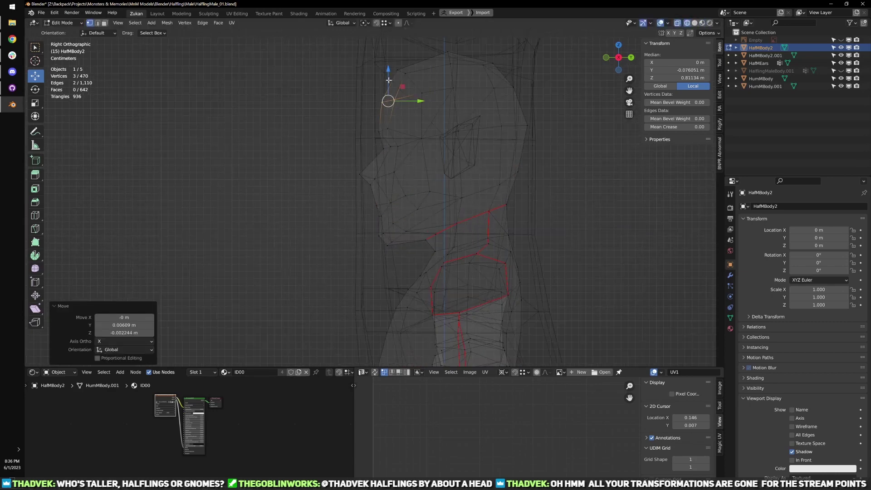
left_click_drag(380, 68, 419, 82)
key("g")
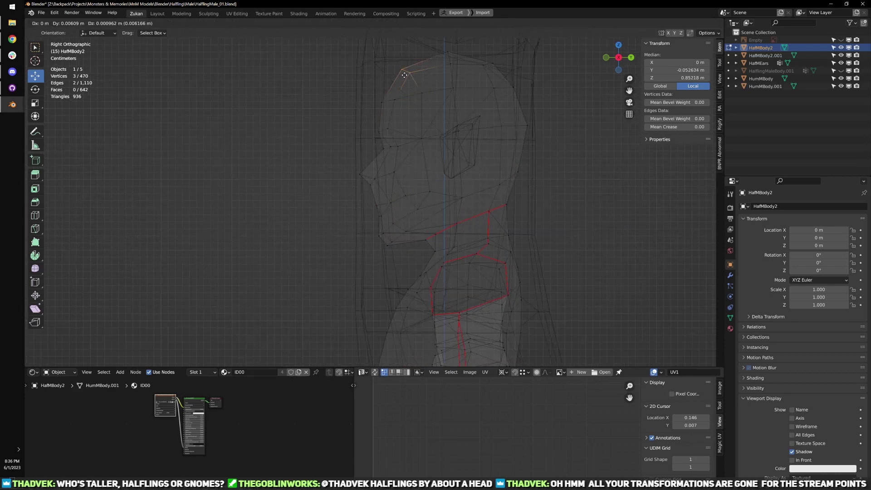
left_click(404, 75)
key("shift+z")
scroll(446, 121, "down", 3)
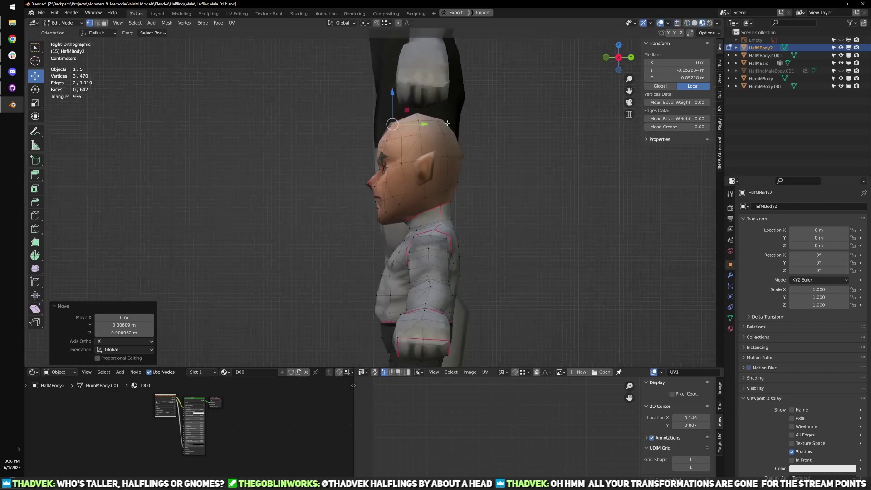
- Move the cheek vertex beside the corner of the mouth forward about 0.007 m along Y
middle_click_drag(447, 123, 361, 215)
key("Tab")
scroll(435, 203, "up", 4)
key("Tab")
left_click(358, 217)
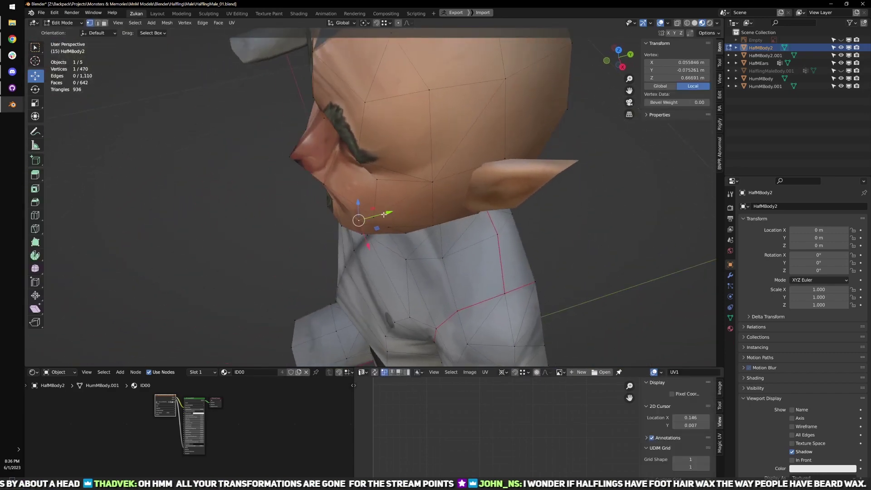
left_click_drag(385, 214, 382, 215)
middle_click_drag(381, 215, 410, 174)
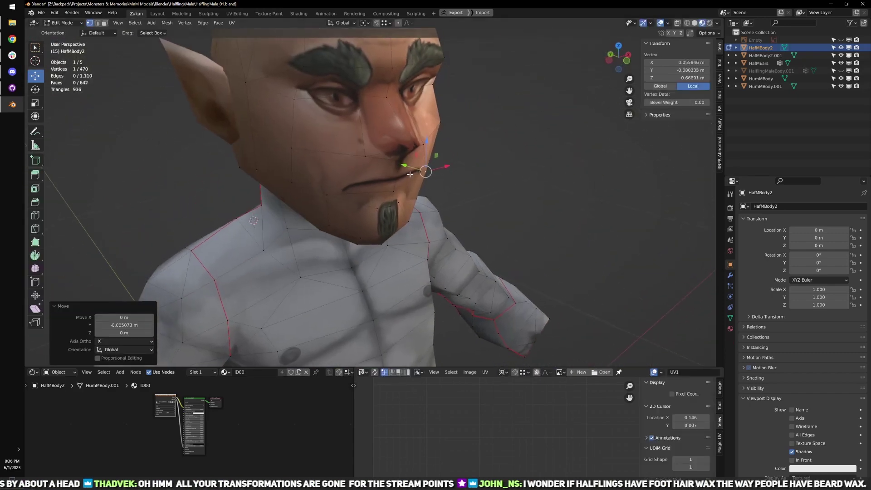
left_click_drag(401, 164, 403, 165)
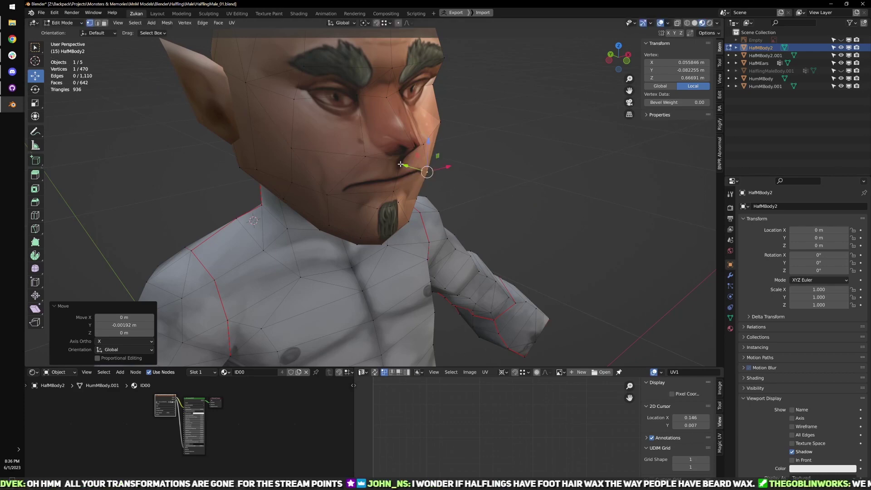
- Move the outer cheek vertex beside the nose forward about 0.003 m along Y
left_click(440, 128)
left_click_drag(420, 119, 424, 119)
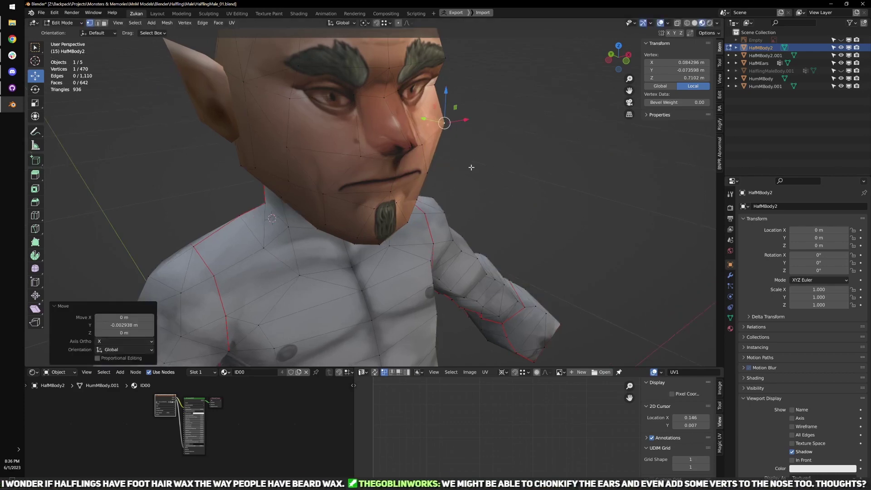
key("Tab")
scroll(470, 167, "down", 2)
middle_click_drag(470, 167, 437, 156)
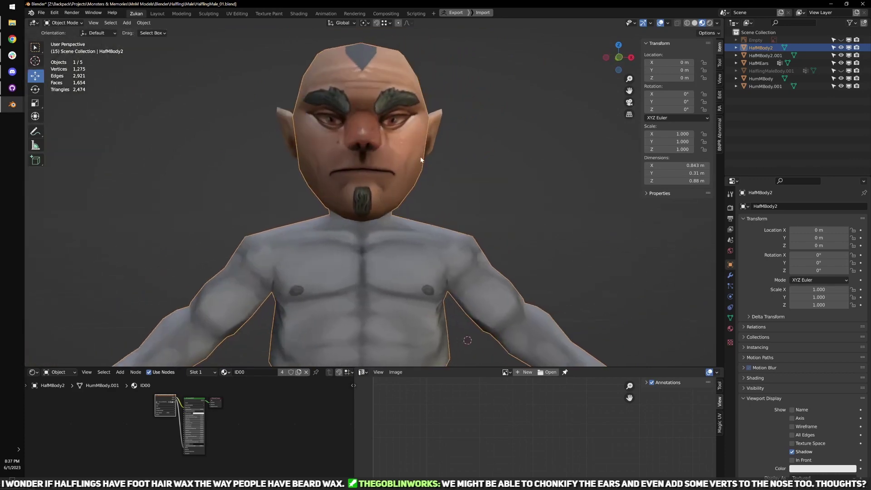
- Make the Empty reference image of the halflings visible beside the model
key("Tab")
scroll(379, 193, "up", 4)
key("Tab")
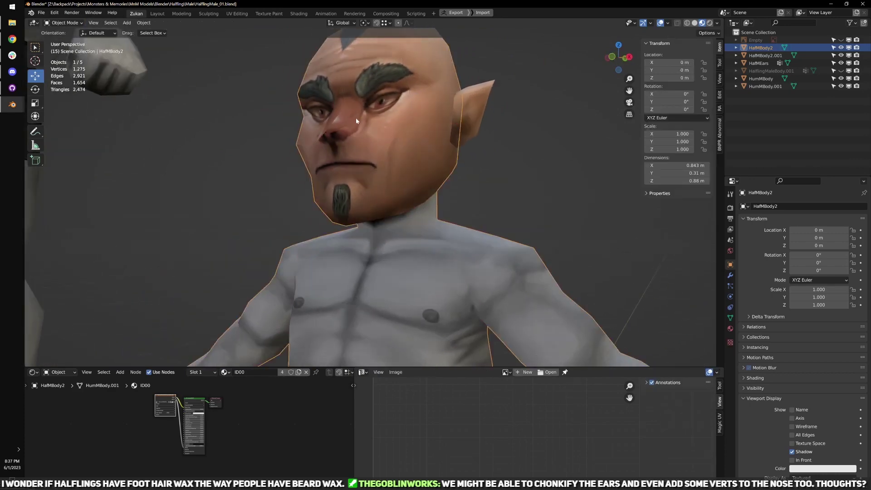
left_click(841, 40)
scroll(537, 132, "down", 2)
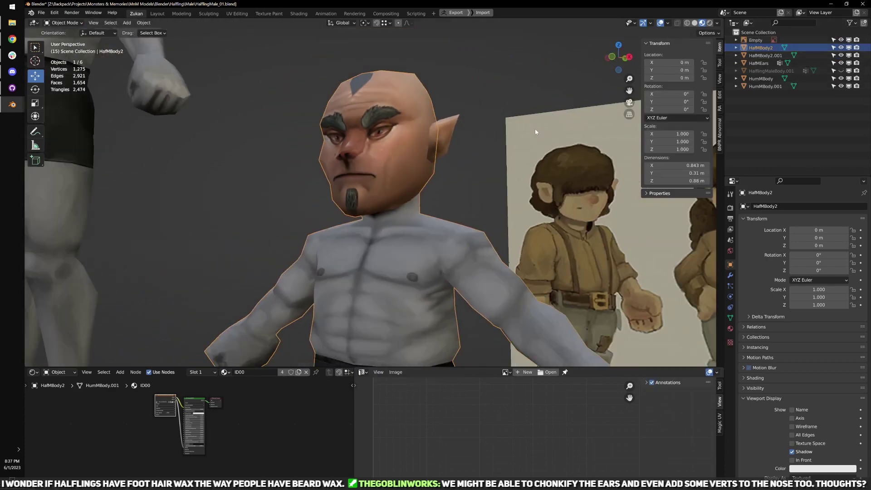
middle_click_drag(537, 132, 561, 136)
- Select the centre edge under the chin and raise it about 0.005 m along Z
key("Tab")
scroll(401, 213, "up", 5)
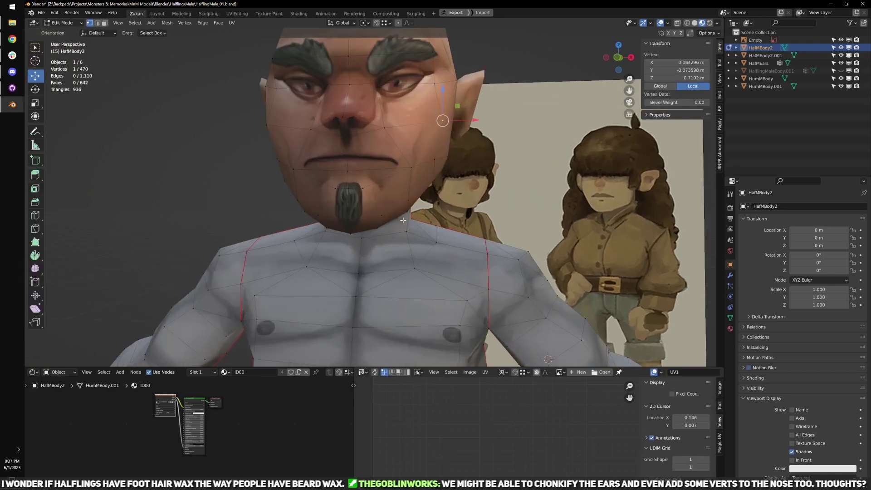
middle_click_drag(403, 220, 349, 228)
scroll(348, 228, "down", 2)
key("KP_3")
key("alt+z")
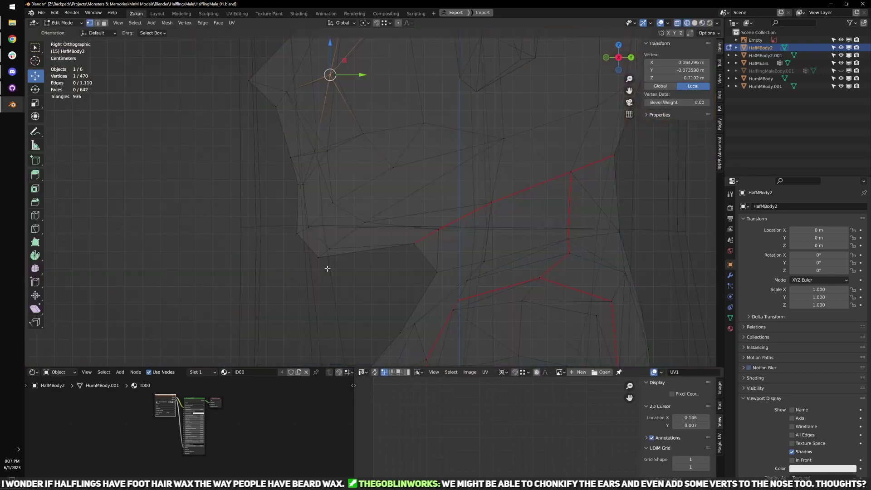
key("ctrl+Tab")
left_click(297, 255)
left_click(306, 245)
middle_click_drag(305, 244, 318, 224)
key("alt+z")
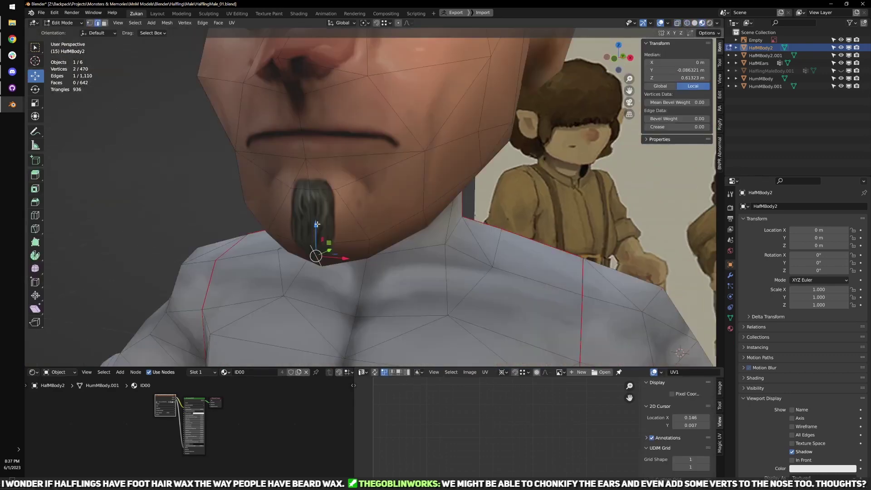
left_click_drag(315, 224, 320, 214)
scroll(354, 209, "down", 5)
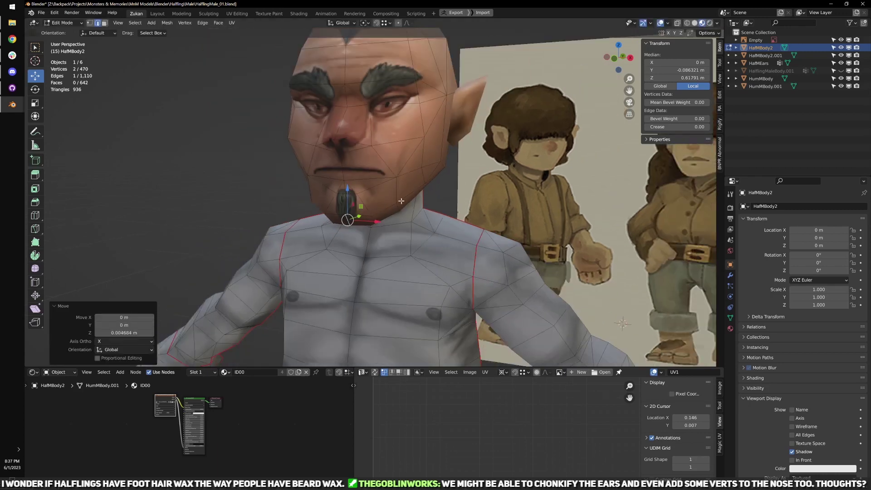
- Compare the halfling's head, ears and body proportions with the reference art
middle_click_drag(383, 204, 393, 209)
key("Tab")
scroll(393, 208, "down", 2)
mouse_move(236, 180)
middle_mouse_down()
mouse_move(267, 192)
mouse_move(246, 190)
middle_mouse_up()
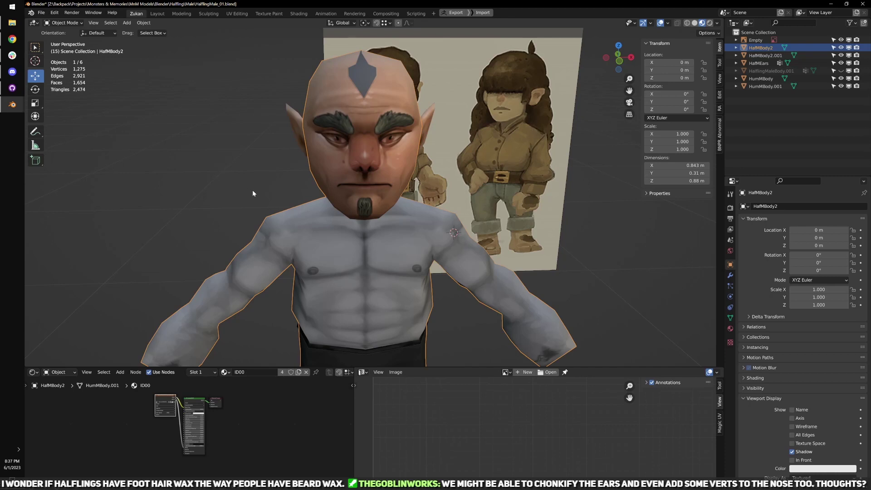
scroll(252, 189, "up", 2)
middle_click_drag(471, 105, 340, 145, "shift")
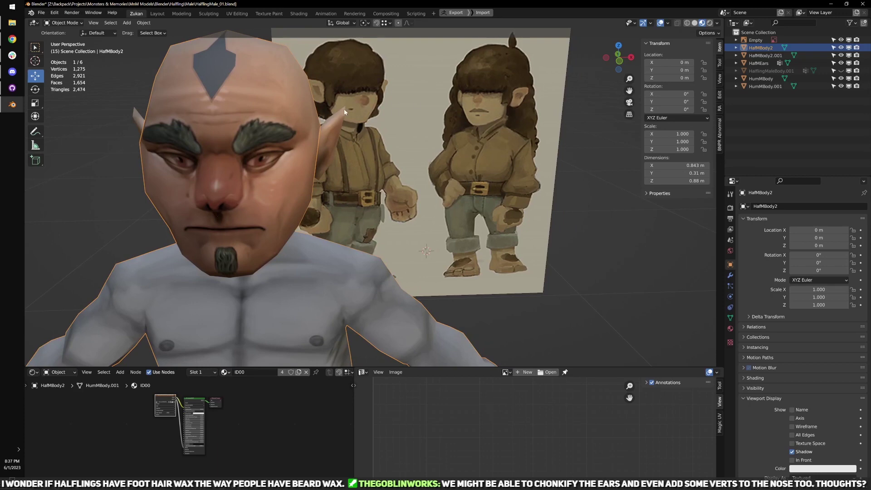
middle_click_drag(344, 112, 380, 102)
middle_click_drag(381, 171, 455, 165)
- Select an edge loop across the ear of HafMEars in Edit Mode
left_click(440, 155)
scroll(456, 167, "up", 2)
key("Tab")
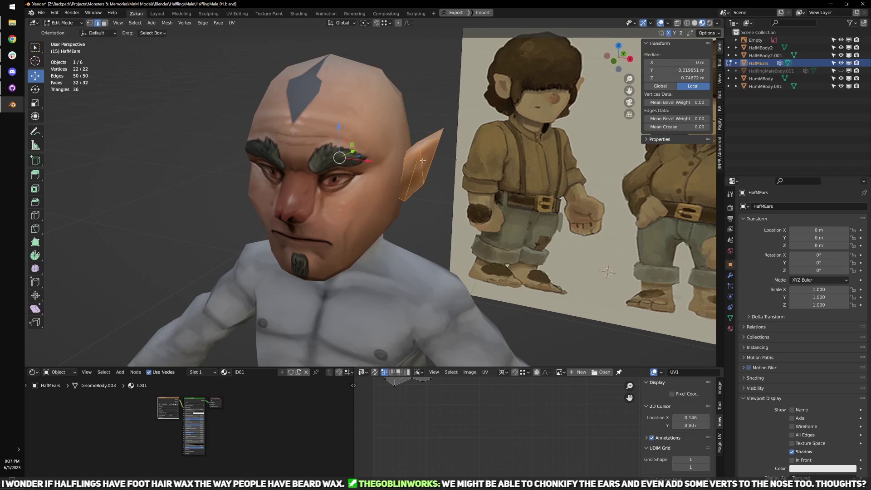
scroll(433, 213, "up", 3)
left_click(450, 136, "alt")
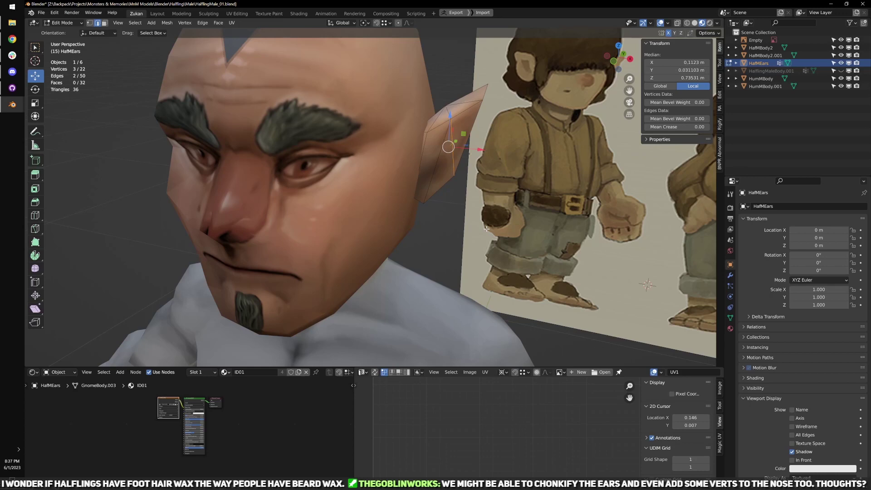
scroll(486, 229, "down", 3)
middle_click_drag(454, 203, 435, 103, "shift")
key("Tab")
- Select HafMBody2 and open its mesh for editing together with HafMEars
left_click_drag(428, 206, 467, 244)
scroll(466, 244, "up", 2)
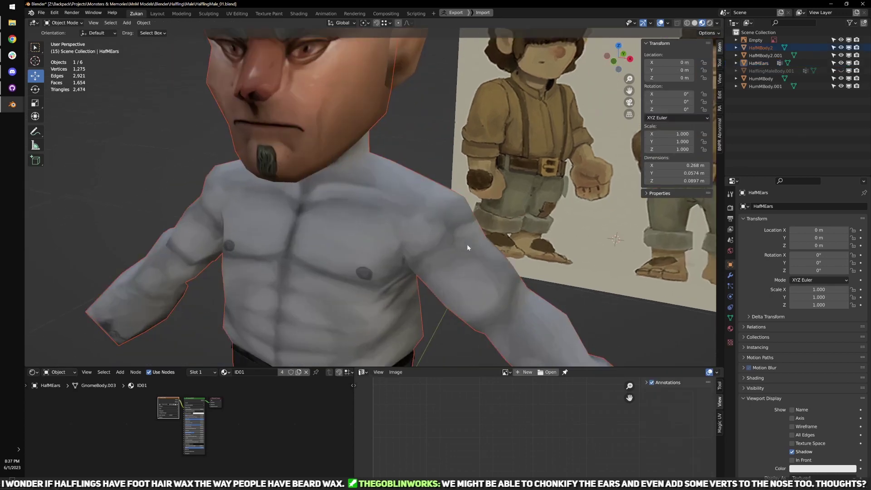
key("Tab")
scroll(436, 214, "down", 3)
scroll(455, 180, "up", 3)
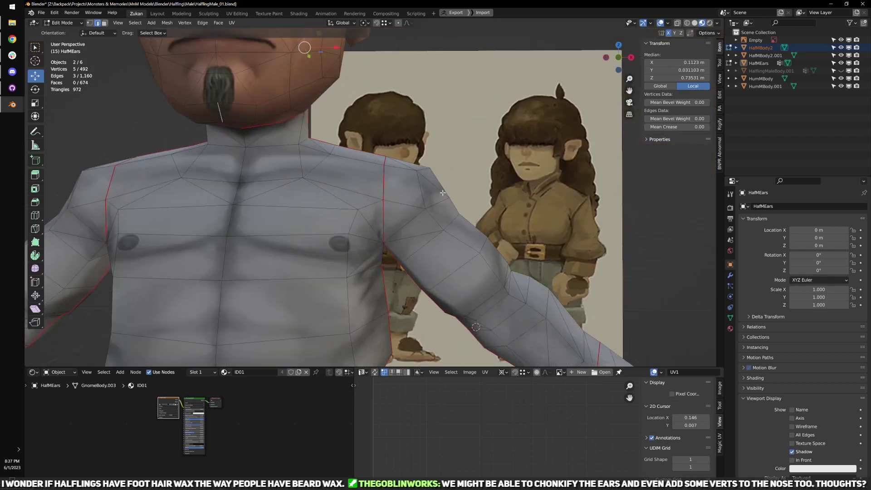
- Select the faces of HafMBody2's left shoulder and upper arm from the front view
key("KP_1")
scroll(409, 240, "up", 3)
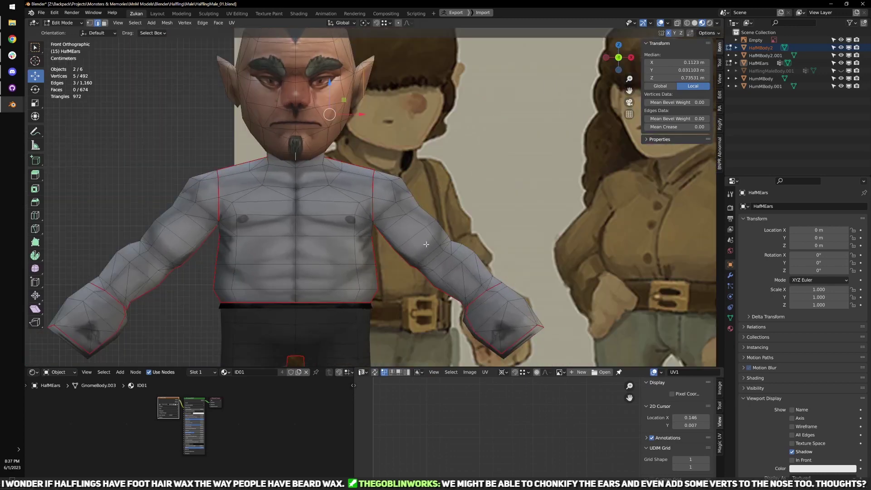
key("ctrl+Tab")
left_click(410, 240)
middle_click_drag(360, 280, 426, 266, "shift")
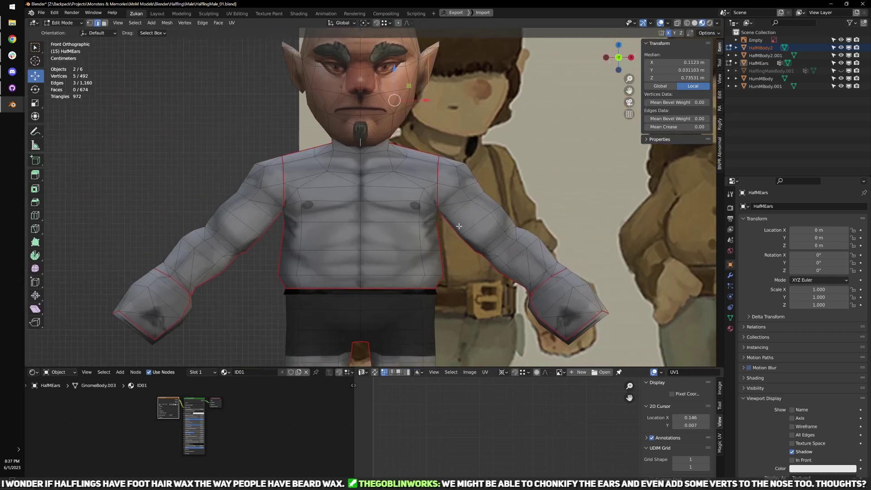
left_click_drag(436, 161, 513, 221)
middle_click_drag(514, 221, 470, 241)
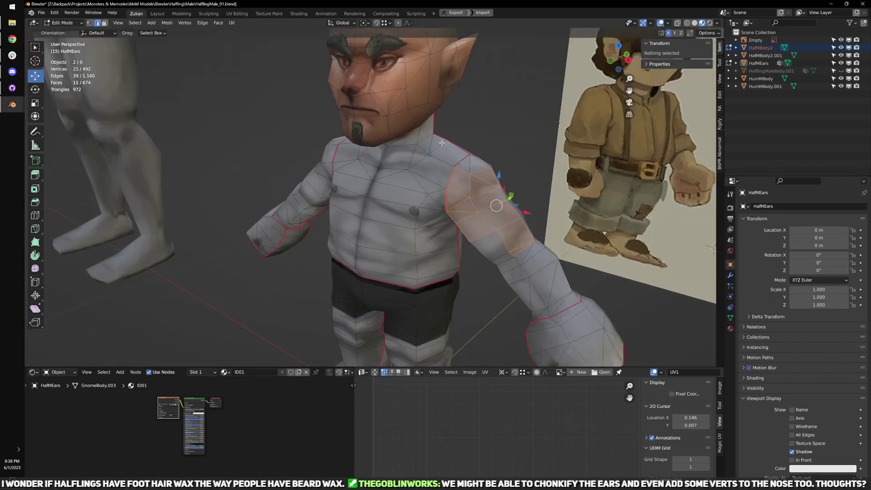
- Stop editing HafMBody2 and open only the HafMEars mesh for editing
scroll(460, 194, "up", 3)
key("Tab")
middle_click_drag(456, 86, 418, 194, "shift")
left_click(460, 193)
scroll(434, 177, "up", 3)
key("Tab")
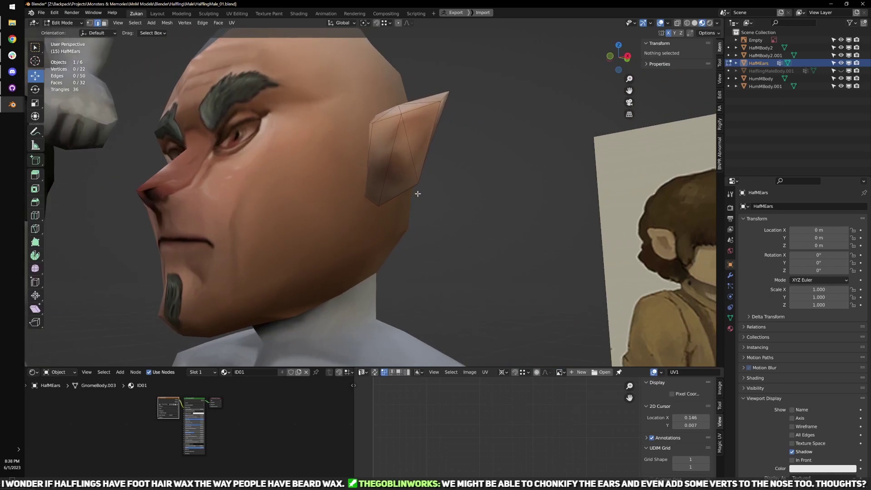
- Compare the fitted ears with the reference art from an angle and from the front, leaving Edit Mode
middle_click_drag(480, 209, 472, 226)
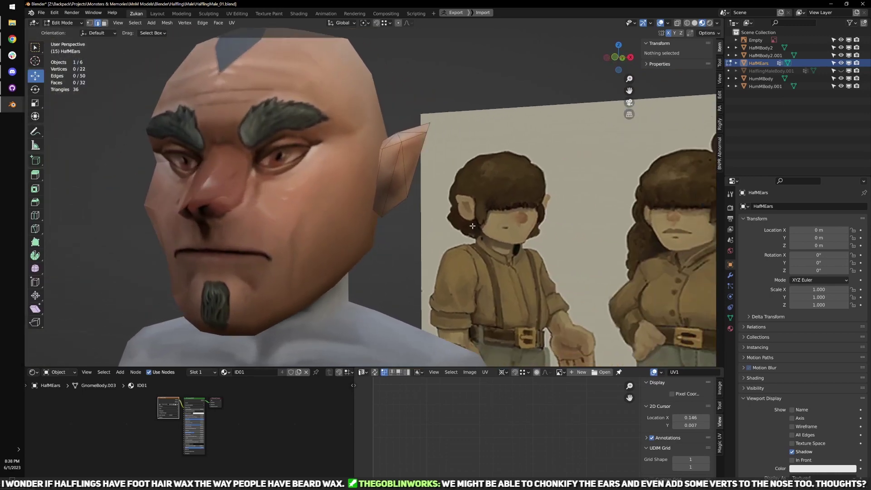
scroll(462, 212, "down", 3)
key("KP_1")
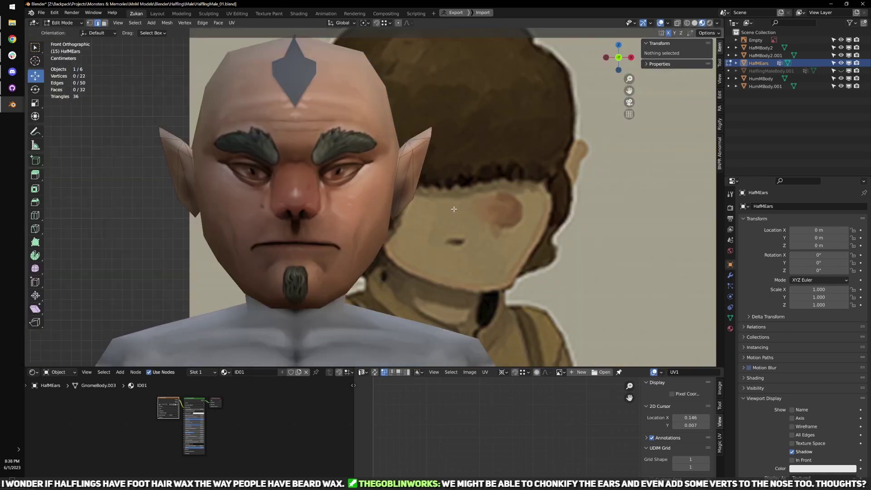
scroll(456, 206, "down", 3)
key("Tab")
scroll(490, 223, "down", 4)
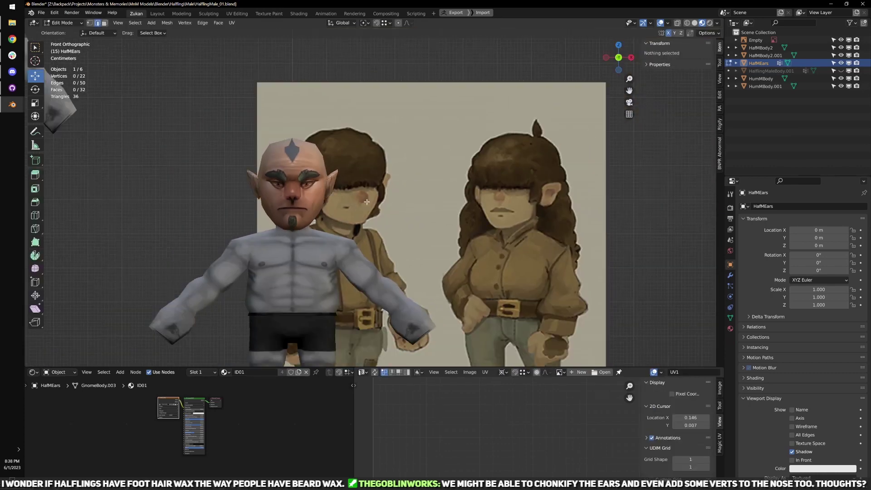
key("shift+d")
left_click(540, 200)
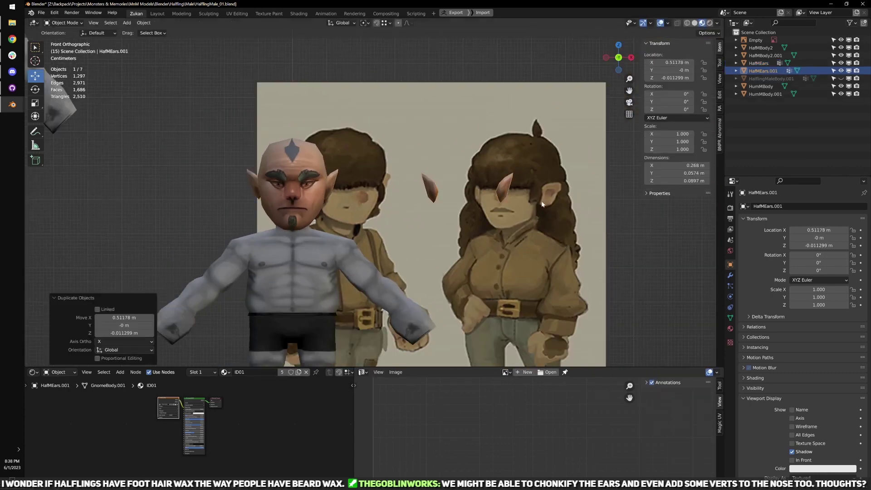
key("Tab")
left_click(502, 199)
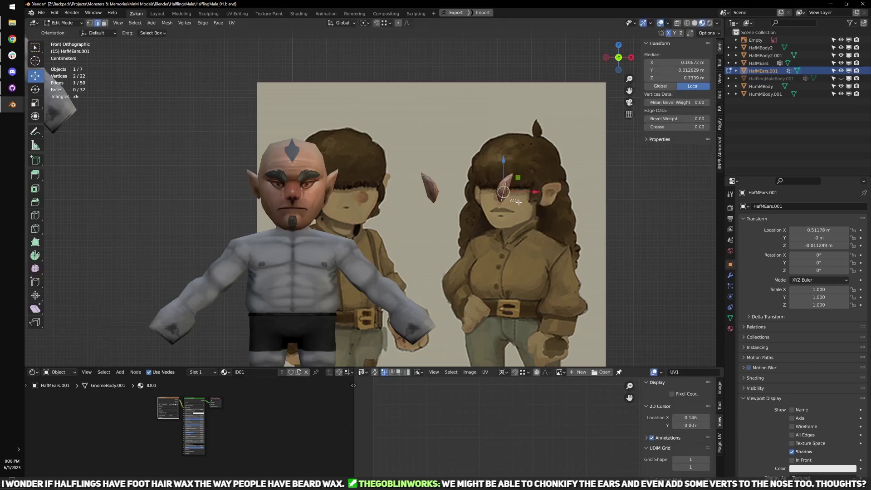
key("Tab")
key("Delete")
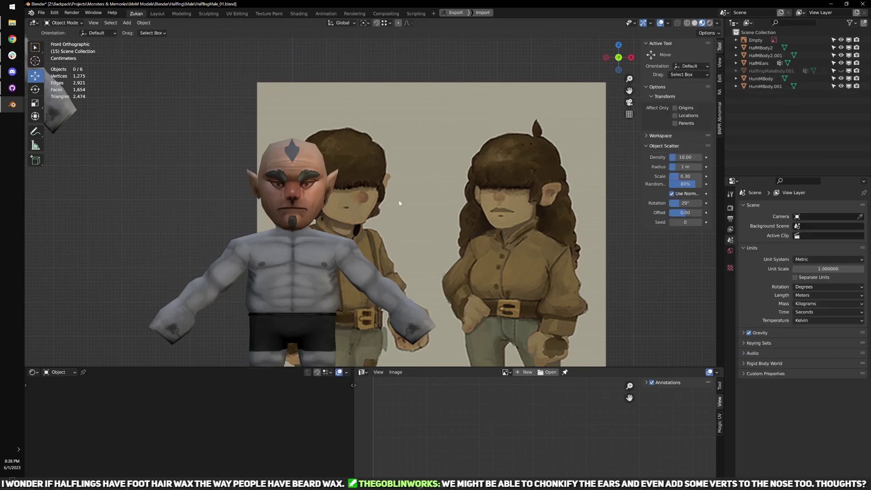
- Create a linked duplicate of HafMEars, offset about 0.628 m in X and -0.092 m in Z, over the female reference figure
left_click(334, 181)
key("alt+d")
left_click(562, 217)
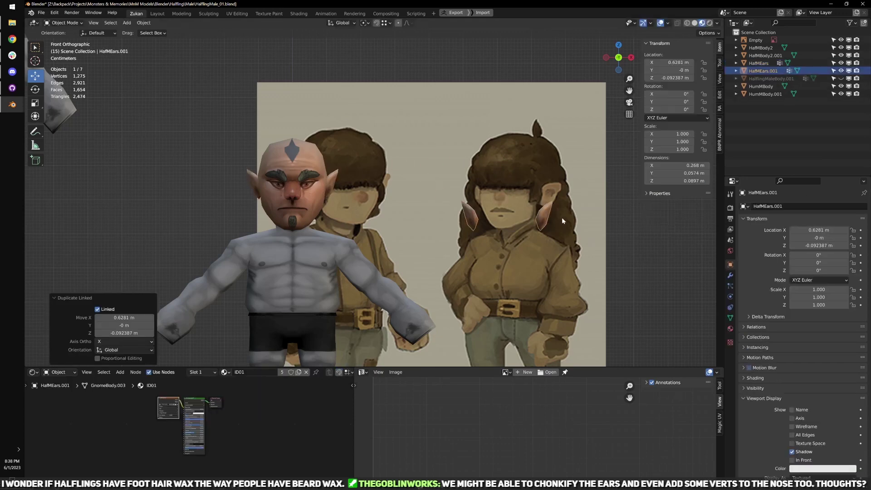
- Delete the faces of the ear on the negative X side from the linked ear mesh and leave Edit Mode
key("Tab")
key("alt+z")
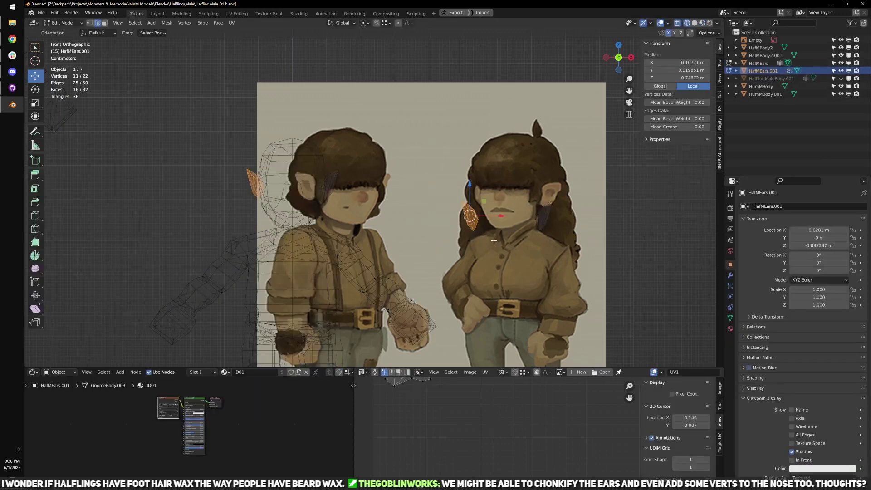
key("Delete")
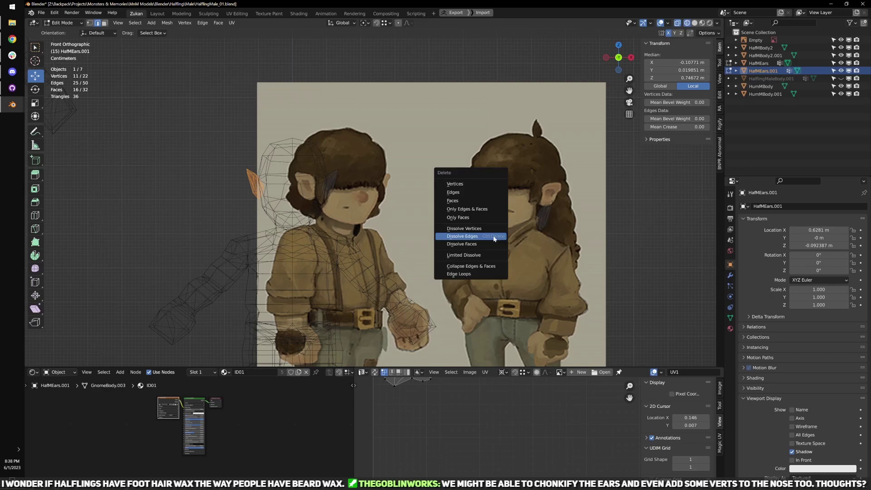
left_click(485, 202)
key("shift+z")
key("Tab")
scroll(563, 227, "down", 4)
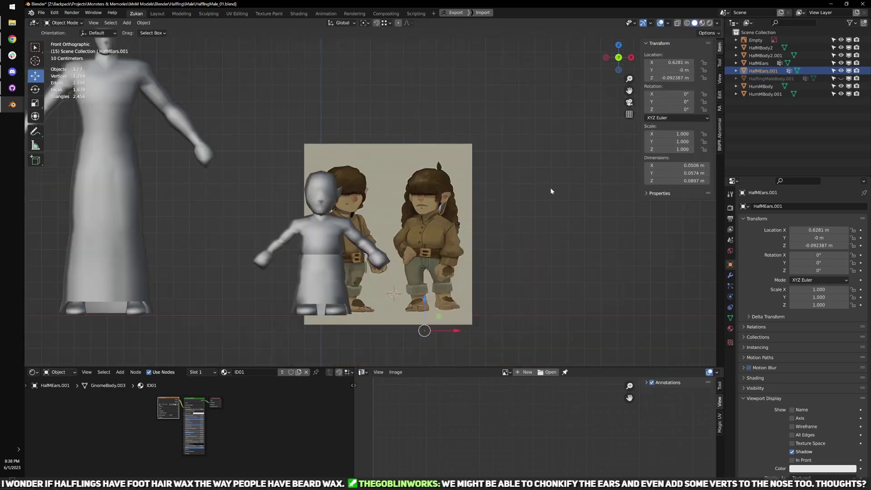
- Move the Empty reference image along X to about 0.981 m, clear of the halfling body
scroll(504, 168, "up", 3)
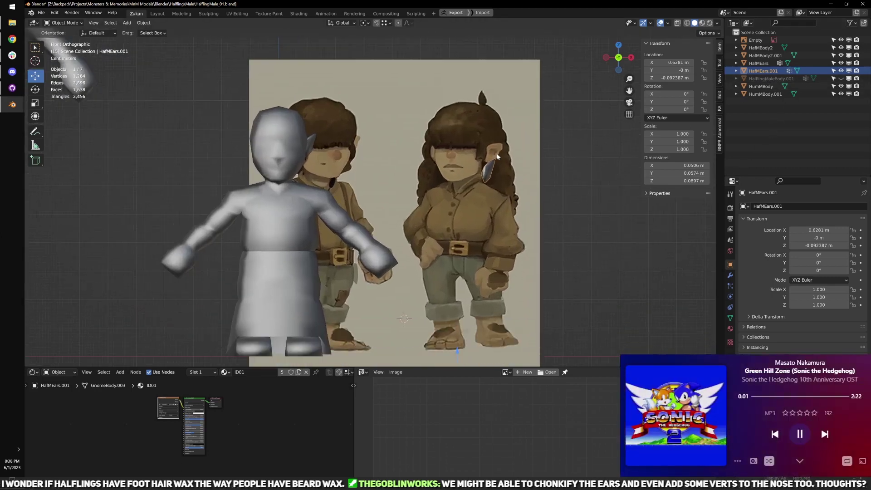
left_click(756, 40)
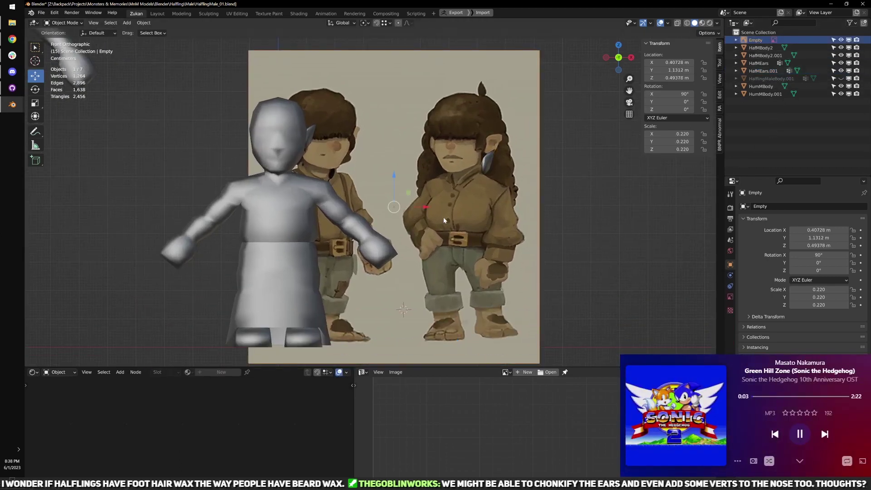
left_click_drag(425, 207, 589, 207)
- Select HafMEars.001 and try to rotate its entire ear mesh in the front view
left_click_drag(445, 127, 533, 201)
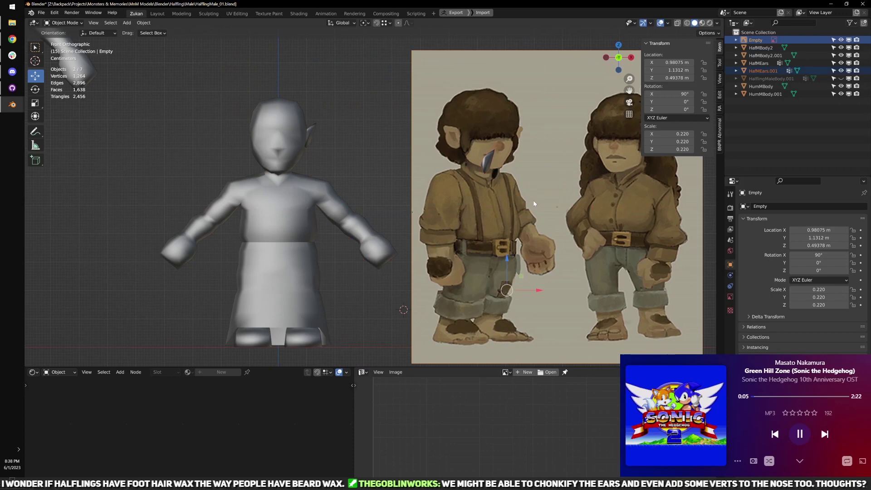
left_click(487, 159)
middle_click_drag(492, 150, 429, 179, "shift")
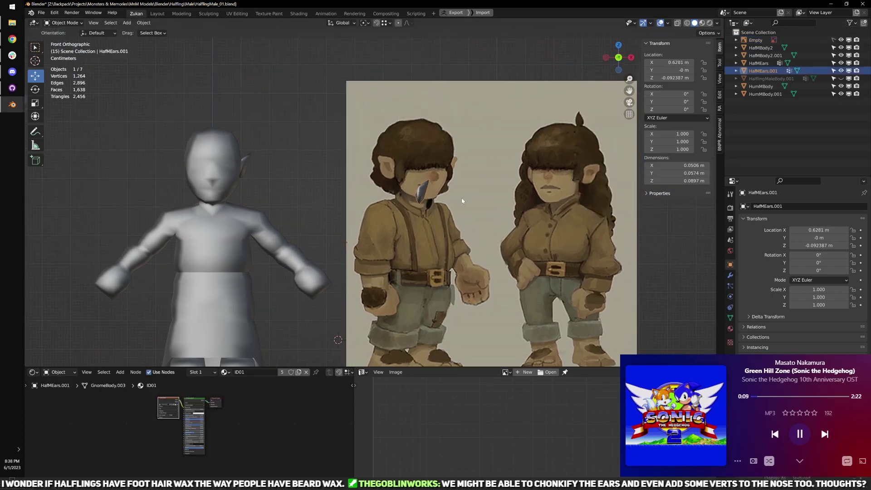
key("Tab")
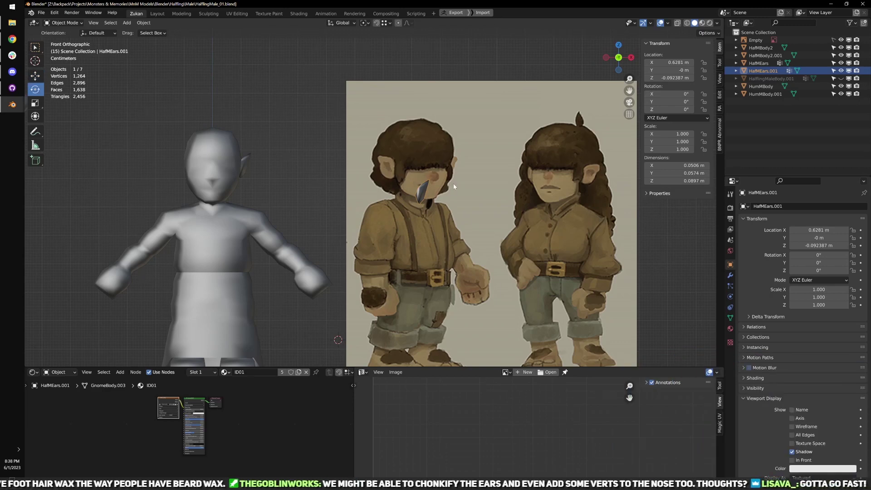
key("a")
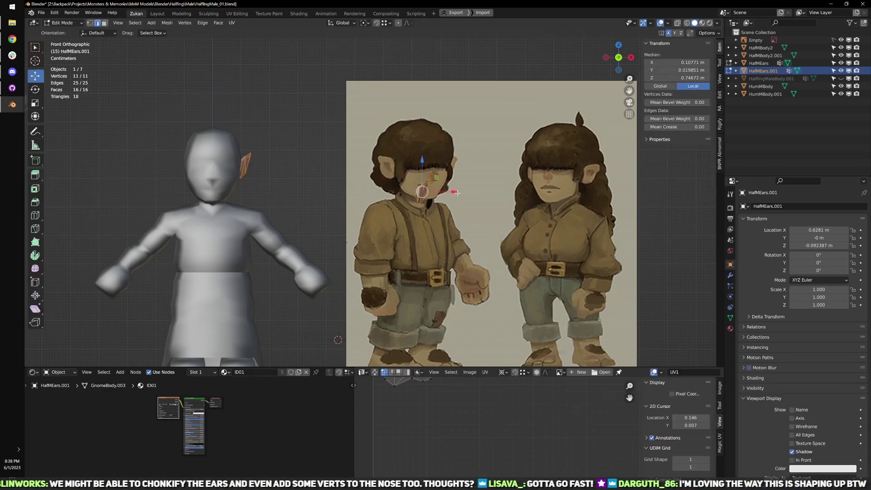
key("e")
key("w")
key("e")
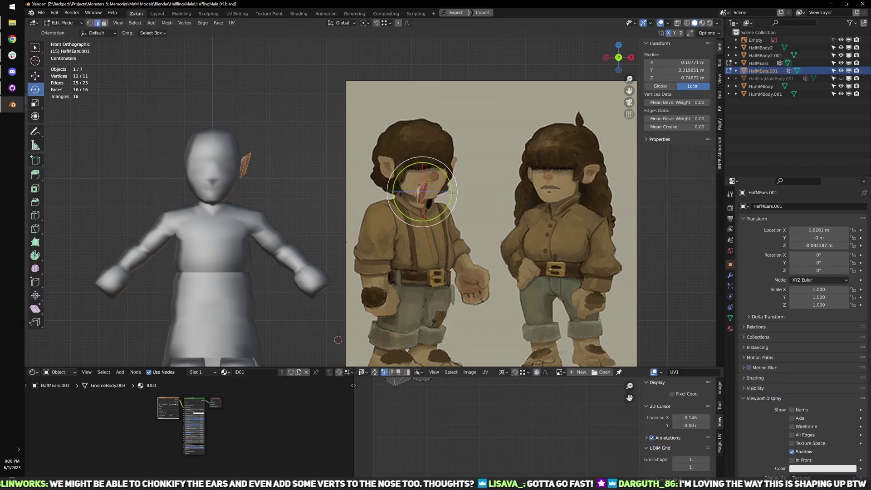
key("r")
left_click_drag(454, 193, 386, 189)
- Undo the ear rotation and the move of the reference image, returning to mesh editing of HafMEars.001
key("ctrl+z")
key("Tab")
key("Tab")
key("Tab")
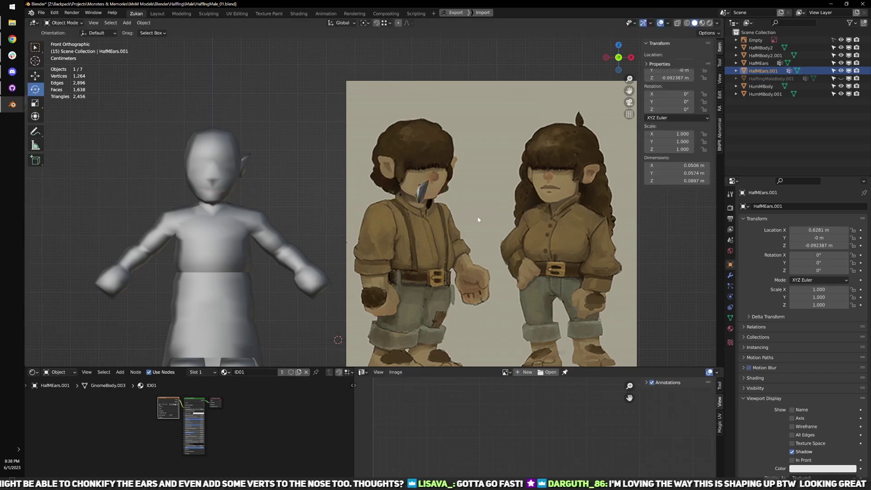
key("Tab")
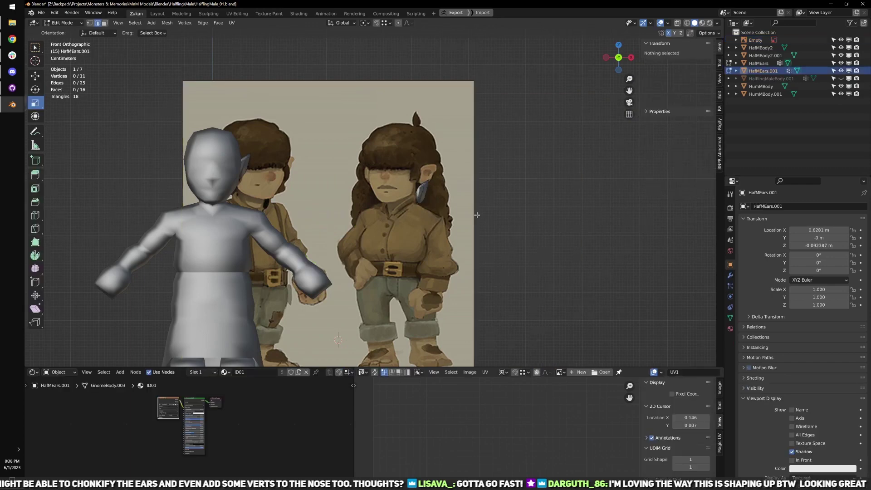
- Restore both ears in HafMEars.001 and delete the faces of the ear on the positive X side instead
key("3")
key("a")
scroll(477, 215, "up", 2)
key("alt+z")
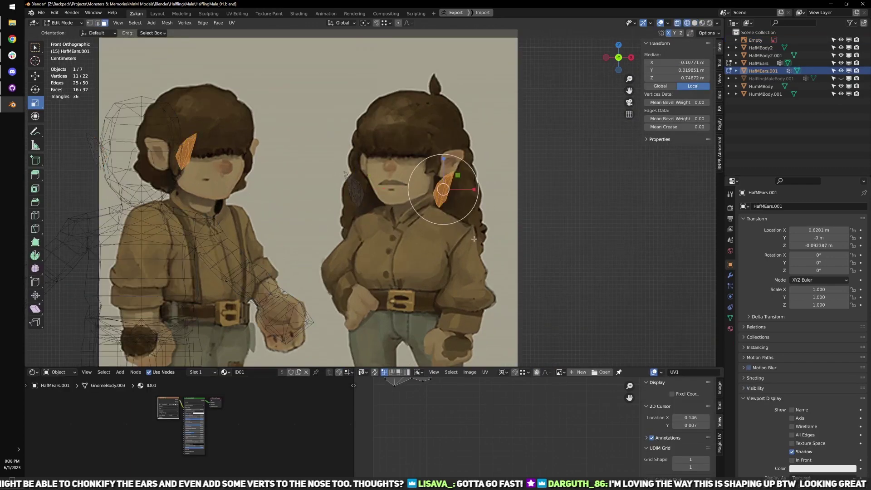
key("x")
left_click(457, 217)
scroll(457, 217, "down", 2)
key("alt+z")
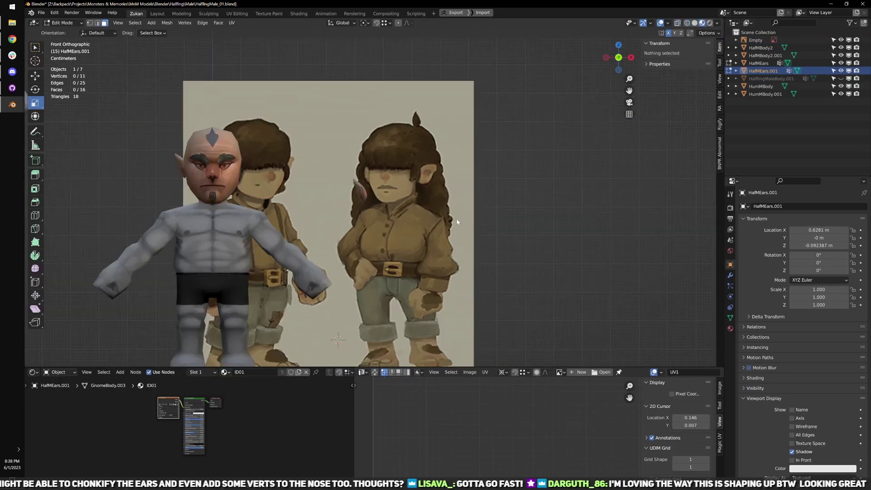
- Move the concept art reference about 0.47 m along X, clear of the character, and make it unselectable
key("Tab")
left_click(456, 218)
key("g")
left_click(492, 245)
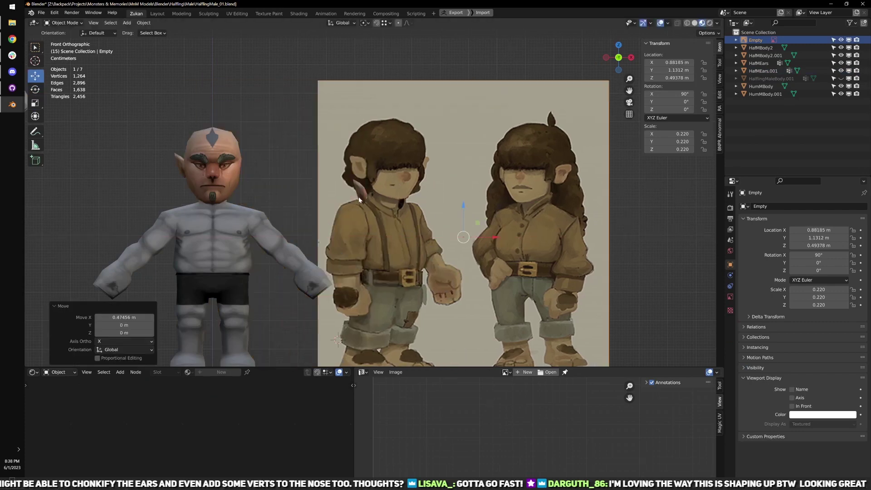
left_click(359, 197)
left_click(834, 40)
scroll(398, 215, "up", 2)
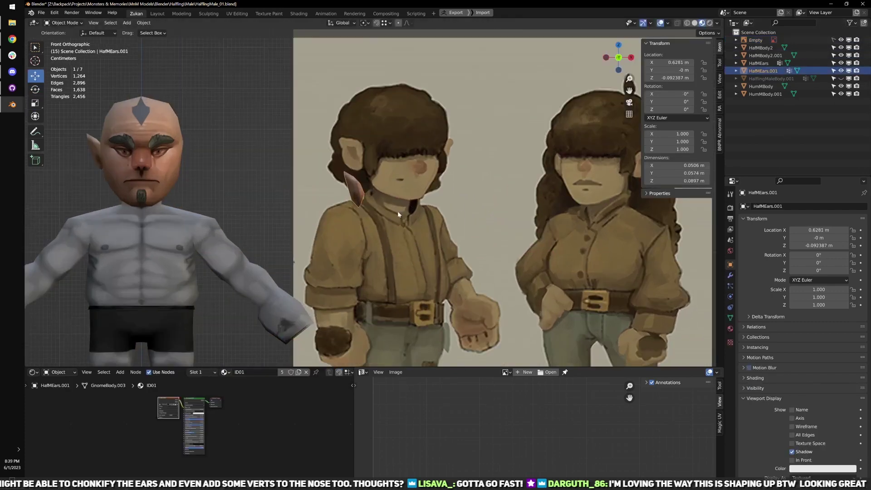
key("Tab")
key("a")
key("shift+space")
key("g")
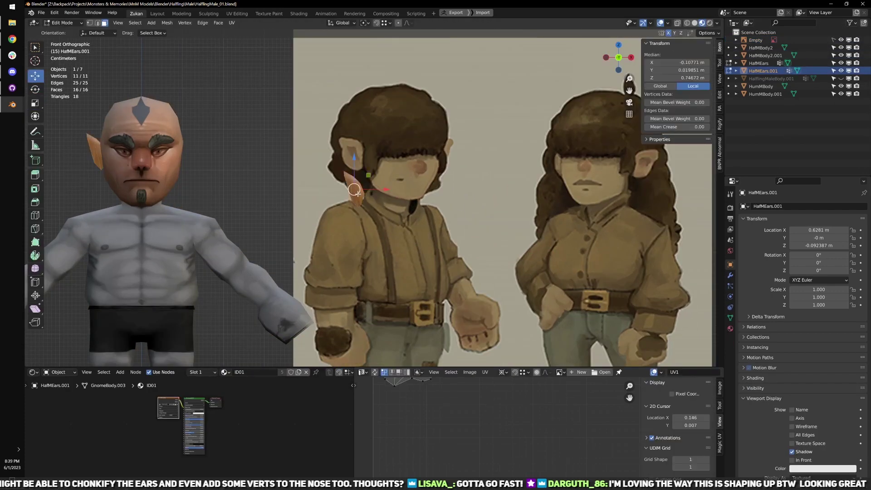
left_click_drag(356, 187, 348, 156)
key("ctrl+z")
key("Tab")
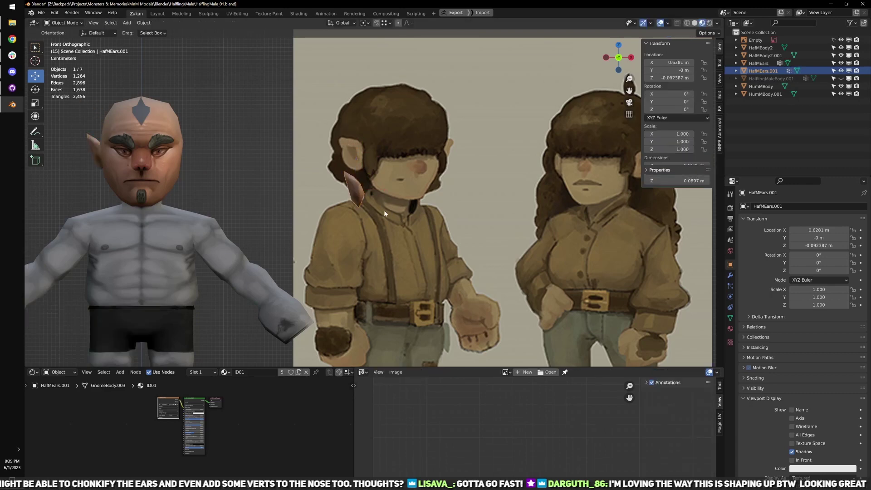
key("ctrl+alt+shift+c")
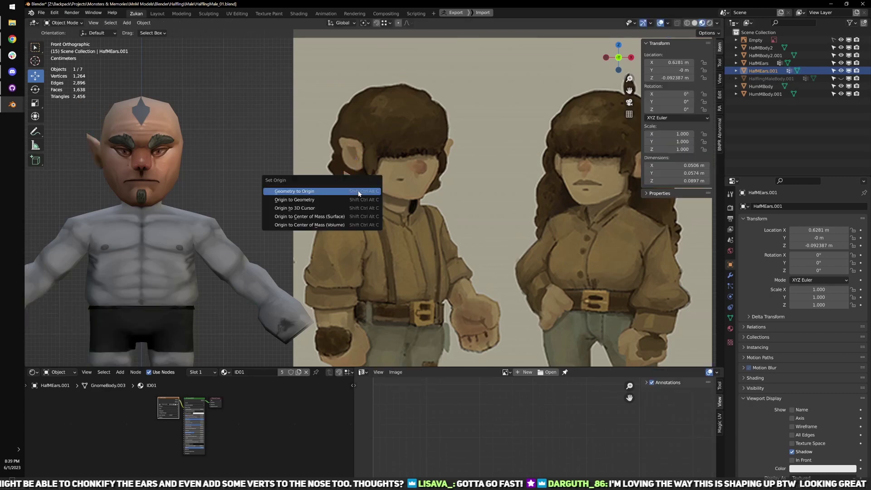
left_click(340, 214)
key("ctrl+z")
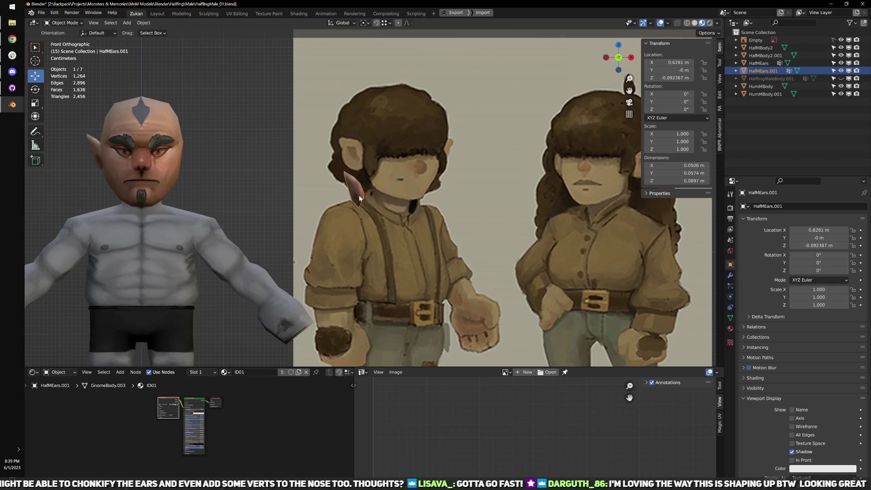
scroll(380, 213, "down", 5)
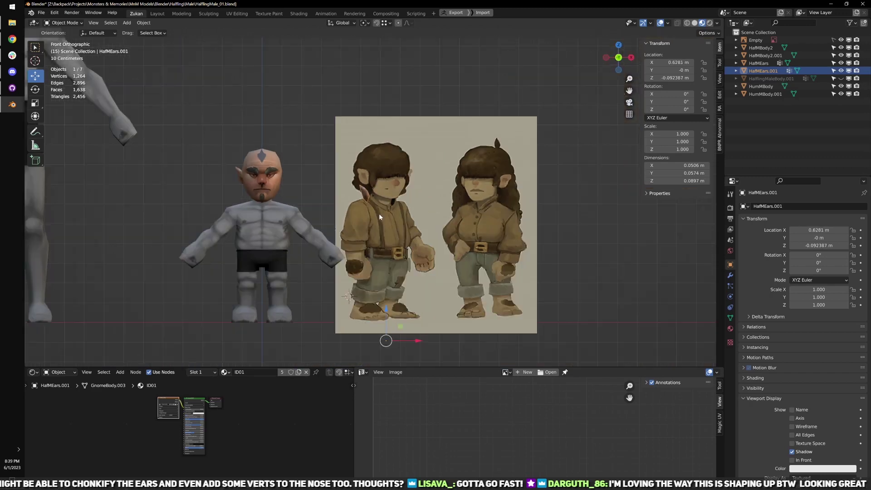
scroll(379, 213, "up", 4)
middle_click_drag(372, 207, 412, 216, "shift")
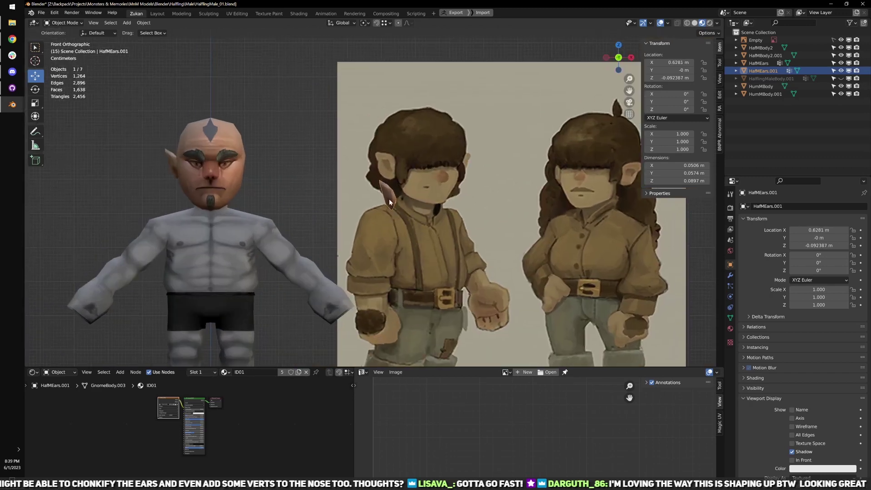
scroll(395, 207, "down", 3)
scroll(398, 213, "up", 5)
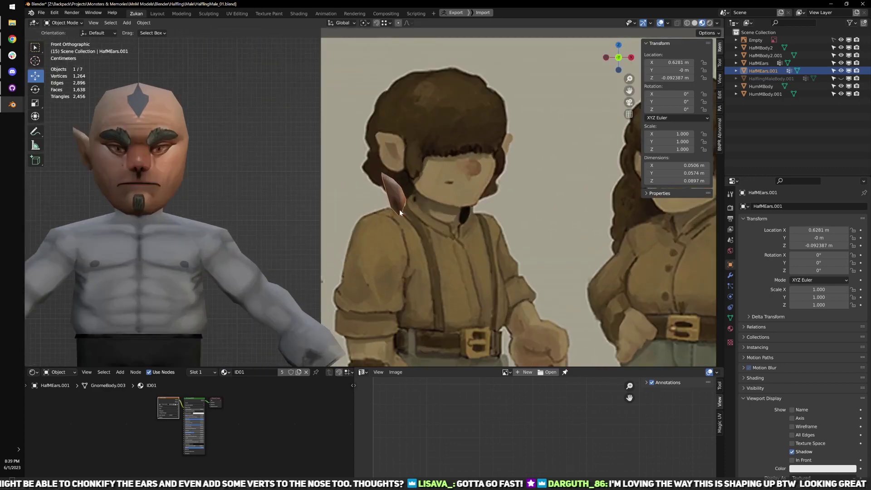
scroll(404, 206, "down", 5)
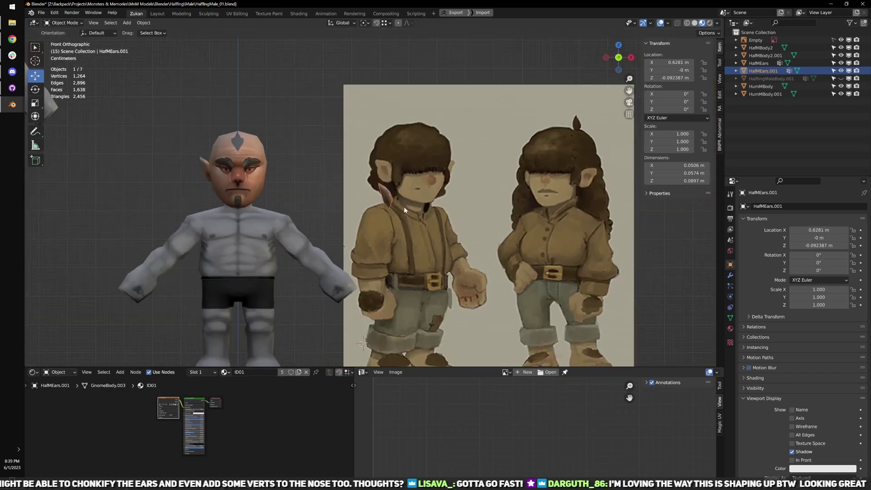
scroll(404, 206, "up", 5)
scroll(408, 236, "down", 2)
- Raise the duplicate ear about 0.093 m, rotate it about 29° around Z and align it over the male reference figure's ear
middle_click_drag(424, 283, 414, 247, "shift")
left_click_drag(406, 326, 405, 300)
key("e")
left_click_drag(422, 330, 430, 333)
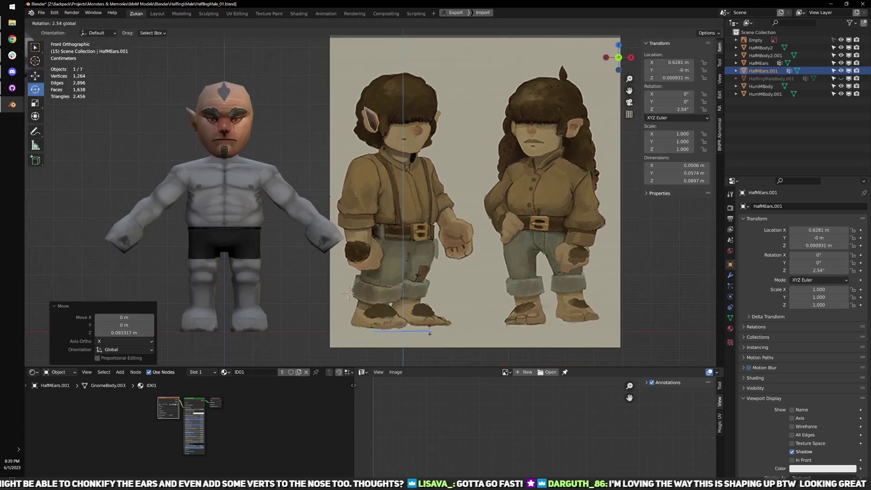
left_click_drag(488, 323, 478, 290)
key("w")
mouse_move(434, 331)
left_mouse_down()
mouse_move(408, 312)
mouse_move(434, 333)
left_mouse_up()
scroll(395, 148, "up", 8)
scroll(402, 228, "up", 2)
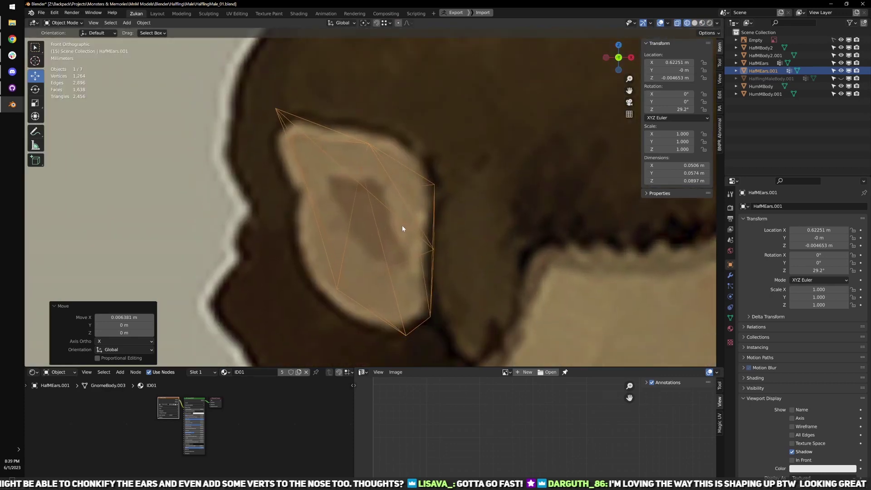
- Move the ear's tip vertices about 2 mm in X and -7.5 mm in Z to match the reference ear's tip
key("Tab")
key("ctrl+Tab")
left_click(391, 166)
left_click_drag(231, 89, 290, 142)
middle_click_drag(350, 234, 361, 195, "shift")
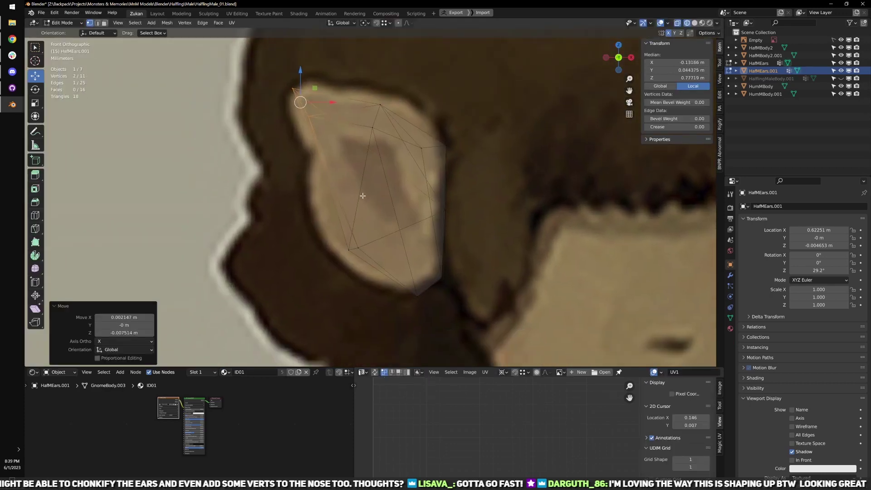
- Bevel the edge at the ear's lower outer corner with an added segment for a rounder outline
left_click_drag(323, 211, 331, 243)
key("ctrl+Tab")
left_click(339, 247)
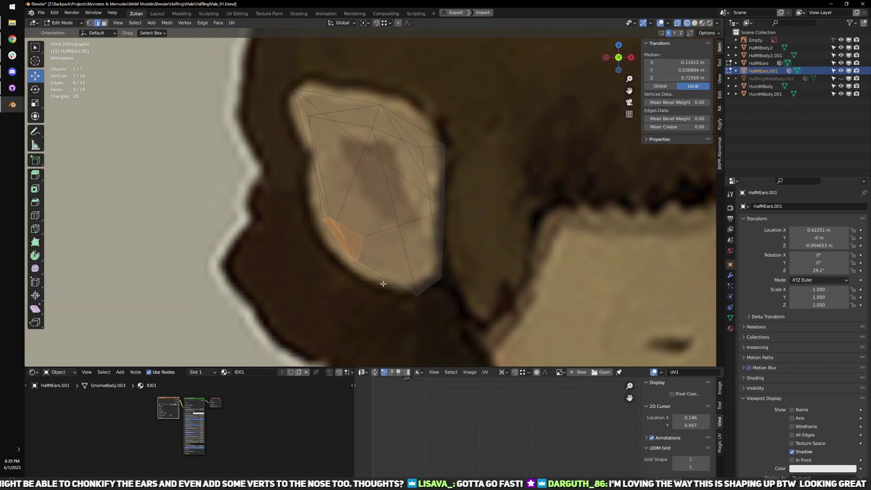
scroll(383, 284, "up", 1)
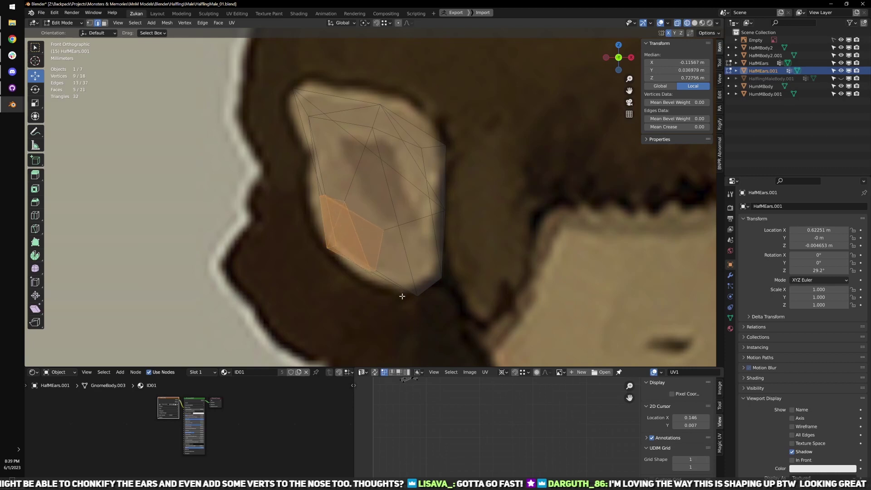
- Move the new lower and outer rim edges of the ear onto the reference outline and restore the solid view
left_click(352, 232)
key("g")
left_click(366, 281)
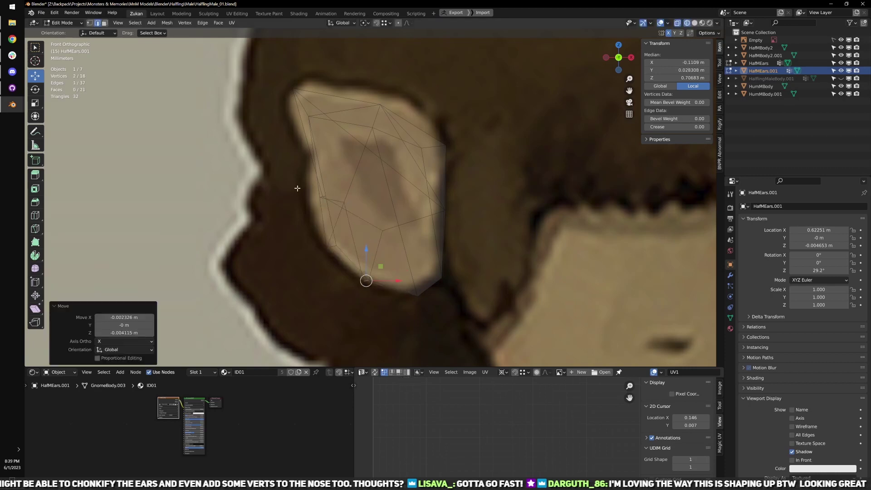
left_click(320, 196, "shift")
key("g")
left_click(311, 194)
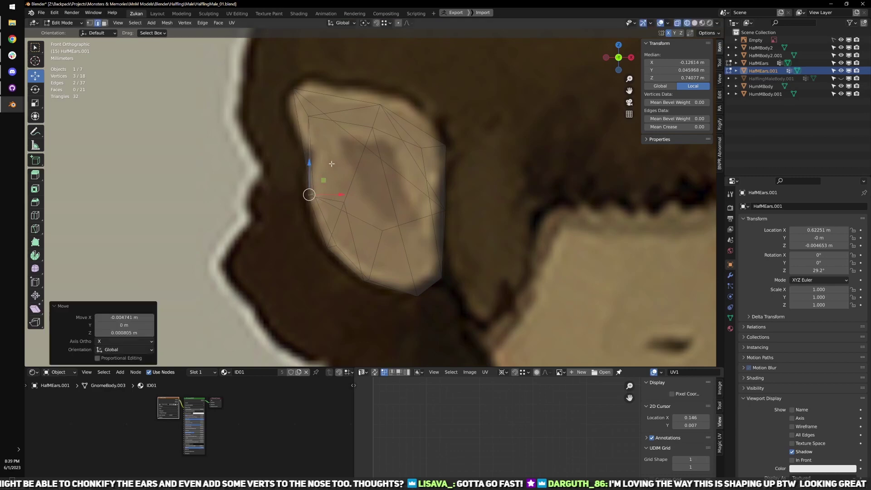
key("alt+z")
scroll(376, 234, "down", 1)
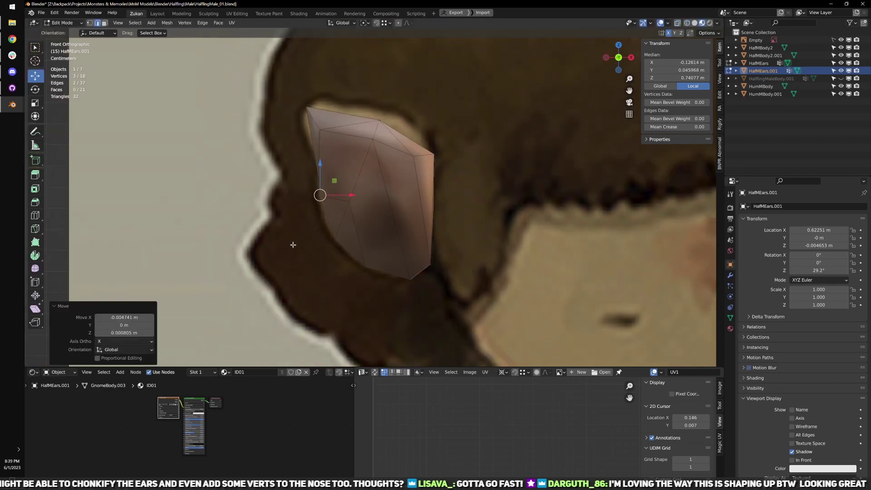
- Merge the two neighbouring vertices at the back of the ear's outer rim at their center
left_click(336, 240)
key("KP_Decimal")
scroll(348, 243, "down", 5)
middle_click_drag(350, 243, 448, 216)
key("ctrl+Tab")
left_click(401, 186)
middle_click_drag(430, 141, 427, 195, "shift")
scroll(419, 186, "up", 1)
left_click(401, 144)
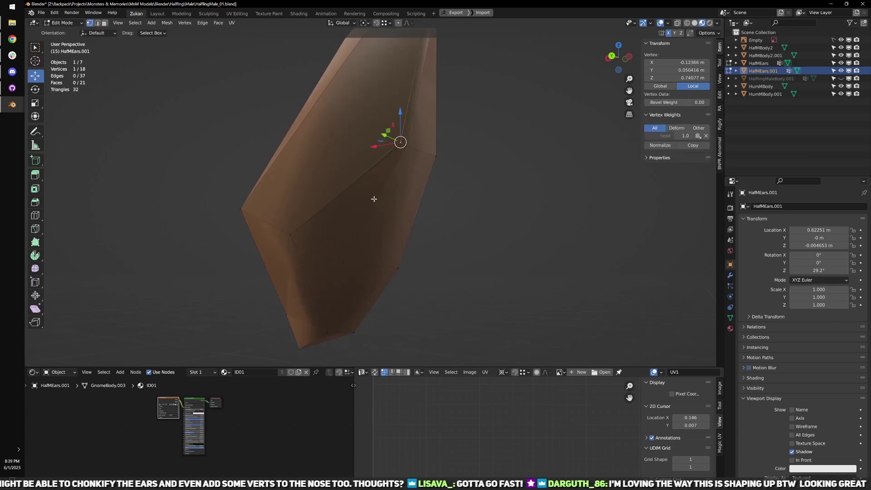
middle_click_drag(349, 249, 363, 224)
key("ctrl+Tab")
left_click(362, 224)
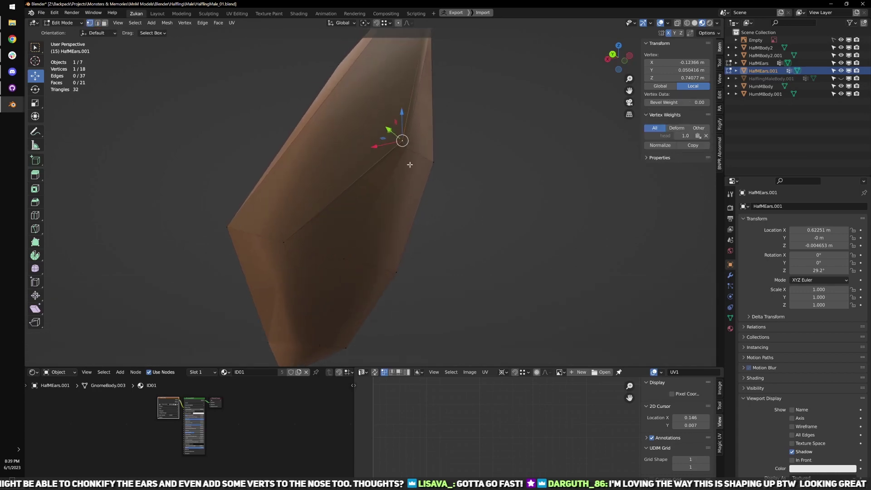
middle_click_drag(415, 171, 387, 215)
left_click(396, 150, "shift")
key("m")
left_click(379, 184)
scroll(393, 214, "up", 2)
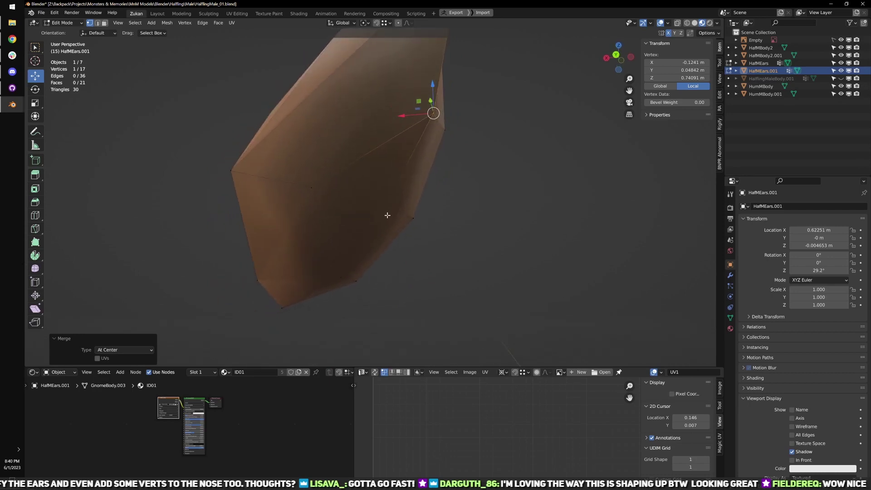
- Connect the two inner vertices on the back of the ear with a new edge
key("alt+a")
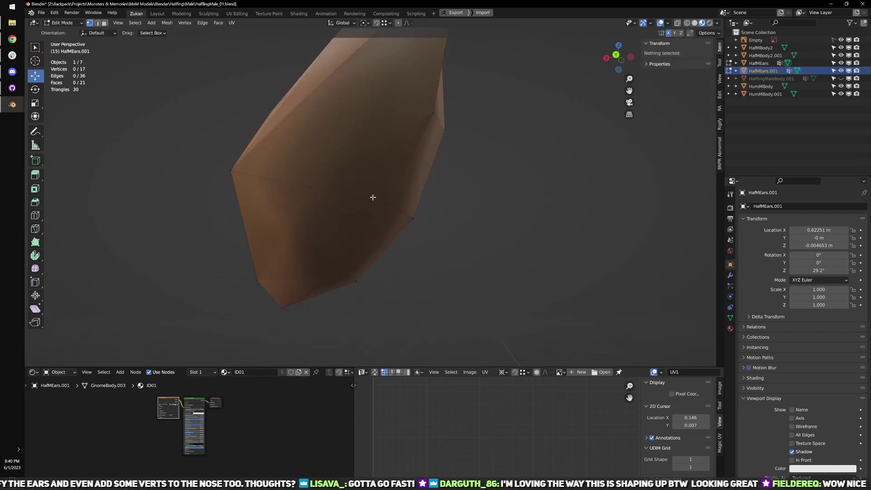
left_click(374, 198)
left_click(311, 194, "shift")
key("ctrl+v")
left_click(311, 190)
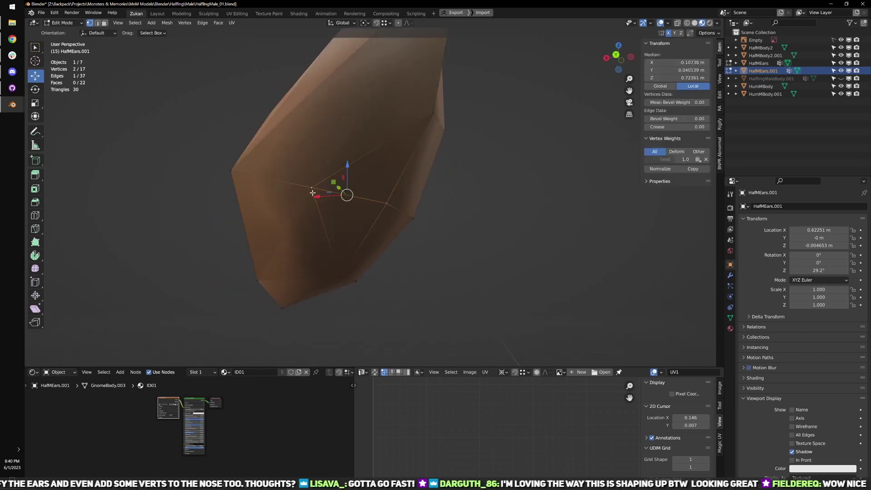
middle_click_drag(311, 195, 437, 209)
left_click_drag(401, 193, 402, 193)
middle_click_drag(401, 194, 369, 172)
- Dissolve the redundant edges left on the ear's faces near the outer rim and tip
key("ctrl+Tab")
left_click(368, 173)
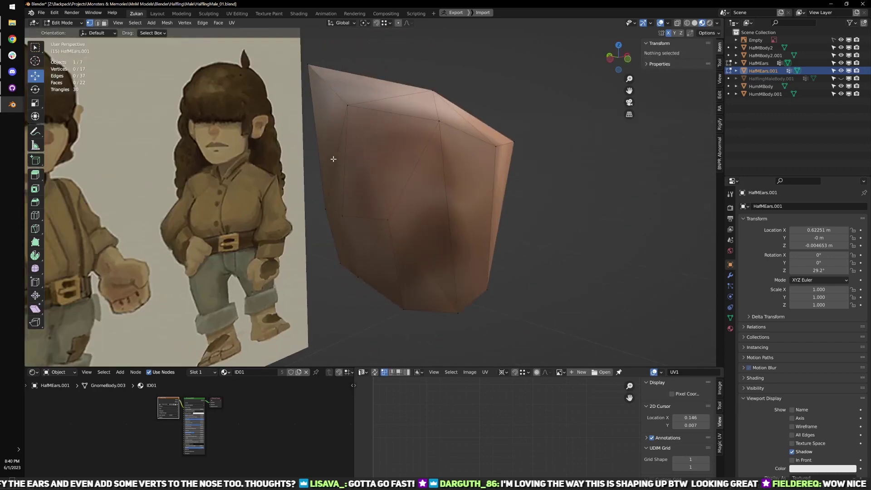
key("ctrl+Tab")
left_click(323, 169)
left_click(344, 158)
key("x")
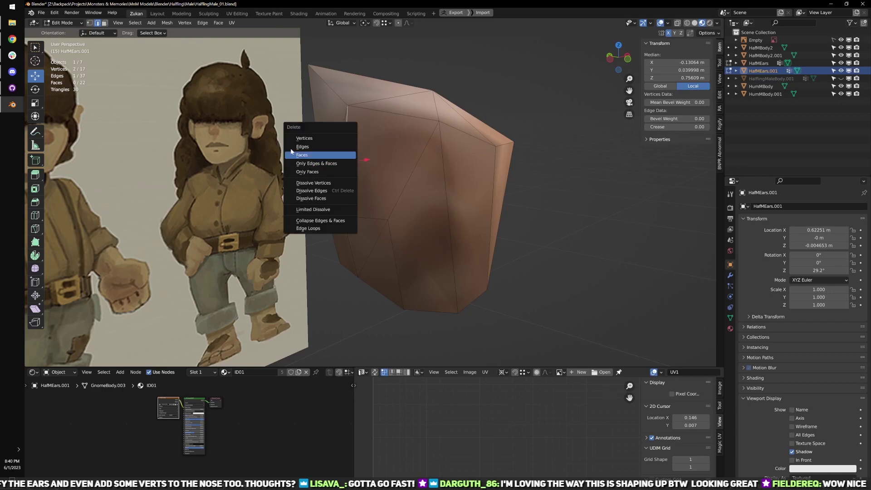
left_click(338, 172)
key("x")
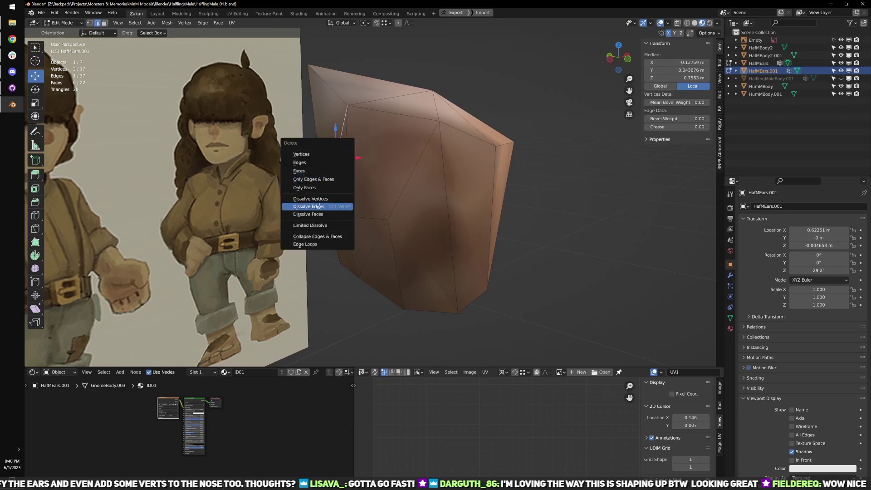
left_click(324, 206)
middle_click_drag(410, 156, 412, 175)
key("ctrl+Tab")
middle_click_drag(470, 144, 387, 239)
left_click(405, 160)
key("x")
left_click(355, 154)
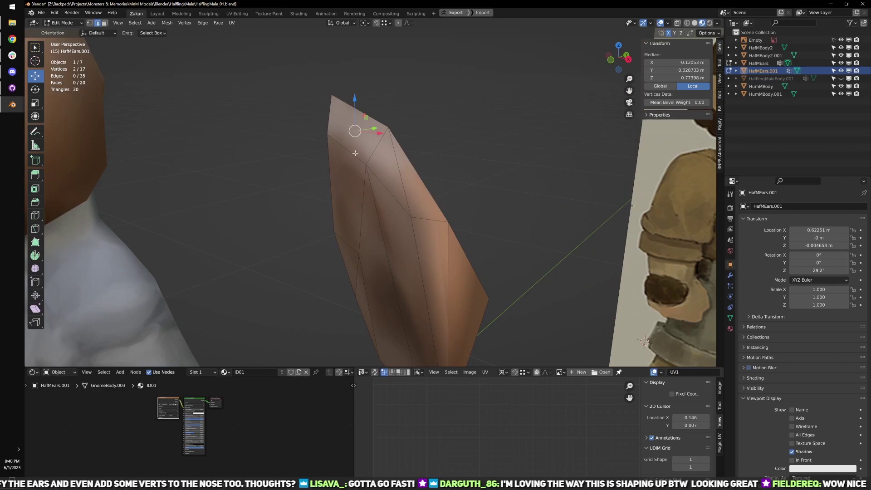
key("ctrl+Tab")
left_click(385, 127)
left_click(400, 239)
left_click(443, 160, "shift")
key("alt+m")
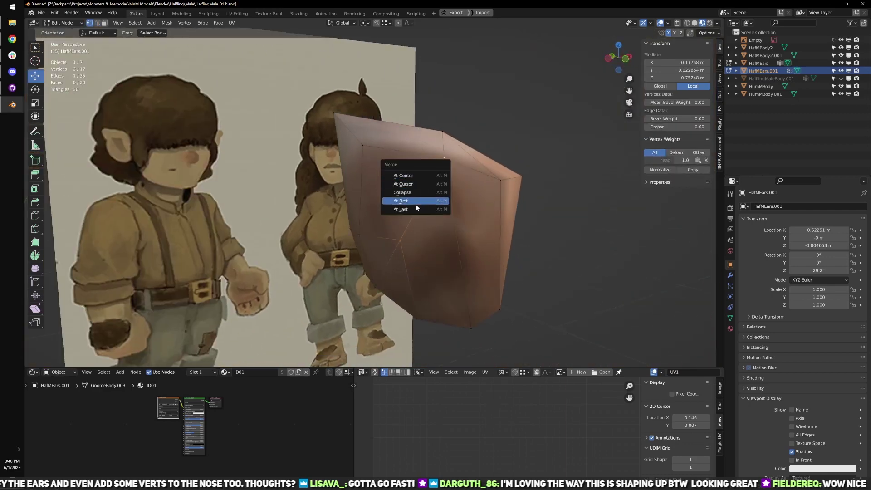
- Reposition the vertex on the ear's outer rim, finishing with a shift of about 1.9 mm along Y
middle_click_drag(569, 229, 398, 164)
left_click(396, 163)
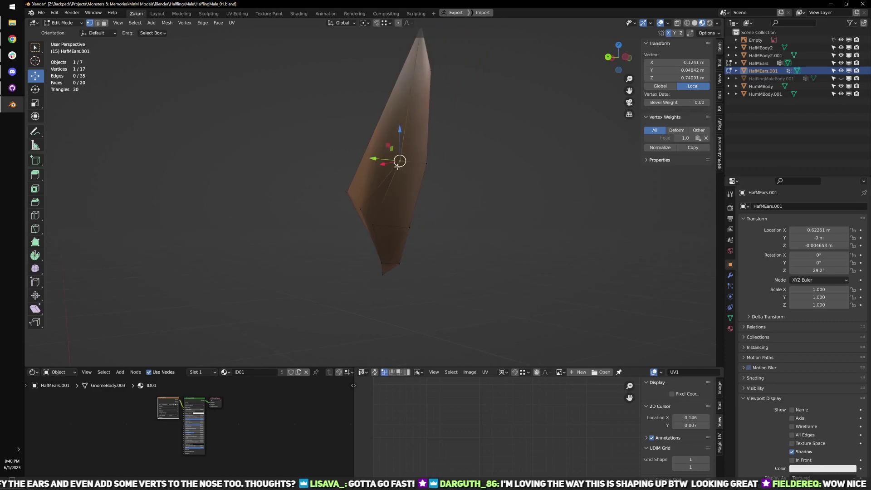
left_click_drag(400, 164, 389, 161)
middle_click_drag(389, 162, 418, 172)
left_click(408, 170)
left_click_drag(377, 167, 379, 166)
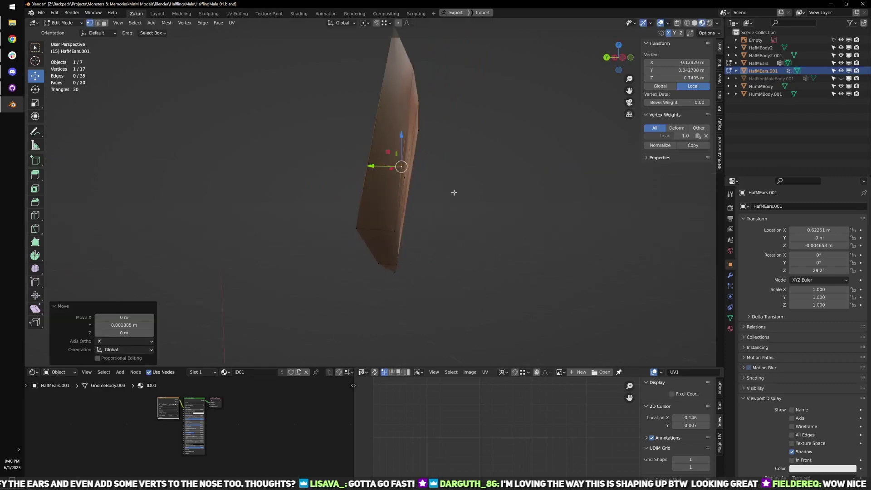
- Freely reposition individual vertices of the ear to refine its shape, including the upper one on the side facing the head
middle_click_drag(453, 191, 404, 201)
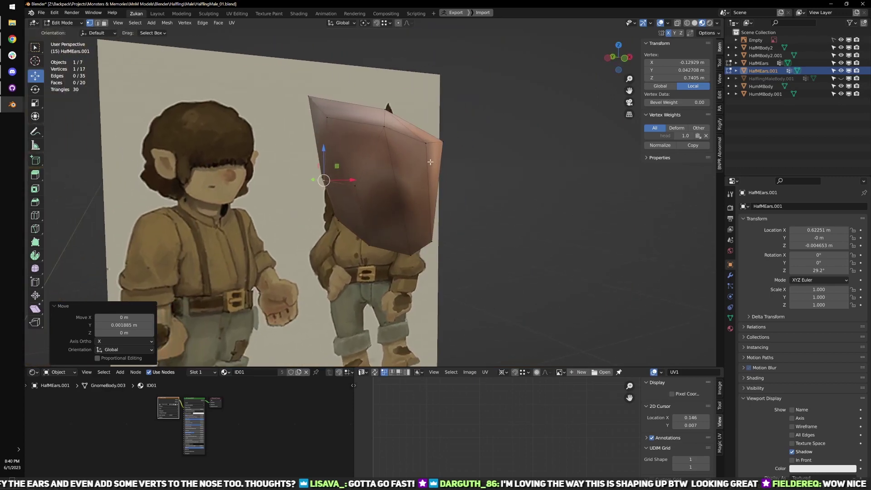
middle_click_drag(430, 162, 442, 198)
key("g")
left_click(388, 184)
left_click(409, 244)
key("g")
left_click(461, 223)
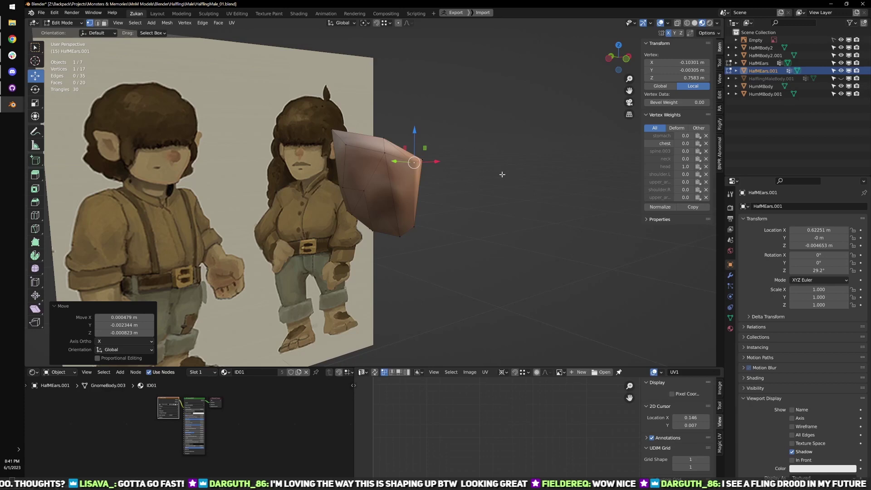
- Examine the reshaped ear from several angles beside the reference figures
scroll(437, 182, "down", 2)
middle_click_drag(438, 182, 422, 220, "shift")
left_click_drag(352, 154, 477, 292)
middle_click_drag(368, 266, 558, 255)
scroll(416, 264, "down", 4)
middle_click_drag(419, 215, 318, 221)
scroll(409, 262, "up", 2)
scroll(345, 224, "down", 3)
- Leave mesh editing and delete the duplicate ear HafMEars.001
key("Tab")
scroll(439, 233, "down", 5)
middle_click_drag(438, 232, 343, 214)
key("Delete")
- Select the ear on the character's head and compare its shape with the reference figures
left_click(245, 174)
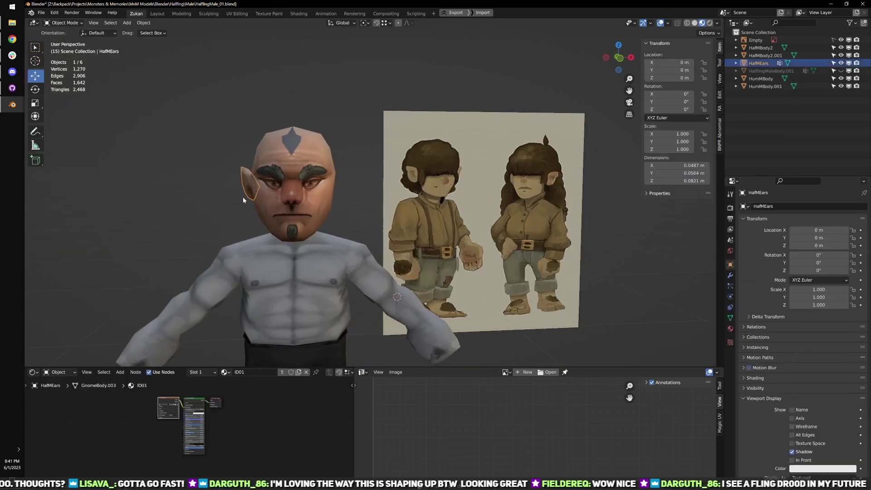
key("KP_Decimal")
scroll(481, 232, "down", 5)
middle_click_drag(437, 204, 386, 198)
scroll(468, 201, "down", 2)
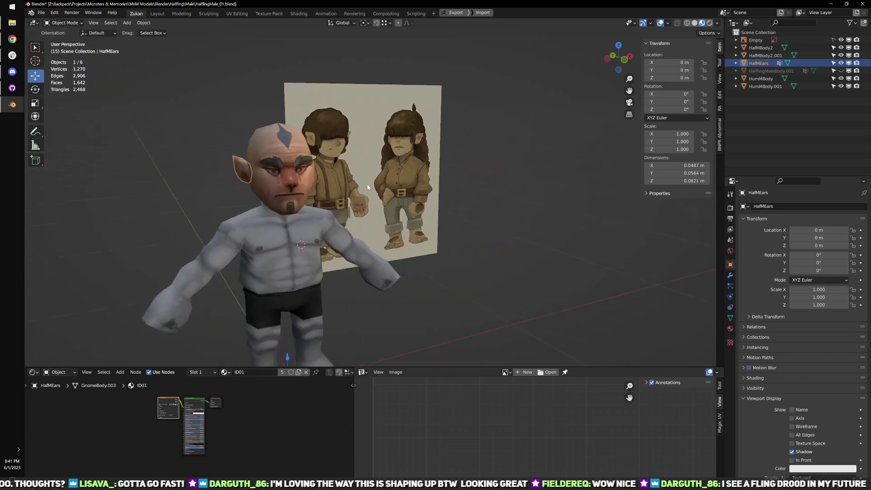
scroll(368, 187, "up", 2)
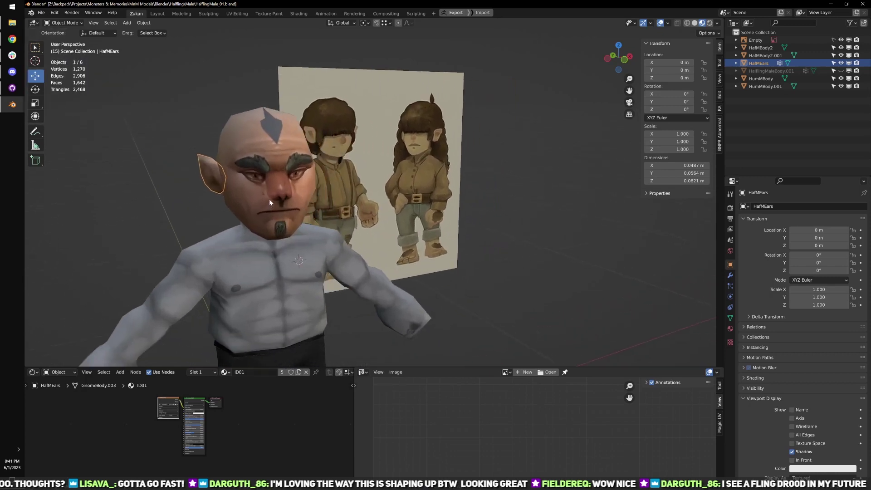
- Duplicate the ear HafMEars and place the copy in the empty space beside the reference figures
middle_click_drag(251, 187, 276, 191, "shift")
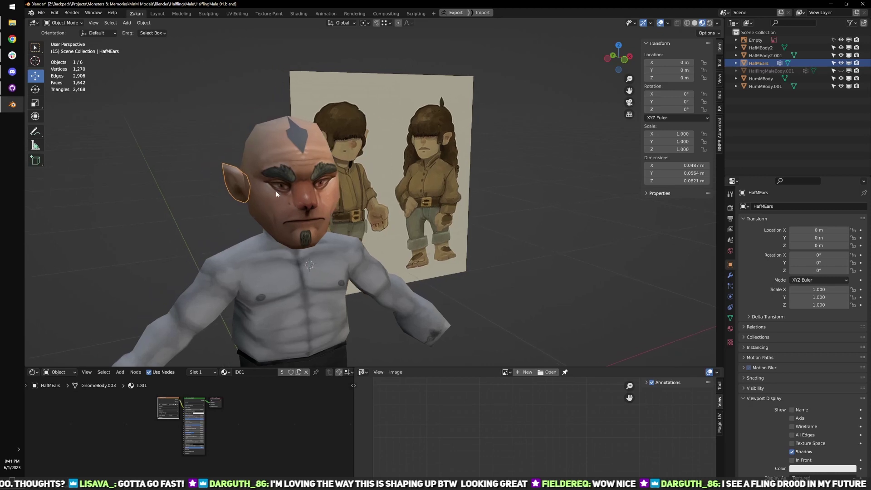
key("shift+d")
left_click(563, 214)
middle_click_drag(564, 232, 462, 230, "shift")
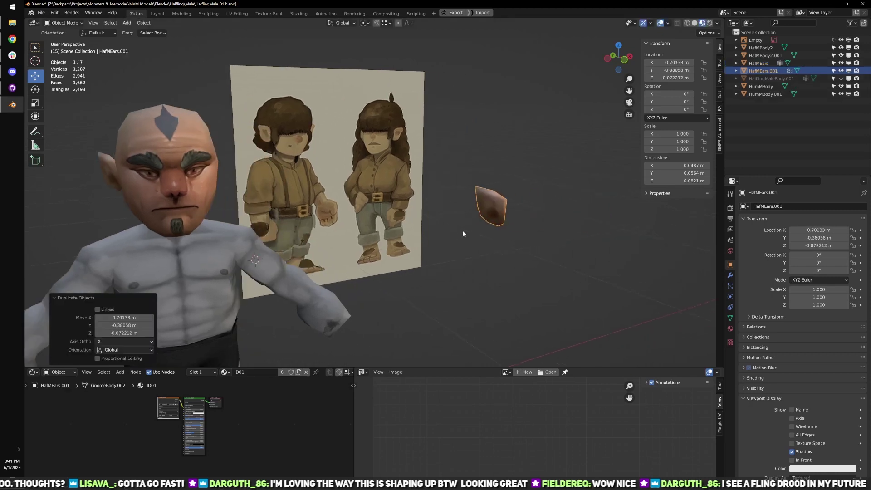
left_click(499, 218)
scroll(494, 215, "down", 2)
left_click(492, 215)
left_click(457, 205)
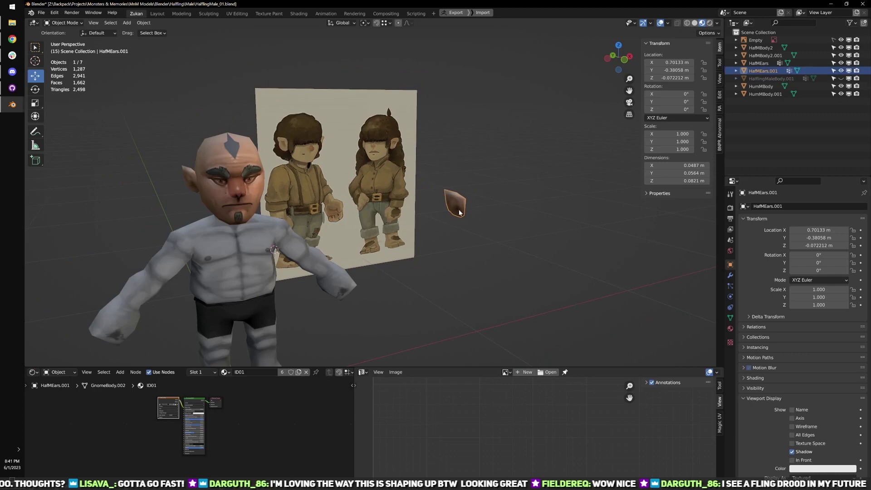
scroll(467, 240, "up", 3)
- Move the duplicate ear's mesh slightly and enlarge it to about 0.22 × 0.25 × 0.37 m in mesh editing
key("Tab")
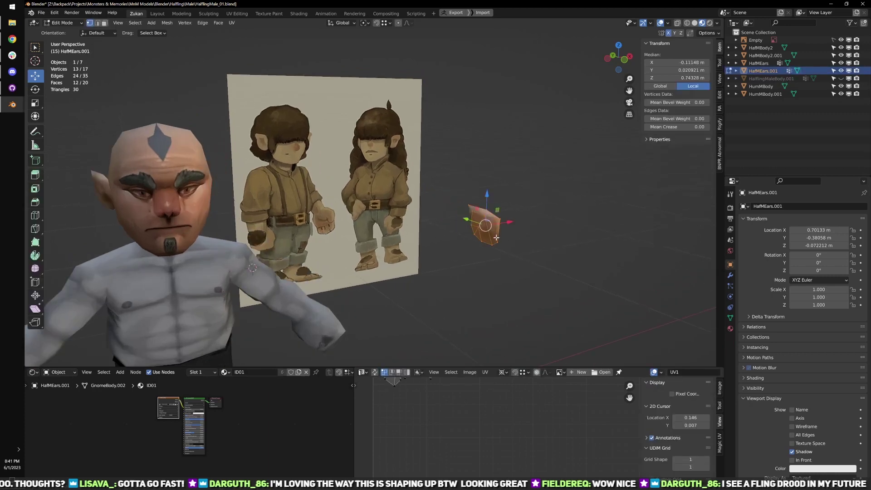
key("g")
left_click(464, 235)
key("s")
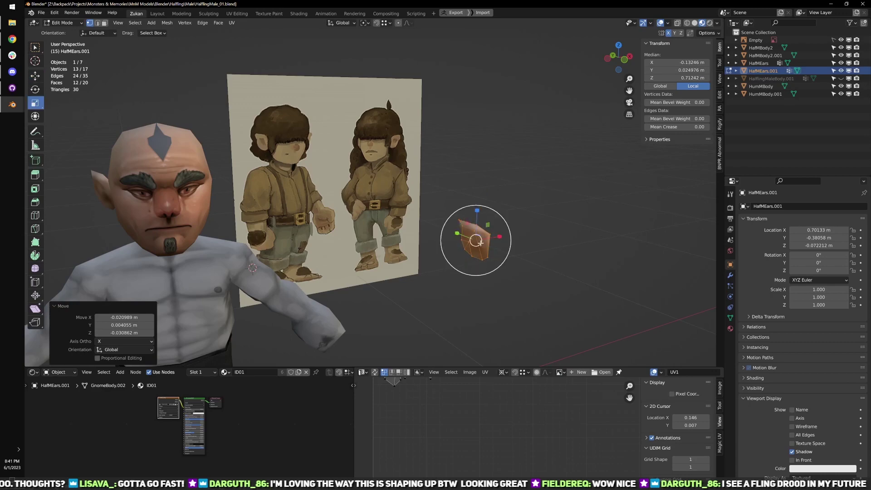
left_click_drag(512, 270, 593, 334)
key("g")
scroll(390, 286, "down", 3)
middle_click_drag(390, 286, 474, 311, "shift")
key("Tab")
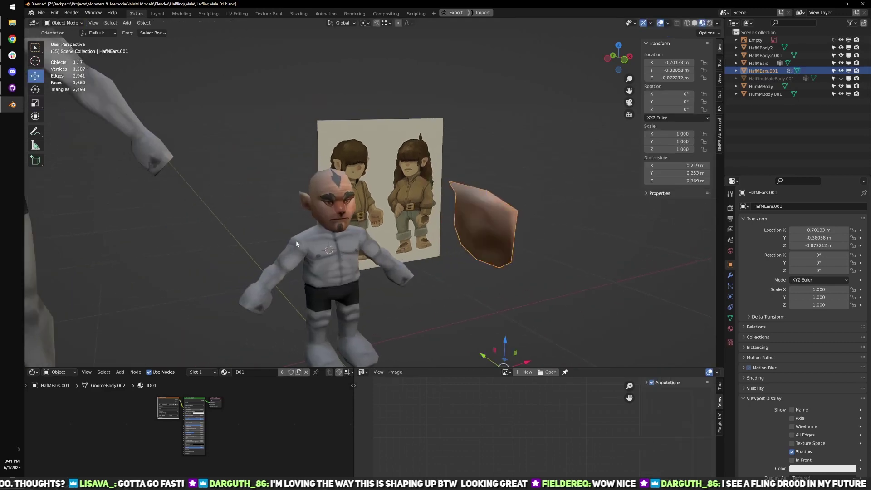
- Delete the enlarged duplicate ear and select the original ear on the character's head
scroll(295, 241, "up", 2)
middle_click_drag(296, 241, 425, 249, "shift")
middle_click_drag(466, 277, 476, 255)
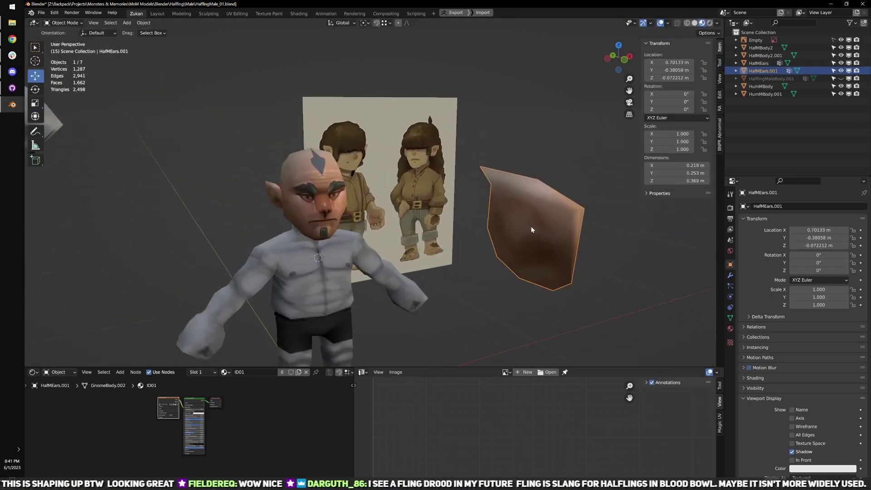
key("Delete")
left_click(273, 198)
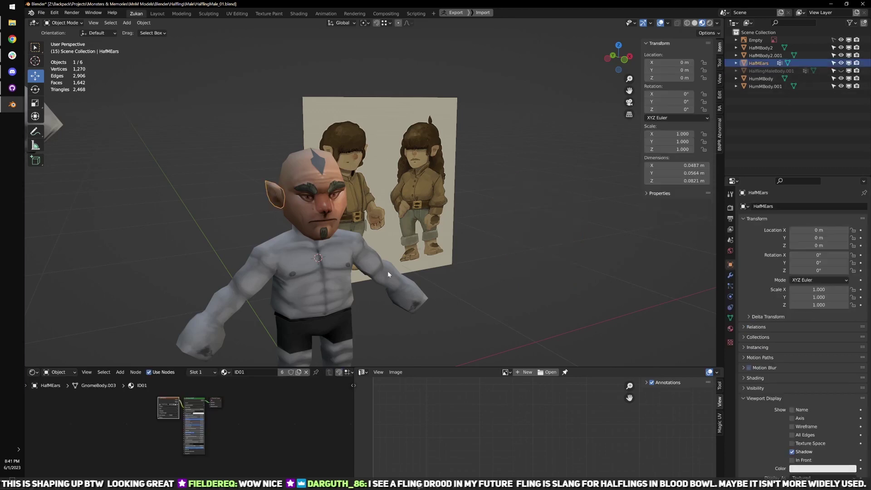
scroll(327, 227, "up", 2)
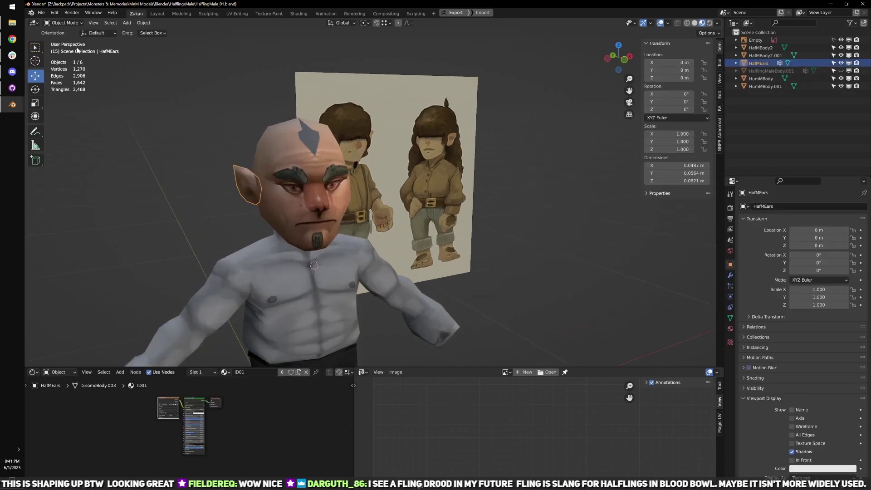
- Create a linked duplicate of the ear HafMEars and place it beside the reference figures
left_click(110, 23)
mouse_move(140, 24)
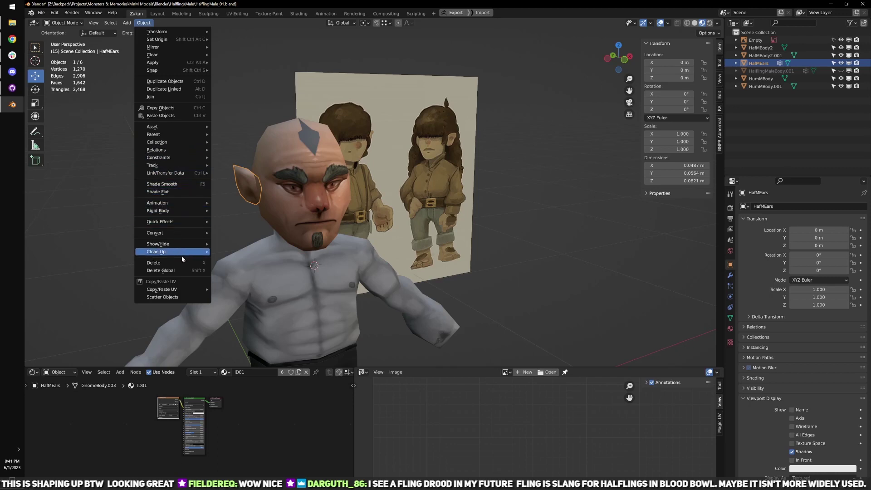
mouse_move(180, 146)
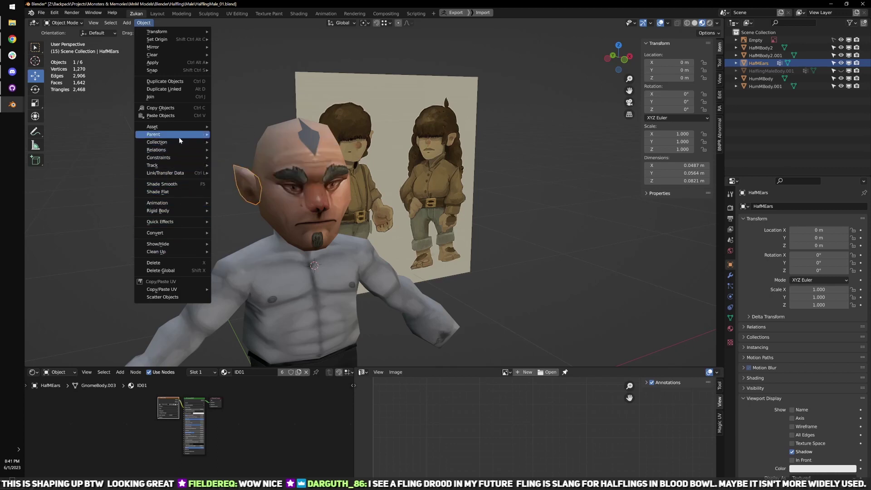
mouse_move(182, 131)
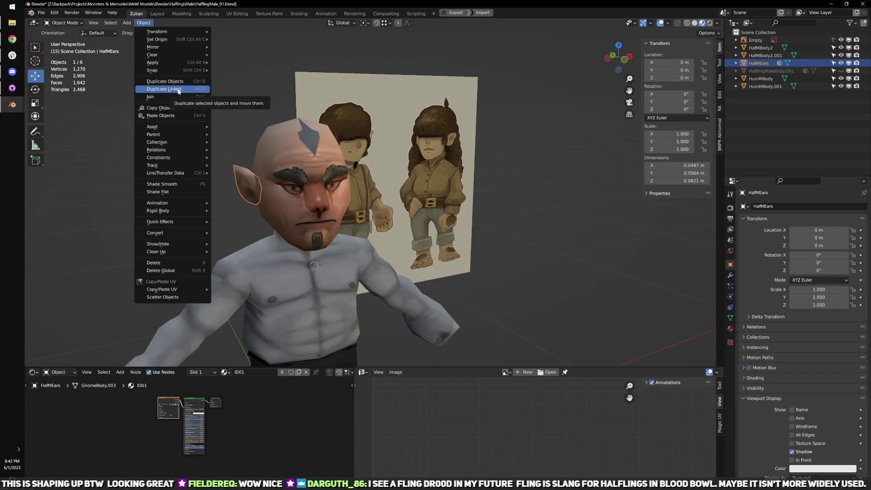
left_click(178, 91)
left_click(447, 94)
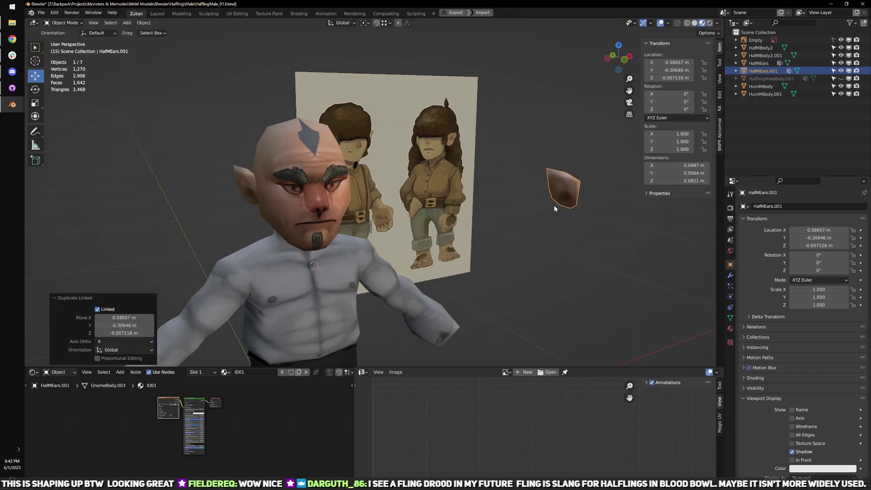
middle_click_drag(394, 202, 340, 194, "shift")
- Scale the linked duplicate's shared mesh up to about 5.4 times its size
key("Tab")
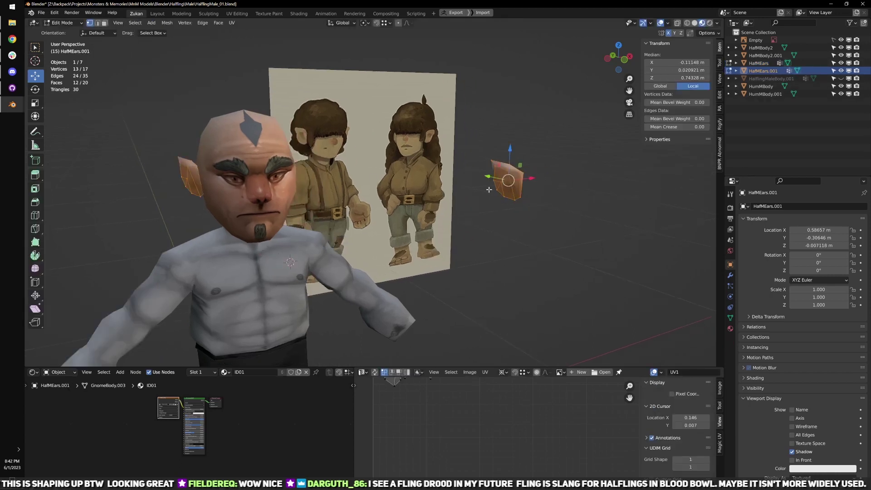
key("s")
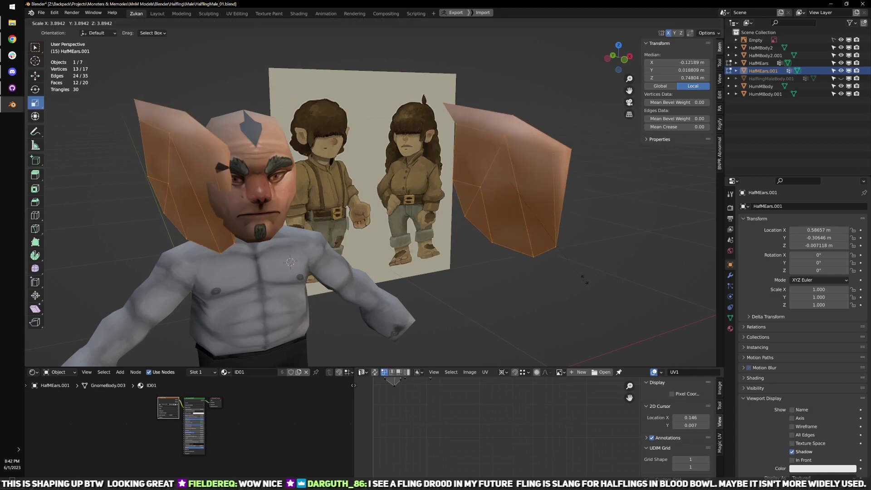
left_click(608, 323)
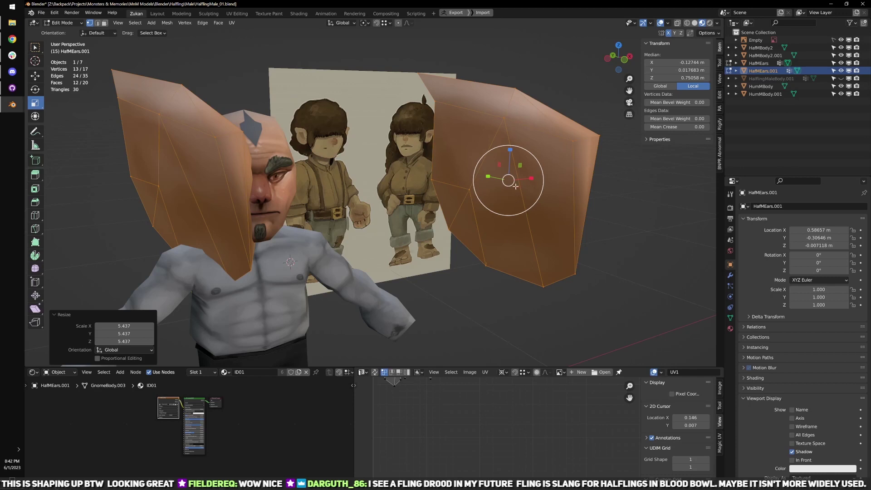
- Undo the scaling of the shared ear mesh and delete the linked duplicate ear
key("ctrl+z")
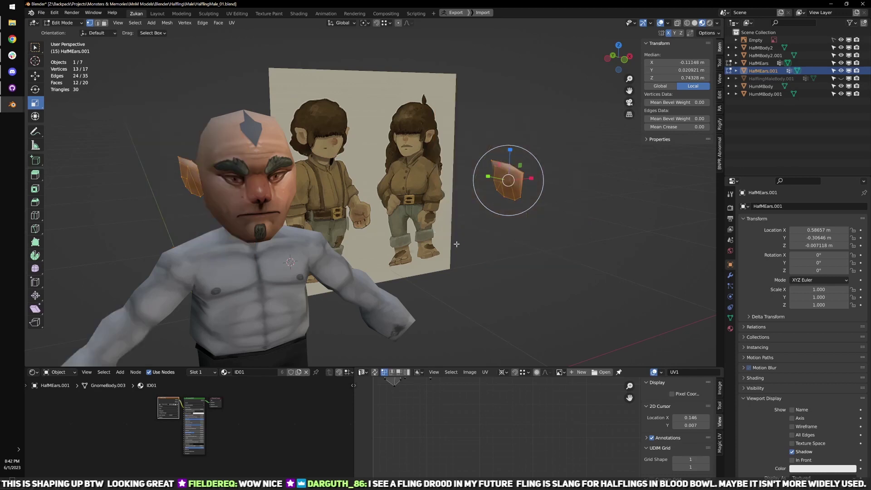
key("Tab")
key("Delete")
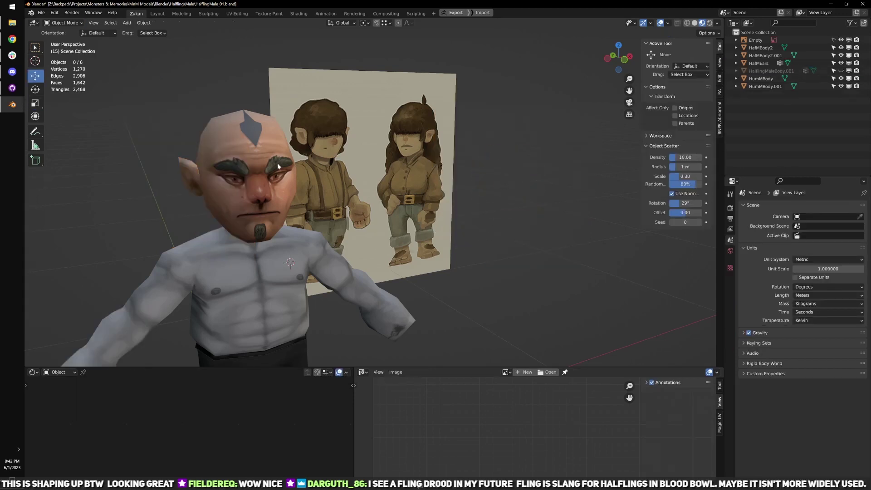
- Apply the location, rotation and scale transforms to the ear on the character's head
middle_click_drag(278, 166, 306, 175)
left_click(306, 176)
key("ctrl+a")
left_click(389, 194)
middle_click_drag(422, 204, 421, 222)
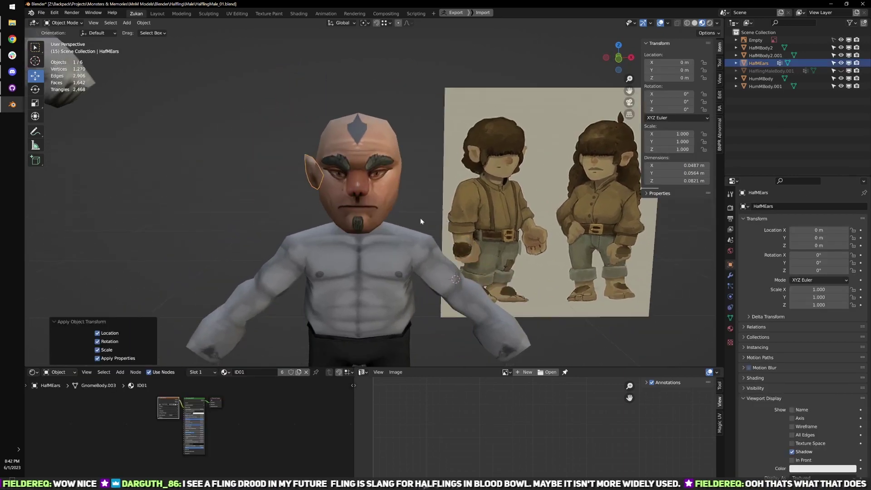
- Add a Mirror modifier on the X axis to HafMEars to produce the ear on the opposite side of the head
middle_click_drag(637, 280, 383, 225)
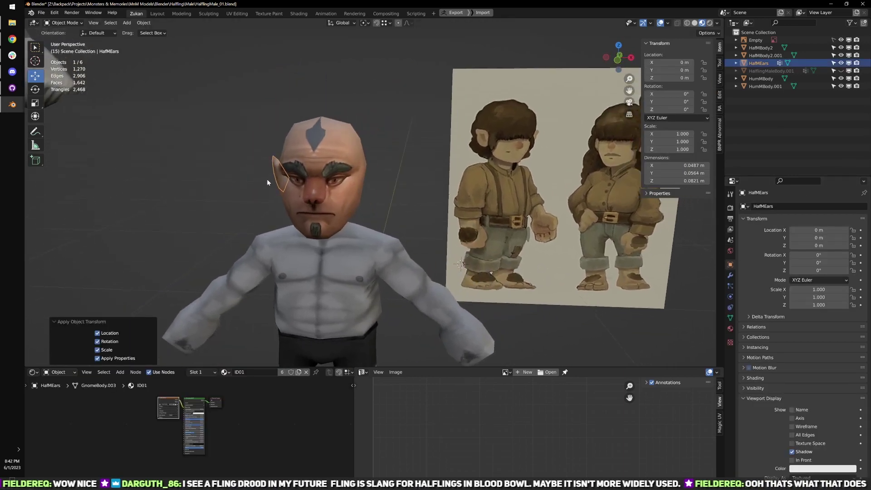
mouse_move(504, 186)
middle_mouse_down()
mouse_move(521, 189)
mouse_move(499, 178)
middle_mouse_up()
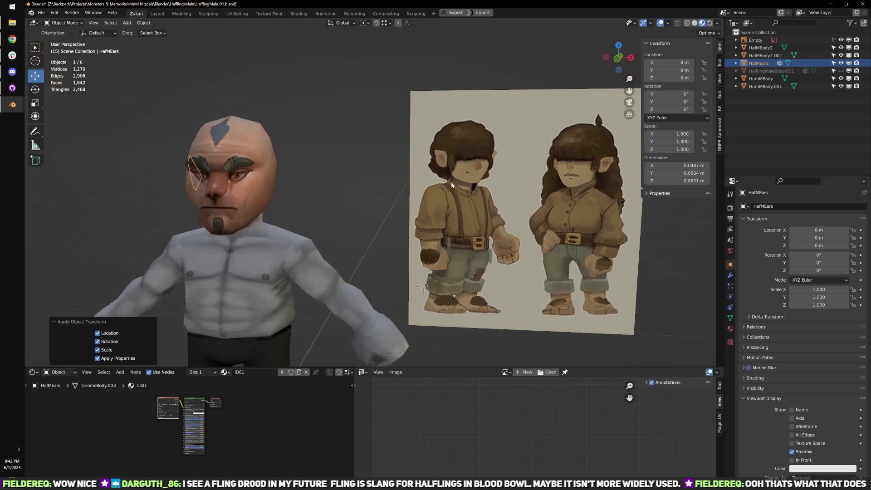
key("KP_1")
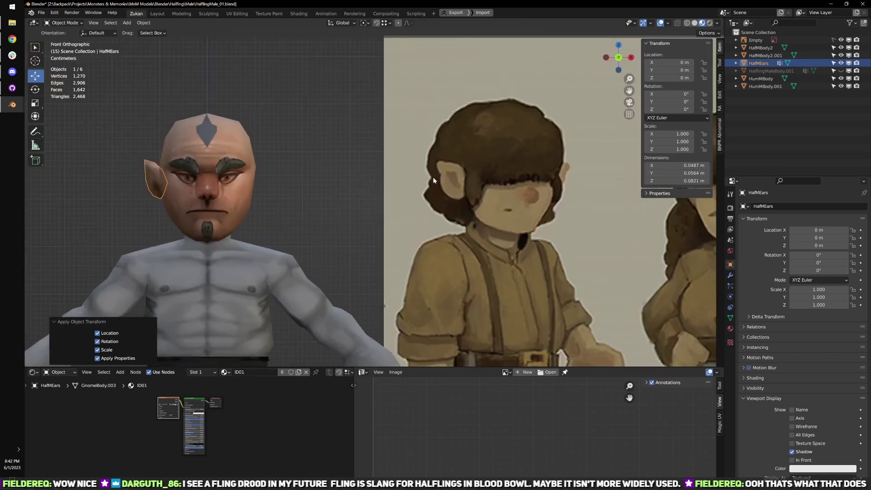
scroll(463, 181, "down", 4)
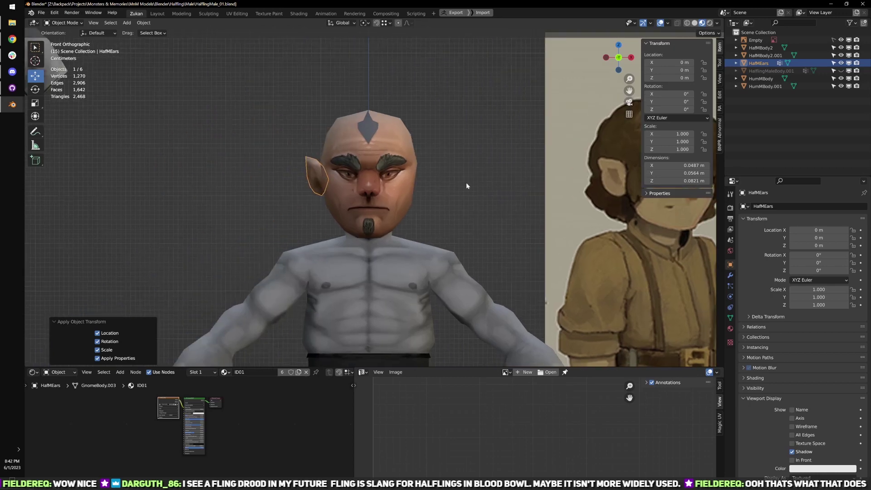
middle_click_drag(466, 182, 657, 235)
scroll(278, 178, "up", 2)
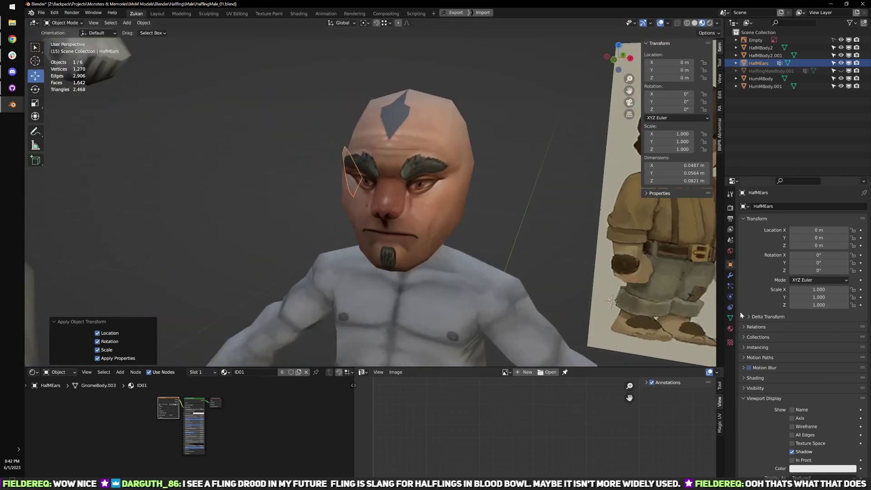
left_click(730, 276)
left_click(767, 207)
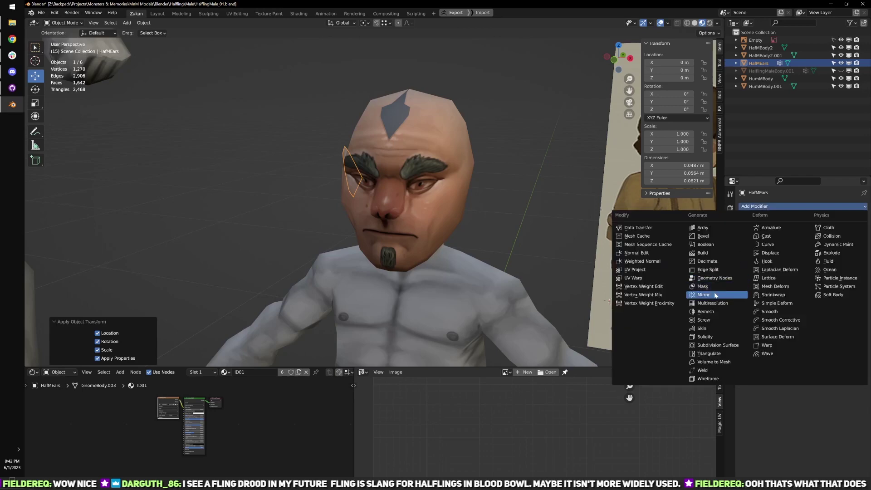
left_click(708, 294)
- Examine the mirrored ears on the head from several angles beside the reference figures
middle_click_drag(708, 295, 488, 222)
scroll(488, 222, "down", 3)
left_click(277, 158)
mouse_move(291, 213)
middle_mouse_down()
mouse_move(340, 220)
mouse_move(304, 231)
mouse_move(298, 224)
middle_mouse_up()
scroll(298, 224, "up", 3)
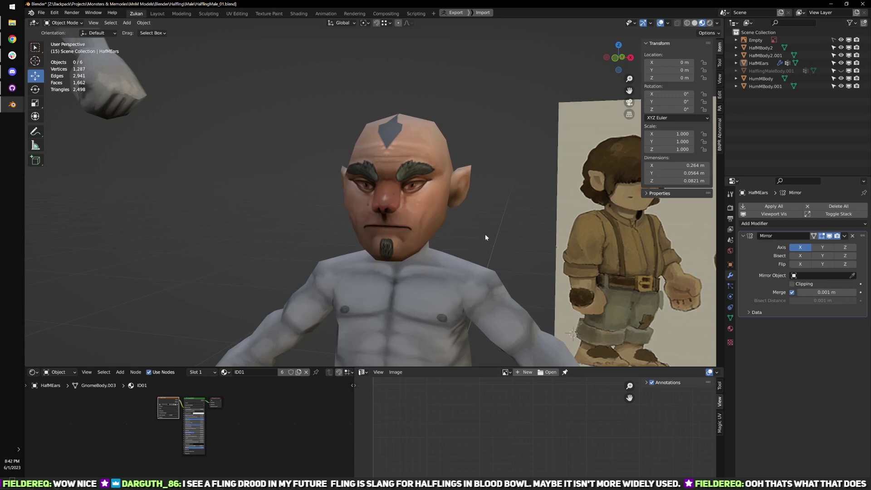
middle_click_drag(485, 234, 390, 241)
scroll(217, 152, "up", 2)
left_click(229, 179)
key("Tab")
scroll(203, 148, "up", 2)
scroll(391, 240, "up", 4)
key("Tab")
middle_click_drag(522, 245, 433, 258)
- Duplicate the mirrored ear pair and place the copy in the empty space beside the character
scroll(433, 258, "down", 4)
middle_click_drag(494, 222, 356, 195)
scroll(456, 227, "down", 5)
key("shift+d")
left_click(537, 258)
scroll(538, 257, "up", 1)
middle_click_drag(537, 258, 440, 233, "shift")
scroll(440, 233, "up", 2)
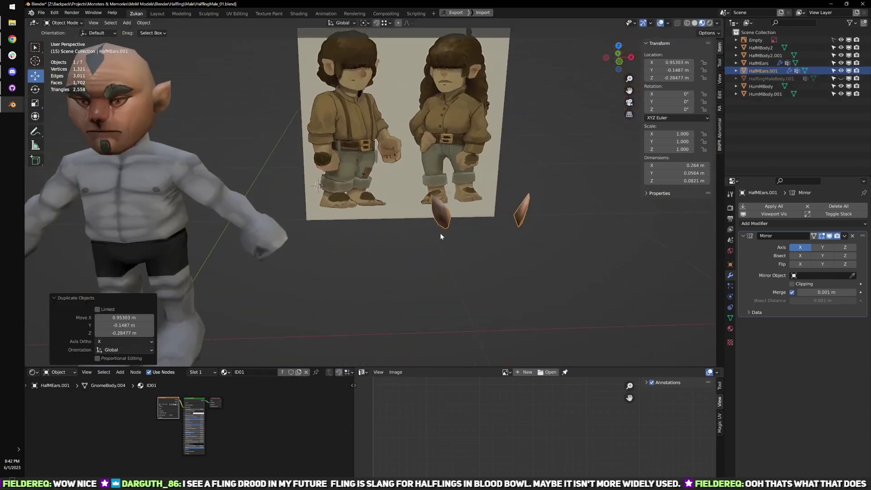
- Duplicate the copied ear pair again, placing the second copy below the first, and select the first copy
key("shift+d")
left_click(474, 303)
middle_click_drag(477, 299, 398, 301, "shift")
left_click(465, 189)
scroll(400, 255, "up", 2)
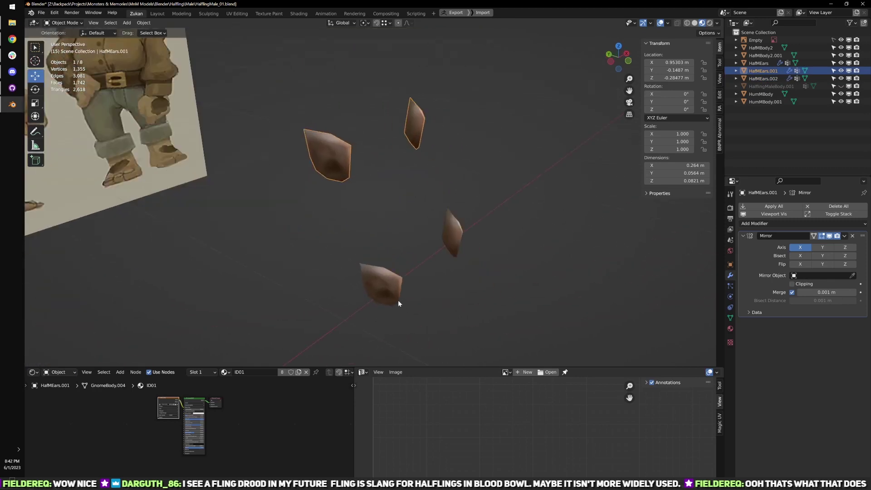
- Scale up the mesh of the second ear copy, HafMEars.002, to about 0.19 m in height
left_click(400, 305, "shift")
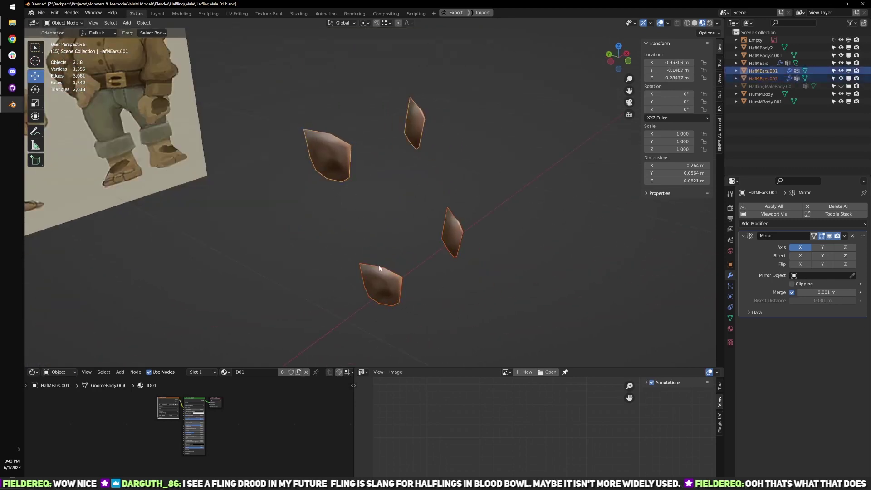
left_click(383, 286)
key("Tab")
key("s")
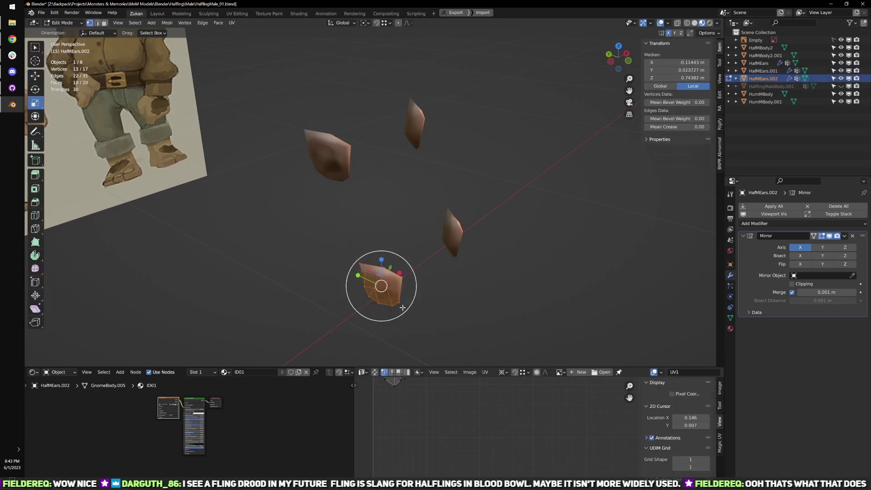
left_click(453, 302)
key("Tab")
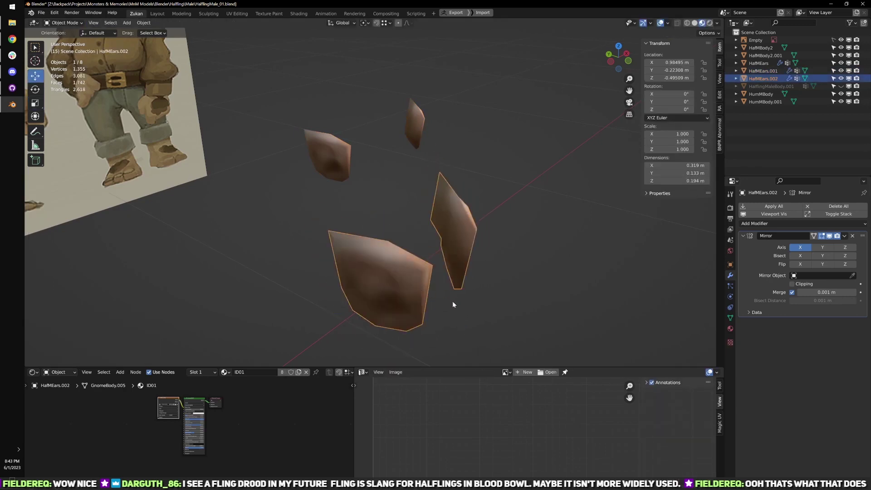
- Link the object data of HafMEars.002 to HafMEars.001 so that both ear copies share one mesh
left_click(334, 172, "shift")
left_click(372, 272, "shift")
key("ctrl+l")
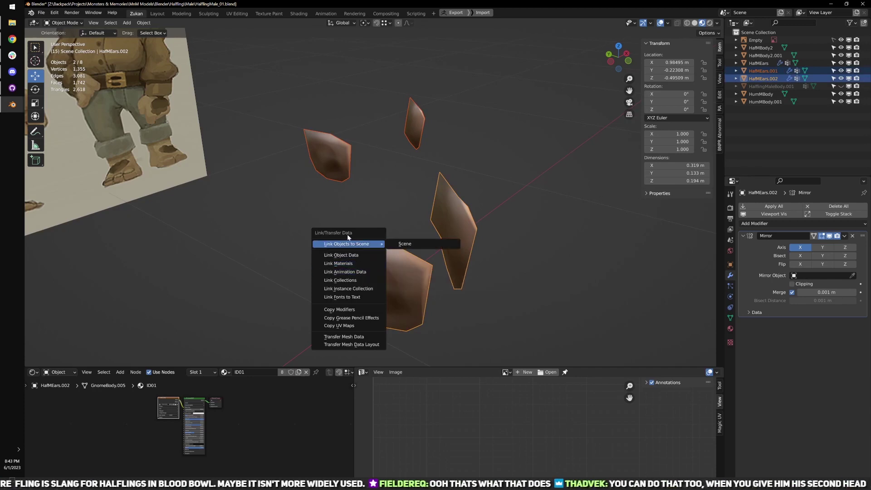
left_click(374, 255)
- Scale up the mesh shared by both ear copies while editing HafMEars.002
left_click(399, 289)
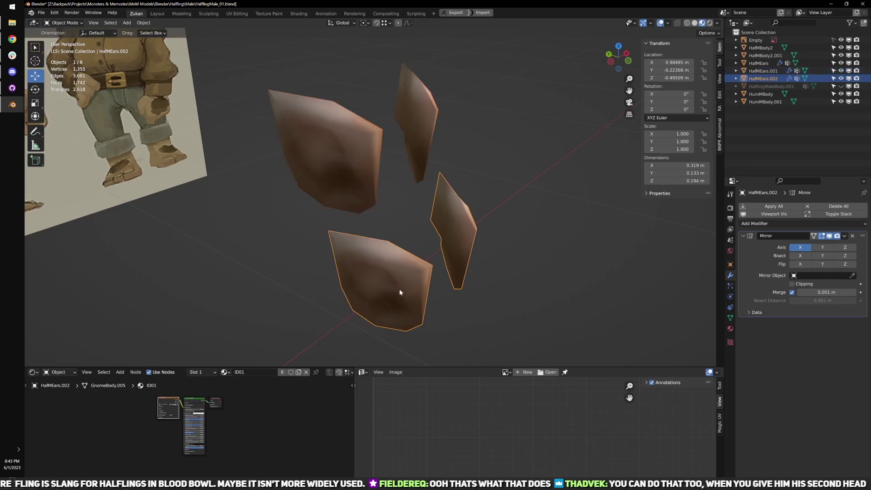
key("Tab")
key("shift+space")
key("s")
scroll(402, 309, "down", 3)
scroll(399, 307, "up", 4)
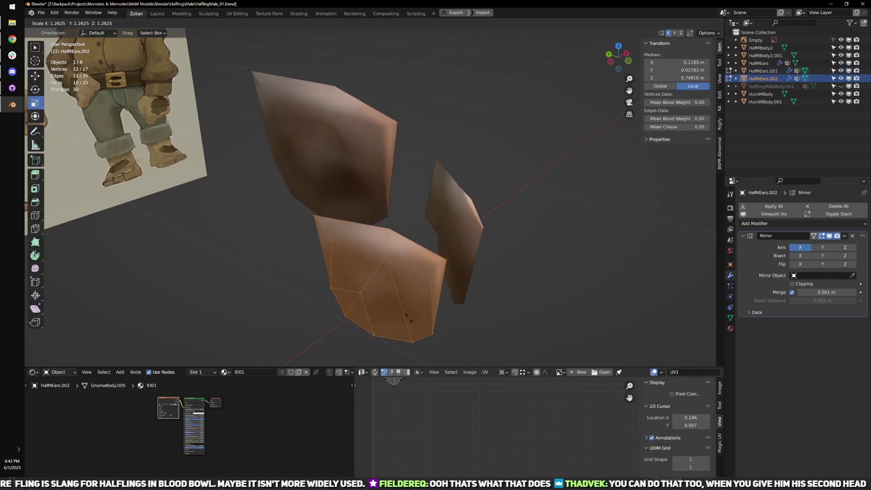
- Leave mesh editing and delete both ear copies, HafMEars.001 and HafMEars.002
scroll(391, 305, "down", 7)
key("Tab")
scroll(388, 303, "down", 2)
left_click_drag(308, 137, 484, 330)
key("Delete")
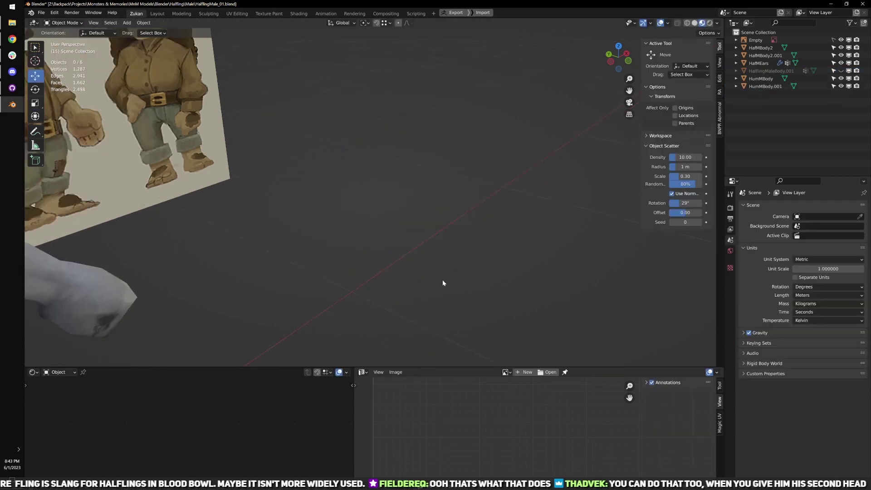
- Select the halfling's ear object, HafMEars, and open its mesh for editing
scroll(440, 280, "down", 8)
middle_click_drag(290, 254, 384, 255, "shift")
scroll(384, 255, "up", 5)
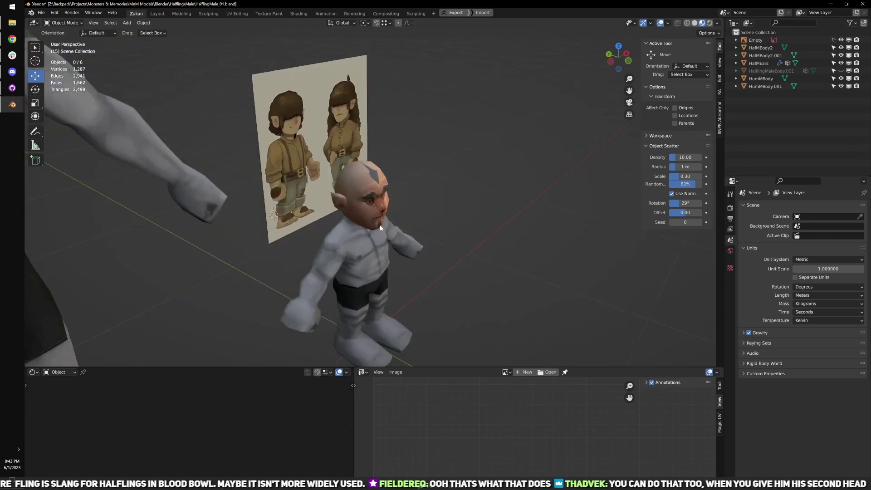
scroll(336, 179, "down", 3)
mouse_move(416, 194)
middle_mouse_down()
mouse_move(336, 179)
mouse_move(401, 204)
middle_mouse_up()
scroll(402, 205, "up", 3)
left_click_drag(401, 204, 444, 245)
scroll(445, 243, "down", 5)
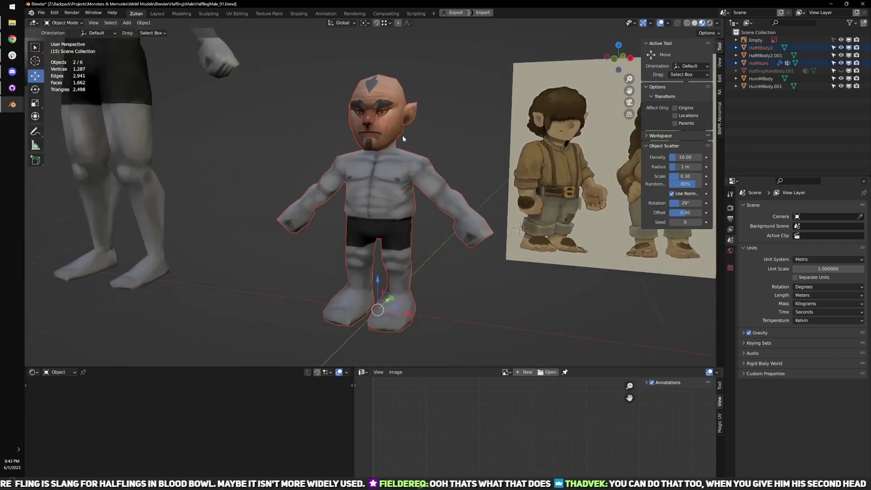
left_click(388, 196)
scroll(440, 207, "up", 7)
middle_click_drag(423, 211, 498, 203)
key("Tab")
- Clear the face selection and select all ear faces with more than four vertices
mouse_move(395, 205)
middle_mouse_down()
mouse_move(338, 204)
mouse_move(411, 205)
middle_mouse_up()
key("ctrl+Tab")
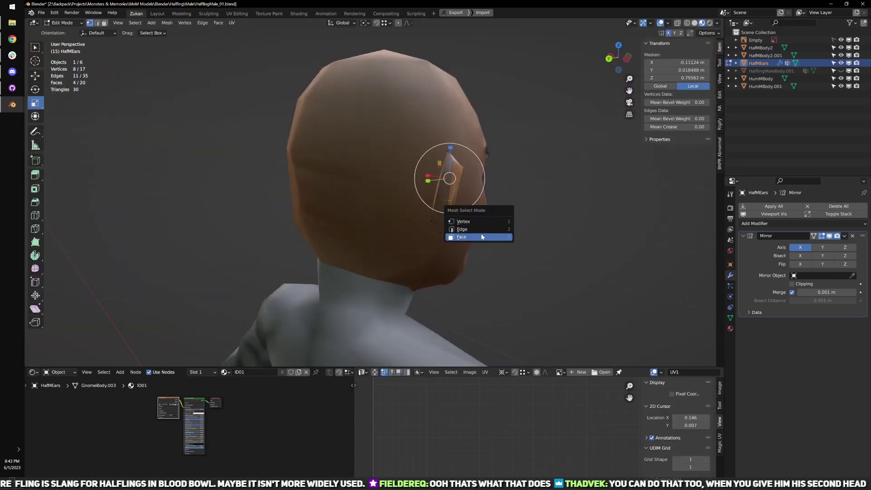
left_click(481, 236)
key("a")
key("a")
key("alt+a")
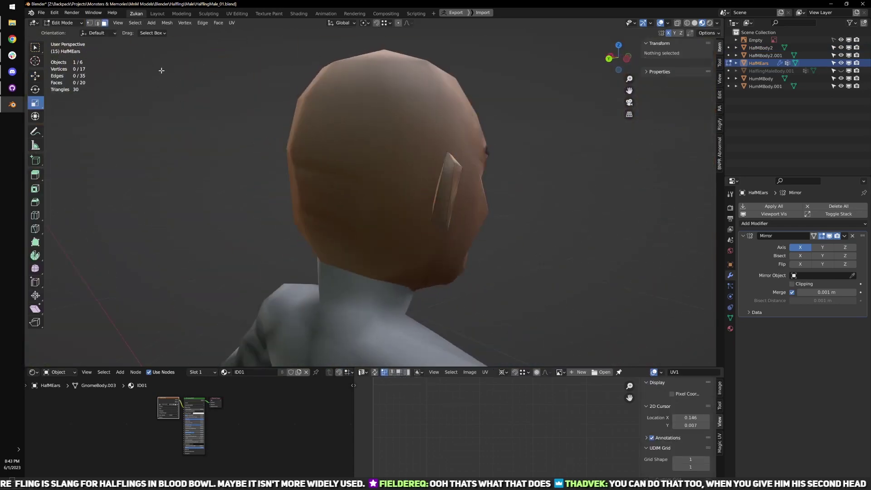
left_click(135, 23)
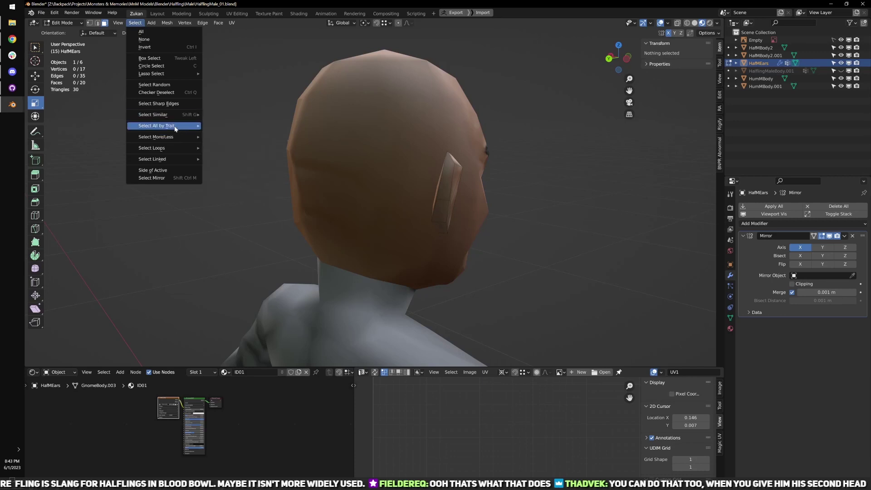
mouse_move(174, 127)
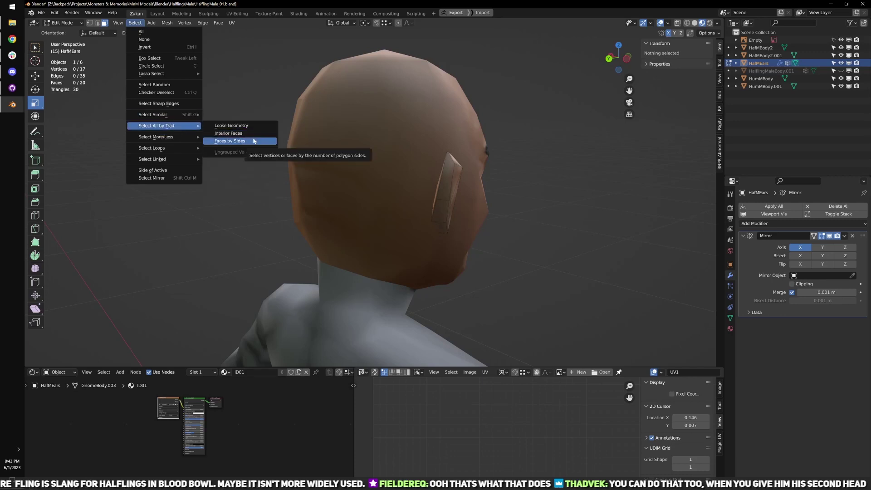
left_click(252, 142)
key("KP_Decimal")
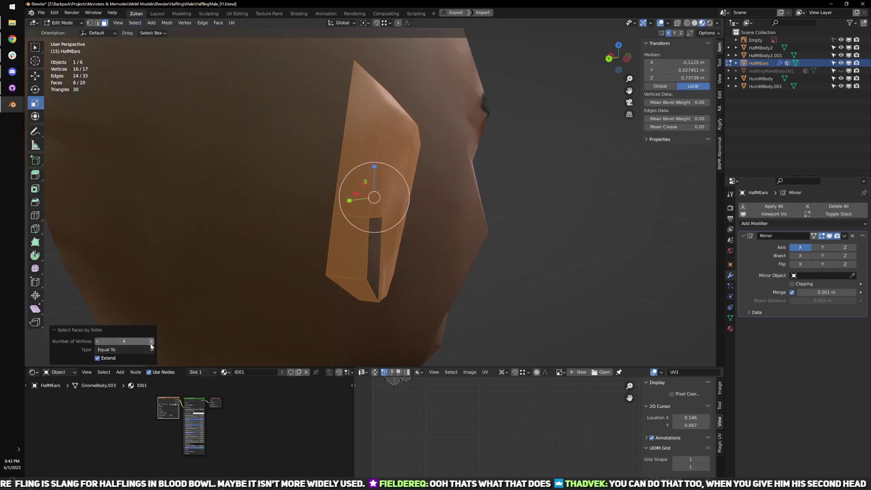
left_click(131, 349)
left_click(133, 374)
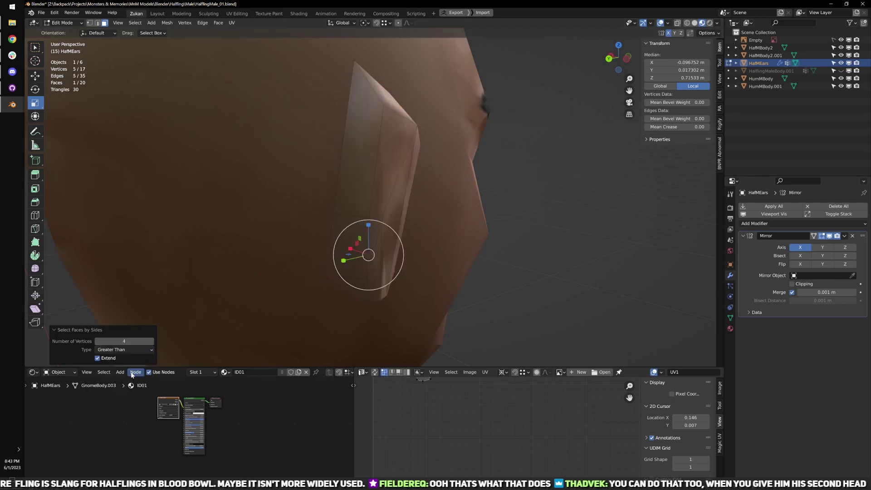
- Isolate the ears in local view and collapse the upper edge of the five-sided face
key("KP_Decimal")
middle_click_drag(363, 298, 457, 196)
key("KP_Divide")
key("KP_Decimal")
scroll(494, 216, "down", 3)
key("ctrl+Tab")
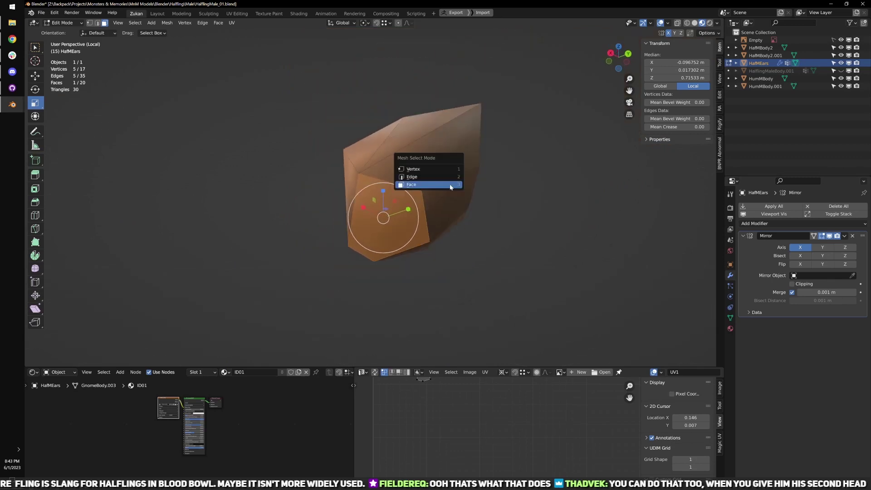
left_click(438, 181)
left_click(391, 180)
key("m")
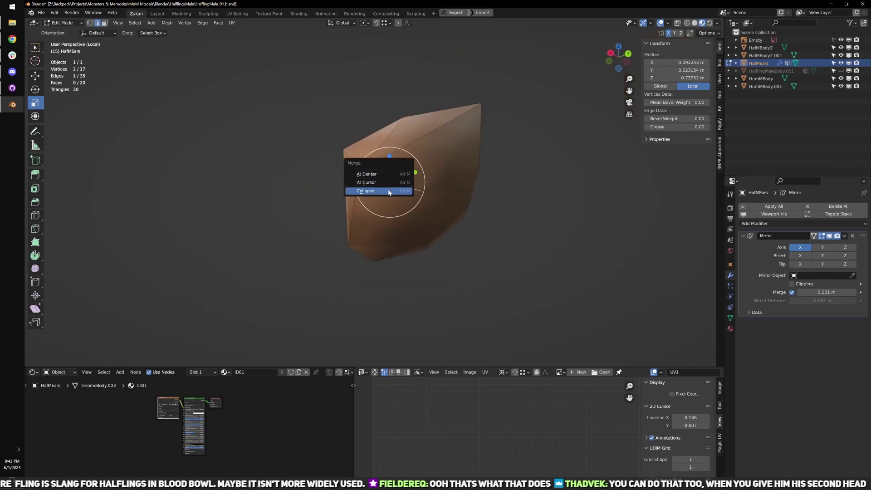
left_click(389, 192)
- Connect the inner vertex on the ear's side to the vertex at its lowest corner with a new edge
middle_click_drag(460, 214, 429, 193)
key("ctrl+Tab")
left_click(392, 193)
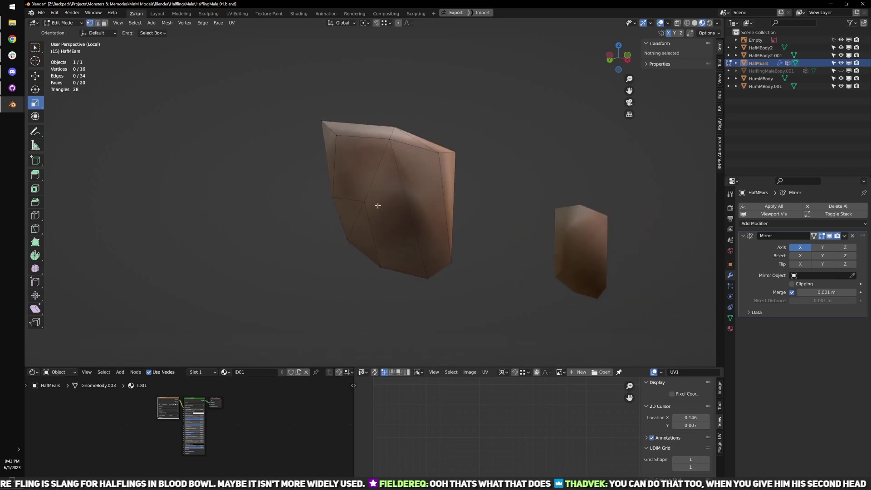
left_click(429, 272)
left_click(364, 201, "shift")
right_click(363, 201)
left_click(364, 202)
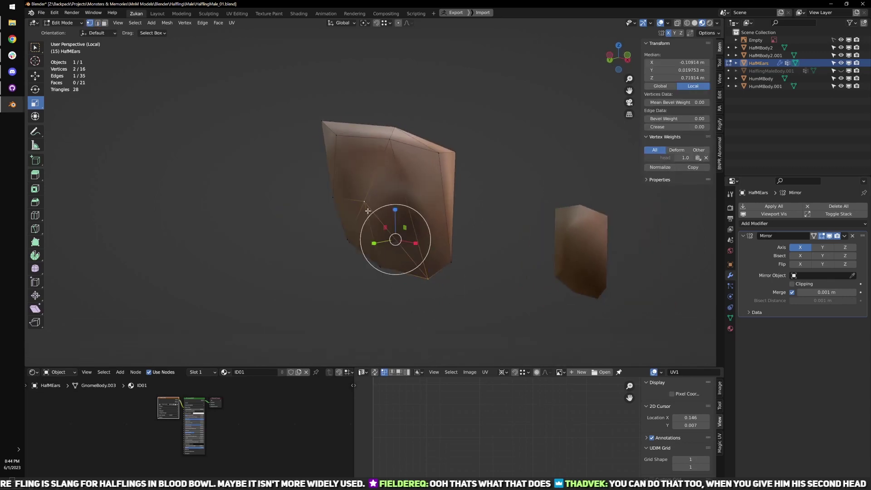
- Dissolve the long edge running from the ear's upper rim down to its lowest corner
key("ctrl+Tab")
left_click(396, 210)
left_click(402, 187)
key("x")
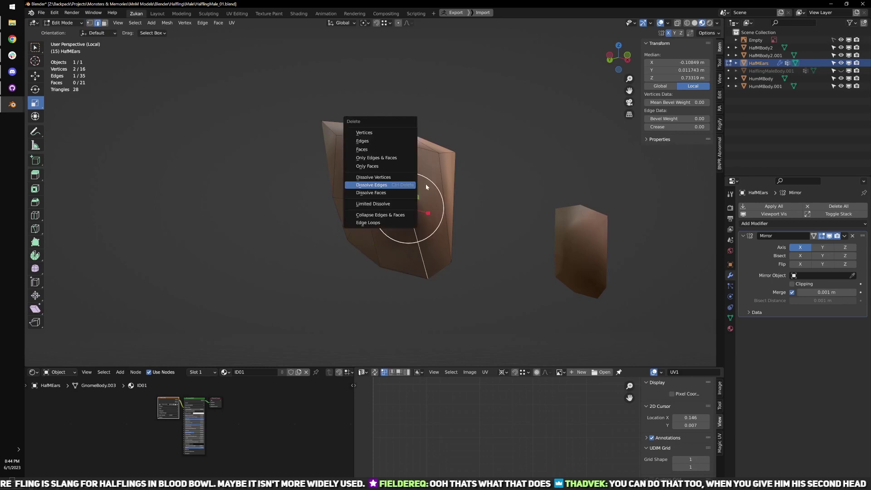
left_click(515, 196)
left_click(405, 195)
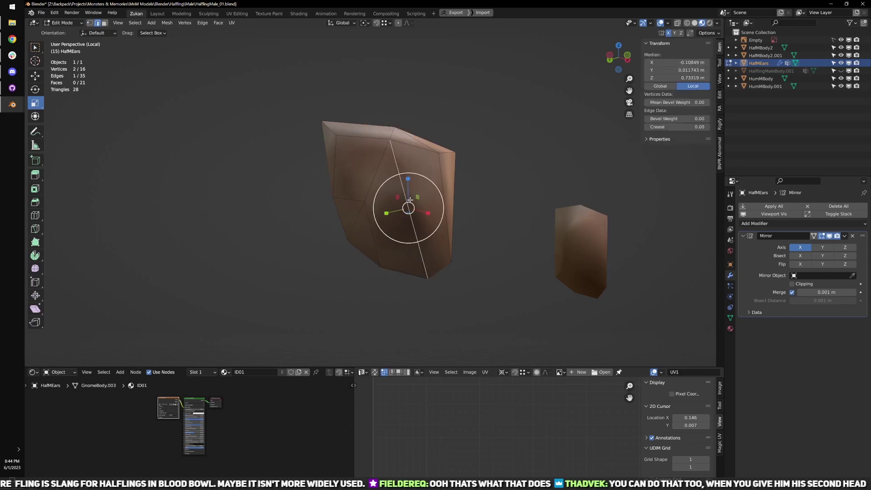
key("x")
left_click(395, 197)
- Connect the ear's inner vertex to the vertex at the upper front corner
key("ctrl+Tab")
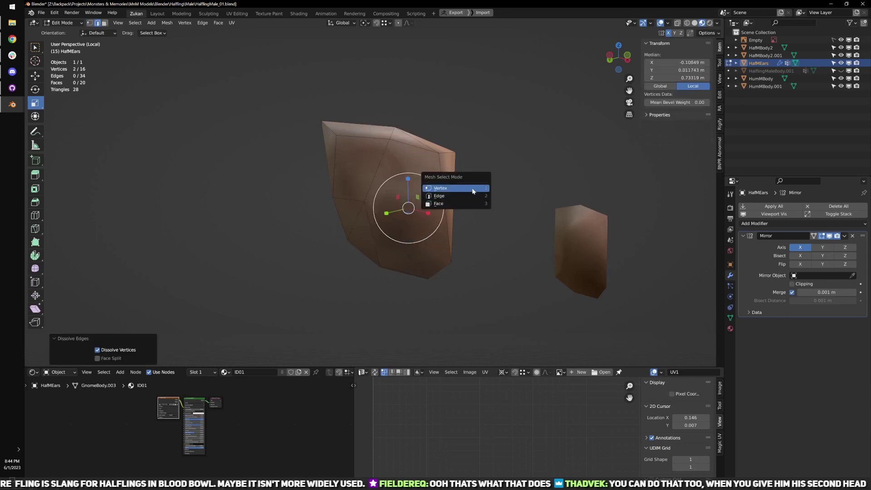
left_click(472, 191)
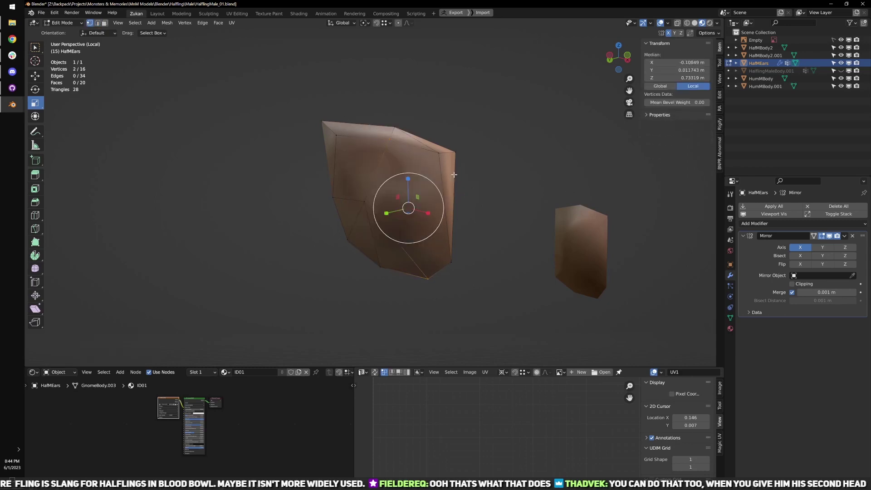
left_click(438, 153)
left_click(365, 201)
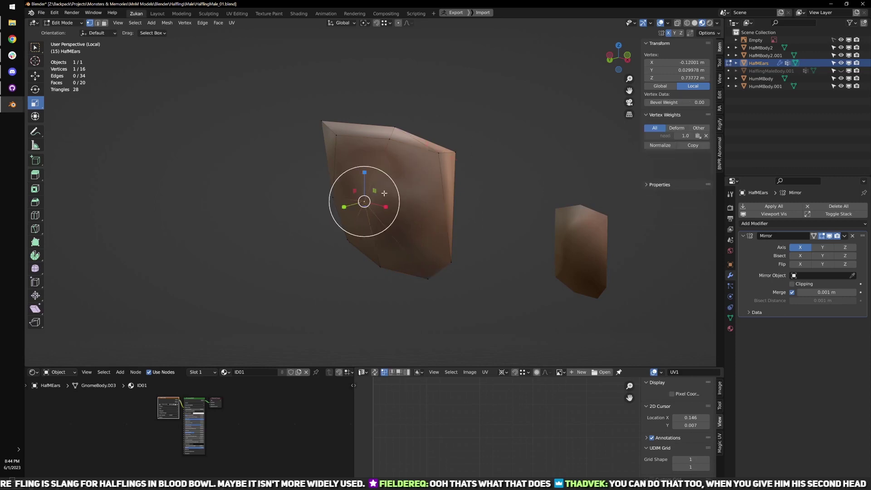
left_click(437, 154, "shift")
key("ctrl+v")
left_click(436, 156)
- Move the ear's inner vertex toward the front to even out the surrounding faces
left_click(365, 202)
key("g")
left_click_drag(364, 202, 388, 199)
middle_click_drag(388, 199, 364, 256)
- Move the ear's upper front corner vertex along X and by -0.006789 m along Y, and leave local view
left_click(391, 205)
left_click(391, 204)
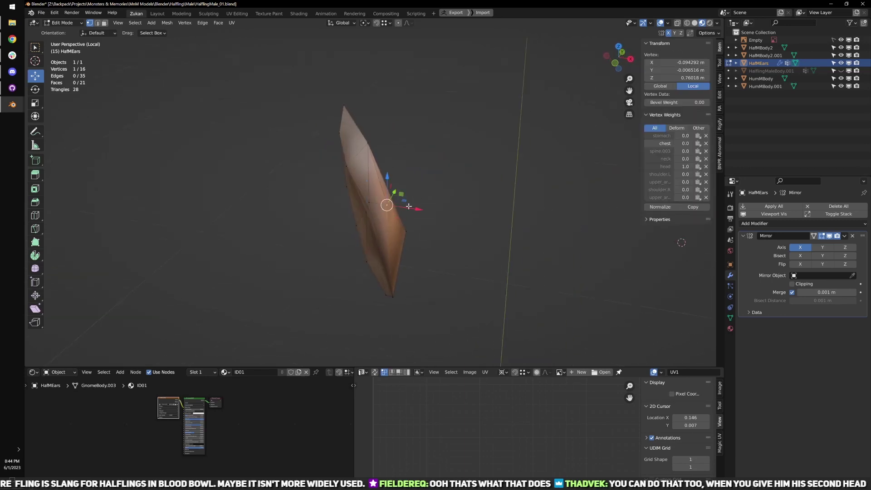
left_click_drag(412, 207, 416, 207)
middle_click_drag(395, 215, 410, 242)
left_click(412, 243)
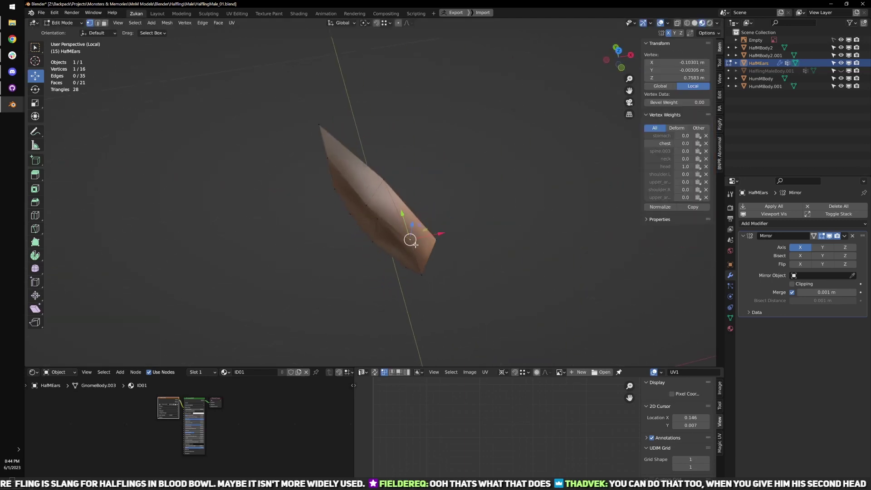
left_click_drag(404, 213, 408, 224)
left_click(409, 227)
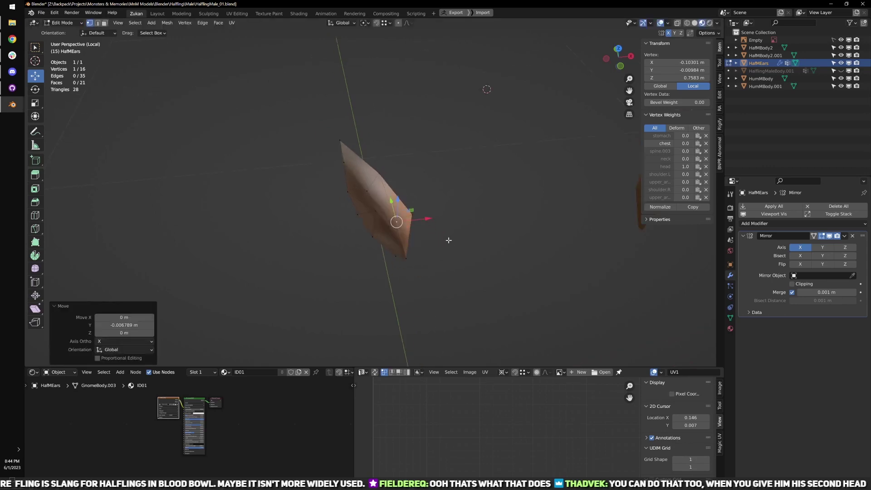
middle_click_drag(447, 241, 515, 250)
scroll(448, 221, "down", 2)
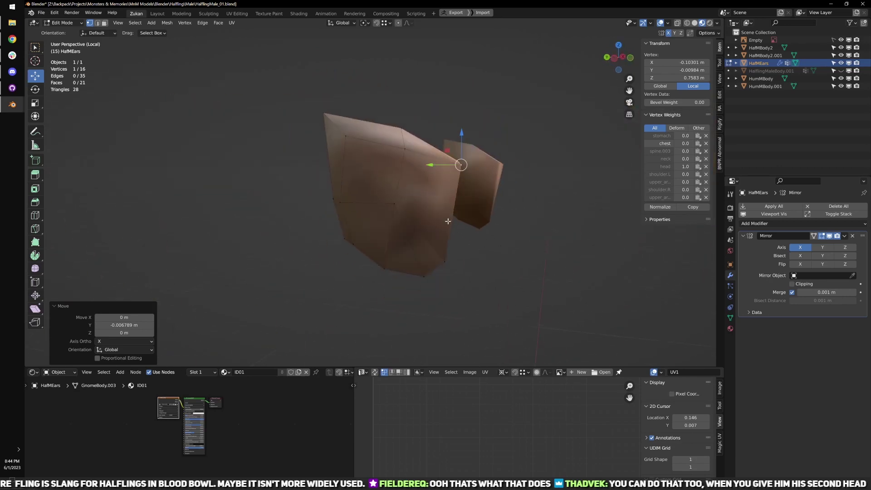
key("KP_Divide")
scroll(490, 218, "down", 3)
- Check the ear mesh for remaining faces with more than four vertices using Select Faces by Sides
middle_click_drag(519, 216, 404, 213)
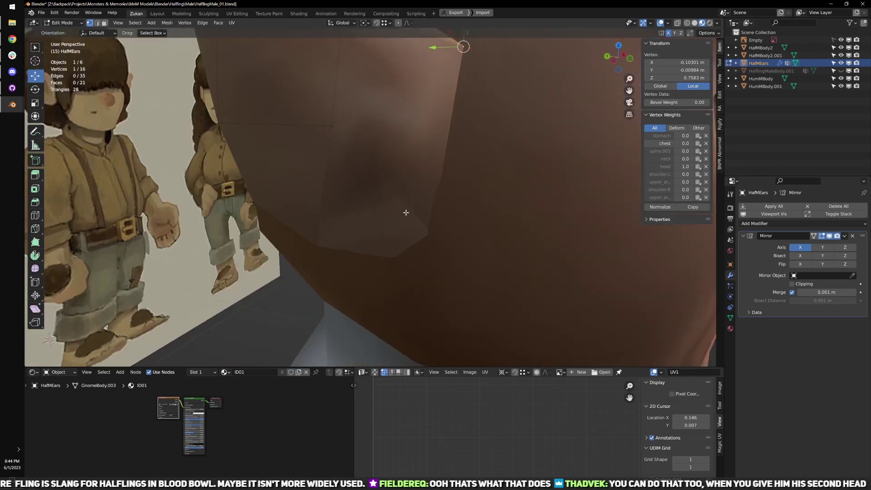
scroll(405, 213, "down", 2)
key("ctrl+Tab")
left_click(370, 246)
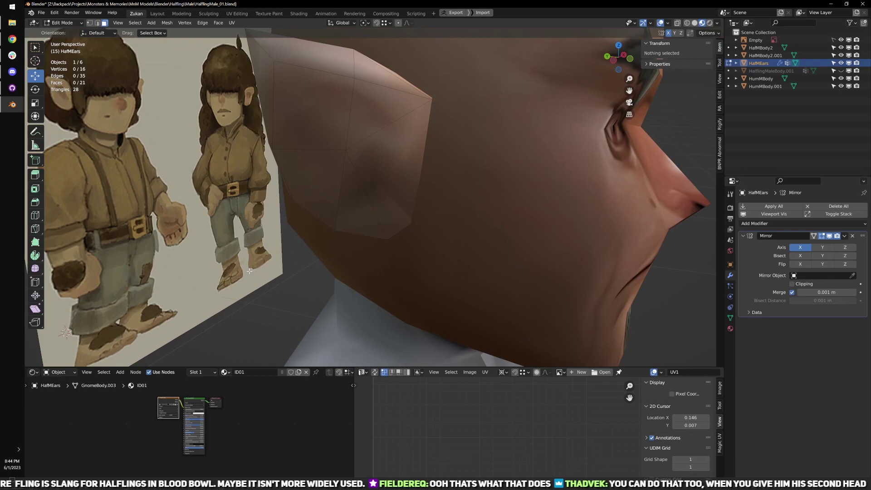
left_click(167, 23)
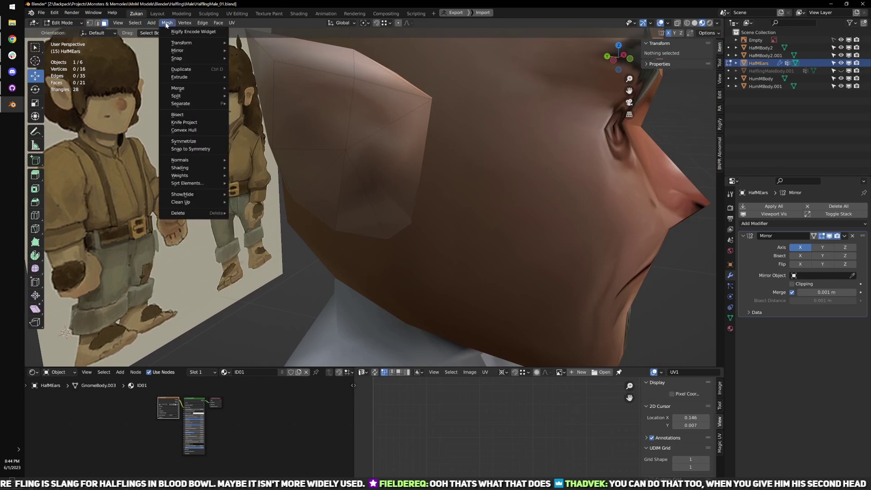
mouse_move(135, 23)
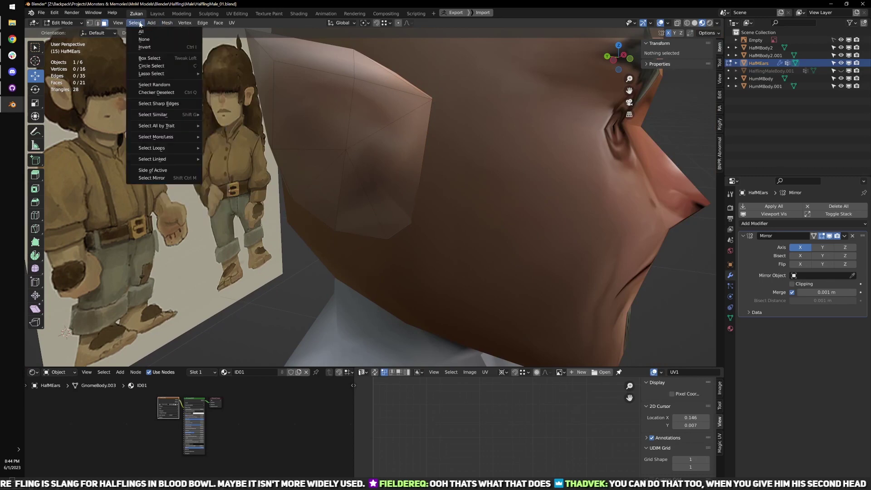
mouse_move(187, 127)
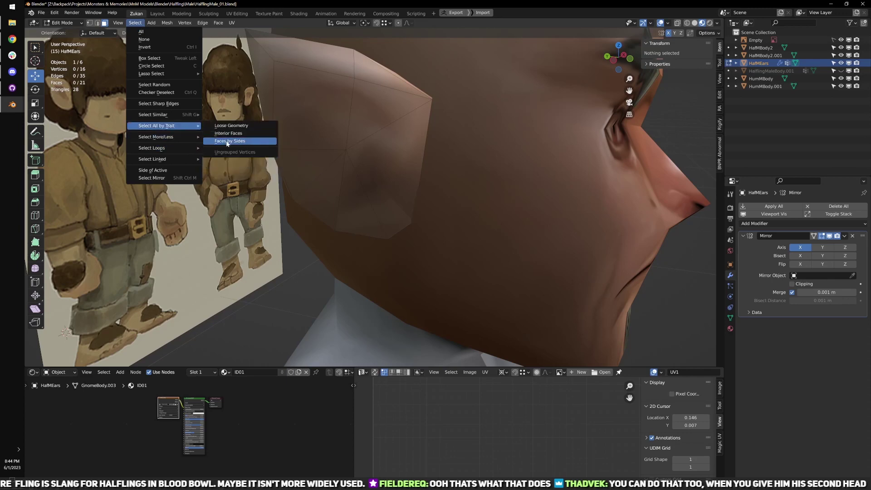
left_click(230, 141)
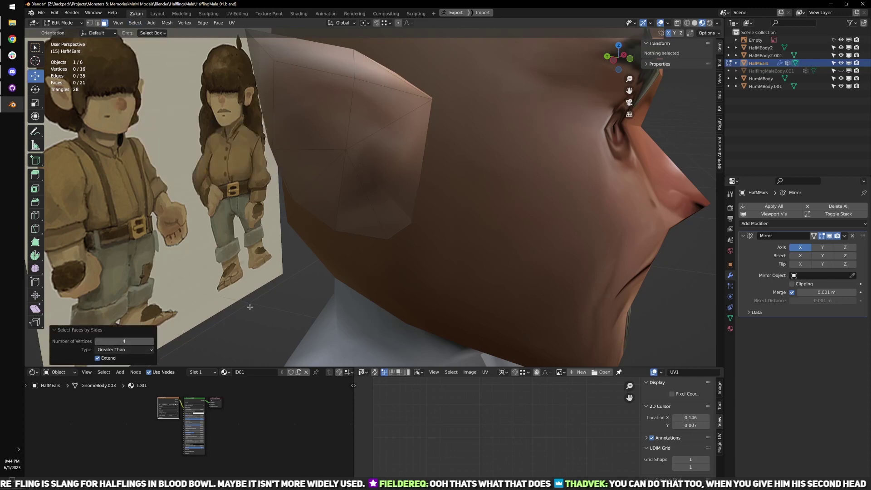
left_click(98, 342)
- Leave mesh editing and apply the location, rotation and scale of HafMEars
middle_click_drag(310, 245, 370, 253, "shift")
scroll(359, 251, "down", 3)
key("Tab")
key("ctrl+a")
left_click(454, 228)
- Examine the shape of the mirrored ears on the head from several angles against the concept art
middle_click_drag(508, 252, 466, 236)
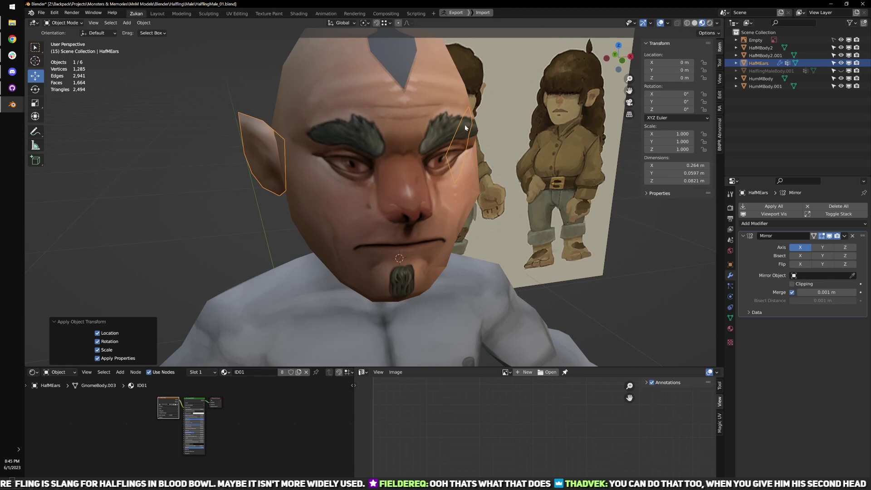
middle_click_drag(477, 244, 407, 165)
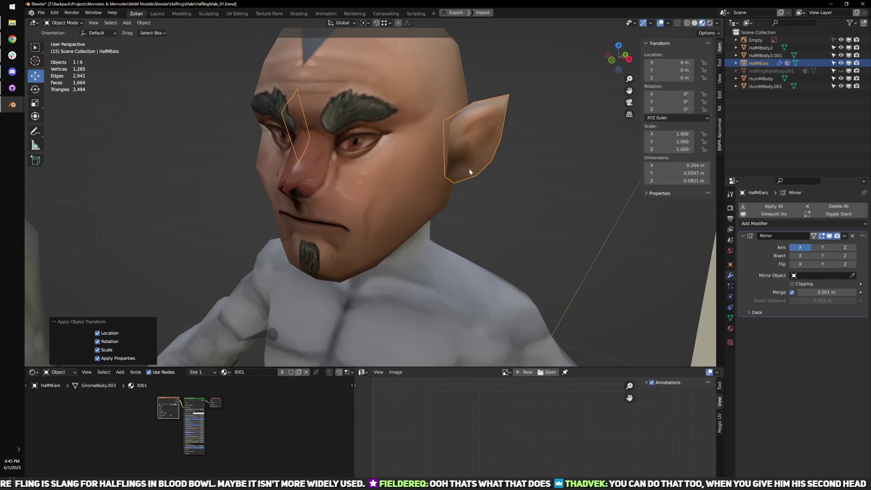
scroll(430, 172, "down", 1)
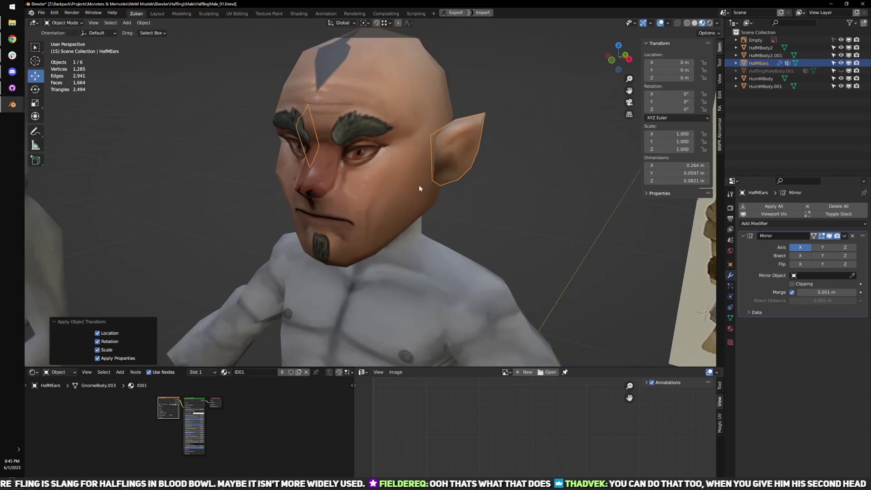
scroll(418, 184, "up", 1)
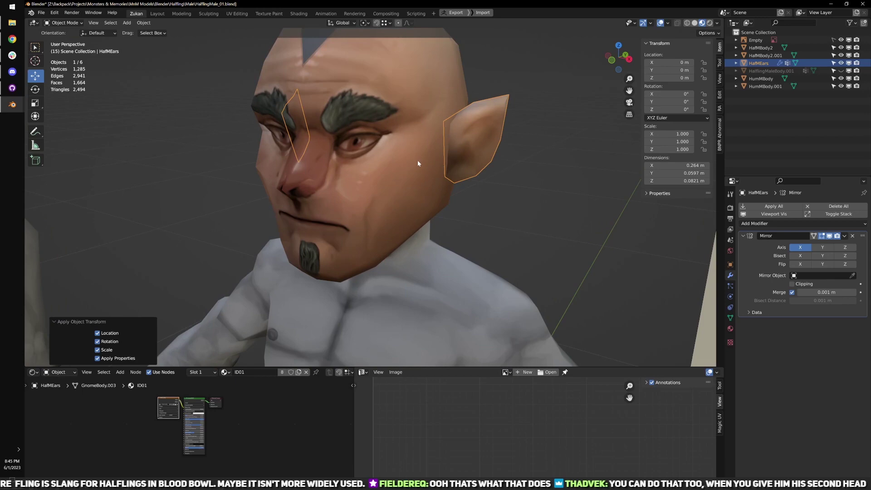
scroll(418, 162, "down", 2)
scroll(394, 195, "up", 1)
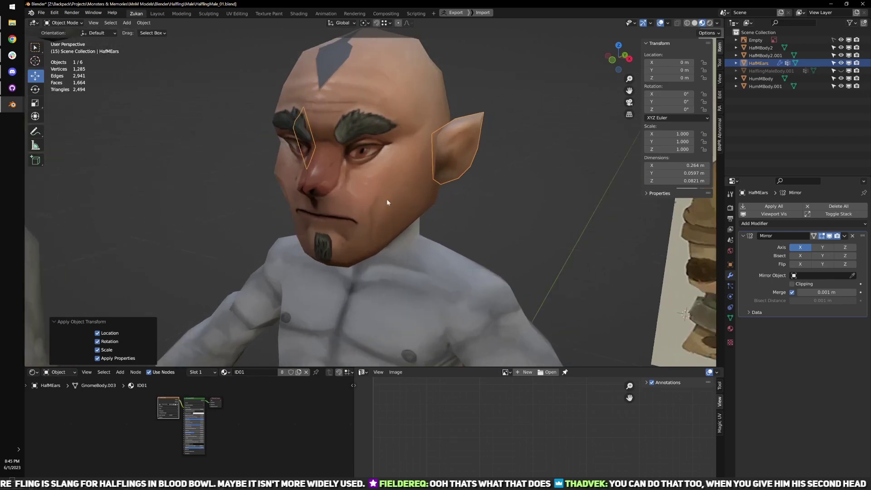
middle_click_drag(386, 199, 444, 194)
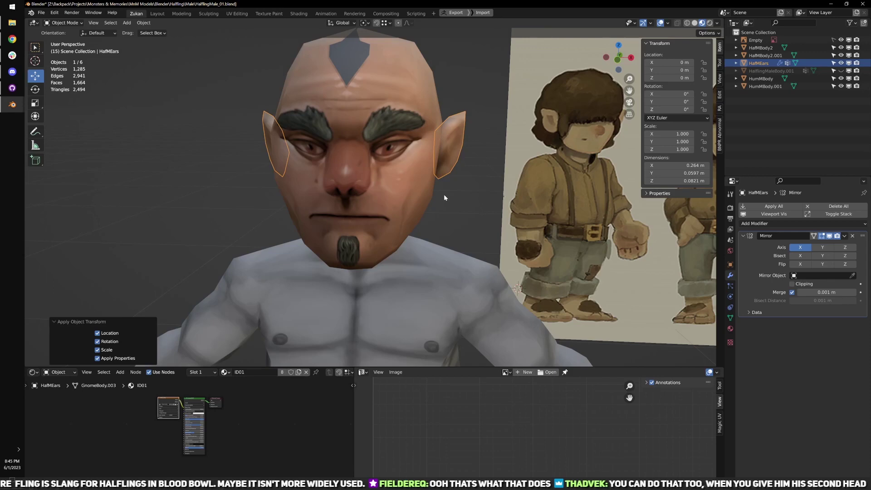
- In HafMBody2's mesh, select the outer top shoulder vertices on both arms and move them up 0.00331 m along Z
key("KP_1")
left_click(494, 235)
middle_click_drag(502, 245, 498, 220, "shift")
key("Tab")
key("ctrl+Tab")
left_click(491, 177)
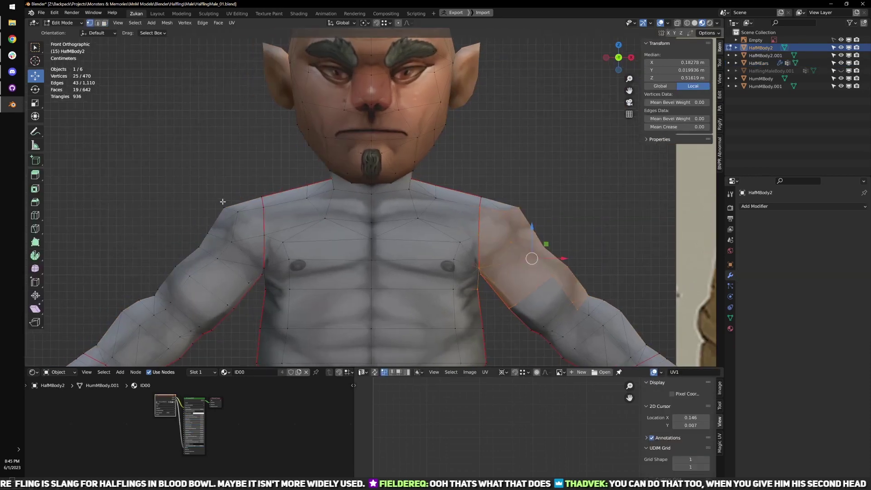
key("shift+z")
left_click_drag(189, 177, 248, 224)
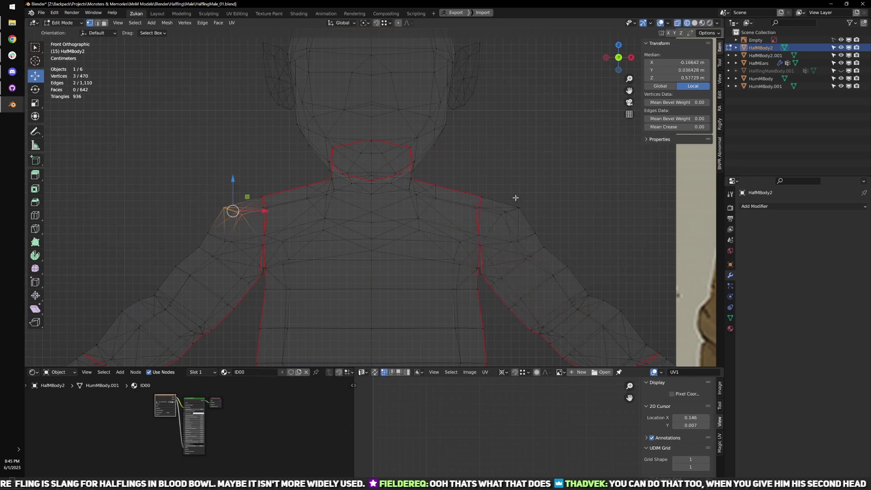
left_click_drag(503, 190, 526, 218, "shift")
key("alt+z")
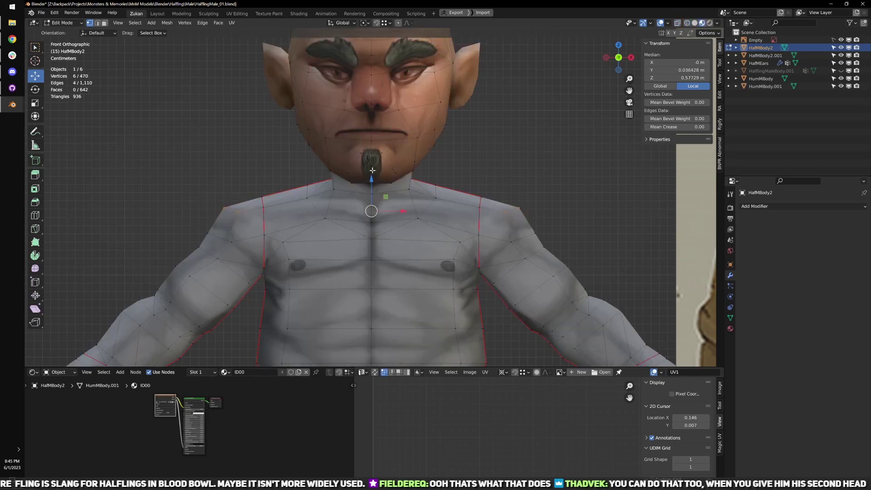
left_click_drag(372, 170, 376, 174)
scroll(318, 182, "down", 4)
scroll(265, 180, "up", 4)
- Select the upper shoulder-seam vertices on both sides and scale them slightly inward along X
key("alt+z")
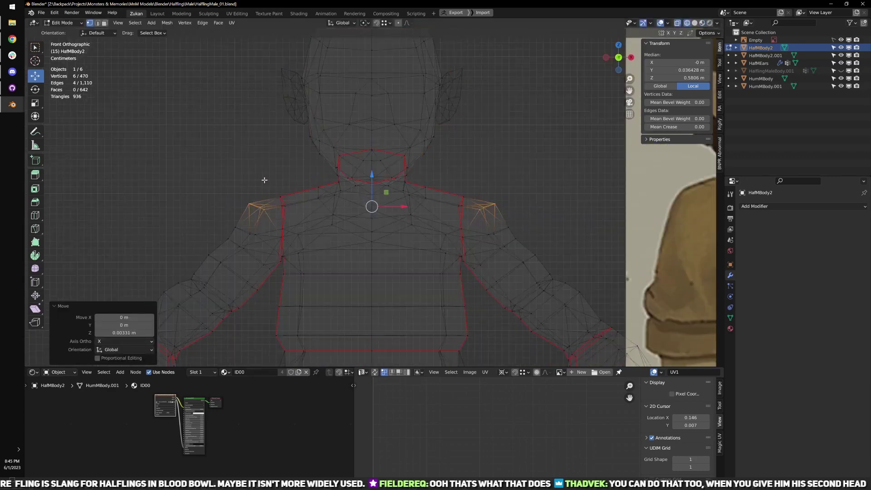
left_click_drag(265, 180, 298, 210)
left_click_drag(443, 228, 475, 186, "shift")
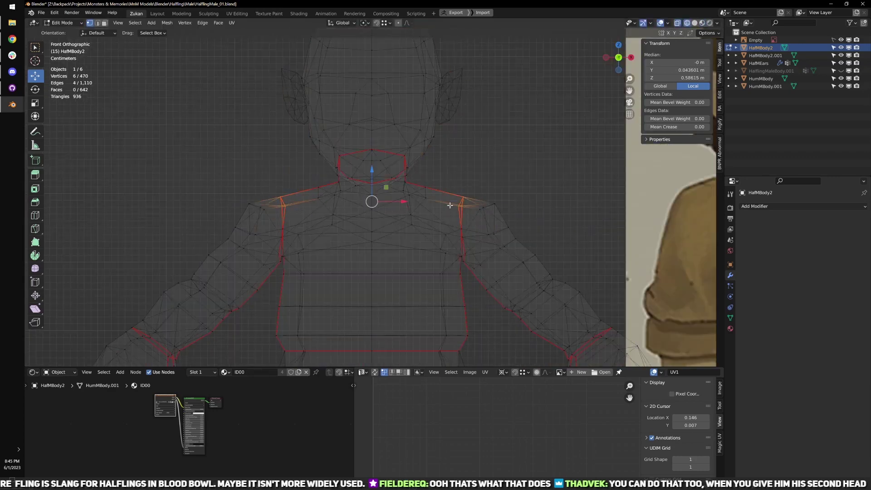
scroll(450, 205, "up", 1)
key("s")
key("shift+z")
left_click_drag(403, 203, 402, 202)
key("shift+z")
- Keep only the topmost seam vertex on each shoulder selected, scale the pair to about 0.96 and raise it slightly
left_click_drag(253, 233, 289, 203, "ctrl")
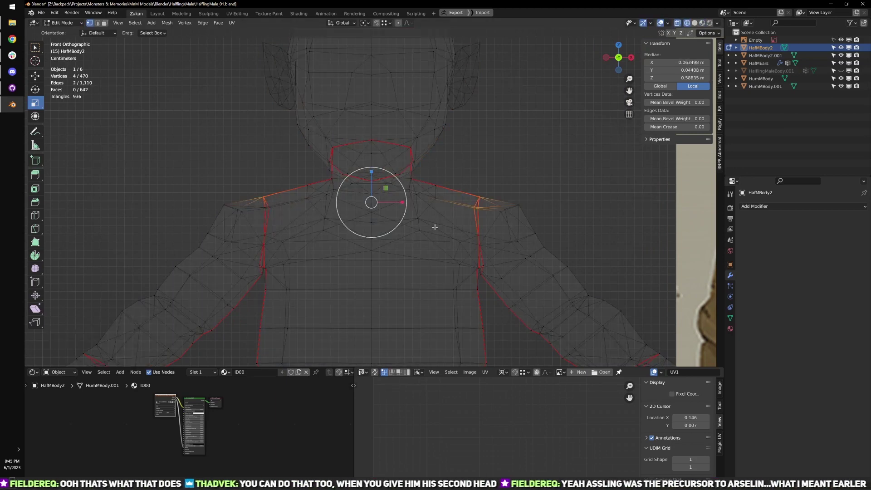
left_click_drag(433, 228, 480, 204, "ctrl")
key("alt+z")
key("s")
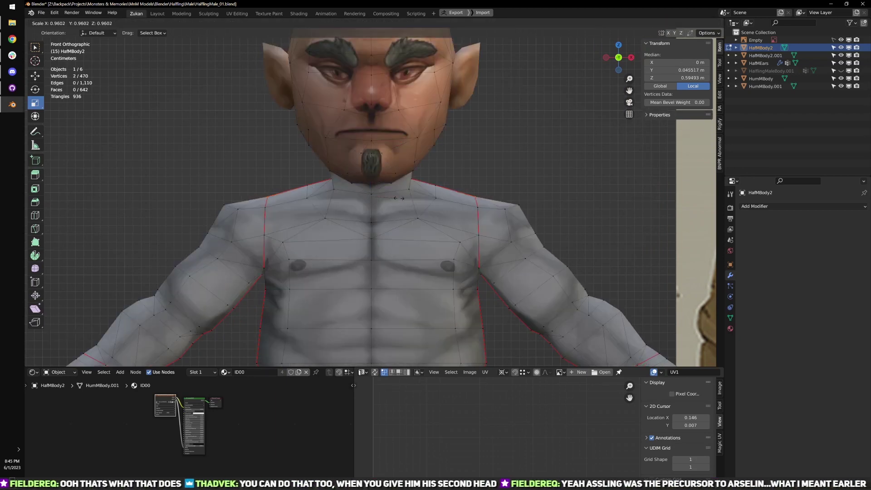
left_click(399, 198)
key("g")
left_click_drag(372, 165, 372, 163)
- Leave mesh editing and examine the halfling's torso, legs and head from several angles against the concept art
scroll(461, 230, "down", 3)
key("Tab")
scroll(461, 230, "down", 4)
middle_click_drag(461, 230, 413, 223)
left_click(425, 283)
middle_click_drag(425, 283, 477, 284)
scroll(478, 284, "up", 3)
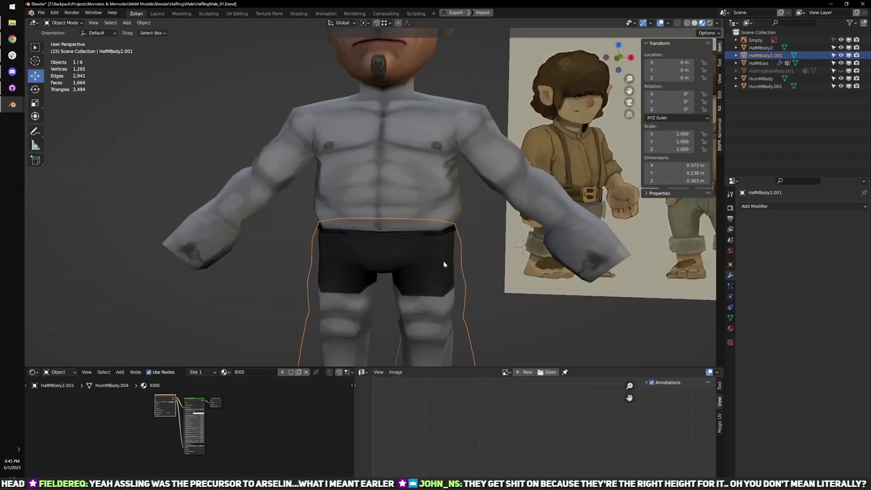
scroll(371, 184, "down", 2)
middle_click_drag(418, 116, 421, 183, "shift")
left_click(434, 132)
middle_click_drag(507, 180, 489, 188)
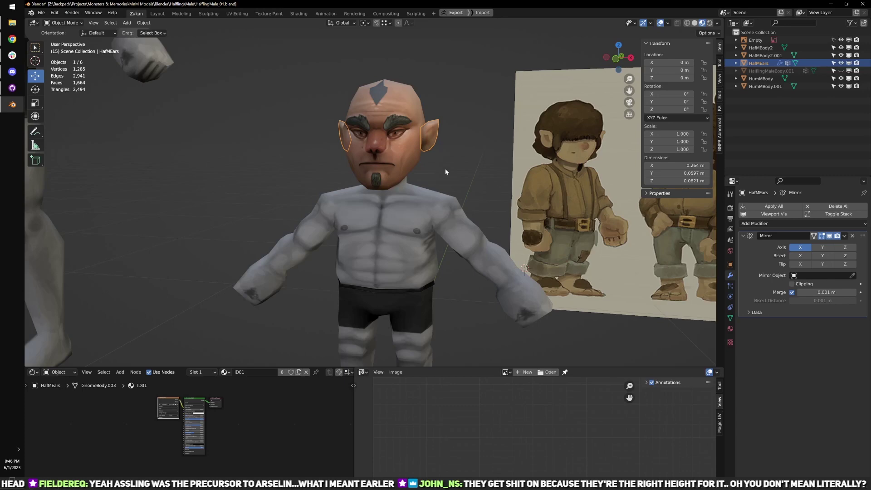
- Select HafMBody2, enter mesh editing and select the edge running under the nose
scroll(435, 161, "up", 2)
left_click(397, 130)
middle_click_drag(426, 148, 389, 195)
scroll(408, 147, "up", 1)
scroll(441, 200, "up", 1)
key("Tab")
scroll(408, 211, "up", 3)
left_click(408, 219)
left_click(342, 189, "shift")
scroll(342, 184, "up", 2)
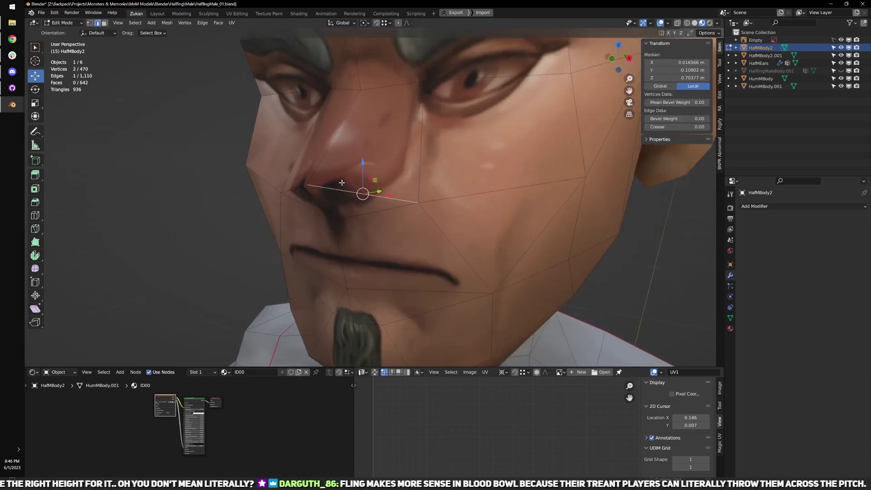
- Knife a cut from one nostril corner over the nose ridge to the opposite nostril corner
key("KP_Decimal")
key("KP_3")
scroll(361, 180, "up", 3)
middle_click_drag(398, 201, 298, 207, "shift")
key("k")
scroll(351, 203, "up", 3)
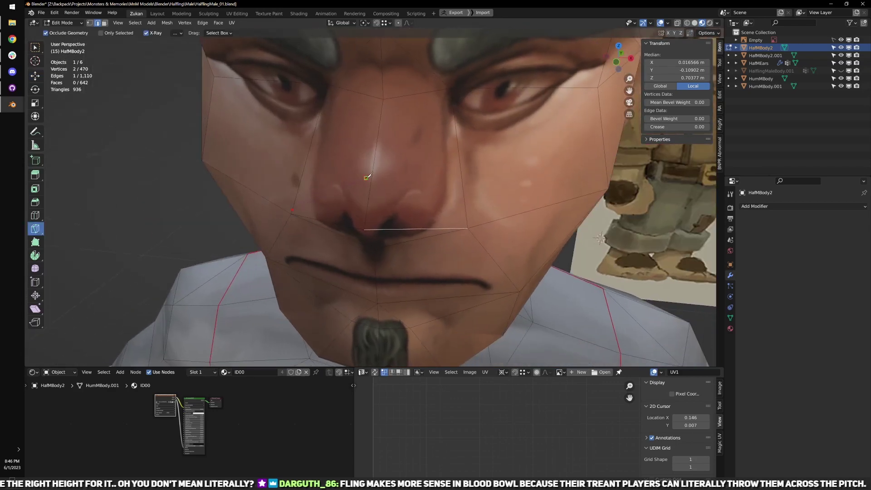
left_click(366, 178)
left_click(468, 228)
key("Return")
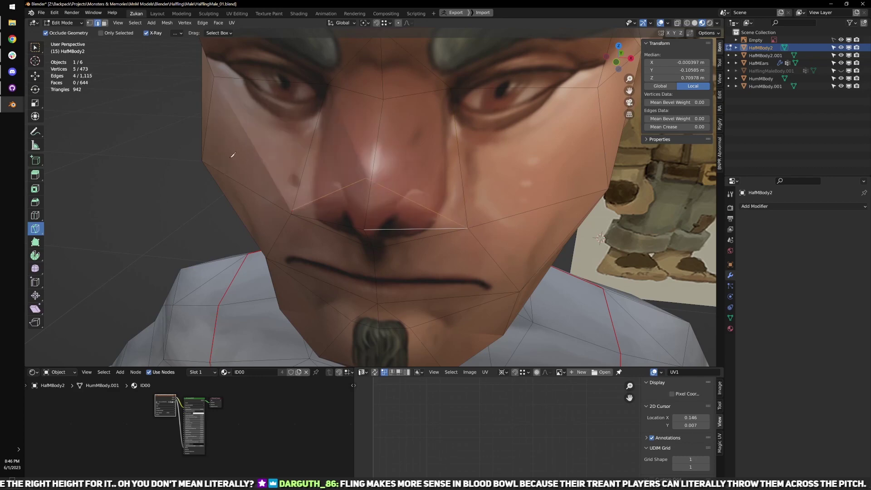
- Merge the stray cut vertex on the nose ridge into the centre-line vertex using At Last
left_click(34, 48)
key("alt+z")
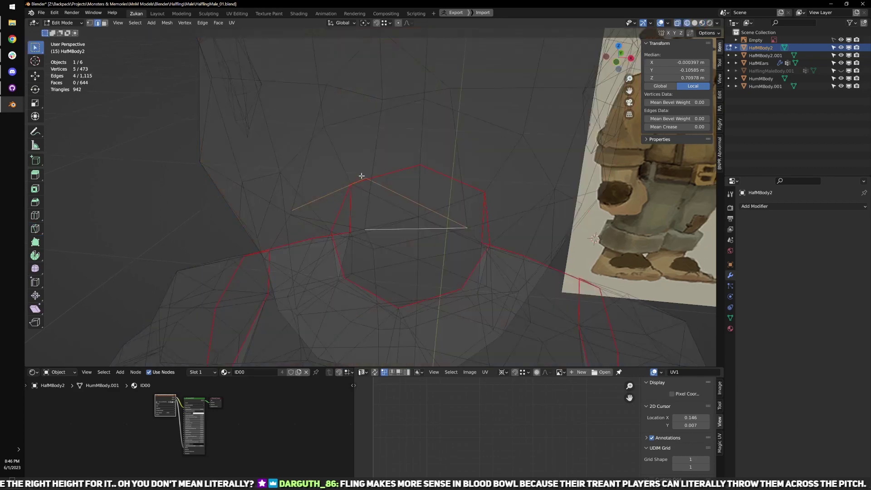
key("ctrl+Tab")
left_click(394, 165)
middle_click_drag(394, 166, 346, 170)
middle_click_drag(386, 190, 395, 175)
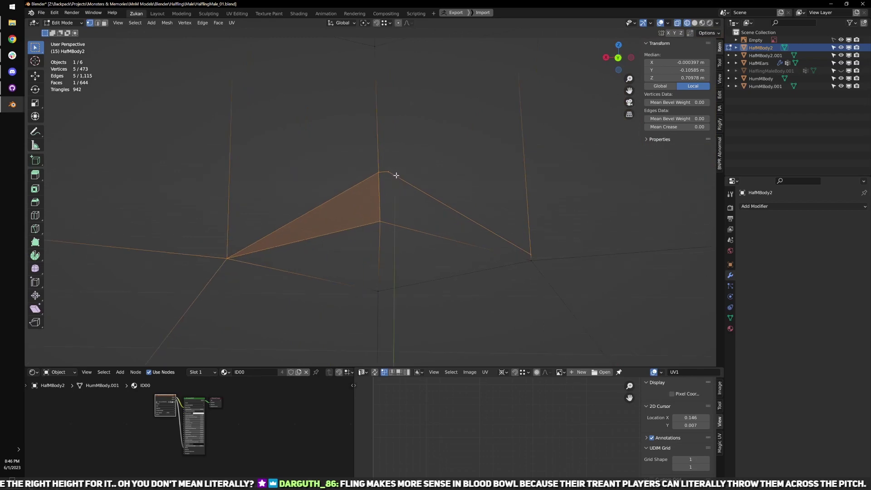
left_click(405, 183)
left_click(380, 178, "shift")
key("m")
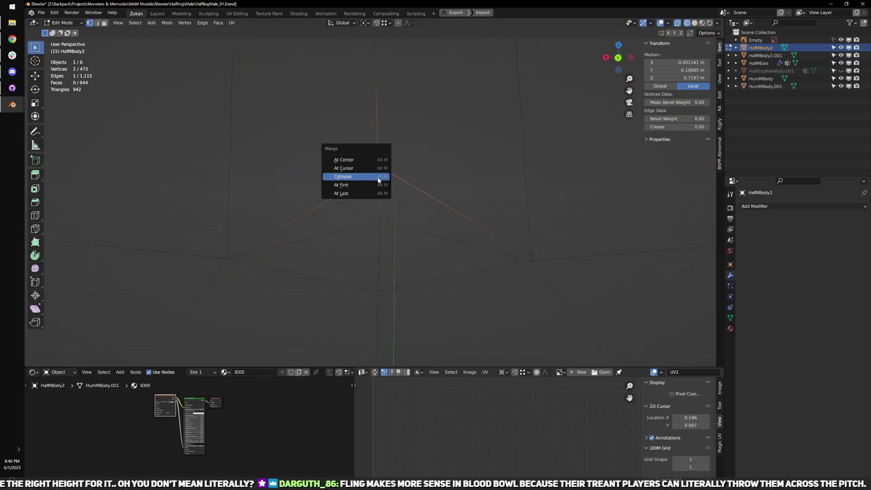
left_click(361, 194)
- Merge the duplicate cut vertex at the nostril corner into the existing corner vertex using At Last
left_click(530, 260, "shift")
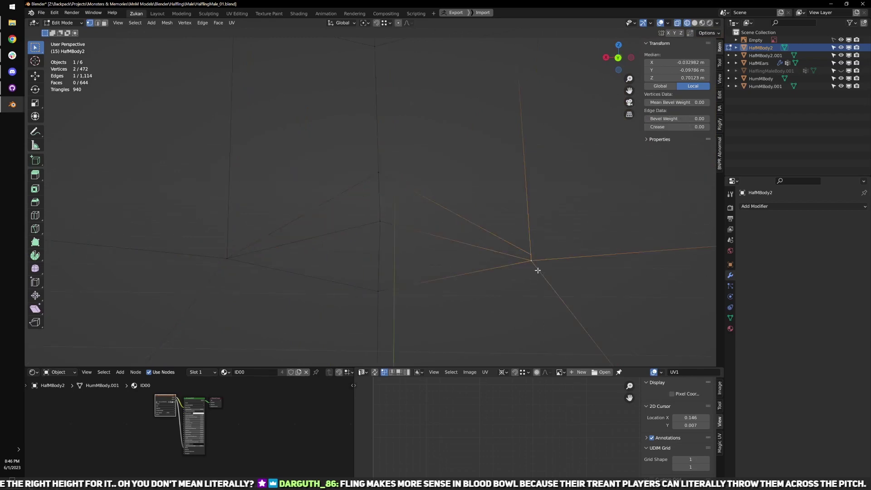
key("m")
left_click(515, 270)
scroll(384, 242, "down", 2)
mouse_move(384, 242)
middle_mouse_down()
mouse_move(472, 212)
mouse_move(451, 208)
mouse_move(448, 192)
middle_mouse_up()
scroll(448, 195, "down", 1)
key("shift+z")
scroll(448, 192, "down", 3)
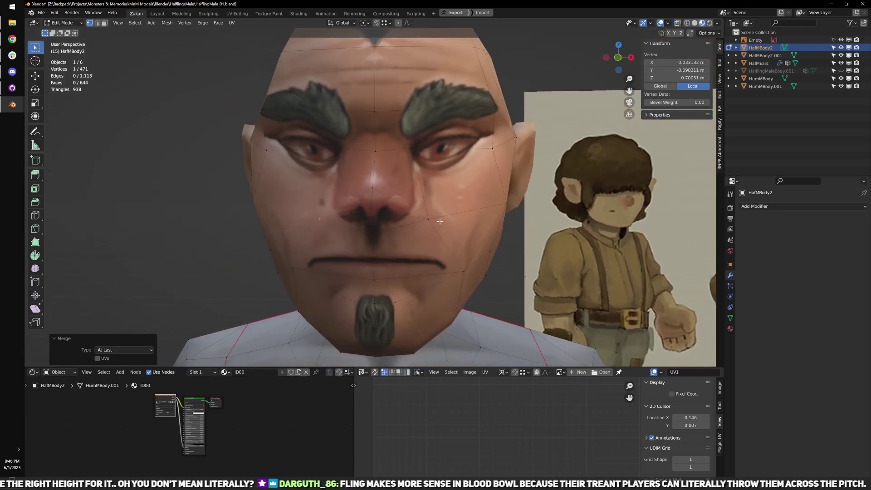
- Select the corner vertices on both sides of the nose and scale them to 0.633 along X
left_click(404, 223)
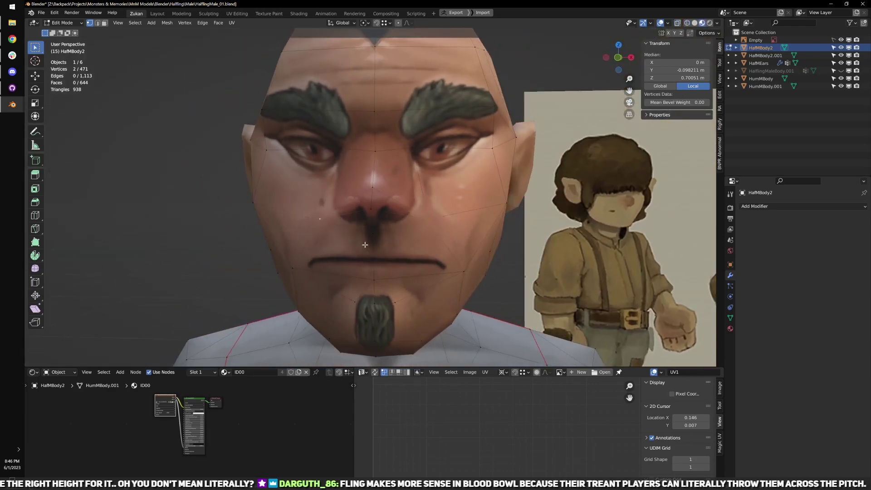
middle_click_drag(365, 245, 367, 255)
key("s")
left_click_drag(405, 216, 393, 216)
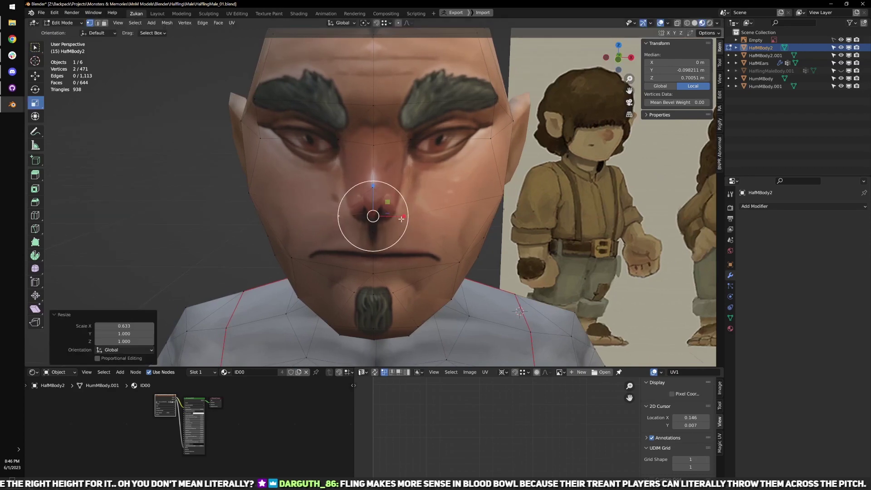
- Select the centre vertex on the nose ridge and move it 0.003044 m along Y and 0.00032 m along Z
mouse_move(393, 216)
middle_mouse_down()
mouse_move(372, 227)
mouse_move(420, 239)
mouse_move(449, 212)
mouse_move(534, 170)
mouse_move(463, 178)
mouse_move(422, 199)
mouse_move(431, 196)
mouse_move(383, 187)
middle_mouse_up()
key("z")
key("z")
key("alt+a")
key("ctrl+Tab")
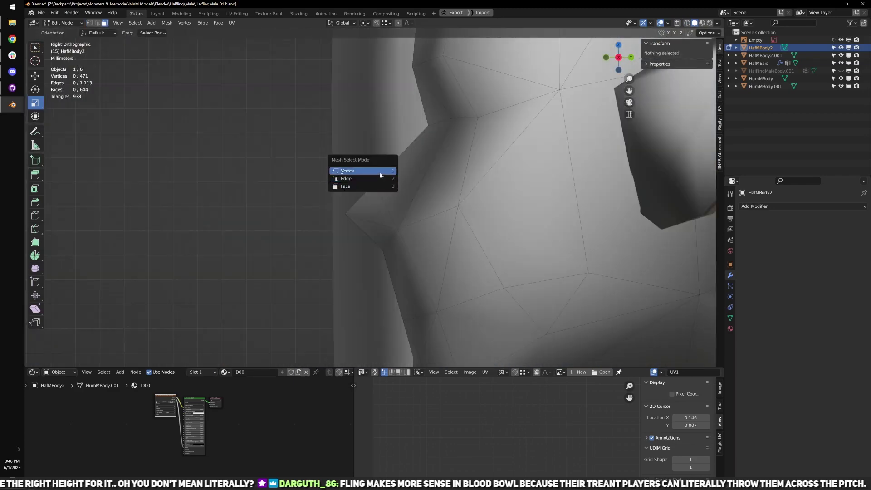
left_click(380, 174)
key("z")
left_click_drag(352, 170, 407, 186)
key("alt+z")
key("w")
mouse_move(407, 186)
middle_mouse_down()
mouse_move(399, 188)
mouse_move(453, 204)
mouse_move(382, 216)
mouse_move(388, 207)
middle_mouse_up()
key("shift+z")
left_click_drag(392, 191, 394, 190)
key("alt+z")
middle_click_drag(393, 189, 389, 223)
- Select the four triangular faces forming the nose tip and delete them as faces
key("ctrl+Tab")
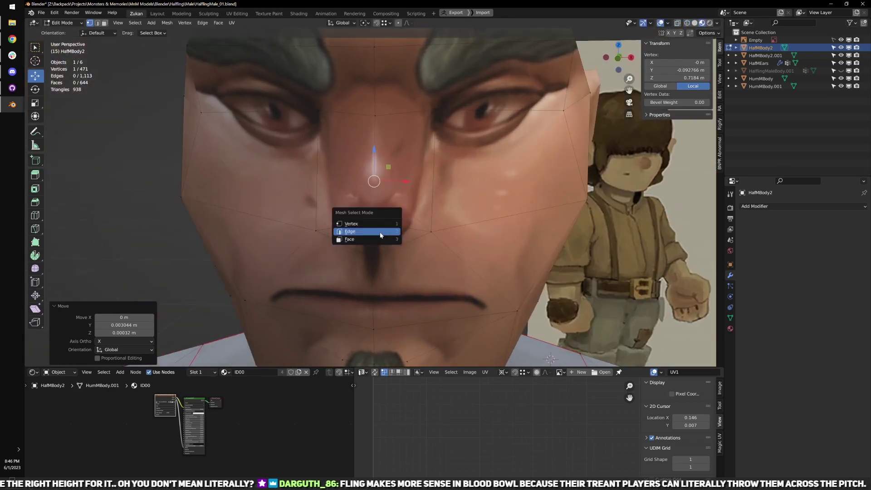
left_click(381, 239)
left_click(389, 237)
left_click(389, 210, "shift")
left_click(357, 212, "shift")
left_click(352, 231, "shift")
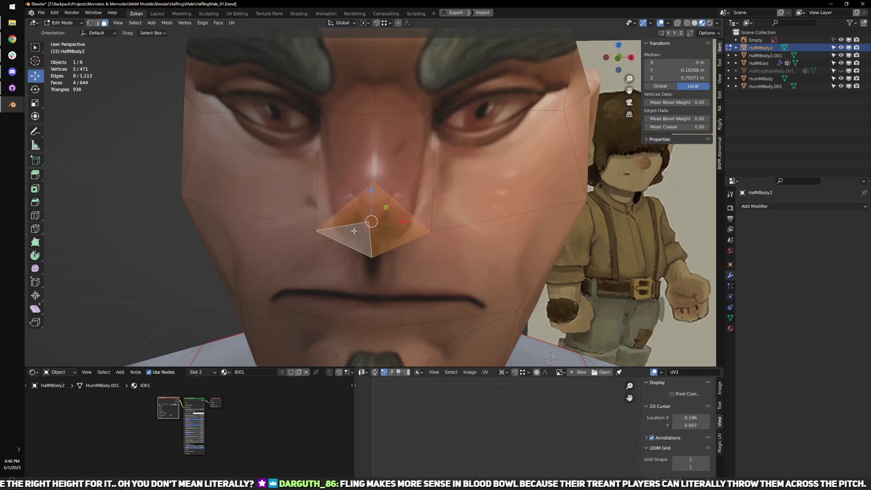
key("x")
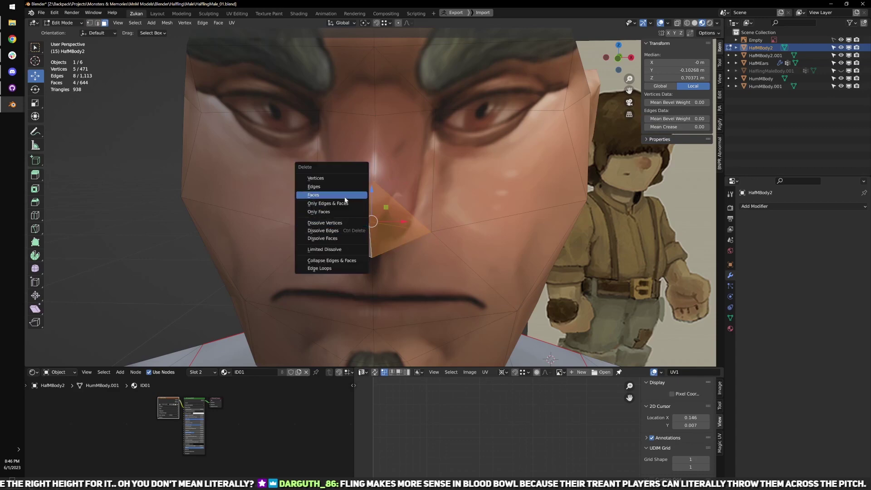
left_click(345, 196)
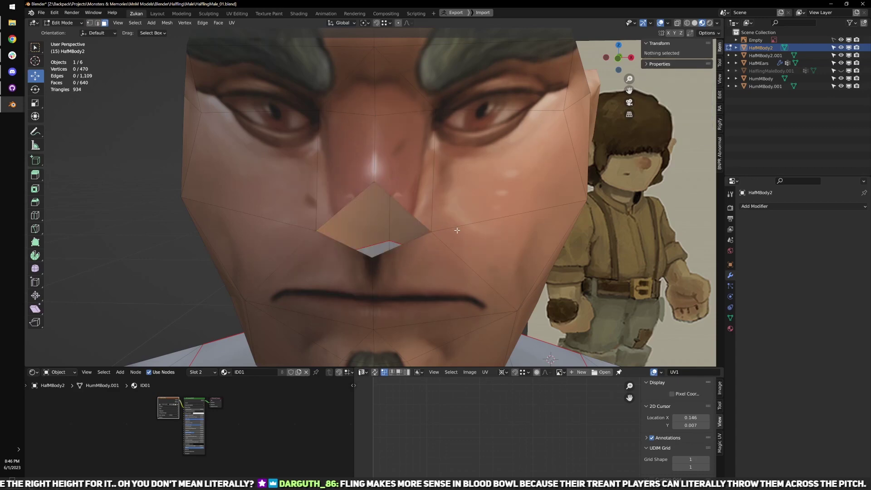
- Examine the opening in the nose from the front, three-quarter and side against the concept art
scroll(457, 231, "down", 3)
middle_click_drag(457, 230, 584, 164)
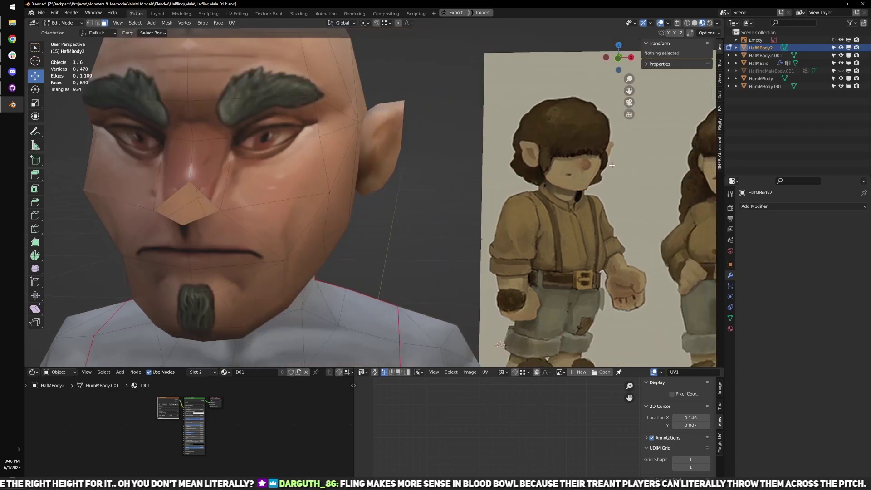
middle_click_drag(469, 200, 392, 214)
key("ctrl+Tab")
left_click(368, 177)
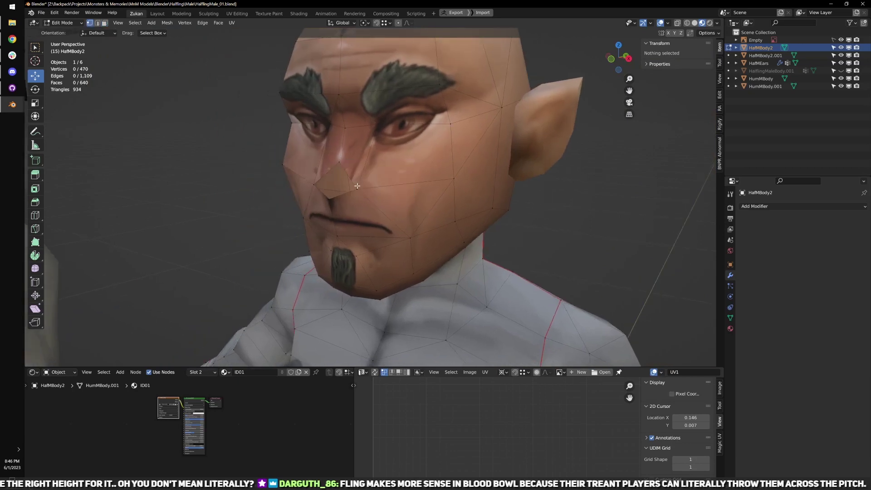
key("ctrl+Tab")
key("KP_3")
scroll(408, 186, "up", 5)
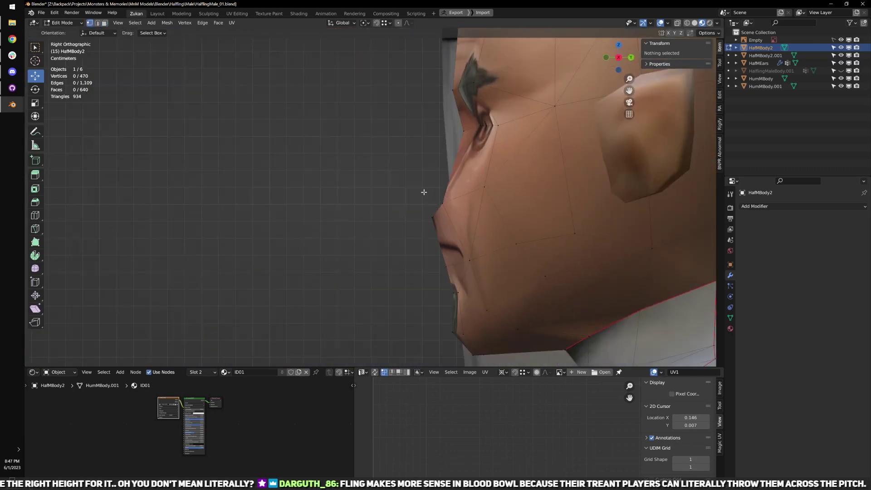
- Select the side and lower rim vertices of the nose opening and scale them narrower along X
key("ctrl+Tab")
left_click(356, 198)
key("shift+z")
left_click_drag(321, 154, 391, 187)
scroll(321, 199, "down", 2)
left_click_drag(313, 196, 347, 231)
mouse_move(394, 214)
middle_mouse_down()
mouse_move(379, 223)
mouse_move(385, 212)
middle_mouse_up()
key("shift+space")
key("s")
left_click_drag(400, 204, 393, 204)
key("KP_3")
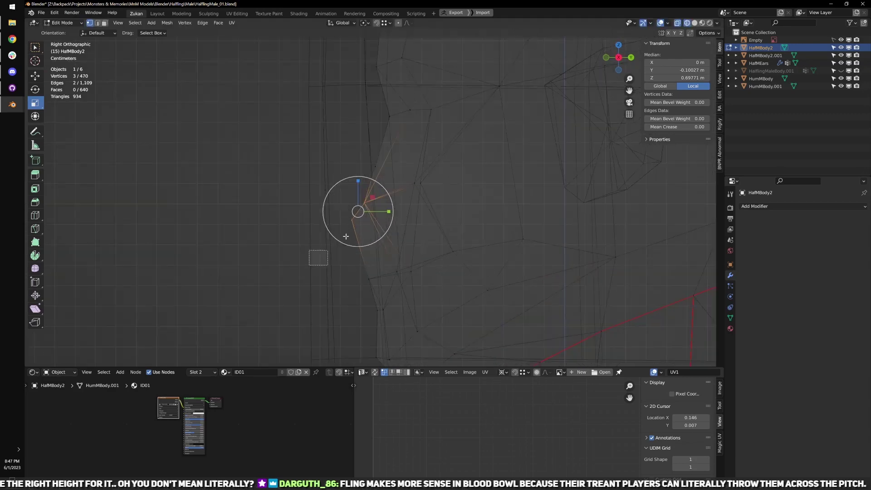
- Deselect the lower rim vertex and scale the two side rim vertices to 0 along Z
left_click_drag(345, 237, 361, 203, "ctrl")
middle_click_drag(379, 211, 376, 216)
left_click_drag(407, 192, 407, 241)
key("0")
key("0")
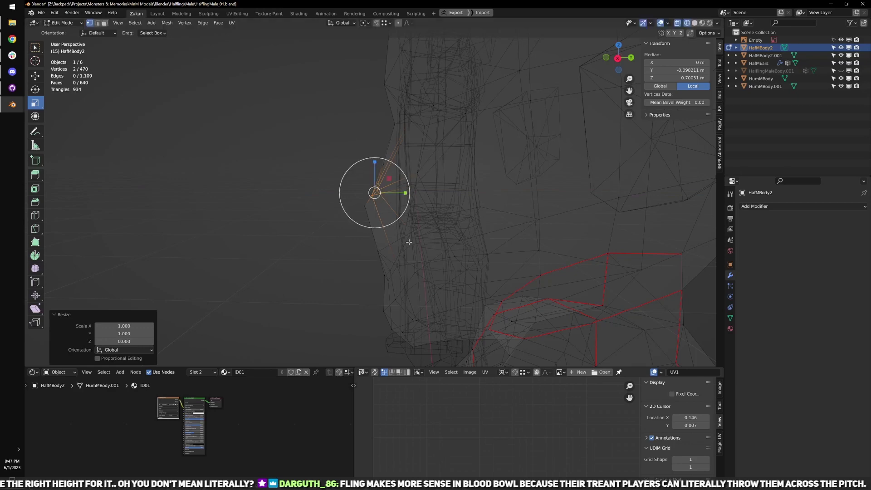
- Move the upper rim vertex of the nose opening by -0.001288 m along Y and -0.000376 m along Z
key("KP_3")
key("shift+z")
key("w")
scroll(359, 238, "down", 5)
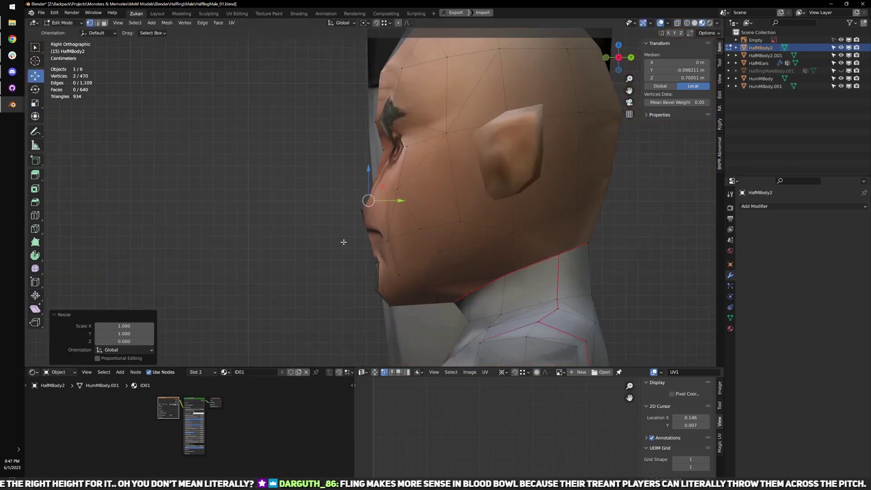
scroll(351, 226, "up", 7)
key("shift+z")
key("shift+z")
mouse_move(319, 106)
left_mouse_down()
mouse_move(383, 154)
mouse_move(372, 135)
left_mouse_up()
scroll(345, 191, "down", 4)
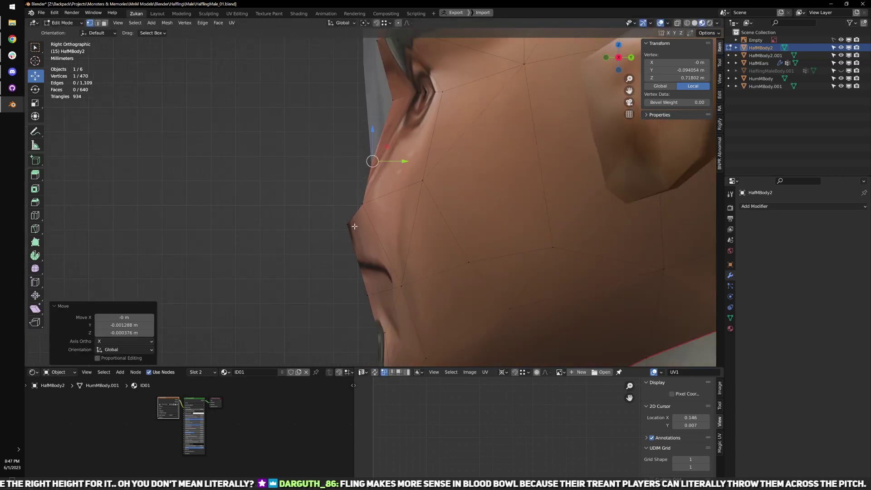
- Select all four rim vertices of the nose opening and flatten them by scaling to 0 along Y
key("shift+z")
left_click_drag(304, 137, 387, 234)
key("shift+z")
scroll(394, 211, "down", 1)
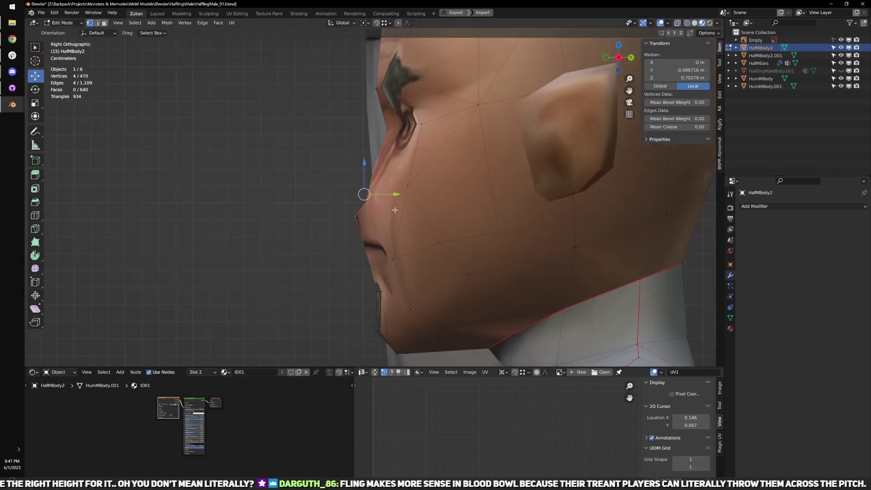
middle_click_drag(393, 197, 398, 196)
left_click_drag(402, 195, 400, 194)
middle_click_drag(400, 195, 408, 212)
- Rotate the nose rim -14.9° about X and extrude it -0.006942 m along Y and 0.002937 m along Z
key("e")
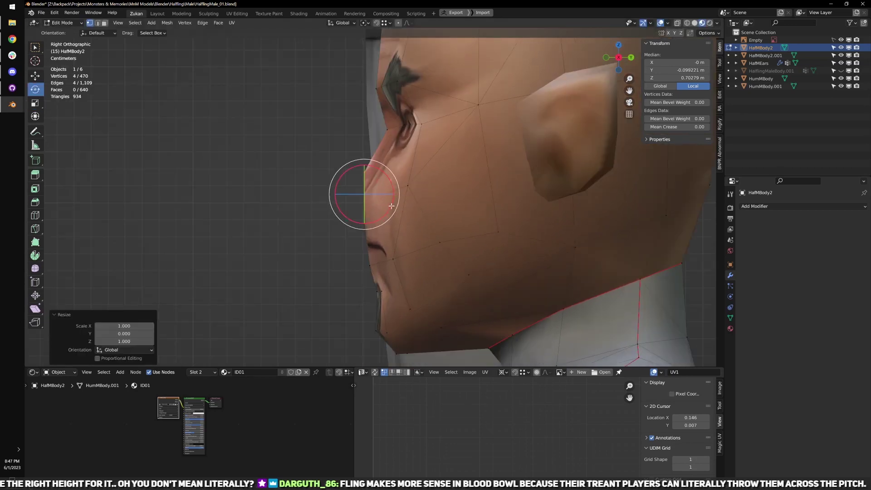
left_click_drag(392, 206, 389, 212)
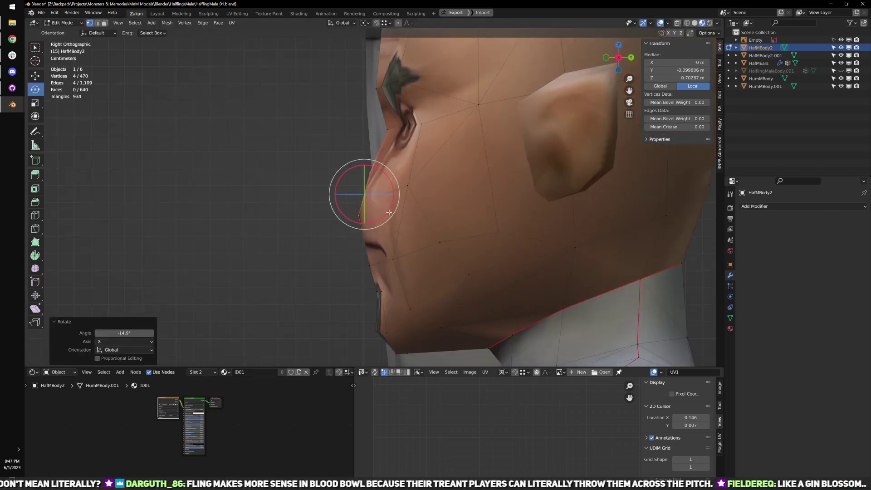
key("e")
left_click(375, 207)
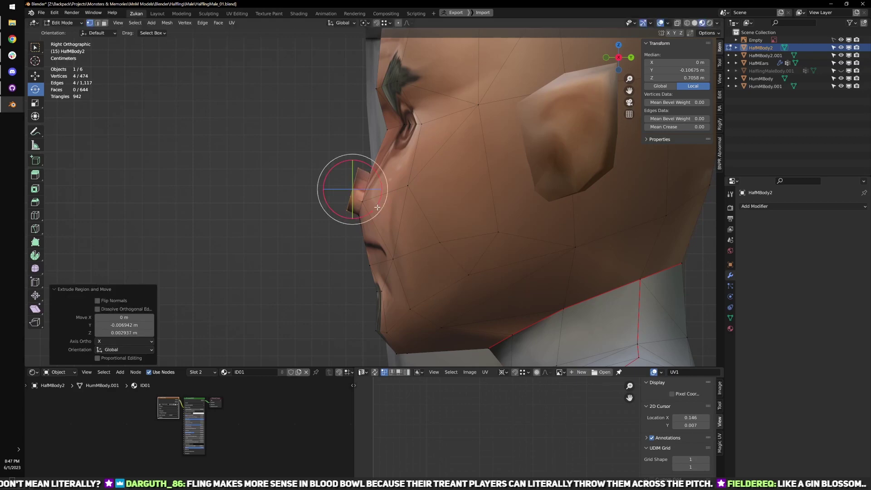
- Extrude the nose rim -0.006141 m along Y and 0.002937 m along Z, and scale the nose's side vertices inward along X
key("e")
left_click(366, 202)
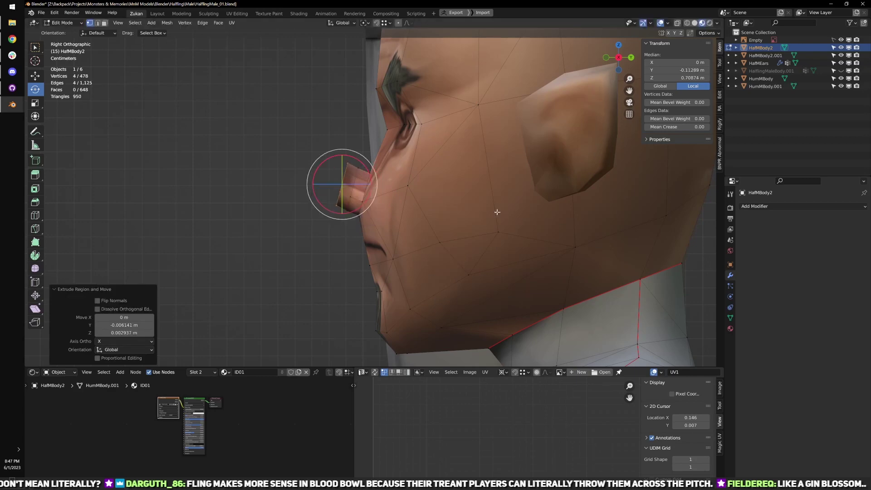
middle_click_drag(497, 212, 417, 238)
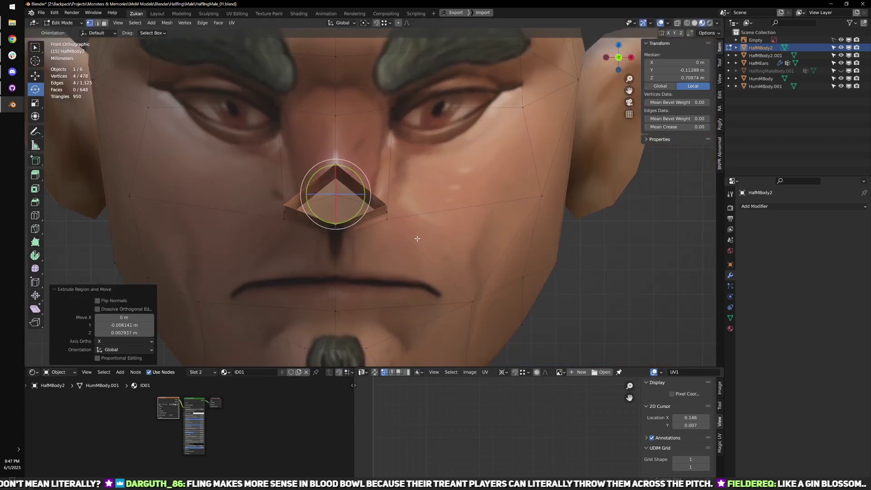
key("shift+z")
left_click_drag(253, 190, 300, 230)
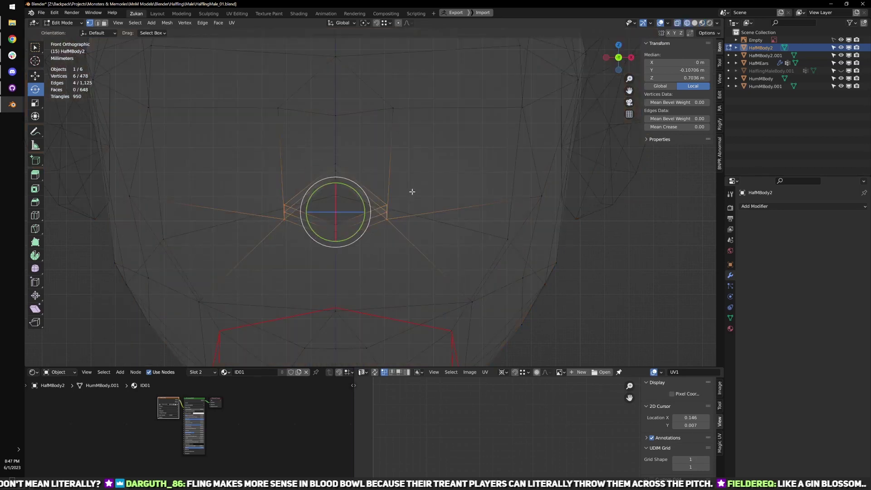
key("alt+z")
left_click_drag(366, 212, 363, 212)
- Select the three lower center vertices of the nose and move them -0.001391 m along Z
key("alt+z")
left_click_drag(321, 270, 335, 202)
key("alt+z")
key("w")
scroll(338, 206, "down", 5)
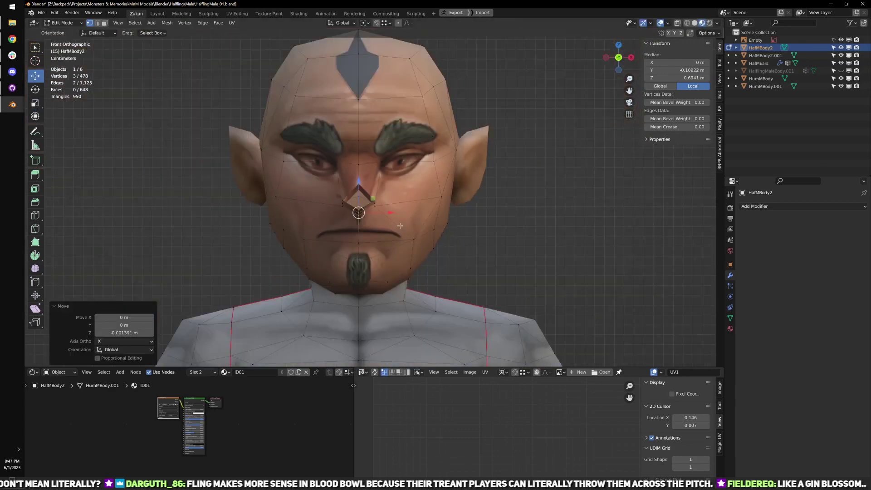
- Scale the nose's open front rim to 0.536 and move it 0.000515 m along Y and -0.001545 m along Z
middle_click_drag(400, 226, 358, 235)
scroll(428, 206, "up", 6)
key("ctrl+Tab")
left_click(410, 209)
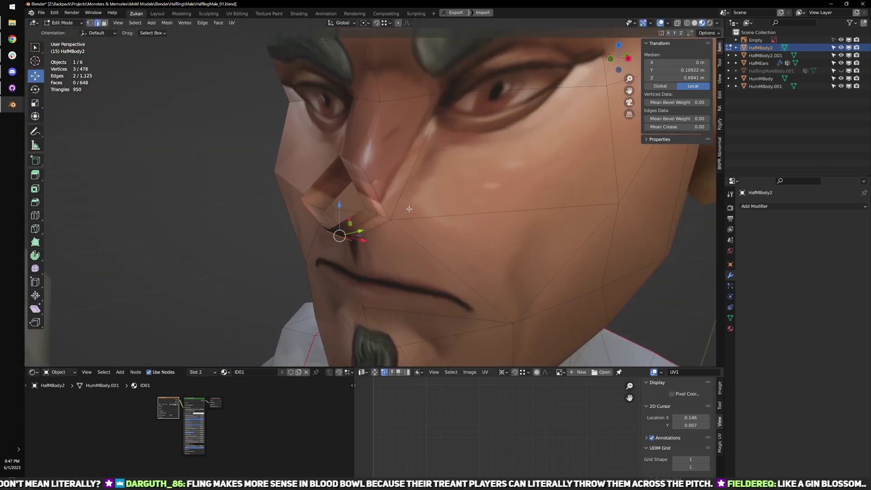
scroll(395, 220, "up", 1)
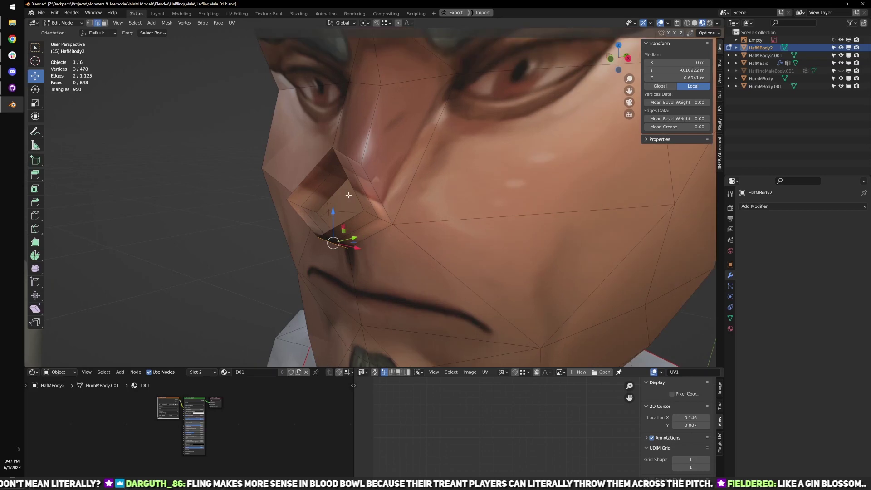
left_click_drag(344, 210, 364, 203)
key("KP_3")
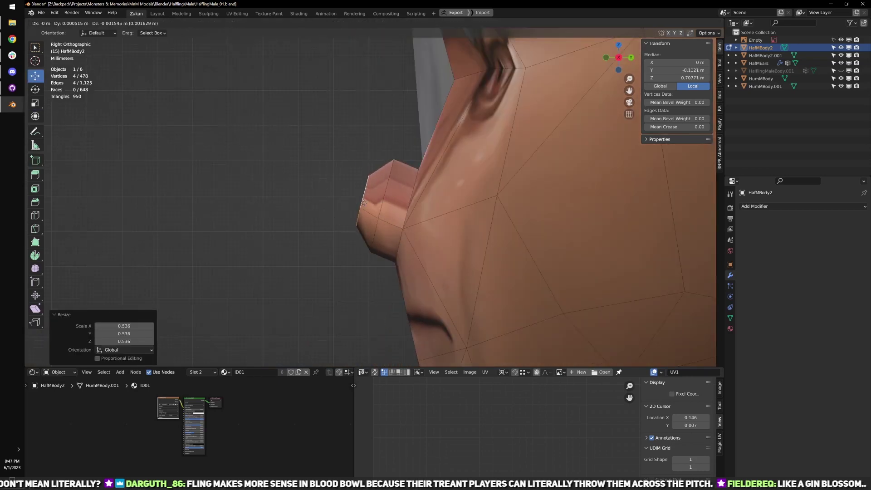
left_click(364, 202)
- Select the four outer side vertices behind the nose's front rim and raise them 0.002897 m along Z
middle_click_drag(363, 202, 410, 229)
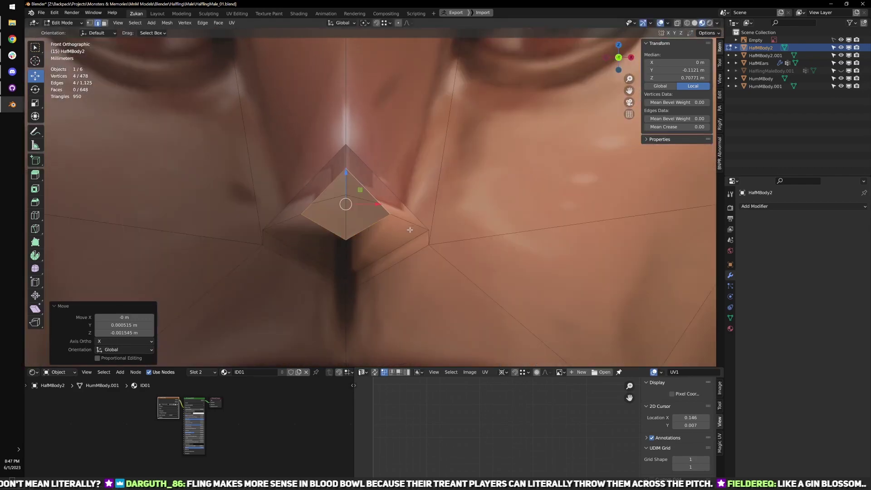
key("KP_1")
key("shift+z")
key("ctrl+Tab")
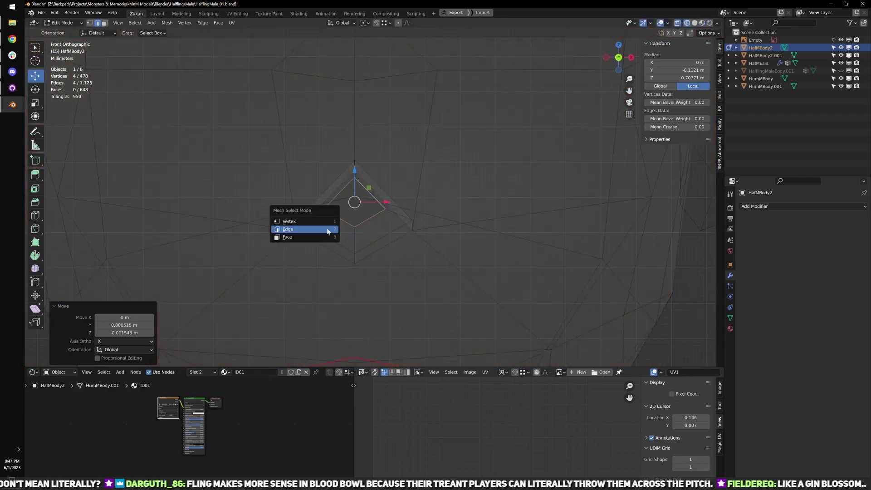
left_click(306, 224)
left_click_drag(285, 211, 310, 240)
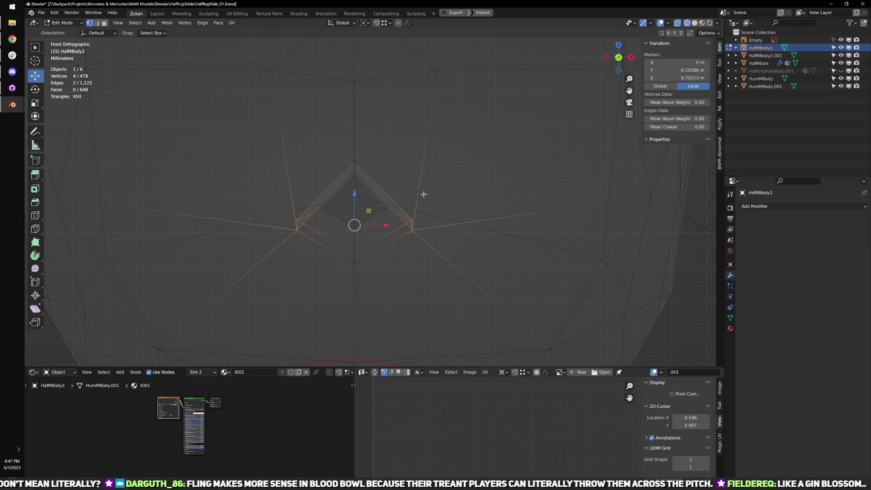
key("shift+z")
left_click_drag(356, 195, 356, 193)
- Select the edge loop of the nose's open front rim and close it with the Fill command
scroll(468, 204, "down", 1)
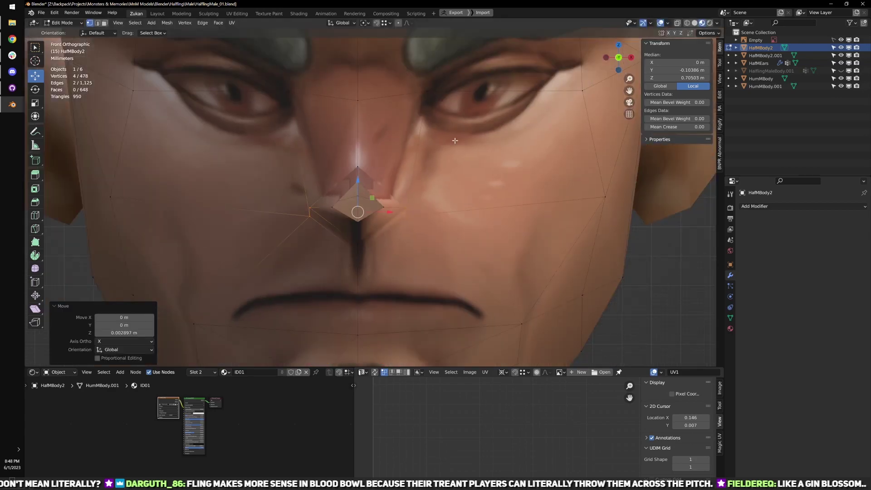
scroll(455, 141, "down", 5)
middle_click_drag(365, 345, 322, 337)
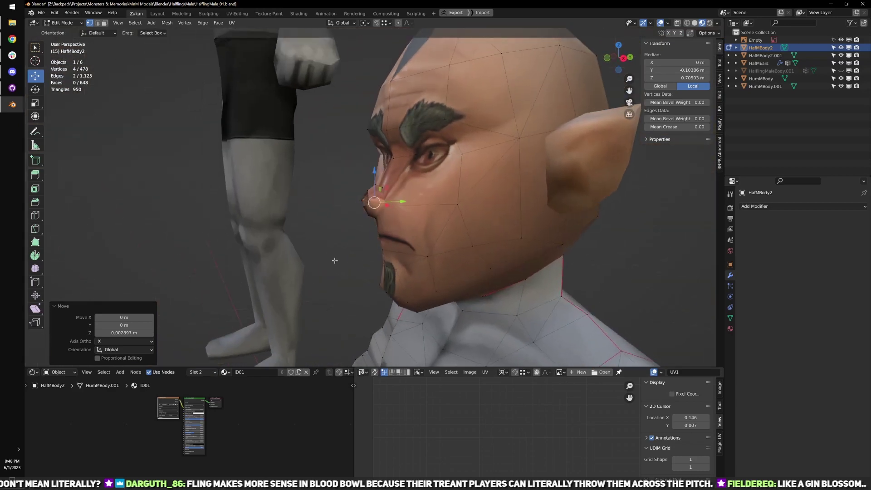
scroll(317, 254, "up", 4)
key("ctrl+Tab")
left_click(317, 246)
scroll(317, 249, "up", 4)
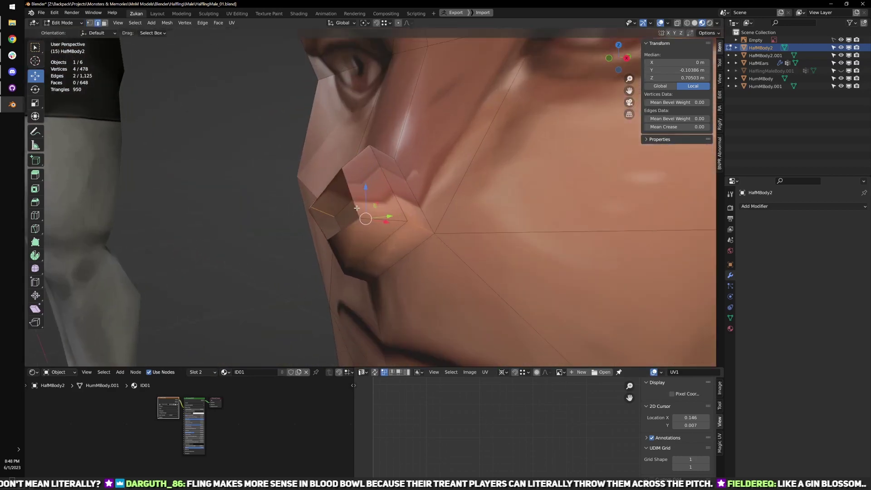
middle_click_drag(357, 205, 386, 230)
key("ctrl+f")
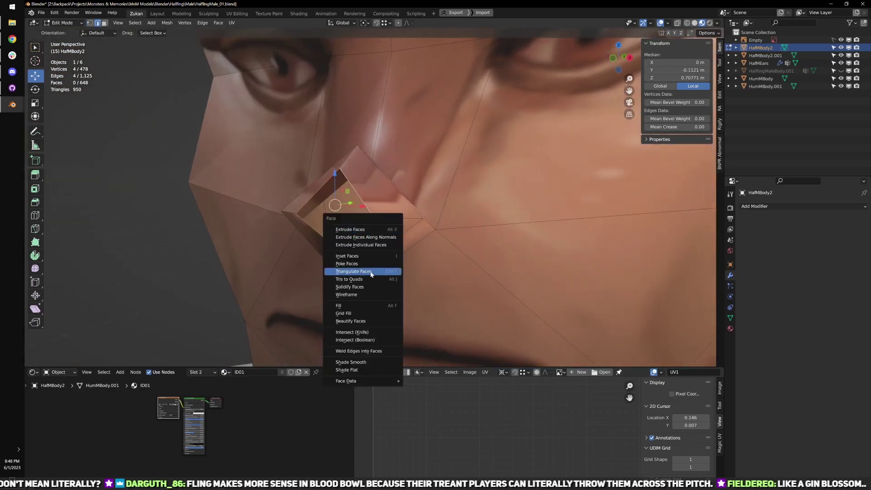
left_click(360, 306)
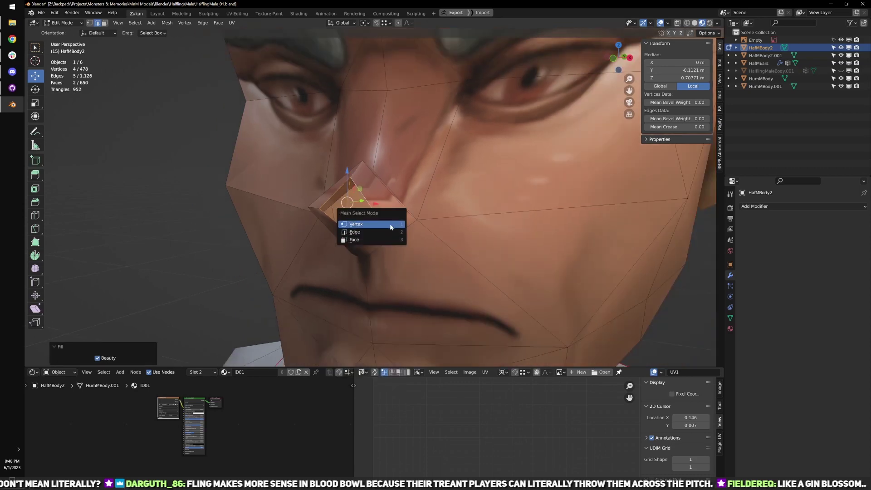
- Inspect the filled nose tip and undo the fill, restoring the selection of the open front rim
key("ctrl+Tab")
left_click(379, 223)
key("alt+a")
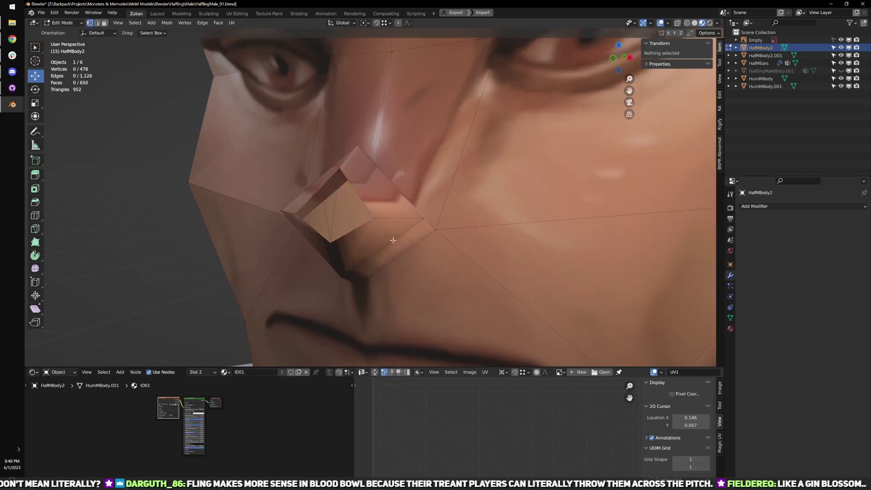
key("ctrl+Tab")
mouse_move(393, 239)
middle_mouse_down()
mouse_move(380, 244)
mouse_move(522, 219)
mouse_move(394, 235)
middle_mouse_up()
left_click(334, 234)
key("ctrl+Tab")
left_click(393, 235)
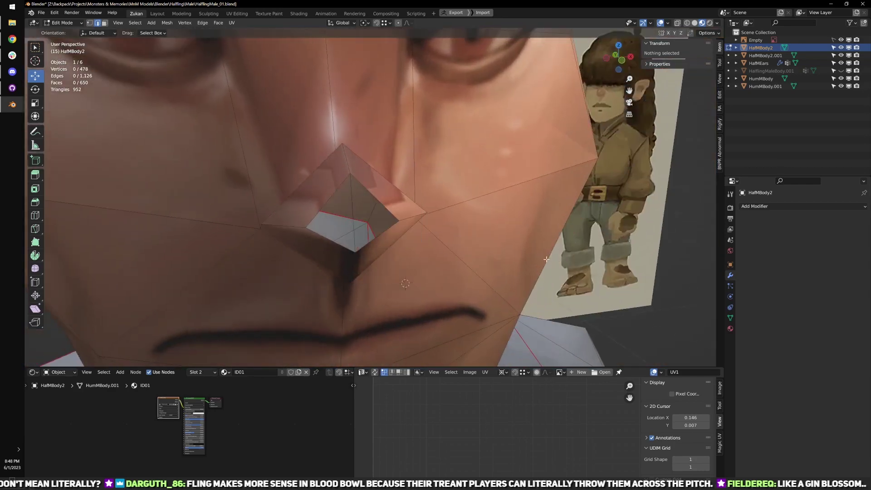
key("ctrl+z")
key("ctrl+z")
key("ctrl+z")
middle_click_drag(515, 255, 339, 245)
key("x")
left_click(365, 241)
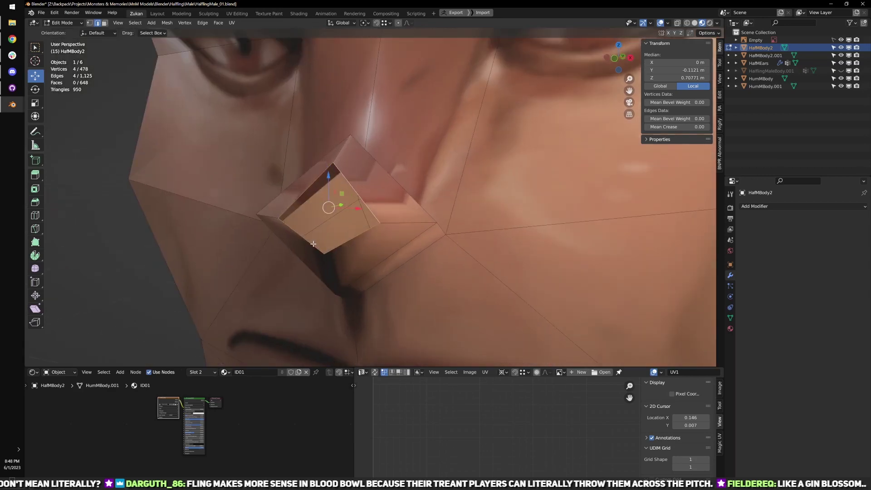
- Close the nose's open front rim with a single face using Bridge Edge Loops, and check it in Object Mode
left_click(378, 205, "shift")
key("ctrl+e")
left_click(378, 205)
scroll(378, 204, "down", 5)
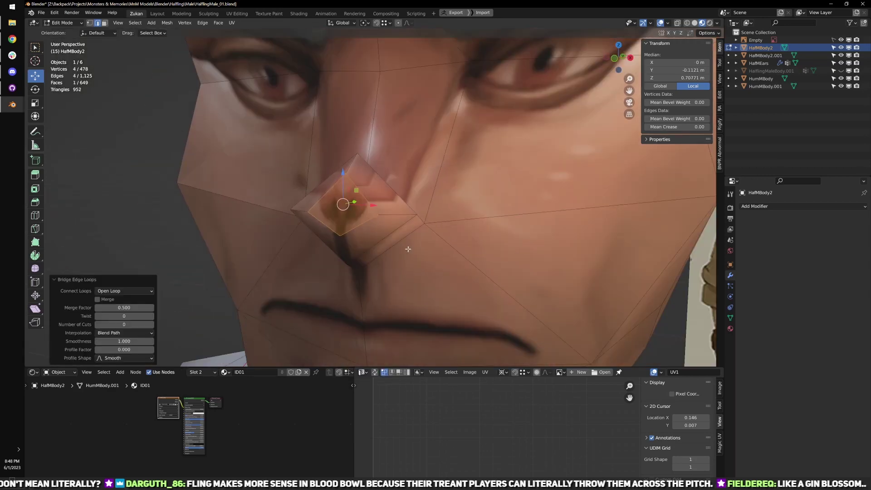
middle_click_drag(394, 252, 454, 243)
key("Tab")
scroll(449, 257, "up", 5)
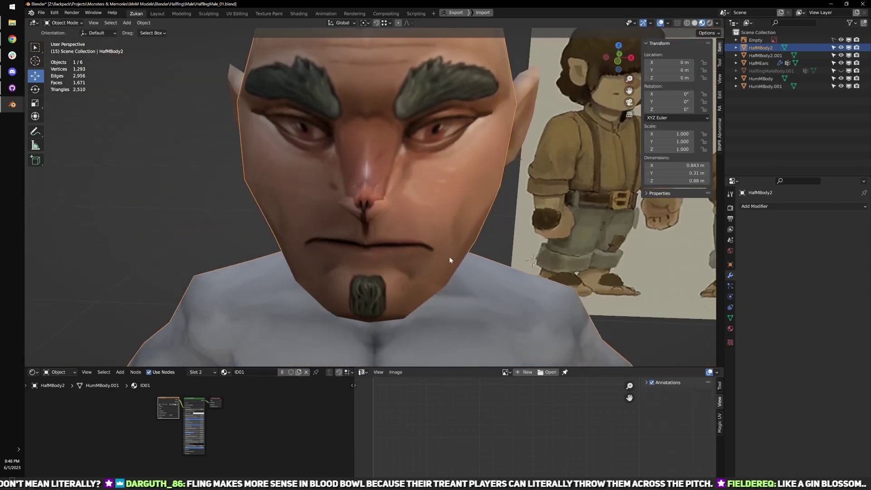
scroll(399, 219, "down", 2)
- Select the nose's side vertices plus the lower front vertex and scale them to 0.879 along X
key("Tab")
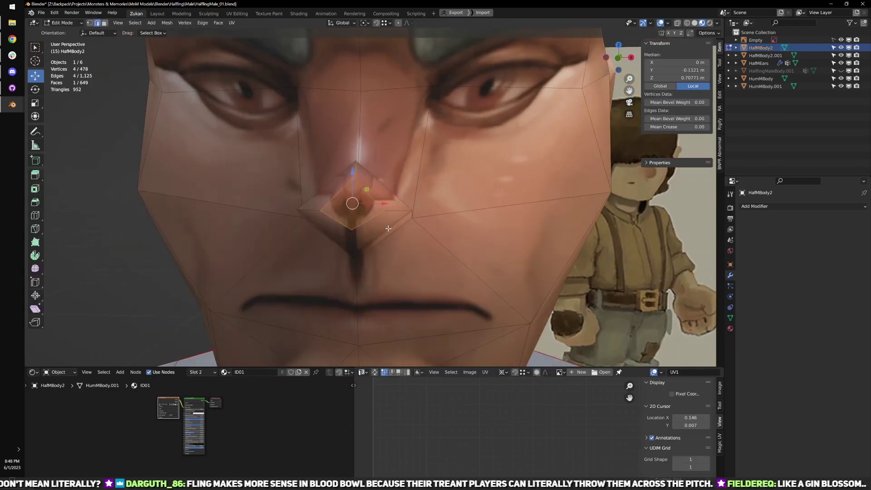
key("alt+z")
key("KP_1")
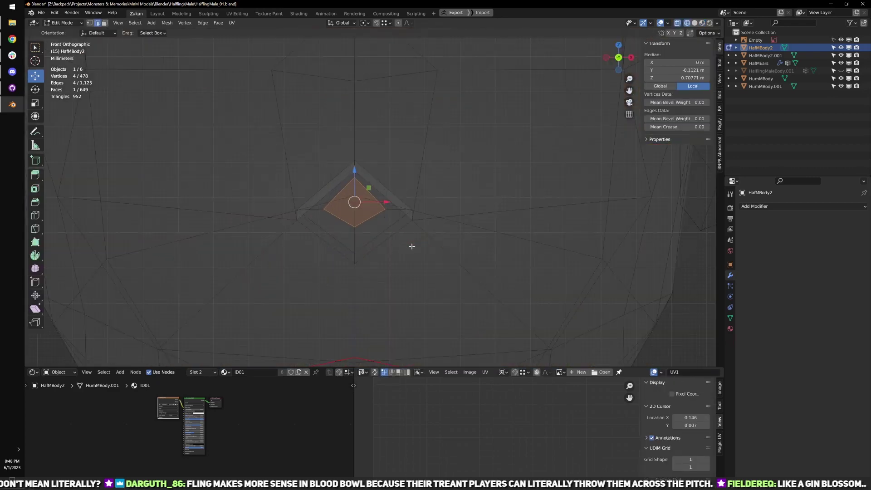
key("ctrl+Tab")
left_click(399, 240)
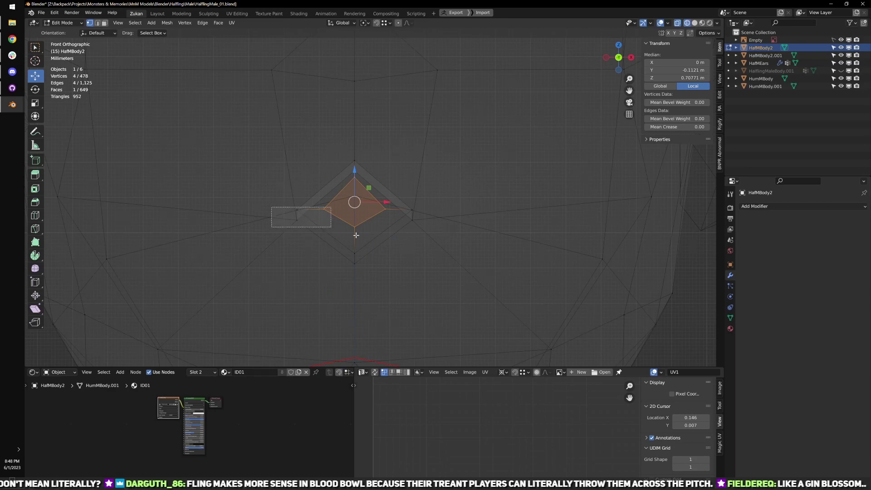
left_click_drag(356, 235, 451, 233)
left_click_drag(444, 202, 267, 240)
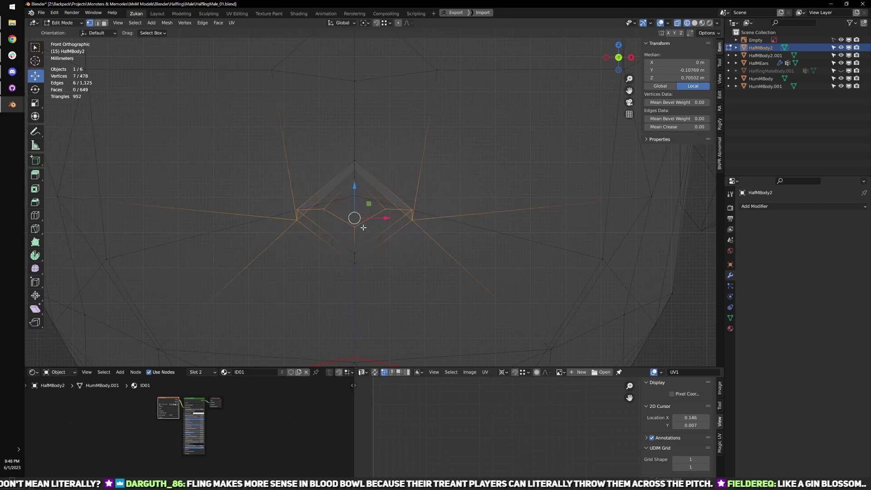
key("alt+z")
key("shift+space")
key("s")
scroll(404, 229, "down", 4)
middle_click_drag(404, 230, 402, 260)
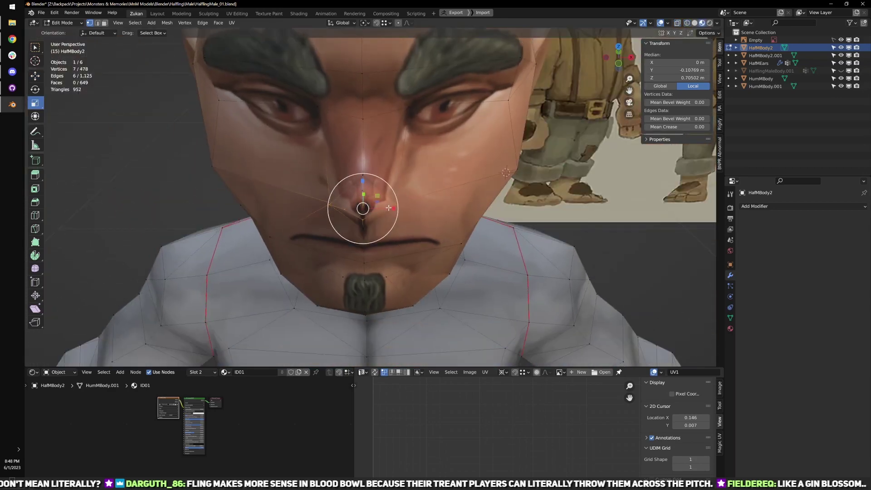
left_click_drag(391, 208, 387, 208)
left_click(387, 208)
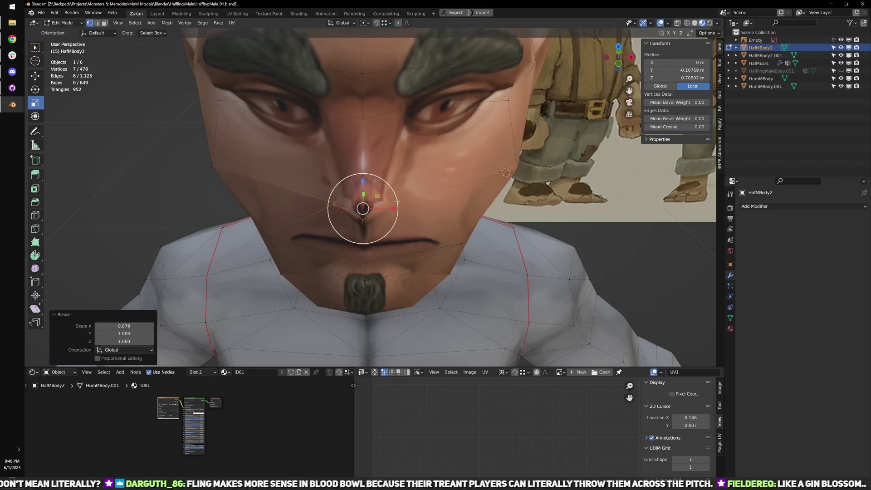
- Compare the nose and head shape in solid shading with the halfling concept art
key("shift+z")
scroll(398, 202, "down", 5)
mouse_move(488, 232)
middle_mouse_down()
mouse_move(461, 241)
mouse_move(409, 226)
middle_mouse_up()
key("shift+z")
key("Tab")
mouse_move(521, 156)
middle_mouse_down()
mouse_move(469, 205)
mouse_move(414, 206)
mouse_move(428, 205)
mouse_move(384, 228)
mouse_move(404, 251)
mouse_move(485, 245)
middle_mouse_up()
scroll(395, 227, "up", 2)
scroll(484, 246, "down", 2)
mouse_move(432, 248)
middle_mouse_down()
mouse_move(450, 241)
mouse_move(432, 236)
middle_mouse_up()
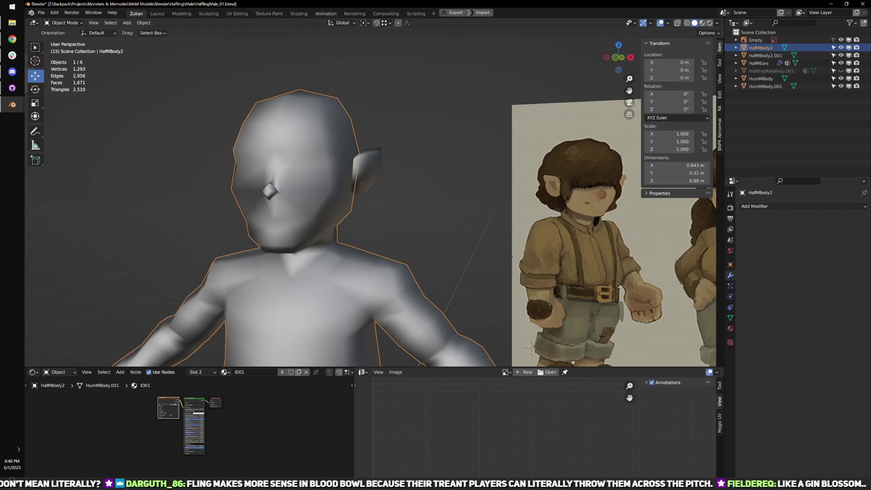
left_click(410, 148)
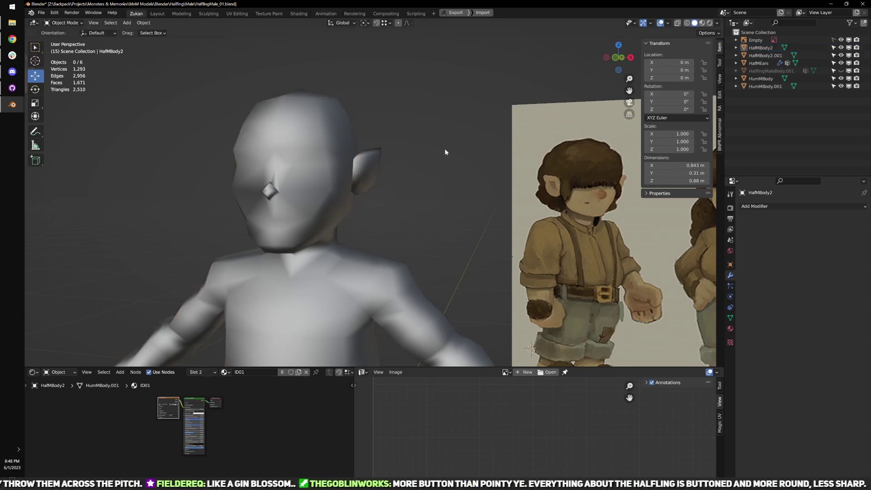
middle_click_drag(445, 148, 416, 162)
scroll(421, 163, "up", 2)
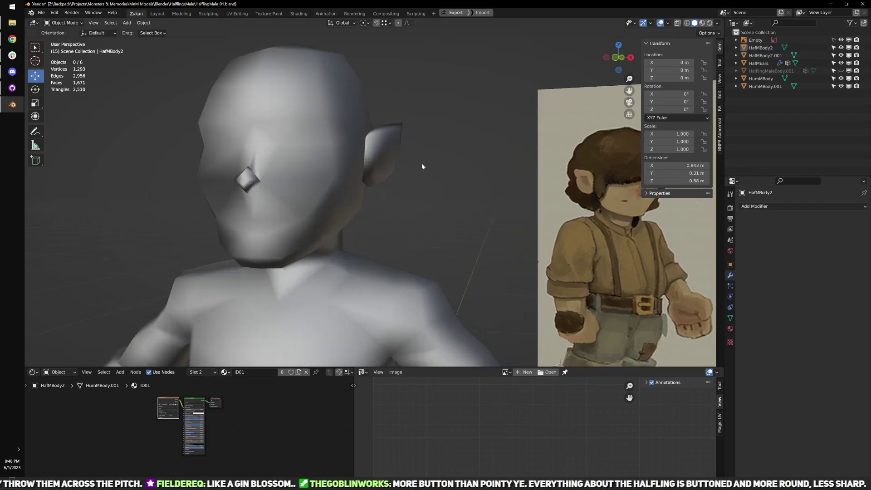
middle_click_drag(295, 199, 429, 210, "shift")
scroll(361, 206, "up", 3)
left_click(449, 196)
- Examine the nose mesh in Edit Mode from the side and front, in both solid and textured shading
key("Tab")
scroll(468, 203, "down", 3)
scroll(430, 209, "up", 4)
key("KP_3")
scroll(415, 204, "up", 2)
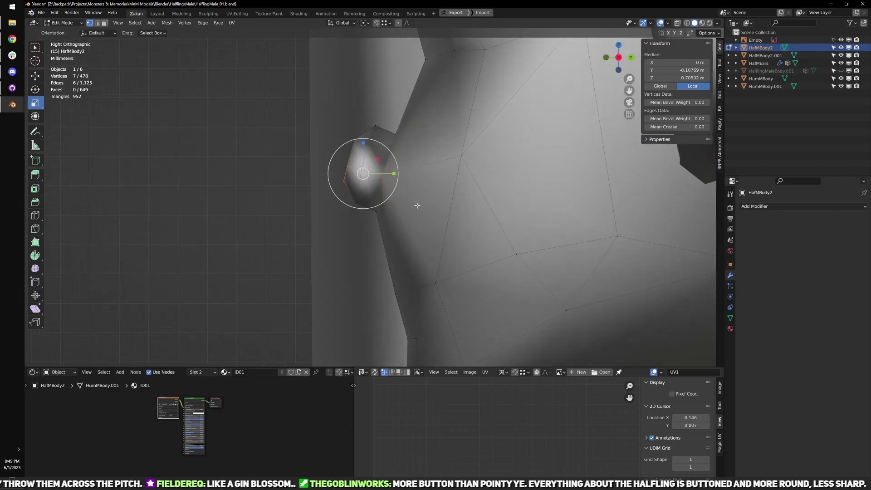
key("shift+z")
middle_click_drag(322, 201, 399, 197)
key("shift+z")
key("ctrl+Tab")
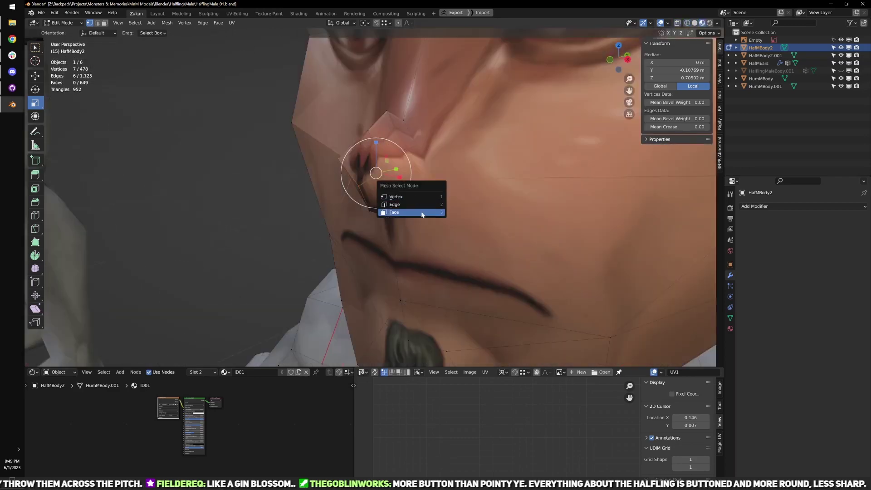
left_click(422, 205)
scroll(455, 203, "down", 4)
middle_click_drag(456, 203, 490, 179)
scroll(490, 180, "down", 2)
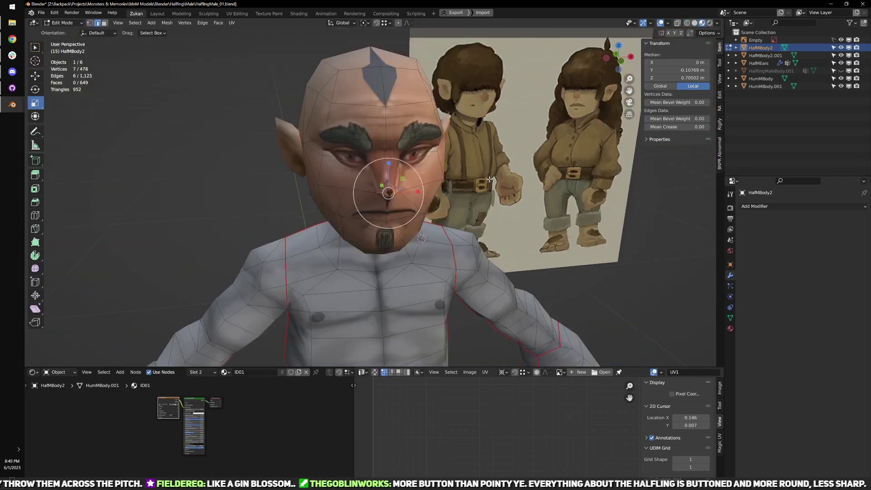
key("shift+z")
key("shift+z")
middle_click_drag(486, 210, 650, 74)
- Return to Object Mode with solid shading and apply all transforms to the body: location, rotation and scale
key("Tab")
left_click(695, 23)
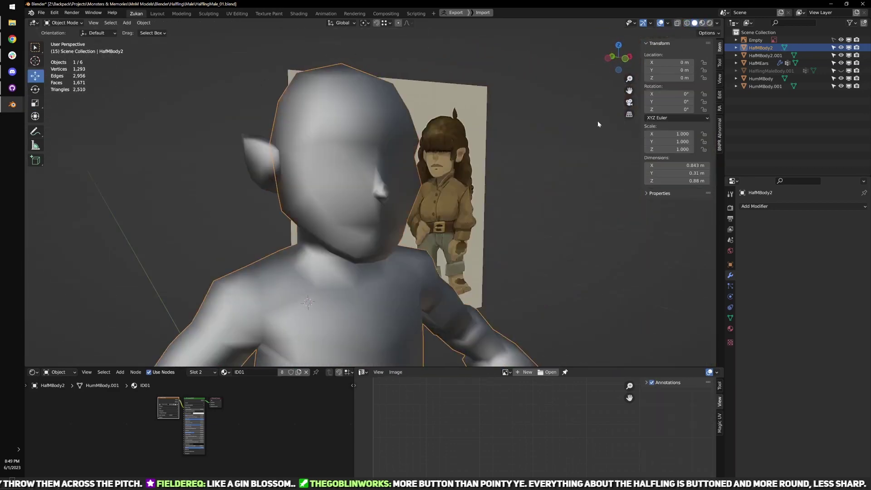
mouse_move(598, 120)
middle_mouse_down()
mouse_move(424, 170)
mouse_move(459, 189)
middle_mouse_up()
key("ctrl+a")
left_click(460, 200)
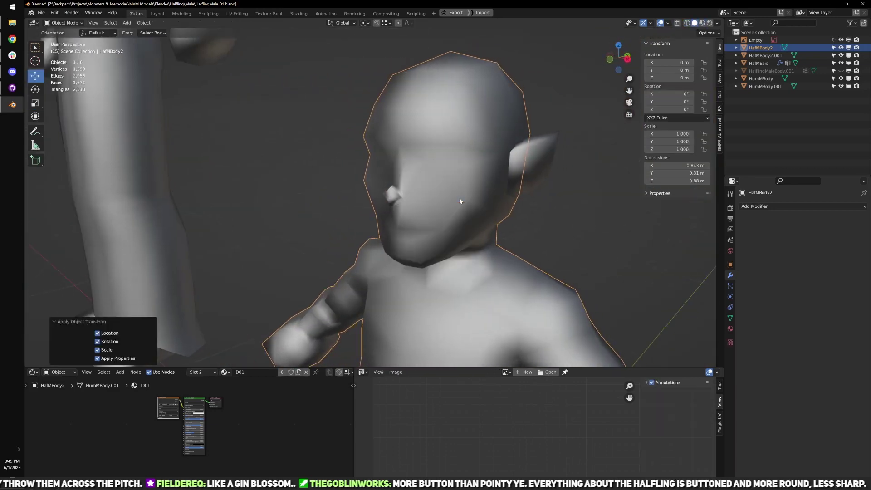
- Select the halfling body's entire mesh in Edit Mode and set its normals from faces
key("Tab")
key("a")
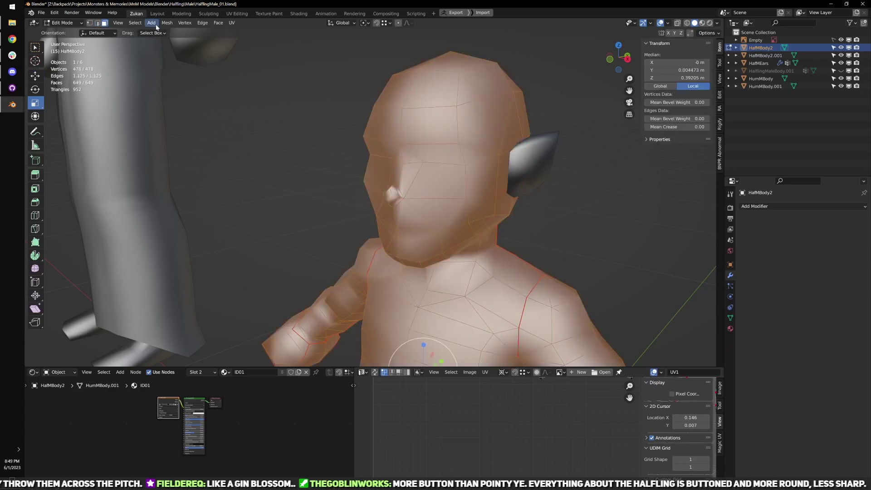
left_click(167, 23)
mouse_move(195, 160)
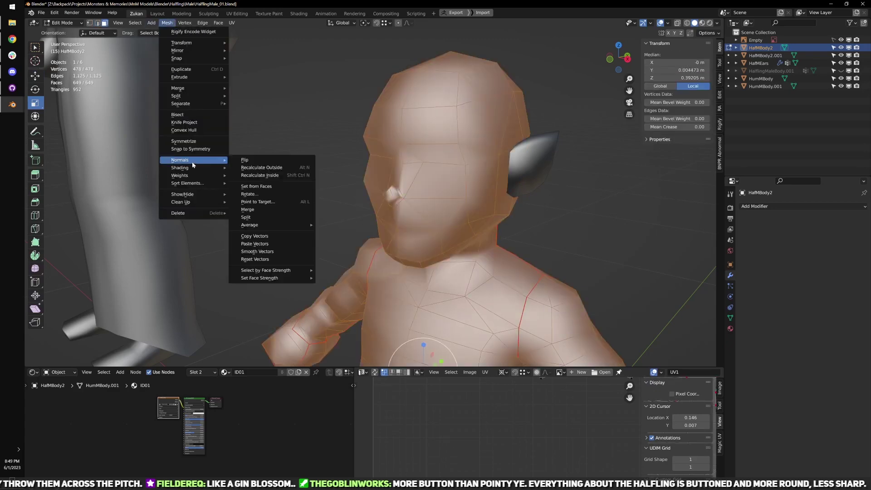
left_click(264, 187)
middle_click_drag(311, 192, 397, 195)
middle_click_drag(477, 207, 333, 204)
scroll(445, 204, "down", 3)
- Return to Object Mode, apply location, rotation and scale to the body, and check the nose shading up close
key("Tab")
key("ctrl+a")
left_click(445, 202)
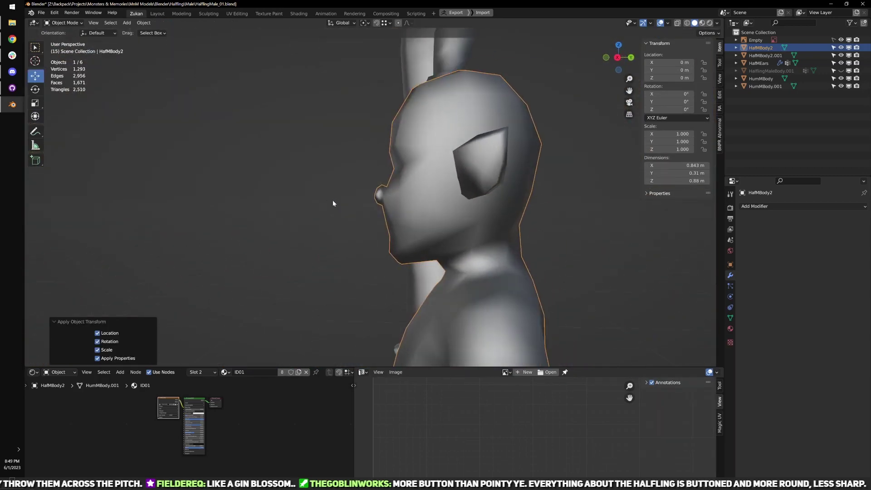
scroll(363, 209, "up", 4)
mouse_move(386, 218)
middle_mouse_down()
mouse_move(399, 251)
mouse_move(438, 216)
mouse_move(453, 179)
mouse_move(398, 198)
mouse_move(454, 194)
middle_mouse_up()
scroll(419, 232, "down", 3)
key("z")
scroll(423, 196, "up", 5)
scroll(445, 202, "up", 2)
key("z")
- Select the horizontal edges running around the nose bulb from side to side and bevel them
key("Tab")
key("ctrl+Tab")
left_click(440, 174)
left_click(411, 195)
key("w")
left_click(379, 204, "shift")
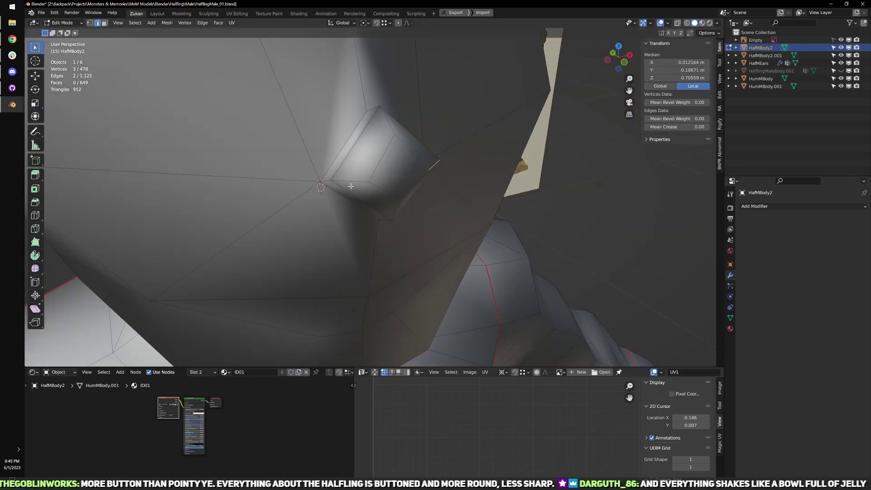
middle_click_drag(351, 186, 440, 196)
left_click(331, 184, "shift")
key("ctrl+b")
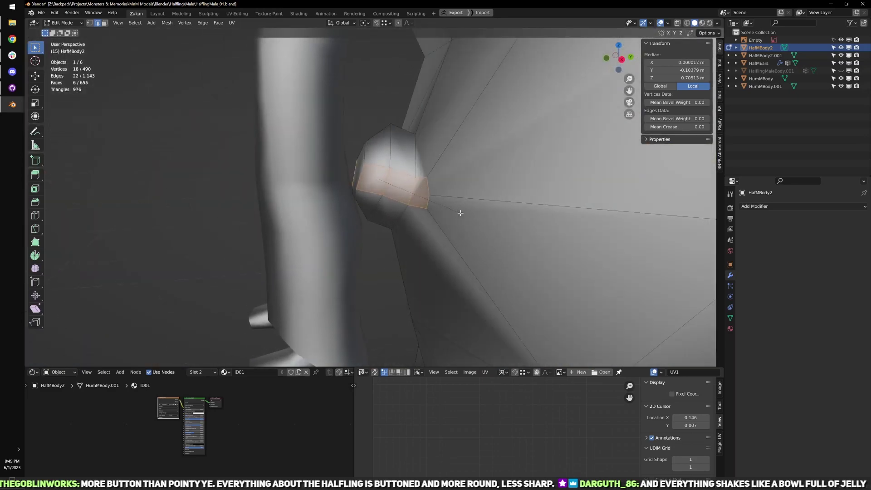
left_click(463, 213)
- Select the vertical centre edges of the nose and bevel them with a width of about 0.00489 m
mouse_move(390, 214)
middle_mouse_down()
mouse_move(432, 212)
mouse_move(390, 195)
mouse_move(403, 200)
mouse_move(389, 215)
middle_mouse_up()
left_click(389, 221)
left_click(380, 206, "shift")
left_click(387, 134, "shift")
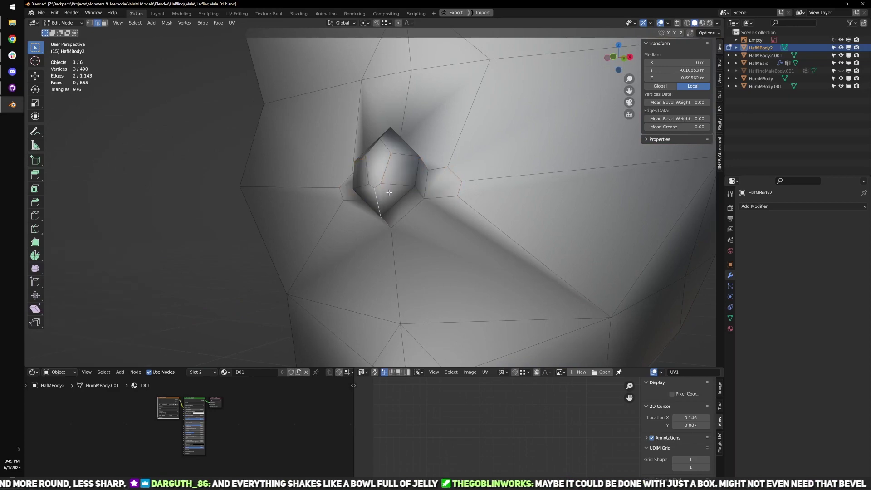
middle_click_drag(399, 128, 409, 167)
left_click(396, 143, "shift")
middle_click_drag(396, 143, 473, 139)
key("ctrl+b")
left_click(468, 171)
scroll(412, 224, "up", 2)
- Merge the short bevelled edge directly beneath the nose into a single vertex
key("ctrl+Tab")
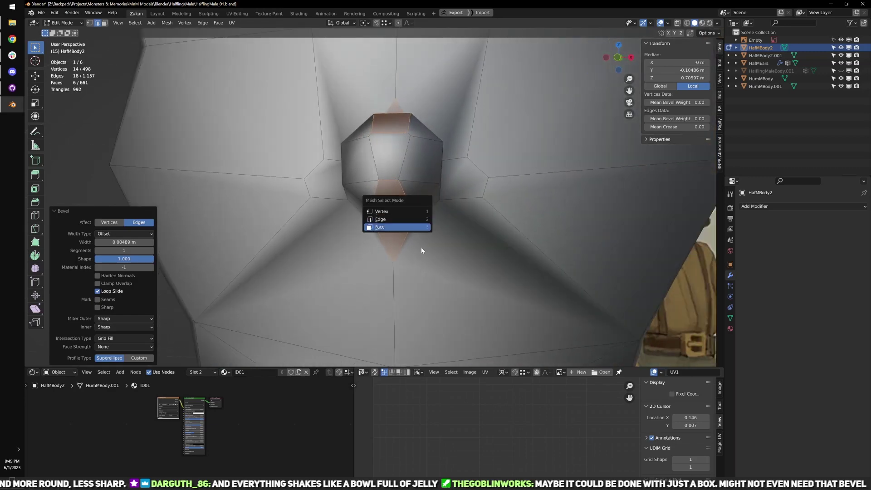
key("3")
left_click(411, 239)
key("alt+m")
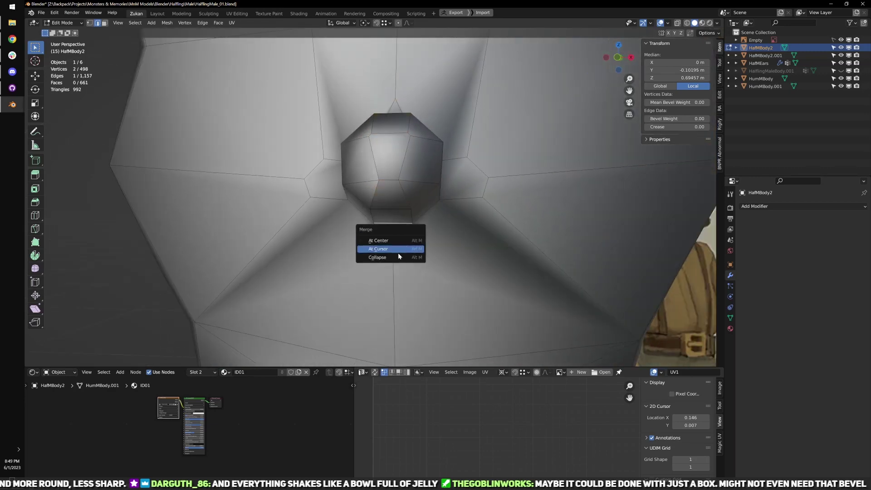
left_click(399, 252)
middle_click_drag(399, 253, 434, 203)
- Try merging all five vertices of the small bevel face beside the nose at center, then undo it
left_click(448, 179)
key("ctrl+Tab")
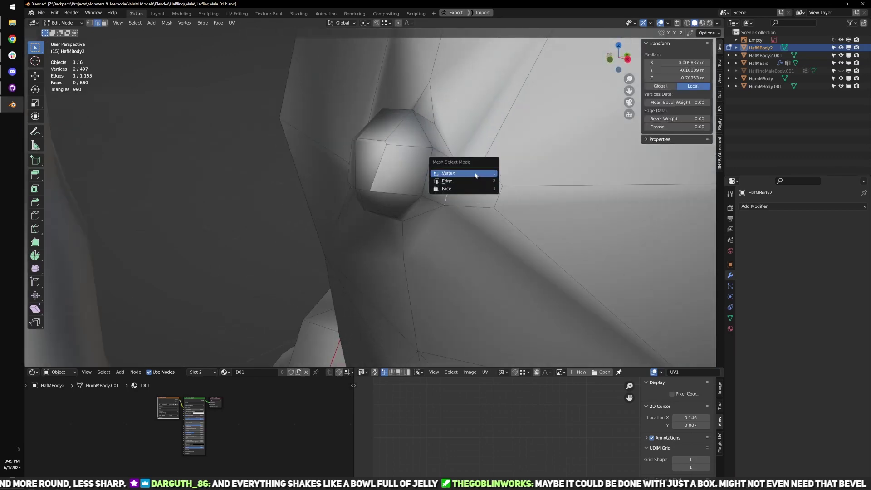
left_click(474, 175)
left_click(485, 159)
left_click(502, 185, "shift")
left_click(494, 207, "shift")
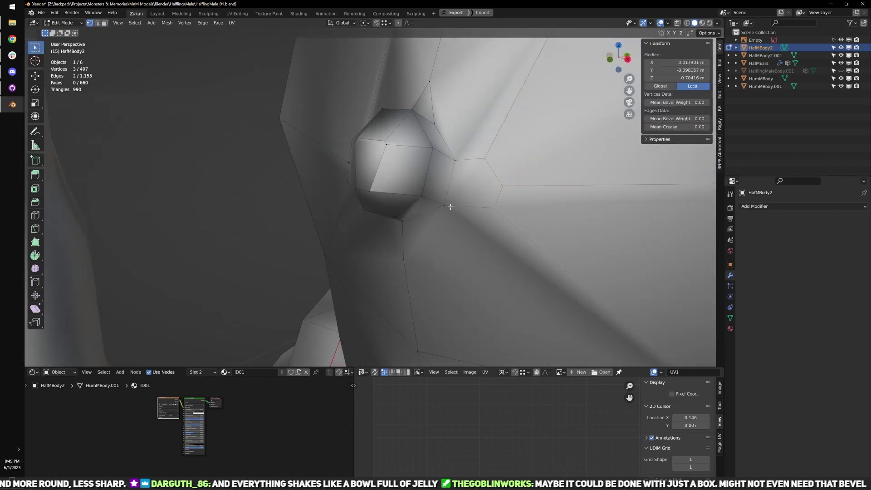
key("alt+m")
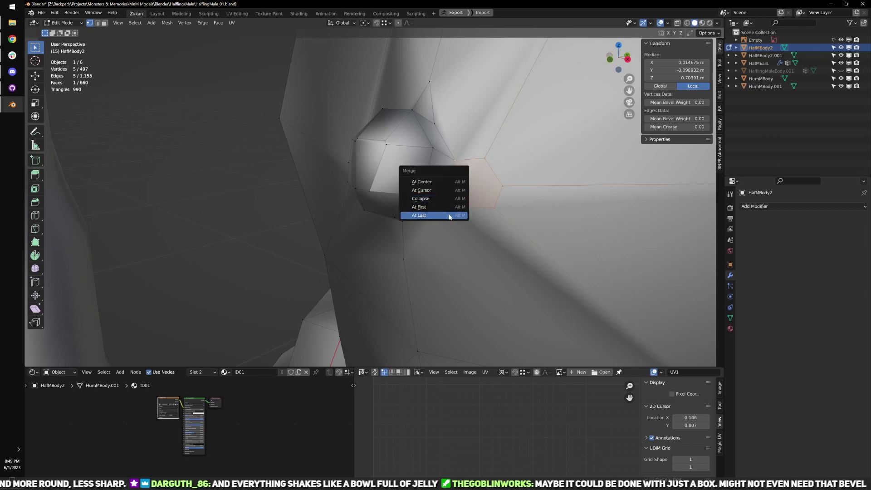
left_click(444, 182)
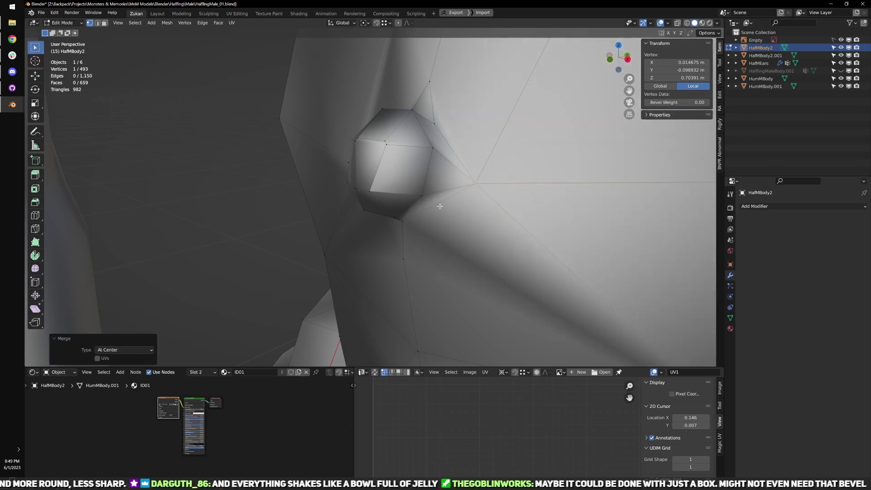
middle_click_drag(440, 206, 449, 200)
key("ctrl+z")
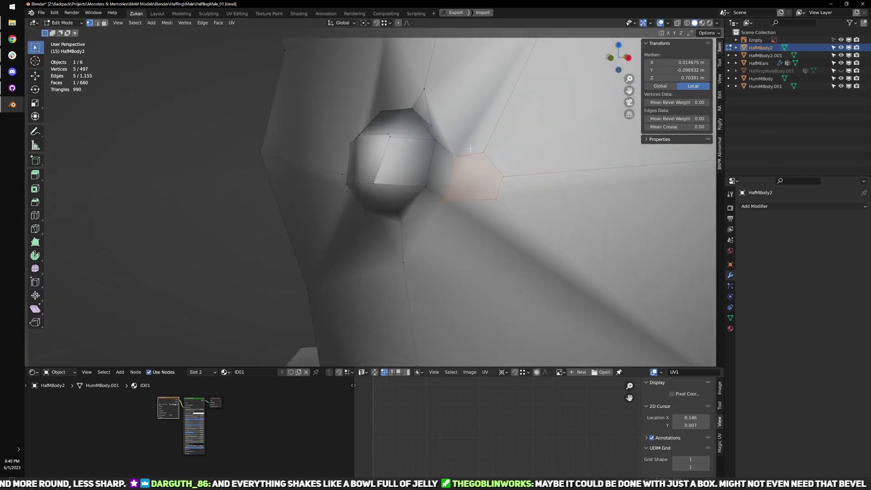
- Merge that face's three outer vertices at center, then merge the resulting vertex with the upper vertex beside the nose
key("alt+m")
left_click(521, 220)
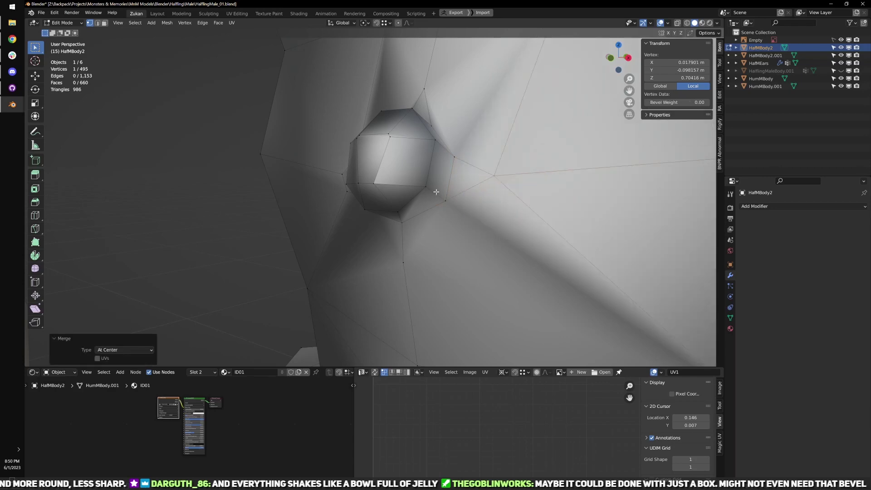
scroll(436, 192, "down", 5)
scroll(427, 208, "up", 6)
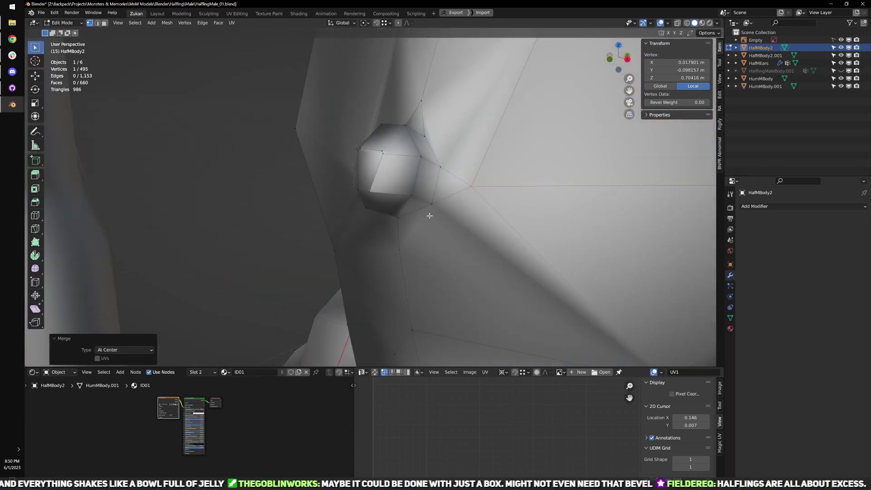
middle_click_drag(429, 216, 420, 187)
left_click(443, 166, "shift")
key("alt+m")
left_click(426, 198)
scroll(502, 241, "down", 2)
middle_click_drag(434, 221, 420, 225)
- Merge the two centre vertices below the nose using At Last
left_click(416, 199)
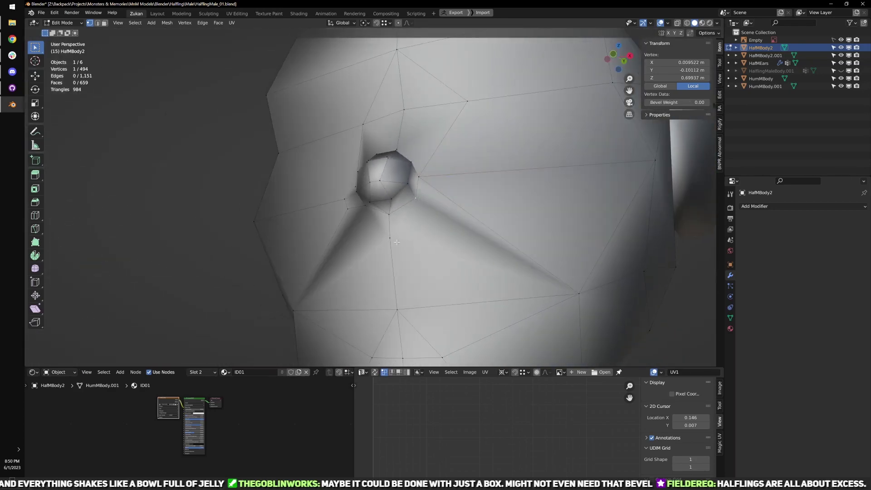
left_click(394, 239)
scroll(397, 235, "up", 3)
left_click(398, 228, "shift")
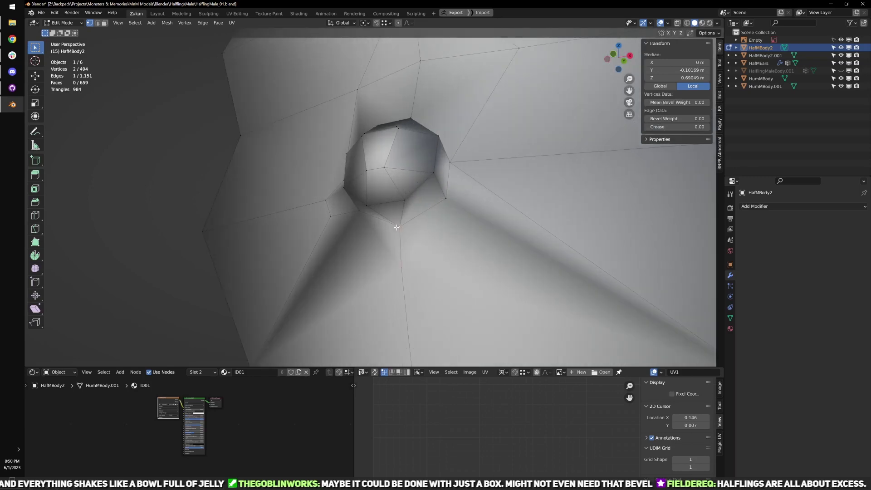
key("alt+m")
left_click(391, 229)
scroll(408, 223, "down", 1)
middle_click_drag(407, 219, 447, 211)
scroll(402, 229, "up", 2)
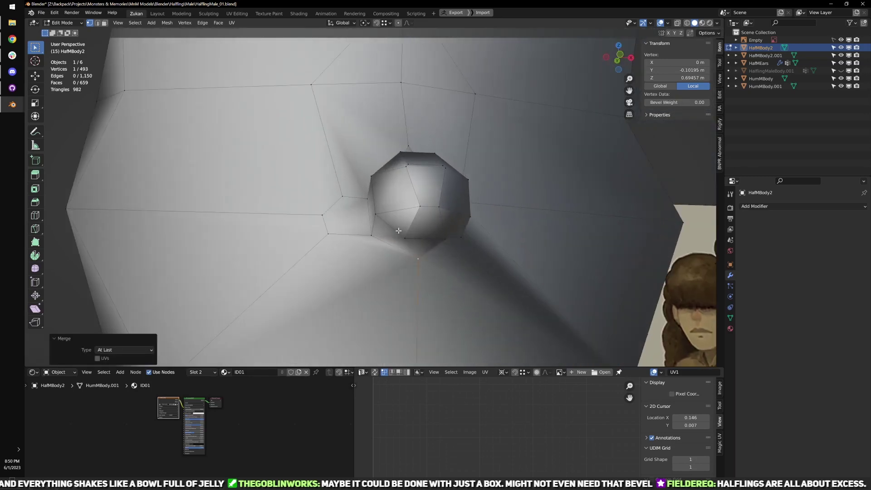
- Try shifting a lower front vertex of the nose by -0.001878 m along X, then undo the change
left_click(431, 212)
key("w")
left_click_drag(453, 209, 438, 210)
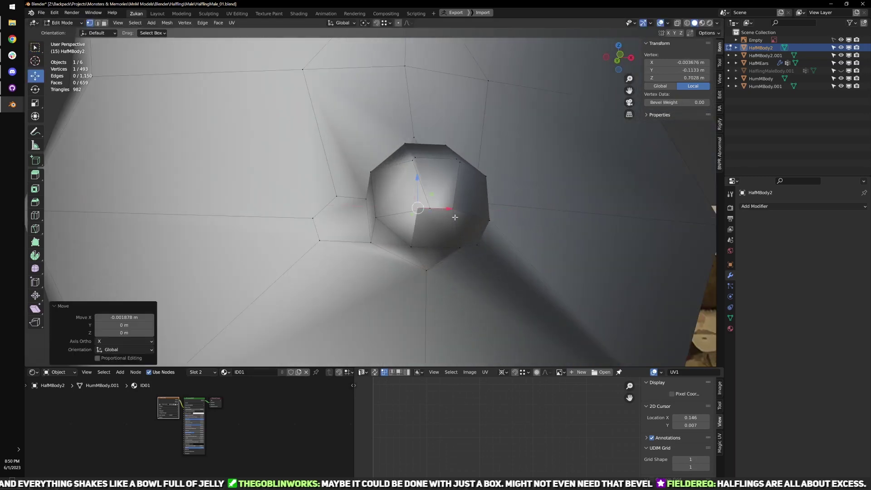
key("ctrl+x")
middle_click_drag(455, 216, 400, 209)
key("ctrl+z")
key("ctrl+z")
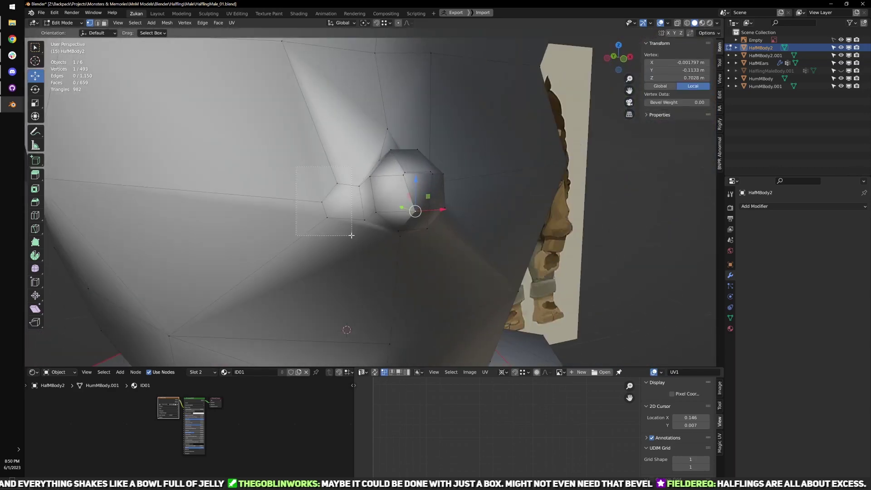
- Merge the three outer bevel vertices on the nose's opposite side into one at their center
left_click_drag(352, 235, 347, 231)
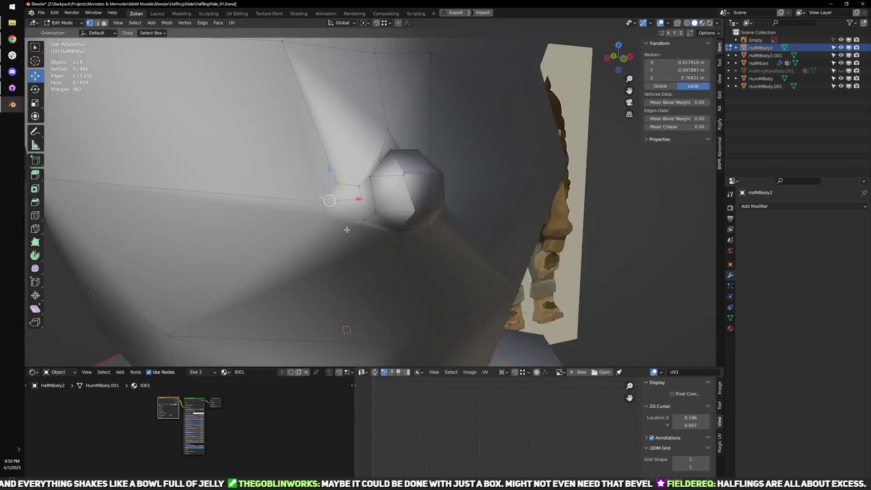
key("m")
left_click(346, 229)
middle_click_drag(346, 230, 366, 180)
- Merge the resulting outer vertex with the upper vertex beside the nose, undoing and redoing the merge once
left_click(370, 184, "shift")
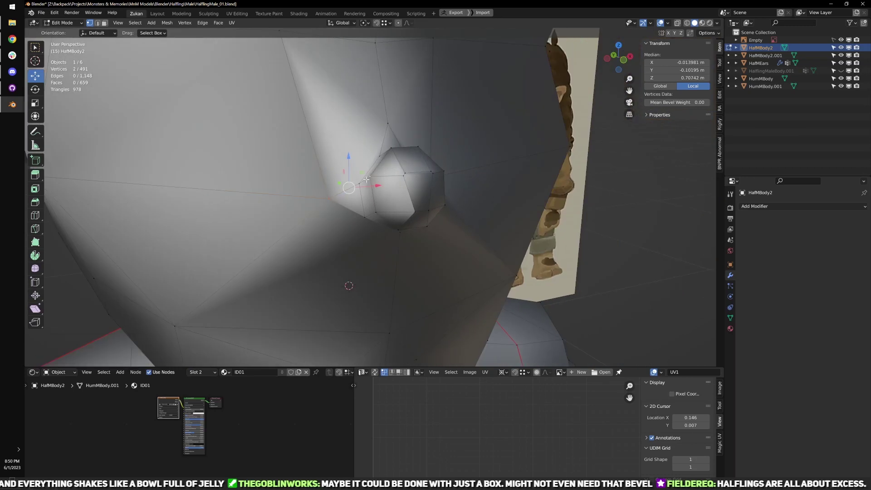
scroll(344, 192, "up", 3)
left_click_drag(280, 178, 318, 219)
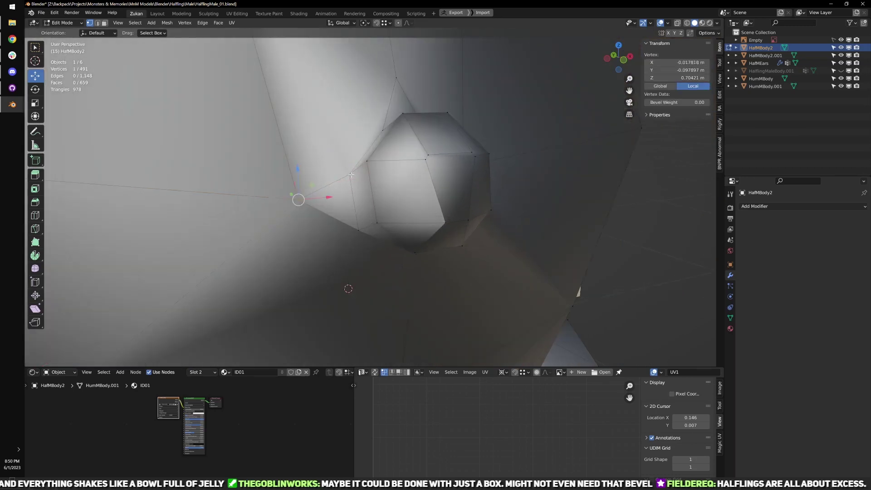
left_click(351, 177, "shift")
key("m")
left_click(352, 176)
key("ctrl+z")
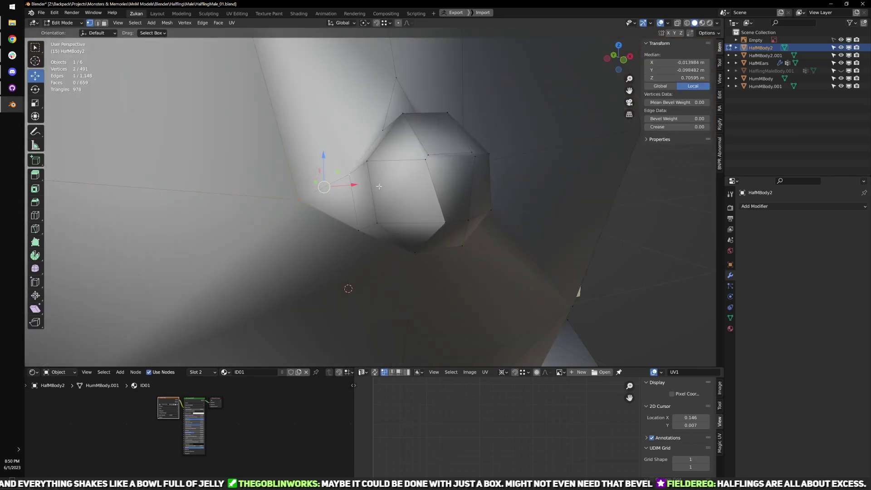
key("m")
left_click(351, 222)
mouse_move(397, 200)
middle_mouse_down()
mouse_move(411, 263)
mouse_move(451, 226)
mouse_move(414, 241)
mouse_move(397, 214)
mouse_move(268, 222)
mouse_move(315, 280)
mouse_move(387, 206)
middle_mouse_up()
scroll(430, 243, "down", 3)
- In wireframe, merge the two doubled pairs of upper front vertices on the nose
key("shift+z")
left_click_drag(387, 206, 420, 230)
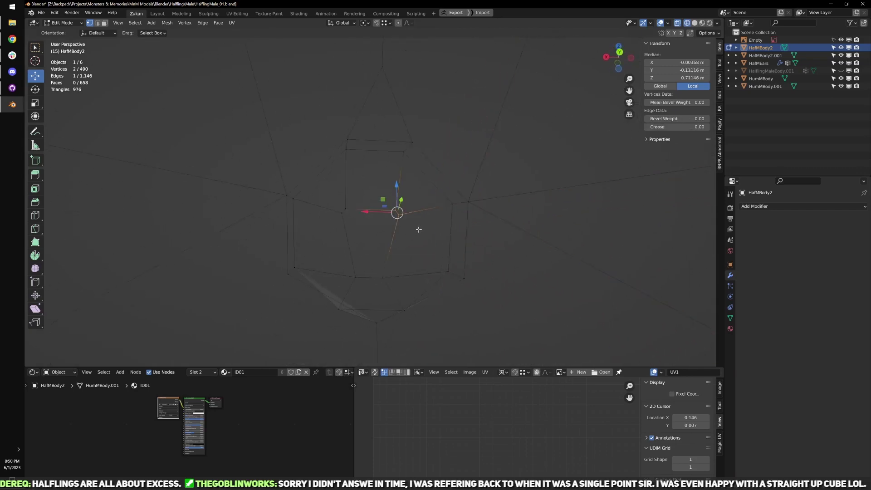
key("m")
left_click(418, 229)
left_click_drag(329, 201, 356, 229)
key("m")
left_click(356, 230)
- Merge the doubled lower front vertices of the nose and move one merged vertex 0.00136 m along X
left_click_drag(351, 264, 368, 285)
key("m")
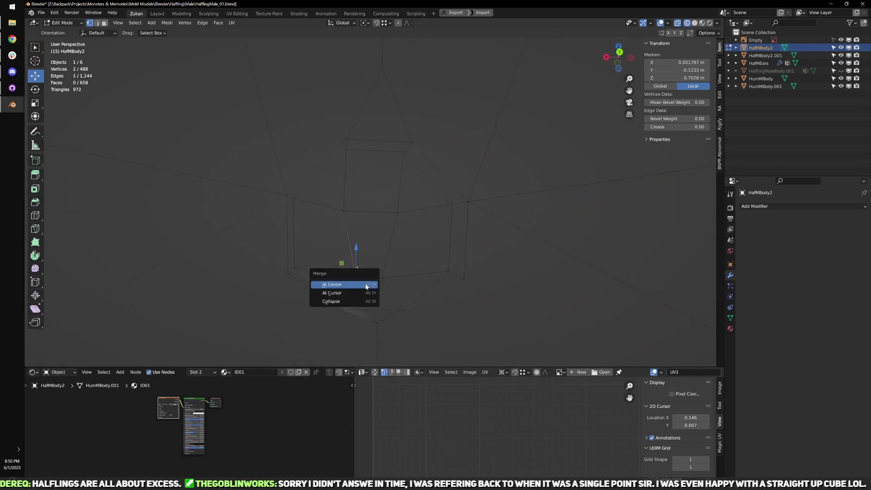
left_click(368, 286)
left_click_drag(404, 257, 371, 281)
key("m")
left_click(378, 292)
left_click_drag(341, 260, 318, 275)
middle_click_drag(289, 268, 422, 273)
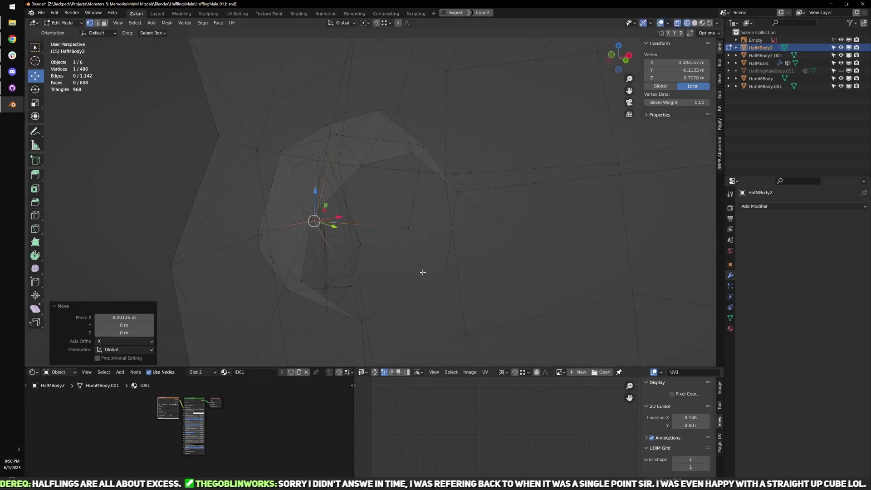
- Compare the nose shape in solid and wireframe shading with the halfling concept art
key("shift+z")
scroll(383, 241, "down", 4)
mouse_move(383, 241)
middle_mouse_down()
mouse_move(401, 237)
mouse_move(393, 226)
mouse_move(417, 248)
middle_mouse_up()
key("shift+z")
scroll(394, 226, "down", 3)
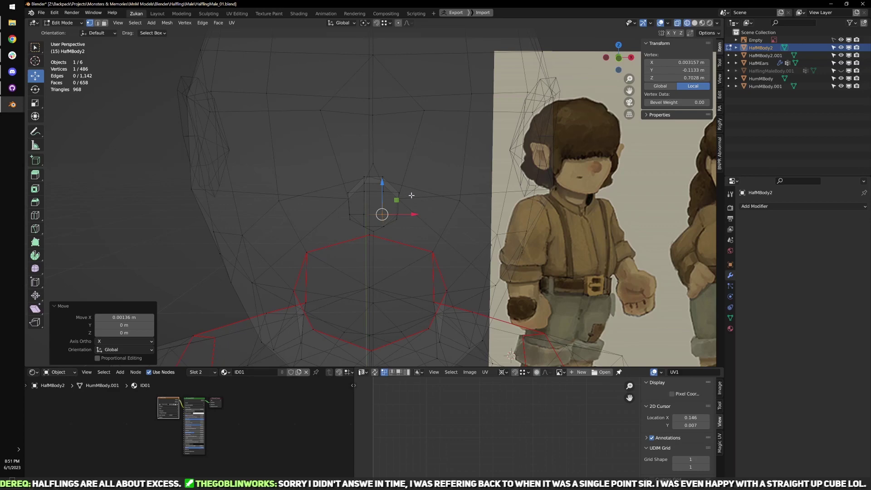
scroll(412, 195, "down", 1)
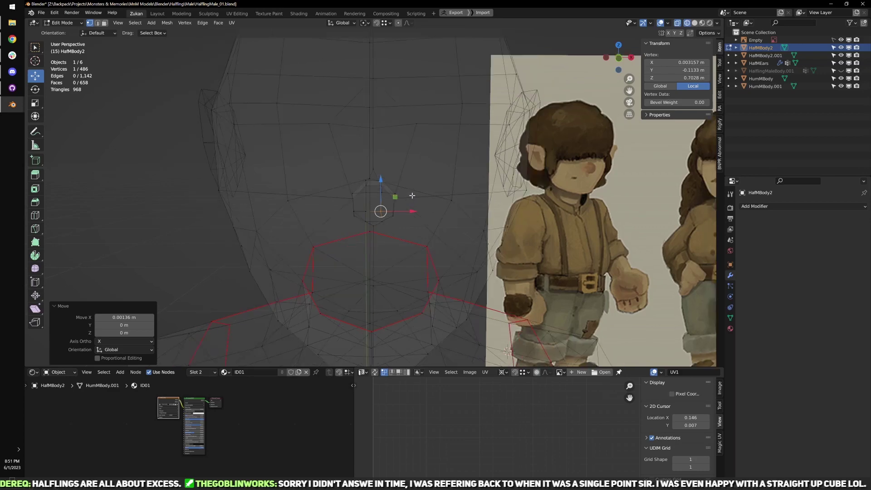
key("shift+z")
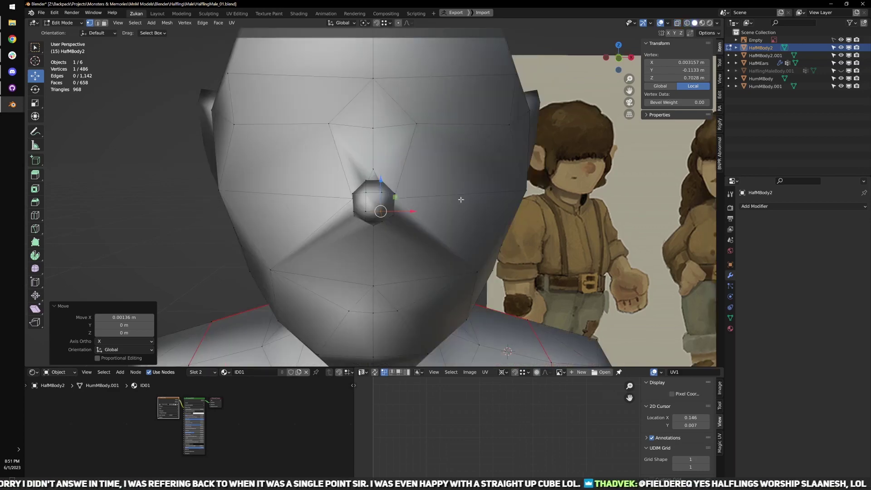
- Undo the recent vertex moves and merges on the nose
key("ctrl+z")
middle_click_drag(483, 208, 430, 216)
scroll(430, 216, "up", 2)
key("ctrl+z")
key("ctrl+z")
key("ctrl+z")
key("ctrl+z")
key("ctrl+z")
key("ctrl+z")
key("ctrl+z")
key("ctrl+z")
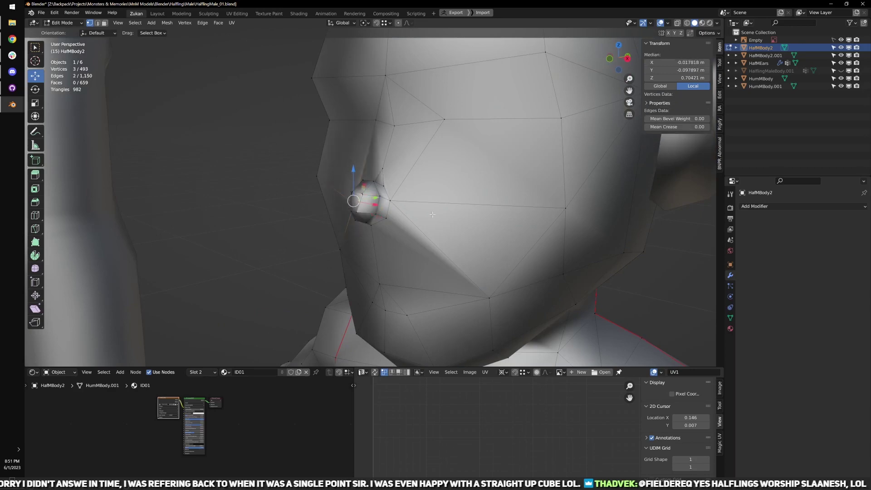
- Check the nose from several angles in different shading modes, returning to Object Mode
mouse_move(350, 209)
middle_mouse_down()
mouse_move(424, 206)
mouse_move(336, 203)
middle_mouse_up()
mouse_move(445, 213)
middle_mouse_down()
mouse_move(407, 225)
mouse_move(454, 211)
mouse_move(475, 236)
mouse_move(410, 224)
mouse_move(381, 233)
mouse_move(494, 205)
mouse_move(381, 211)
middle_mouse_up()
key("z")
scroll(454, 210, "down", 4)
key("Tab")
scroll(474, 236, "up", 2)
key("z")
- In right view, select the nose's two rear side vertices and move them 0.003616 m in Y and -0.000185 m in Z
key("KP_3")
key("z")
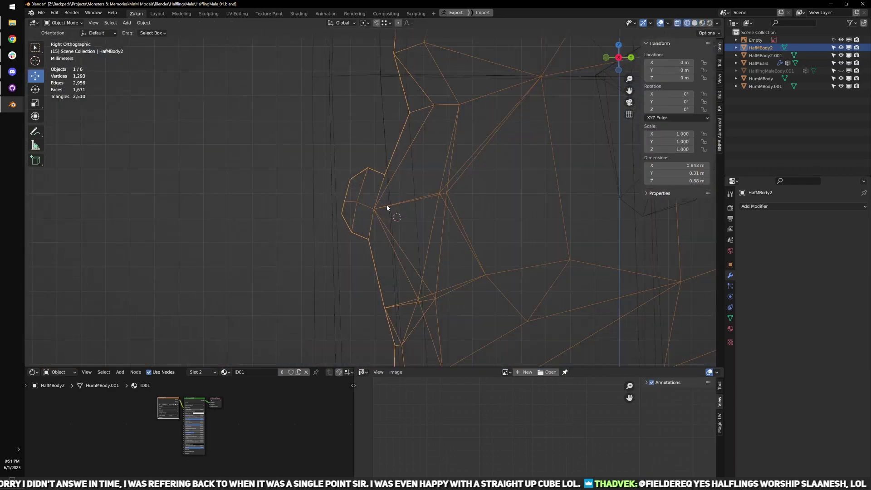
key("Tab")
key("ctrl+Tab")
left_click(376, 220)
left_click_drag(369, 206, 385, 218)
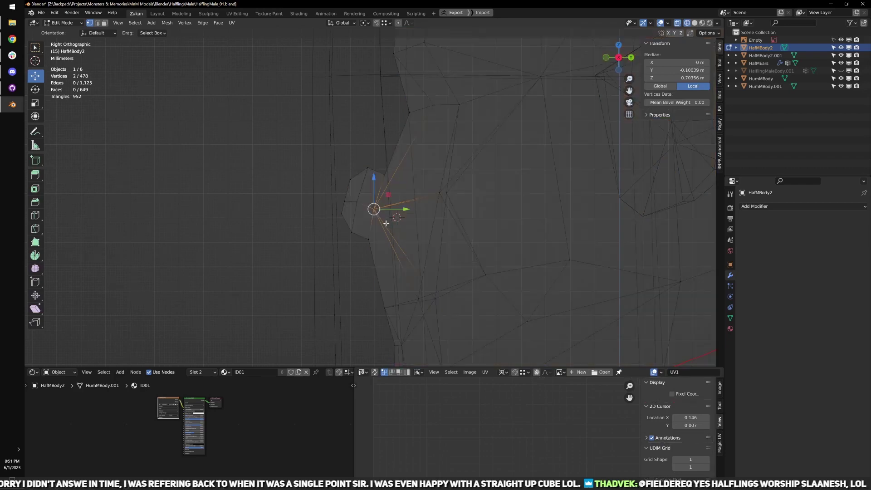
key("z")
mouse_move(385, 224)
middle_mouse_down()
mouse_move(400, 220)
mouse_move(390, 216)
middle_mouse_up()
key("KP_3")
key("g")
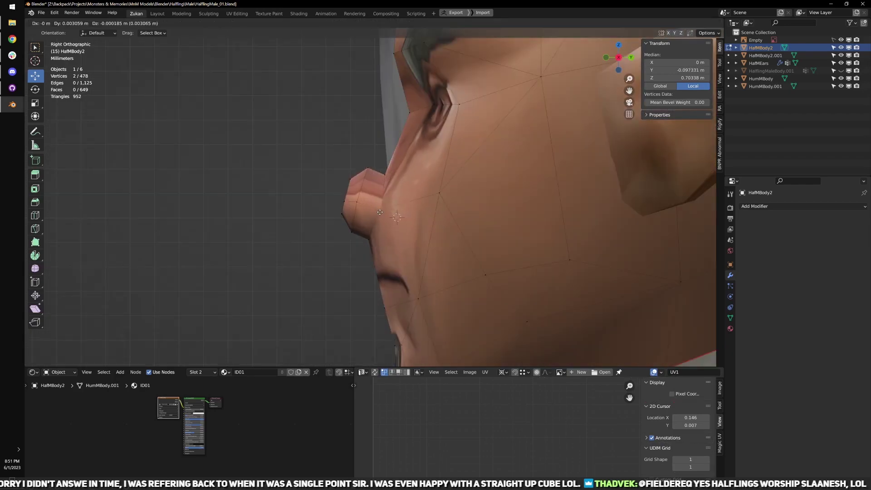
left_click(381, 211)
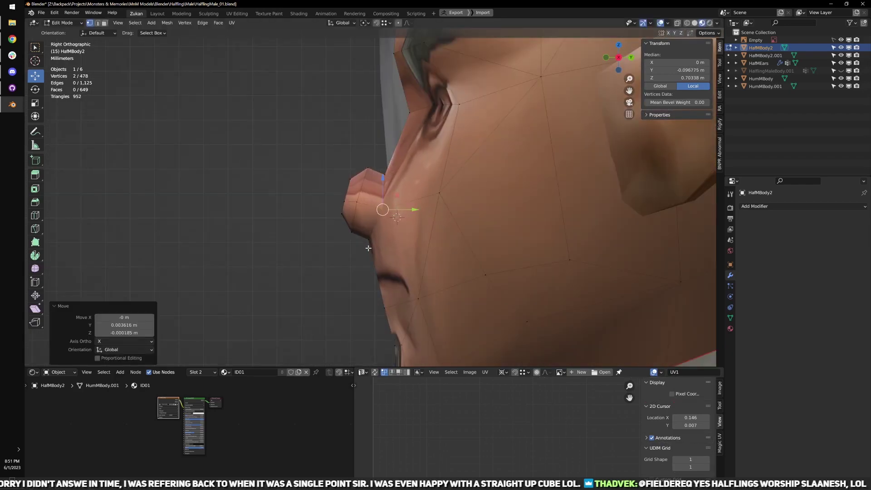
- Try to move the vertex where the nose's top meets the face slightly backward in right view
key("shift+z")
left_click_drag(381, 162, 395, 183)
key("shift+z")
key("g")
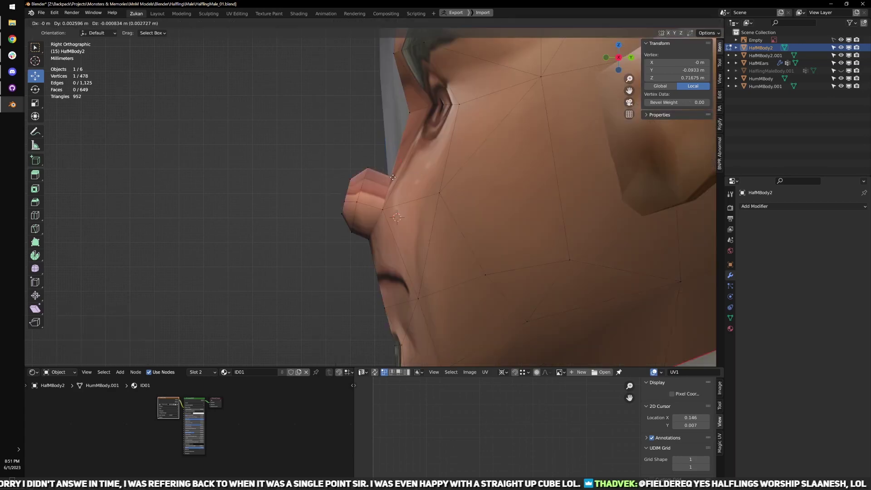
left_click(401, 183)
key("ctrl+z")
- In right view, select the three nose-bridge vertices between the eyes and move them back toward the face
key("z")
middle_click_drag(431, 194, 367, 194)
scroll(499, 191, "down", 2)
key("KP_3")
scroll(386, 172, "up", 1)
key("shift+z")
left_click_drag(350, 185, 414, 156)
key("shift+z")
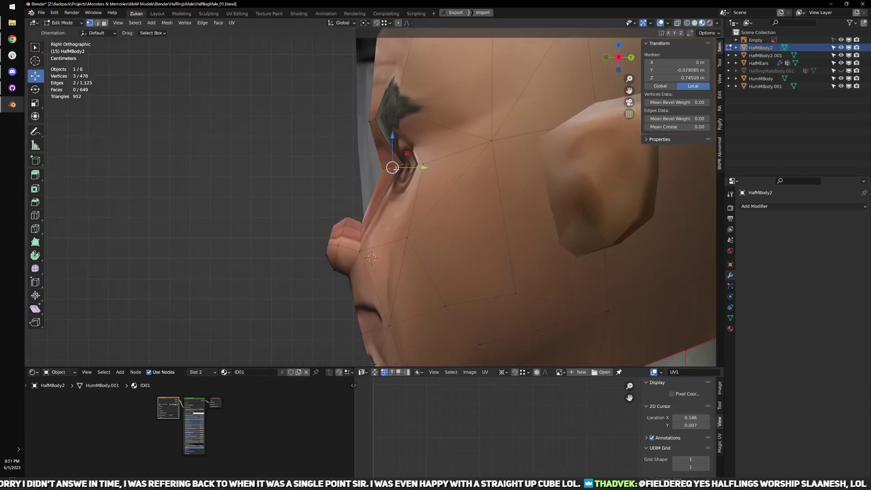
key("g")
left_click(402, 171)
- Select the five vertices across the nose bridge, reposition them in right view, and flatten them with a Z scale of 0
key("shift+z")
key("shift+z")
left_click_drag(365, 181, 451, 155)
key("g")
left_click(399, 156)
key("shift+z")
key("s")
middle_click_drag(394, 154, 406, 161)
left_click_drag(402, 133, 402, 140)
key("shift+z")
- Scale the row of five nose-bridge vertices slightly narrower along global X
scroll(402, 182, "down", 3)
mouse_move(385, 199)
middle_mouse_down()
mouse_move(431, 218)
mouse_move(418, 221)
middle_mouse_up()
scroll(427, 218, "down", 1)
left_click_drag(391, 176, 388, 177)
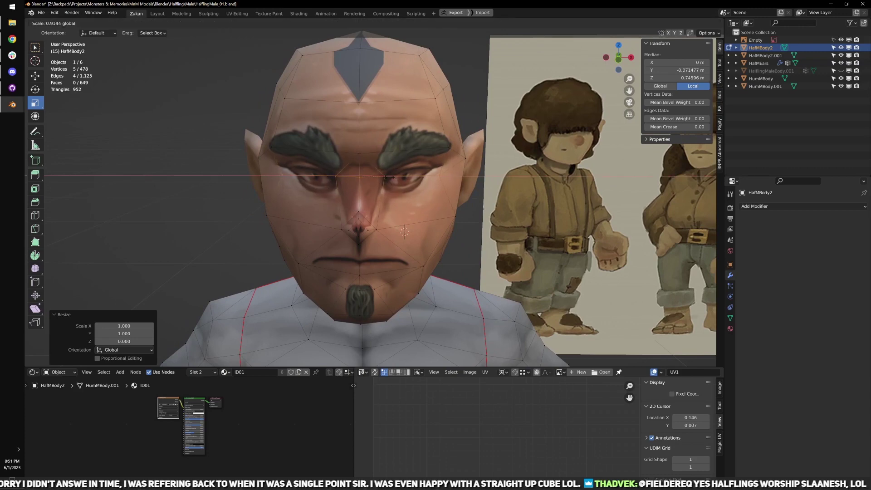
left_click_drag(405, 231, 404, 231)
middle_click_drag(404, 231, 400, 186)
- Keep only the outer two vertices of the bridge row selected and move them 0.005287 m in Y
key("w")
left_click_drag(402, 168, 404, 168)
middle_click_drag(403, 167, 325, 203)
left_click_drag(315, 192, 424, 173, "ctrl")
middle_click_drag(424, 173, 411, 181)
left_click_drag(410, 181, 431, 175)
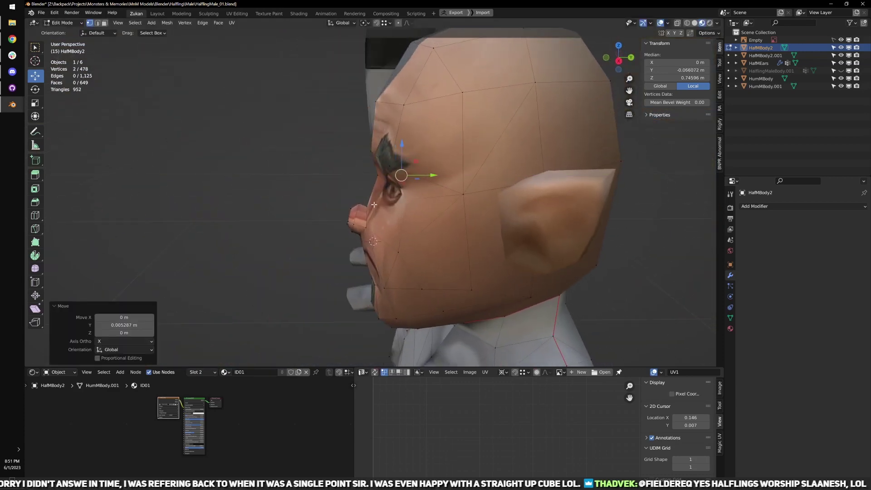
middle_click_drag(430, 175, 411, 221)
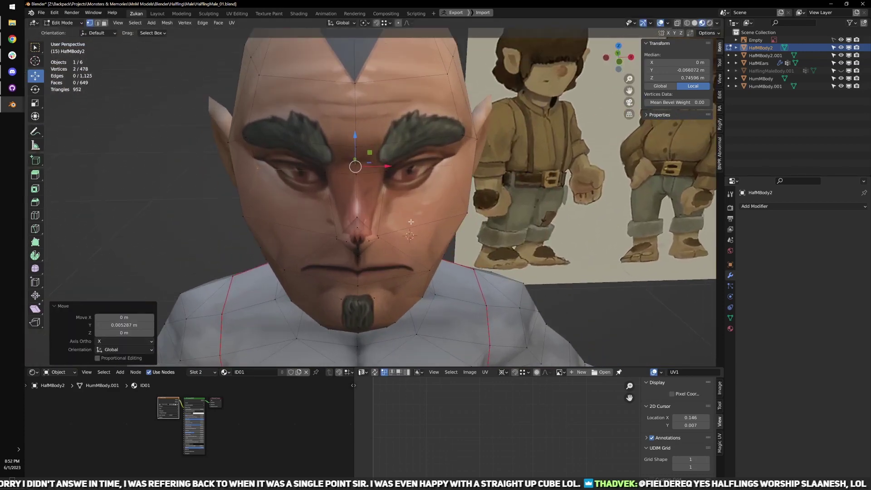
- Switch to solid shading, check the head outside Edit Mode, and set the mesh selection mode to Face
left_click(695, 23)
scroll(492, 190, "down", 1)
middle_click_drag(490, 192, 475, 186)
key("Tab")
scroll(475, 191, "down", 2)
key("Tab")
key("ctrl+Tab")
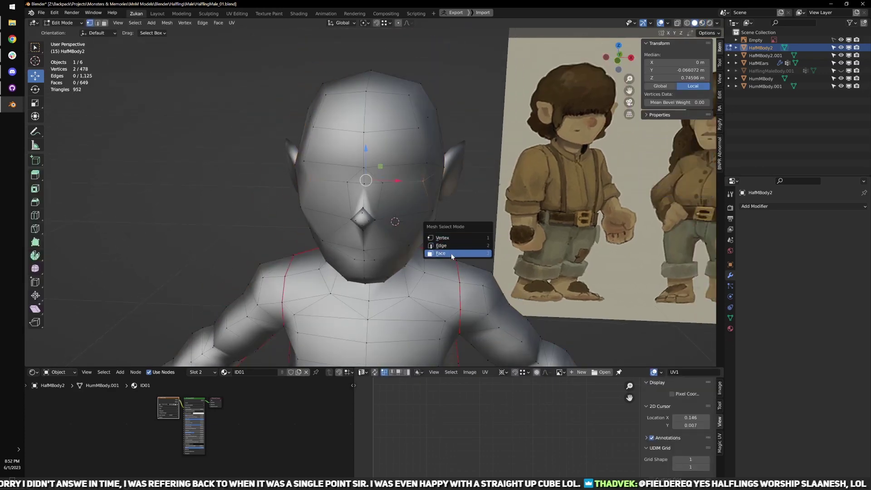
left_click(451, 255)
- Apply the body's object transform, select the entire mesh, and set its normals from faces
key("Tab")
key("ctrl+a")
left_click(451, 254)
key("Tab")
key("a")
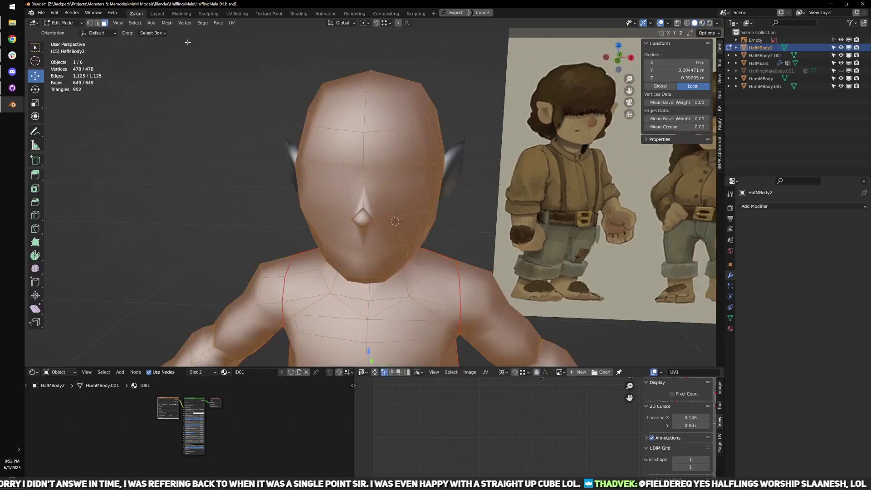
left_click(161, 23)
mouse_move(205, 159)
left_click(234, 159)
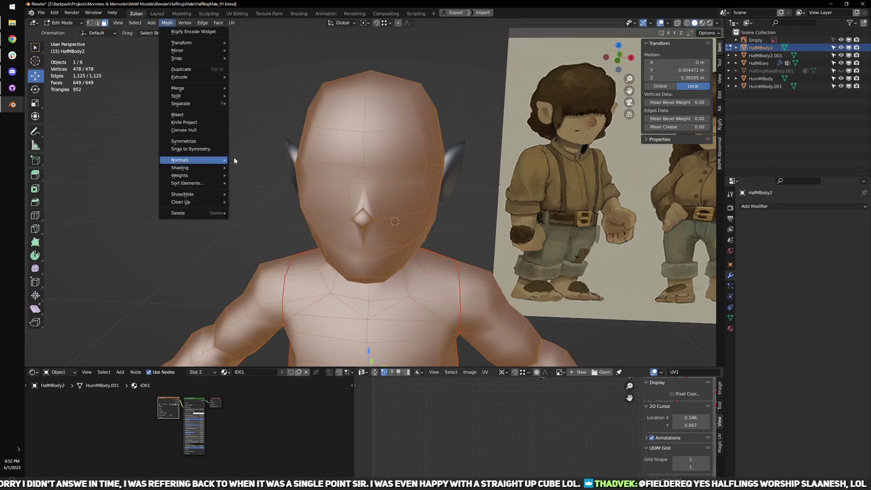
left_click(167, 23)
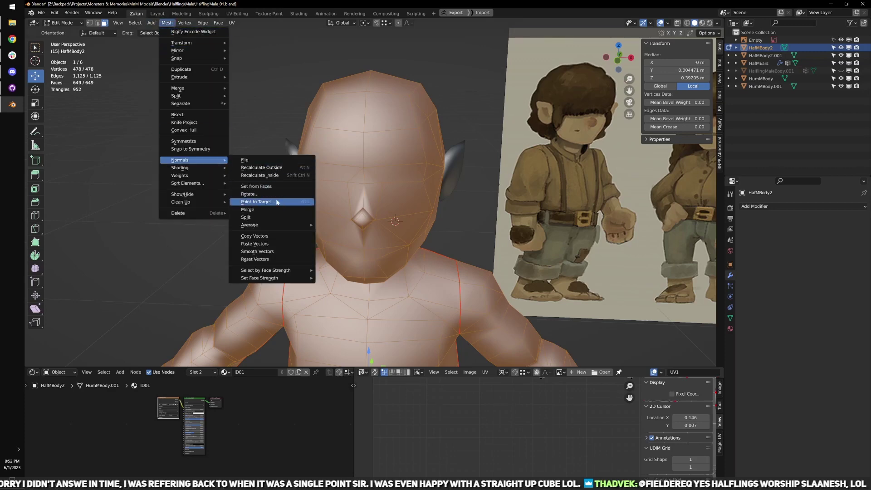
left_click(280, 192)
middle_click_drag(279, 192, 281, 216)
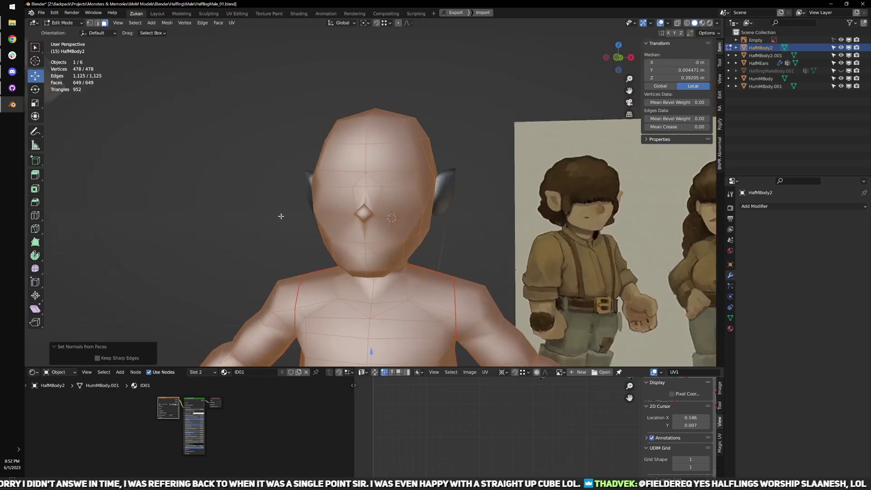
- Merge the whole body mesh by distance at 0.0001 m and inspect the head in Object Mode
key("m")
key("b")
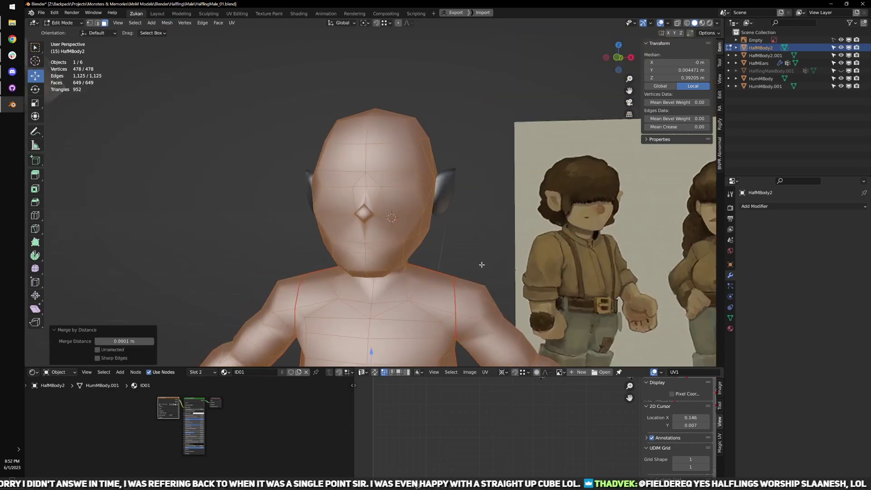
key("Tab")
middle_click_drag(501, 291, 410, 236)
scroll(385, 236, "up", 2)
- Select all of the nose bulb's faces in front wireframe view and scale them by 1.302 in X
key("Tab")
key("shift+z")
scroll(410, 236, "up", 3)
key("KP_1")
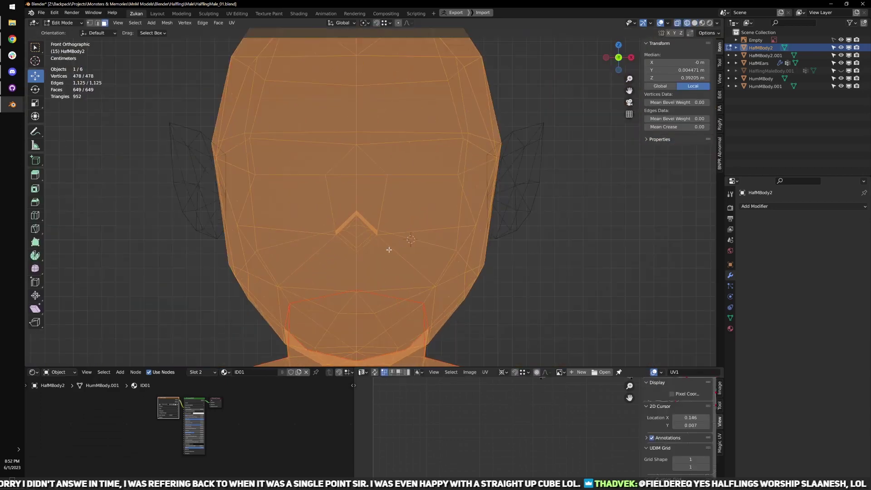
scroll(389, 249, "up", 3)
left_click_drag(284, 213, 391, 303)
scroll(415, 277, "down", 2)
middle_click_drag(422, 269, 410, 271)
key("s")
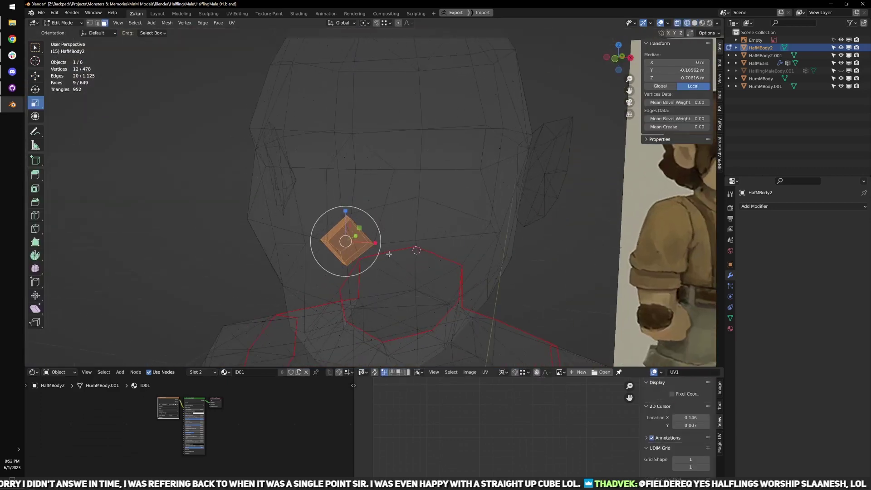
left_click_drag(373, 243, 375, 244)
key("x")
left_click(376, 243)
- Try the Normal transform orientation on the nose selection in right view, returning to Global
key("KP_3")
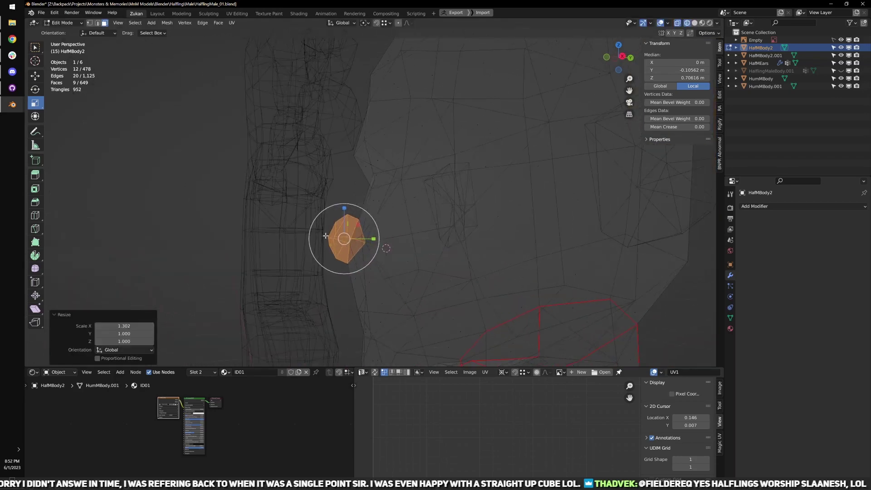
left_click(341, 23)
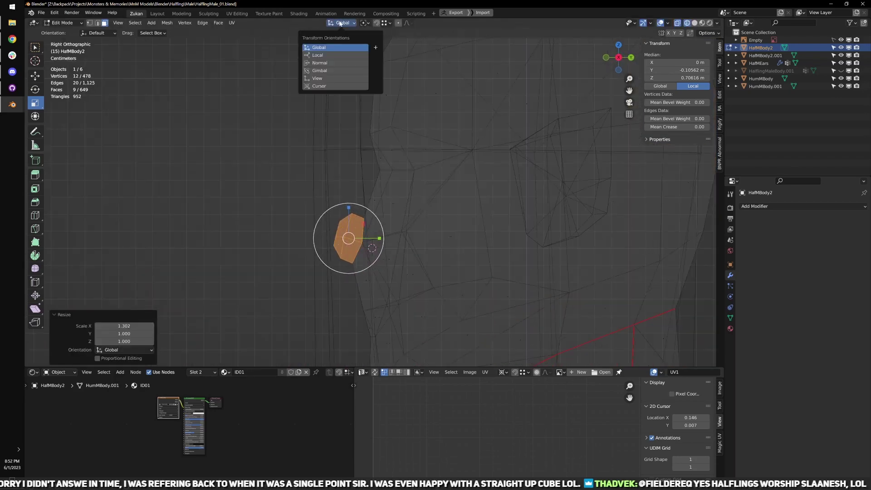
left_click(320, 63)
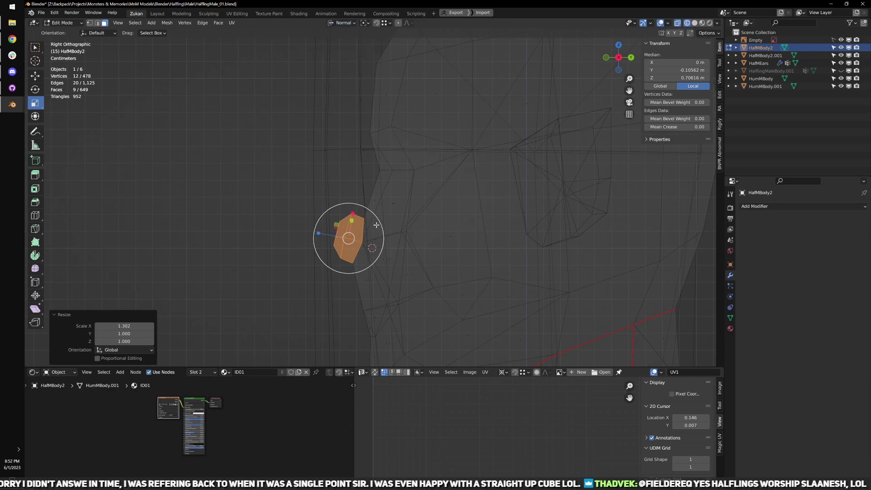
middle_click_drag(376, 225, 402, 228)
key("KP_3")
left_click(344, 23)
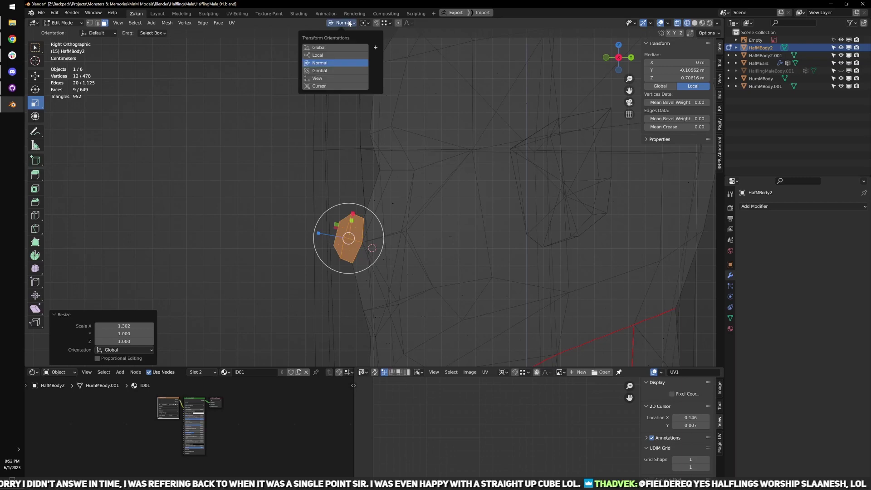
left_click(343, 68)
left_click(331, 48)
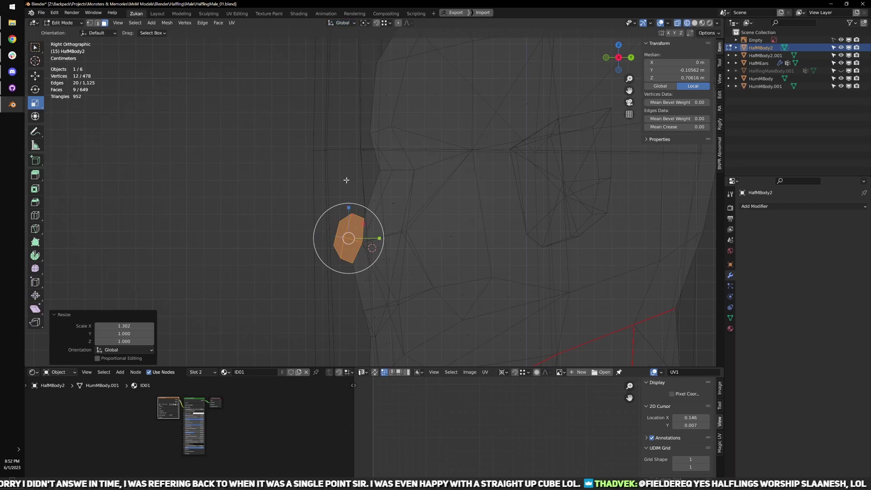
- Scale the nose taller in Z, and move its upper base vertex 0.002688 m in Y and -0.001576 m in Z
left_click_drag(349, 209, 362, 231)
key("ctrl+Tab")
left_click(383, 219)
scroll(377, 228, "up", 2)
key("w")
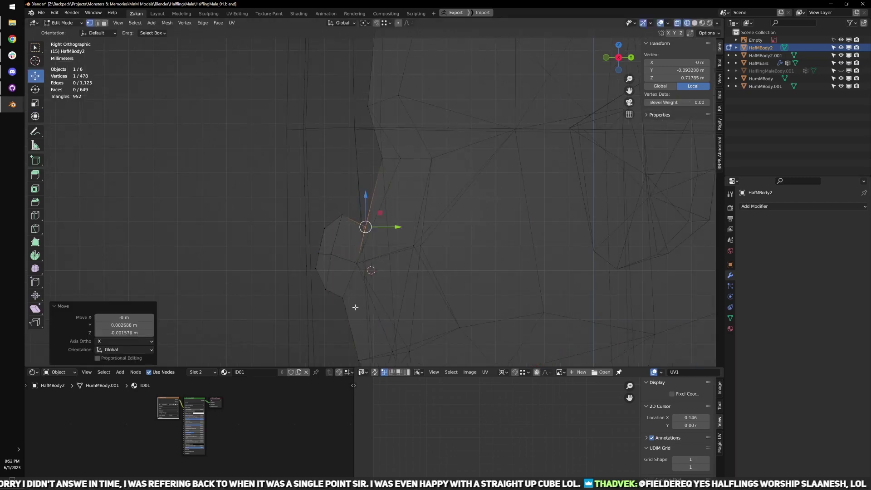
- Adjust the vertices on the nose's underside in right wireframe view to round its lower profile
middle_click_drag(354, 307, 353, 297, "shift")
mouse_move(323, 297)
left_mouse_down()
mouse_move(347, 276)
mouse_move(351, 291)
mouse_move(328, 282)
left_mouse_up()
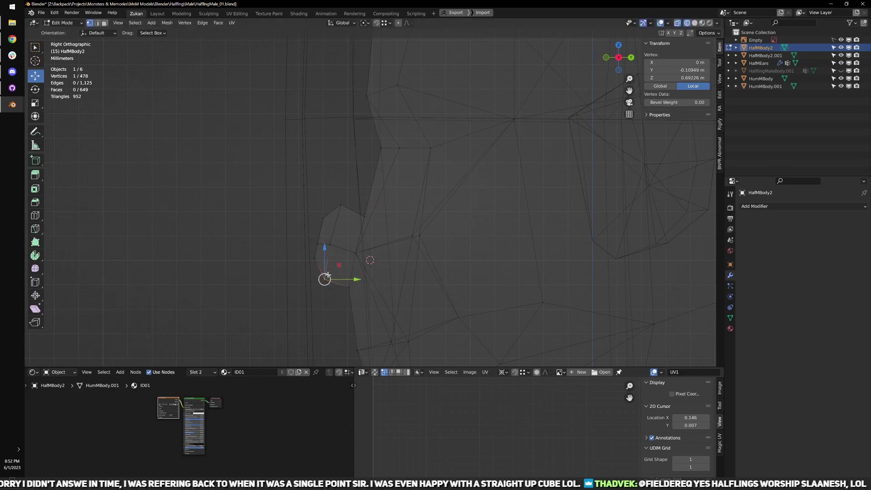
mouse_move(324, 266)
middle_mouse_down()
mouse_move(358, 253)
mouse_move(322, 252)
middle_mouse_up()
key("KP_3")
scroll(313, 268, "up", 2)
middle_click_drag(328, 285, 356, 269, "shift")
left_click_drag(378, 293, 395, 279)
- Move the nose's two side vertices 0.000451 m in Y and -0.001352 m in Z, and its top vertex 0.000129 m and -0.002768 m
left_click_drag(370, 222, 361, 209)
left_click_drag(370, 219, 371, 223)
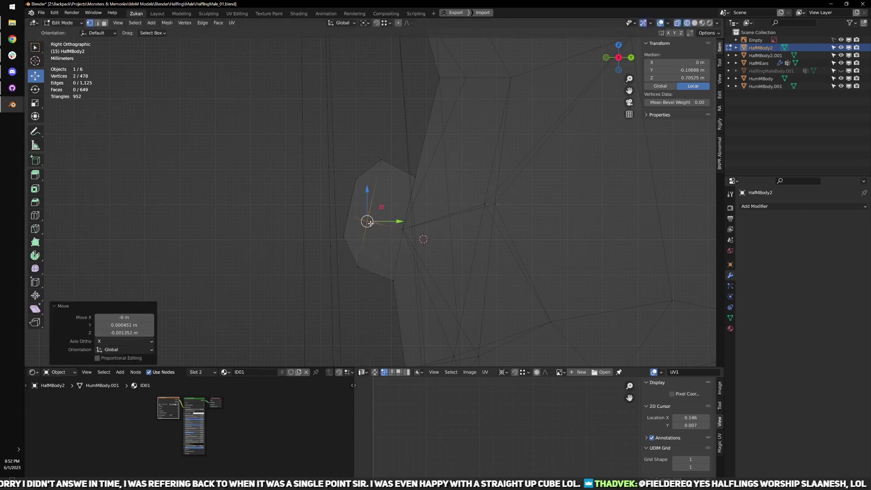
left_click_drag(355, 137, 391, 175)
left_click_drag(378, 162, 379, 172)
left_click(380, 172)
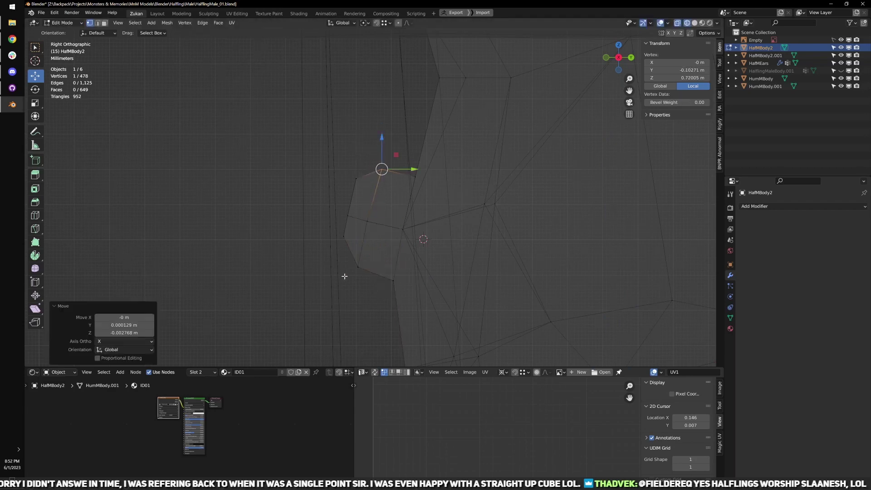
- Move the nose's lower front vertex and its foremost tip vertex slightly forward to round the profile
left_click(359, 267)
key("g")
left_click(338, 256)
left_click(343, 237)
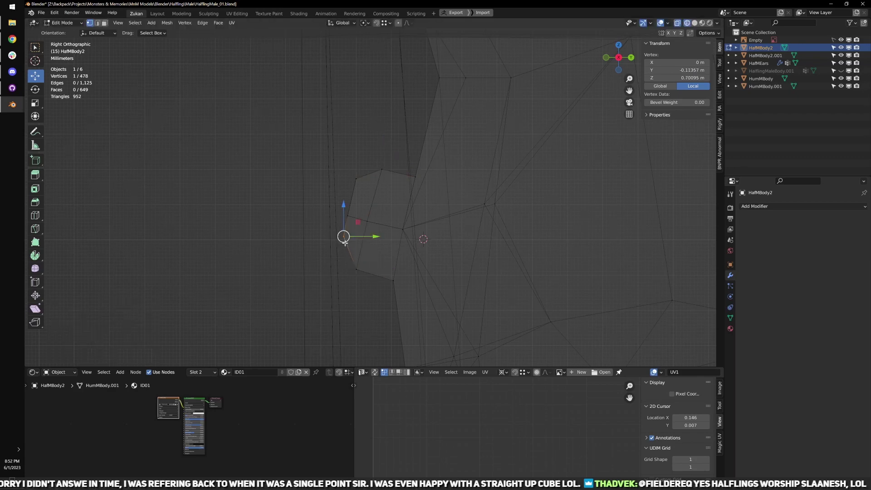
key("g")
left_click(342, 239)
- Move the nose's upper front vertex pair forward and up, and its two side vertices 0.000837 m in Y and 0.000386 m in Z
left_click_drag(358, 226, 357, 227, "shift")
key("g")
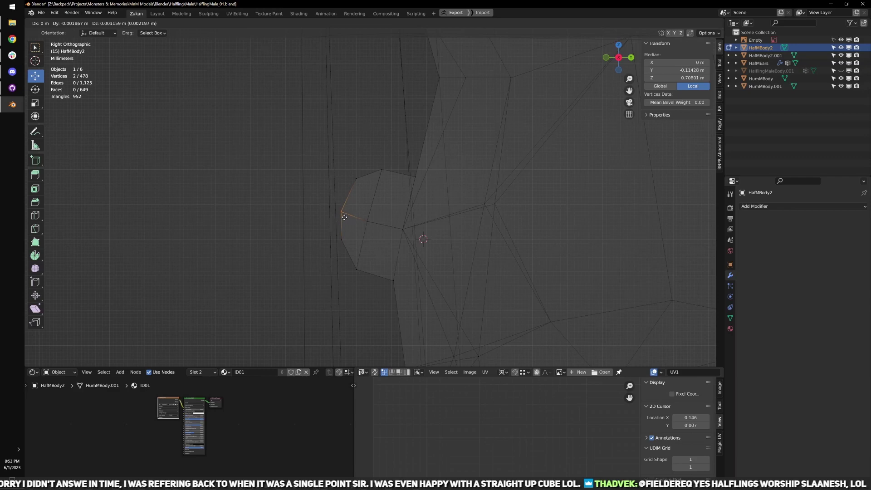
left_click(341, 212)
key("g")
left_click(367, 221)
mouse_move(369, 218)
middle_mouse_down()
mouse_move(381, 224)
mouse_move(366, 212)
mouse_move(418, 176)
mouse_move(383, 149)
mouse_move(351, 186)
mouse_move(389, 214)
middle_mouse_up()
scroll(350, 187, "up", 2)
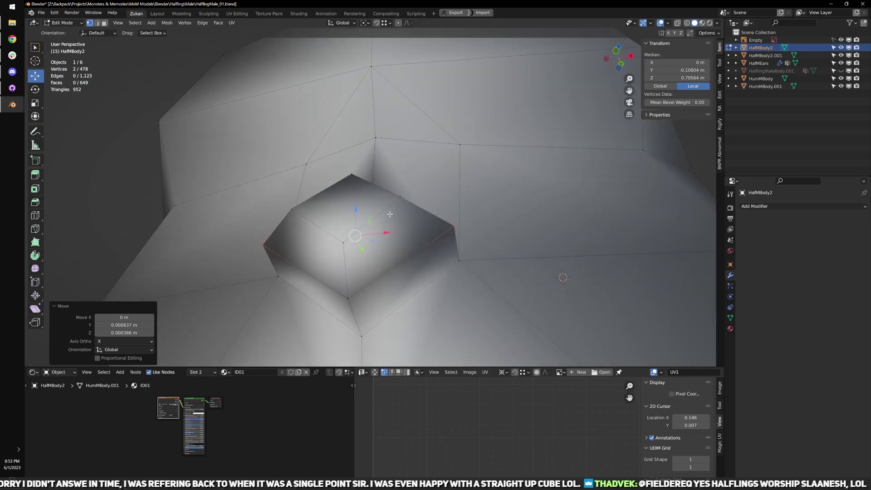
- Connect the two upper front nose vertices with an edge, and connect the tip vertex to the top vertex across it
middle_click_drag(336, 222, 302, 231)
left_click(295, 219)
left_click(403, 225, "shift")
right_click(407, 224)
left_click(406, 224)
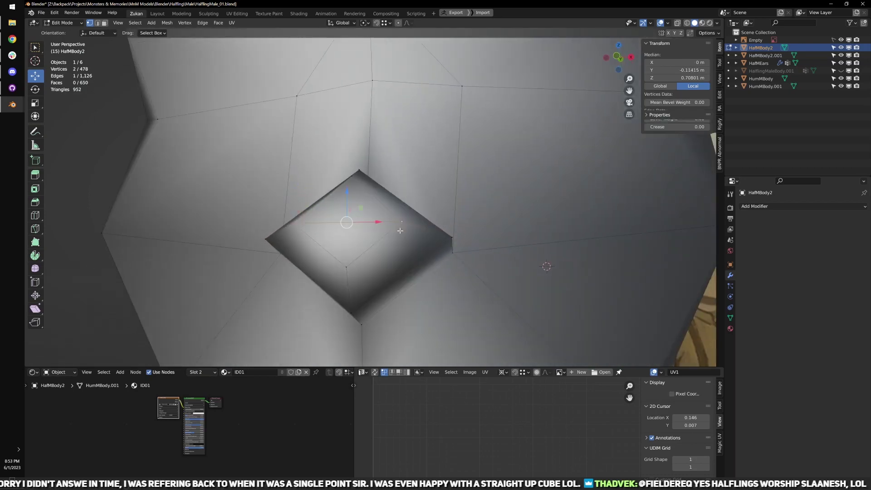
left_click(352, 259)
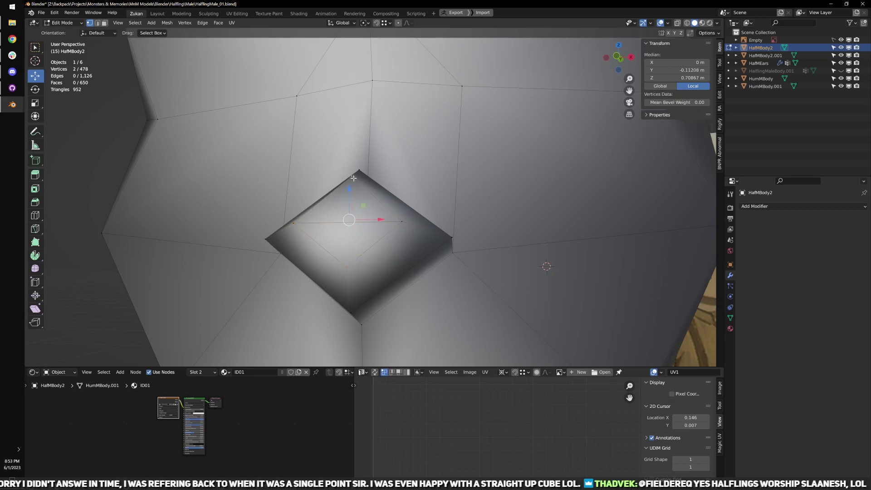
key("j")
key("alt+a")
- Move the new center vertex on the front of the nose -0.001878 m in Y and 0.000536 m in Z
left_click(347, 222)
middle_click_drag(347, 222, 324, 226, "alt")
left_click_drag(342, 225, 339, 225)
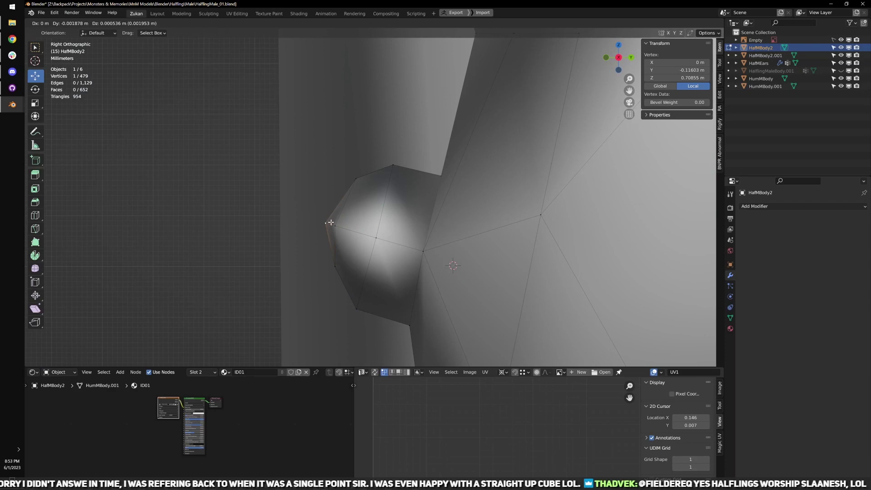
left_click(330, 223)
- Select the entire nose bulb in front wireframe view and scale it narrower in textured shading
key("KP_1")
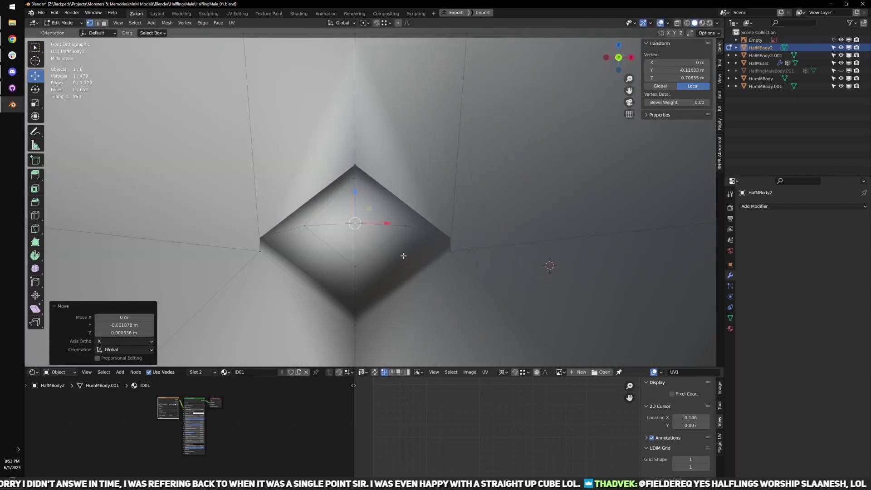
scroll(395, 257, "down", 1)
mouse_move(393, 257)
middle_mouse_down()
mouse_move(383, 281)
mouse_move(383, 263)
middle_mouse_up()
key("shift+z")
left_click_drag(256, 209, 386, 252)
key("KP_1")
left_click_drag(232, 148, 483, 344)
mouse_move(483, 343)
middle_mouse_down()
mouse_move(414, 250)
mouse_move(414, 218)
mouse_move(420, 236)
middle_mouse_up()
key("shift+z")
key("s")
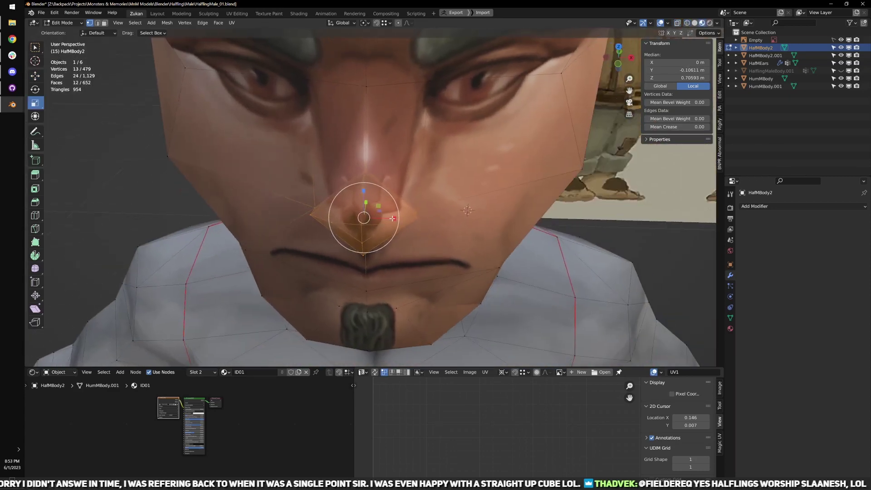
left_click_drag(393, 218, 364, 191)
- Compare the nose's size and shape with the halfling concept art from the front and in right view
scroll(408, 227, "down", 6)
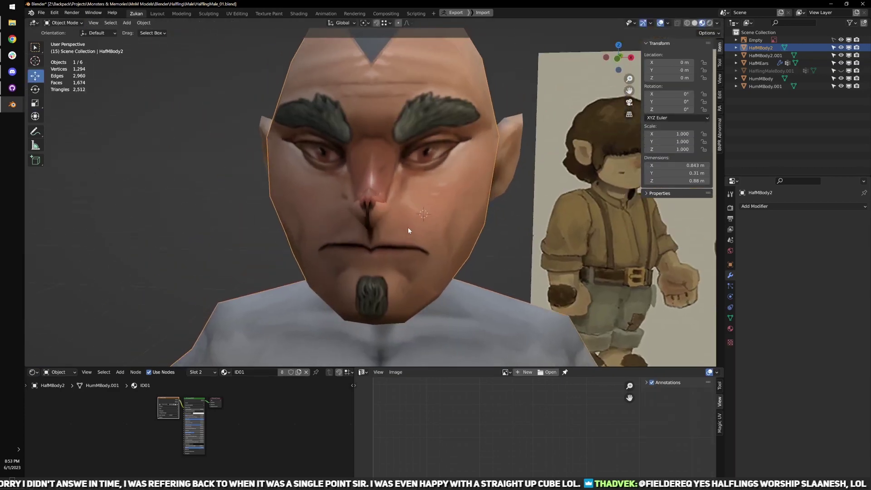
scroll(416, 245, "down", 1)
scroll(427, 243, "up", 3)
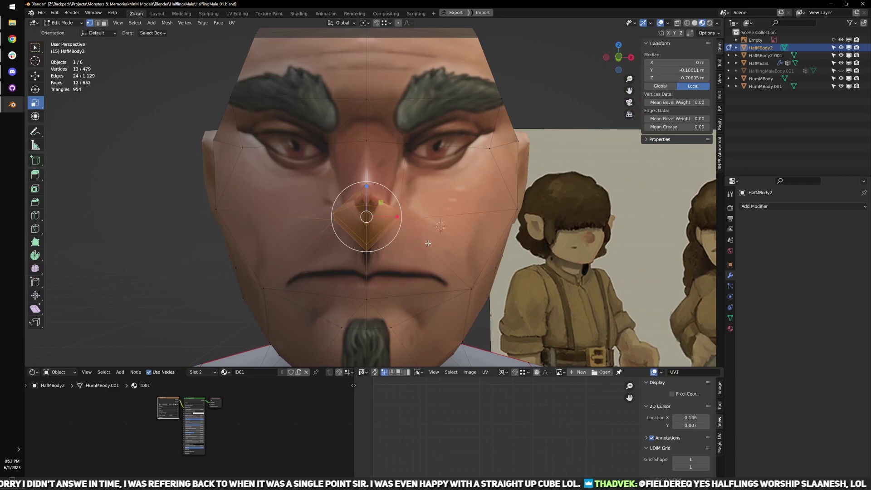
scroll(428, 243, "up", 1)
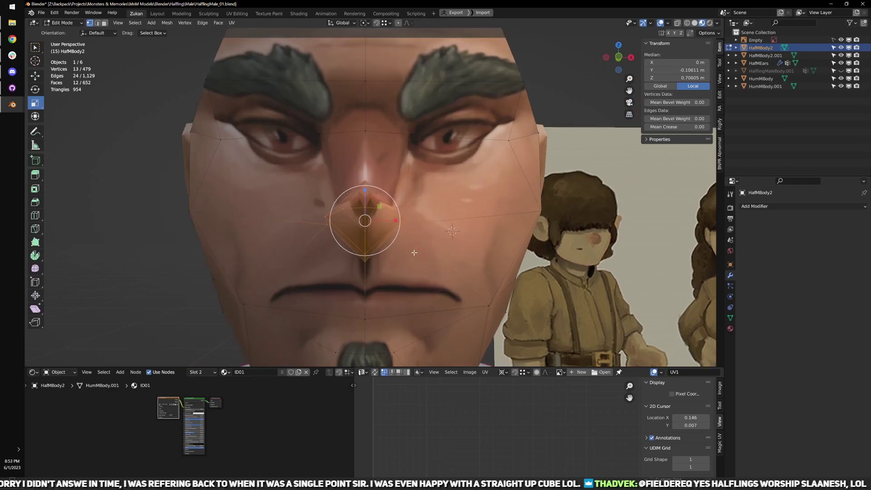
scroll(414, 252, "up", 2)
middle_click_drag(407, 266, 396, 221, "shift")
scroll(397, 239, "down", 1)
scroll(405, 230, "down", 2)
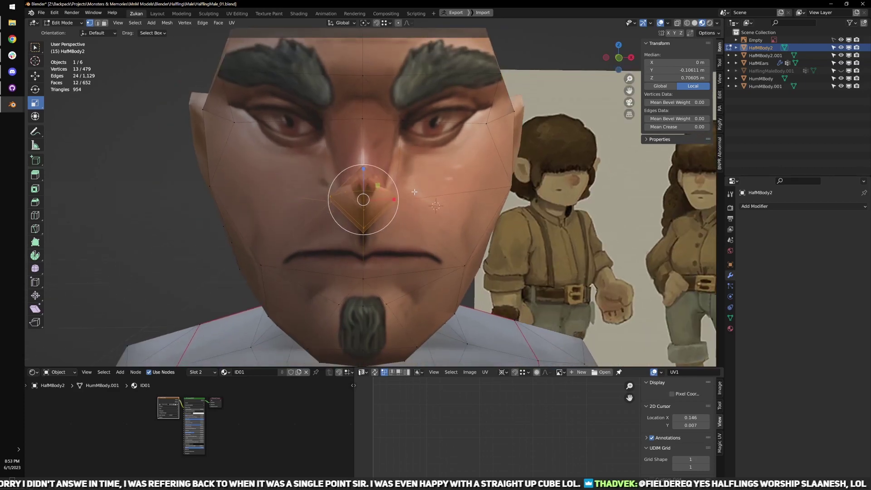
middle_click_drag(414, 192, 327, 198)
key("KP_3")
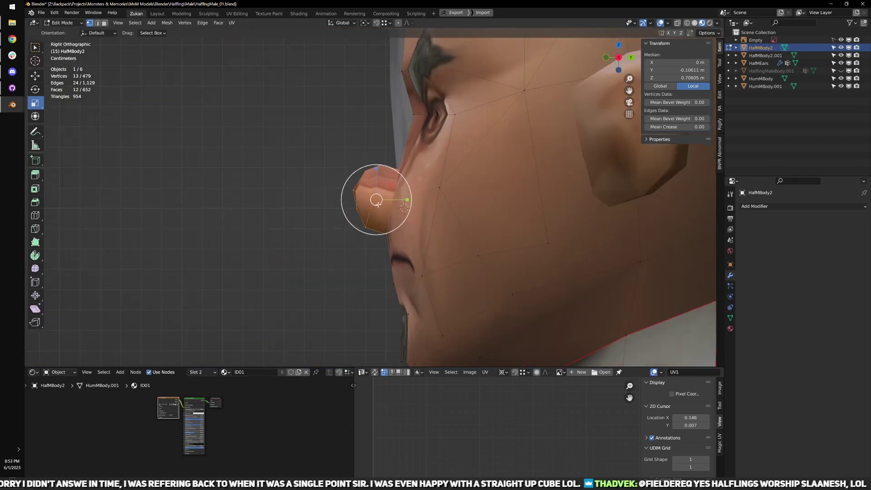
- Examine the nose bulb from the front in textured and wireframe shading beside the halfling concept art
scroll(377, 201, "up", 2)
middle_click_drag(377, 174, 436, 201)
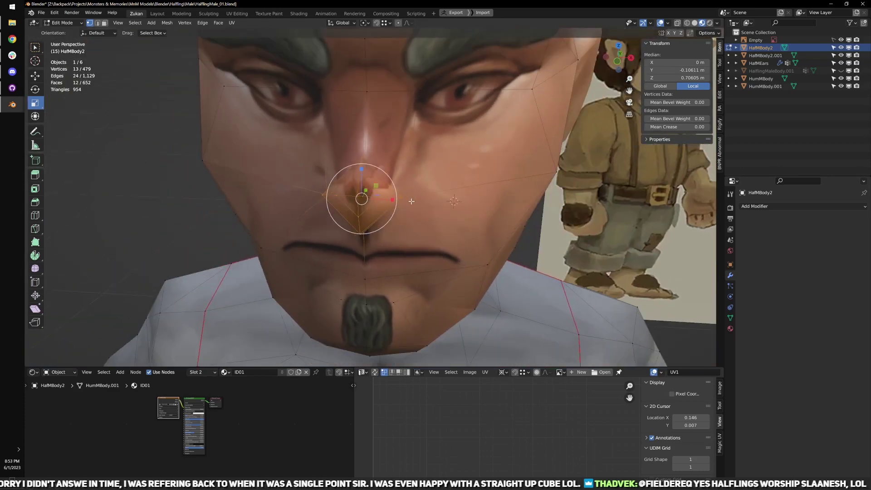
scroll(424, 193, "up", 3)
scroll(424, 192, "down", 2)
key("Tab")
scroll(415, 231, "down", 1)
key("z")
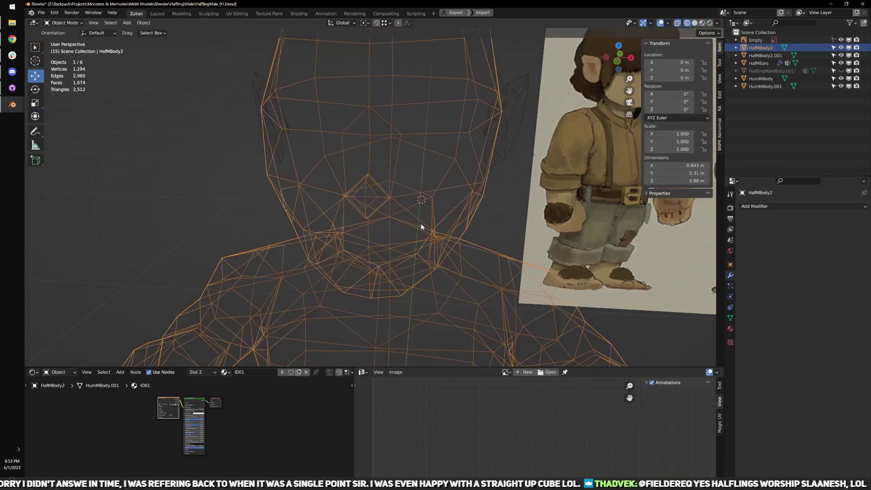
key("z")
scroll(401, 241, "down", 1)
middle_click_drag(401, 241, 444, 243)
scroll(458, 240, "up", 2)
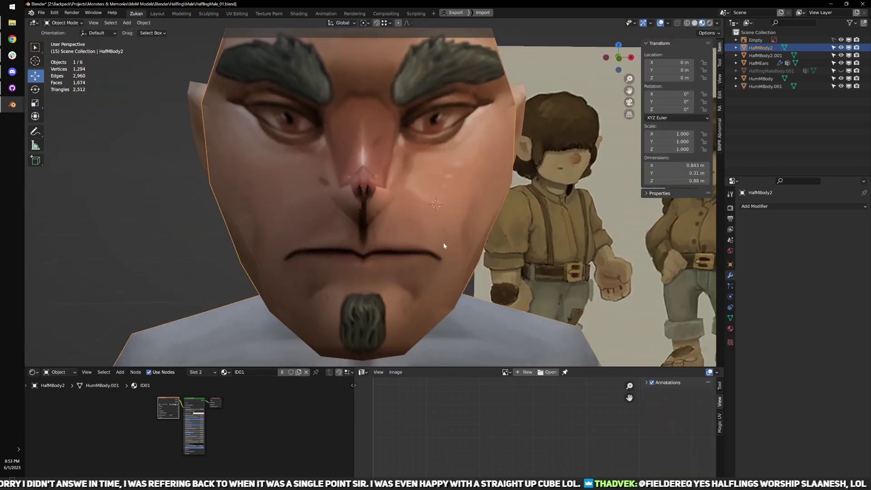
key("Tab")
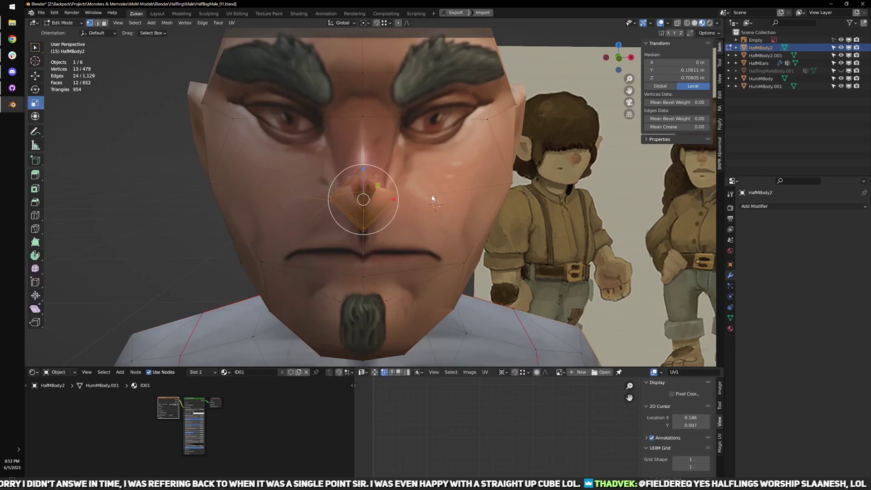
- Select the whole linked face mesh and examine its UV island in a maximized UV editor
key("2")
left_click(425, 190)
key("l")
key("ctrl+space")
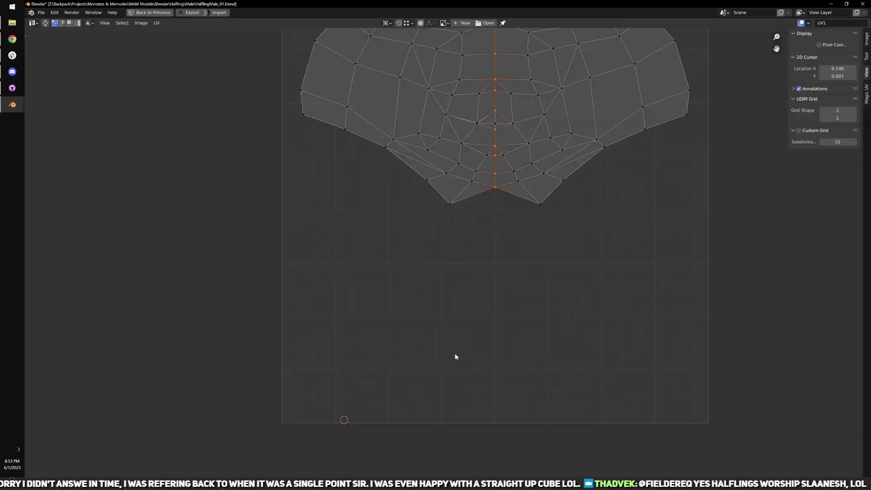
scroll(455, 353, "down", 1)
middle_click_drag(539, 105, 472, 310)
scroll(459, 334, "up", 3)
middle_click_drag(443, 351, 472, 200)
scroll(473, 212, "up", 1)
scroll(470, 226, "down", 5)
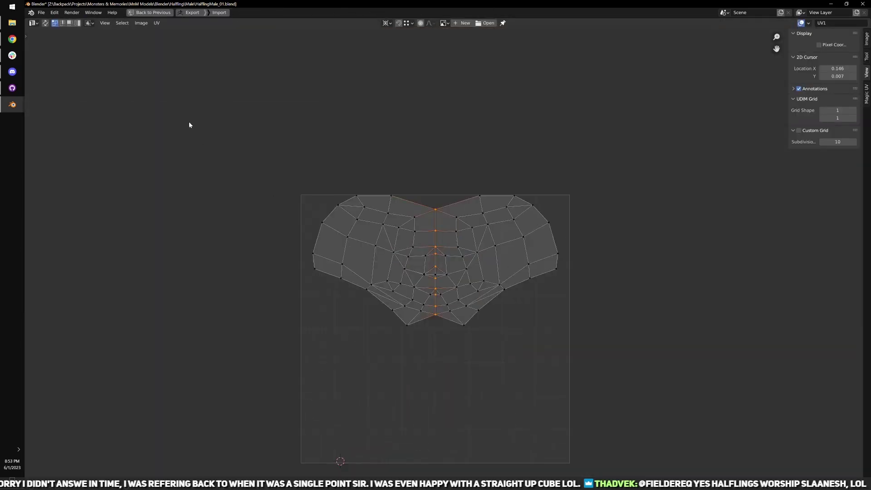
- Select the entire face UV island and pin all of its vertices
left_click_drag(200, 124, 709, 453)
scroll(635, 390, "up", 3)
key("alt+p")
scroll(450, 306, "up", 4)
middle_click_drag(449, 306, 495, 337)
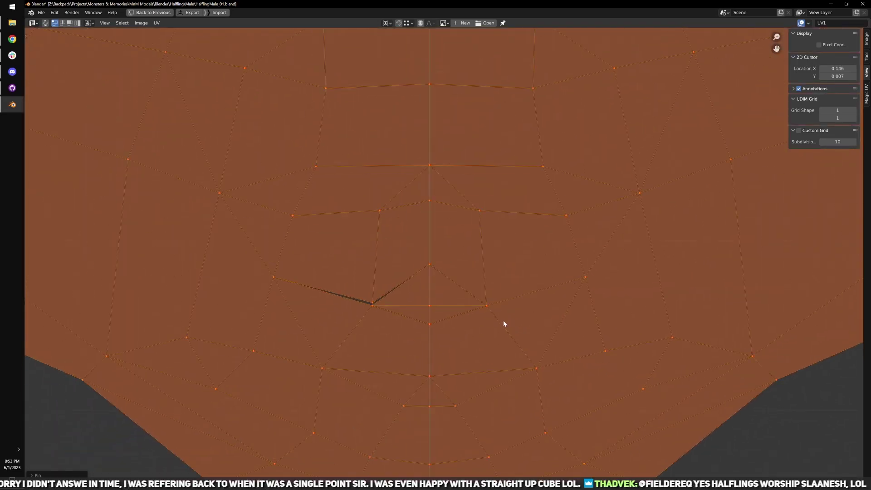
- Unpin the UV vertices of the nose in the middle of the face island
key("ctrl+Tab")
left_click(457, 306)
left_click_drag(325, 235, 524, 343)
scroll(524, 343, "down", 4)
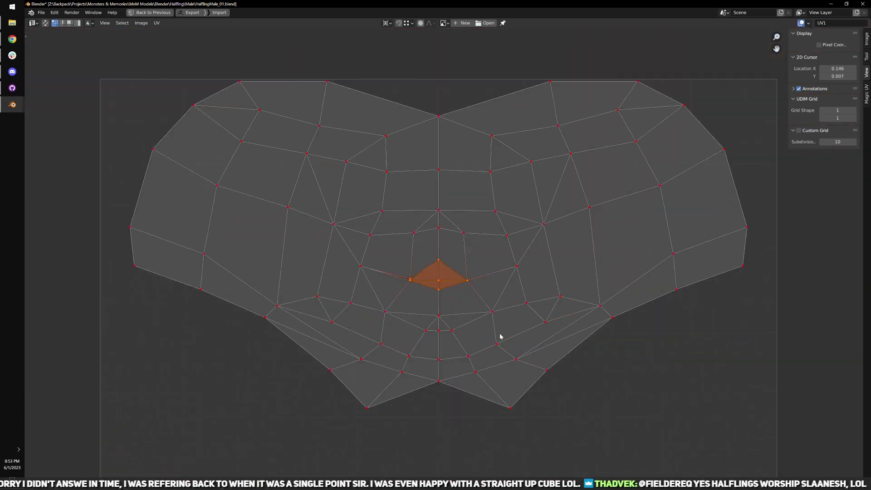
- Try unwrapping the face with only the nose UVs unpinned, and undo the unwrap
key("u")
left_click(469, 320)
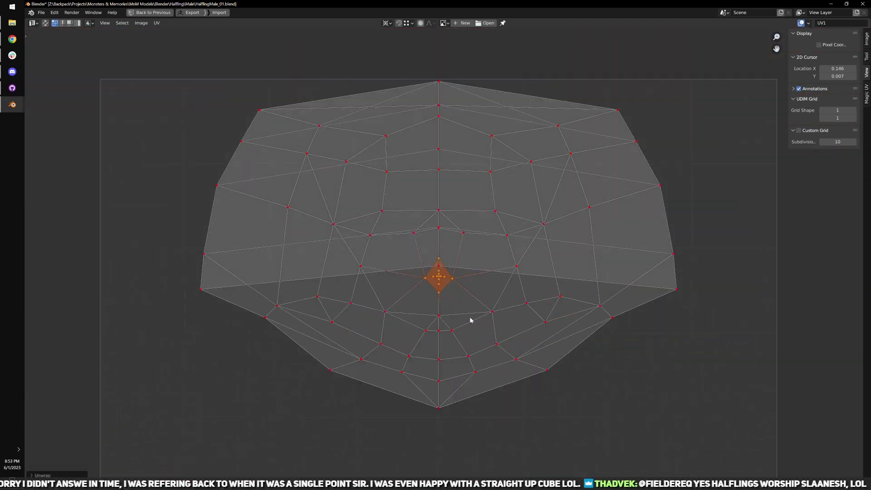
key("ctrl+z")
- Mark the upper and lower border edges of the face UV island as seams
left_click(372, 92, "alt")
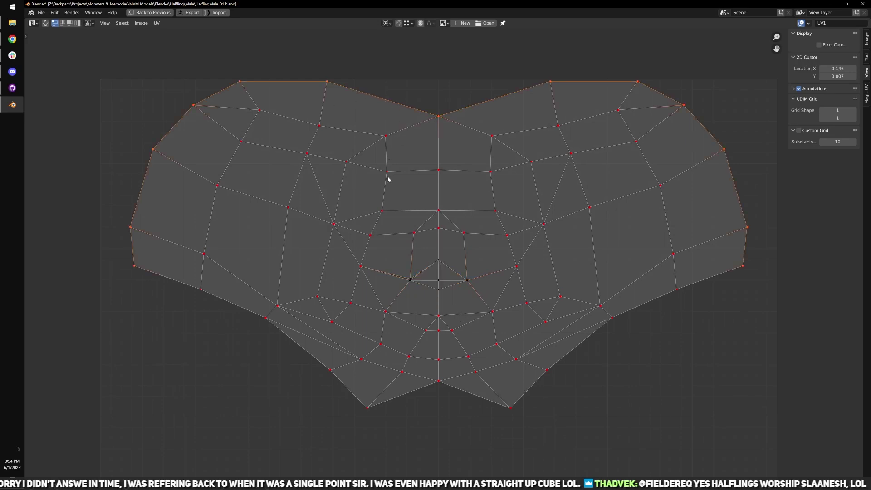
key("ctrl+e")
left_click(551, 396, "alt")
key("ctrl+e")
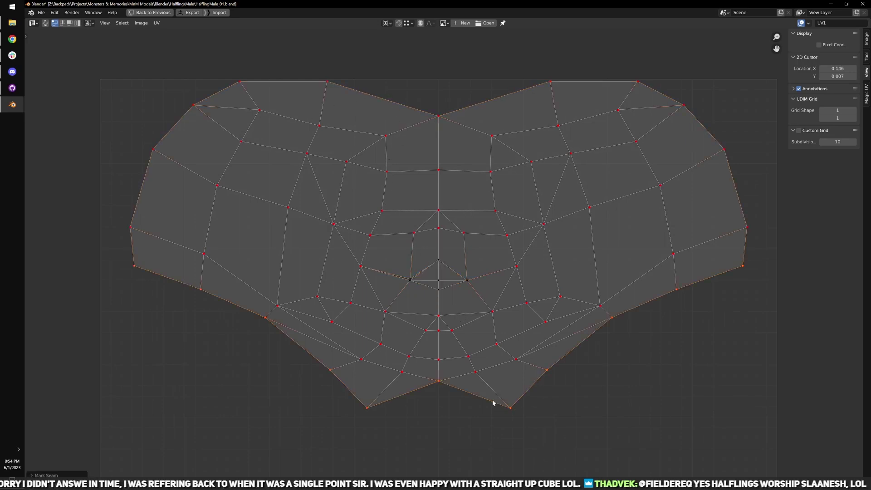
- Unwrap the face so the unpinned nose UVs are laid out anew, and check the texture on the model
key("u")
left_click(477, 373)
key("ctrl+space")
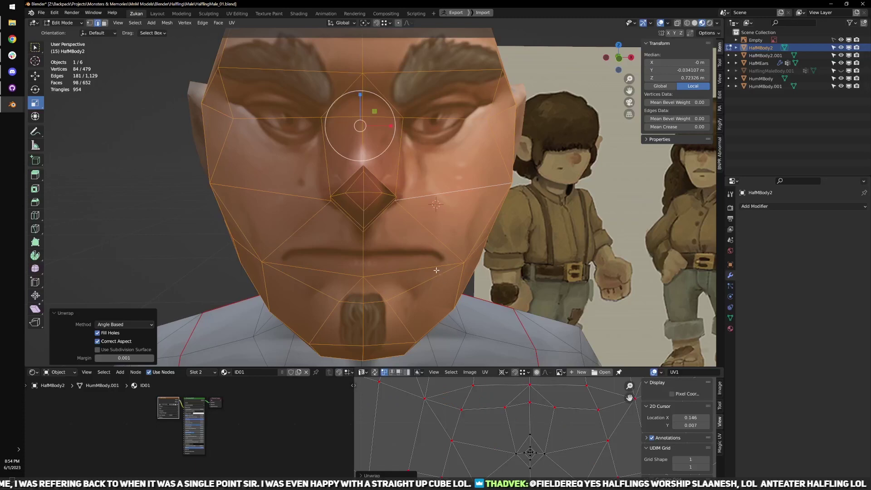
scroll(437, 269, "down", 2)
key("Tab")
mouse_move(453, 262)
middle_mouse_down()
mouse_move(410, 271)
mouse_move(364, 255)
mouse_move(463, 257)
middle_mouse_up()
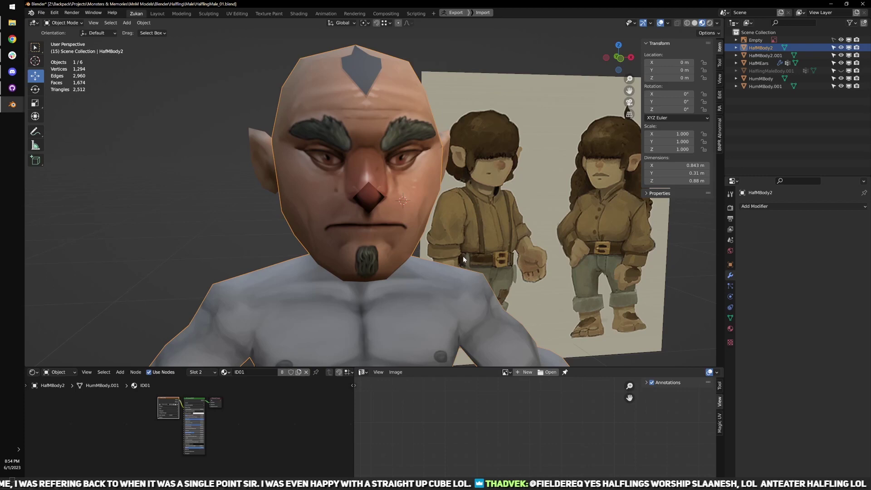
- Select only the nose bulb's vertices in wireframe, removing the stray geometry behind it from the selection
scroll(463, 256, "up", 8)
key("z")
key("Tab")
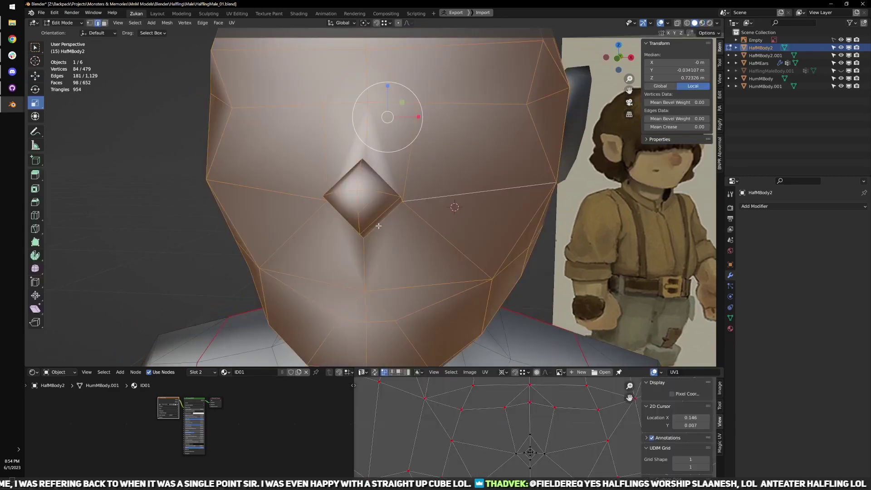
middle_click_drag(376, 223, 384, 228)
scroll(384, 228, "down", 2)
key("z")
mouse_move(318, 164)
left_mouse_down()
mouse_move(411, 235)
mouse_move(403, 233)
left_mouse_up()
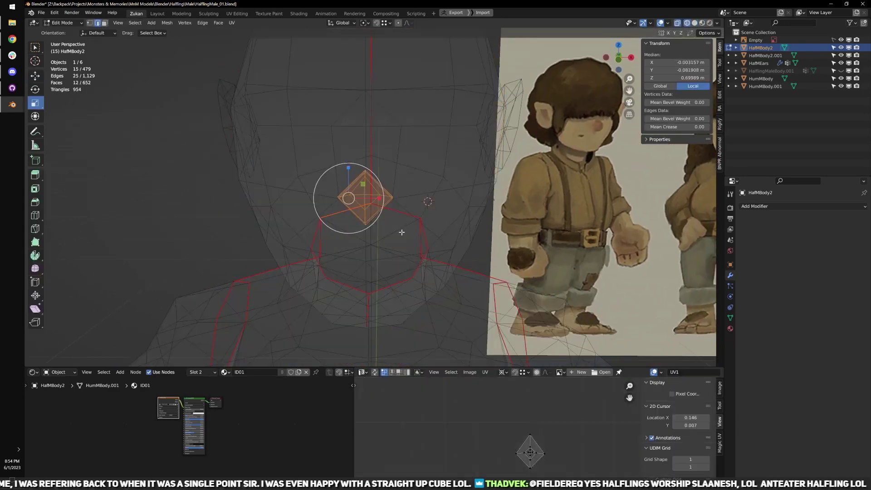
middle_click_drag(422, 236, 367, 221)
key("ctrl+Tab")
left_click(547, 243)
left_click_drag(548, 210, 455, 272, "ctrl")
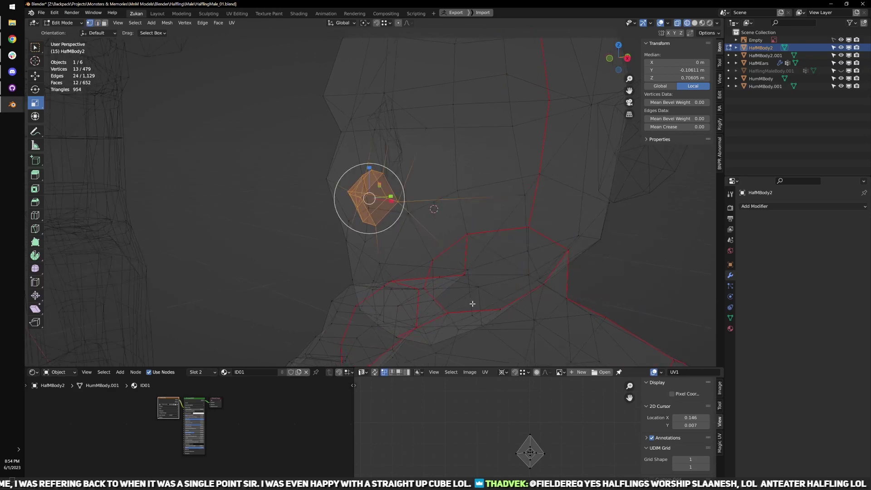
- Try rotating the nose bulb 44.9° around the Y axis in textured shading, and undo the rotation
middle_click_drag(526, 268, 459, 230)
key("shift+z")
key("w")
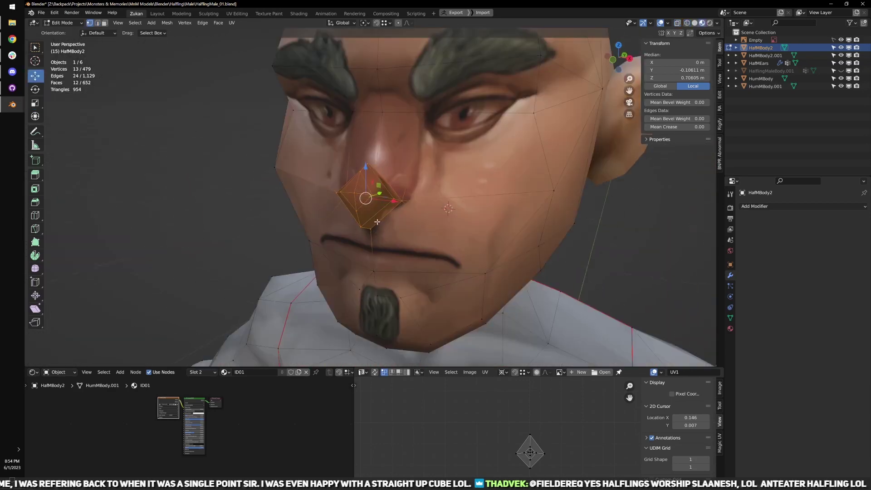
key("e")
middle_click_drag(384, 216, 395, 214)
left_click_drag(396, 201, 384, 228)
key("r")
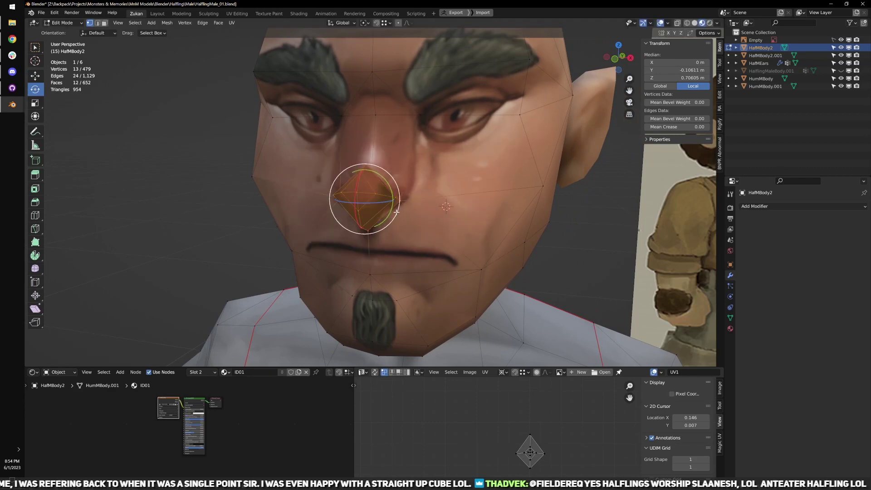
key("y")
left_click(379, 235)
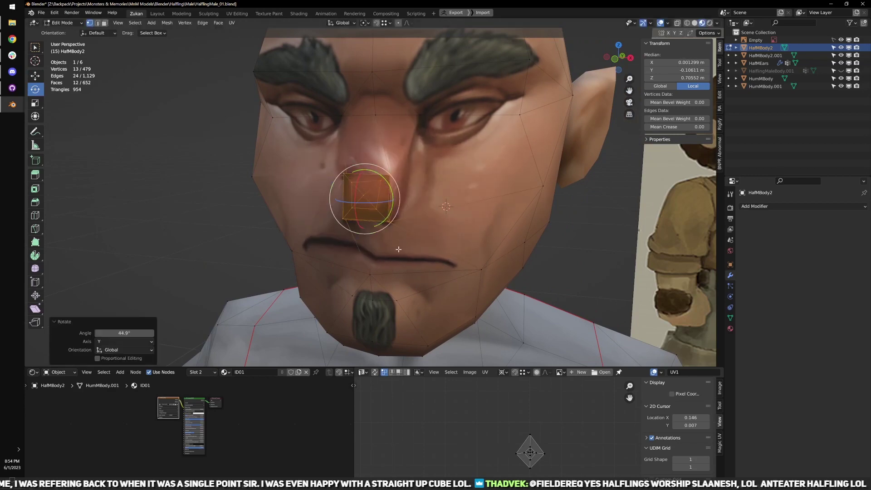
middle_click_drag(379, 235, 426, 228)
scroll(427, 228, "up", 3)
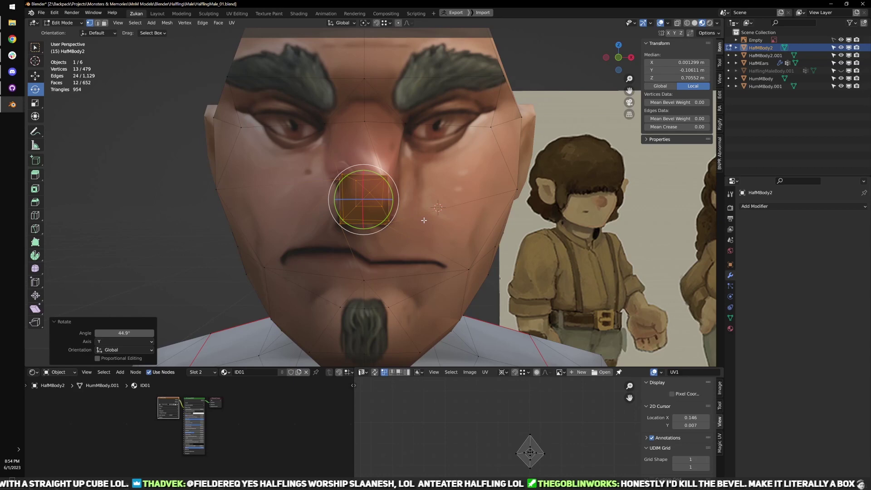
key("ctrl+z")
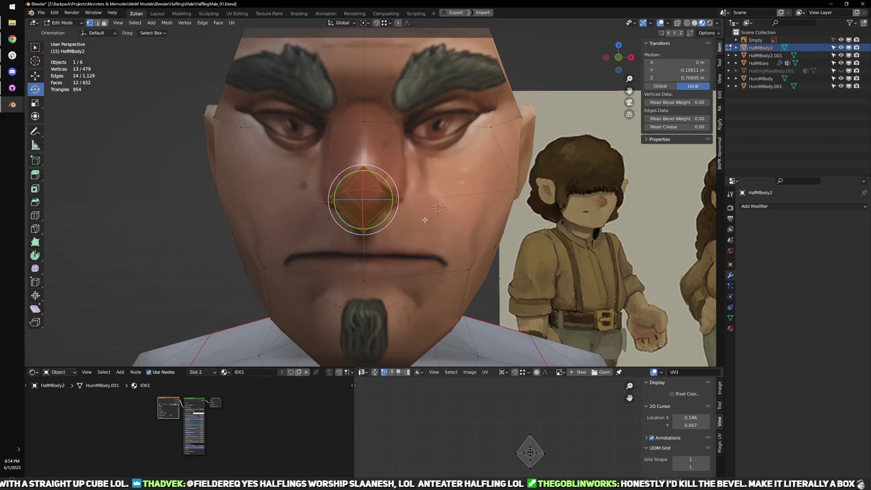
- Examine the nose bulb's edge layout from several angles with the face mesh selected up to its seams
key("ctrl+Tab")
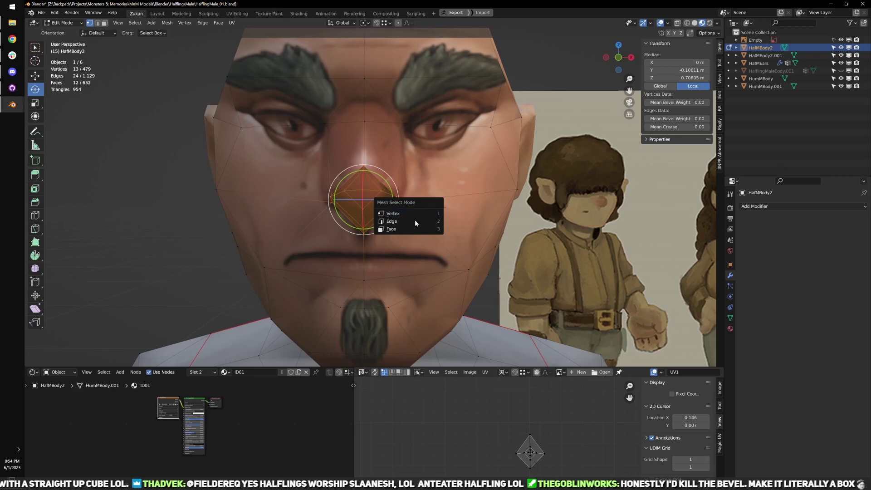
left_click(415, 221)
middle_click_drag(415, 221, 407, 227)
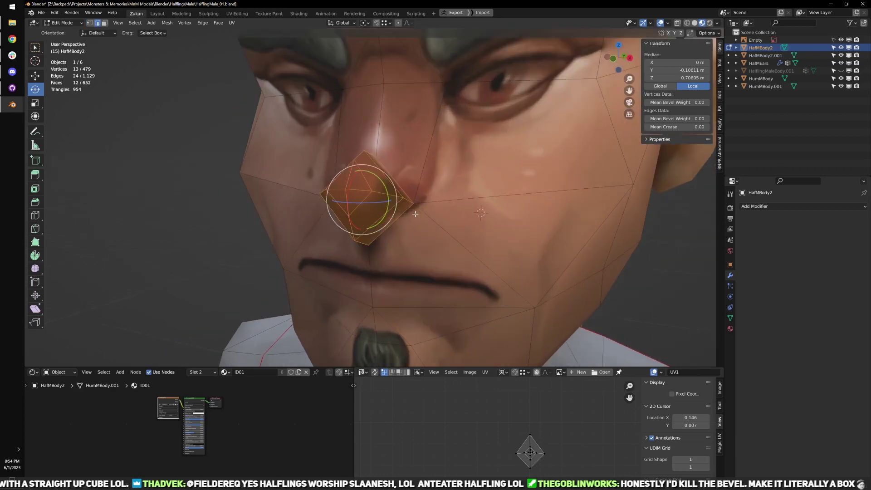
scroll(415, 214, "down", 3)
scroll(429, 214, "down", 2)
middle_click_drag(434, 224, 418, 187)
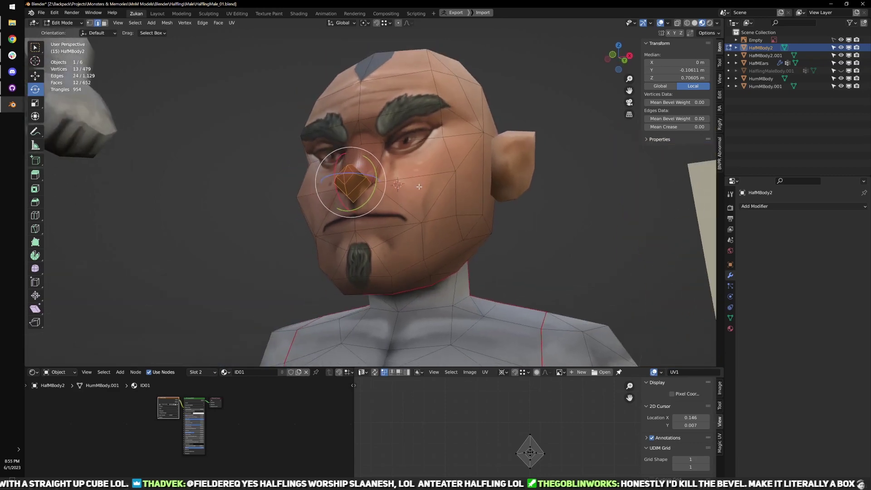
left_click(418, 186)
key("ctrl+l")
scroll(367, 200, "up", 6)
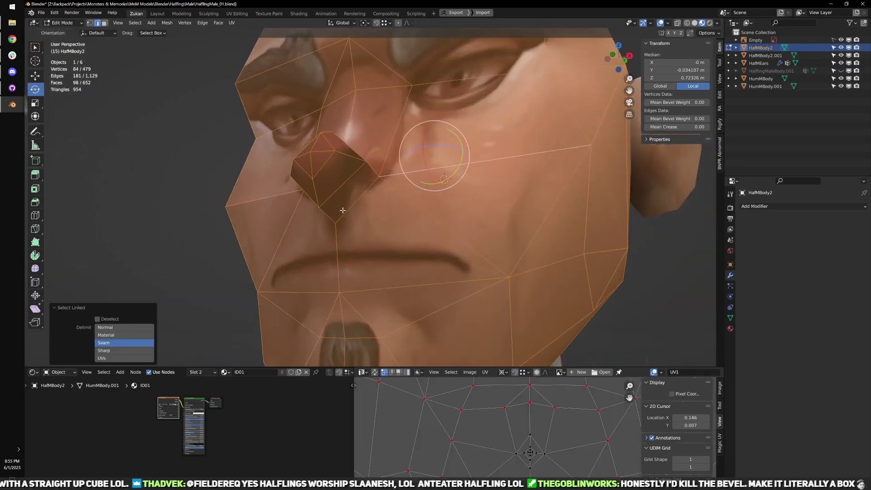
middle_click_drag(380, 203, 370, 172)
key("ctrl+Tab")
left_click(355, 204)
- Dissolve the loop of four edges around the front of the nose bulb, including its vertices
key("ctrl+Tab")
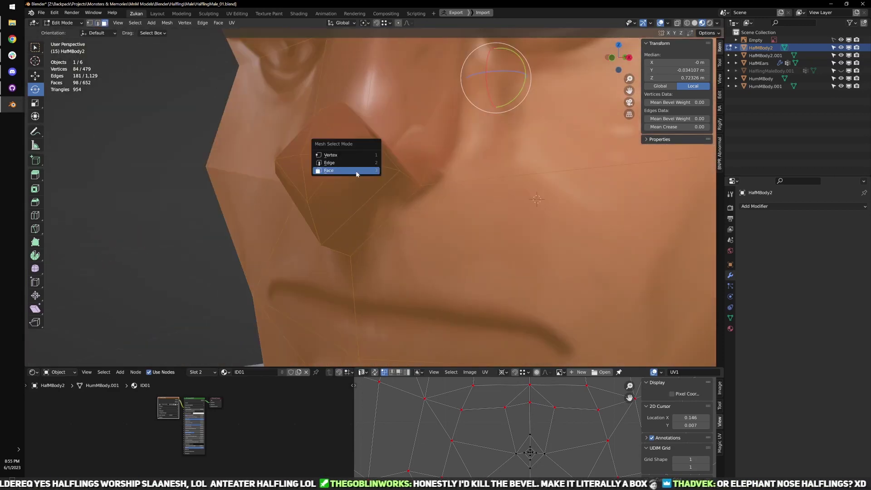
left_click(345, 163)
left_click(324, 177)
left_click(337, 133, "shift")
key("w")
middle_click_drag(282, 164, 323, 169)
left_click(296, 146, "shift")
left_click(299, 189, "shift")
middle_click_drag(369, 212, 314, 200)
key("x")
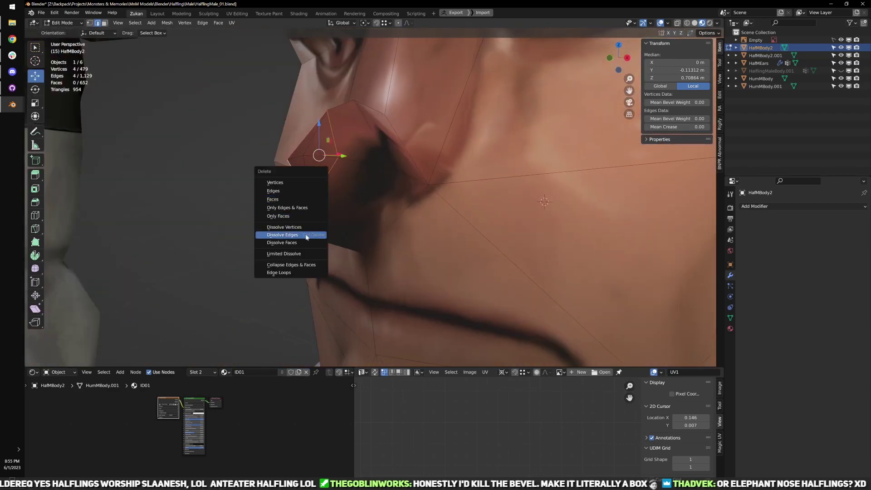
left_click(306, 234)
scroll(313, 232, "down", 2)
mouse_move(314, 233)
middle_mouse_down()
mouse_move(397, 212)
mouse_move(305, 218)
middle_mouse_up()
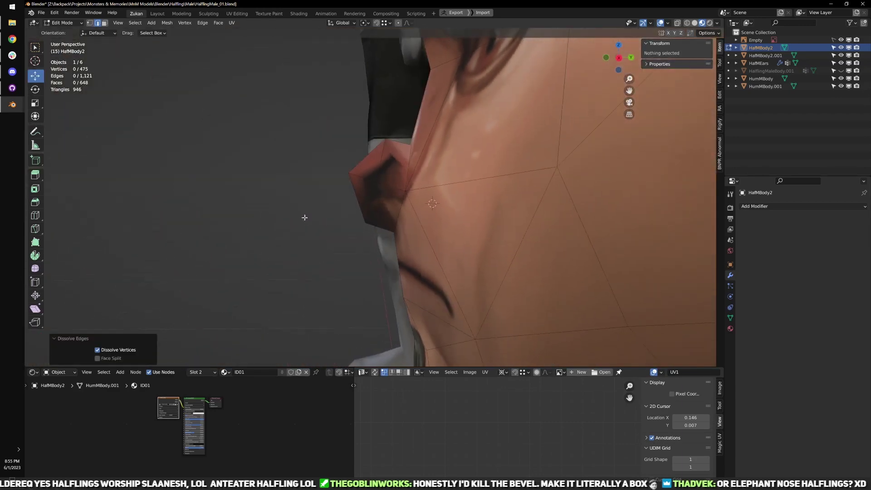
- Move the nose tip vertex 0.002163 m in Y and -0.001236 m in Z in right view
key("KP_3")
key("z")
key("ctrl+Tab")
left_click(314, 158)
left_click_drag(318, 156, 354, 177)
key("alt+z")
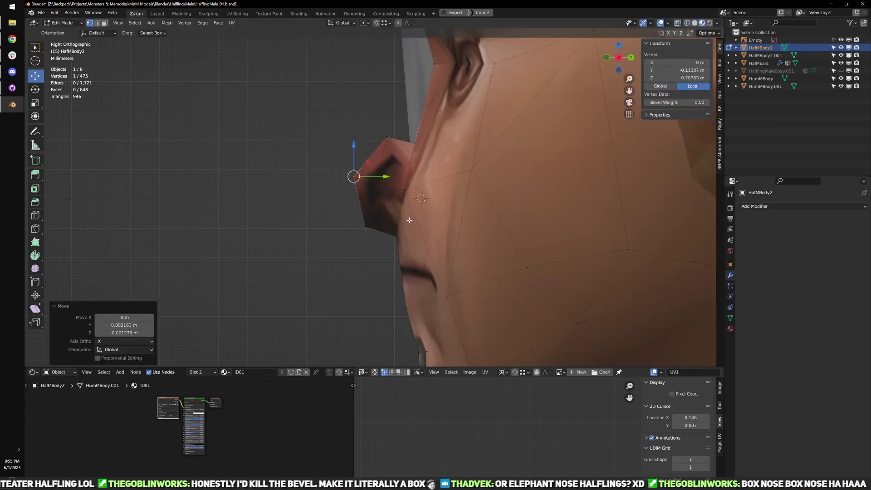
- Fine-tune the nose tip vertex to Y -0.11465 m and Z 0.70832 m, and check the profile in solid shading
scroll(393, 212, "up", 1)
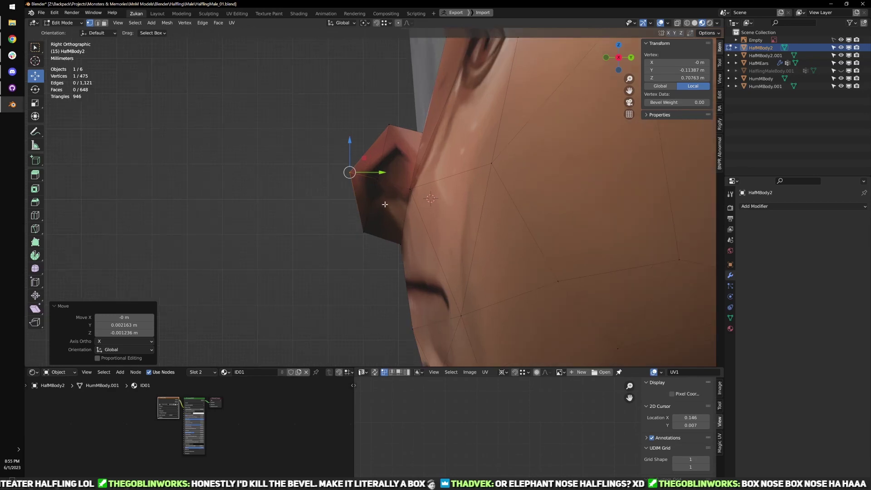
mouse_move(358, 188)
middle_mouse_down()
mouse_move(370, 211)
mouse_move(375, 187)
middle_mouse_up()
left_click_drag(374, 187, 375, 185)
key("g")
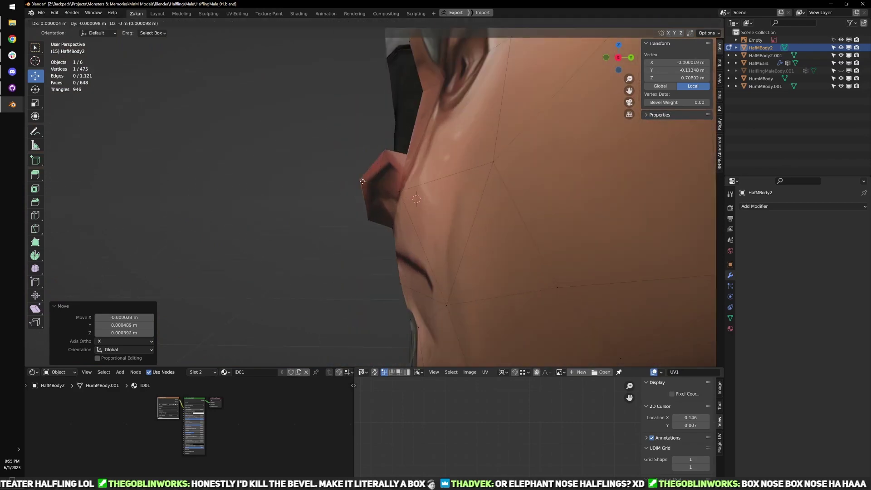
left_click(360, 180)
middle_click_drag(360, 180, 341, 245)
key("Tab")
scroll(315, 227, "down", 1)
scroll(318, 228, "up", 3)
key("Tab")
scroll(363, 204, "up", 2)
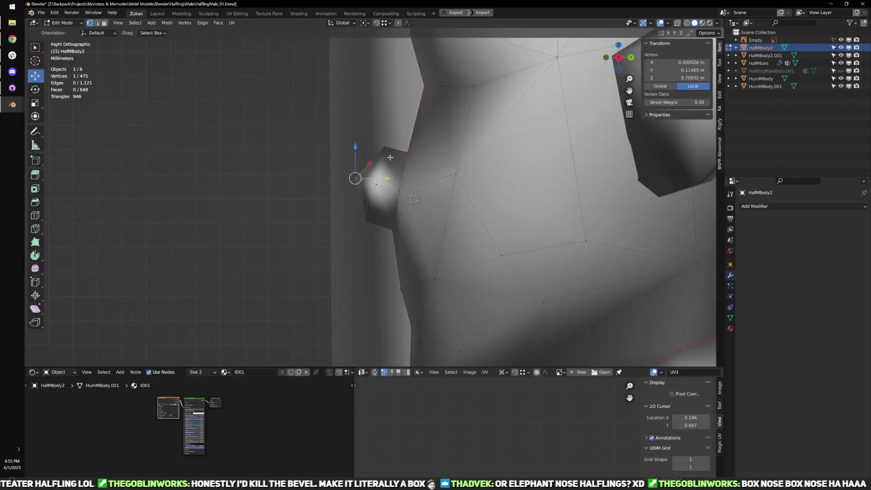
- Move the nose's upper front vertex by Y -0.000649, Z -0.001576 m and its lower front vertex by Y 0.000464, Z -0.000278 m
left_click_drag(382, 147, 381, 151)
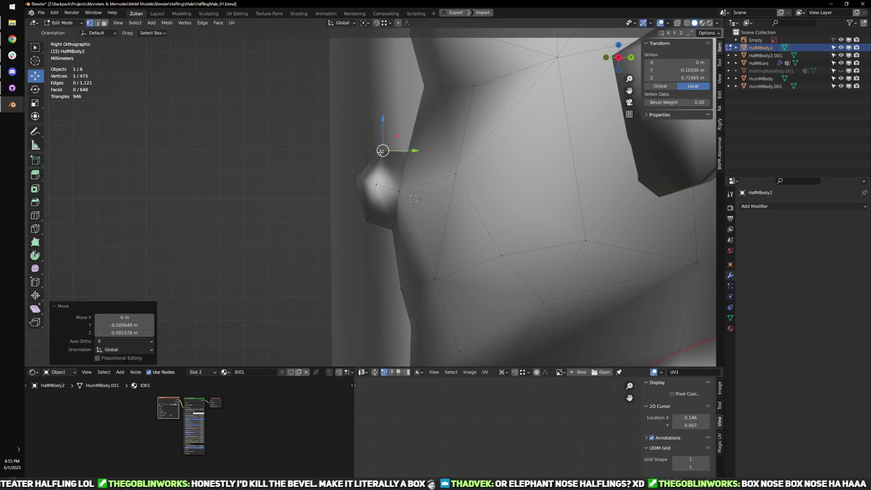
left_click(369, 221)
left_click_drag(368, 222, 368, 221)
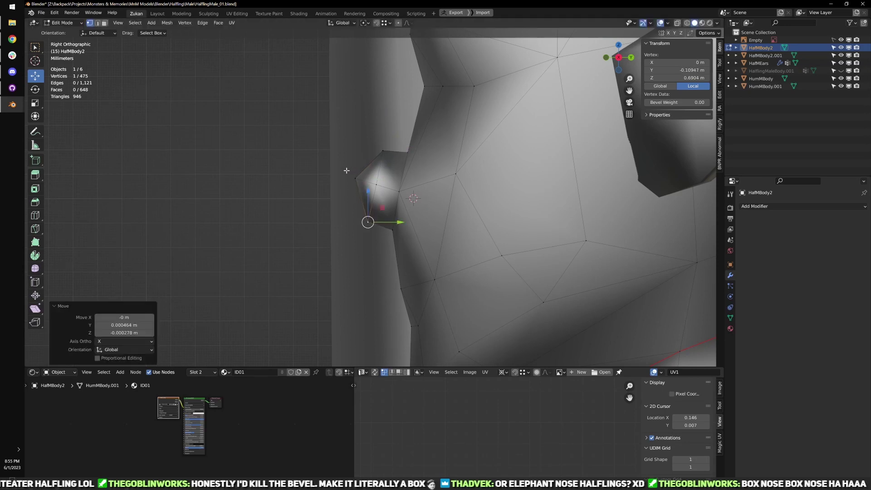
- Select the nose bulb's tip and side vertices in wireframe and try adjusting them
key("shift+z")
left_click_drag(344, 177, 382, 191)
scroll(345, 230, "up", 3)
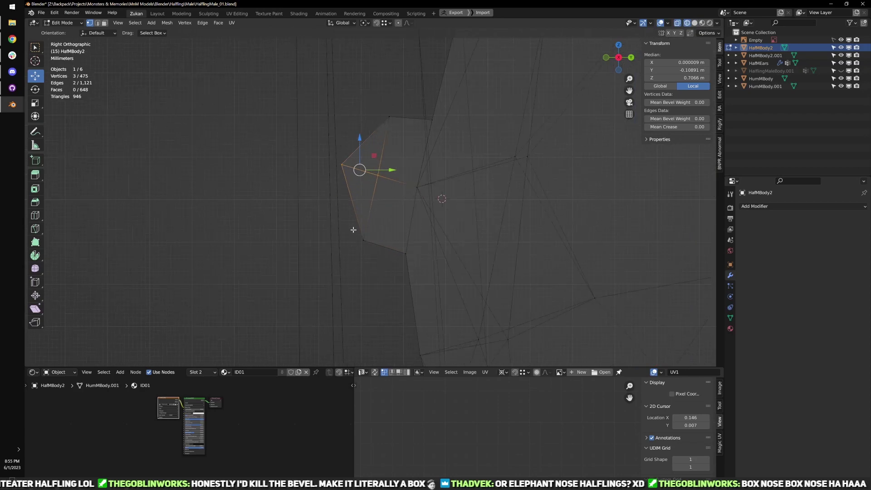
left_click_drag(359, 171, 394, 195)
key("e")
key("shift+z")
- Examine the head and the reshaped nose from several angles in textured and solid shading
scroll(393, 220, "down", 4)
middle_click_drag(319, 228, 362, 235)
key("Tab")
scroll(303, 235, "down", 3)
scroll(340, 220, "down", 5)
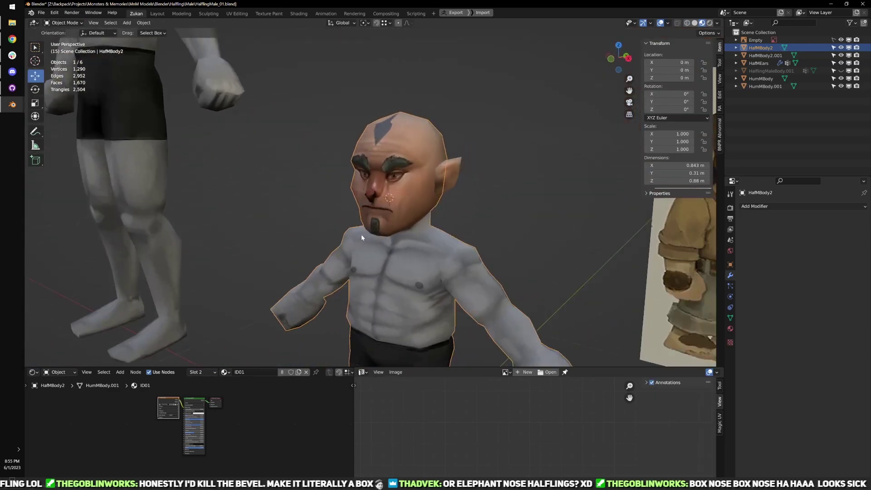
key("z")
left_click(386, 177)
scroll(408, 163, "up", 3)
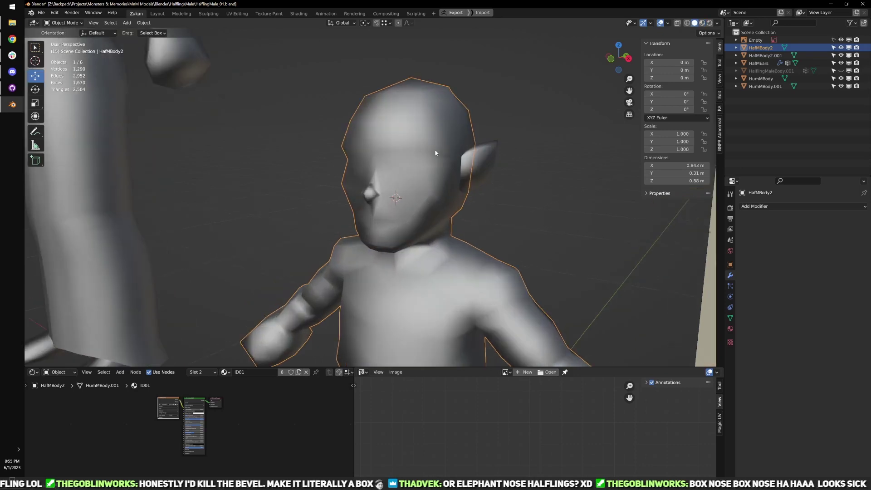
mouse_move(435, 149)
middle_mouse_down()
mouse_move(475, 162)
mouse_move(390, 178)
mouse_move(382, 168)
middle_mouse_up()
- Lower the whole mirrored ear mesh by about 0.006 m
left_click(463, 171)
left_click(443, 169)
key("Tab")
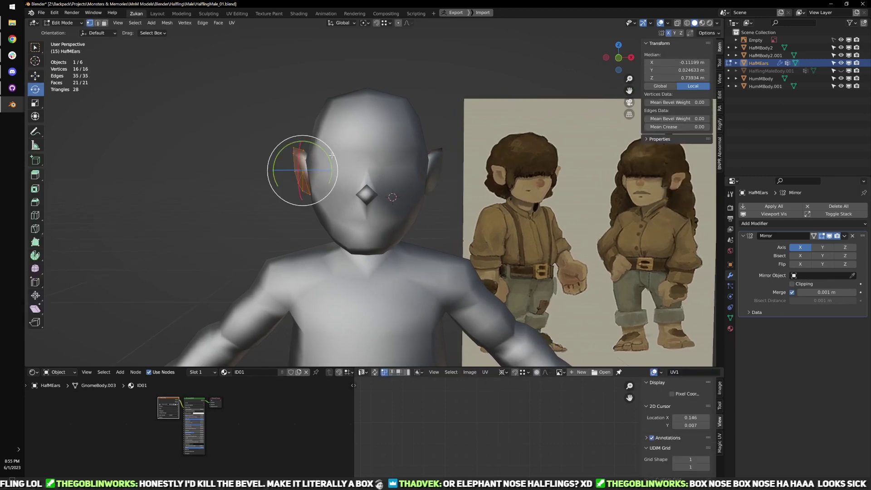
left_click_drag(303, 140, 303, 142)
key("Tab")
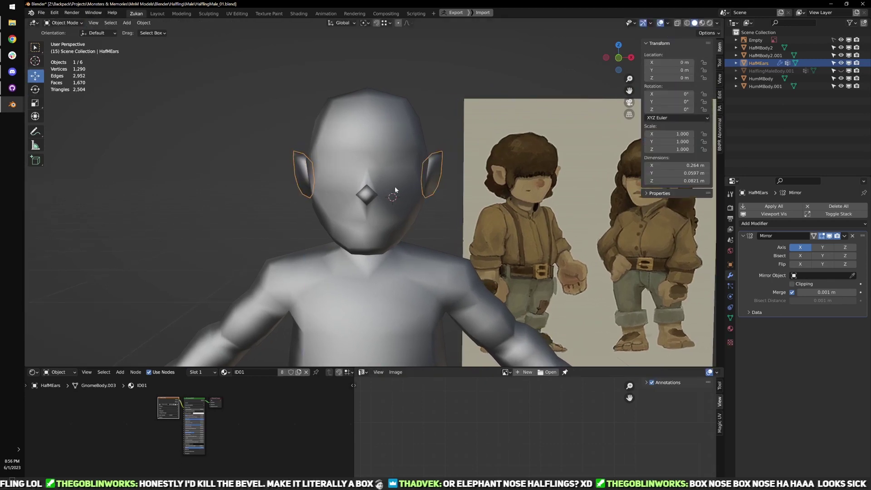
scroll(409, 195, "down", 2)
- Move the ears -0.004105 m in Y and rotate them slightly in side view
key("ctrl+a")
left_click(425, 200)
scroll(385, 204, "down", 2)
left_click(495, 230)
middle_click_drag(374, 206, 486, 220)
scroll(488, 211, "up", 3)
key("Tab")
left_click_drag(258, 174, 261, 175)
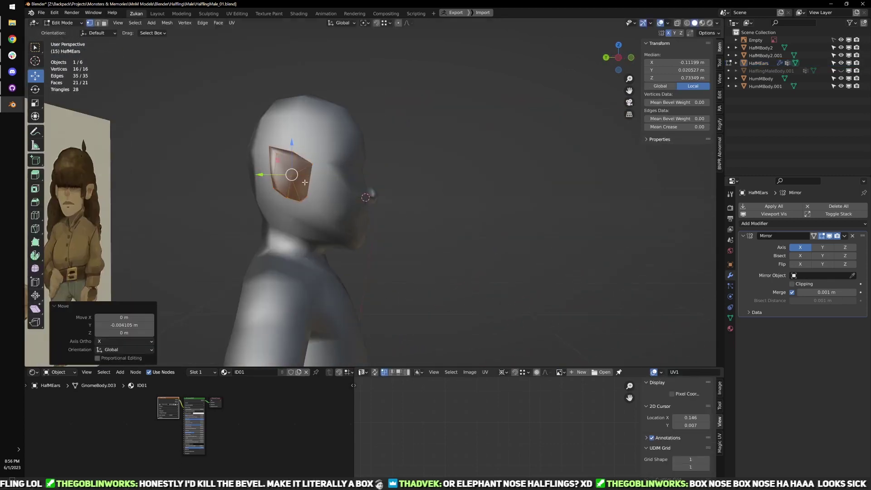
key("r")
left_click_drag(318, 183, 320, 179)
middle_click_drag(461, 212, 439, 223)
key("Tab")
- Compare the halfling's head, ears and overall figure with the concept art from several angles
left_click(432, 218)
key("ctrl+a")
left_click(434, 215)
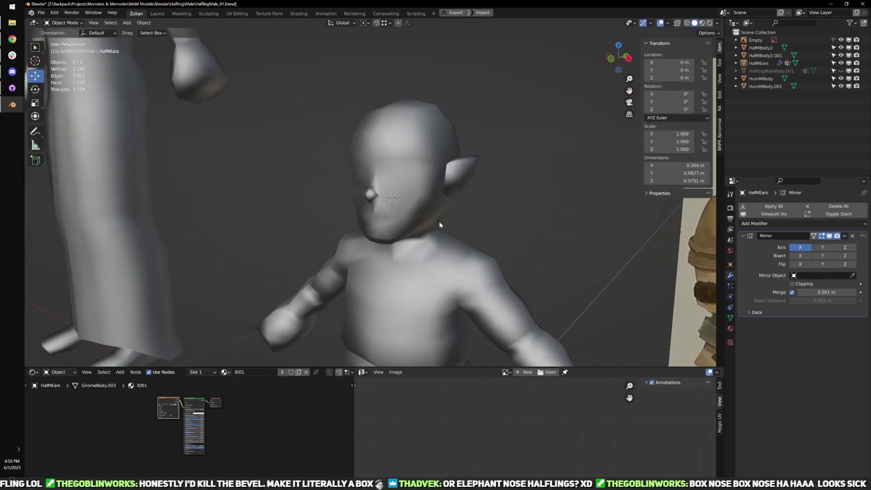
left_click(466, 180)
key("ctrl+a")
left_click(468, 182)
scroll(456, 252, "down", 3)
middle_click_drag(456, 255, 426, 304)
left_click(387, 285)
scroll(454, 268, "up", 3)
scroll(459, 292, "down", 3)
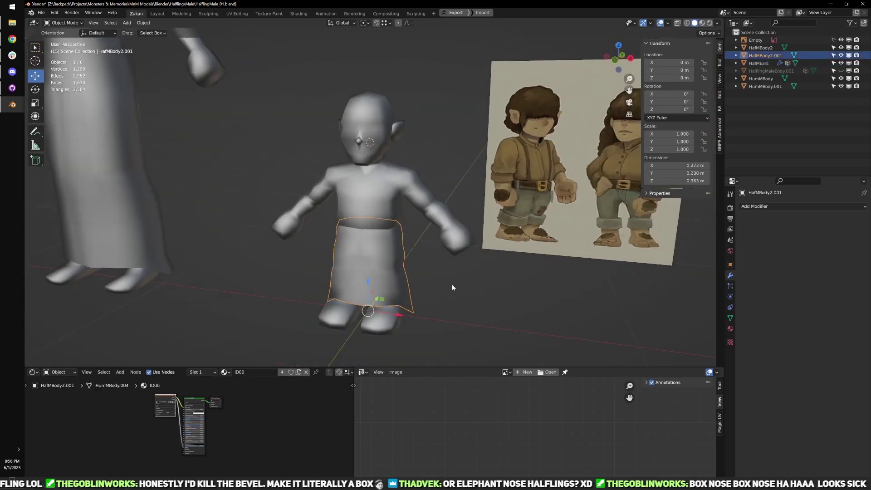
scroll(401, 161, "up", 2)
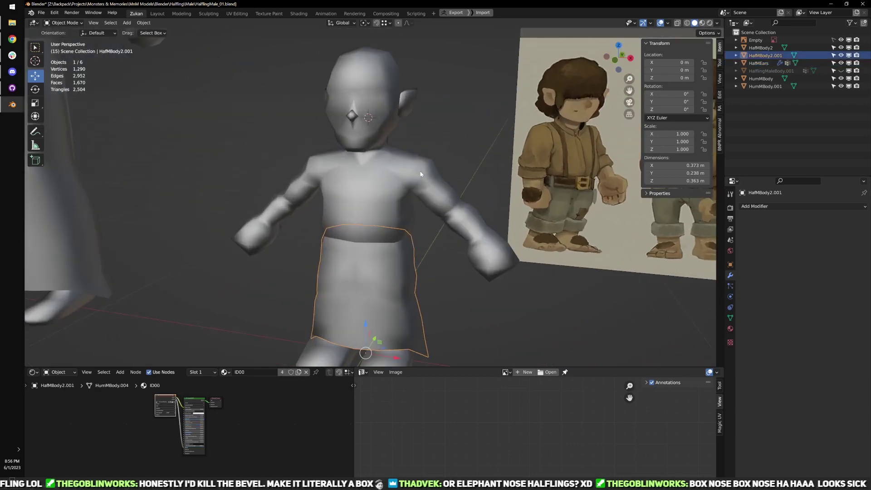
scroll(420, 174, "up", 2)
- Inspect the complete UV layout of the halfling body in an enlarged UV view
left_click(494, 246)
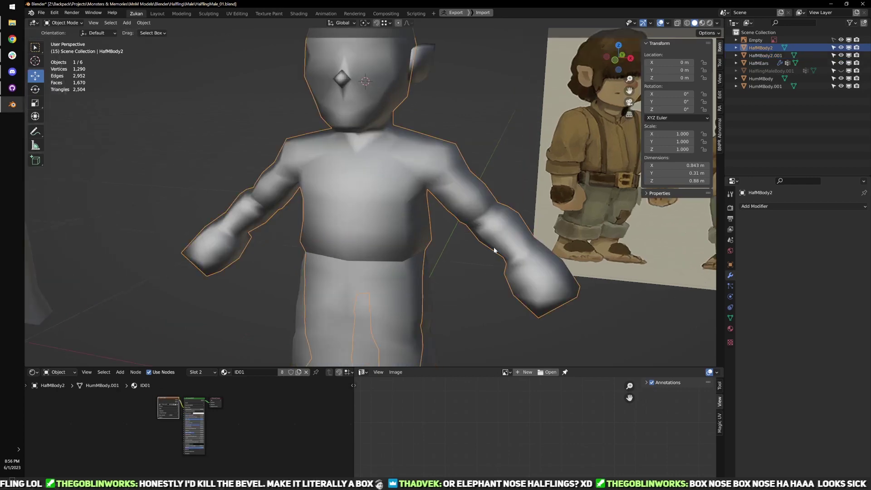
scroll(477, 227, "up", 1)
key("Tab")
key("a")
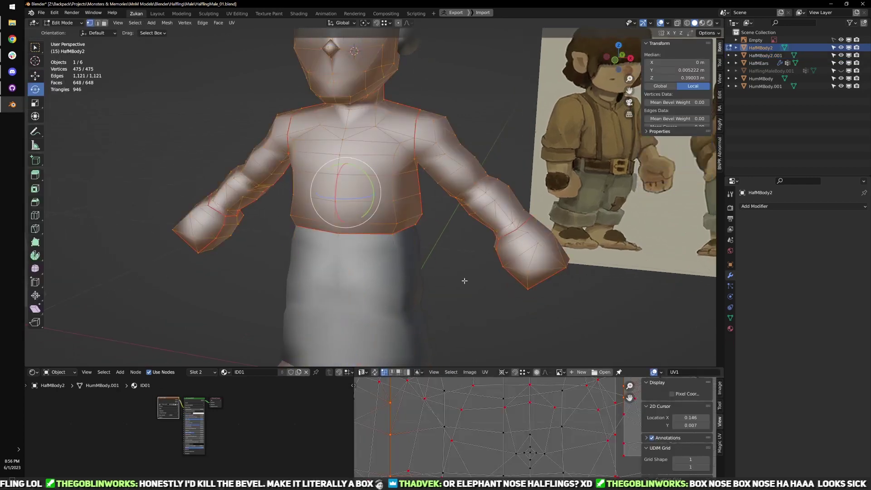
key("ctrl+space")
scroll(491, 340, "up", 2)
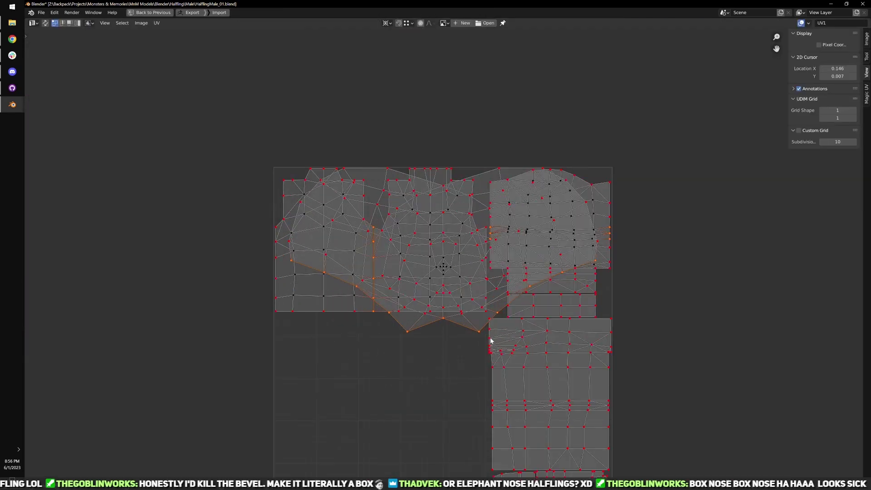
key("ctrl+space")
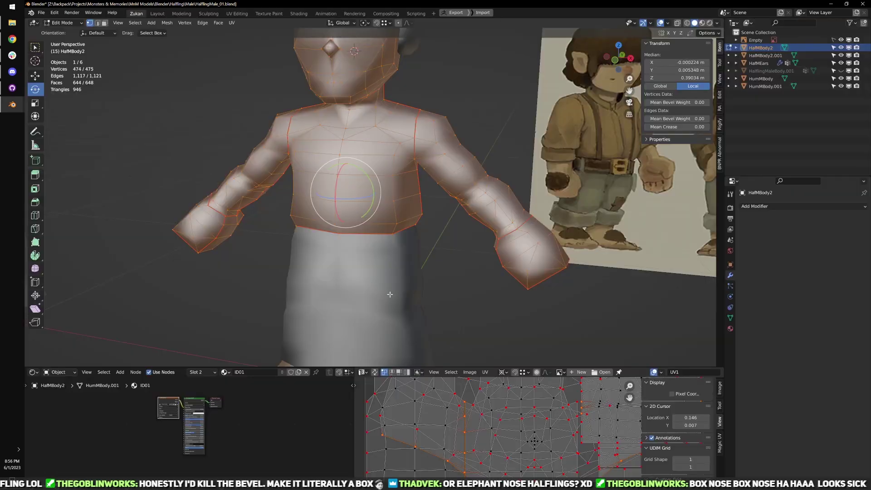
- Inspect the UV layouts of the body and the robe skirt together, especially around the waist
key("Tab")
left_click(388, 296, "shift")
key("Tab")
key("a")
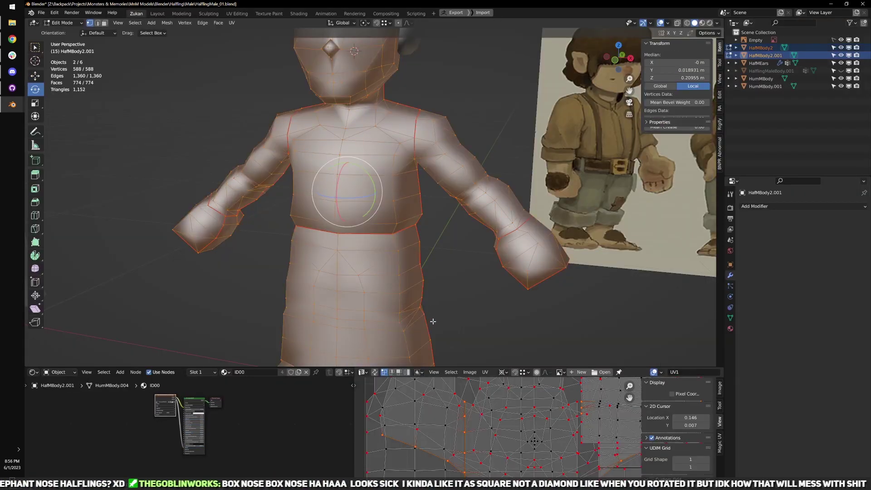
key("ctrl+space")
scroll(492, 269, "up", 2)
middle_click_drag(493, 269, 498, 266)
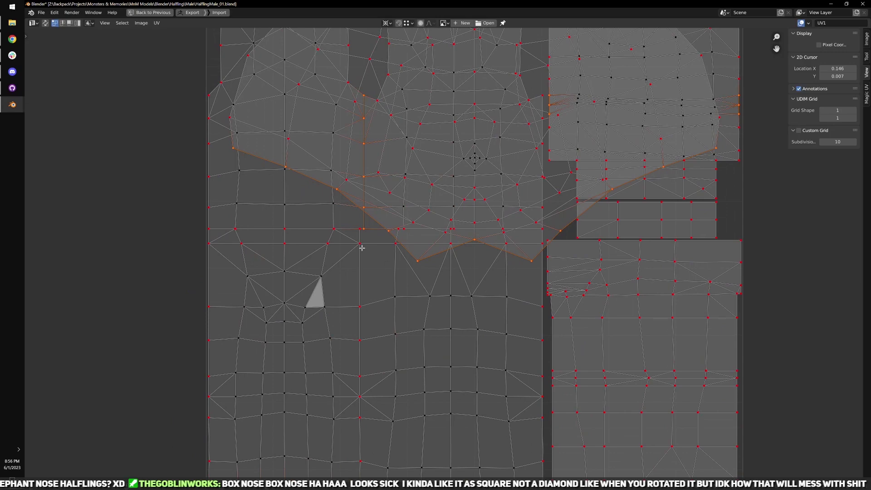
key("ctrl+space")
key("Tab")
left_click(464, 291)
middle_click_drag(464, 291, 445, 219)
left_click(444, 219)
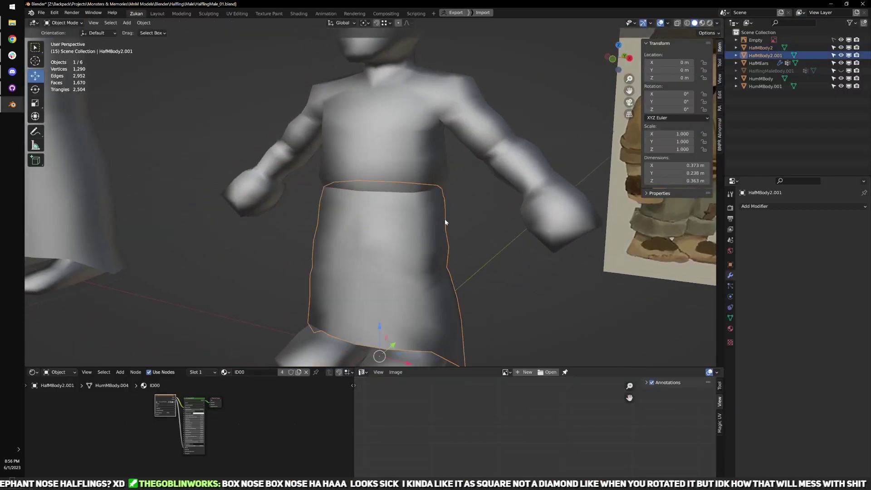
- Separate all leg, foot and hip faces below the waist seam from the body mesh into their own object
left_click(412, 163)
key("Tab")
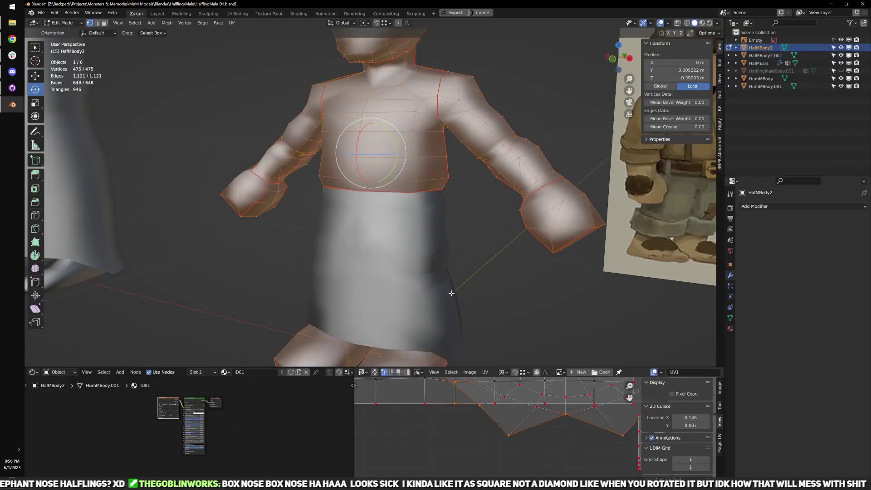
key("shift+z")
key("KP_1")
middle_click_drag(472, 290, 471, 236, "shift")
key("ctrl+Tab")
left_click(469, 247)
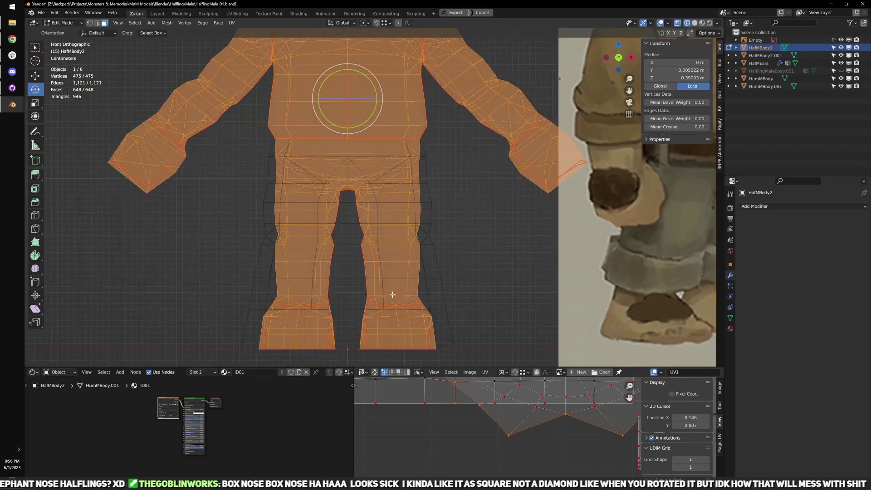
scroll(391, 294, "down", 2)
left_click_drag(275, 331, 442, 171)
scroll(442, 182, "up", 4)
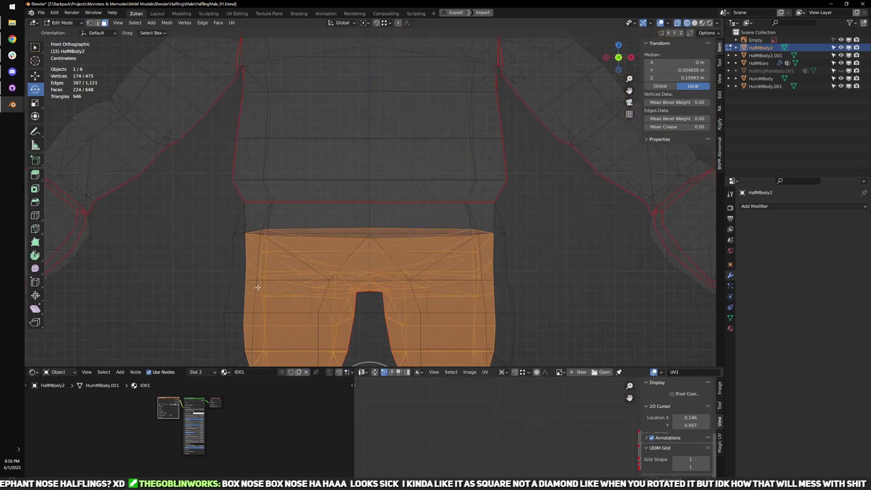
left_click_drag(176, 303, 528, 206)
key("x")
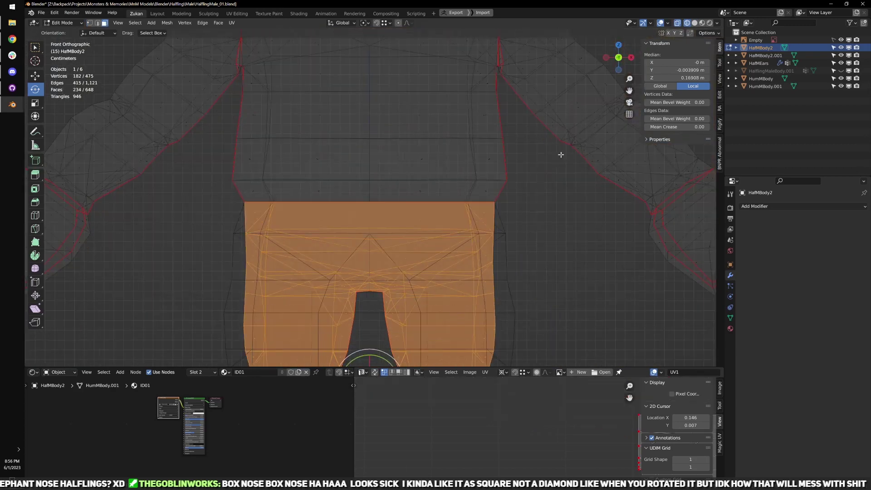
key("p")
left_click(535, 173)
key("Tab")
scroll(521, 219, "down", 5)
middle_click_drag(522, 219, 483, 233)
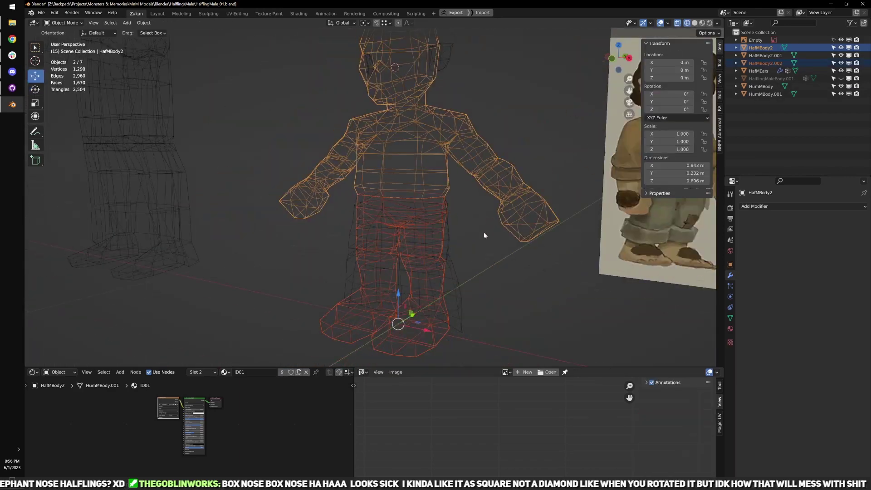
- Join the robe skirt into the upper body object
left_click(458, 279)
left_click(437, 167, "shift")
key("ctrl+j")
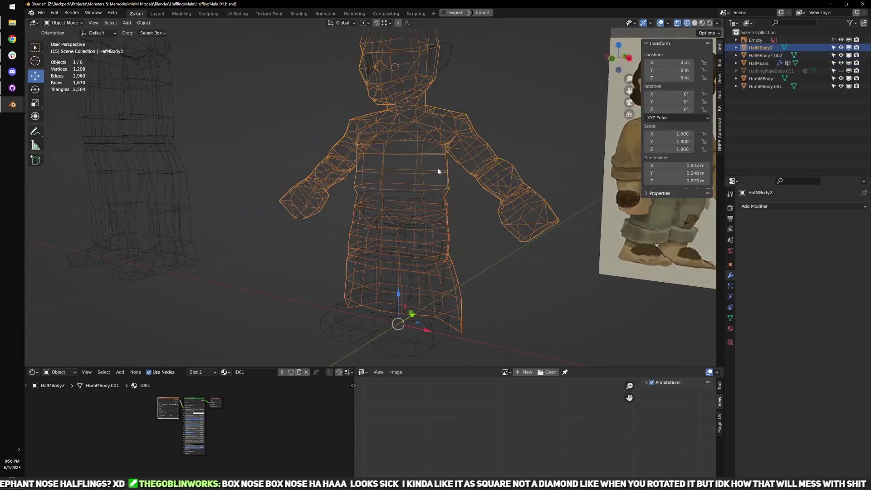
- Isolate the joined mesh and merge its overlapping waist seam vertices by a distance of 0.0001 m
key("Tab")
key("KP_Divide")
key("KP_1")
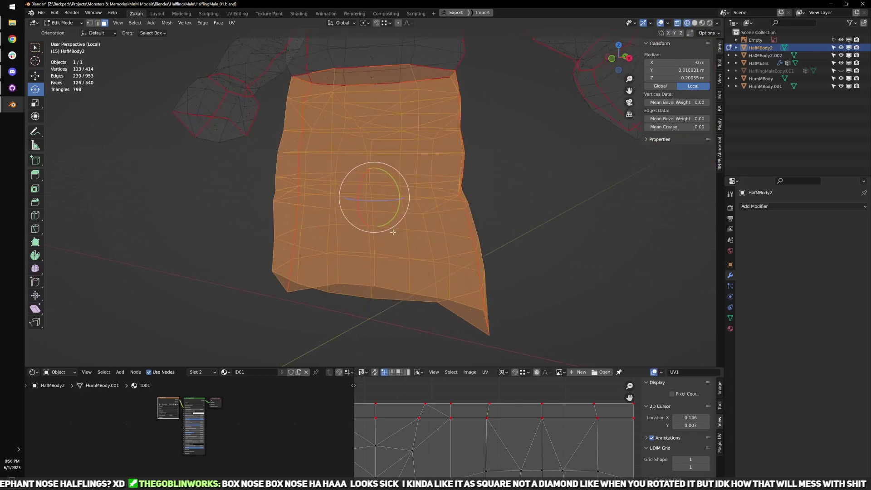
middle_click_drag(449, 170, 432, 286, "shift")
scroll(449, 257, "up", 2)
key("ctrl+Tab")
left_click(448, 248)
scroll(436, 240, "up", 3)
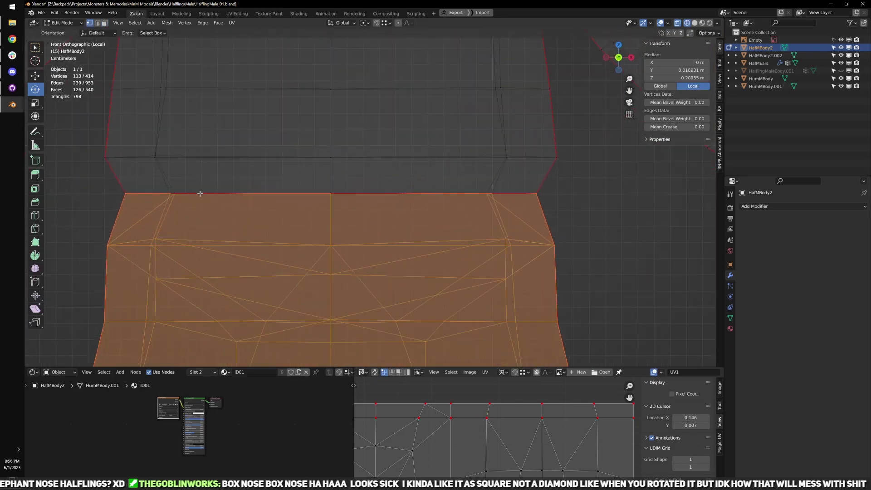
left_click_drag(96, 177, 568, 208)
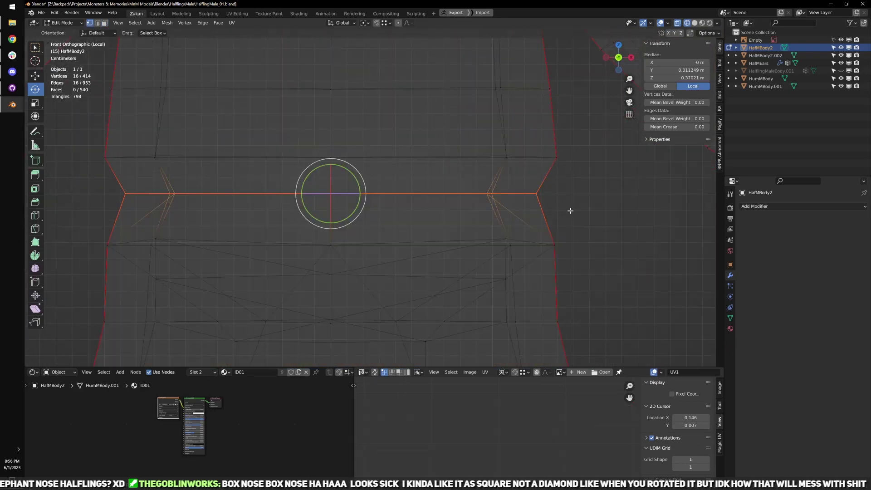
key("m")
key("b")
middle_click_drag(577, 211, 455, 218)
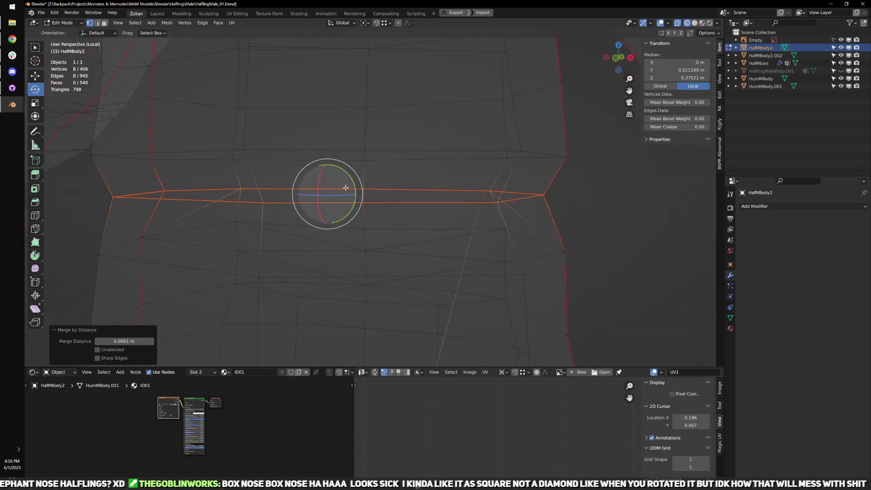
- Flatten the waist vertex loop by scaling it to 0 in Z
key("shift+space")
key("s")
left_click_drag(327, 161, 326, 166)
key("0")
scroll(429, 278, "down", 4)
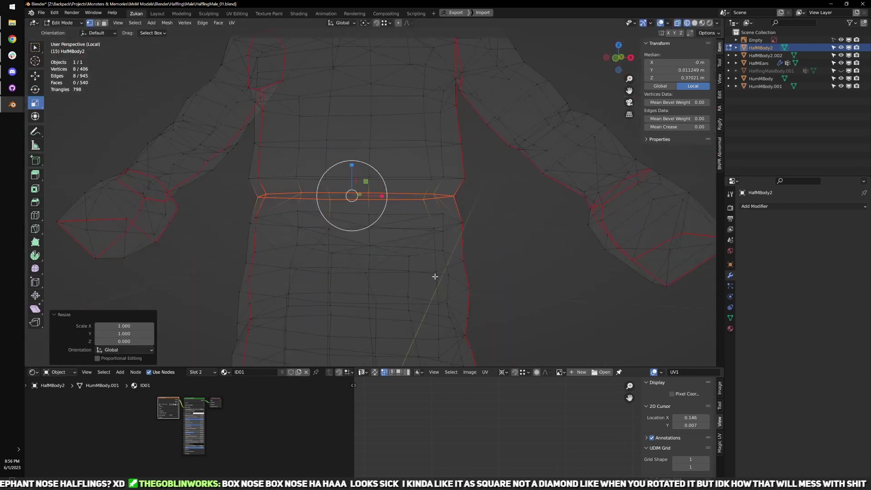
- Select all faces that use the ID00 material, with the ID01 head faces deselected
key("ctrl+Tab")
left_click(475, 311)
scroll(522, 285, "down", 3)
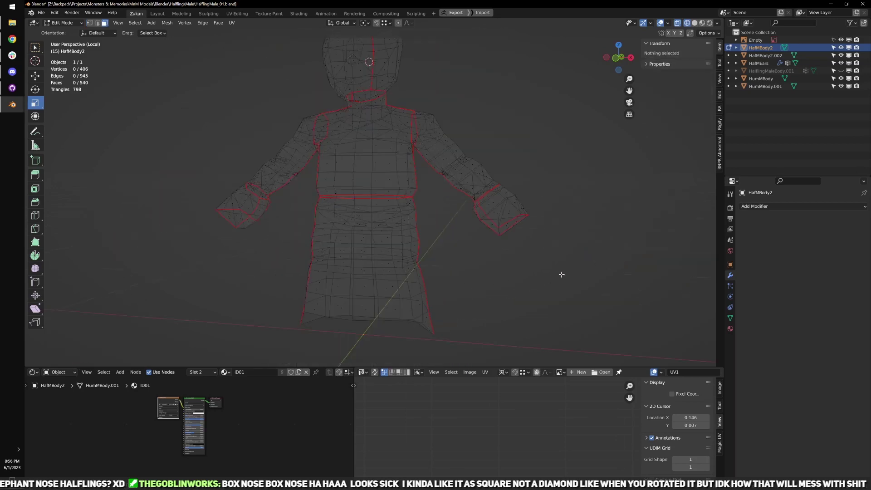
left_click(731, 328)
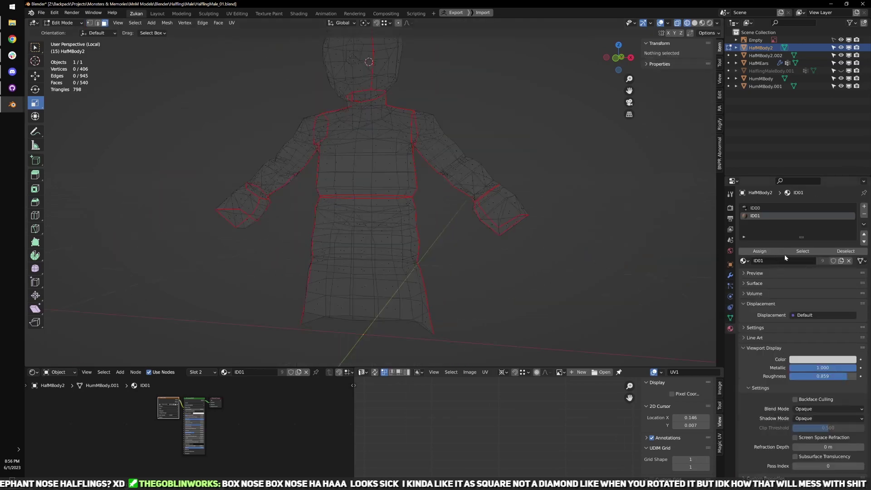
left_click(796, 253)
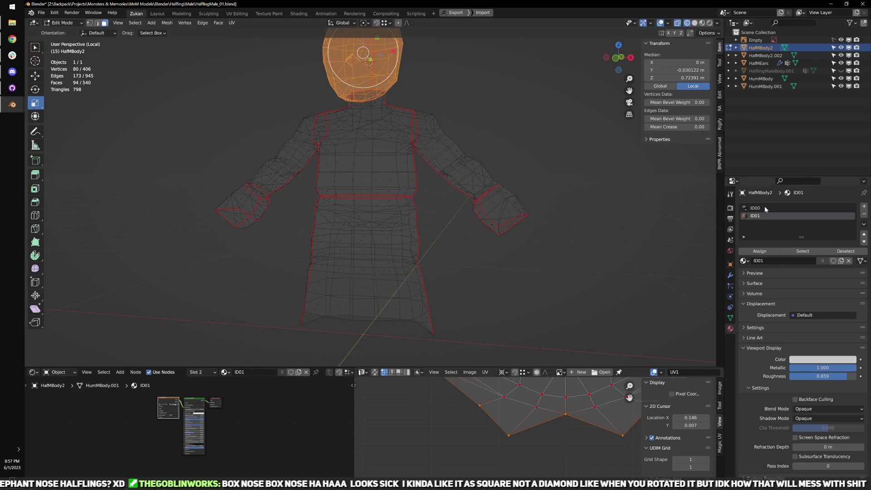
left_click(764, 208)
key("alt+a")
left_click(789, 253)
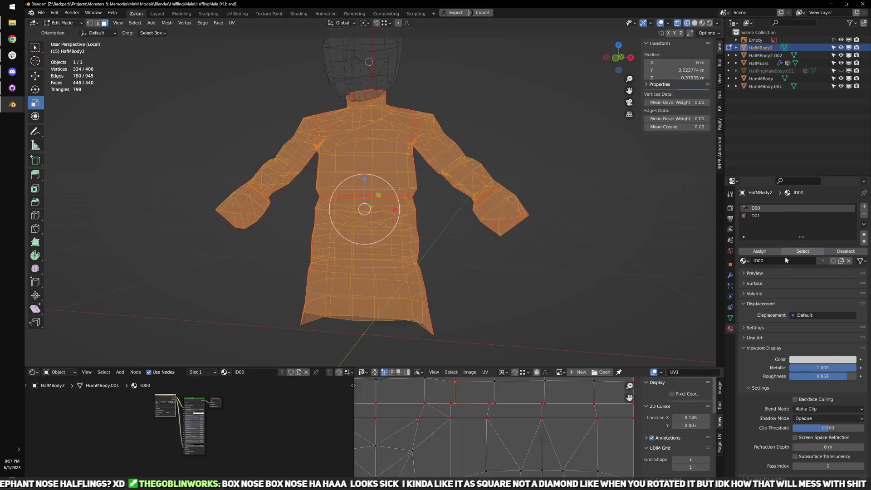
- Align the back panel's two middle waist UV vertices with the centre column of the torso UVs above
key("ctrl+space")
scroll(474, 332, "up", 4)
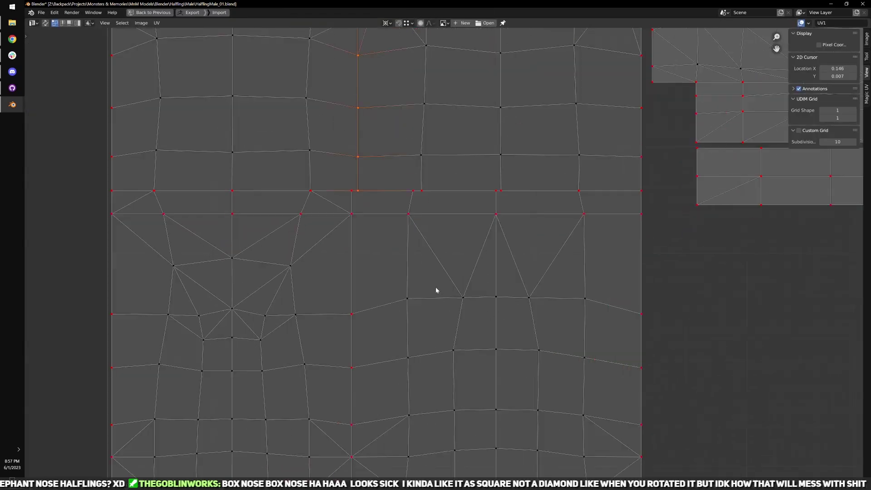
scroll(465, 254, "up", 1)
middle_click_drag(470, 245, 442, 298)
left_click_drag(444, 228, 454, 290)
key("g")
left_click(461, 244)
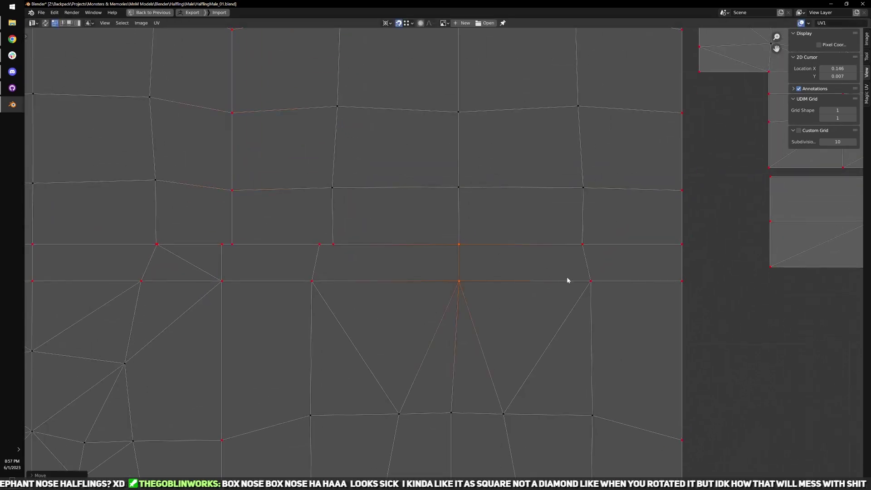
- Snap the robe's waist UV vertex beside the back panel's centre onto the matching torso UV vertex
left_click(303, 293)
key("g")
left_click(340, 250)
middle_click_drag(137, 291, 311, 282)
middle_click_drag(722, 333, 407, 408)
scroll(435, 342, "up", 3)
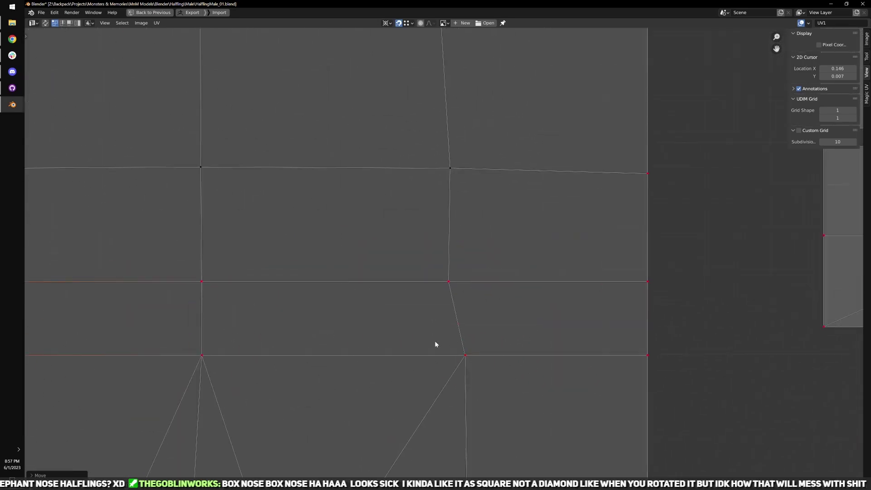
- Snap the pair of waist UV vertices in the back panel's outer column into line with the torso column above
left_click(483, 376)
key("ctrl+KP_Add")
scroll(502, 383, "down", 4)
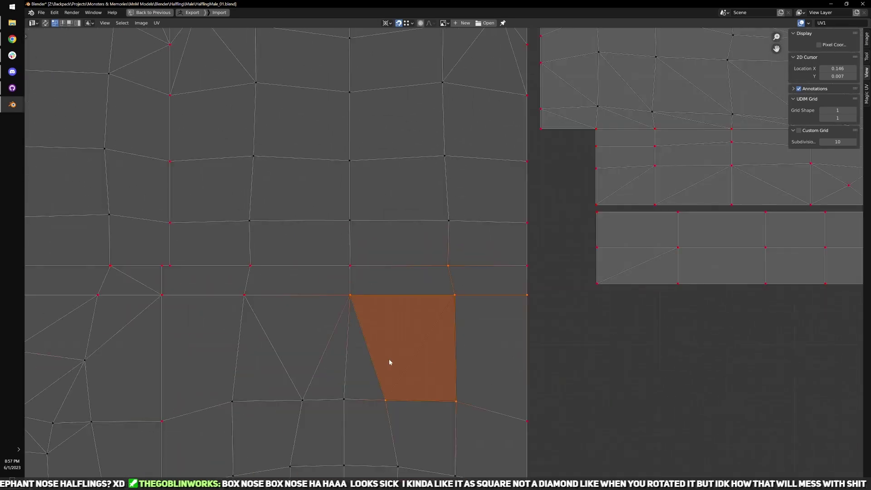
left_click_drag(295, 287, 397, 418)
key("ctrl+z")
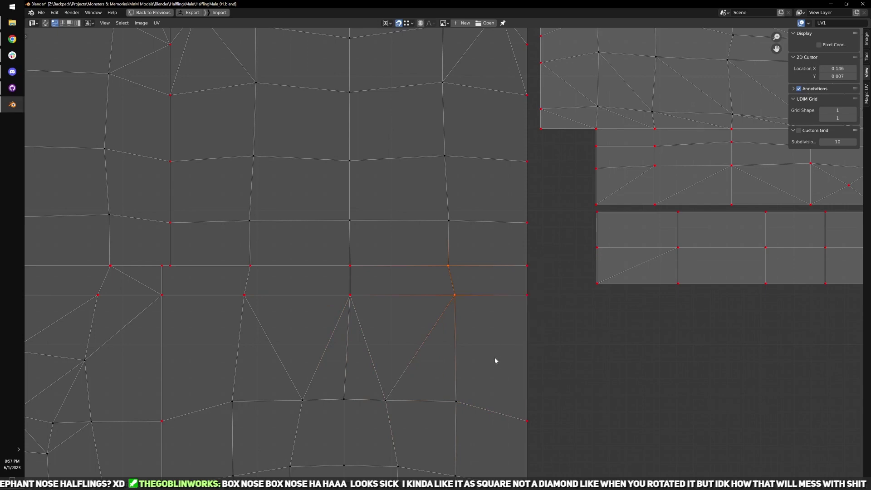
scroll(456, 293, "up", 3)
key("g")
left_click(451, 277)
scroll(449, 272, "down", 3)
- Move the robe's UV seam between front and back panels, including its waist vertices, onto the torso's side seam
middle_click_drag(124, 281, 441, 286)
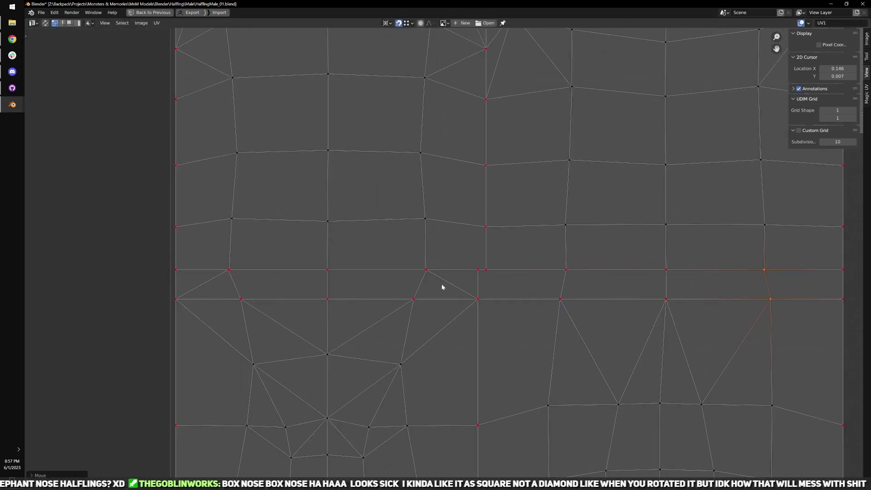
scroll(449, 279, "up", 3)
scroll(453, 254, "down", 2)
left_click_drag(459, 252, 488, 337)
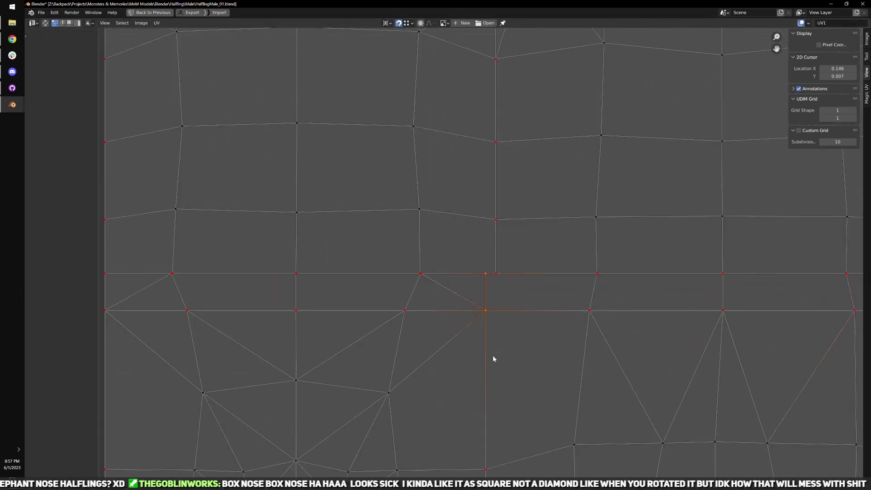
scroll(493, 357, "down", 3)
middle_click_drag(496, 461, 475, 304)
scroll(476, 307, "down", 3)
left_click_drag(450, 414, 462, 212)
middle_click_drag(461, 212, 462, 299)
scroll(469, 310, "up", 3)
scroll(471, 313, "up", 3)
key("g")
left_click(506, 376)
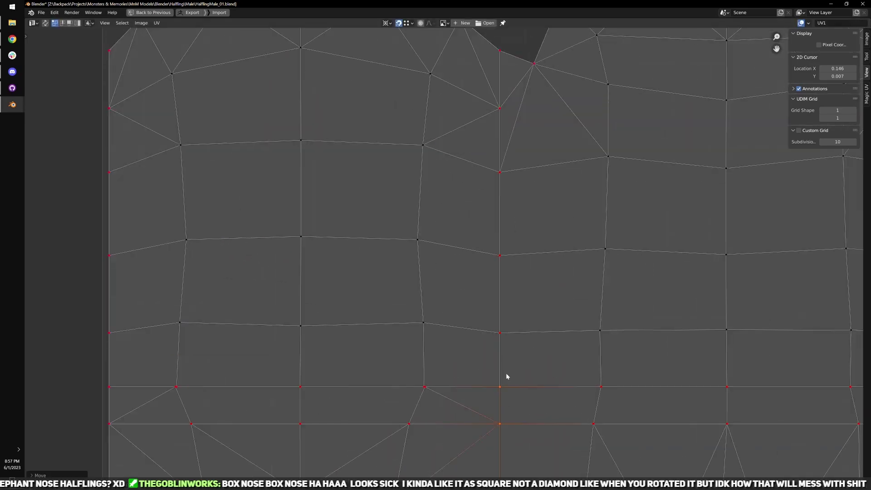
- Straighten the robe's shared front-back UV seam with Align X and snap it onto the torso seam above
scroll(499, 404, "down", 3)
scroll(457, 346, "up", 2)
scroll(490, 389, "down", 4)
key("q")
mouse_move(562, 383)
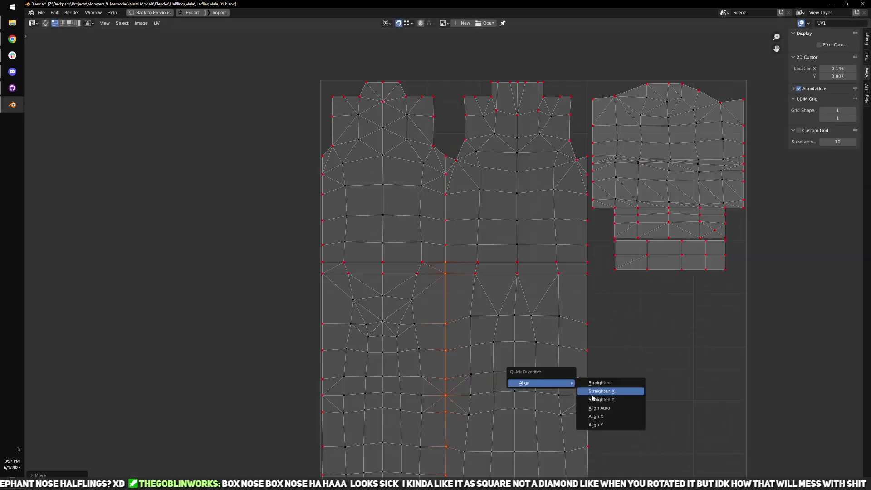
left_click(601, 416)
scroll(447, 261, "up", 5)
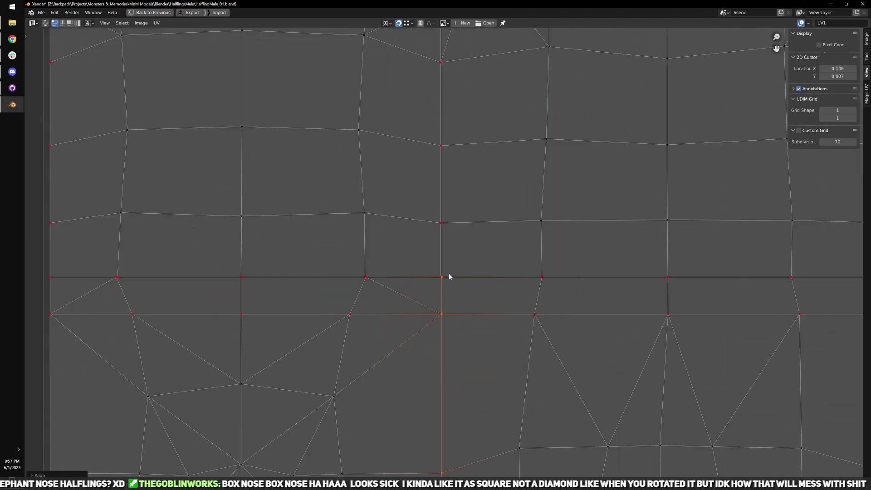
key("g")
left_click(437, 275)
scroll(440, 281, "up", 3)
key("g")
left_click(428, 298)
scroll(425, 300, "down", 4)
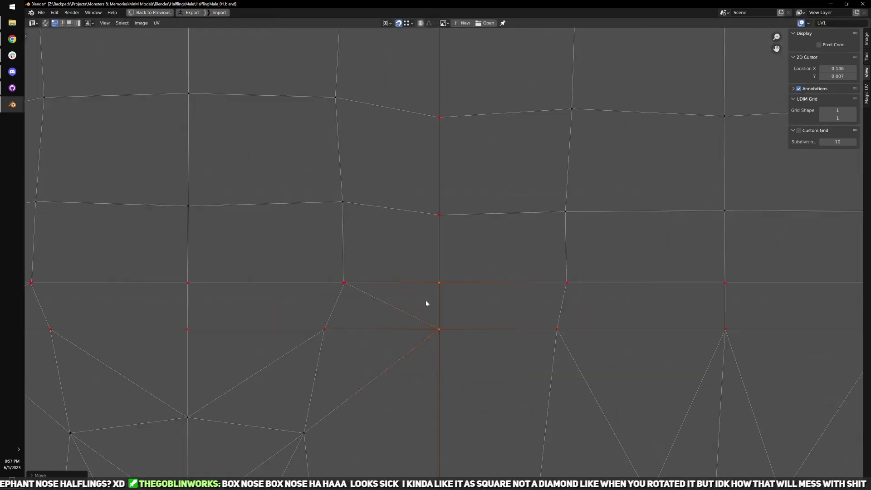
- Snap the front panel's waist UV vertex pair nearest the shared seam into line with the torso column above
middle_click_drag(313, 324, 475, 319)
scroll(481, 320, "up", 3)
left_click(618, 340)
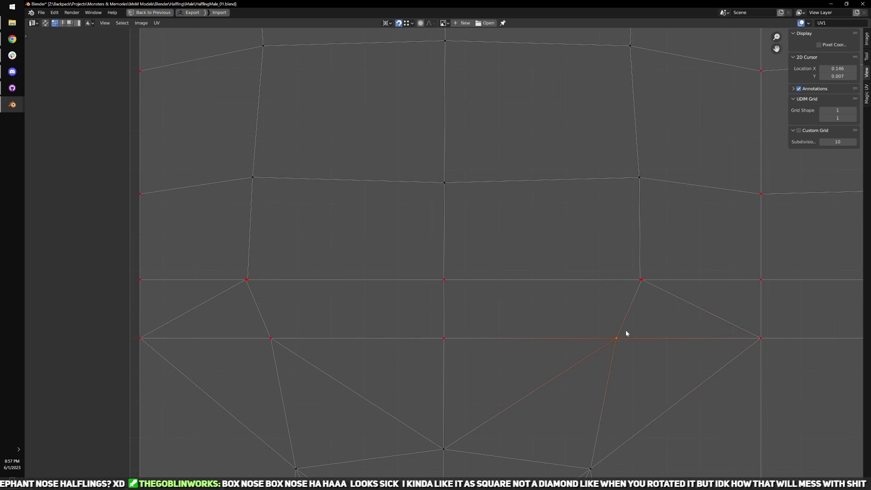
key("ctrl+KP_Add")
scroll(621, 328, "down", 4)
left_click_drag(394, 255, 490, 382, "ctrl")
left_click_drag(484, 431, 606, 338, "ctrl")
left_click_drag(662, 235, 593, 303, "ctrl")
scroll(587, 304, "up", 3)
key("g")
left_click(593, 307)
- Snap the front panel's waist UV vertex pair nearest its outer edge into line with the torso column above
middle_click_drag(381, 314, 449, 293)
middle_click_drag(352, 344, 362, 350)
left_click(351, 326)
key("ctrl+KP_Add")
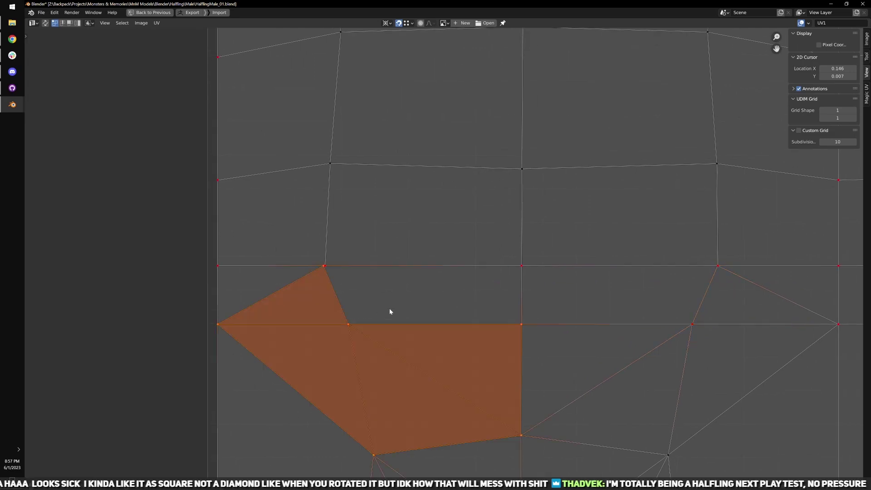
scroll(389, 311, "down", 2)
left_click_drag(288, 416, 535, 308, "ctrl")
left_click_drag(517, 283, 474, 318, "ctrl")
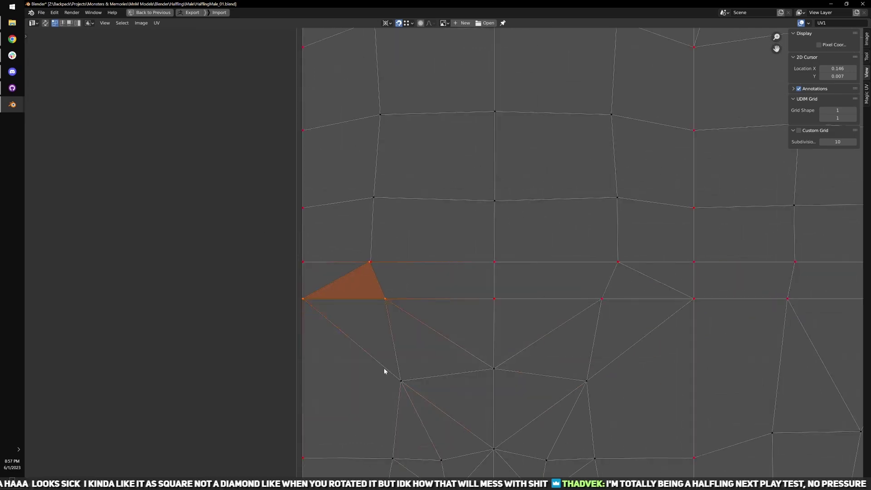
left_click_drag(287, 348, 323, 283, "ctrl")
scroll(357, 242, "up", 3)
scroll(306, 265, "down", 4)
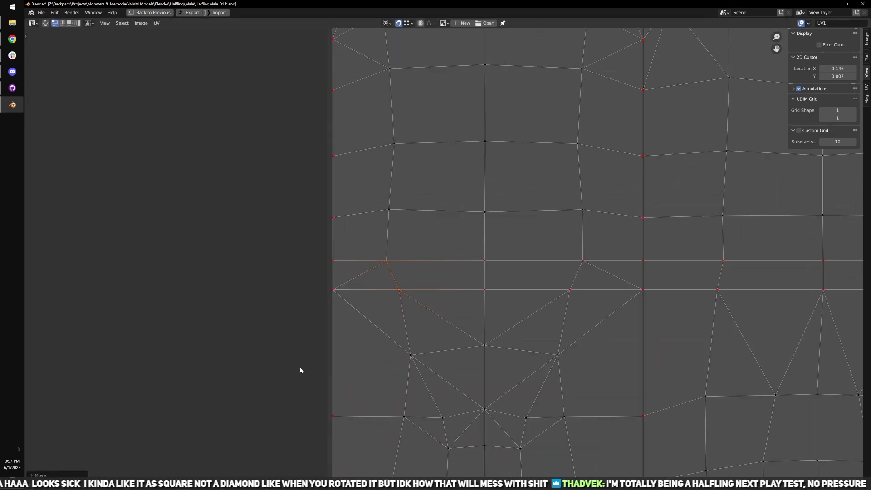
- Align the robe front's outer UV edge with Align X and move it along X onto the torso's outer edge
middle_click_drag(299, 367, 396, 325)
scroll(369, 268, "up", 1)
middle_click_drag(369, 268, 373, 314)
key("q")
mouse_move(463, 307)
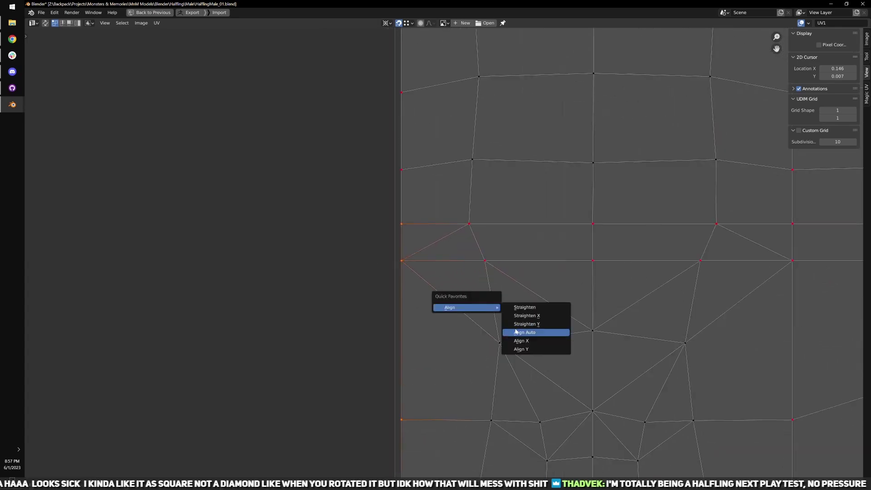
left_click(534, 343)
key("g")
key("x")
left_click(398, 231)
scroll(562, 345, "down", 6)
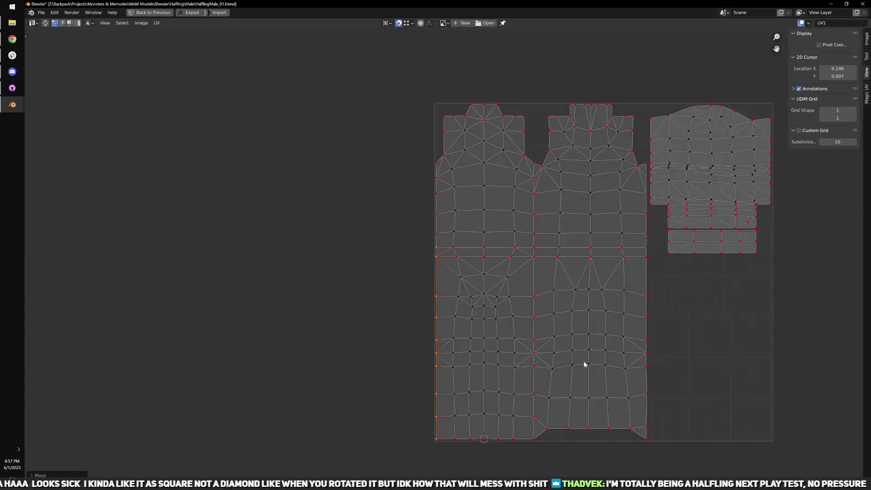
- Align the back panel's lower outer UV edge with Align X and move it along X to the torso edge
middle_click_drag(583, 363, 462, 337)
scroll(570, 355, "up", 2)
left_click(569, 355, "alt")
scroll(582, 356, "down", 1)
scroll(583, 359, "down", 2)
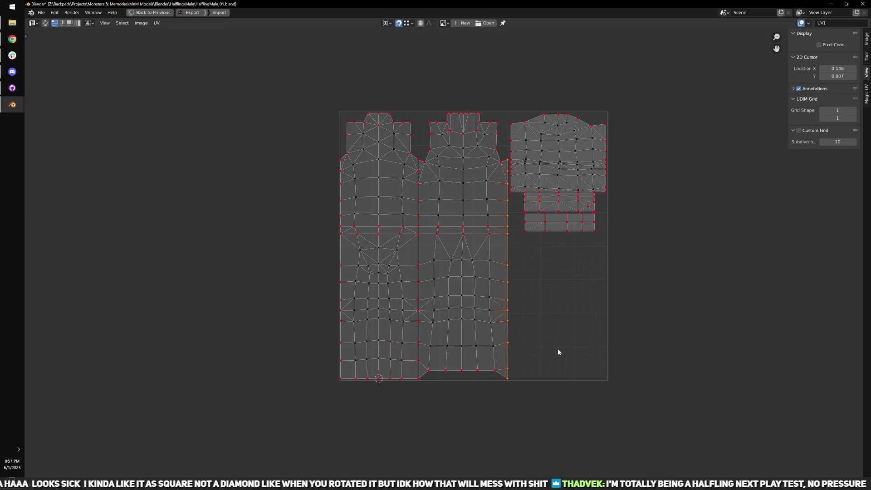
scroll(586, 359, "up", 2)
scroll(536, 295, "down", 1)
scroll(535, 292, "up", 4)
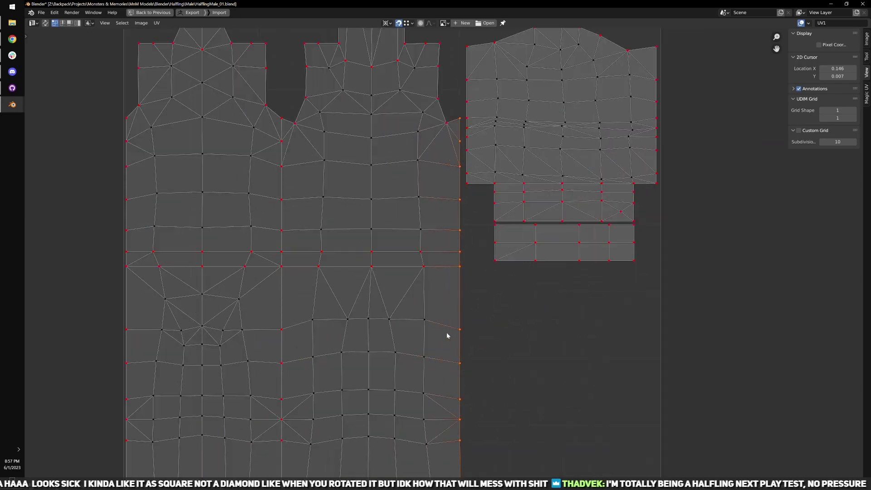
left_click_drag(396, 59, 537, 257)
key("q")
key("q")
mouse_move(546, 348)
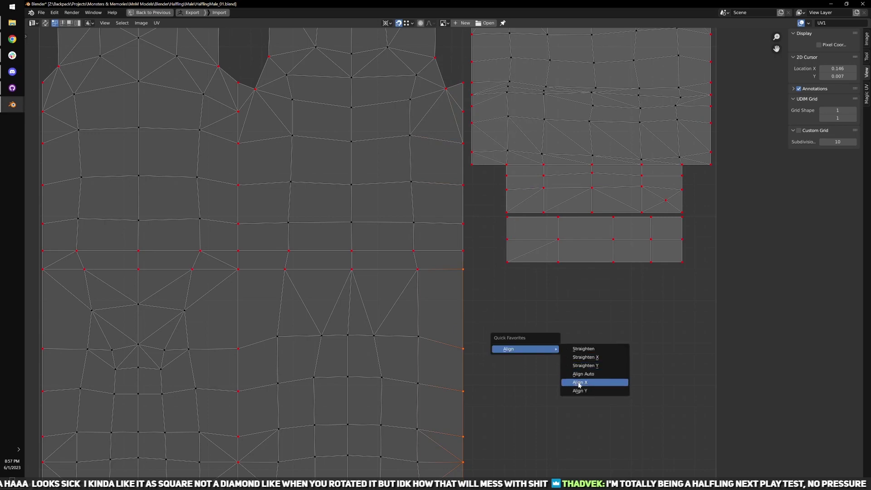
left_click(578, 382)
key("g")
key("x")
left_click(466, 250)
scroll(470, 272, "up", 7)
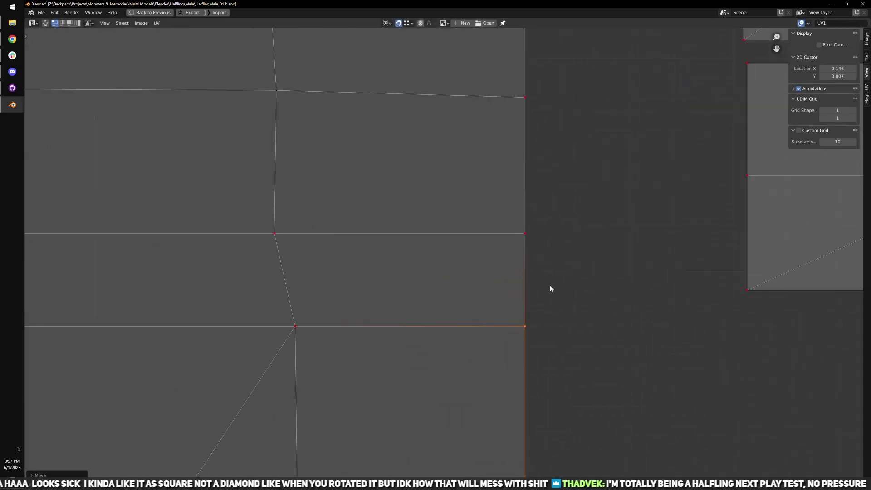
- Align the two waist UV vertices on the back panel's outer edge with Align X and snap them along X
left_click_drag(504, 312, 553, 369)
key("ctrl+KP_Add")
scroll(517, 353, "down", 12)
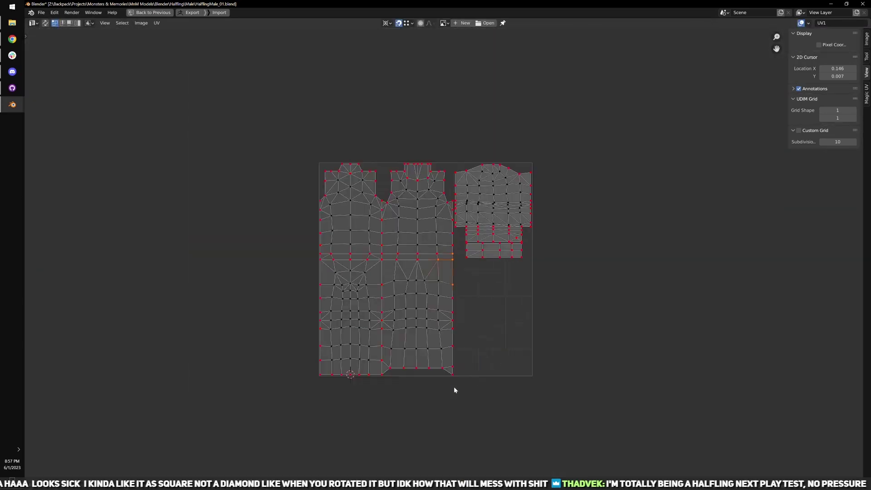
left_click_drag(347, 425, 493, 298)
left_click_drag(403, 279, 443, 236)
scroll(465, 284, "up", 7)
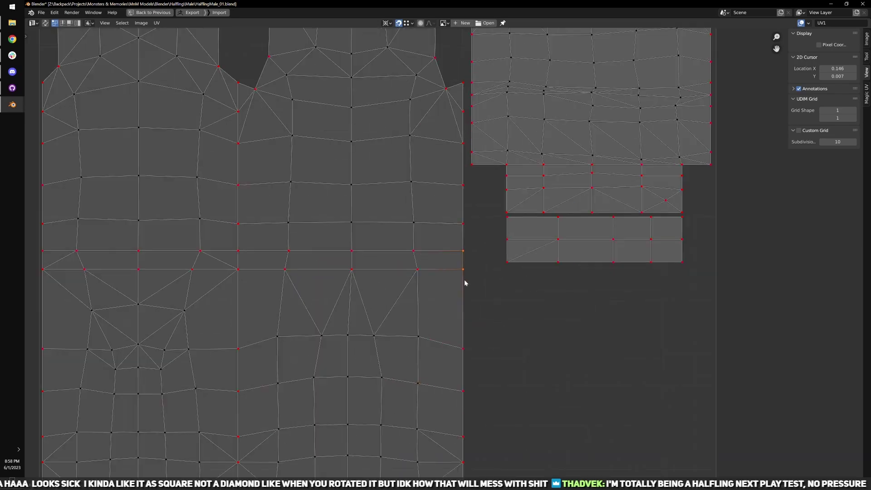
key("q")
mouse_move(593, 296)
left_click(612, 336)
key("g")
key("x")
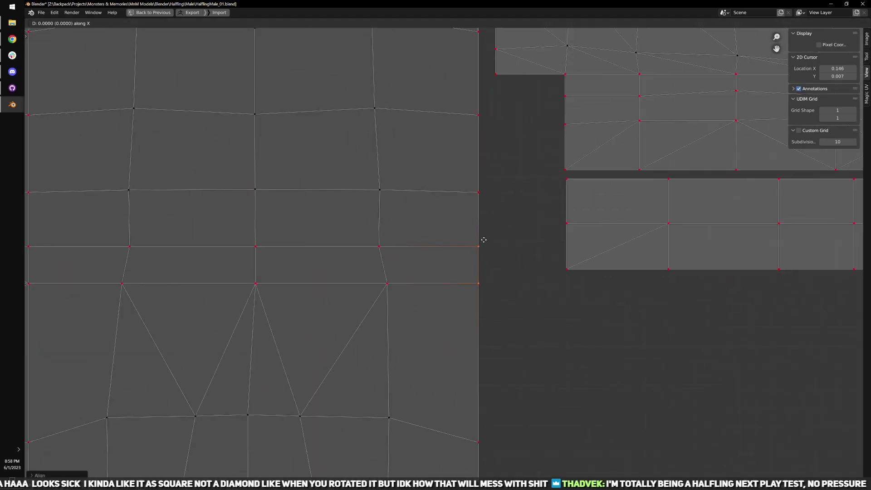
left_click(472, 236)
- Straighten the entire UV seam column between the front and back panels with Align X
scroll(472, 245, "down", 7)
scroll(344, 260, "up", 6)
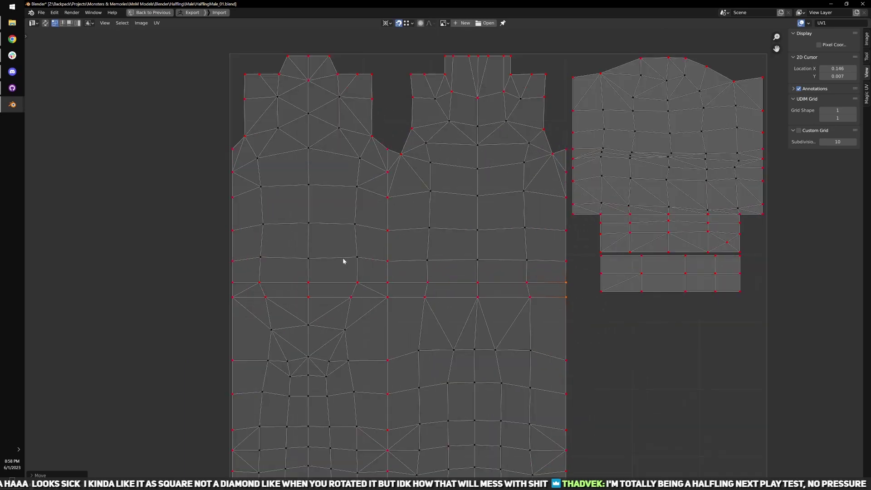
scroll(456, 158, "down", 3)
left_click_drag(447, 454, 463, 158)
key("q")
key("q")
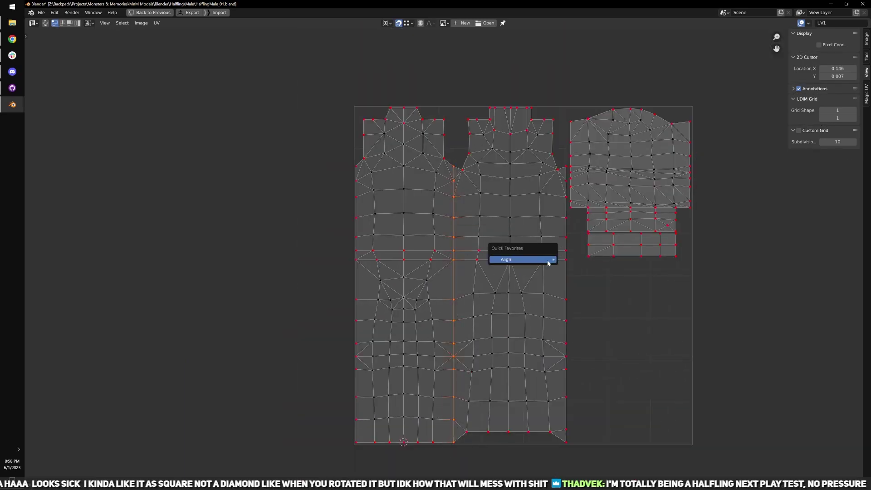
mouse_move(549, 260)
left_click(584, 294)
- Straighten the front panel's full outer UV edge, from armpit to hem, with Align X
left_click_drag(315, 146, 358, 460)
key("q")
mouse_move(537, 341)
left_click(567, 374)
scroll(502, 381, "up", 6)
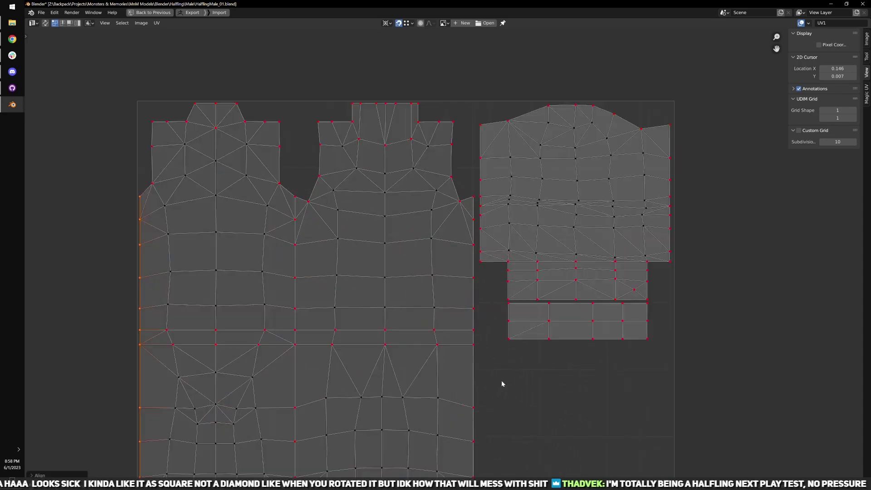
scroll(464, 277, "down", 5)
- Return to the full layout in Object Mode and show the body in material preview shading
key("ctrl+space")
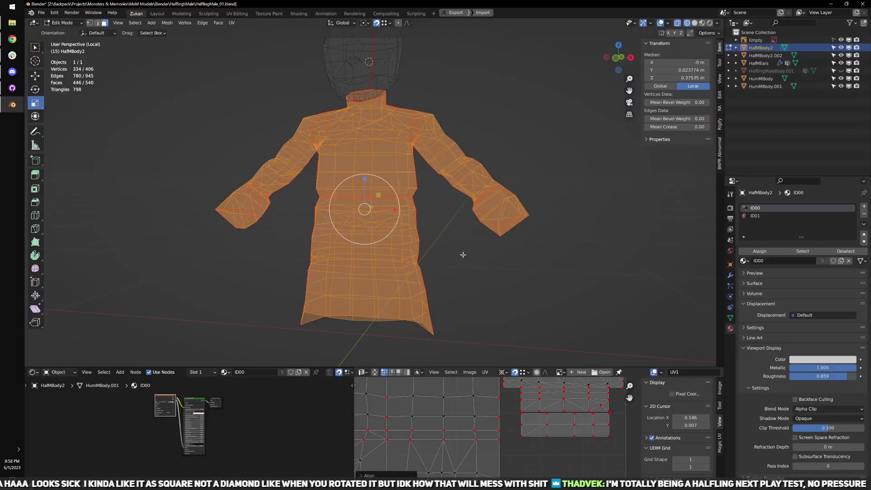
key("Tab")
mouse_move(464, 262)
middle_mouse_down()
mouse_move(439, 262)
mouse_move(467, 260)
middle_mouse_up()
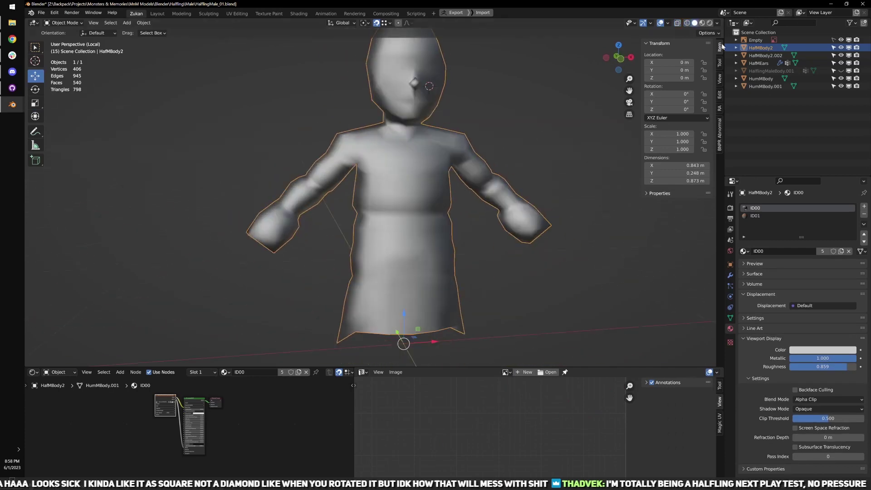
left_click(702, 22)
middle_click_drag(357, 331, 353, 332)
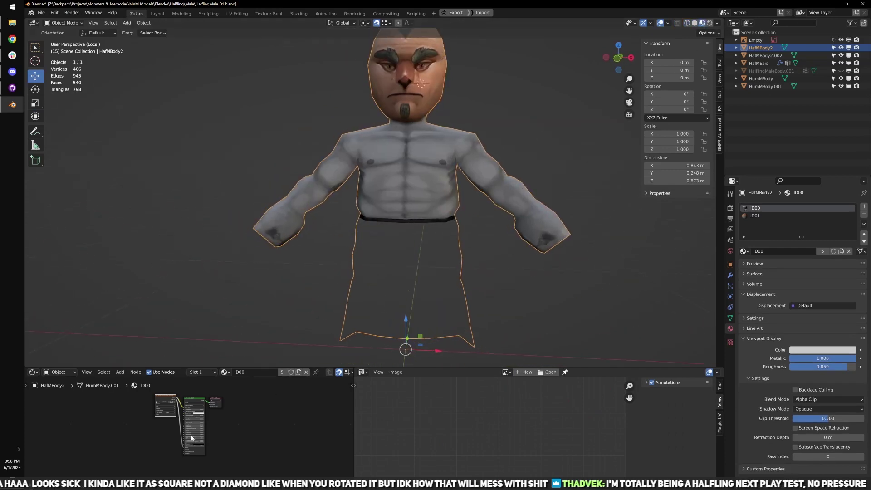
- Assign the Chain01-ID00-Txt3.png image to the image texture node of the ID00 material
key("ctrl+space")
key("Home")
left_click(310, 136)
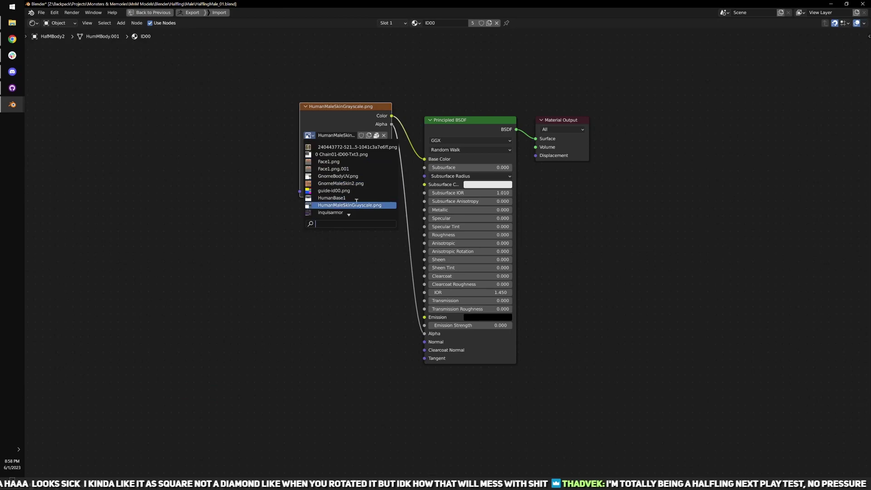
type("cha")
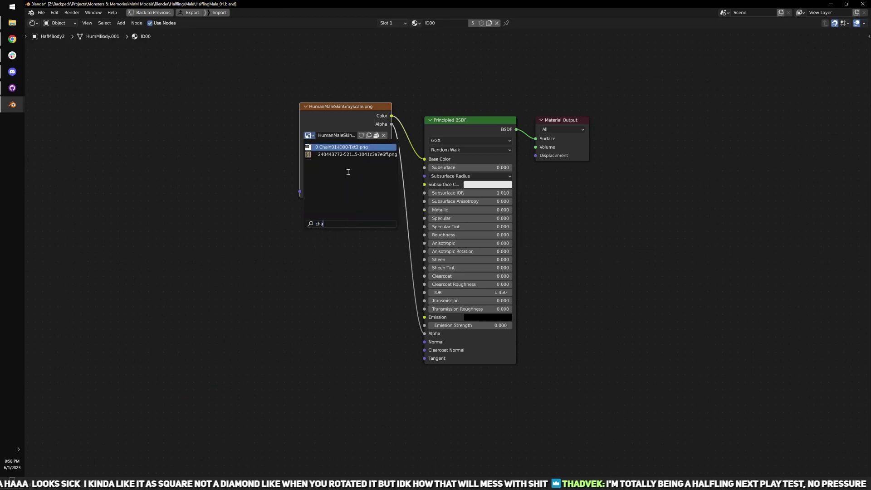
left_click(341, 149)
key("ctrl+space")
- Examine how the chainmail texture and belt run across the side of the torso and robe
left_click(524, 303)
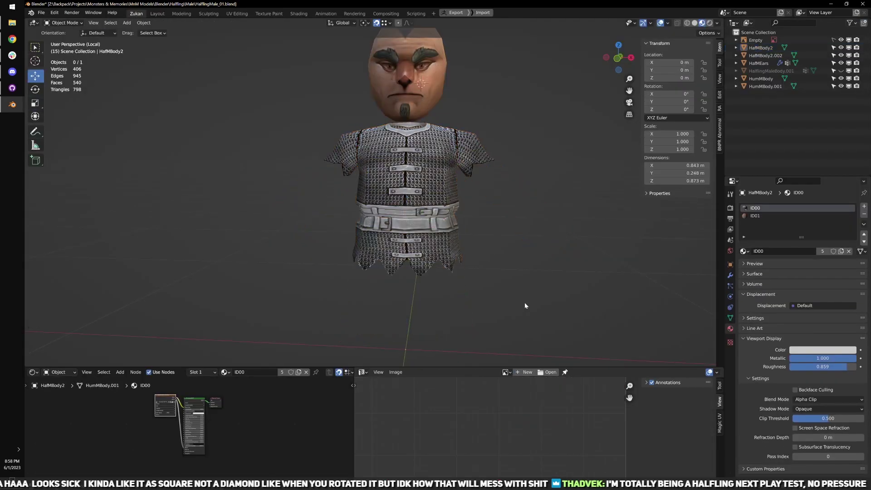
middle_click_drag(486, 269, 410, 269)
scroll(410, 269, "up", 2)
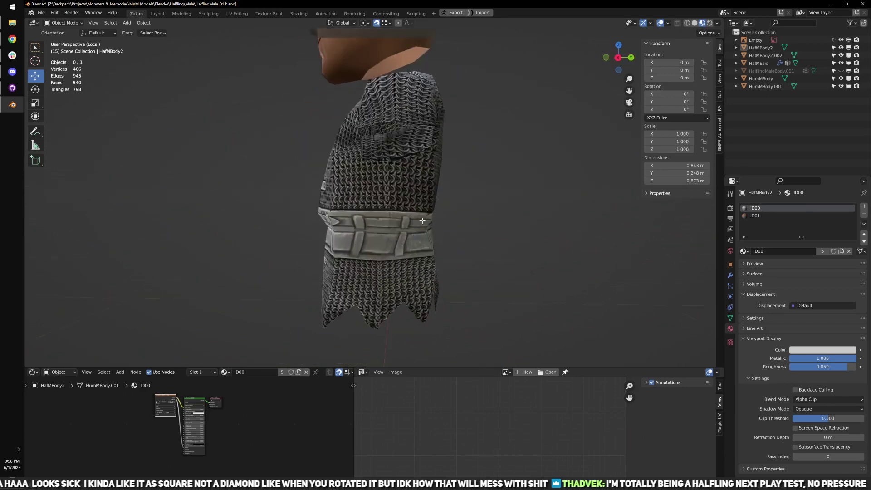
key("Tab")
key("Tab")
middle_click_drag(481, 237, 407, 259)
key("Tab")
key("Tab")
key("Tab")
- Select the two mirrored vertices on the upper back and nudge them slightly along Y
key("ctrl+Tab")
left_click(367, 206)
left_click(402, 167)
middle_click_drag(301, 189, 340, 185)
left_click(311, 171, "shift")
middle_click_drag(431, 203, 332, 192)
key("w")
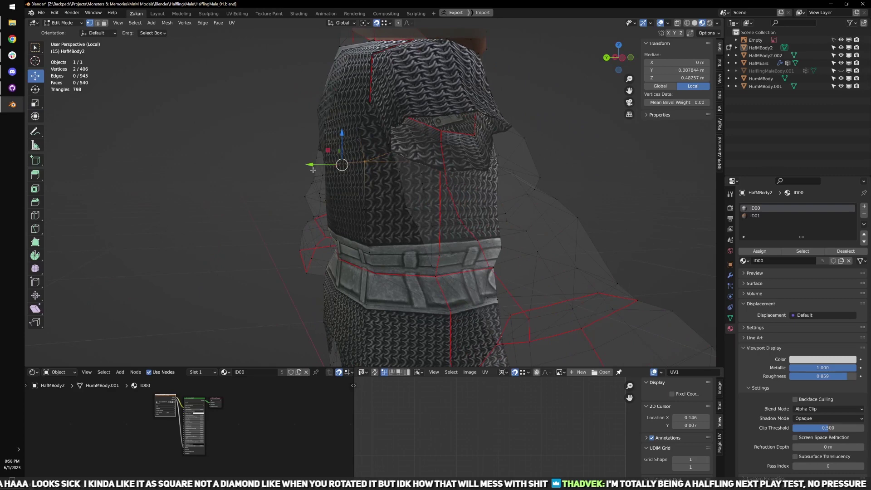
left_click_drag(311, 166, 311, 165)
key("Tab")
- Inspect the chainmail texture on the torso, sleeves, belt and skirt from the front
left_click(266, 187)
scroll(266, 187, "down", 1)
middle_click_drag(265, 186, 511, 199)
scroll(490, 213, "down", 4)
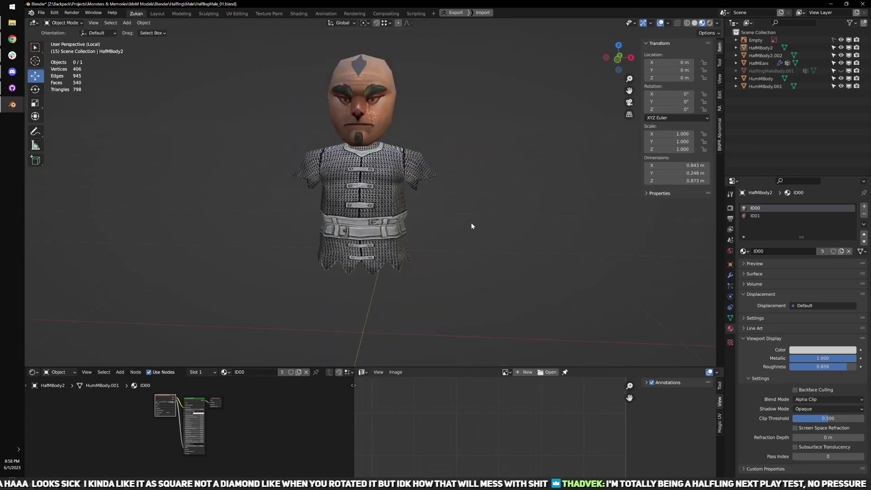
middle_click_drag(462, 227, 499, 234)
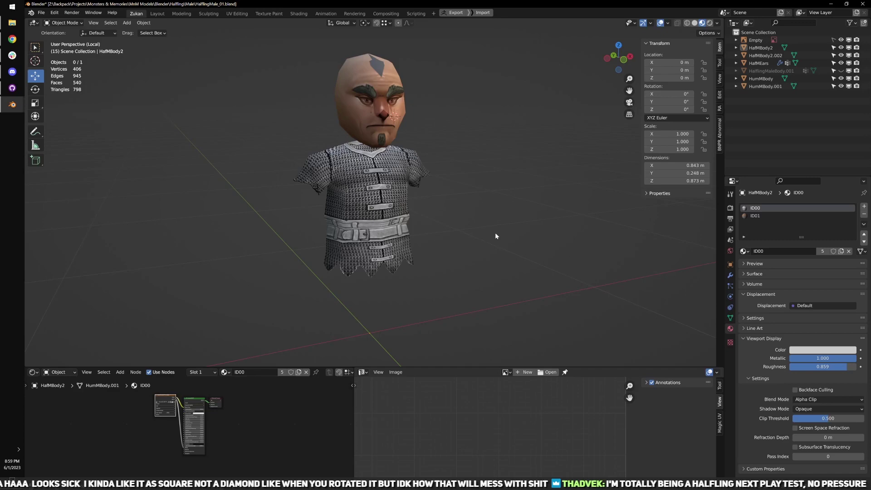
scroll(552, 276, "up", 5)
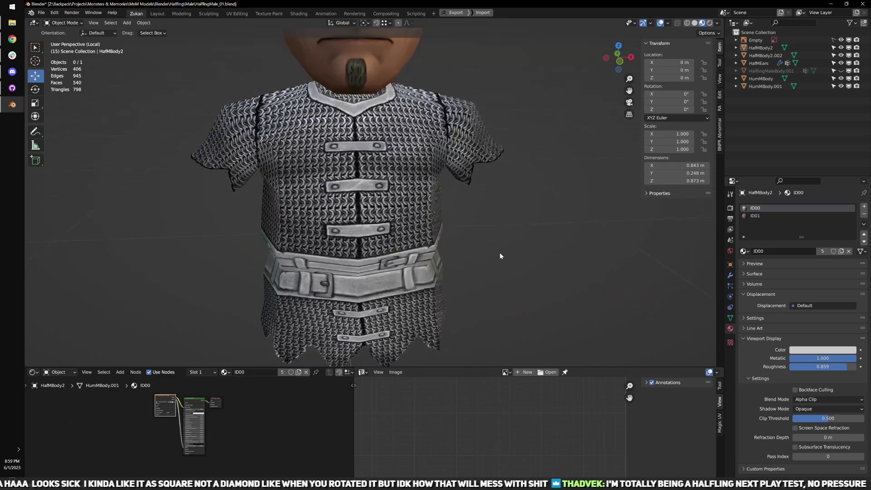
- Inspect the chainmail collar and face, and examine the diamond-shaped nose topology of the halfling body in Edit Mode from the front
scroll(477, 298, "up", 2)
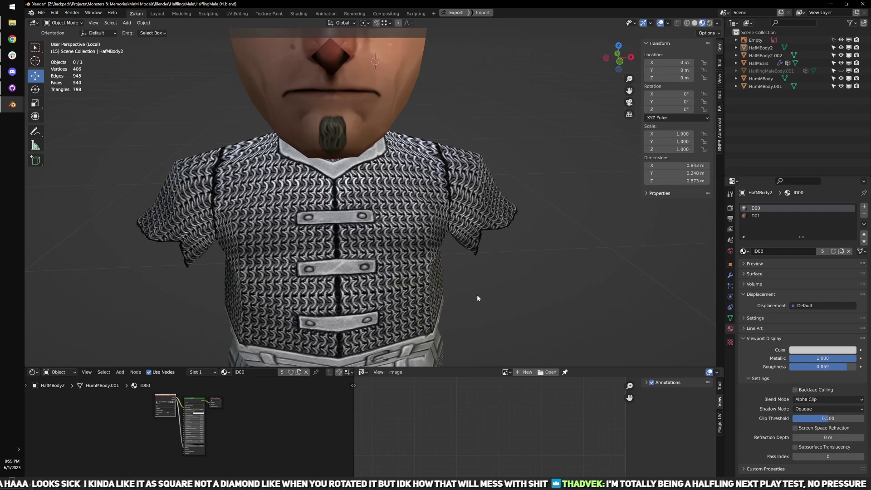
scroll(477, 298, "down", 2)
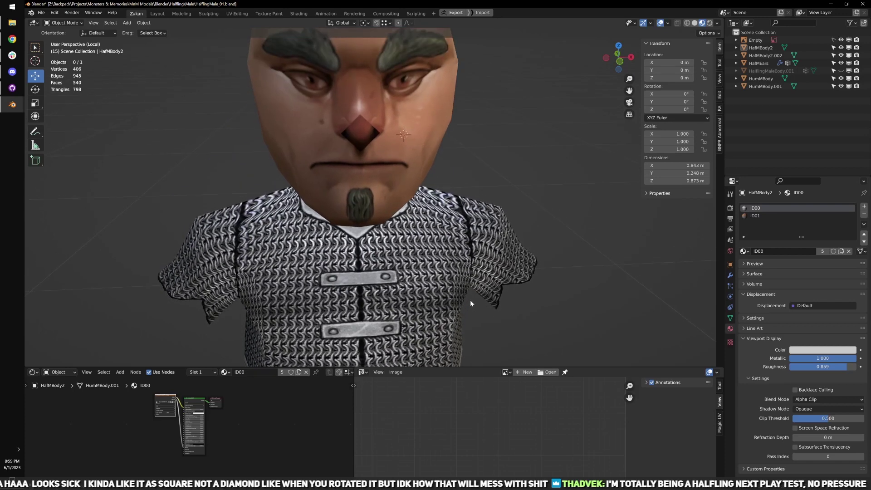
scroll(470, 300, "down", 3)
left_click(359, 157)
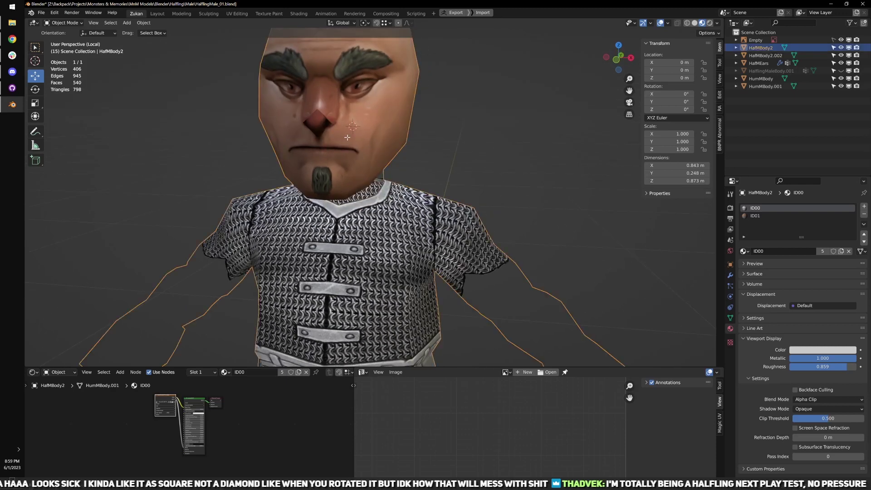
key("Tab")
scroll(484, 246, "down", 3)
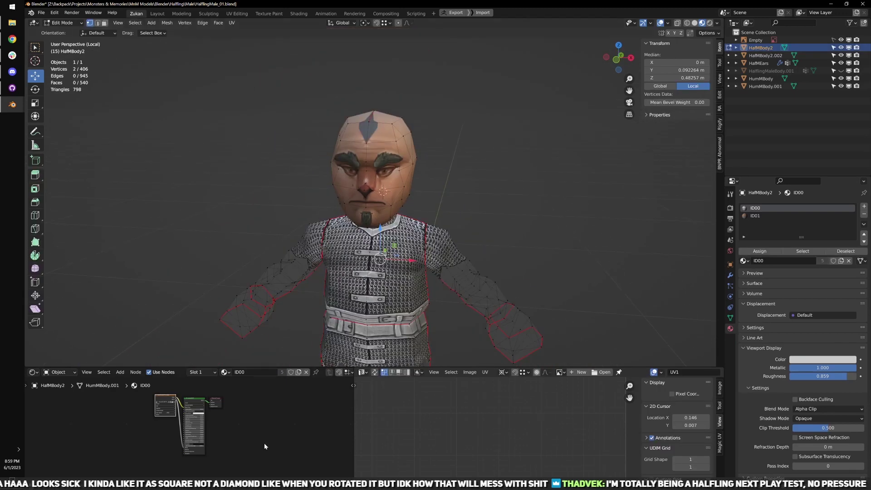
scroll(416, 228, "up", 9)
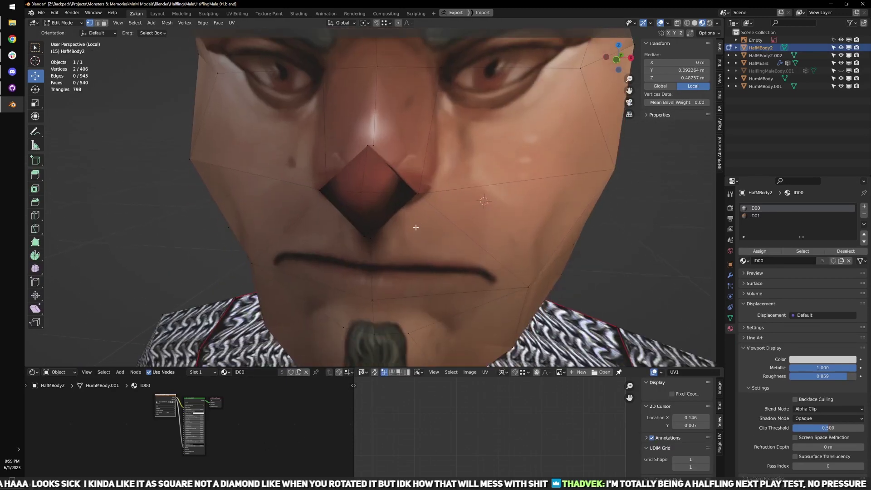
middle_click_drag(420, 220, 430, 218)
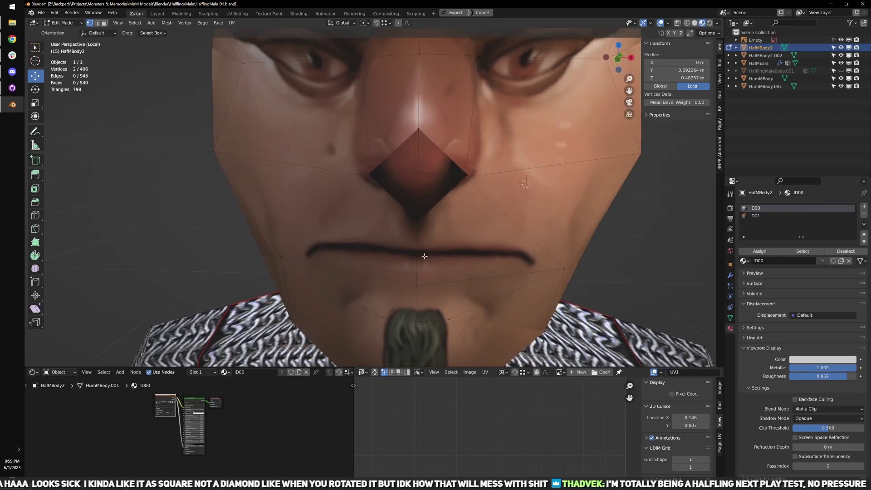
key("KP_1")
scroll(393, 236, "up", 5)
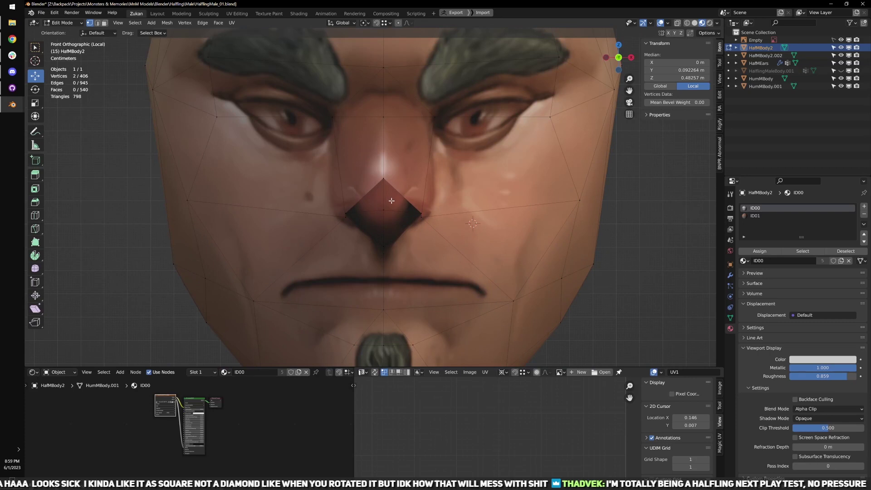
scroll(392, 200, "up", 1)
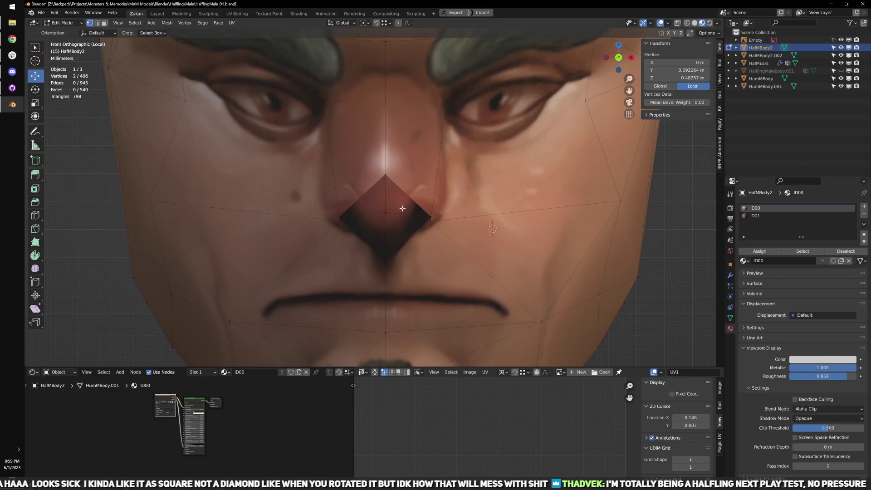
scroll(389, 88, "down", 5)
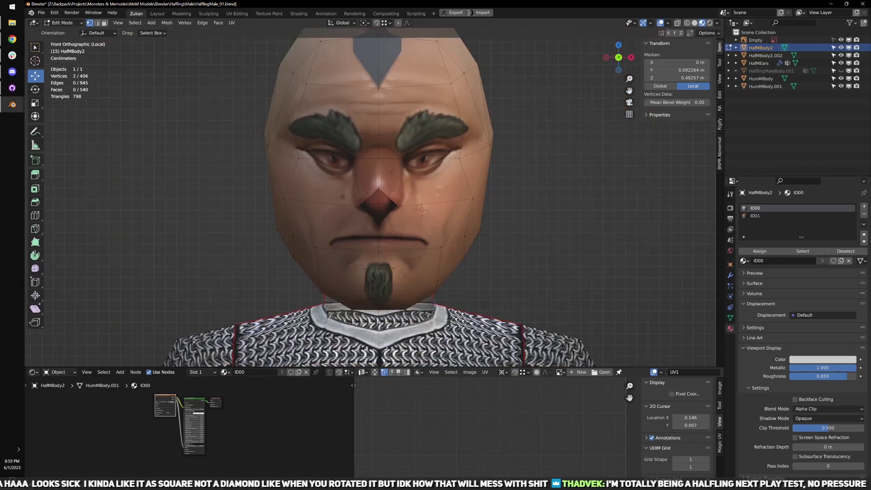
scroll(386, 191, "up", 5)
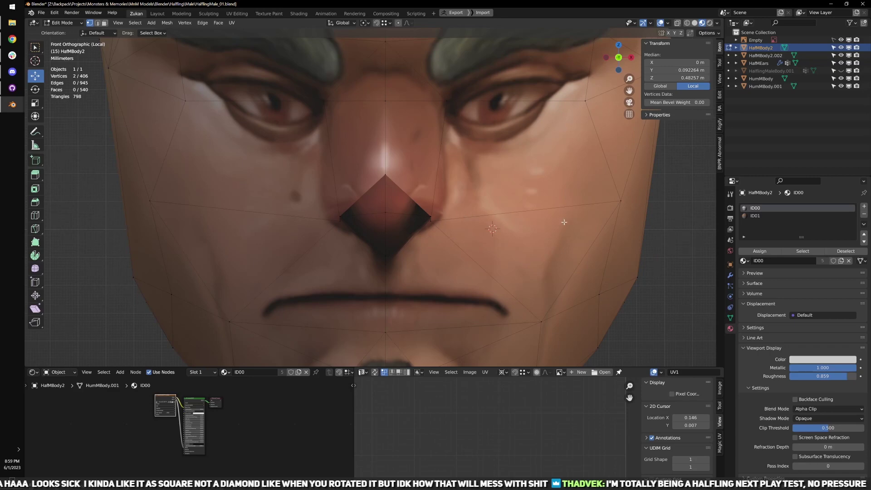
- Add four centred loop cuts, one through each side of the diamond-shaped nose
scroll(397, 207, "up", 2)
left_click(390, 220)
key("KP_Decimal")
scroll(432, 247, "down", 1)
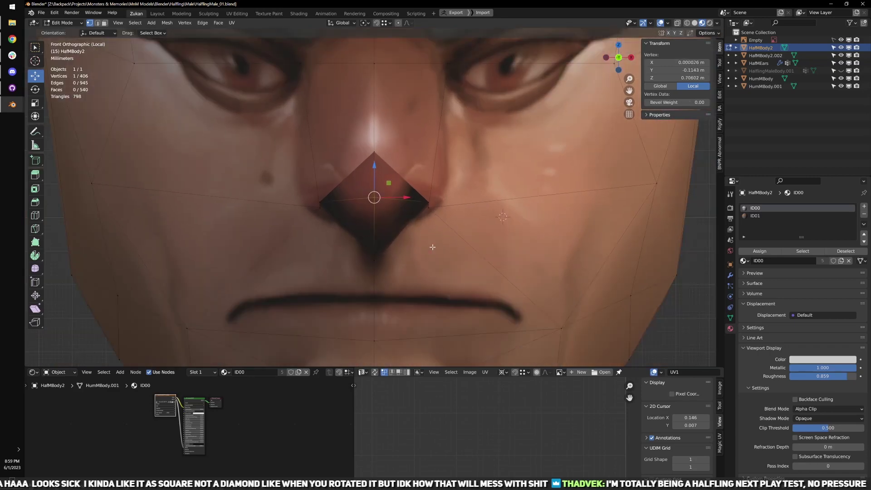
middle_click_drag(431, 246, 399, 239)
left_click(401, 221)
right_click(401, 221)
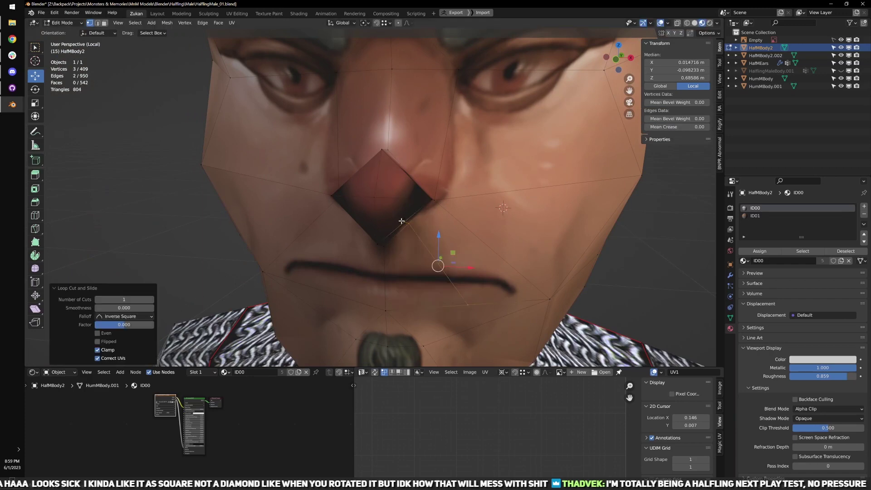
left_click(407, 175)
left_click(407, 175)
middle_click_drag(408, 176, 330, 170)
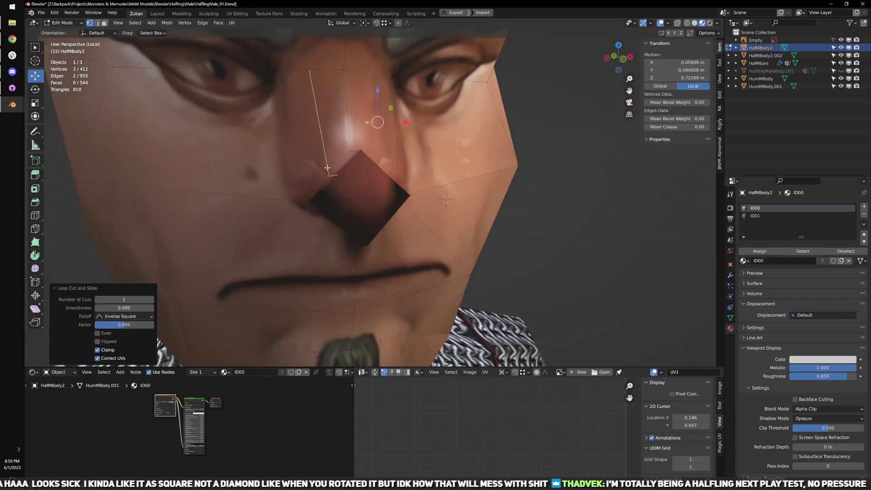
key("ctrl+r")
left_click(328, 253)
right_click(328, 254)
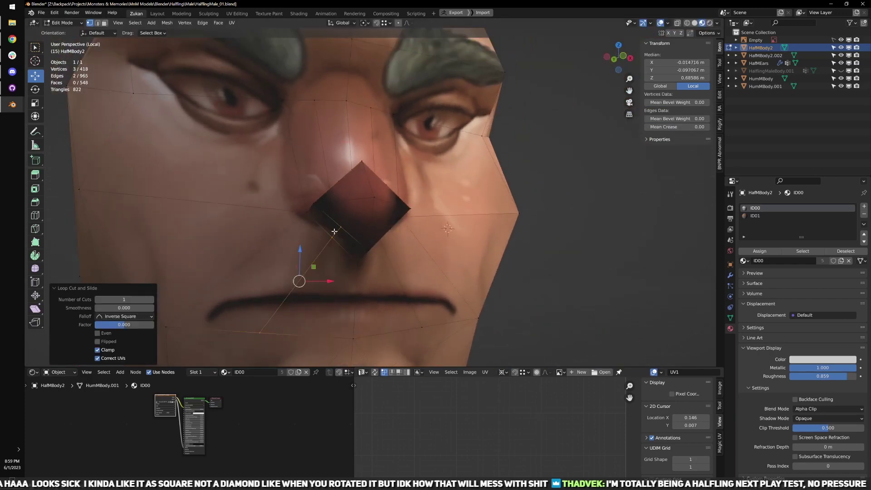
- Select the cut vertices on both lower sides of the nose, move them down along Z and scale them by 2.067 along X
key("KP_1")
scroll(350, 238, "up", 1)
key("shift+z")
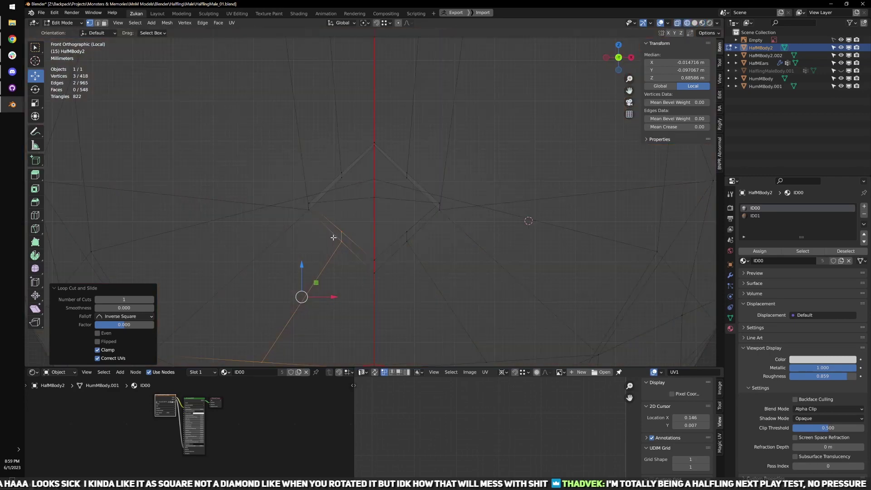
left_click_drag(343, 256, 344, 256, "shift")
key("shift+z")
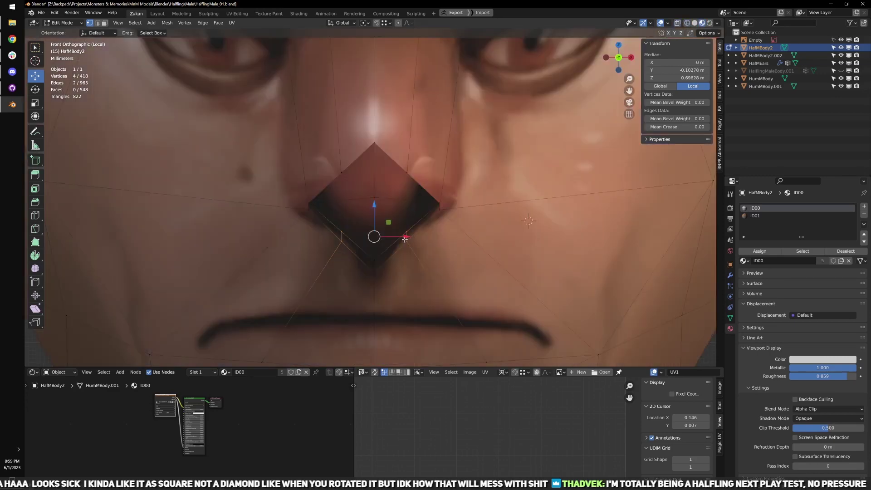
left_click_drag(375, 204, 445, 233)
key("shift+Tab")
key("shift+Tab")
key("ctrl+z")
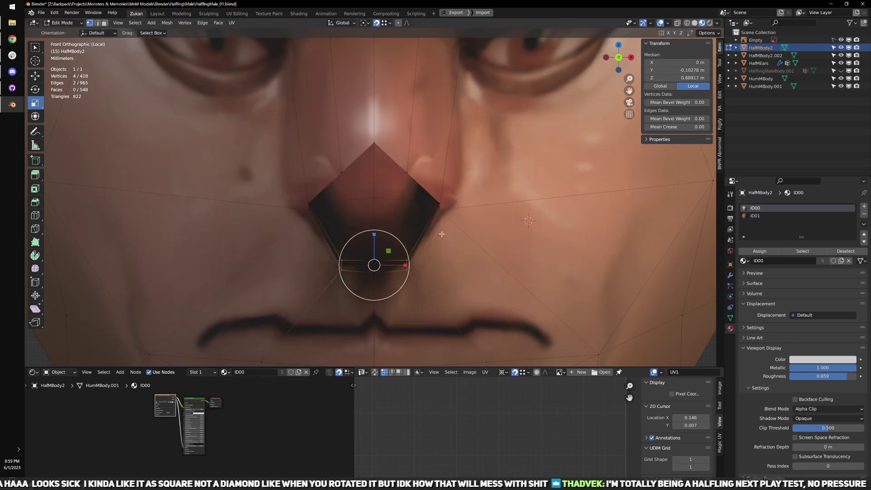
left_click_drag(404, 265, 435, 268)
- Select the cut vertices on both upper sides of the nose, spread them along X and raise them to square the nose outline
middle_click_drag(378, 217, 368, 261, "shift")
key("shift+z")
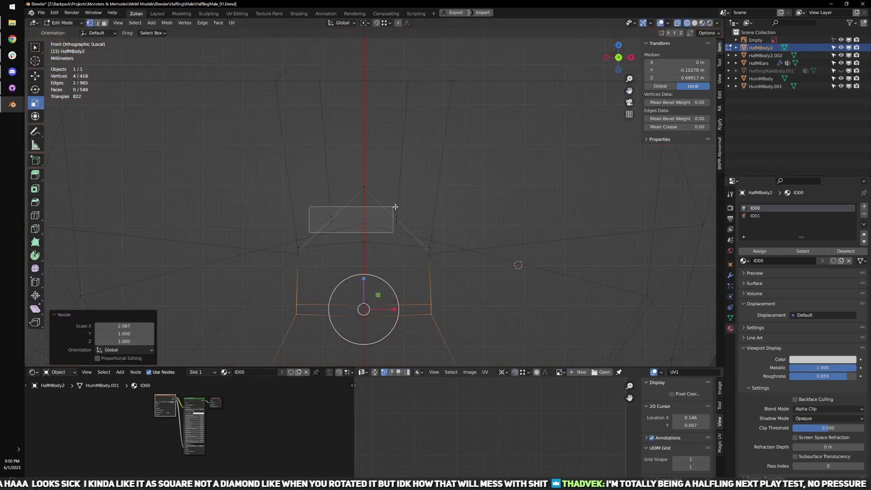
key("shift+z")
left_click_drag(395, 207, 426, 223, "shift")
left_click_drag(363, 192, 363, 186)
- Select only the squared nose geometry and scale it down to 0.753 along X and slightly along Z
scroll(390, 205, "down", 4)
mouse_move(410, 245)
middle_mouse_down()
mouse_move(359, 248)
mouse_move(363, 227)
mouse_move(317, 205)
middle_mouse_up()
key("shift+z")
left_click_drag(292, 190, 415, 282)
key("shift+z")
middle_click_drag(424, 278, 479, 273)
scroll(479, 273, "down", 4)
key("shift+z")
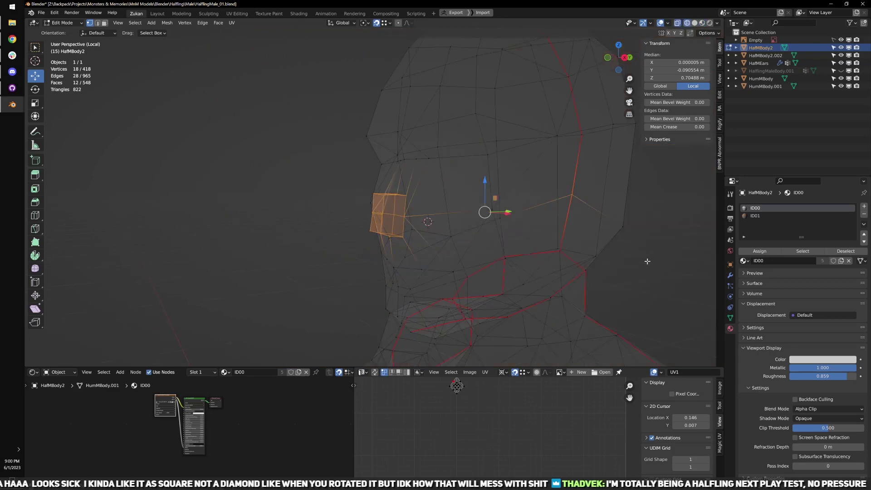
left_click_drag(649, 292, 557, 189, "ctrl")
key("shift+z")
middle_click_drag(354, 234, 417, 244)
scroll(417, 244, "up", 2)
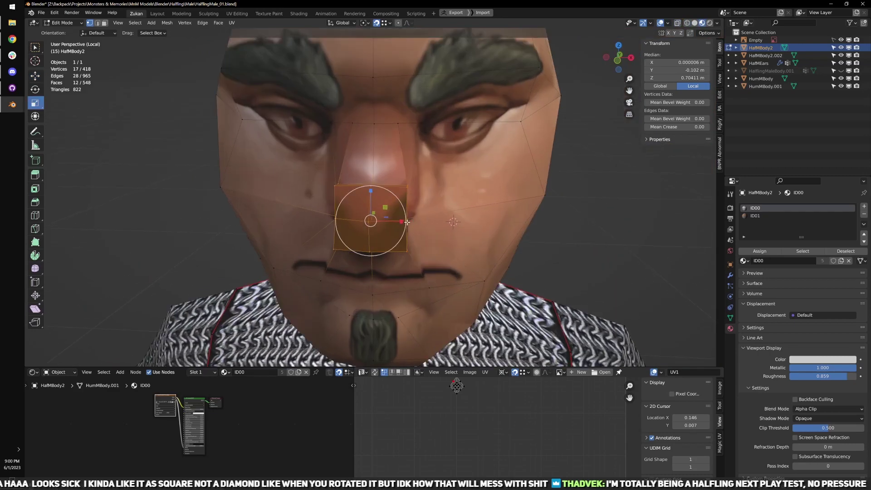
left_click_drag(404, 224, 395, 224)
middle_click_drag(395, 224, 379, 225)
left_click_drag(381, 202, 381, 212)
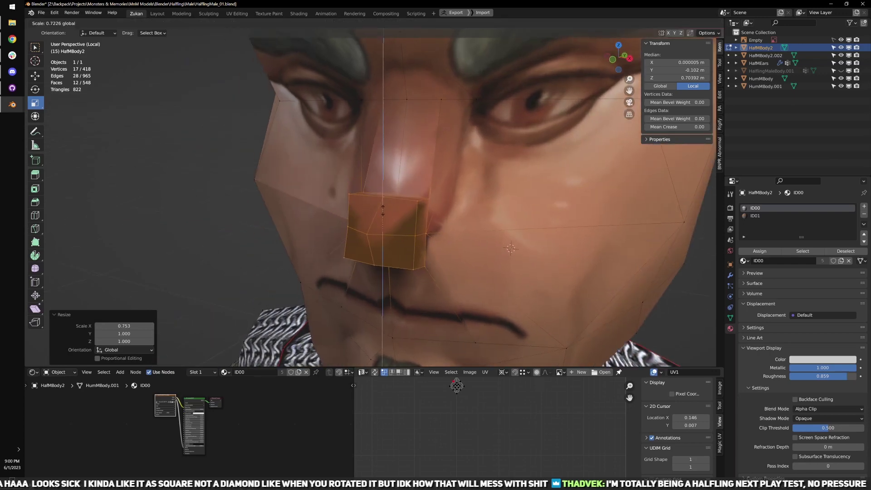
- Examine the shape and edge flow of the squared nose from several angles
middle_click_drag(380, 212, 492, 234)
scroll(377, 258, "down", 4)
scroll(377, 258, "up", 5)
key("ctrl+Tab")
left_click(449, 256)
middle_click_drag(455, 257, 446, 283)
scroll(456, 290, "down", 1)
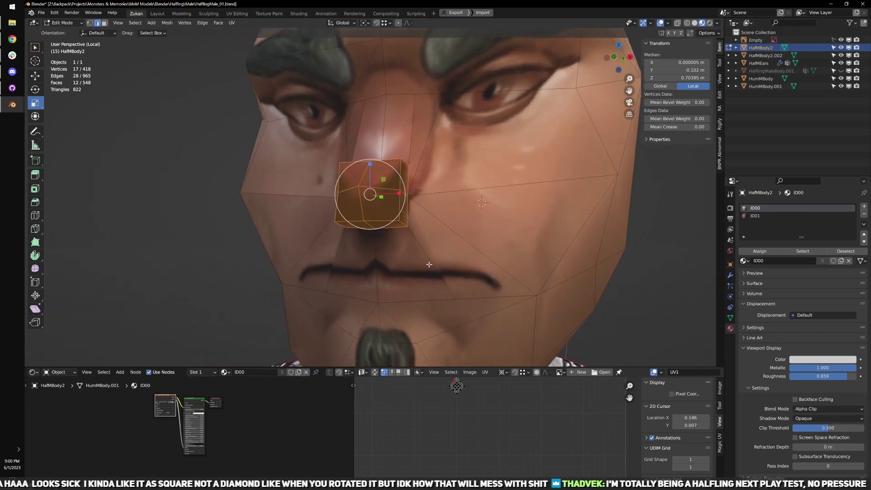
middle_click_drag(439, 235, 469, 237)
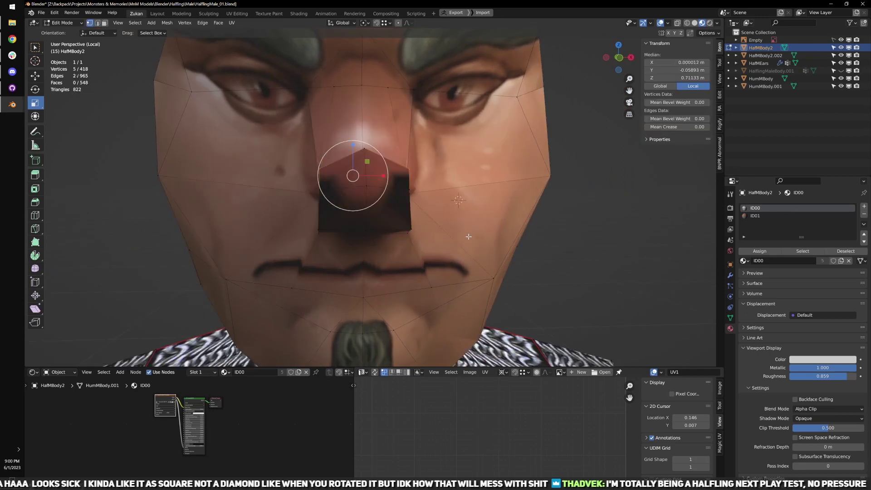
- Undo the nose squaring and all four loop cuts, restoring the diamond-shaped nose
key("ctrl+z")
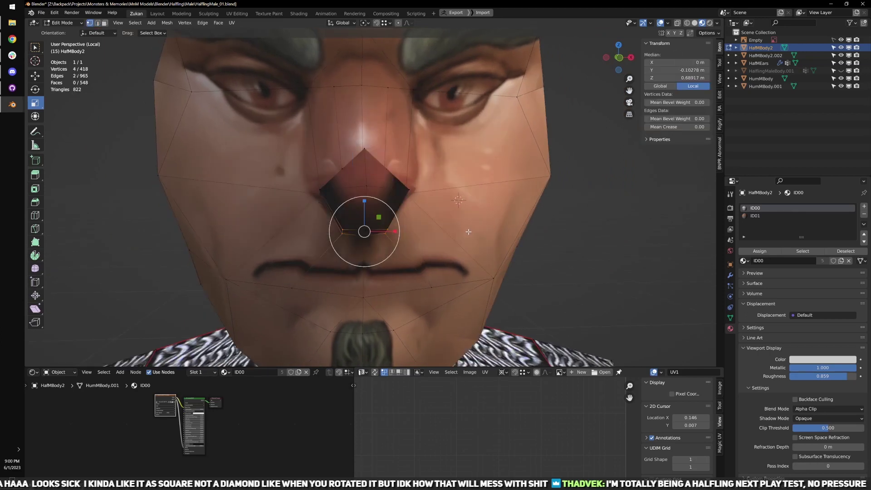
key("ctrl+z")
key("ctrl+z")
key("ctrl+z")
key("ctrl+z")
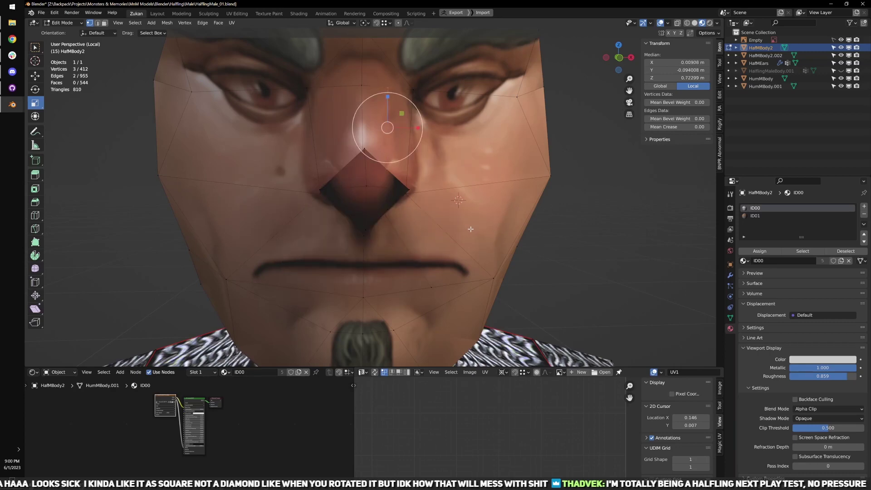
middle_click_drag(478, 226, 297, 218)
key("ctrl+z")
key("ctrl+z")
key("ctrl+Tab")
left_click(257, 213)
scroll(431, 234, "up", 2)
scroll(431, 234, "down", 3)
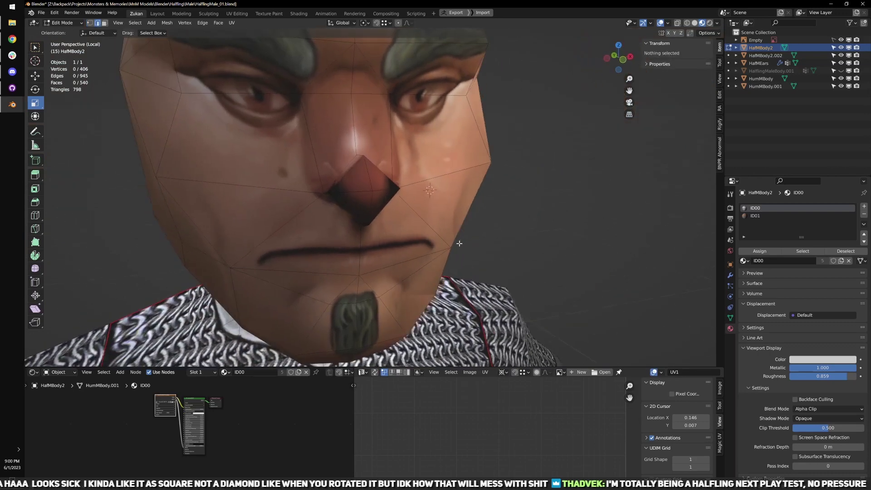
scroll(402, 209, "up", 2)
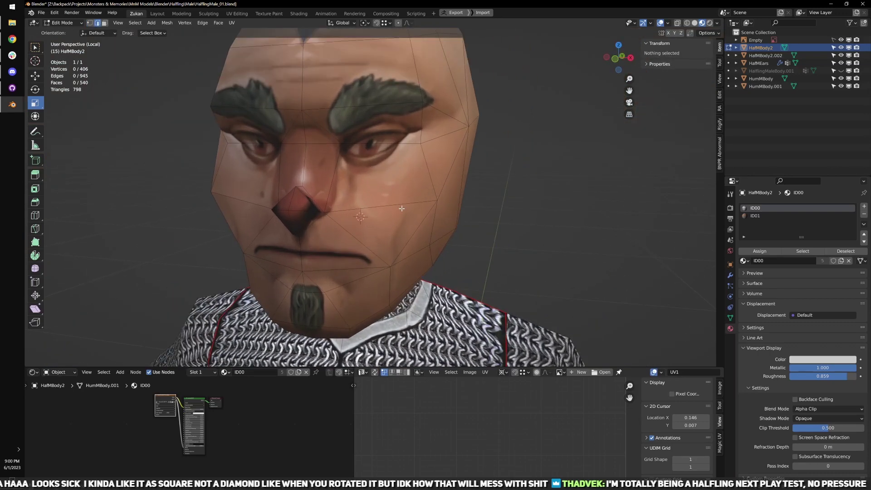
scroll(310, 191, "up", 2)
middle_click_drag(310, 191, 412, 200)
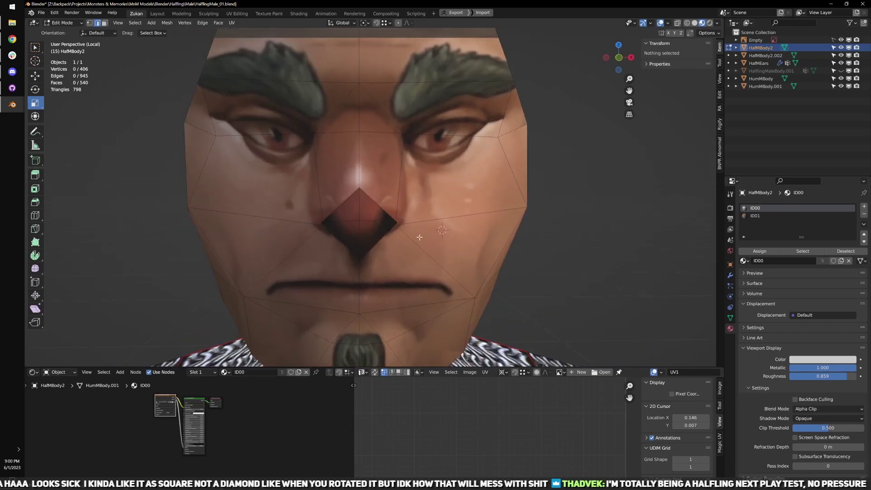
- Select only the faces of the protruding diamond-shaped nose tip, delete them and return to Object Mode
key("ctrl+Tab")
middle_click_drag(419, 237, 402, 232)
left_click(386, 224)
left_click_drag(294, 178, 409, 281)
key("shift+z")
key("KP_3")
left_click_drag(288, 156, 426, 275)
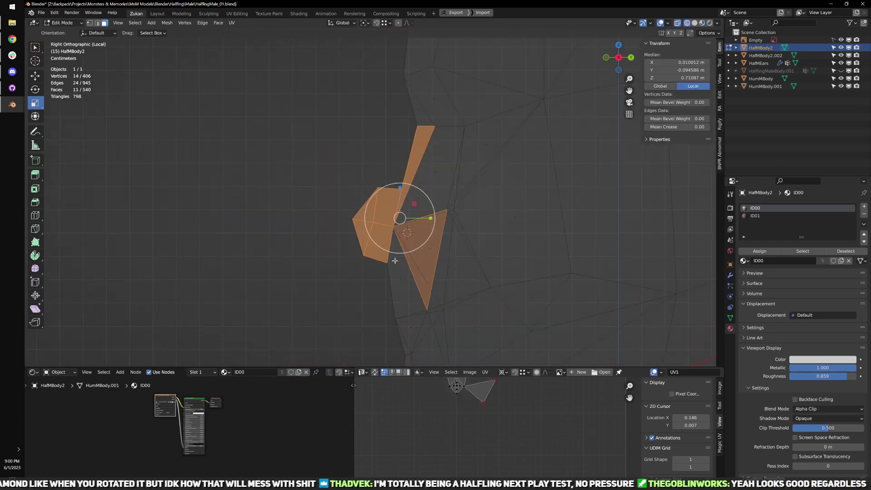
left_click_drag(306, 119, 445, 249, "shift")
left_click_drag(314, 192, 445, 320, "shift")
middle_click_drag(436, 313, 455, 238)
key("shift+z")
key("shift+z")
left_click_drag(526, 132, 443, 298, "ctrl")
middle_click_drag(443, 298, 465, 295)
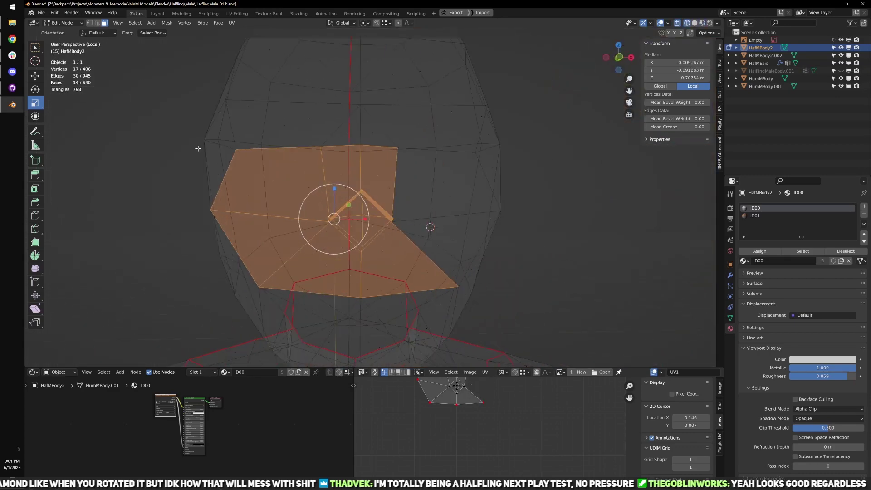
left_click_drag(190, 106, 456, 254, "ctrl")
middle_click_drag(472, 251, 444, 243)
left_click_drag(282, 97, 422, 178, "ctrl")
middle_click_drag(481, 202, 460, 210)
key("alt+z")
key("x")
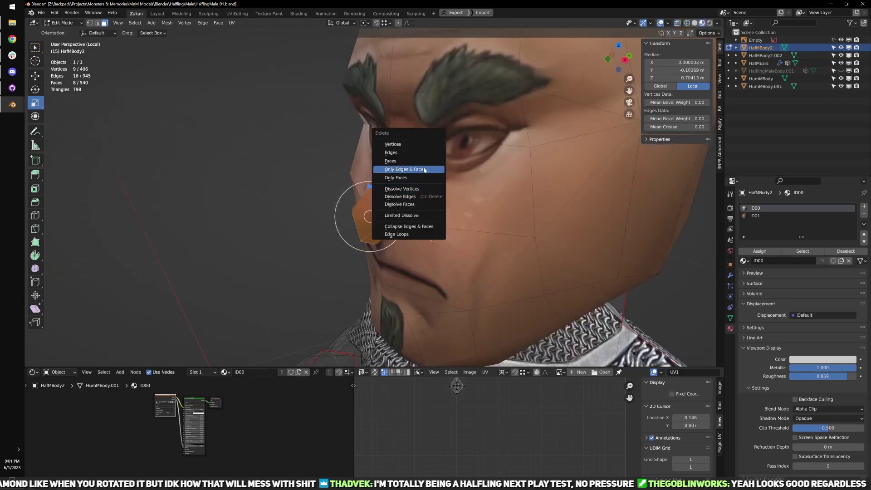
left_click(393, 170)
middle_click_drag(393, 180, 190, 113)
key("Tab")
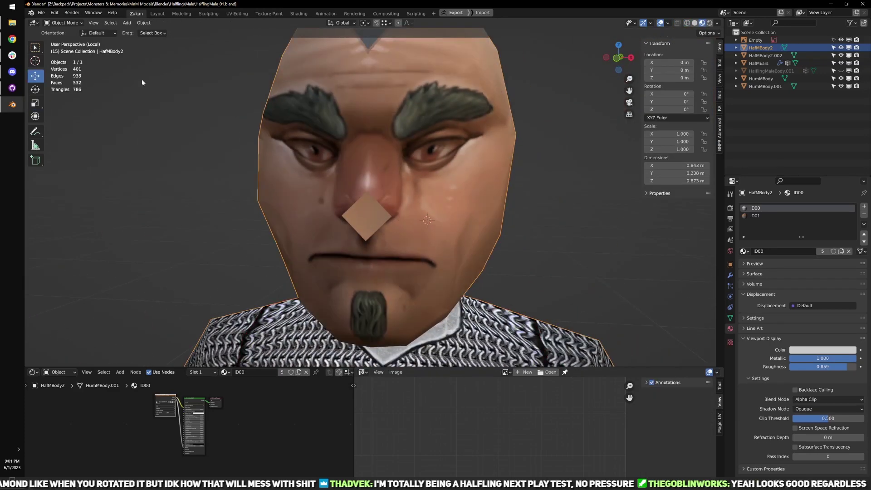
- Save the halfling file and close the other Blender window containing GnomeMale_Anim1.blend
left_click(43, 12)
left_click(54, 63)
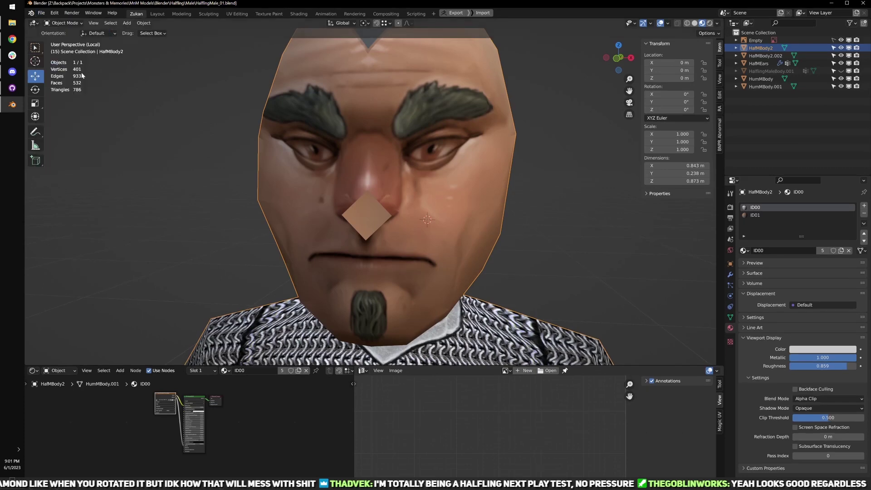
left_click(12, 104)
left_click(41, 141)
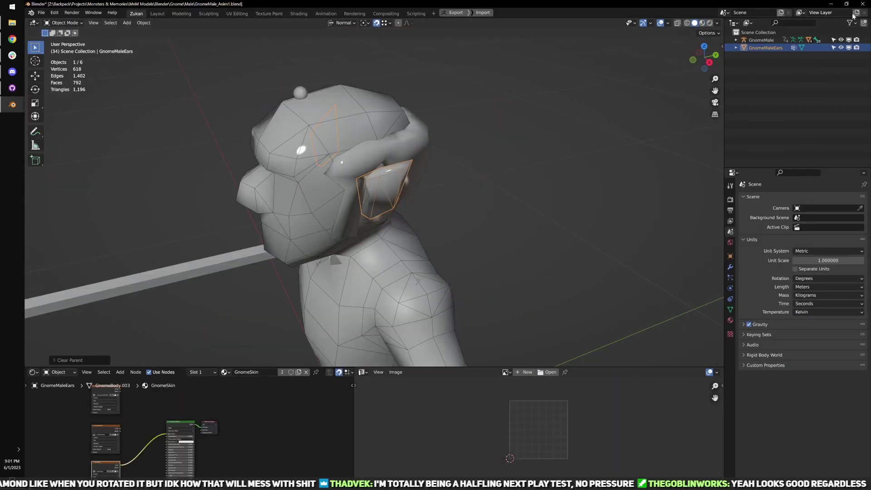
left_click(863, 4)
left_click(465, 262)
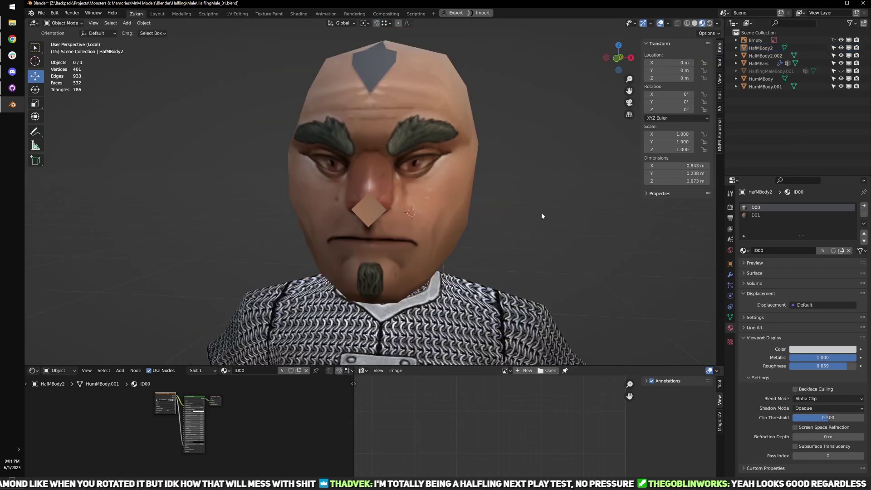
- Delete the two triangular cheek faces beside the nose on HafMBody2, one on each side of the face
scroll(544, 214, "up", 5)
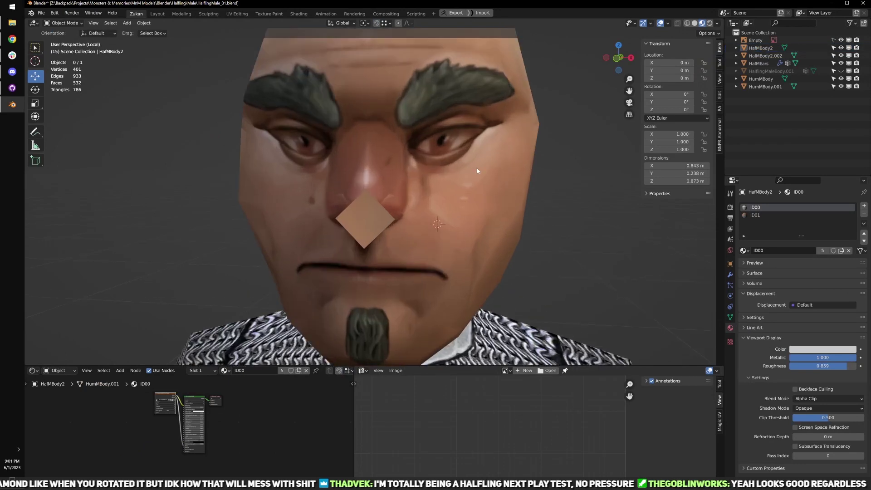
left_click(437, 245)
key("Tab")
middle_click_drag(437, 245, 436, 190)
scroll(436, 190, "down", 2)
scroll(430, 198, "up", 2)
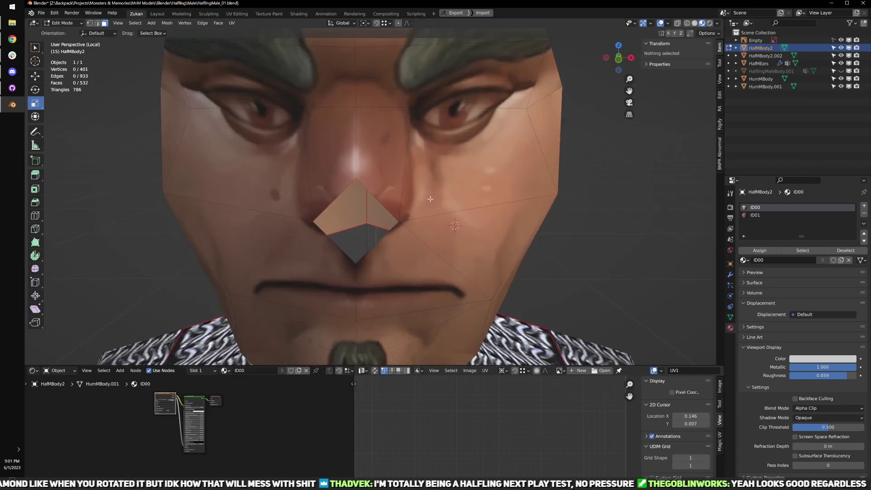
key("ctrl+Tab")
left_click(428, 196)
scroll(428, 197, "down", 2)
middle_click_drag(428, 197, 422, 208)
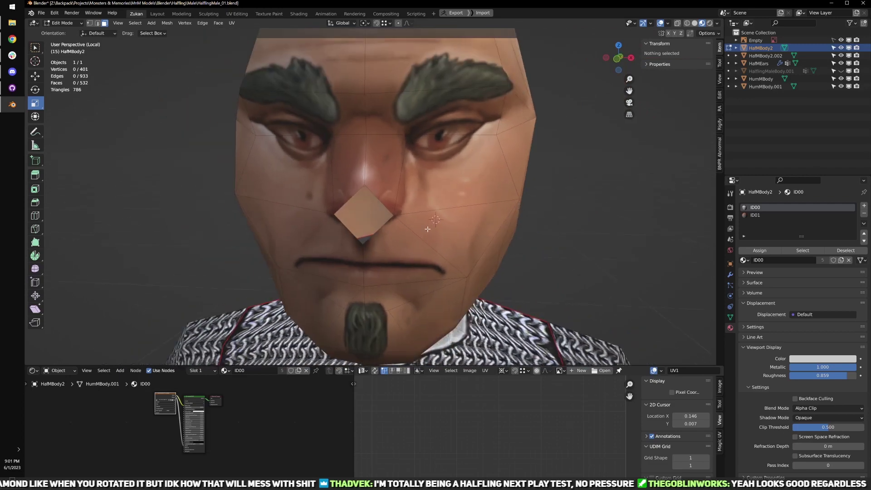
left_click(422, 227)
left_click(311, 219, "shift")
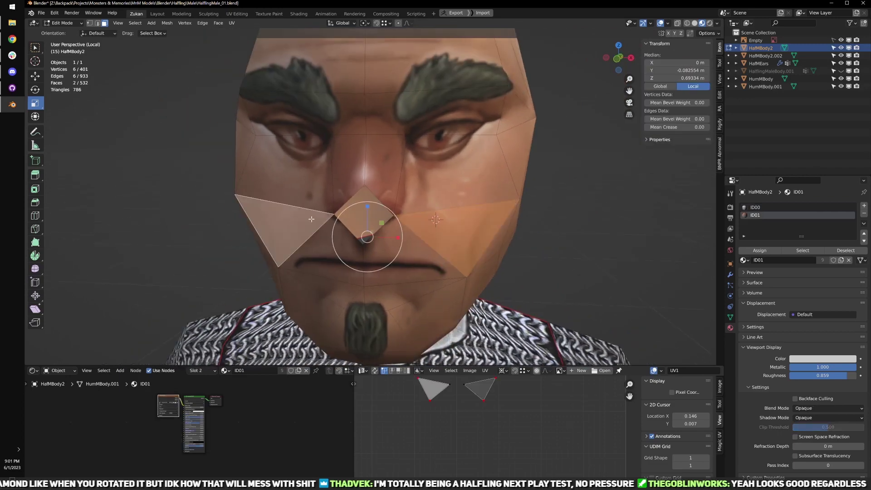
key("x")
left_click(405, 227)
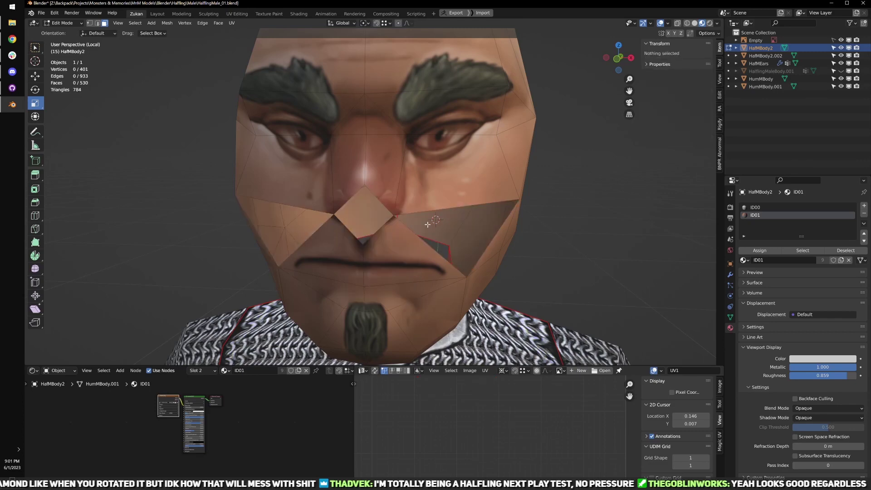
- Cut the upper-lip face with the Knife tool from the bottom of the nose opening to the lip's outer edge on the negative X side
scroll(405, 245, "up", 5)
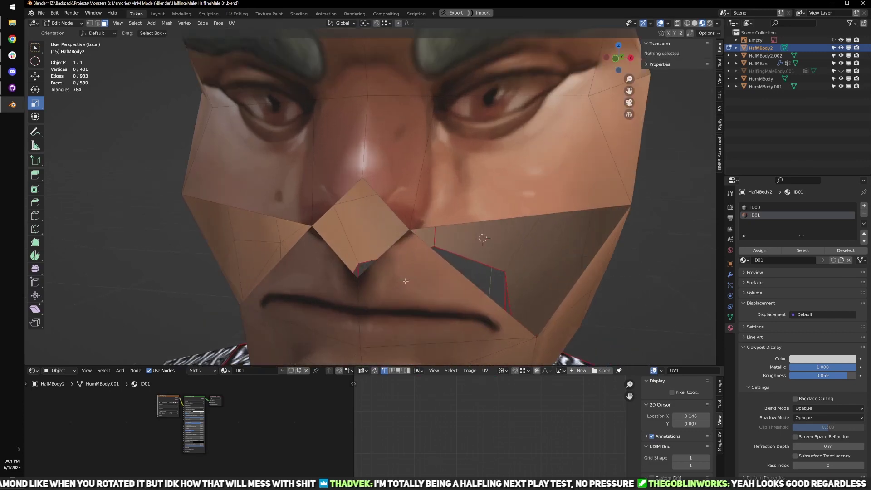
key("ctrl+l")
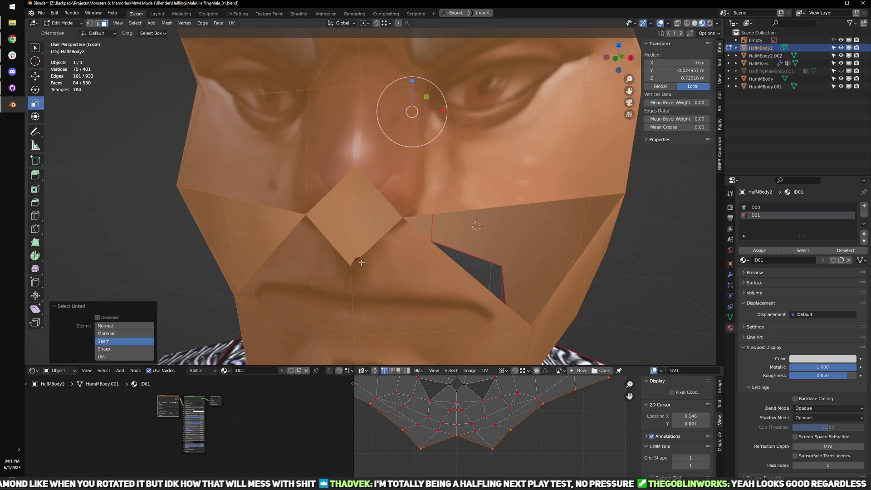
left_click(389, 280)
key("k")
middle_click_drag(325, 269, 352, 271)
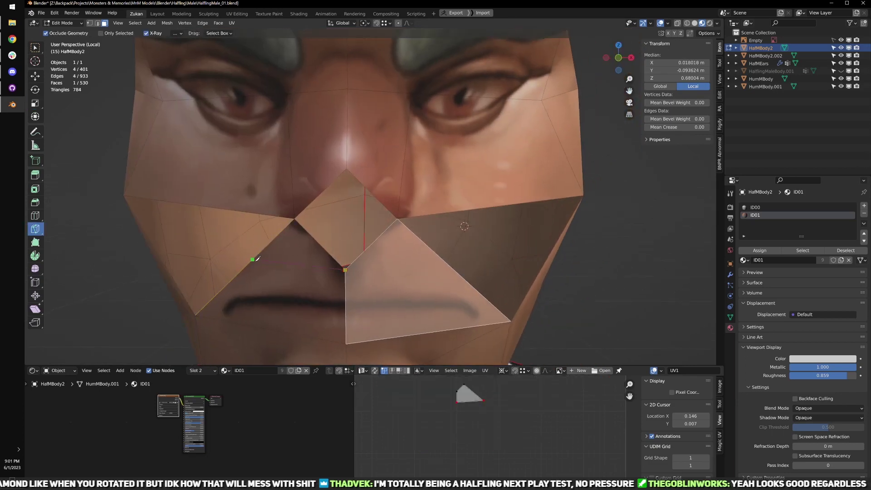
left_click(254, 260)
key("space")
scroll(335, 278, "down", 4)
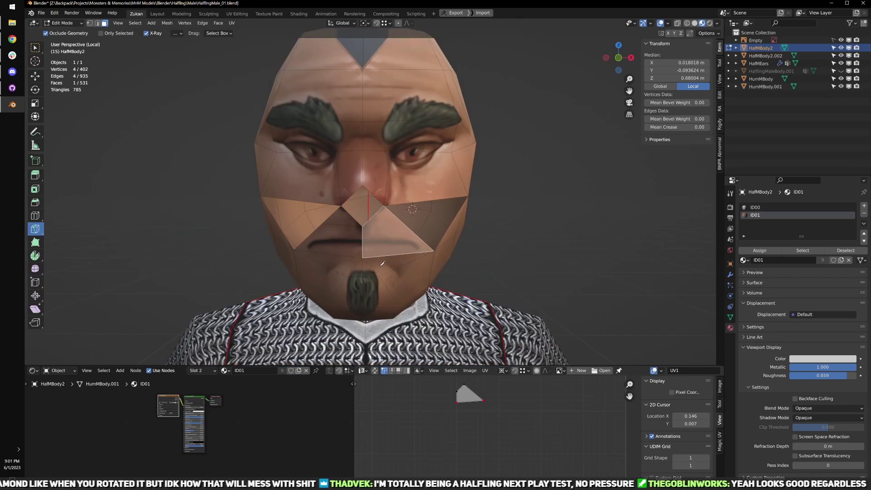
key("Tab")
key("Tab")
middle_click_drag(493, 222, 447, 218)
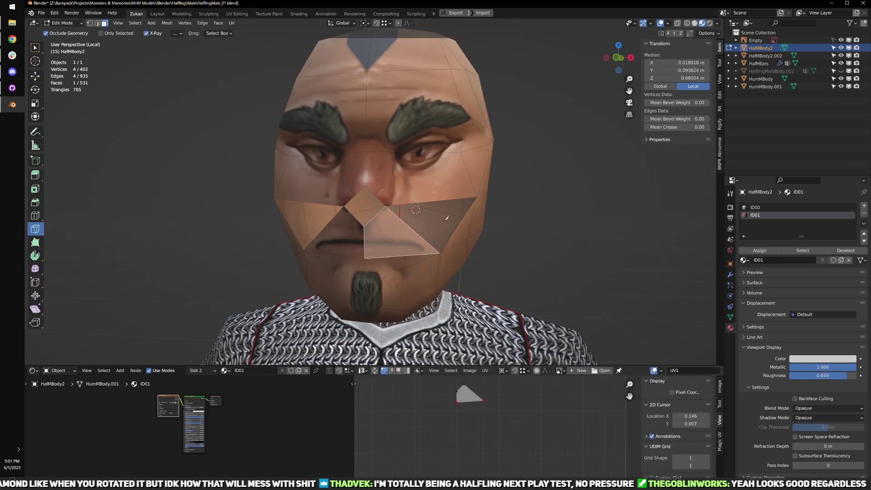
- Select all faces assigned to the ID01 material, separate the selection into its own object and return to Object Mode
left_click(35, 47)
left_click(435, 119)
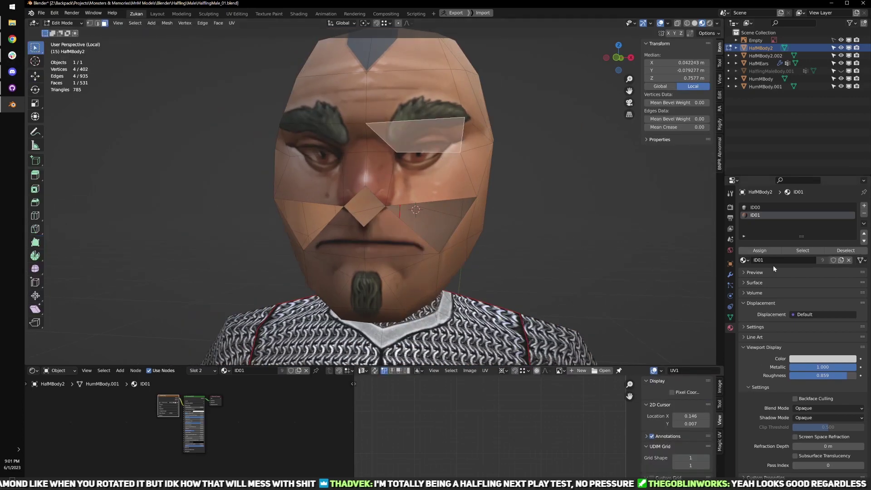
left_click(802, 251)
key("p")
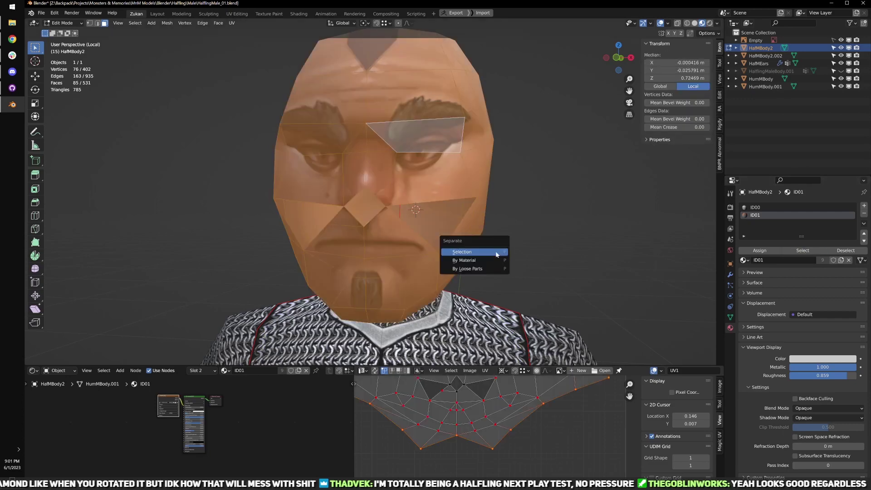
left_click(496, 252)
key("Tab")
- Select the separated head object and isolate it in local view from the front
left_click(551, 260)
left_click(461, 237)
key("KP_Divide")
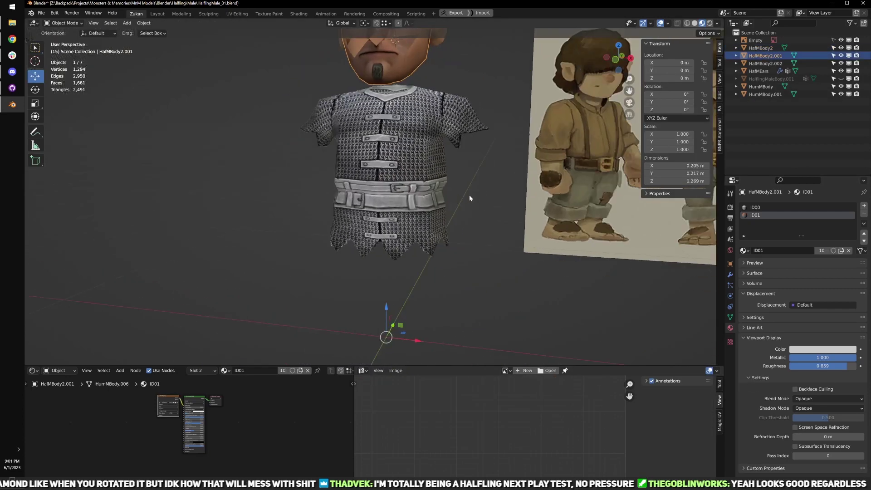
key("KP_Divide")
key("KP_1")
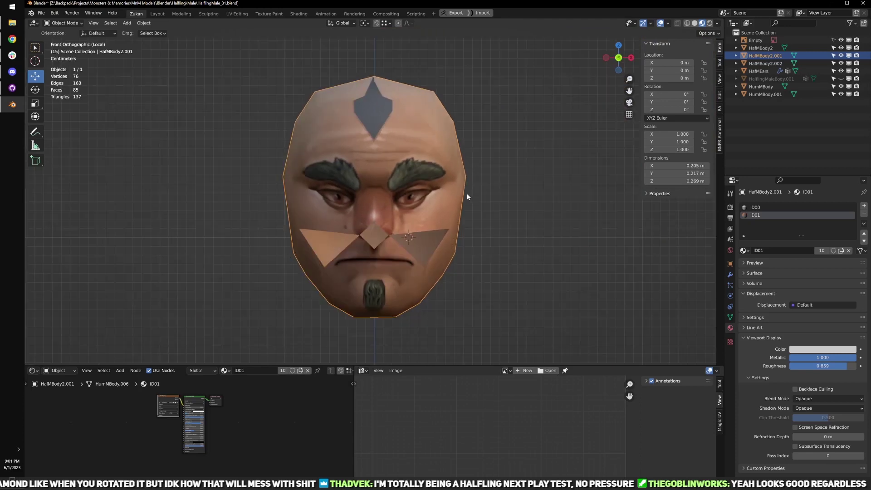
- Select the faces on the head's negative X half in wireframe and delete them, then restore the textured shading
key("Tab")
key("ctrl+Tab")
key("shift+z")
key("ctrl+Tab")
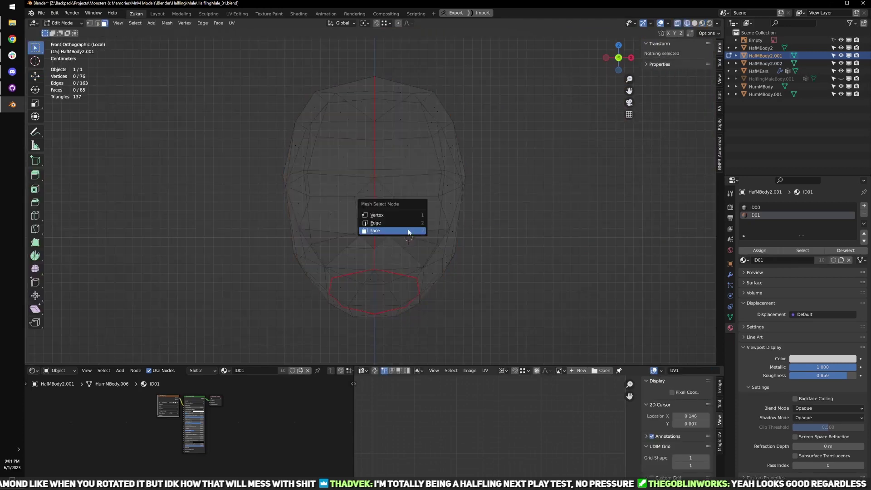
left_click_drag(254, 330, 372, 60)
key("x")
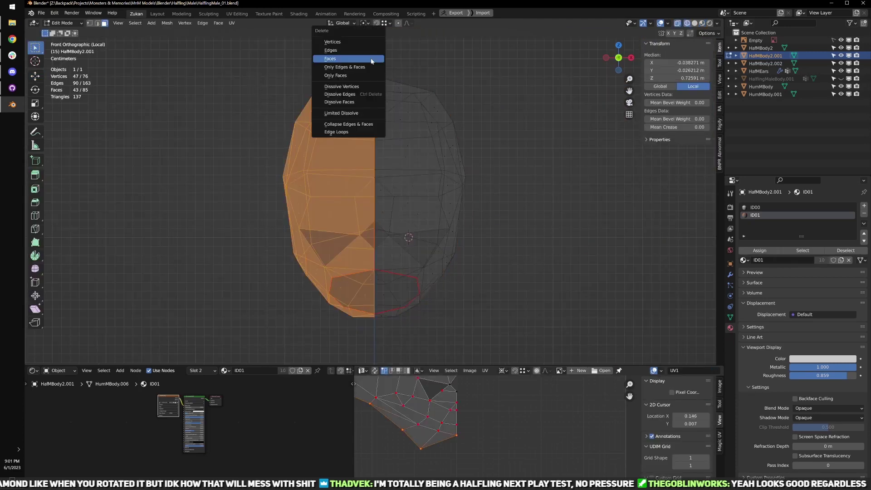
left_click(371, 59)
key("shift+z")
- Set the mesh selection mode for working on the open cheek gap beside the nose of the remaining half head
scroll(475, 218, "up", 2)
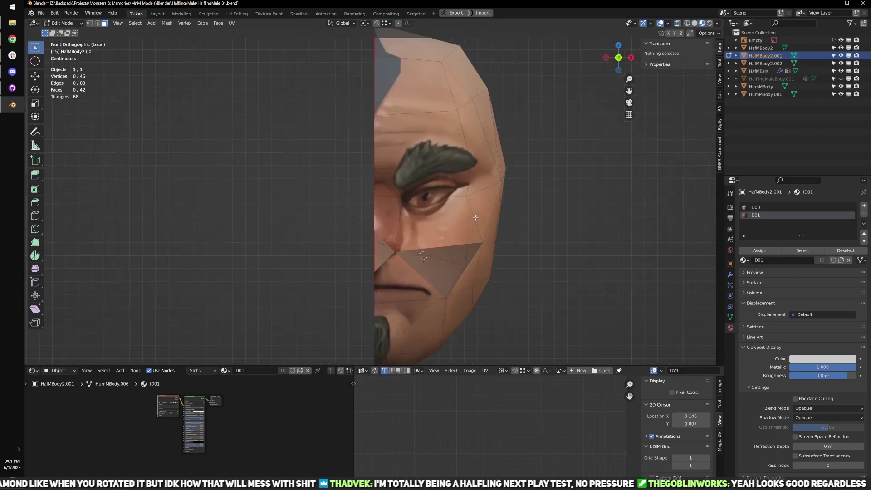
middle_click_drag(476, 282, 439, 251, "shift")
key("ctrl+Tab")
left_click(366, 260)
scroll(374, 281, "up", 2)
middle_click_drag(374, 281, 332, 283)
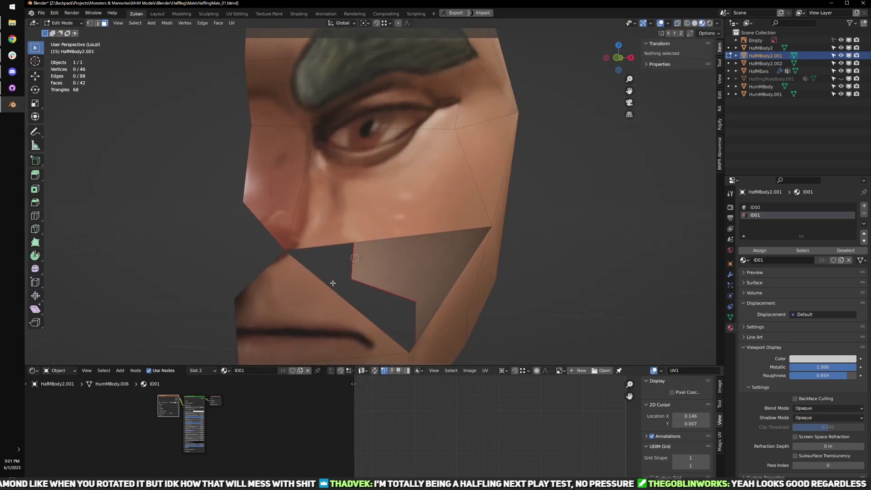
- Knife-cut the upper-lip face from the lip's centre-line corner across to the open edge of the cheek hole
key("k")
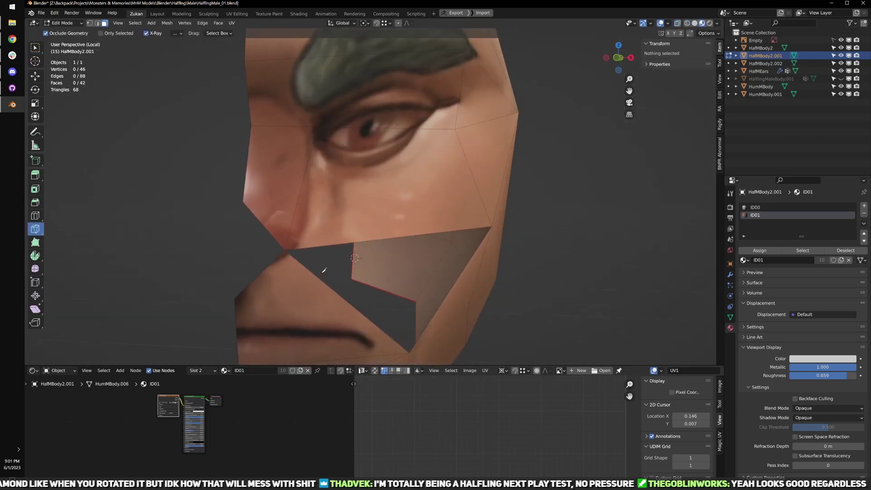
middle_click_drag(236, 325, 262, 244, "shift")
middle_click_drag(257, 211, 231, 221)
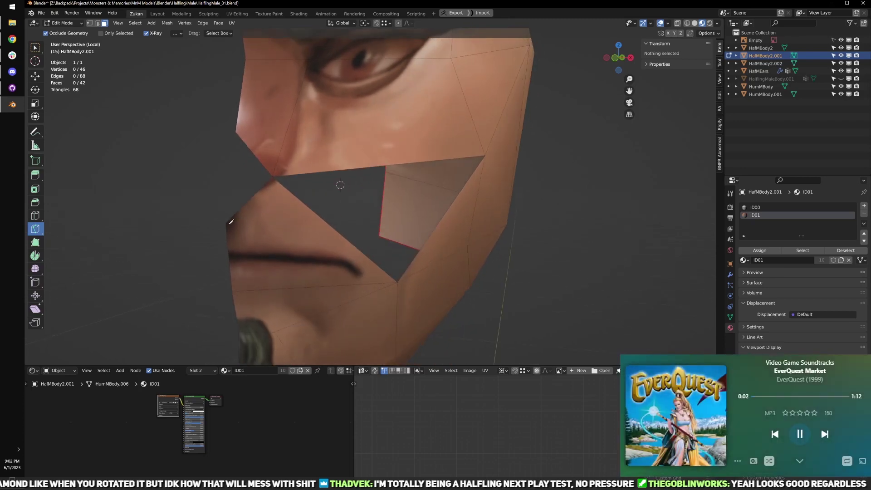
left_click(315, 211)
key("Return")
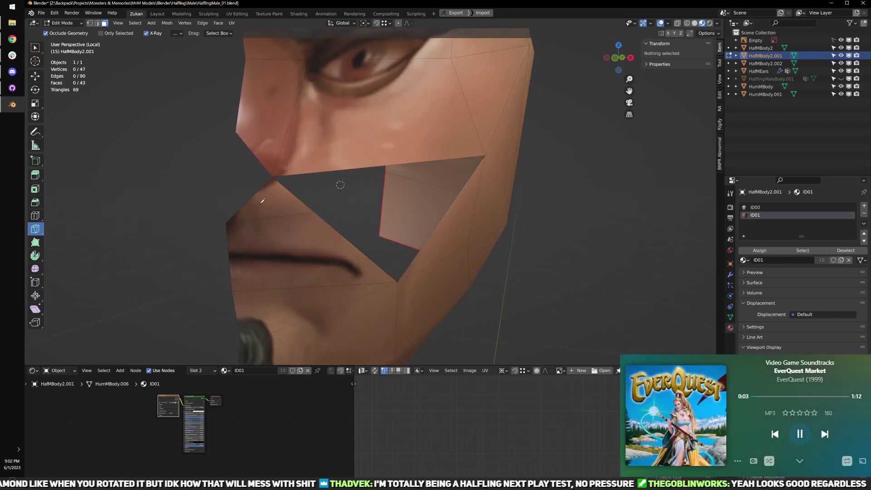
- Delete the small triangular face above the new cut between the nose and the upper lip
left_click(31, 46)
key("ctrl+Tab")
left_click(237, 196)
left_click(280, 204)
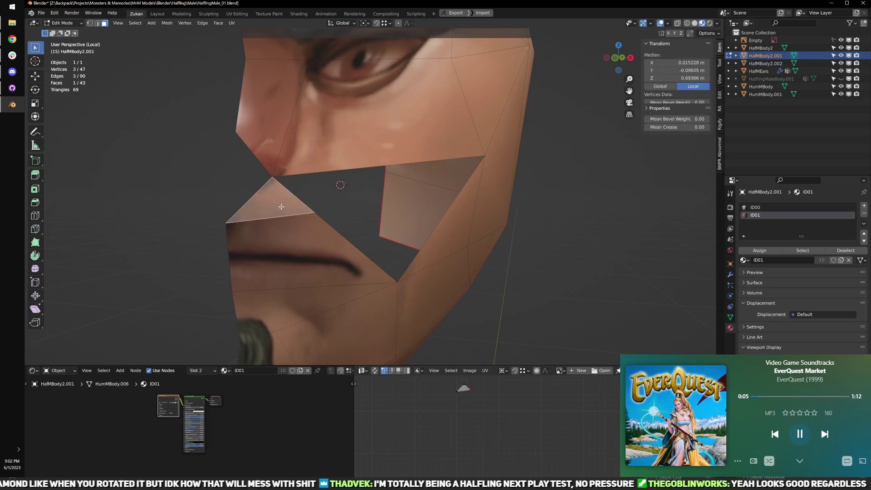
key("x")
left_click(279, 205)
- Move the vertex at the nose's lower outer corner slightly upward
scroll(291, 205, "down", 4)
middle_click_drag(299, 204, 340, 190)
scroll(336, 208, "up", 6)
key("ctrl+Tab")
left_click(279, 210)
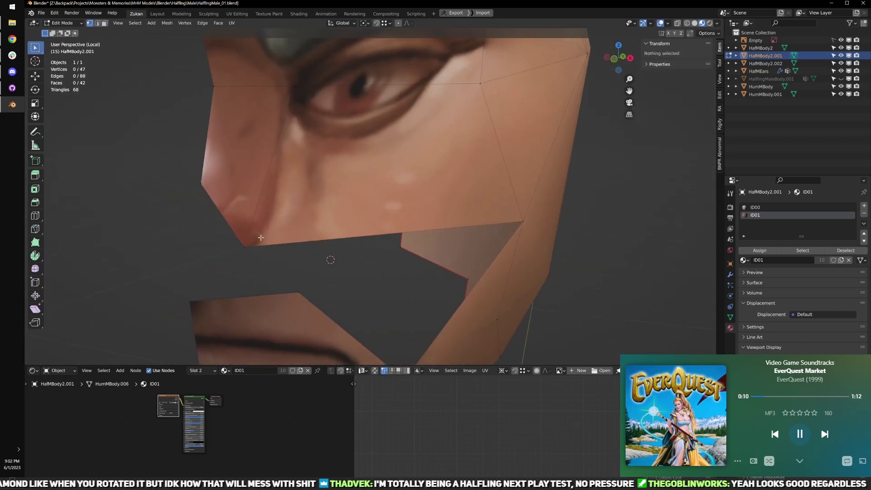
left_click(246, 241)
key("g")
left_click_drag(246, 220, 246, 203)
- Align the nose corner vertex and the upper-lip vertex below it by scaling them to 0 on X
middle_click_drag(247, 206, 281, 262, "alt")
left_click(327, 279, "shift")
middle_click_drag(328, 280, 346, 284, "alt")
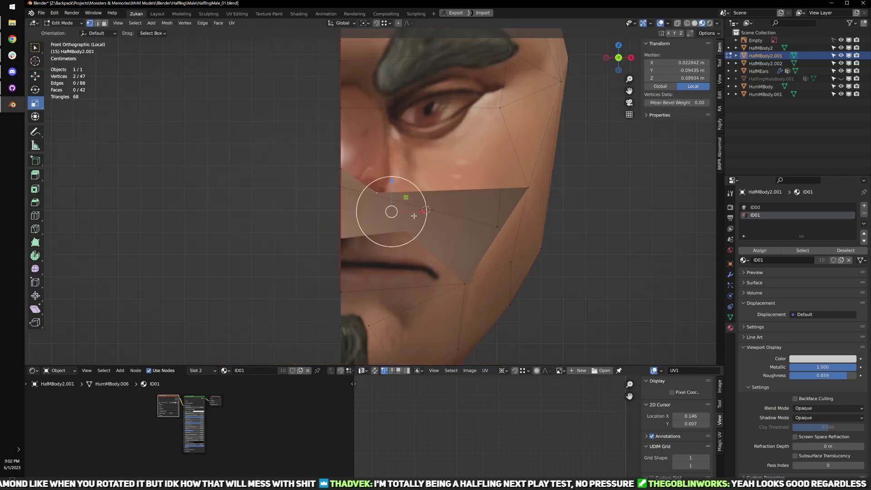
key("s")
key("x")
key("0")
key("Return")
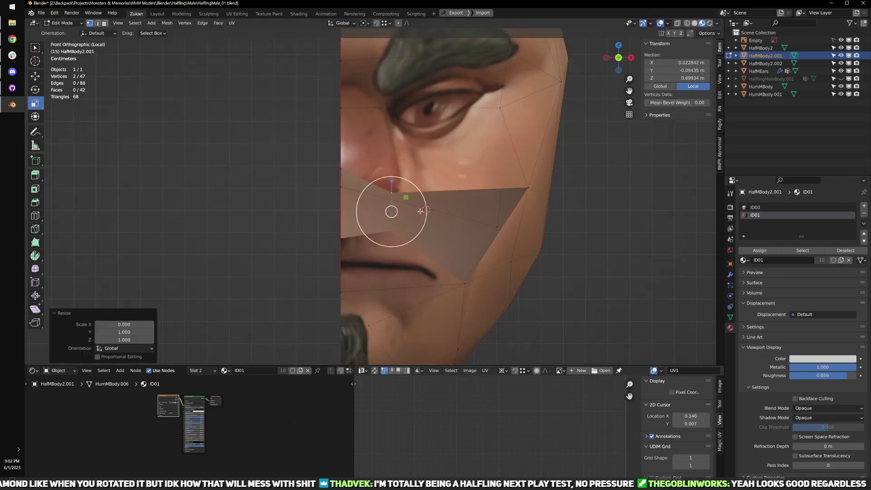
middle_click_drag(421, 209, 341, 257)
scroll(359, 234, "down", 3)
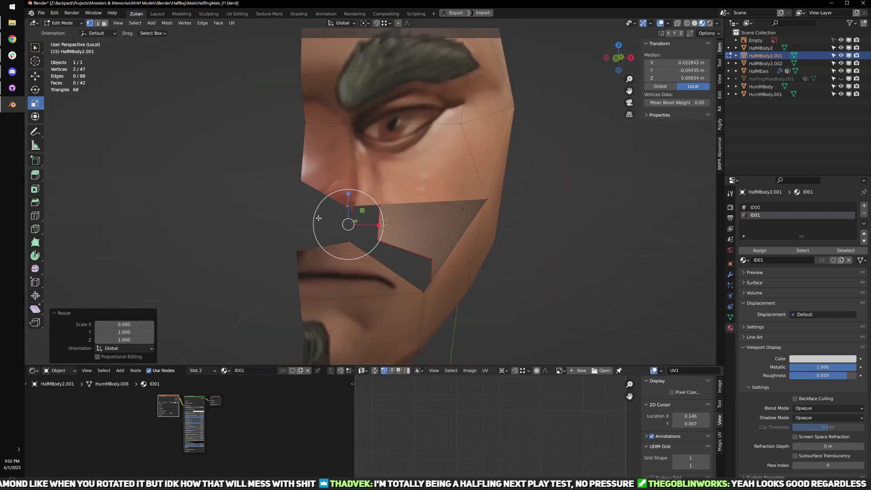
- Level the two vertices under the nose on Z, and likewise the two upper-lip vertices, in wireframe side view
middle_click_drag(319, 217, 379, 232, "alt")
scroll(398, 236, "up", 3)
key("shift+z")
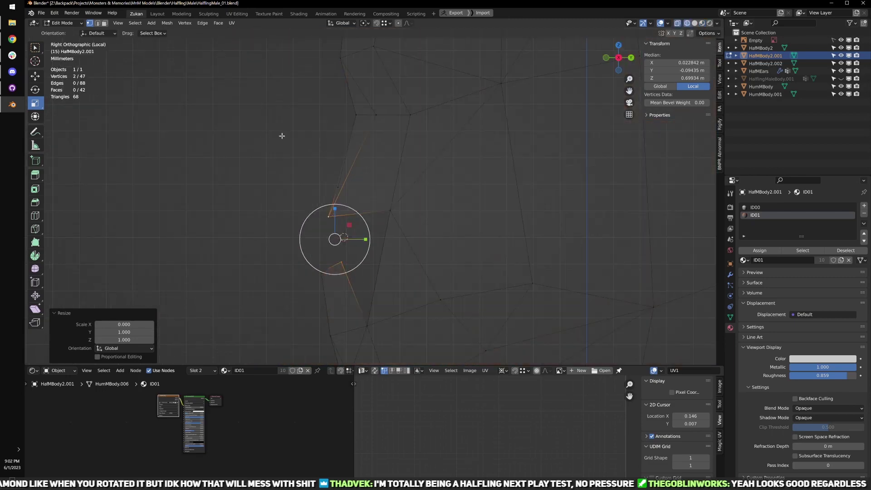
left_click_drag(282, 131, 344, 218)
left_click_drag(334, 175, 333, 180)
left_click_drag(300, 246, 349, 284)
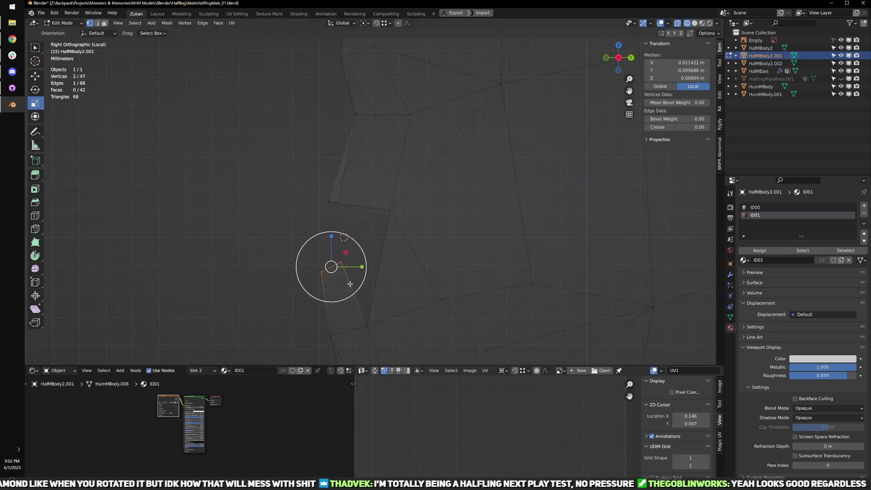
- Align the four vertices around the gap between nose and lip by scaling them to 0 on Y
left_click_drag(258, 148, 366, 292)
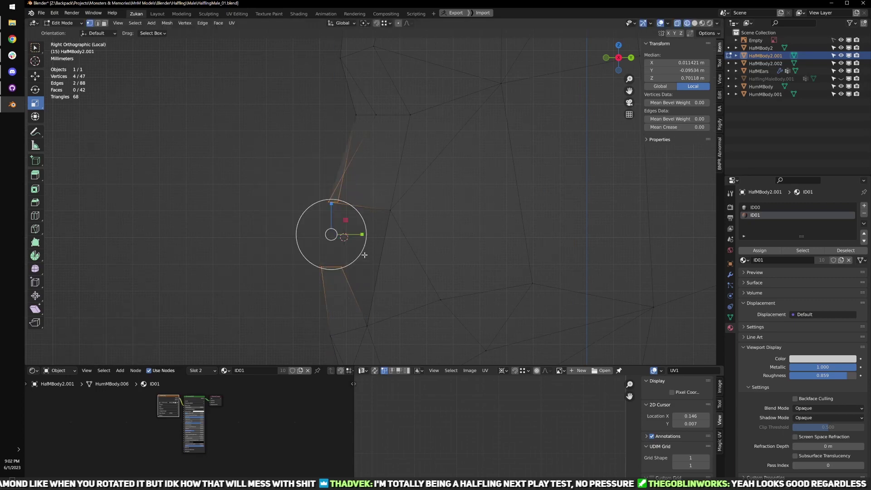
middle_click_drag(364, 247, 364, 238)
left_click_drag(364, 233, 361, 232)
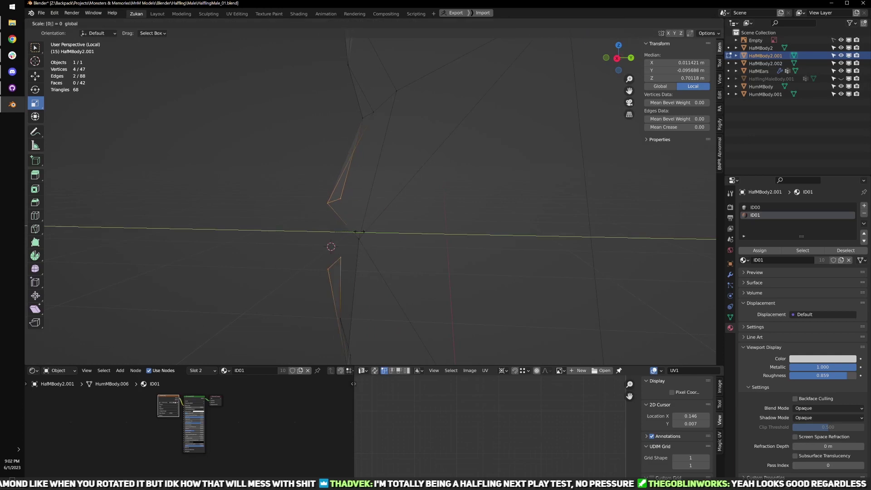
key("Return")
- Close the cheek hole by bridging the edge under the cheek with the edge beside the mouth
middle_click_drag(393, 269, 452, 260)
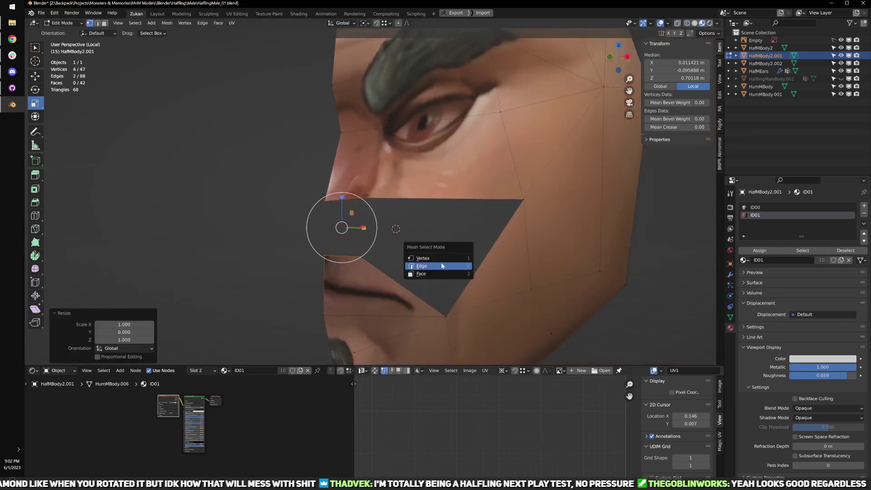
left_click(442, 266)
left_click(397, 289)
left_click(448, 201, "shift")
key("ctrl+e")
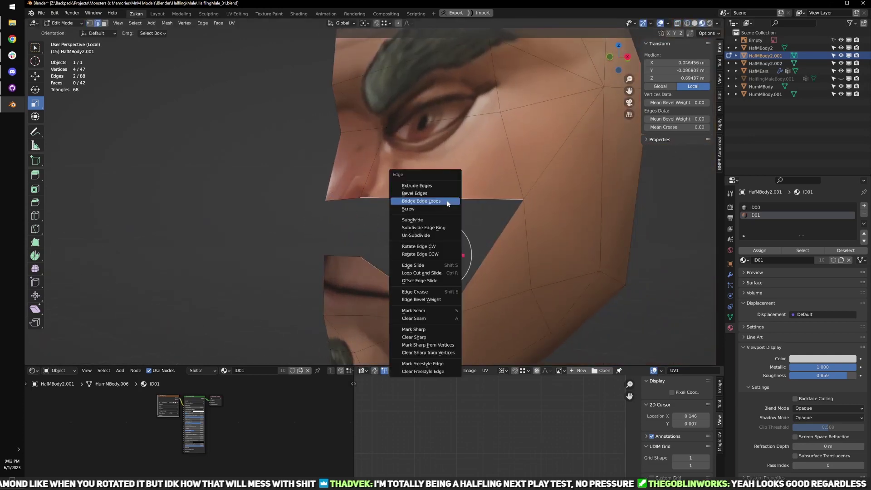
left_click(447, 202)
middle_click_drag(364, 232, 423, 236)
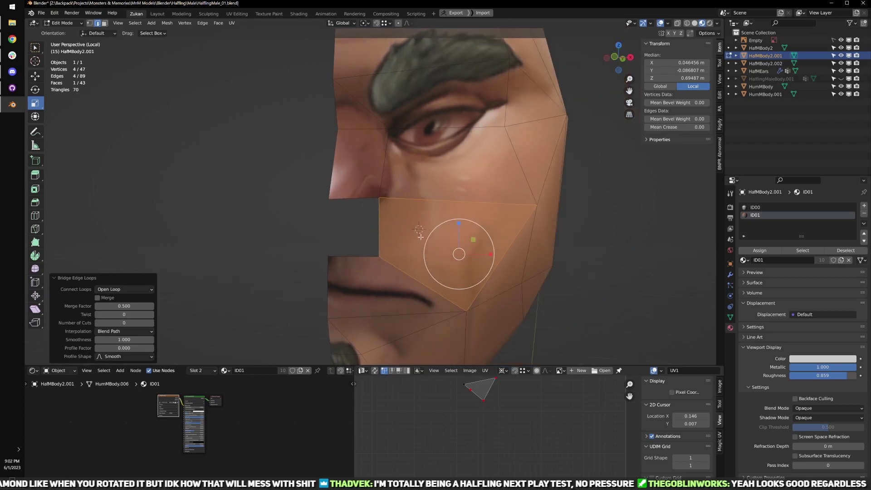
- Add a Mirror modifier on the X axis to the half-face object
key("Tab")
scroll(595, 285, "down", 1)
left_click(730, 276)
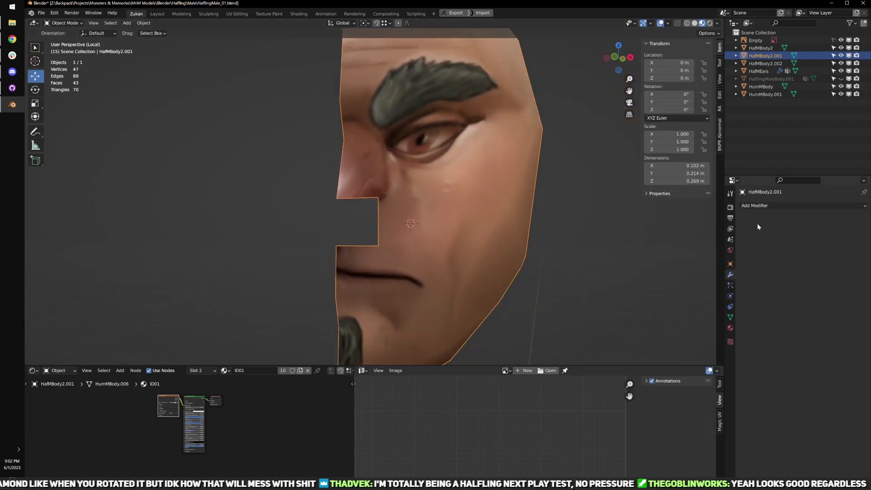
left_click(757, 205)
left_click(718, 296)
scroll(503, 284, "down", 2)
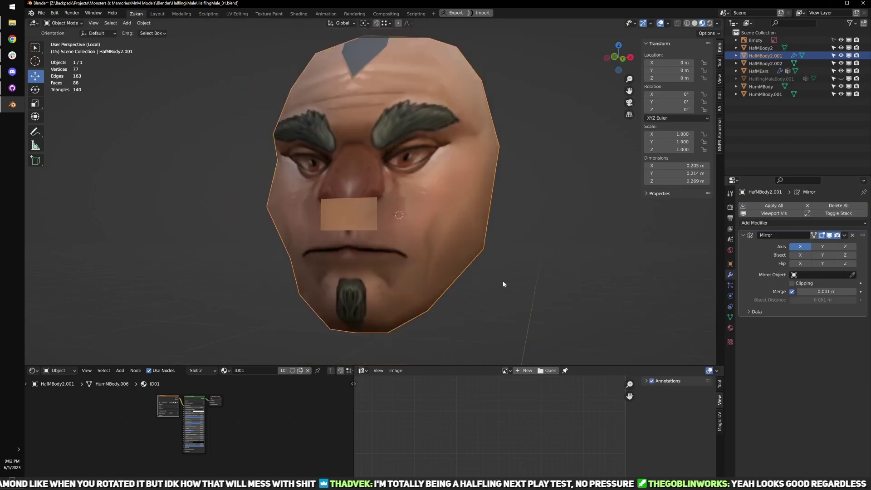
- Narrow the opening under the nose by moving its vertical side edge about 0.01 m inward along X
middle_click_drag(503, 284, 497, 283)
scroll(446, 268, "up", 2)
key("Tab")
left_click(389, 232)
key("w")
left_click_drag(403, 223, 386, 224)
middle_click_drag(398, 234, 364, 246)
scroll(350, 238, "up", 3)
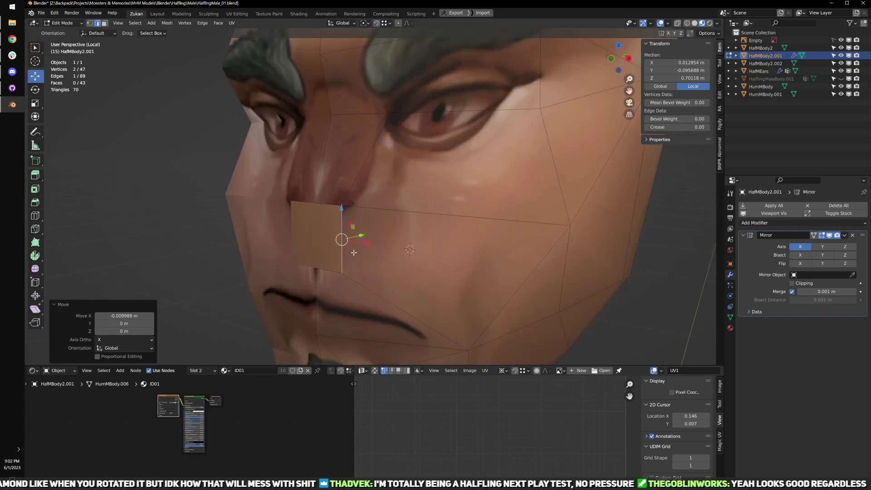
- Extrude the opening's top, side and bottom edges and move them -0.010892 m along Y
middle_click_drag(325, 207, 309, 218)
left_click(330, 267, "shift")
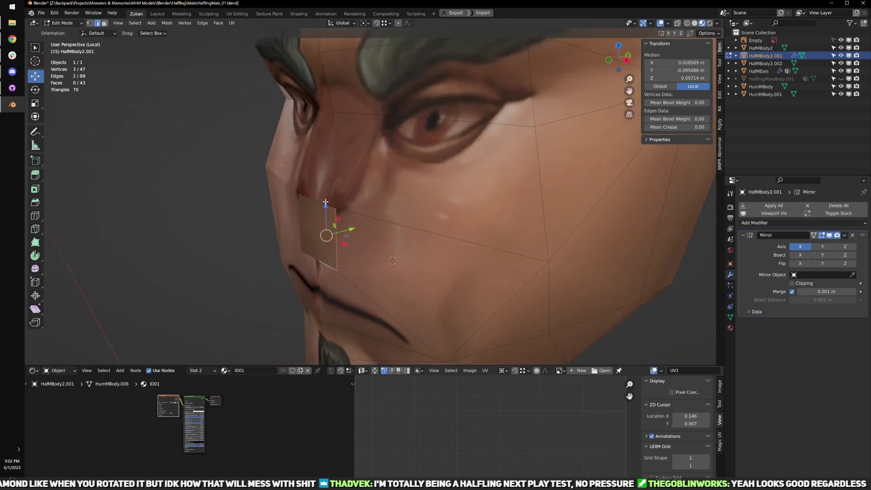
key("e")
right_click(323, 222)
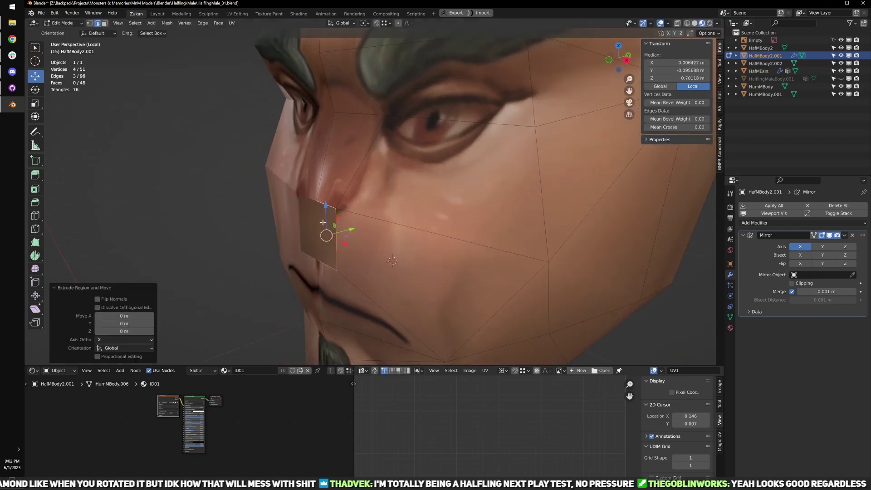
middle_click_drag(323, 222, 331, 225)
key("g")
key("y")
left_click(327, 230)
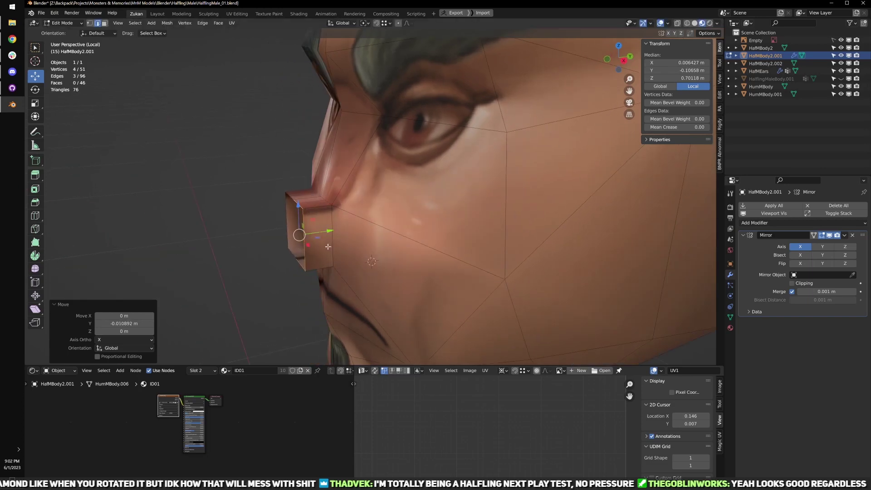
- Cap the front of the extruded block by bridging its top and bottom front edges
middle_click_drag(323, 259, 364, 267)
scroll(377, 259, "up", 4)
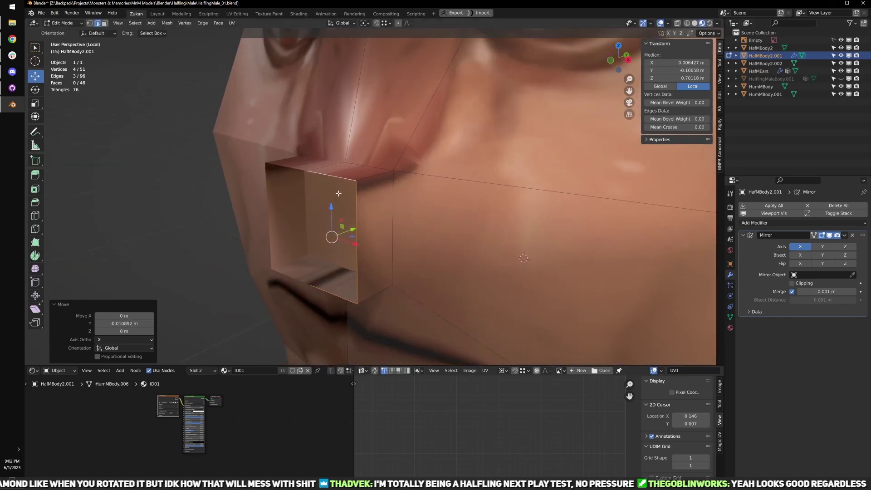
left_click(360, 250, "shift")
key("alt+z")
right_click(387, 257)
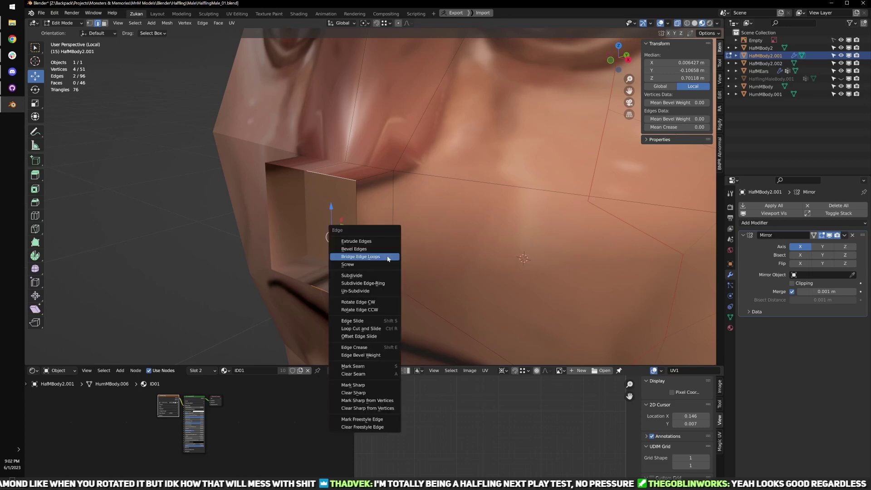
left_click(389, 254)
middle_click_drag(389, 255, 434, 253)
scroll(435, 253, "down", 5)
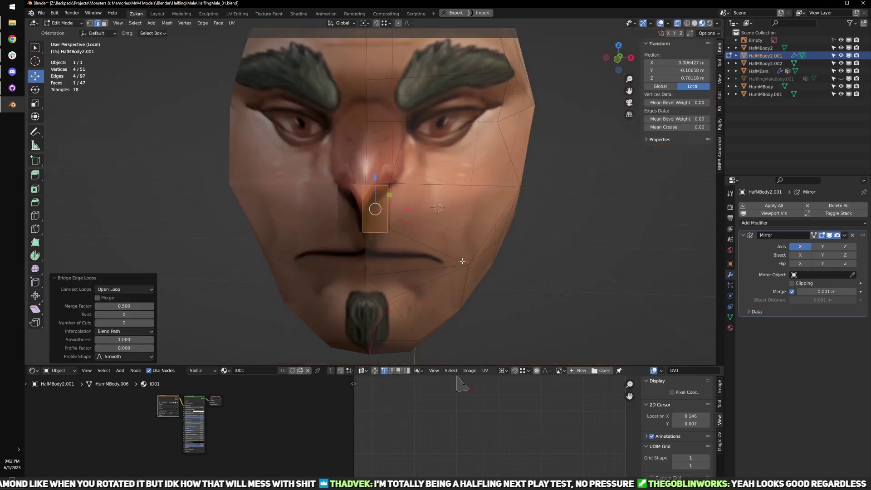
left_click(677, 25)
scroll(489, 204, "up", 2)
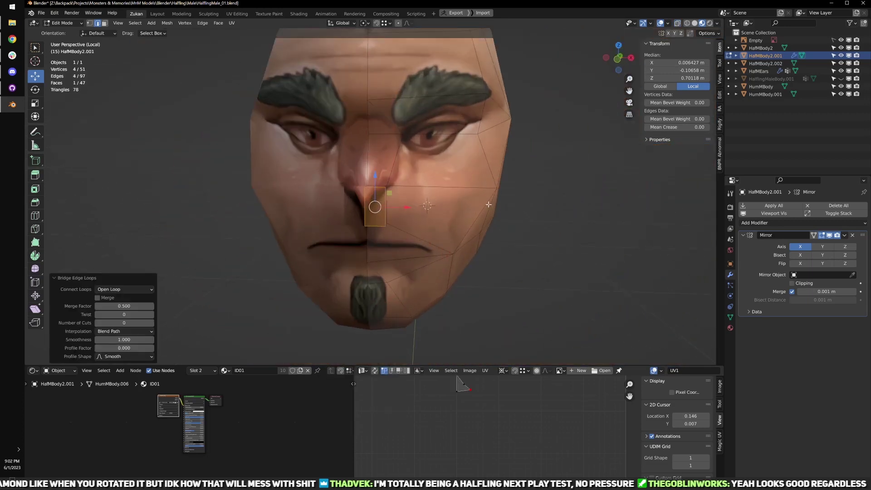
scroll(415, 227, "up", 3)
- Rotate all vertices of the block under the nose about -9.4° around X in wireframe side view
key("ctrl+Tab")
left_click(408, 213)
key("shift+z")
middle_click_drag(449, 243, 350, 227)
left_click_drag(261, 151, 384, 255)
left_click_drag(348, 181, 348, 182)
key("e")
left_click_drag(373, 223, 369, 225)
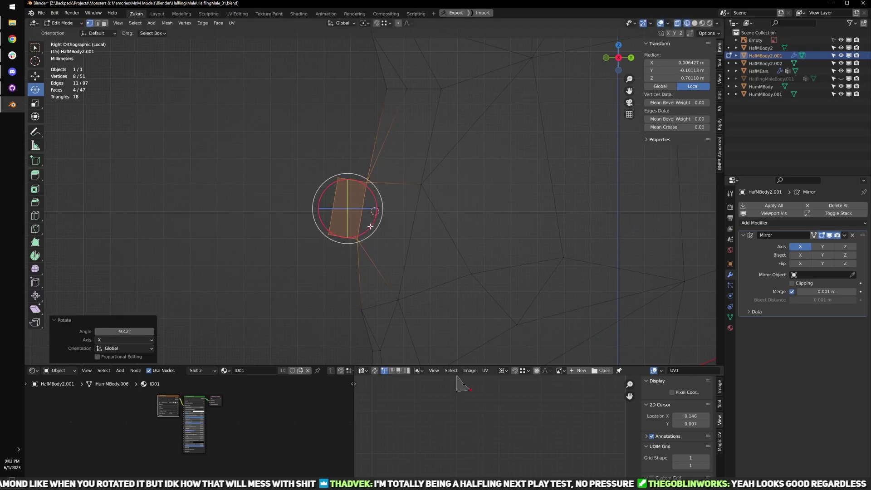
- Knife-cut the block's front face from its upper outer corner to the centre line and back to the lower outer corner
middle_click_drag(368, 225, 391, 267)
key("ctrl+Tab")
left_click(402, 252)
scroll(402, 261, "up", 1)
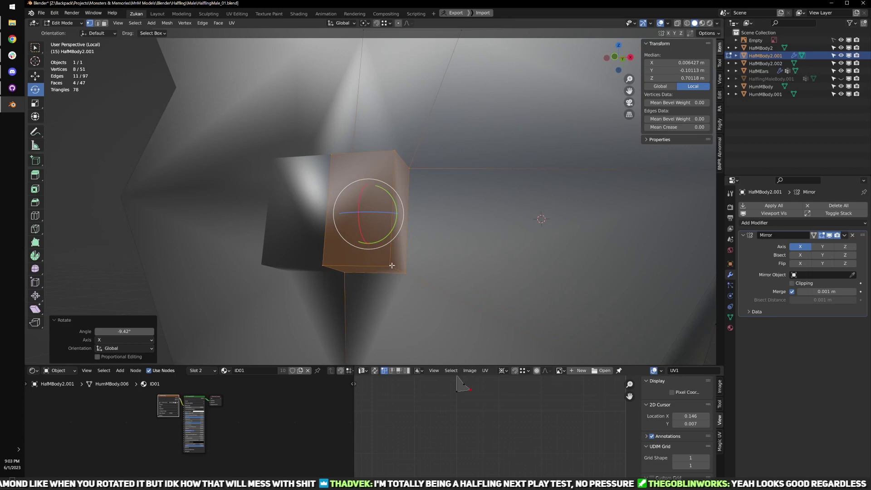
key("shift+space")
key("k")
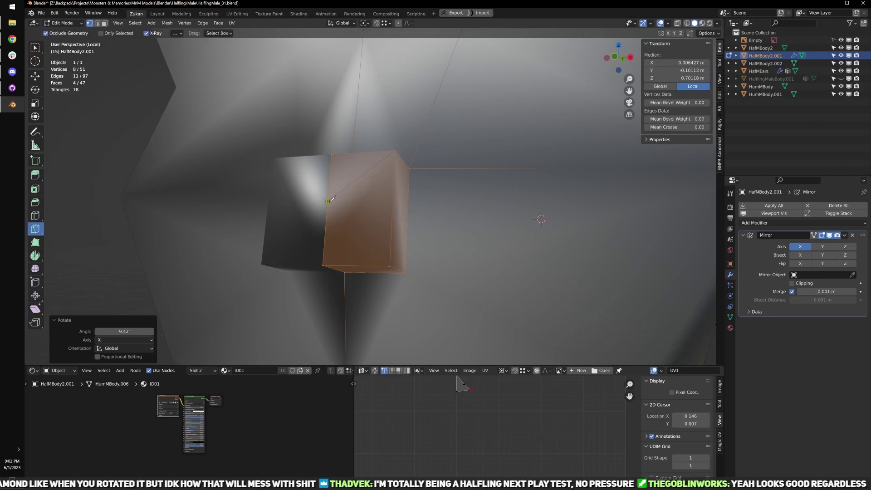
left_click(390, 266)
key("Return")
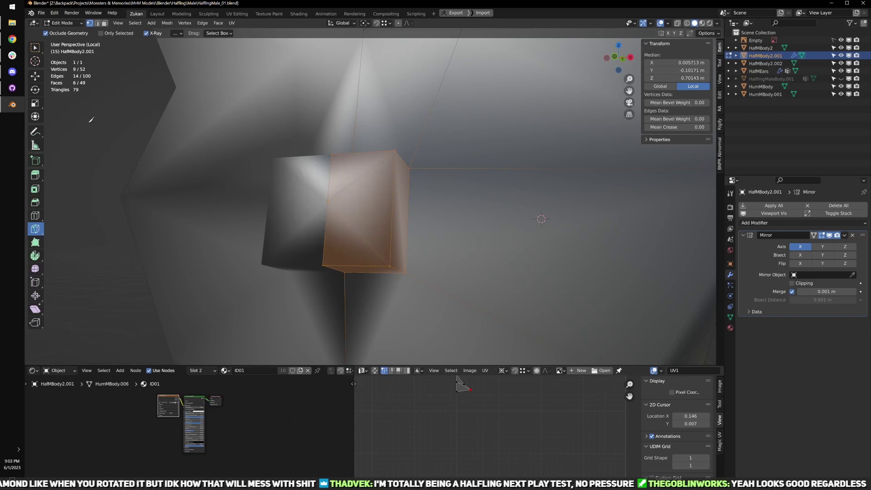
- Pull the new centre-line vertex on the block's front face forward along Y to form a point
left_click(35, 48)
left_click(328, 201)
key("KP_3")
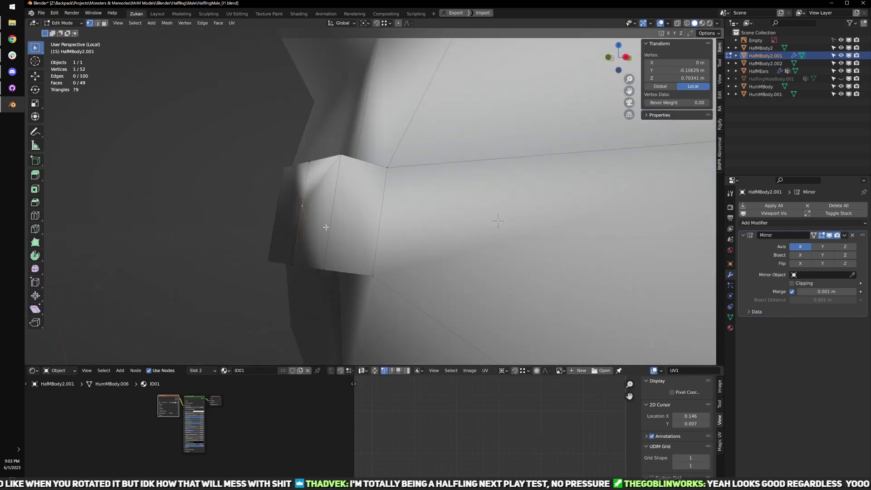
key("shift+space")
key("g")
left_click_drag(305, 209, 266, 208)
scroll(321, 200, "down", 5)
scroll(293, 239, "down", 2)
key("Tab")
mouse_move(294, 239)
middle_mouse_down()
mouse_move(292, 268)
mouse_move(329, 277)
mouse_move(424, 254)
mouse_move(317, 258)
mouse_move(463, 267)
mouse_move(427, 250)
mouse_move(360, 244)
mouse_move(418, 251)
mouse_move(420, 235)
mouse_move(377, 258)
middle_mouse_up()
key("z")
scroll(460, 264, "up", 1)
- Move the four vertices of the block's outer side about 0.0018 m inward along X
key("Tab")
key("a")
scroll(360, 243, "up", 3)
key("shift+z")
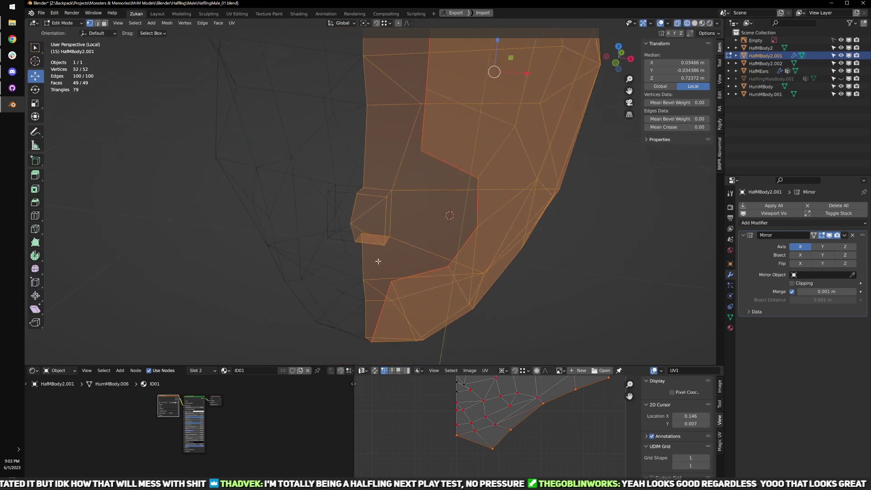
left_click_drag(378, 261, 404, 181)
key("shift+z")
middle_click_drag(404, 180, 399, 201)
key("g")
key("x")
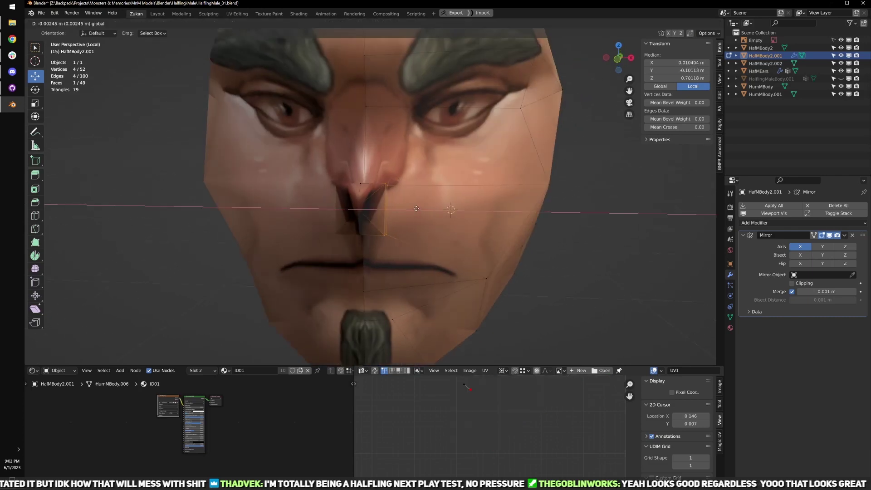
left_click(418, 208)
scroll(426, 222, "down", 2)
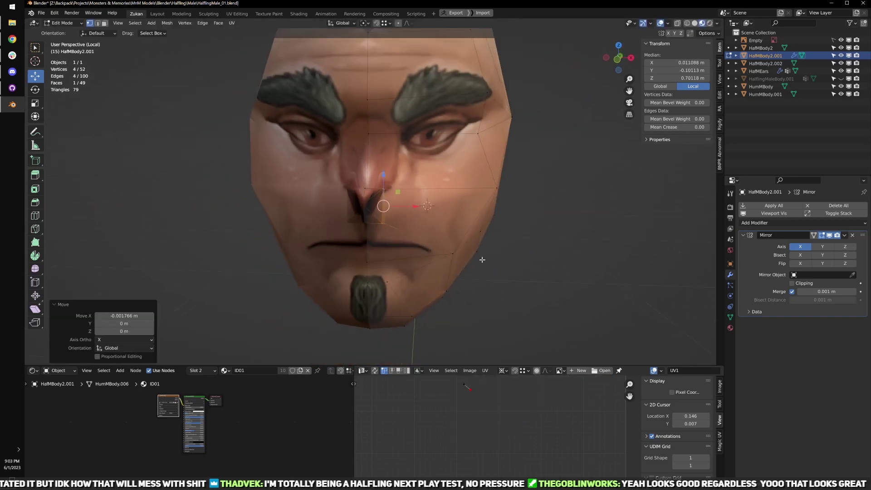
- Unwrap the face mesh's UVs and maximize the UV editor to show the layout
key("u")
left_click(458, 249)
key("ctrl+space")
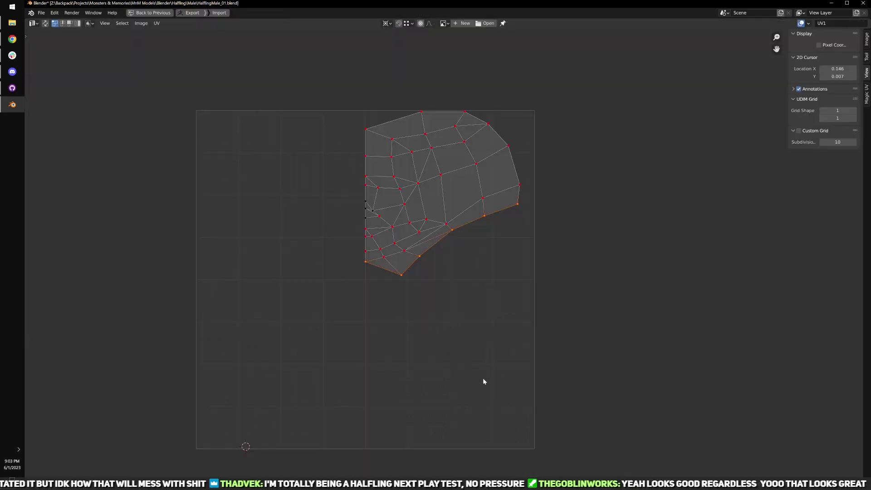
scroll(381, 288, "up", 3)
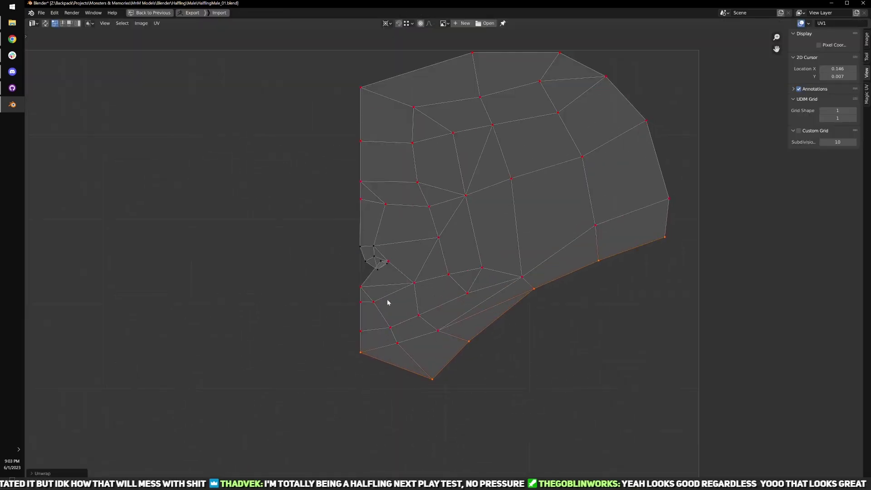
- Unpin the two stray UV vertices beside the nose and unwrap again to clear the overlap
scroll(427, 278, "up", 4)
key("ctrl+space")
middle_click_drag(408, 268, 364, 232)
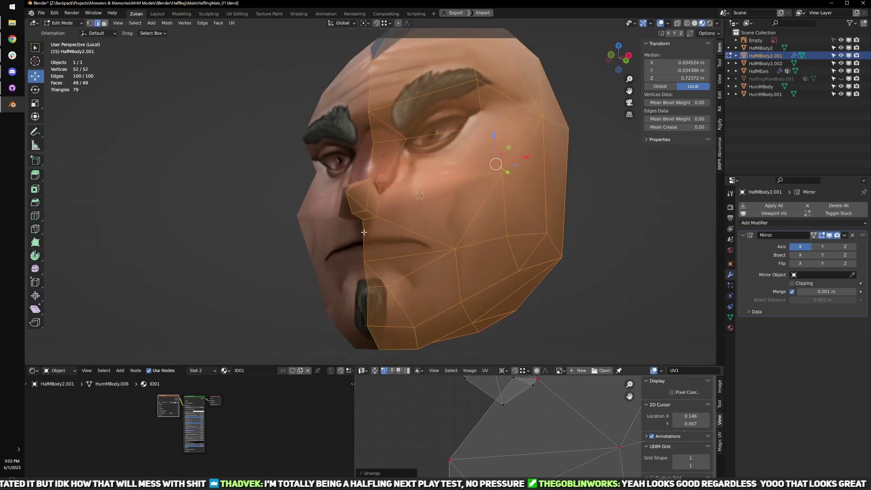
key("ctrl+space")
scroll(484, 366, "up", 2)
left_click(443, 157)
key("p")
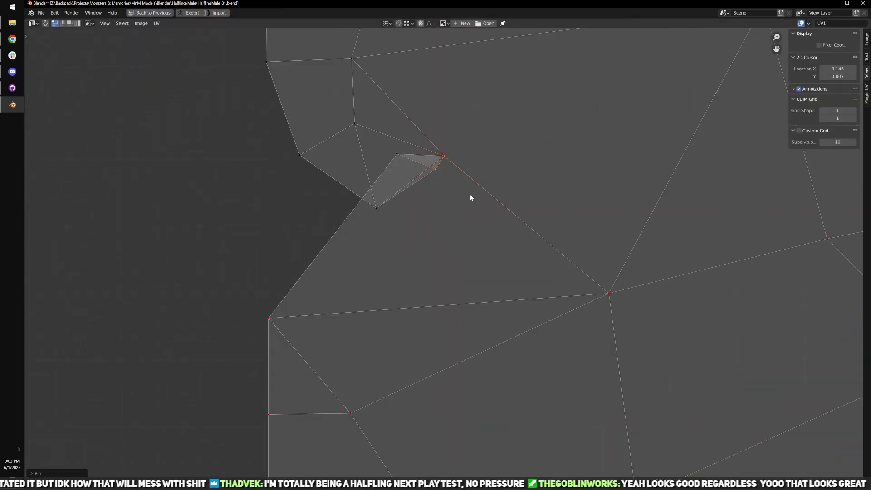
key("u")
scroll(467, 217, "down", 2)
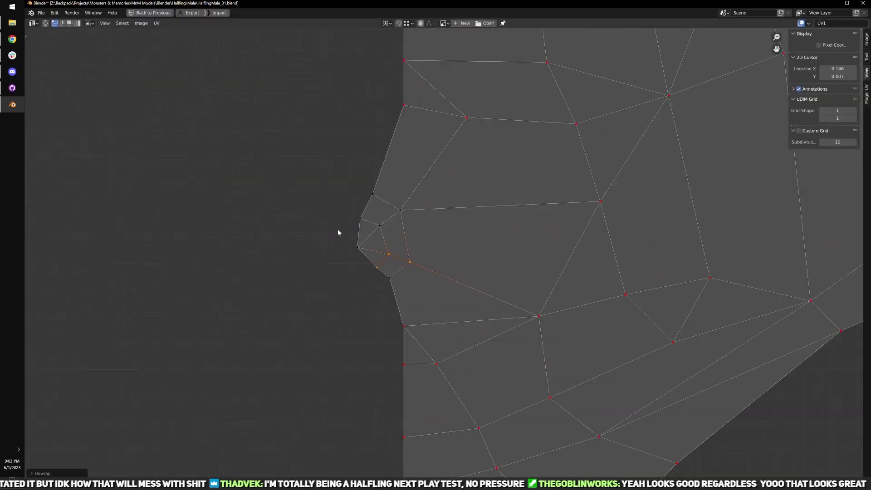
- Straighten the three outermost nose-tip UV vertices into a vertical line, snap them along X onto the centre line, and unwrap again
left_click_drag(344, 216, 369, 279)
key("q")
mouse_move(443, 269)
left_click(496, 294)
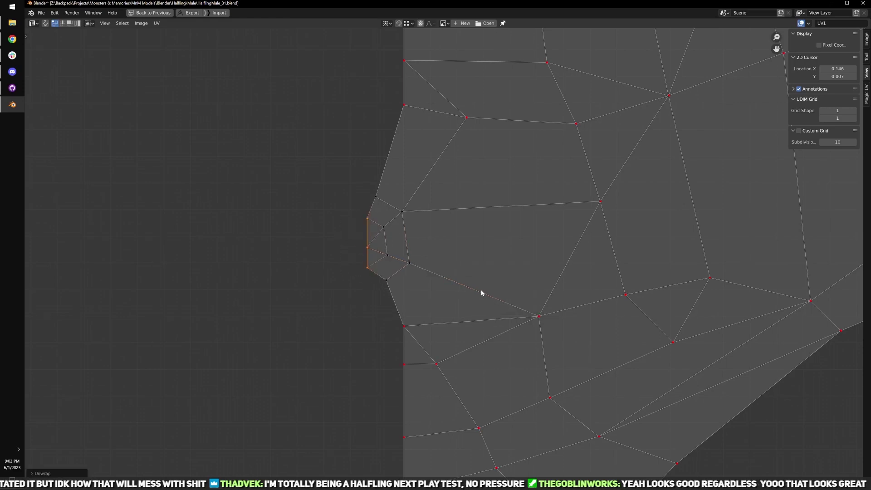
key("g")
key("x")
left_click(402, 321)
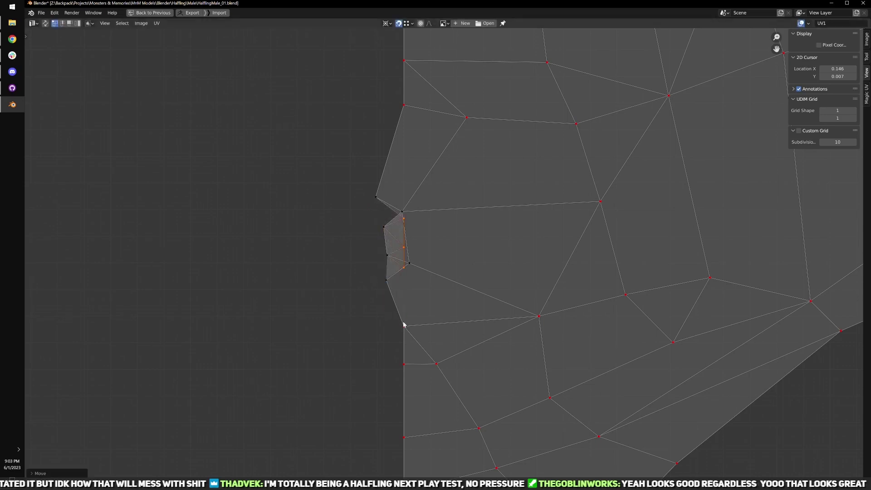
scroll(429, 301, "up", 2)
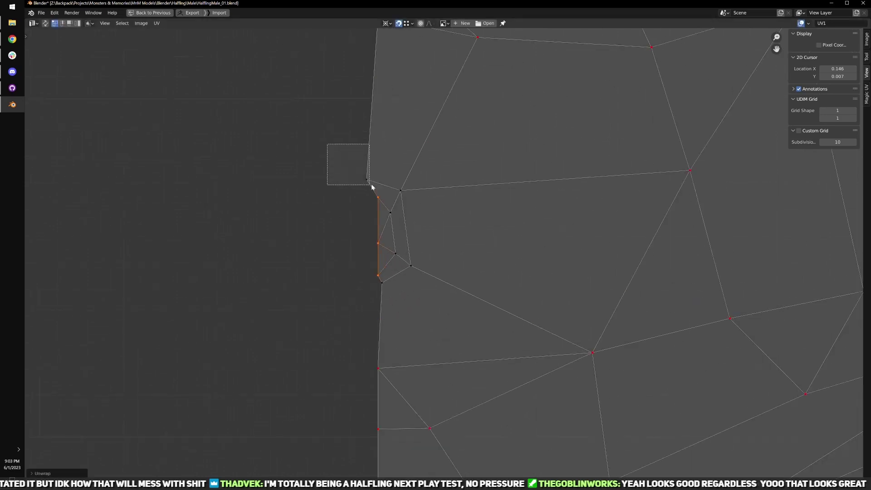
- Snap the UV vertices just above and below the nose tip along X onto the centre line and unwrap again
left_click_drag(371, 184, 372, 184)
key("g")
key("x")
left_click(379, 198)
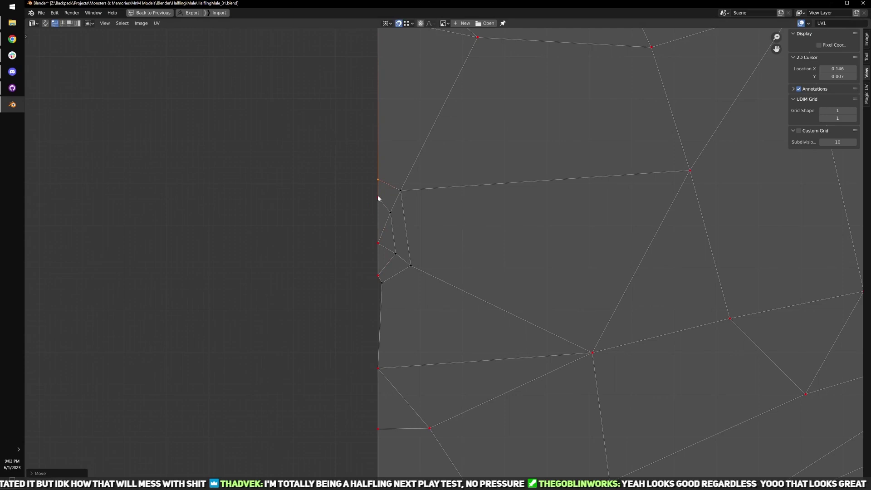
left_click_drag(392, 291, 385, 288)
key("g")
key("x")
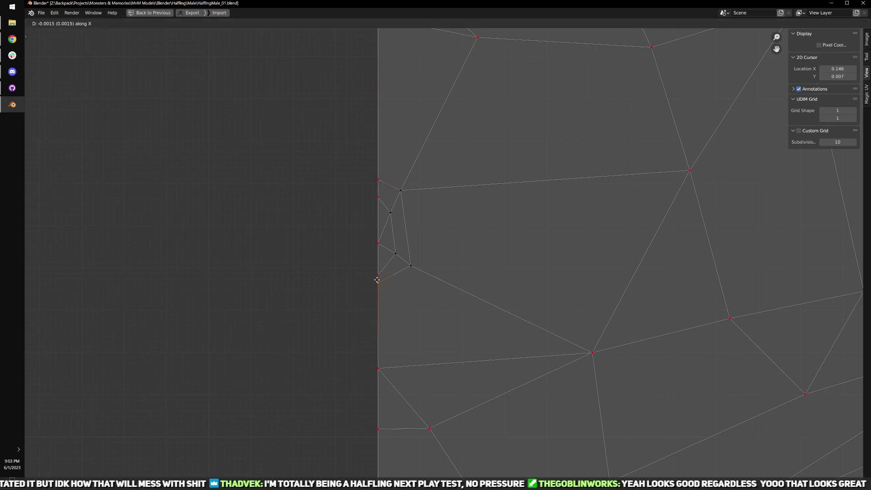
left_click(376, 280)
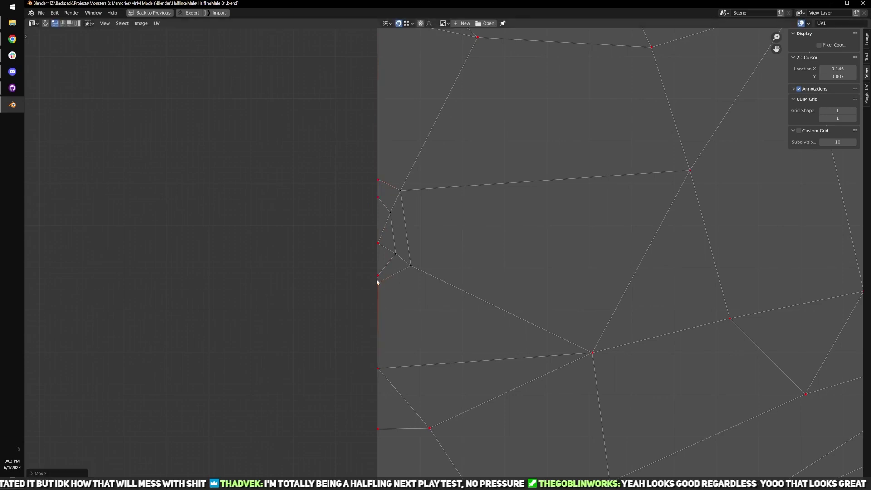
key("u")
left_click(387, 301)
- Turn snapping off, lower the bottom centre-line nose UV vertex along Y, and unwrap again
key("g")
key("y")
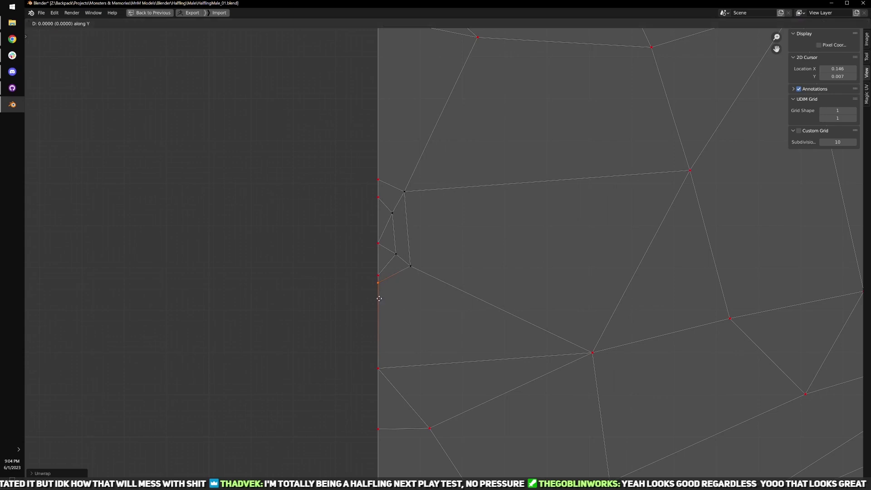
right_click(379, 296)
key("shift+Tab")
key("g")
key("y")
left_click(379, 315)
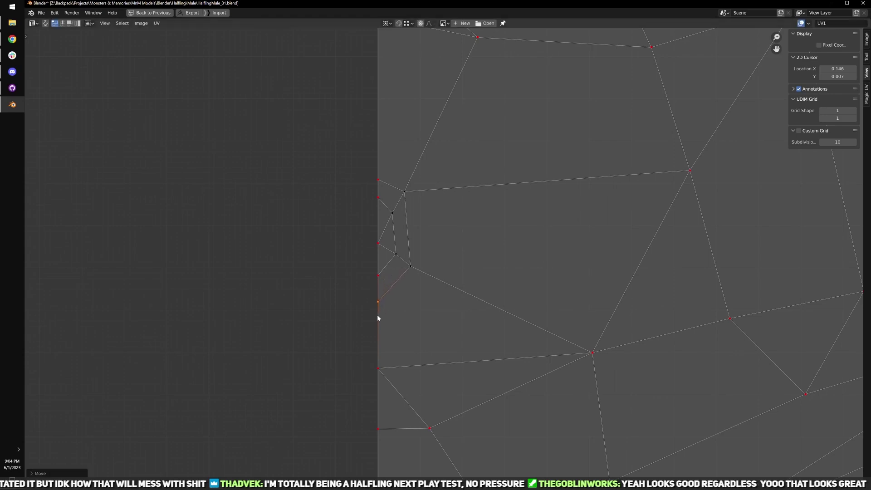
key("u")
left_click(407, 313)
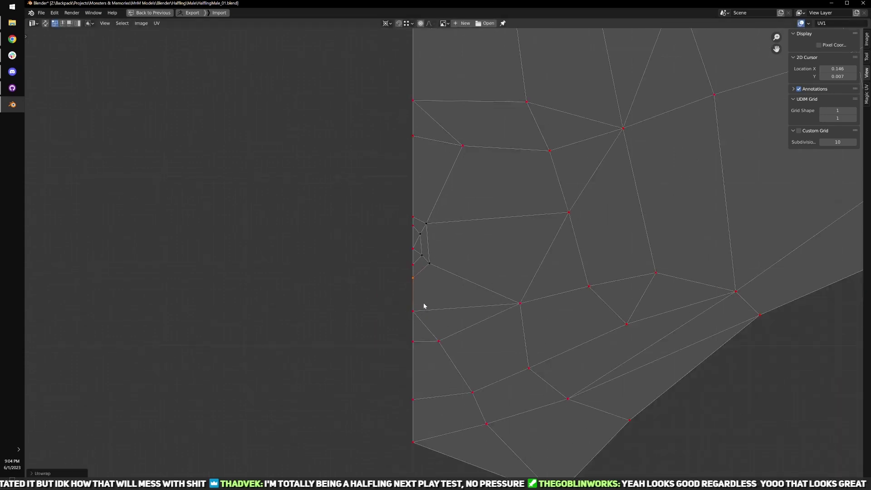
- Display the Face1.png texture behind the face's UV layout
key("ctrl+space")
middle_click_drag(433, 266, 457, 270)
key("Tab")
key("Tab")
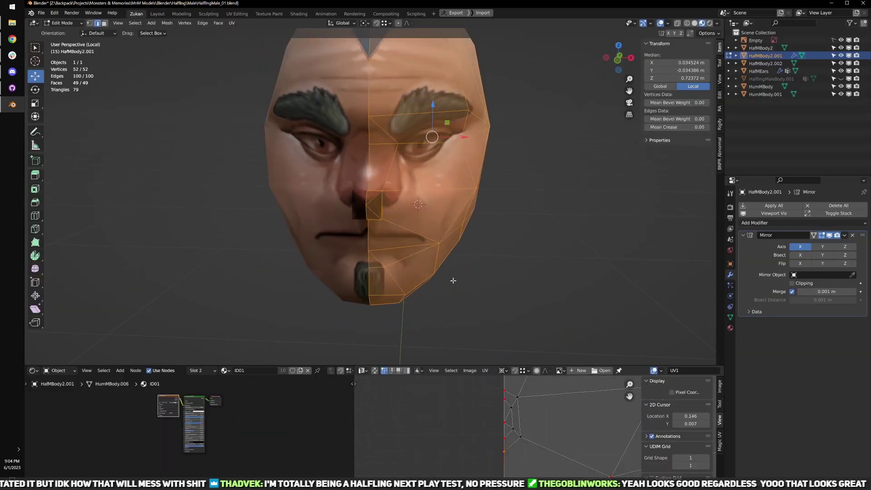
key("ctrl+space")
scroll(477, 335, "down", 3)
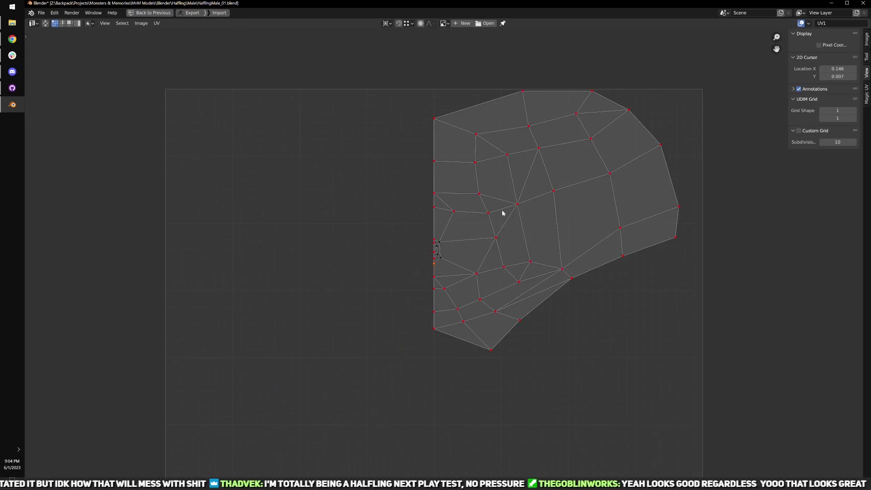
left_click(443, 23)
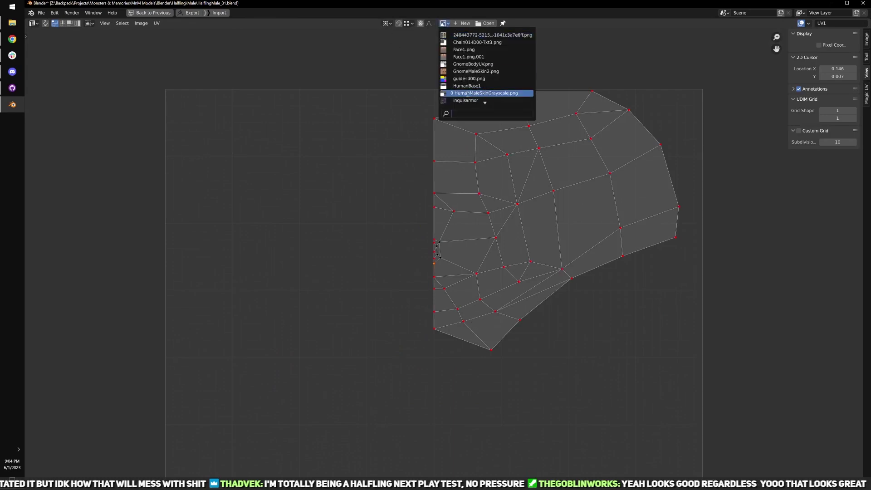
scroll(459, 77, "down", 5)
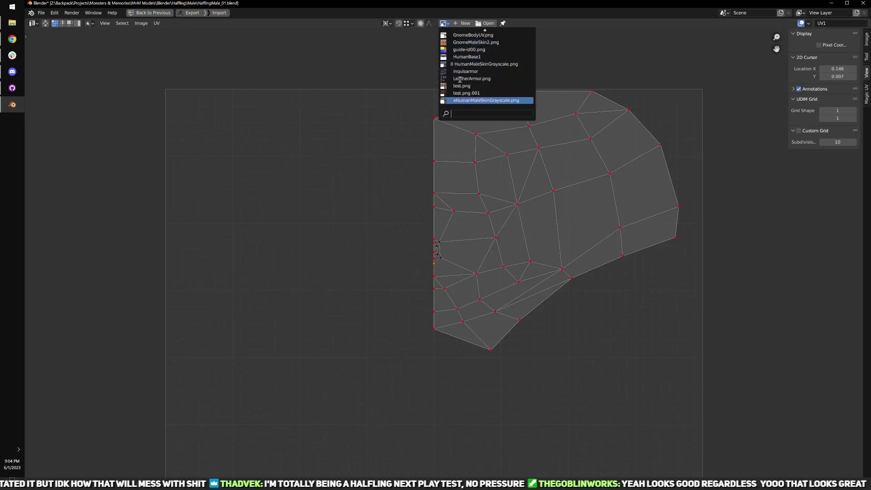
scroll(459, 78, "up", 10)
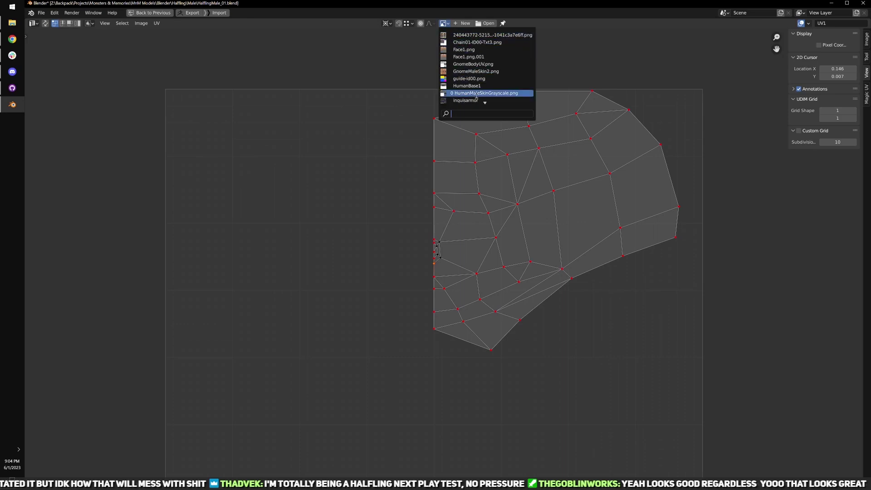
scroll(488, 93, "down", 2)
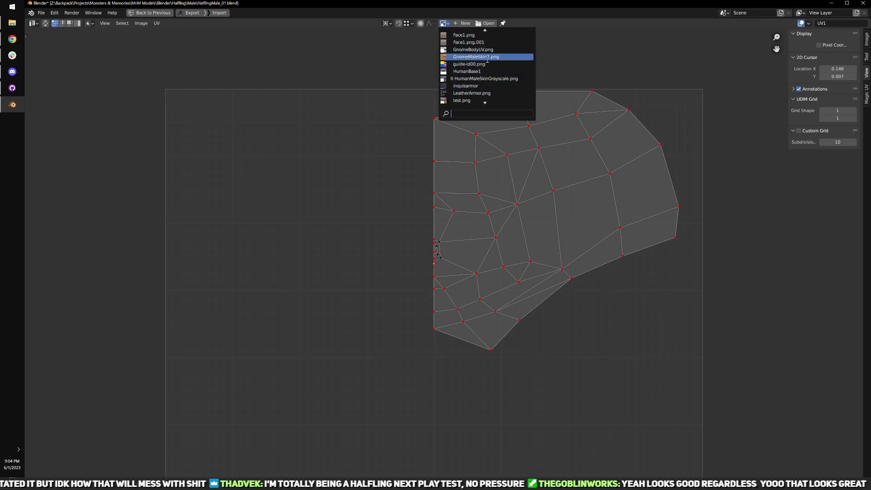
left_click(481, 36)
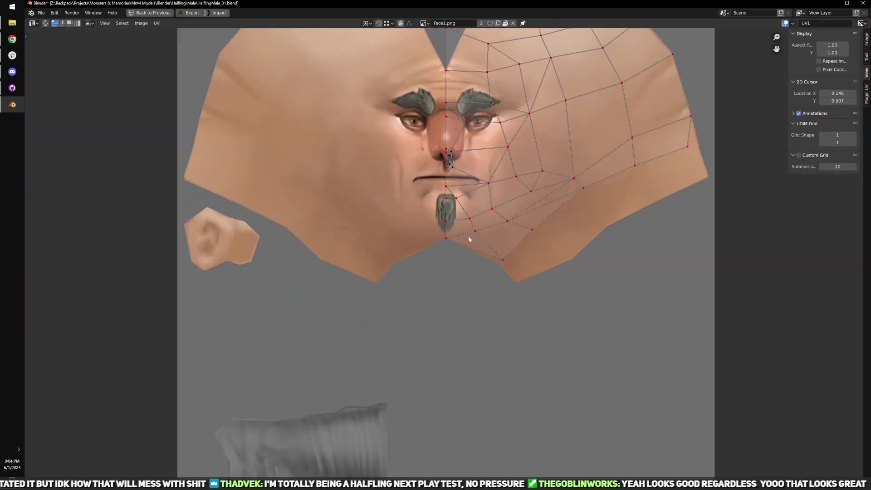
- Move the whole nose UV cluster up onto the painted nose tip
scroll(484, 273, "up", 4)
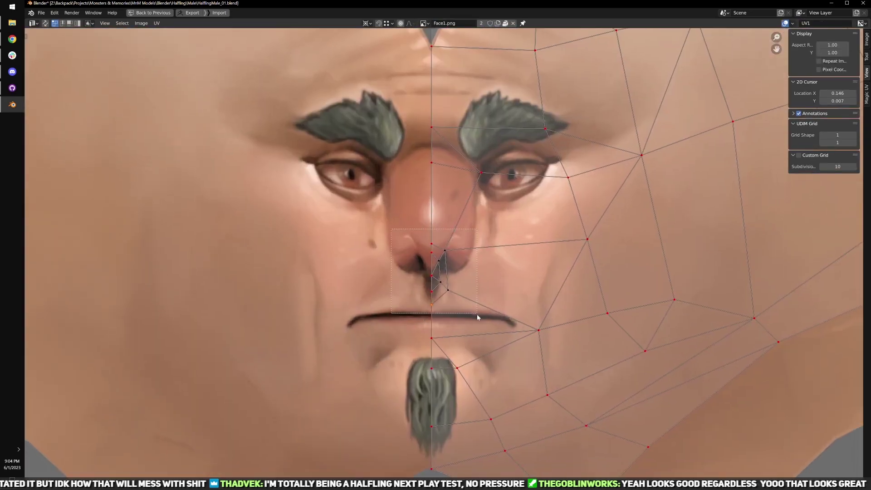
left_click_drag(477, 314, 477, 314)
key("g")
left_click(517, 268)
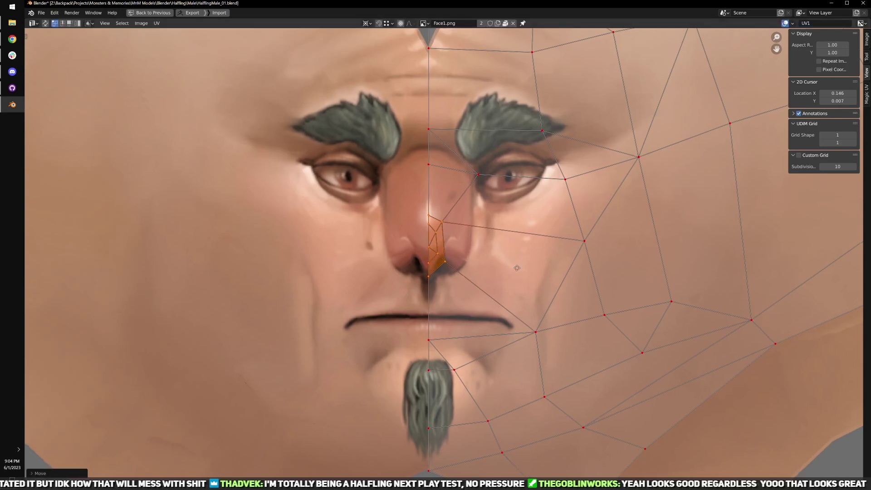
- Move the top centre-line forehead UV vertex outward to the upper corner of the painted forehead notch
scroll(471, 289, "down", 5)
scroll(316, 114, "up", 5)
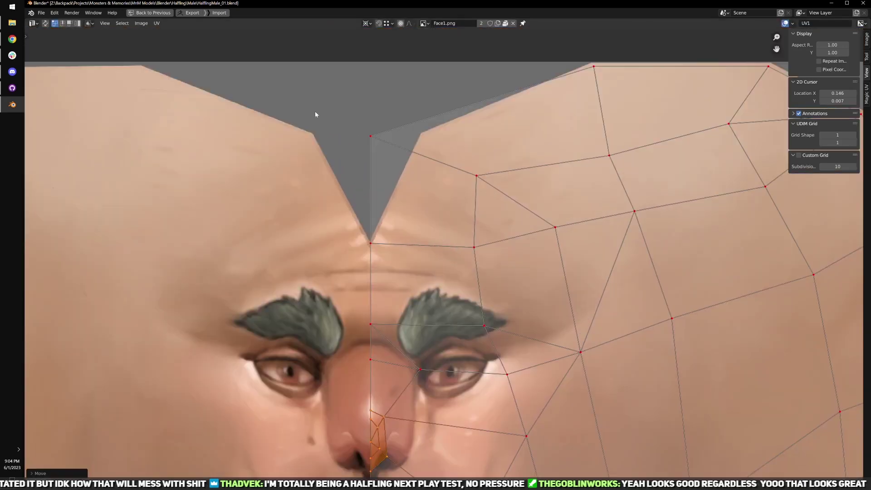
left_click(368, 135)
key("g")
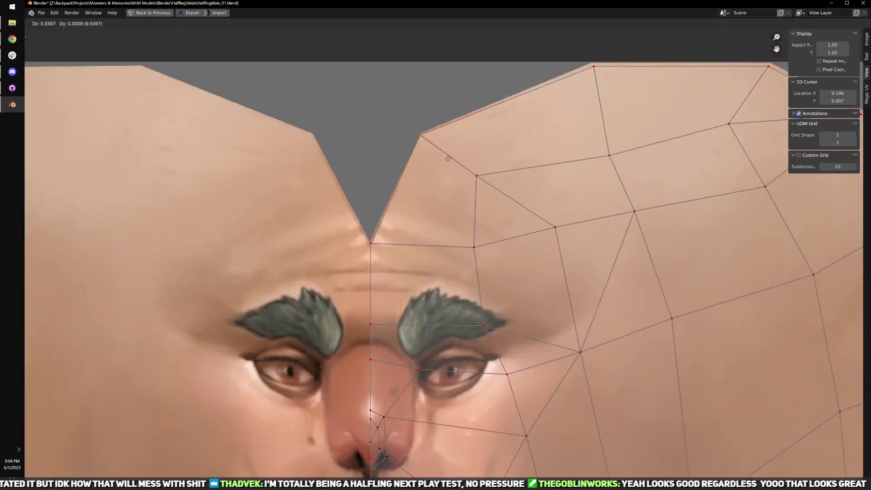
left_click(450, 158)
- Examine how the UV layout fits the painted face and how the texture sits on the mirrored head
scroll(451, 159, "down", 4)
scroll(558, 327, "up", 3)
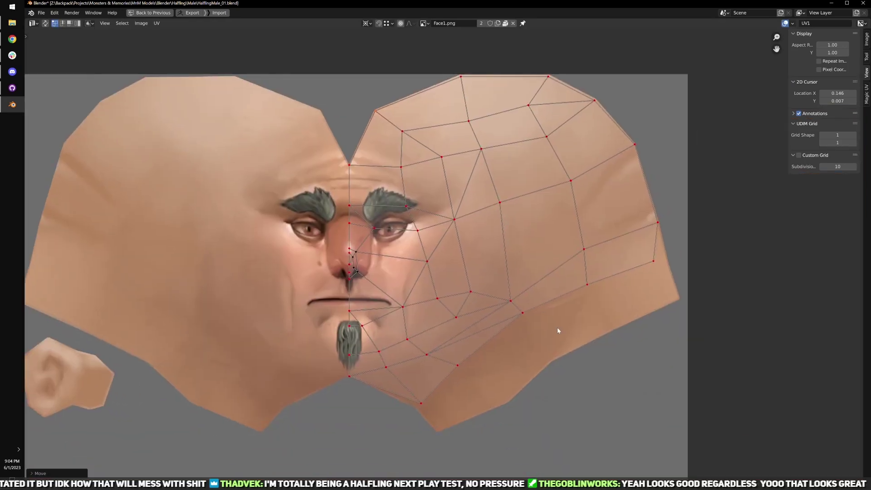
scroll(542, 296, "down", 3)
scroll(465, 344, "up", 4)
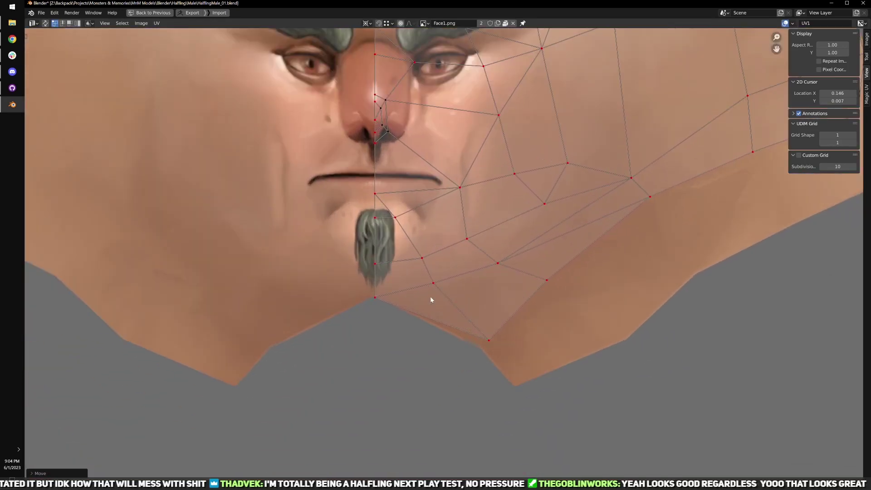
scroll(454, 334, "down", 3)
key("ctrl+space")
middle_click_drag(505, 251, 495, 254)
key("Tab")
scroll(499, 253, "down", 2)
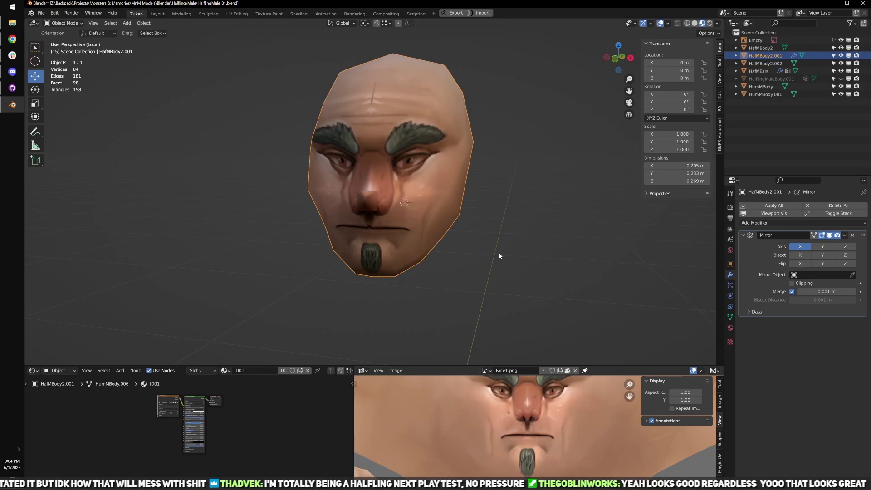
scroll(501, 241, "up", 4)
scroll(458, 195, "down", 4)
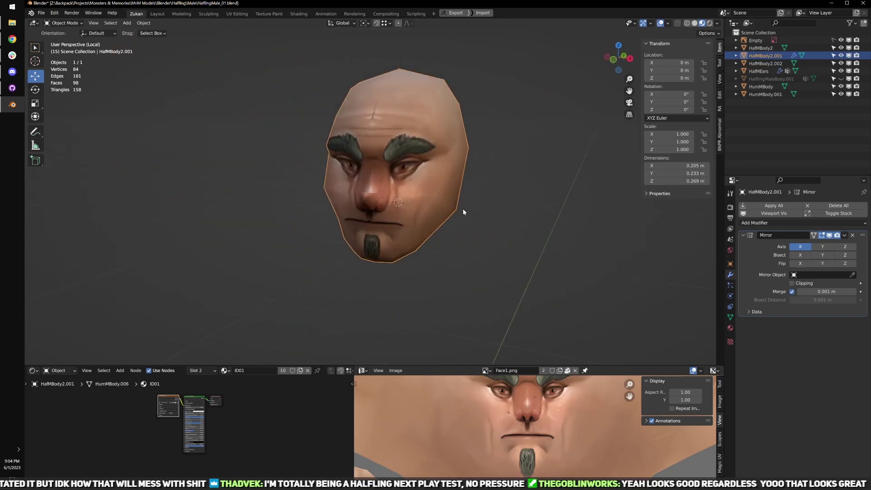
middle_click_drag(462, 208, 409, 134)
- Move the nose-bridge vertex at the inner eye corner about 0.005 m outward along X
key("Tab")
scroll(402, 240, "up", 3)
scroll(406, 239, "up", 2)
key("ctrl+Tab")
left_click(410, 133)
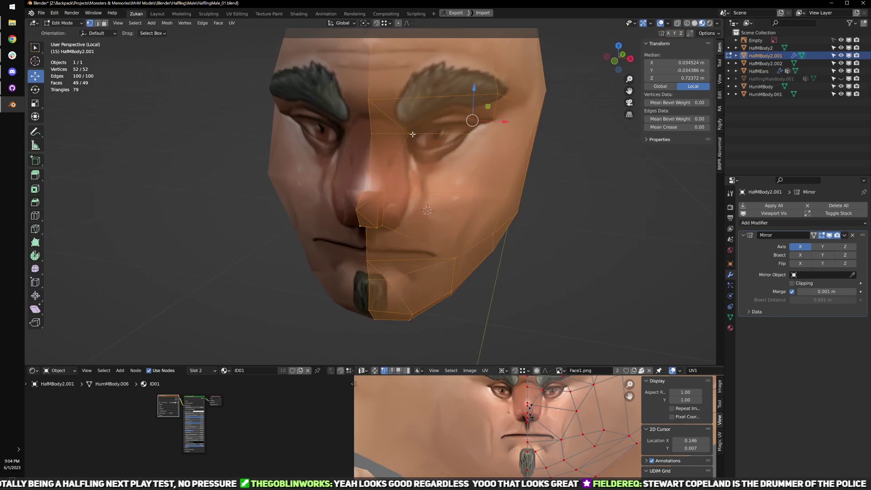
left_click(410, 132)
left_click_drag(441, 135, 425, 137)
middle_click_drag(446, 150, 444, 173)
key("g")
key("x")
left_click(410, 181)
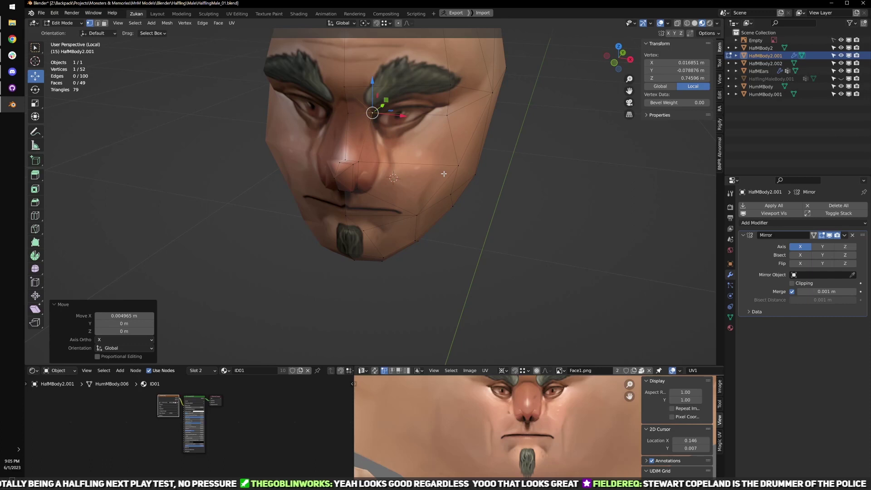
- Box-select the centre-line vertex at the nose tip in wireframe side view and try to merge it
scroll(409, 158, "up", 3)
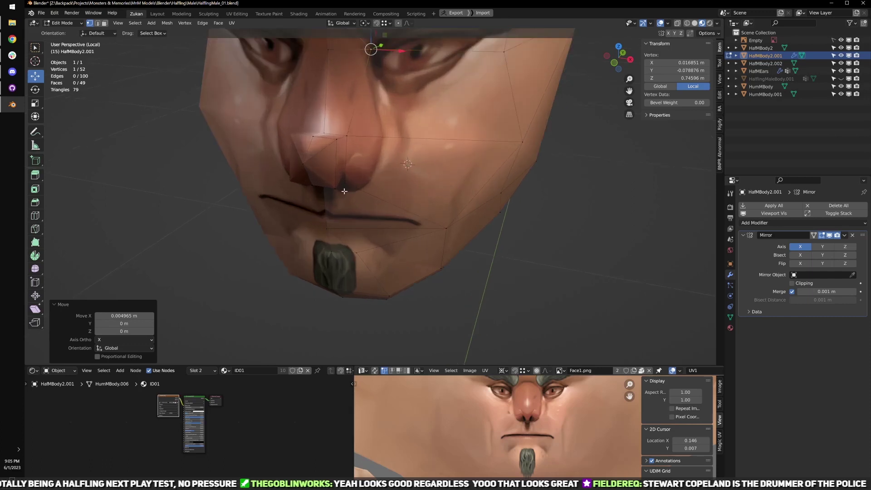
mouse_move(345, 190)
middle_mouse_down("shift")
mouse_move(390, 191)
mouse_move(315, 194)
mouse_move(363, 226)
mouse_move(415, 214)
mouse_move(370, 207)
middle_mouse_up("shift")
key("3")
key("shift+z")
key("shift+z")
key("ctrl+Tab")
left_click(343, 203)
key("ctrl+Tab")
left_click(366, 186)
key("shift+z")
left_click_drag(335, 177, 375, 222)
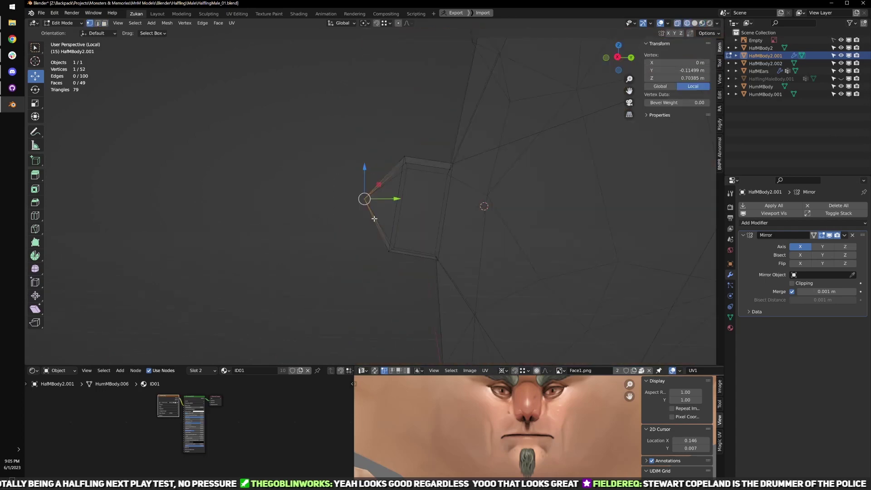
key("alt+m")
left_click(375, 219)
key("shift+z")
- Move the nose's lower outer UV vertex out and down to the outer edge of the painted nostril
middle_click_drag(376, 215, 446, 207)
scroll(451, 229, "down", 3)
middle_click_drag(461, 257, 457, 210)
scroll(422, 211, "up", 5)
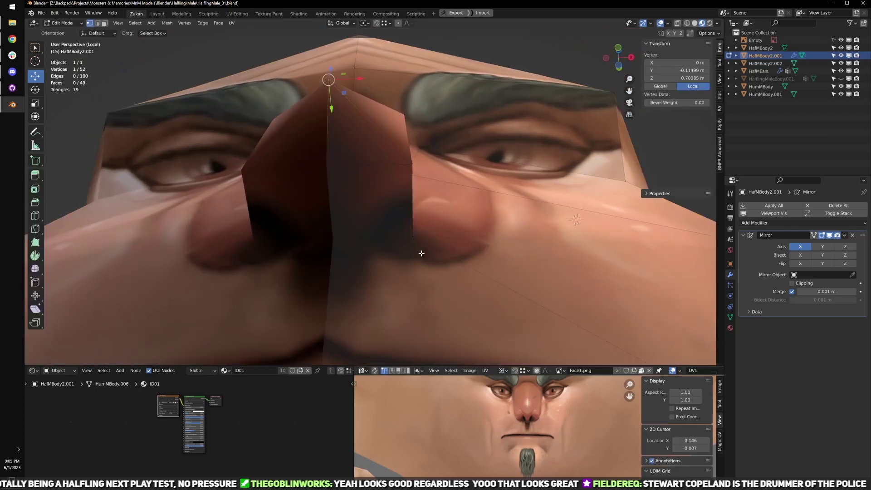
key("ctrl+space")
scroll(447, 278, "up", 5)
scroll(447, 275, "up", 1)
middle_click_drag(364, 167, 444, 298)
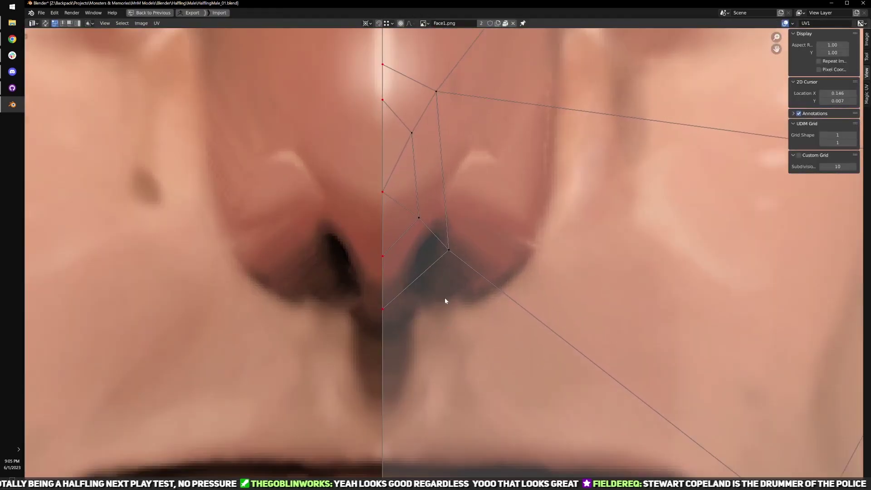
key("g")
left_click(512, 308)
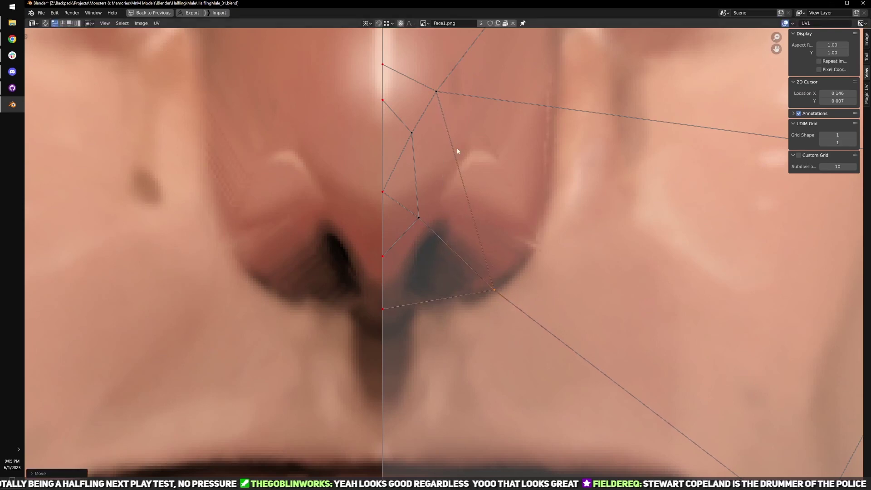
- Move the nose-side UV vertex out towards the painted nose's edge, and the adjacent centre-line vertex about 0.013 upward
scroll(458, 151, "down", 3)
left_click(435, 207)
key("g")
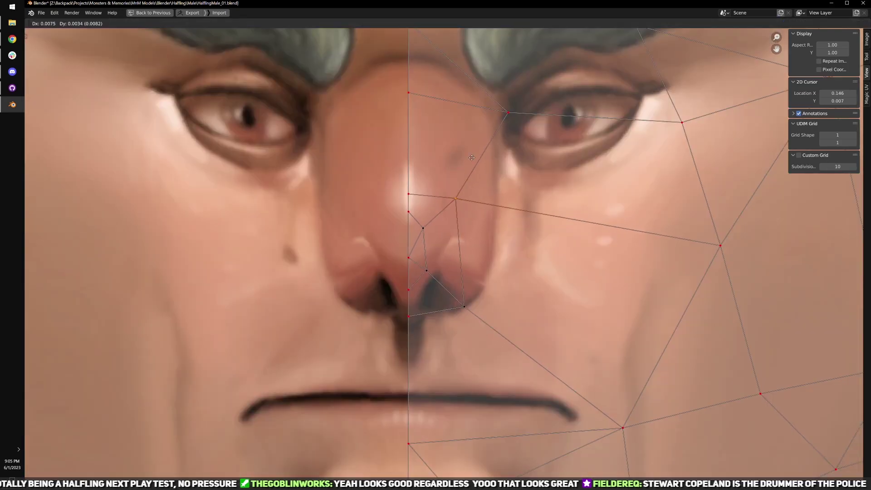
left_click(491, 155)
left_click(435, 196)
key("g")
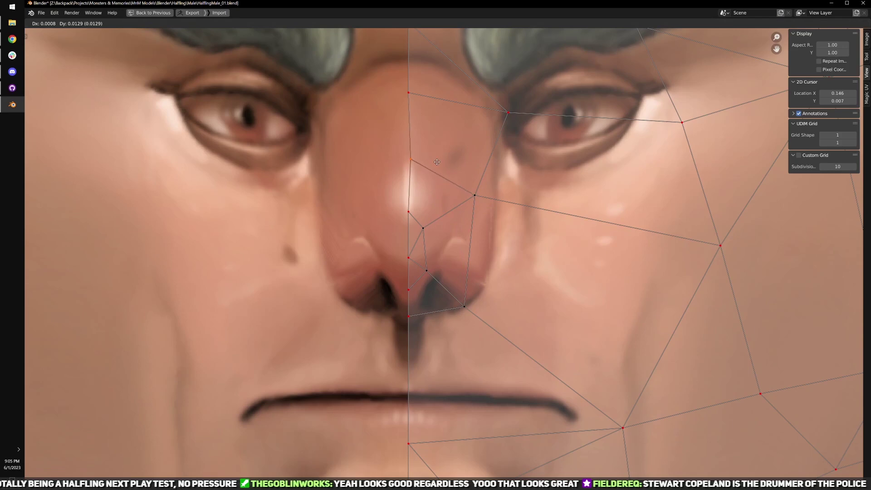
left_click(436, 162)
- Shift the small group of nose-tip UV faces about 0.02 up along Y
left_click_drag(439, 299, 439, 300)
key("g")
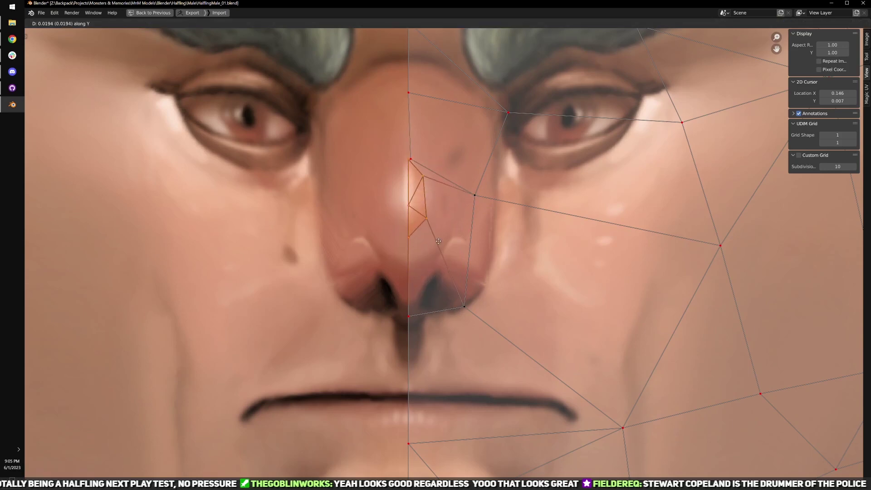
left_click(428, 331)
- Examine how the painted nose sits on the mirrored head, and compare the plain face texture with the UV layout
key("ctrl+space")
middle_click_drag(404, 295, 414, 268)
scroll(413, 254, "down", 2)
key("Tab")
mouse_move(412, 208)
middle_mouse_down()
mouse_move(369, 205)
mouse_move(423, 213)
mouse_move(402, 194)
middle_mouse_up()
scroll(369, 205, "down", 3)
key("ctrl+space")
key("ctrl+space")
key("ctrl+space")
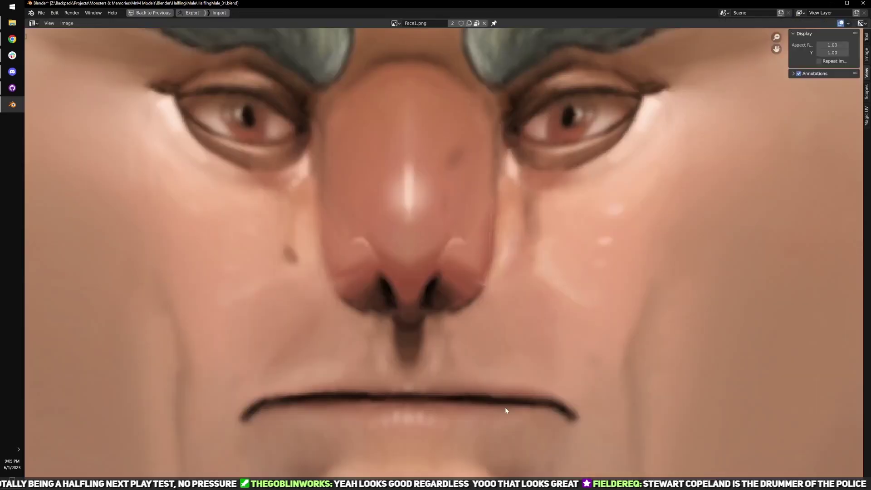
scroll(505, 407, "down", 8)
key("Tab")
scroll(416, 249, "up", 3)
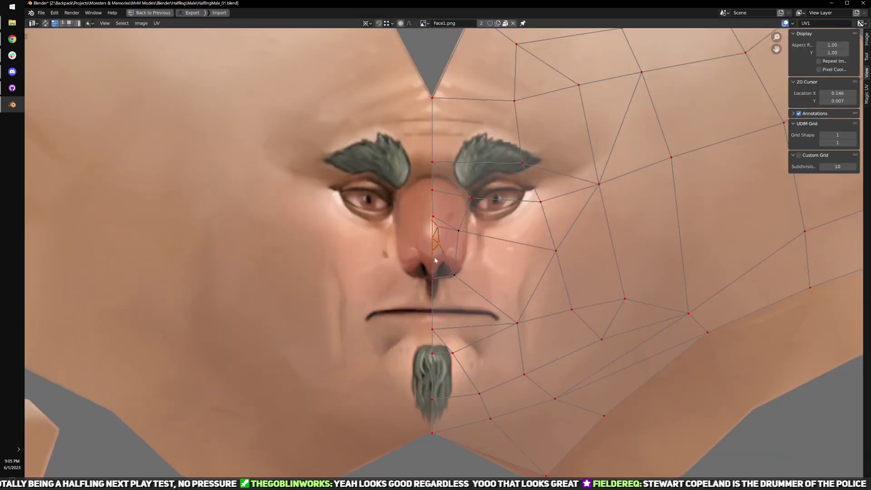
- Unwrap the nose UVs, including its centre-line vertices released from their pins
key("u")
left_click(483, 279)
scroll(481, 281, "up", 3)
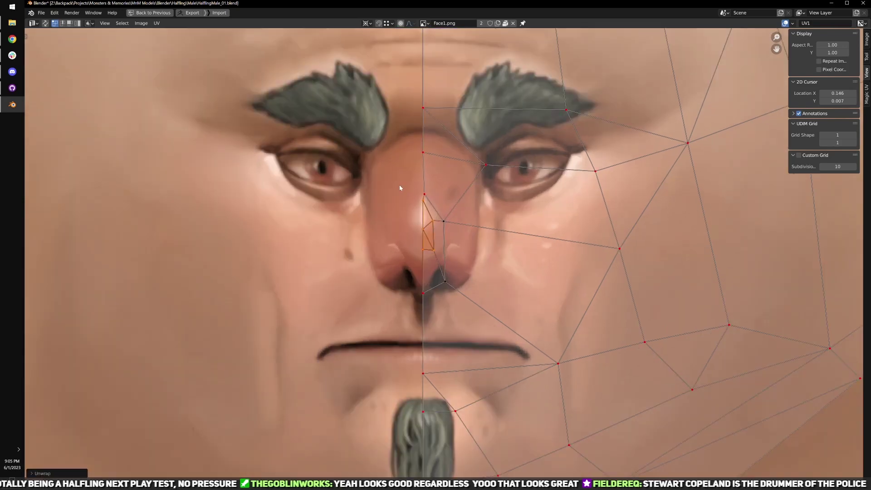
left_click_drag(399, 185, 435, 317)
key("u")
left_click(437, 301)
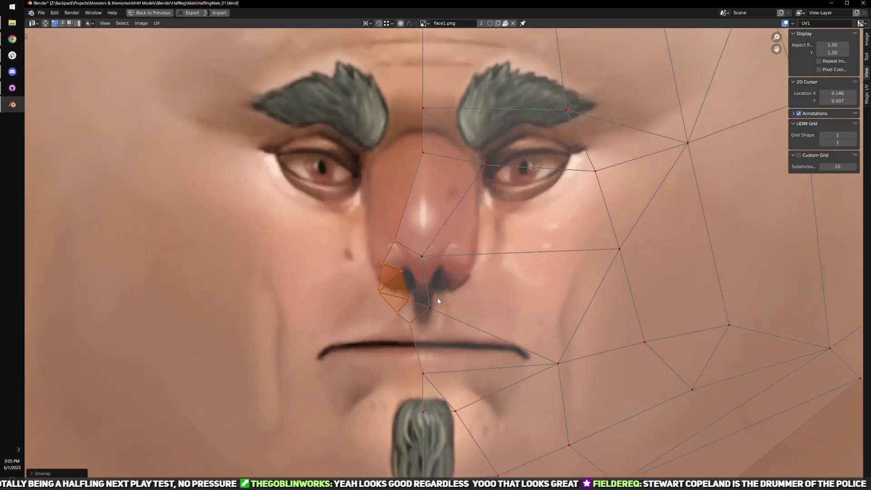
- Select the UV edge loop that runs down the centre line of the face
left_click(400, 183, "alt")
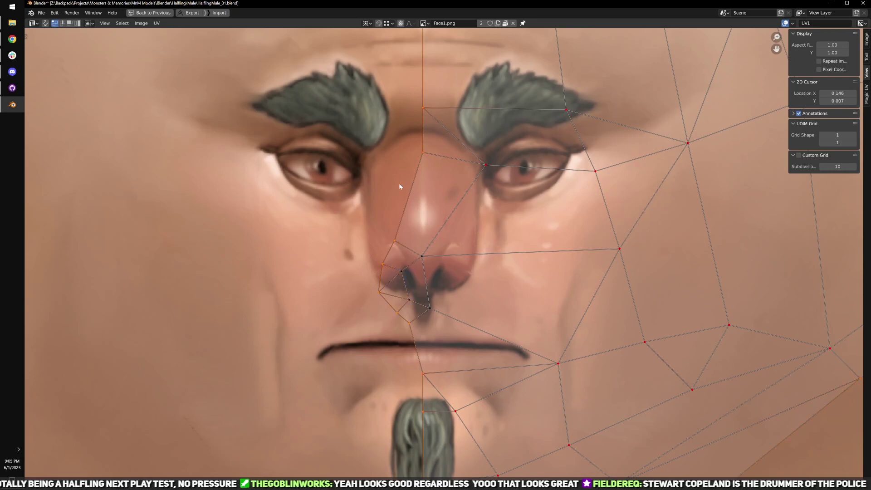
scroll(408, 188, "down", 3)
scroll(611, 320, "down", 4)
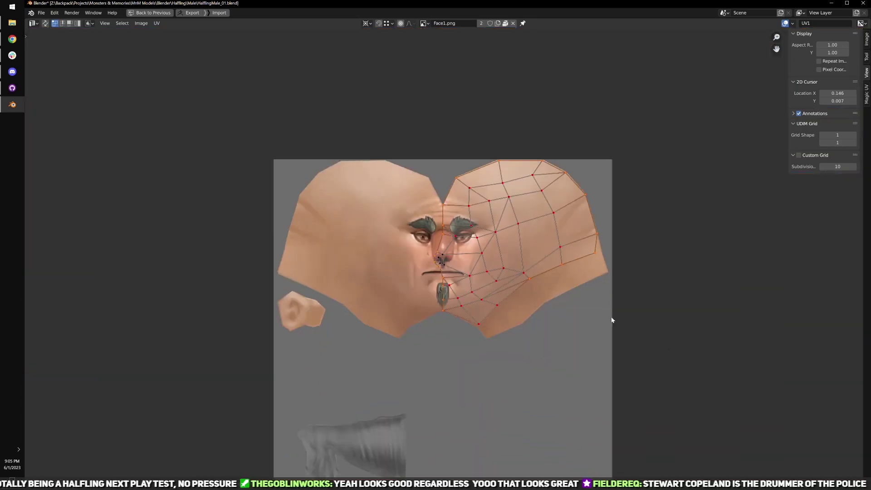
scroll(585, 308, "up", 6)
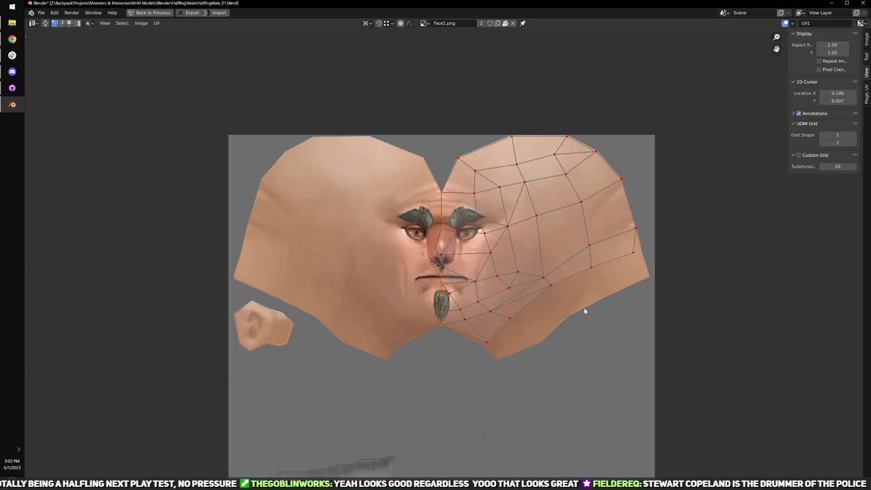
- Try two different alignment options on the selected centre-line UV vertices
key("q")
mouse_move(512, 278)
left_click(549, 310)
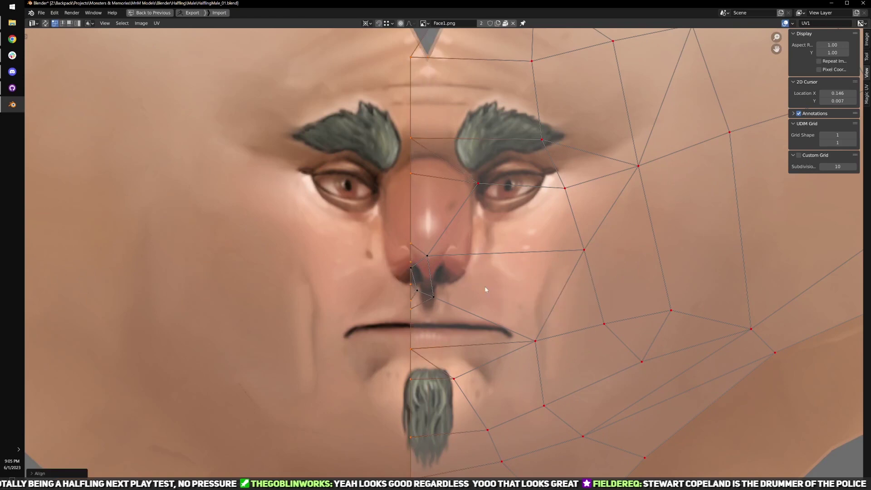
scroll(486, 290, "down", 3)
key("ctrl+z")
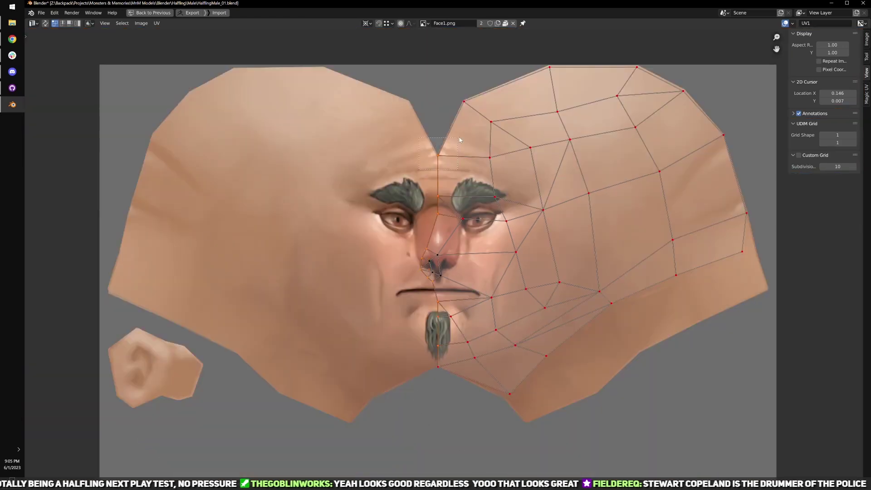
key("q")
mouse_move(490, 248)
left_click(546, 286)
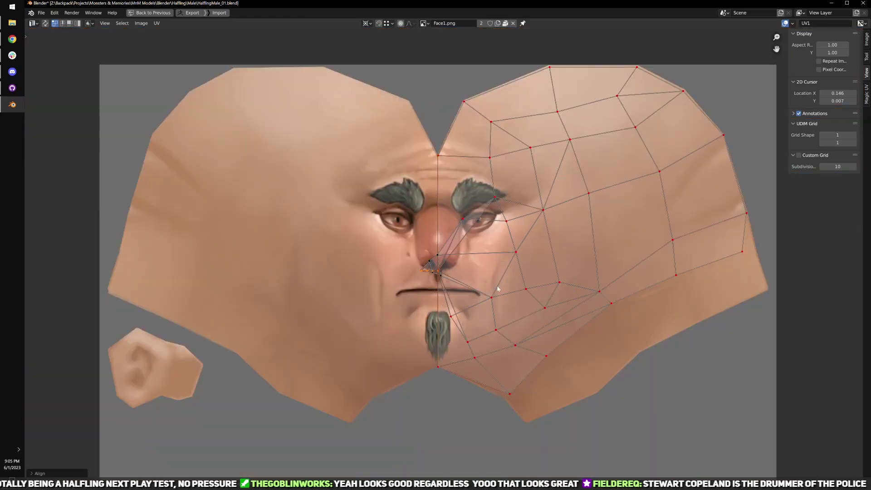
key("ctrl+z")
- Align the selected centre-line UV vertices in a vertical line, snap them along X onto the face's centre, and pin them
key("q")
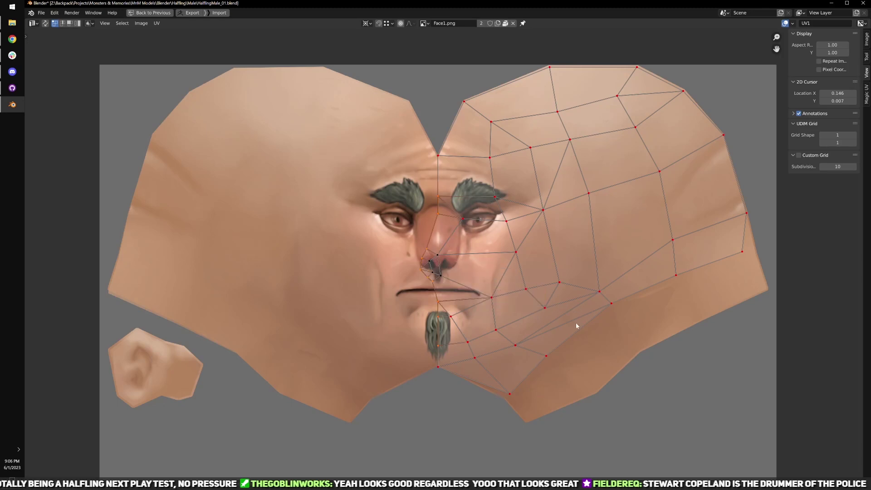
key("q")
mouse_move(576, 324)
left_click(609, 357)
key("g")
key("x")
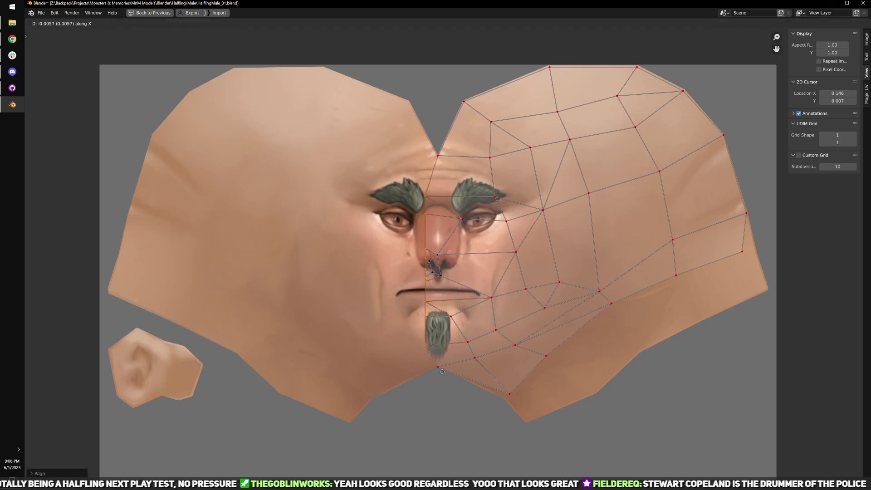
right_click(443, 370)
key("shift+Tab")
key("g")
key("x")
left_click(442, 369)
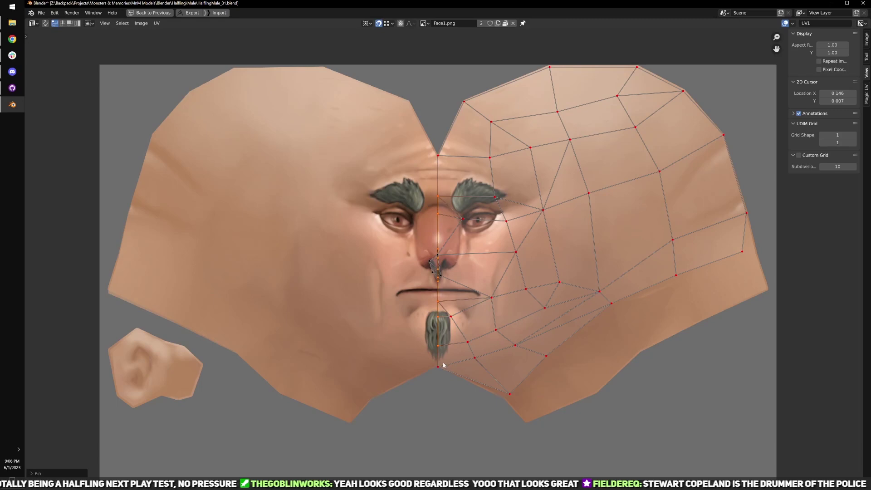
- Leave UV editing, check the textured head, and leave the isolated view to show the whole character
key("ctrl+space")
key("Tab")
scroll(483, 251, "down", 2)
middle_click_drag(483, 251, 436, 240)
scroll(427, 246, "down", 2)
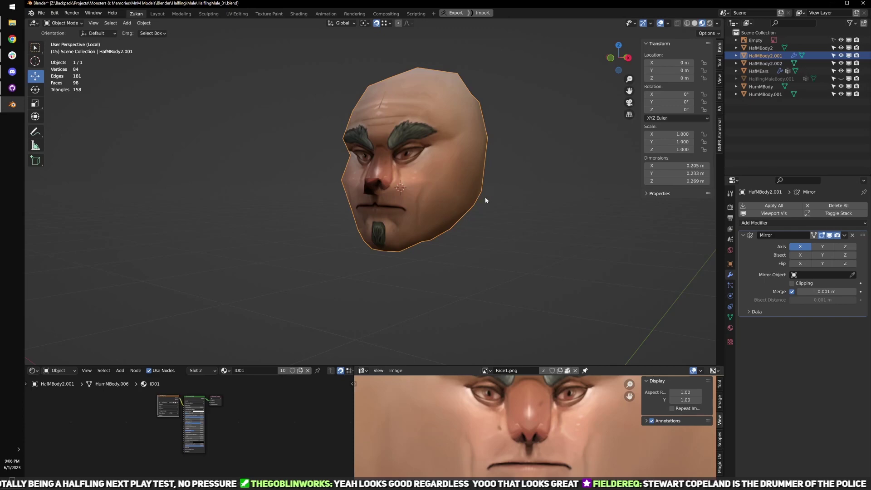
key("KP_Divide")
scroll(462, 177, "down", 1)
middle_click_drag(443, 127, 426, 217, "shift")
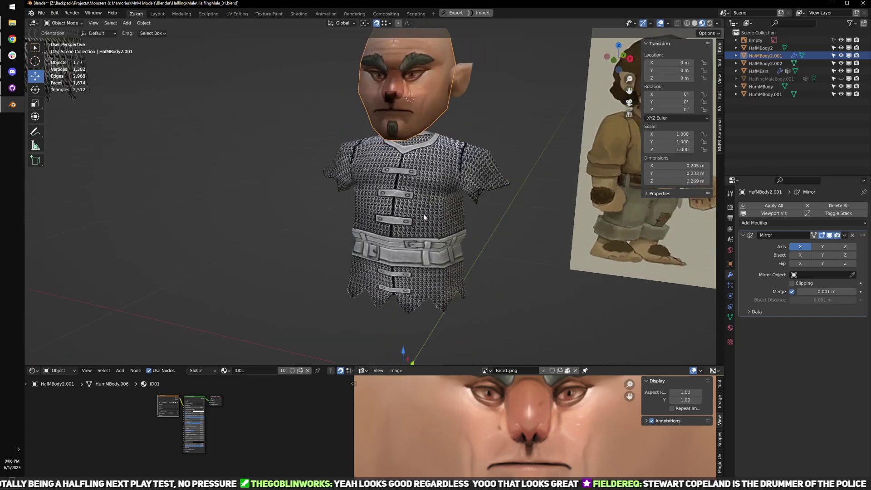
- Select the chainmail body and pick one of its faces in face mode to show the ID00 material's nodes
left_click(425, 217)
key("ctrl+space")
key("ctrl+space")
key("ctrl+space")
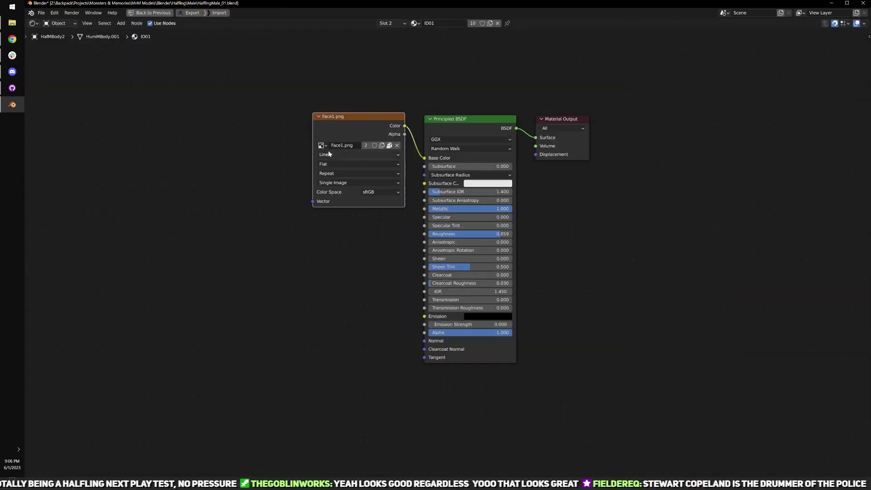
key("ctrl+space")
key("ctrl+Tab")
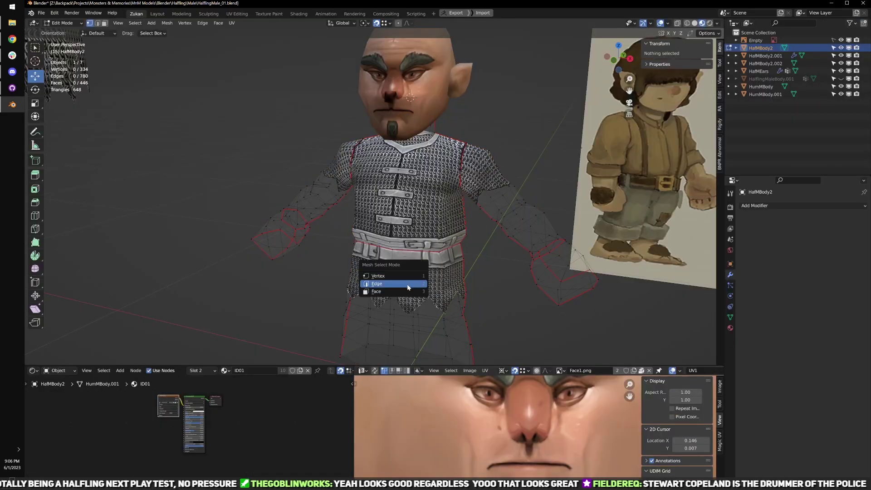
left_click(406, 291)
left_click(424, 278)
key("ctrl+space")
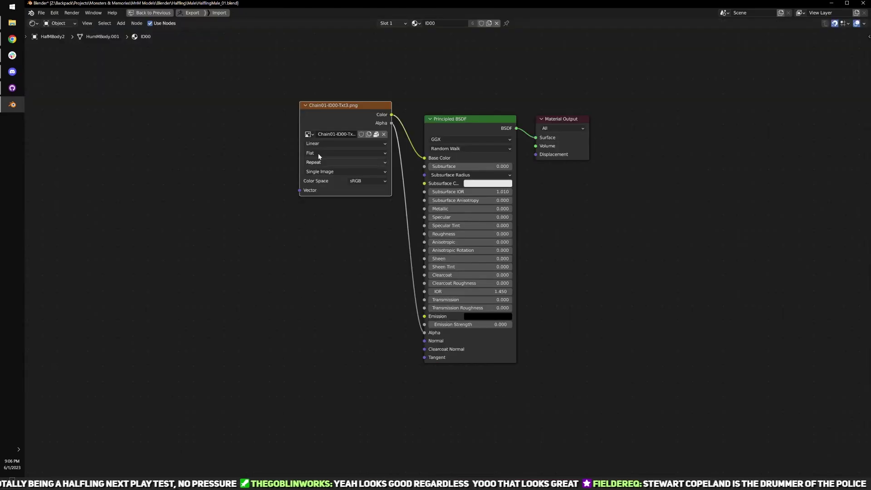
- Replace the ID00 image texture with test.png.001 after trying GnomeBodyUV.png, and leave the body's mesh editing
left_click(308, 134)
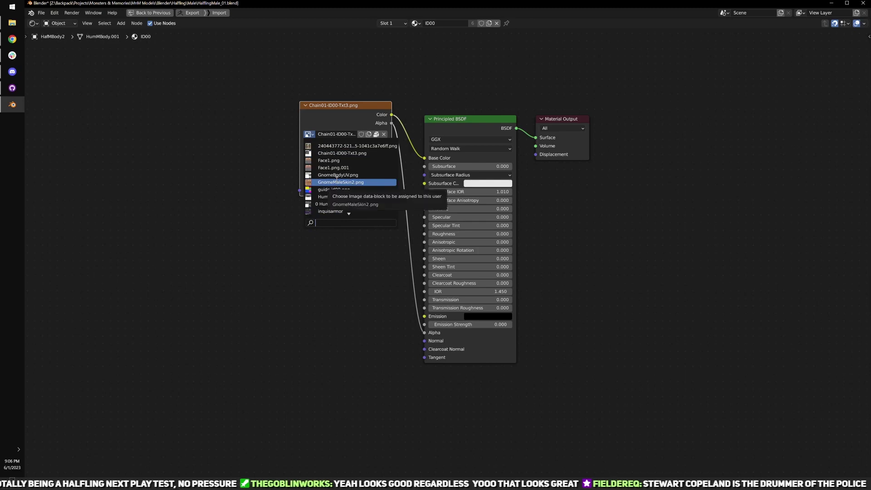
left_click(338, 175)
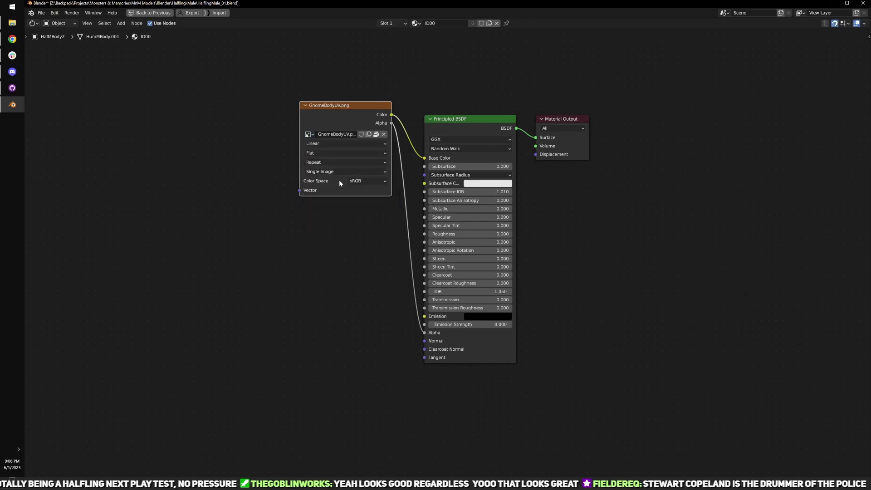
left_click(308, 134)
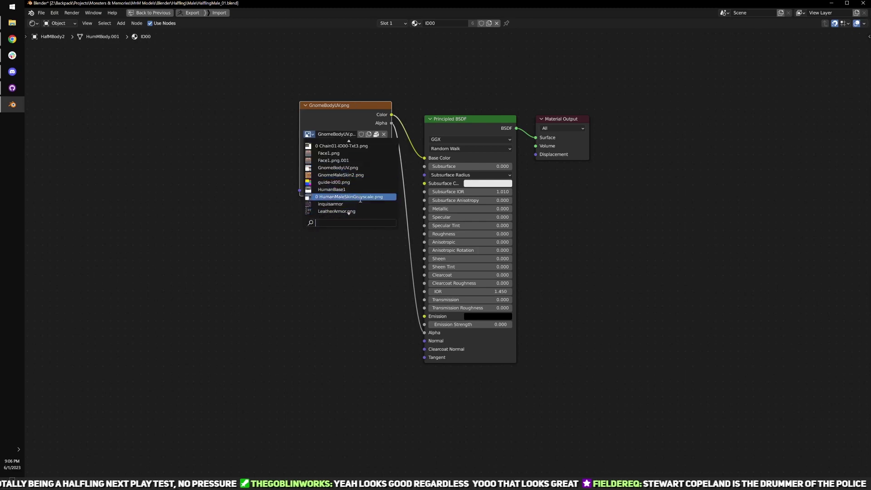
scroll(360, 200, "down", 5)
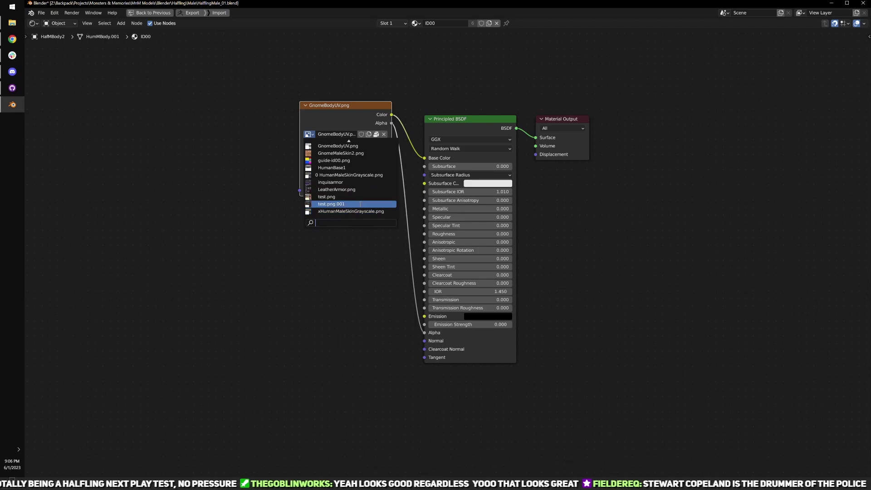
left_click(356, 205)
key("ctrl+space")
middle_click_drag(499, 334, 473, 265, "shift")
scroll(473, 265, "down", 1)
key("Tab")
- Rename the torso-and-arms object HafMBody2 and its mesh data to HafMBody
left_click(451, 311)
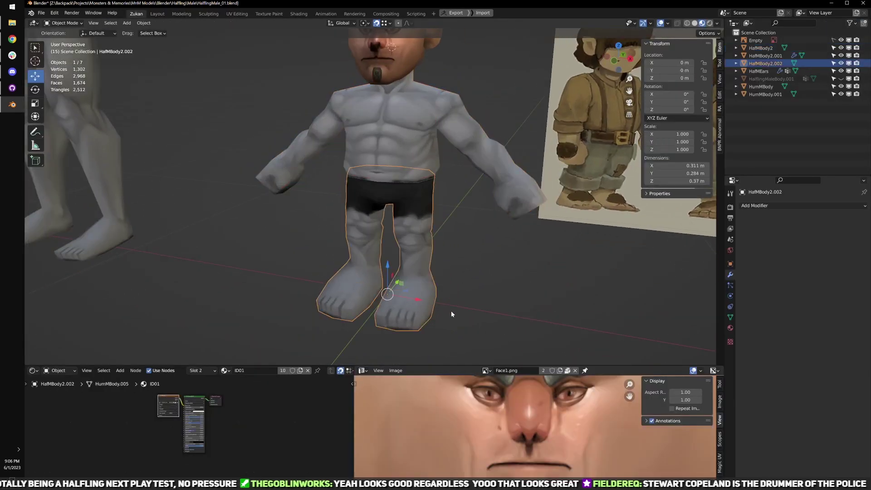
scroll(436, 197, "up", 4)
left_click(449, 190)
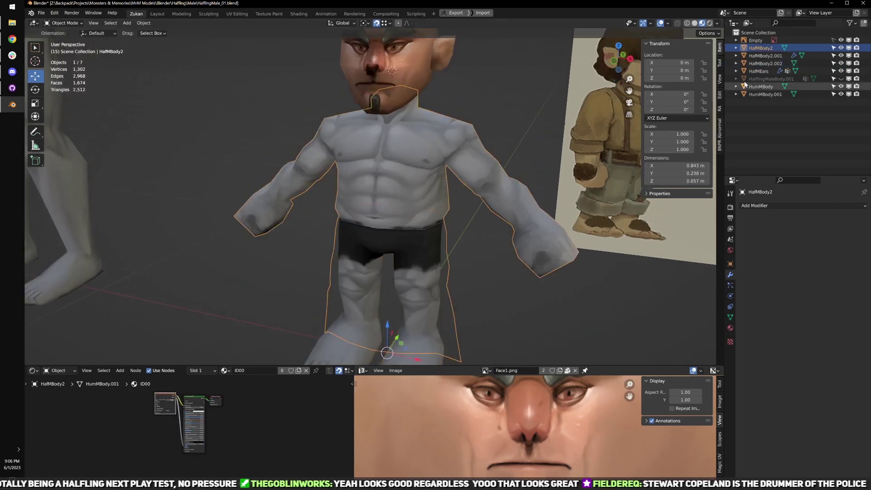
key("BackSpace")
key("Return")
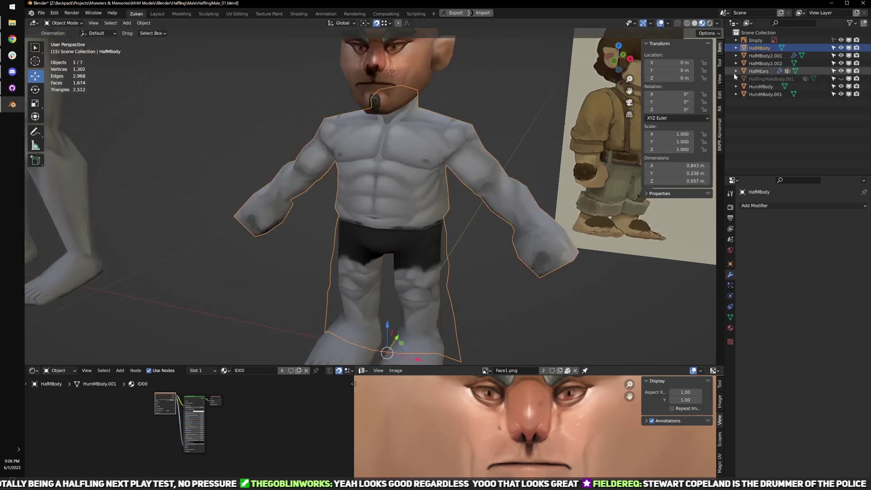
left_click(737, 47)
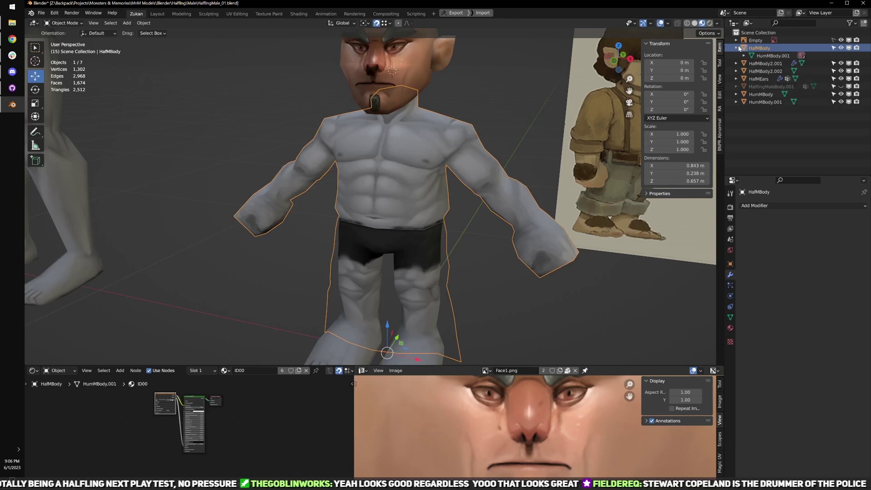
double_click(766, 56)
type("HafMBody")
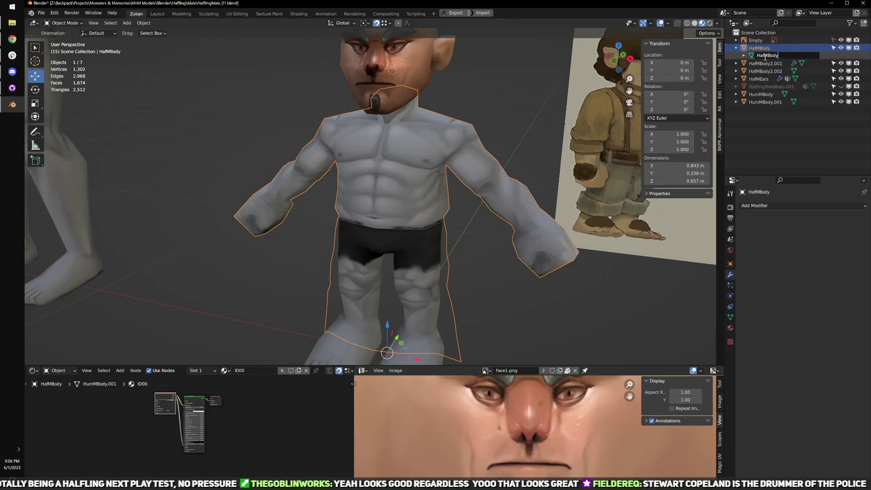
key("Return")
- Convert the HafMEars object to a mesh so that its Mirror modifier is applied
middle_click_drag(451, 64, 467, 144, "shift")
left_click(467, 142)
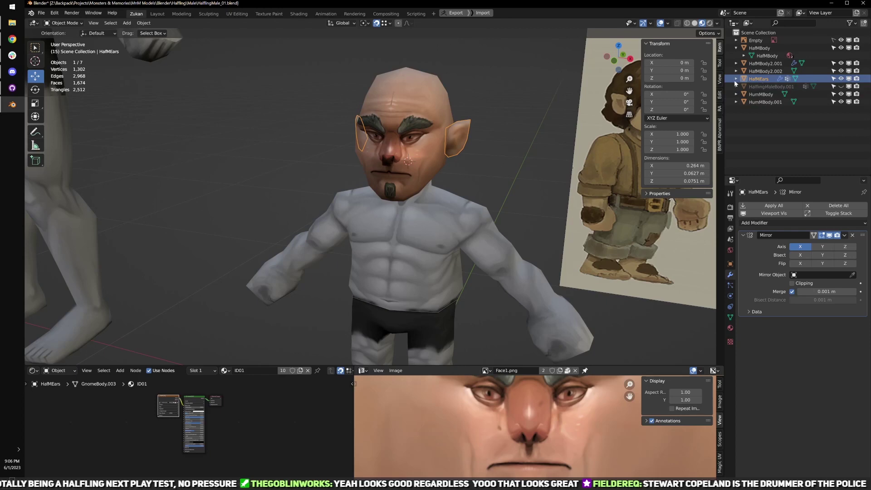
key("alt+c")
left_click(585, 224)
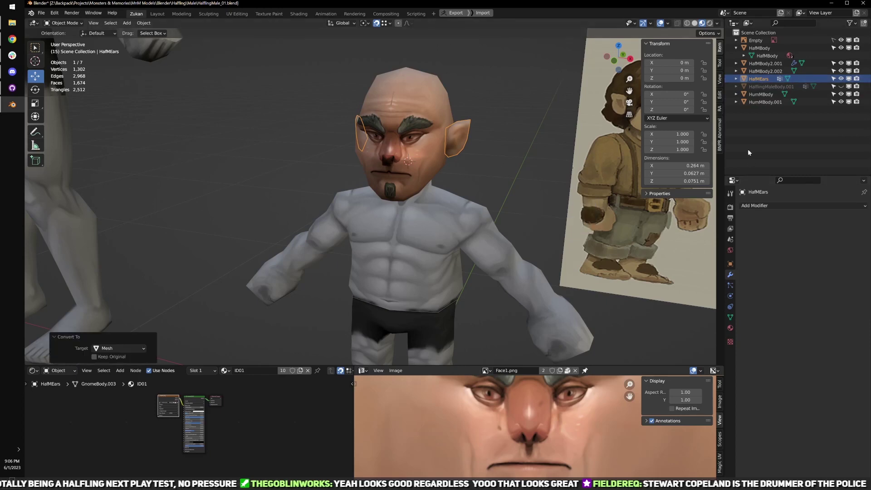
- Select all of the ears' UVs over the painted ear on Face1.png and unwrap them
key("Tab")
key("ctrl+space")
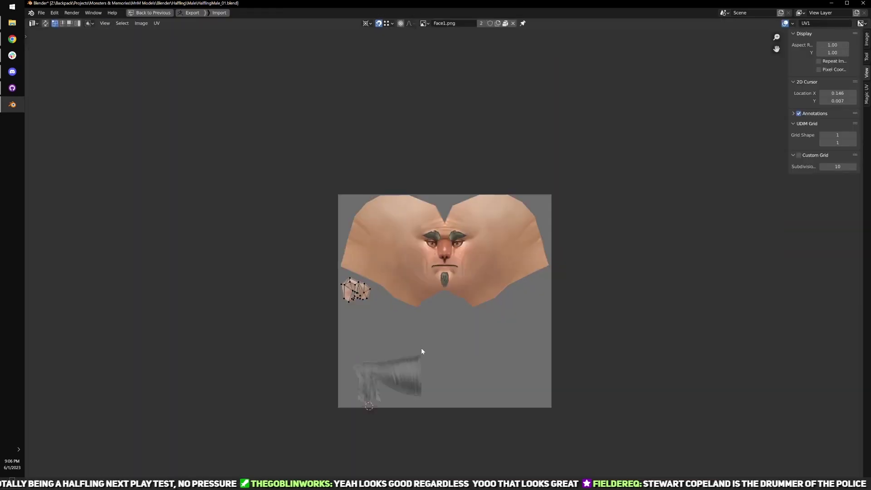
middle_click_drag(348, 328, 476, 308)
scroll(436, 301, "up", 5)
middle_click_drag(328, 315, 466, 296)
left_click_drag(248, 156, 626, 447)
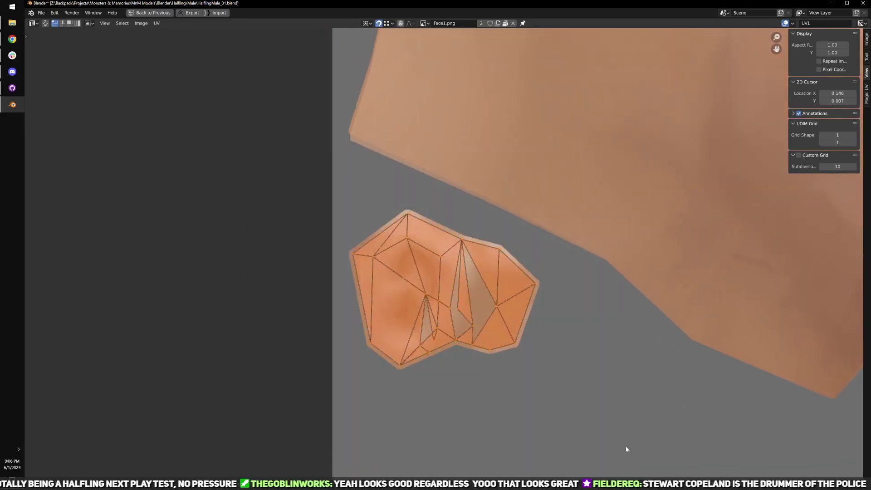
key("ctrl+space")
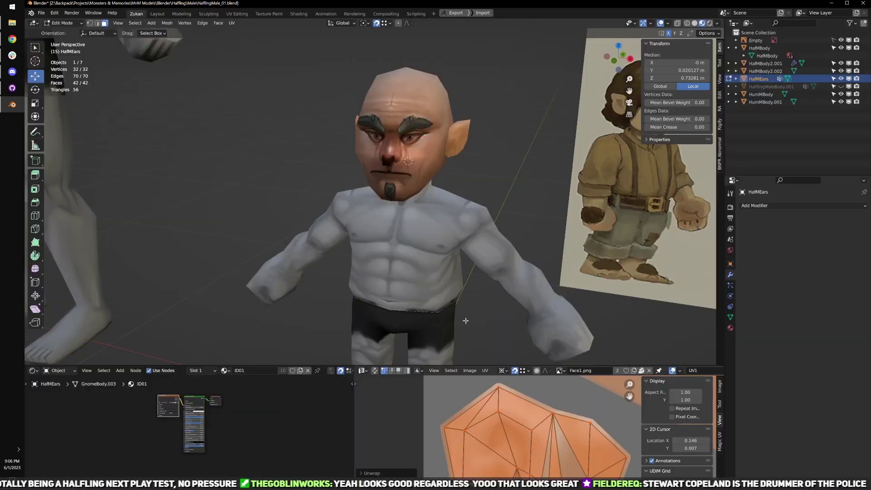
- Undo the ears' last unwrap and their conversion to a mesh
key("ctrl+space")
scroll(346, 317, "up", 2)
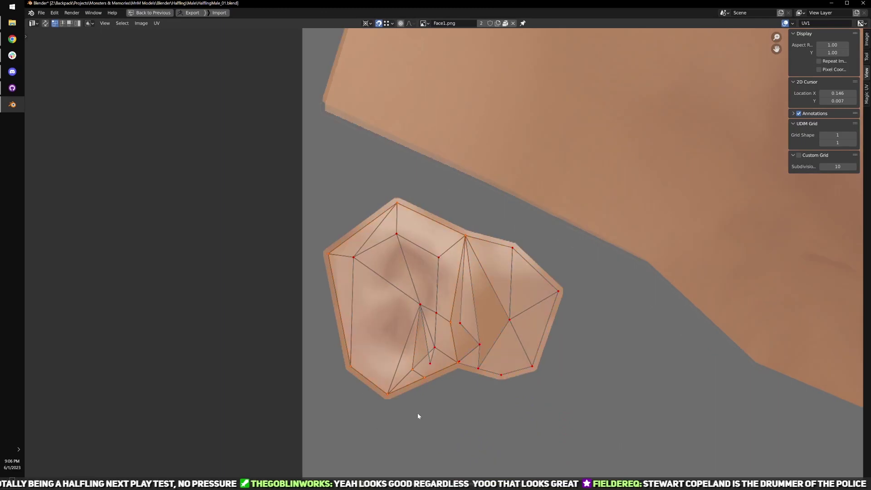
scroll(431, 410, "up", 1)
key("ctrl+space")
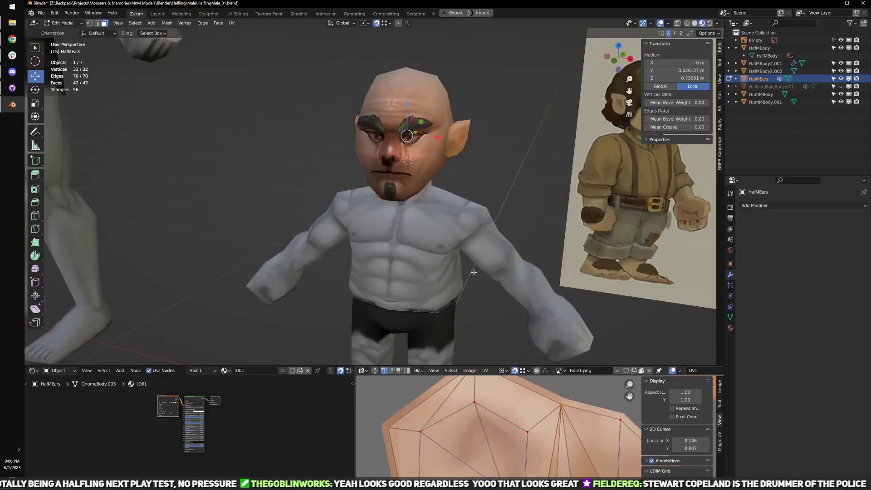
key("ctrl+z")
key("ctrl+z")
key("ctrl+z")
key("ctrl+z")
key("ctrl+z")
key("ctrl+z")
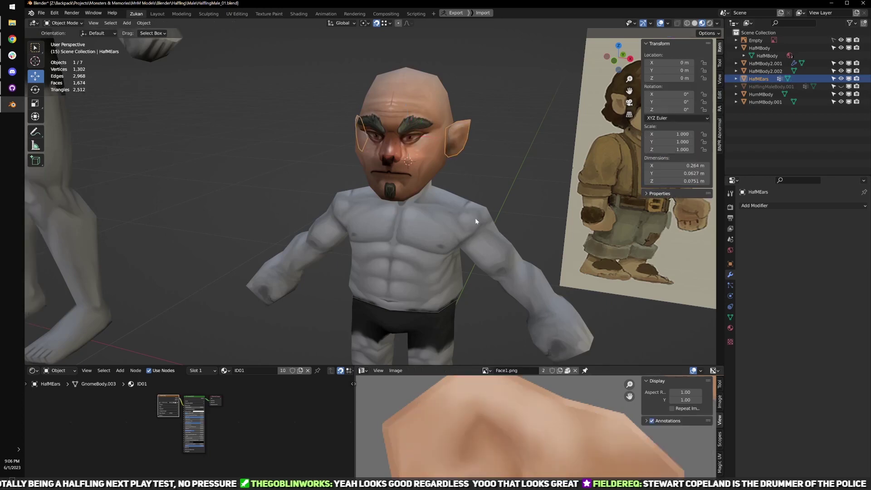
left_click(475, 221)
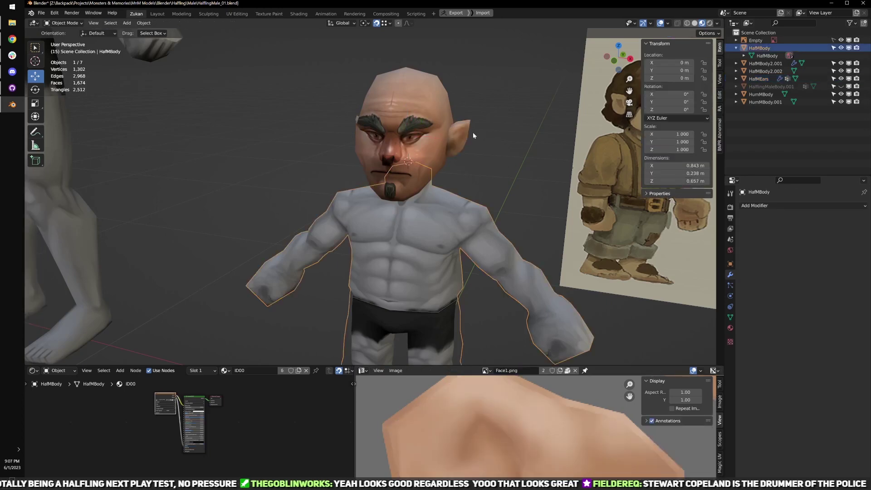
- Open the HafMEars mesh for editing, isolate the ear in local view and use edge selection
key("Tab")
key("ctrl+space")
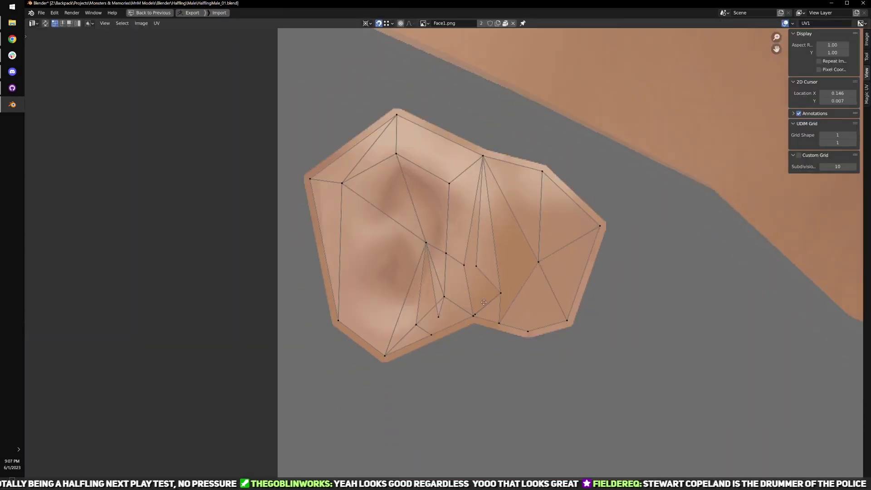
middle_click_drag(483, 302, 482, 286)
key("ctrl+Tab")
left_click(333, 317)
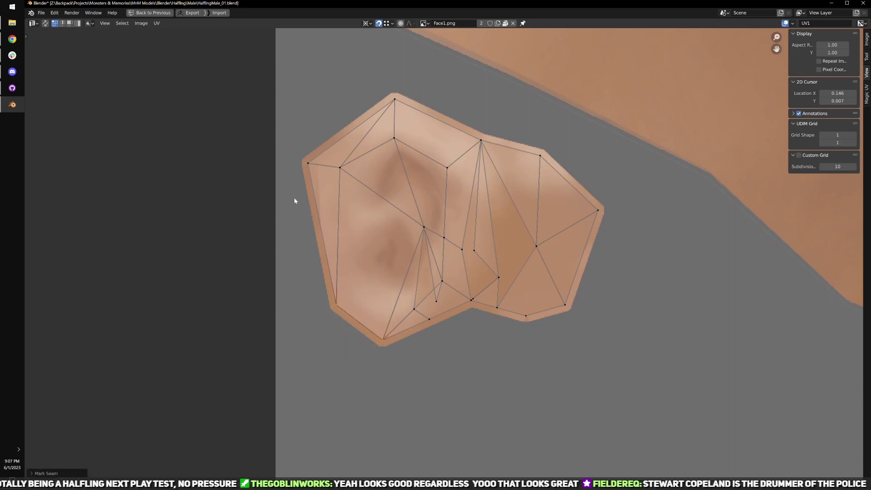
left_click_drag(344, 314, 339, 317)
left_click_drag(561, 319, 642, 206)
key("ctrl+space")
key("KP_Decimal")
middle_click_drag(331, 191, 411, 252)
key("KP_Divide")
key("ctrl+Tab")
left_click(394, 177)
key("ctrl+space")
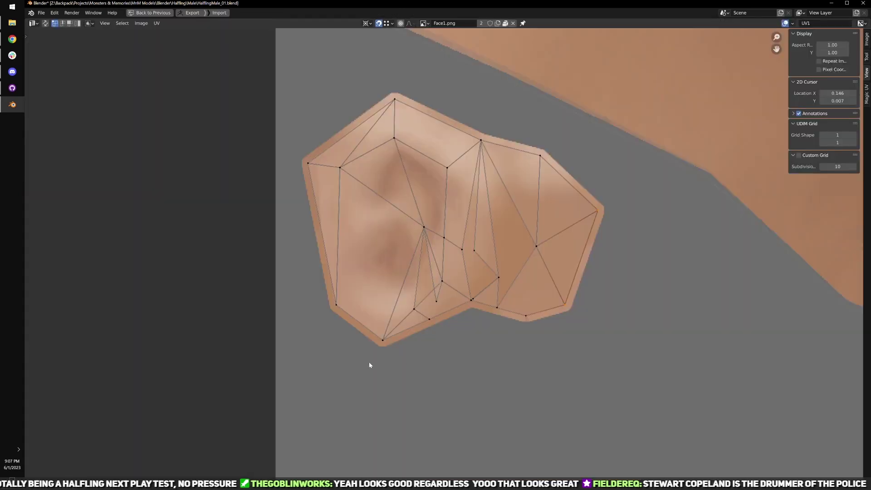
- Adjust the UV vertices at the lower notch where the ear's front and back halves meet
scroll(370, 363, "up", 2)
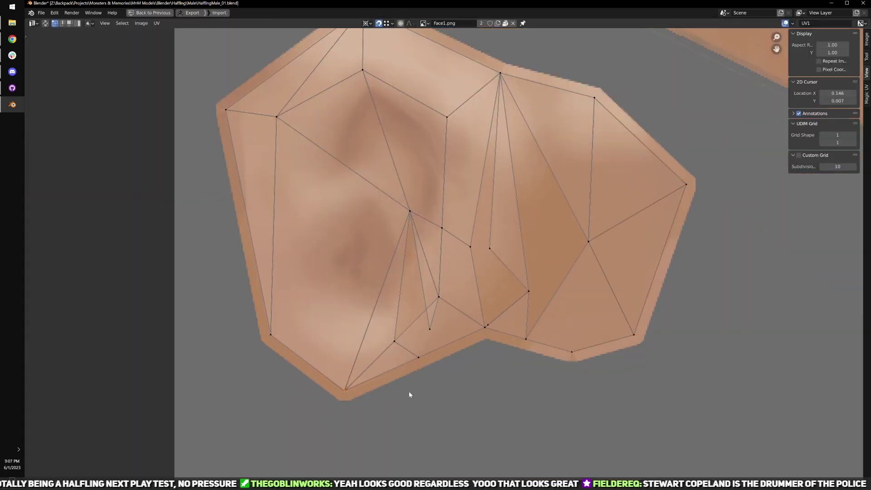
key("ctrl+space")
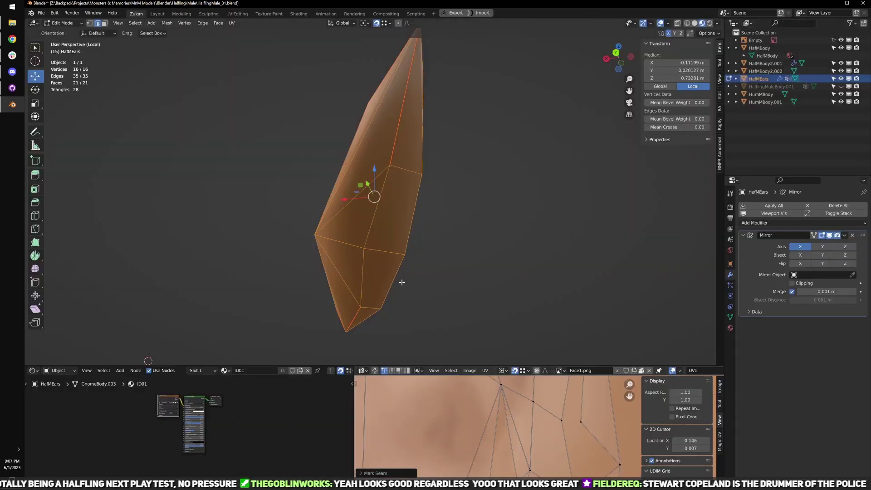
middle_click_drag(402, 283, 443, 269)
middle_click_drag(507, 461, 462, 382)
scroll(491, 431, "down", 1)
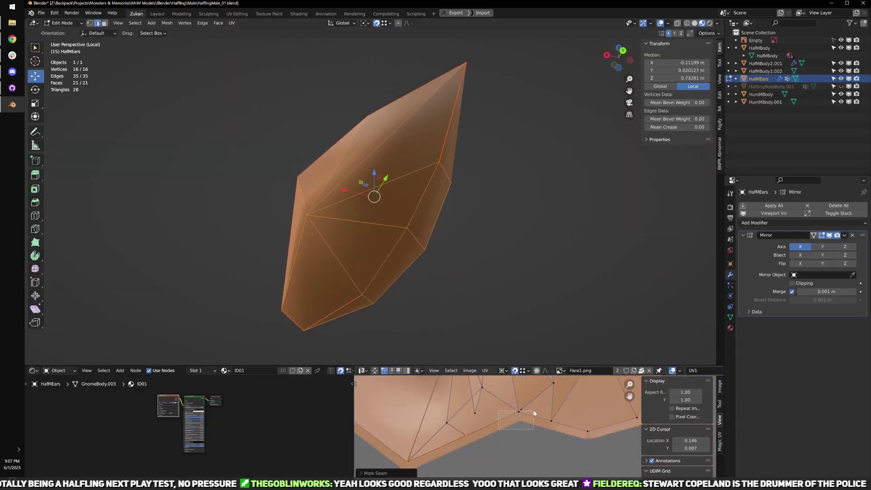
left_click_drag(534, 411, 561, 419)
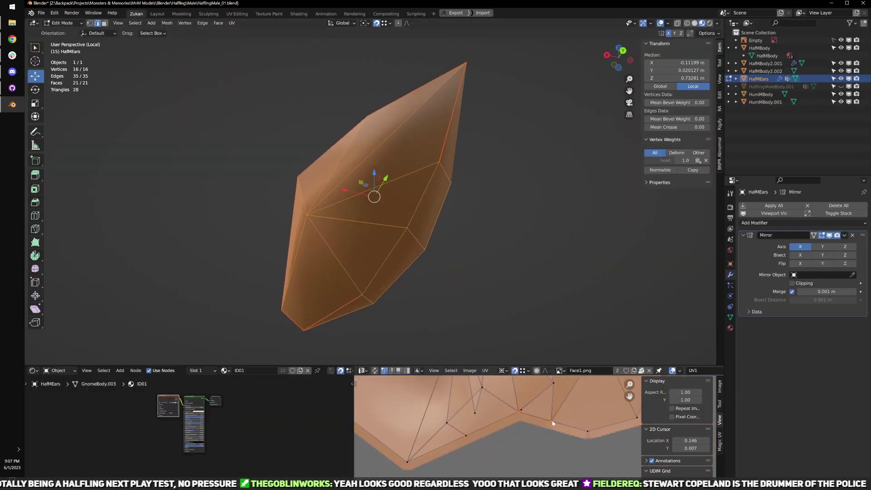
- Select the ear's linked front faces up to the seams and unwrap their UVs over the painted ear on Face1.png
left_click(415, 211)
left_click(379, 268)
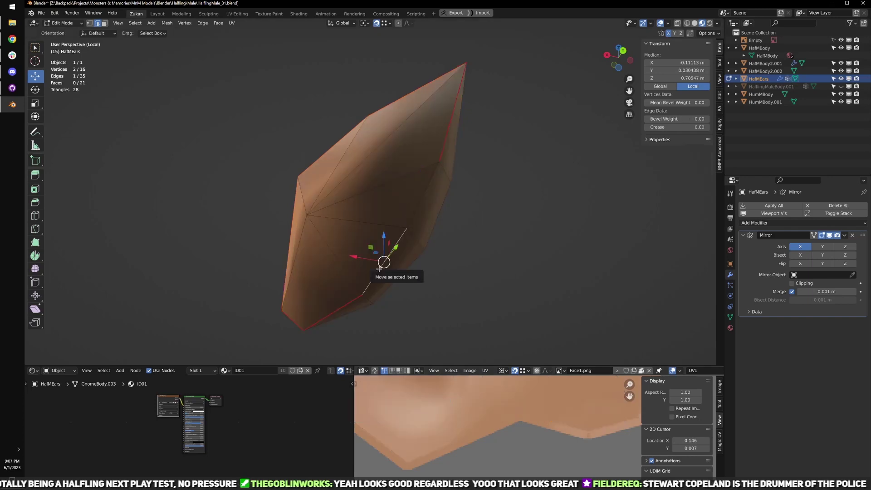
left_click(416, 208)
scroll(420, 225, "down", 4)
middle_click_drag(420, 225, 490, 255)
key("l")
middle_click_drag(461, 304, 551, 279)
key("ctrl+space")
middle_click_drag(414, 291, 511, 410)
scroll(510, 410, "down", 5)
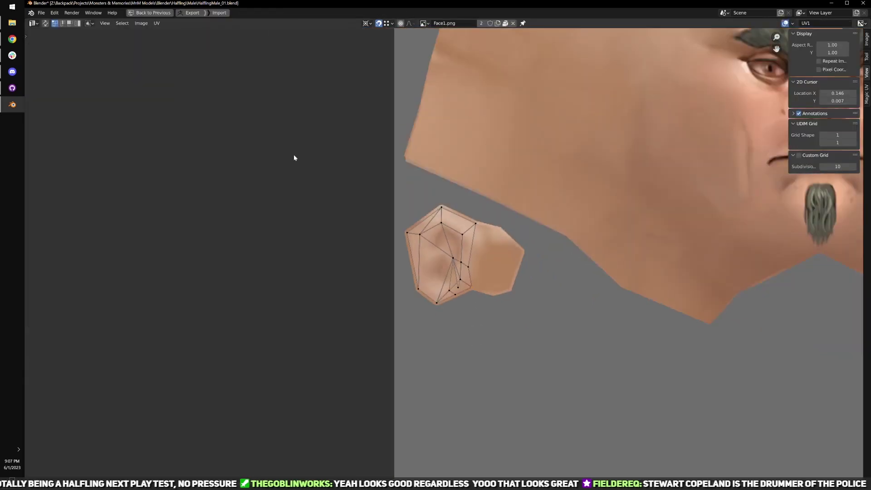
left_click_drag(294, 126, 574, 432)
scroll(522, 360, "up", 3)
key("u")
left_click(513, 344)
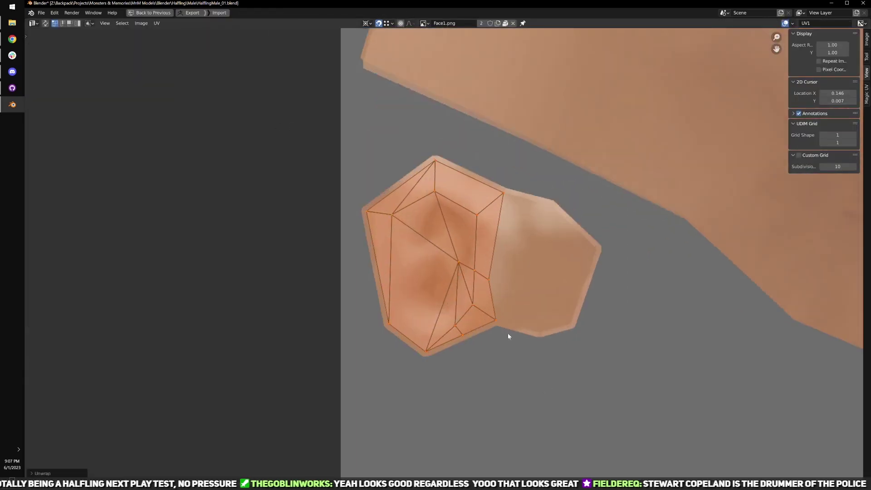
key("ctrl+space")
- Select the linked faces on the back of the ear and unwrap their UVs in place
middle_click_drag(438, 236, 329, 237)
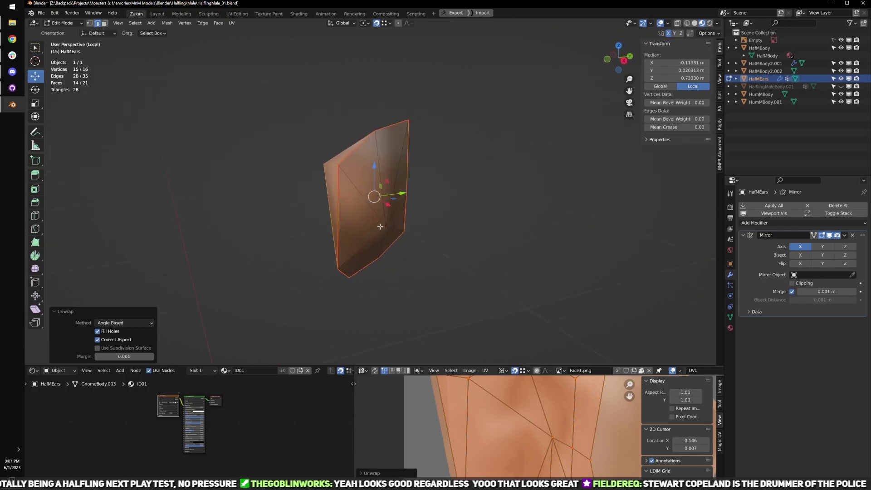
key("ctrl+space")
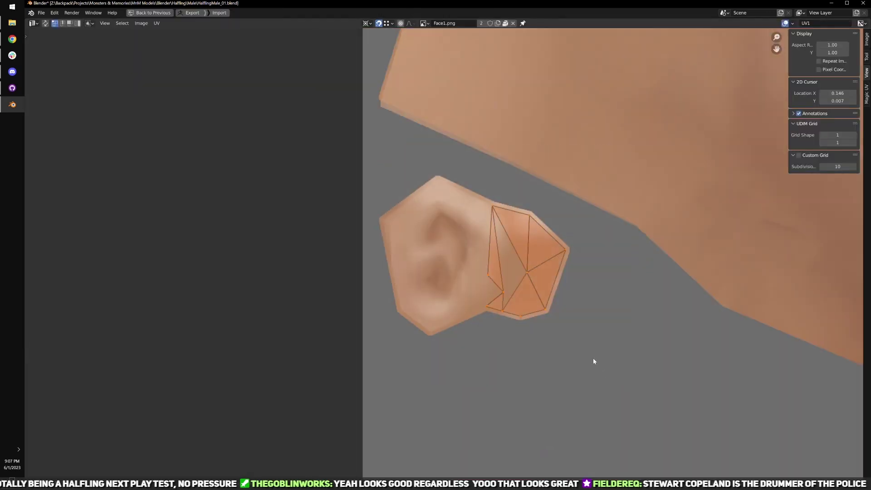
scroll(562, 351, "up", 2)
key("ctrl+space")
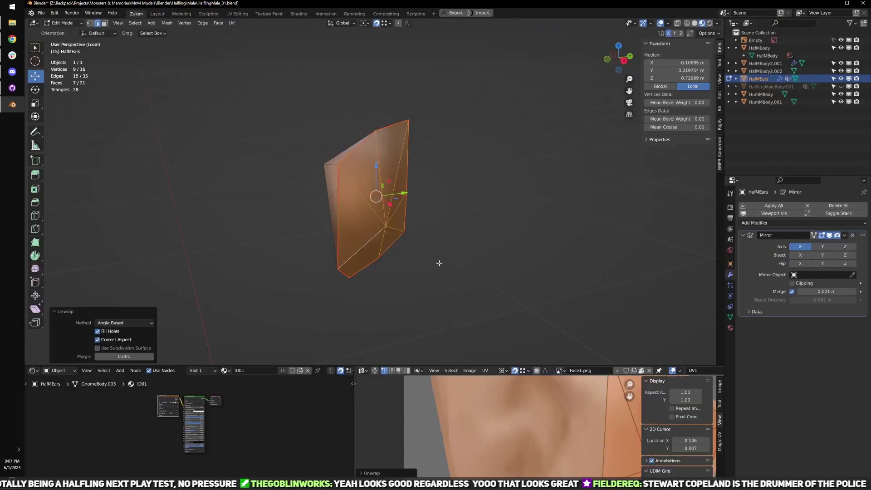
- Align the two mid-seam UV vertices of the ear's front and back islands in X and Y so they coincide
key("ctrl+space")
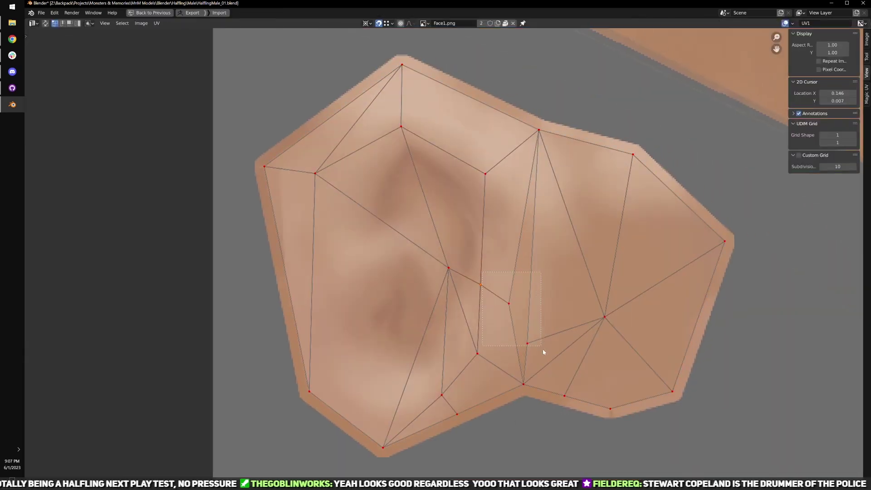
key("q")
mouse_move(561, 354)
left_click(597, 382)
key("q")
mouse_move(597, 382)
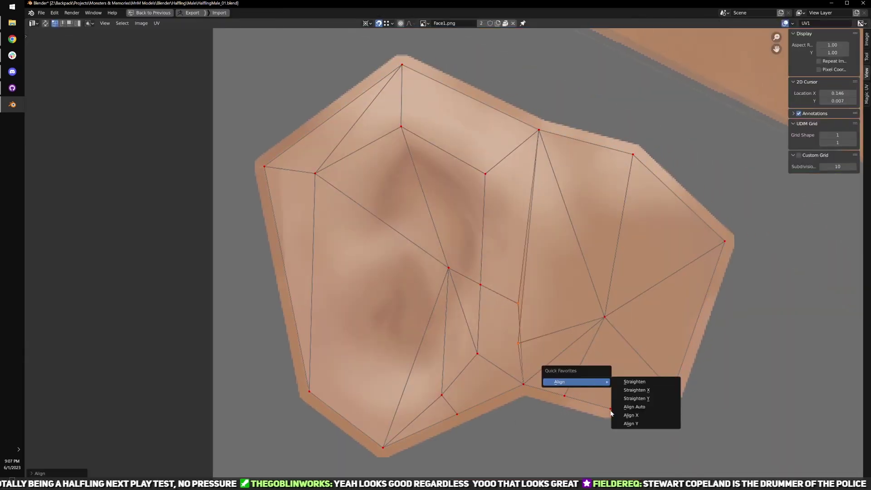
left_click(626, 423)
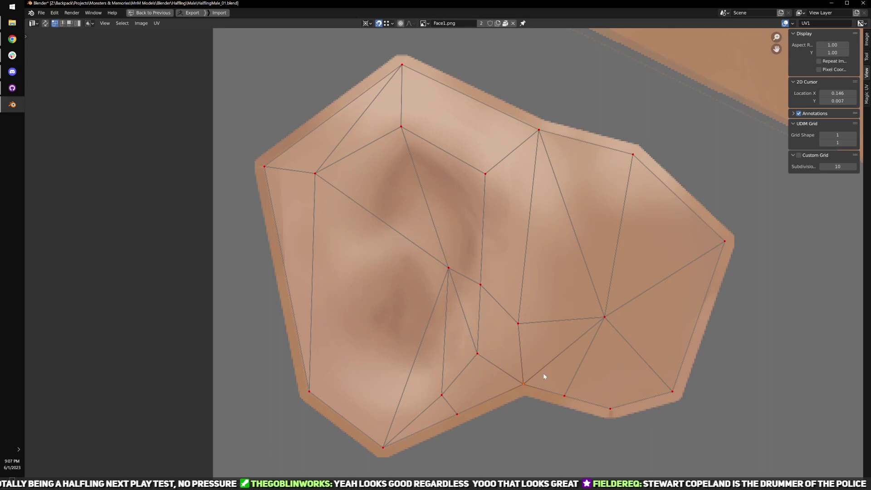
- Align the remaining paired UV vertices at the ends of the ear's seam and check both ears in Object Mode
key("q")
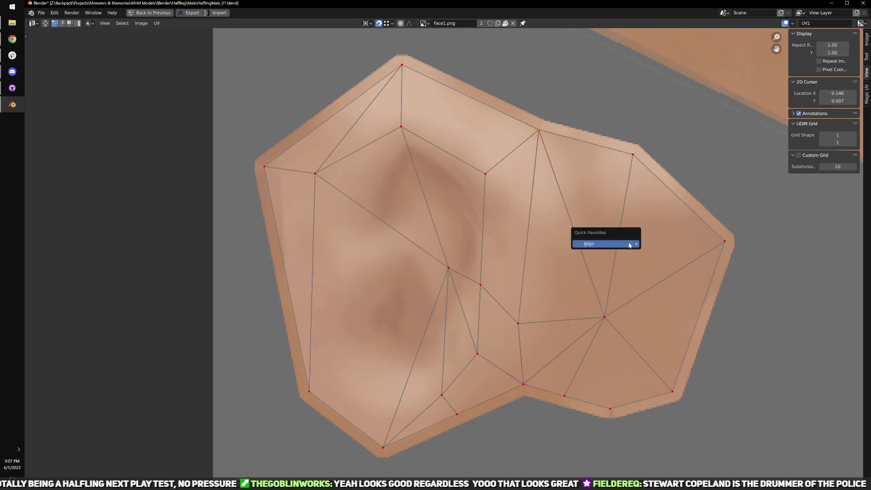
mouse_move(636, 242)
left_click(671, 280)
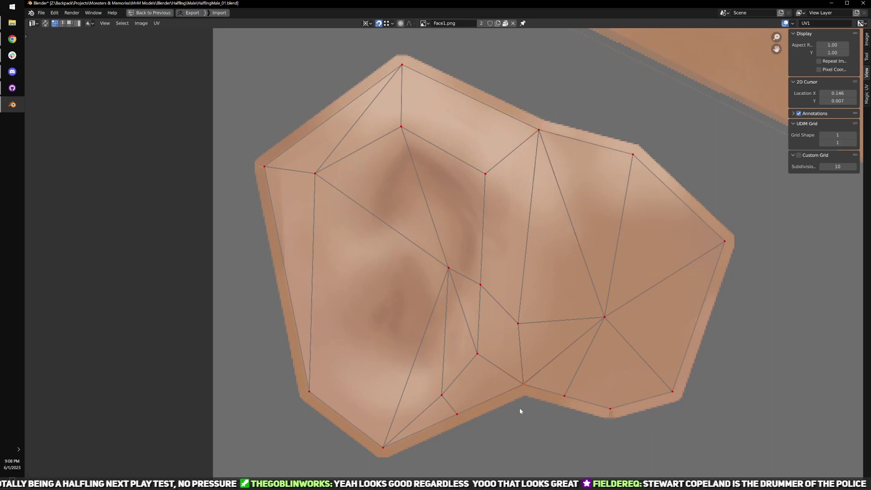
scroll(520, 410, "down", 2)
key("ctrl+space")
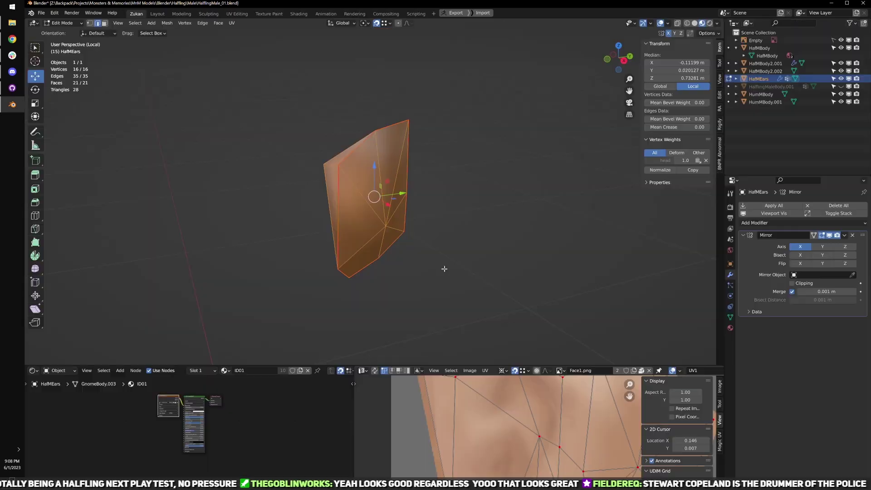
middle_click_drag(444, 268, 479, 245)
key("Tab")
scroll(456, 245, "down", 2)
scroll(482, 265, "up", 2)
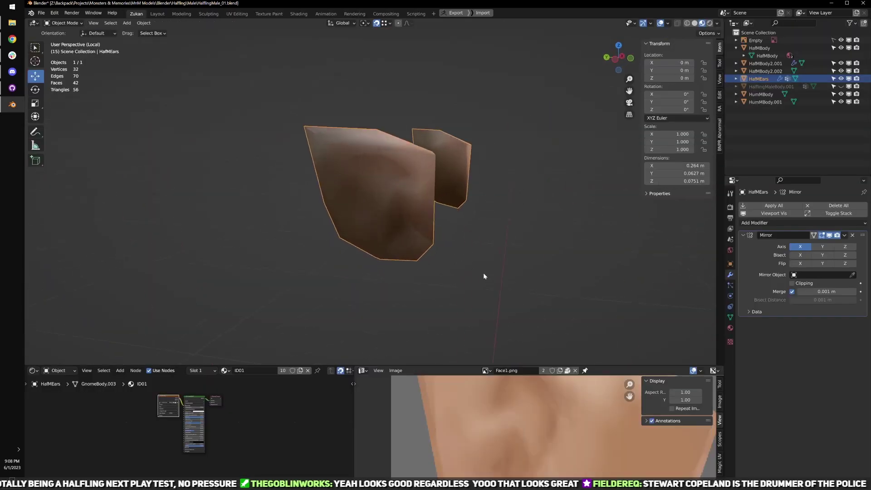
middle_click_drag(485, 275, 458, 255)
- Connect the central vertex of the ear's inner face to the corner vertex on the seam with Connect Vertex Pairs
key("Tab")
scroll(465, 325, "up", 3)
middle_click_drag(485, 304, 464, 201)
key("ctrl+Tab")
left_click(445, 176)
key("alt+a")
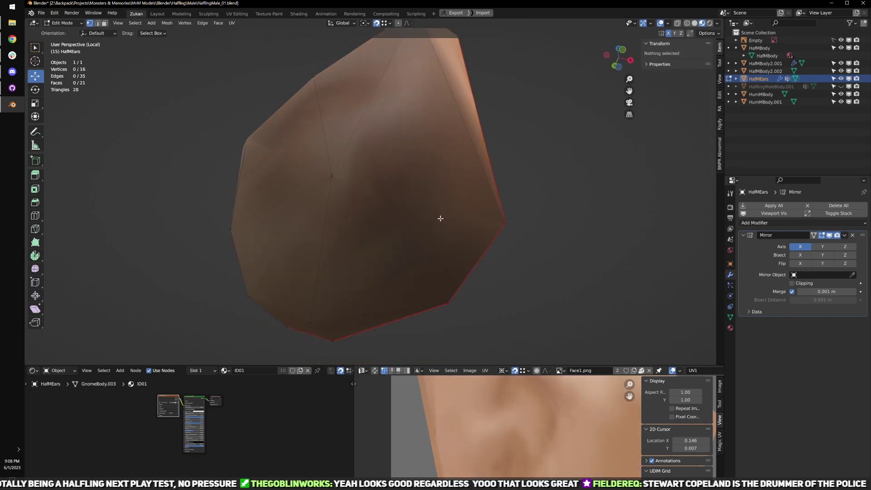
left_click(334, 178)
middle_click_drag(485, 233, 503, 246)
key("ctrl+v")
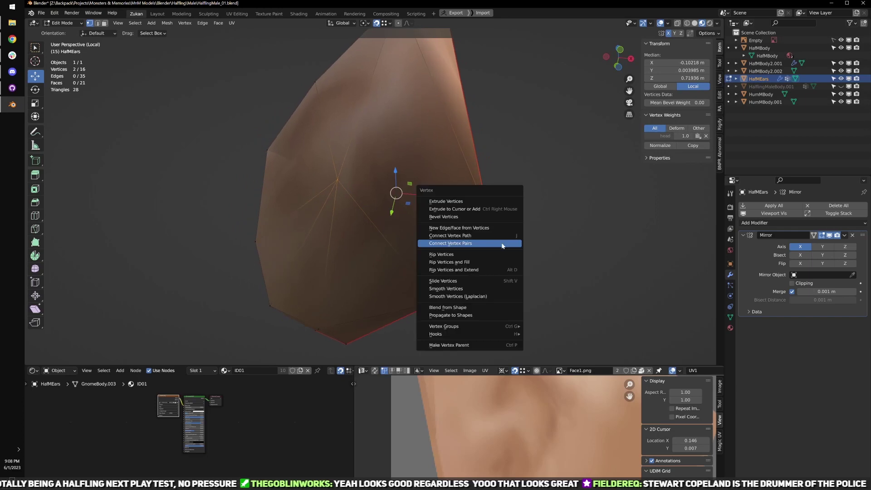
left_click(502, 245)
key("Tab")
mouse_move(416, 249)
middle_mouse_down()
mouse_move(451, 242)
mouse_move(415, 248)
middle_mouse_up()
key("Tab")
key("Tab")
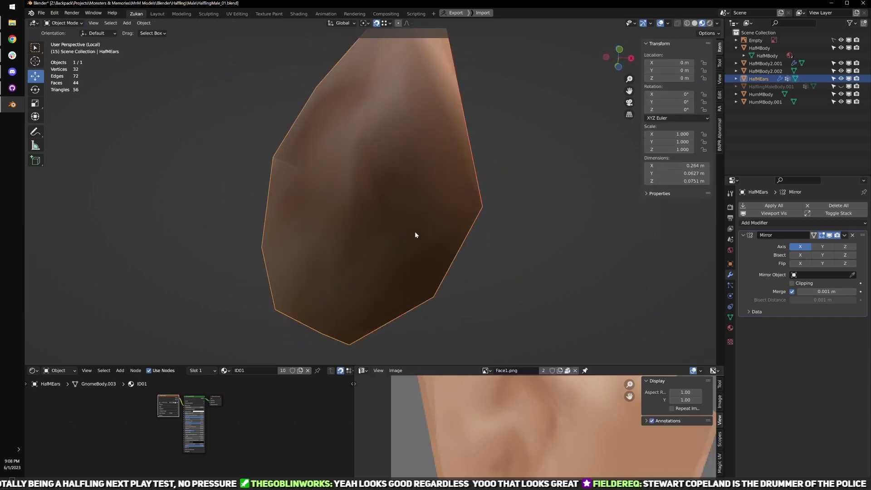
- Connect the ear's central vertex to the outer rim vertex opposite the seam corner
key("Tab")
middle_click_drag(411, 226, 441, 262)
left_click(424, 232)
left_click(291, 123, "shift")
key("j")
scroll(399, 245, "down", 3)
key("Tab")
key("Tab")
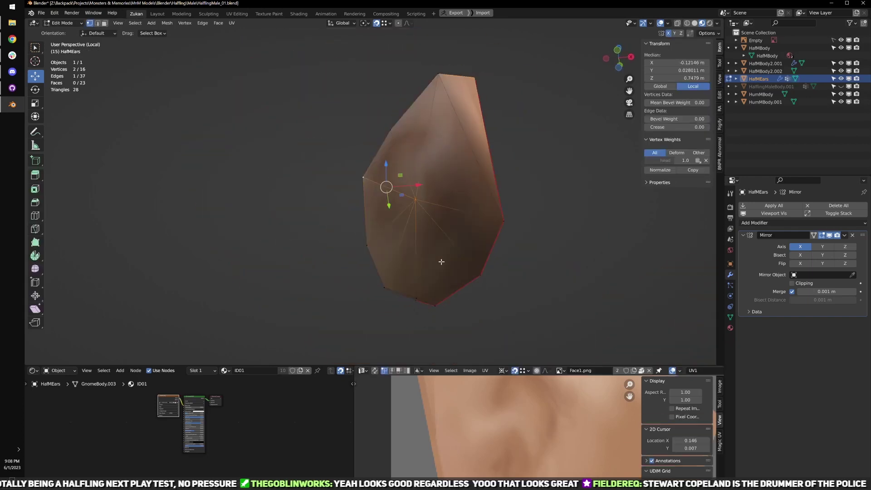
- Select all of the ear's faces and switch the viewport to solid shading to check its surface in Object Mode
key("ctrl+Tab")
left_click(407, 268)
key("a")
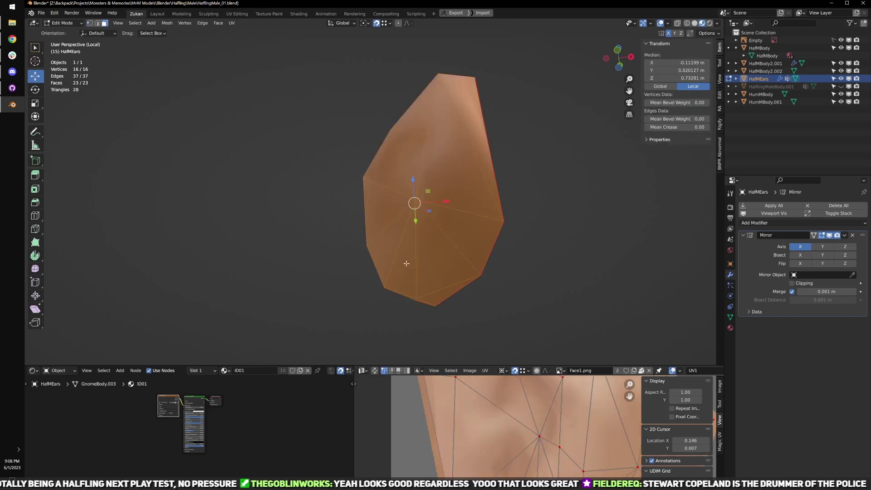
key("Tab")
key("Tab")
key("Tab")
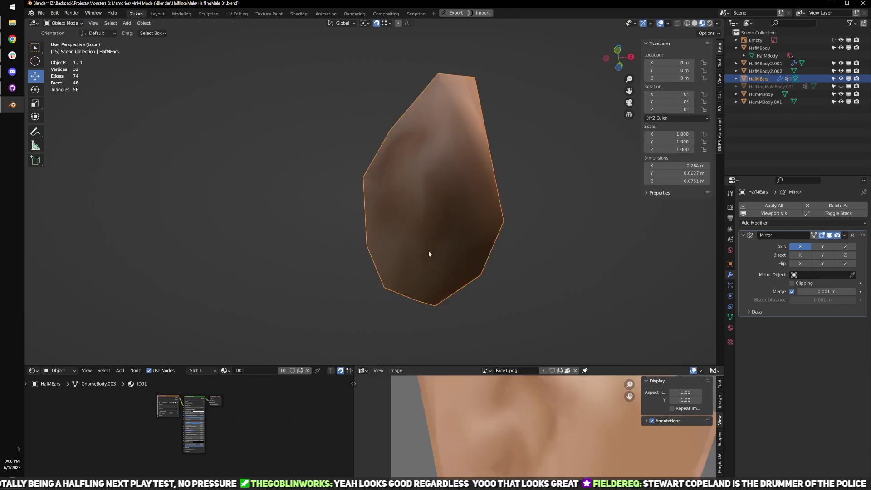
middle_click_drag(423, 237, 467, 159)
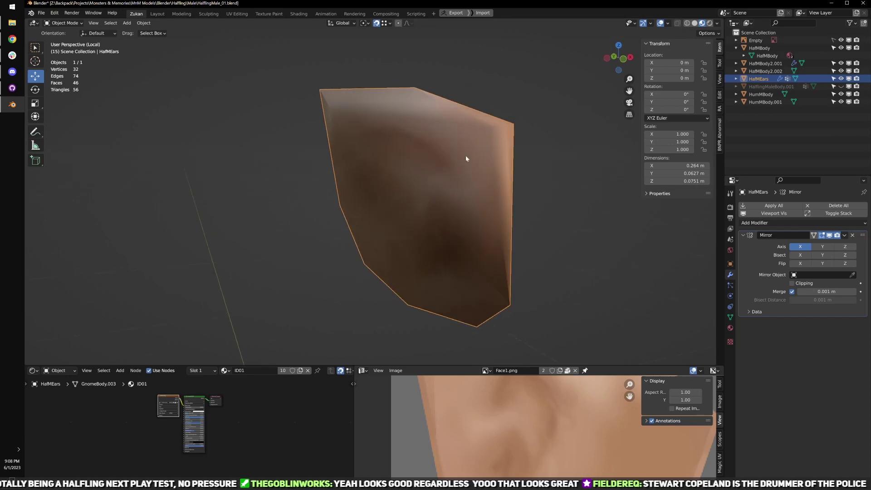
key("Tab")
key("Tab")
left_click(696, 25)
key("Tab")
key("Tab")
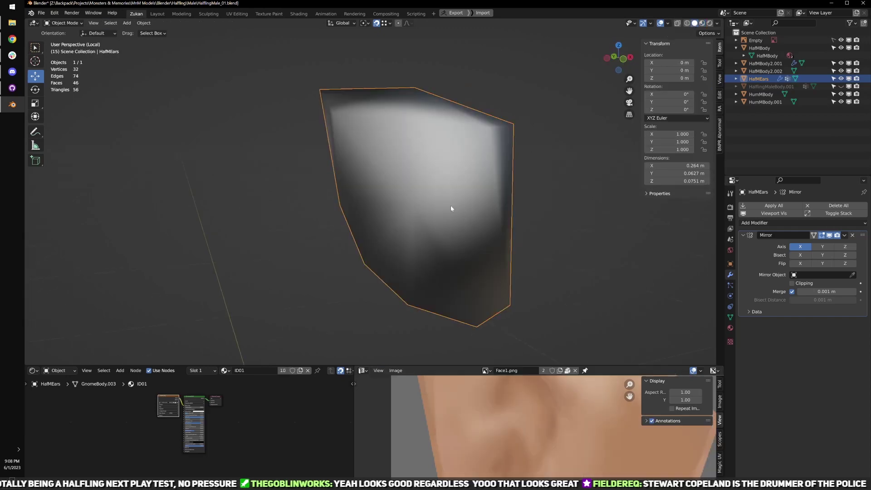
- Set the normals of all the ear's faces with Set from Faces, and return to edge selection
key("Tab")
key("ctrl+Tab")
left_click(454, 205)
key("a")
key("a")
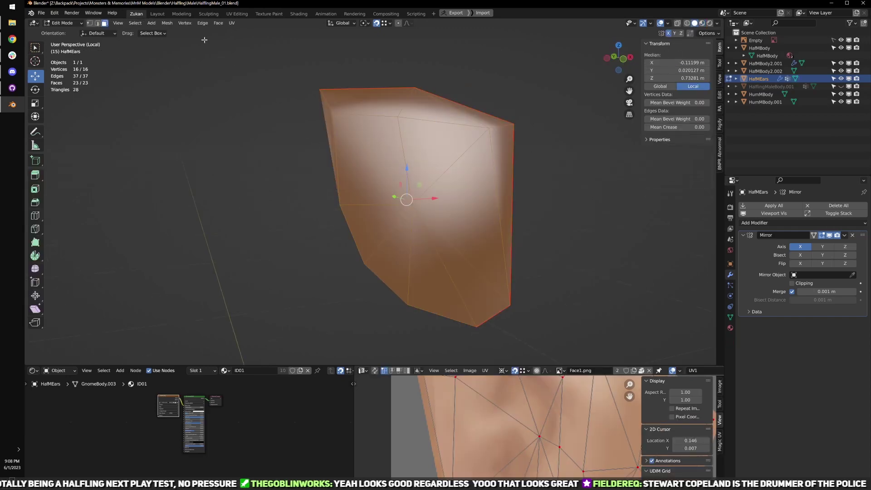
key("Tab")
key("ctrl+a")
left_click(328, 89)
key("Tab")
left_click(167, 25)
mouse_move(230, 164)
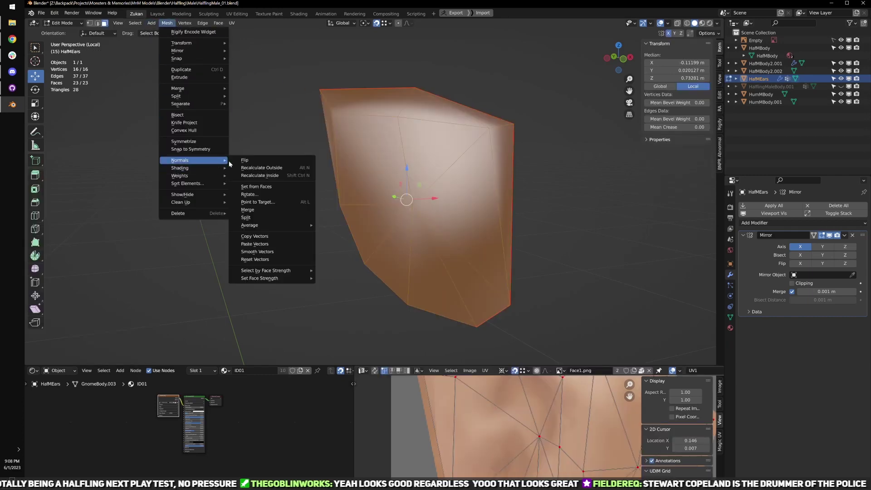
left_click(273, 187)
key("ctrl+Tab")
left_click(573, 223)
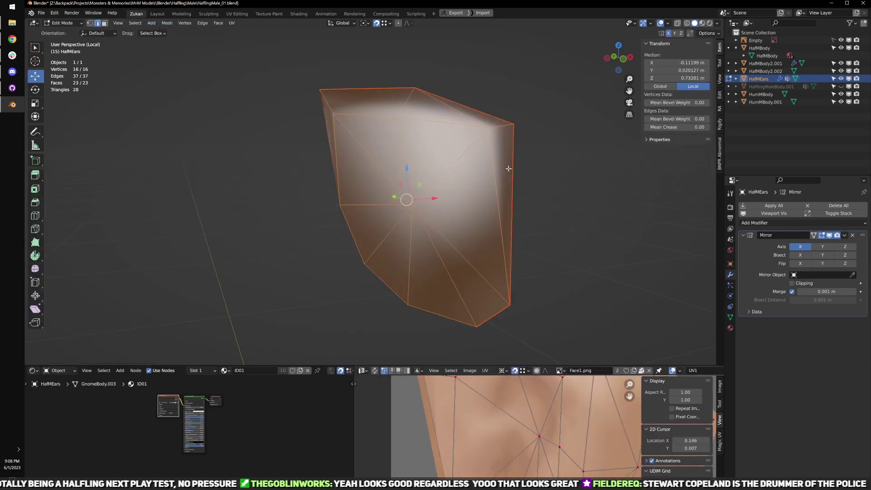
- Select the ear's outer rim edge loop plus the two adjoining edges, mark them sharp, and bring back the full scene in Object Mode
middle_click_drag(516, 159, 473, 185)
middle_click_drag(441, 159, 447, 211)
left_click(404, 189, "alt")
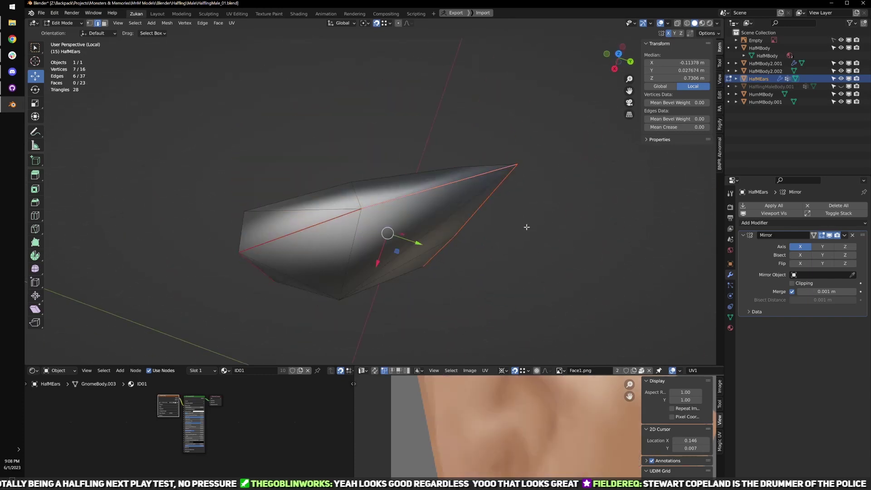
middle_click_drag(525, 227, 367, 216)
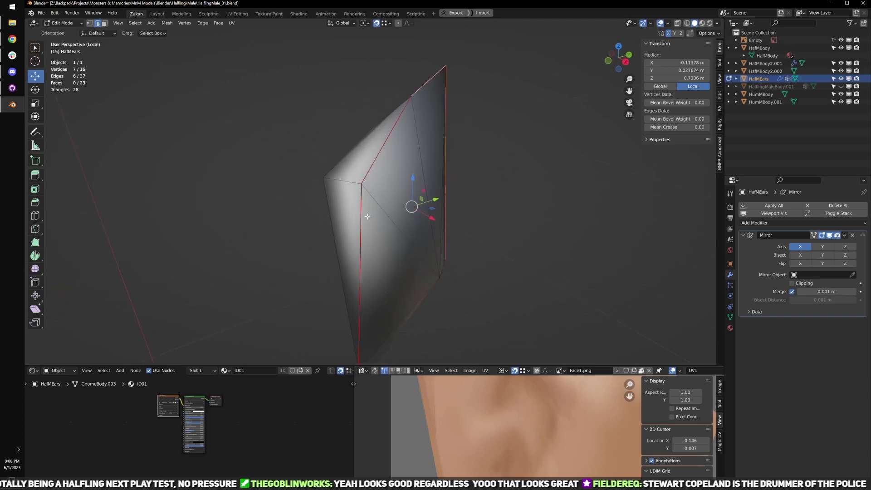
middle_click_drag(389, 160, 545, 245)
left_click(467, 219, "shift")
left_click(416, 252, "shift")
key("ctrl+e")
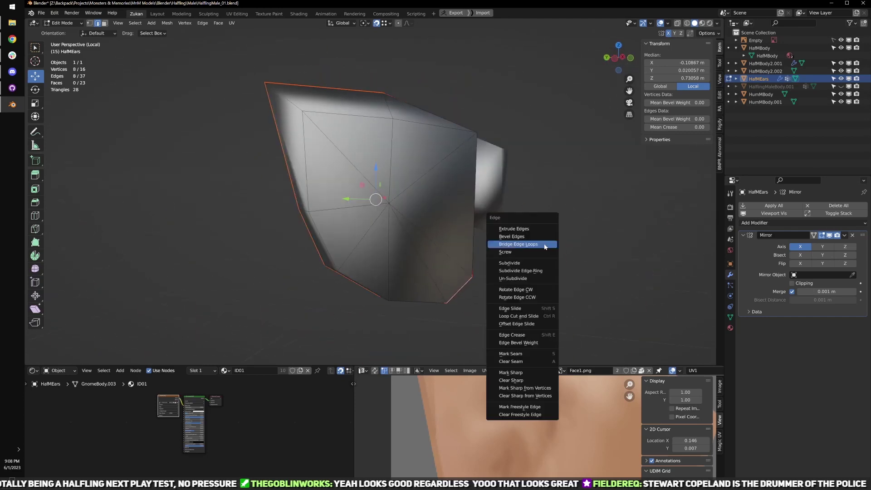
left_click(536, 376)
middle_click_drag(536, 376, 460, 217)
key("Tab")
key("KP_Divide")
- Clear the sharp marks from the ear's selected rim edges and check the shading in Object Mode
key("Tab")
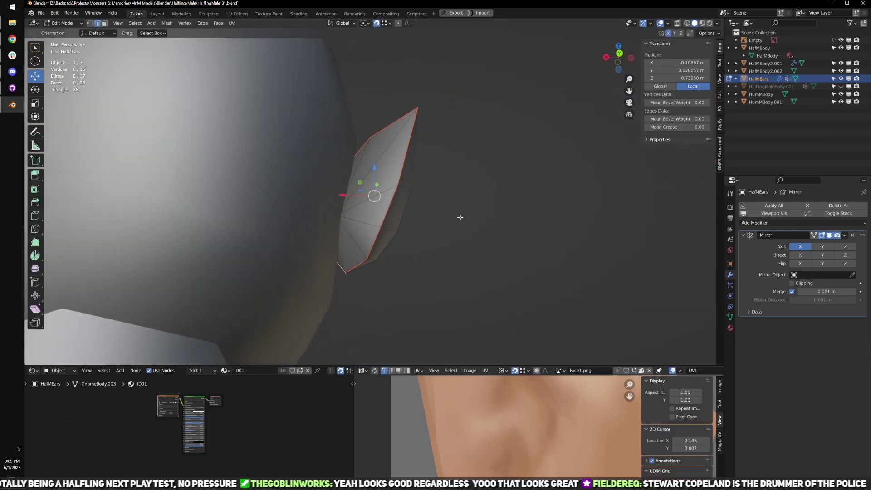
key("ctrl+e")
left_click(401, 245)
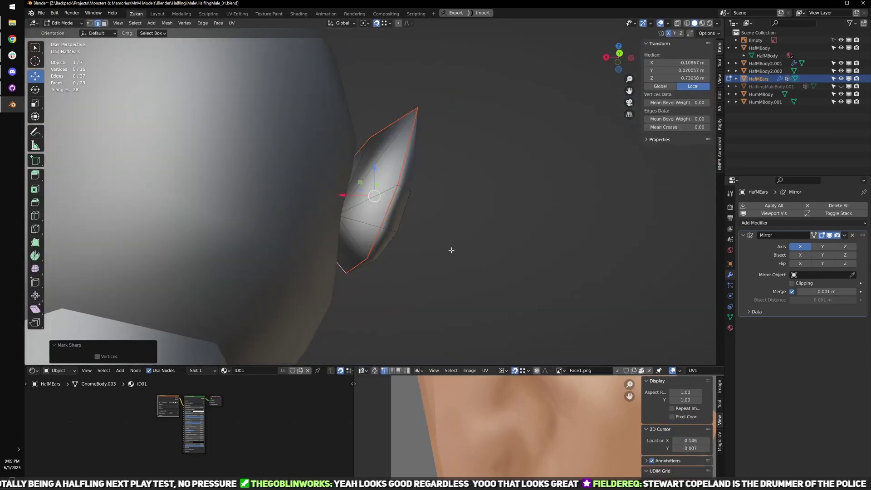
key("Tab")
scroll(478, 249, "down", 5)
middle_click_drag(490, 268, 383, 258)
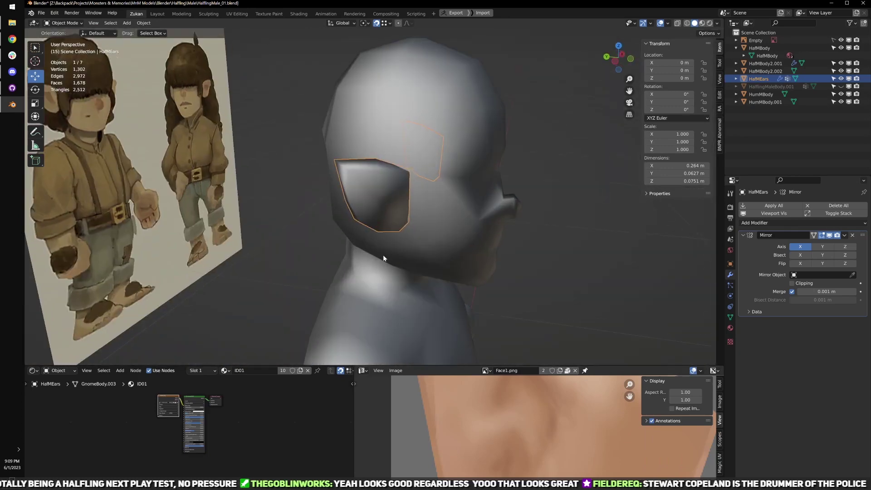
- Isolate the ear and mark the three connected edges along its front rim as sharp
scroll(334, 248, "up", 3)
key("Tab")
middle_click_drag(318, 239, 350, 238)
key("KP_Divide")
left_click(350, 238)
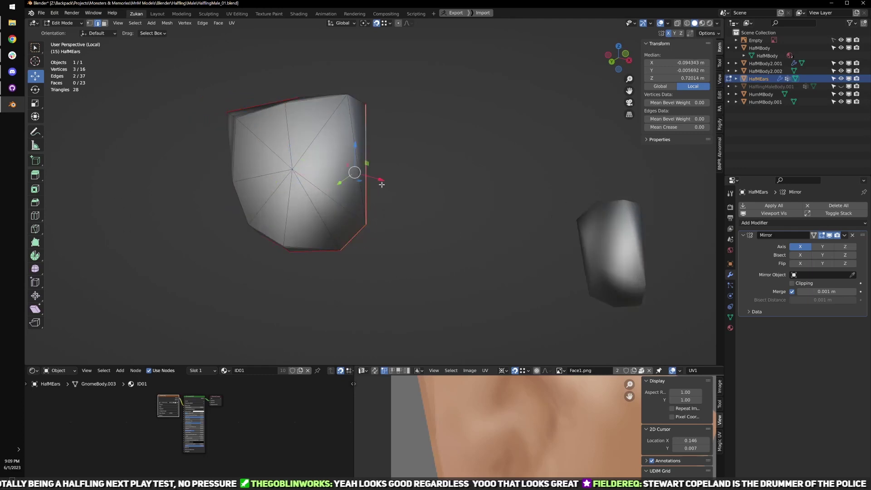
middle_click_drag(382, 184, 360, 243)
right_click(348, 238)
left_click(347, 237)
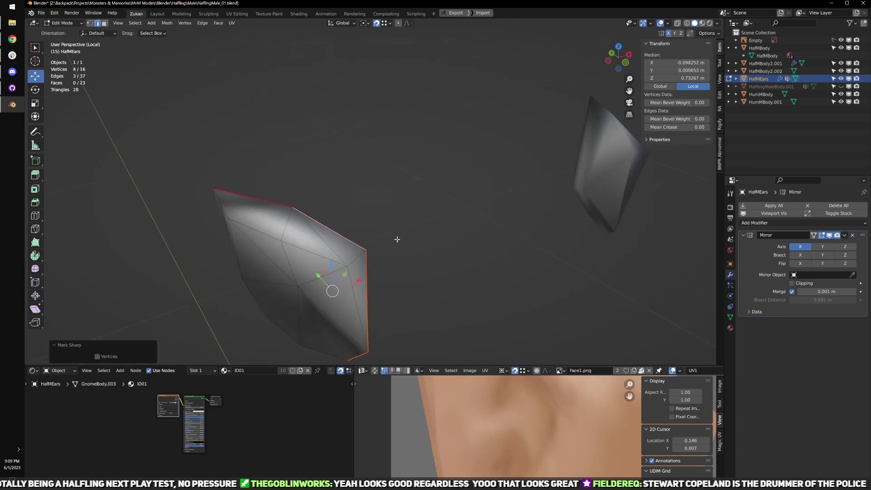
- Mark the ear's bottom rim edge as sharp and return to the full scene in Object Mode
middle_click_drag(425, 298, 385, 243)
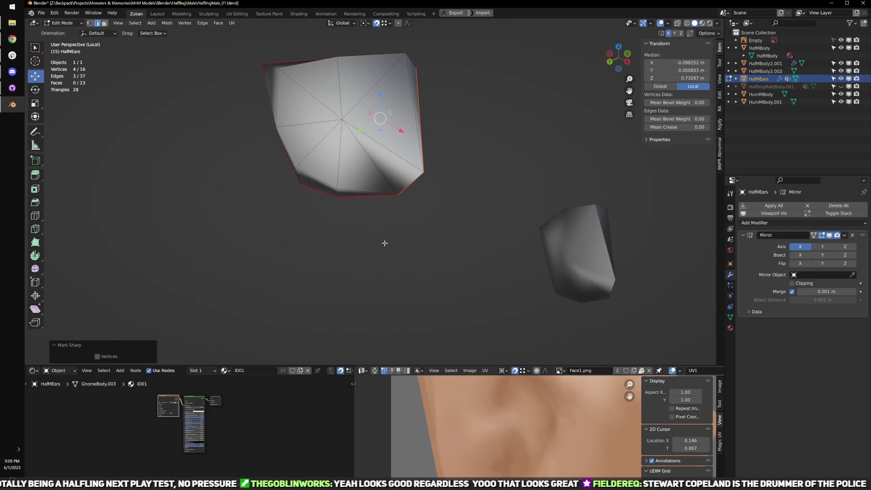
left_click(377, 199)
right_click(354, 198)
left_click(354, 197)
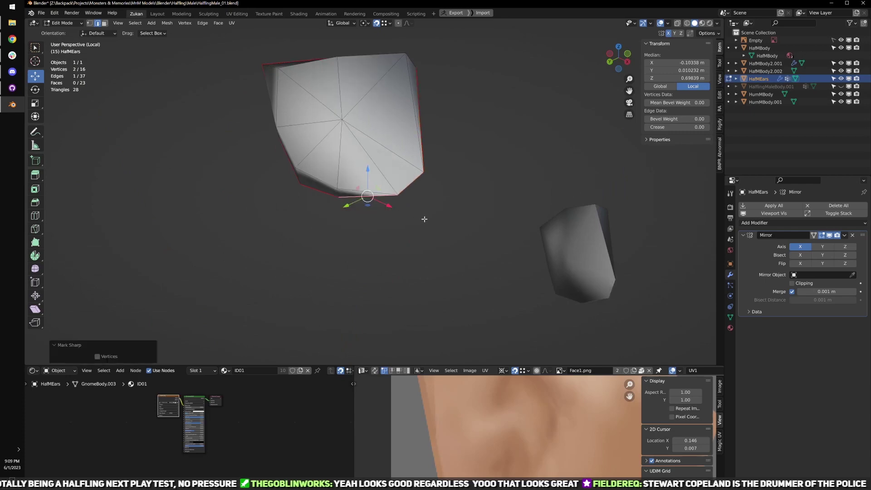
key("KP_Divide")
key("Tab")
middle_click_drag(522, 248, 330, 283)
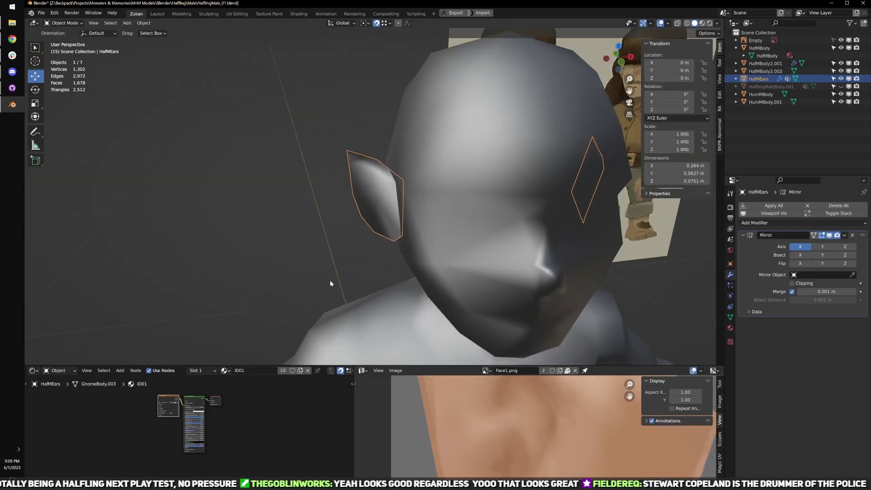
- Clear the sharp mark from the ear's upper rim edge and check the head in Object Mode
left_click(302, 252)
middle_click_drag(302, 253, 428, 269)
scroll(418, 257, "up", 2)
key("Tab")
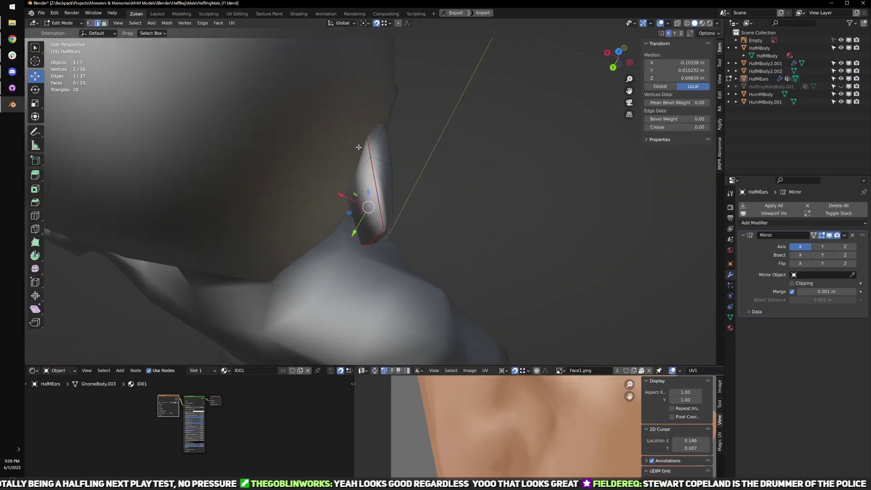
left_click(368, 144)
key("ctrl+e")
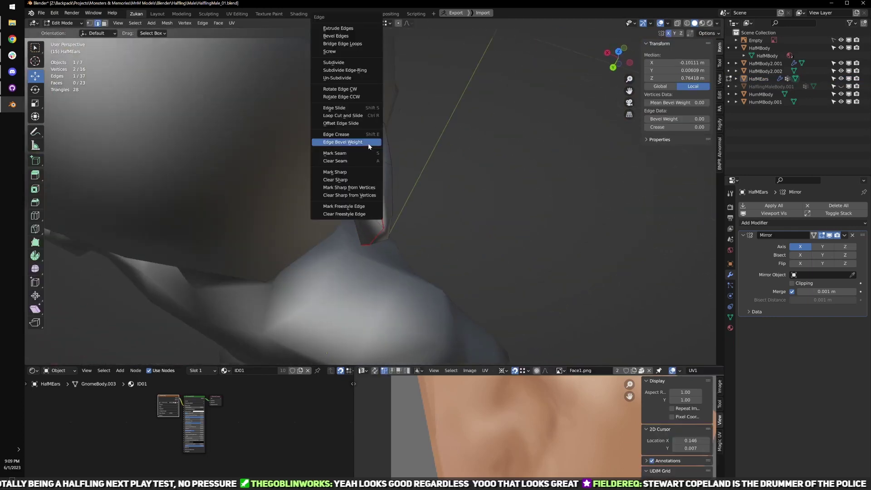
left_click(354, 180)
key("Tab")
scroll(478, 226, "down", 1)
middle_click_drag(477, 225, 377, 181)
scroll(426, 211, "down", 4)
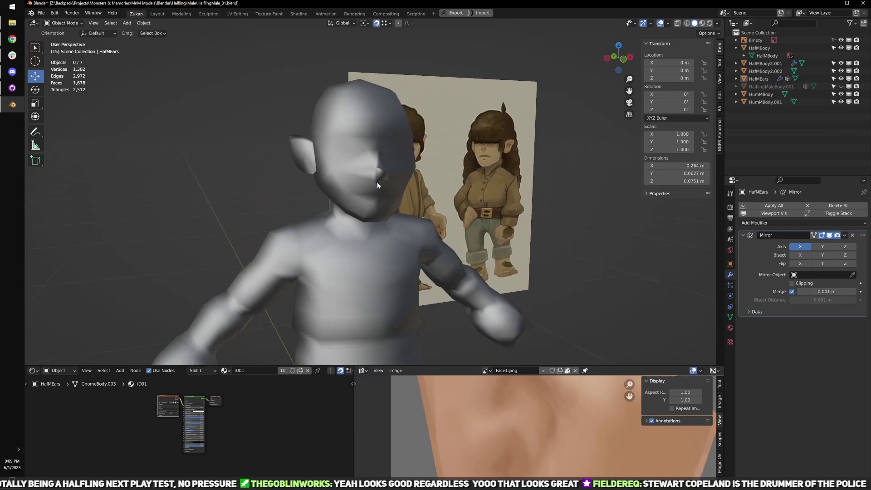
- Convert the mirrored ears to a mesh, apply their transforms, and check both ears in Edit Mode
key("Tab")
key("Tab")
middle_click_drag(440, 225, 363, 205)
left_click(437, 161)
key("alt+c")
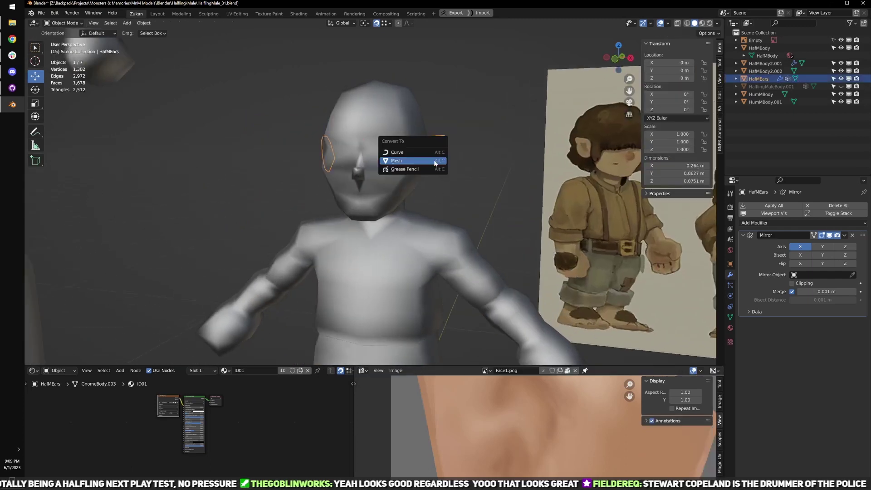
left_click(436, 161)
key("ctrl+a")
left_click(452, 175)
key("Tab")
key("a")
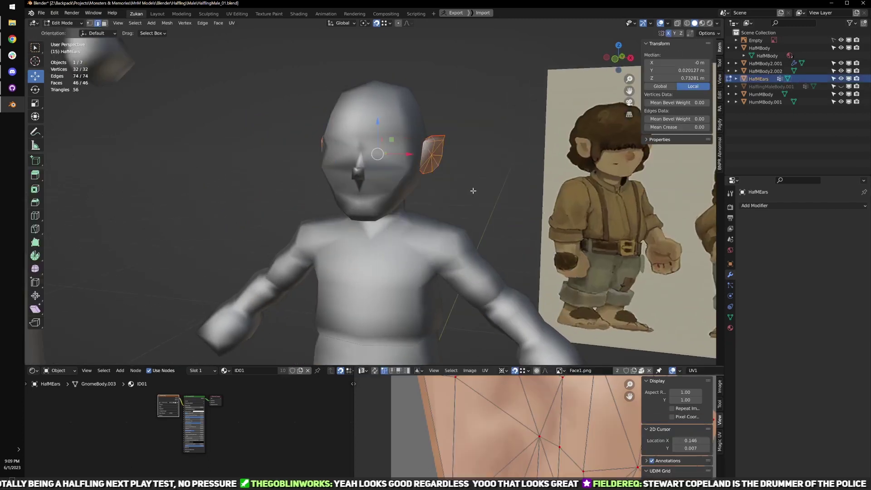
scroll(542, 475, "down", 4)
key("Tab")
- Apply the location, rotation and scale transforms to the halfling body HafMBody
left_click(420, 219)
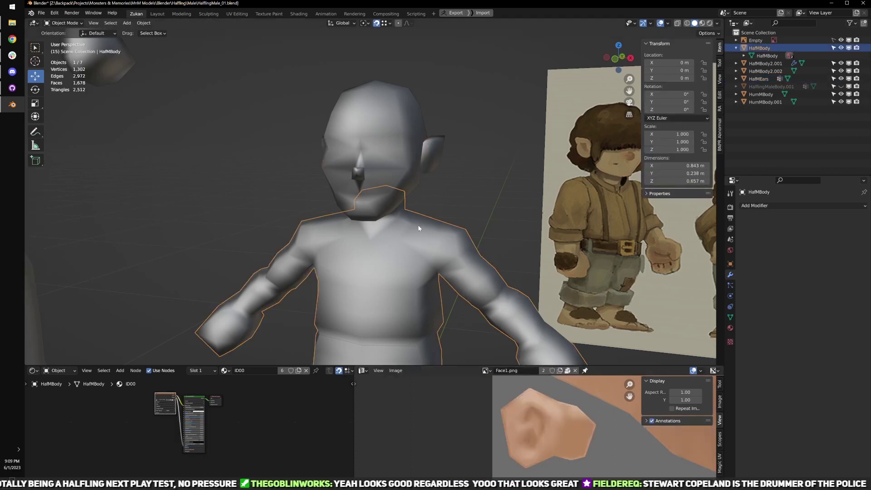
key("ctrl+a")
left_click(442, 224)
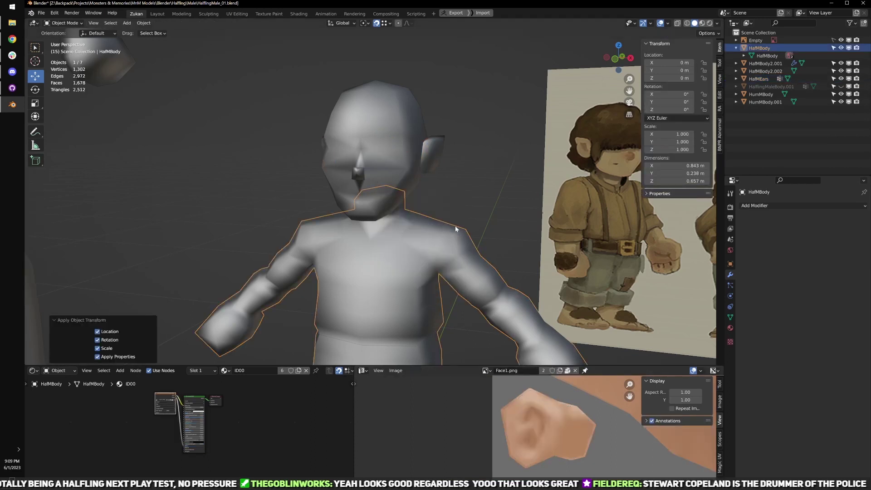
- Select the halfling head HafMBody2.001 and display it in the front orthographic view
left_click(383, 150)
middle_click_drag(383, 151, 427, 202)
scroll(514, 349, "down", 5)
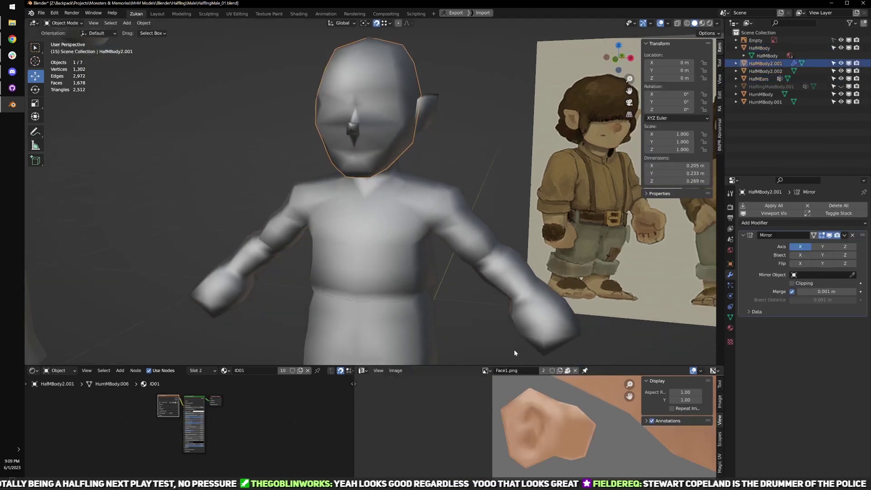
key("Tab")
key("ctrl+space")
key("ctrl+space")
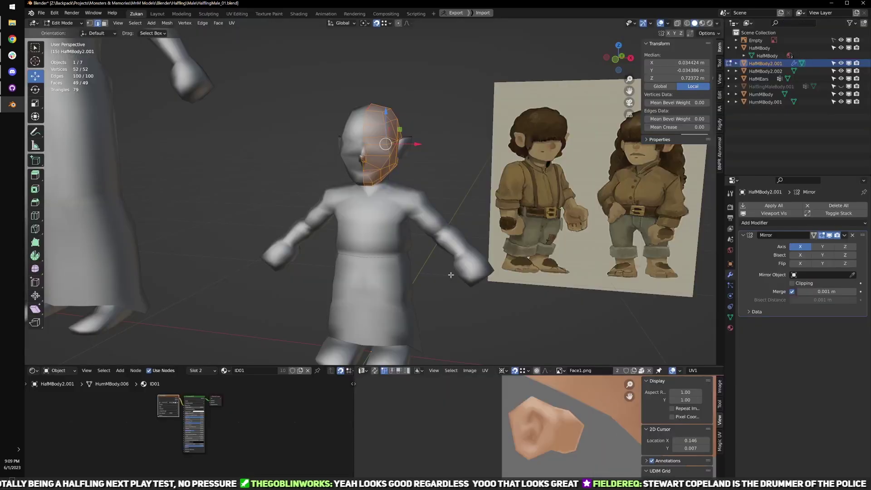
key("Tab")
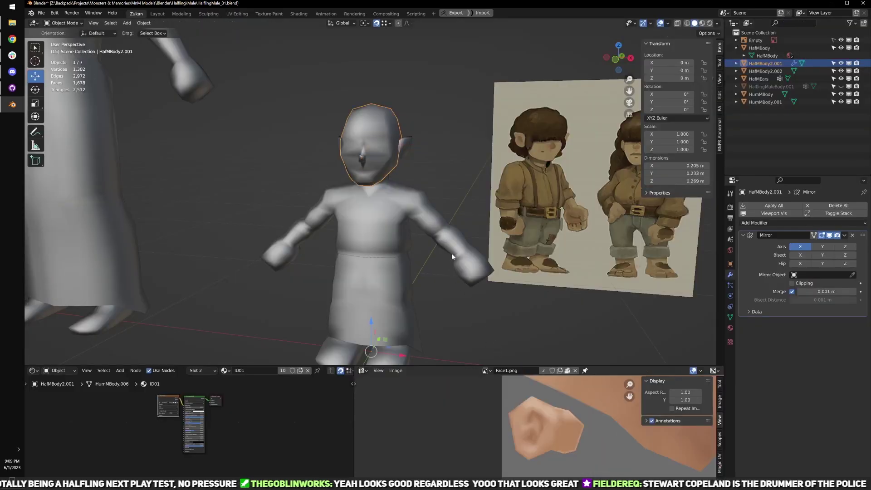
key("alt+c")
key("KP_1")
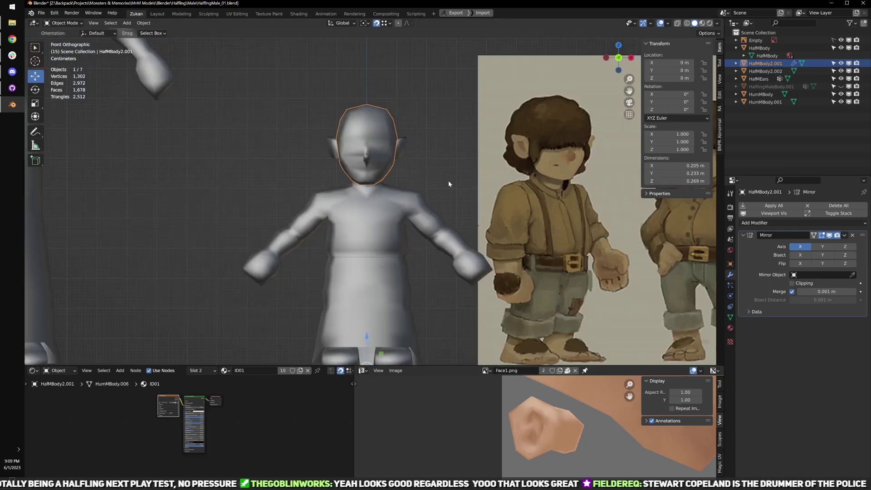
- Select the vertices along the head's centre line in wireframe and scale them to 0 along X
key("Tab")
middle_click_drag(438, 189, 439, 227, "shift")
scroll(439, 217, "up", 1)
key("ctrl+Tab")
left_click(438, 213)
key("shift+z")
scroll(390, 243, "up", 3)
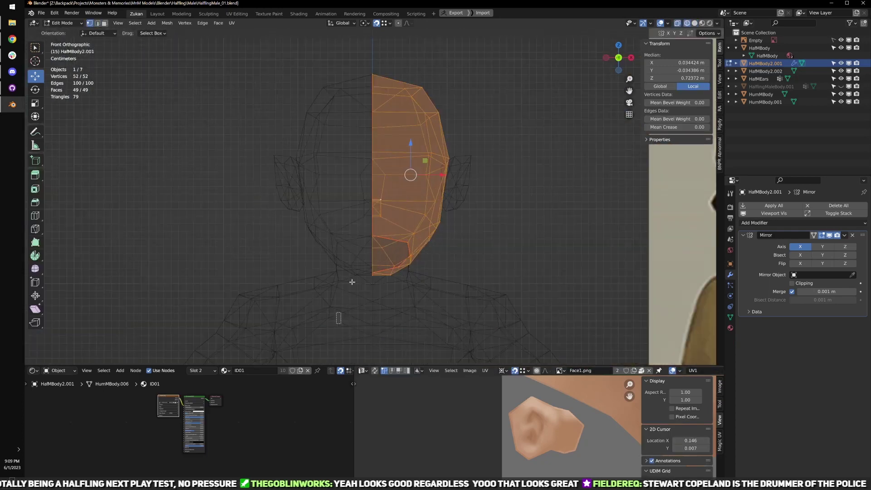
left_click_drag(336, 324, 380, 64)
middle_click_drag(381, 64, 413, 168)
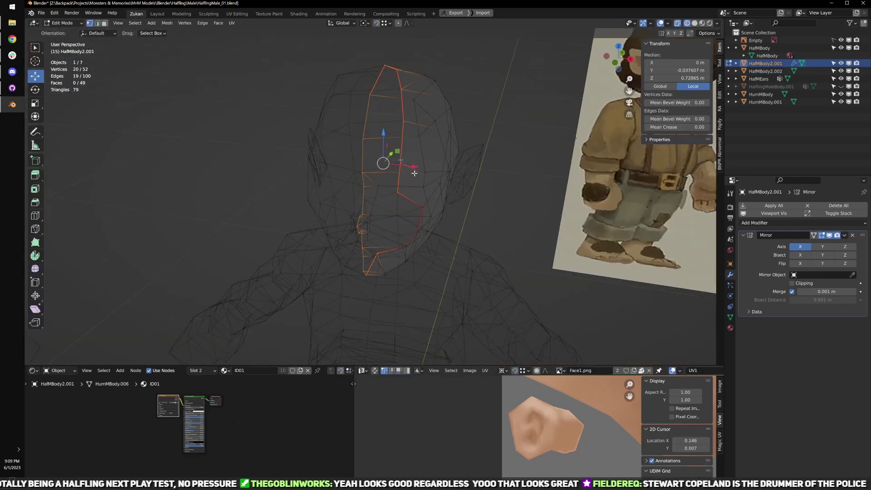
key("s")
left_click_drag(413, 167, 410, 164)
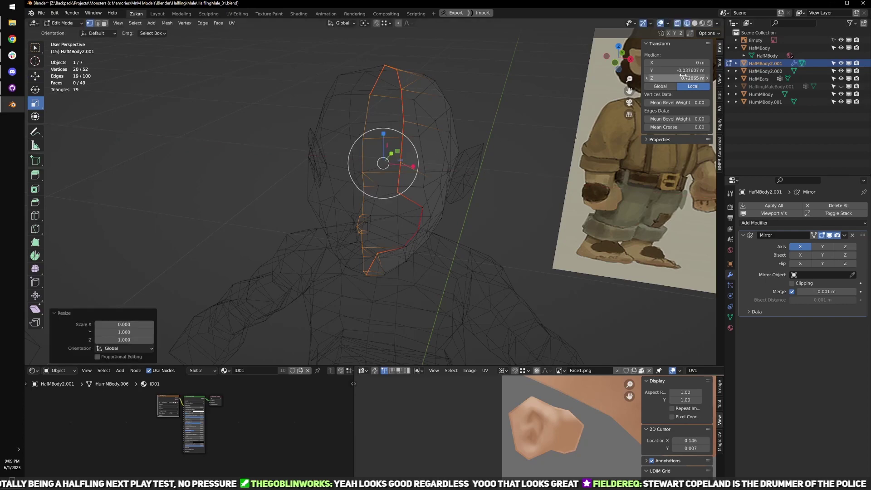
- Convert the mirrored head to a mesh and apply its transforms
key("Tab")
key("alt+c")
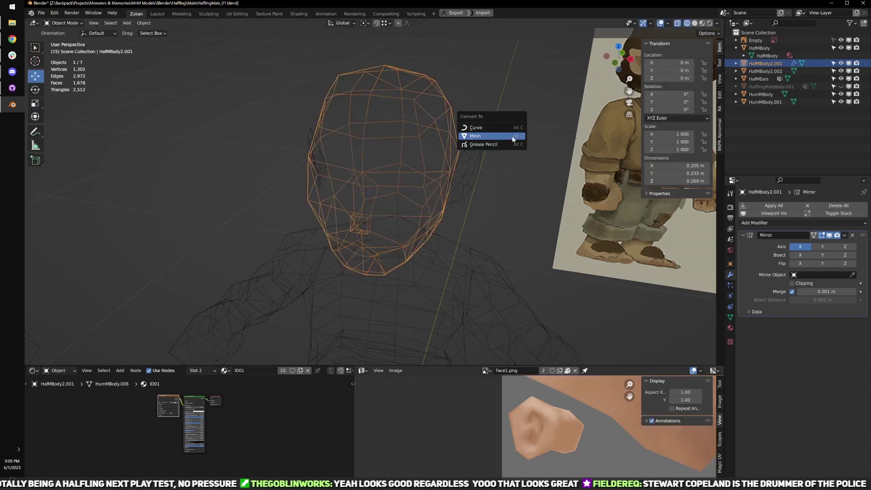
left_click(513, 137)
key("Tab")
key("Tab")
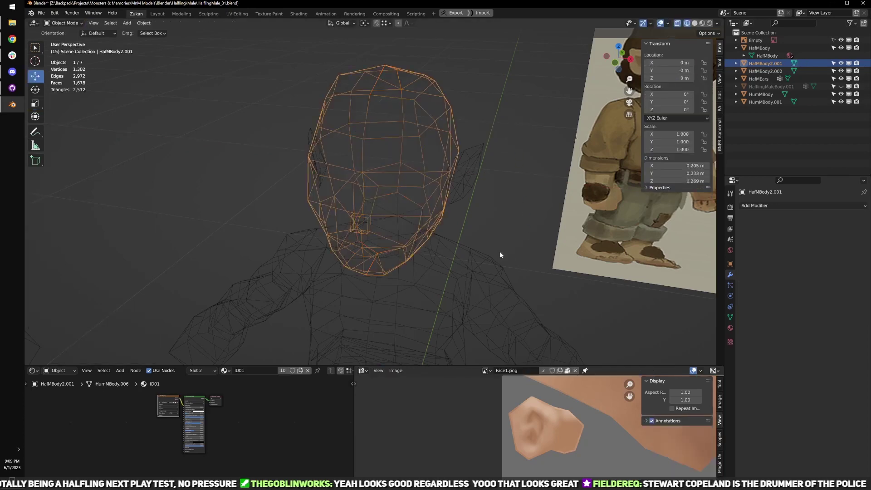
key("ctrl+a")
left_click(500, 252)
- Select all of the head's geometry and maximize the UV editor around the face's centre line
key("Tab")
key("a")
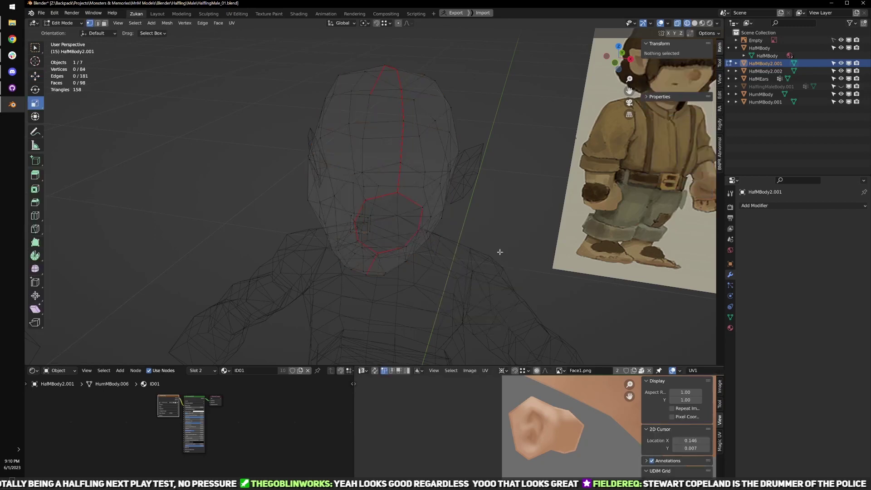
key("a")
key("ctrl+space")
scroll(633, 281, "down", 4)
middle_click_drag(632, 281, 525, 341)
scroll(525, 342, "up", 4)
scroll(499, 326, "up", 3)
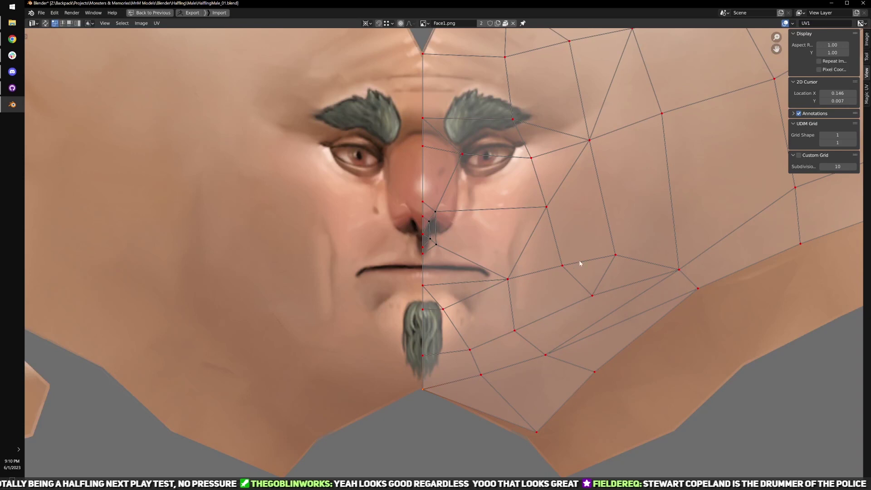
- Copy the selected UV vertex coordinates to the 2D cursor, setting X 0.500 and Y 0.553665, and restore the editor layout
left_click(865, 42)
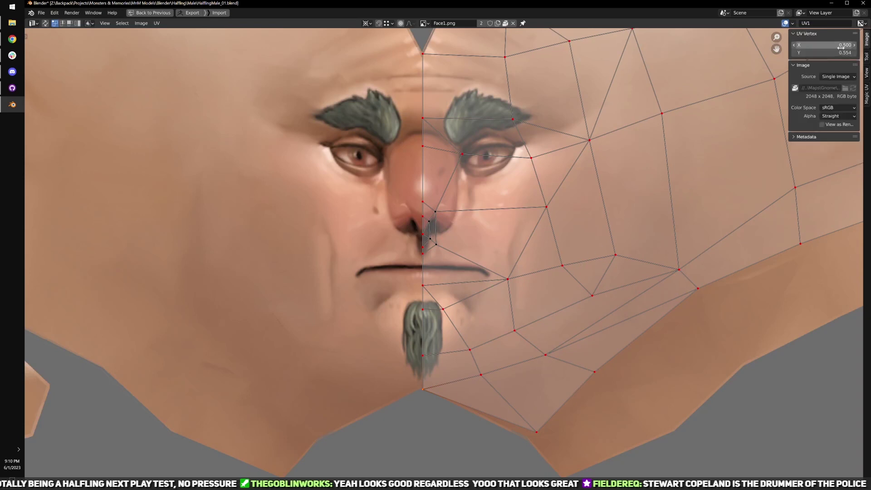
left_click(844, 45)
left_click(867, 72)
left_click(867, 72)
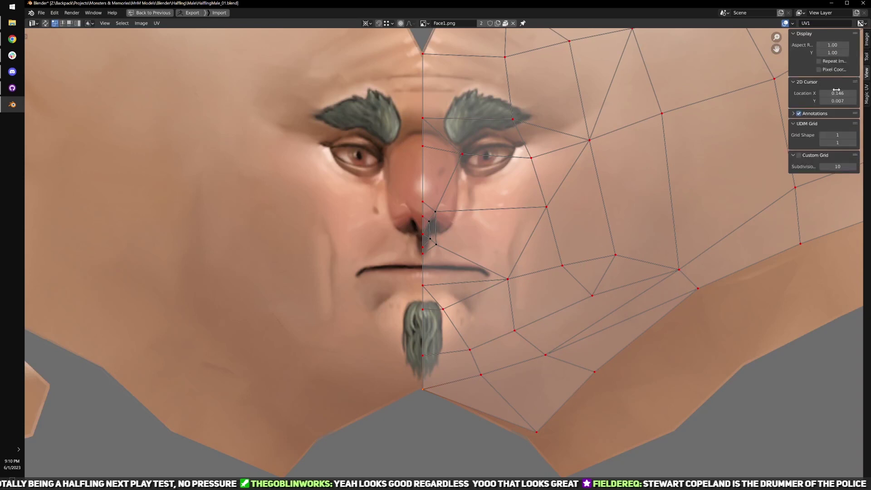
left_click(866, 39)
left_click(847, 53)
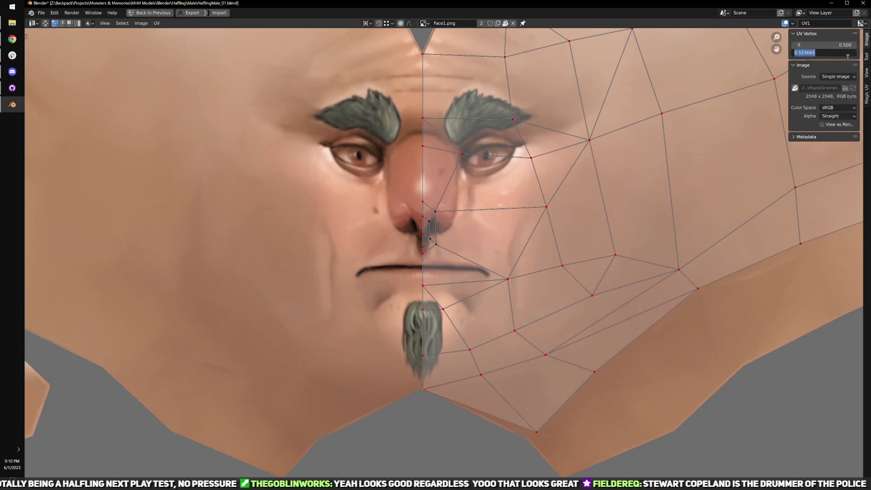
left_click(867, 72)
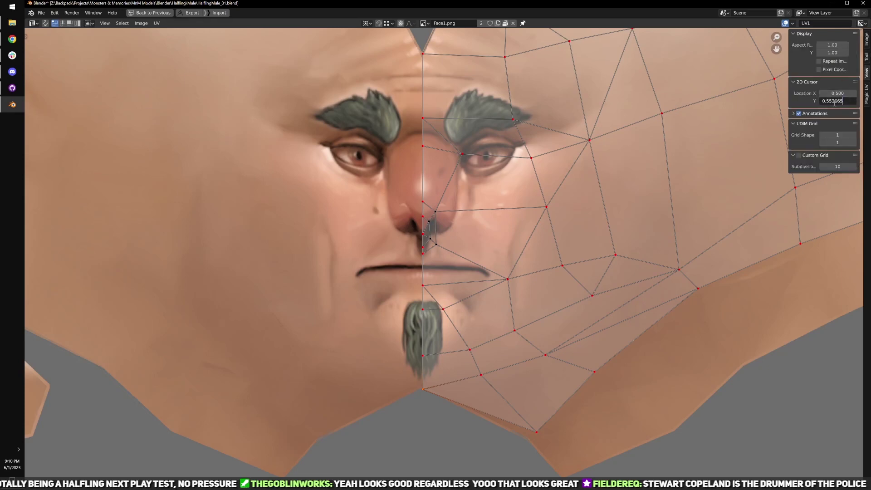
key("Return")
left_click(866, 40)
scroll(585, 220, "down", 5)
key("ctrl+space")
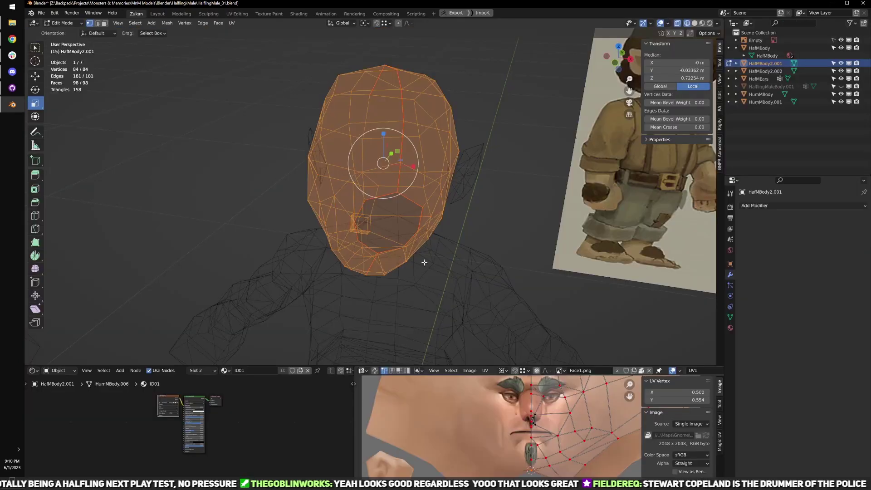
- In front view with face selection, deselect the +X half of the head so only the -X half's faces stay selected
key("KP_1")
key("ctrl+Tab")
left_click(439, 244)
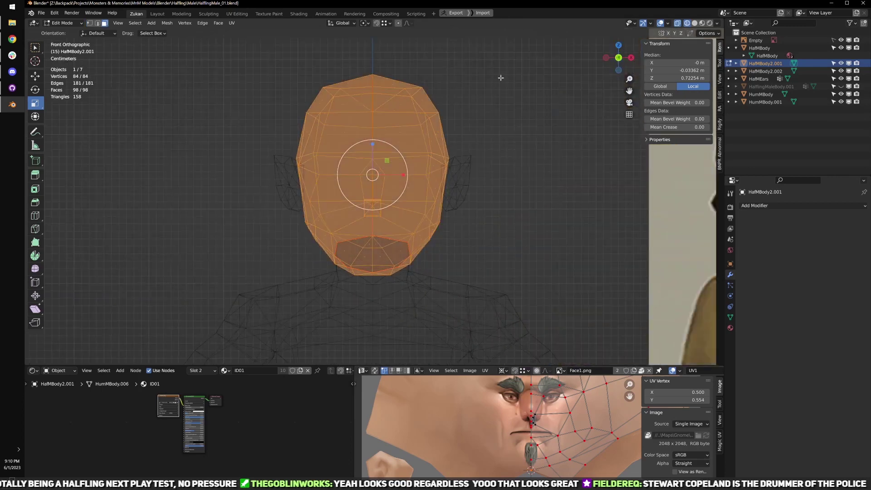
left_click_drag(509, 50, 373, 335, "ctrl")
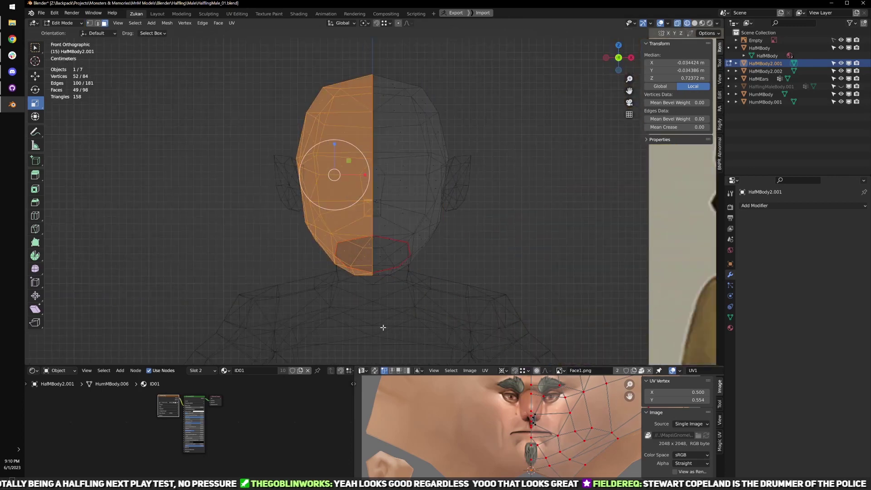
scroll(531, 428, "down", 1)
- Select the half head's whole UV island and mirror it along the X axis across the face's centre line
key("ctrl+Tab")
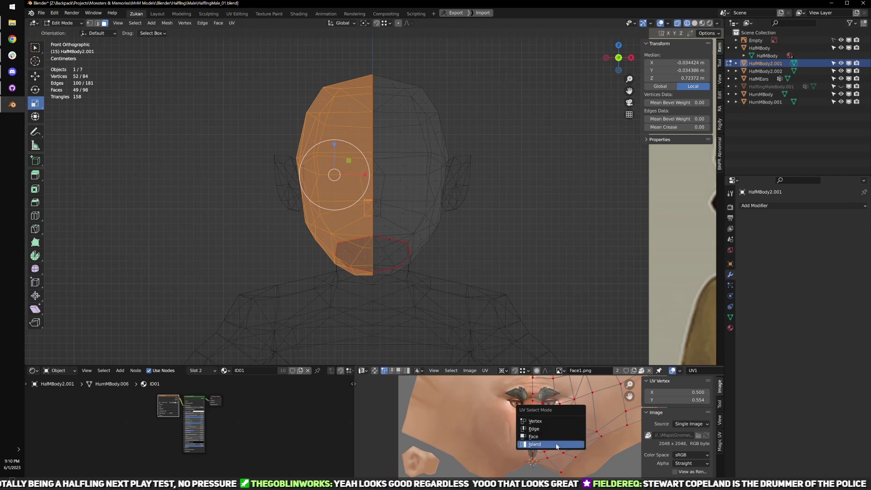
left_click(556, 446)
key("ctrl+space")
key("a")
scroll(449, 254, "up", 4)
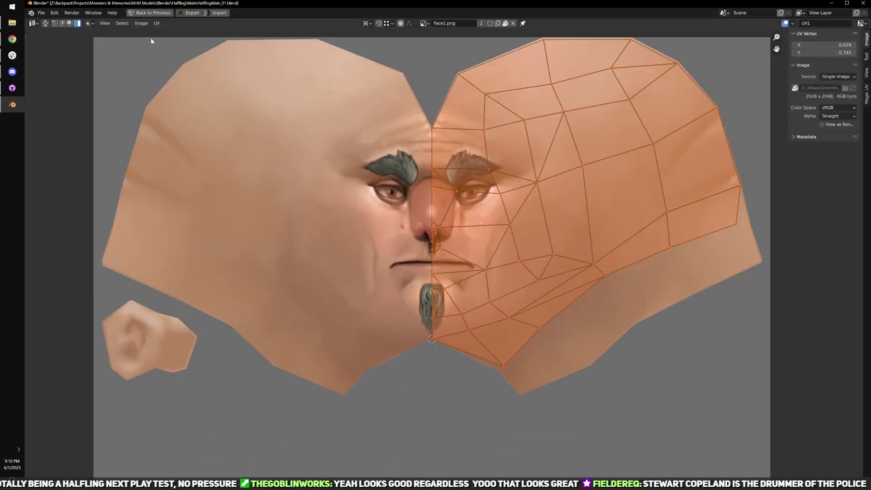
left_click(156, 23)
left_click(157, 23)
mouse_move(181, 35)
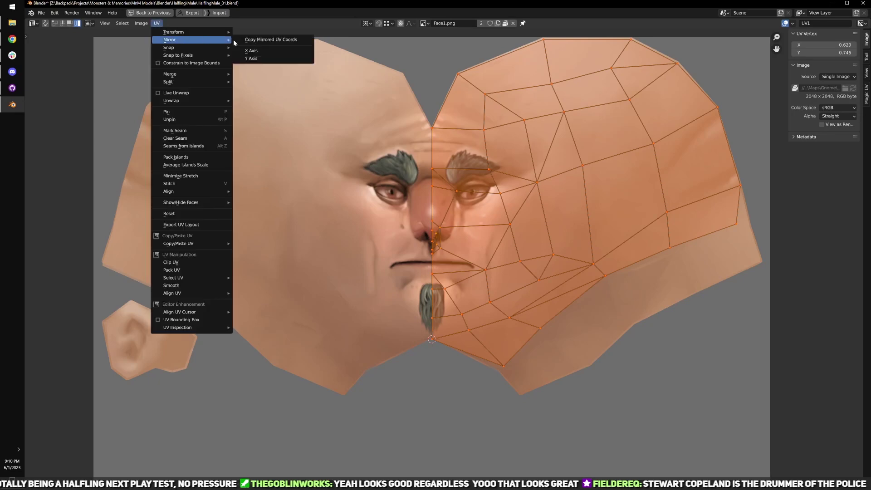
left_click(259, 51)
key("ctrl+space")
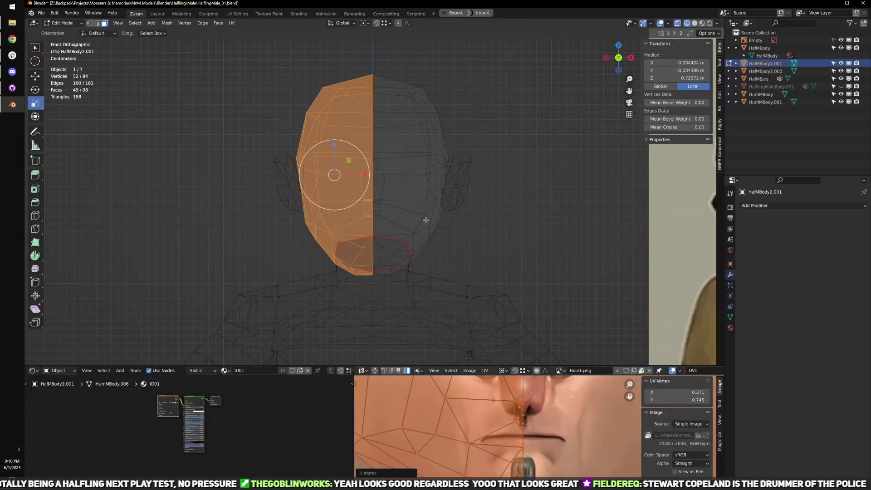
- Select the entire head, maximize the UV editor and set its selection mode to Vertex
key("a")
key("ctrl+space")
key("ctrl+Tab")
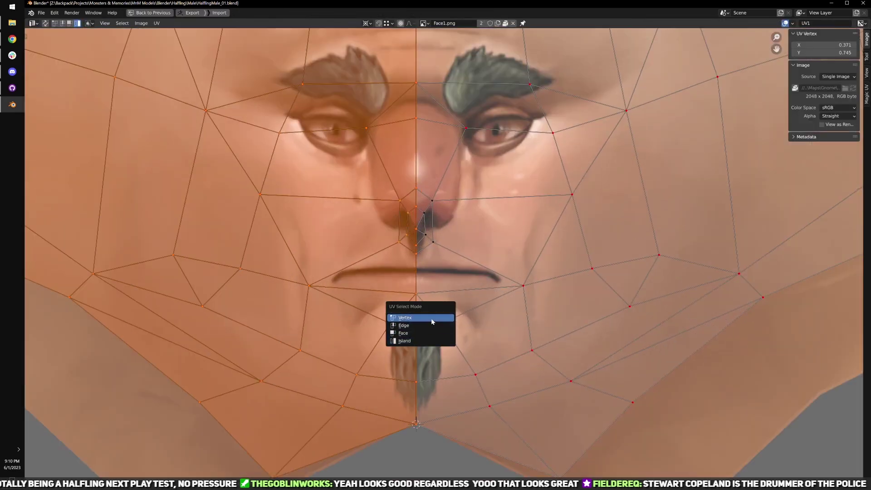
left_click(432, 322)
scroll(429, 336, "down", 2)
middle_click_drag(429, 348, 427, 386)
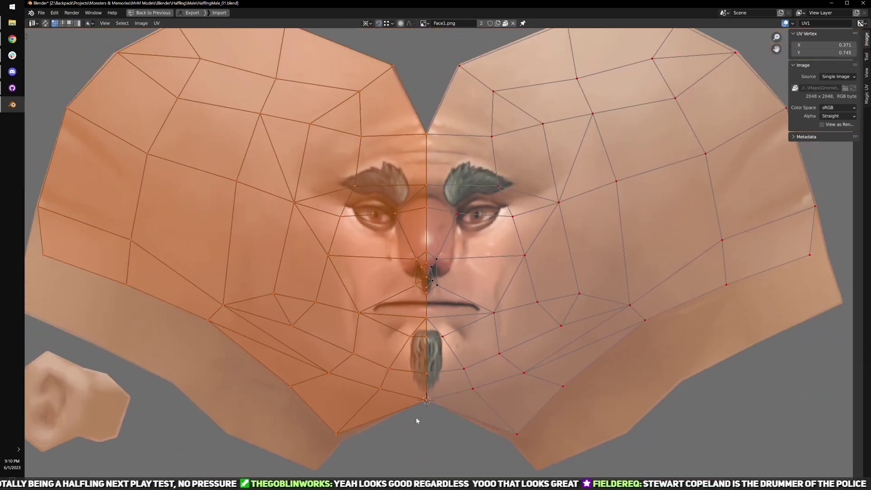
- Select the UV vertices along the face's centre line, leaving out the nostril side vertices, and align them on X
left_click_drag(420, 417, 437, 107)
scroll(448, 287, "up", 4)
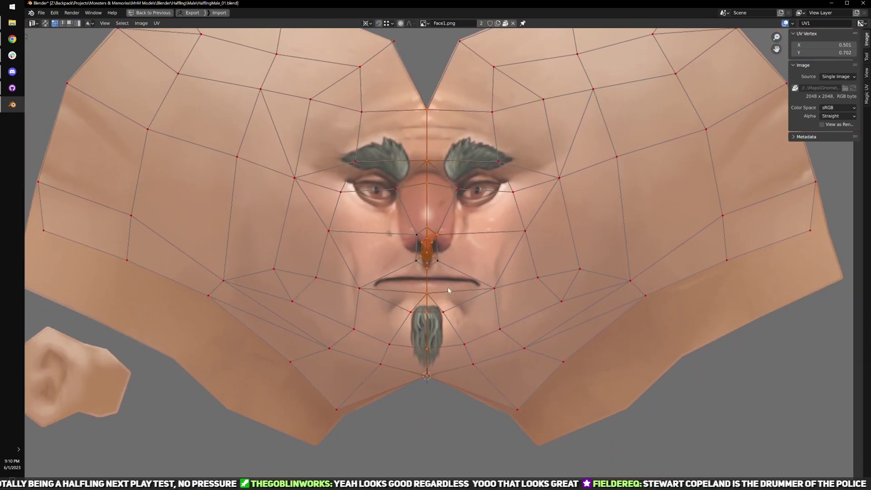
left_click_drag(391, 211, 394, 209, "ctrl")
left_click_drag(402, 178, 455, 339, "ctrl")
scroll(477, 333, "down", 6)
key("shift+w")
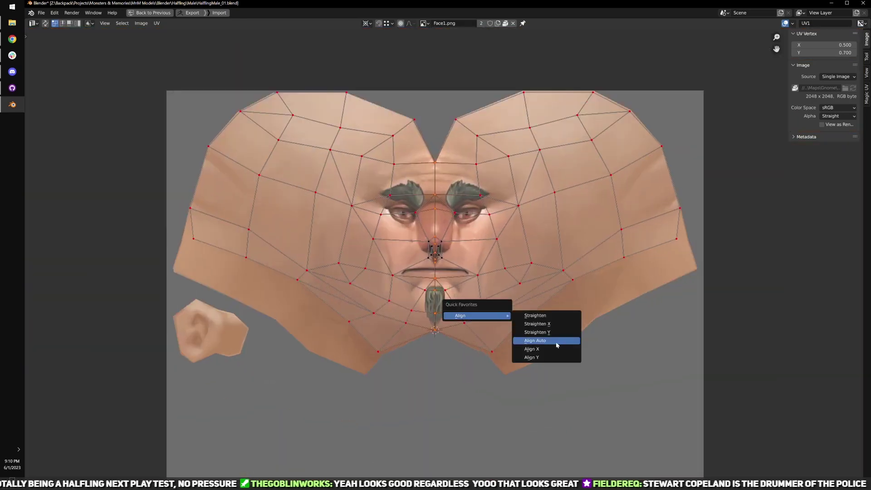
left_click(563, 350)
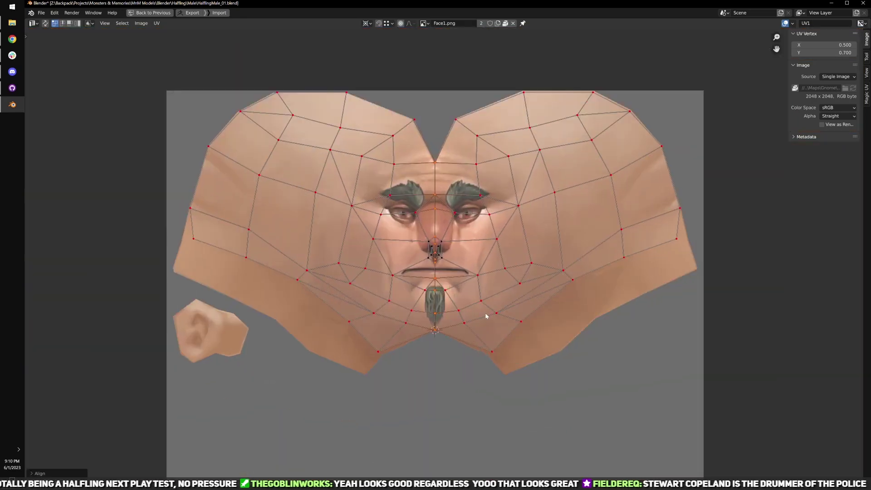
- Try to unwrap the selected centre-line UVs
scroll(486, 316, "up", 1)
key("u")
left_click(482, 298)
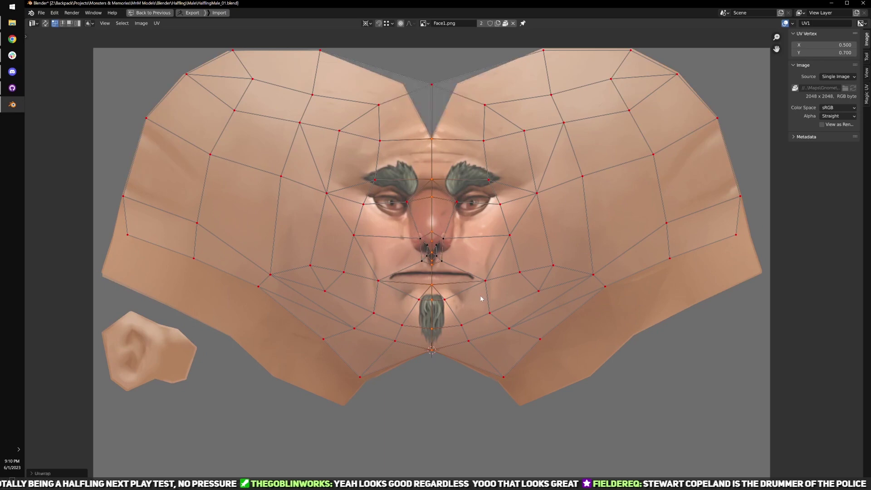
key("ctrl+z")
- Pin the centre-line UV vertex at the forehead notch, select the notch's edges and unwrap the head's UVs
scroll(449, 205, "up", 2)
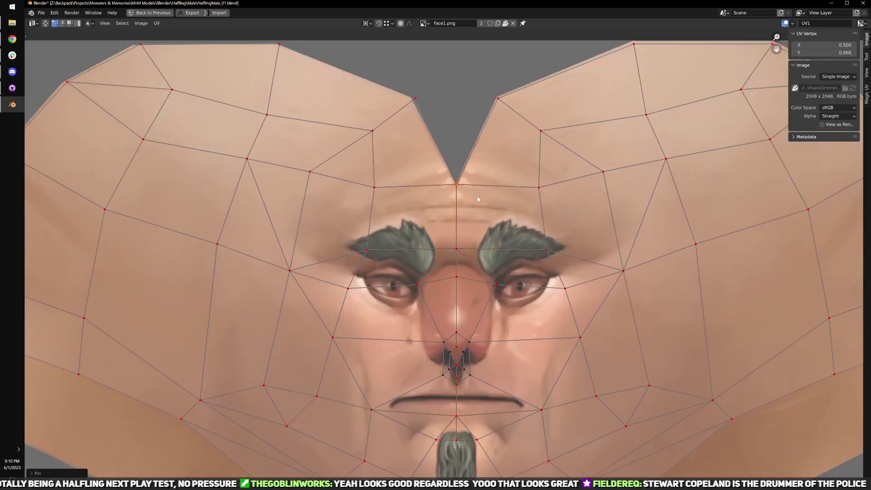
key("m")
left_click(459, 192)
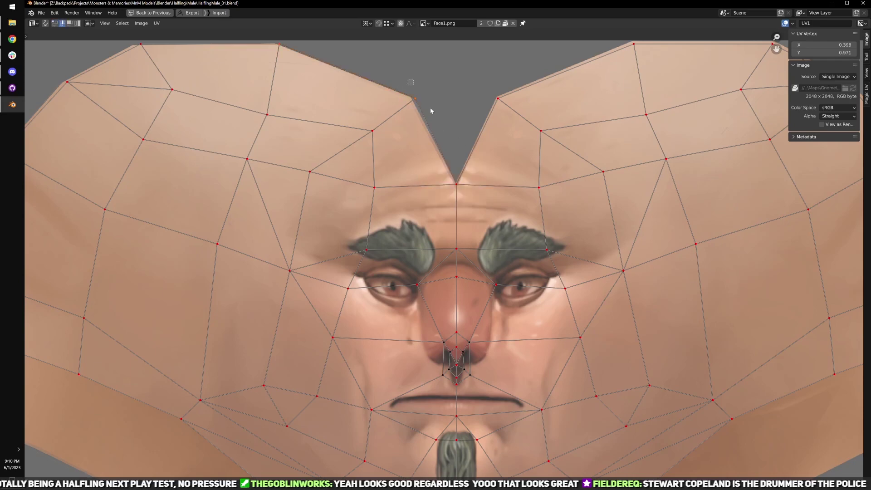
key("u")
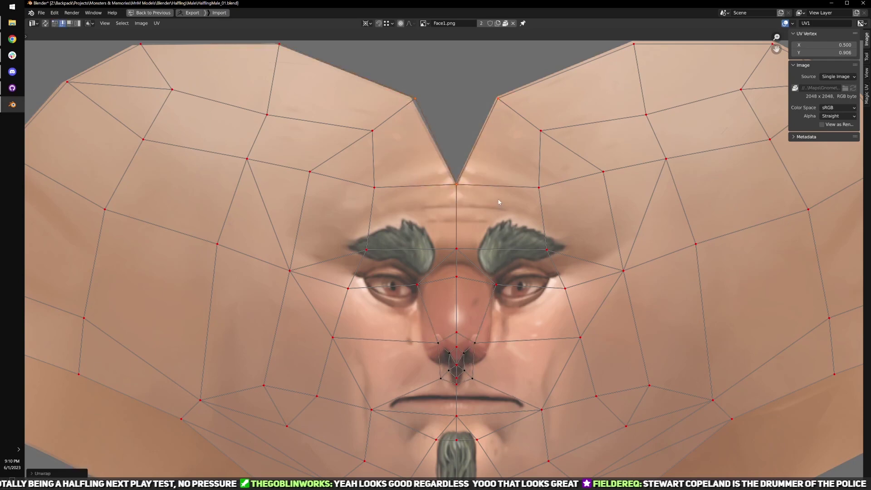
scroll(505, 209, "down", 3)
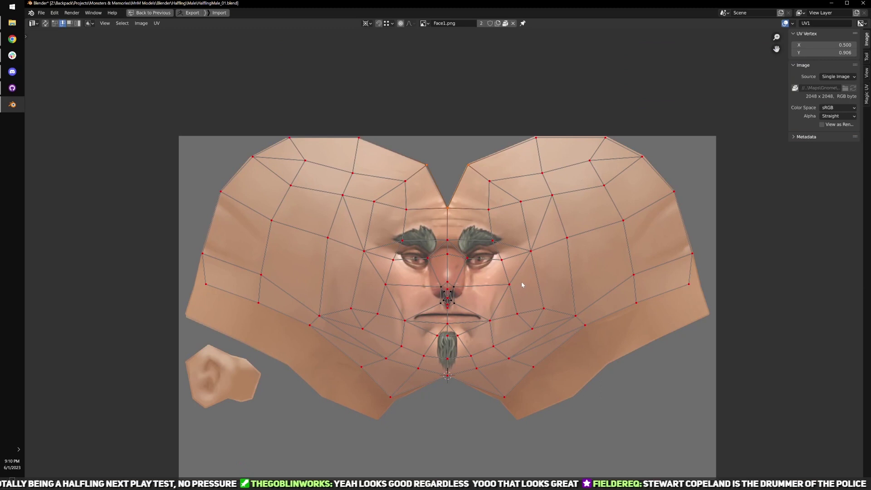
- Select the nose UVs between the brows and the mouth and unwrap them
scroll(522, 280, "up", 2)
middle_click_drag(471, 334, 463, 301)
left_click_drag(396, 191, 482, 321)
key("u")
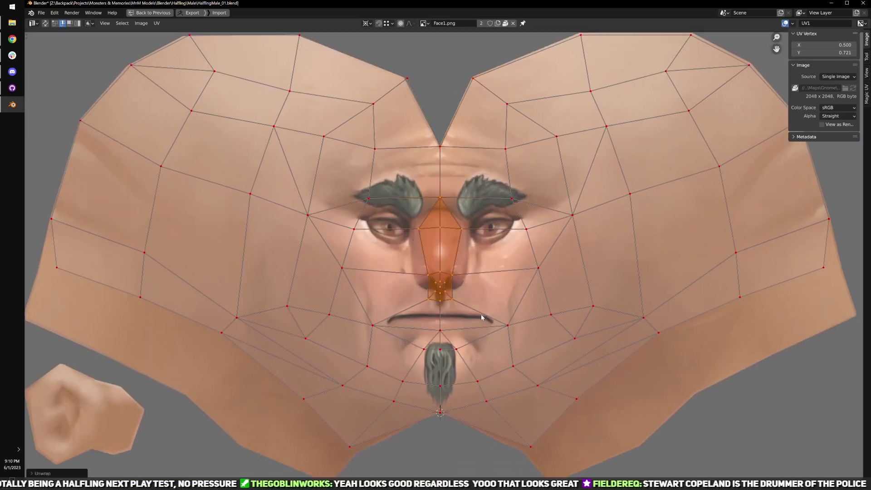
- Restore the editor layout, inspect the textured head from the front and side, and switch the viewport to solid shading
key("ctrl+space")
key("shift+z")
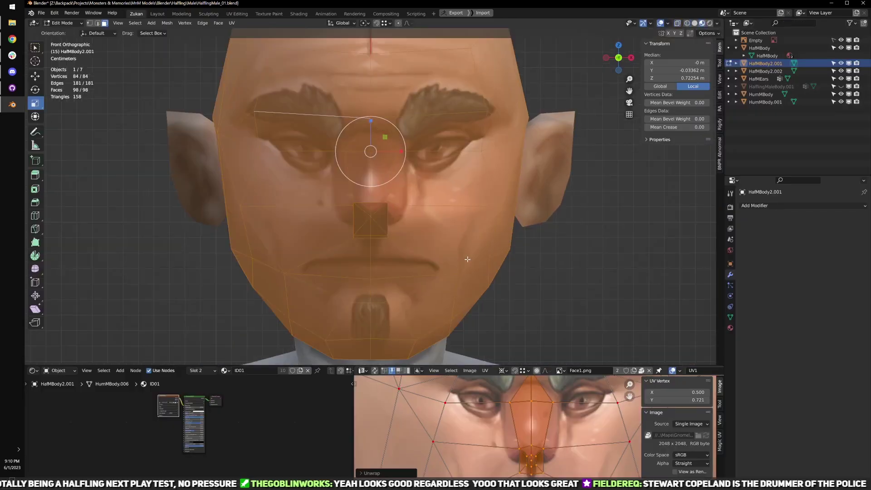
key("Tab")
middle_click_drag(466, 260, 483, 316)
middle_click_drag(401, 269, 358, 264)
key("z")
key("Tab")
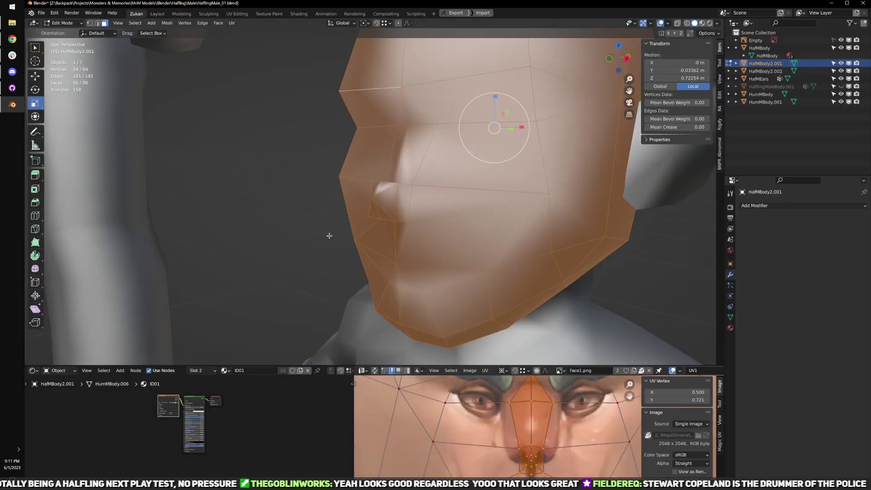
- Clear the selection in face mode and select faces by sides with Number of Vertices 4 and type Greater Than
middle_click_drag(330, 237, 421, 222)
key("ctrl+Tab")
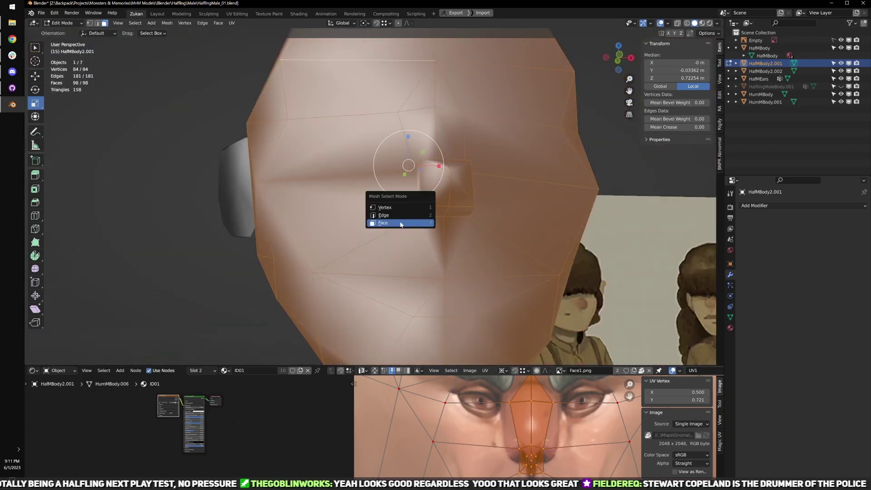
left_click(401, 224)
scroll(372, 232, "down", 2)
middle_click_drag(344, 239, 325, 224)
key("alt+a")
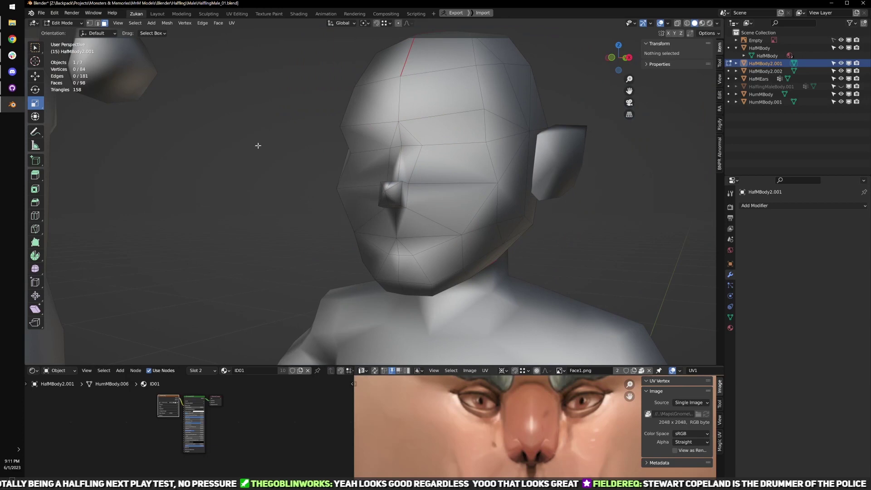
key("ctrl+Tab")
left_click(135, 23)
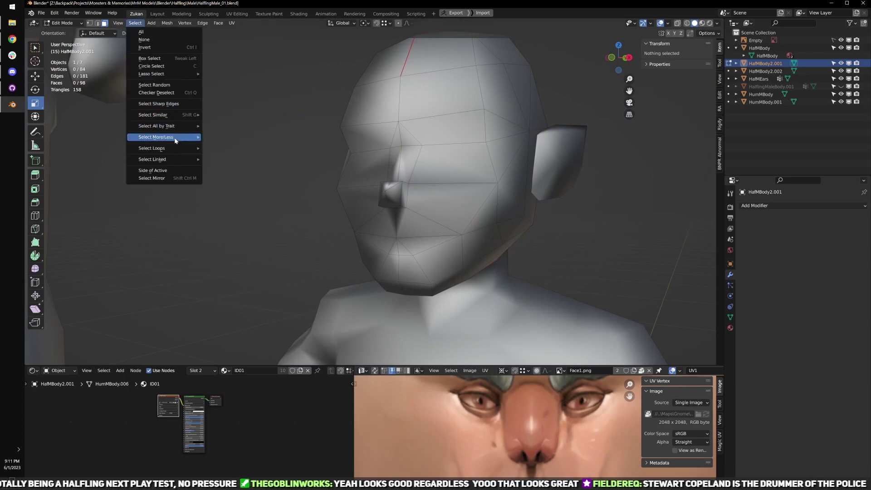
mouse_move(179, 125)
left_click(230, 141)
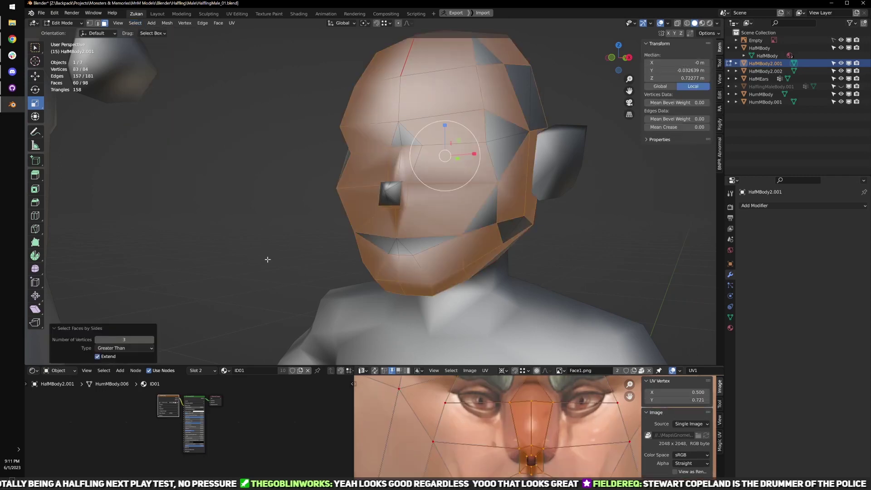
left_click(152, 340)
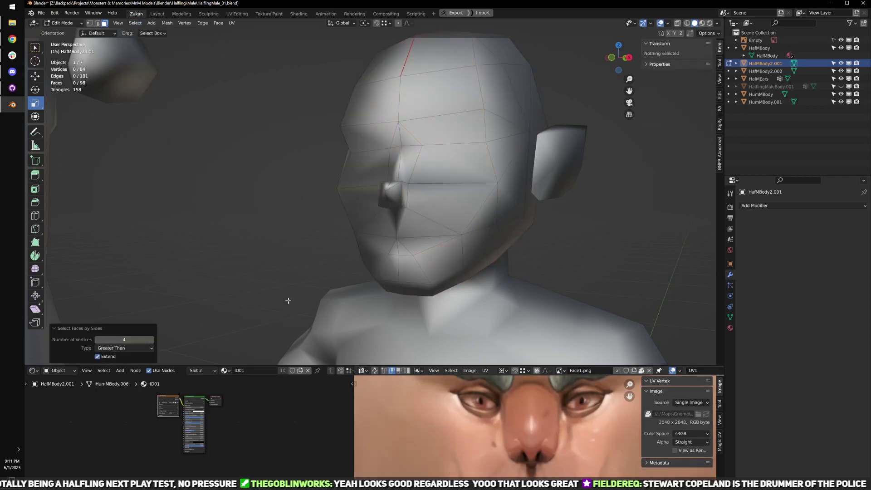
- Apply the head object's transforms in Object Mode and return to editing its mesh
middle_click_drag(288, 301, 331, 264)
key("Tab")
key("Tab")
key("Tab")
key("ctrl+a")
left_click(434, 236)
key("Tab")
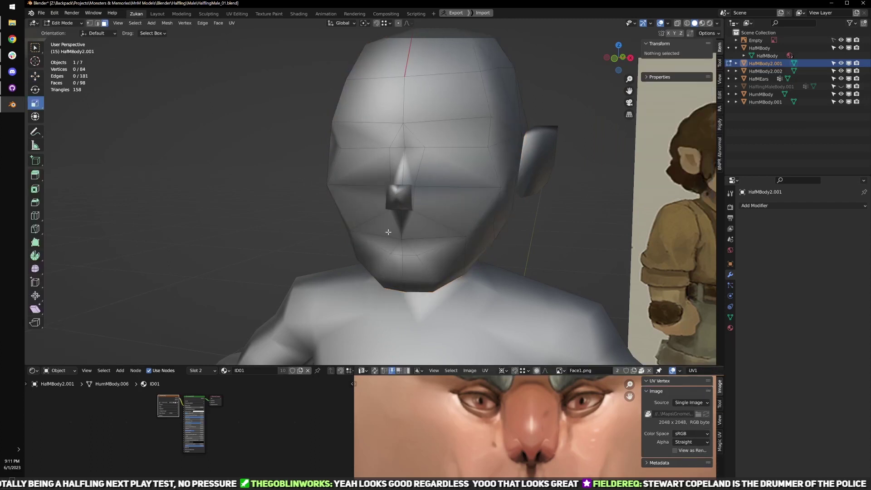
- Select all of the head's faces, rebuild their normals and return to Object Mode
key("ctrl+Tab")
left_click(368, 233)
key("a")
left_click(184, 23)
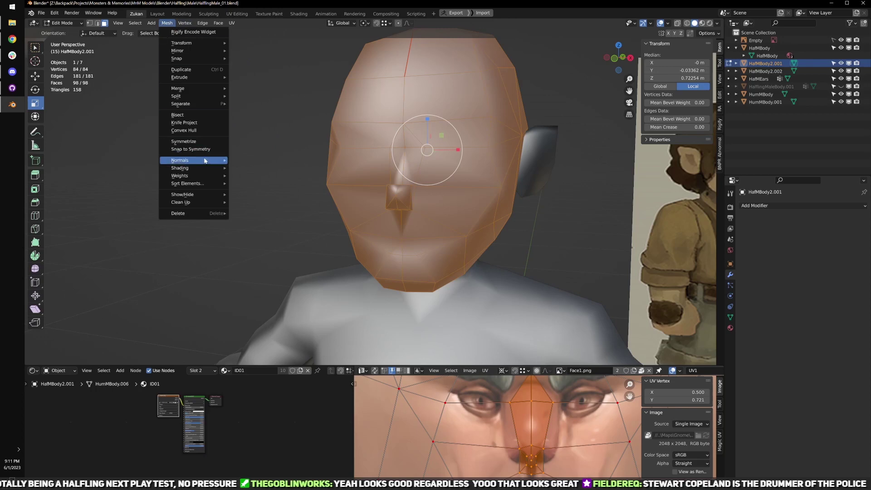
mouse_move(205, 160)
left_click(269, 188)
scroll(298, 206, "down", 2)
key("Tab")
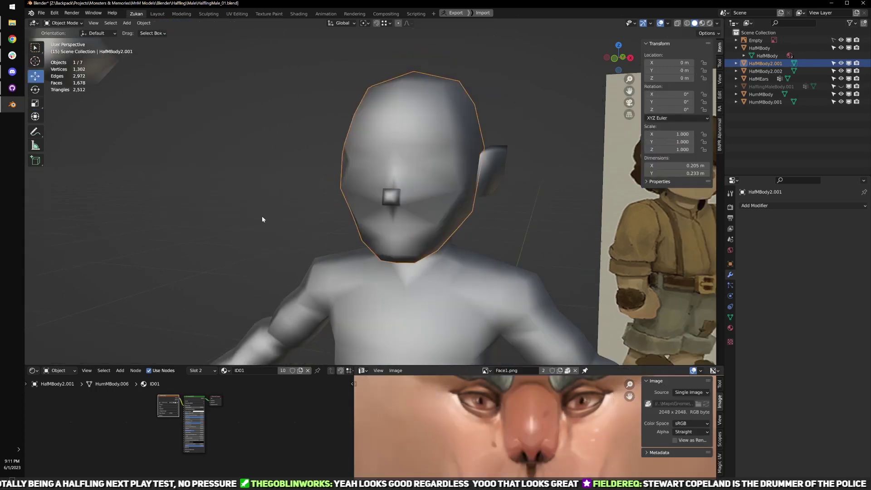
- In vertex mode, connect the outer cheek vertex to the nose tip's lower corner with an edge on the -X side
left_click(262, 219)
middle_click_drag(262, 218, 334, 223)
scroll(333, 223, "up", 2)
key("Tab")
middle_click_drag(429, 245, 381, 257)
scroll(429, 263, "up", 3)
key("ctrl+Tab")
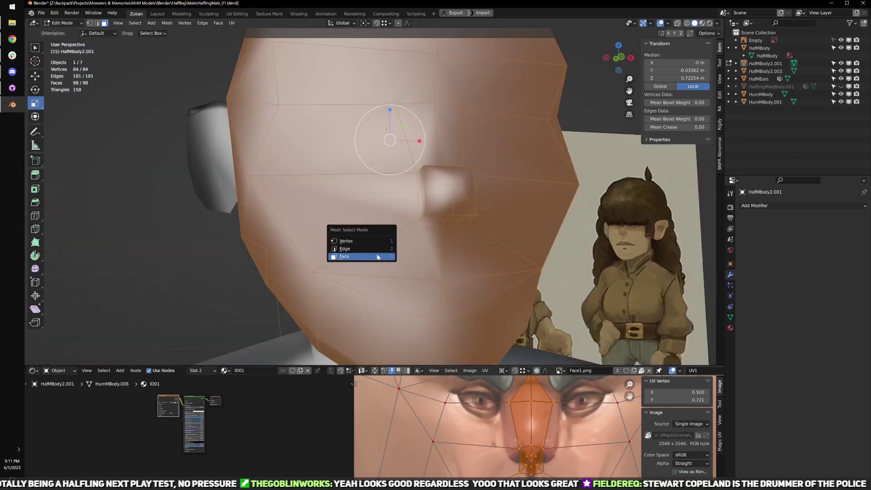
left_click(345, 241)
left_click(257, 184)
middle_click_drag(347, 219, 459, 222)
left_click(414, 217, "shift")
key("j")
- Connect the nose tip's lower corner to the outer cheek vertex with a matching edge on the +X side
left_click(458, 222)
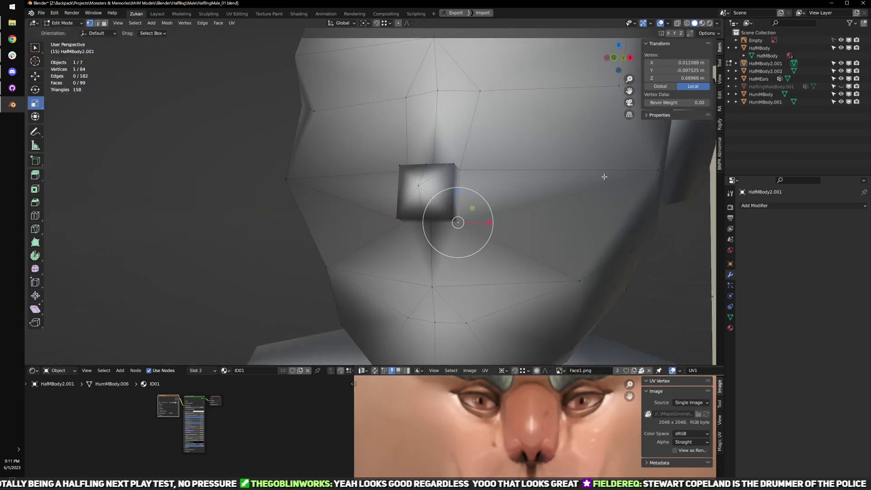
left_click(656, 171, "shift")
key("j")
middle_click_drag(342, 218, 411, 209)
scroll(421, 174, "up", 3)
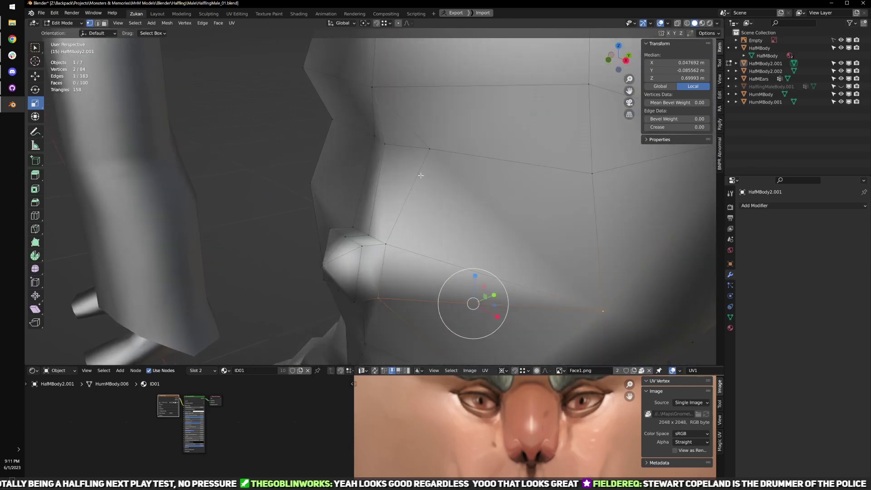
- Try to connect the vertex beside the nose bridge to the outer cheek vertex on the +X side
left_click(429, 151)
left_click(598, 306, "shift")
key("j")
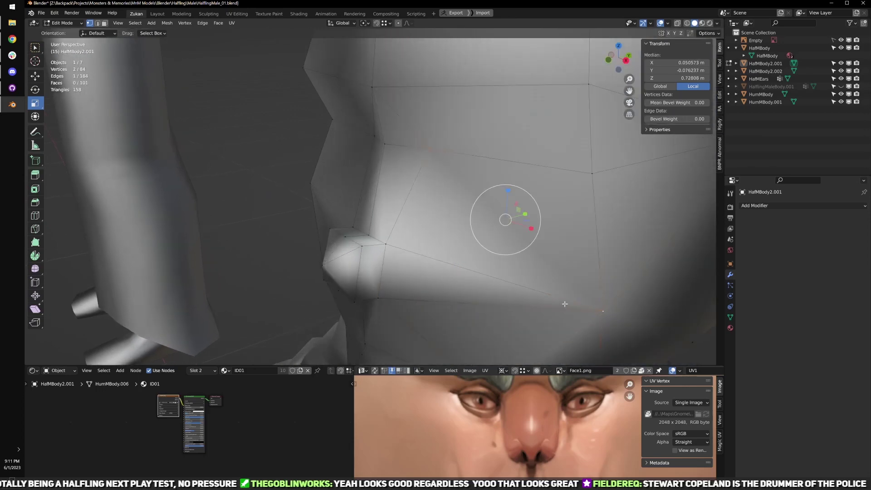
middle_click_drag(566, 305, 631, 299)
left_click(386, 136)
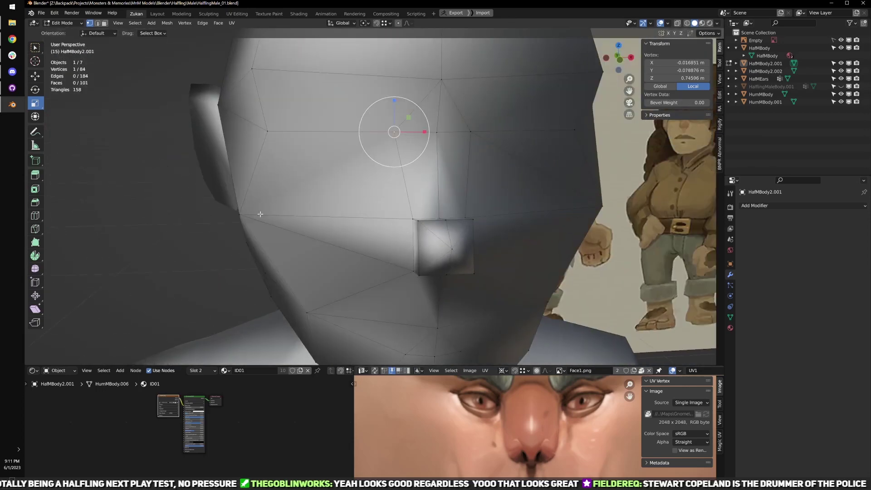
middle_click_drag(260, 213, 443, 203)
key("ctrl+z")
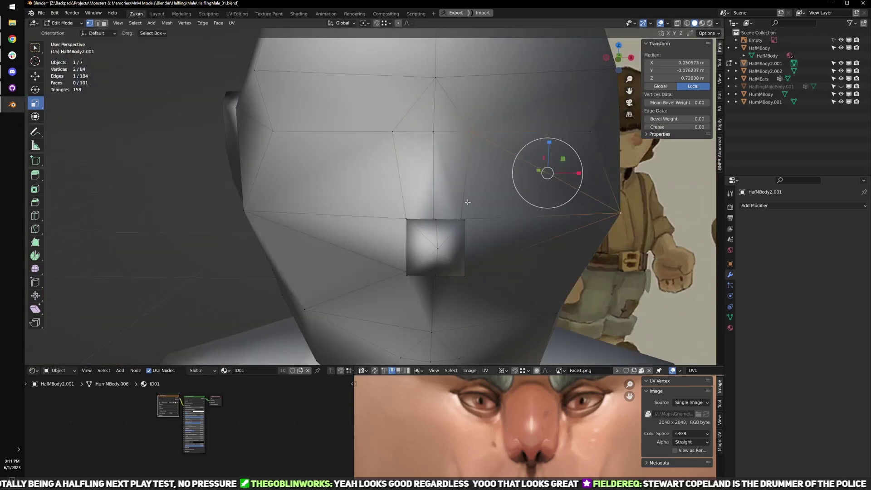
key("ctrl+z")
- Connect the vertex below the outer eye to the nose tip's upper corner with an edge on the -X side
left_click(277, 130)
left_click(490, 219, "shift")
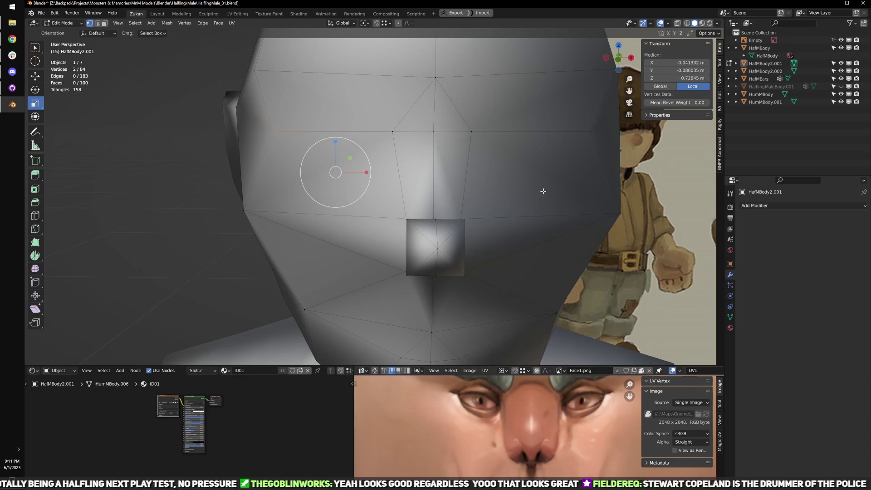
key("ctrl+e")
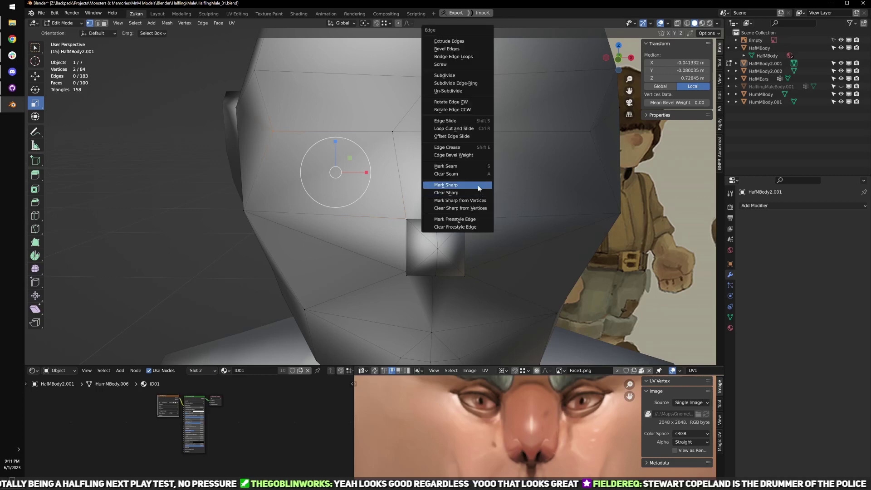
left_click(480, 185)
middle_click_drag(540, 202, 527, 190)
key("ctrl+e")
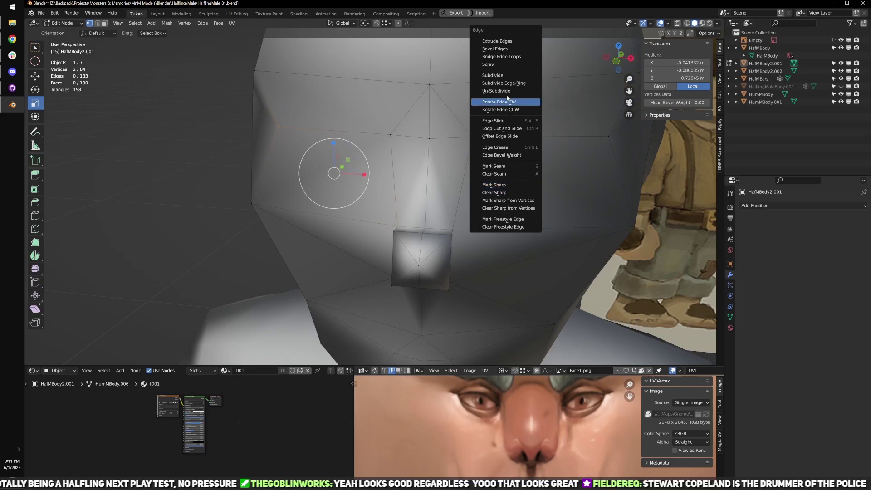
key("ctrl+e")
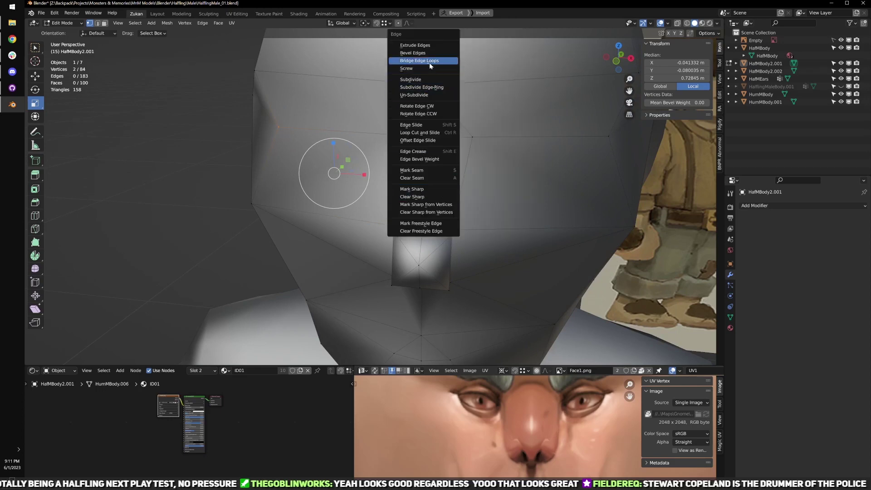
key("ctrl+v")
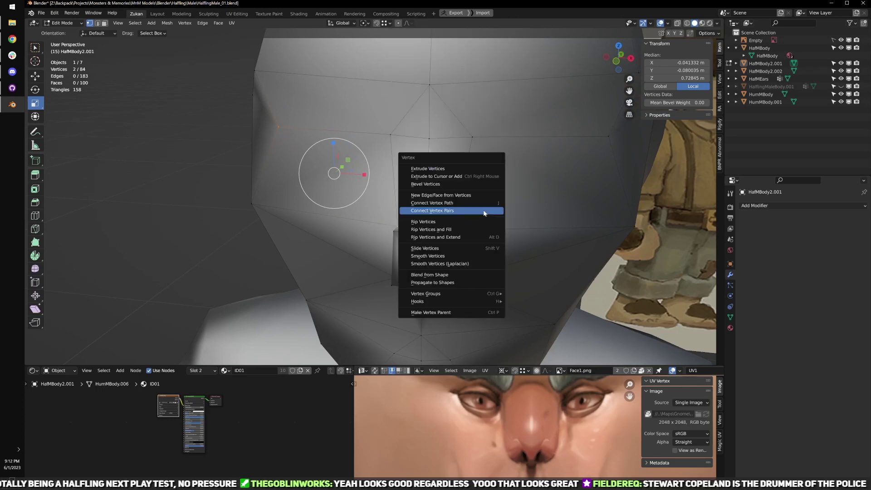
left_click(484, 210)
- Connect the nose tip's upper corner to the vertex below the outer eye with a matching edge on the +X side
middle_click_drag(482, 227, 462, 231)
left_click(390, 239)
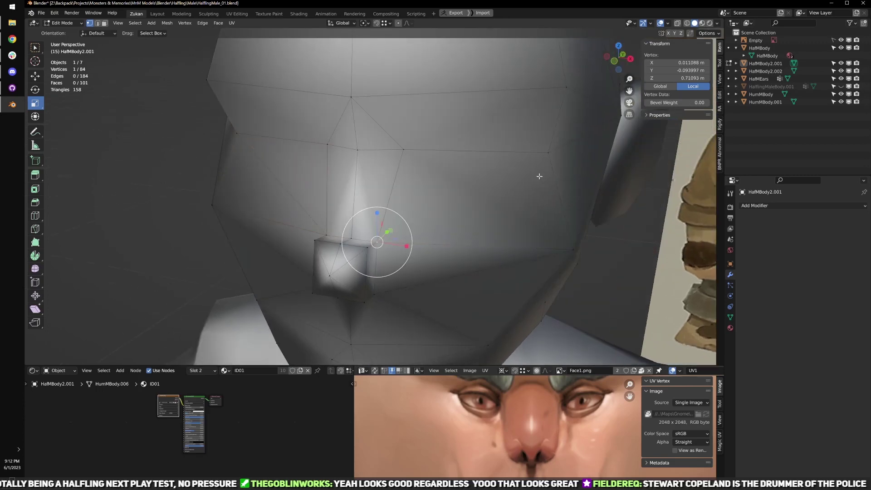
left_click(539, 159, "shift")
key("j")
scroll(486, 214, "down", 4)
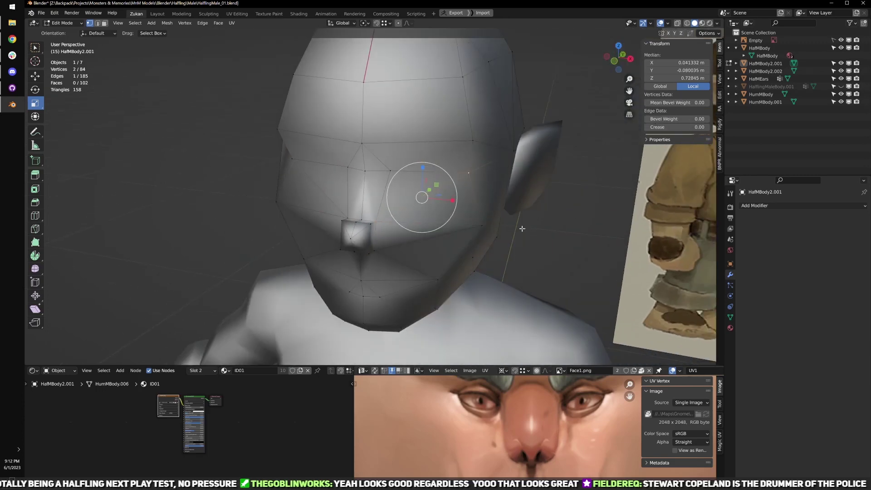
- In the right side view, select the three vertices joining the nose bridge to its tip and display the head with its texture
middle_click_drag(522, 229, 389, 235)
scroll(425, 233, "up", 3)
scroll(389, 236, "up", 4)
key("ctrl+Tab")
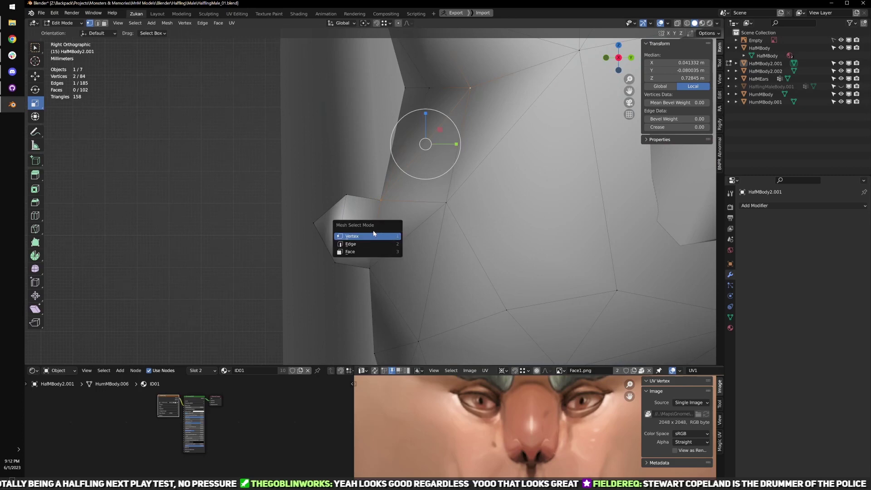
left_click(371, 235)
left_click(371, 235, "alt")
key("z")
left_click_drag(361, 181, 405, 224)
key("alt+z")
key("w")
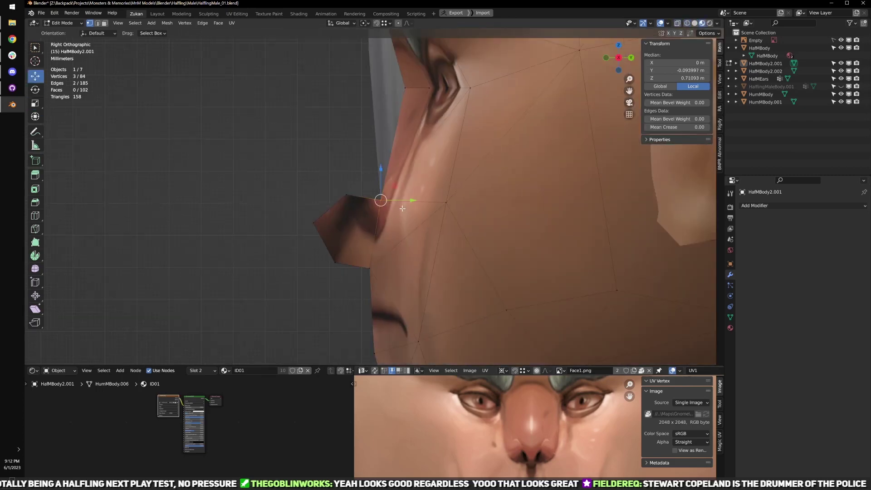
- Examine the textured nose and cheeks from the front and from an angle, comparing shading modes
middle_click_drag(394, 230, 424, 245)
scroll(424, 245, "down", 3)
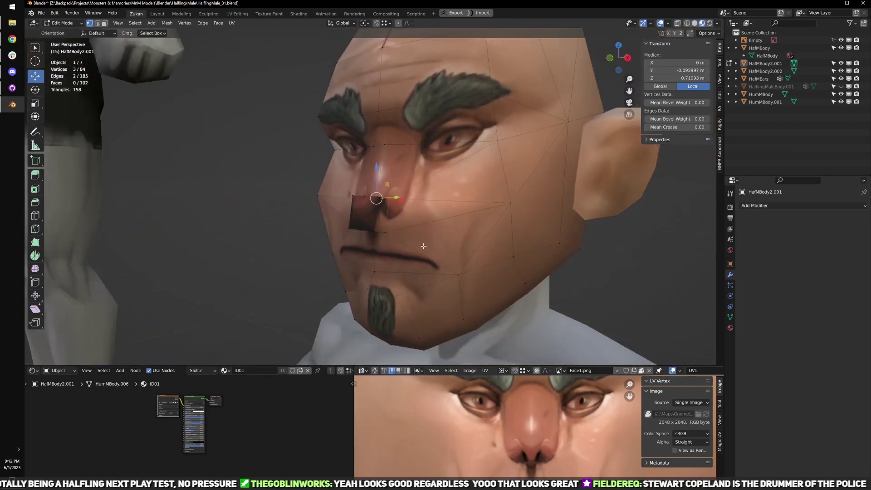
middle_click_drag(459, 204, 450, 226, "shift")
scroll(427, 187, "up", 2)
mouse_move(436, 182)
middle_mouse_down()
mouse_move(502, 164)
mouse_move(449, 184)
middle_mouse_up()
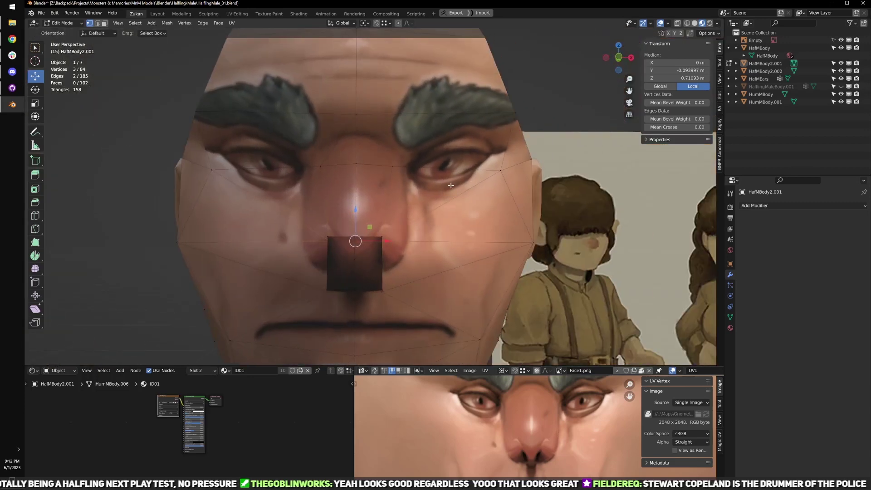
key("shift+z")
key("shift+z")
middle_click_drag(498, 210, 445, 202)
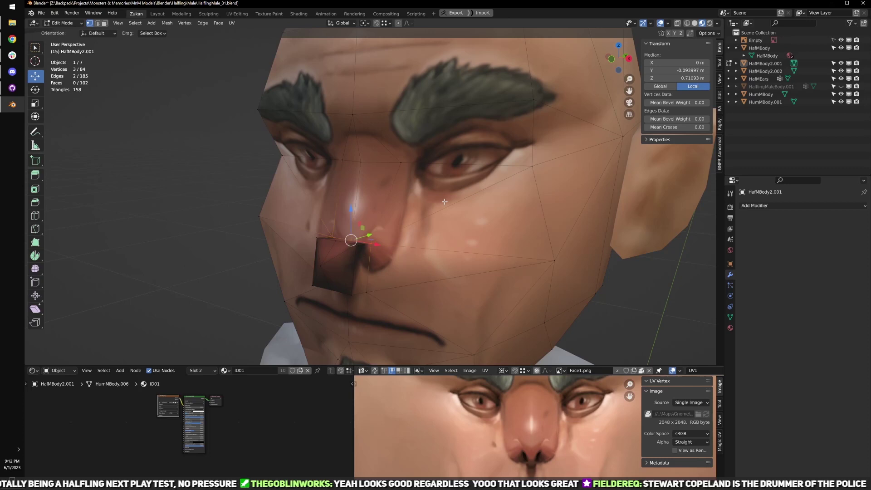
- In face mode, select the two triangles beside the nose on the +X side and examine their shape and texture placement
key("ctrl+Tab")
left_click(425, 196)
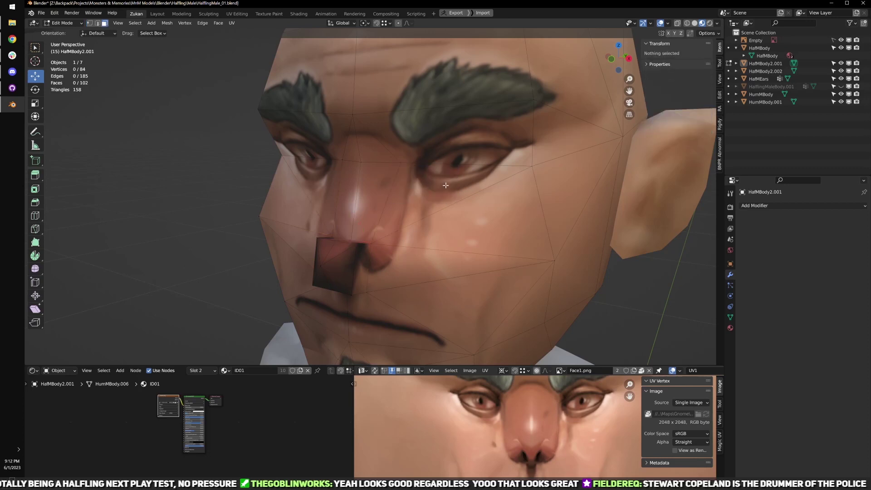
left_click(445, 186)
left_click(505, 229, "shift")
middle_click_drag(462, 210, 481, 211)
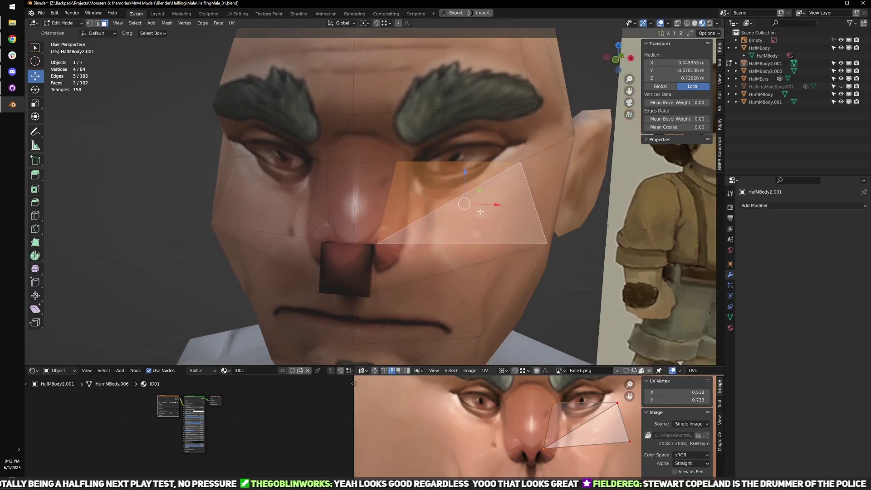
scroll(473, 245, "down", 2)
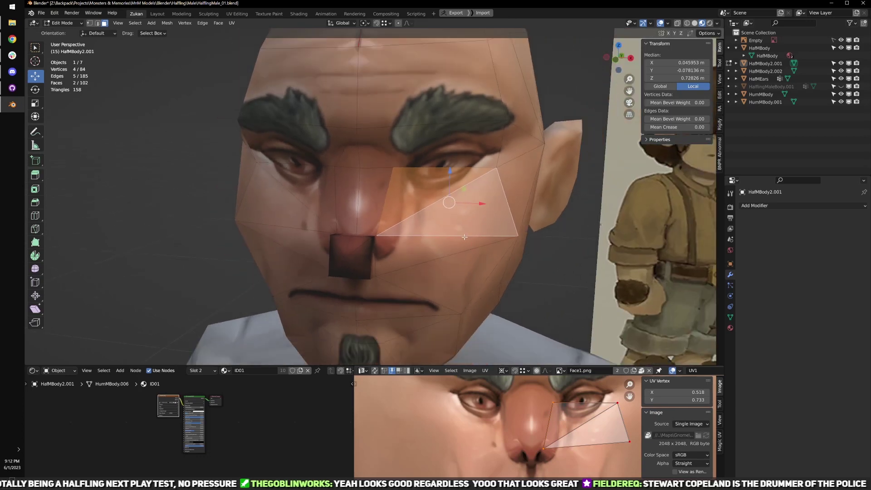
middle_click_drag(457, 232, 467, 236)
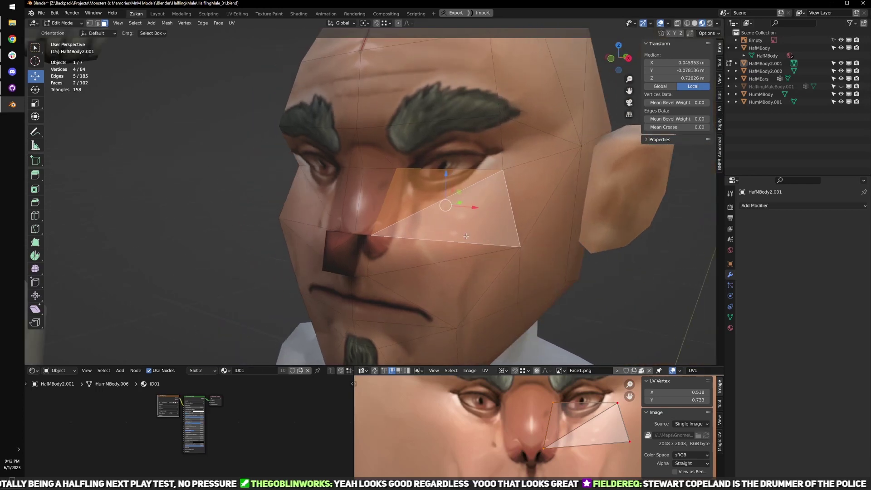
scroll(498, 246, "down", 2)
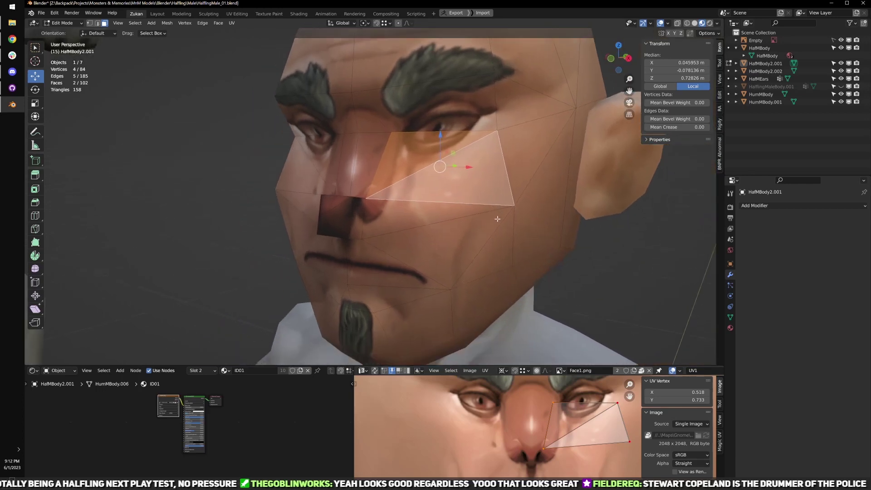
scroll(521, 225, "up", 1)
scroll(521, 225, "down", 2)
middle_click_drag(482, 205, 444, 207)
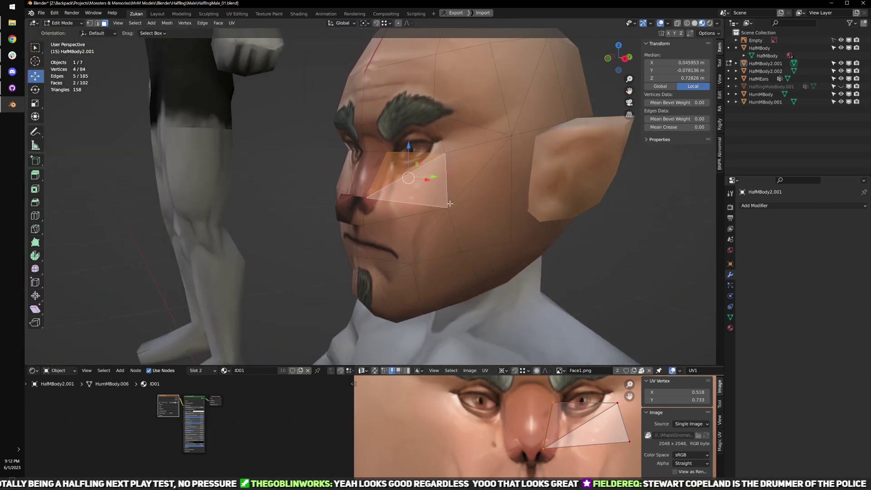
scroll(444, 207, "up", 3)
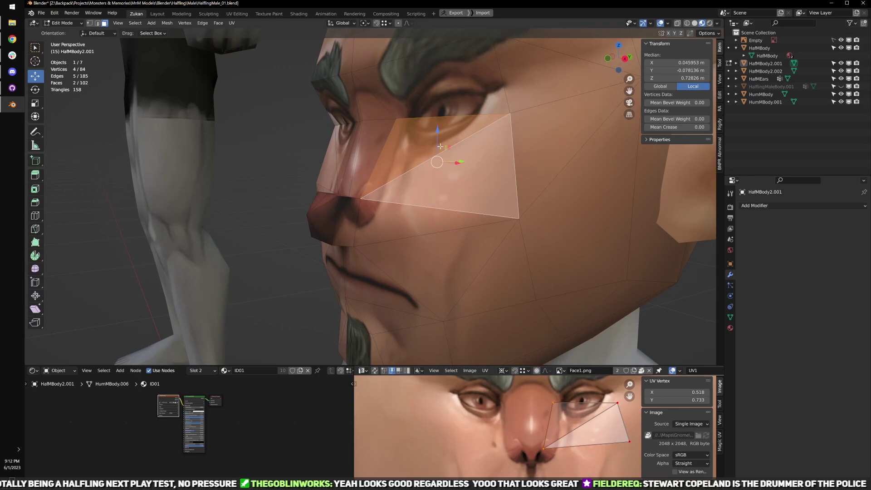
scroll(441, 146, "down", 1)
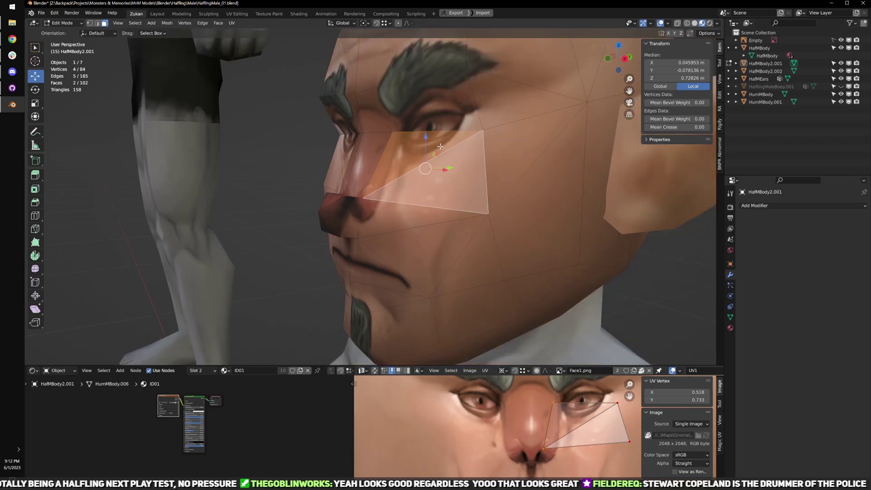
scroll(348, 172, "down", 5)
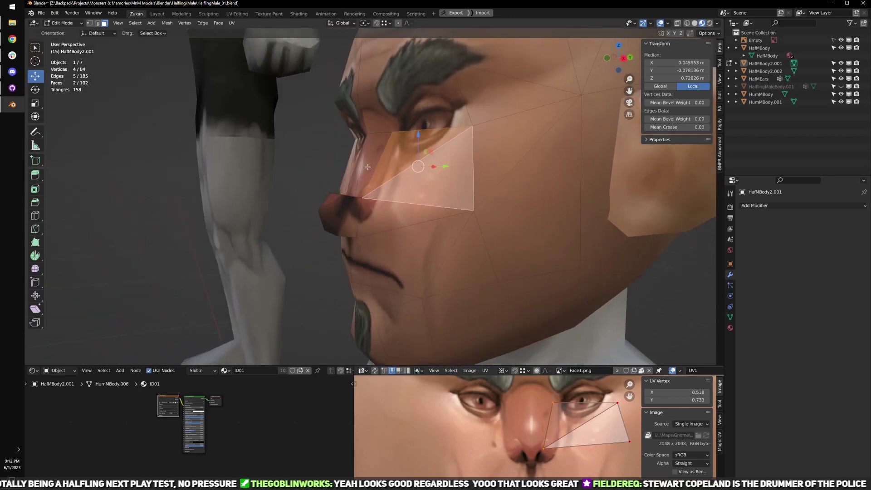
- Select the whole head and unwrap its UVs again in the maximized UV editor
key("a")
key("ctrl+space")
scroll(479, 381, "up", 2)
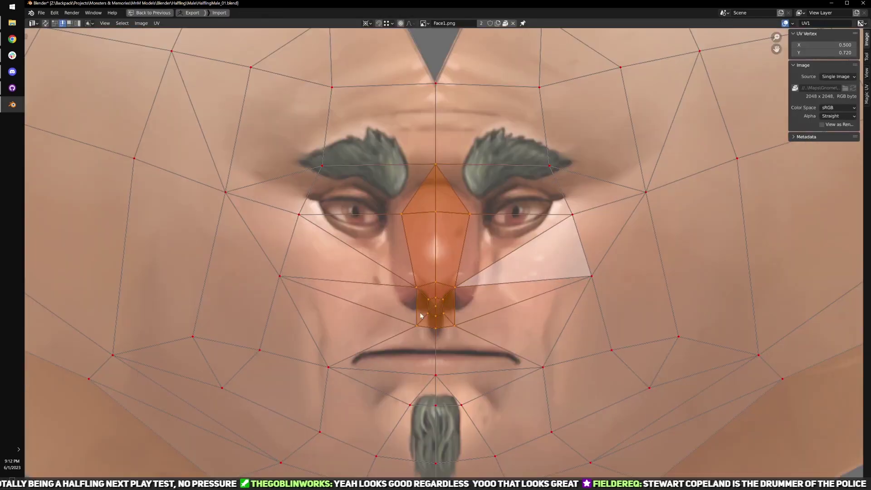
middle_click_drag(420, 317, 429, 338)
scroll(440, 322, "down", 2)
key("u")
scroll(474, 332, "up", 1)
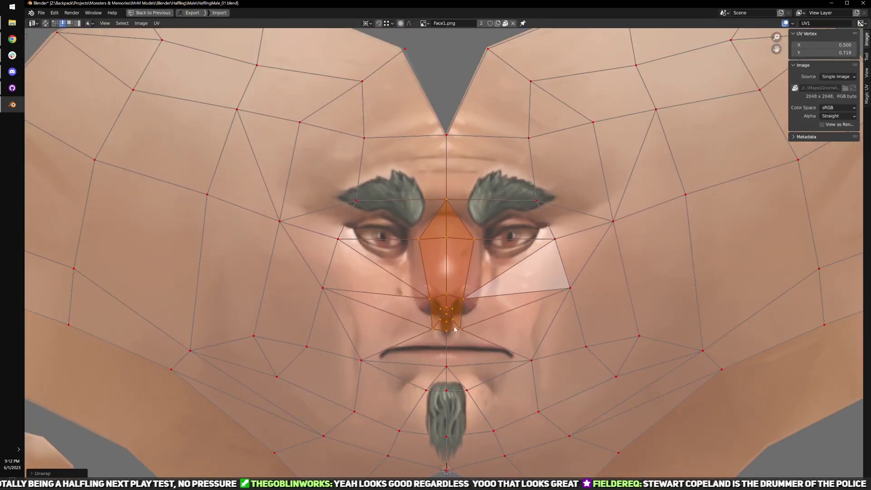
- Unpin the UV vertices around the mouth and unwrap them again
left_click_drag(467, 347, 405, 283)
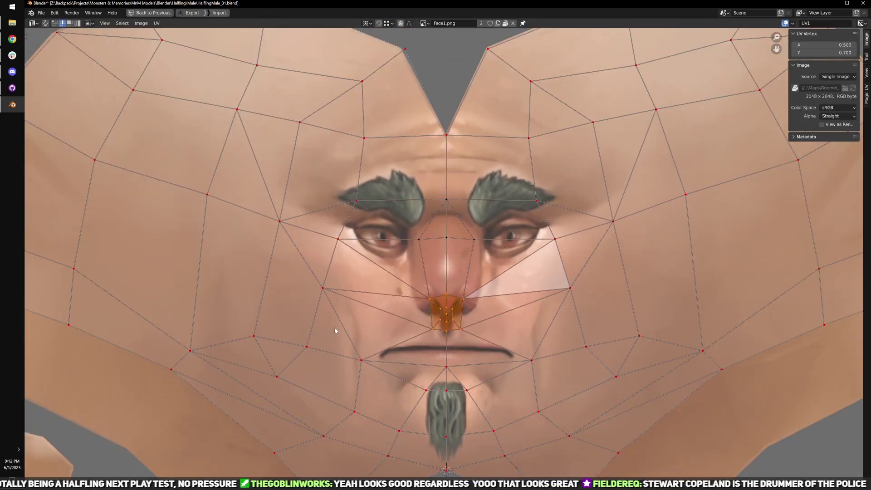
left_click_drag(334, 328, 540, 396)
key("alt+p")
key("u")
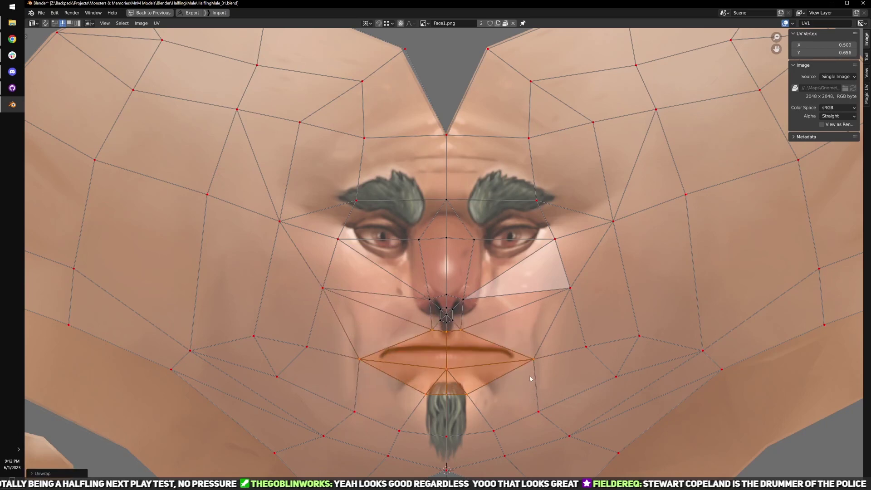
- Release the outer cheek UV vertices level with the nose tip on both sides and unwrap again
scroll(480, 338, "down", 1)
left_click_drag(336, 265, 558, 293)
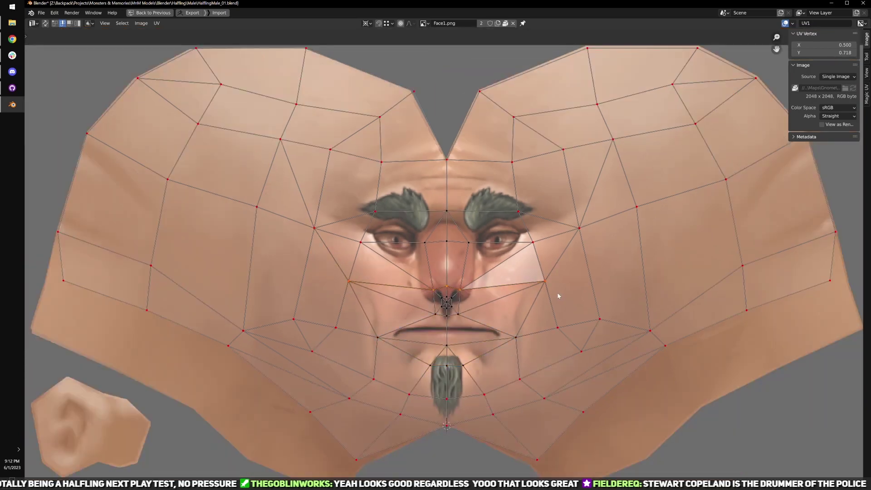
key("u")
left_click(559, 296)
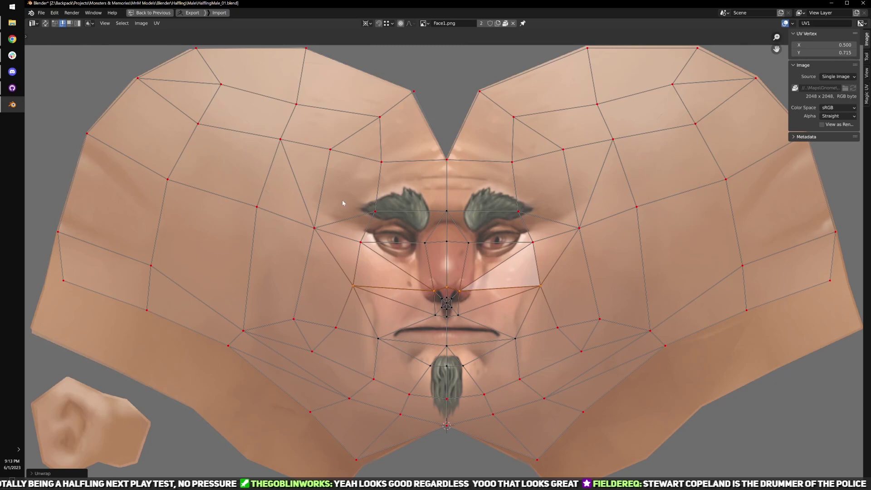
- Unpin the UV vertices around the eyes and eyebrows and unwrap them again
left_click_drag(343, 203, 541, 279)
key("alt+p")
key("u")
left_click(535, 279)
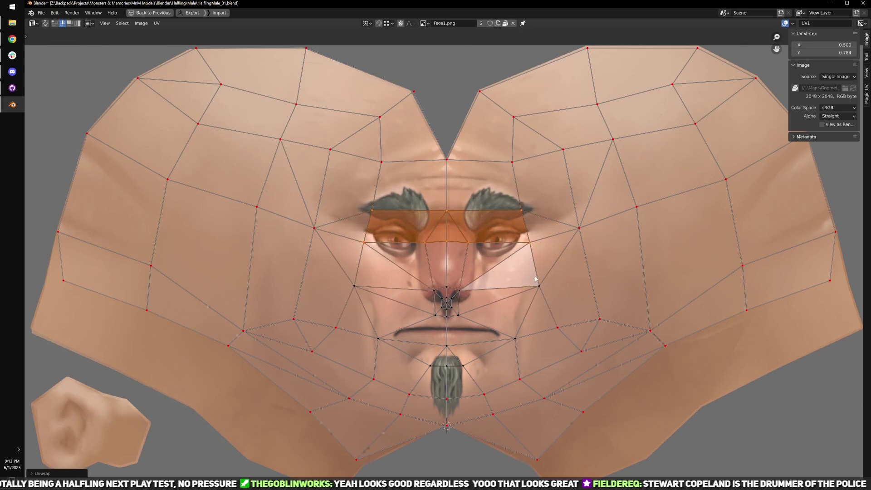
- Restore the full workspace layout and return the head to Object Mode
key("ctrl+space")
scroll(435, 268, "down", 1)
key("Tab")
middle_click_drag(354, 273, 423, 284)
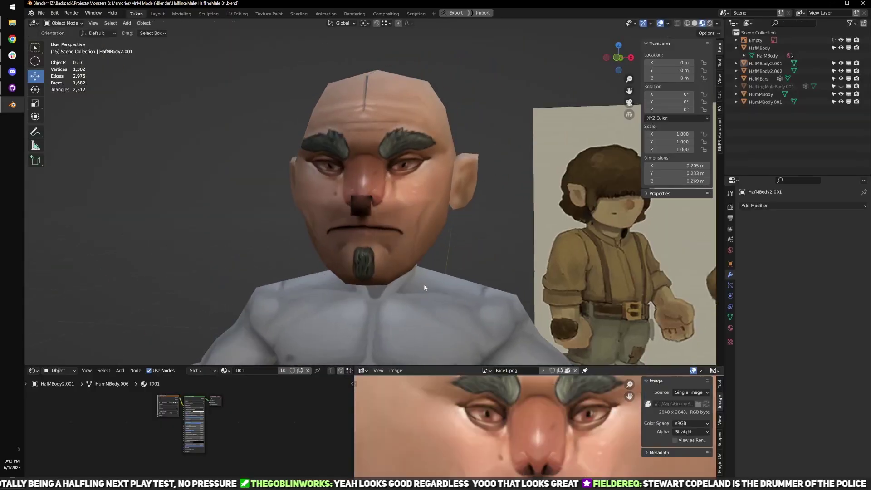
- Join the HafMBody2.001 head into the HafMBody object
left_click(355, 315)
scroll(323, 344, "down", 2)
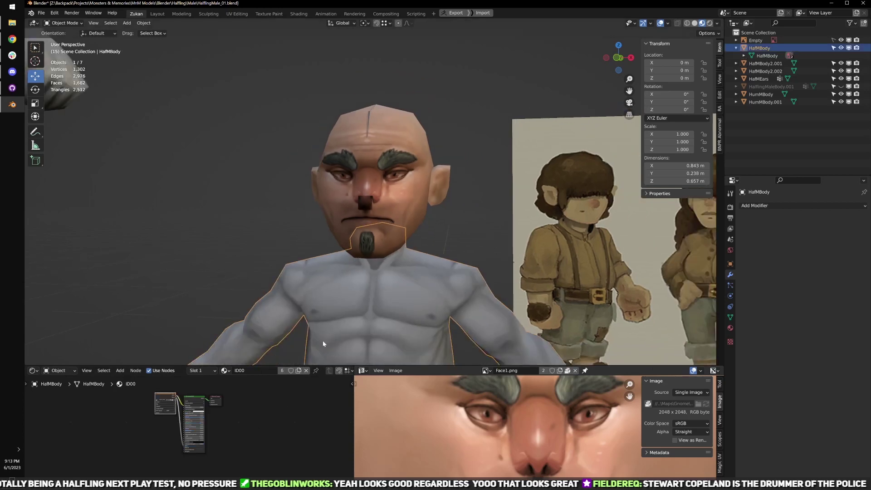
left_click(406, 203)
scroll(427, 242, "down", 3)
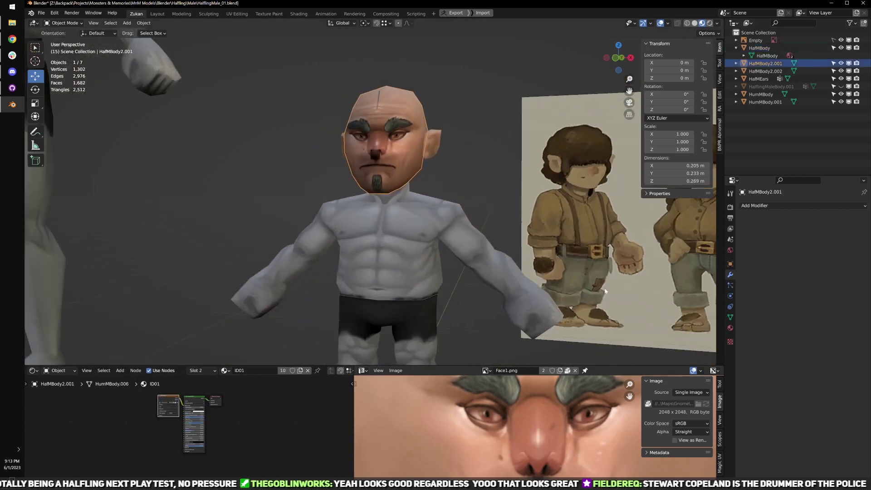
middle_click_drag(418, 269, 465, 246, "shift")
left_click(454, 227, "shift")
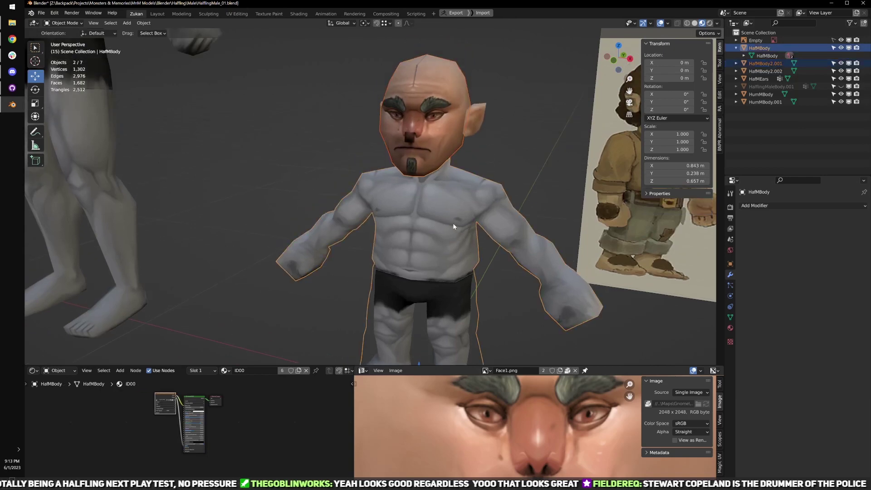
key("ctrl+j")
- Enter Edit Mode on the joined body and set vertex selection with wireframe display in the right side view
key("Tab")
scroll(517, 227, "up", 3)
middle_click_drag(583, 225, 489, 238)
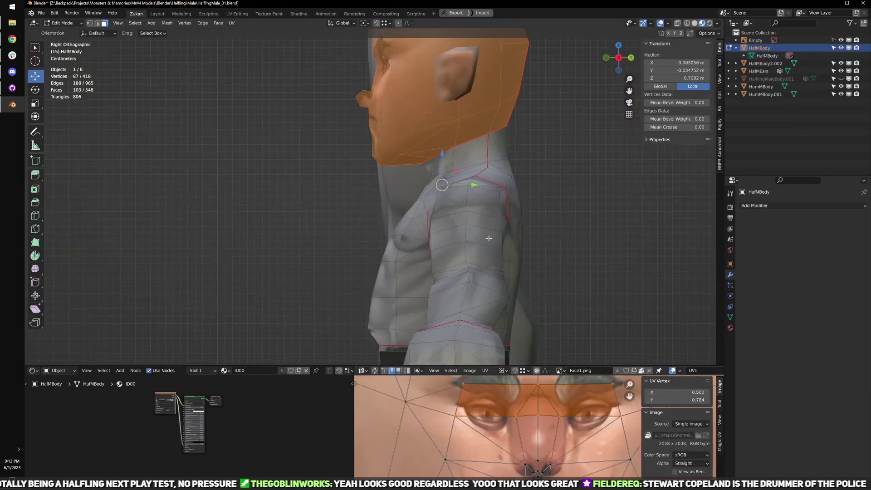
middle_click_drag(483, 186, 484, 254, "shift")
scroll(485, 255, "up", 3)
key("ctrl+Tab")
left_click(478, 241)
key("z")
- Select the overlapping vertices along the neck seam, merge them by distance, and return to Object Mode
middle_click_drag(471, 220, 436, 231, "shift")
scroll(437, 263, "up", 2)
left_click_drag(274, 271, 338, 237)
left_click_drag(549, 202, 490, 164, "shift")
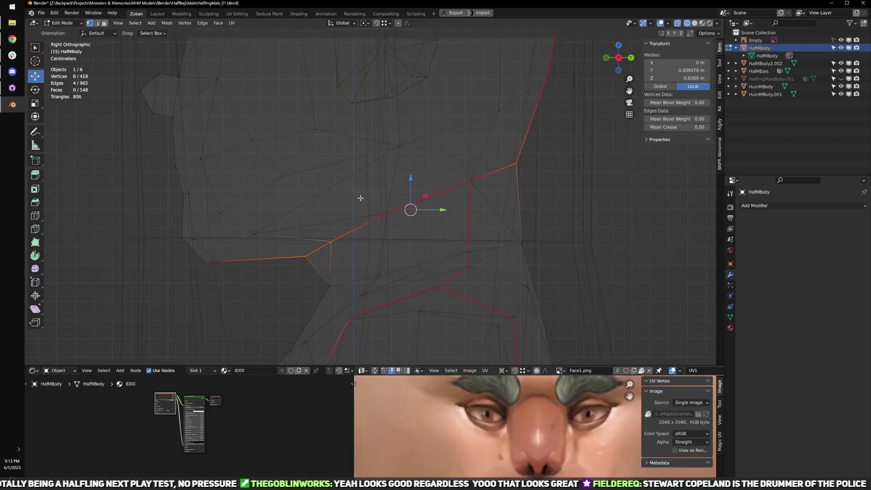
left_click_drag(360, 198, 403, 229, "shift")
left_click_drag(439, 174, 495, 200, "shift")
middle_click_drag(330, 252, 361, 254)
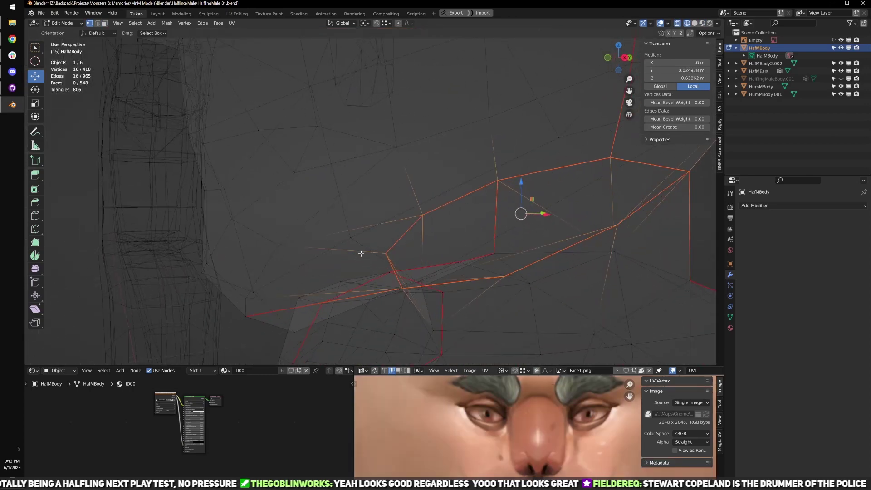
key("m")
key("b")
scroll(360, 254, "down", 4)
key("Tab")
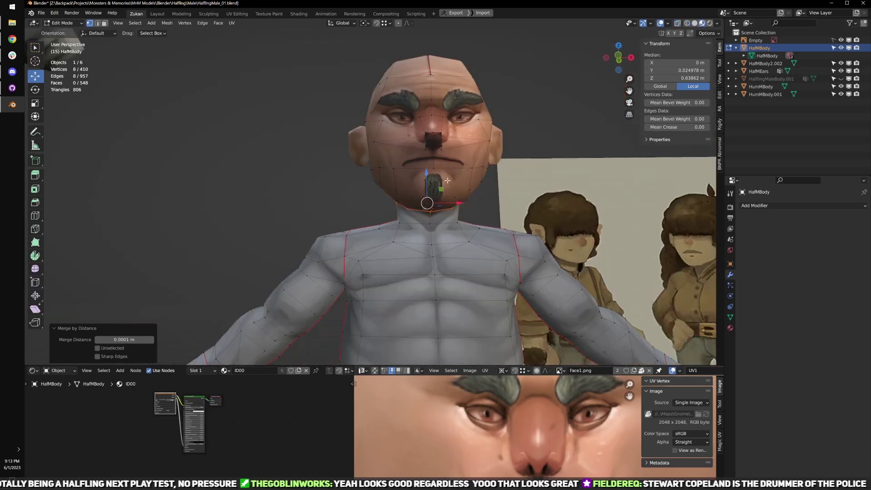
- Join the legs object HafMBody2.002 into HafMBody
scroll(438, 150, "down", 4)
middle_click_drag(460, 206, 449, 232)
middle_click_drag(449, 231, 430, 188, "shift")
left_click(409, 275)
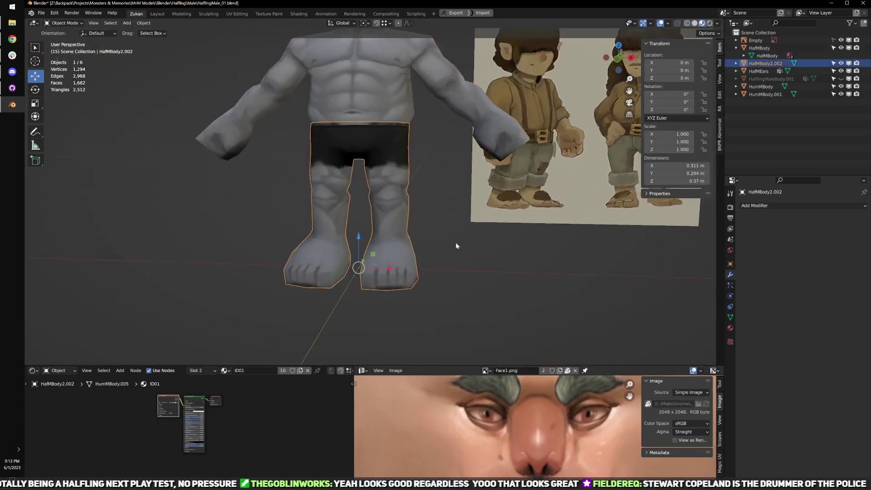
middle_click_drag(474, 236, 451, 233)
middle_click_drag(451, 232, 462, 300, "shift")
scroll(460, 300, "up", 1)
left_click(484, 155, "shift")
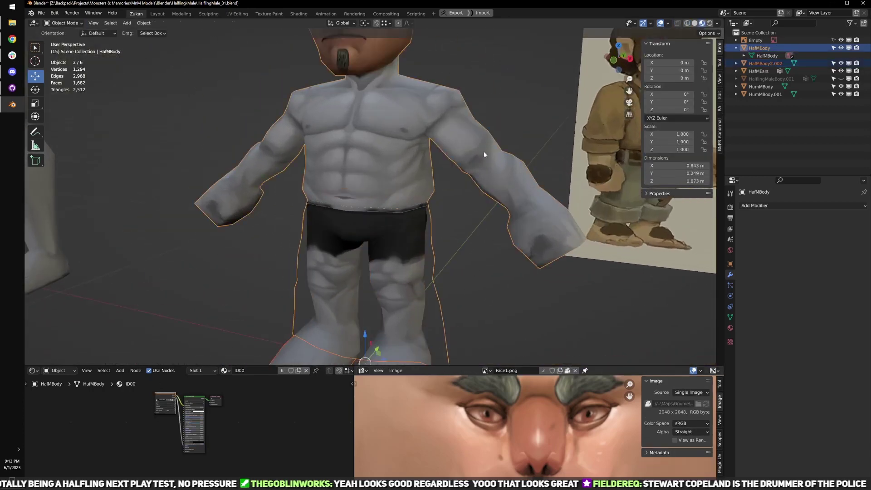
key("ctrl+j")
middle_click_drag(478, 179, 506, 265, "shift")
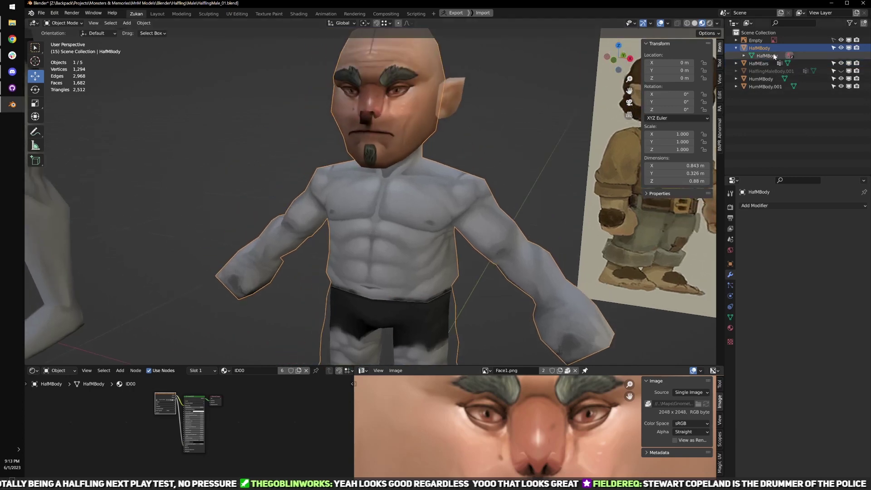
- Select the overlapping vertices along the waist seam in the front wireframe view, merge them by distance, and return to Object Mode
scroll(478, 234, "down", 2)
key("Tab")
scroll(459, 230, "up", 2)
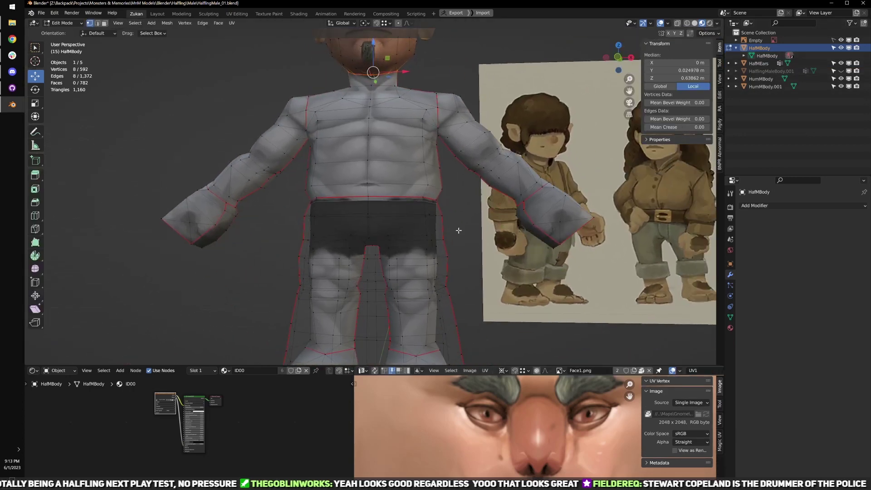
key("KP_1")
key("ctrl+Tab")
left_click(458, 230)
scroll(409, 232, "up", 5)
key("z")
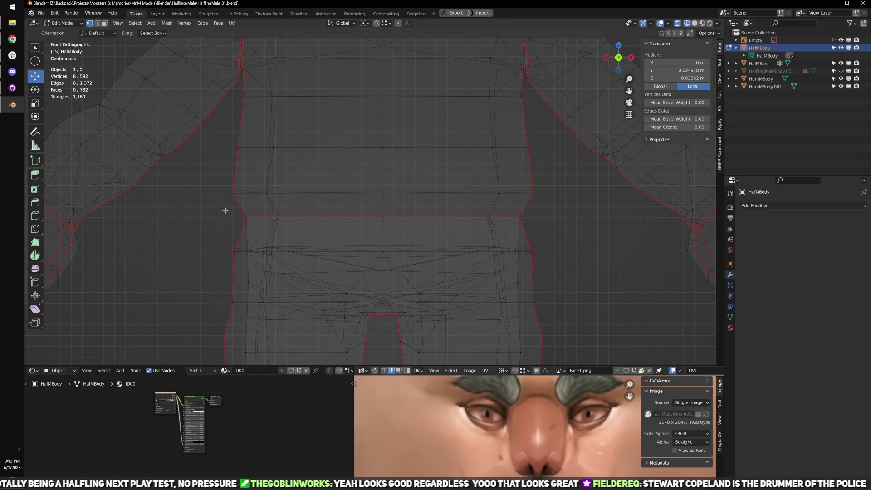
left_click_drag(225, 210, 544, 233)
key("s")
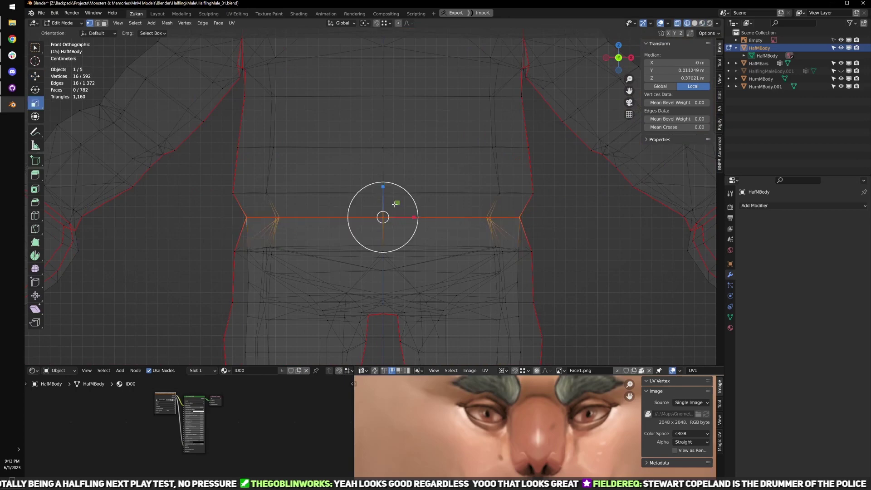
key("m")
key("b")
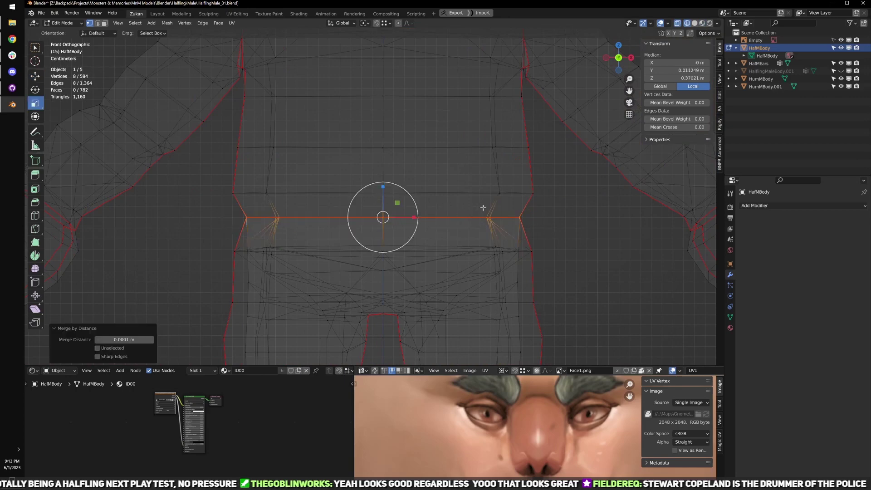
middle_click_drag(484, 207, 410, 194)
key("shift+z")
scroll(464, 221, "down", 7)
key("Tab")
- Save the HalflingMale_01.blend file and deselect the body
middle_click_drag(464, 221, 488, 275)
scroll(456, 290, "up", 3)
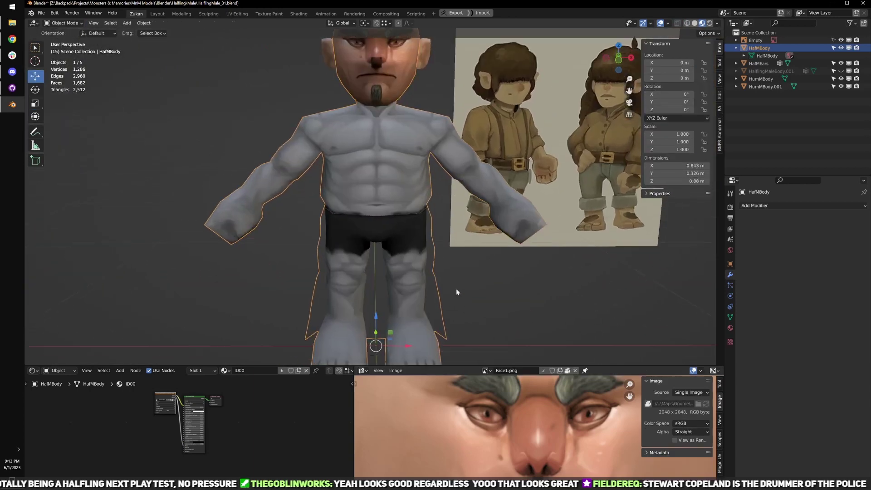
scroll(414, 239, "down", 5)
scroll(390, 262, "up", 4)
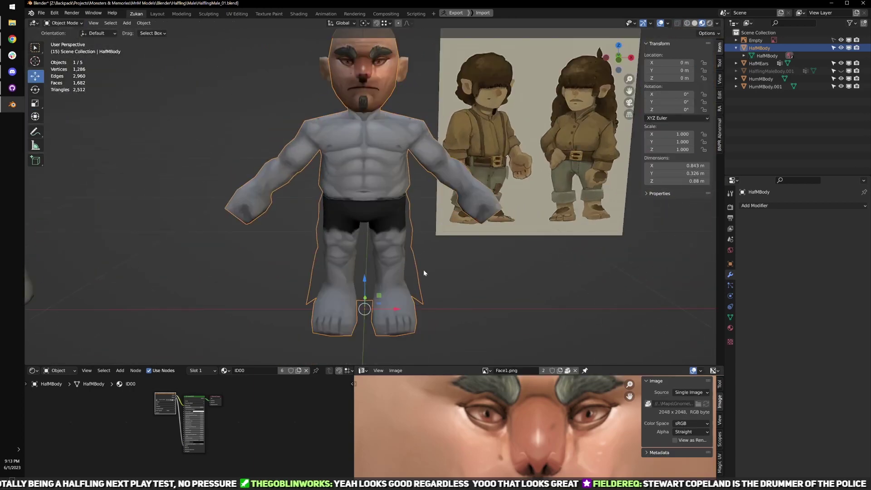
scroll(415, 277, "down", 5)
scroll(415, 276, "up", 4)
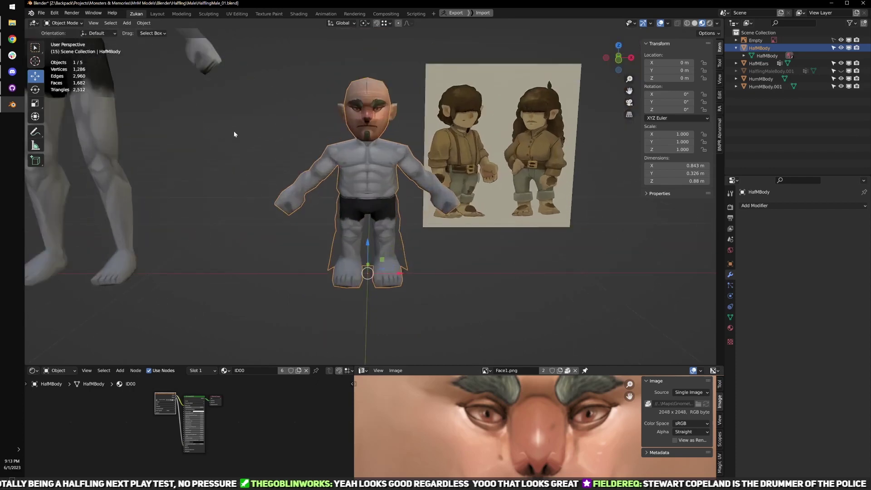
left_click(41, 12)
left_click(58, 72)
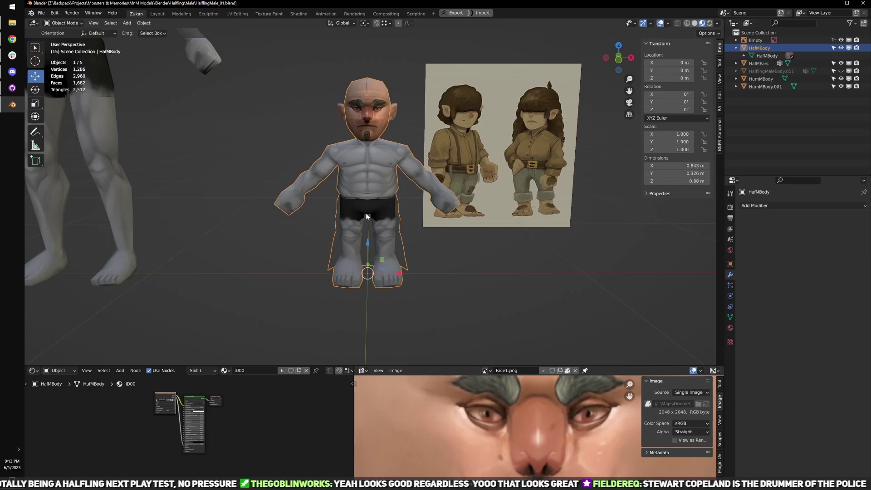
left_click(502, 265)
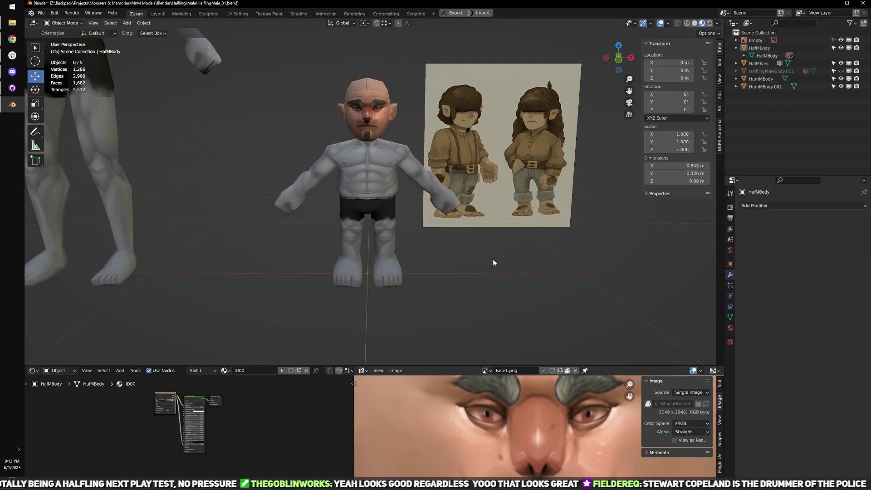
- Select the joined body and examine its torso, shorts, legs and hands from the front and side
scroll(495, 273, "up", 2)
scroll(500, 293, "up", 2)
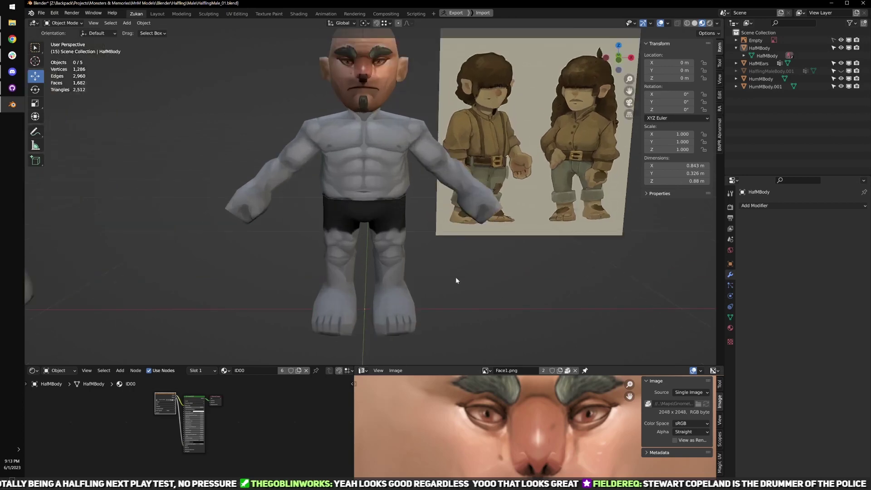
left_click(393, 140)
scroll(399, 182, "up", 1)
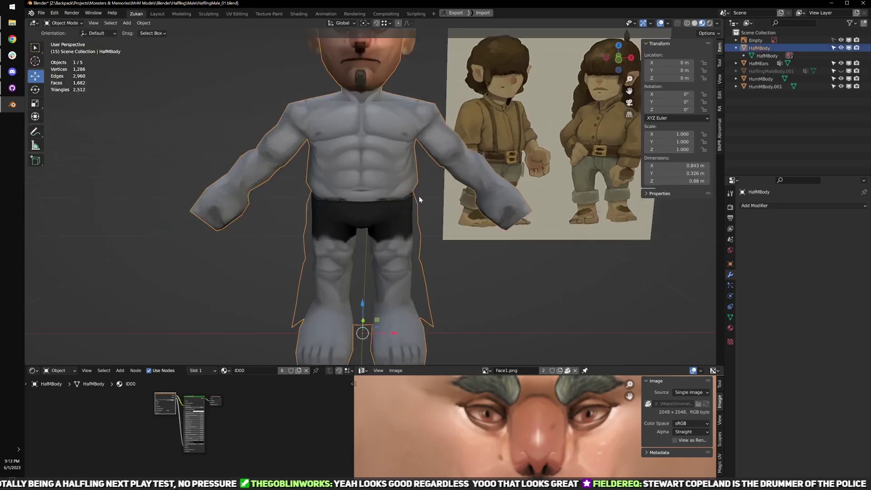
middle_click_drag(420, 198, 456, 203)
scroll(403, 204, "up", 1)
scroll(406, 222, "up", 2)
key("Tab")
scroll(443, 264, "down", 1)
key("Tab")
middle_click_drag(456, 315, 456, 222)
scroll(480, 228, "down", 2)
scroll(431, 191, "down", 3)
middle_click_drag(426, 164, 422, 243, "shift")
scroll(421, 247, "up", 2)
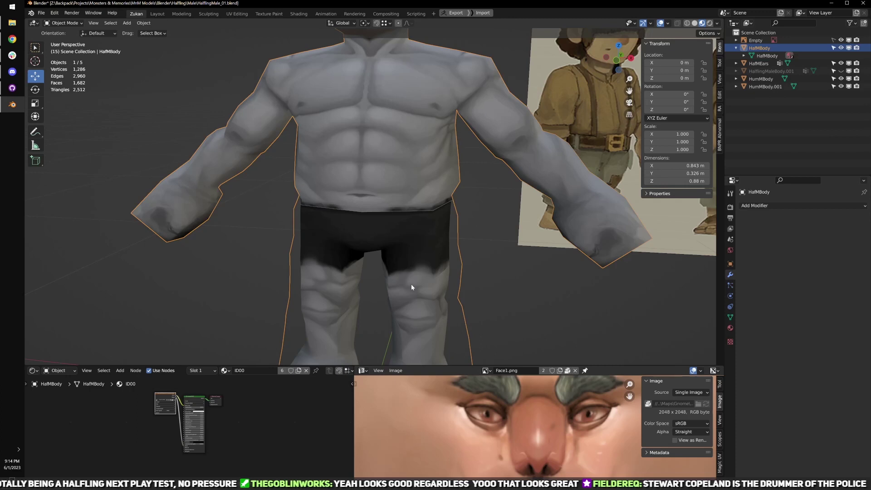
middle_click_drag(411, 284, 400, 247, "shift")
key("Tab")
key("Tab")
middle_click_drag(458, 254, 381, 256)
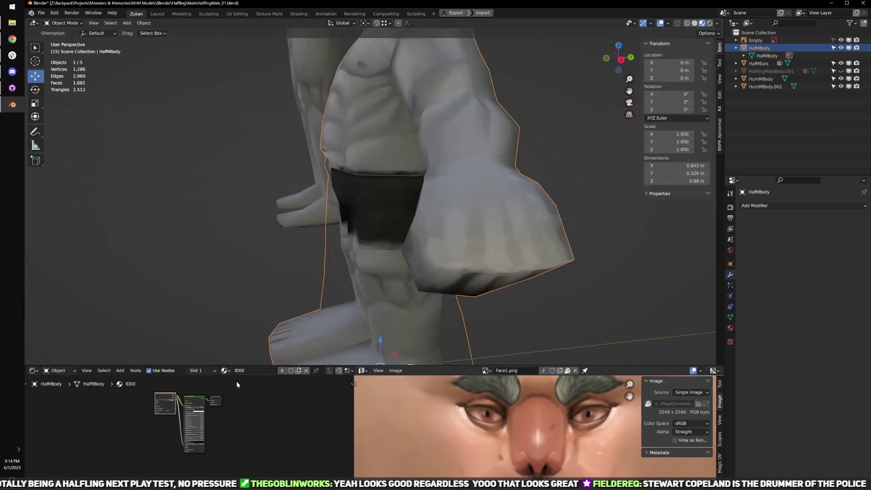
- Replace the ID00 material's image texture with guide-id00.png
key("ctrl+space")
scroll(327, 298, "up", 2)
left_click(273, 159)
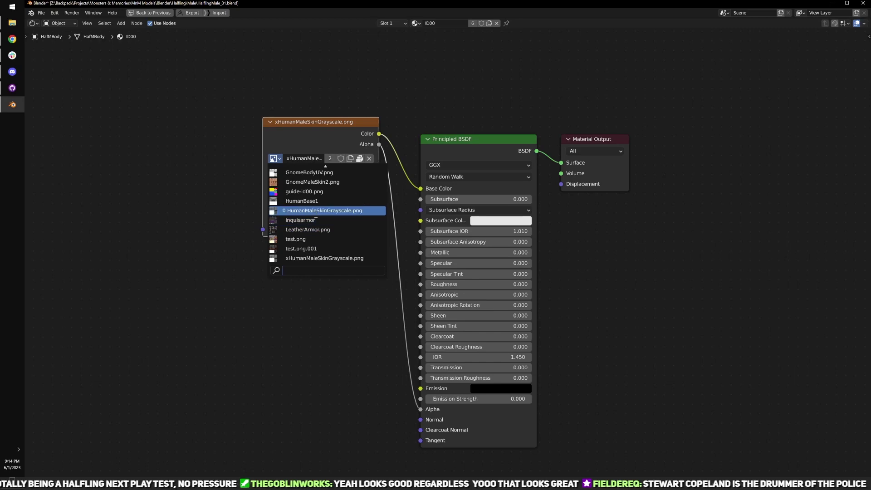
left_click(304, 191)
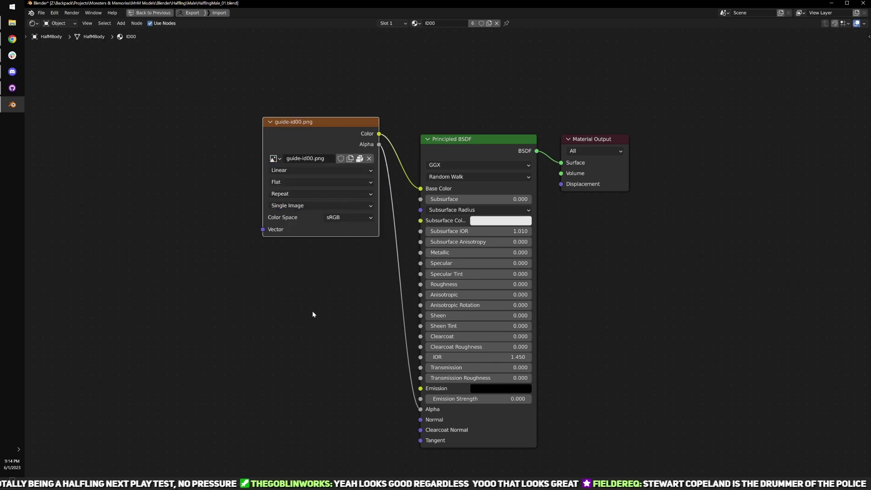
key("ctrl+space")
- Examine how the coloured guide texture maps onto the skirt, belt, chest and arms of the body
middle_click_drag(449, 283, 385, 233)
scroll(456, 268, "down", 1)
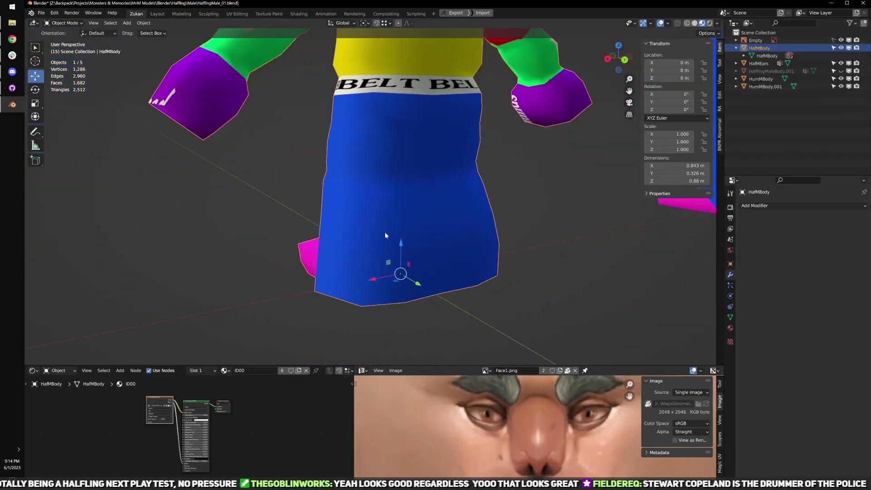
scroll(385, 235, "down", 4)
middle_click_drag(439, 277, 408, 218)
scroll(397, 206, "up", 2)
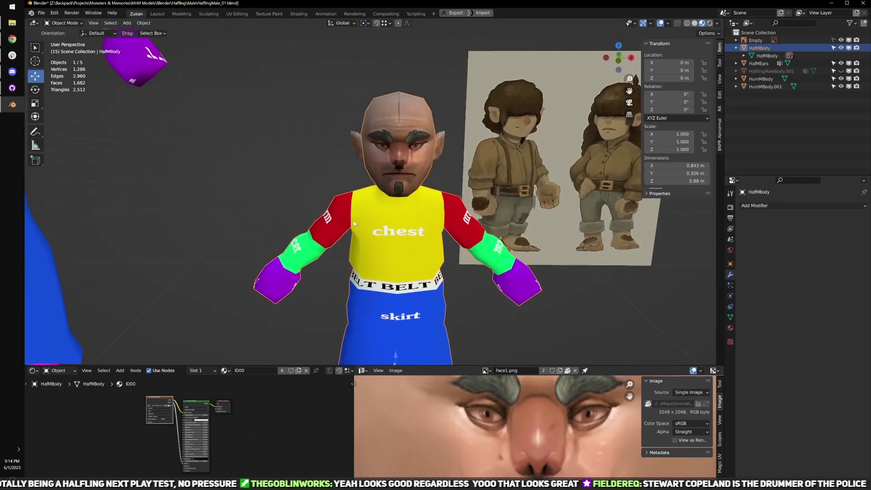
middle_click_drag(355, 224, 314, 153)
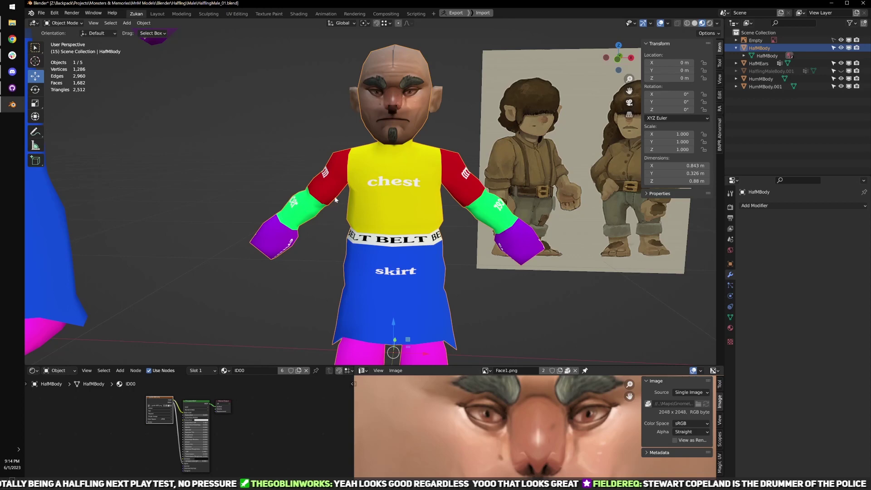
middle_click_drag(335, 199, 335, 161)
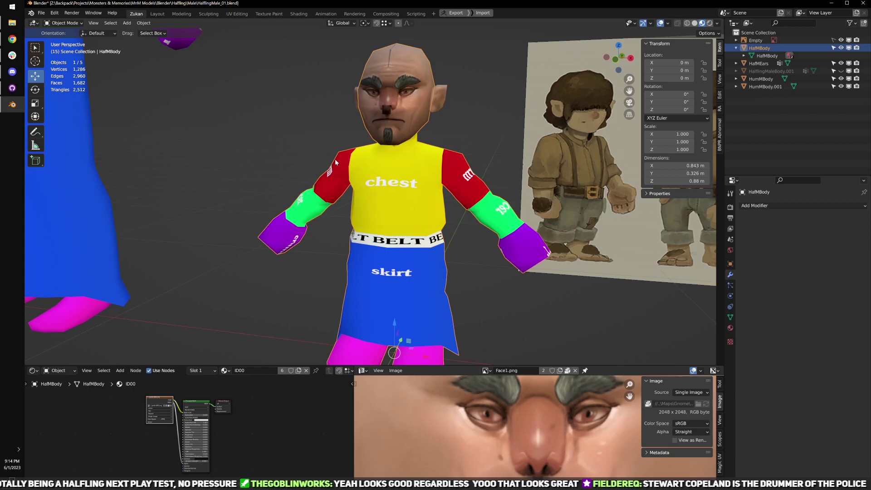
scroll(388, 211, "up", 5)
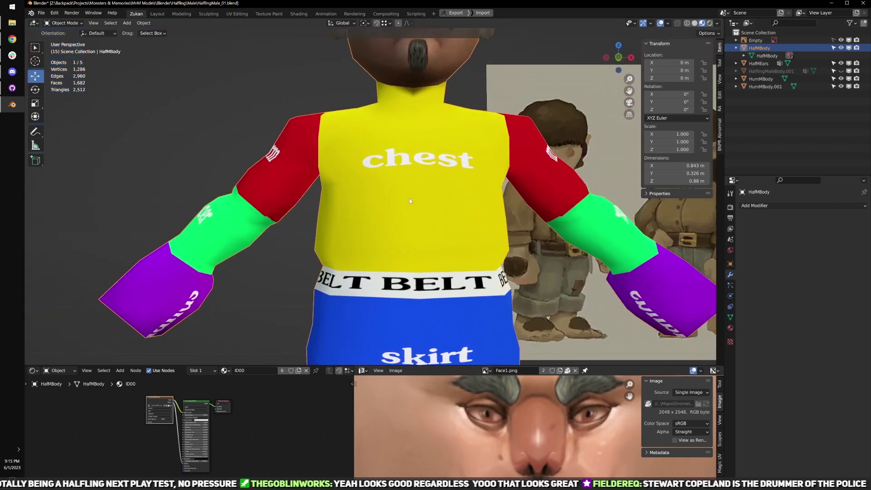
- Enter Edit Mode on the body and show its upper back in the orthographic back view
key("Tab")
middle_click_drag(410, 201, 541, 196)
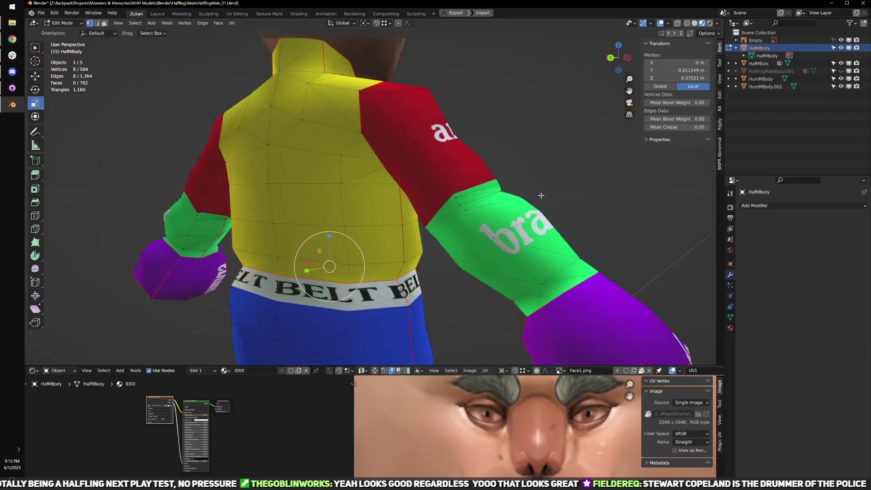
key("ctrl+KP_1")
scroll(457, 201, "up", 4)
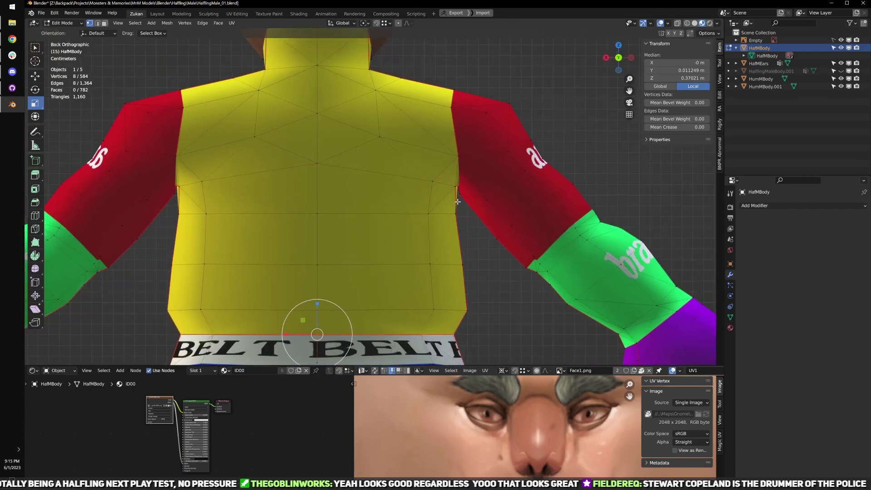
scroll(458, 202, "up", 2)
- Select the matching vertices at both armpits on the back and scale them slightly along the X axis
left_click(137, 184)
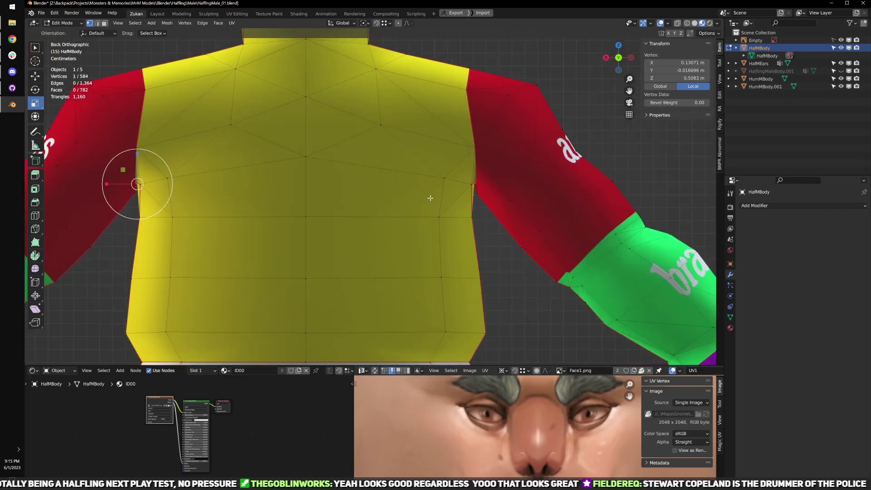
left_click(469, 182)
middle_click_drag(257, 202, 317, 196, "shift")
left_click(199, 177, "shift")
key("shift+space")
key("g")
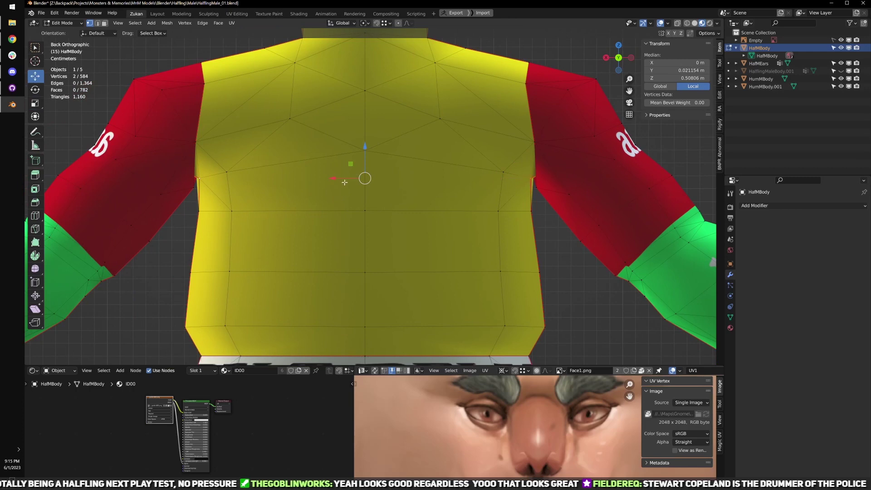
key("s")
left_click_drag(335, 180, 337, 180)
key("ctrl+z")
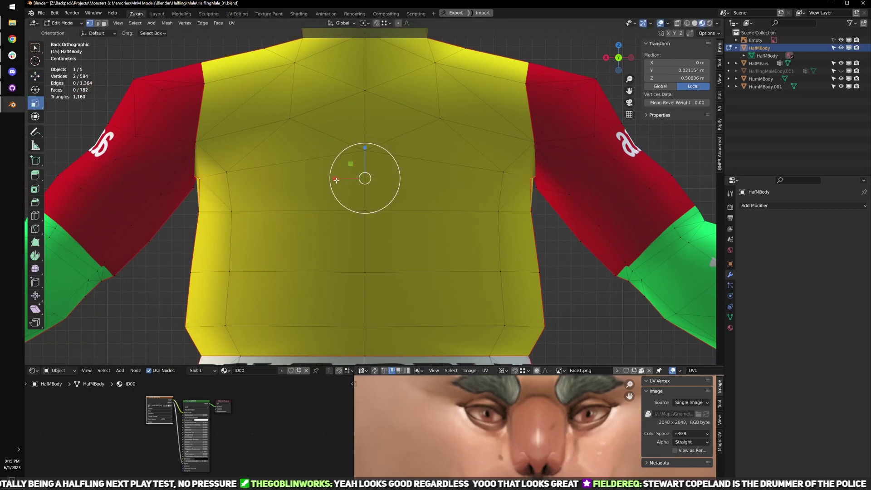
middle_click_drag(350, 186, 442, 182)
key("ctrl+KP_1")
middle_click_drag(344, 184, 330, 184)
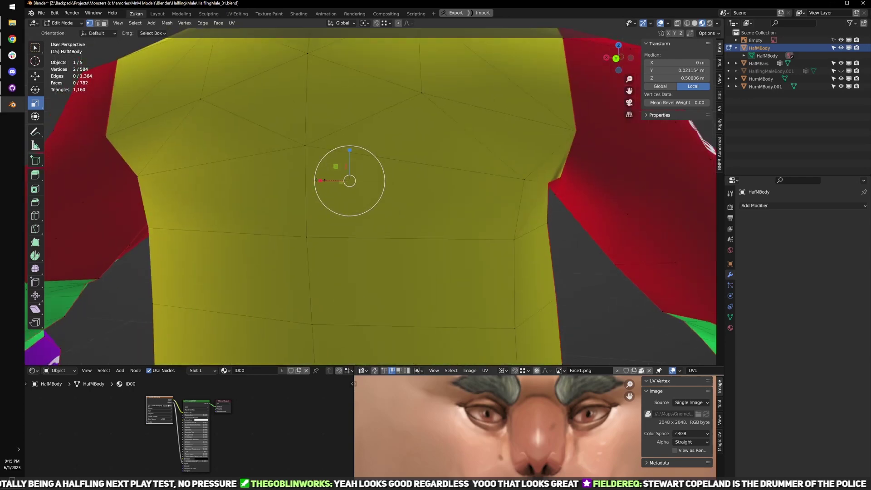
left_click_drag(321, 181, 320, 180)
- Select the pair of lower vertices at both armpits in wireframe and raise them about 0.00757 m along Z
left_click(562, 194)
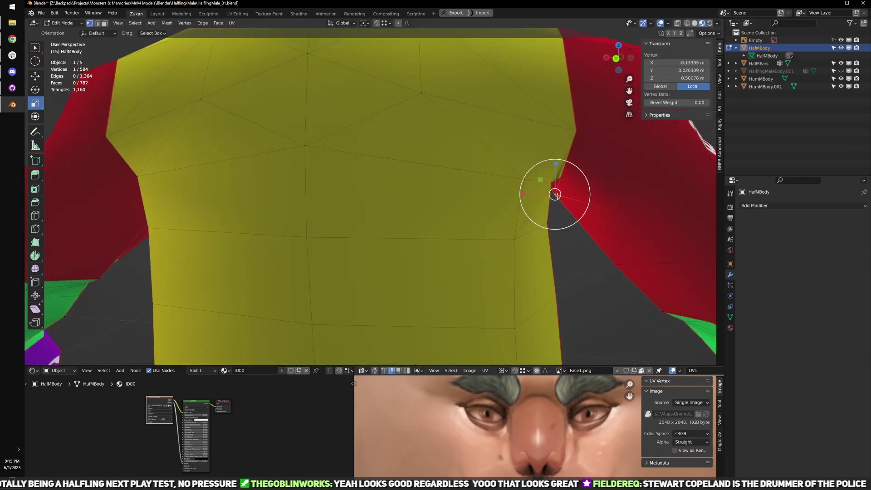
middle_click_drag(562, 194, 452, 203, "alt")
key("shift+z")
scroll(390, 213, "up", 2)
middle_click_drag(273, 201, 333, 223, "shift")
scroll(332, 224, "up", 7)
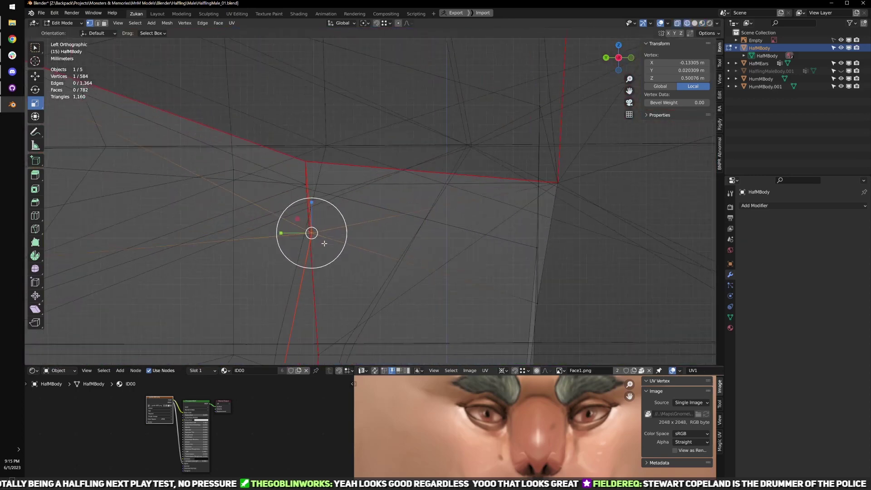
middle_click_drag(346, 273, 432, 264, "shift")
scroll(432, 263, "up", 3)
left_click_drag(366, 257, 464, 213)
scroll(453, 214, "down", 2)
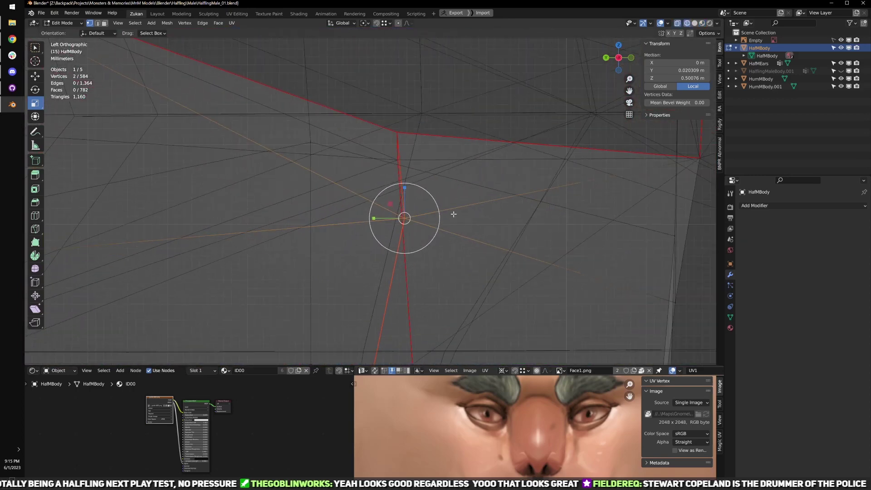
key("shift+z")
scroll(399, 222, "down", 3)
middle_click_drag(345, 237, 403, 208)
scroll(438, 225, "down", 5)
key("g")
key("shift+z")
scroll(389, 212, "up", 2)
scroll(404, 209, "down", 2)
key("shift+z")
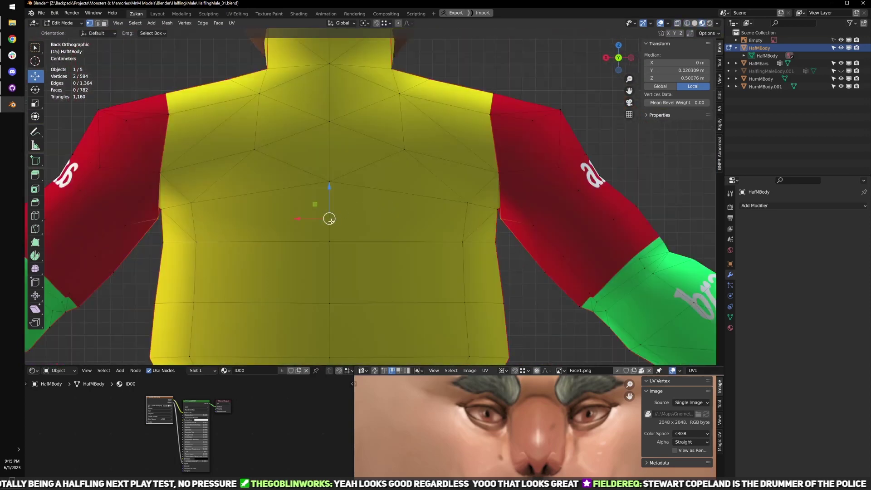
left_click_drag(329, 189, 333, 181)
- Scale the armpit vertex pair to 0.985 along X and raise it by 0.000528 m
key("shift+space")
key("s")
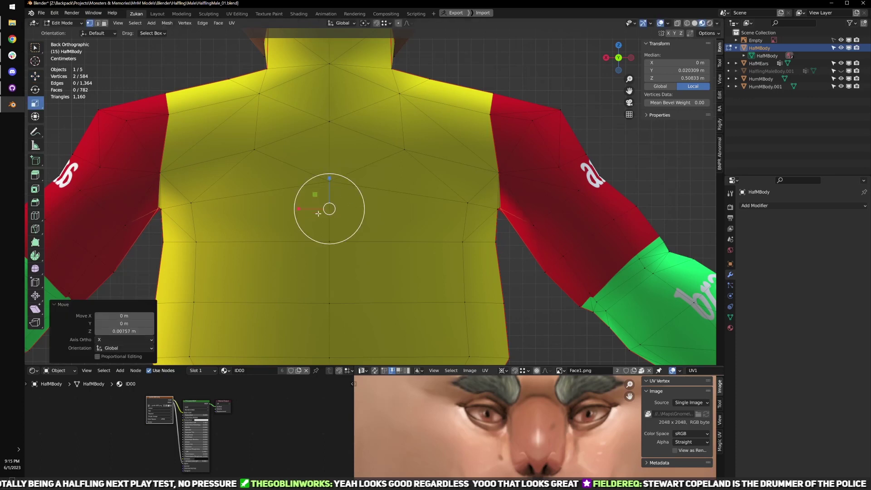
left_click_drag(299, 208, 299, 208)
key("shift+space")
key("g")
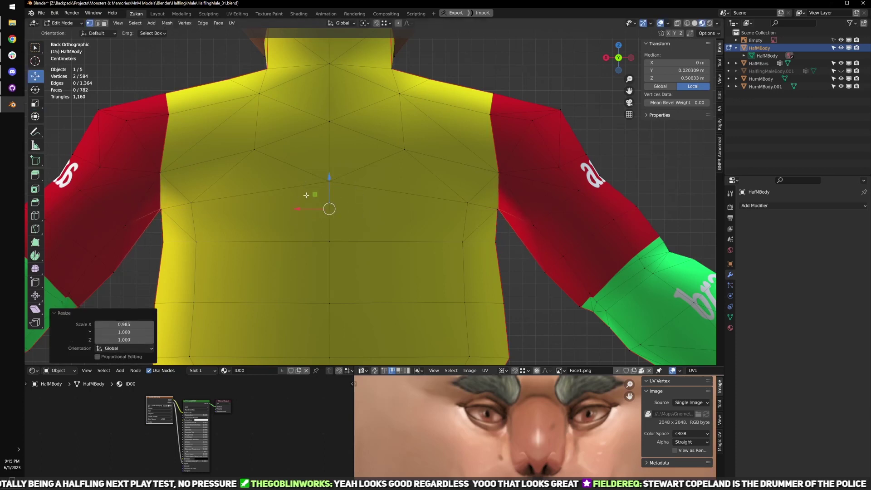
left_click_drag(329, 178, 328, 177)
- With X mirroring on, select the two adjoining vertices at one armpit and scale them to 0 along X
middle_click_drag(431, 226, 272, 229, "shift")
key("shift+z")
scroll(348, 230, "up", 5)
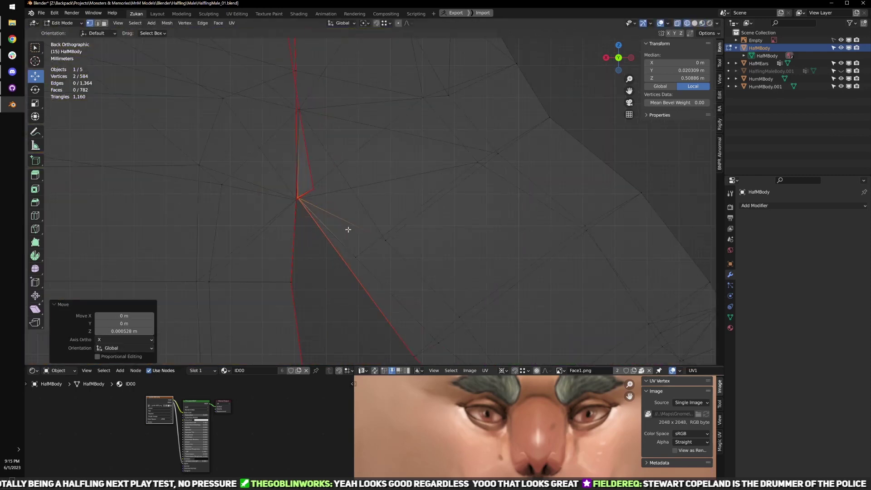
scroll(389, 233, "up", 3)
mouse_move(348, 229)
middle_mouse_down("shift")
mouse_move(389, 234)
mouse_move(360, 213)
mouse_move(359, 237)
middle_mouse_up("shift")
scroll(368, 212, "up", 1)
left_click(376, 214)
left_click(346, 228, "shift")
scroll(348, 227, "down", 1)
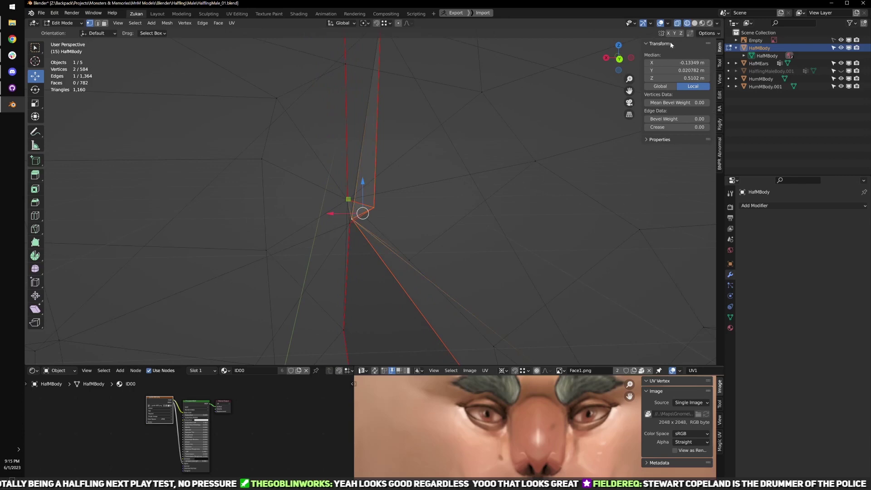
scroll(373, 196, "down", 8)
middle_click_drag(327, 192, 426, 193, "shift")
key("s")
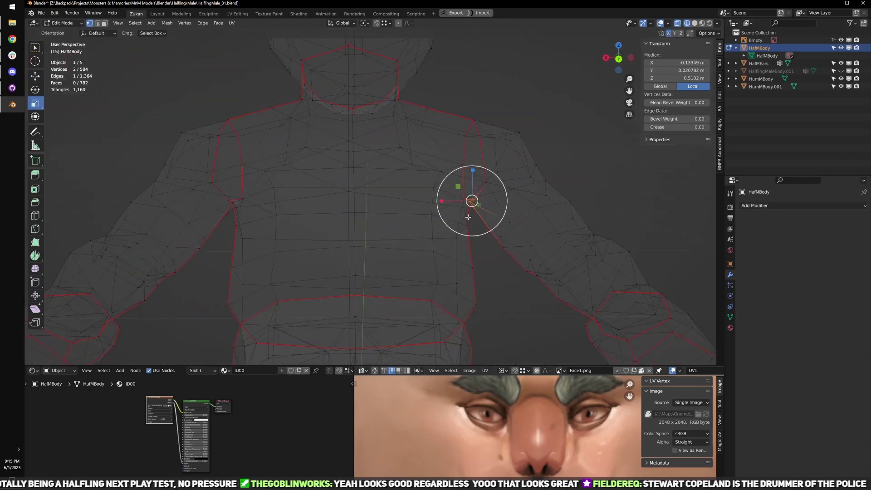
left_click_drag(444, 200, 446, 200)
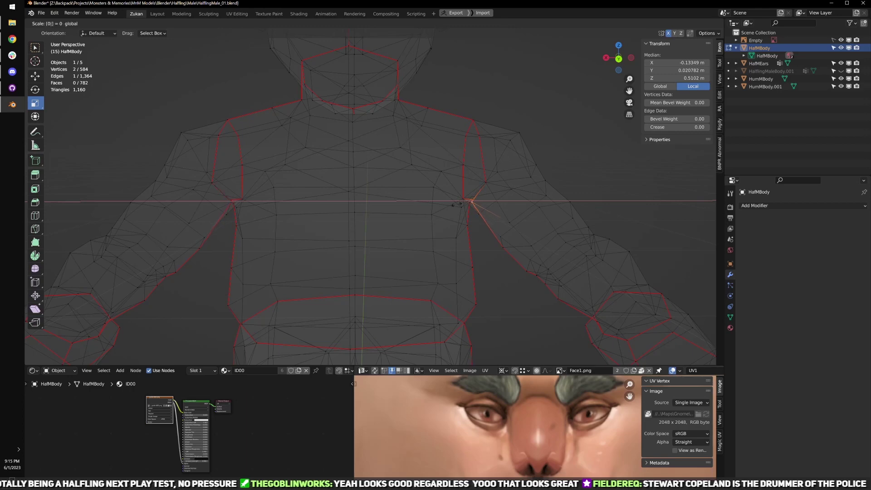
key("Return")
- Scale the two selected armpit vertices to 0 along the Z axis in the back view
scroll(481, 225, "up", 4)
middle_click_drag(628, 259, 444, 244, "shift")
key("ctrl+KP_1")
scroll(458, 241, "up", 5)
left_click_drag(438, 172, 438, 174)
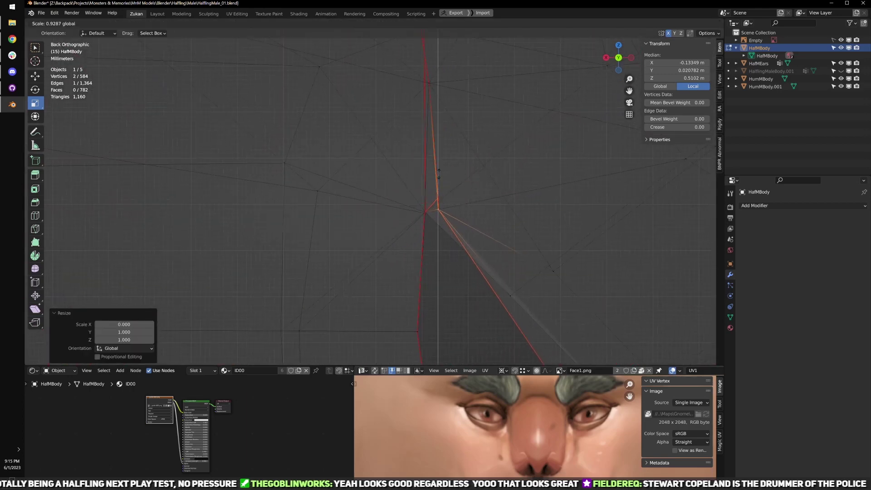
key("0")
key("Return")
- Scale the two armpit vertices to 0 along Y in the side view so that they share one depth
scroll(496, 234, "up", 3)
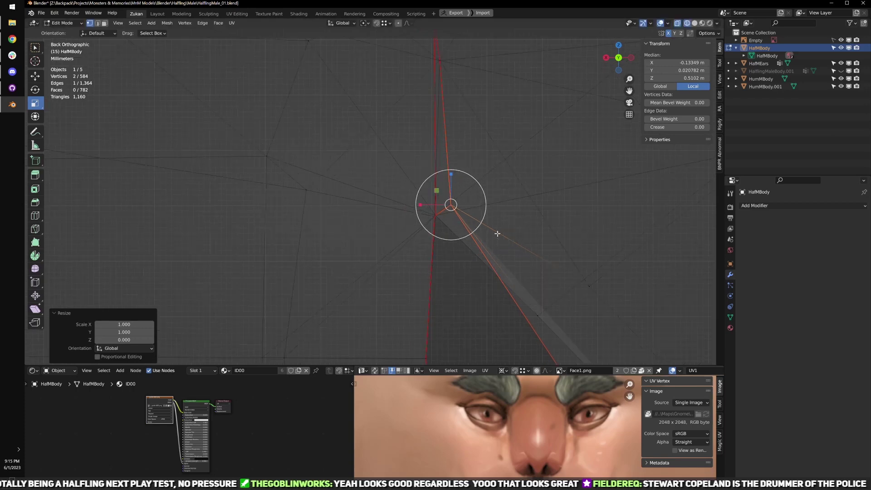
middle_click_drag(492, 252, 377, 205, "shift")
scroll(432, 266, "up", 4)
key("3")
key("ctrl+Tab")
left_click(407, 222)
left_click_drag(349, 158, 409, 208)
key("s")
key("0")
left_click(448, 229)
- Select a single vertex of the armpit pair and move it 0.000492 m along X
scroll(423, 217, "up", 2)
left_click(413, 179)
key("w")
left_click(416, 179)
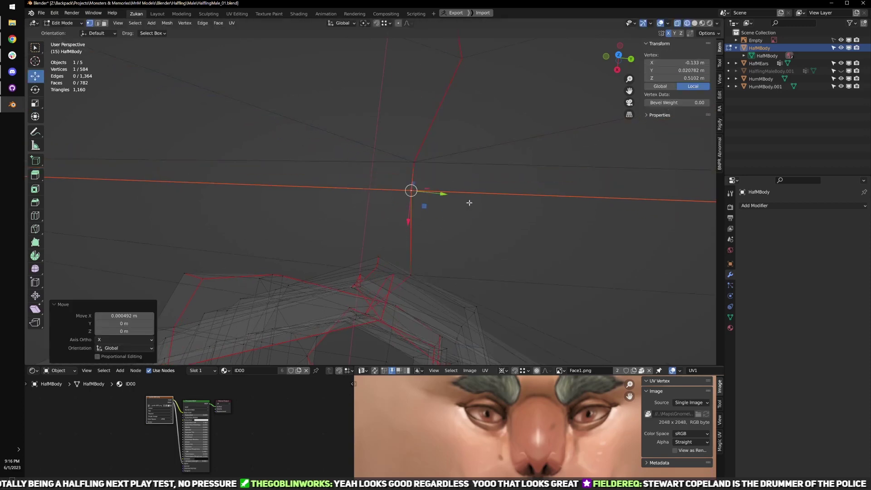
- Select the arm-side armpit vertex and shift it inward along X toward the chest
middle_click_drag(409, 209, 345, 219)
mouse_move(344, 209)
left_mouse_down()
mouse_move(325, 208)
mouse_move(335, 204)
left_mouse_up()
middle_click_drag(336, 204, 421, 231)
left_click_drag(335, 182, 399, 239)
middle_click_drag(448, 253, 434, 246)
middle_click_drag(430, 253, 382, 210)
key("alt+a")
left_click(382, 214)
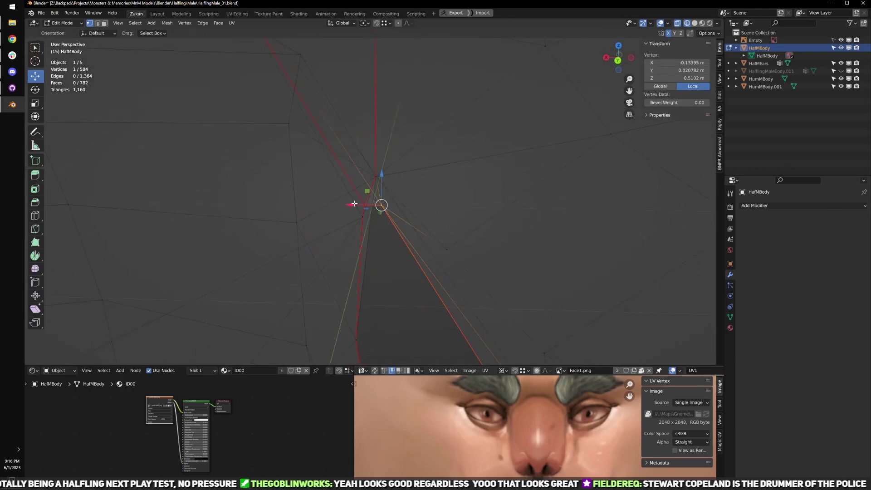
left_click_drag(354, 204, 352, 202)
middle_click_drag(352, 202, 386, 229)
- In the front view, lower the armpit vertex by 0.006418 m and shift it 0.001651 m toward the chest
key("shift+z")
scroll(370, 222, "down", 7)
key("Tab")
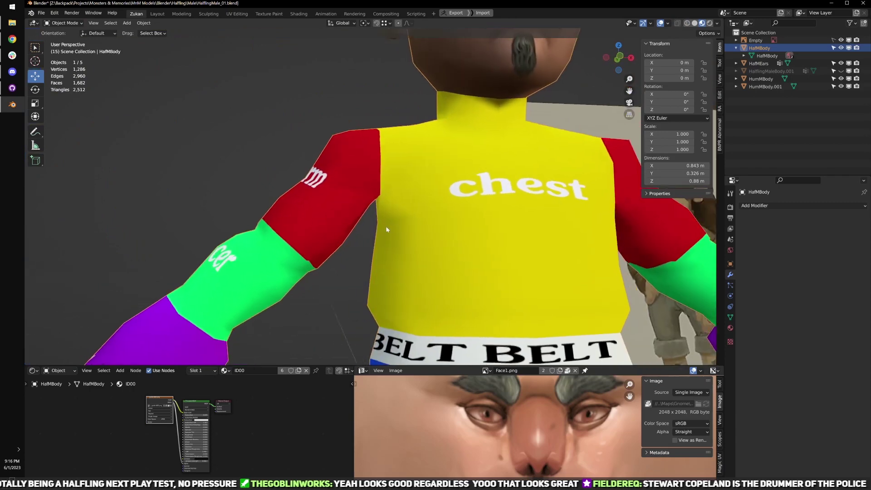
key("KP_1")
scroll(375, 229, "up", 5)
key("Tab")
key("shift+z")
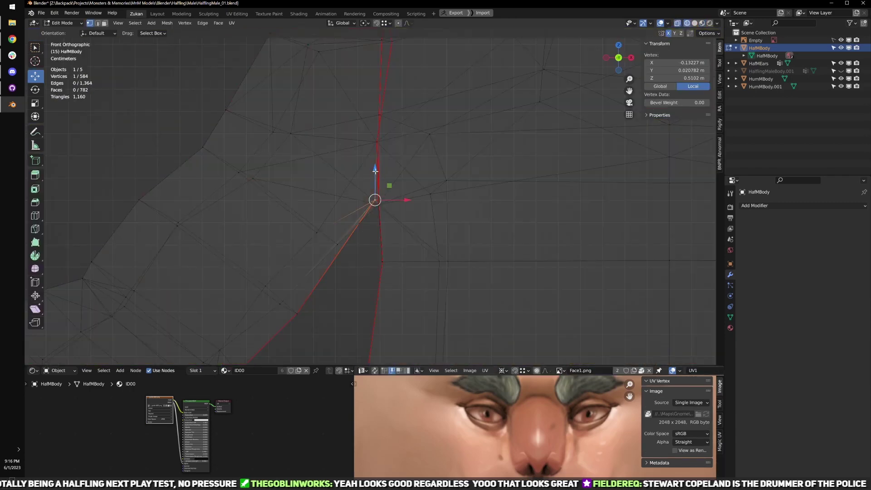
key("shift+z")
left_click_drag(375, 171, 383, 185)
scroll(383, 190, "up", 3)
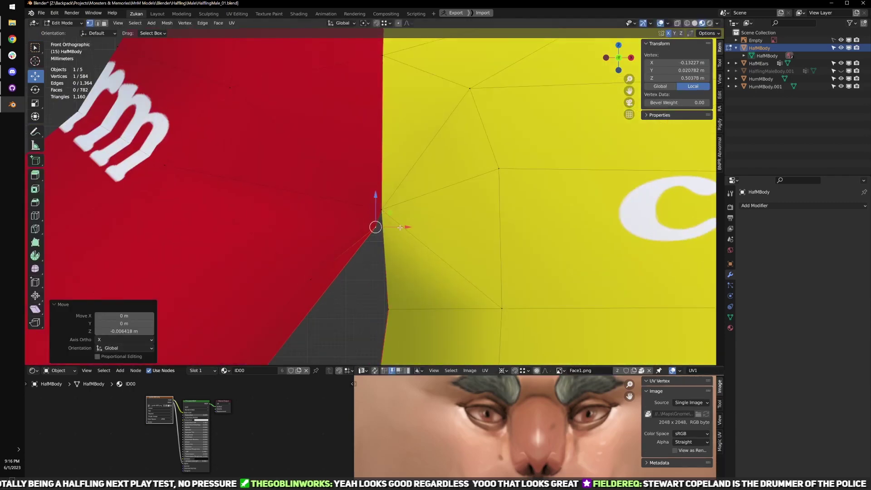
left_click_drag(375, 226, 383, 230)
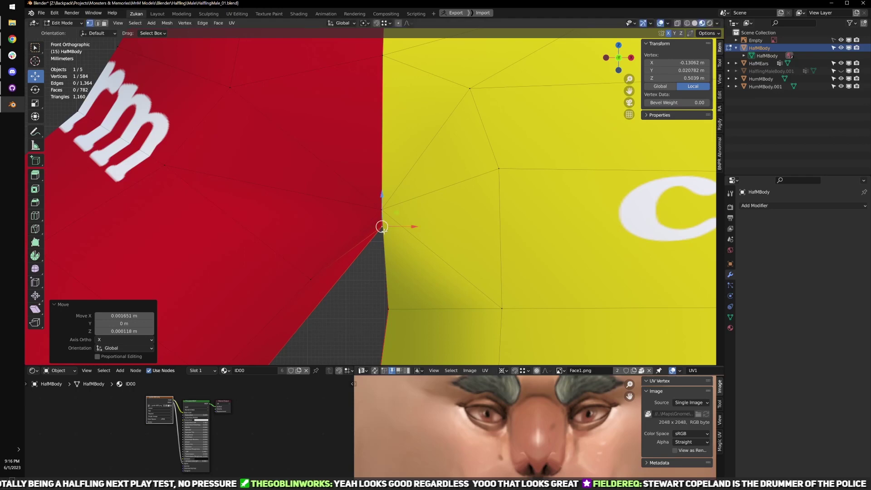
- Select the neighbouring vertex at the same armpit and lower it by 0.003931 m
key("shift+z")
middle_click_drag(387, 245, 443, 238)
left_click(401, 232)
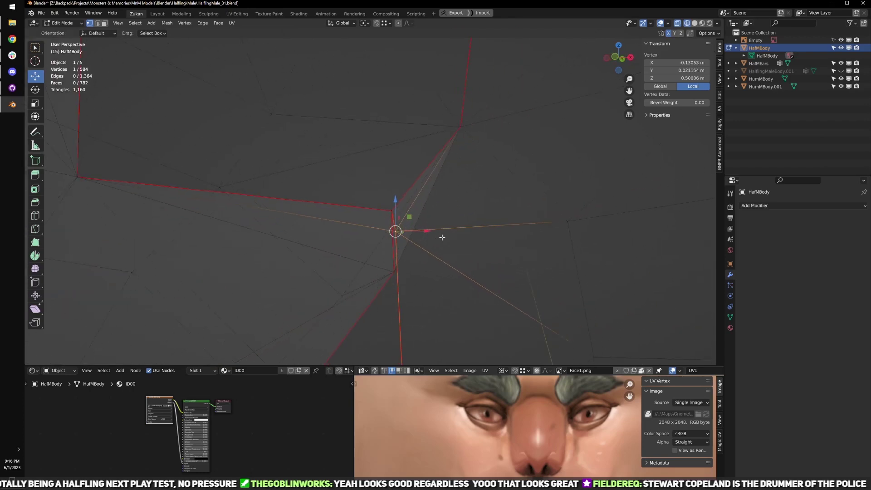
left_click_drag(395, 202, 399, 237)
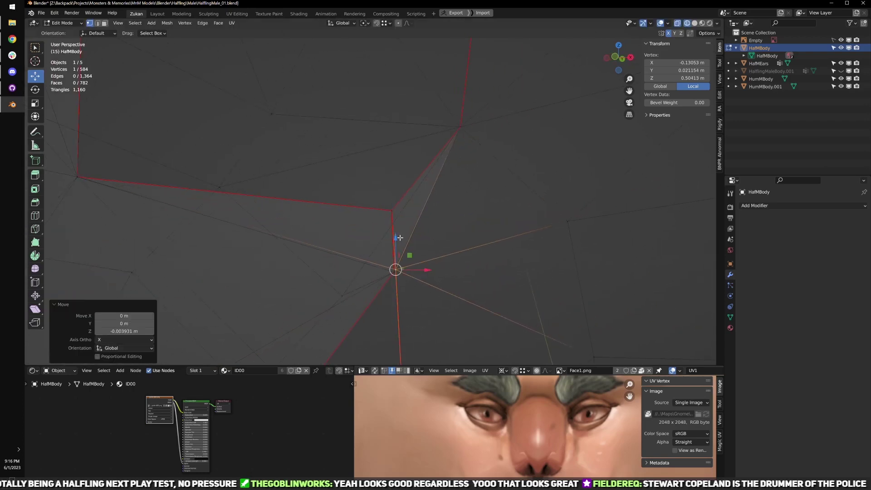
- Try to raise the selected armpit vertex slightly along Z
scroll(399, 238, "down", 6)
middle_click_drag(517, 249, 472, 241)
scroll(465, 242, "down", 3)
middle_click_drag(418, 246, 422, 249)
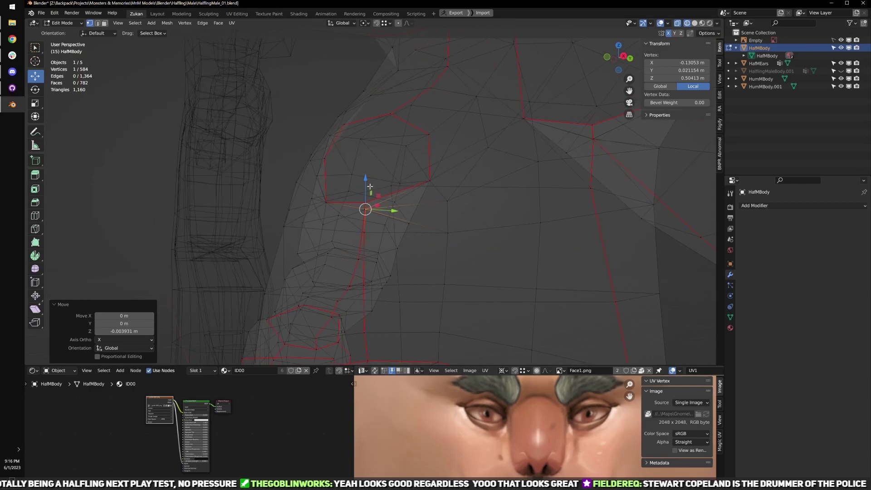
mouse_move(366, 178)
left_mouse_down()
mouse_move(373, 165)
mouse_move(375, 173)
left_mouse_up()
key("ctrl+z")
- Leave Edit Mode, check the whole halfling with its guide texture, and save the file
scroll(361, 228, "down", 4)
middle_click_drag(361, 228, 433, 229)
key("shift+z")
key("Tab")
scroll(385, 257, "up", 3)
mouse_move(404, 255)
middle_mouse_down()
mouse_move(456, 257)
mouse_move(427, 251)
middle_mouse_up()
scroll(456, 257, "down", 3)
scroll(404, 254, "down", 3)
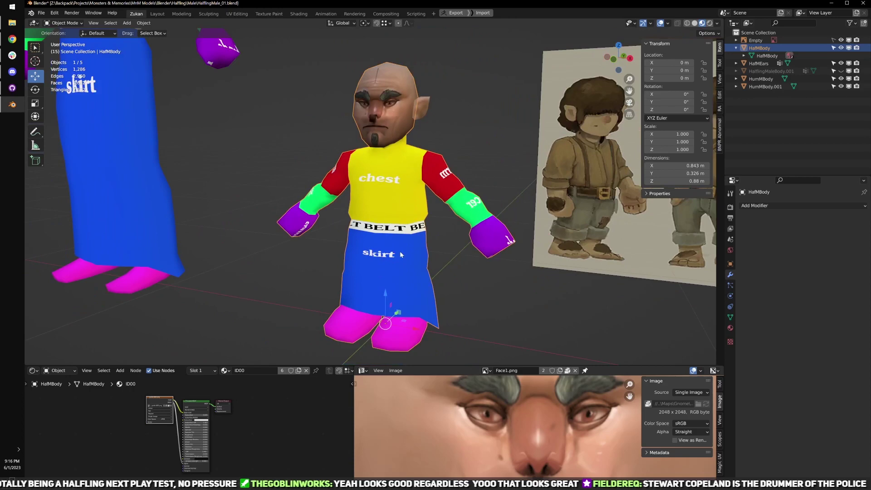
scroll(350, 132, "up", 3)
scroll(329, 128, "down", 4)
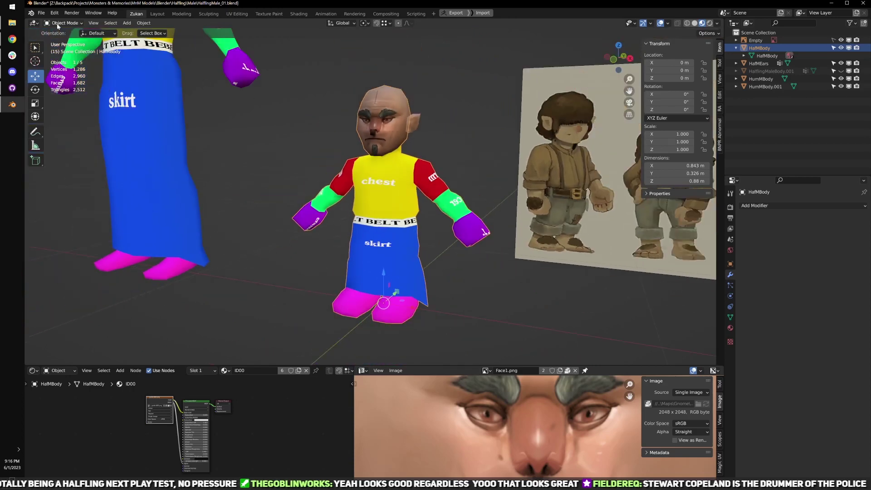
left_click(41, 13)
left_click(54, 69)
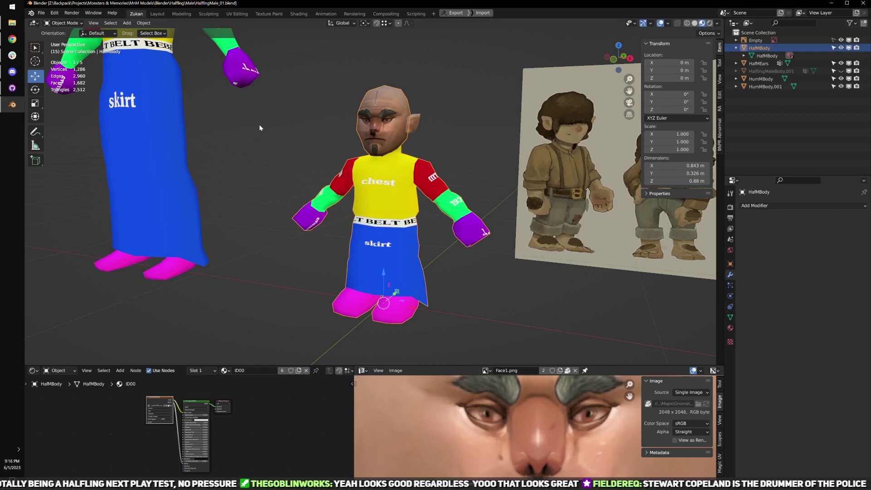
- Compare the proportions of the guide-textured halfling with the reference illustration, with and without the body selected
scroll(288, 133, "up", 4)
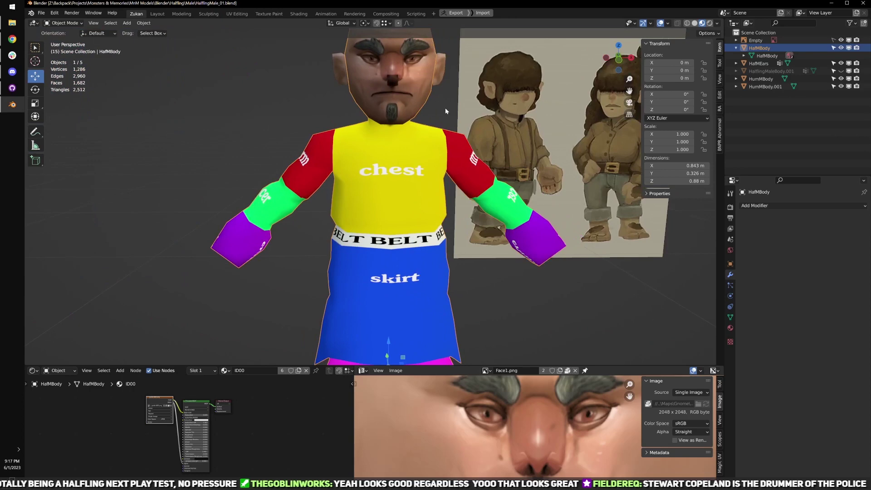
middle_click_drag(446, 109, 456, 201, "shift")
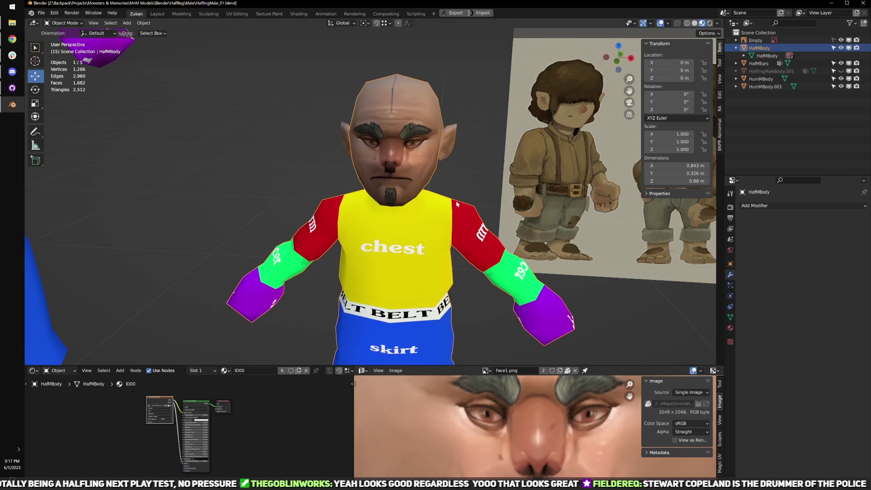
scroll(456, 204, "down", 4)
left_click(484, 294)
scroll(485, 294, "up", 2)
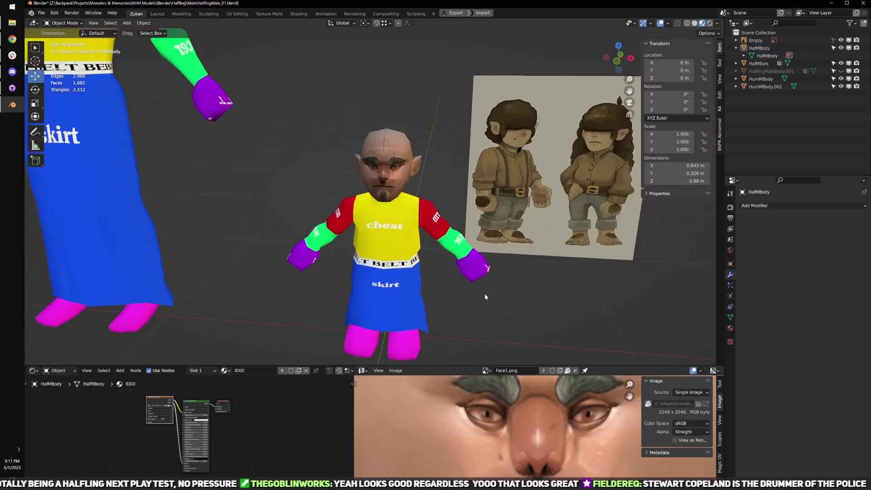
left_click(396, 255)
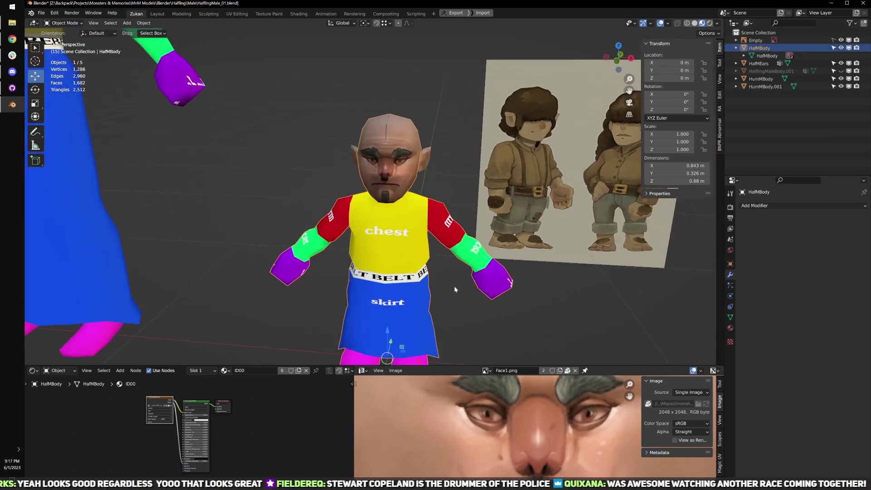
- In Edit Mode, select the indented side vertex midway down the skirt and move it 0.006338 m outward along X
middle_click_drag(454, 285, 448, 285)
key("KP_1")
scroll(415, 195, "up", 6)
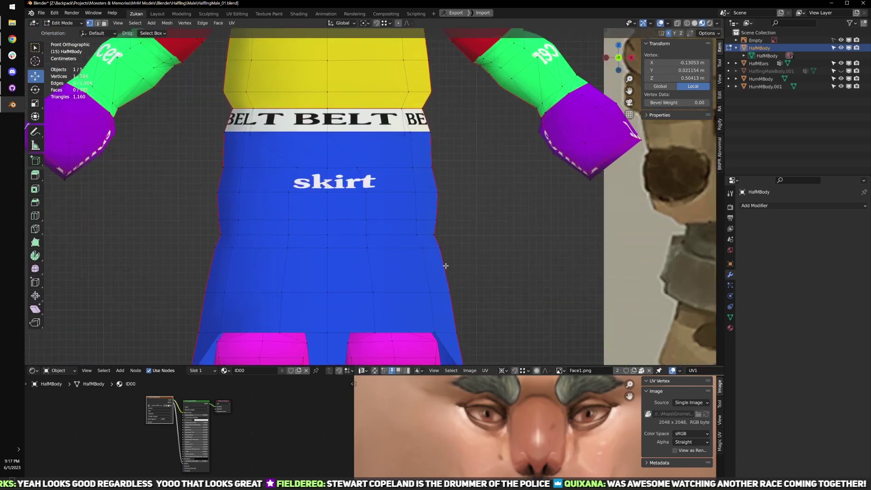
key("Tab")
key("alt+z")
scroll(251, 256, "up", 1)
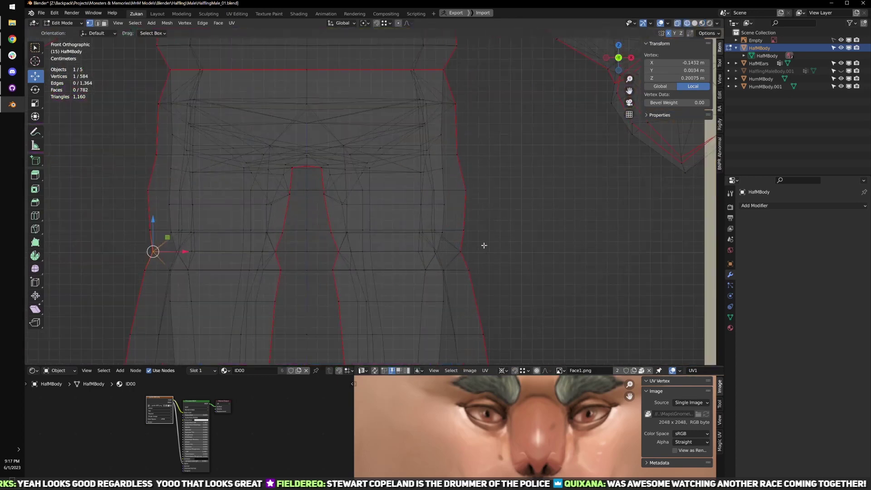
left_click(460, 252, "shift")
key("alt+z")
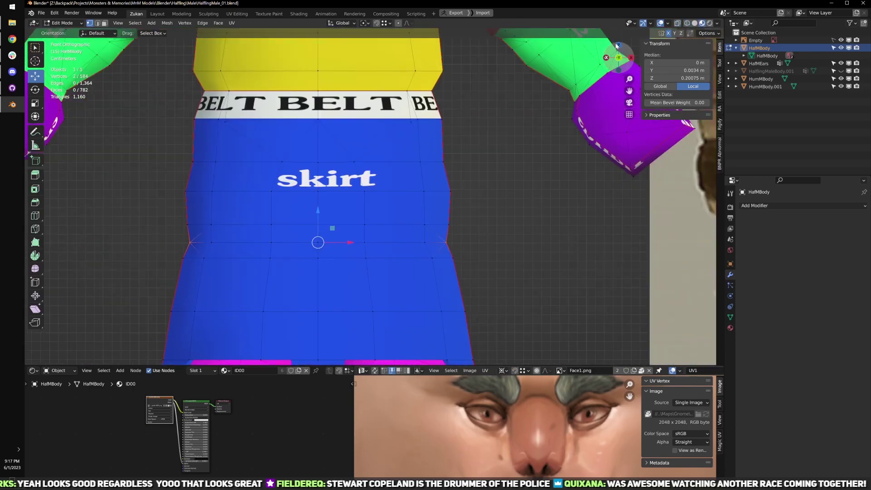
left_click(447, 242)
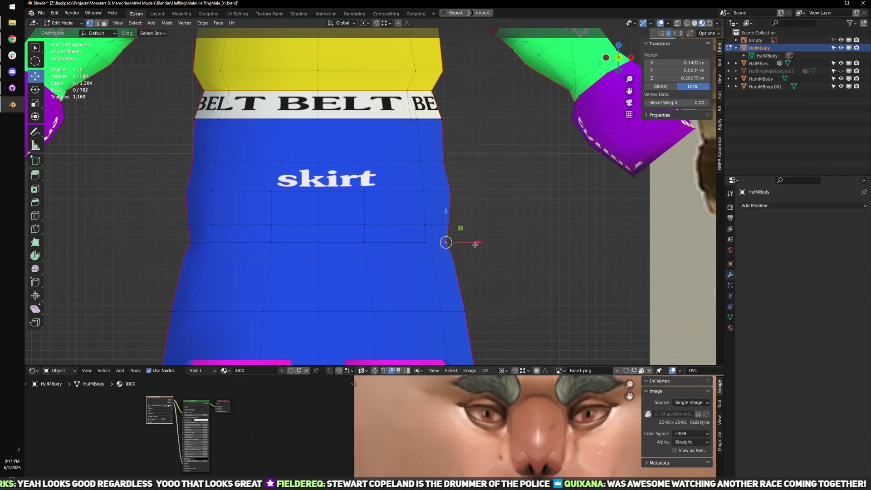
key("g")
key("x")
left_click_drag(483, 244, 483, 244)
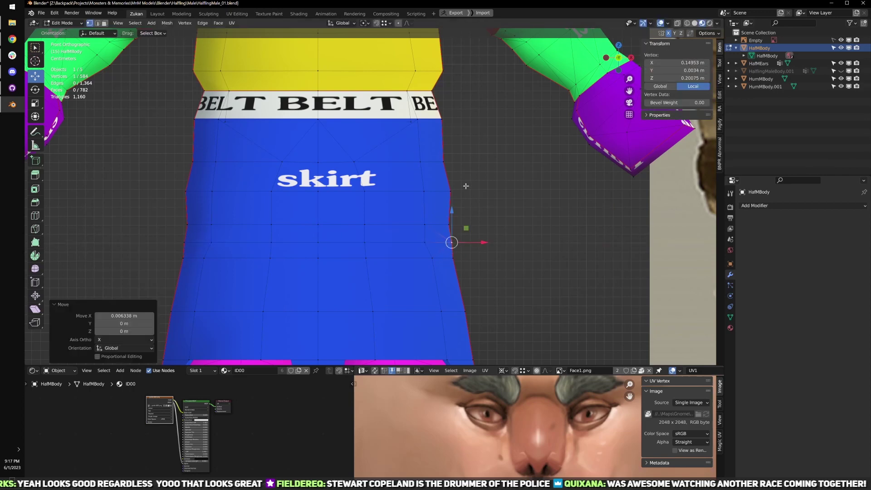
- Move the bulging side vertex at the skirt's hip slightly inward along X and clear the selection
left_click(462, 189)
key("shift+z")
scroll(471, 187, "up", 1)
mouse_move(492, 184)
middle_mouse_down("shift")
mouse_move(488, 196)
mouse_move(457, 207)
mouse_move(443, 195)
mouse_move(445, 238)
middle_mouse_up("shift")
key("alt+z")
key("g")
key("x")
left_click(472, 200)
scroll(456, 217, "down", 3)
left_click(482, 223)
- Move the skirt's upper side vertex, just below the belt, 0.001268 m along X
scroll(445, 238, "up", 2)
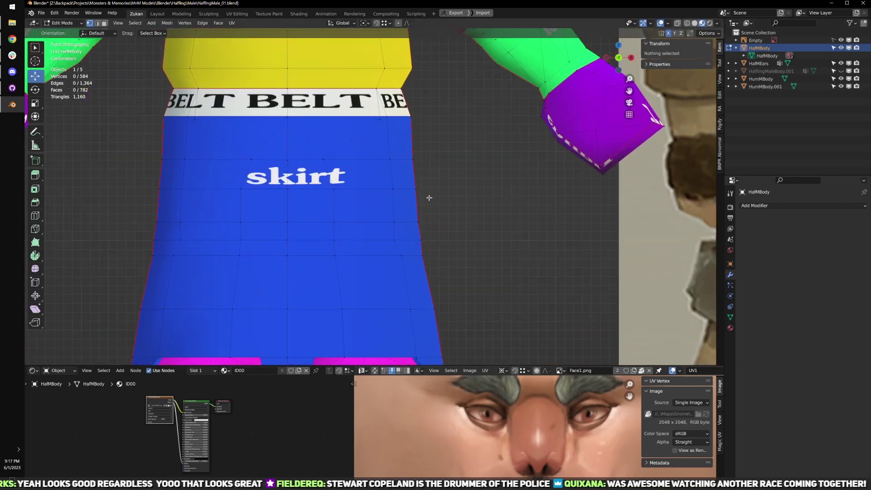
left_click(415, 160)
key("g")
key("x")
left_click(415, 159)
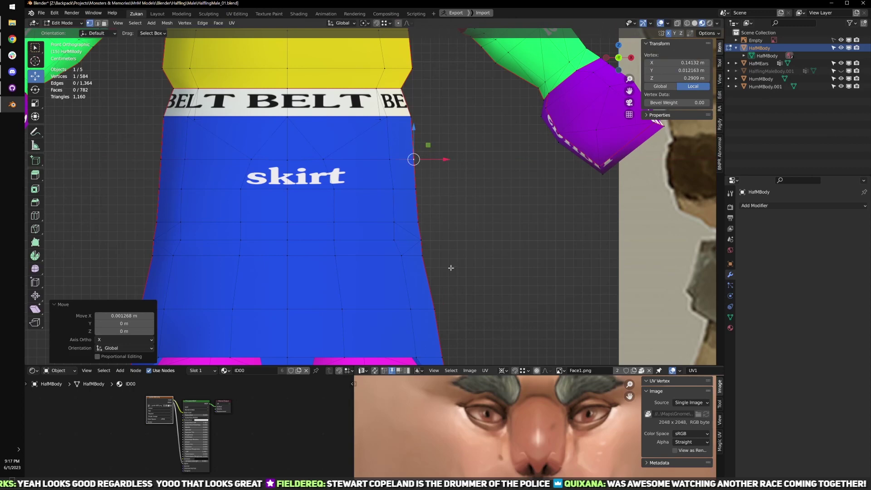
- Examine the skirt's silhouette from the side, inside and outside Edit Mode, with the whole mesh selected and X-ray toggled
scroll(451, 267, "down", 6)
mouse_move(446, 221)
middle_mouse_down()
mouse_move(427, 283)
mouse_move(477, 288)
mouse_move(503, 278)
mouse_move(429, 255)
mouse_move(505, 262)
mouse_move(403, 241)
mouse_move(442, 237)
mouse_move(434, 221)
mouse_move(449, 229)
middle_mouse_up()
key("Tab")
scroll(428, 255, "up", 3)
scroll(434, 221, "up", 4)
scroll(434, 221, "down", 4)
key("Tab")
scroll(453, 231, "up", 10)
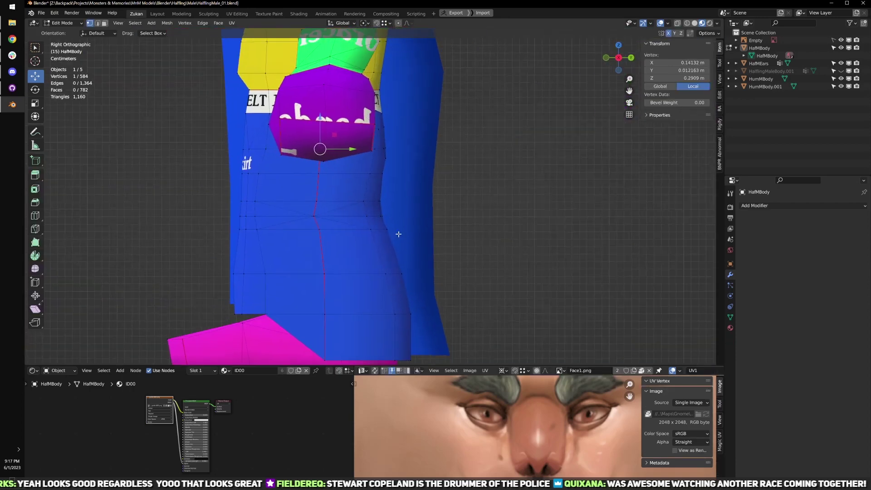
key("a")
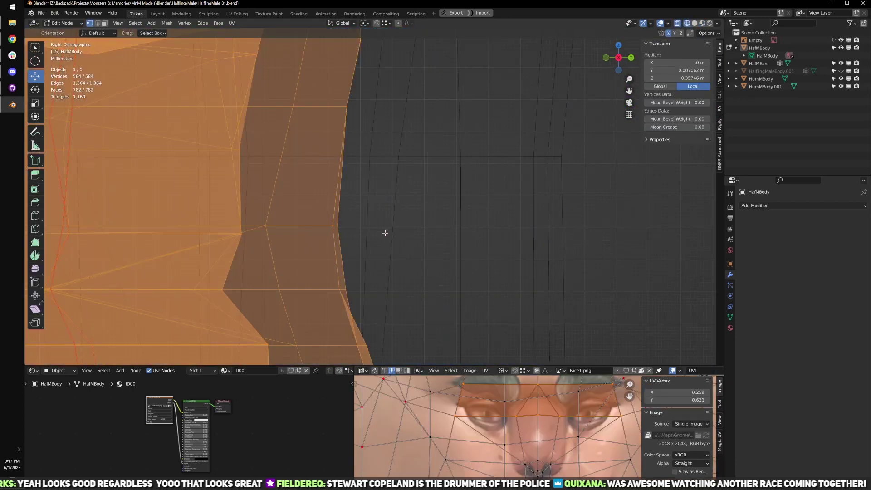
scroll(383, 231, "down", 4)
key("alt+z")
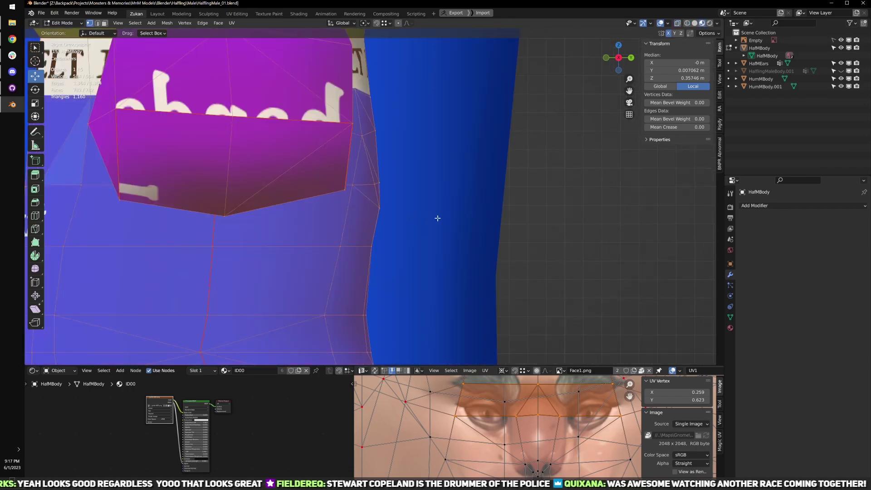
mouse_move(435, 217)
middle_mouse_down()
mouse_move(391, 227)
mouse_move(461, 232)
mouse_move(450, 228)
mouse_move(485, 222)
mouse_move(411, 233)
mouse_move(445, 249)
mouse_move(423, 249)
middle_mouse_up()
key("alt+z")
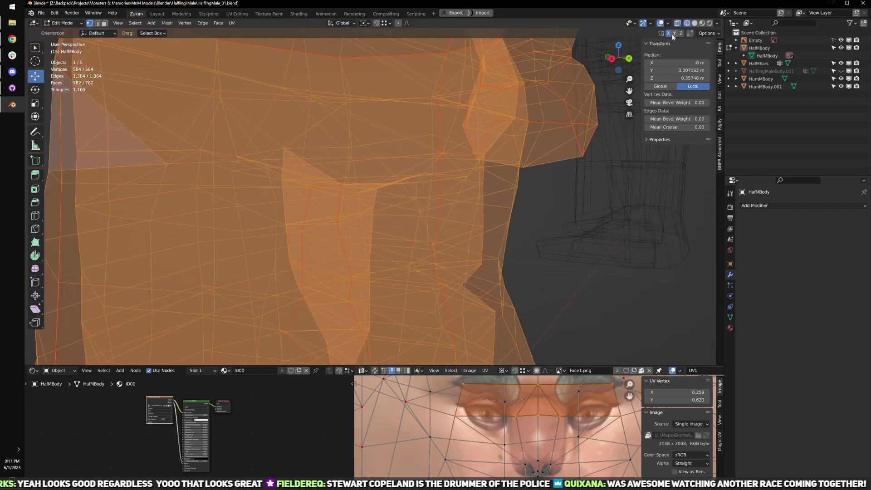
- In edge selection mode, select the two centre edges across the skirt's upper back and flatten them by scaling Z to 0
key("z")
mouse_move(502, 156)
middle_mouse_down()
mouse_move(513, 235)
mouse_move(499, 243)
middle_mouse_up()
key("ctrl+Tab")
left_click(500, 243)
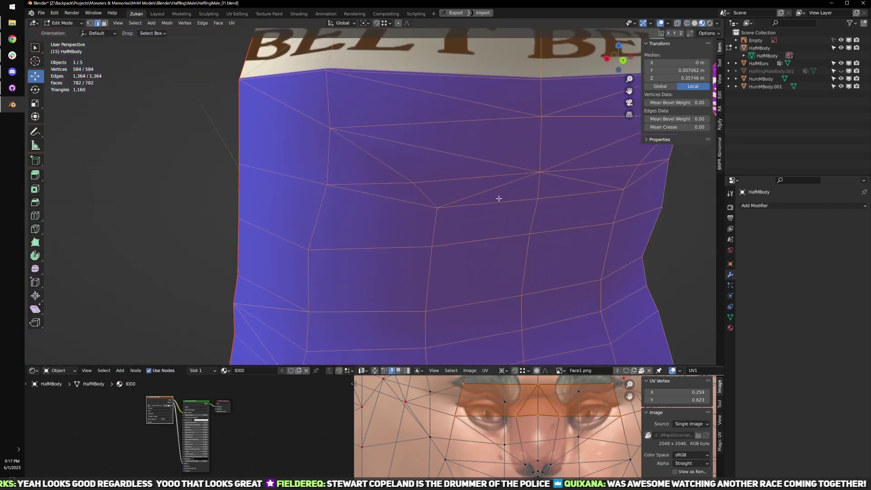
left_click(498, 199)
left_click(573, 196, "shift")
key("s")
middle_click_drag(573, 197, 558, 197)
left_click_drag(566, 177, 565, 180)
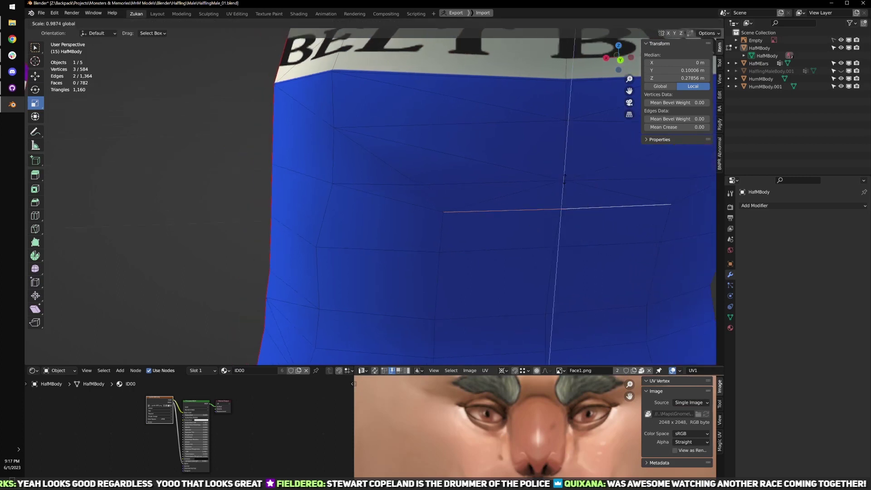
key("Return")
- Select the centre edge pair in the next row down the skirt's back, then the centre edge pair in a lower row
middle_click_drag(550, 304, 518, 260, "shift")
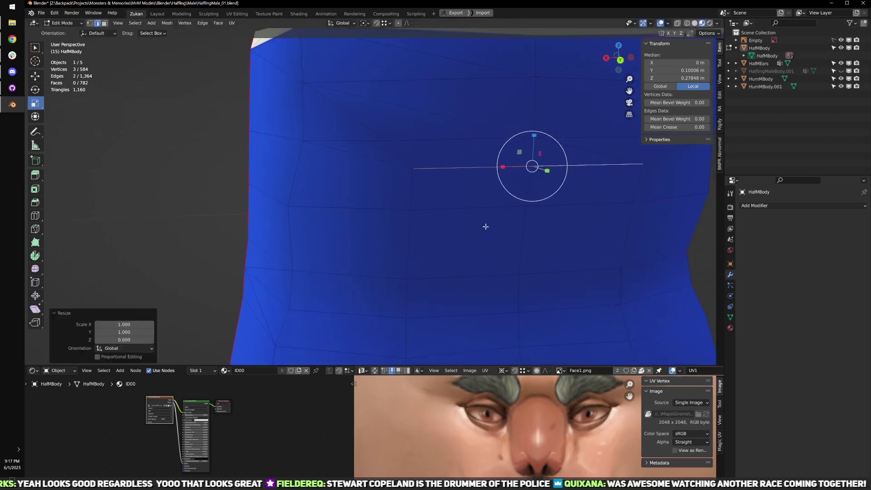
left_click(484, 210)
left_click(571, 205, "shift")
left_click(487, 275)
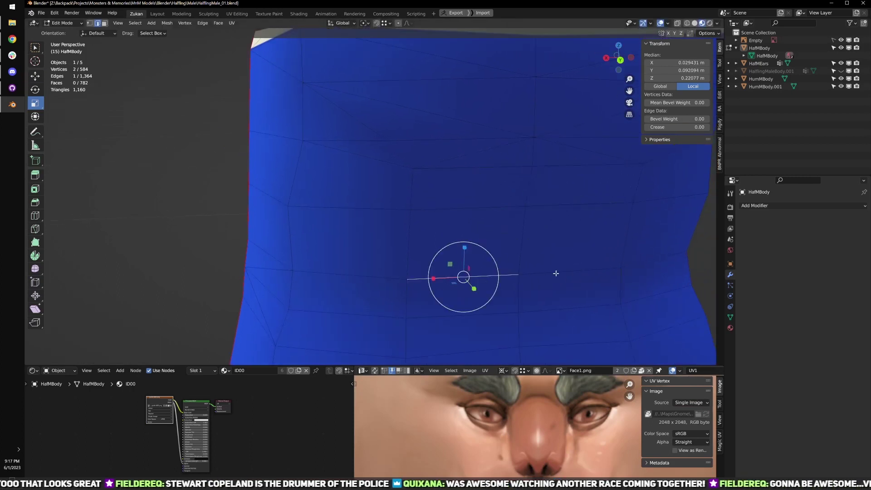
left_click(556, 272, "shift")
- Return to Object Mode, clear the selection with the whole halfling in view, and save the file
scroll(481, 268, "down", 4)
middle_click_drag(360, 265, 406, 269)
middle_click_drag(406, 268, 509, 293, "shift")
key("Tab")
scroll(508, 294, "down", 3)
middle_click_drag(427, 193, 433, 241, "shift")
scroll(445, 265, "down", 3)
left_click(317, 123)
scroll(317, 126, "down", 4)
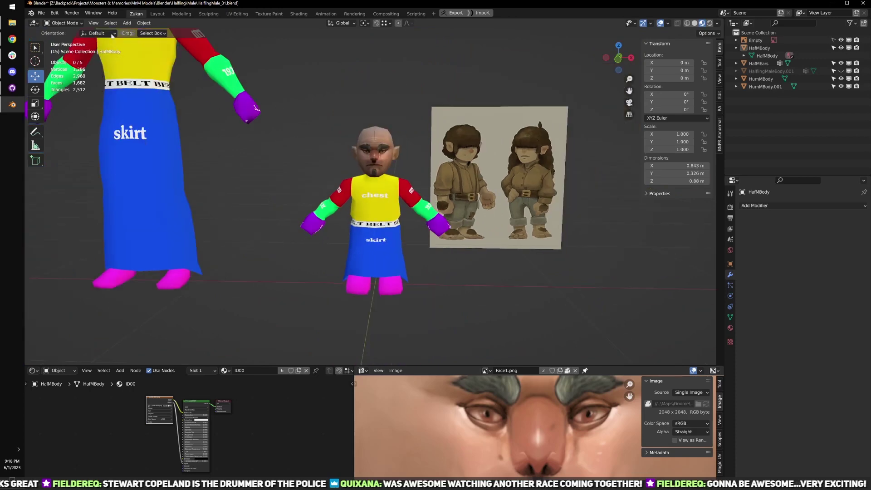
left_click(41, 13)
left_click(50, 66)
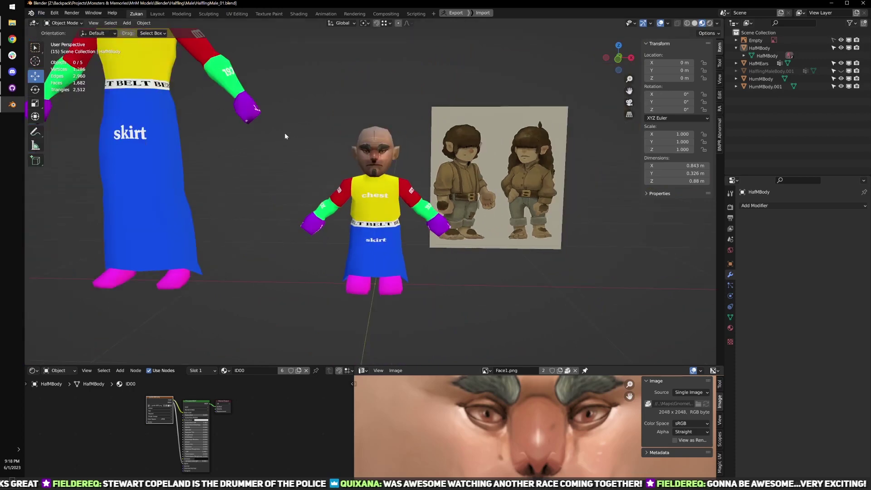
- Set the ID00 material's image texture to inquisarmor and examine the armour on the halfling from several angles
key("ctrl+space")
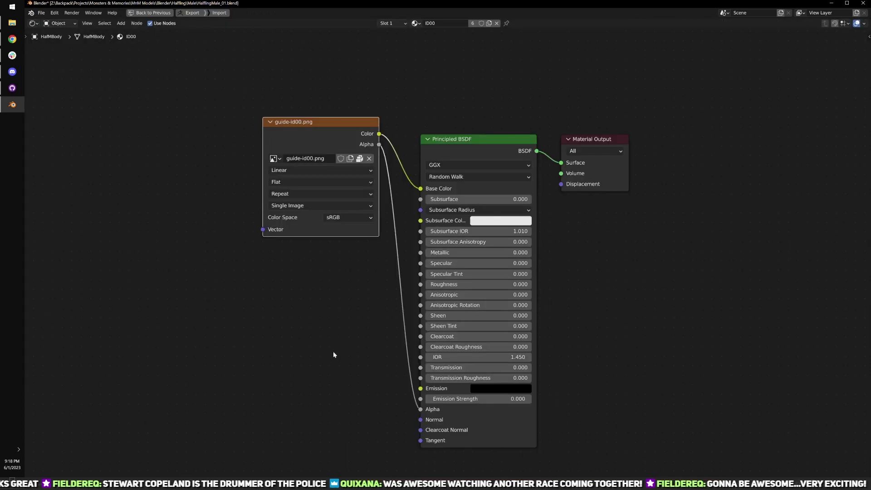
scroll(277, 305, "up", 1)
left_click(211, 123)
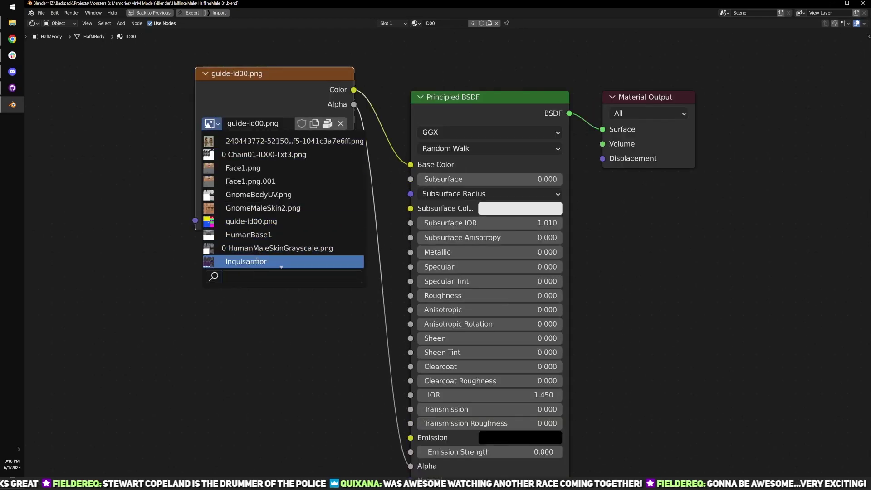
left_click(268, 262)
key("ctrl+space")
scroll(408, 292, "up", 3)
left_click(499, 293)
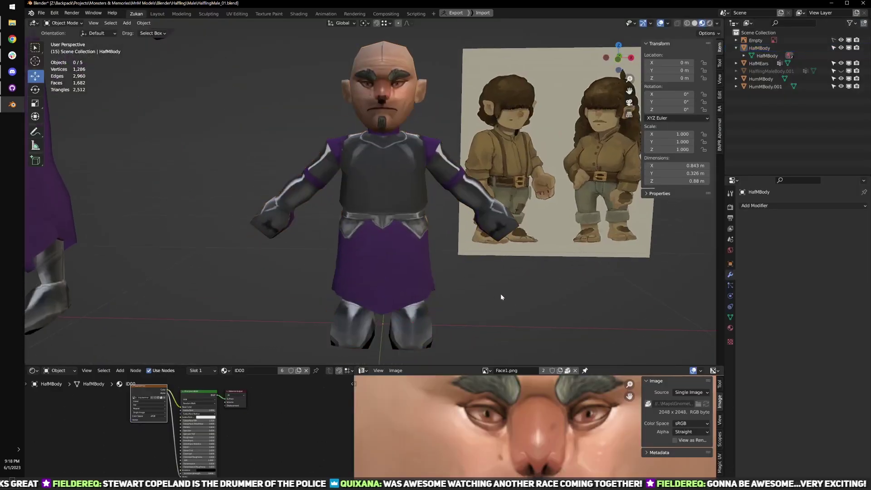
scroll(499, 293, "up", 3)
middle_click_drag(498, 292, 420, 306)
scroll(465, 264, "down", 2)
scroll(476, 272, "down", 5)
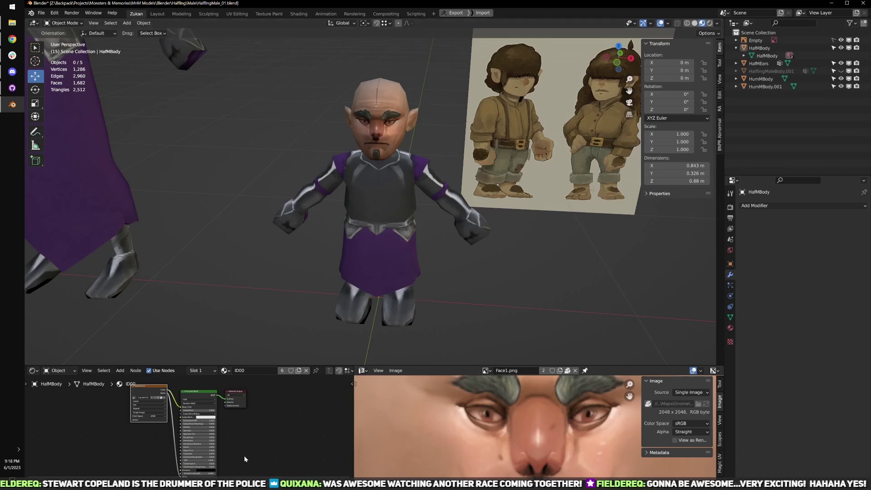
- Set the ID00 material's image texture to Chain01-ID00-Txt3.png and inspect the chainmail on the halfling's body
key("ctrl+space")
left_click_drag(262, 97, 276, 209)
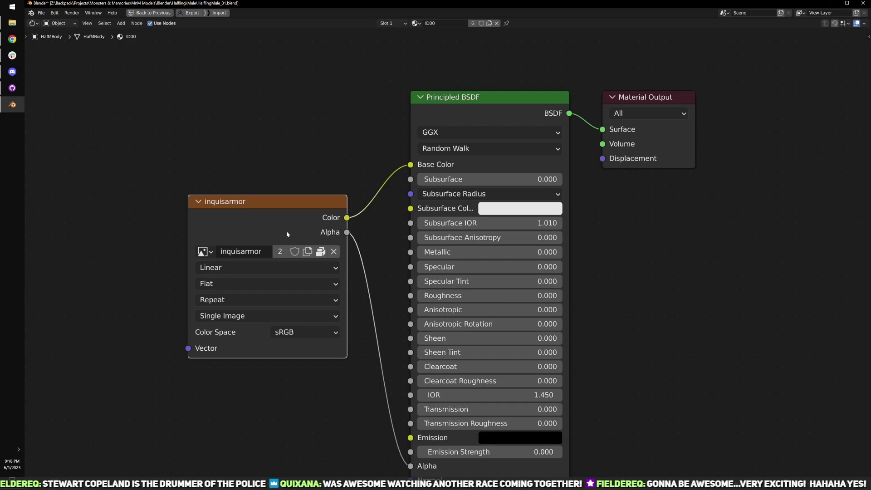
left_click(203, 251)
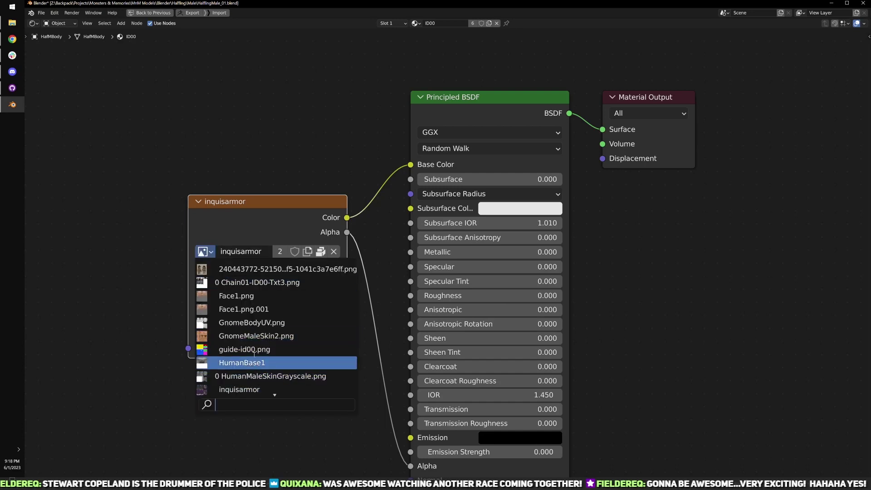
left_click(256, 282)
key("ctrl+space")
scroll(408, 300, "up", 4)
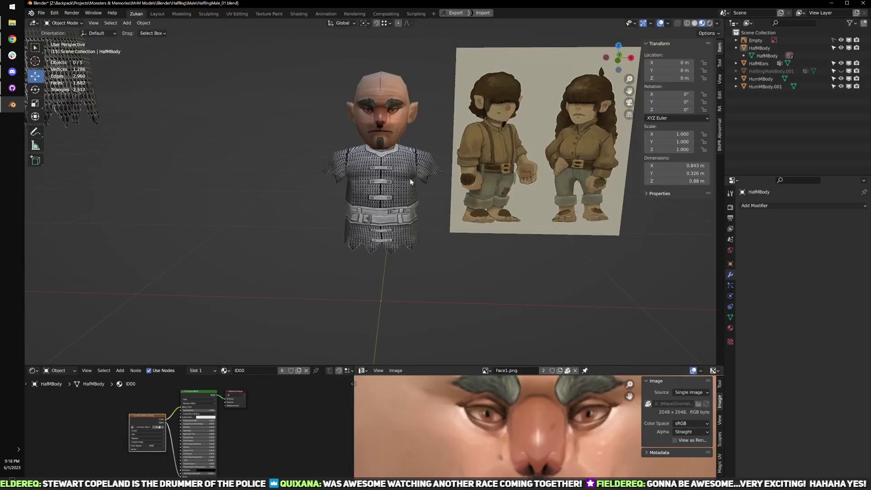
middle_click_drag(351, 258, 367, 232)
scroll(367, 232, "down", 5)
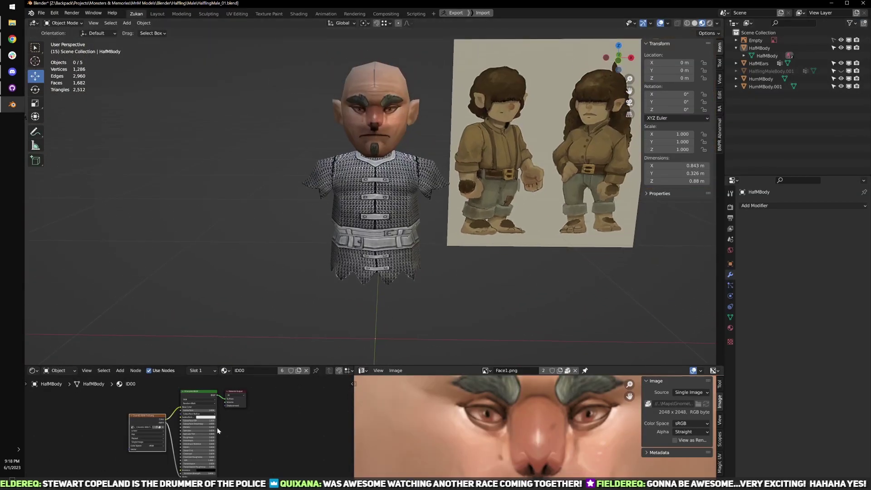
- Set the ID00 material's image texture to test.png.001
key("ctrl+space")
left_click(203, 251)
scroll(237, 368, "down", 5)
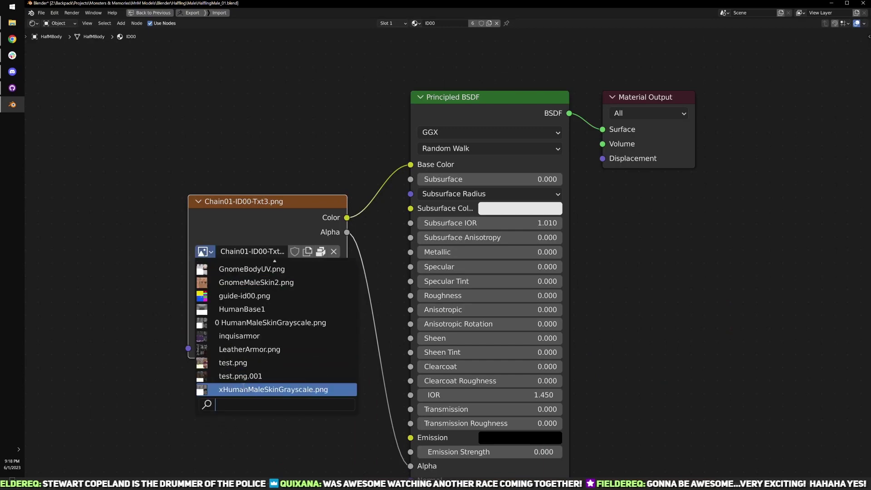
left_click(241, 376)
key("ctrl+space")
key("Tab")
key("Tab")
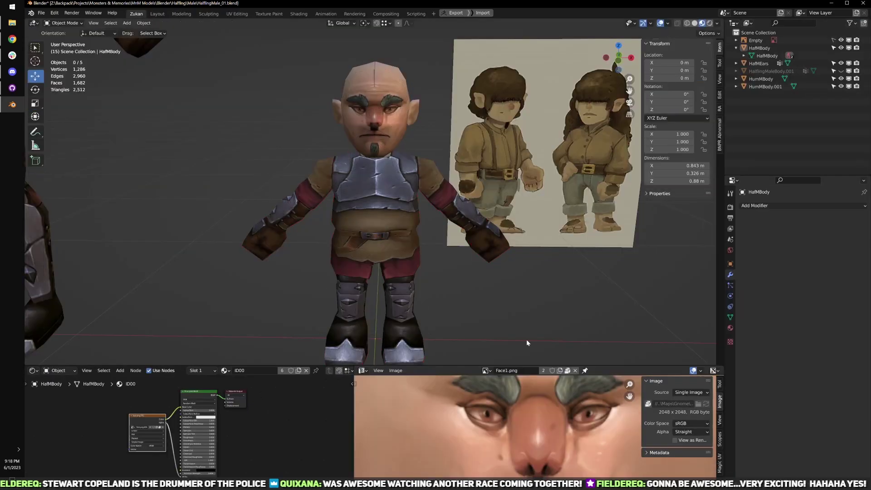
- Inspect how the plate armour texture fits the halfling's boots, torso and arms from several angles
scroll(526, 341, "down", 1)
middle_click_drag(506, 327, 397, 232)
scroll(404, 265, "up", 2)
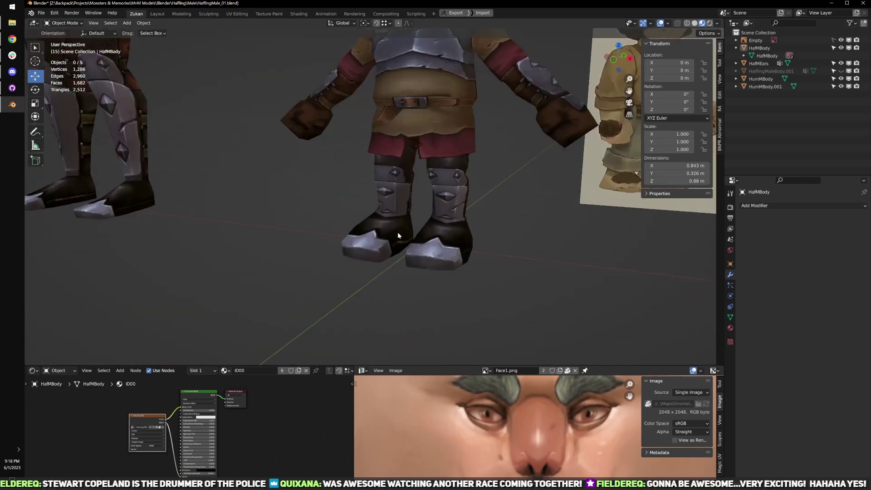
scroll(409, 236, "up", 6)
middle_click_drag(492, 252, 472, 245)
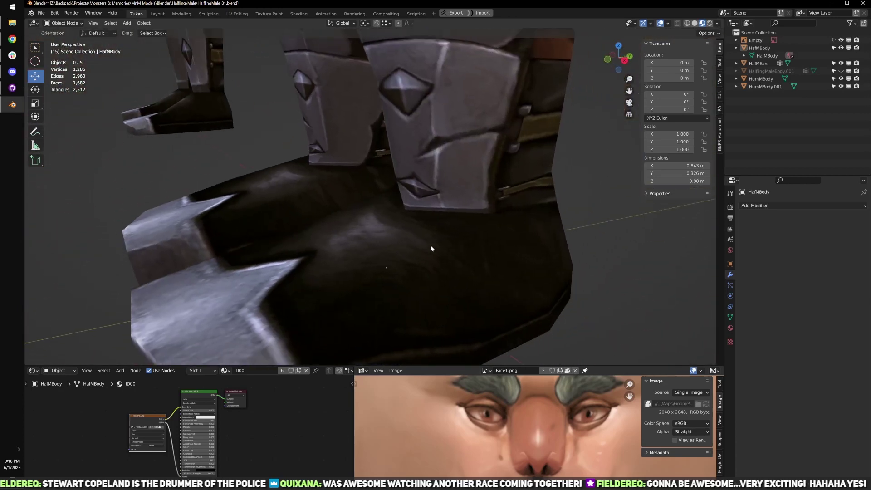
scroll(426, 247, "down", 4)
middle_click_drag(405, 273, 463, 258)
scroll(416, 227, "up", 2)
middle_click_drag(417, 227, 399, 222)
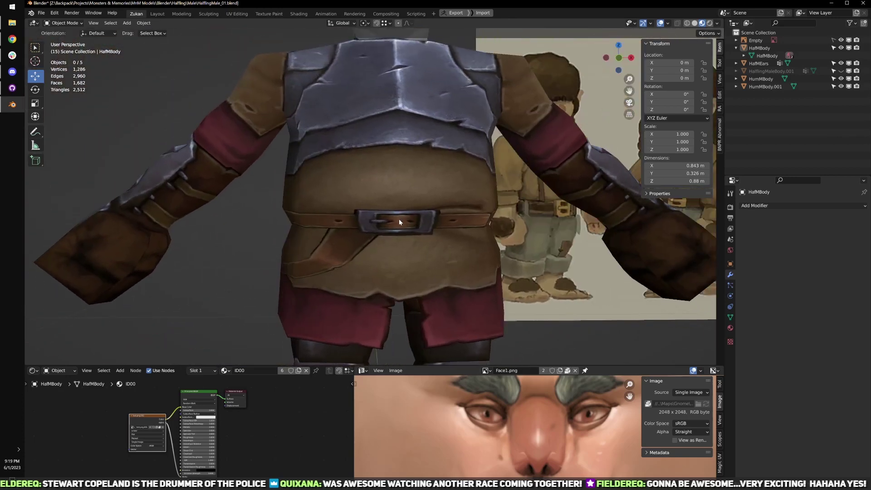
middle_click_drag(316, 224, 418, 259)
scroll(430, 273, "up", 2)
- Enter Edit Mode, try selecting the hand as linked geometry bounded by seams, and view the selection's UVs in the image editor
key("Tab")
scroll(431, 276, "down", 3)
left_click(415, 247)
key("l")
key("l")
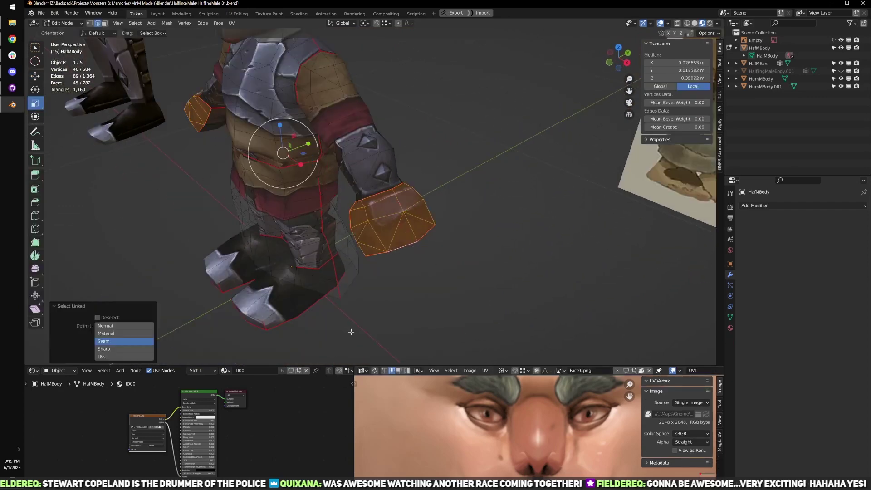
key("ctrl+space")
scroll(548, 357, "down", 4)
middle_click_drag(640, 362, 549, 330)
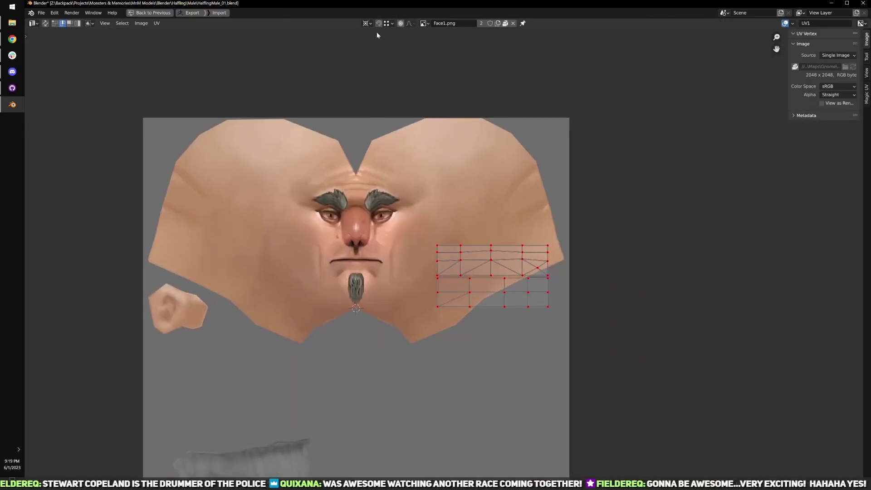
key("ctrl+space")
- In face selection mode, select the hand's upper face group up to its seams and show its UVs in the enlarged image editor
key("ctrl+Tab")
left_click(388, 226)
left_click(386, 227)
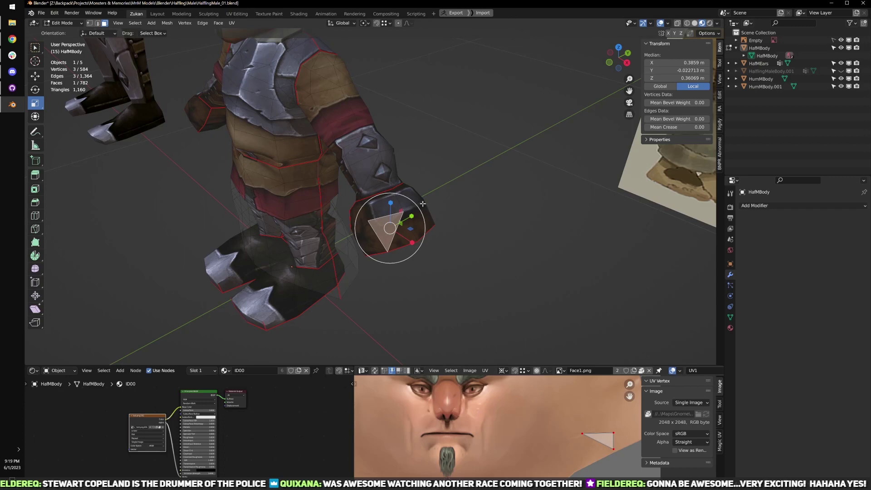
key("l")
key("l")
key("ctrl+space")
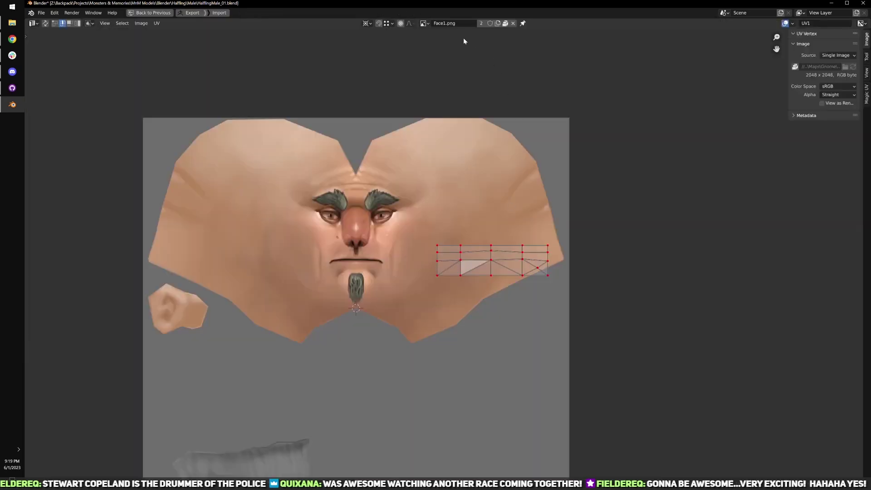
- Display test.png.001 behind the hand's UVs and examine how they line up with the glove texture
left_click(424, 23)
scroll(448, 93, "down", 3)
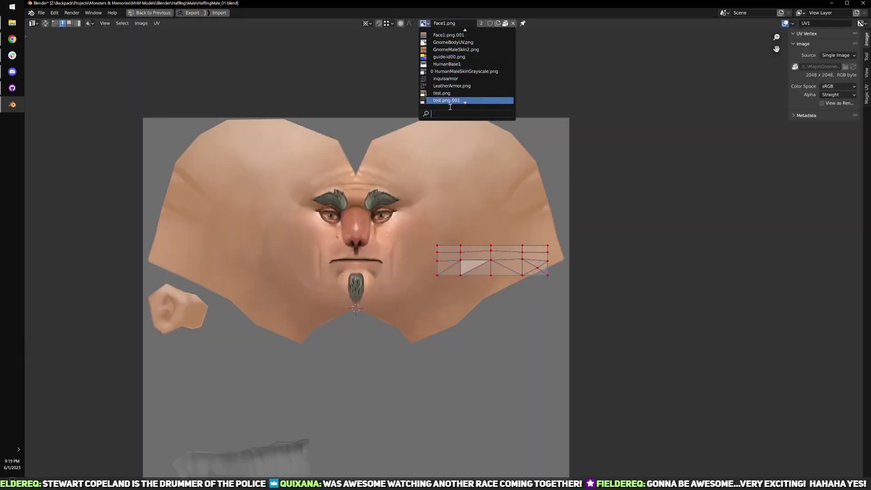
left_click(450, 93)
scroll(449, 255, "up", 5)
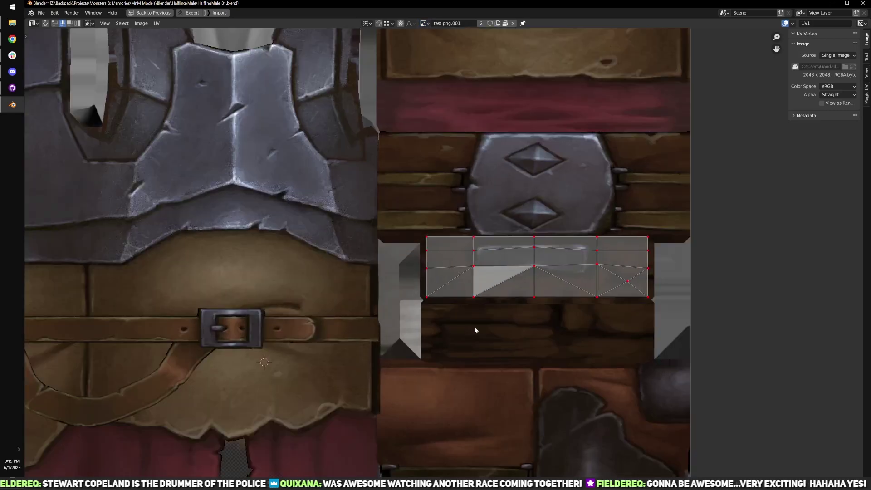
middle_click_drag(494, 309, 450, 338)
scroll(431, 341, "up", 2)
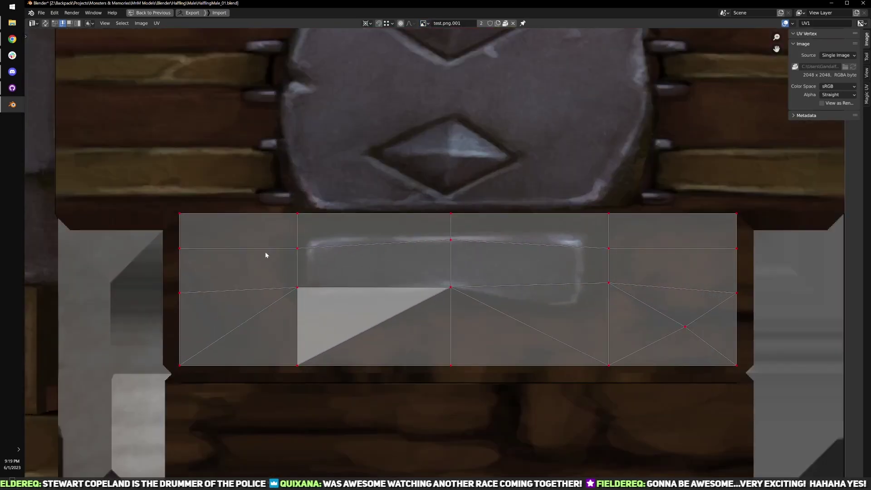
- Select the three inner UV vertices in the hand island's lower middle row and move them up along Y to 0.674
left_click_drag(250, 310, 637, 280)
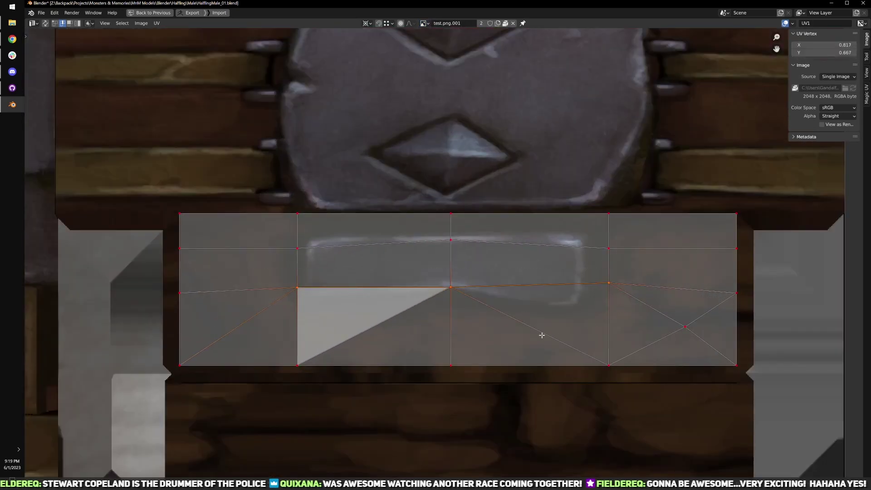
key("ctrl+space")
middle_click_drag(368, 271, 320, 268)
scroll(519, 434, "down", 5)
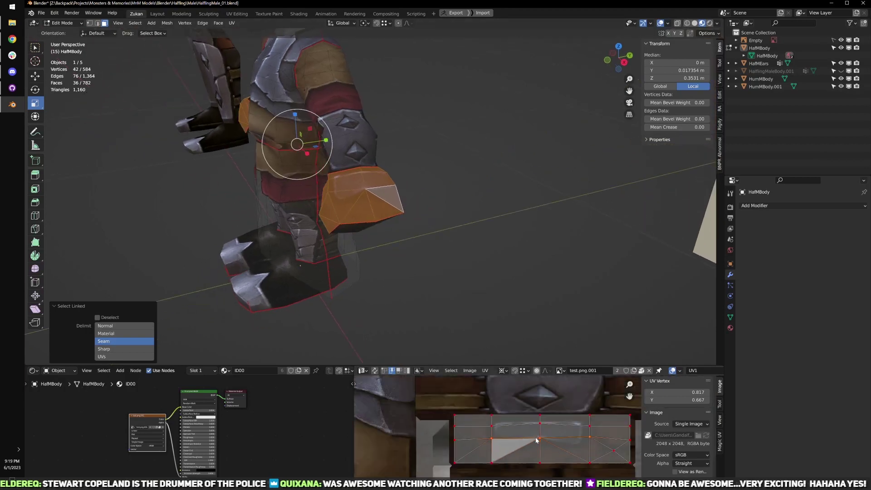
key("g")
key("y")
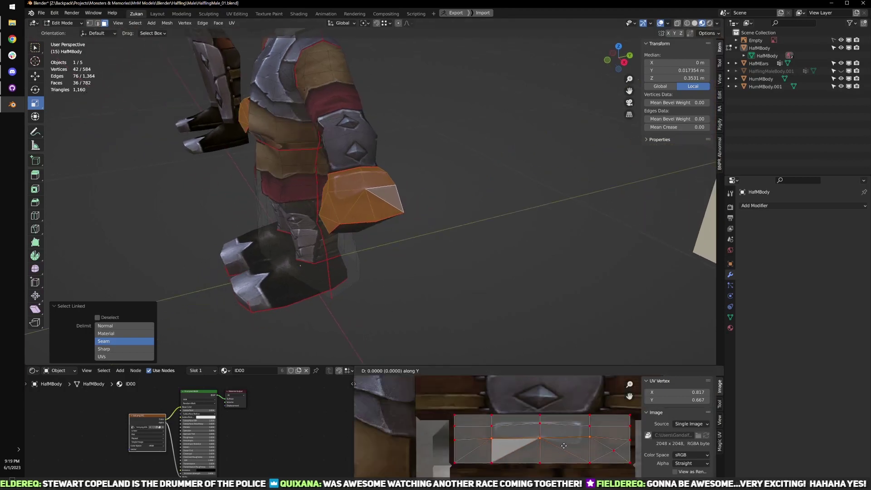
left_click(566, 443)
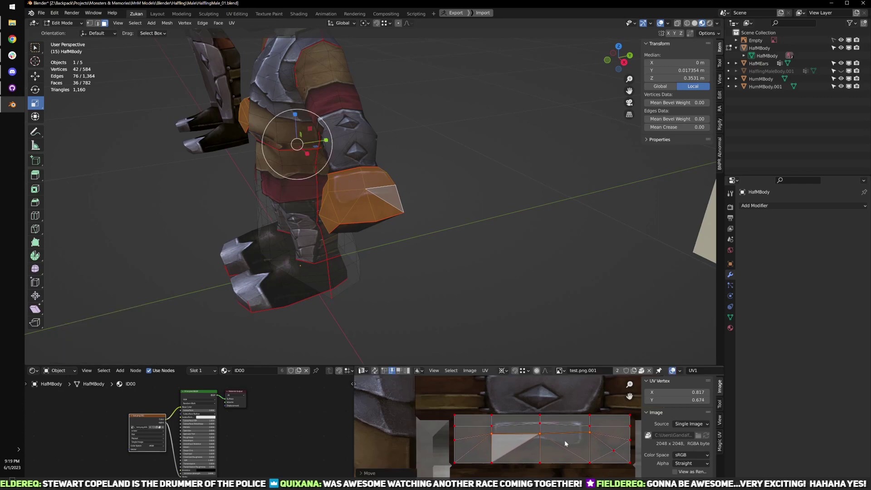
- Return to Object Mode and compare the armoured halfling's gloves with those on the human body
middle_click_drag(215, 203, 261, 203)
scroll(259, 200, "down", 8)
key("Tab")
middle_click_drag(254, 142, 267, 201, "shift")
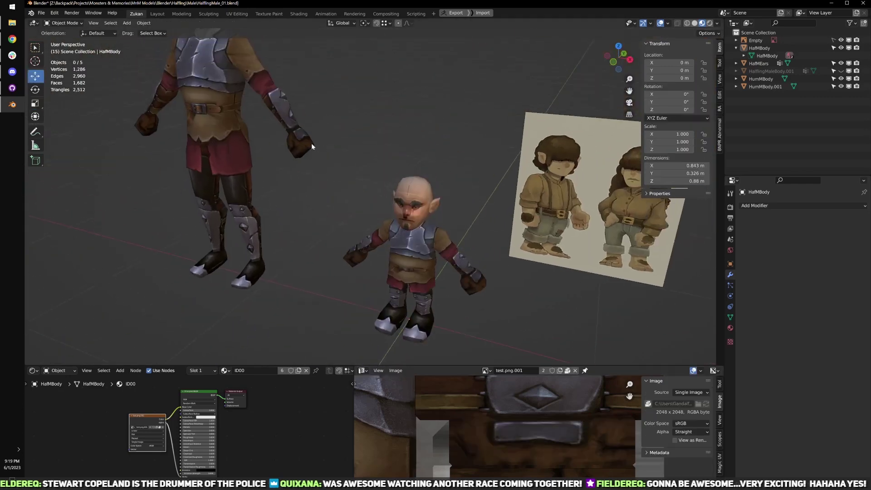
- Compare the human body's arms in Edit Mode with the halfling's, and examine the armour texture around the halfling's ankles
left_click(311, 145)
key("Tab")
scroll(301, 142, "up", 2)
middle_click_drag(302, 145, 374, 284, "shift")
scroll(395, 247, "up", 2)
middle_click_drag(483, 331, 299, 121, "shift")
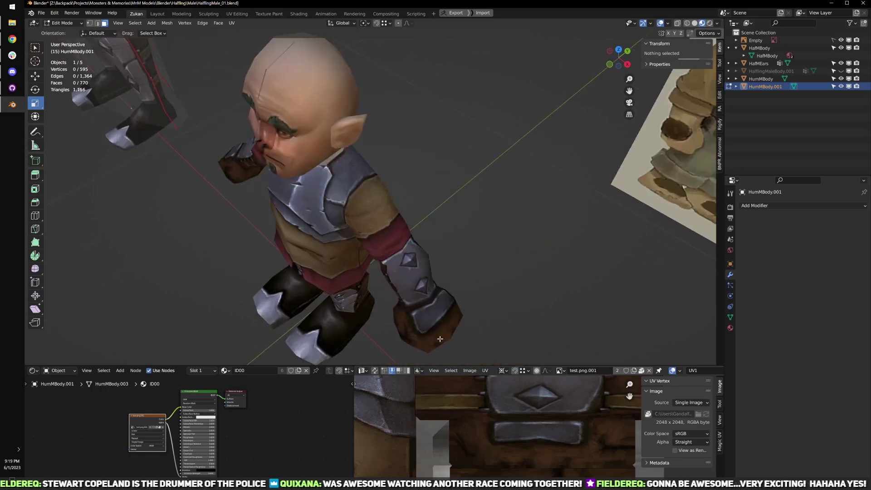
scroll(440, 339, "down", 1)
middle_click_drag(439, 338, 518, 459, "shift")
left_click(325, 141)
scroll(353, 161, "up", 2)
middle_click_drag(325, 140, 493, 193, "shift")
scroll(354, 162, "down", 3)
key("Tab")
scroll(376, 175, "up", 3)
scroll(497, 158, "down", 2)
scroll(493, 193, "up", 1)
scroll(493, 193, "down", 2)
middle_click_drag(681, 227, 388, 193, "shift")
scroll(388, 193, "up", 2)
scroll(388, 193, "up", 1)
left_click_drag(381, 192, 336, 177)
middle_click_drag(336, 177, 382, 240)
- In side view, select the halfling's front ankle vertices and move them 0.01231 m along Y and 0.003679 m along Z
key("Tab")
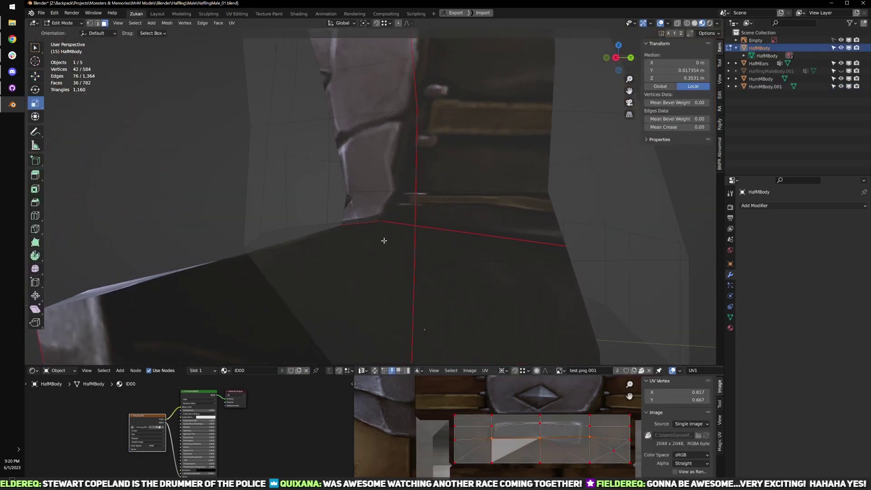
key("KP_3")
key("ctrl+Tab")
left_click(384, 227)
scroll(384, 227, "up", 4)
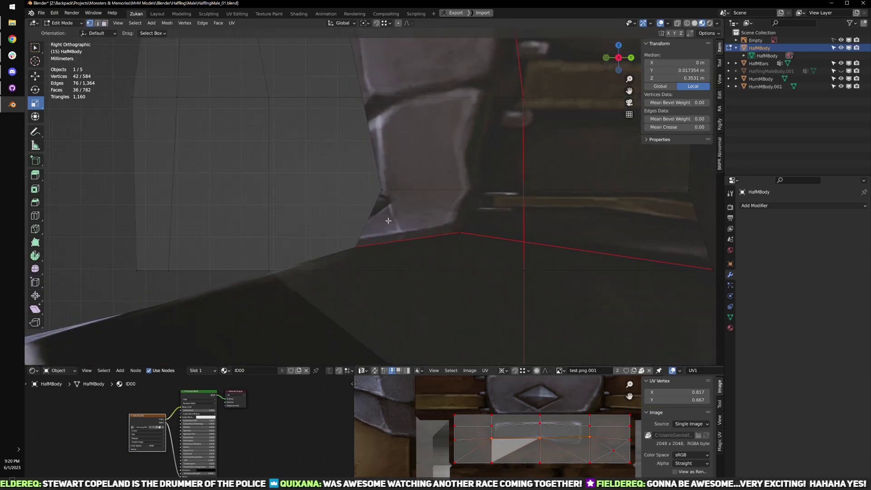
key("z")
left_click_drag(320, 211, 356, 247)
key("ctrl+Tab")
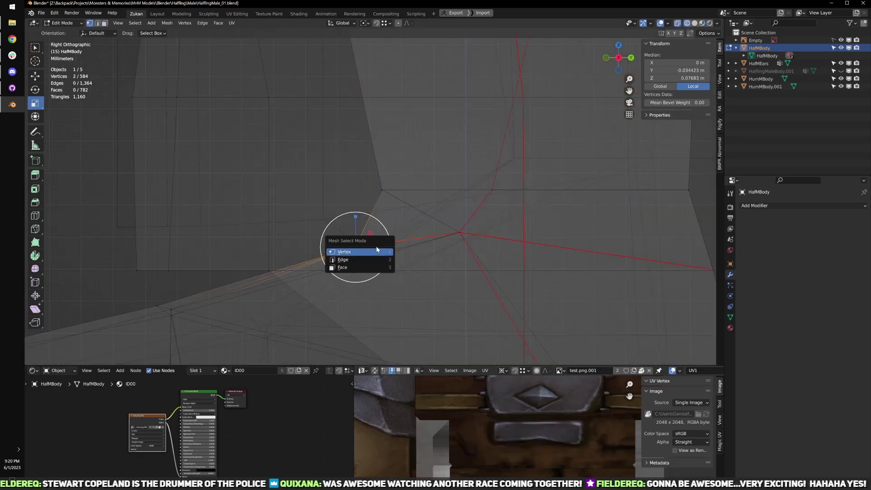
left_click(370, 254)
key("z")
key("w")
left_click_drag(355, 247, 394, 236)
scroll(491, 241, "down", 3)
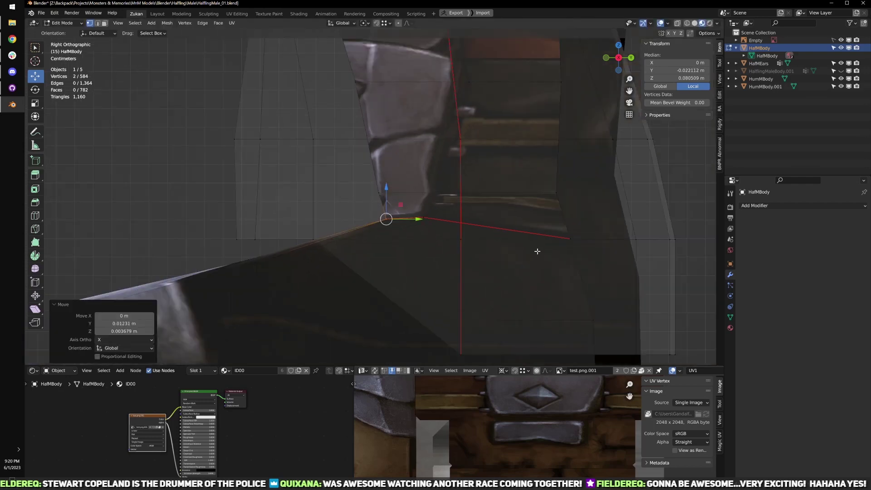
- Select the back ankle vertices and move them -0.00599 m along Y and 0.010514 m along Z
middle_click_drag(537, 251, 455, 253, "shift")
key("z")
mouse_move(470, 253)
left_mouse_down()
mouse_move(510, 223)
mouse_move(495, 227)
left_mouse_up()
key("z")
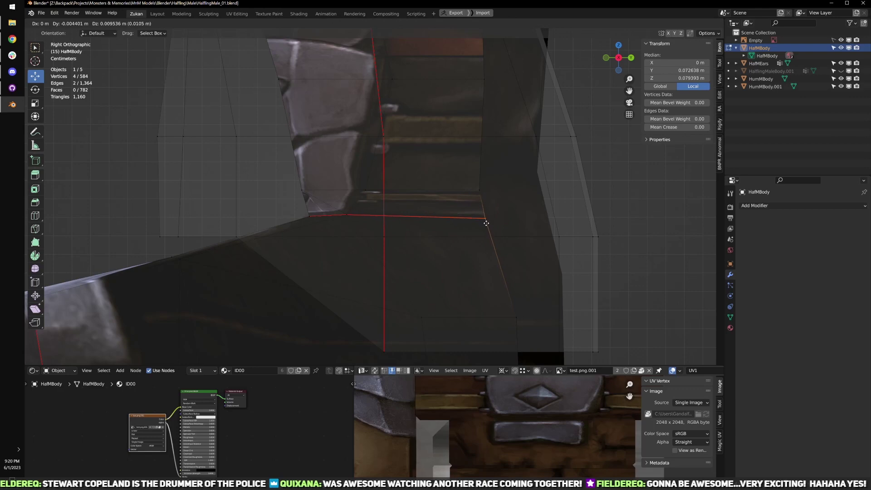
left_click(484, 221)
middle_click_drag(483, 221, 482, 242)
- Select the ankle seam's two side vertices on one leg and scale them to 0.852 along X with X mirroring enabled
key("KP_3")
key("shift+z")
scroll(343, 230, "up", 3)
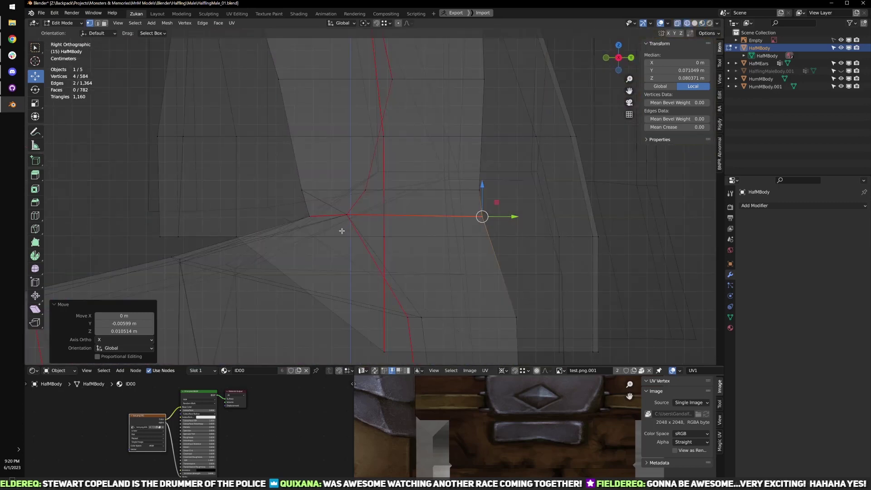
left_click_drag(354, 205, 357, 202)
key("shift+z")
scroll(383, 236, "down", 2)
middle_click_drag(383, 236, 429, 232)
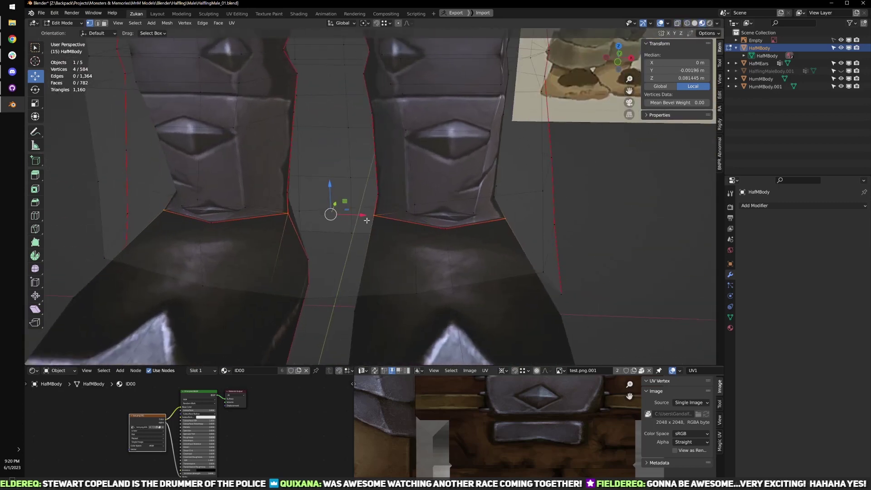
middle_click_drag(366, 219, 371, 220)
left_click_drag(126, 168, 288, 272, "ctrl")
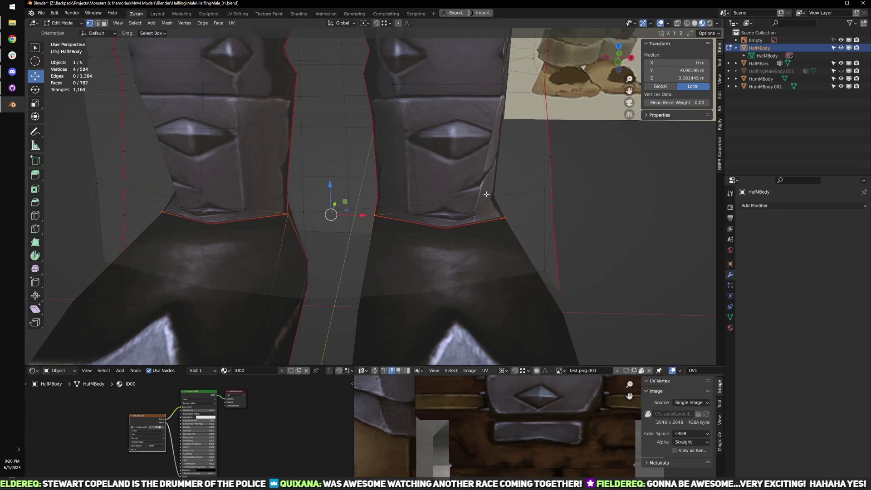
key("z")
left_click_drag(121, 156, 277, 256, "ctrl")
key("alt+z")
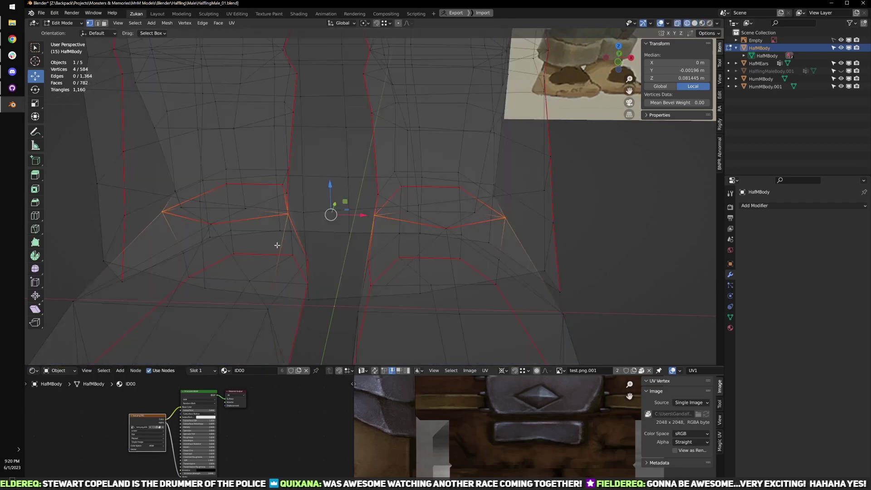
key("shift+z")
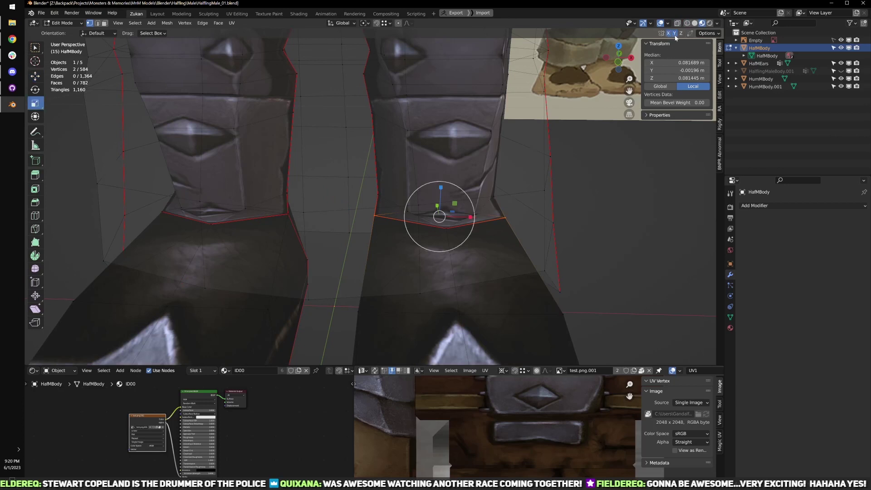
left_click_drag(470, 218, 466, 215)
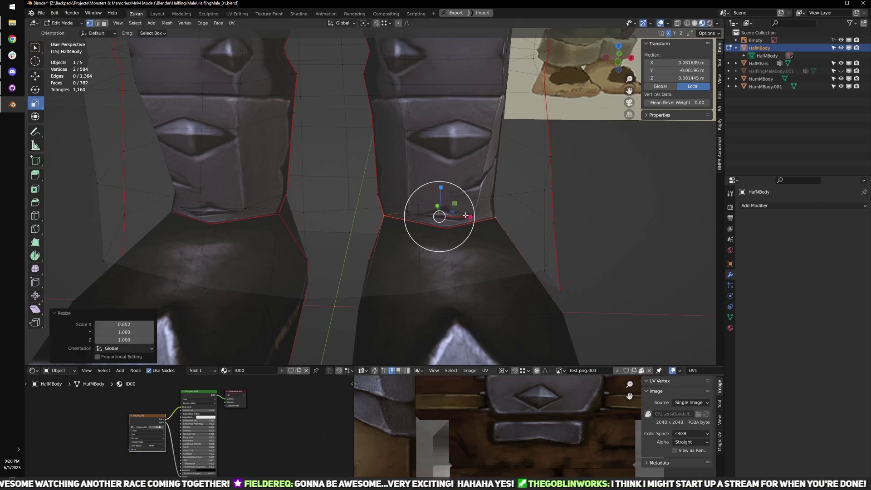
- Move the inner vertex just above the ankle seam 0.003031 m along X
scroll(494, 238, "up", 2)
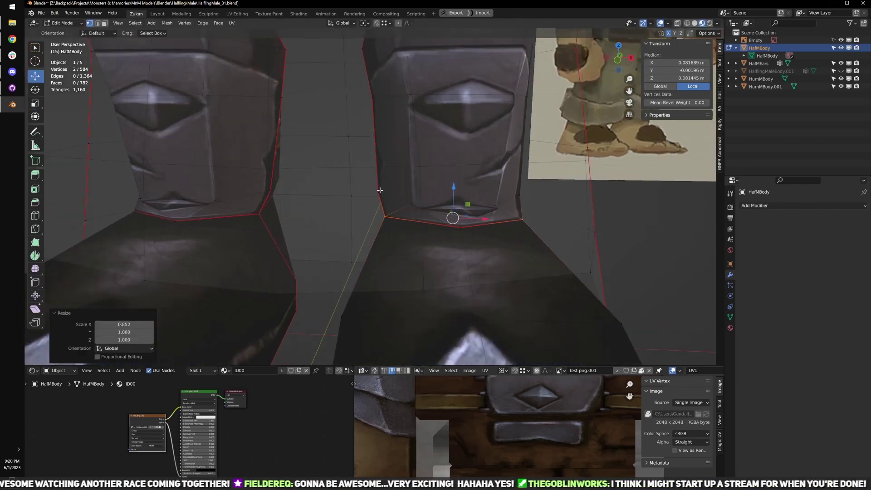
left_click(380, 190)
scroll(379, 195, "up", 3)
scroll(380, 194, "down", 3)
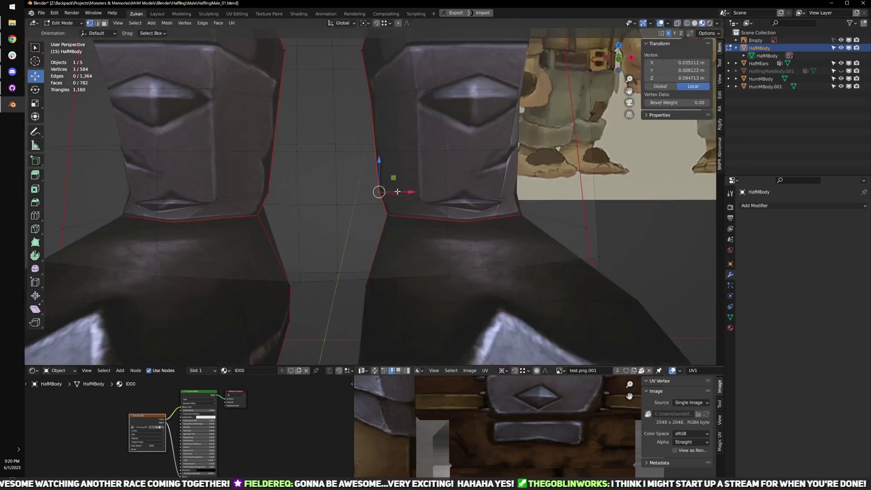
left_click_drag(397, 191, 405, 191)
scroll(405, 191, "down", 3)
key("KP_1")
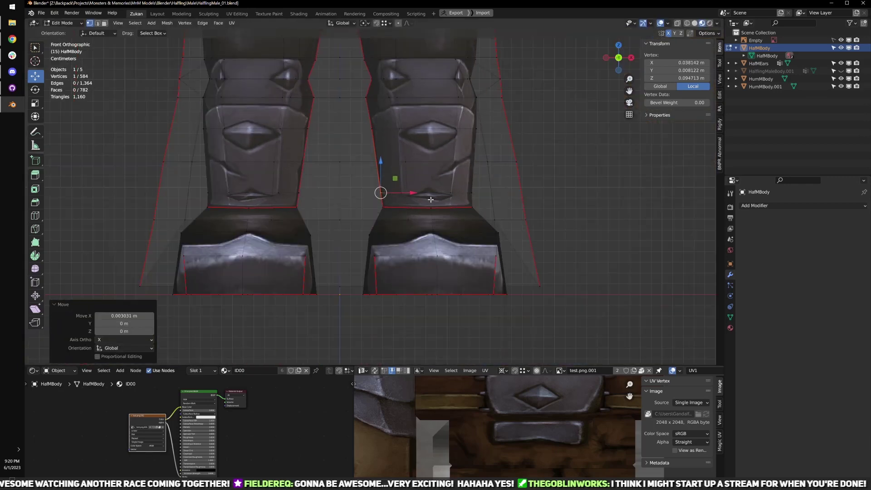
- Select the inner ankle seam vertex on the opposite leg and shift it slightly backwards along Y
middle_click_drag(428, 196, 339, 199)
scroll(409, 200, "up", 3)
left_click(309, 208)
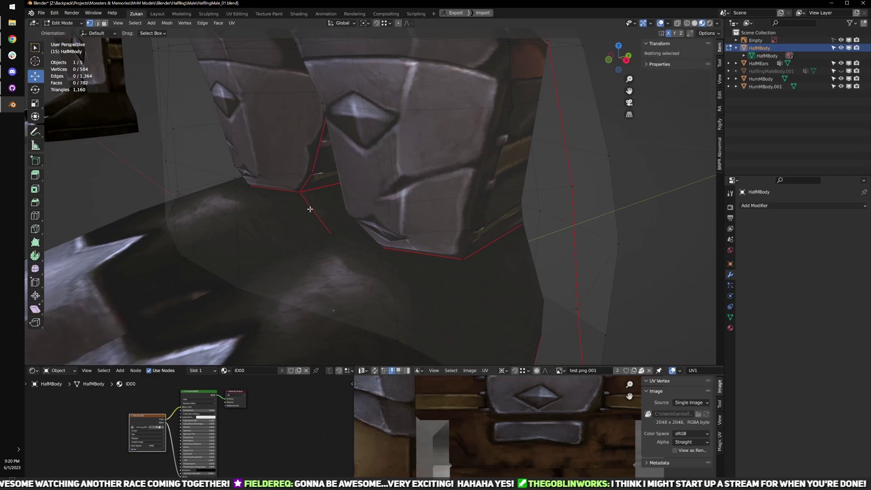
key("z")
left_click(292, 187)
key("z")
key("shift+z")
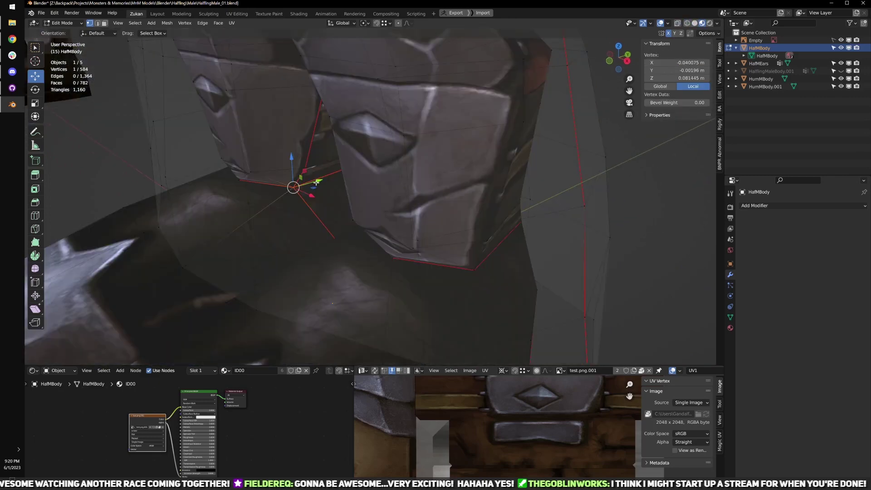
left_click_drag(312, 184, 324, 181)
- Select the inner front shin vertex just above the ankle and nudge it along Y
mouse_move(324, 181)
middle_mouse_down()
mouse_move(424, 229)
mouse_move(364, 226)
mouse_move(407, 222)
mouse_move(428, 232)
mouse_move(427, 241)
mouse_move(410, 232)
mouse_move(386, 238)
mouse_move(461, 247)
middle_mouse_up()
key("z")
left_click(382, 238)
key("z")
key("z")
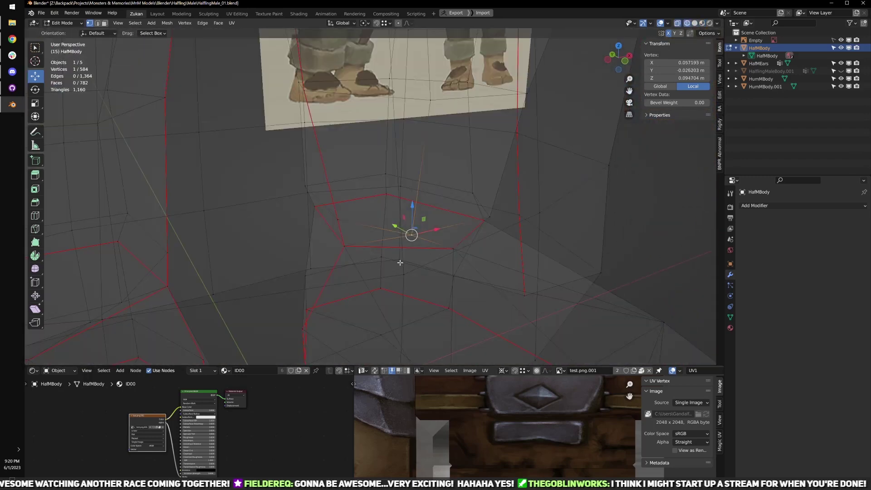
key("z")
key("alt+z")
middle_click_drag(382, 244, 436, 235)
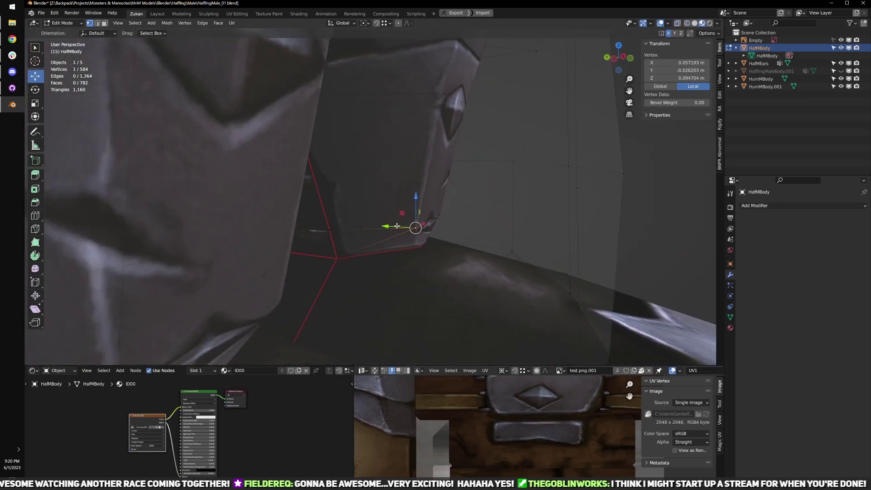
left_click_drag(395, 225, 389, 226)
- Adjust the two front shin vertices above the ankle along X, moving the outer one by -0.003833 m
middle_click_drag(467, 231, 474, 250)
key("g")
key("x")
left_click(434, 235)
left_click(471, 244)
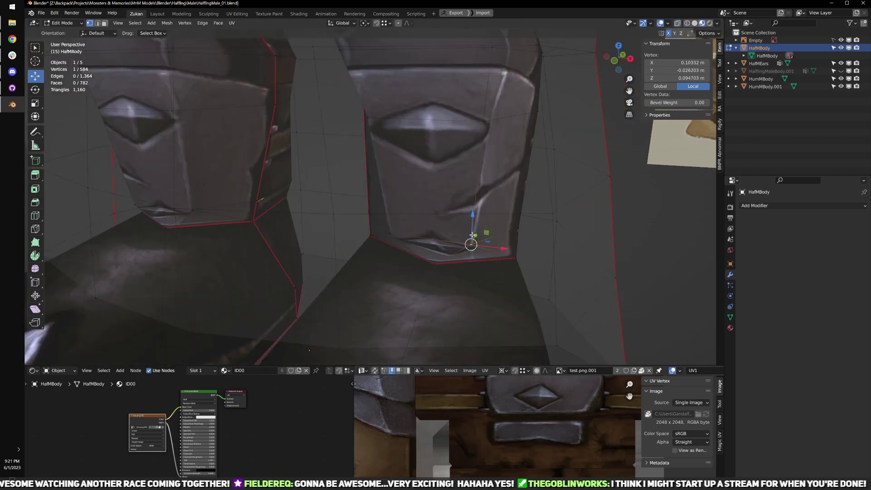
key("g")
key("x")
left_click(493, 244)
scroll(469, 229, "down", 6)
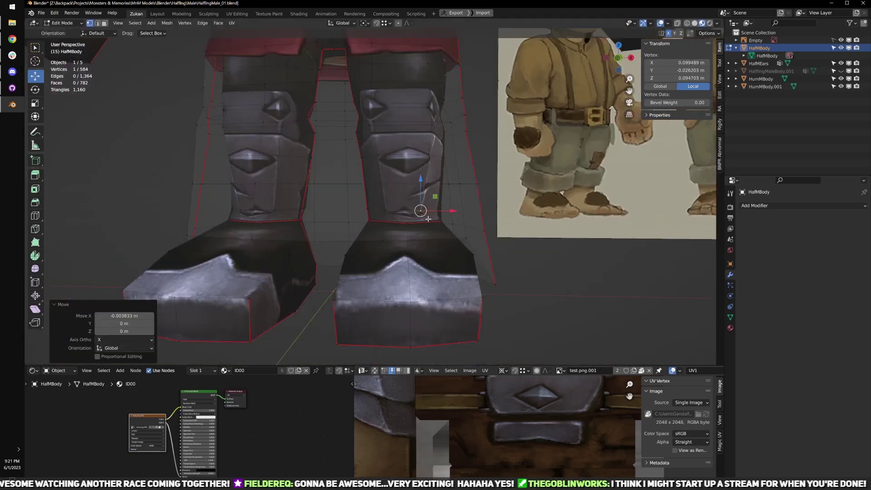
- In edge selection mode, select the legs' linked geometry up to the seams and bring their UV island into view over test.png.001
key("ctrl+Tab")
left_click(418, 232)
key("alt+z")
scroll(441, 233, "up", 5)
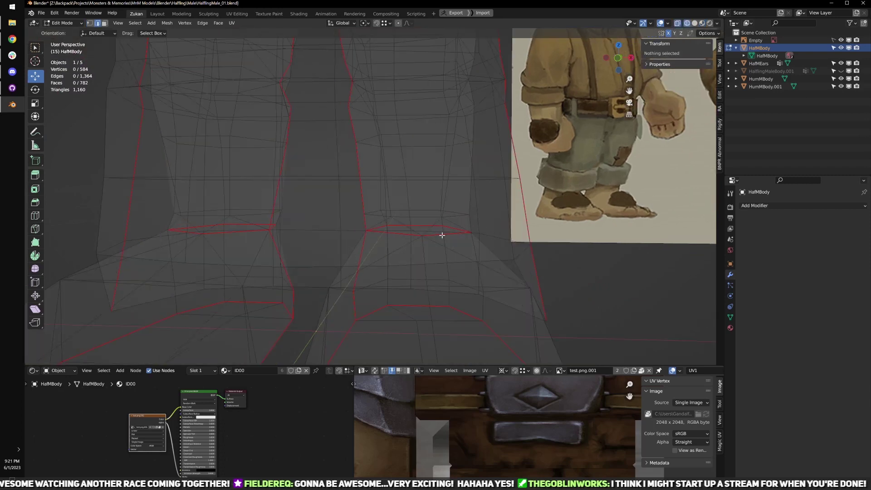
left_click(482, 225)
key("ctrl+l")
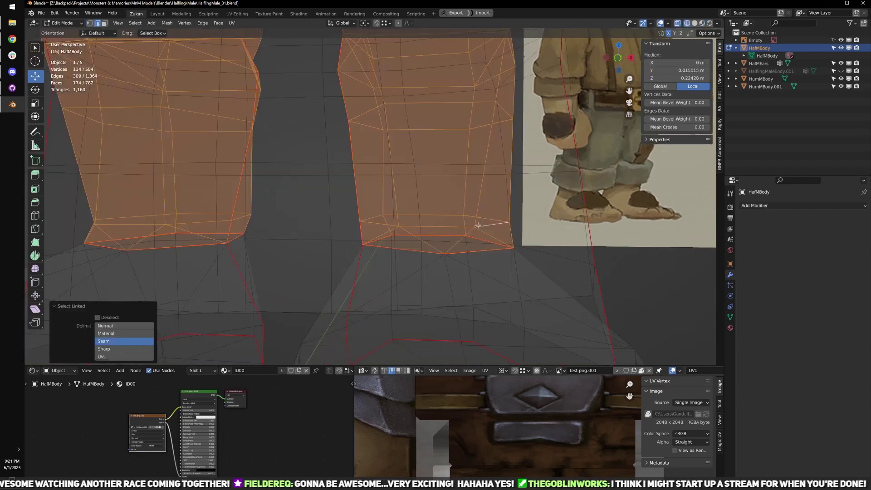
key("shift+z")
scroll(432, 273, "down", 3)
scroll(560, 426, "down", 3)
middle_click_drag(585, 467, 504, 431)
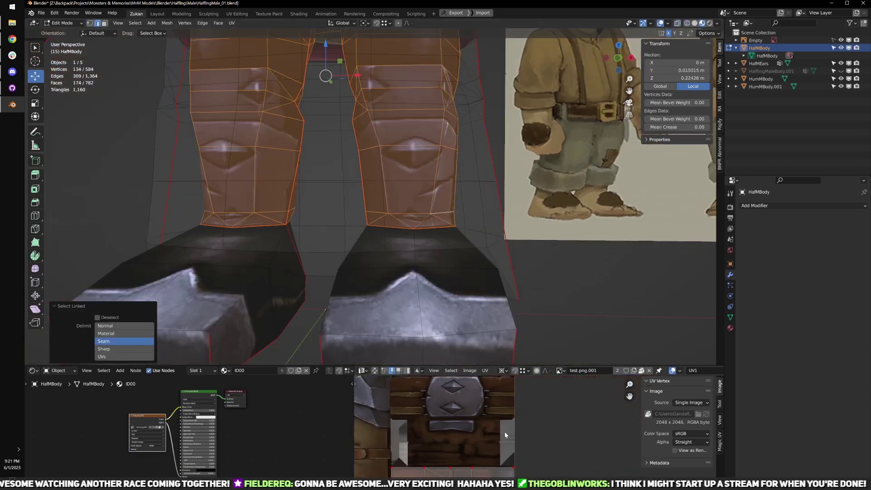
middle_click_drag(492, 472, 521, 437)
scroll(520, 438, "up", 6)
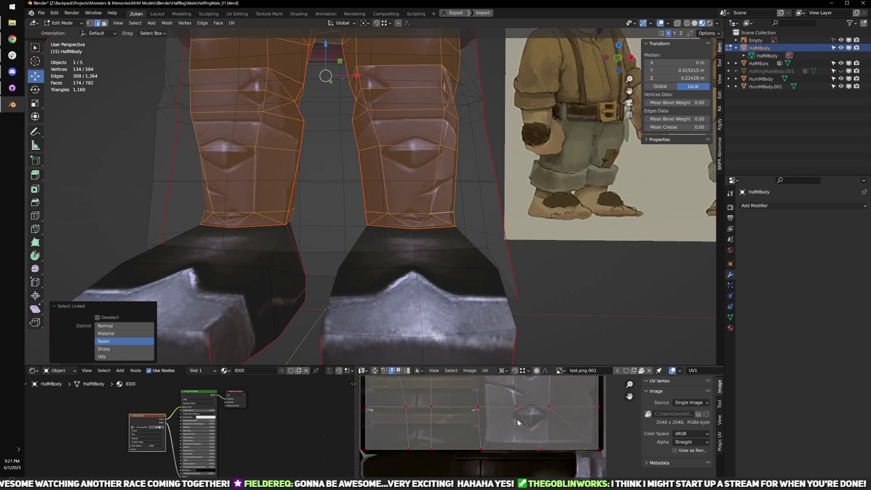
- In UV vertex selection mode, select the row across the lower shin diamond and move it down along Y to 0.142
scroll(514, 421, "down", 1)
key("ctrl+Tab")
left_click(414, 413)
left_click_drag(383, 393, 611, 413)
scroll(611, 411, "down", 1)
middle_click_drag(611, 410, 570, 422)
left_click_drag(384, 403, 607, 422)
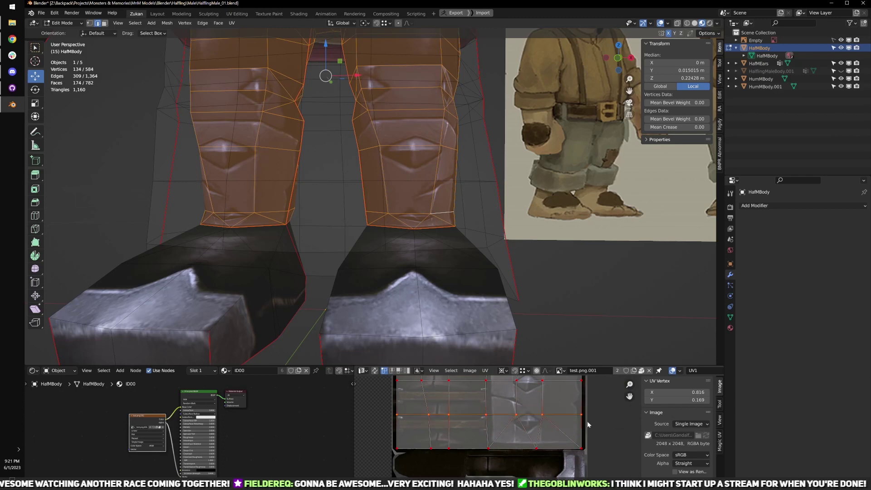
key("g")
key("y")
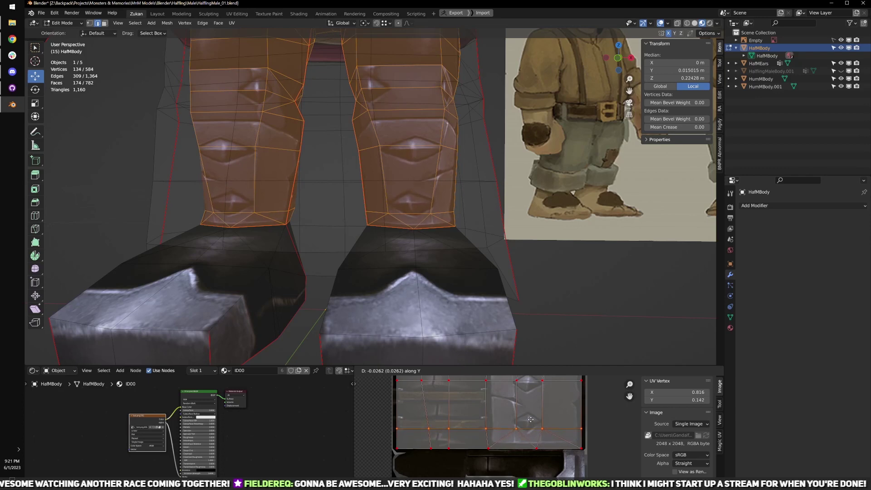
left_click(531, 419)
- Move the UV row near the top of the shin plate along Y to 0.240, checking the texture on both legs
key("g")
key("y")
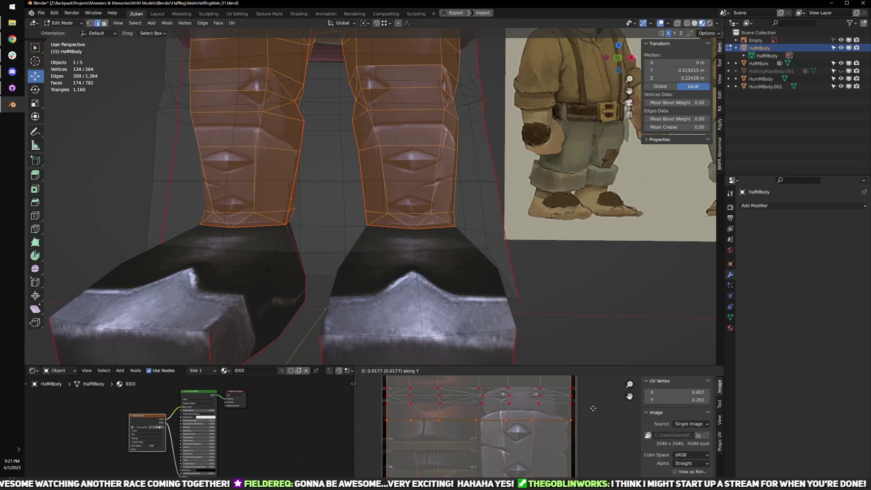
left_click(592, 412)
scroll(309, 212, "down", 5)
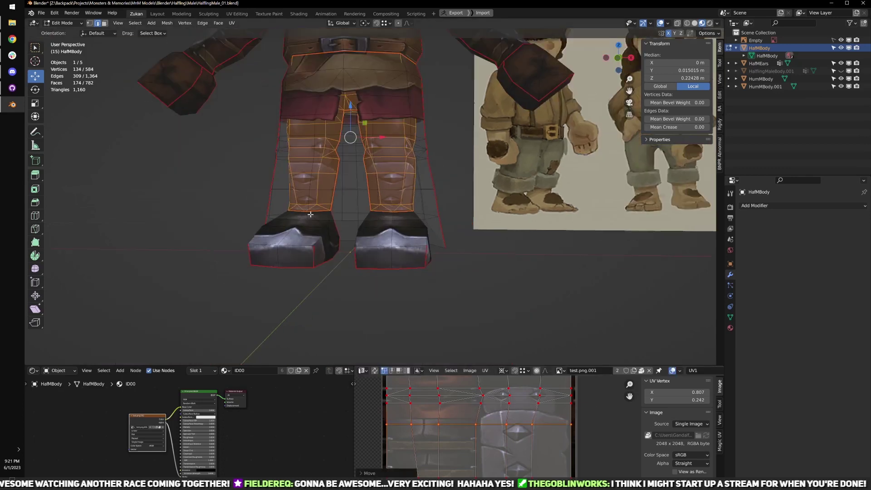
middle_click_drag(309, 212, 535, 227, "shift")
scroll(334, 237, "up", 3)
middle_click_drag(335, 237, 239, 249, "shift")
scroll(239, 249, "up", 3)
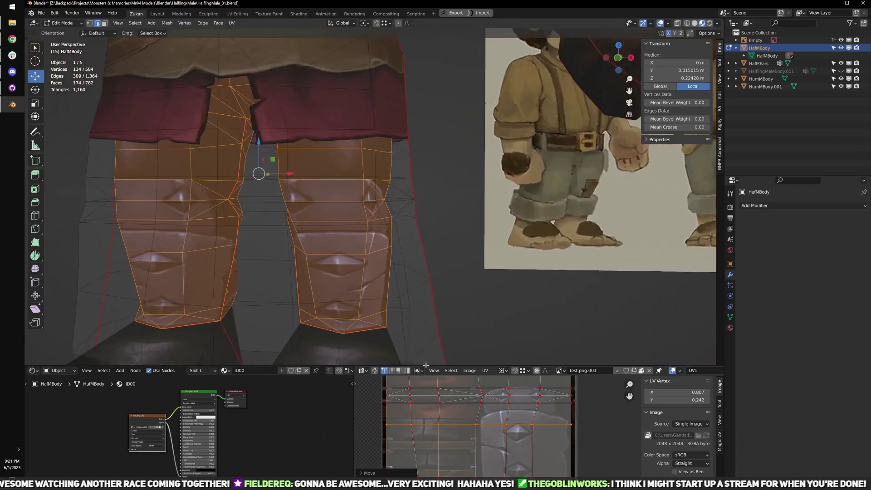
key("g")
key("y")
left_click(506, 431)
- Select the lowest UV row of the knee section and move it down along Y to 0.268
middle_click_drag(392, 409, 399, 432)
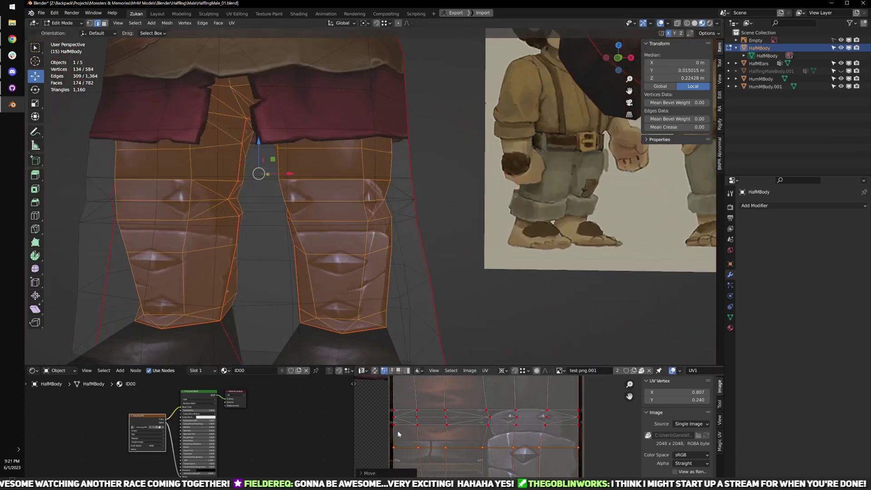
left_click_drag(379, 430, 613, 425)
key("g")
key("y")
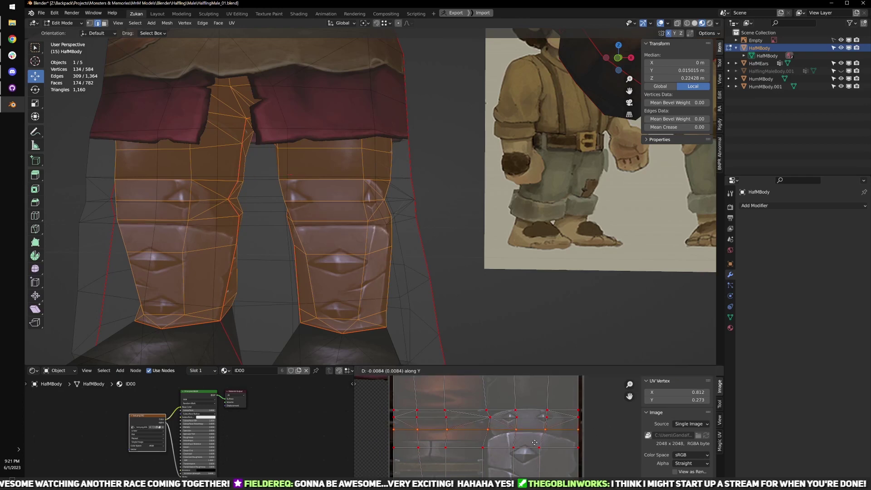
left_click(534, 445)
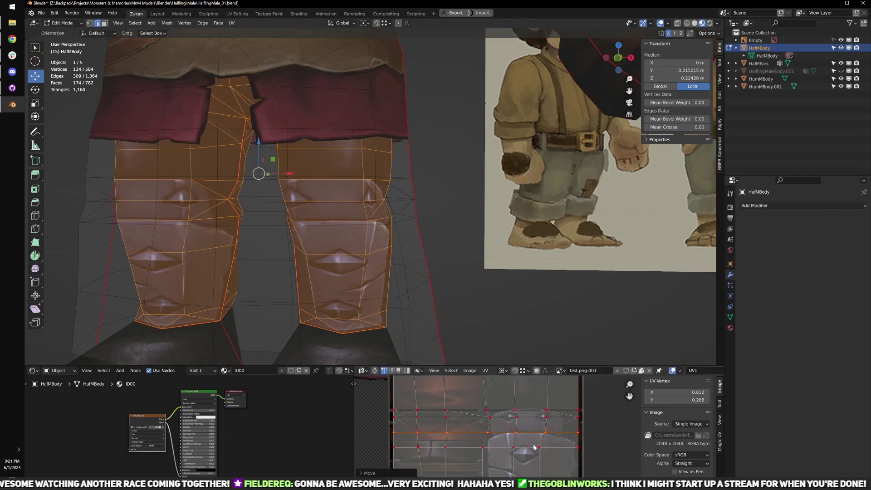
- Select the uppermost UV row of the knee section and move it up along Y to 0.318
middle_click_drag(483, 414, 491, 425)
left_click_drag(393, 413, 594, 427)
key("g")
key("y")
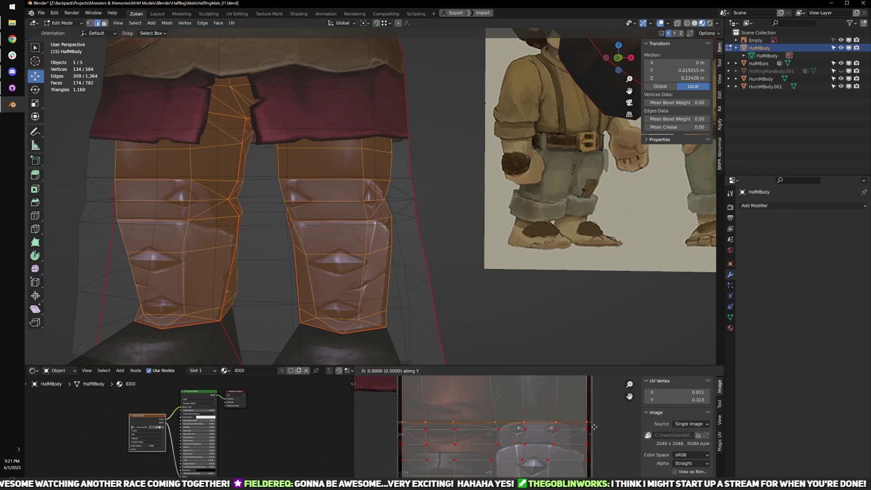
left_click(594, 423)
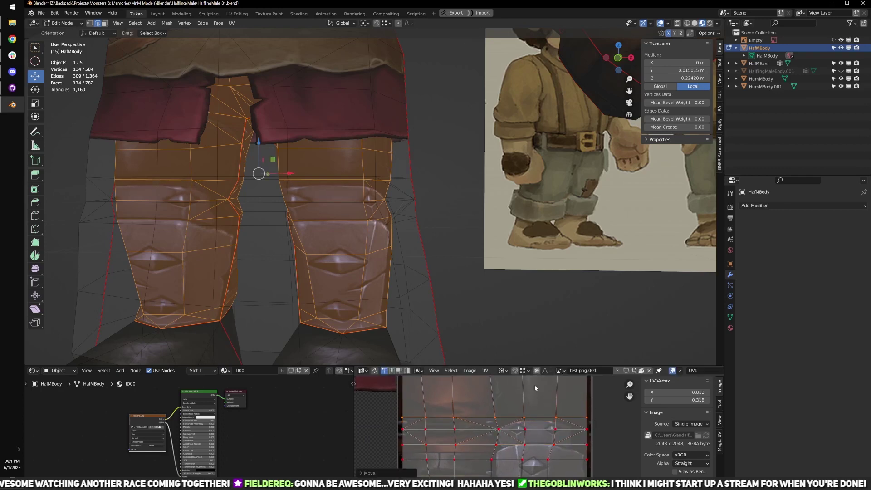
- Select the UV vertices around the knee guard's middle section and shift them along X by about -0.005
mouse_move(427, 268)
middle_mouse_down()
mouse_move(447, 267)
mouse_move(423, 259)
middle_mouse_up()
scroll(547, 434, "up", 1)
middle_click_drag(511, 442, 529, 431)
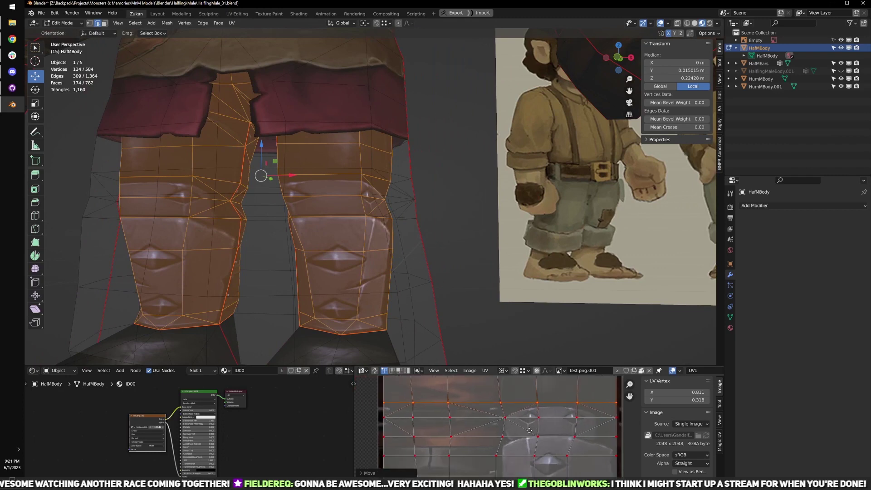
left_click_drag(531, 416, 590, 445)
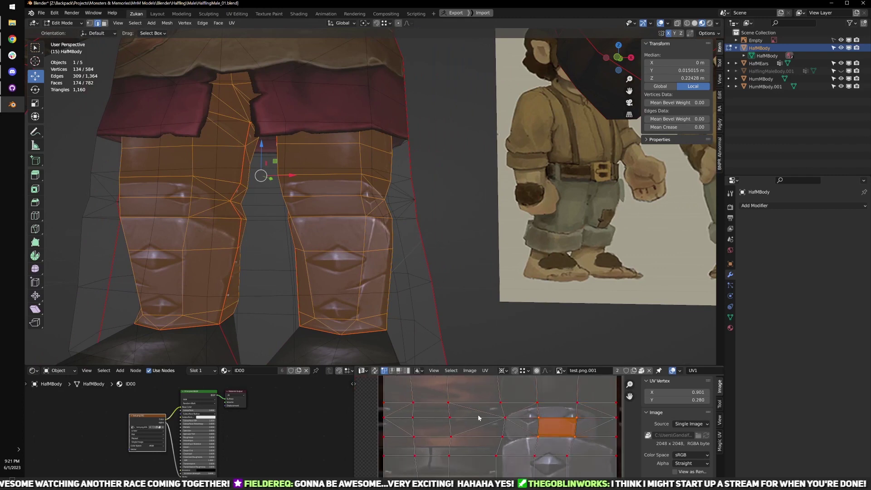
key("g")
key("x")
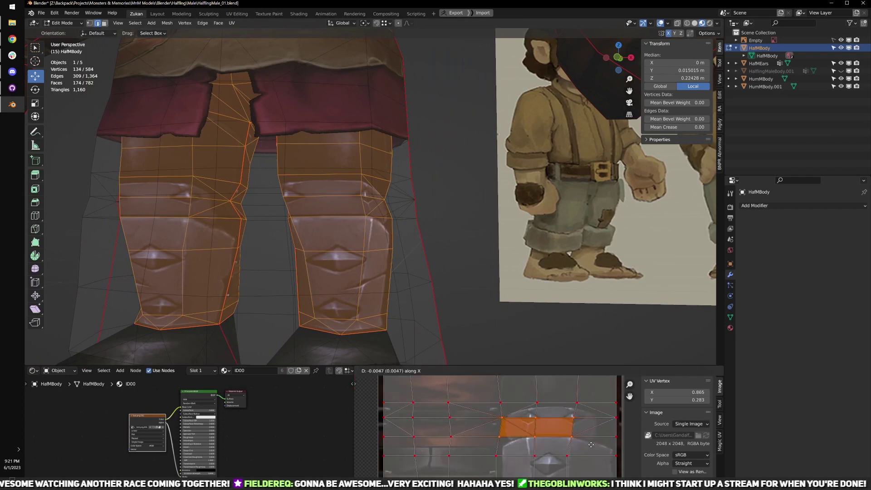
left_click(591, 445)
- Select the knee guard's outer UV column by the far stud and move it along X to about 0.930
left_click_drag(565, 445, 583, 415)
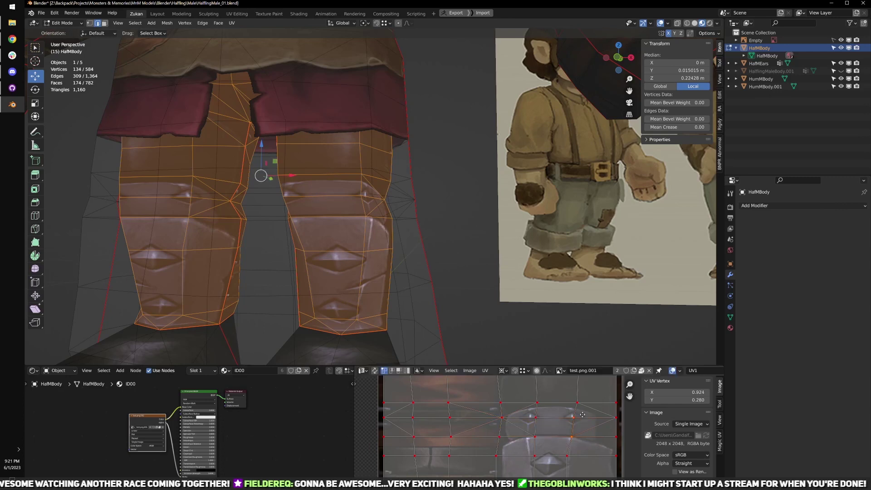
key("g")
key("x")
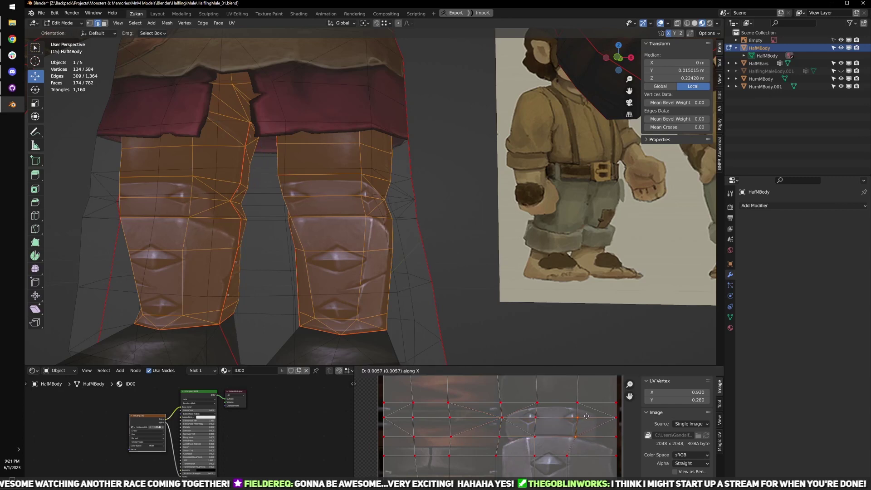
left_click(587, 416)
- Align the inner UV column along X, moving the knee stud's vertex to about 0.862 and the shin plate vertex below to 0.863
left_click_drag(517, 415, 550, 414)
key("g")
key("x")
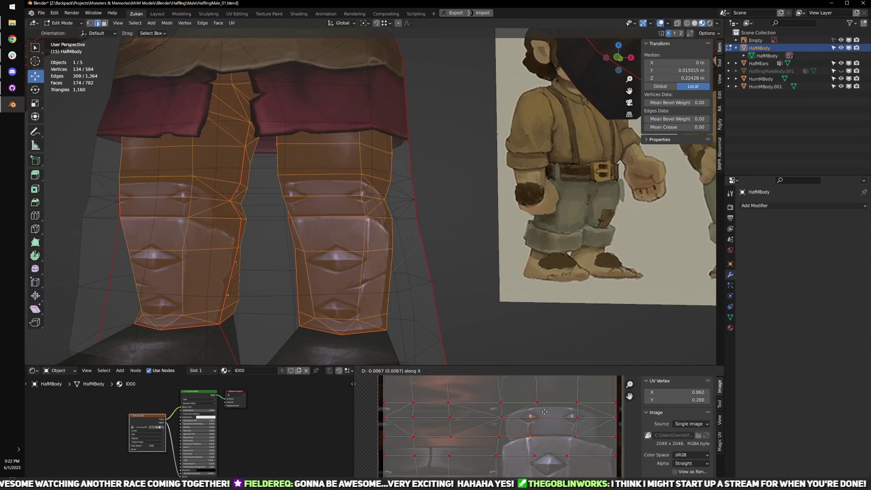
left_click(546, 414)
left_click_drag(524, 457, 538, 452)
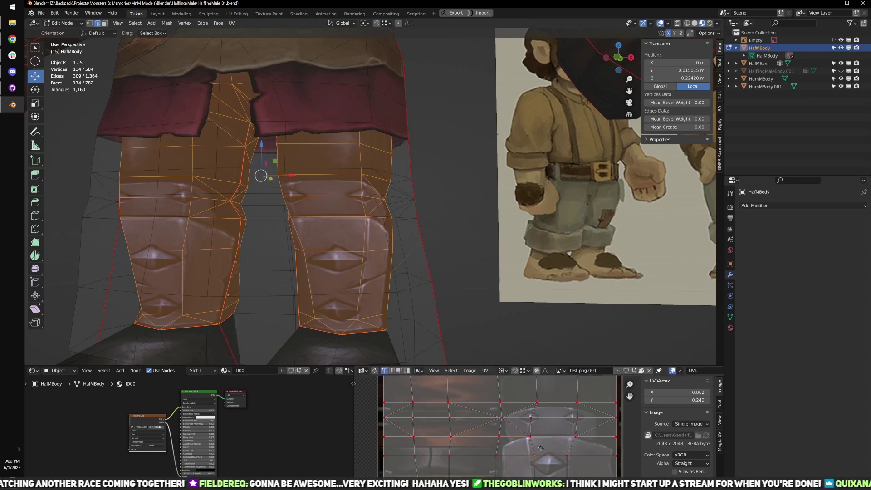
key("g")
key("x")
left_click(539, 448)
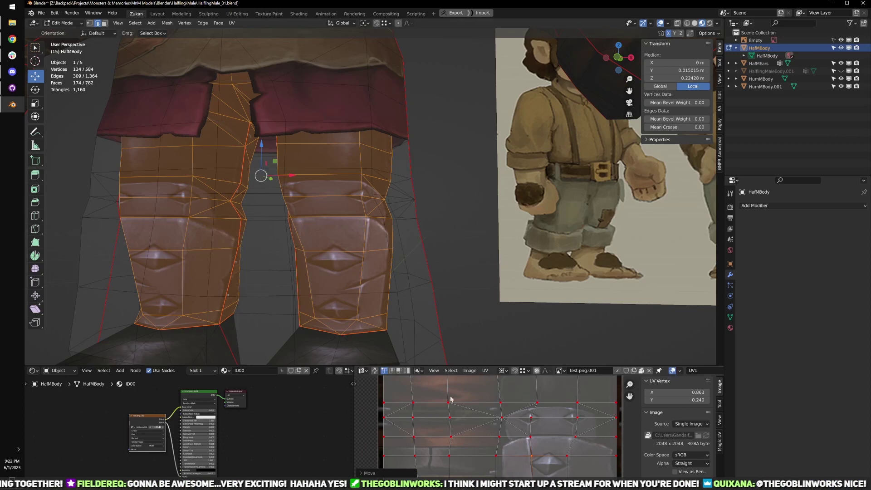
- Move the UV column beside the knee guard along X to about 0.815, and its middle vertex to 0.813
middle_click_drag(458, 355, 483, 351)
scroll(488, 350, "up", 3)
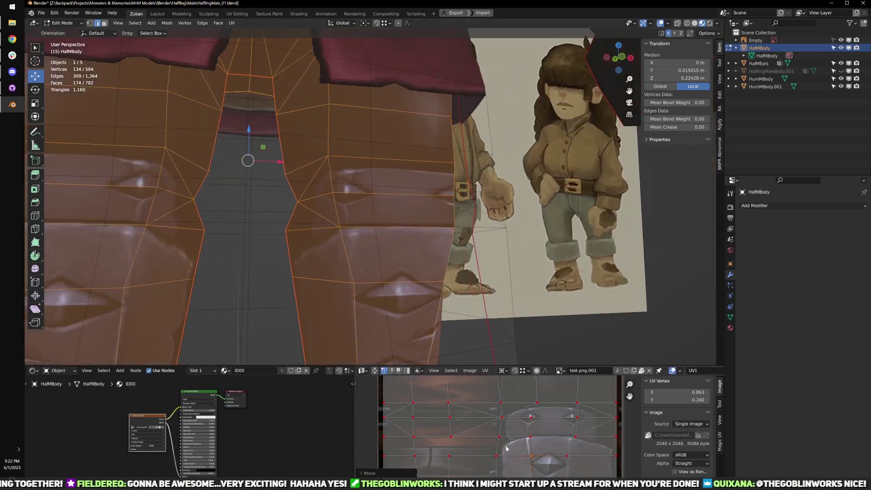
left_click_drag(503, 433, 505, 438)
key("g")
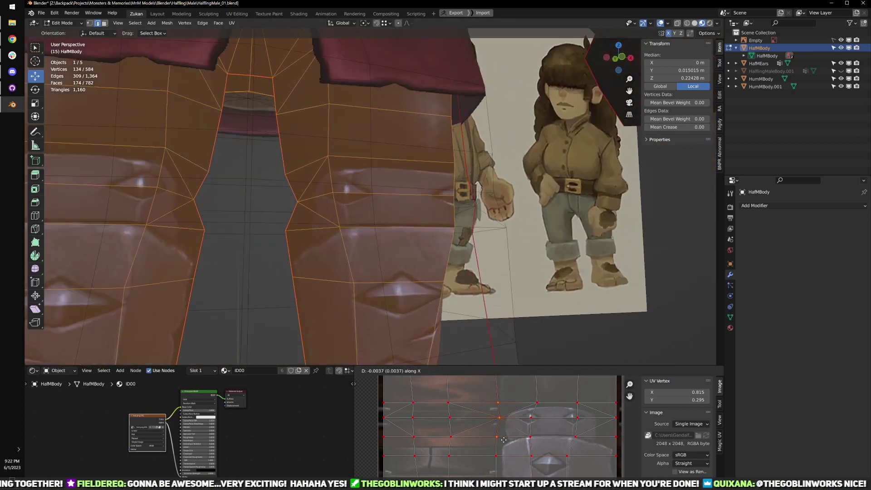
left_click(505, 440)
left_click(501, 417)
key("g")
key("x")
left_click(501, 416)
- Move the UV vertex above the knee guard's inner stud along X to about 0.862
scroll(513, 421, "down", 3)
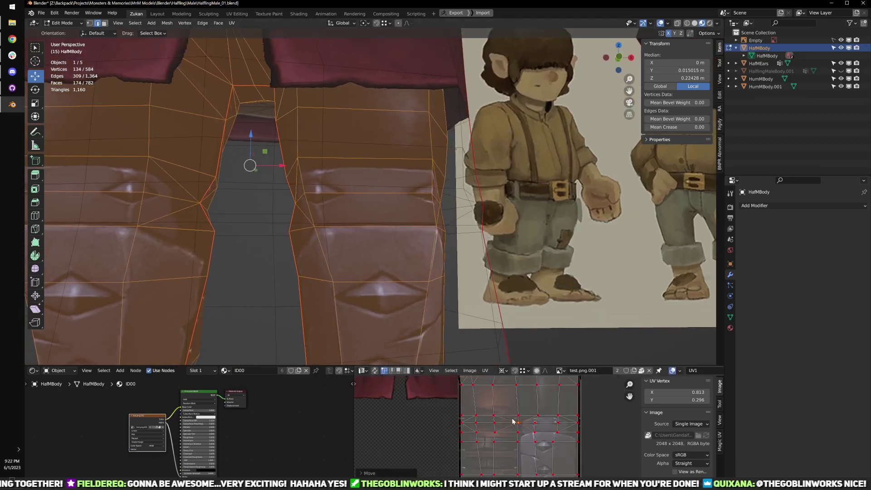
middle_click_drag(507, 357, 499, 376)
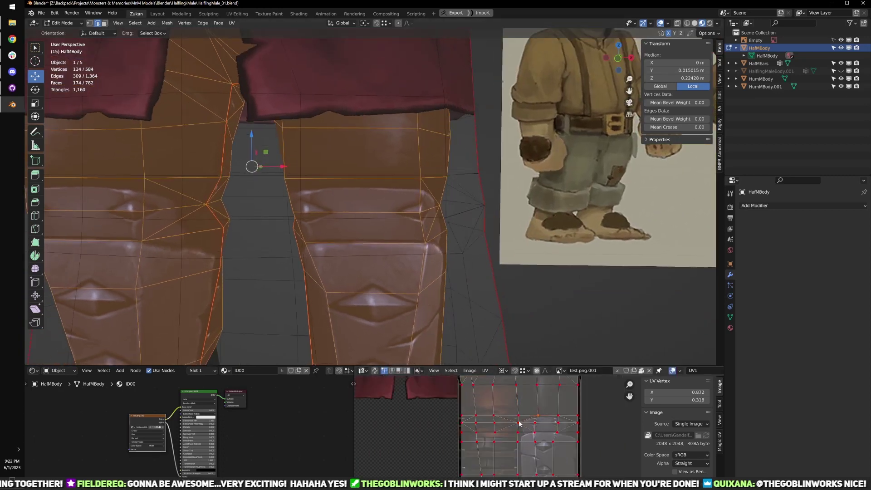
scroll(520, 423, "up", 3)
key("g")
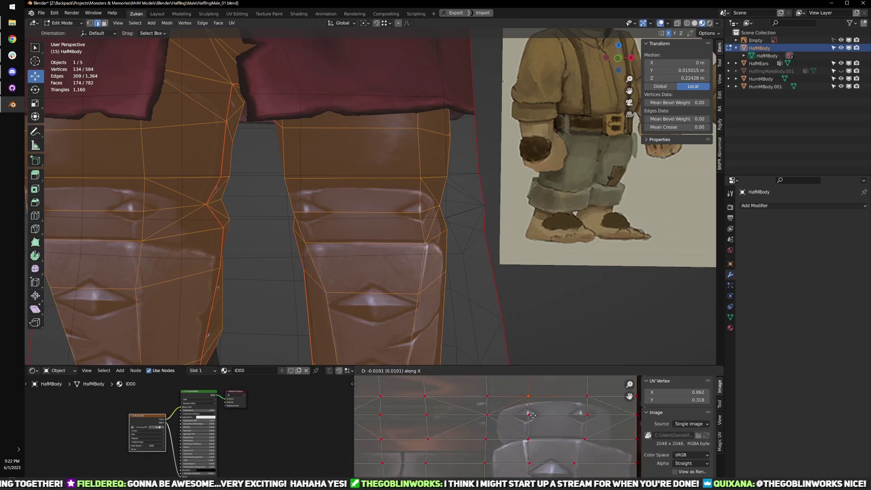
left_click(536, 416)
- Examine how the armour texture fits the knees and shins on both legs
middle_click_drag(601, 423, 568, 423)
scroll(352, 218, "down", 4)
middle_click_drag(349, 217, 477, 229, "shift")
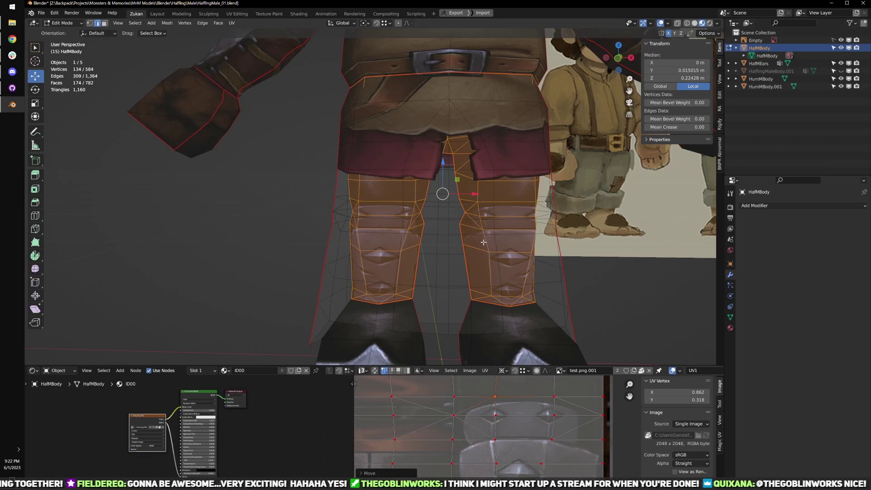
scroll(484, 243, "up", 3)
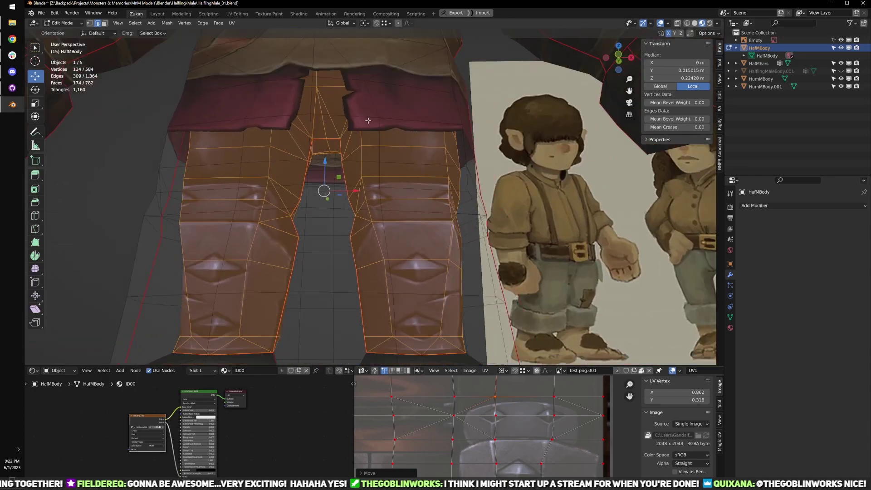
middle_click_drag(368, 120, 428, 207, "shift")
scroll(428, 207, "down", 1)
middle_click_drag(424, 163, 487, 282, "shift")
- In vertex selection mode, nudge the shoulder seam vertex behind the ear along Y, and return to object mode
key("ctrl+Tab")
left_click(382, 245)
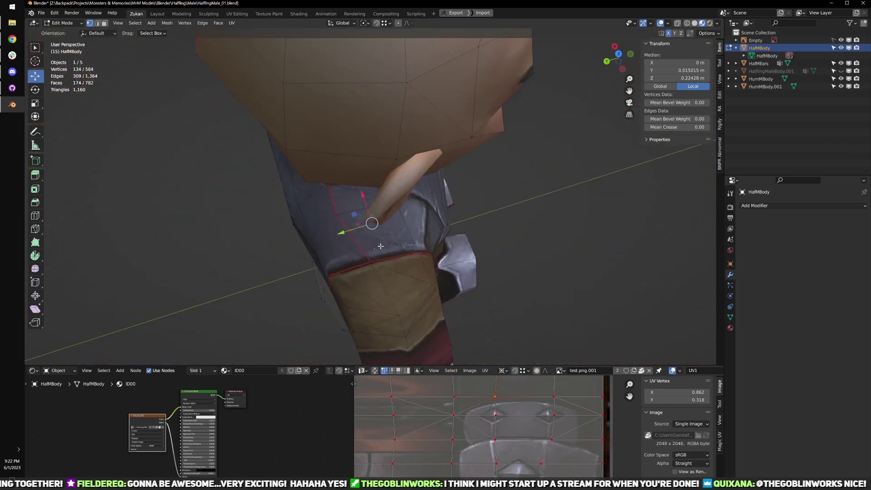
middle_click_drag(380, 246, 356, 225)
left_click(358, 192)
middle_click_drag(359, 192, 338, 211)
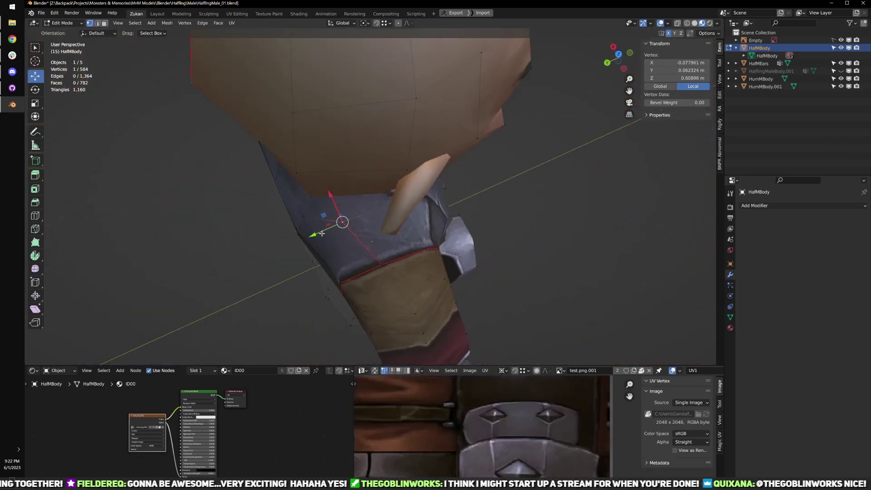
left_click_drag(319, 234, 324, 233)
left_click(325, 233)
middle_click_drag(325, 233, 435, 245)
scroll(436, 245, "down", 7)
key("Tab")
- Edit the body mesh again and nudge the vertex at the lower back edge of the head along X
scroll(481, 292, "up", 3)
left_click(494, 303)
middle_click_drag(494, 303, 377, 264)
scroll(511, 278, "down", 1)
scroll(407, 222, "up", 4)
left_click(346, 206)
key("Tab")
left_click(304, 188)
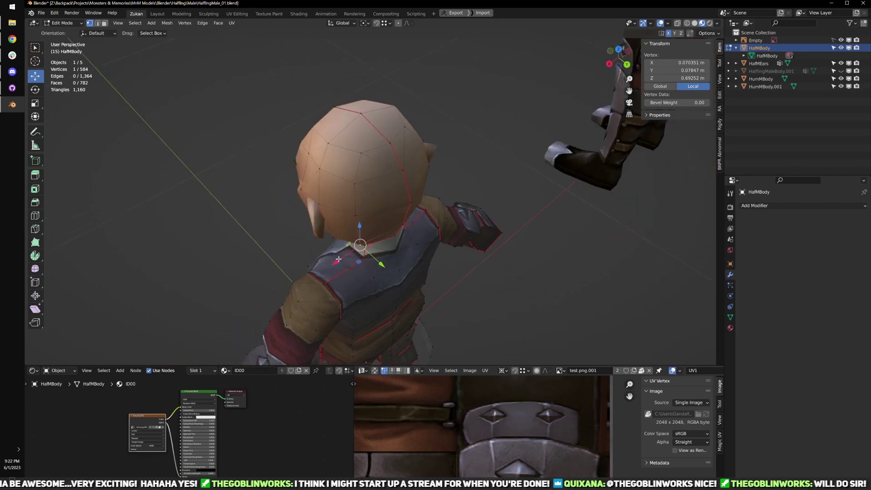
left_click_drag(339, 259, 337, 260)
middle_click_drag(338, 259, 359, 260)
left_click_drag(346, 258, 349, 256)
- Select the centre vertex at the back of the head and lower it along Z by about 0.004 m
middle_click_drag(370, 253, 349, 181)
scroll(421, 221, "up", 2)
left_click(271, 168)
left_click(330, 173)
middle_click_drag(288, 179, 413, 136)
key("g")
key("z")
left_click(416, 134)
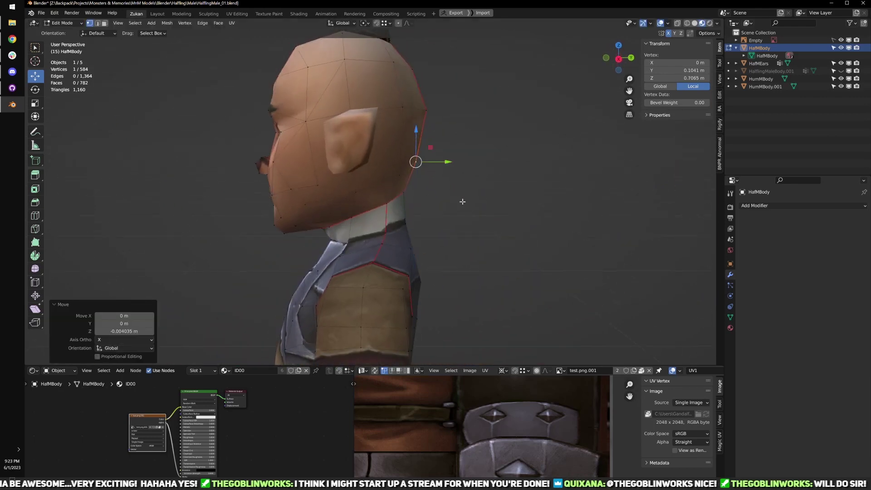
- Return to object mode, check the whole halfling from the front, and save the file
key("Tab")
scroll(472, 209, "down", 3)
middle_click_drag(393, 205, 467, 204)
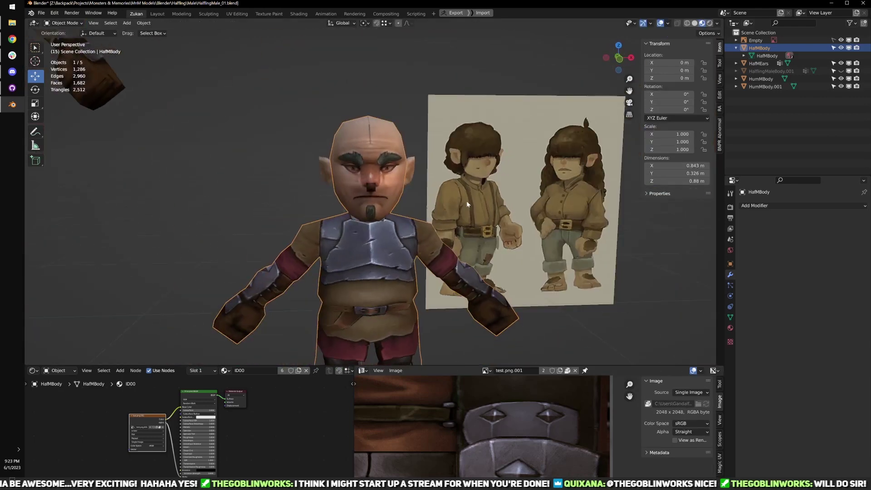
scroll(242, 128, "down", 3)
left_click(39, 13)
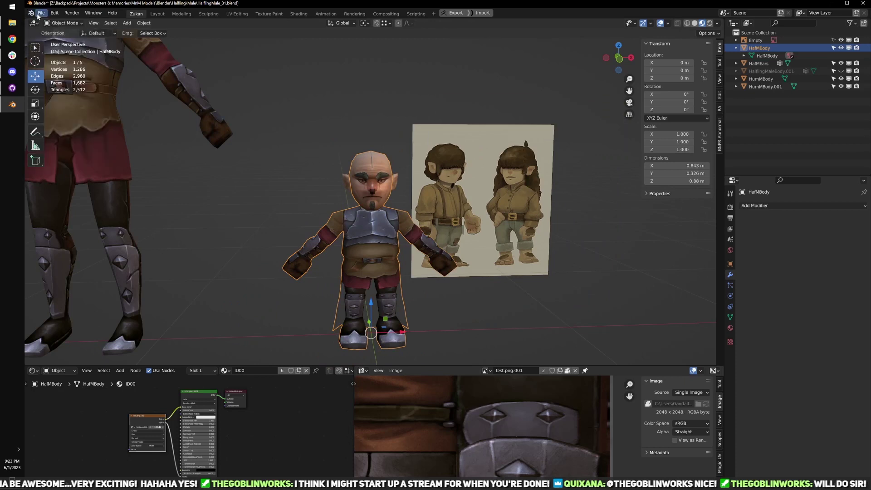
left_click(41, 13)
left_click(66, 64)
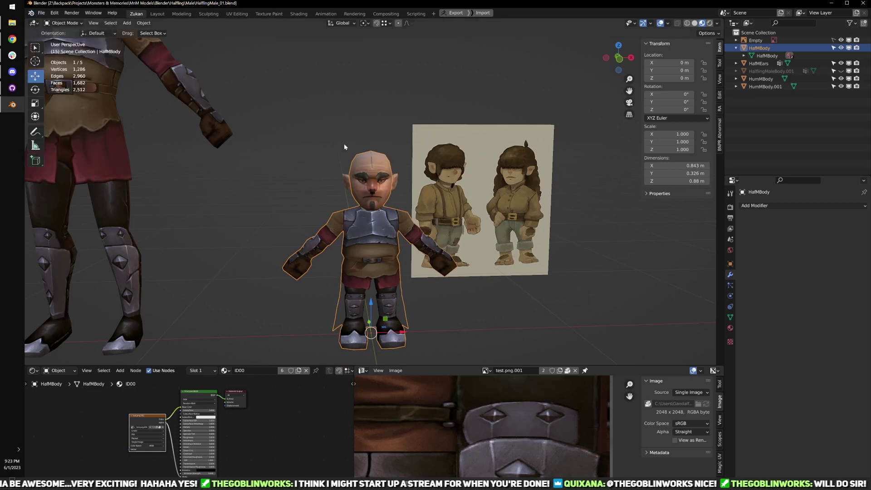